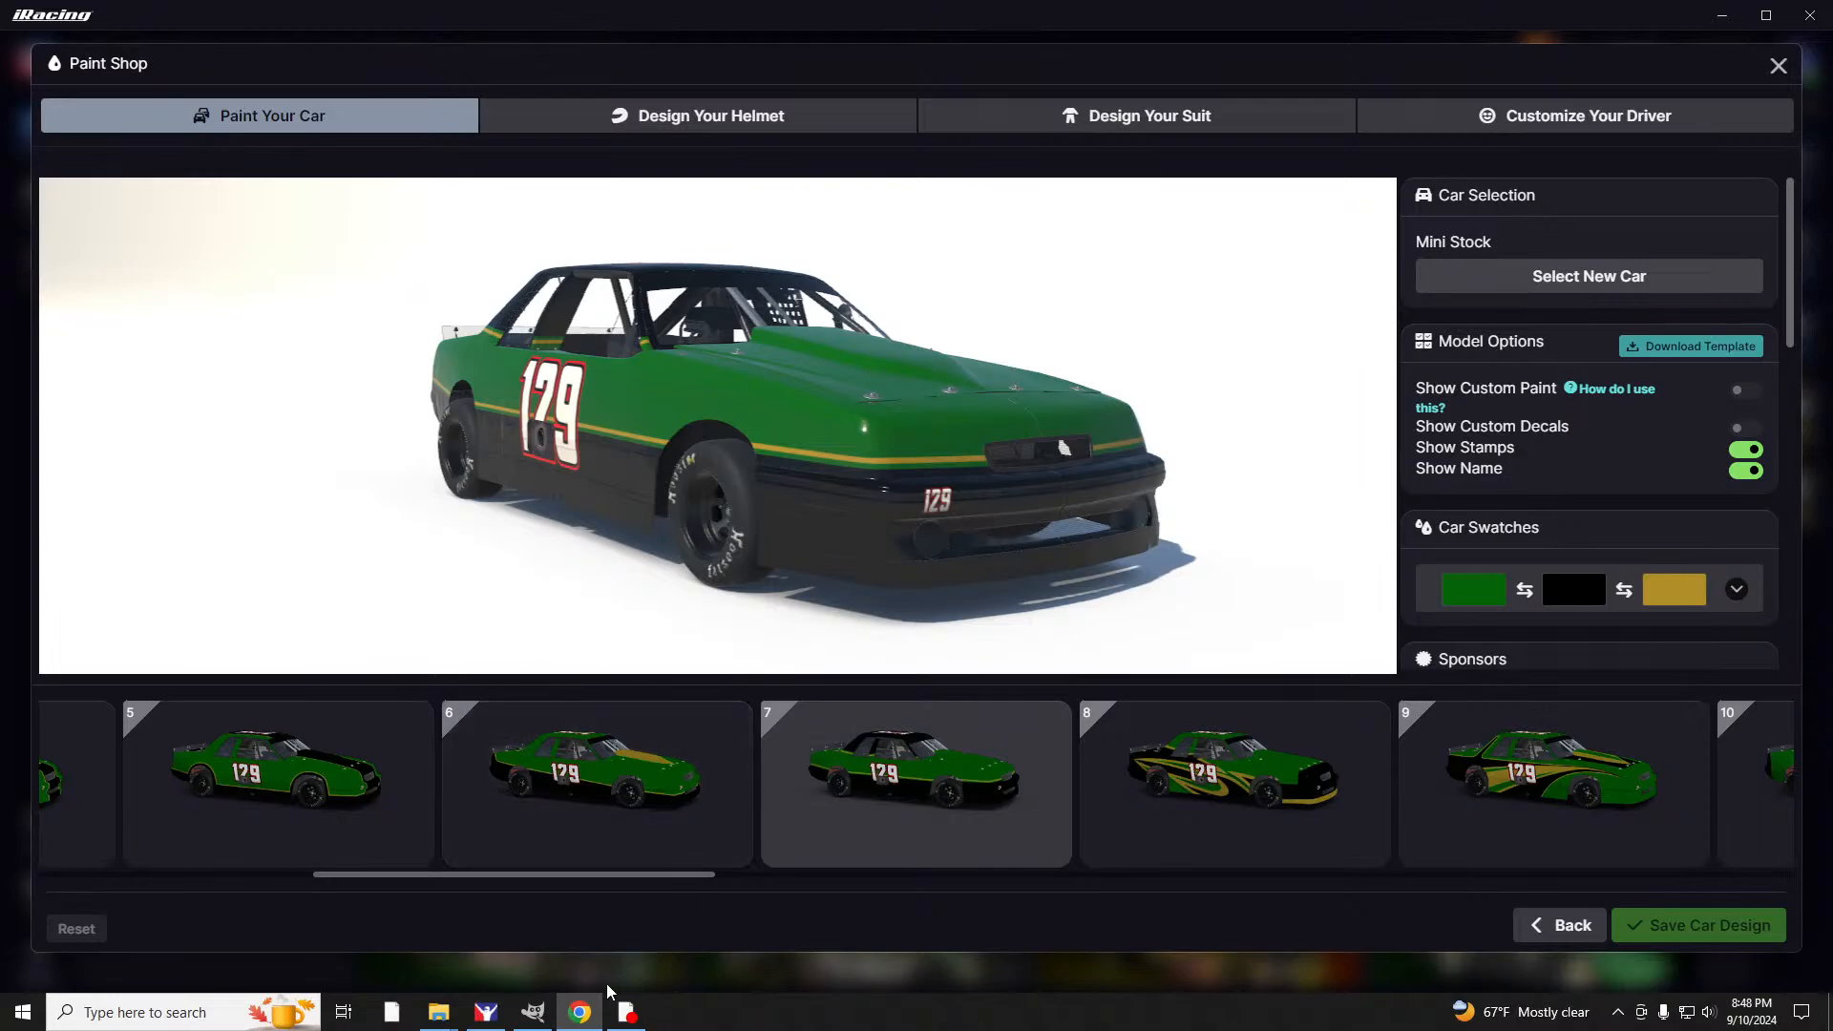
Switch to GIMP and open Mini Stock.psd from the Mini Stock Paint folder on the Desktop.
click(531, 1012)
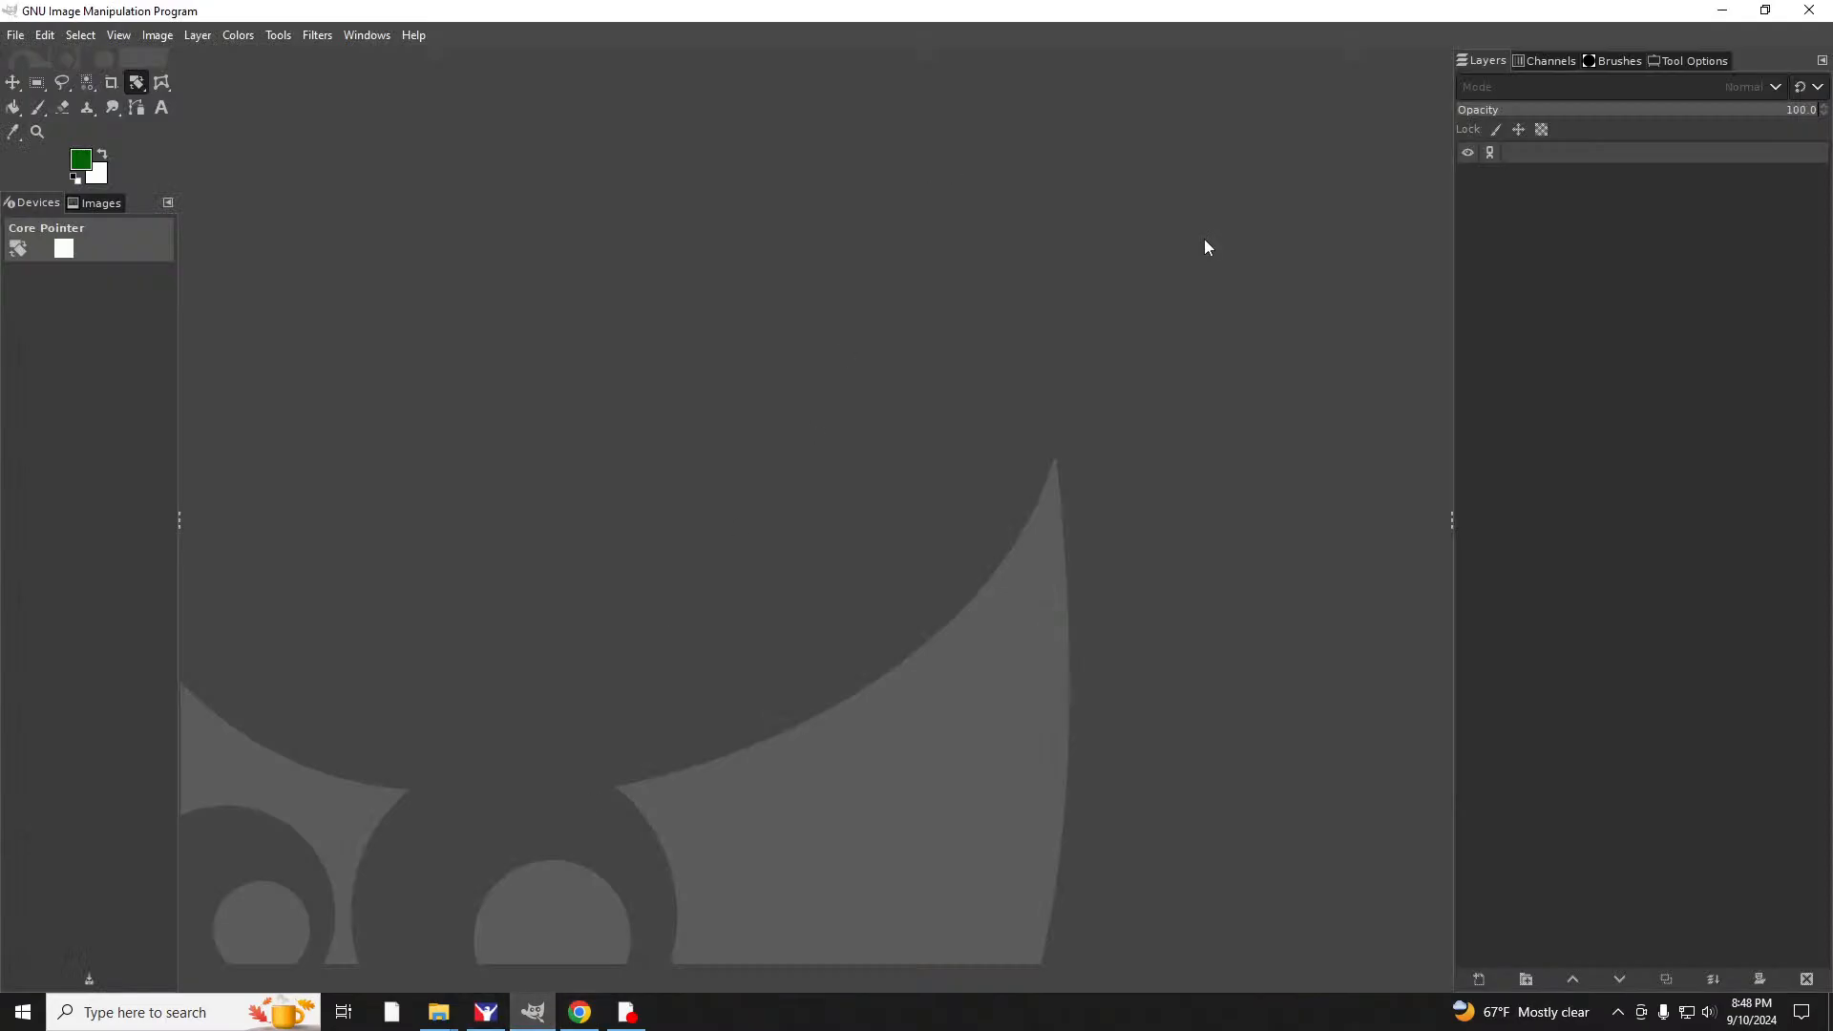
click(17, 36)
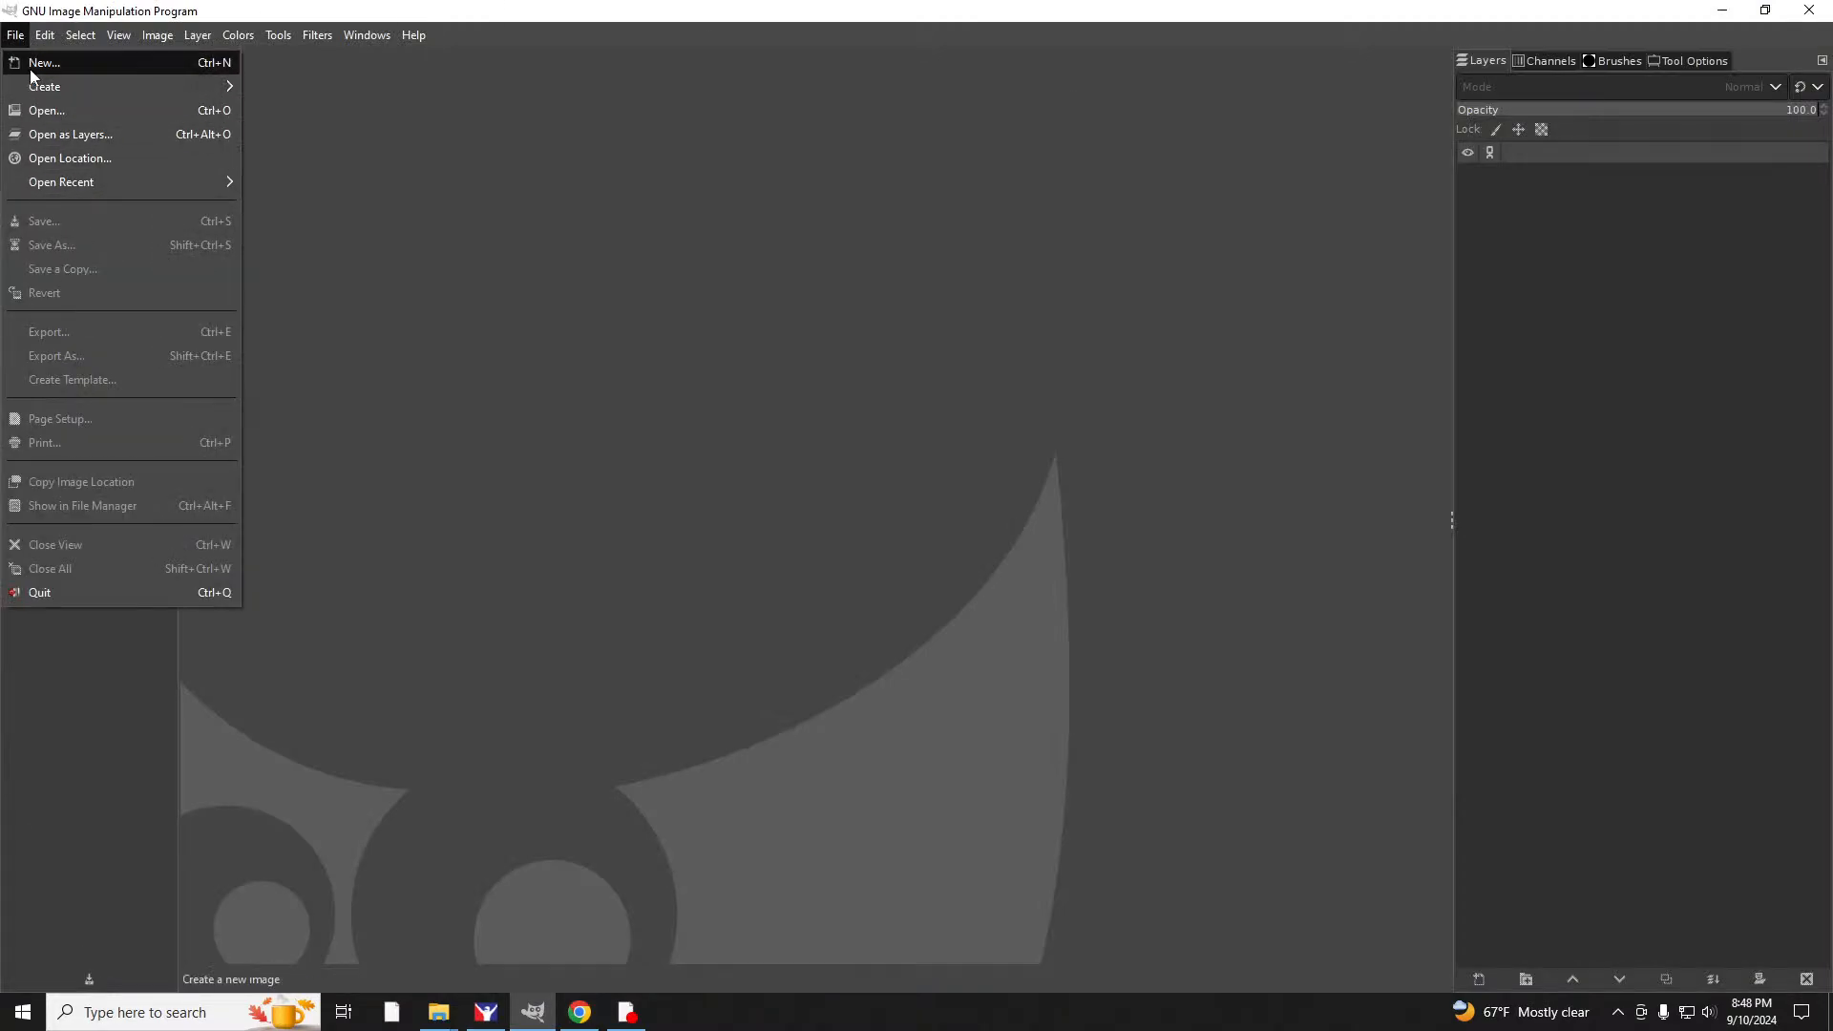
click(60, 109)
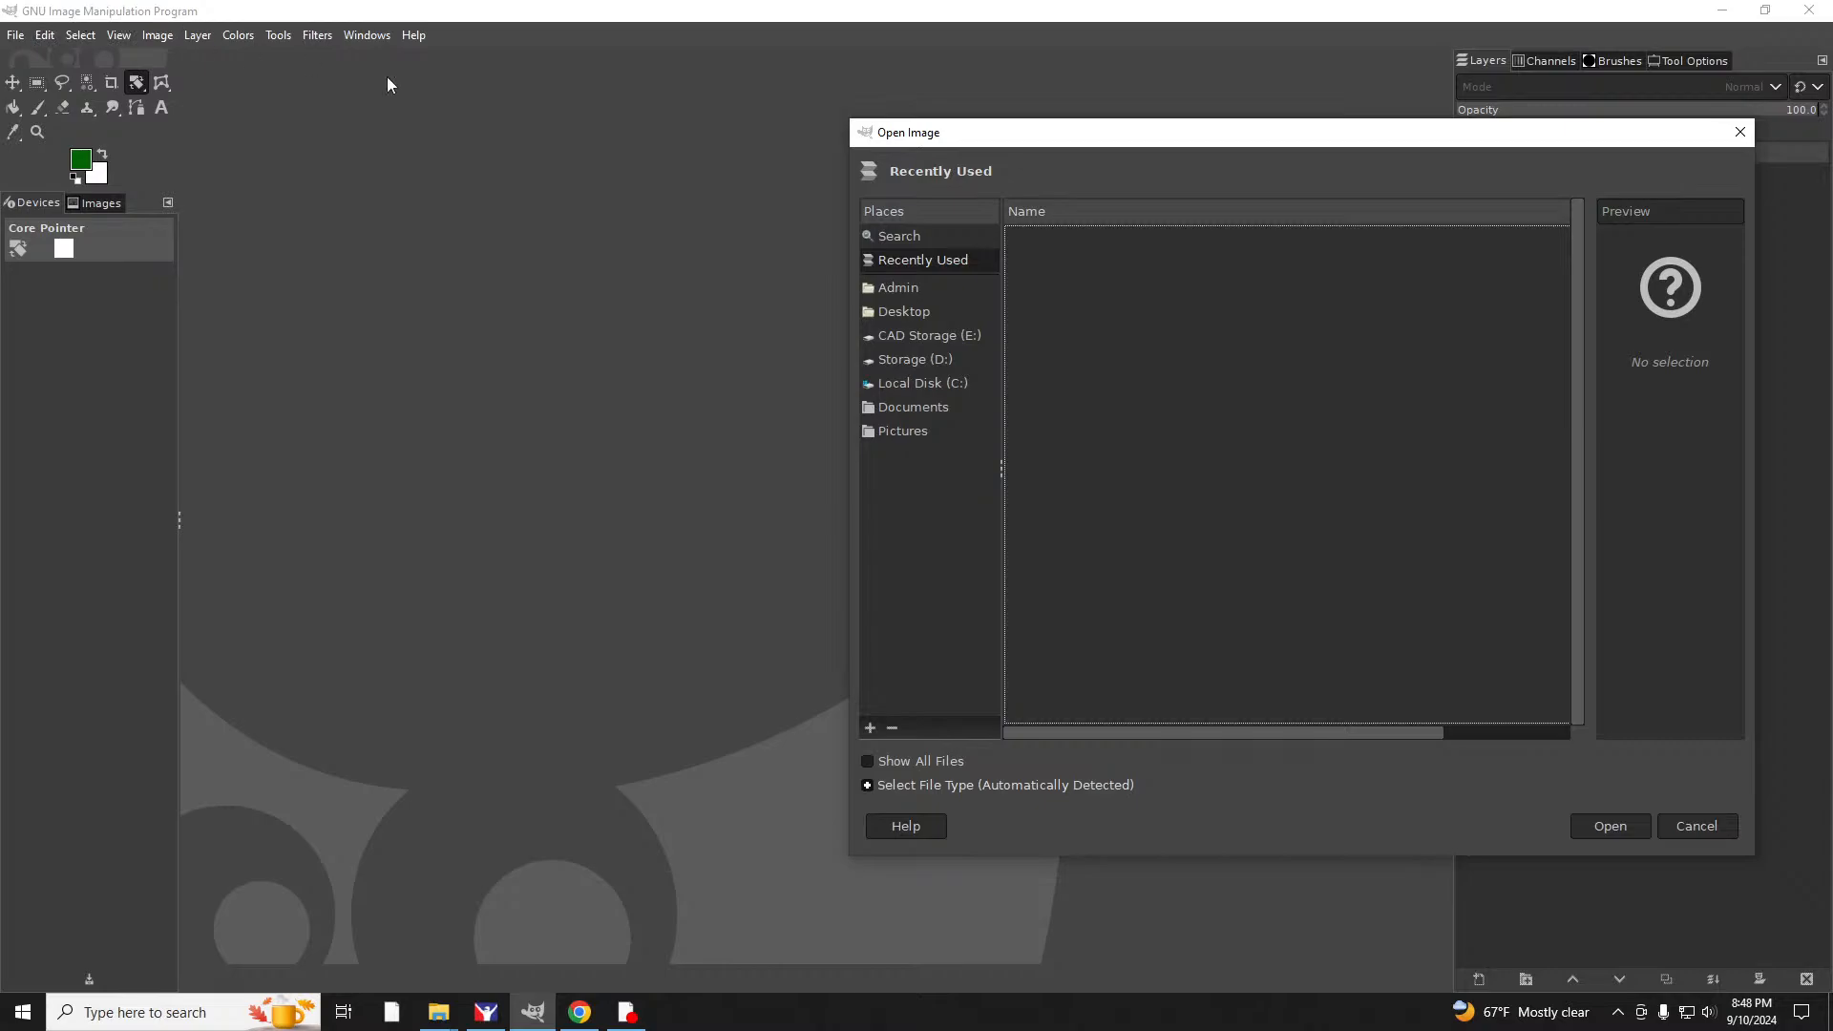
click(893, 319)
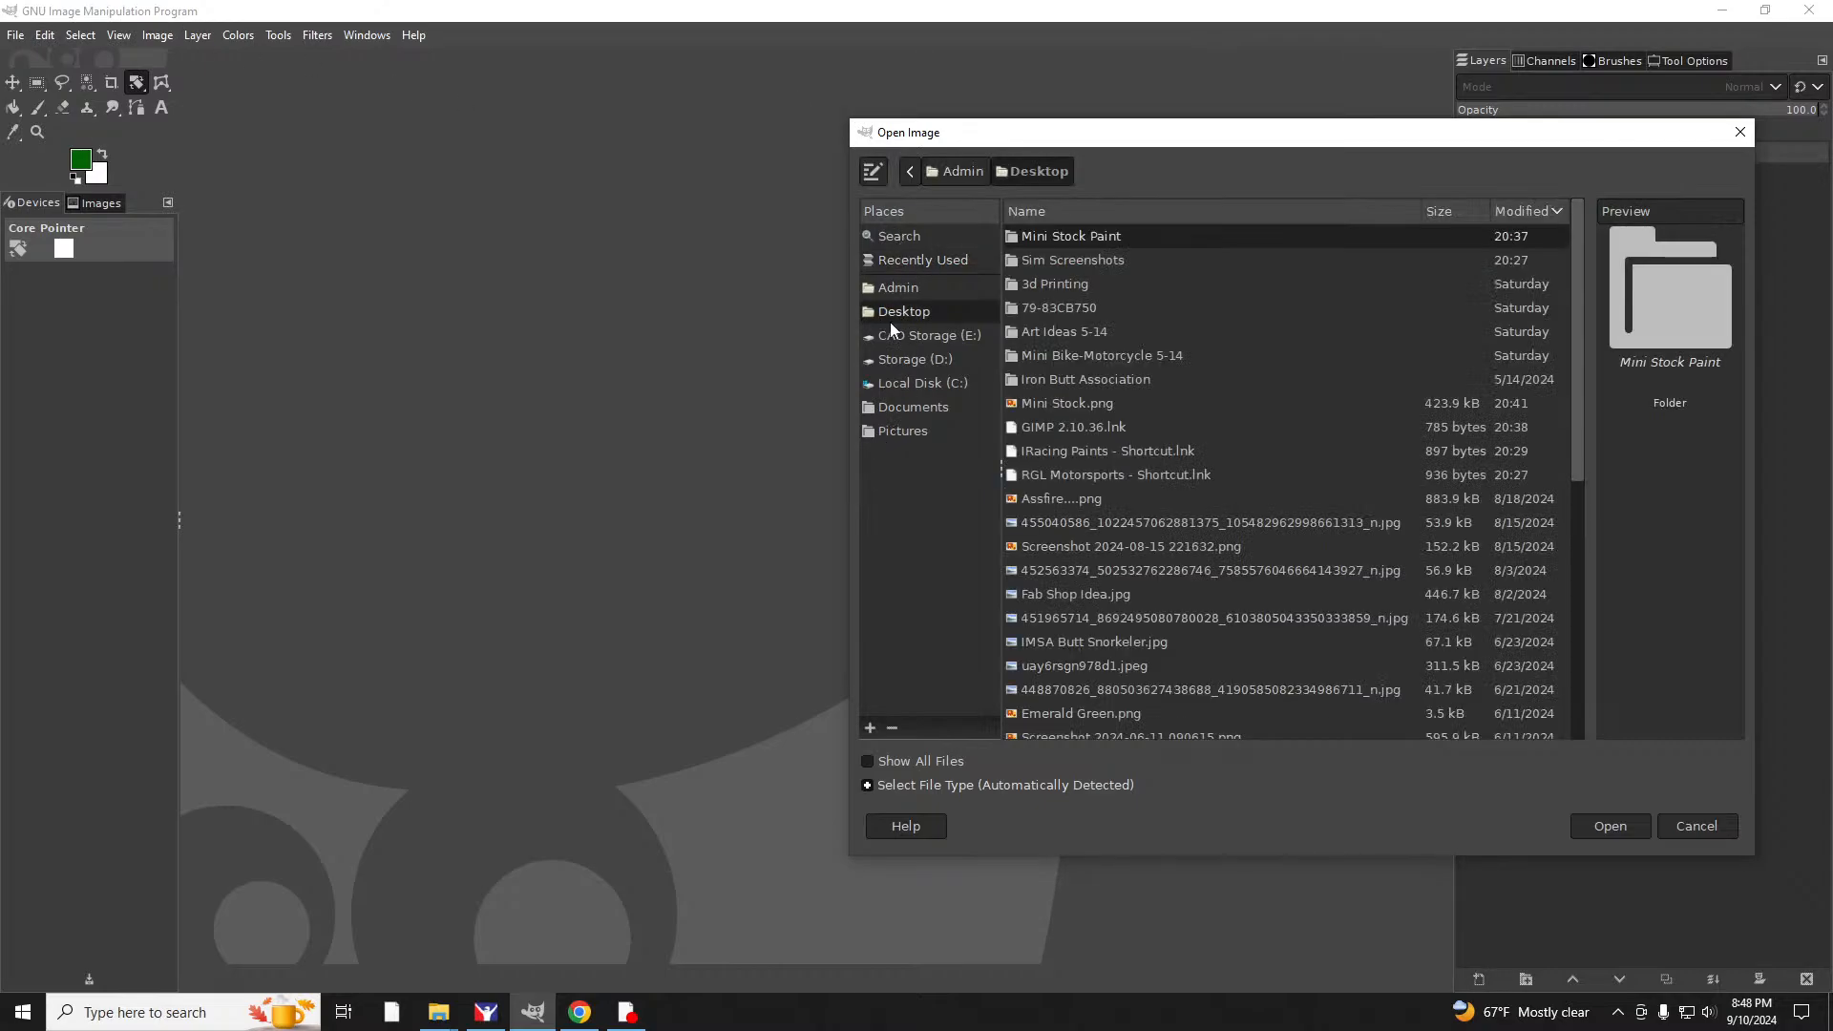
double_click(1057, 238)
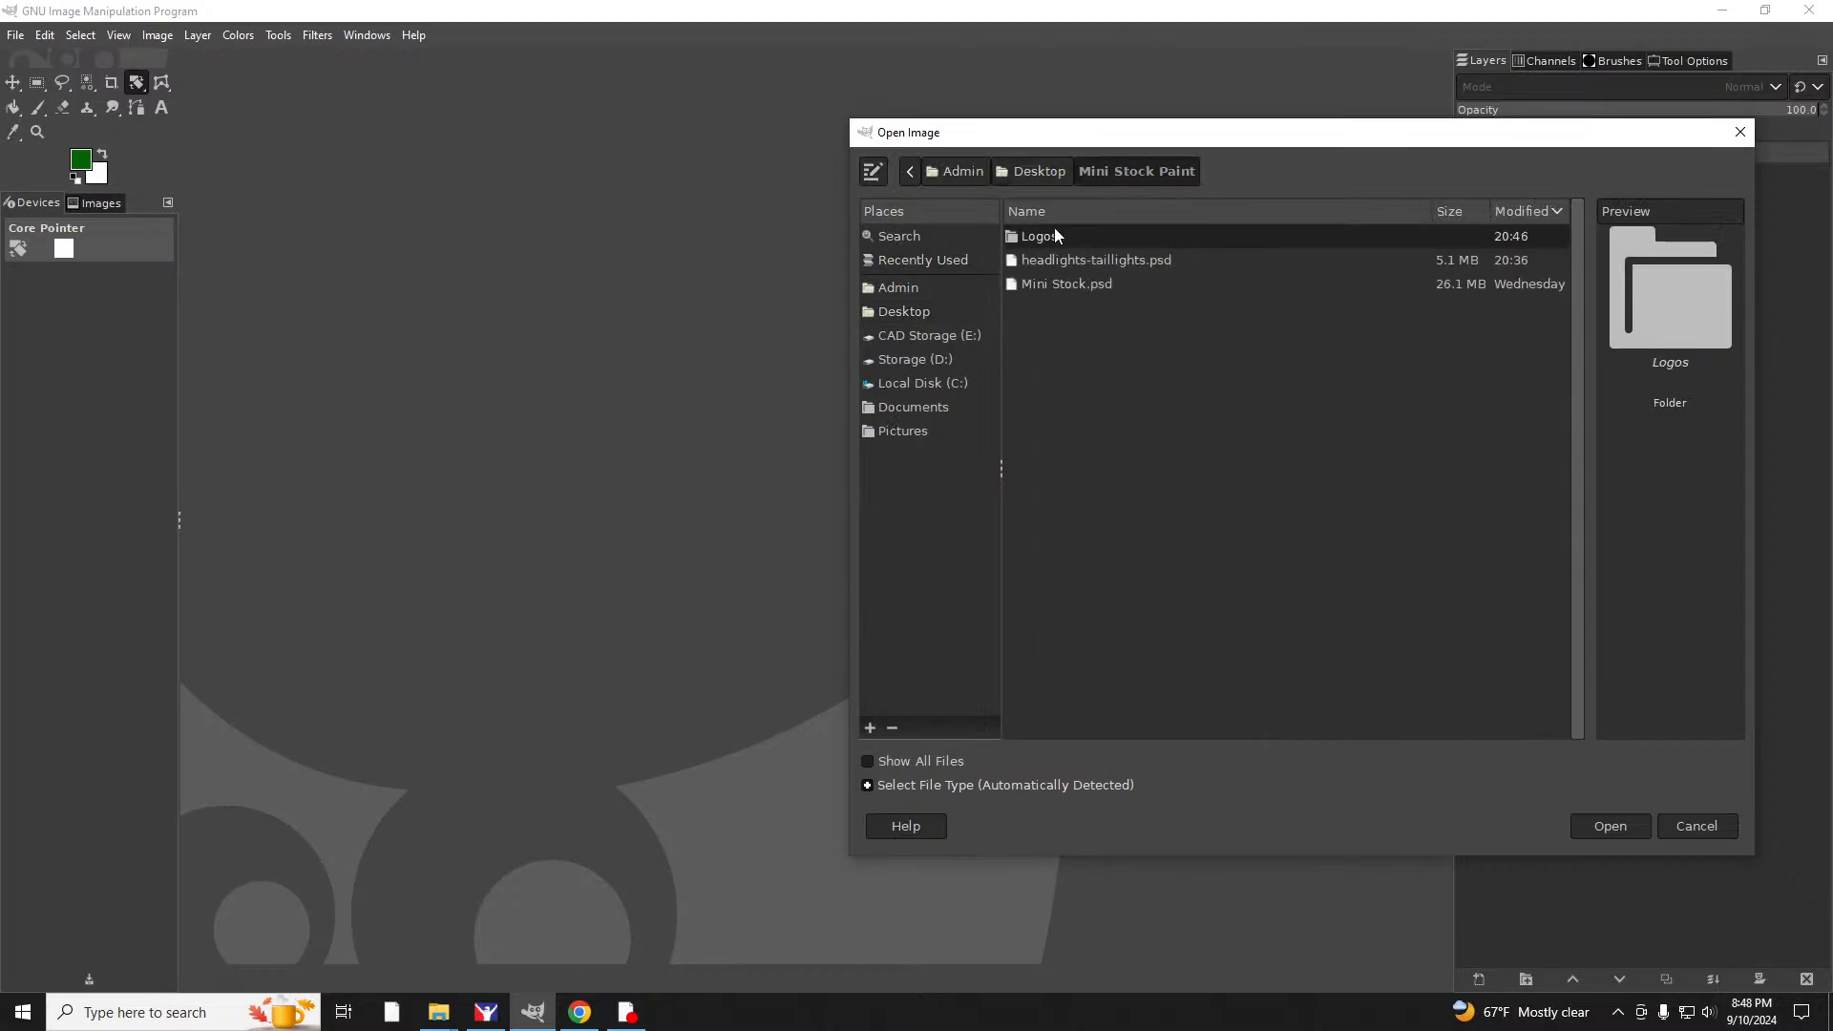
double_click(1045, 286)
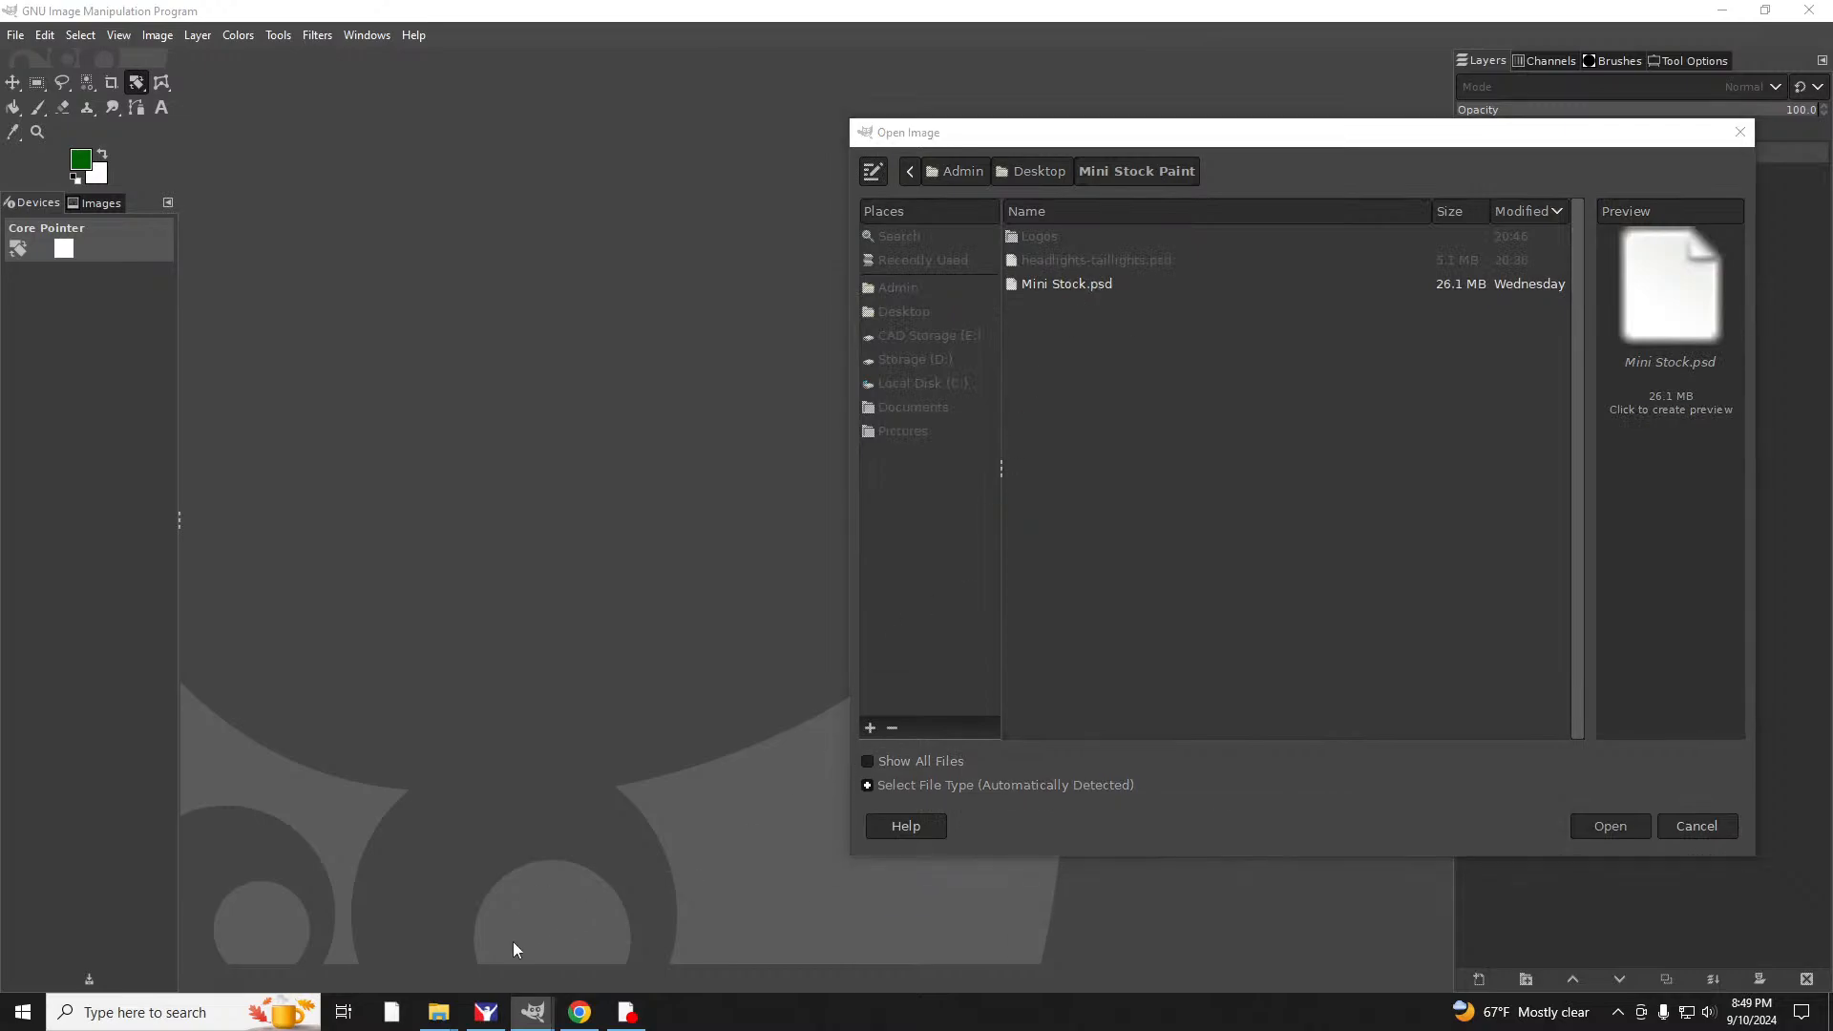
click(486, 1012)
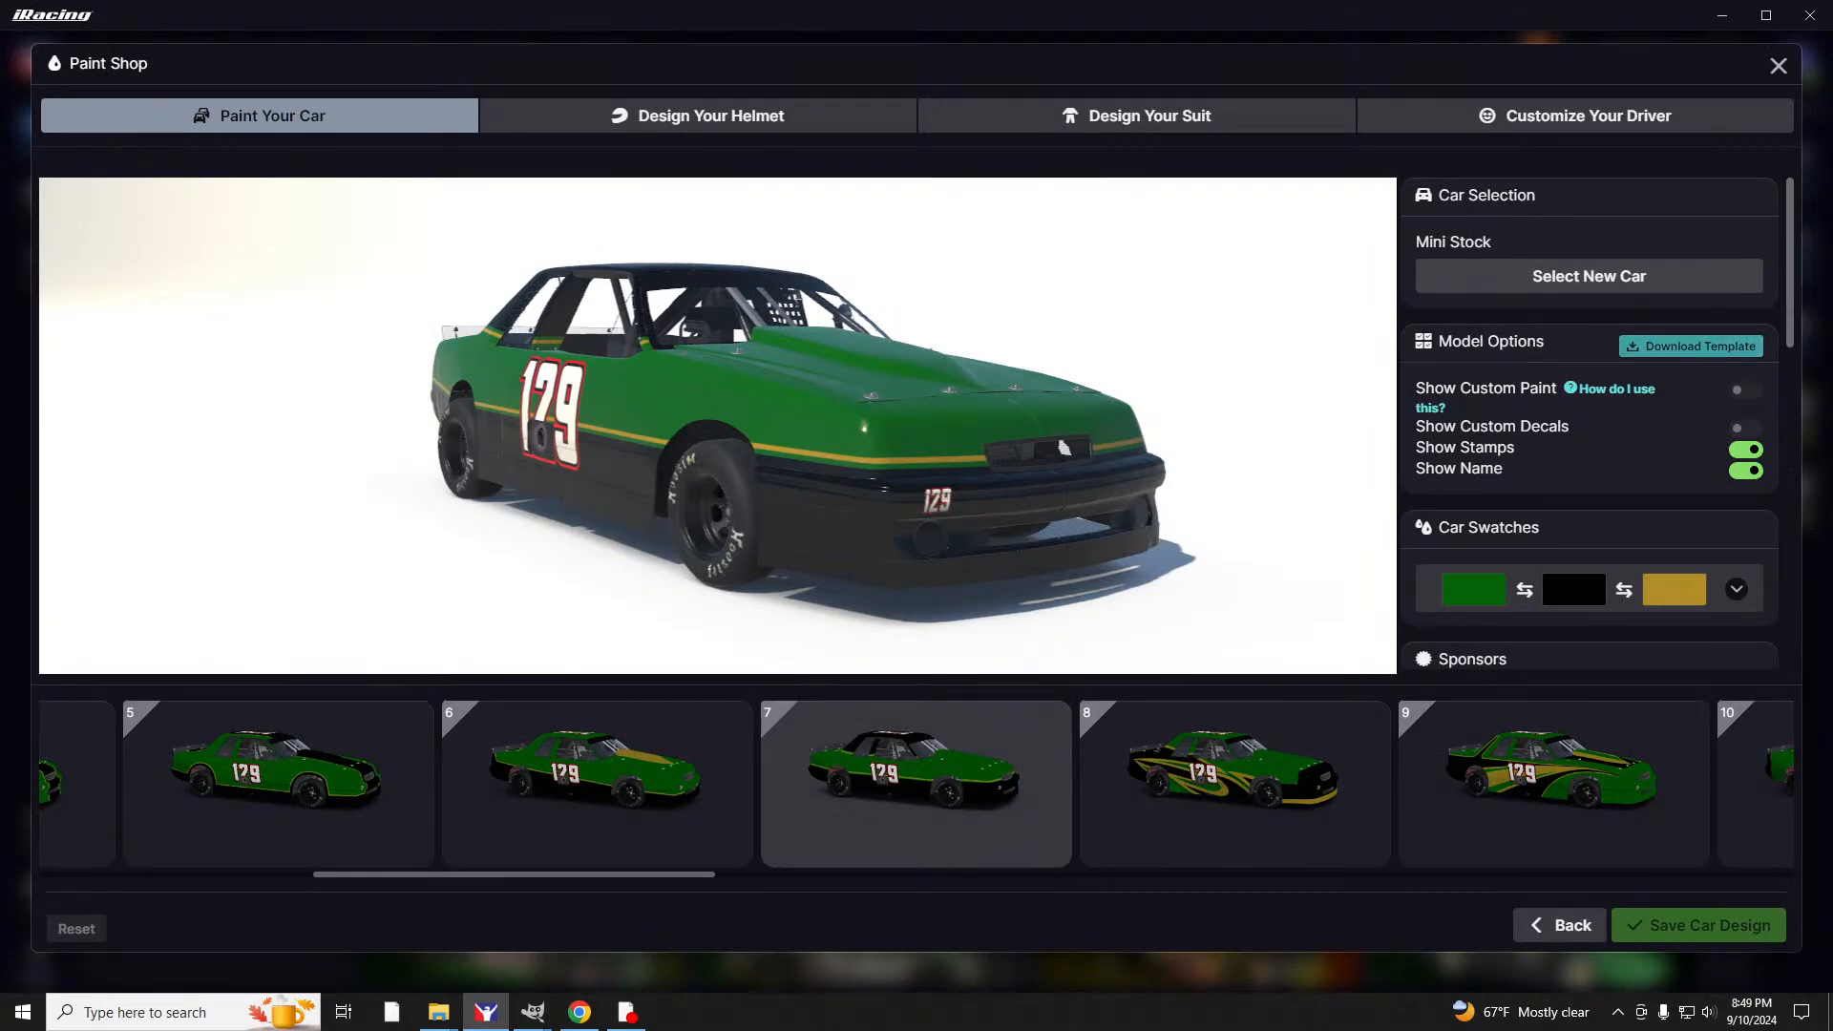
key(alt+Tab)
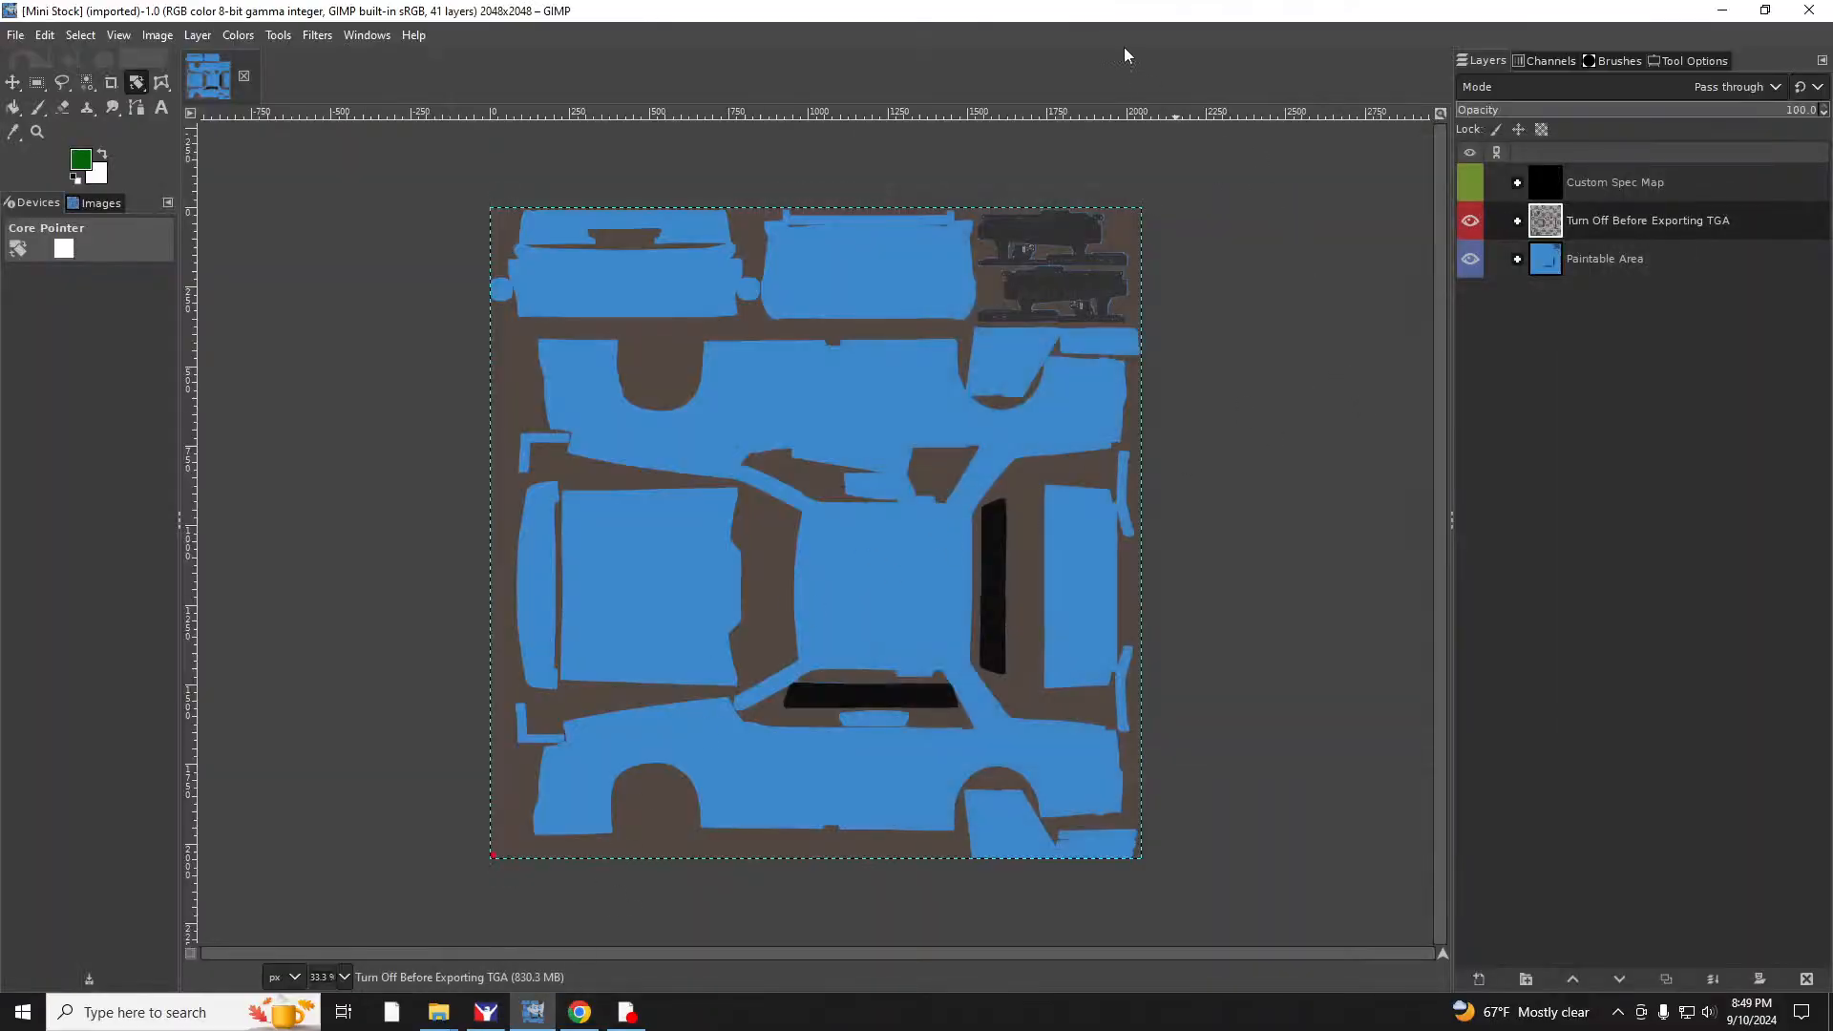
Expand the Turn Off Before Exporting TGA, Paintable Area and Car Patterns layer groups.
click(1516, 221)
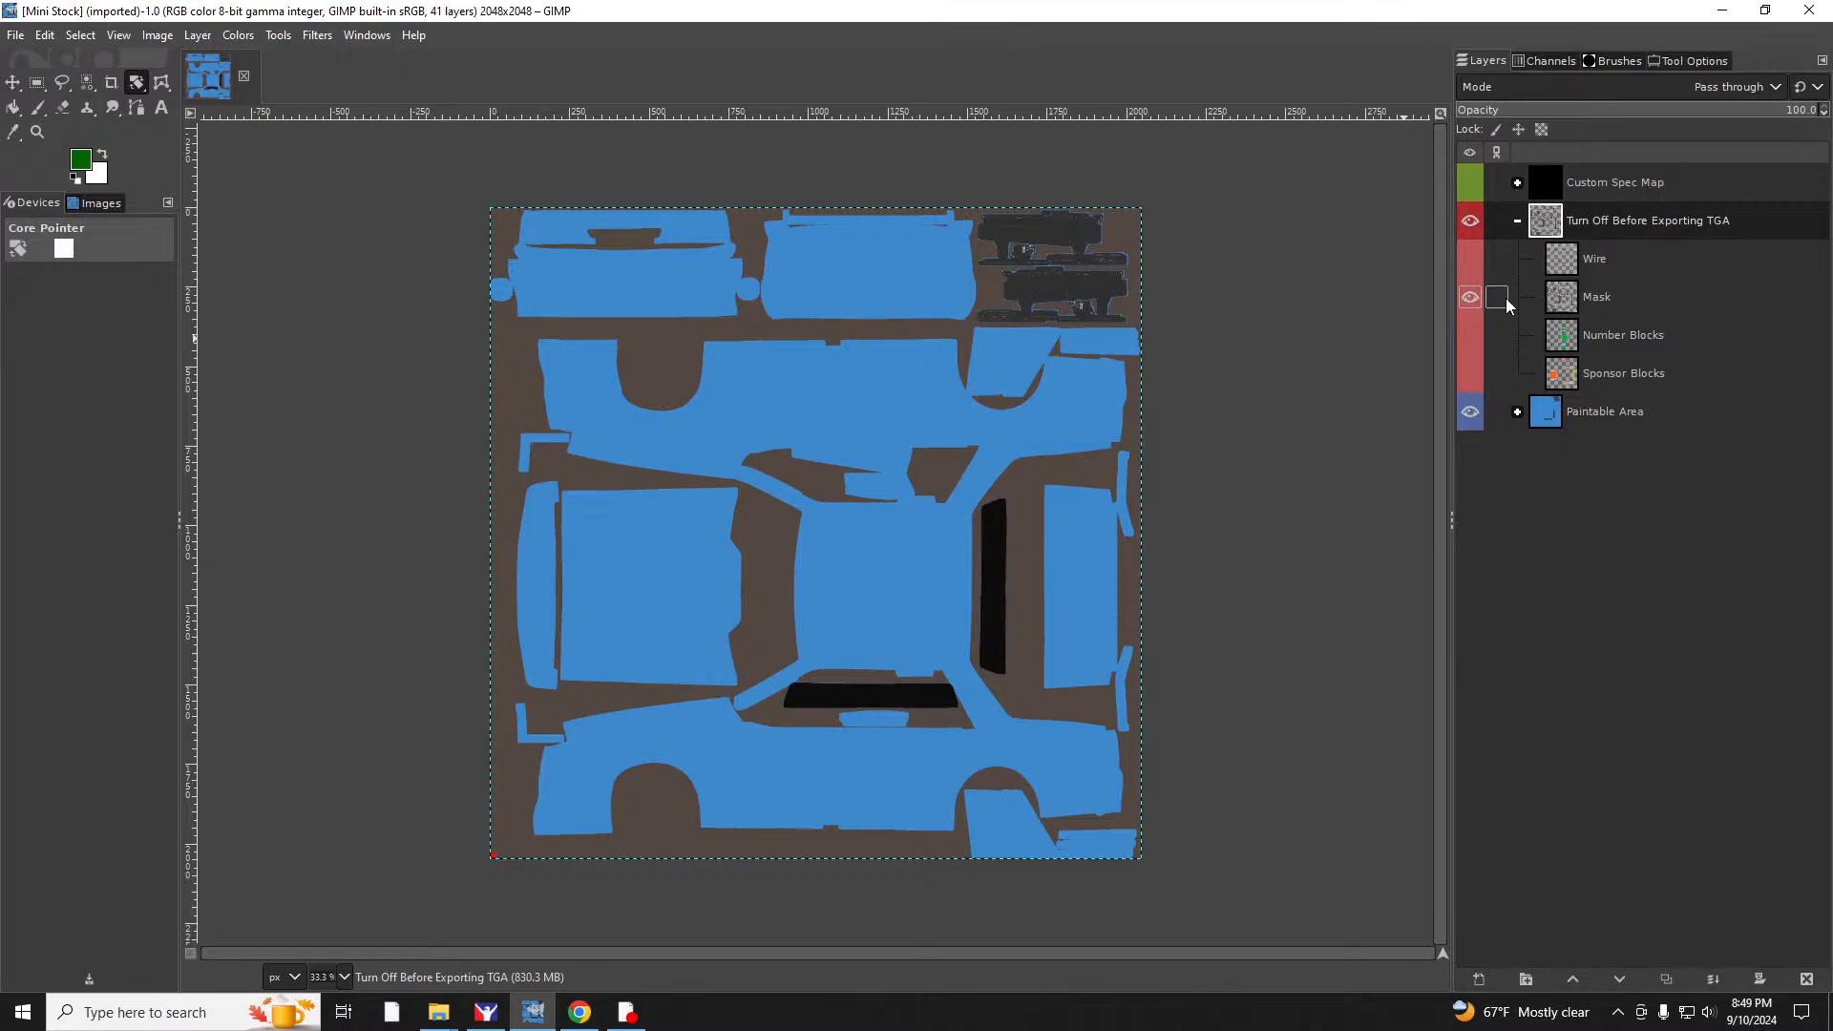
click(1510, 411)
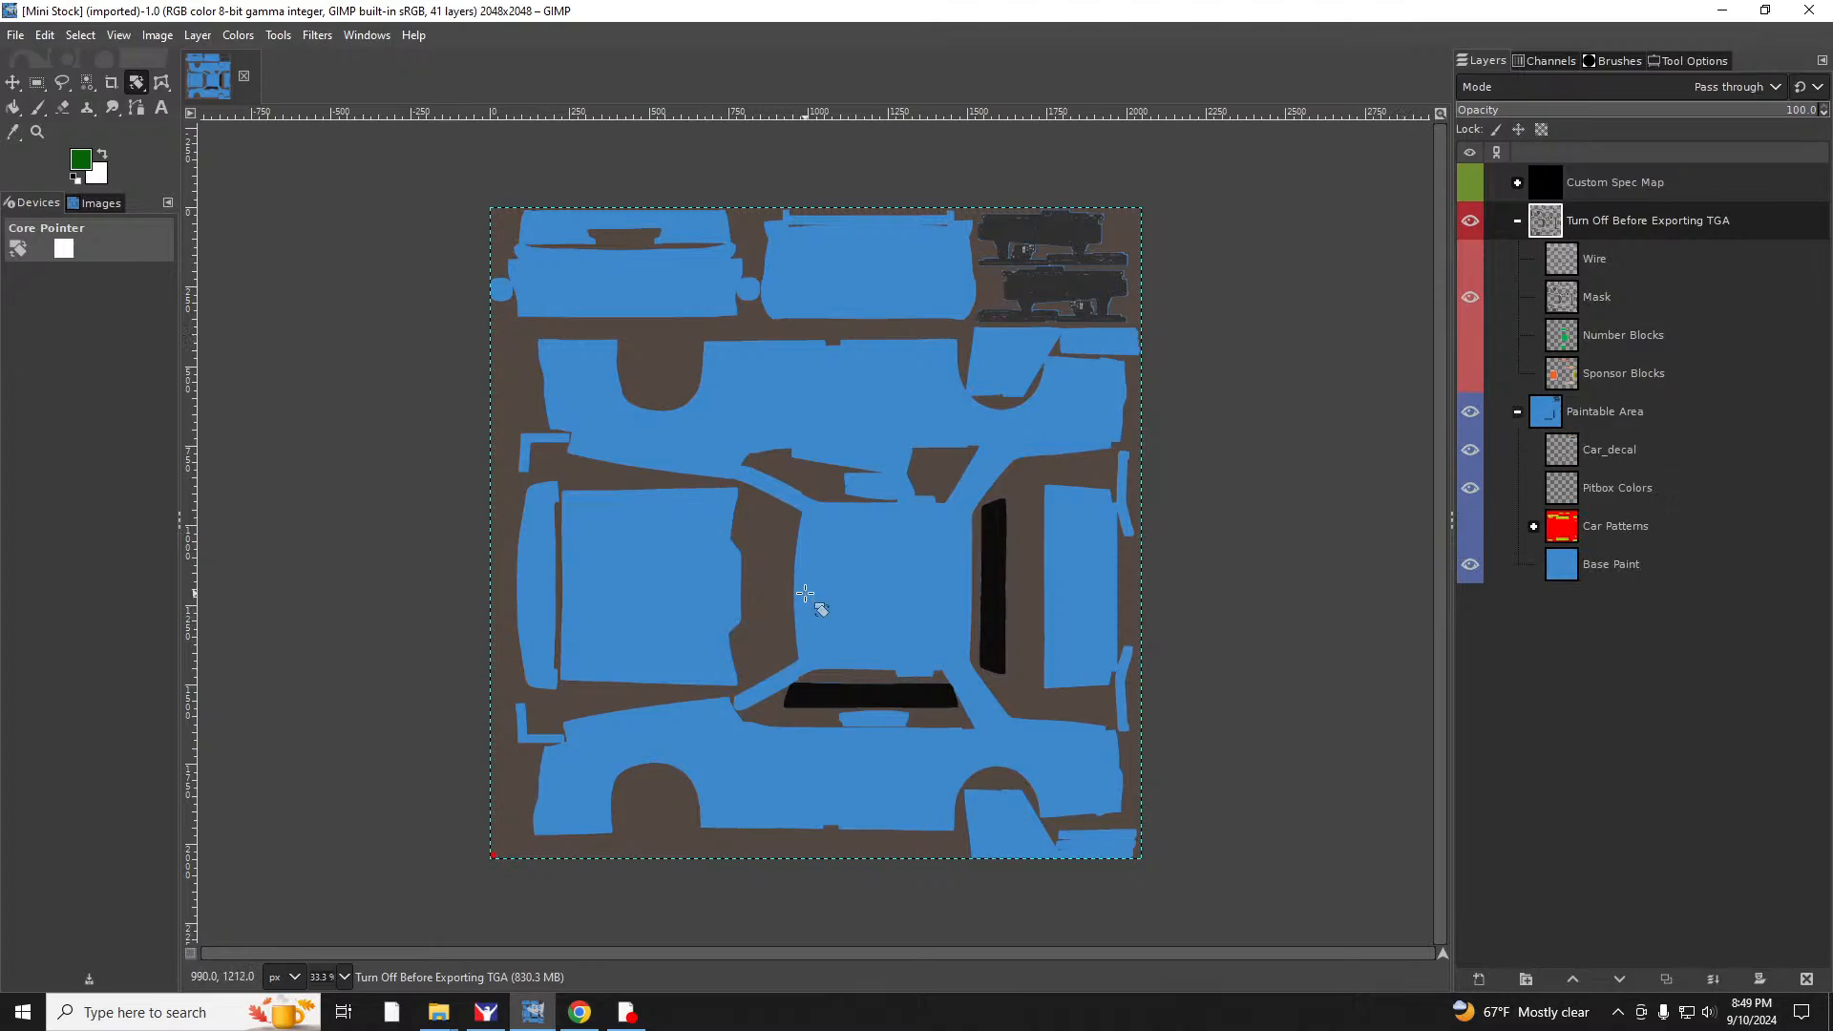
click(1533, 526)
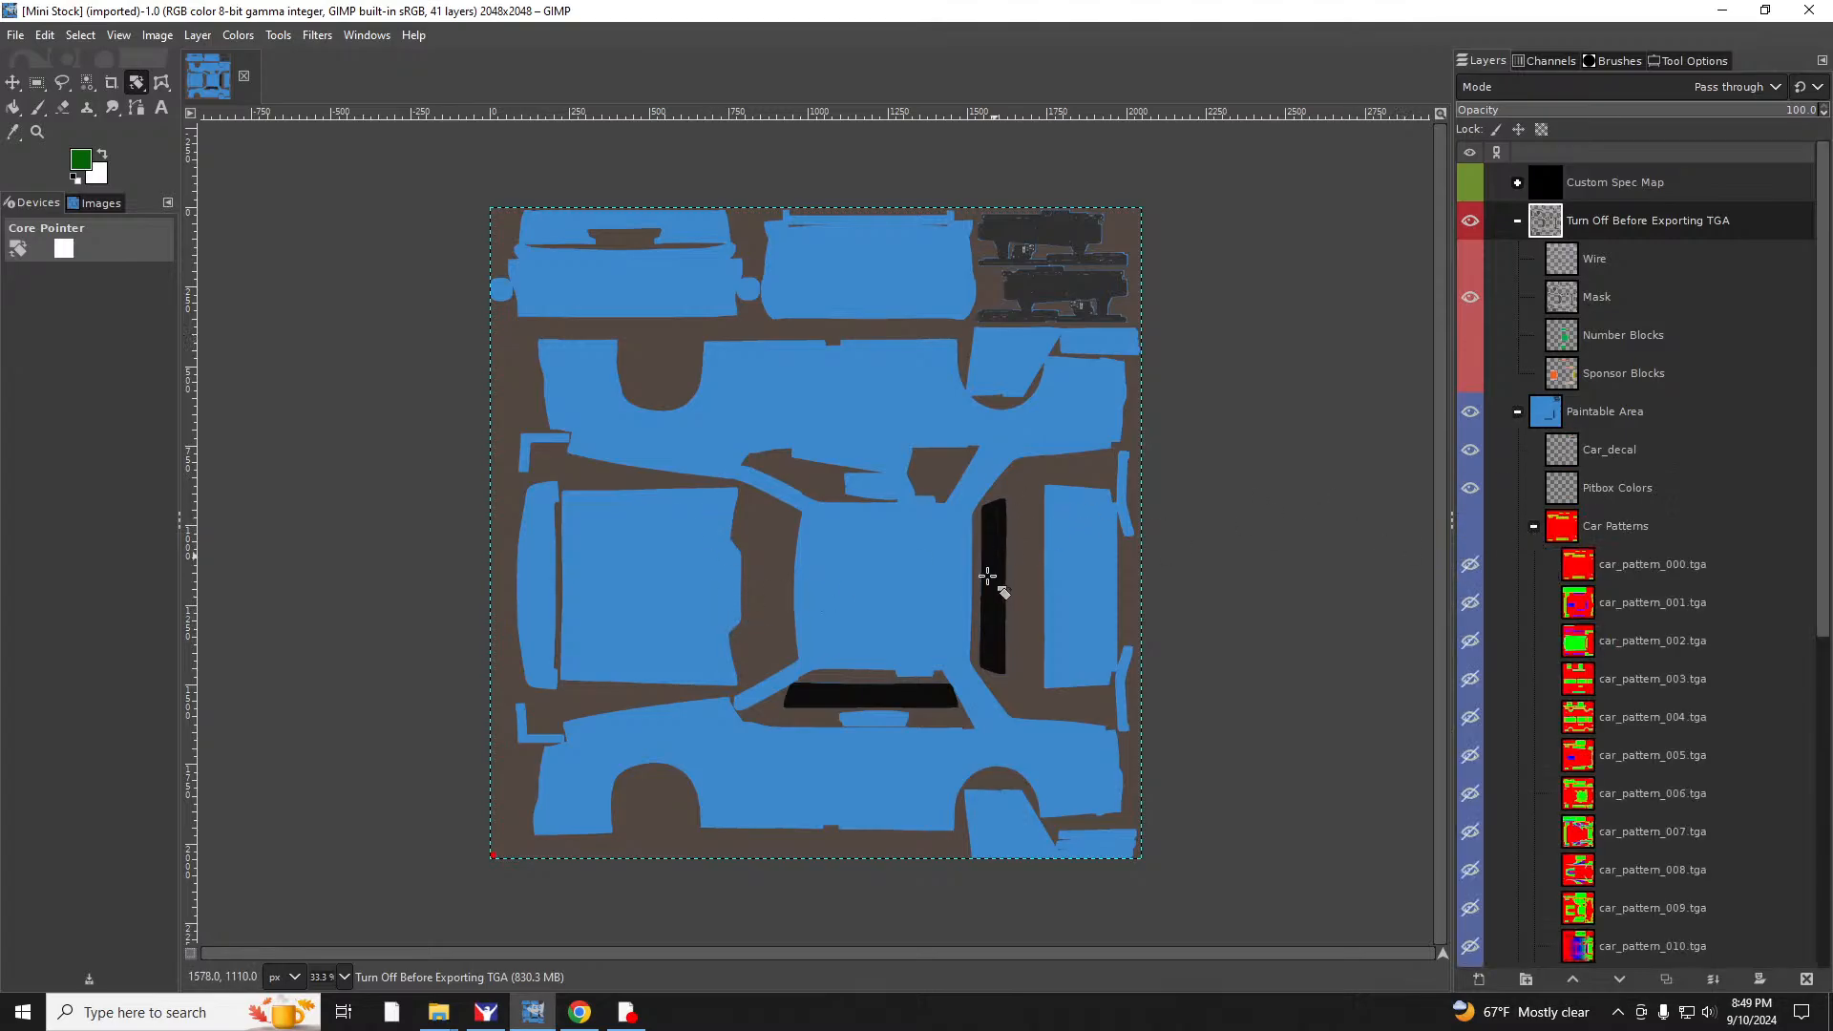
Switch to the iRacing Paint Shop, close the reference car photo, and examine the Mini Stock's paint scheme from the side.
click(493, 1010)
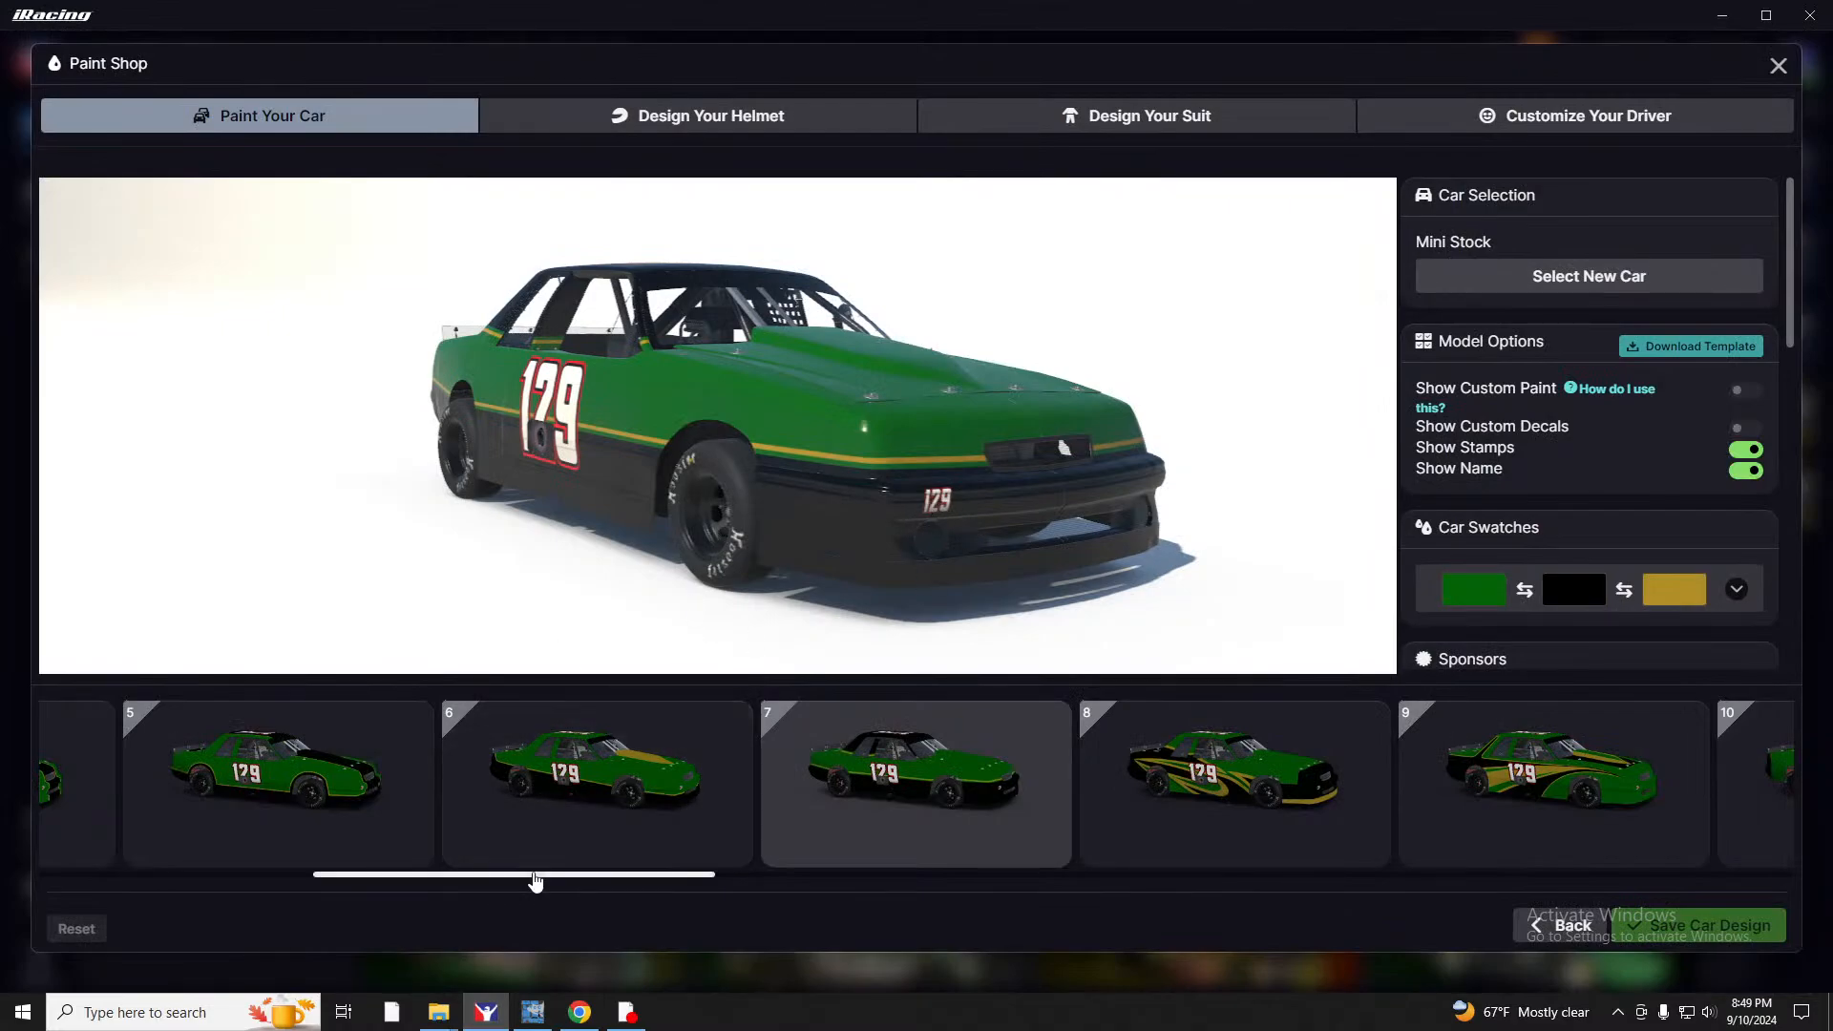
mouse_move(520, 873)
mouse_down()
mouse_move(809, 911)
mouse_move(987, 855)
mouse_move(511, 872)
mouse_up()
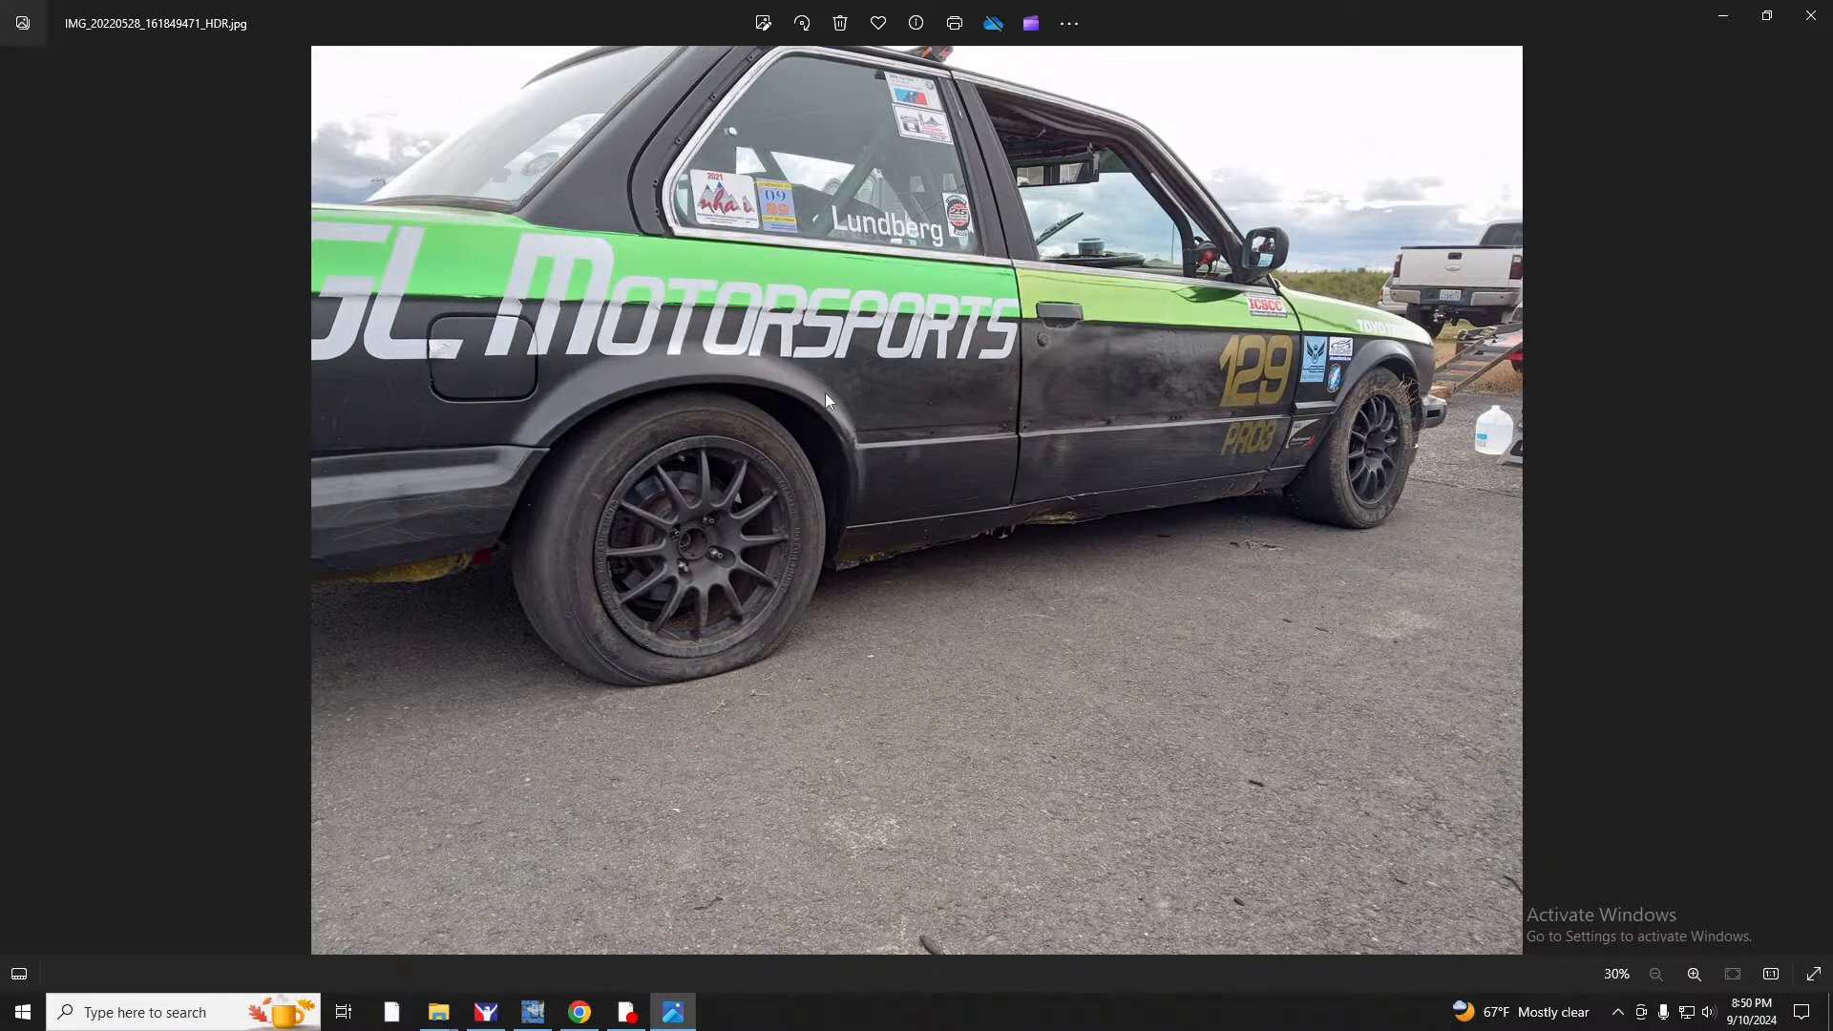
click(1816, 23)
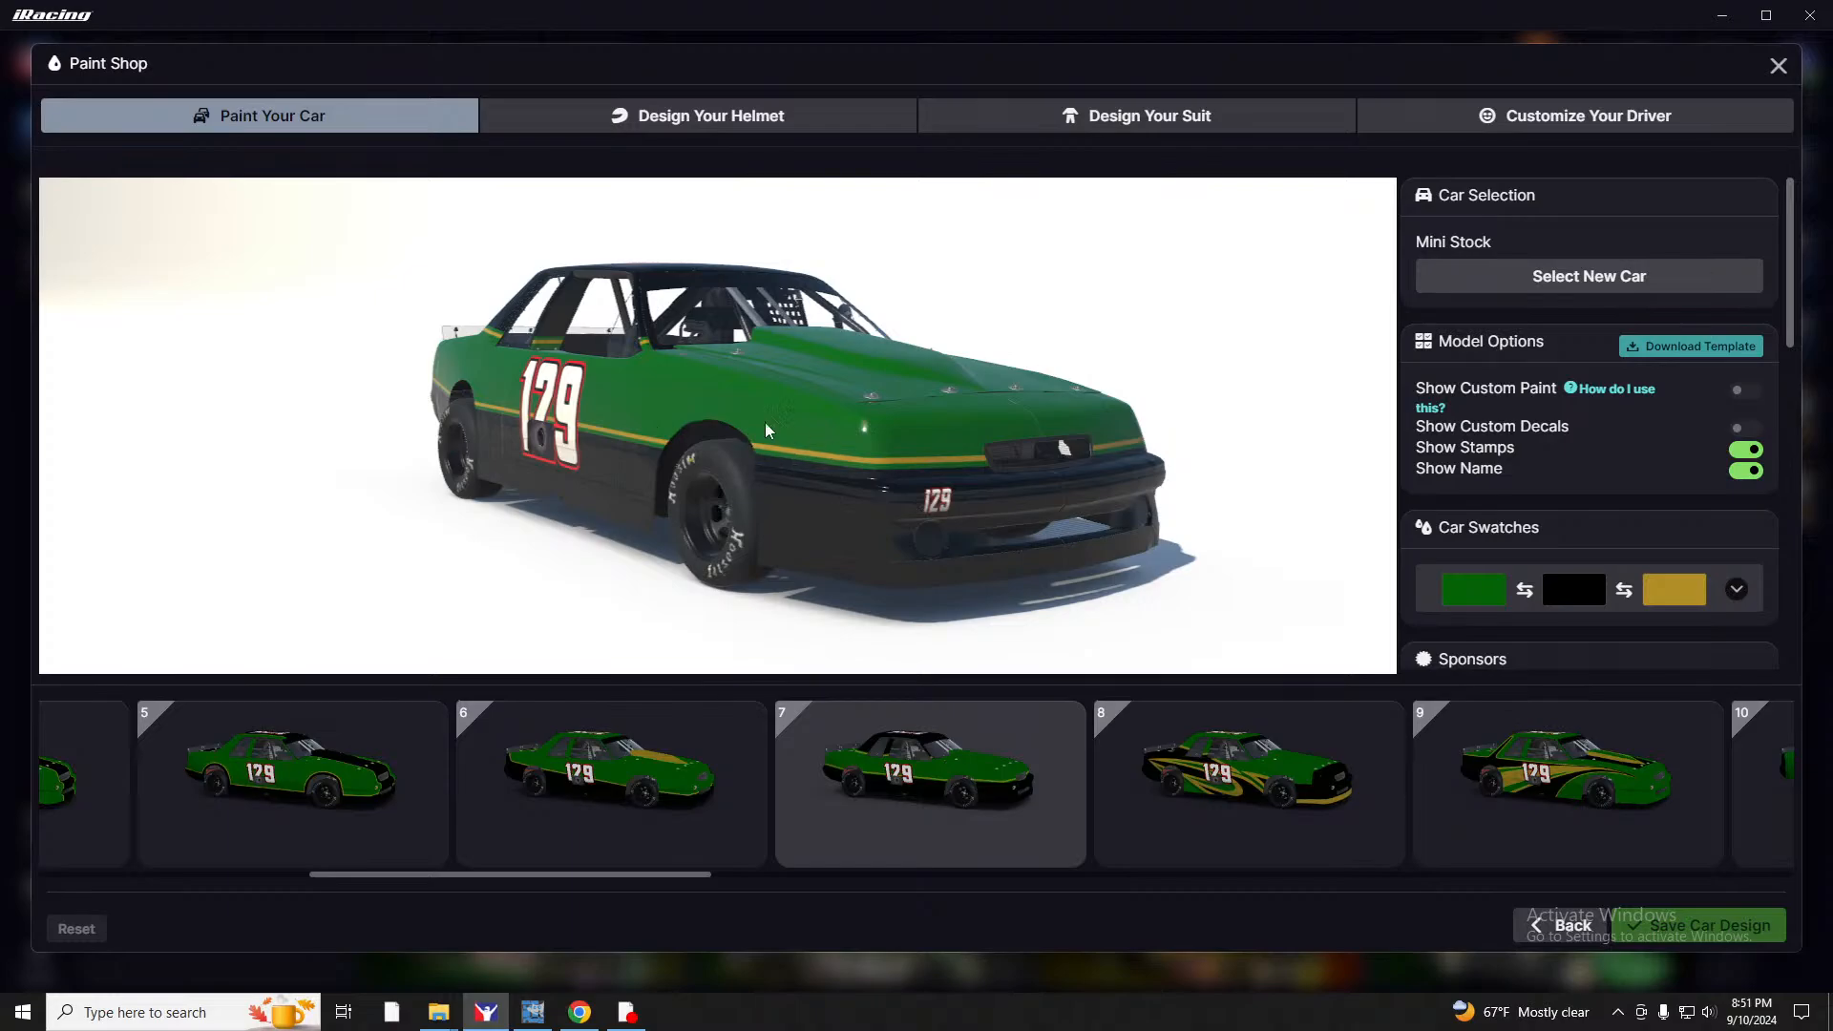
drag(696, 456, 775, 284)
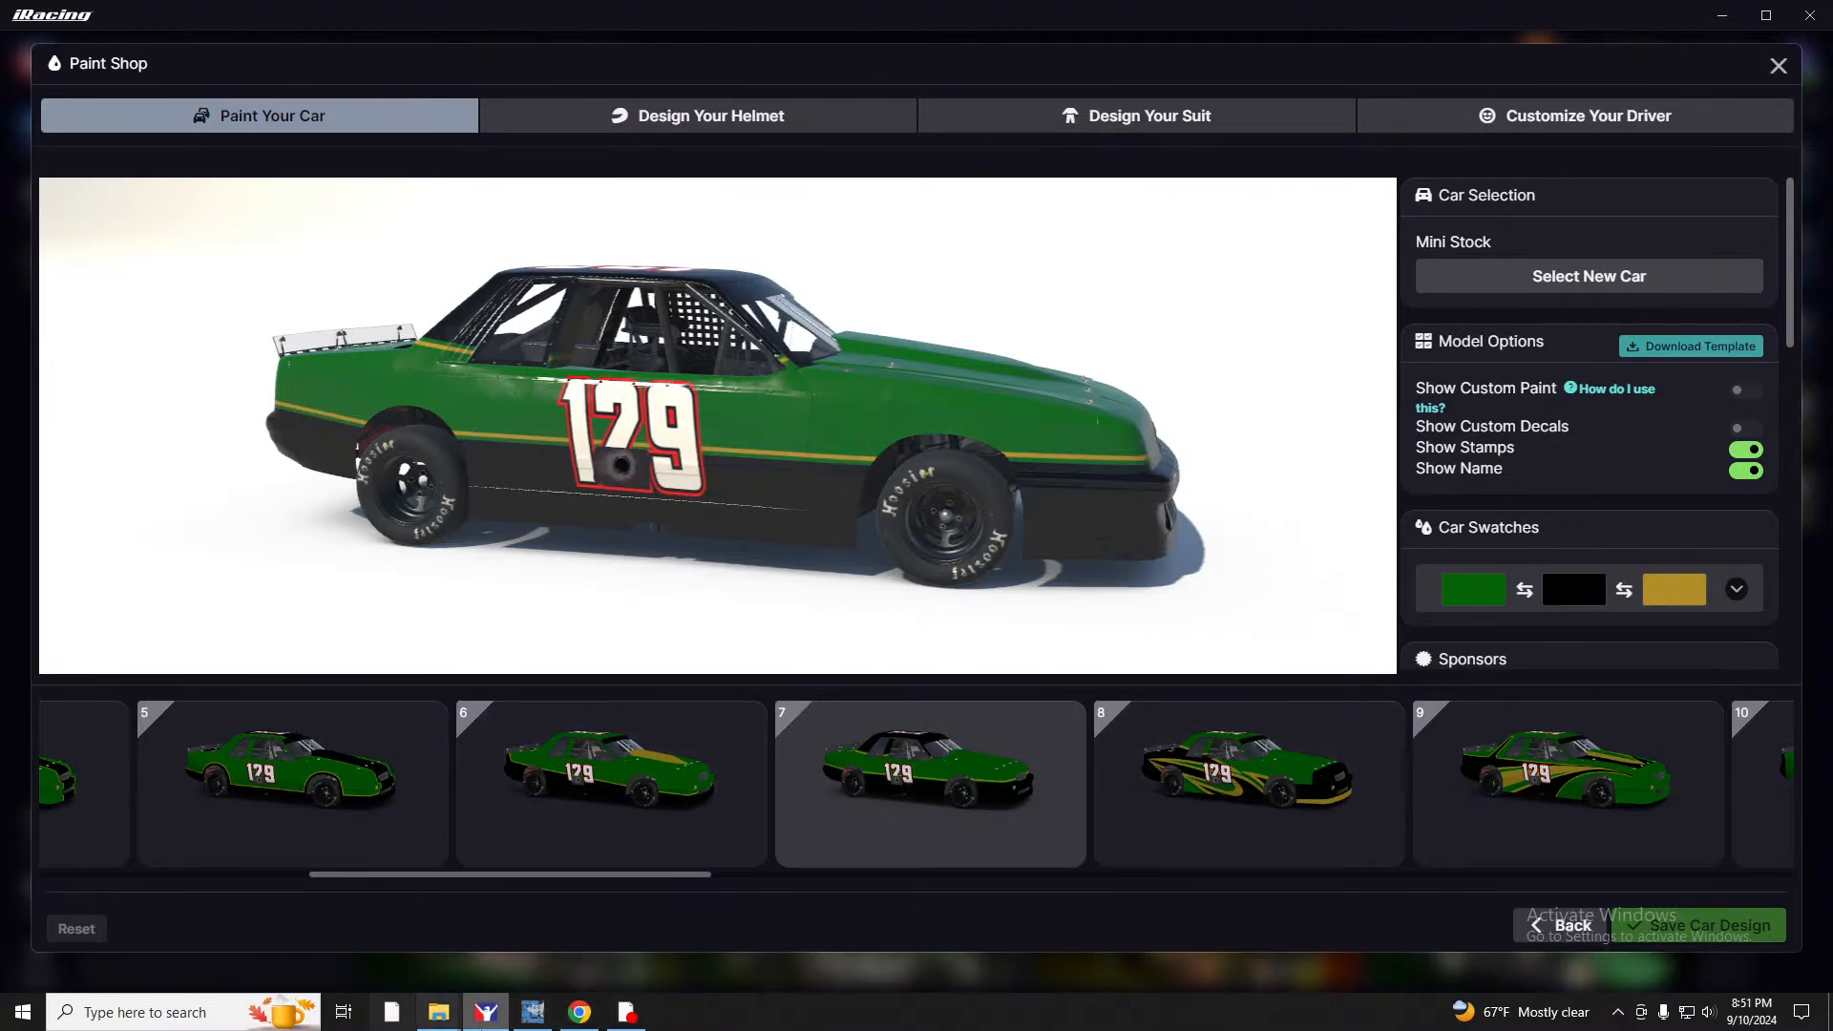
Switch to GIMP, show the Wire layer over the template, and inspect the lower body side panel at 100% zoom.
click(532, 1011)
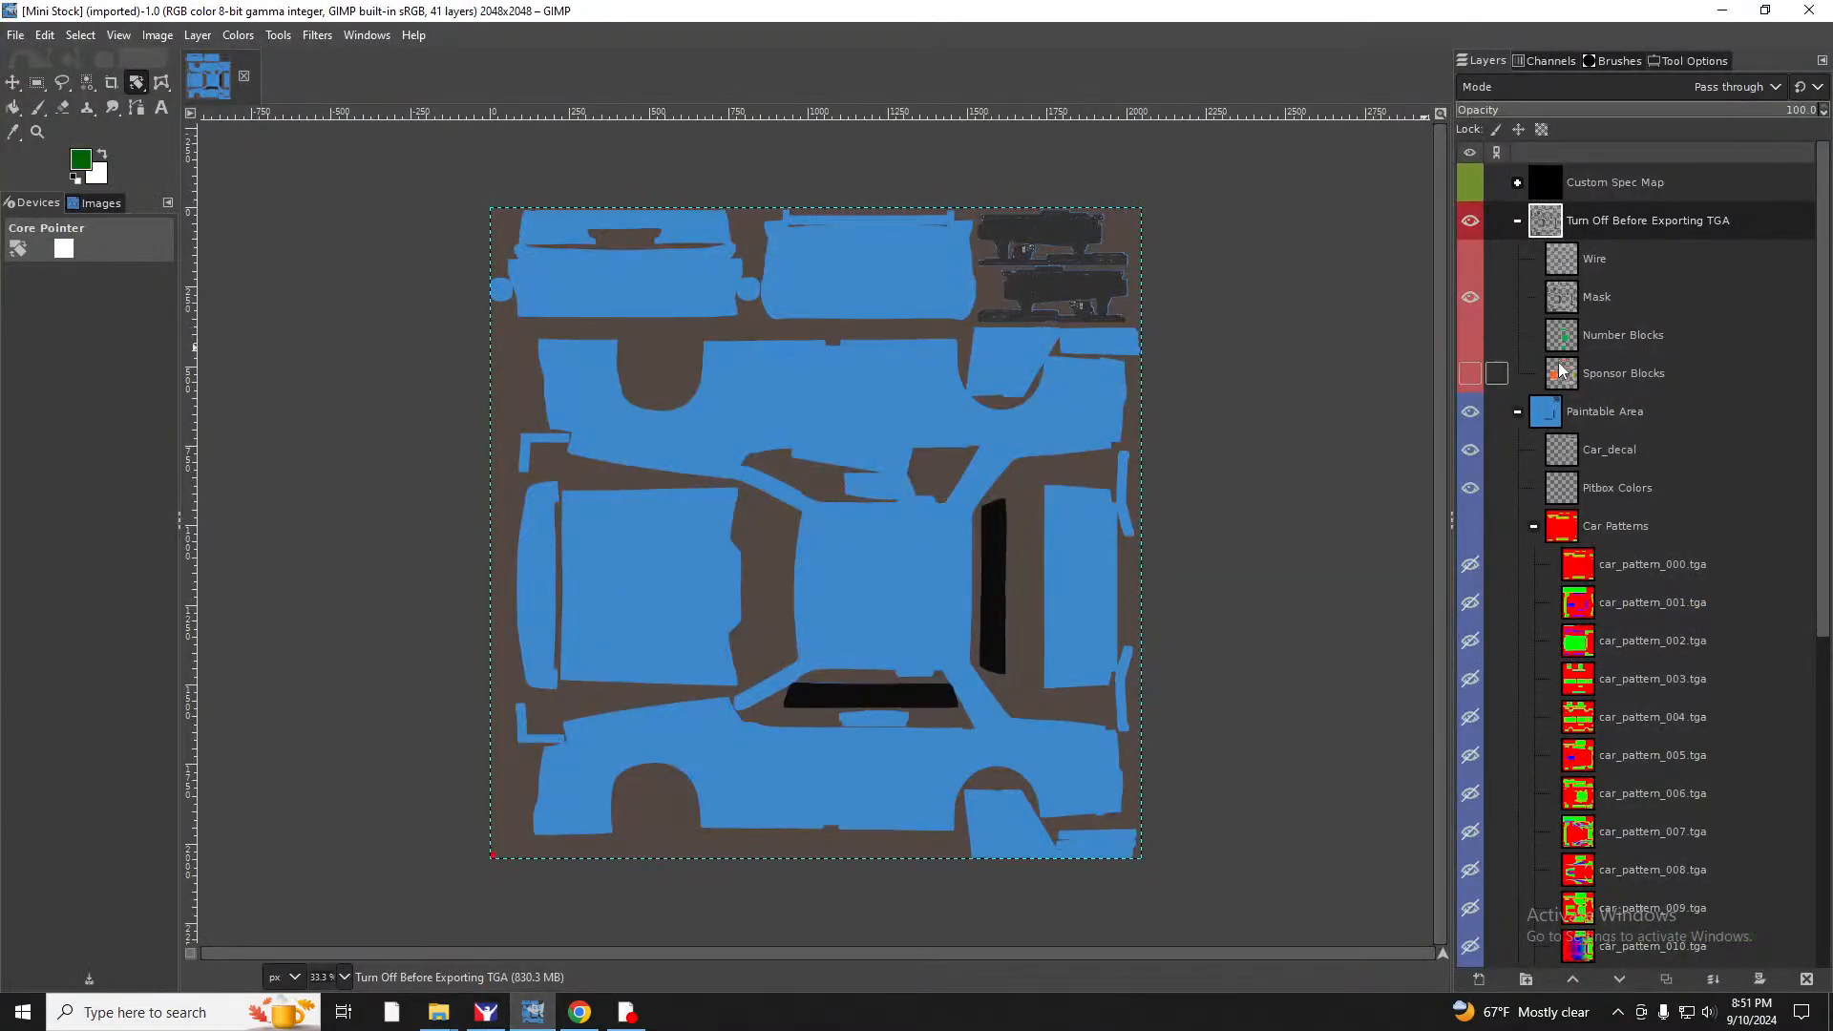
click(1470, 258)
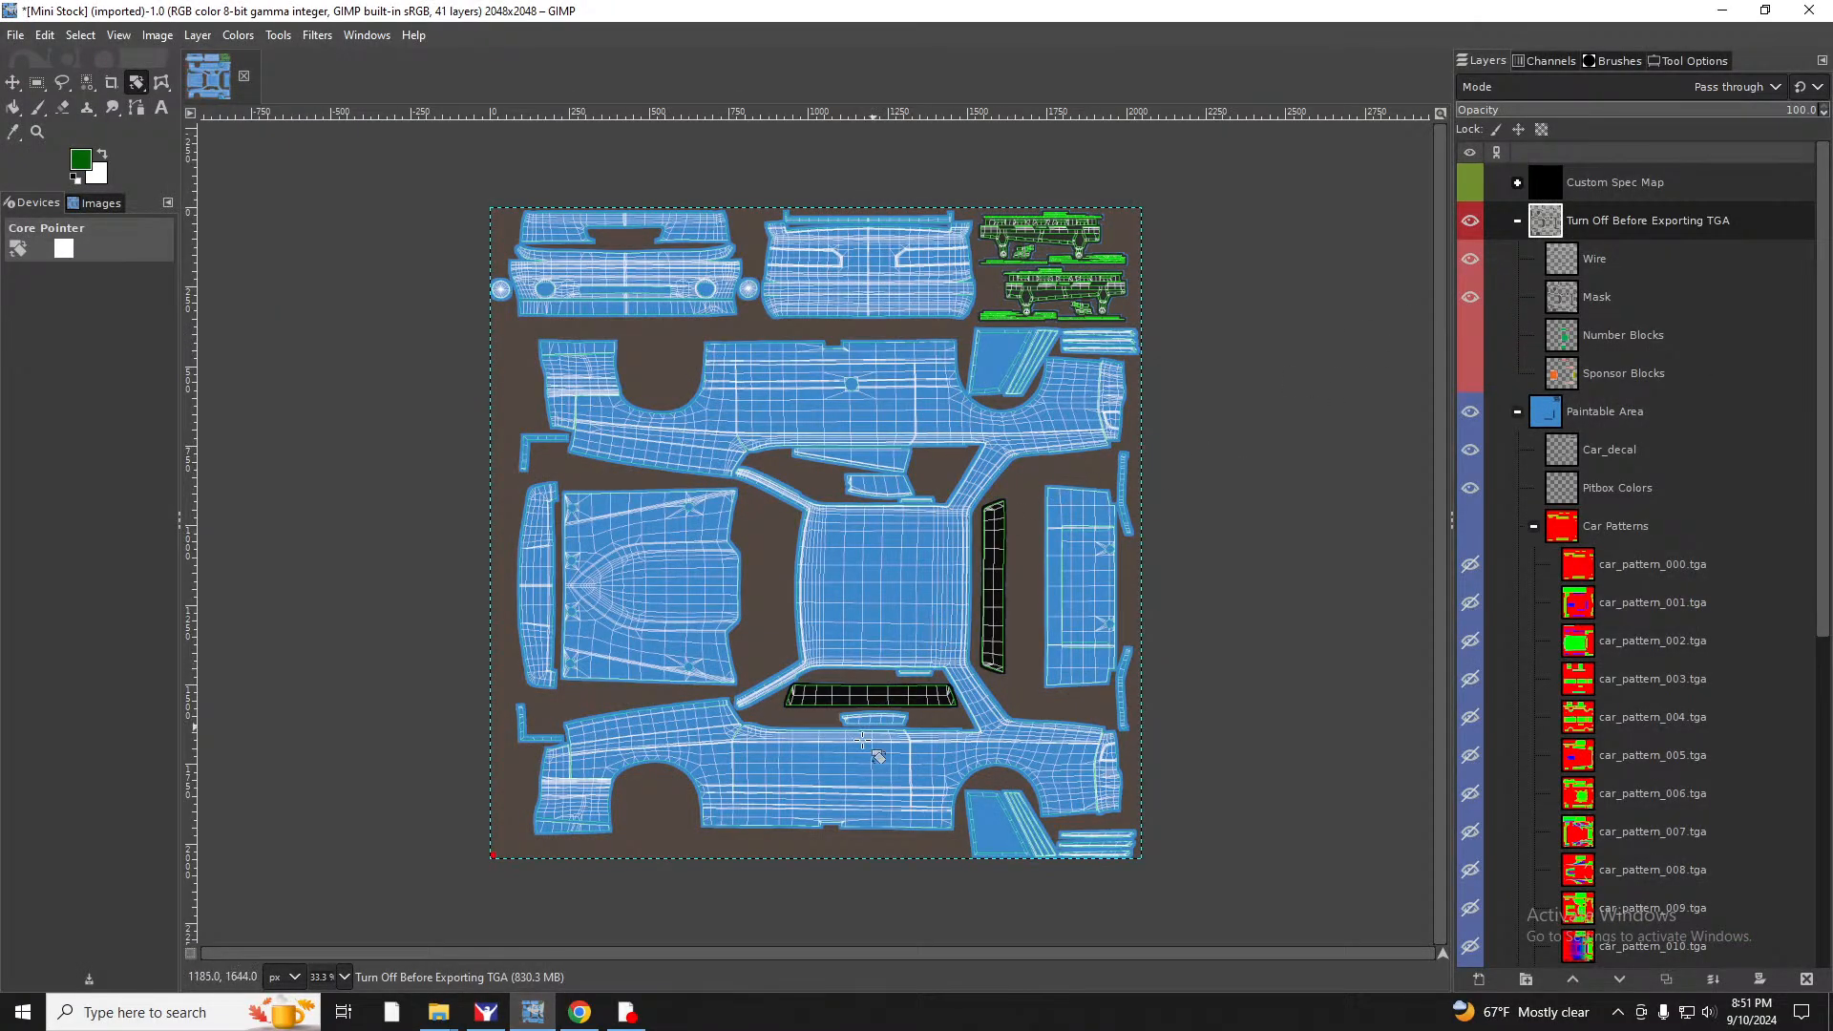
key(1)
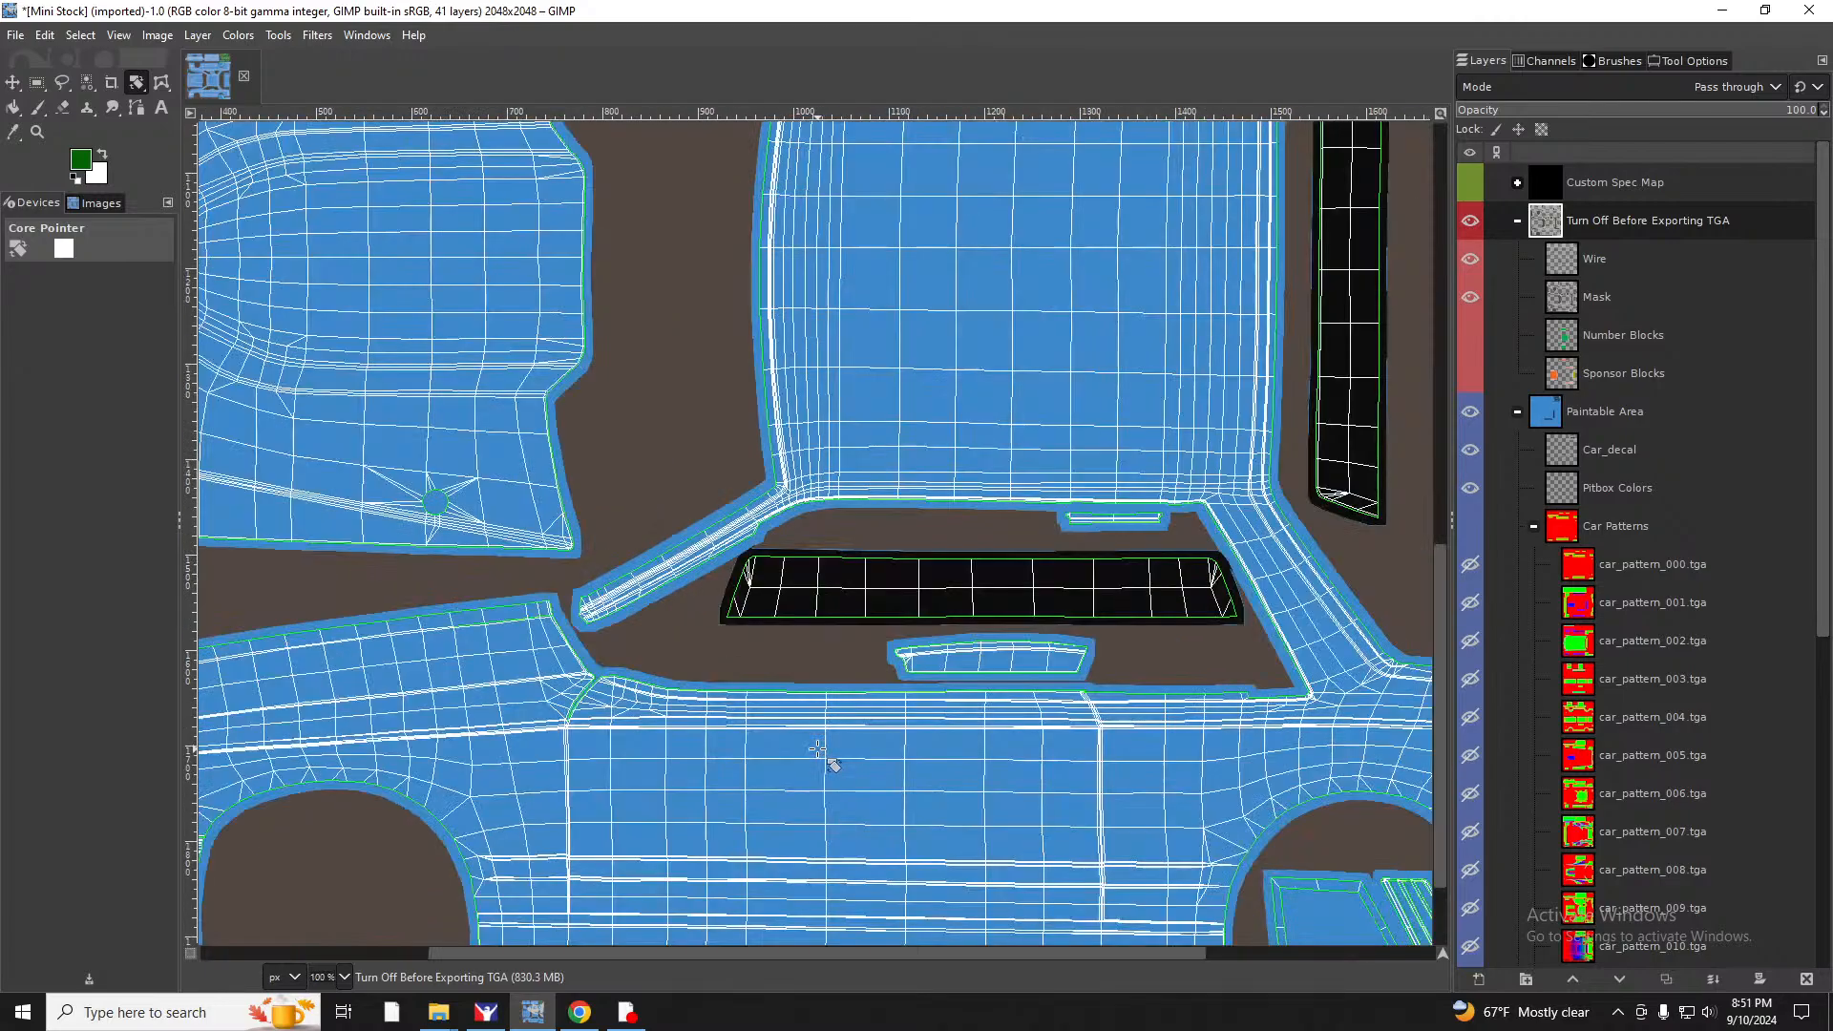
scroll(818, 749, up, 4)
scroll(818, 749, down, 4)
scroll(763, 706, down, 2)
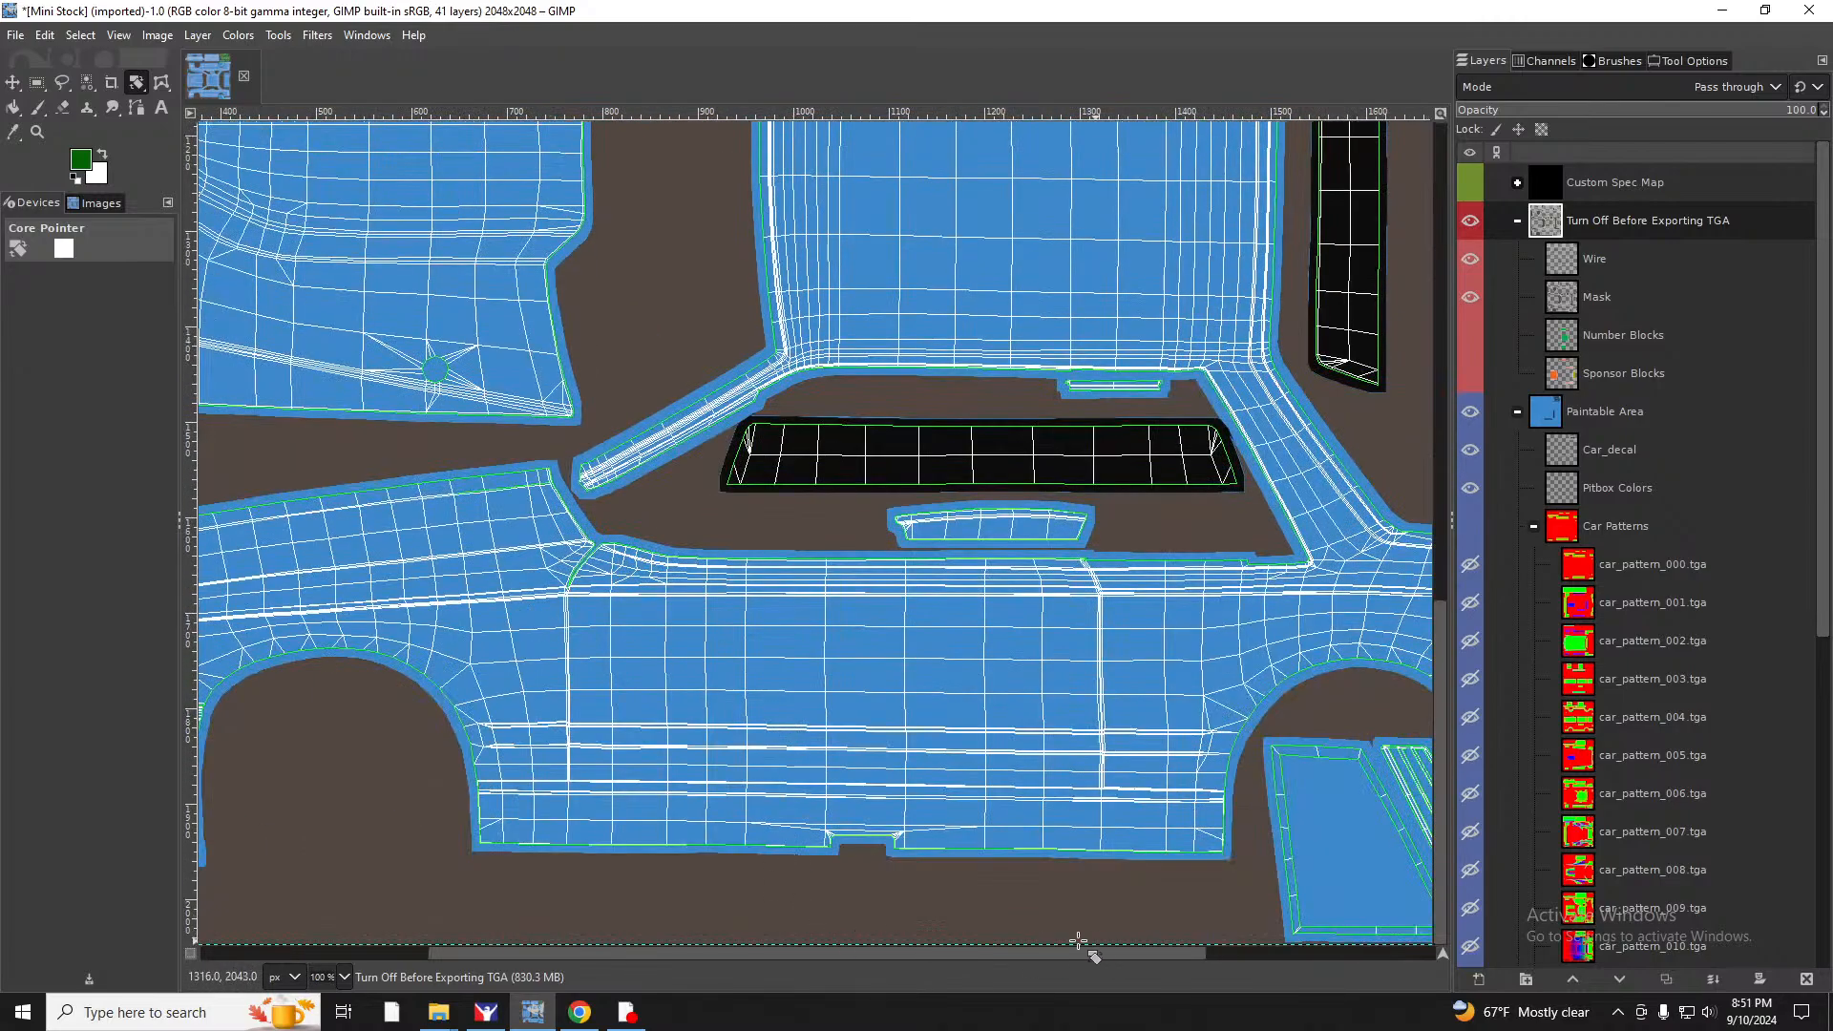
drag(976, 952, 696, 908)
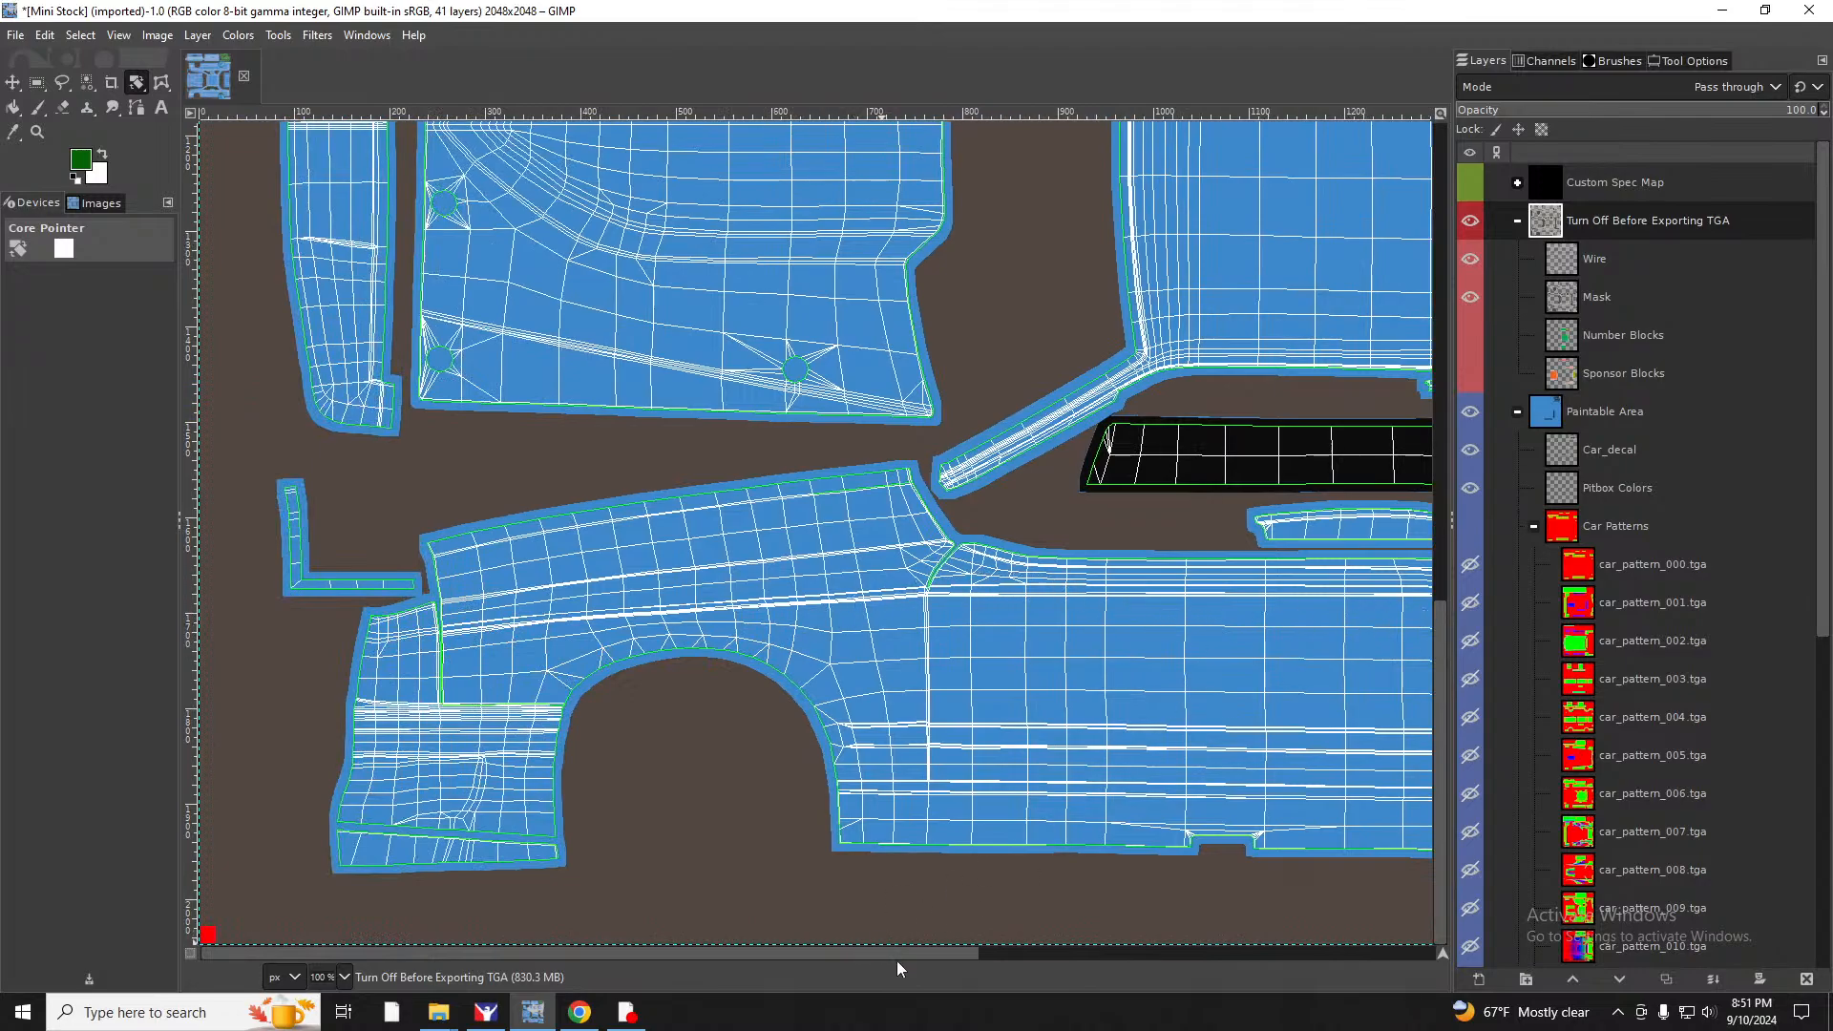
drag(913, 958, 1311, 958)
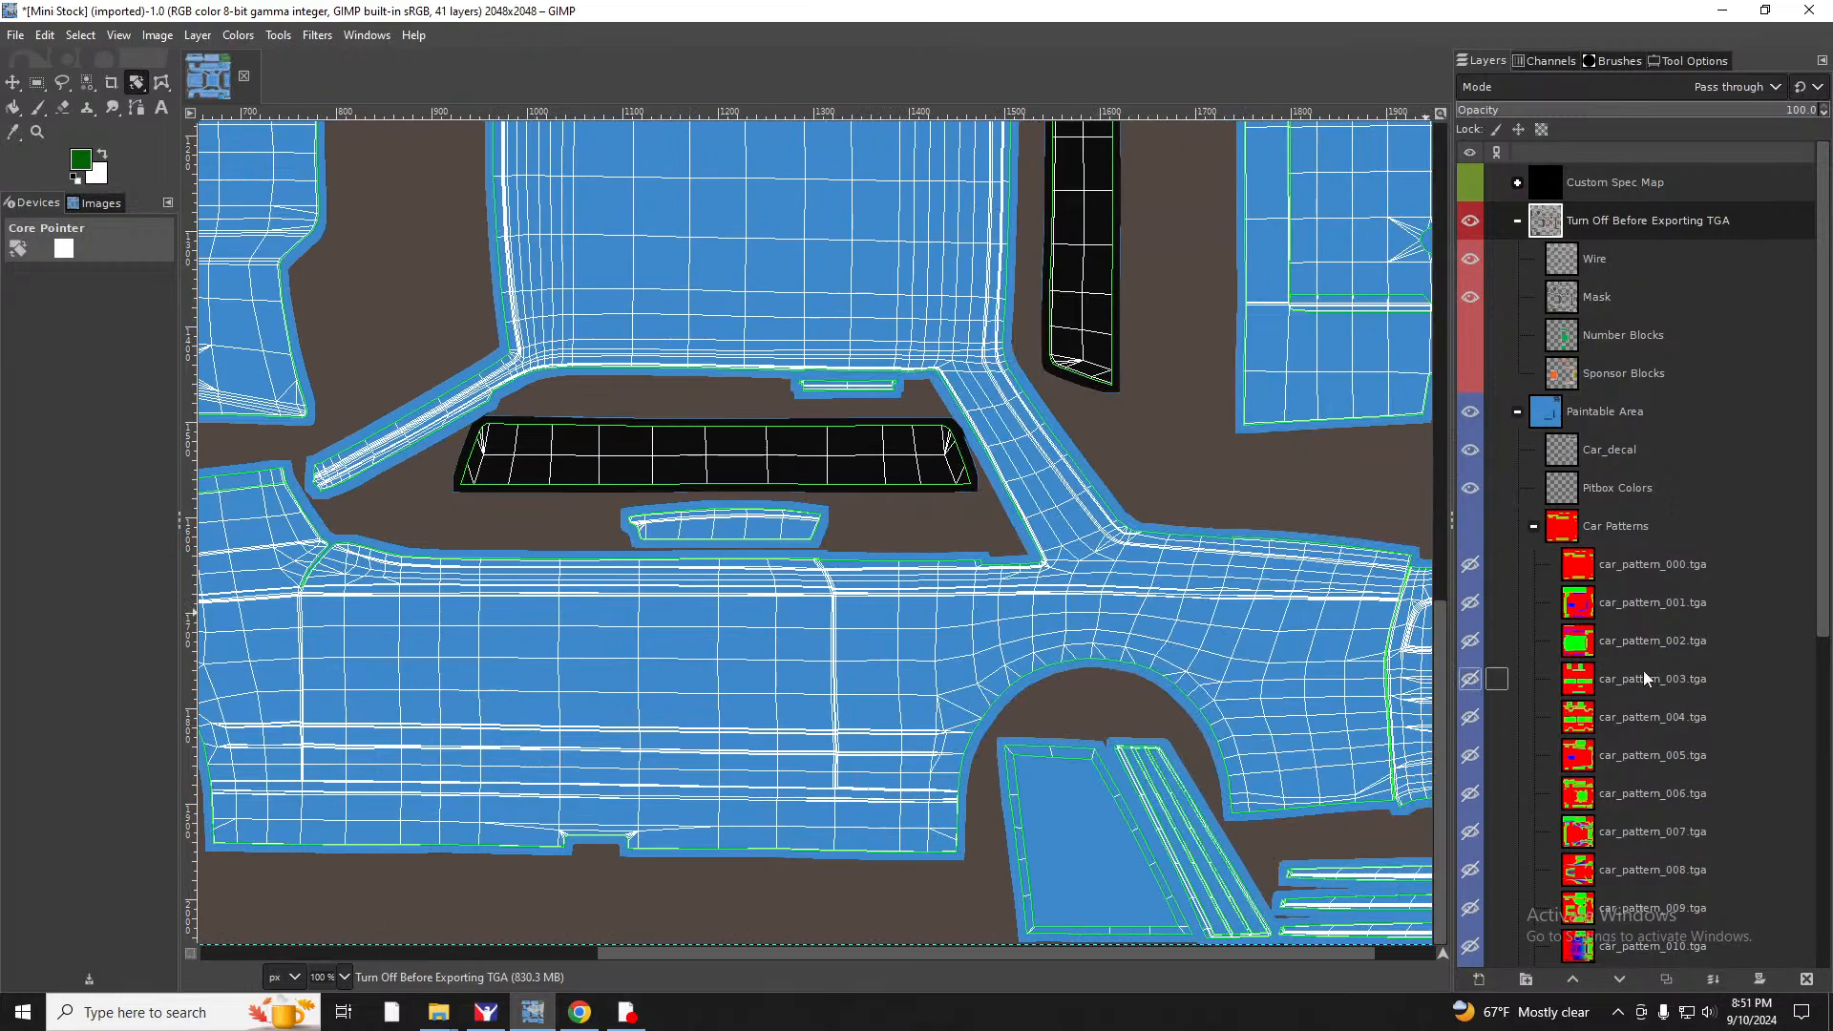
Show the Car Patterns group and hide car_pattern_000.tga through car_pattern_005.tga to display car_pattern_006.tga.
click(1465, 530)
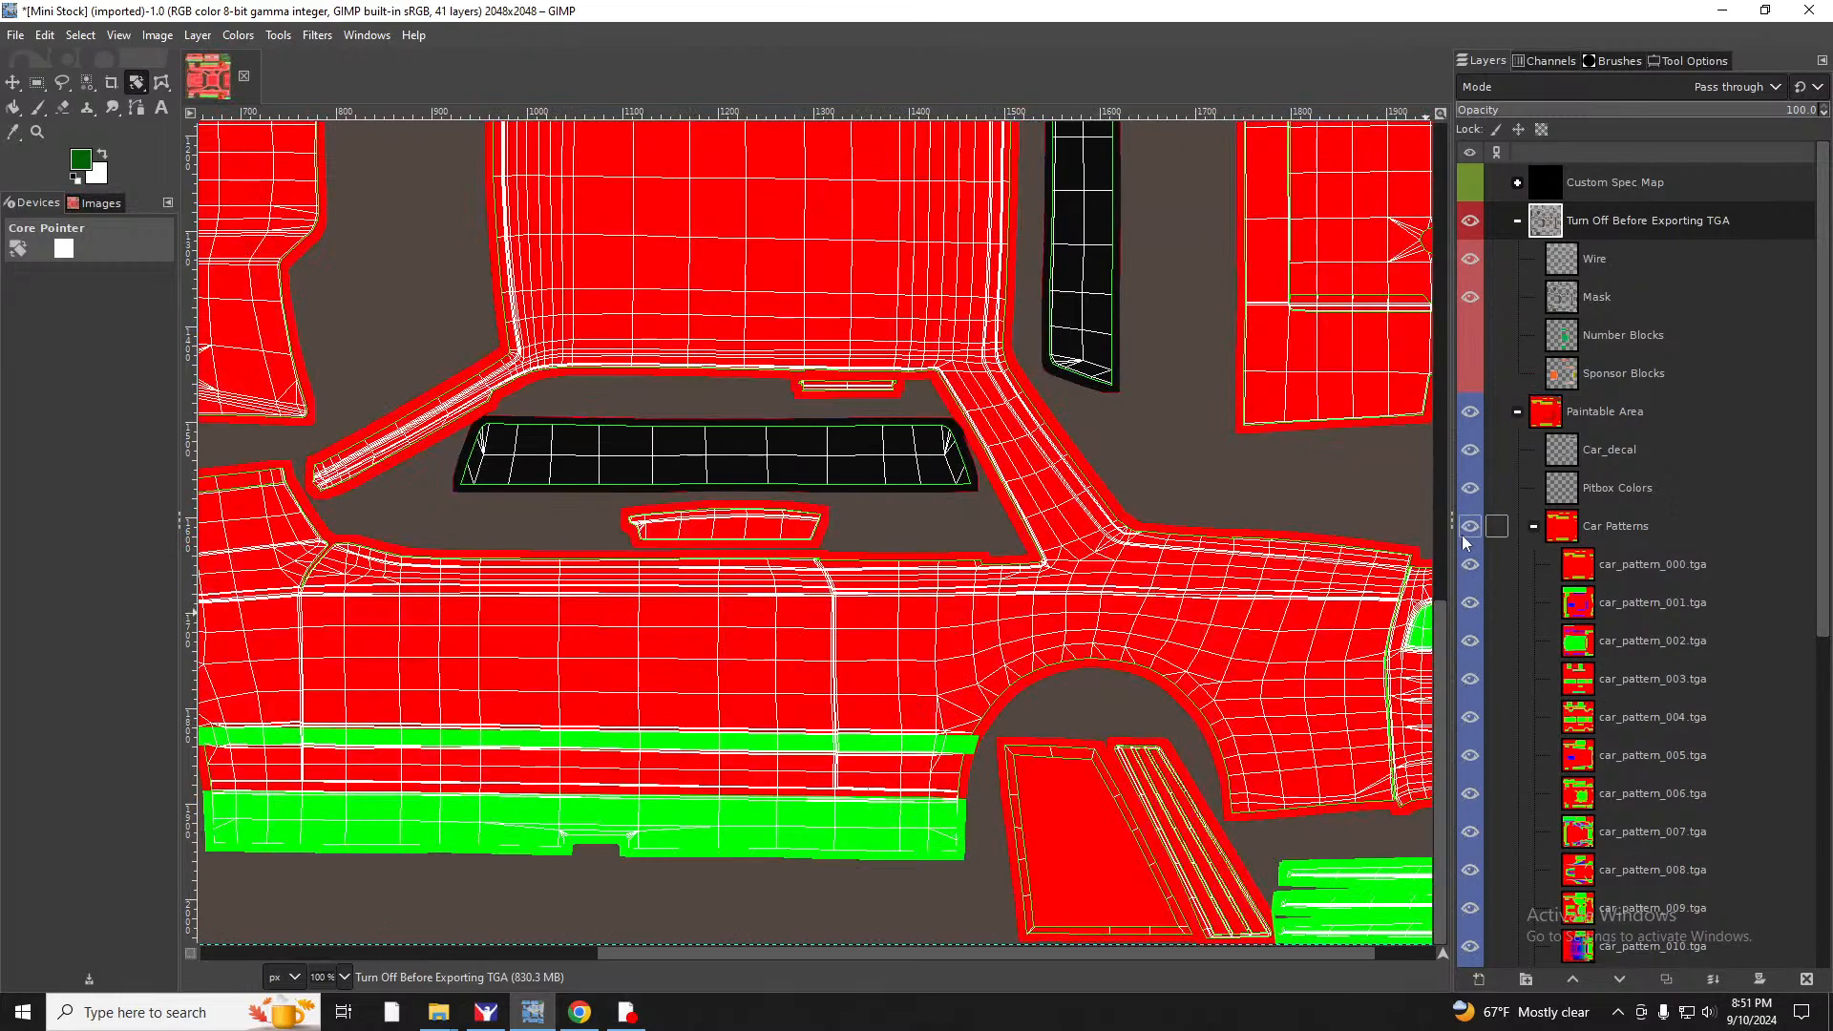
click(1464, 570)
click(1470, 603)
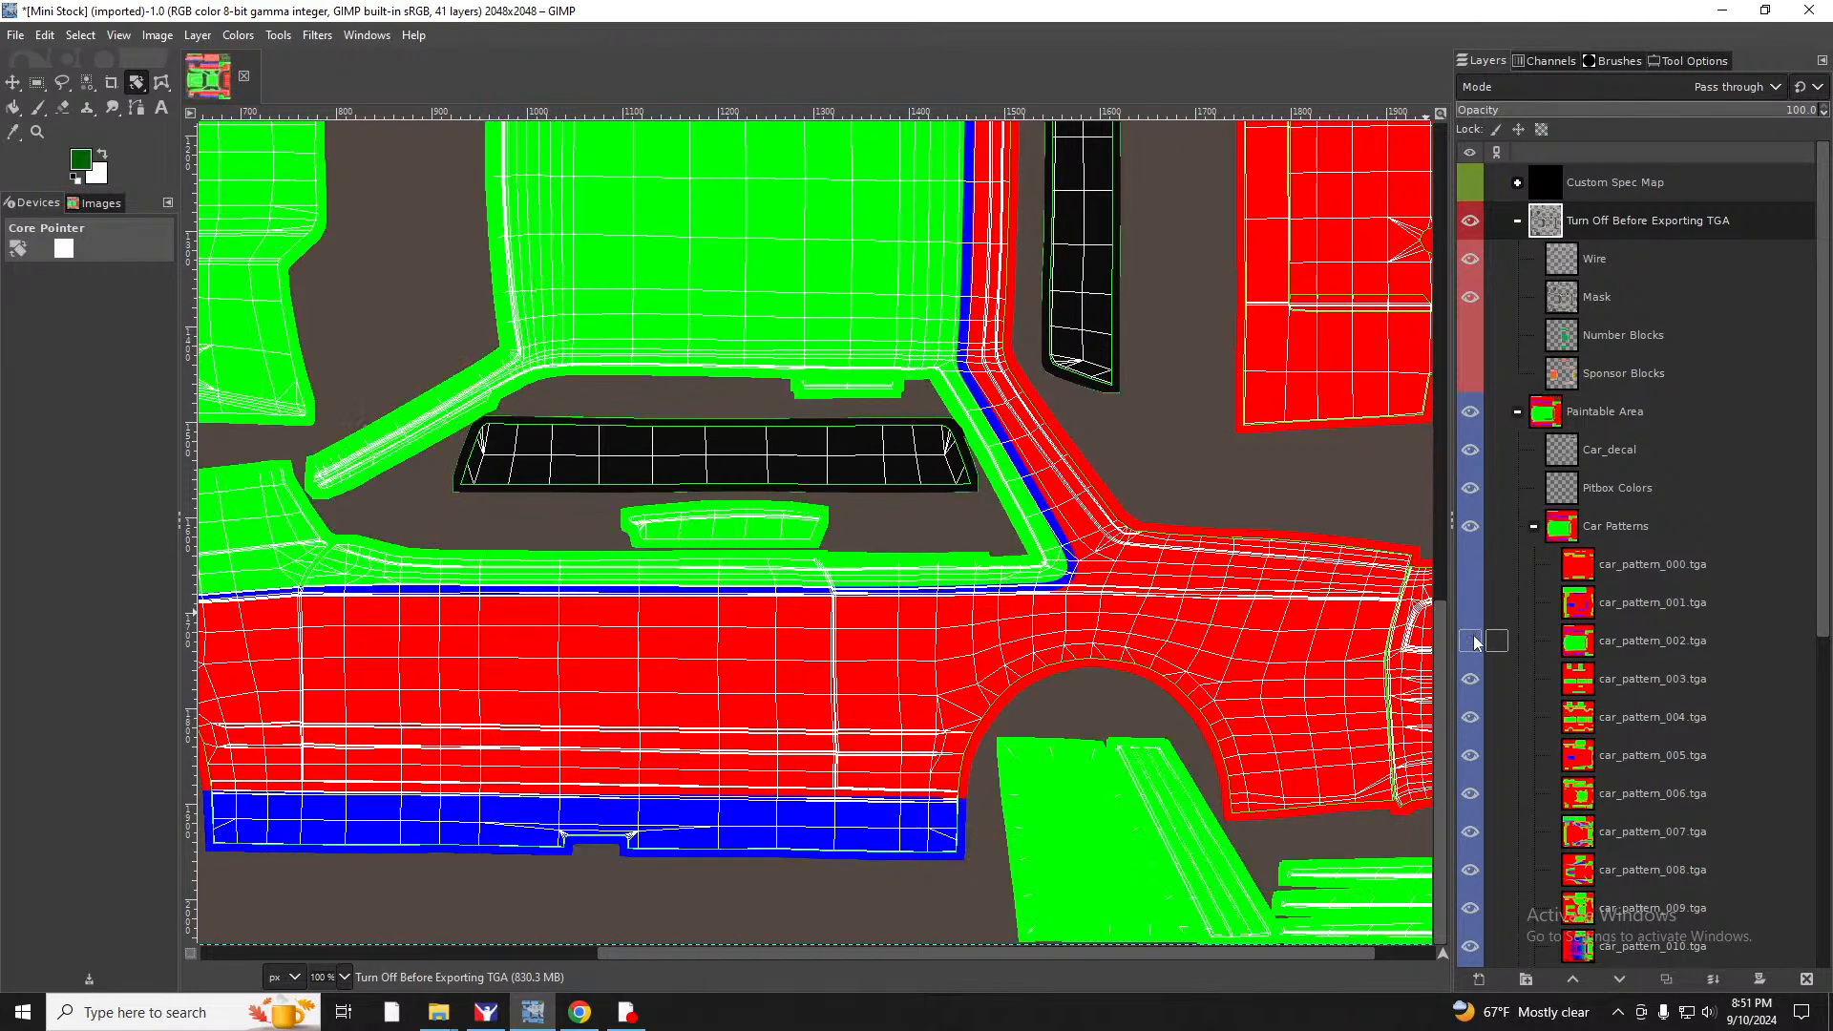
click(1469, 641)
click(1470, 678)
click(1470, 717)
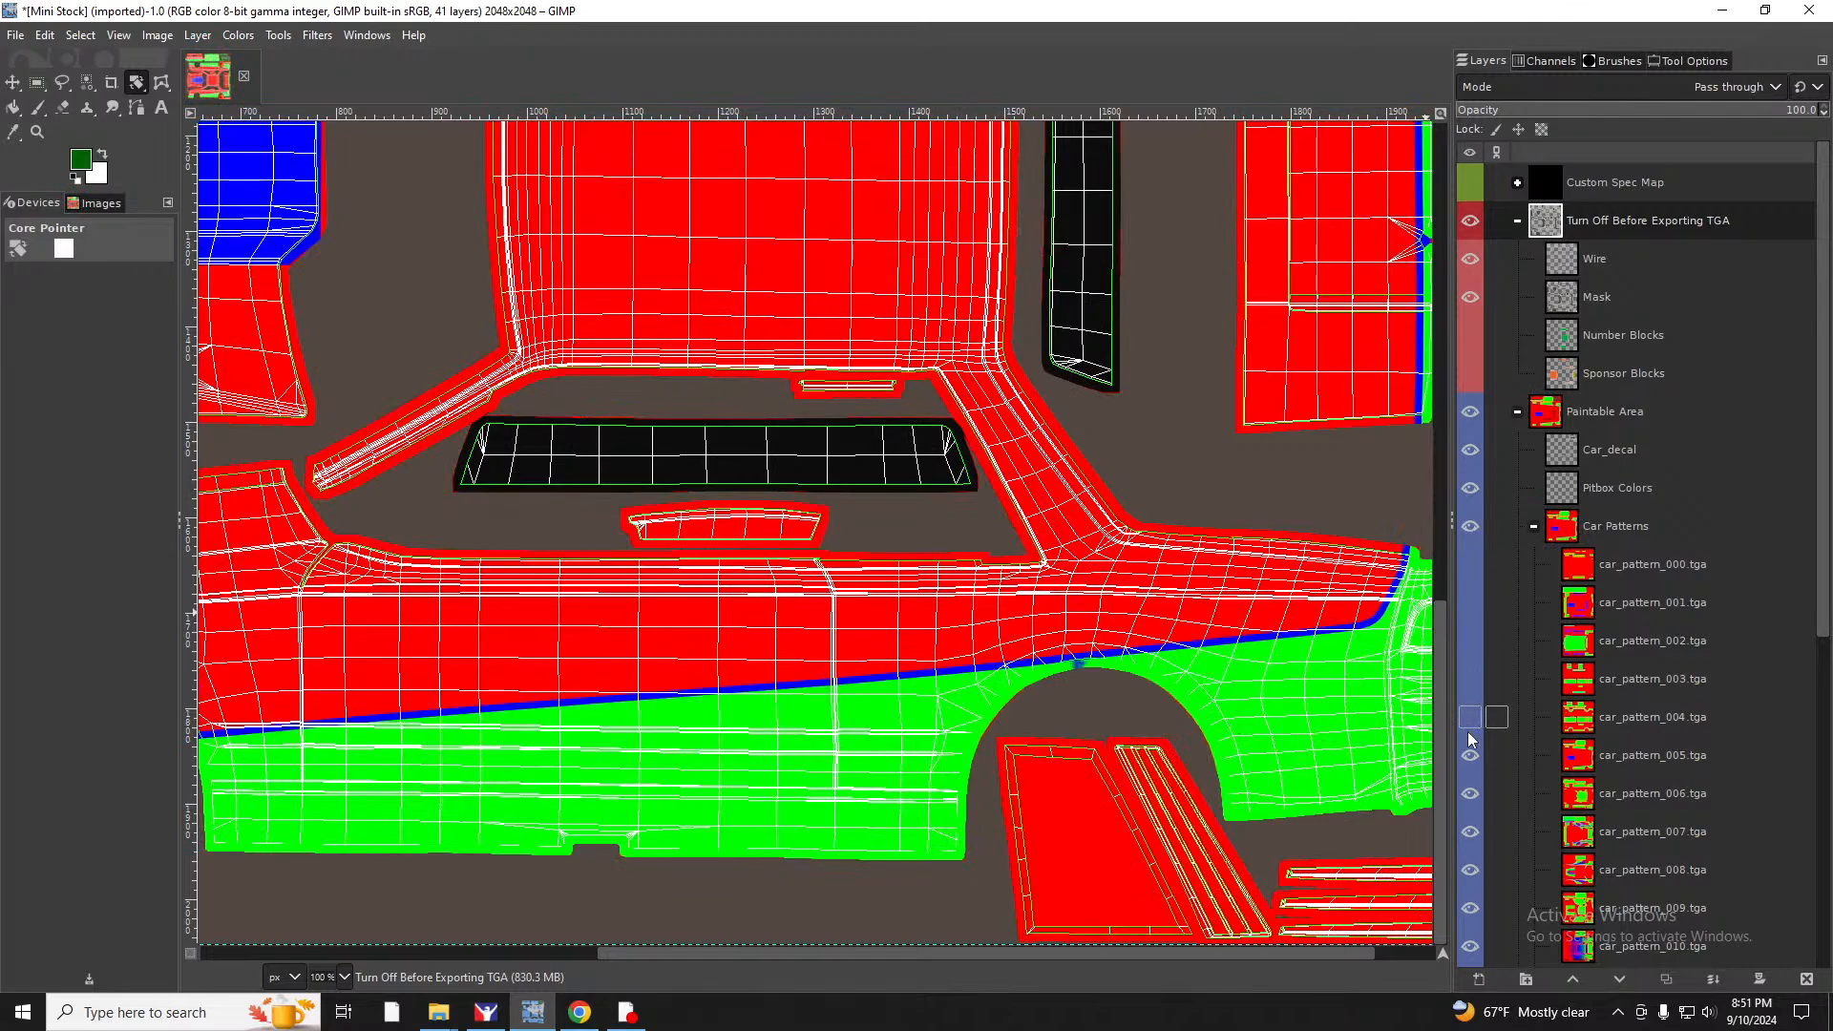
click(1469, 757)
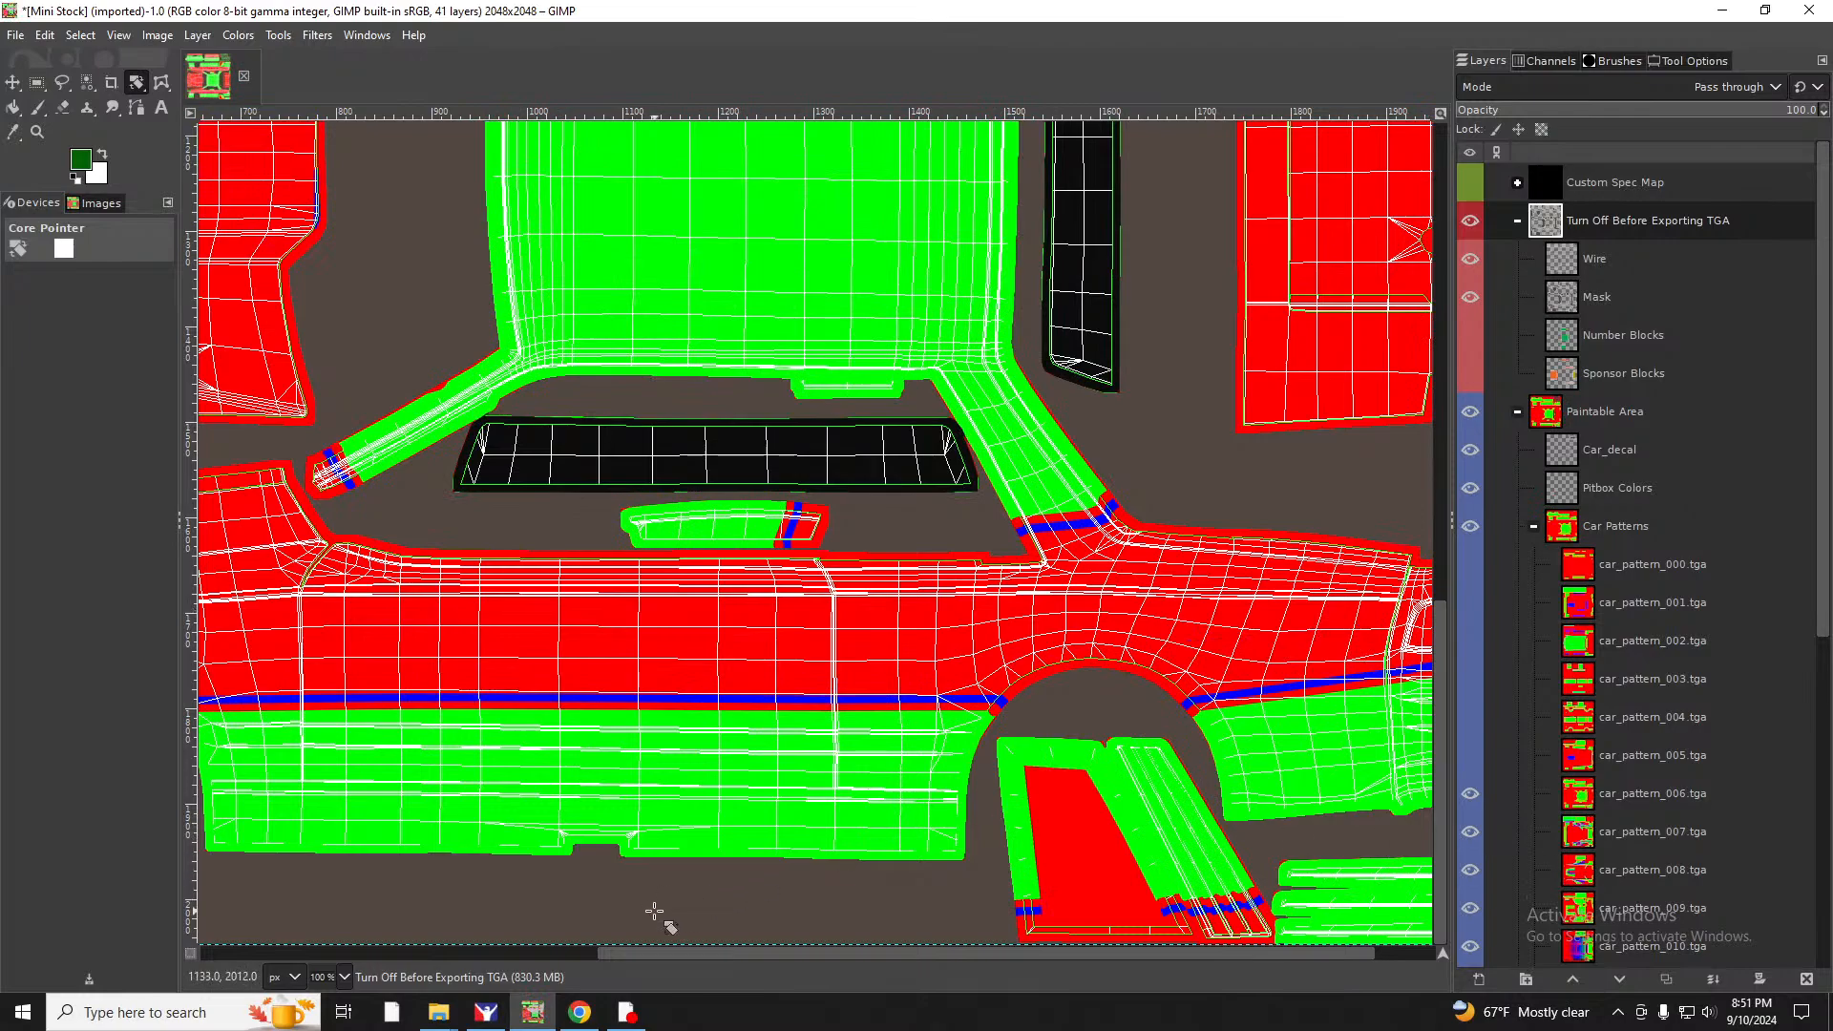
Examine how the pattern's colour areas and blue stripe run along the lower body side panel from front to rear.
scroll(736, 724, up, 1)
scroll(736, 726, down, 1)
scroll(674, 951, left, 5)
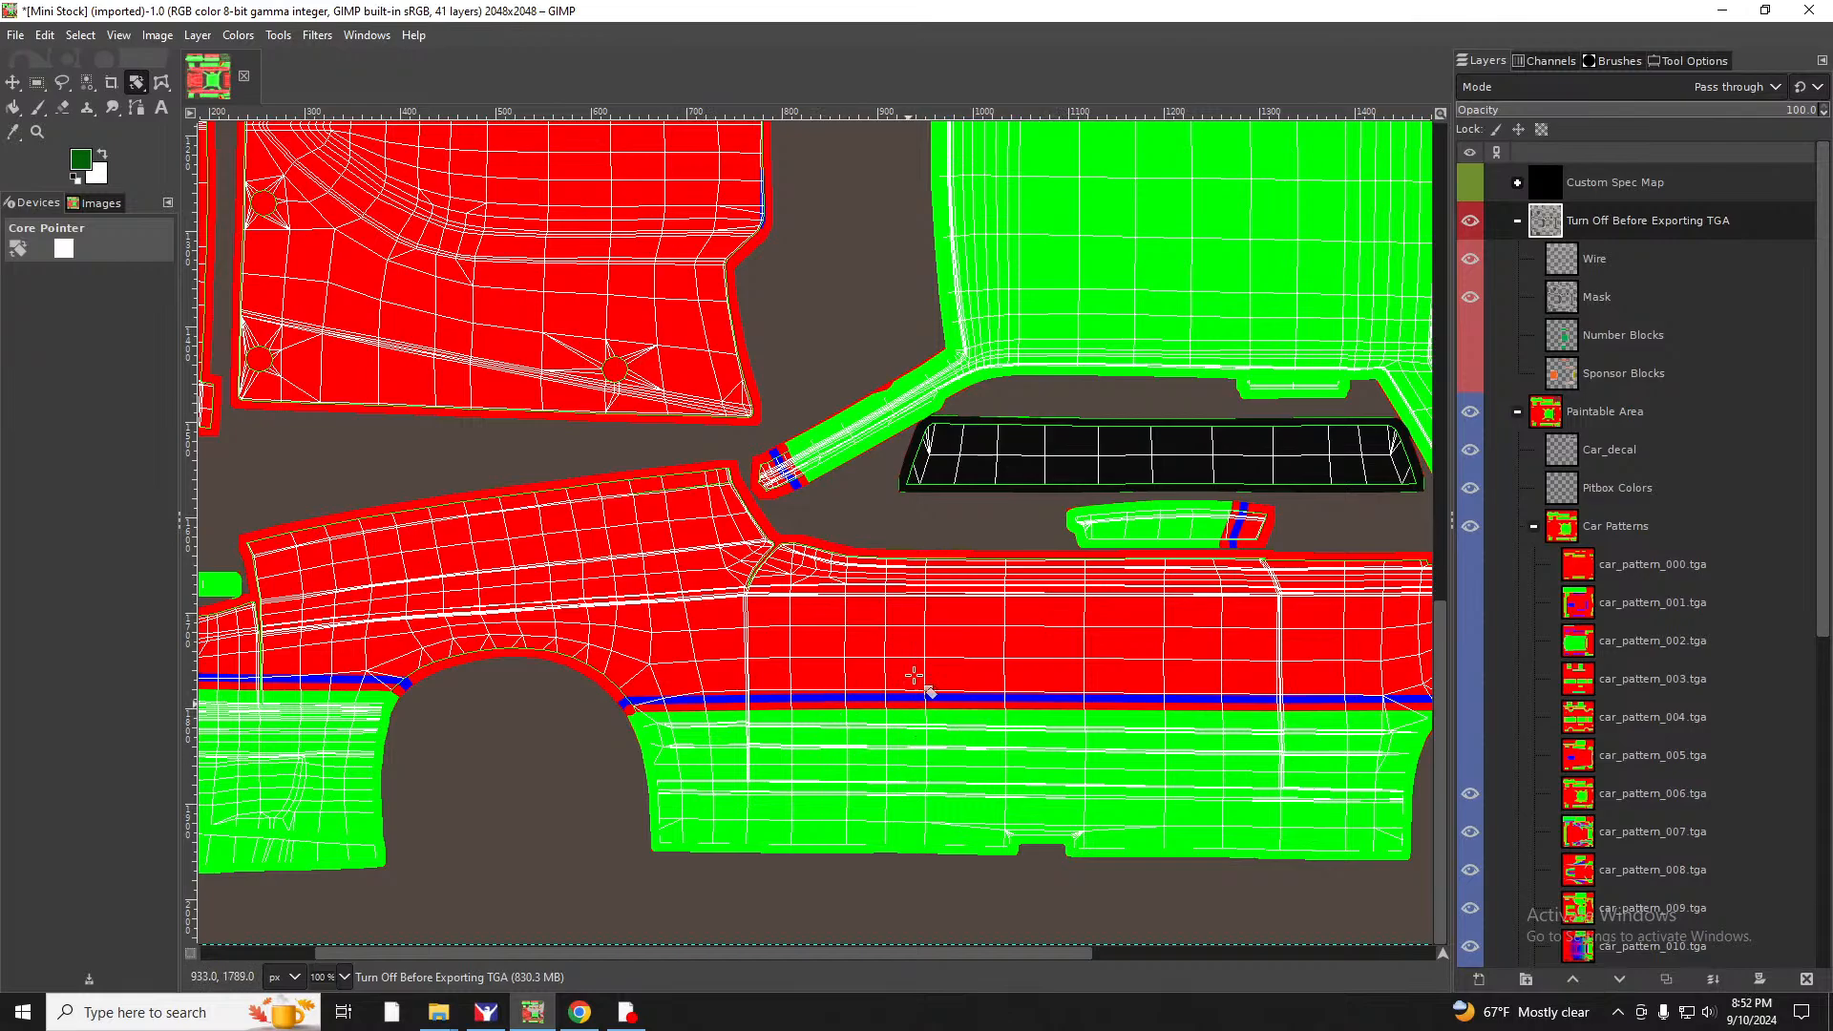
scroll(921, 669, down, 10)
scroll(921, 668, up, 10)
drag(761, 951, 1075, 945)
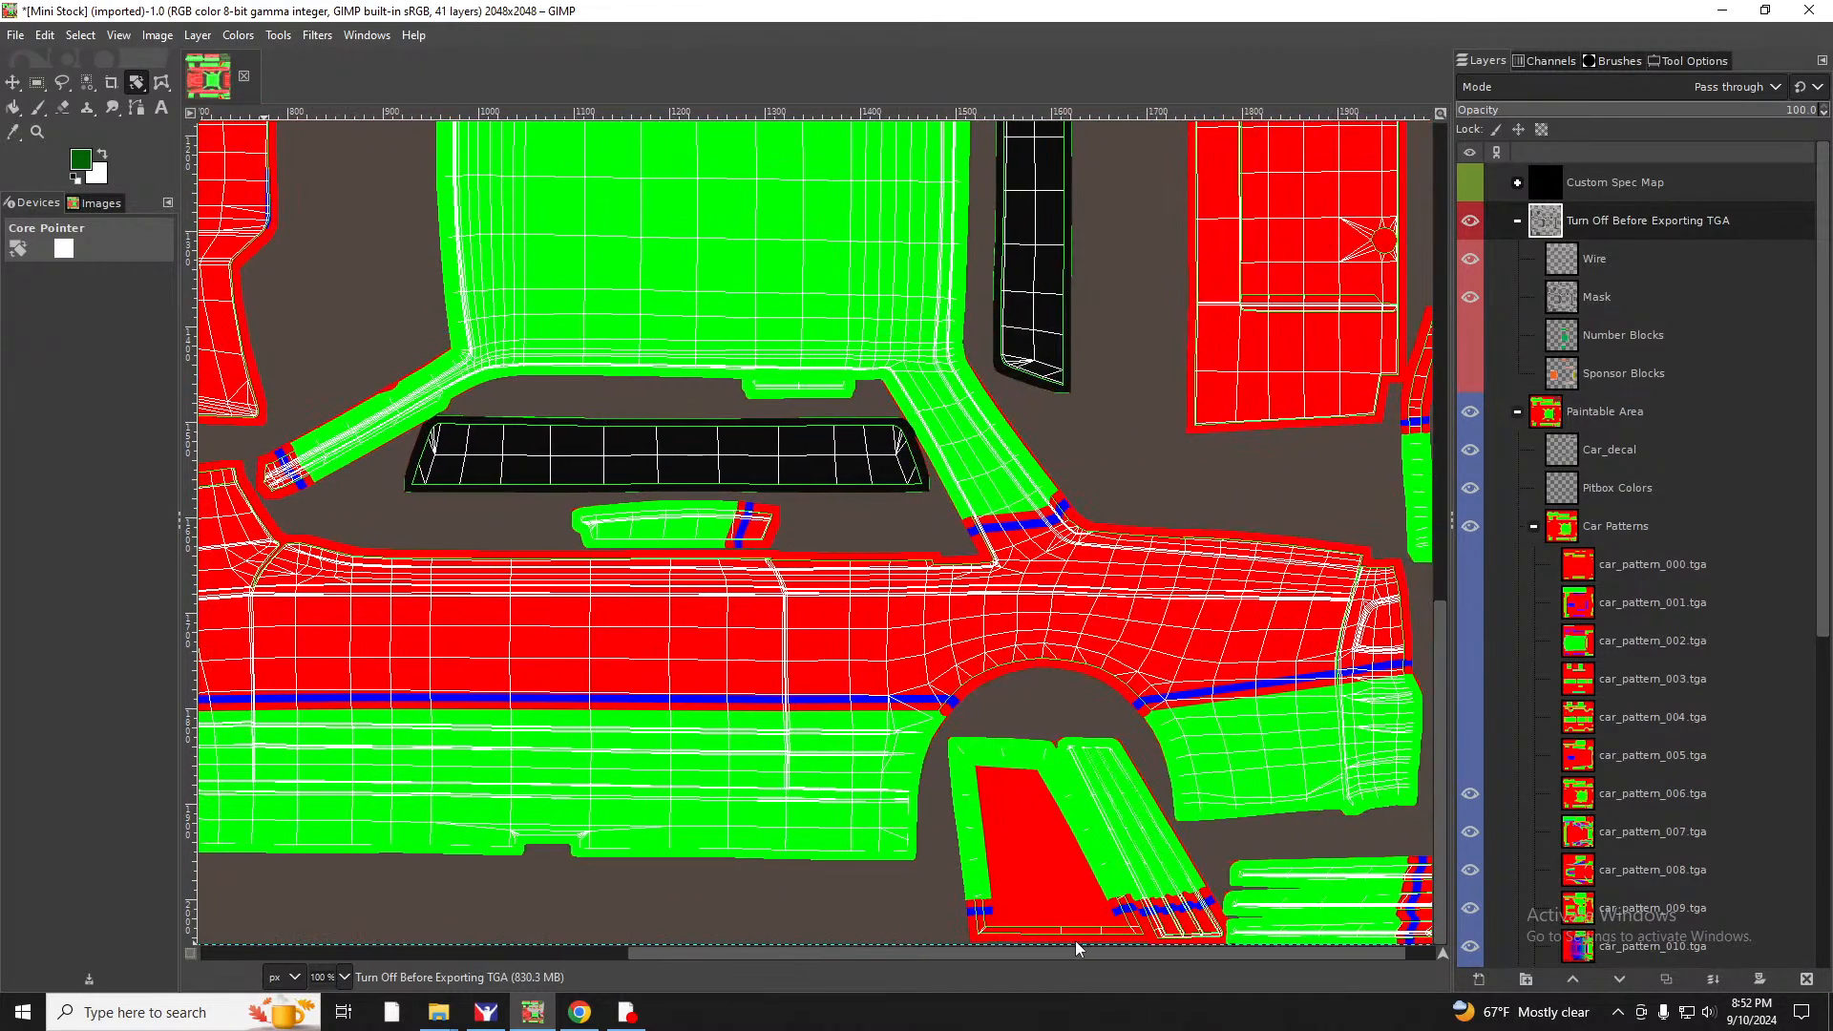
drag(1074, 945, 584, 889)
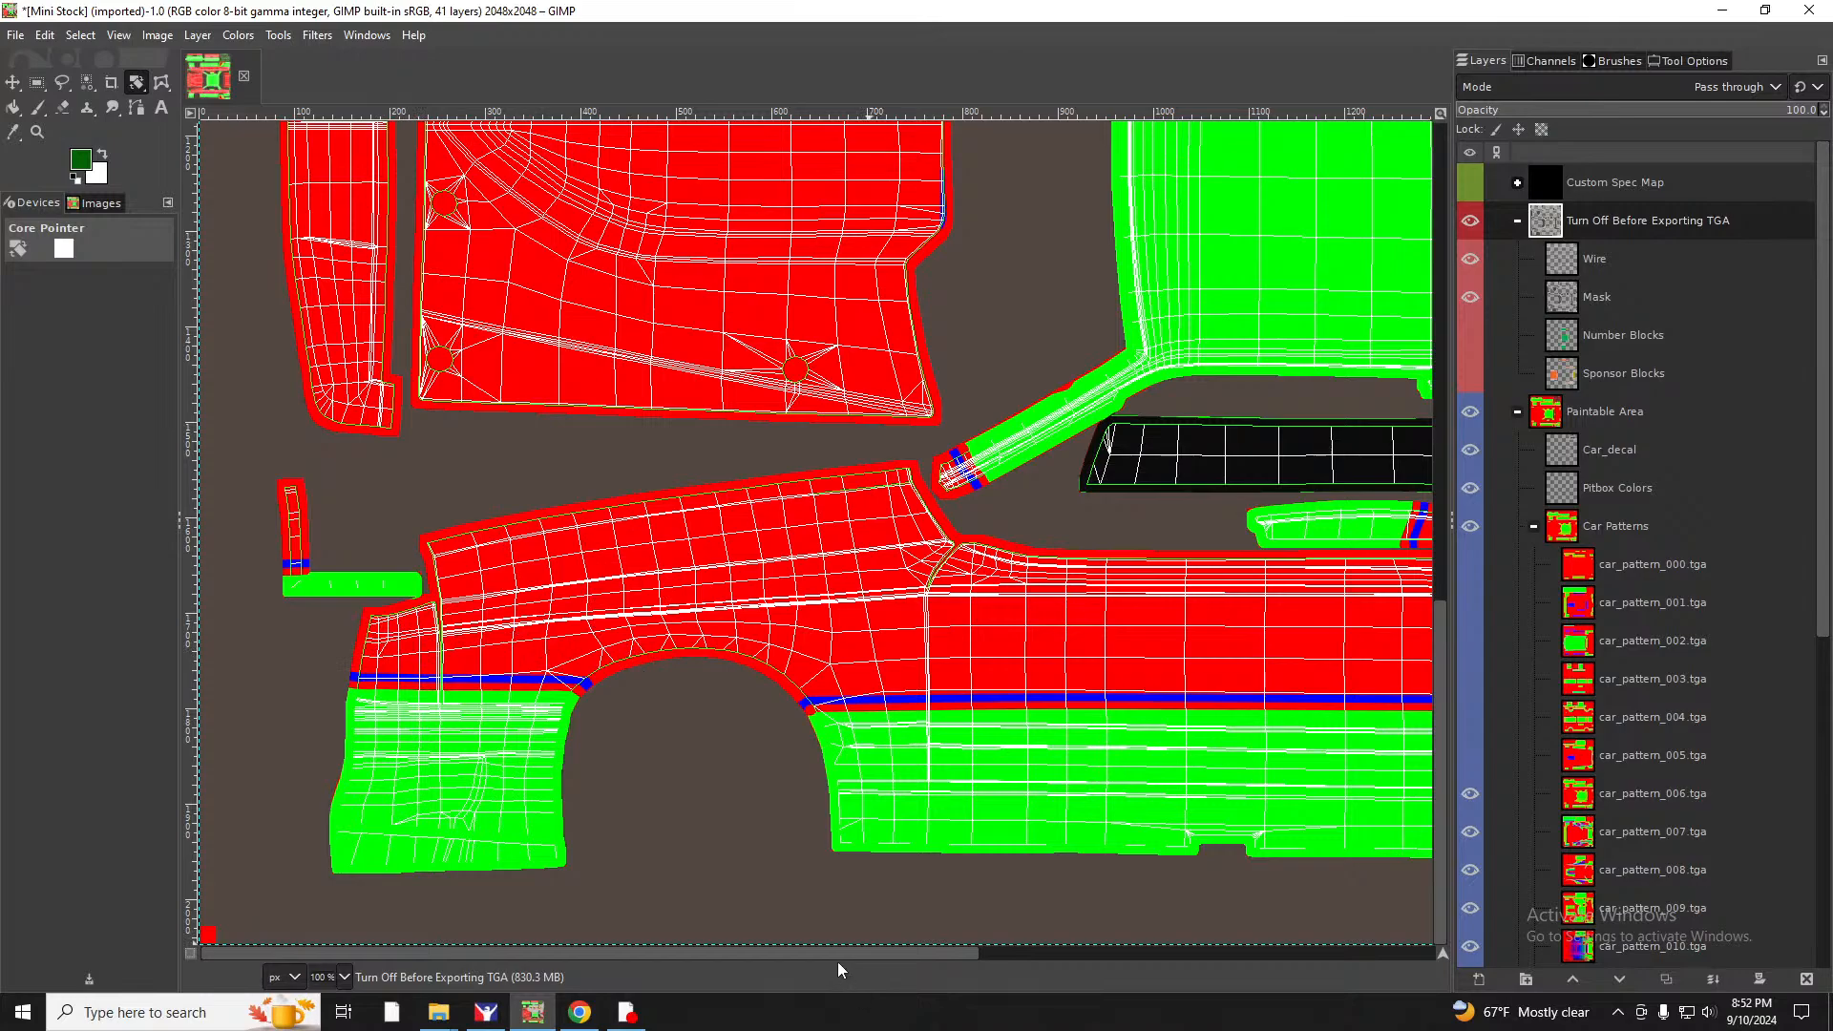
drag(837, 954, 1153, 950)
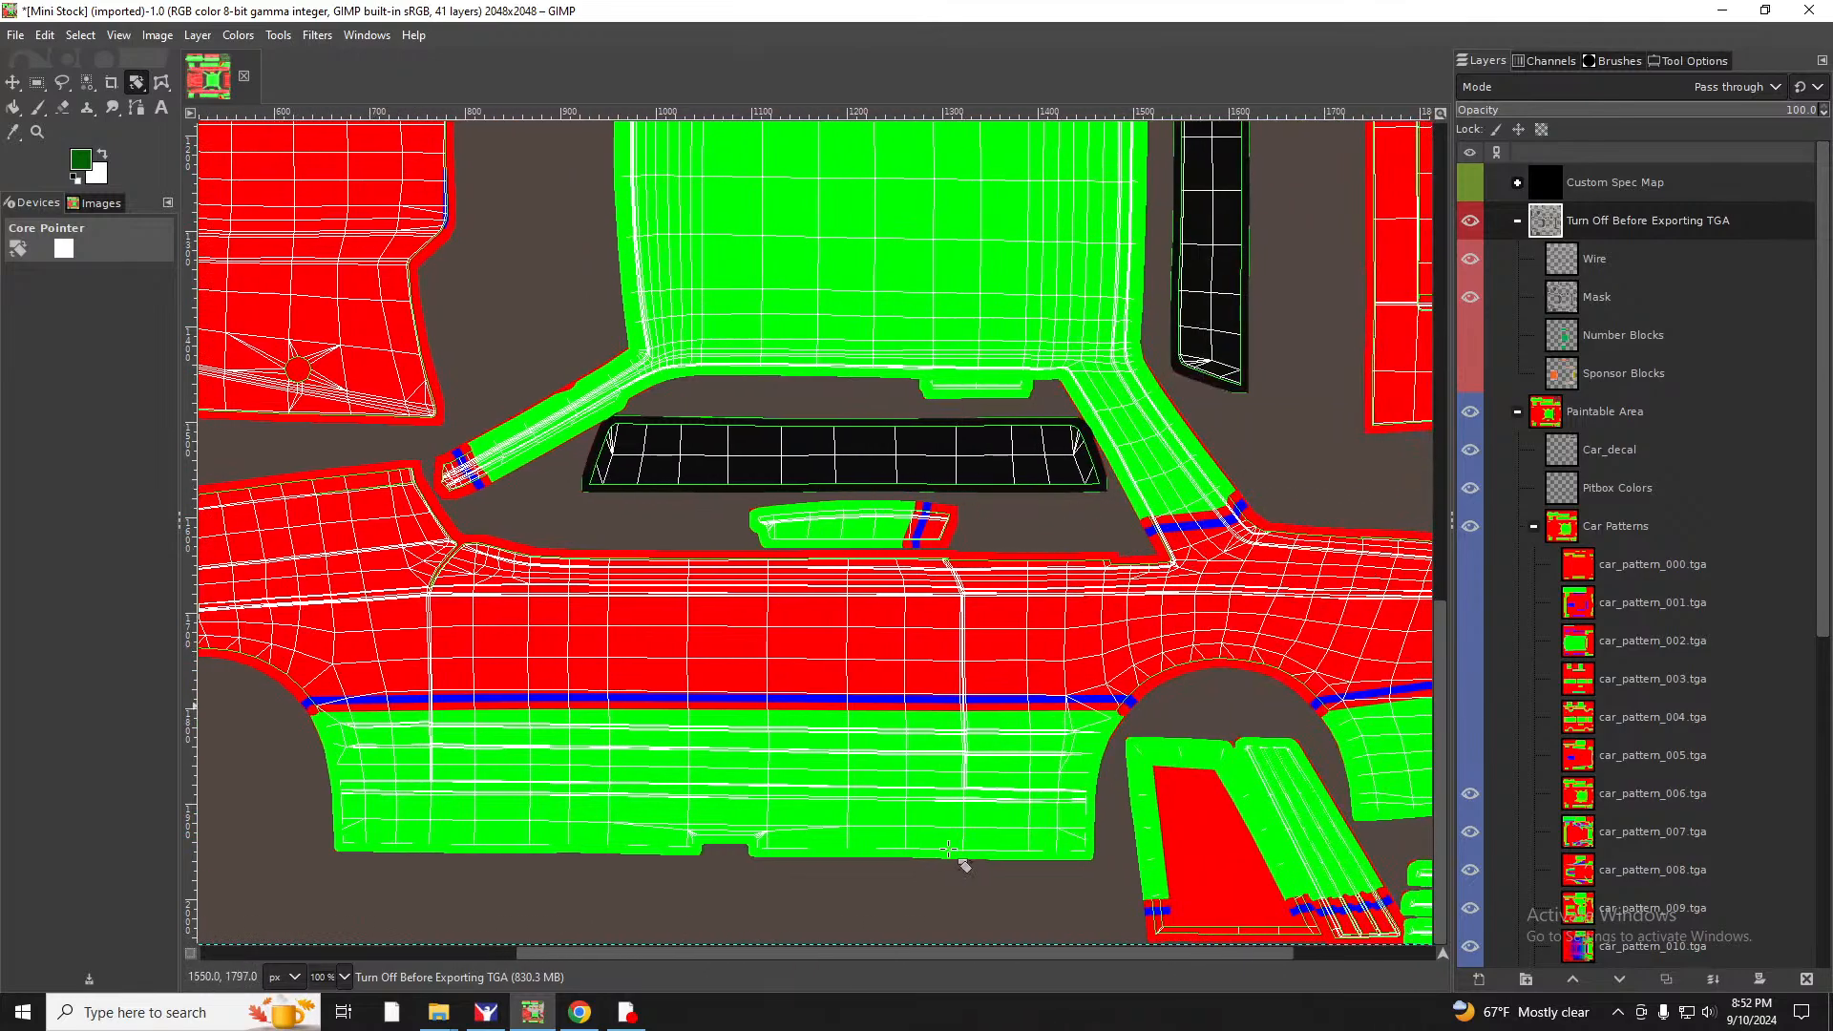
drag(753, 952, 893, 950)
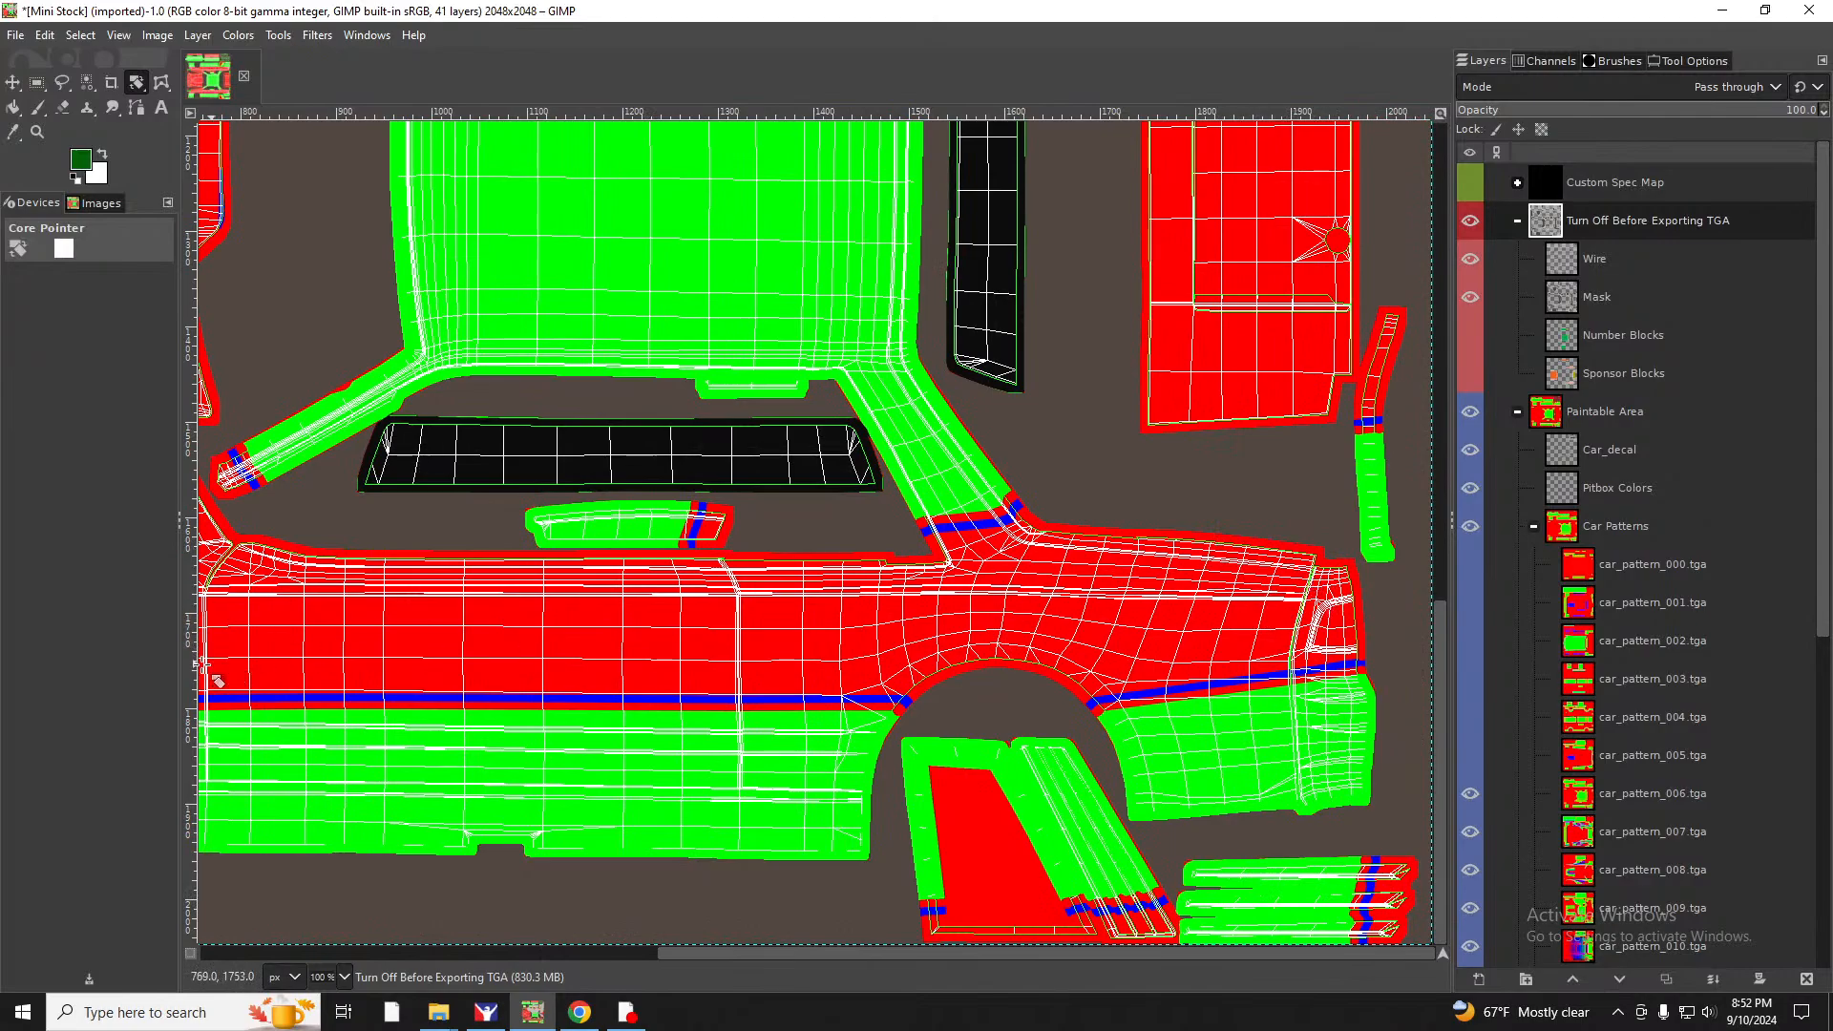
drag(885, 955, 217, 943)
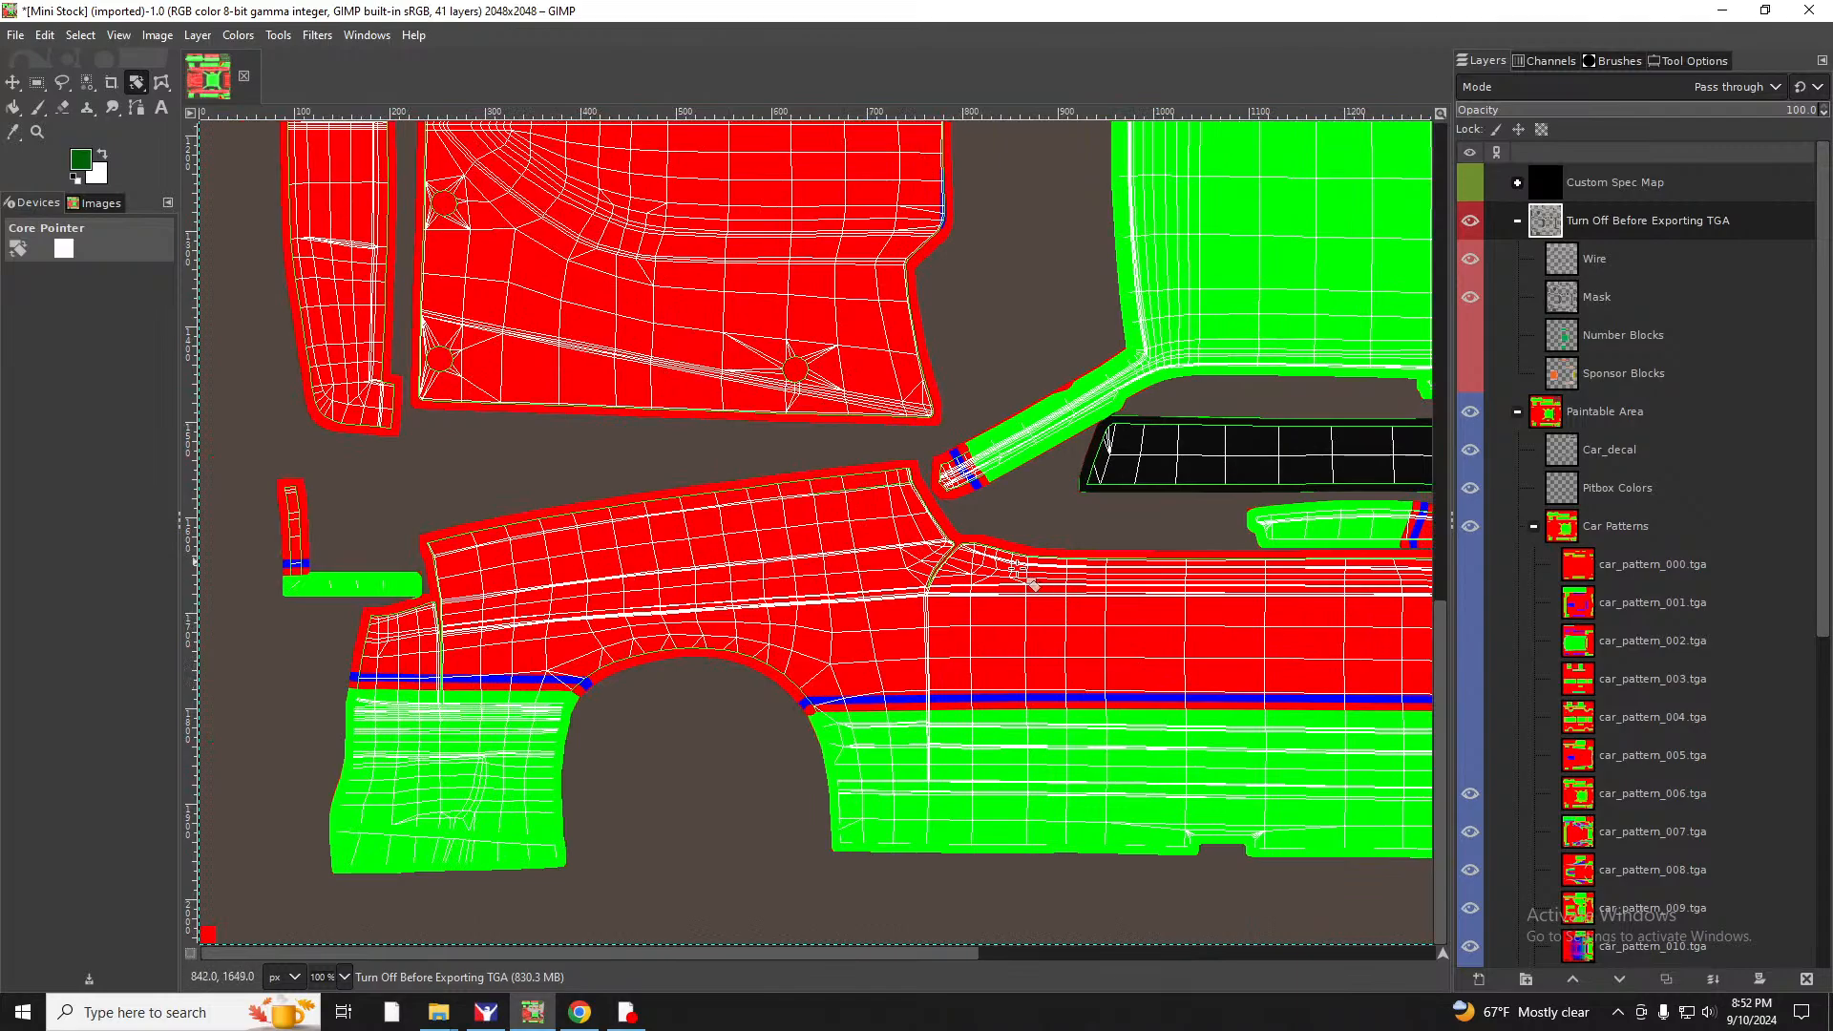
Examine the pattern's colour areas on the hood, roof, pillars and trunk panels of the template.
scroll(1212, 563, down, 10)
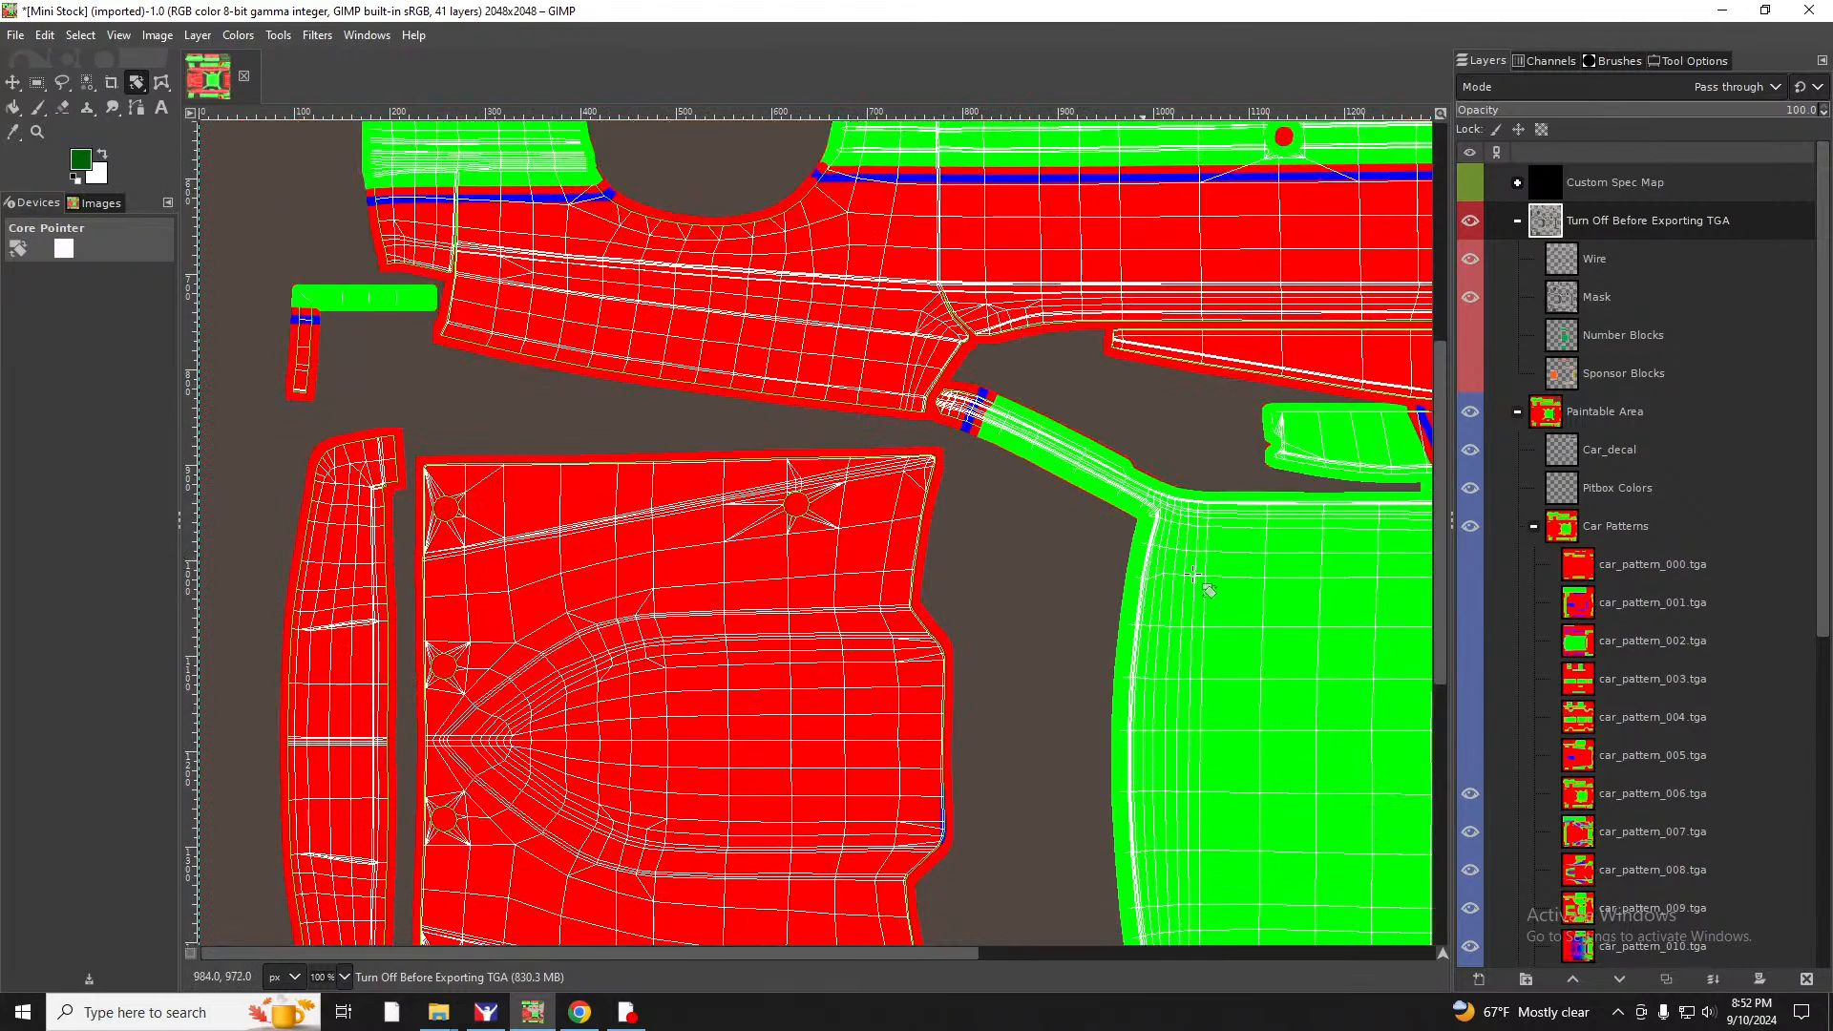
scroll(1193, 573, down, 5)
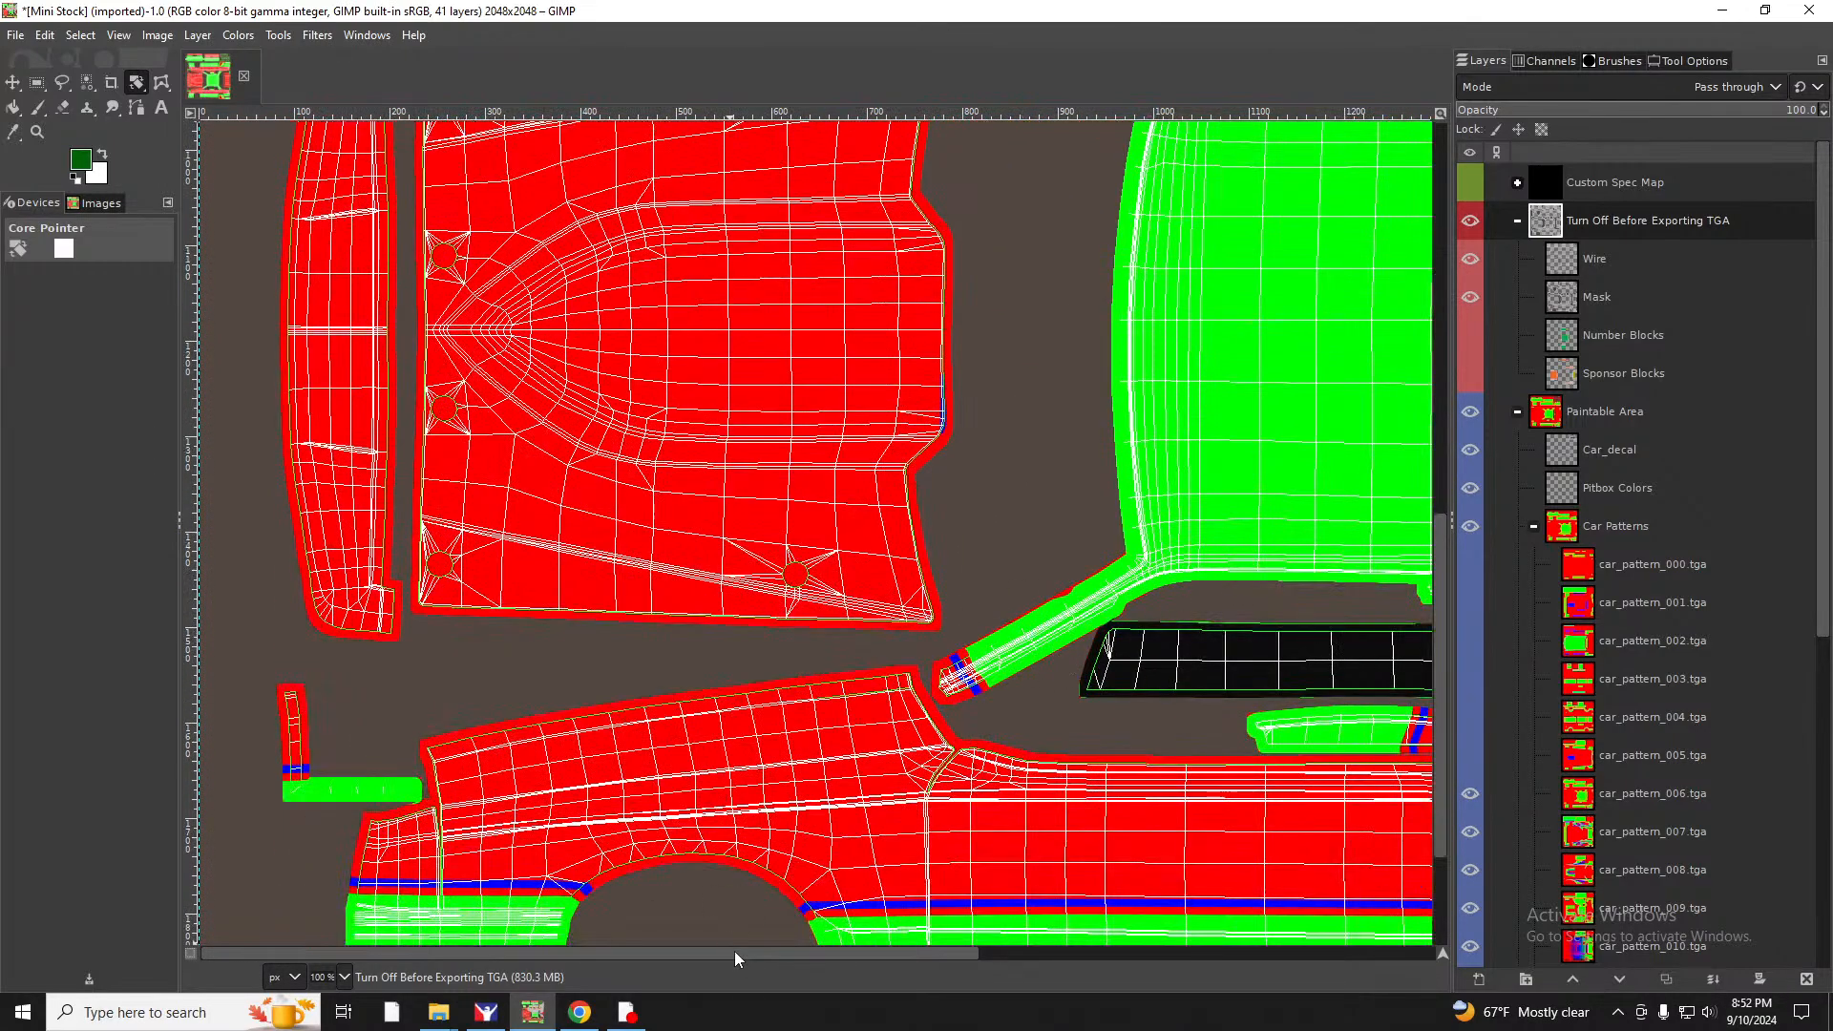
scroll(746, 949, right, 5)
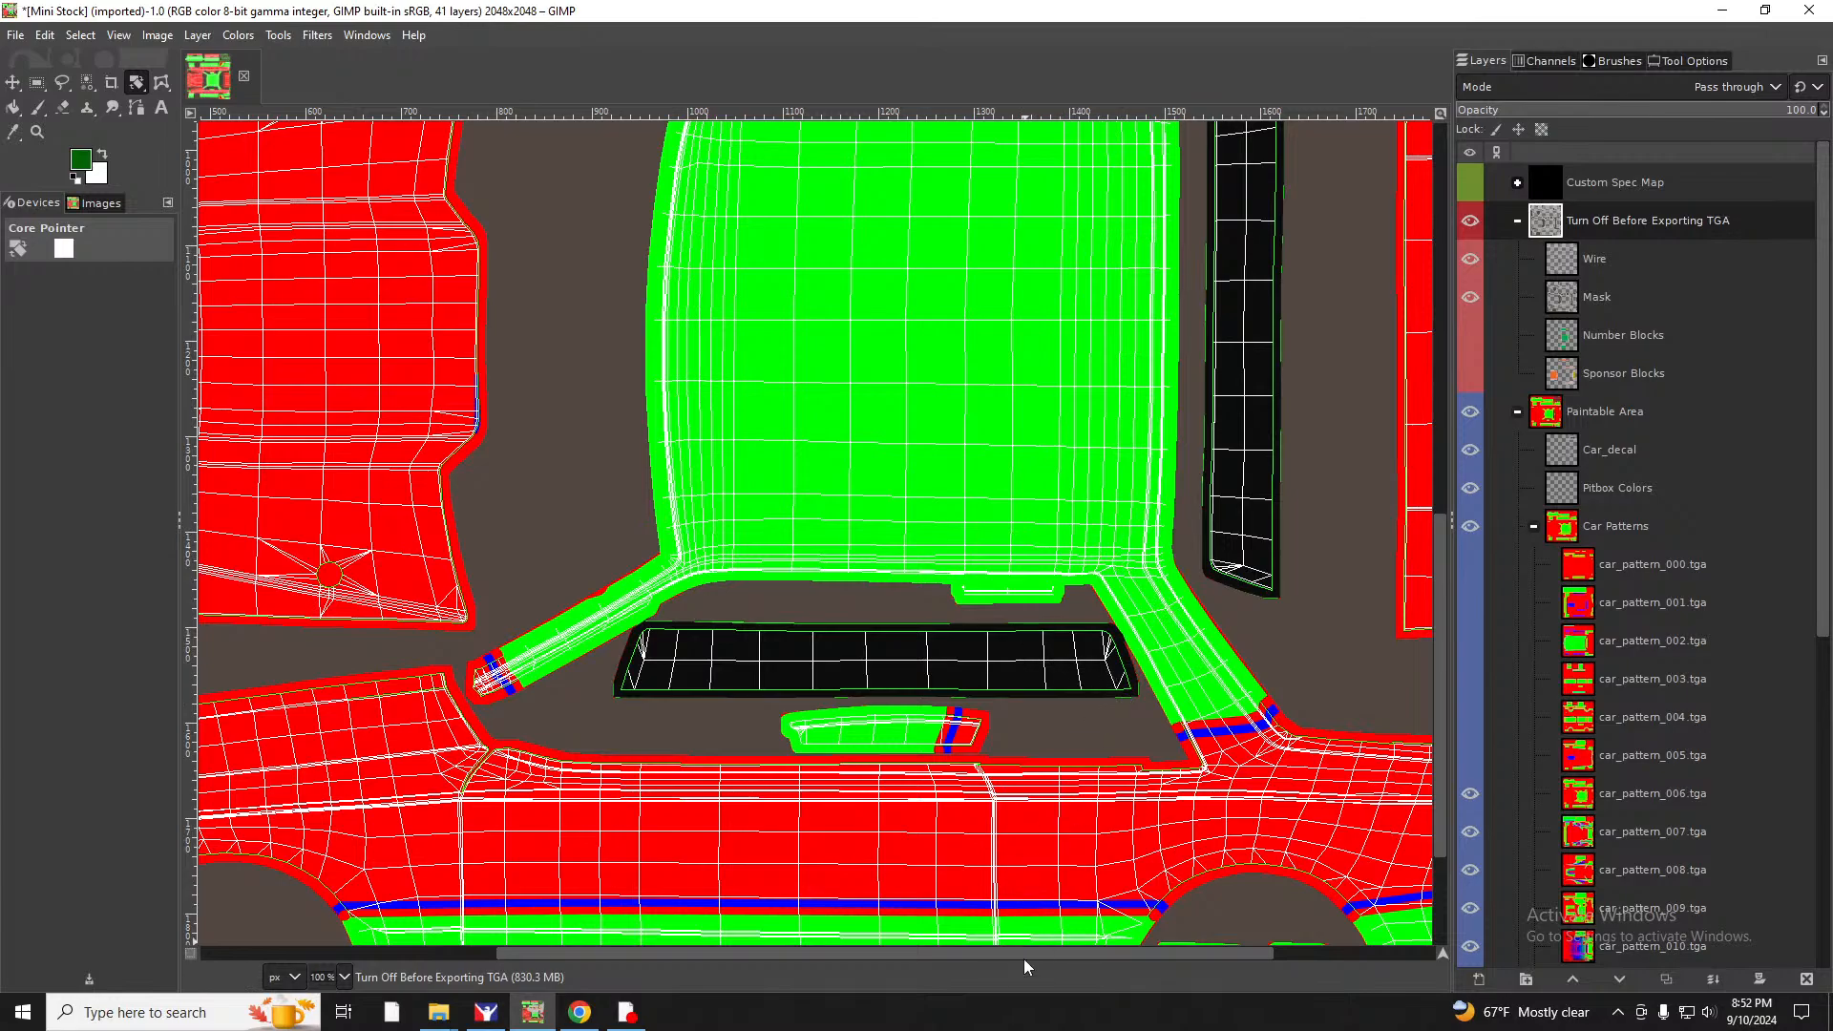
drag(1010, 962, 1250, 951)
scroll(1150, 603, up, 4)
scroll(1147, 598, down, 3)
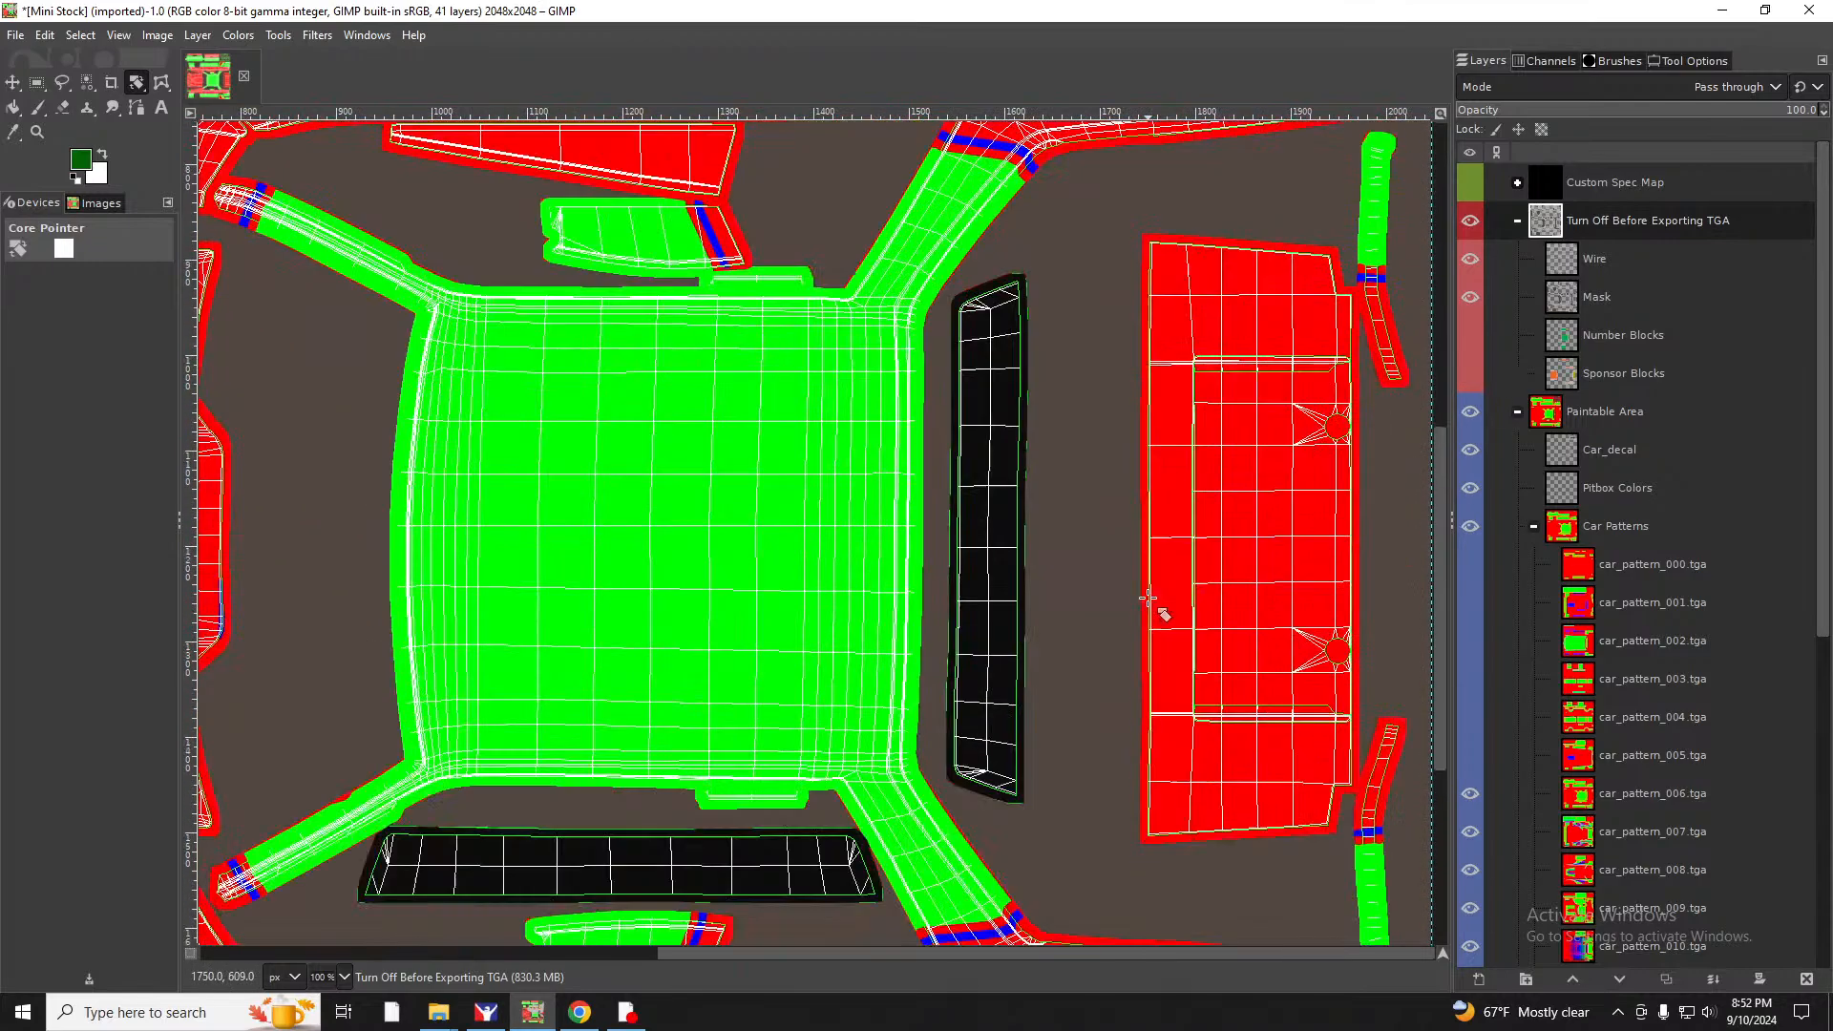
Check the pattern on the trunk and lower body side panels, then hide and collapse the Car Patterns group.
scroll(1149, 603, down, 3)
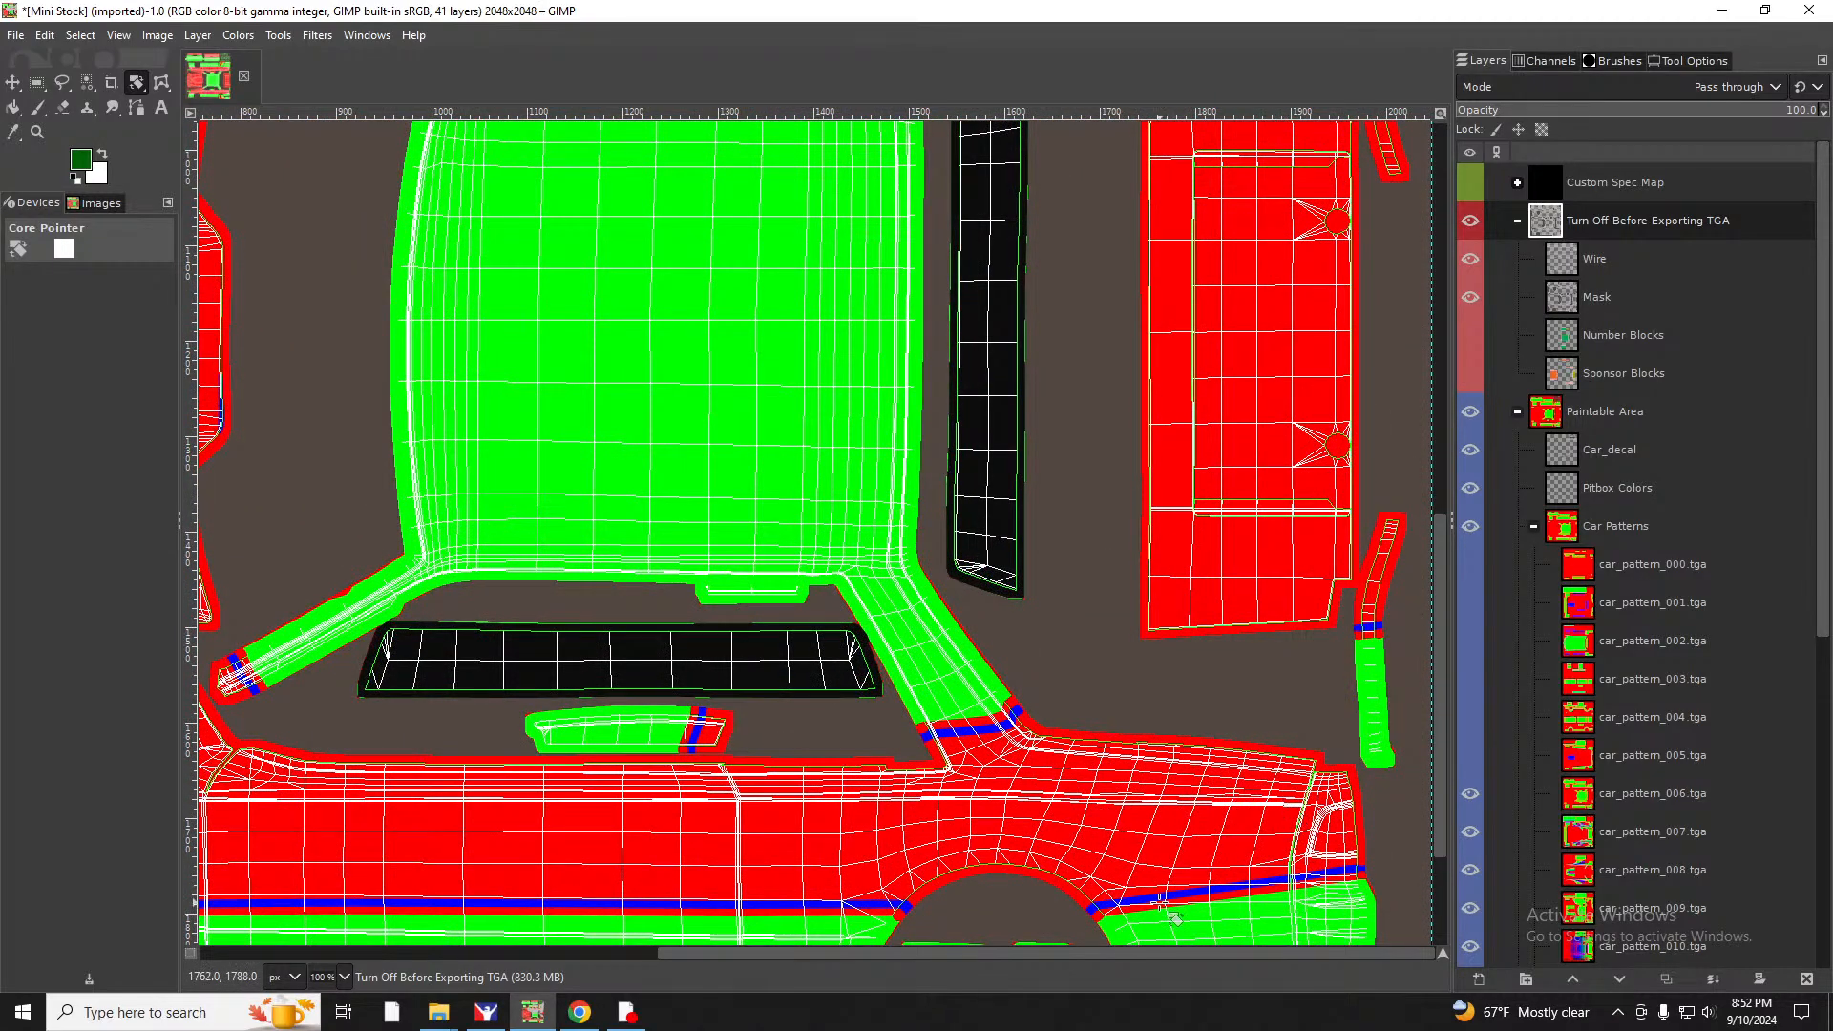
drag(1022, 954, 239, 978)
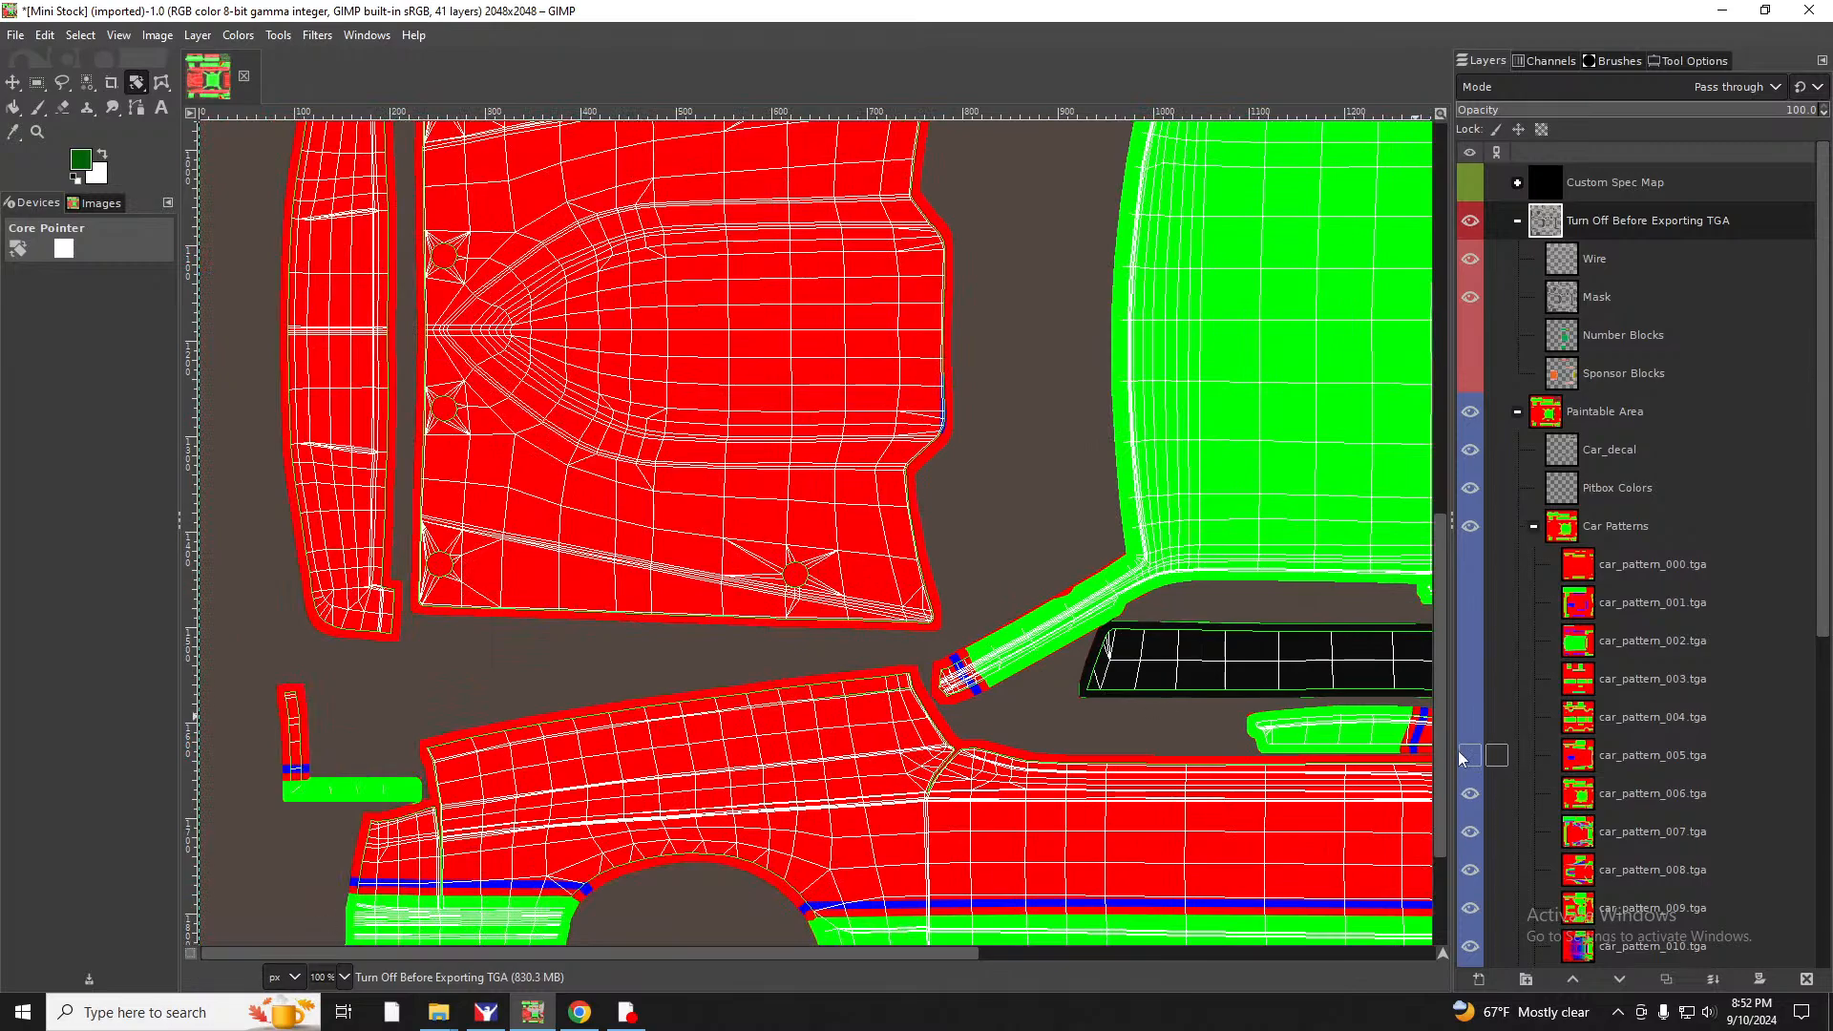
click(1470, 526)
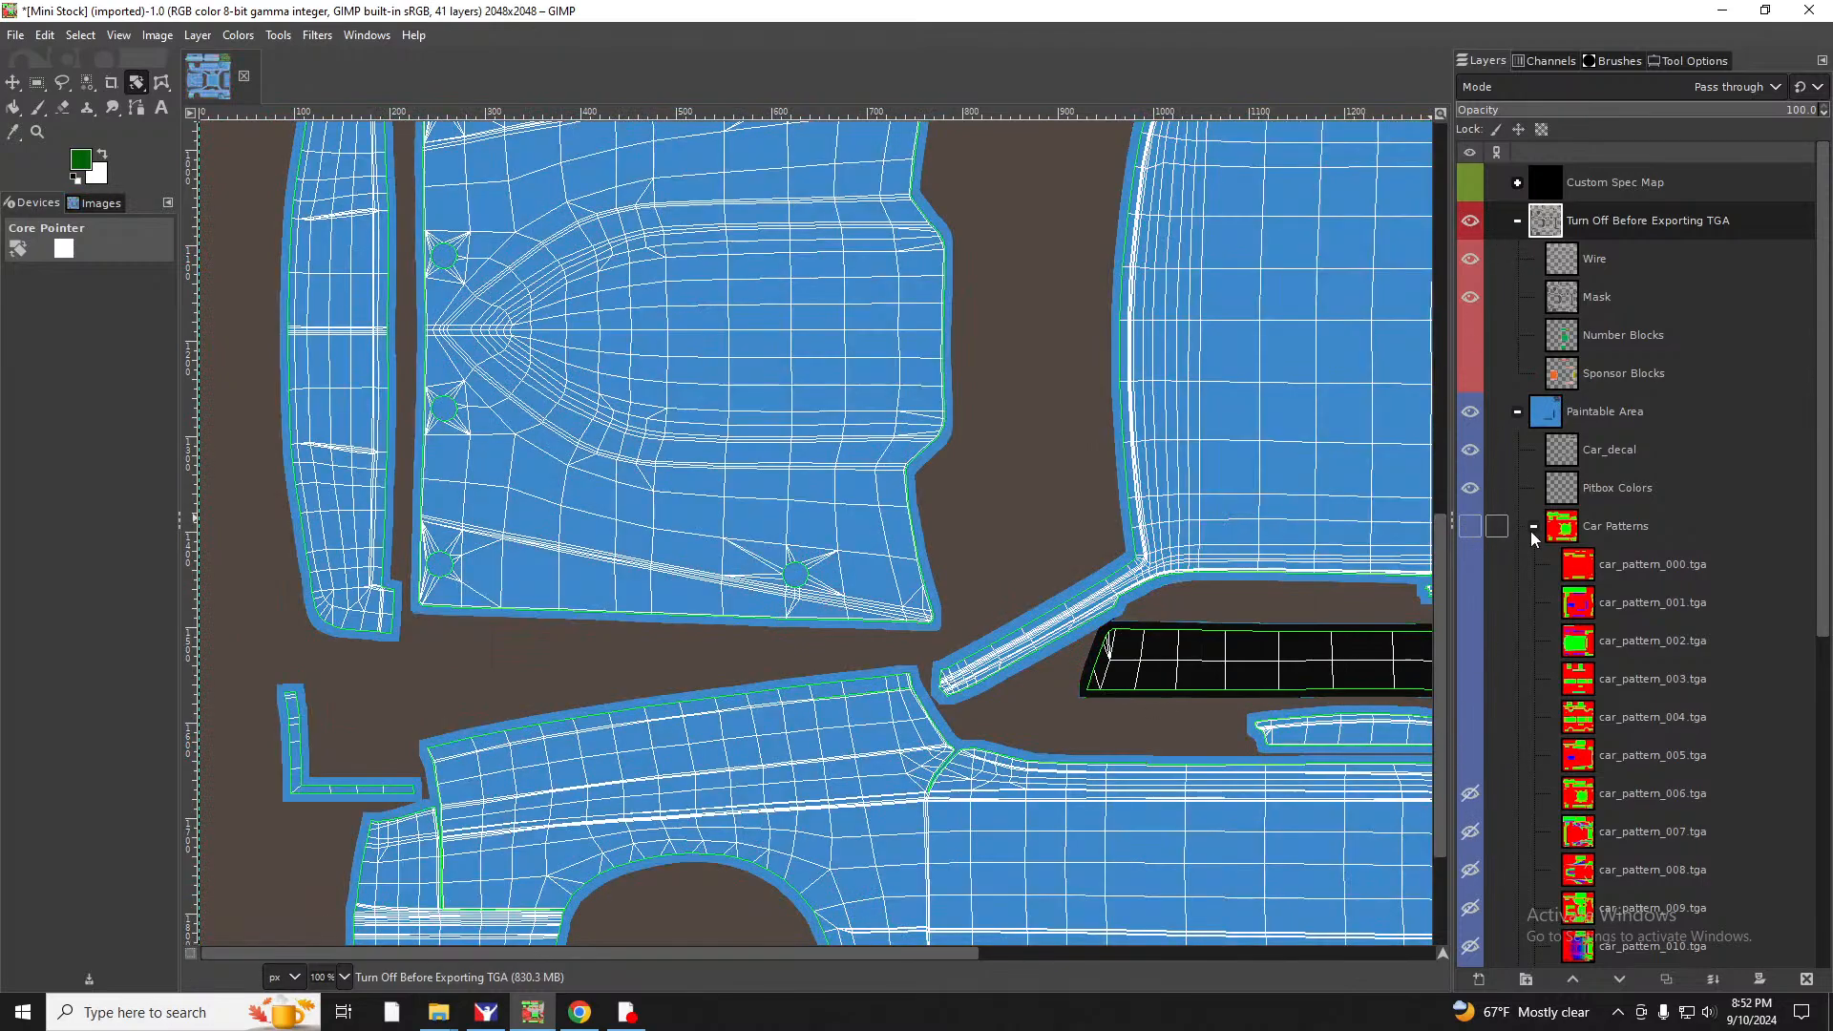
click(1533, 526)
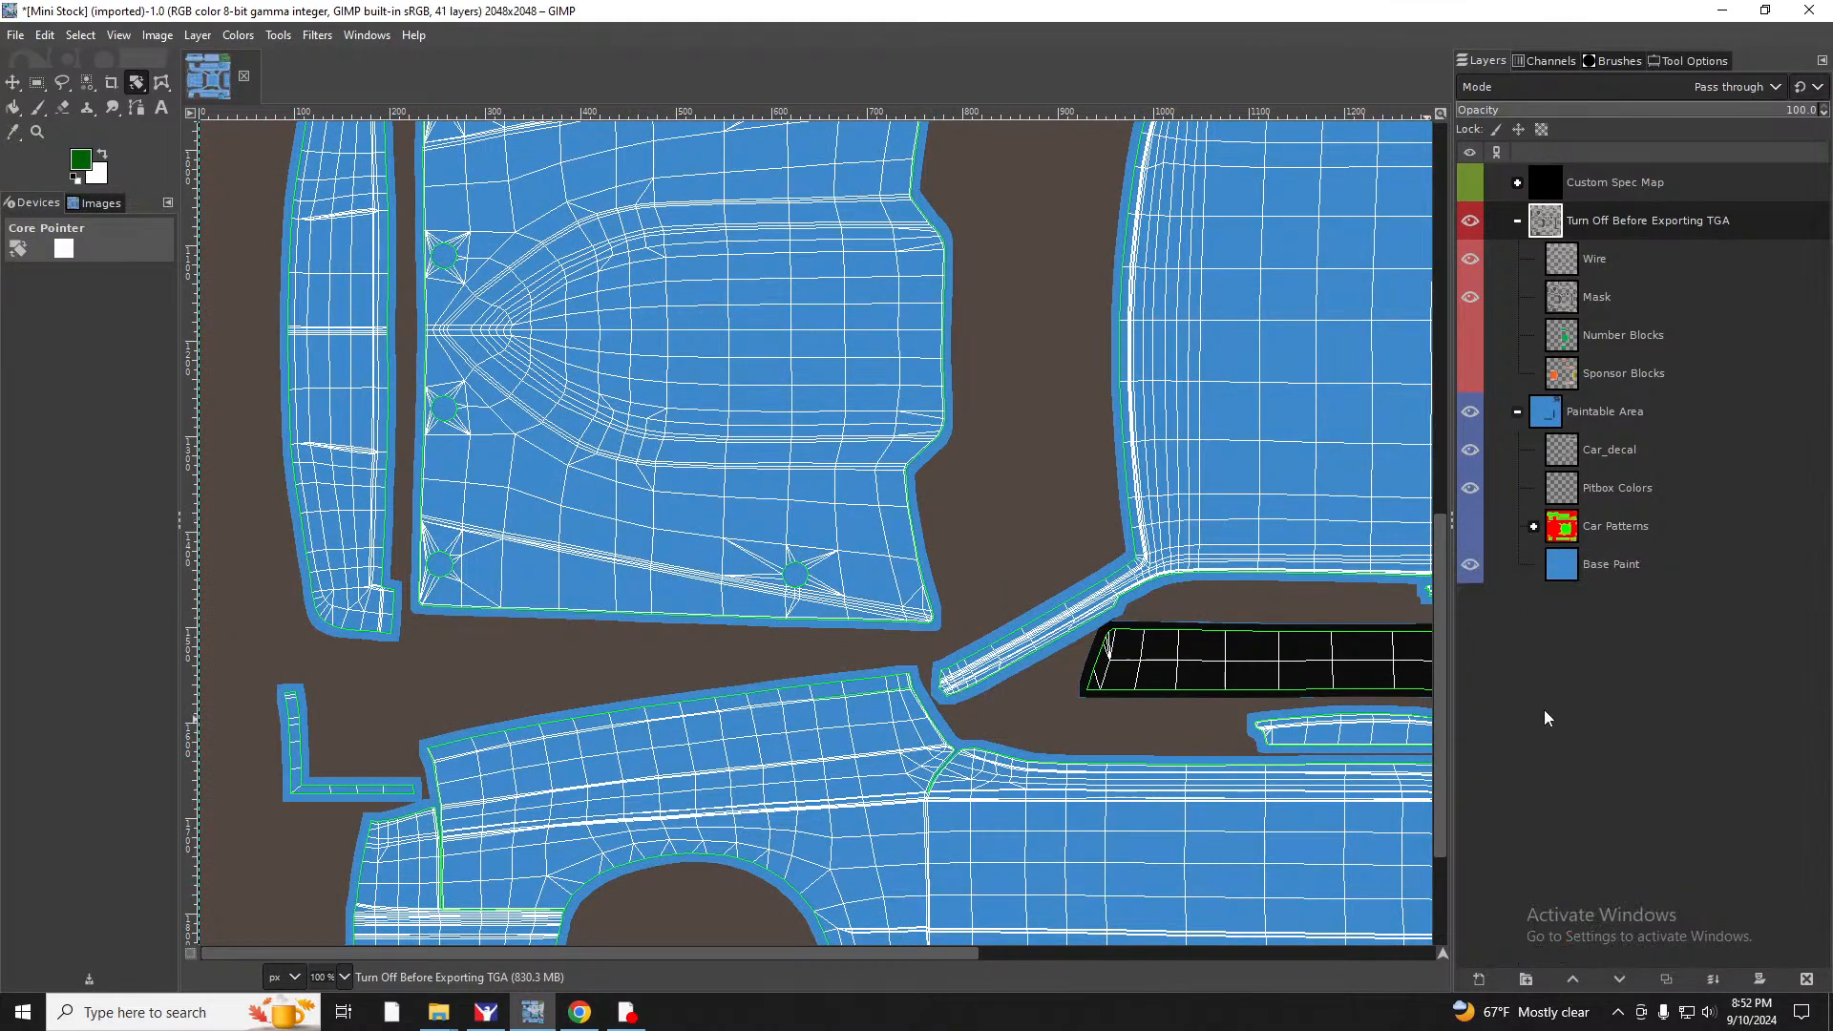
Add two transparent 2048 × 2048 px layers named emerald and Black above the Pitbox Colors layer.
right_click(1616, 511)
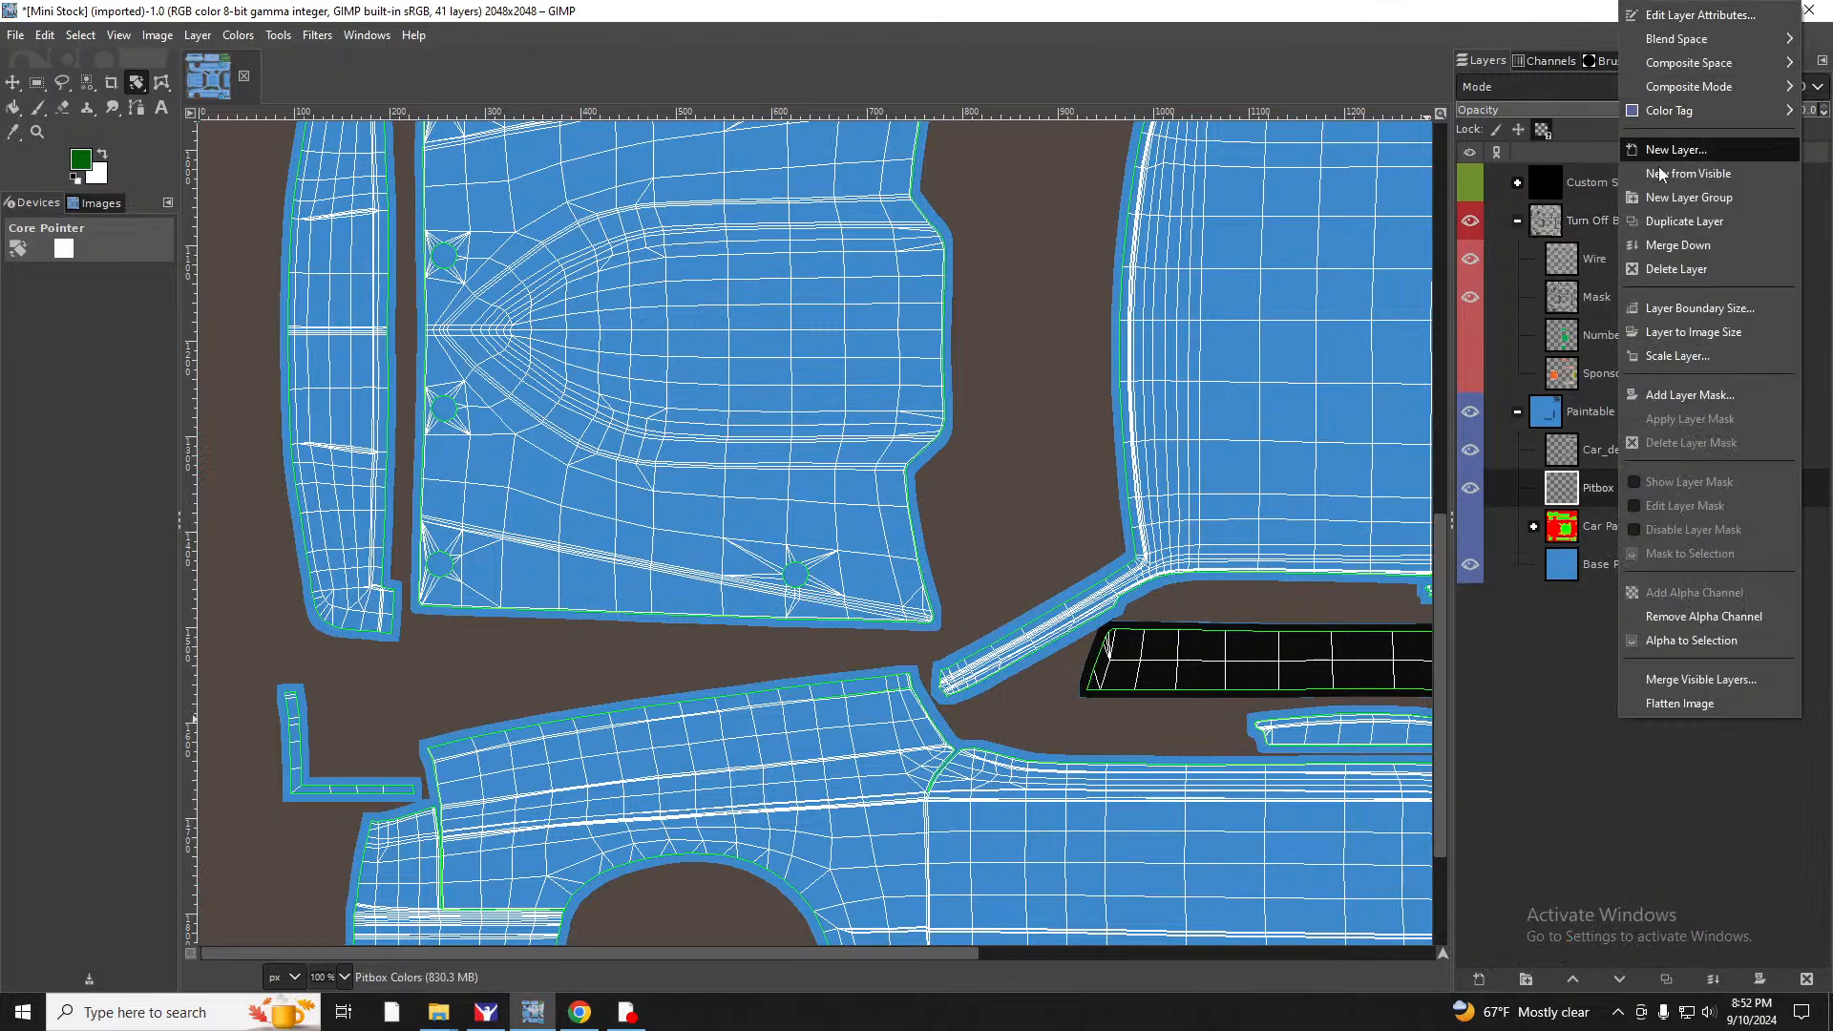
key(Escape)
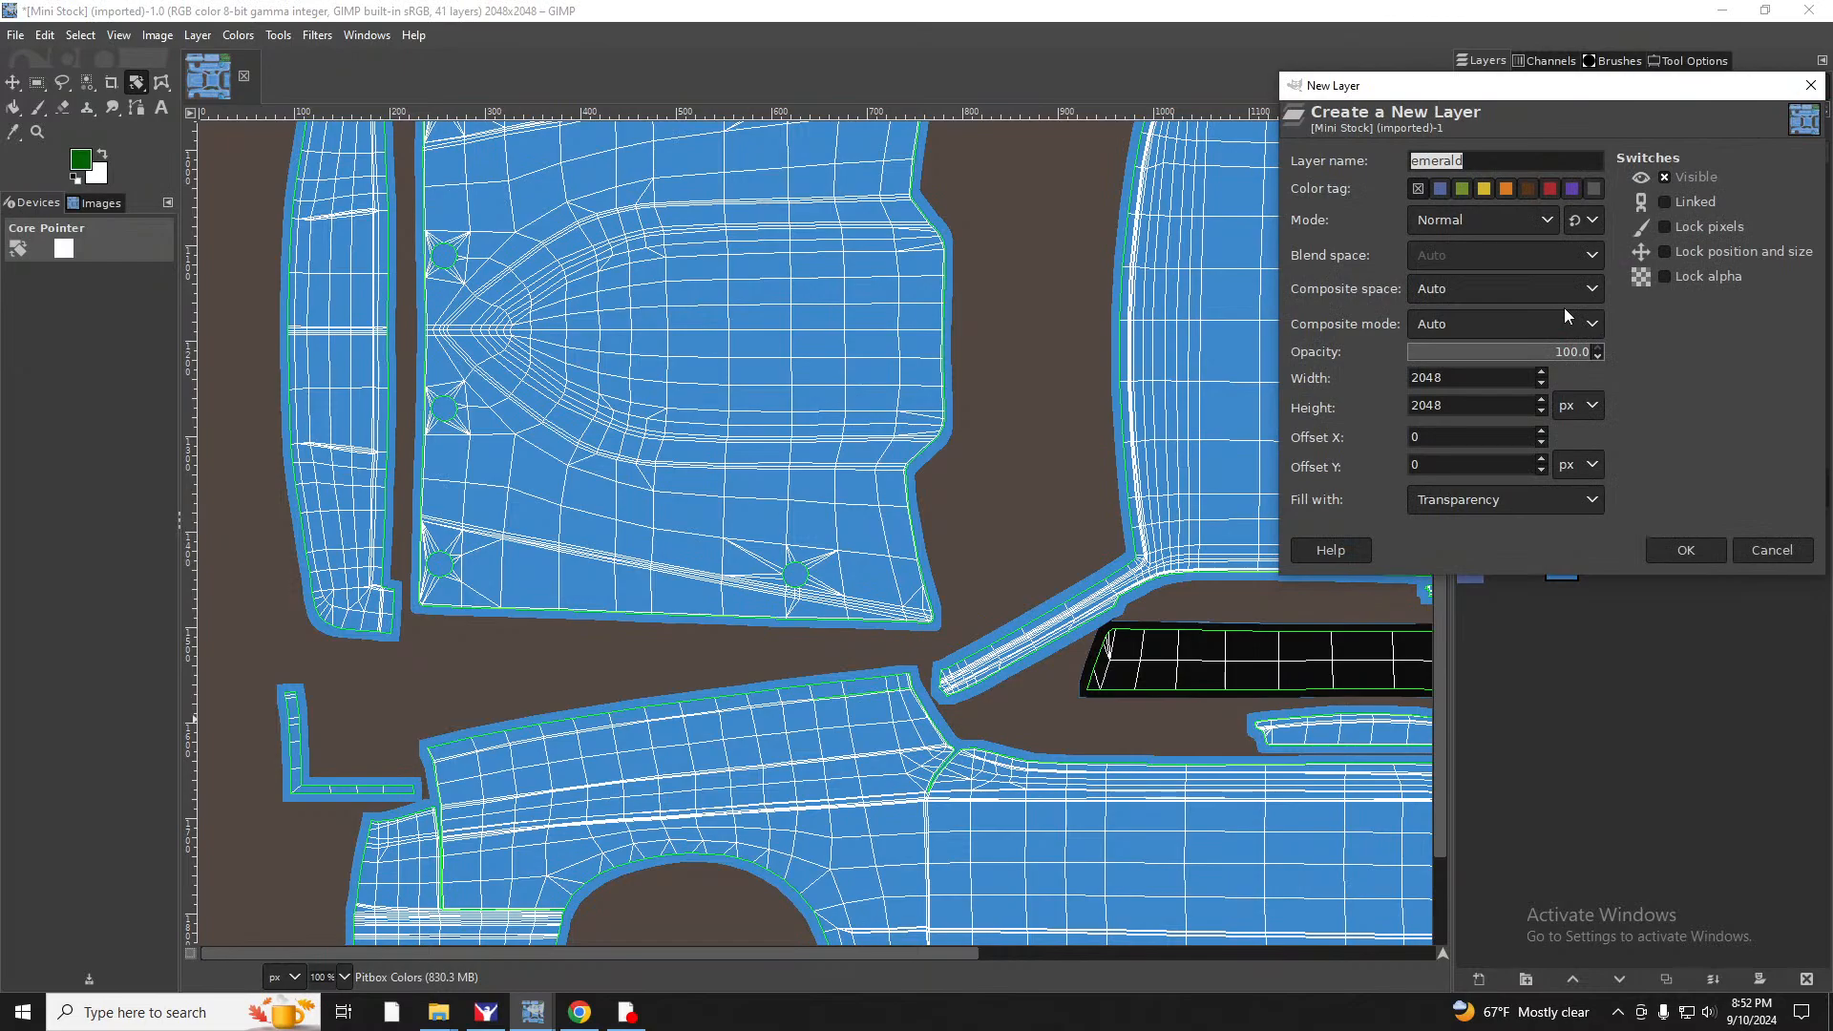
click(1685, 550)
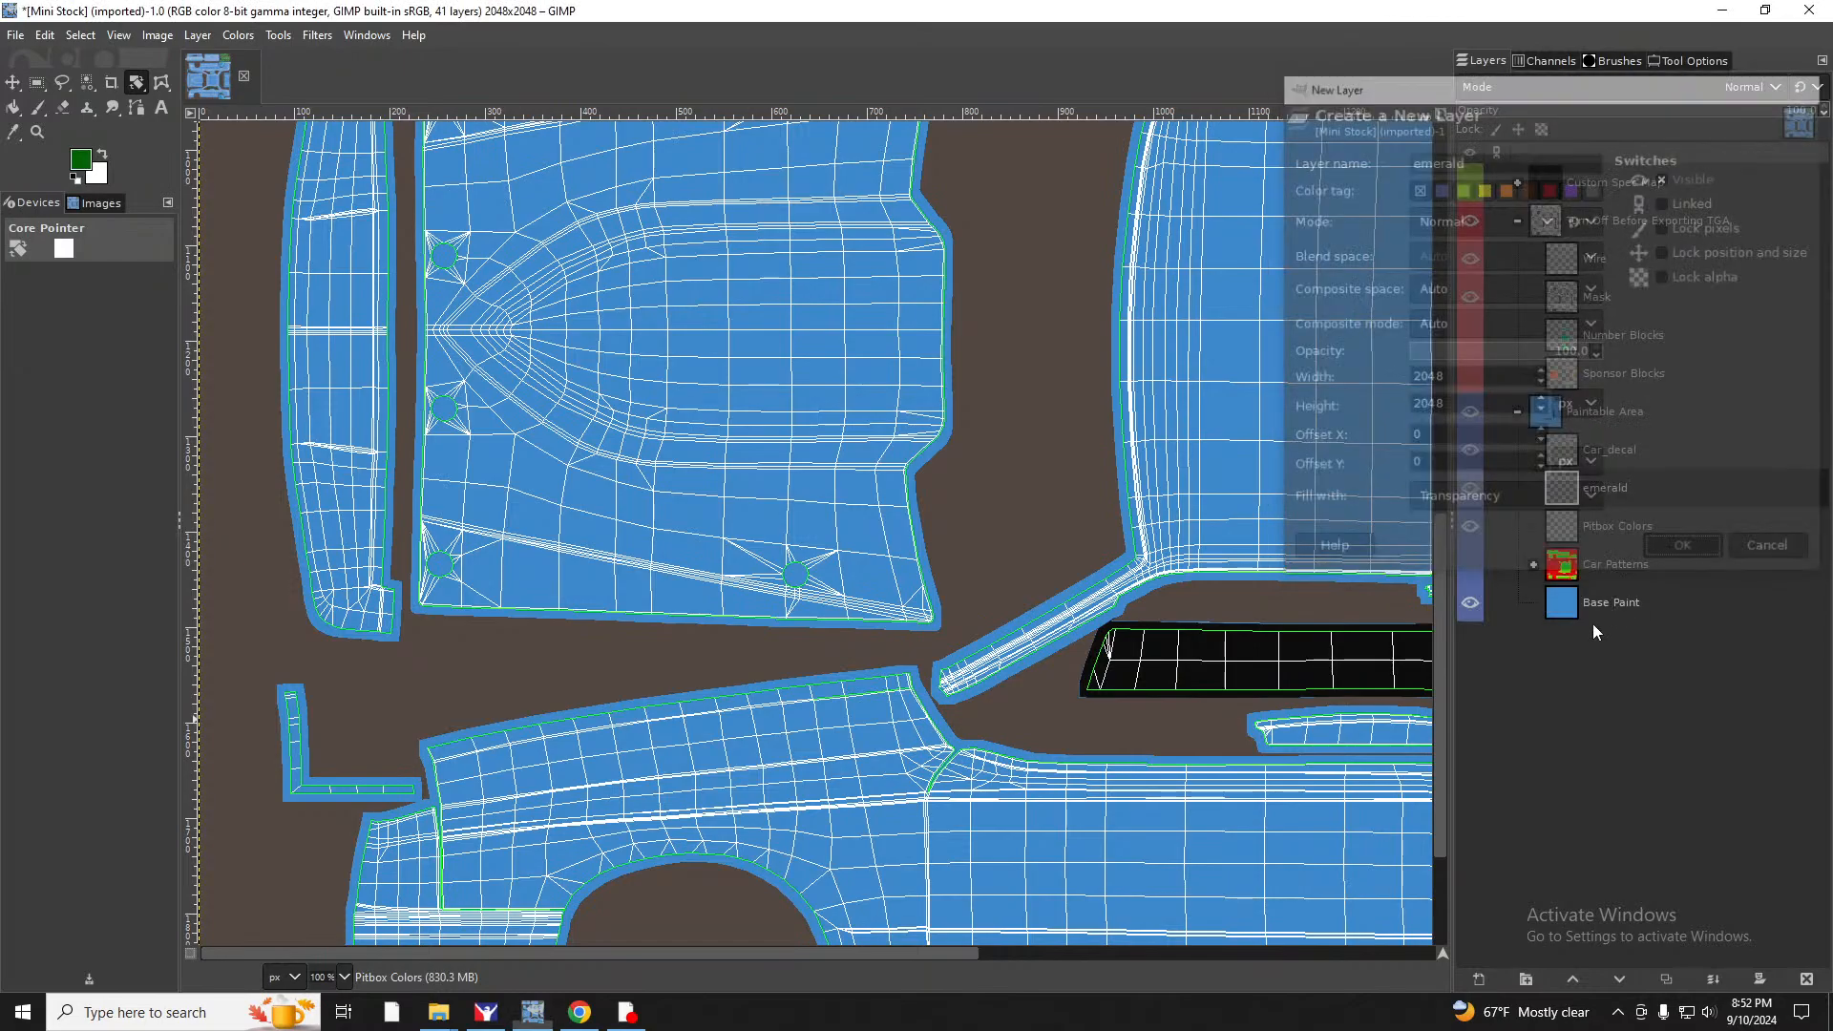
right_click(1611, 512)
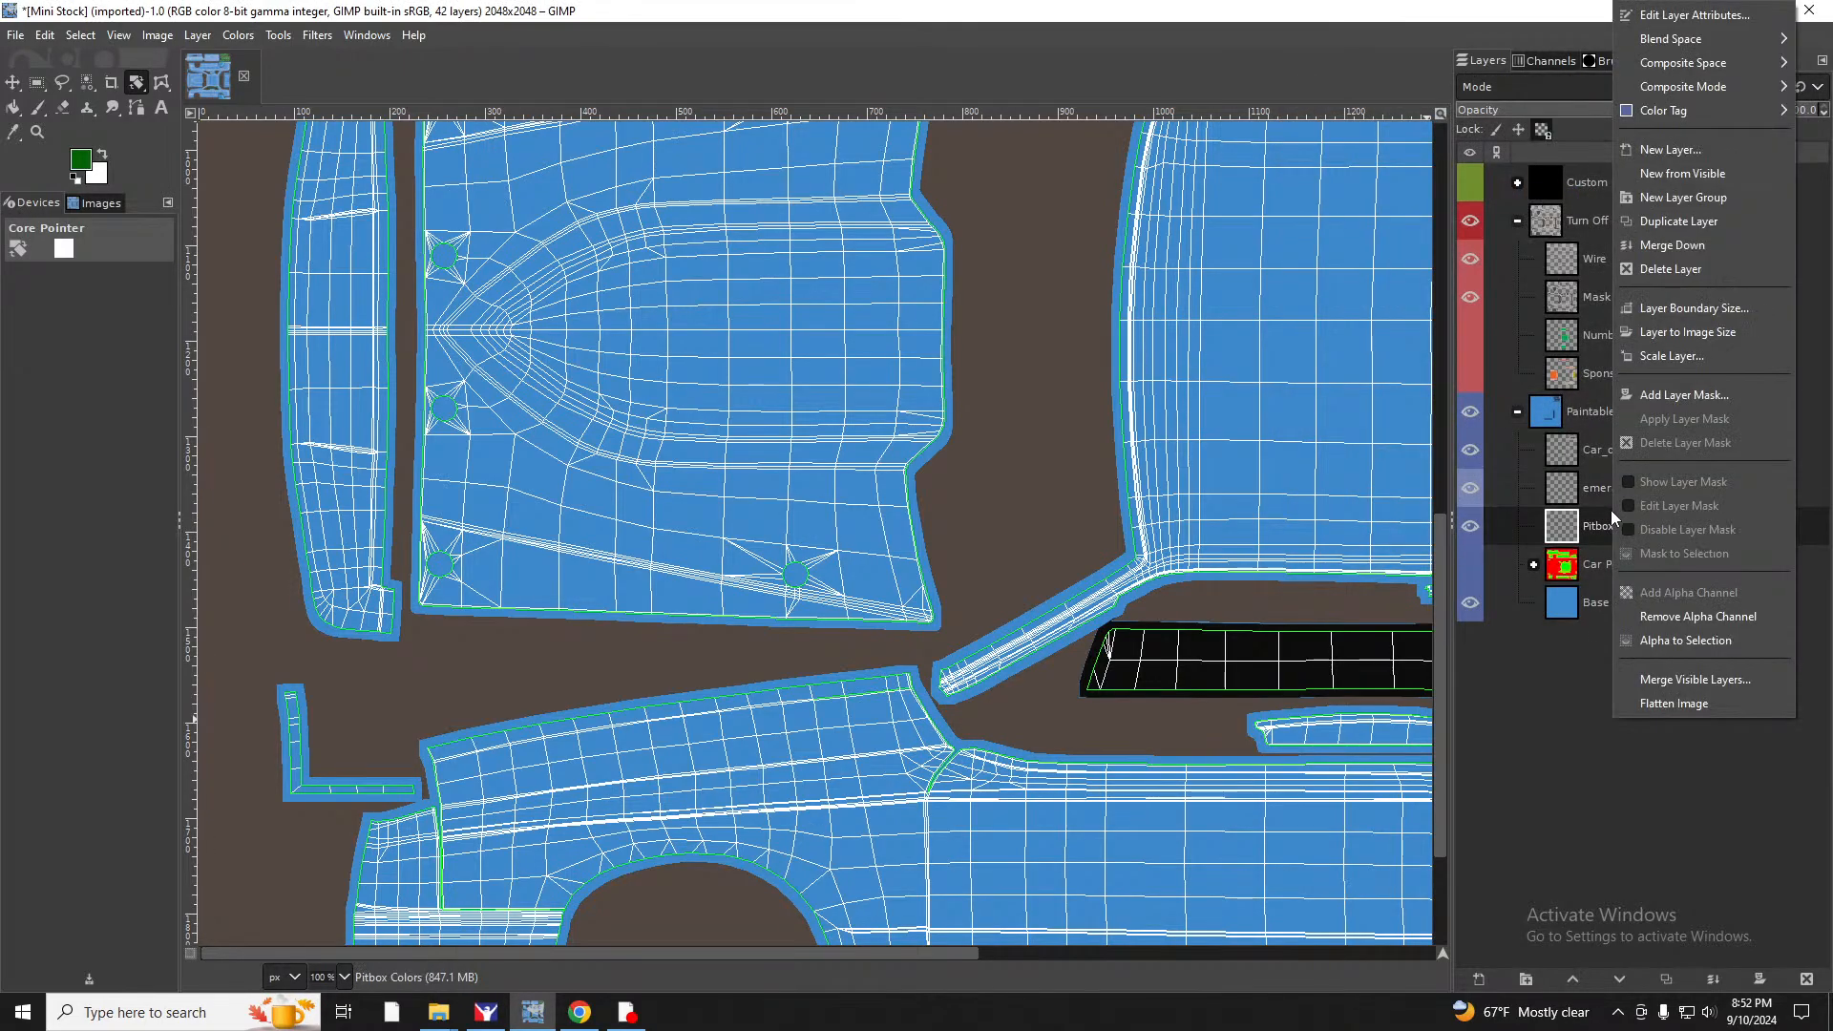
click(1692, 153)
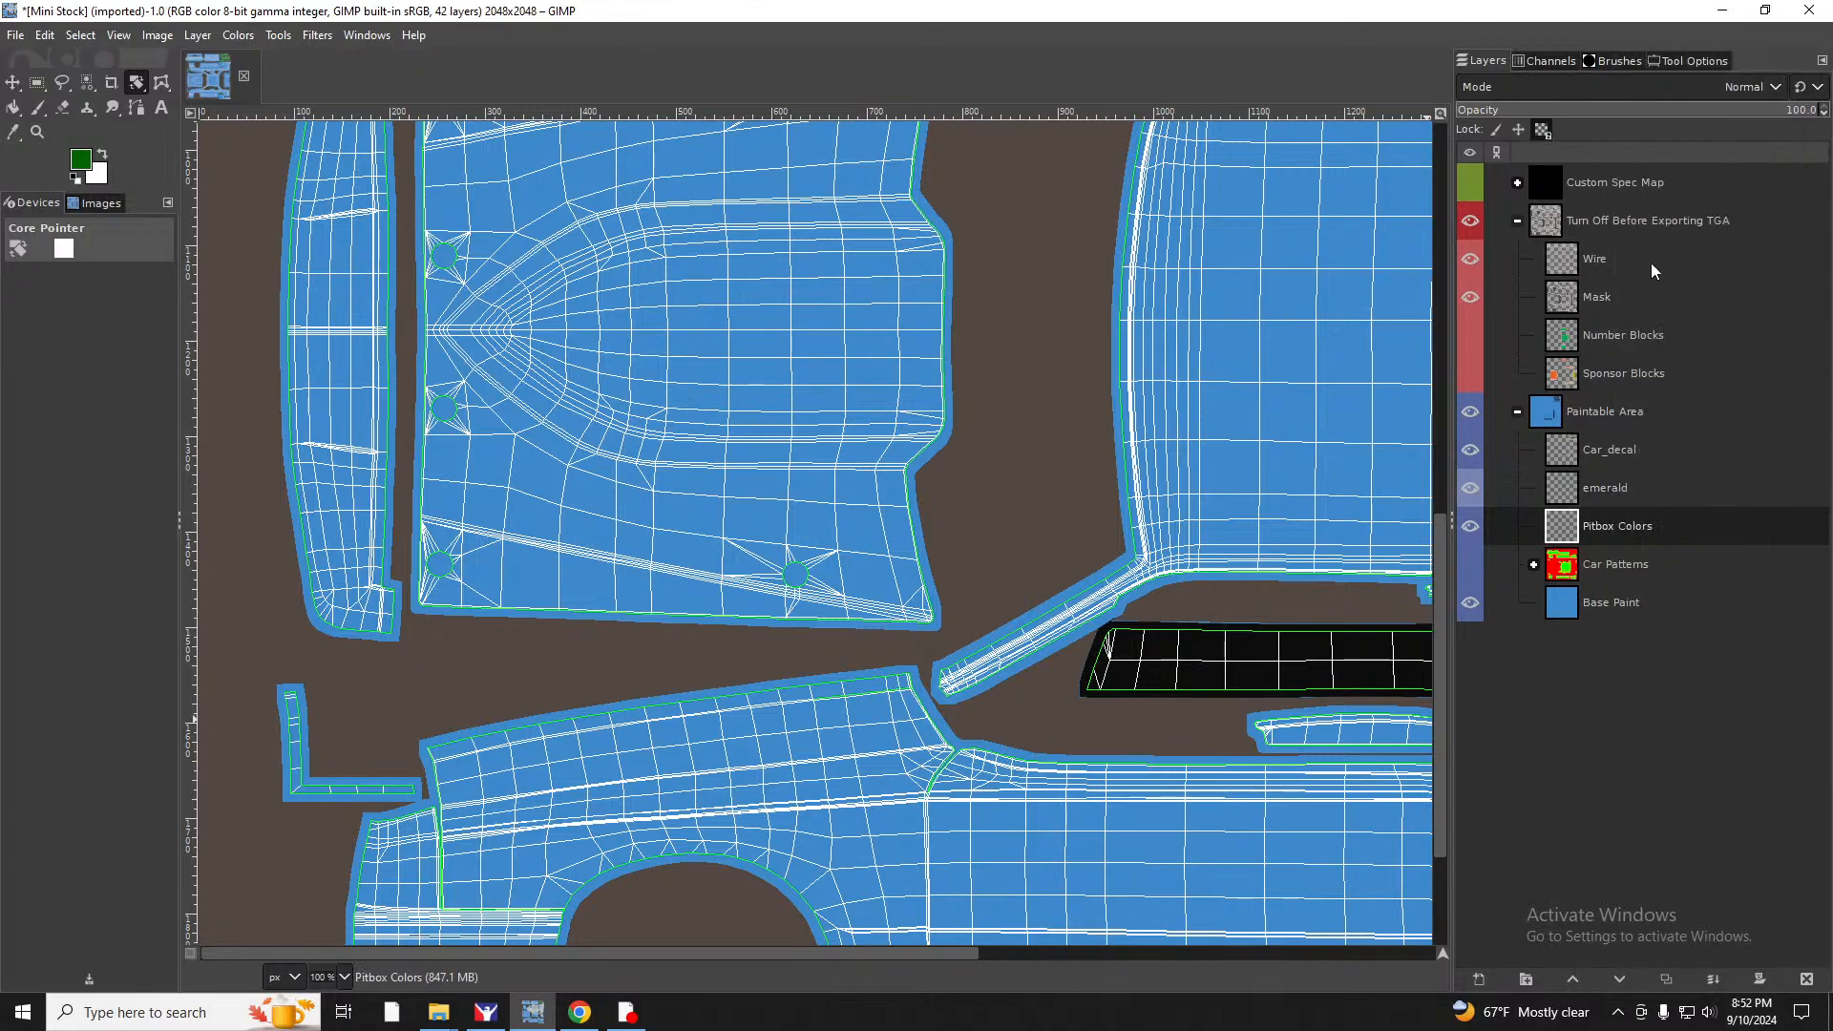
text(Black)
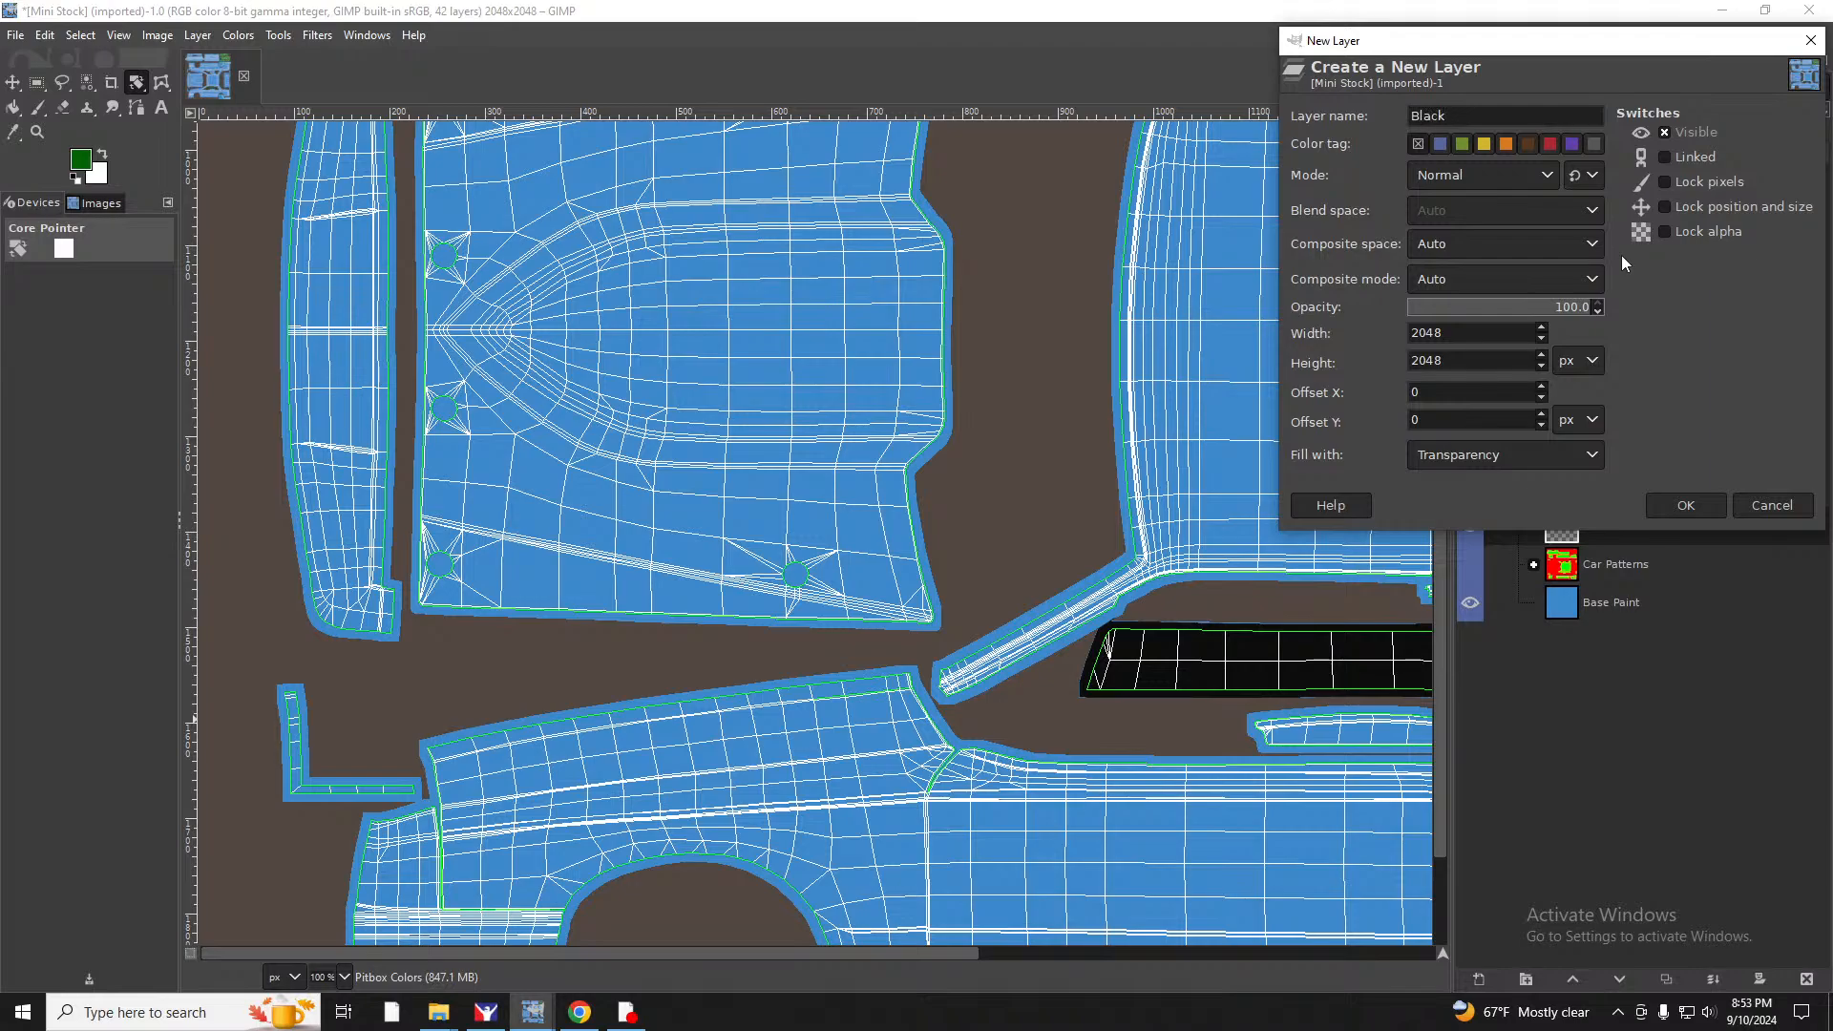
click(1686, 505)
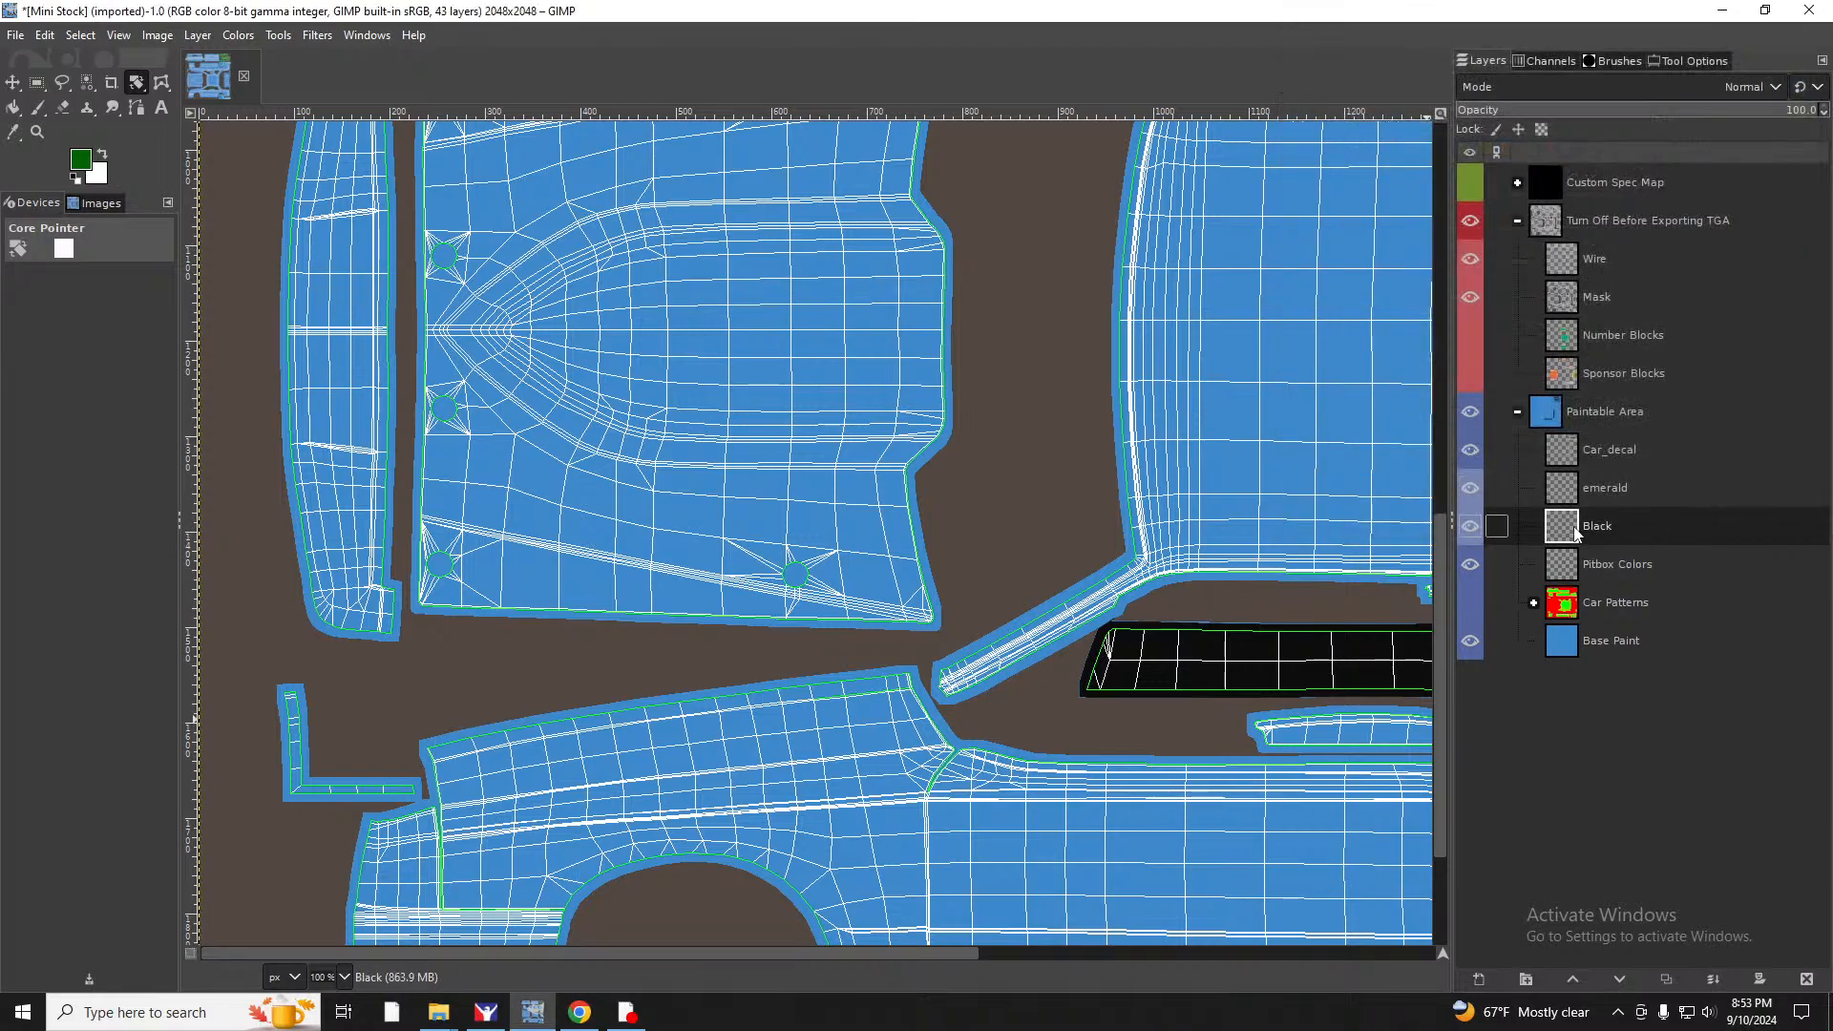
Set the foreground color to the medium green 0c8d05.
click(82, 162)
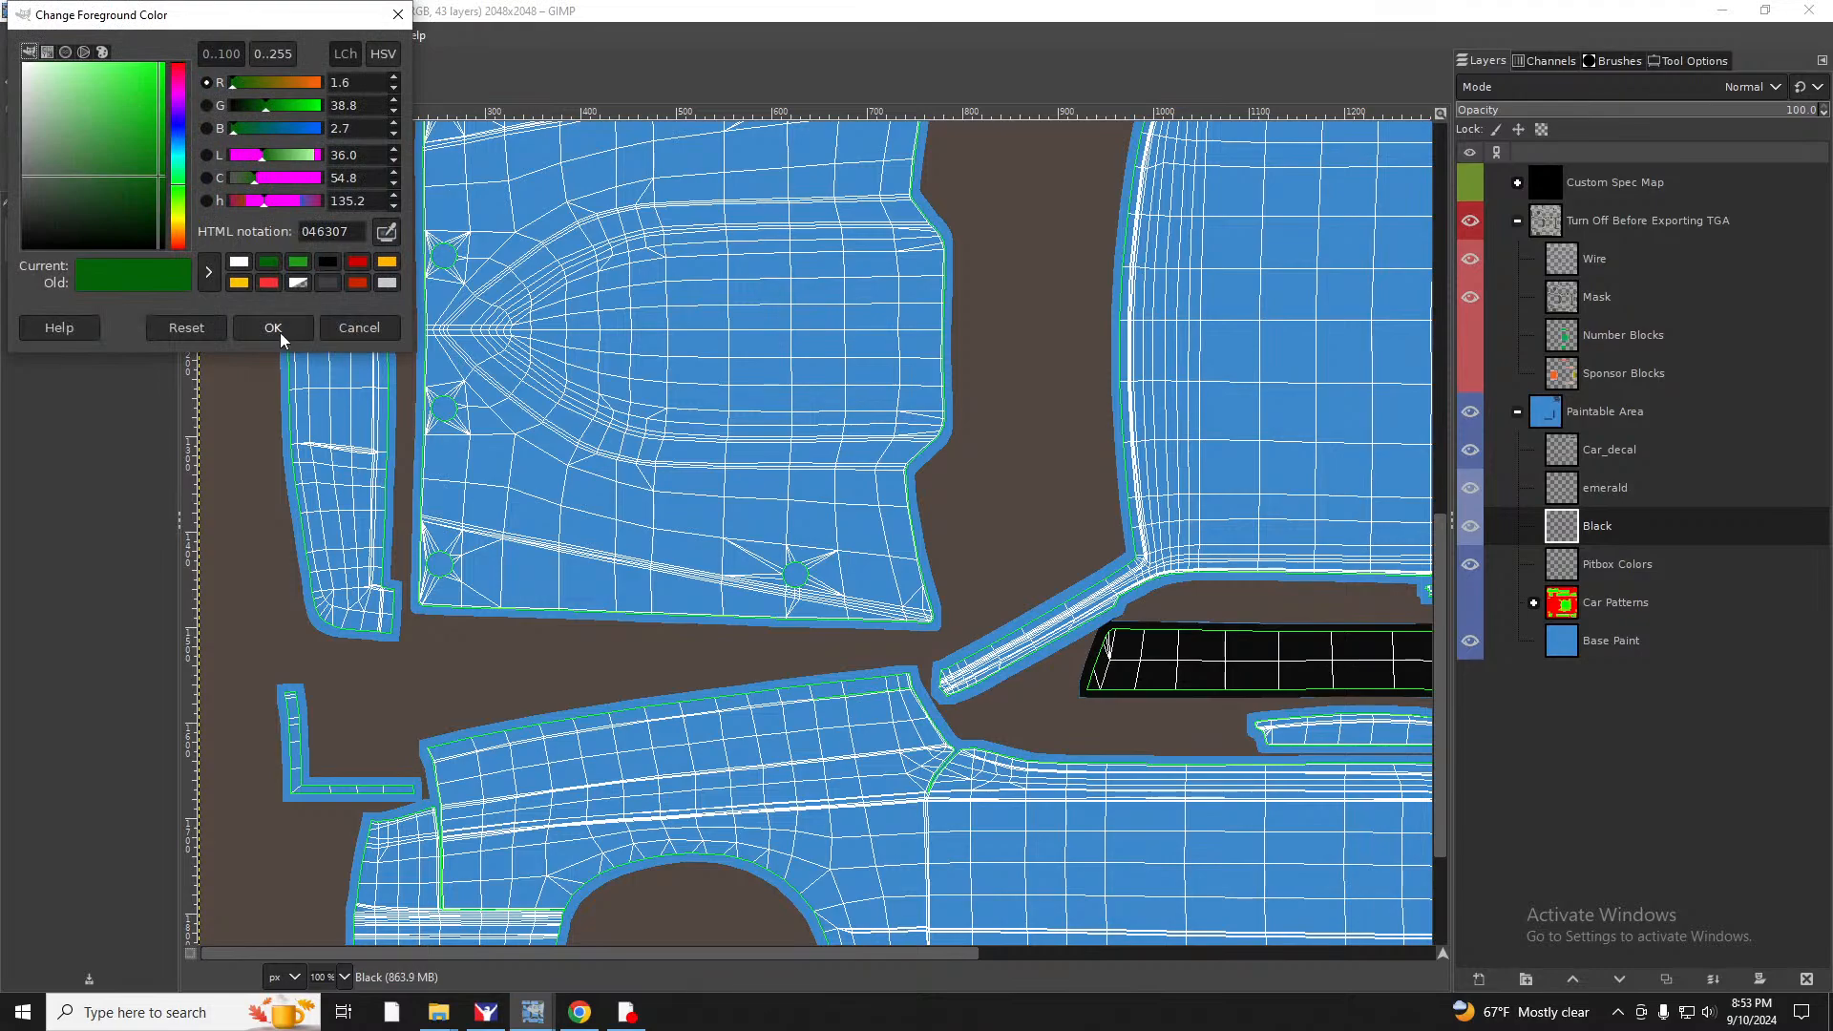
click(302, 262)
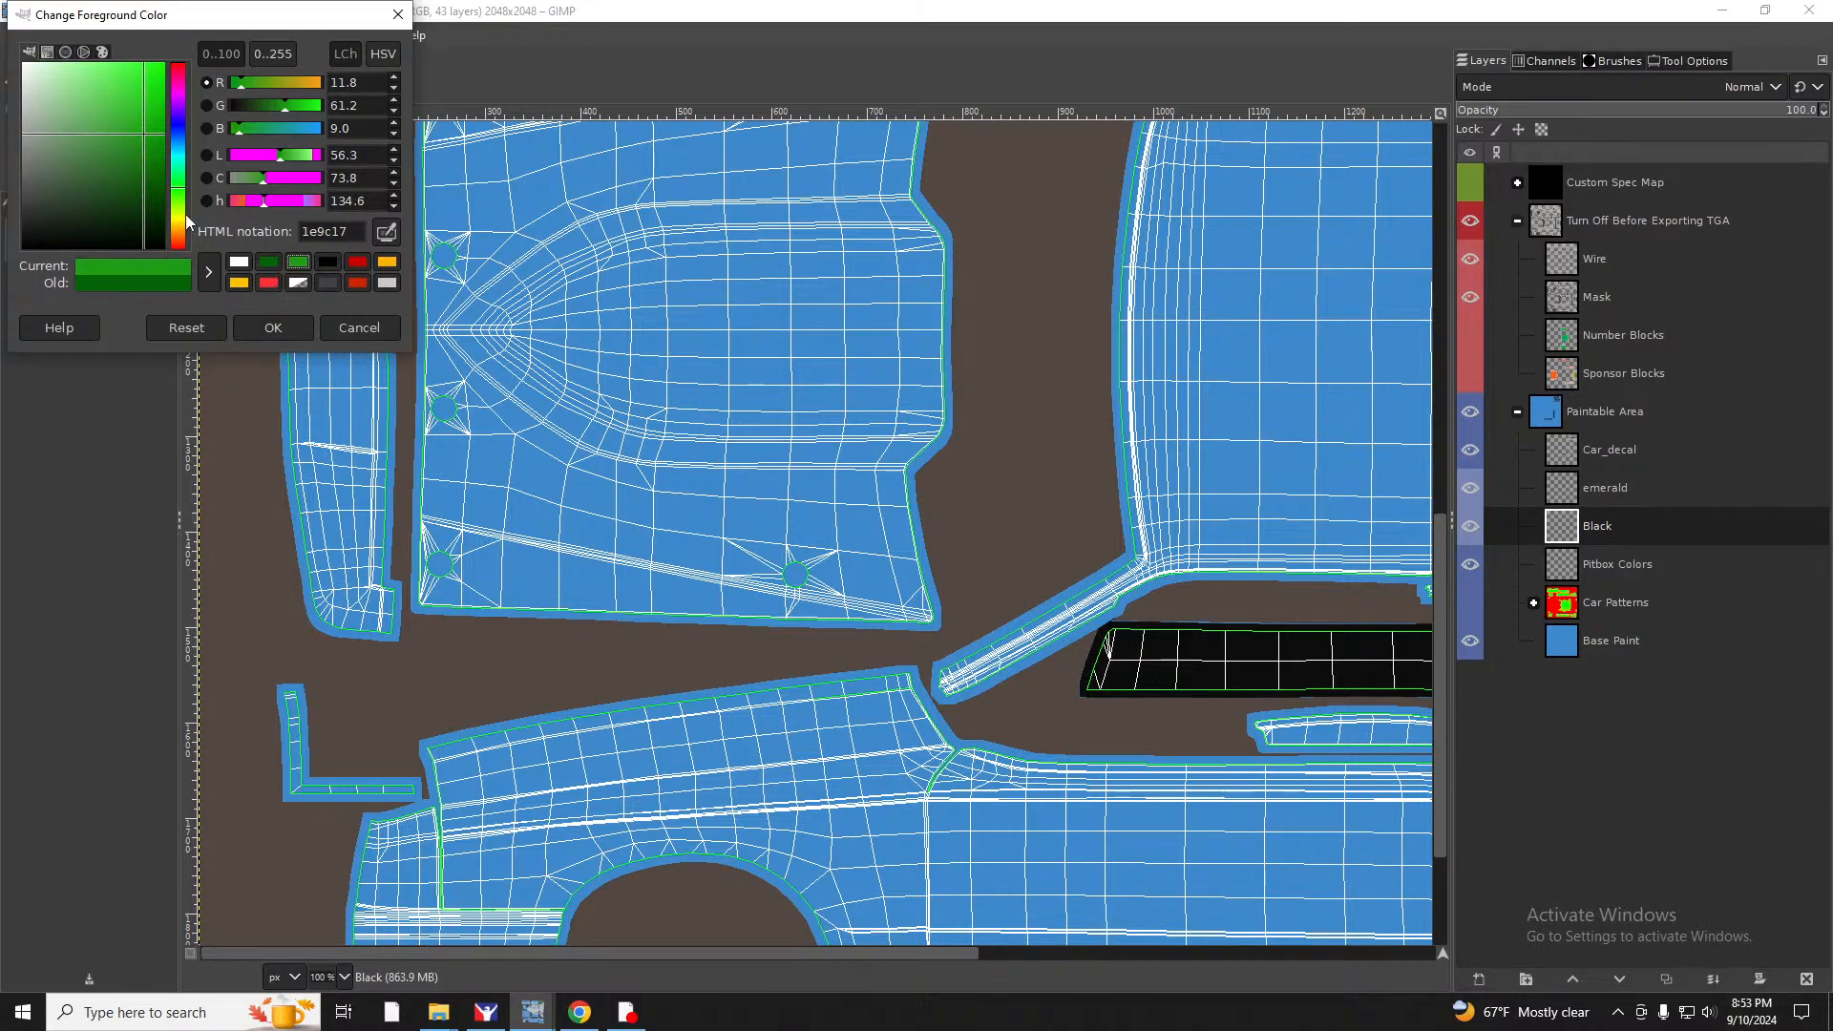
click(271, 265)
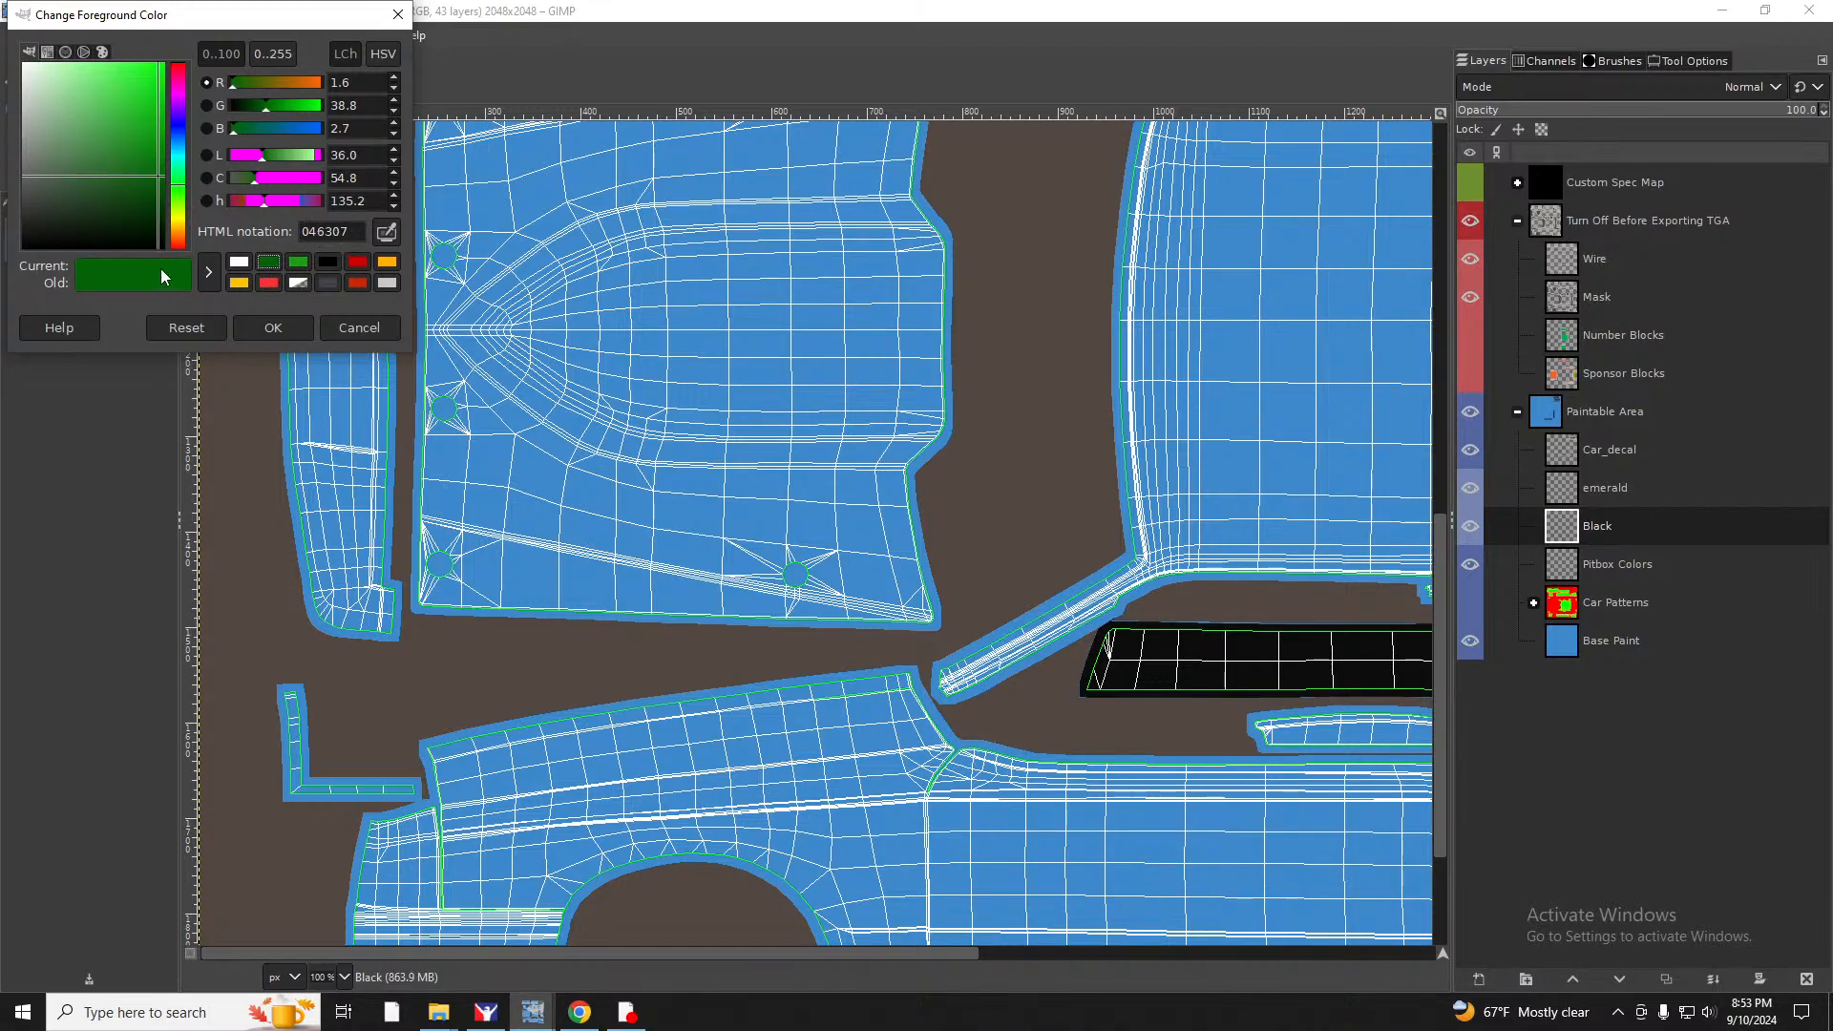
click(296, 265)
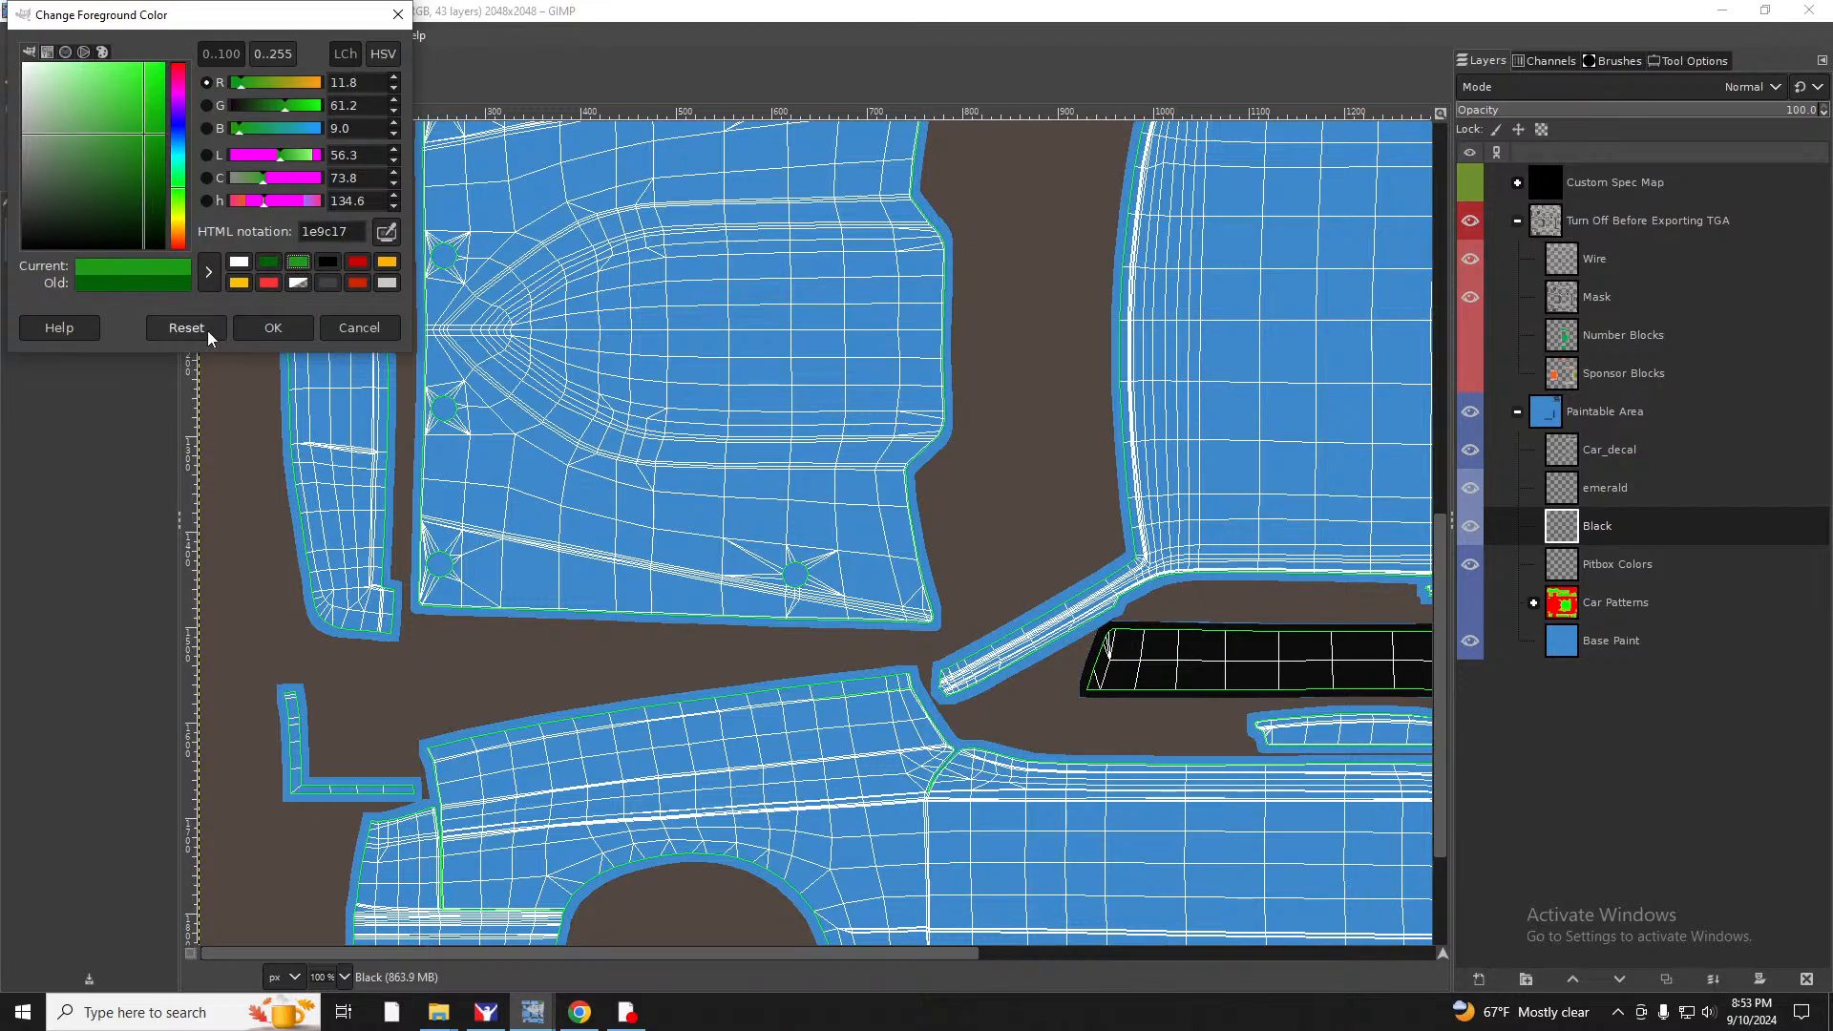
drag(146, 137, 160, 147)
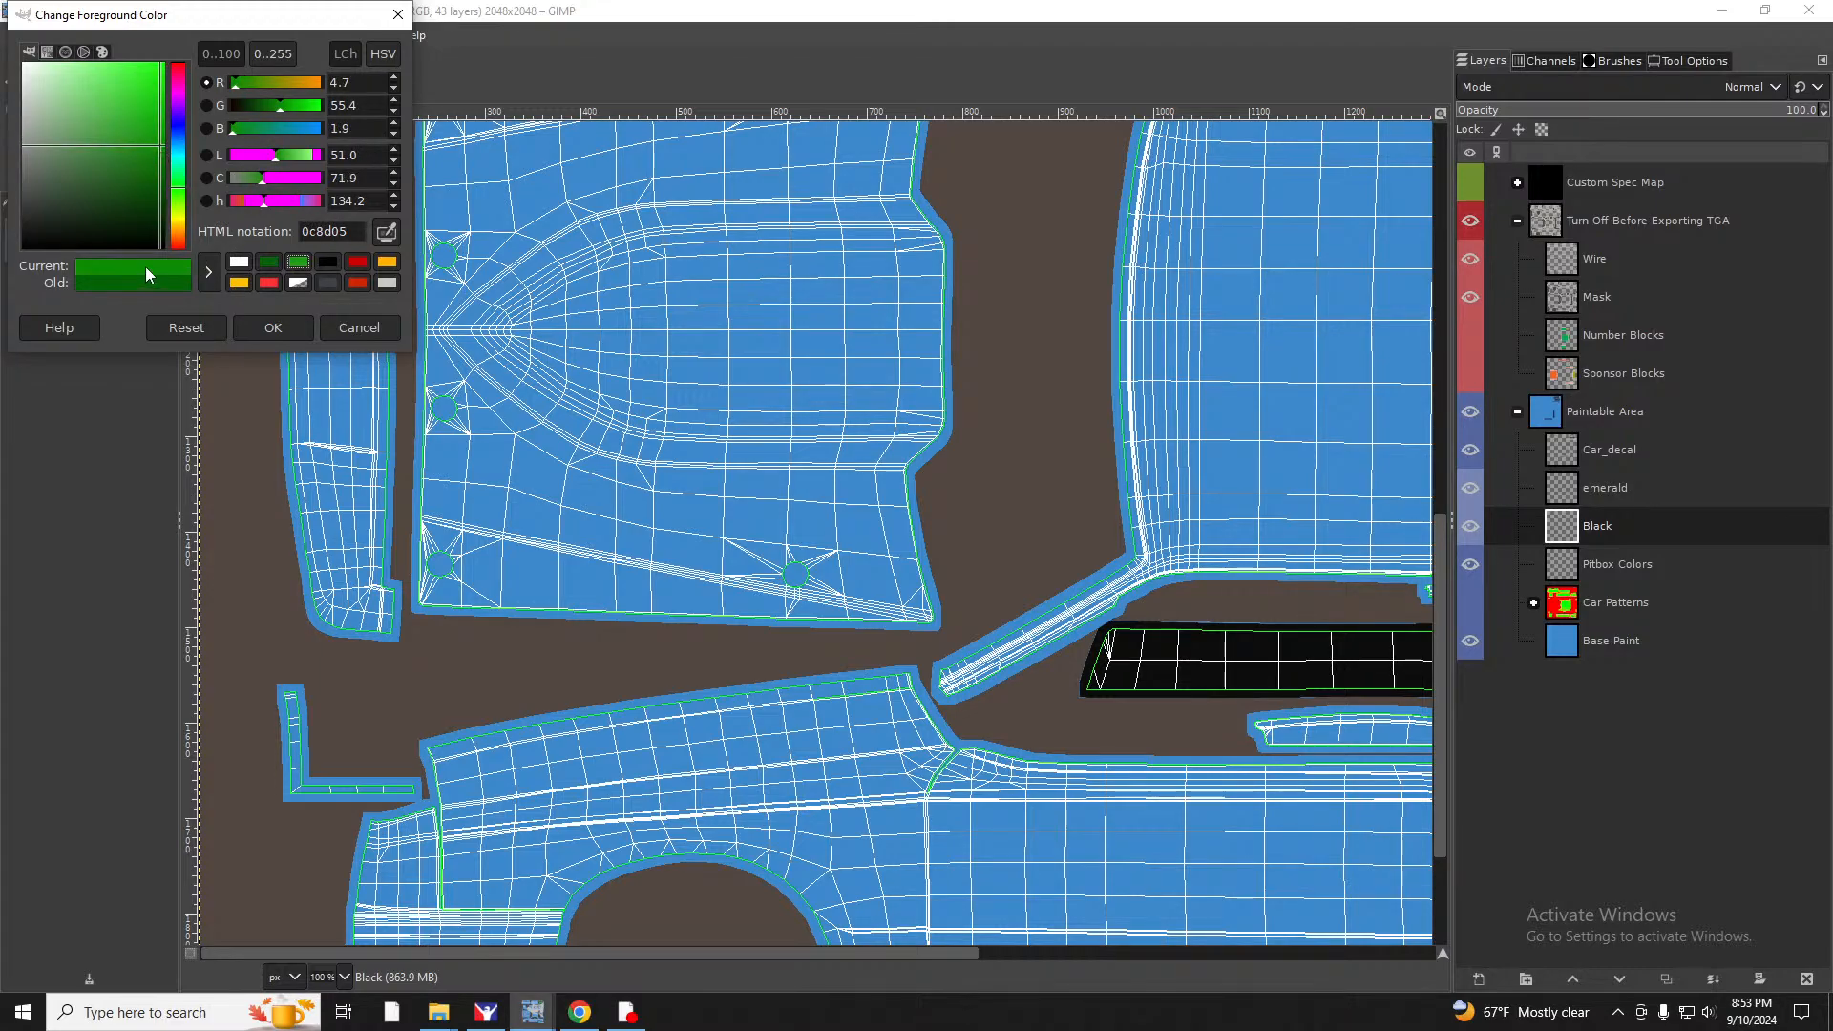
click(255, 334)
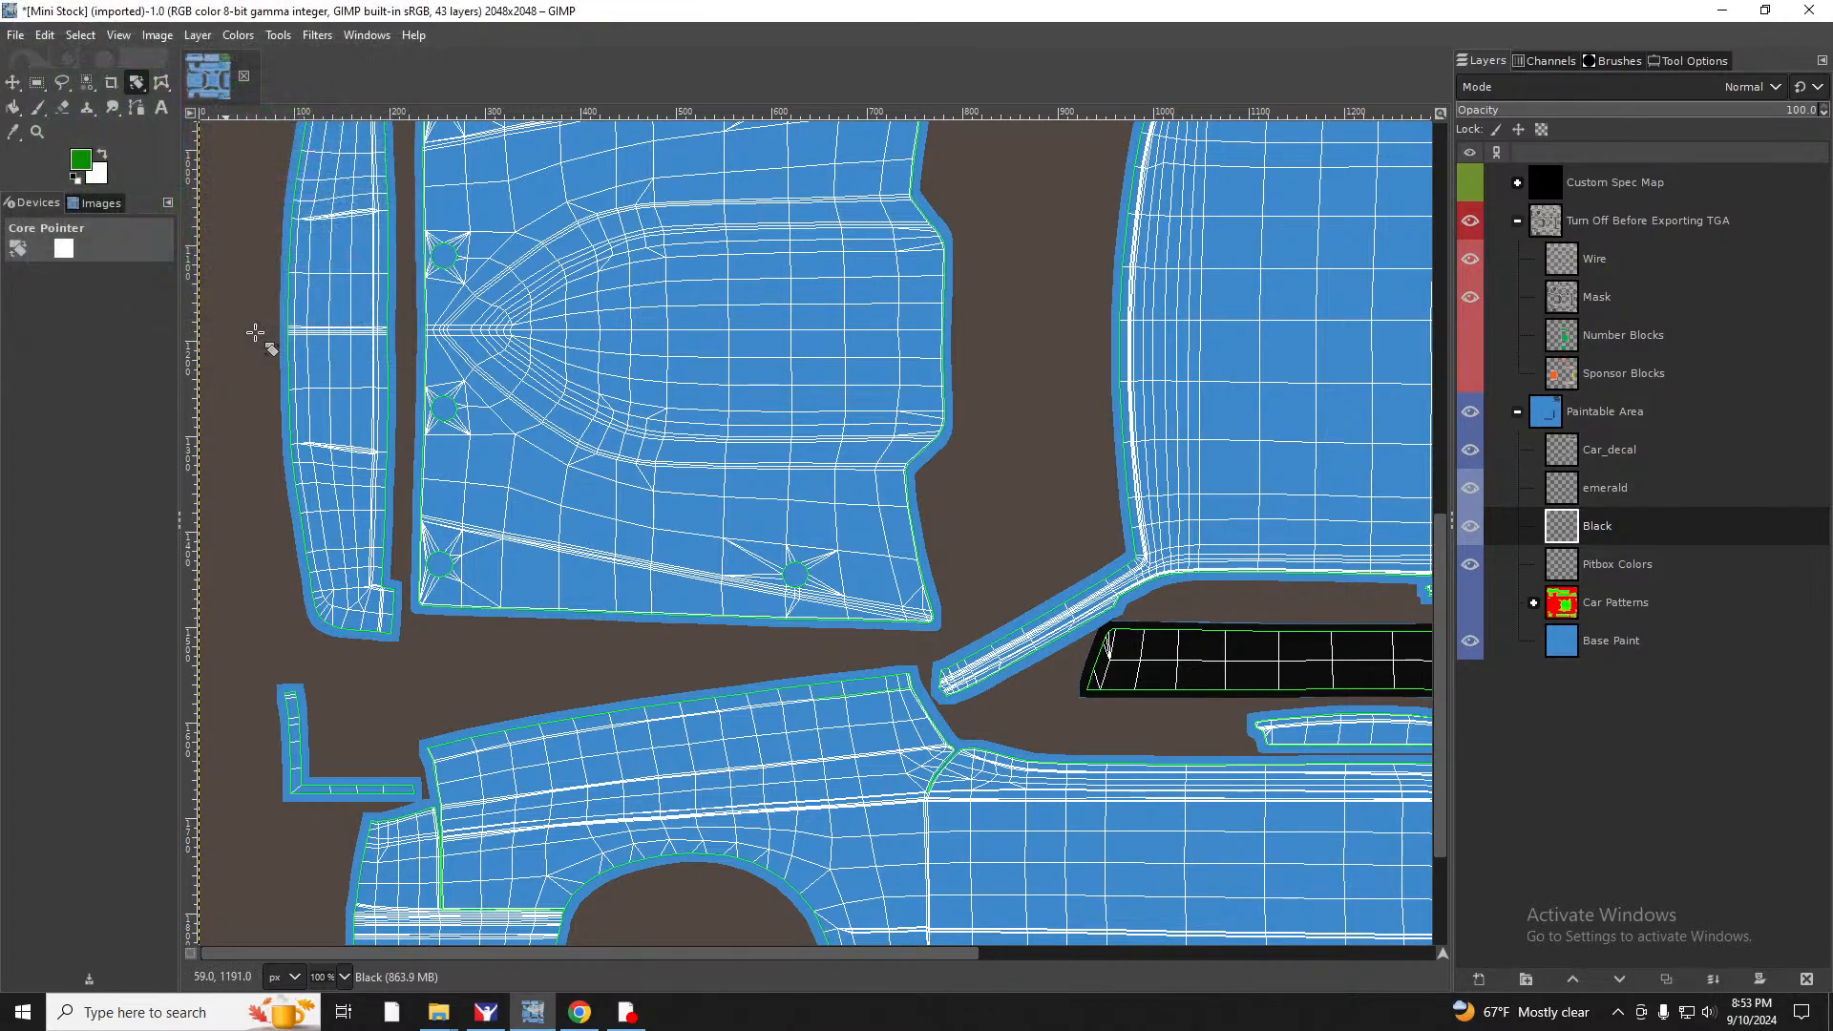
On the emerald layer, start a polygonal Free Select outline at the front edge of the lower side panel, on its upper body line.
click(1622, 487)
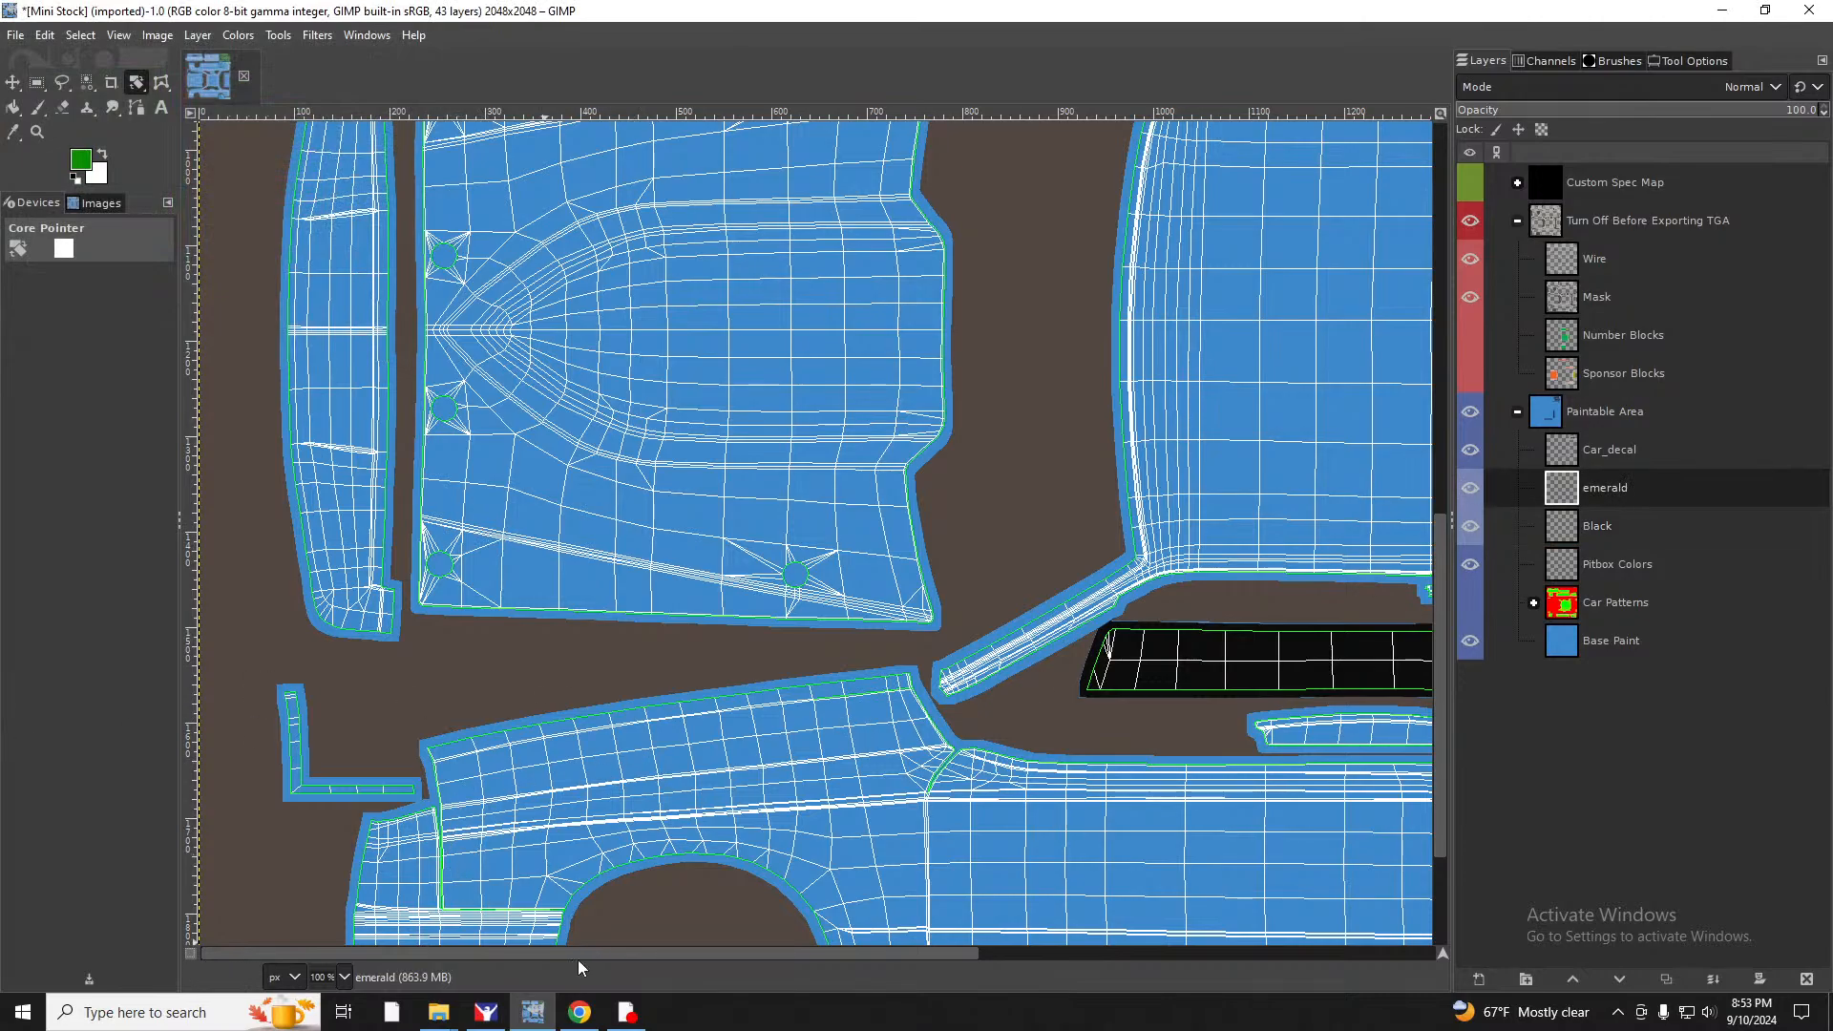
scroll(382, 668, down, 5)
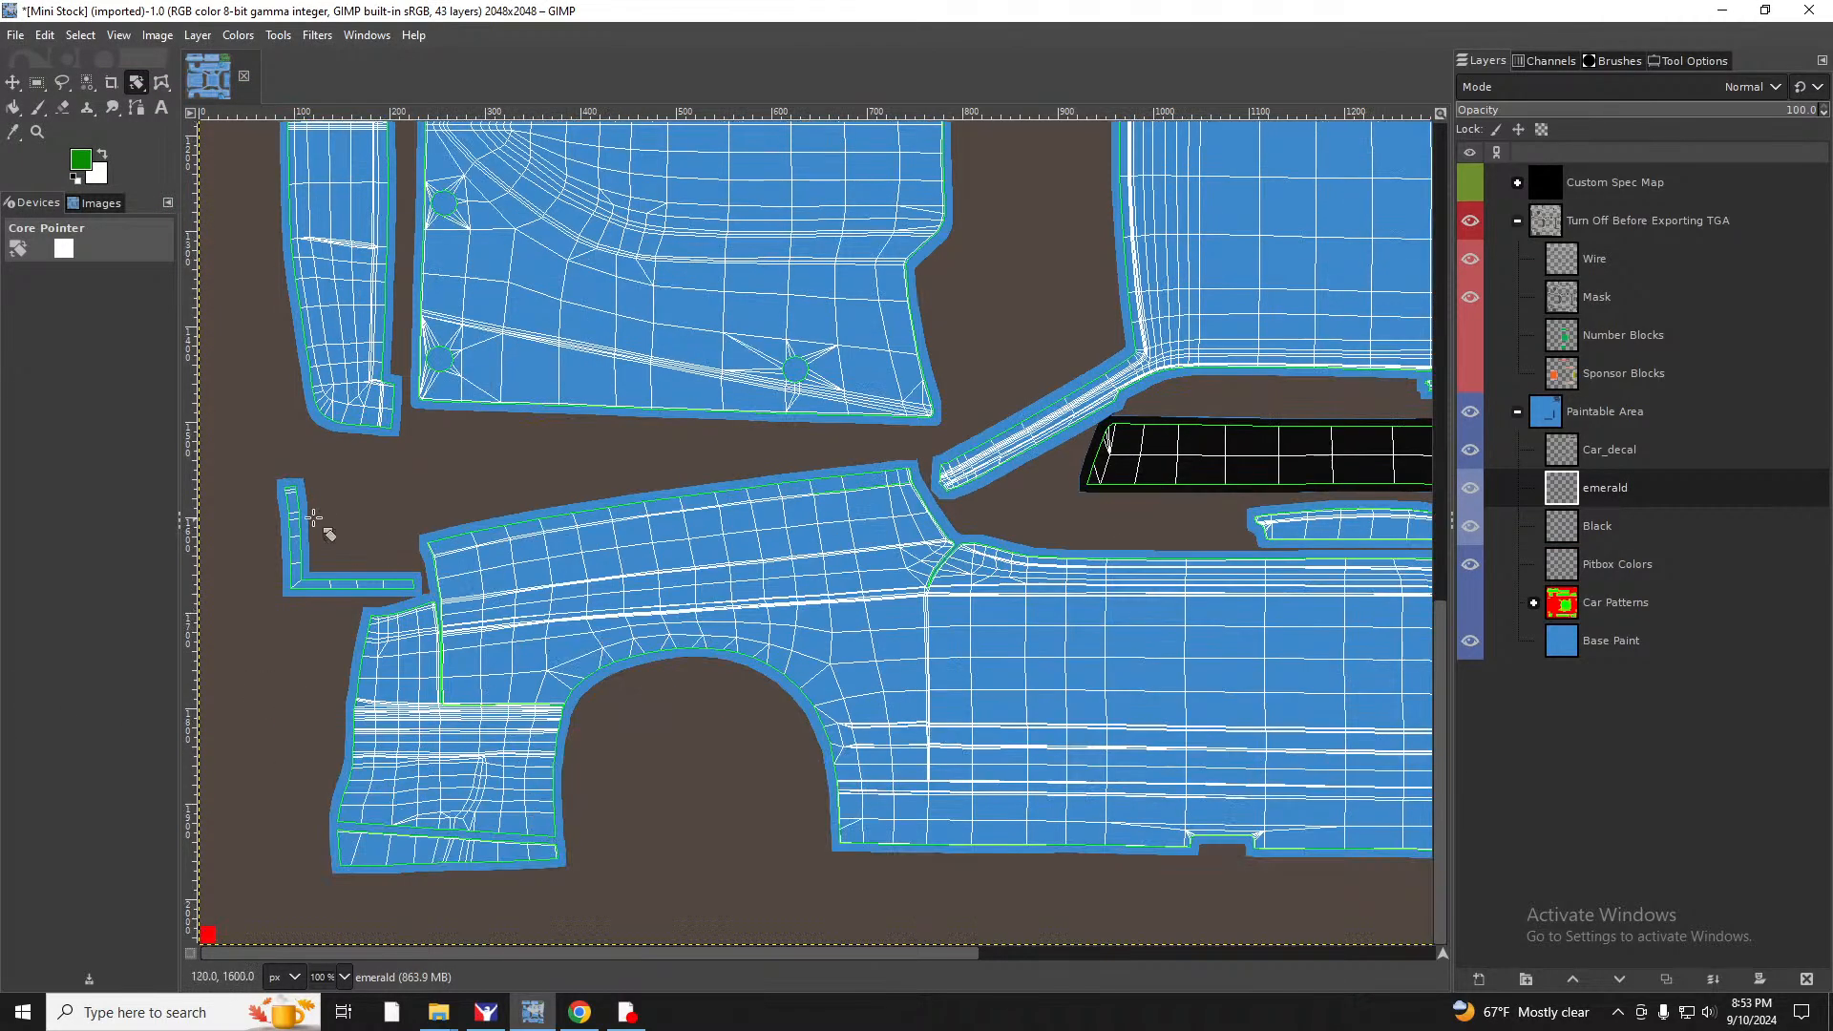
click(60, 87)
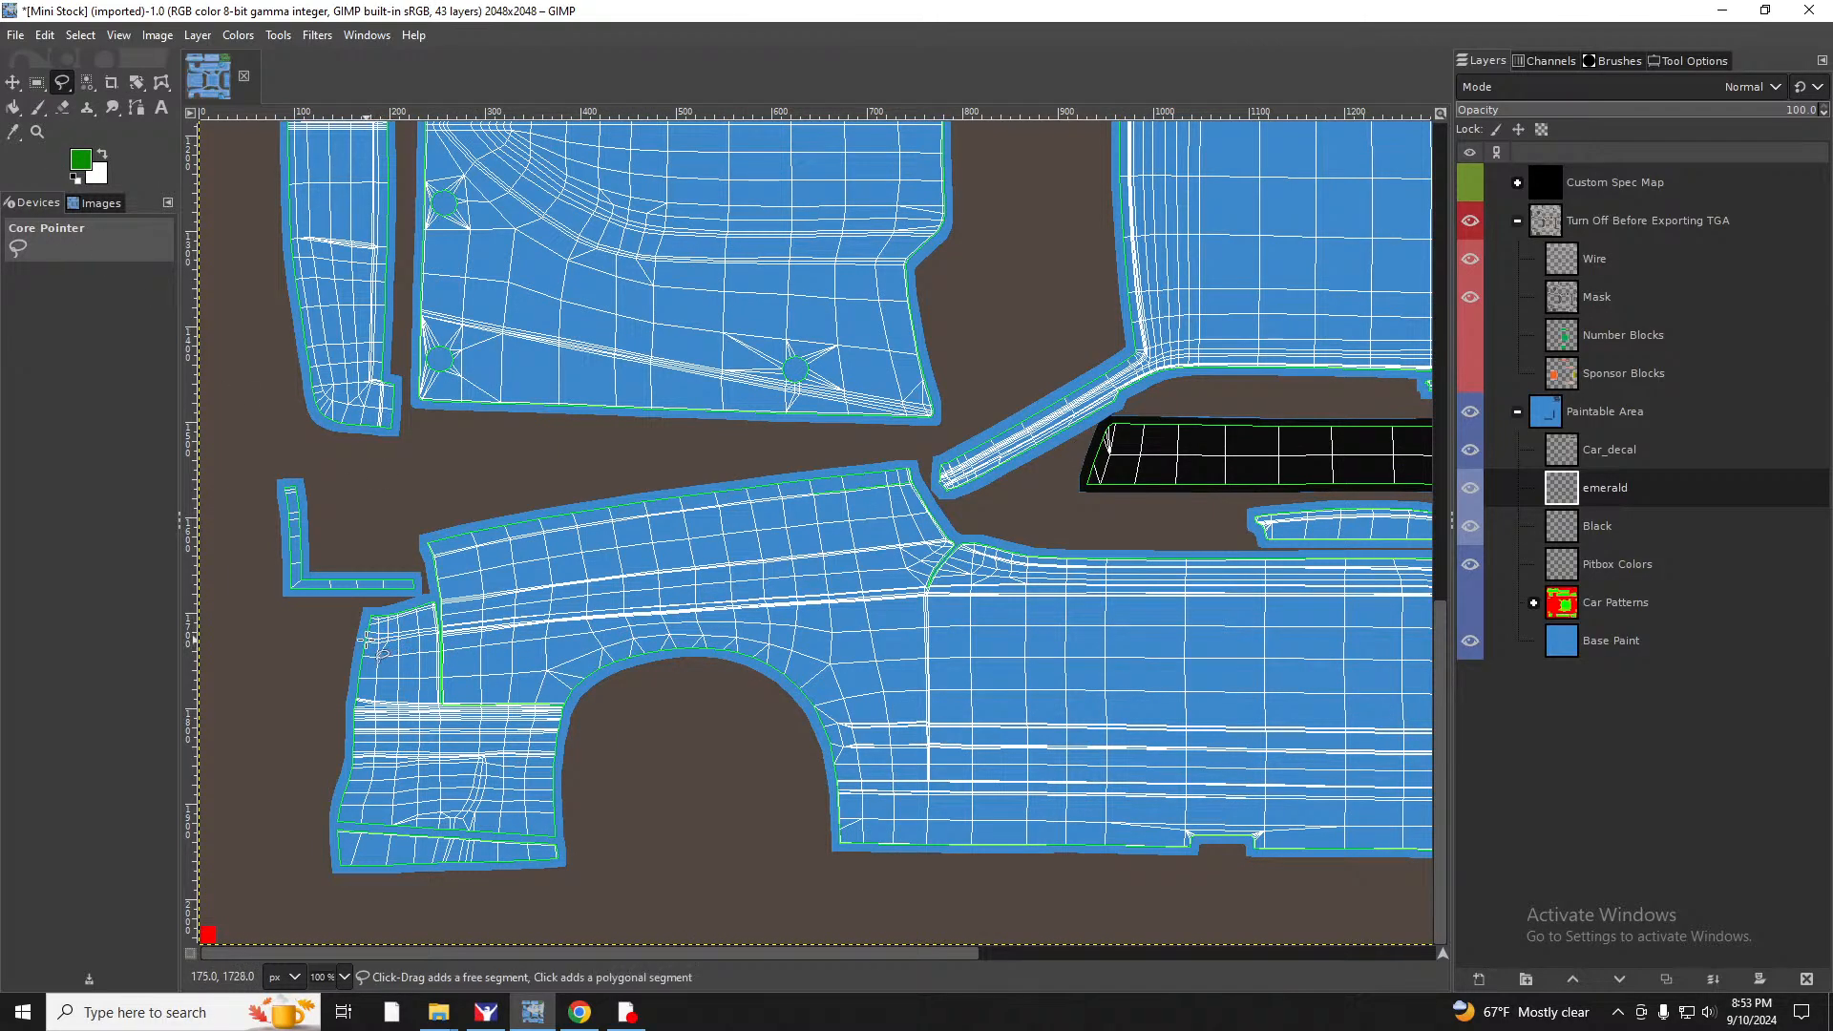
scroll(413, 630, up, 5)
scroll(413, 631, down, 5)
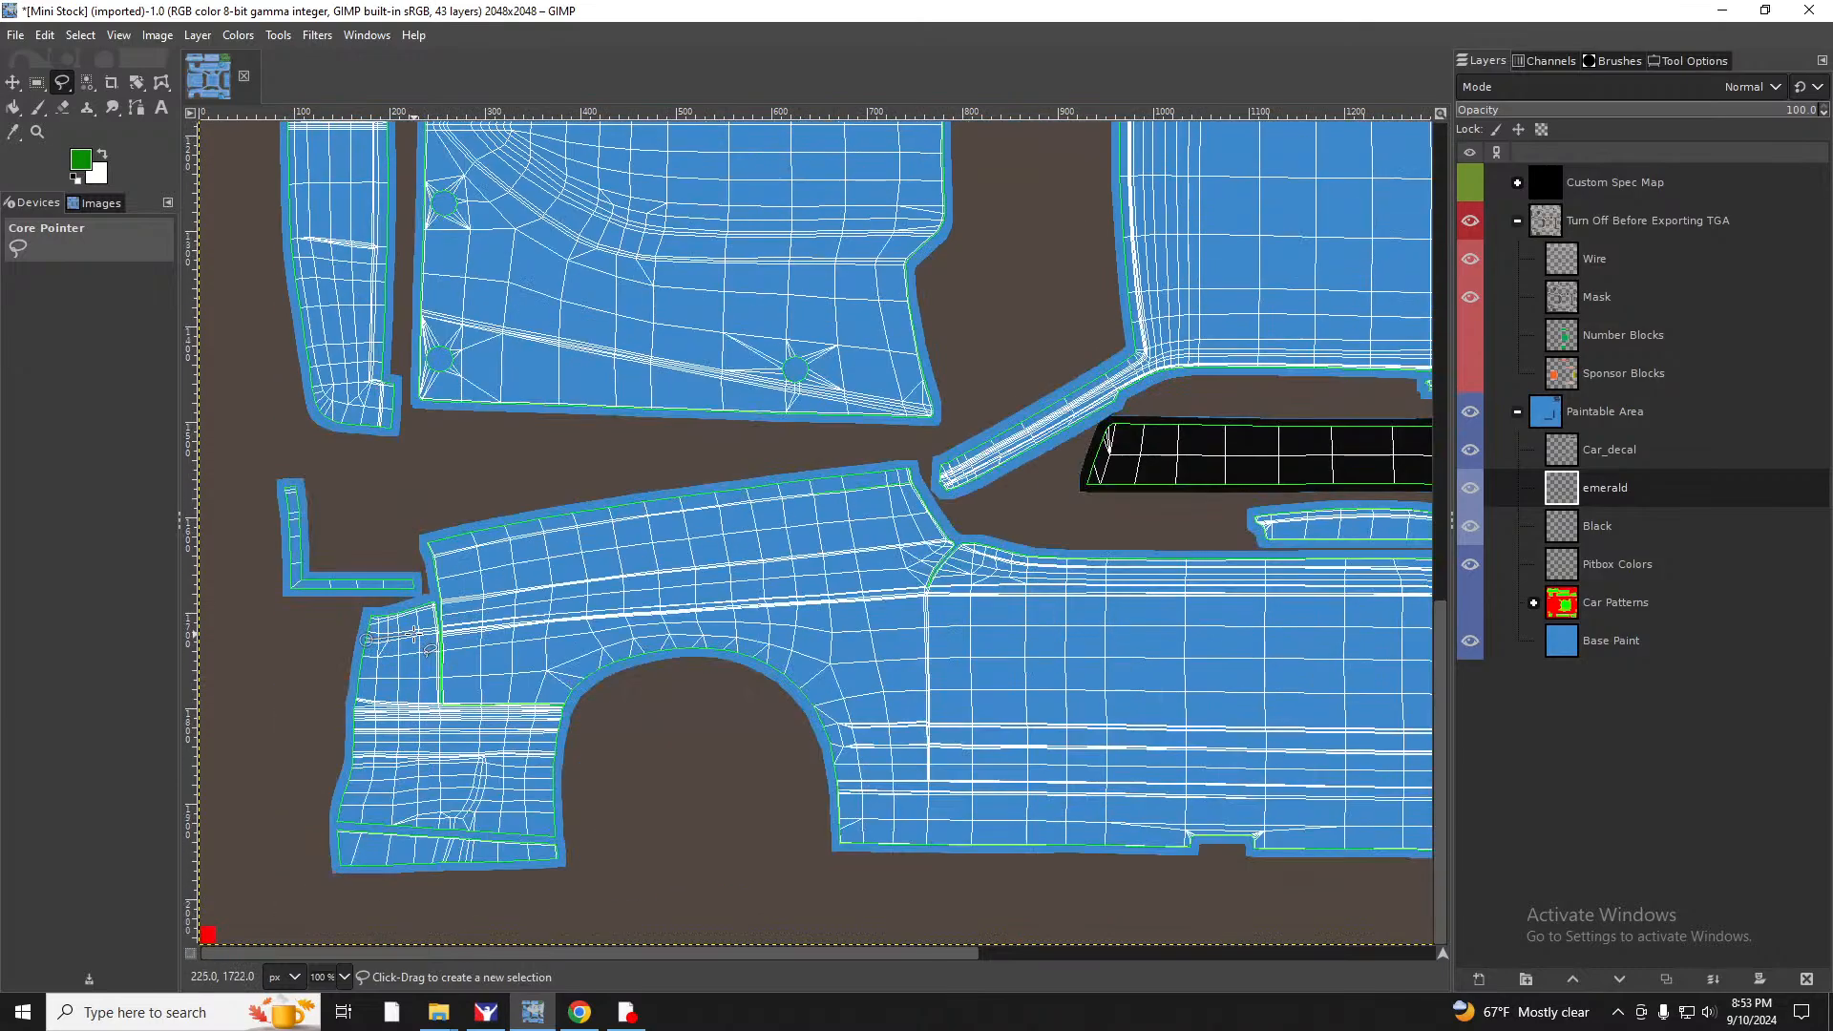
scroll(413, 631, up, 6)
click(274, 761)
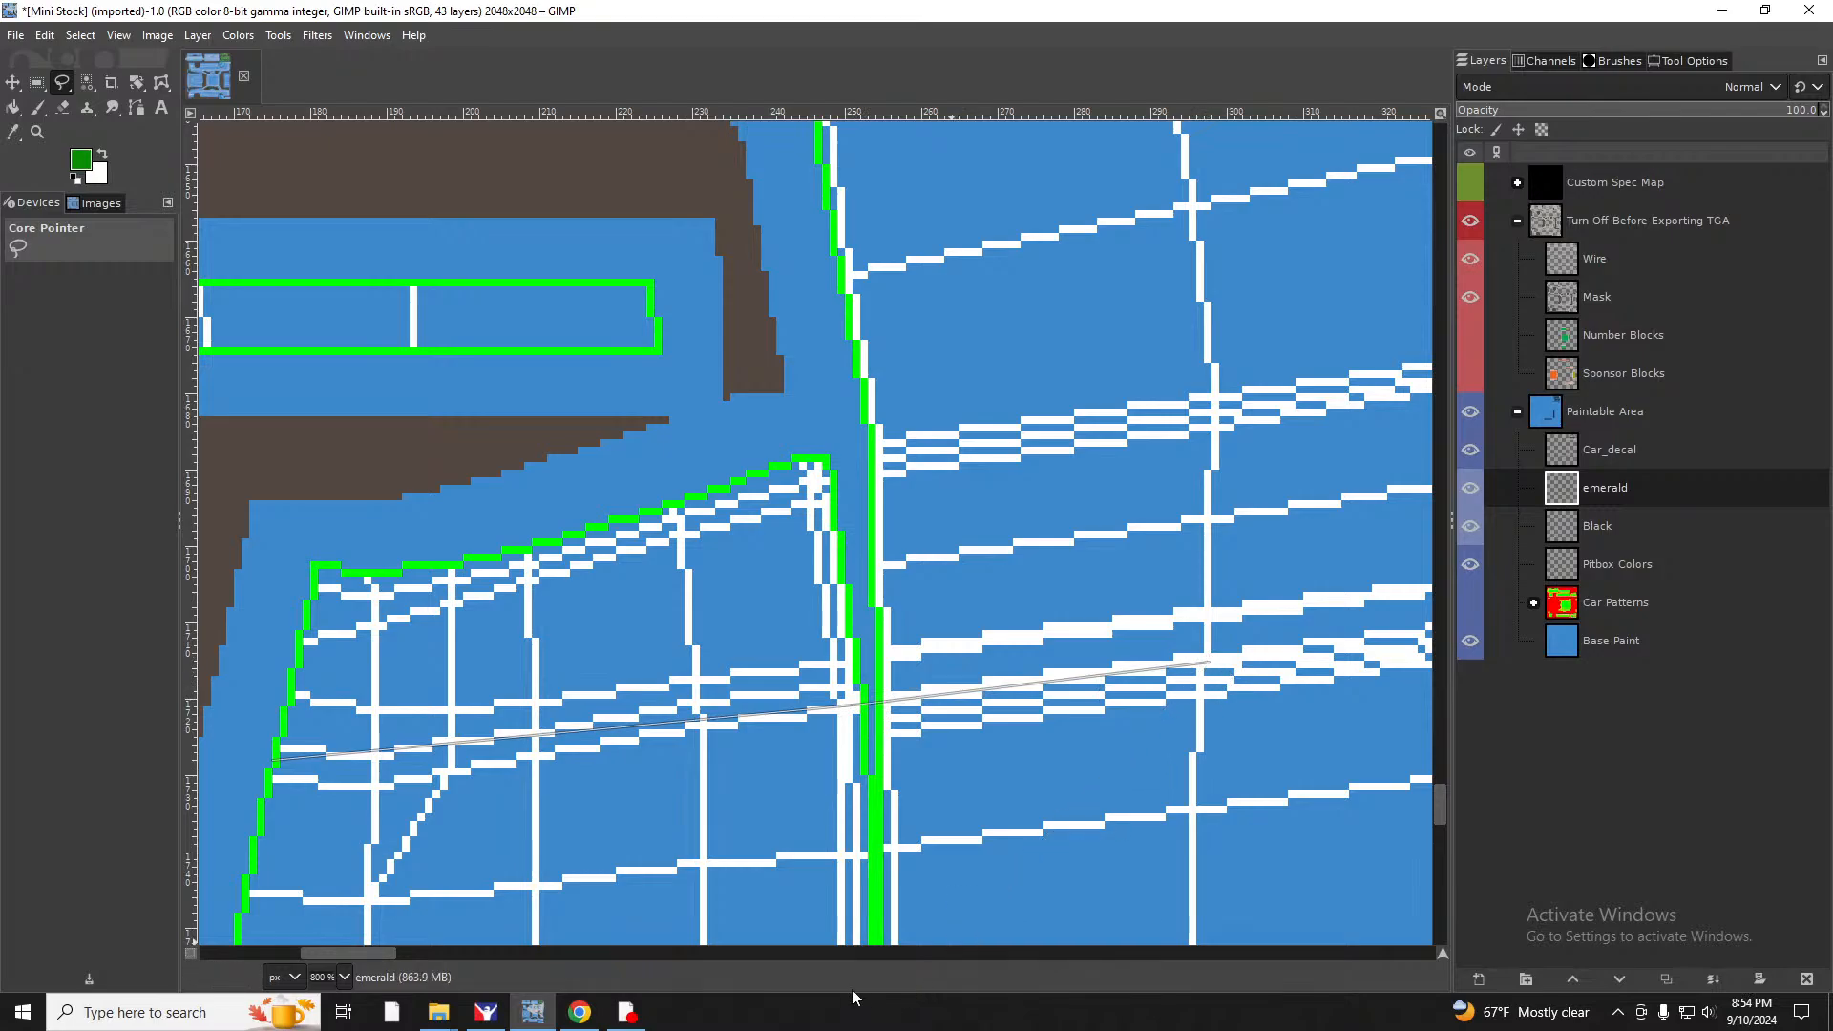
Continue the selection outline along the wireframe body line above the front wheel arch up to the start of the door.
drag(381, 953, 461, 947)
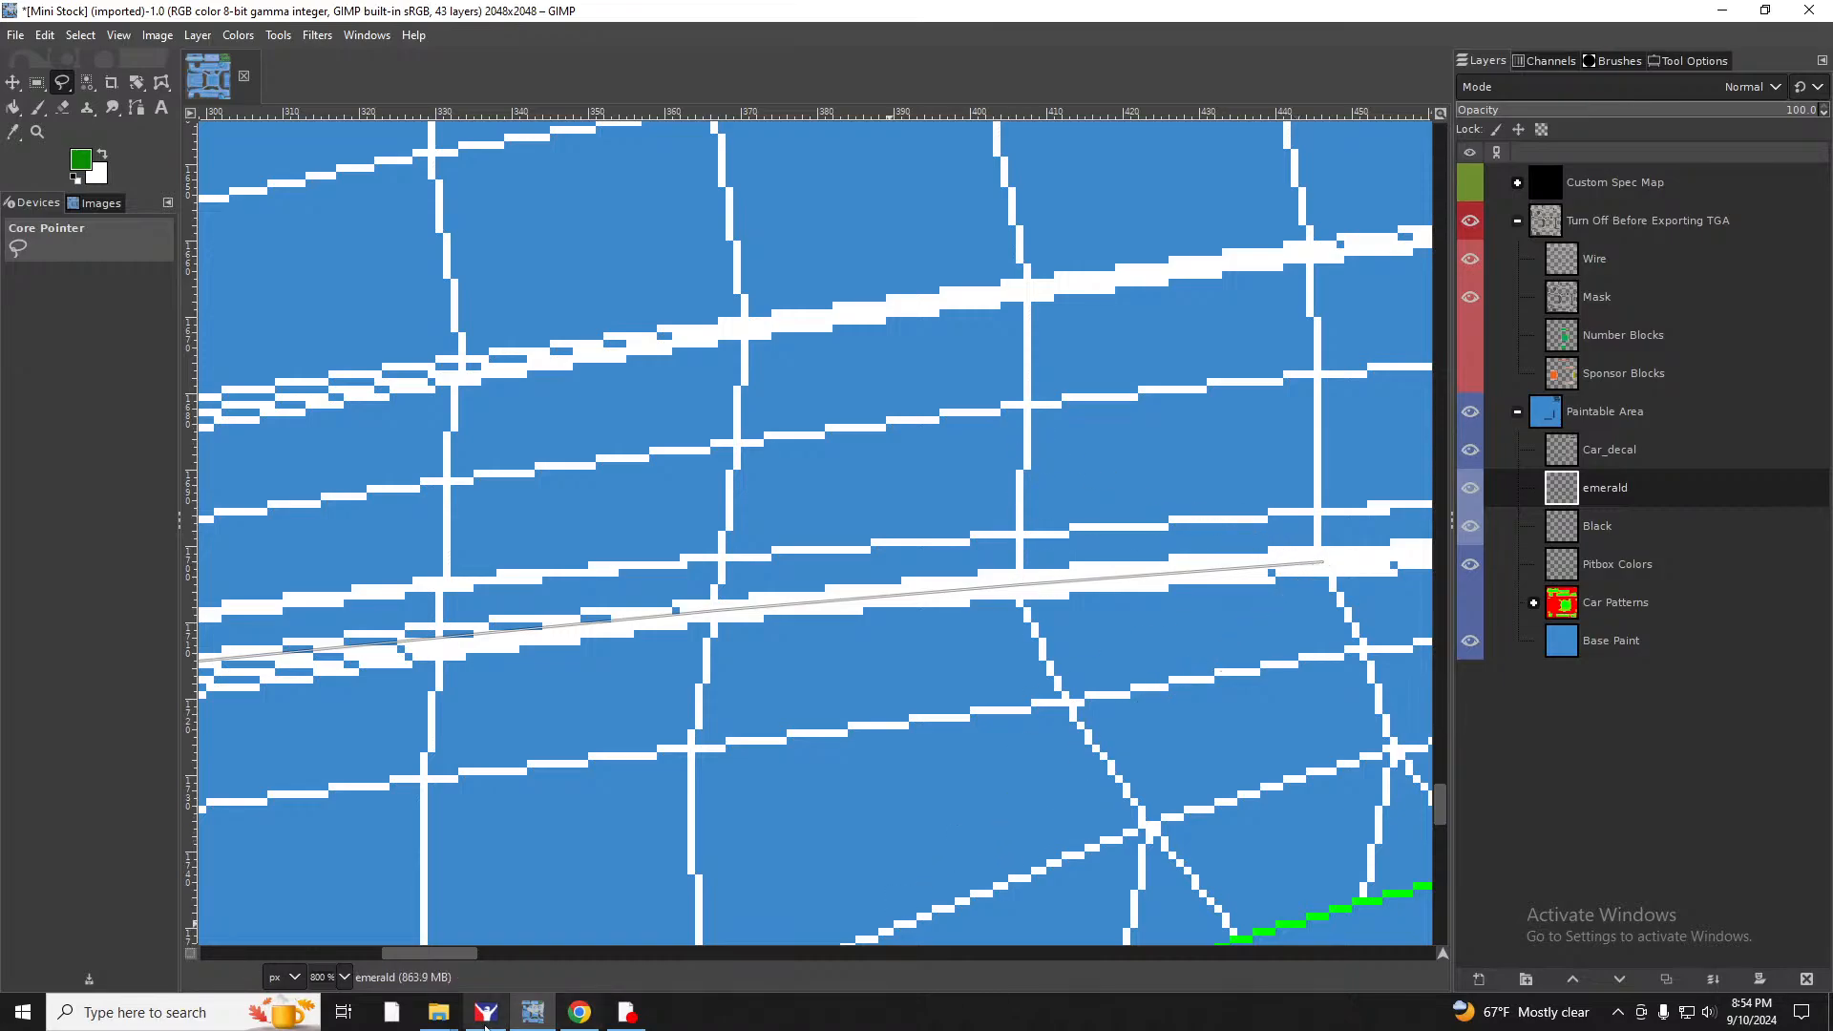
drag(433, 955, 561, 952)
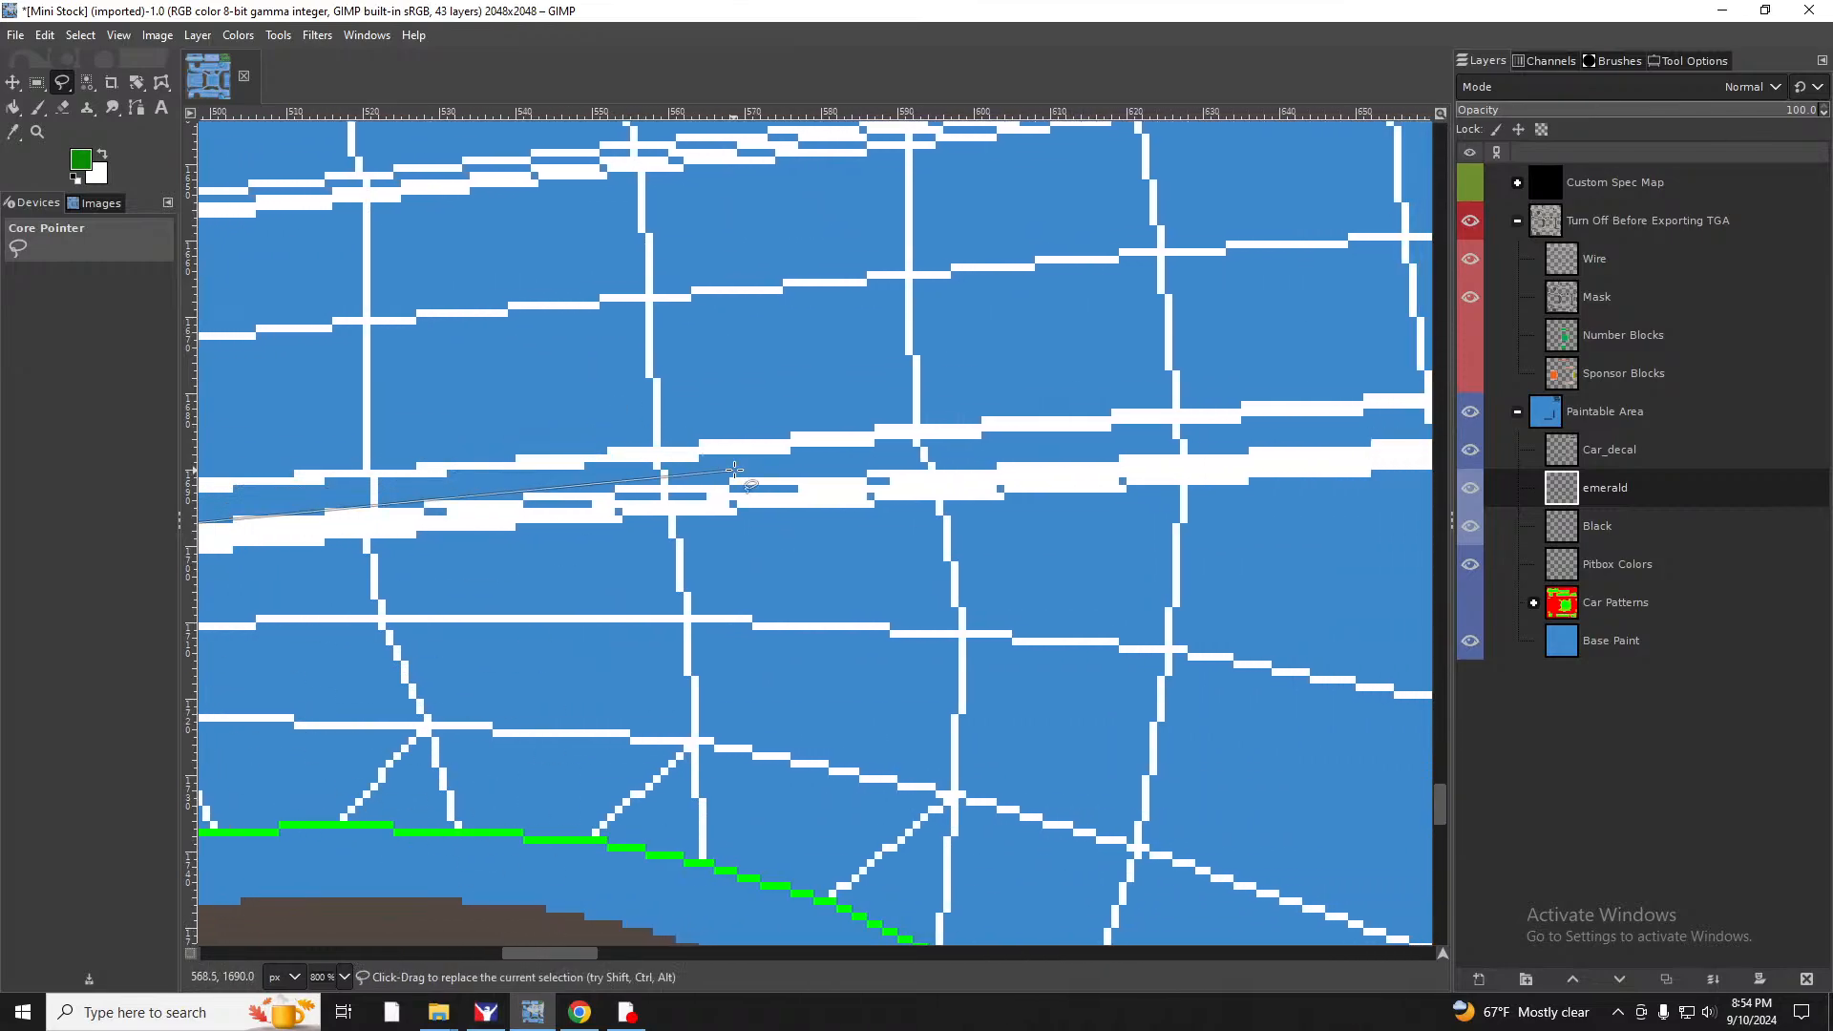
click(1188, 470)
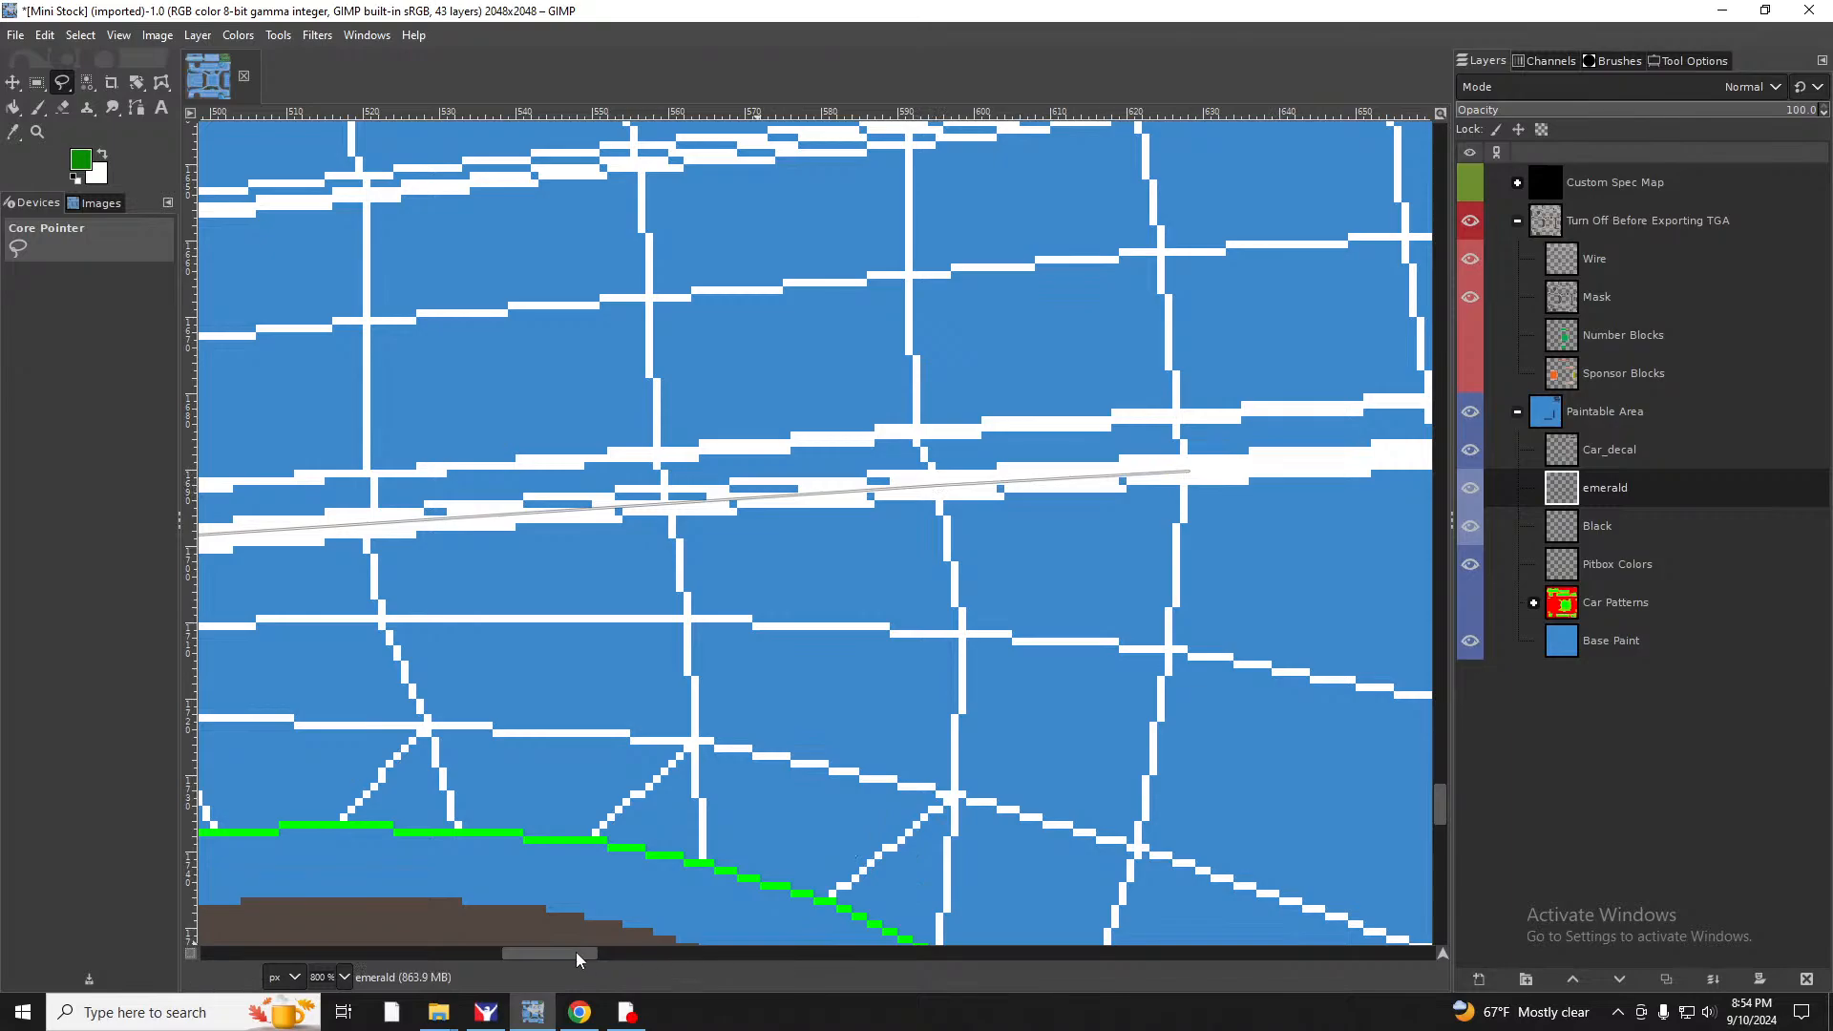
drag(576, 953, 712, 949)
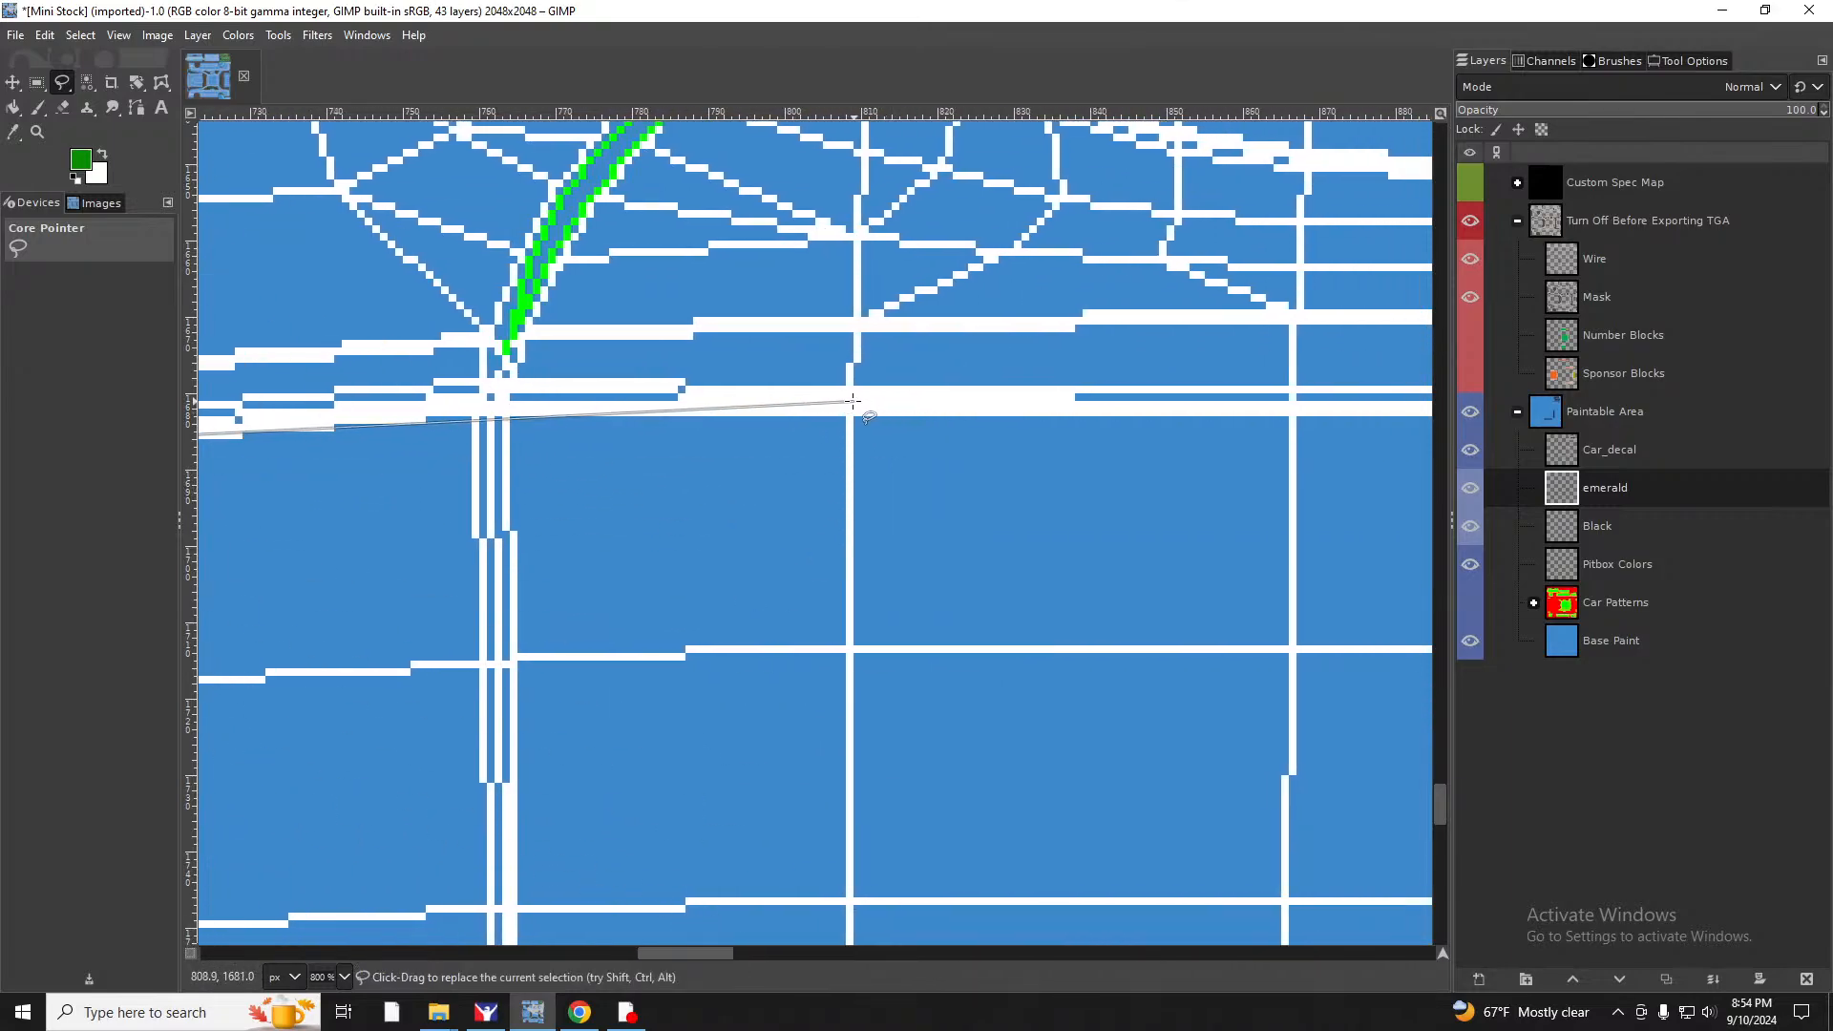
Extend the selection outline straight along the wireframe body line across the door to its rear edge.
drag(655, 954, 758, 952)
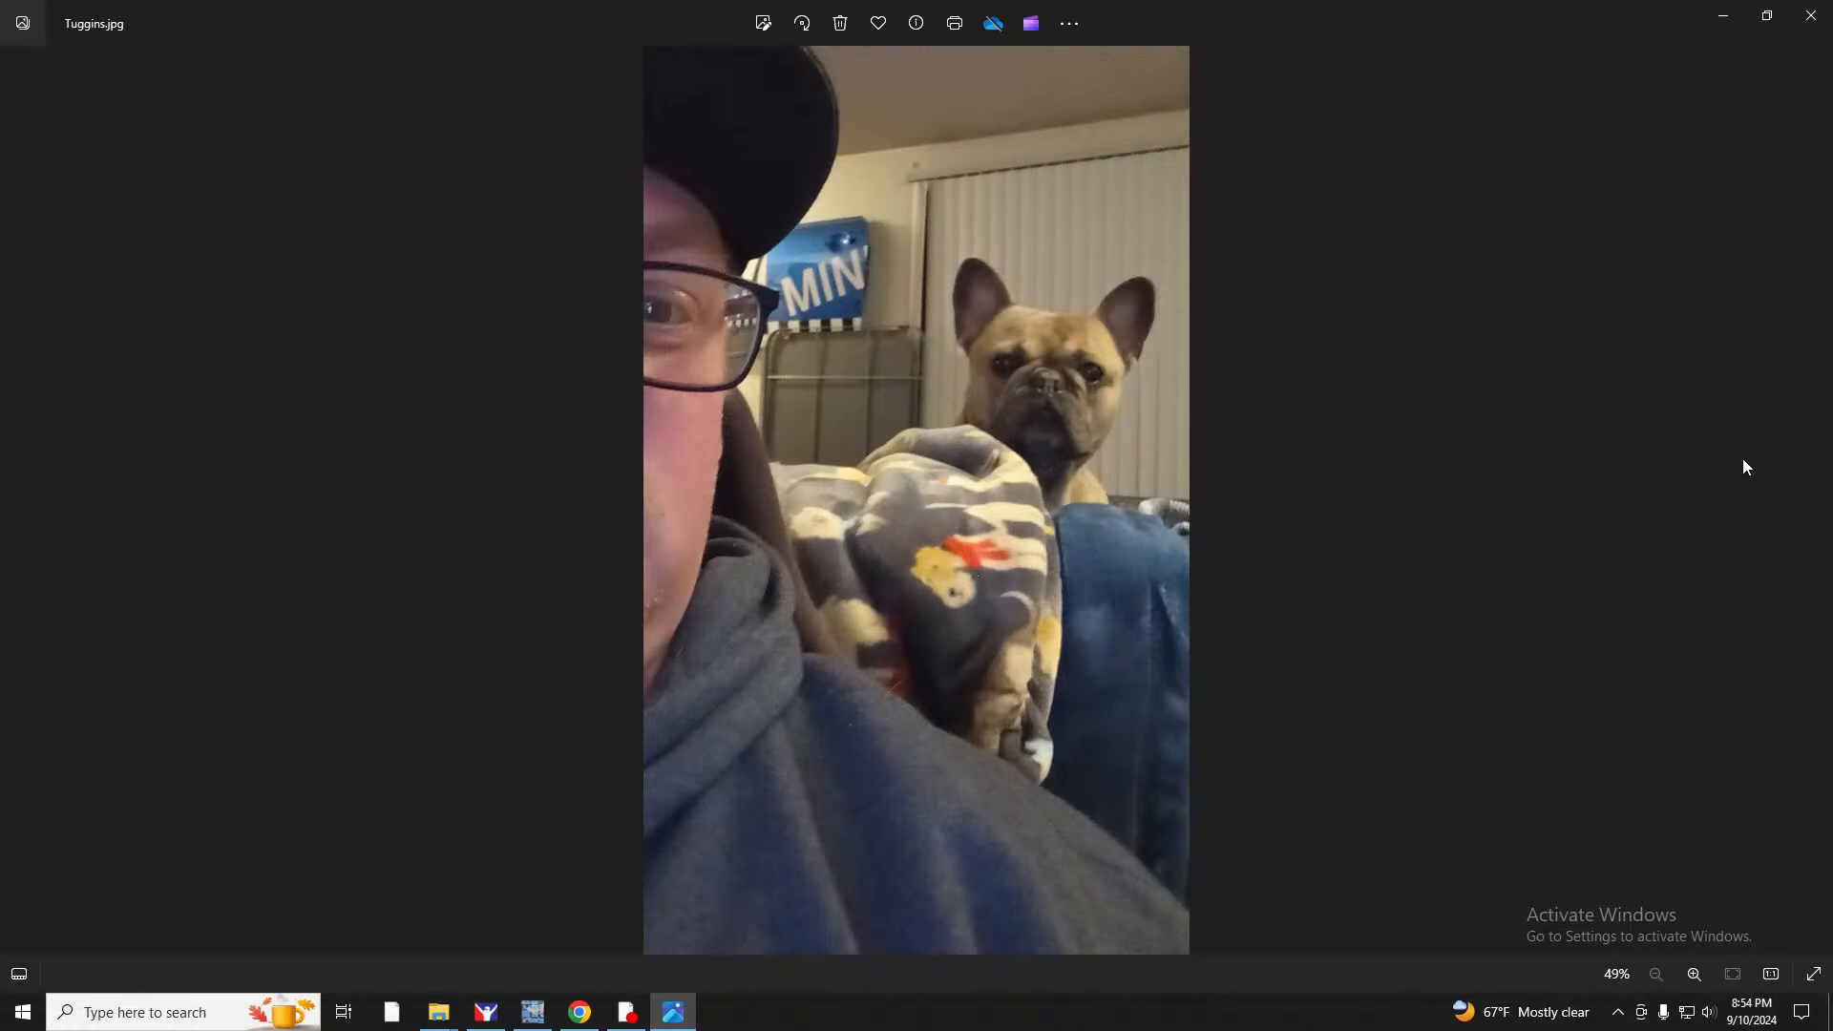
click(1810, 16)
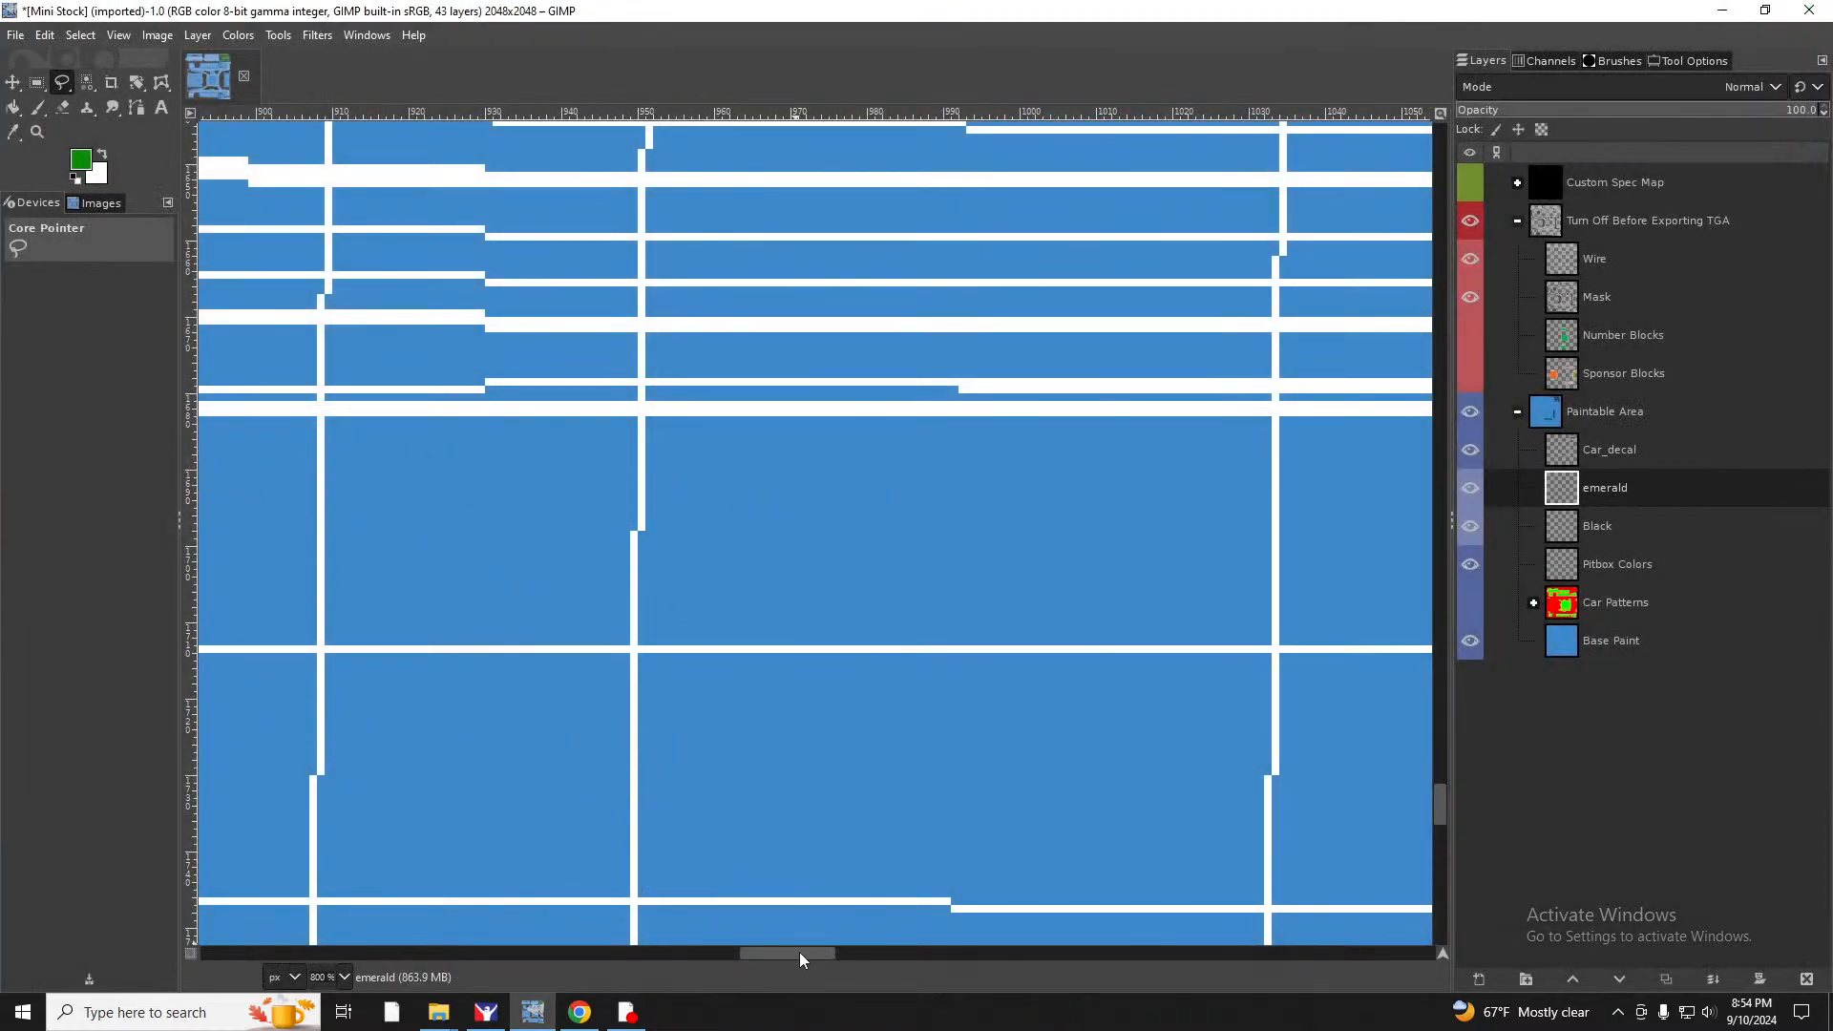
drag(812, 960, 730, 966)
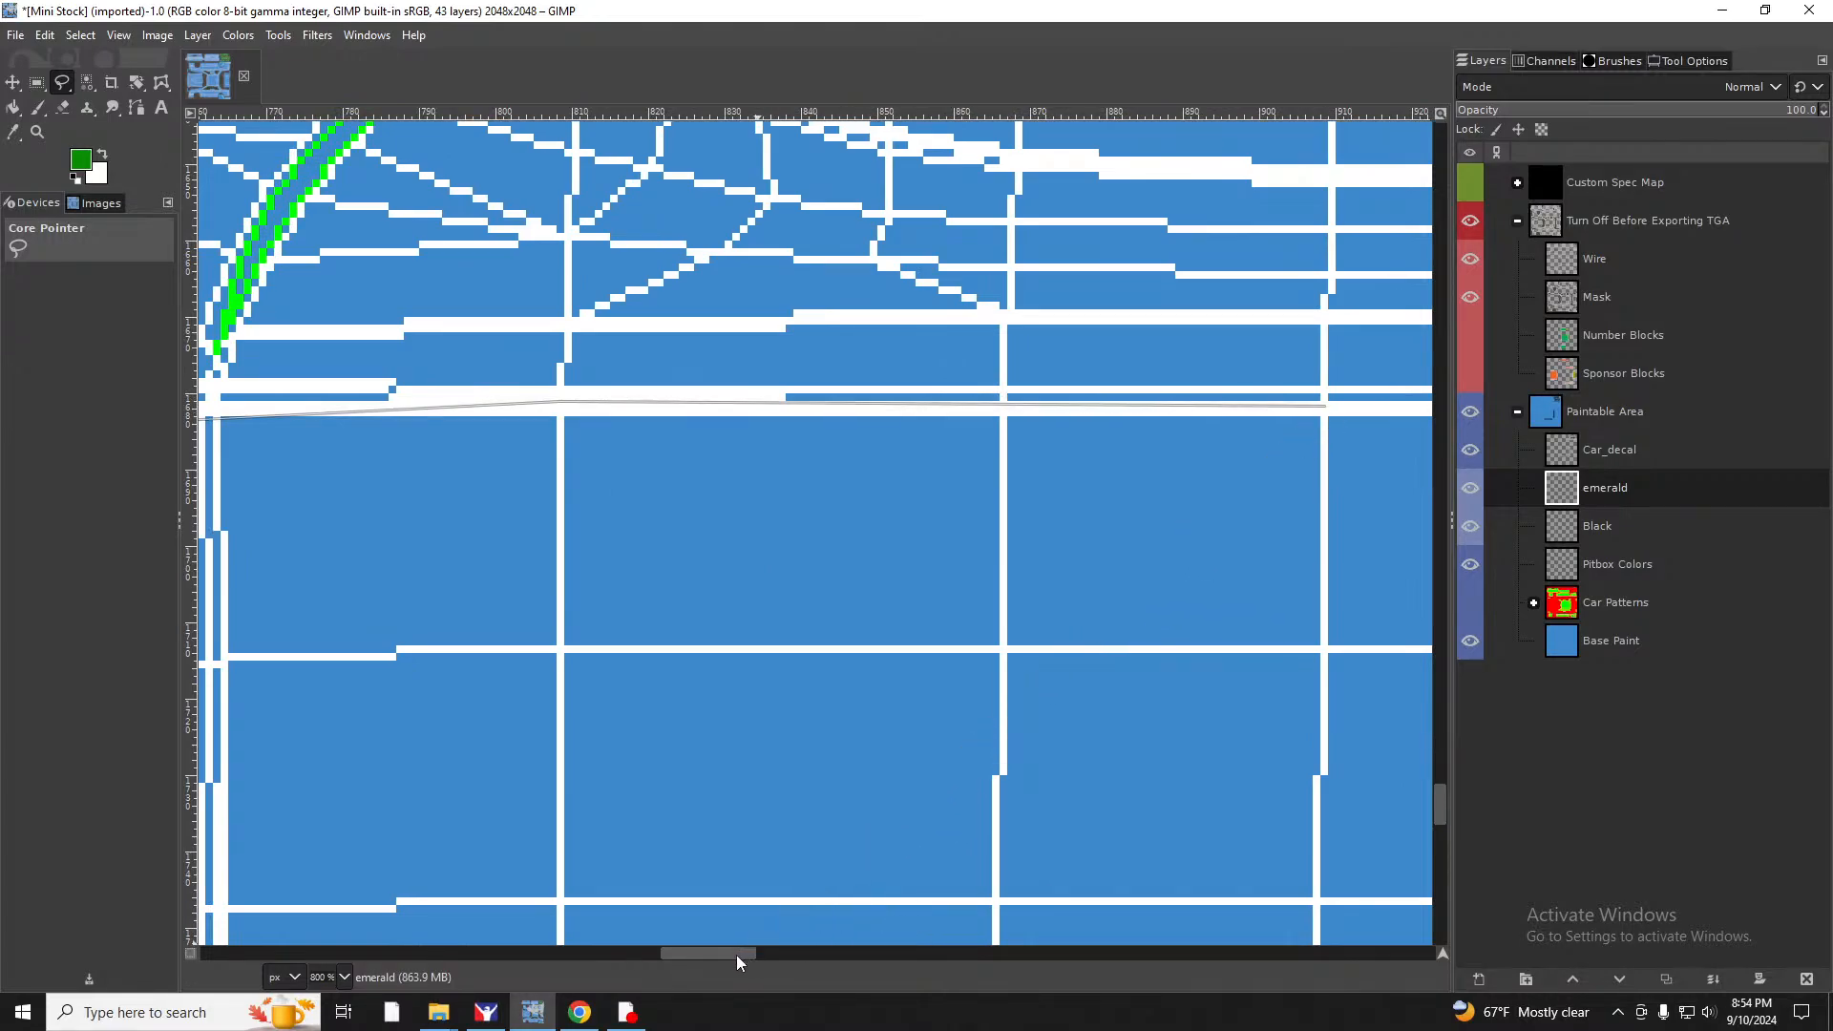
drag(736, 954, 820, 948)
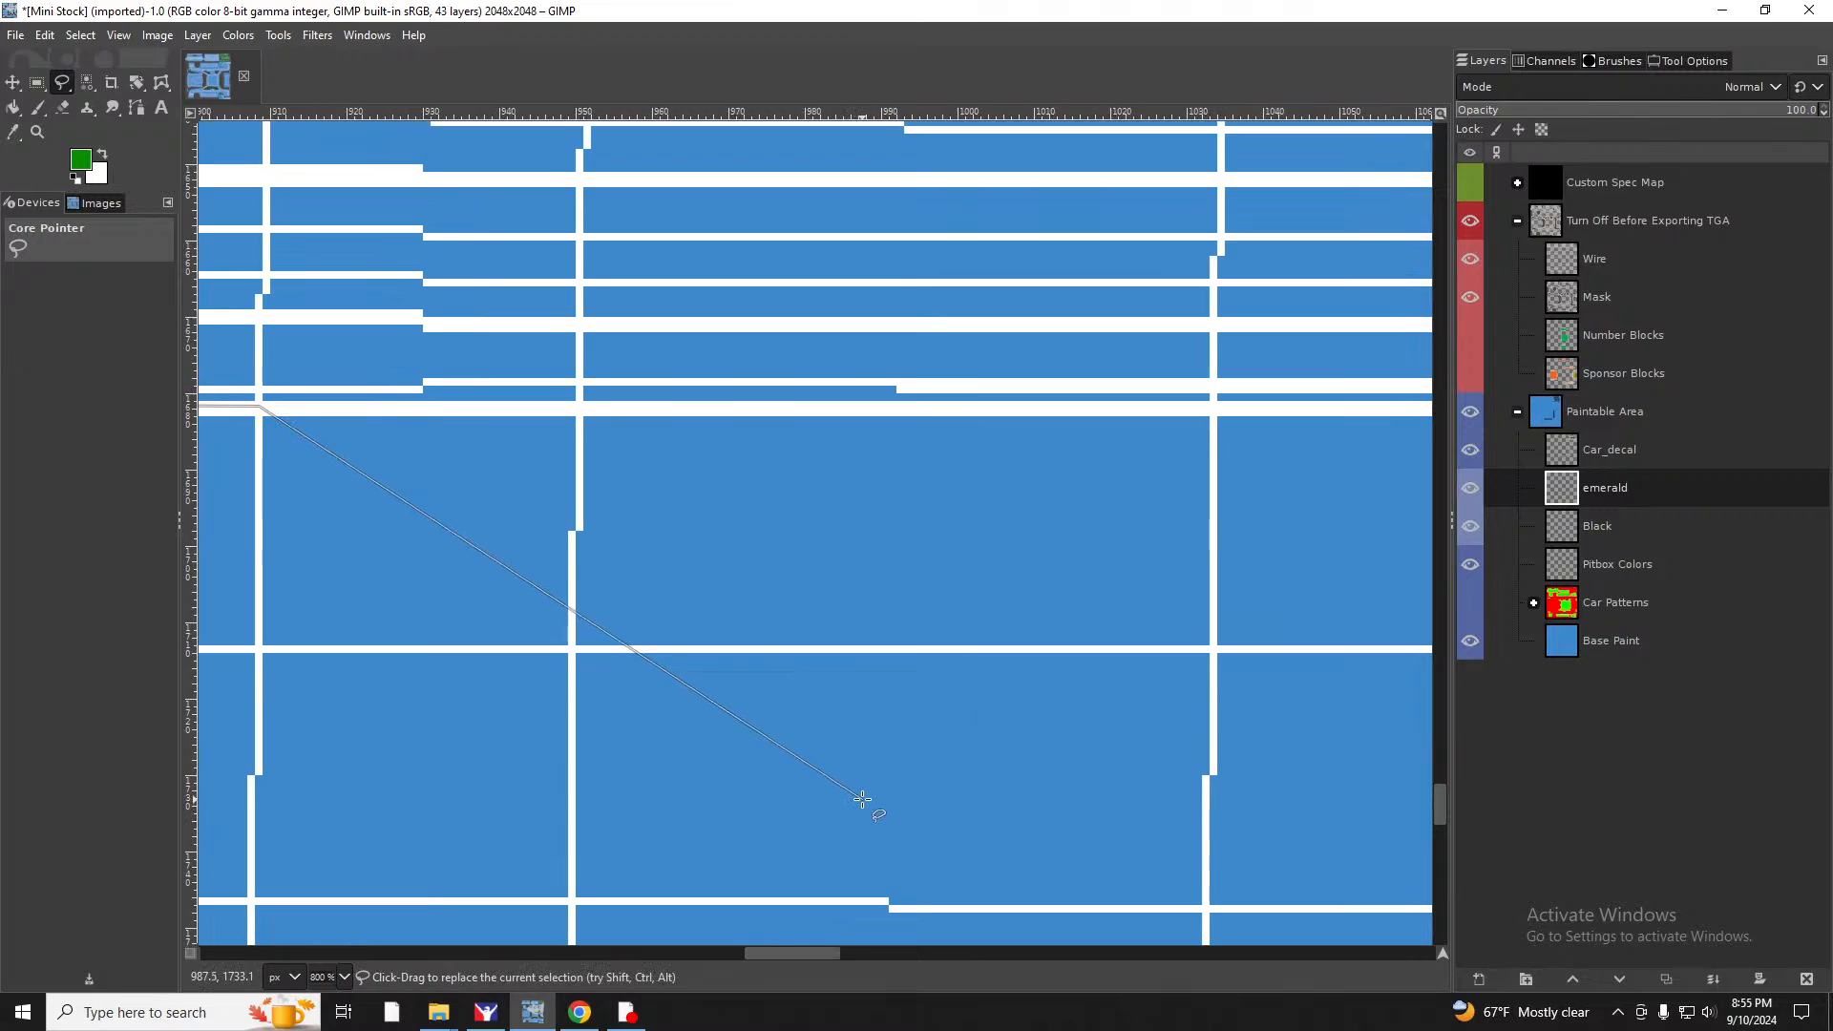
scroll(862, 799, down, 2)
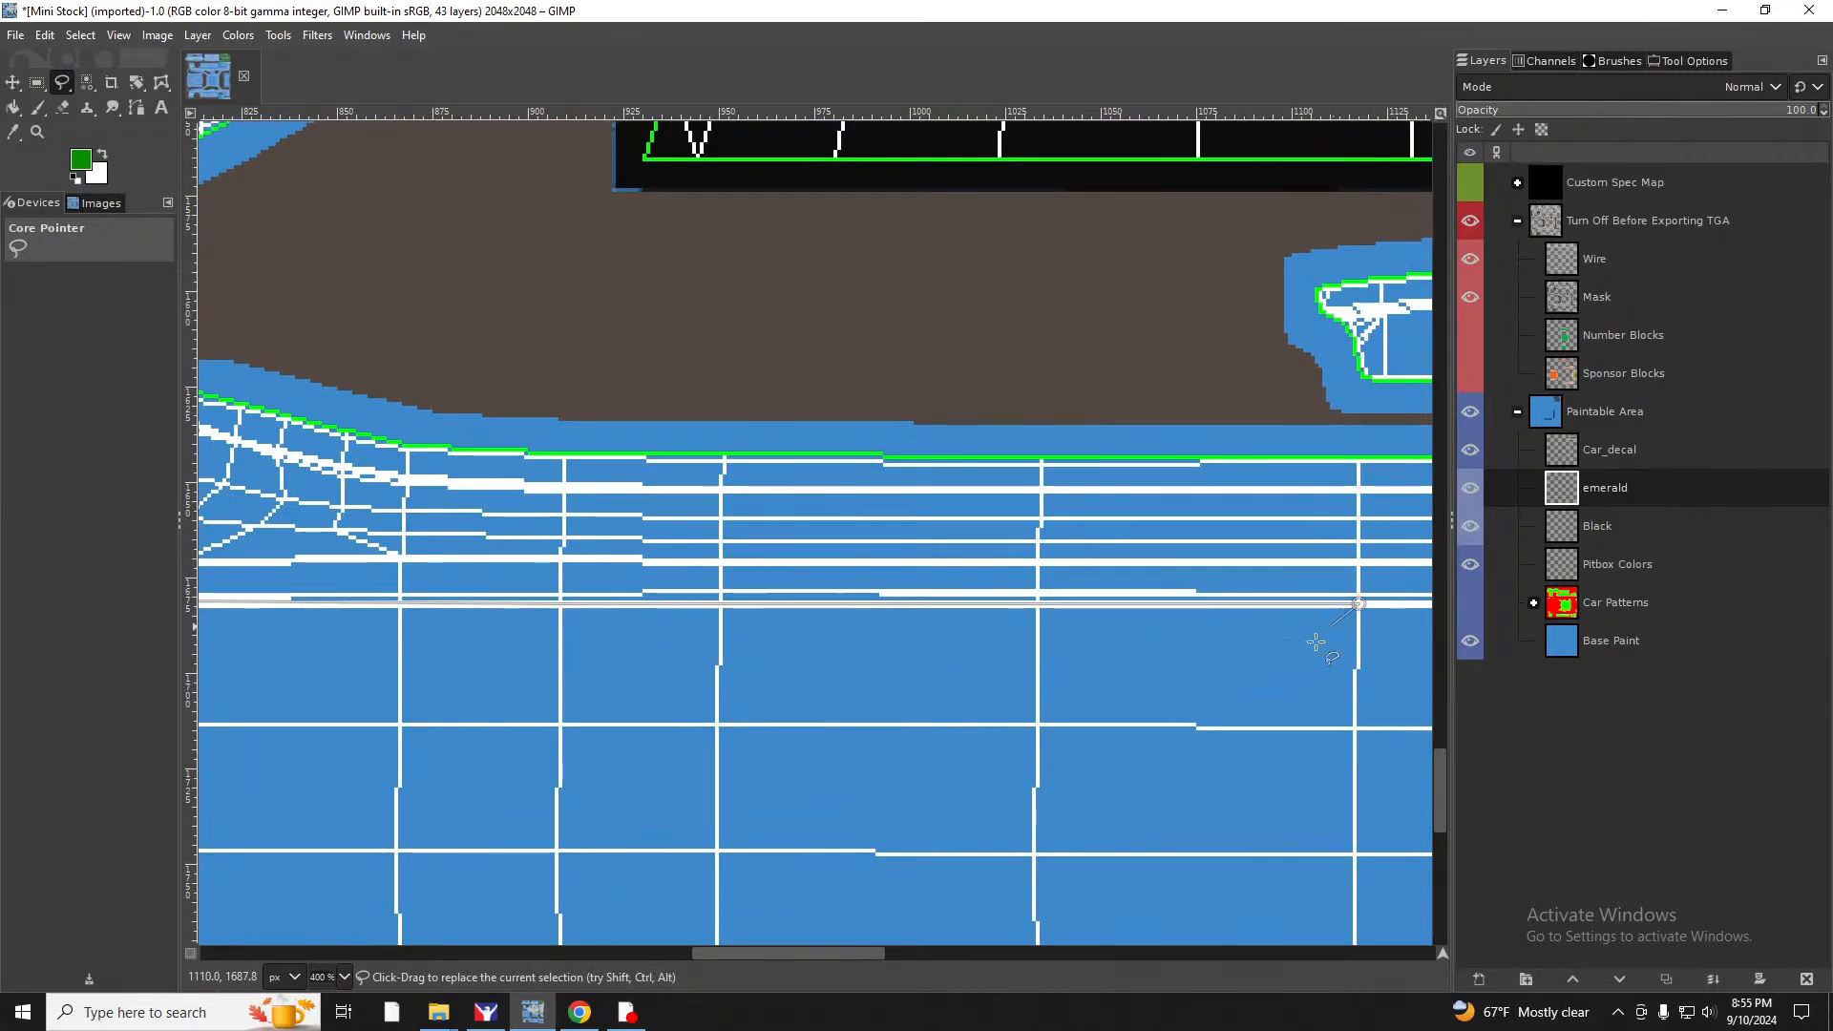
drag(809, 953, 958, 945)
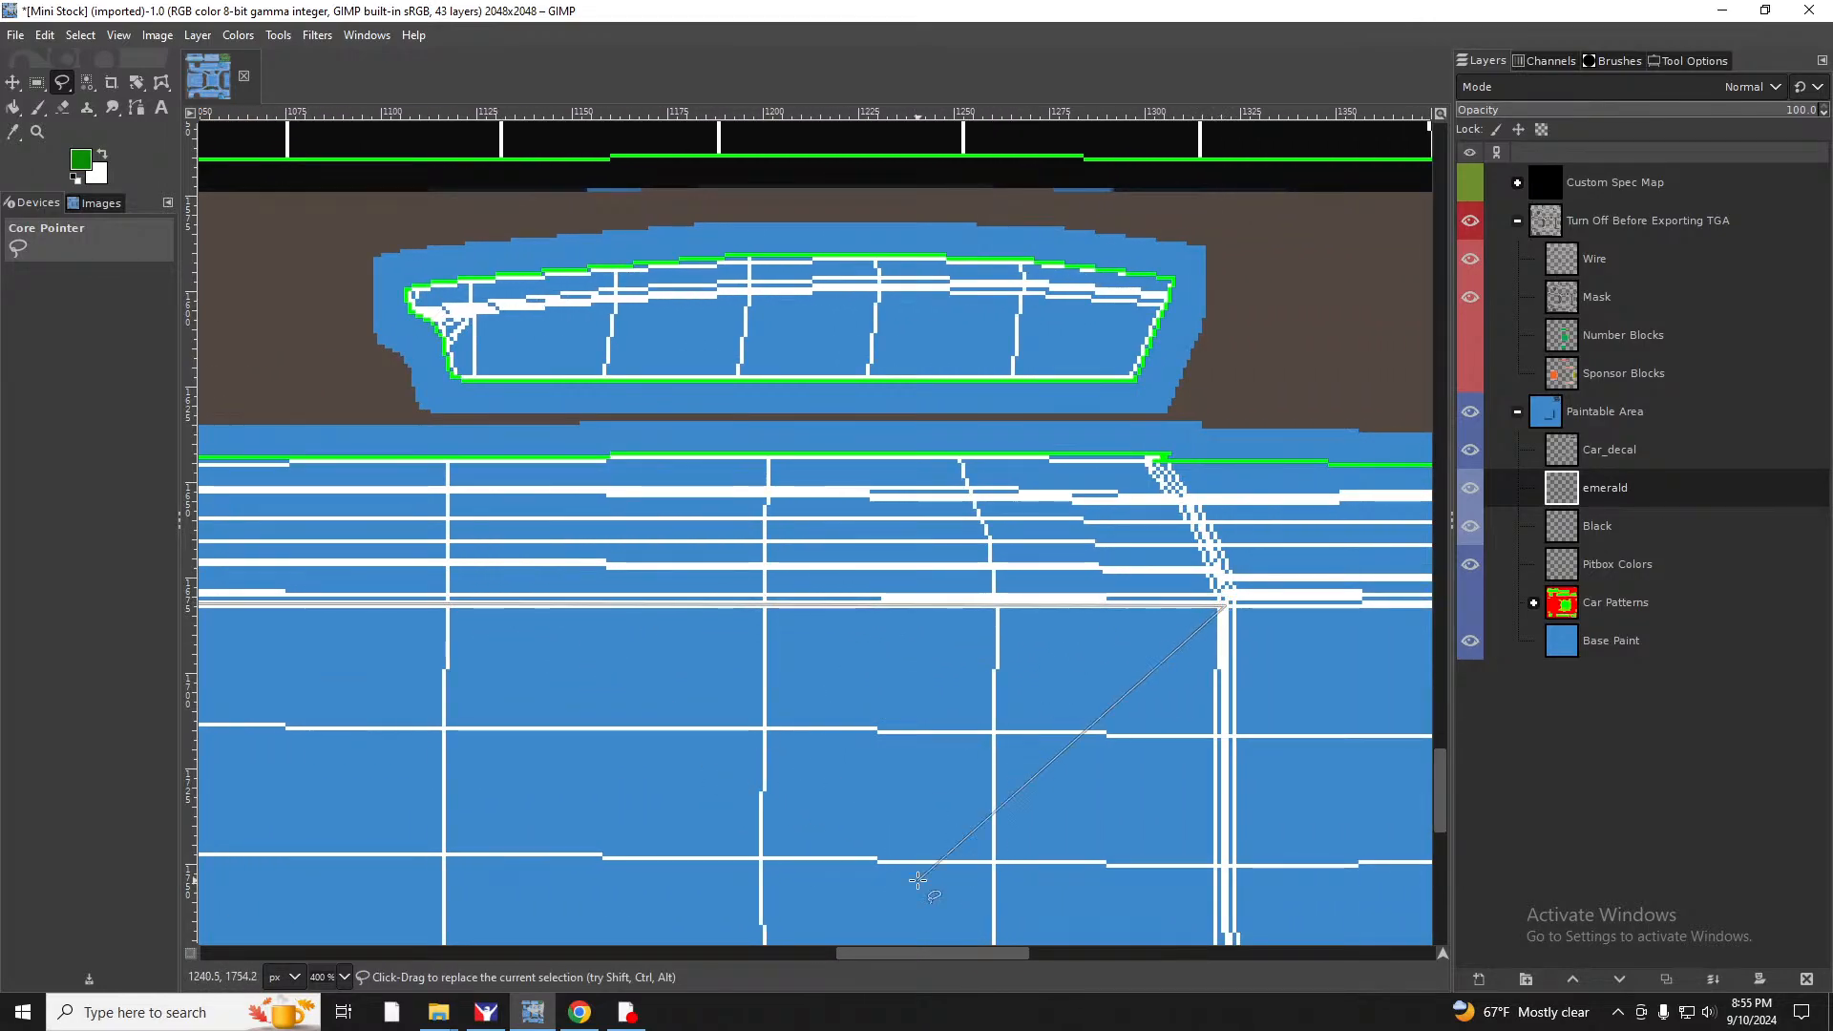
Extend the selection outline along the lower side panel's body line over the rear wheel arch and past the panel's rear edge.
drag(918, 955, 1004, 946)
scroll(1039, 940, right, 3)
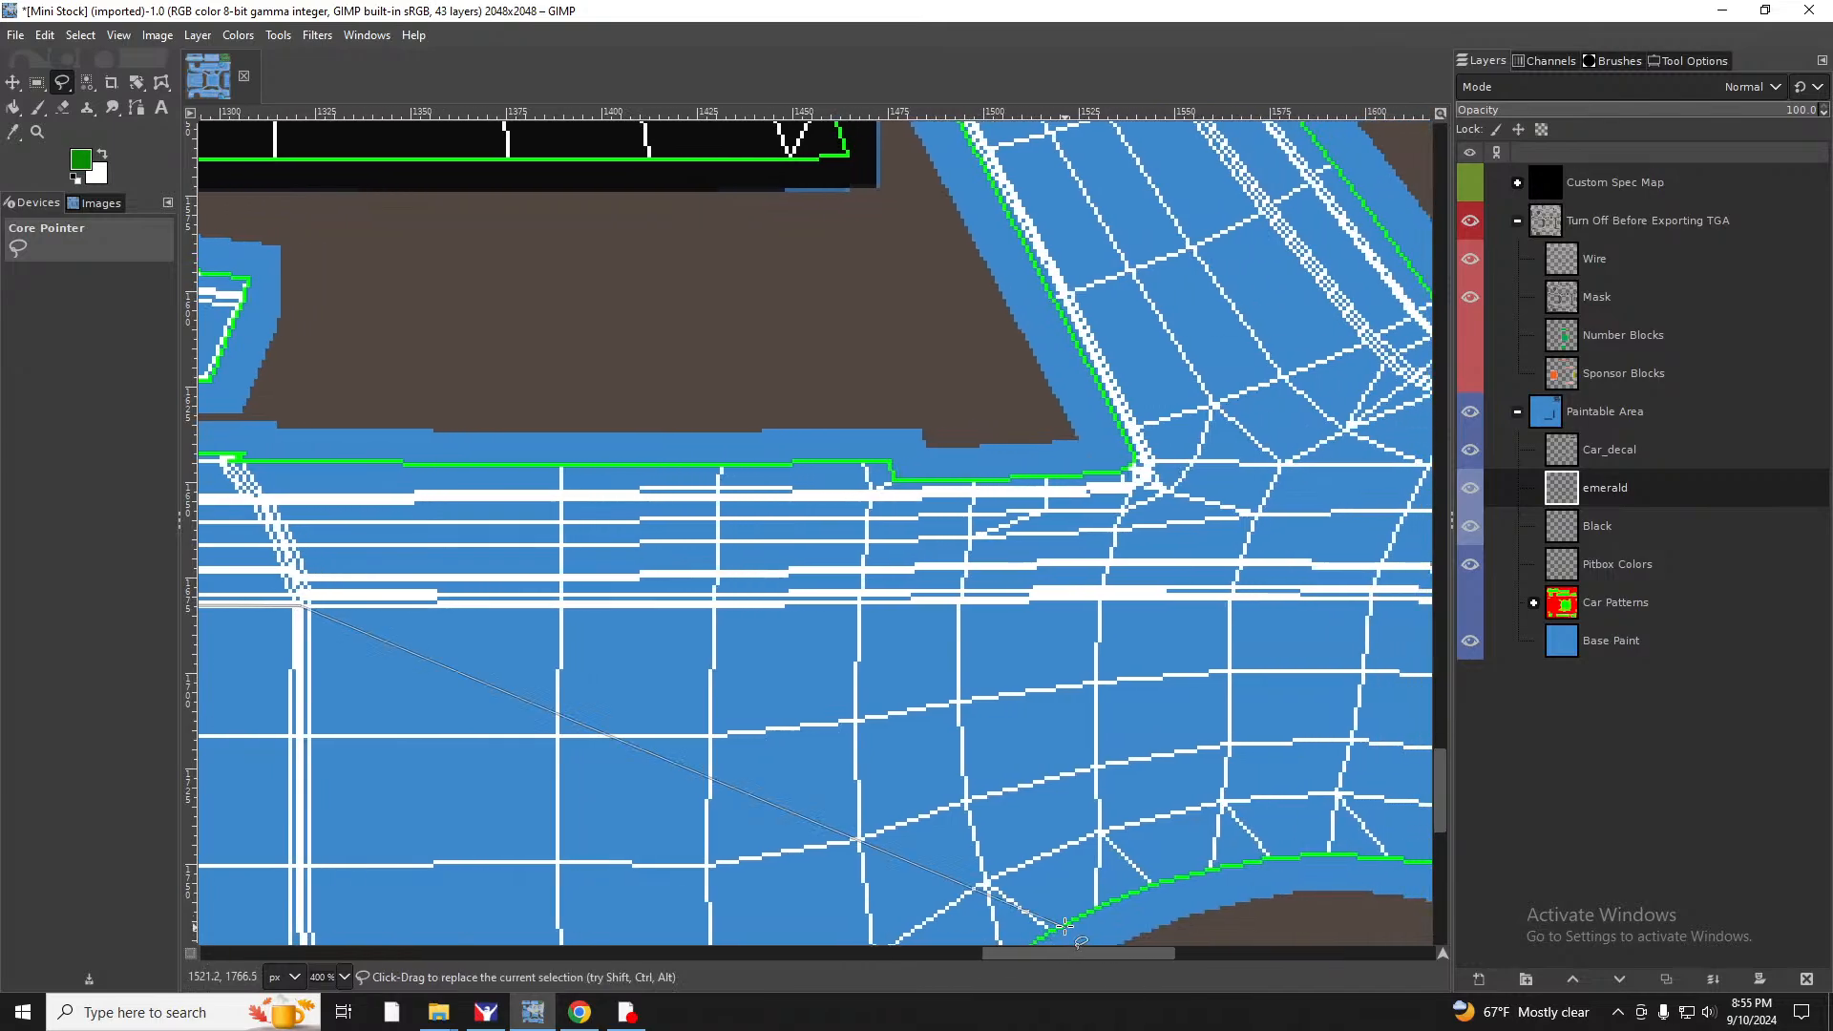
right_click(859, 603)
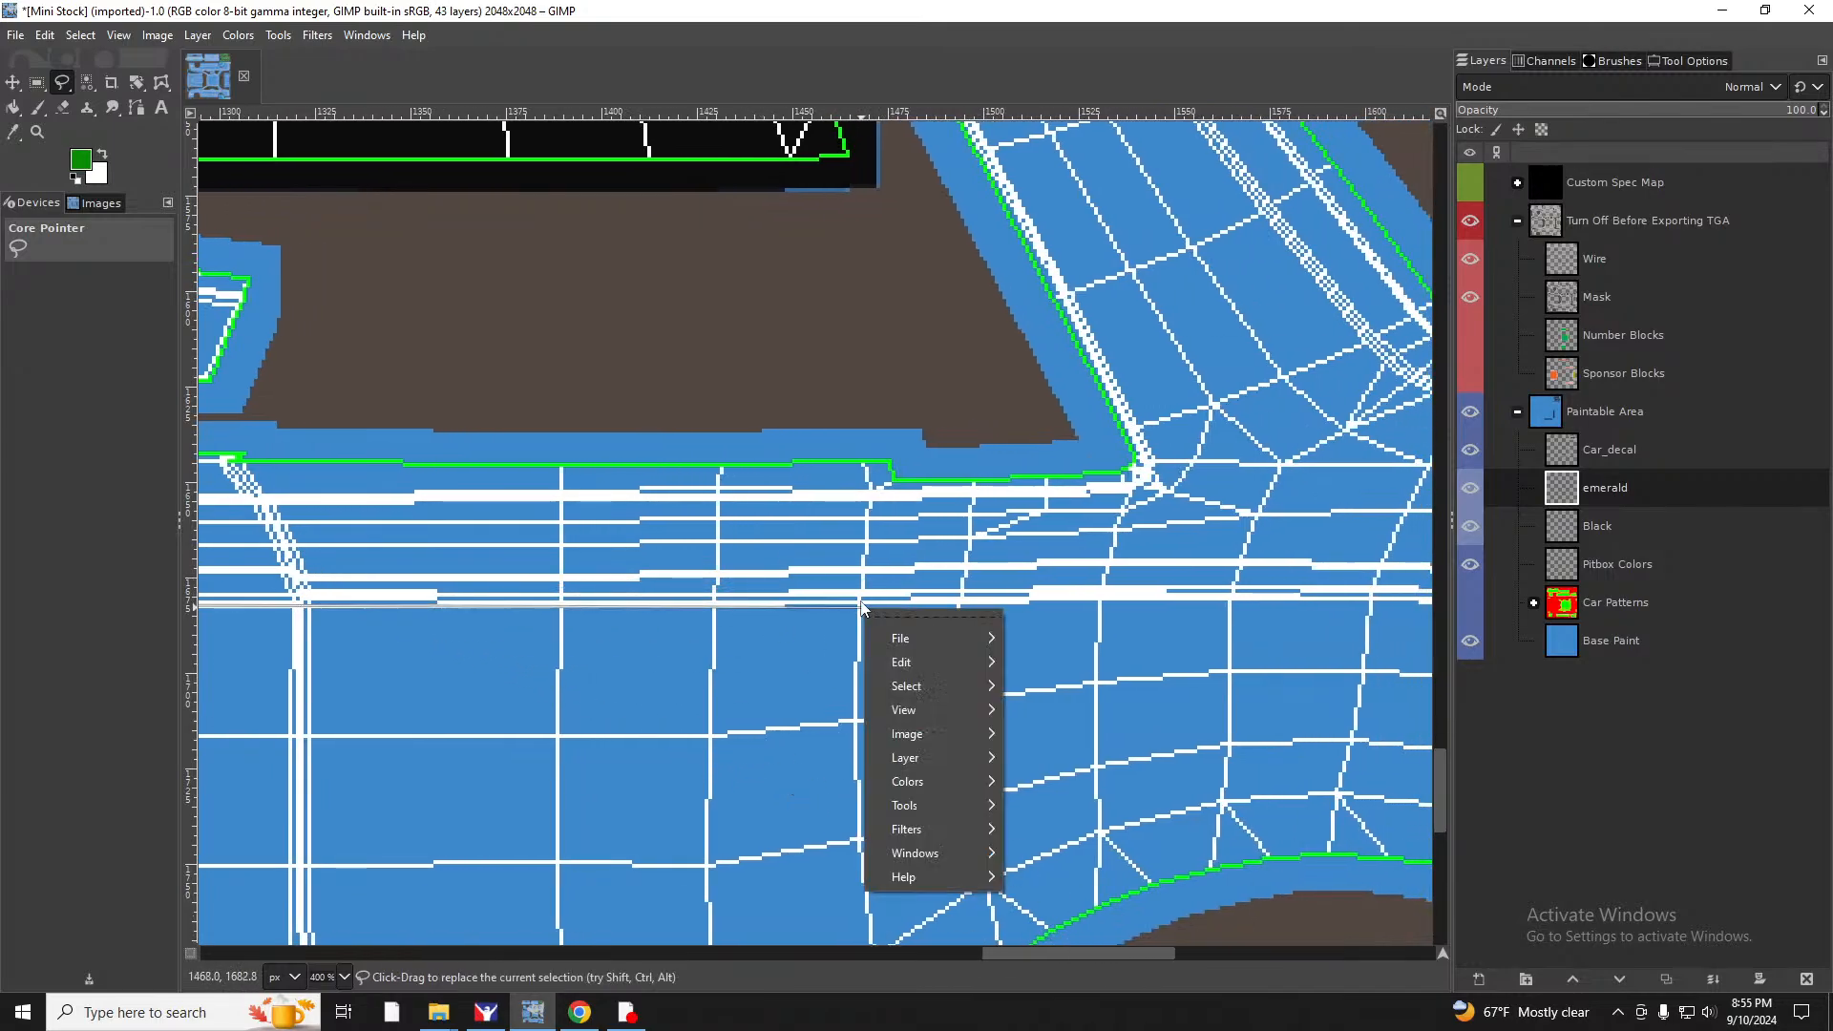
key(Escape)
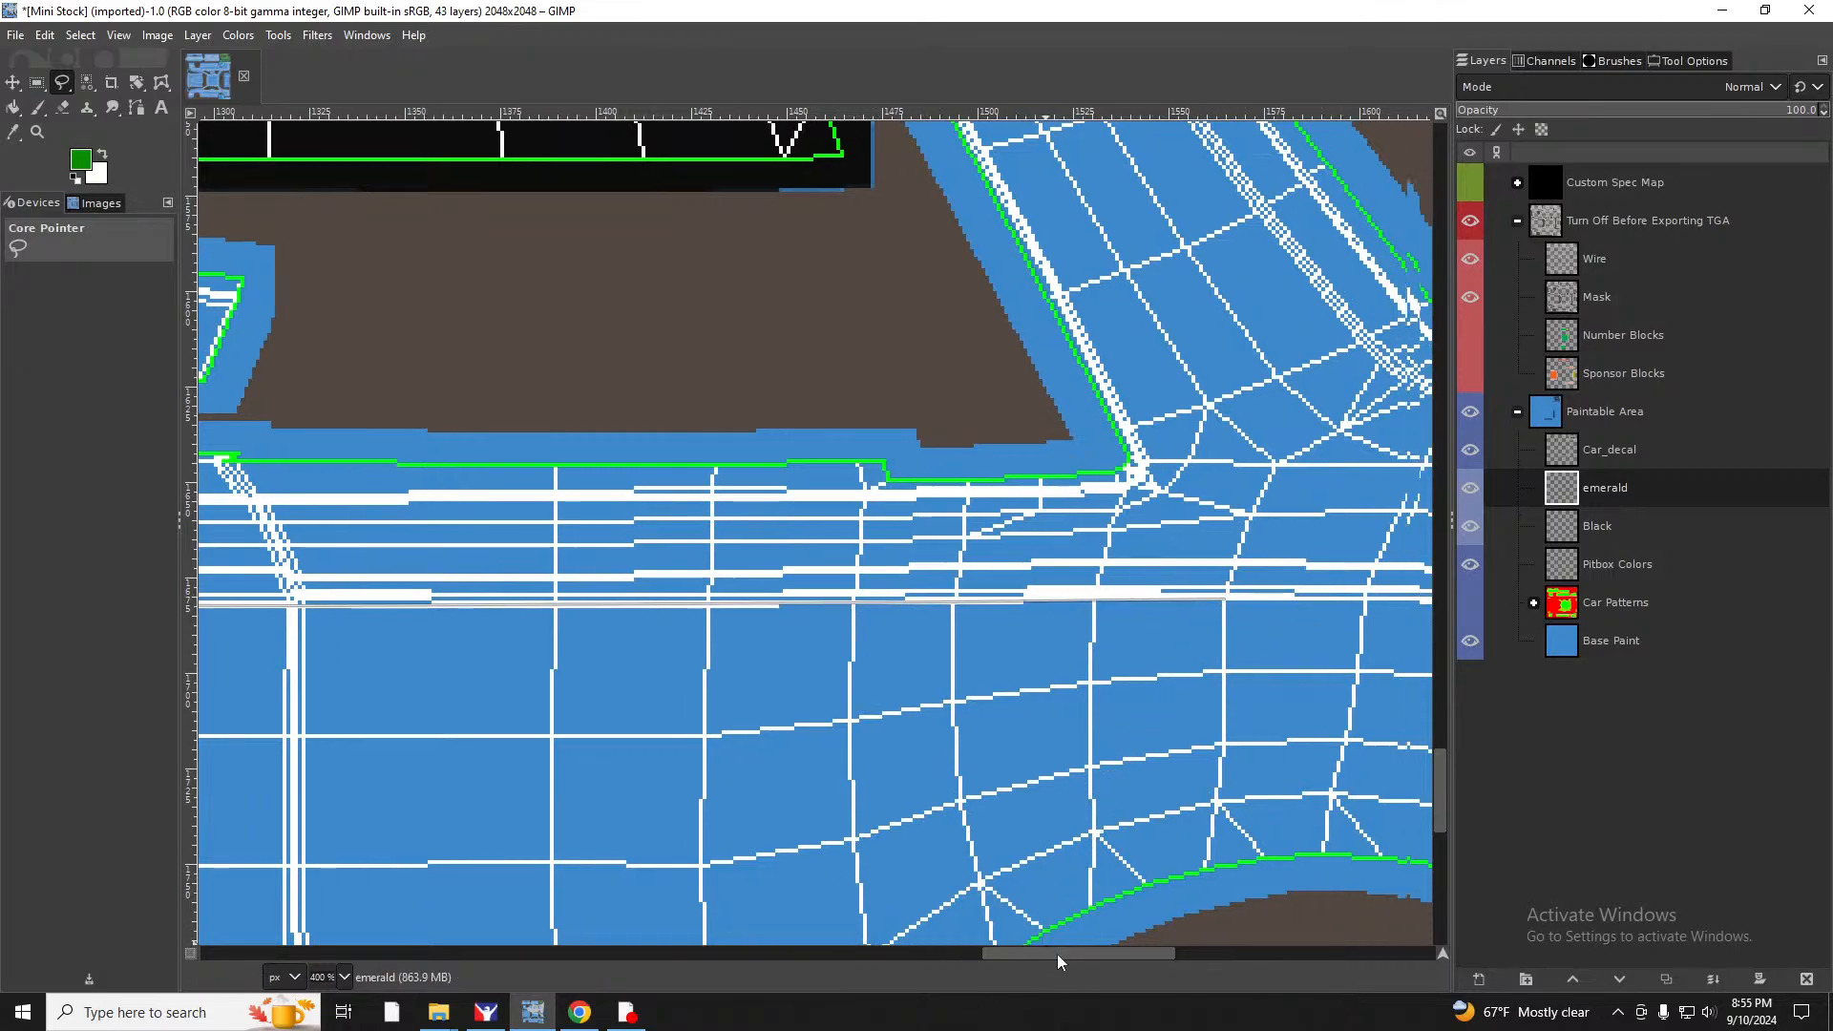
drag(1057, 954, 1165, 949)
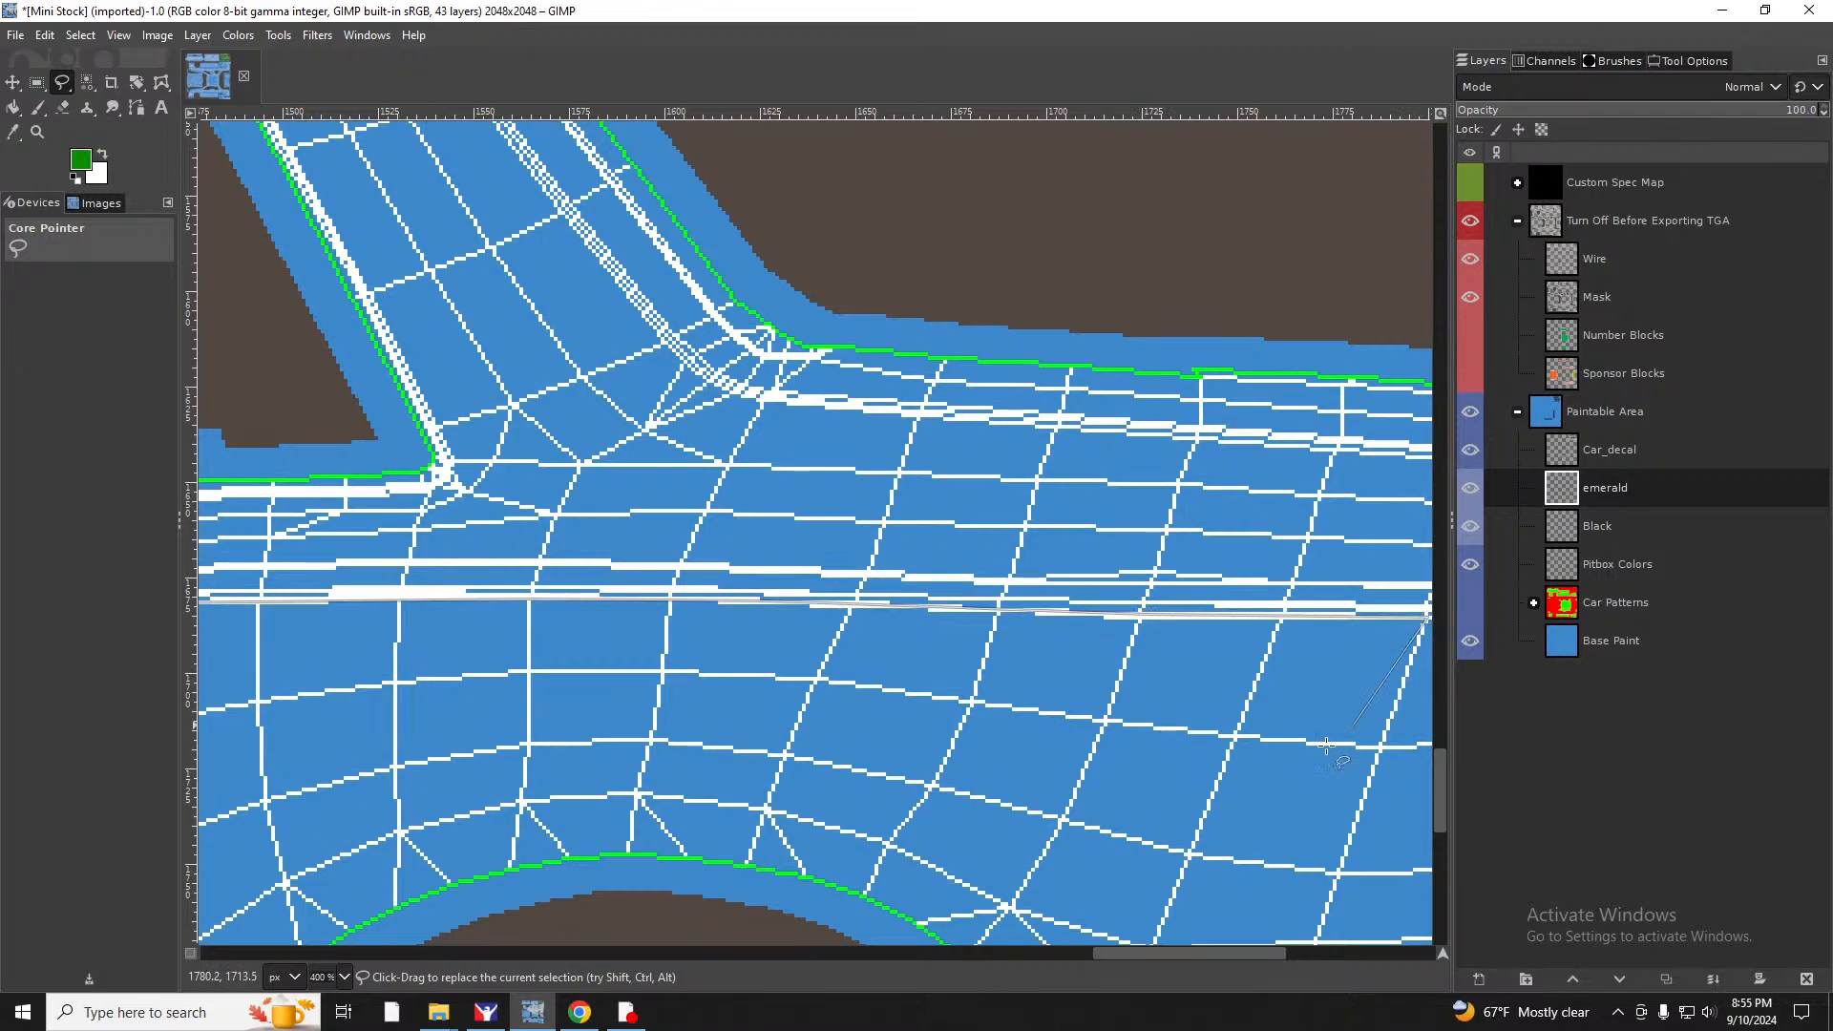
drag(1126, 953, 1264, 952)
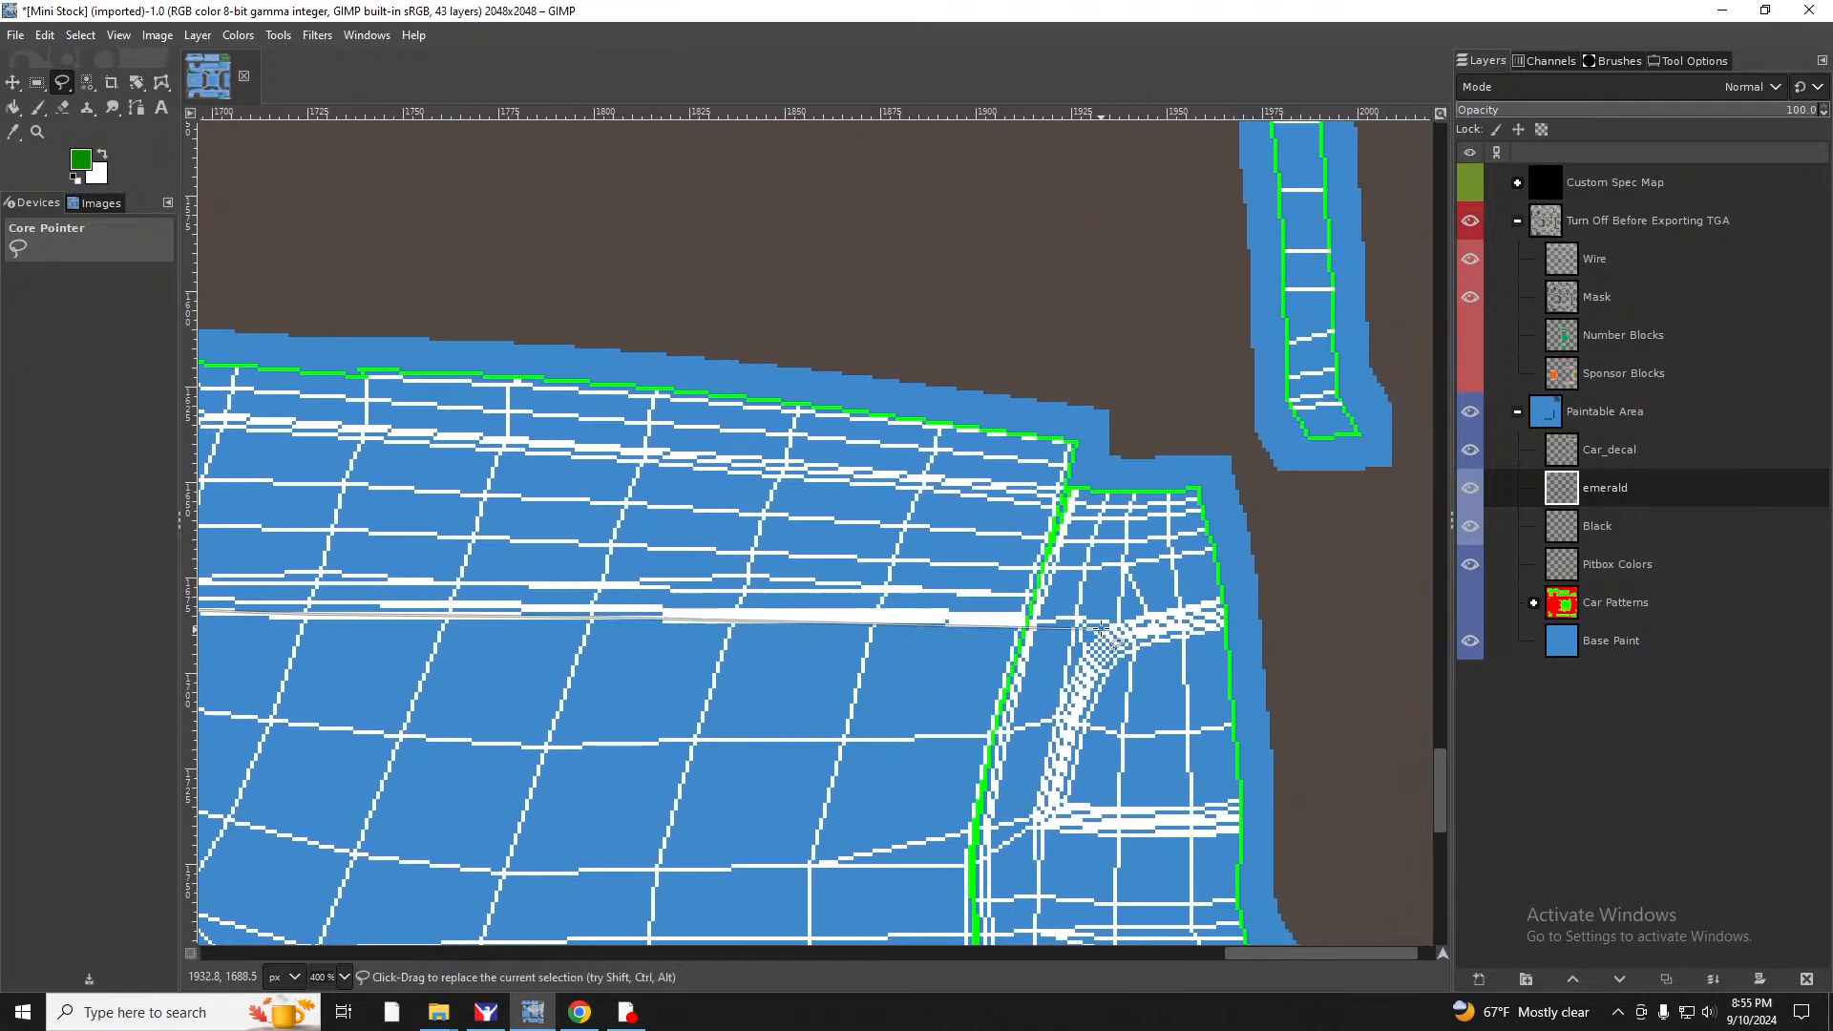
click(1020, 622)
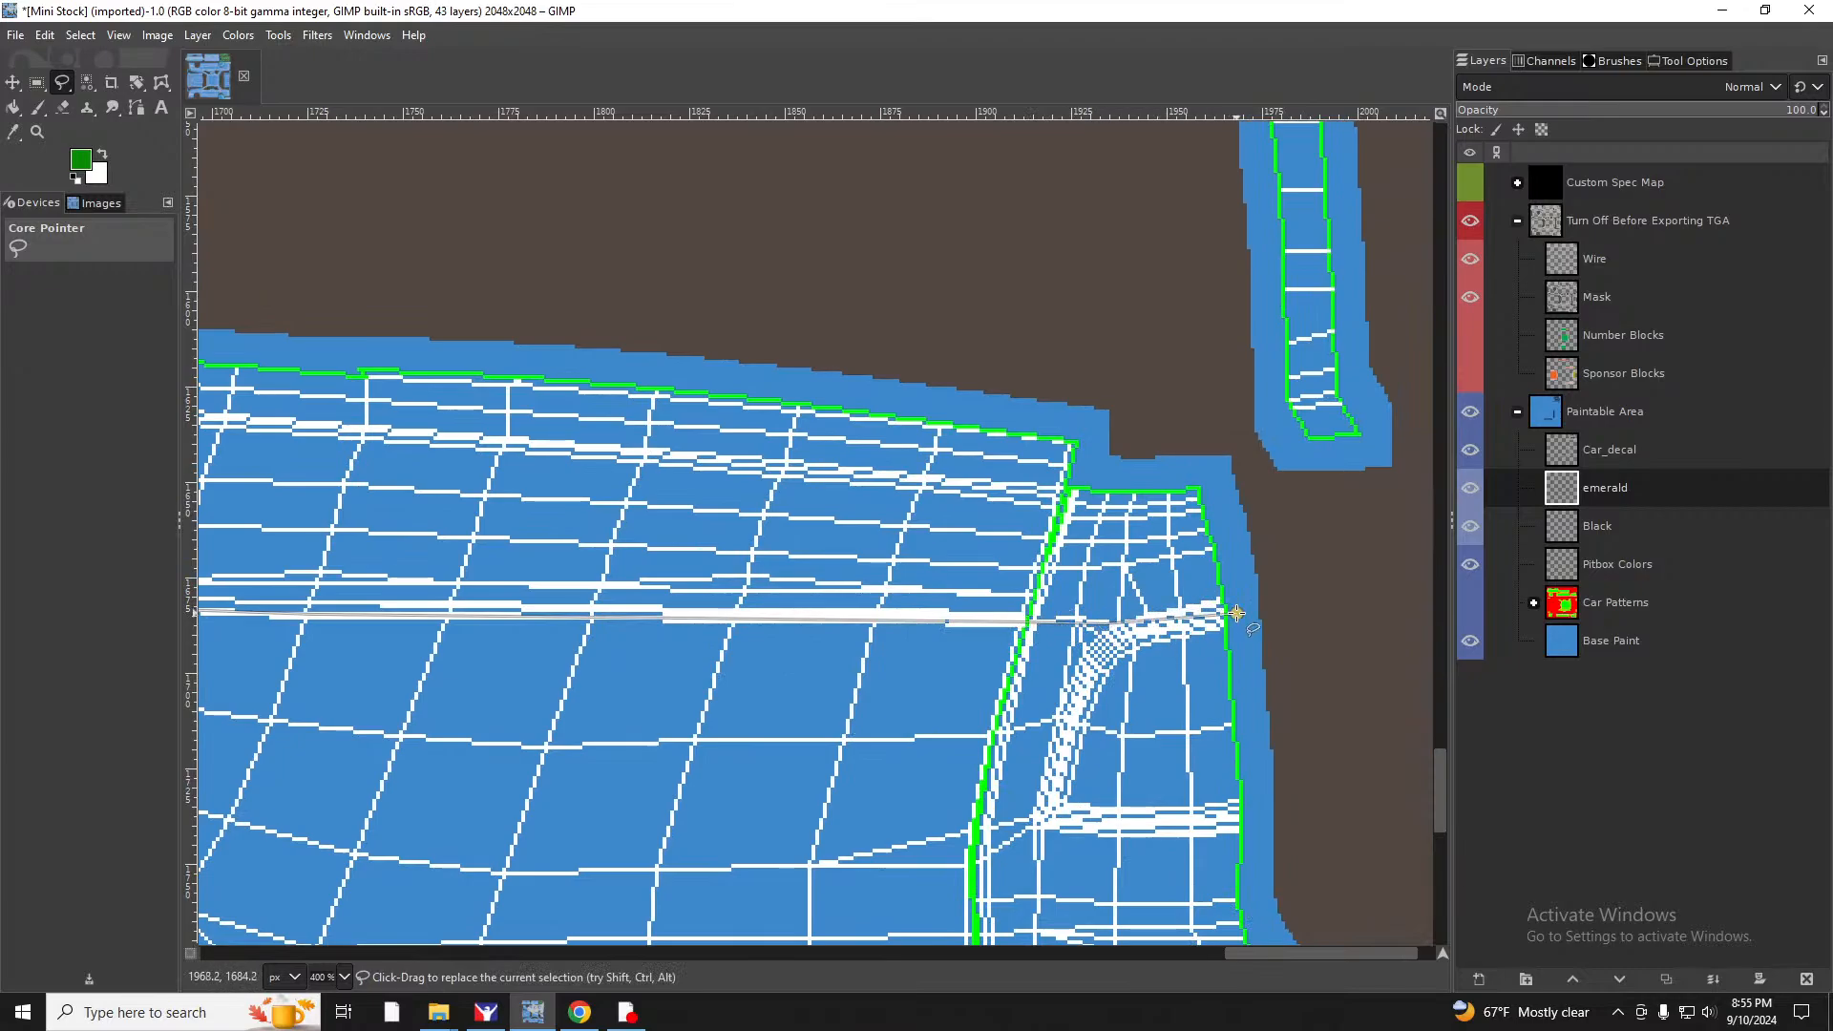
click(1222, 437)
Route the selection outline back through the empty area around the lower rear pillar and between the roof and the black strip behind it.
drag(1258, 952, 1143, 952)
scroll(1253, 695, up, 5)
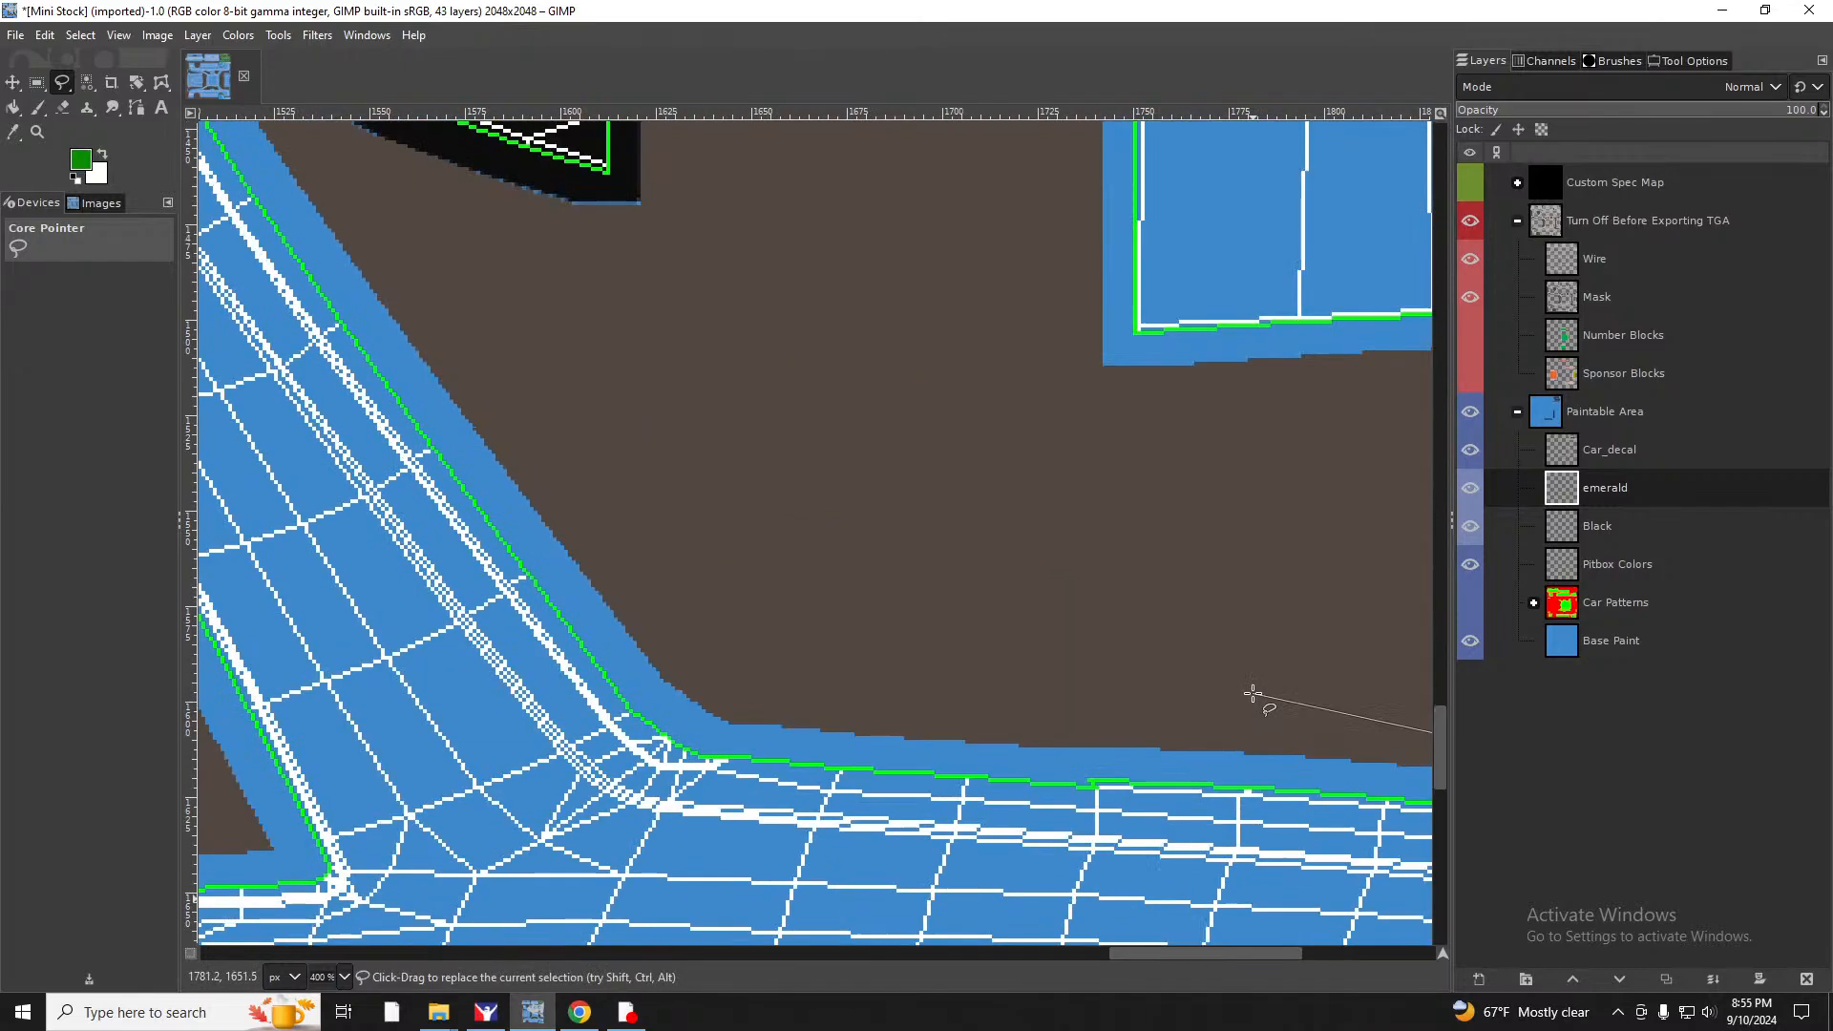
scroll(745, 622, down, 1)
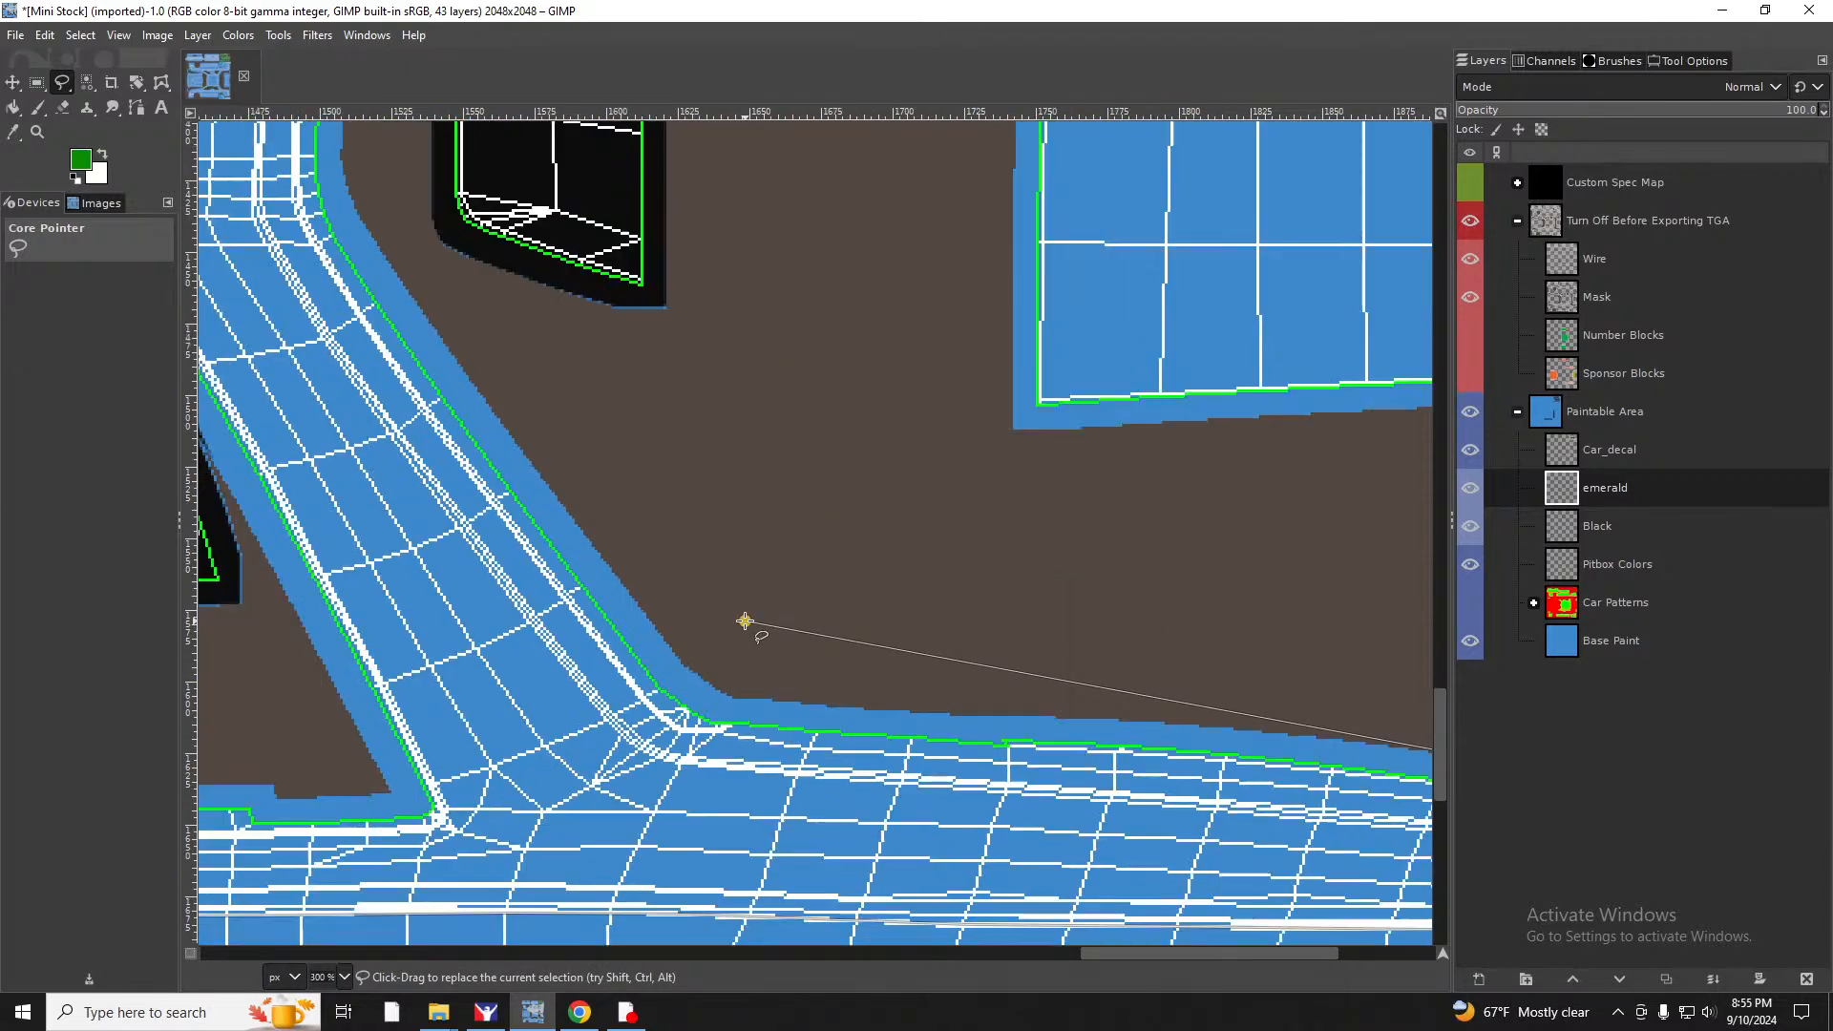
scroll(745, 622, down, 3)
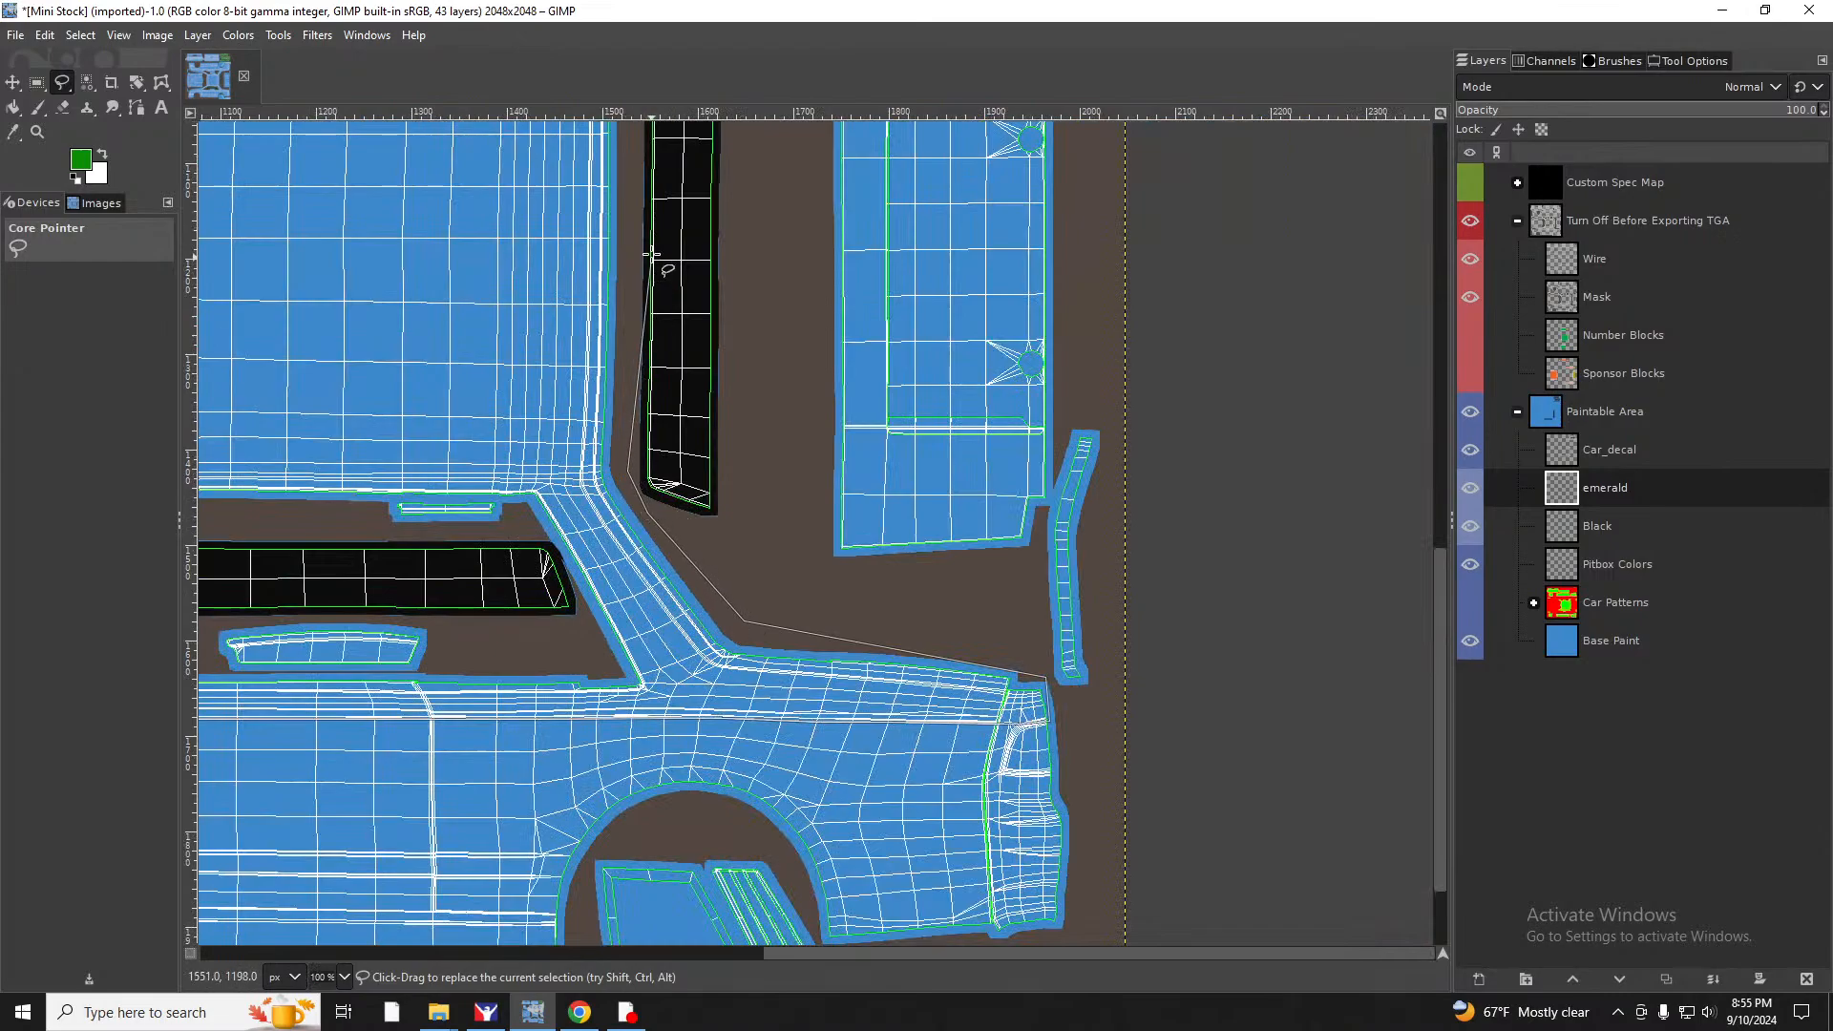
scroll(631, 155, up, 5)
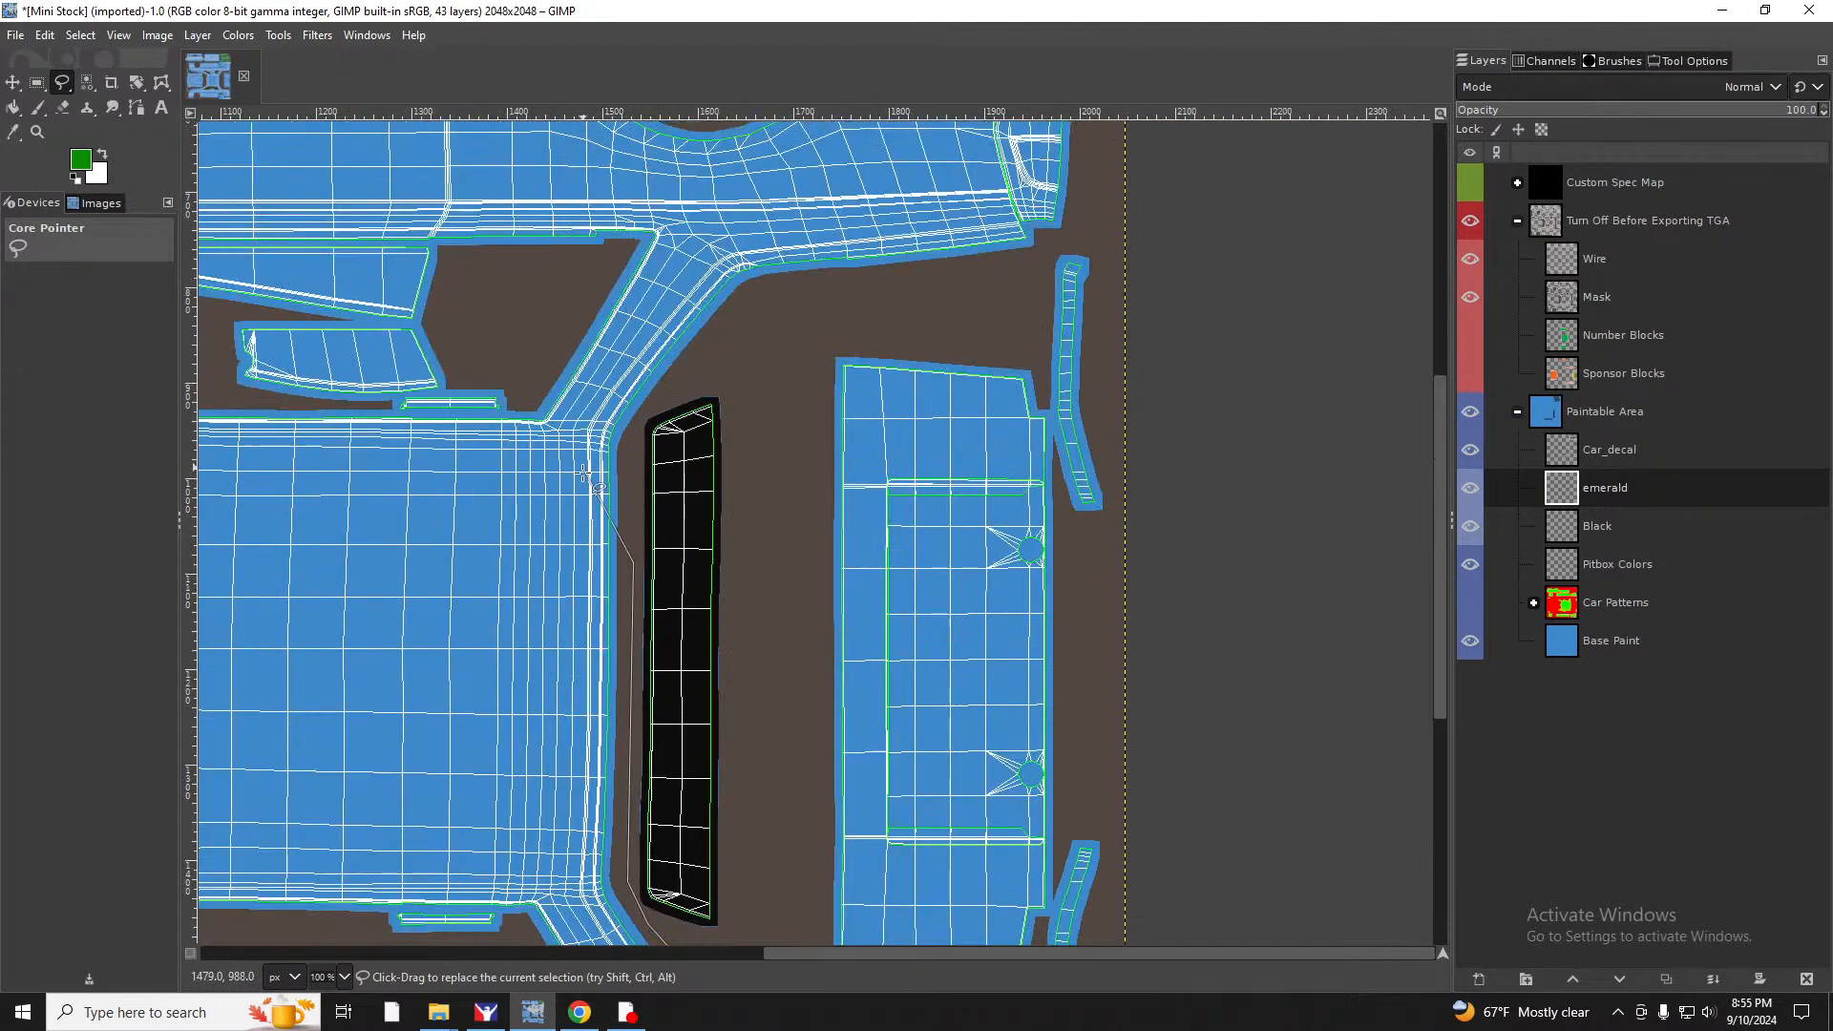
Continue the selection outline outside the upper rear pillar and around to the upper side panel's rear edge at its body line.
click(630, 438)
click(750, 293)
click(1053, 256)
click(1084, 212)
scroll(1086, 181, up, 3)
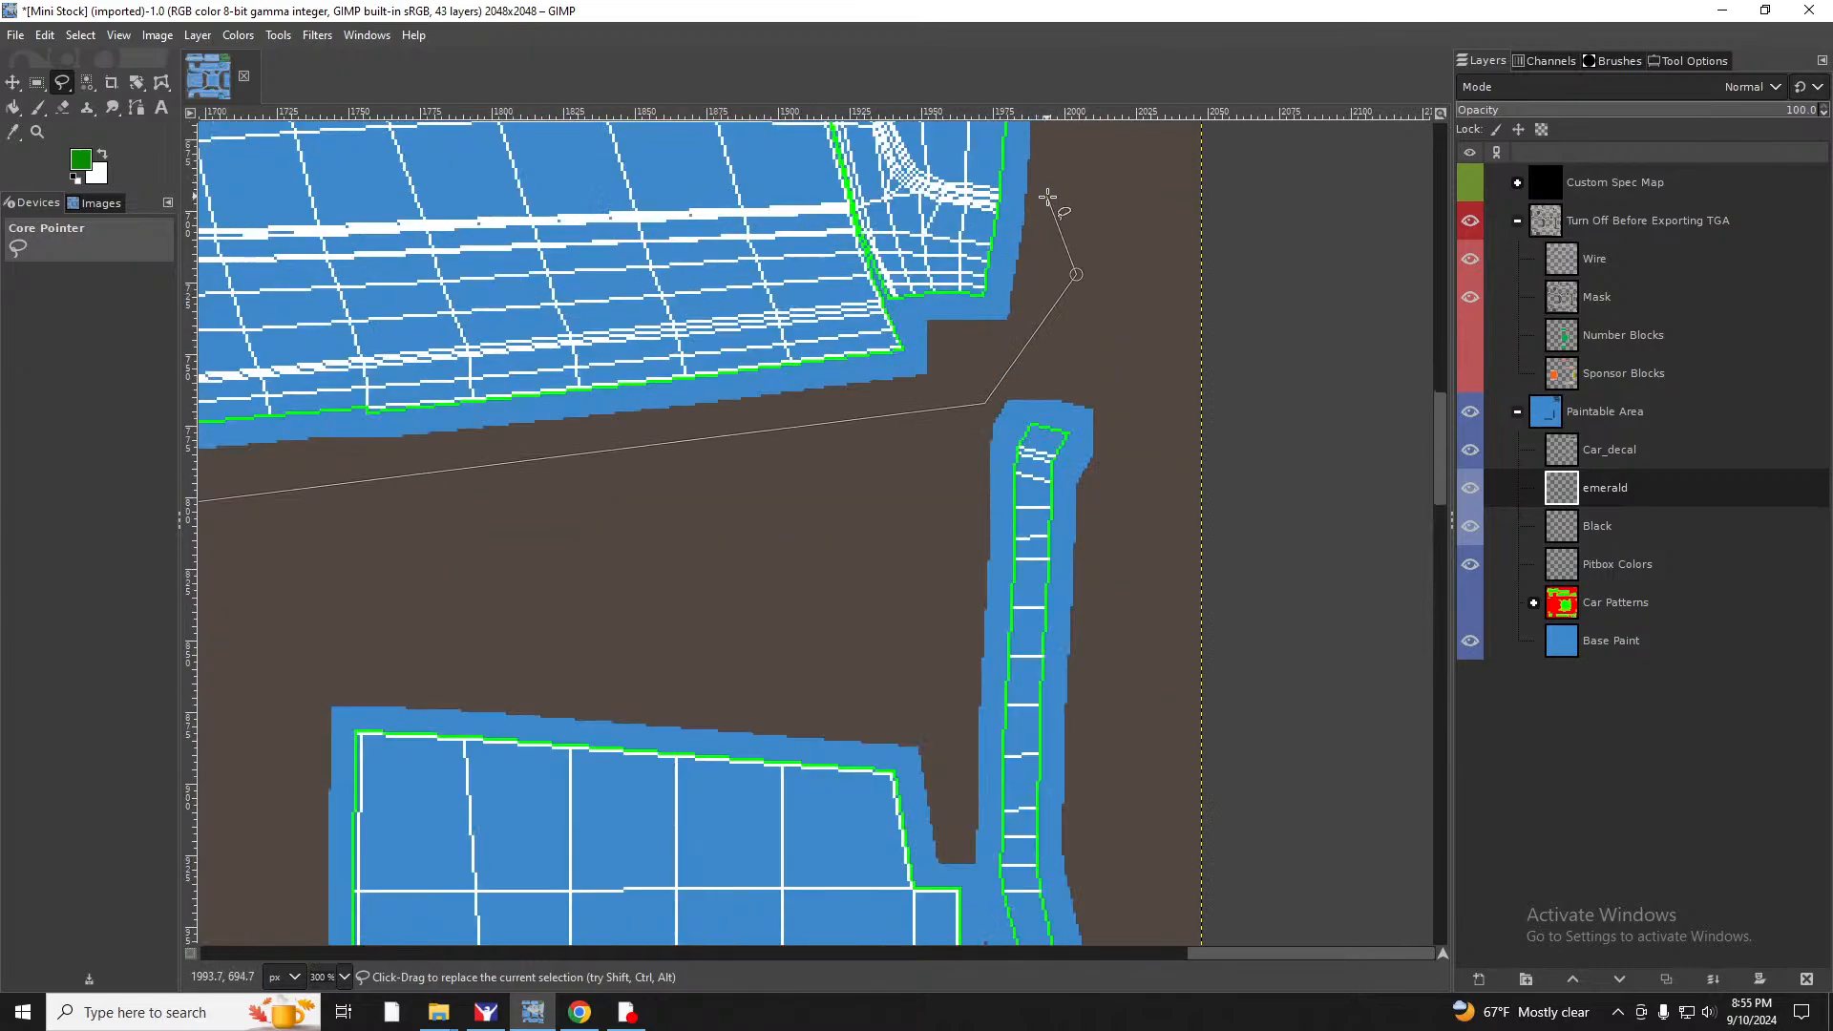
scroll(1055, 215, up, 3)
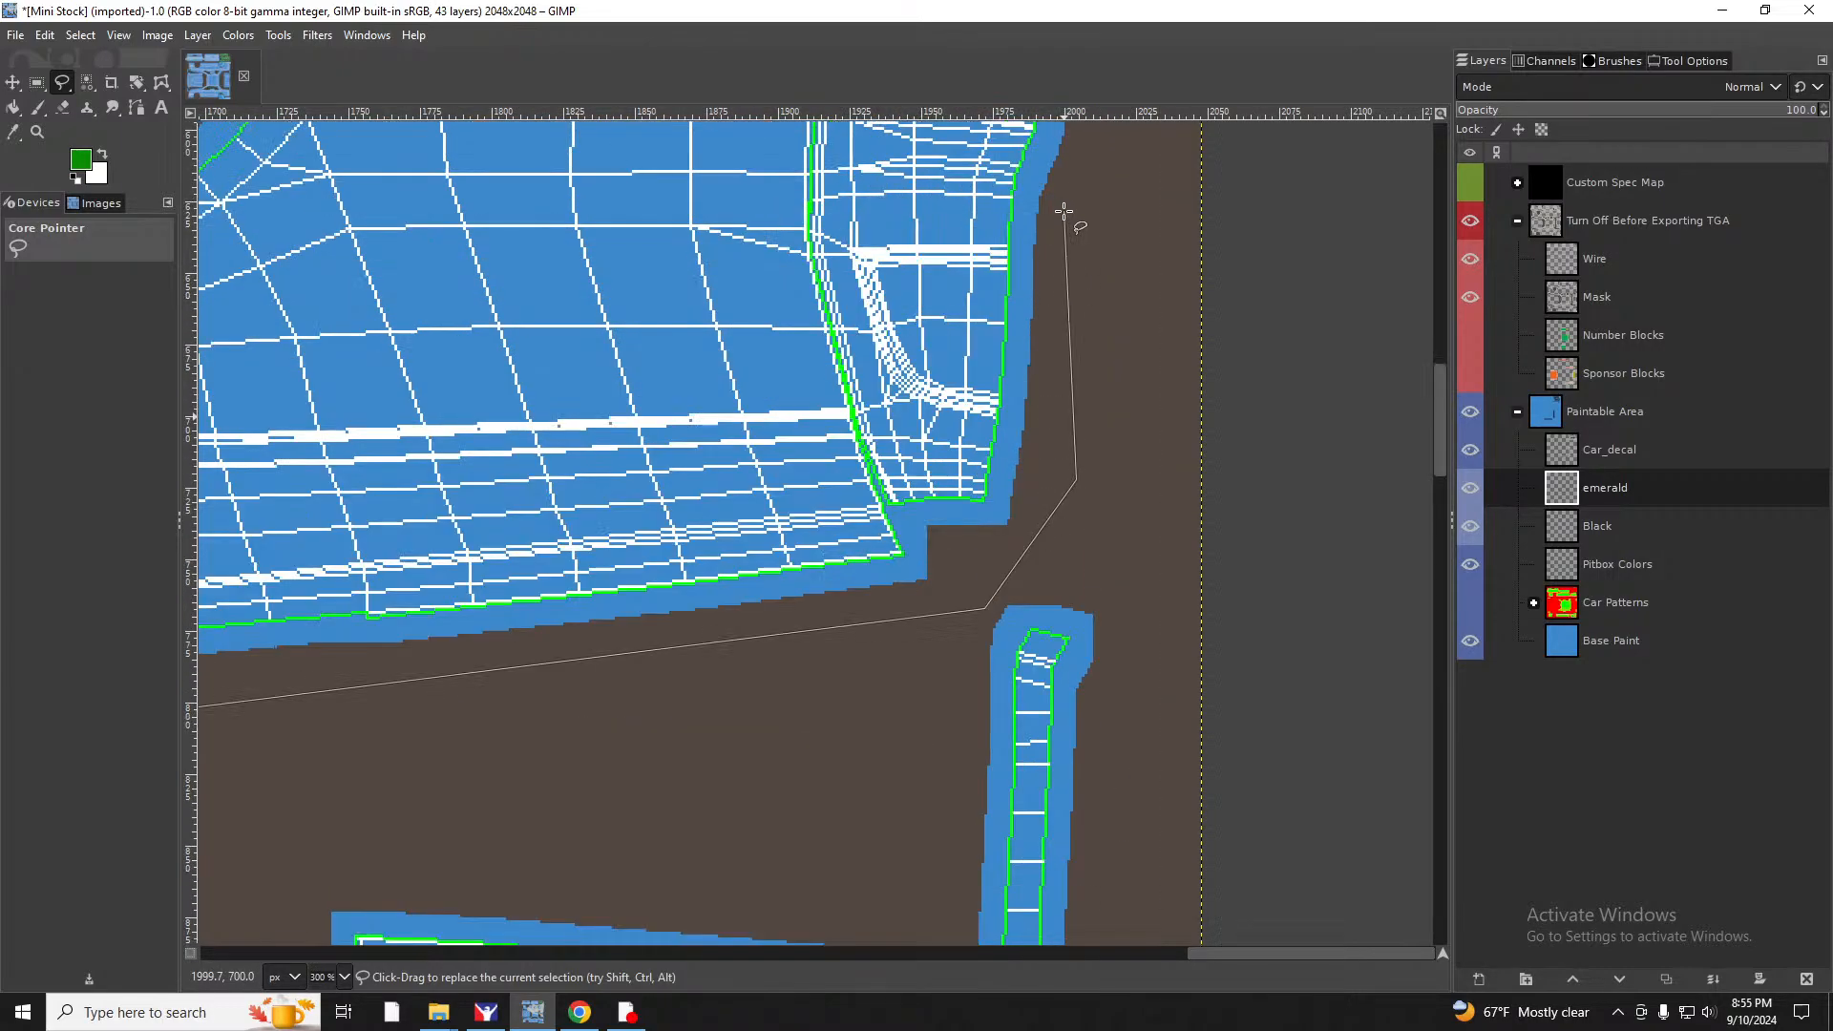
click(1009, 402)
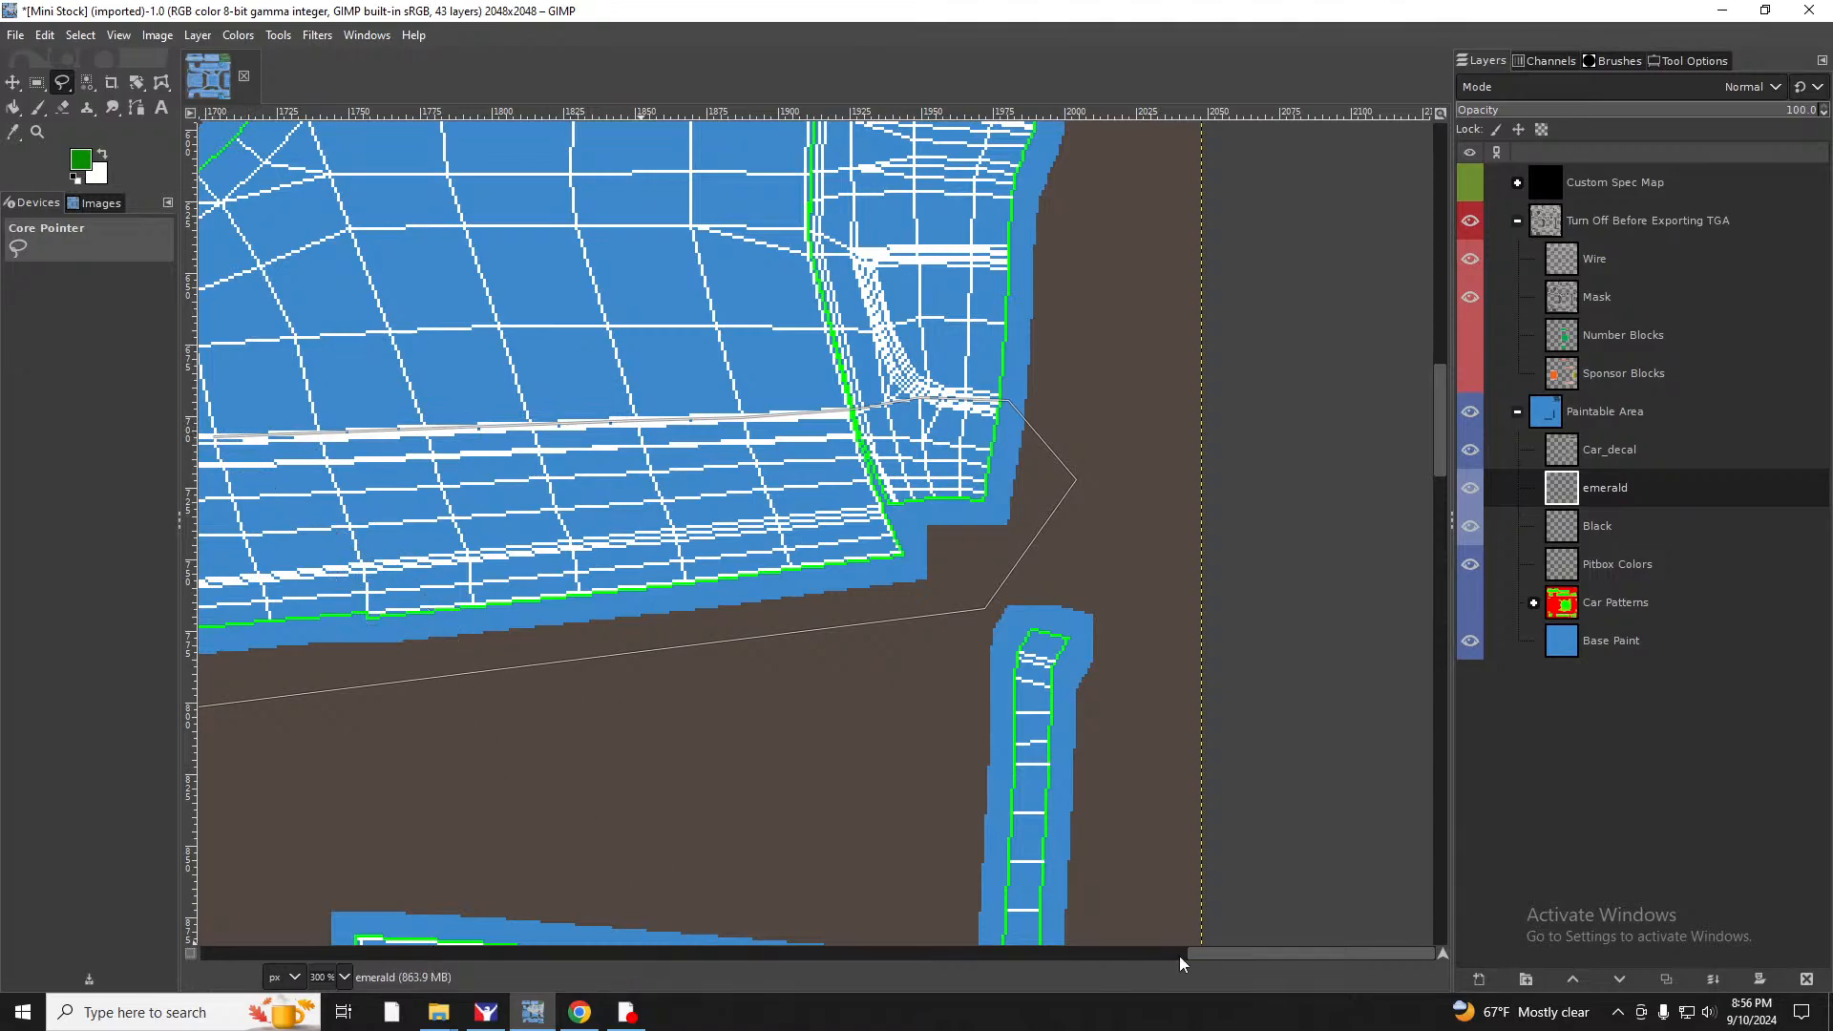
Trace the selection outline along the upper side panel's wireframe body line from the rear, across the door, past the front edge.
drag(1207, 954, 982, 952)
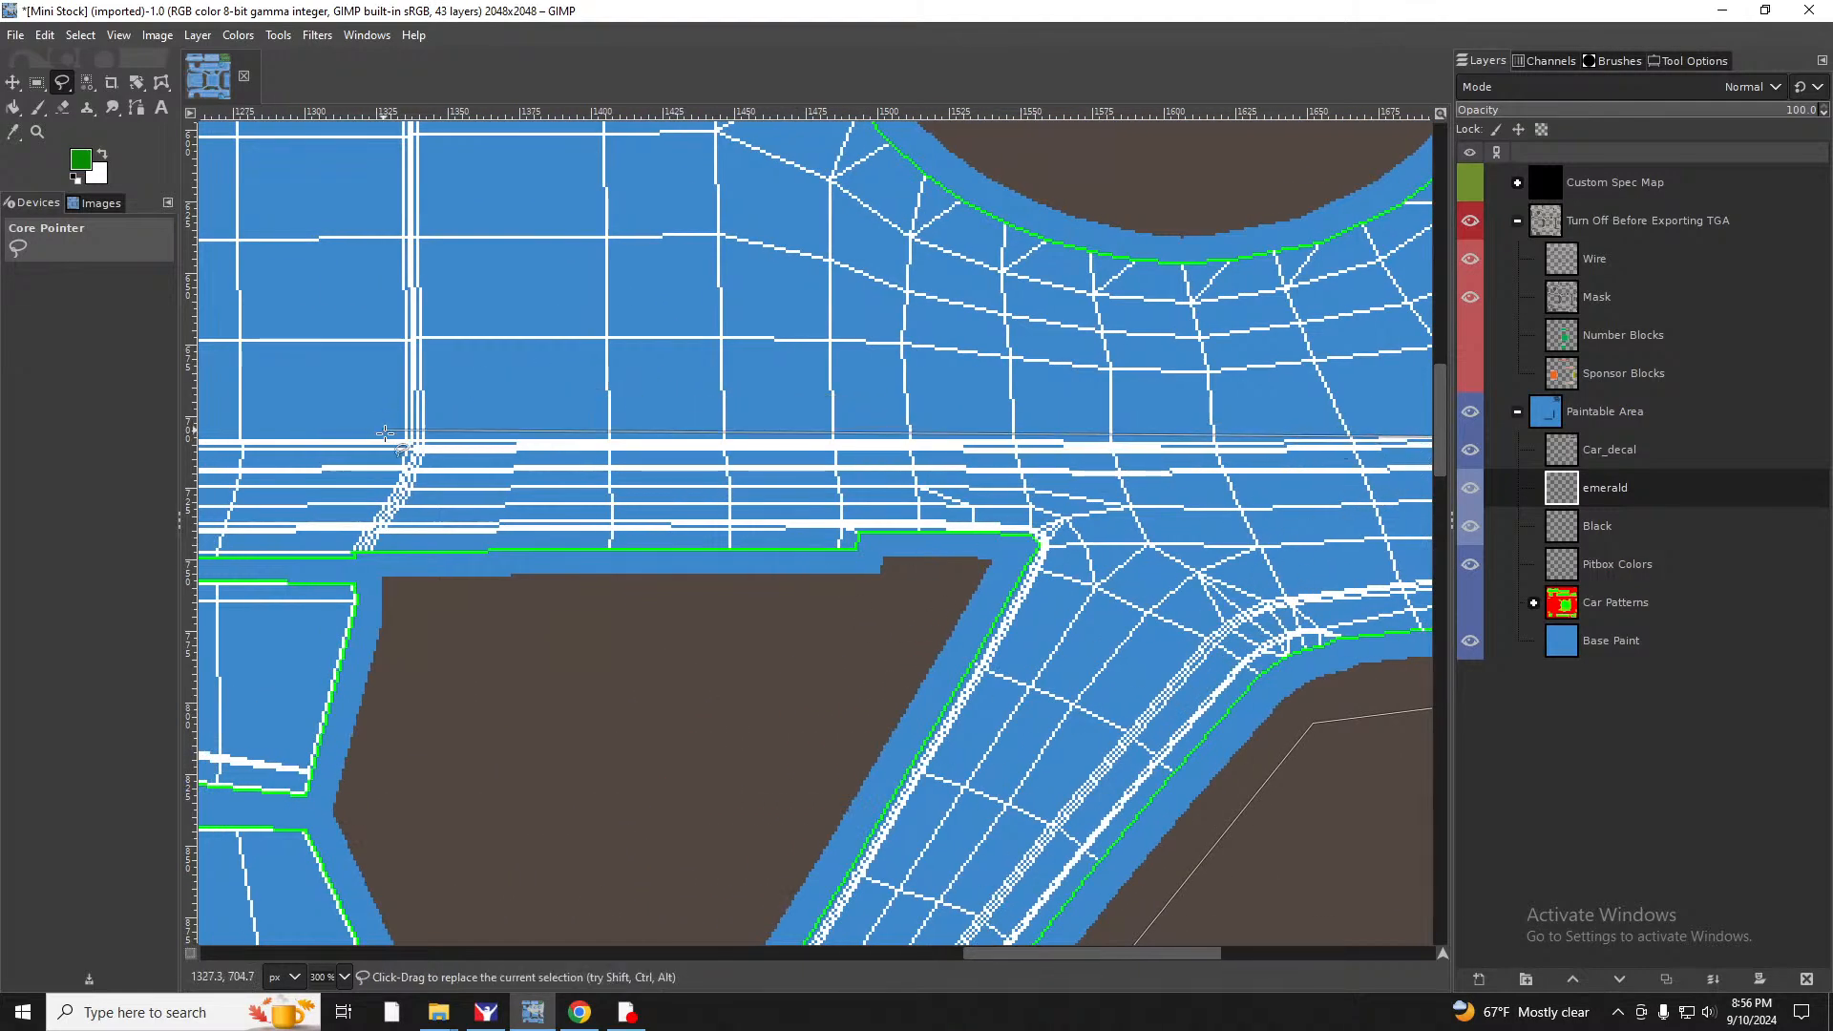
click(417, 443)
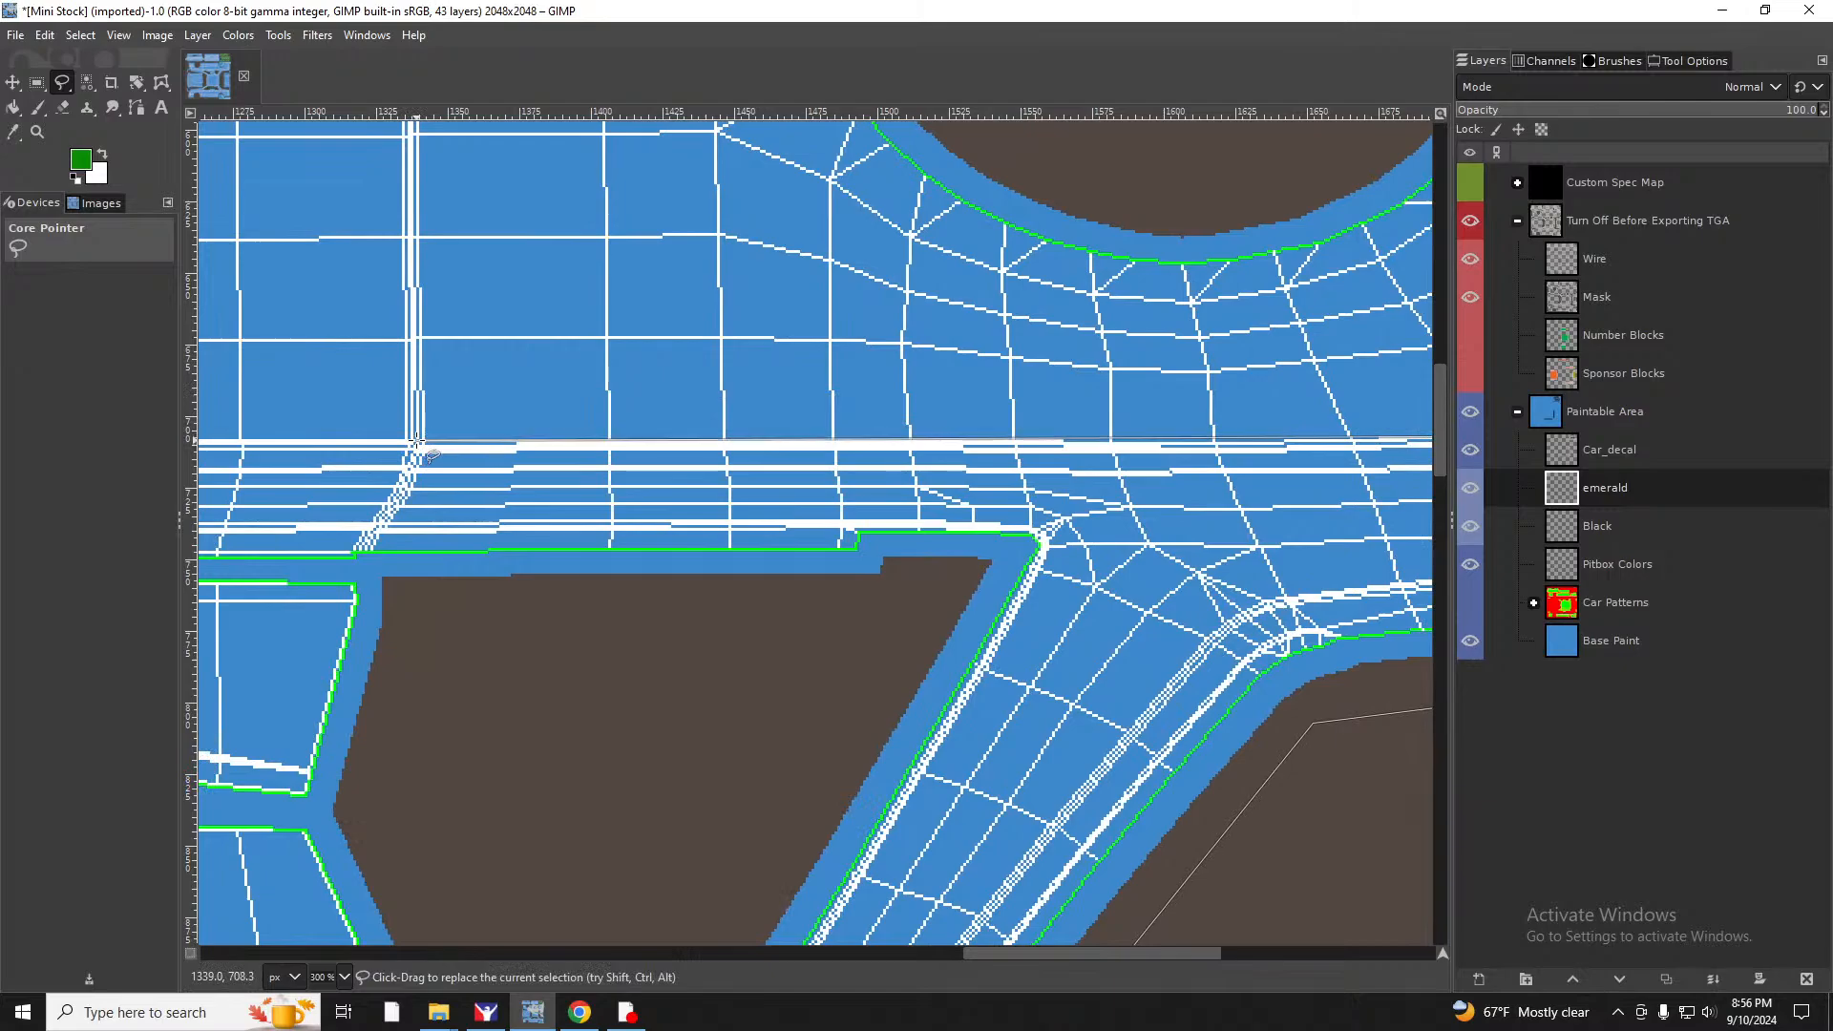
drag(1098, 950, 711, 928)
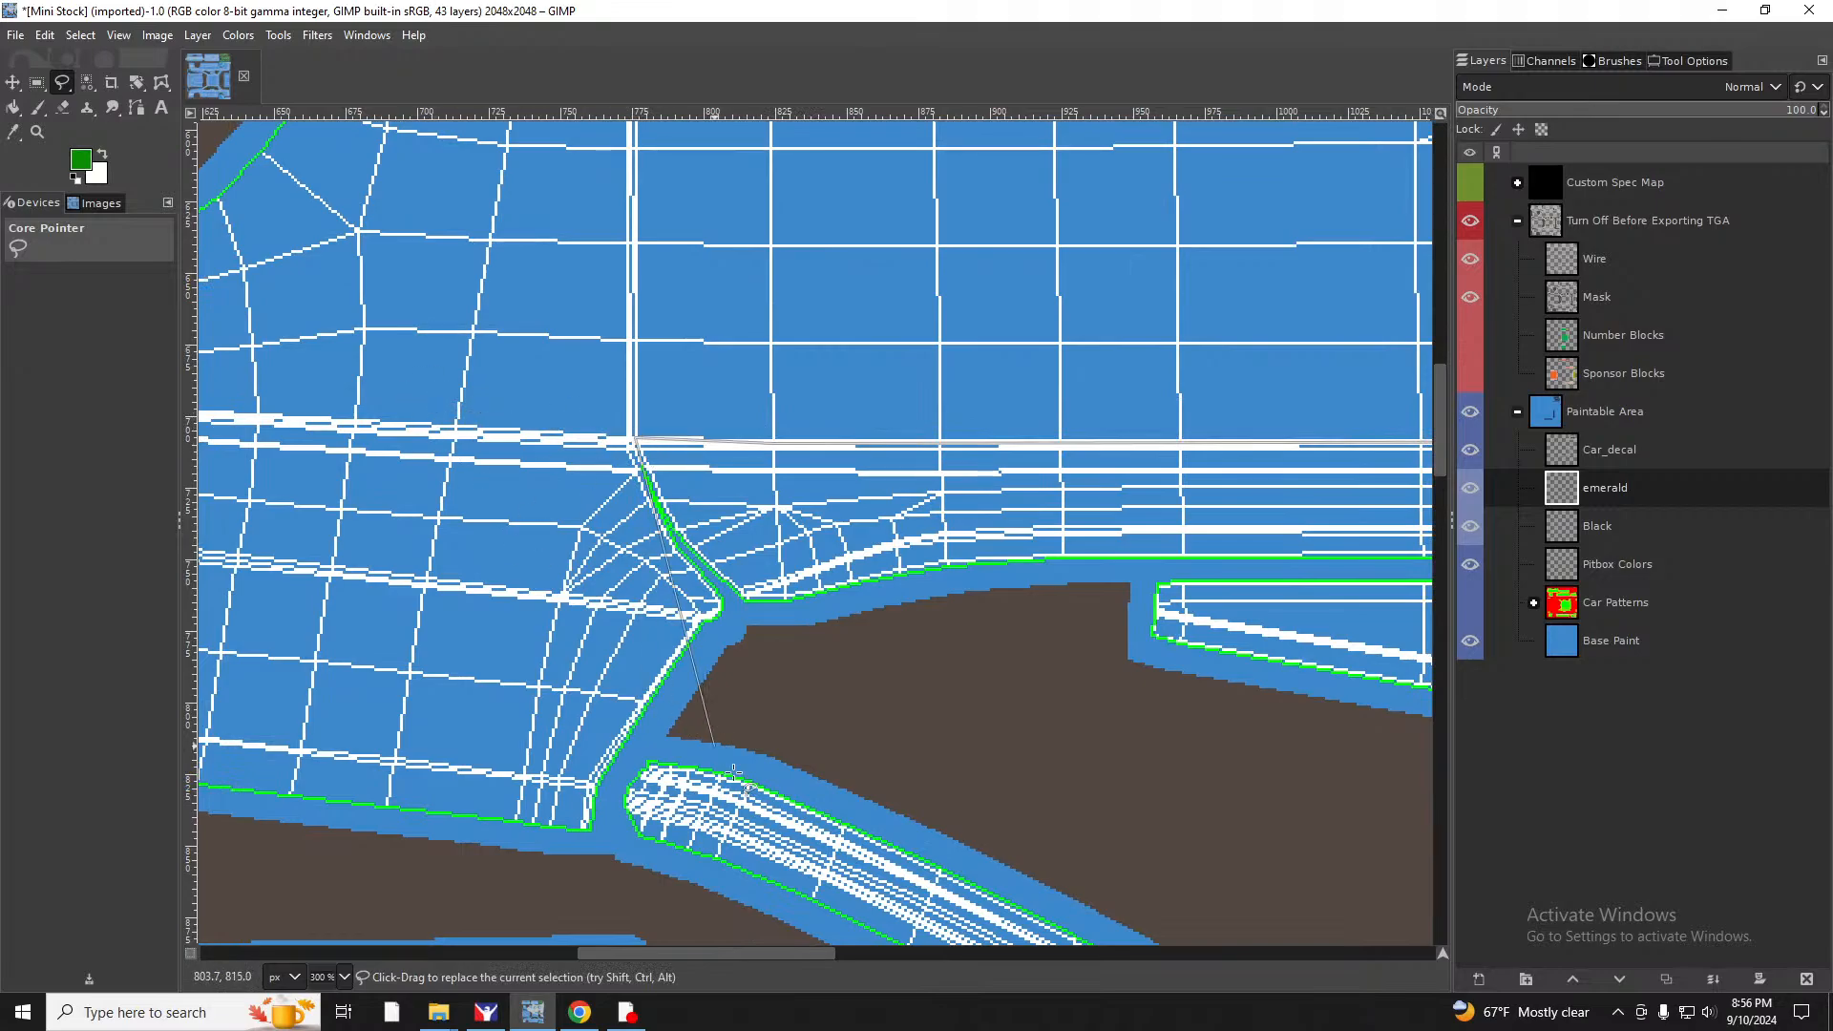
drag(742, 954, 515, 949)
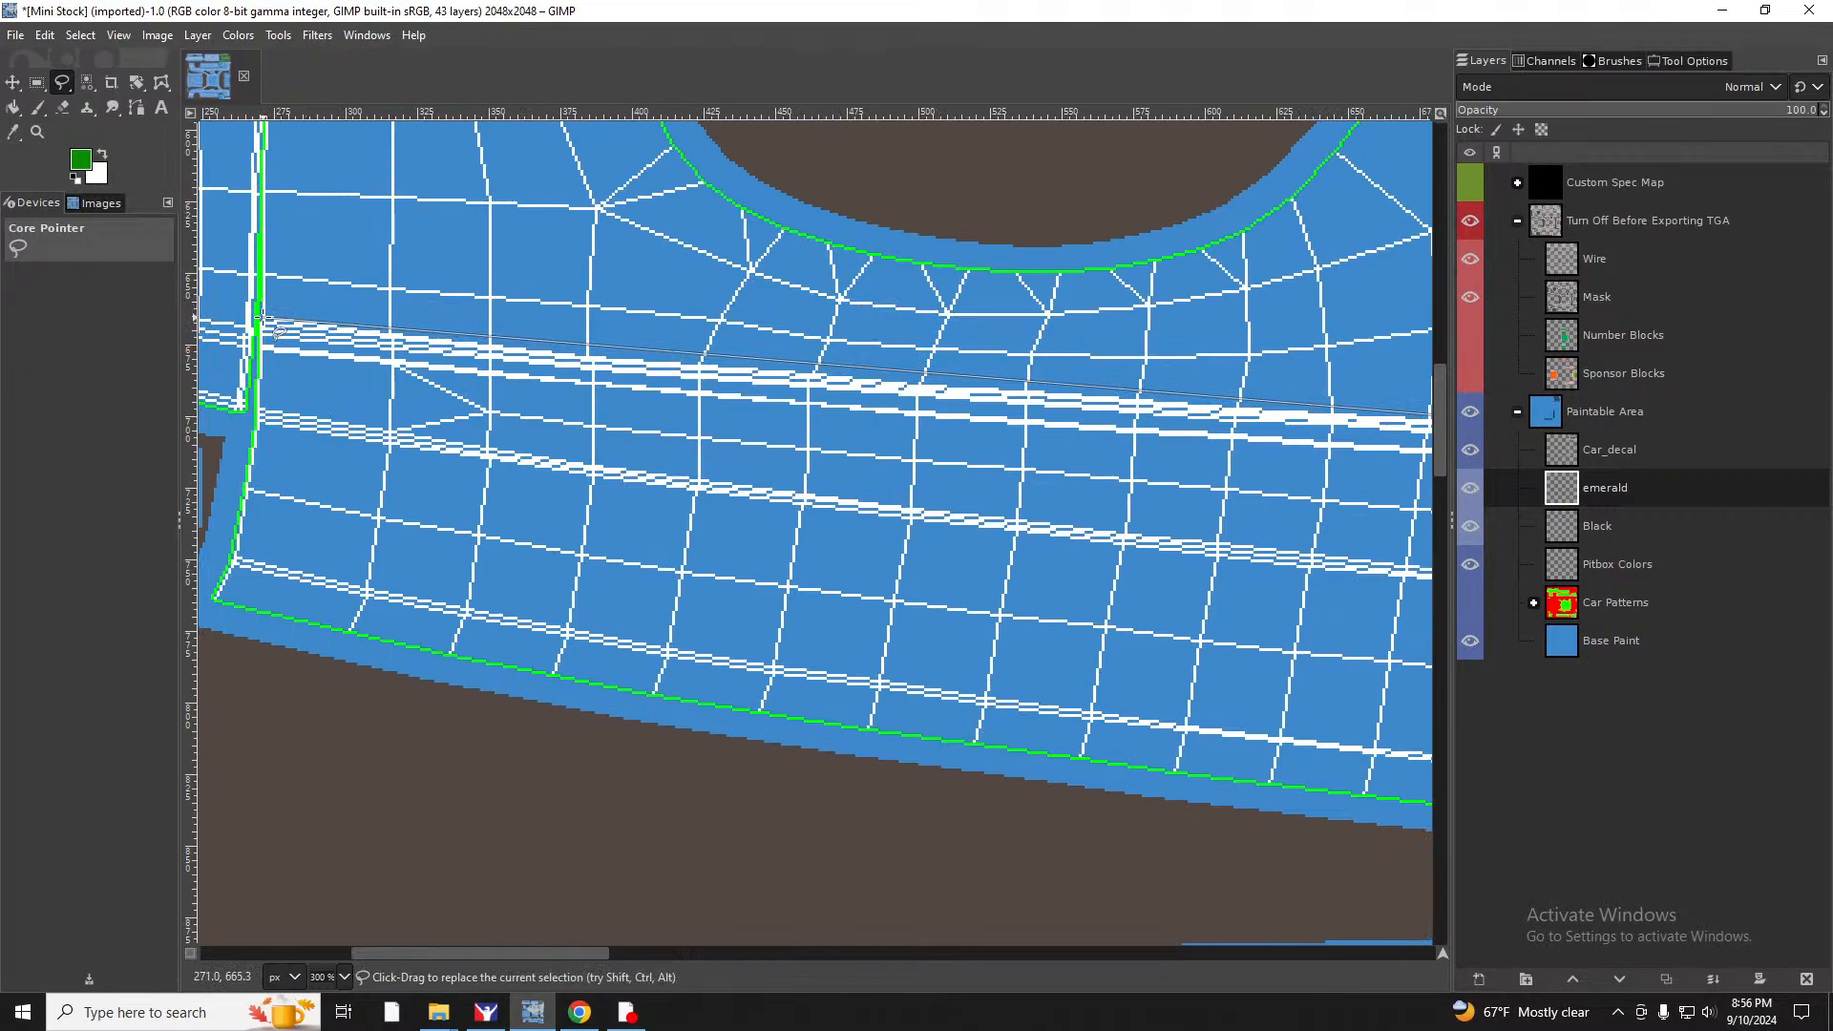
drag(610, 952, 479, 947)
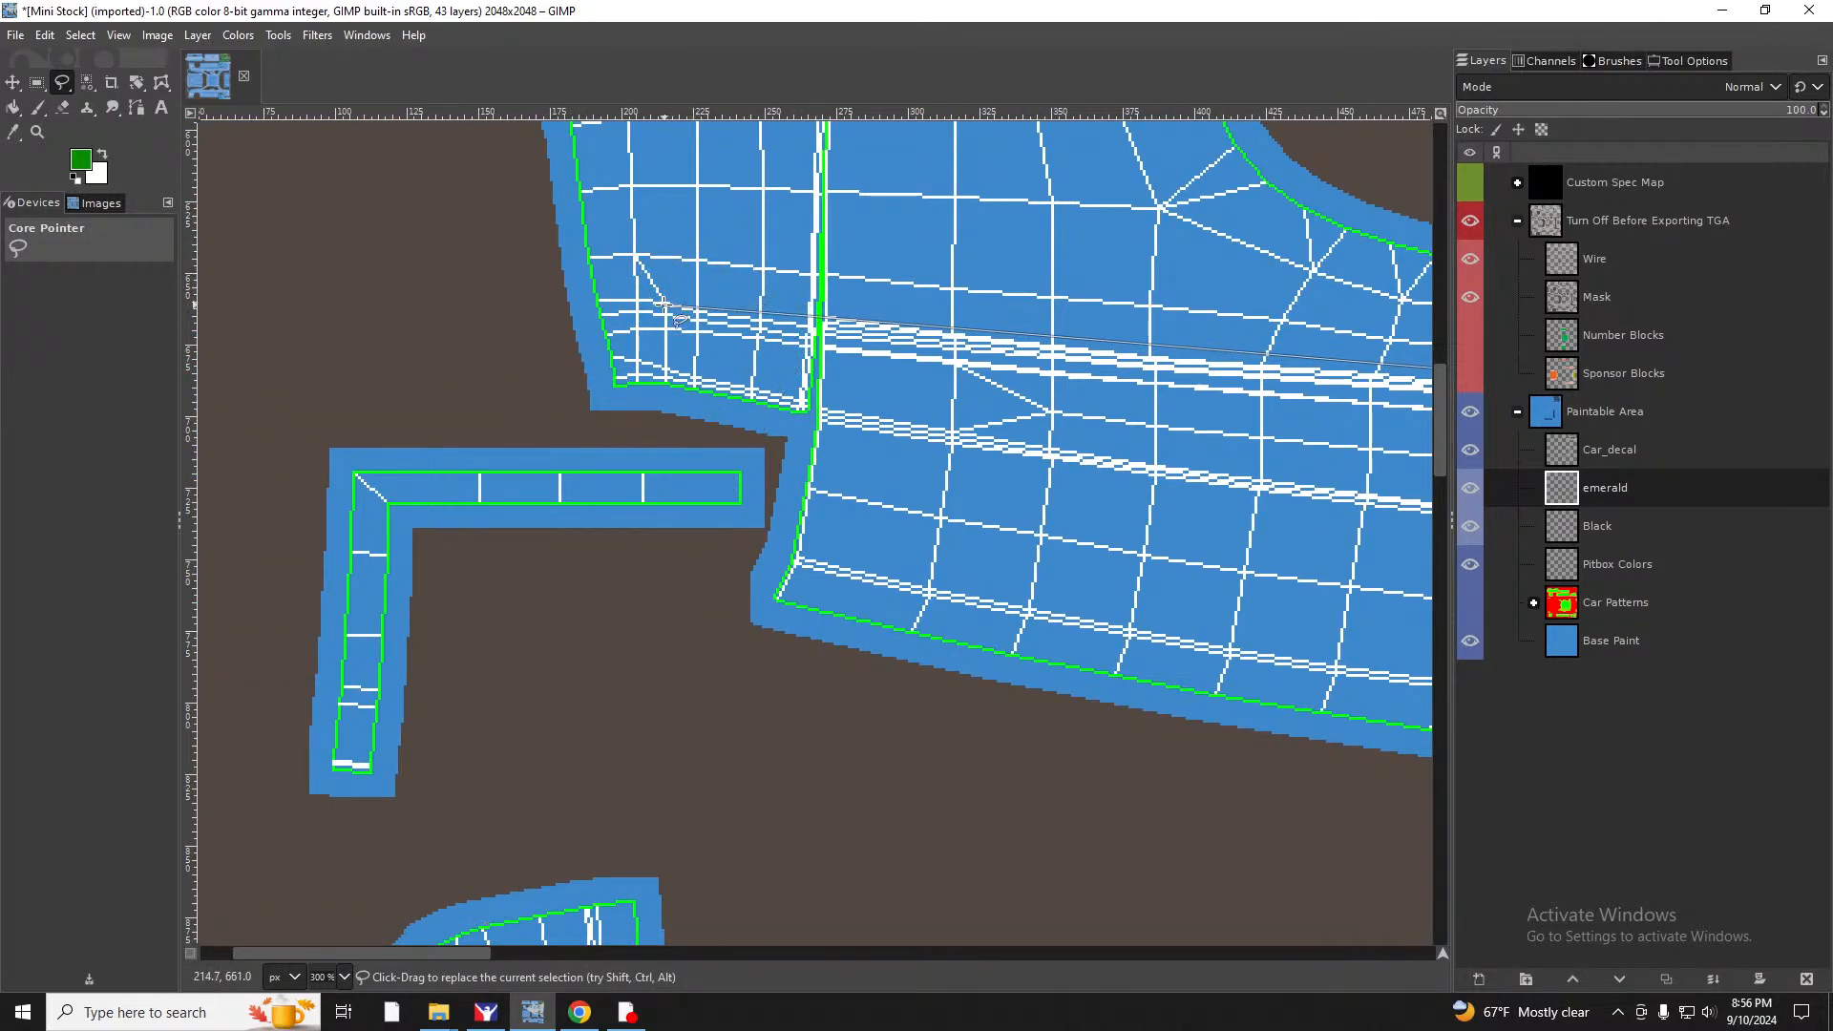
click(554, 332)
Route the outline around the front of the curved nose panel beside the hood and close the selection at its starting point.
scroll(772, 633, down, 5)
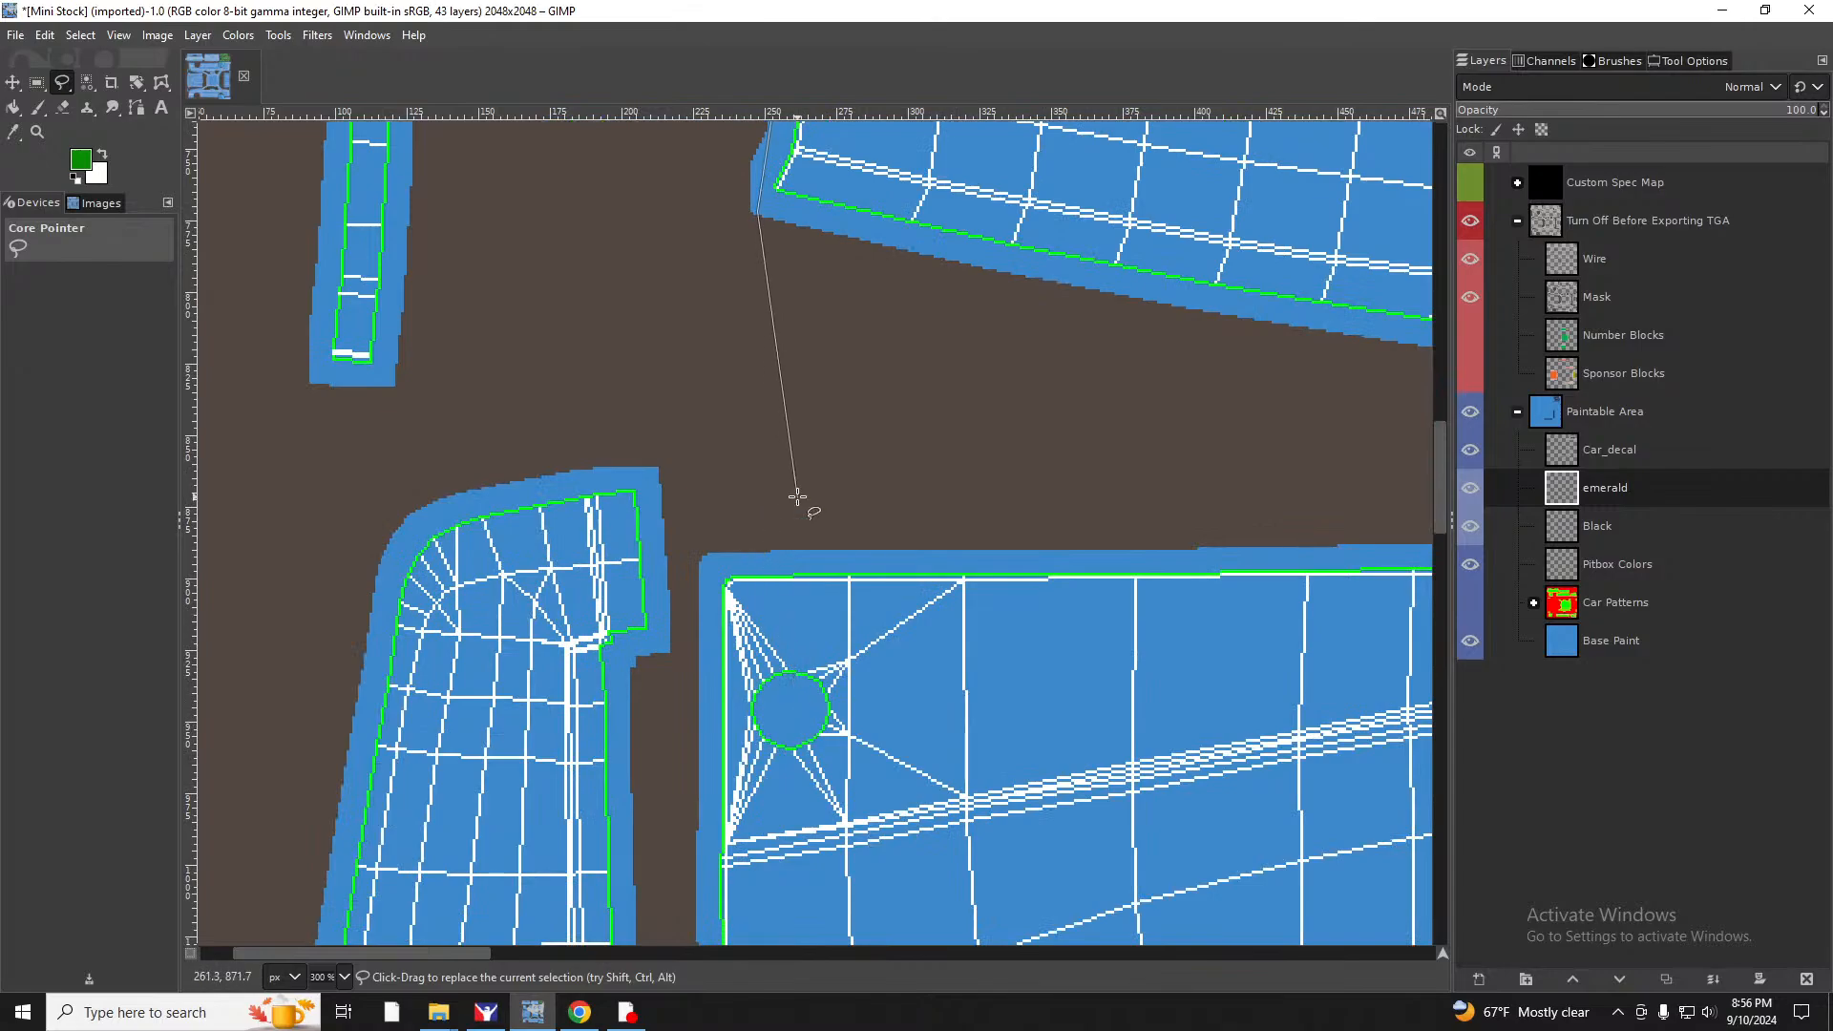
scroll(689, 553, down, 4)
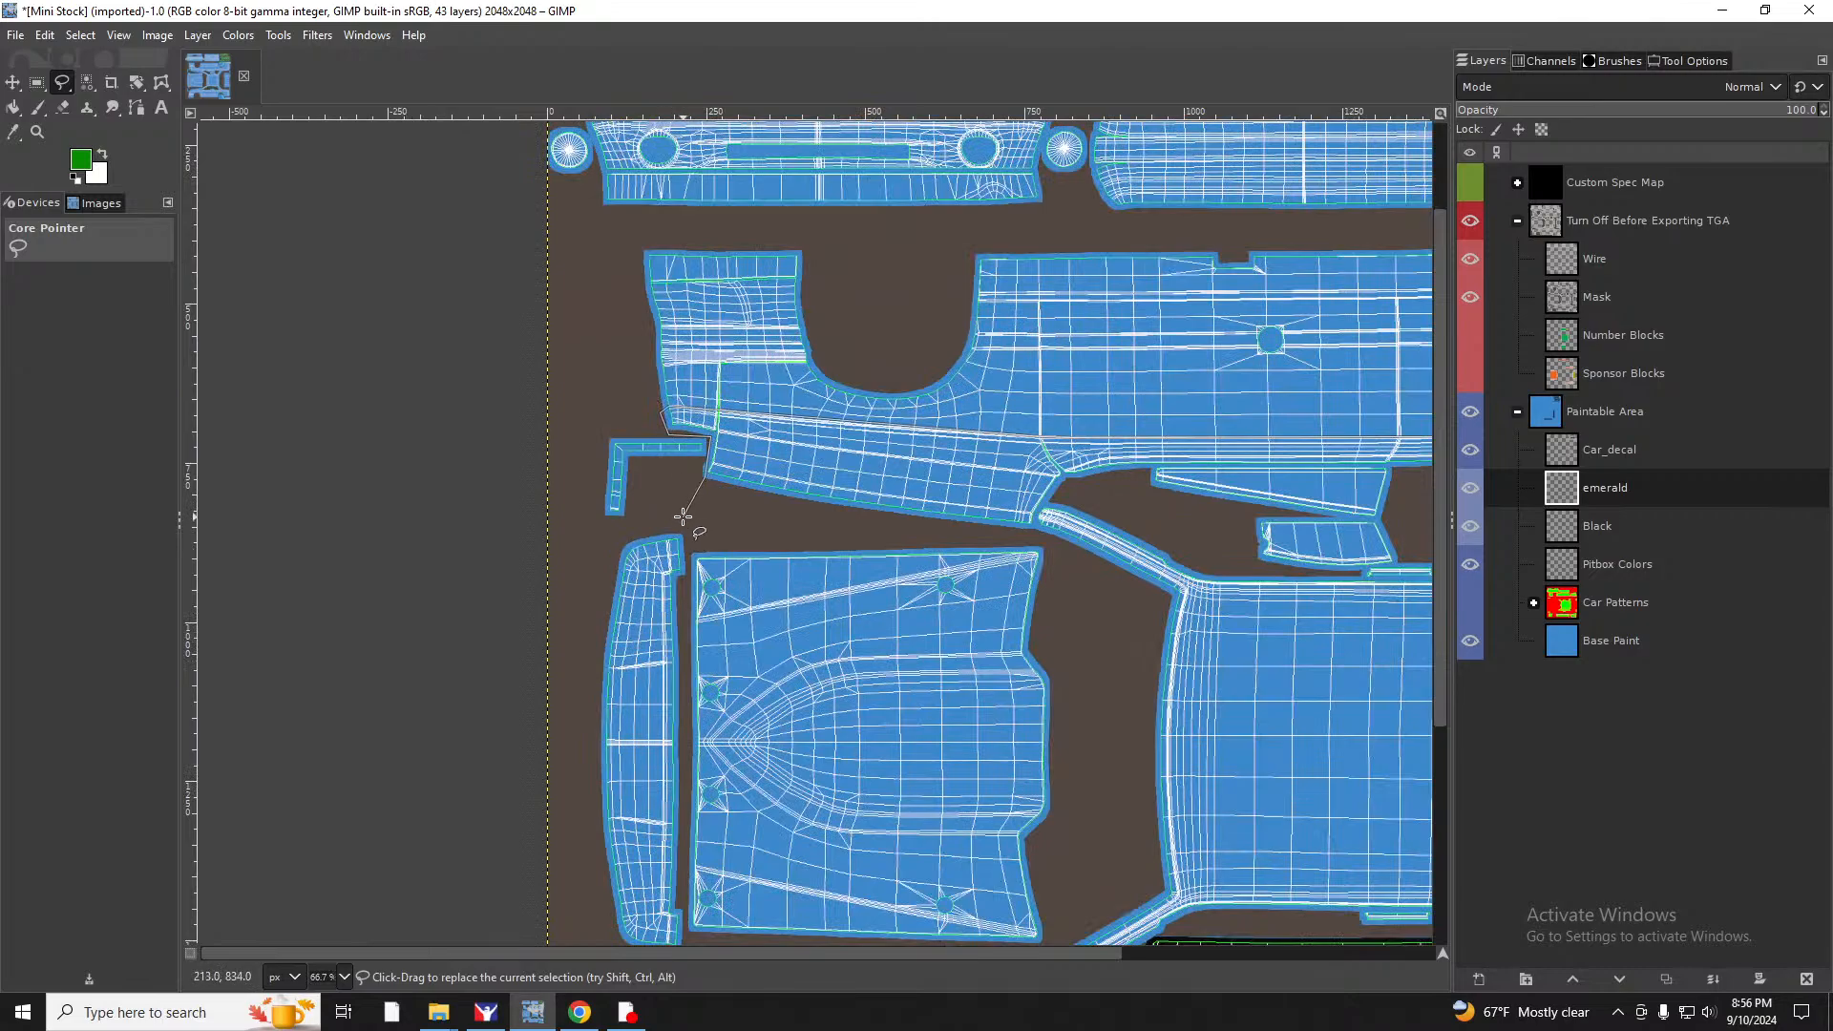
click(682, 516)
click(603, 546)
click(568, 725)
scroll(568, 724, down, 4)
click(592, 594)
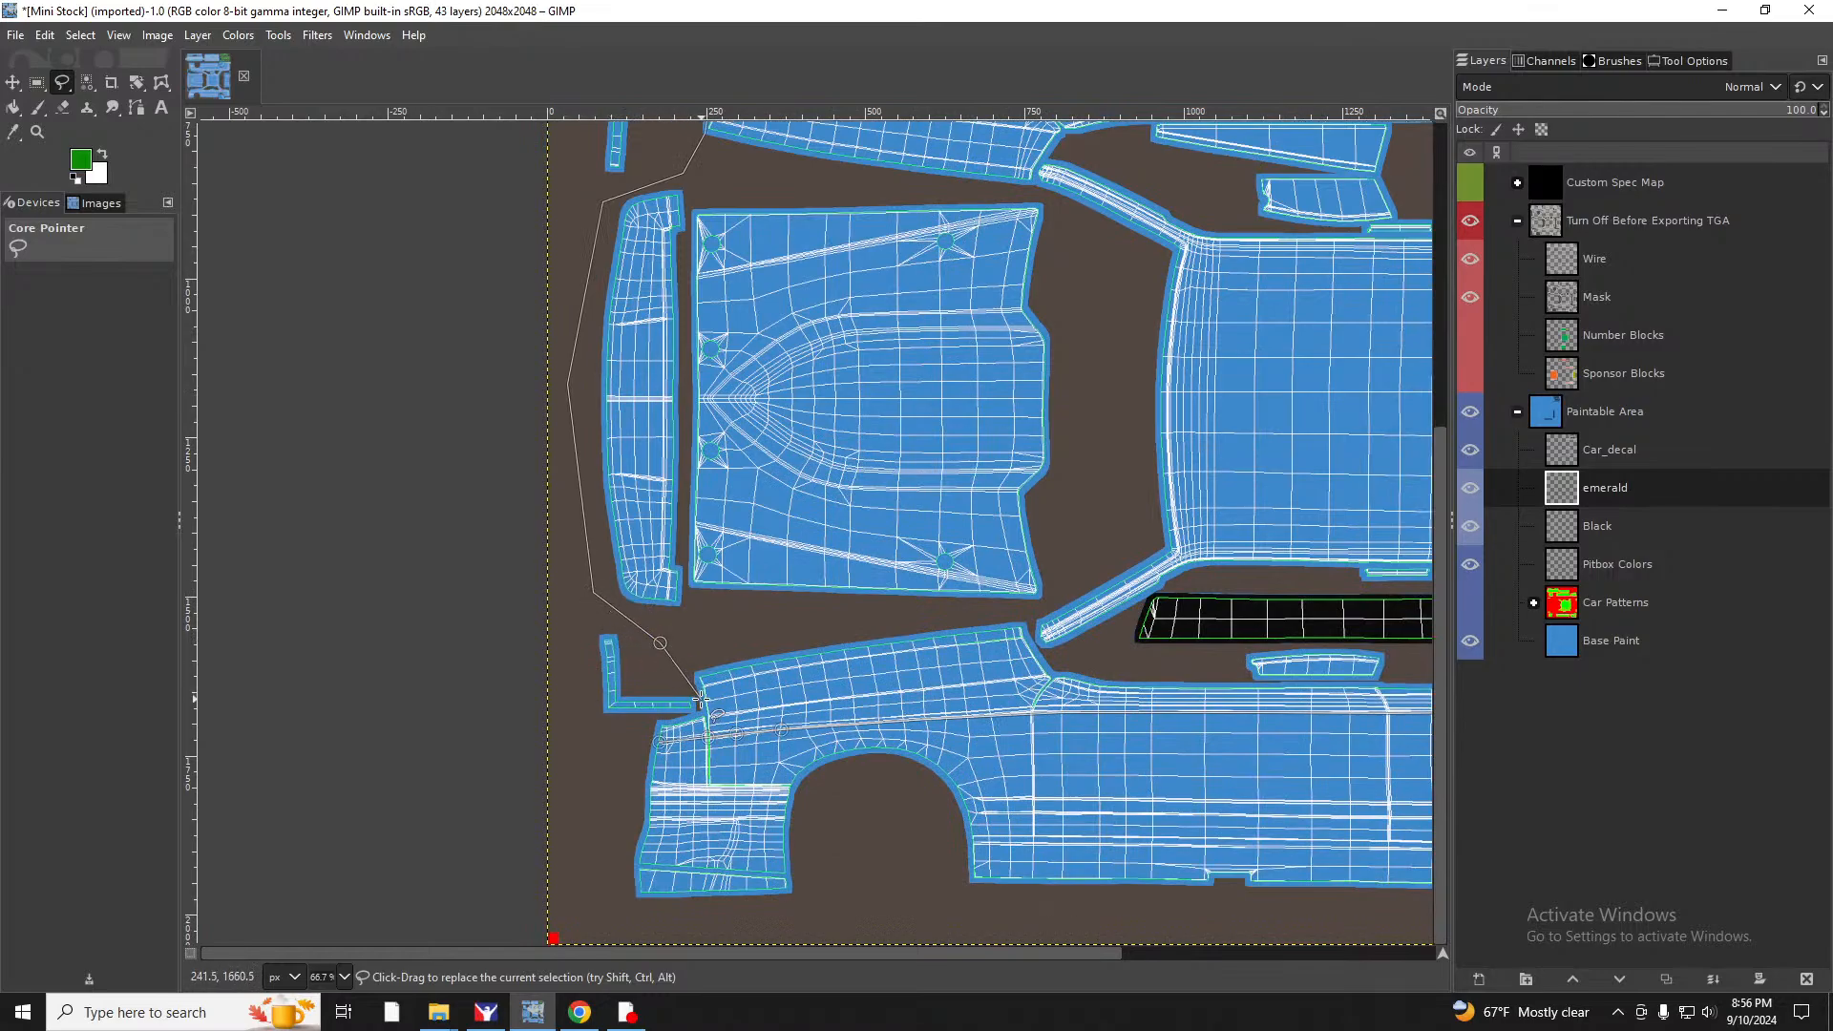
click(659, 740)
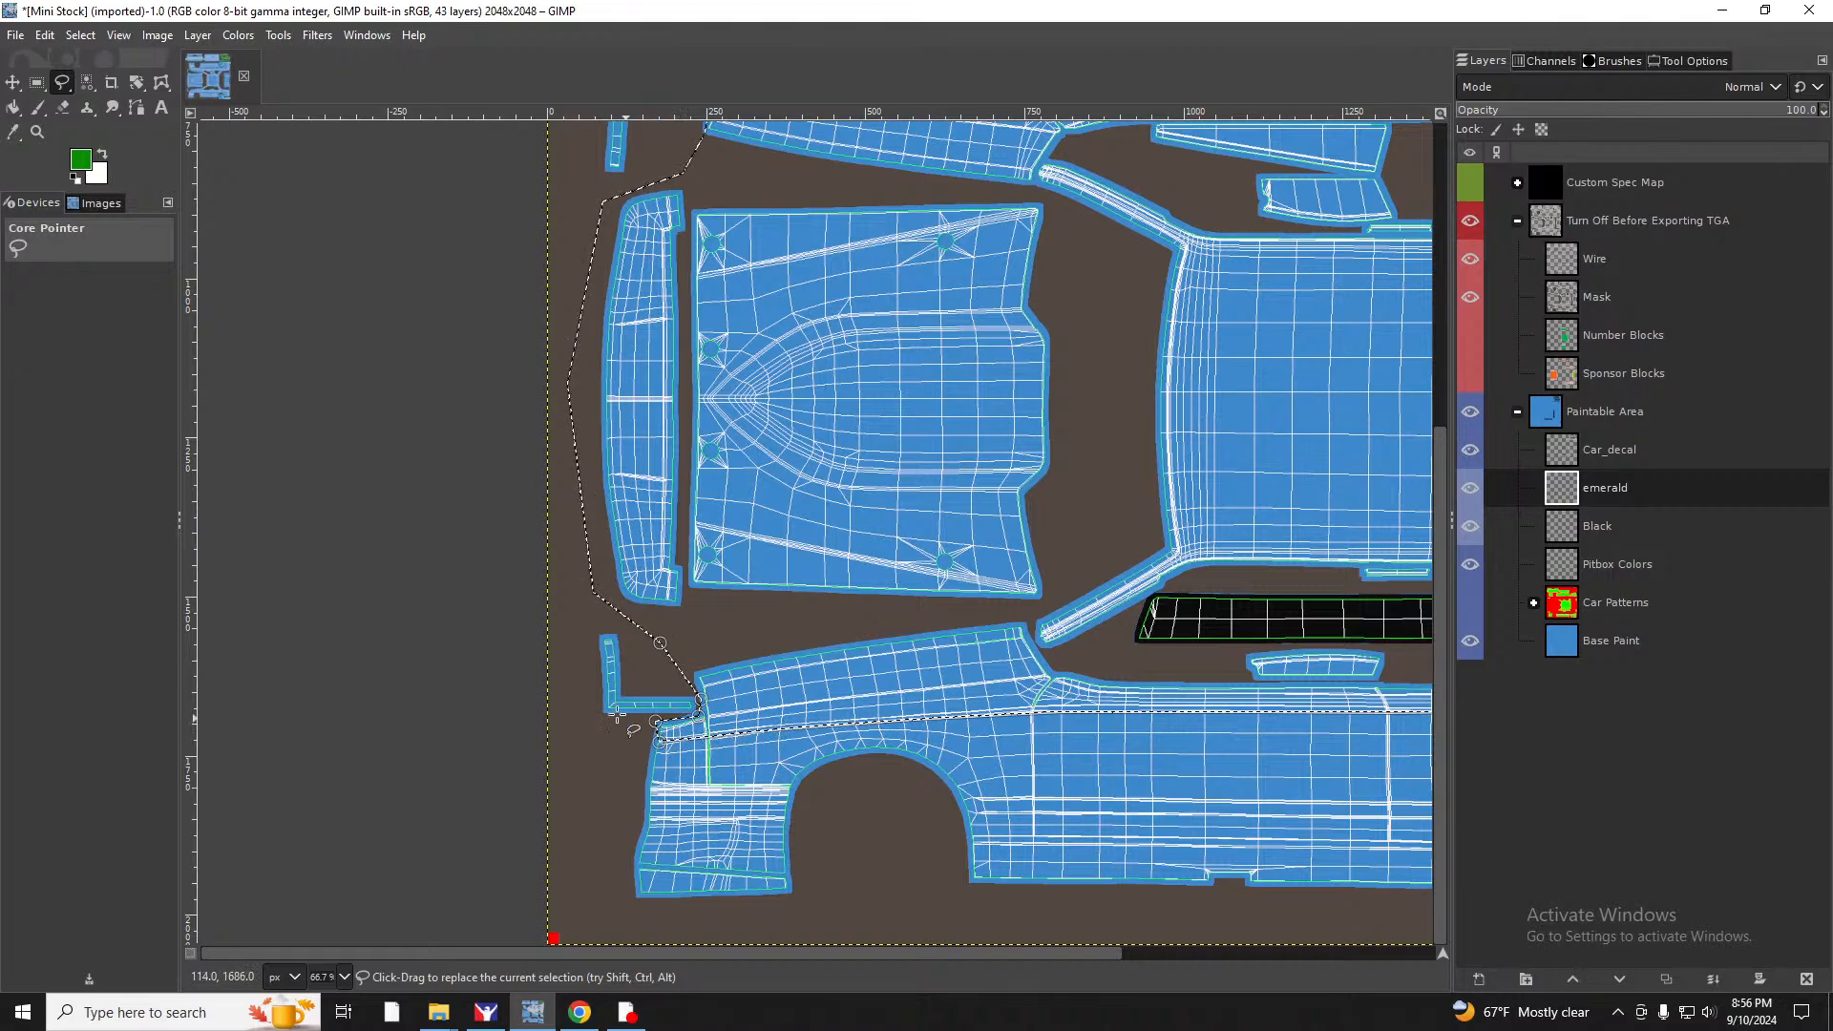
key(Return)
Bucket-fill the selected hood, roof, pillar and upper body areas on the emerald layer with the green foreground color.
scroll(1170, 508, up, 5)
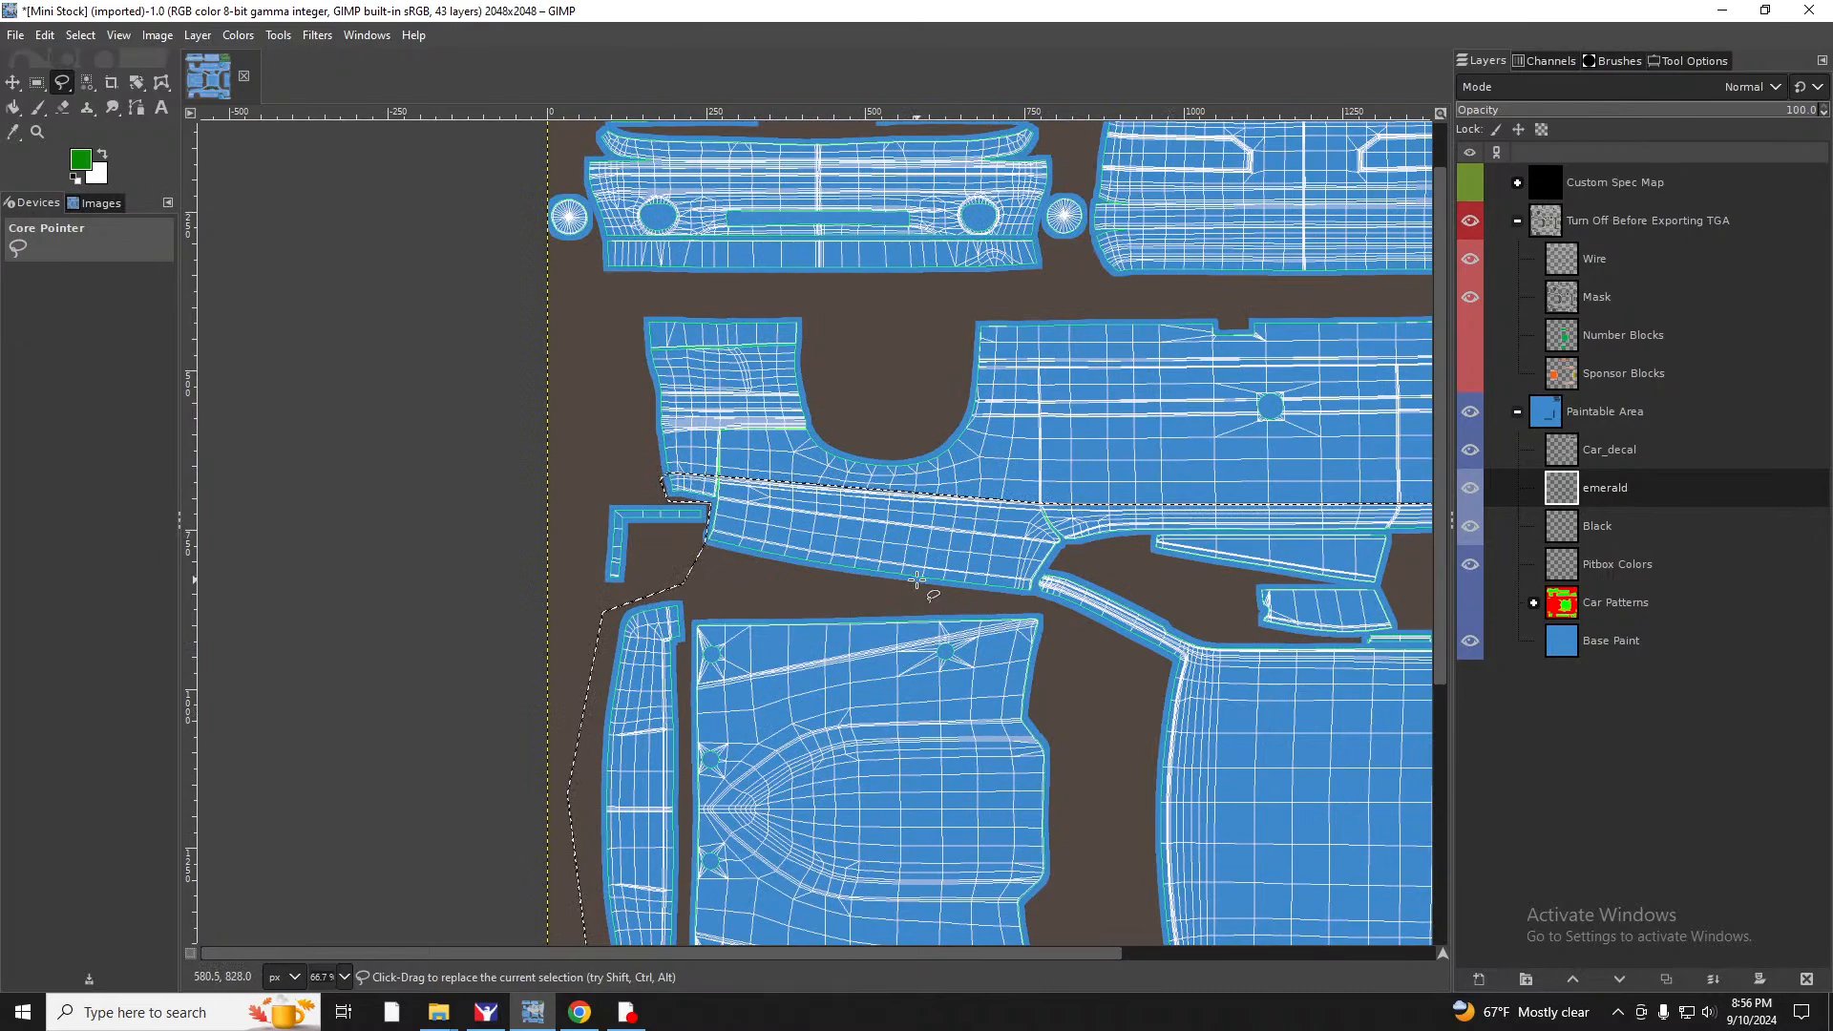
key(shift+b)
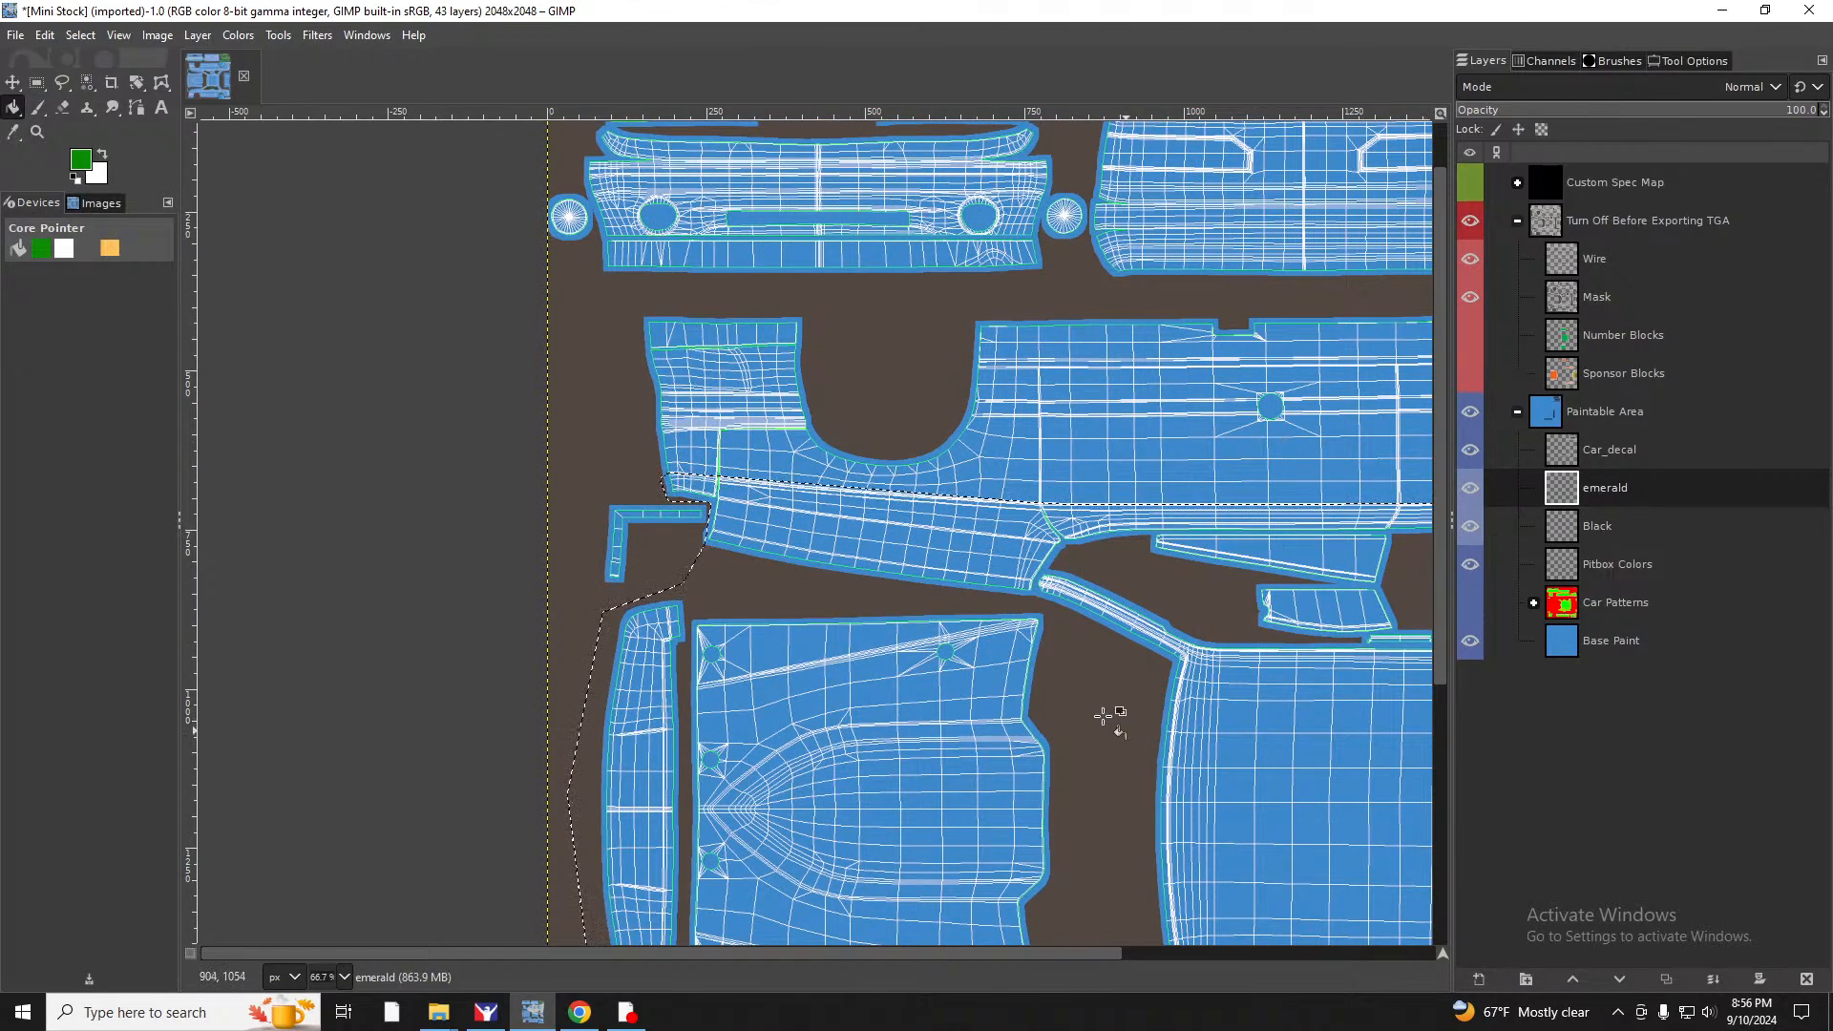
click(967, 745)
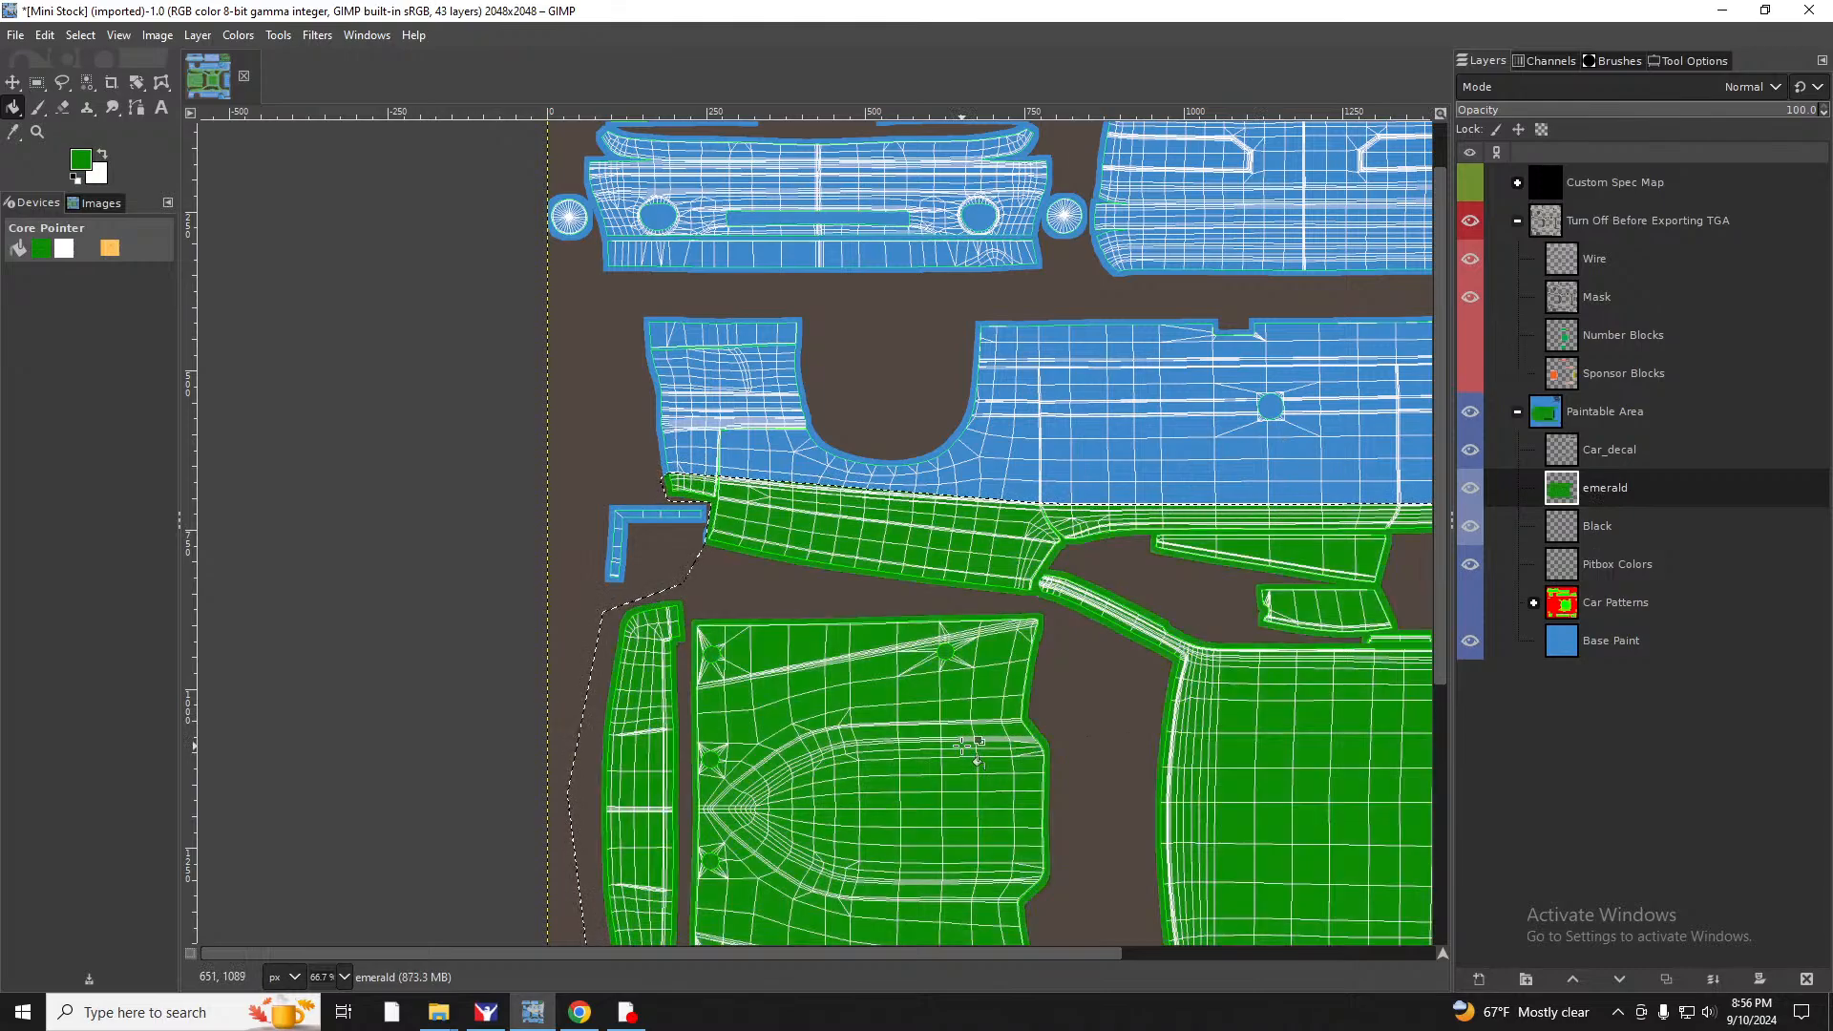
scroll(1222, 759, down, 5)
scroll(1222, 759, down, 2)
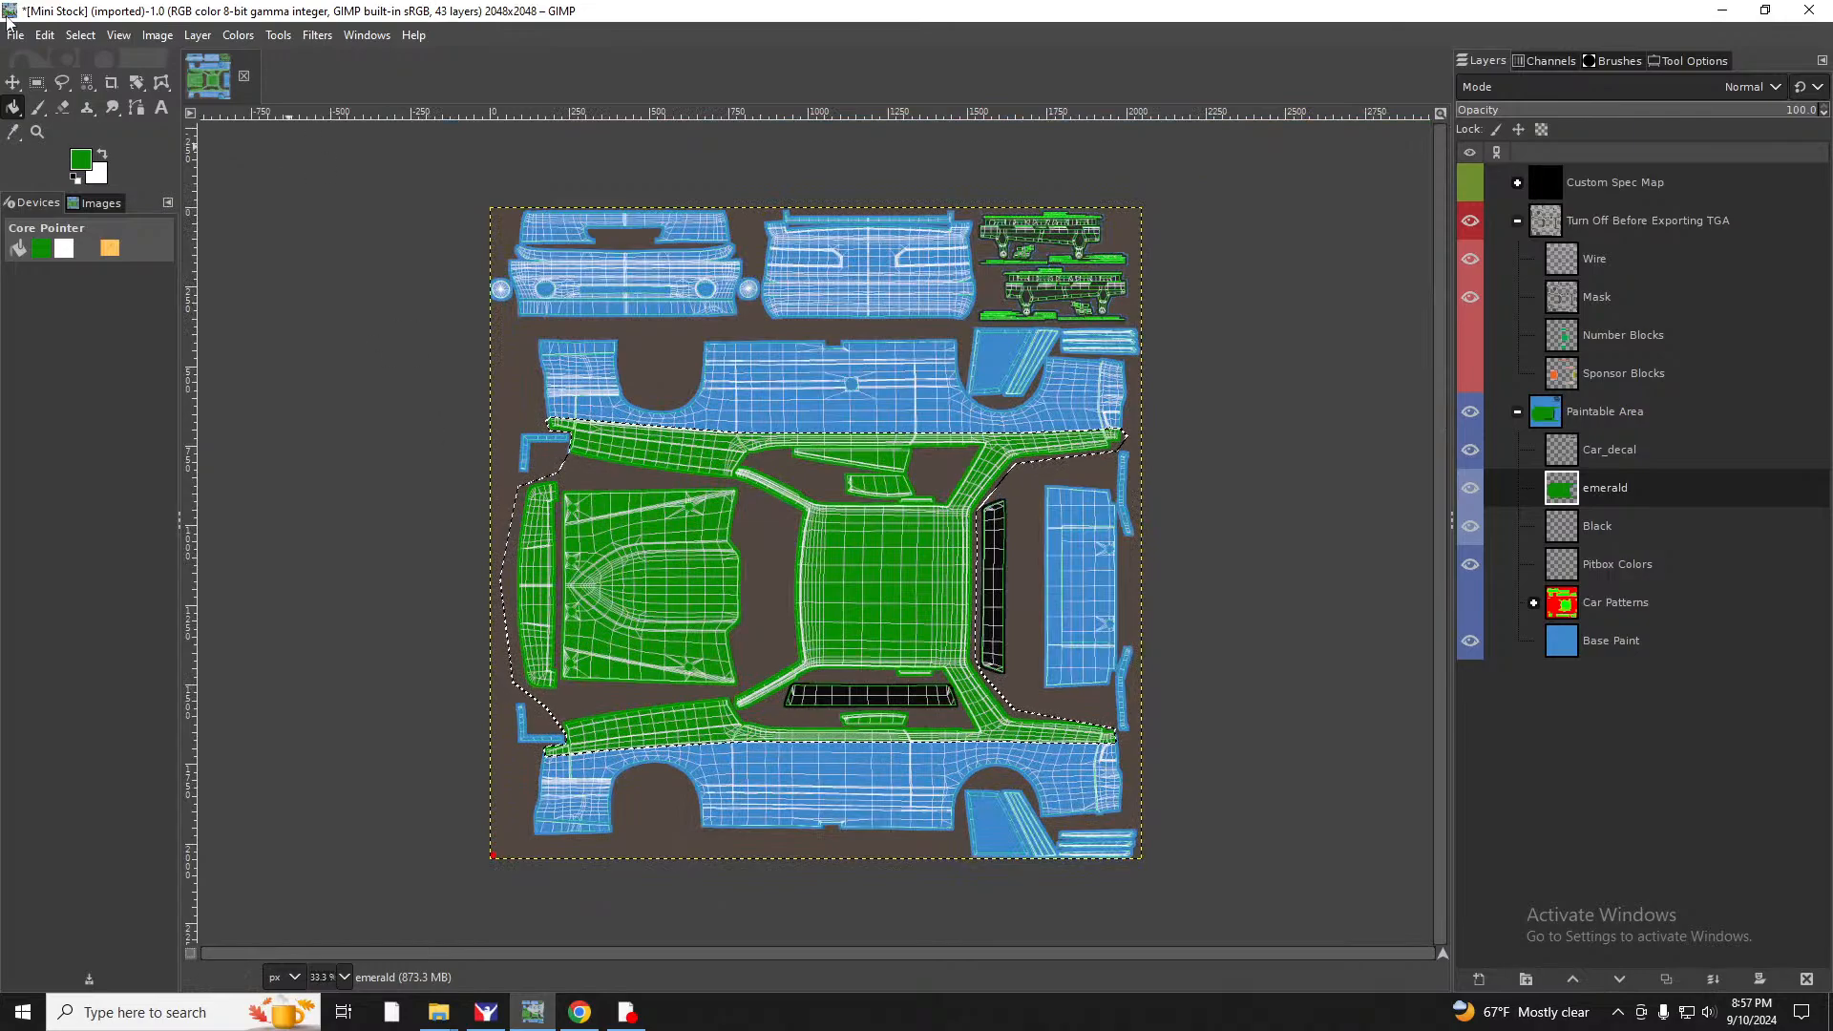
Draw a closed Free Select outline around the blue trunk panel behind the roof, keeping the narrow side strips outside.
scroll(1132, 615, up, 3)
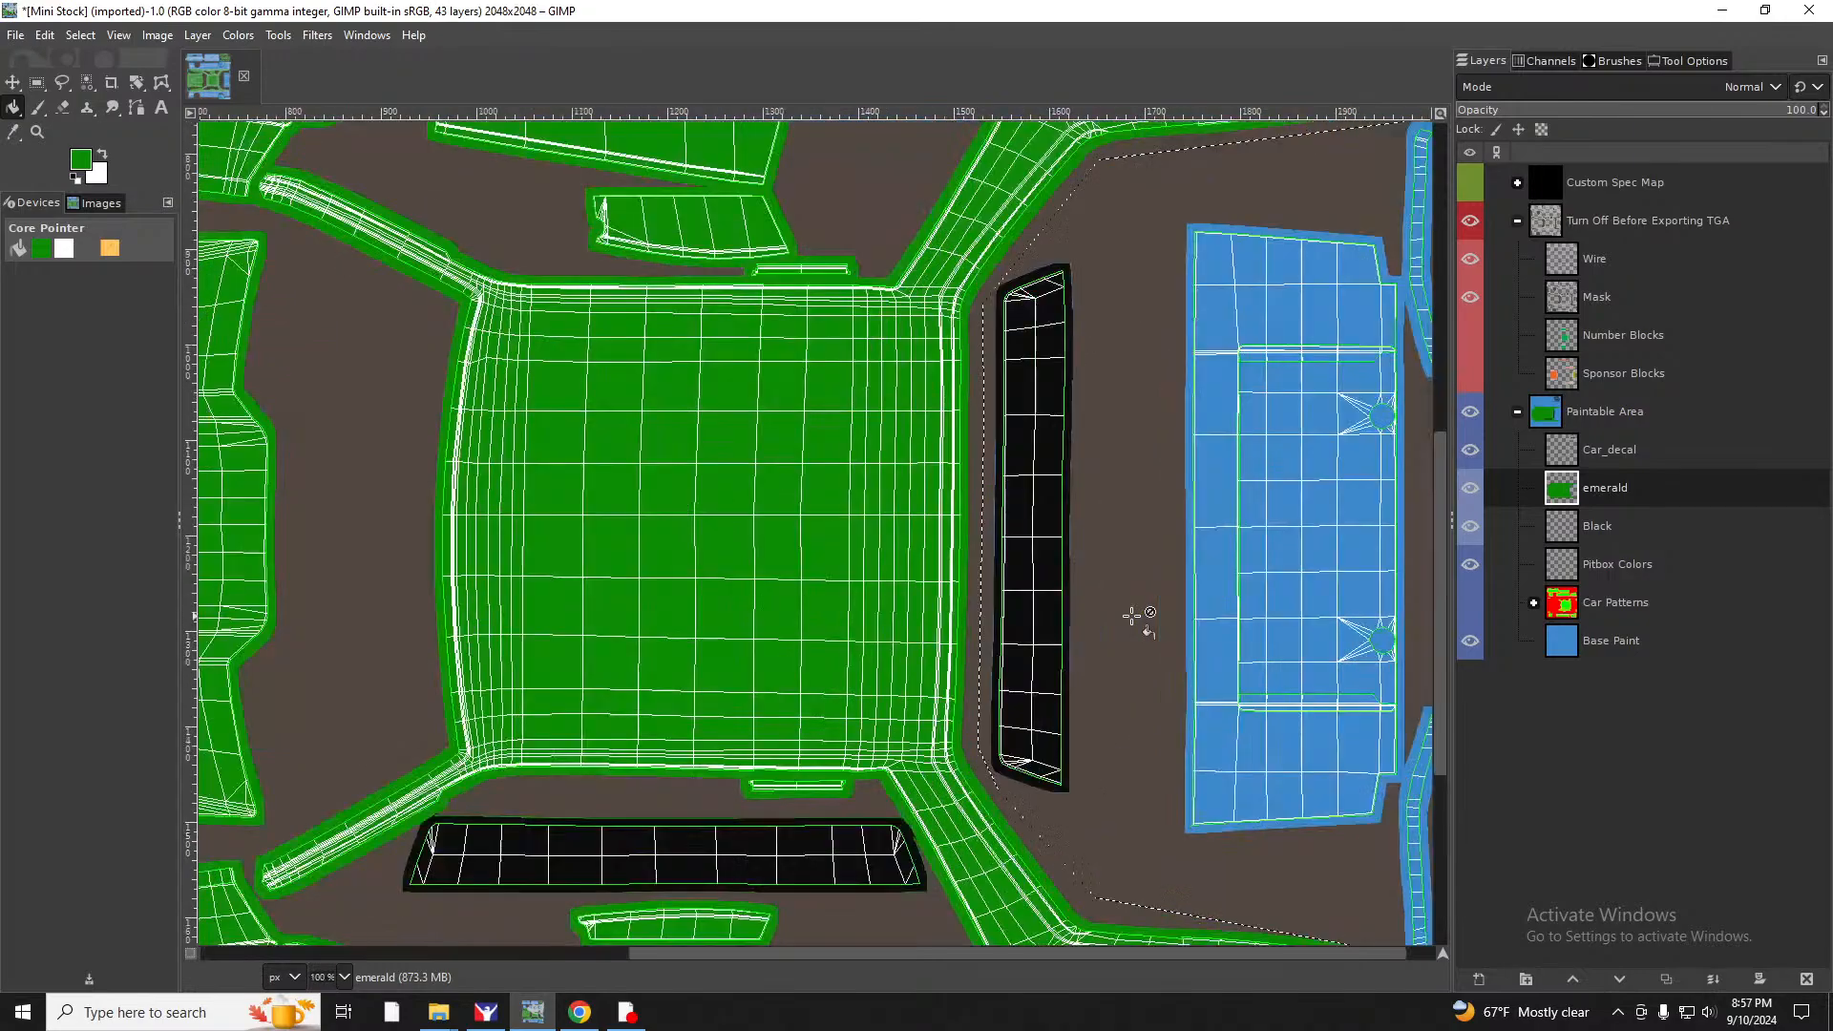
scroll(963, 953, right, 1)
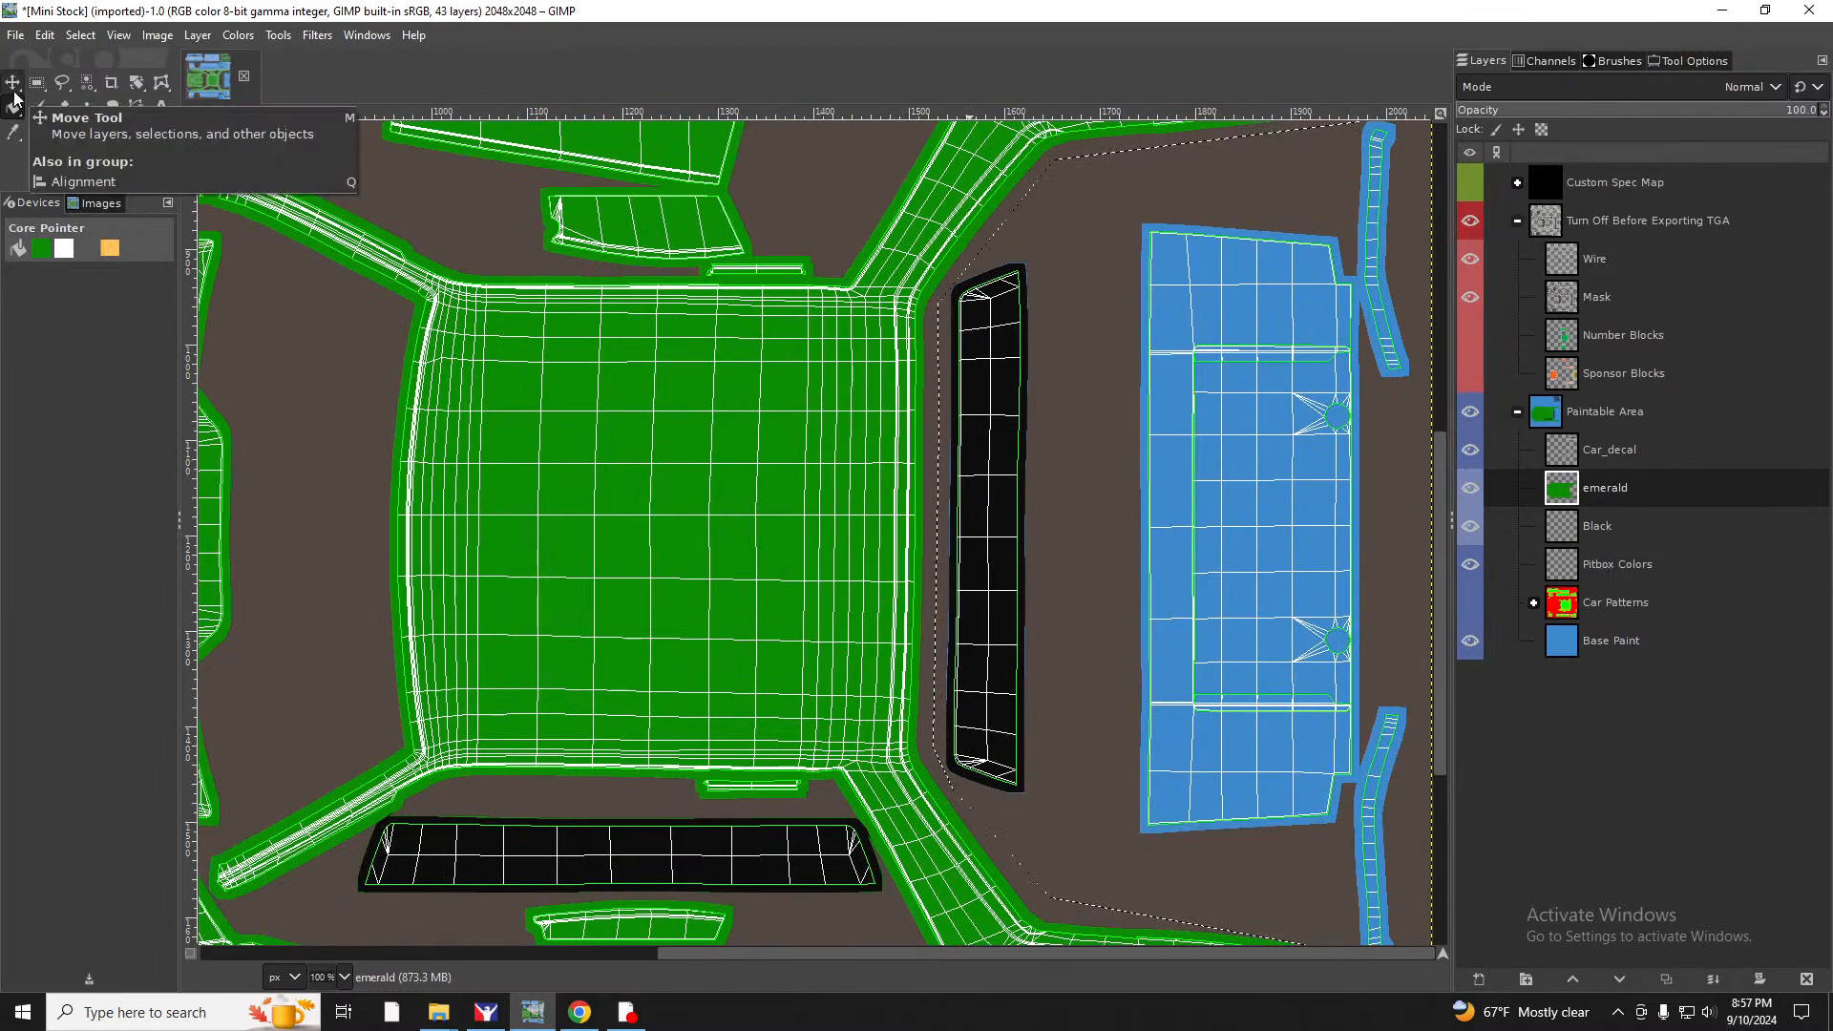
click(71, 82)
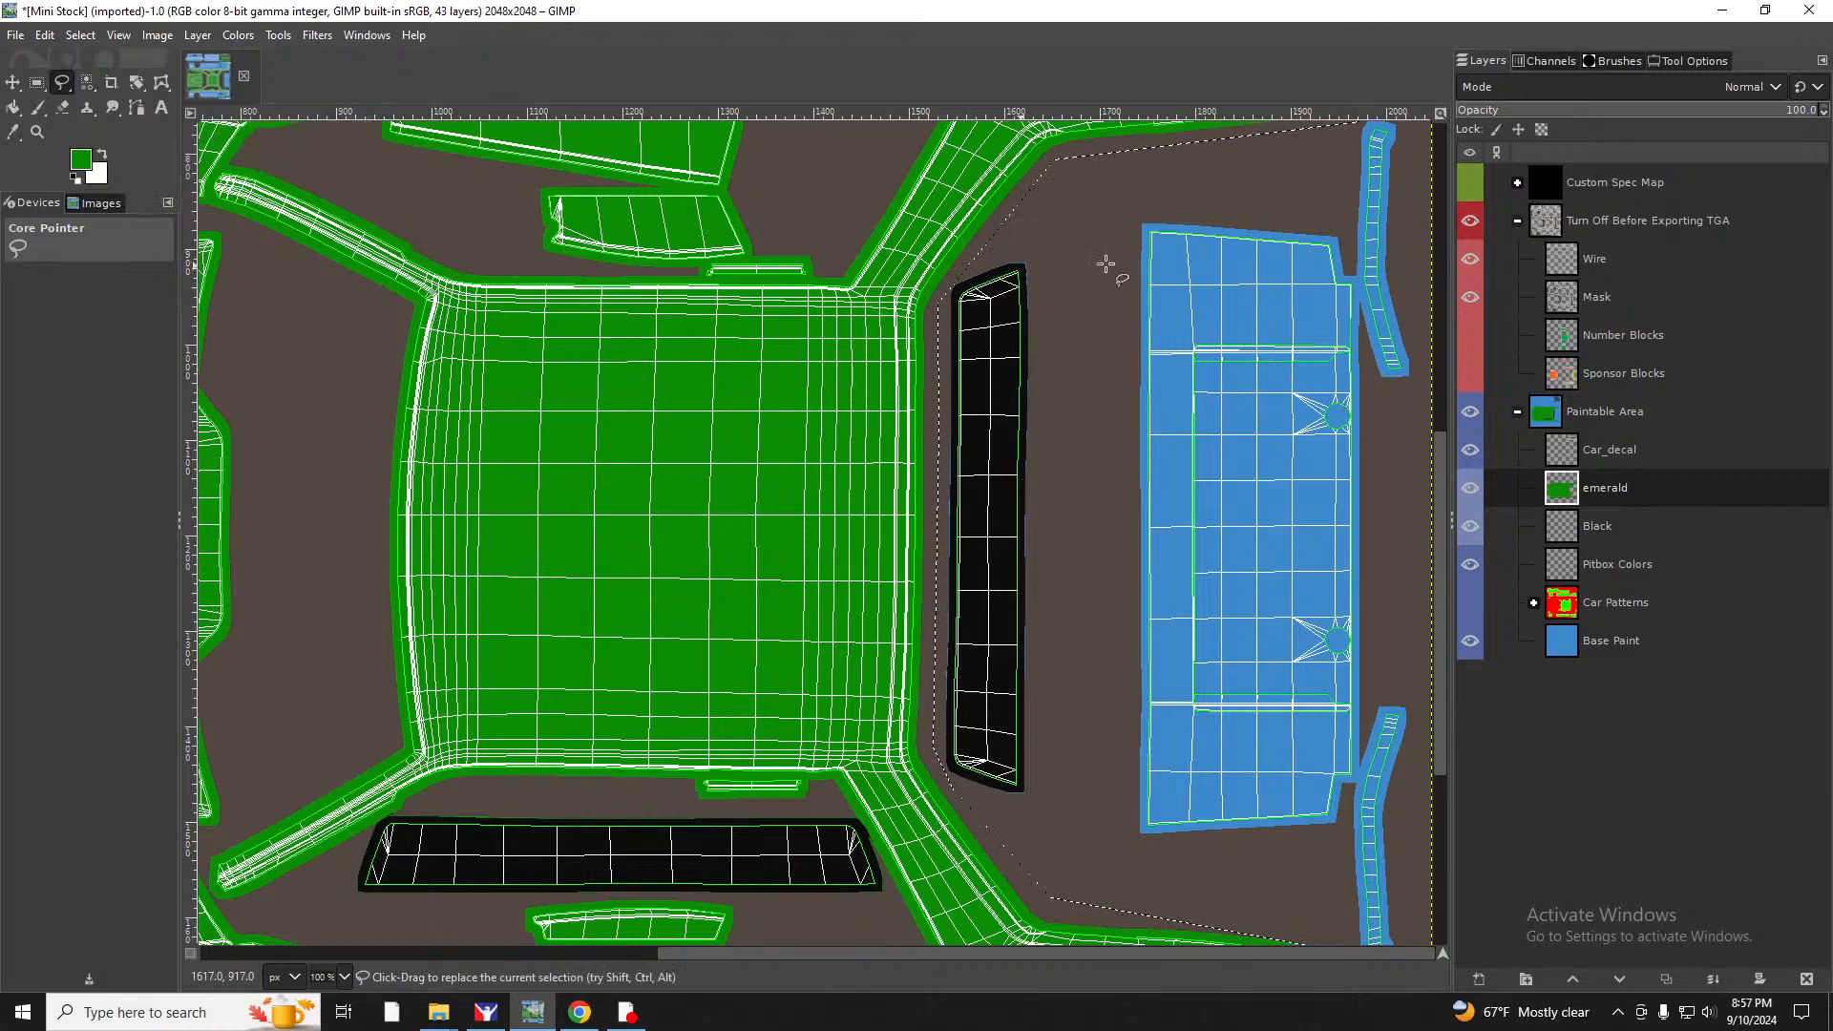
click(1117, 201)
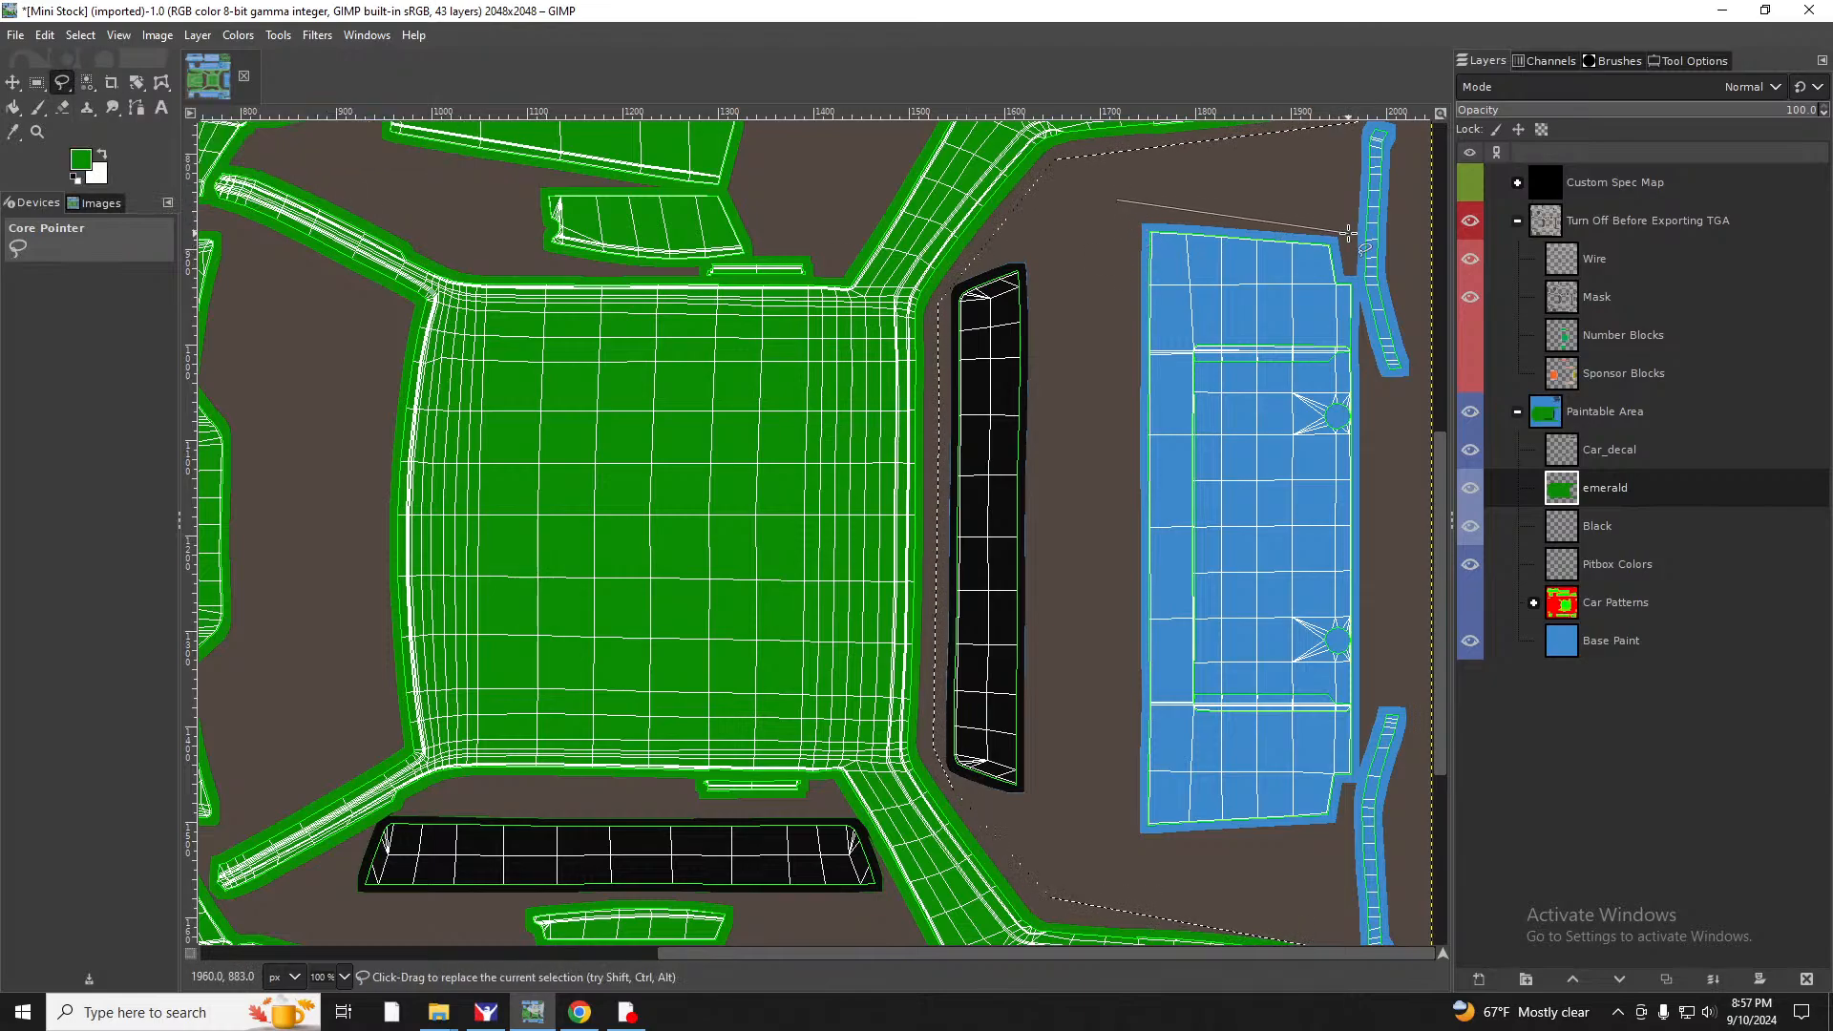
click(1346, 233)
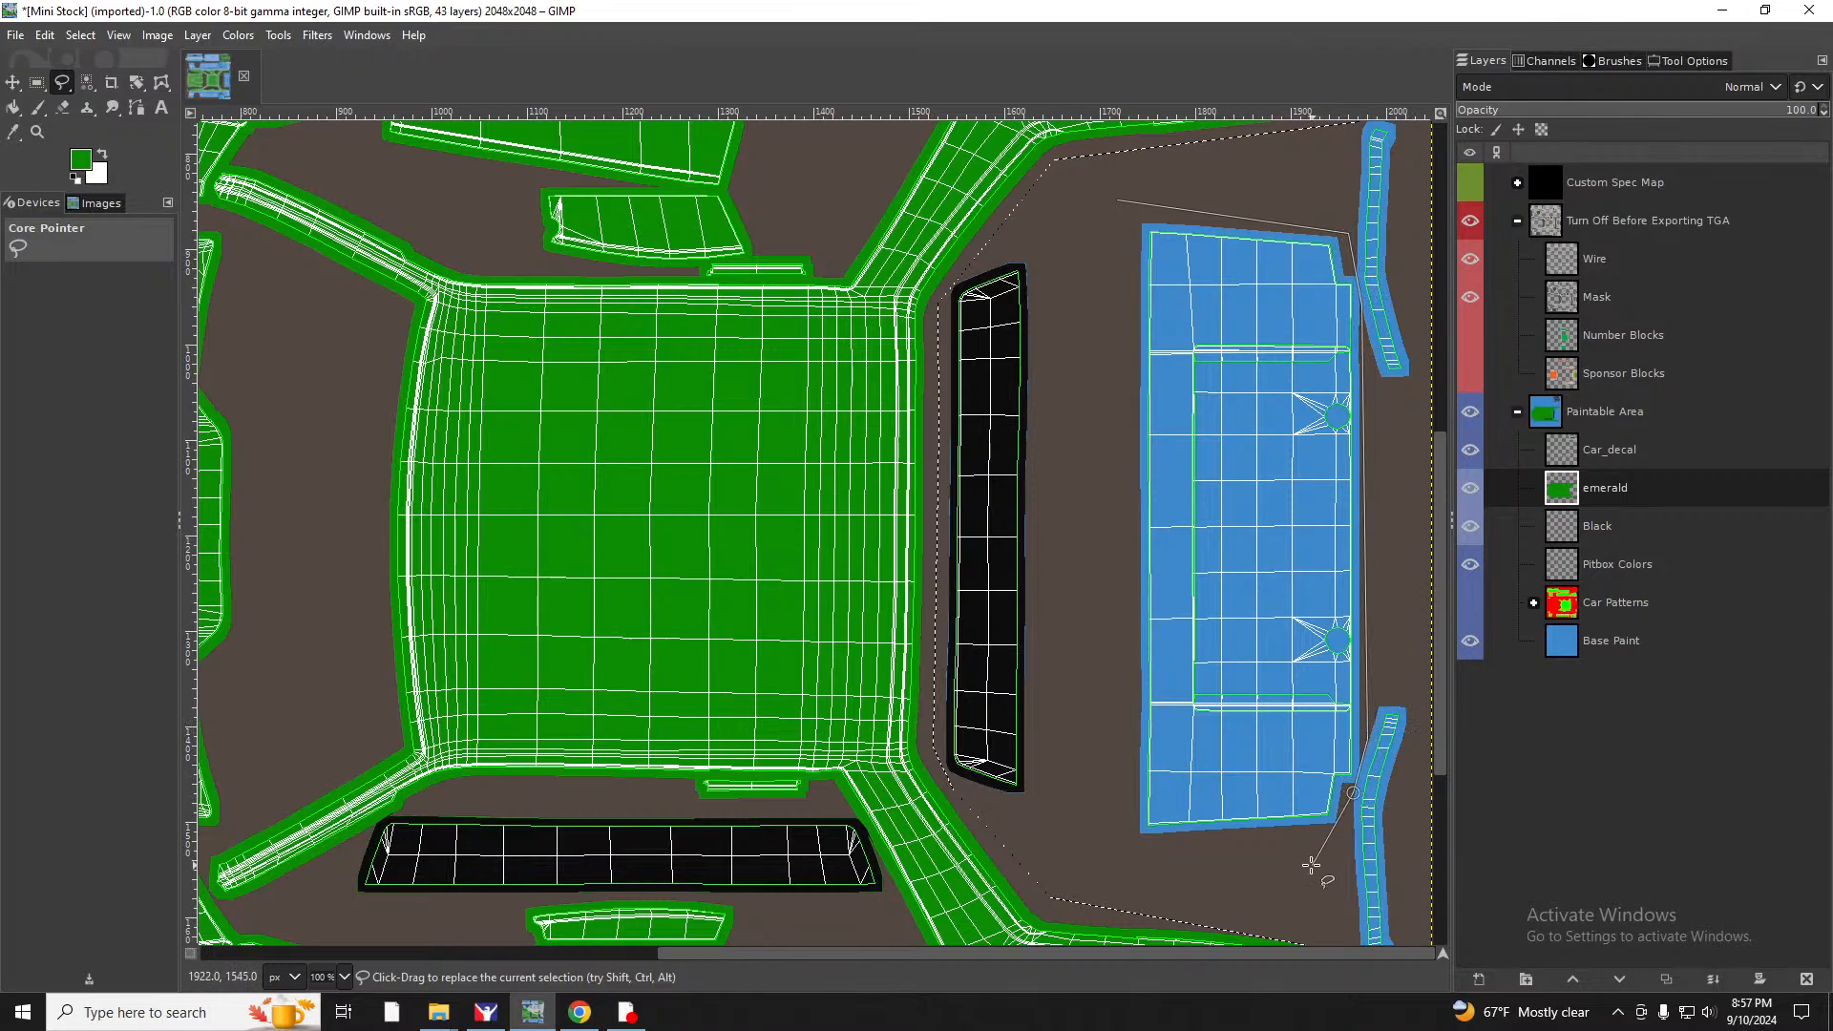
click(1335, 845)
click(1115, 854)
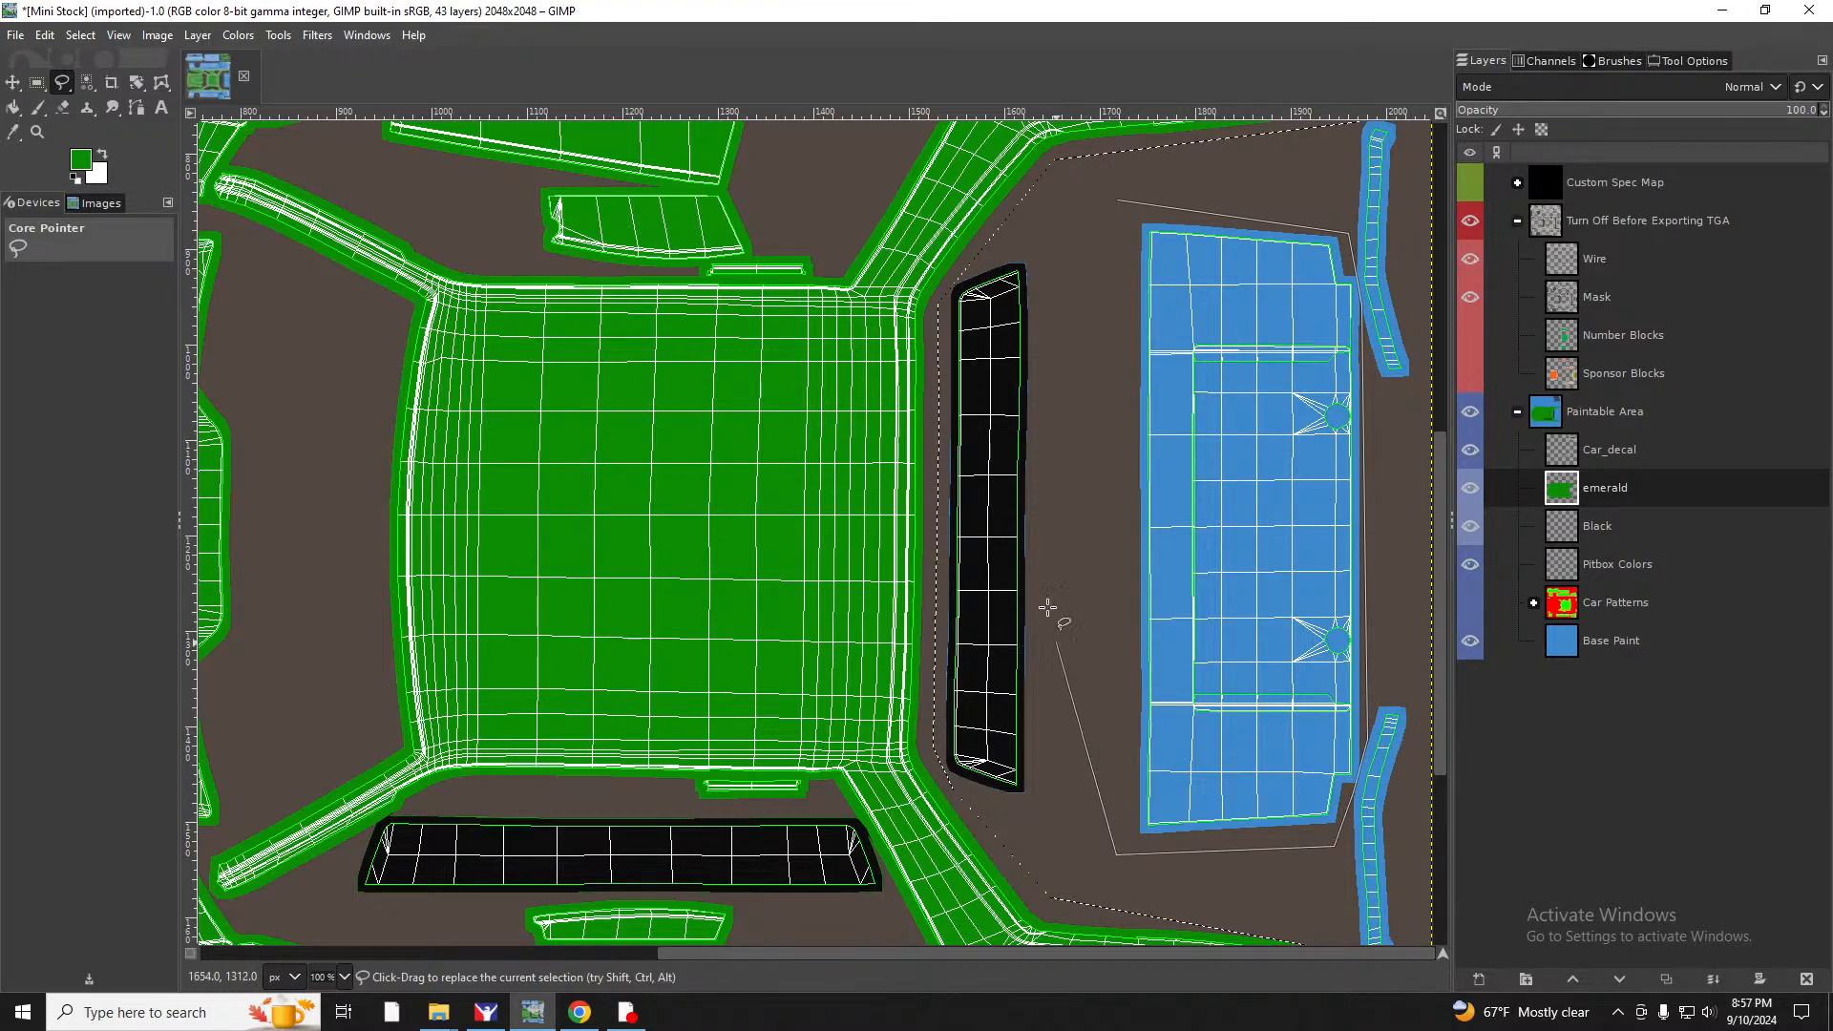
double_click(1115, 198)
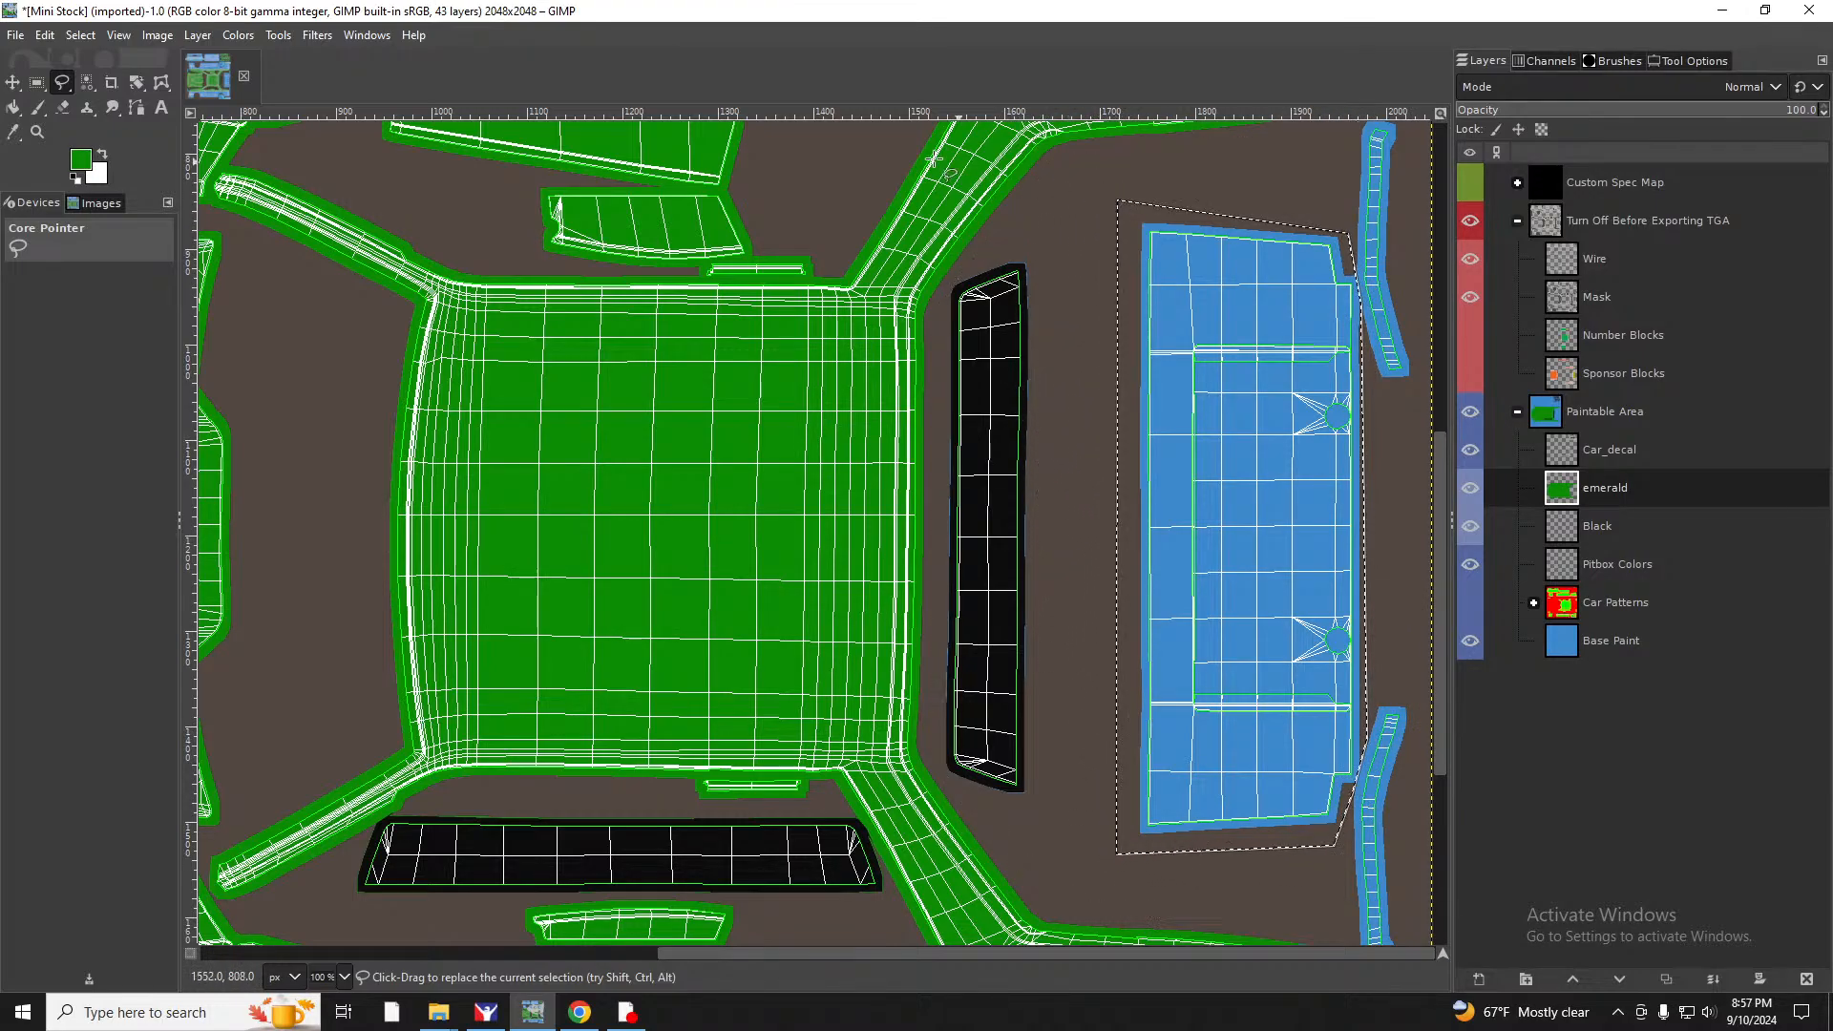
Bucket-fill the selected trunk panel with green on the emerald layer and make the Black layer active.
click(14, 107)
click(1225, 499)
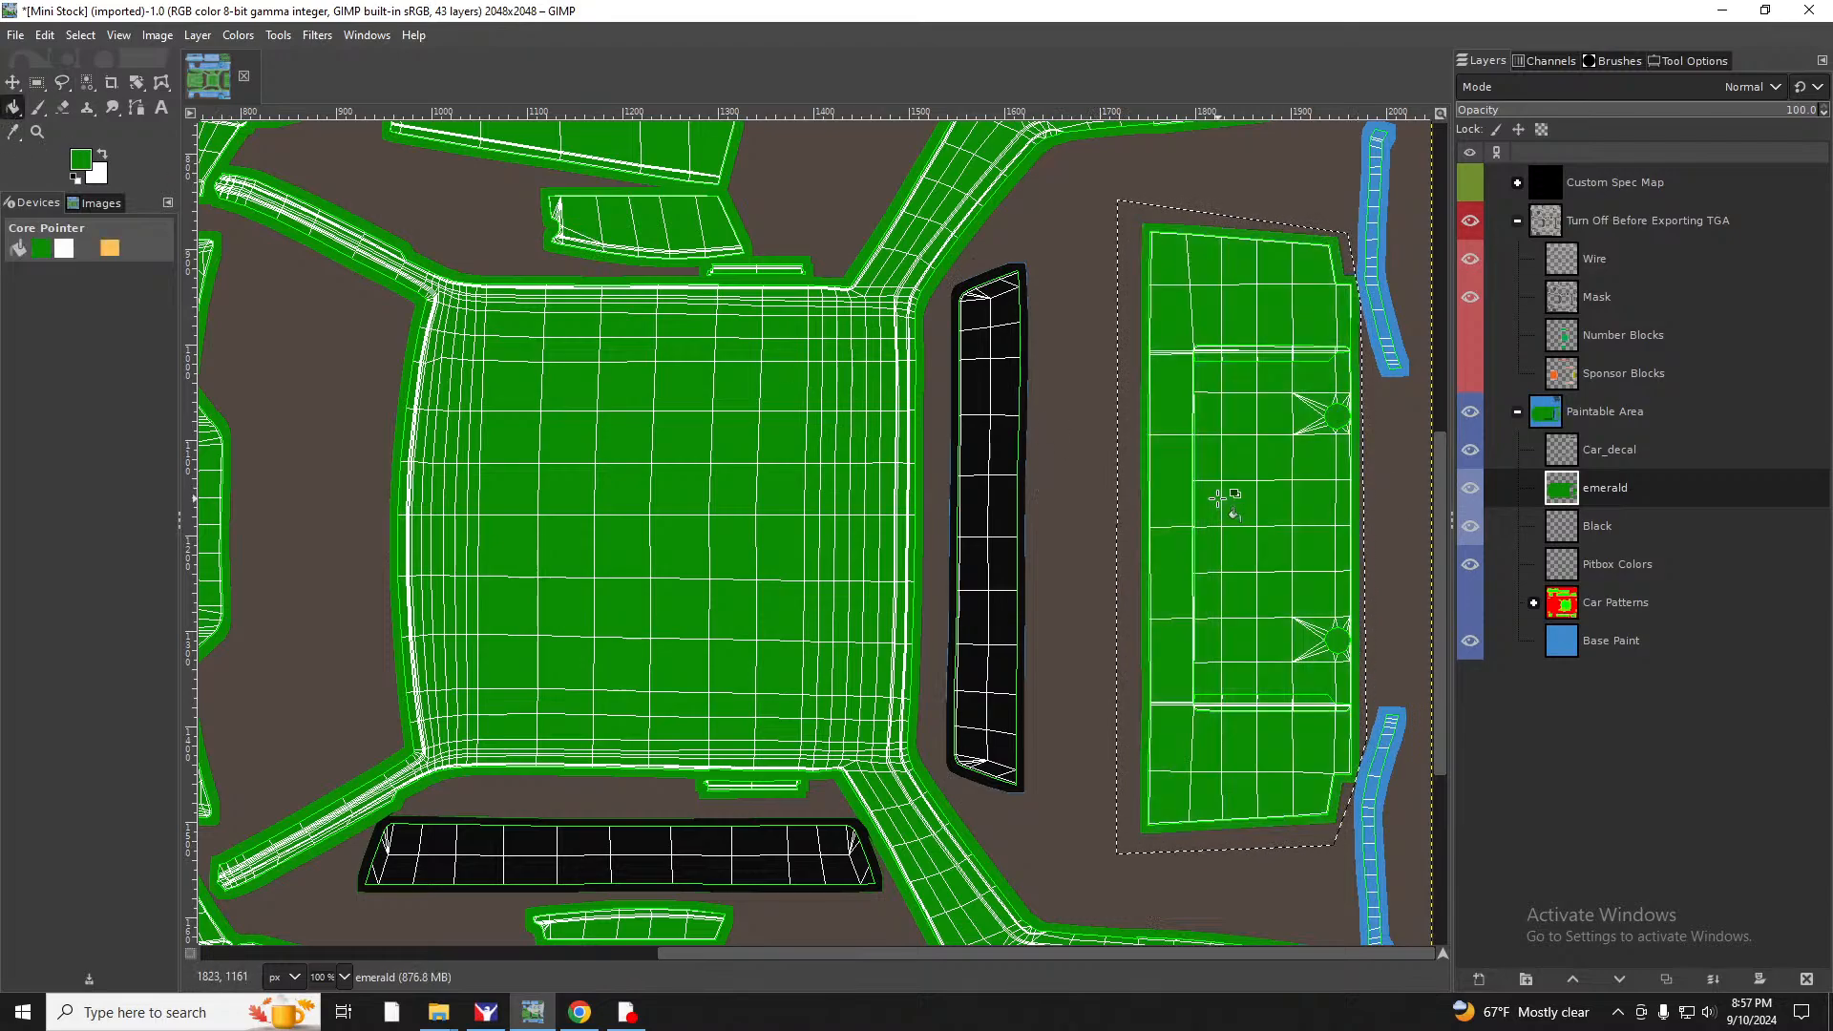
click(1594, 533)
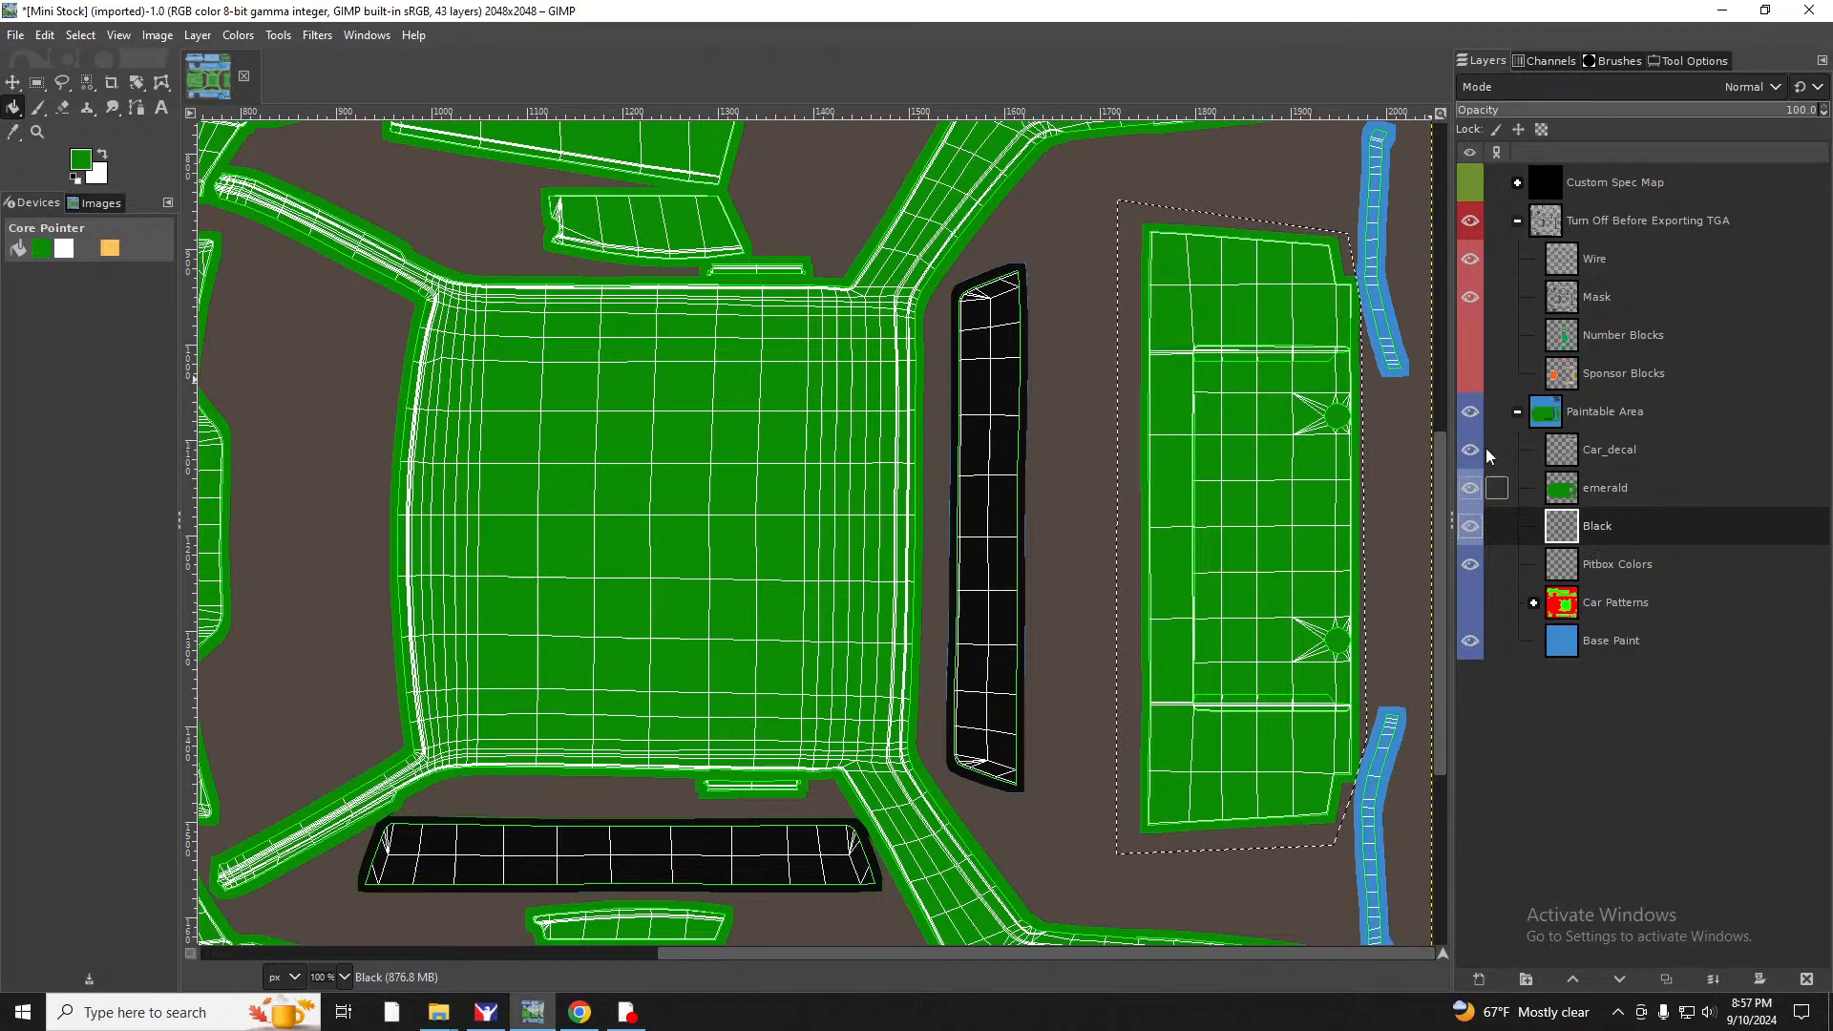
Clear the trunk selection and bucket-fill the whole Black layer with the default black foreground color.
click(75, 178)
scroll(1295, 587, down, 5)
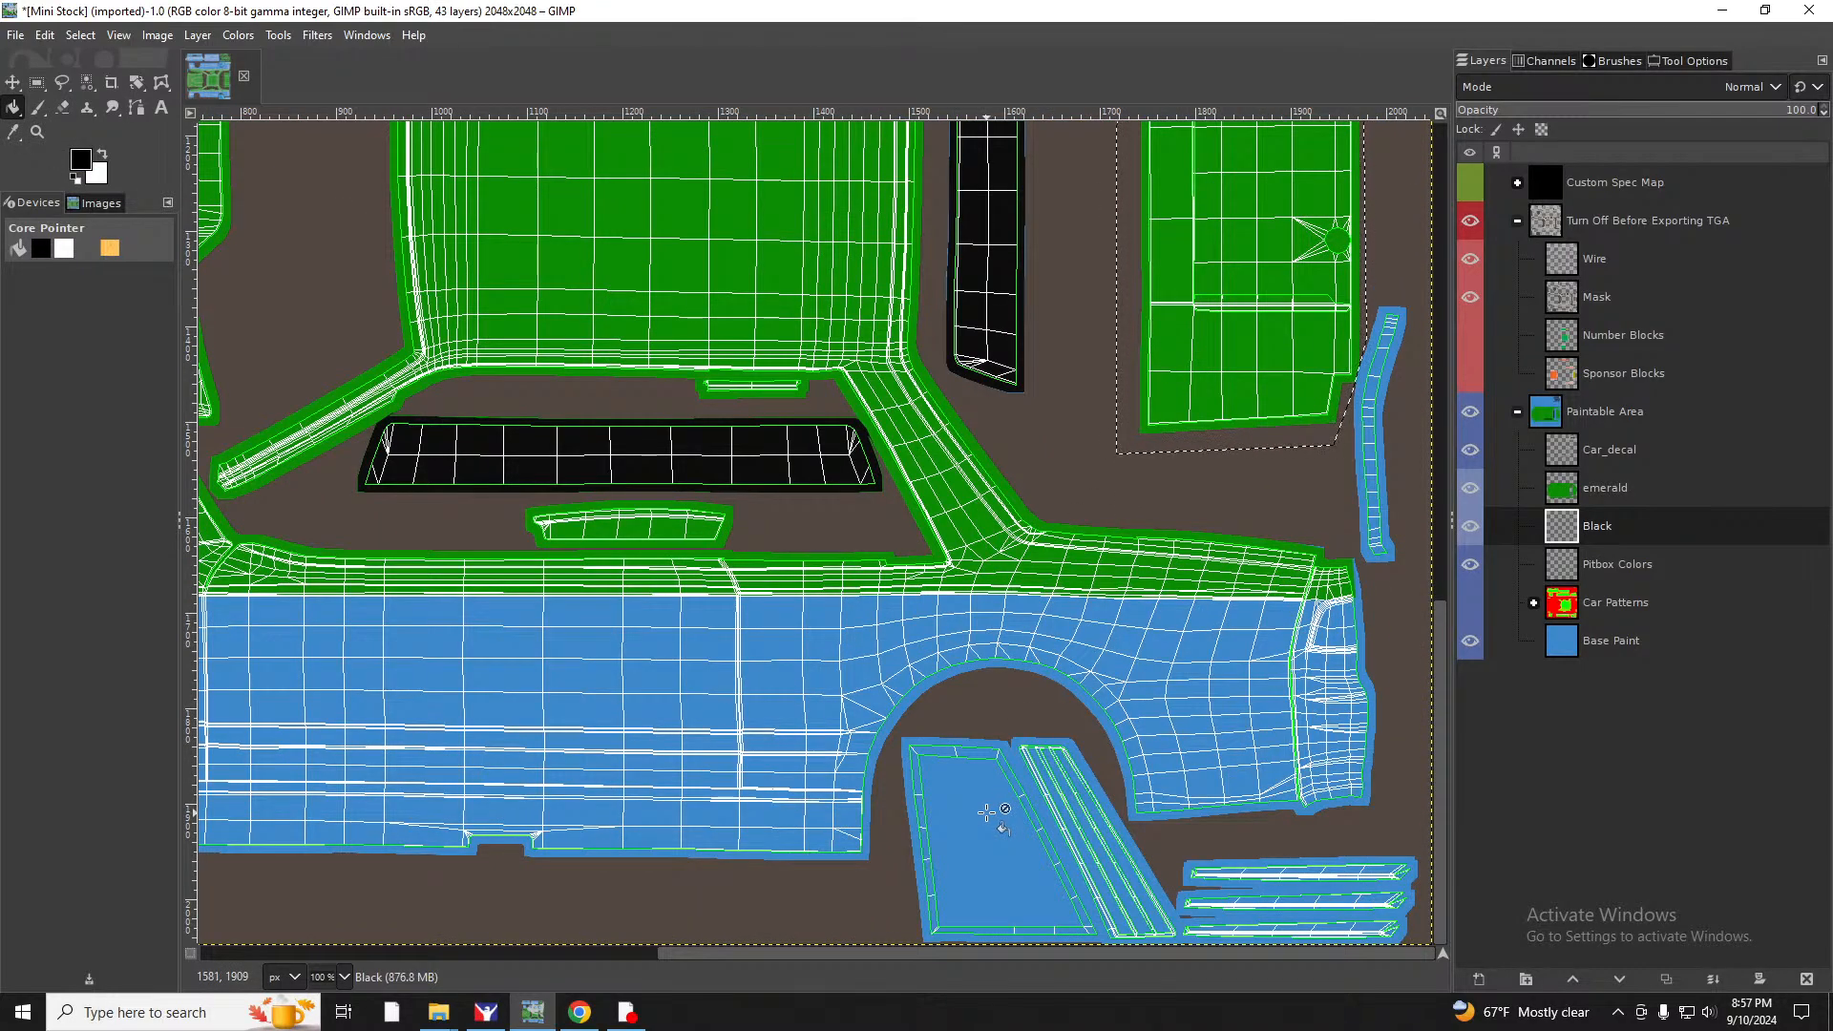
click(94, 34)
click(93, 80)
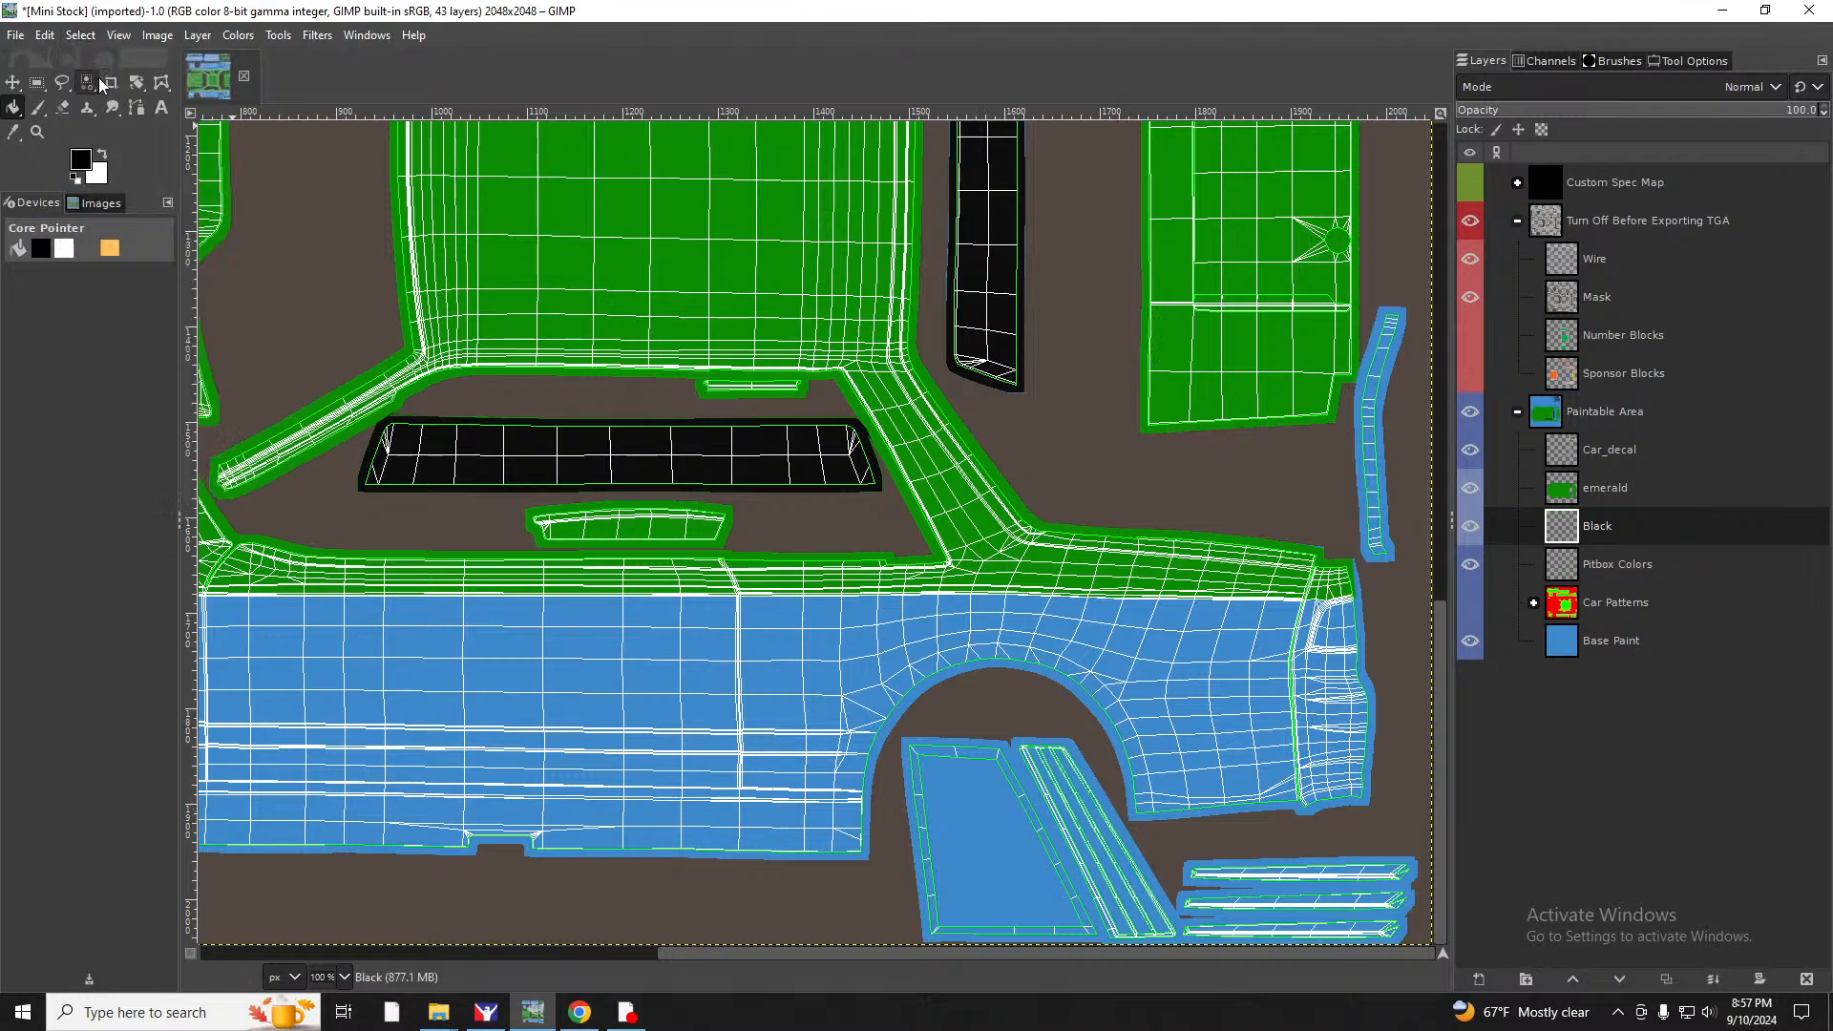
click(992, 831)
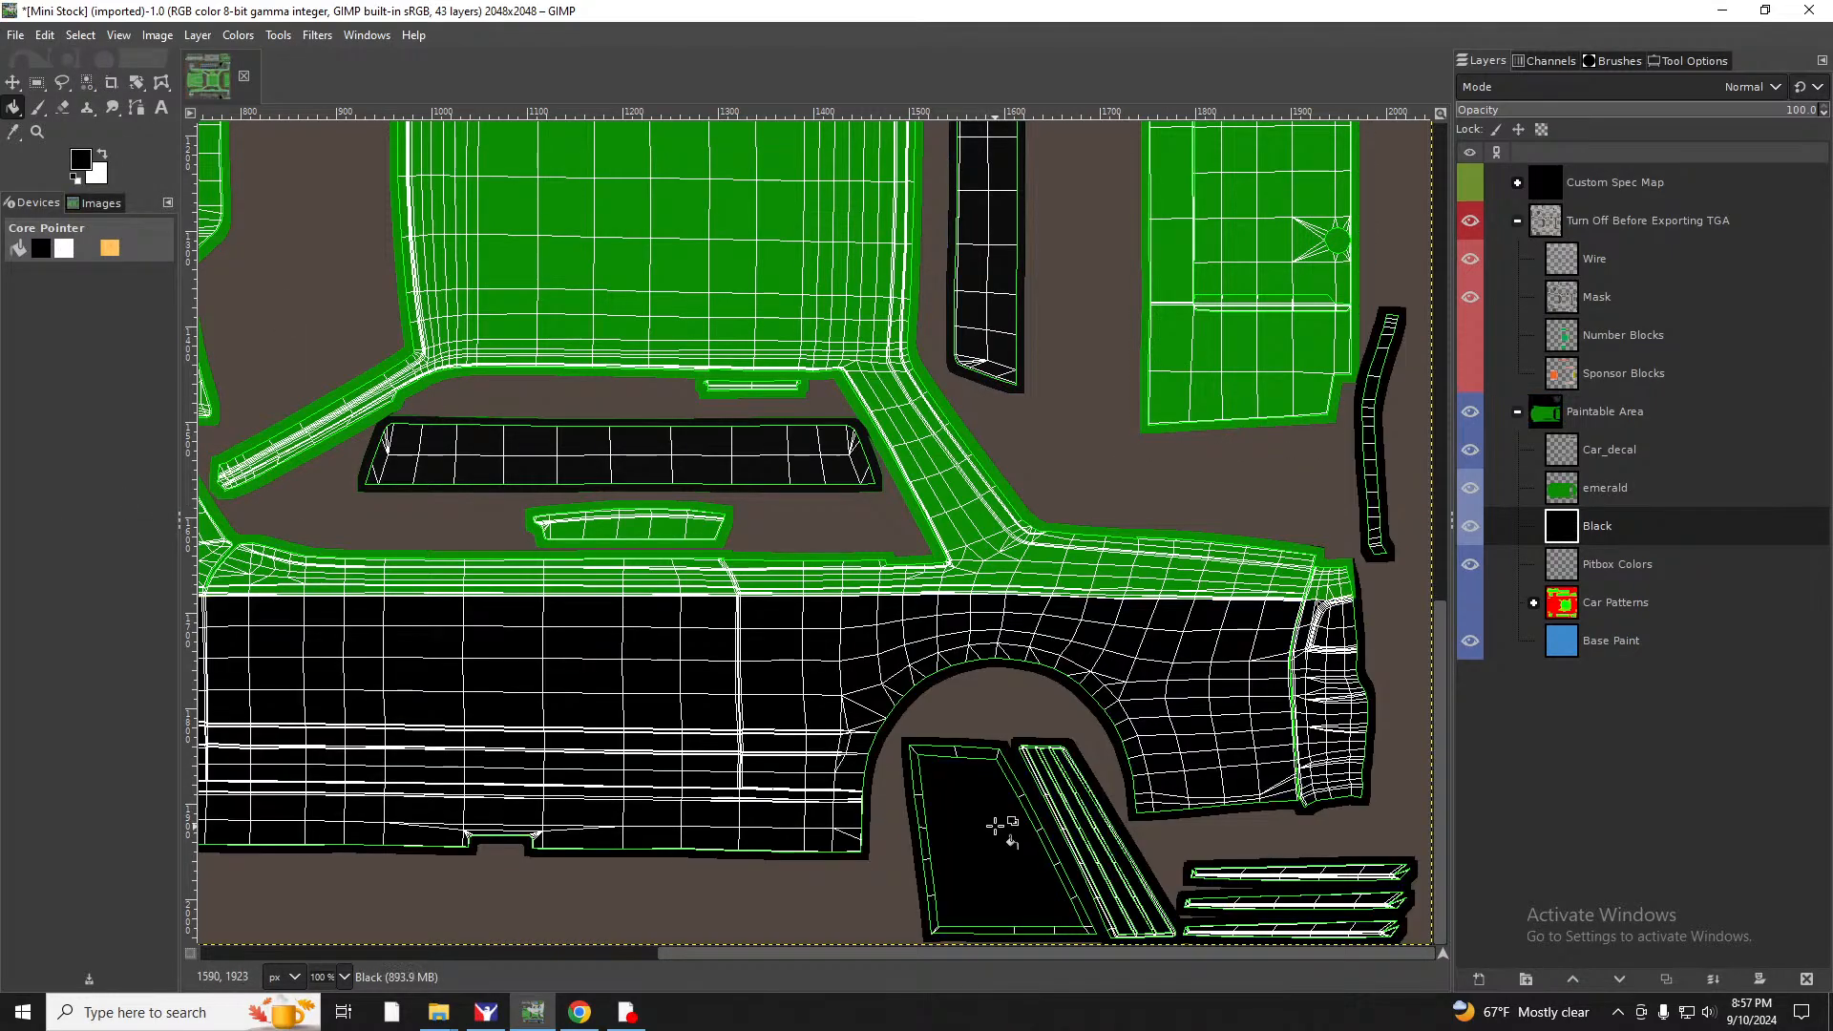
Hide the Turn Off Before Exporting TGA layer group and start exporting the image under a new name.
scroll(995, 827, down, 3)
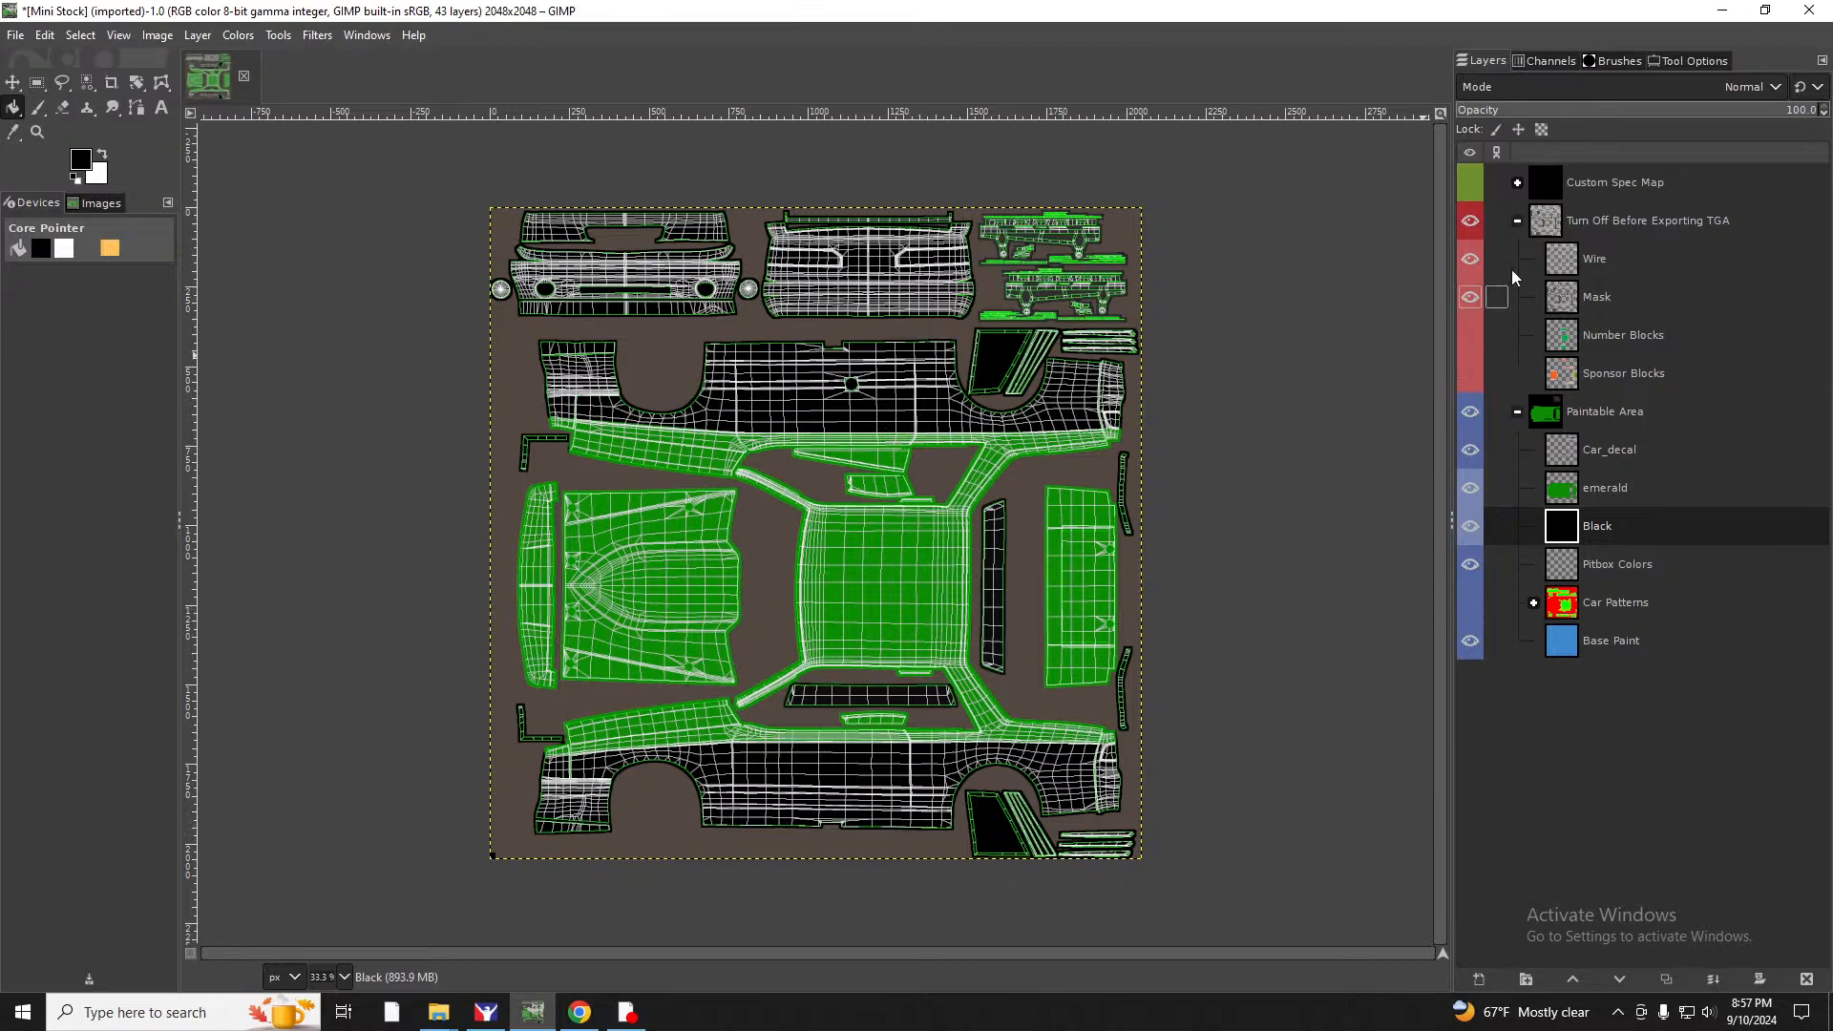
click(1470, 221)
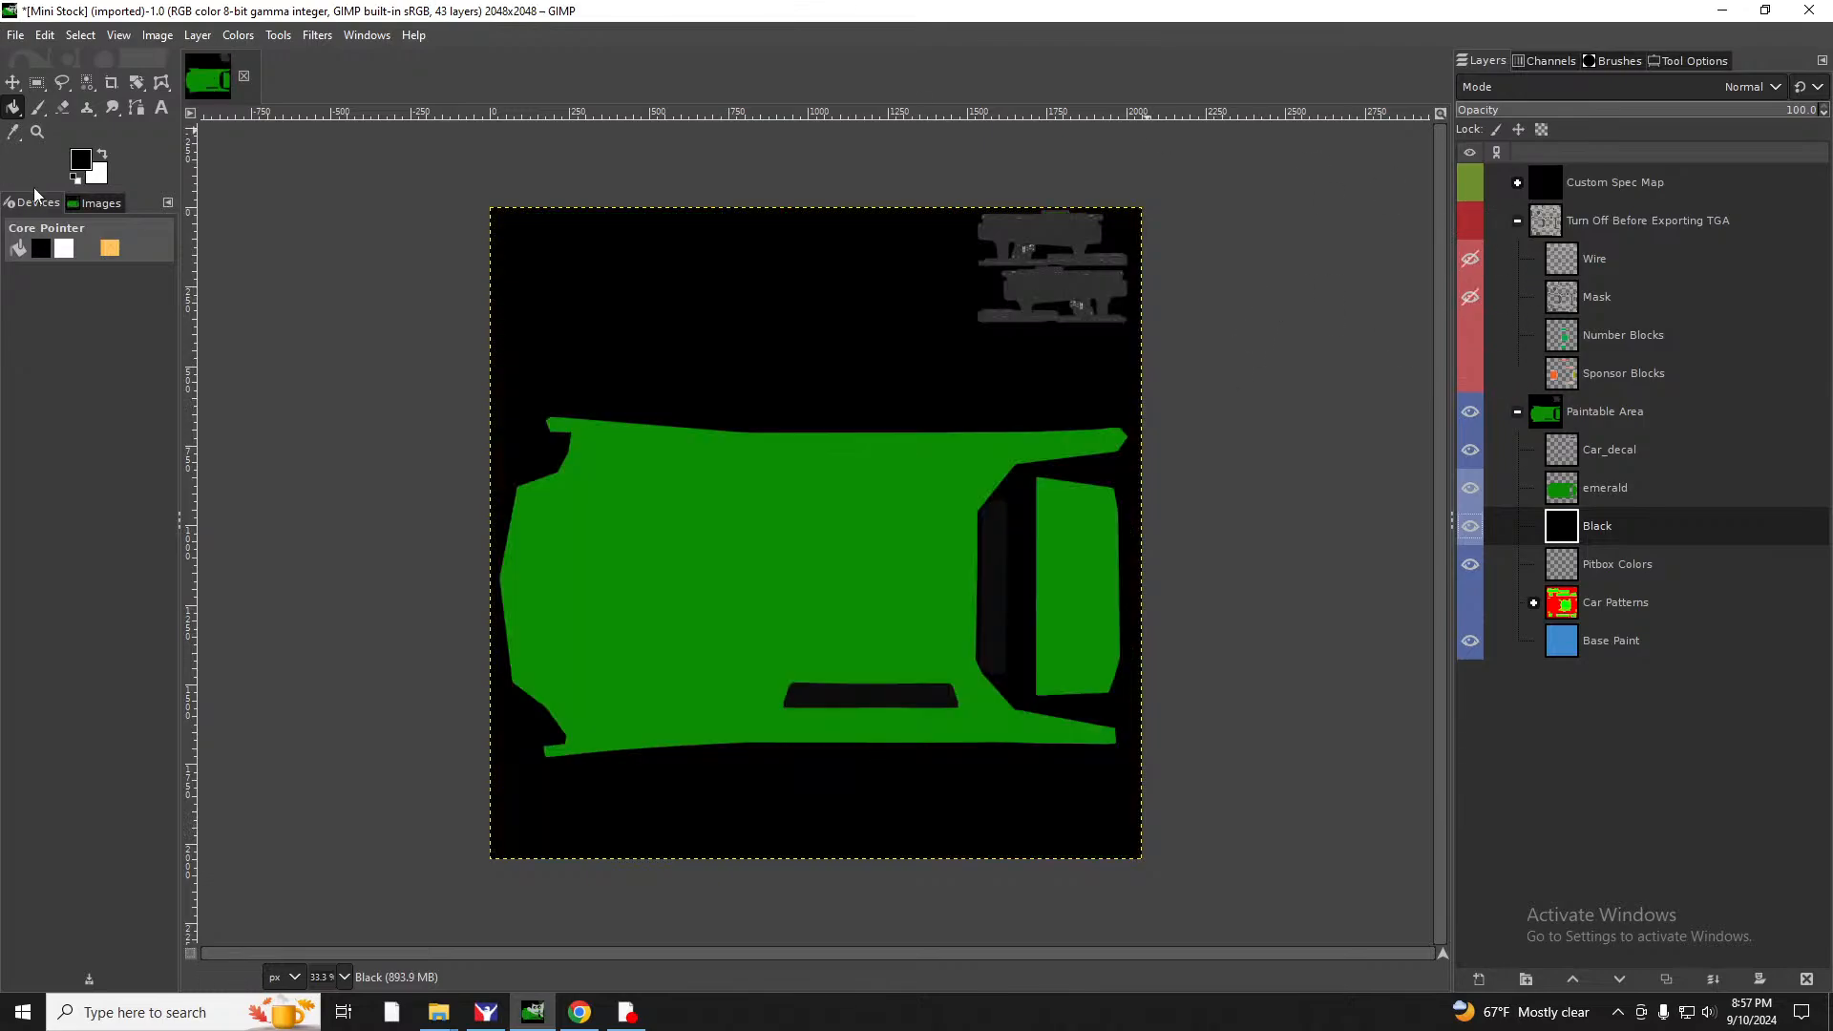
click(16, 35)
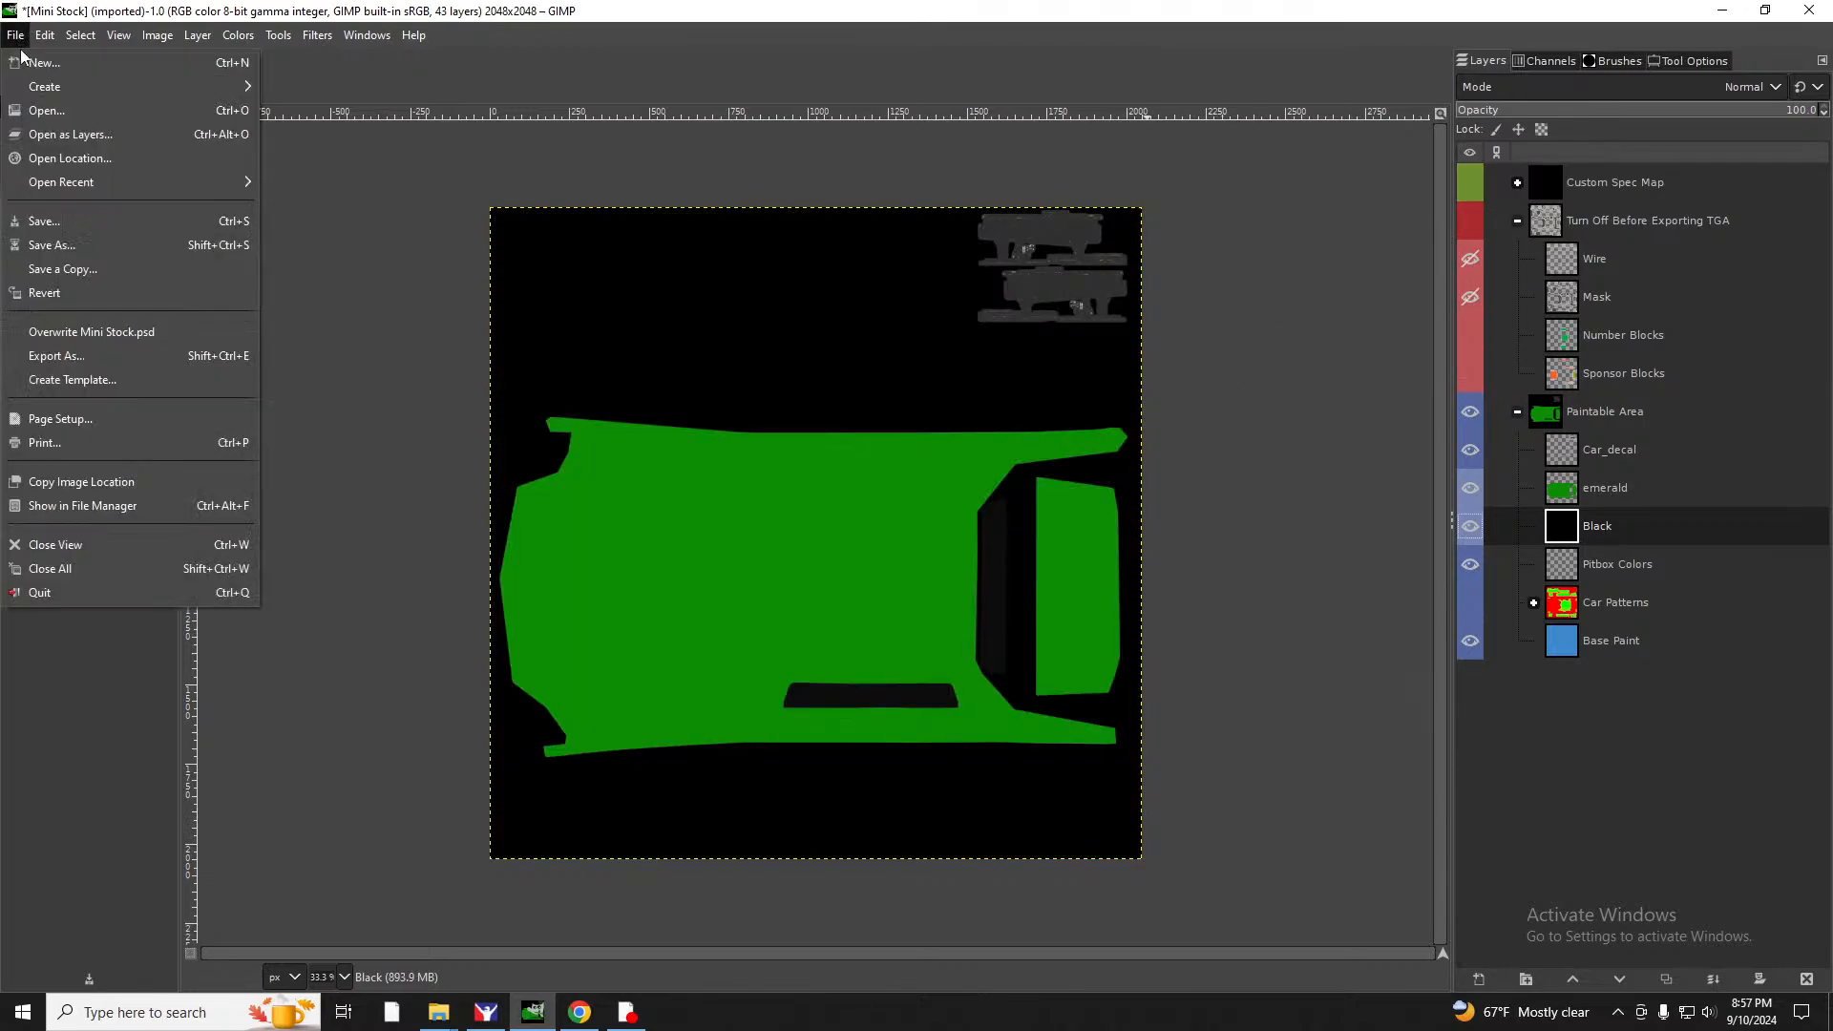
click(84, 355)
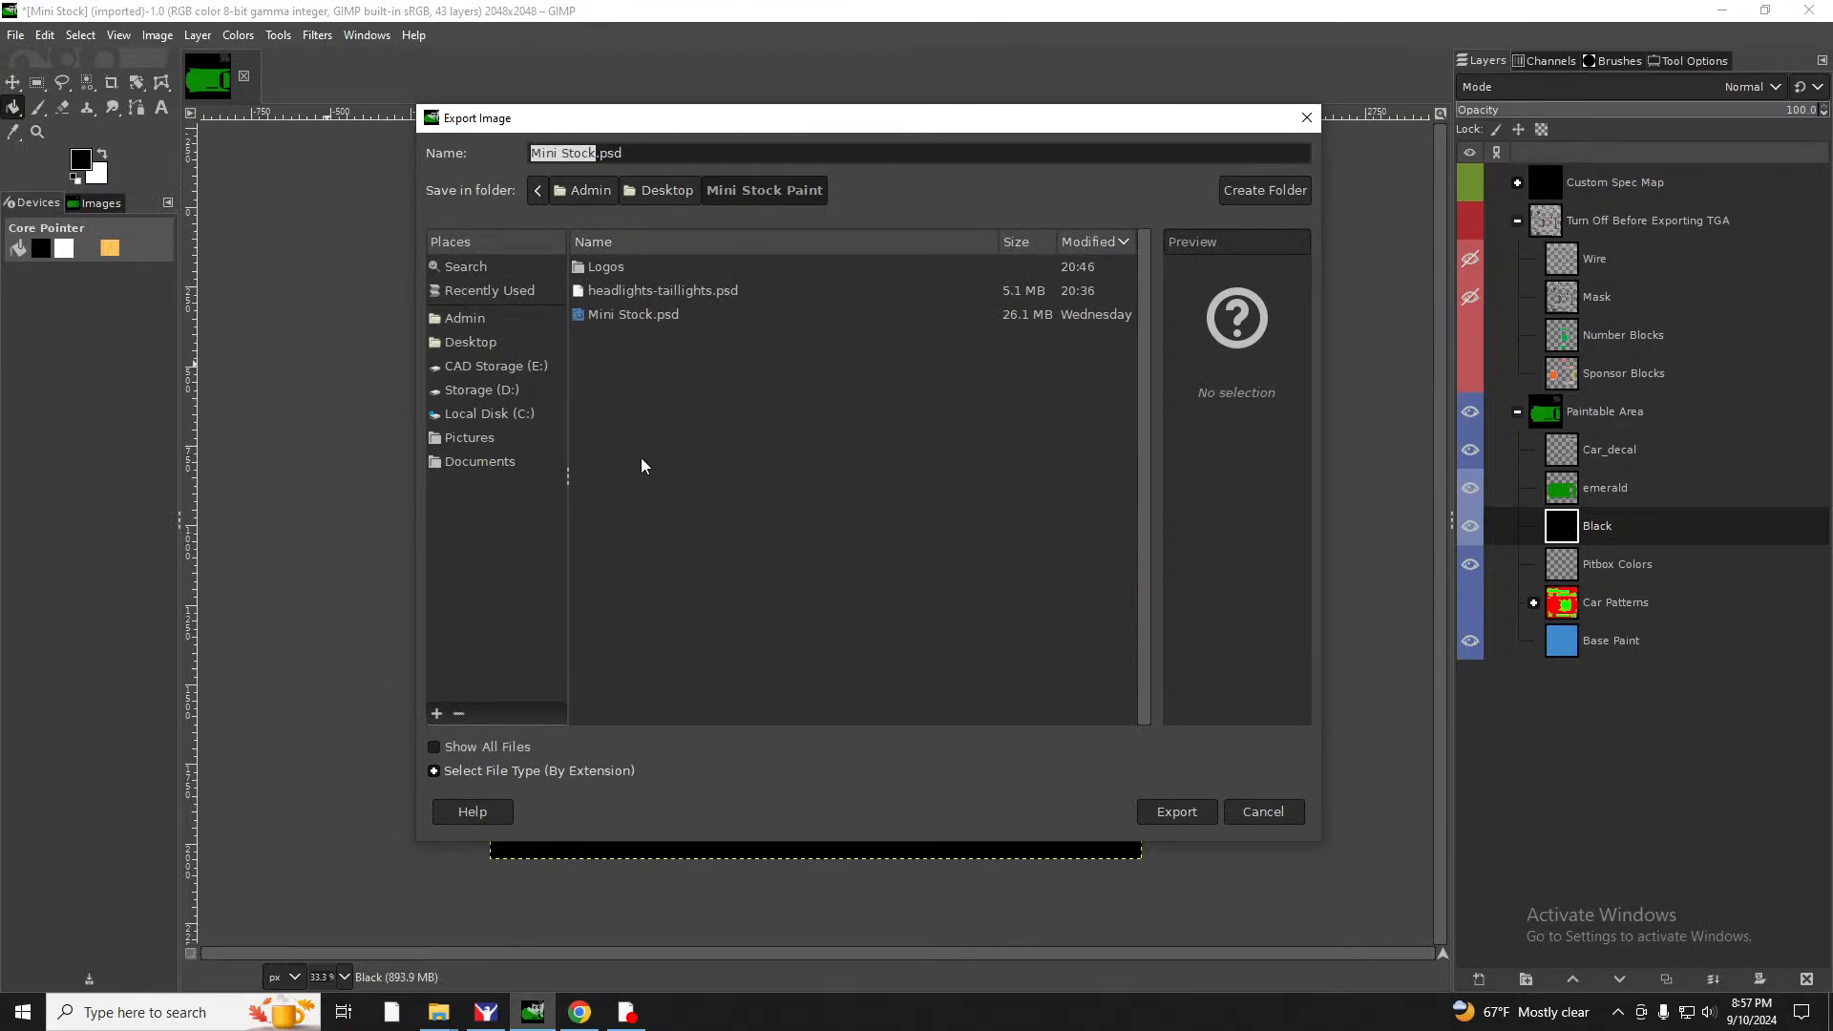
Show all files, browse to Documents > iRacing > paint > fr500s, and reuse the existing car_num TGA's name for the export.
text(ca)
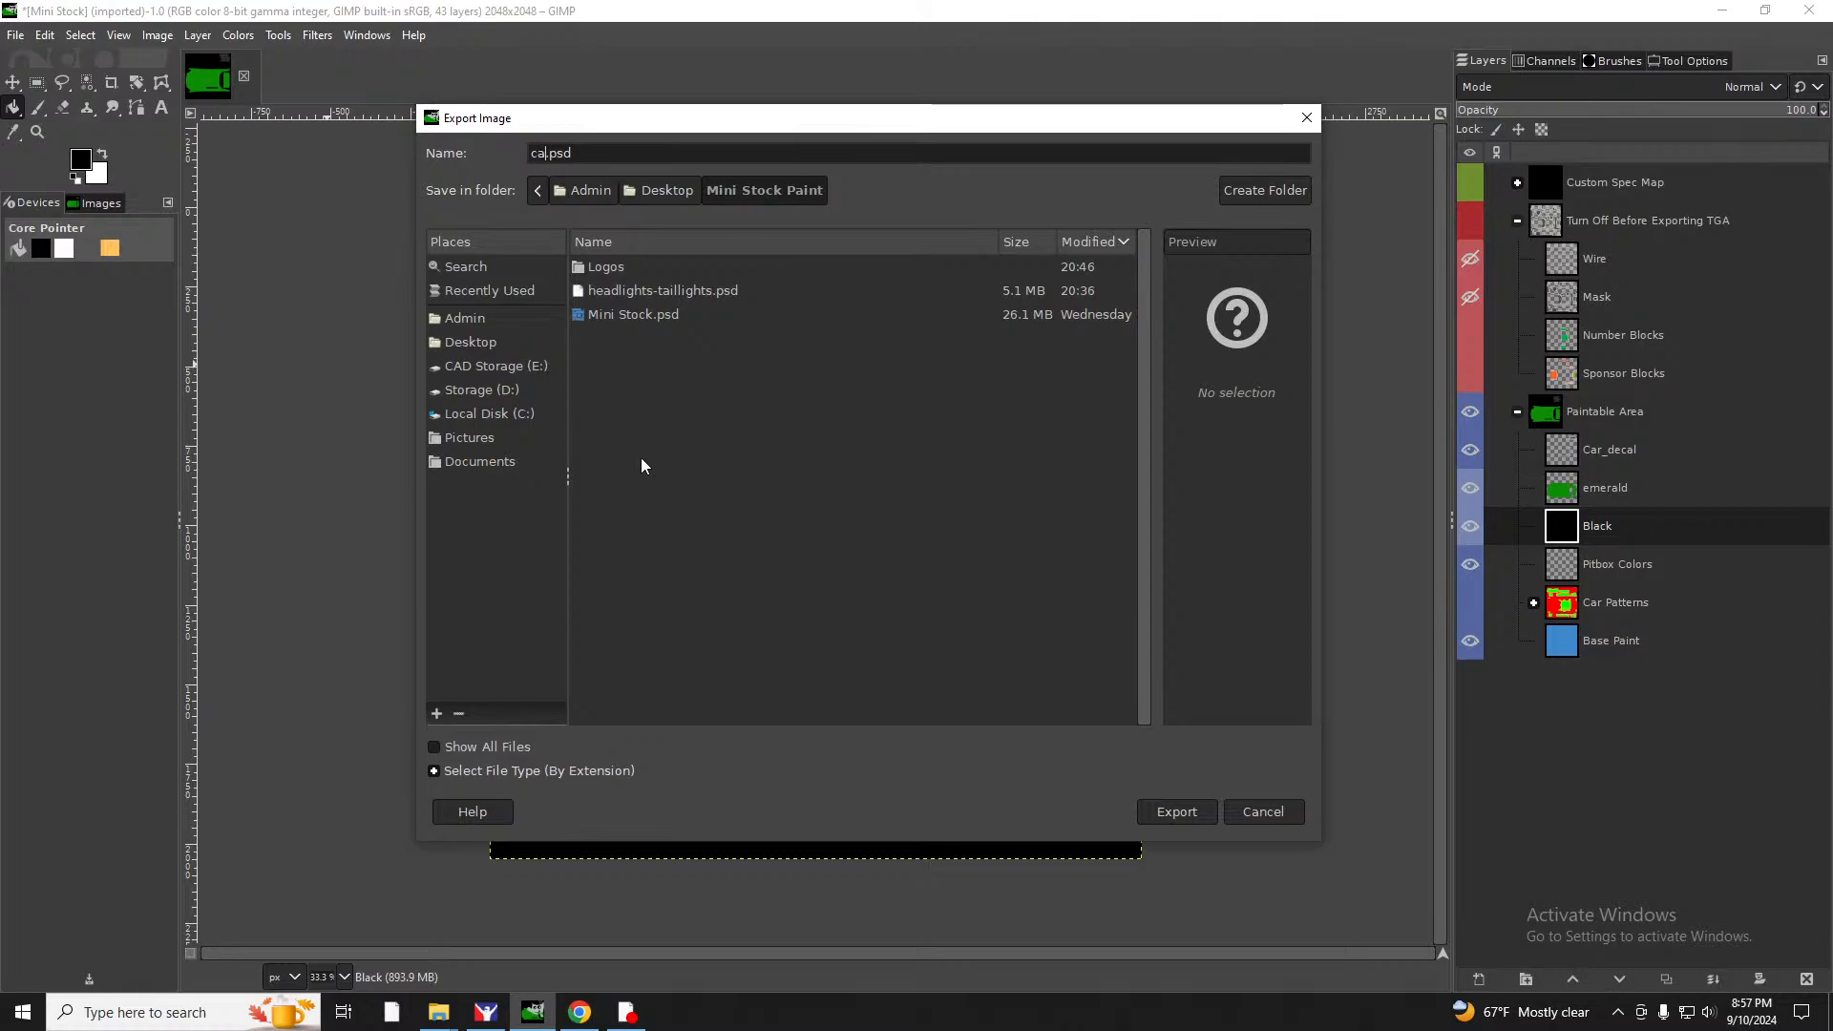
text(r-)
click(432, 748)
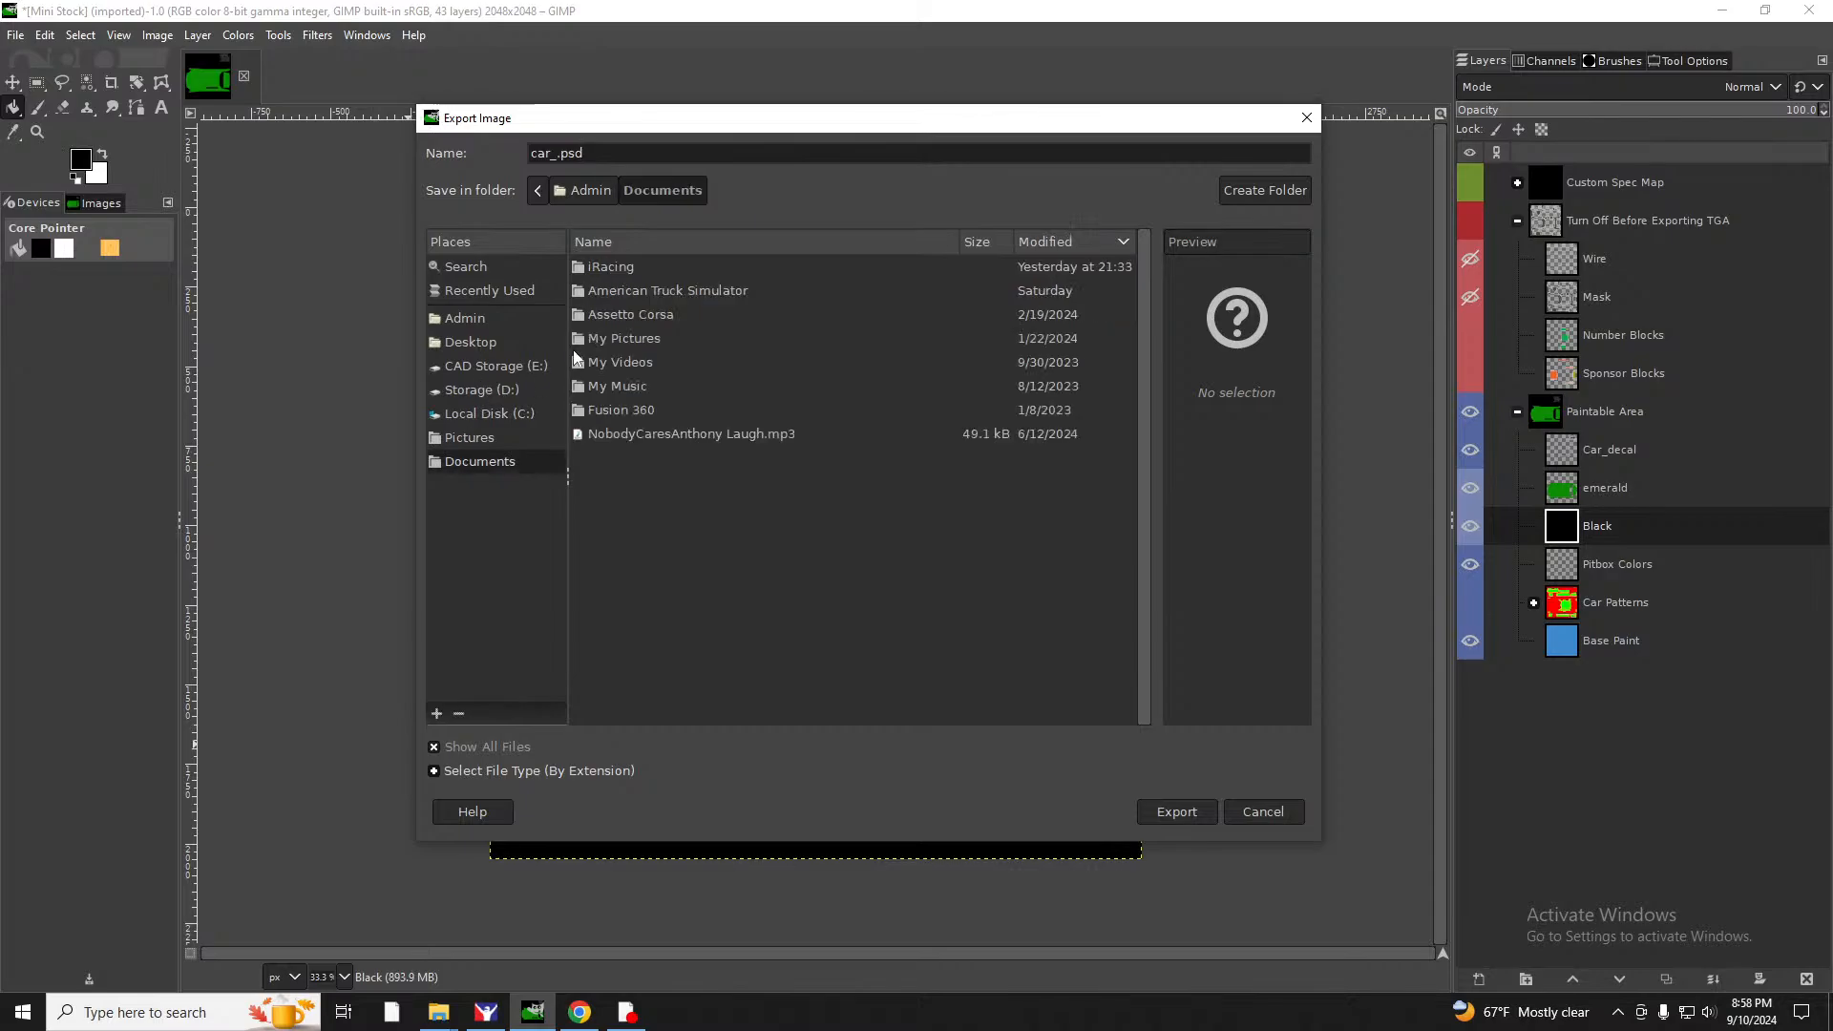
double_click(599, 262)
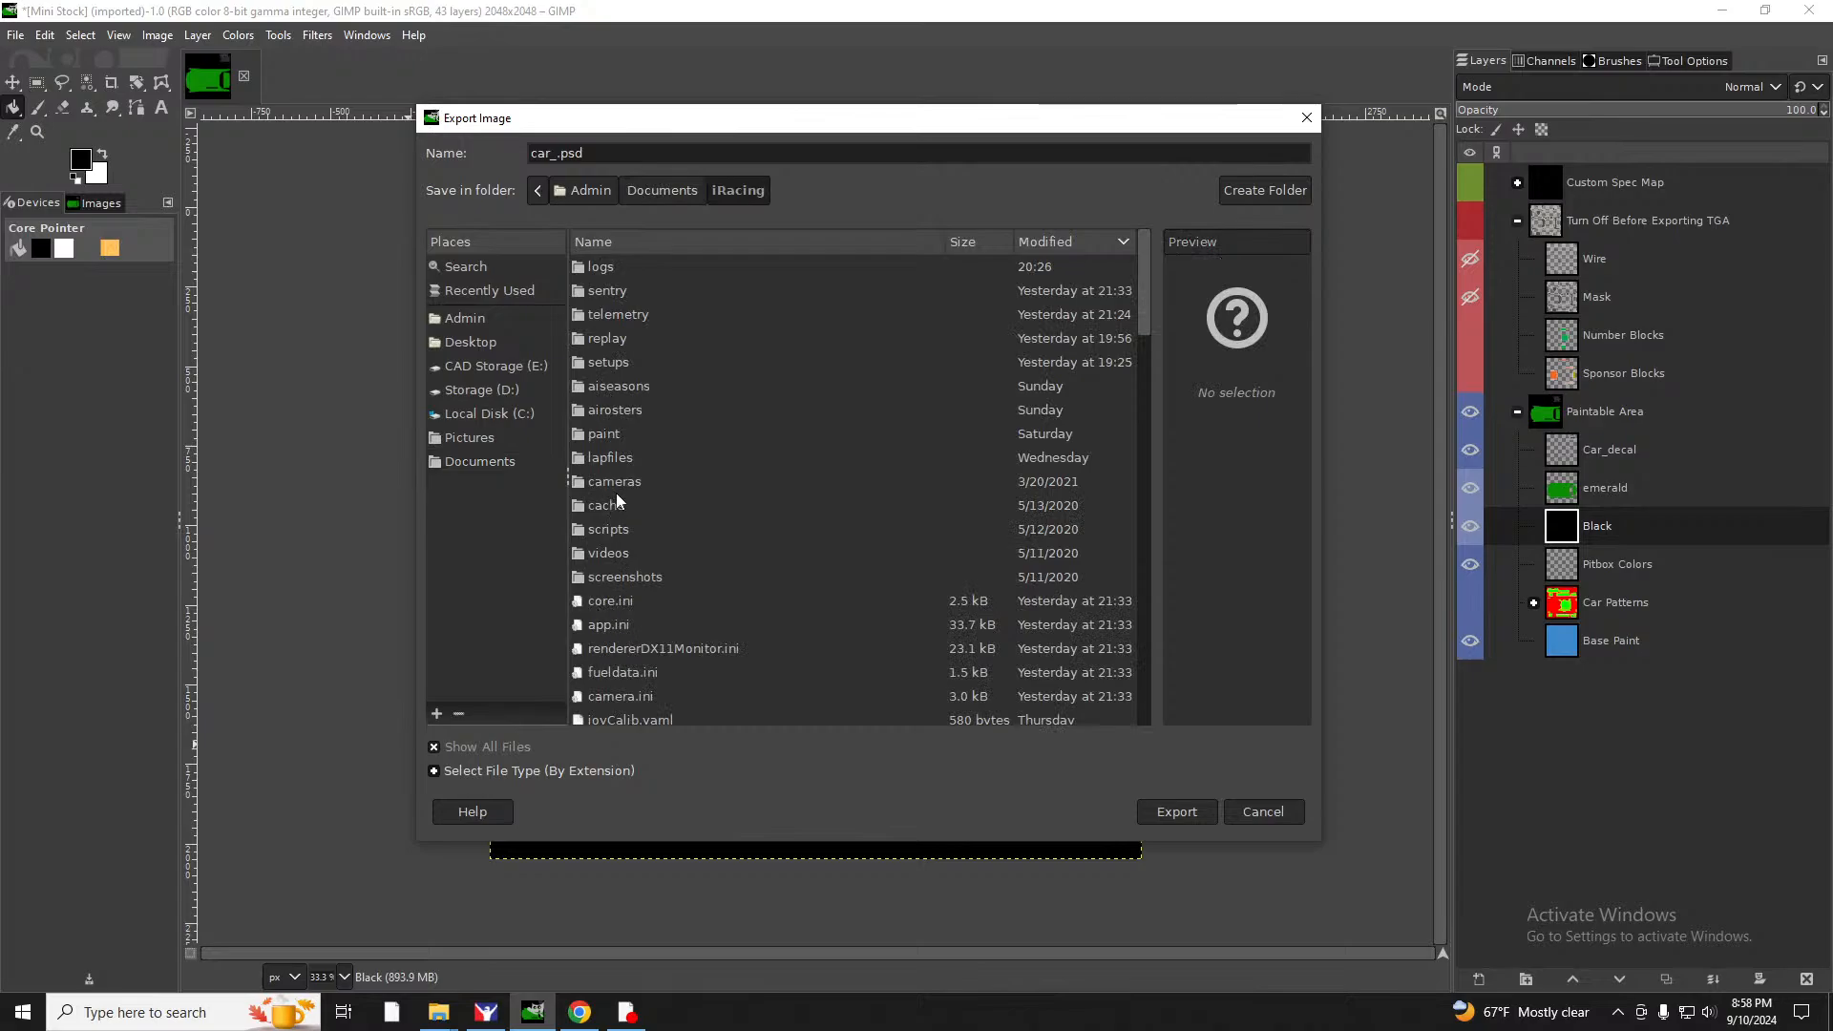
double_click(598, 434)
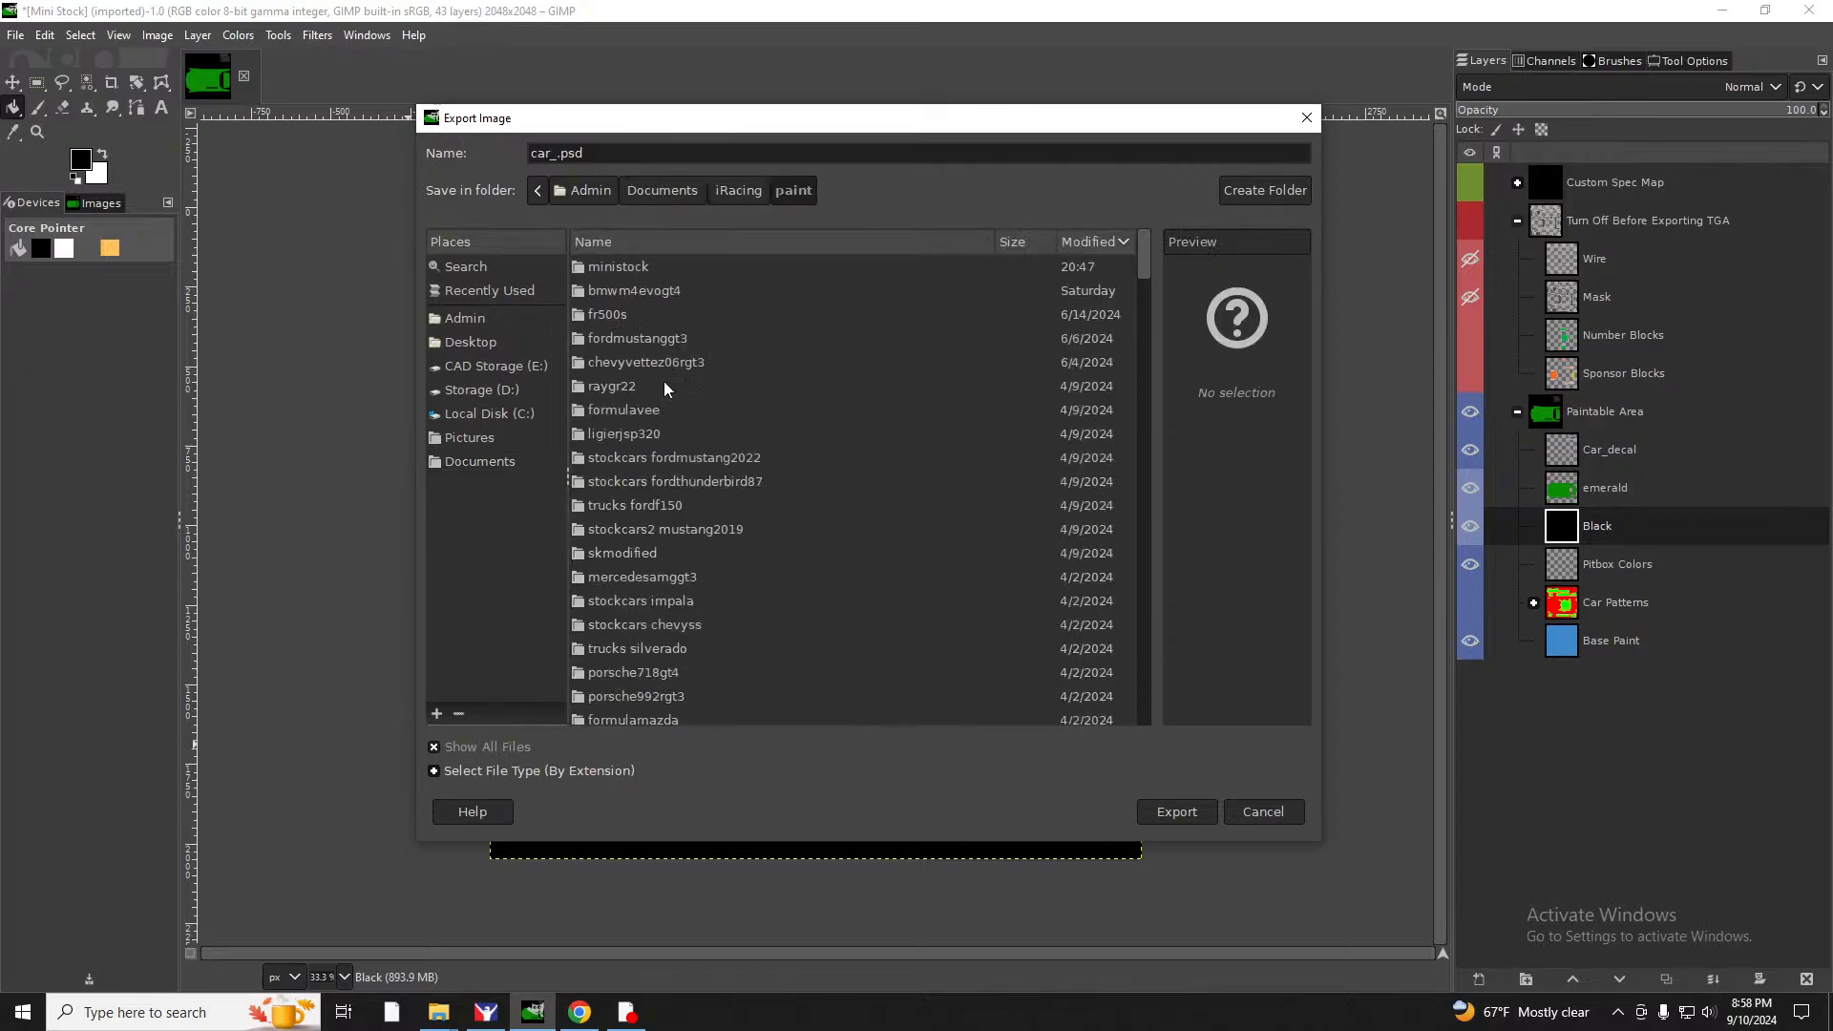
double_click(611, 312)
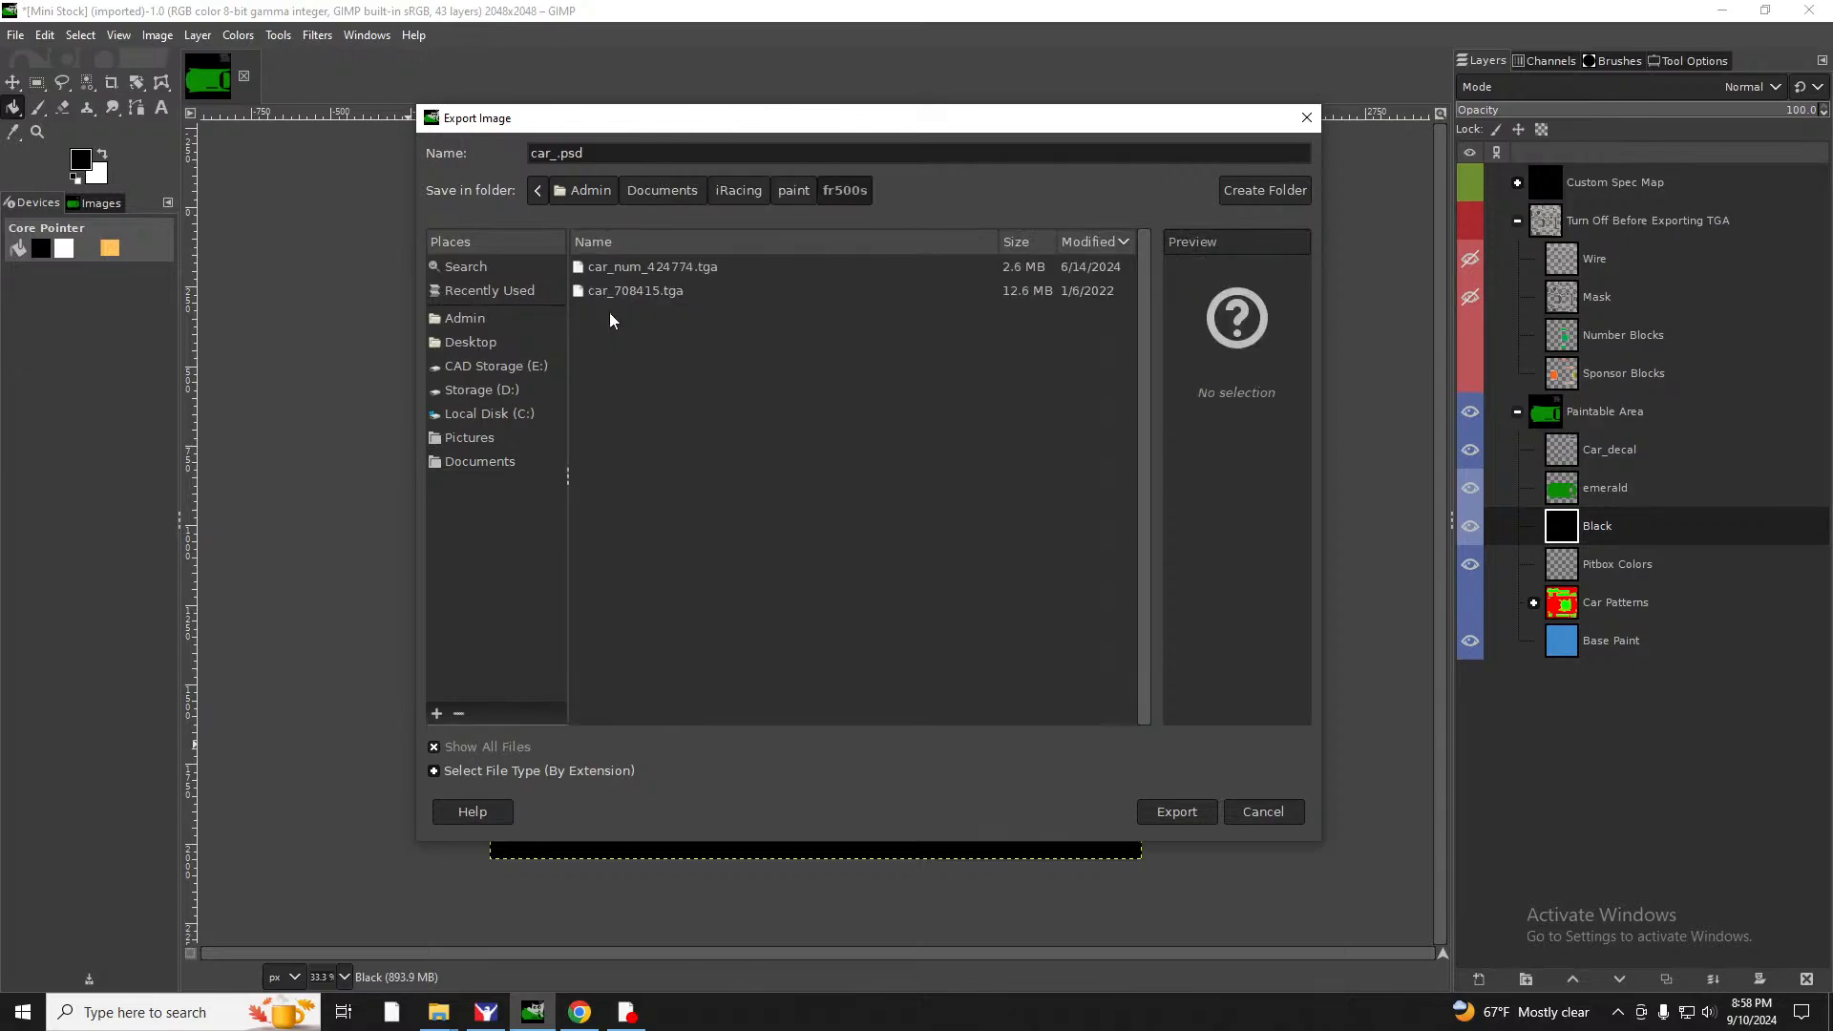
click(655, 267)
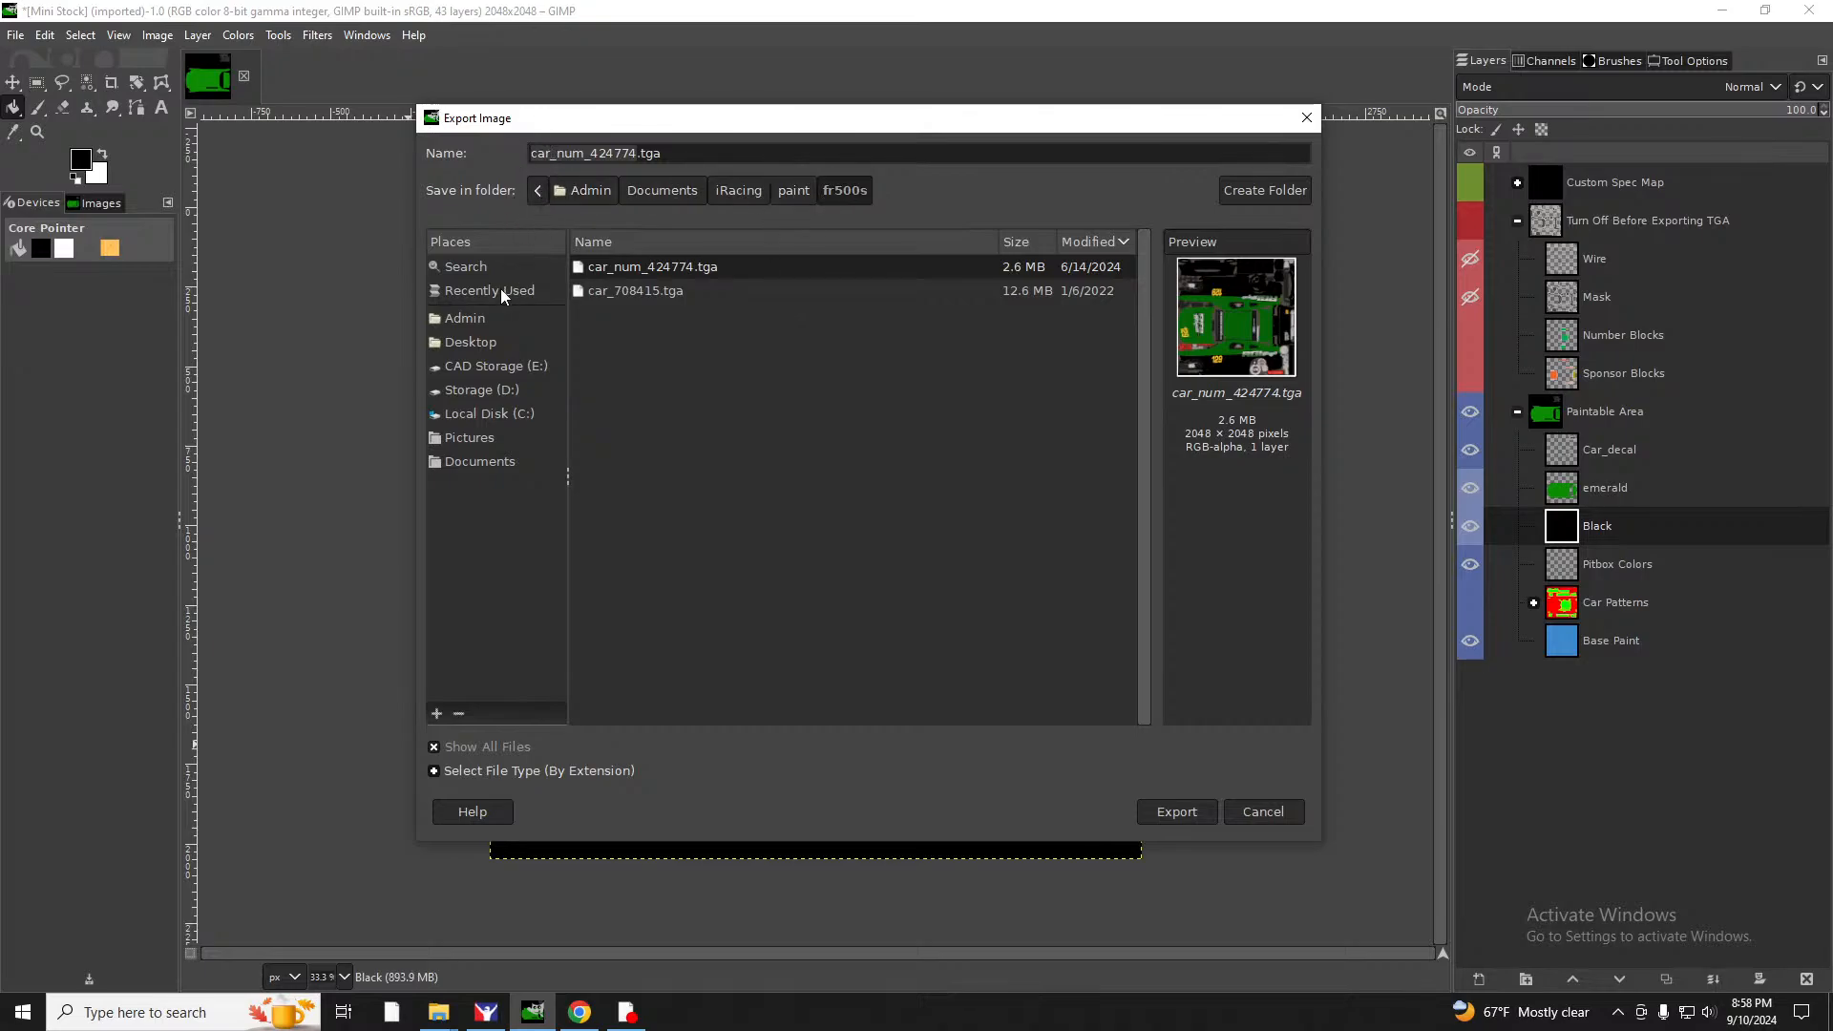
click(788, 202)
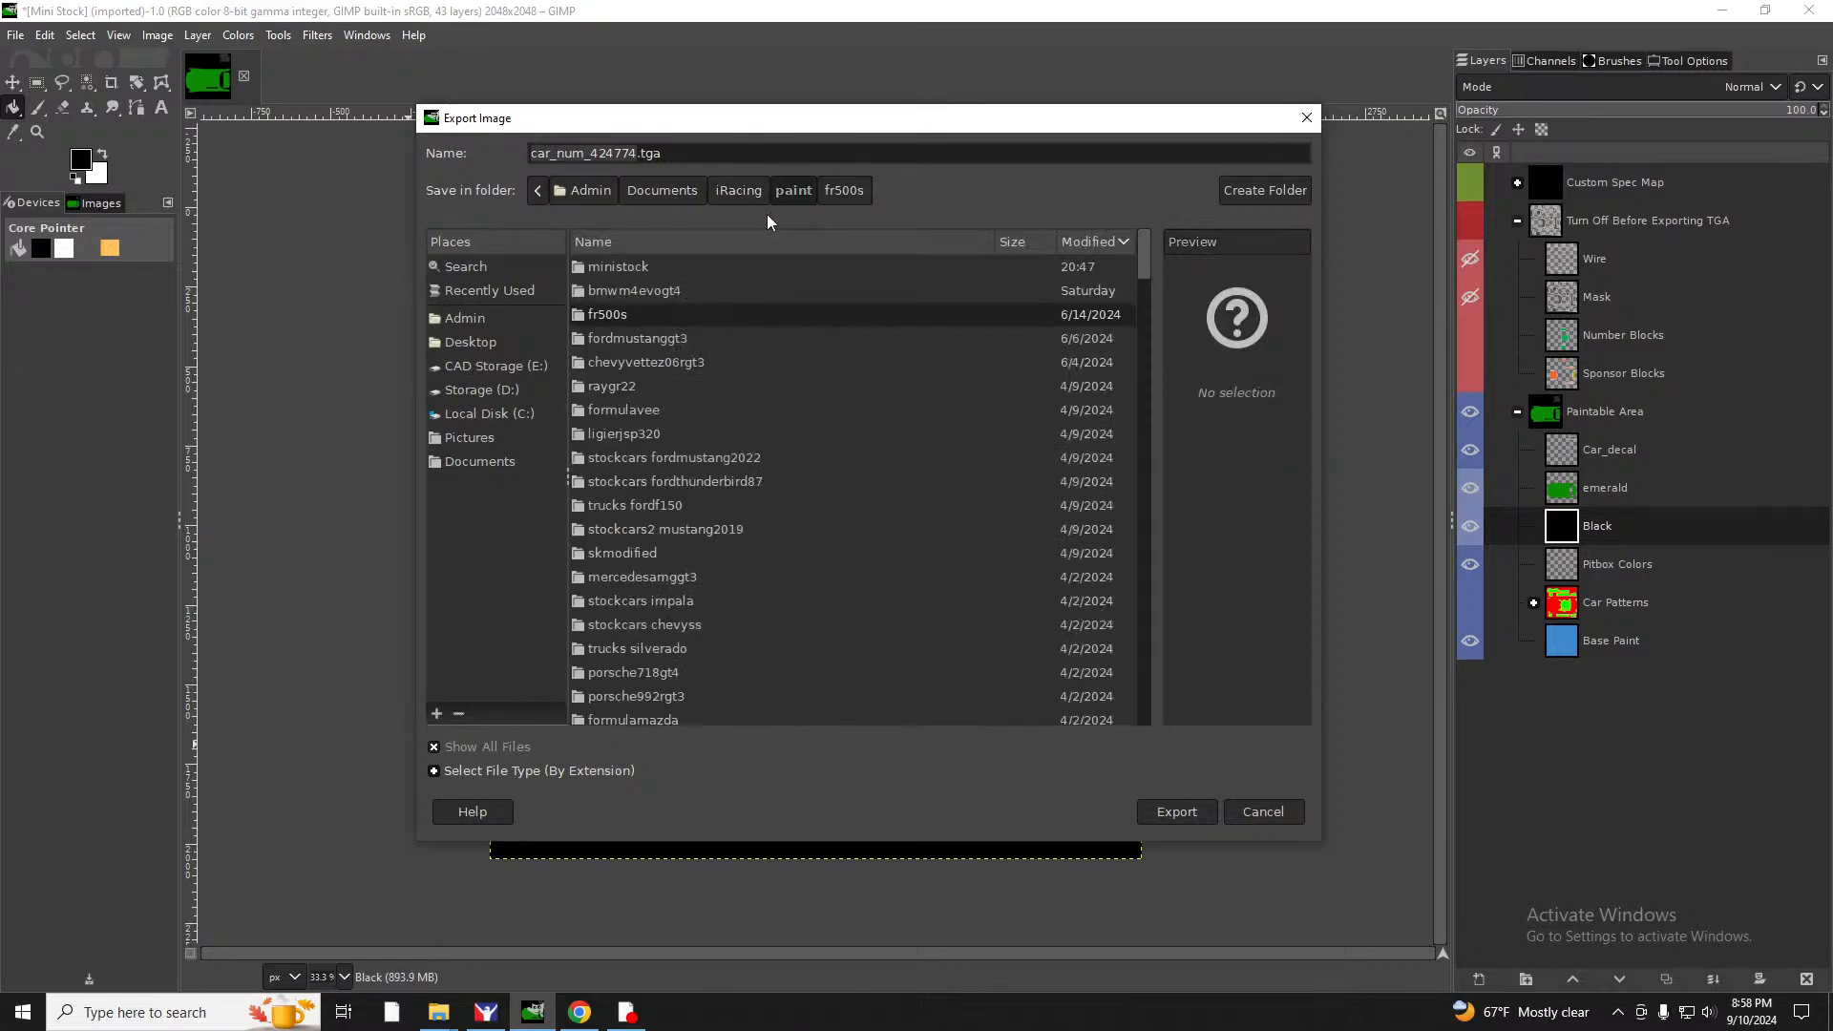
scroll(611, 395, down, 5)
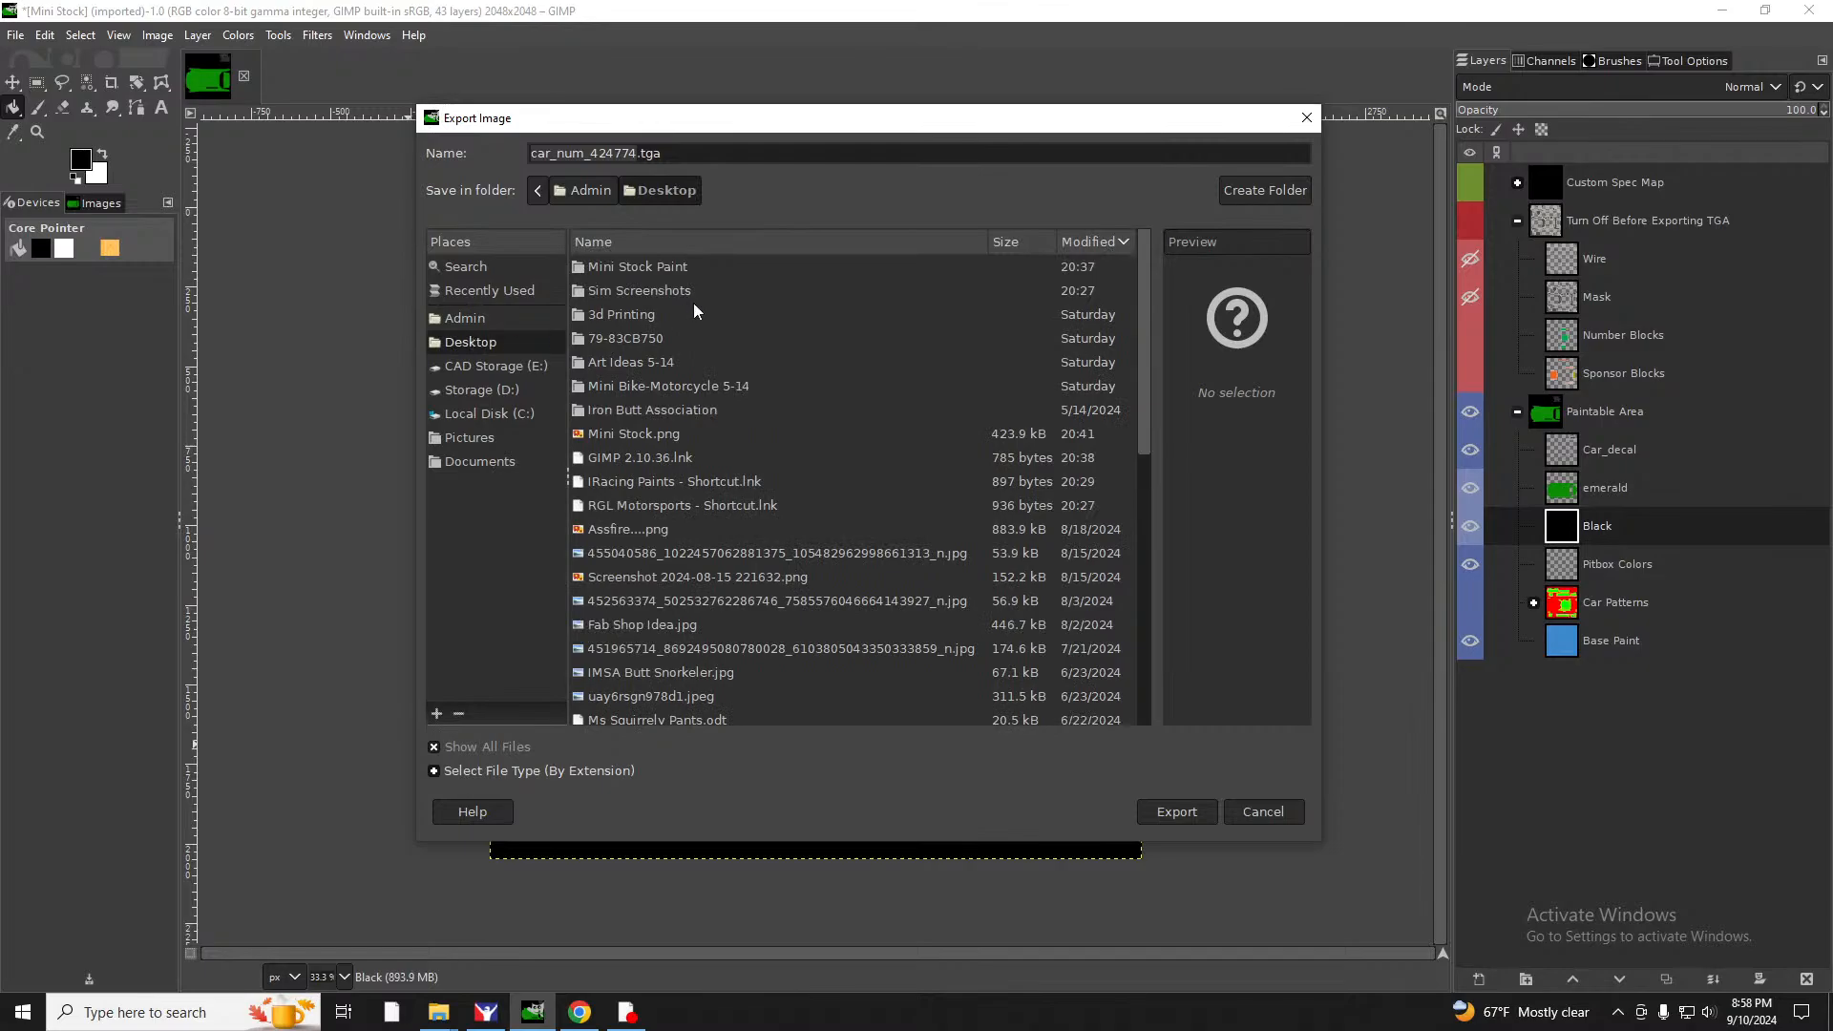
double_click(611, 267)
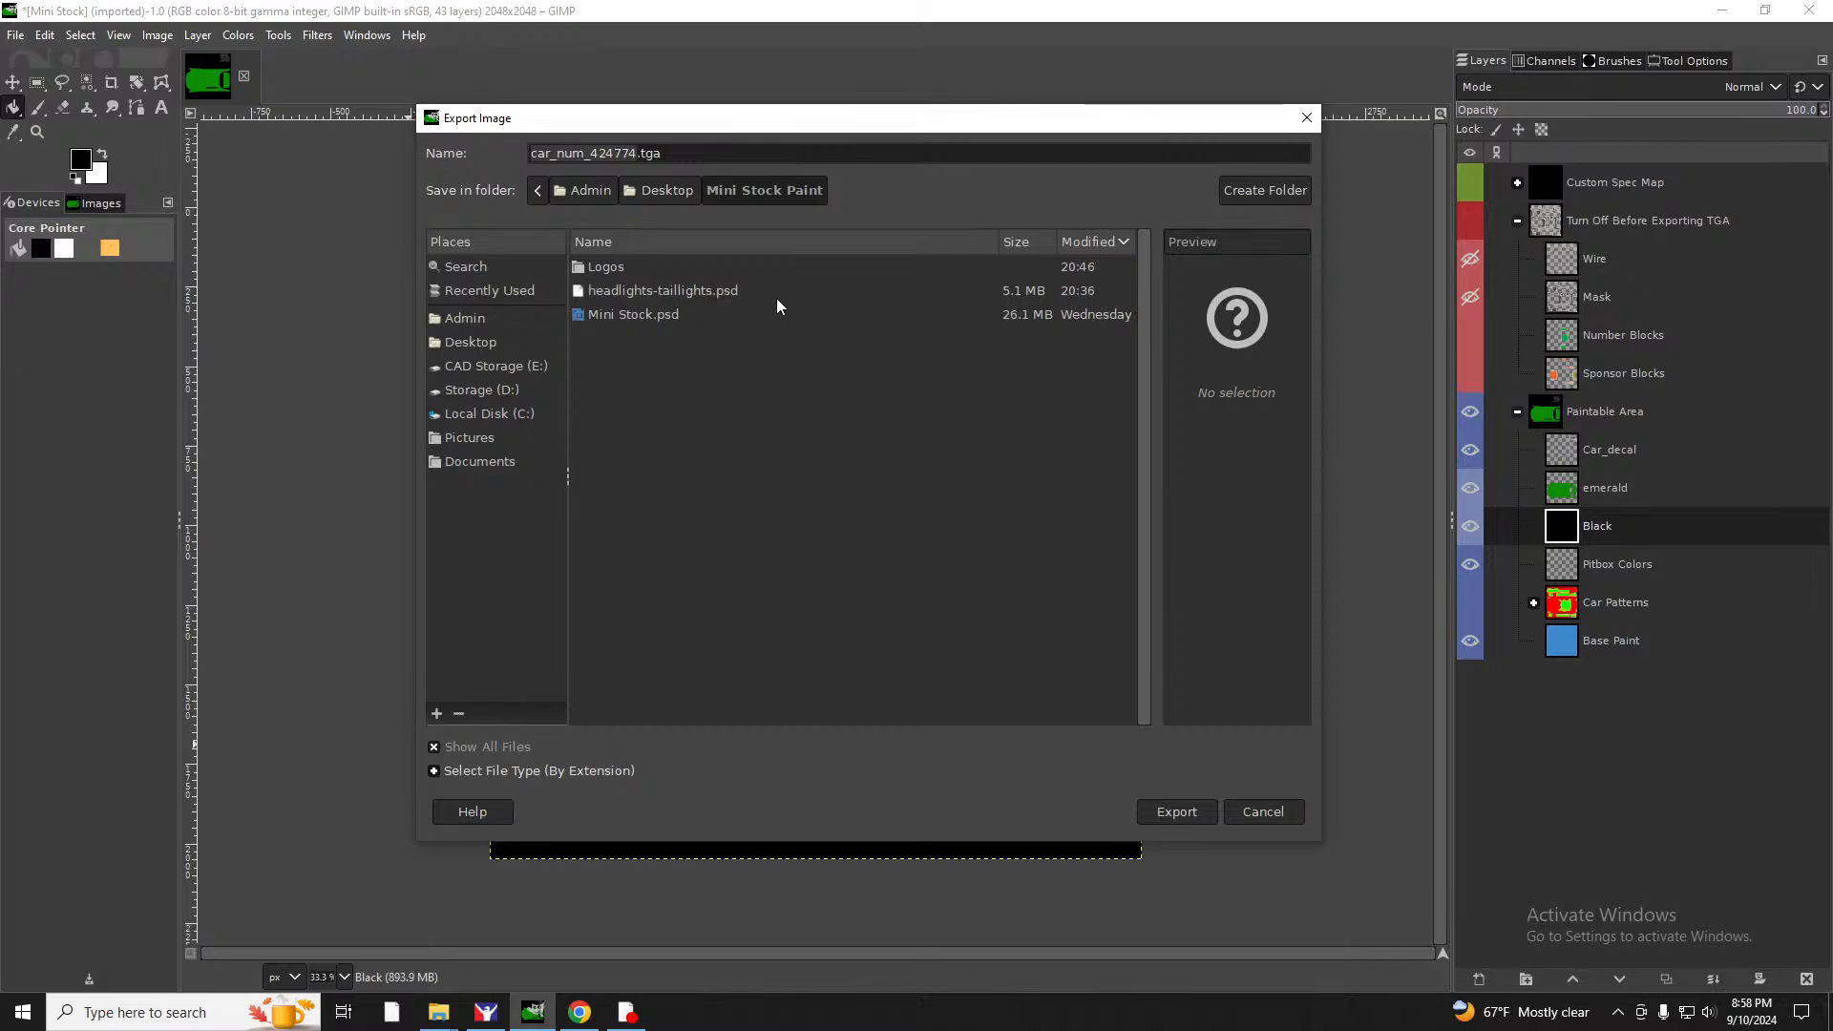
click(1176, 812)
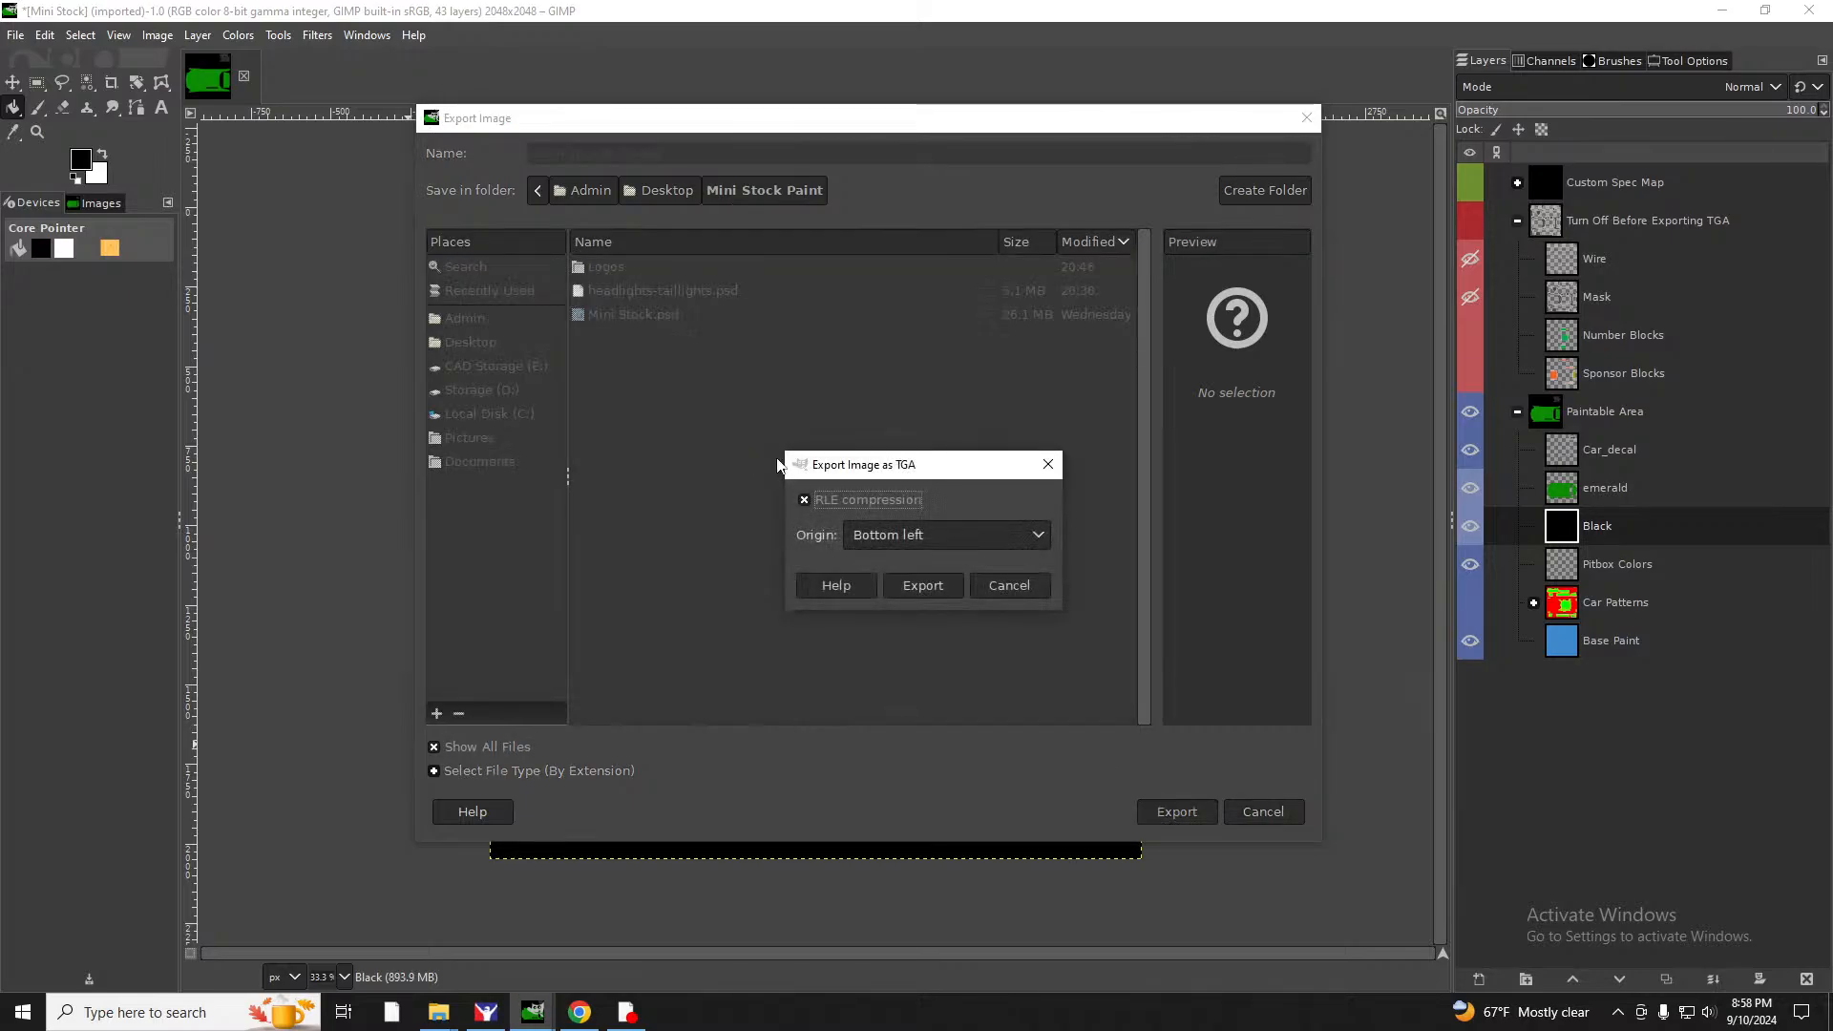
click(929, 586)
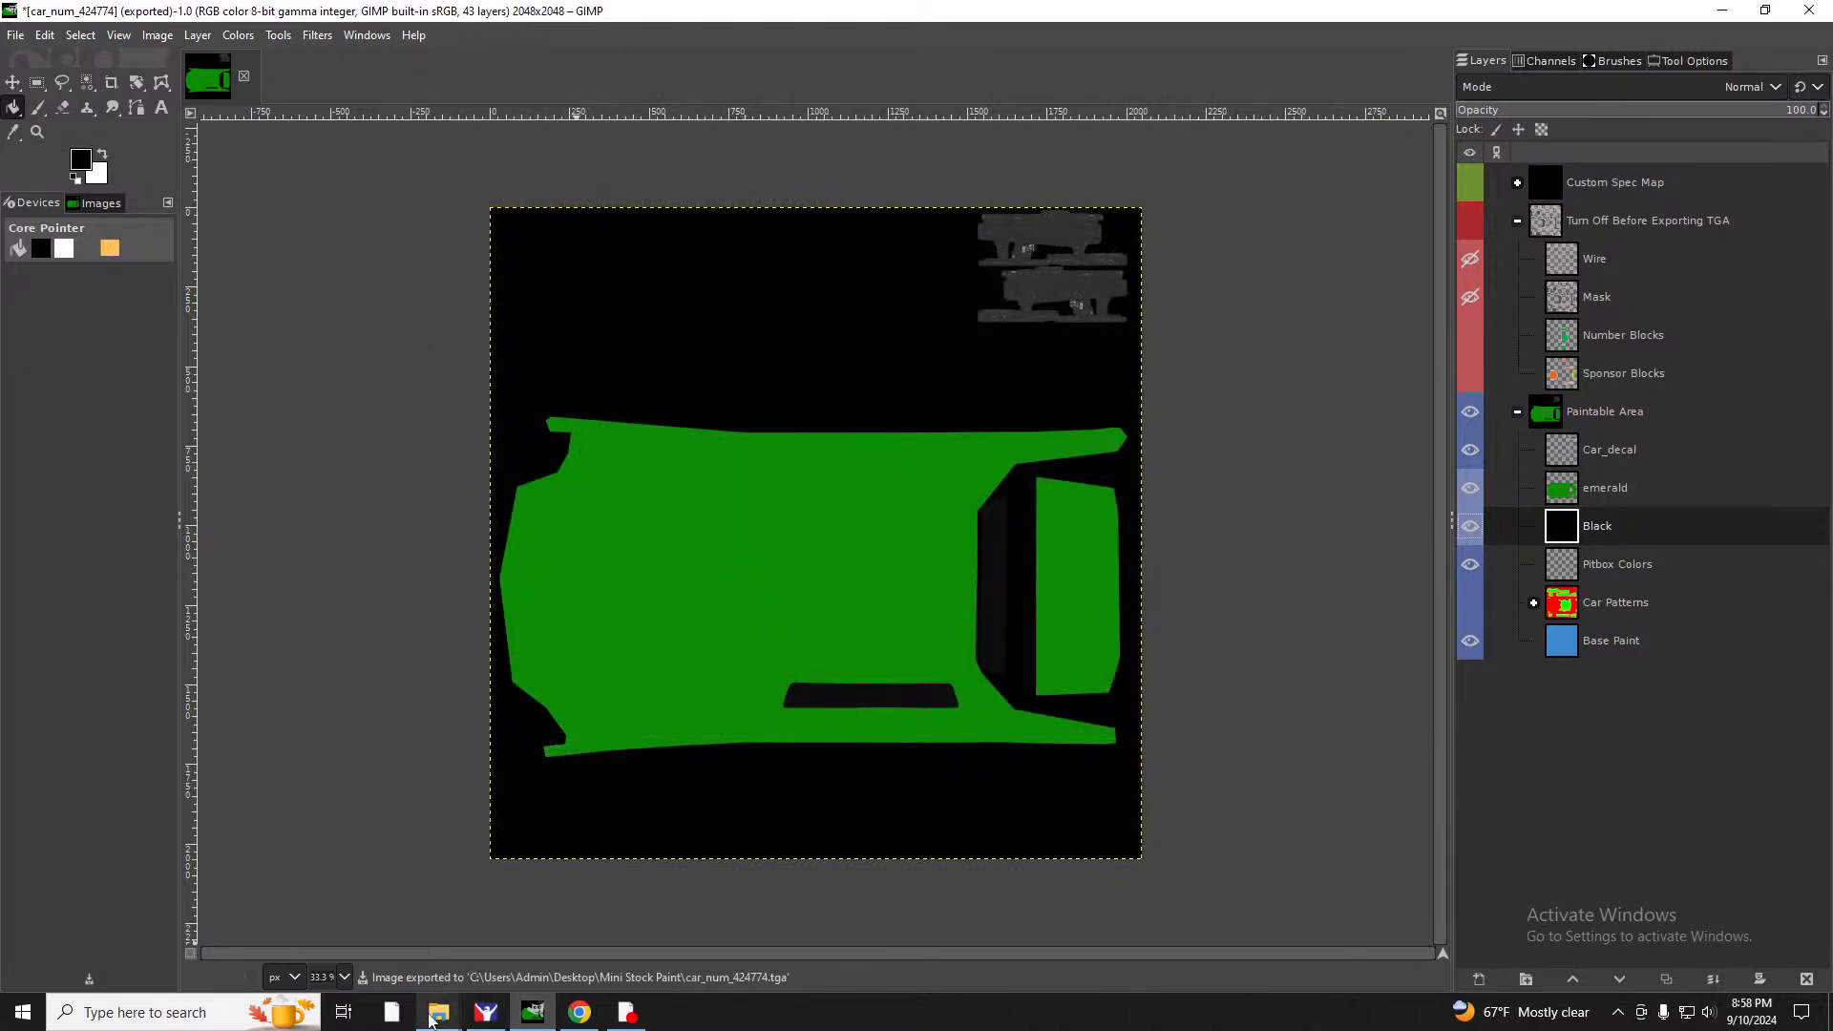
In File Explorer, copy the exported car_num TGA from Mini Stock Paint into the iRacing paint > ministock folder.
mouse_move(438, 1014)
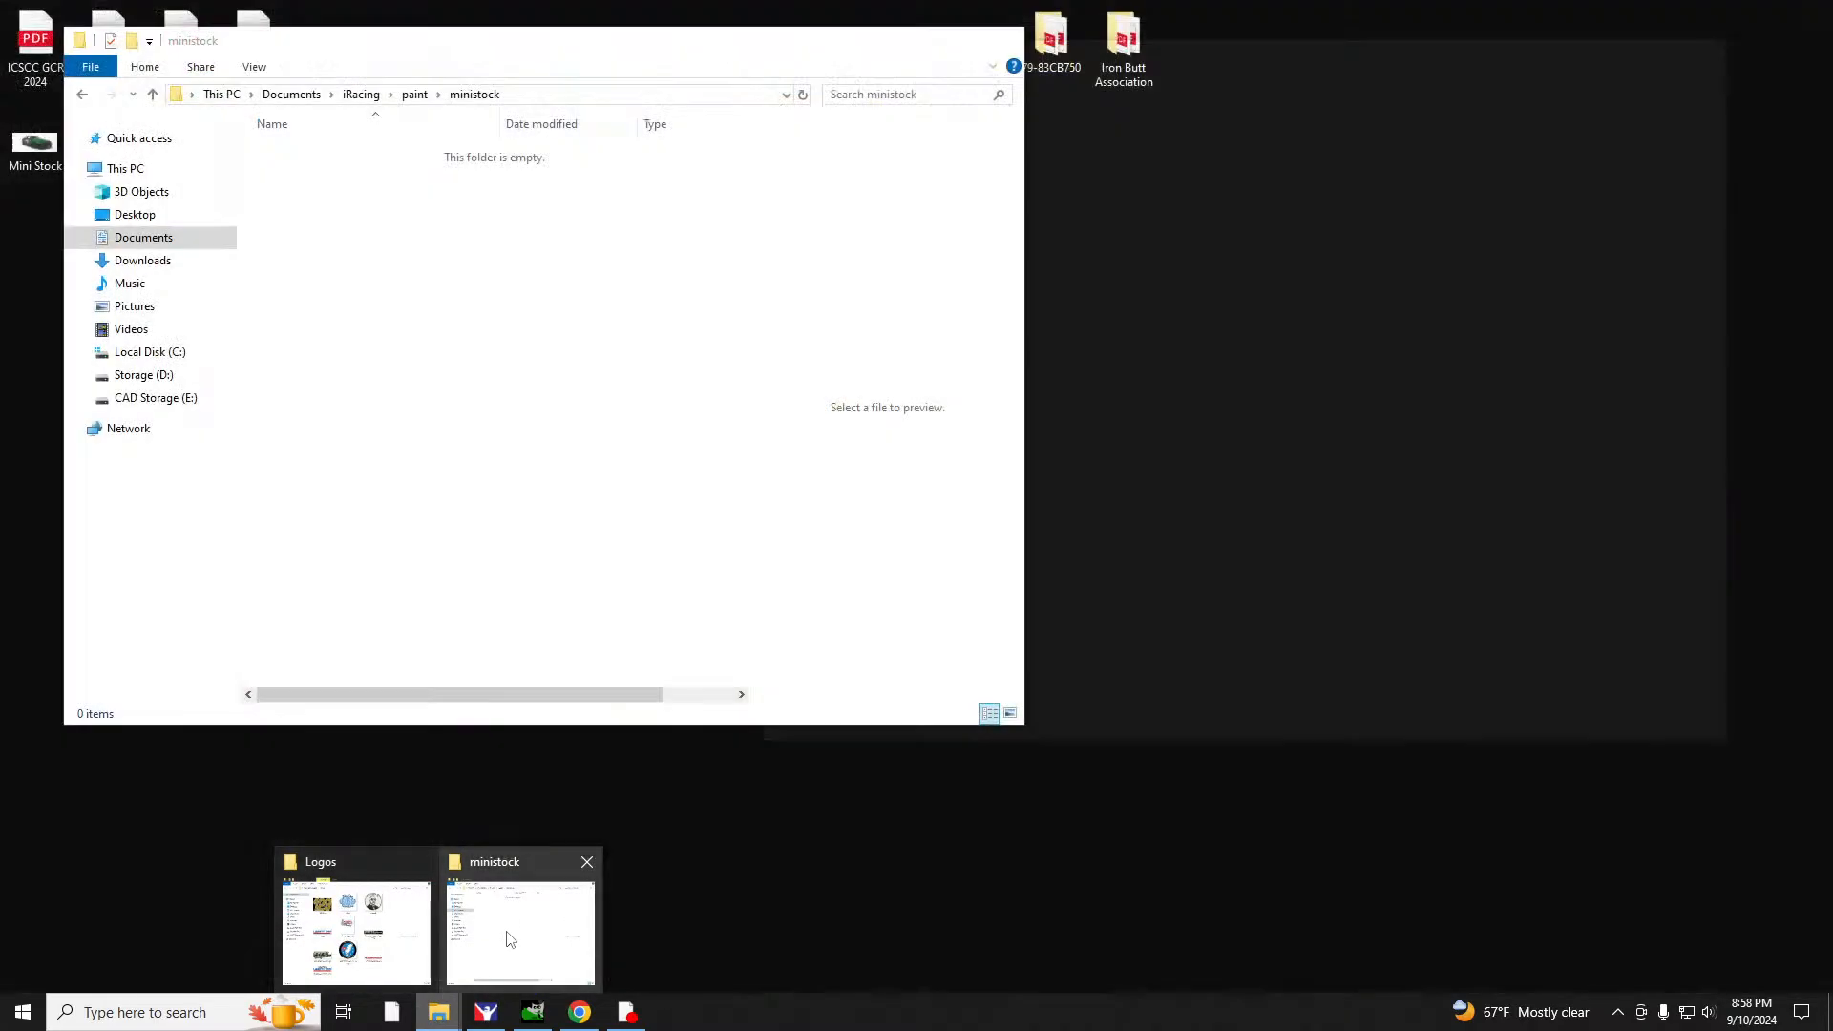
click(503, 942)
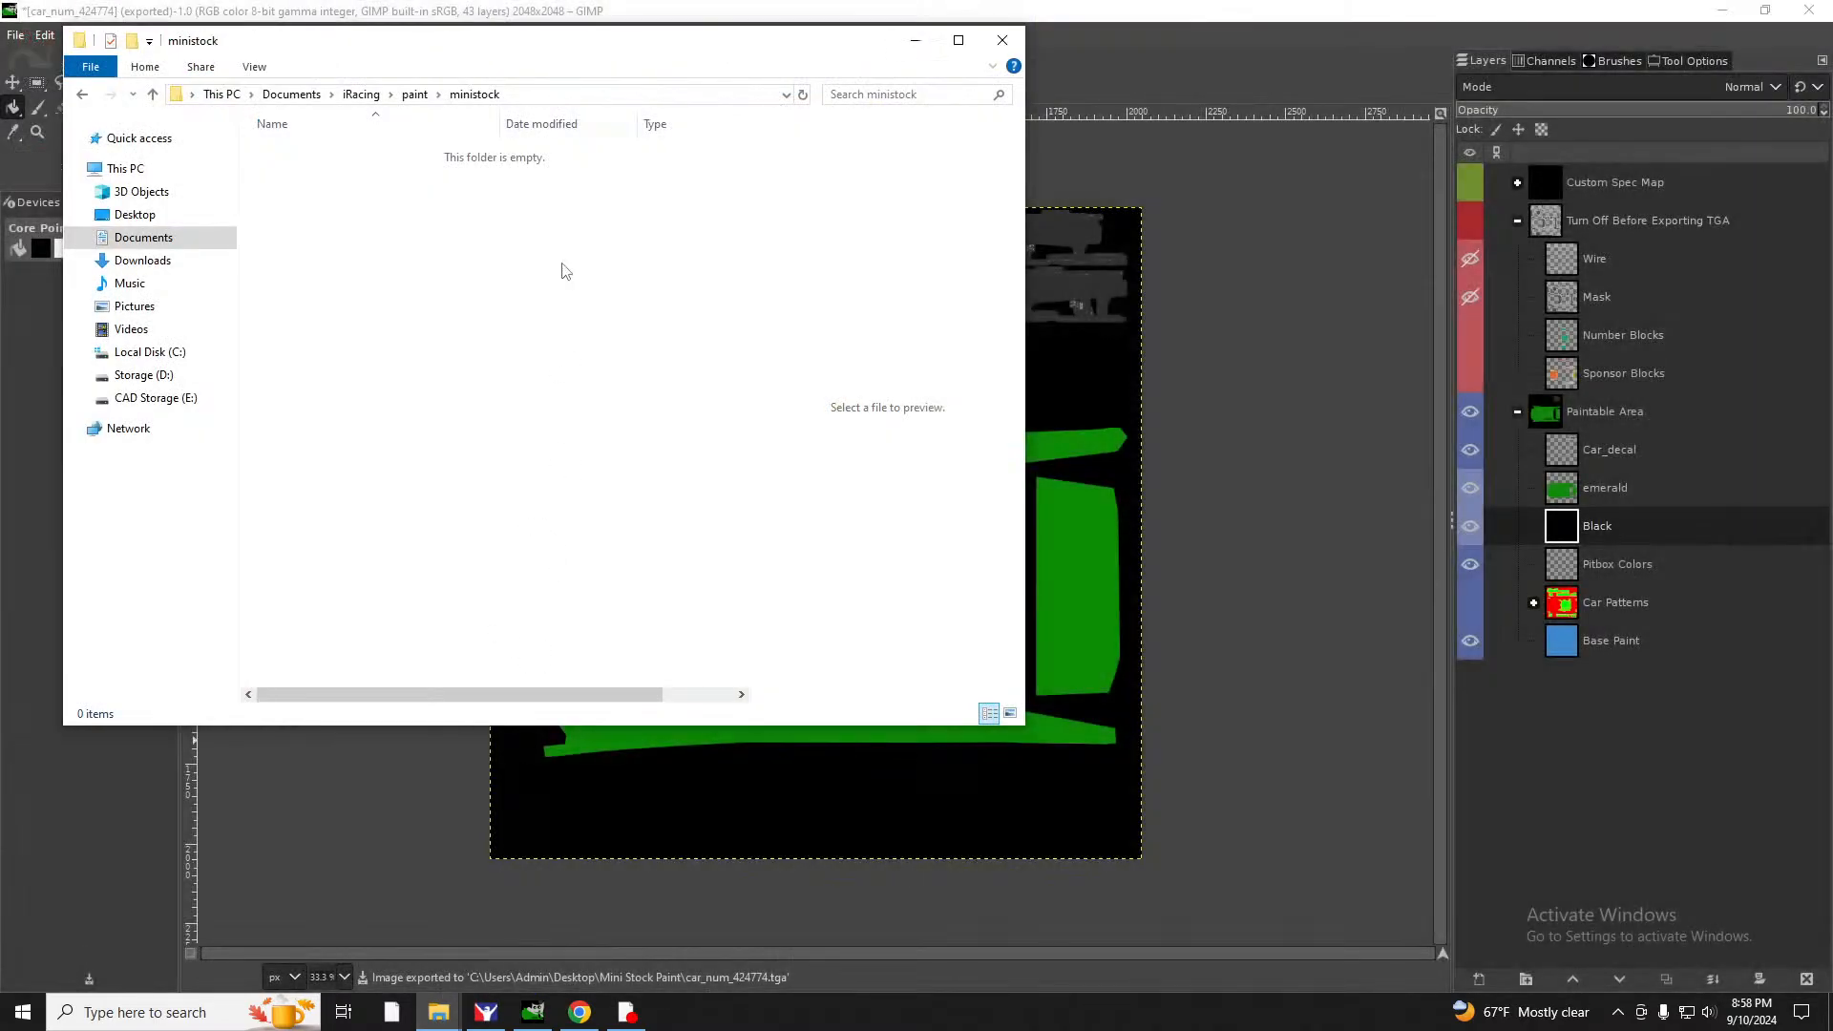
mouse_move(439, 1012)
click(386, 918)
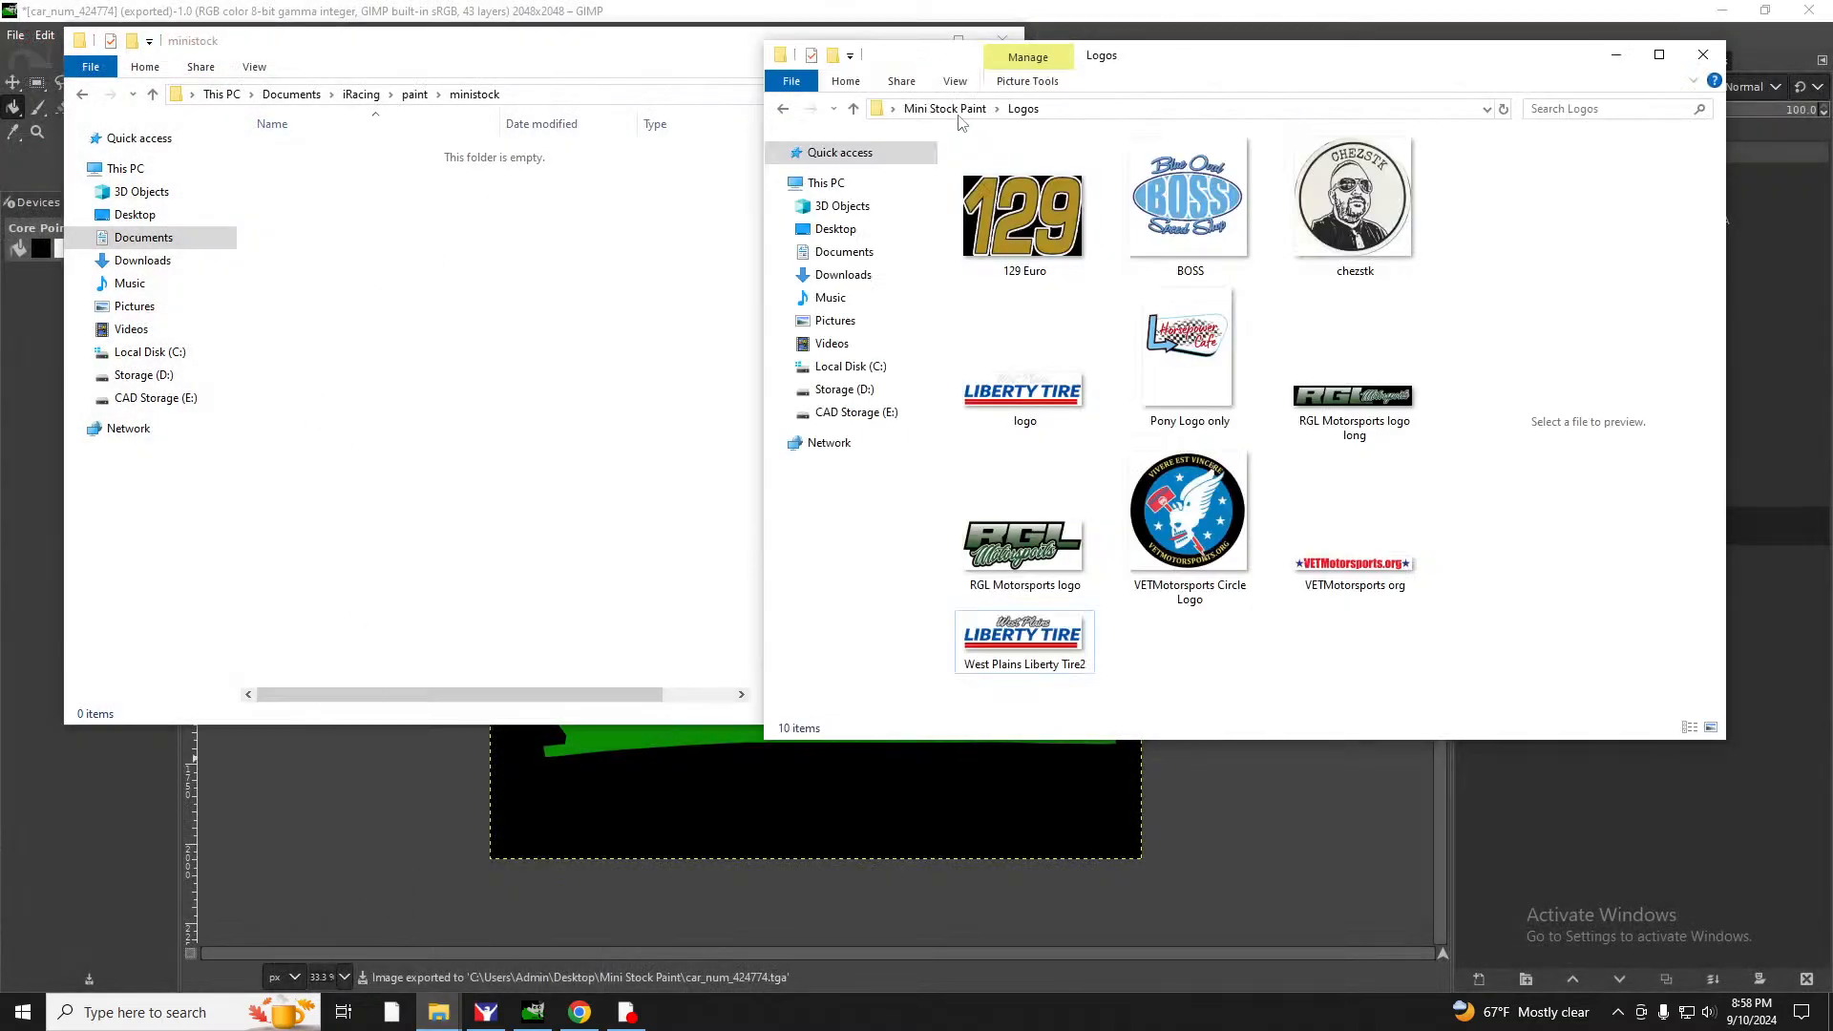
click(945, 107)
click(1069, 186)
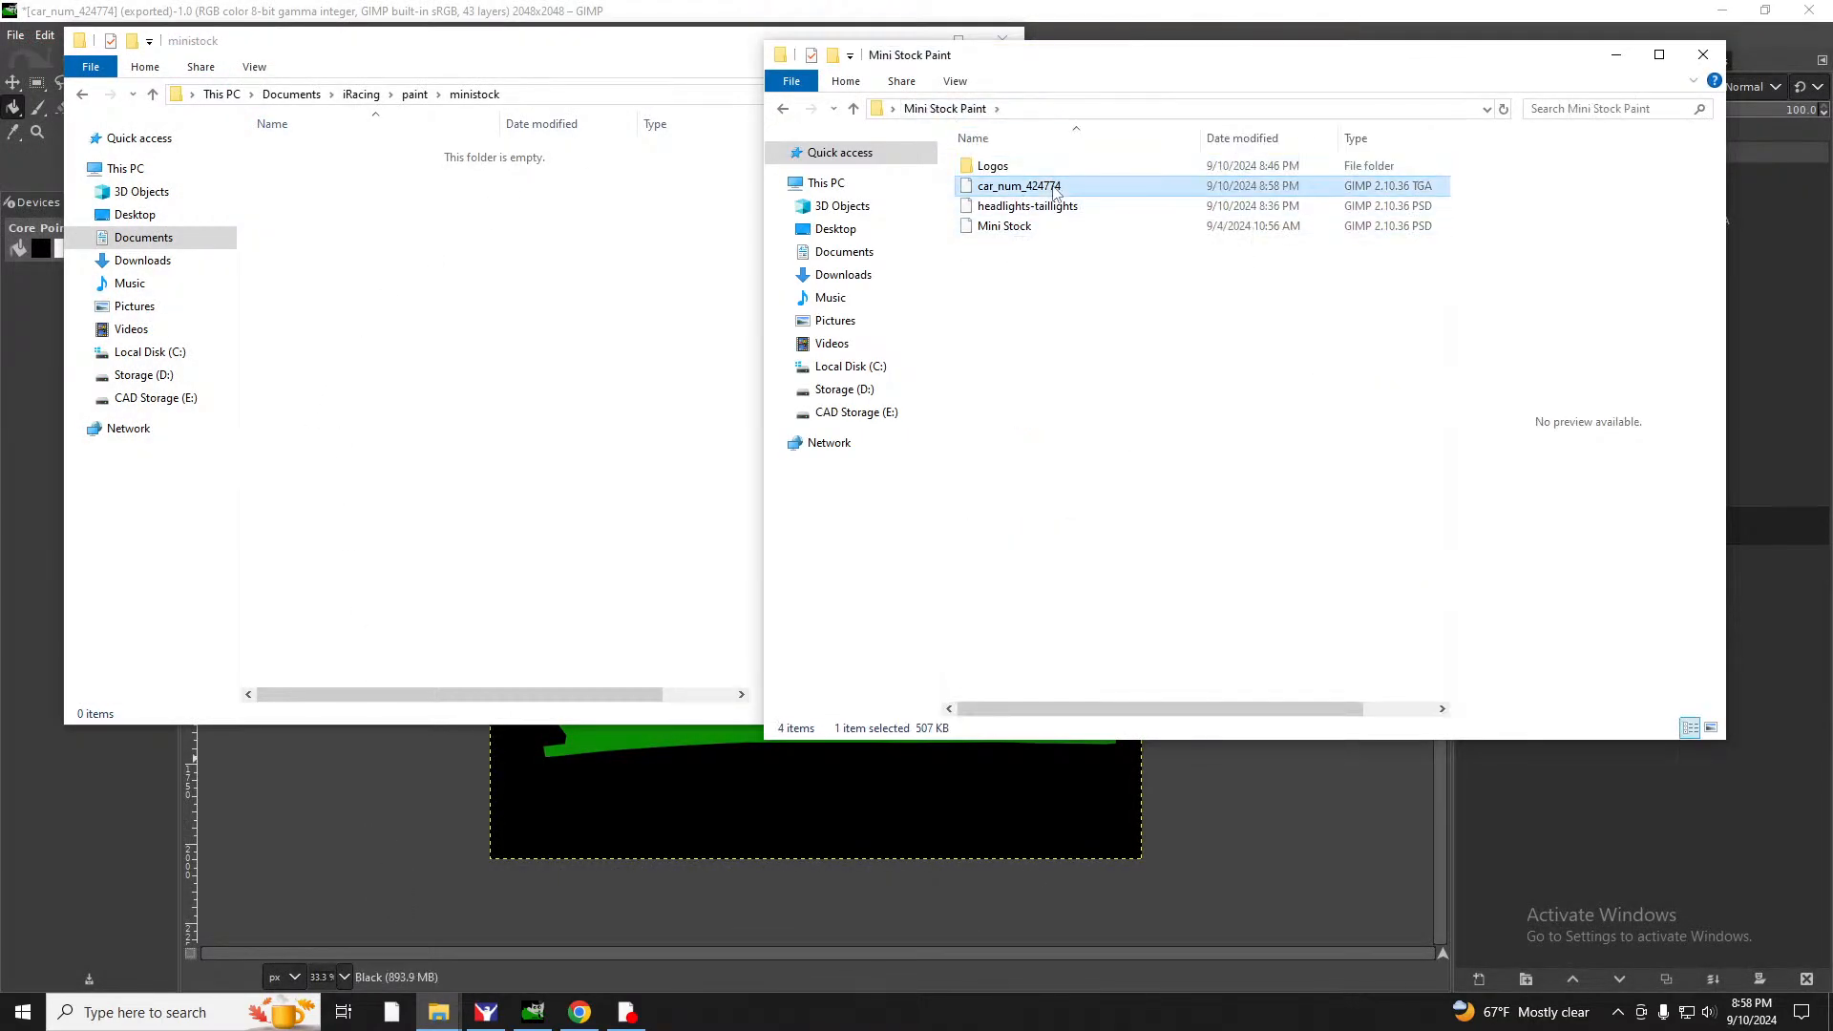
right_click(1053, 186)
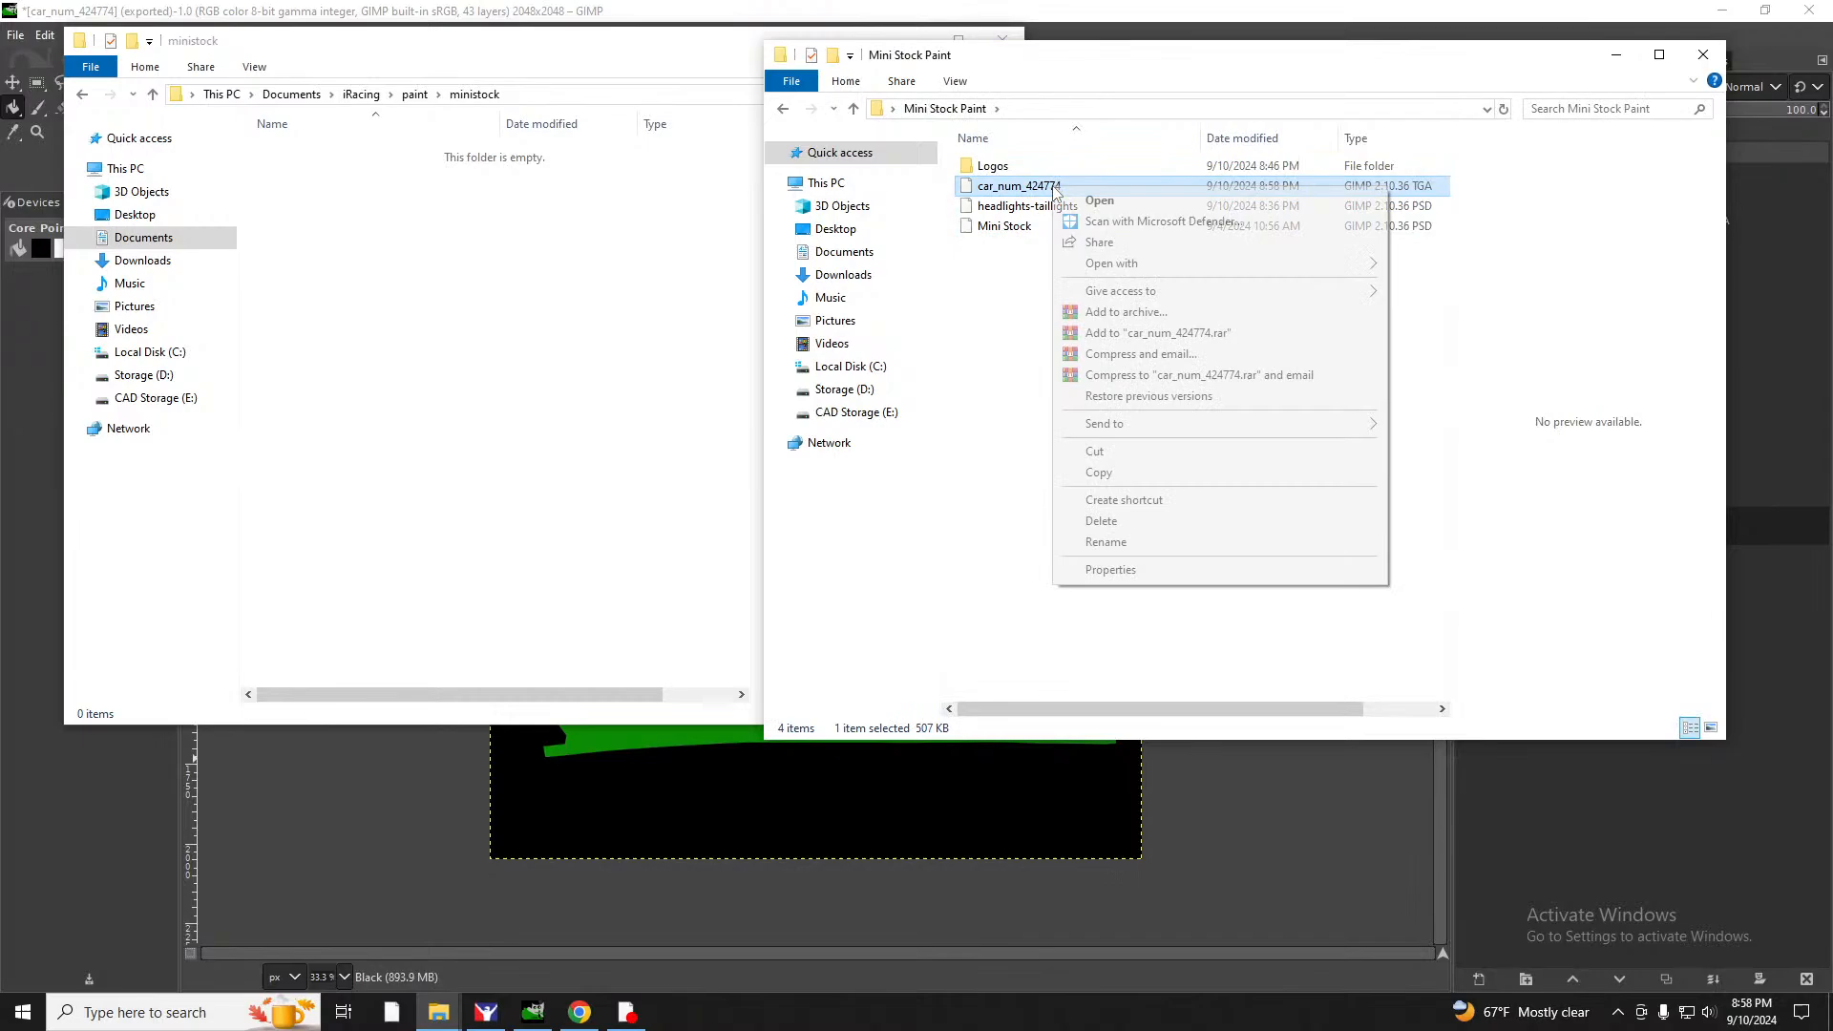
click(1124, 474)
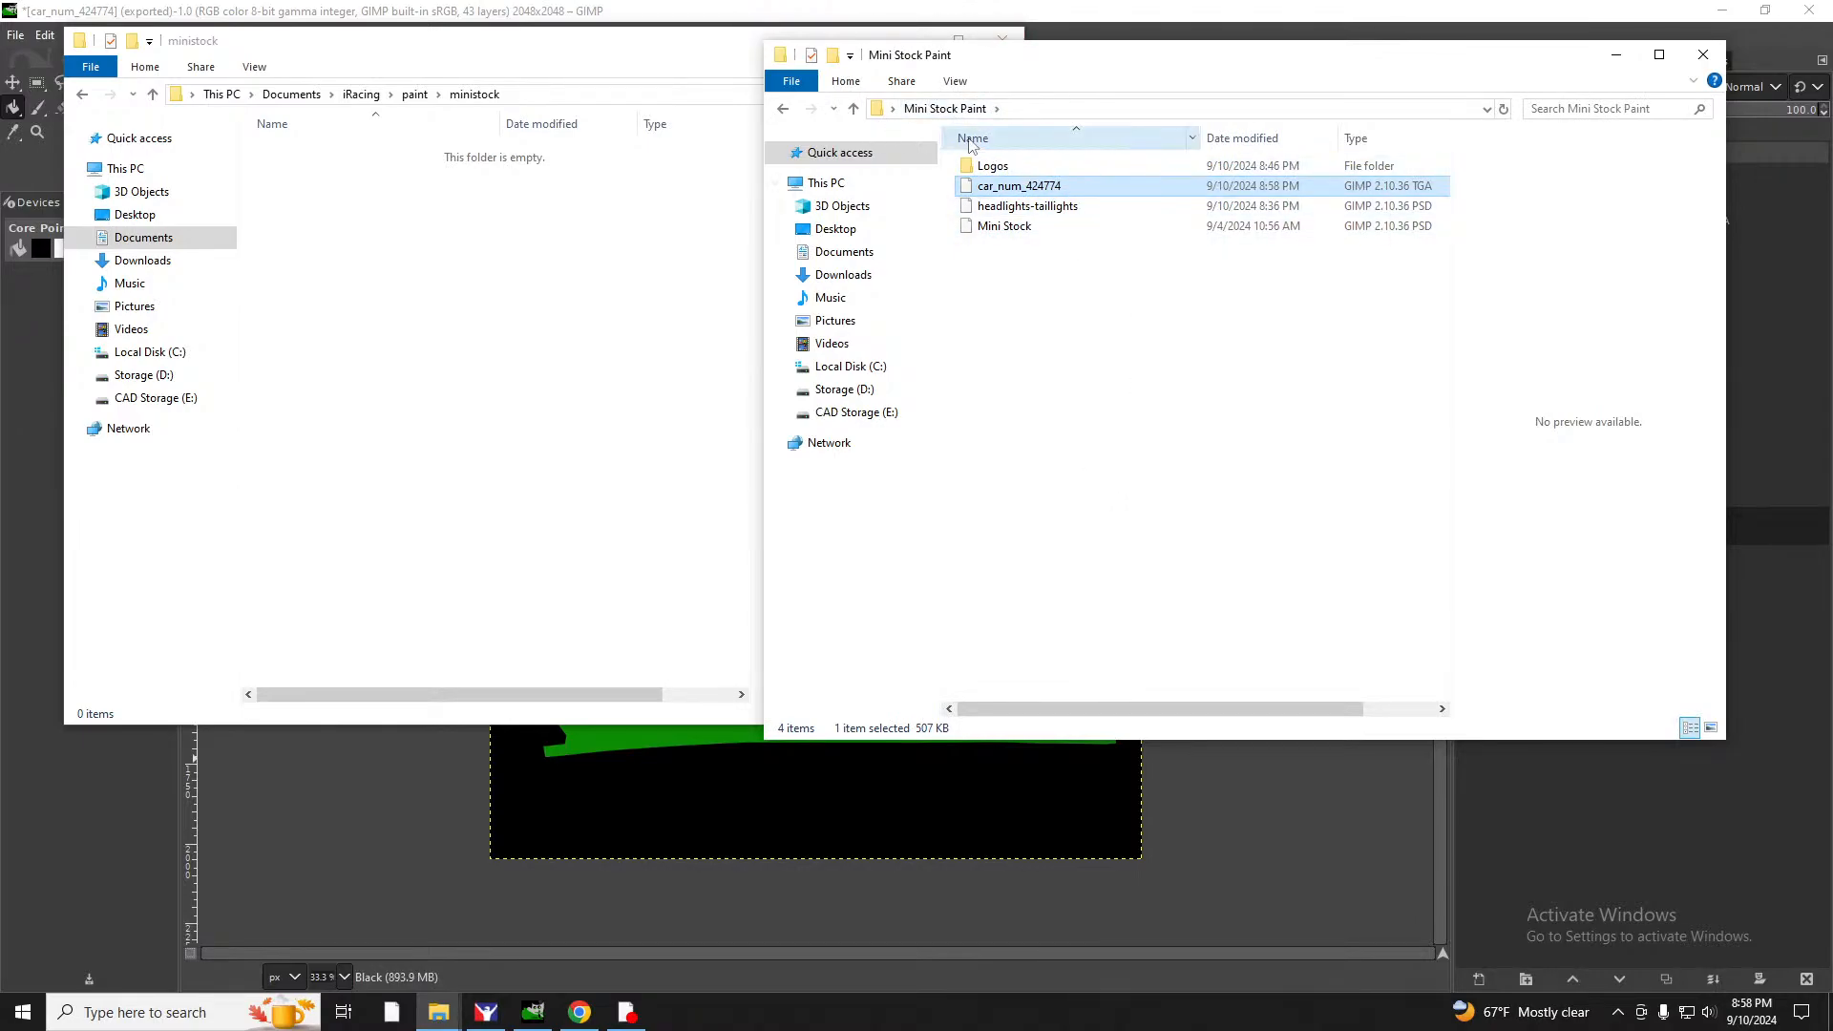
right_click(423, 288)
click(473, 420)
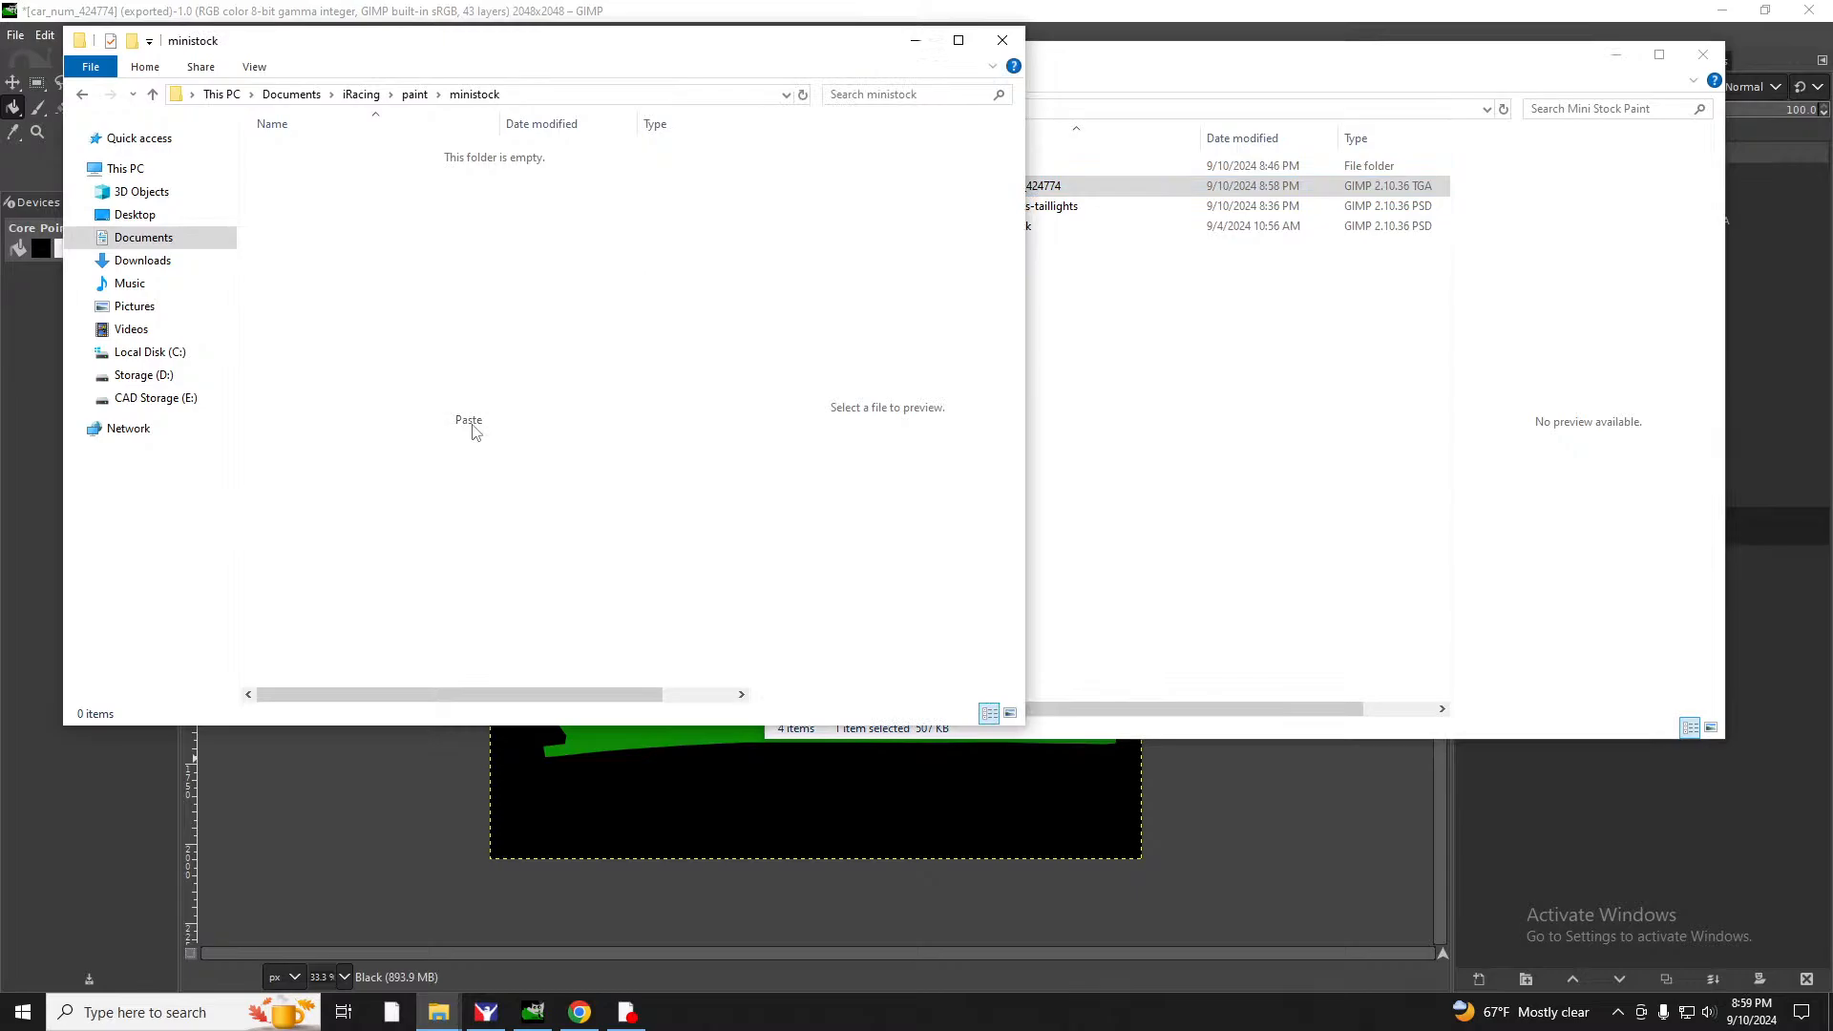
Switch to the iRacing Paint Shop and rotate the Mini Stock to a side view to inspect its paint and model options.
click(485, 1012)
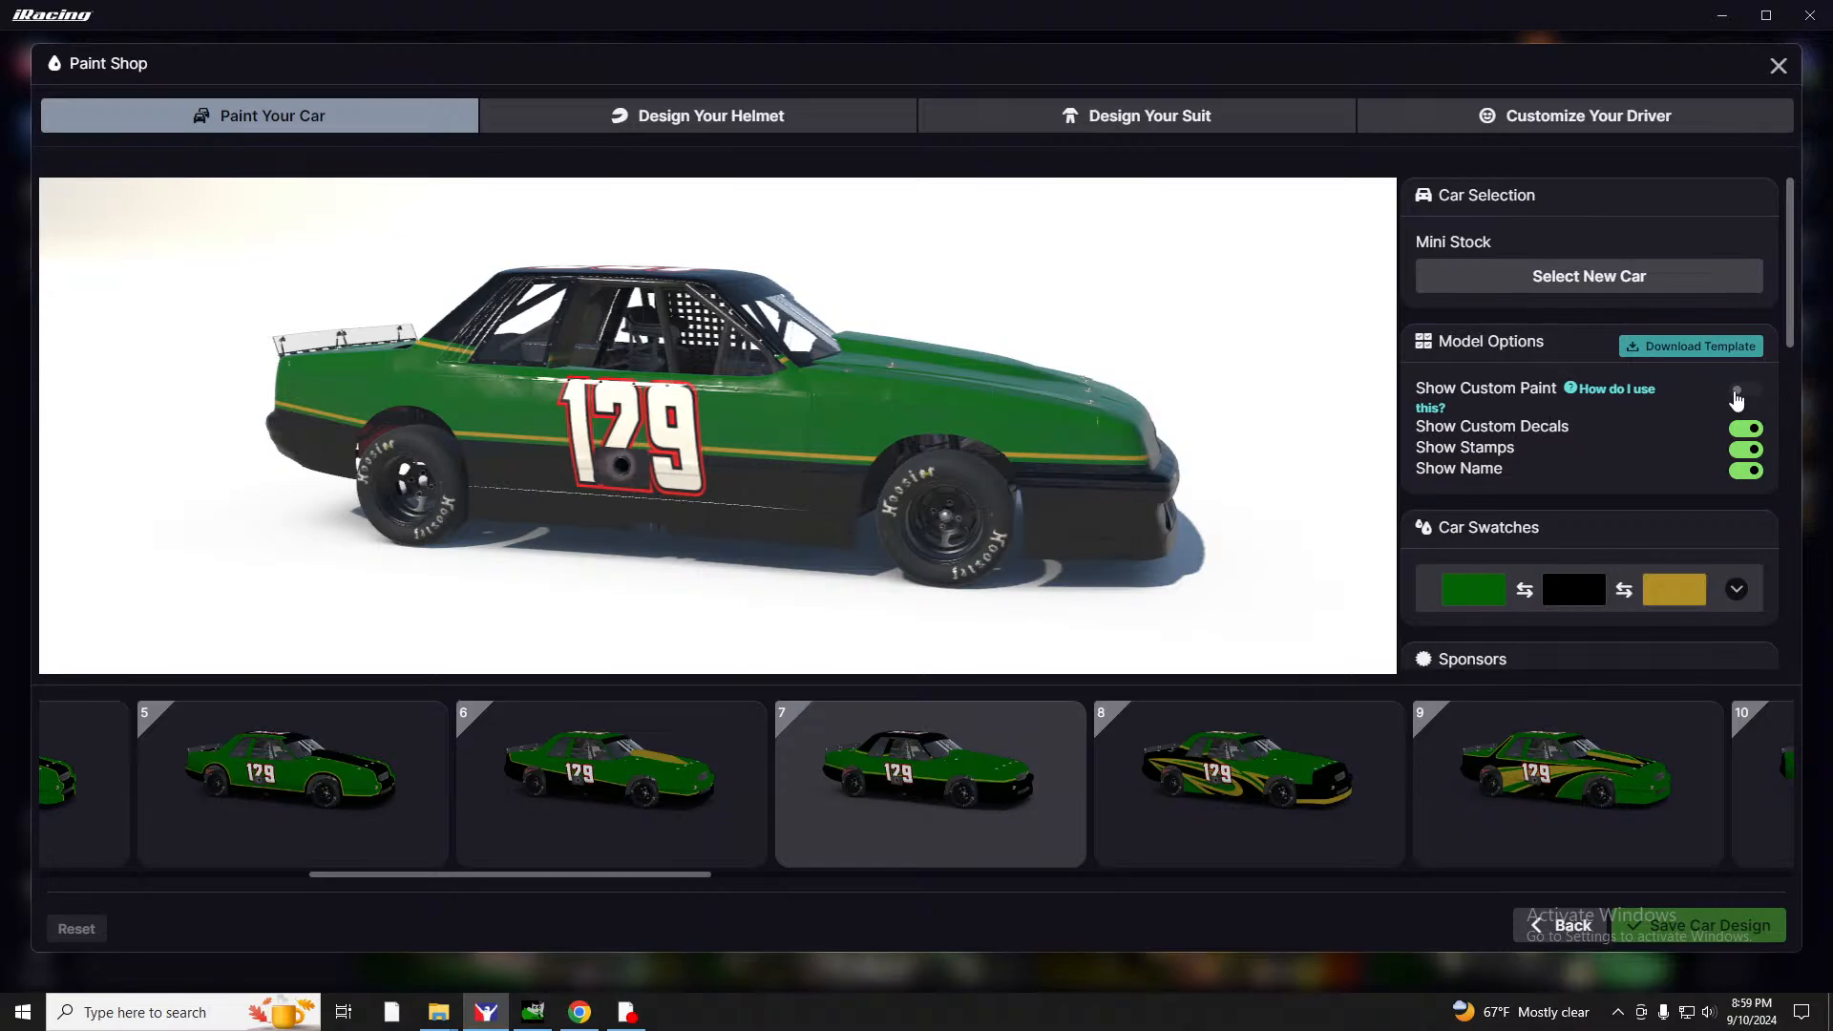
drag(1214, 462, 1554, 426)
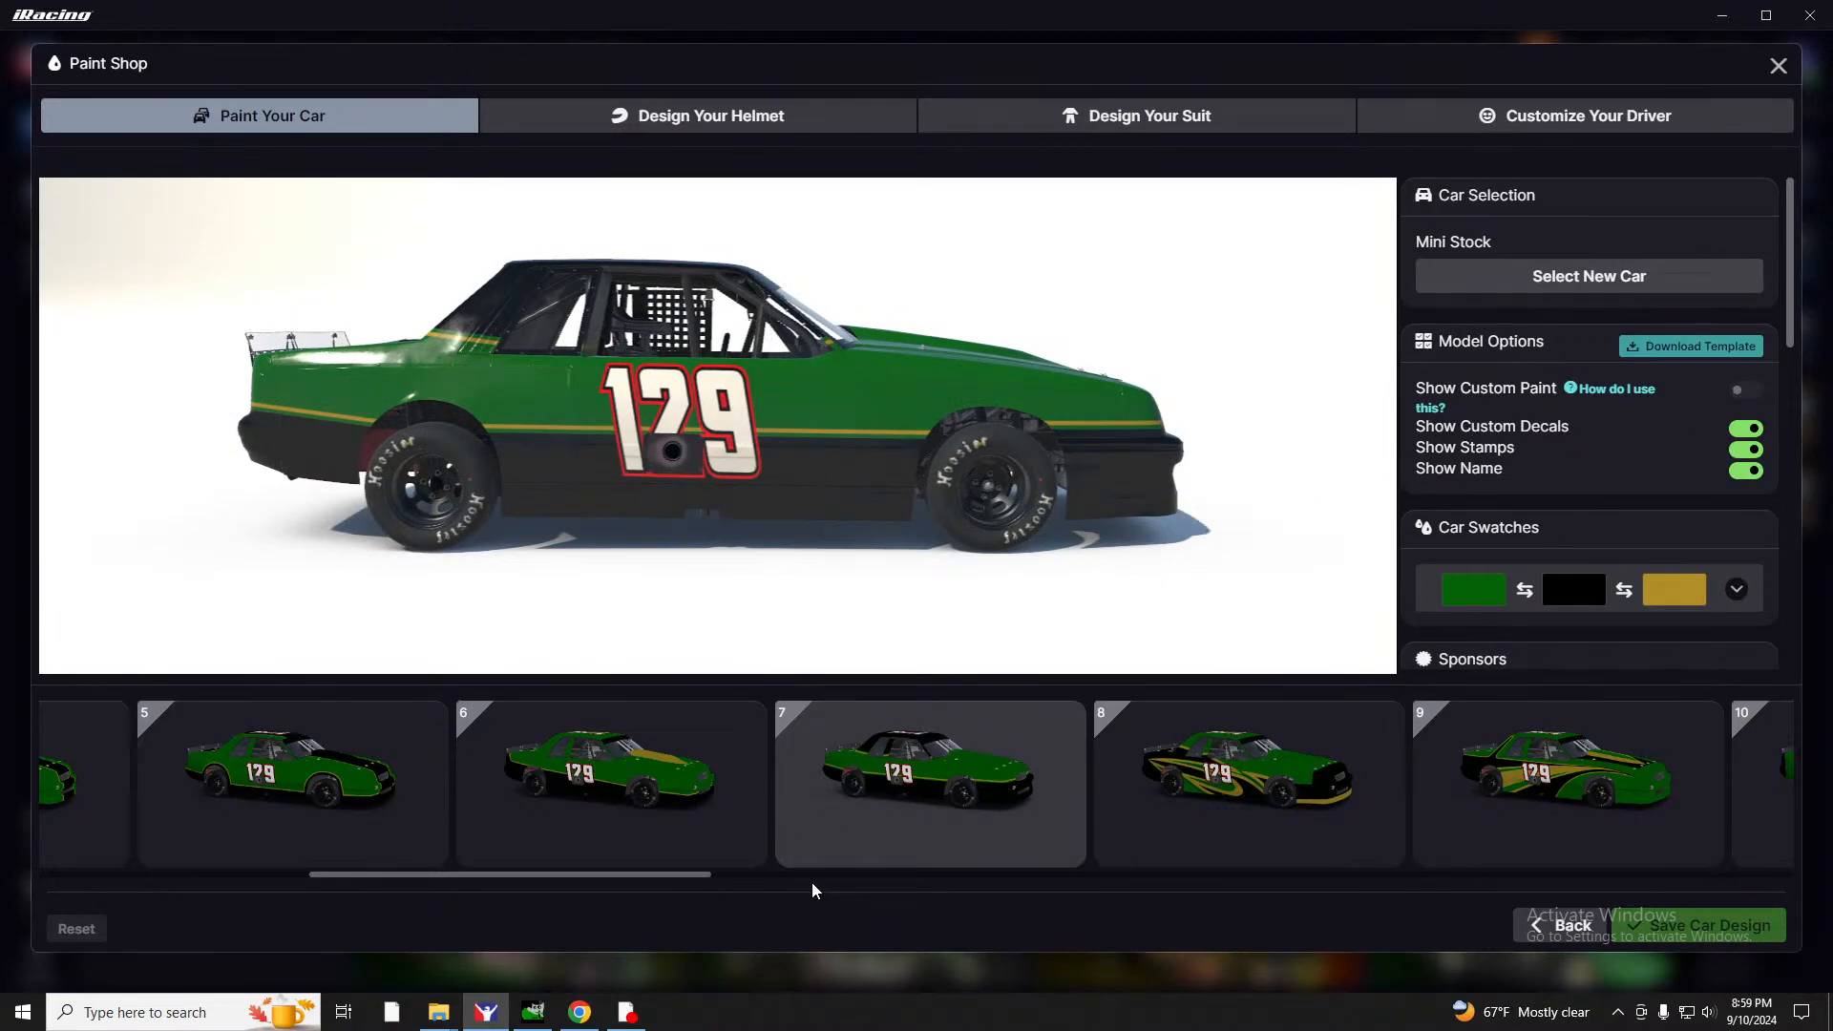
mouse_move(439, 1011)
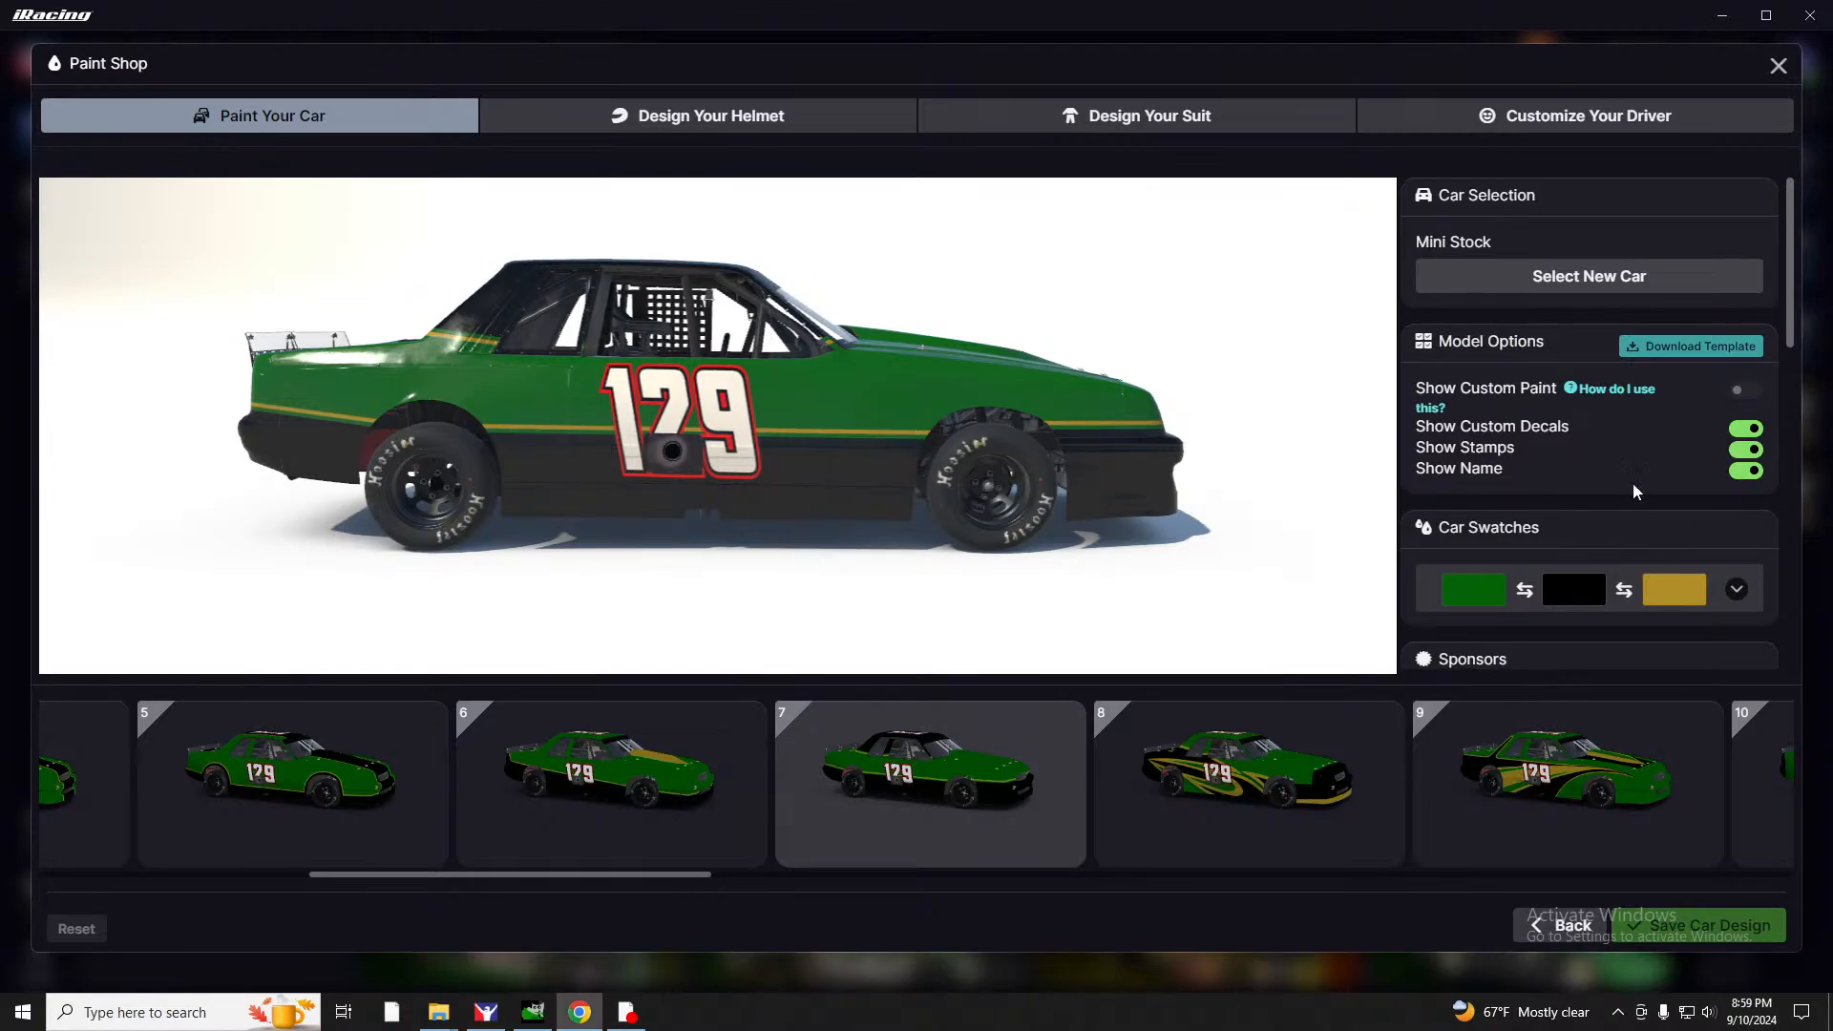
mouse_move(1611, 396)
Check the copied TGA's file name in the ministock folder against the Paint Shop's custom paint option, leaving the name as it is.
click(528, 943)
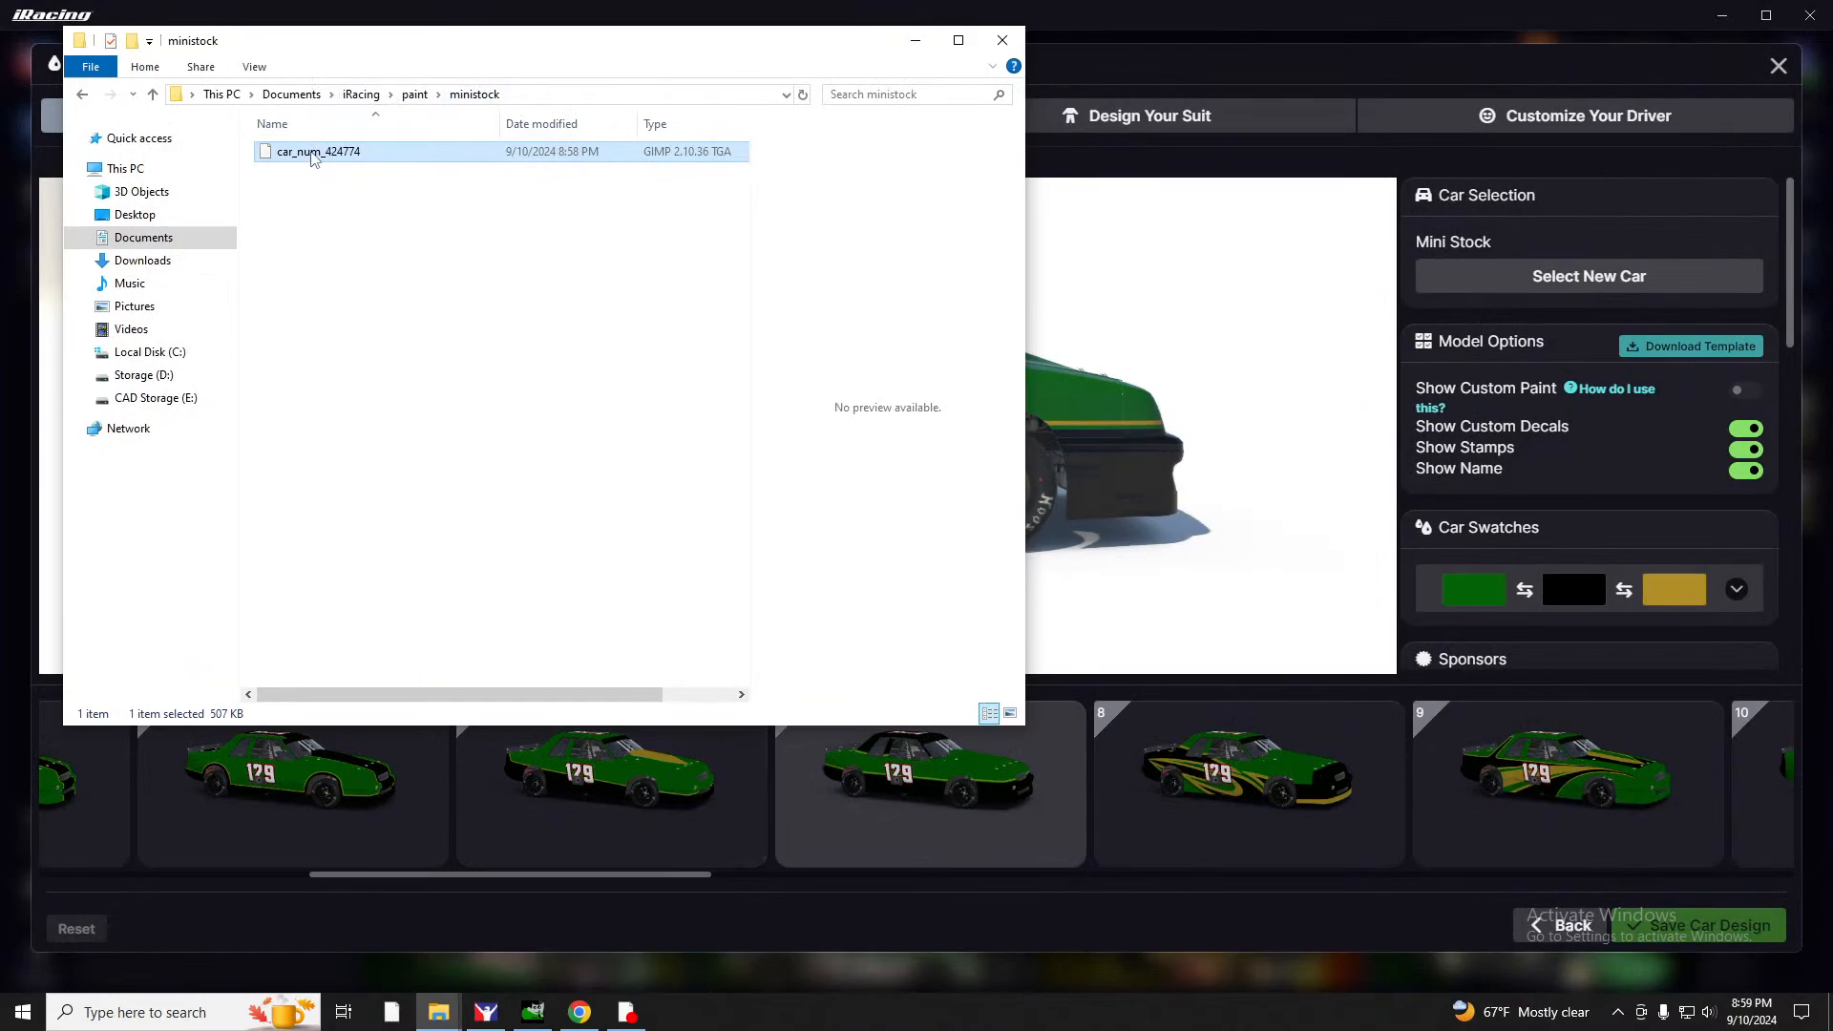
key(F2)
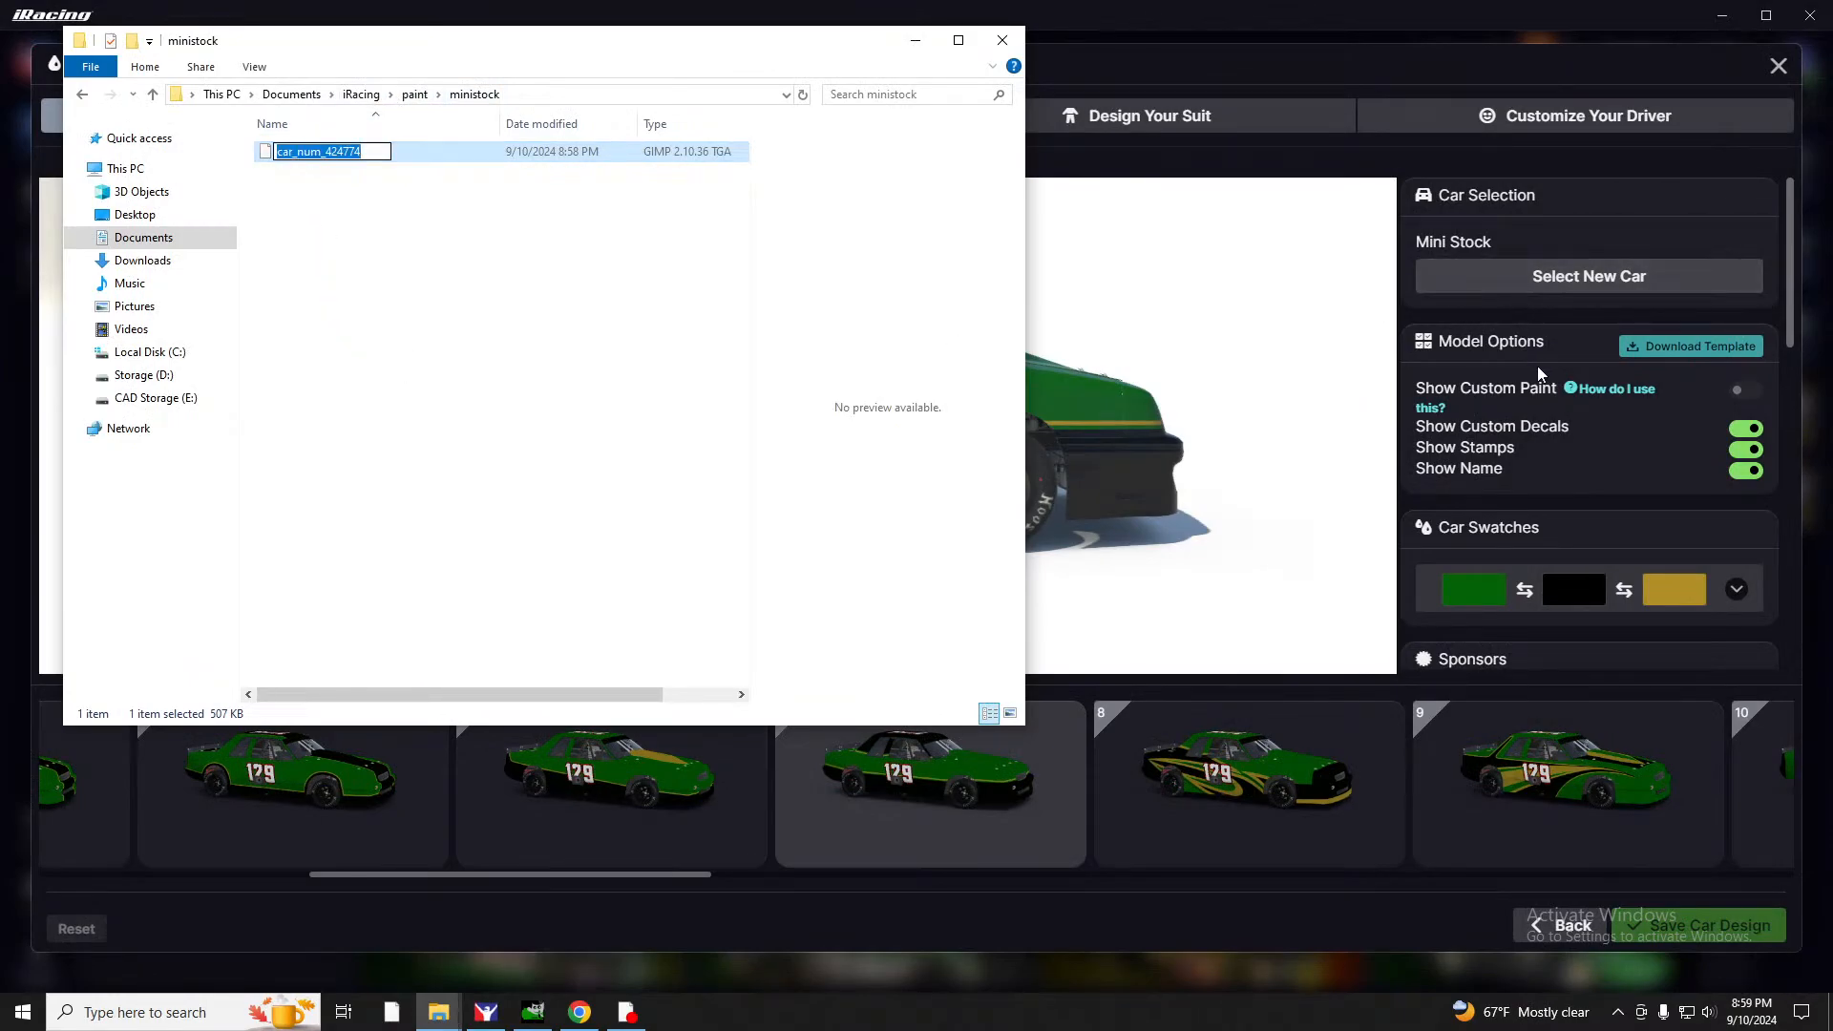
click(1605, 399)
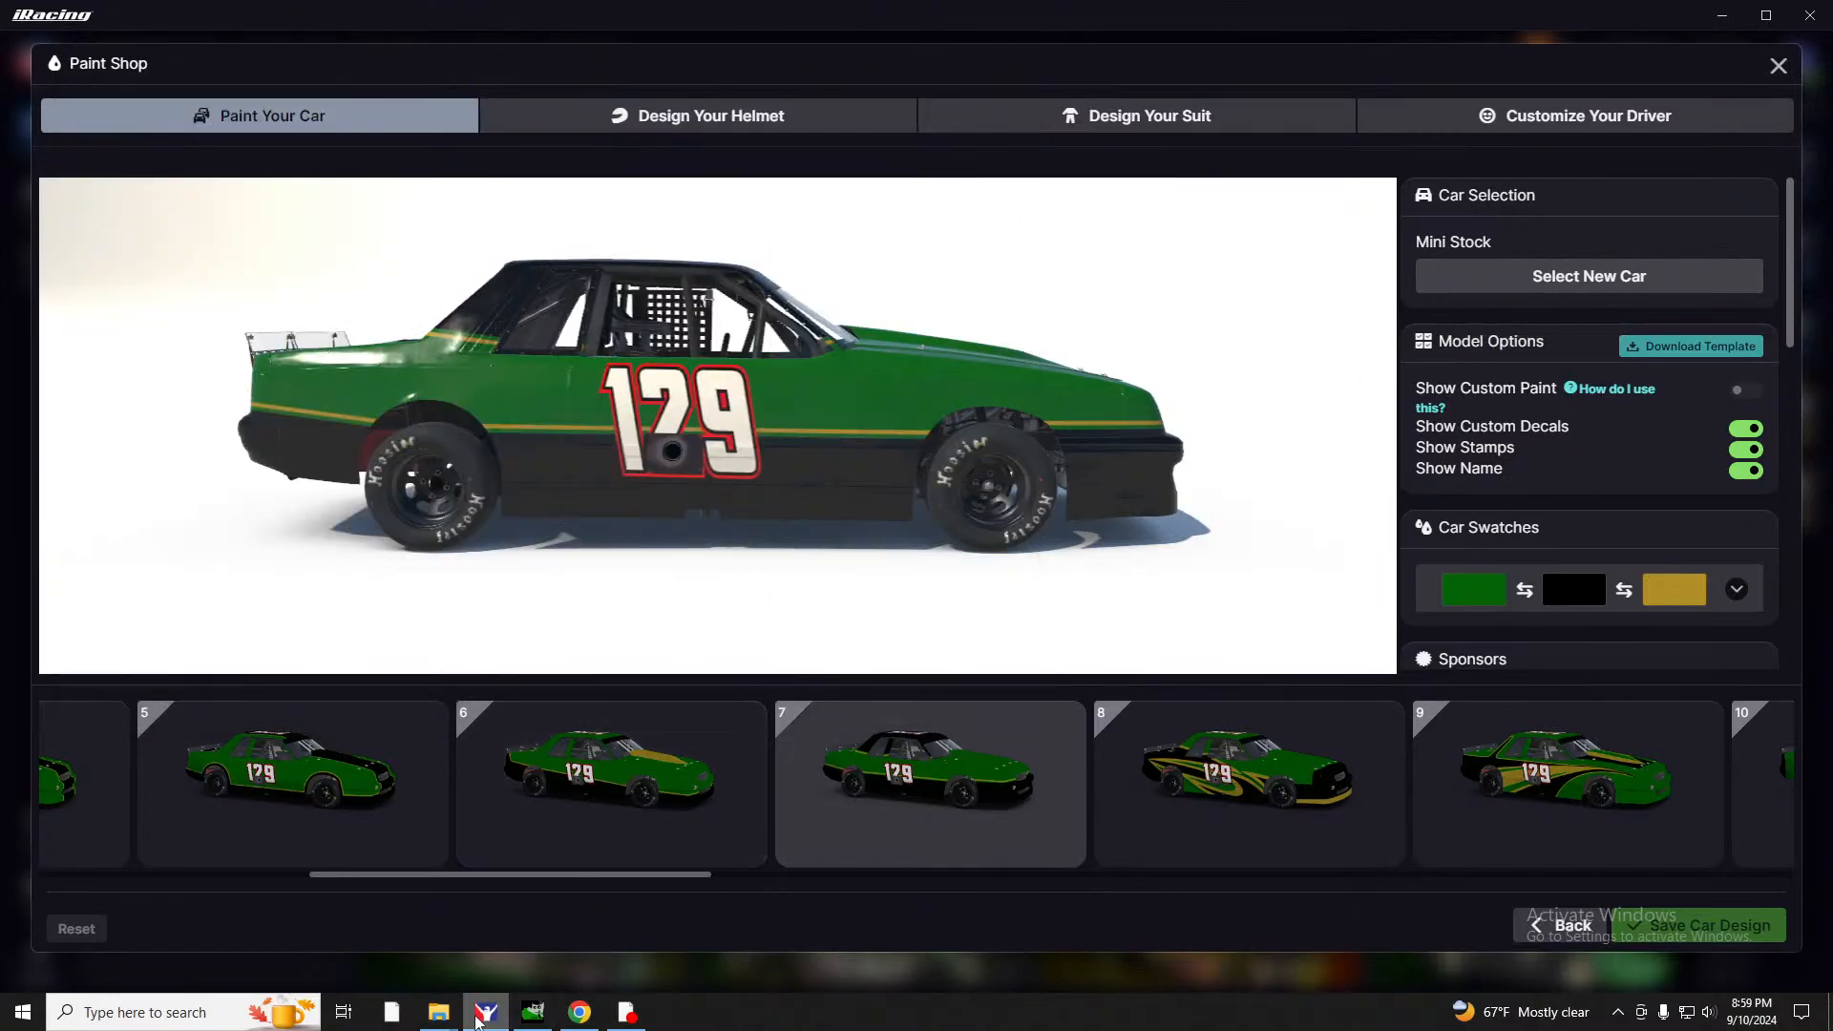
mouse_move(438, 1014)
click(520, 916)
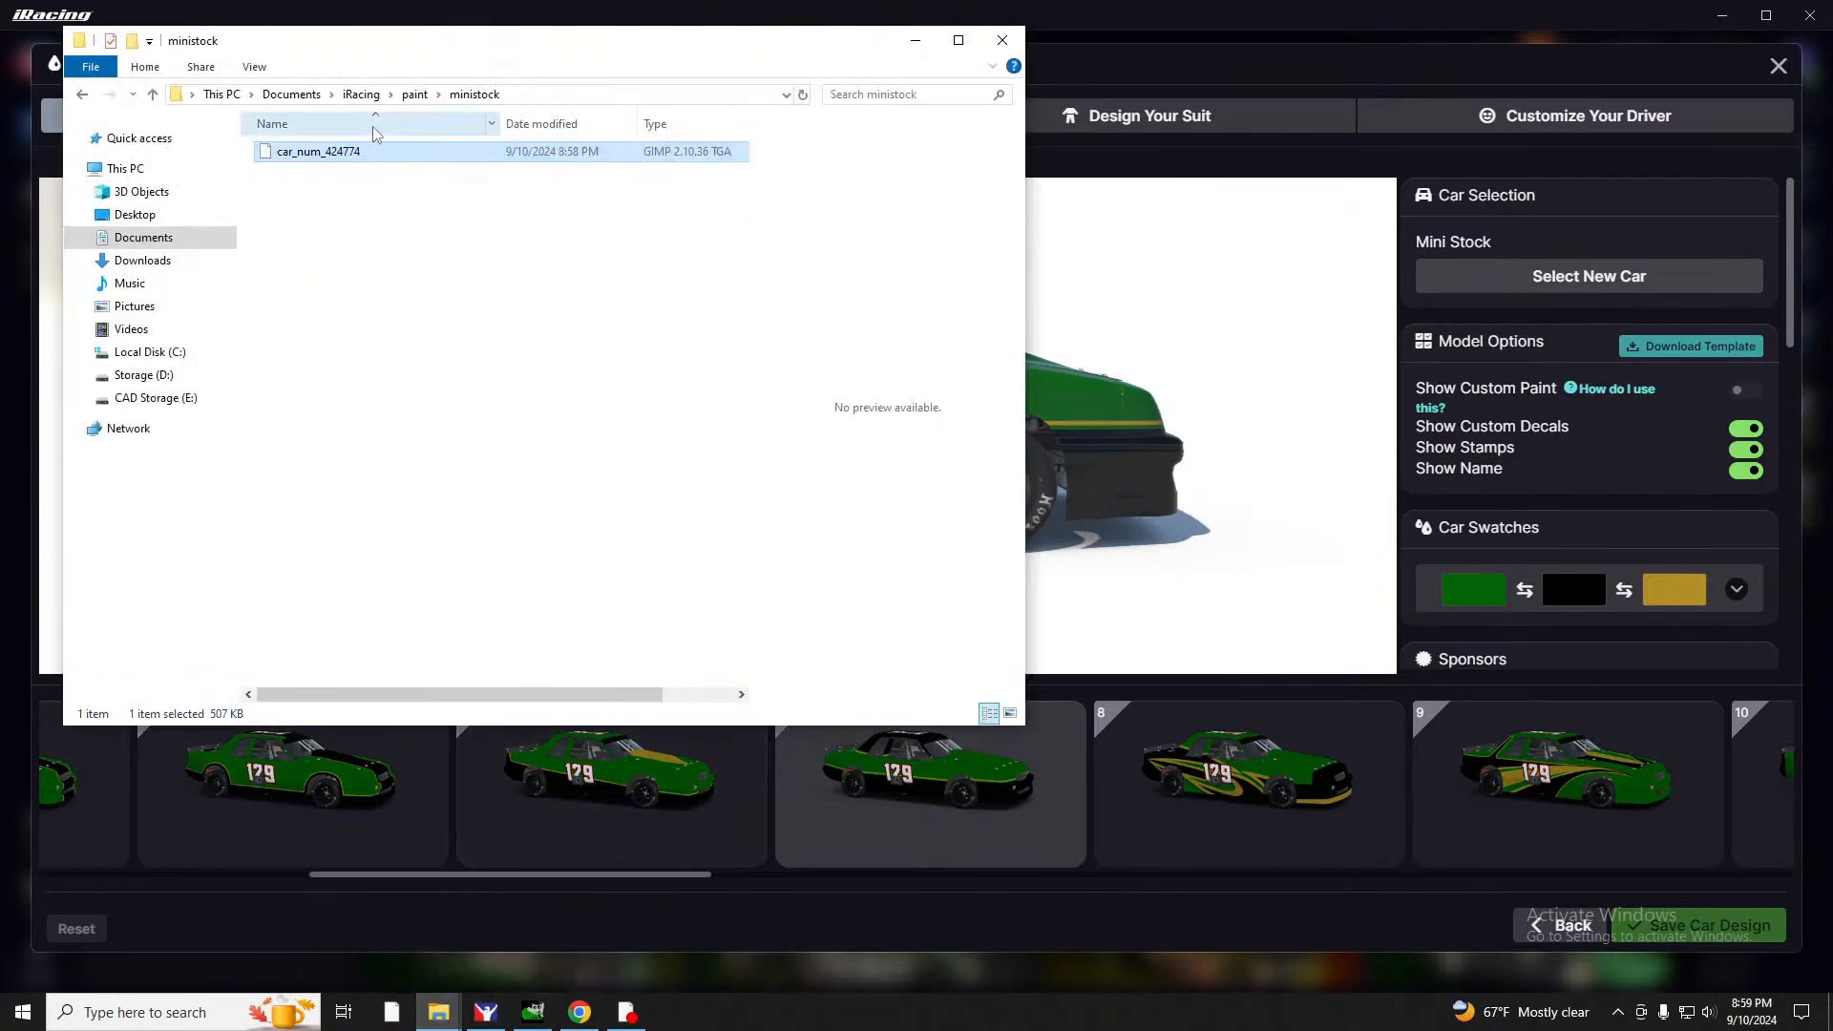
click(373, 155)
right_click(482, 154)
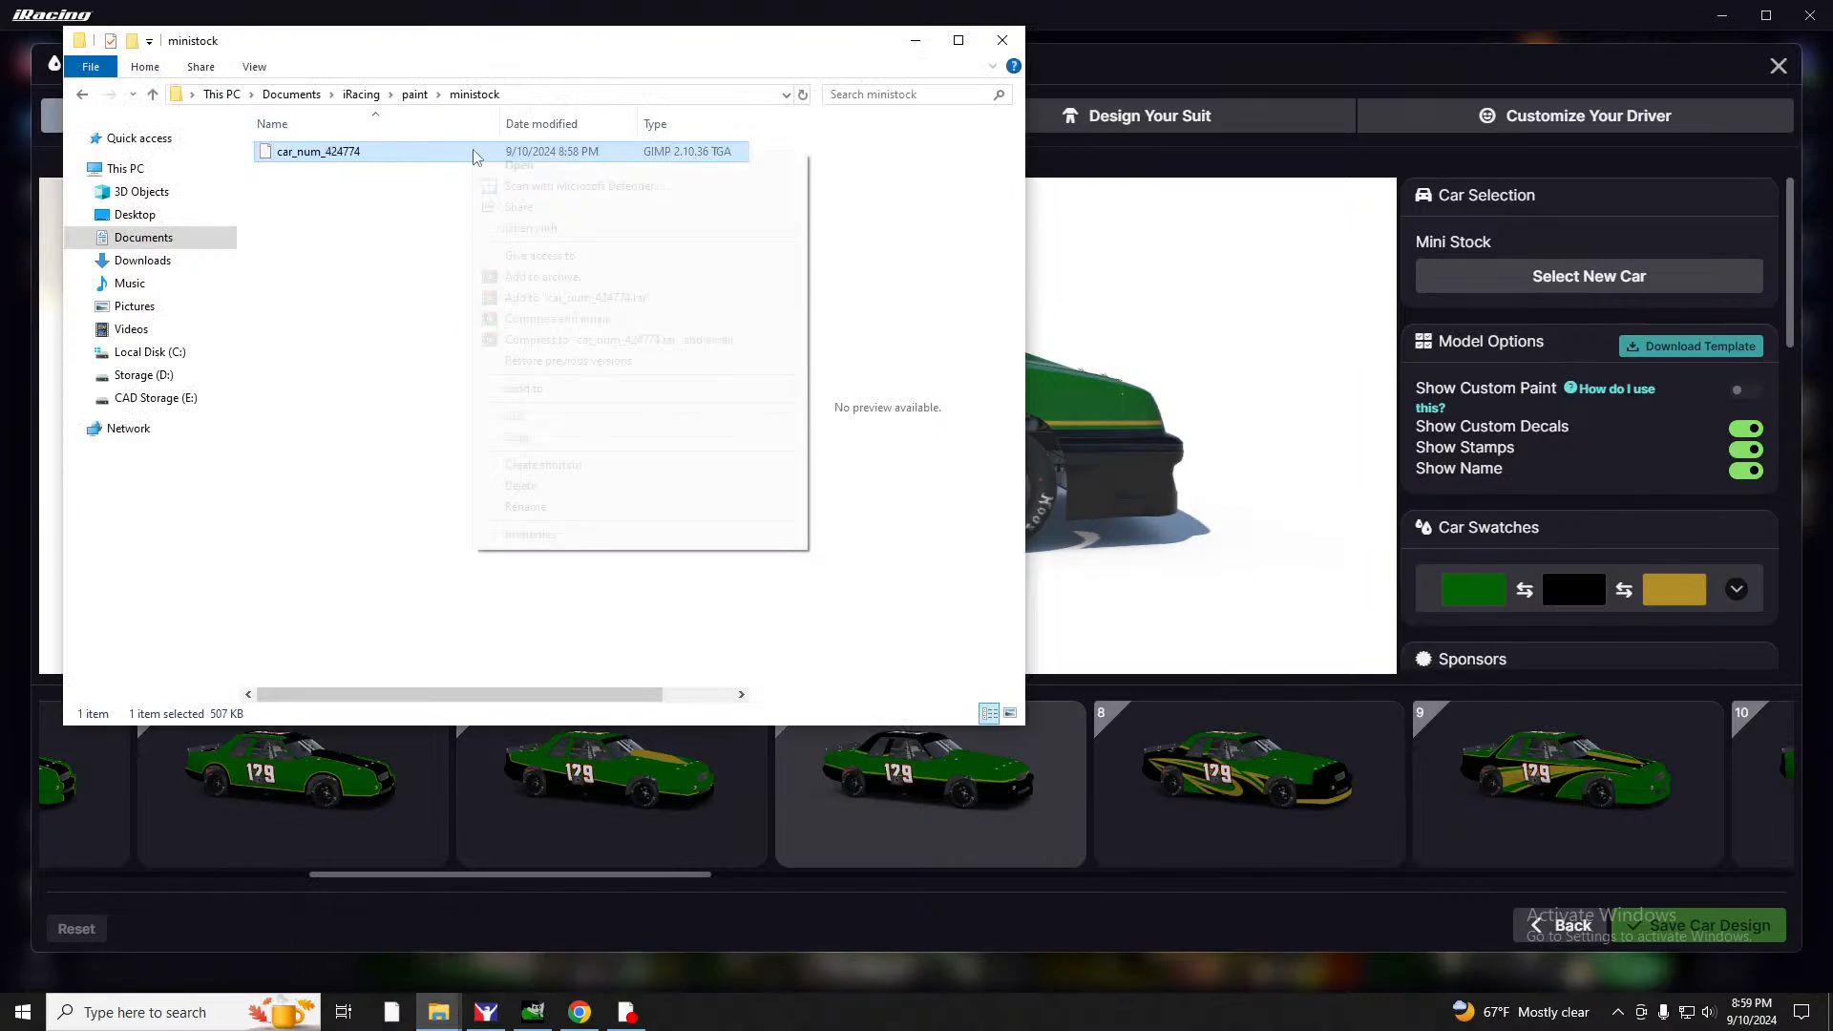
click(323, 163)
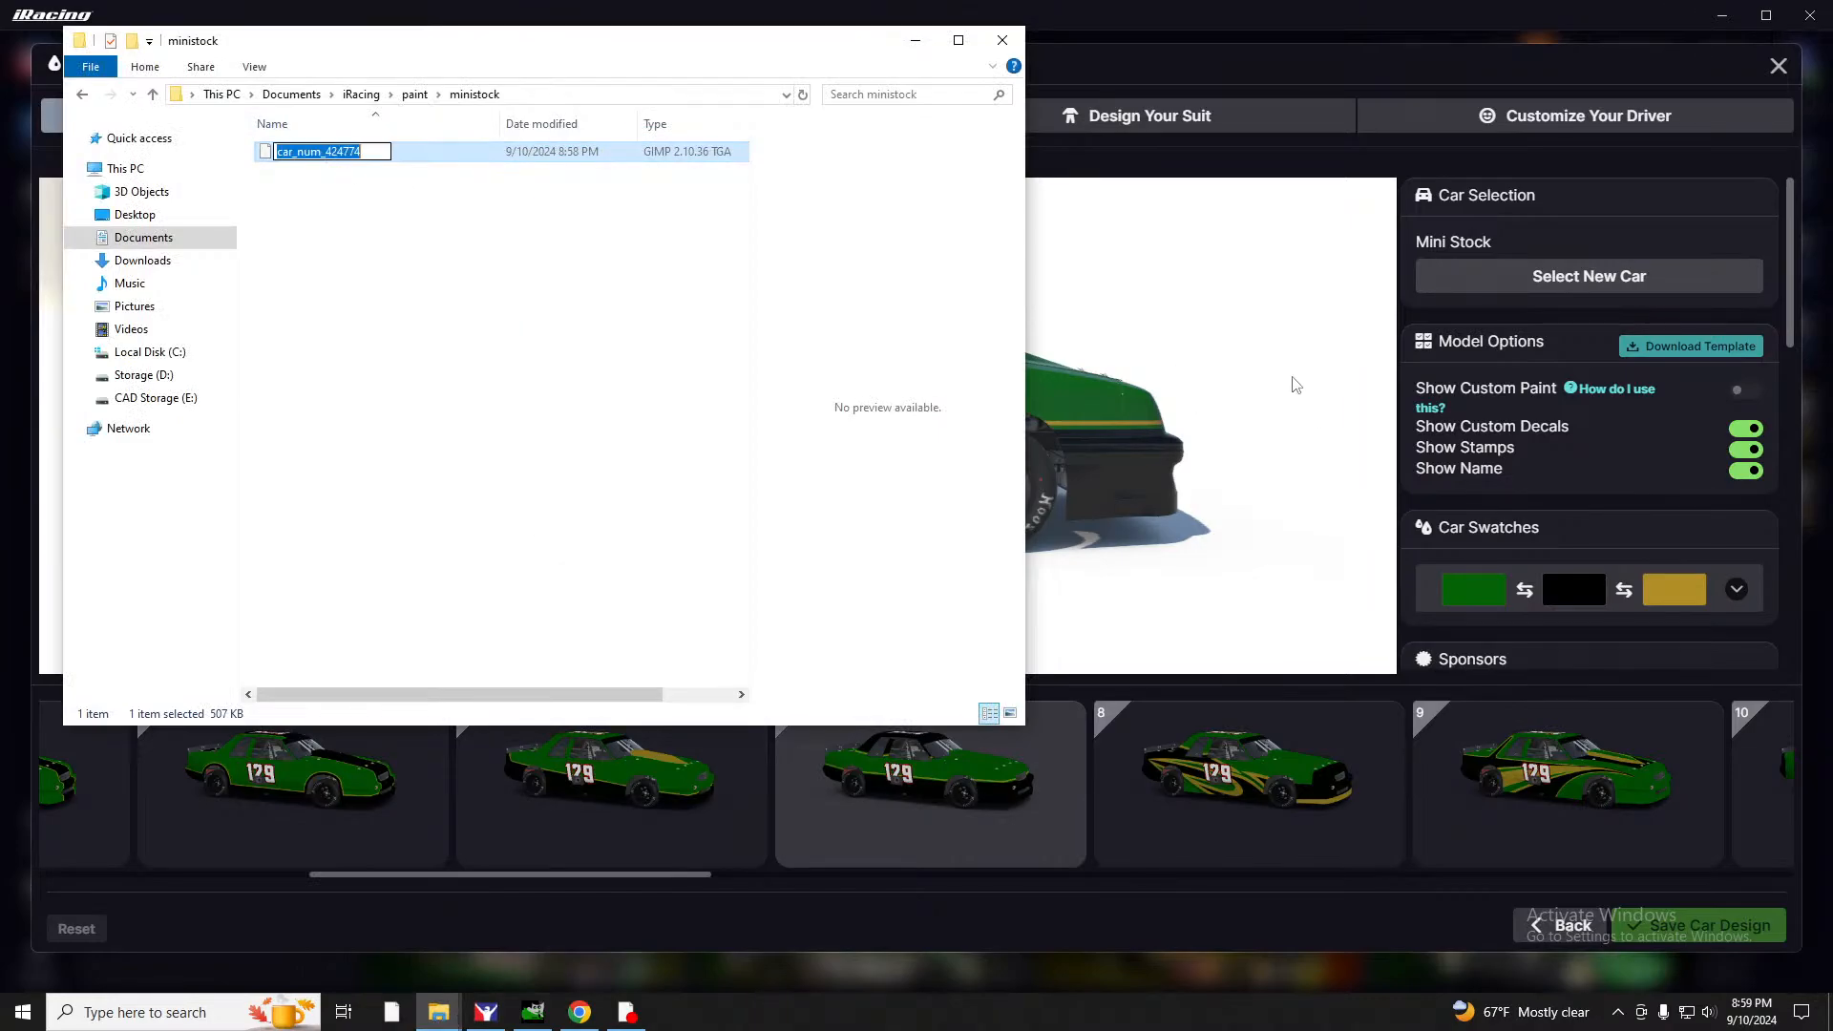
click(1003, 40)
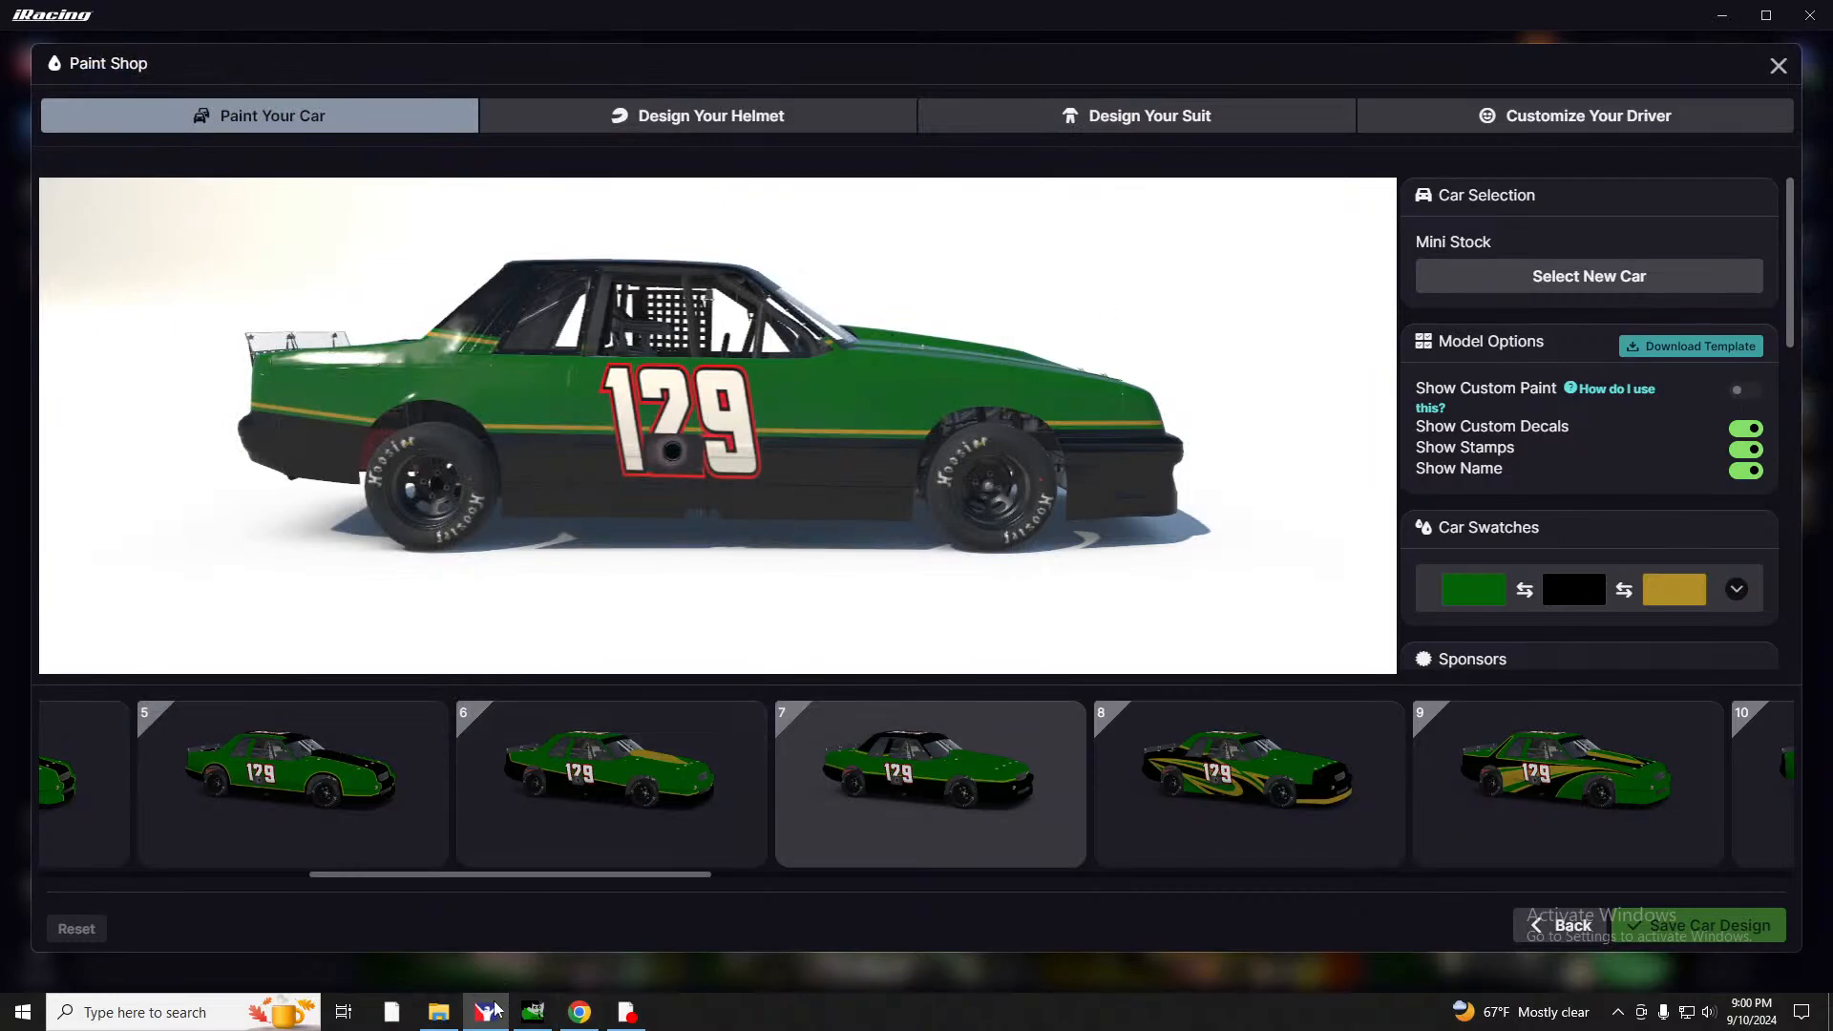
Switch to File Explorer and open Documents > iRacing > paint > ministock in a new window.
click(443, 1012)
click(603, 666)
click(438, 1012)
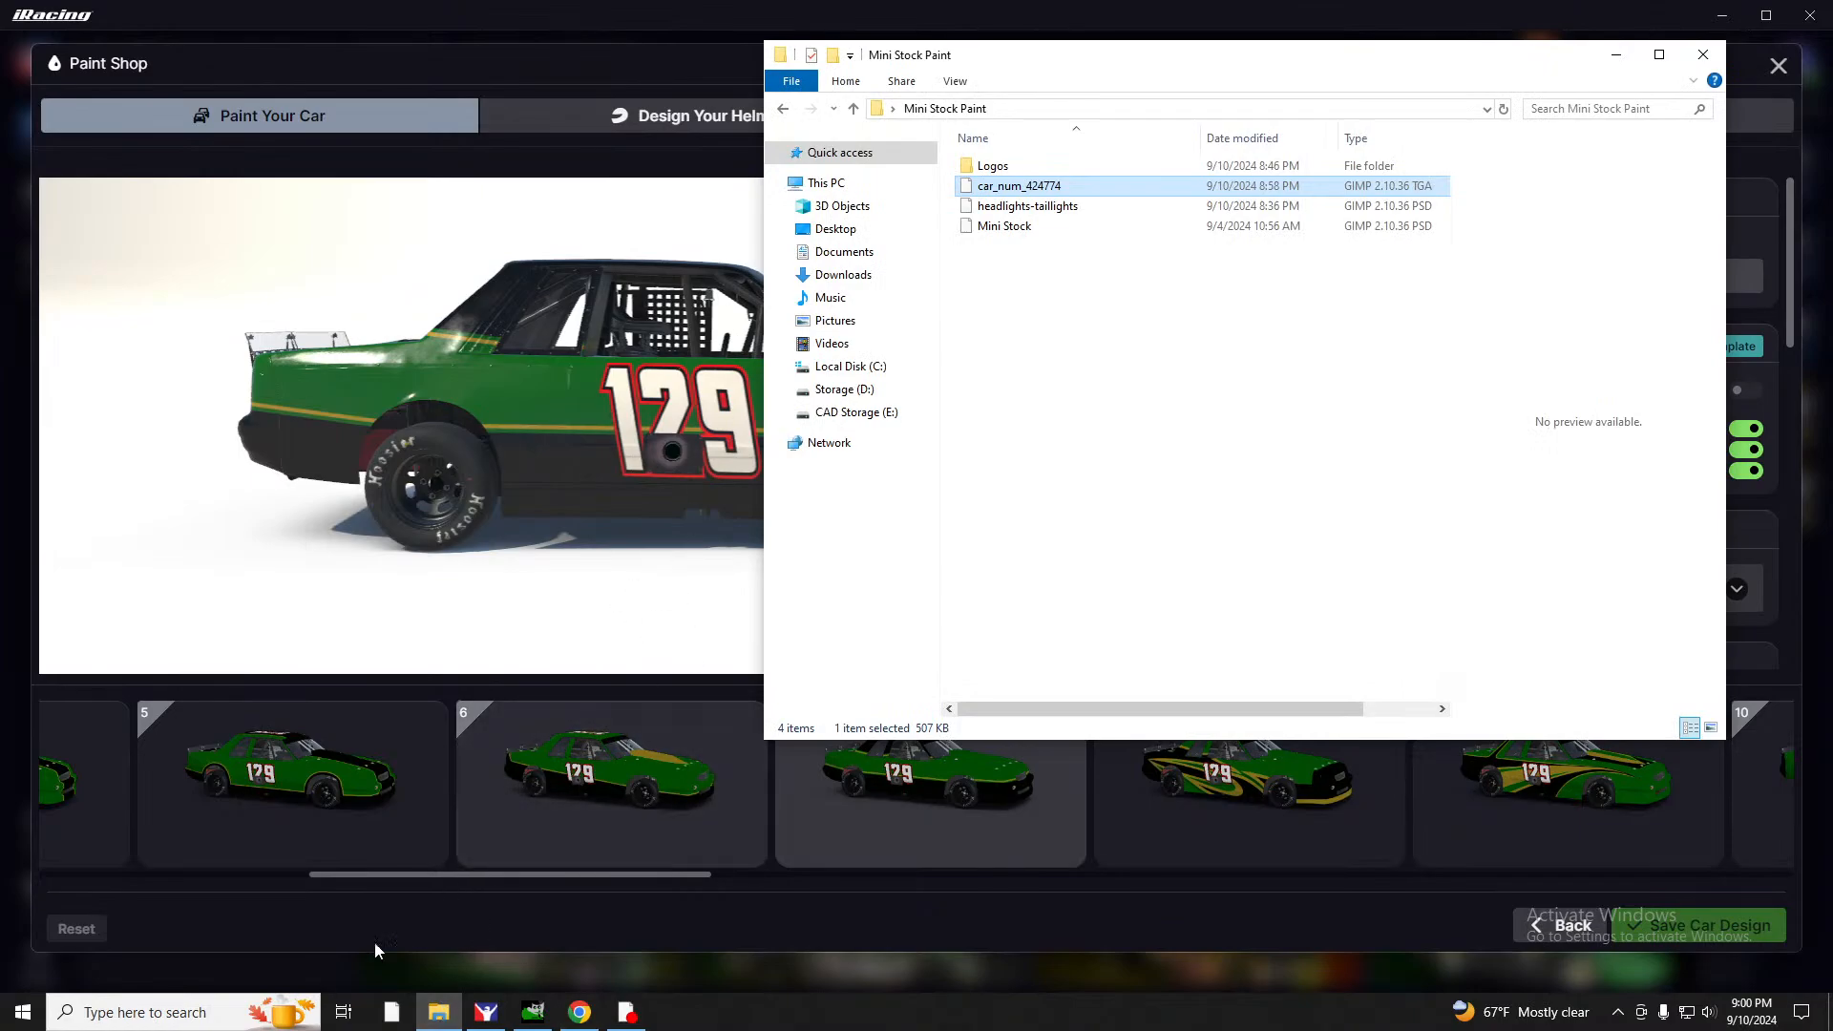
click(441, 1014)
click(458, 1014)
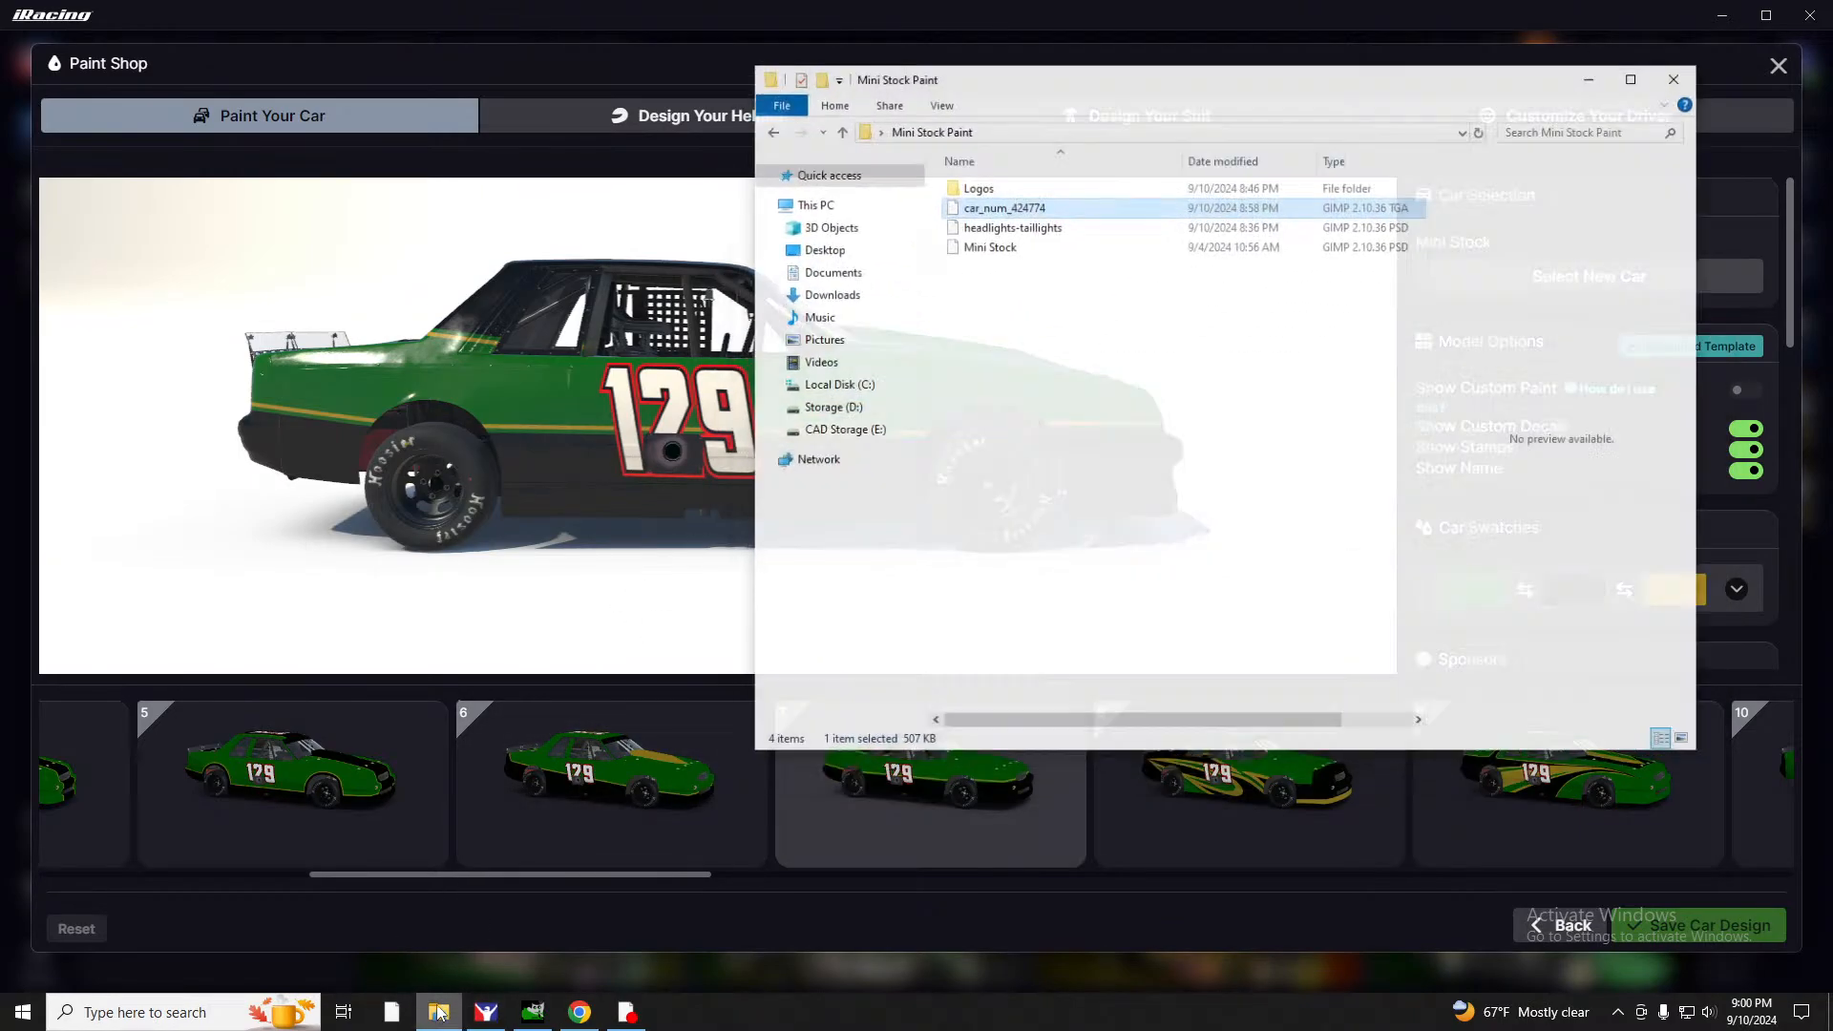
right_click(849, 264)
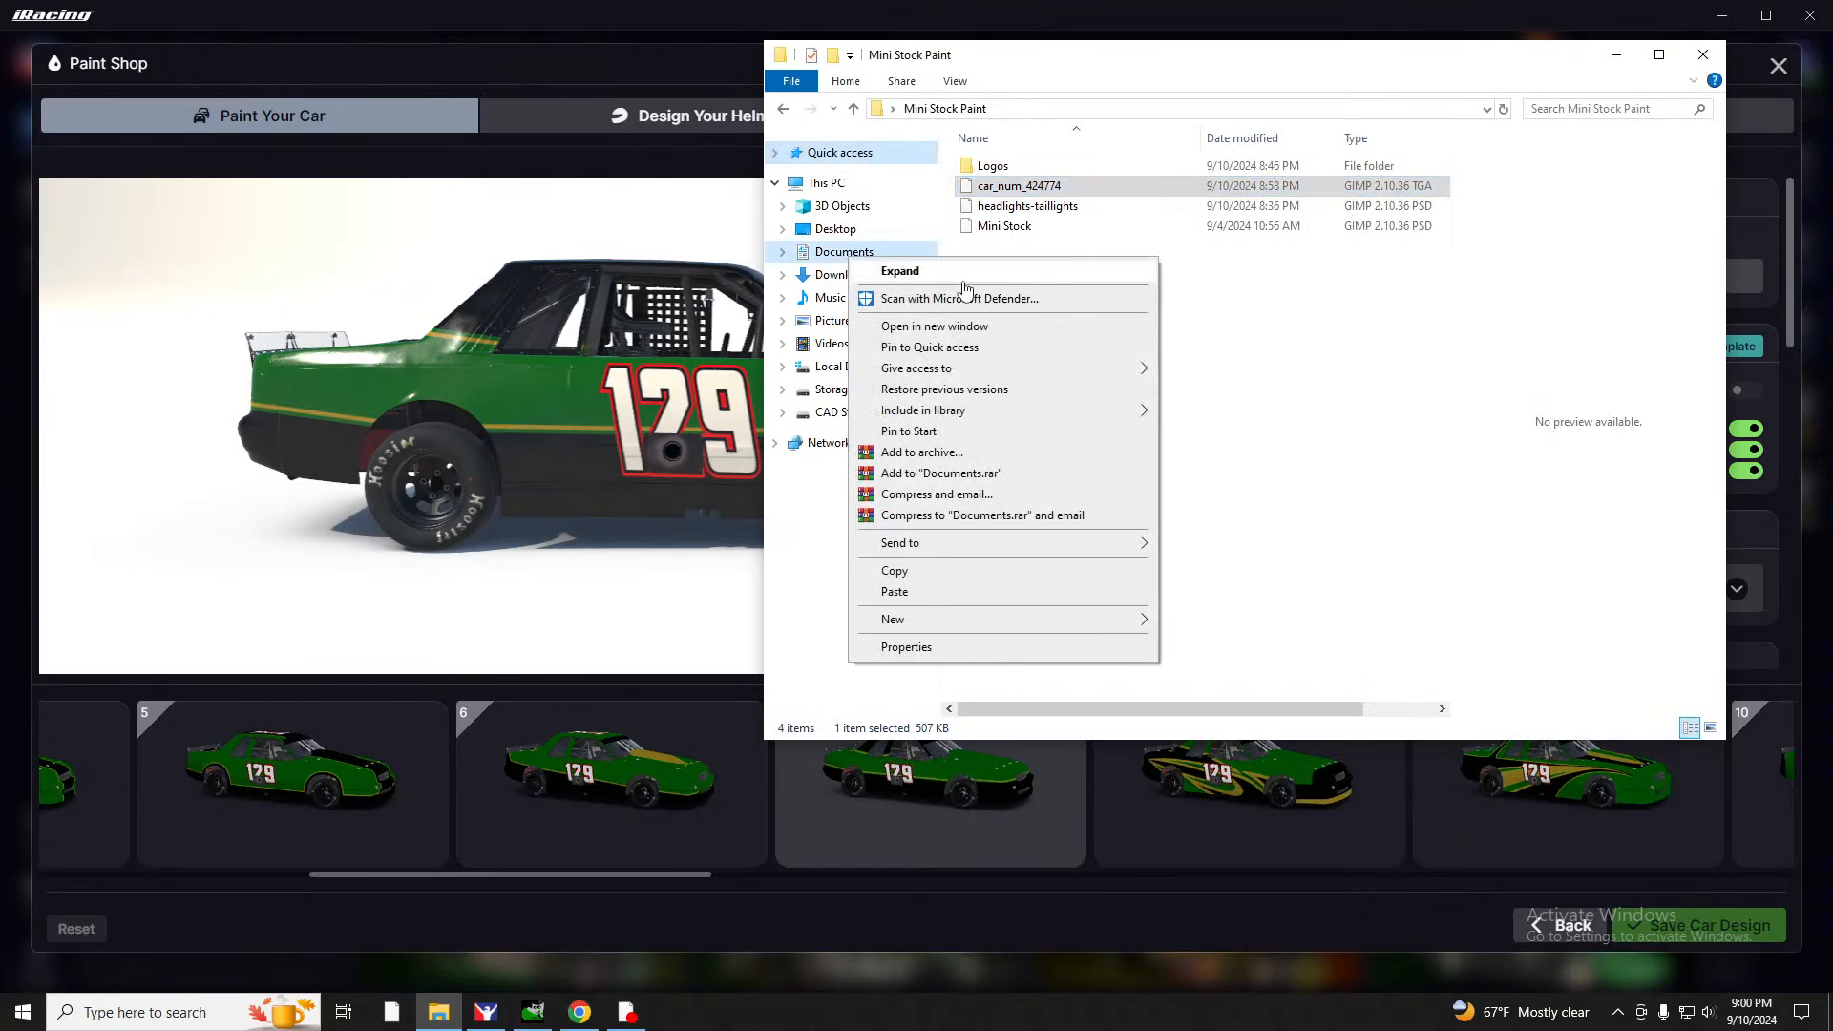
click(945, 327)
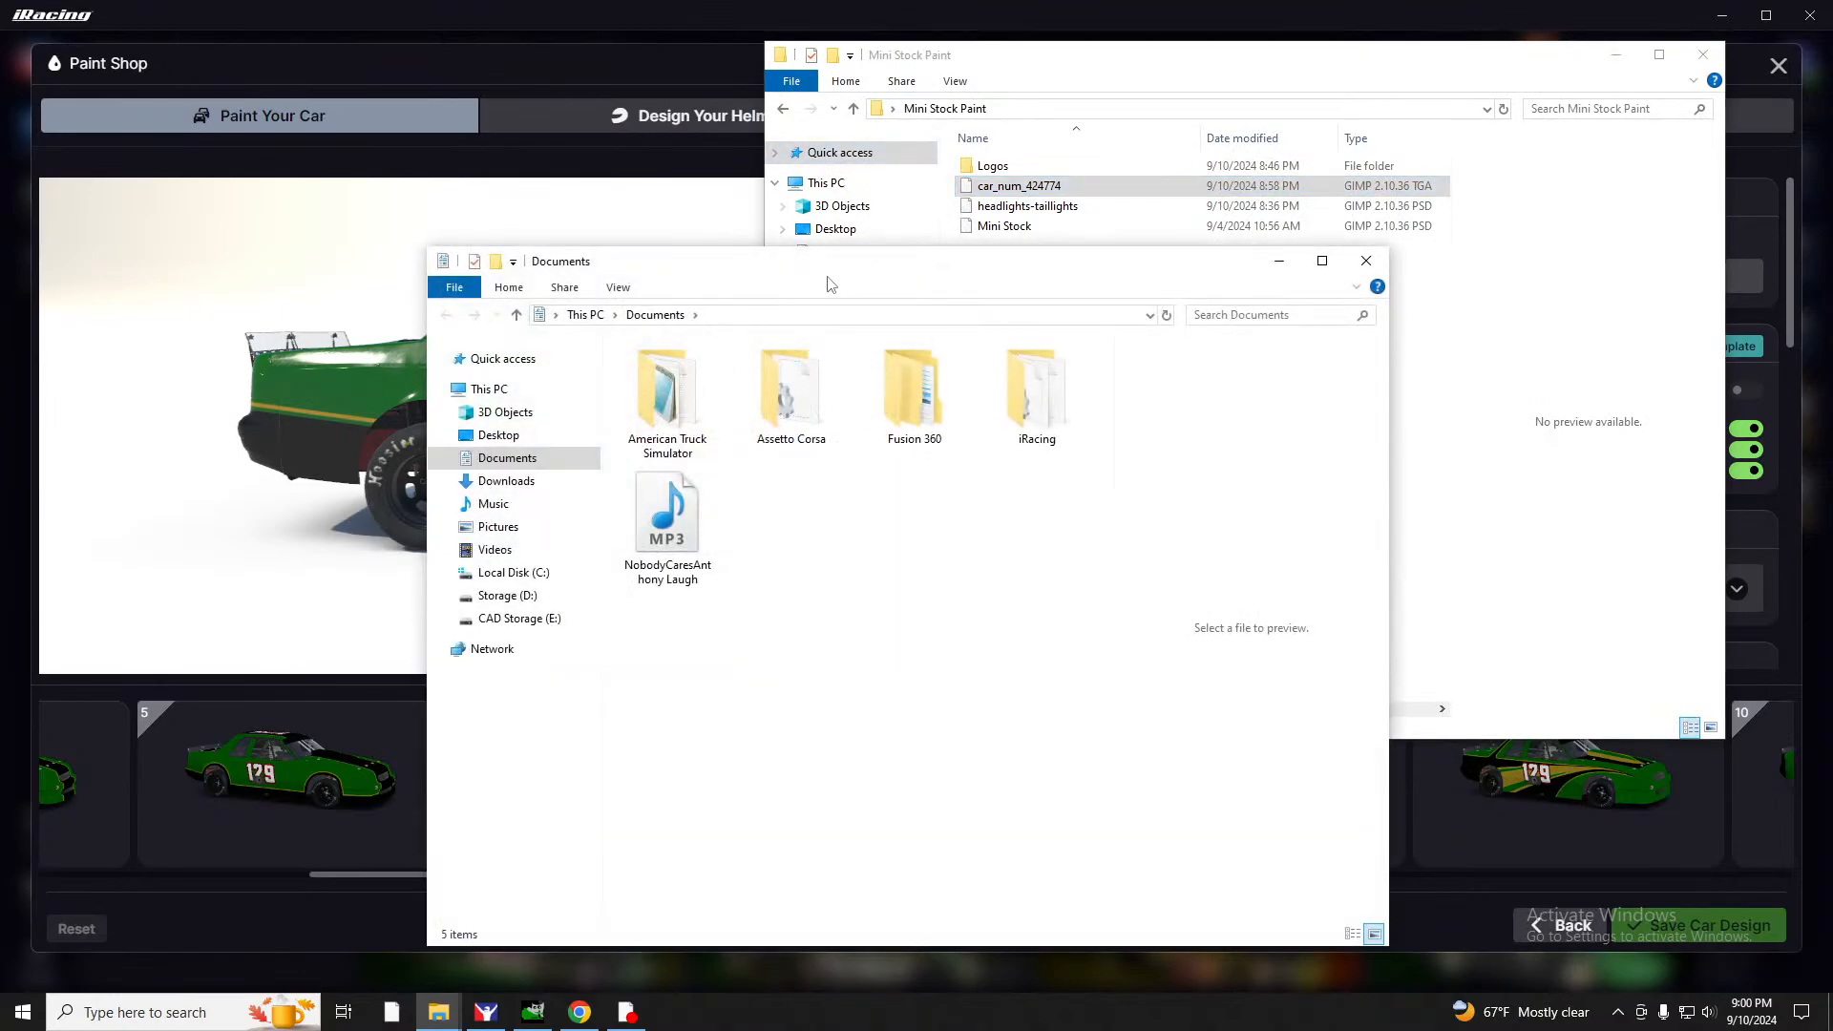
double_click(1023, 408)
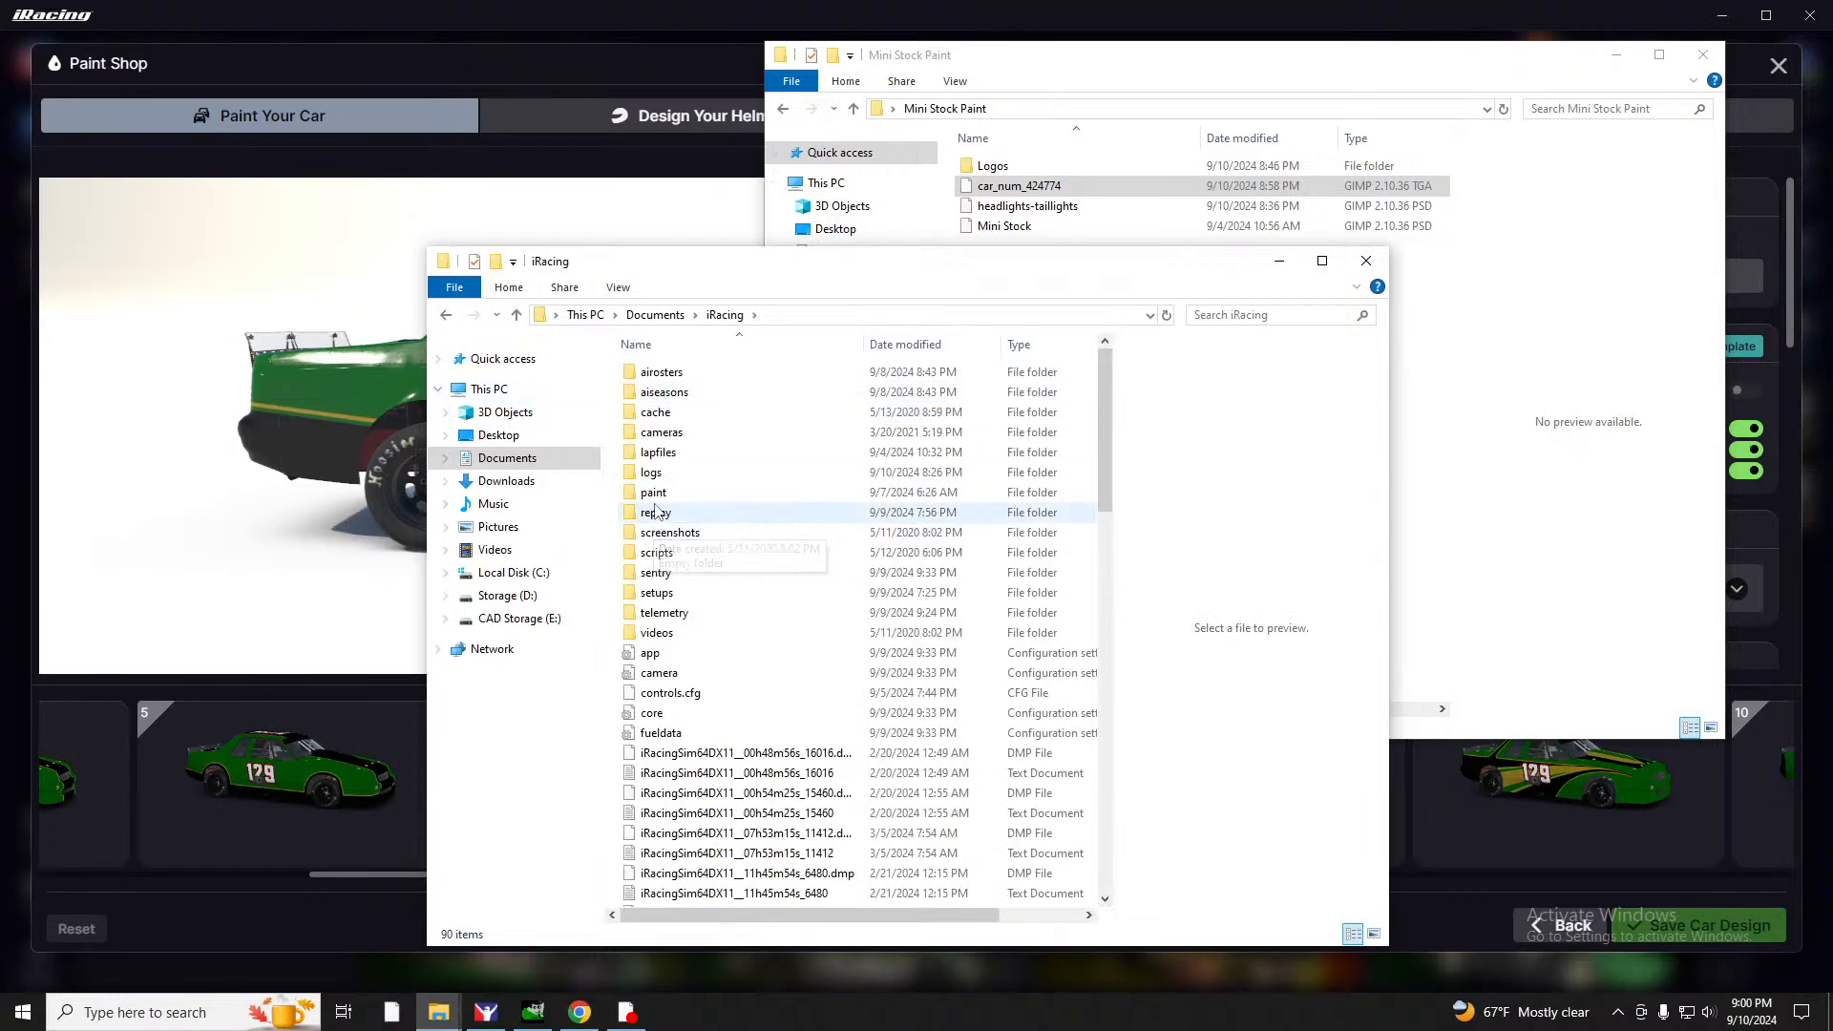
double_click(654, 492)
scroll(668, 535, down, 9)
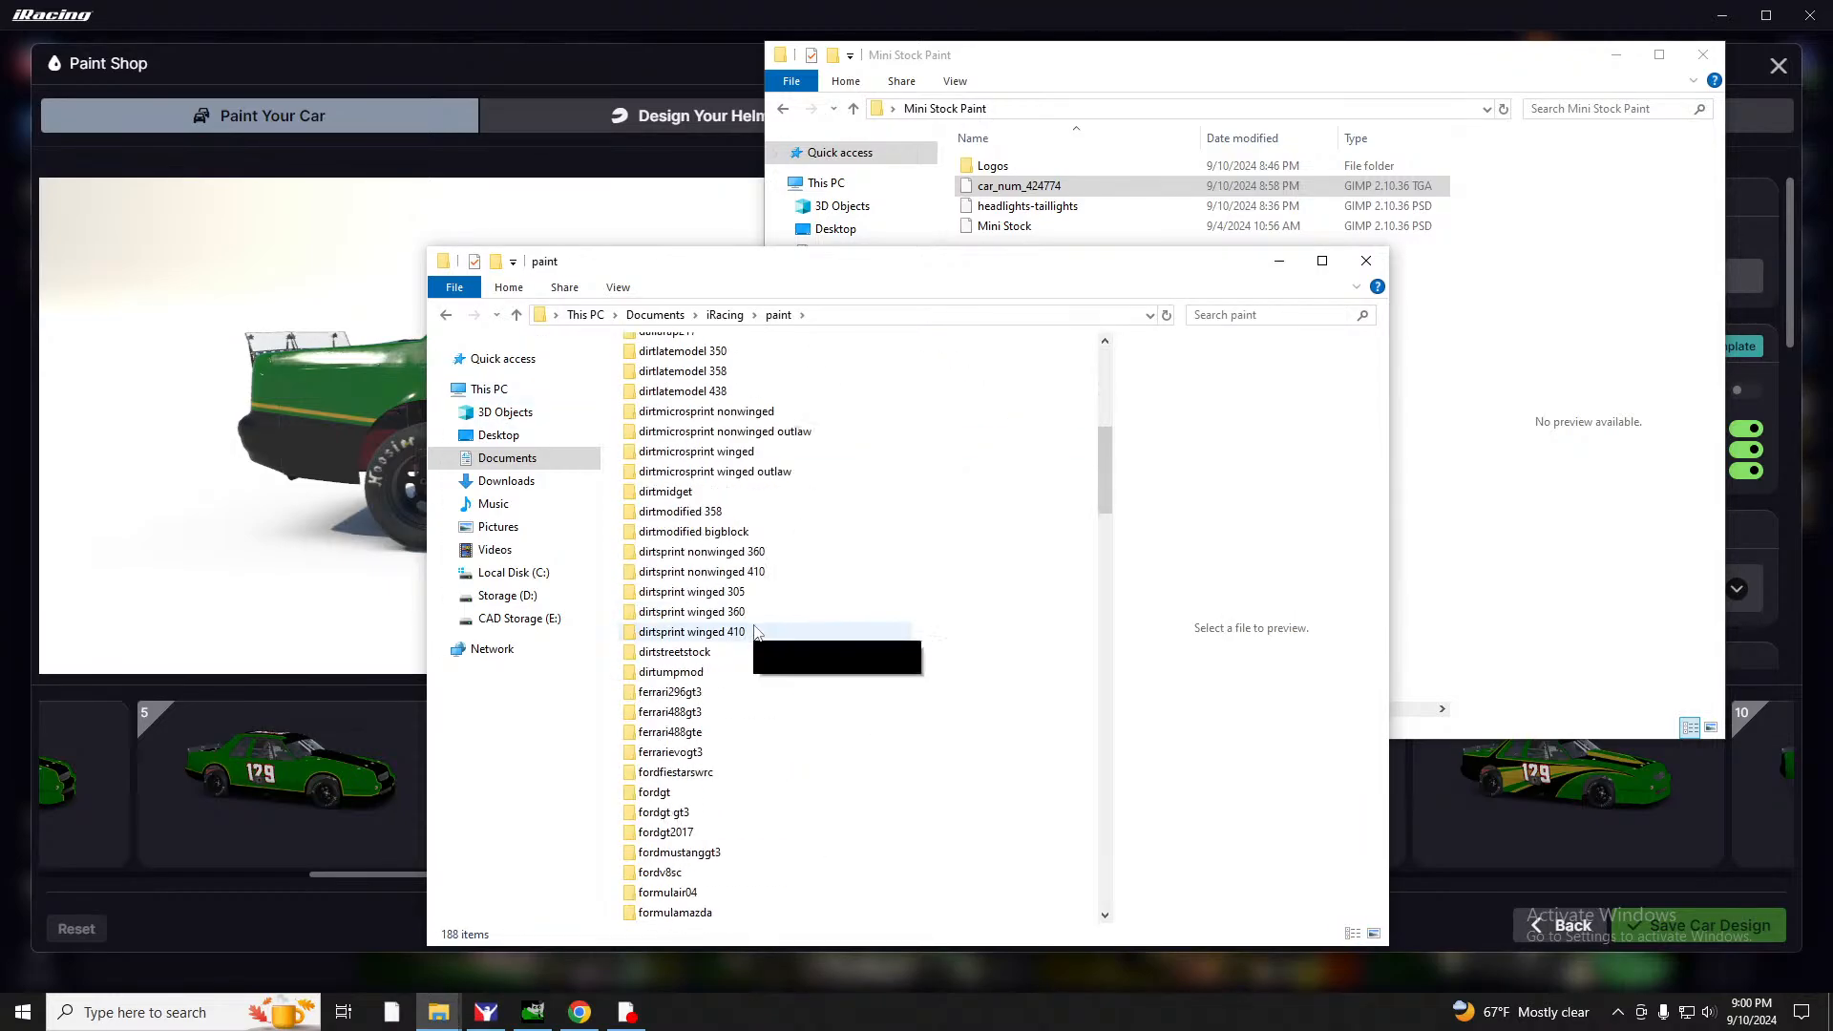
scroll(754, 631, down, 15)
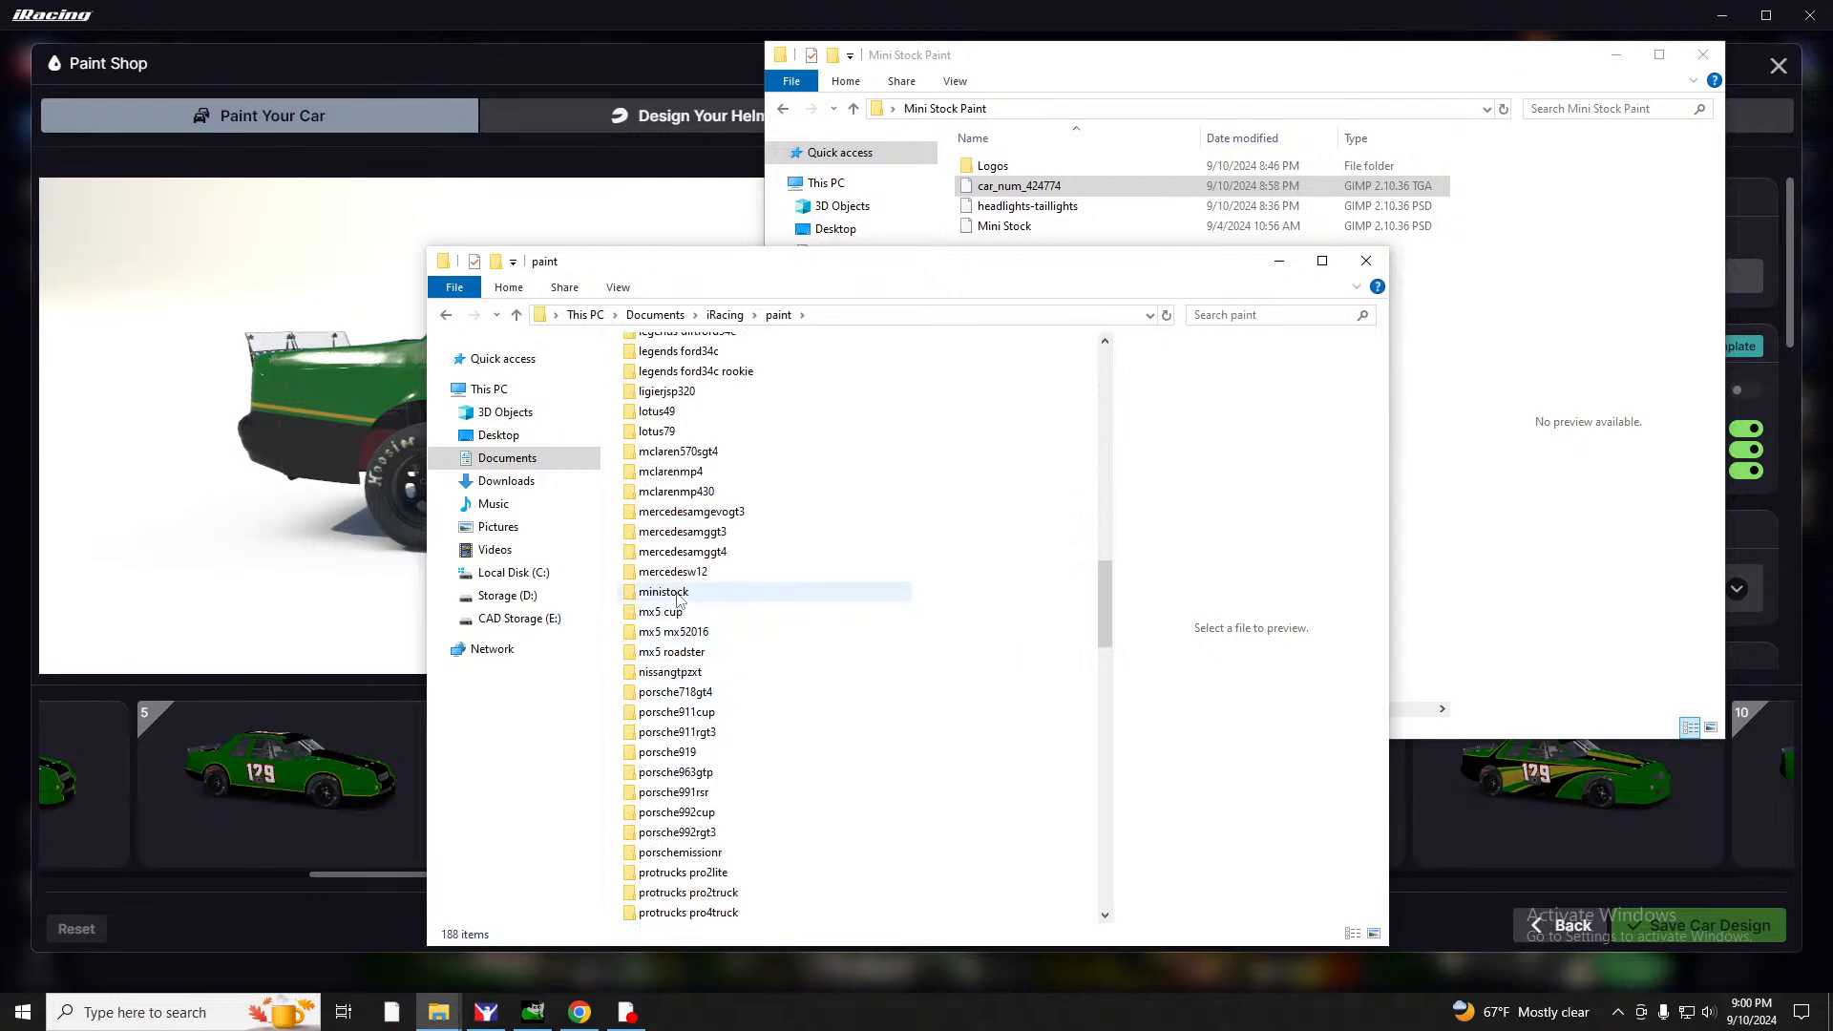
double_click(673, 592)
Rename the copied TGA in the ministock folder by removing "num_", leaving "car_" followed by the customer ID.
click(684, 373)
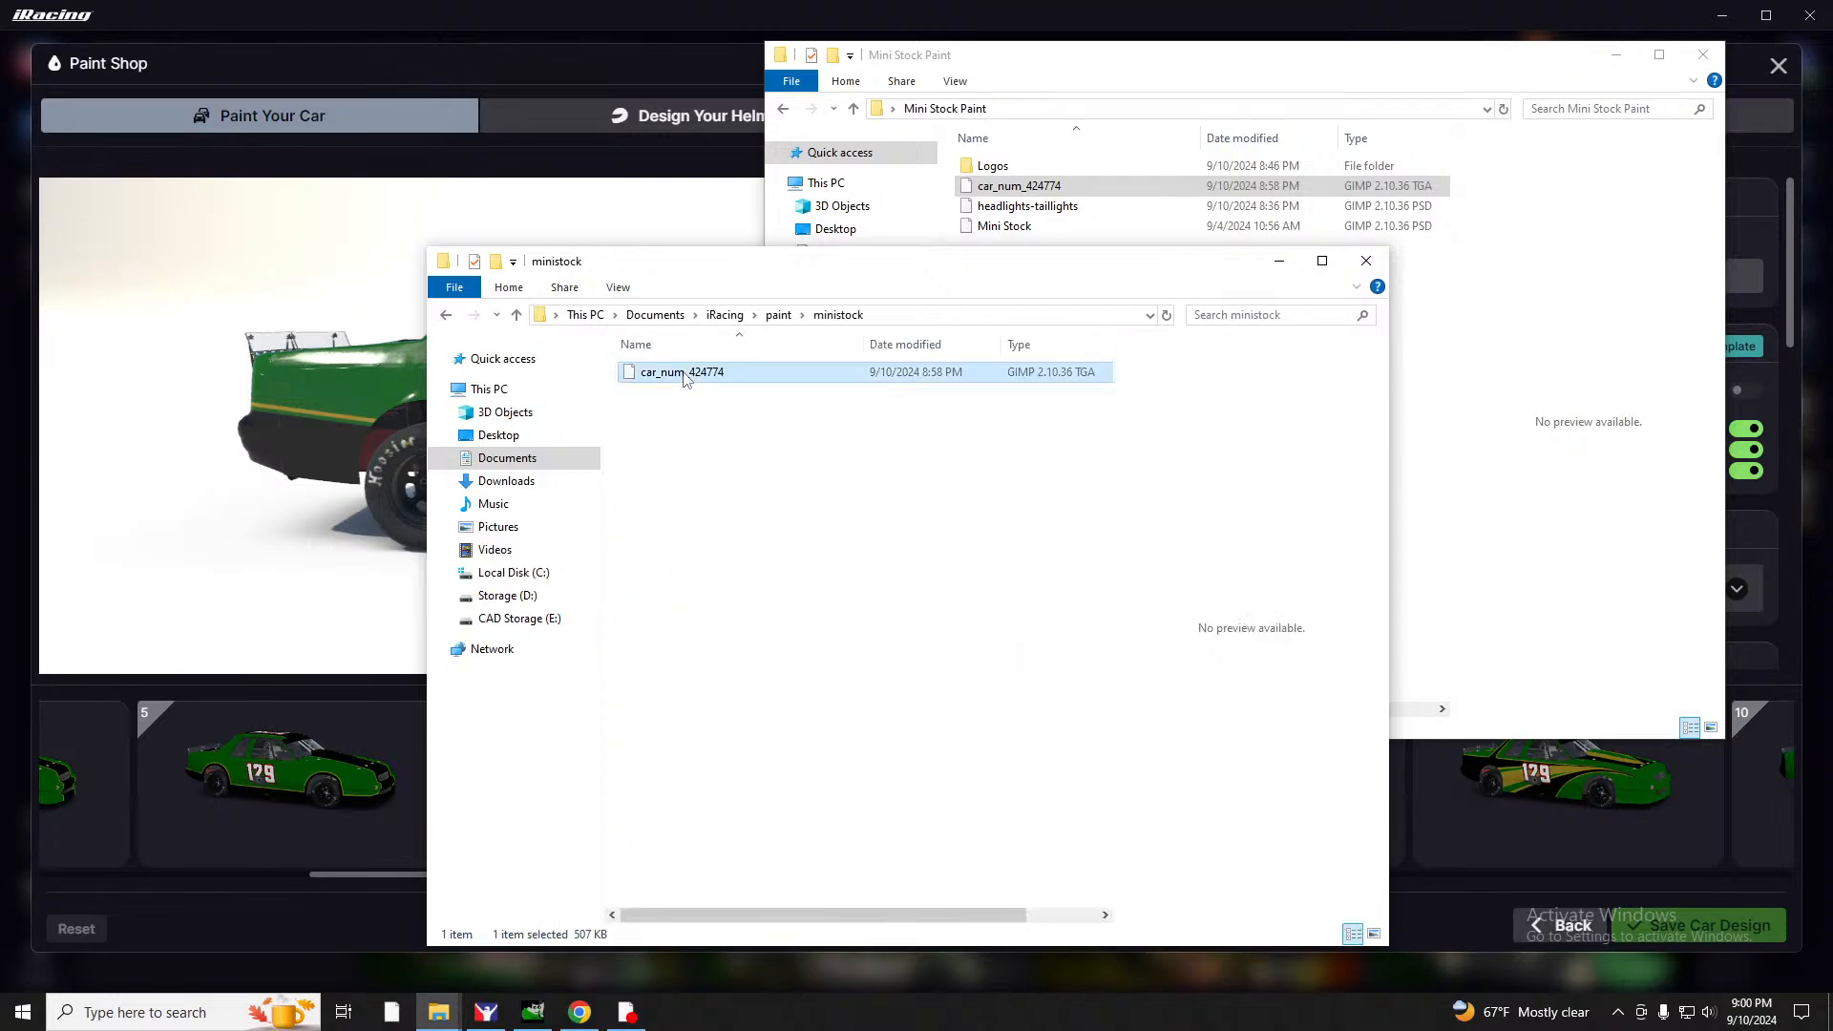
right_click(684, 373)
click(689, 375)
right_click(698, 376)
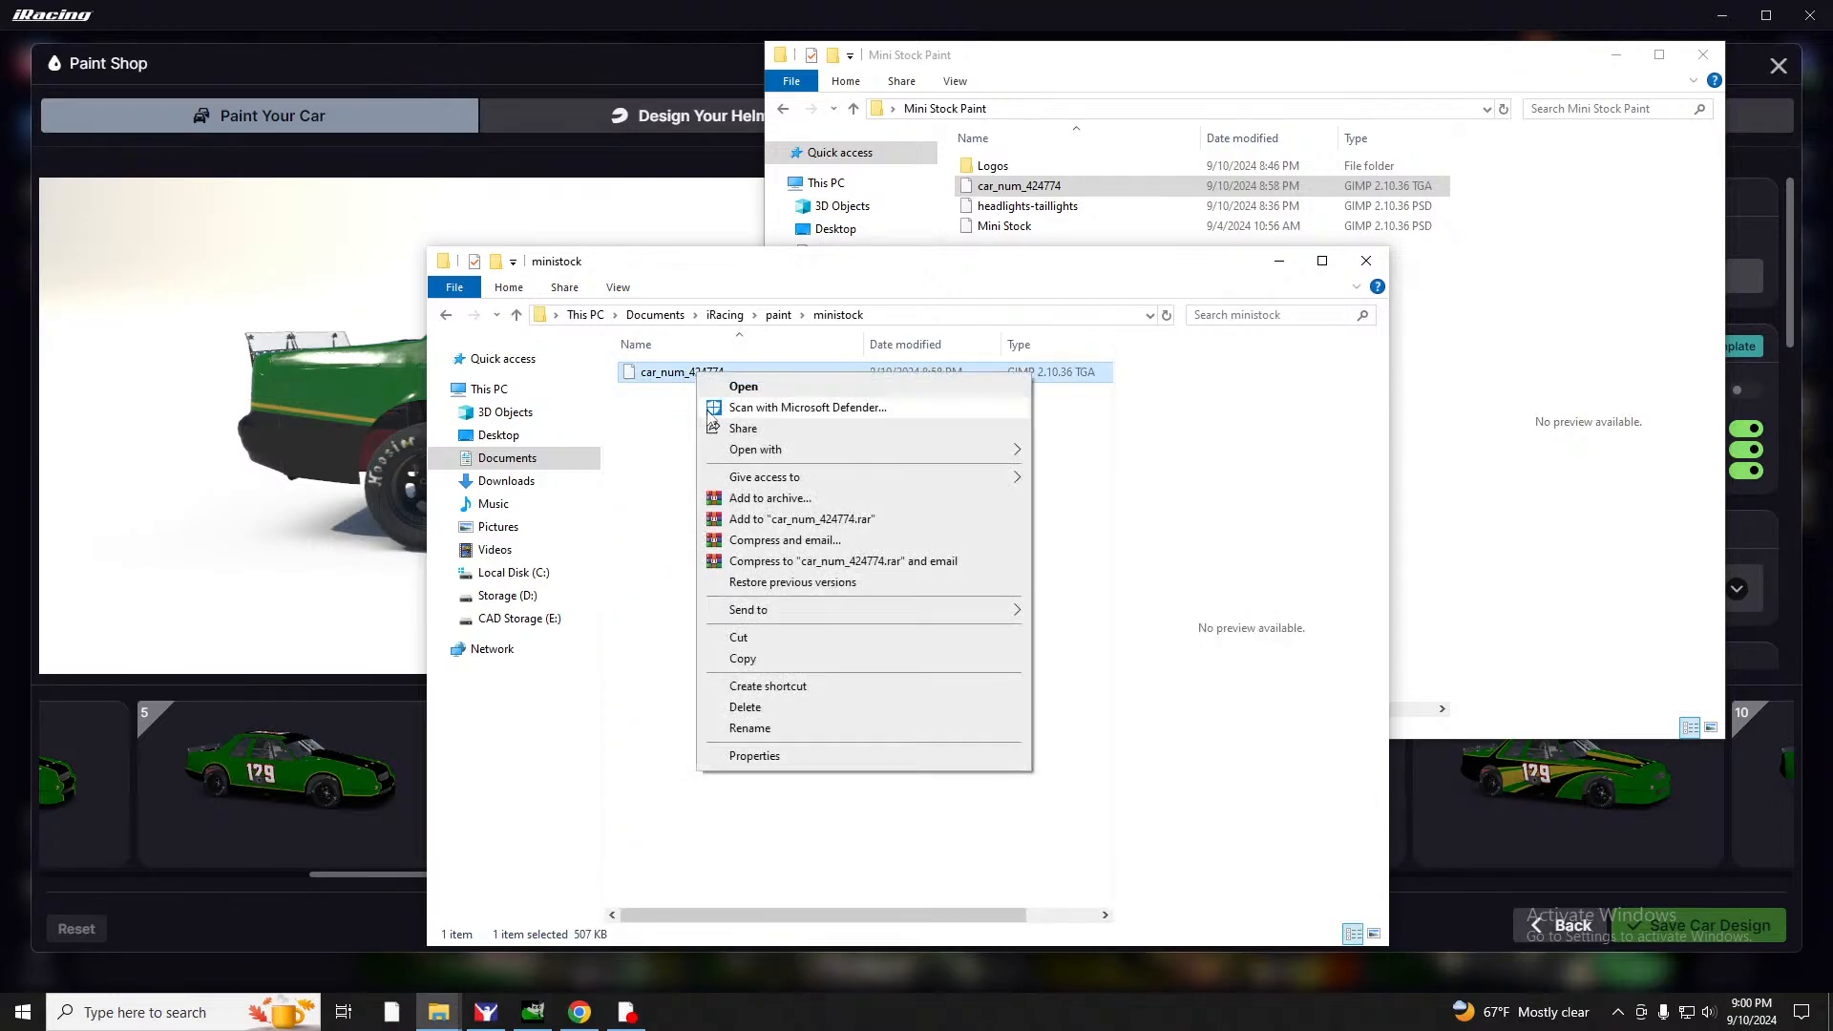
click(763, 730)
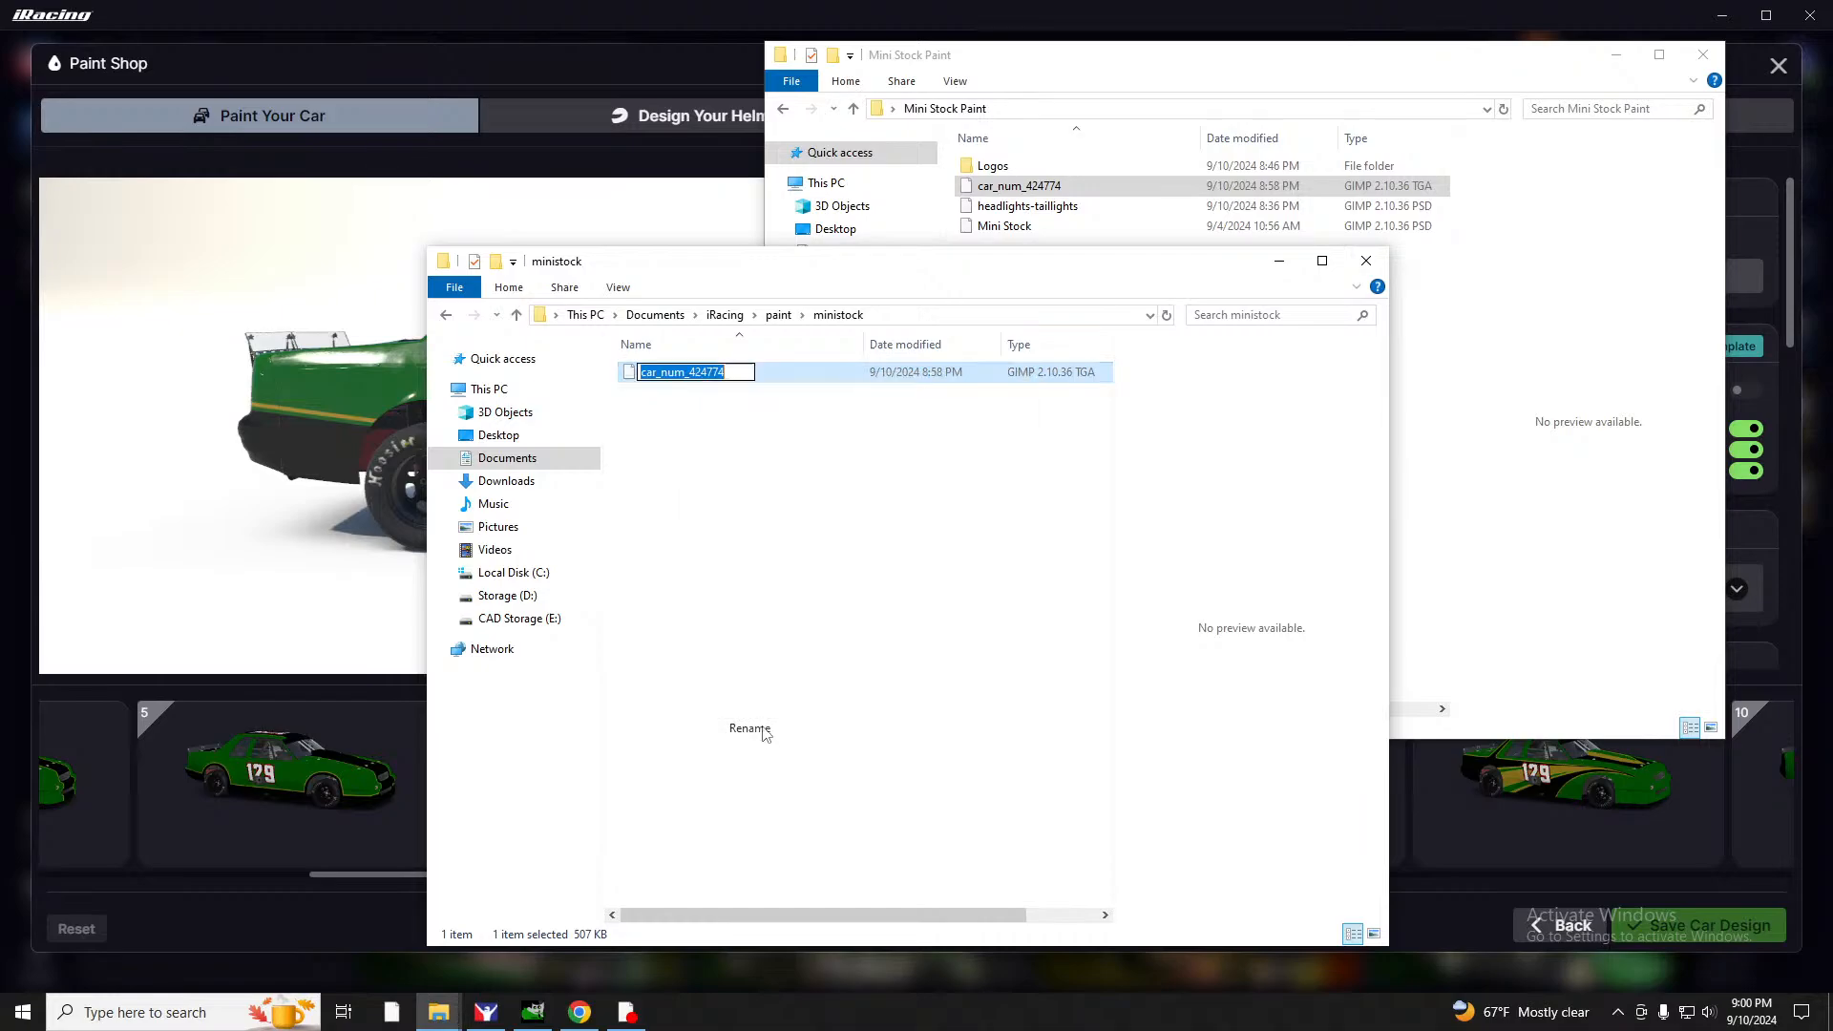
click(688, 373)
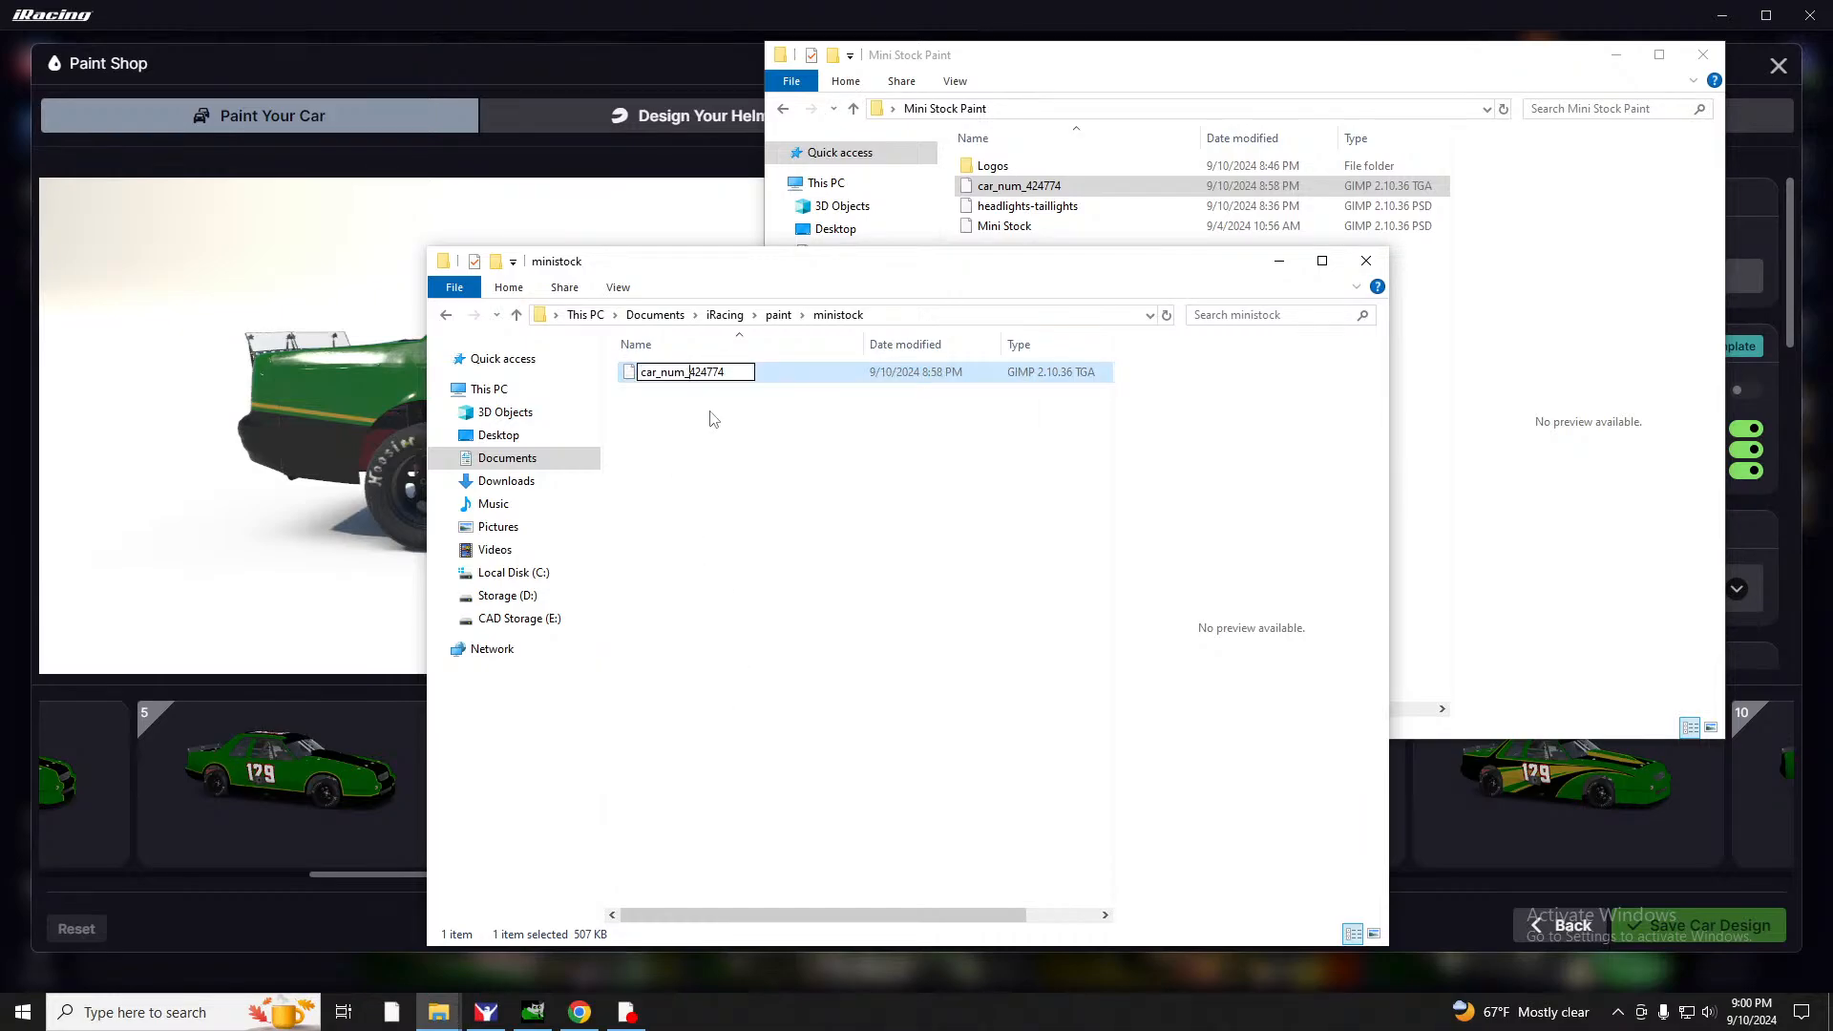
key(BackSpace)
key(BackSpace)
key(BackSpace)
key(BackSpace)
key(Return)
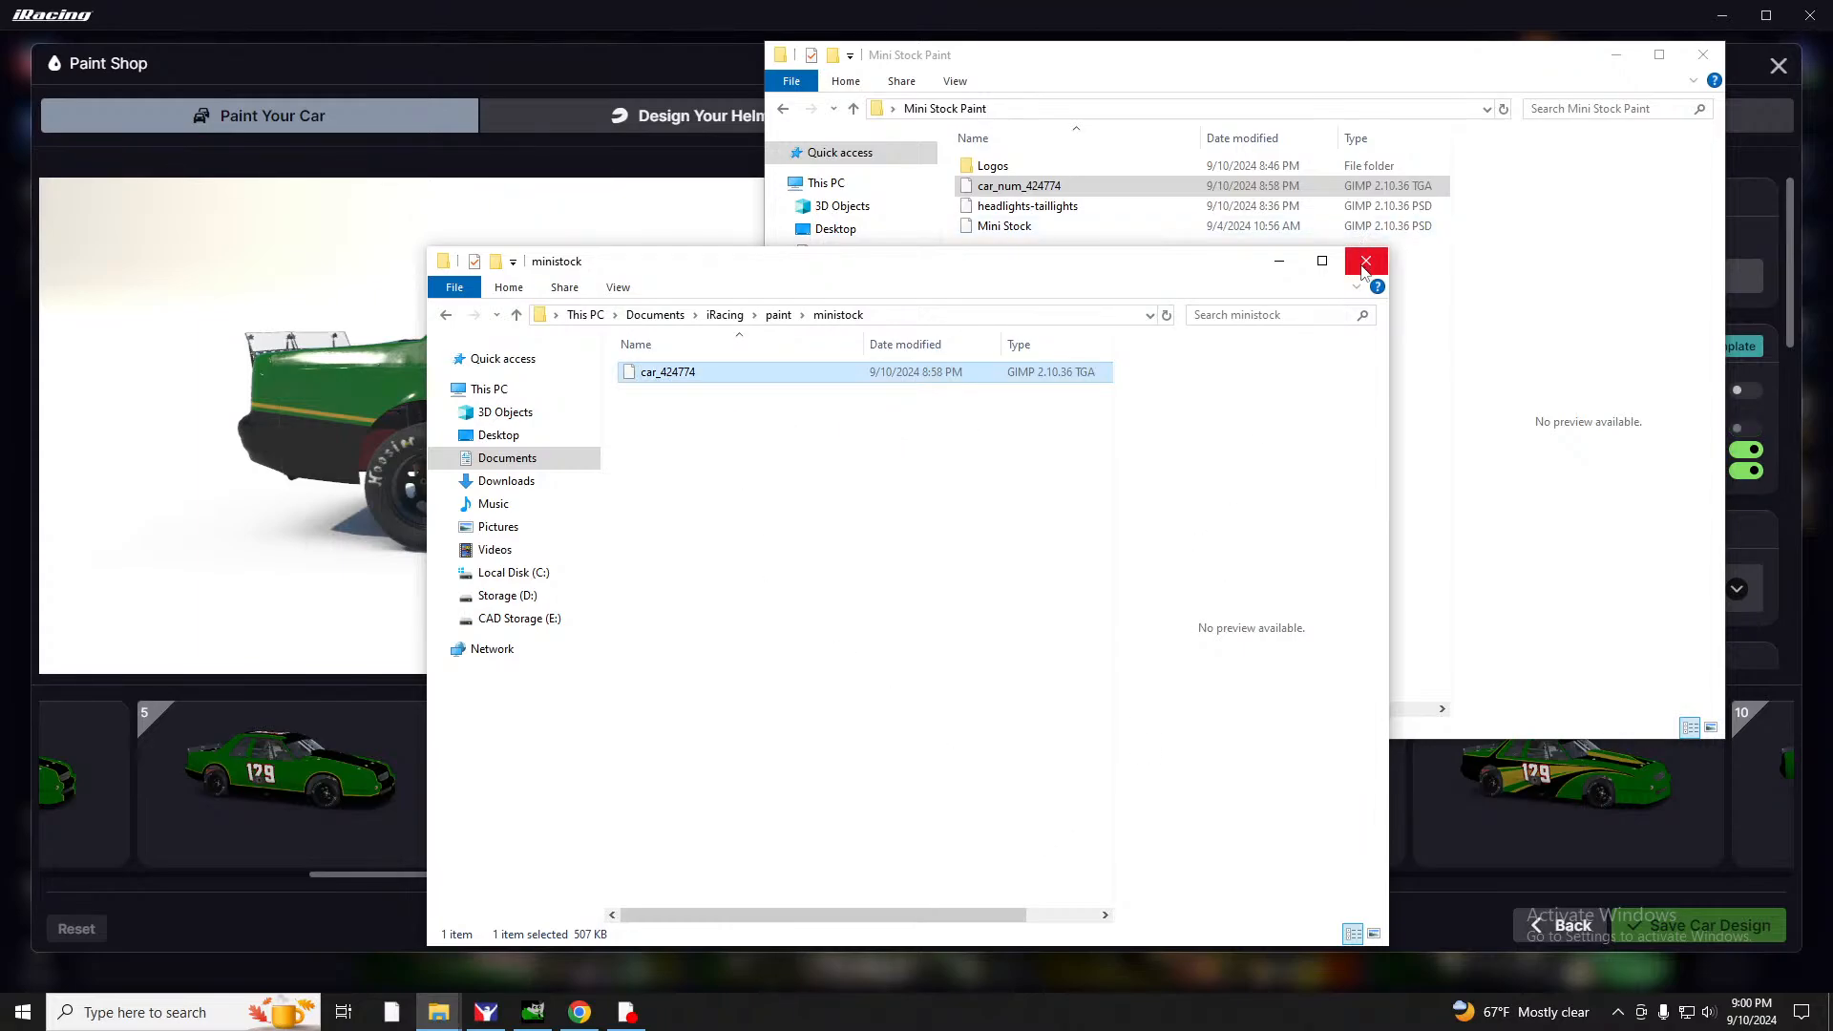
Clear the File Explorer windows away and inspect the custom paint on the Mini Stock's sides, roof and rear in the Paint Shop.
click(1279, 260)
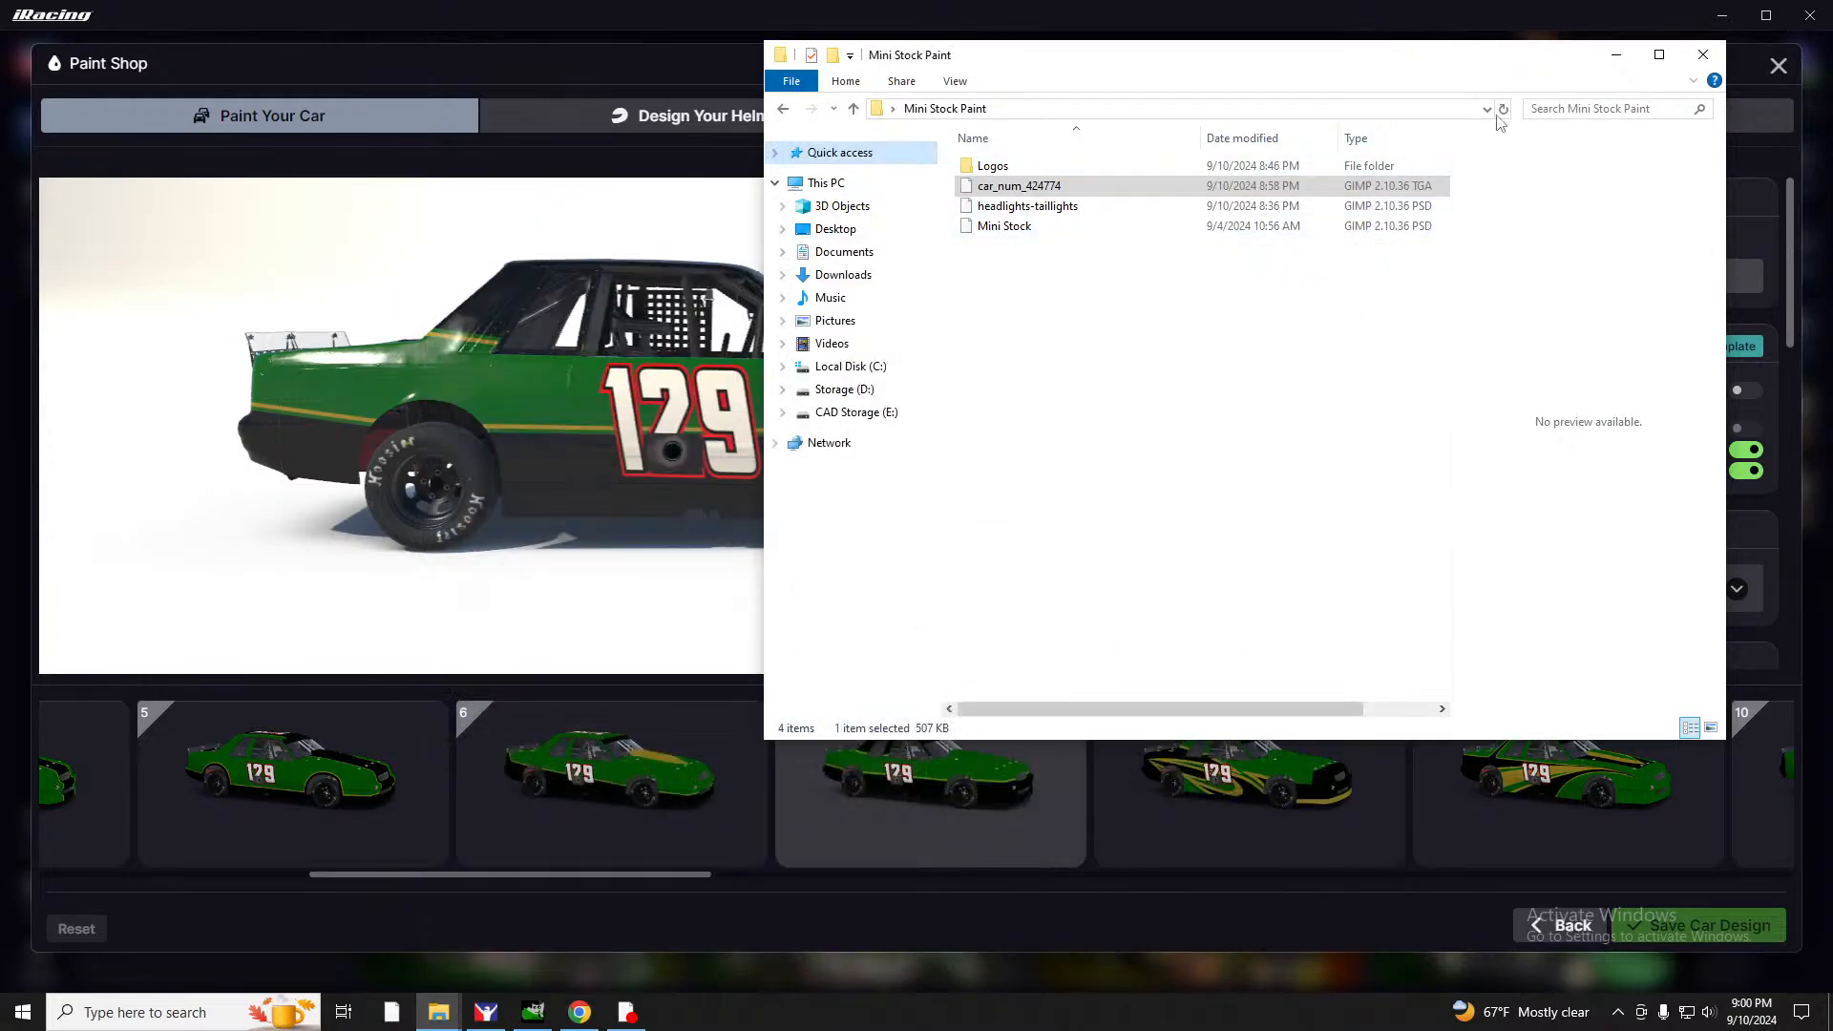
click(1612, 56)
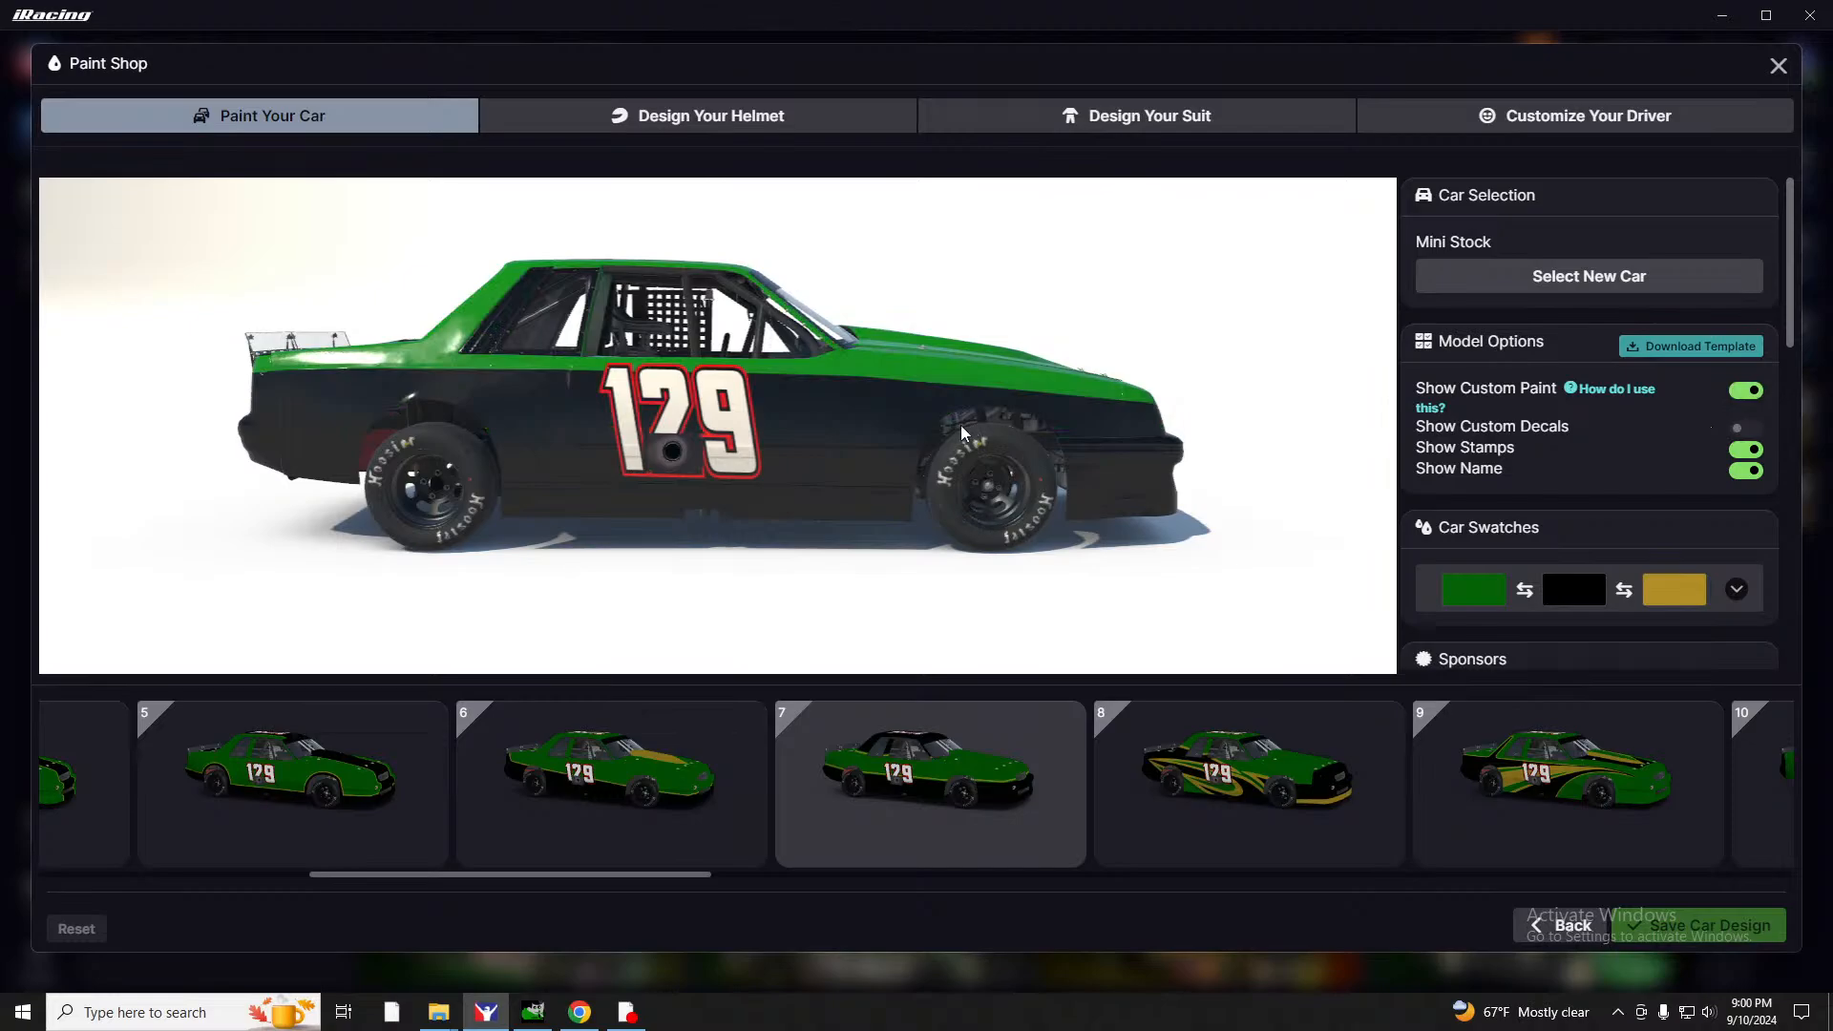
drag(960, 426, 468, 410)
drag(864, 531, 1095, 419)
scroll(1098, 405, up, 5)
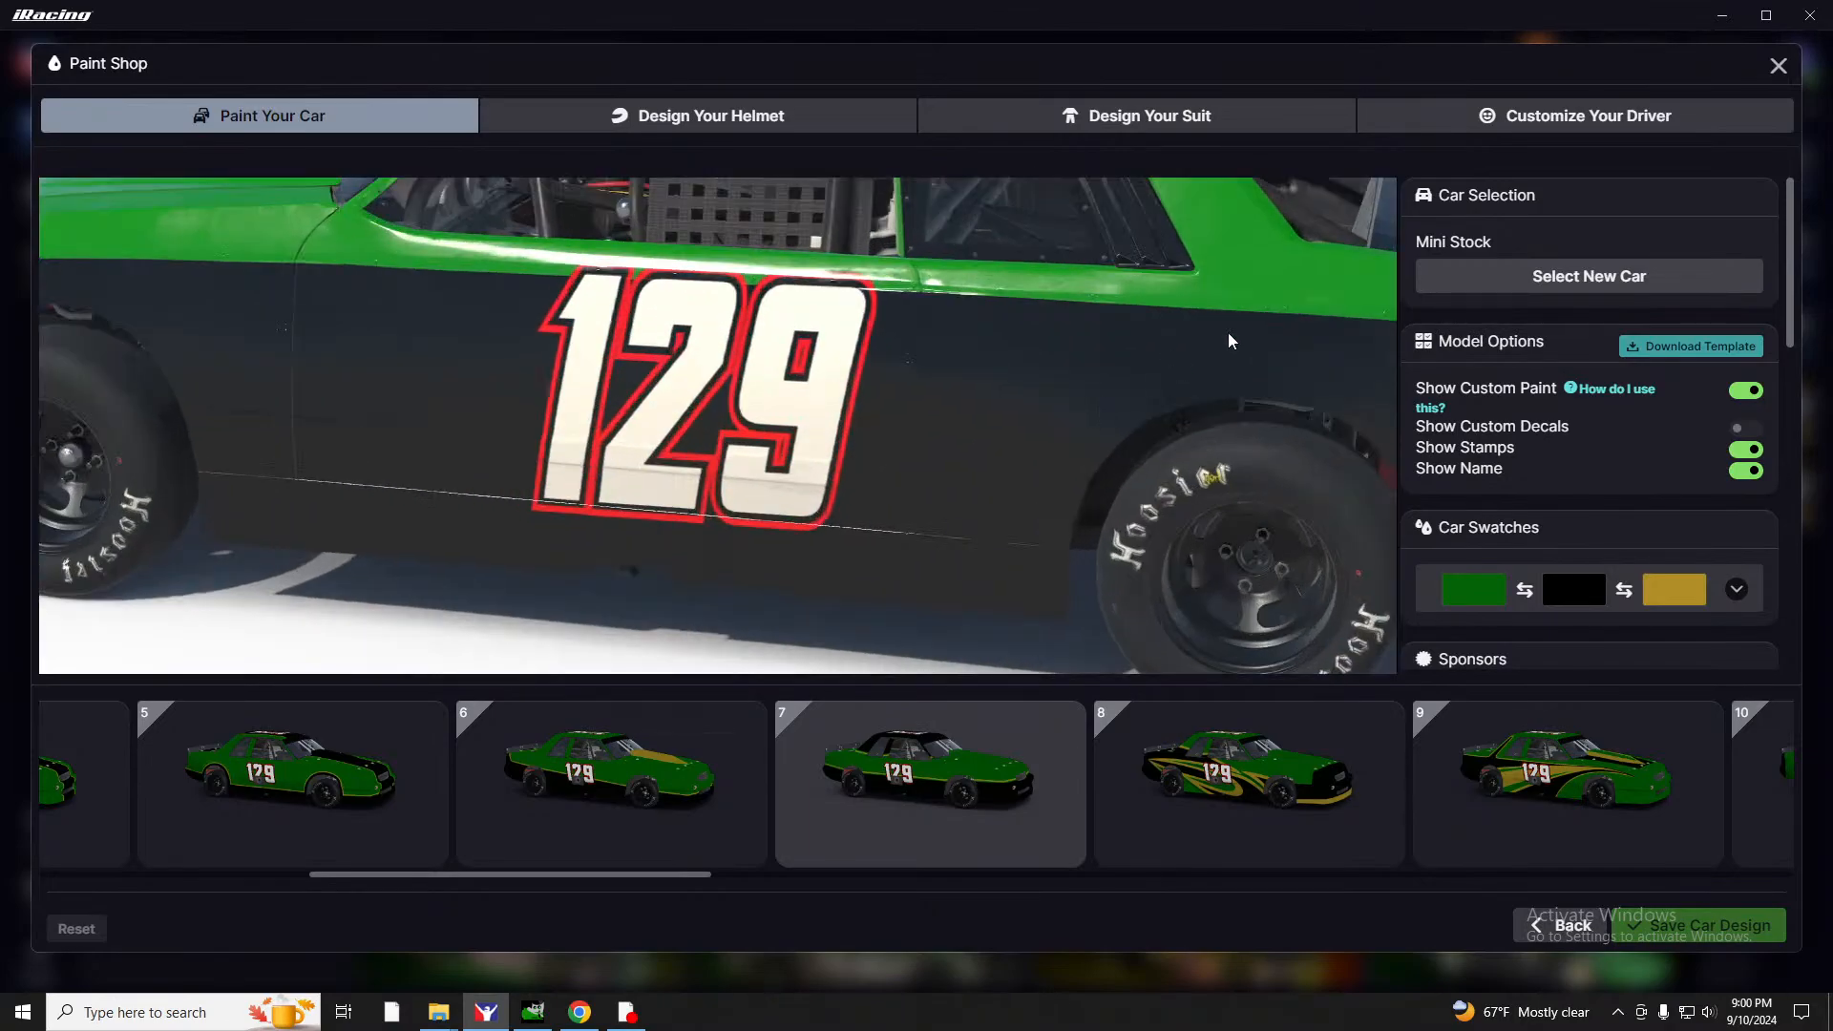
drag(1227, 335, 1237, 486)
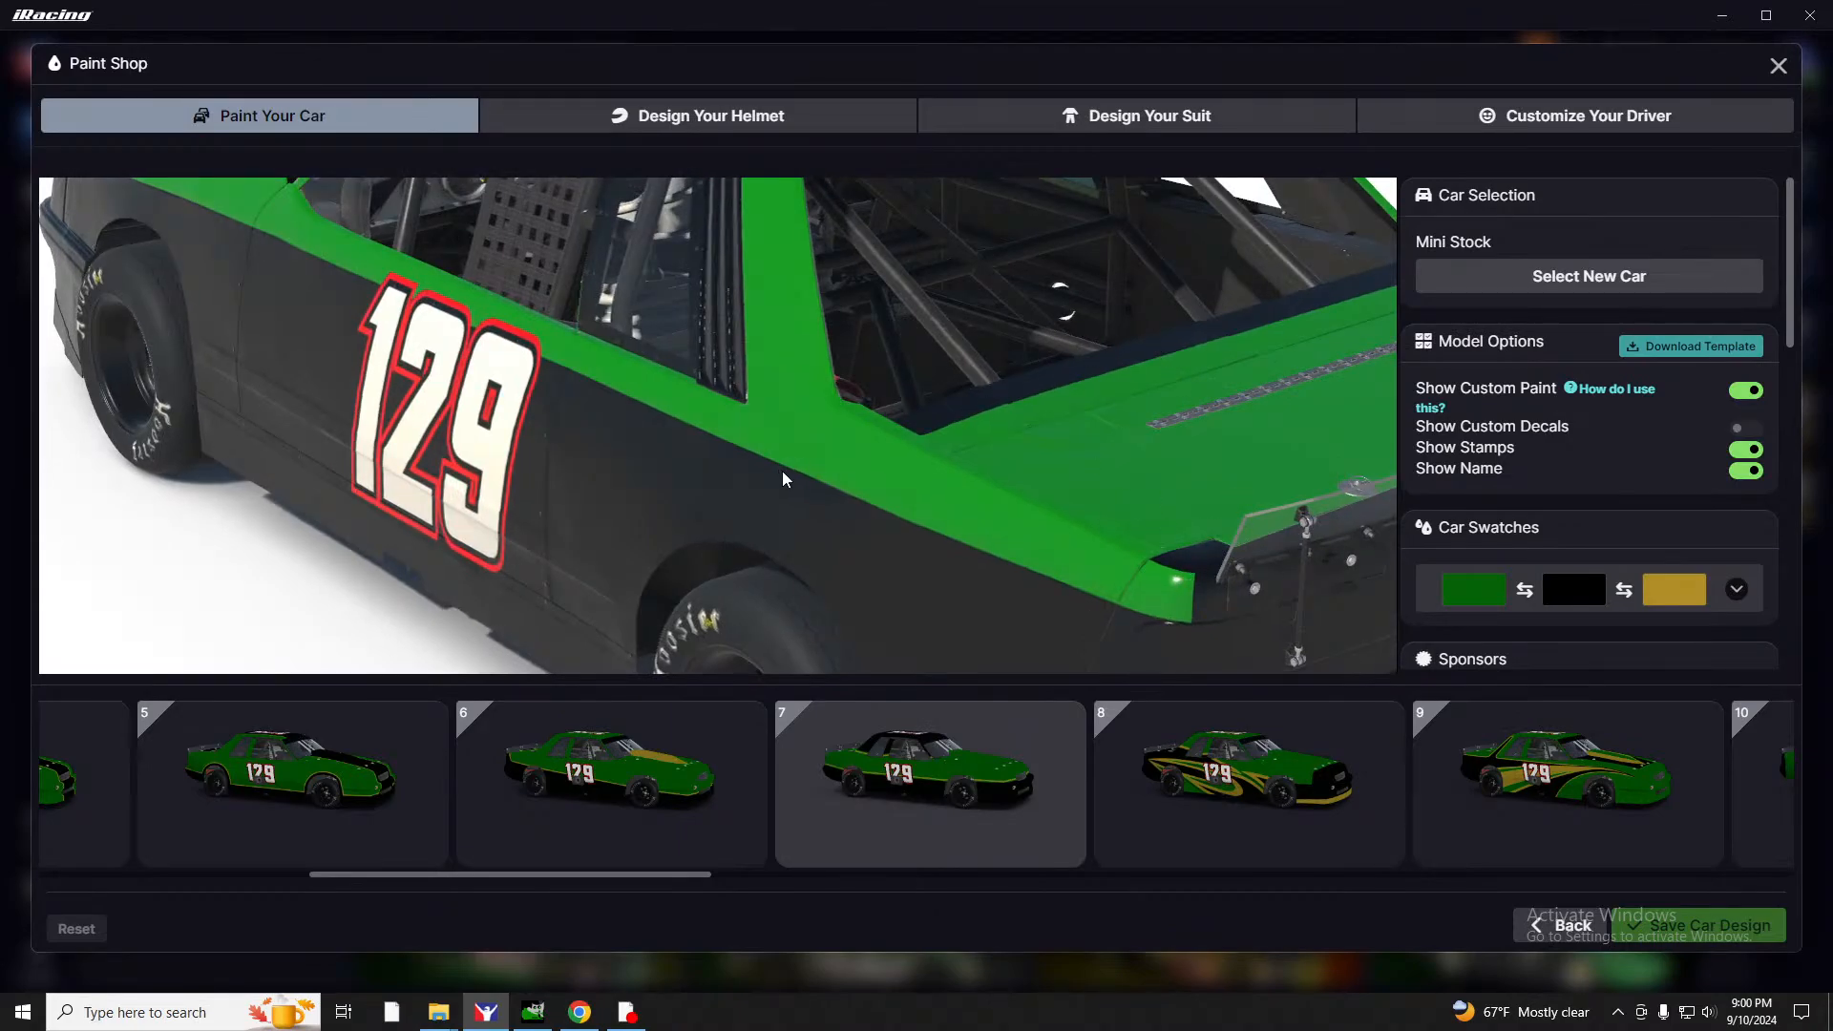
drag(782, 471, 821, 421)
scroll(822, 420, down, 5)
drag(603, 420, 687, 447)
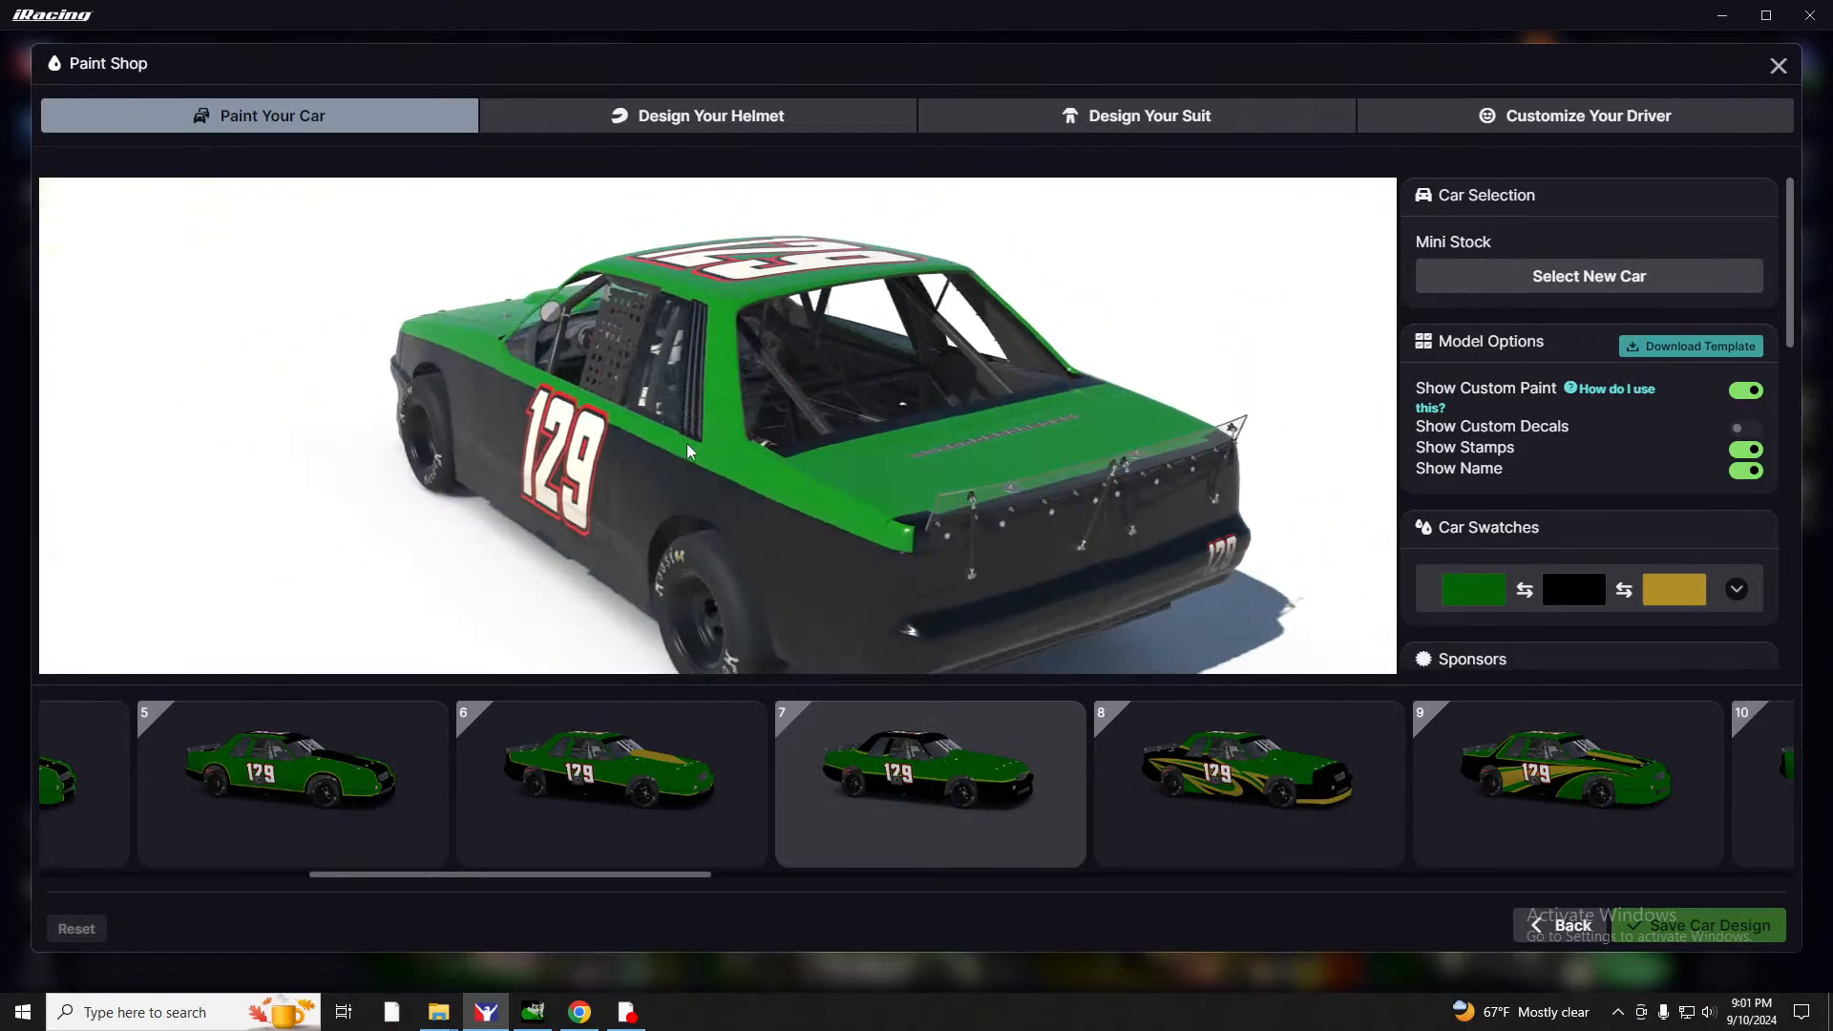
Switch to GIMP, show the Turn Off Before Exporting TGA group, and ready Free Select on the emerald layer around the rear bumper.
click(533, 1012)
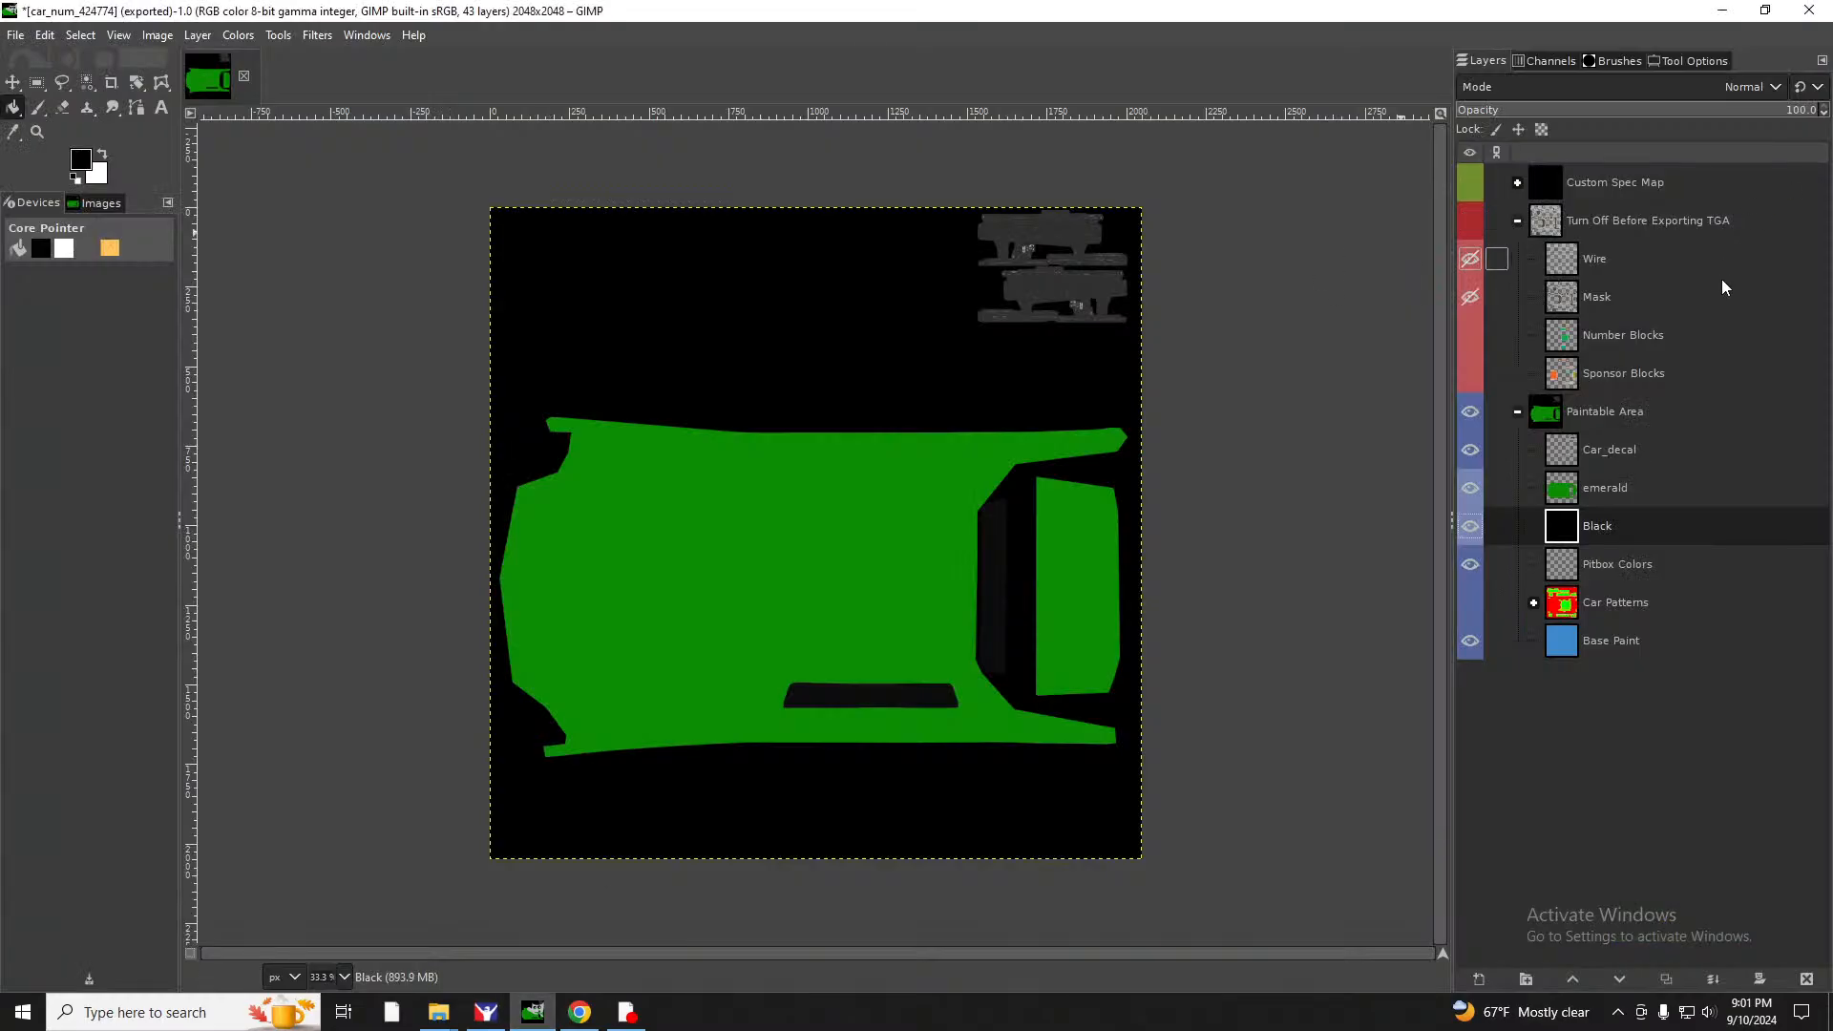
click(1472, 229)
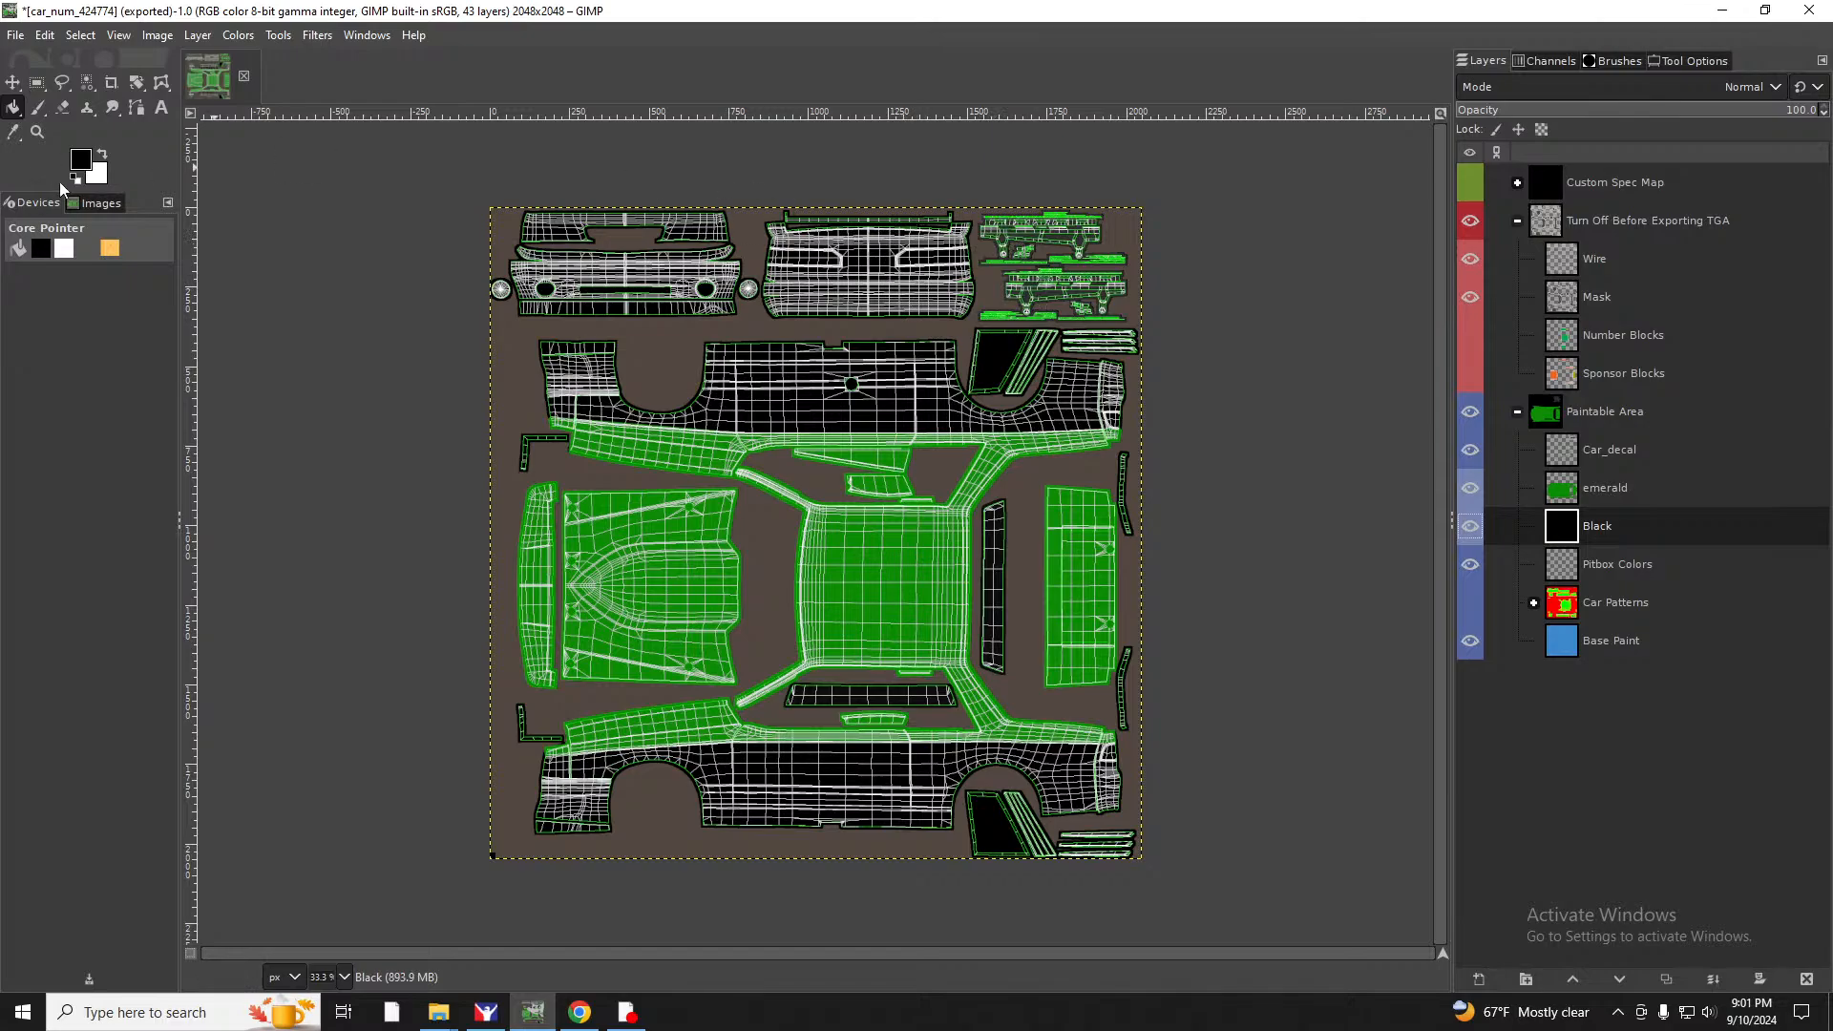
scroll(623, 413, up, 2)
click(1581, 489)
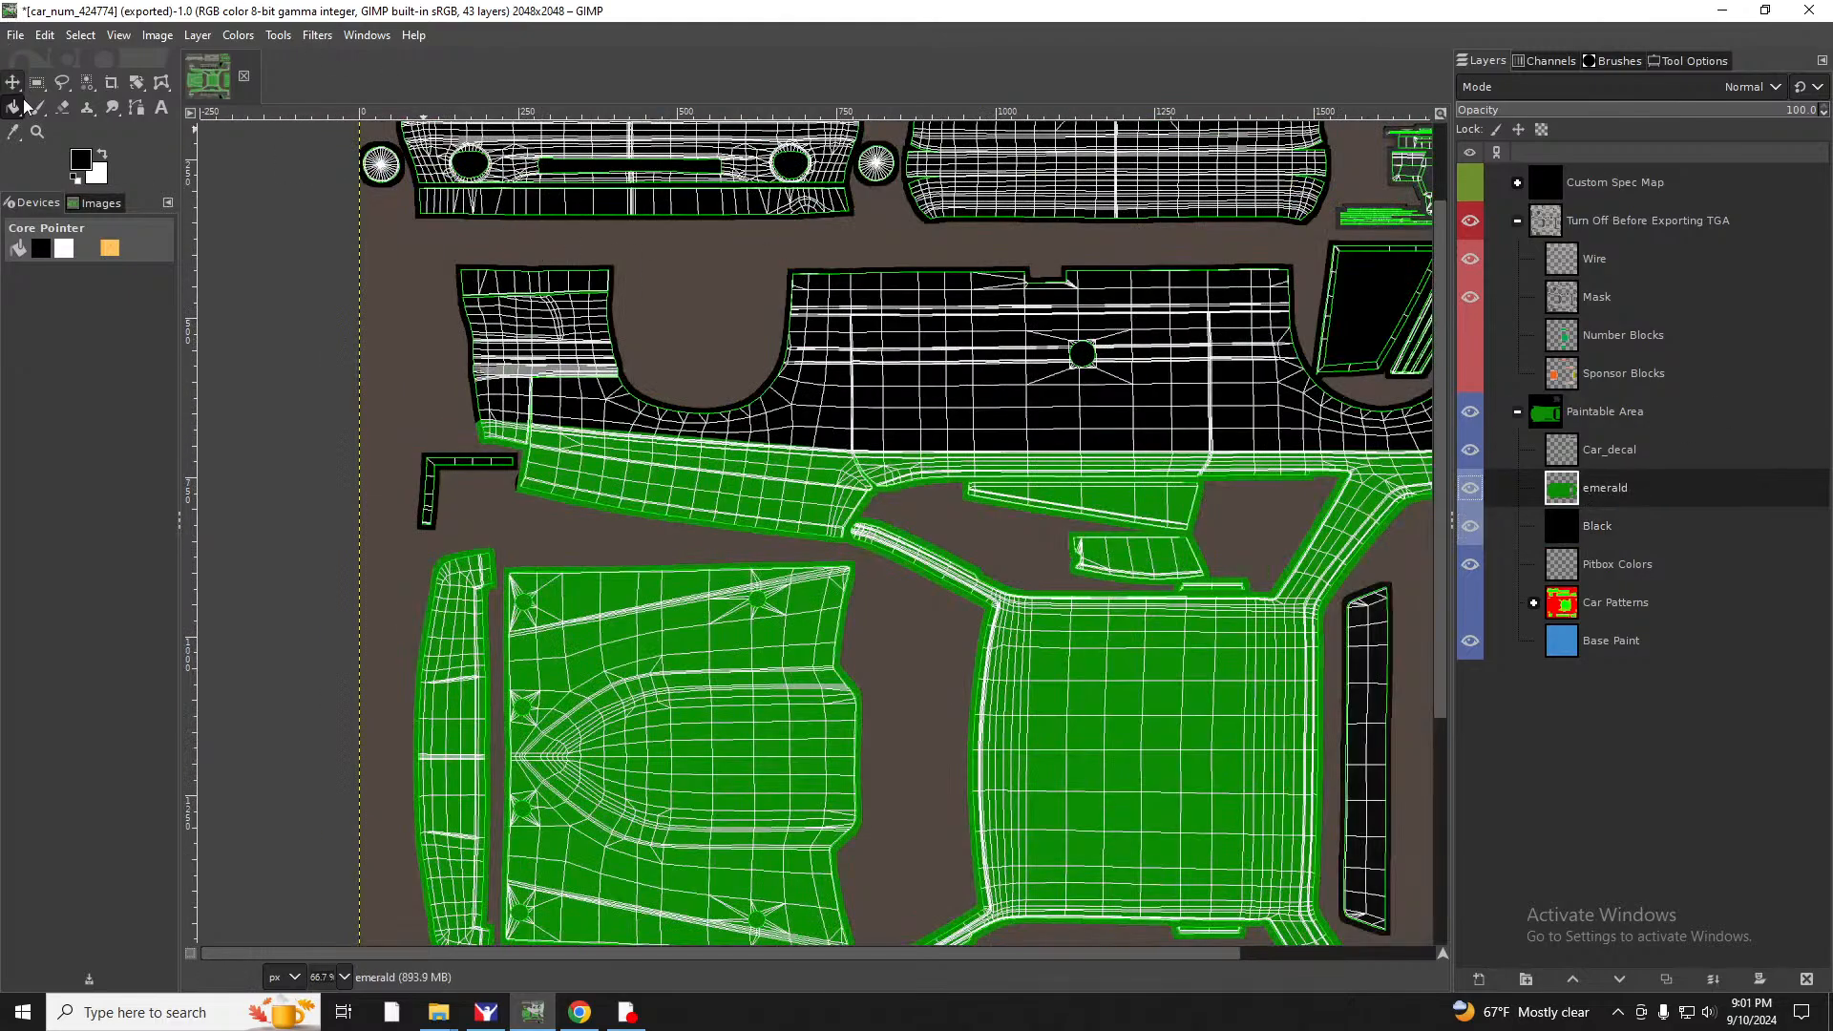
click(62, 86)
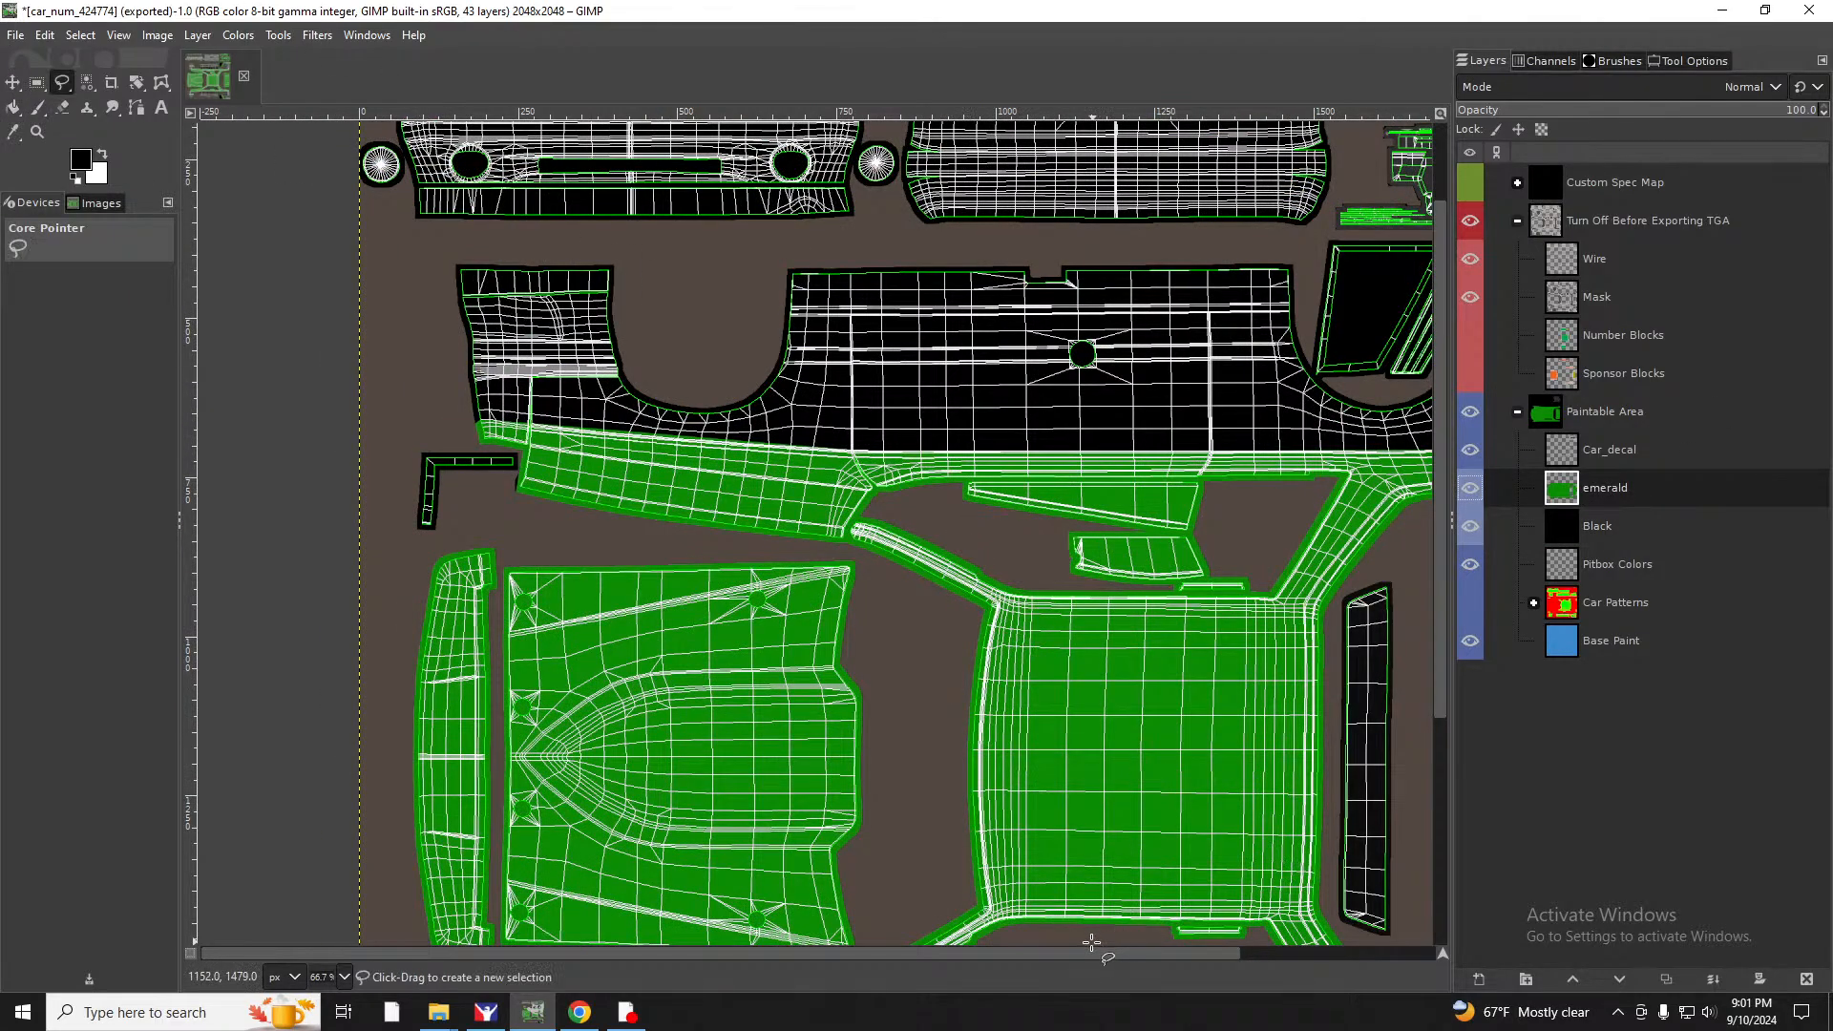
drag(1088, 955, 1285, 949)
scroll(717, 191, up, 3)
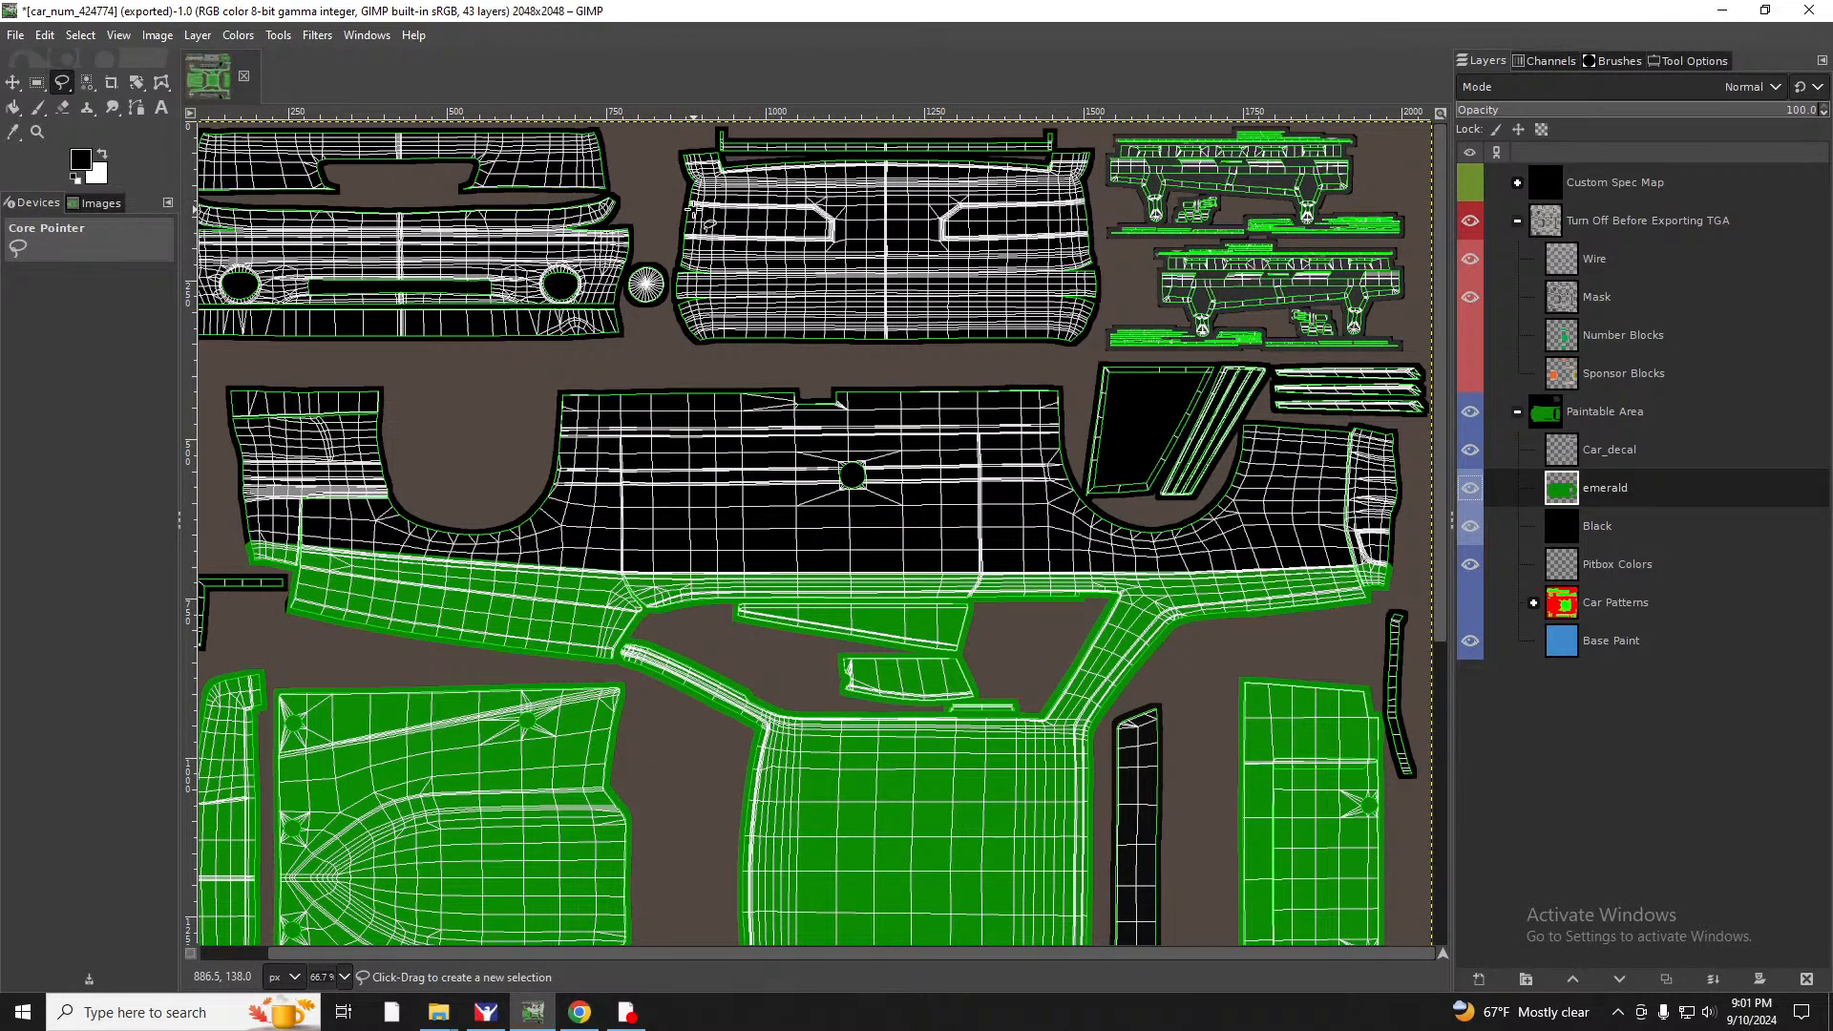
scroll(697, 209, up, 3)
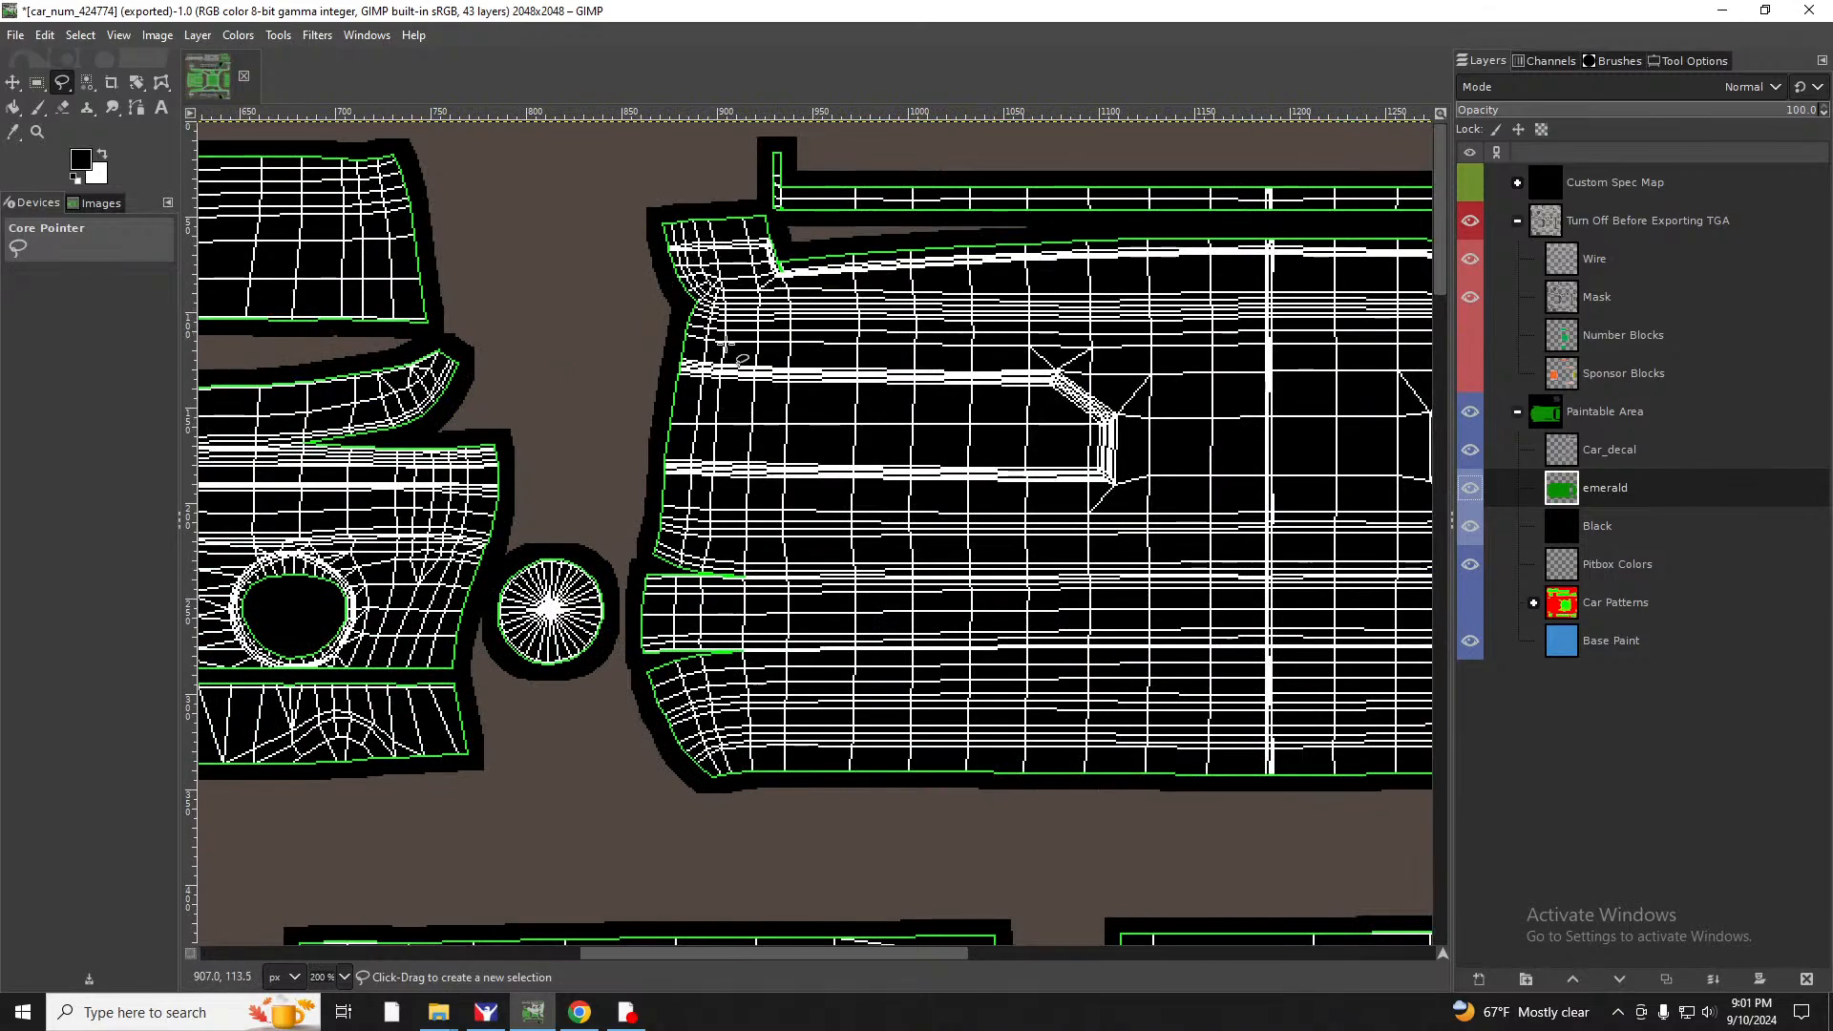
Re-export the template with the wire and mask layers visible, overwriting the car_num TGA in Mini Stock Paint.
click(494, 1022)
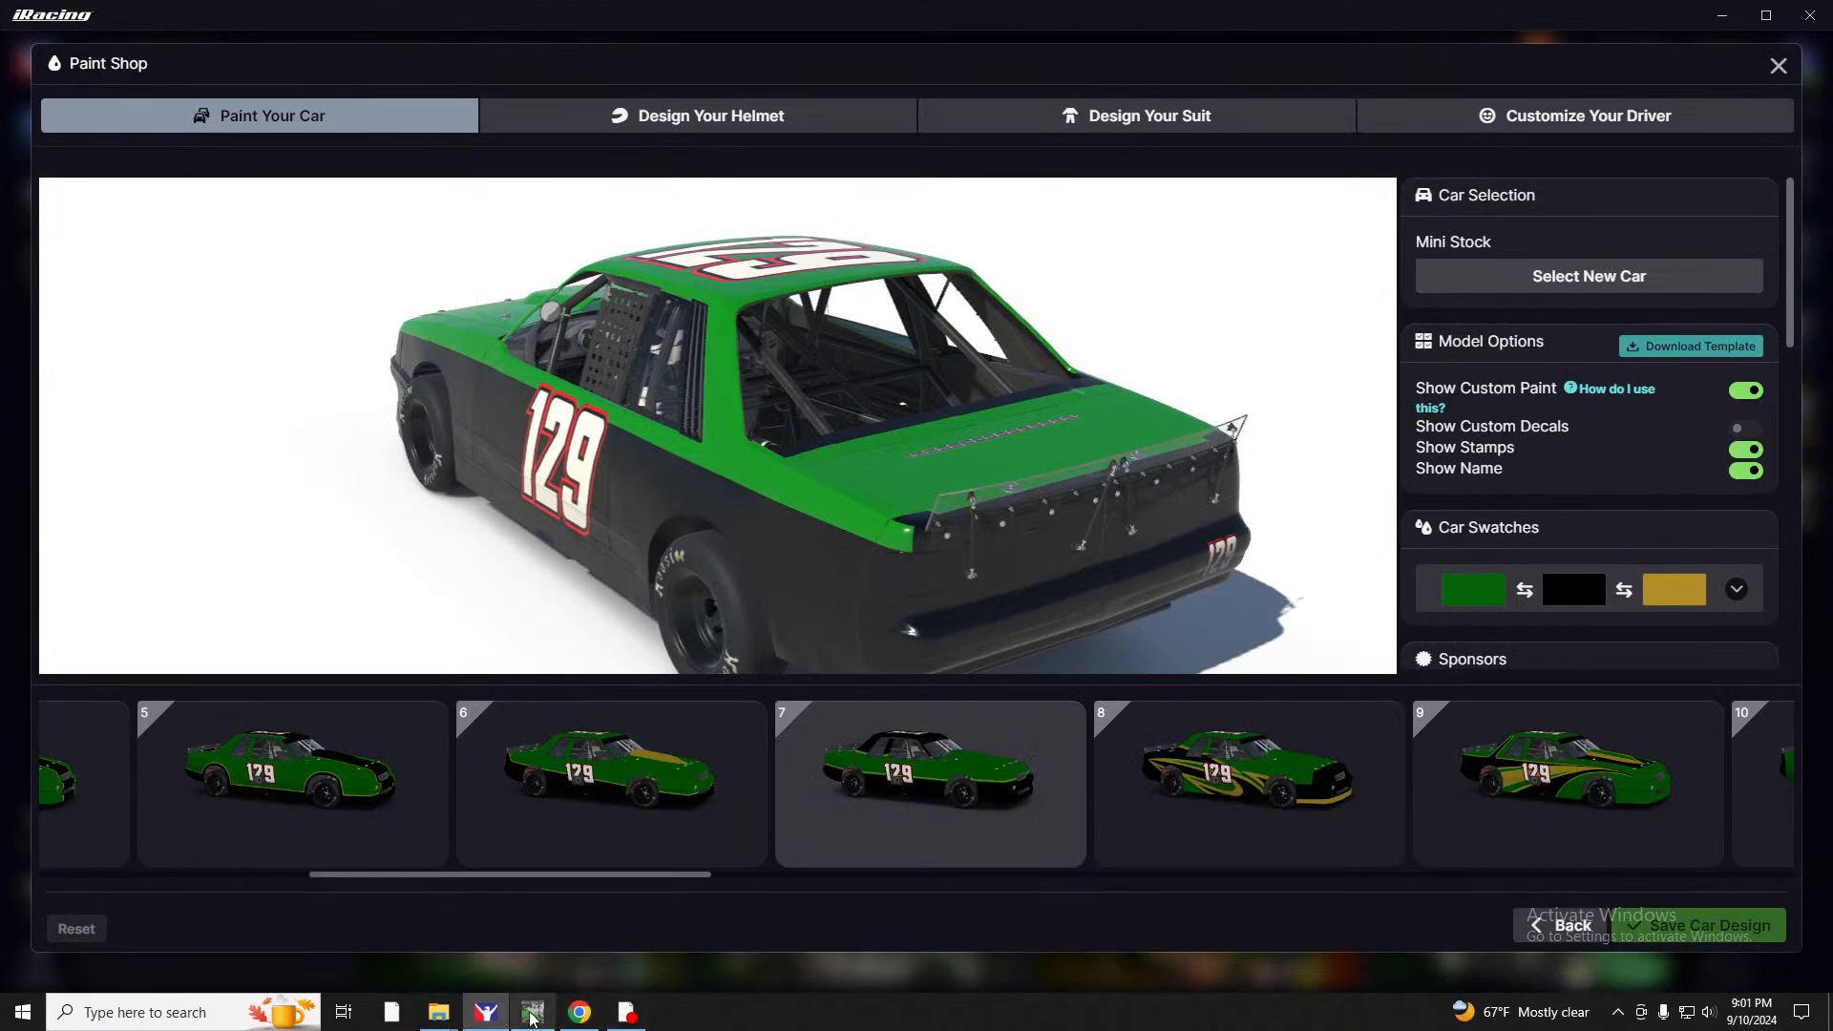
click(532, 1014)
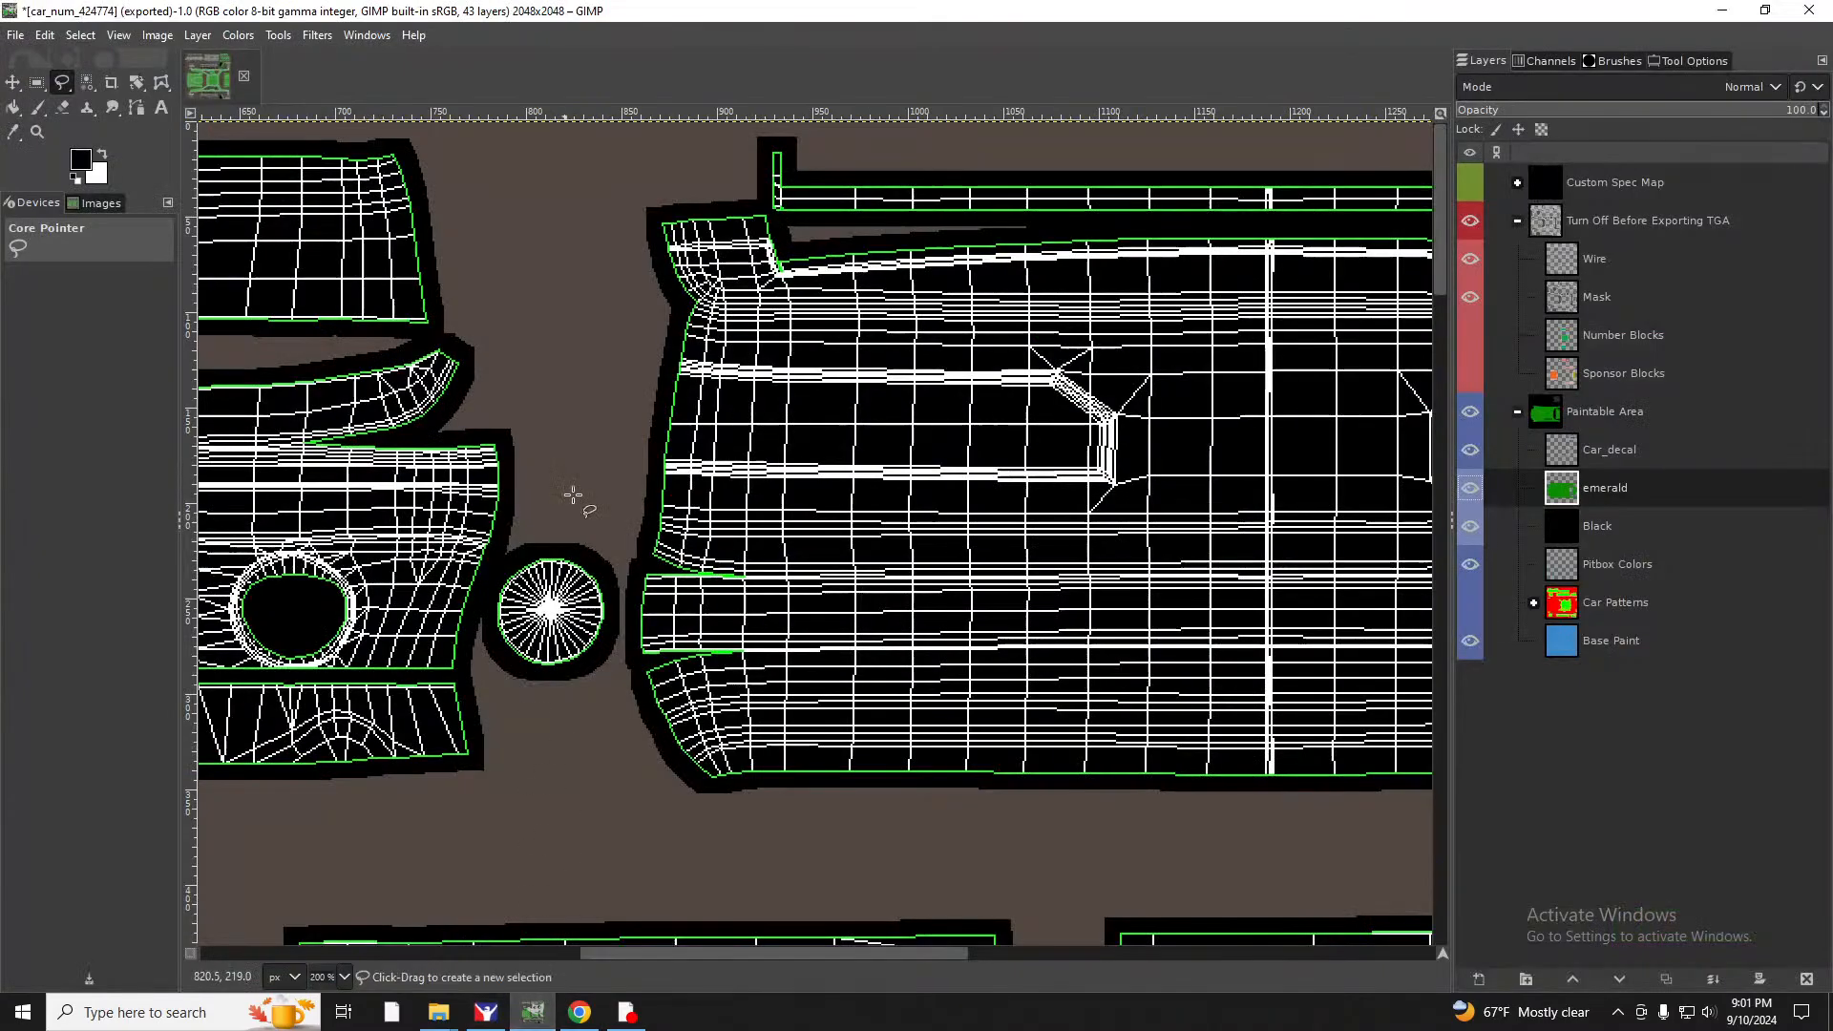
click(5, 36)
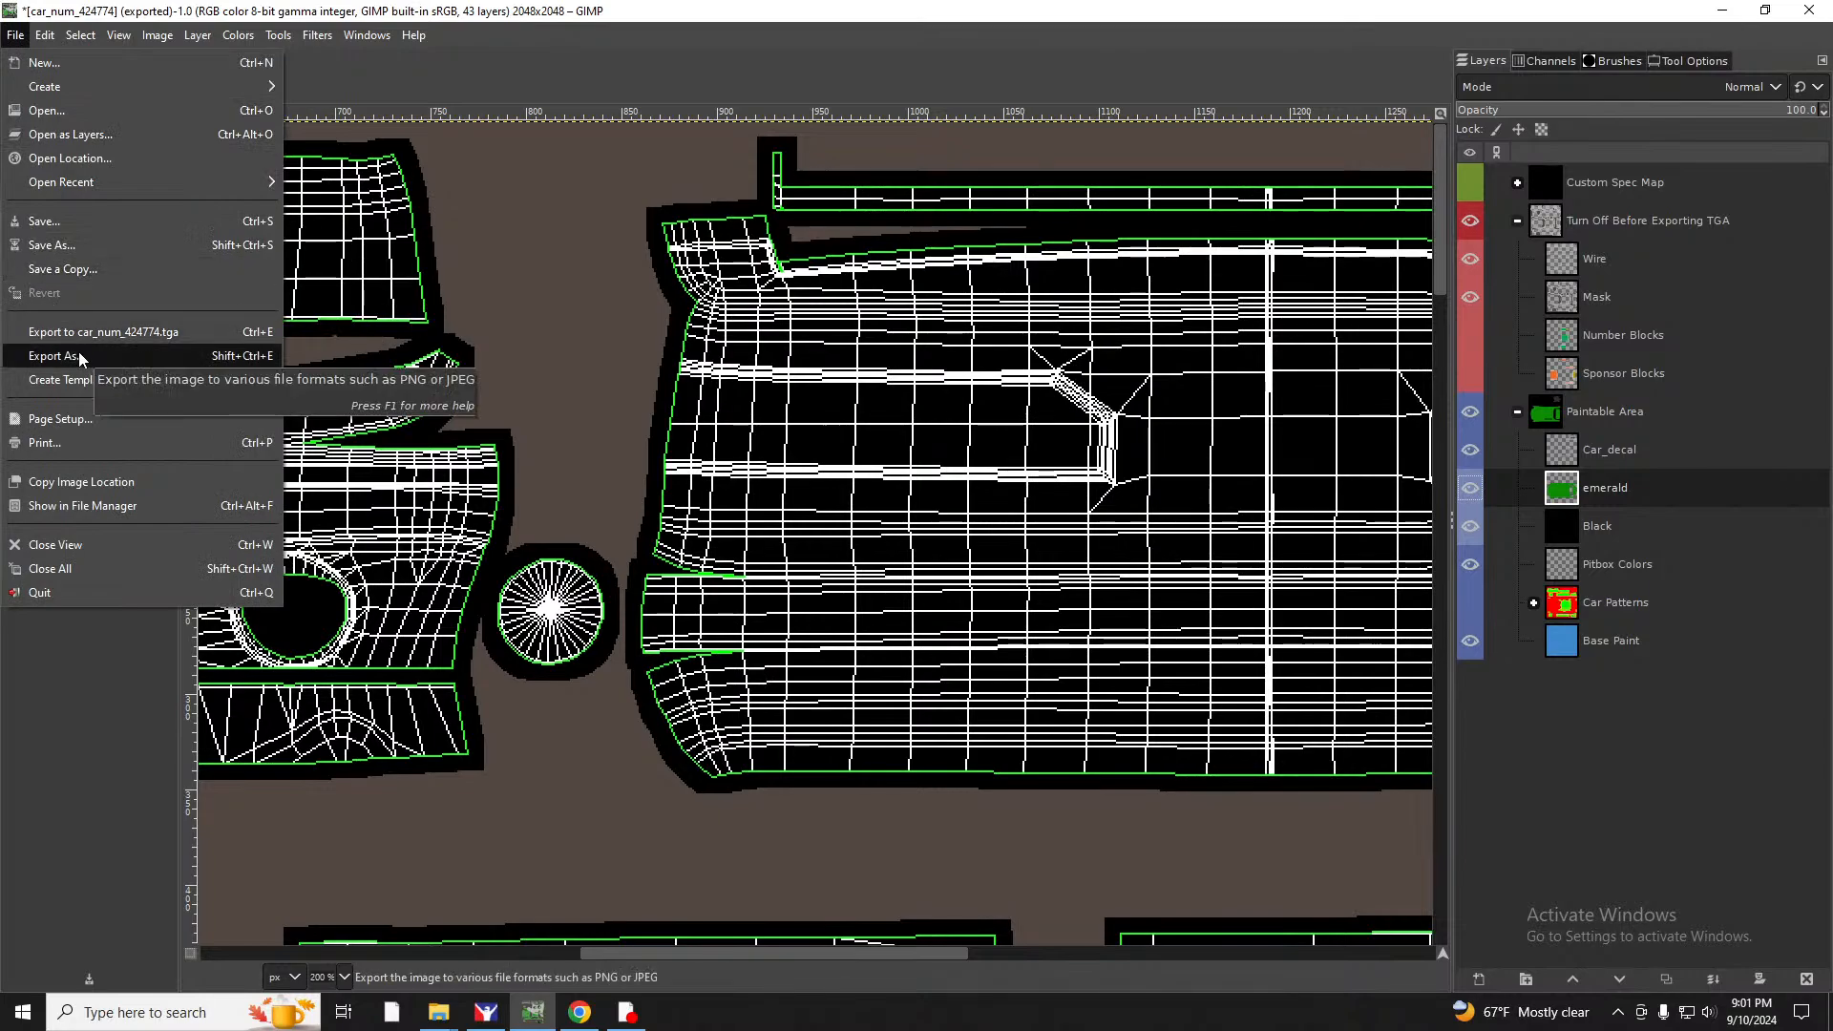
click(79, 334)
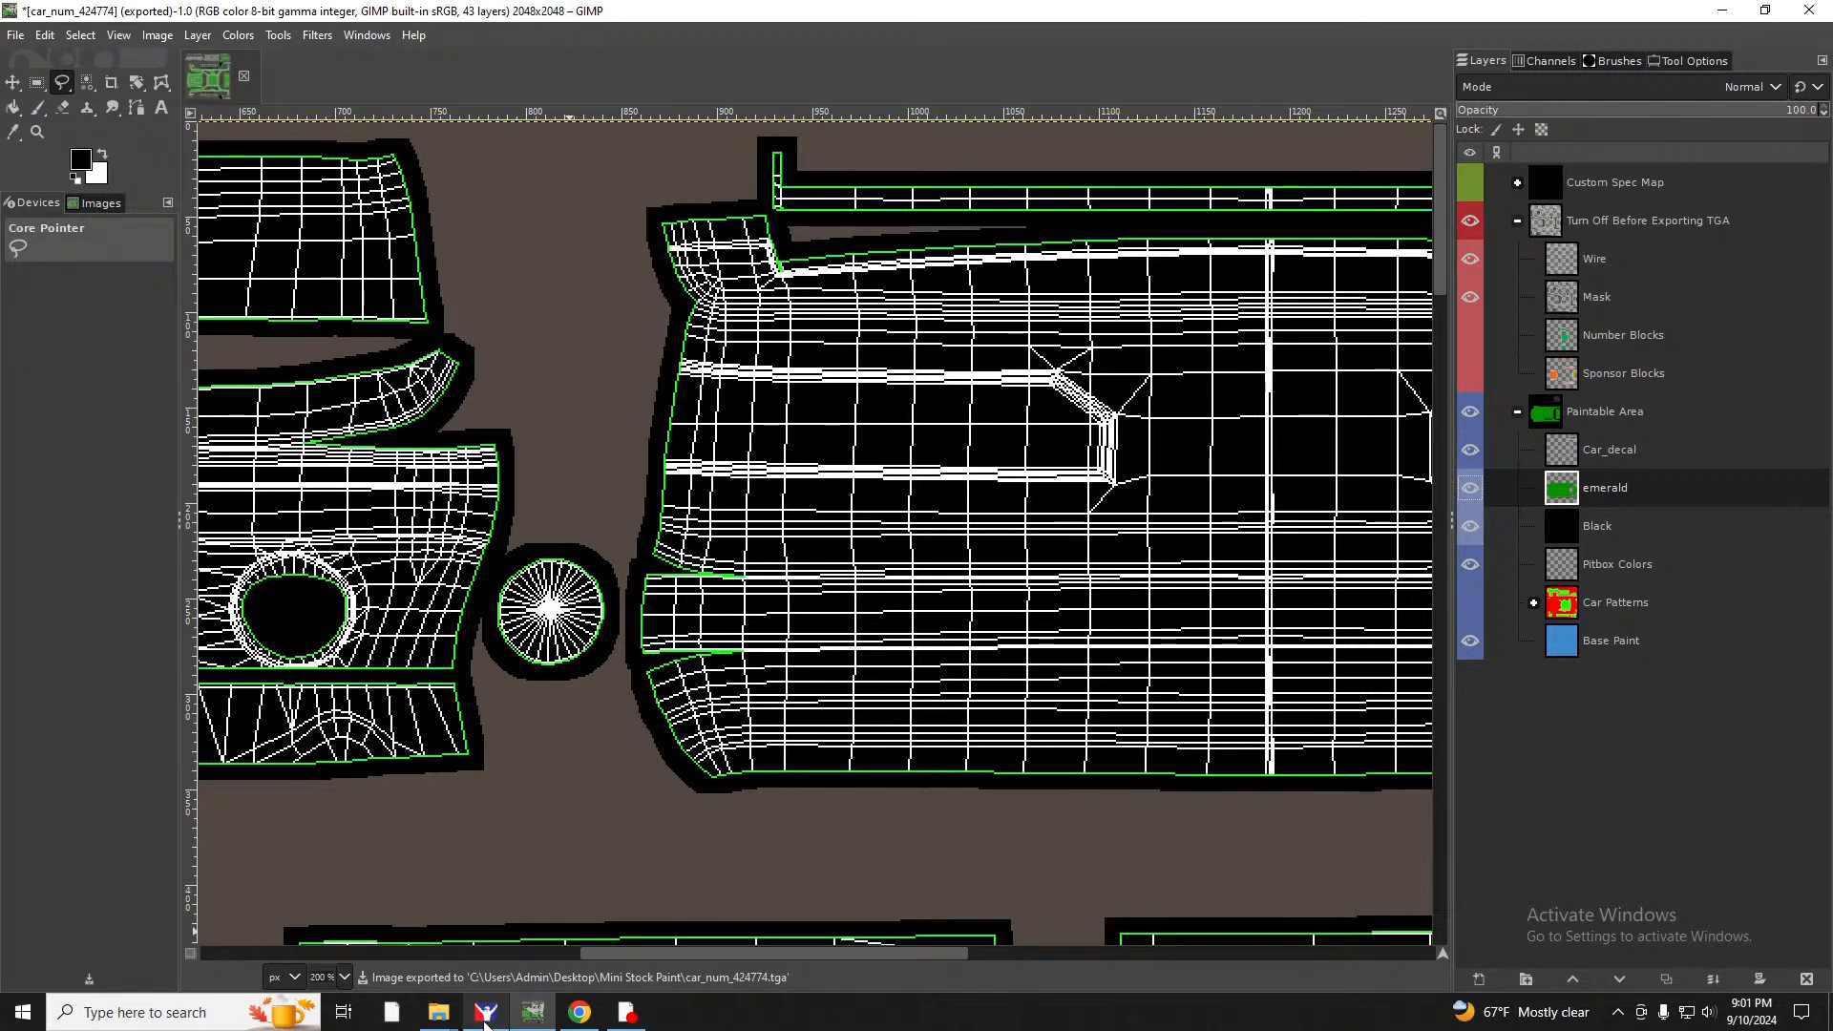
In File Explorer, copy the re-exported car_num TGA into the ministock folder and delete the older renamed TGA there.
mouse_move(438, 1014)
click(405, 950)
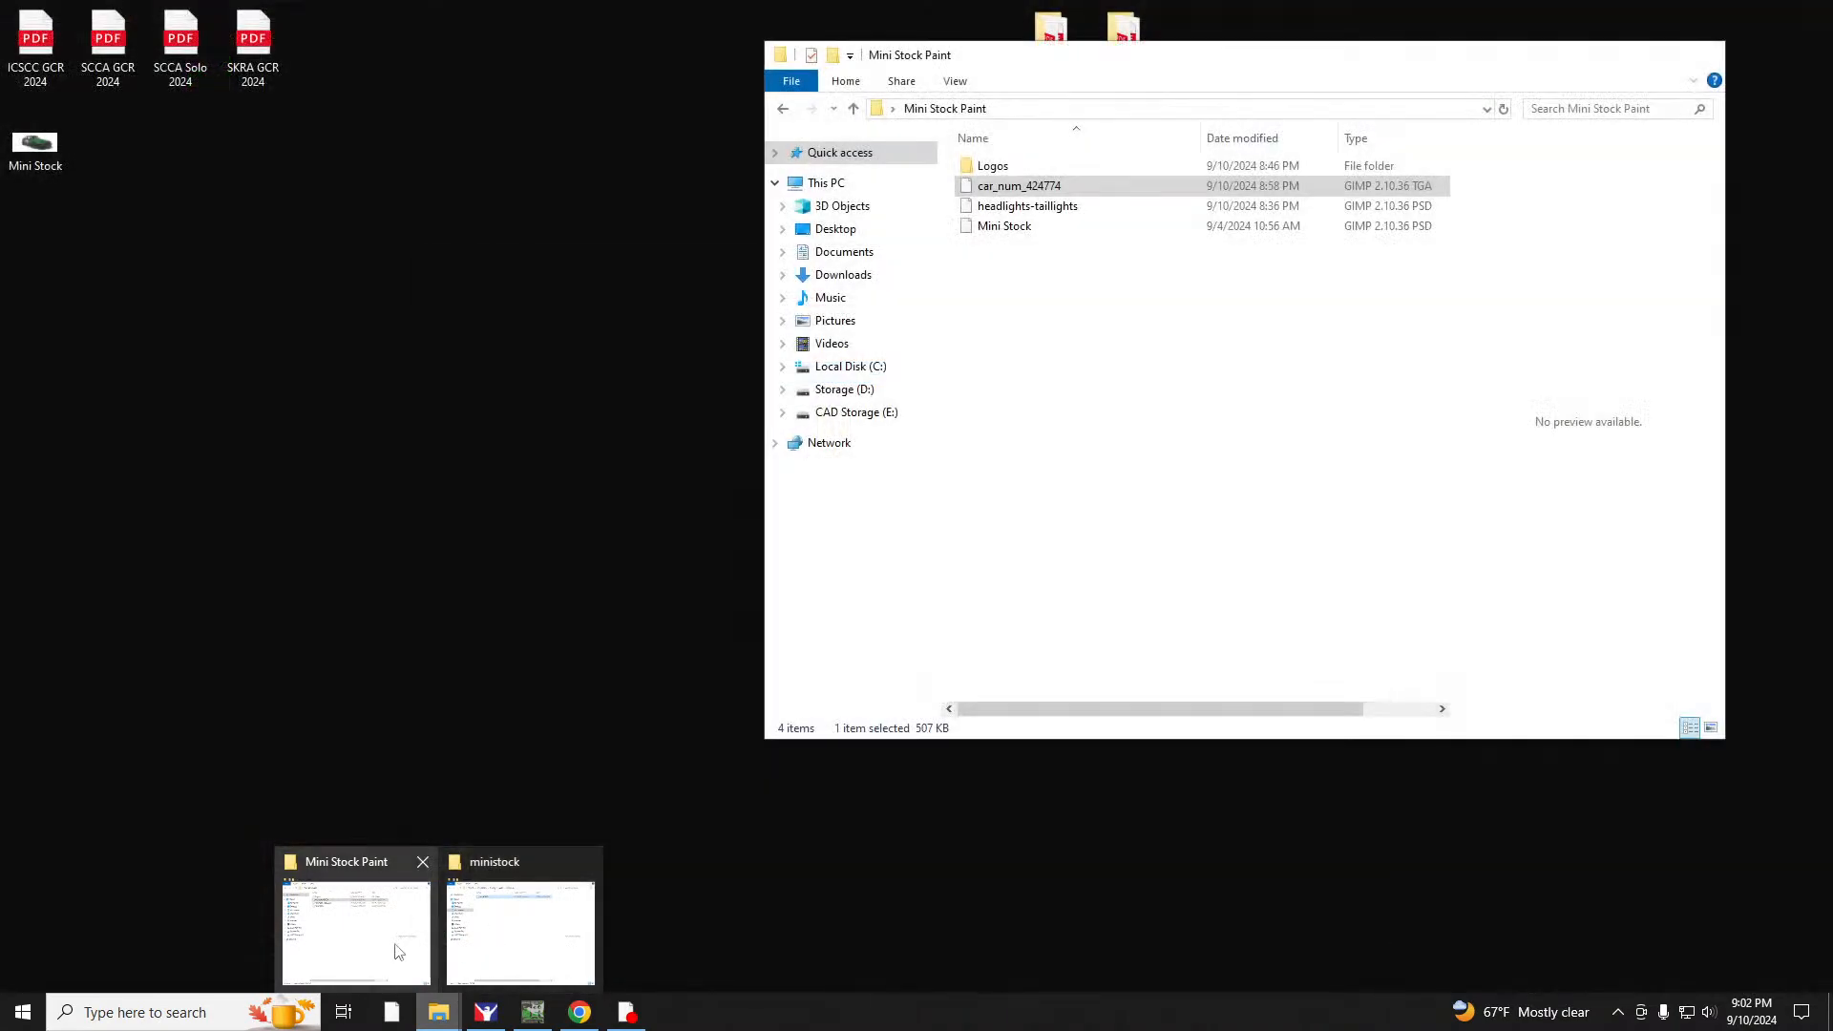
click(355, 928)
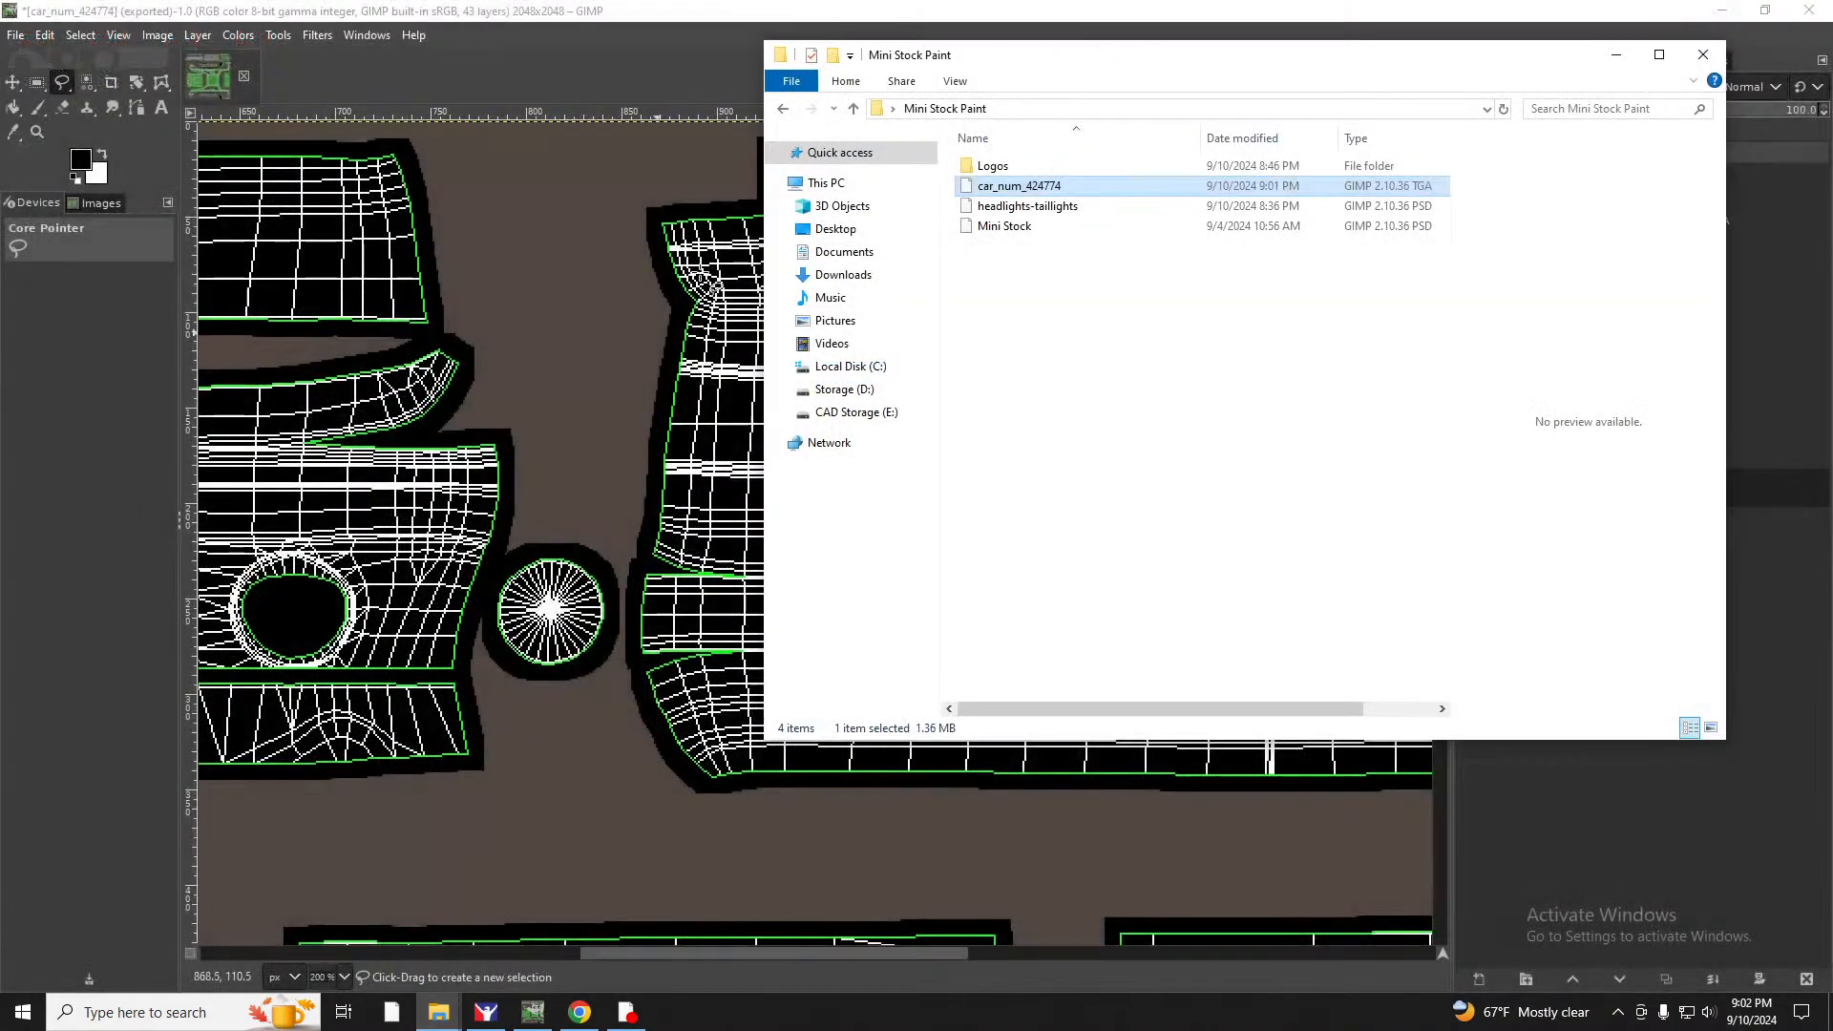
right_click(1021, 196)
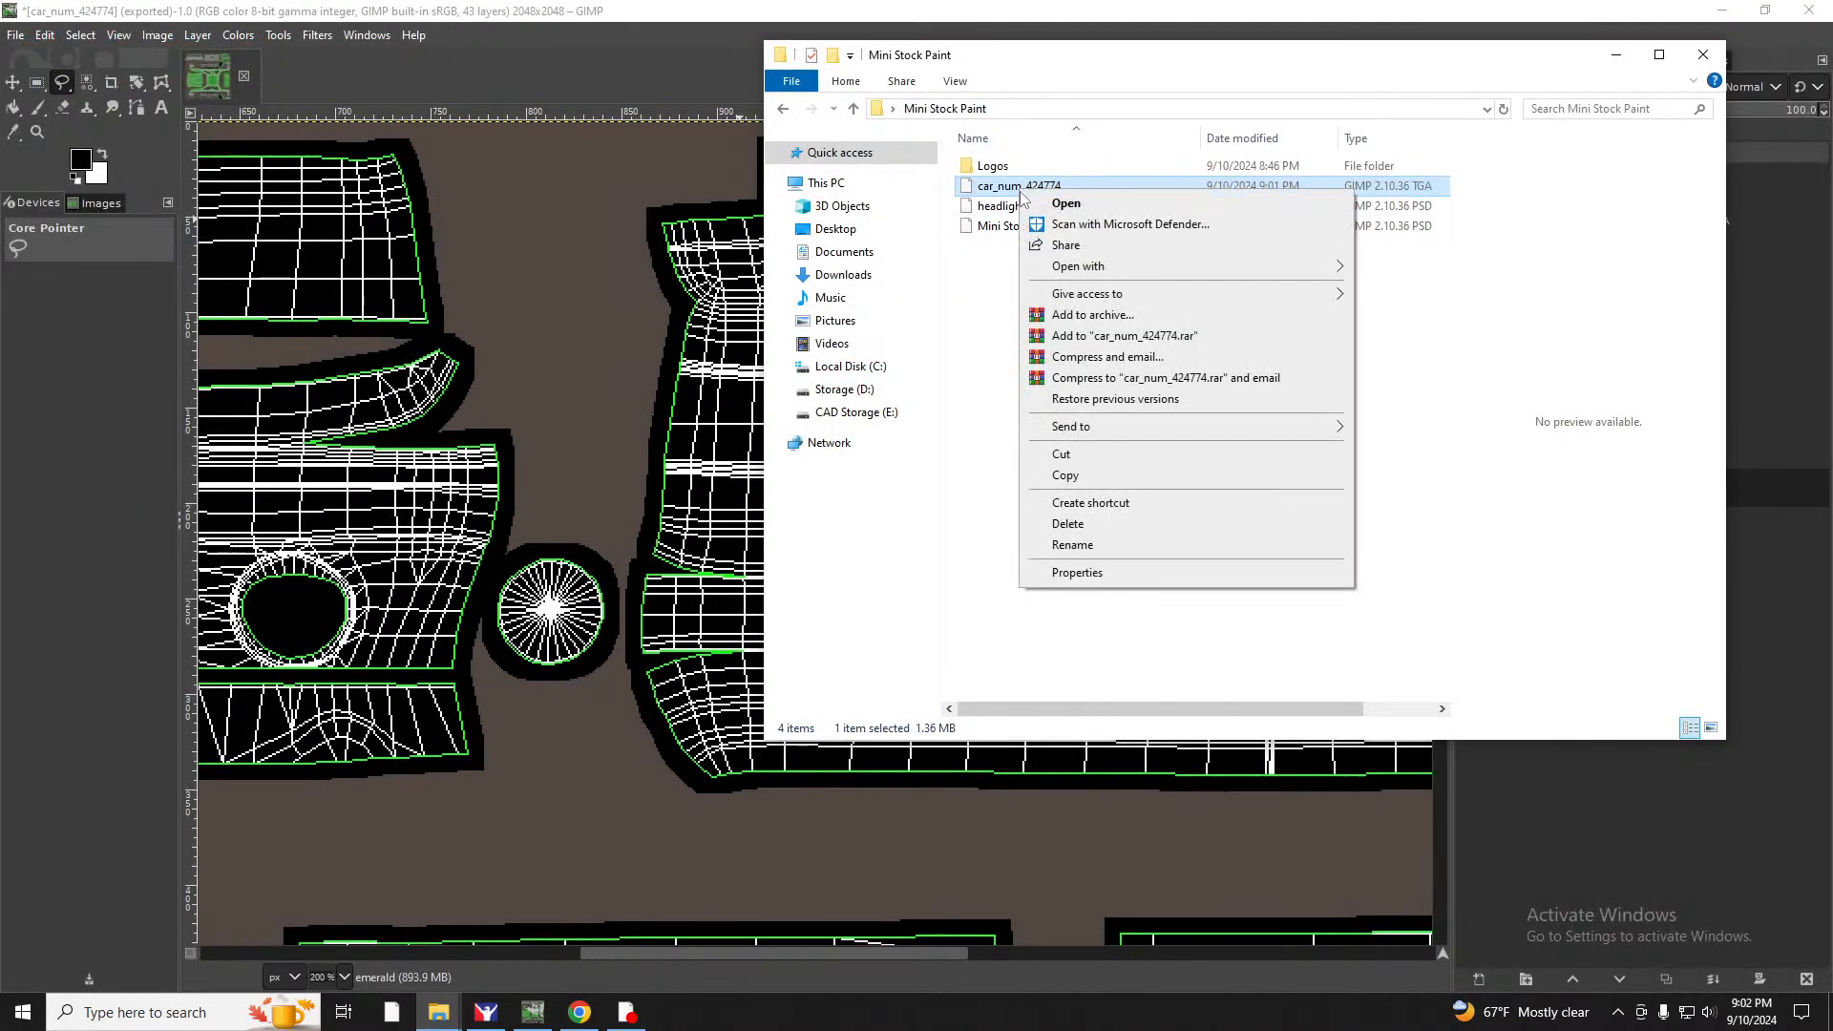
click(1060, 480)
mouse_move(438, 1012)
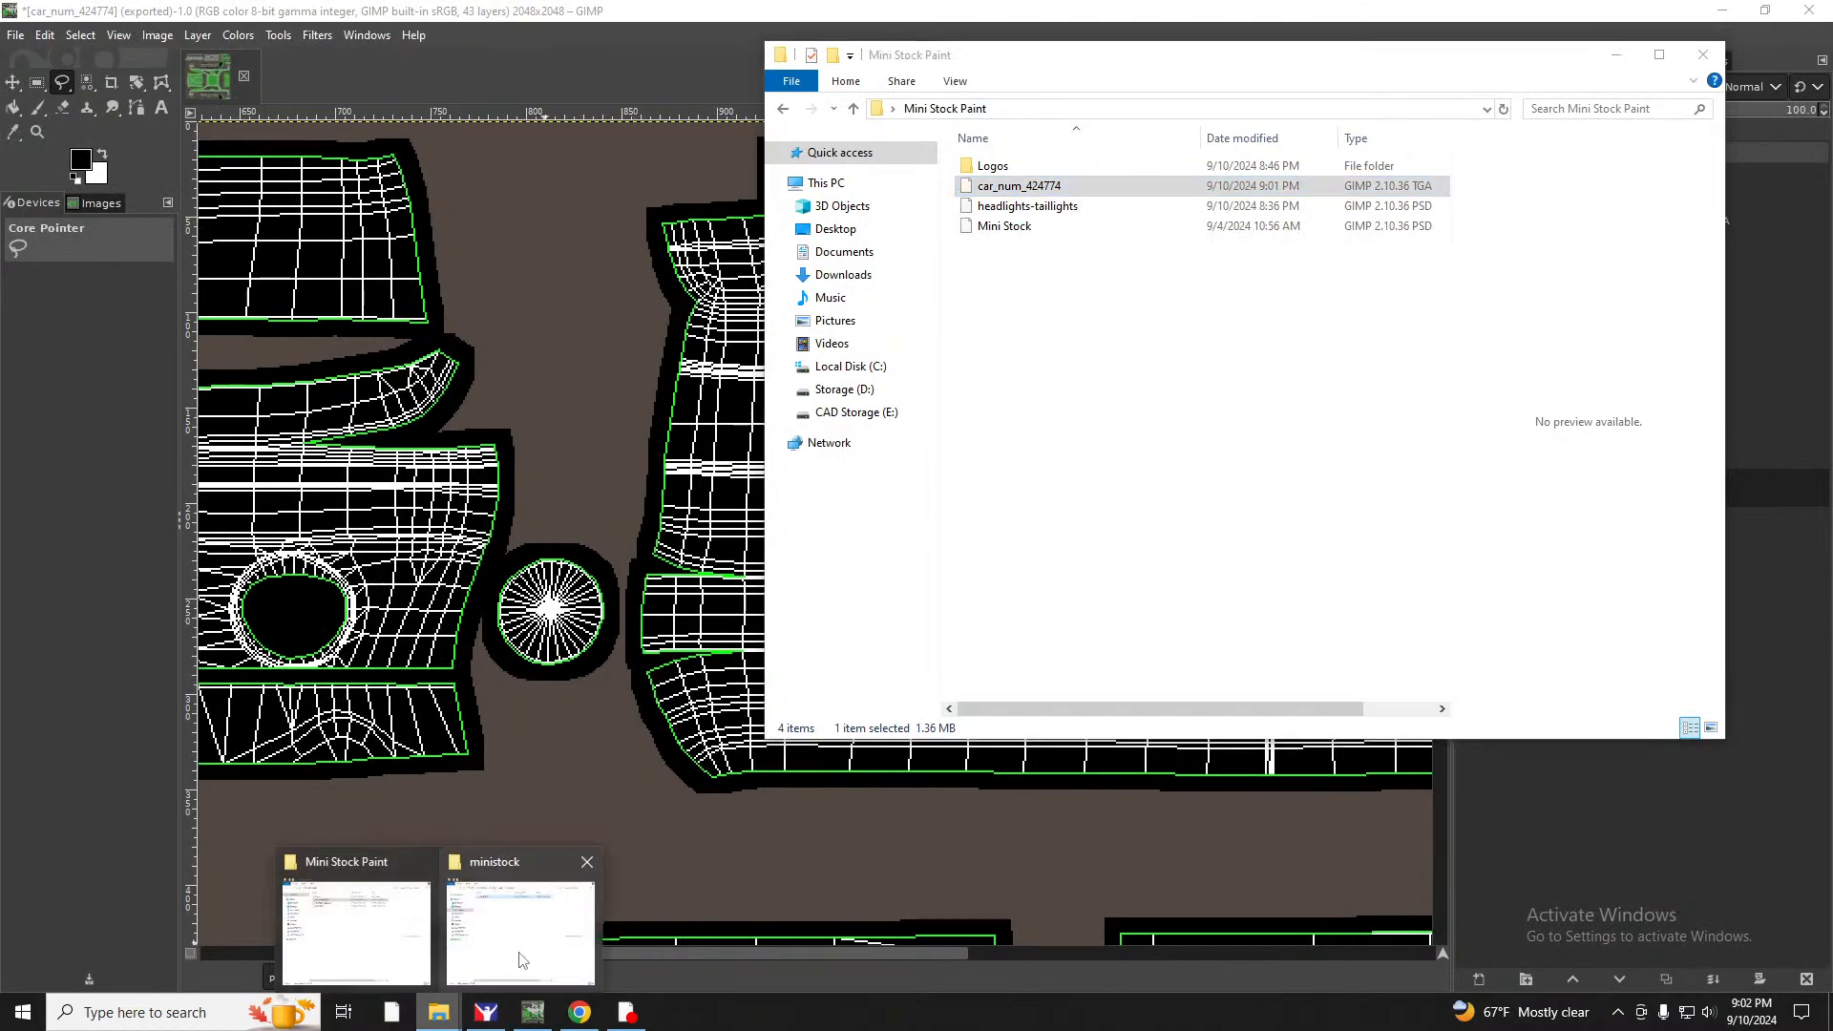
click(519, 928)
right_click(707, 424)
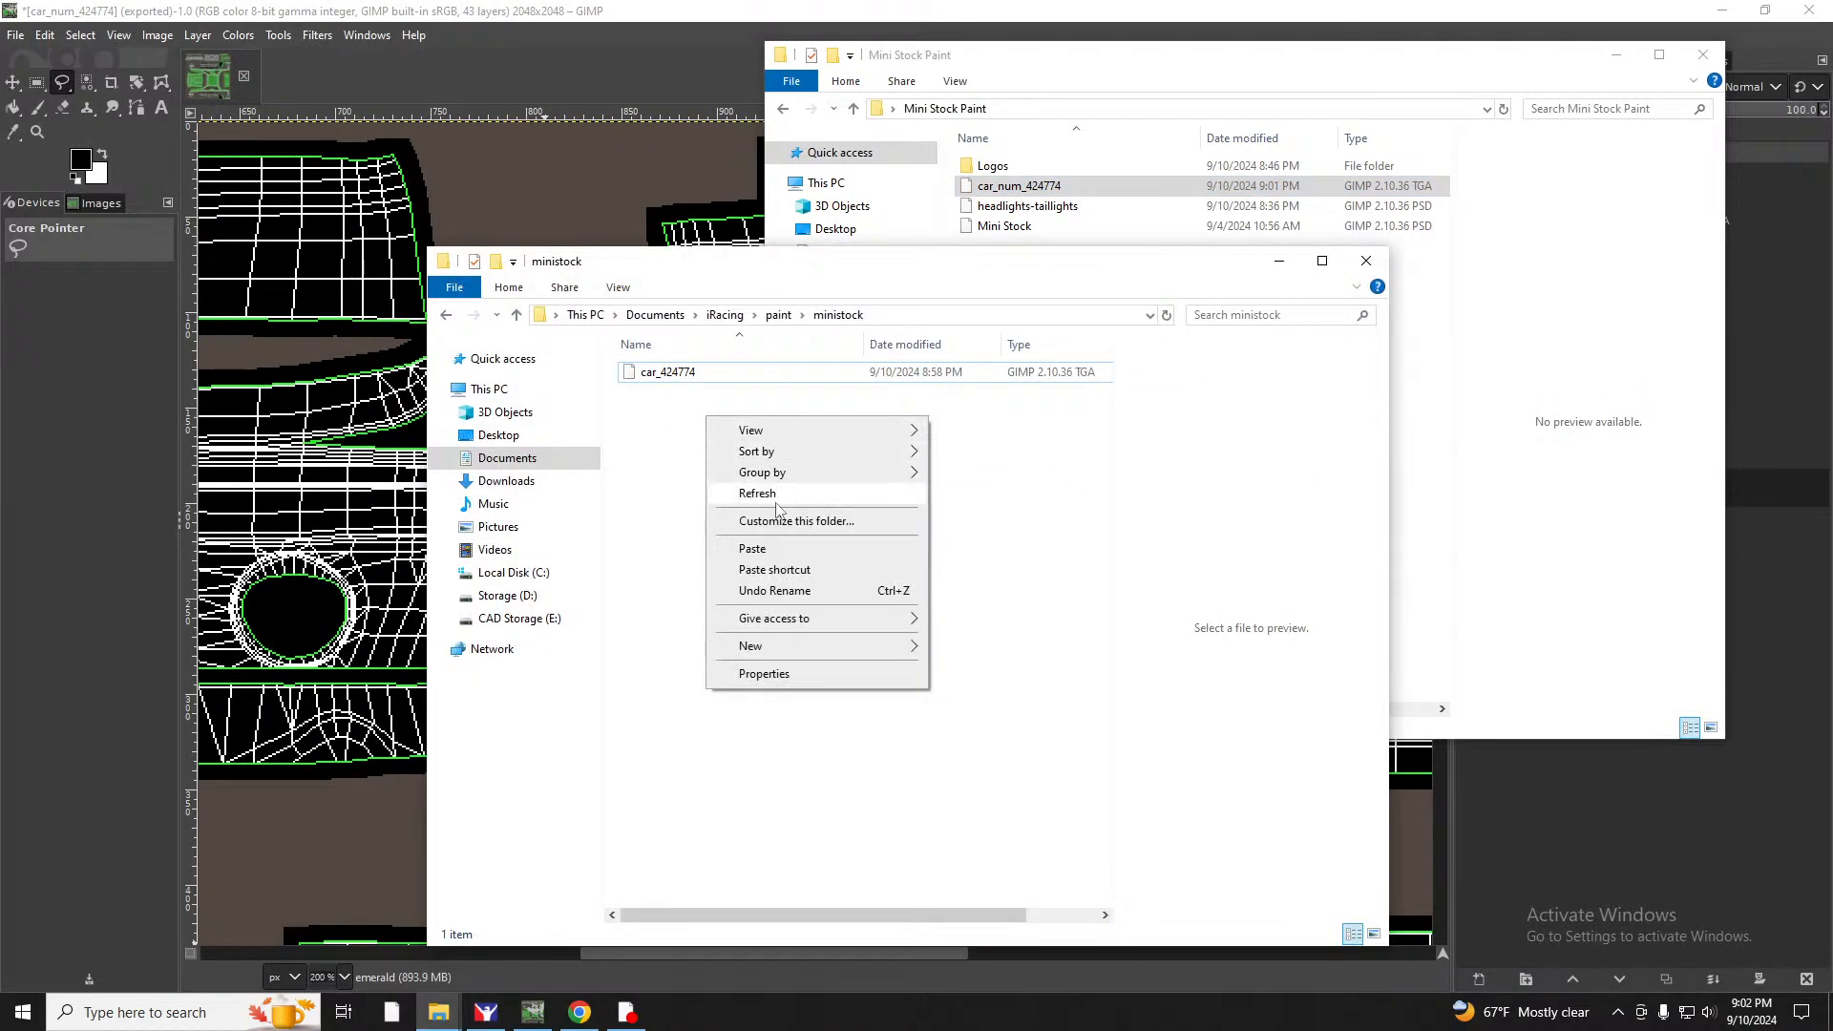
click(761, 551)
right_click(680, 373)
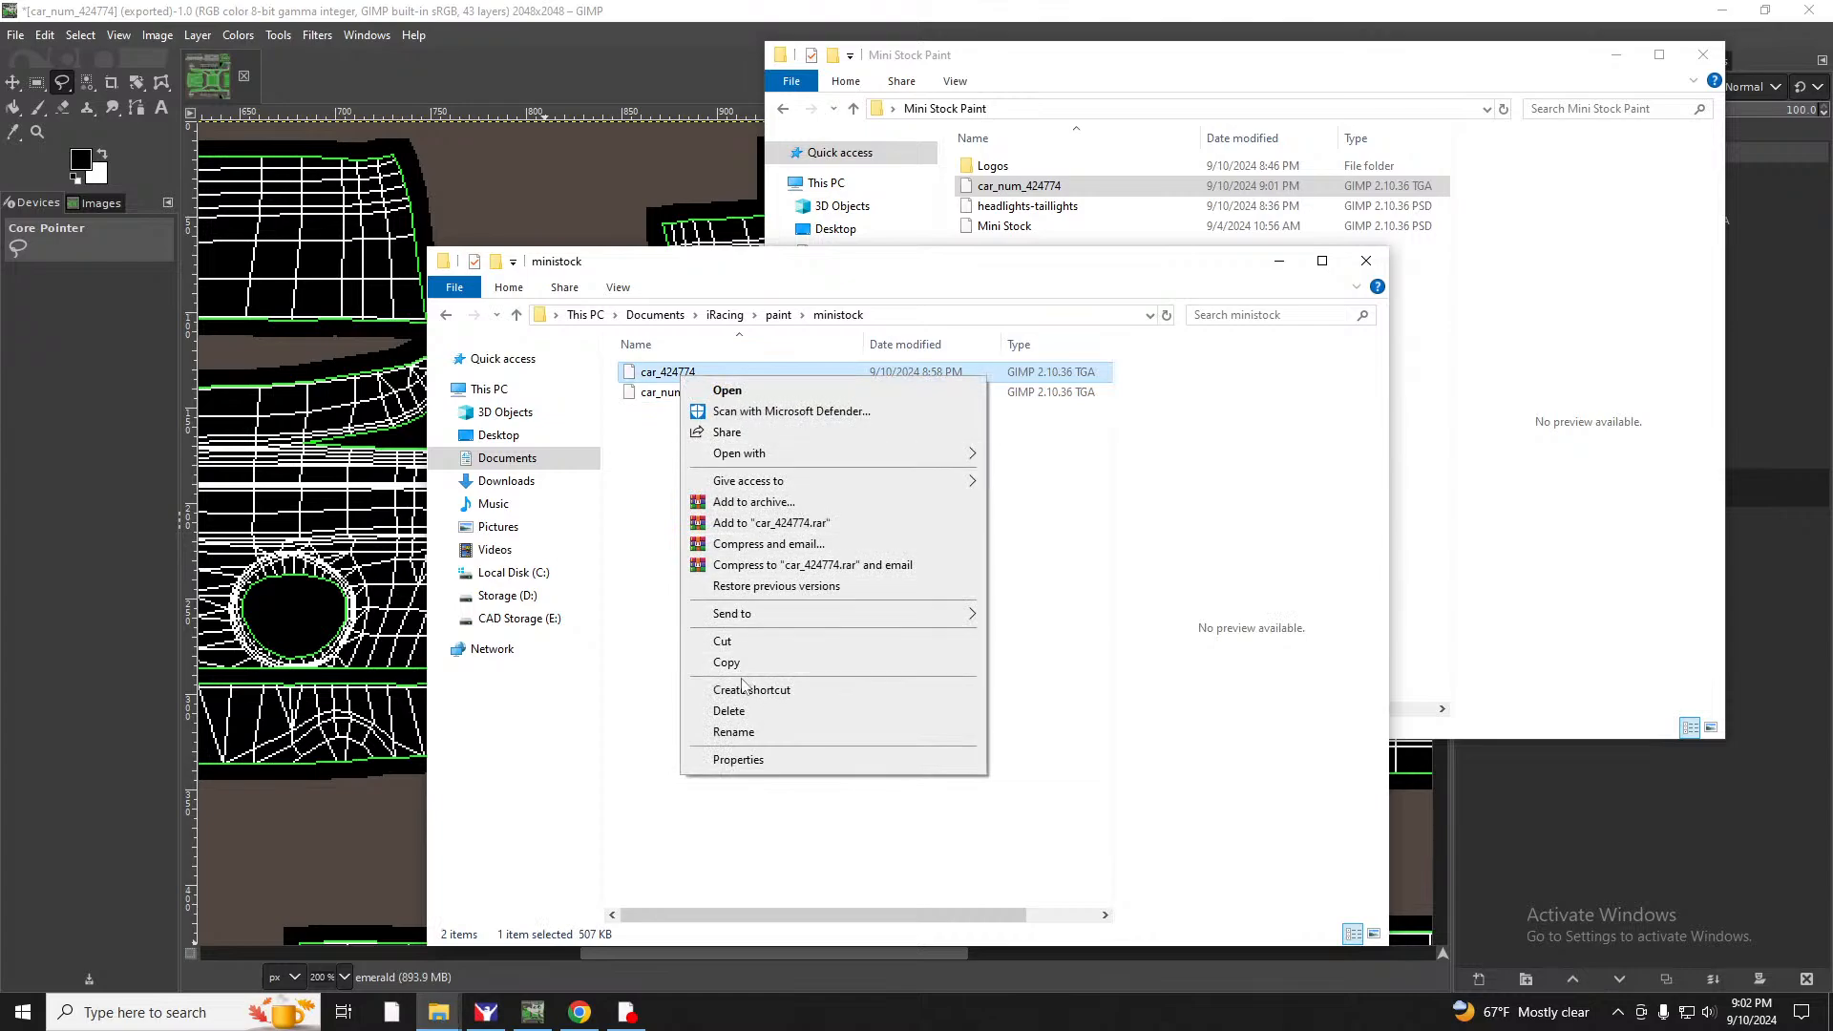
click(744, 717)
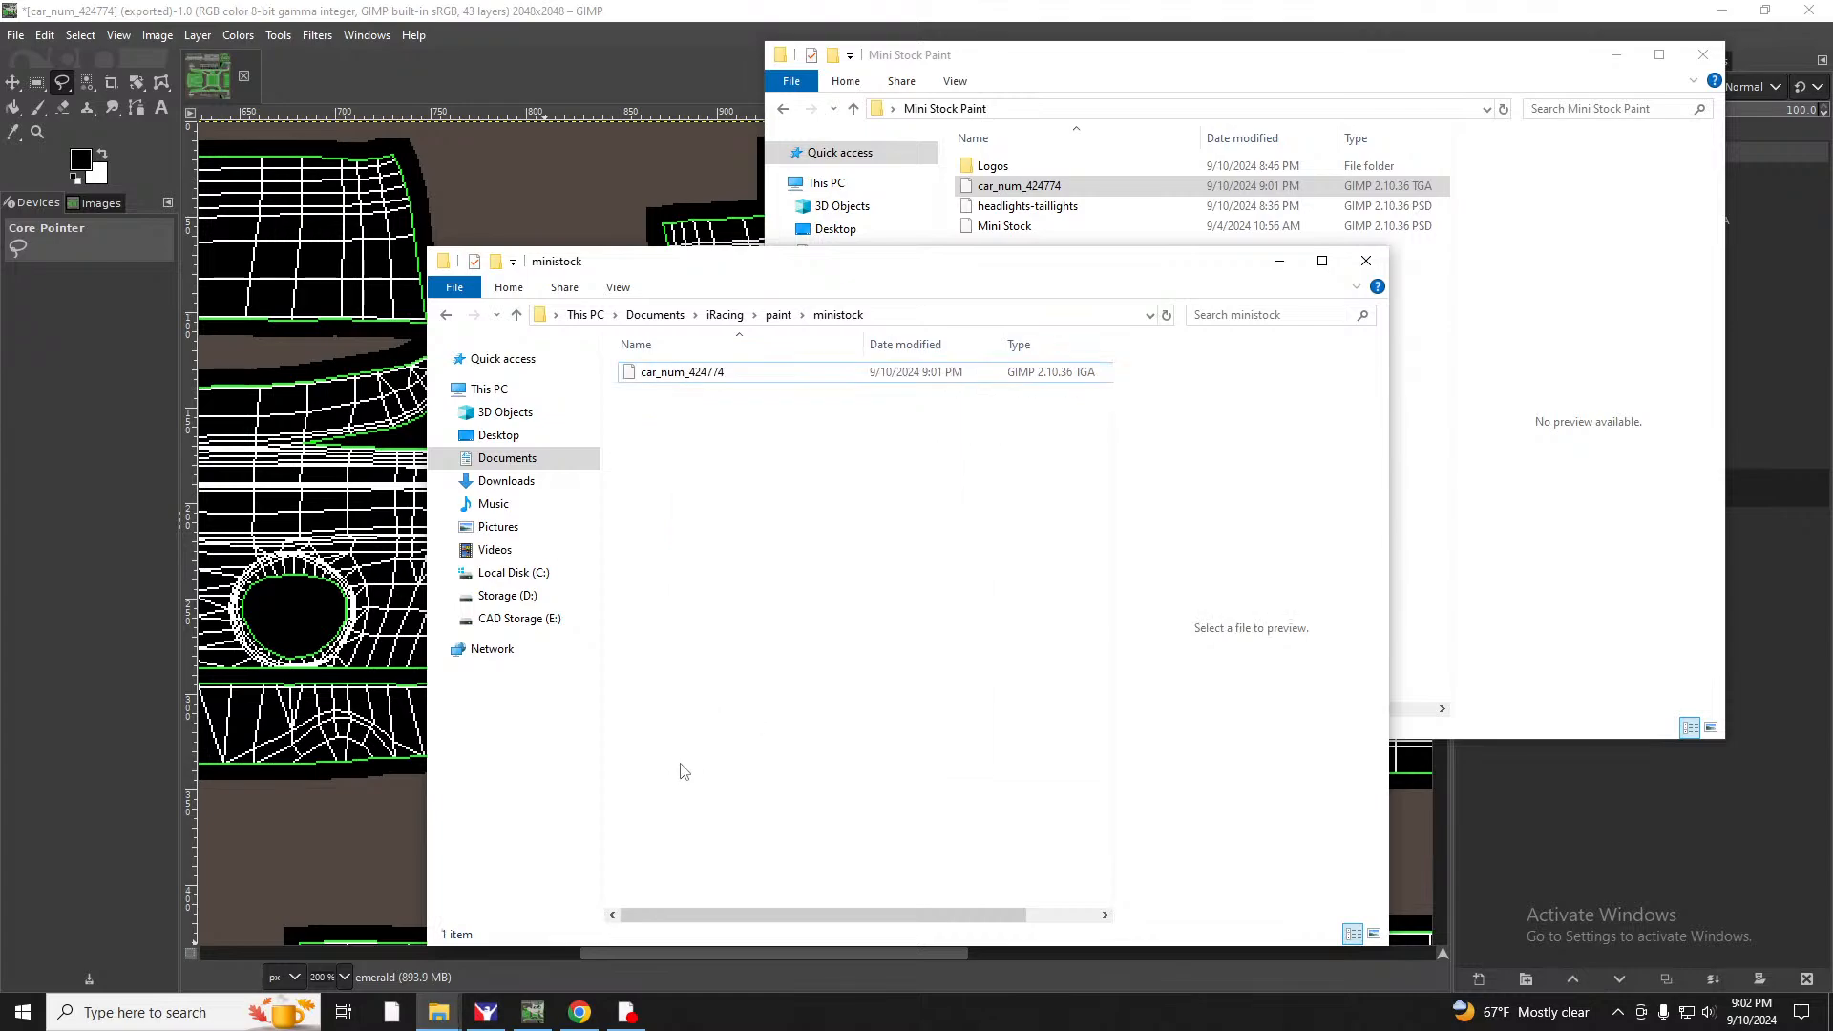
Switch to the iRacing Paint Shop and examine the wireframe lines on the Mini Stock's rear bumper.
click(486, 1012)
drag(838, 599, 878, 544)
scroll(872, 542, up, 6)
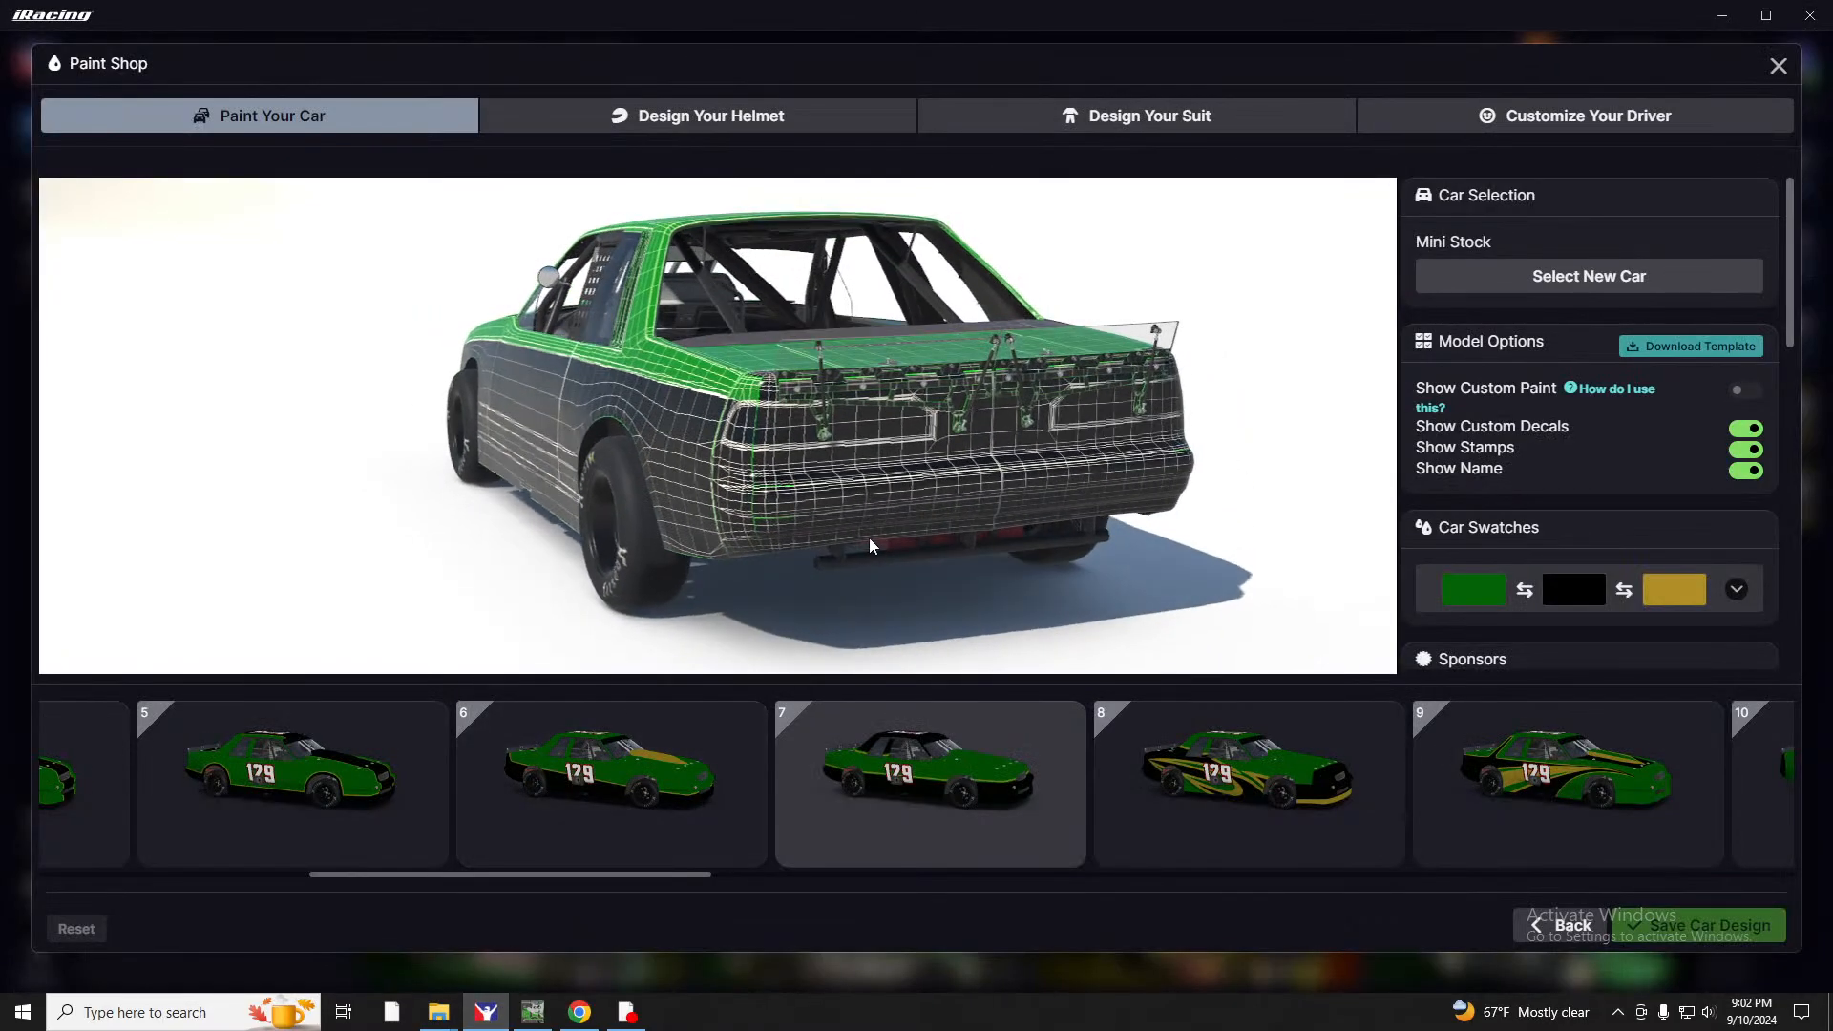
Orbit the Mini Stock preview to examine the wireframe lines across the front nose, headlight corners and grille.
drag(855, 314, 1146, 299)
drag(789, 485, 866, 481)
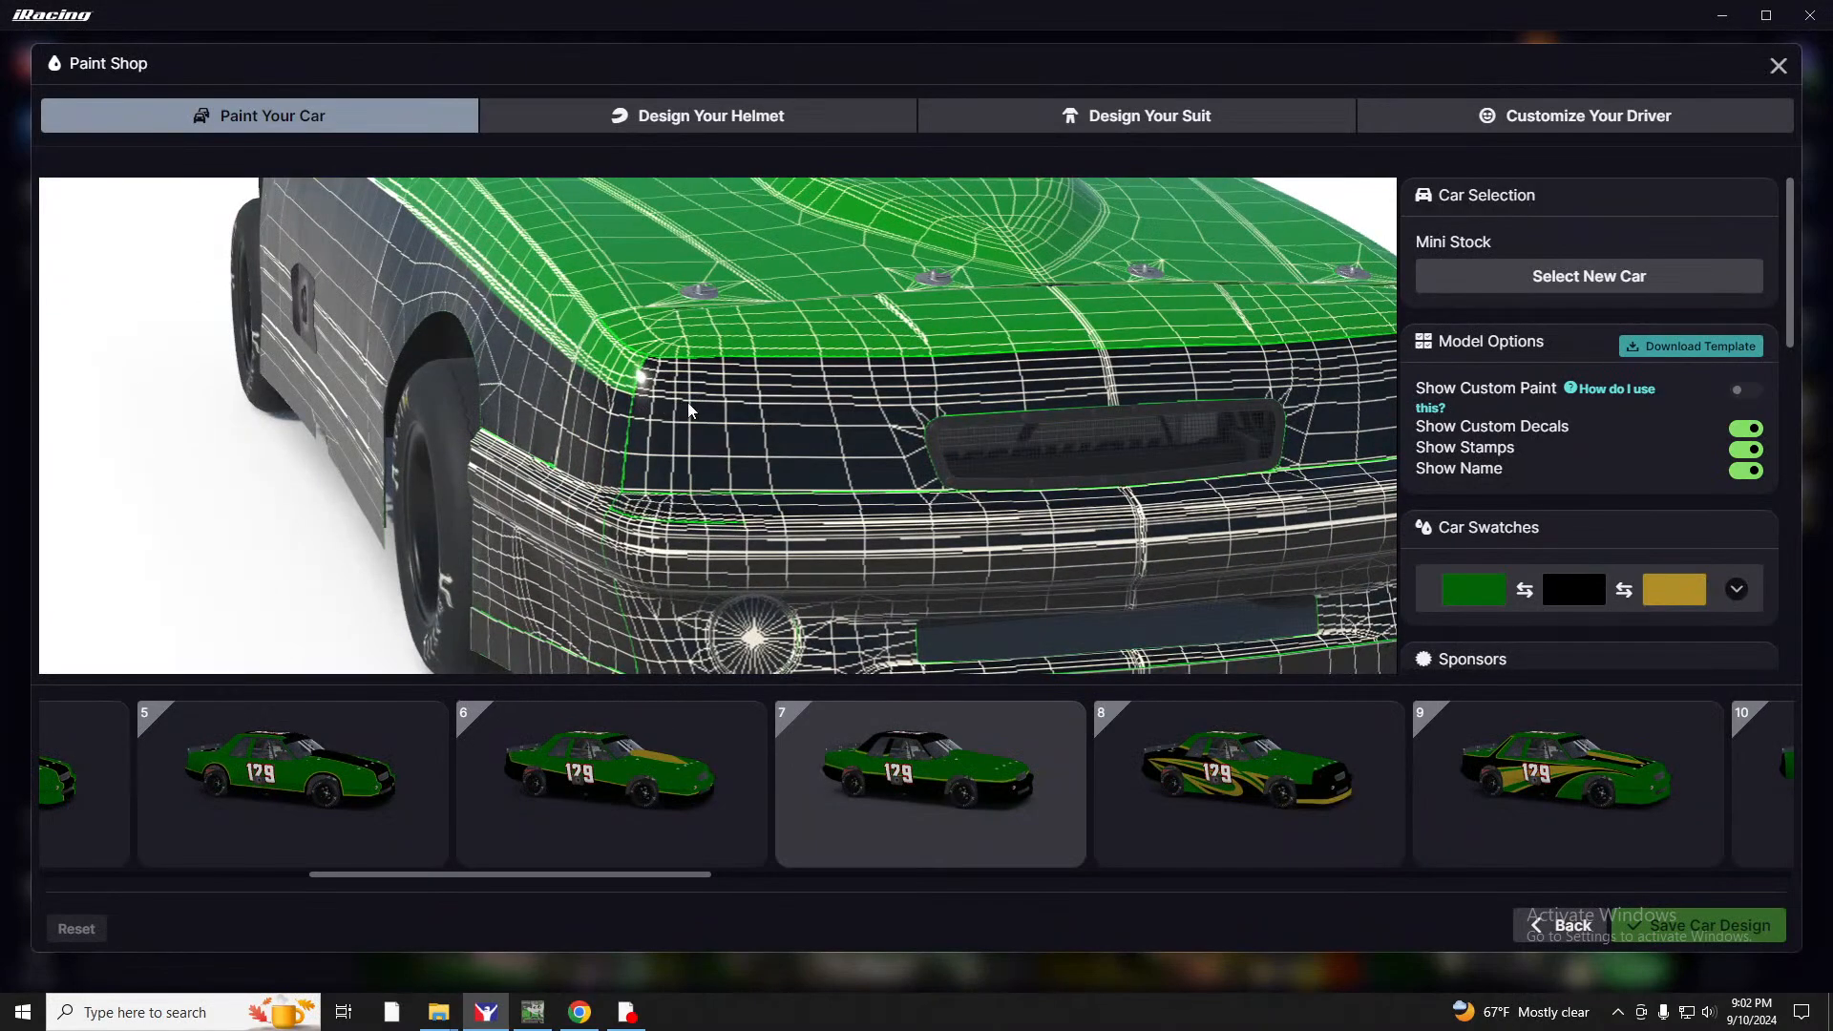
drag(1209, 387, 544, 375)
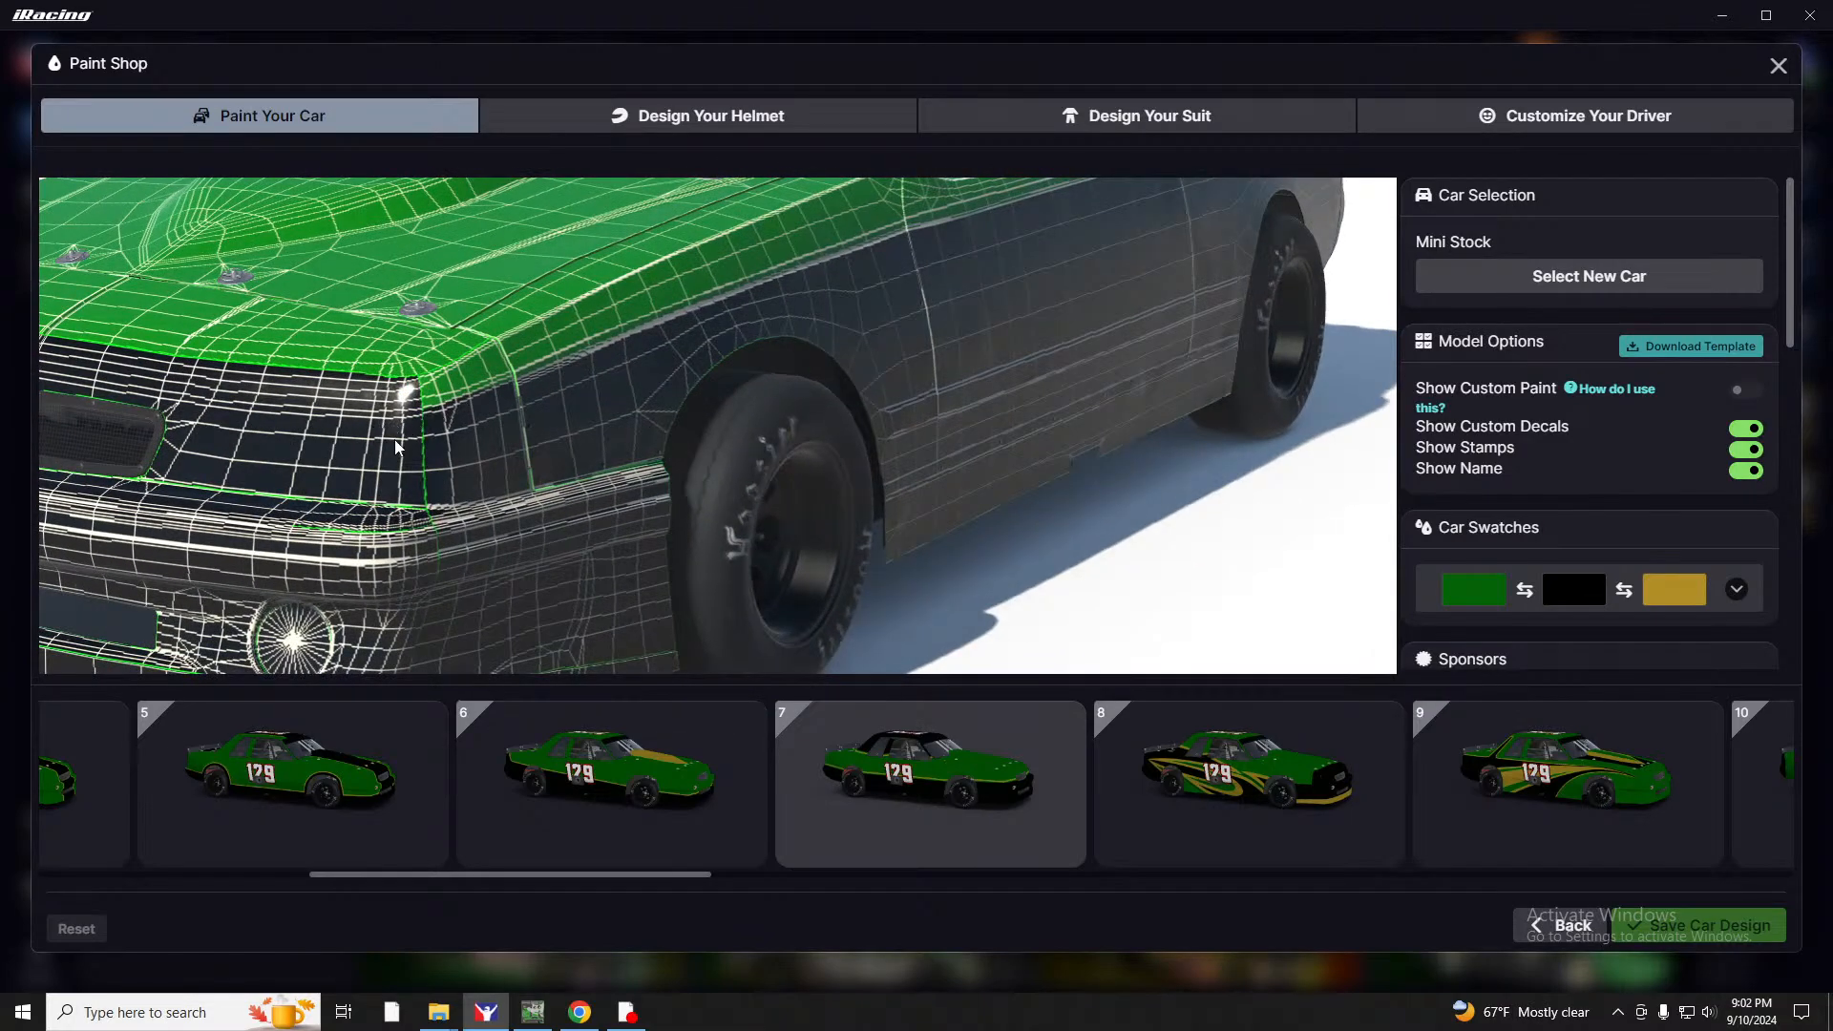
drag(397, 447, 409, 428)
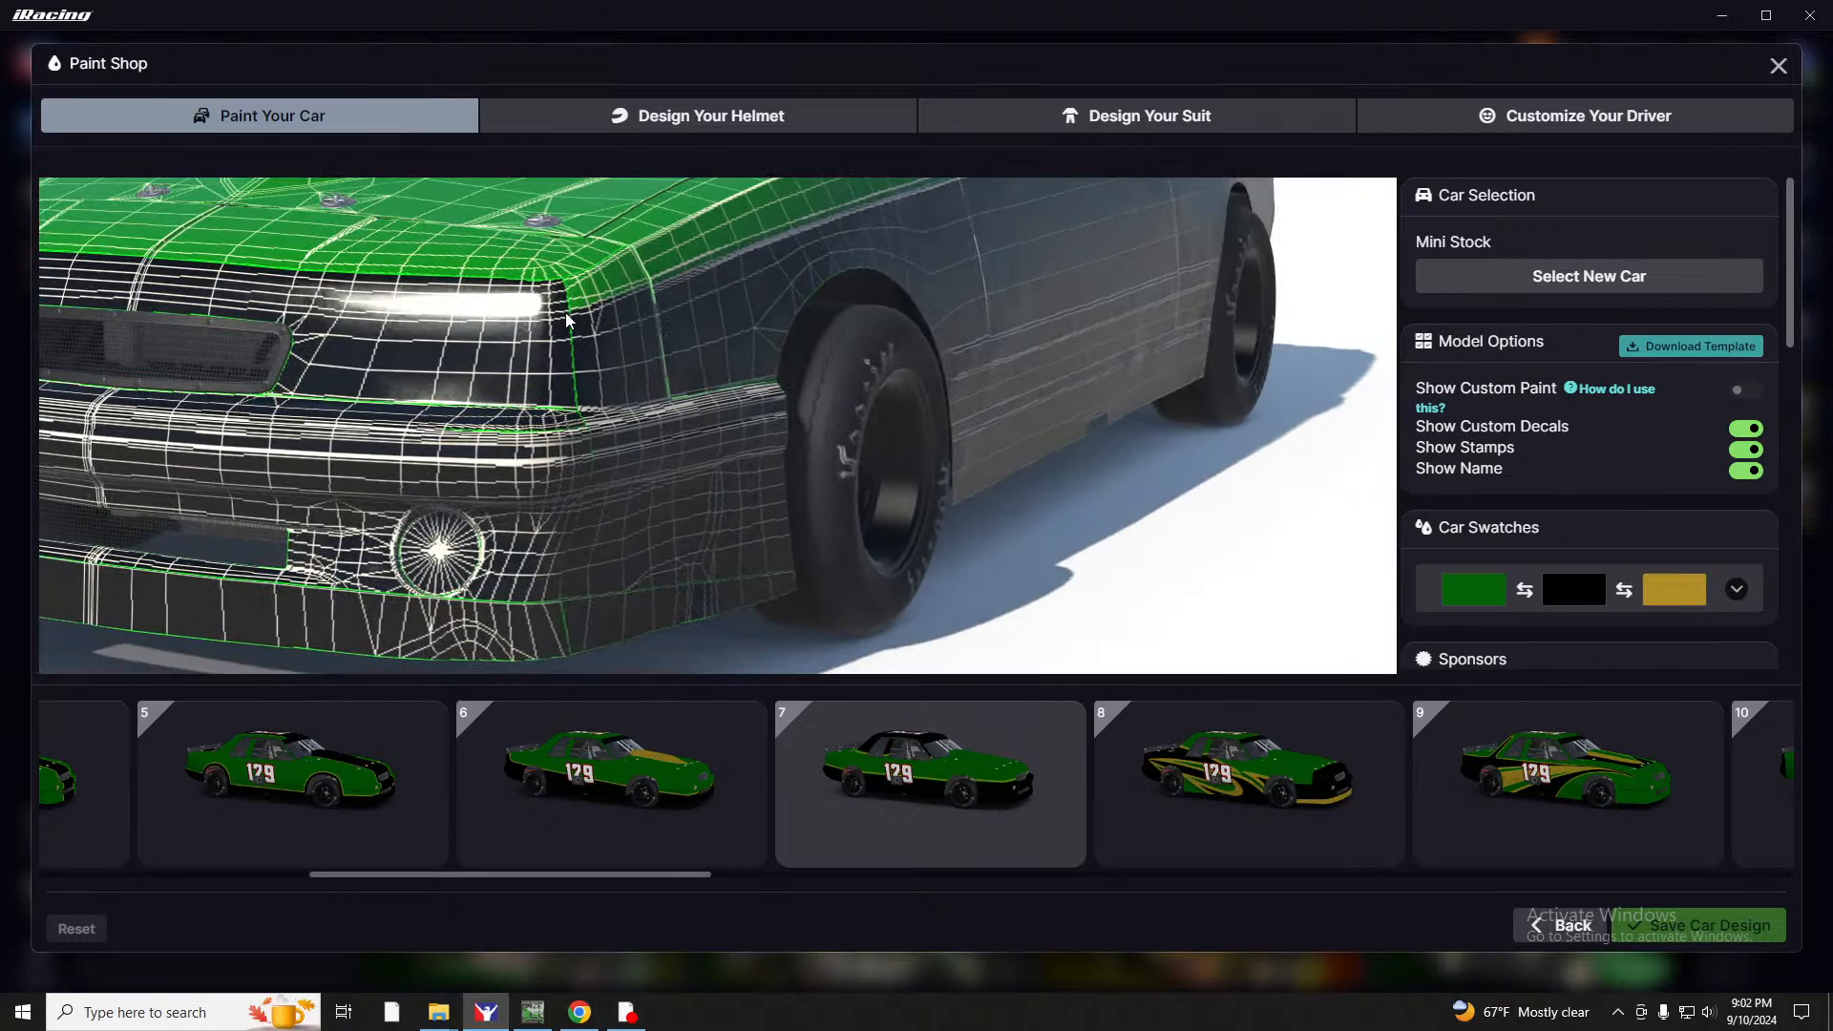
drag(681, 298, 864, 354)
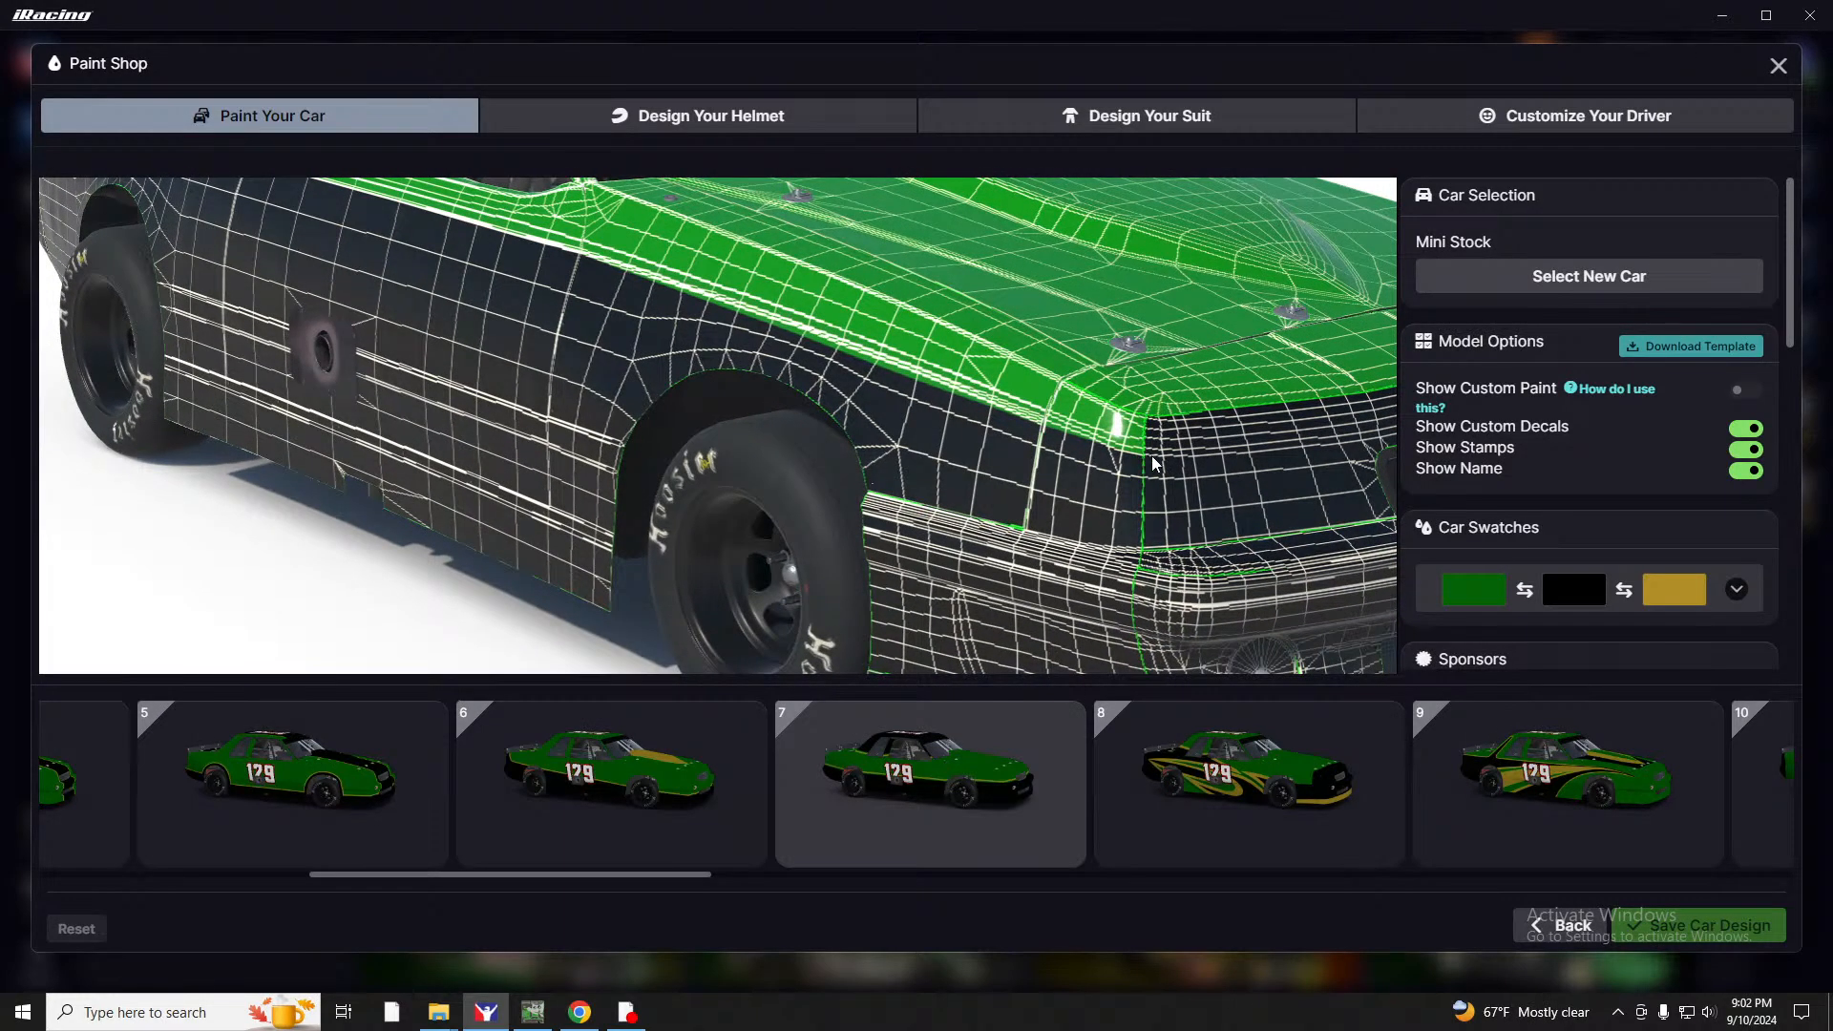
drag(1168, 495, 1186, 460)
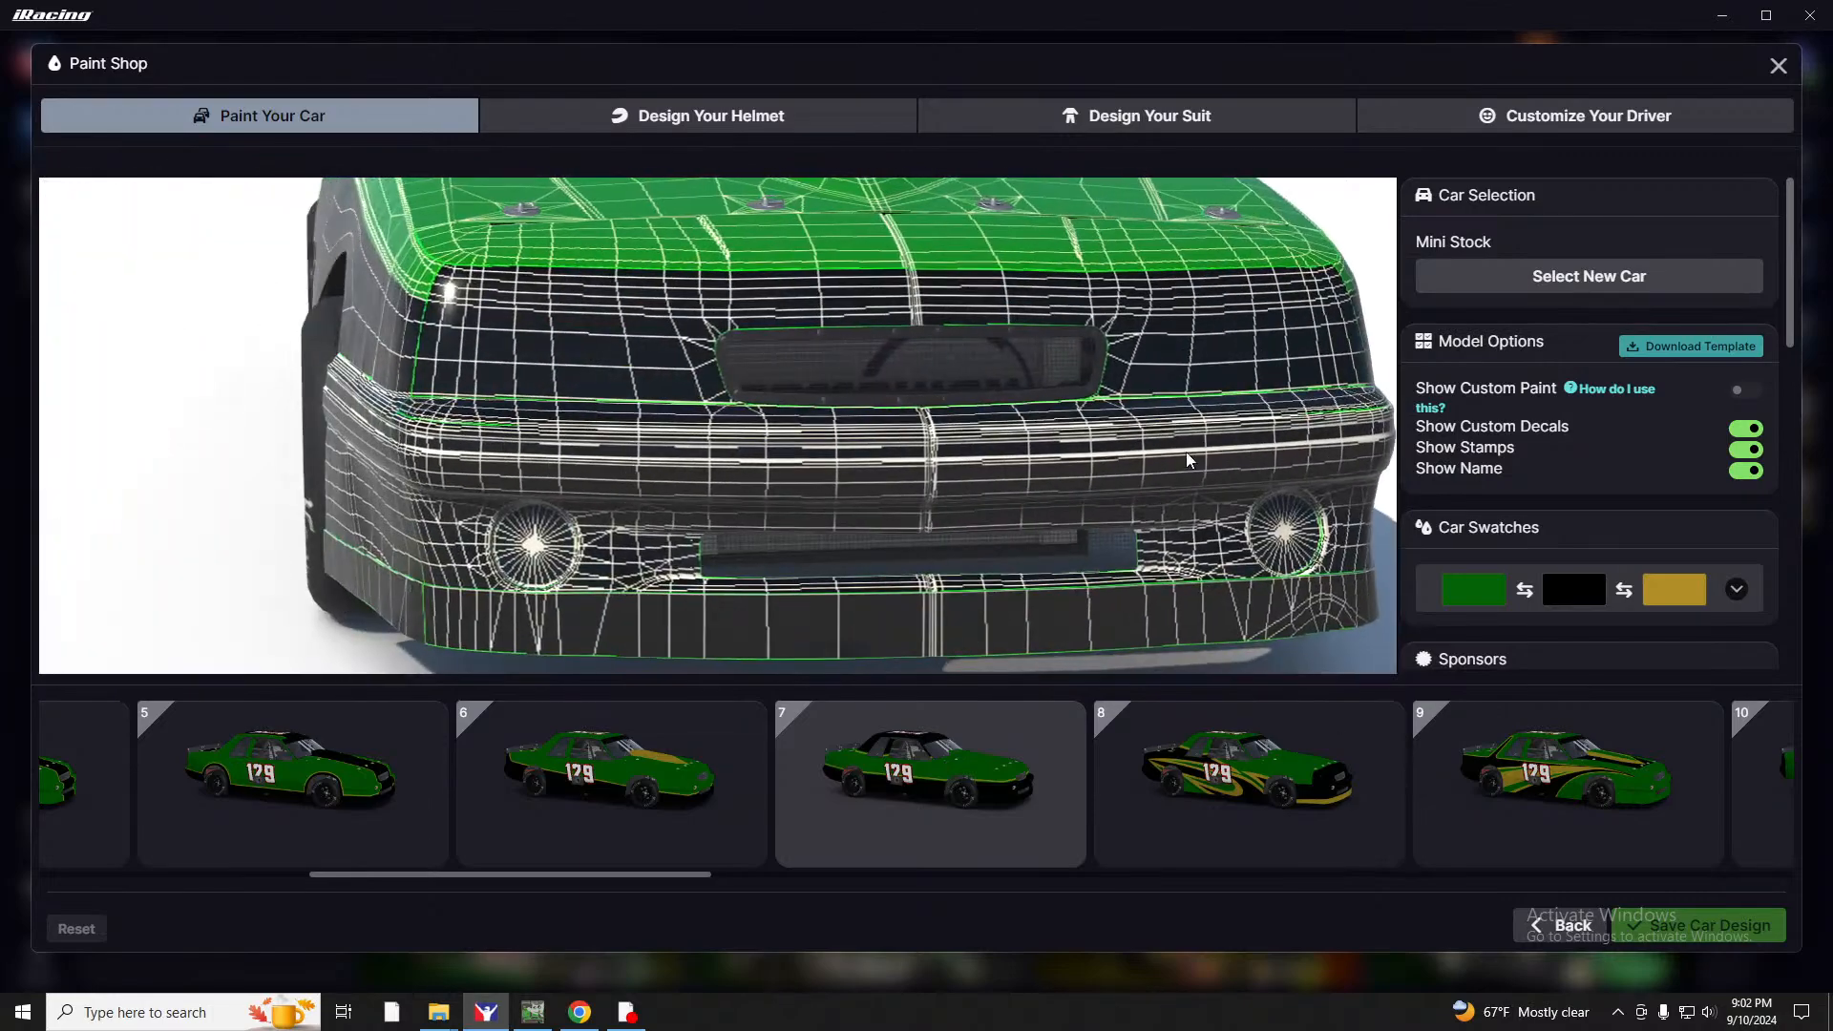
drag(751, 405, 751, 437)
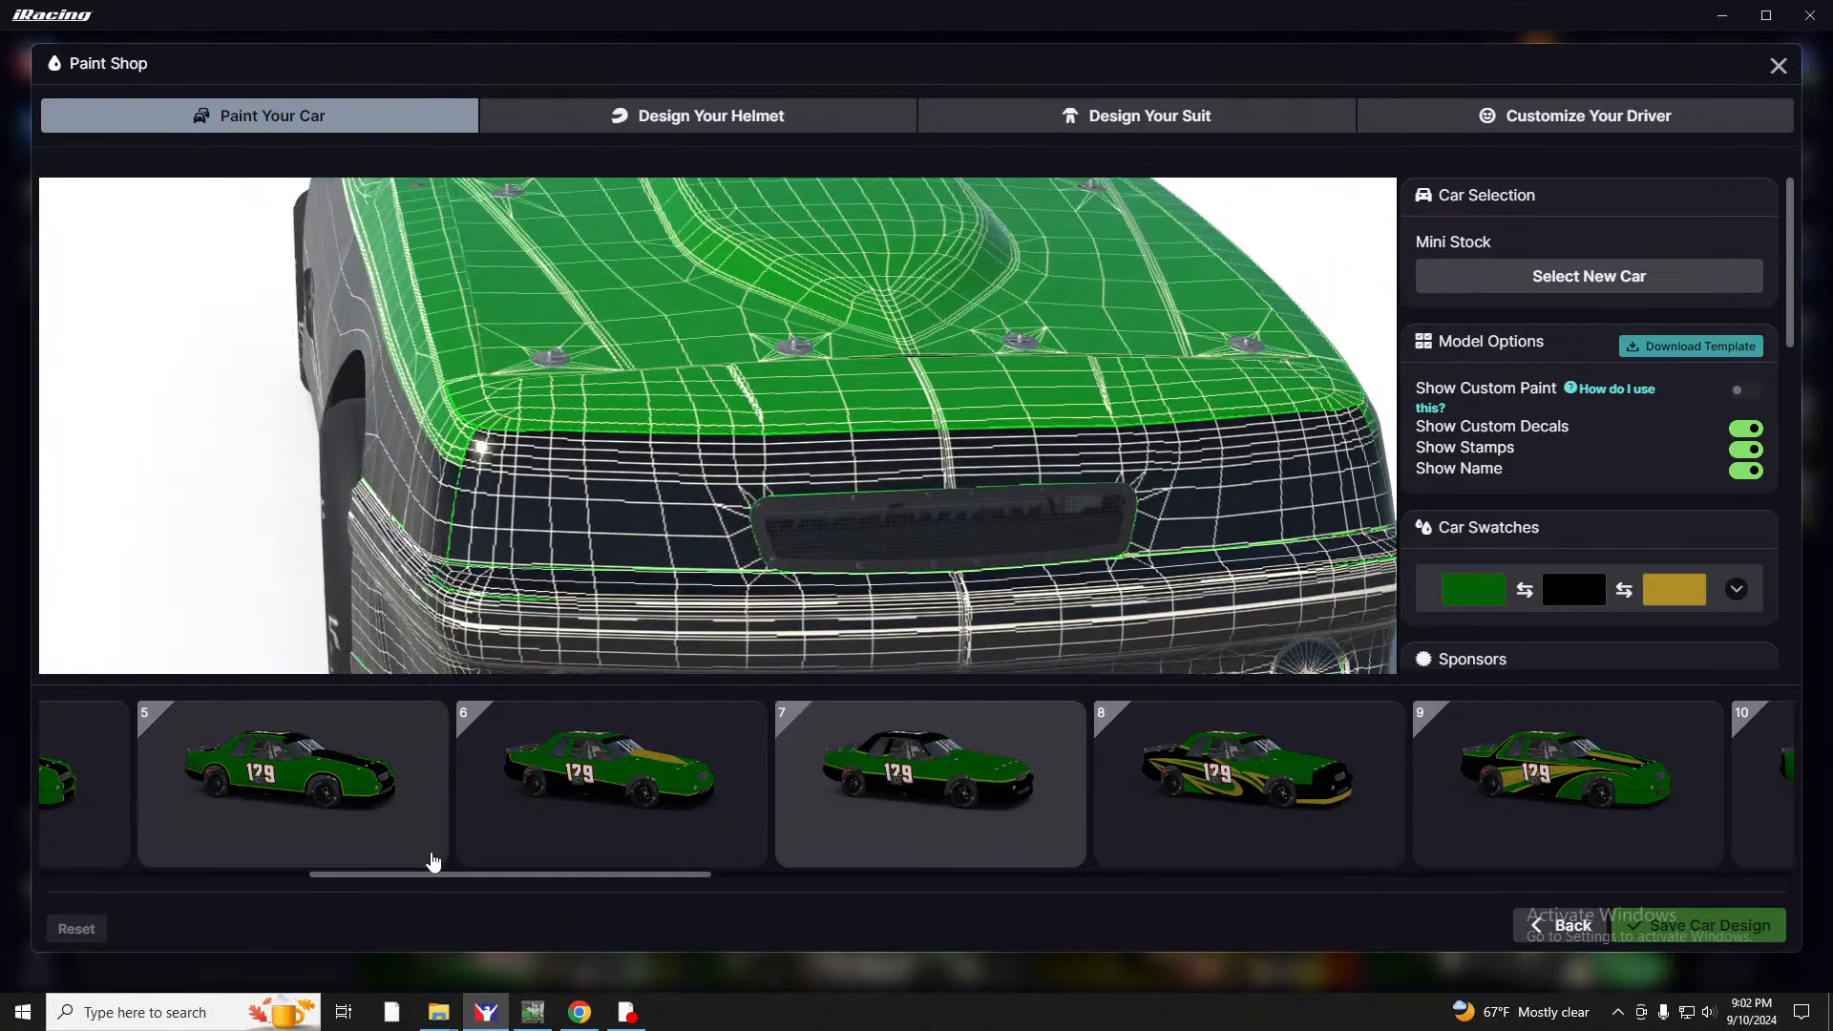
Switch to GIMP, find the front nose panels on the template, and compare them with the iRacing wireframe preview.
click(533, 1011)
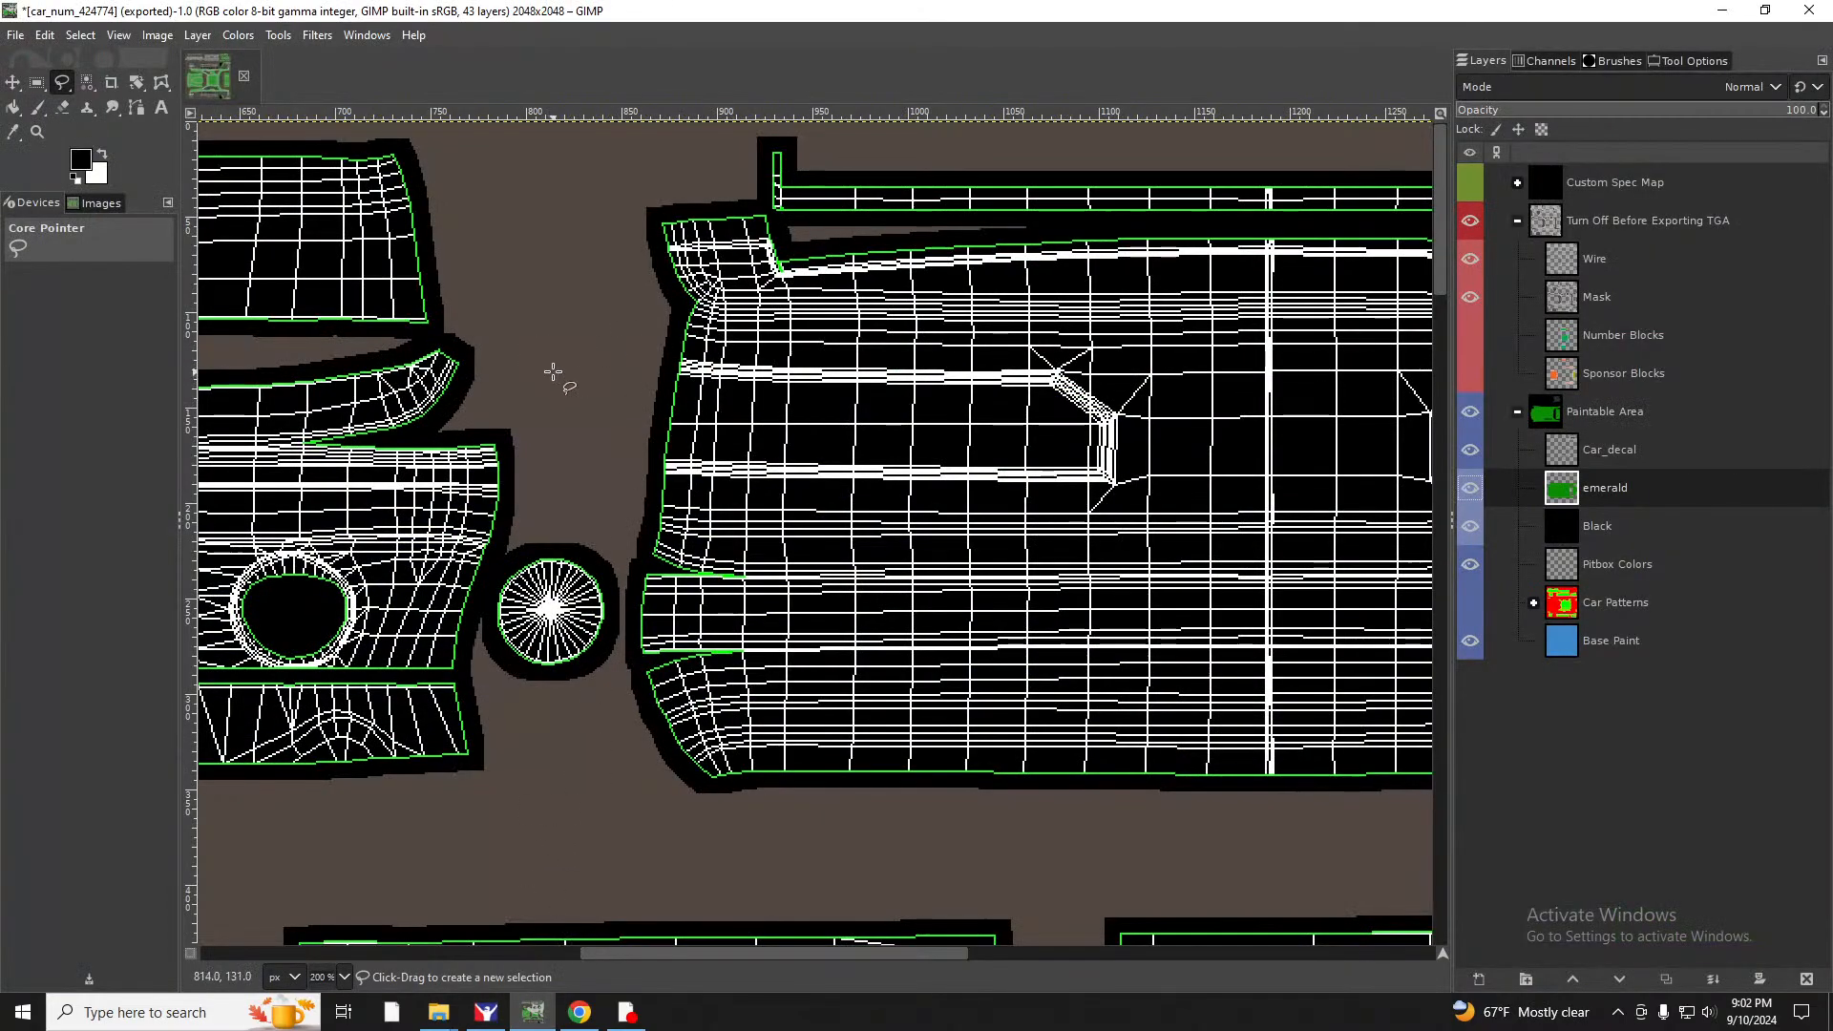
key(Escape)
right_click(387, 444)
key(Escape)
right_click(498, 374)
key(Escape)
drag(716, 952, 362, 988)
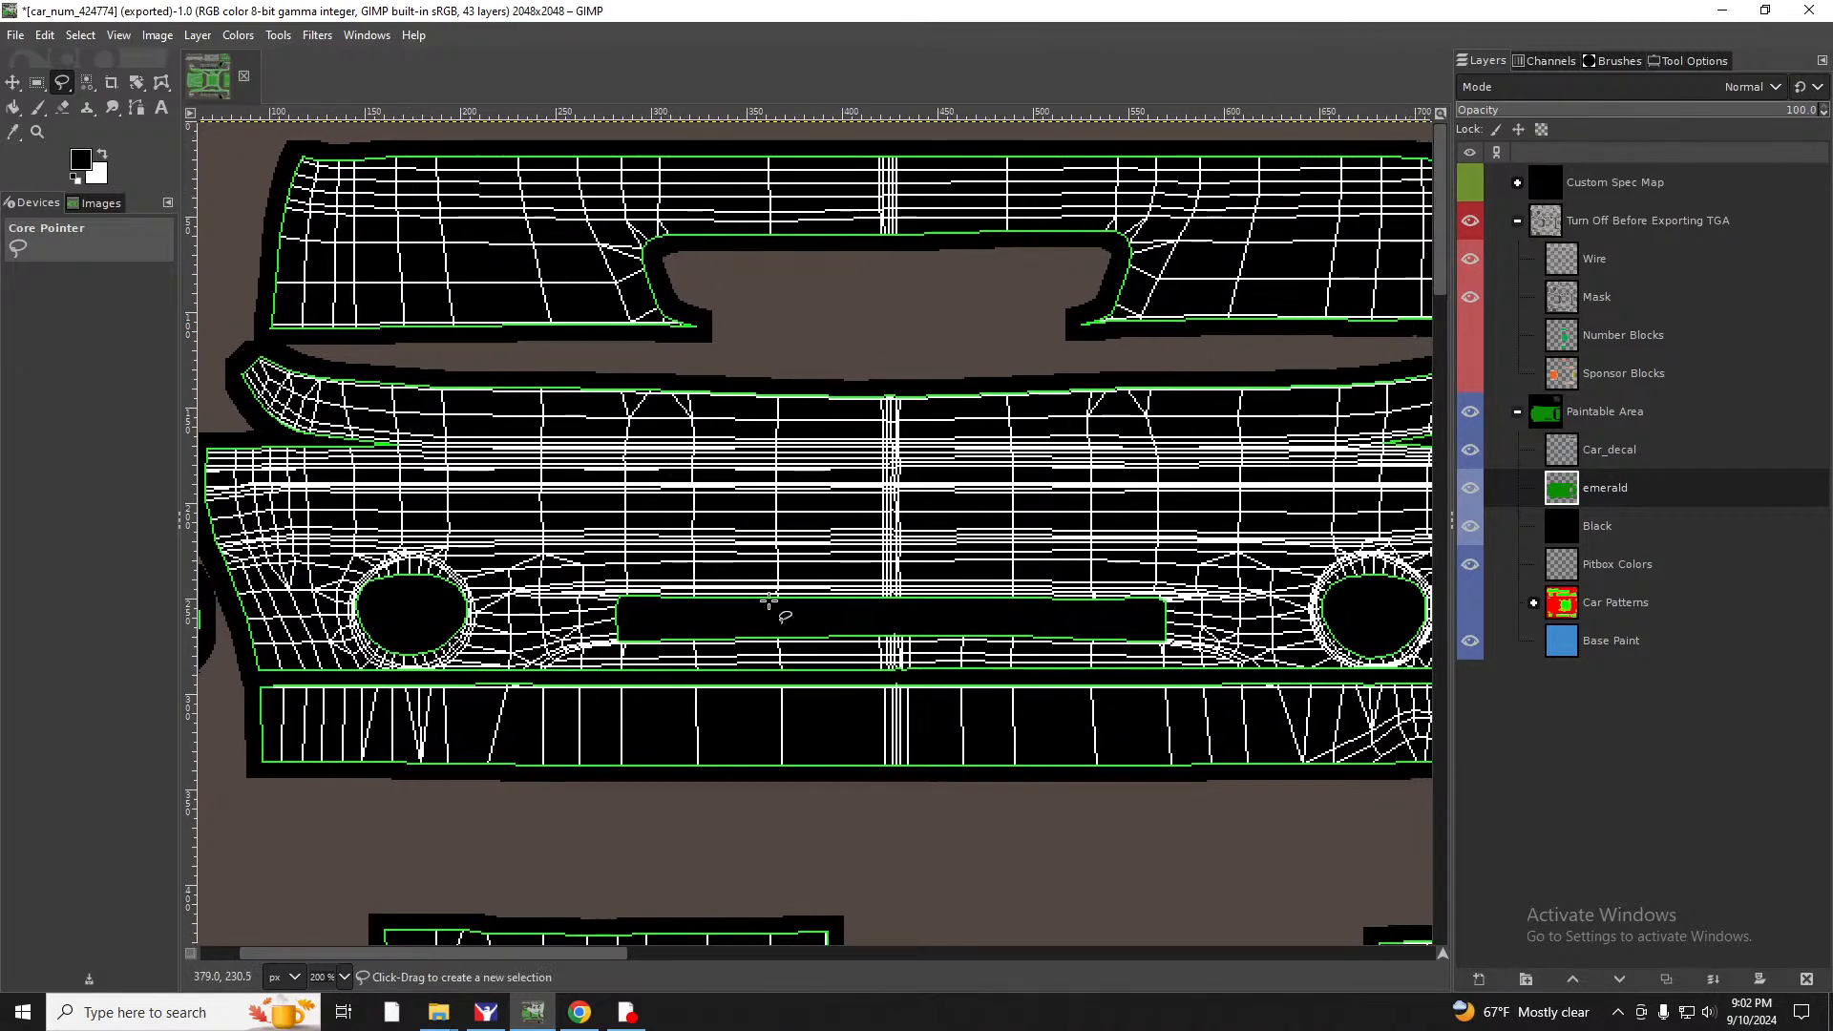
click(486, 1012)
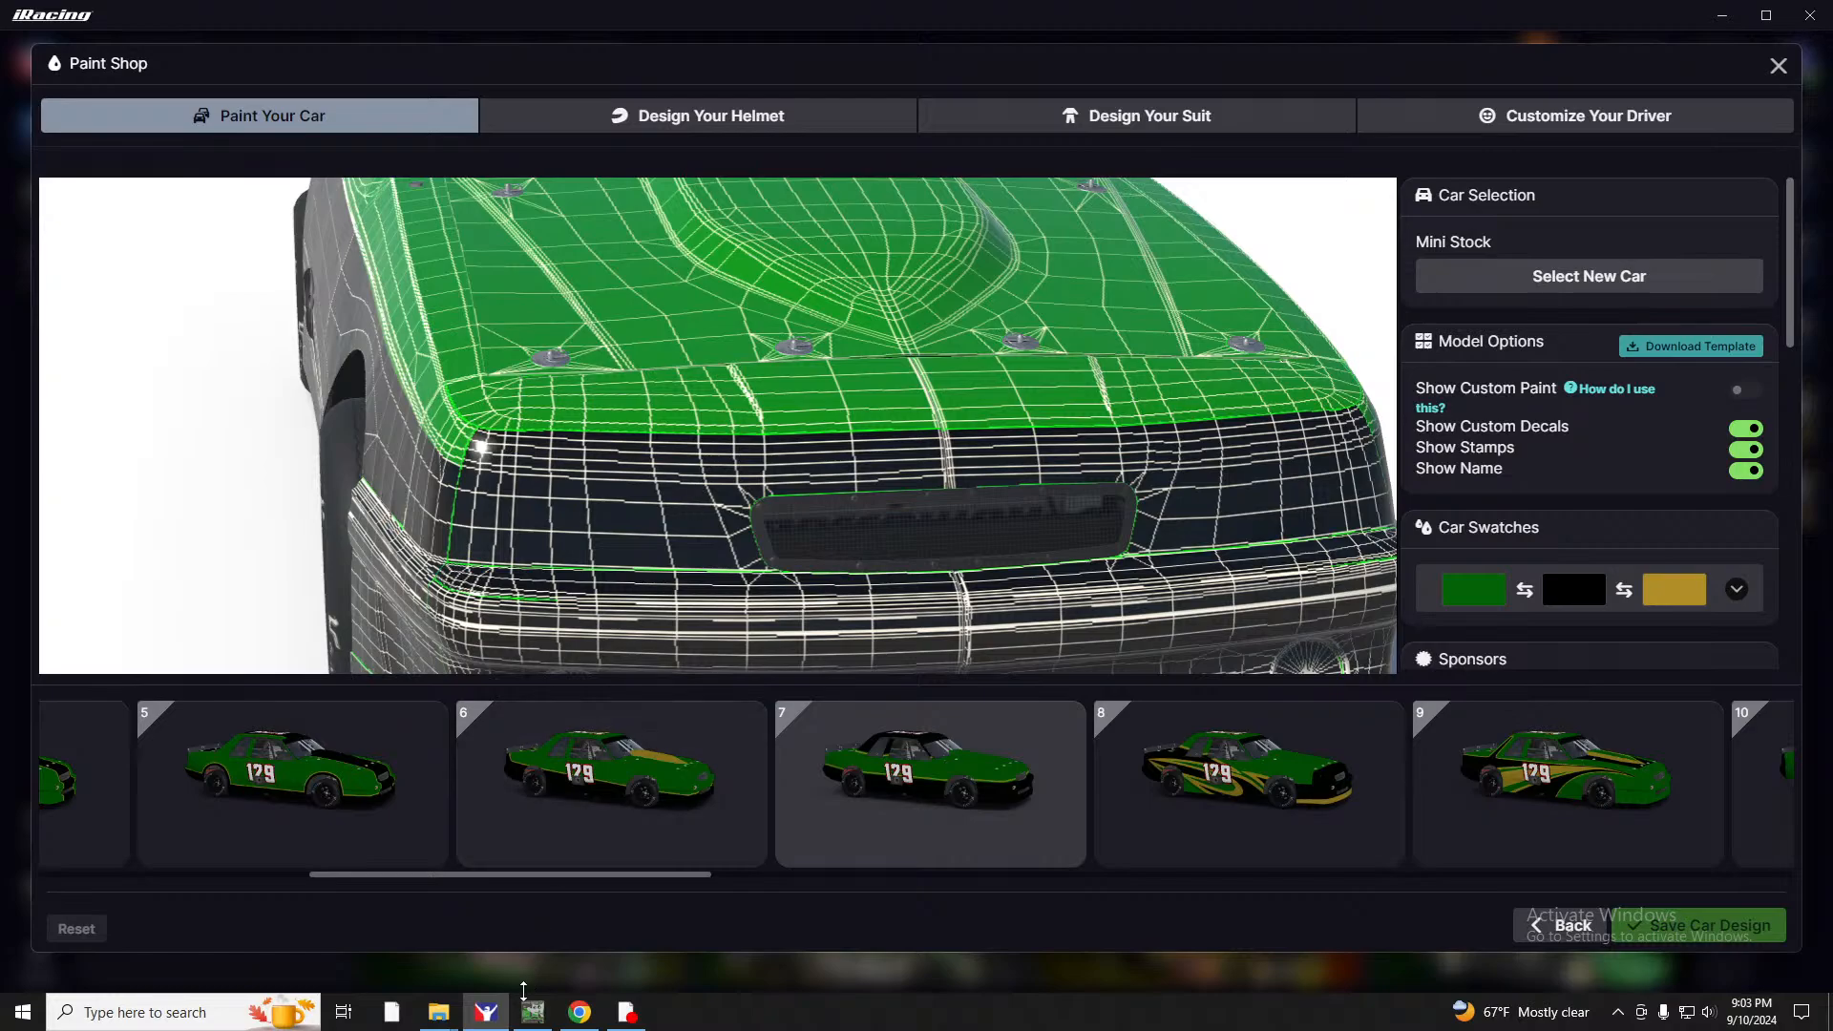
Back in GIMP, outline the upper band of the front nose panel with Free Select, following the wire line just above the grille opening.
click(533, 1010)
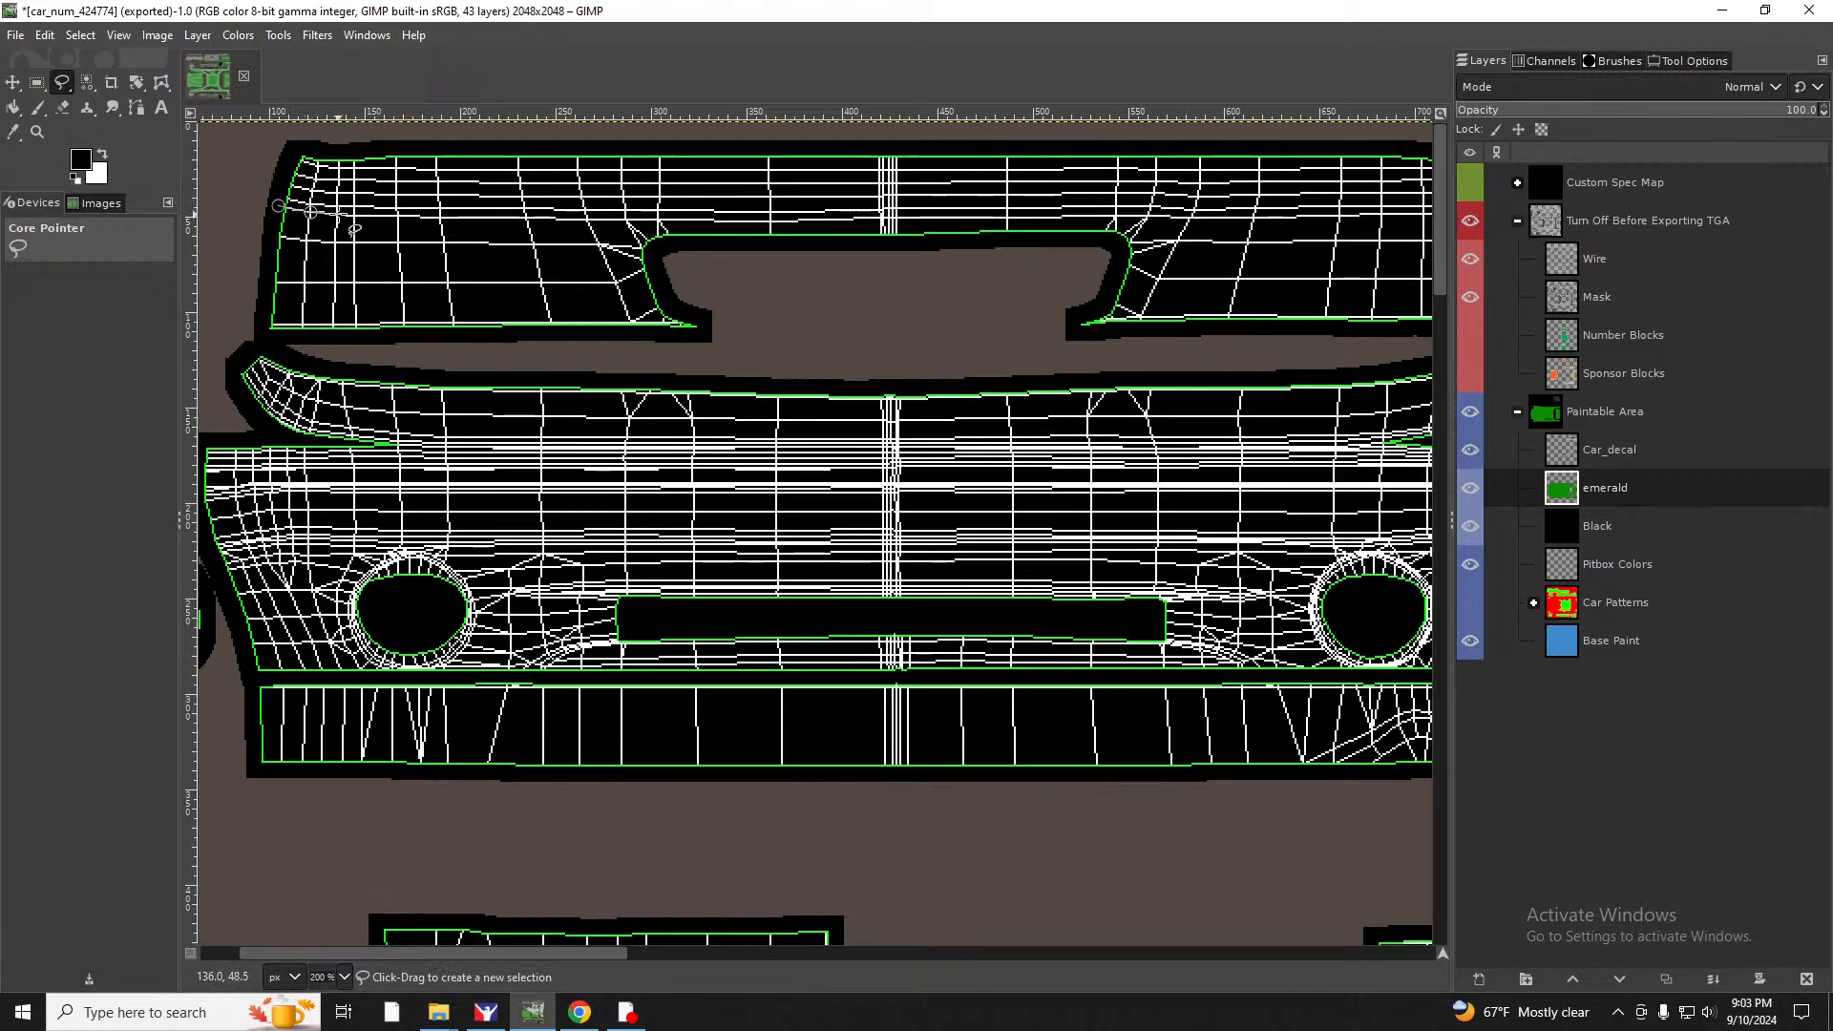
click(340, 216)
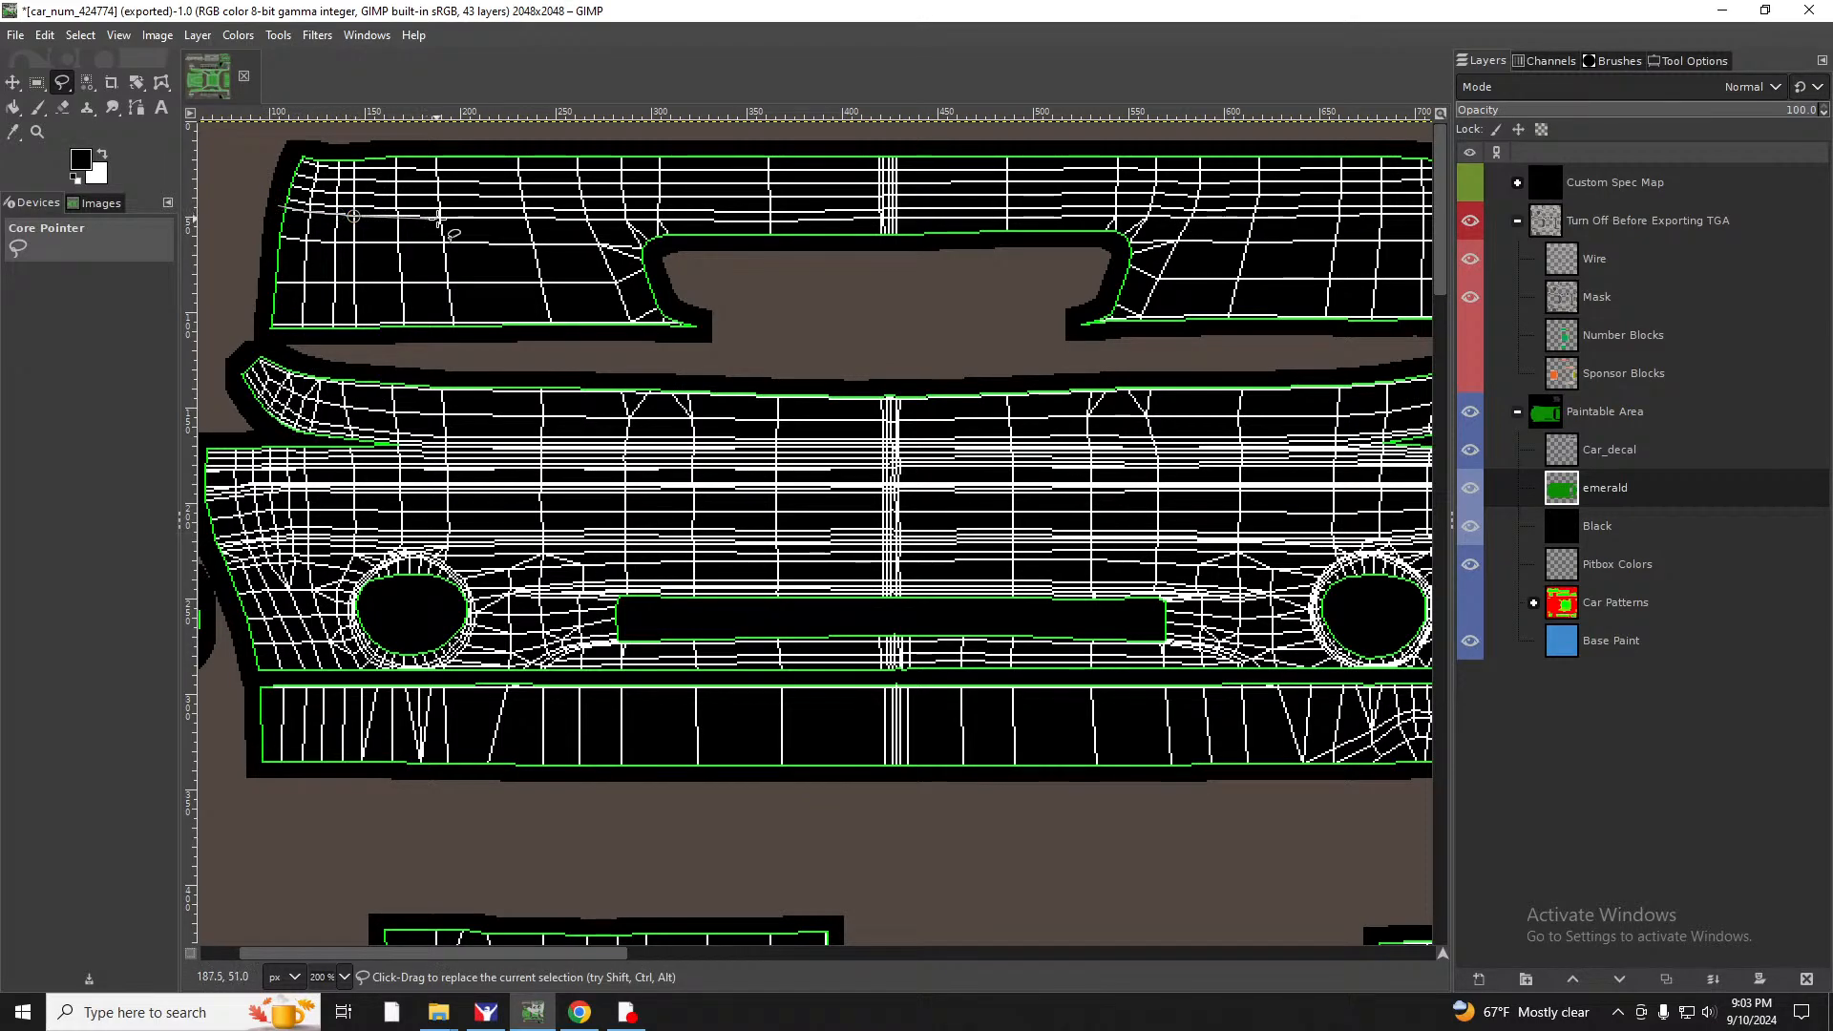
click(588, 218)
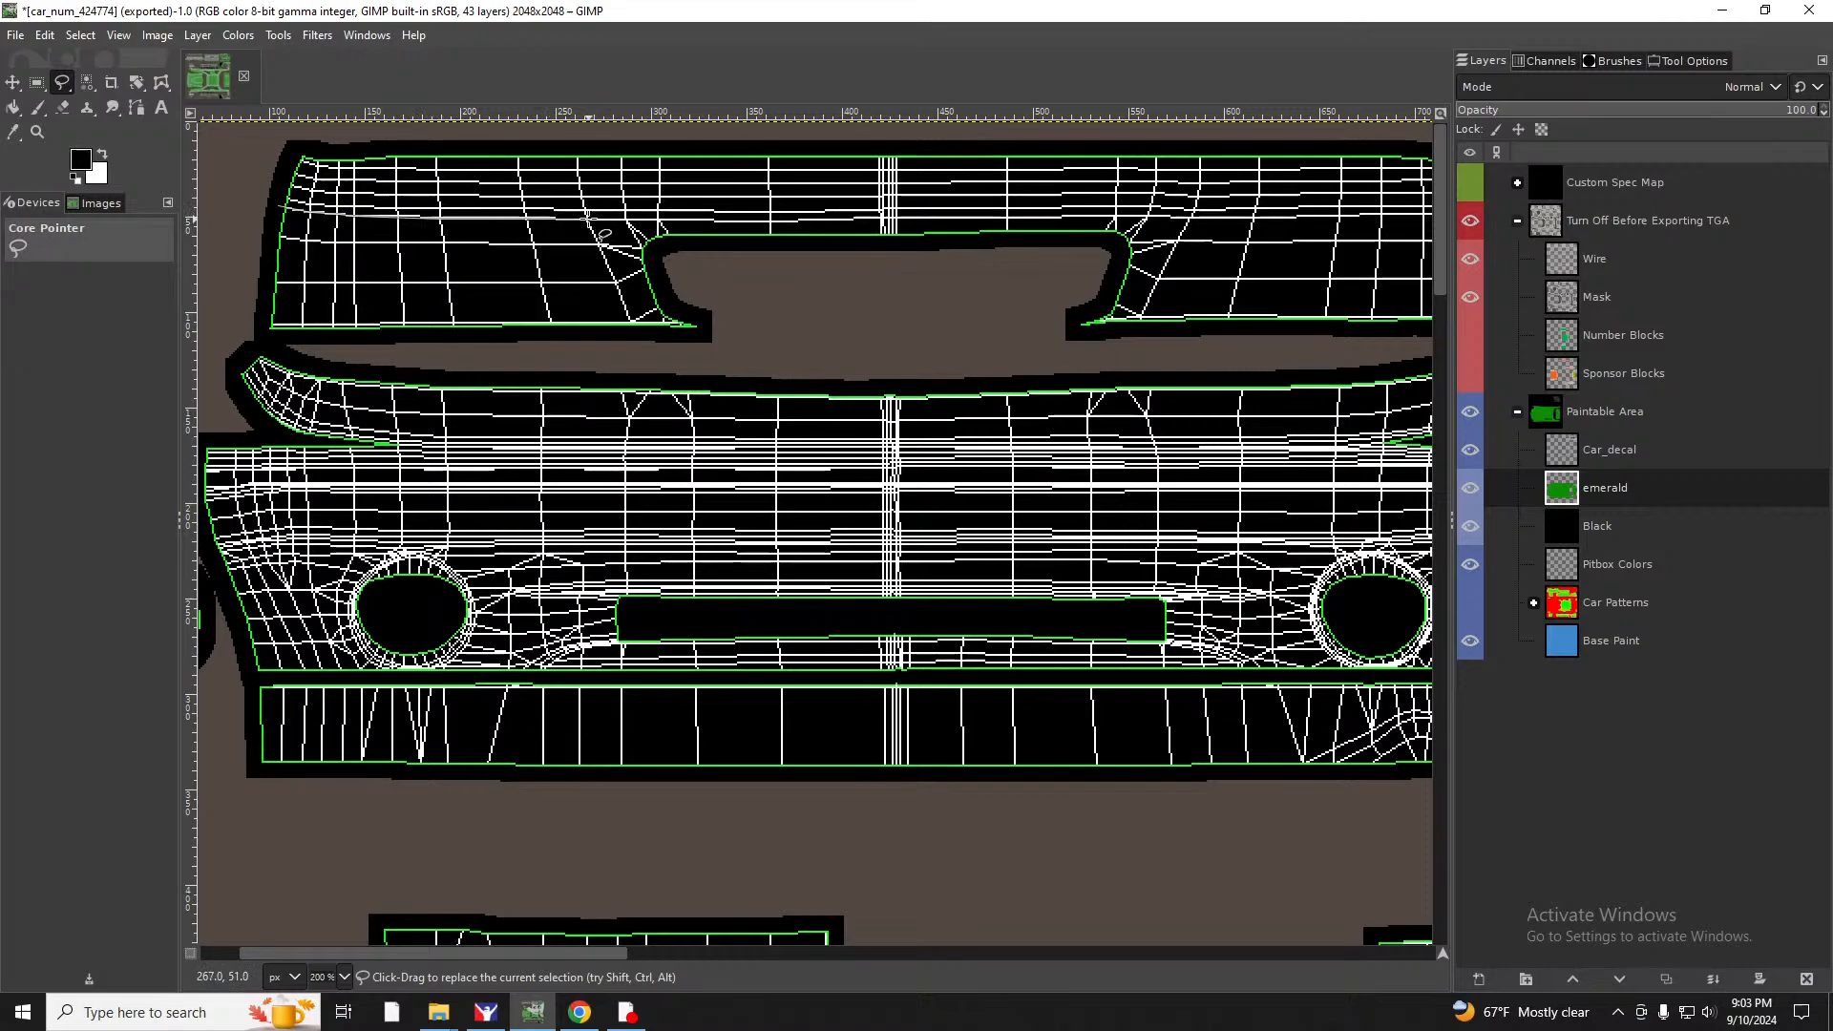
right_click(658, 224)
key(Escape)
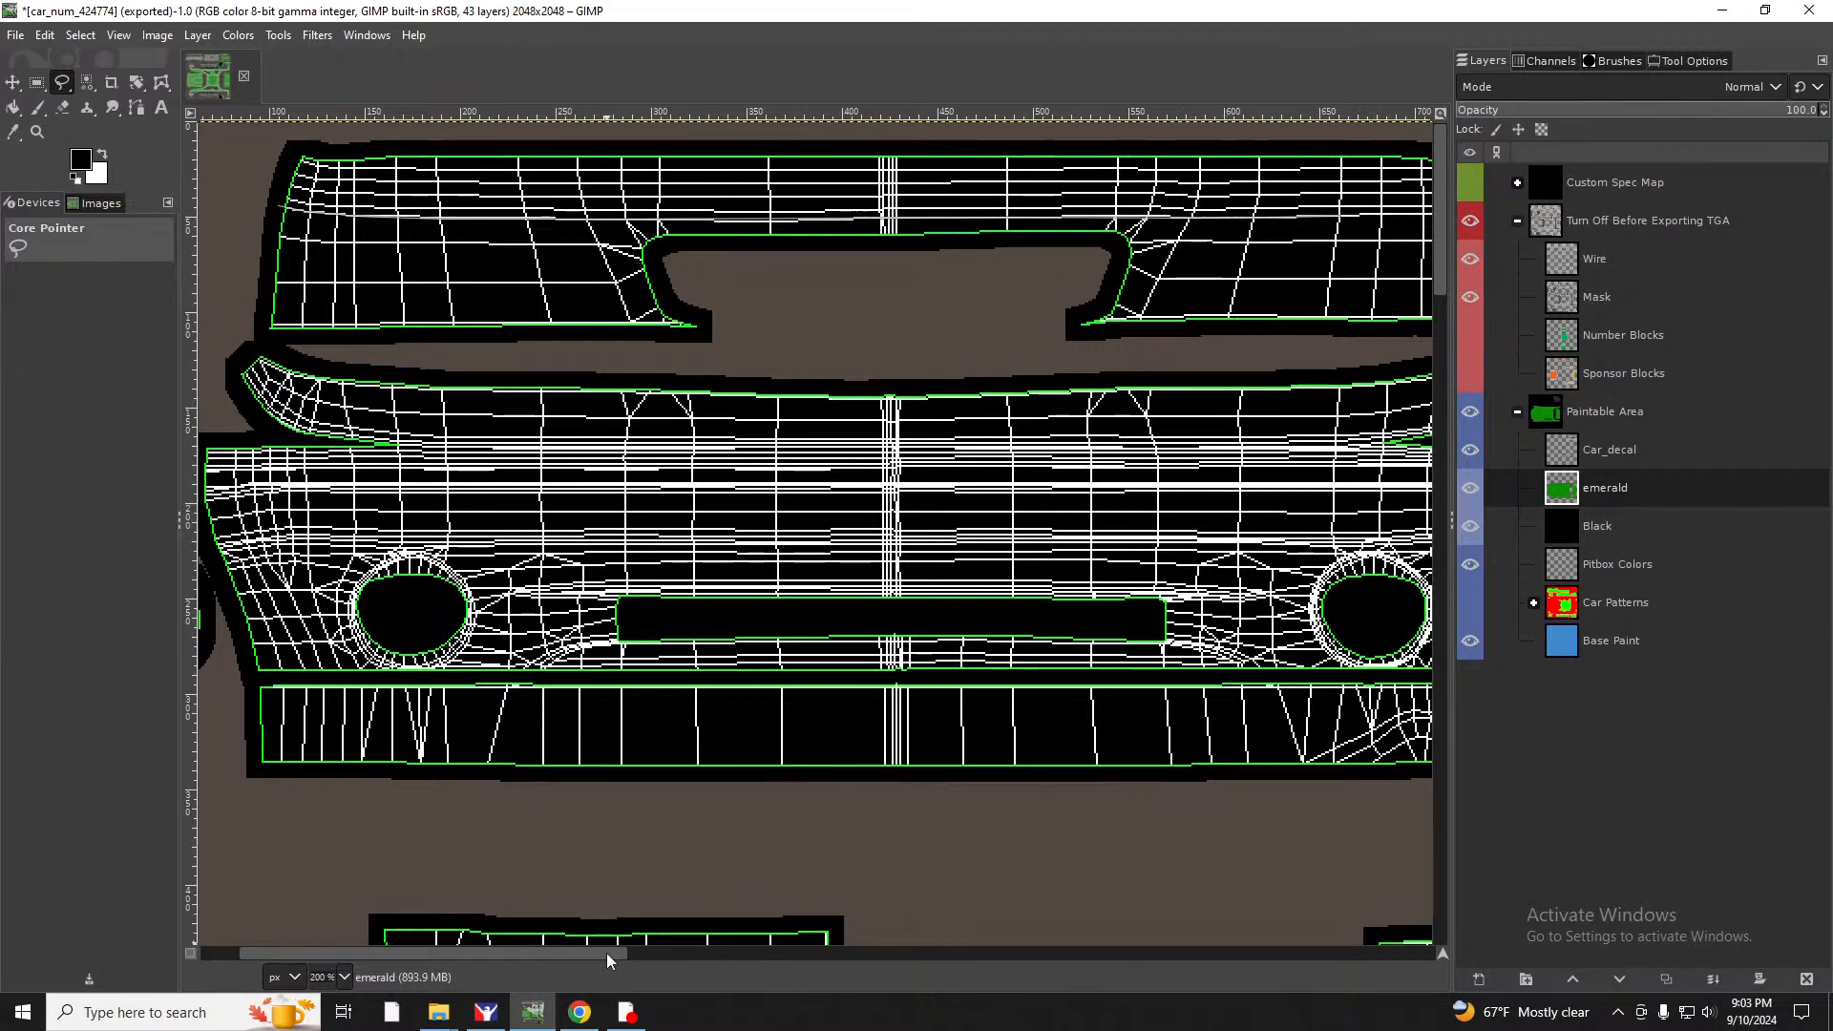
drag(605, 953, 760, 952)
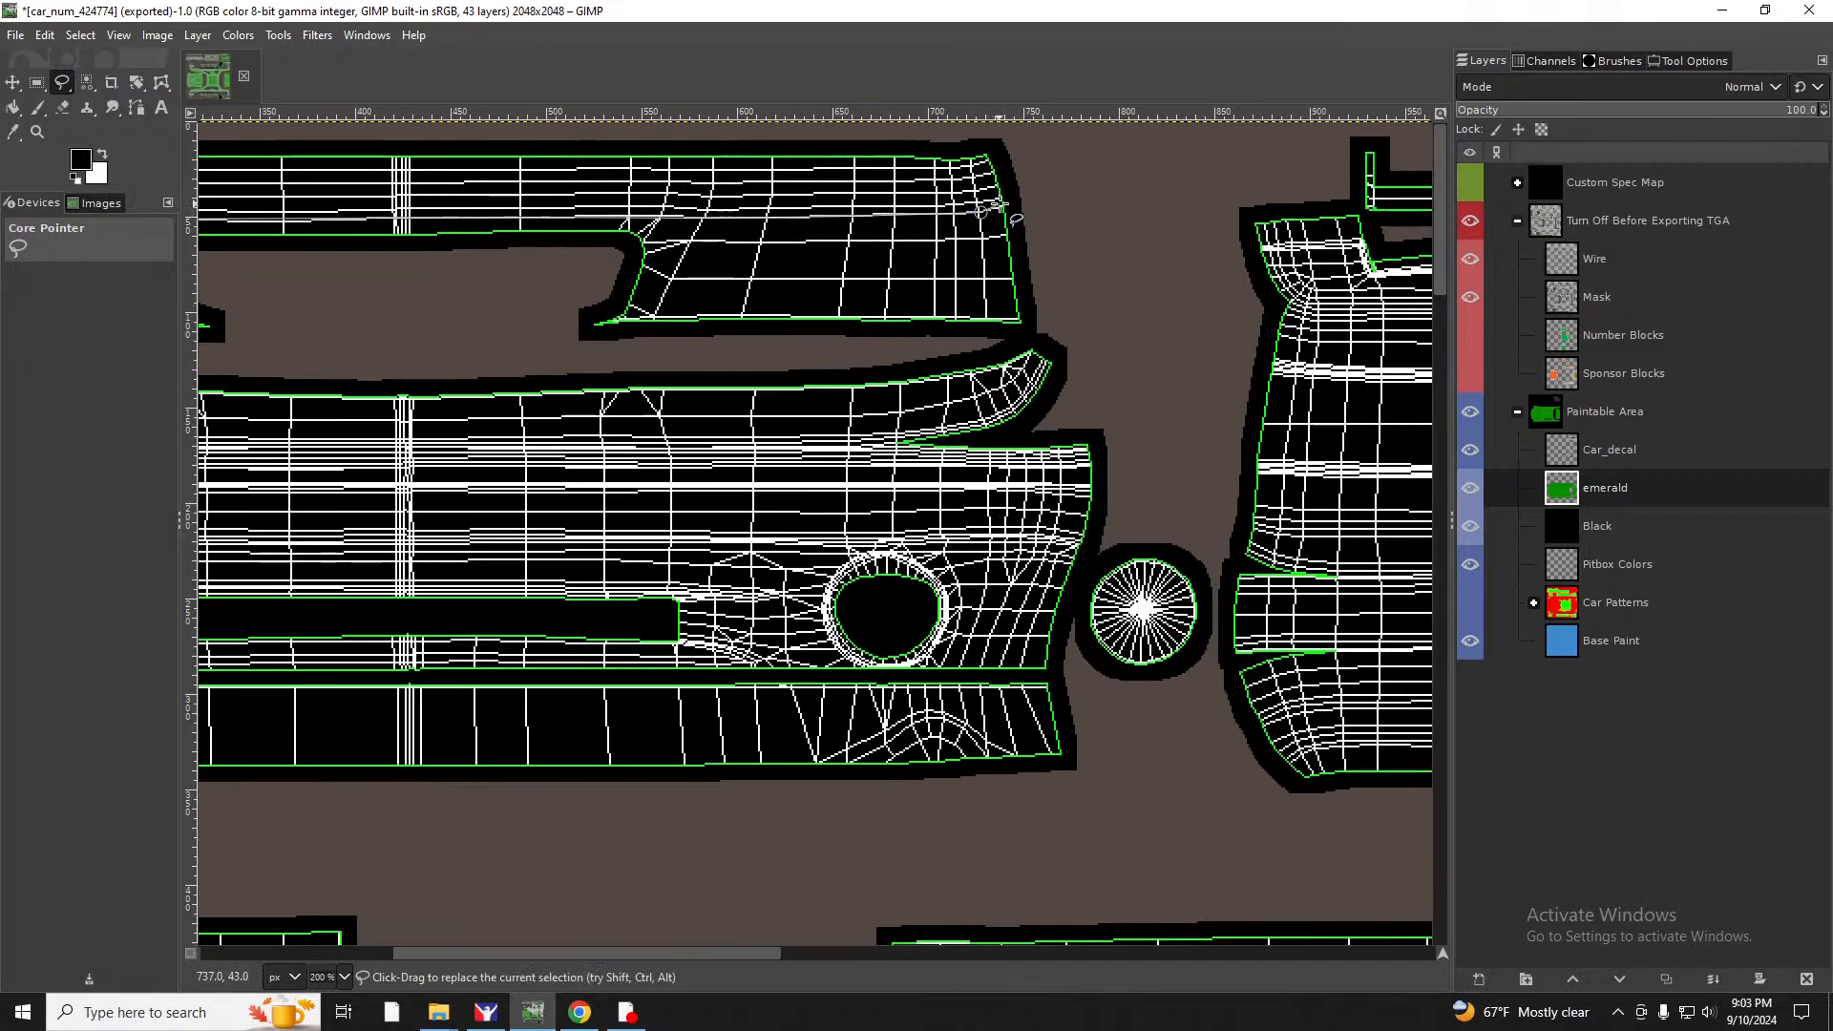
click(1002, 136)
click(277, 133)
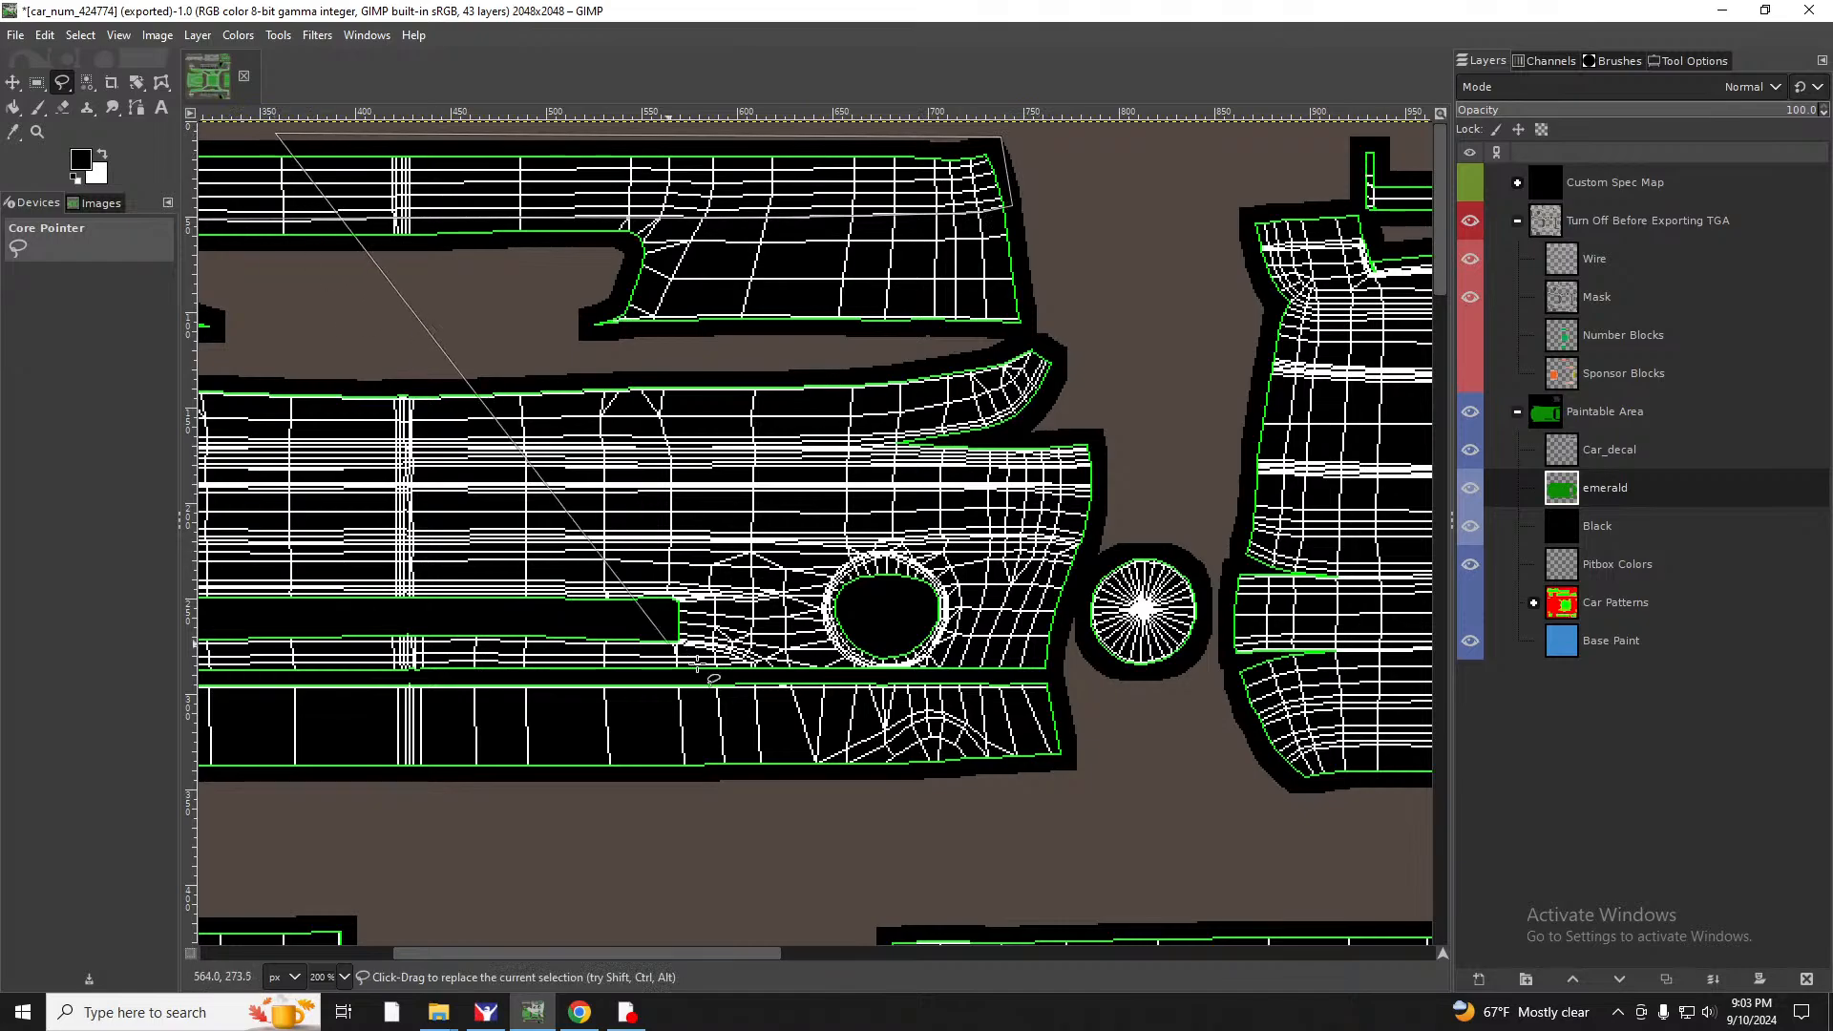
drag(762, 954, 527, 953)
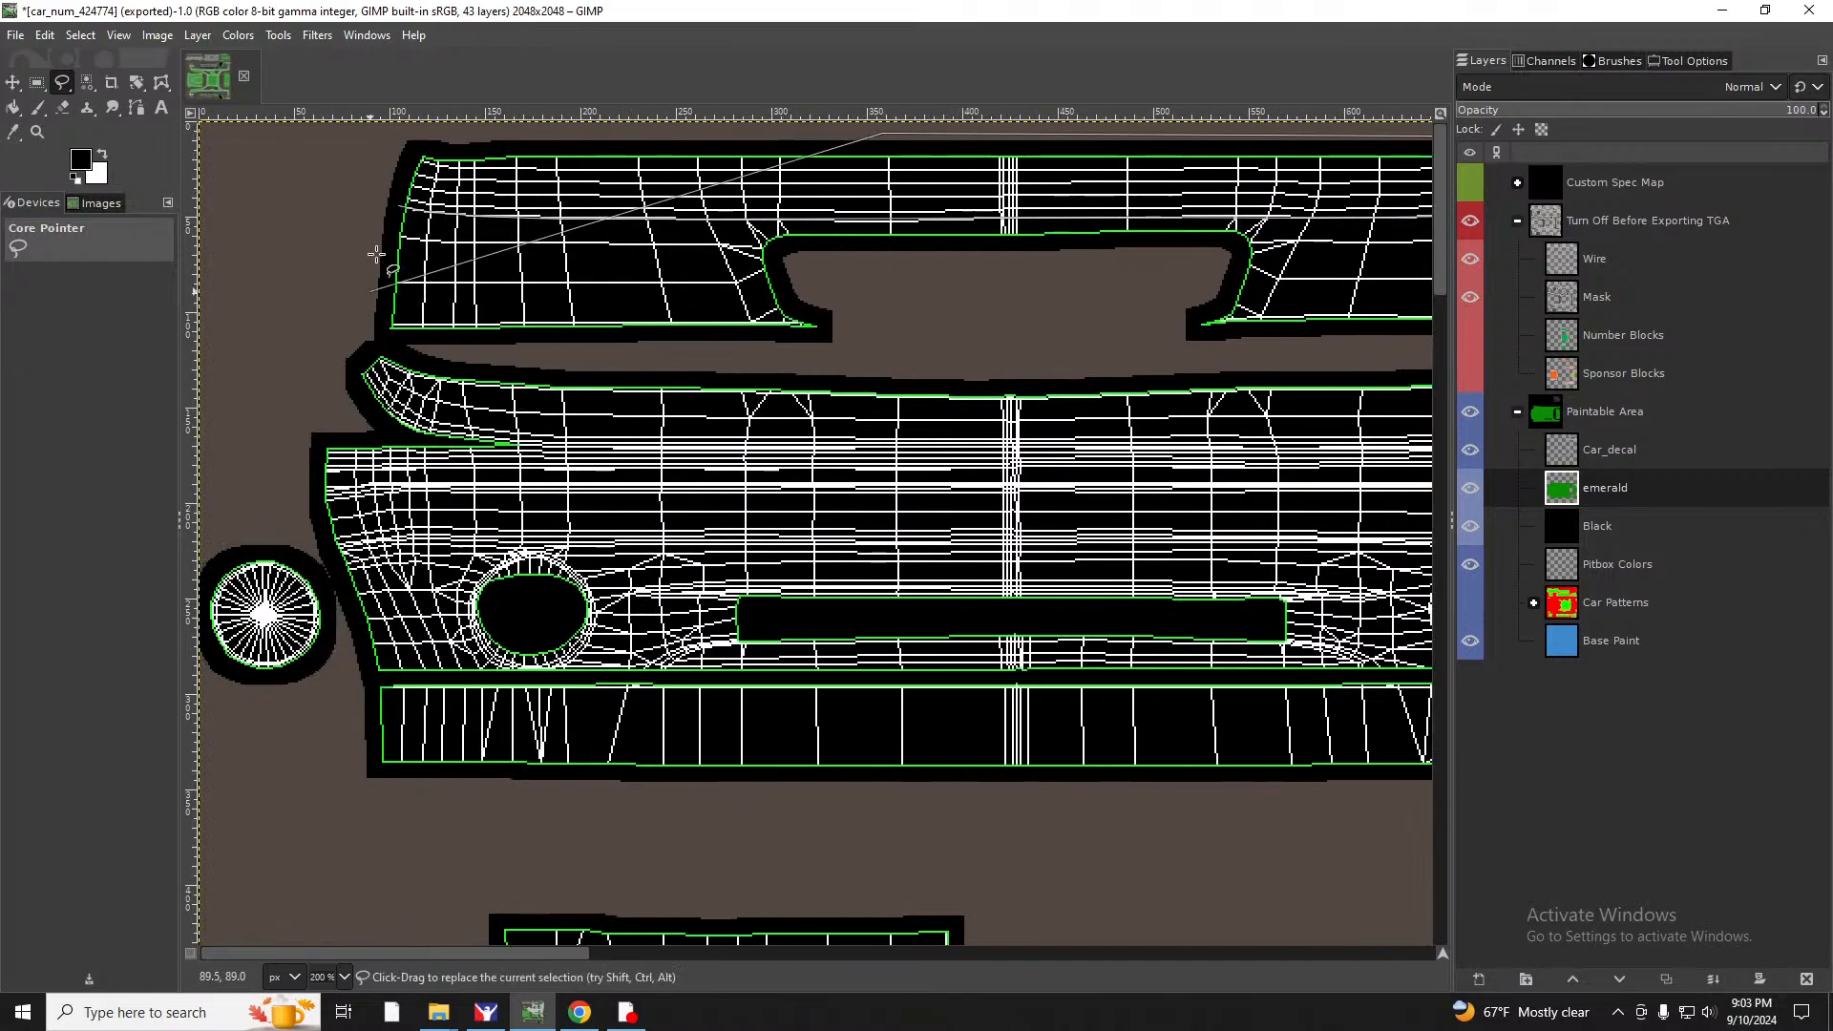
click(398, 205)
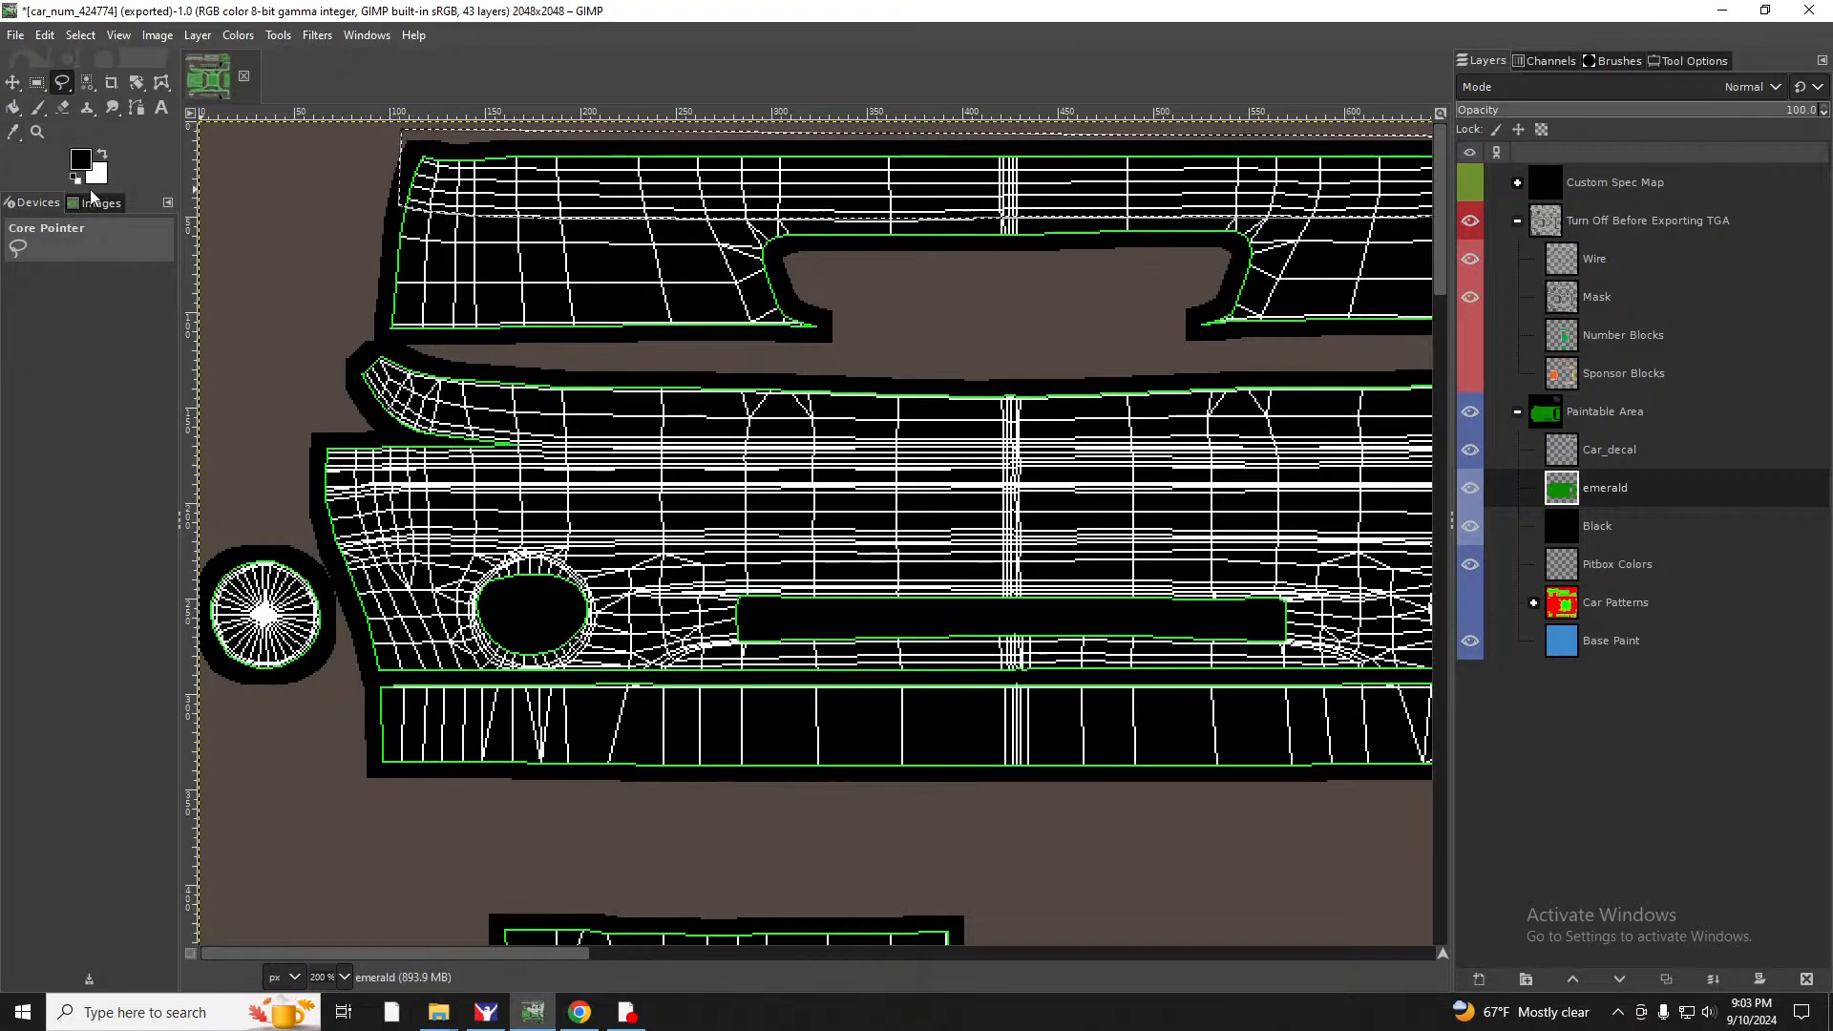
Bucket-fill the selected nose band on the emerald layer with green 0c8d05 and re-export the car_num TGA.
click(81, 160)
click(268, 262)
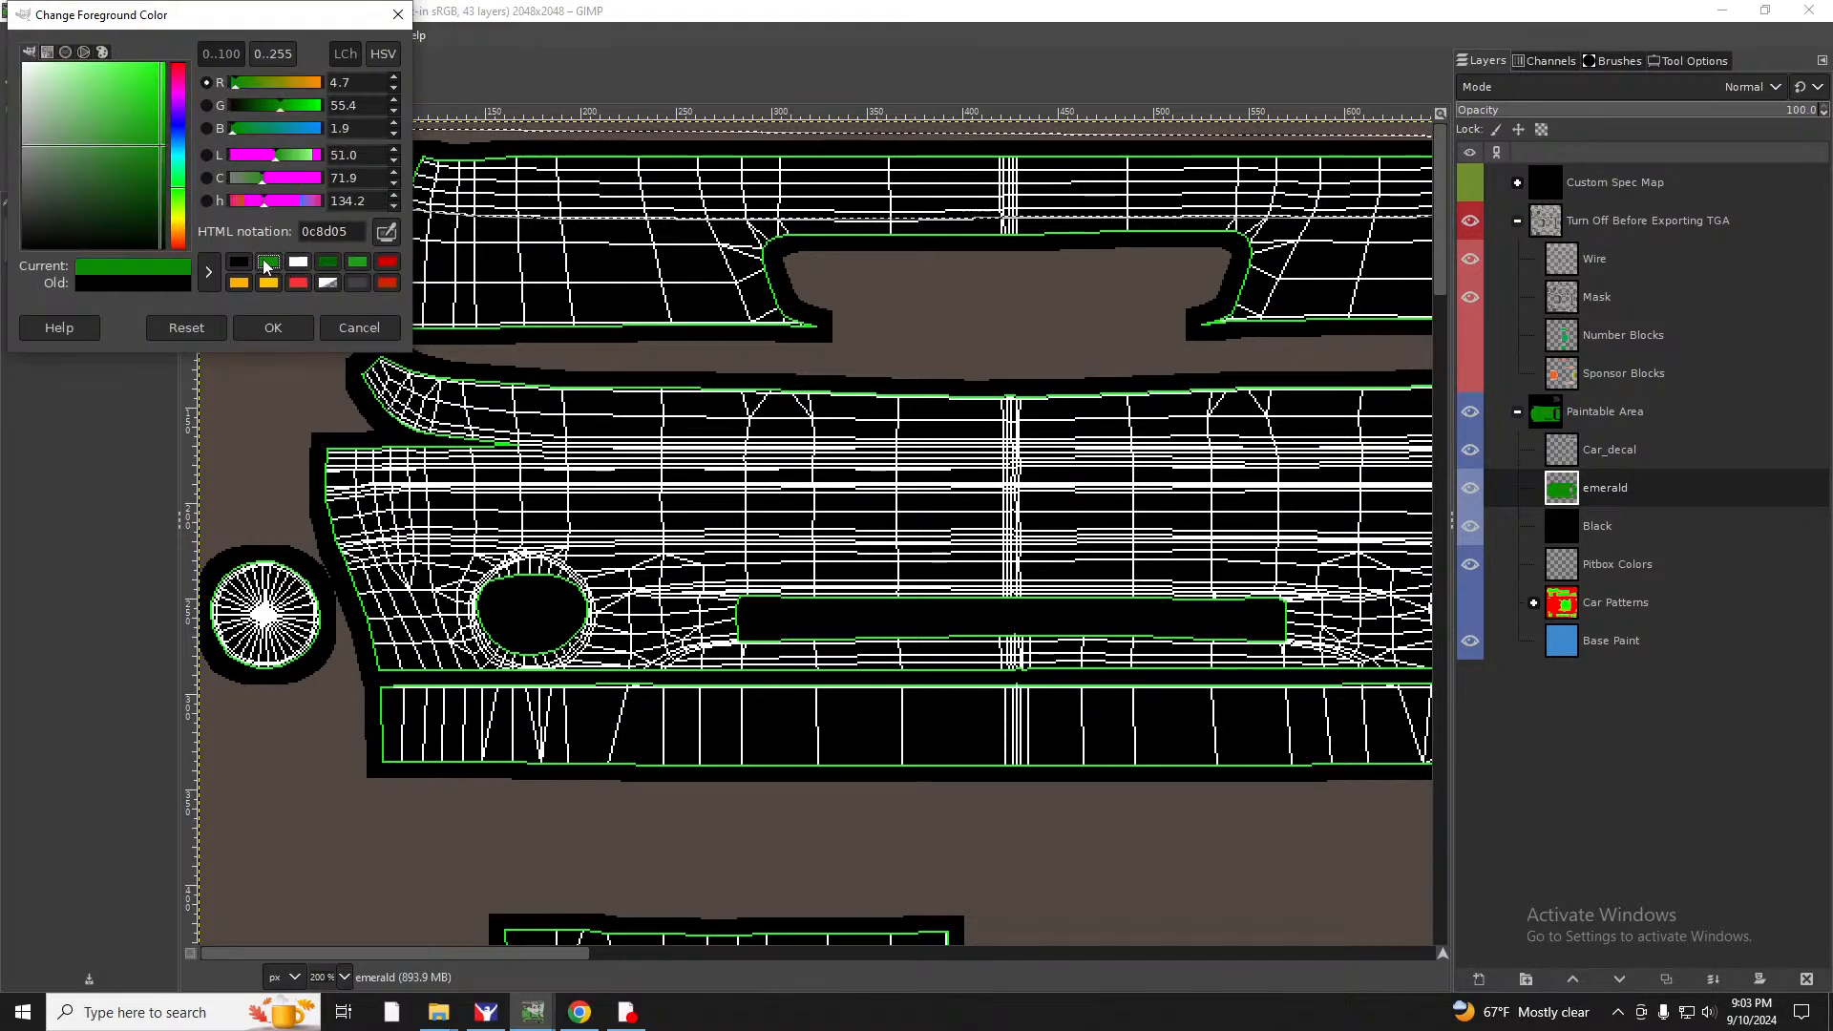
click(267, 329)
click(15, 107)
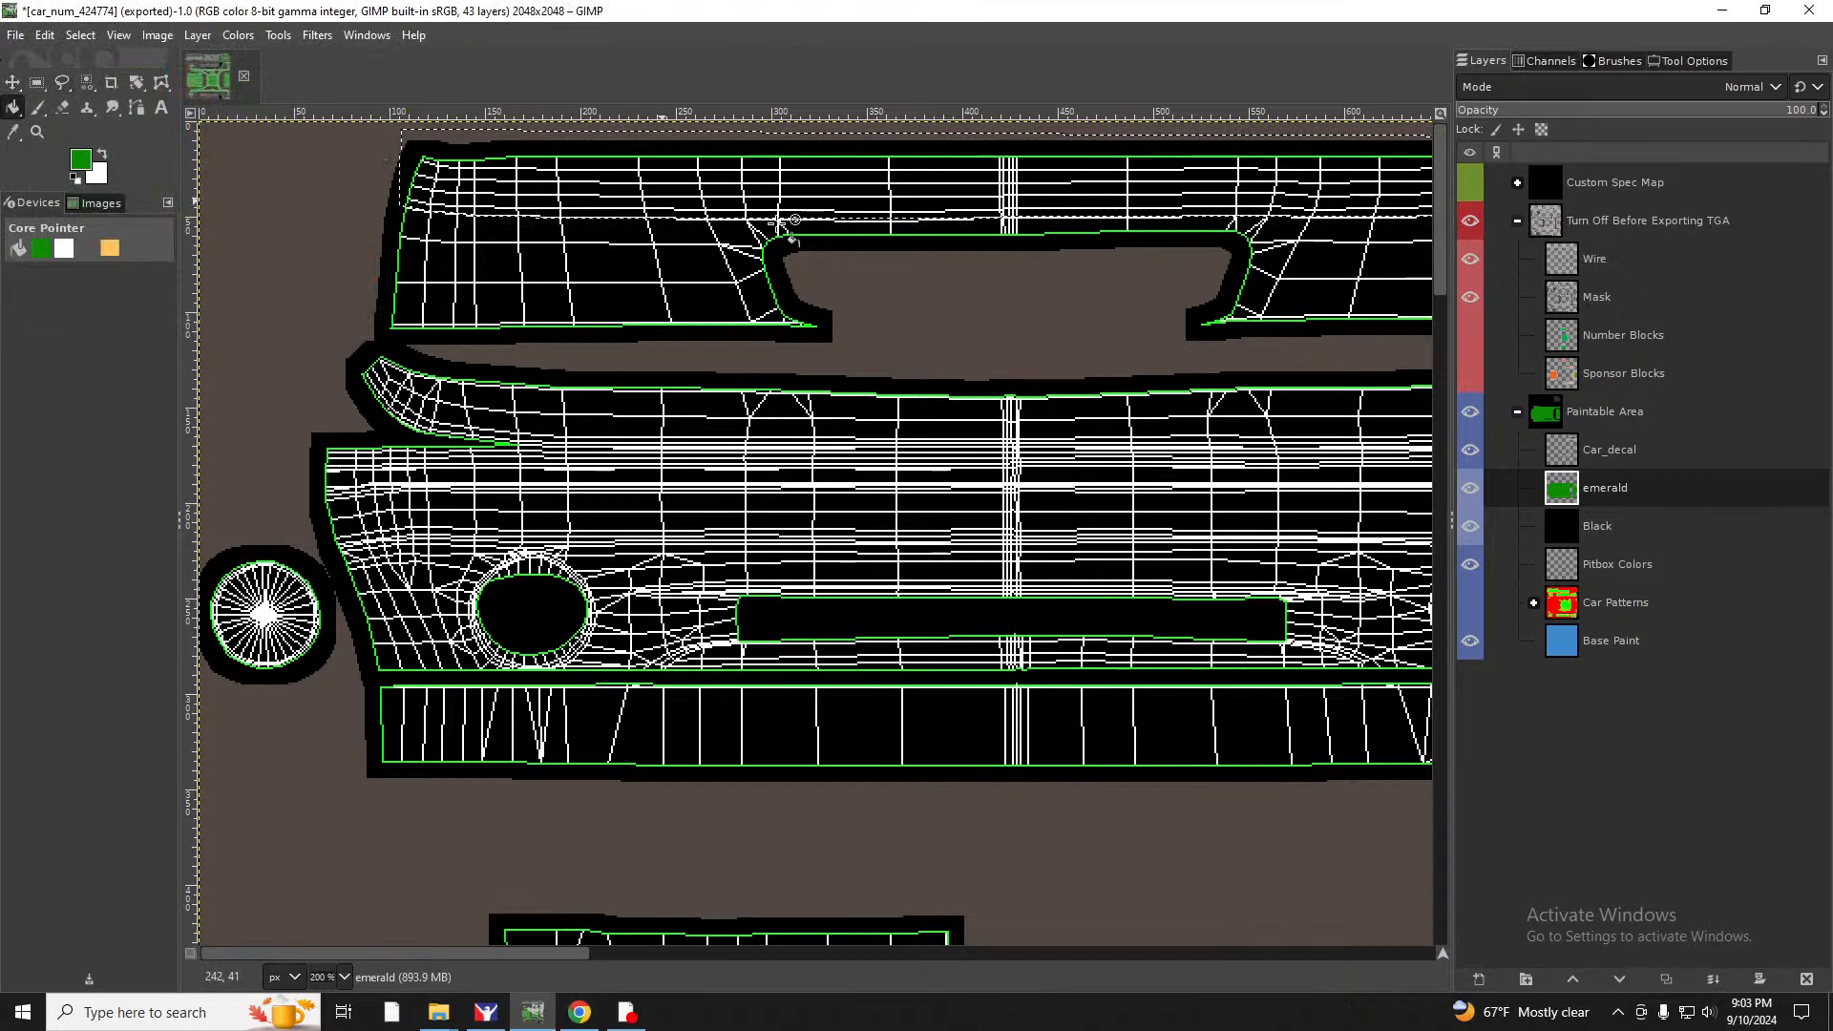
click(716, 197)
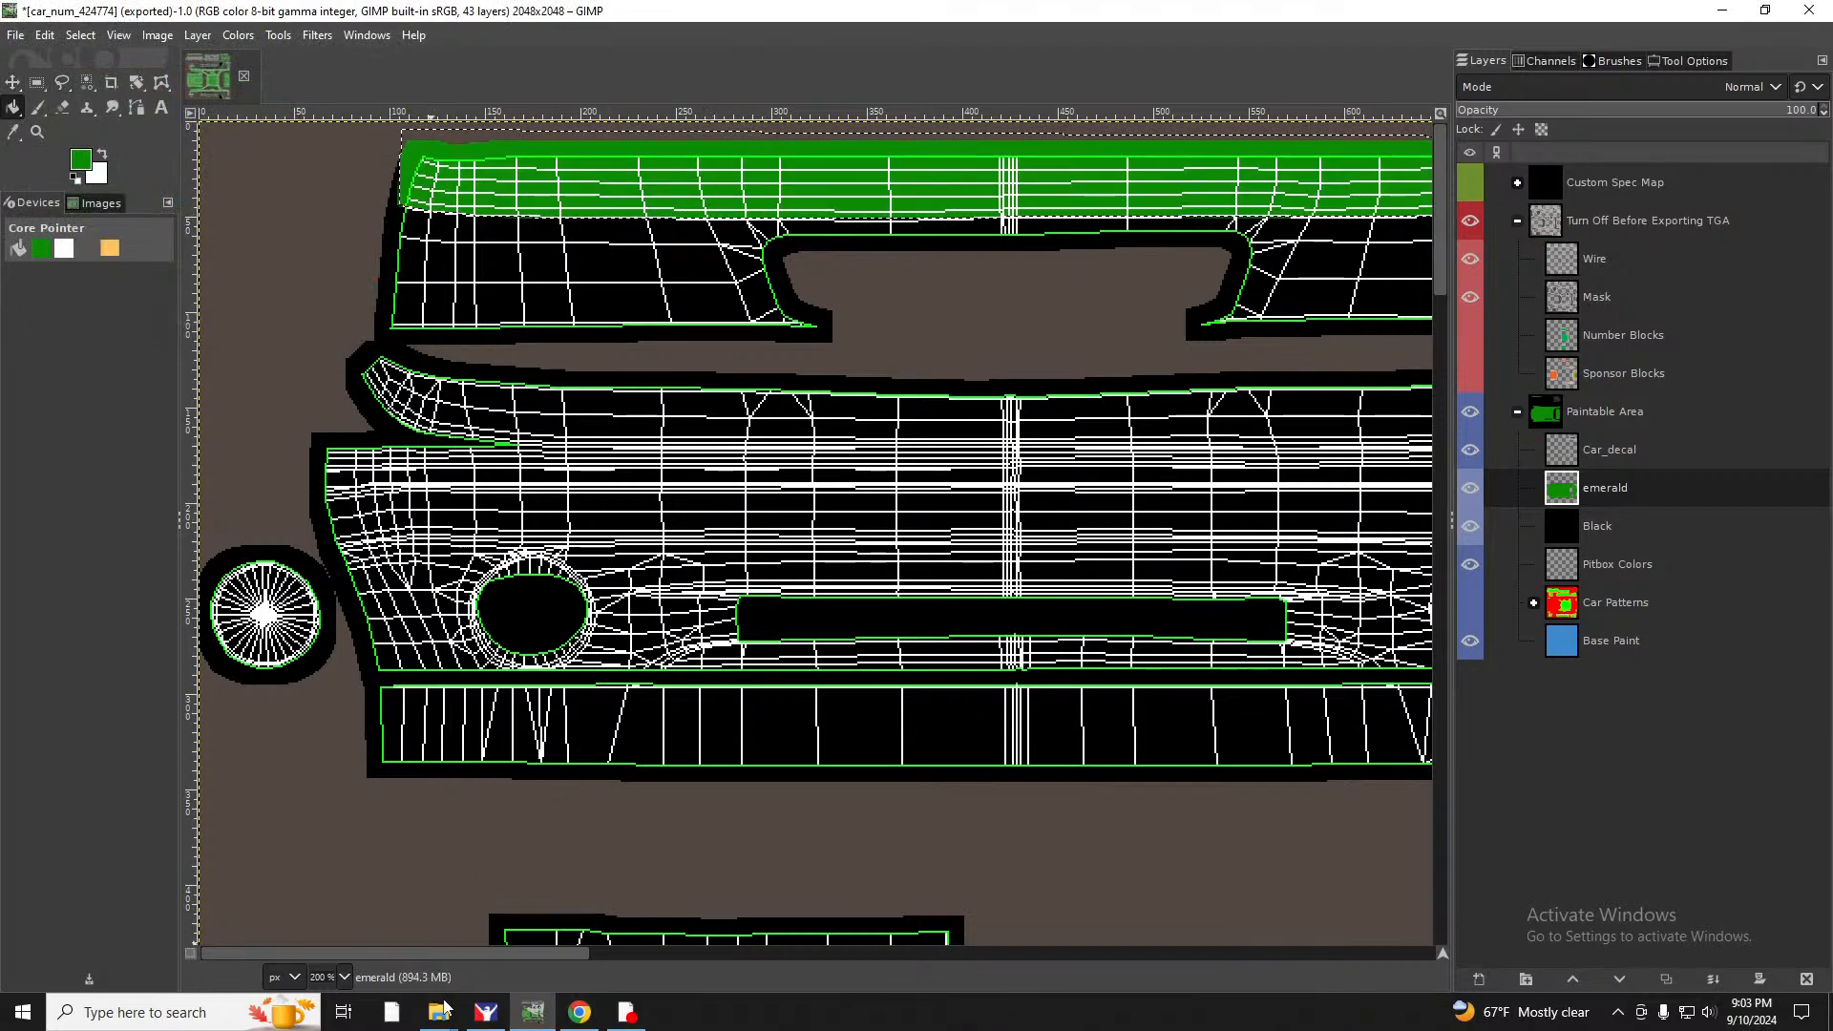
click(15, 34)
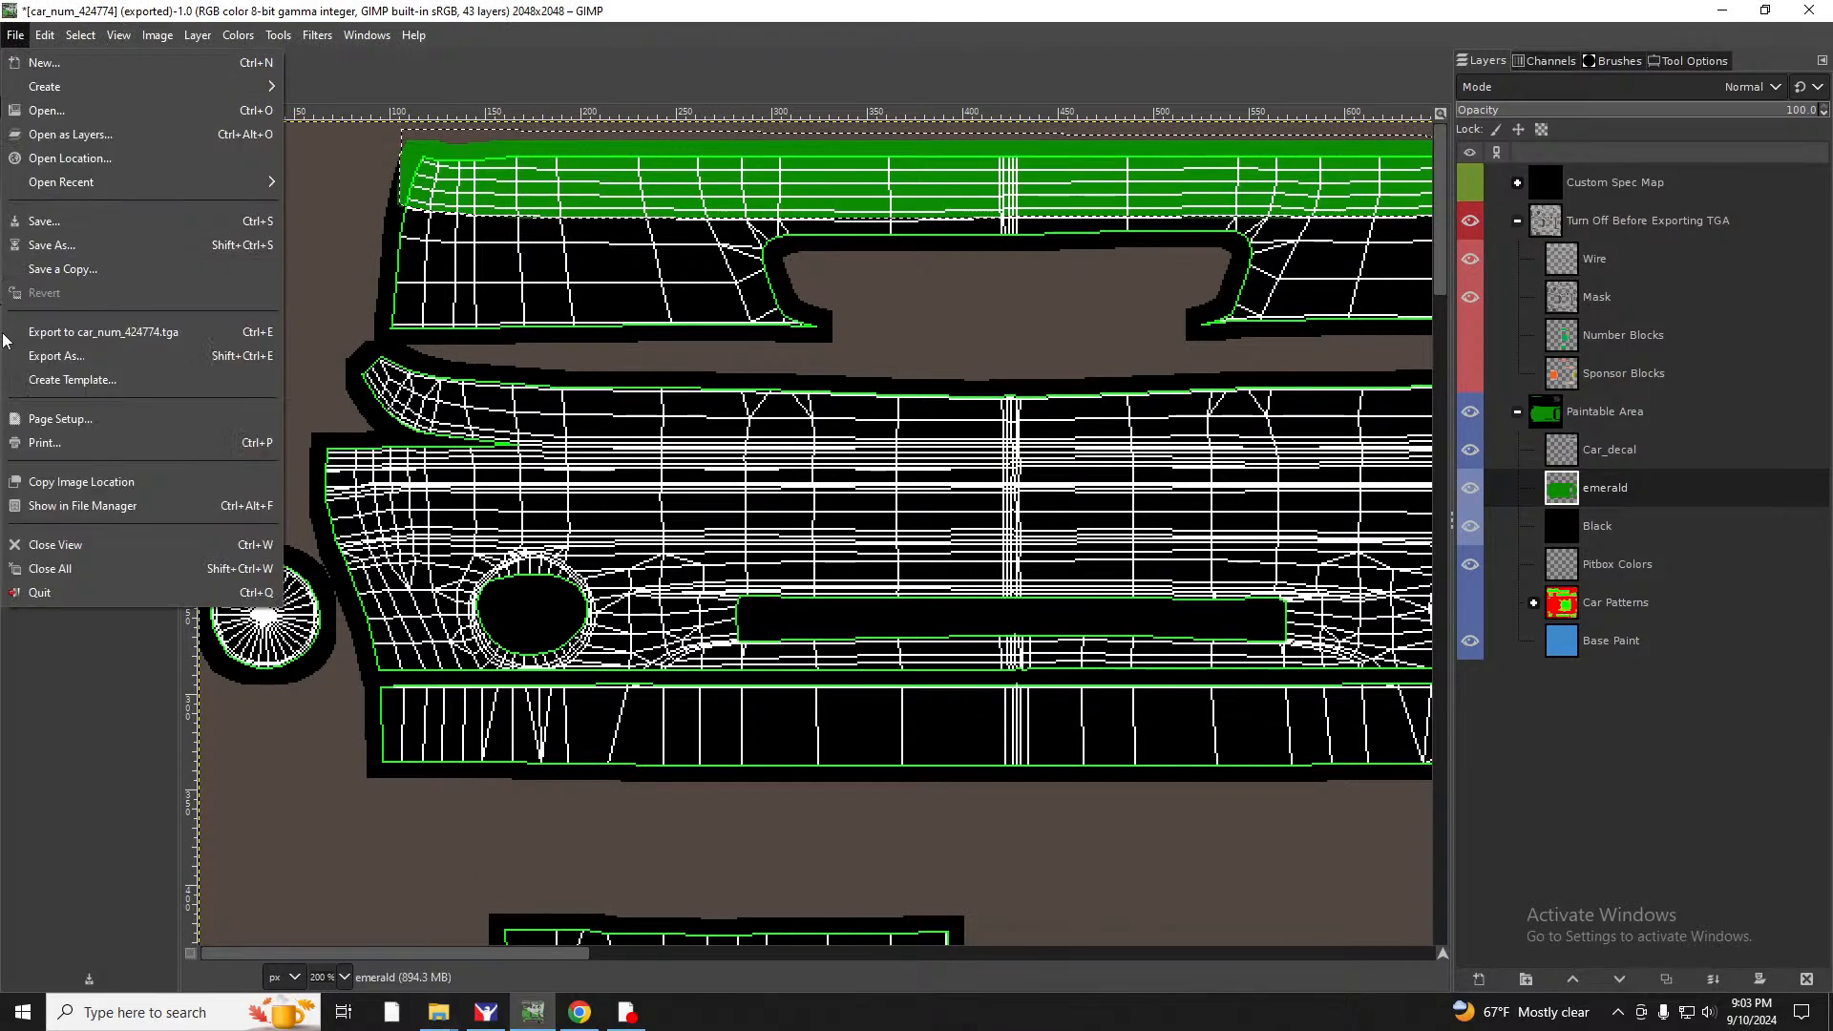
click(55, 333)
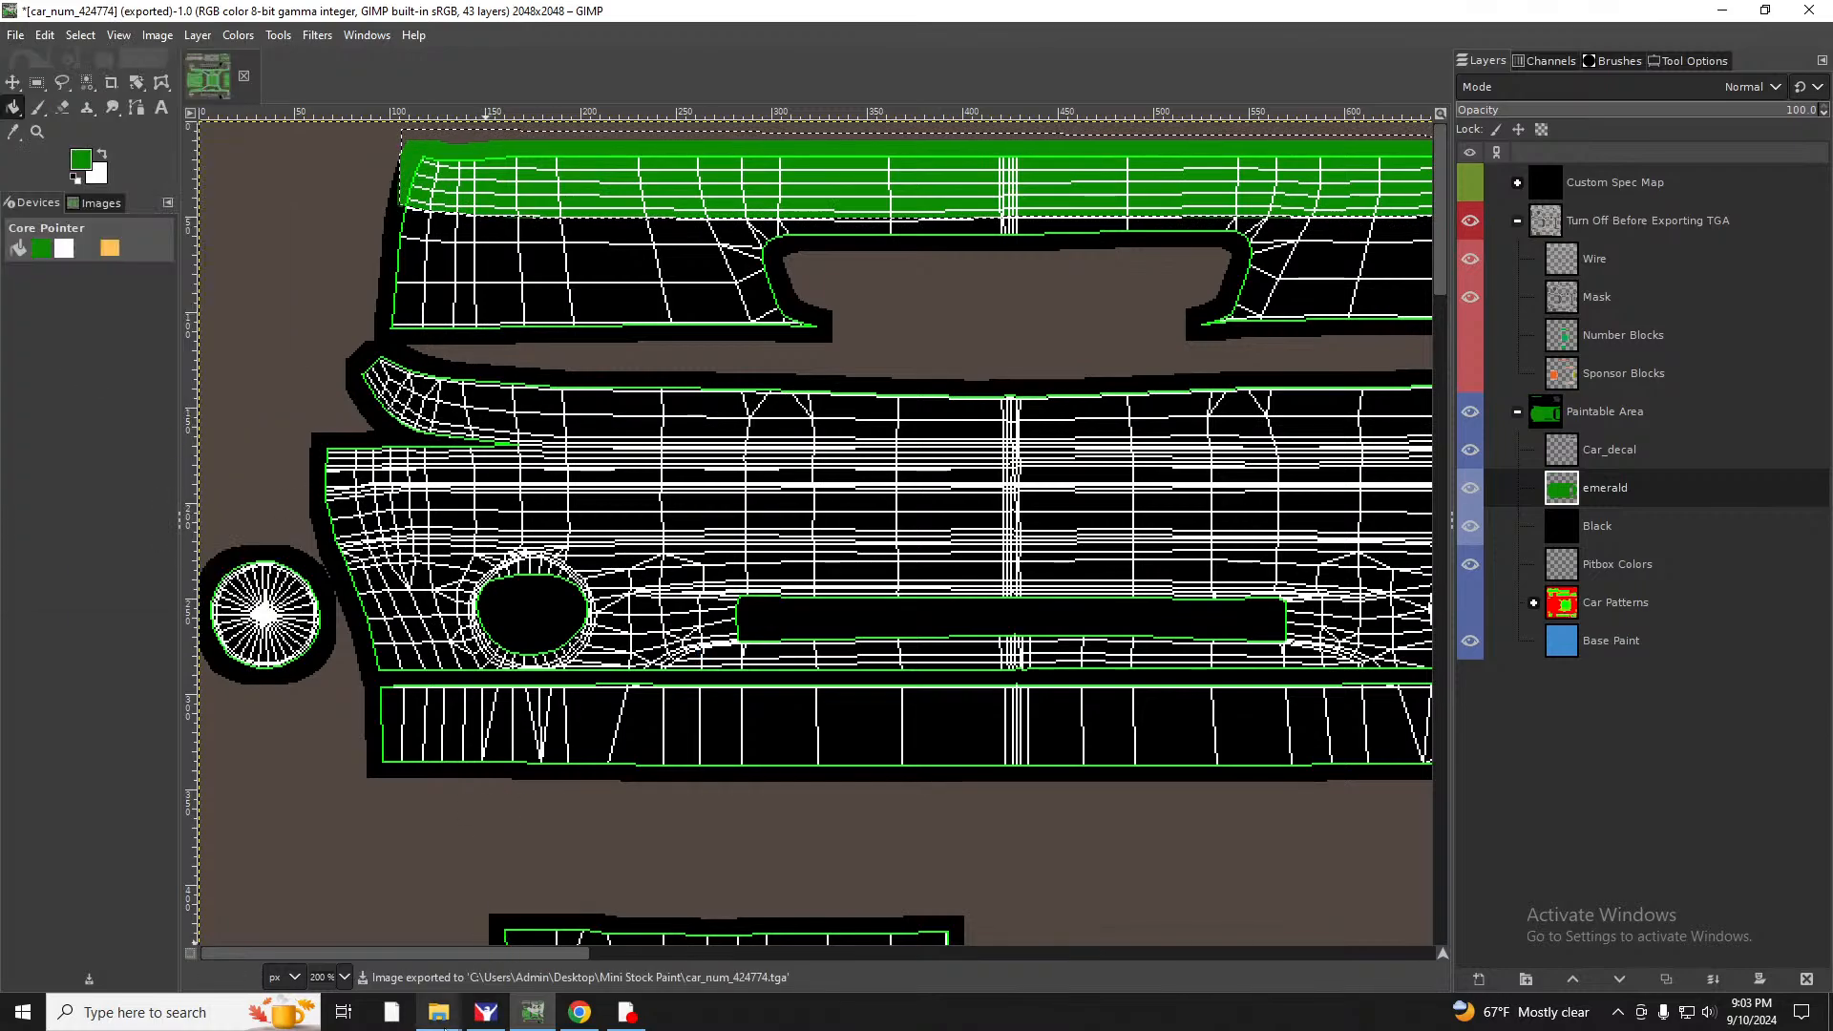
In File Explorer, copy the car_num TGA from Mini Stock Paint into the ministock folder, replacing the existing file, and check the car in iRacing.
mouse_move(438, 1012)
click(518, 921)
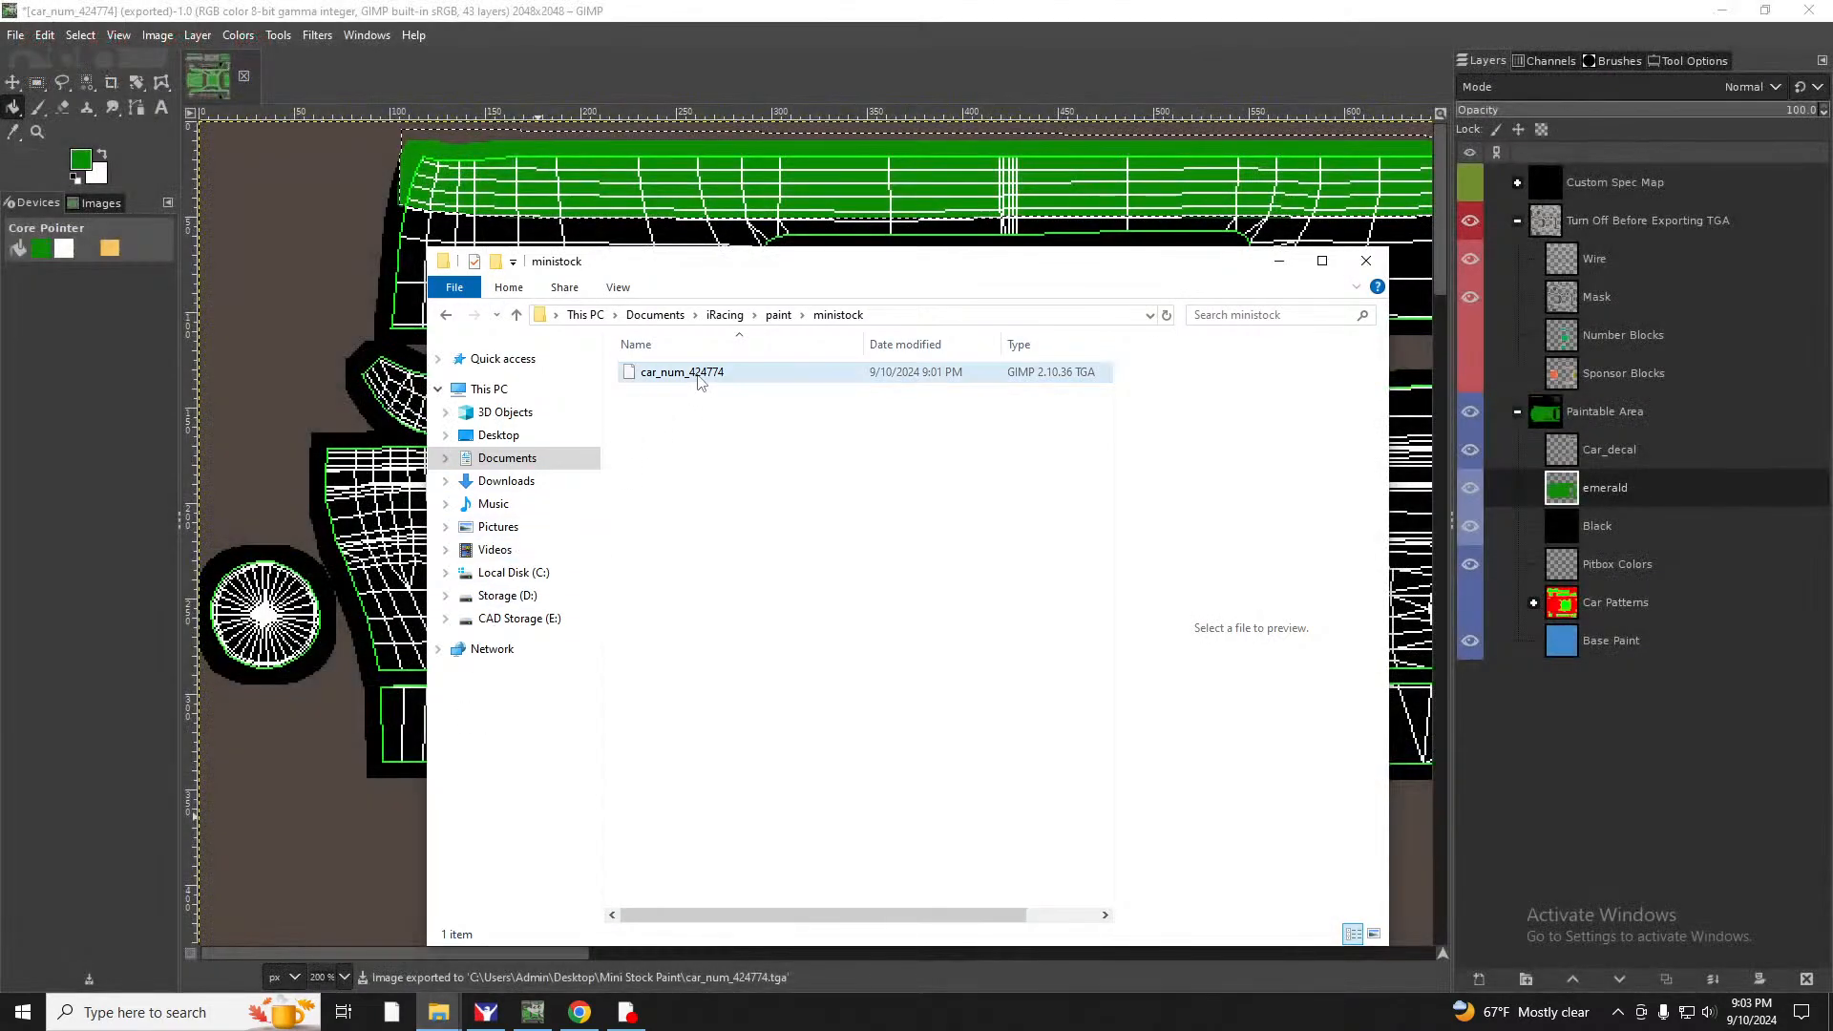
click(387, 940)
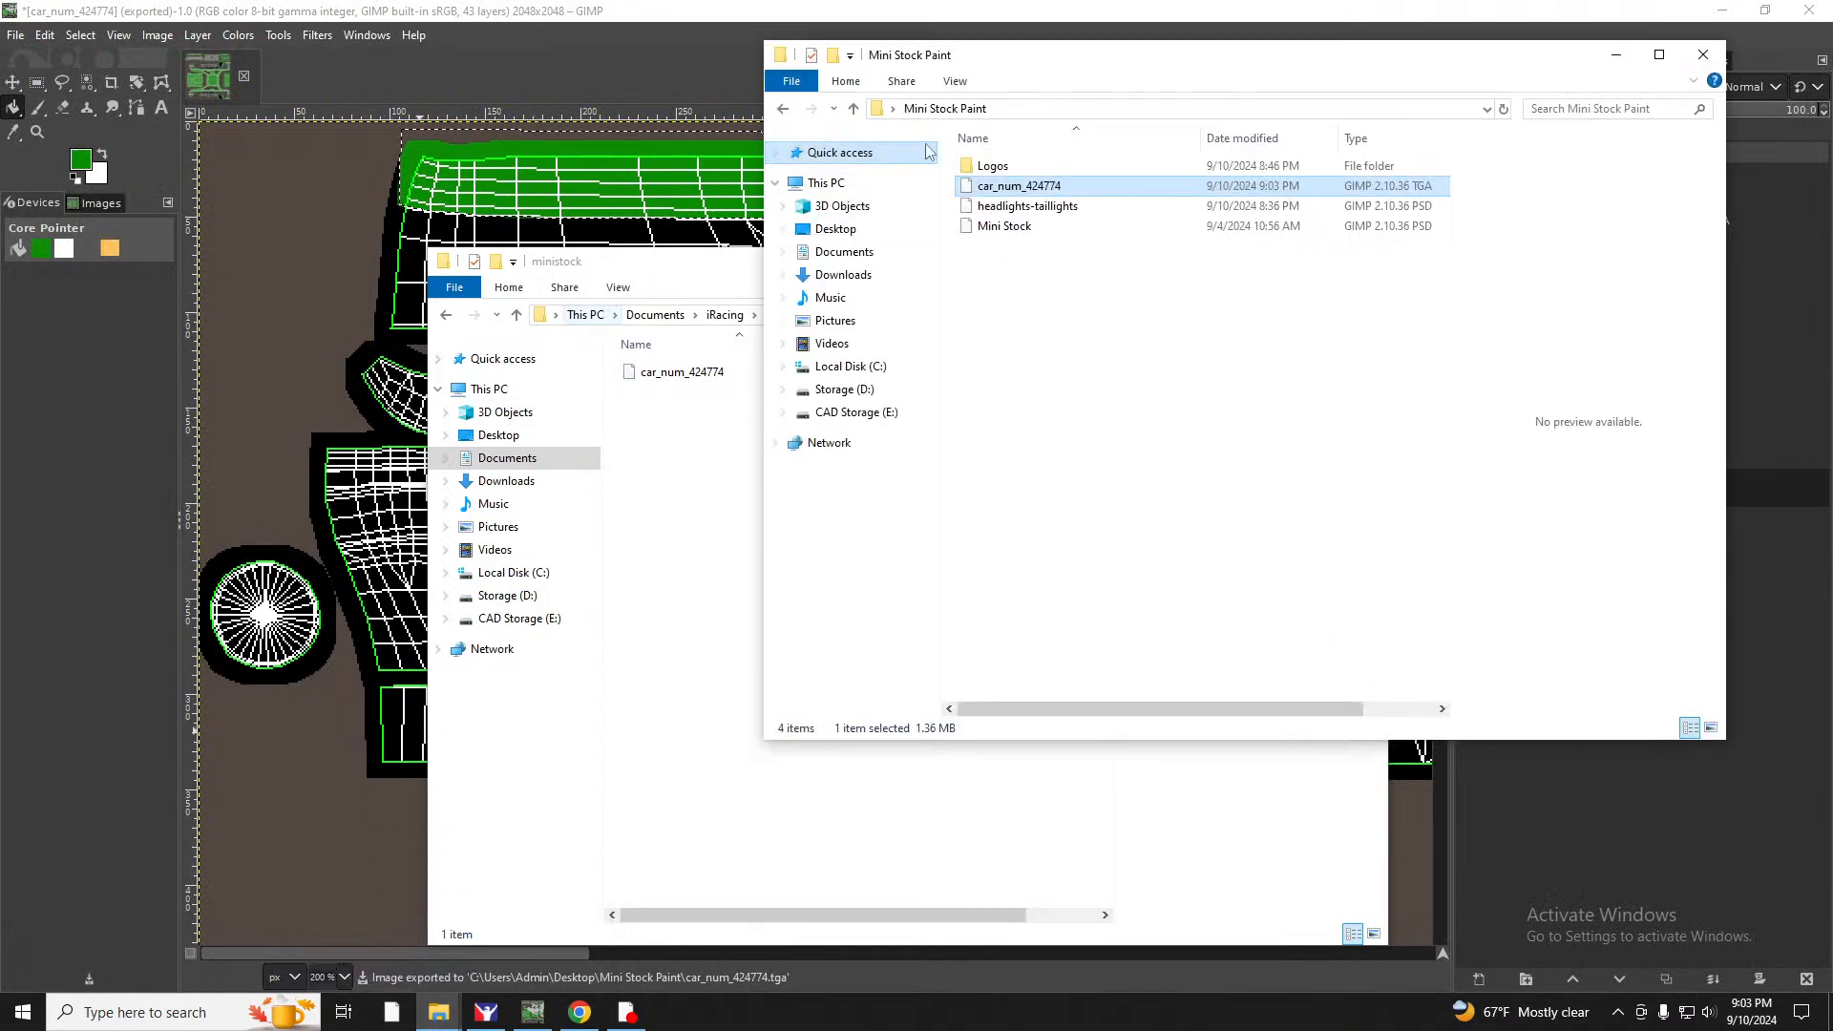
right_click(1020, 194)
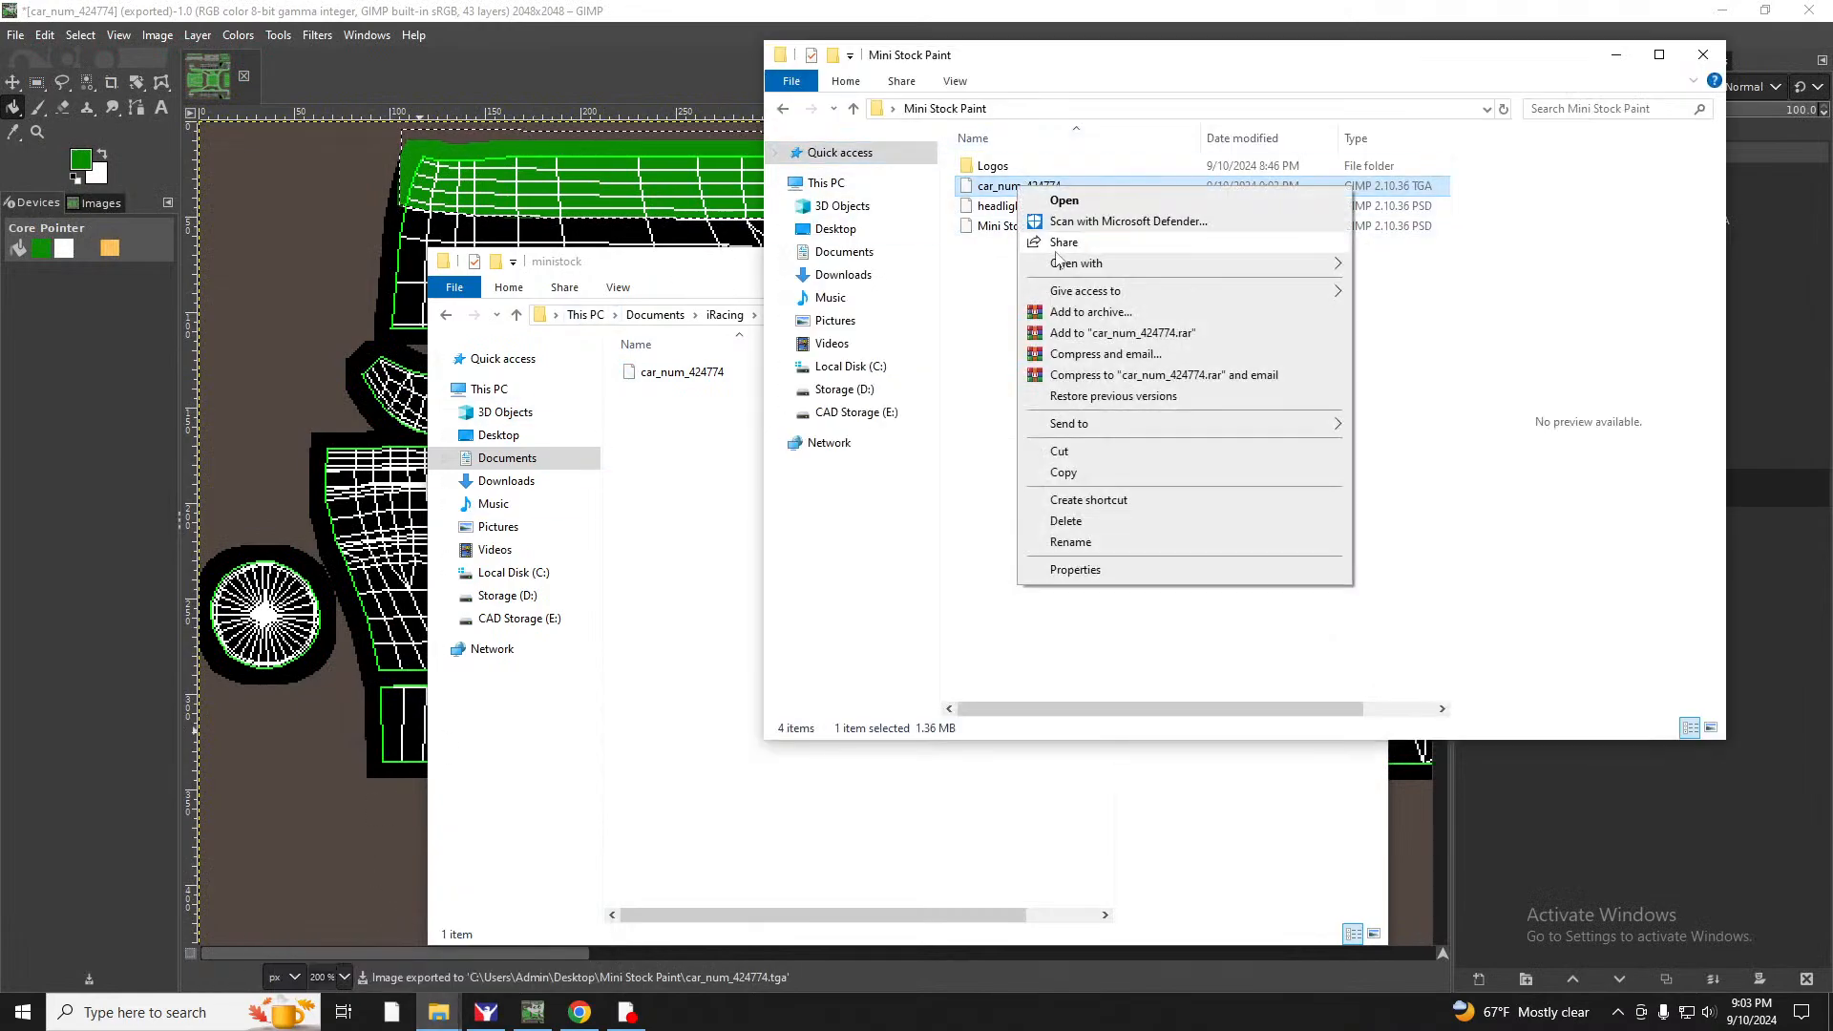
click(1050, 477)
click(697, 459)
right_click(696, 458)
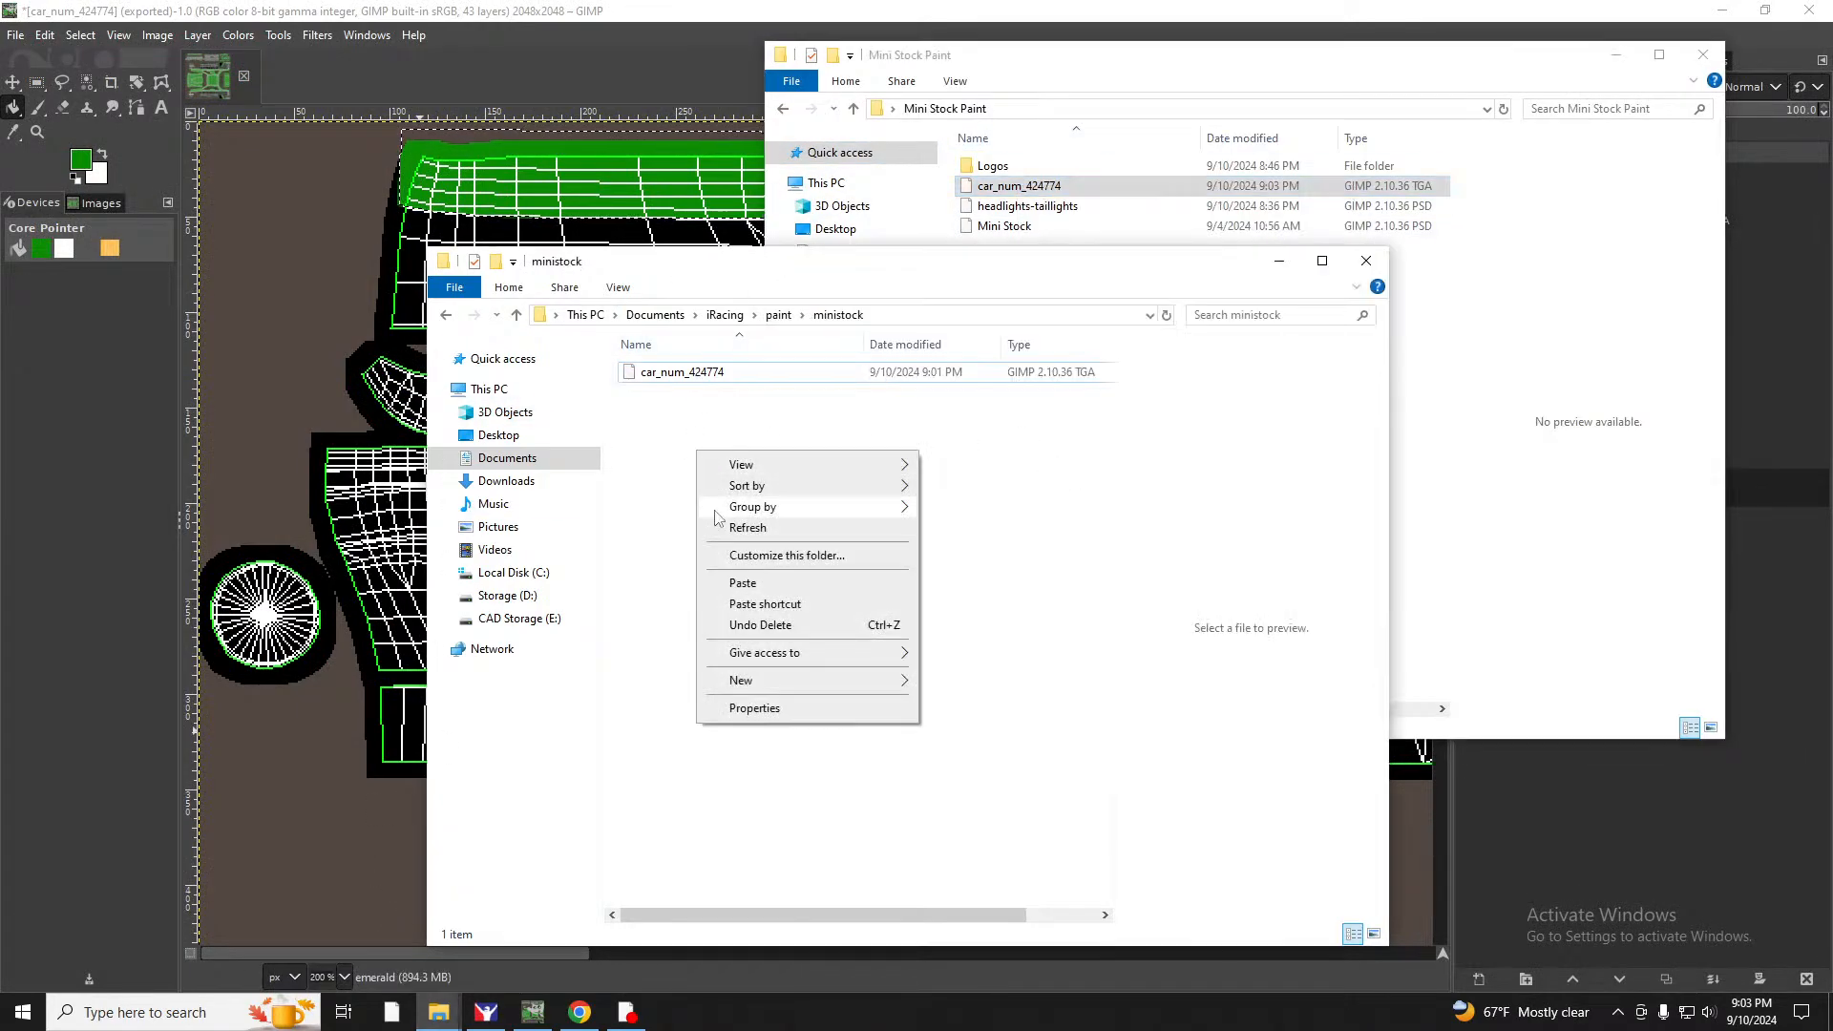
click(745, 583)
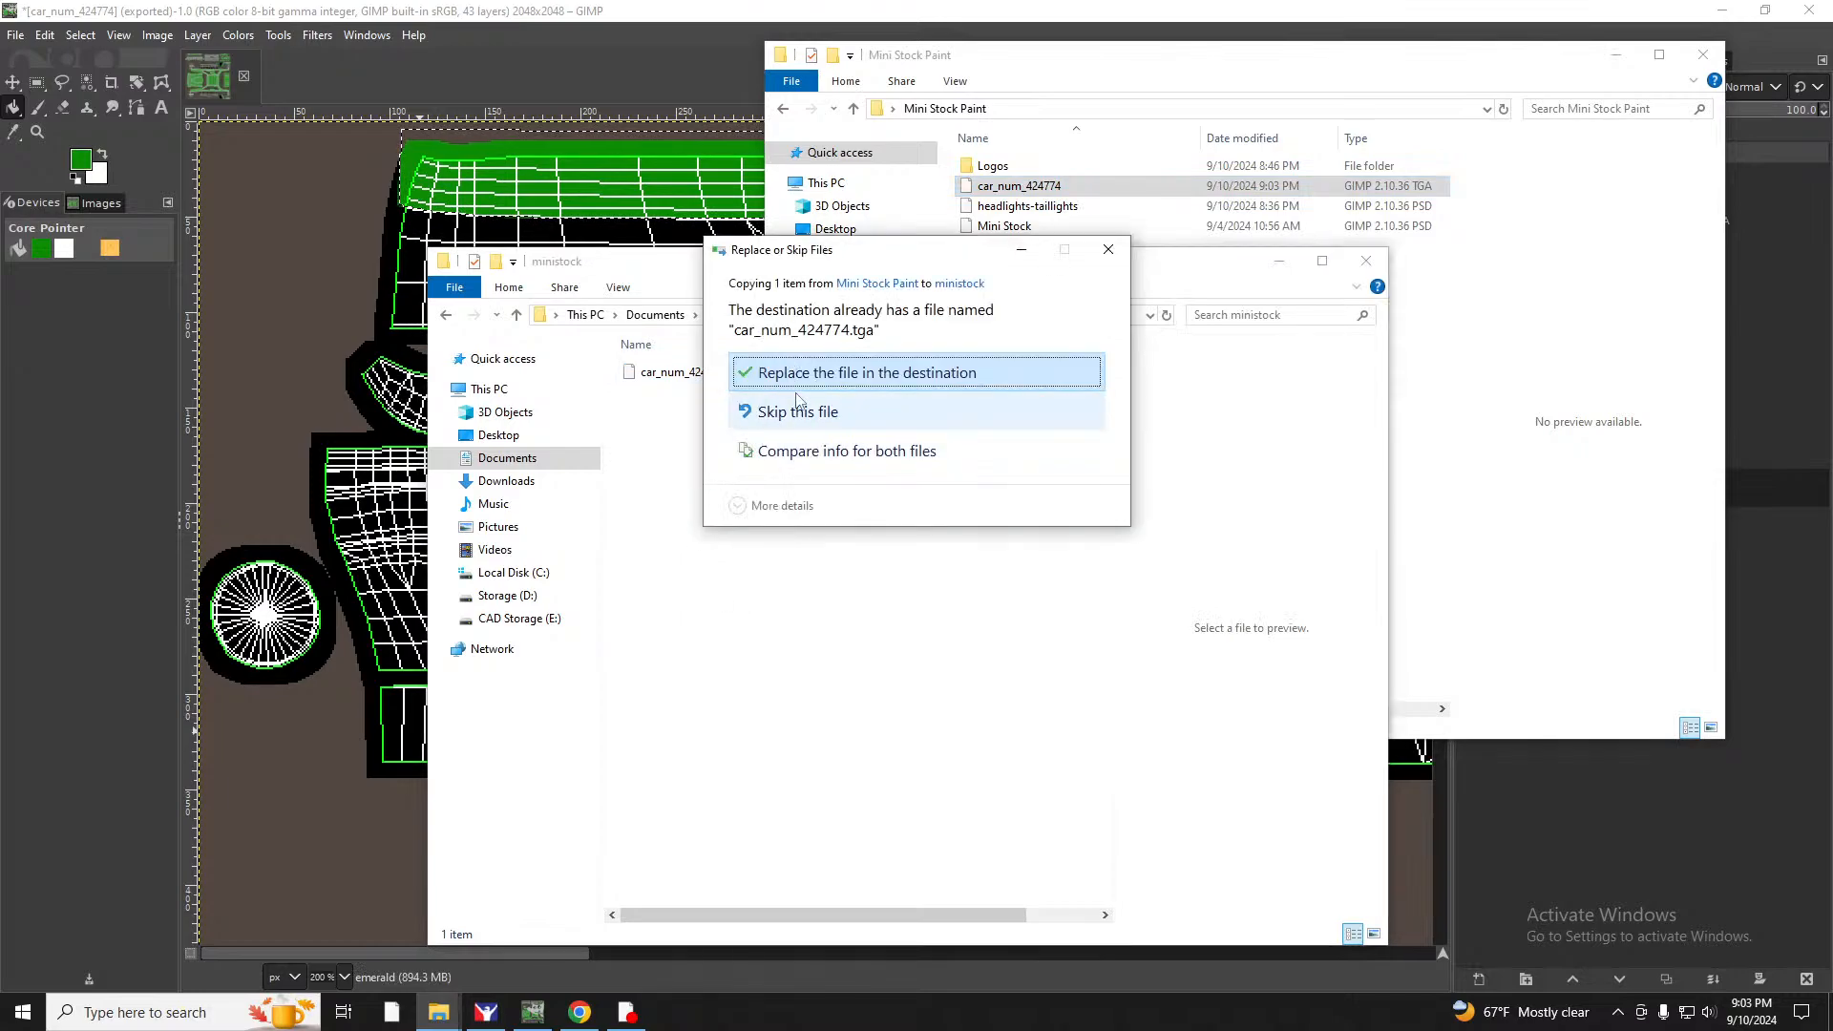
click(800, 372)
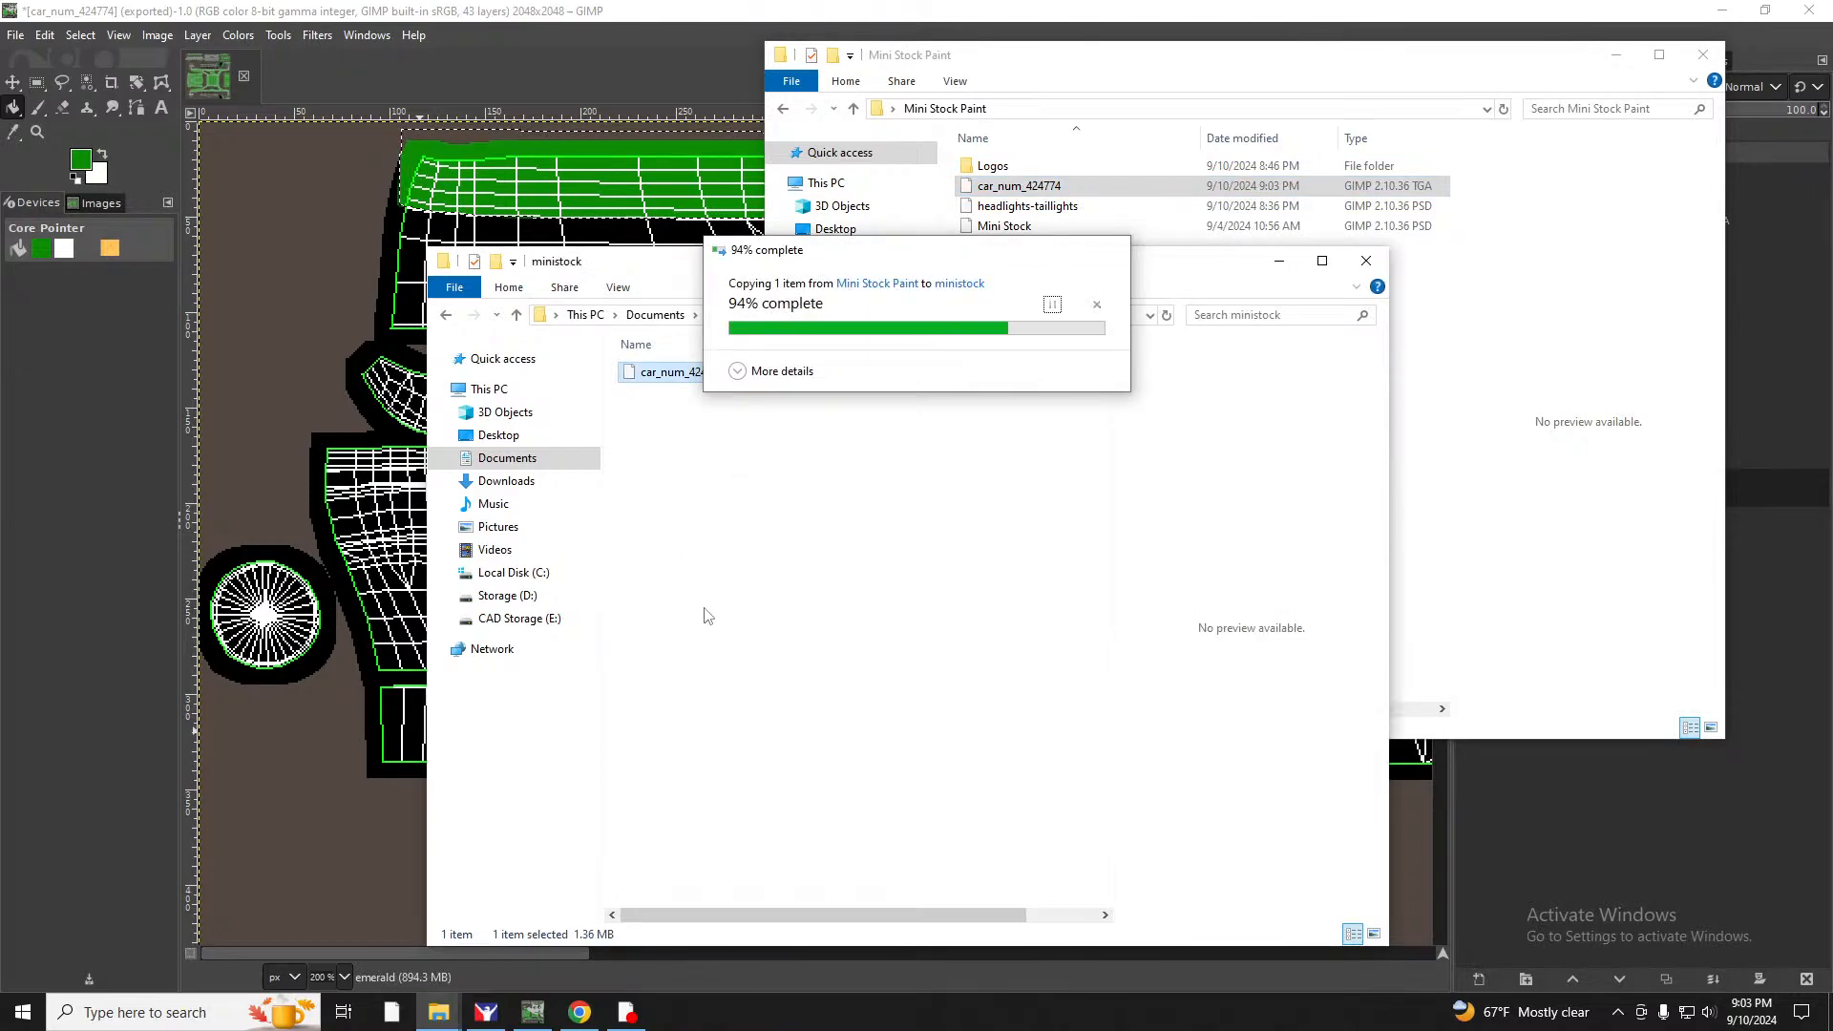
click(467, 1014)
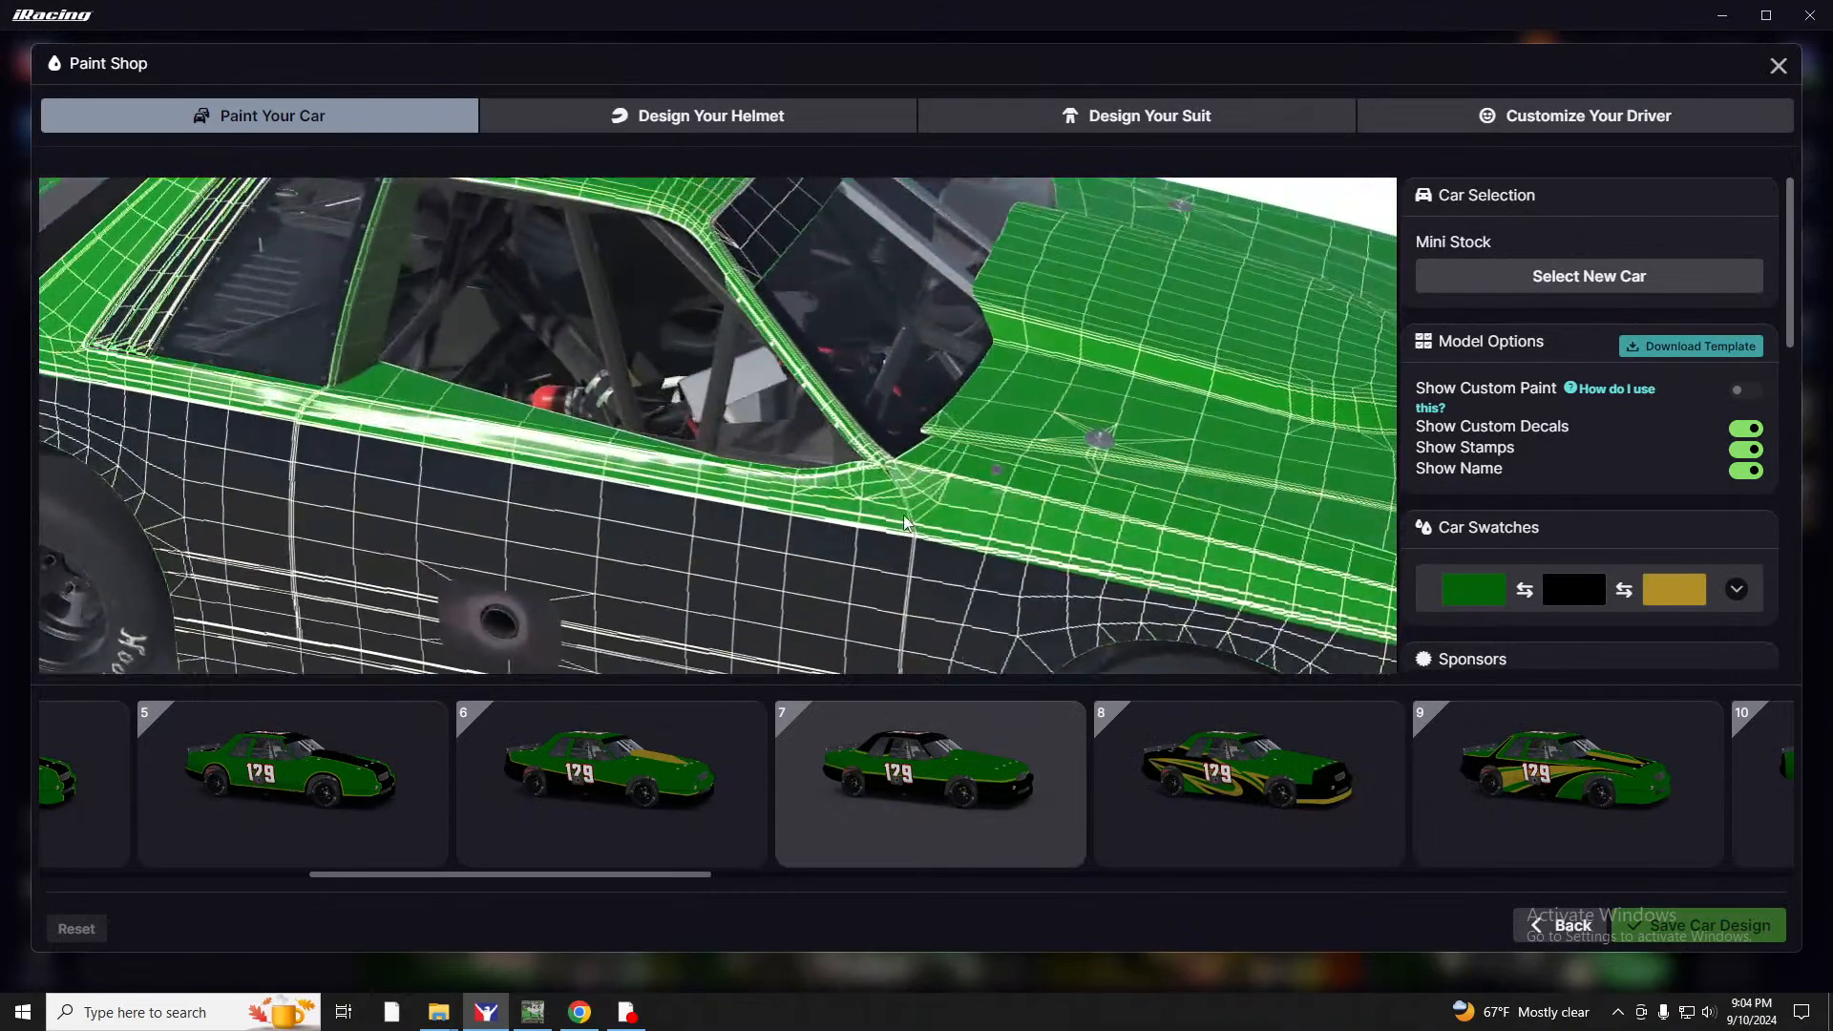
Switch to GIMP and open headlights-taillights.psd from the Mini Stock Paint folder as layers in the template.
click(533, 1011)
click(11, 36)
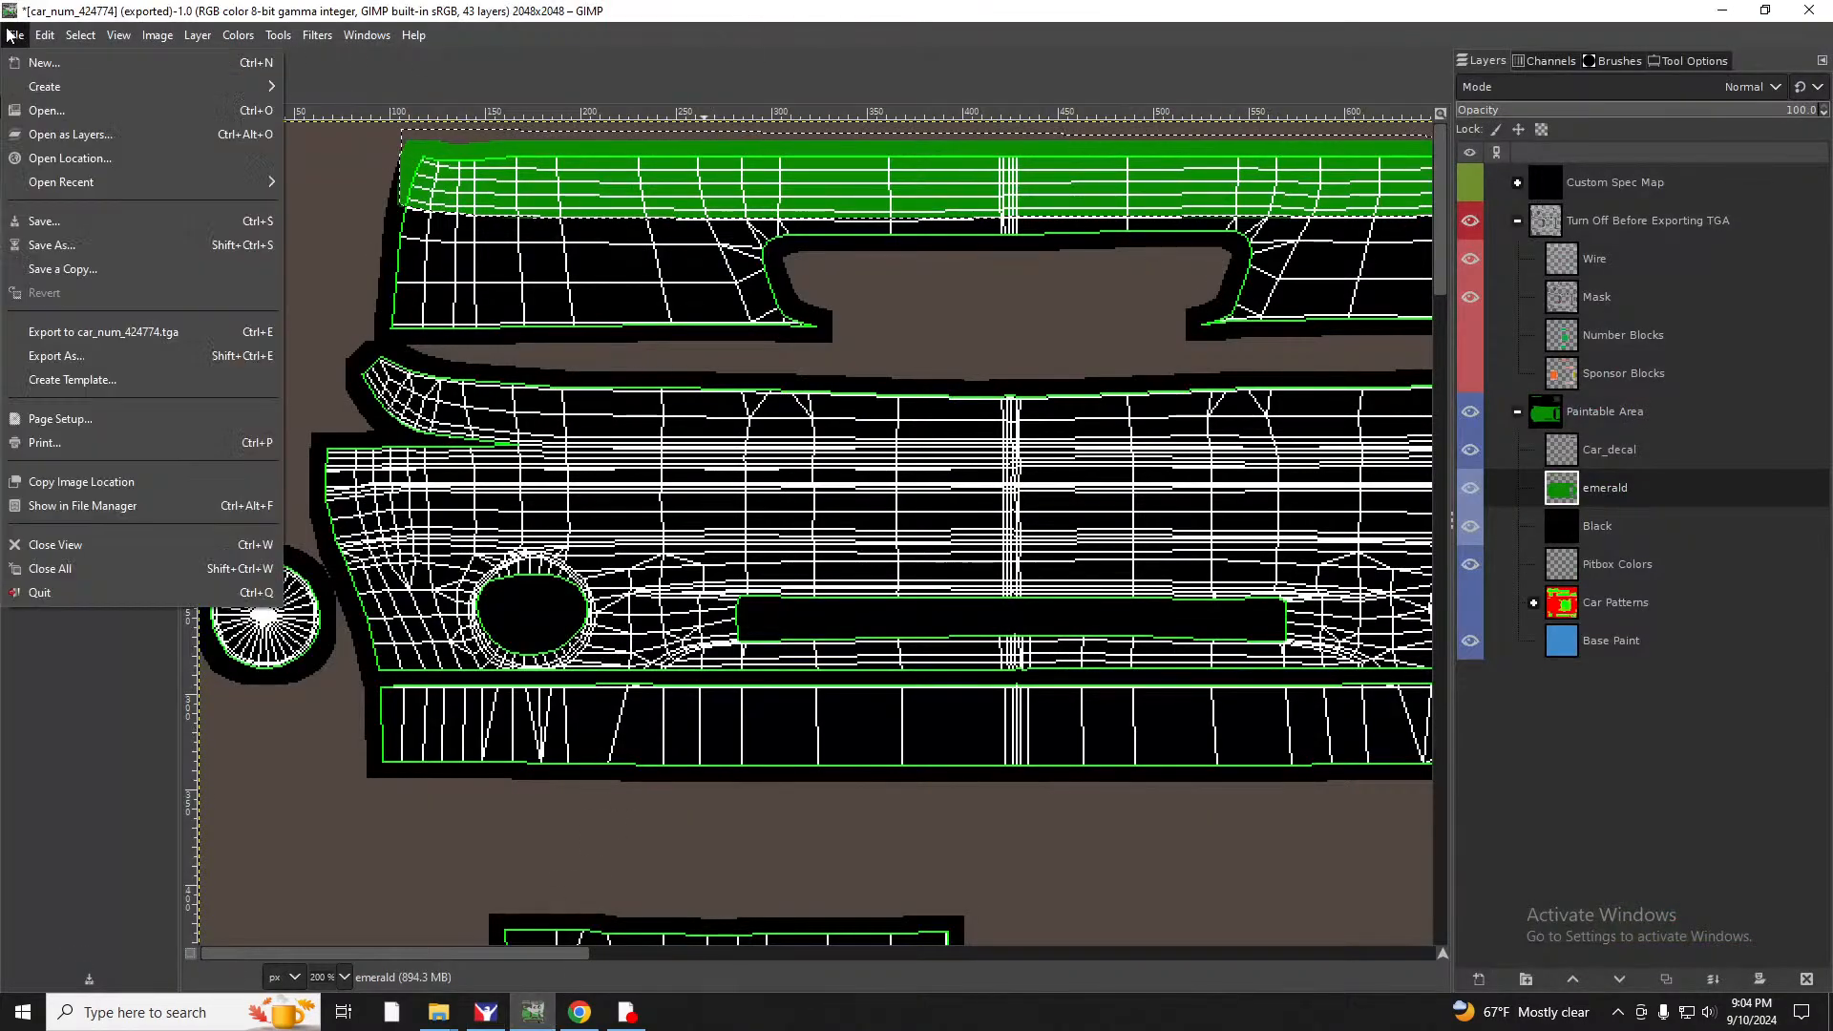
click(43, 133)
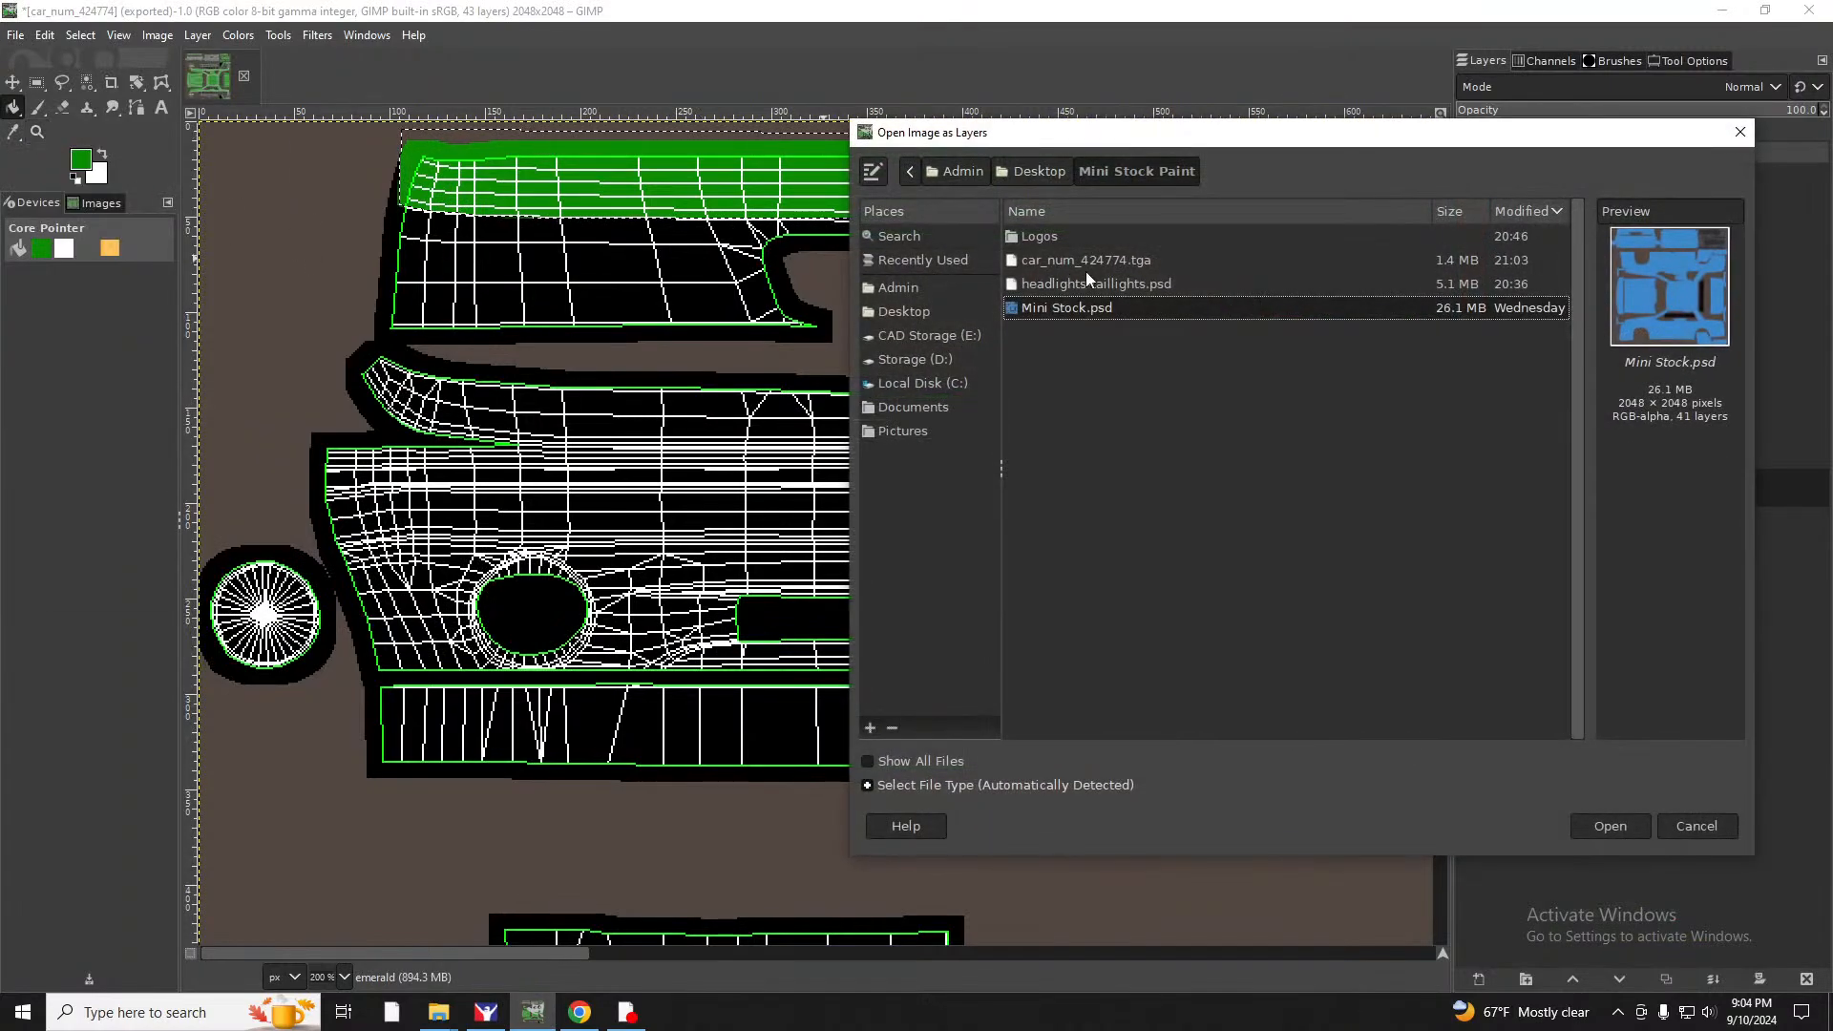
double_click(1124, 284)
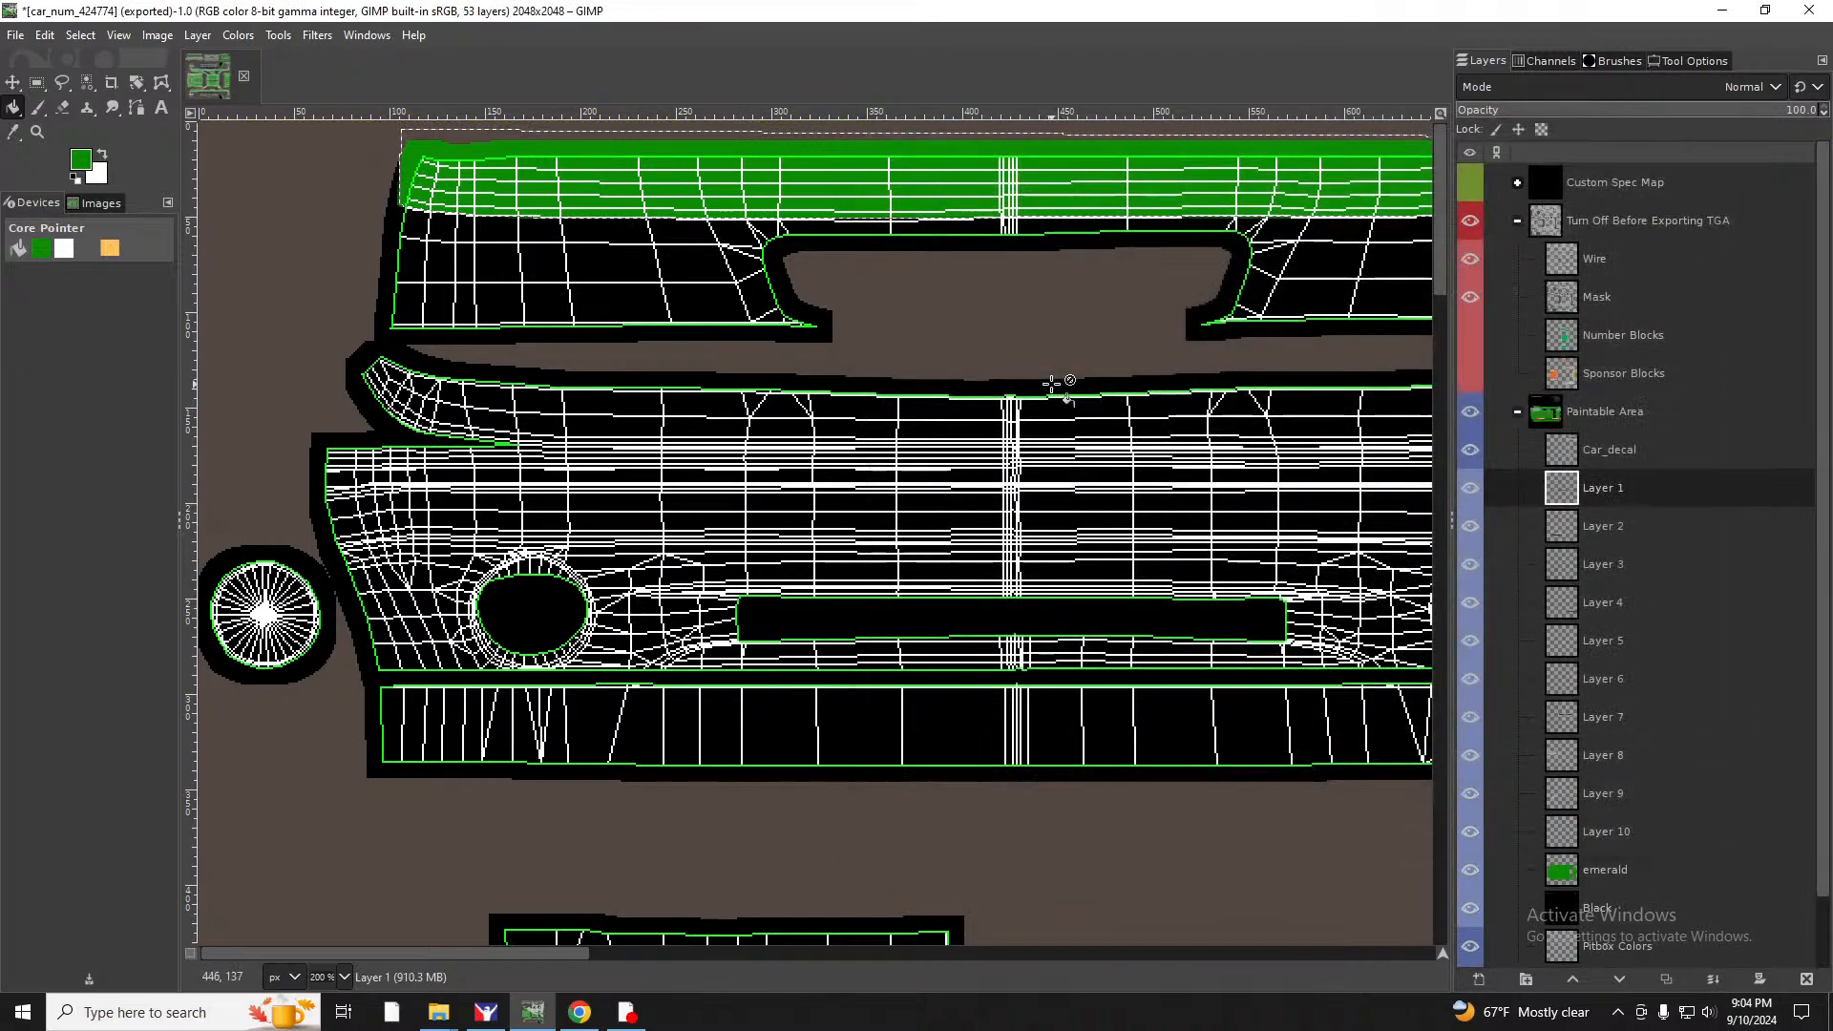
Examine where the imported headlight and taillight layers sit across the whole car template.
scroll(964, 412, down, 3)
scroll(964, 413, down, 8)
scroll(964, 412, up, 11)
scroll(964, 412, down, 11)
scroll(976, 416, down, 20)
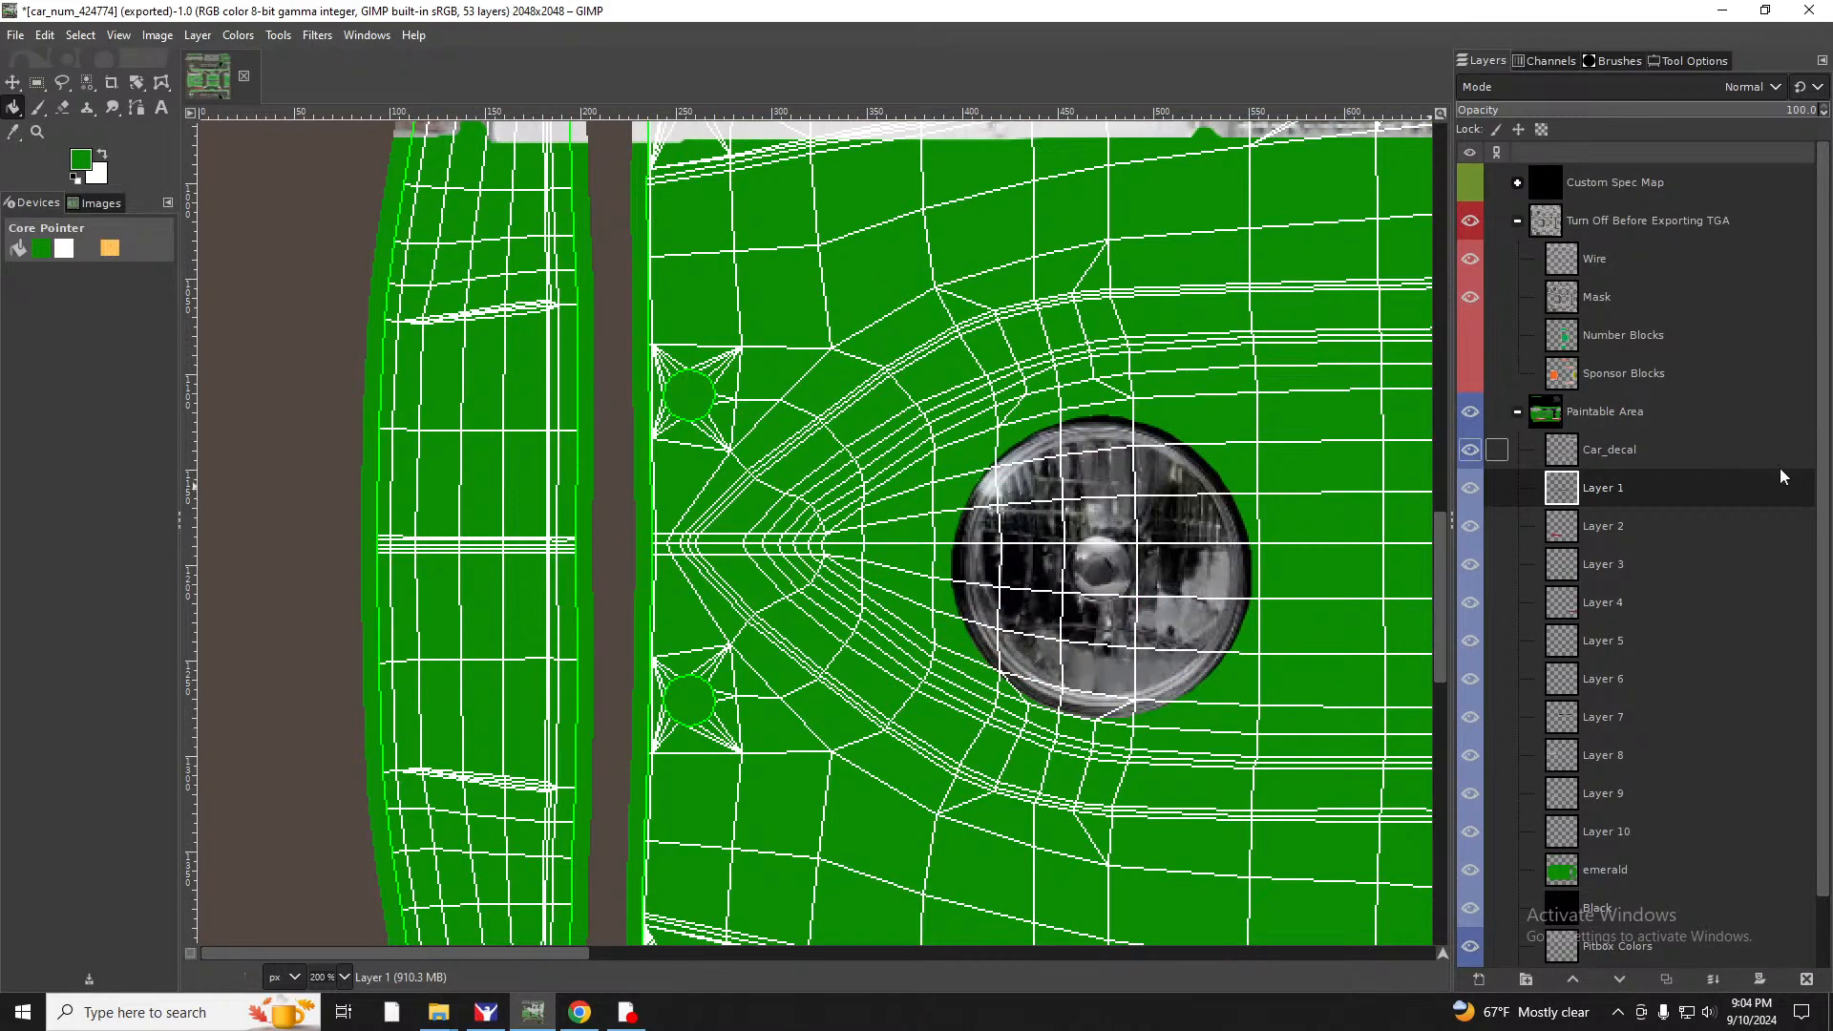
scroll(1558, 515, down, 1)
scroll(1053, 582, down, 3)
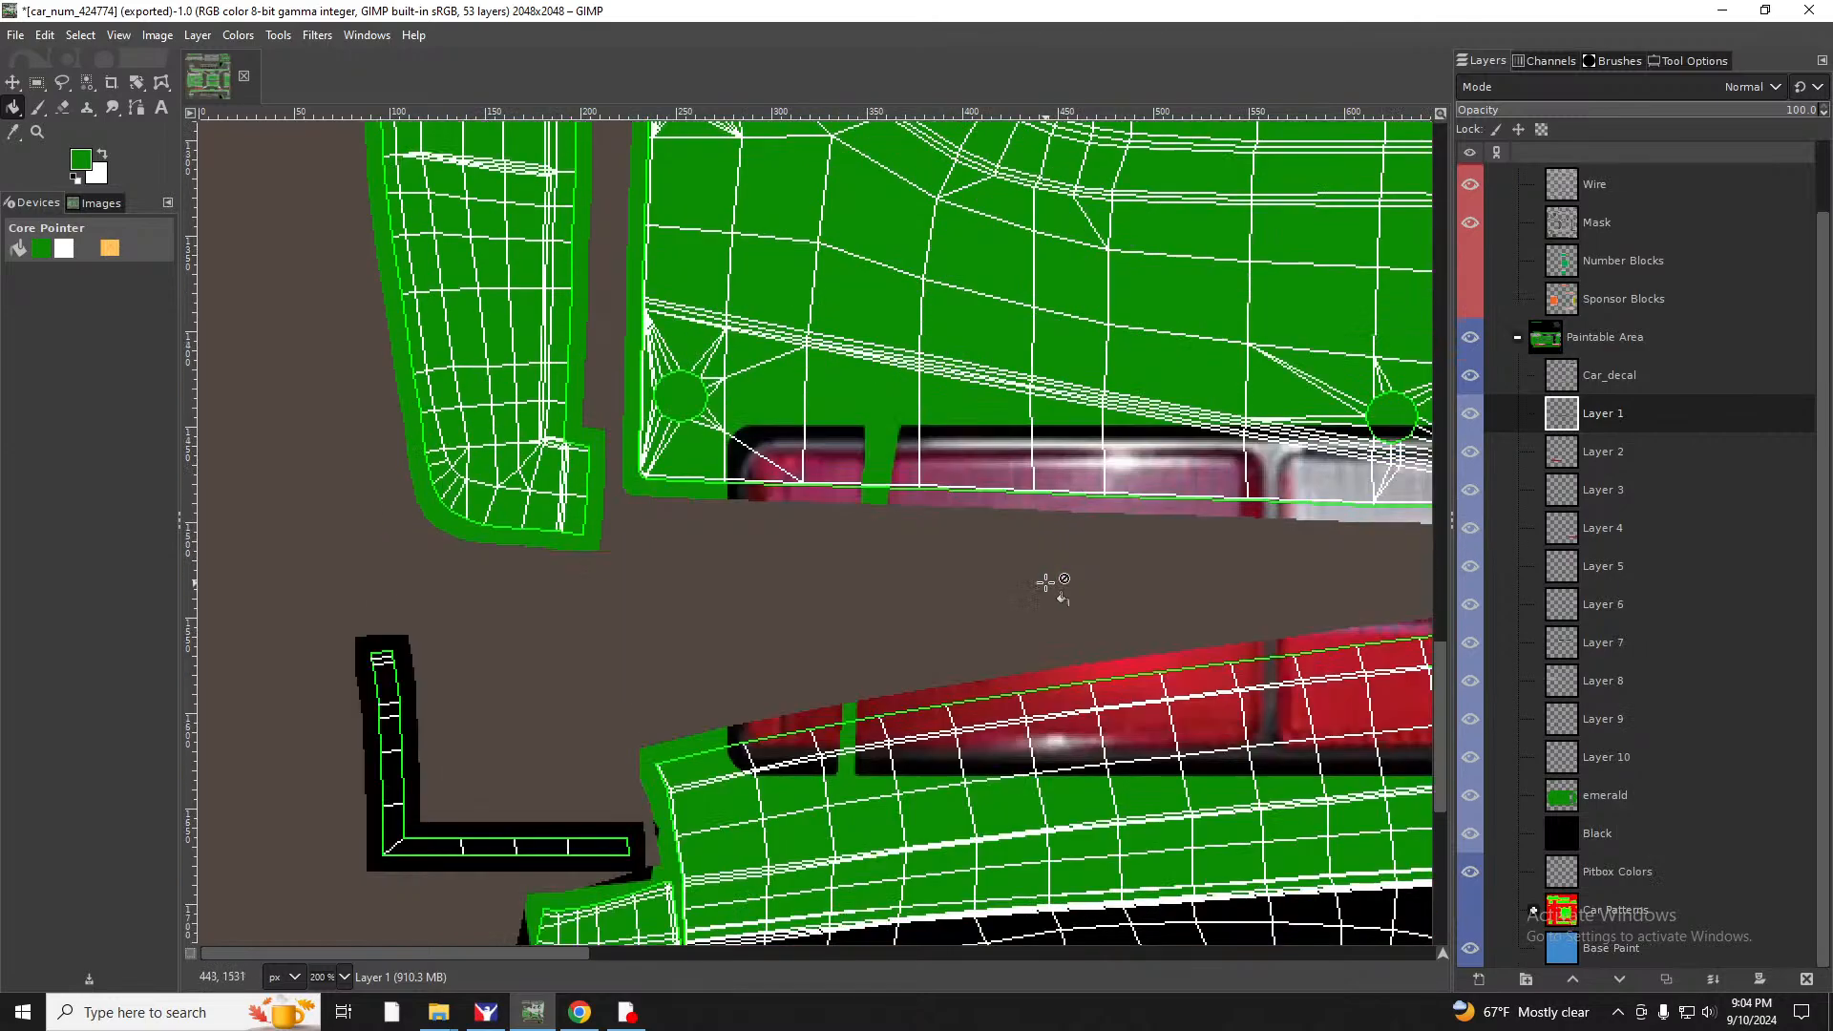
scroll(1056, 583, up, 2)
scroll(1060, 582, down, 5)
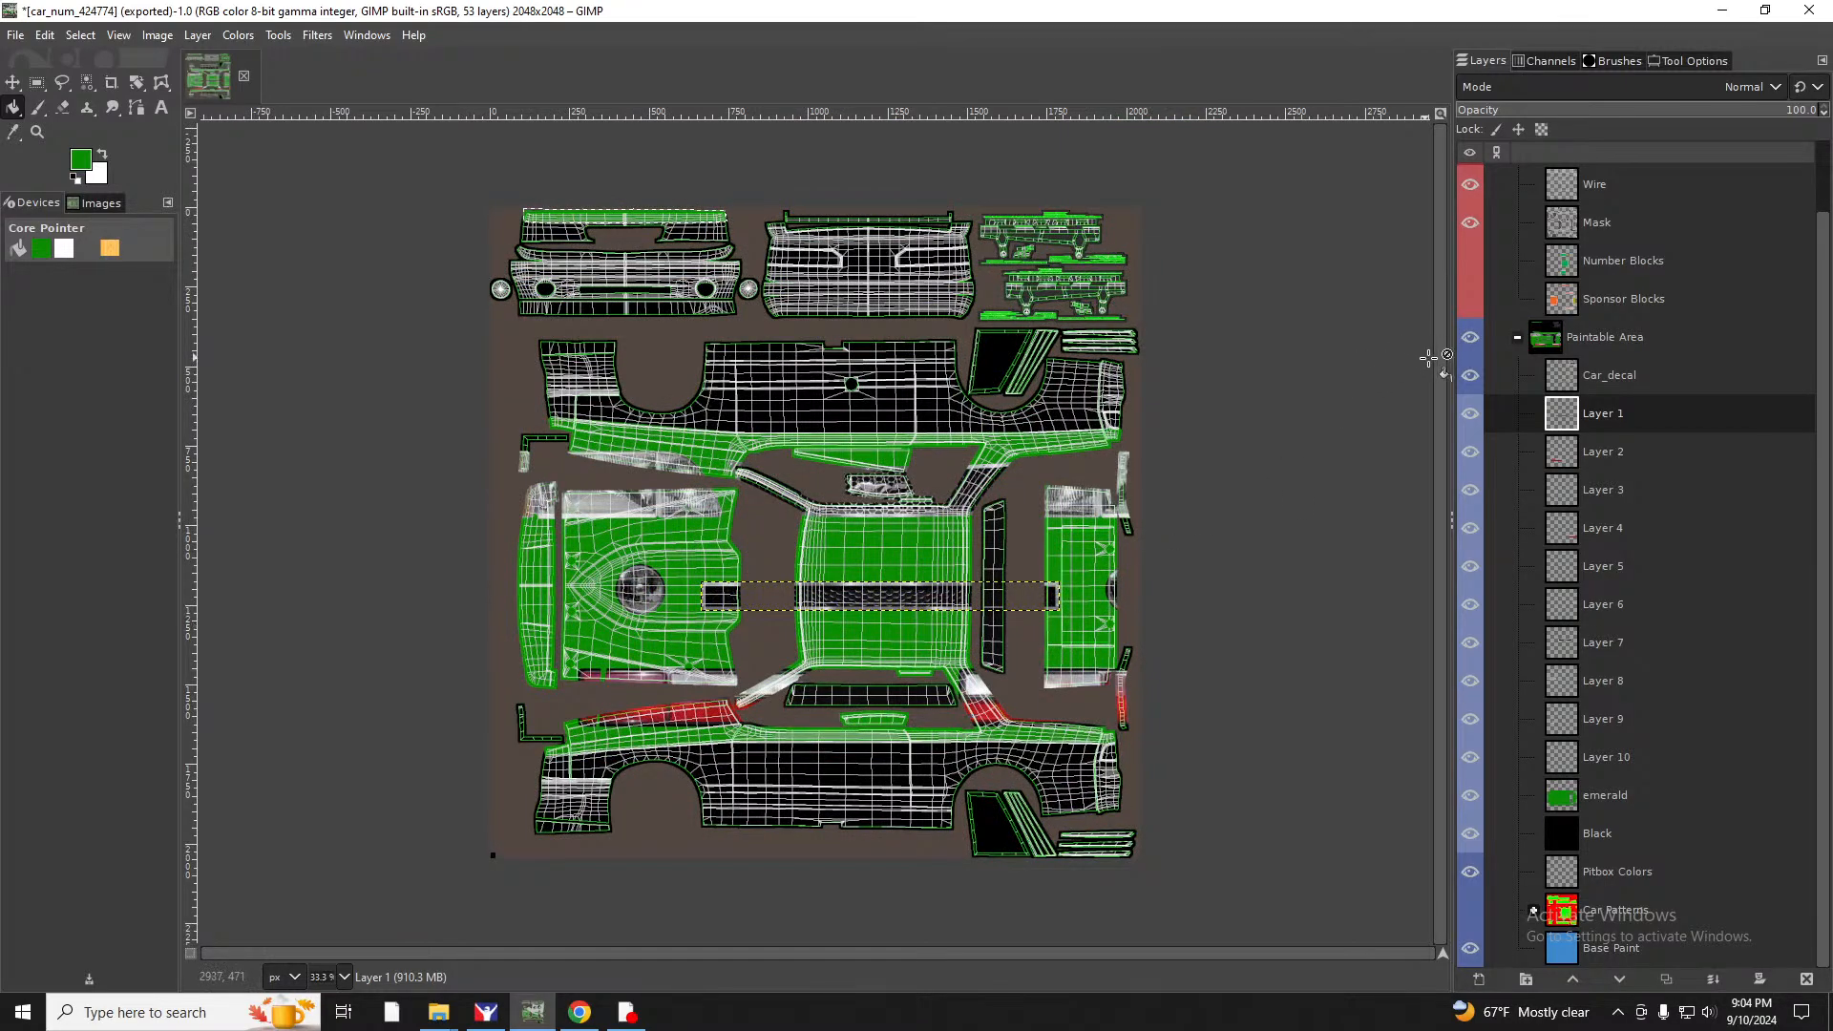
Toggle the visibility of the Car_decal layer to check which part of the template it covers.
click(1471, 378)
click(1472, 382)
click(1471, 382)
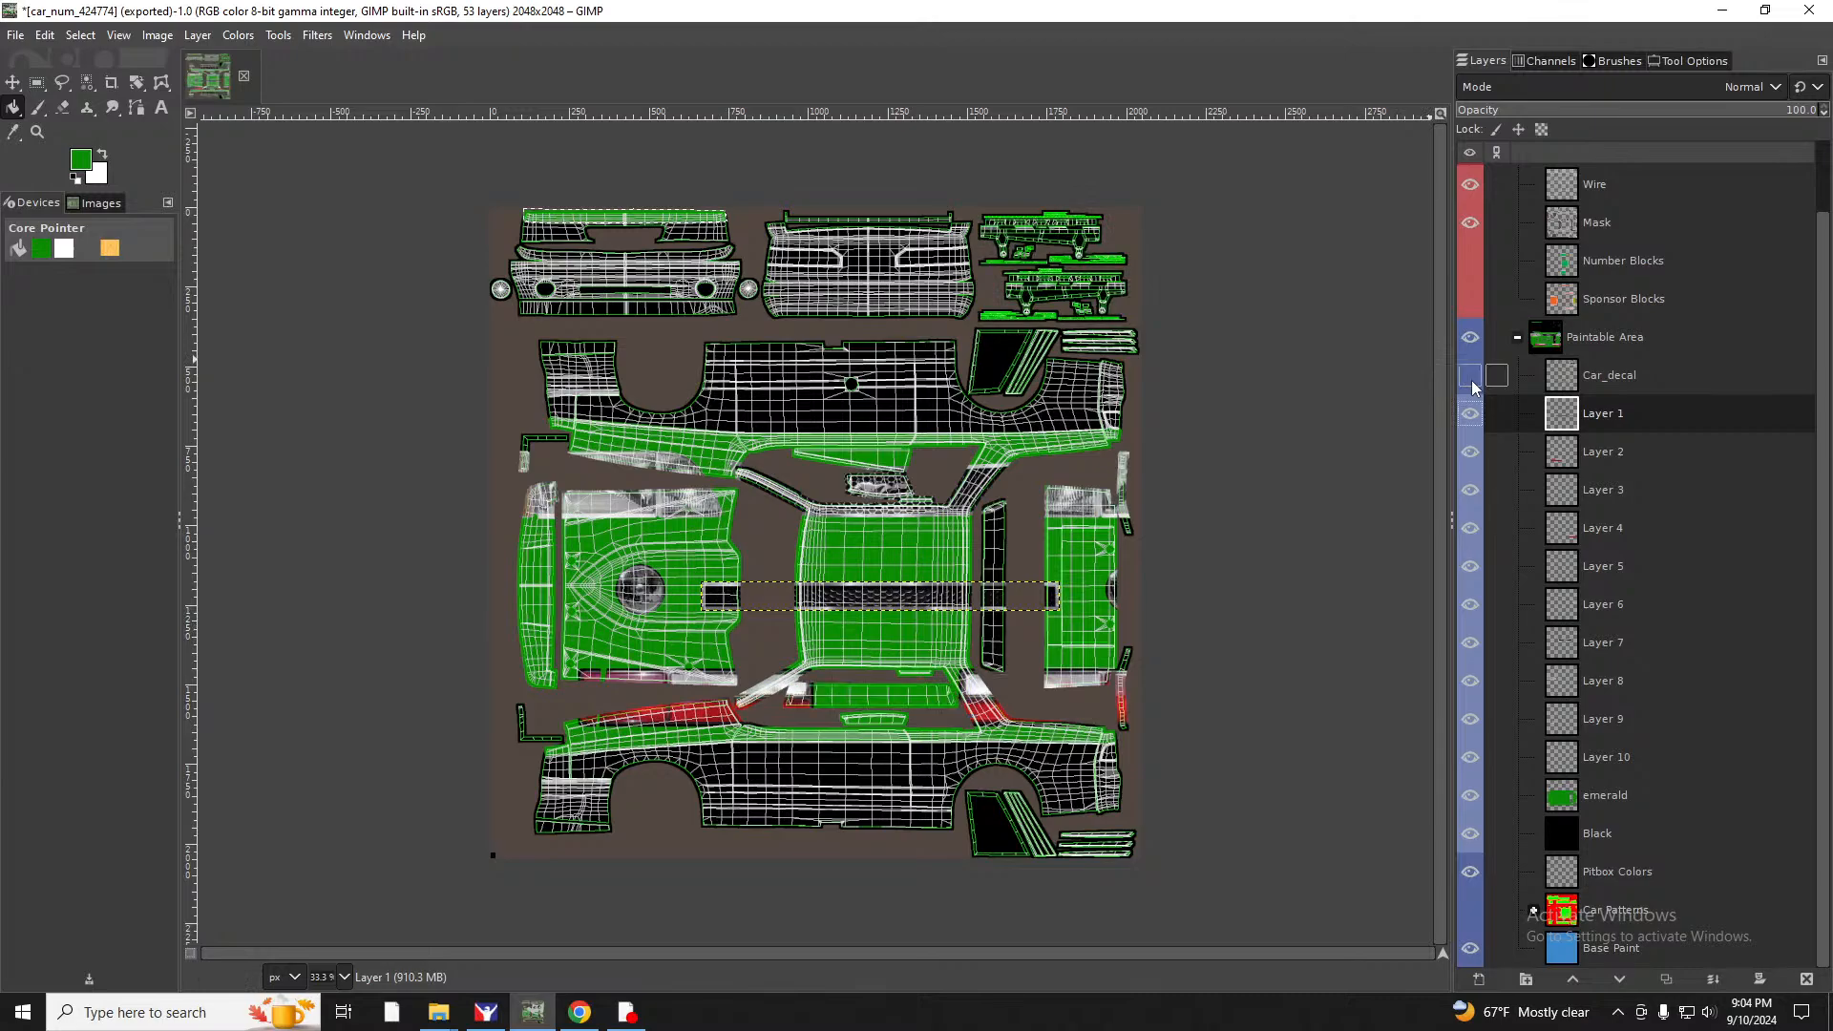
click(1472, 382)
click(1472, 382)
click(1471, 379)
click(1471, 380)
click(1471, 380)
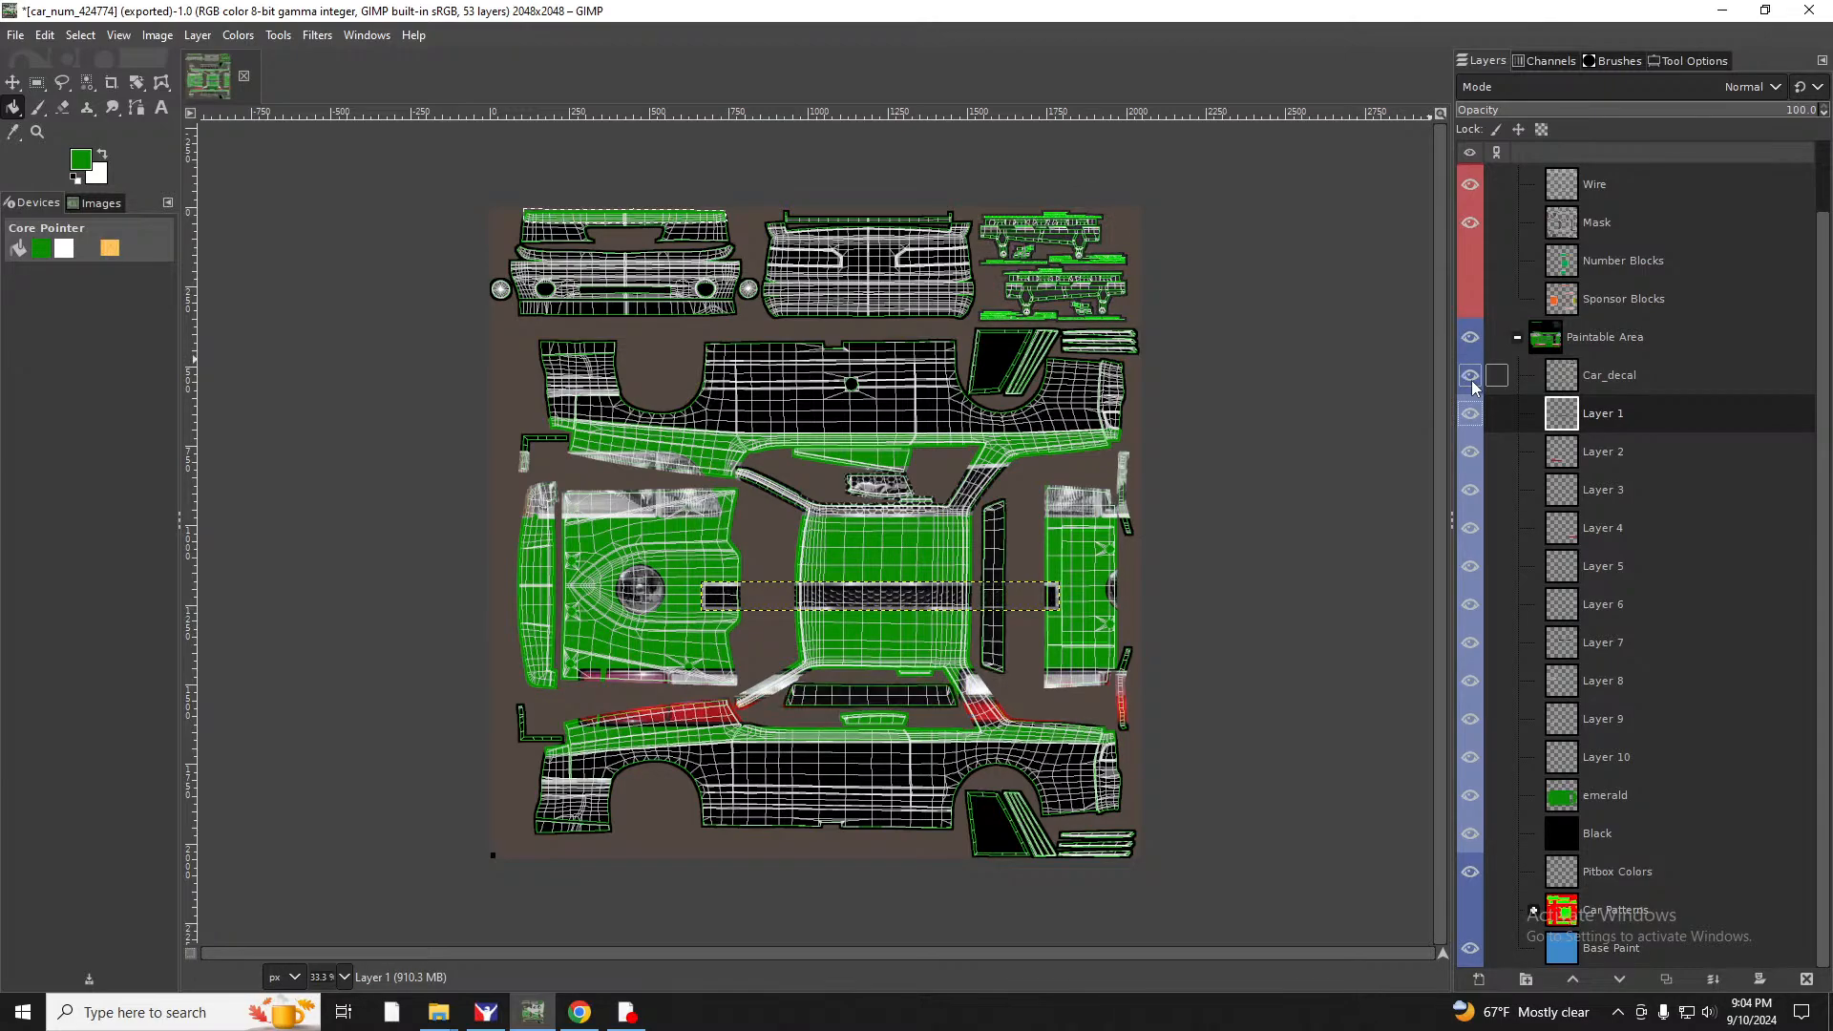
right_click(1471, 385)
click(1468, 385)
click(1470, 381)
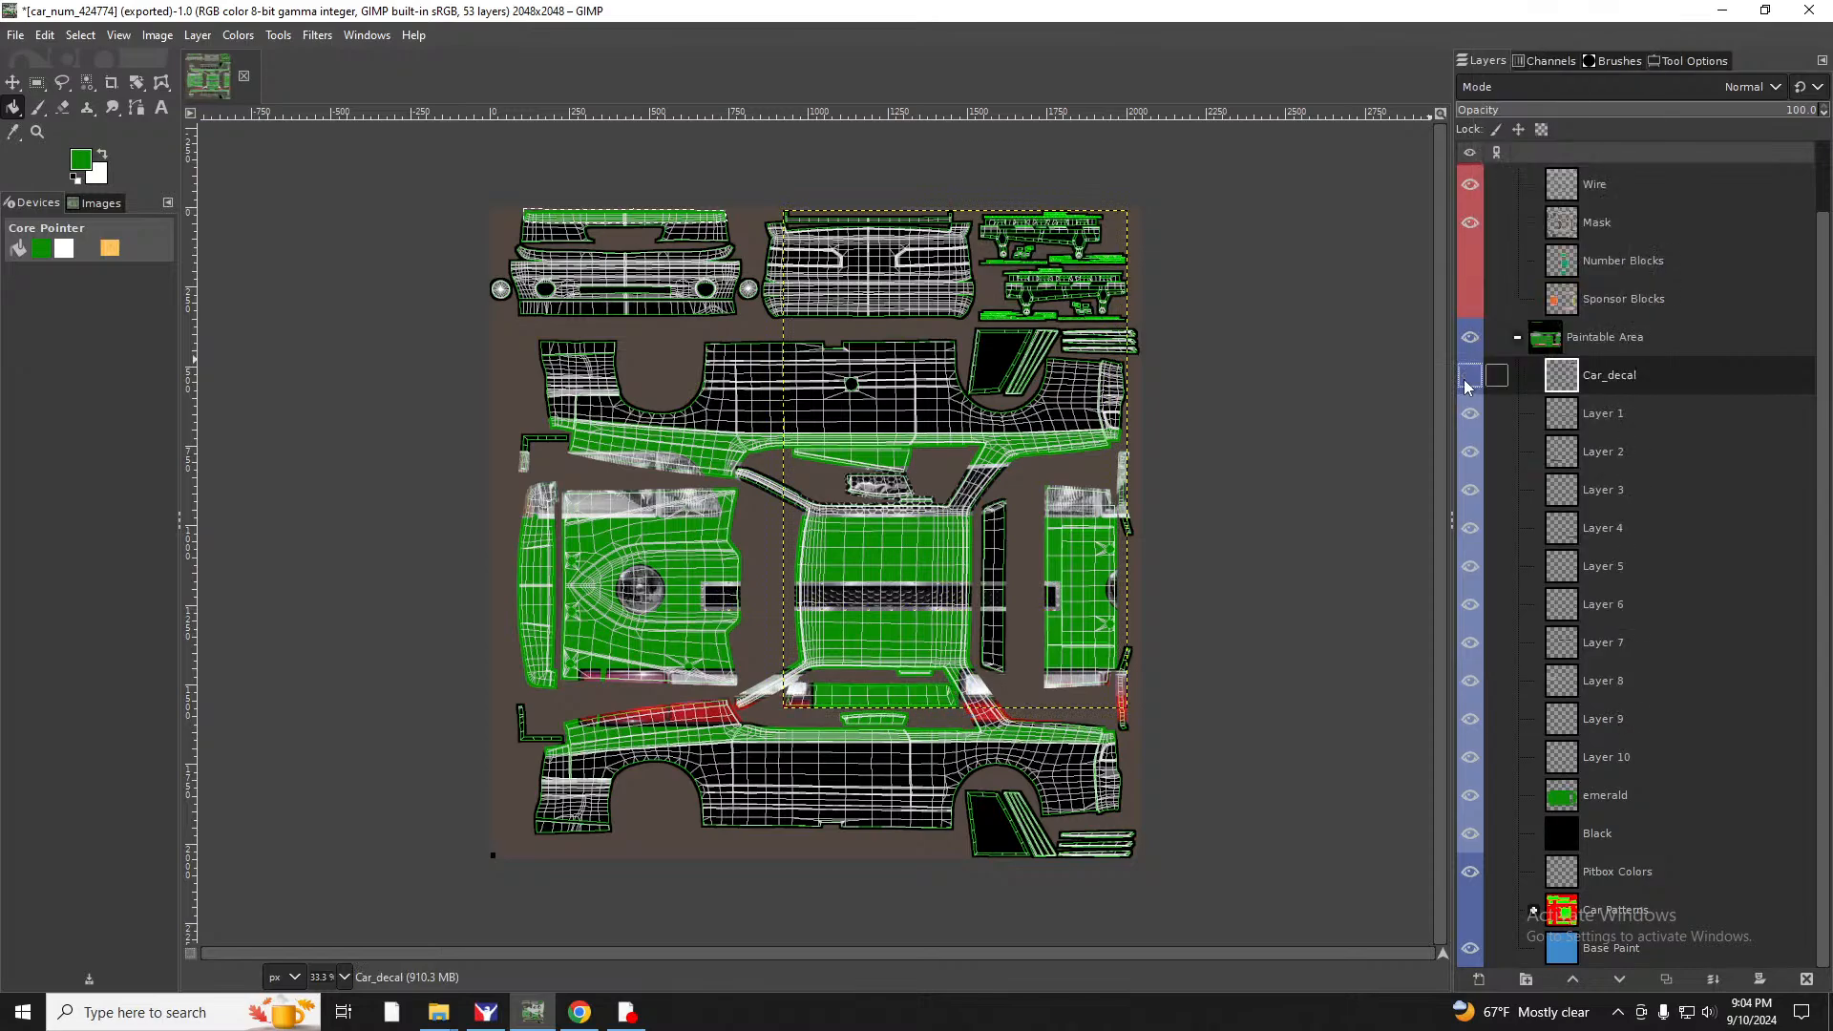
click(1470, 382)
click(1470, 387)
Compare Layer 1 with Car_decal by switching each layer's visibility off and on.
click(1470, 420)
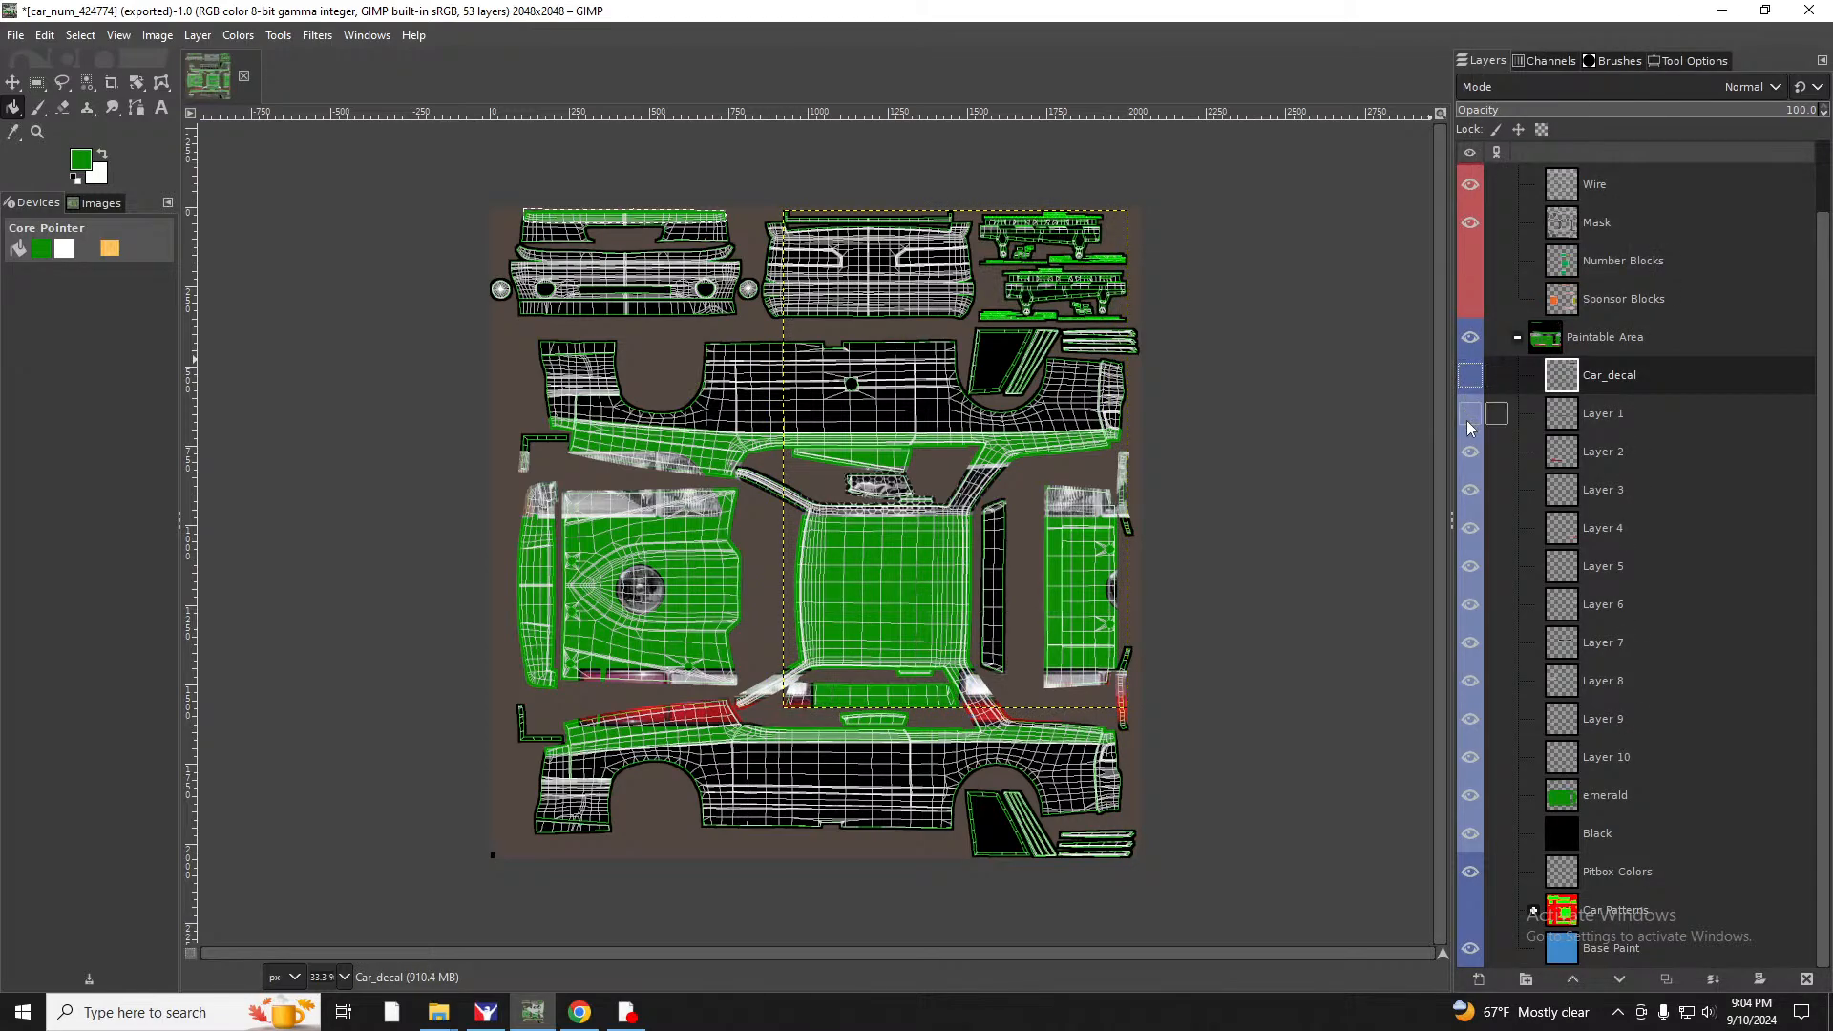
click(1470, 420)
click(1470, 420)
click(1470, 420)
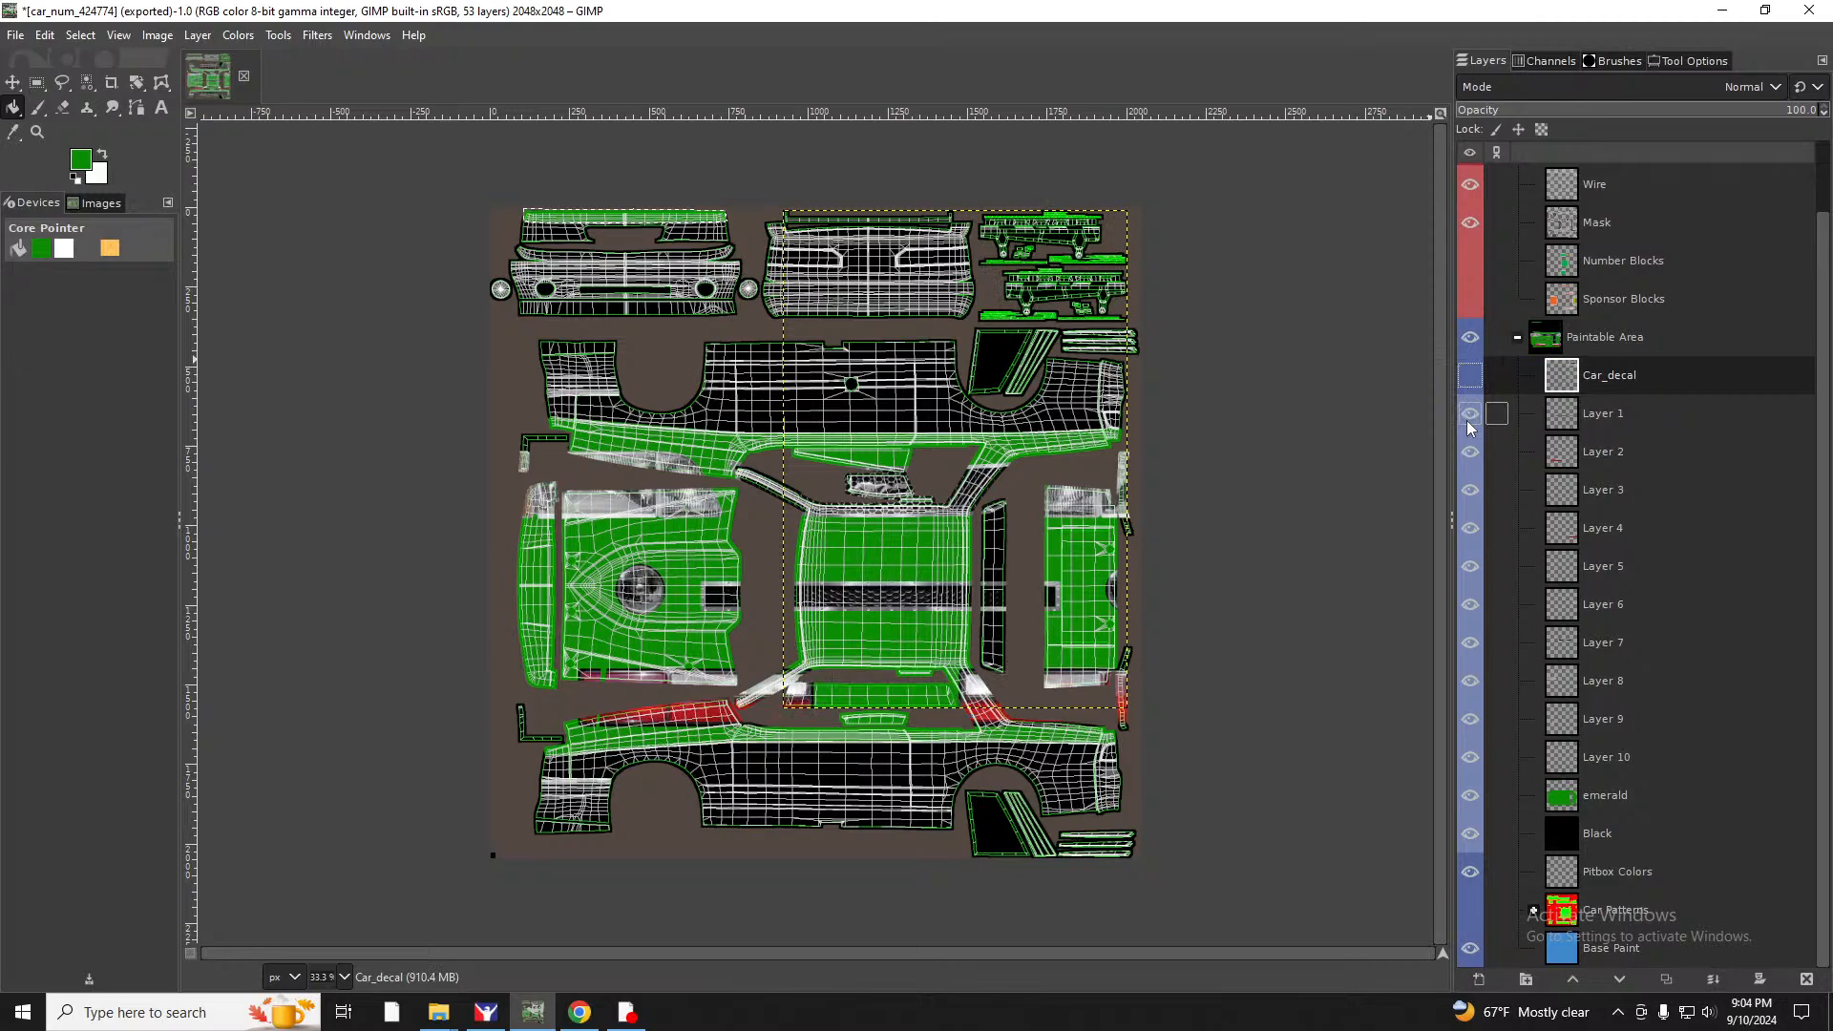
click(1470, 375)
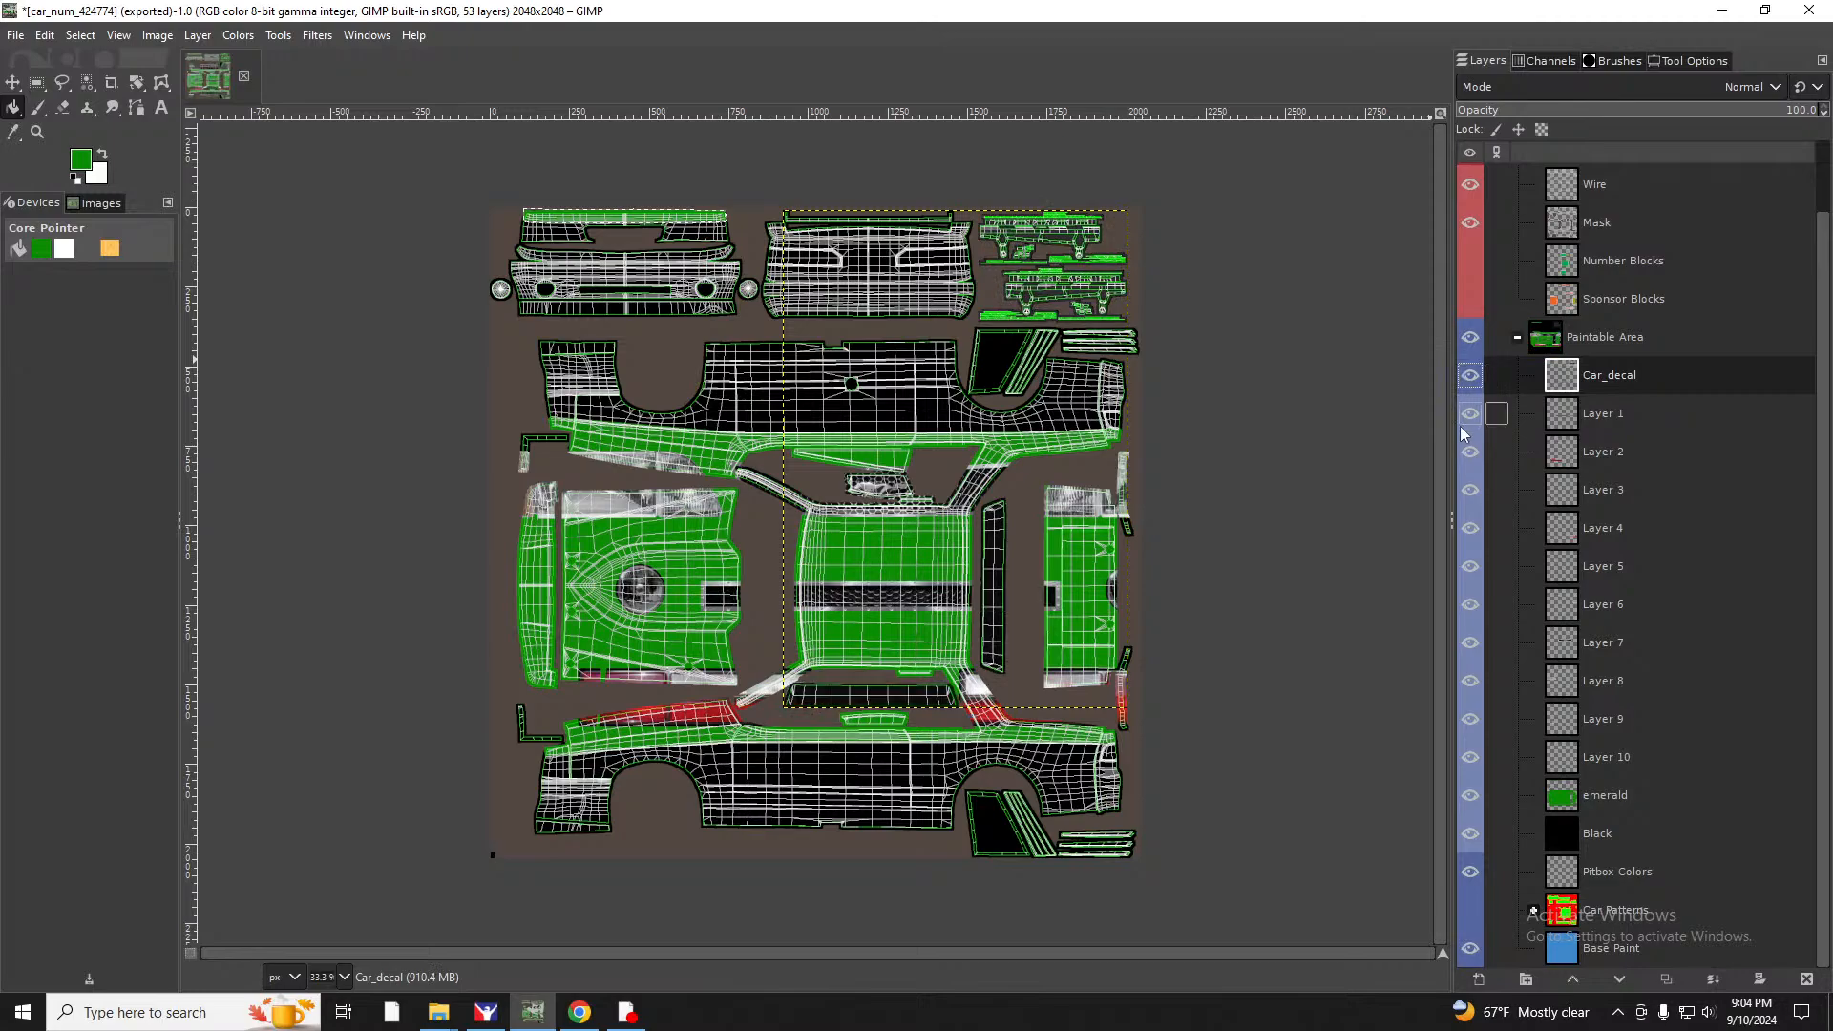
click(1476, 375)
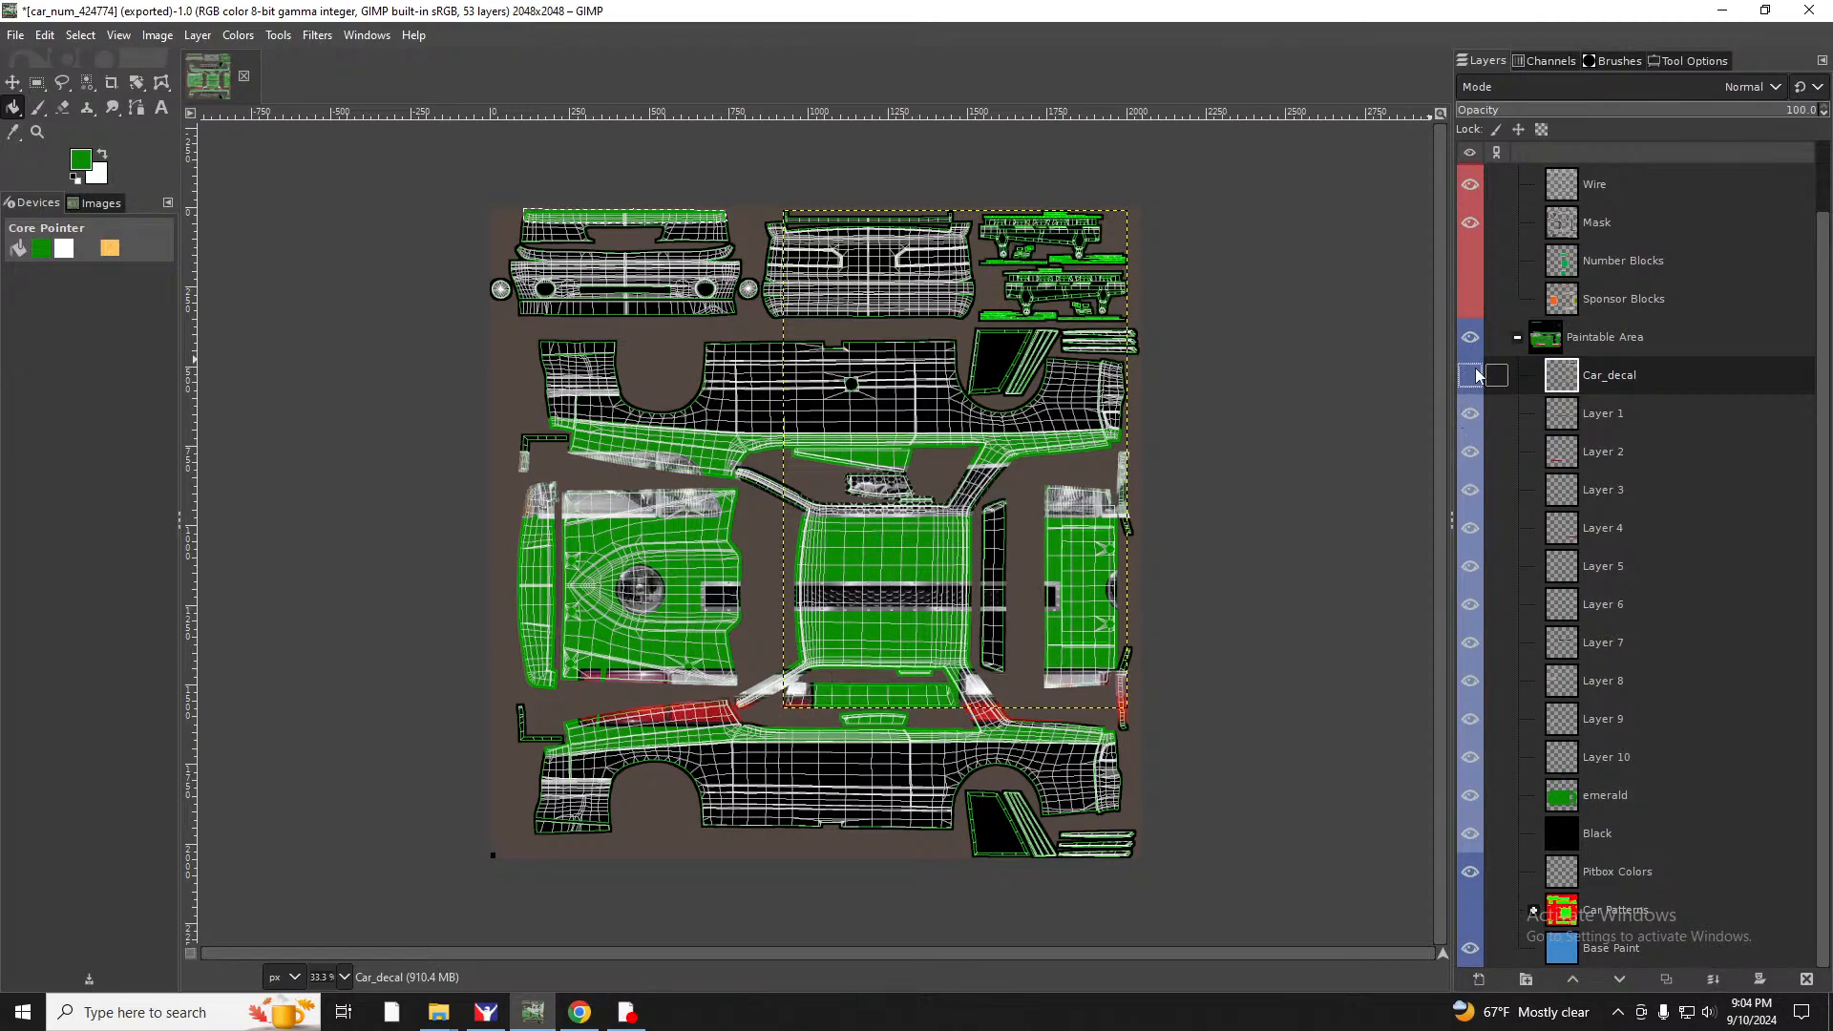
click(1476, 375)
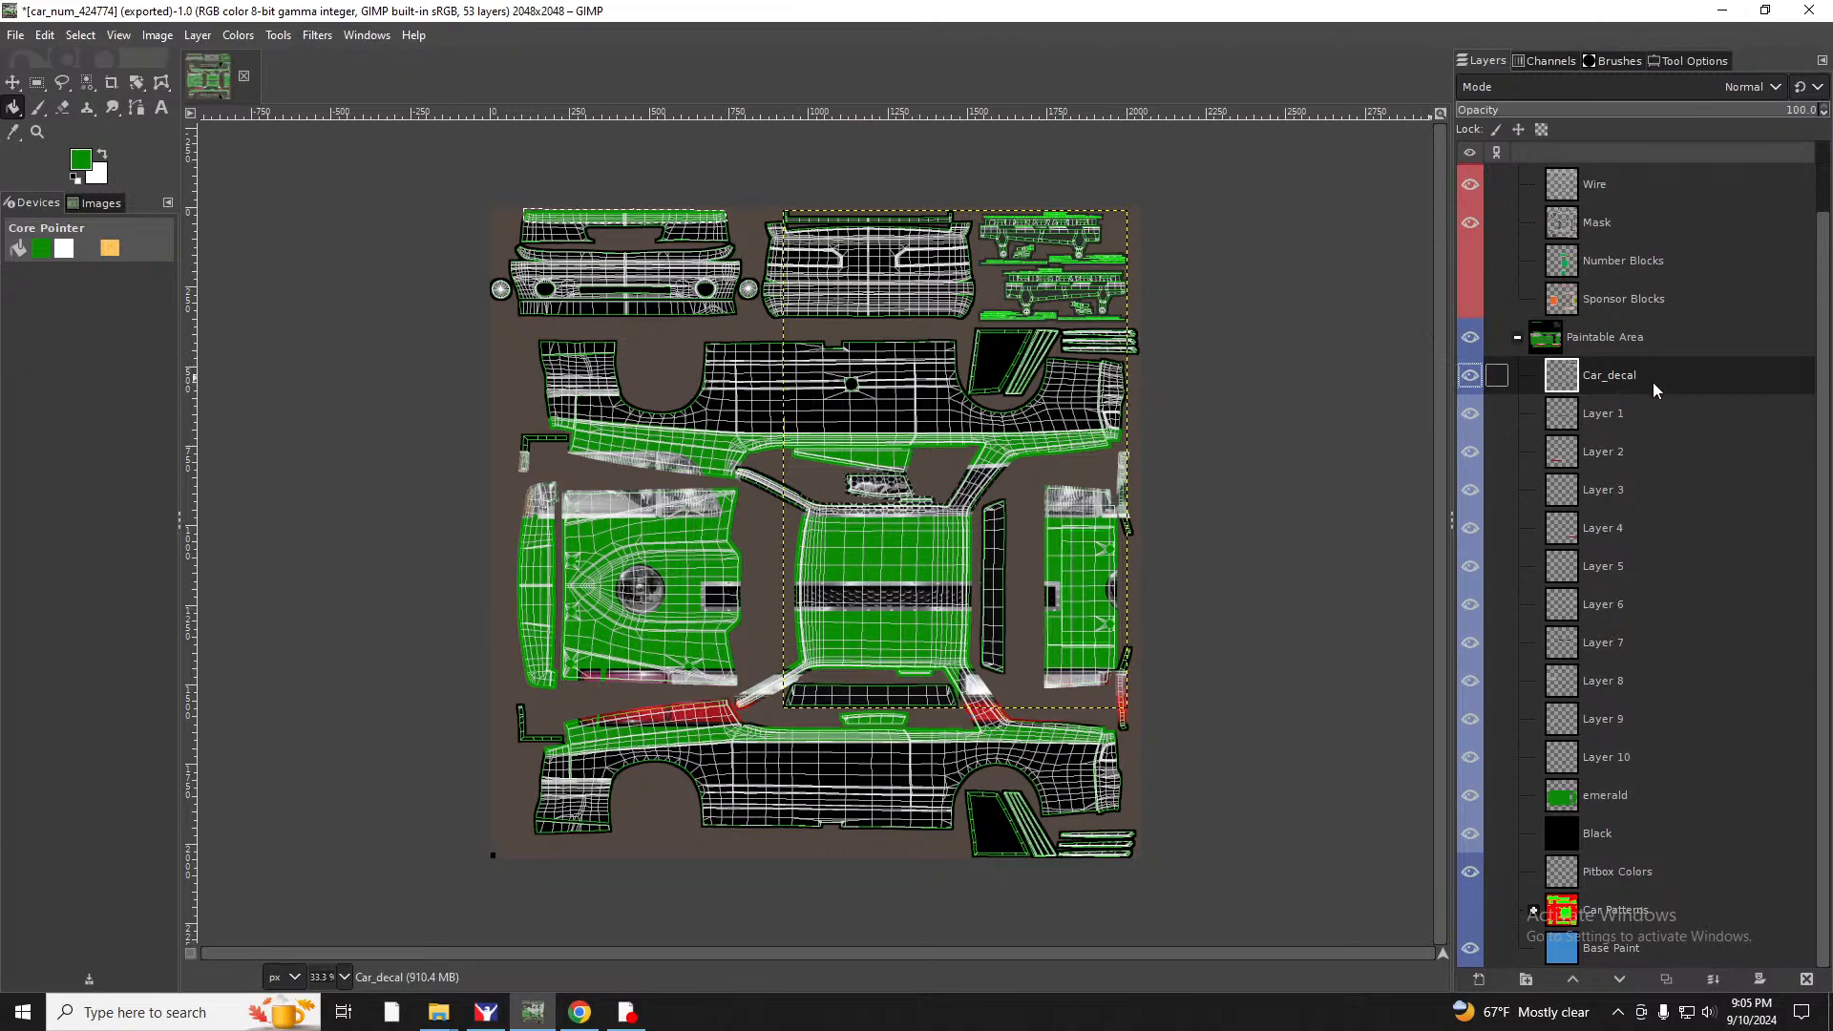
click(1469, 379)
click(1469, 382)
click(1469, 382)
click(1469, 382)
Move the imported round headlight image from the hood onto the front bumper's left headlight opening.
click(1618, 756)
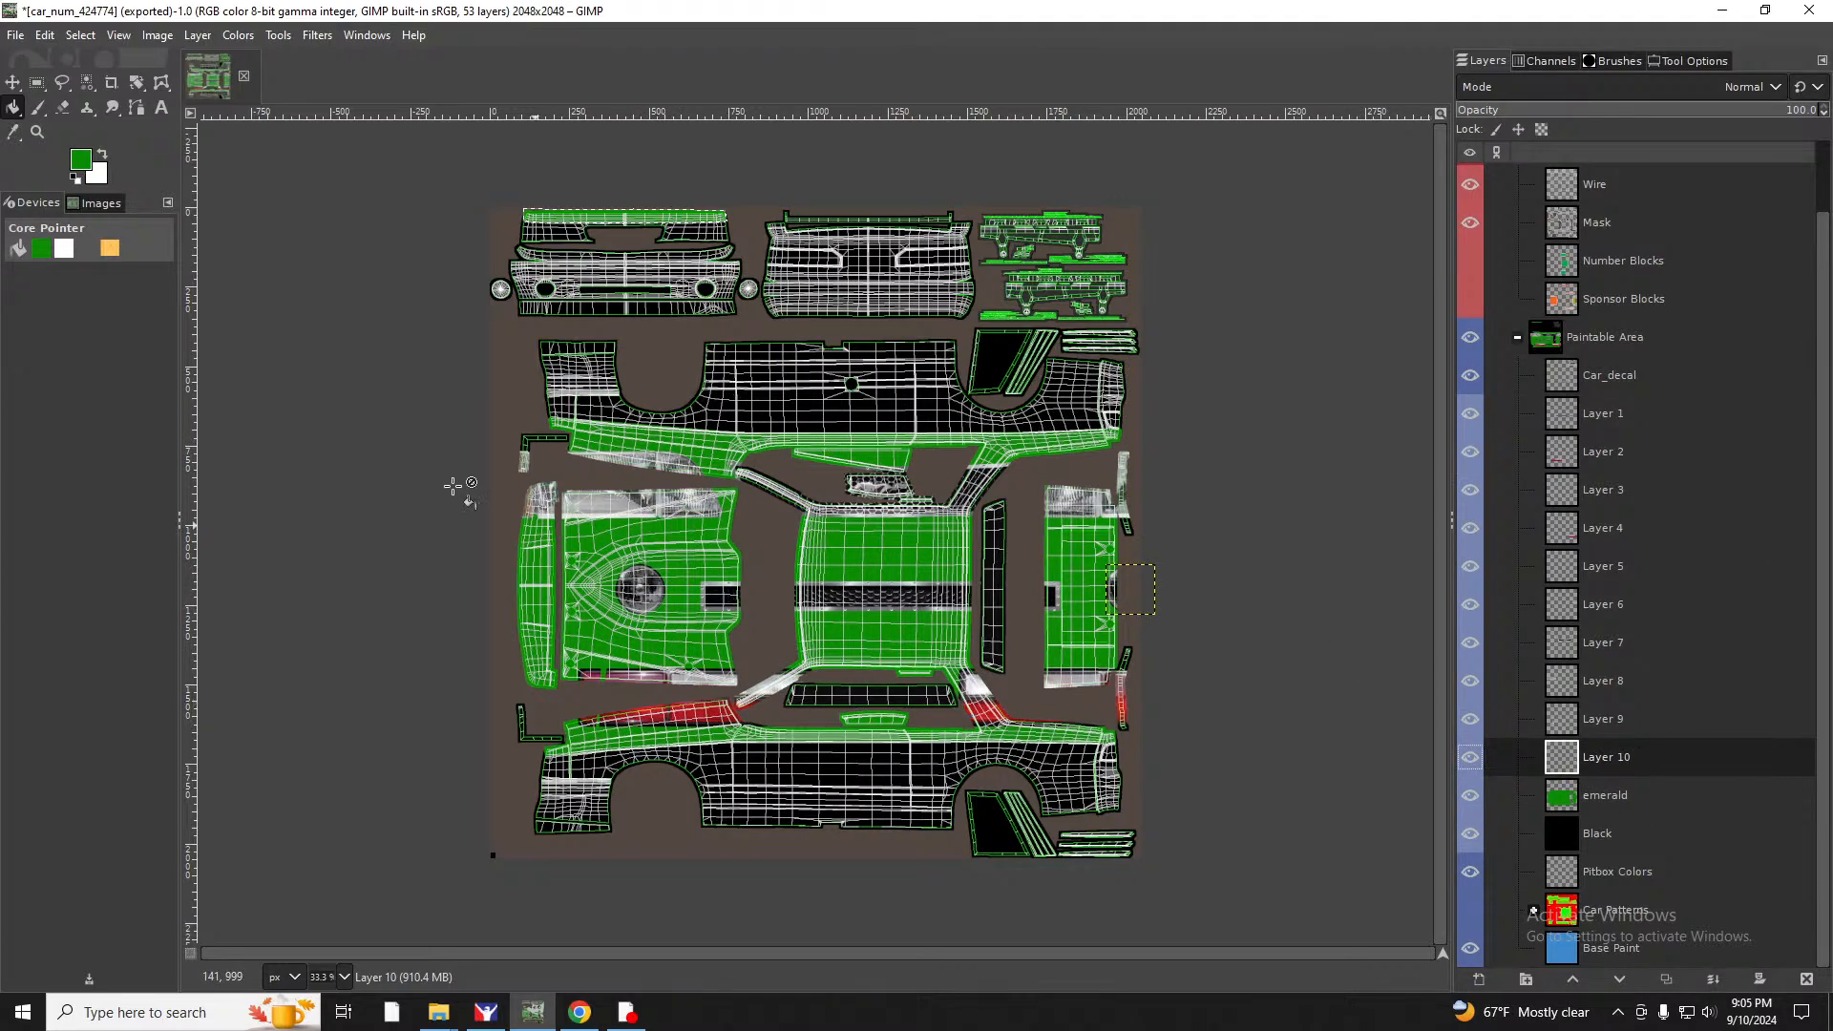
key(m)
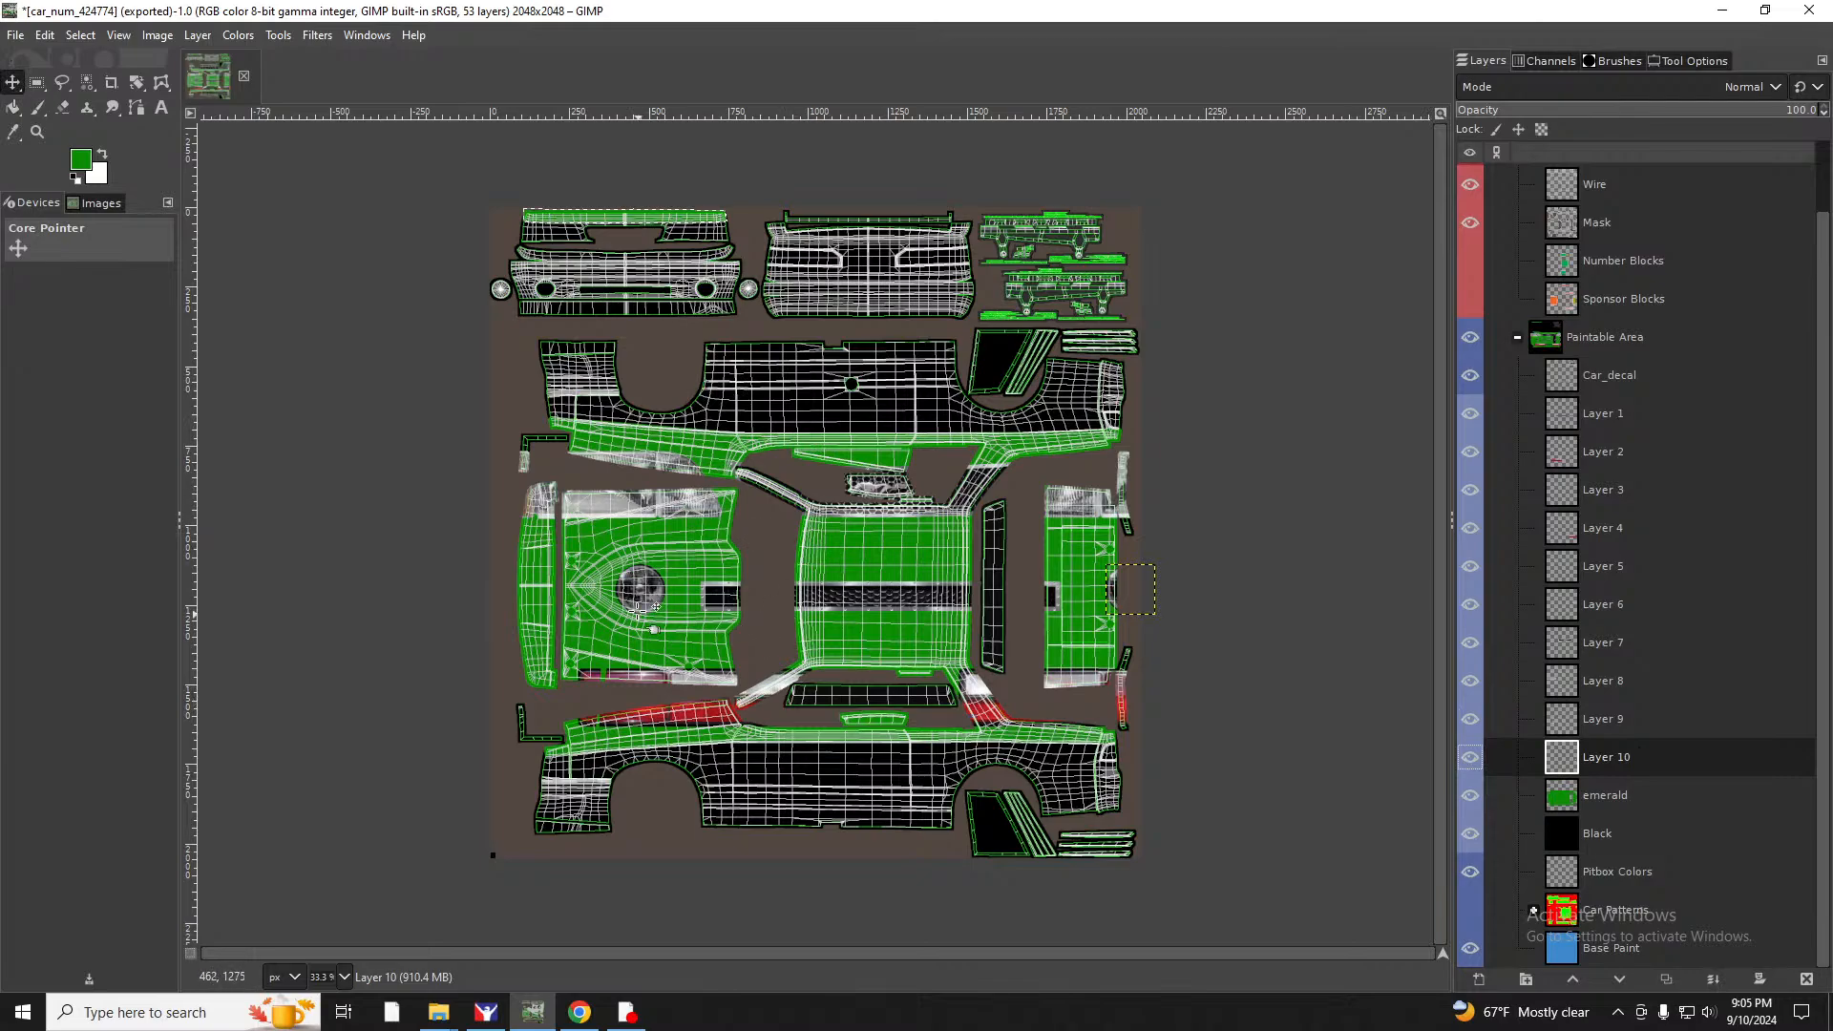
drag(653, 597, 565, 306)
click(565, 306)
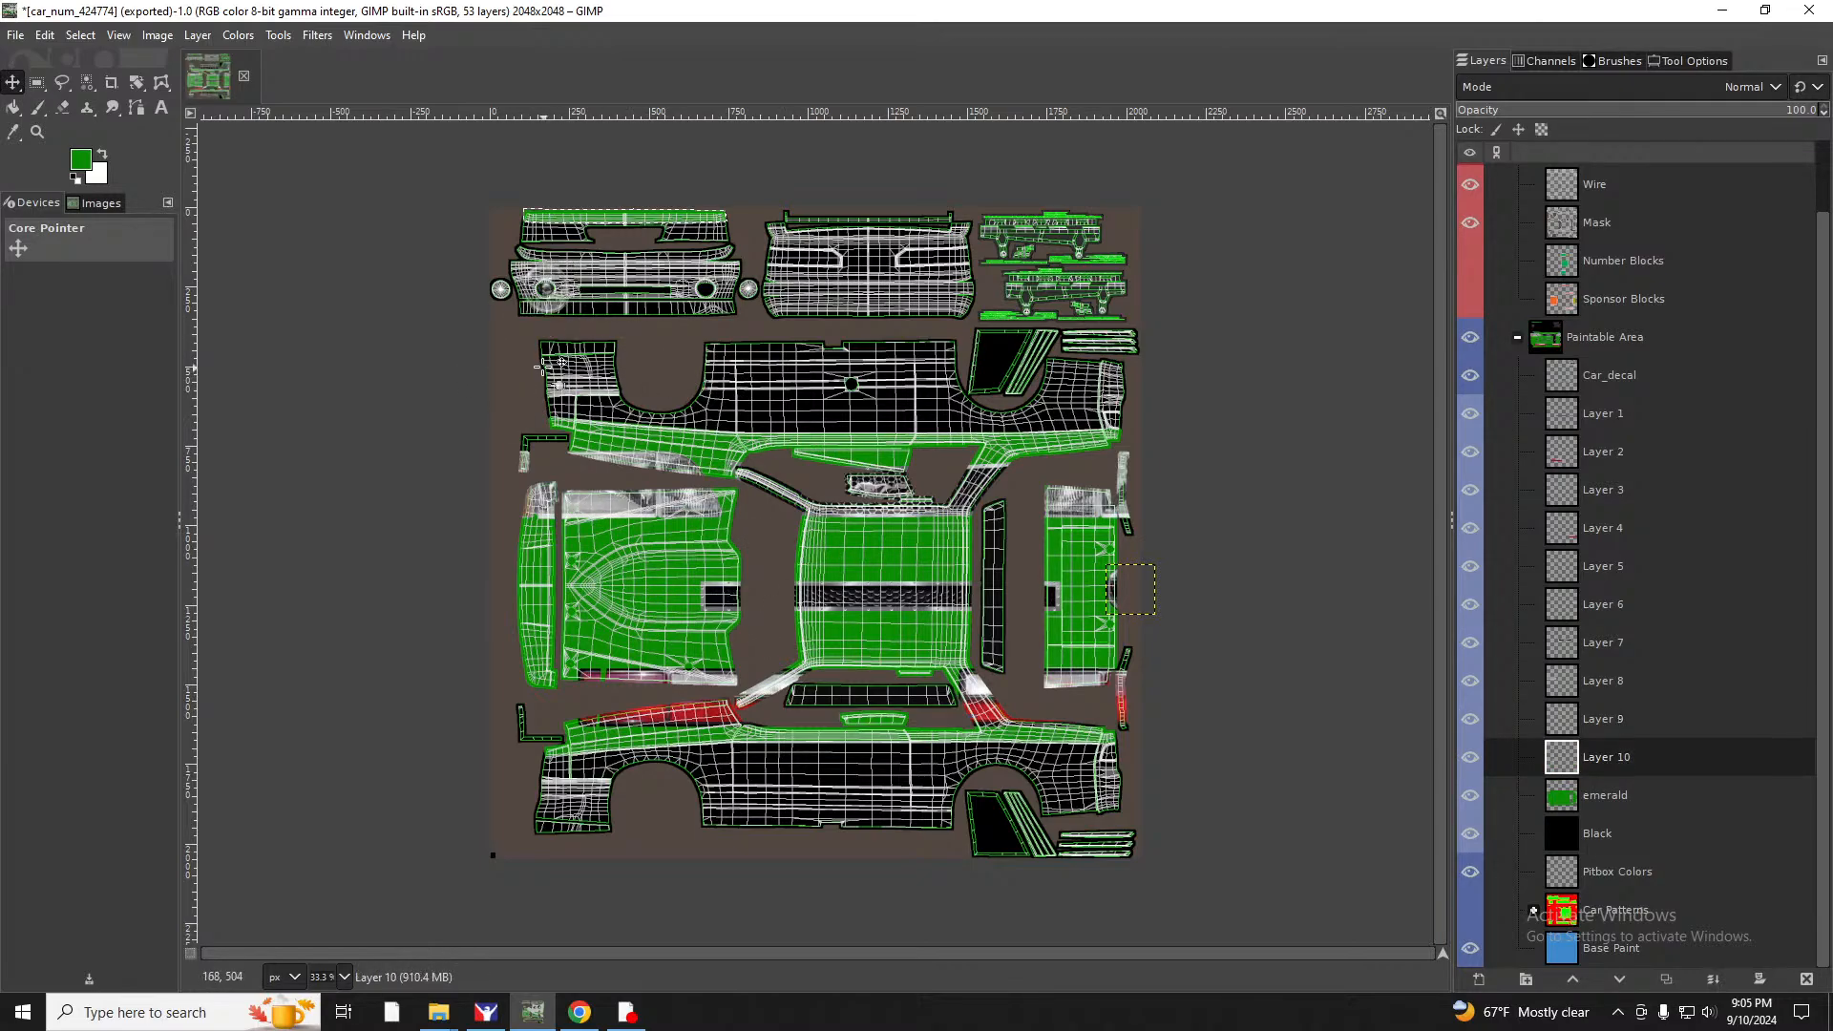
scroll(542, 360, up, 3)
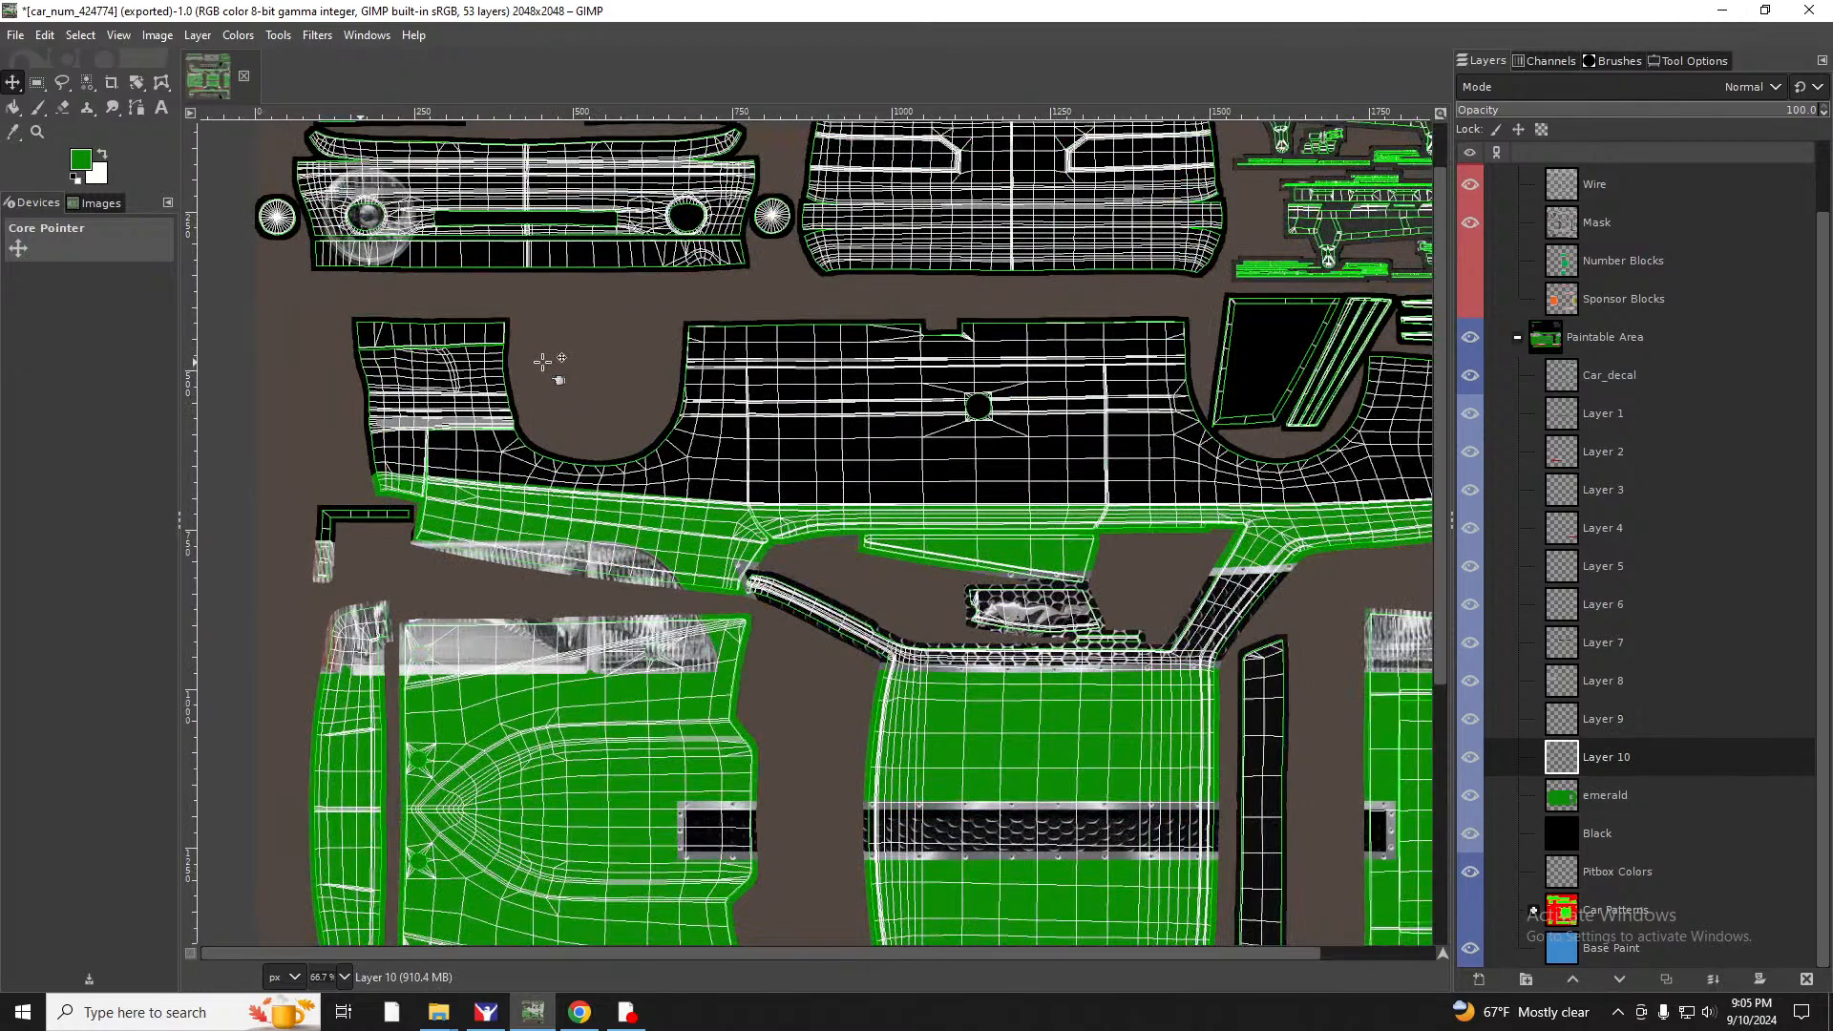
scroll(345, 212, up, 3)
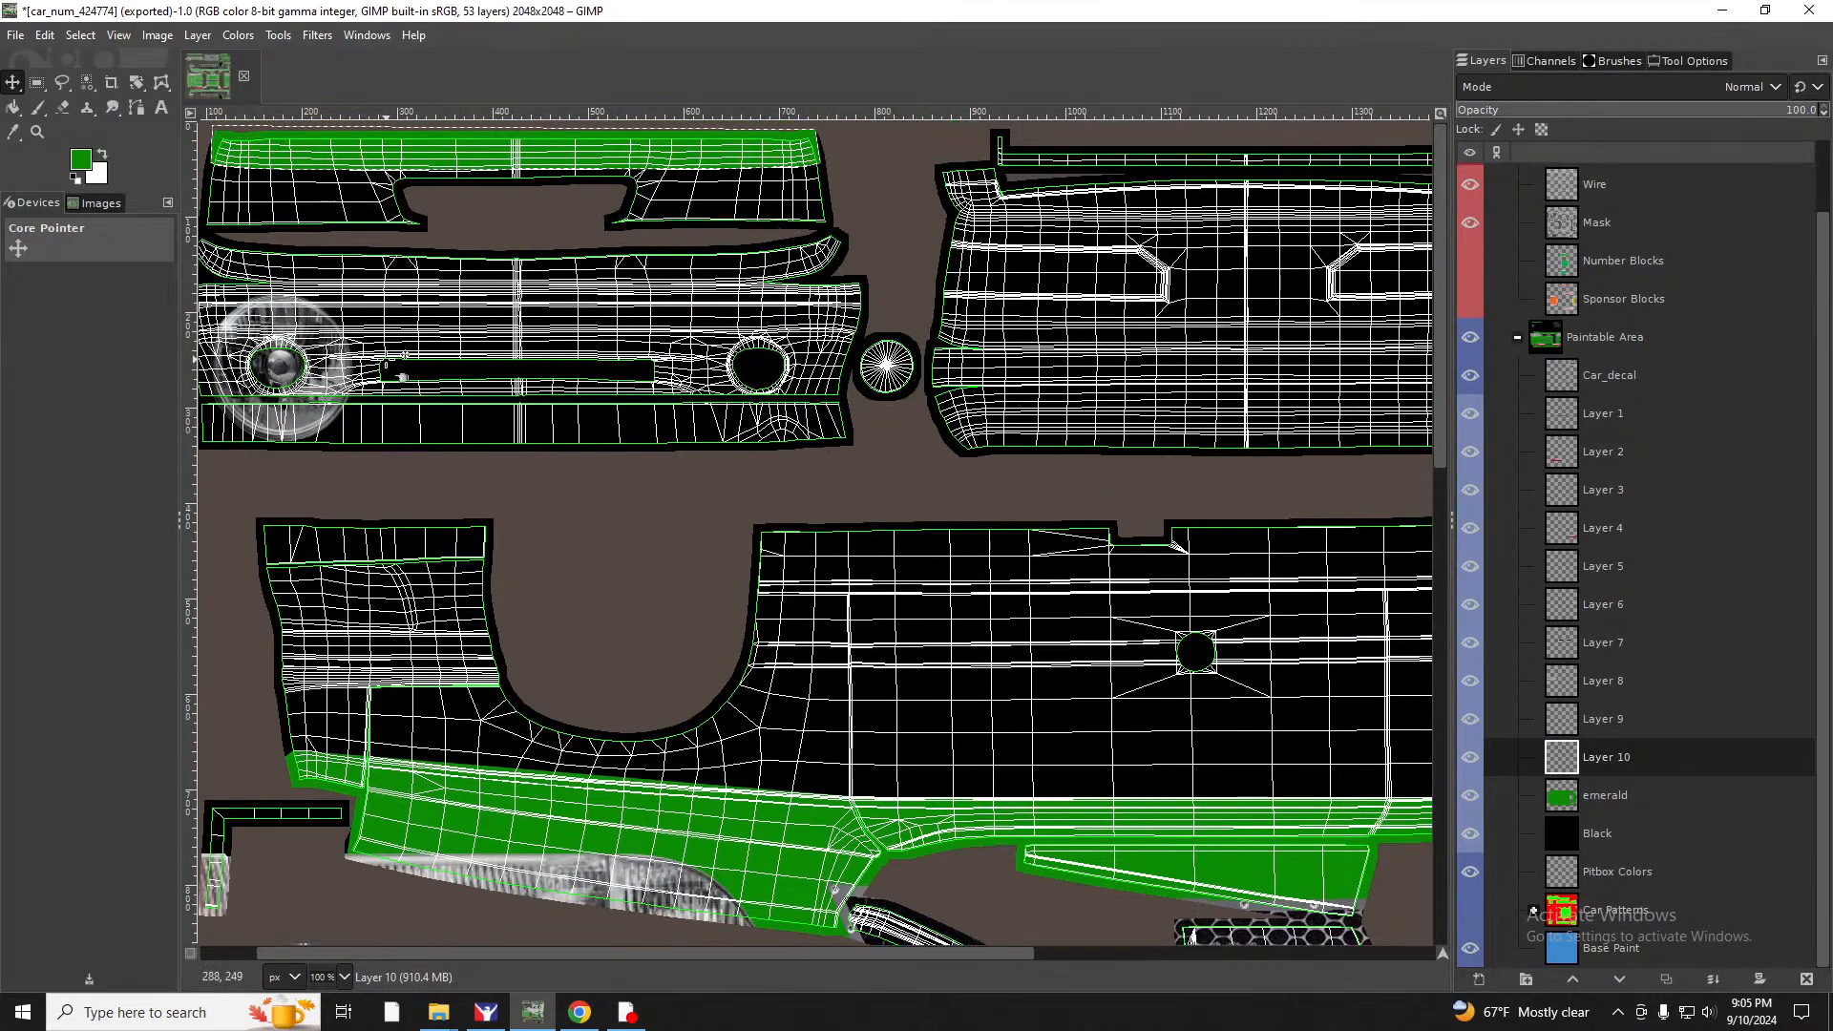
Delete the imported Layer 1 from the Paintable Area group.
click(1586, 416)
right_click(1487, 418)
click(1766, 434)
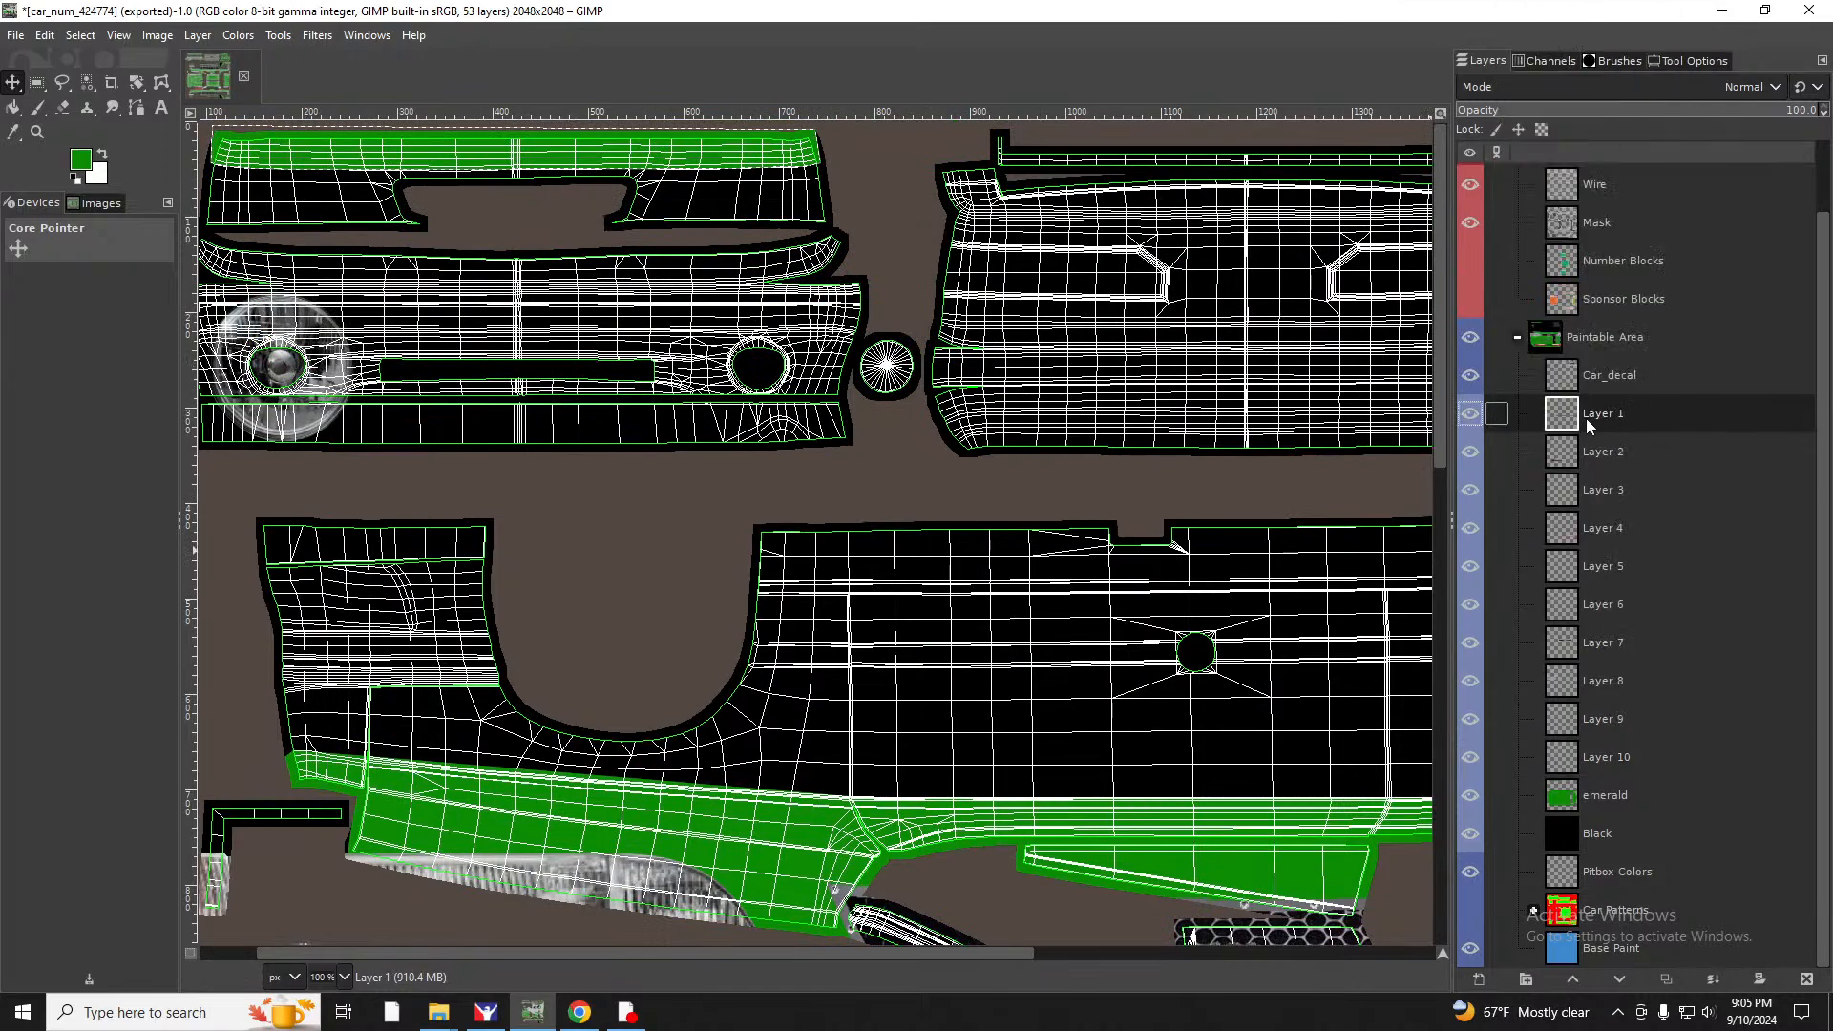
click(1580, 439)
right_click(1510, 416)
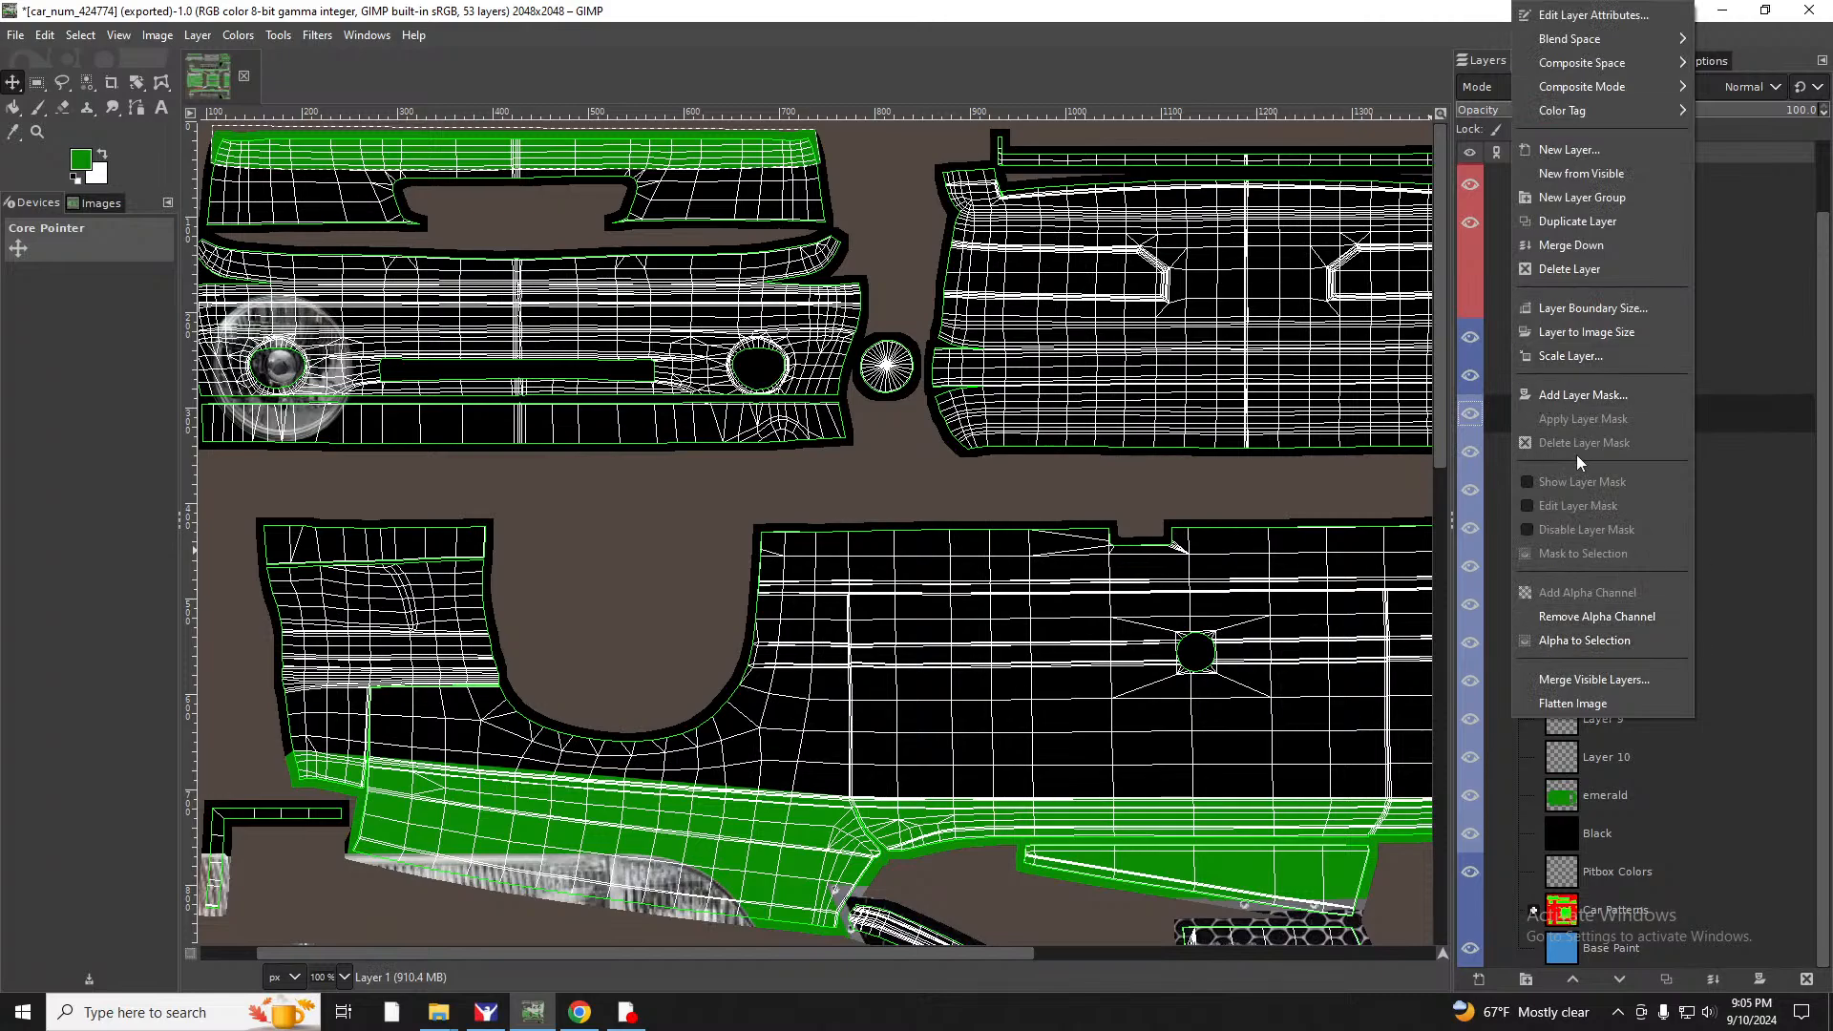
click(1590, 270)
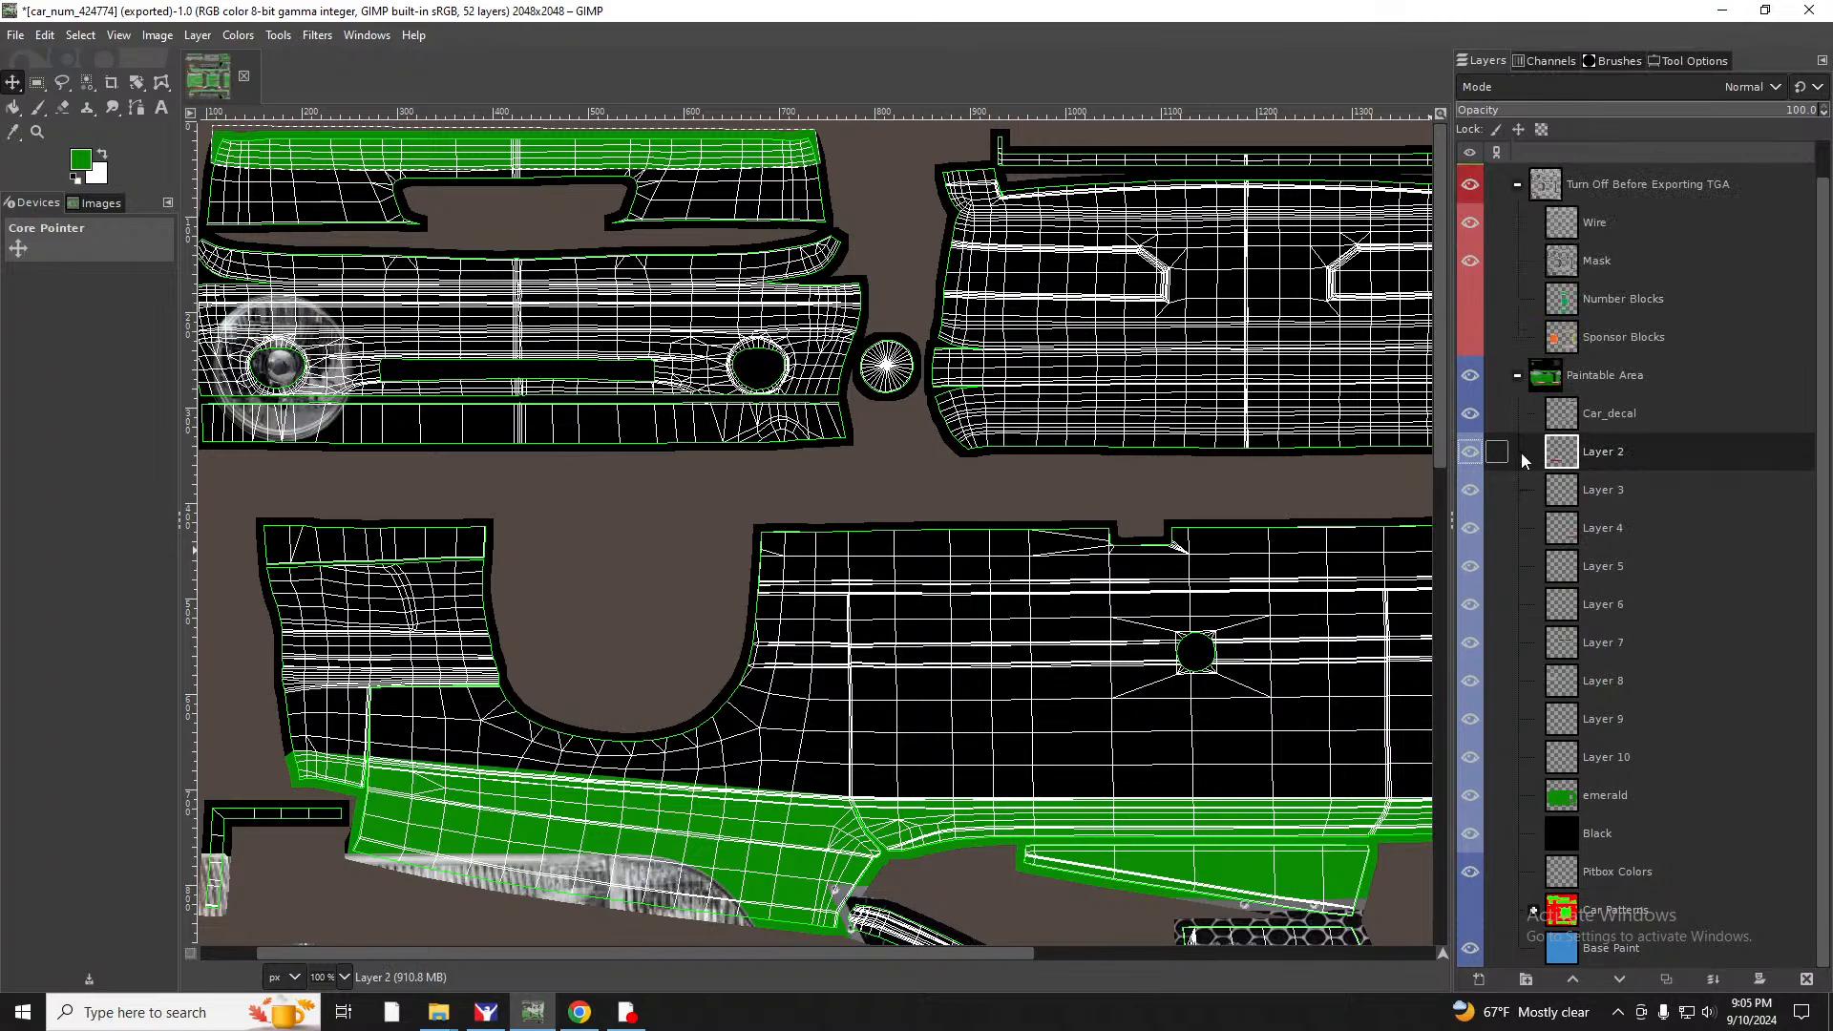
Delete the imported Layer 2, Layer 3, Layer 4 and Layer 5 from the Paintable Area group.
right_click(1582, 448)
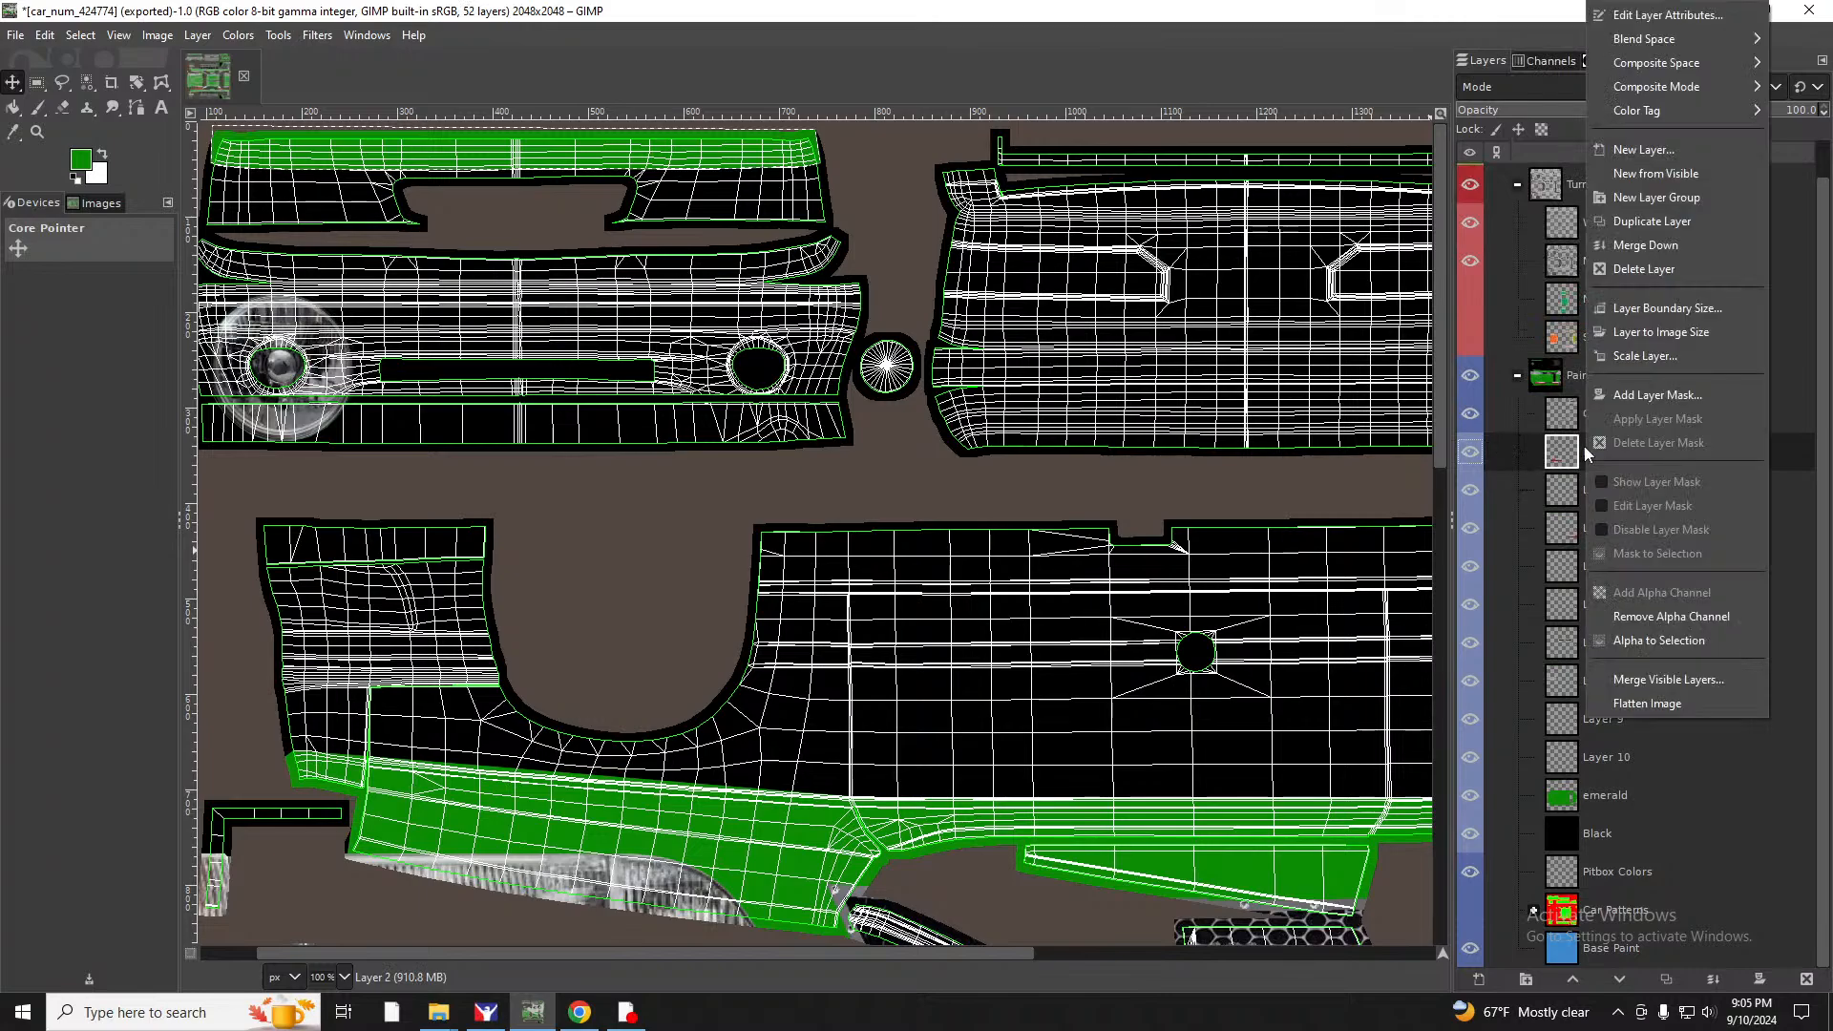
click(1634, 272)
right_click(1590, 495)
click(1640, 271)
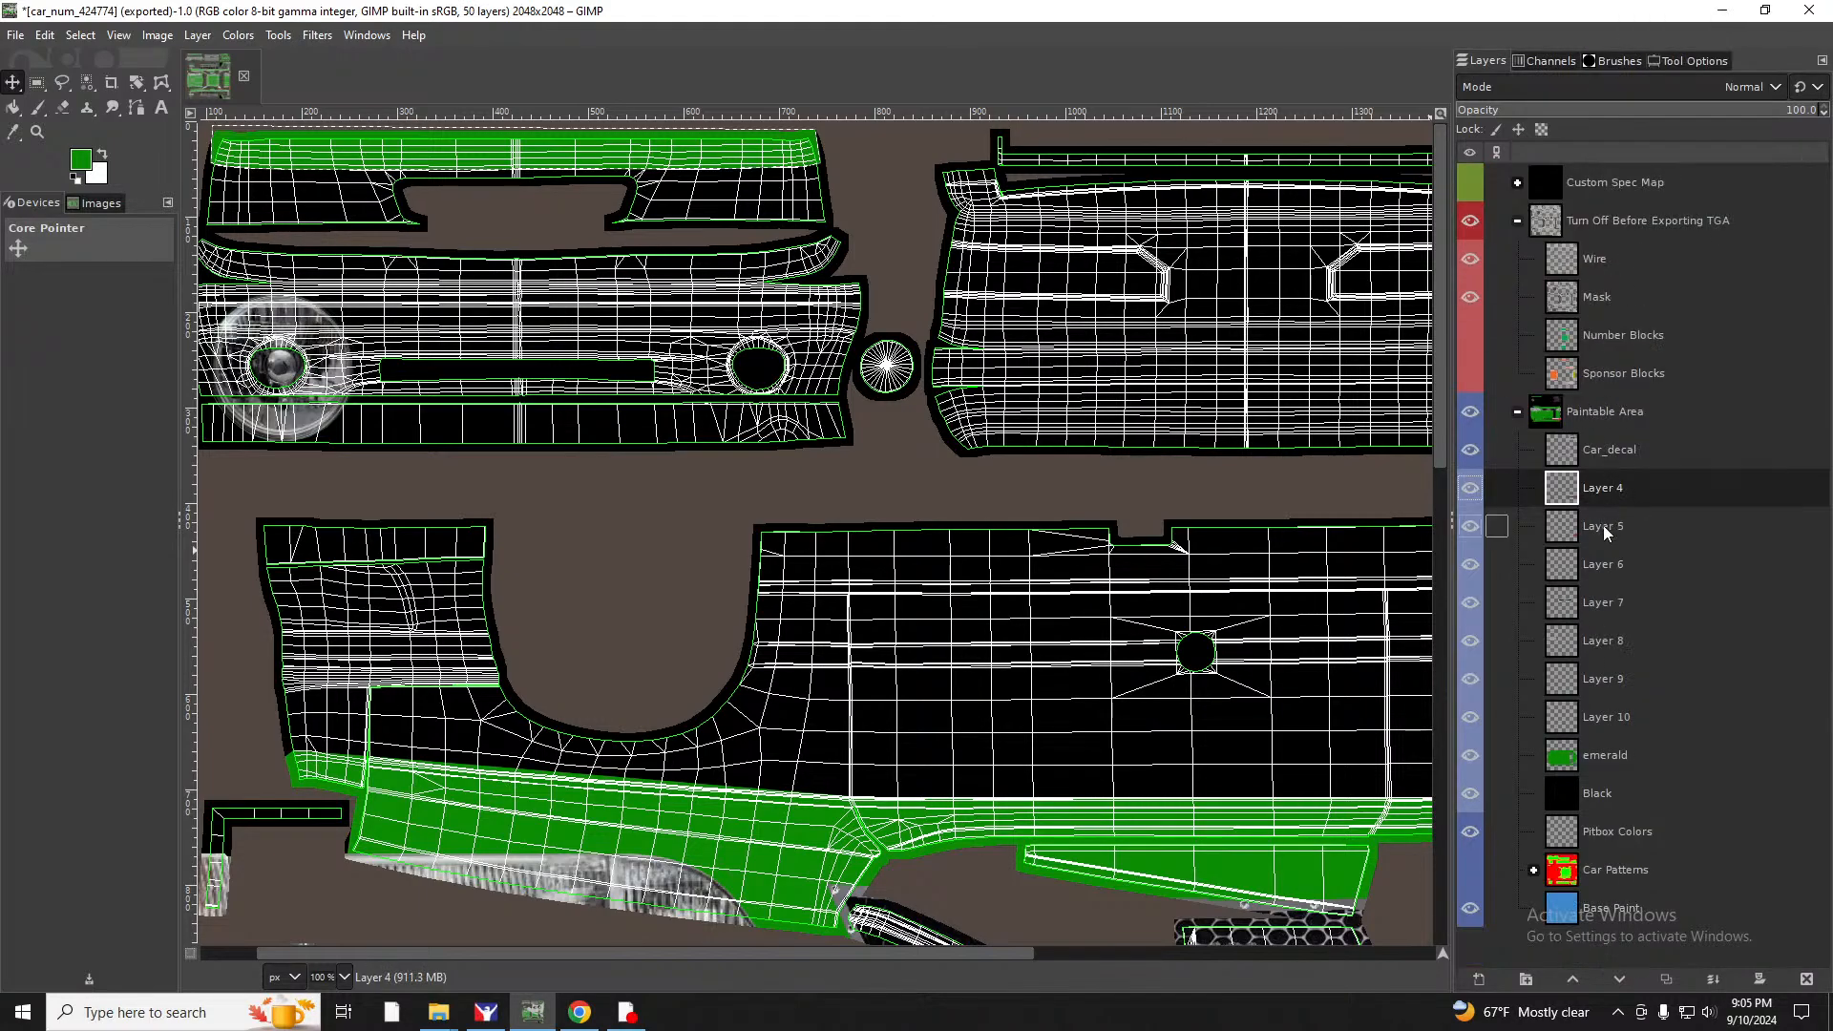
right_click(1594, 478)
click(1652, 277)
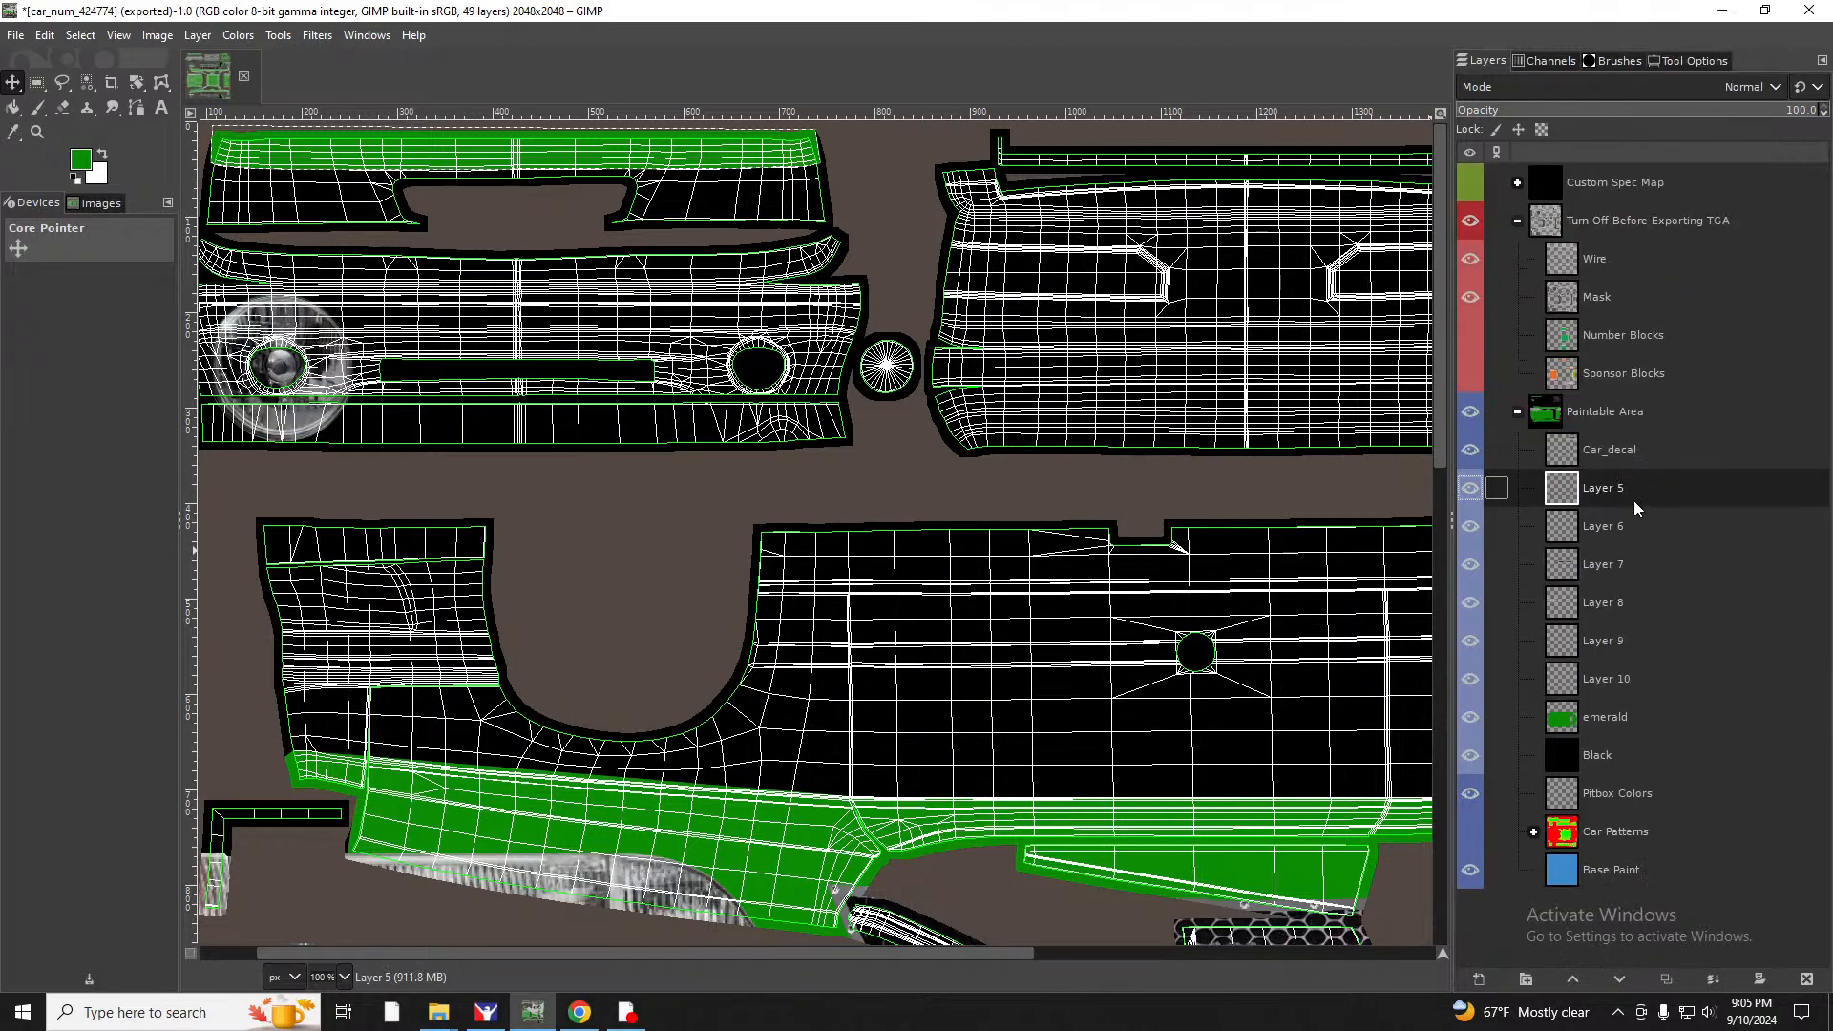
right_click(1624, 482)
click(1676, 272)
Delete the remaining imported layers, Layer 6 through Layer 10, leaving the emerald layer active.
right_click(1613, 489)
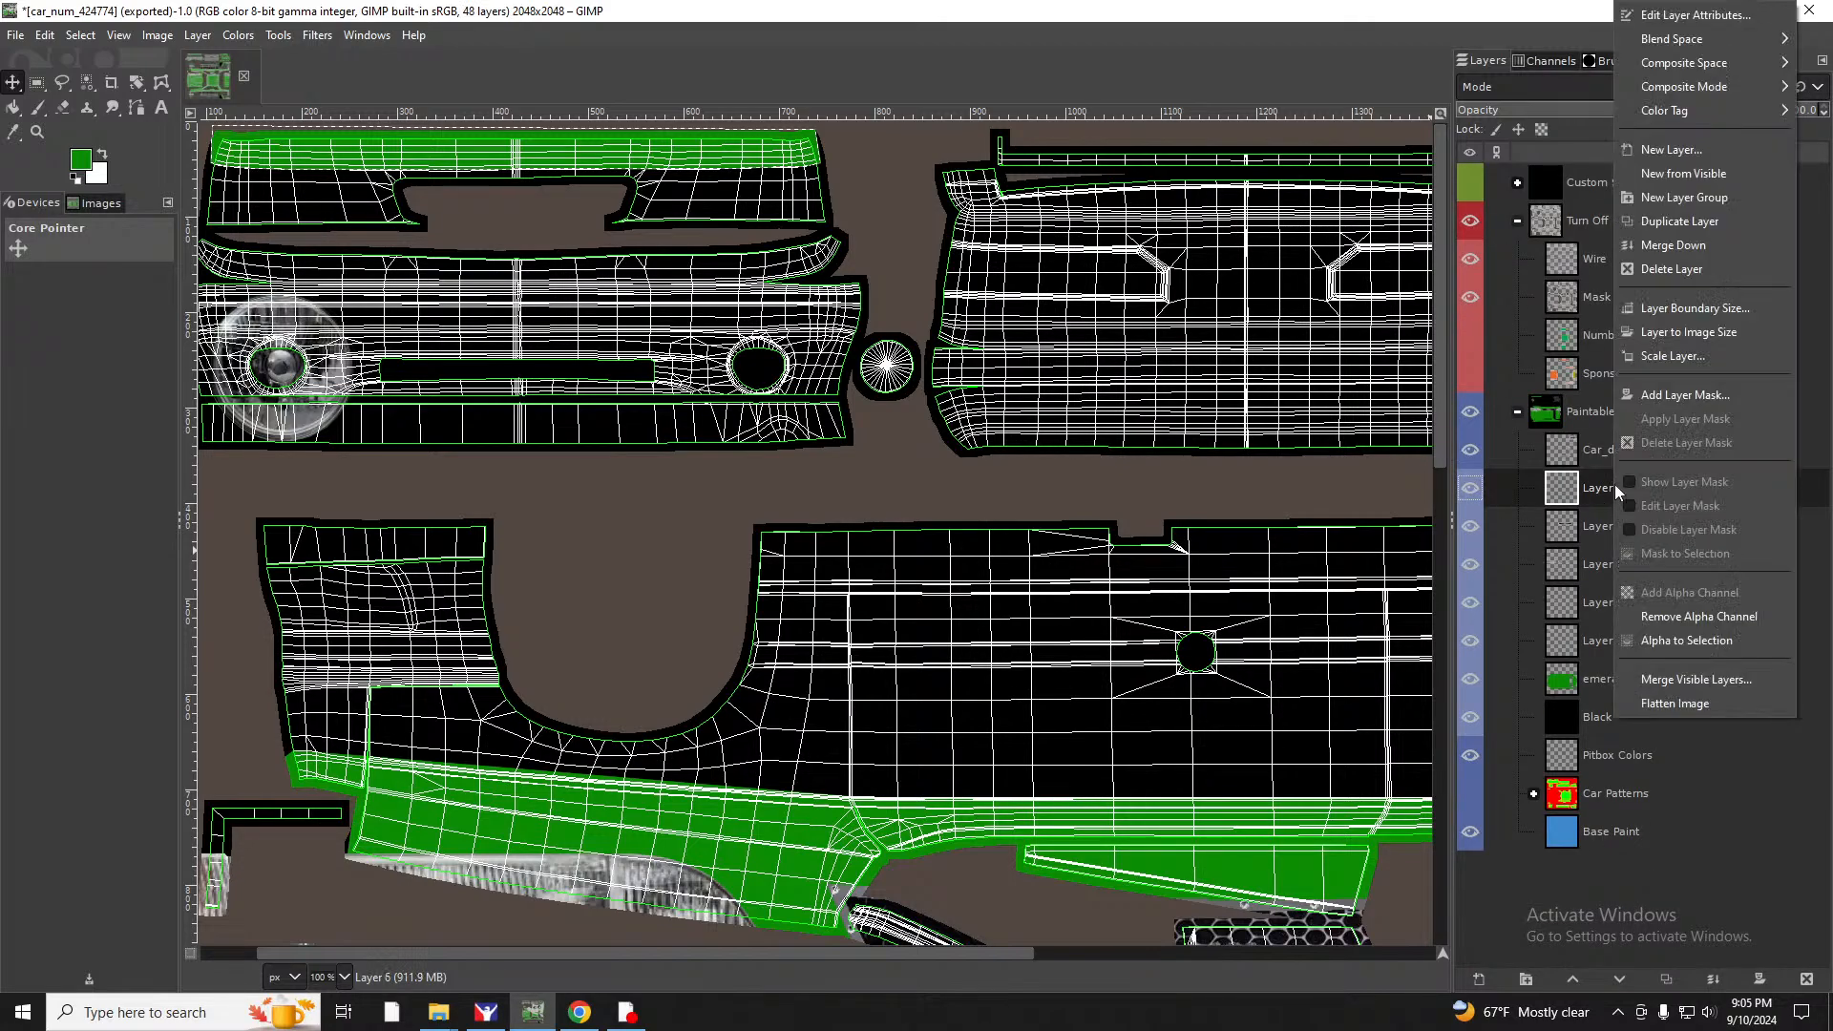
click(1660, 269)
right_click(1594, 470)
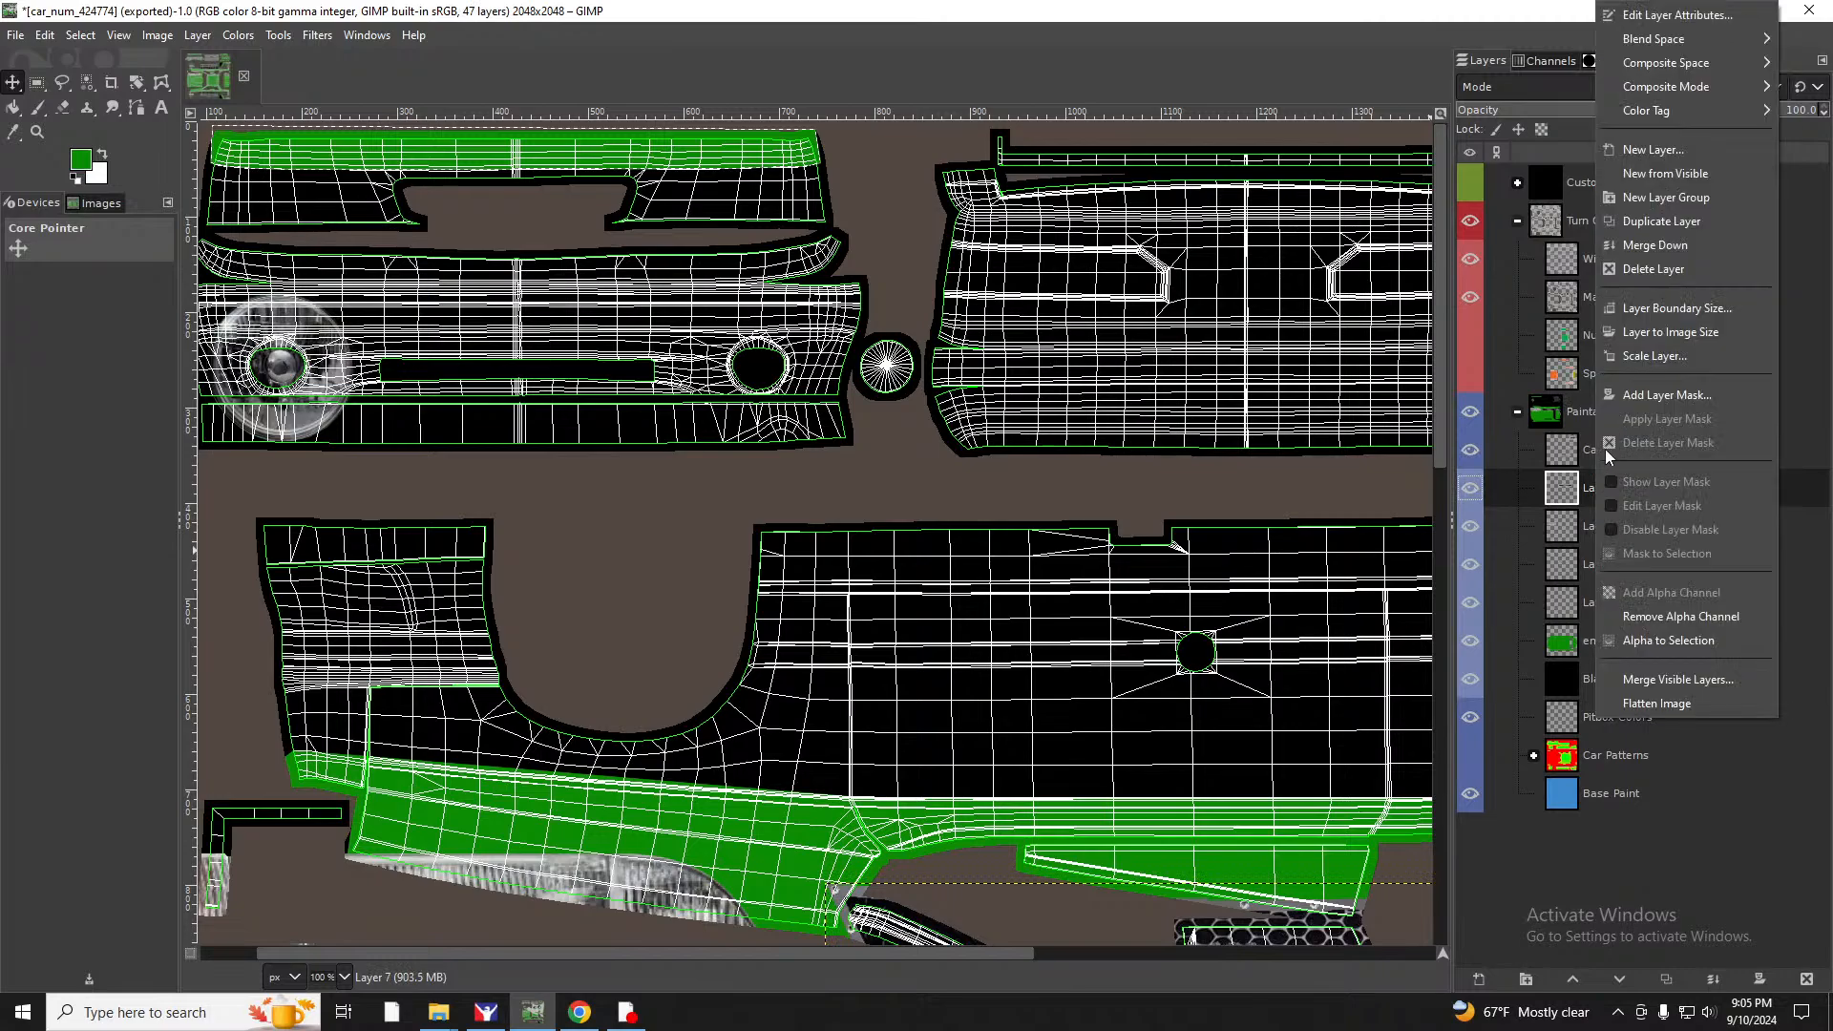
click(1659, 271)
right_click(1608, 493)
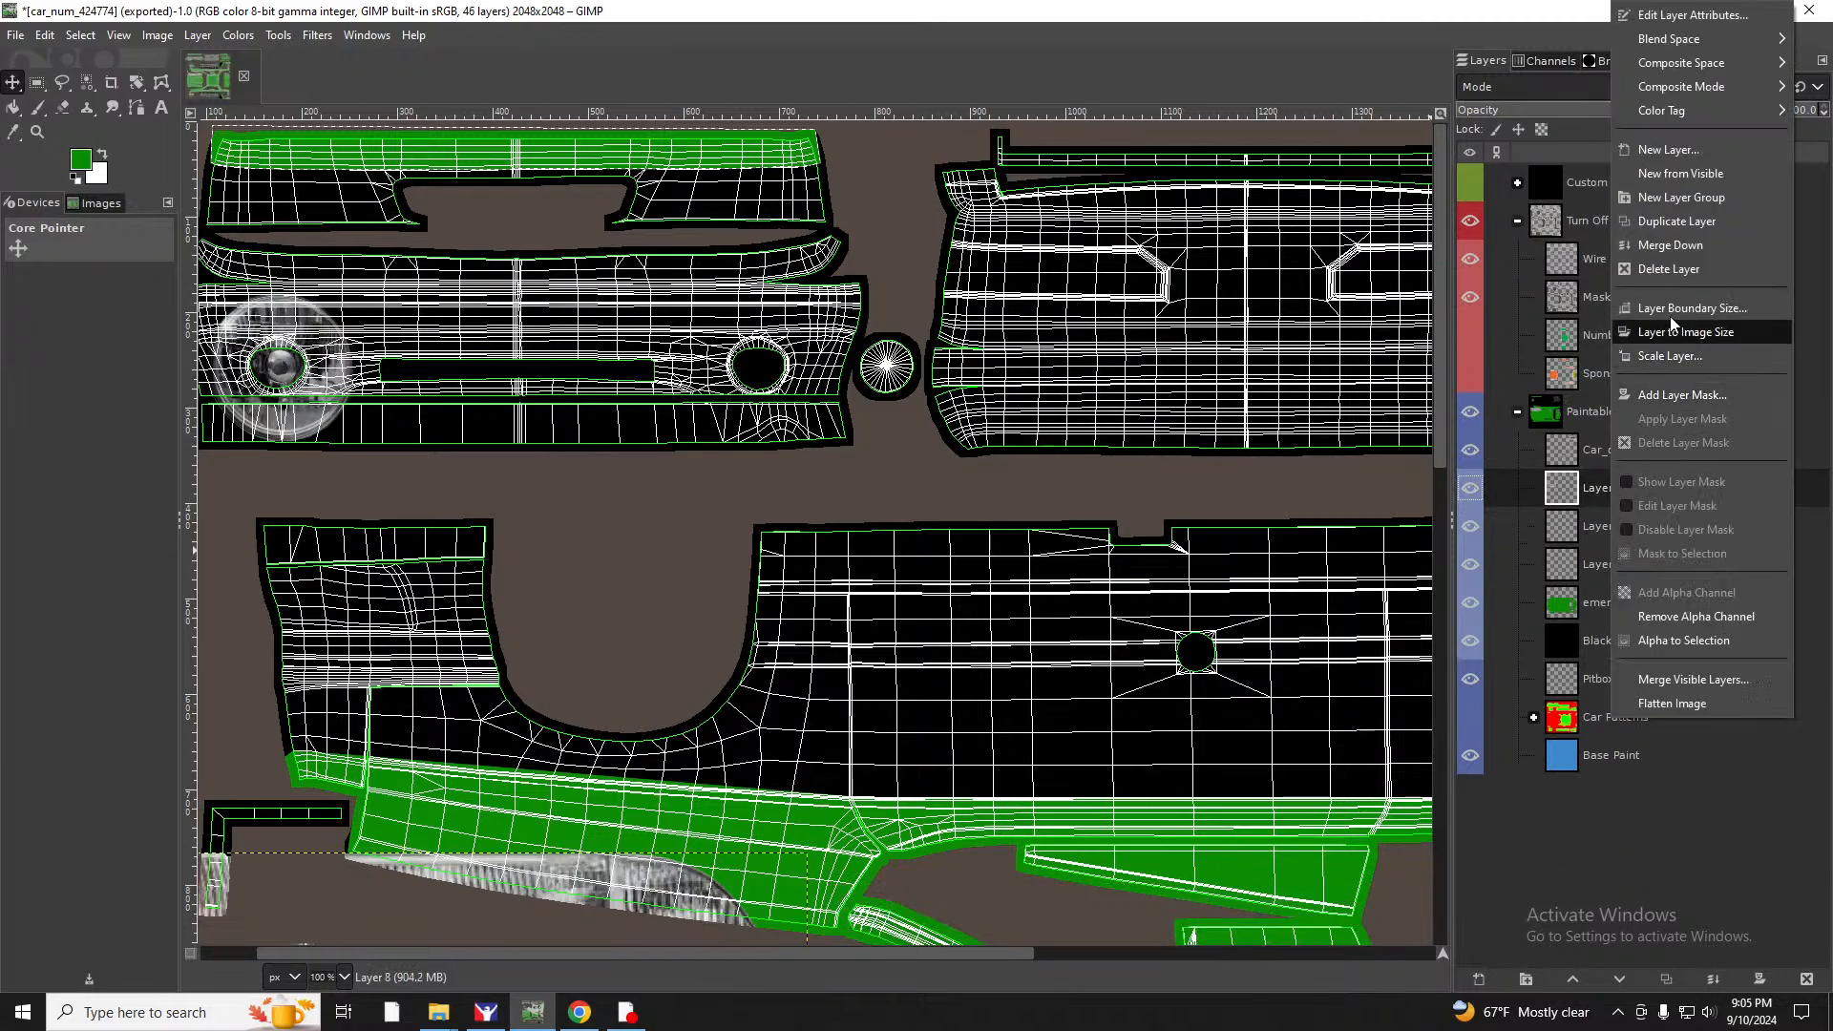
click(1681, 275)
right_click(1606, 489)
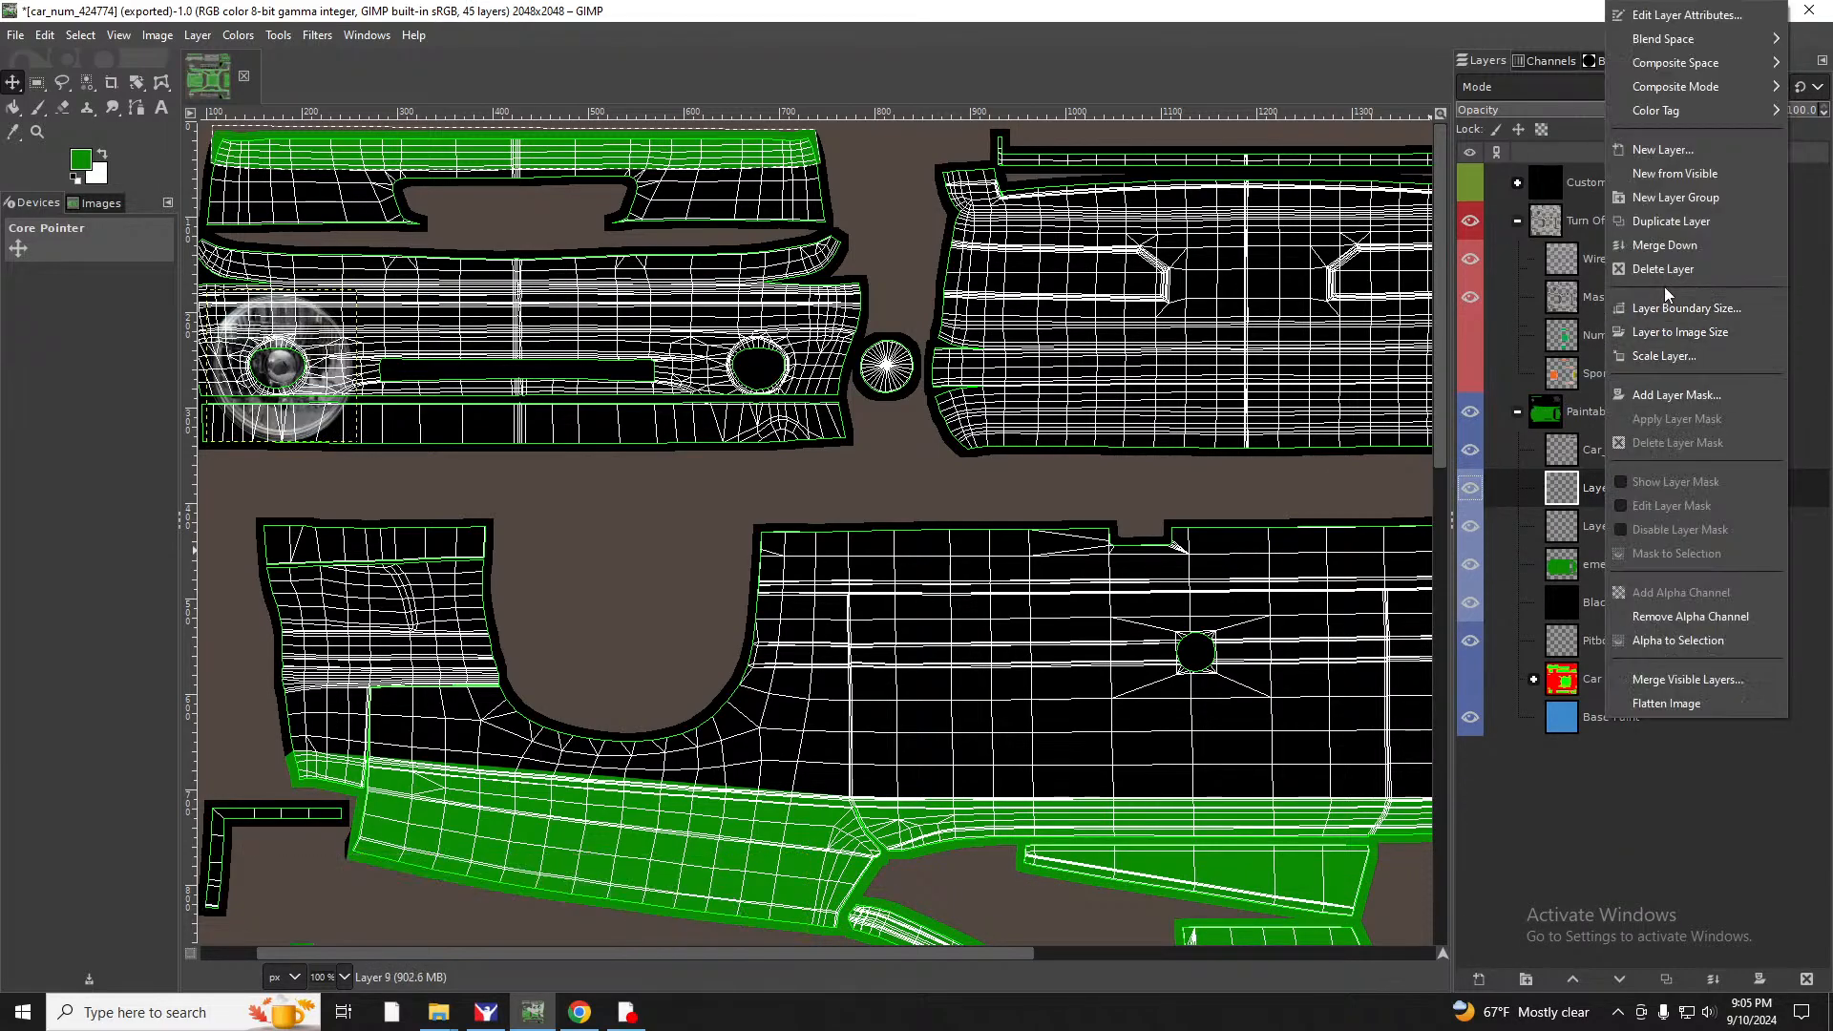
click(1666, 272)
right_click(1609, 489)
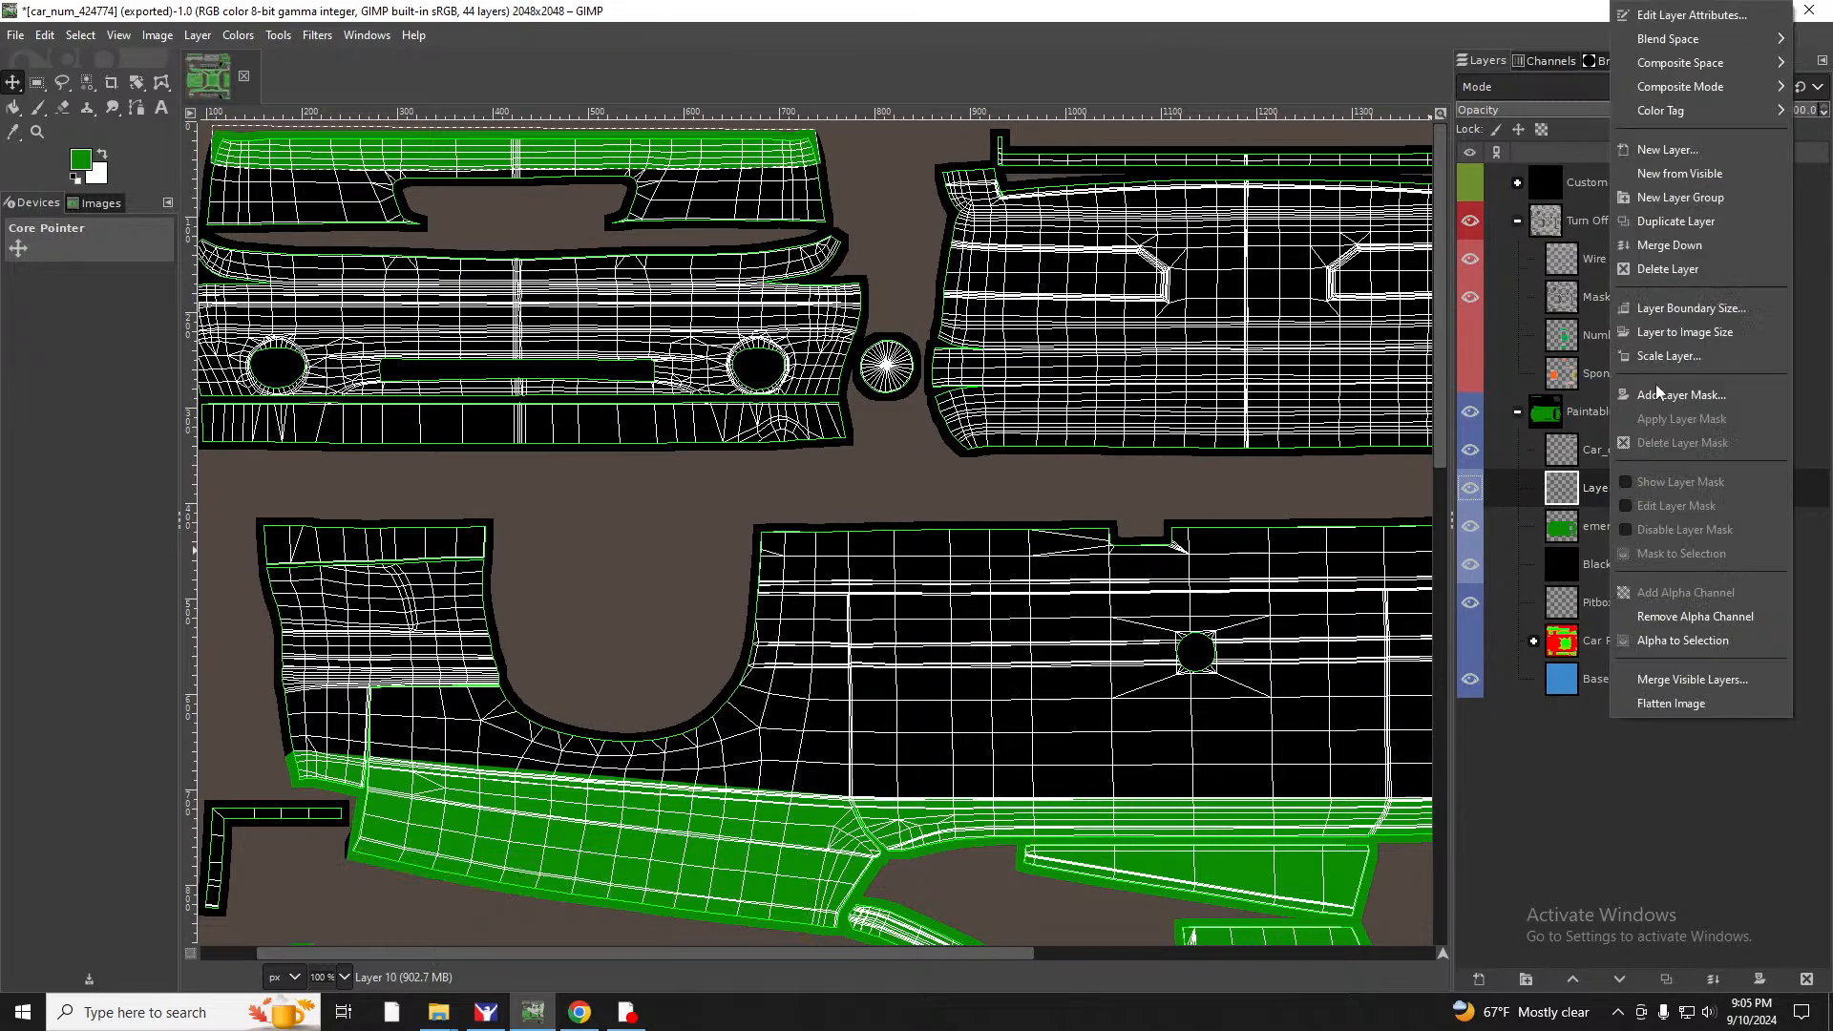
click(1668, 270)
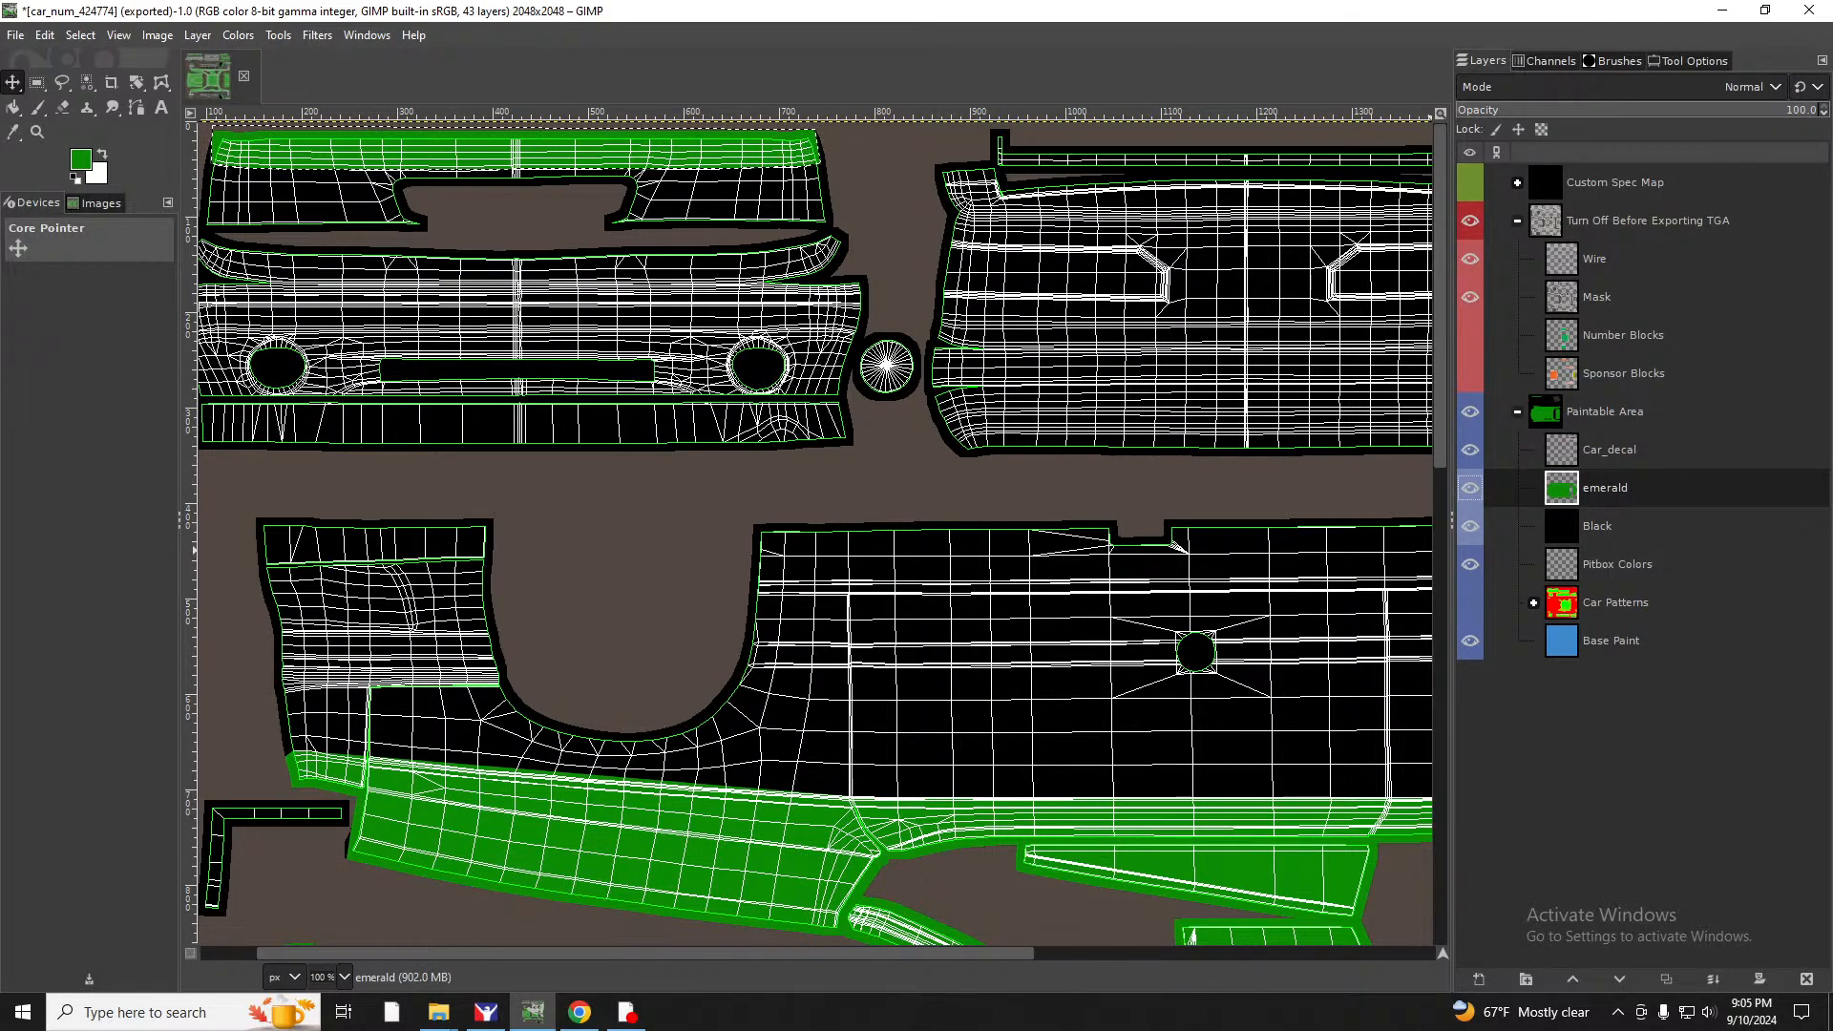
Locate the rear bumper panel on the template, and switch to iRacing to examine the car's rear corner and taillight area.
key(alt+Tab)
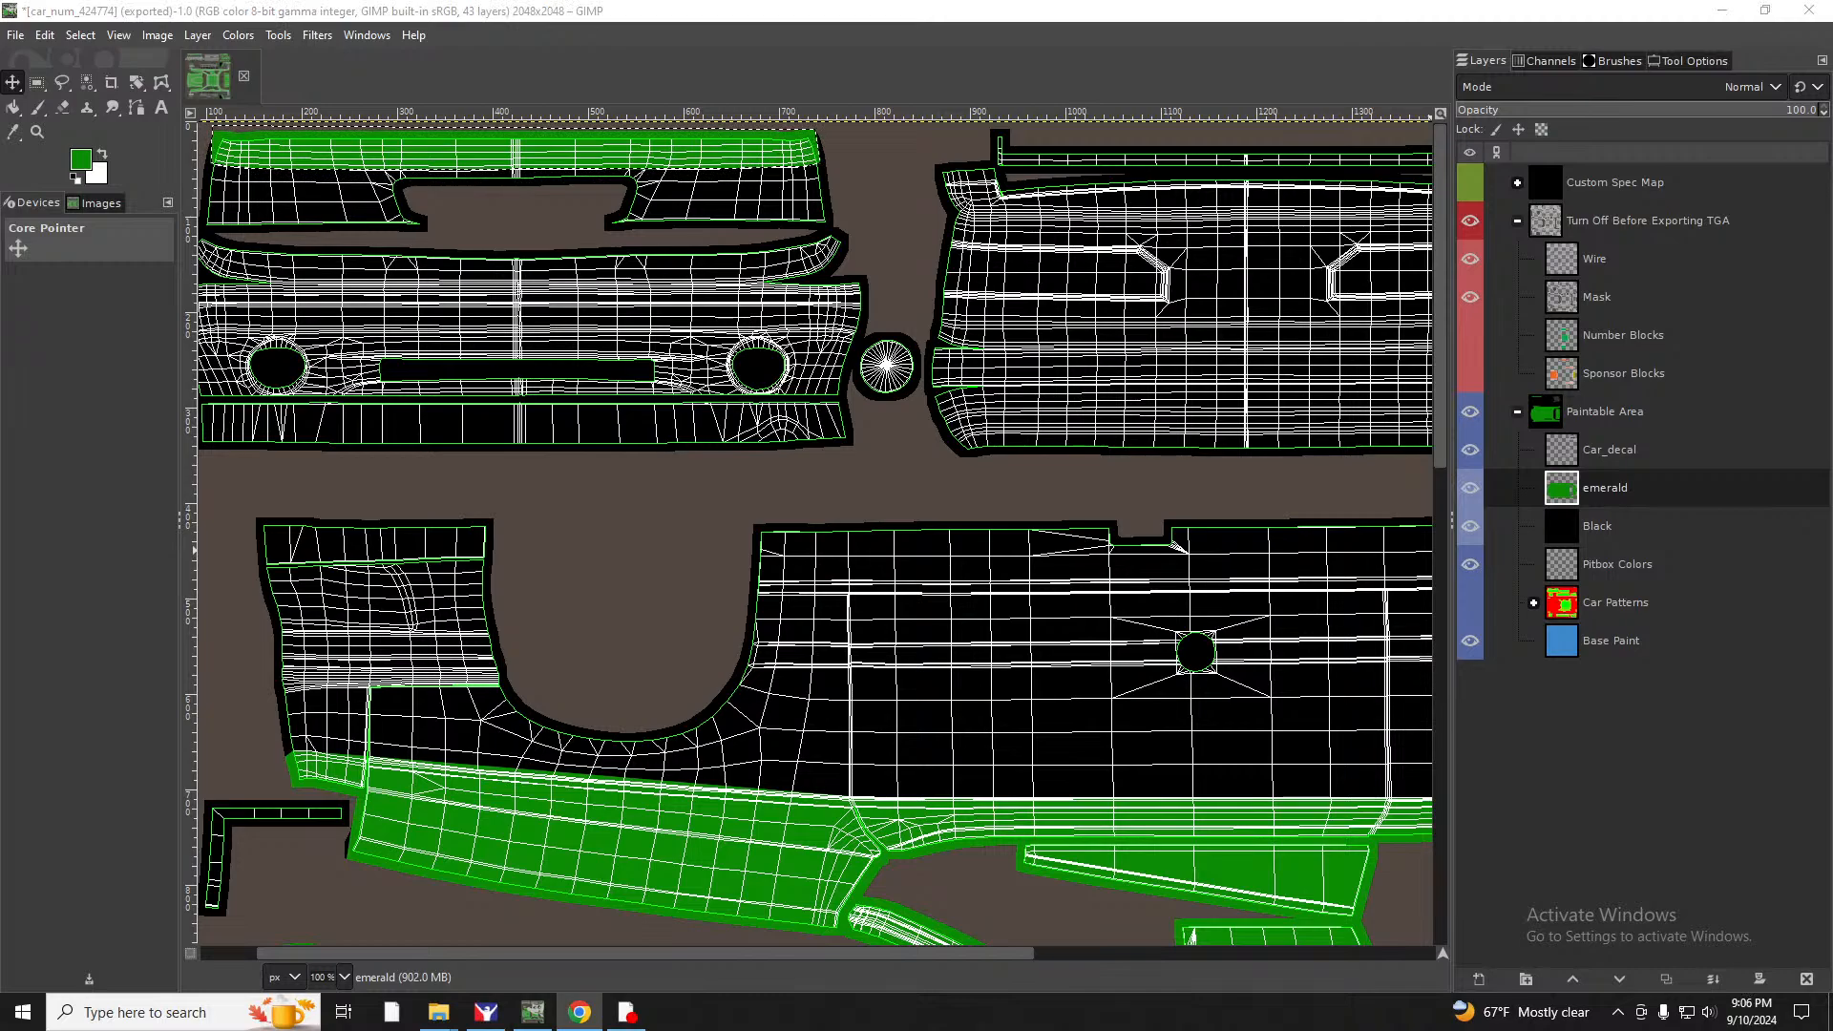
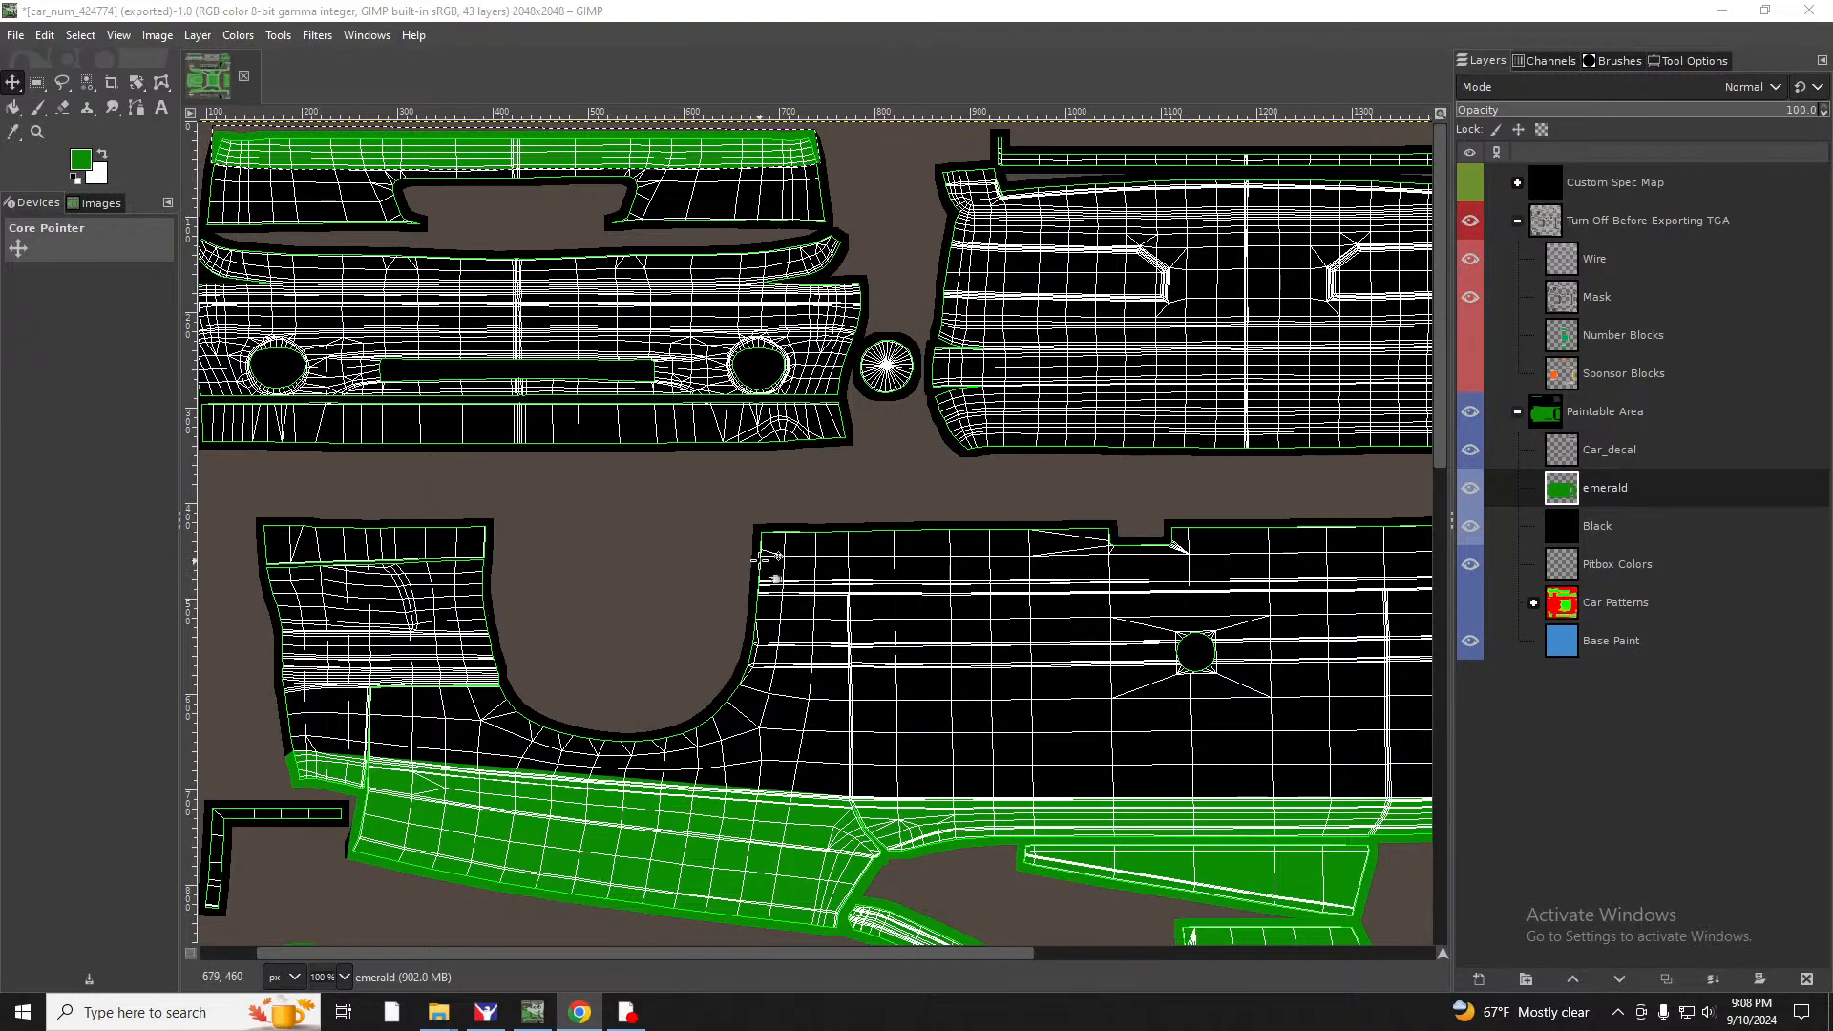
scroll(474, 425, down, 10)
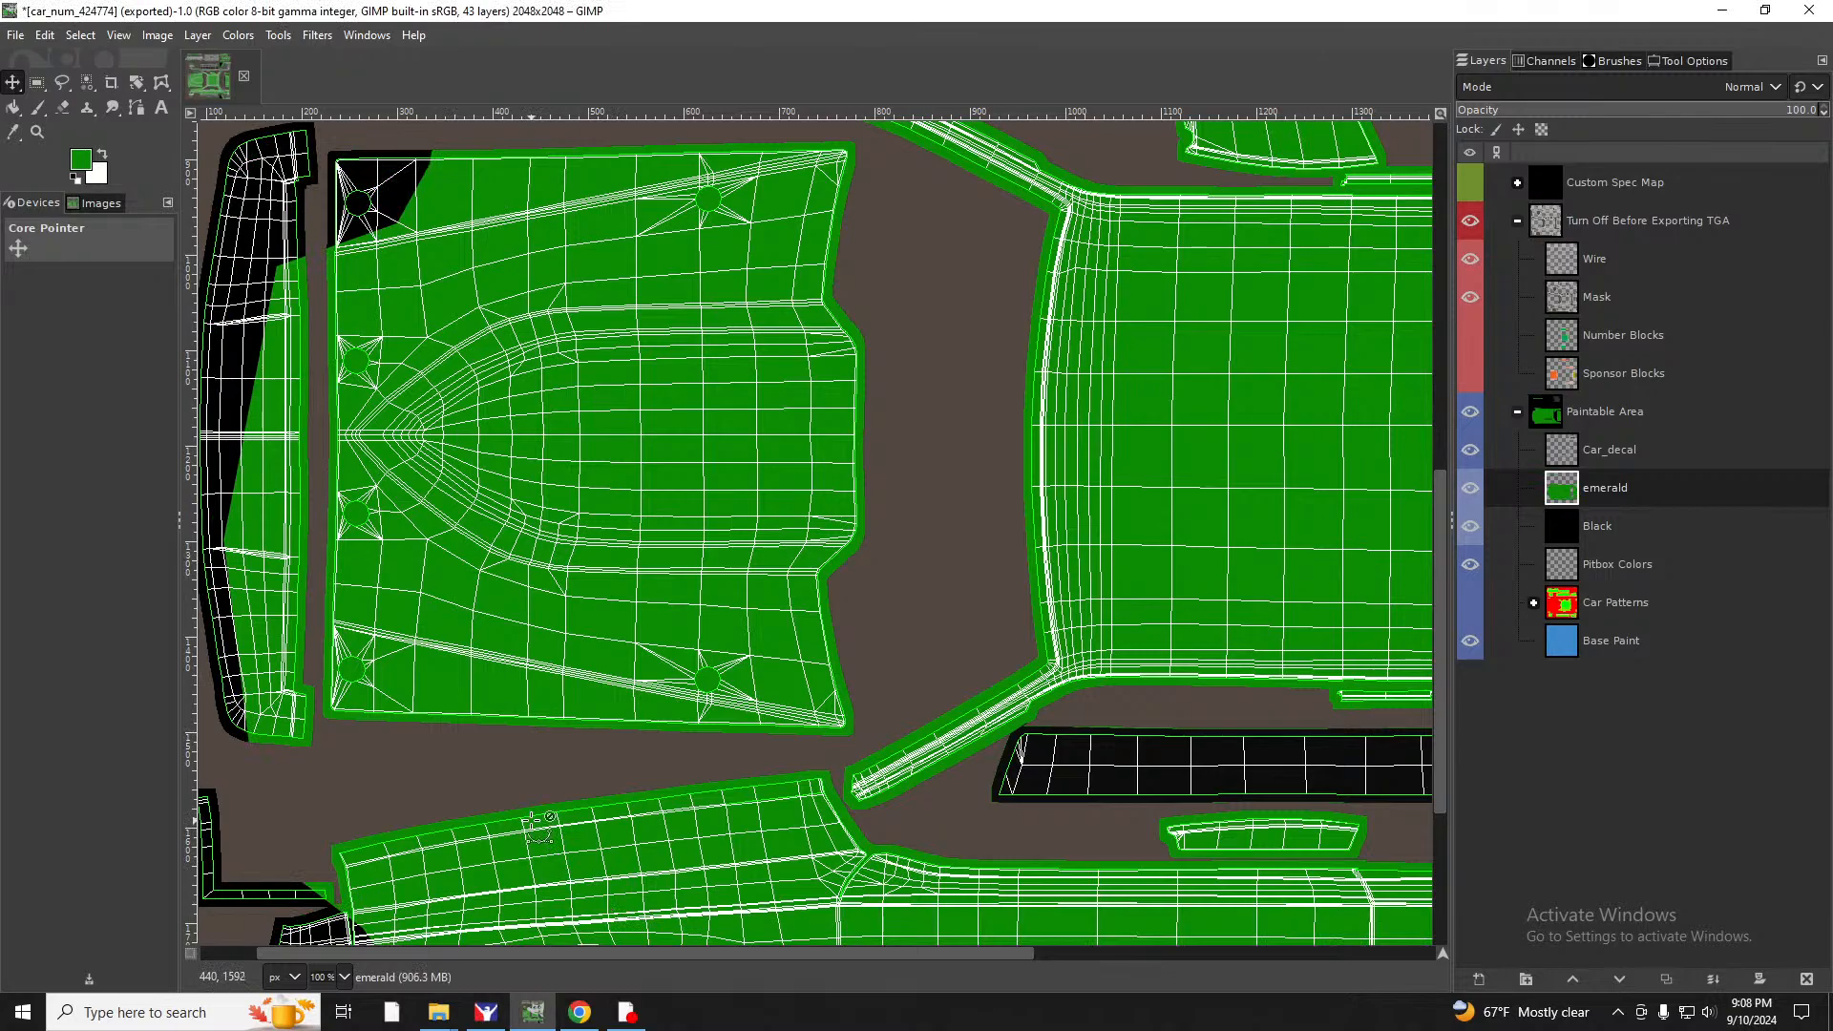
drag(601, 953, 1005, 950)
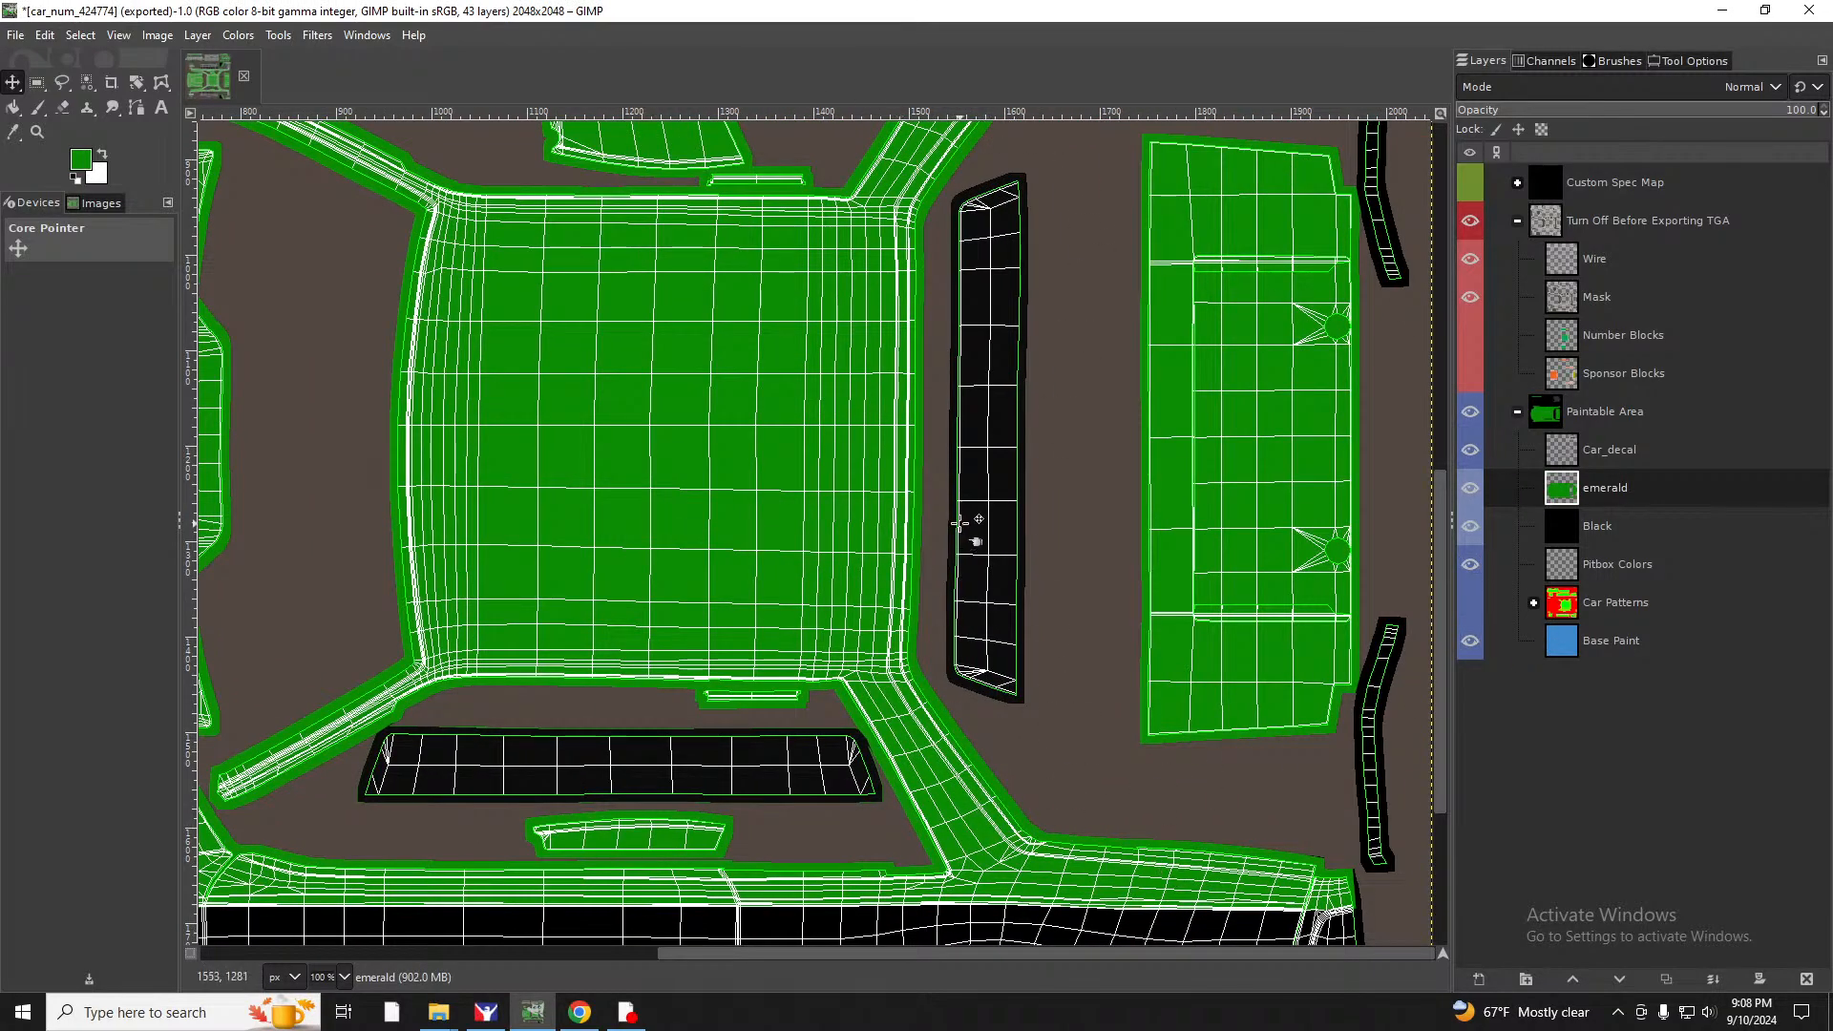
scroll(959, 523, up, 2)
scroll(959, 523, down, 1)
scroll(960, 523, up, 1)
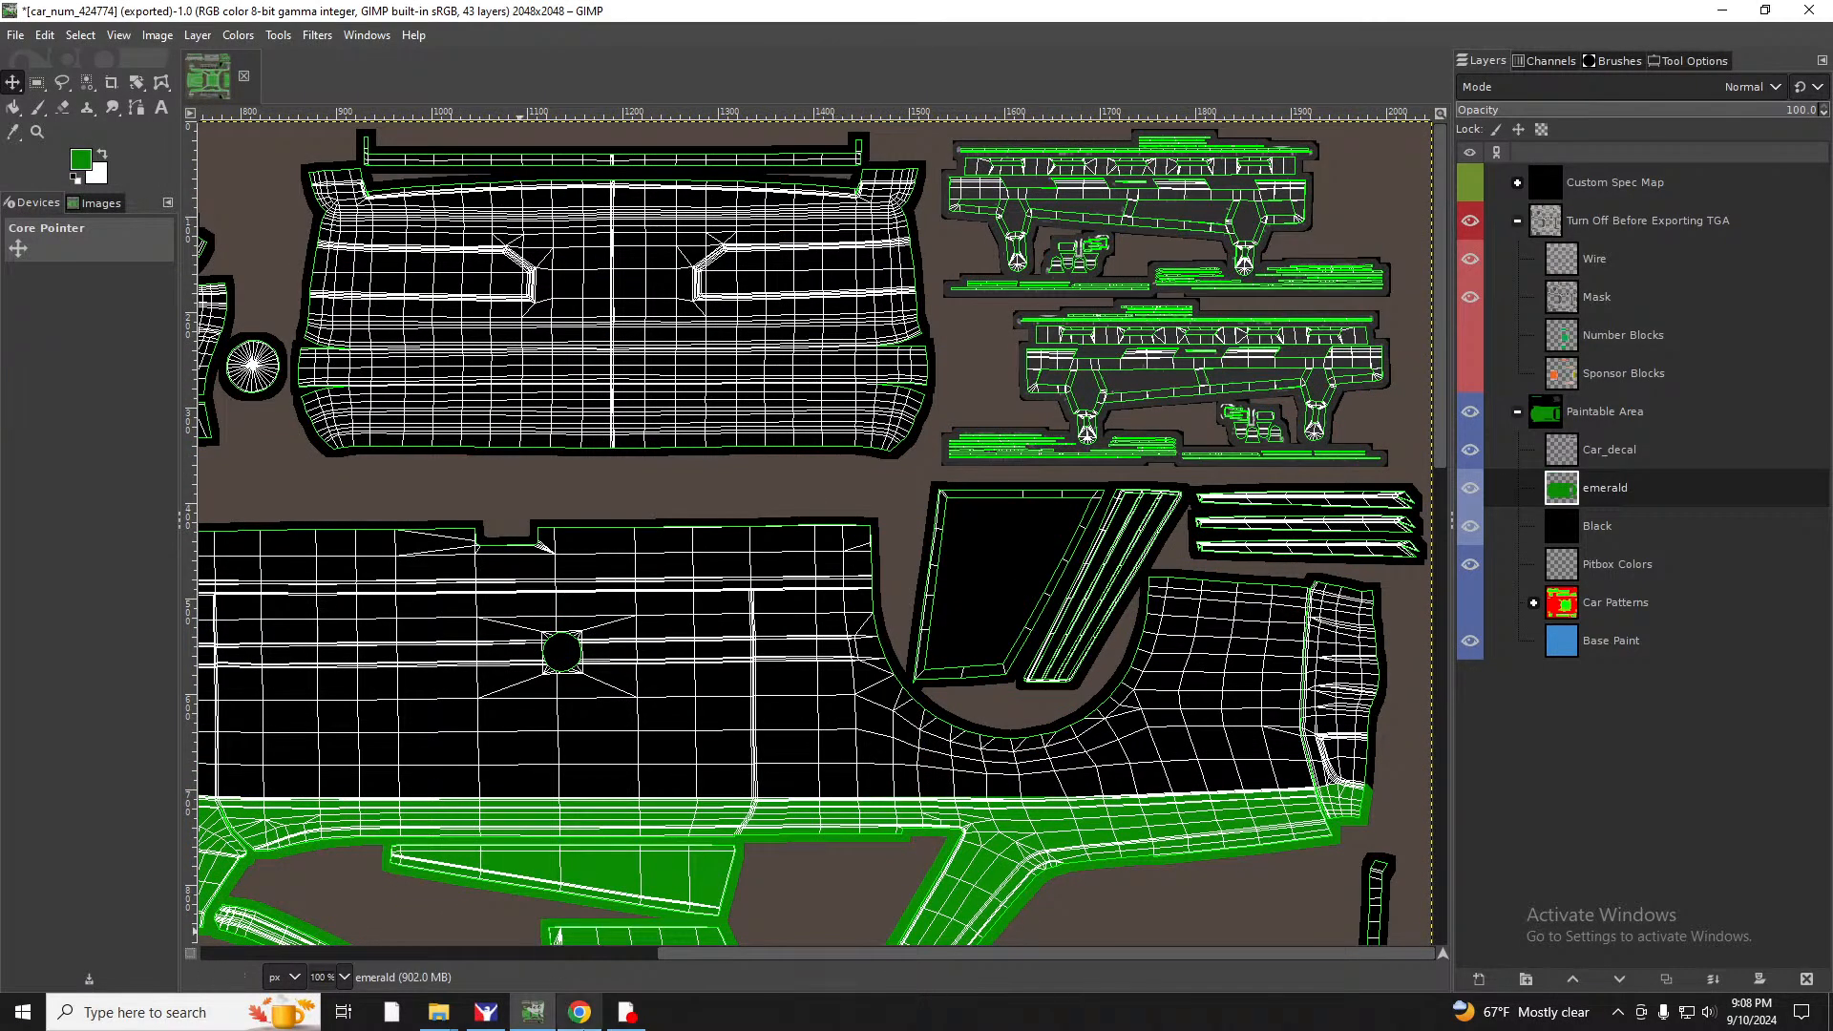
click(485, 1012)
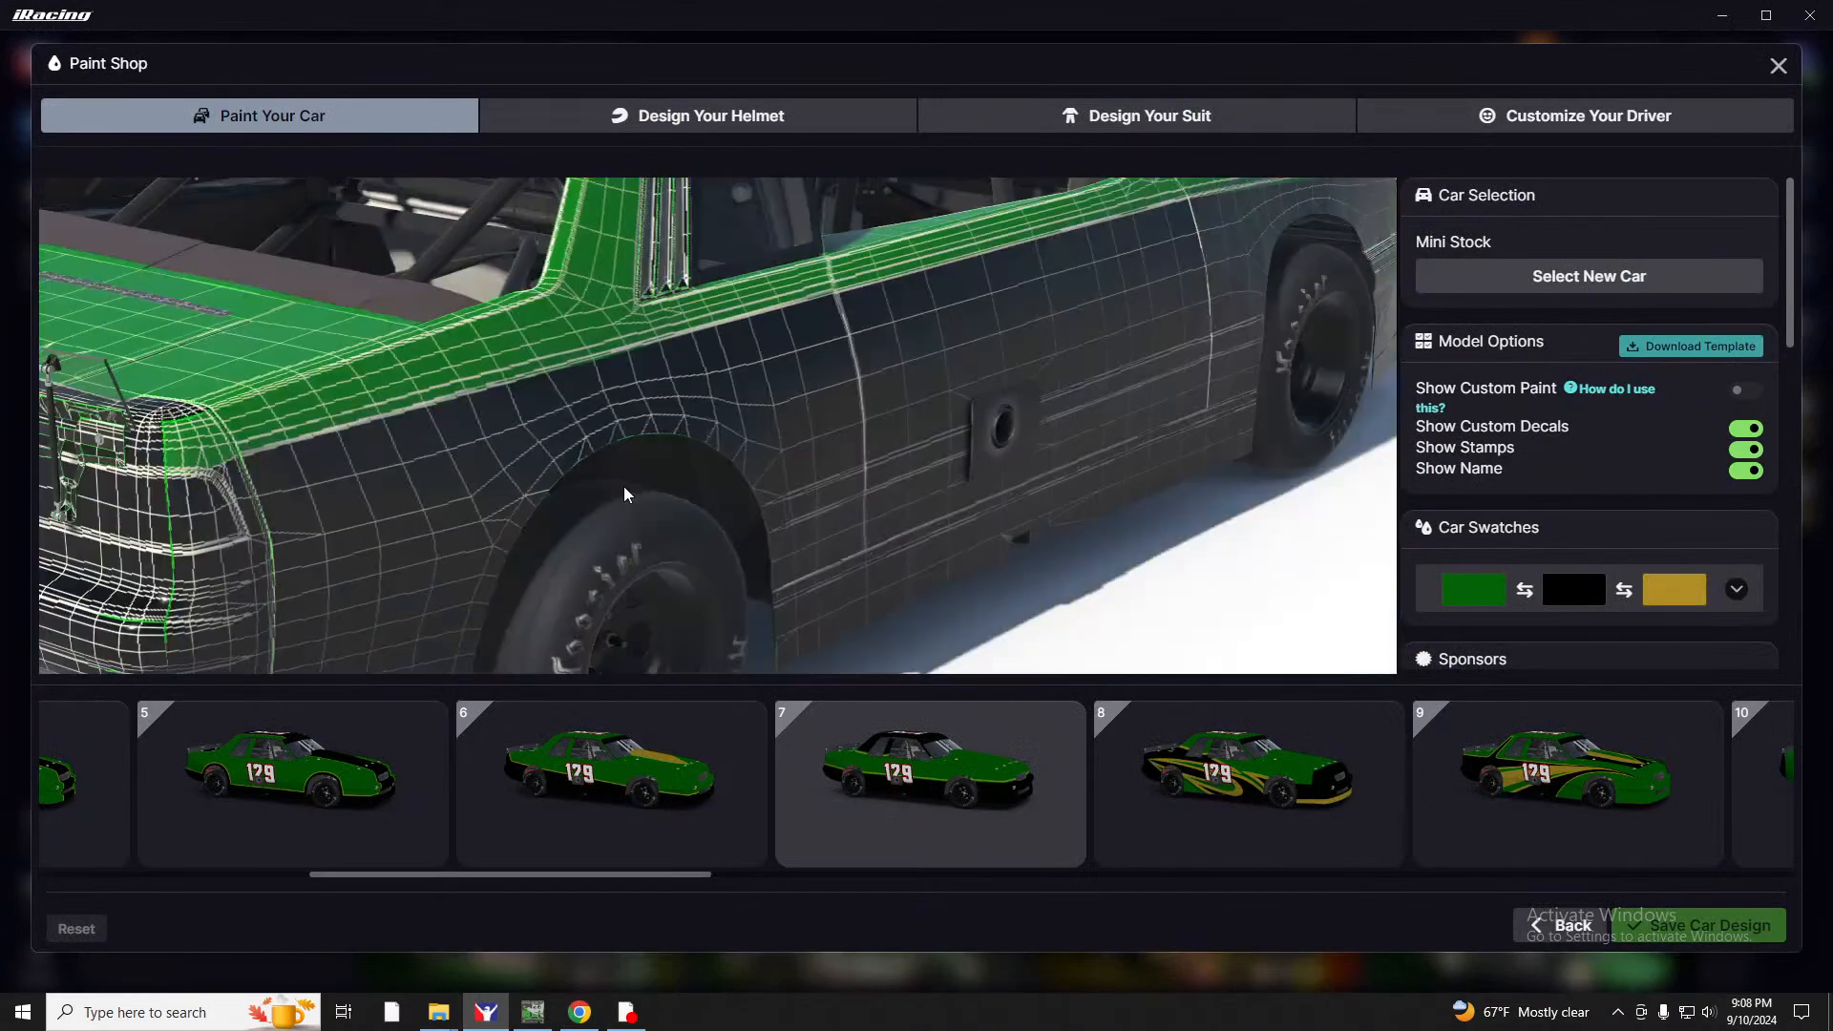
drag(624, 487, 745, 482)
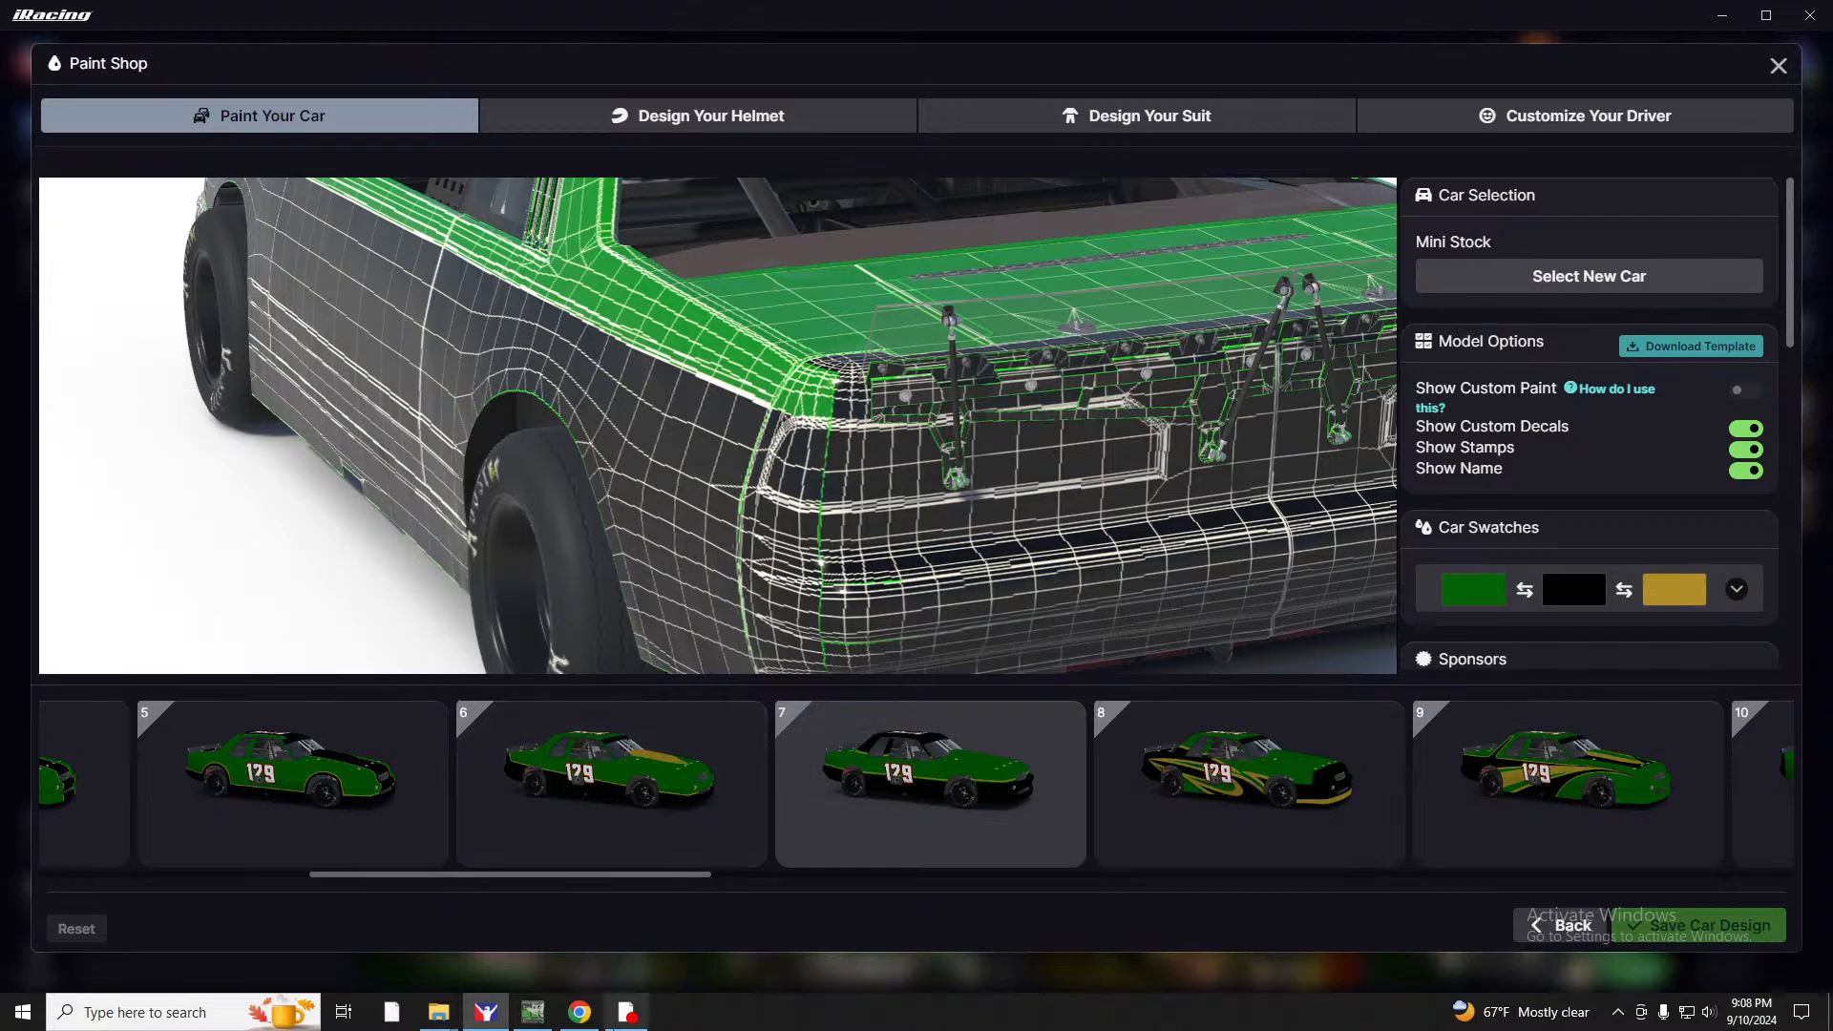
Switch to GIMP and start a free-select outline along the rear bumper panel's upper taillight line, running across its full width.
click(532, 1012)
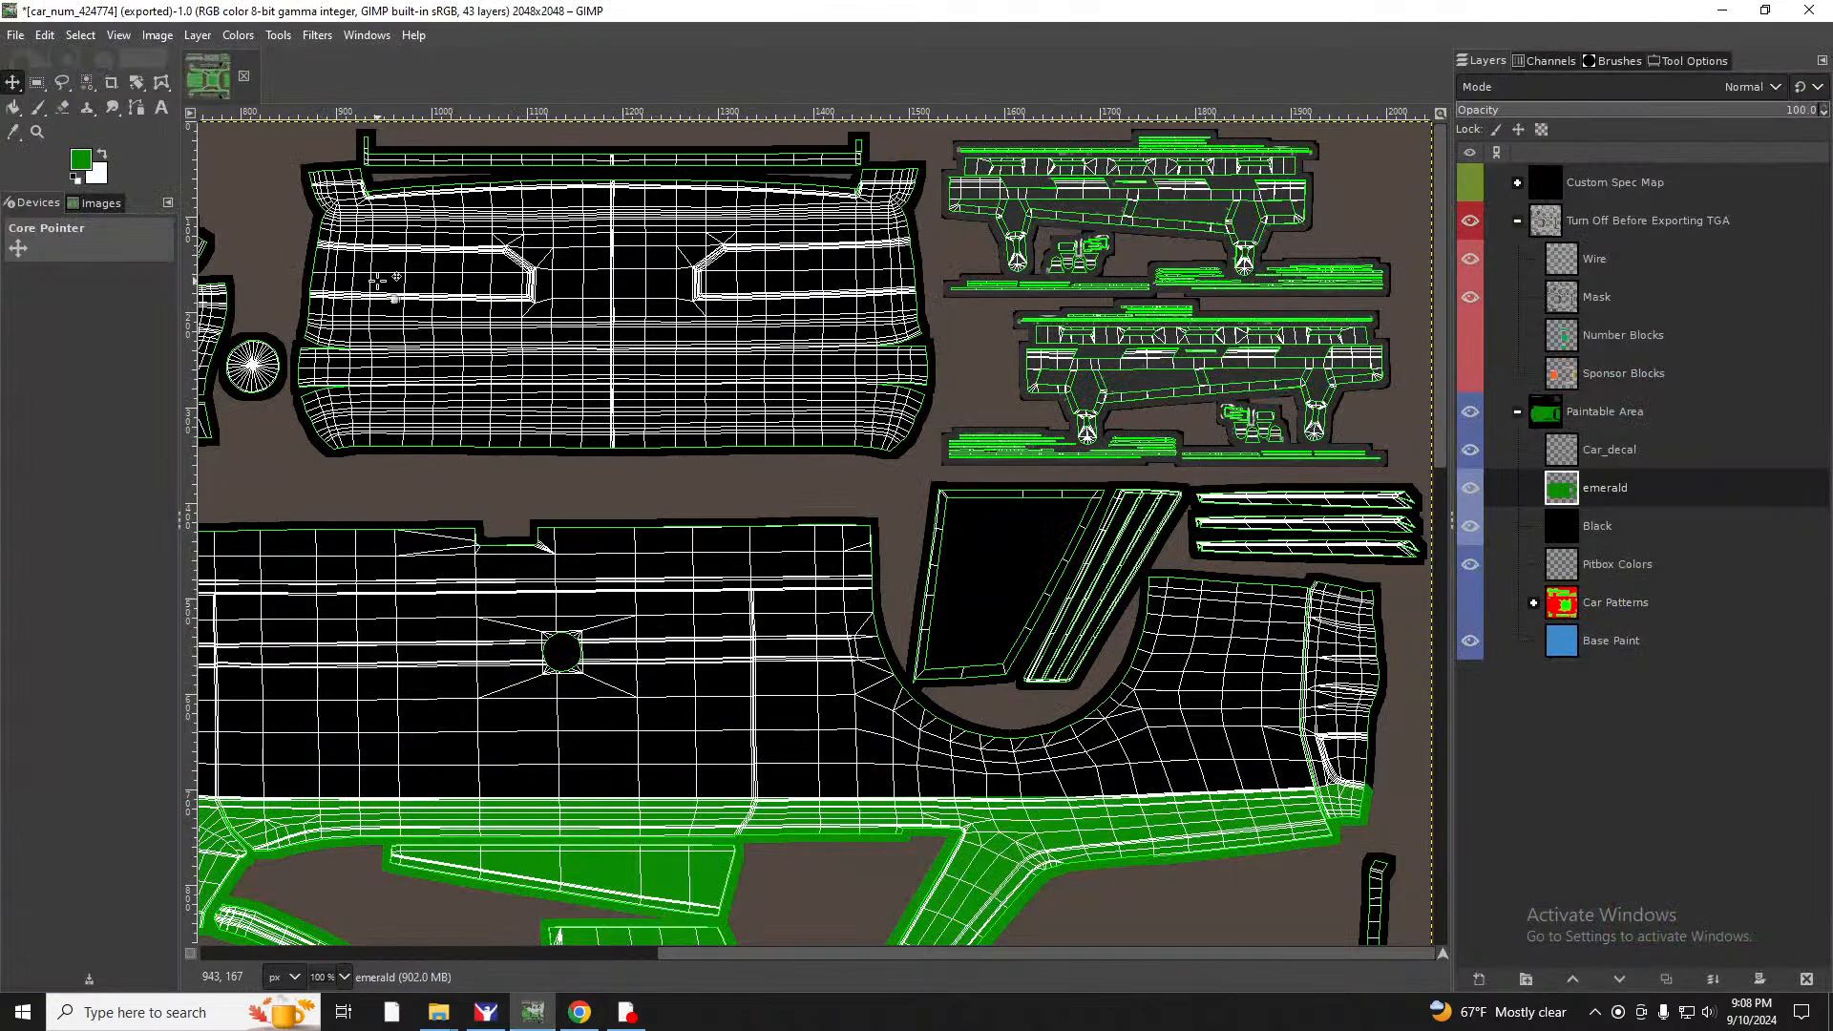
scroll(377, 278, up, 4)
scroll(381, 282, up, 3)
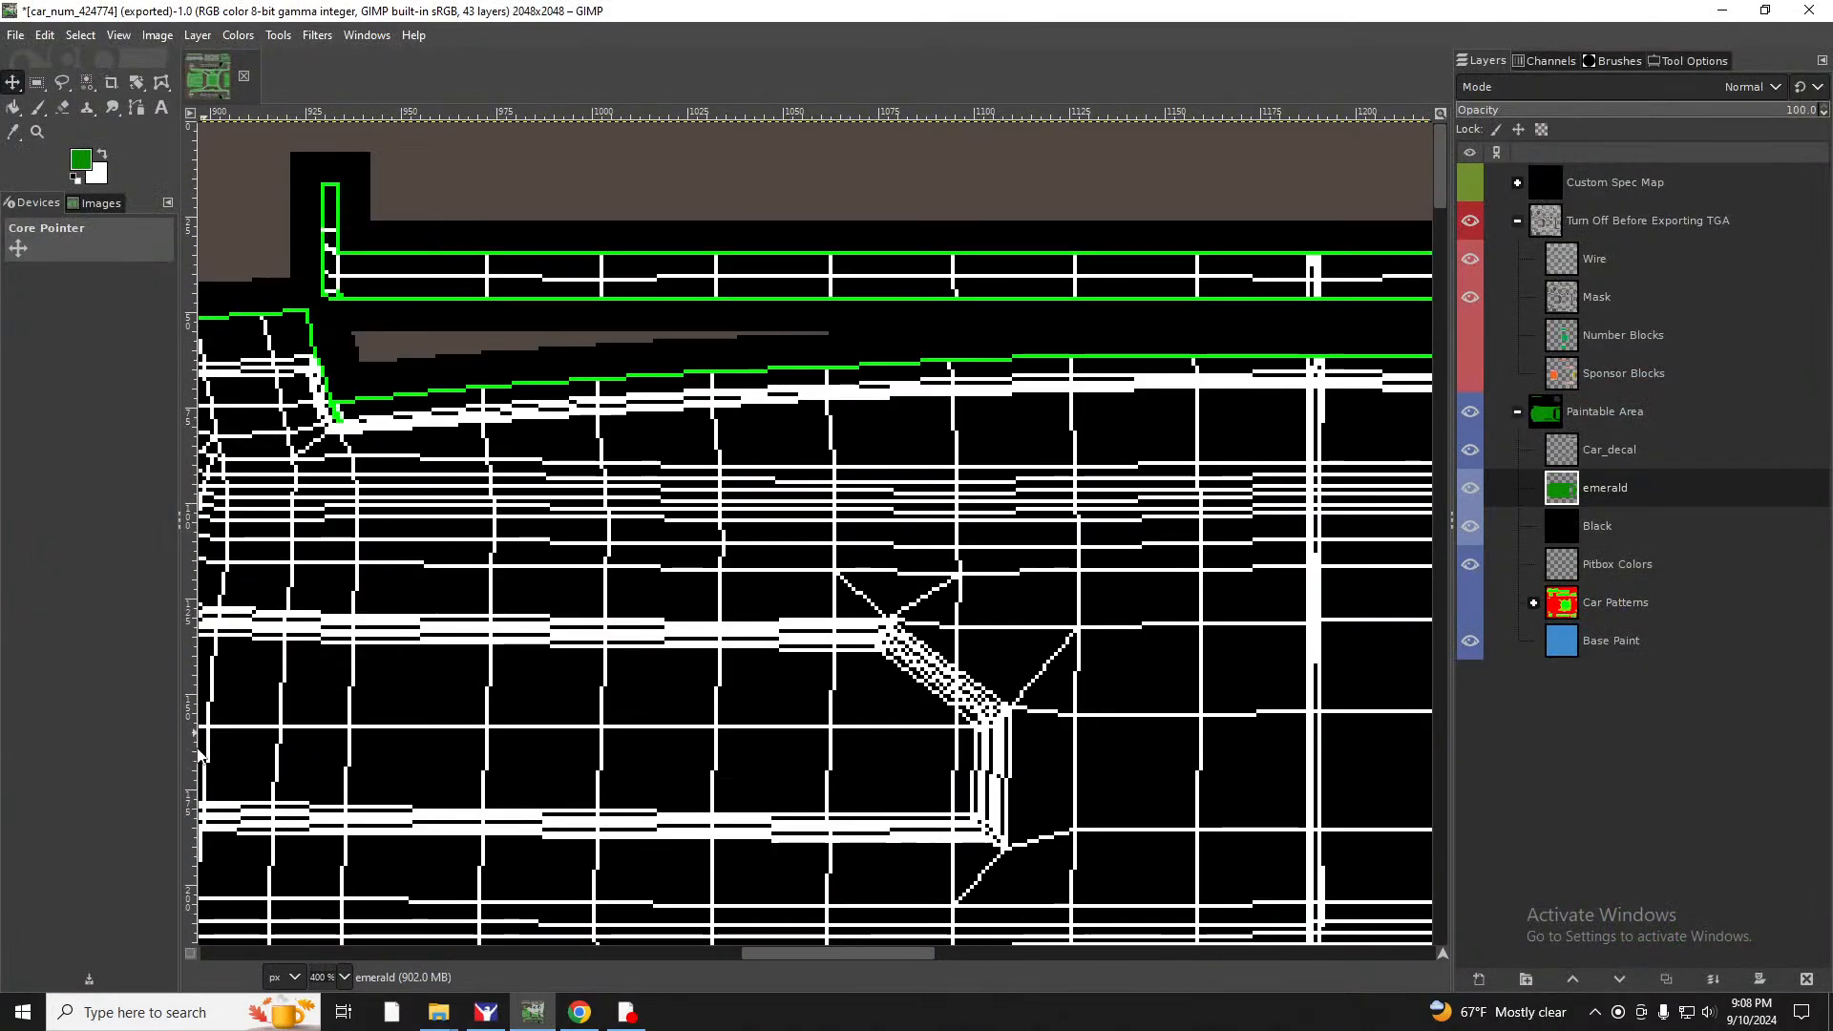
drag(752, 952, 682, 952)
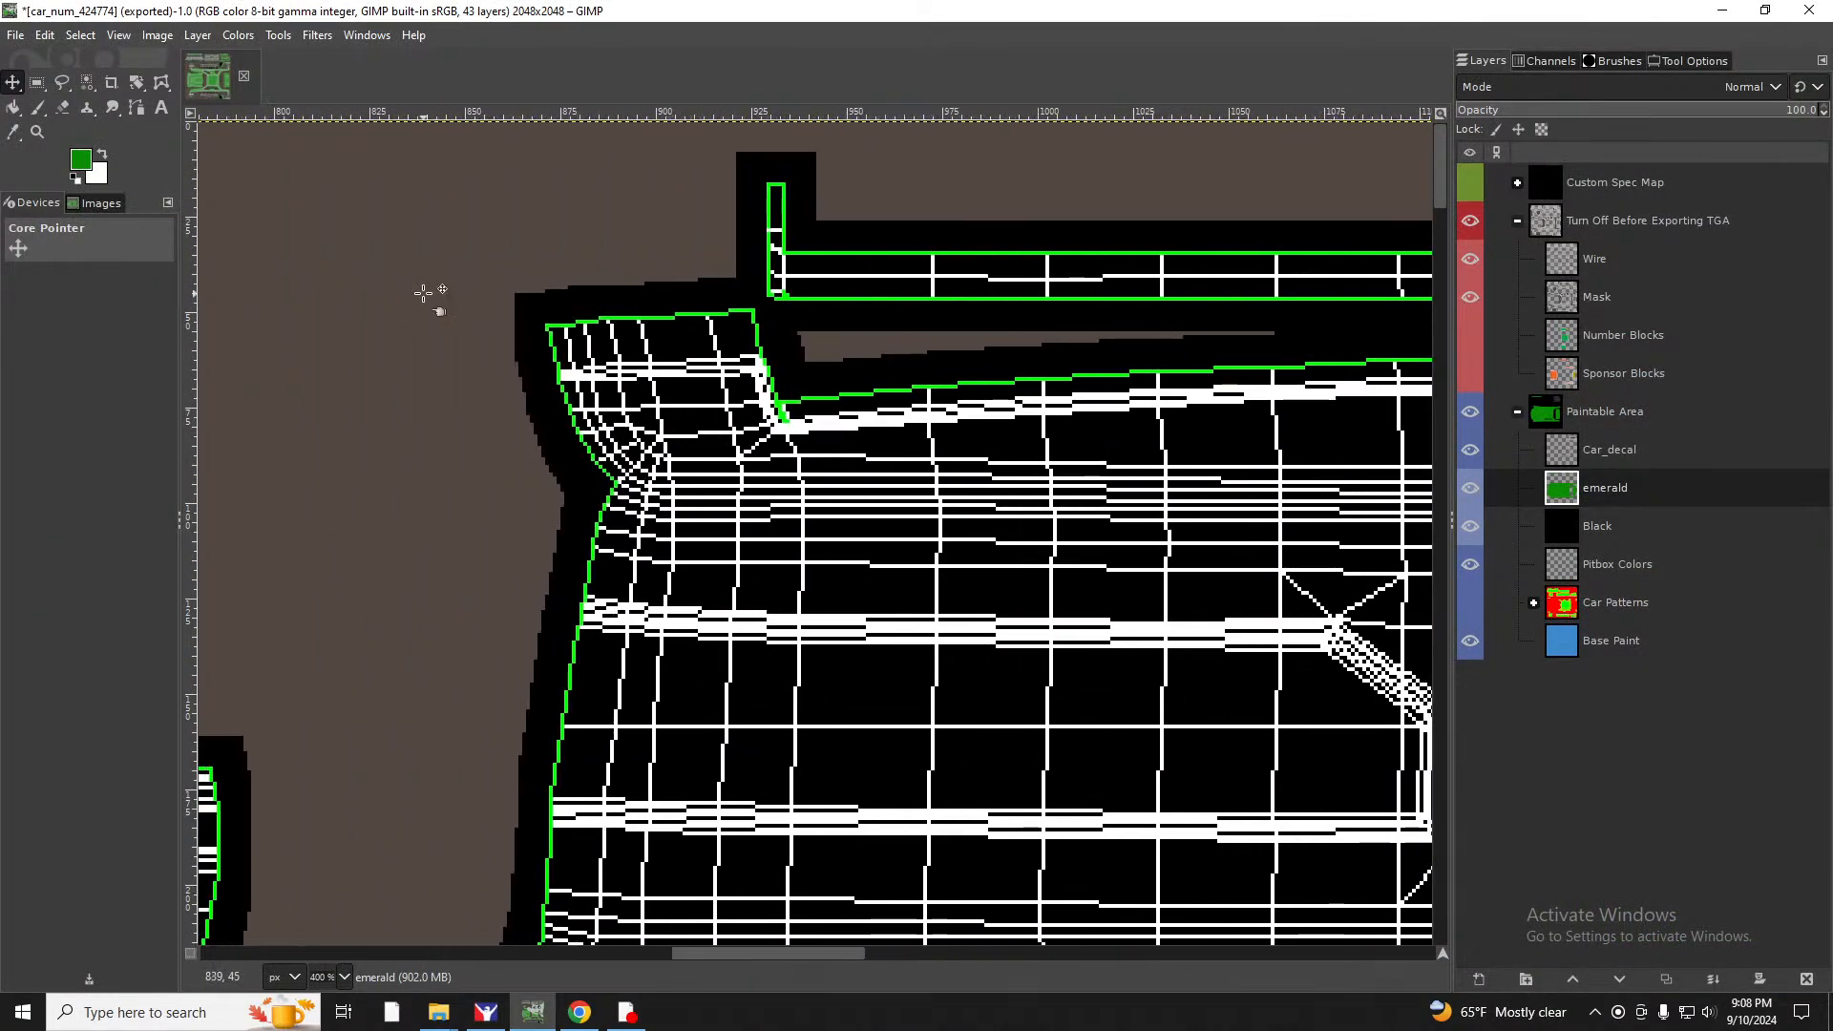
key(f)
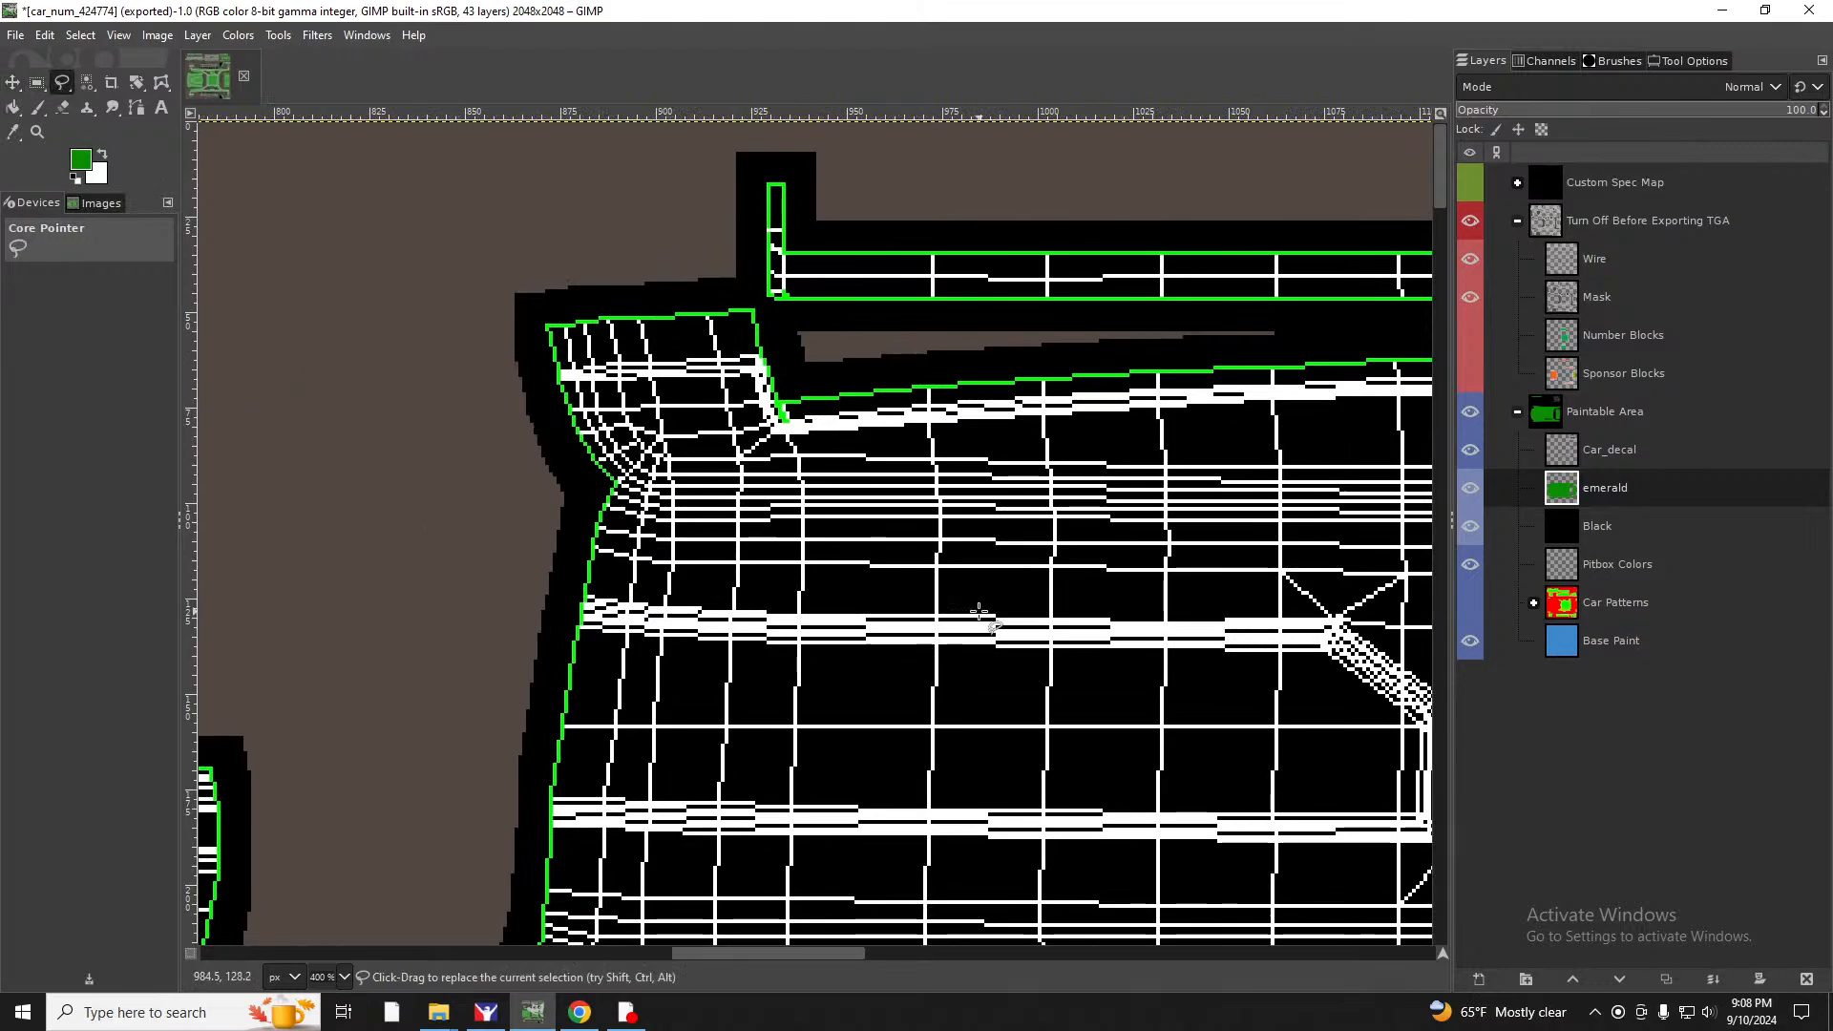
click(579, 595)
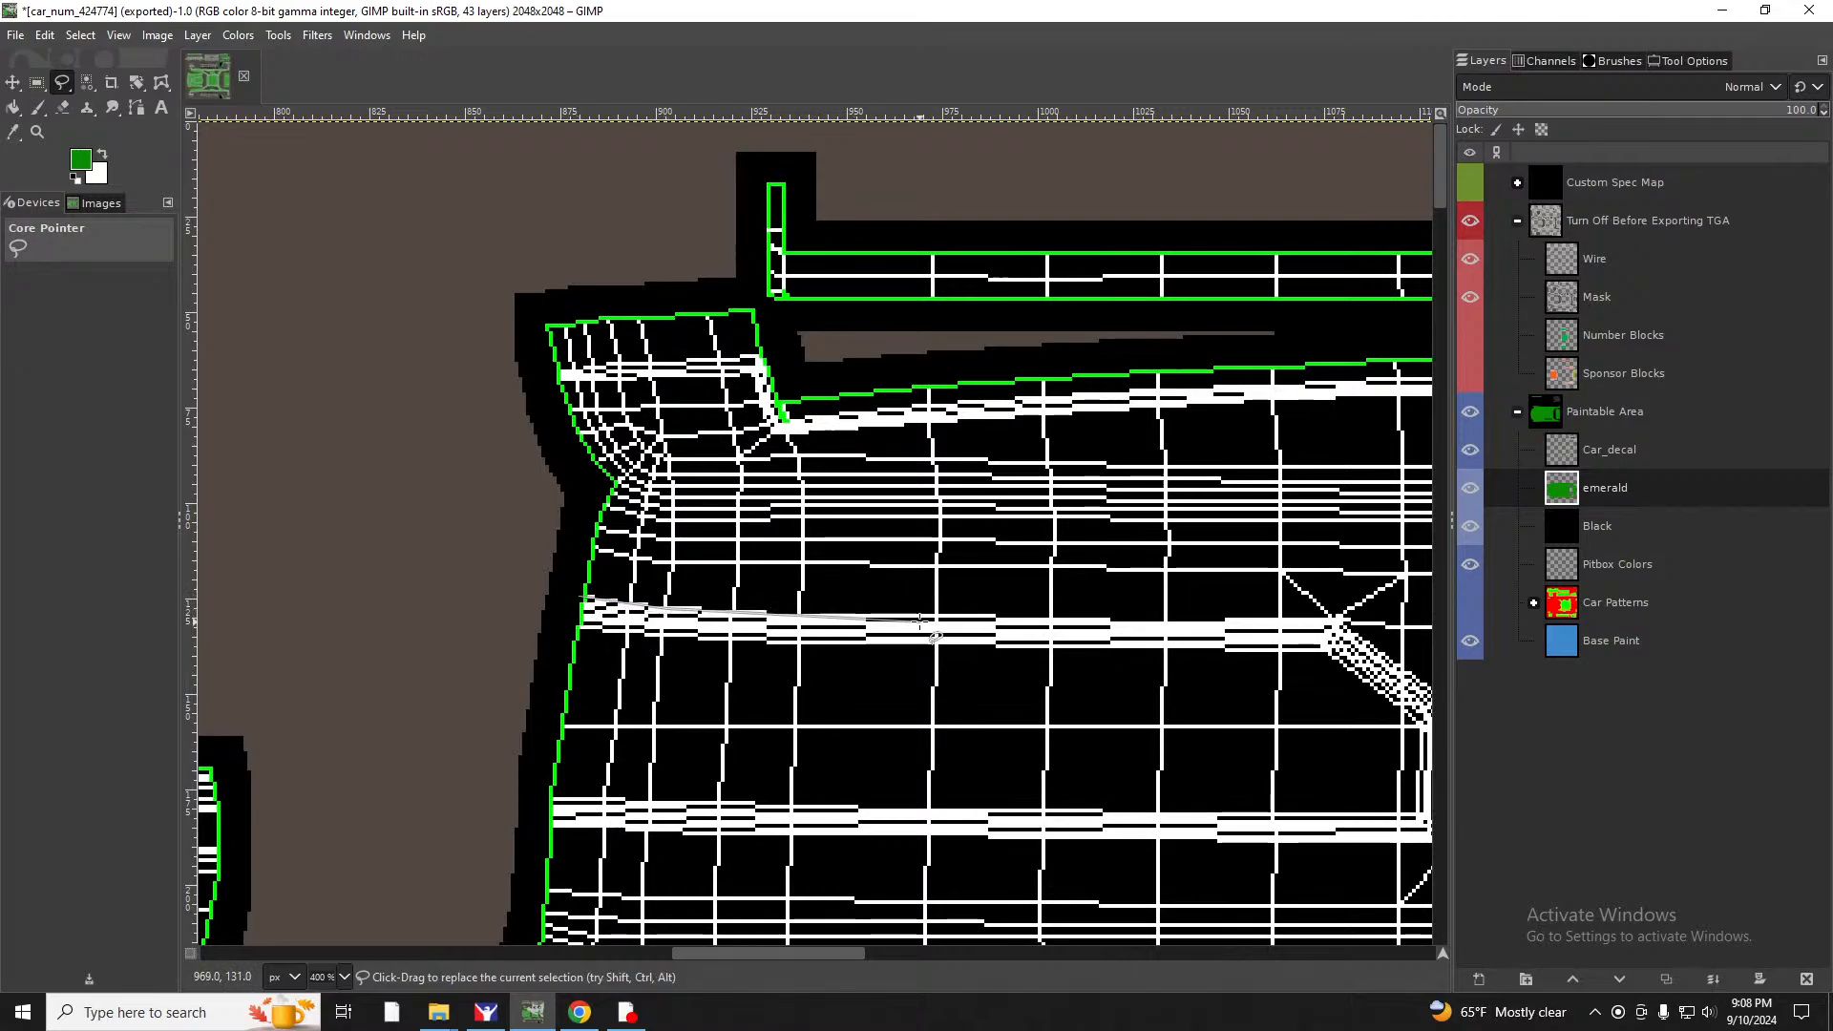
click(1054, 619)
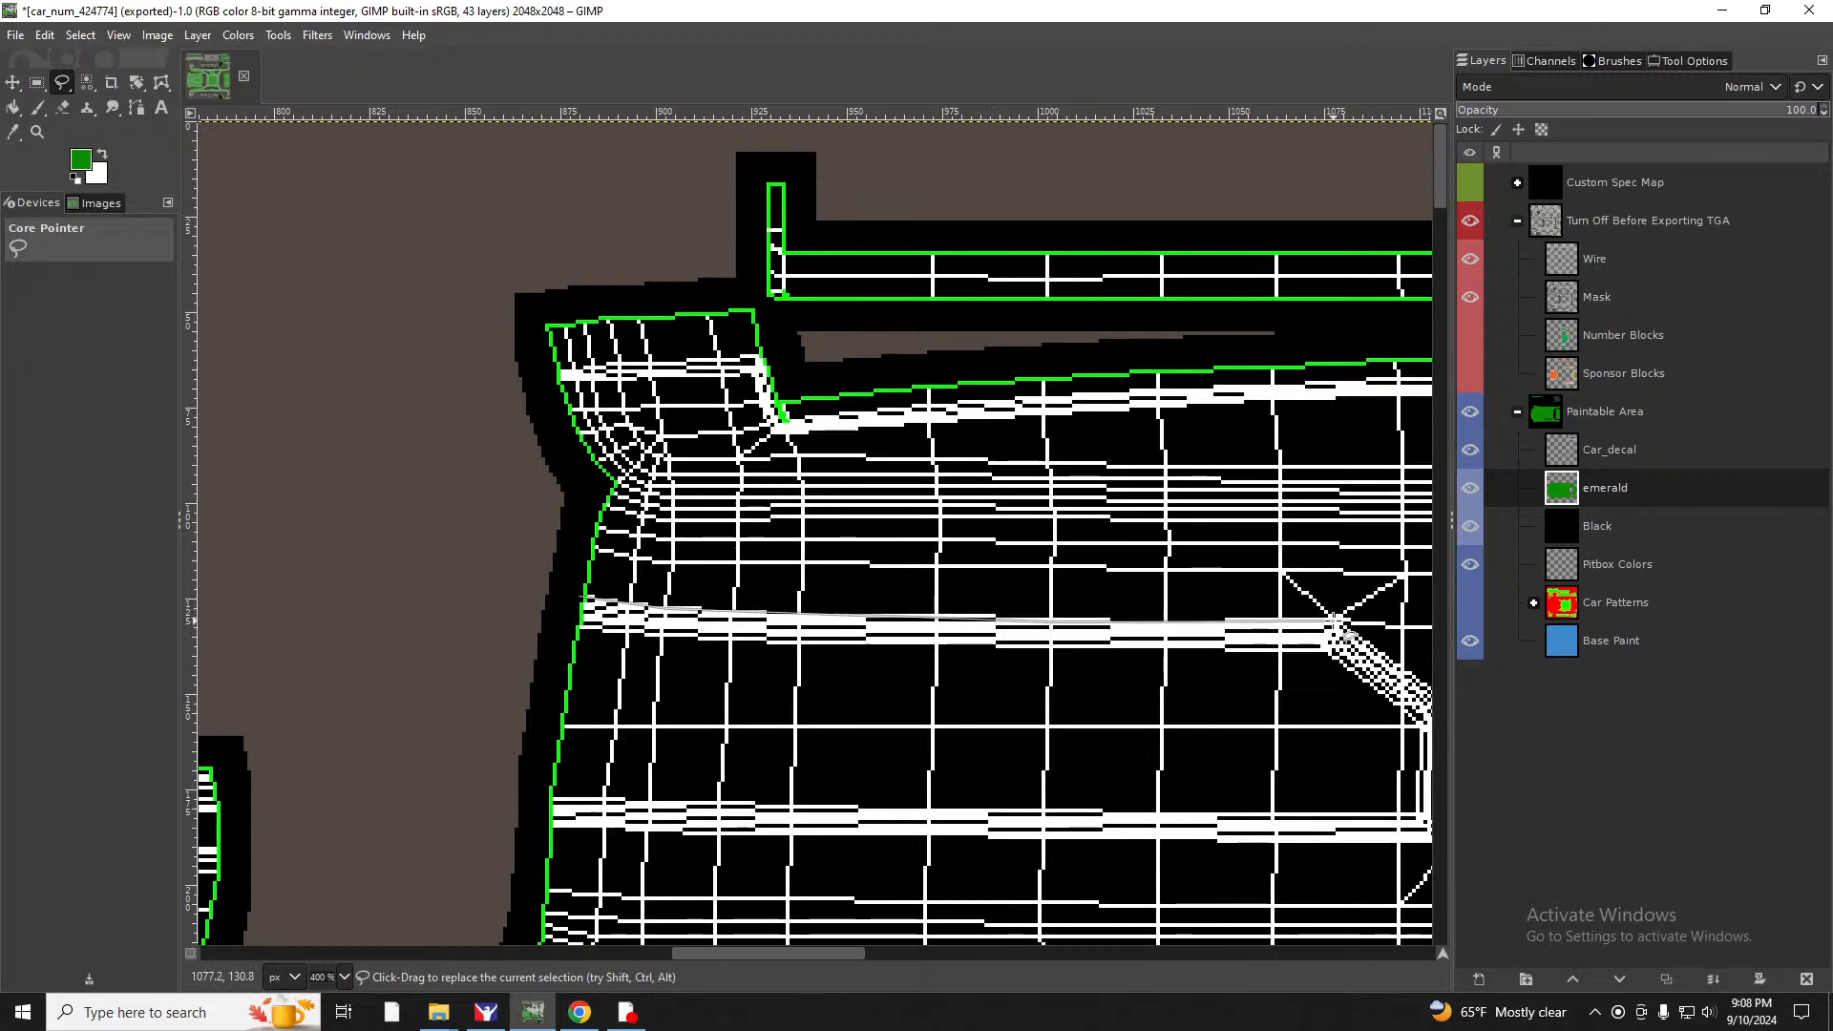
drag(787, 958, 951, 955)
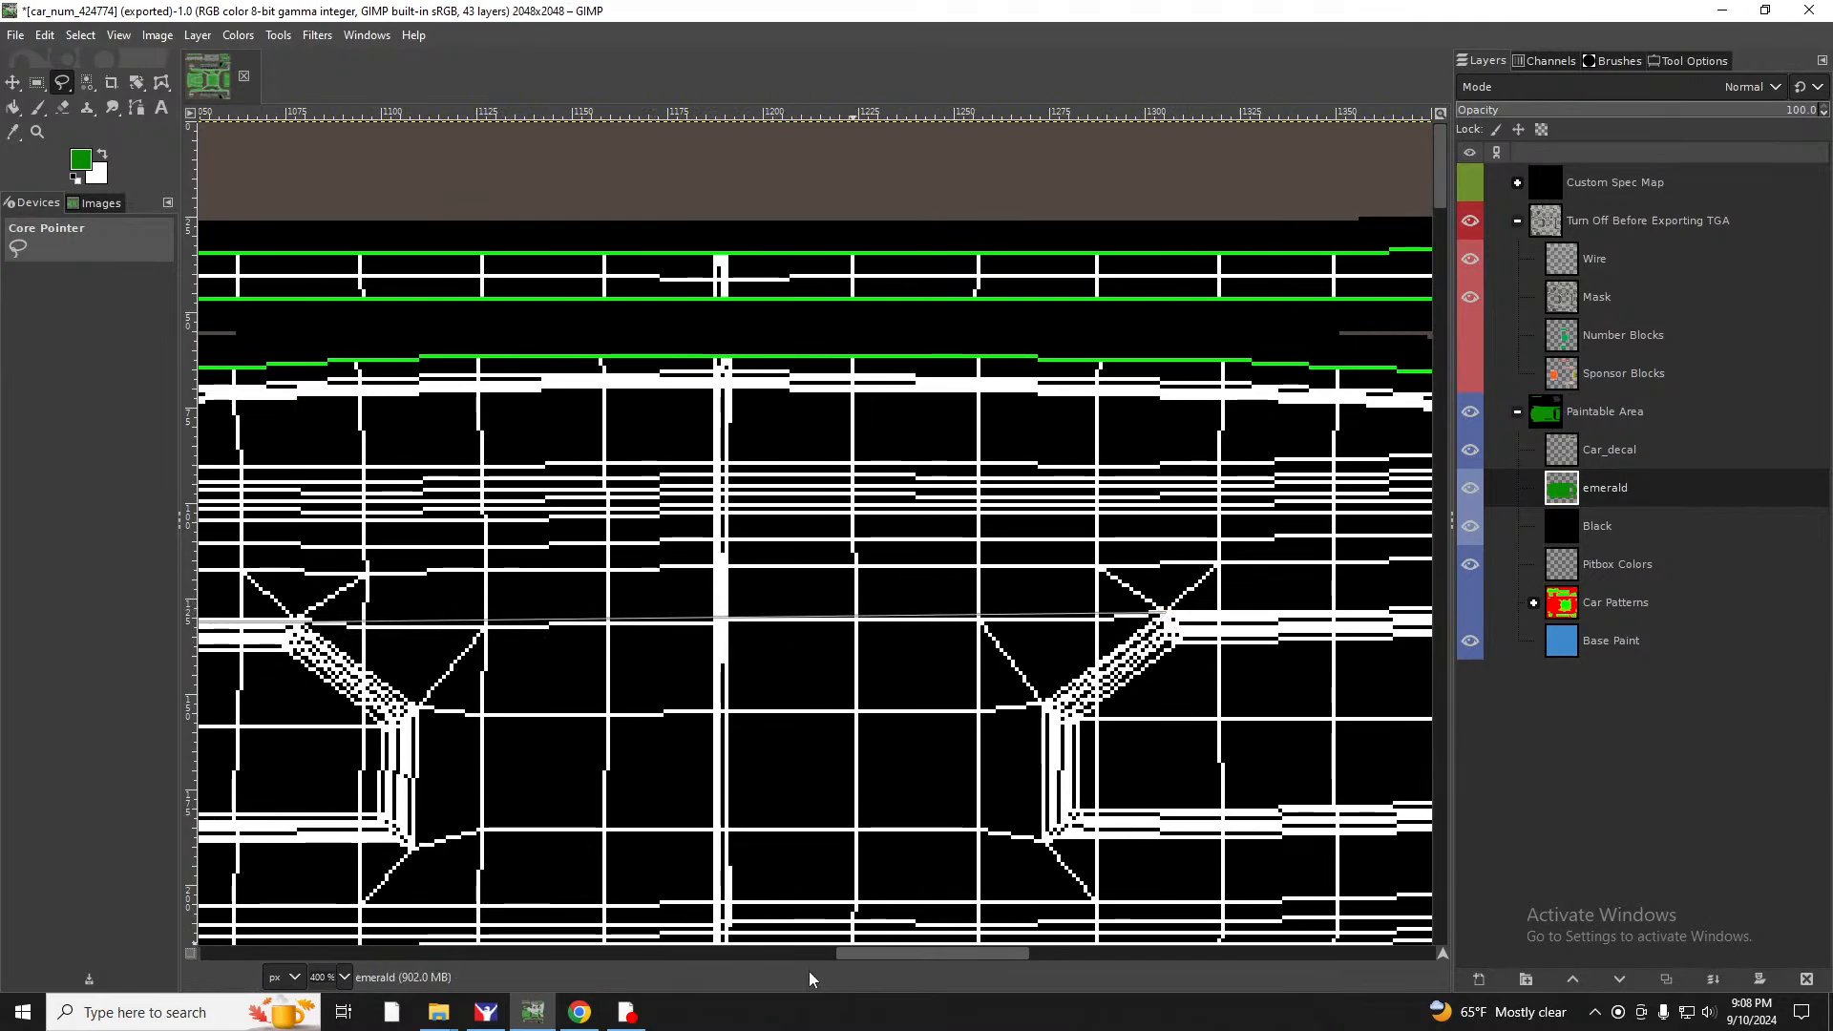
drag(853, 957, 1017, 958)
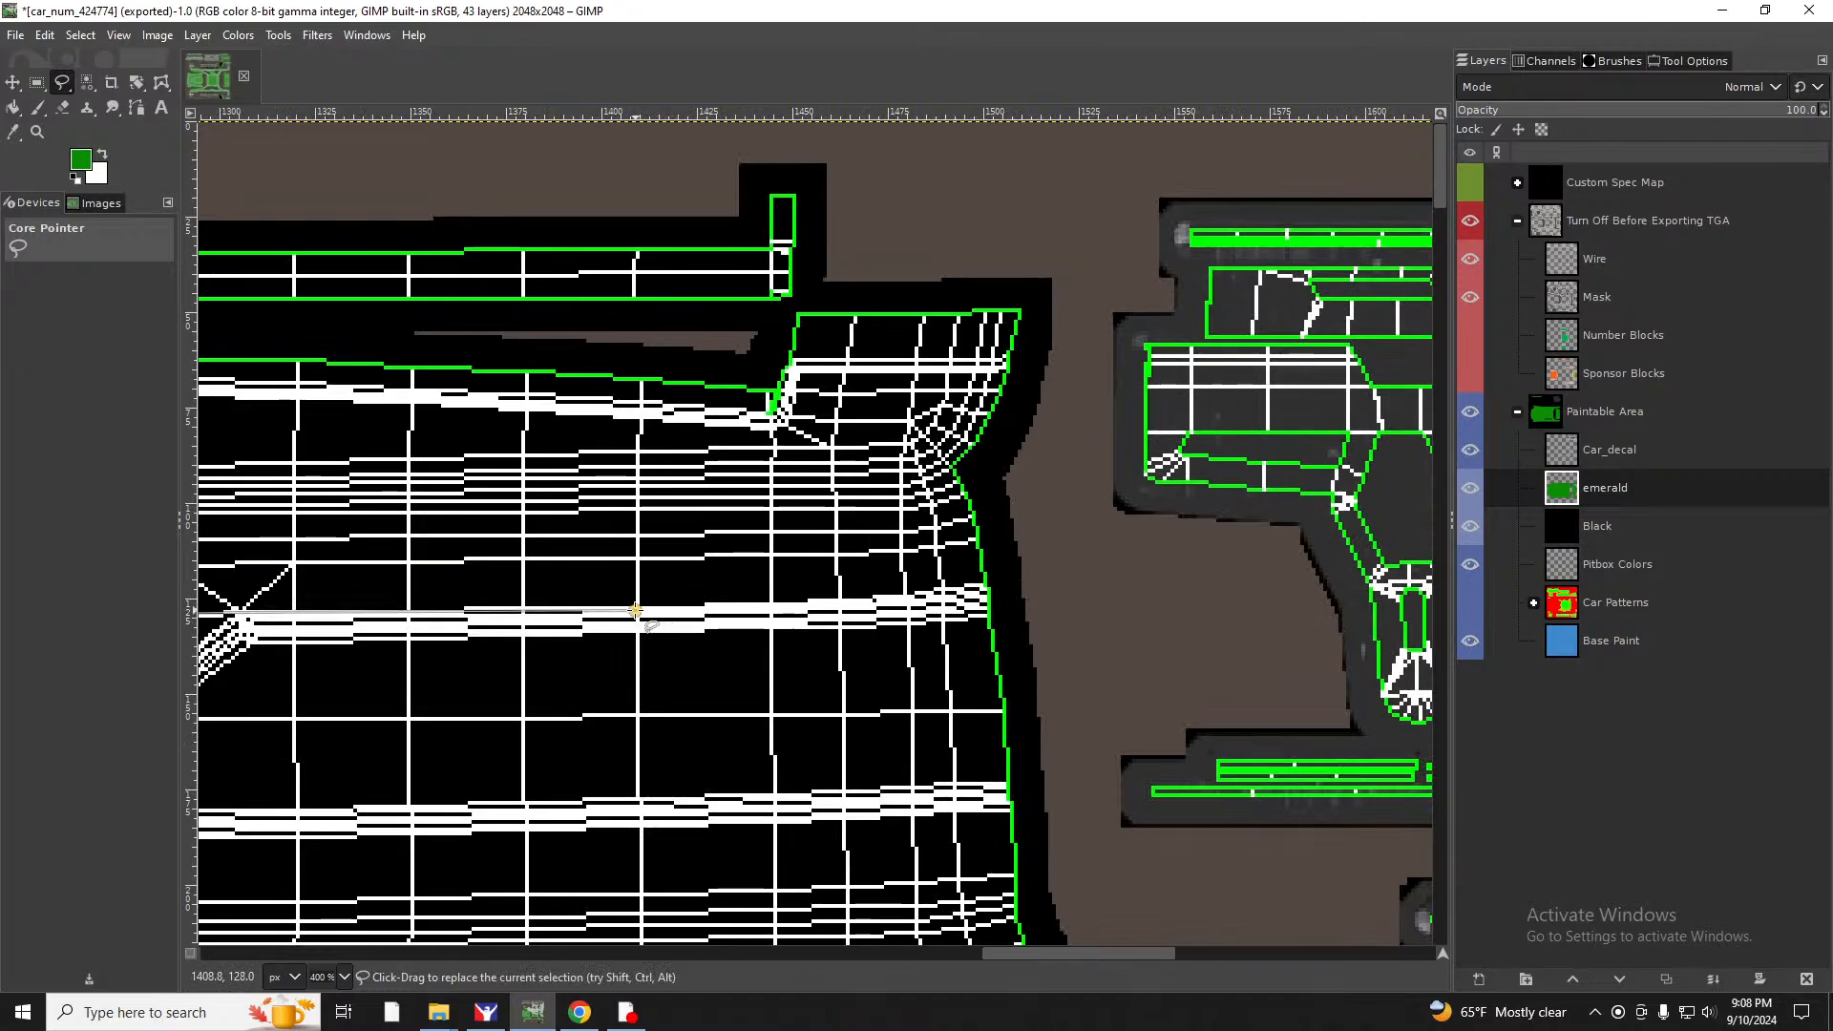
Close the free selection around the rear bumper panel's section above the taillights and bucket-fill it green on the emerald layer.
right_click(906, 604)
click(906, 601)
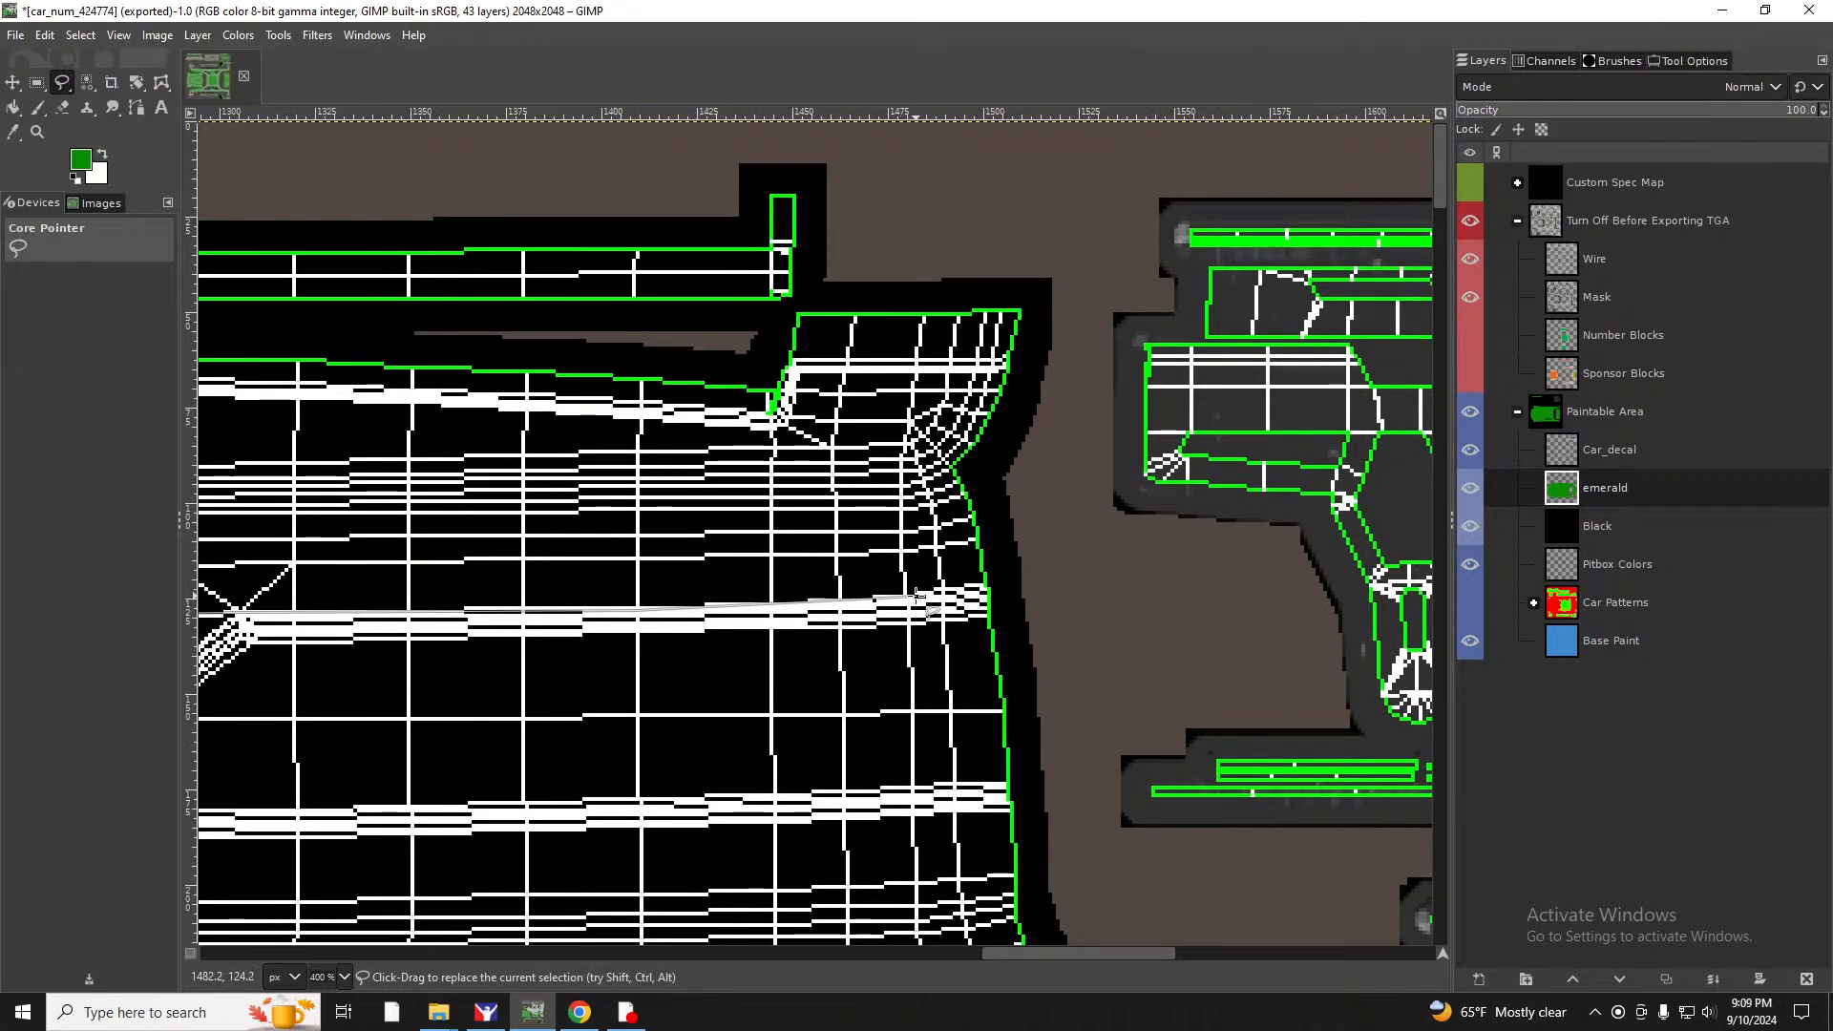
click(909, 597)
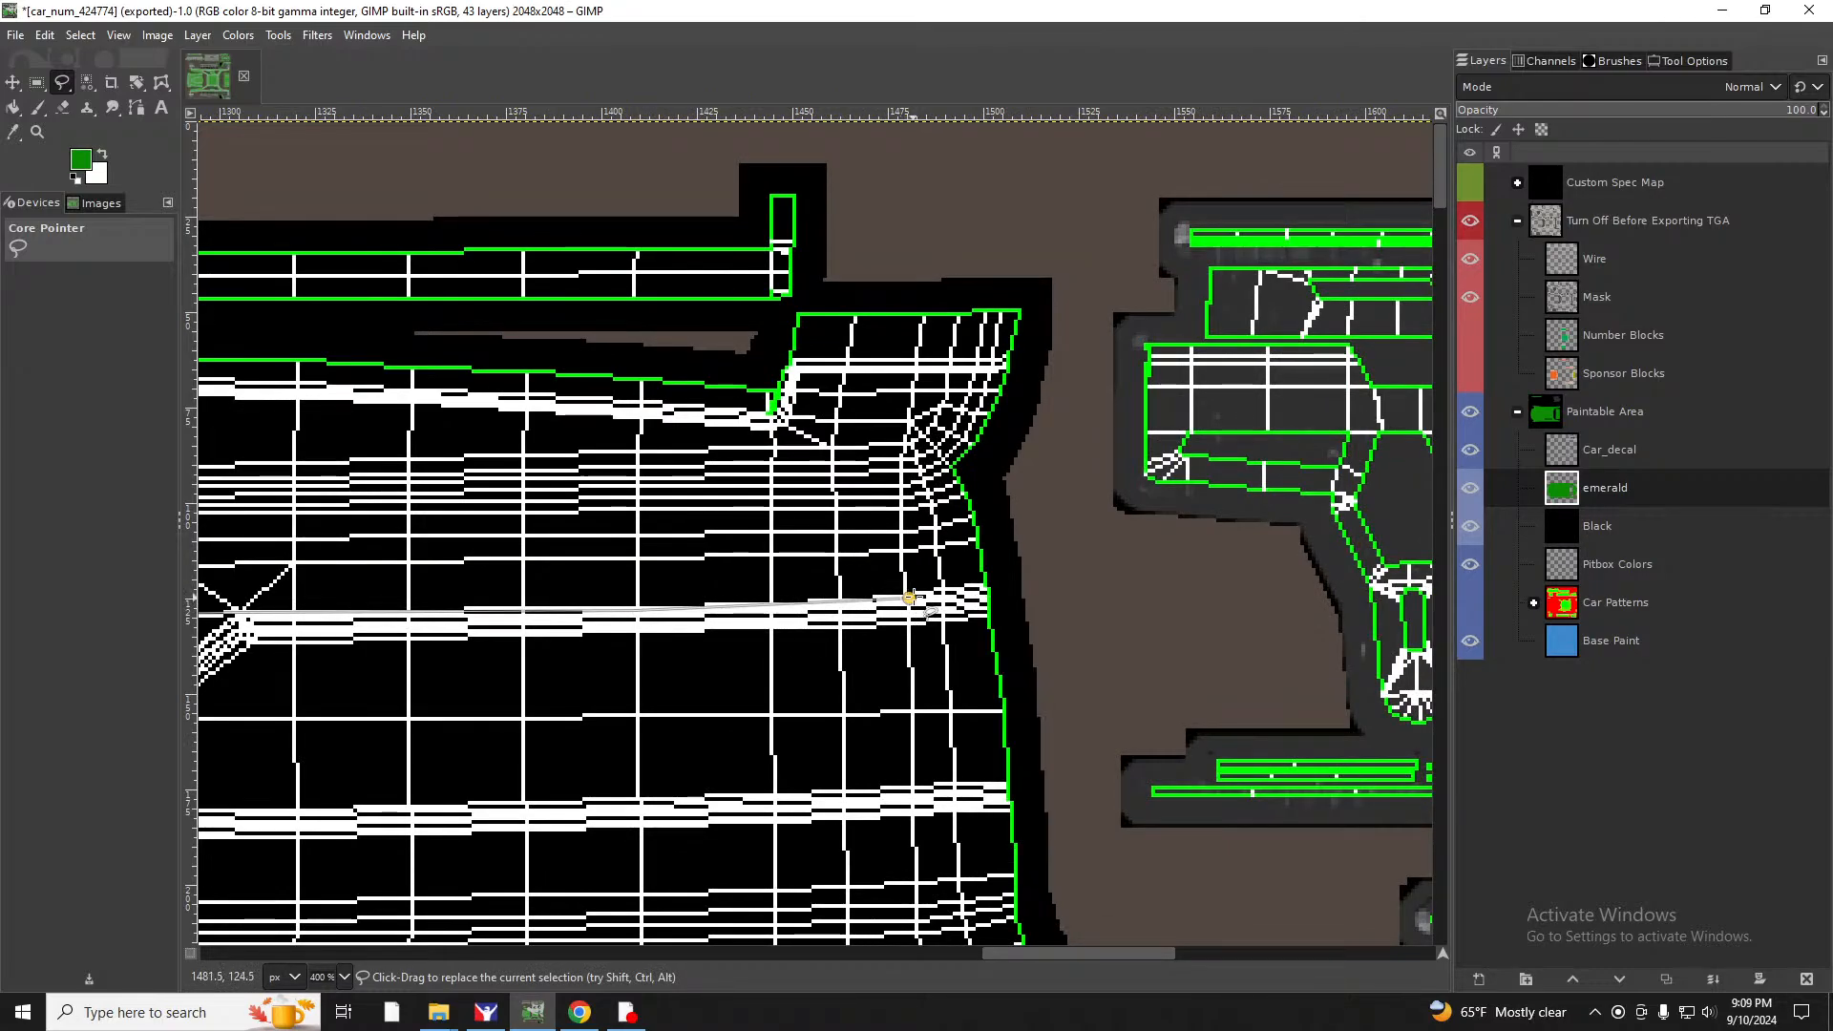
click(997, 589)
click(1040, 276)
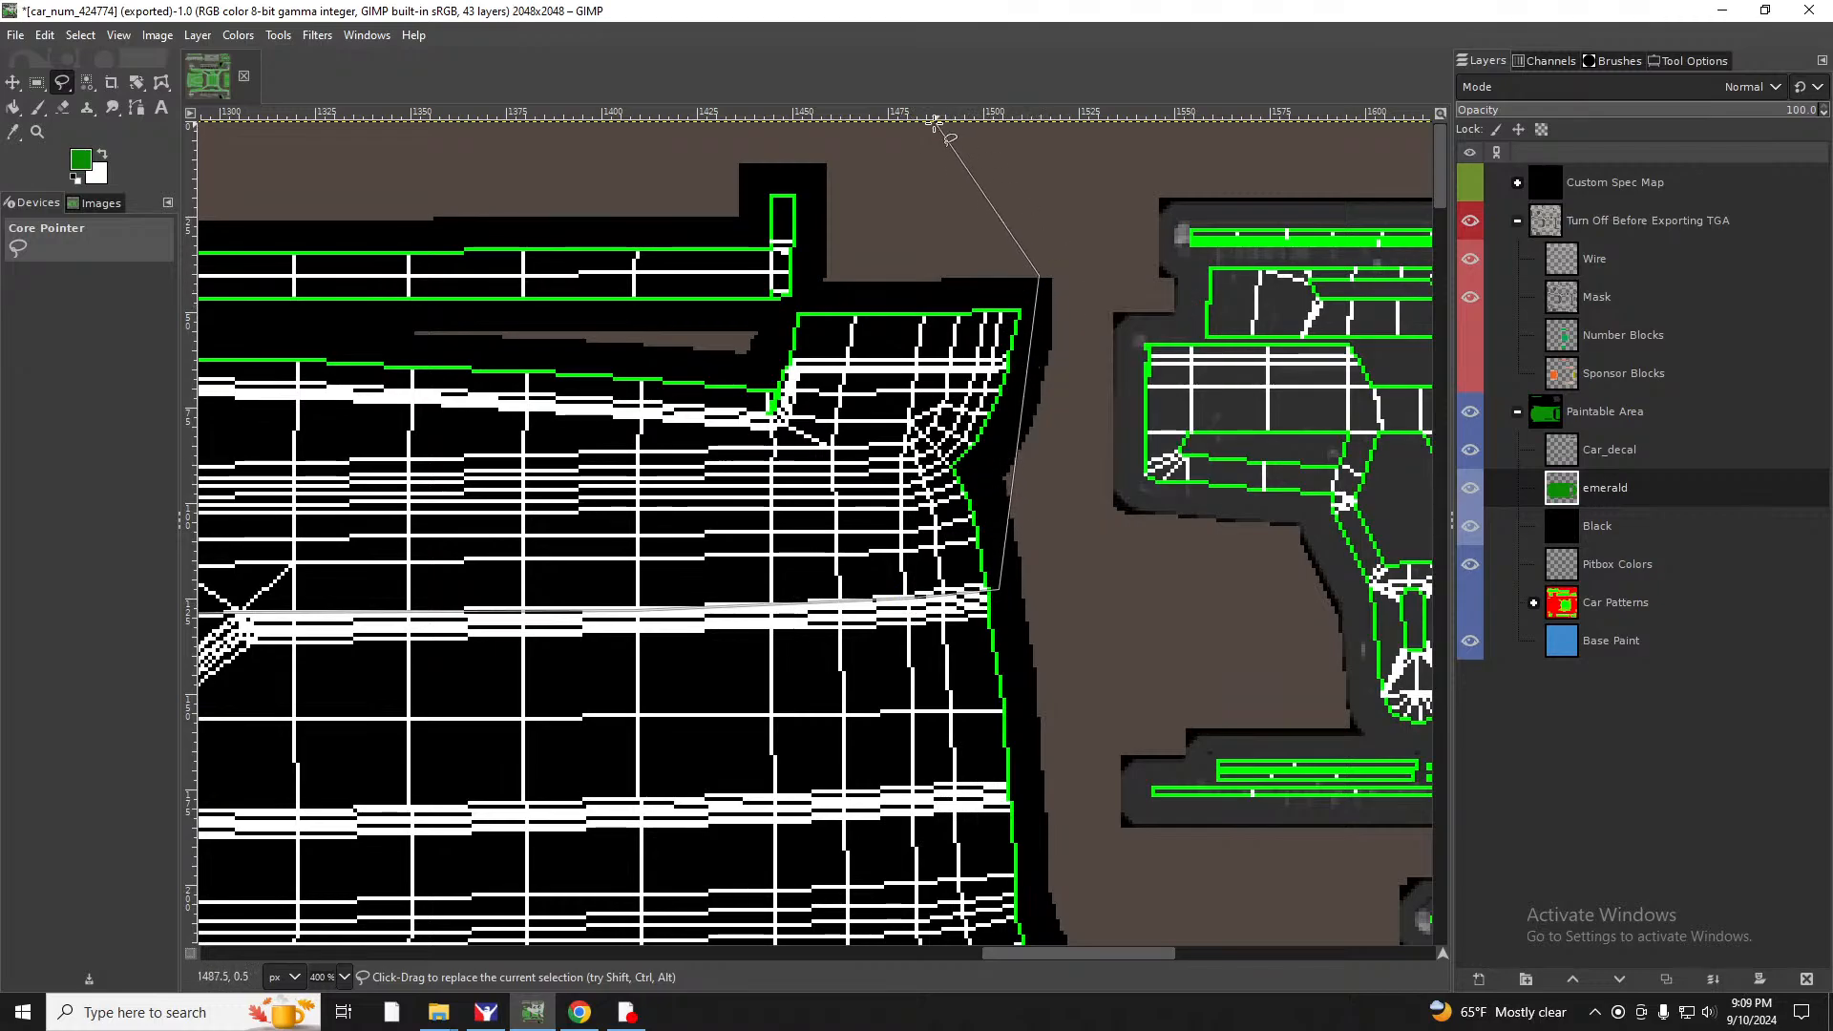
click(797, 156)
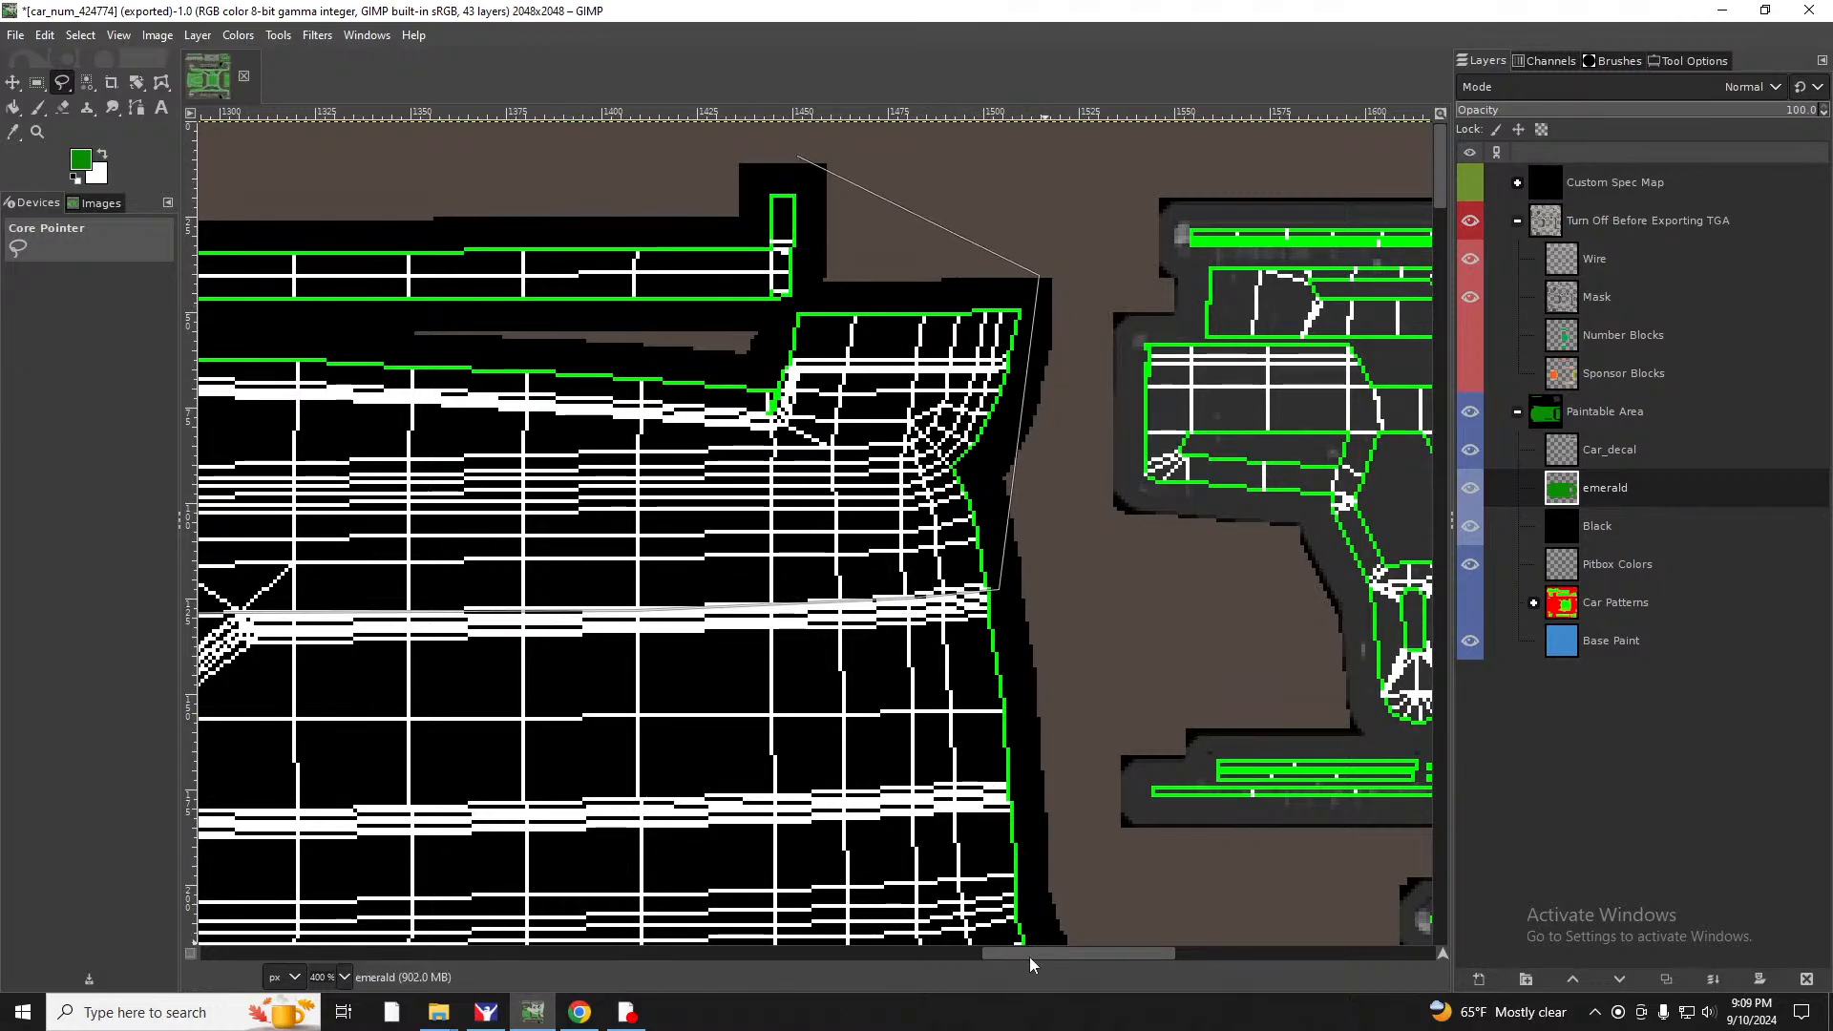
drag(1029, 956, 530, 955)
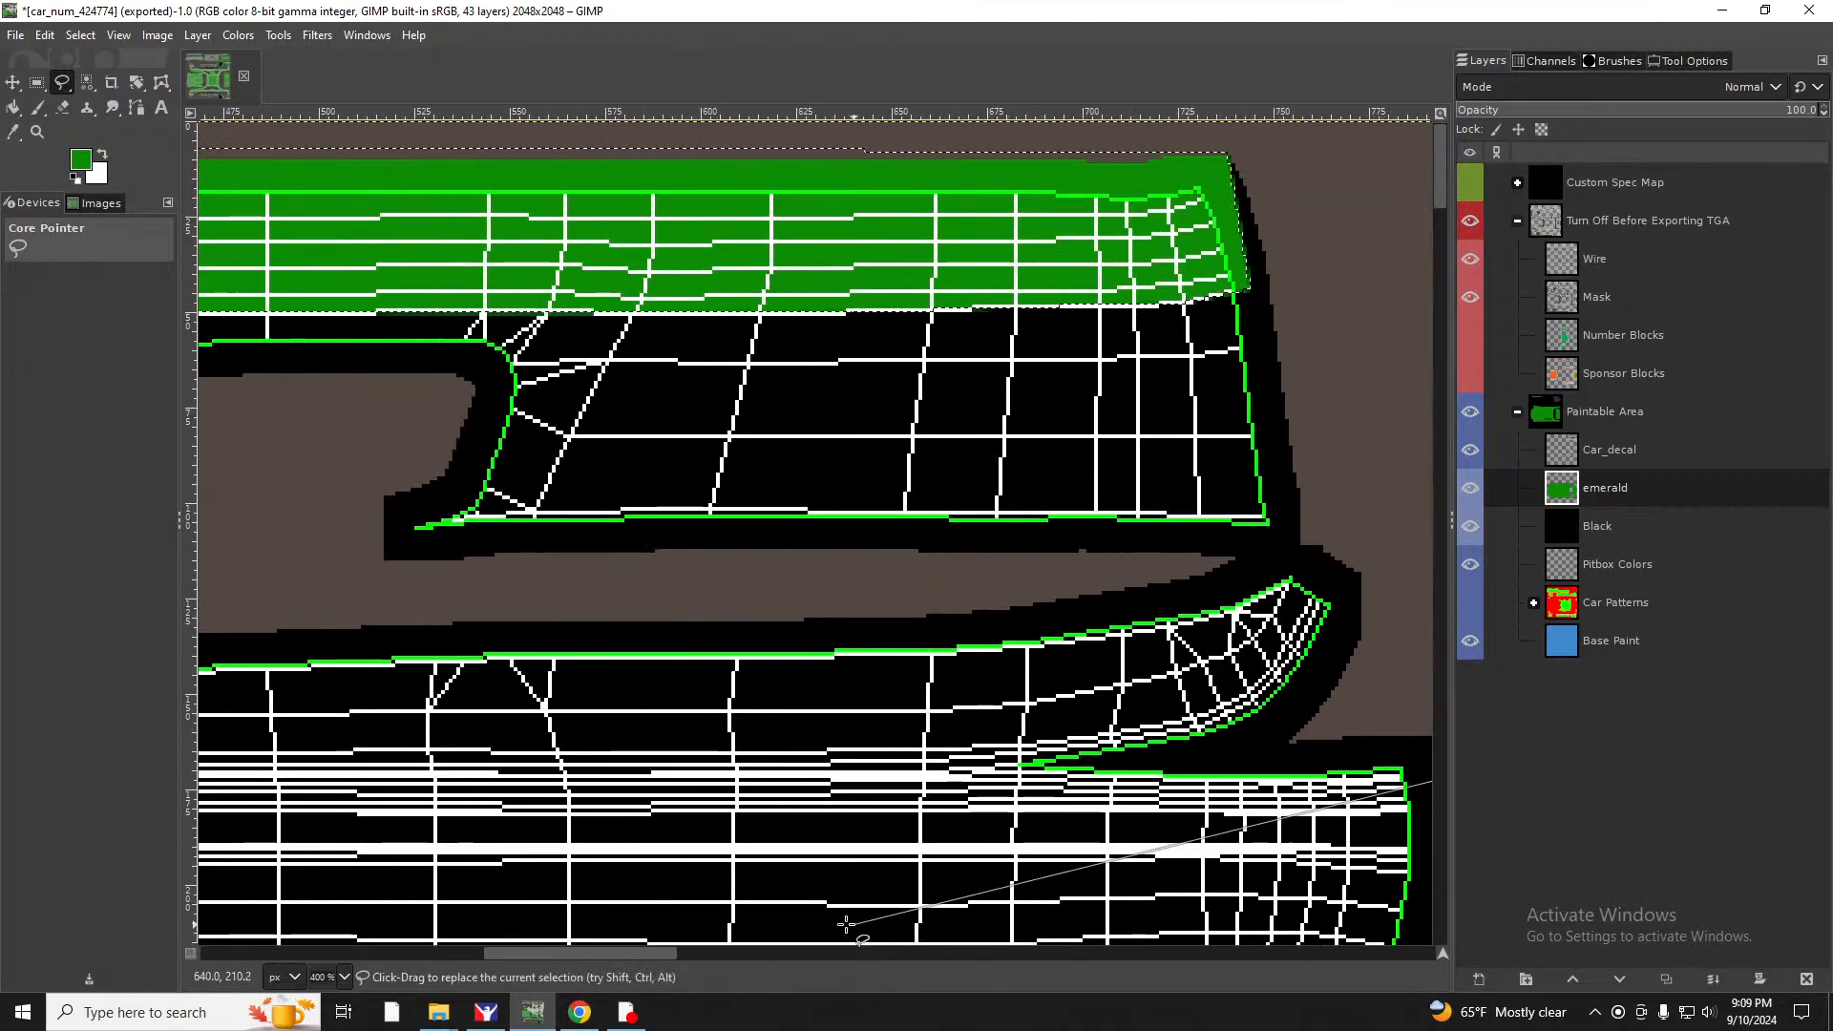
drag(653, 958, 871, 957)
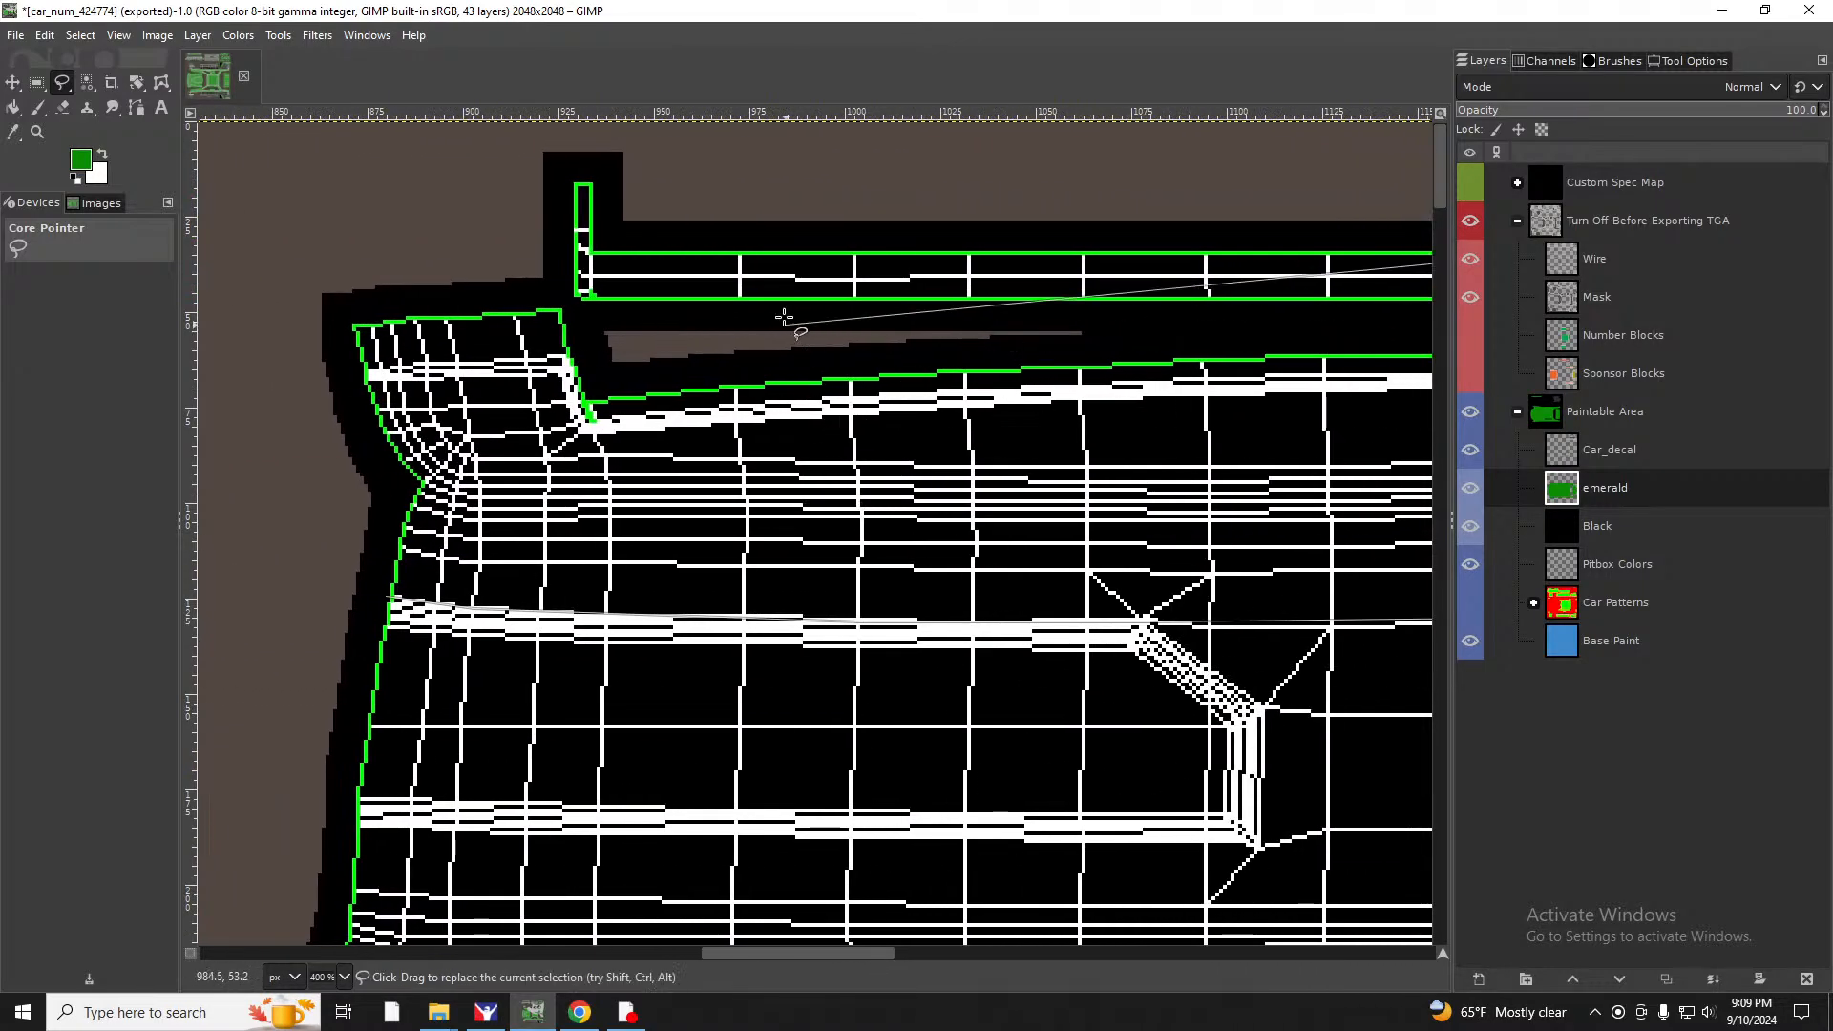
click(530, 134)
click(277, 288)
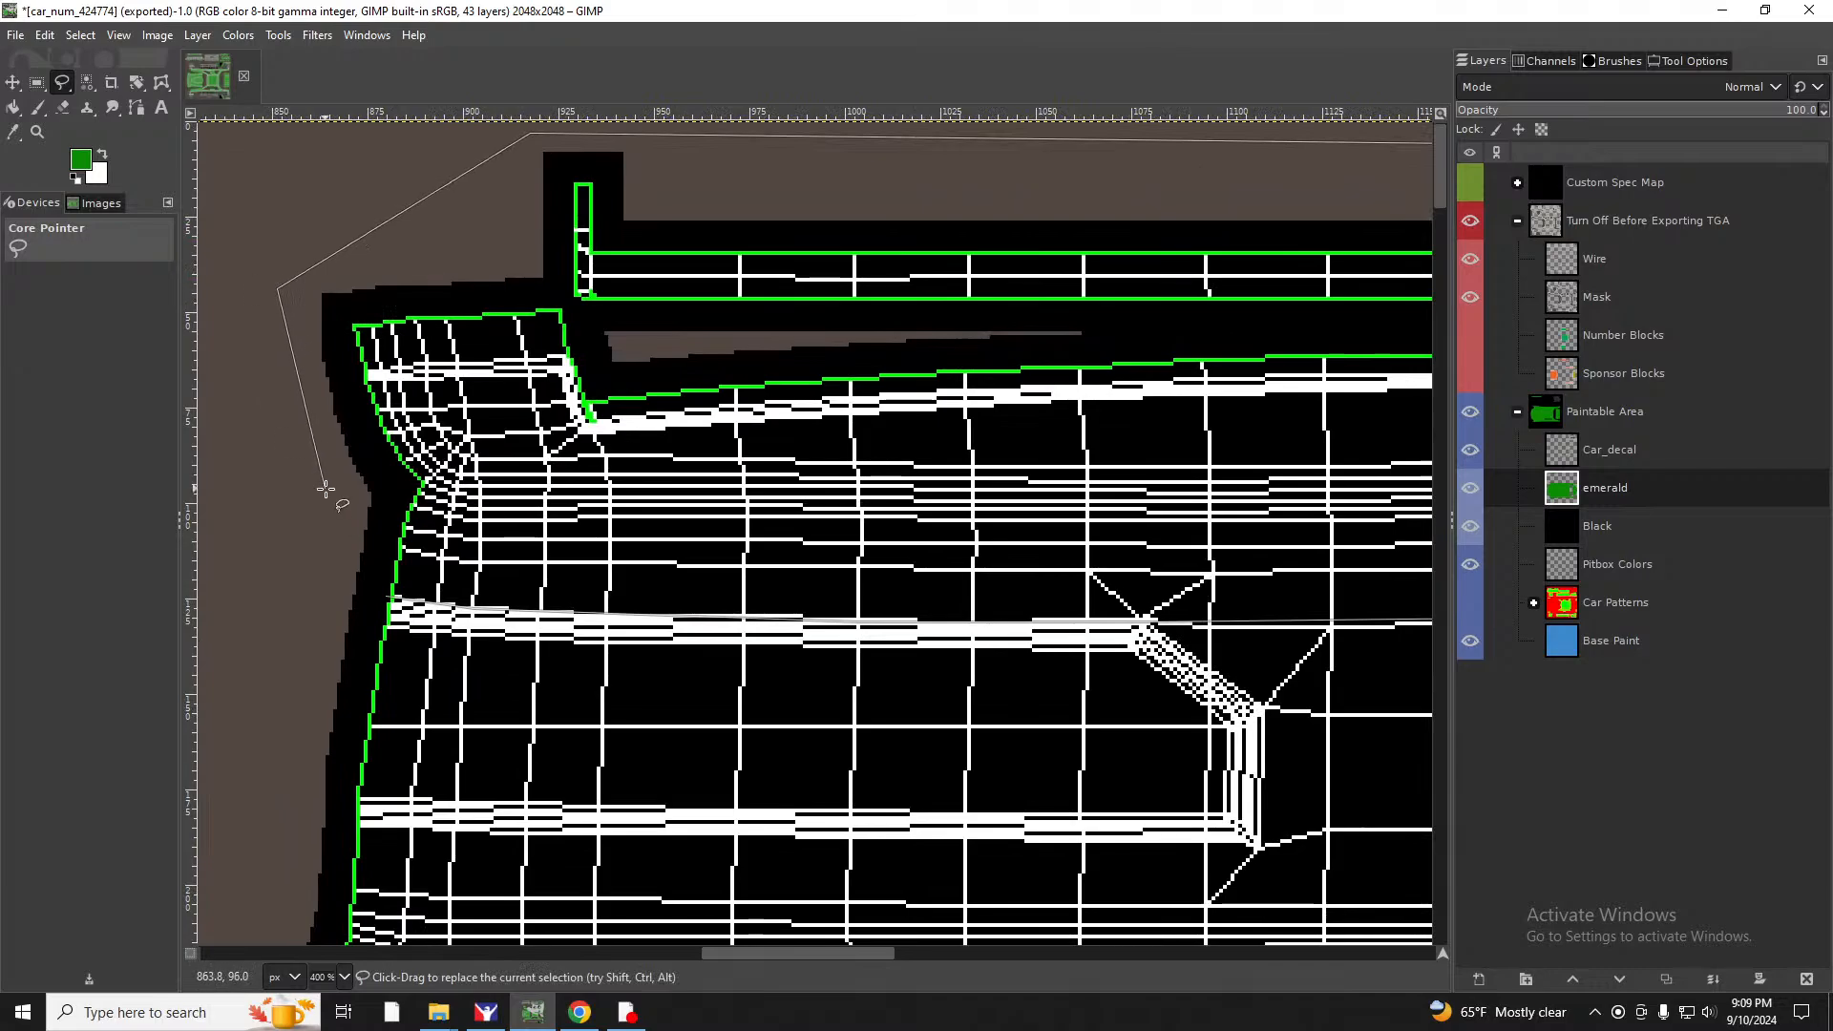
click(386, 597)
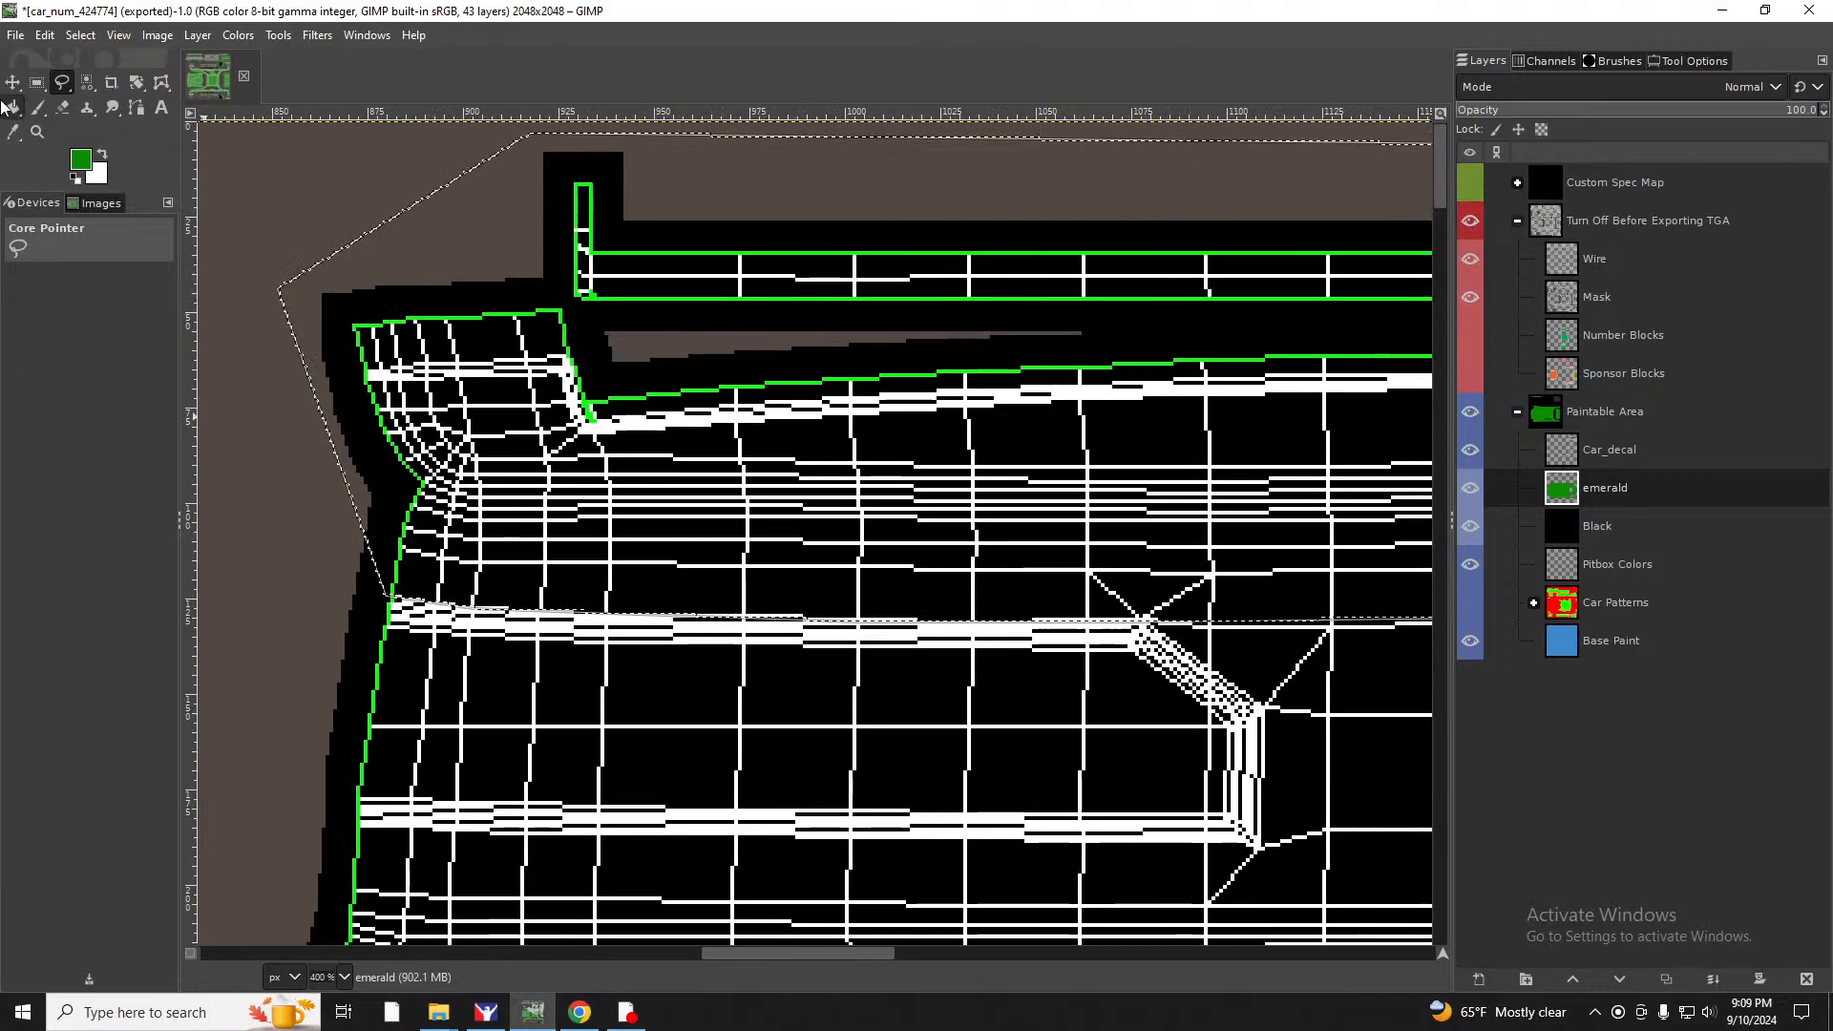
click(12, 107)
click(611, 552)
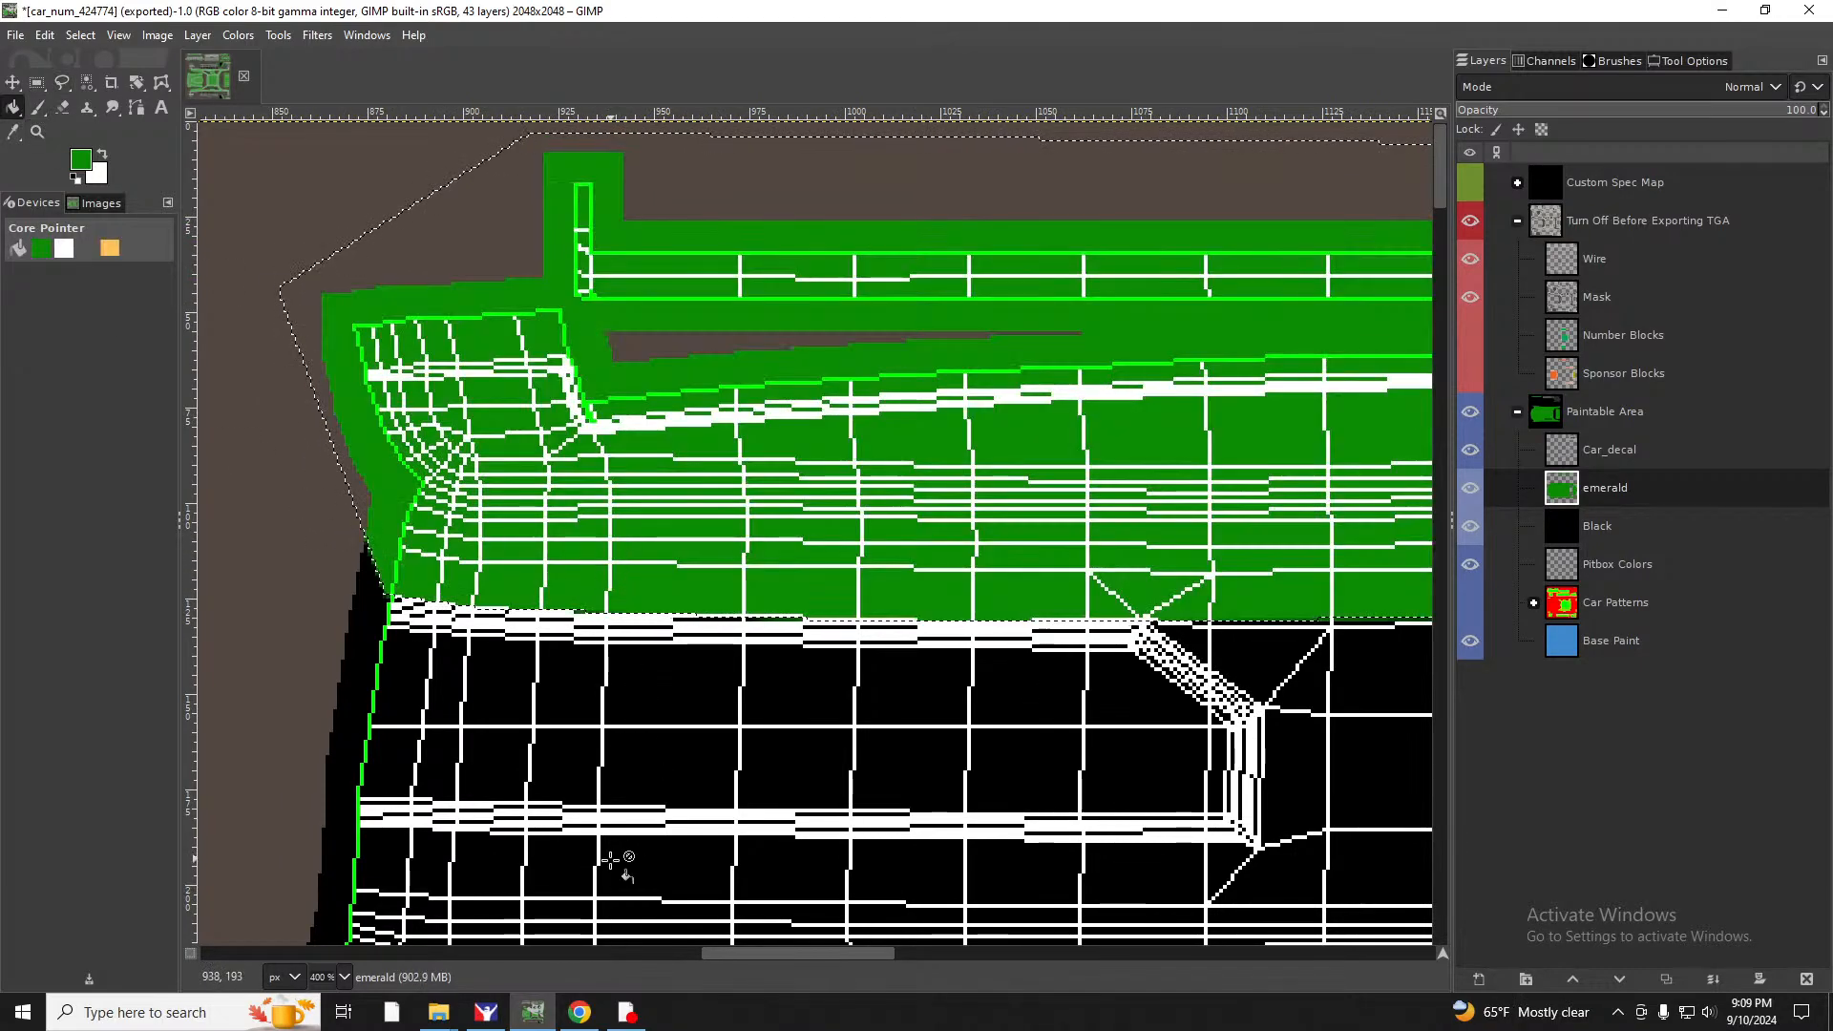
Export the image over its existing TGA file and copy that file from the Mini Stock Paint folder.
click(15, 34)
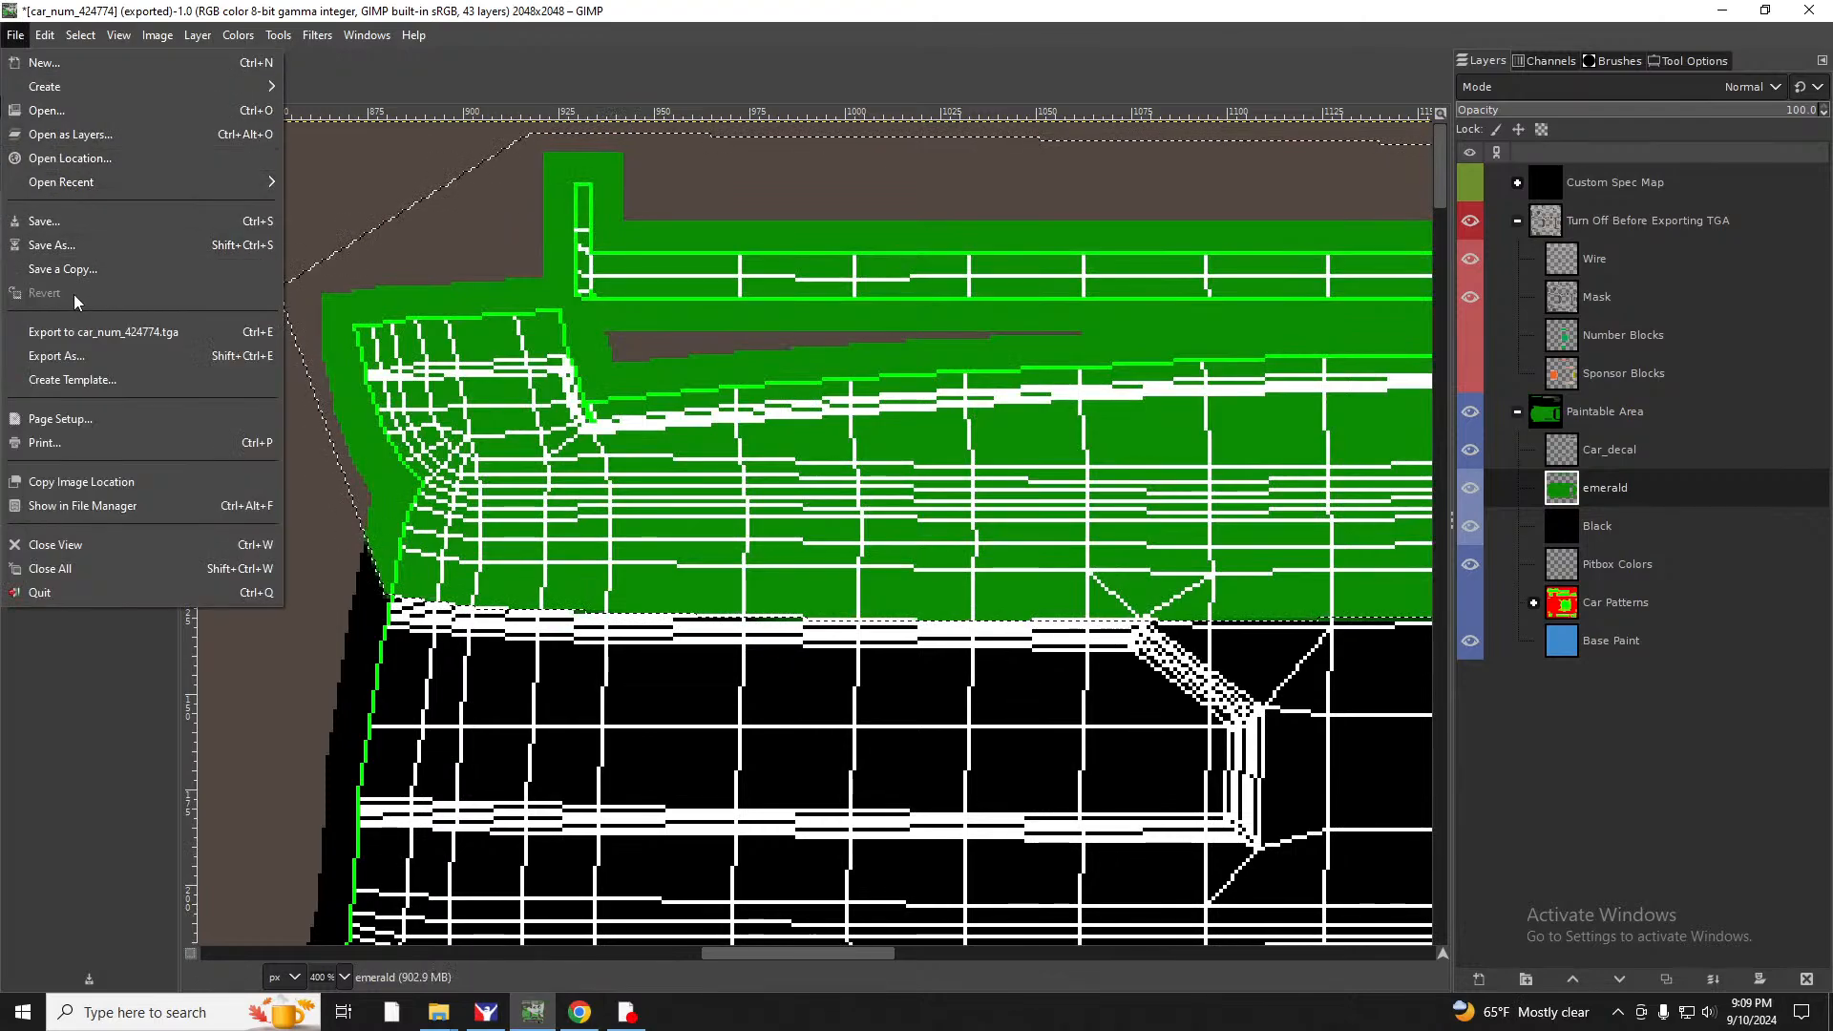
click(86, 334)
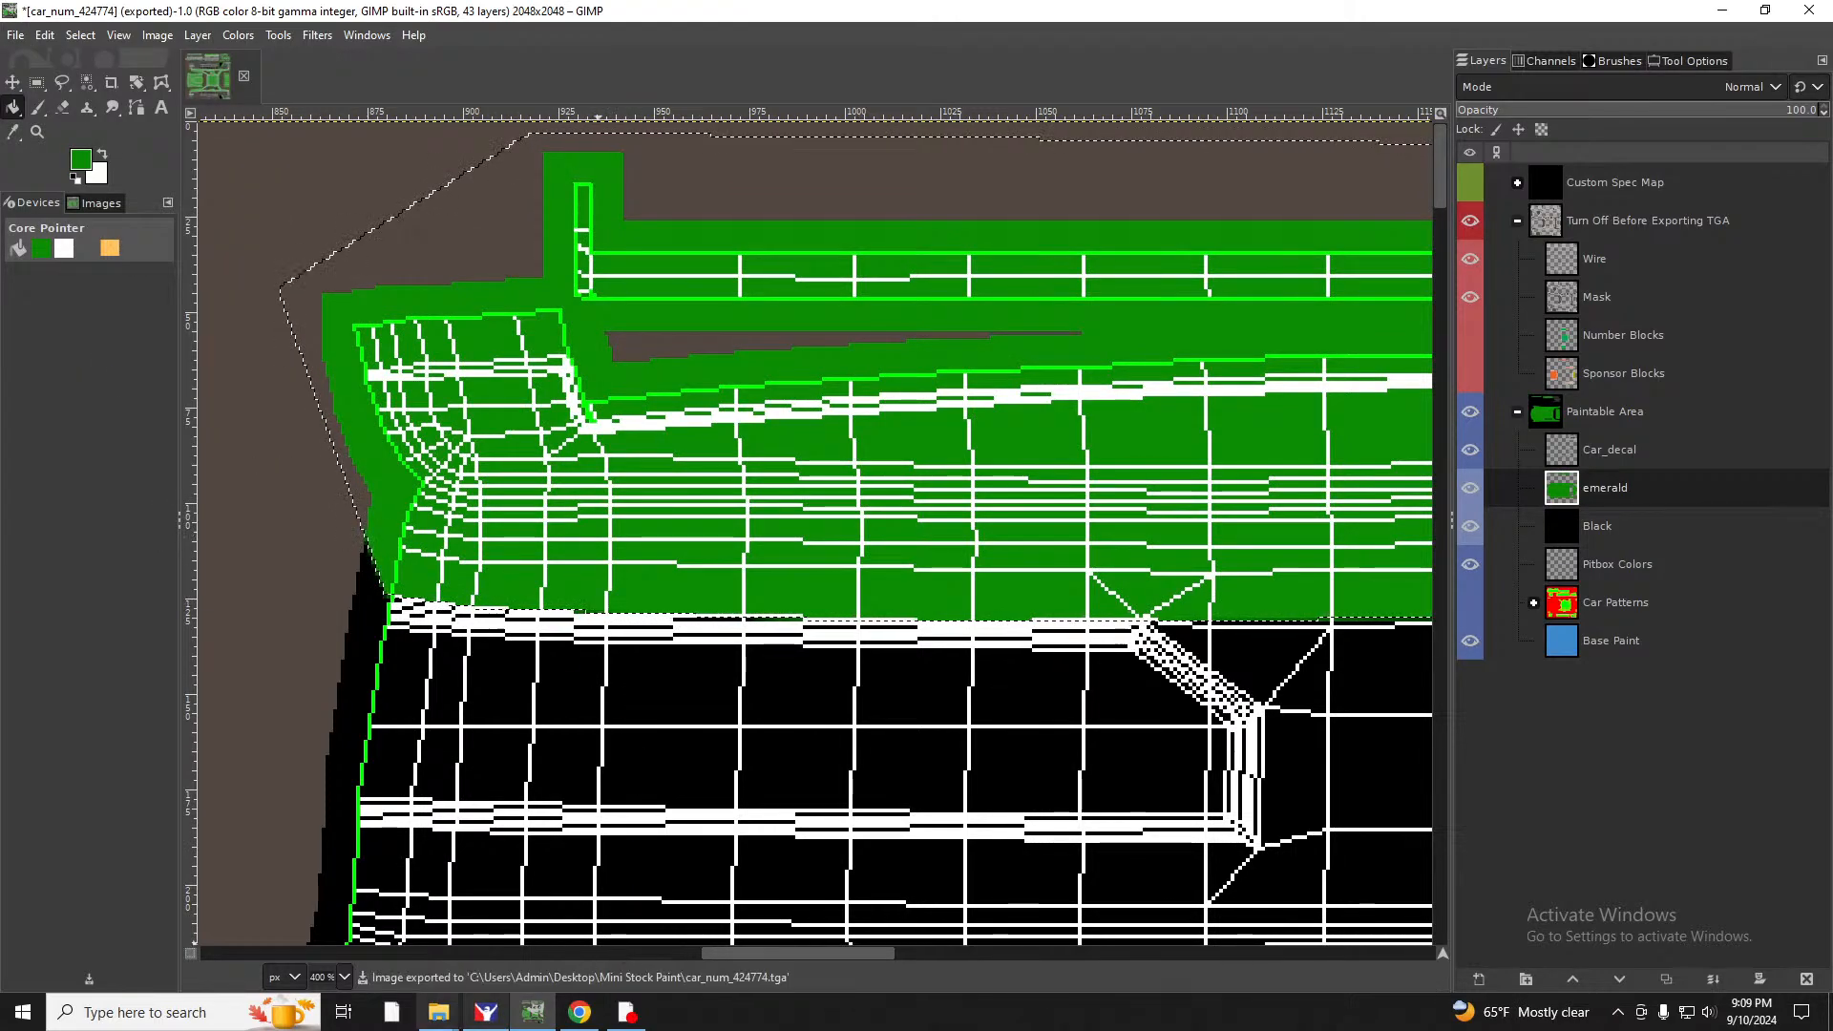
mouse_move(438, 1011)
click(687, 911)
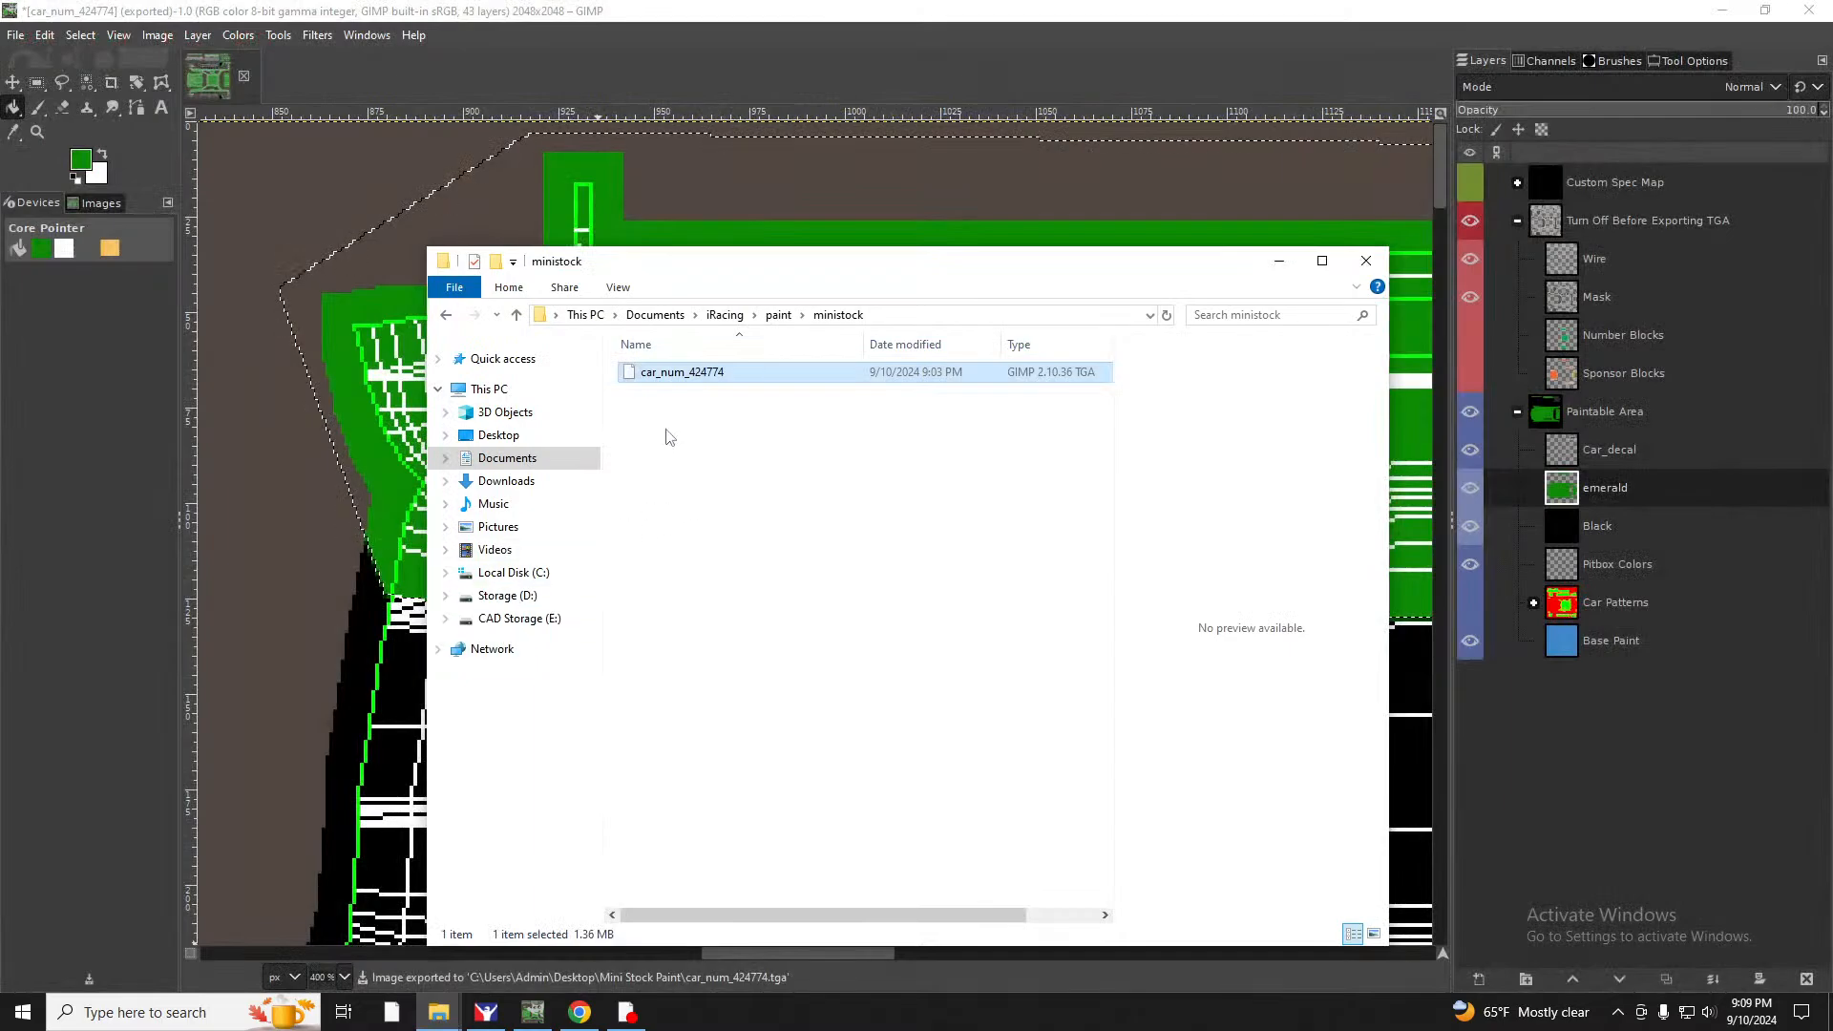
click(358, 914)
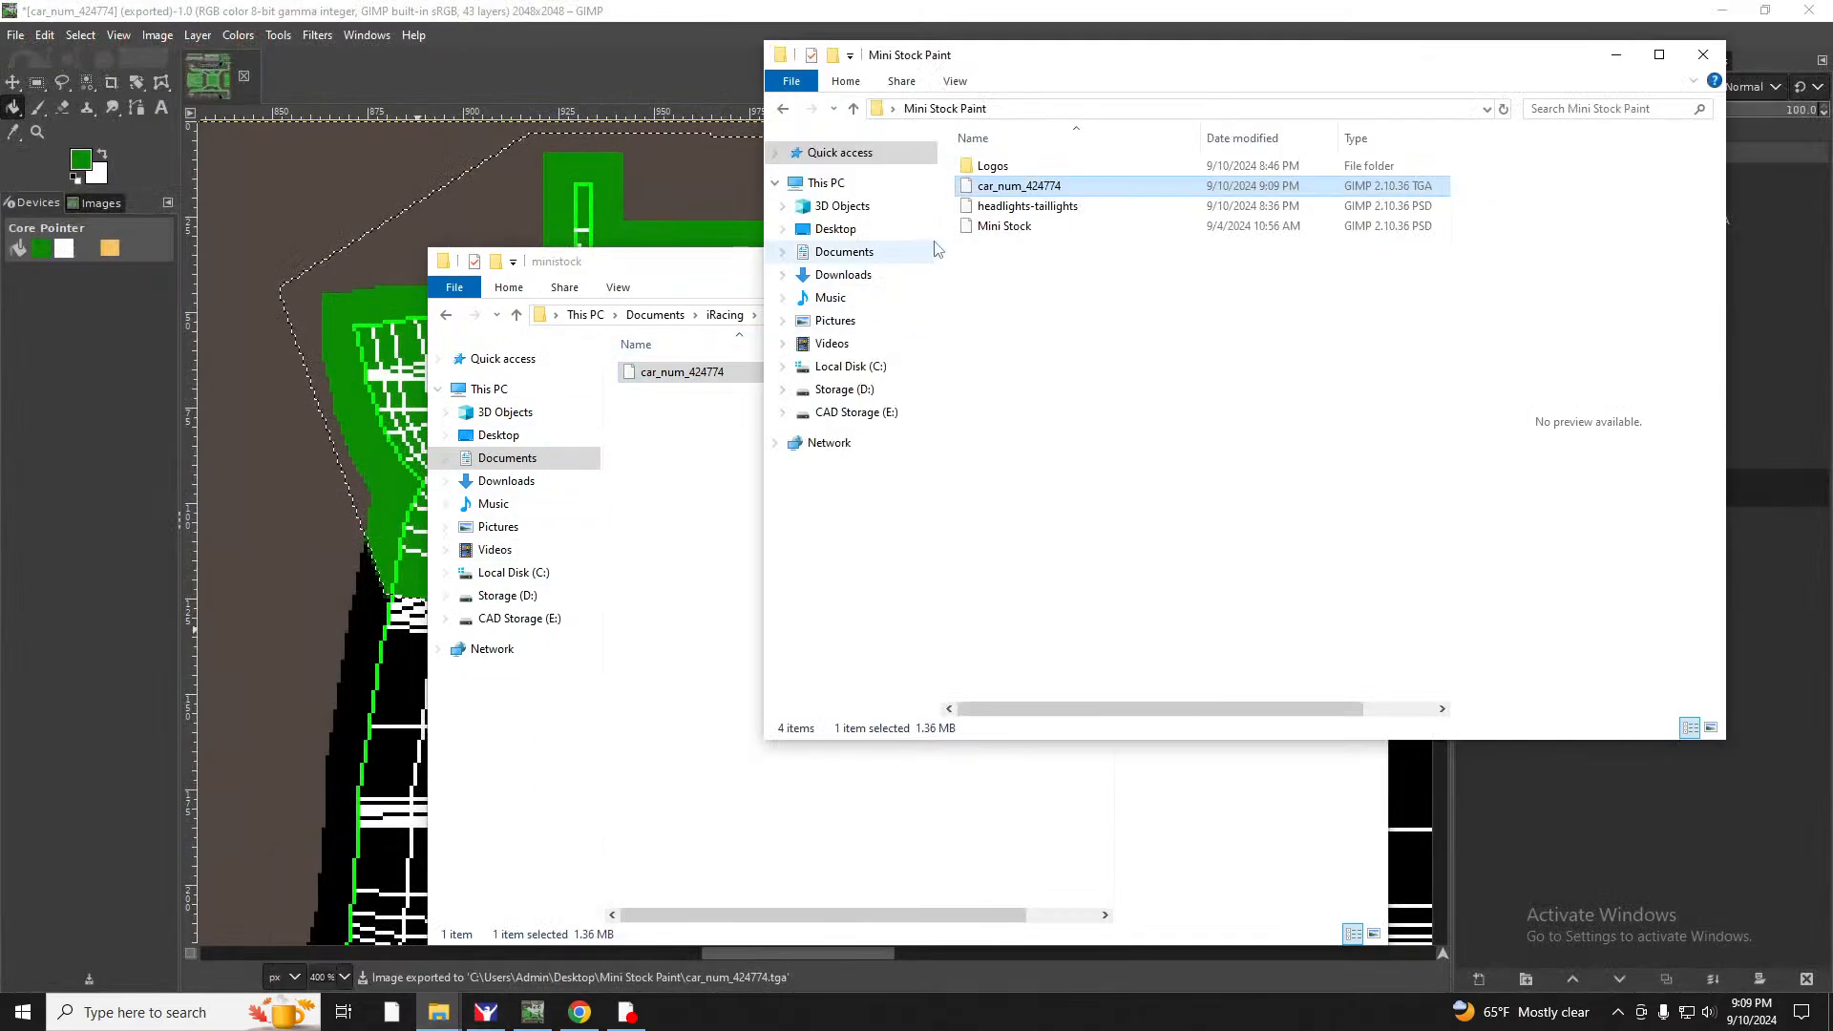
right_click(1027, 184)
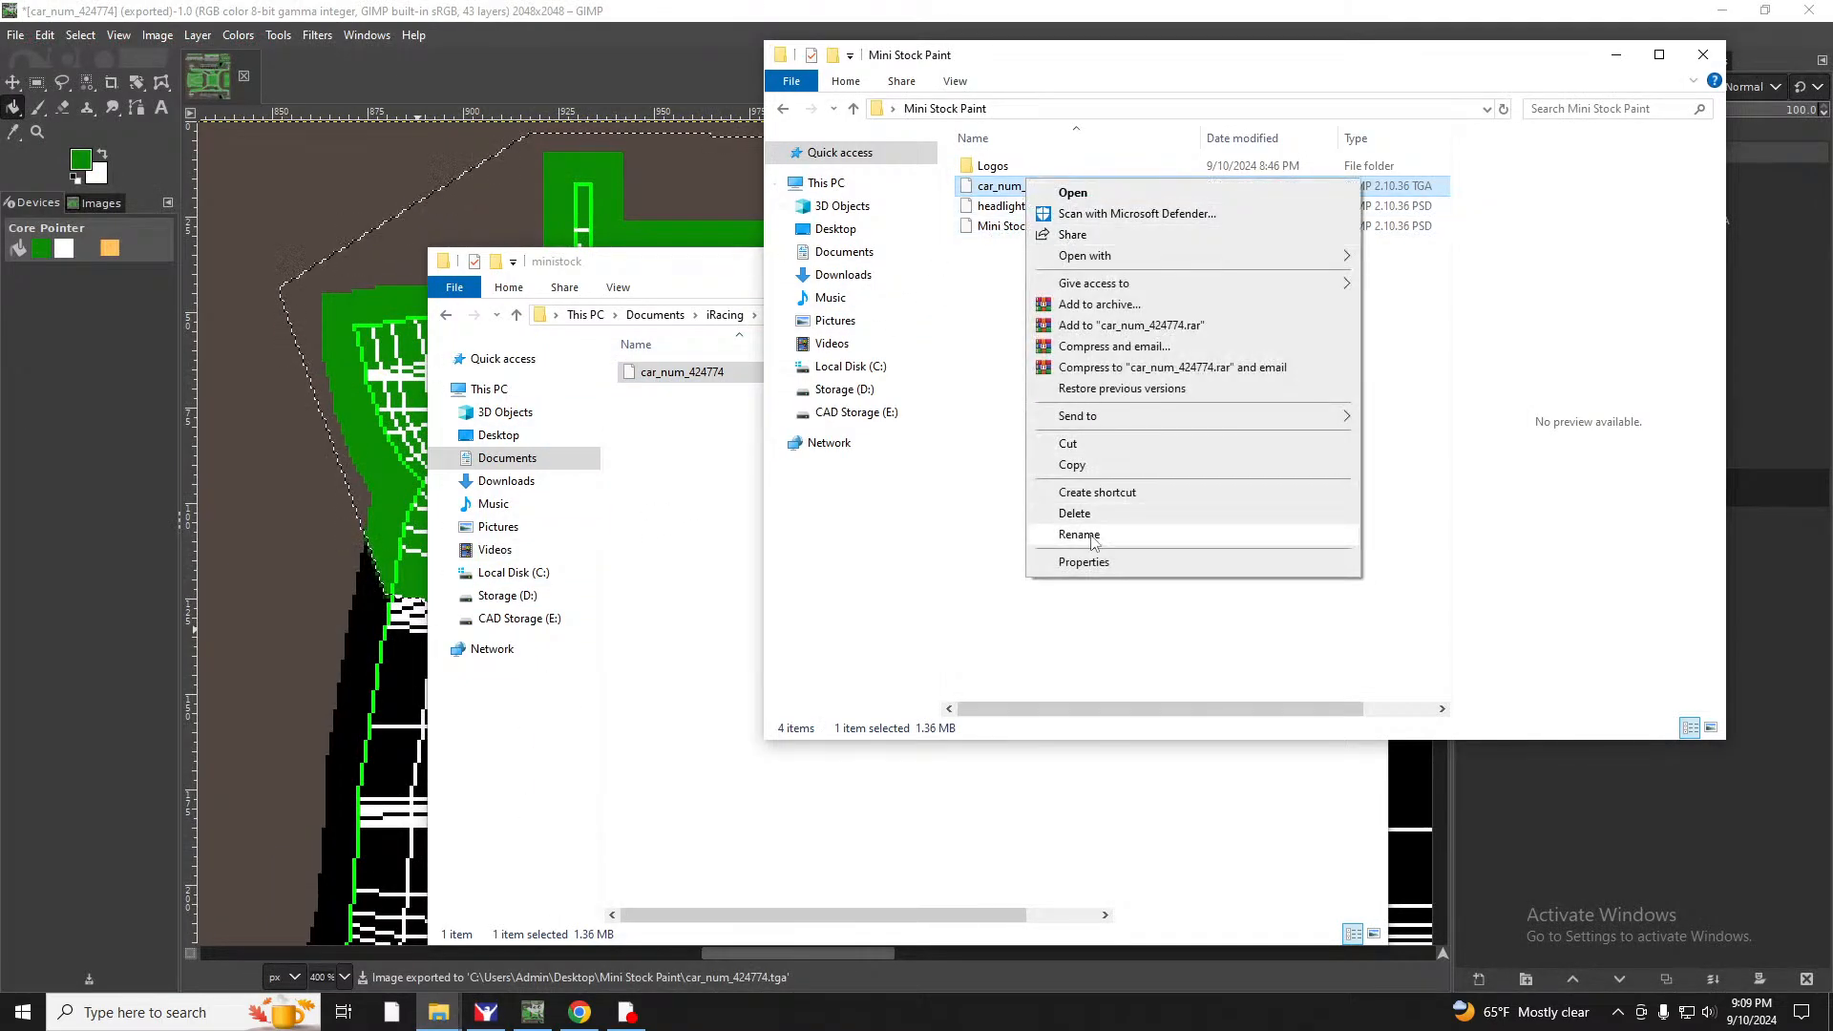
click(1081, 470)
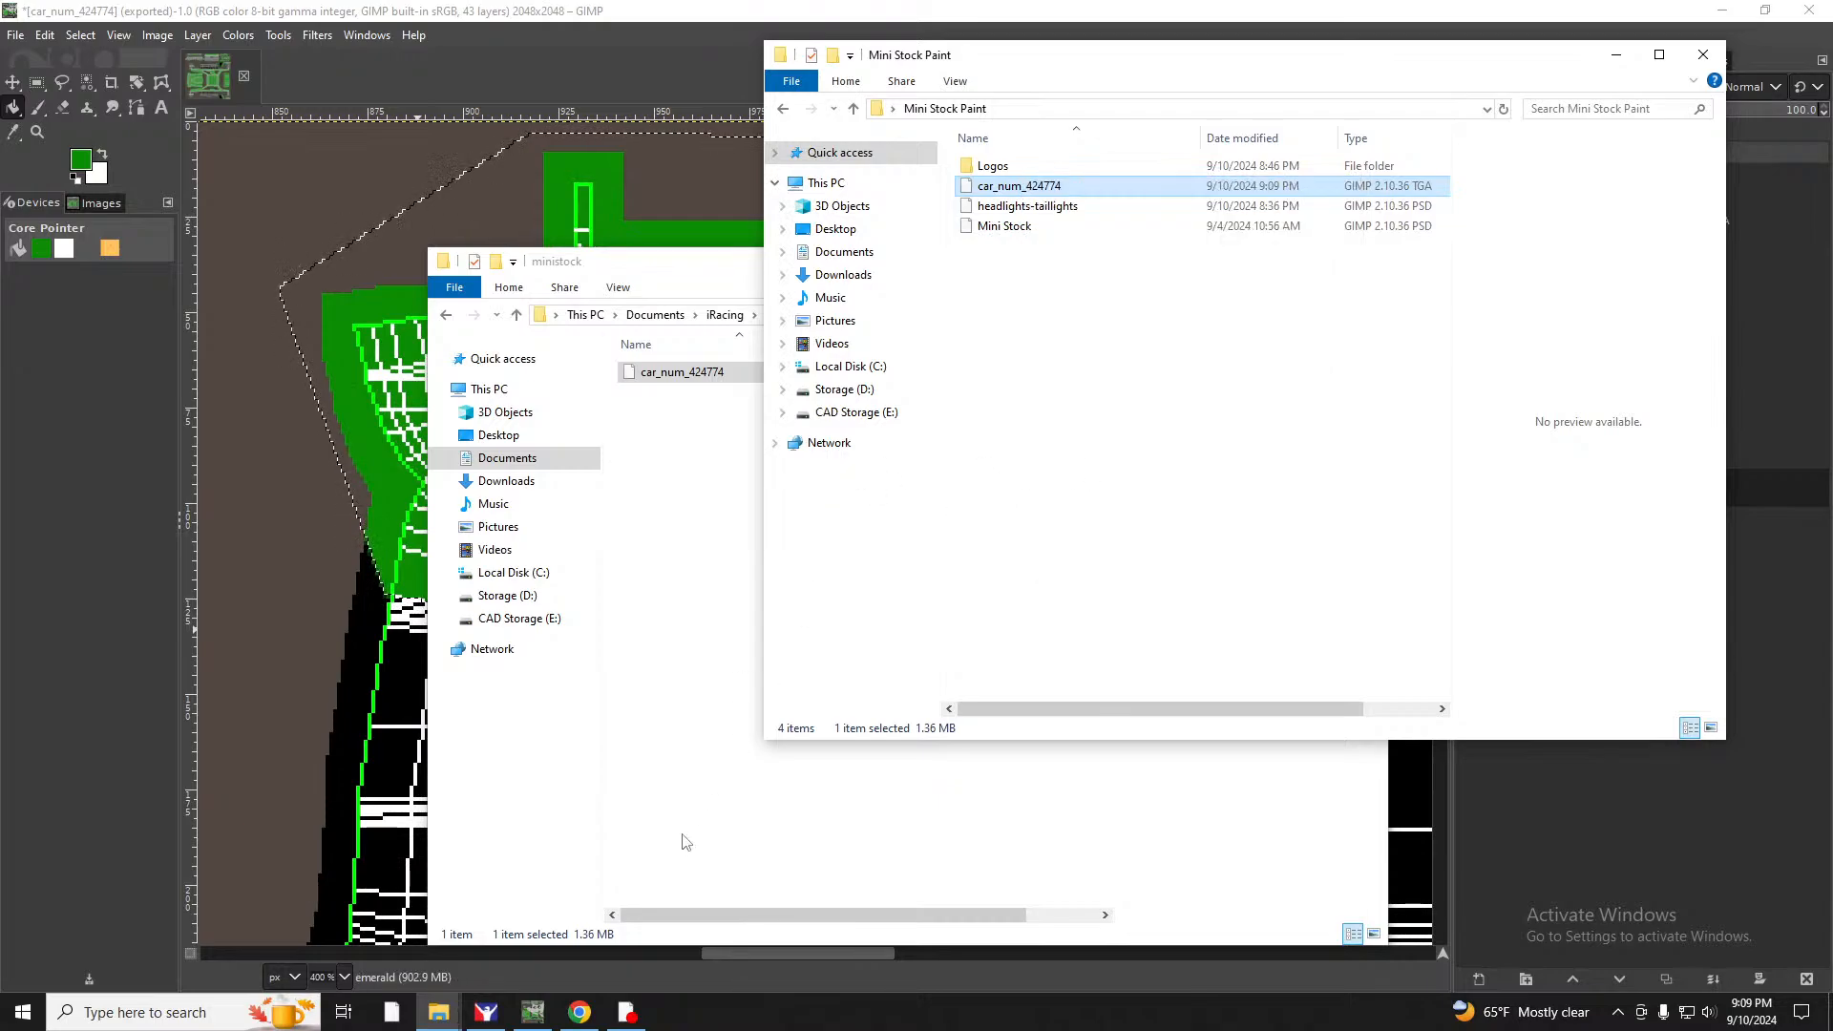
Paste the exported TGA into iRacing's paint\ministock folder, replacing the existing file.
click(438, 1012)
click(540, 943)
right_click(954, 634)
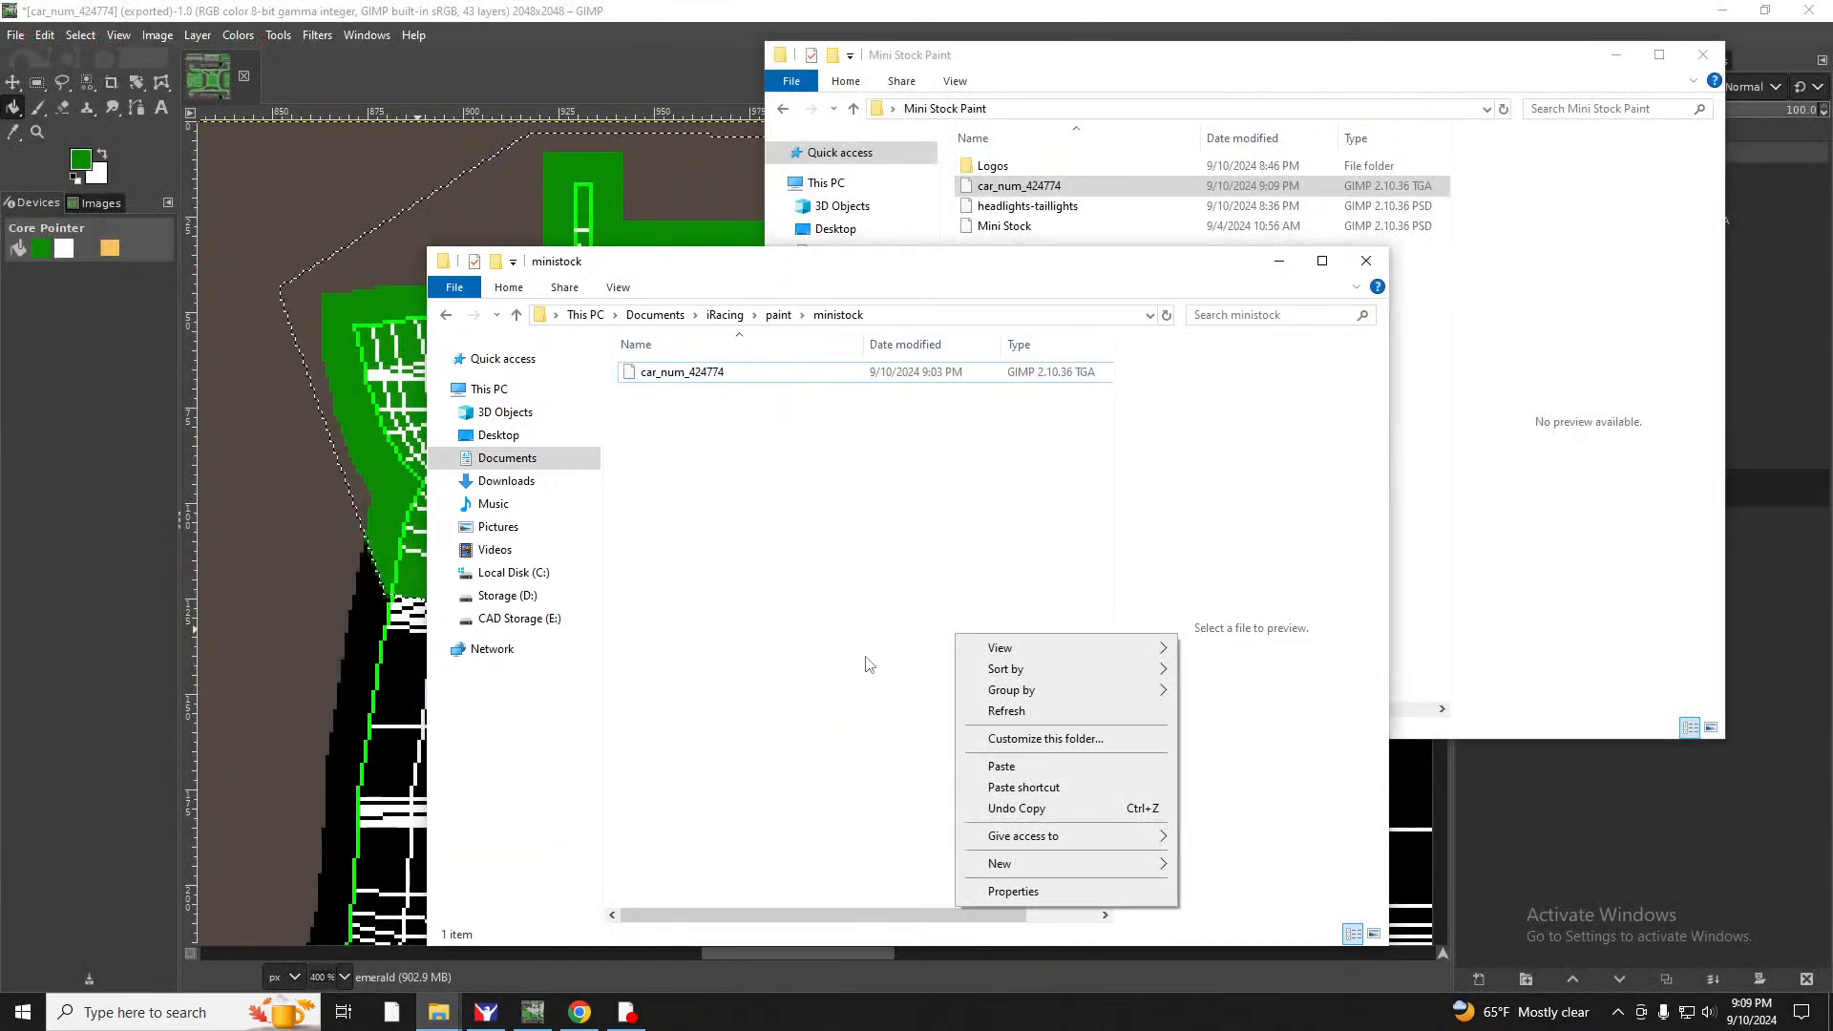
click(995, 767)
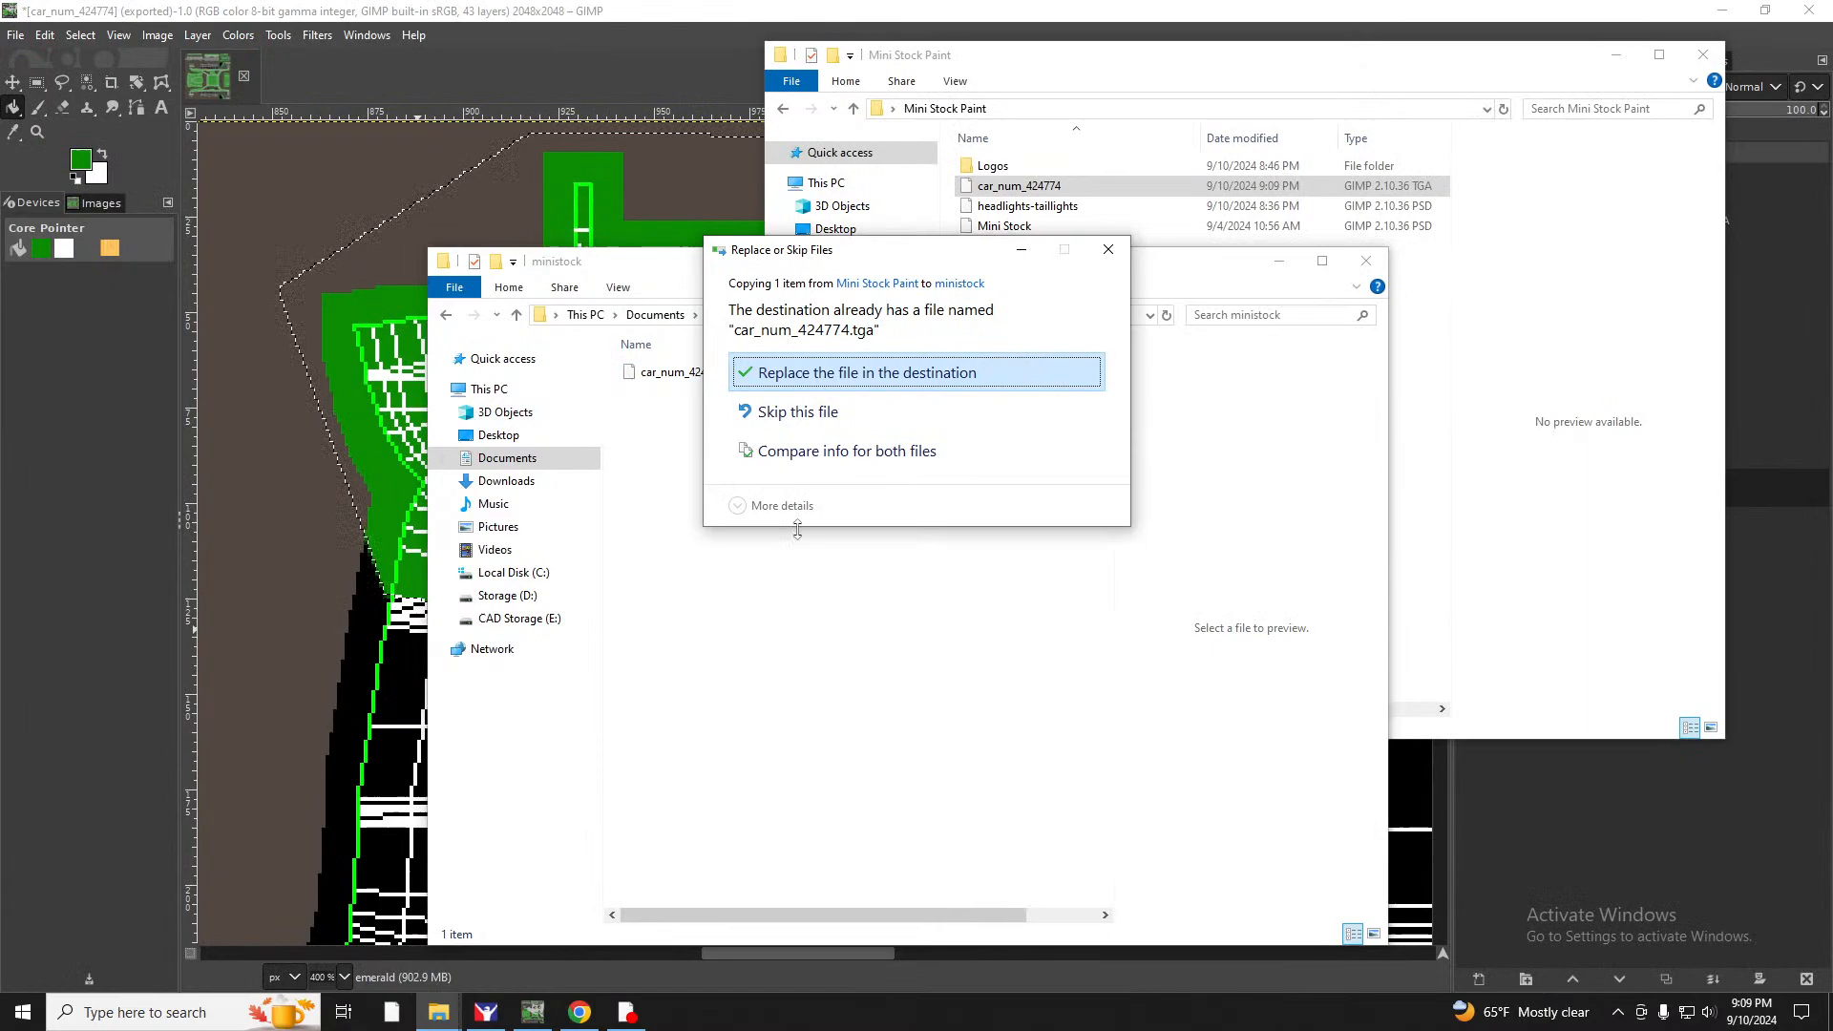
click(804, 389)
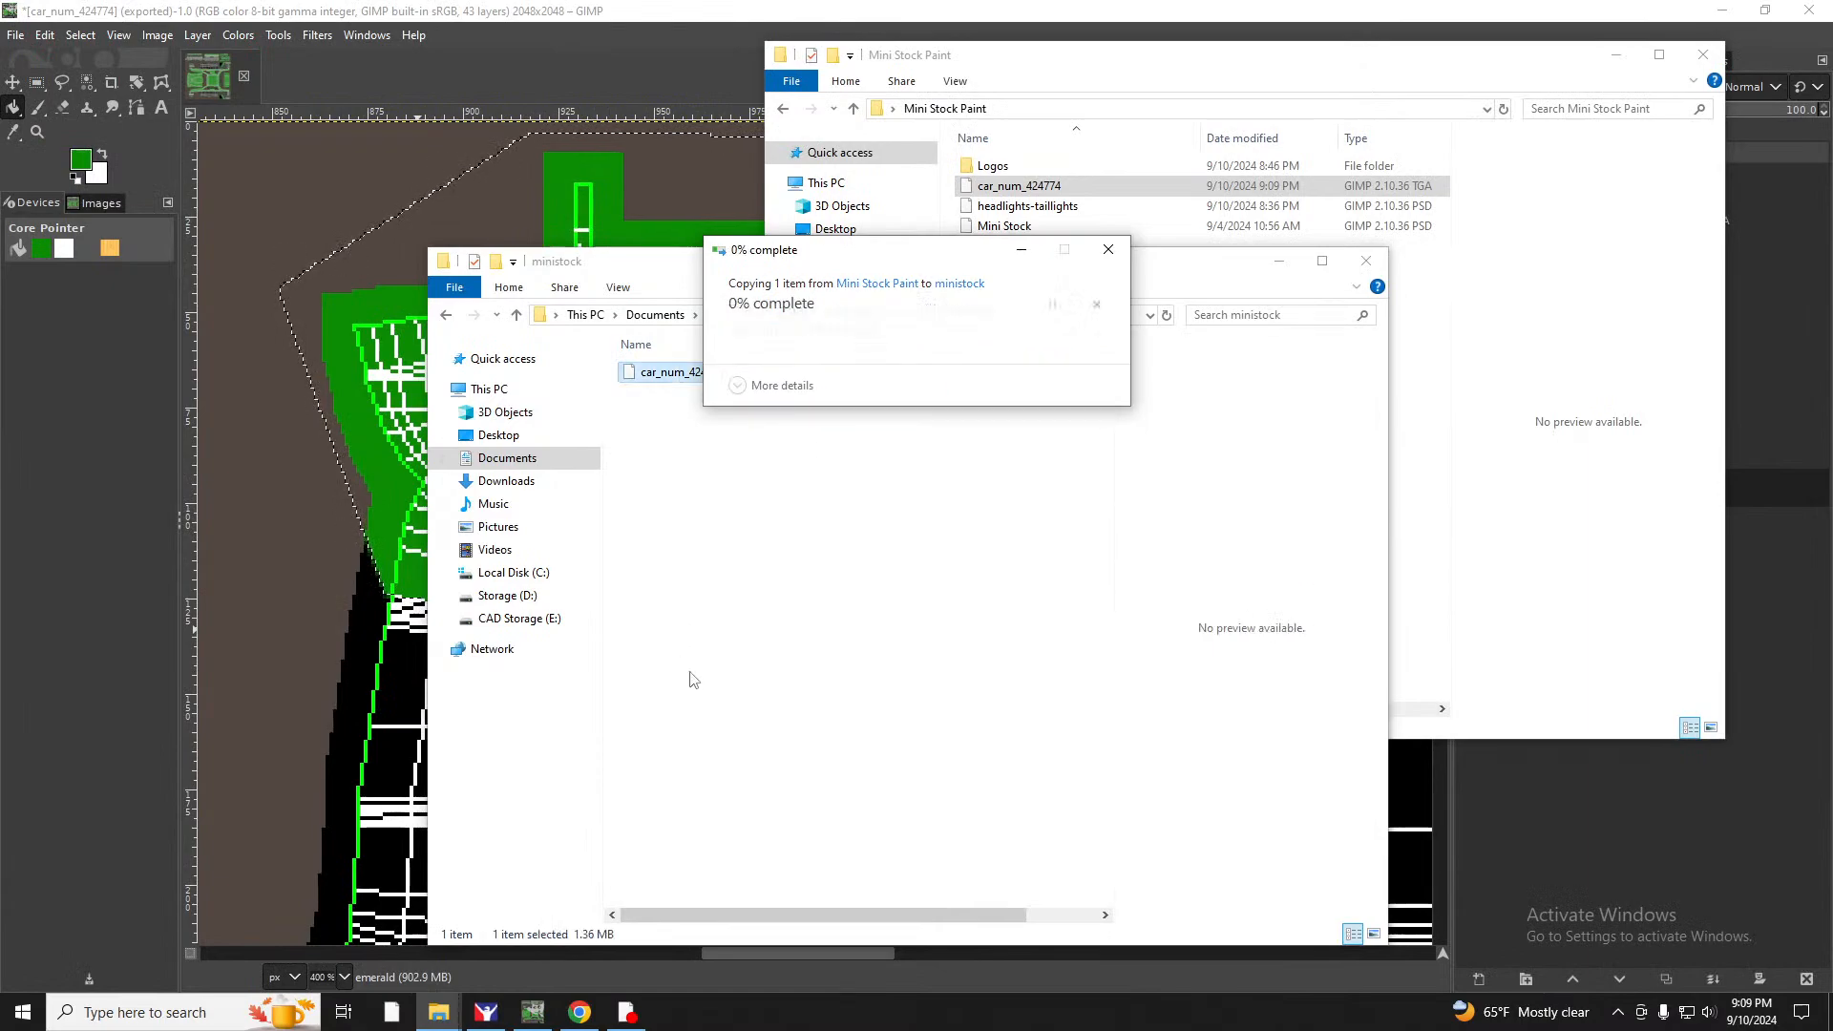
Switch to iRacing and rotate and zoom out the car preview to examine the updated paint around the car.
click(494, 1015)
mouse_move(982, 505)
mouse_down()
mouse_move(899, 540)
mouse_move(796, 529)
mouse_move(665, 594)
mouse_move(778, 514)
mouse_move(1000, 514)
mouse_move(1002, 494)
mouse_move(1284, 401)
mouse_move(637, 607)
mouse_move(644, 464)
mouse_move(382, 429)
mouse_move(483, 408)
mouse_move(492, 496)
mouse_move(496, 403)
mouse_up()
scroll(1019, 410, down, 6)
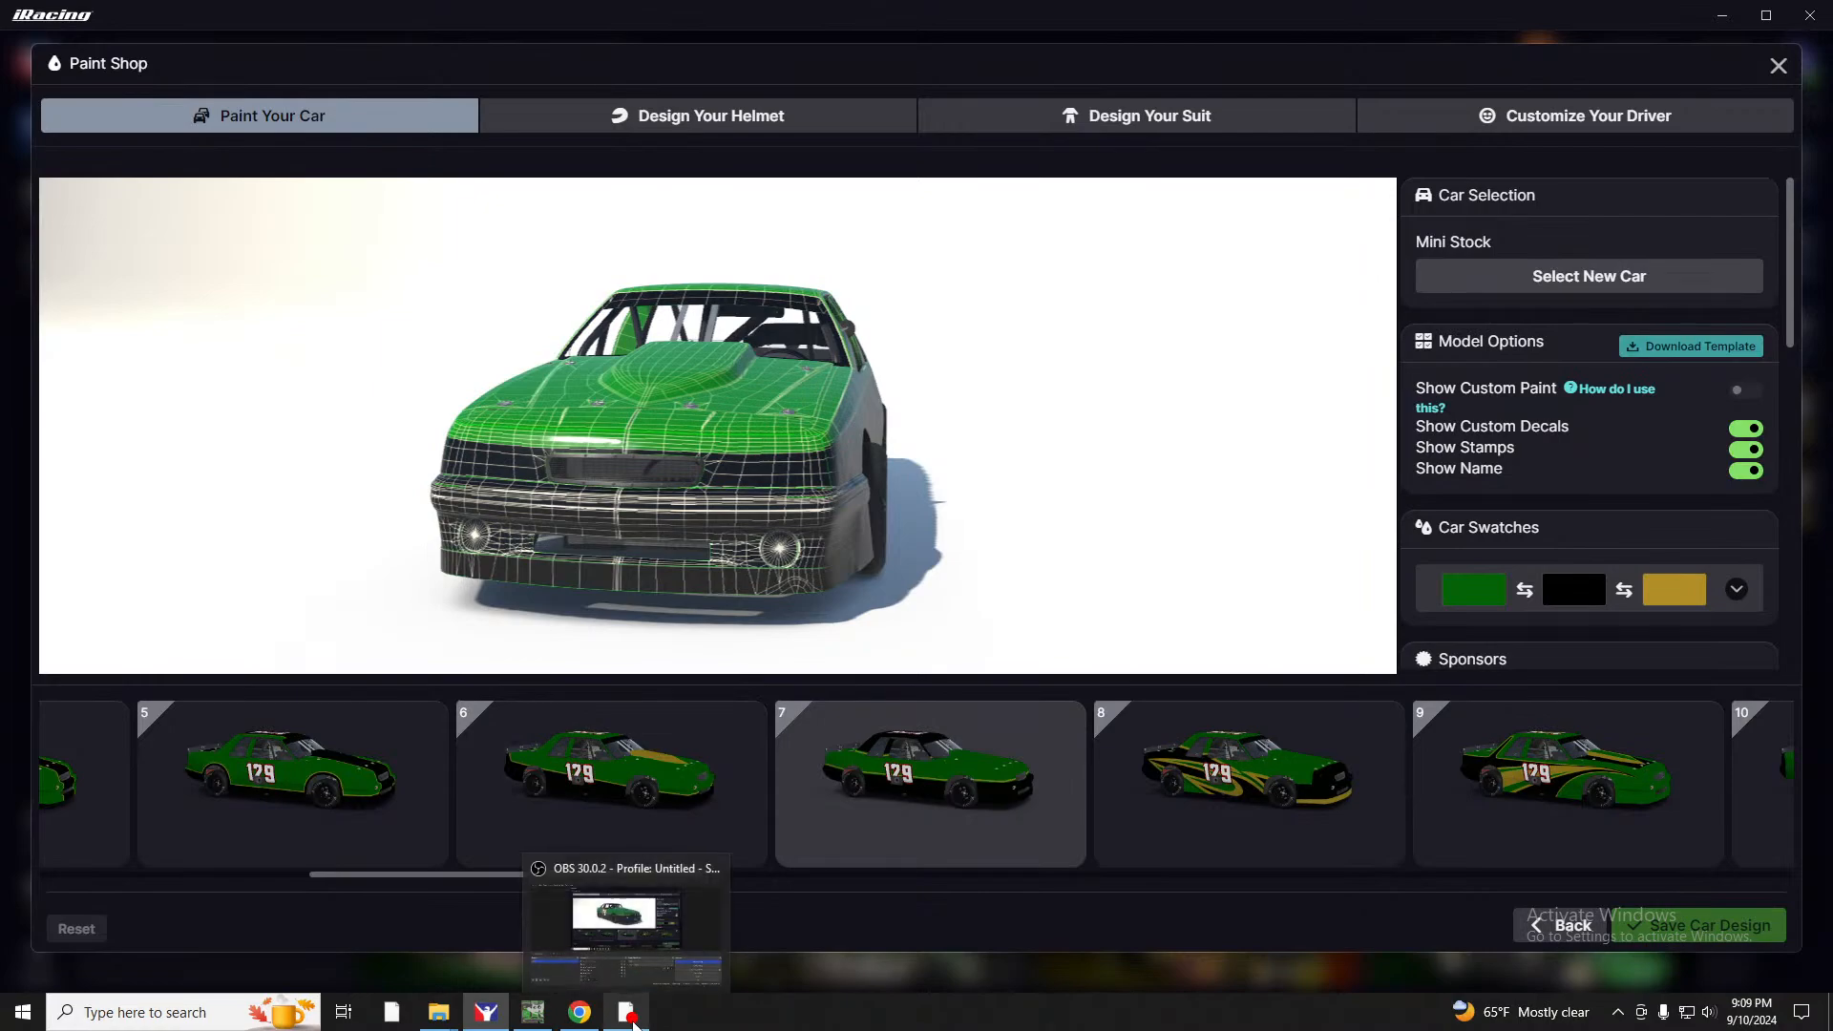
mouse_move(498, 1023)
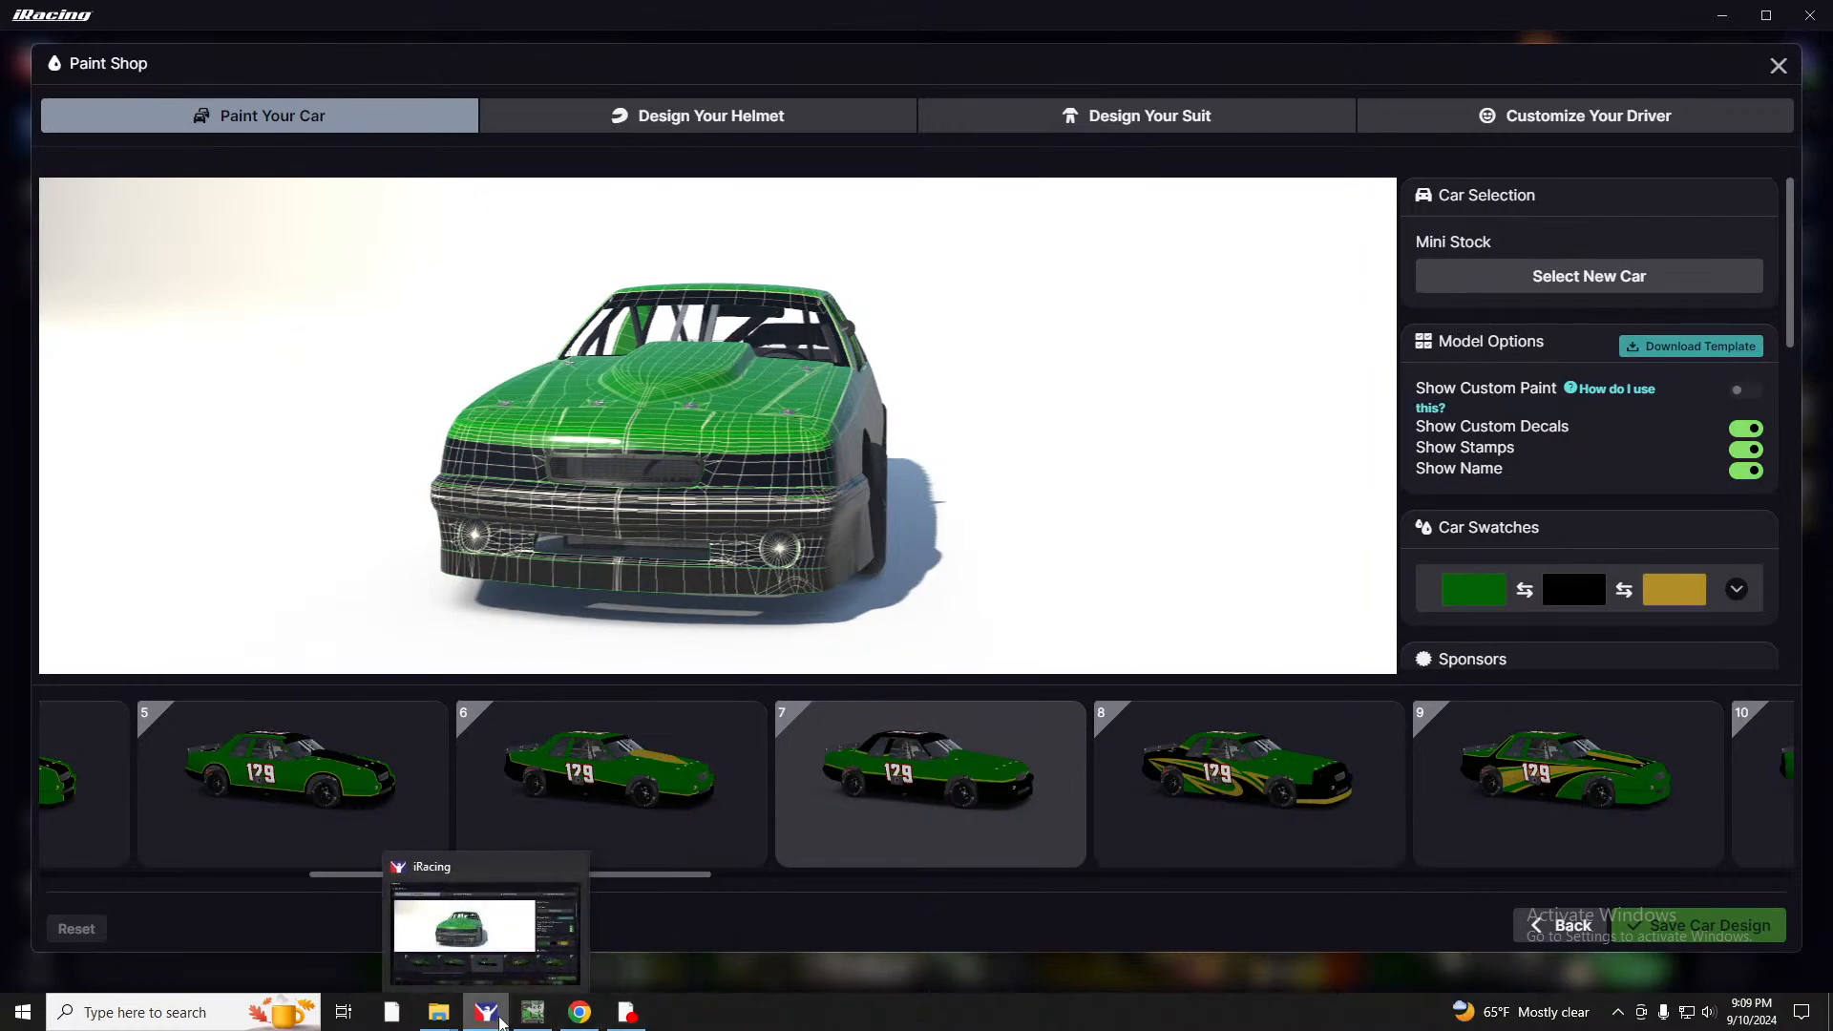
Switch to GIMP and start opening an image as layers, browsing to the Logos folder inside Mini Stock Paint.
click(533, 1012)
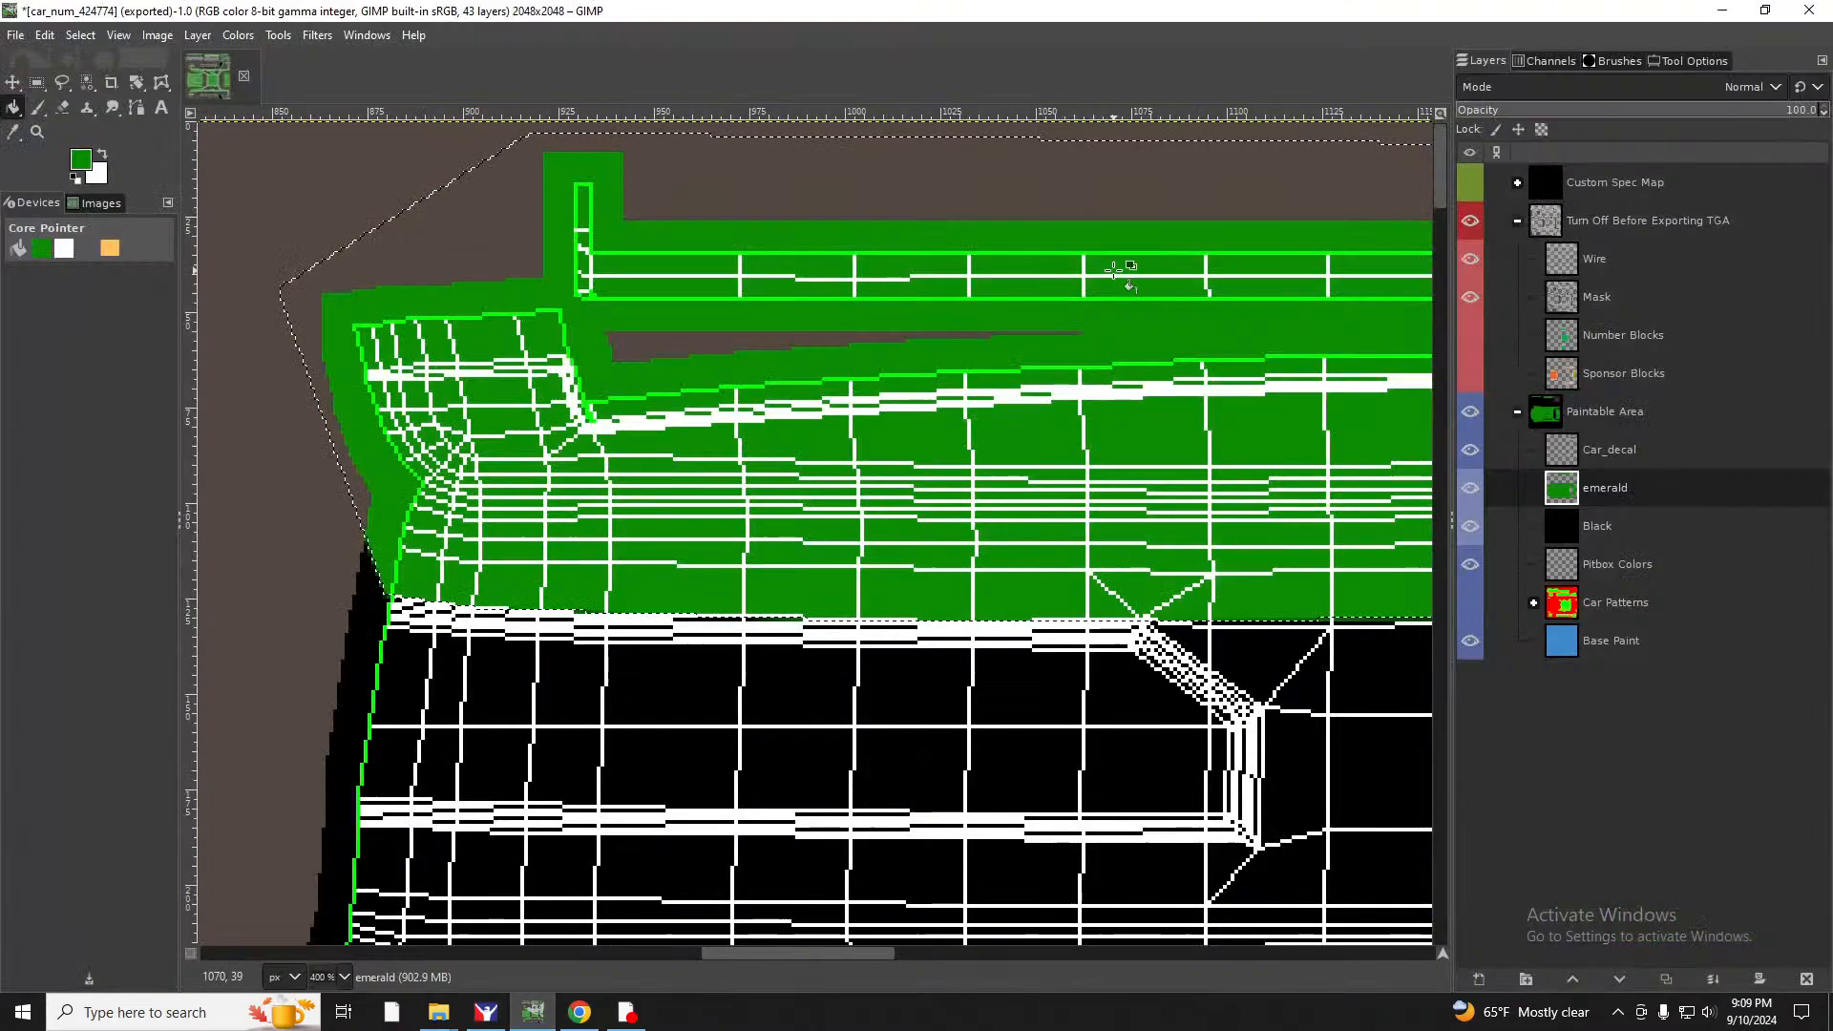
scroll(1015, 425, down, 6)
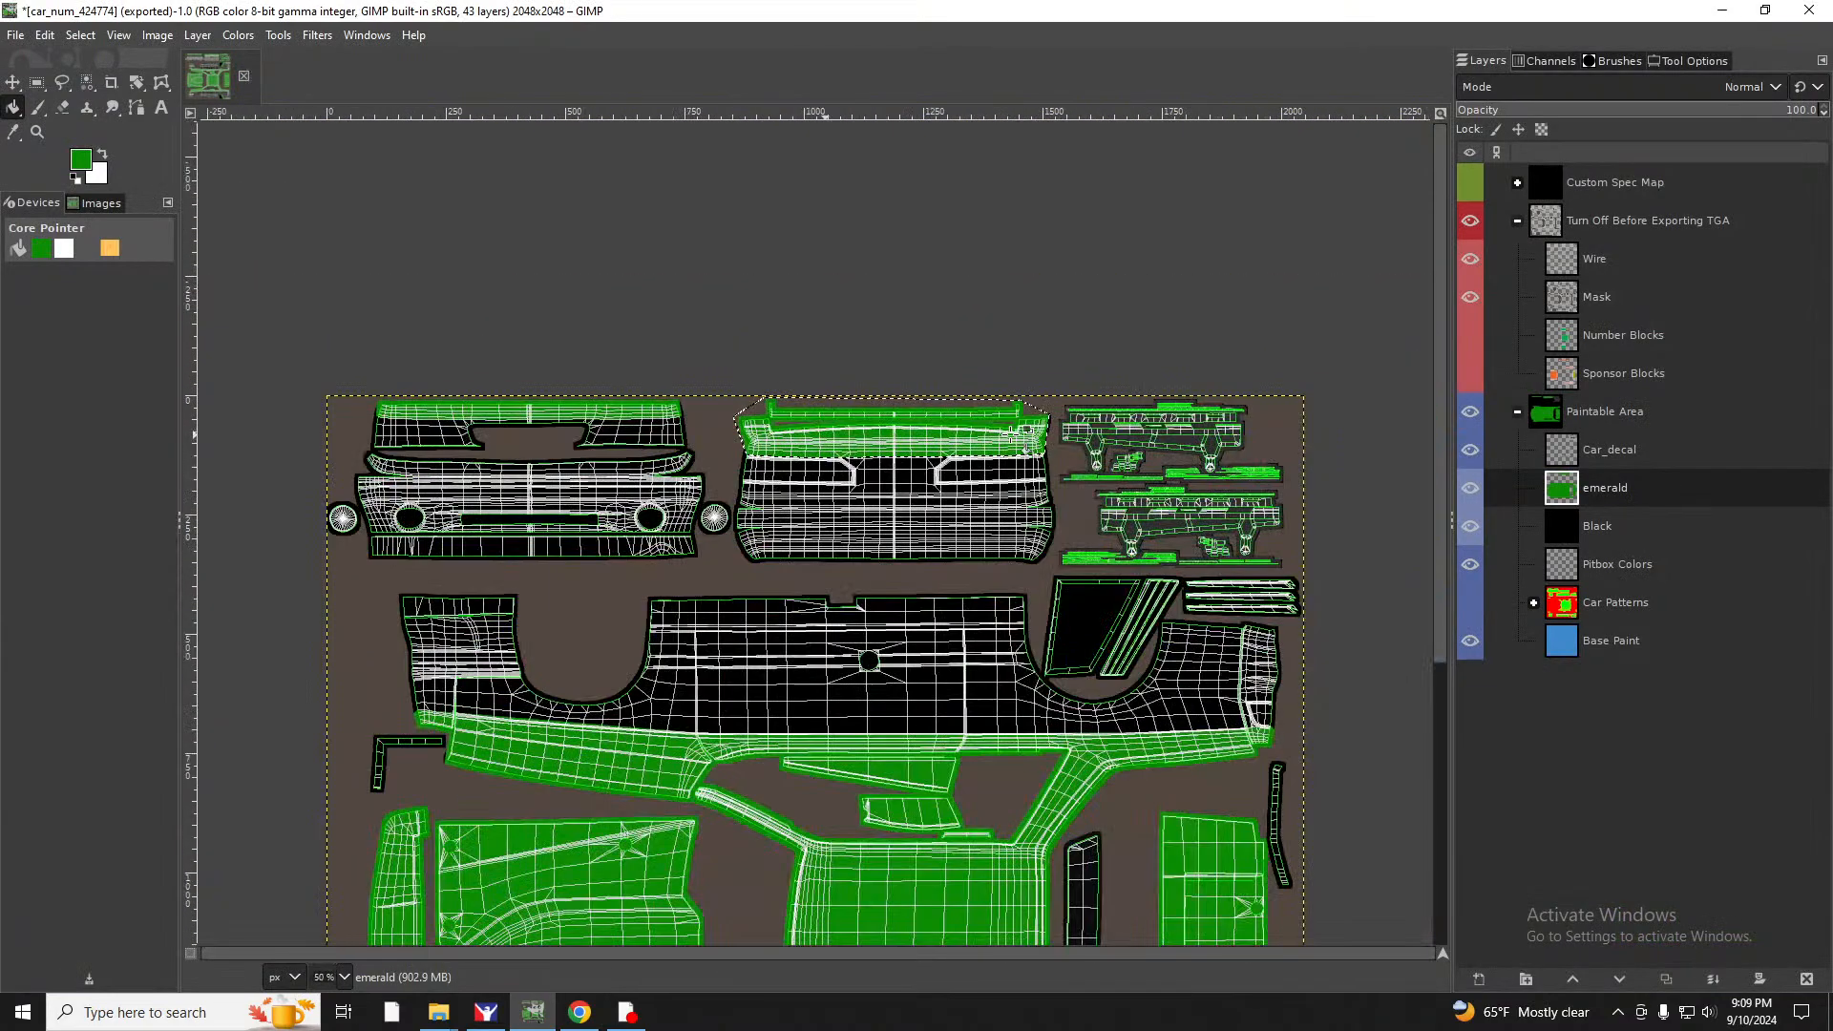
scroll(1011, 436, down, 5)
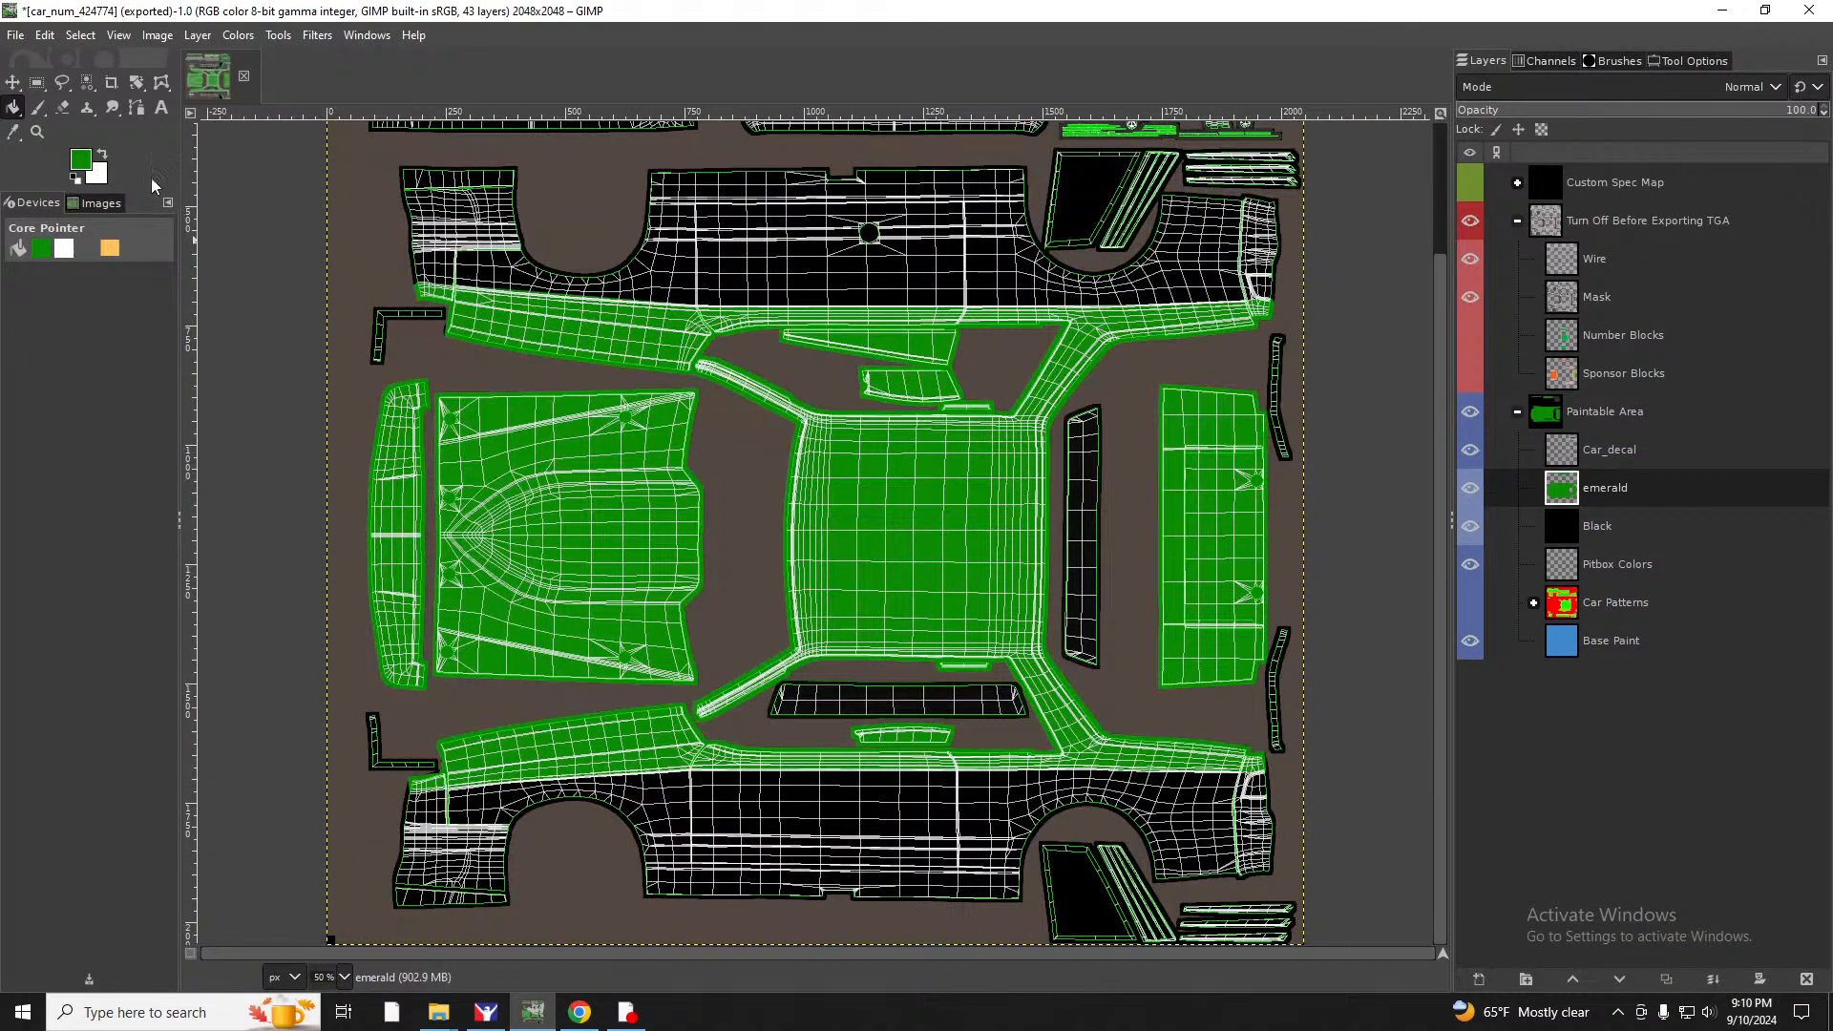
click(14, 38)
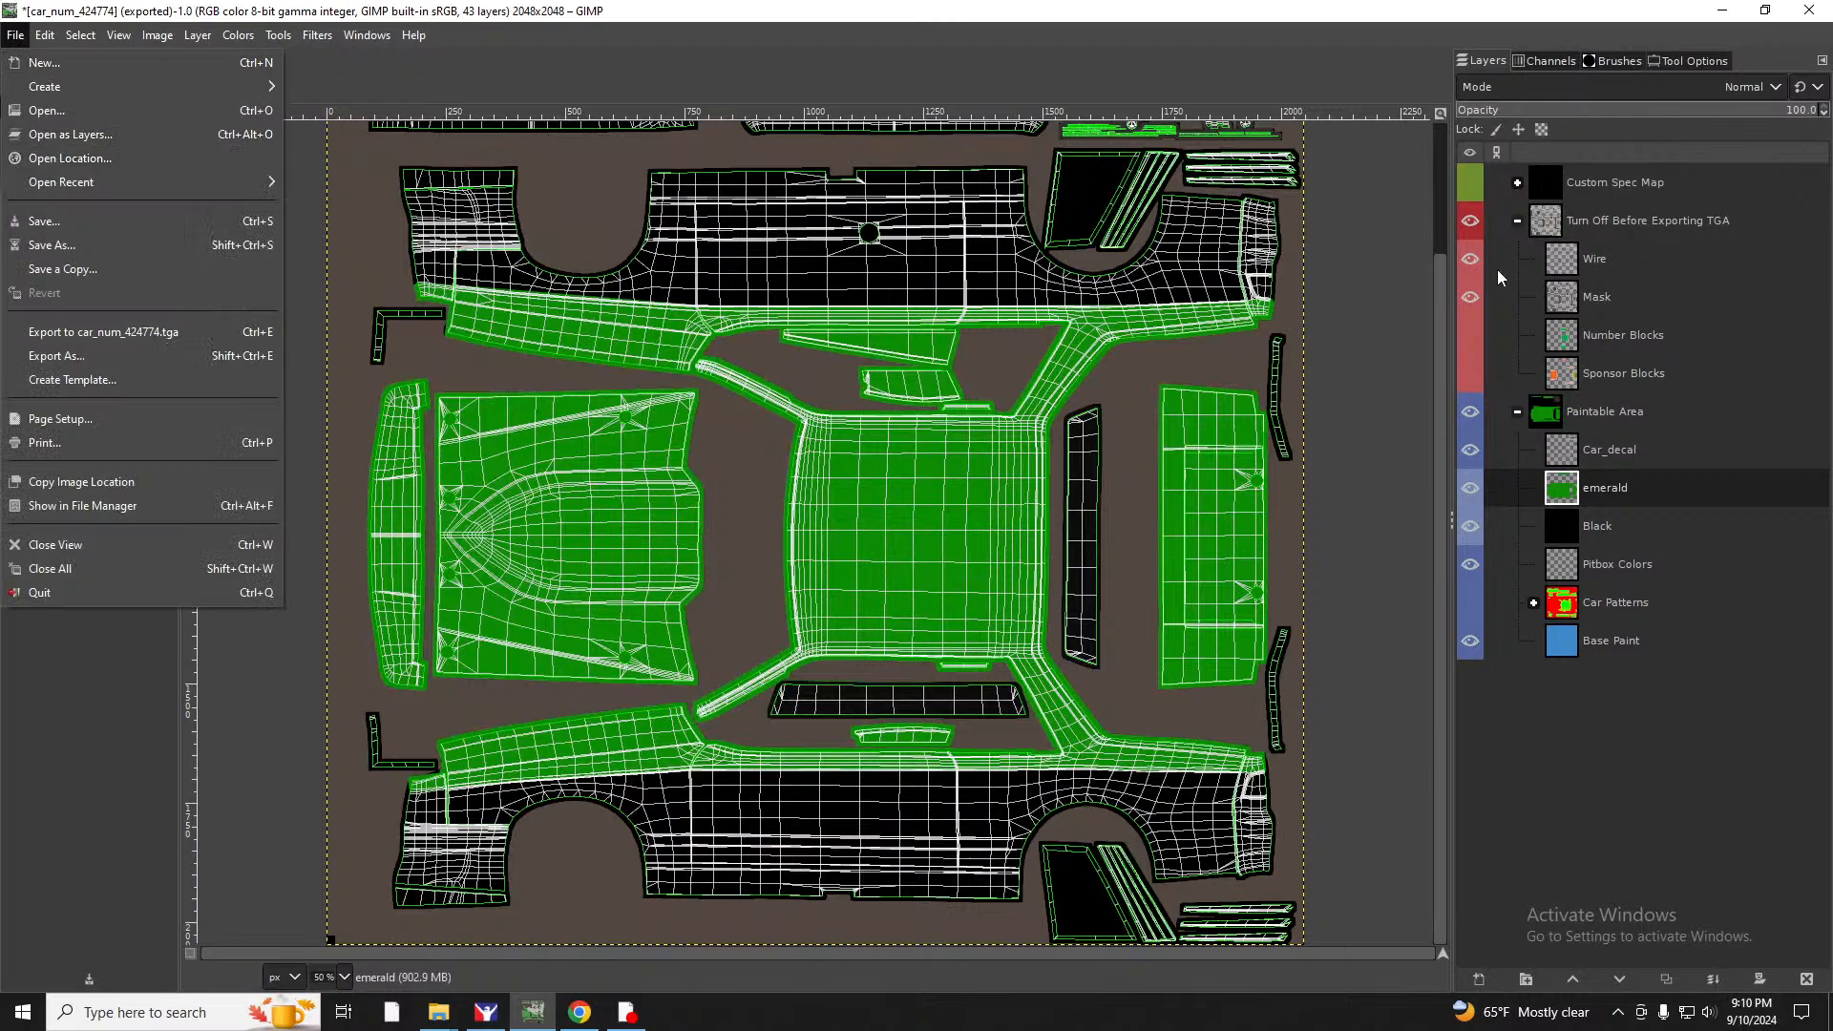
click(67, 135)
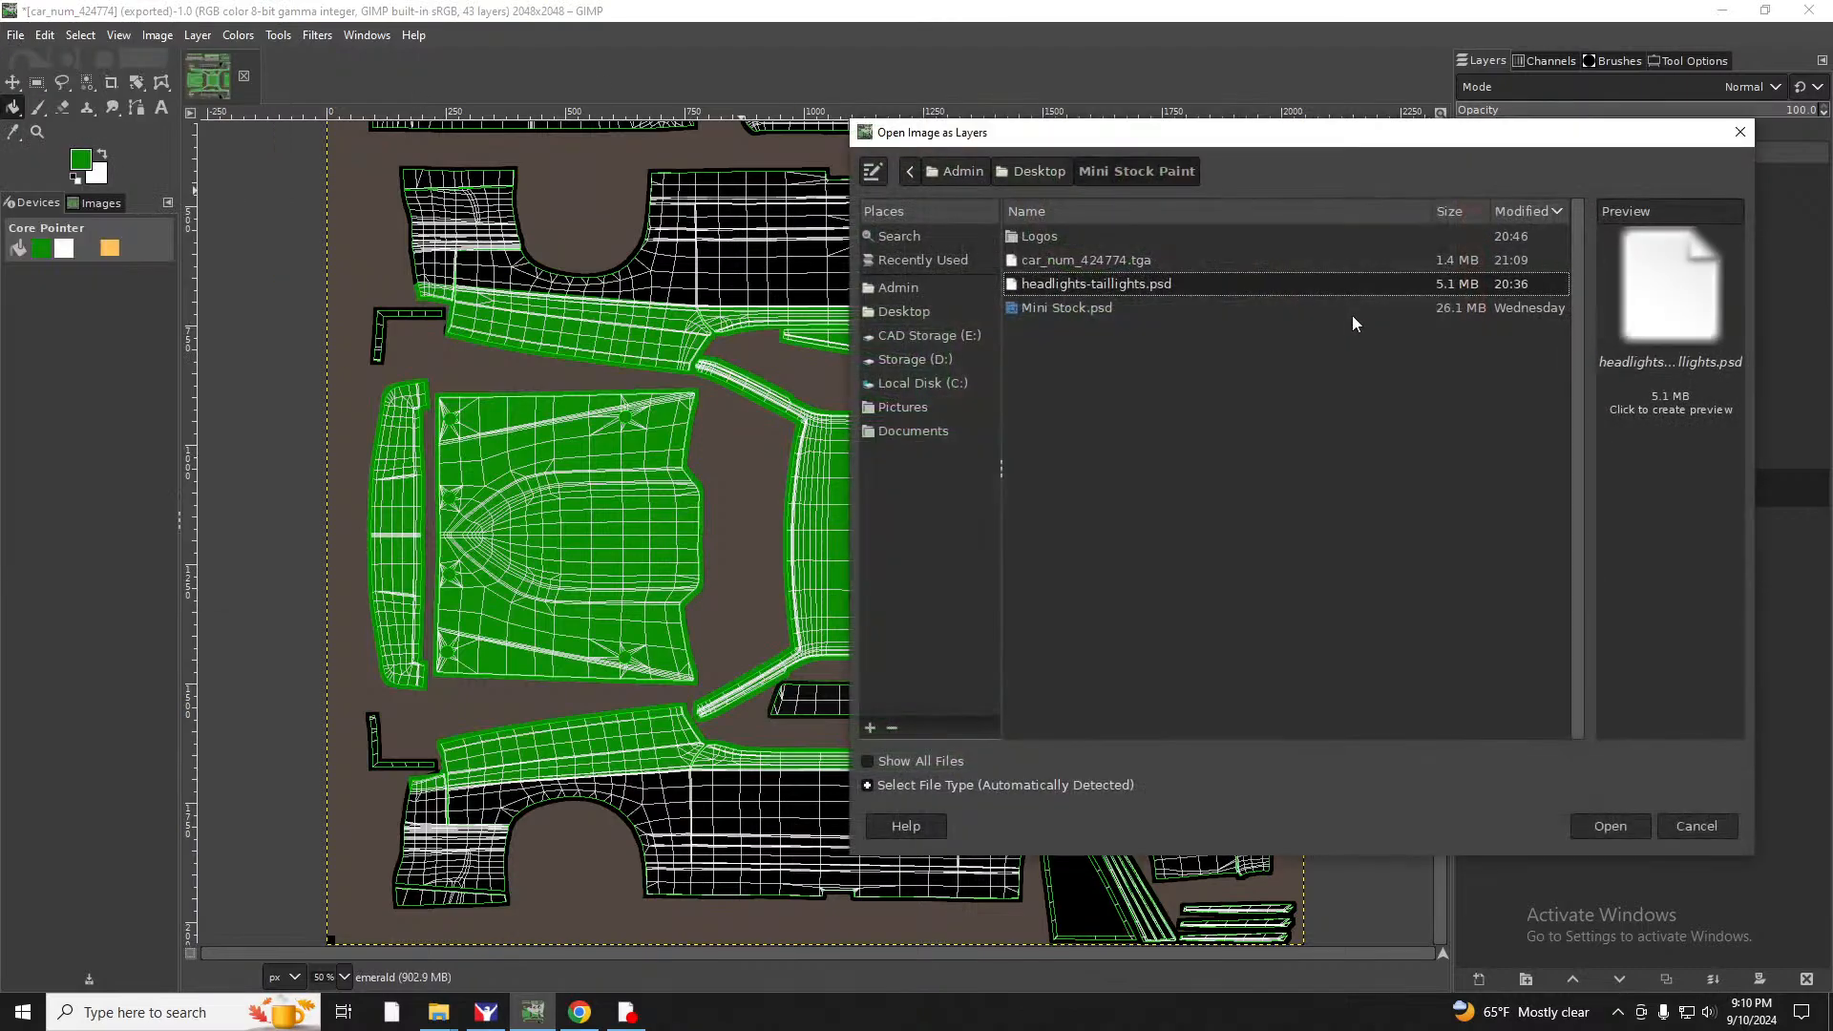
click(1047, 239)
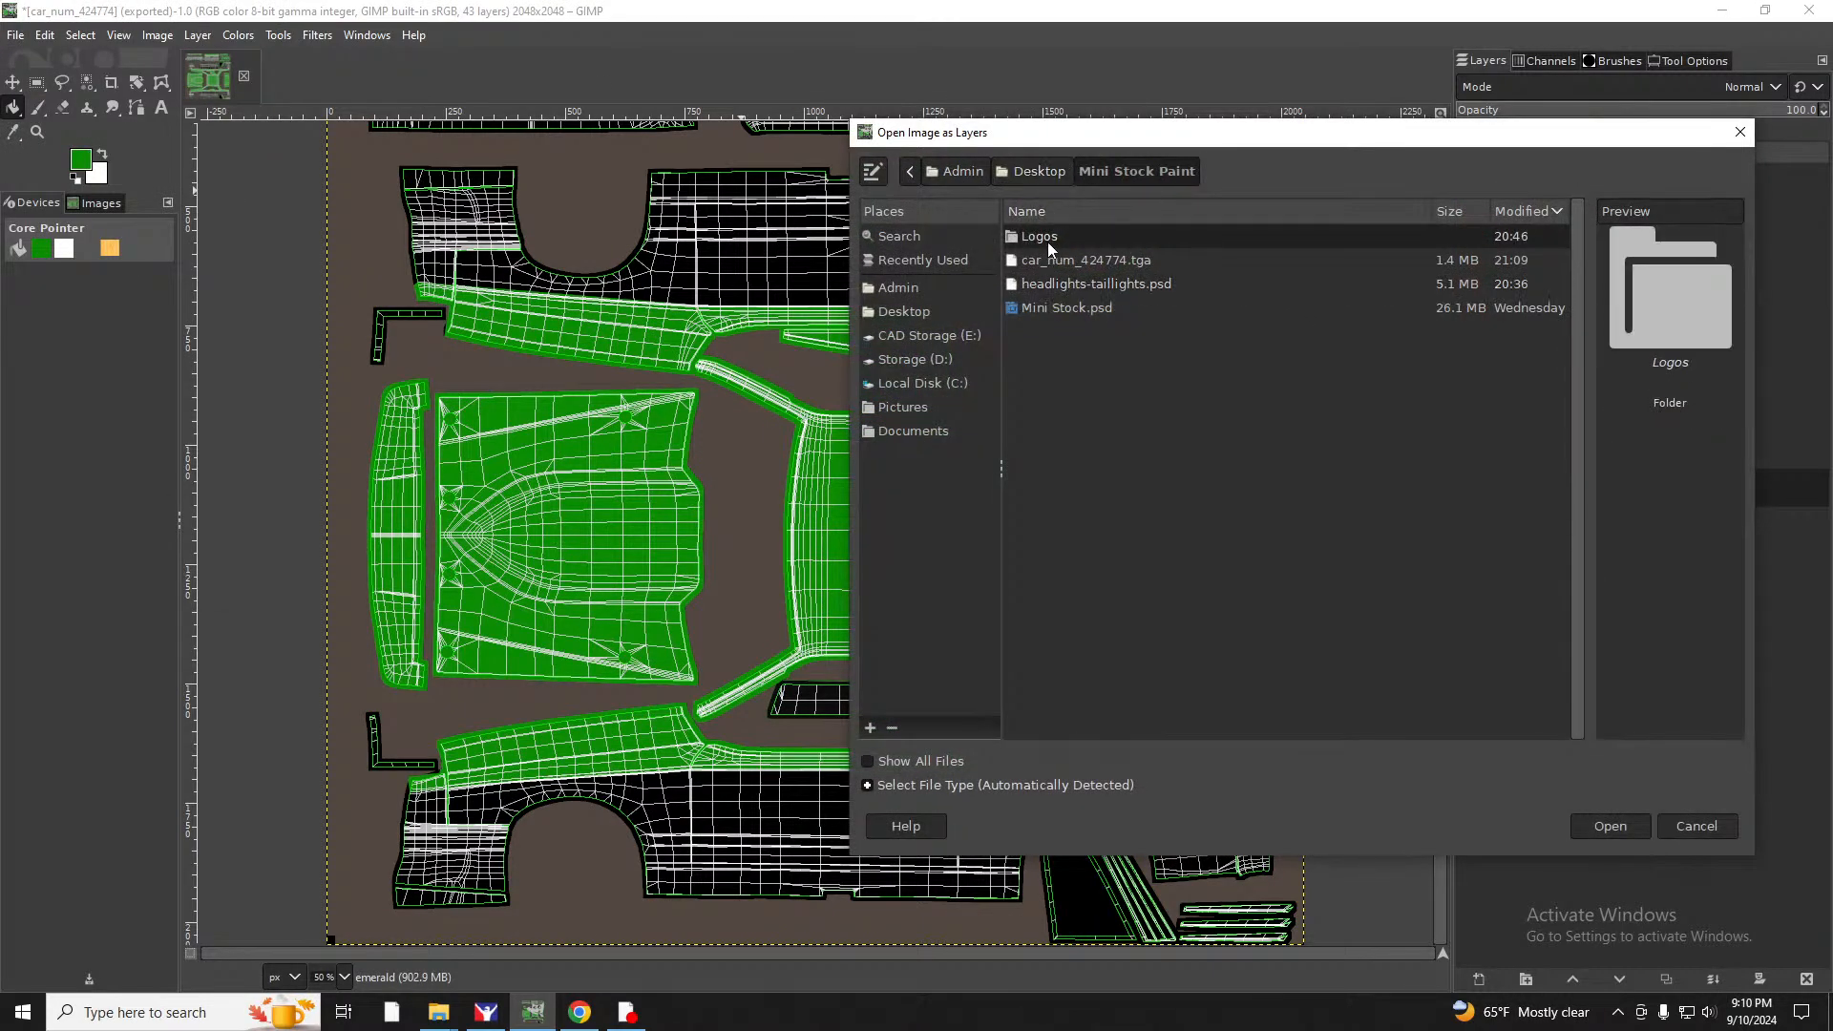
double_click(1046, 239)
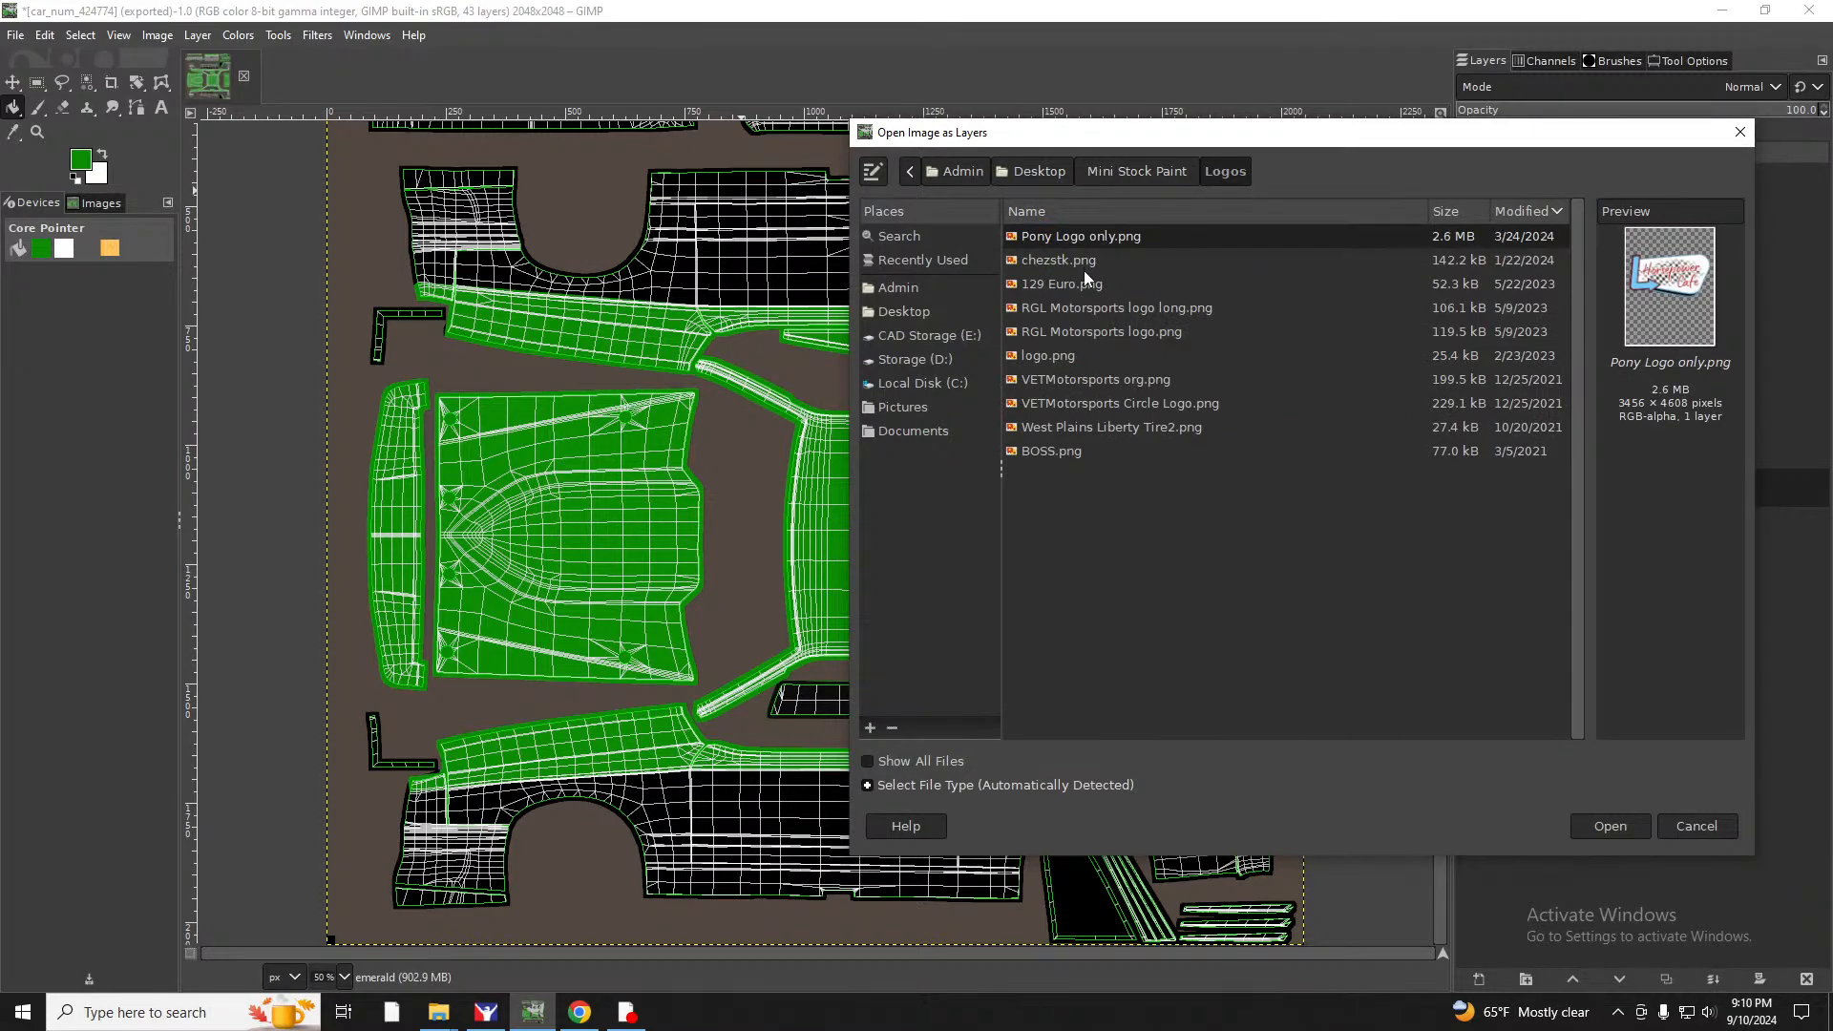
Preview the logo images in the Logos folder, from chezstk.png through the RGL and VETMotorsports logos to BOSS.png.
click(1082, 266)
click(1090, 308)
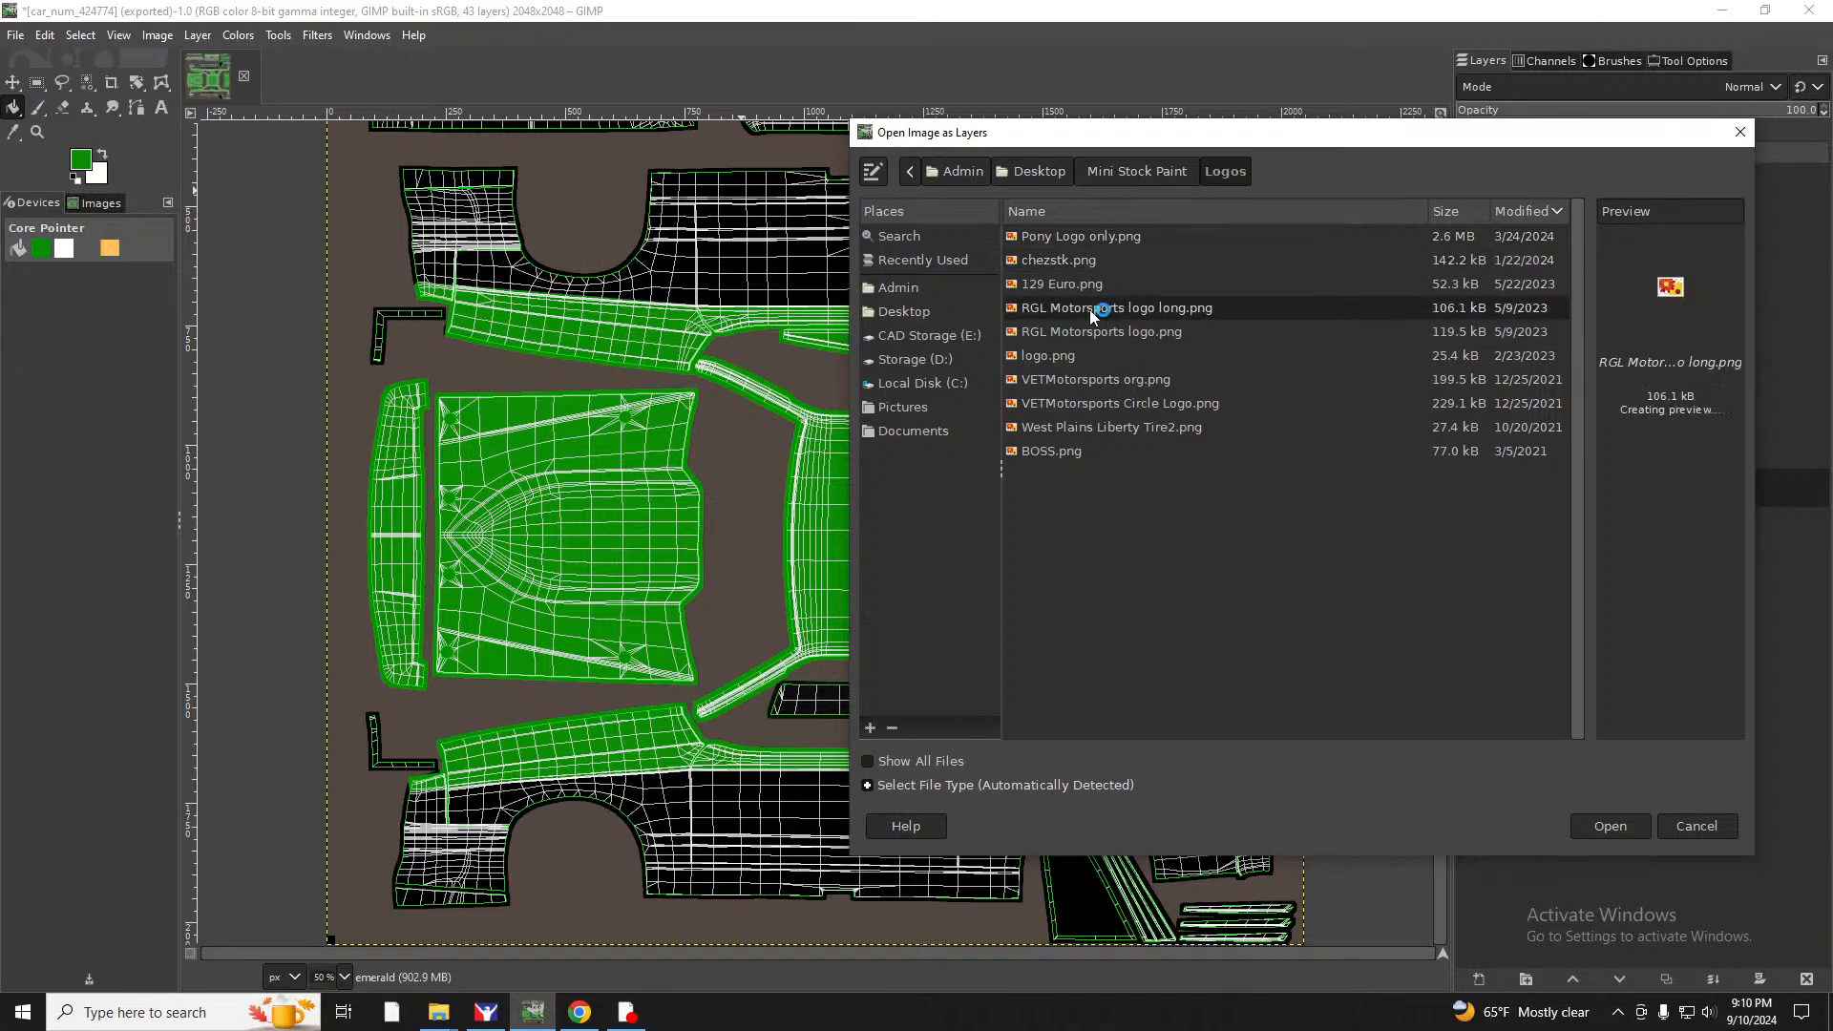
click(1093, 336)
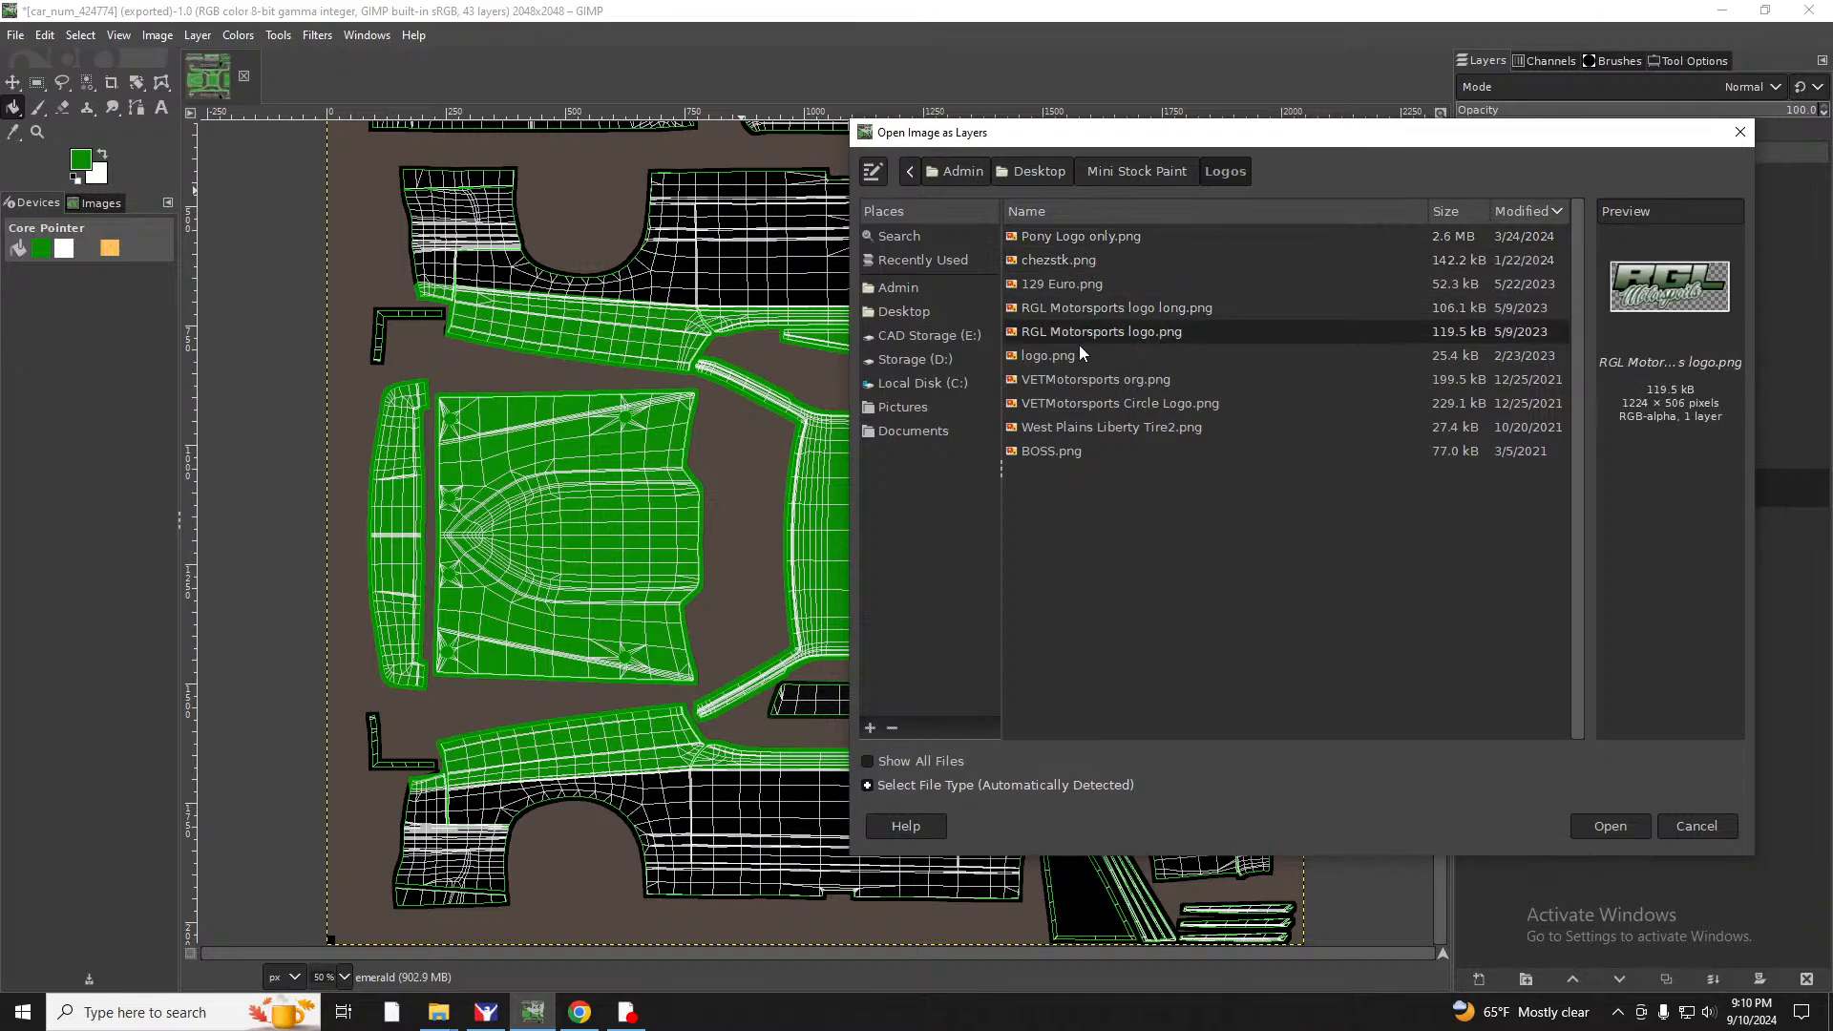
click(1072, 359)
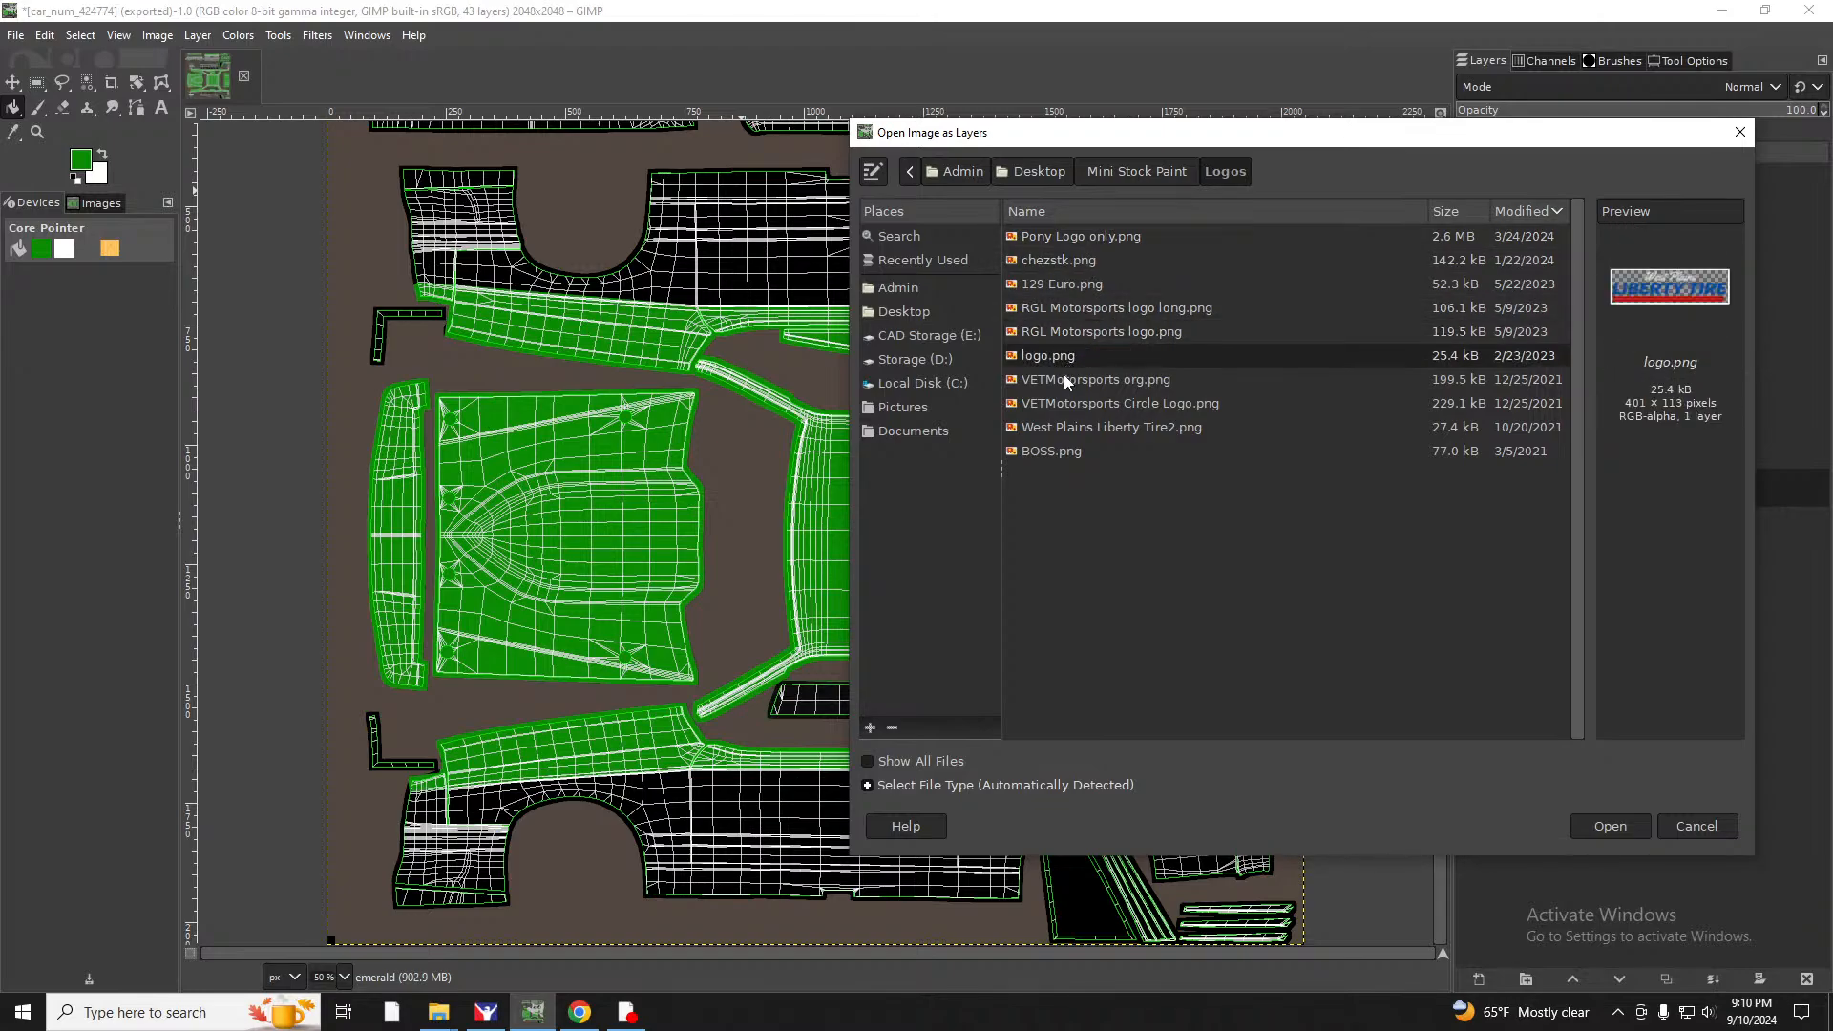
click(1065, 383)
click(1071, 407)
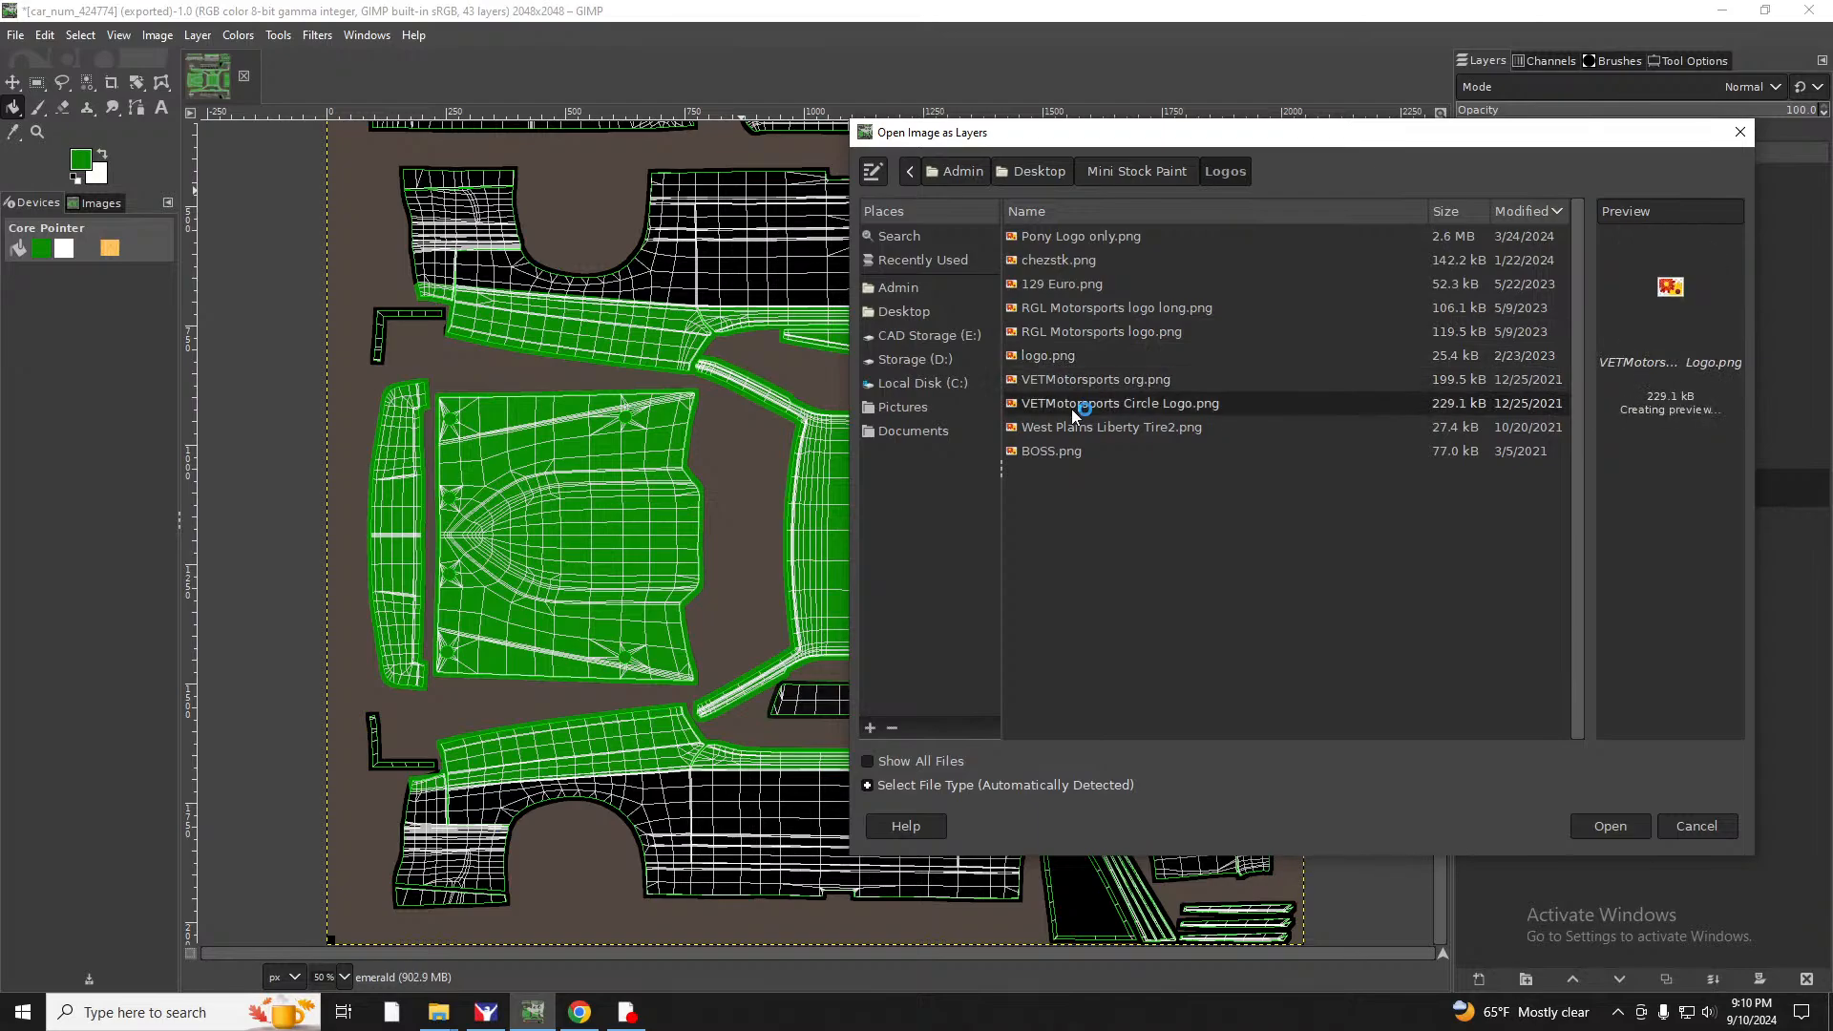
click(1065, 450)
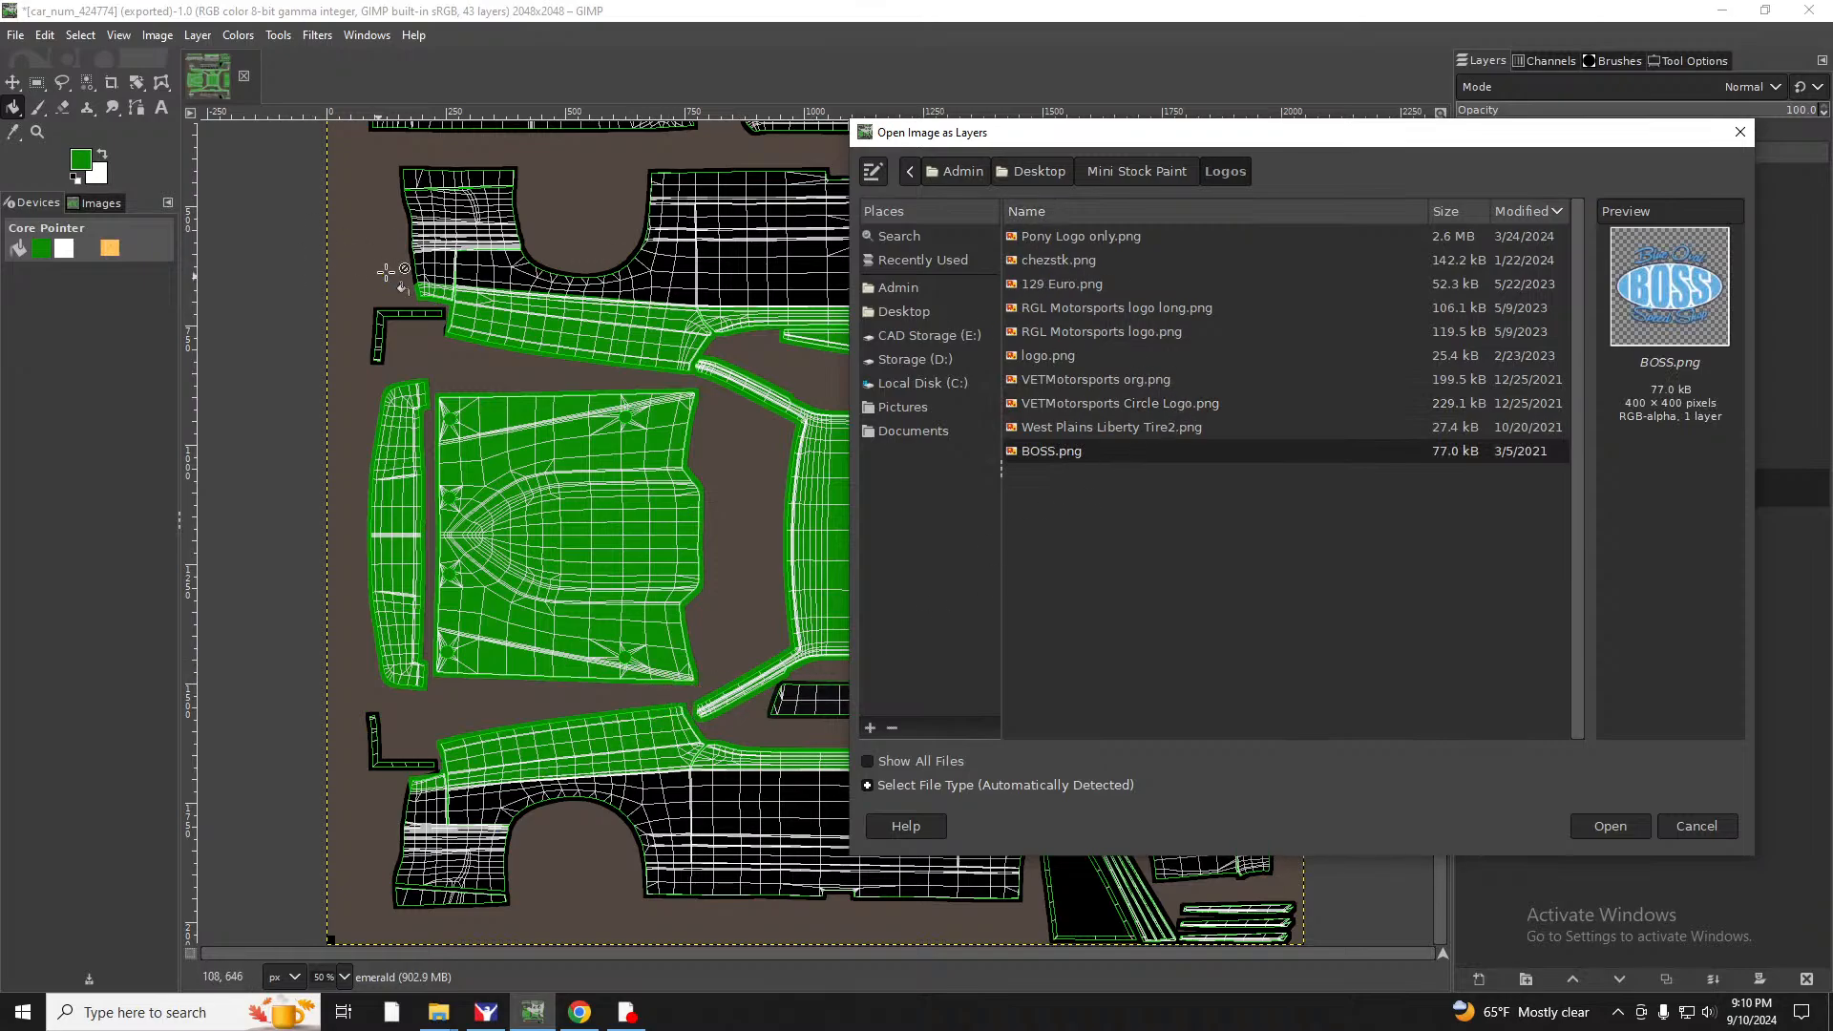
Import 129 Euro.png from the Logos folder as a new layer above the emerald layer.
click(1057, 265)
click(1067, 279)
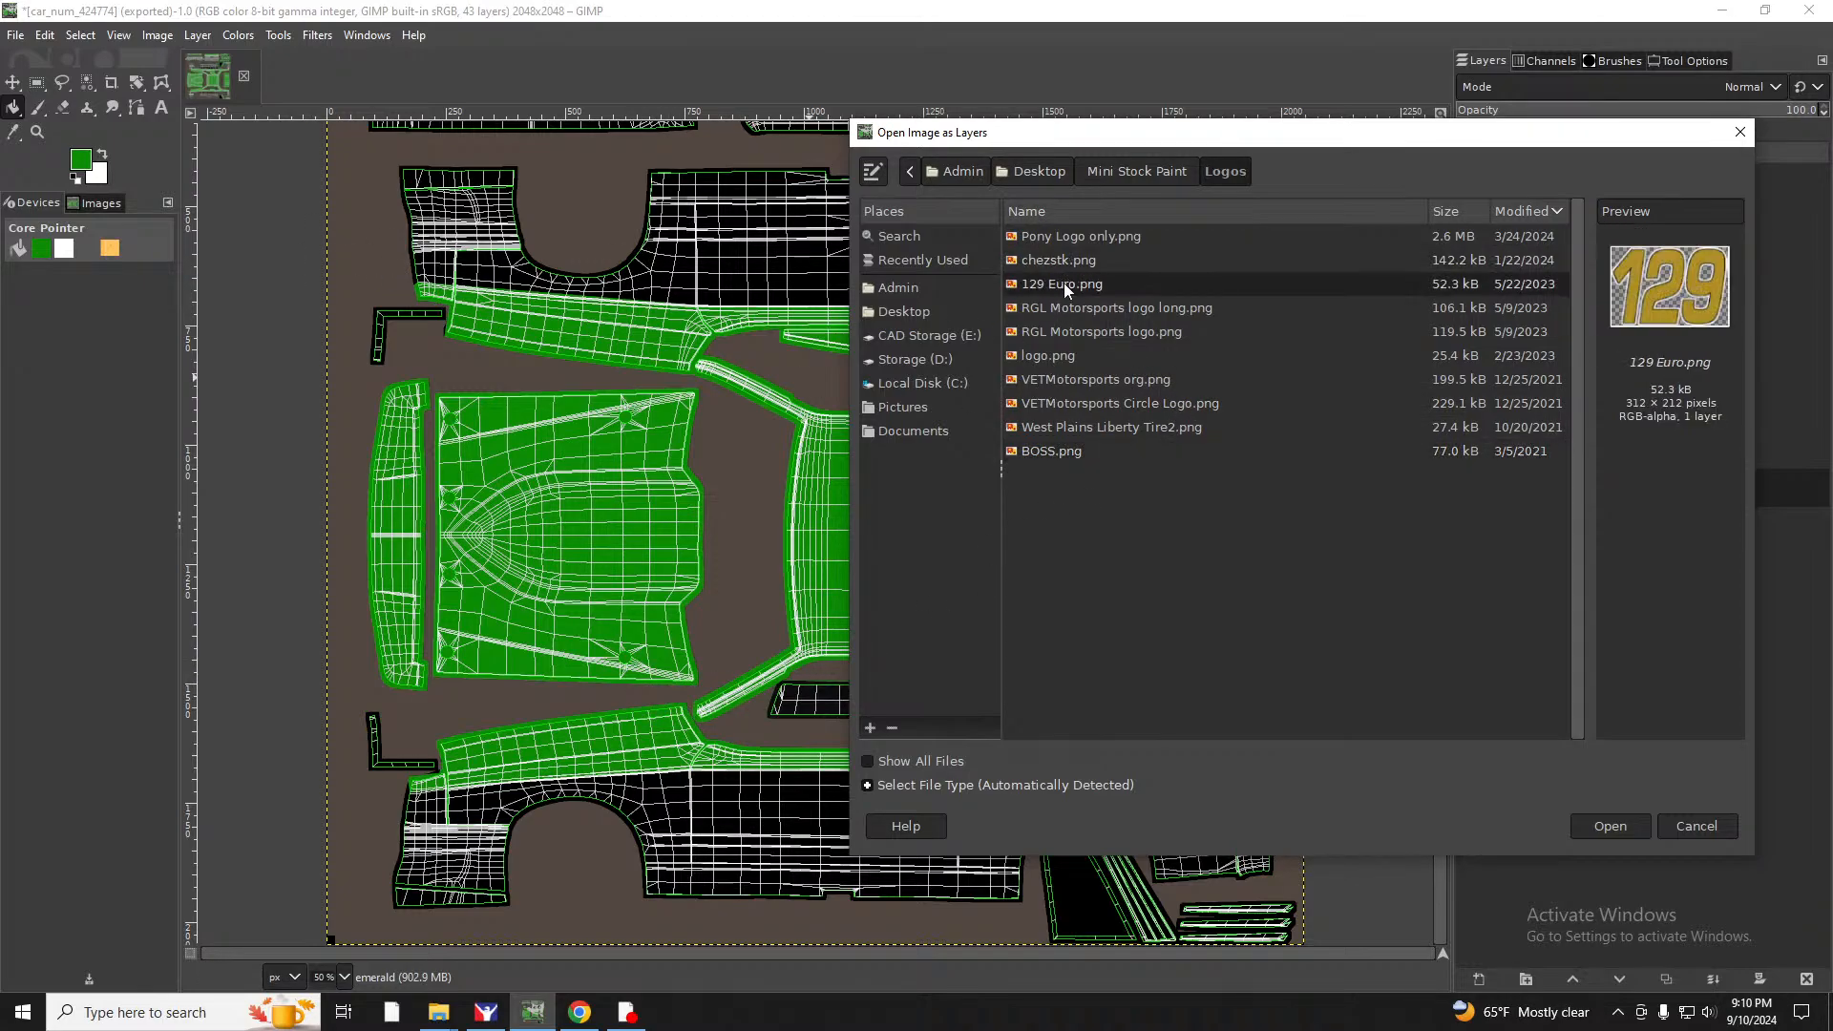
double_click(1064, 283)
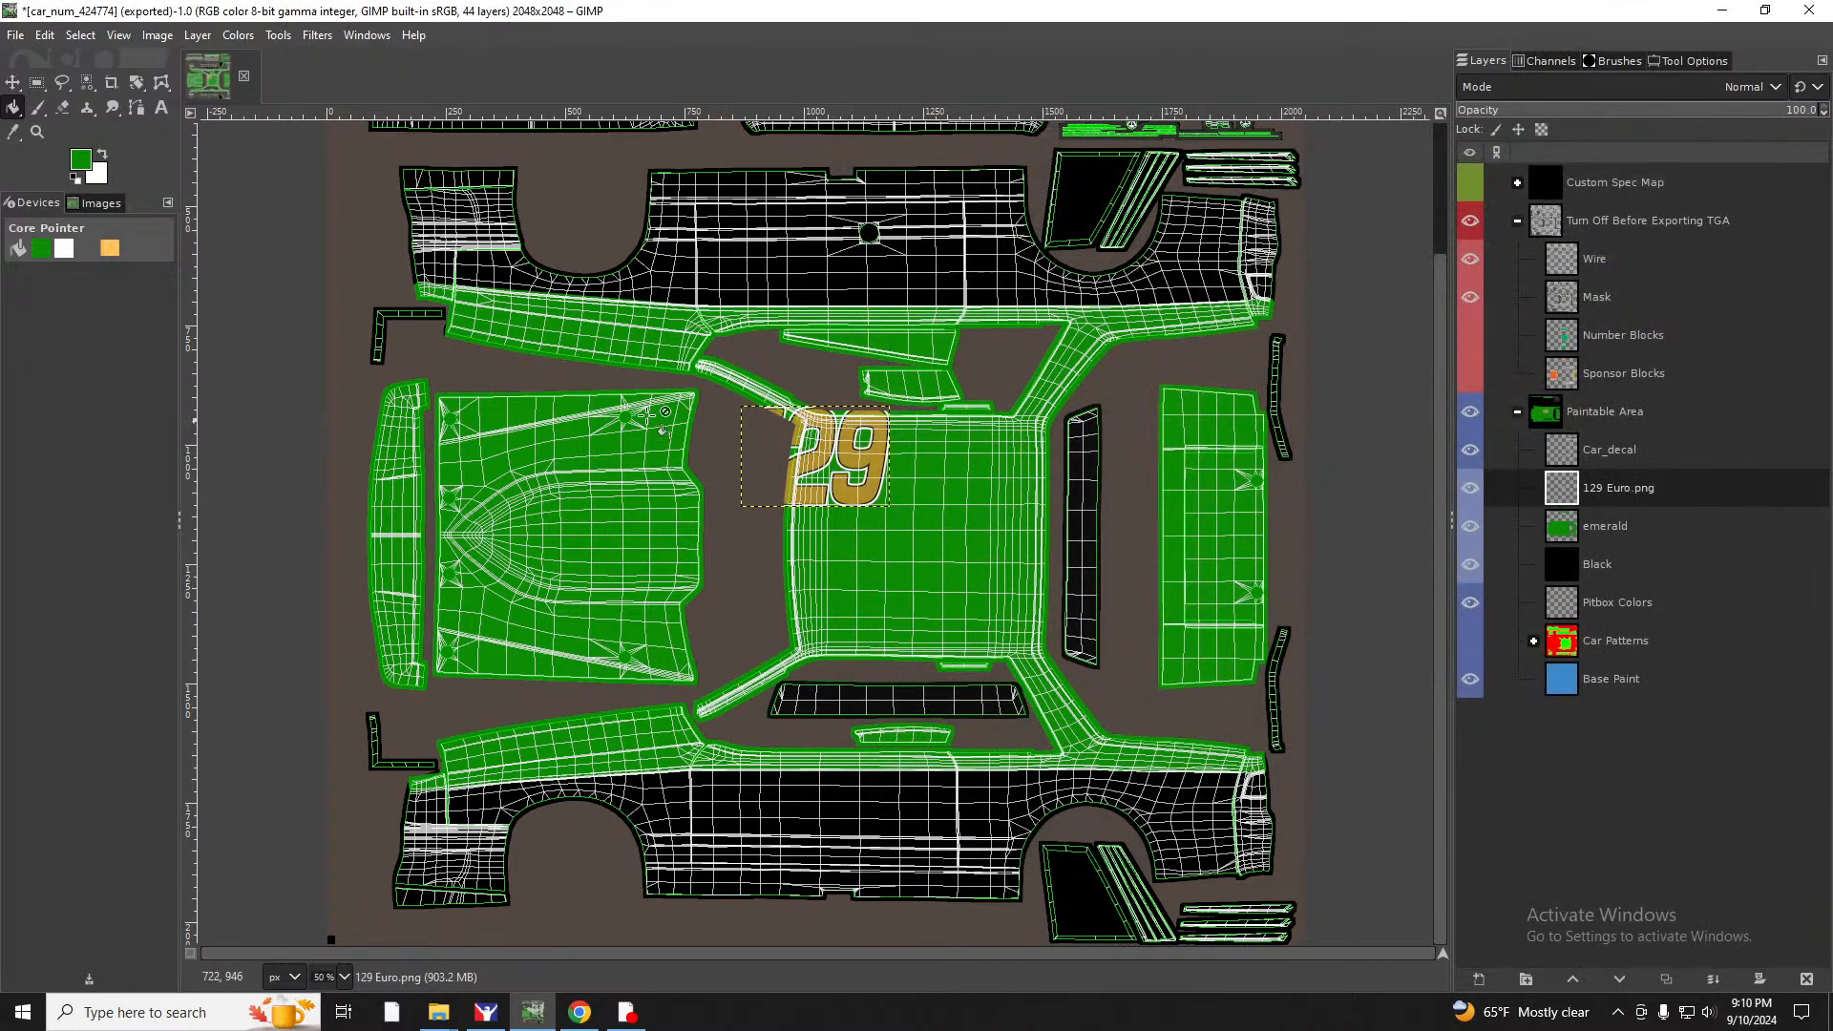
Move the 129 number onto the lower side panel's door and align it with the number block, using the Number Blocks layer as a guide.
click(15, 84)
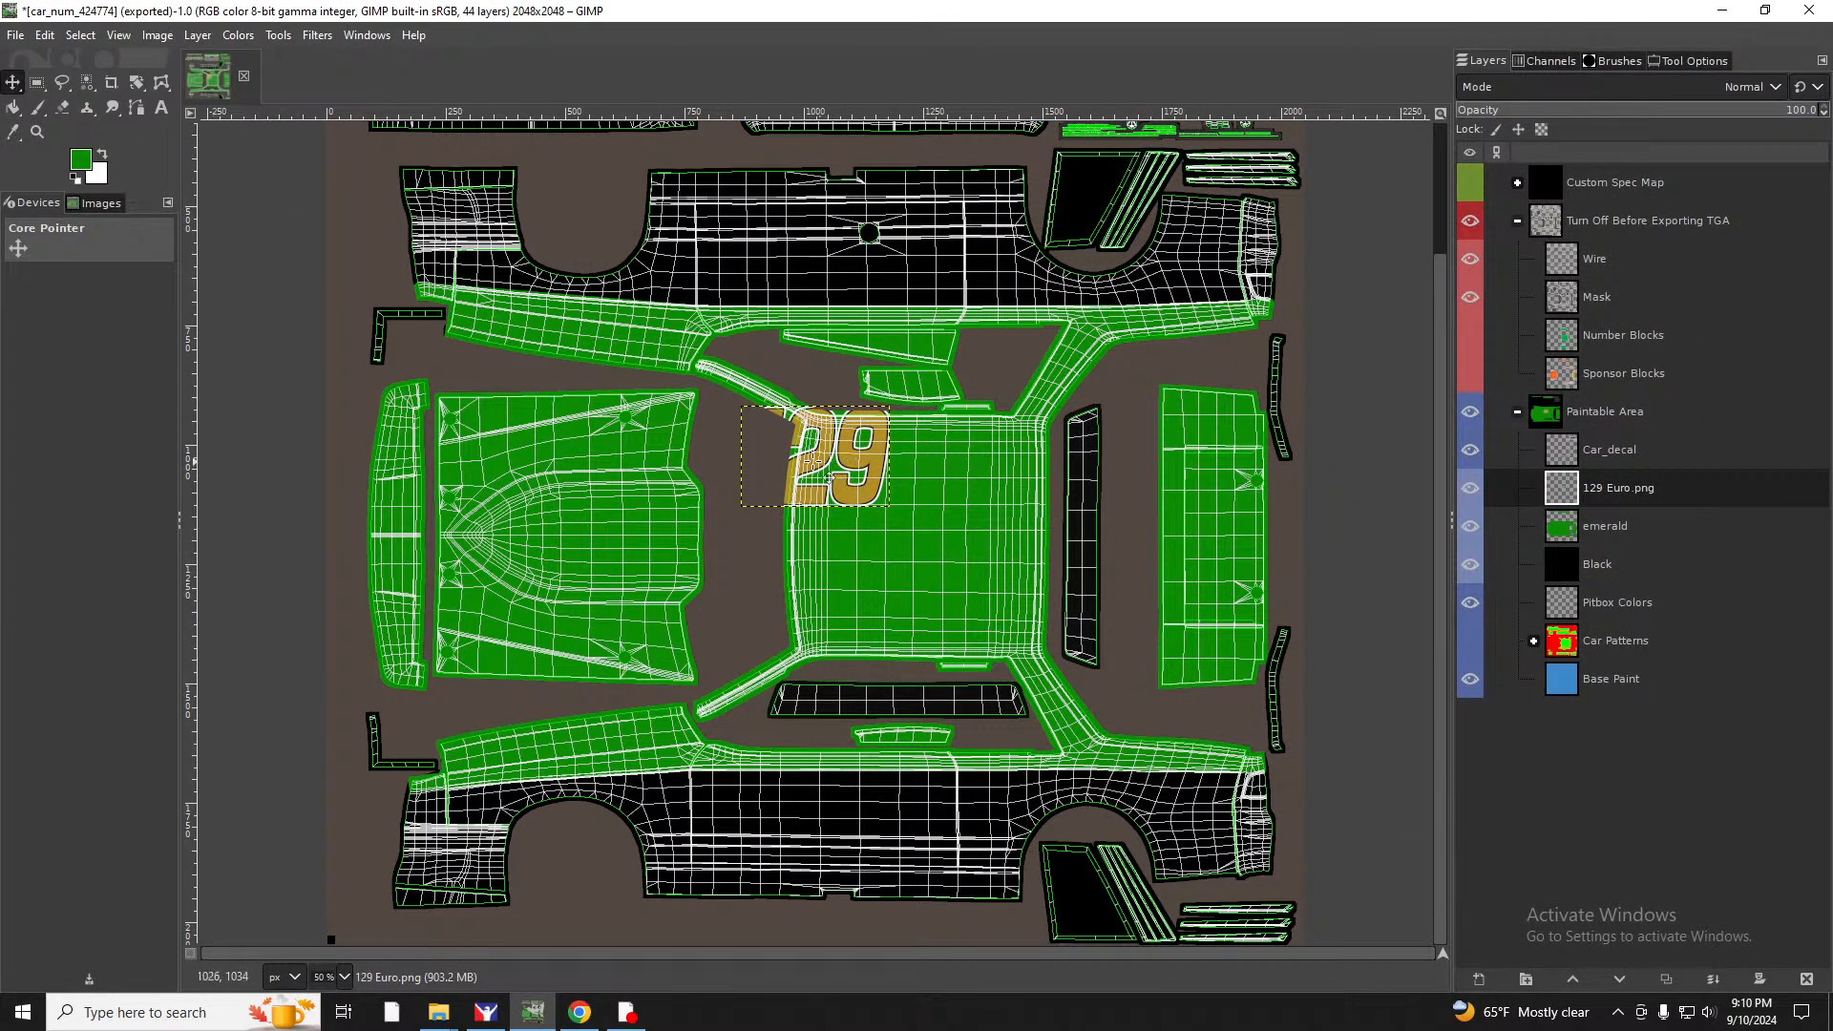
drag(877, 462, 893, 829)
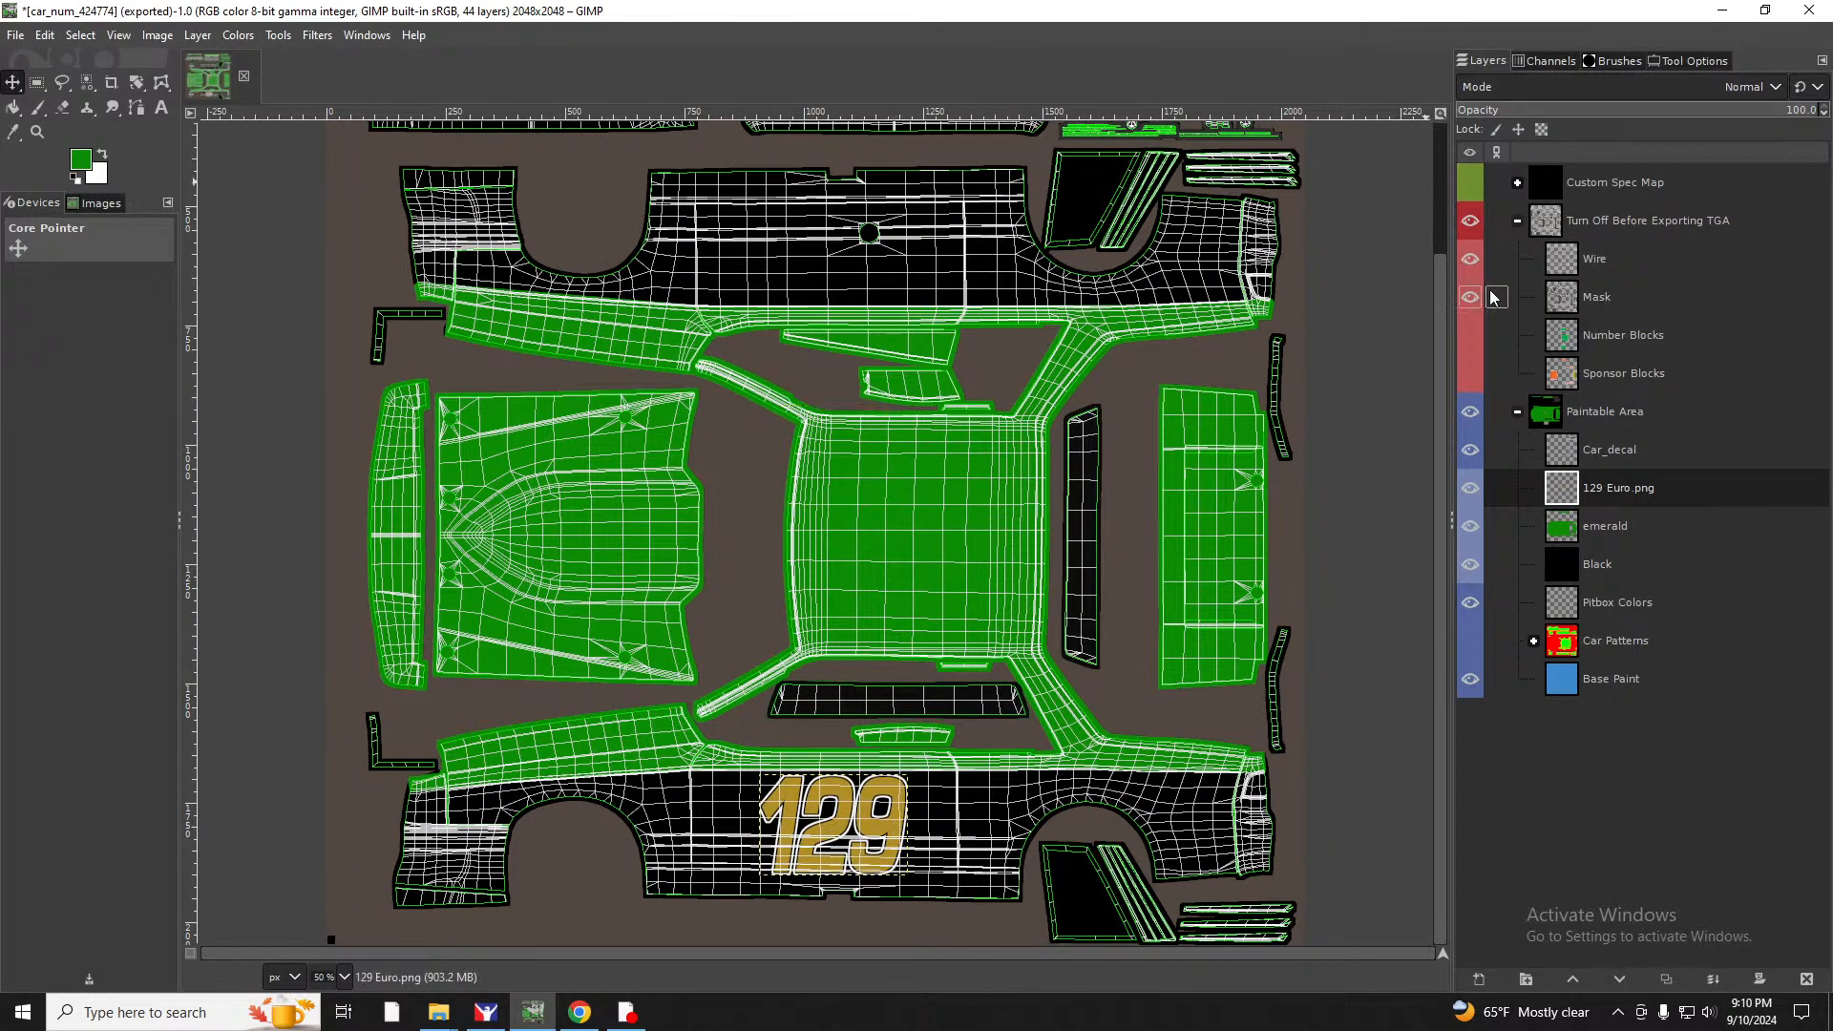
click(1470, 336)
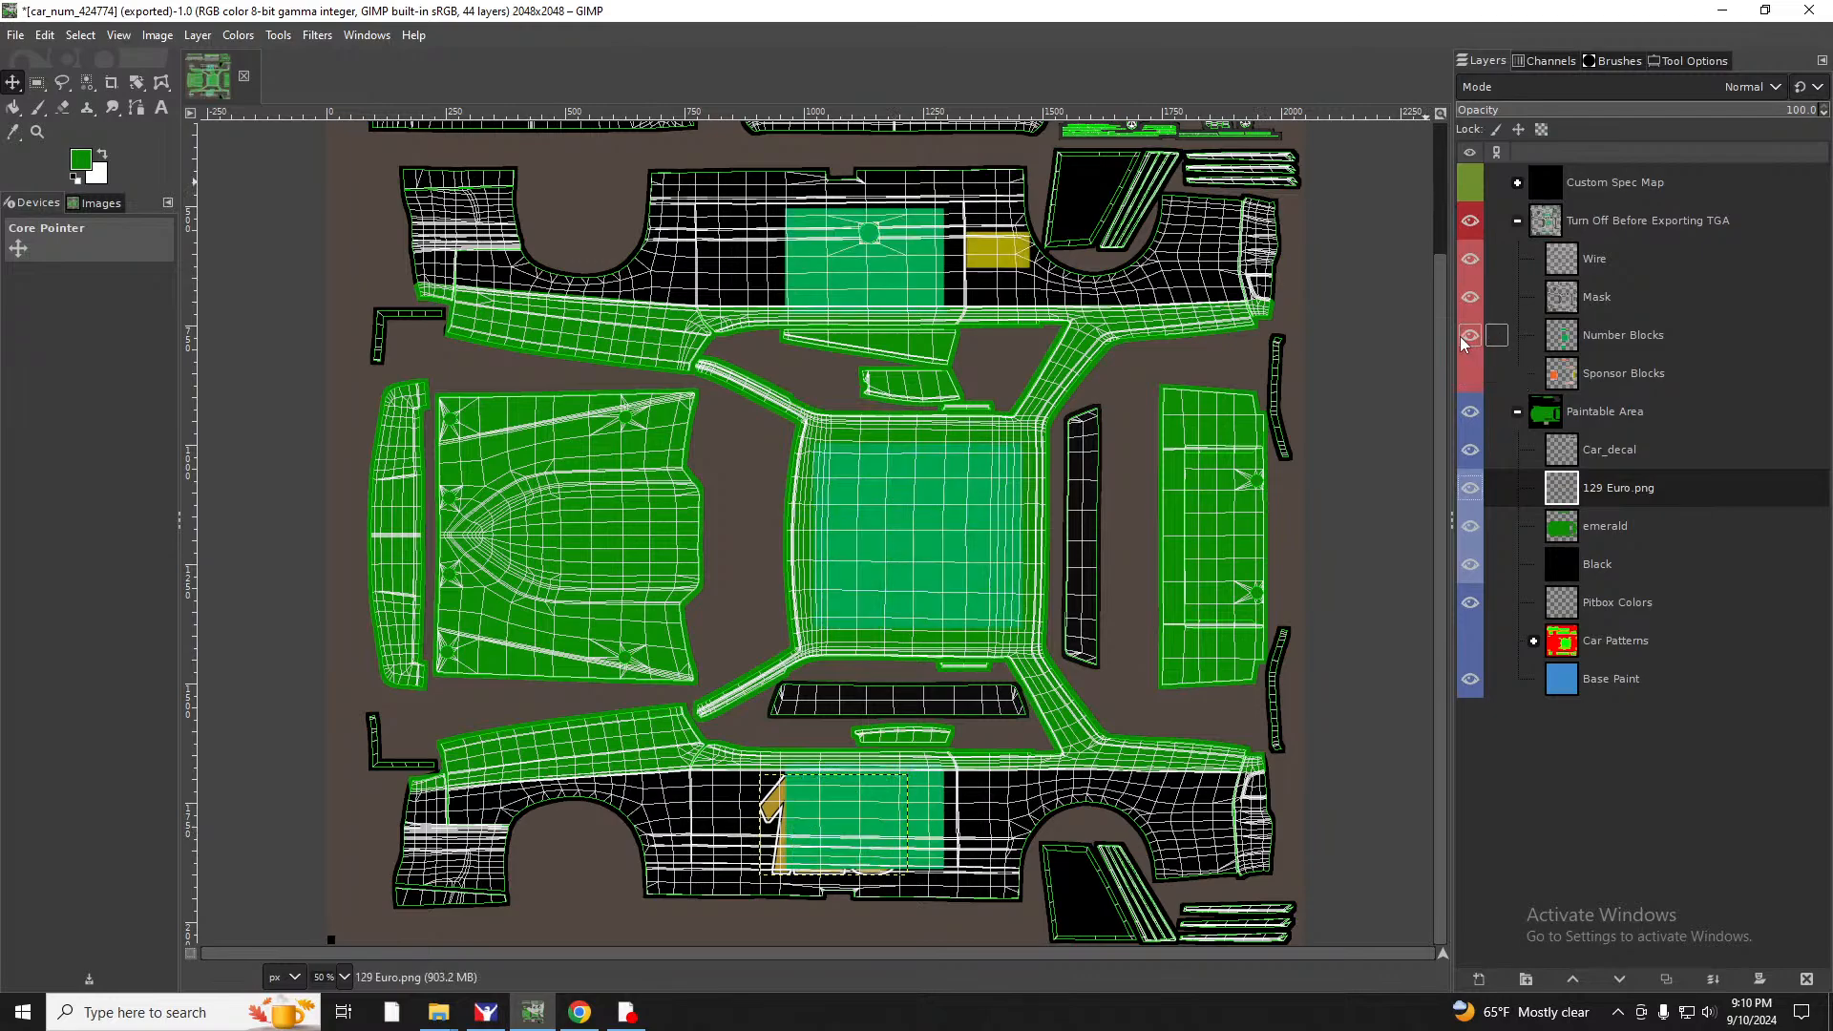
drag(784, 792, 803, 783)
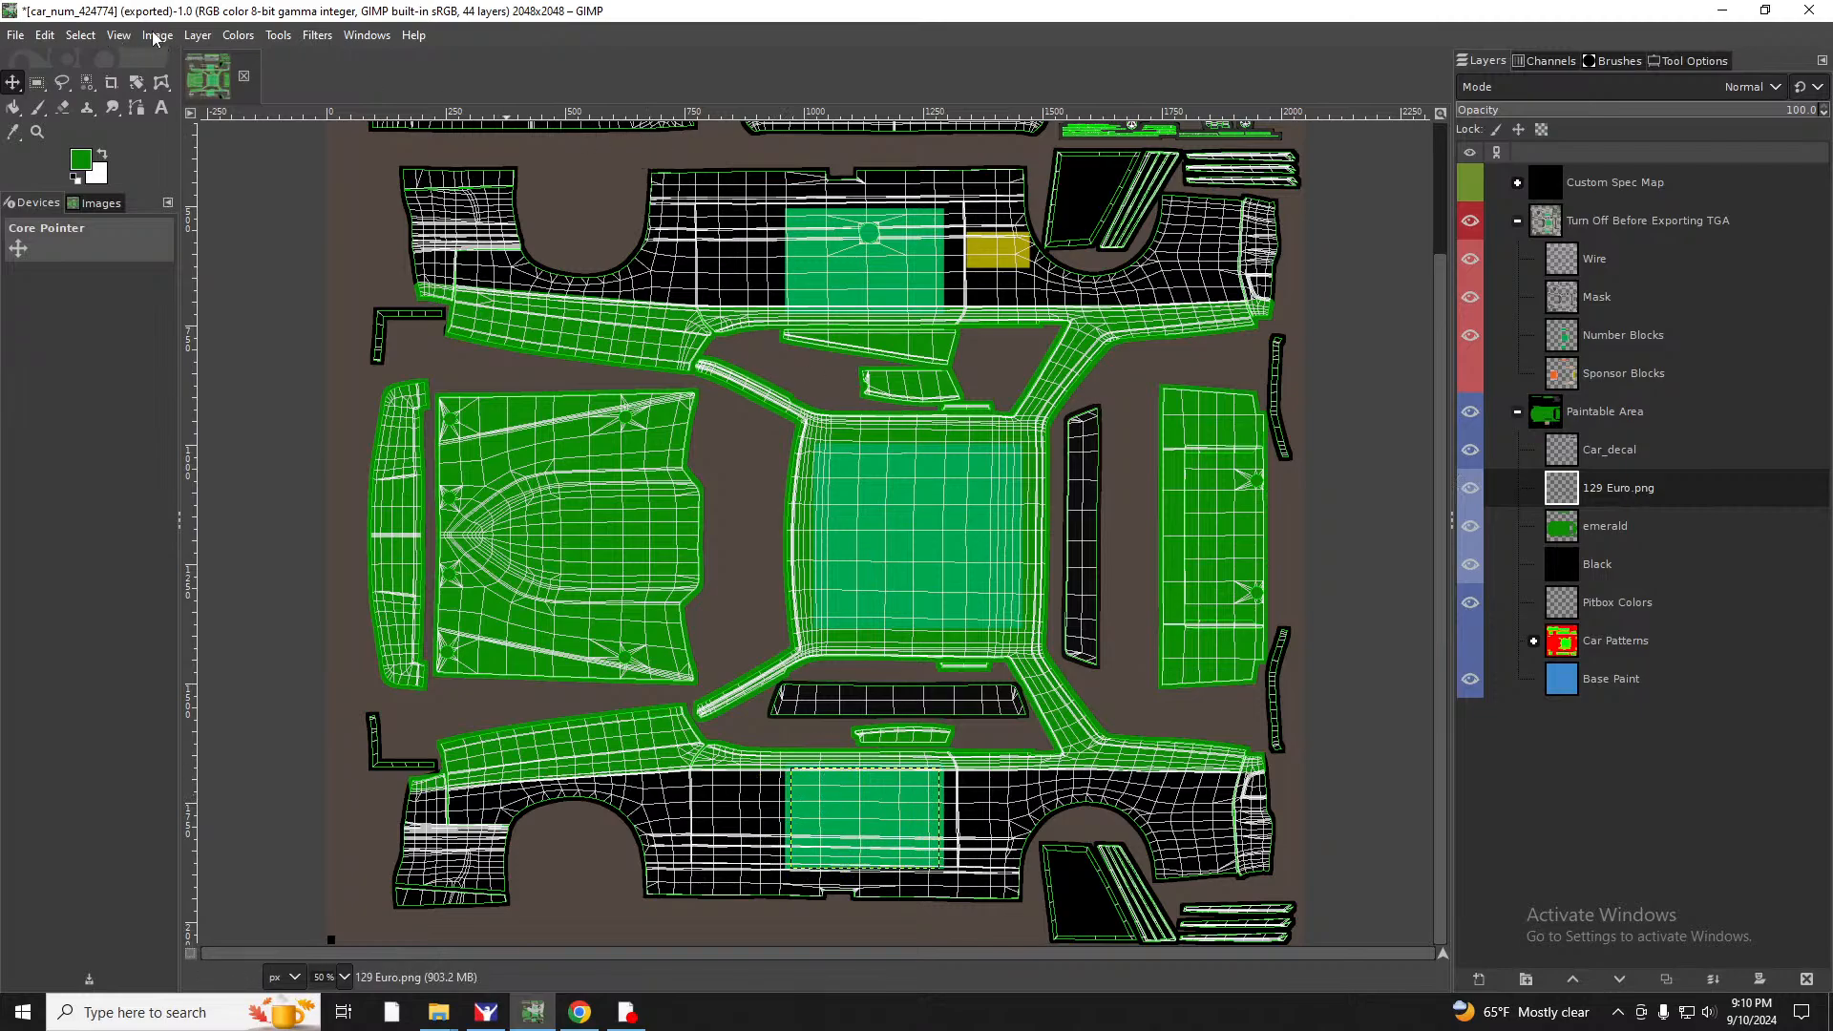
Duplicate the 129 Euro.png layer, hide the Number Blocks guide, and rotate the copy 180°.
click(215, 36)
click(210, 38)
click(210, 38)
click(236, 130)
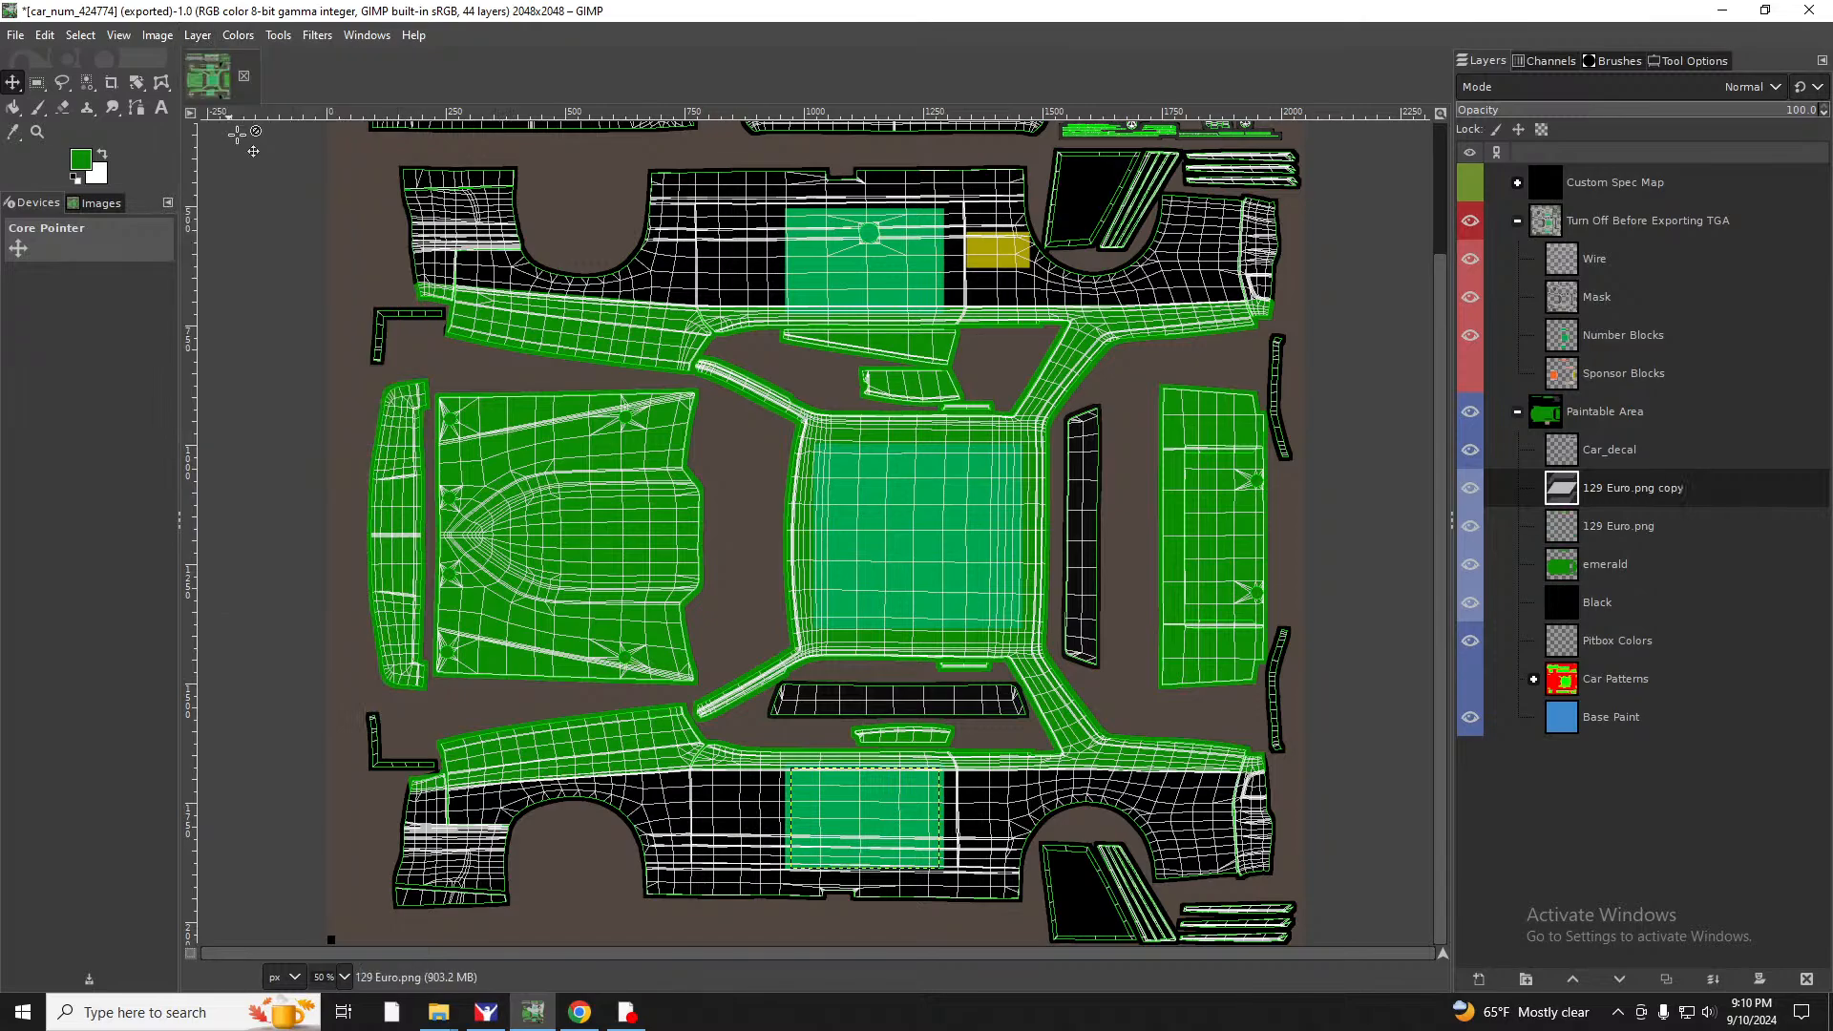
click(1471, 335)
click(203, 35)
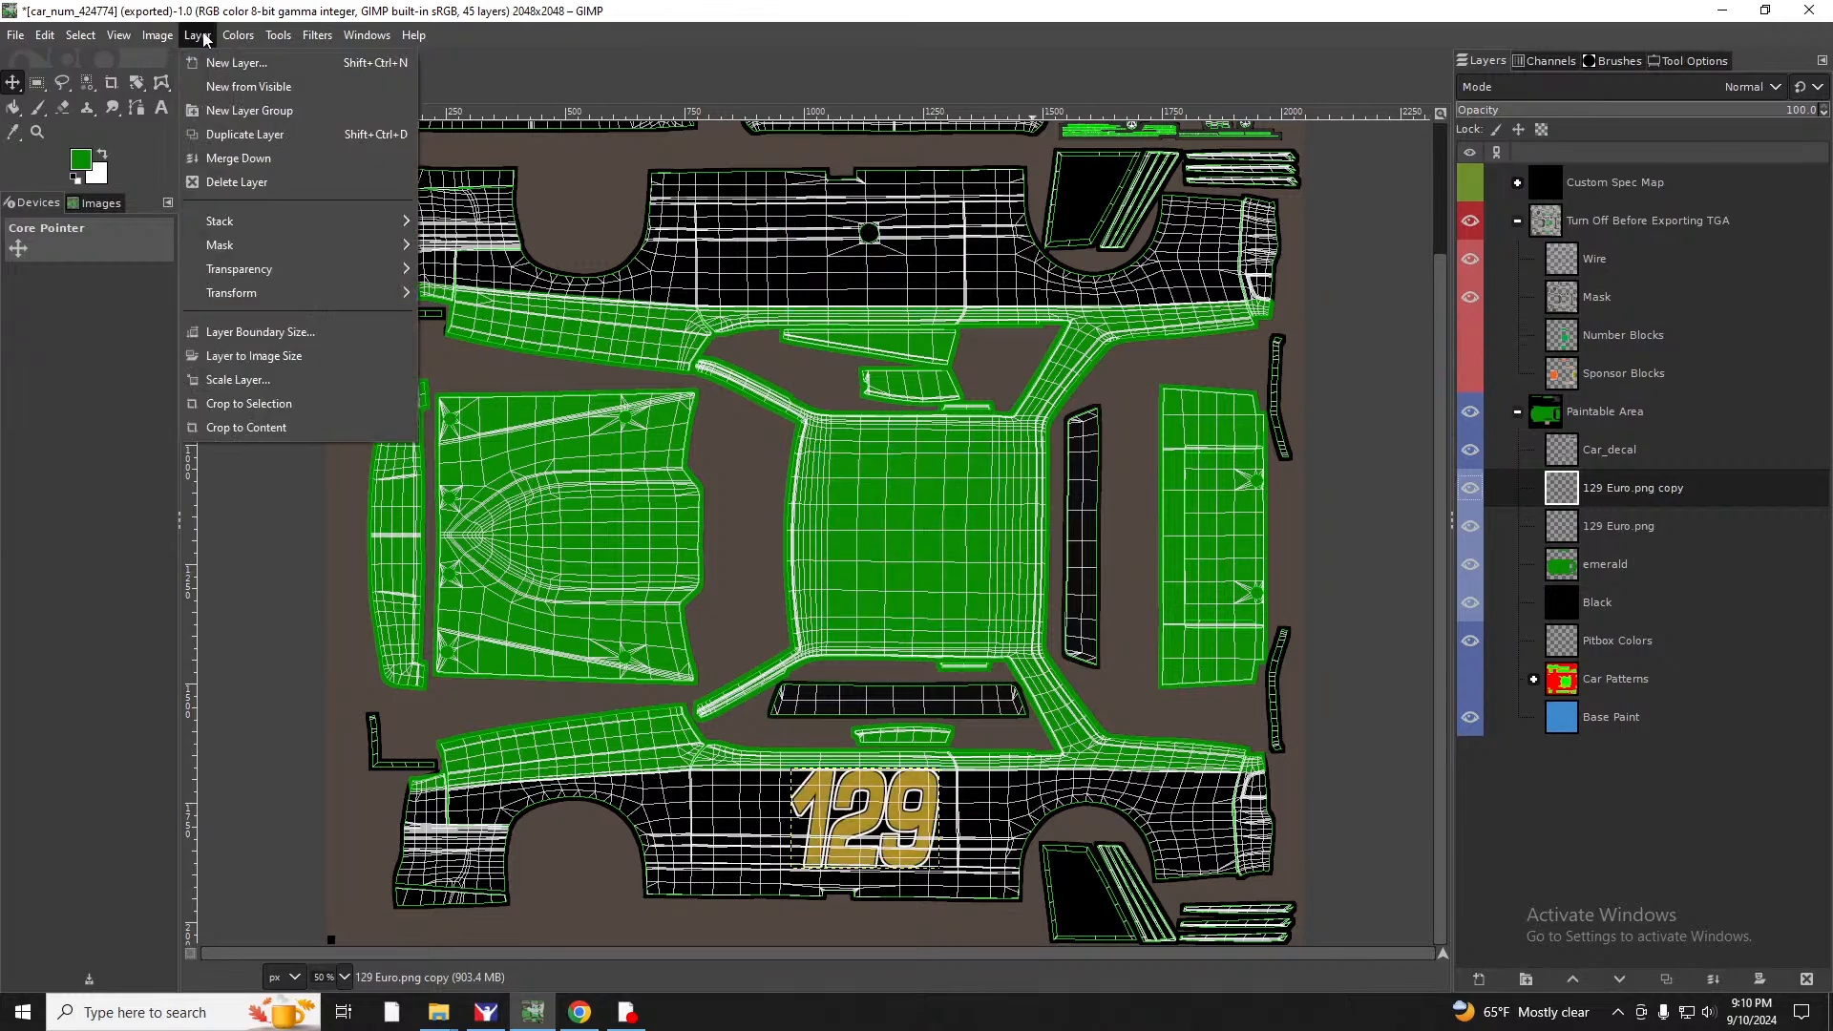
mouse_move(272, 298)
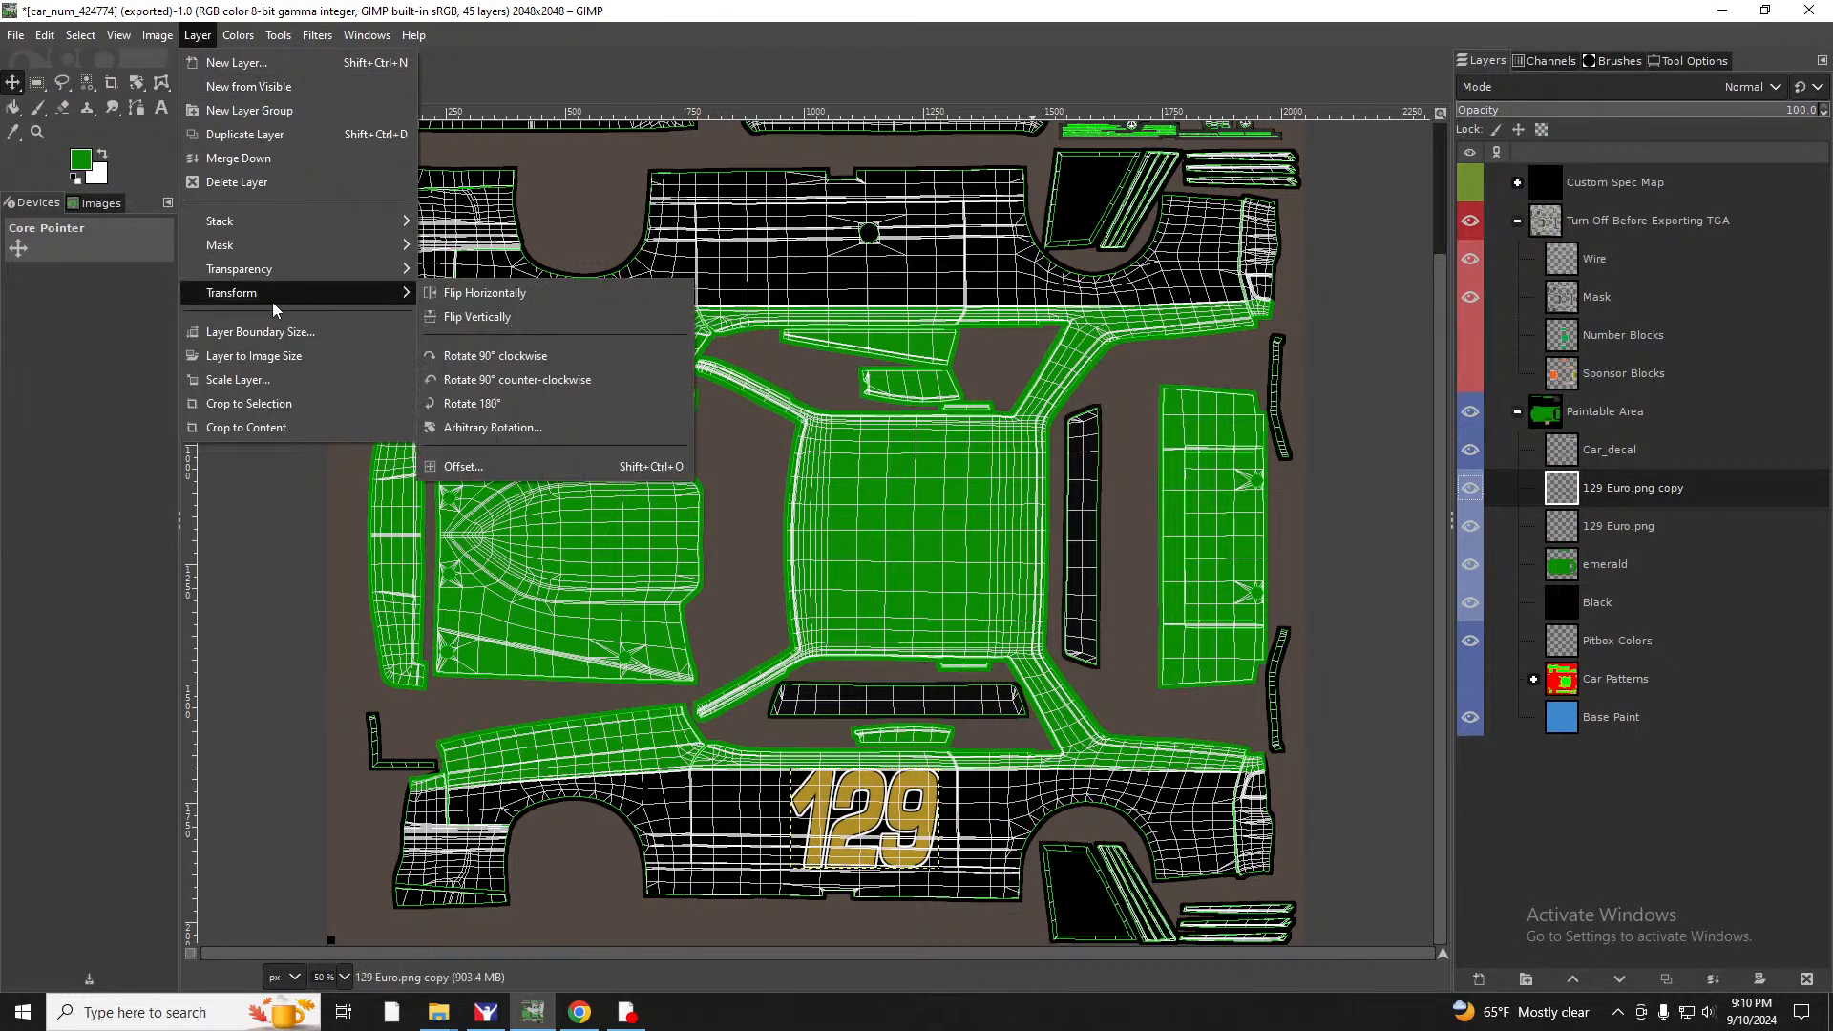
click(506, 403)
Move the rotated 129 copy onto the upper side panel's door and align it with the number block, toggling the Number Blocks guide to check.
drag(900, 832, 916, 255)
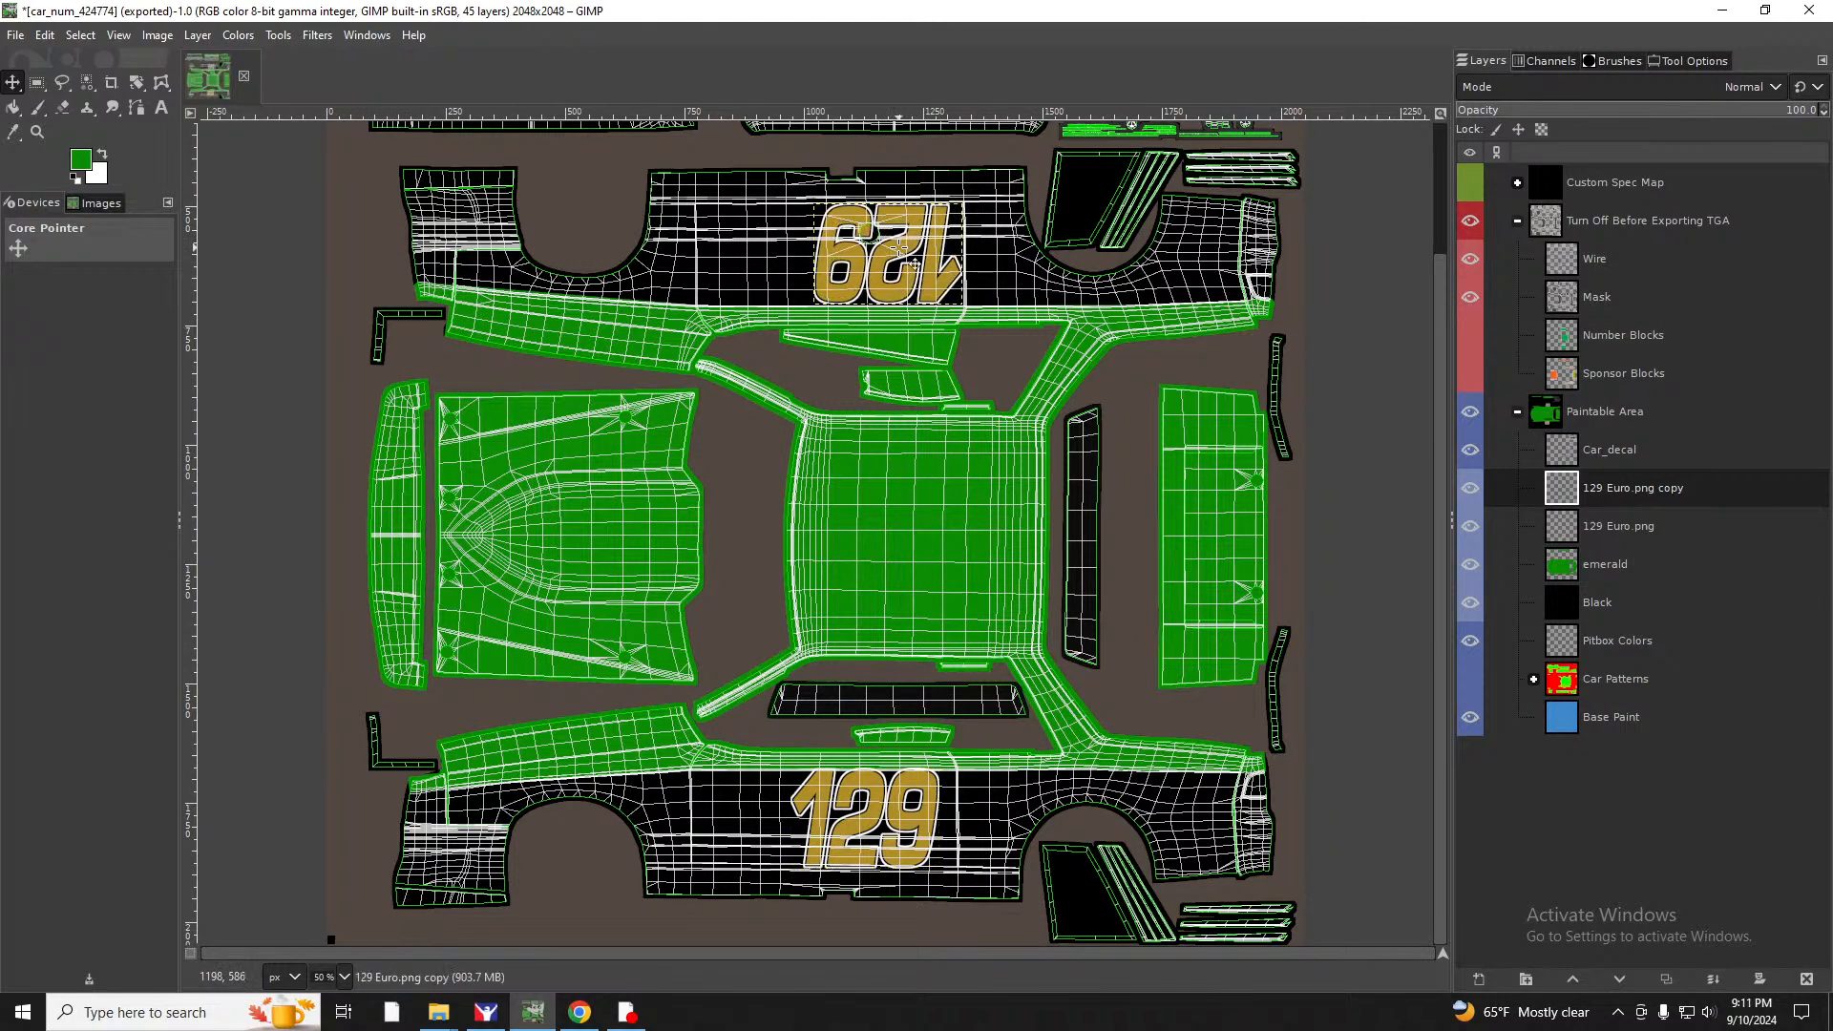
click(1470, 335)
drag(964, 293, 914, 289)
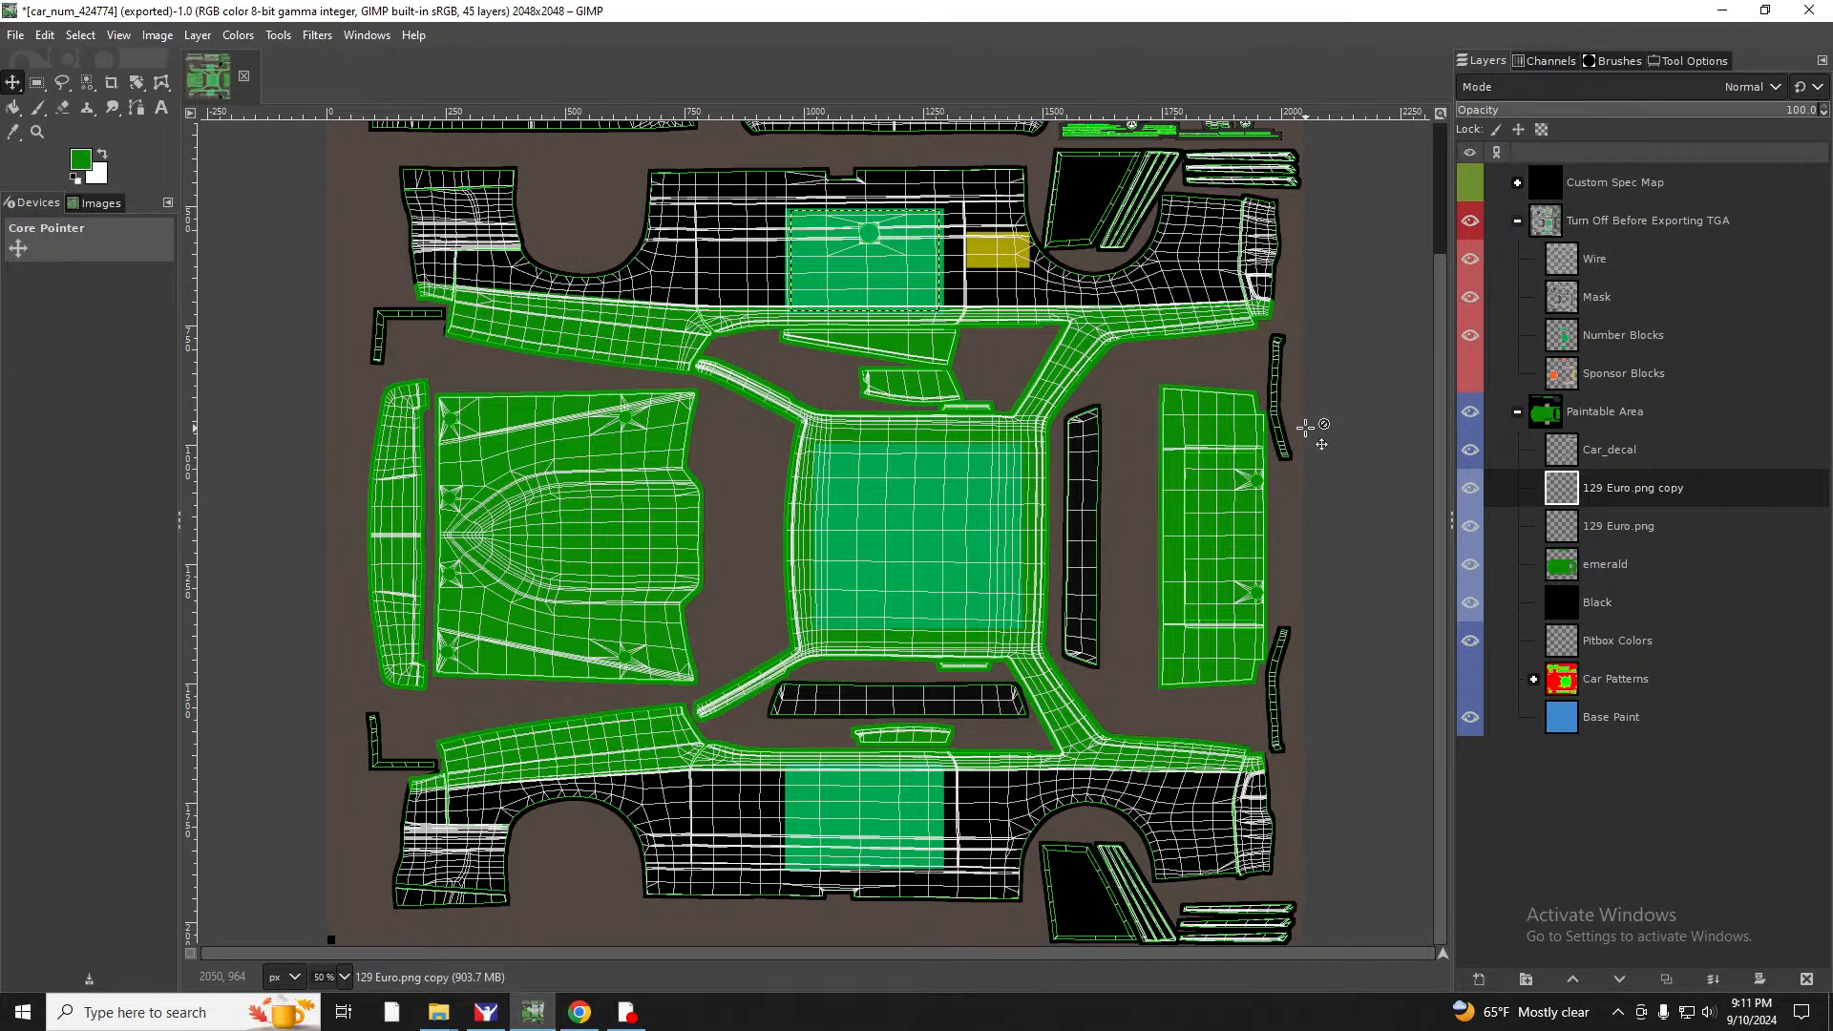
click(1476, 340)
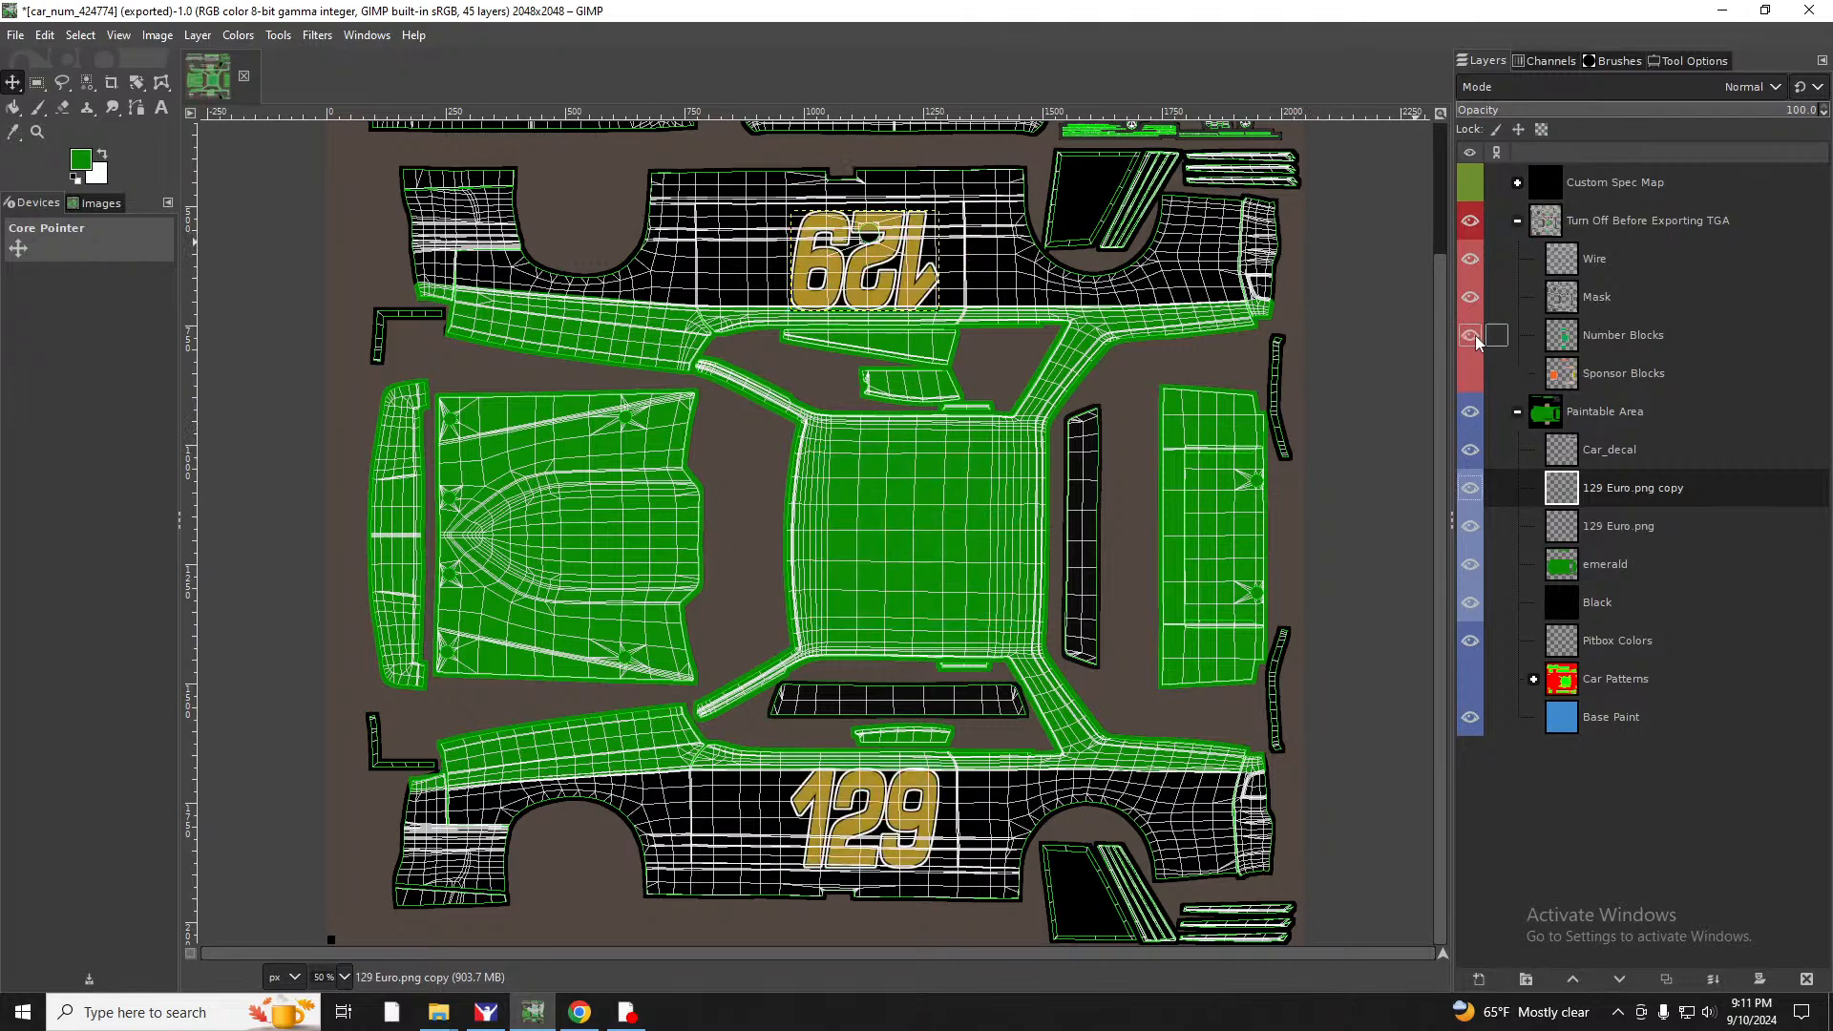
click(1476, 341)
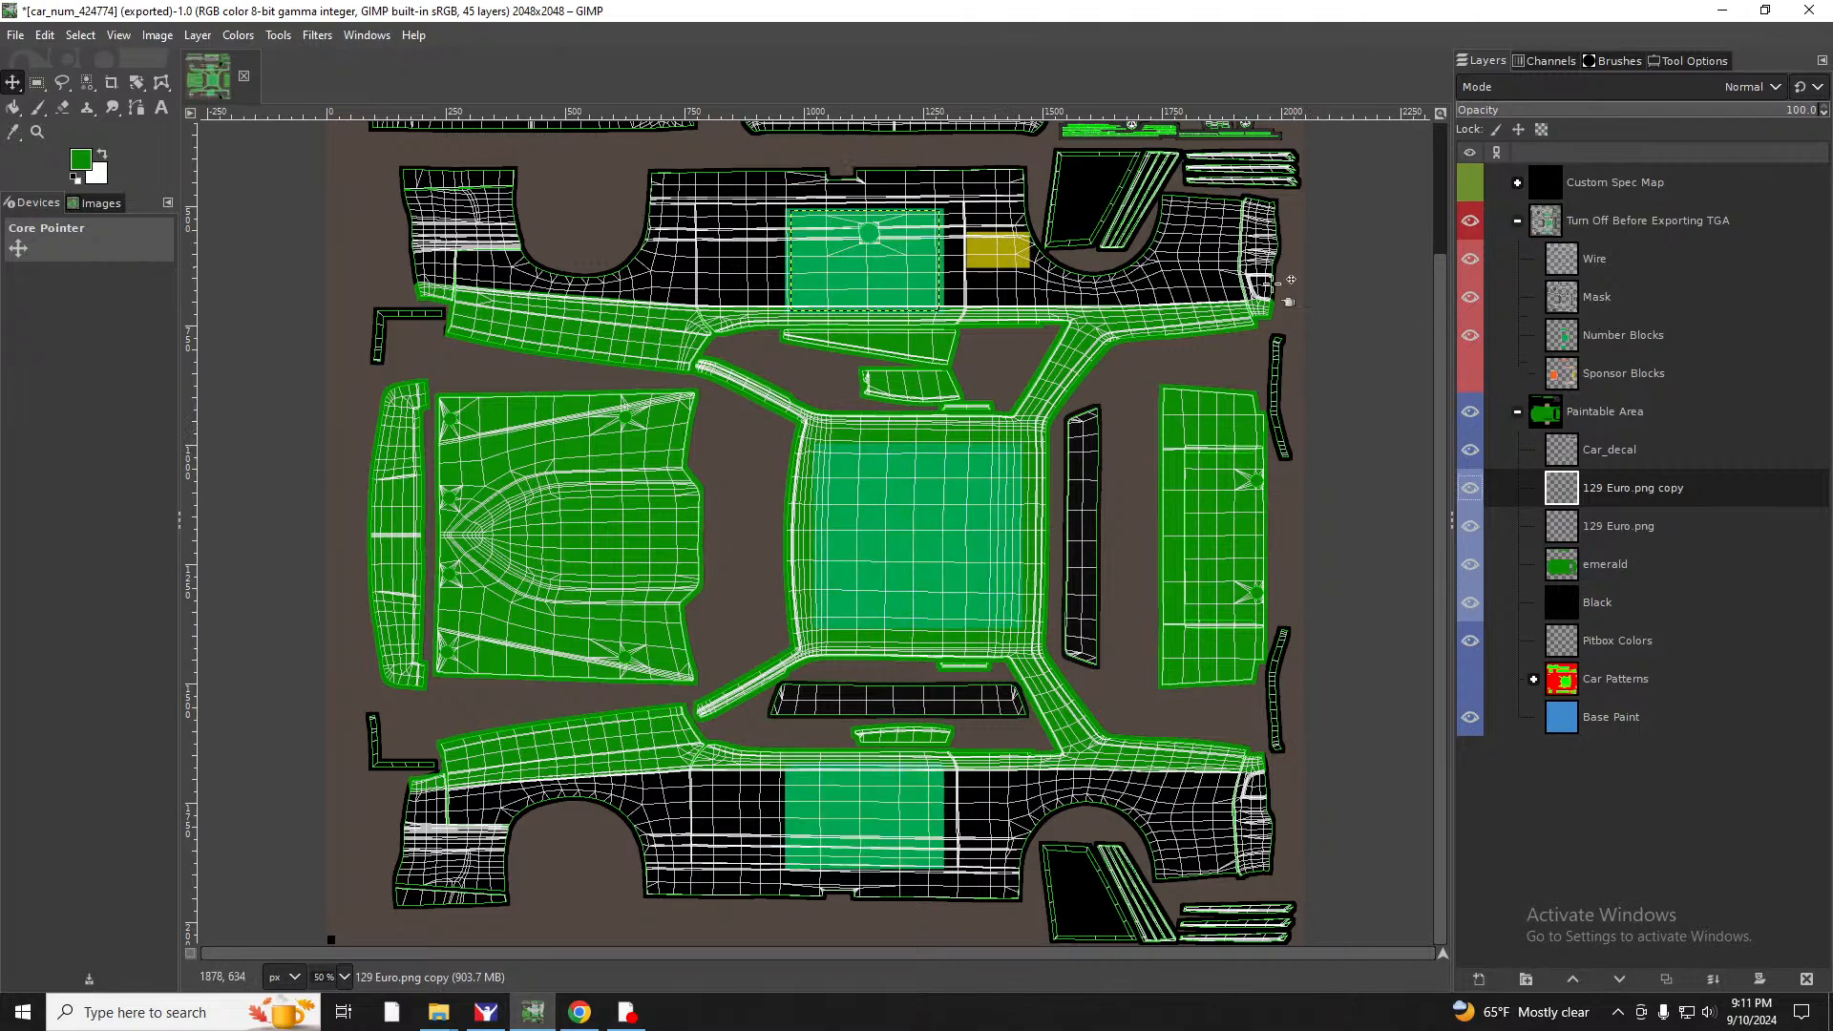
Hide the Number Blocks layer in the Turn Off Before Exporting TGA group, leaving the Mask layer visible.
click(1470, 335)
click(1468, 299)
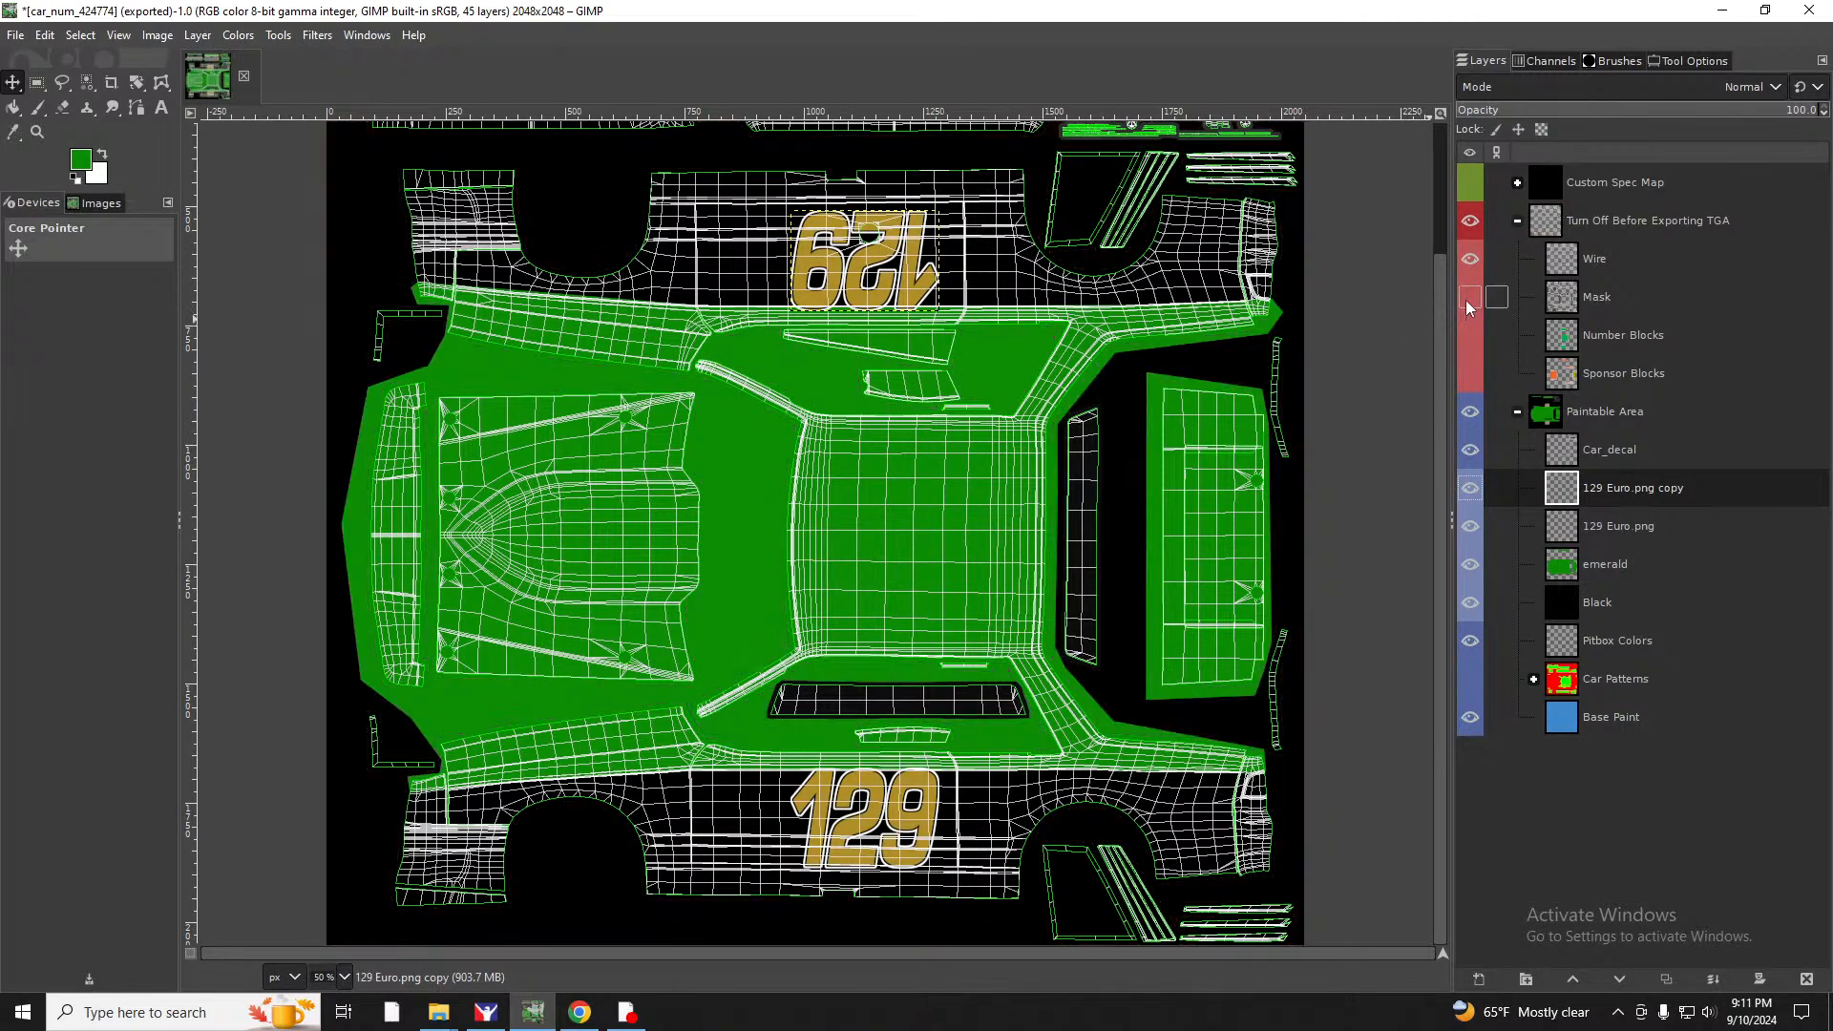
click(1468, 299)
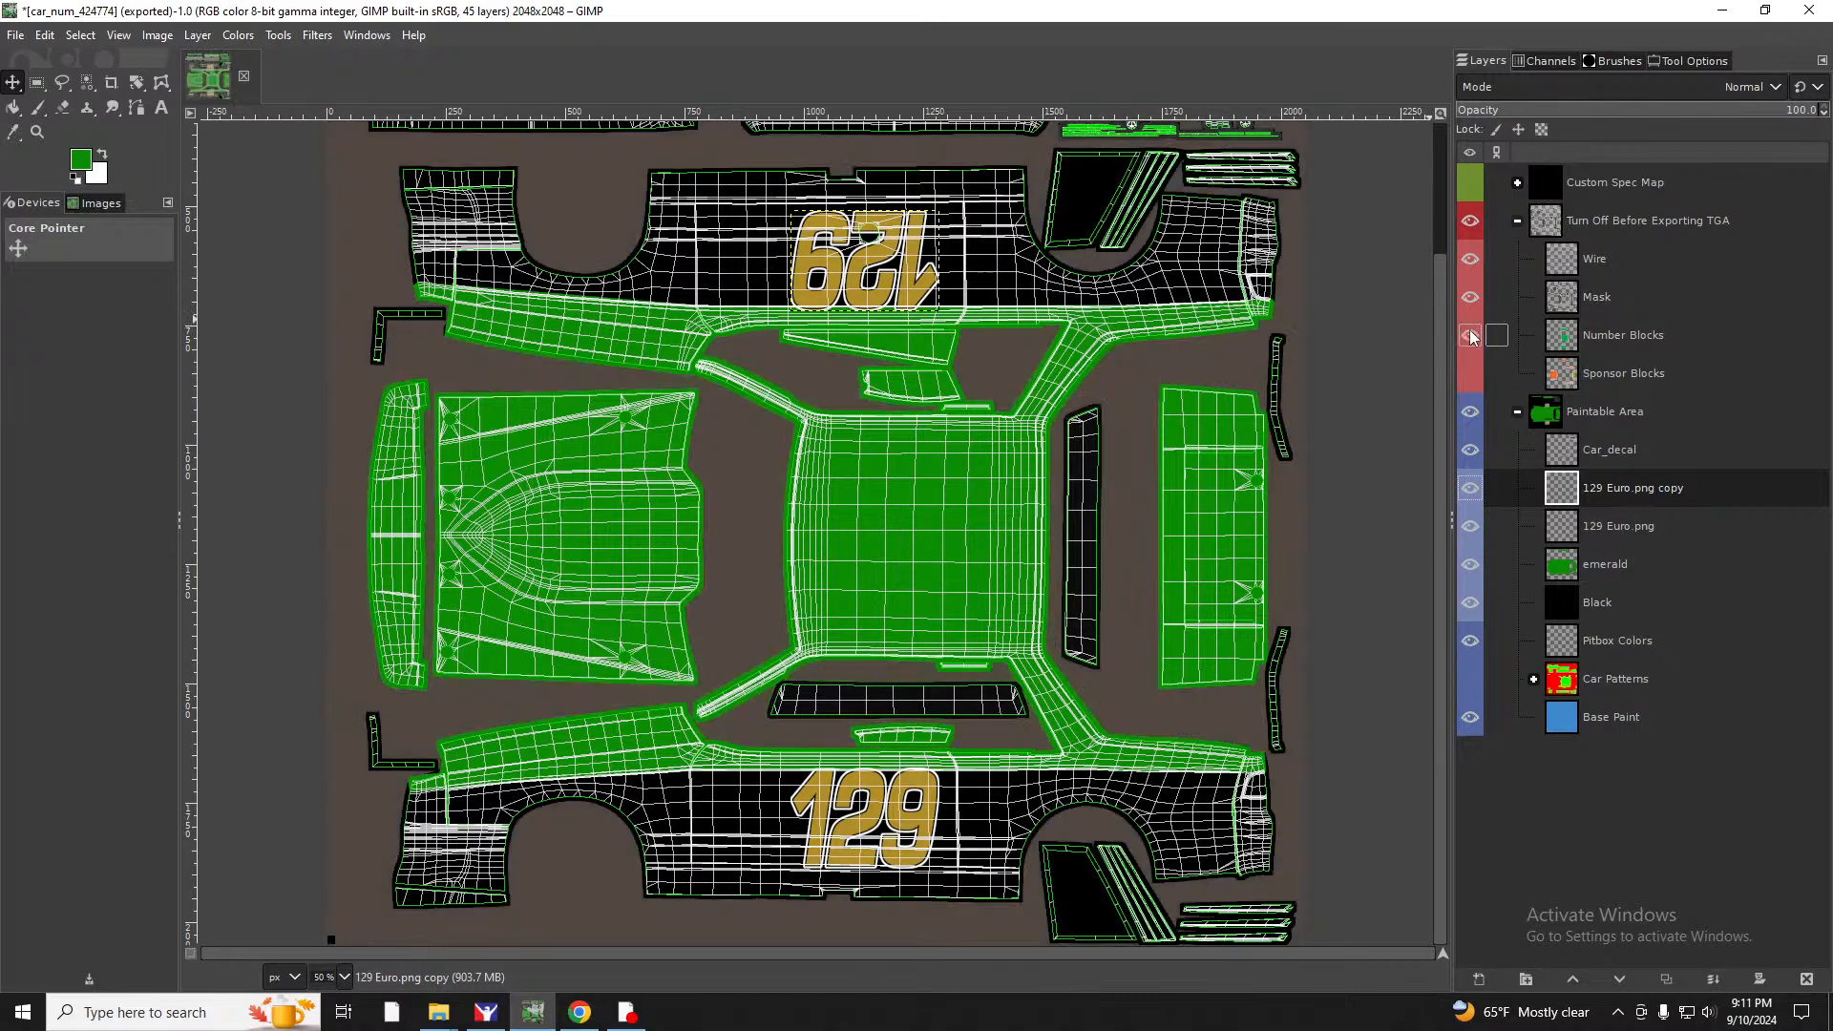
click(1470, 335)
scroll(1317, 394, up, 3)
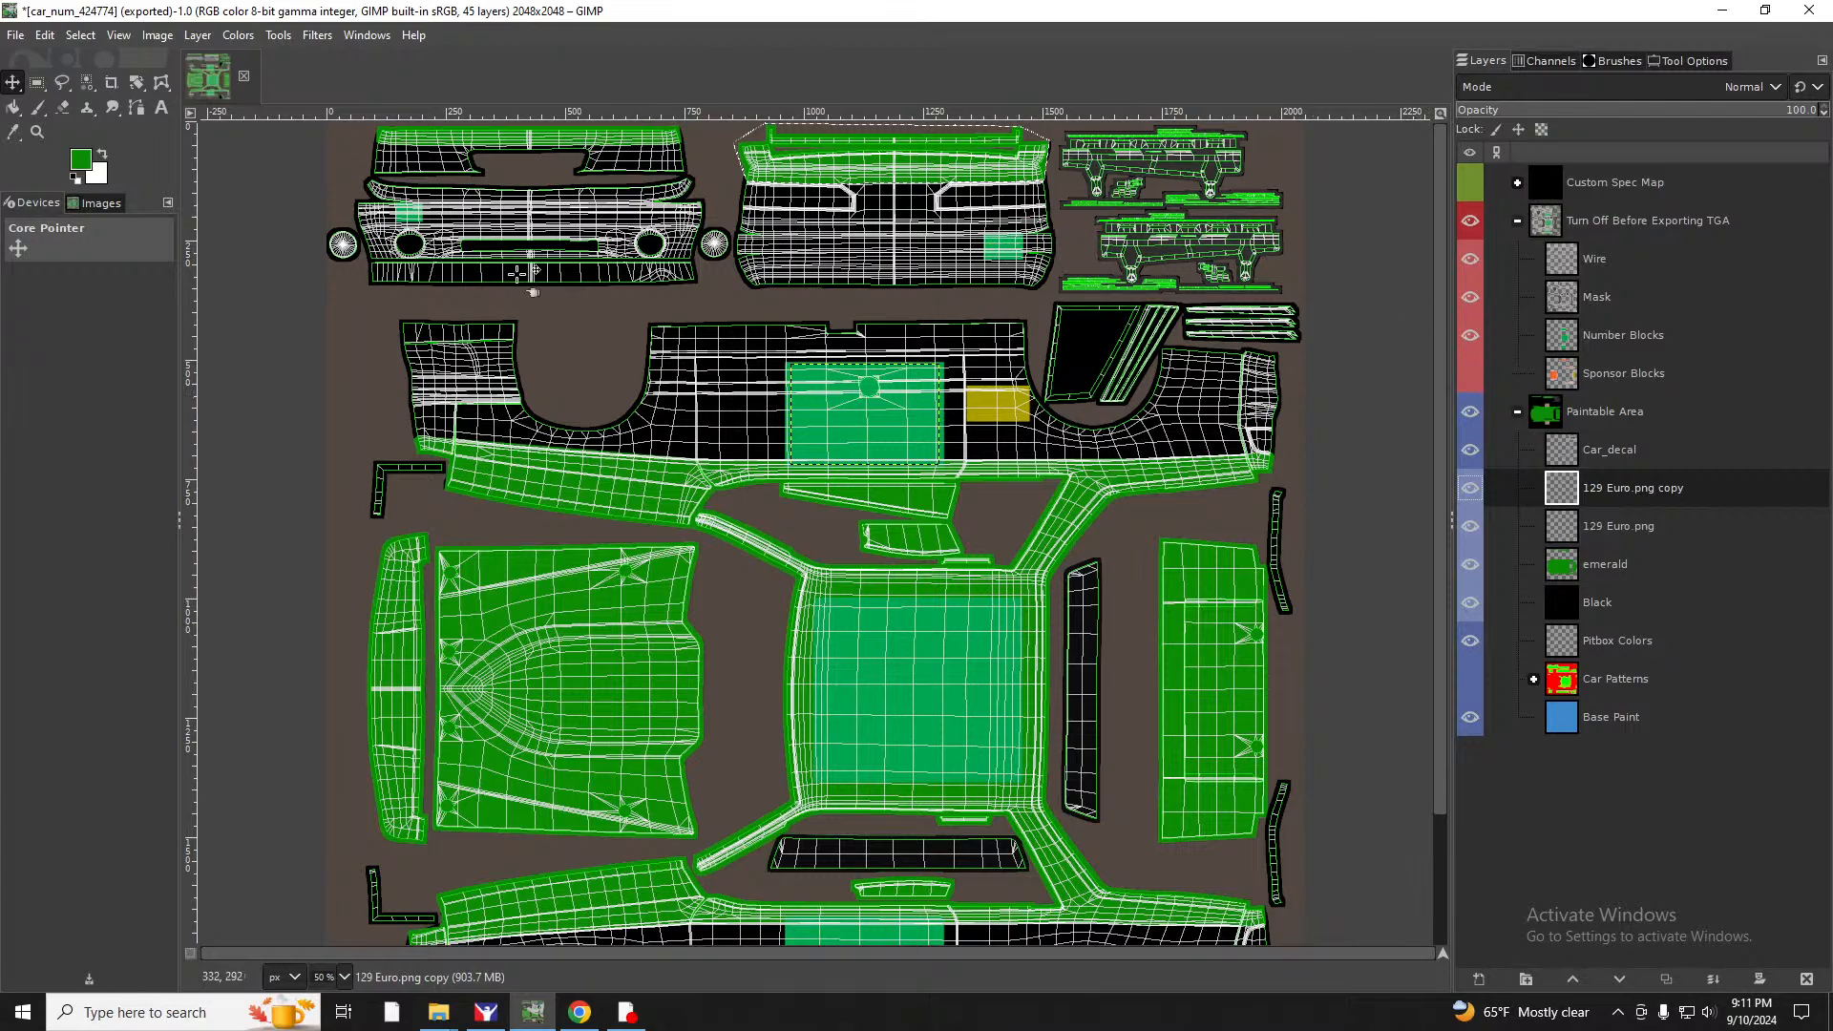
click(1470, 335)
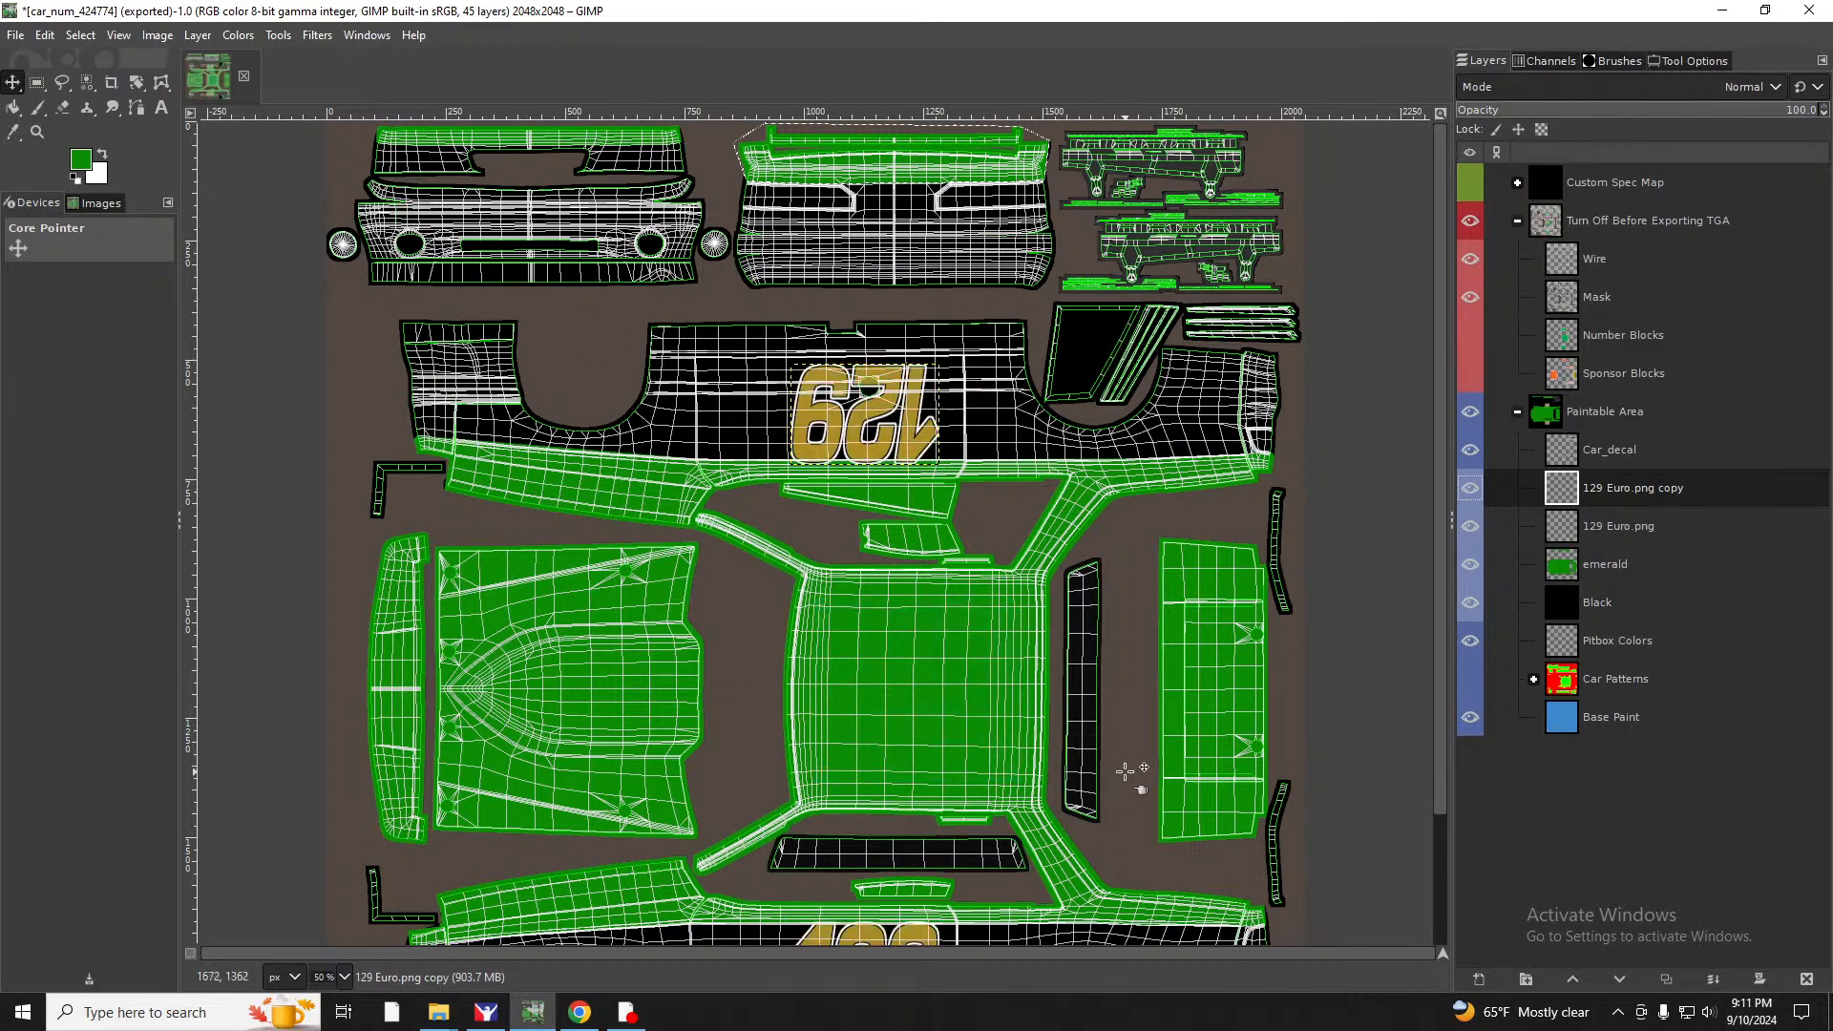
scroll(1128, 772, down, 3)
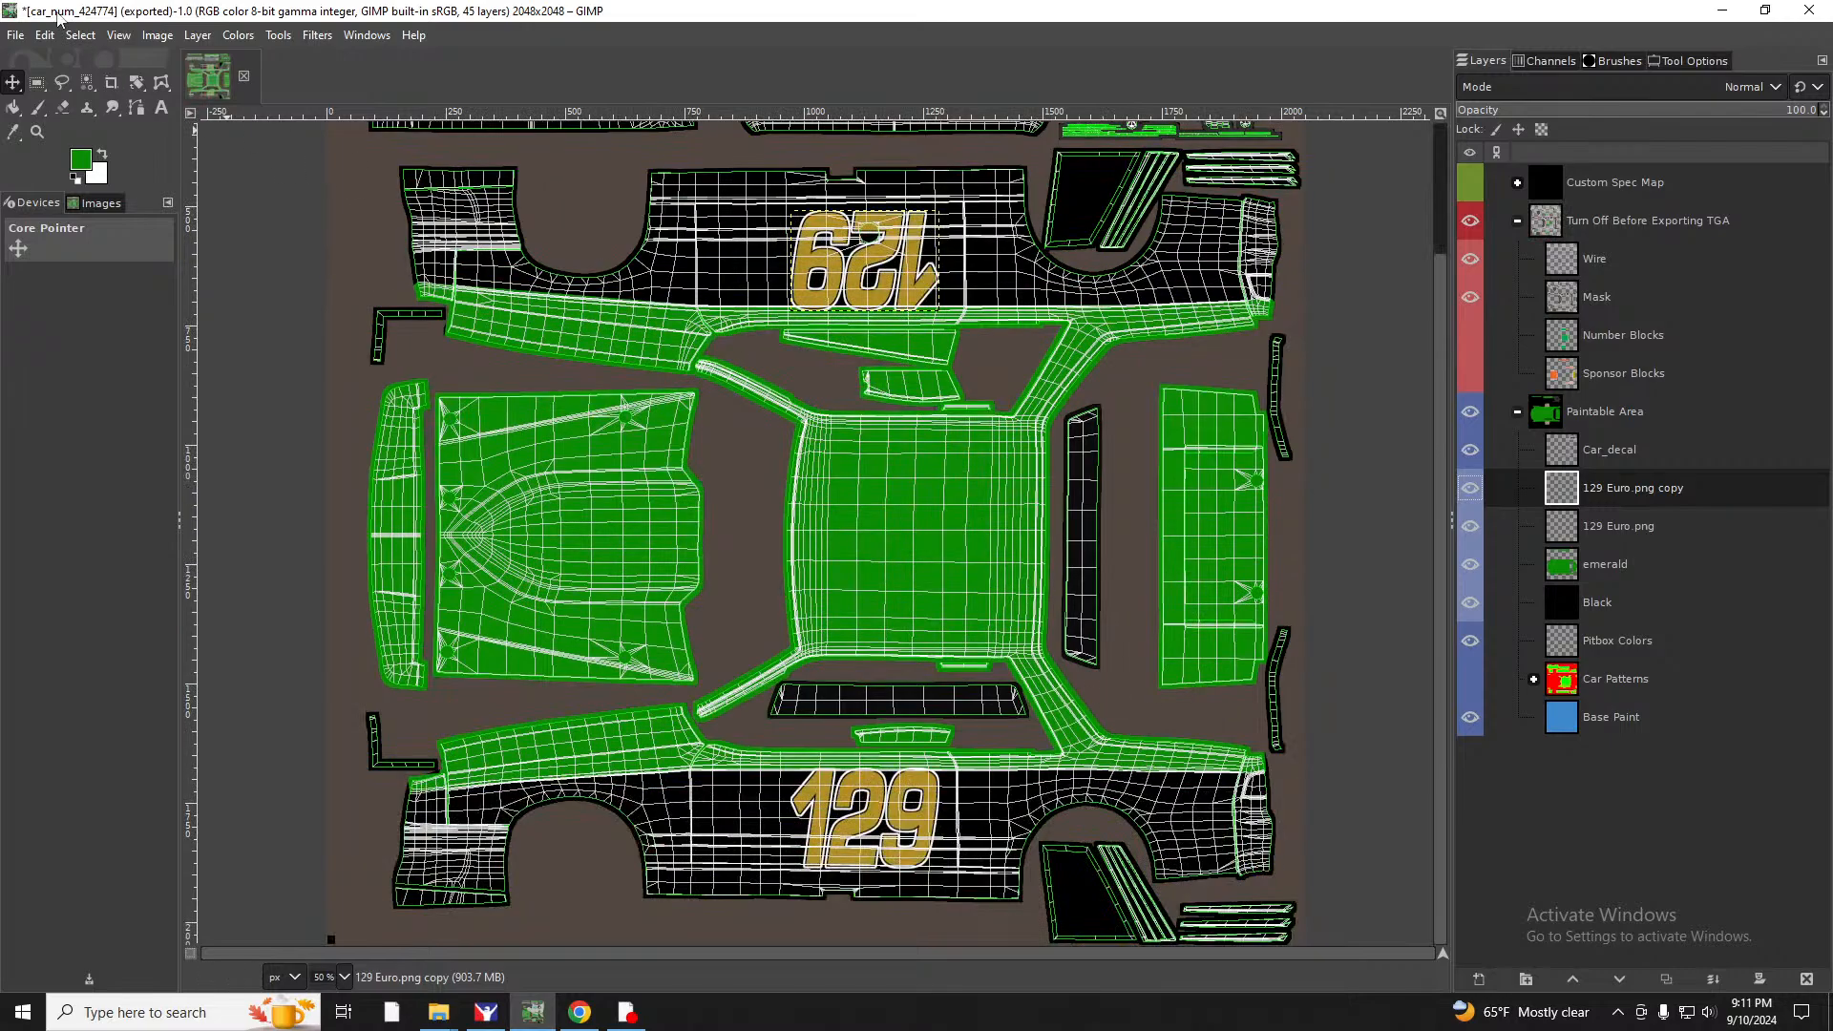
Import "RGL Motorsports logo.png" from the Logos folder as a new layer in the car template.
click(14, 35)
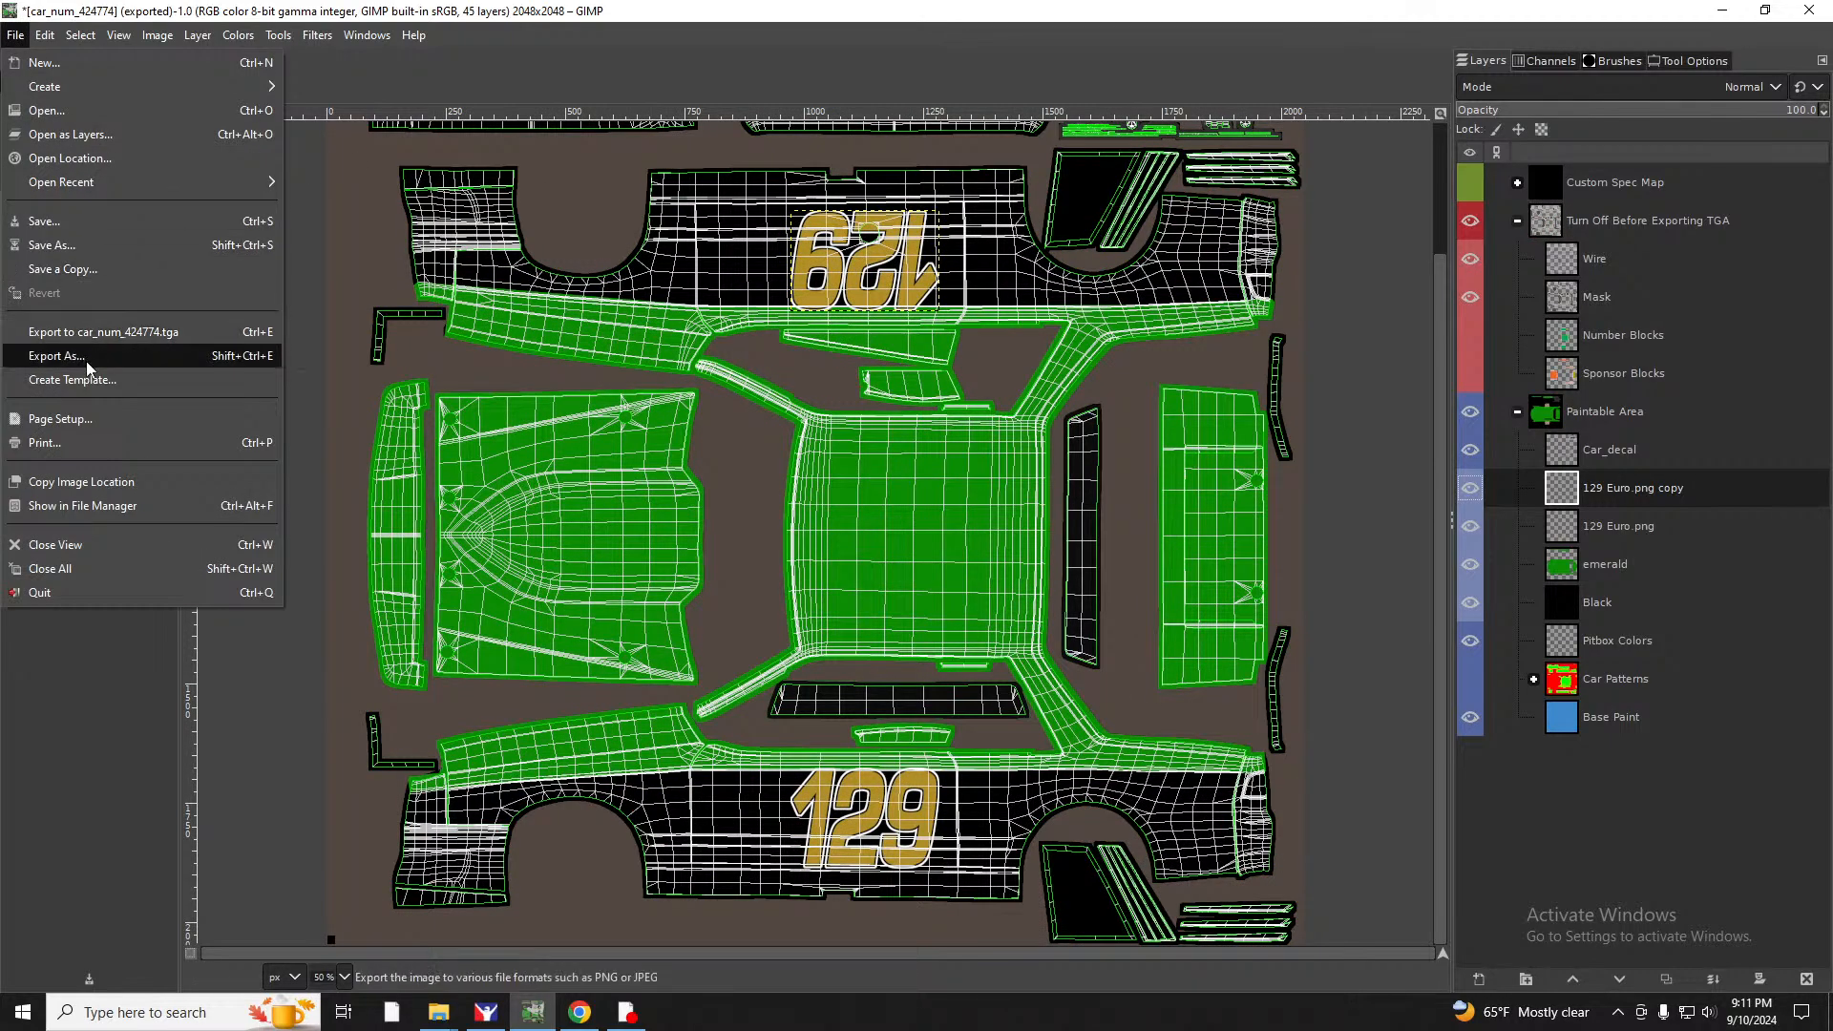
click(53, 134)
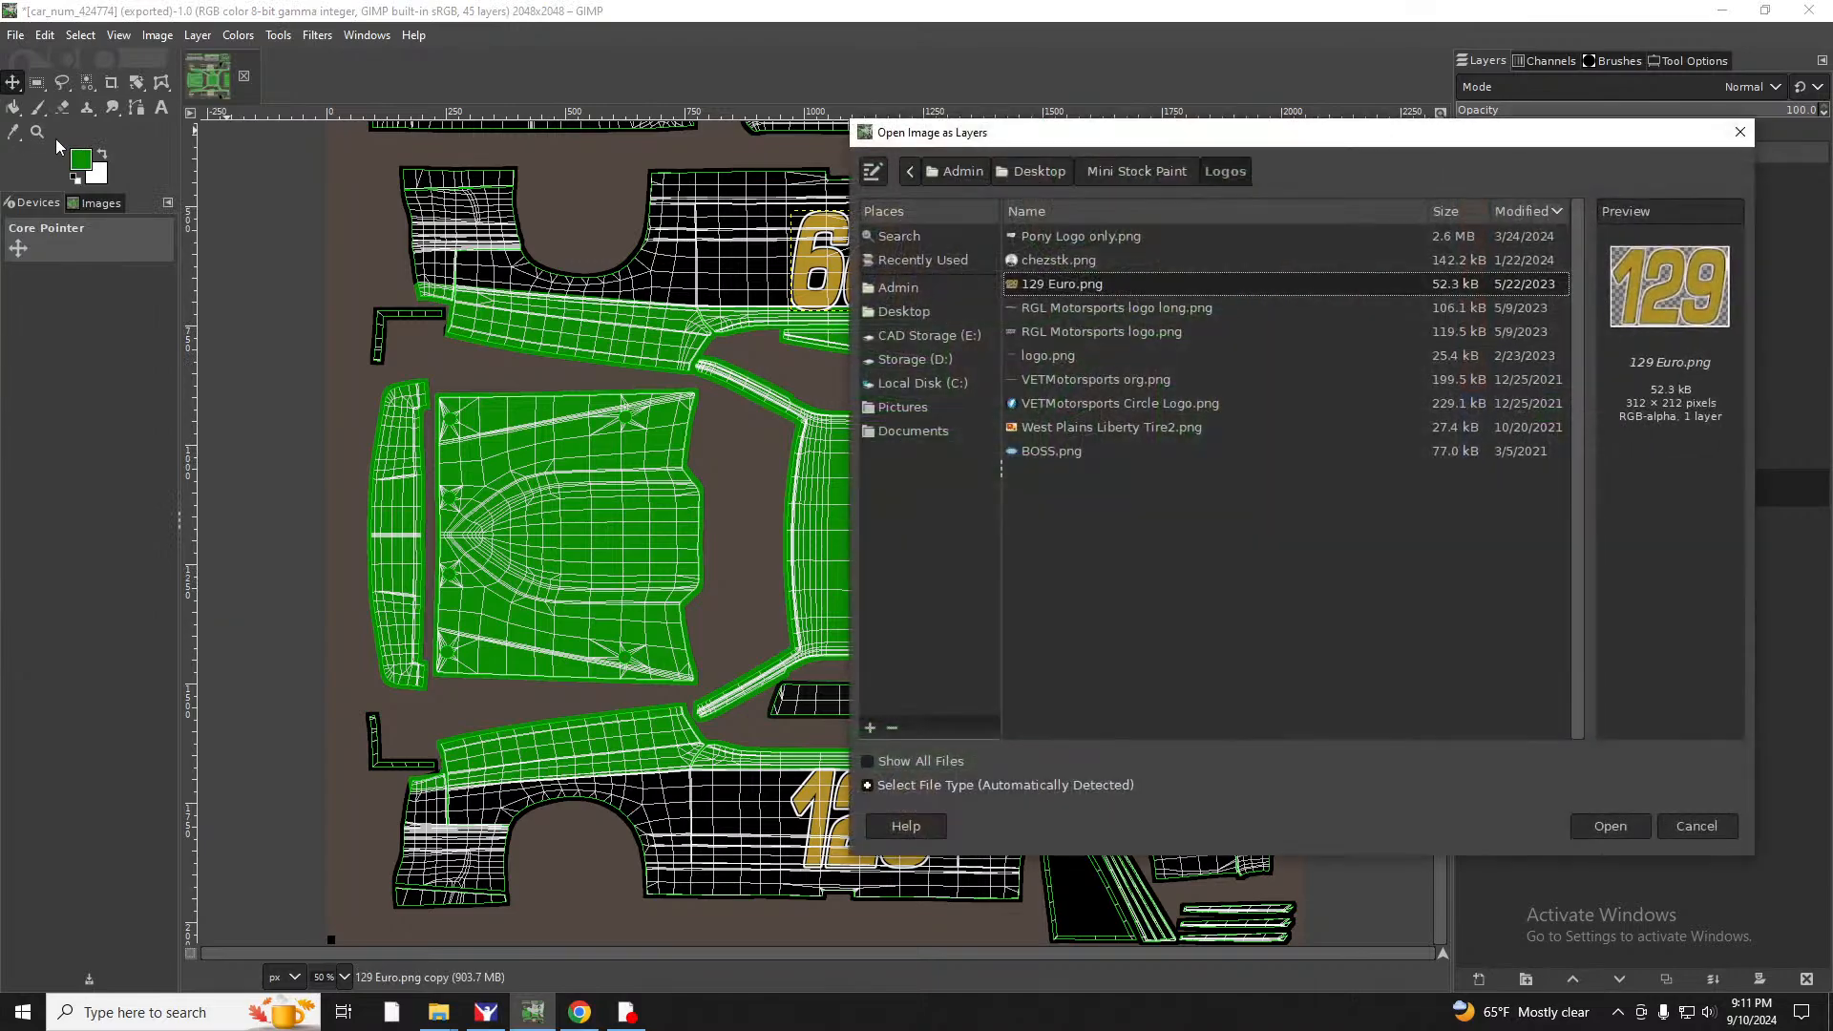
double_click(1088, 331)
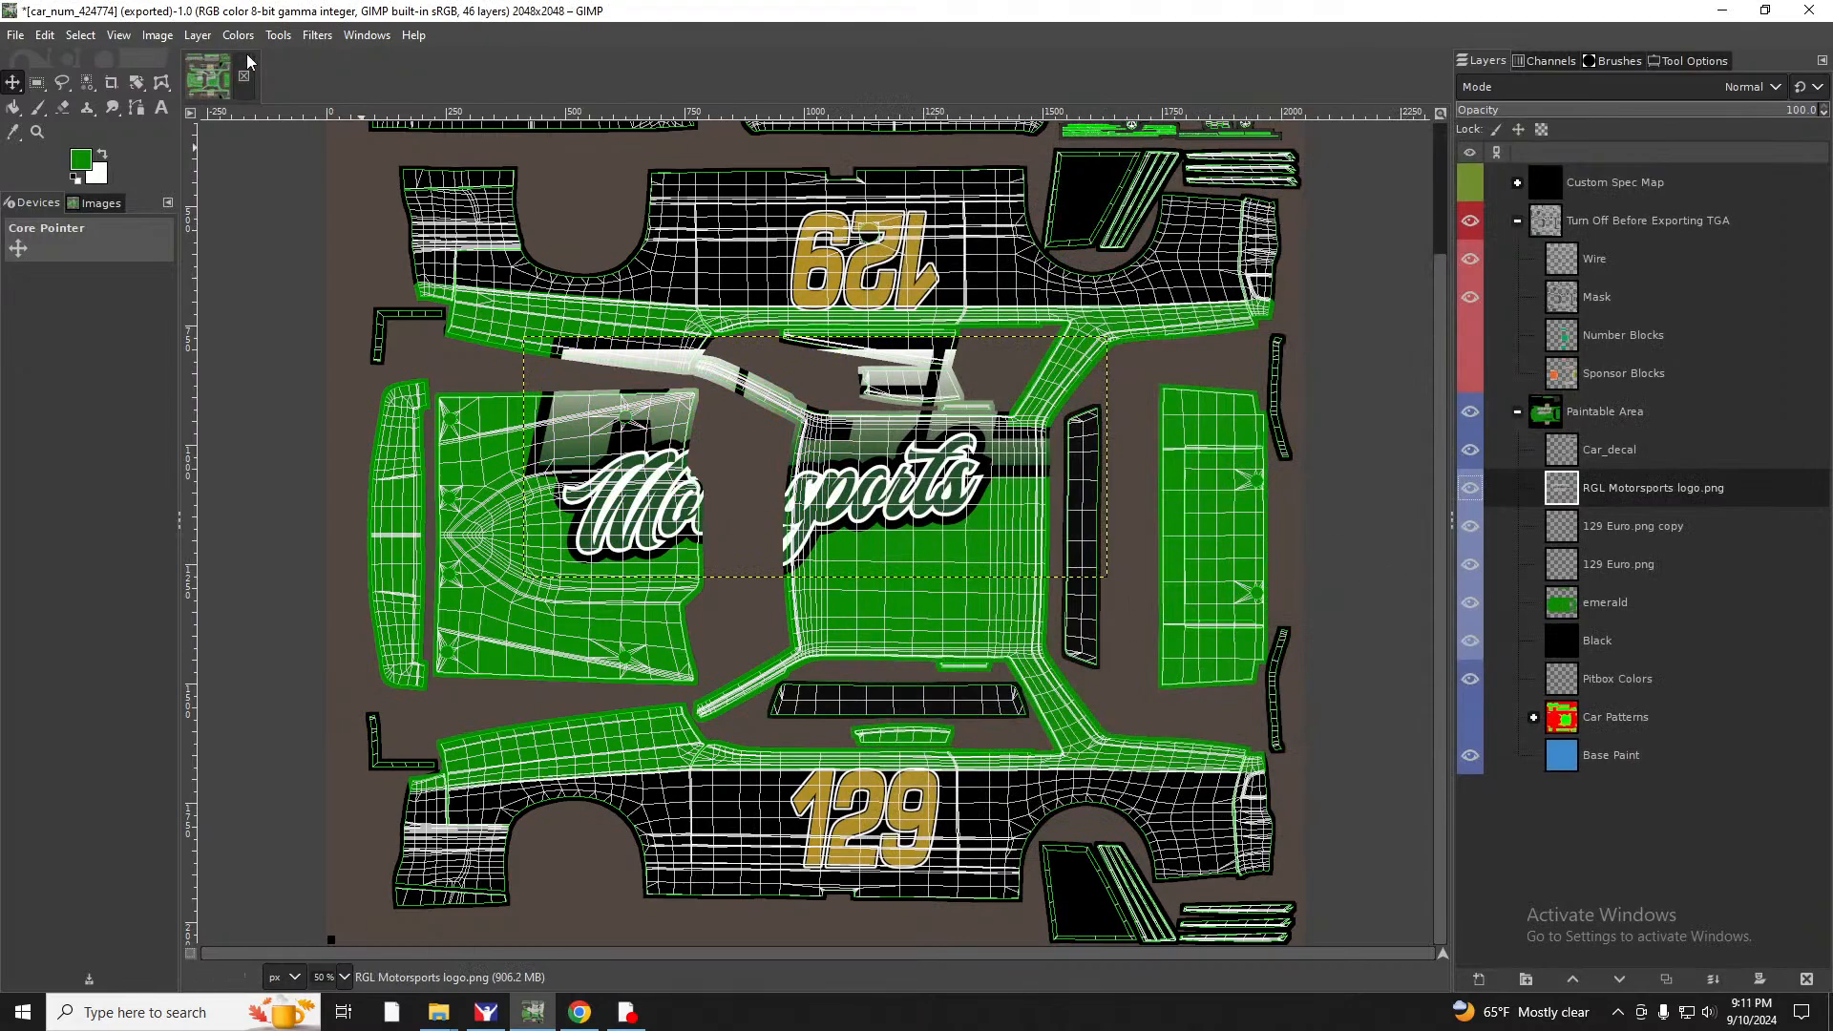
Try rotating the RGL Motorsports logo layer by 180°.
click(195, 37)
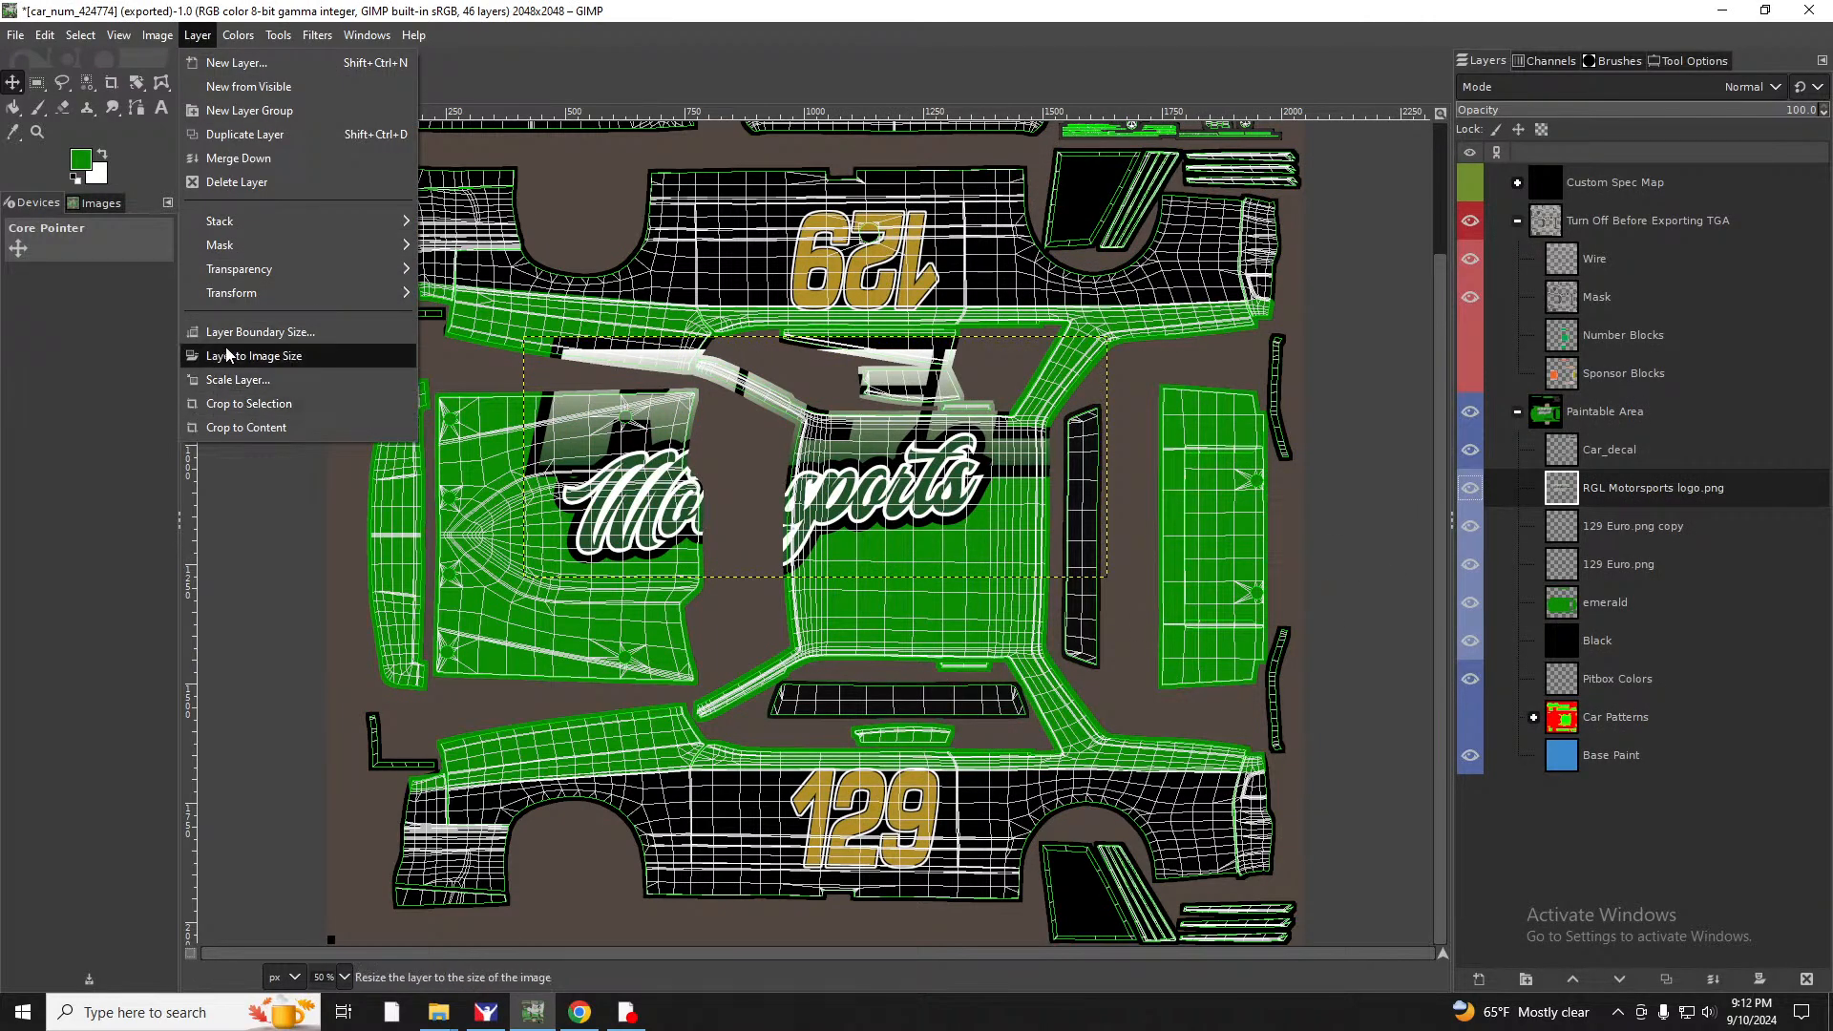
mouse_move(219, 293)
click(478, 403)
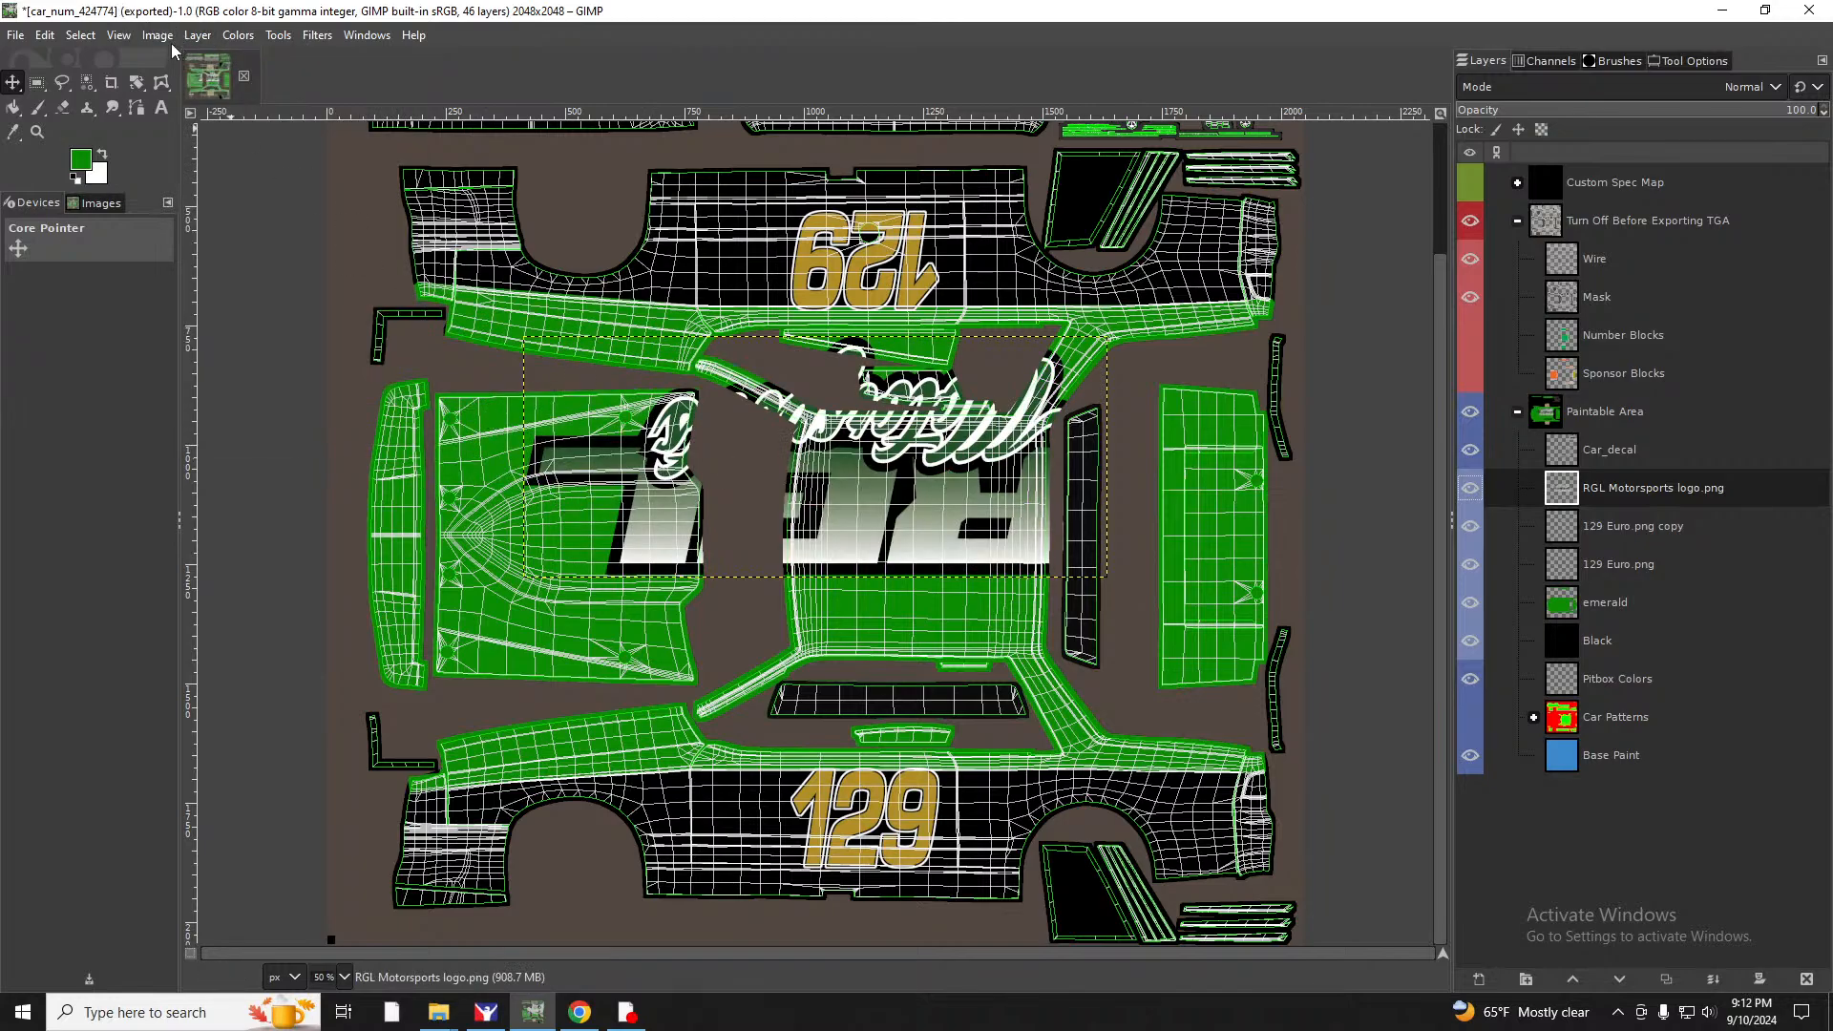
key(ctrl+z)
Rotate the RGL Motorsports logo layer 90° clockwise and move it over the hood of the car template.
click(199, 35)
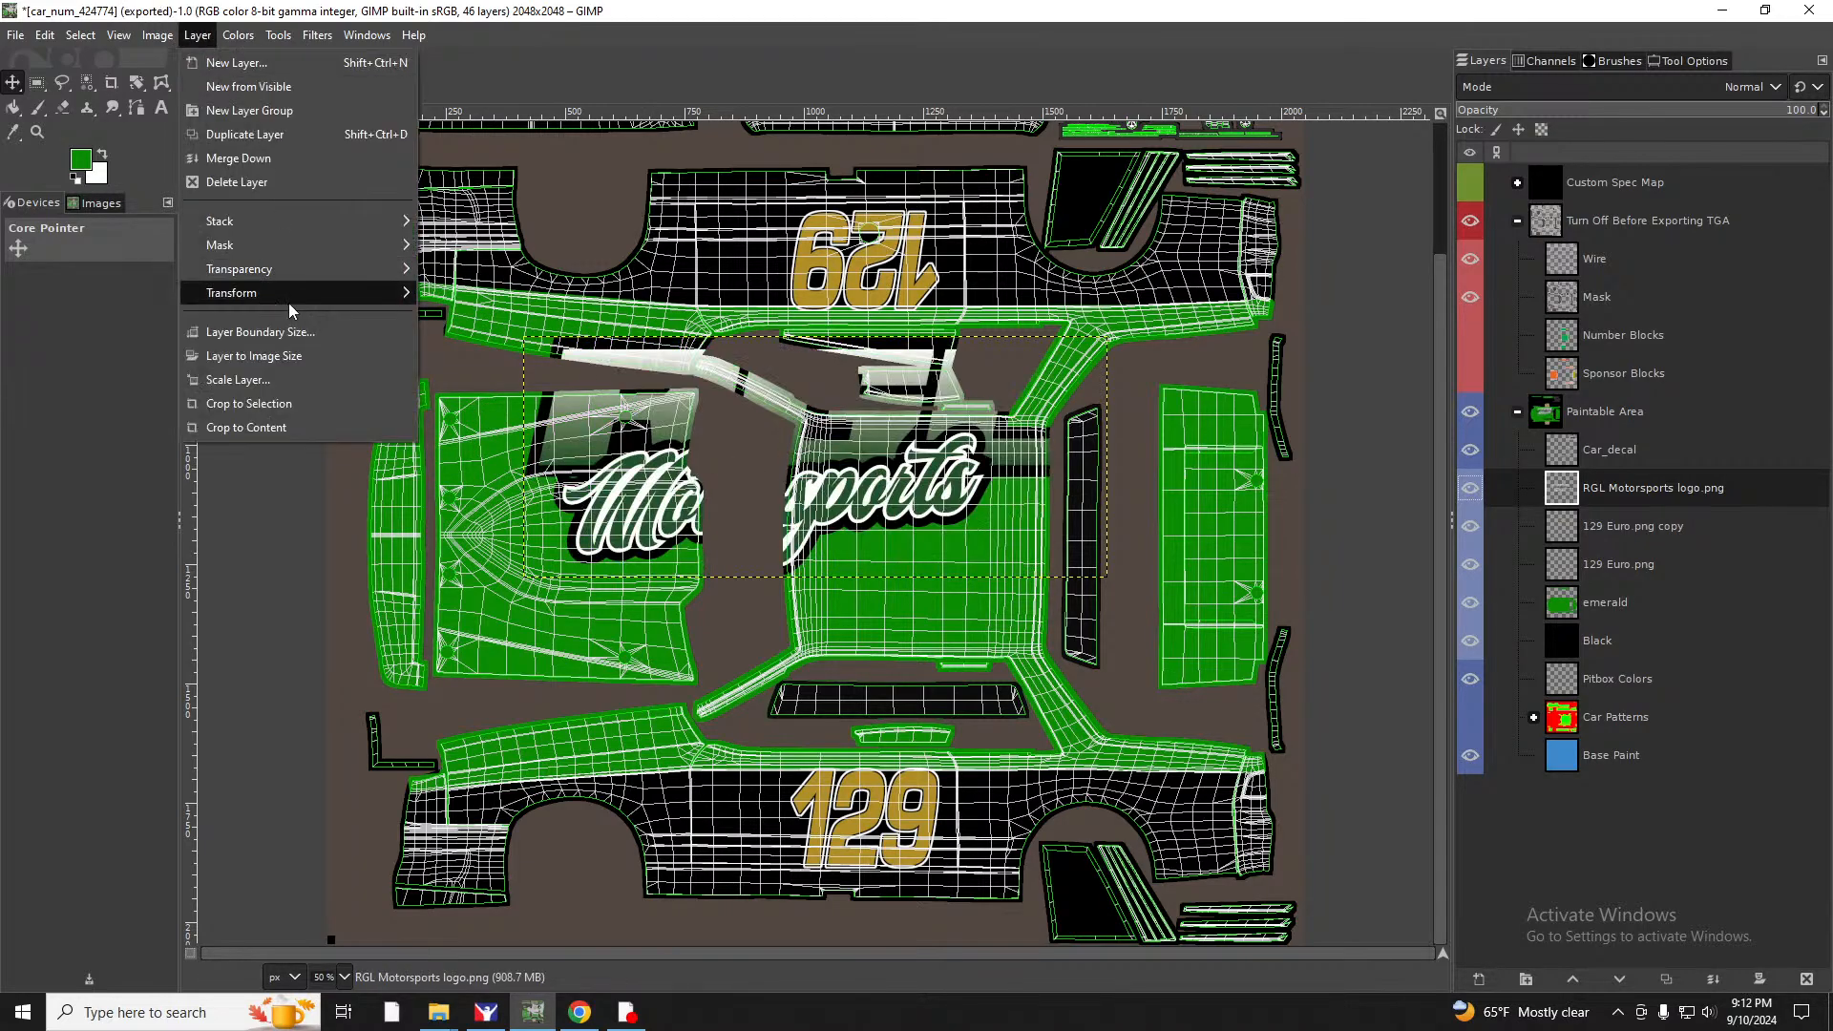
mouse_move(283, 303)
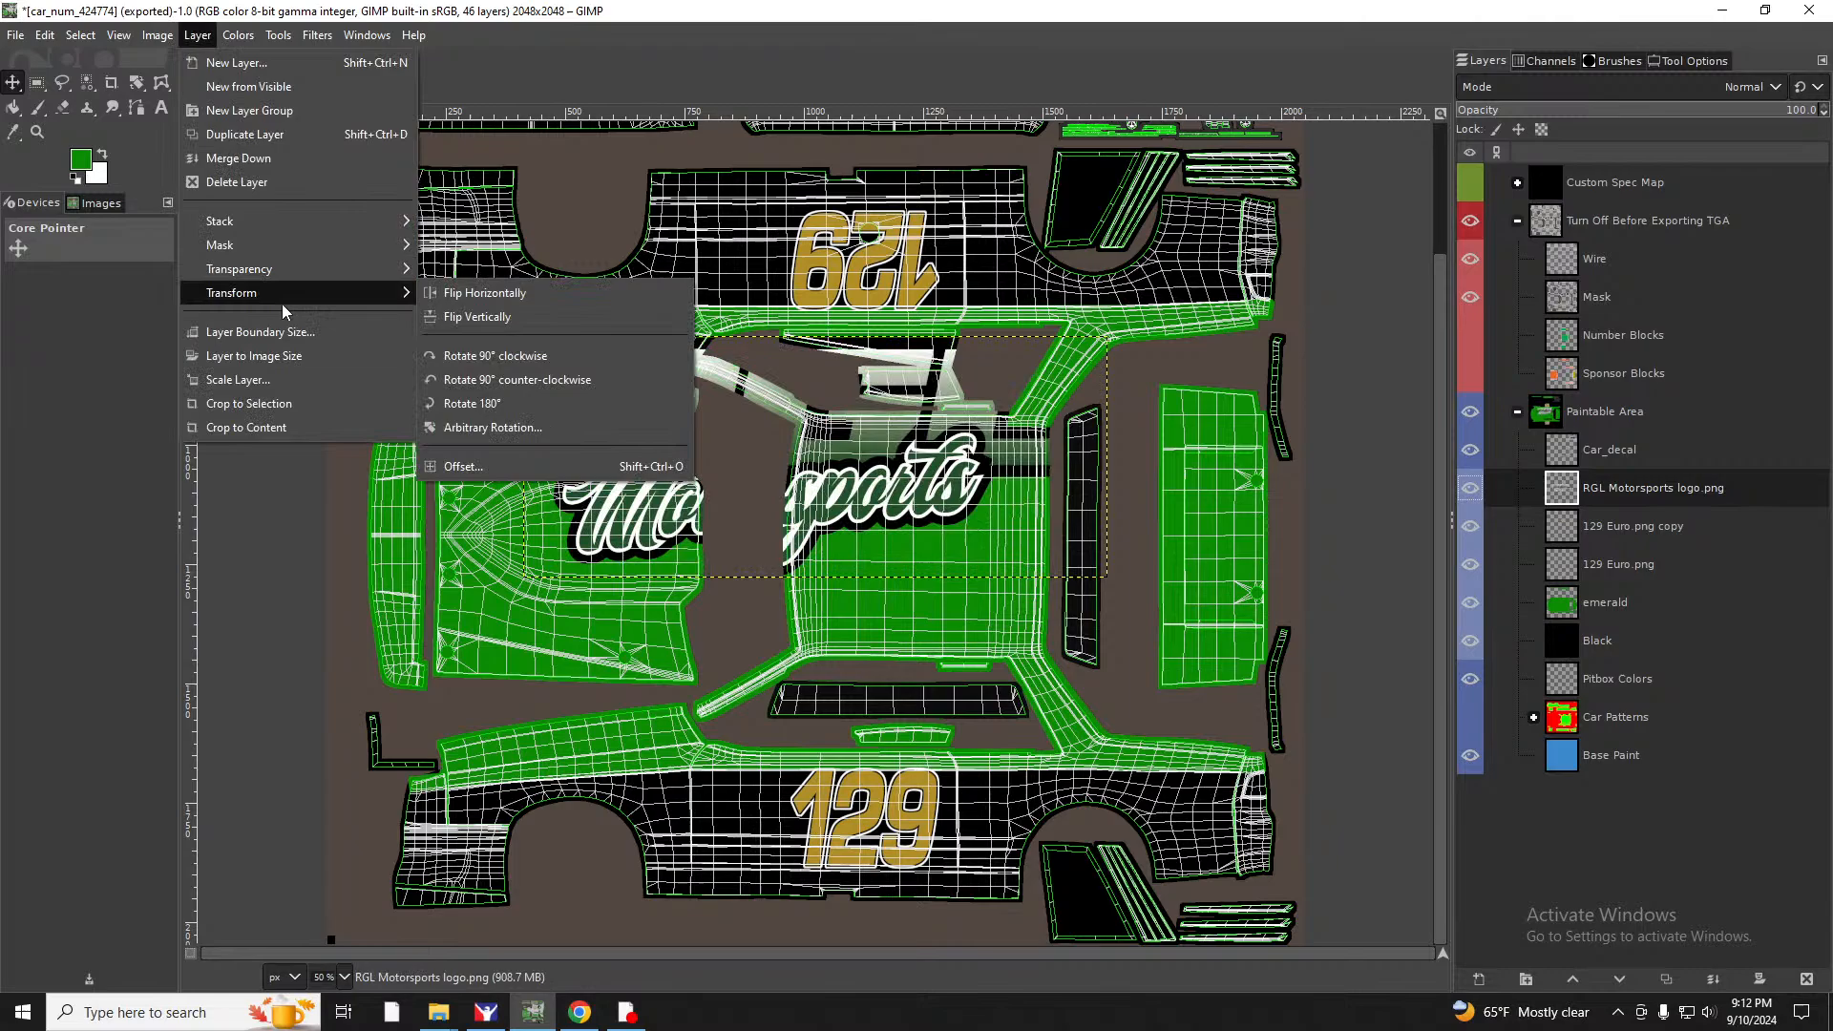
click(494, 356)
drag(877, 541, 610, 638)
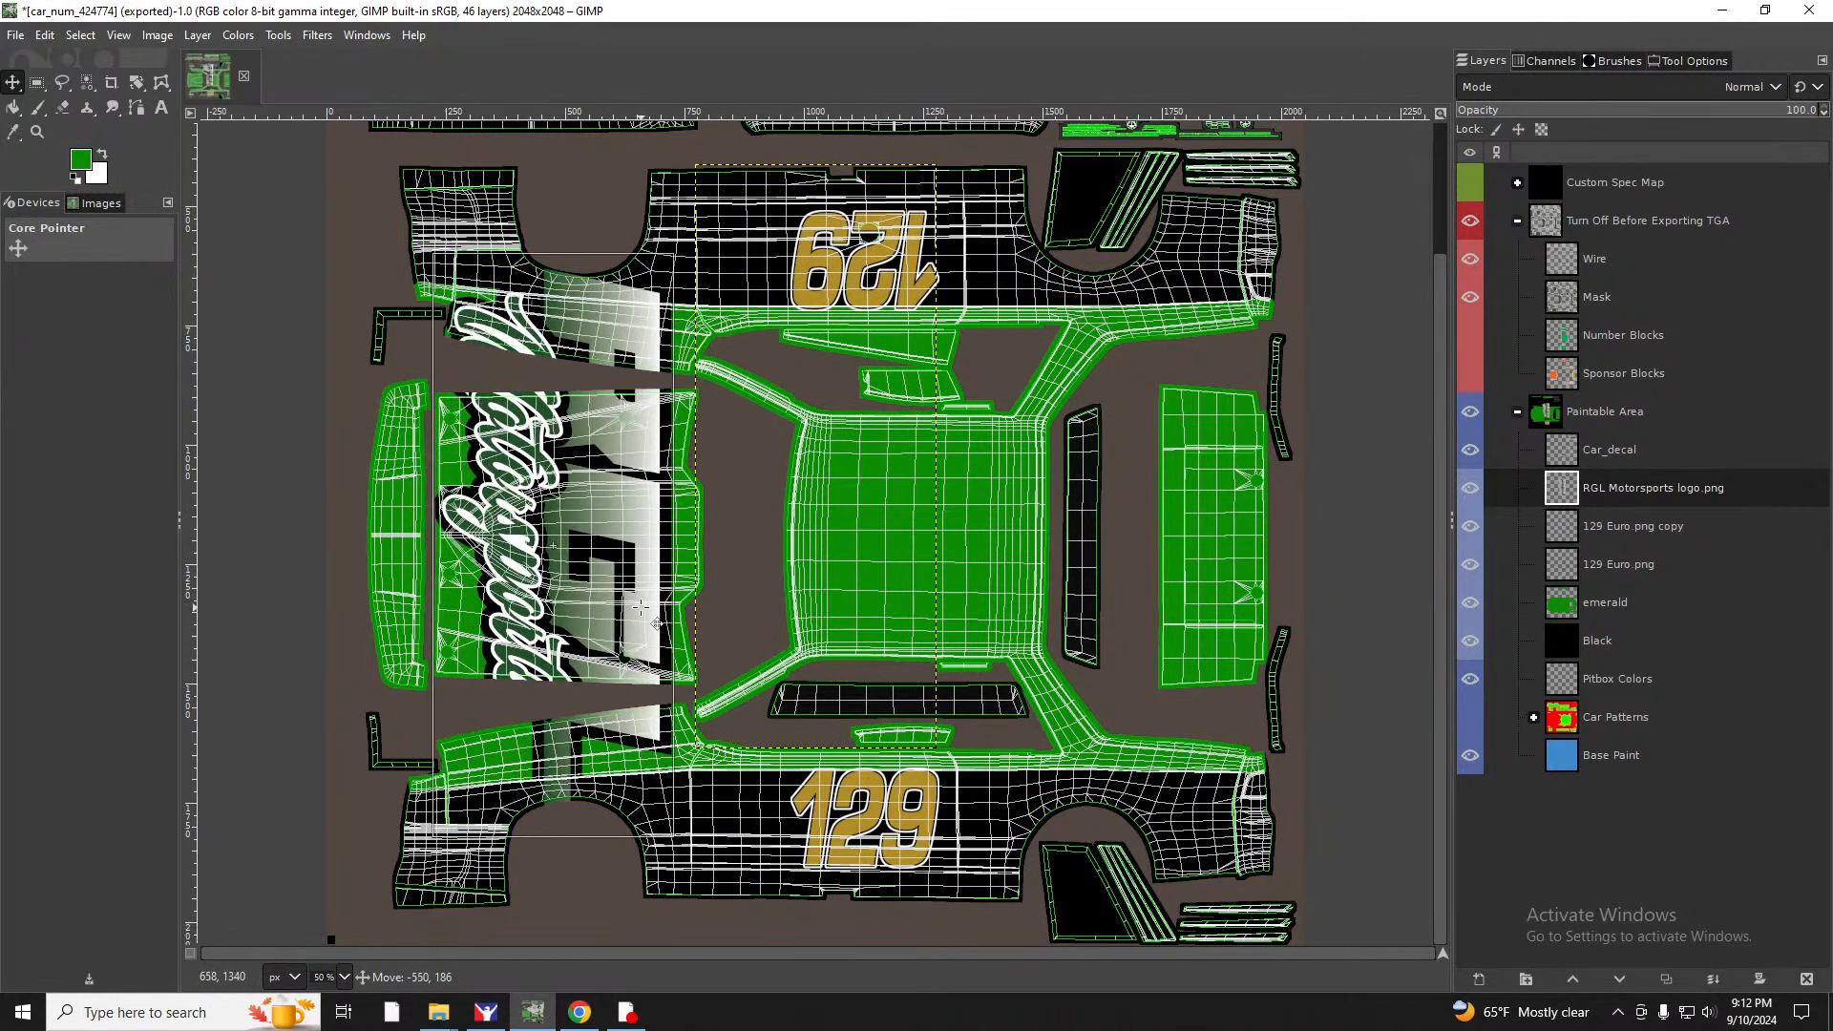
Try scaling the RGL Motorsports logo layer proportionally to a height of 400 px.
click(197, 37)
click(283, 380)
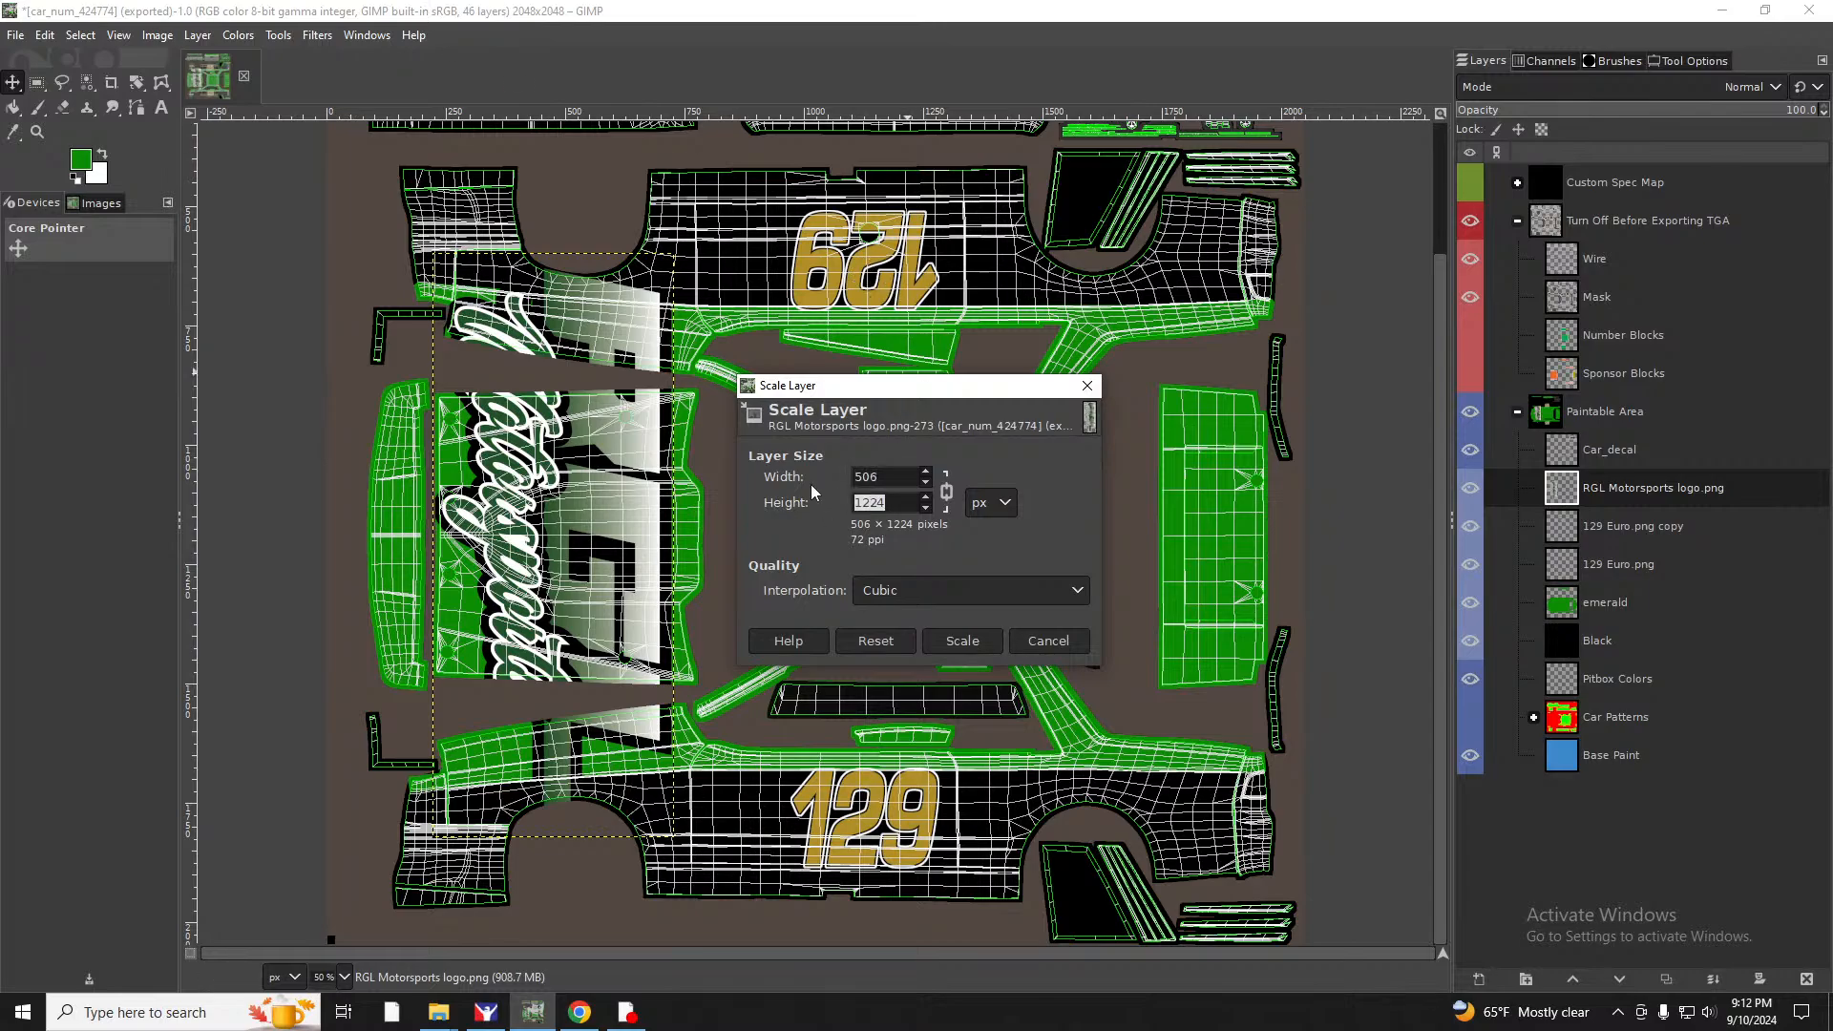
text(400)
click(972, 641)
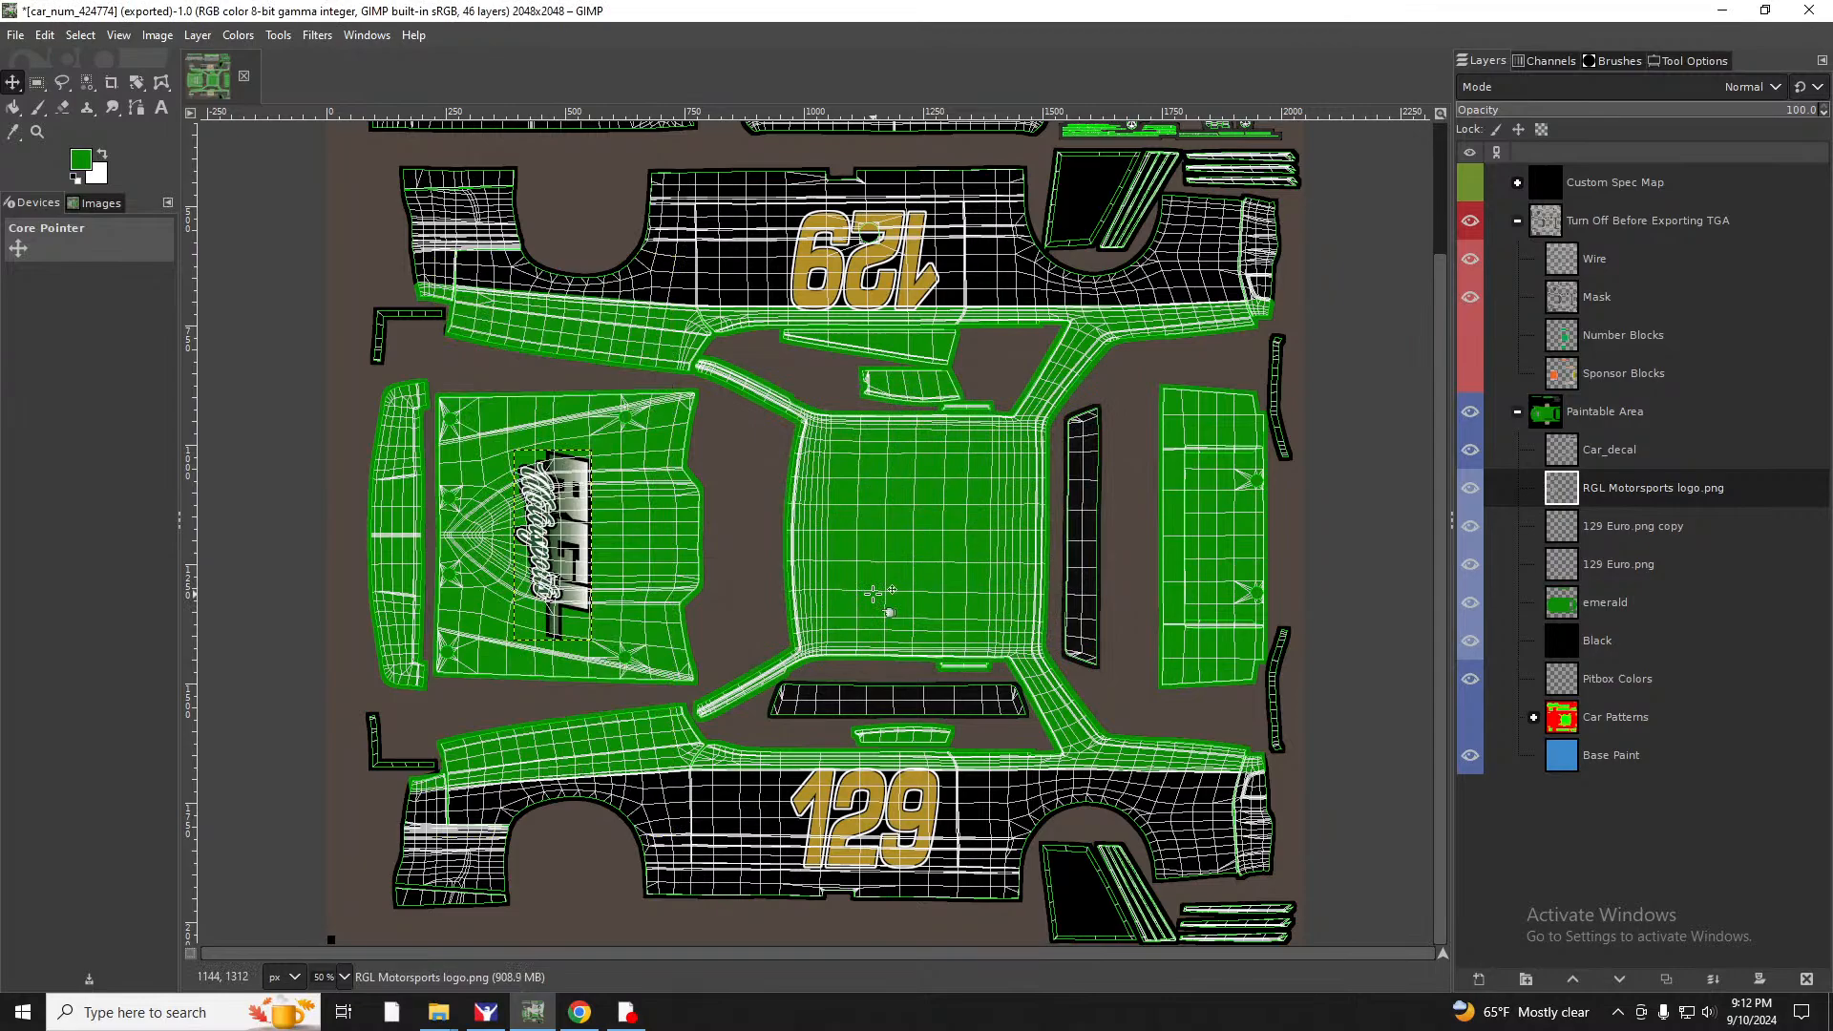
key(ctrl+z)
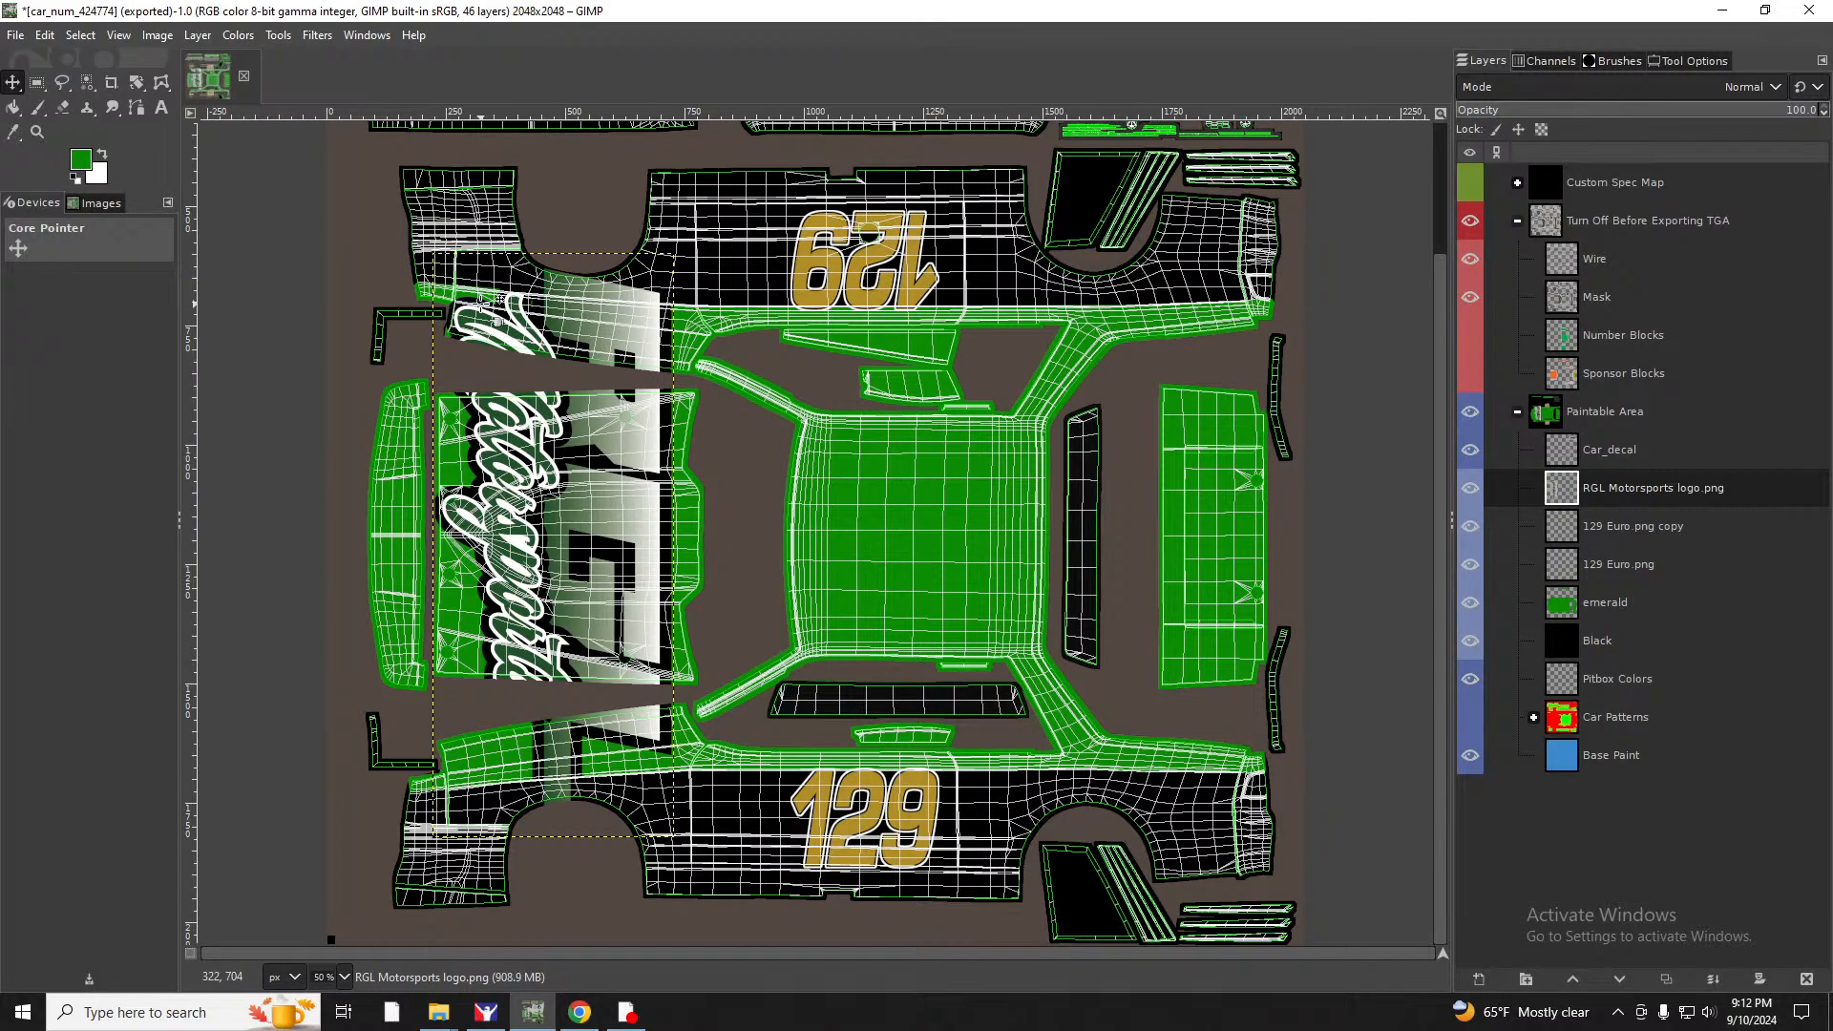
Scale the RGL Motorsports logo layer down proportionally to fit the hood and center it there.
click(202, 37)
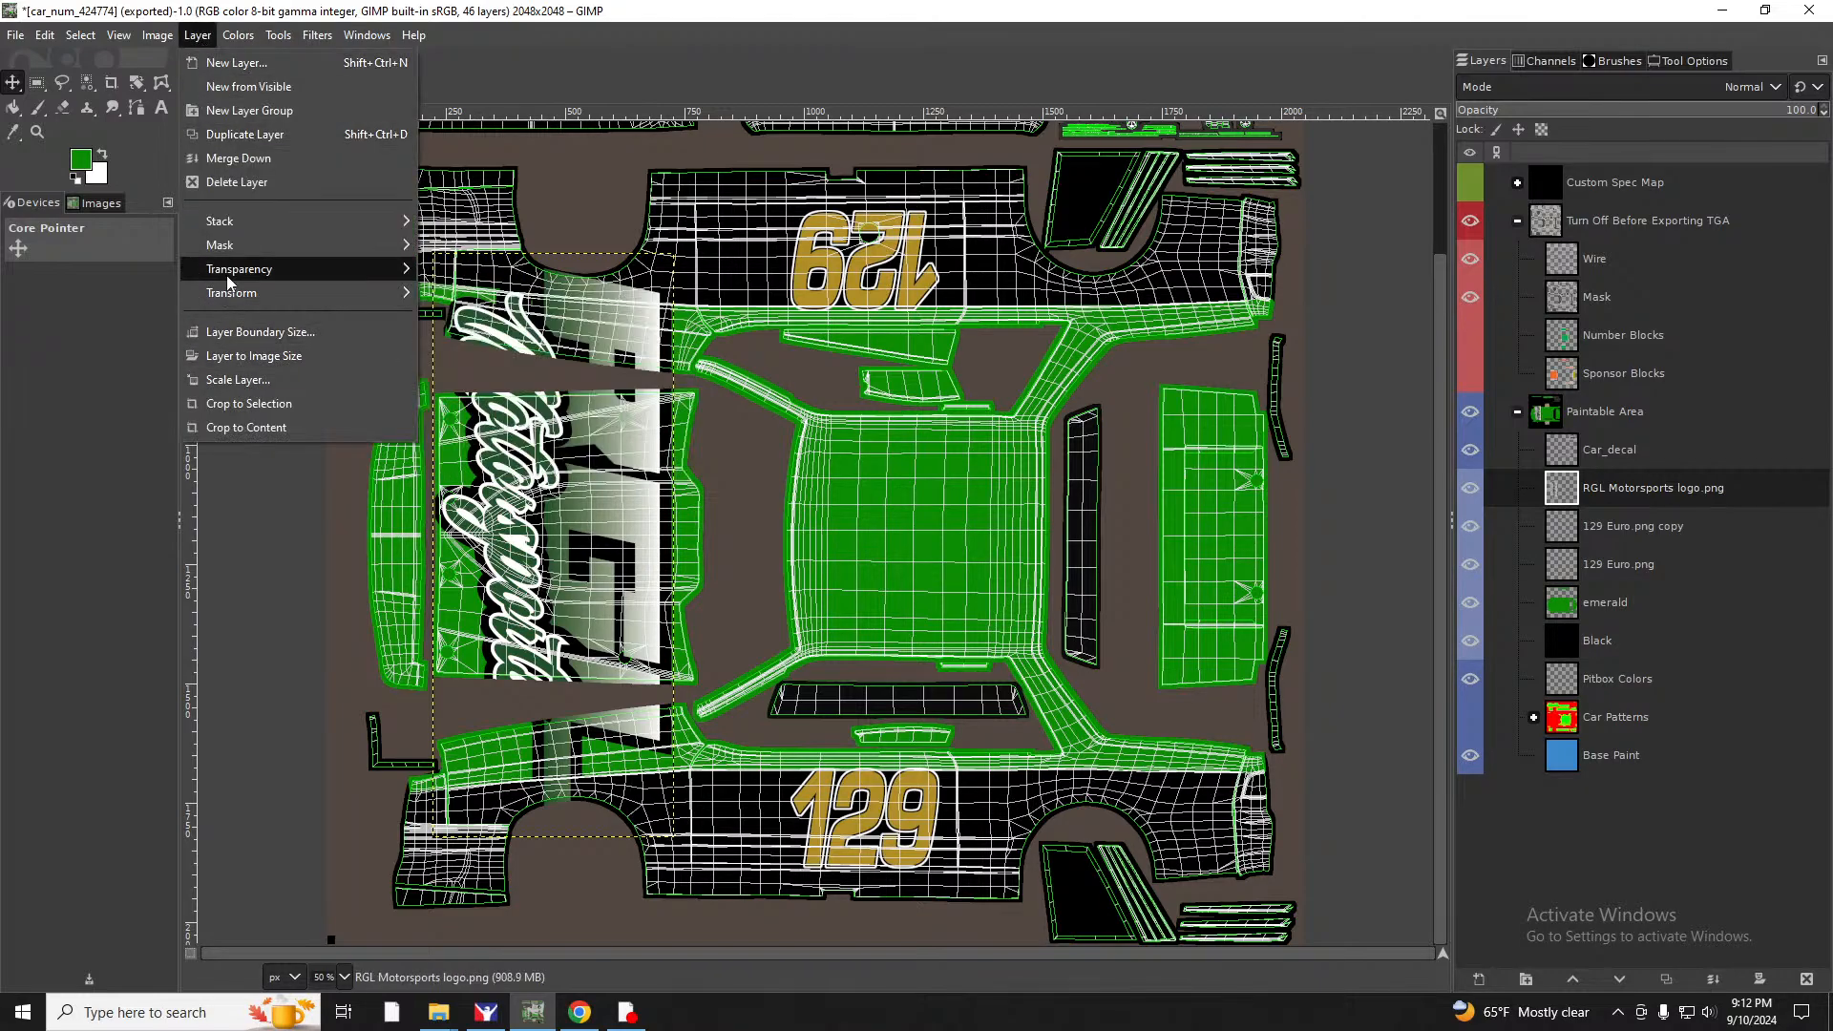
click(253, 382)
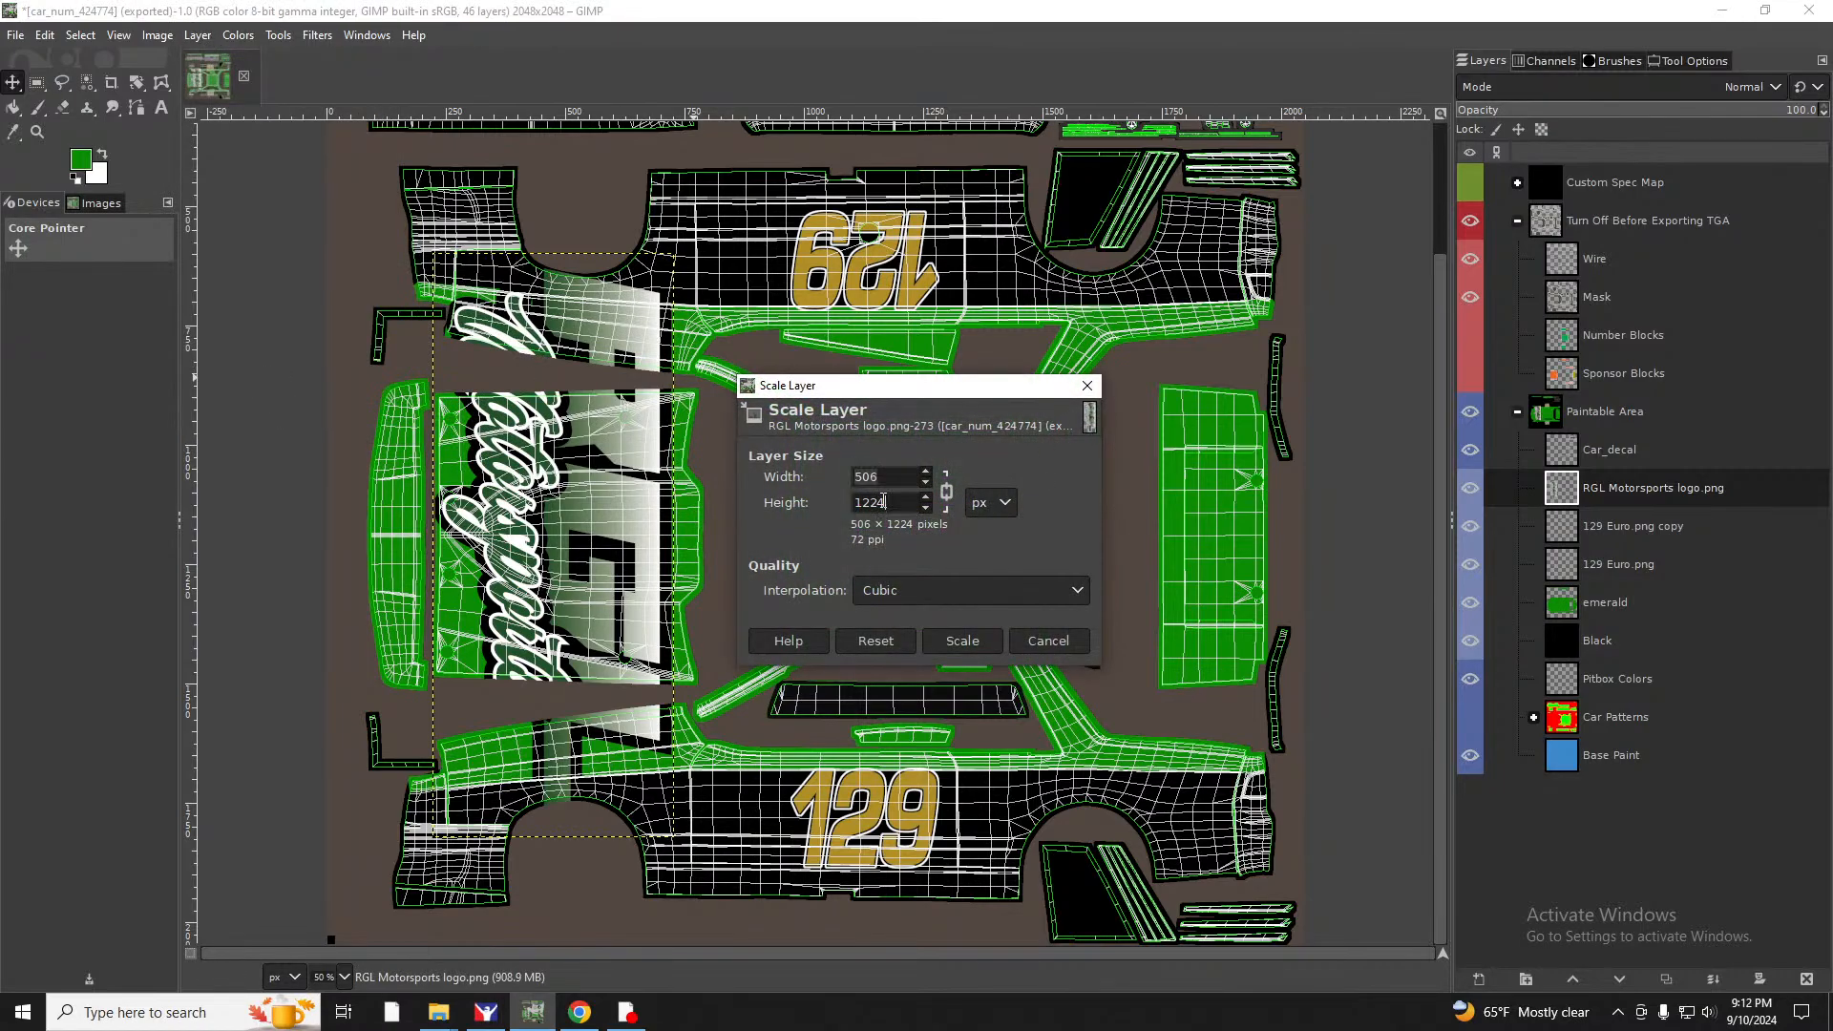
drag(884, 500, 781, 501)
key(Tab)
click(961, 640)
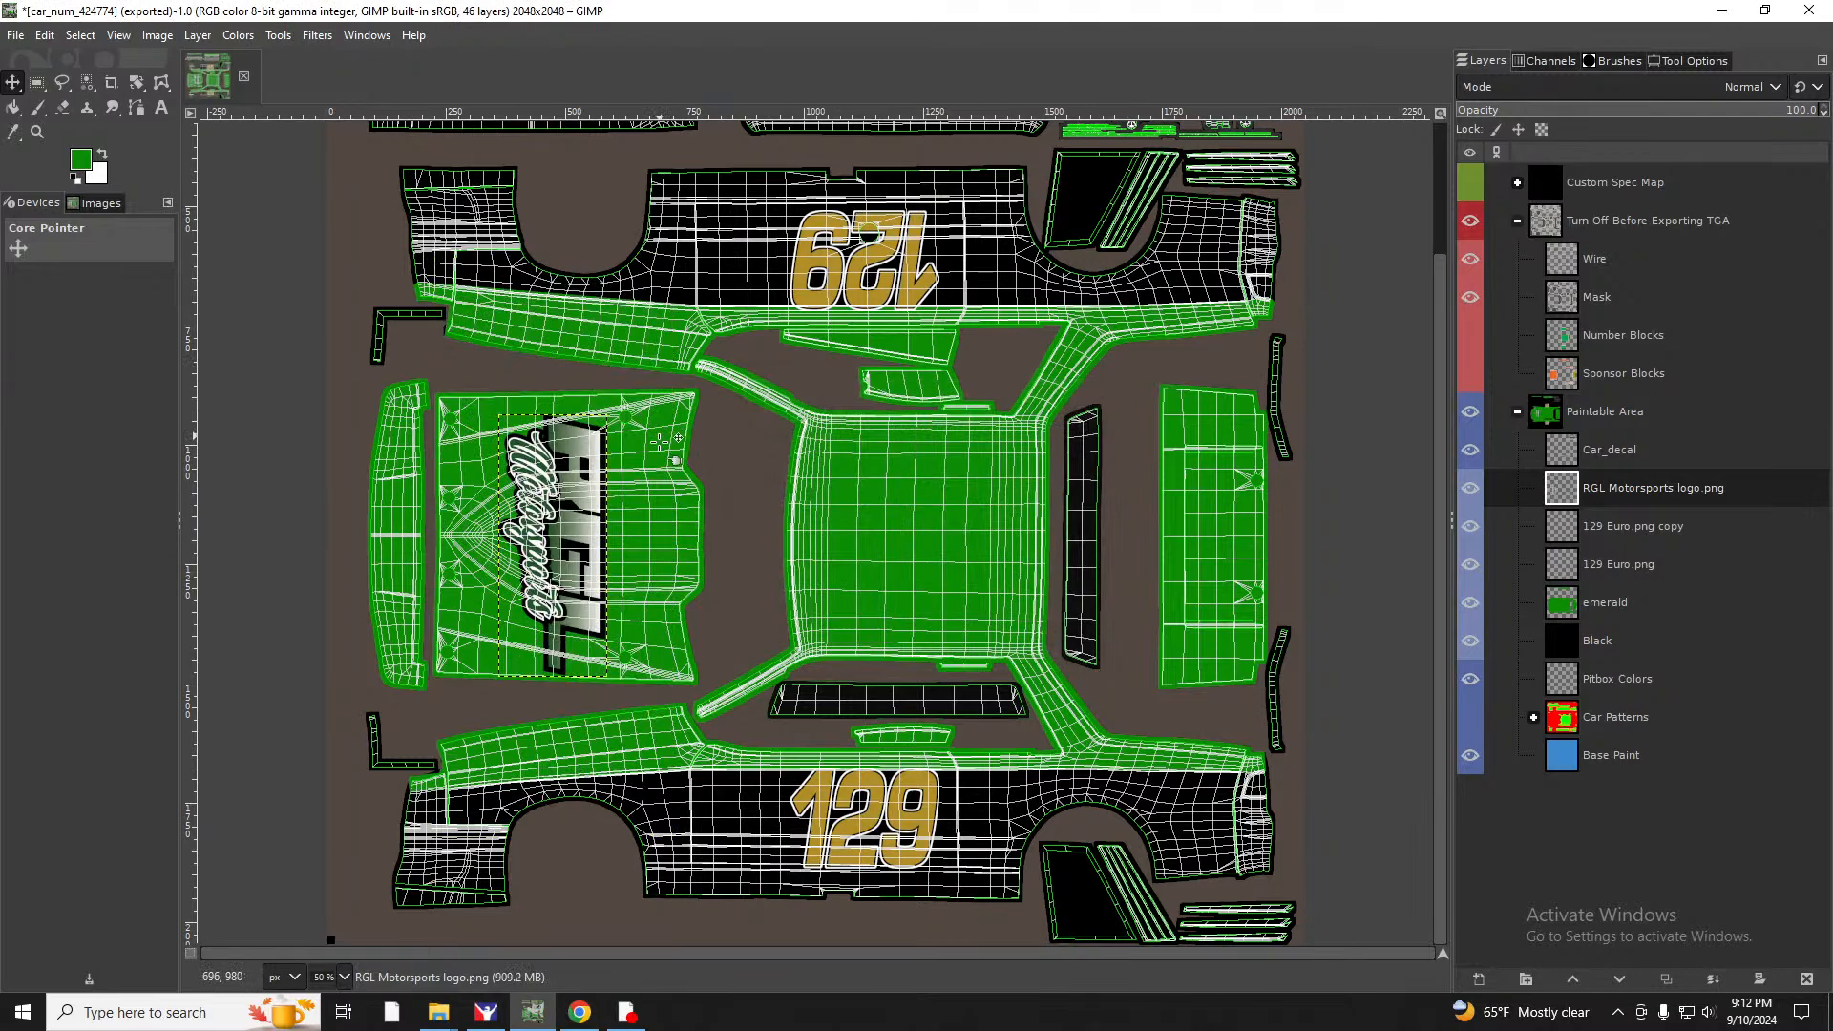
drag(579, 544, 587, 535)
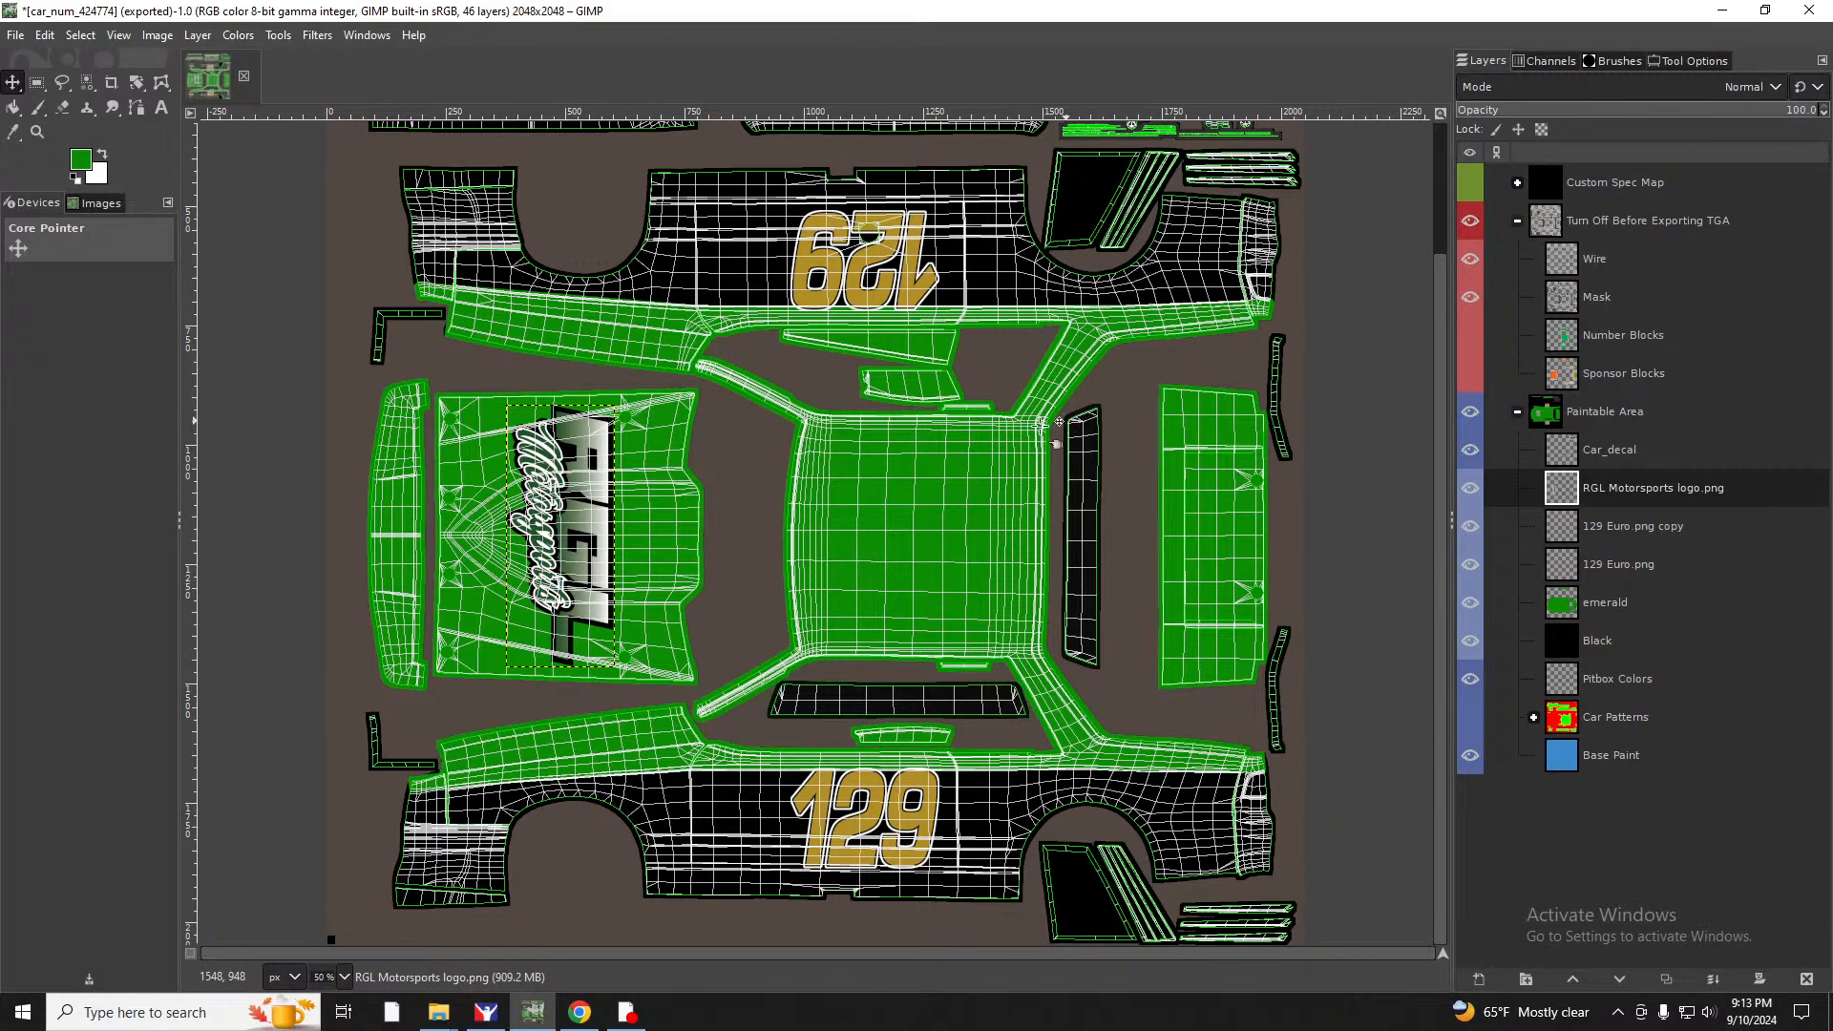
Switch to the iRacing Paint Shop and examine the hood on the Mini Stock preview.
click(486, 1012)
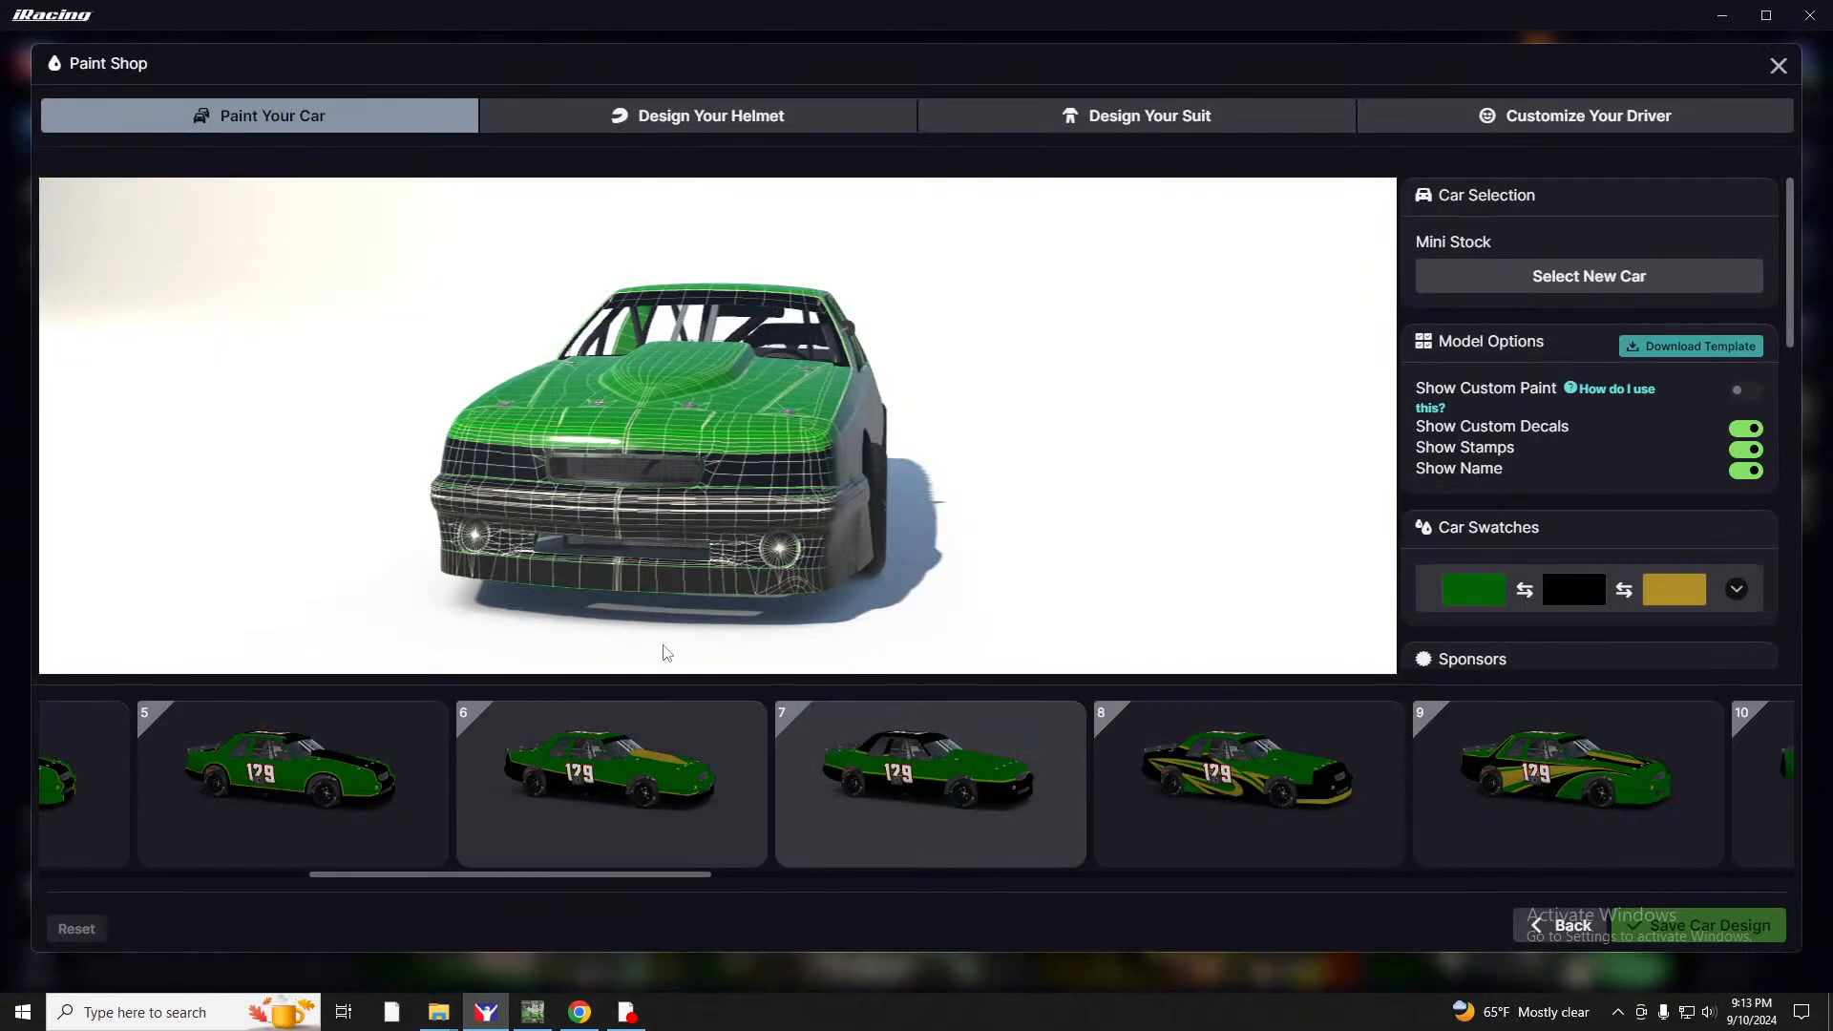
drag(708, 546, 747, 504)
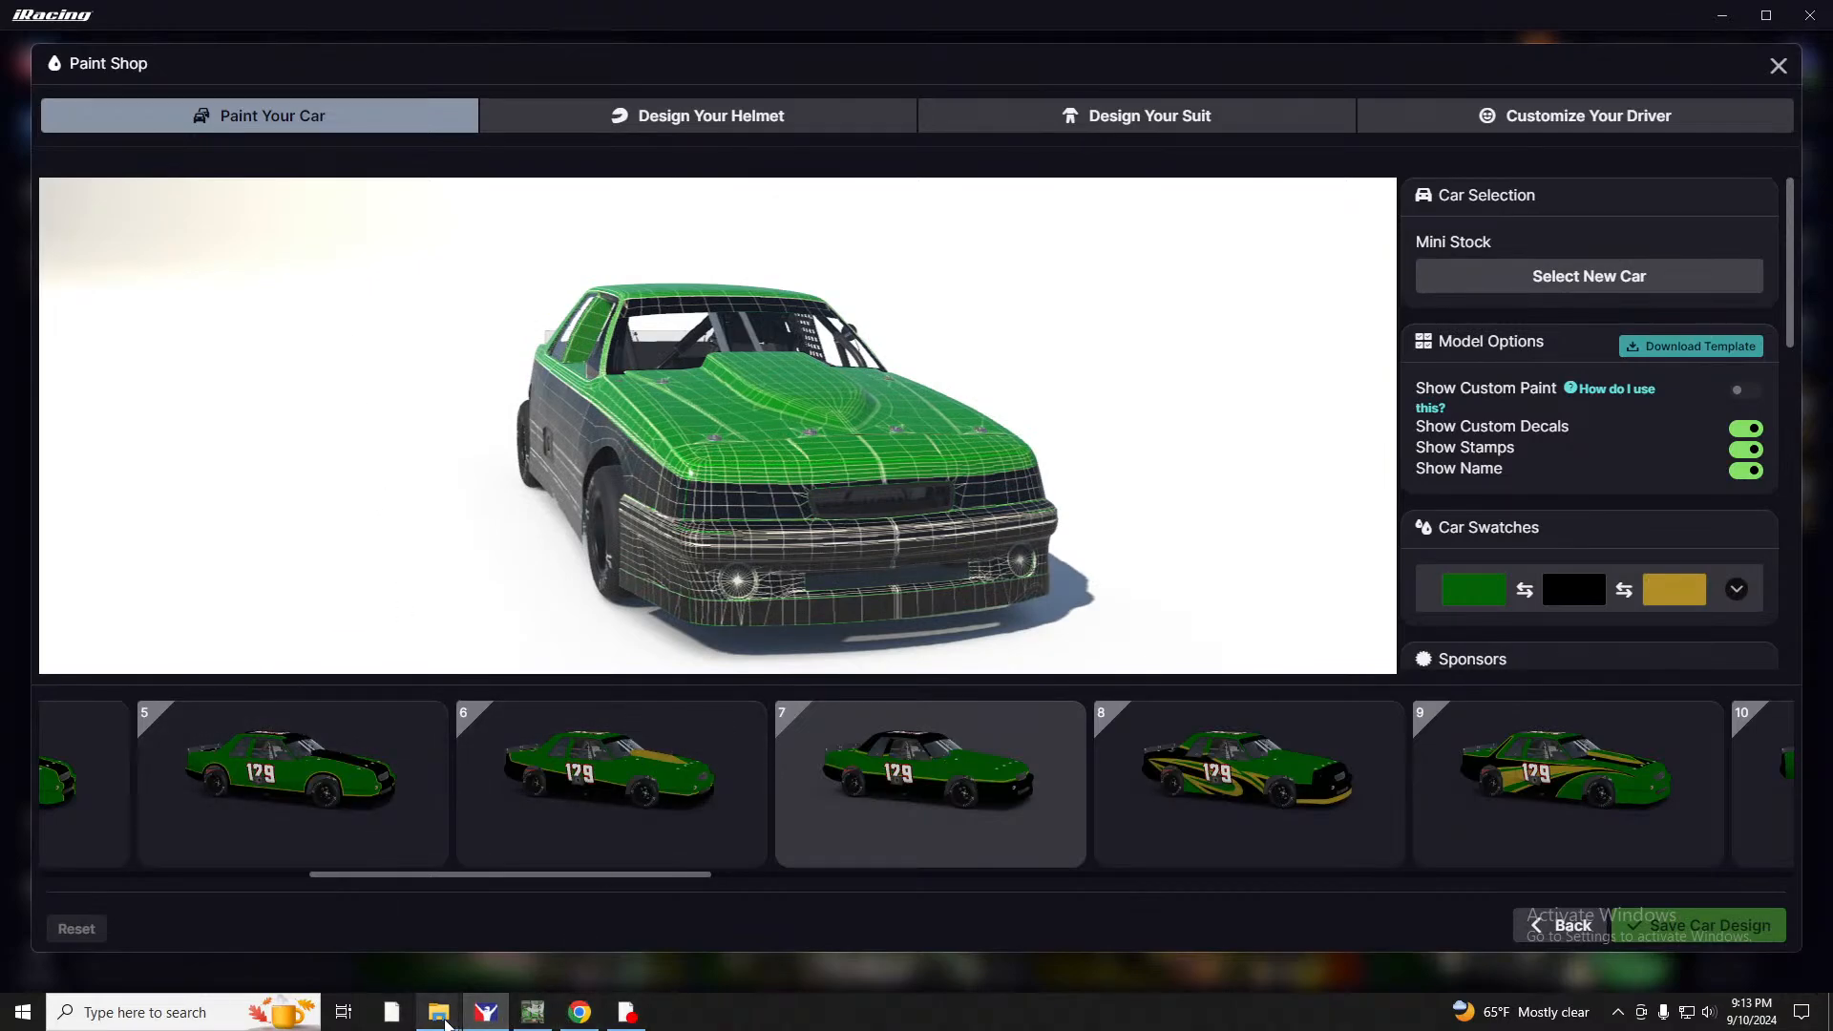
right_click(605, 1021)
Return to GIMP and re-export the paint to its existing TGA file in the Mini Stock Paint folder.
click(532, 1013)
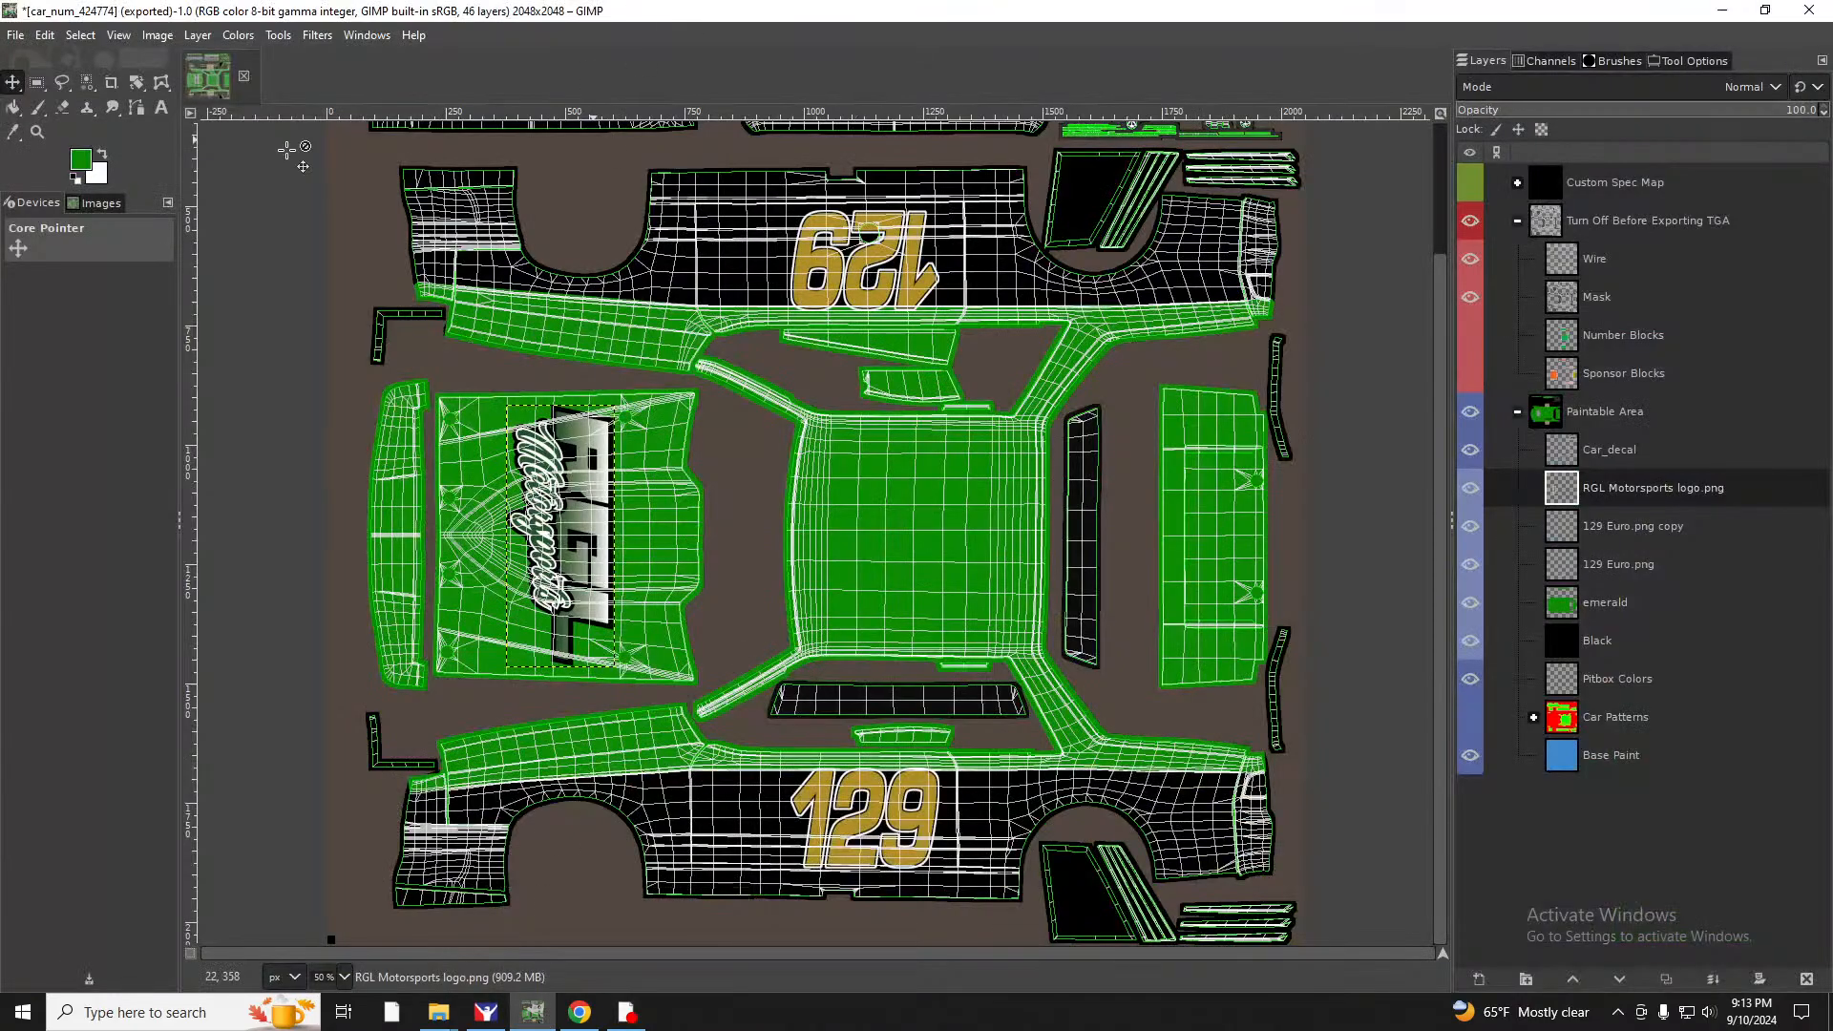
click(15, 34)
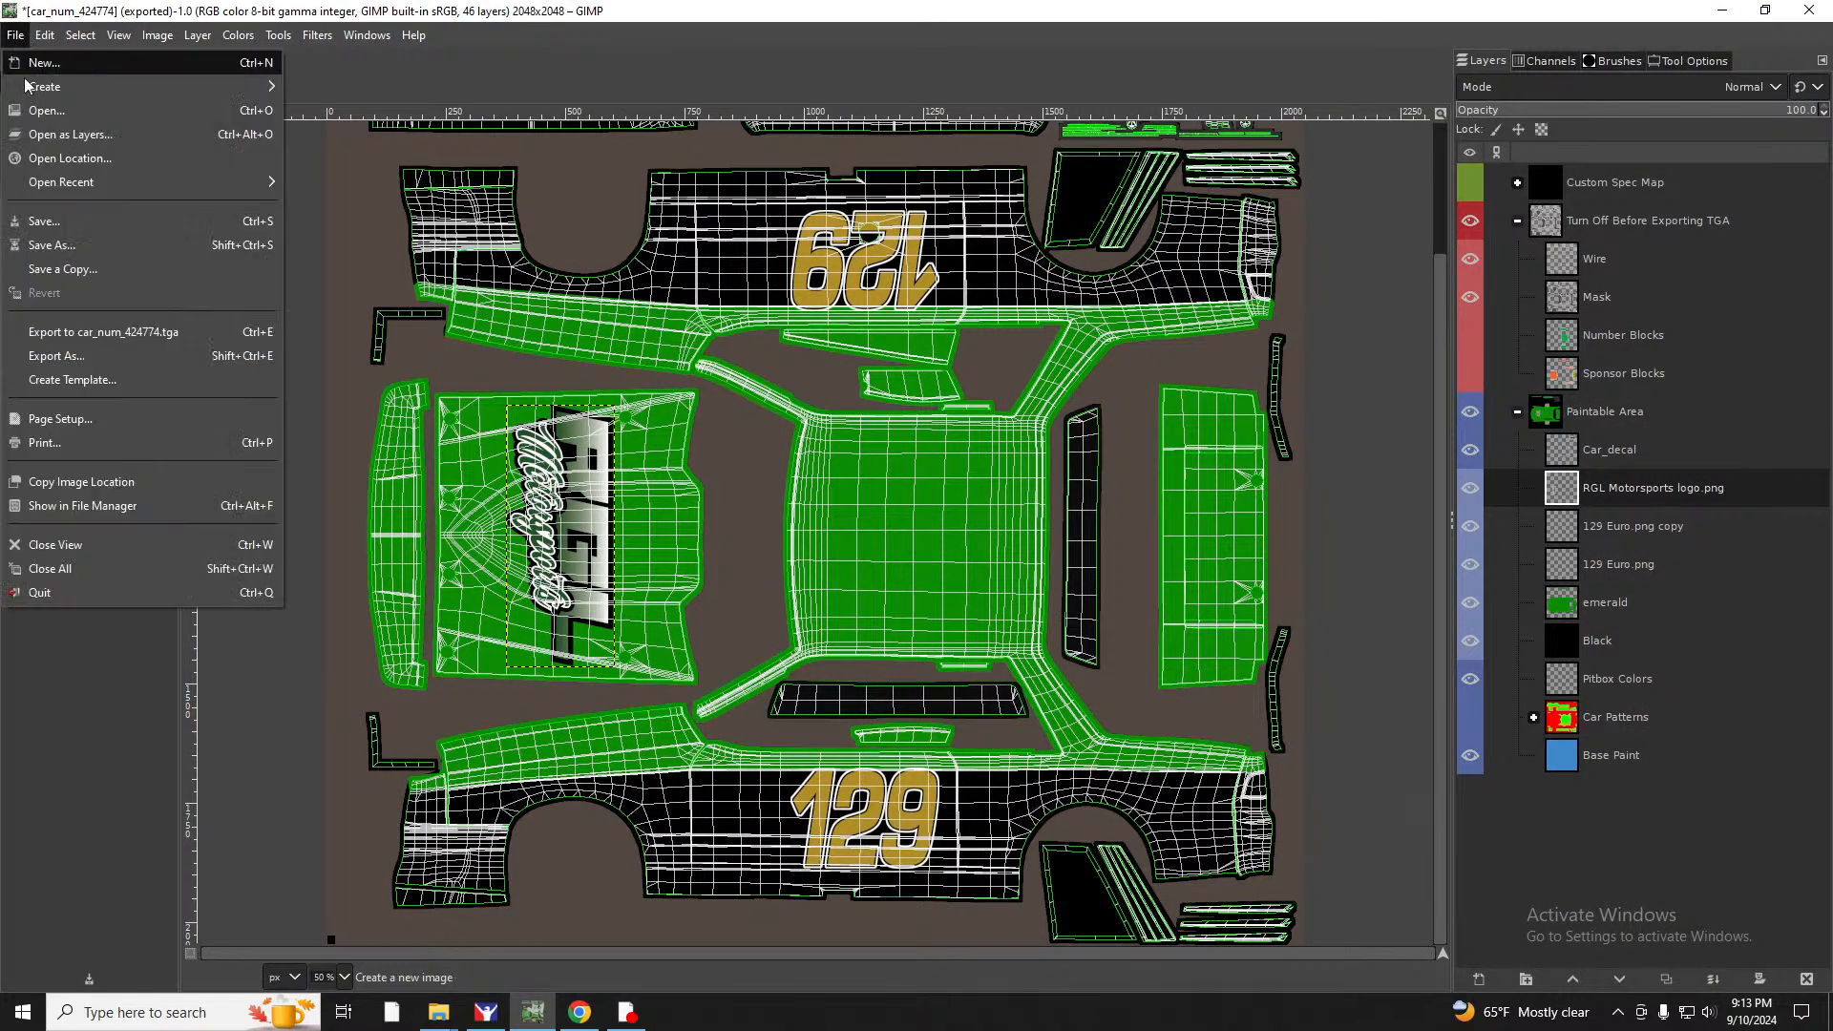
click(94, 334)
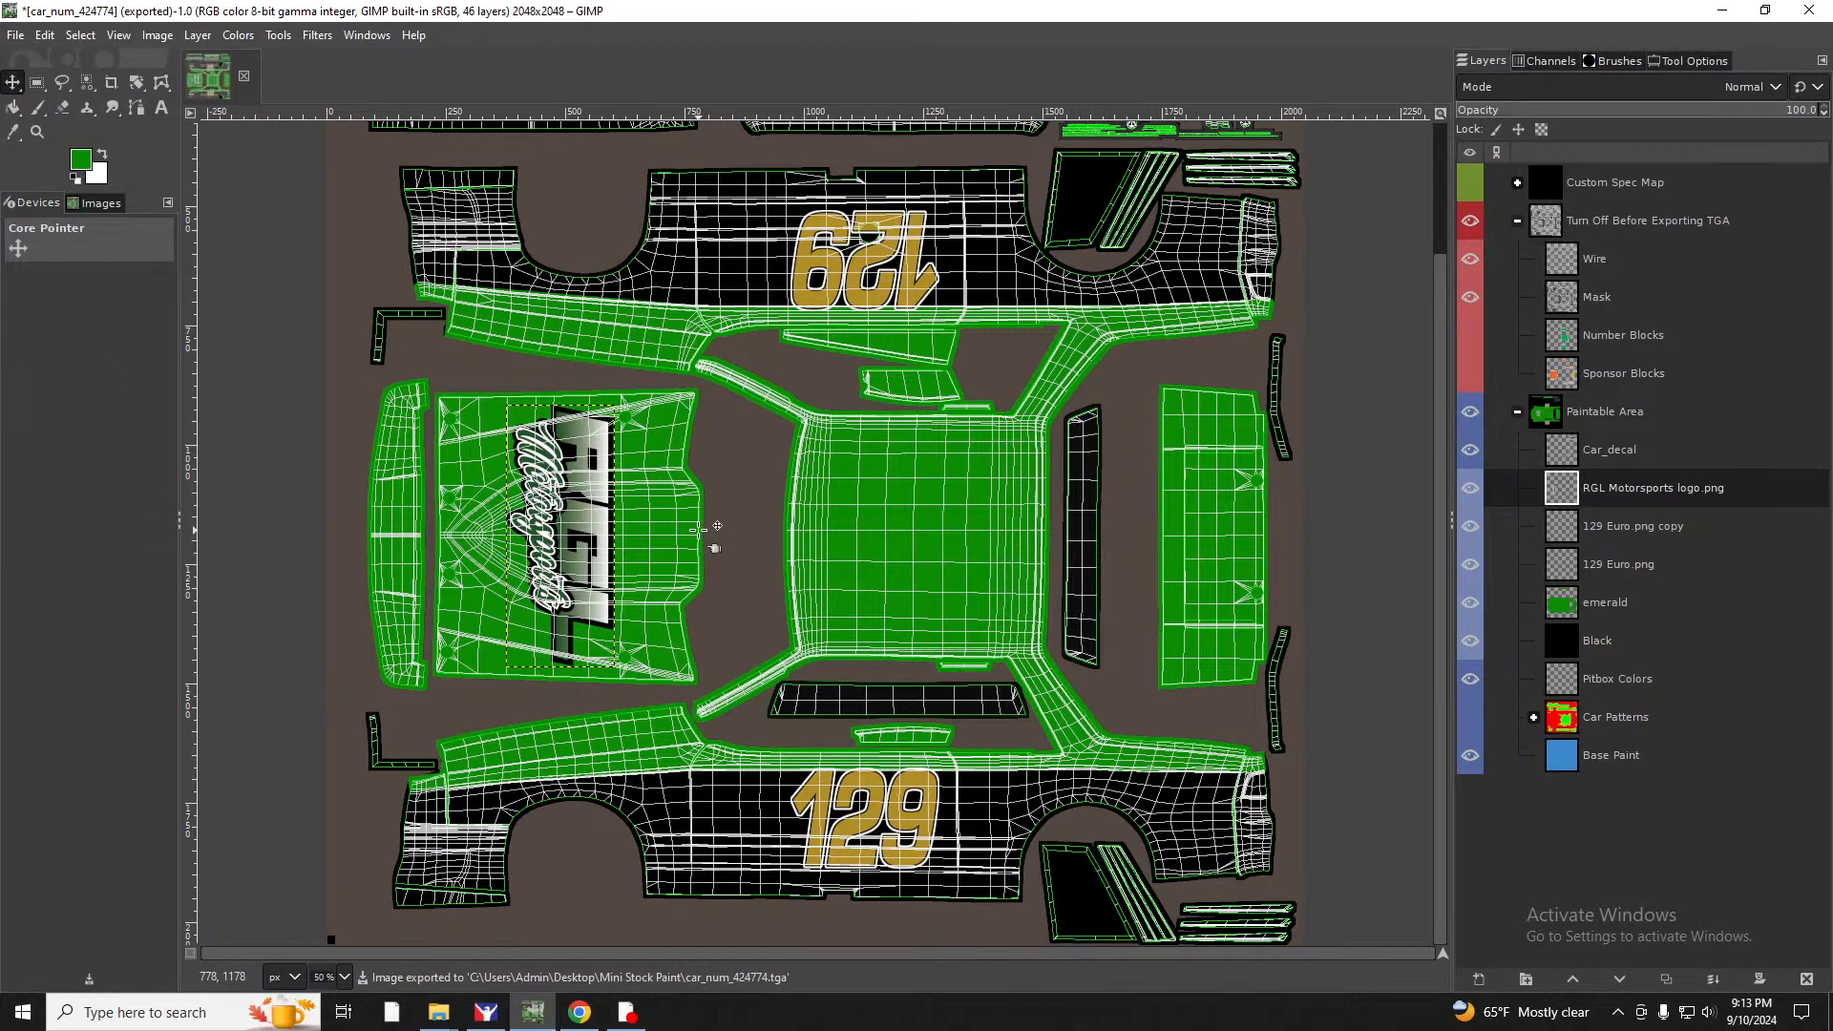
Copy the exported car TGA from Mini Stock Paint into iRacing's paint > ministock folder, replacing the existing file.
click(438, 1012)
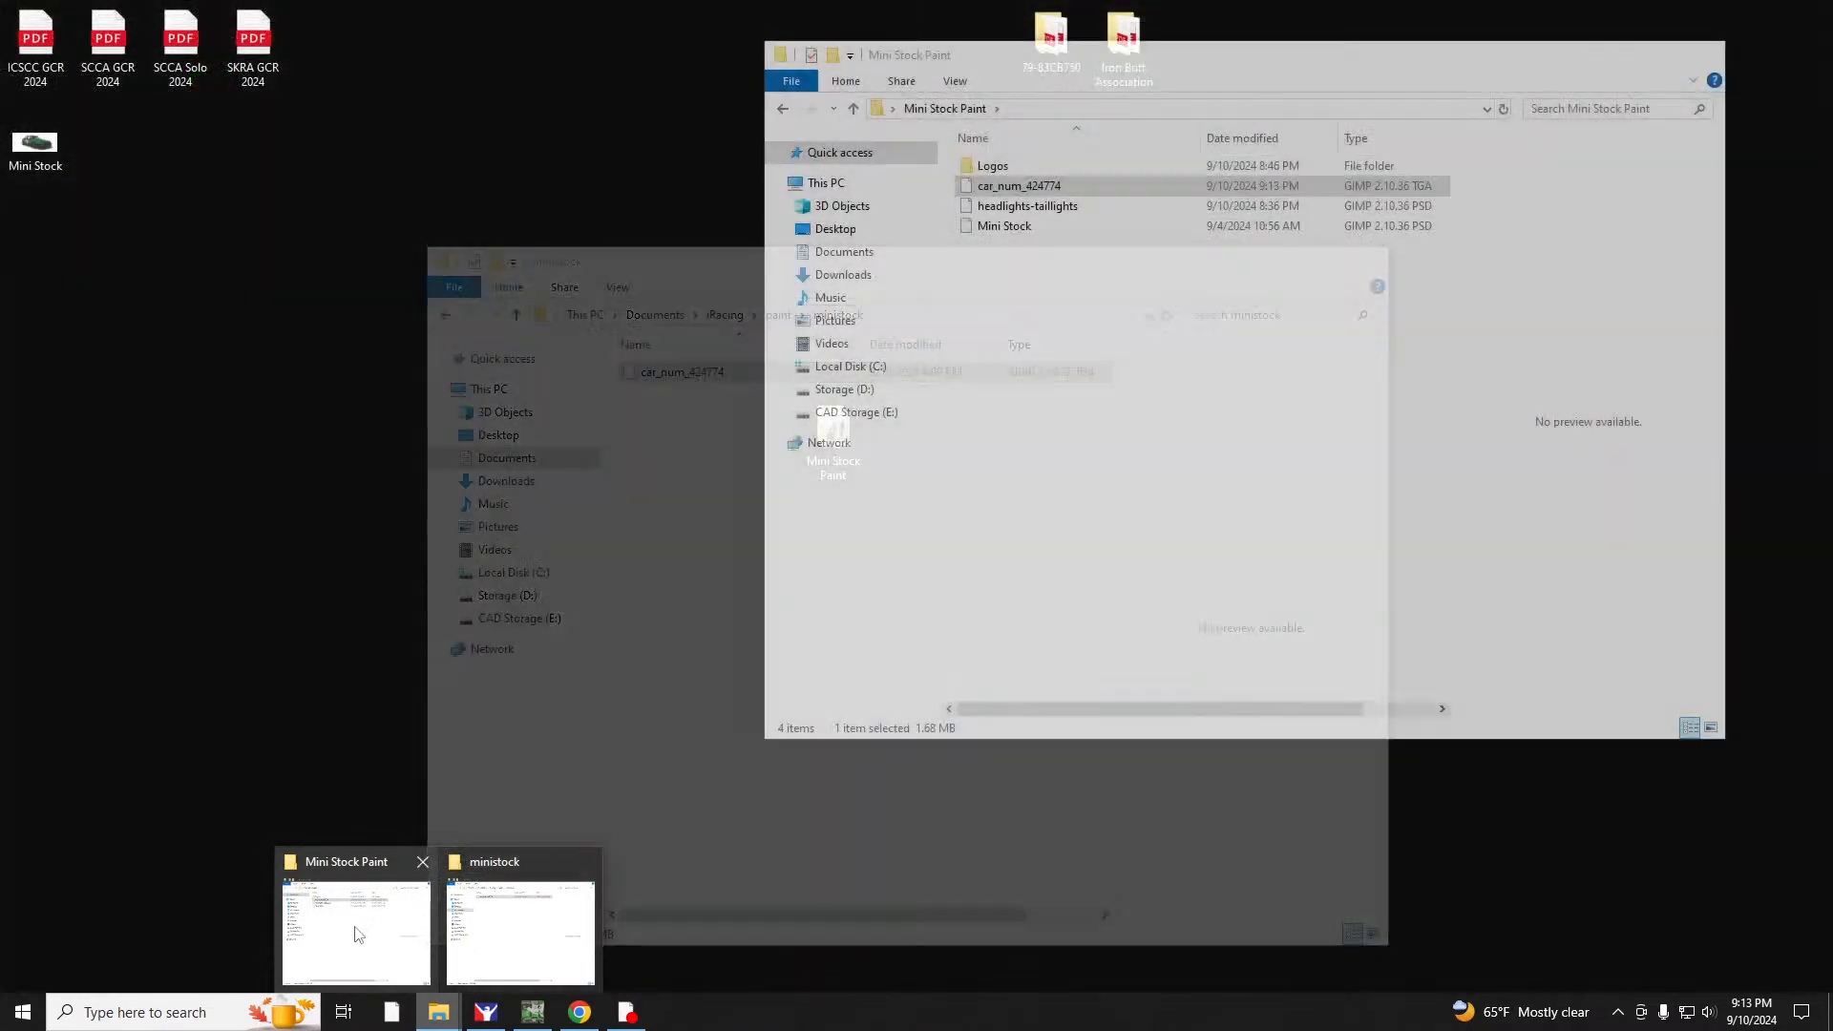
click(355, 926)
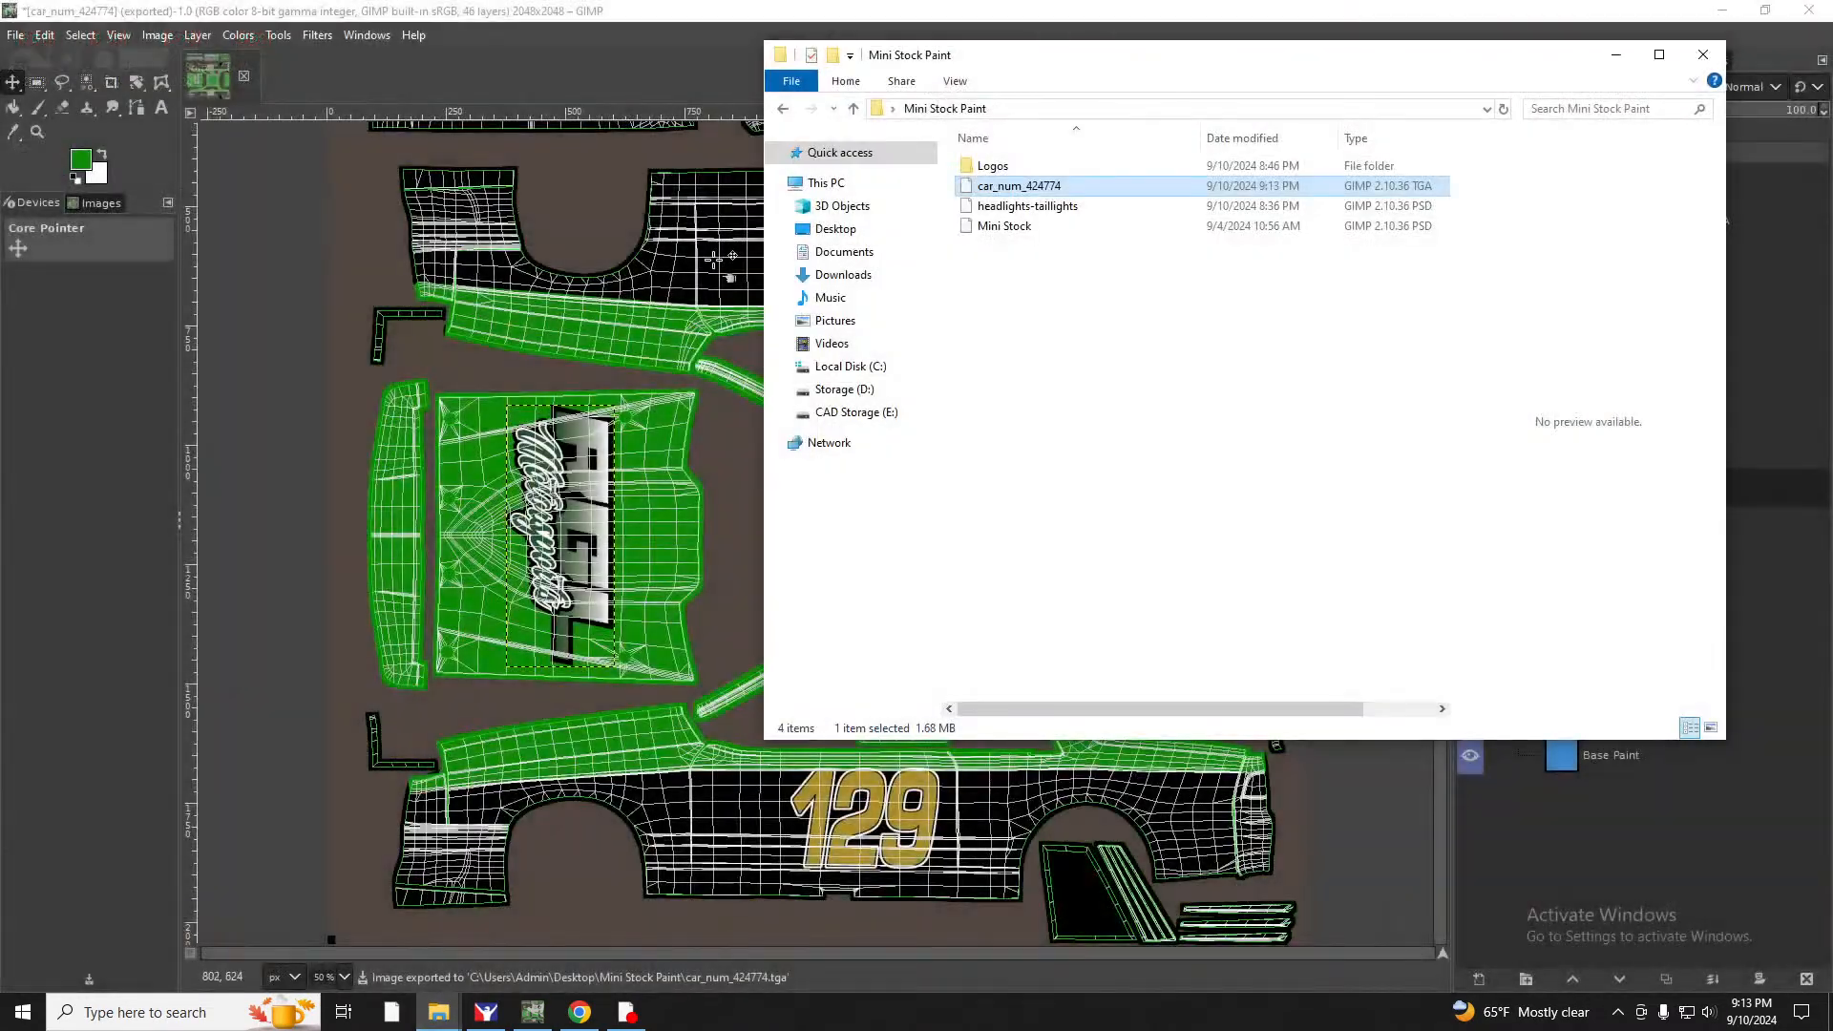
right_click(1008, 187)
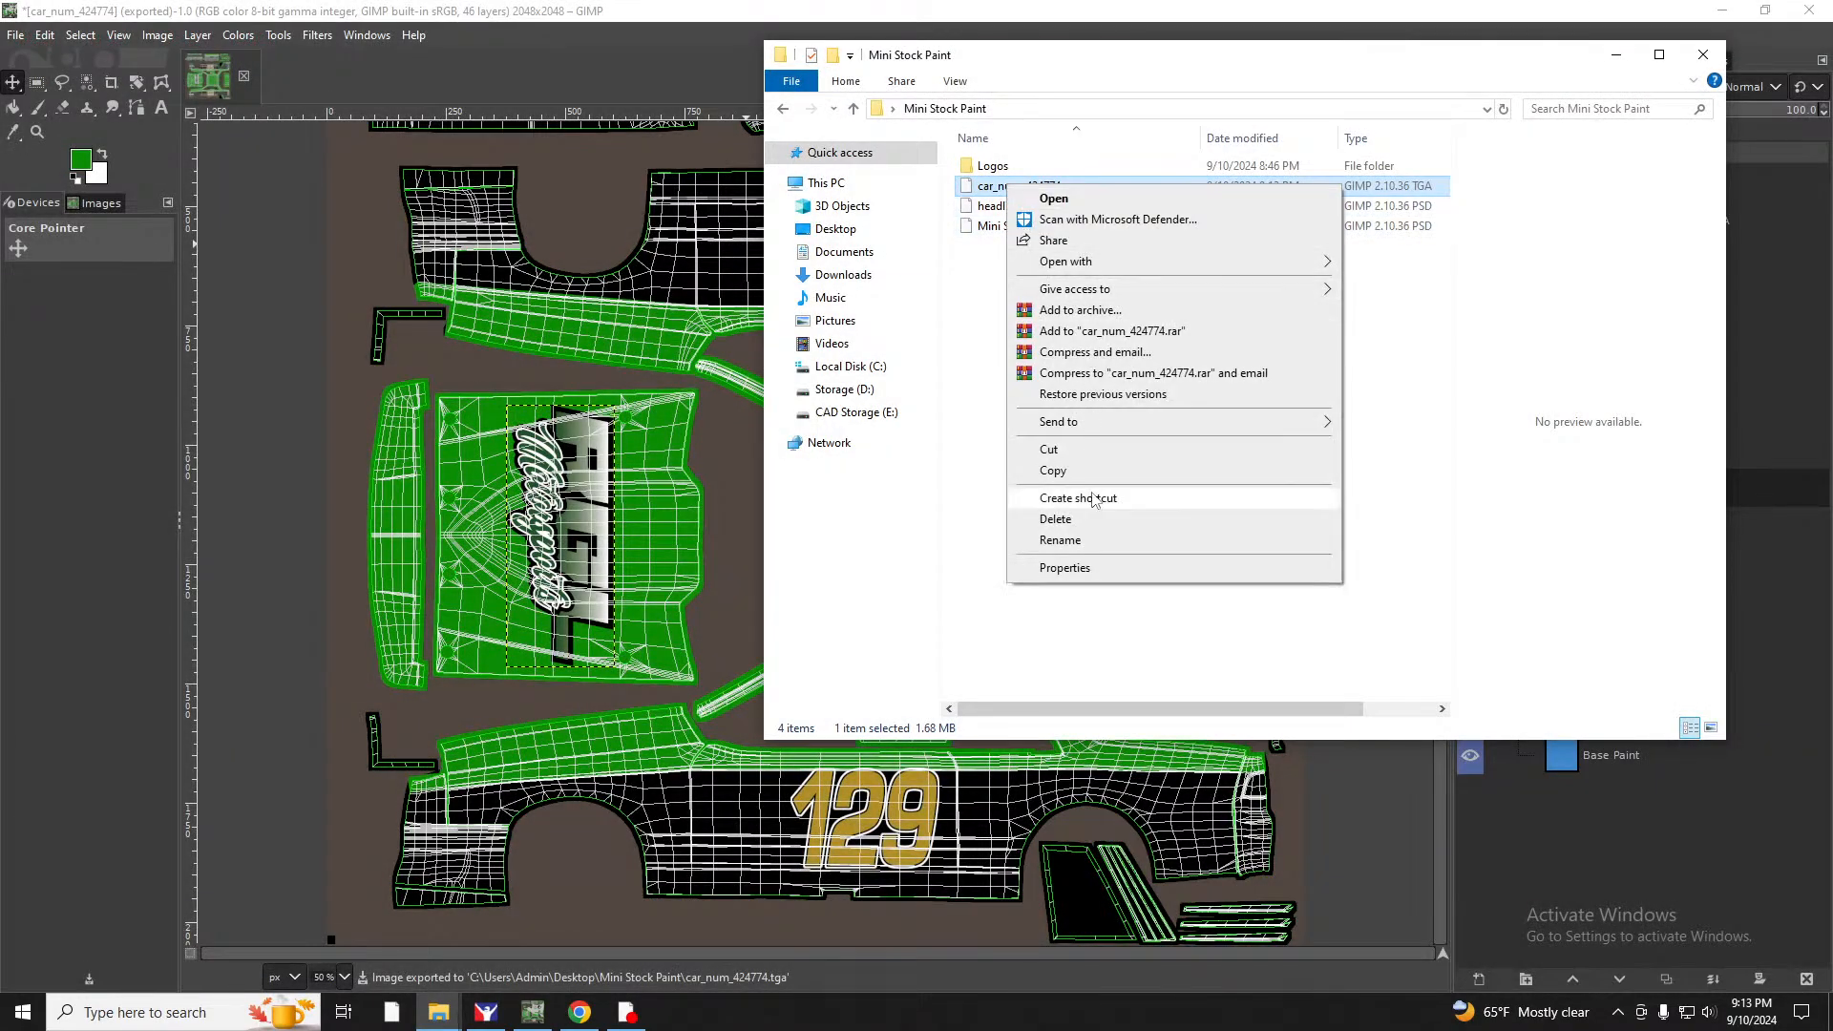
click(1053, 471)
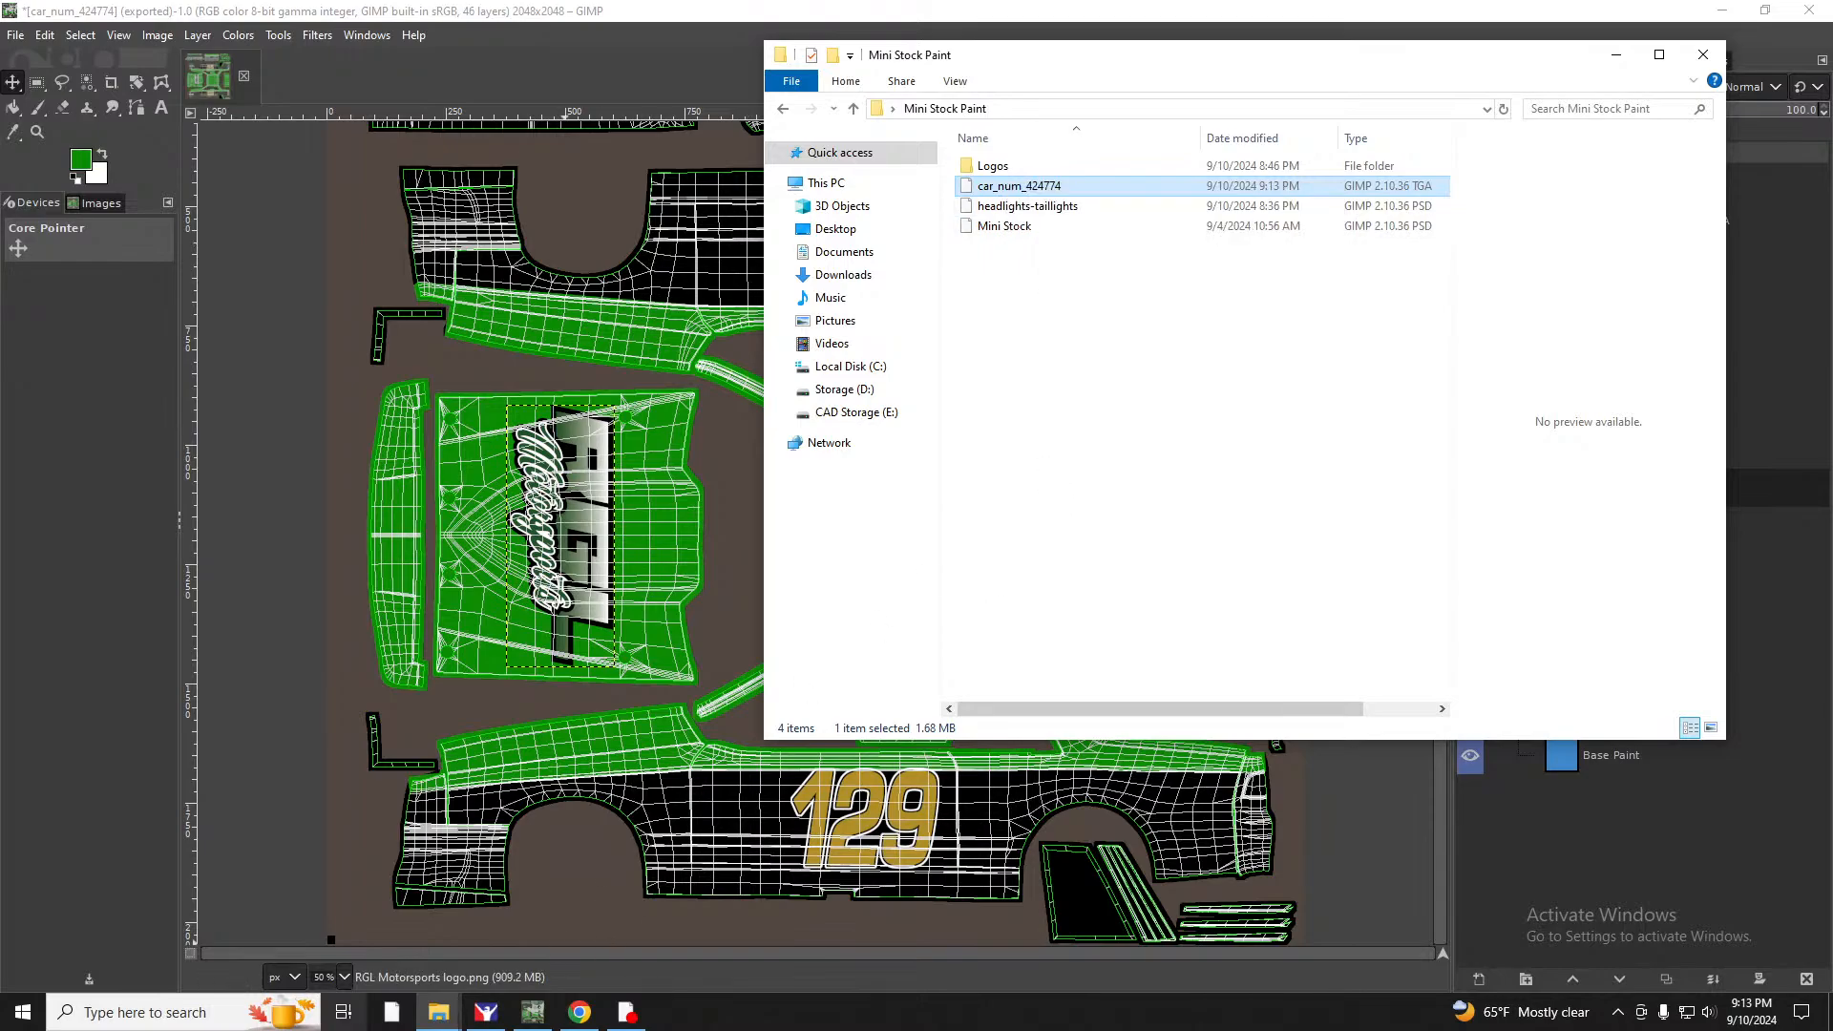
click(482, 990)
right_click(895, 463)
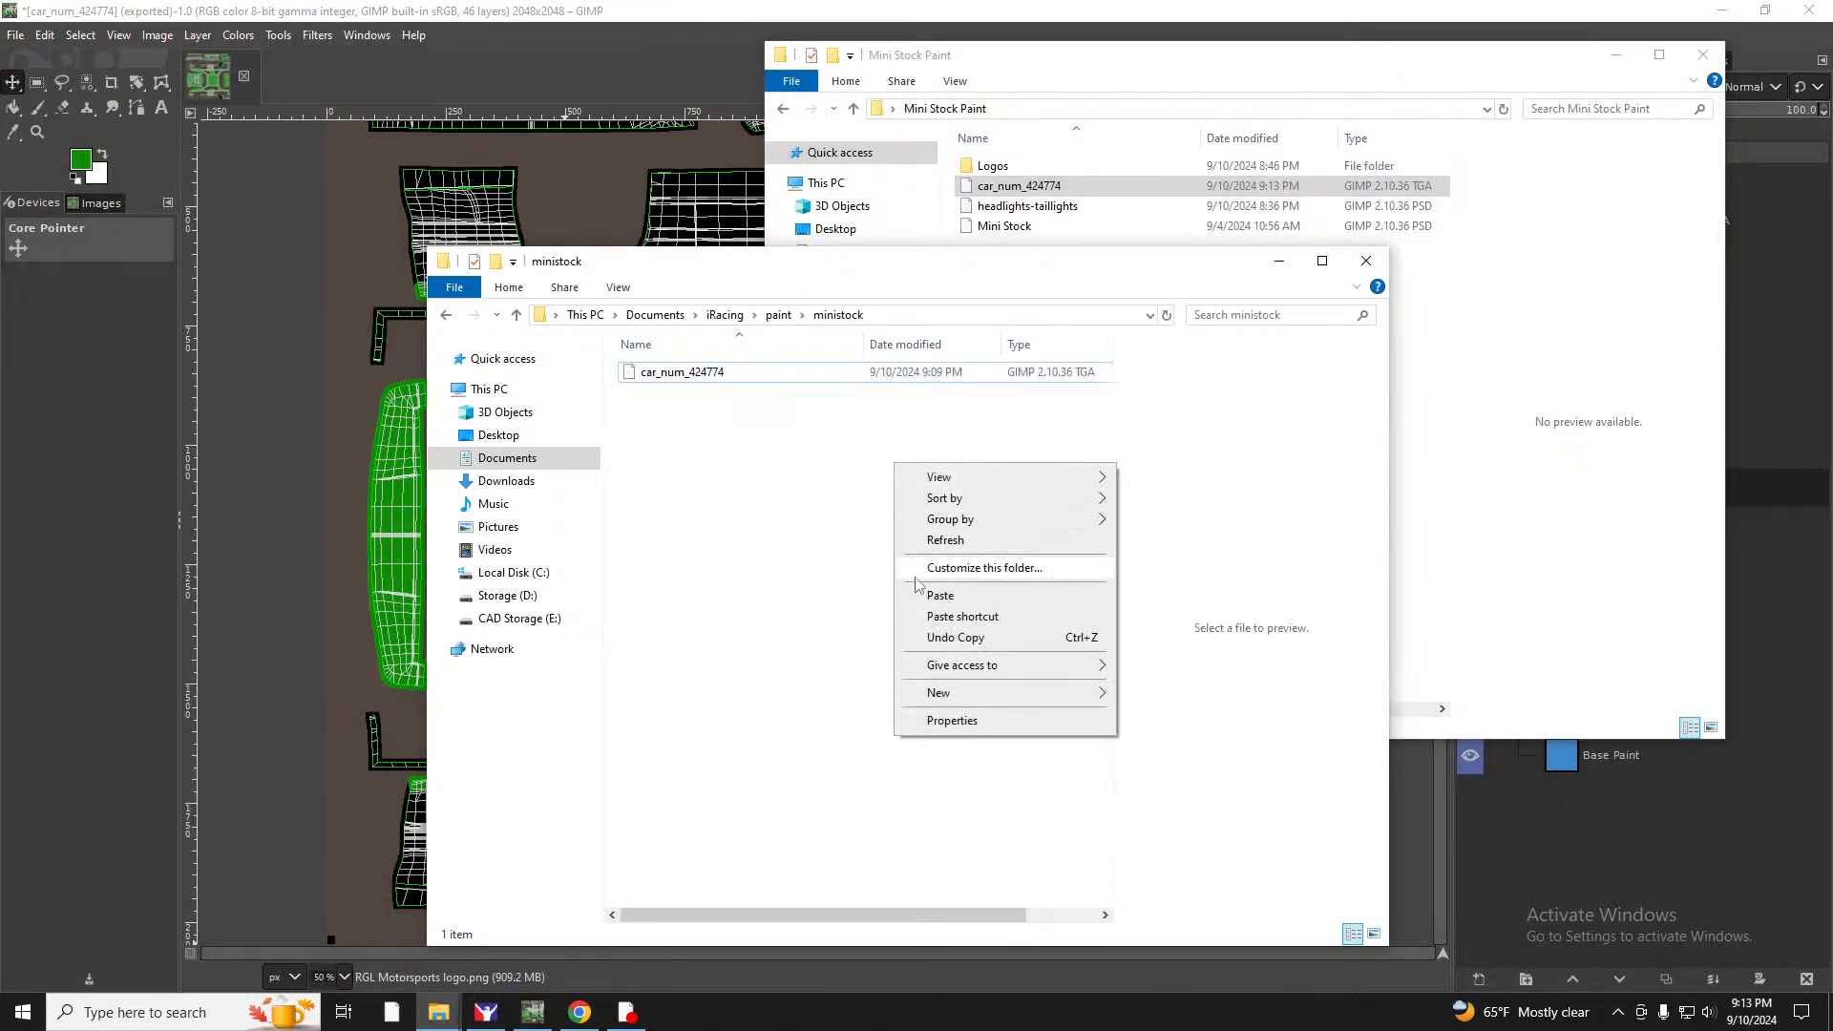
click(931, 595)
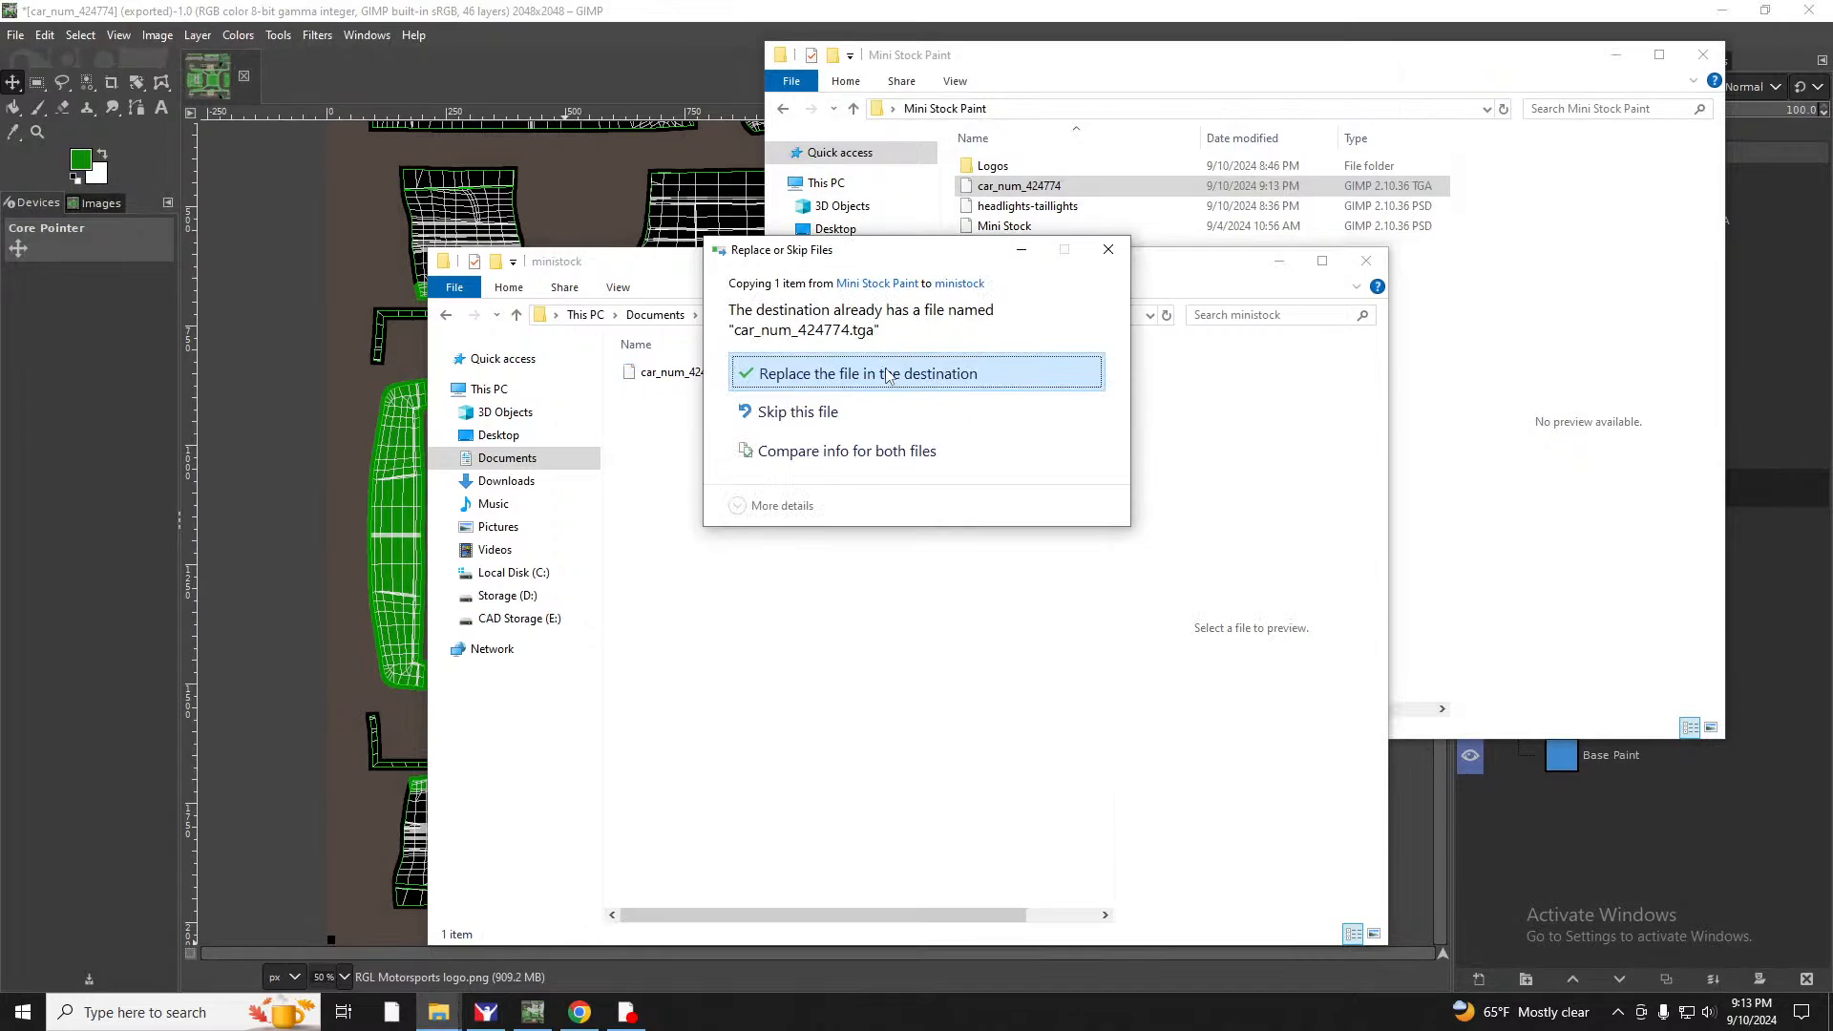
click(887, 372)
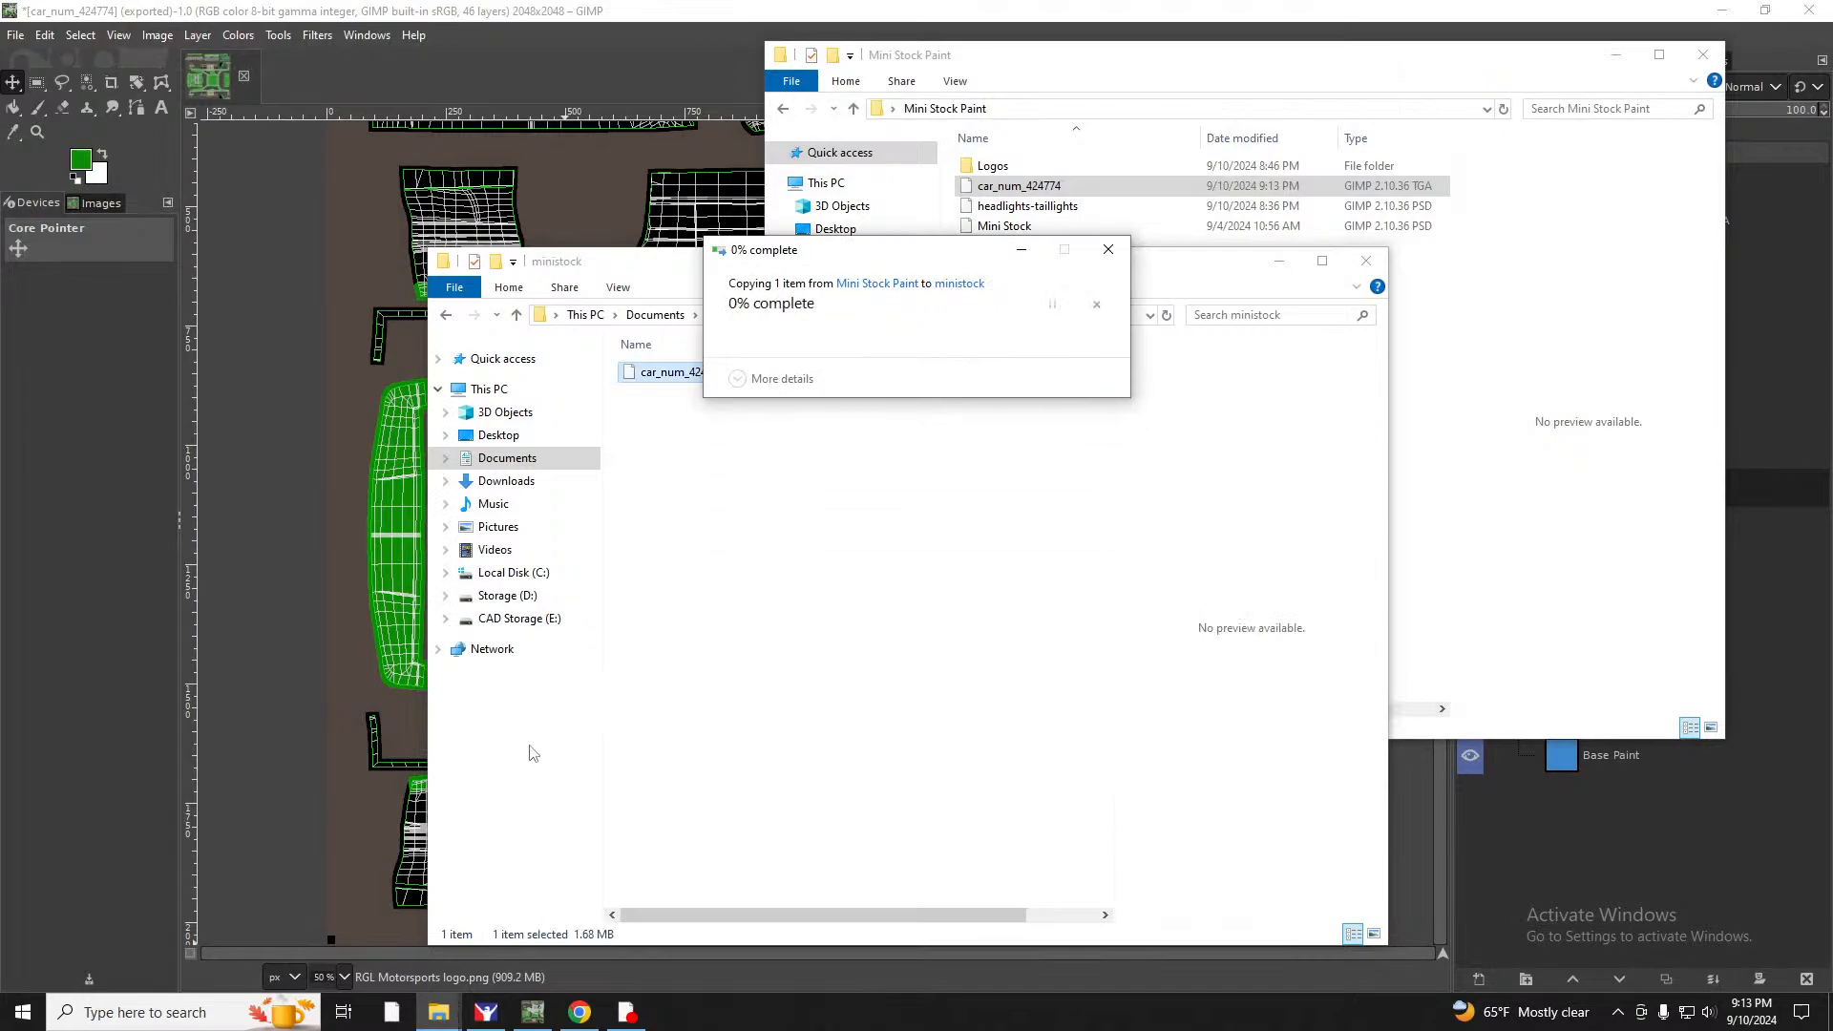
Switch to the iRacing Paint Shop and inspect the hood logo and side numbers from several angles on the updated car.
click(486, 1012)
drag(790, 527, 714, 428)
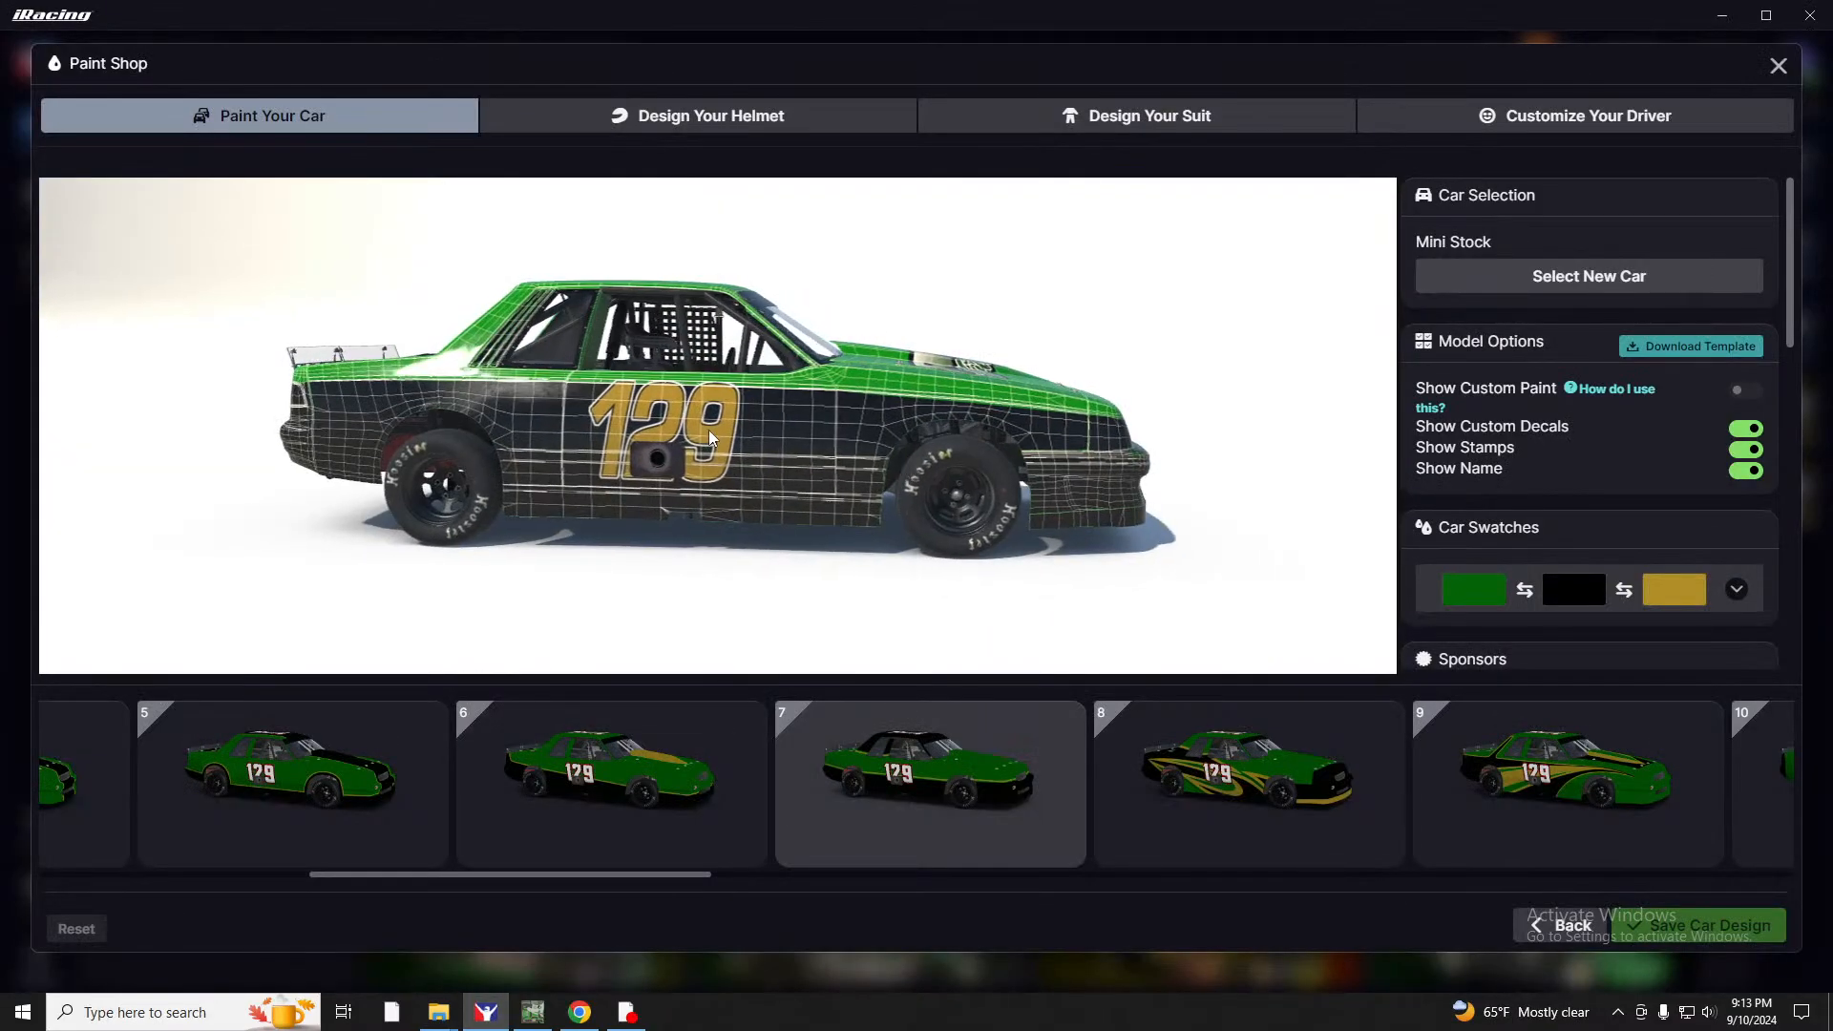
scroll(714, 427, up, 5)
drag(825, 320, 778, 427)
scroll(945, 523, down, 4)
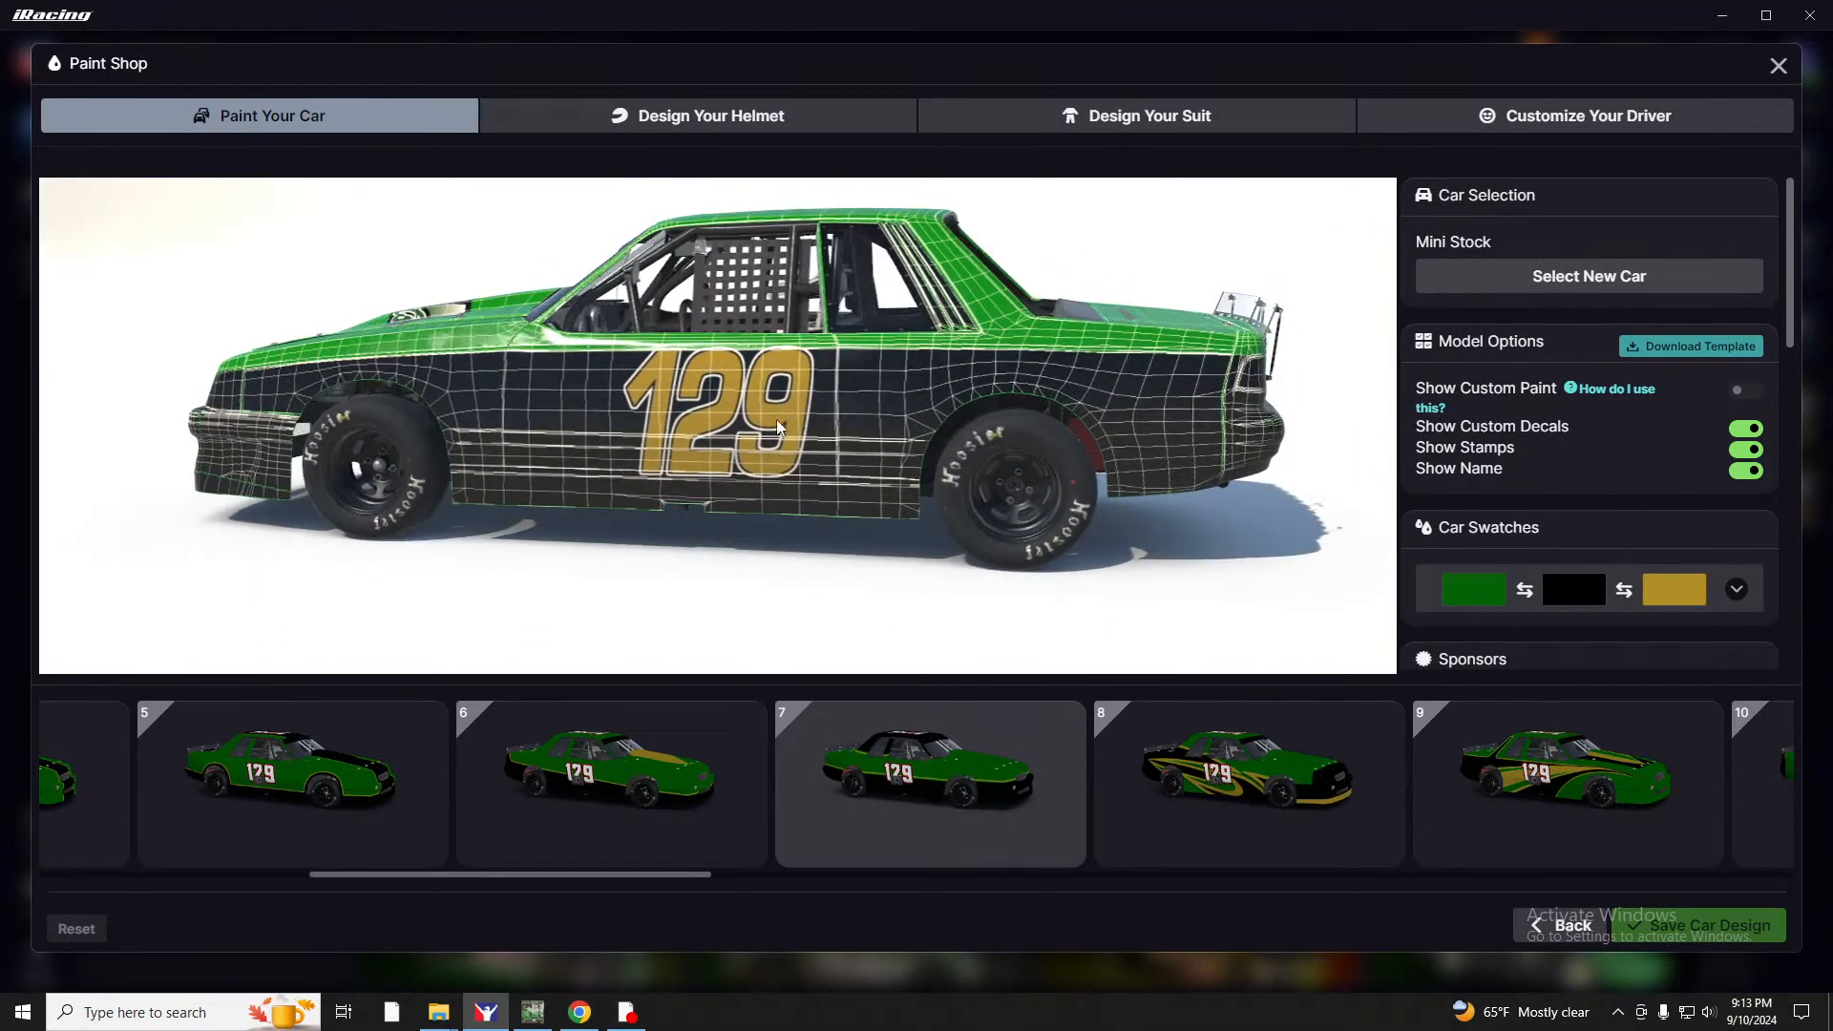
drag(942, 402, 599, 387)
drag(769, 386, 1142, 306)
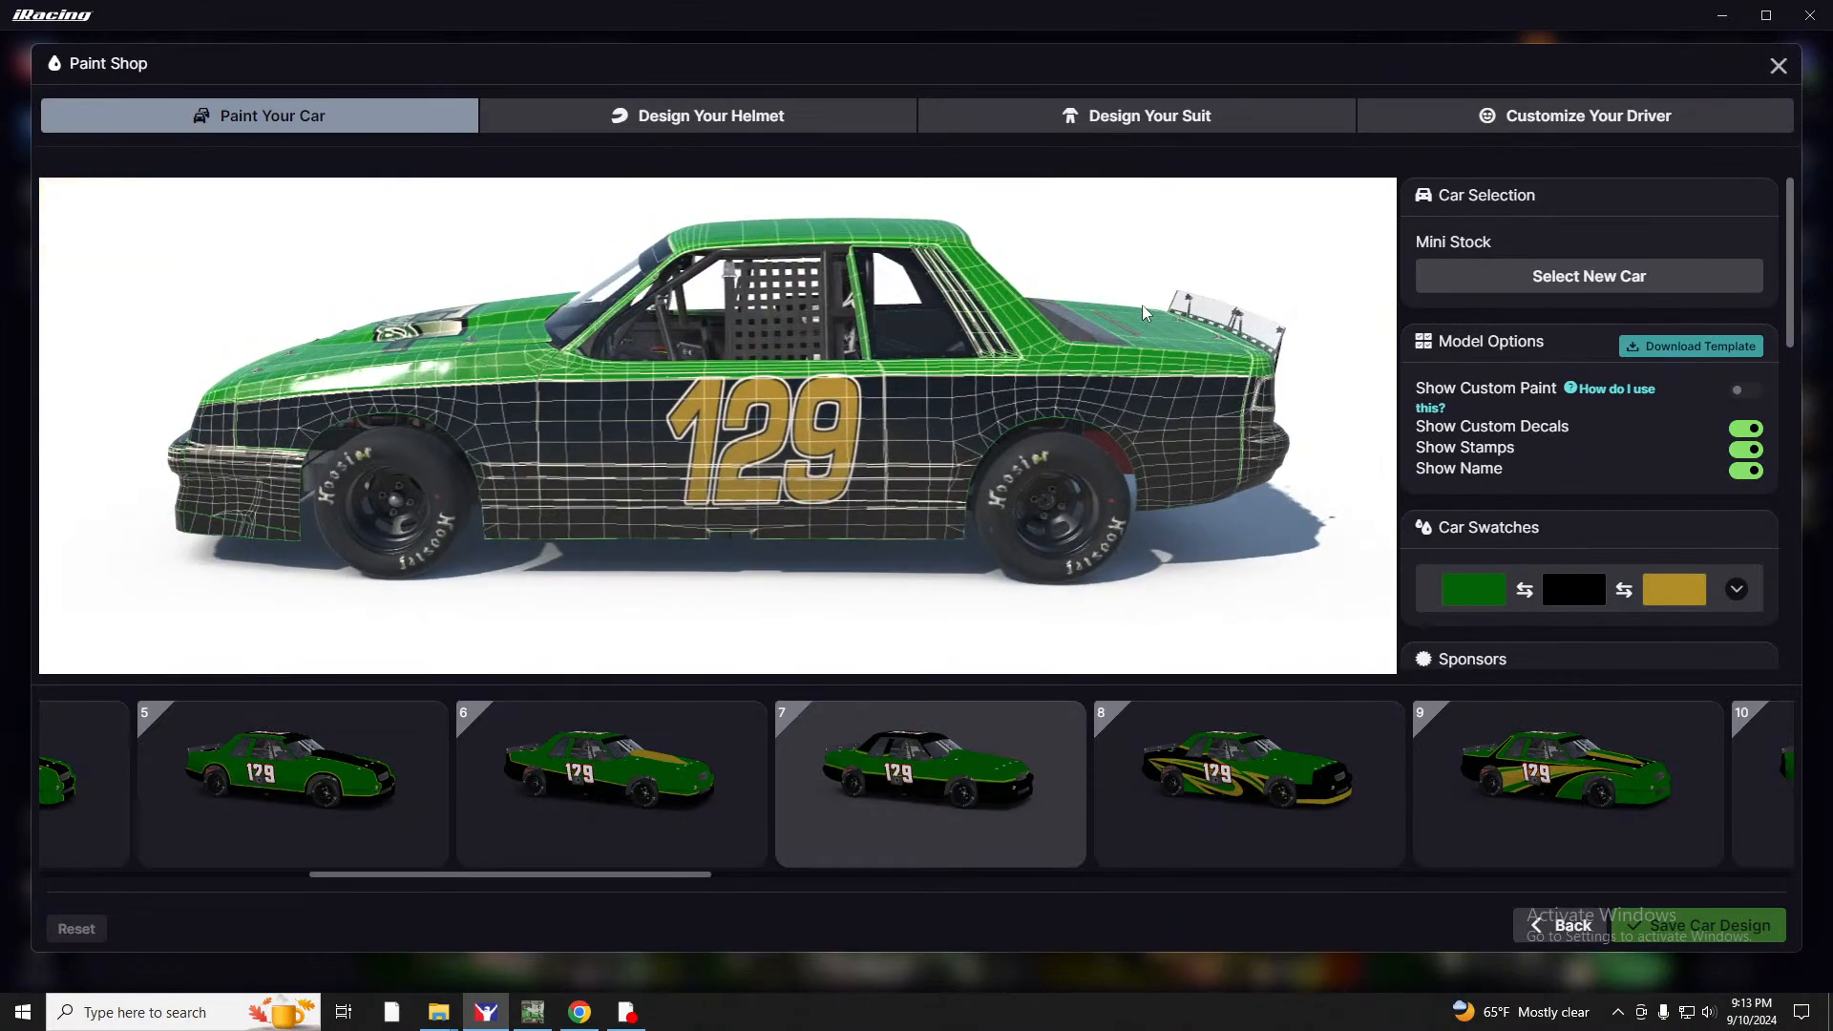
Switch to GIMP and shift both 129 side numbers slightly away from the windows and toward the rear wheels.
click(532, 1012)
click(1623, 568)
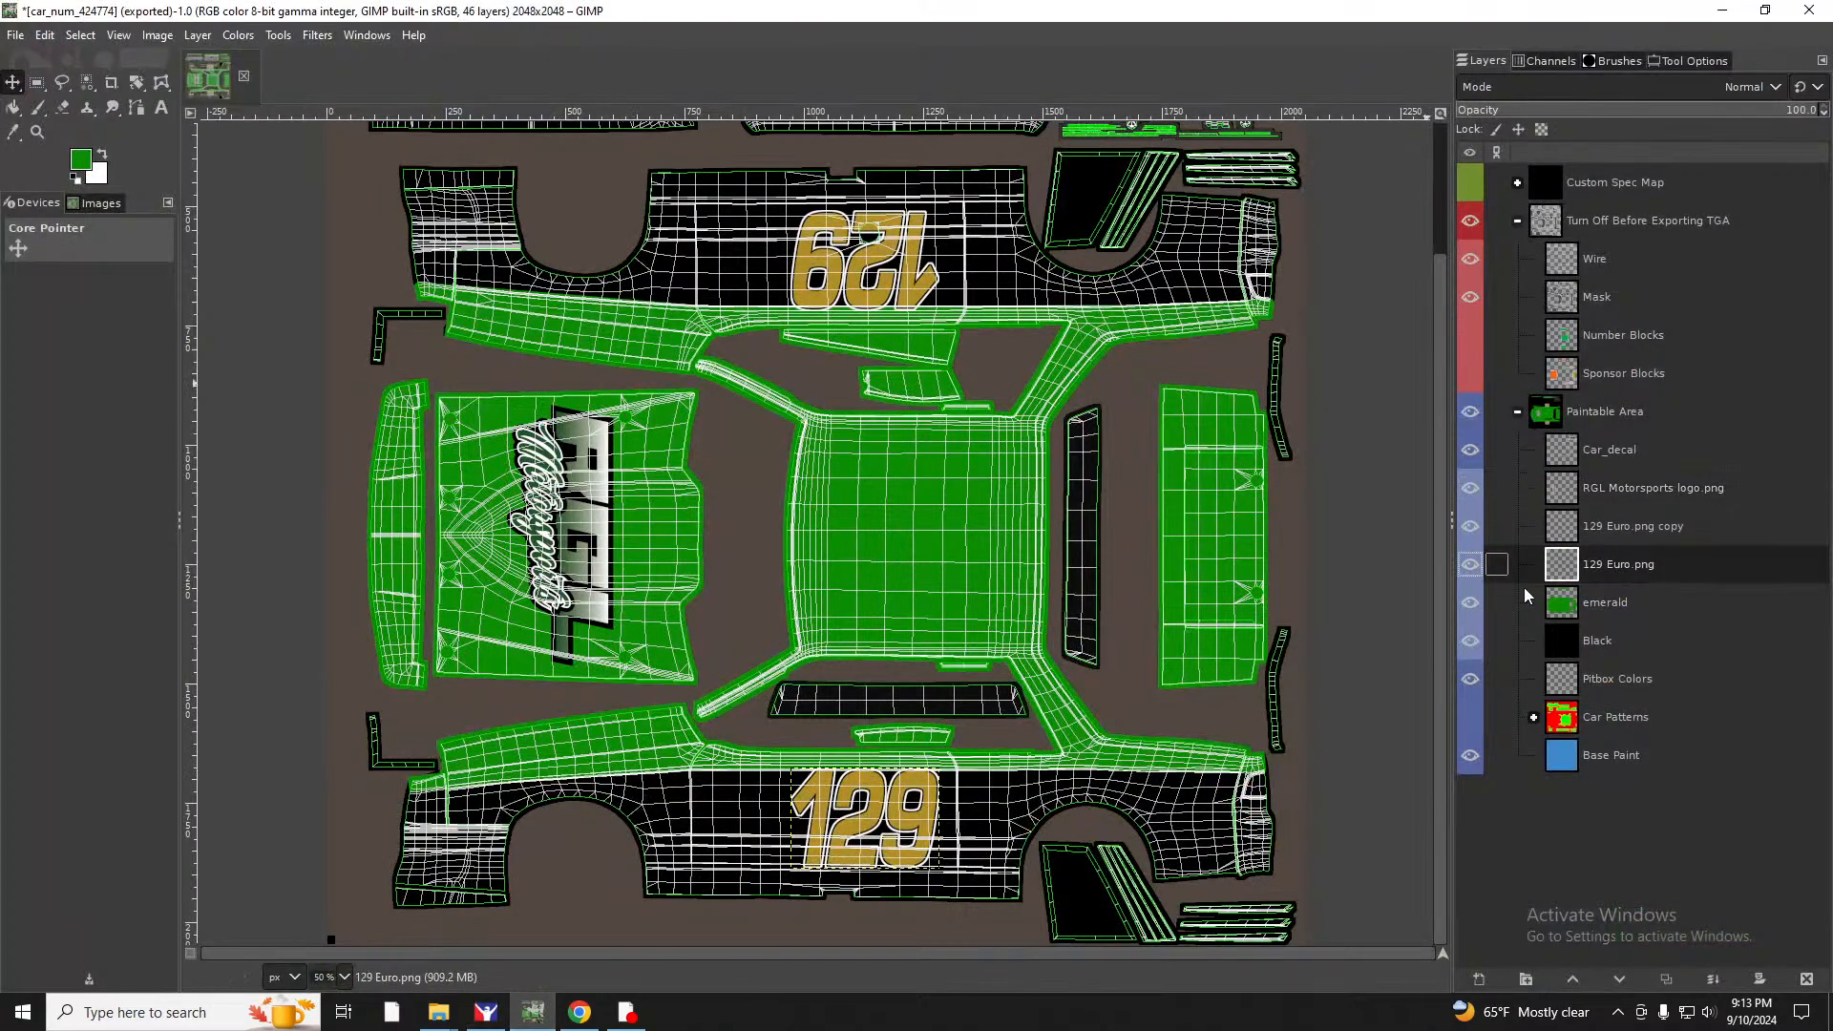
drag(878, 816, 886, 836)
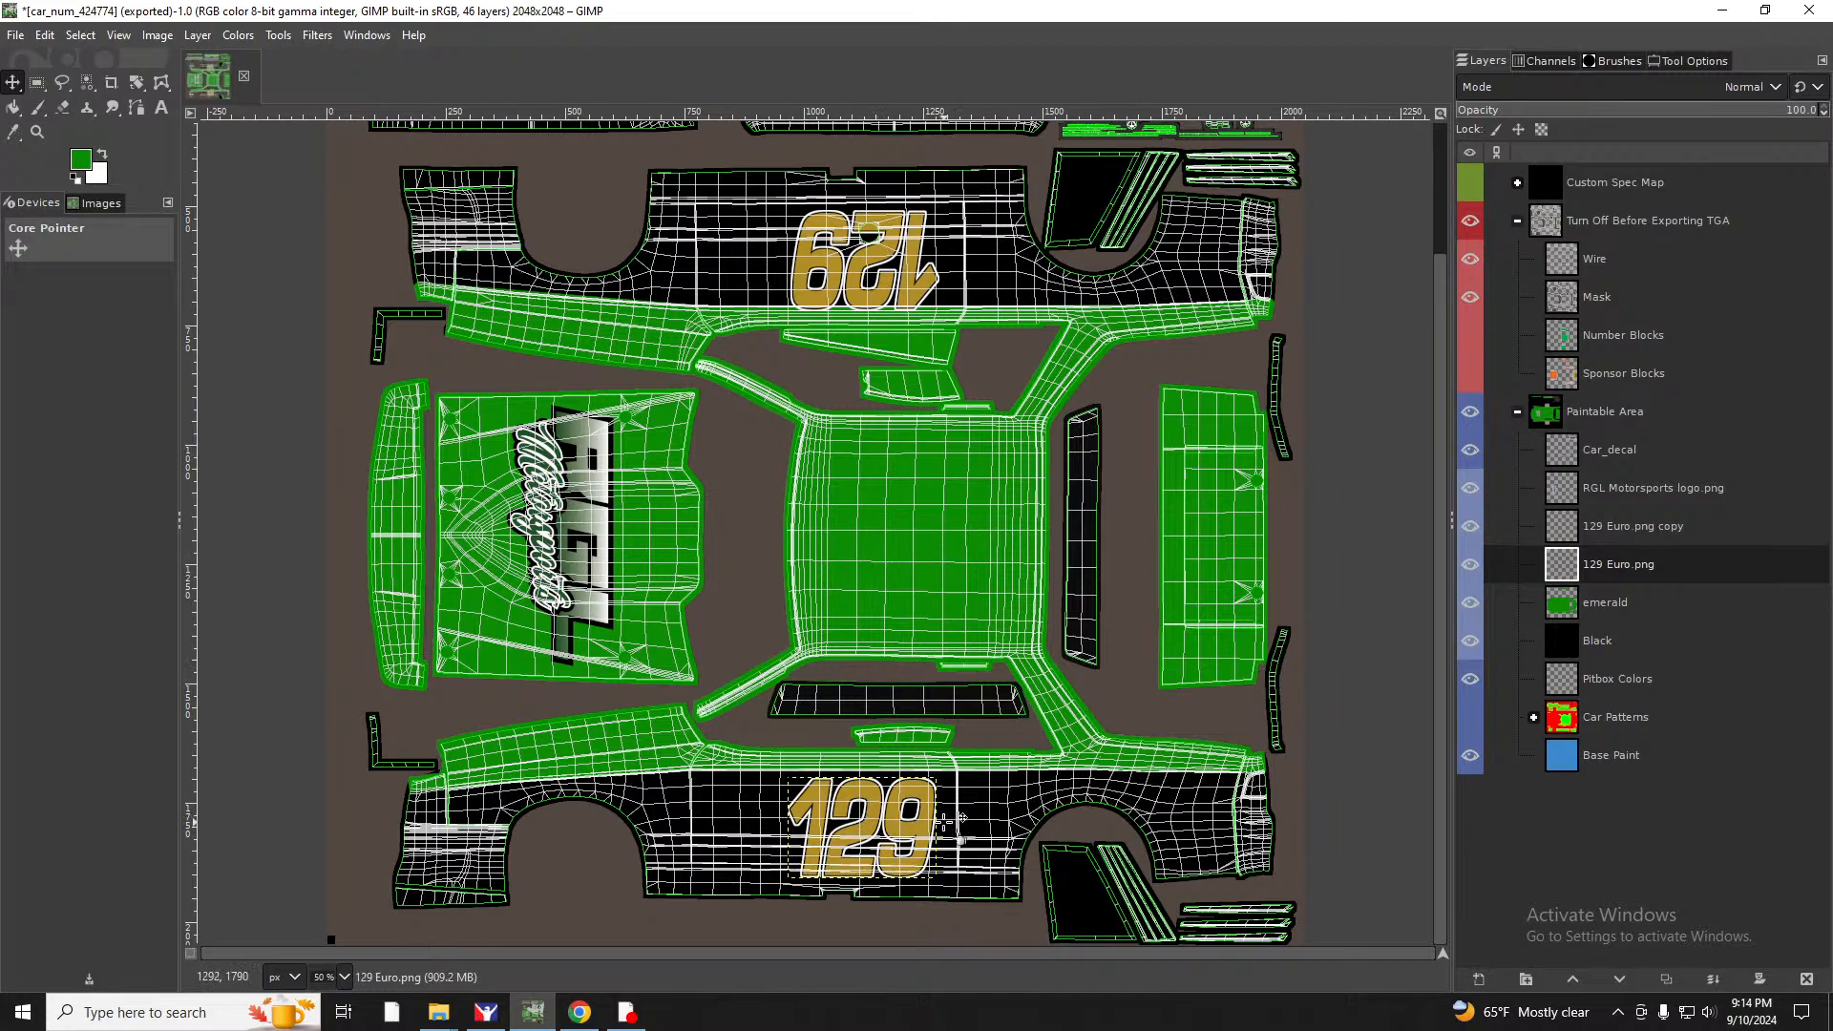
click(1614, 525)
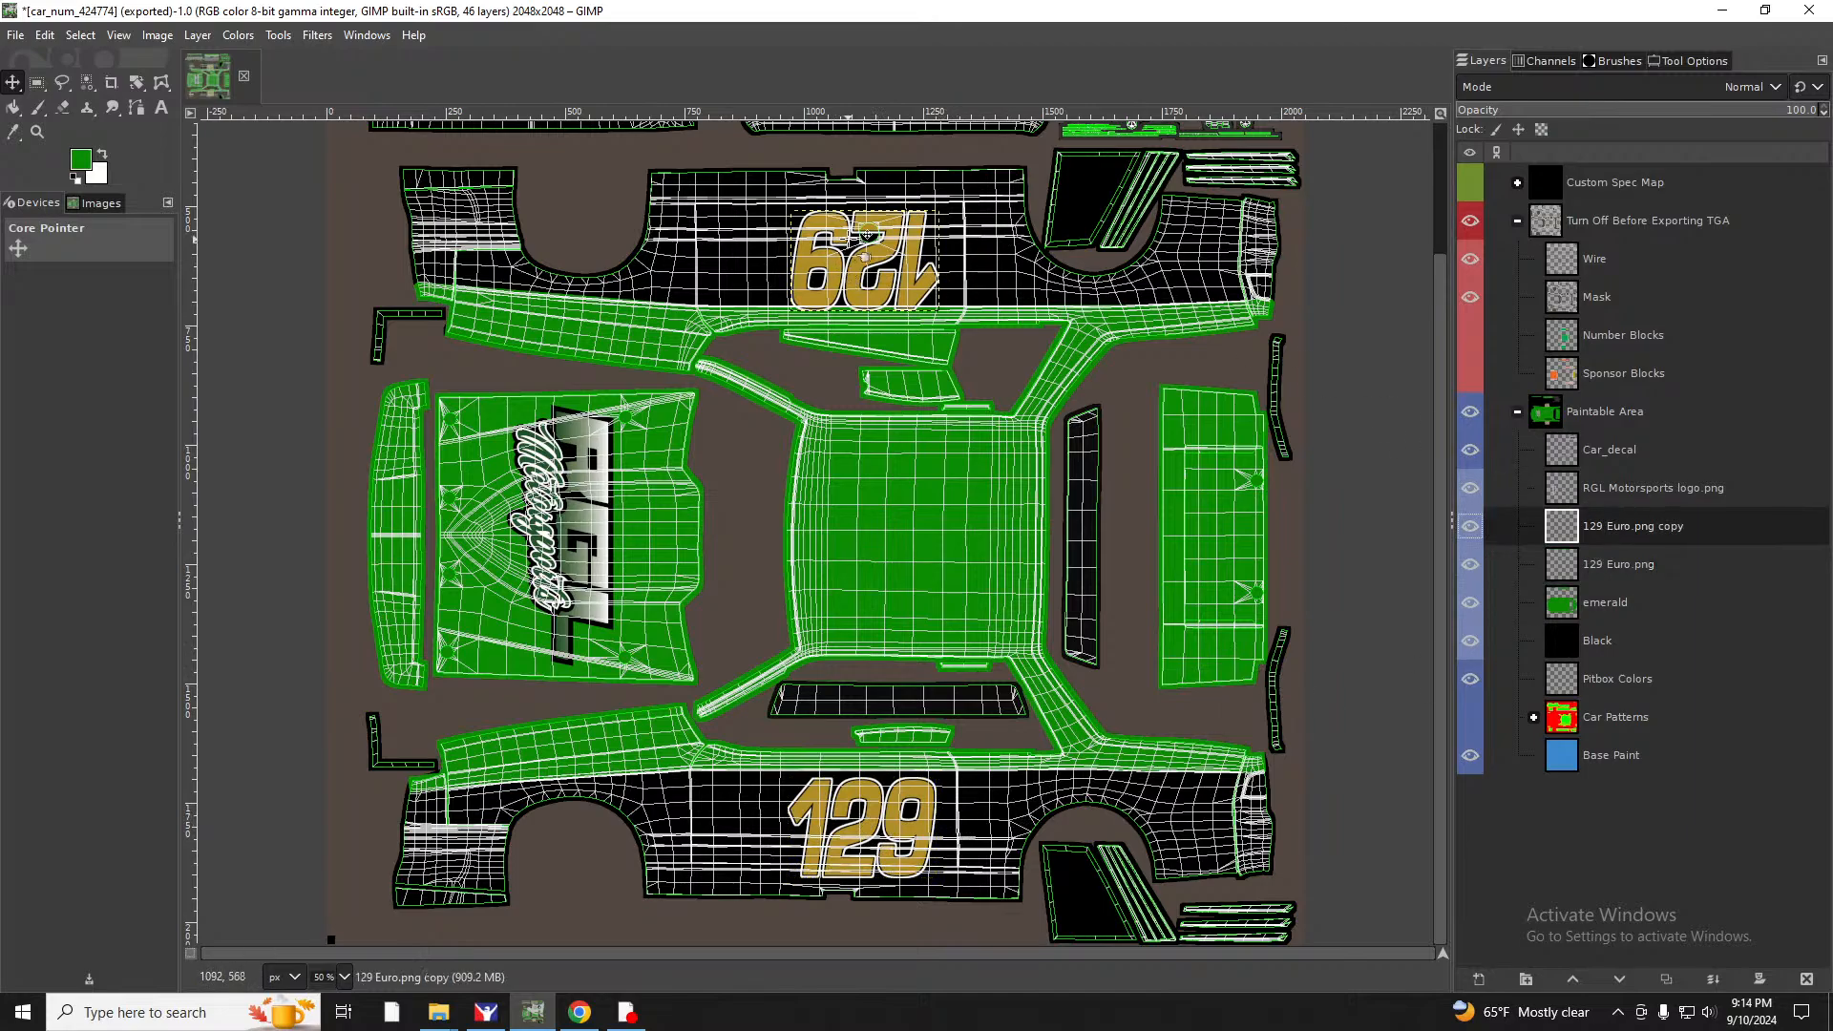
drag(898, 265, 900, 256)
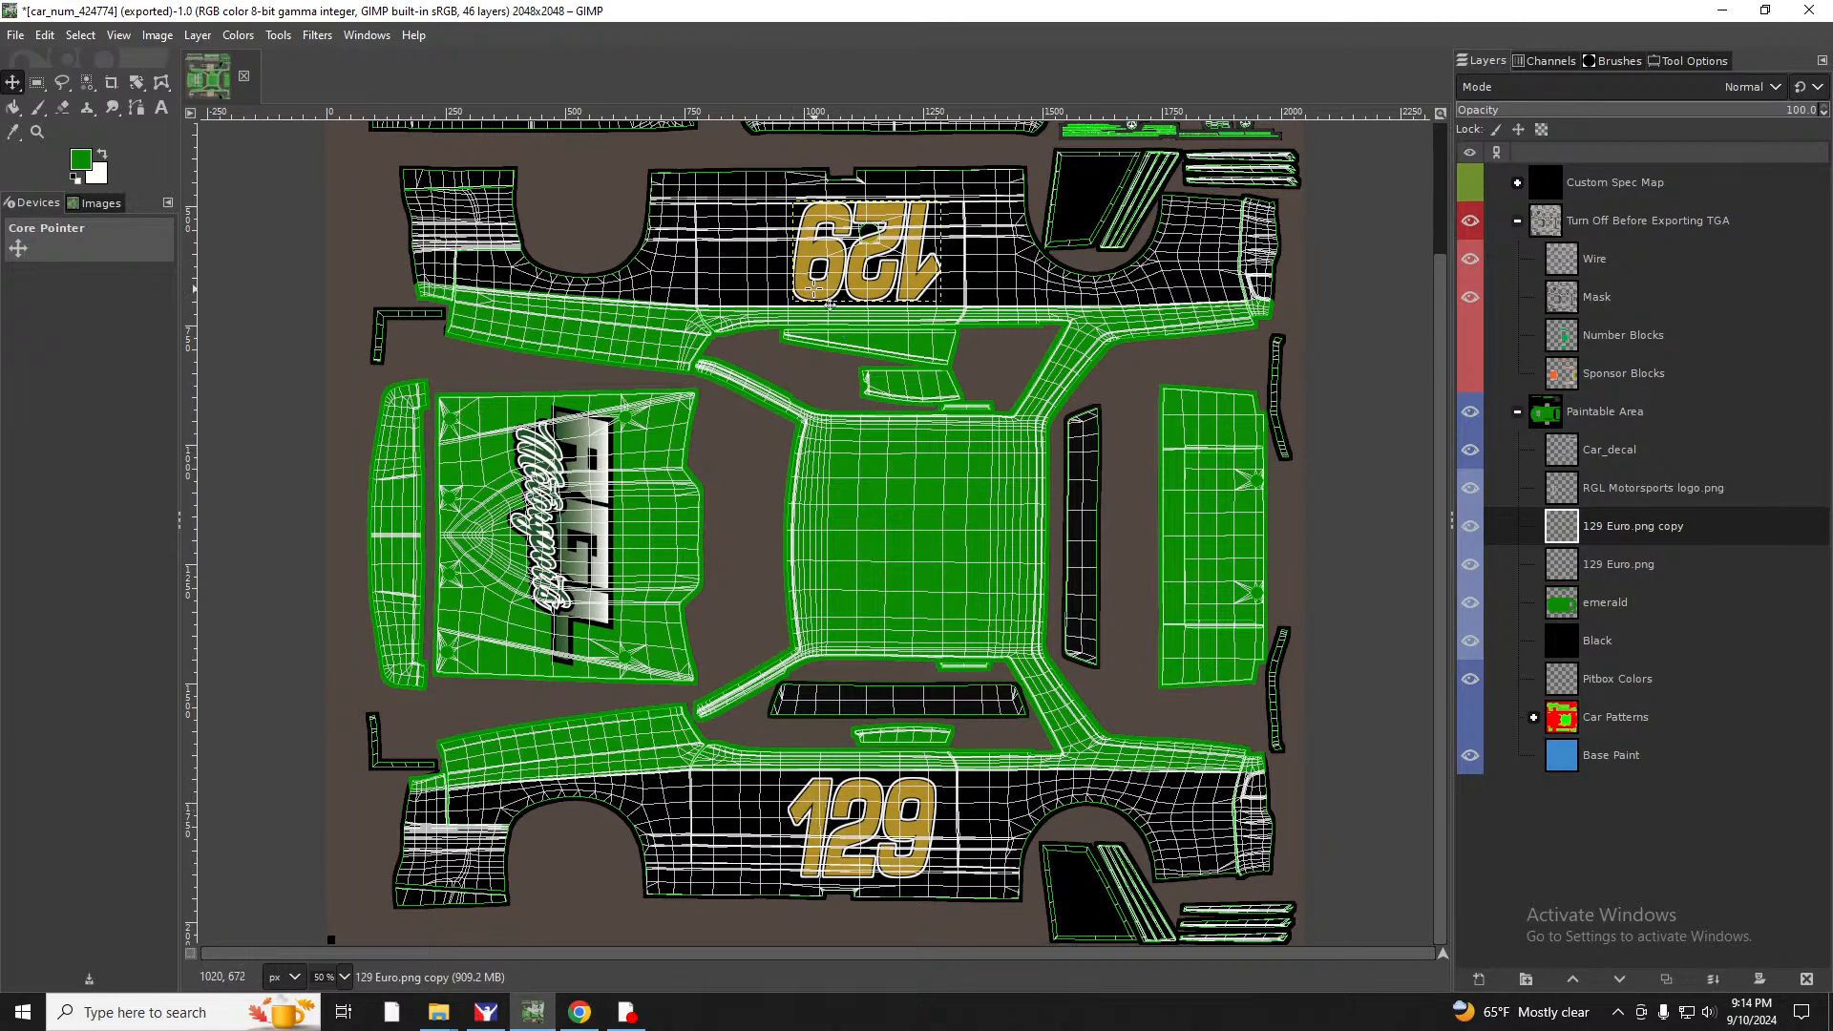
drag(809, 286, 823, 283)
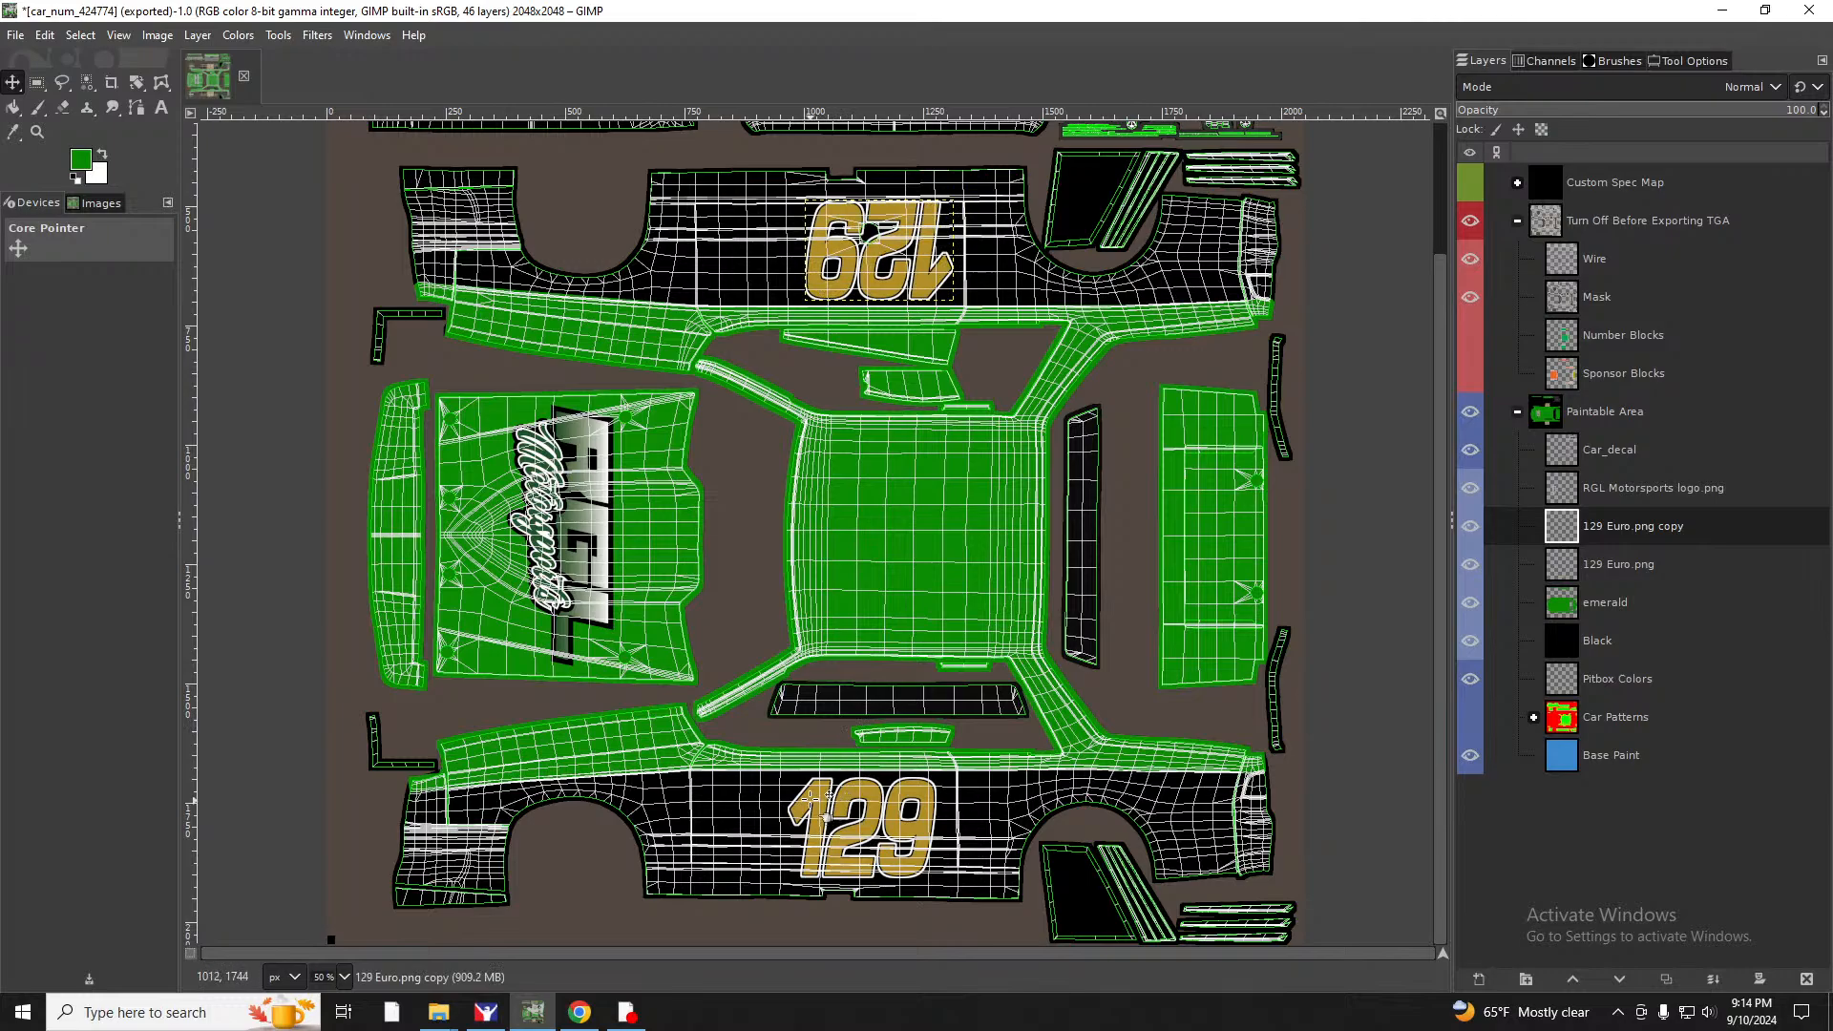
drag(818, 788, 823, 791)
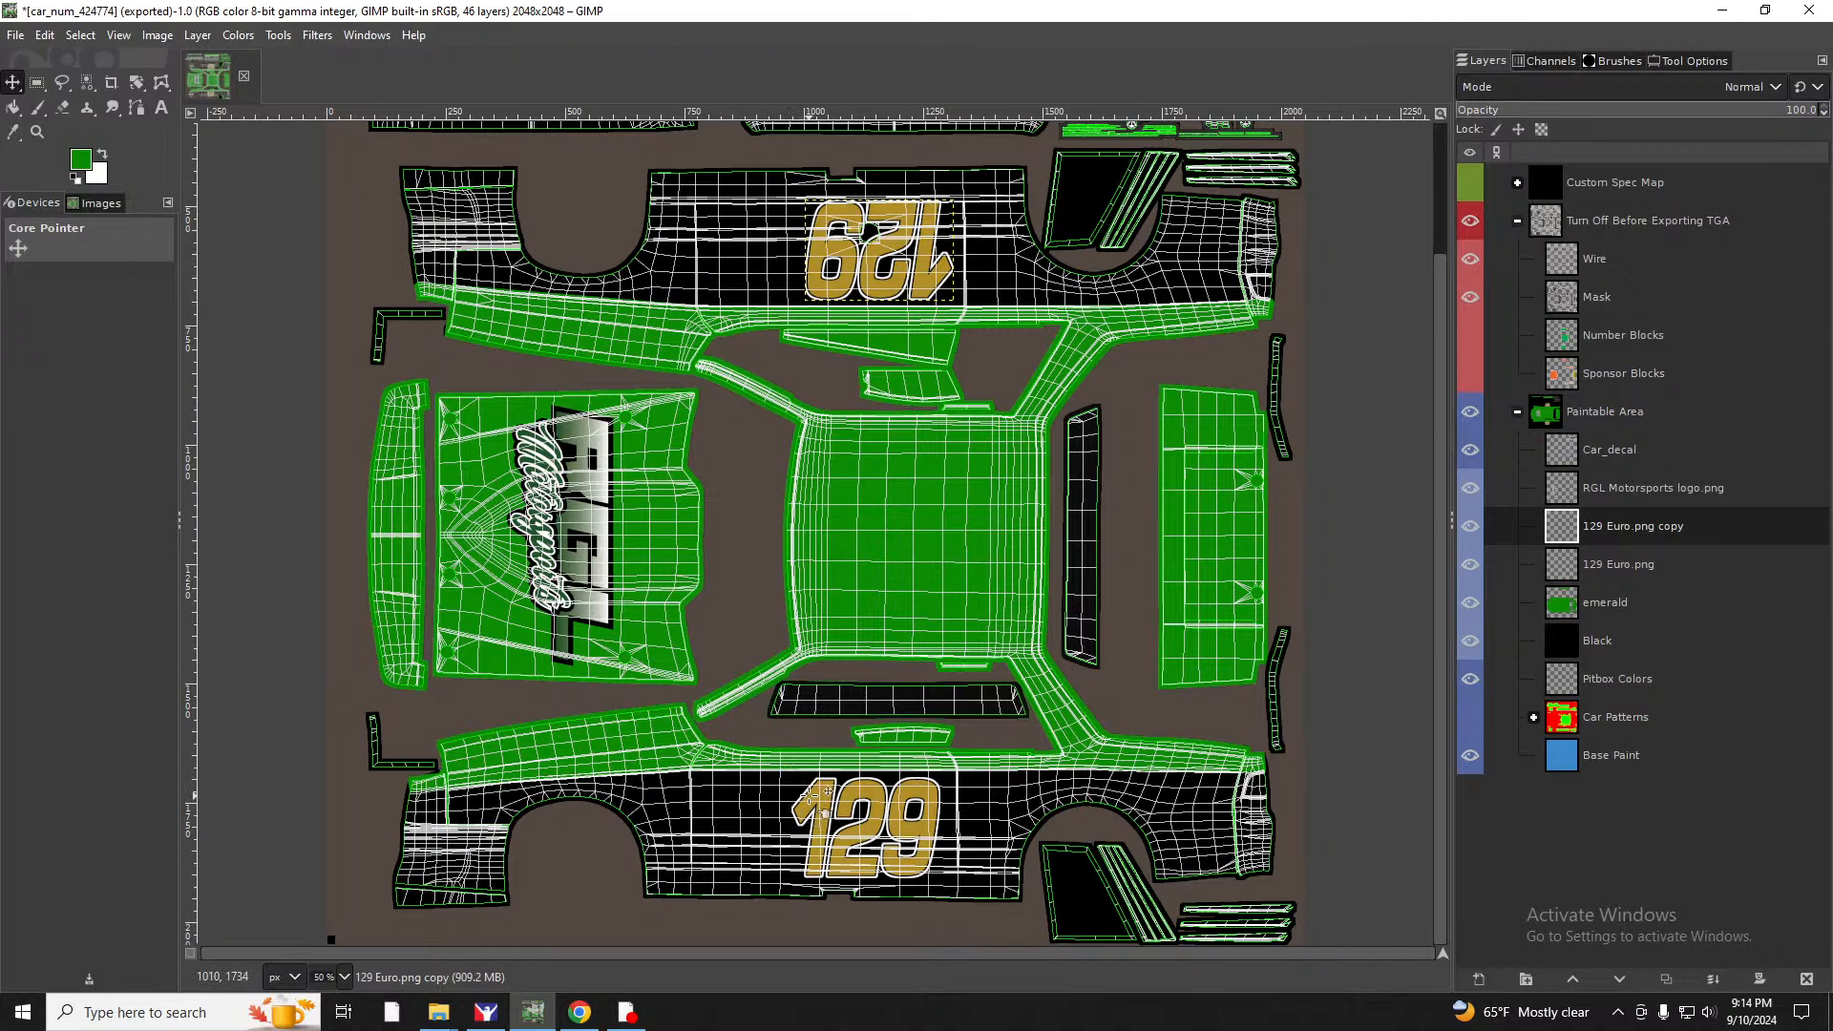
drag(812, 794, 813, 795)
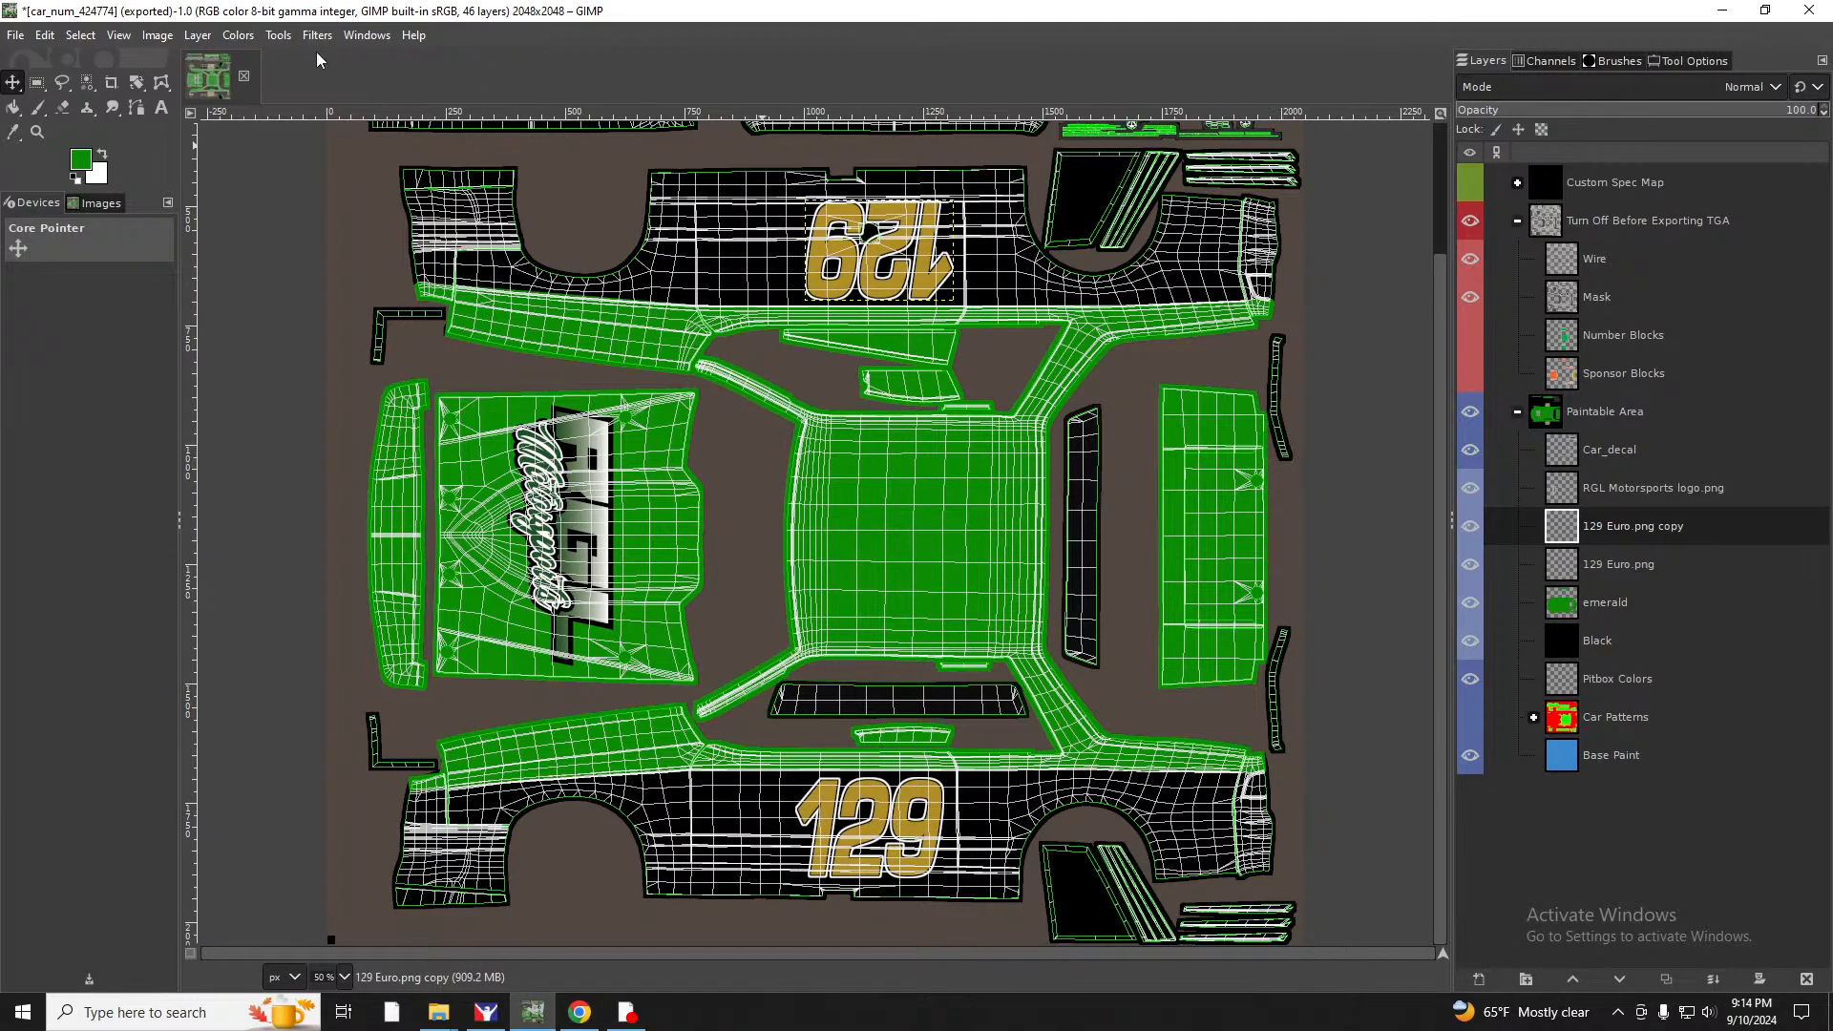
Add the image RGL Motorsports logo long.png to the car template as a new layer.
click(16, 36)
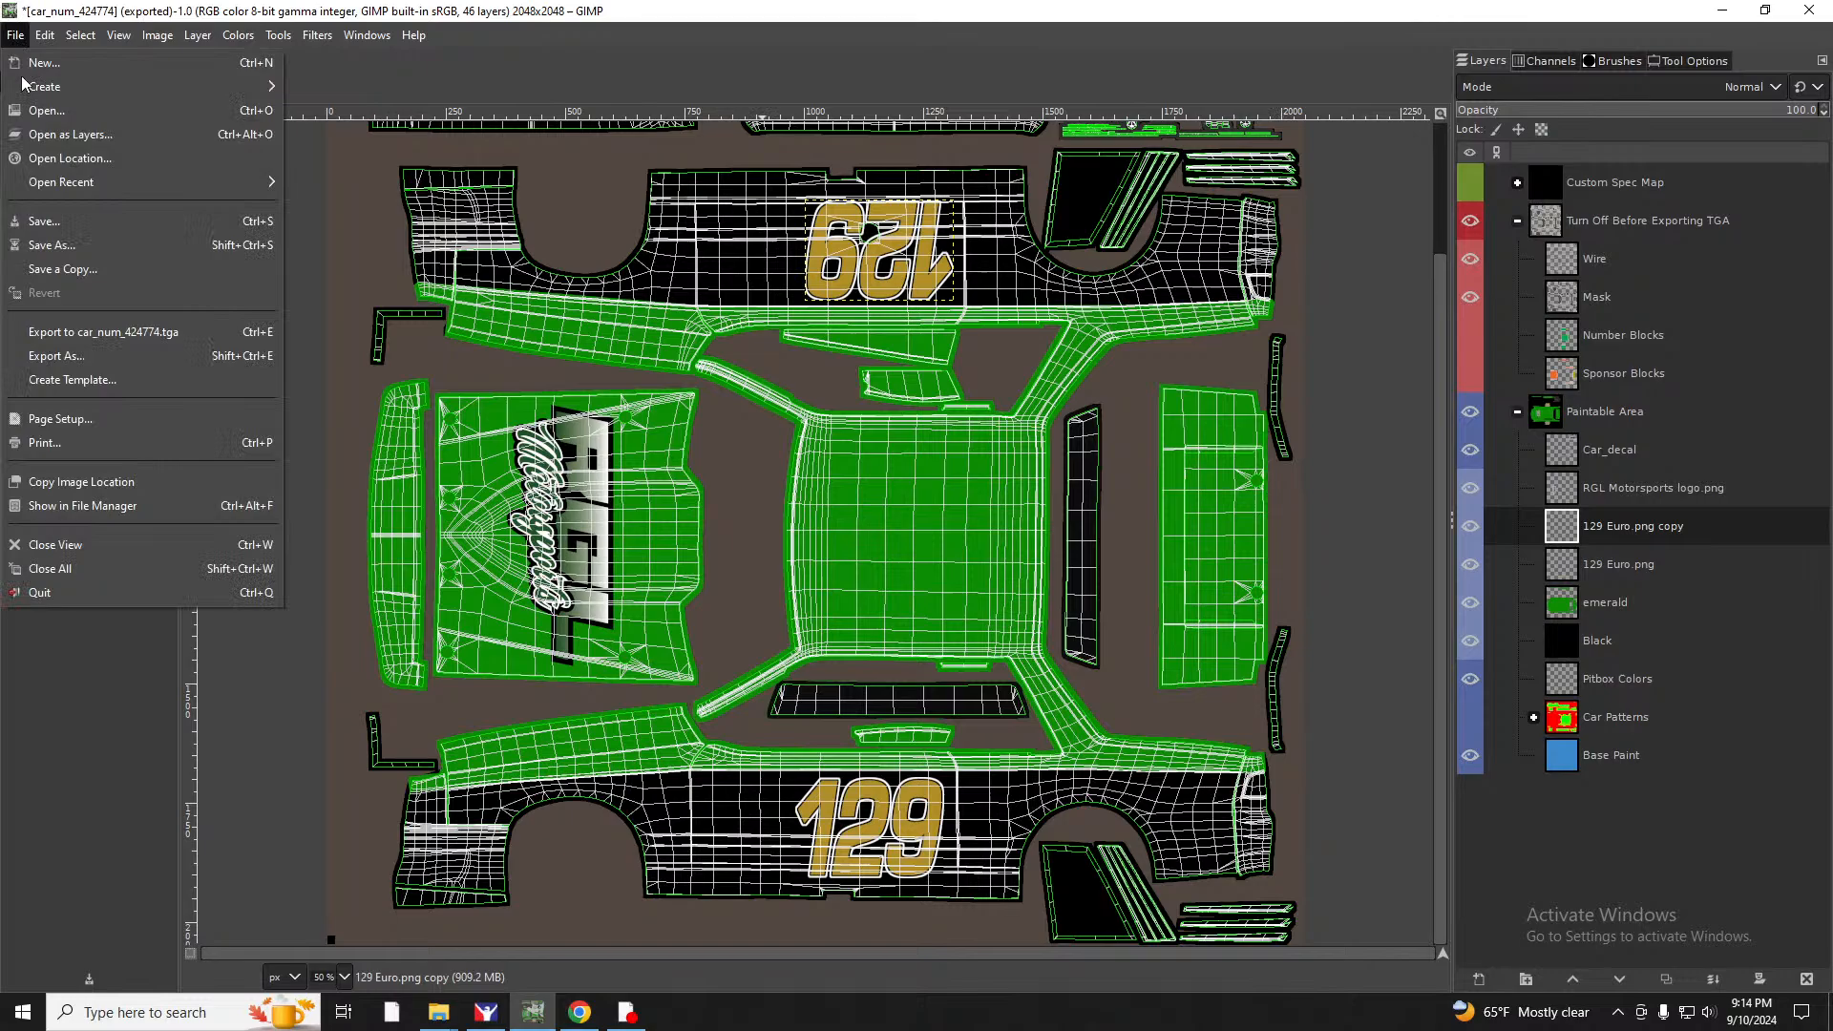
click(45, 137)
double_click(1174, 308)
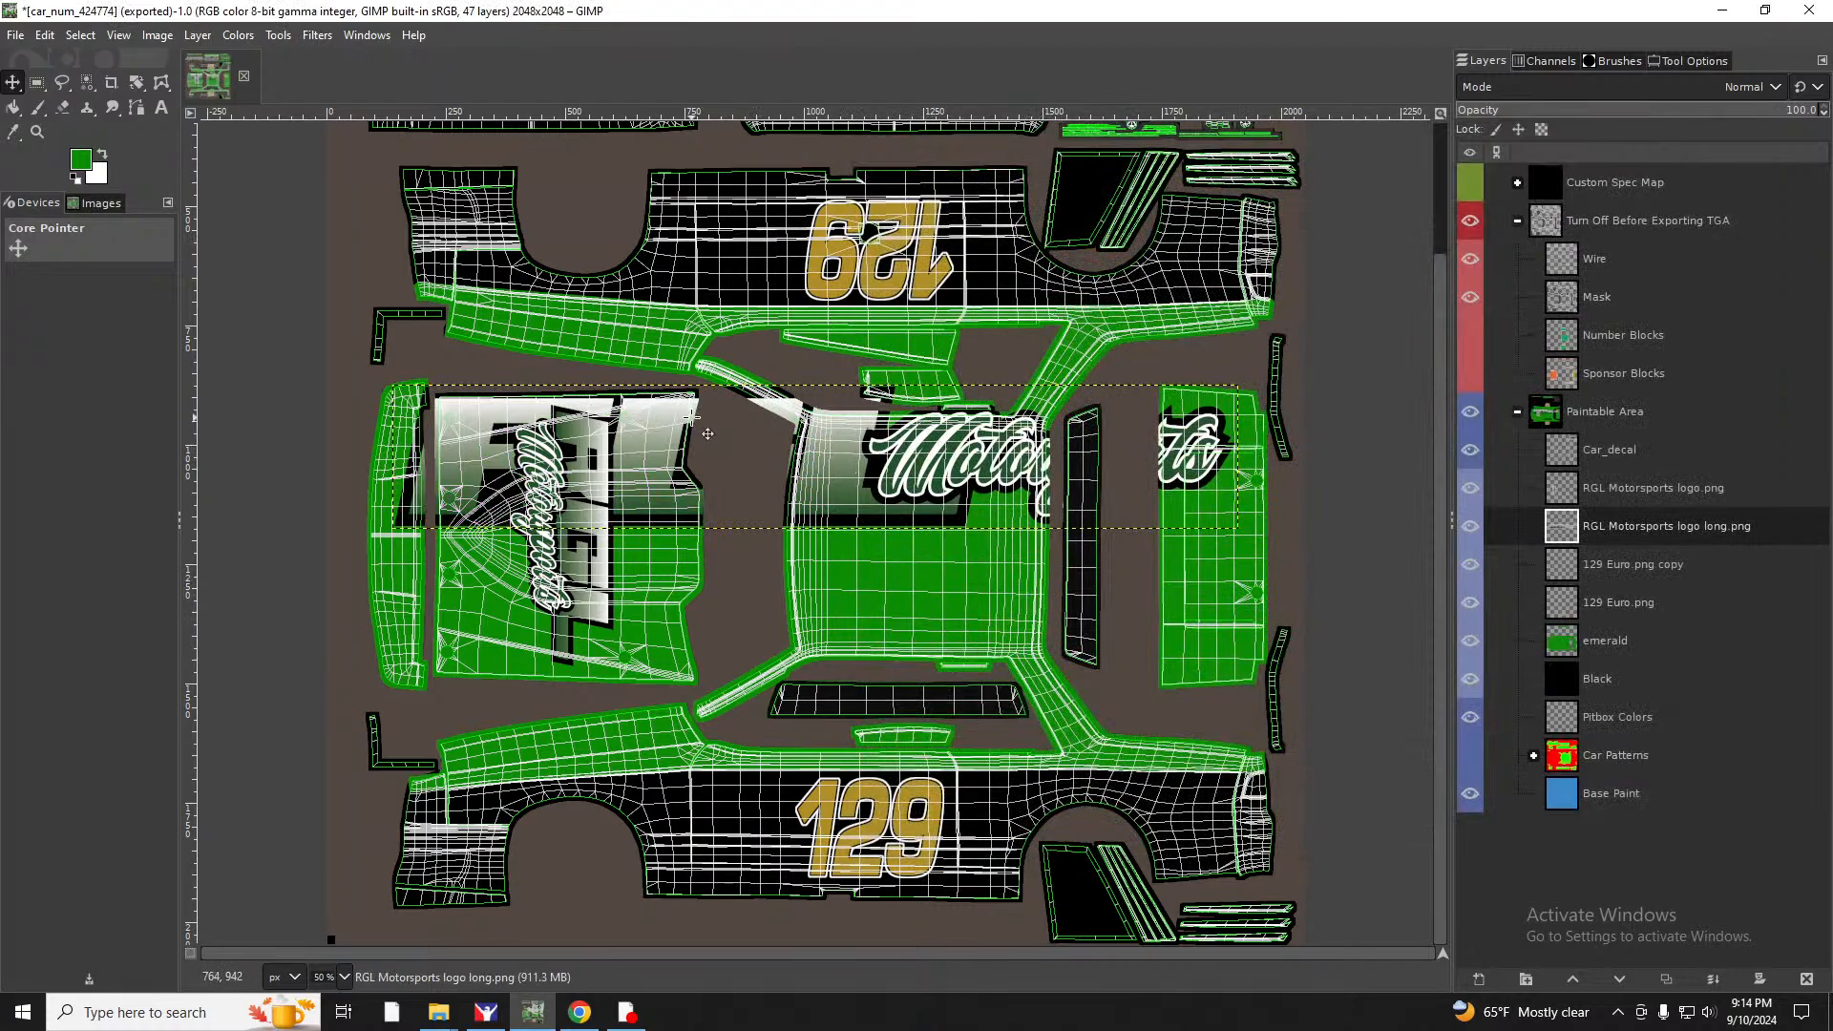
Scale the long RGL Motorsports logo layer to a width of 500 px, keeping its proportions.
click(198, 36)
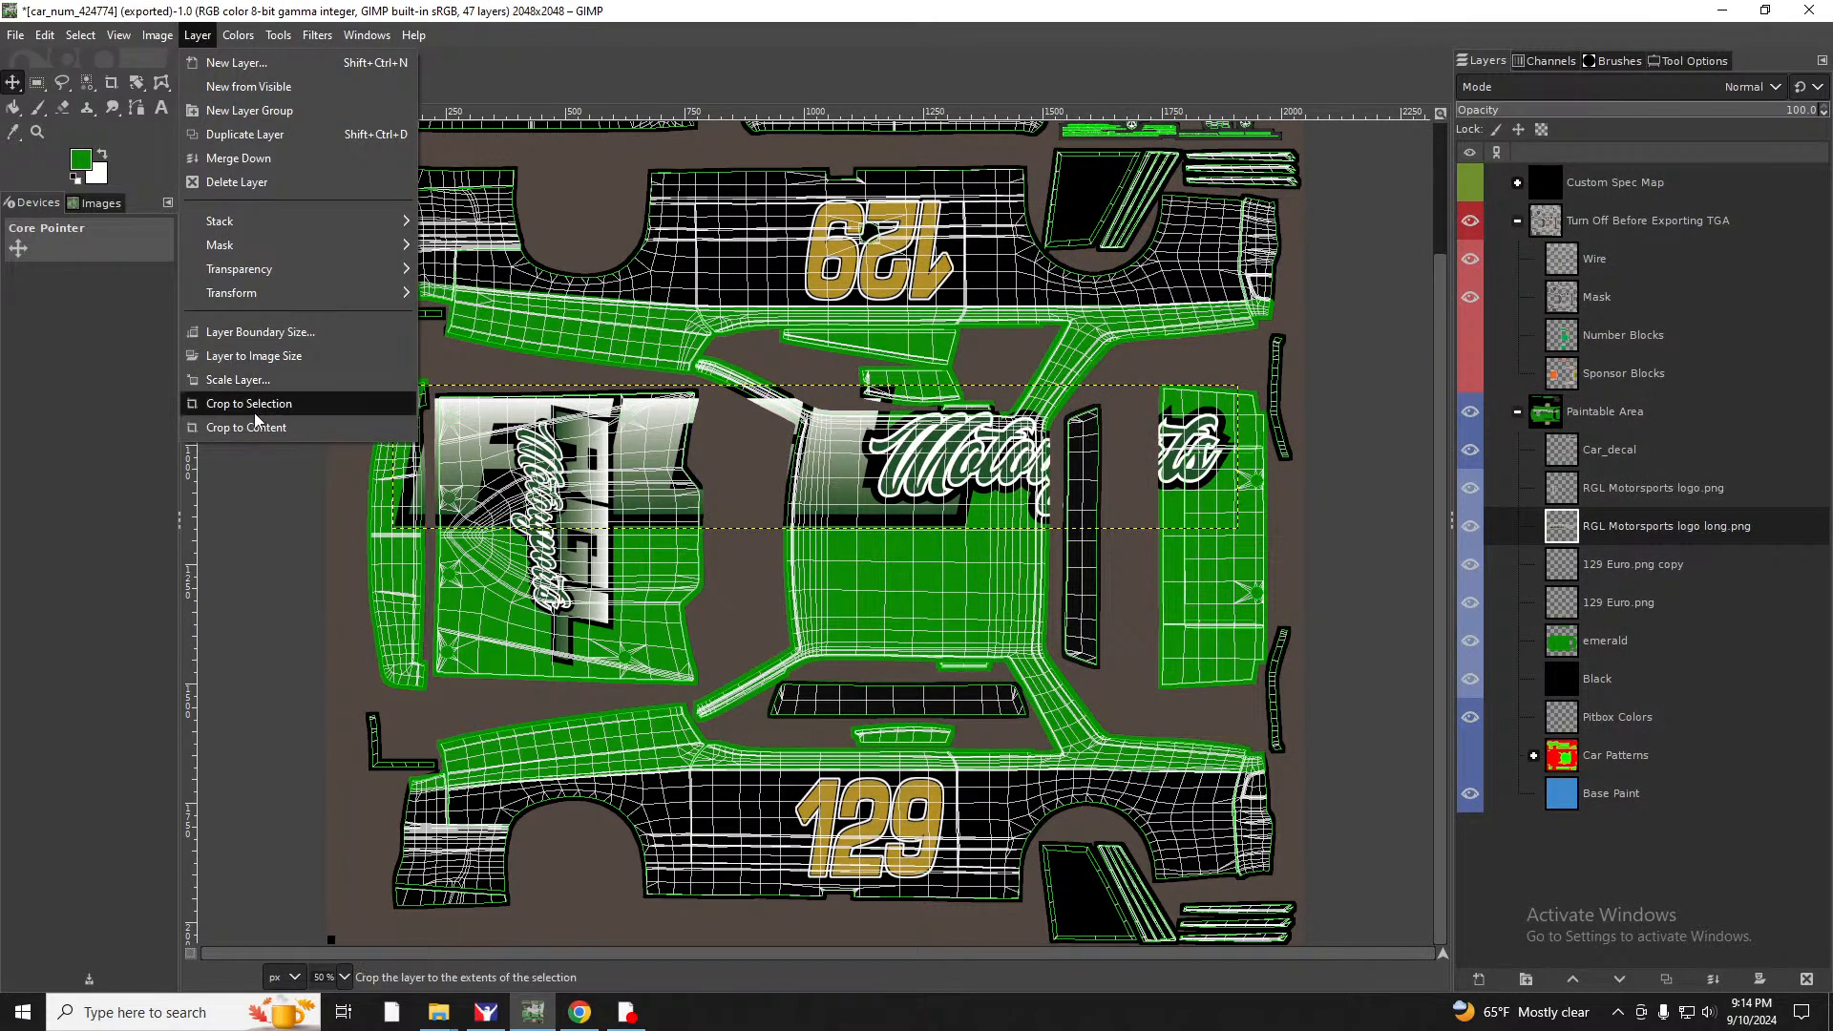
mouse_move(241, 299)
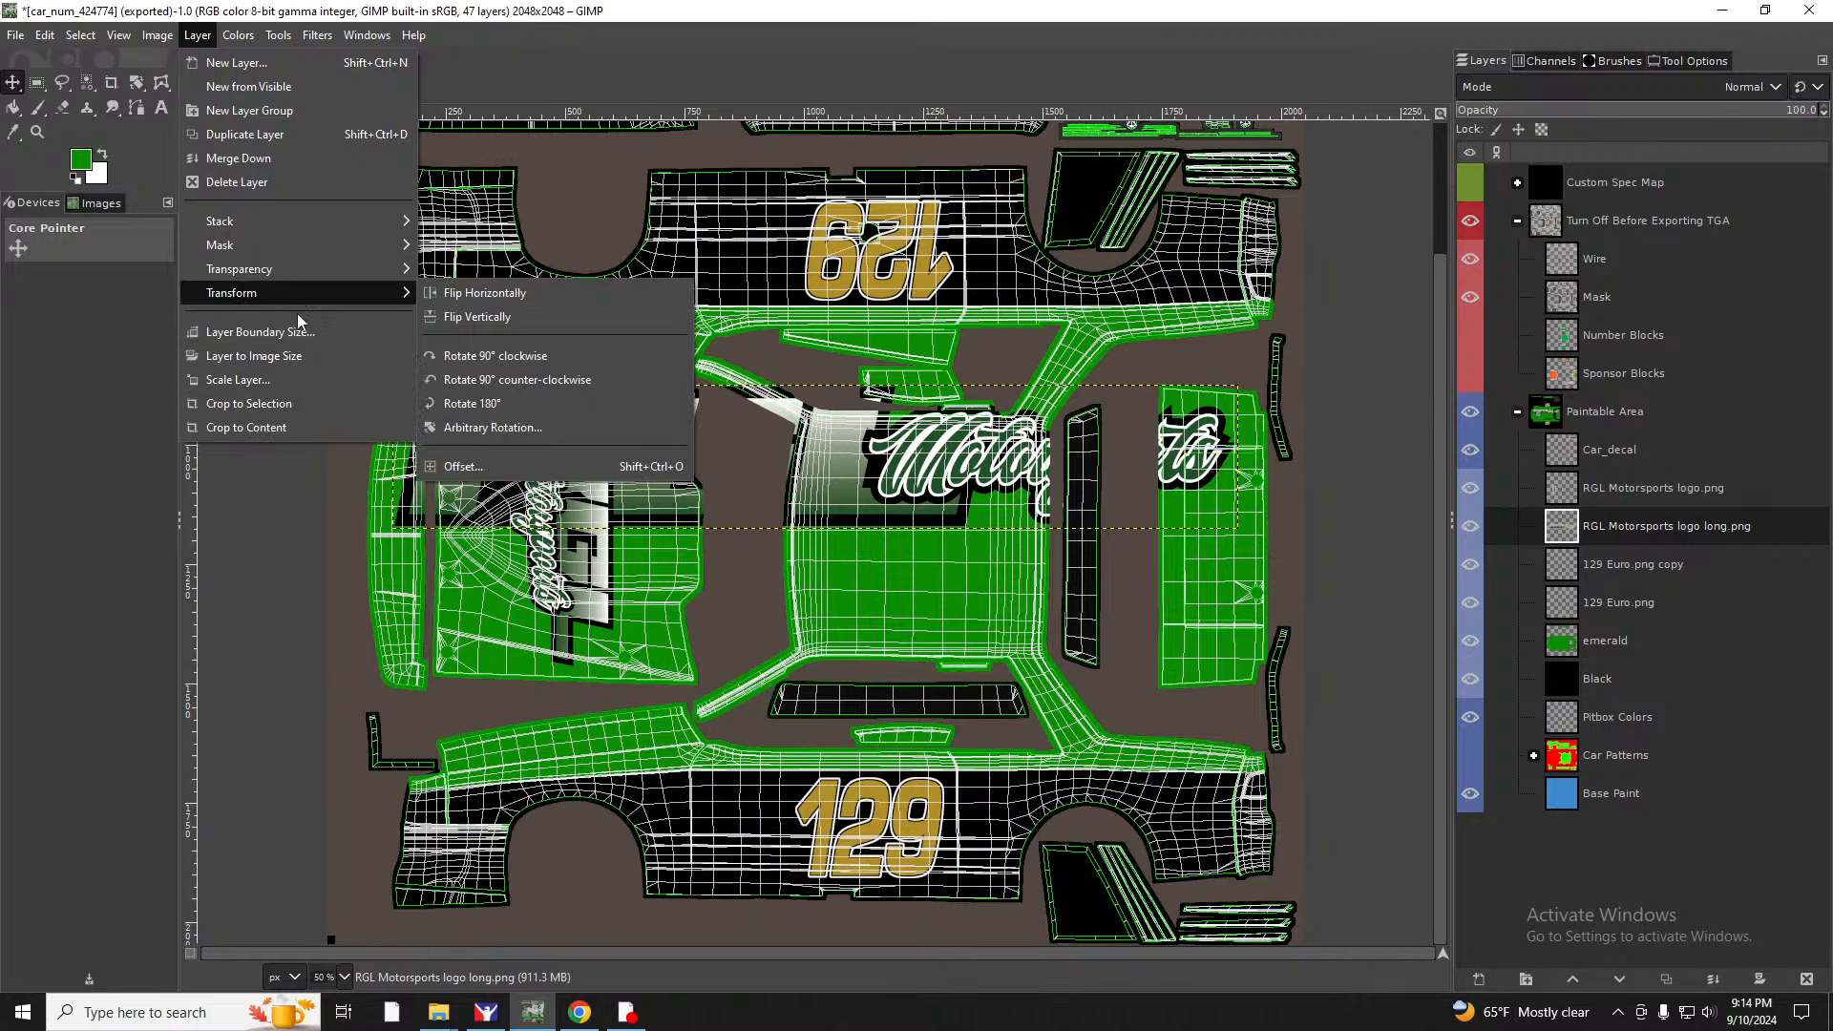
click(511, 402)
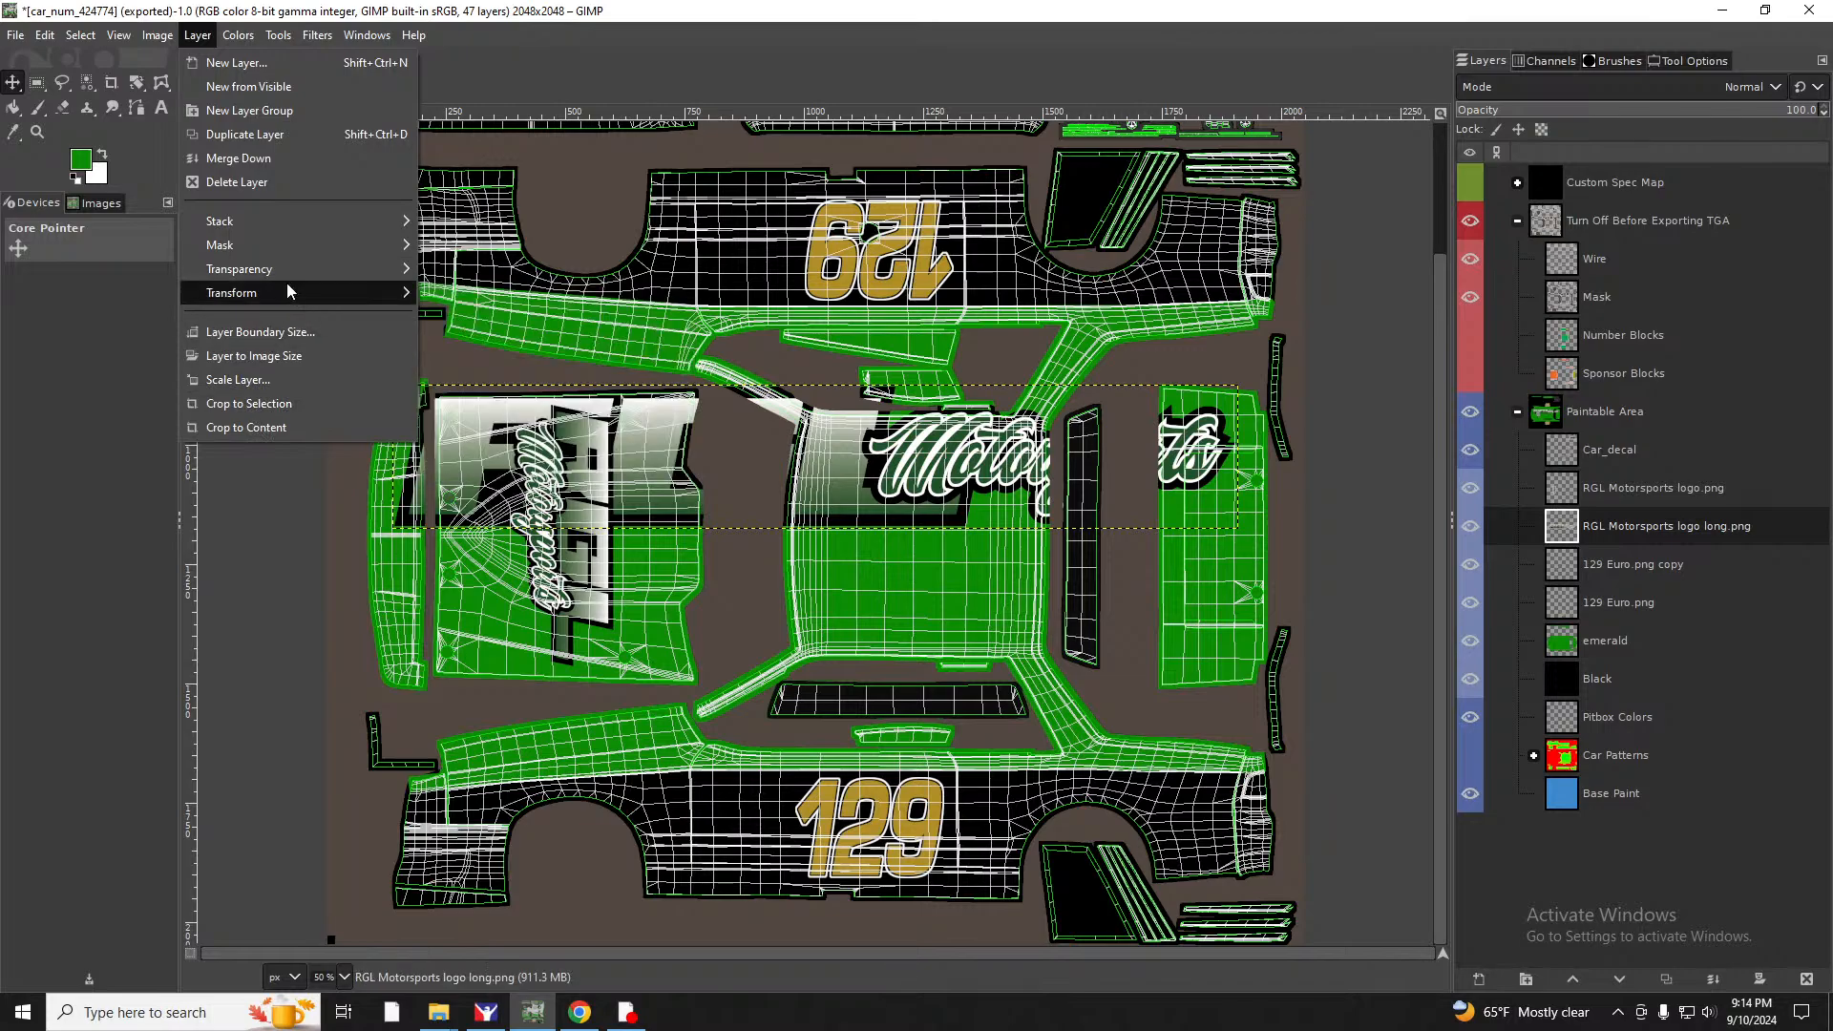
click(277, 379)
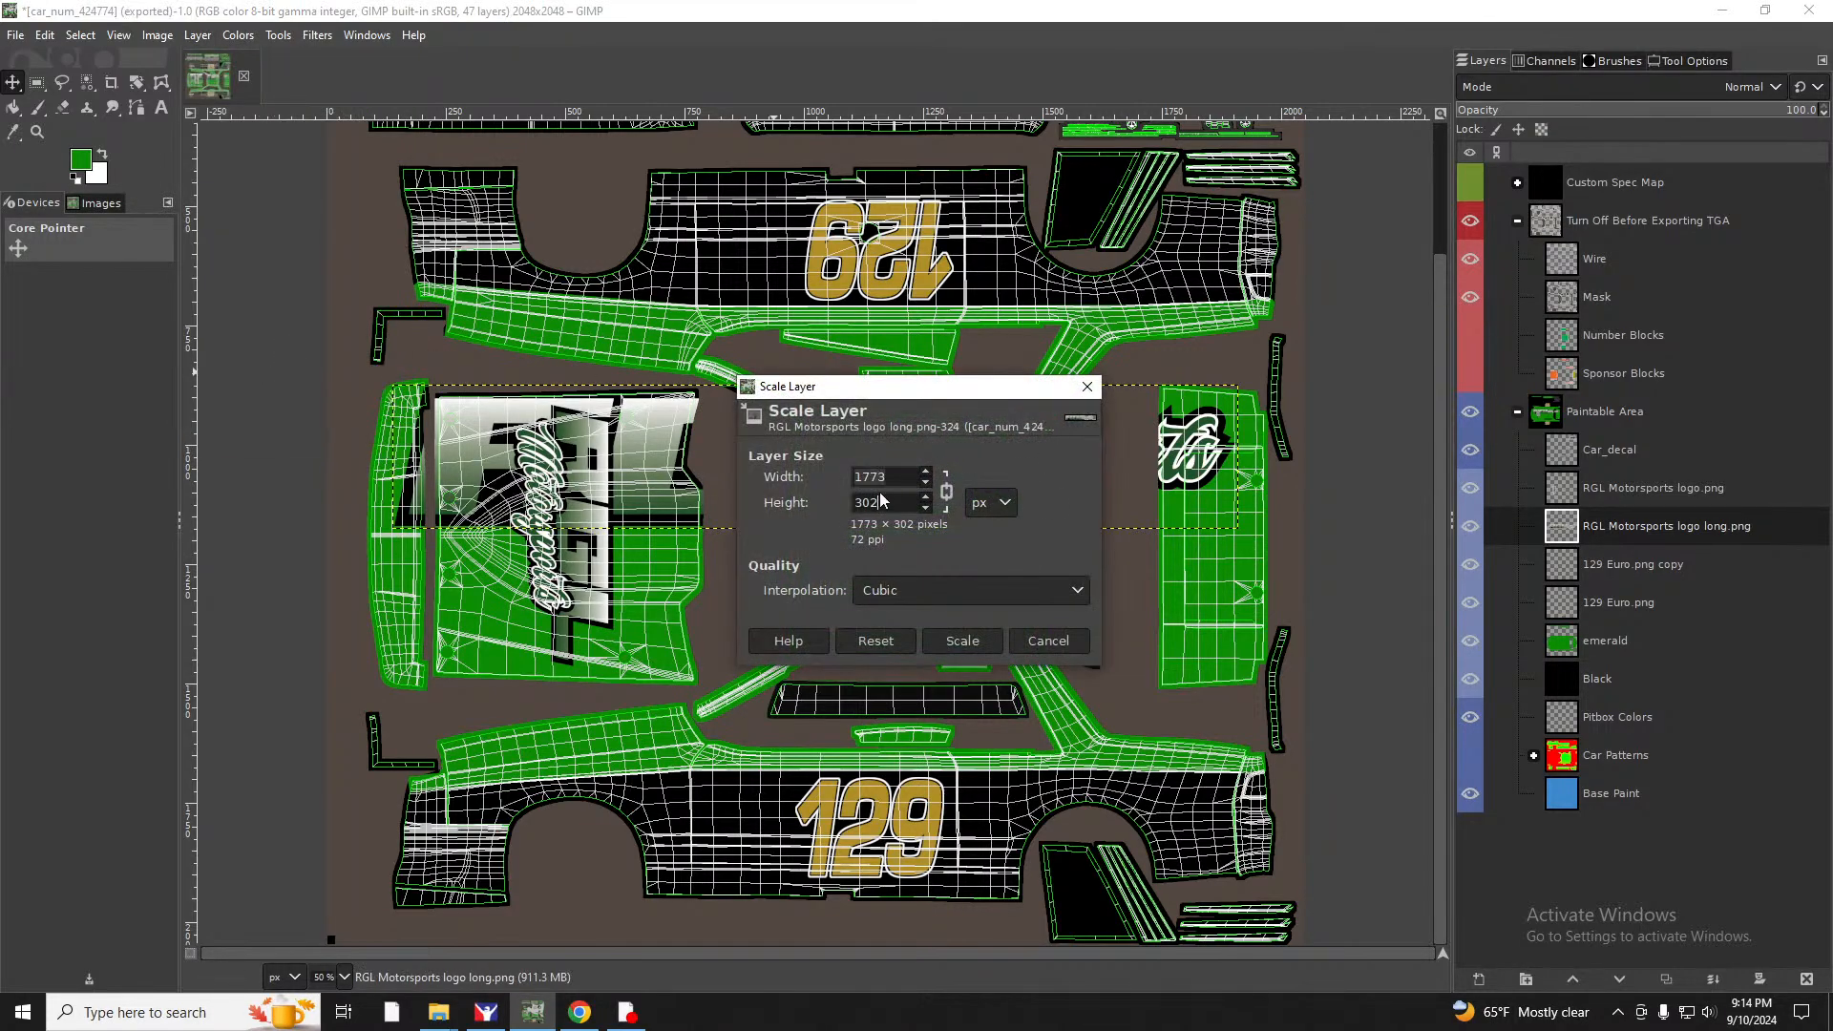
drag(896, 479, 834, 468)
text(500)
click(966, 643)
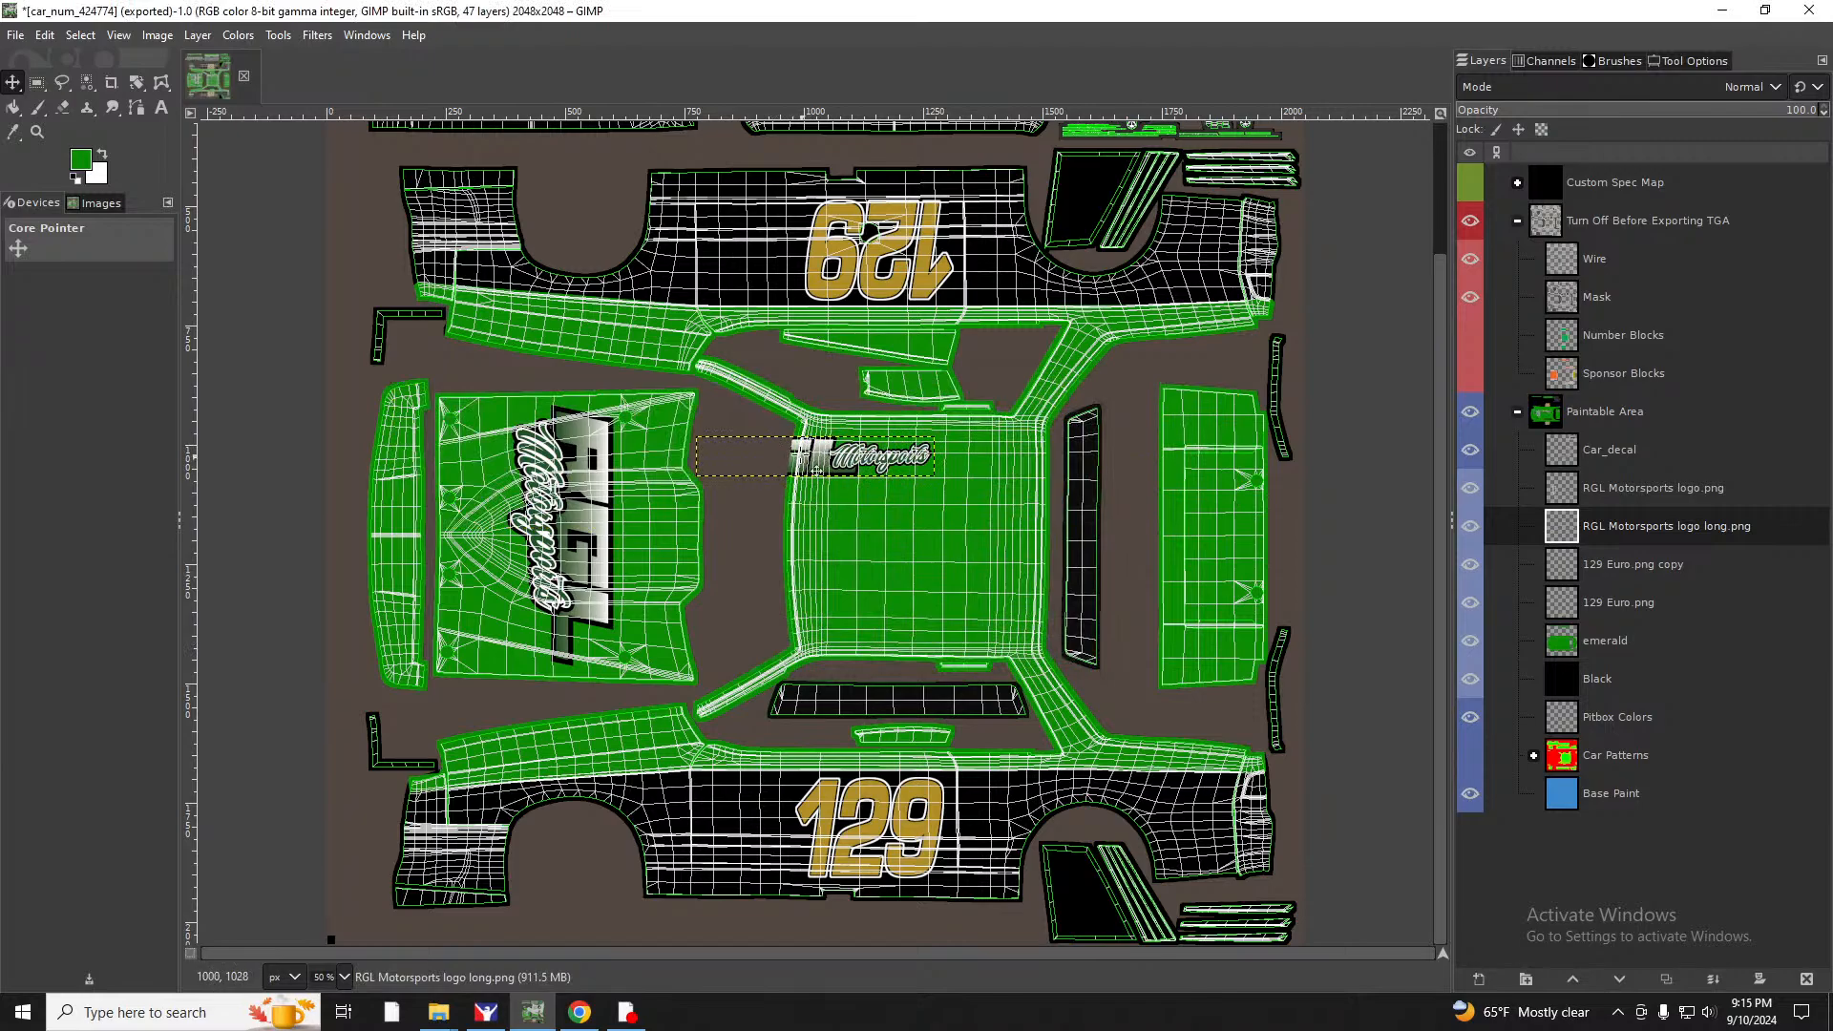
Position the long RGL Motorsports logo above the rear wheel arch, behind the upright 129 number.
drag(868, 487, 1140, 809)
scroll(1102, 819, up, 5)
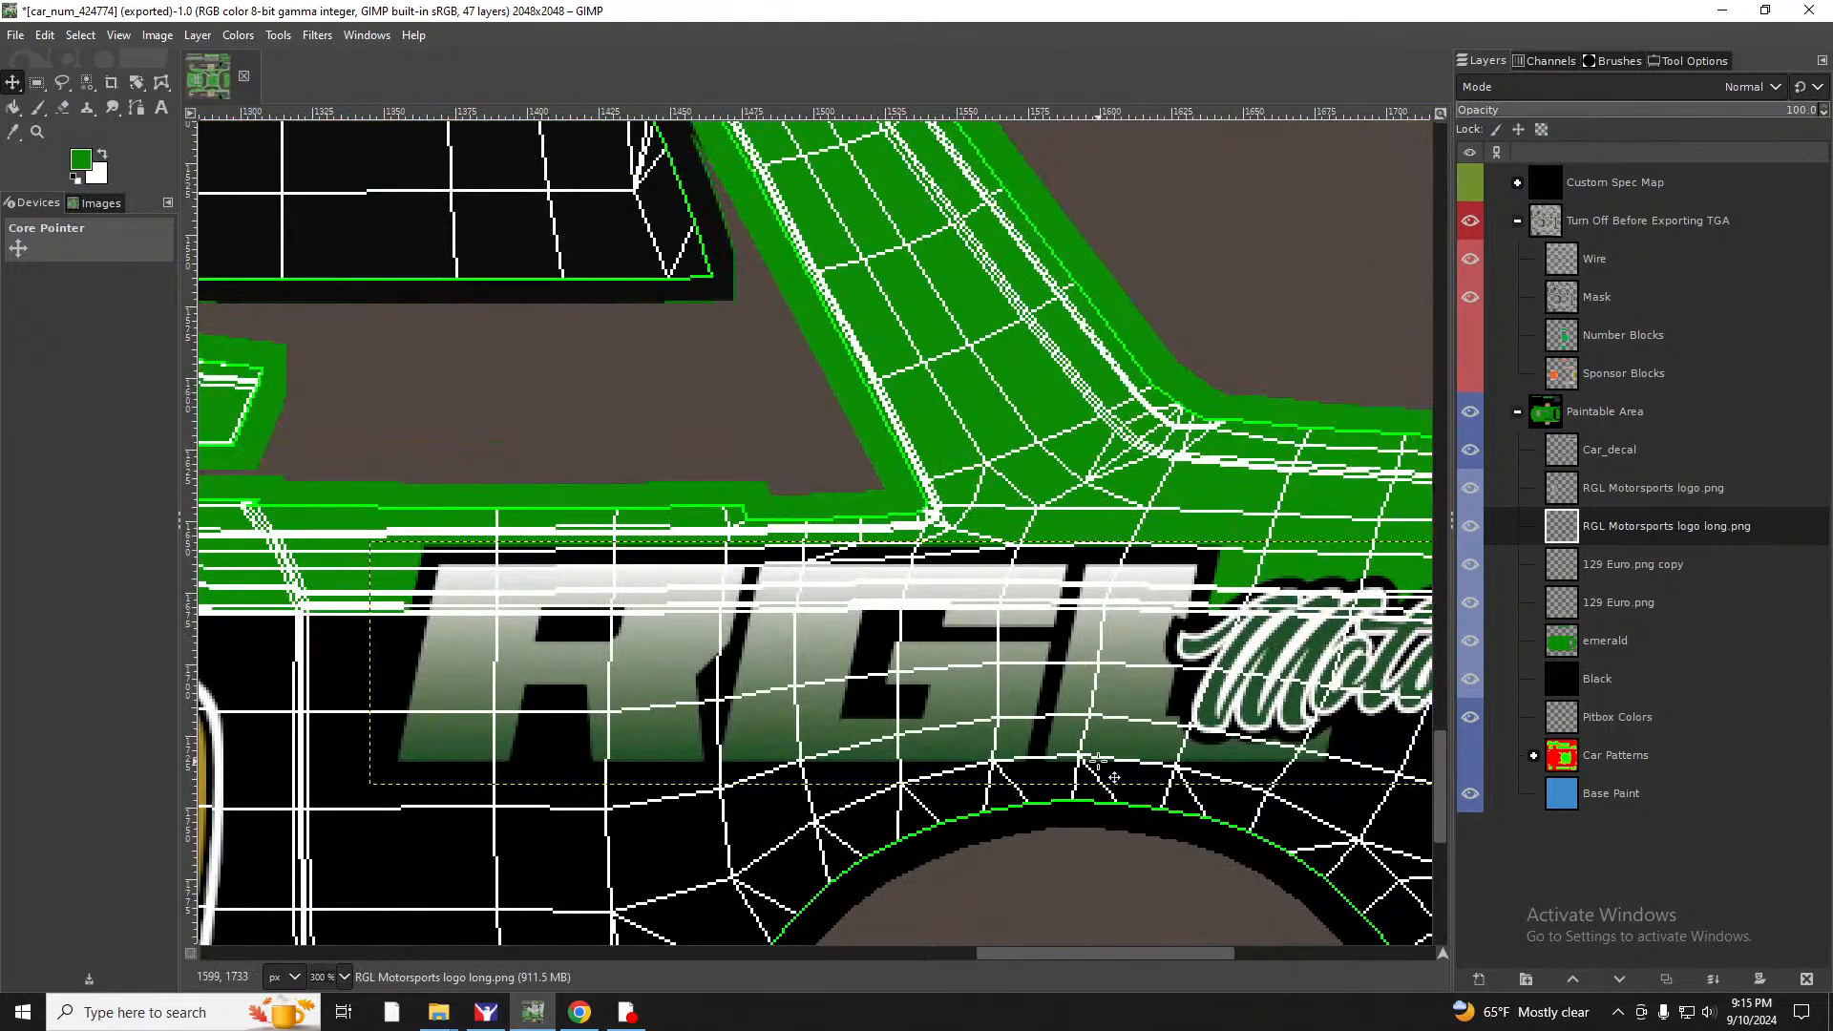
scroll(1088, 801, down, 3)
drag(1017, 955, 1056, 973)
scroll(996, 680, down, 3)
scroll(996, 680, down, 5)
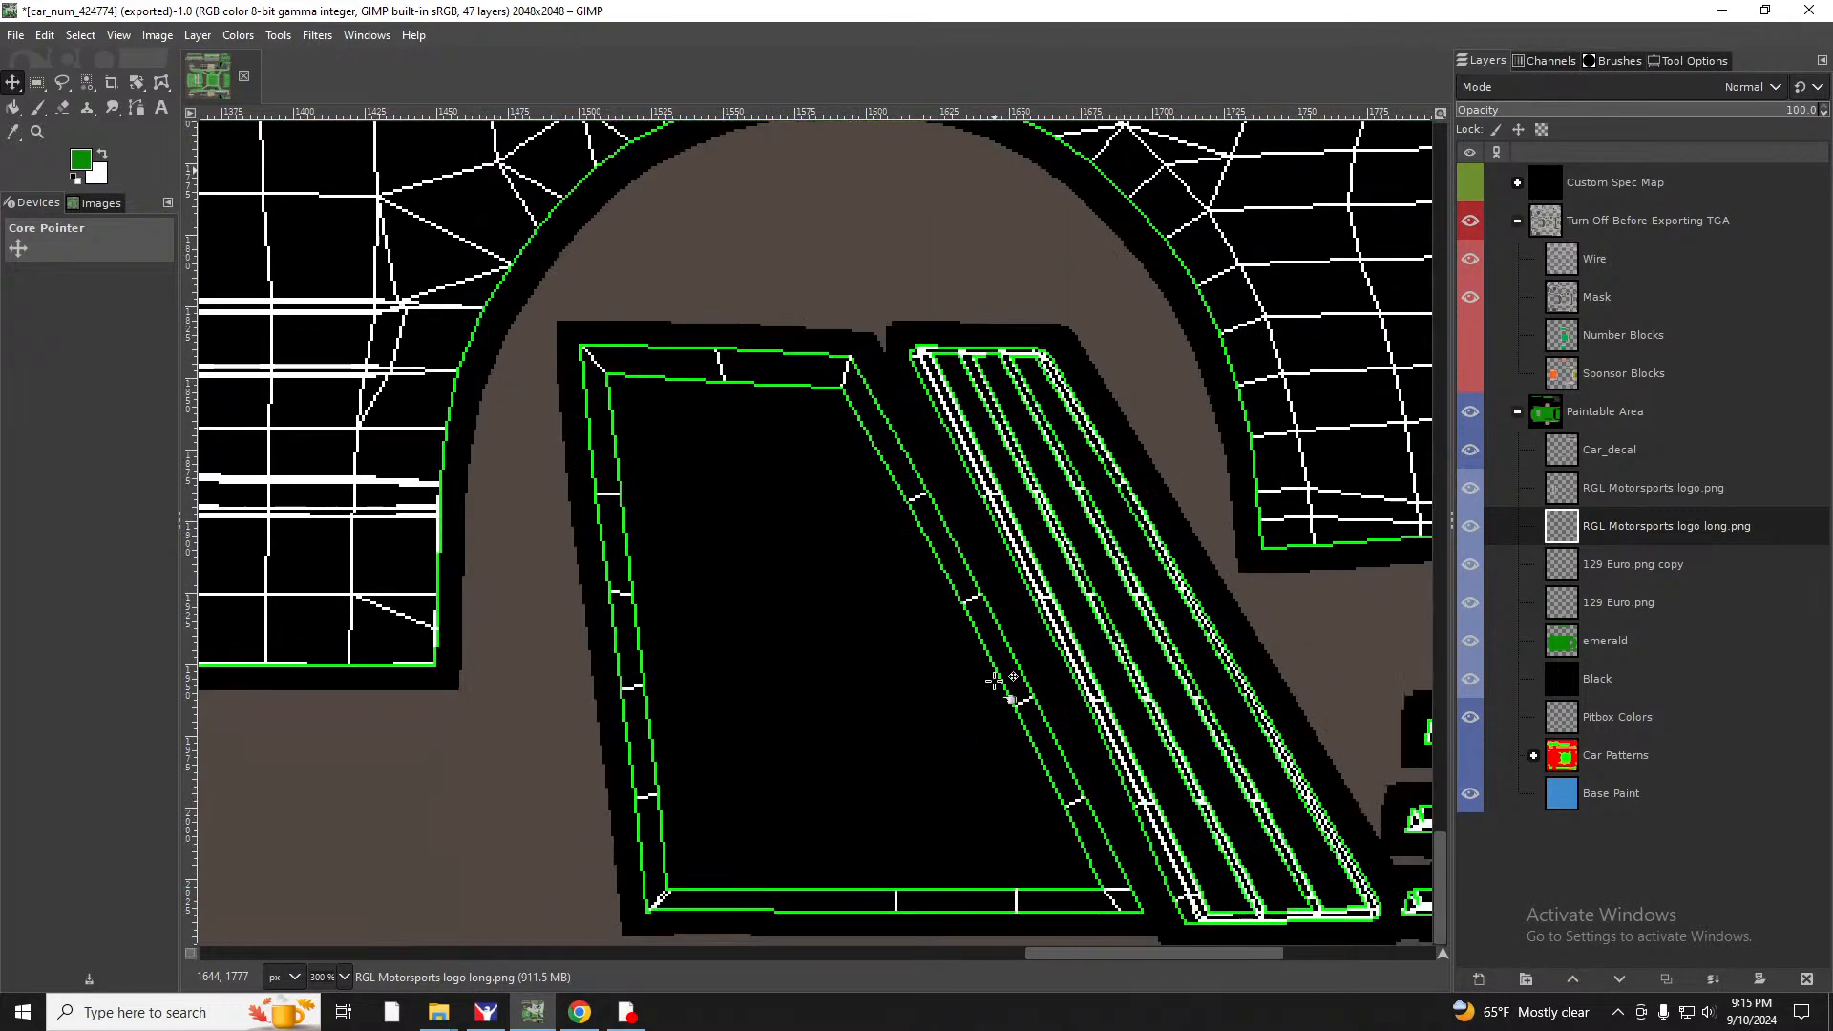
scroll(995, 679, up, 9)
ctrl+scroll(996, 680, down, 2)
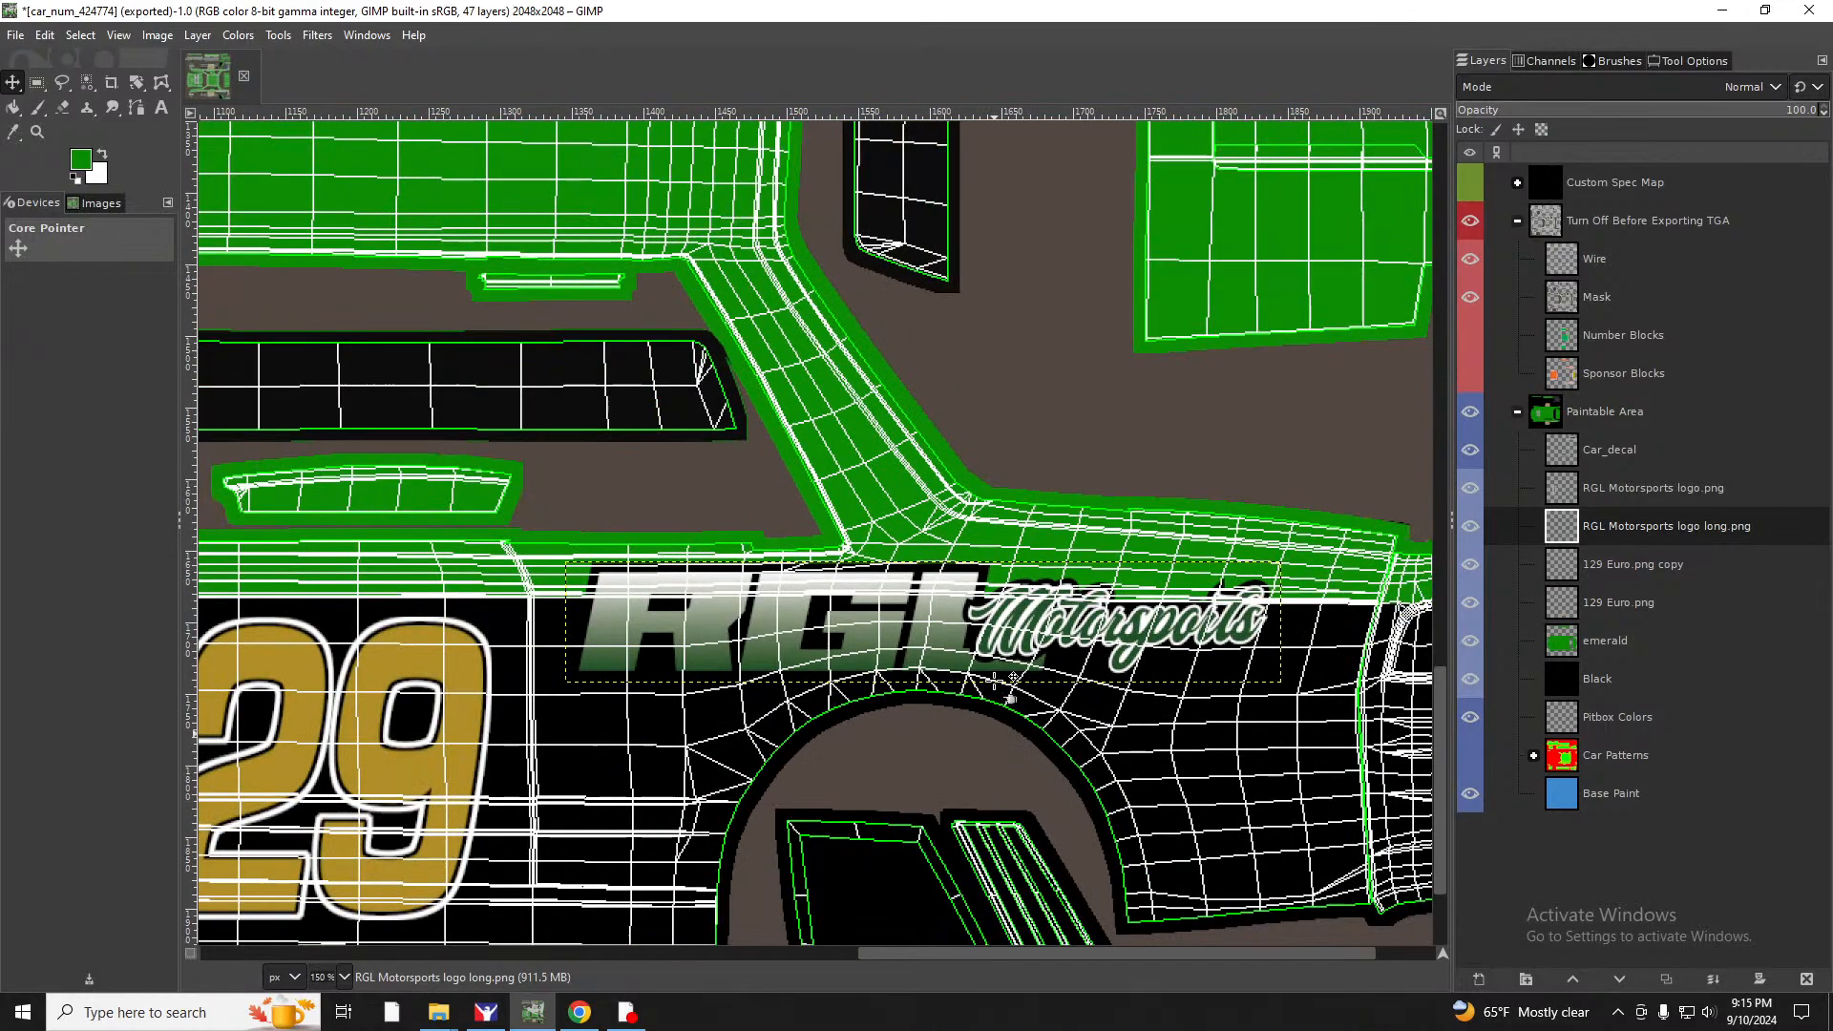
drag(920, 634, 921, 640)
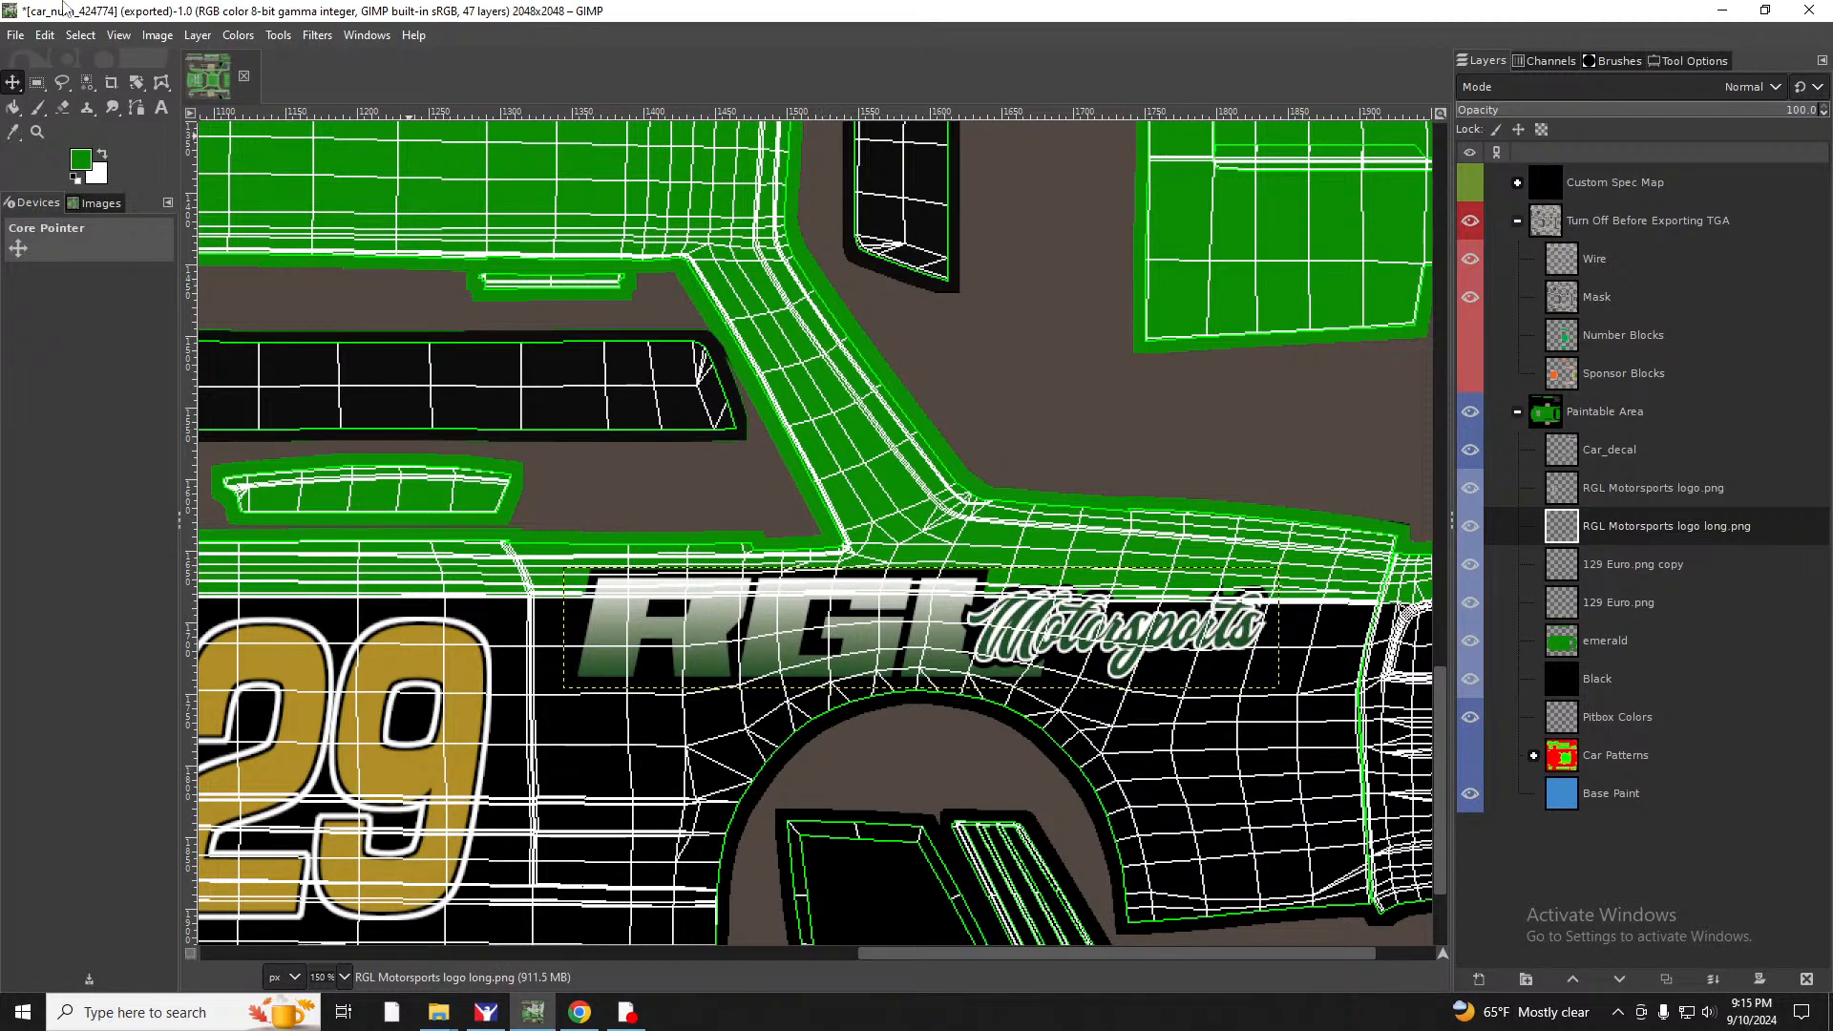
Duplicate the long RGL Motorsports logo layer and rotate the copy 180°.
click(238, 34)
mouse_move(197, 34)
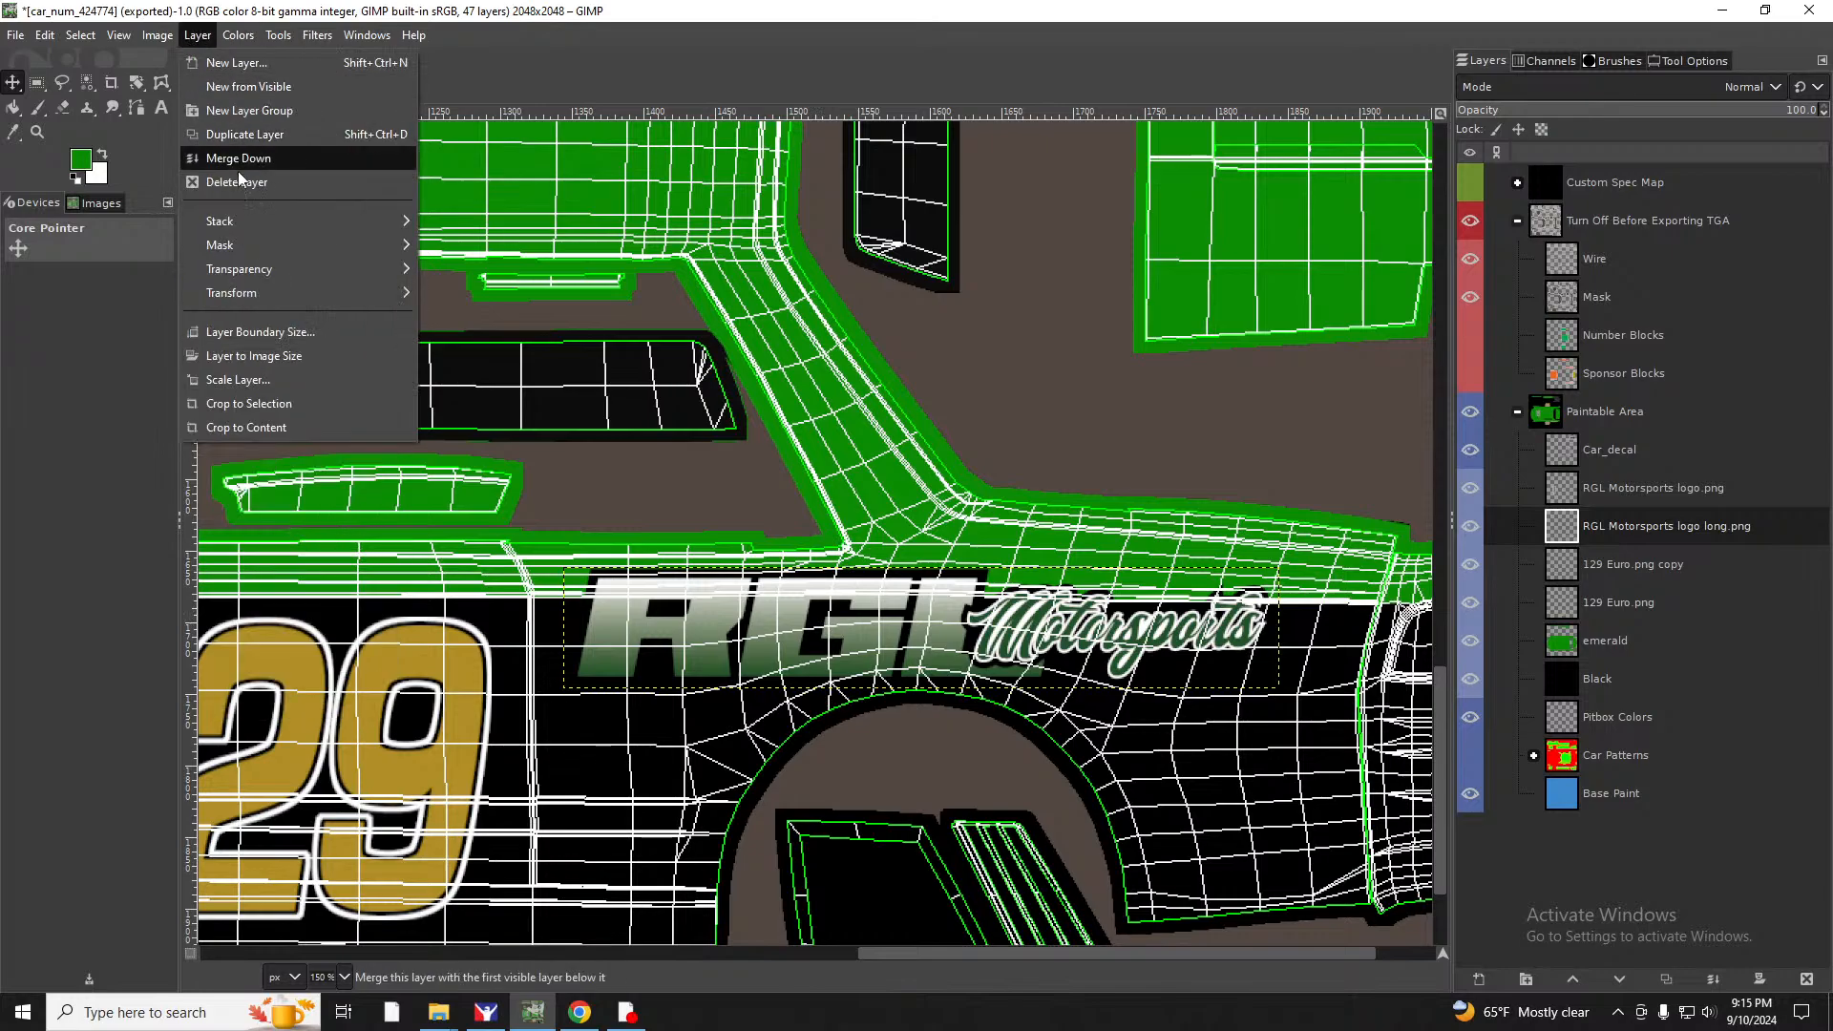
click(234, 127)
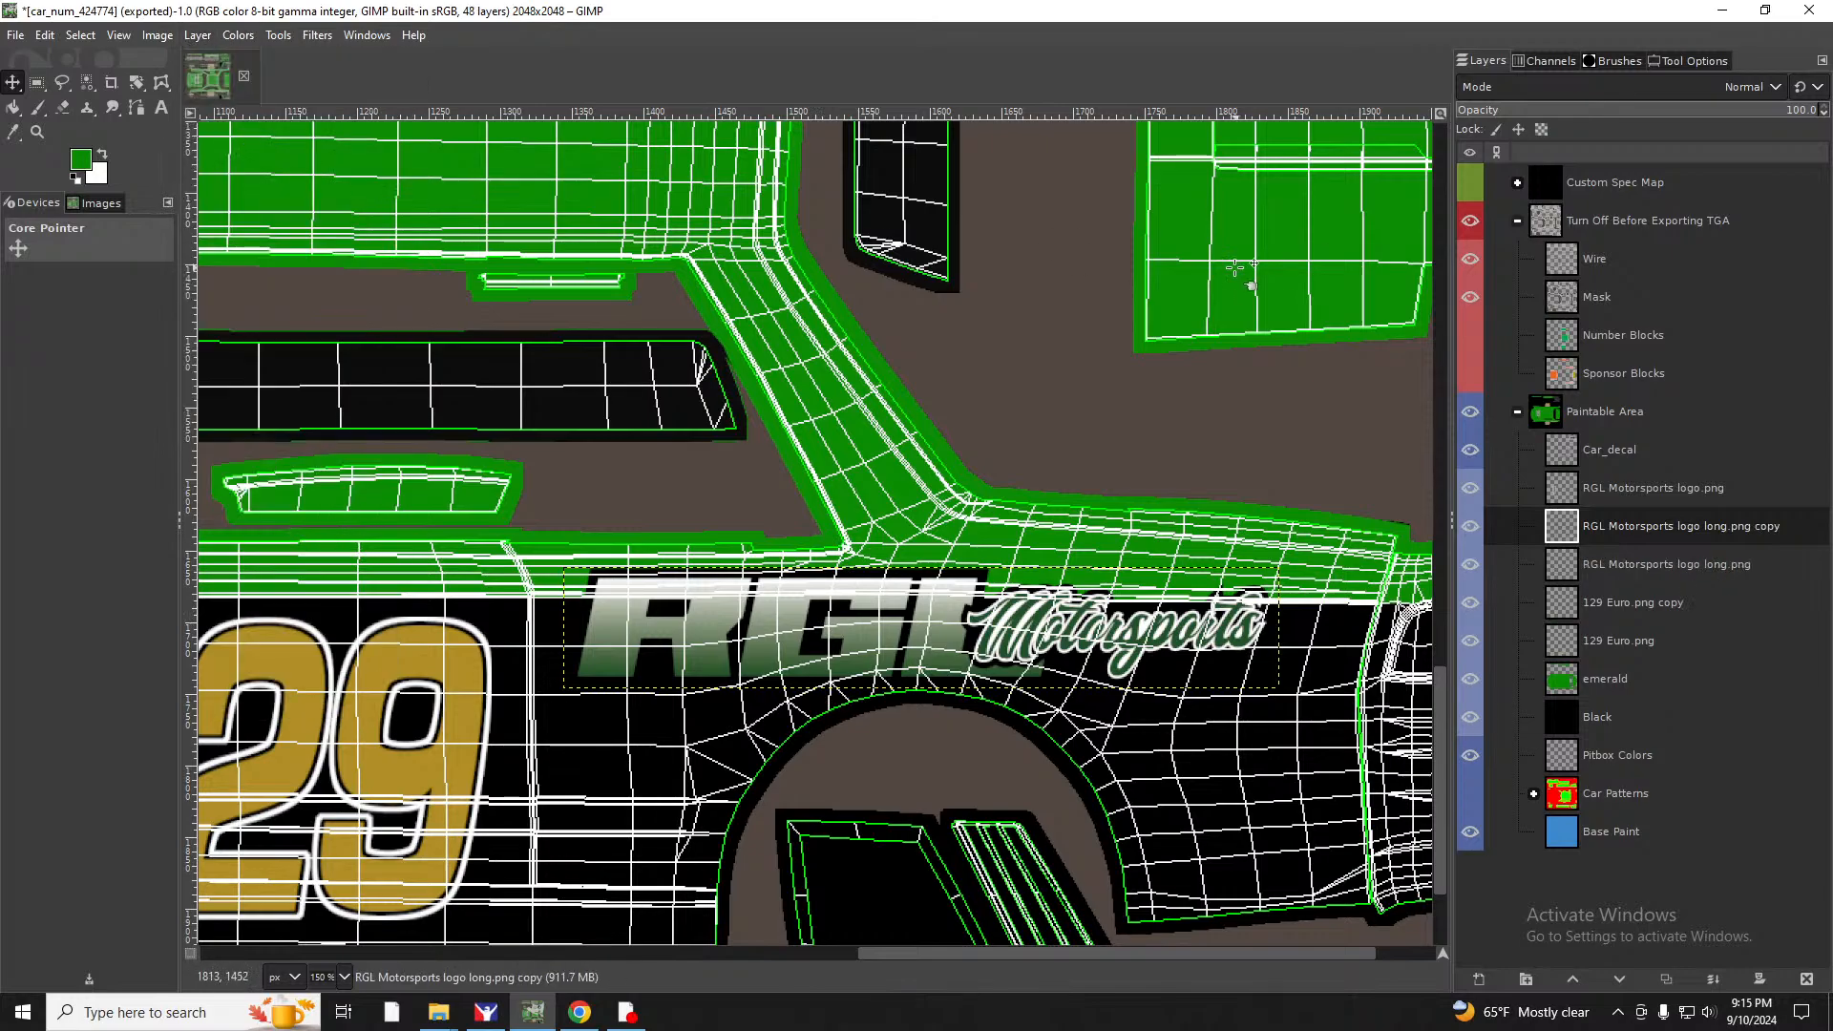
click(238, 34)
mouse_move(200, 36)
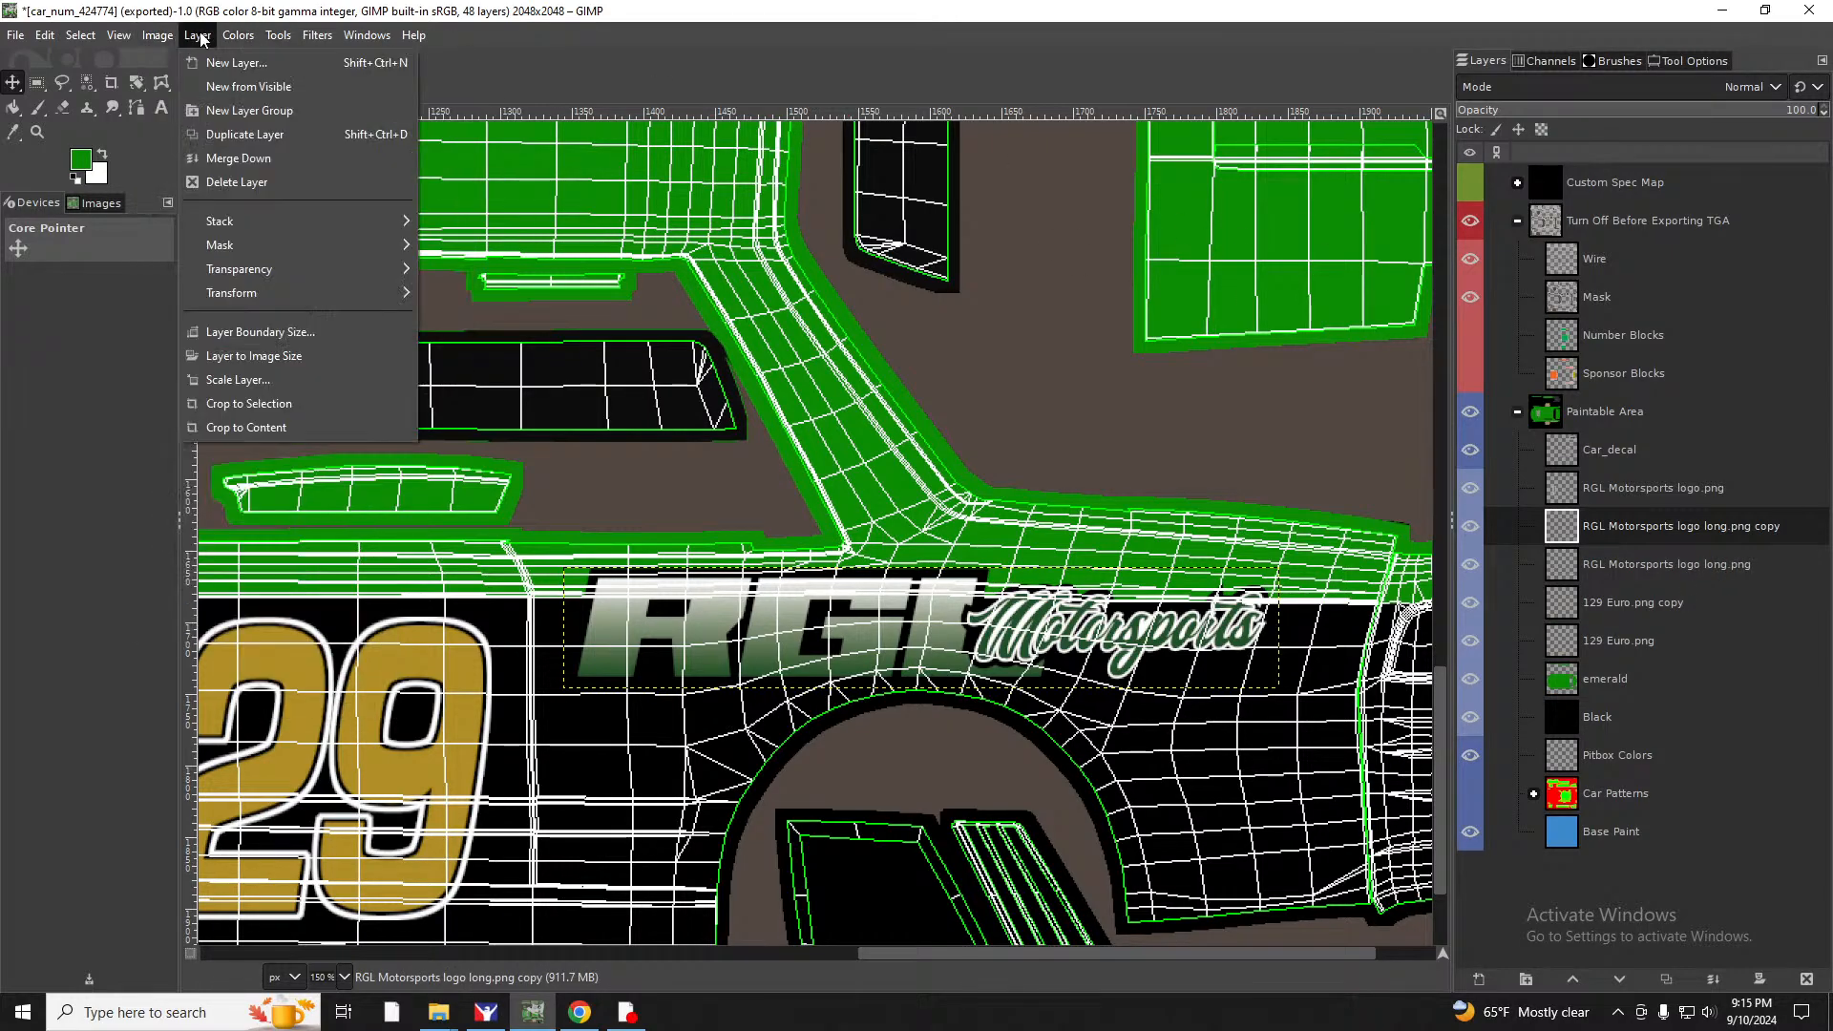
mouse_move(281, 296)
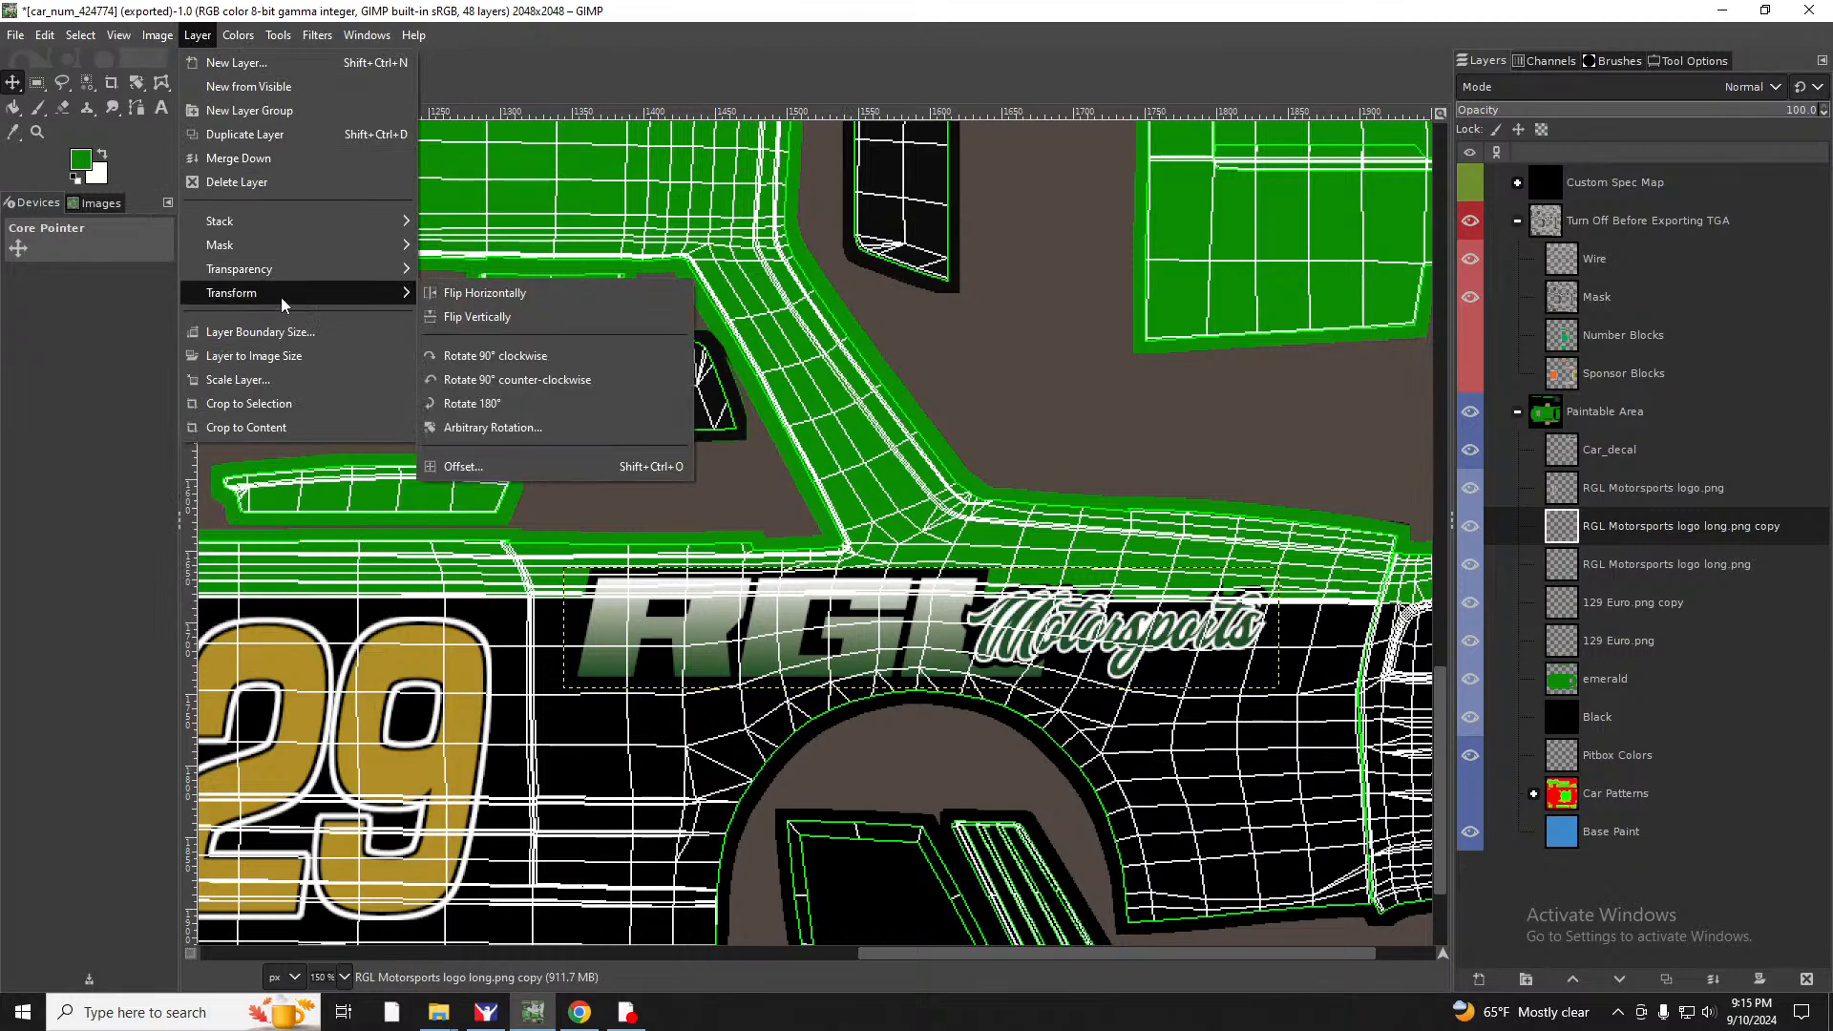
click(510, 403)
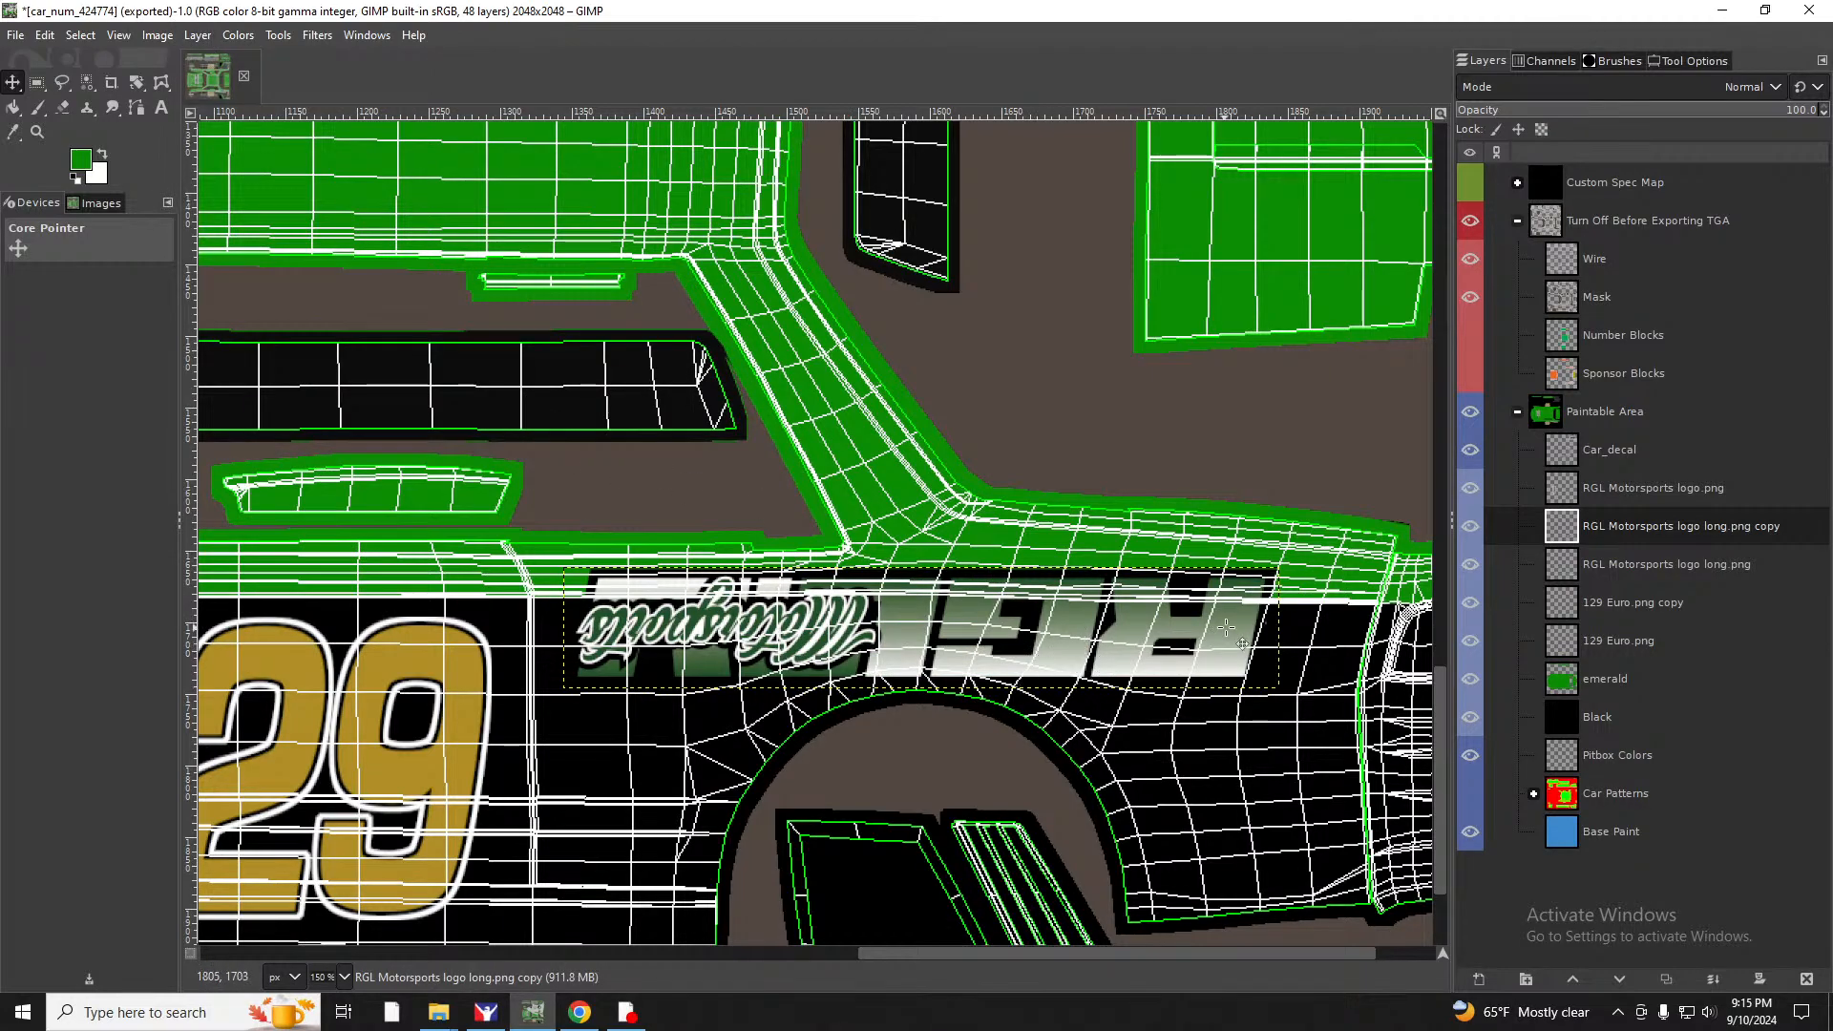
Move the rotated long logo copy onto the opposite side panel, beside the rear wheel arch and behind the inverted 129.
mouse_move(1229, 671)
mouse_down()
mouse_move(1184, 356)
mouse_move(1231, 267)
mouse_move(1270, 329)
mouse_move(1260, 940)
mouse_move(1265, 401)
mouse_move(1260, 597)
mouse_move(1238, 650)
mouse_up()
scroll(1287, 482, down, 15)
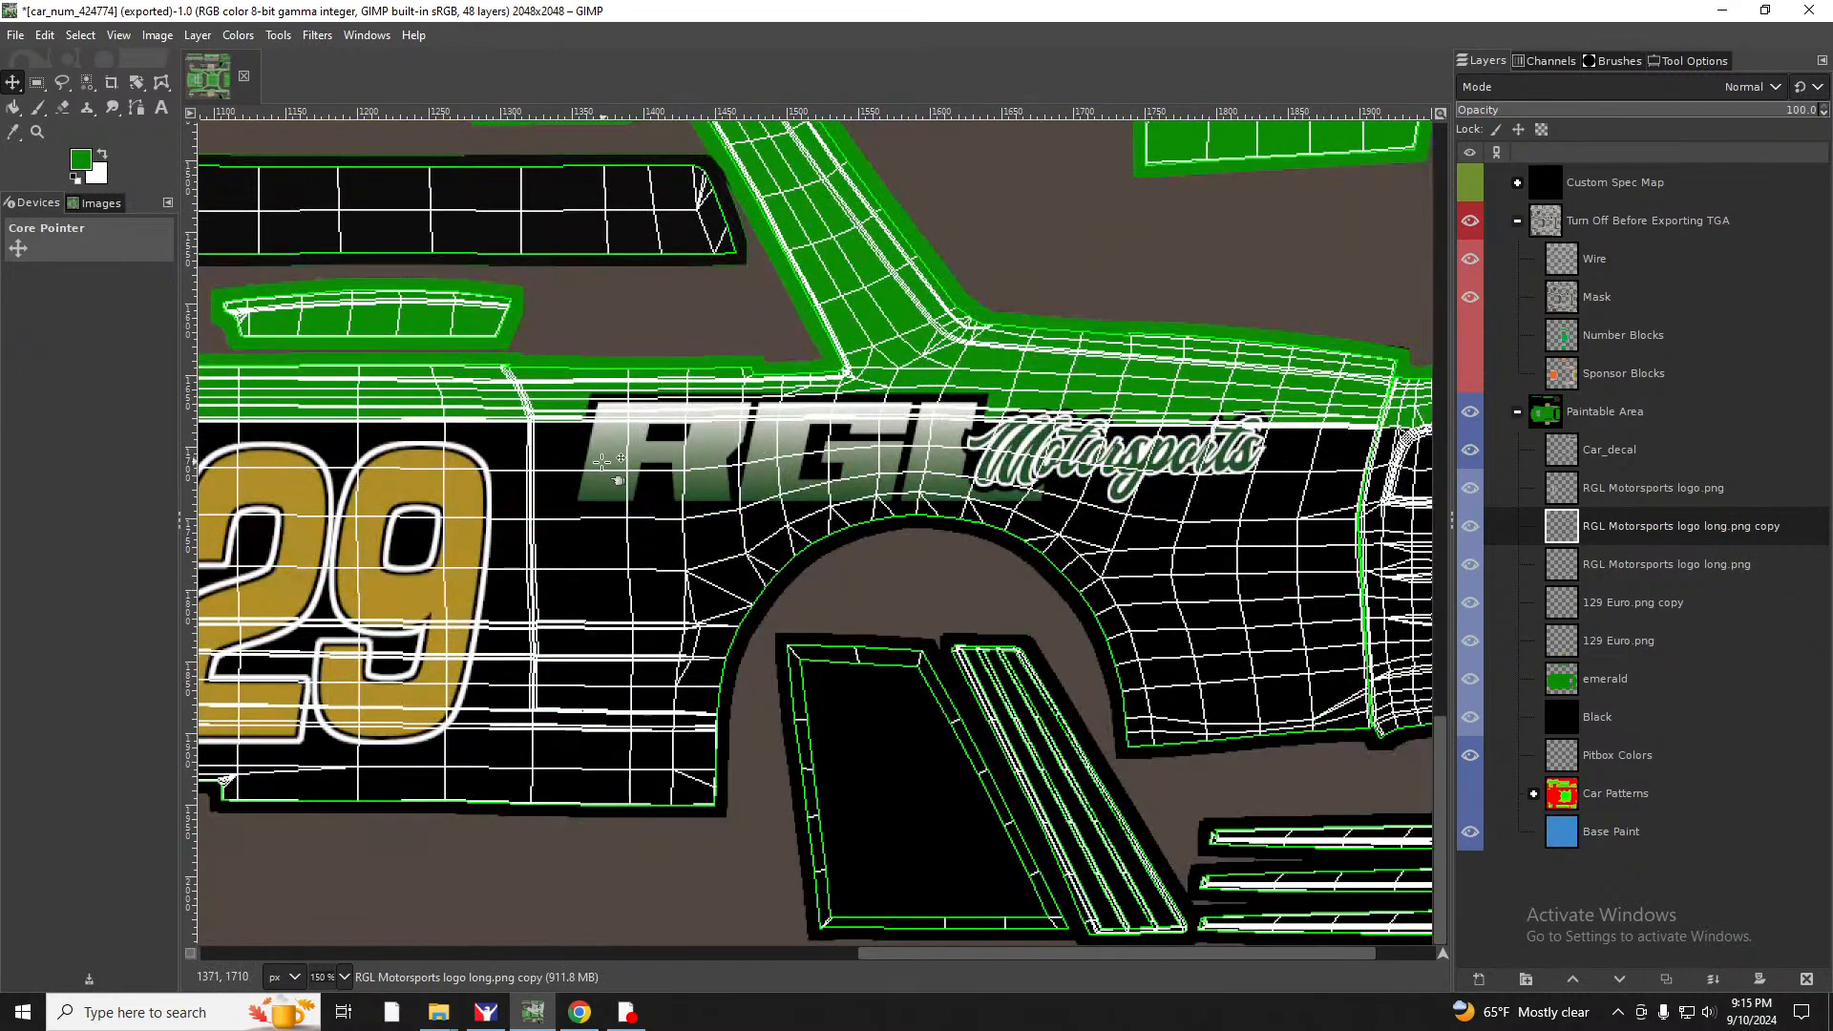
click(603, 436)
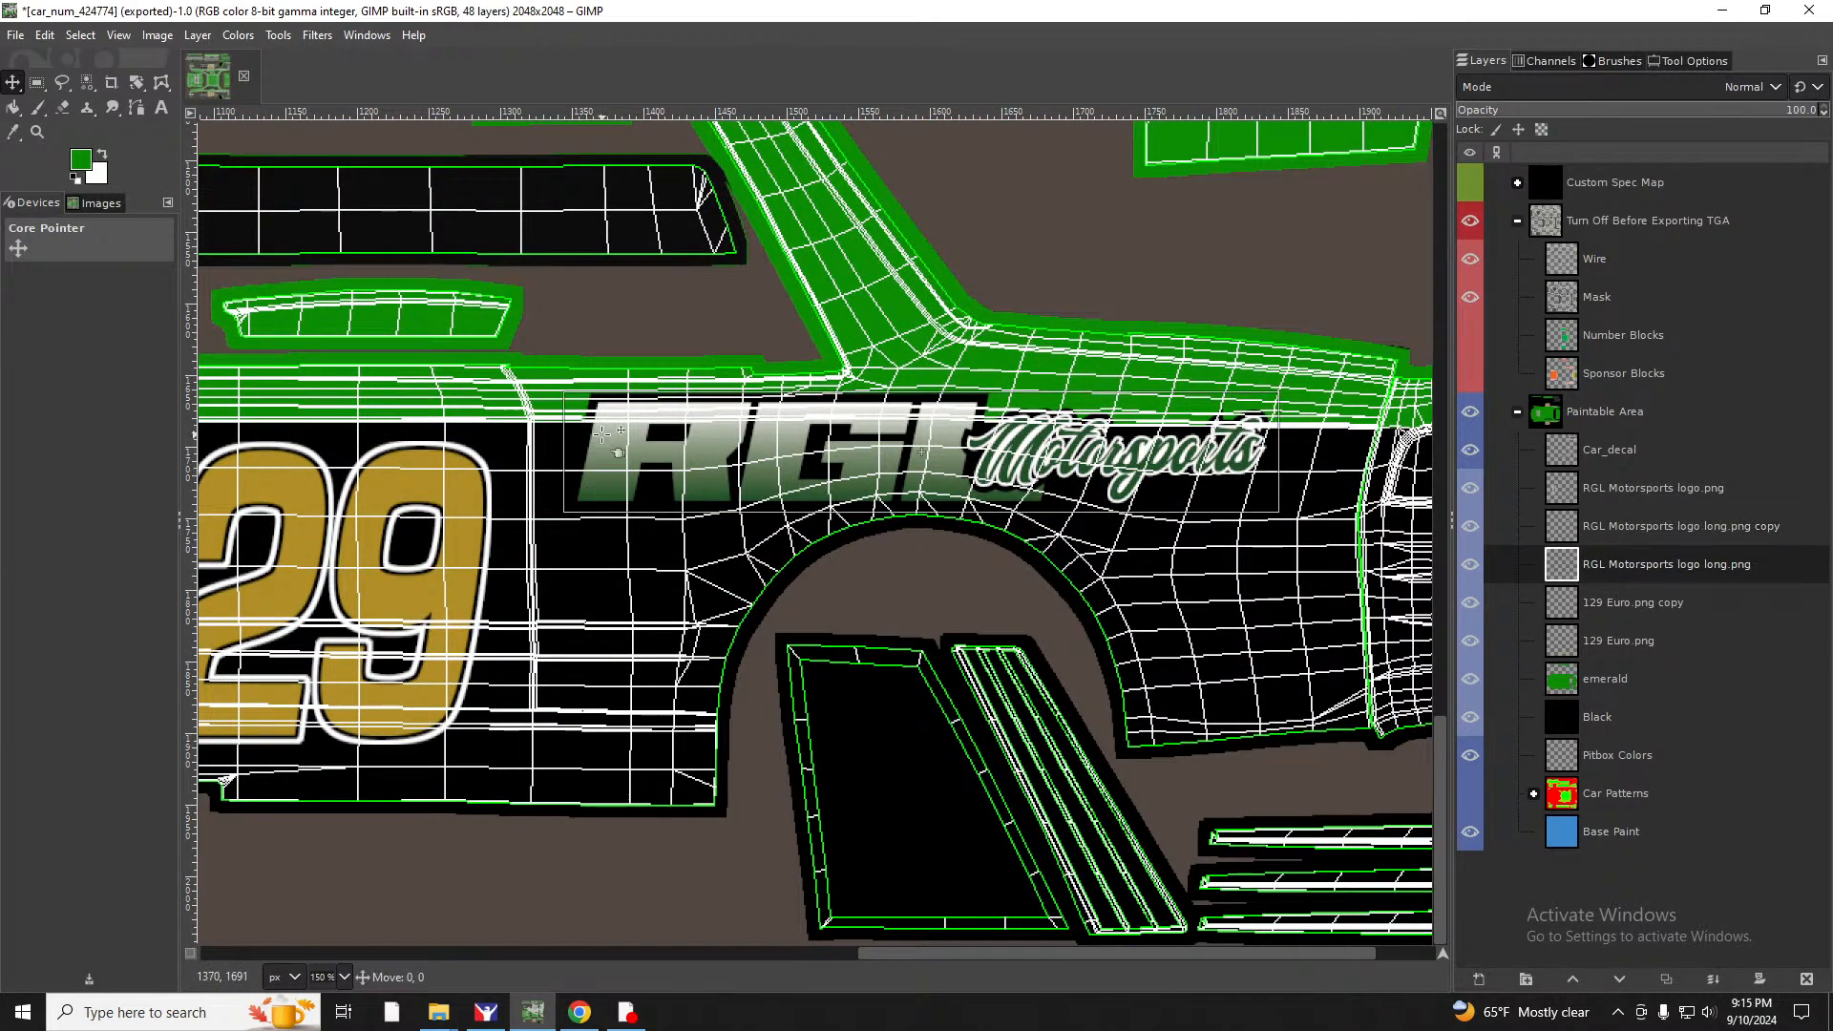
key(Page_Up)
scroll(629, 749, down, 15)
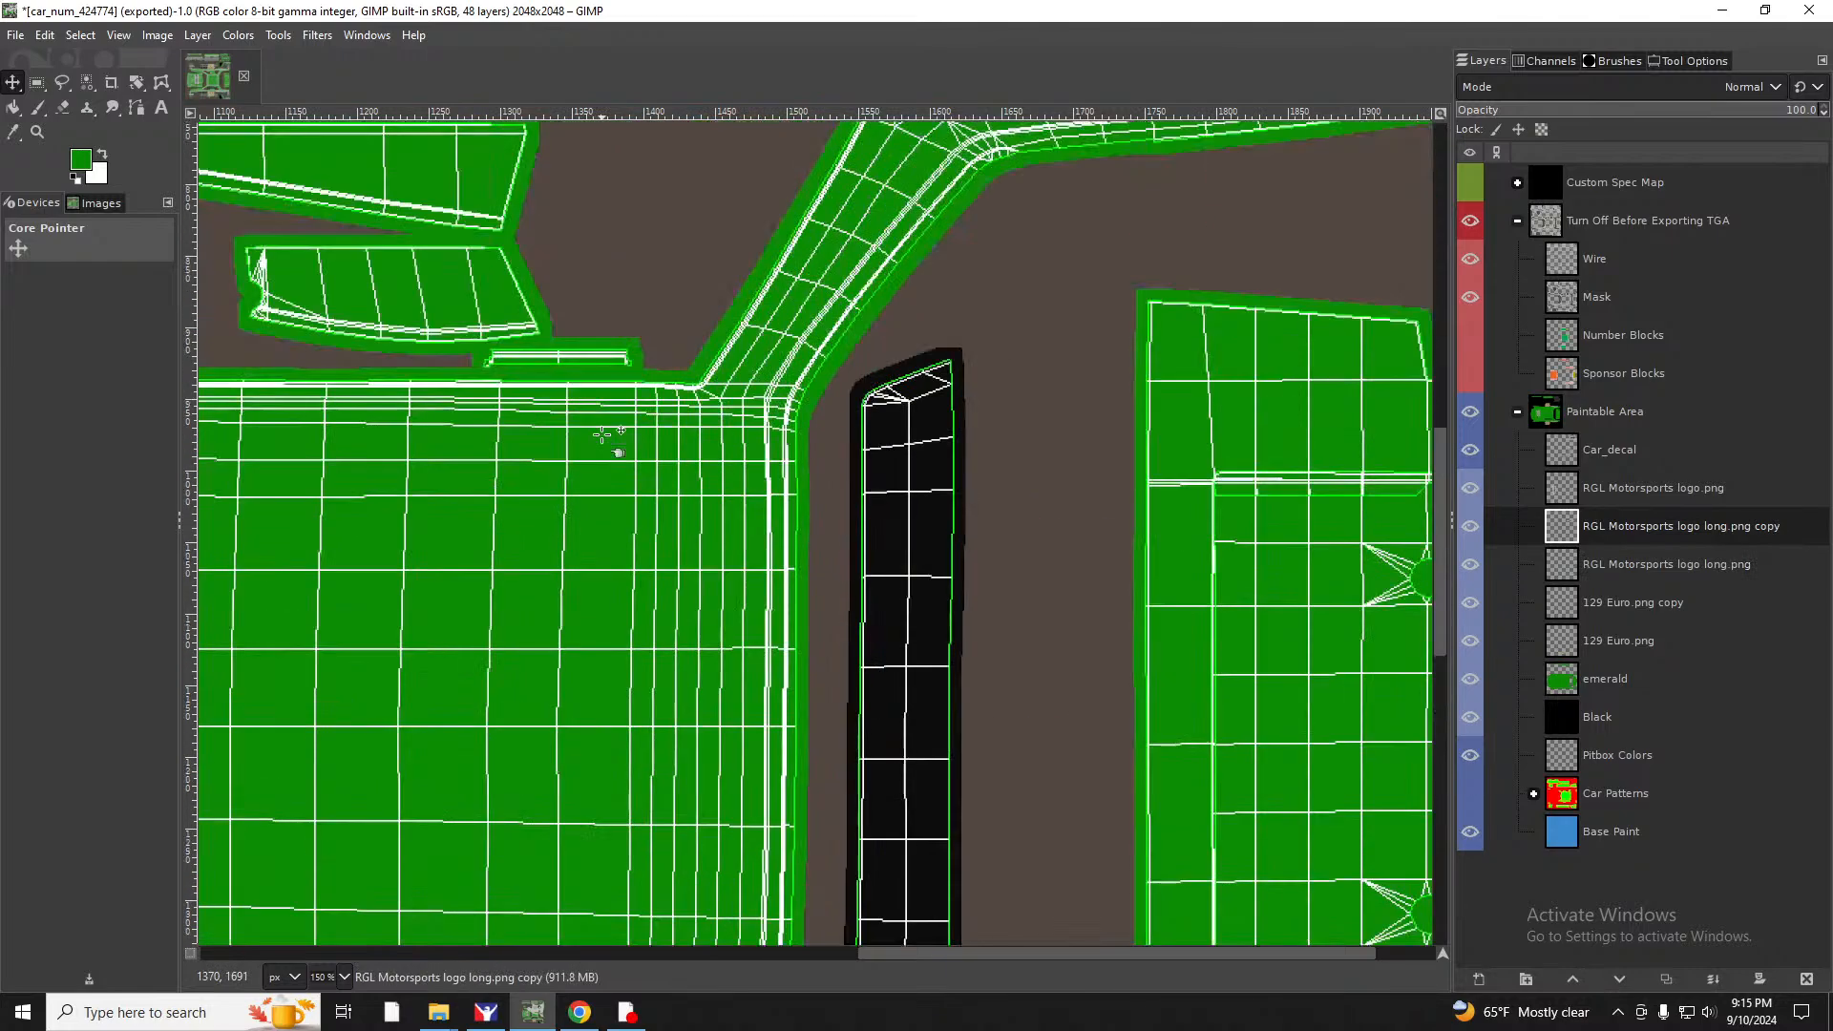
drag(627, 878, 646, 877)
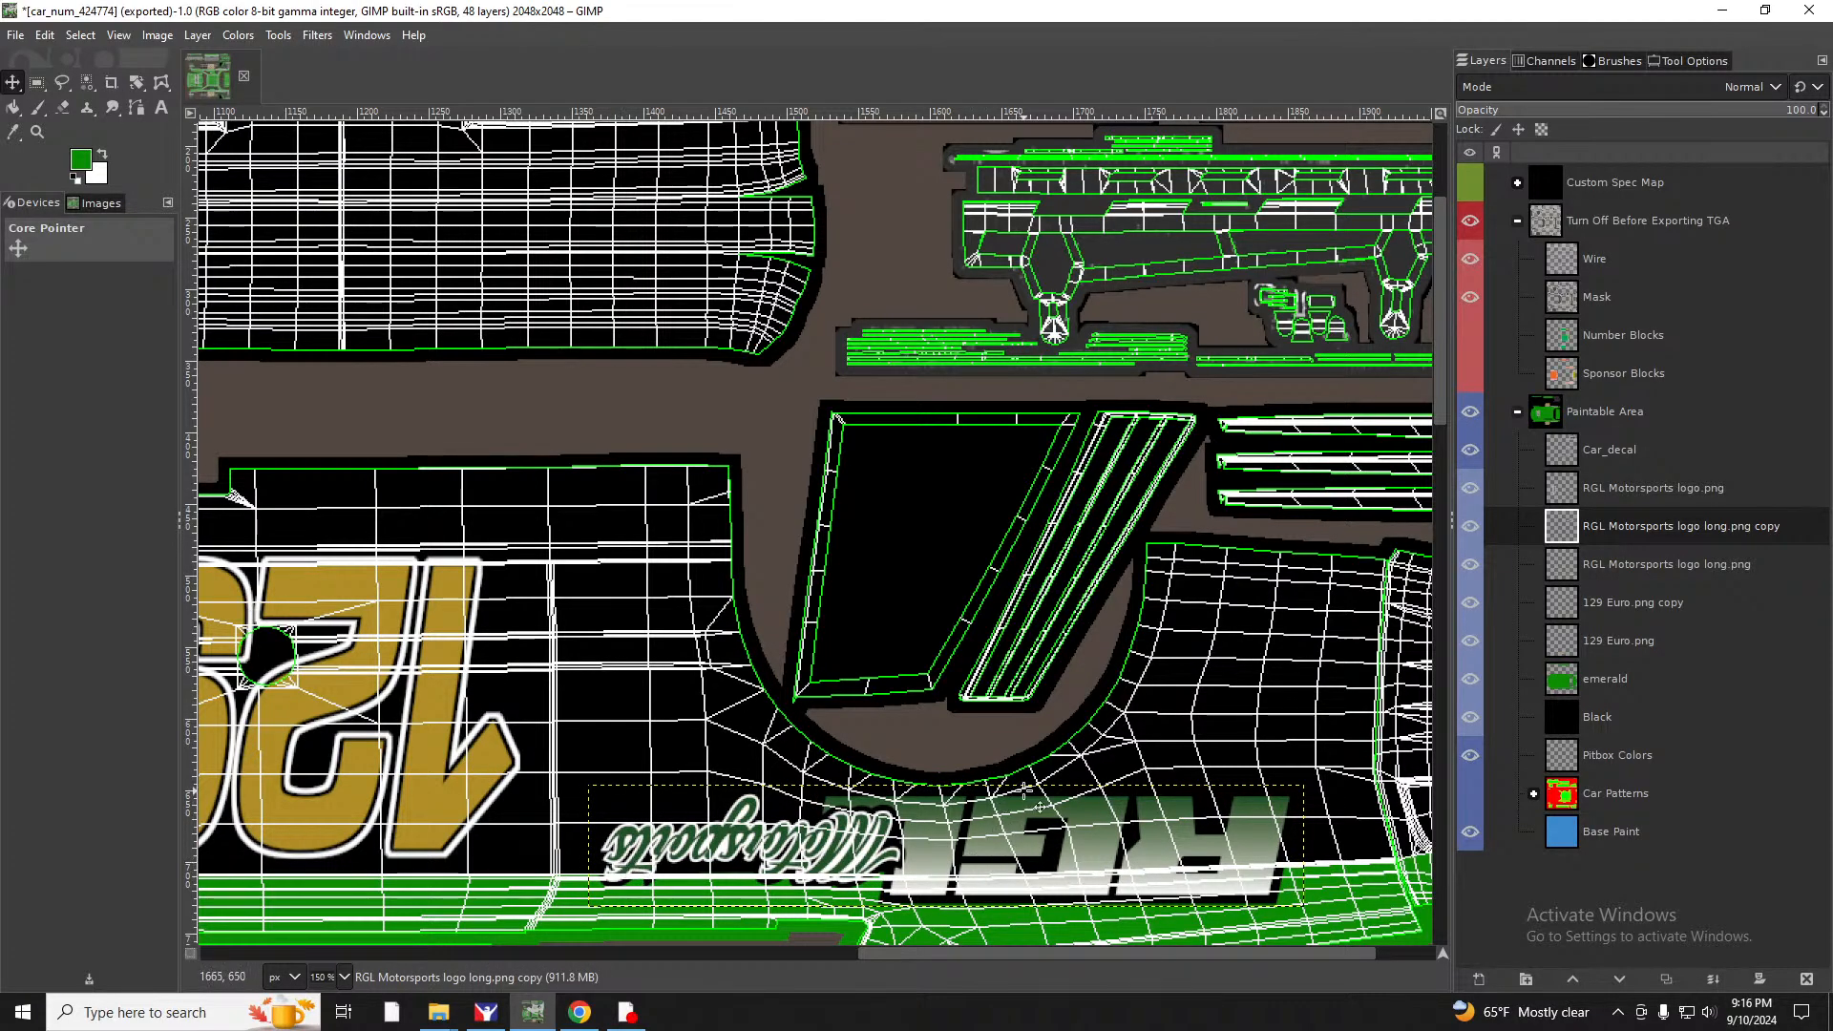
Compare the logo placement on both sides, undo the accidental Wire layer move, and nudge the rotated logo copy slightly toward the wheel arch.
scroll(1024, 790, down, 15)
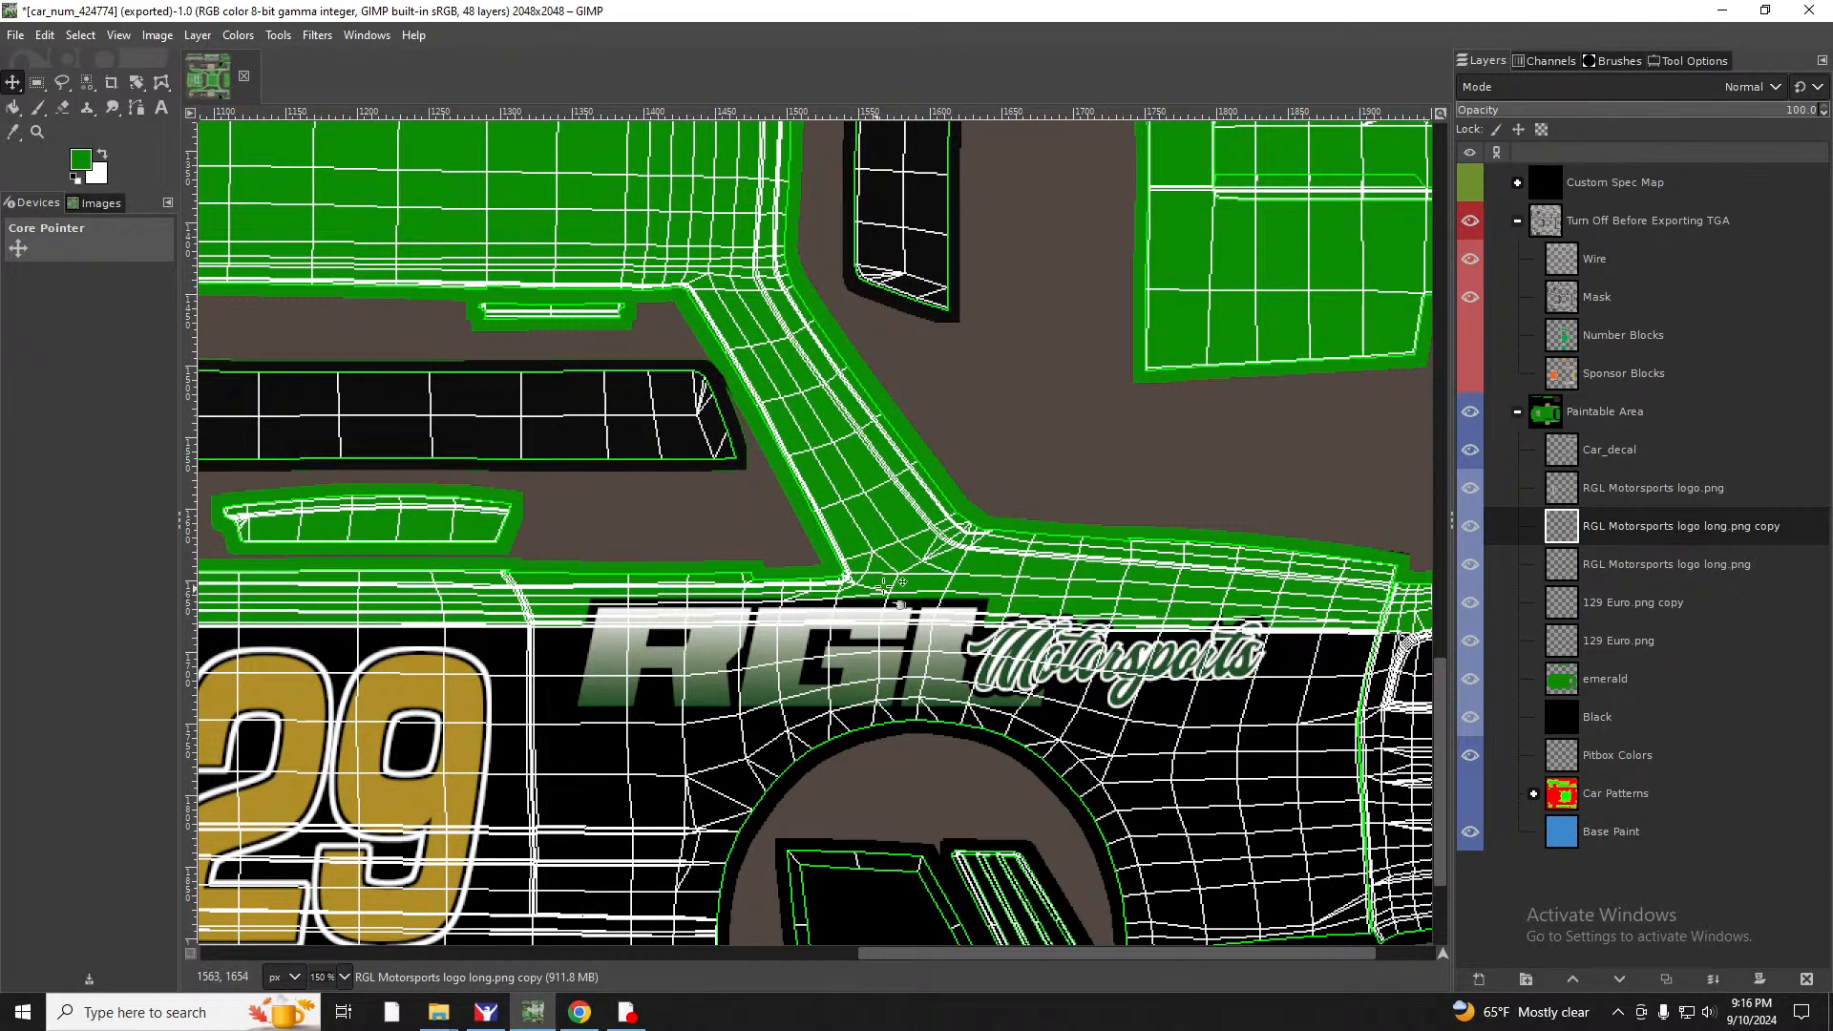
scroll(900, 582, up, 12)
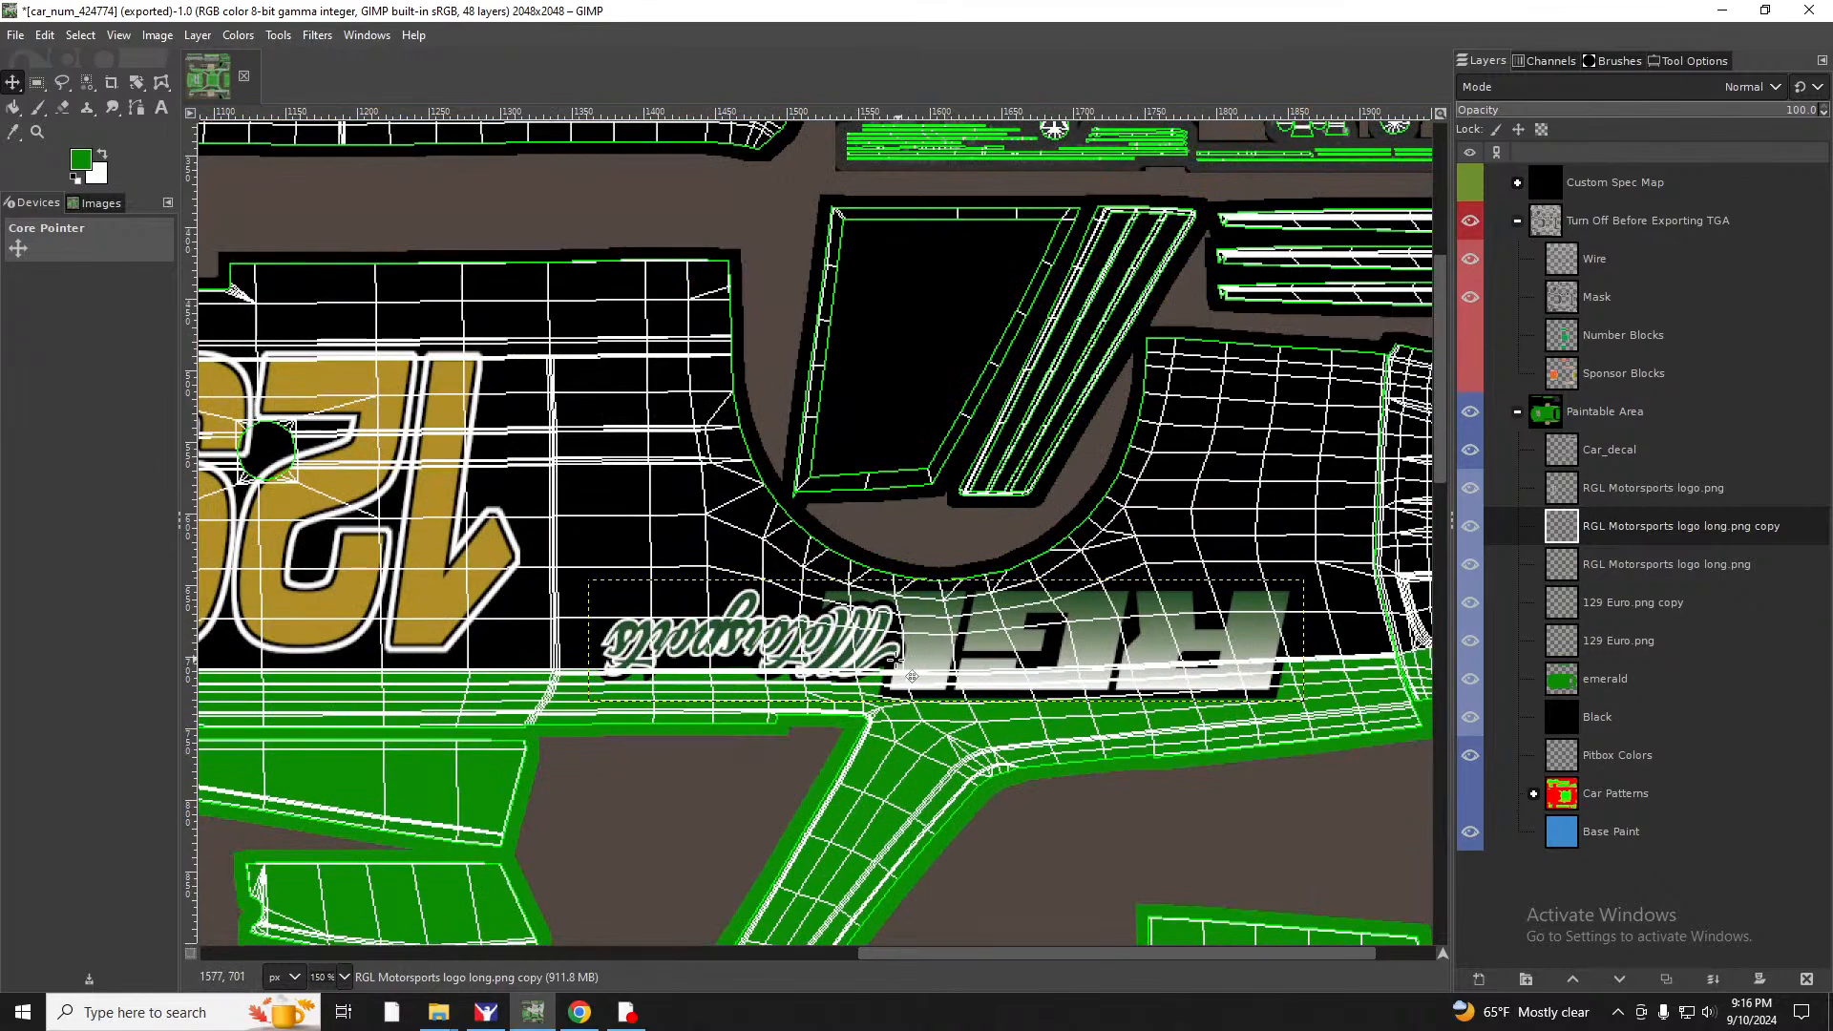
drag(898, 682, 898, 681)
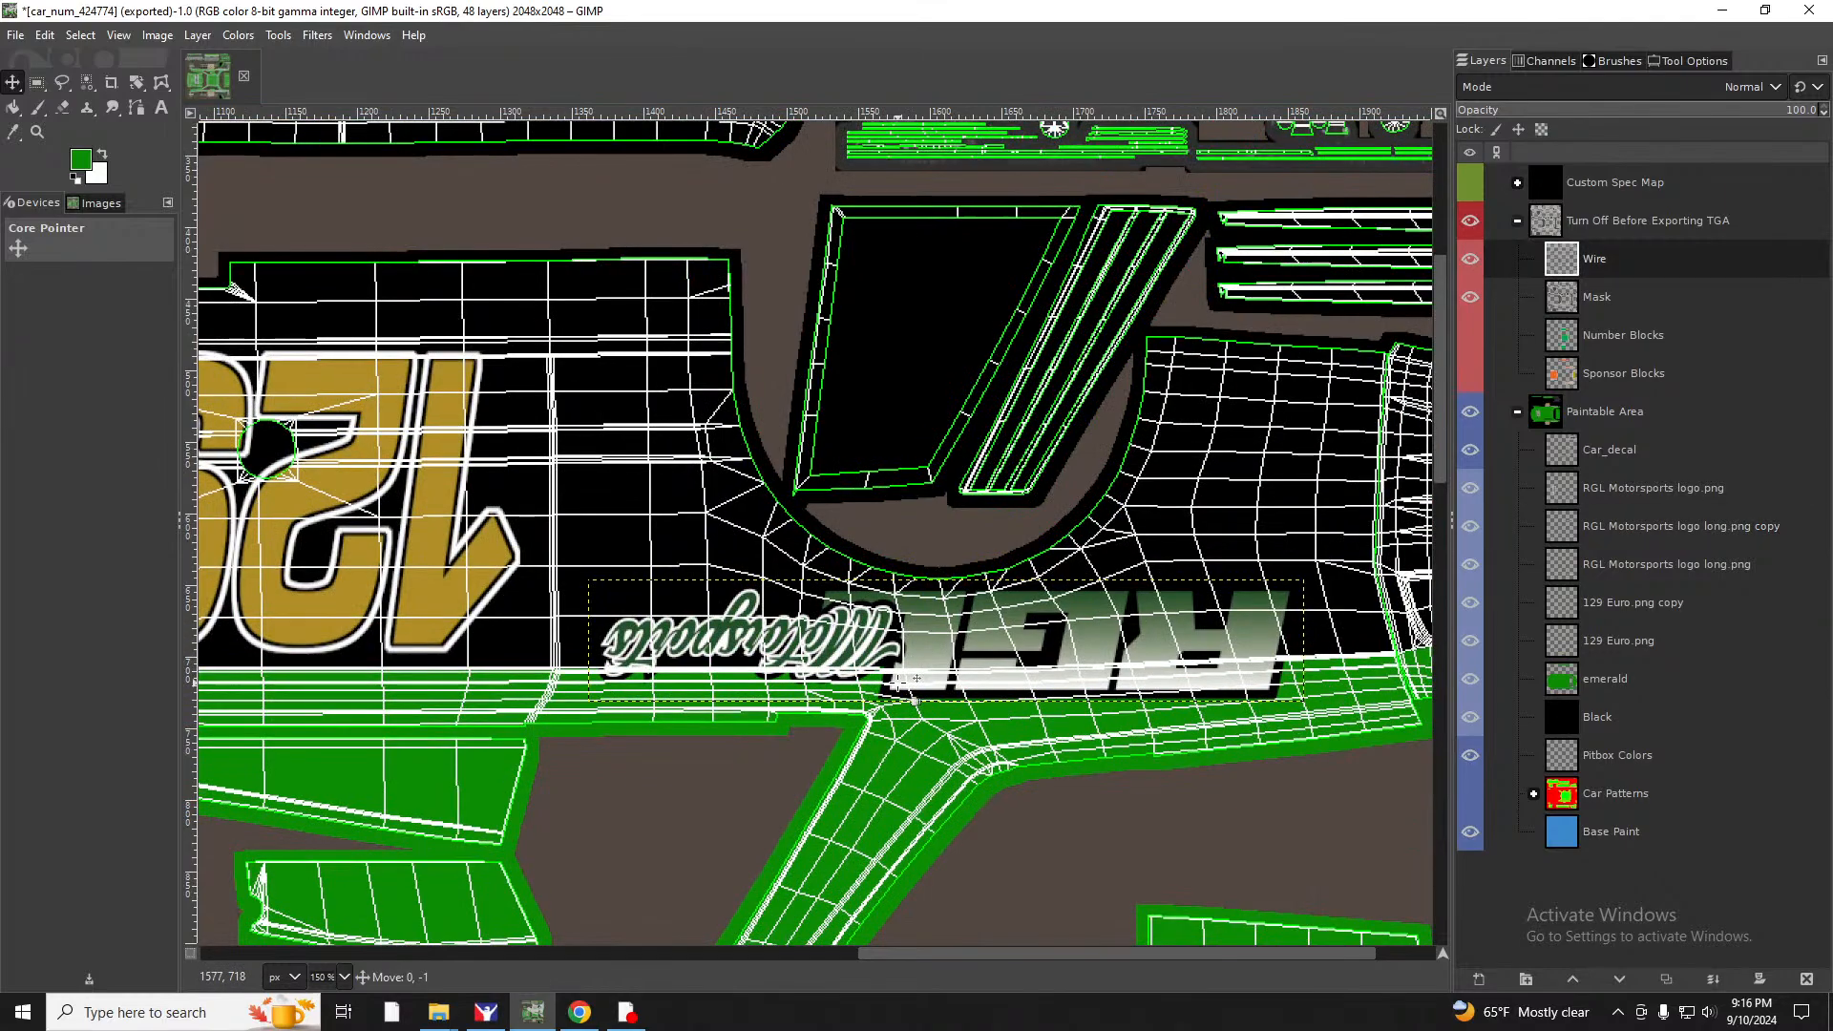
key(ctrl+z)
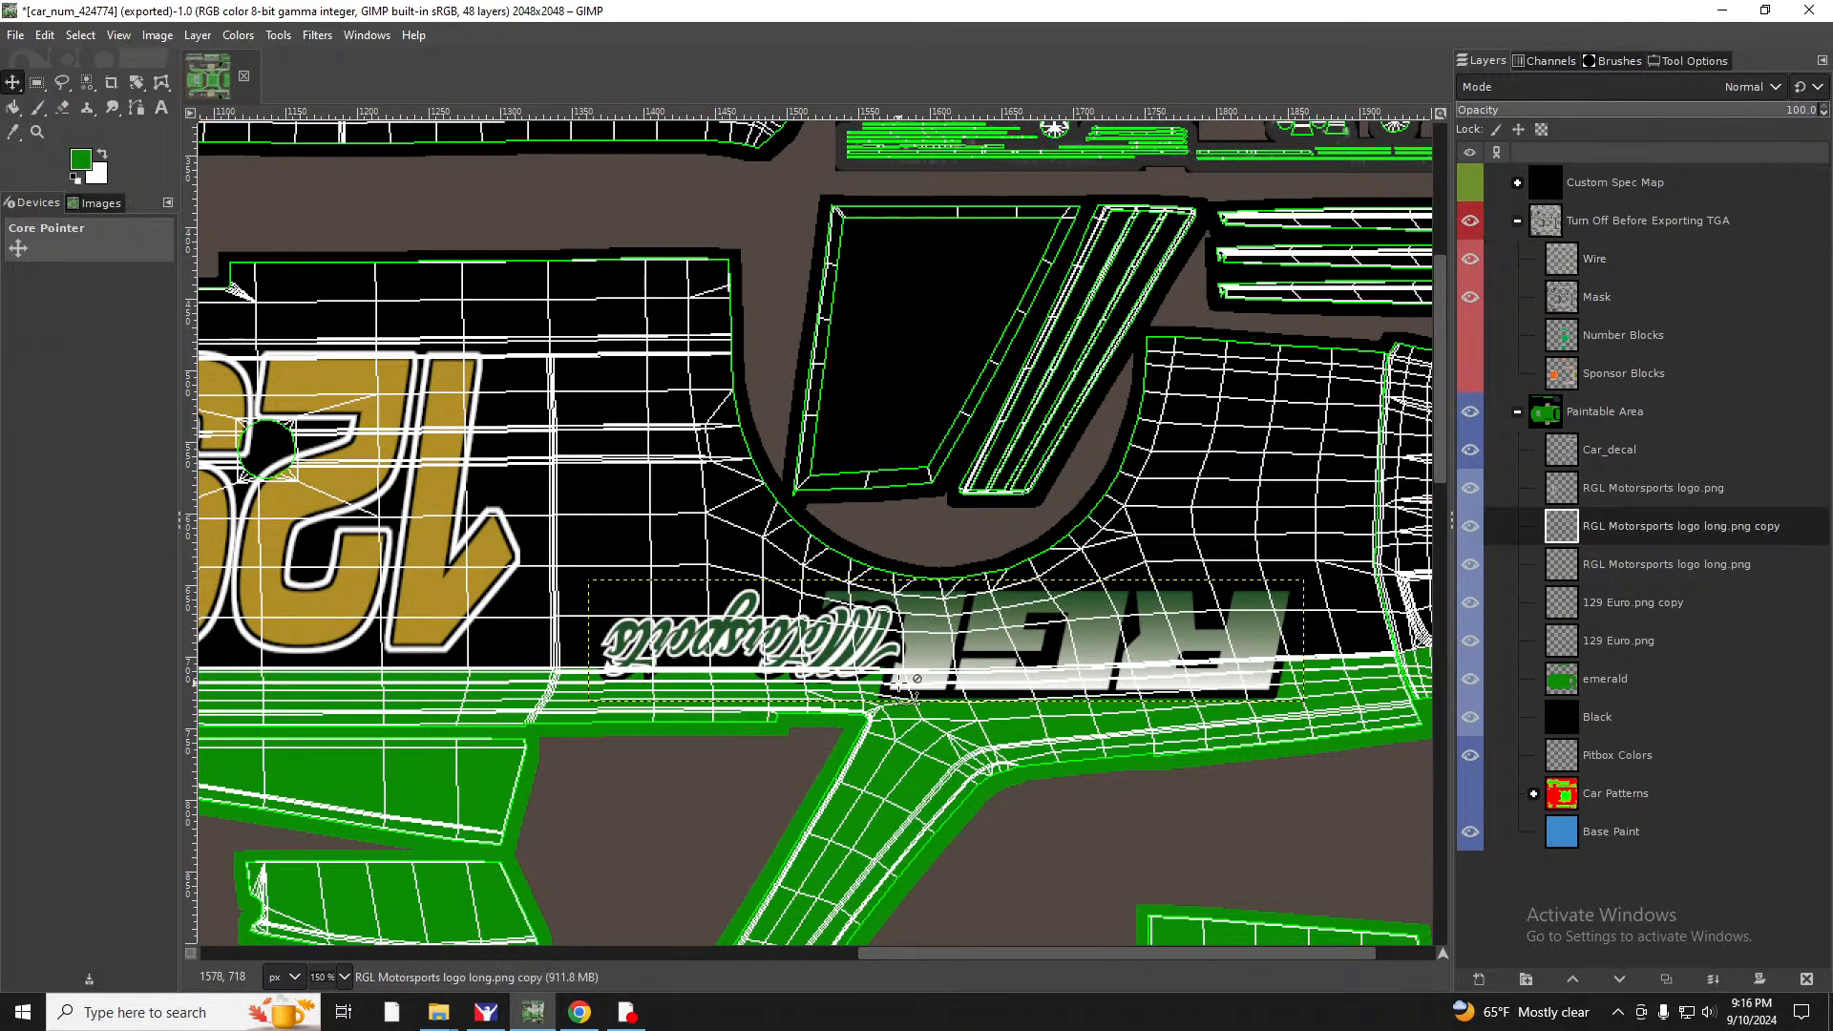
key(ctrl+z)
drag(924, 651, 924, 649)
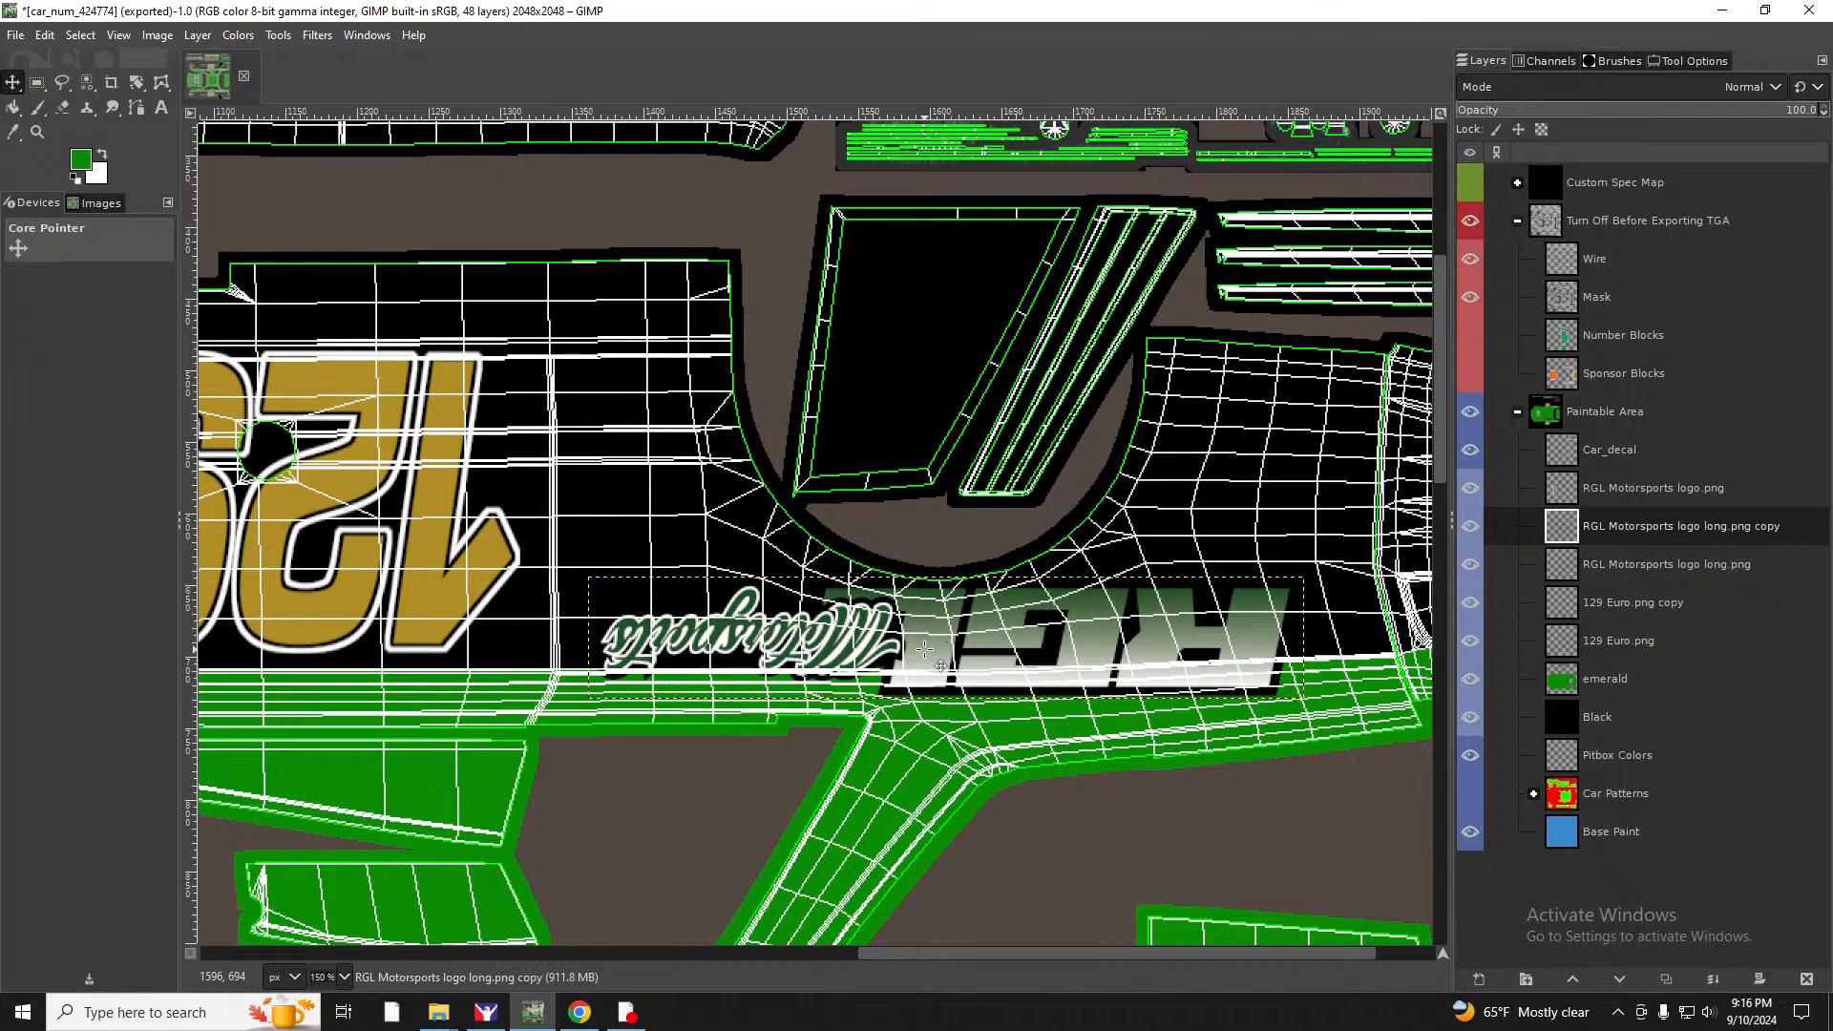
scroll(1260, 571, down, 15)
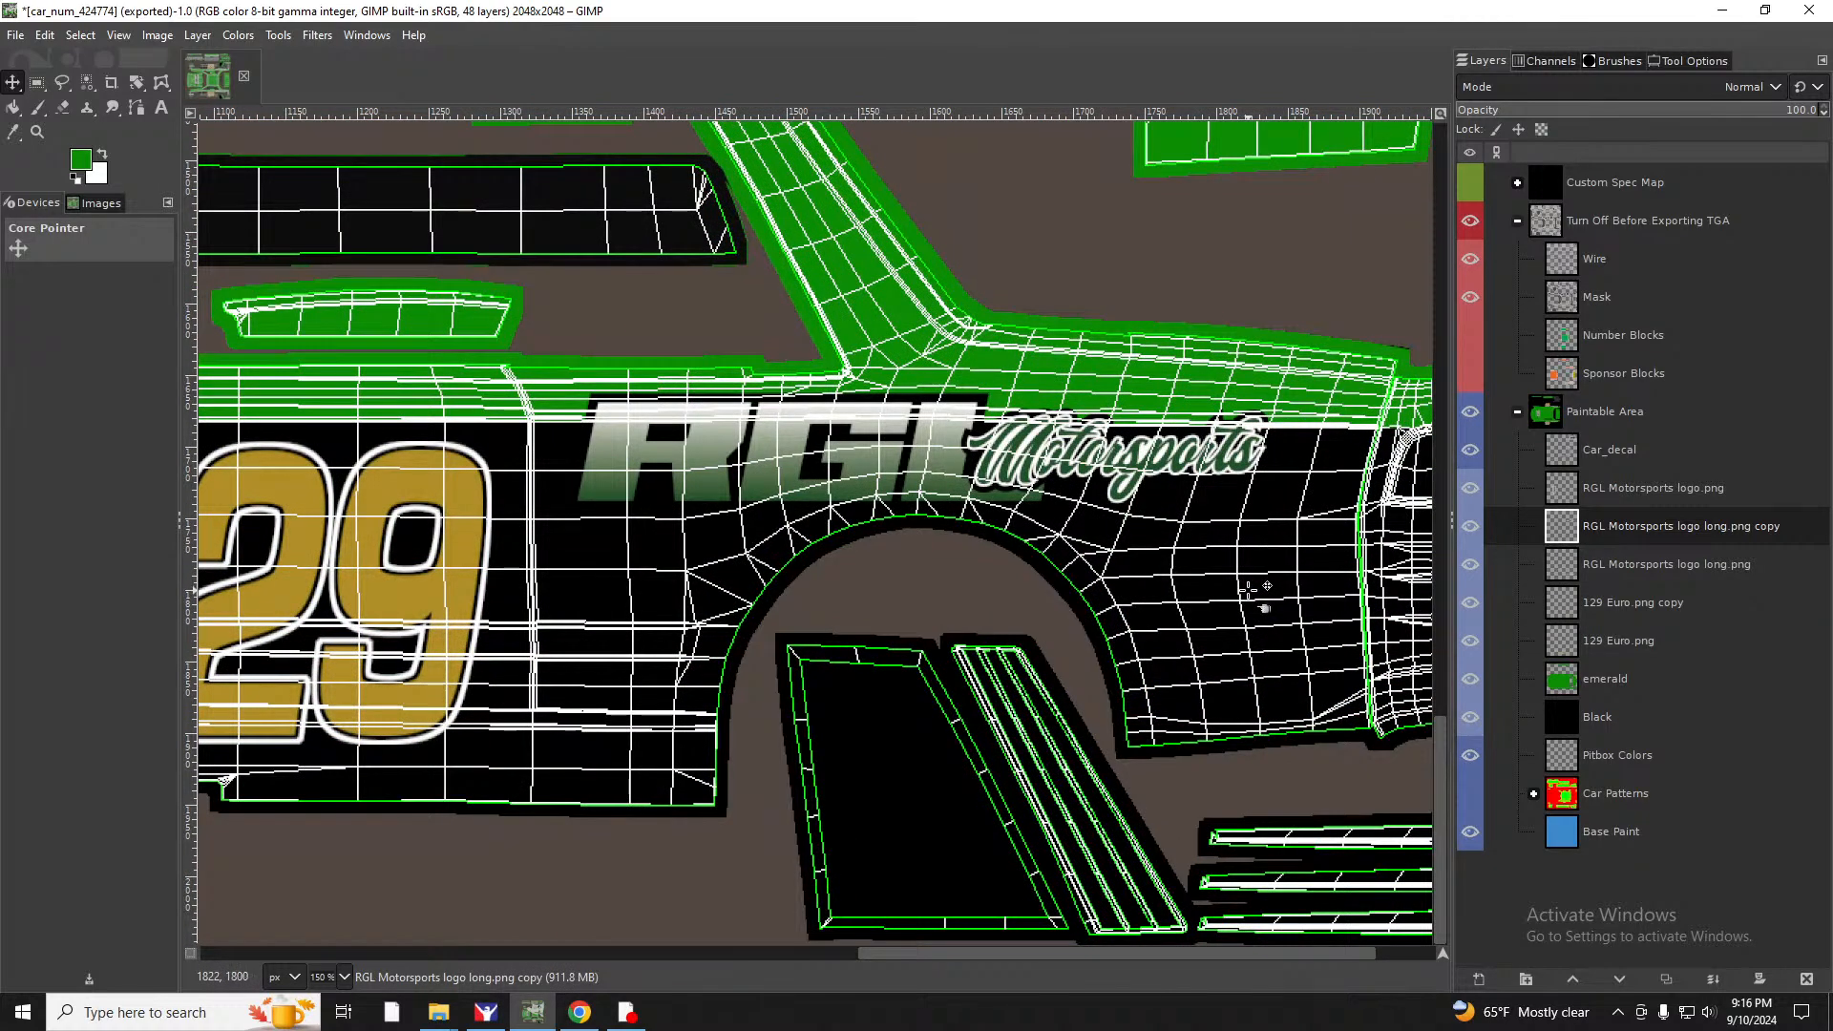
click(21, 38)
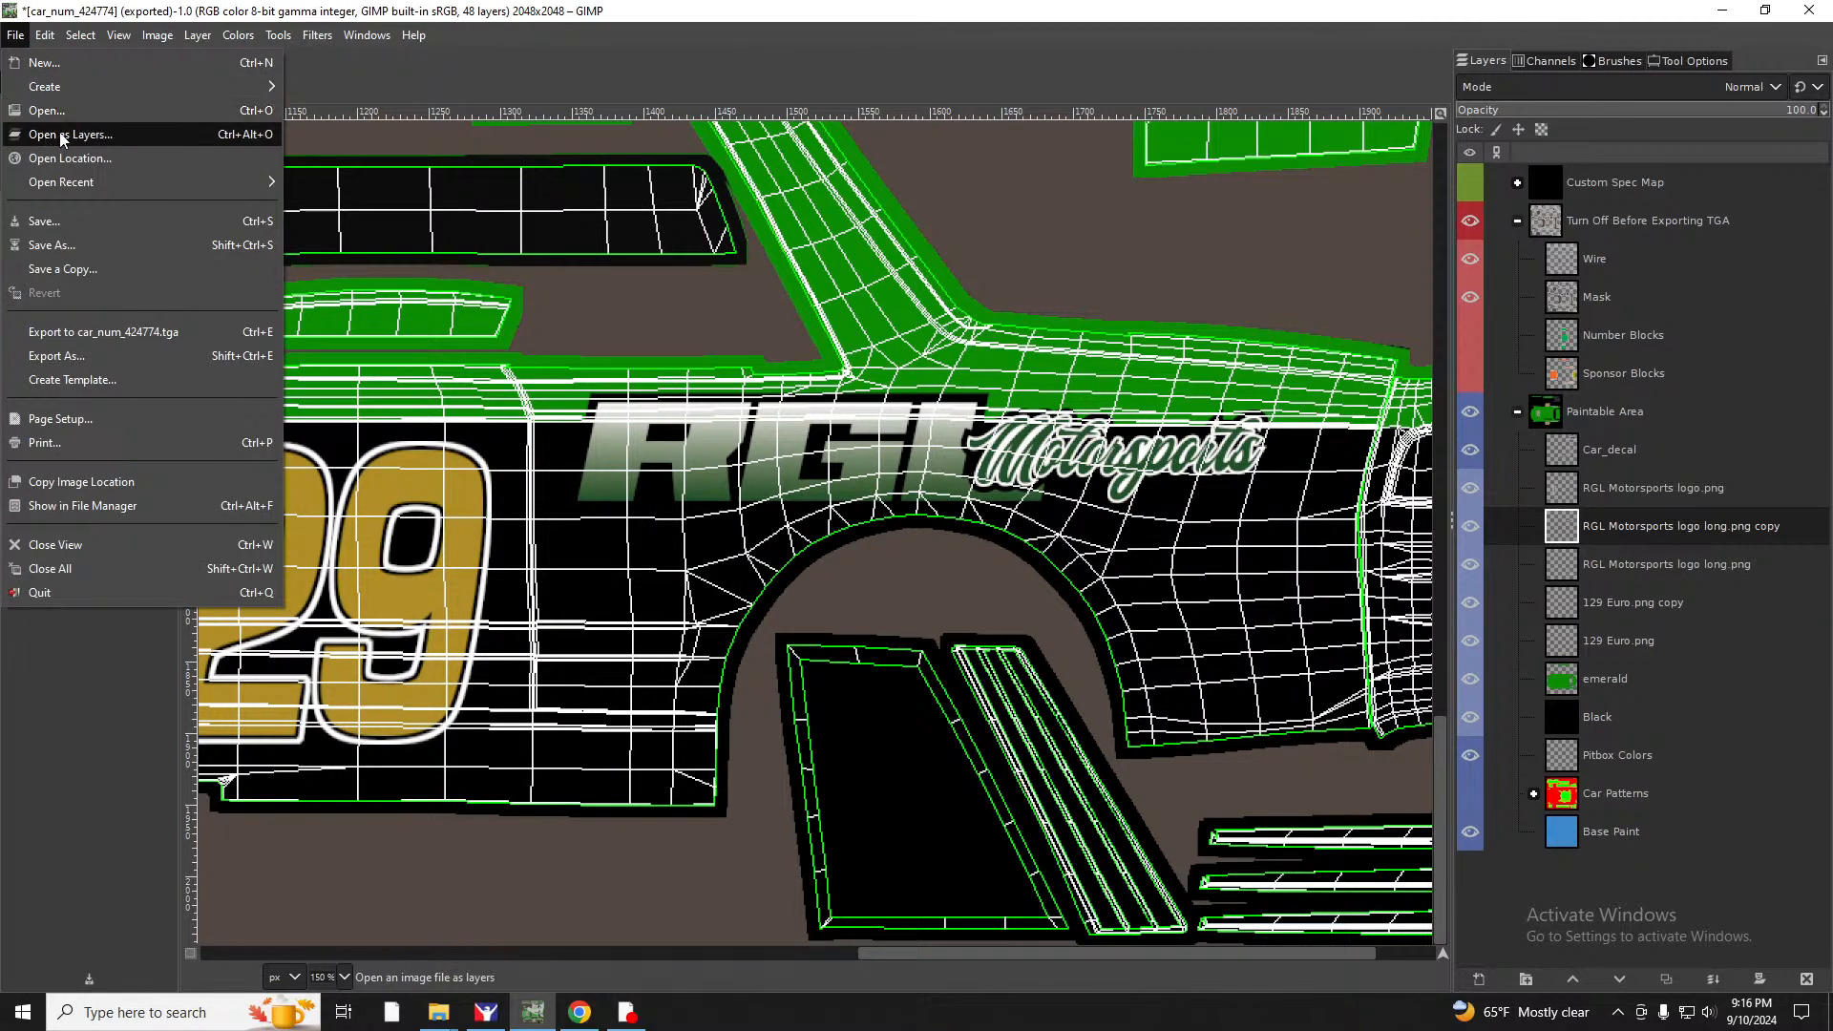
click(594, 59)
click(15, 35)
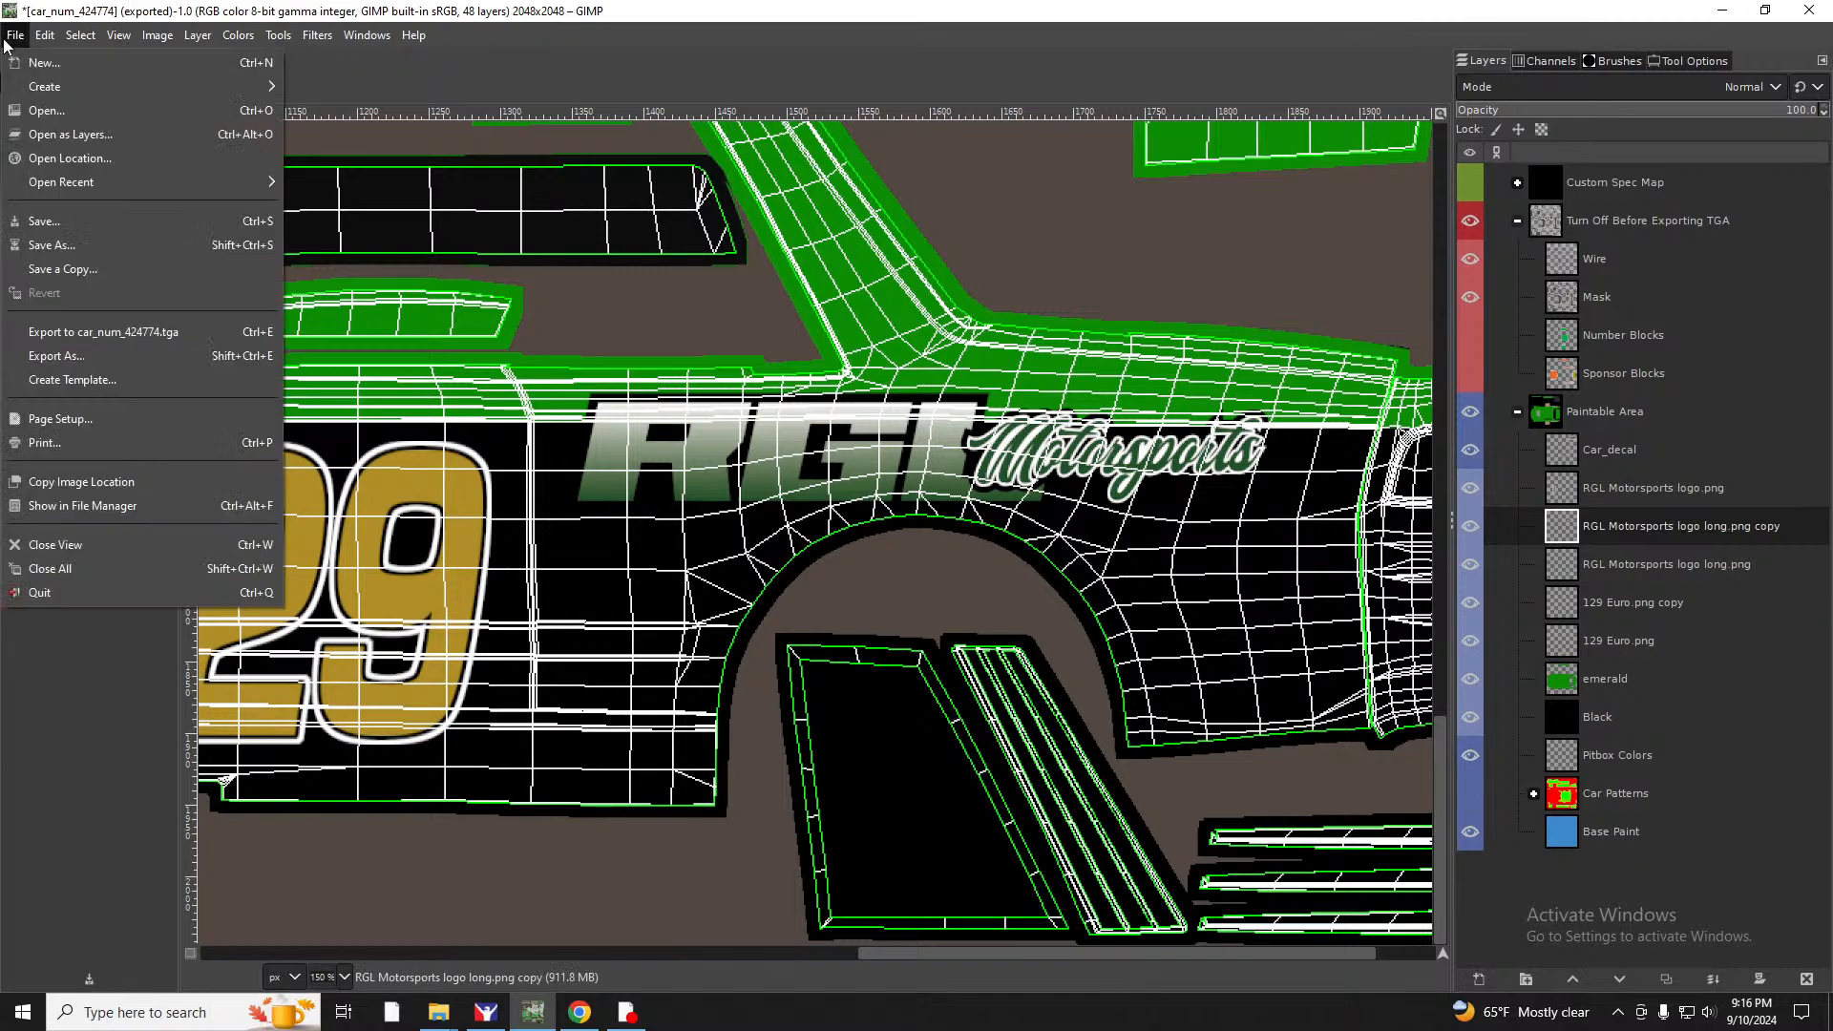
click(76, 357)
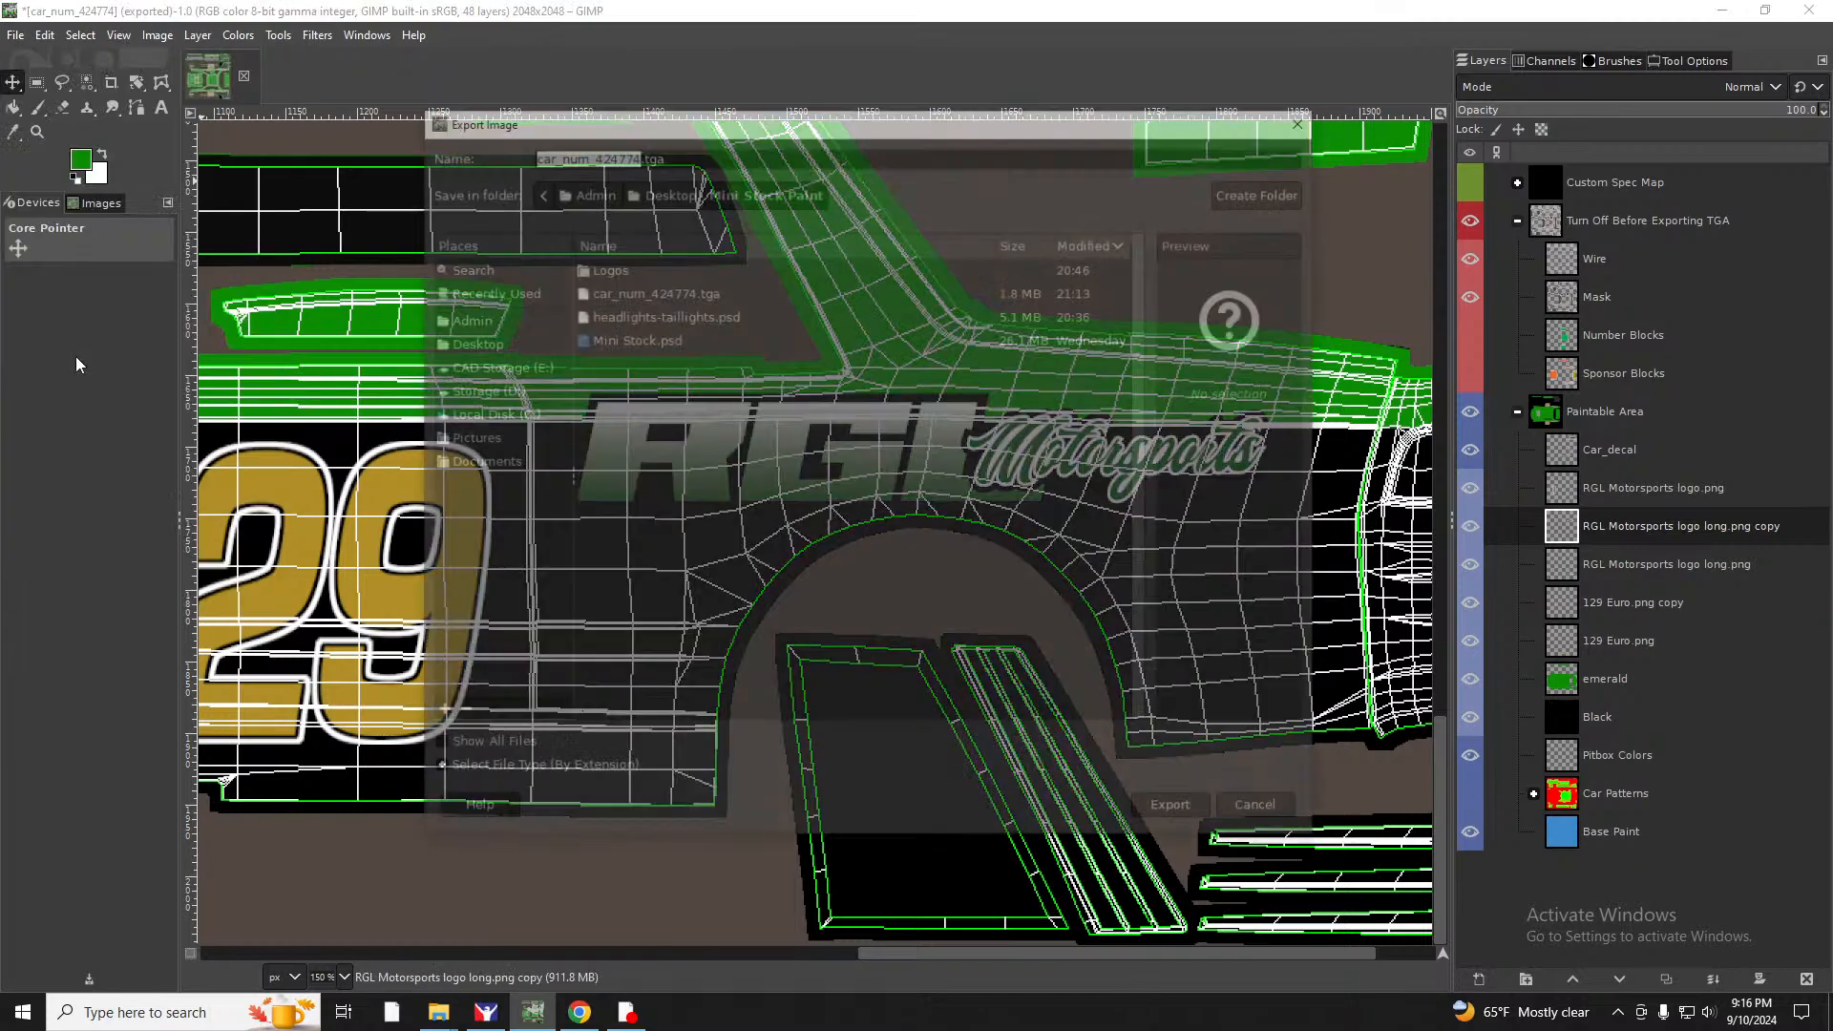
key(Escape)
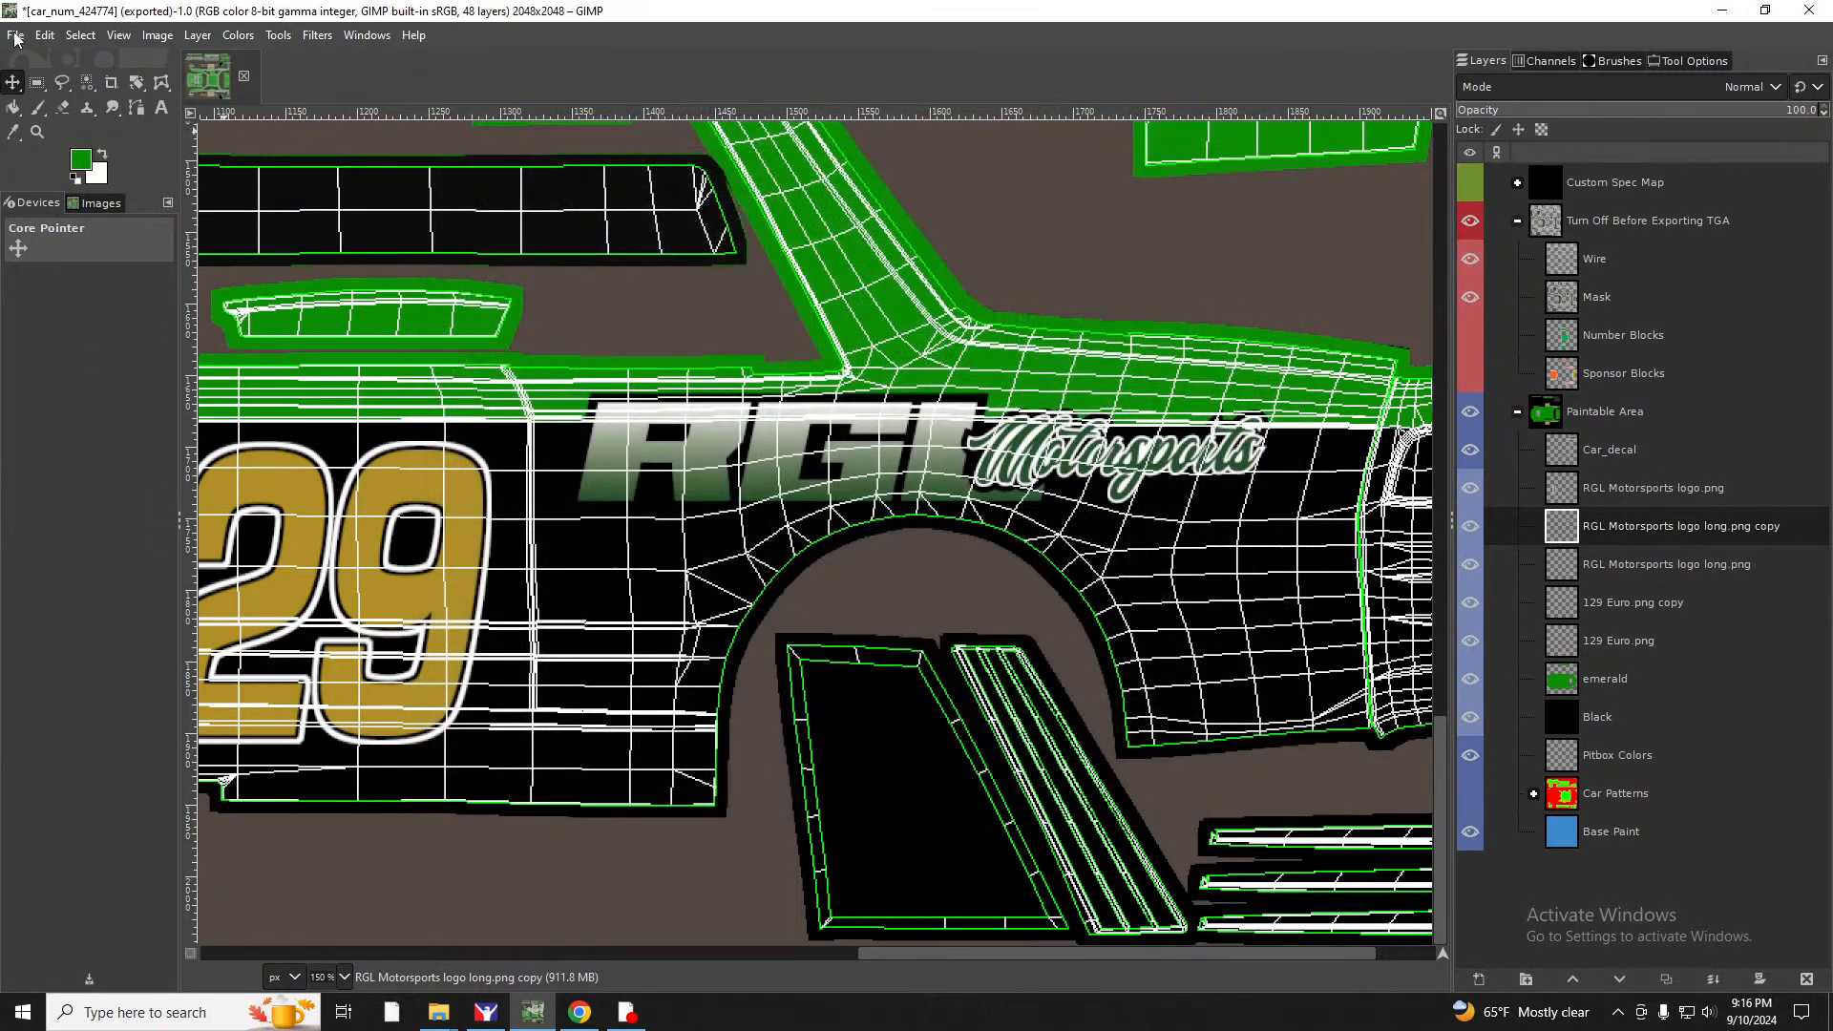
Export the paint over the existing car number TGA and copy that file from the Mini Stock Paint folder.
click(15, 35)
click(111, 334)
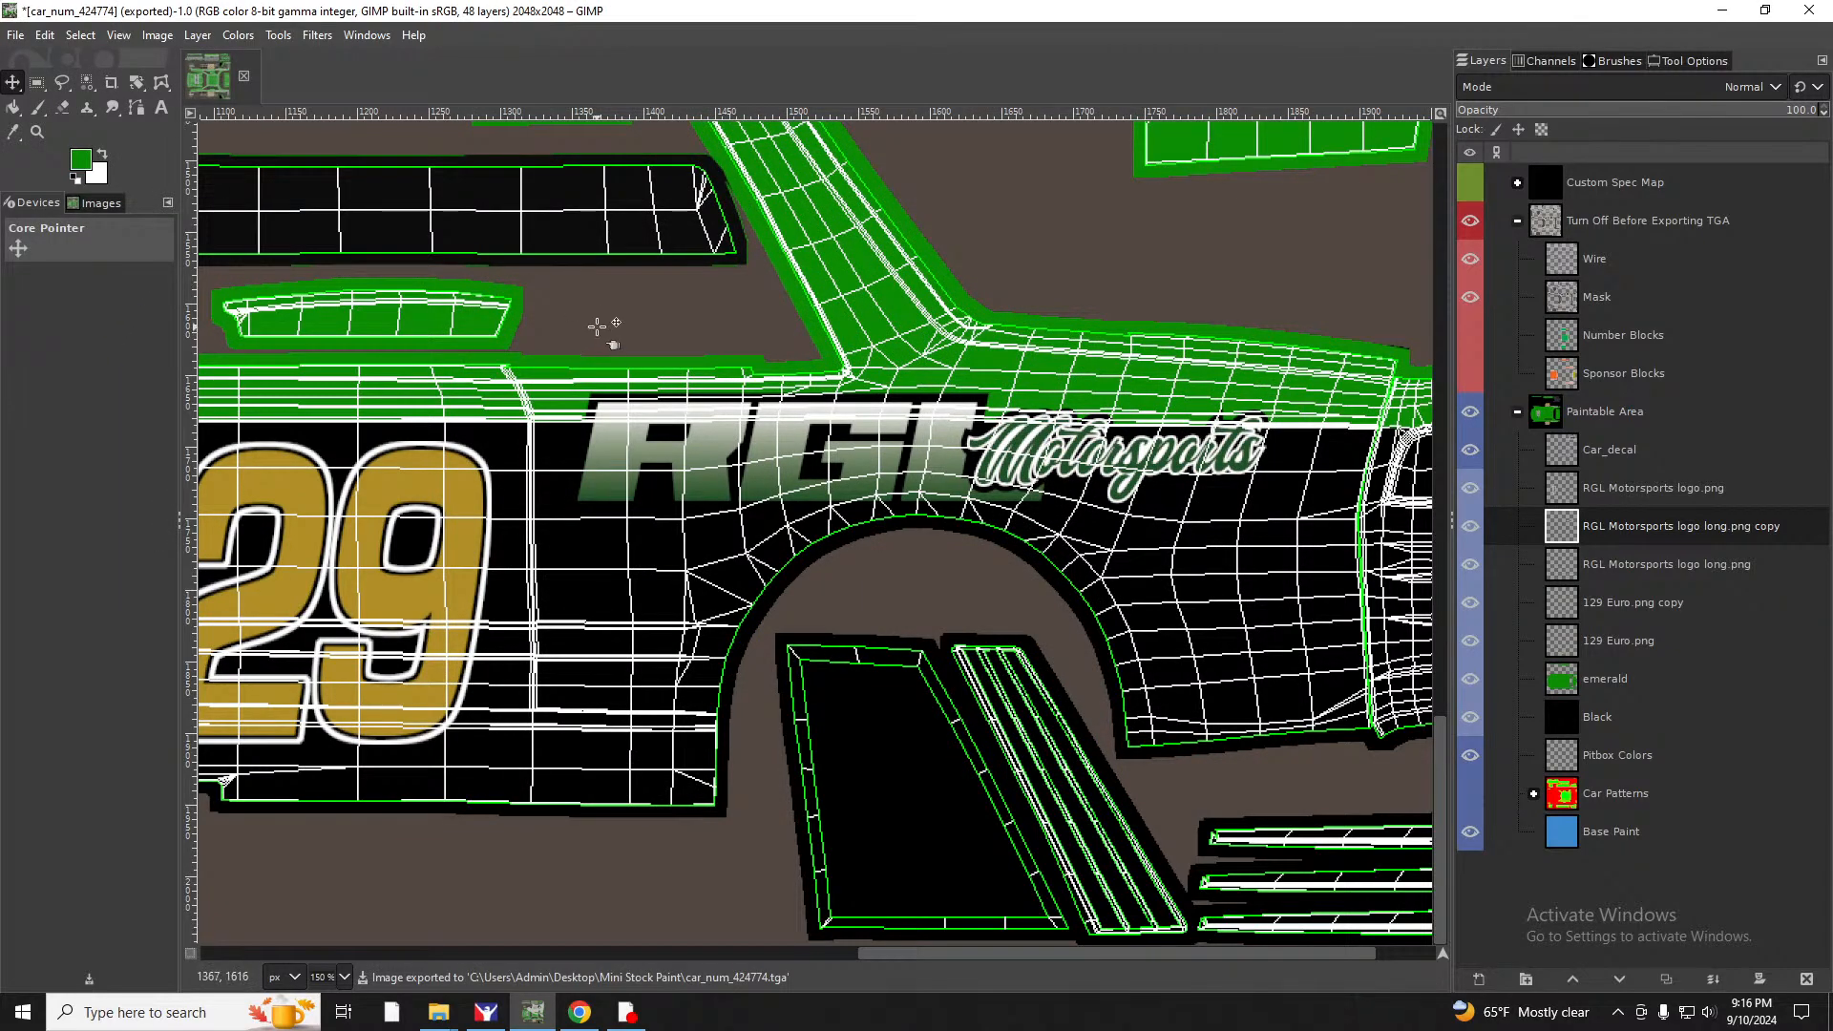
mouse_move(438, 1012)
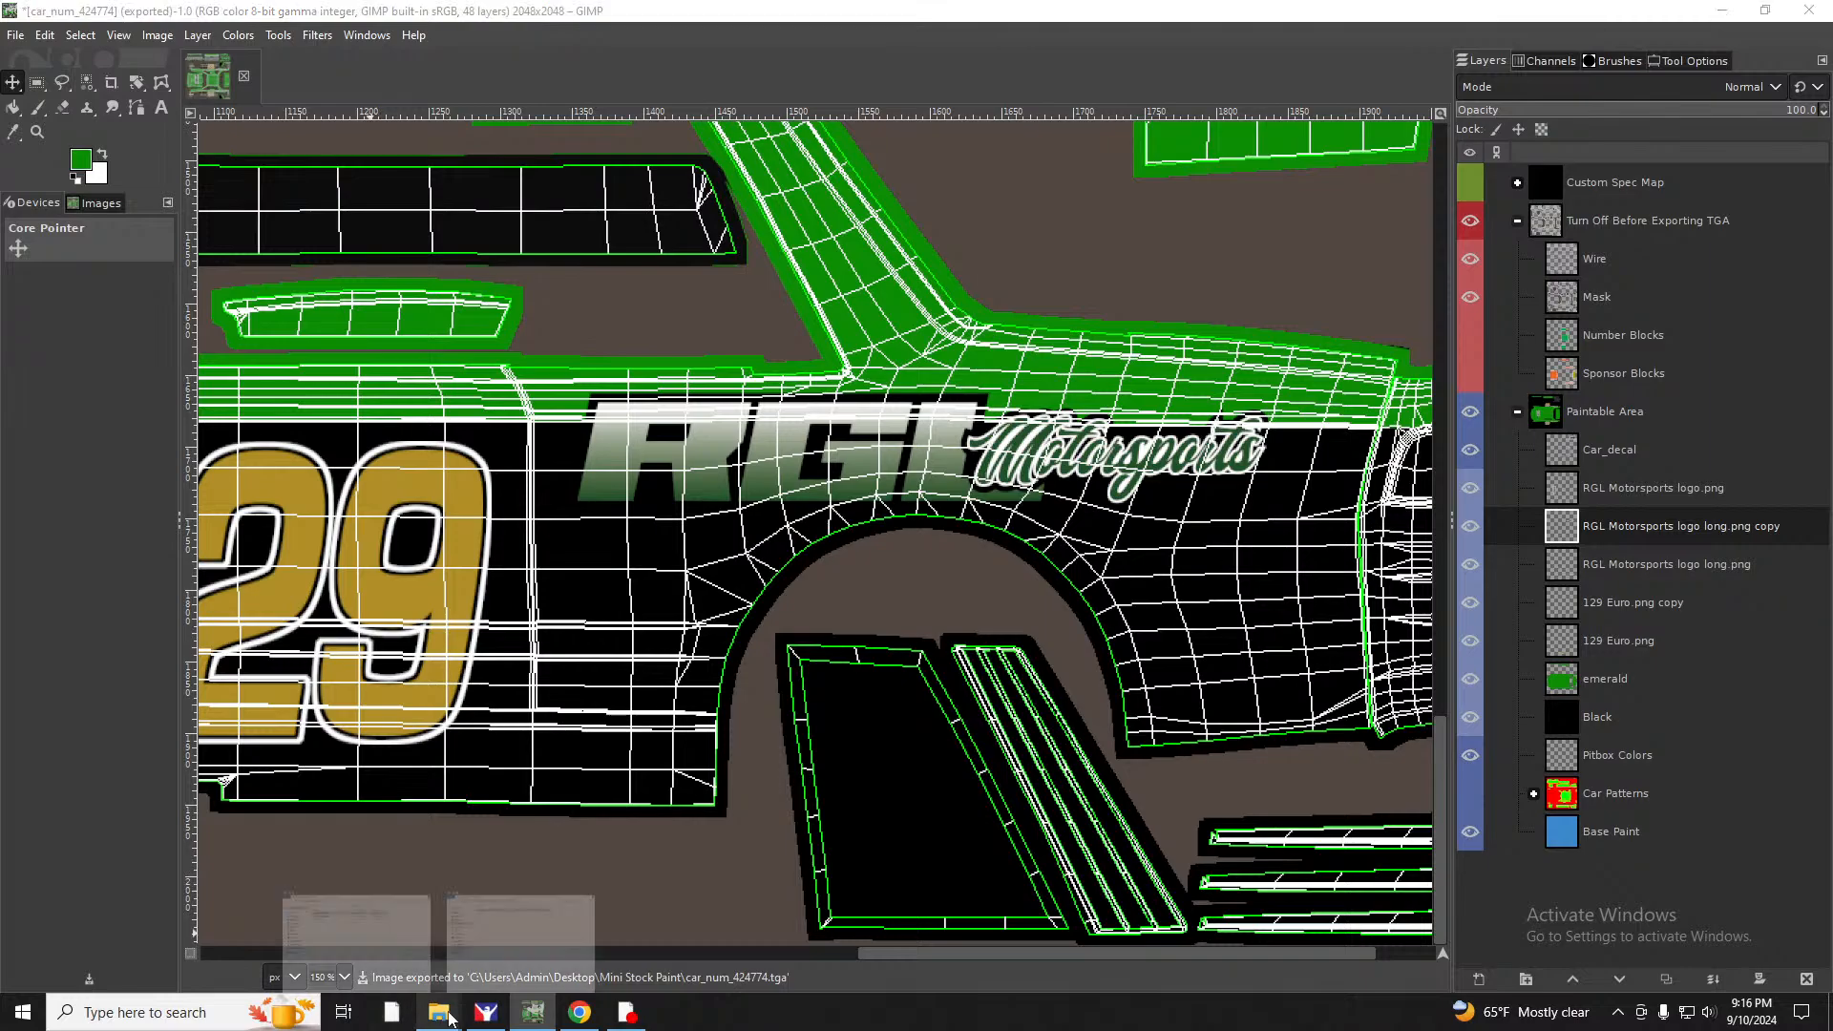
click(401, 948)
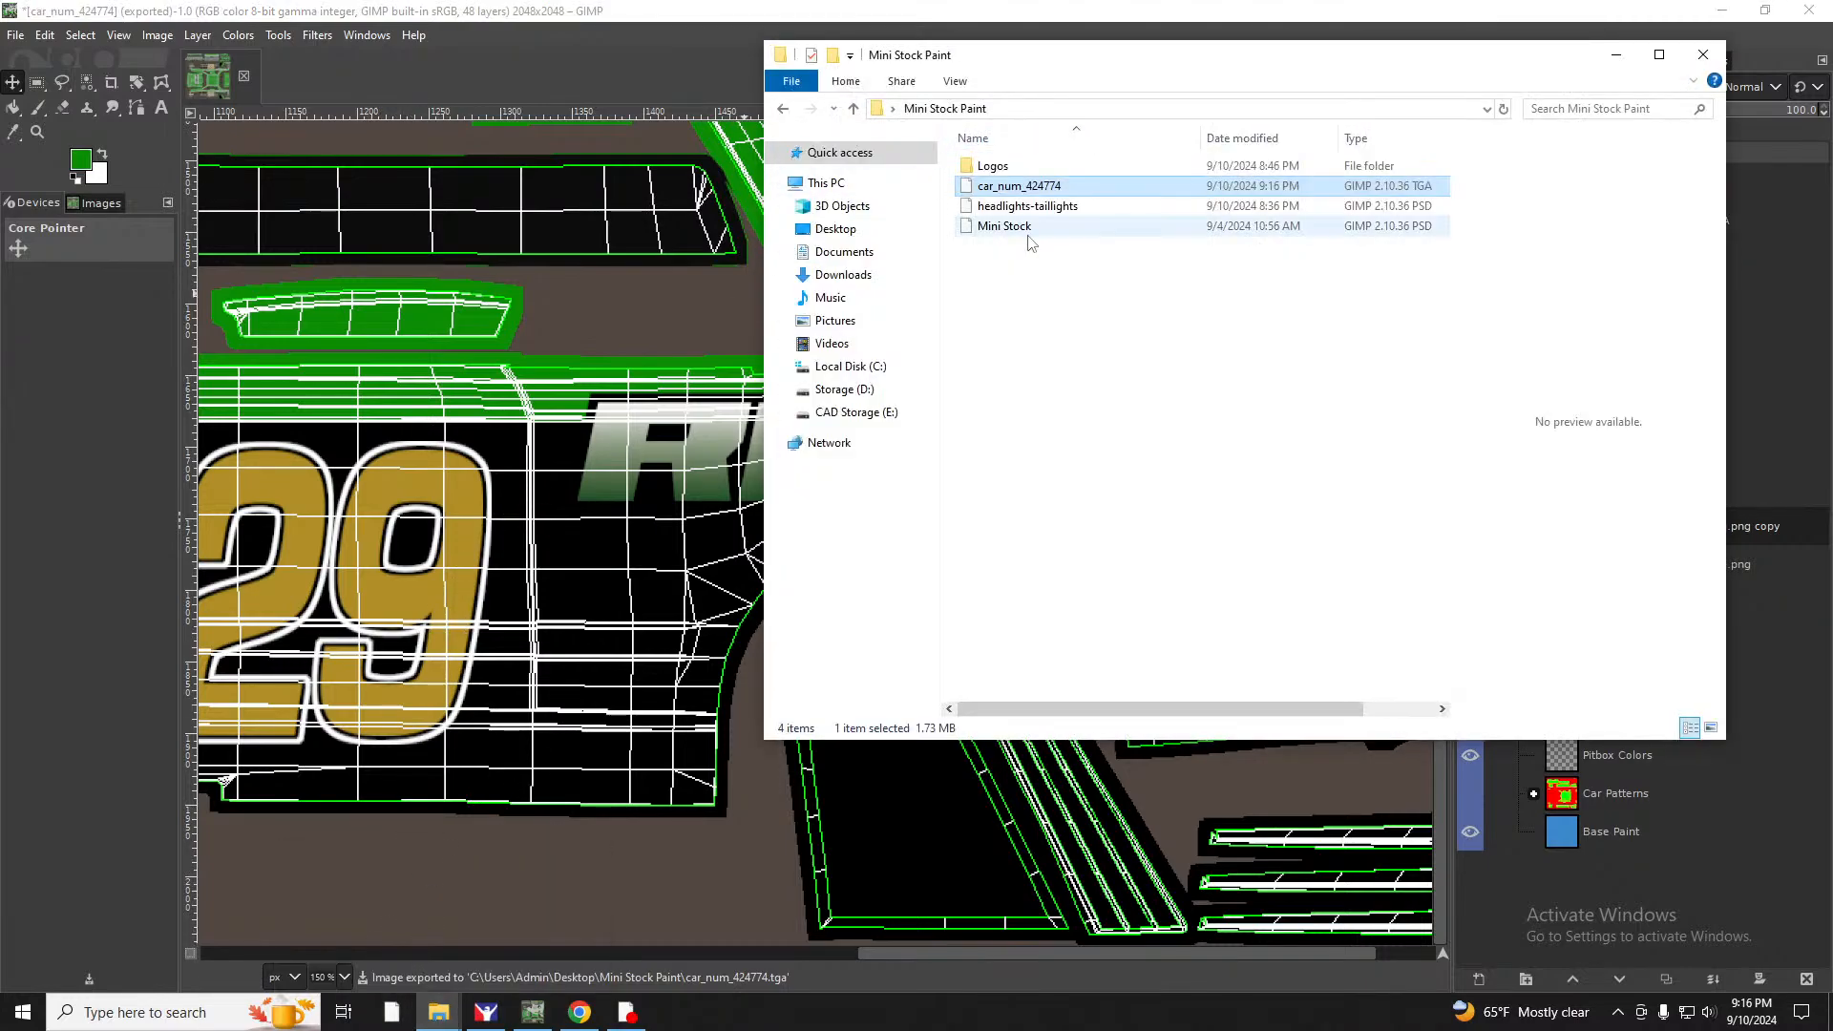
right_click(1019, 203)
click(1016, 188)
right_click(1017, 186)
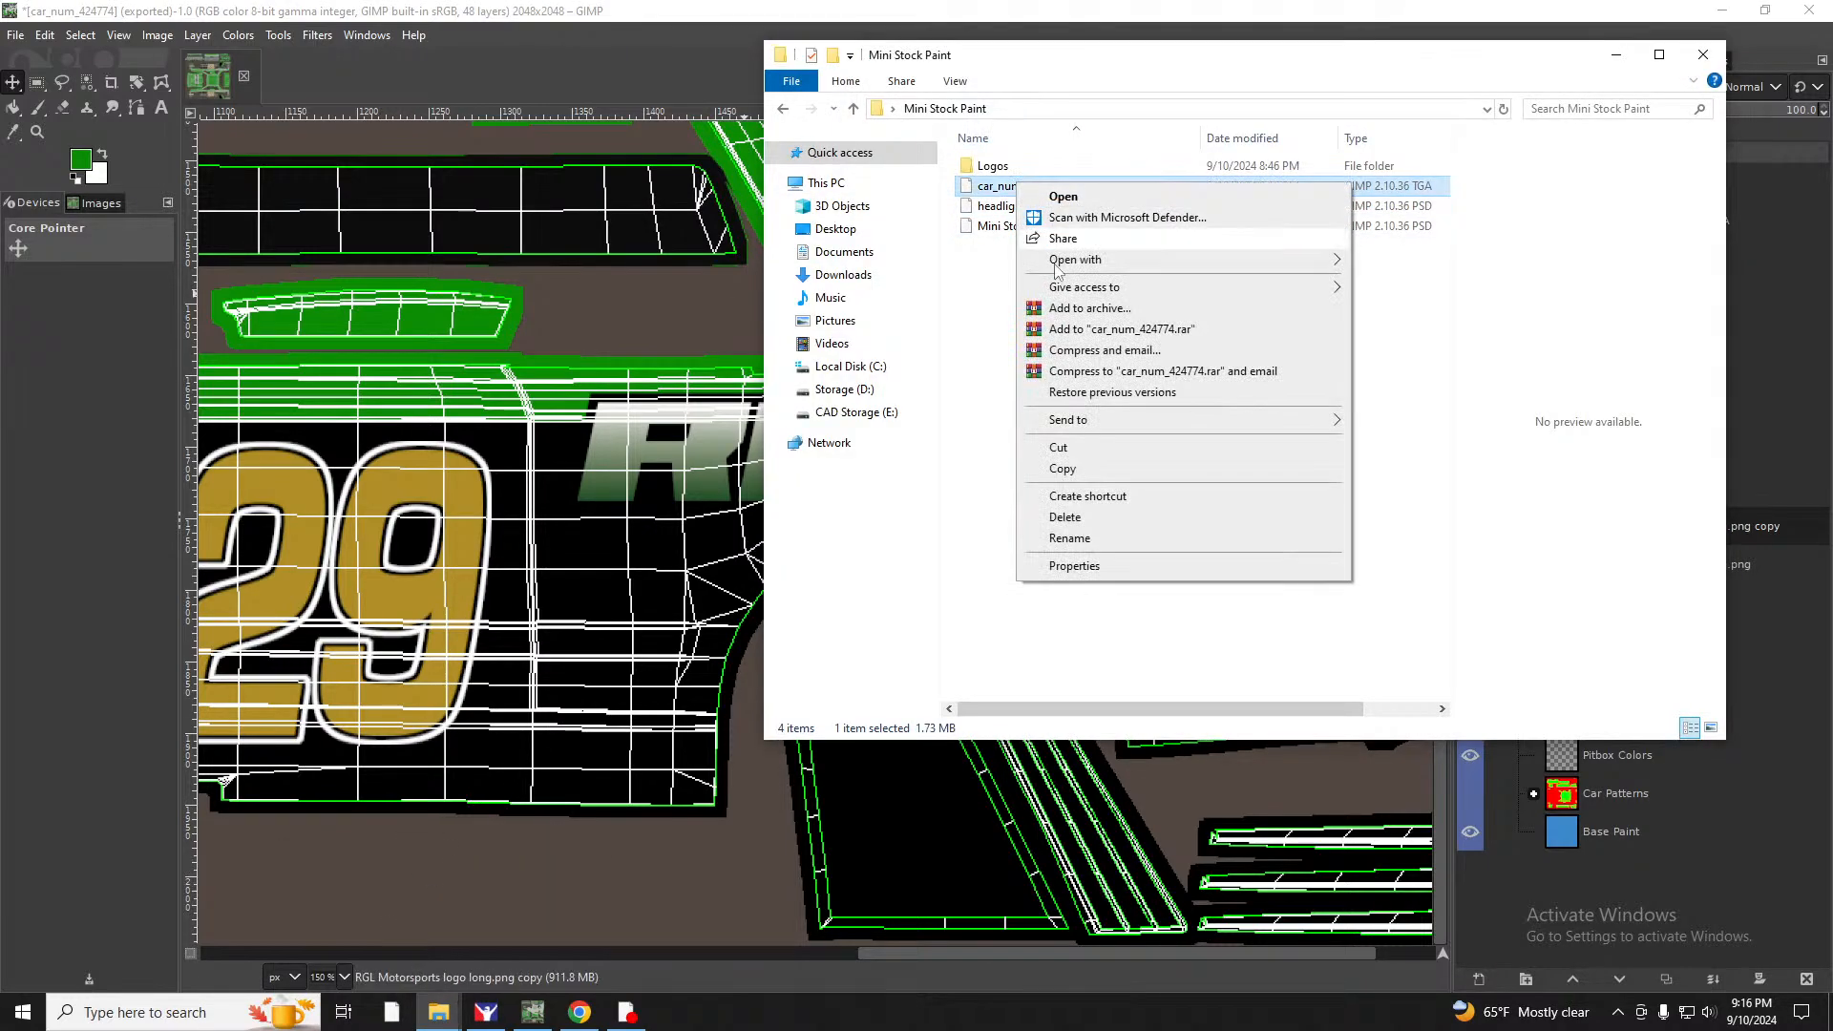
click(1062, 469)
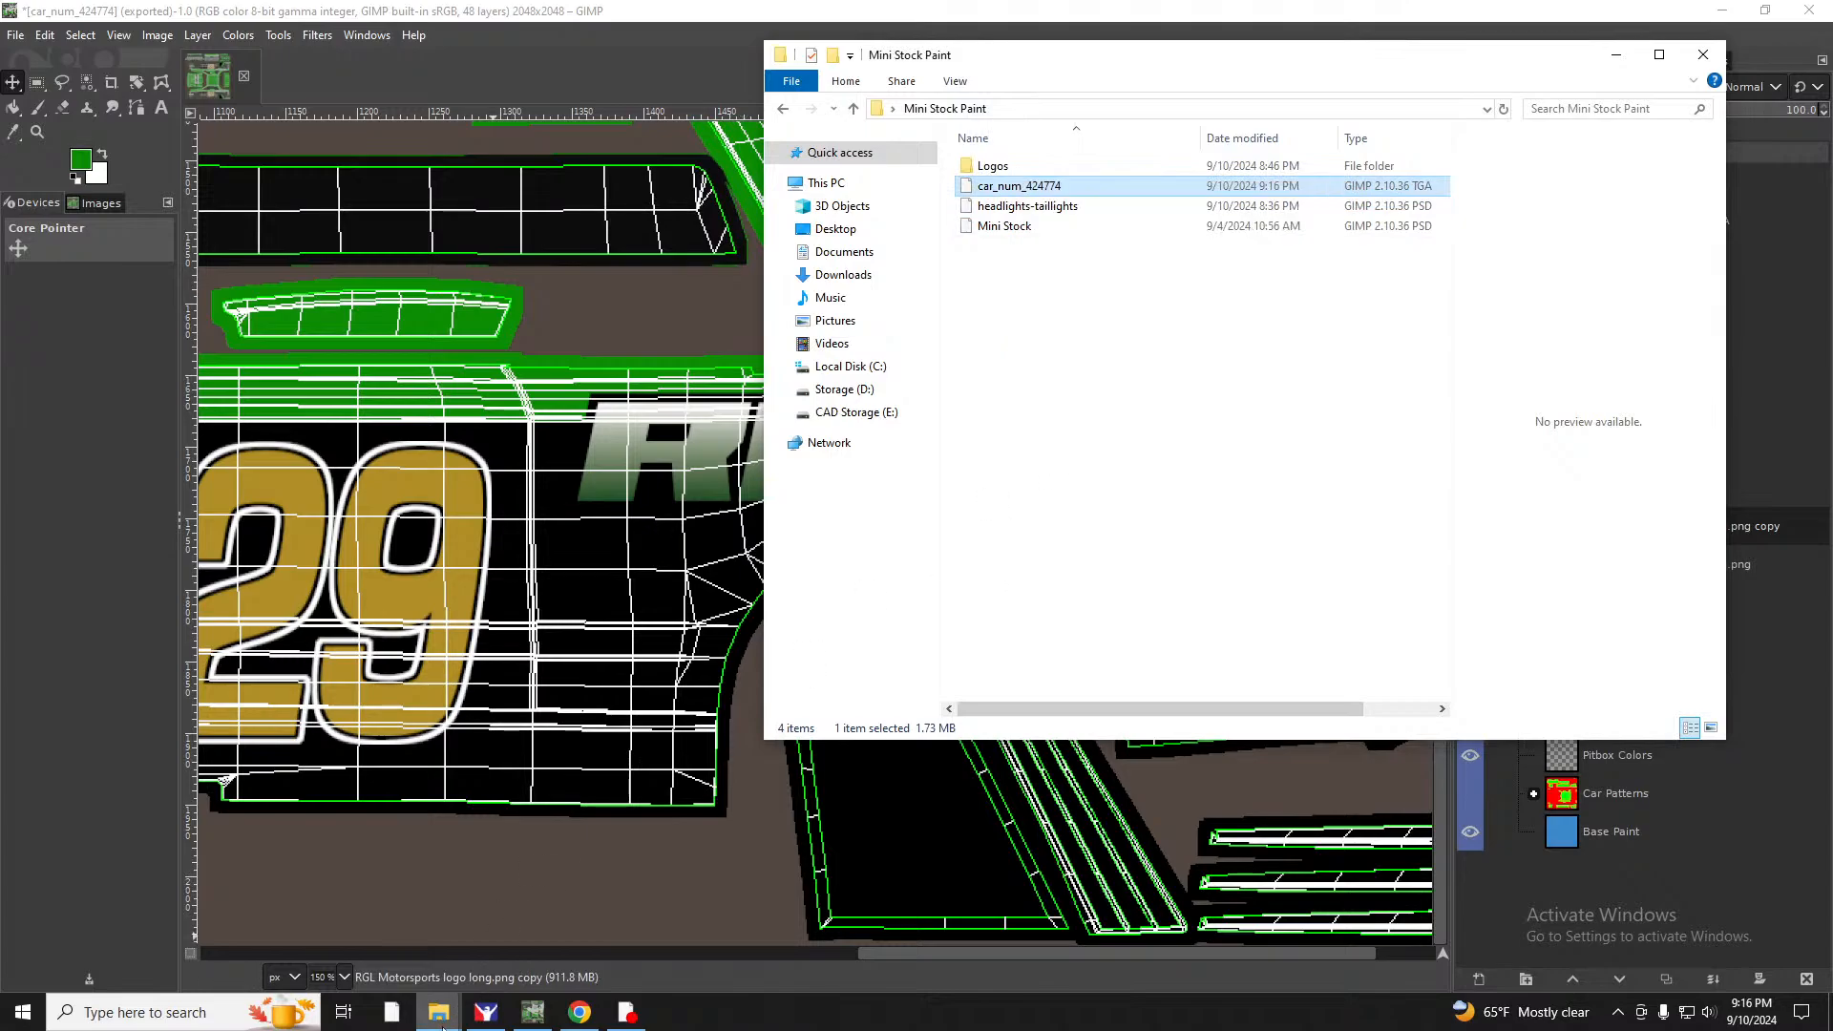
Paste the TGA into the iRacing ministock paint folder, replacing the existing file, and close that folder window.
mouse_move(438, 1012)
click(521, 930)
right_click(878, 490)
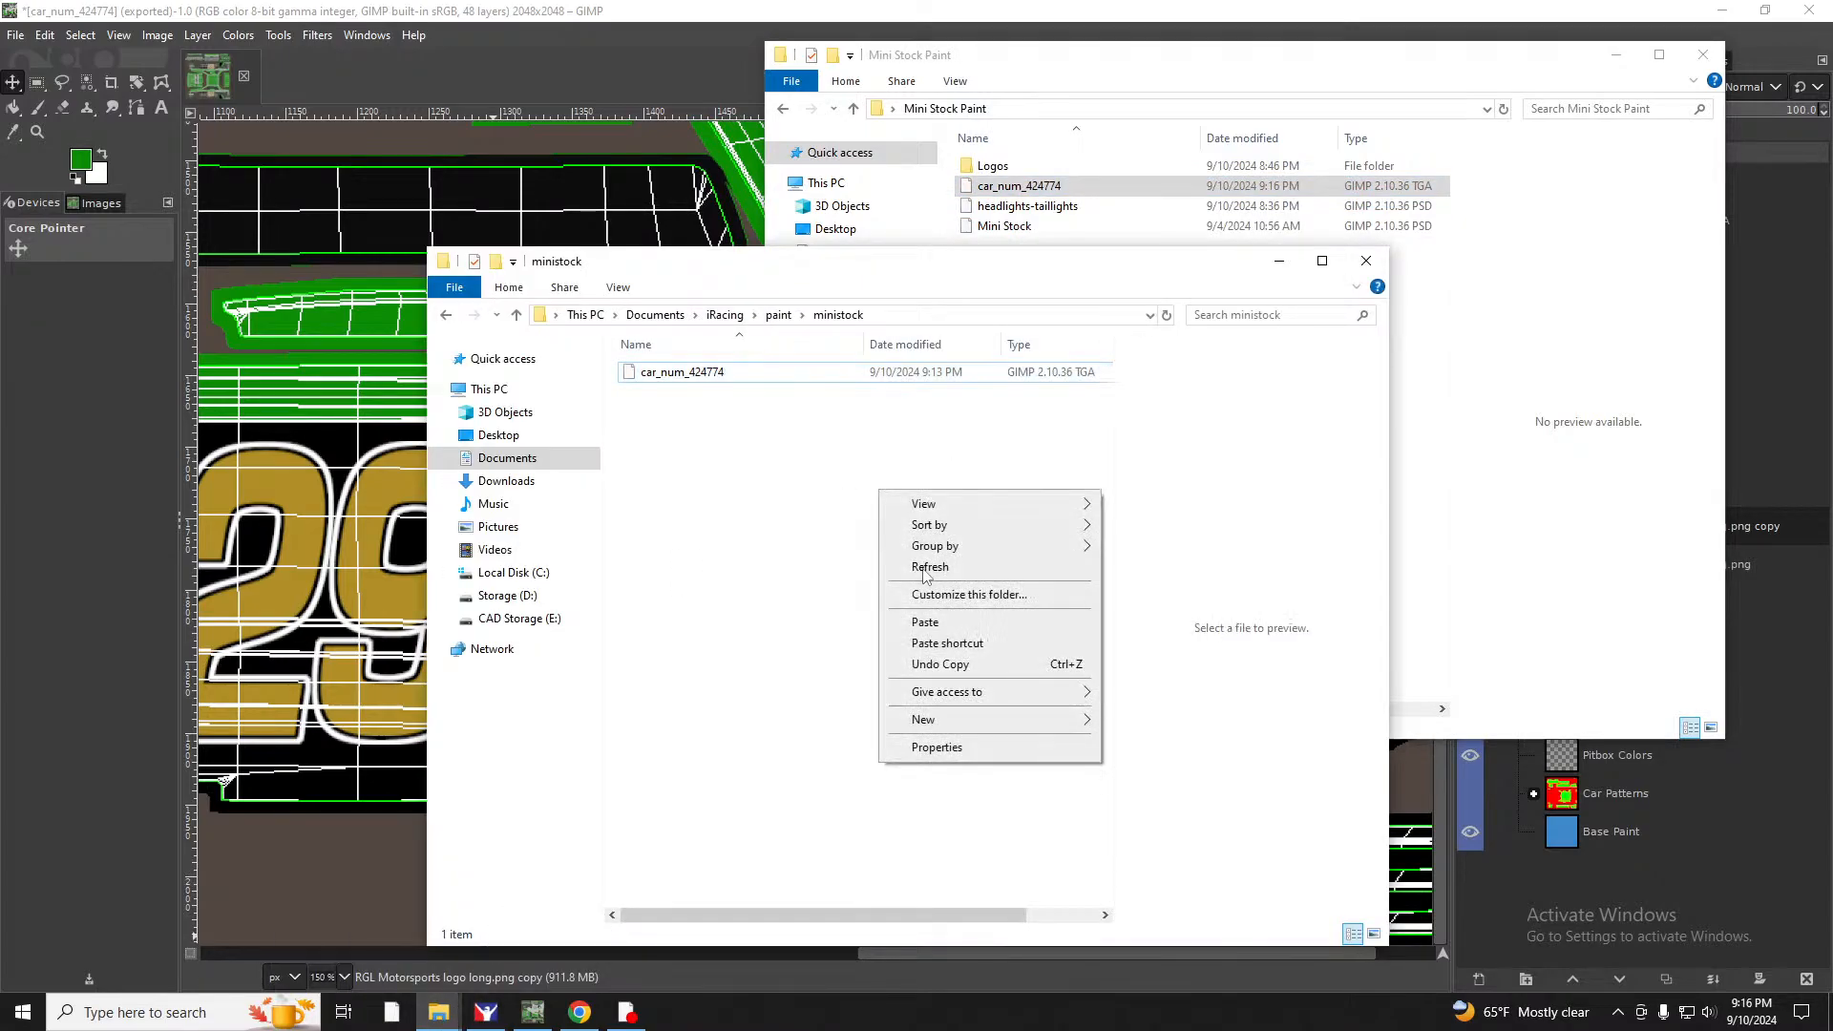
click(931, 621)
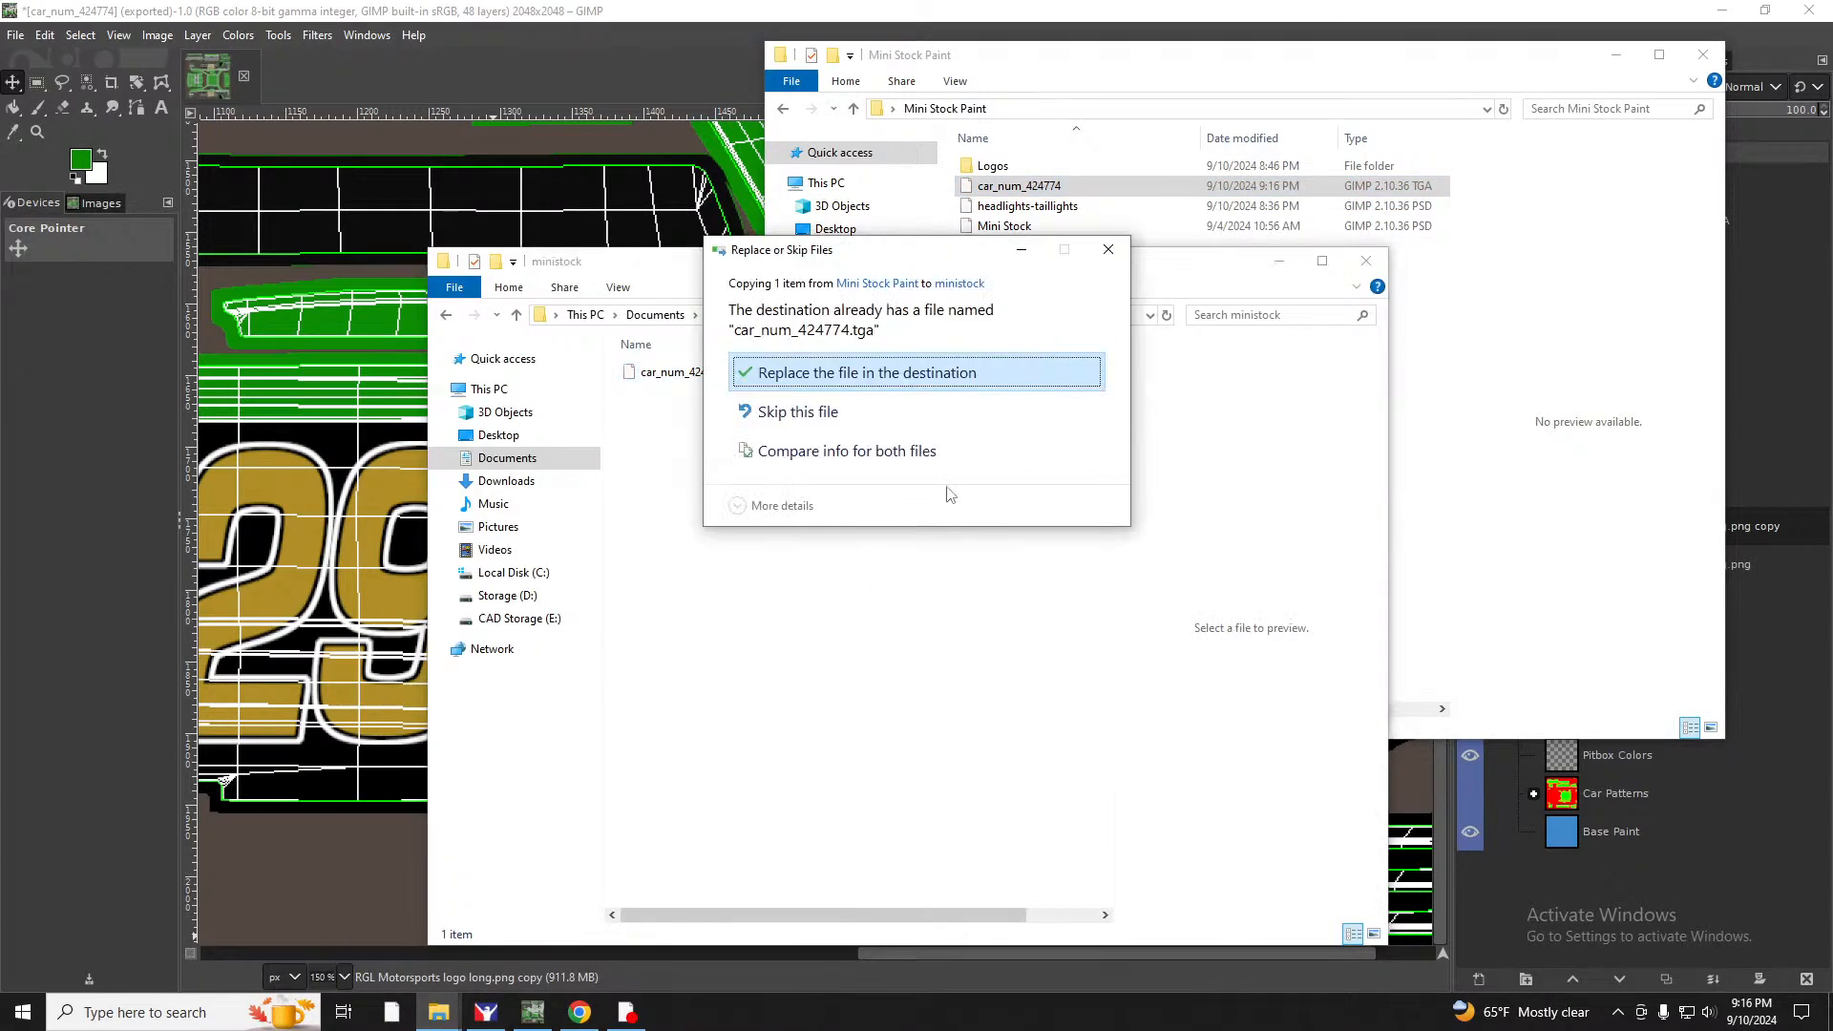
click(802, 380)
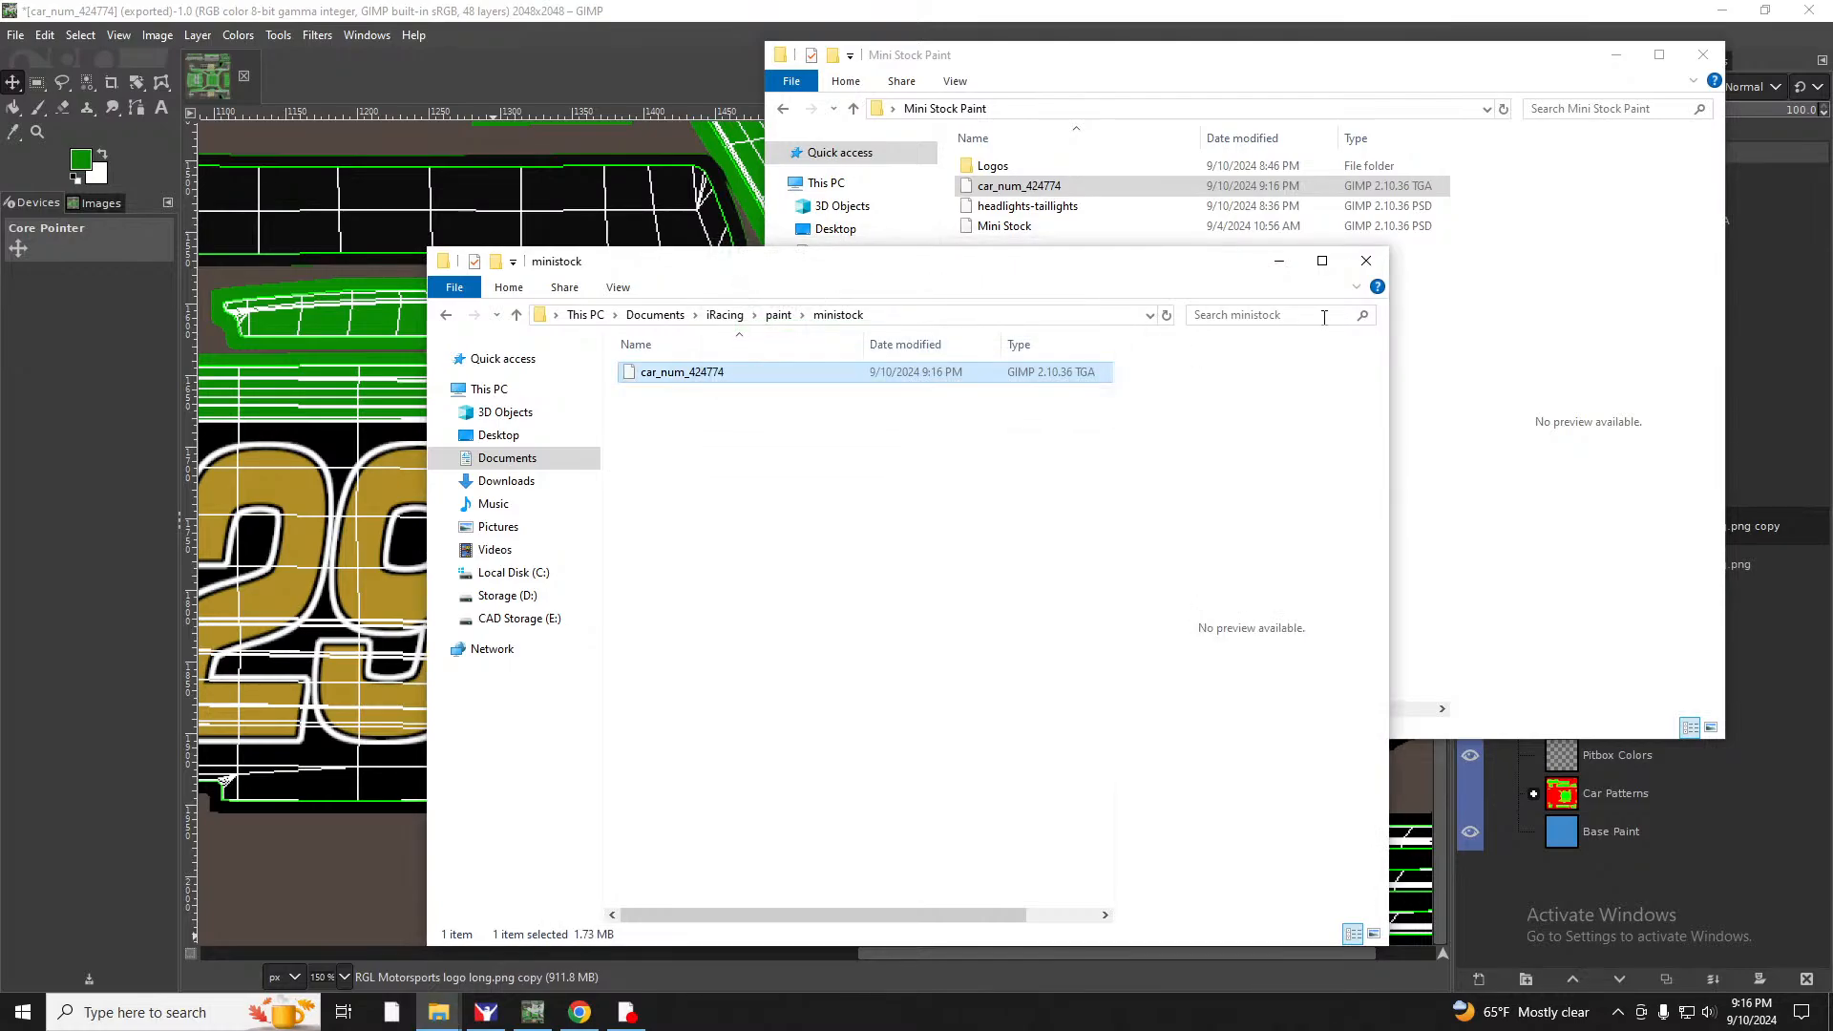
click(1366, 262)
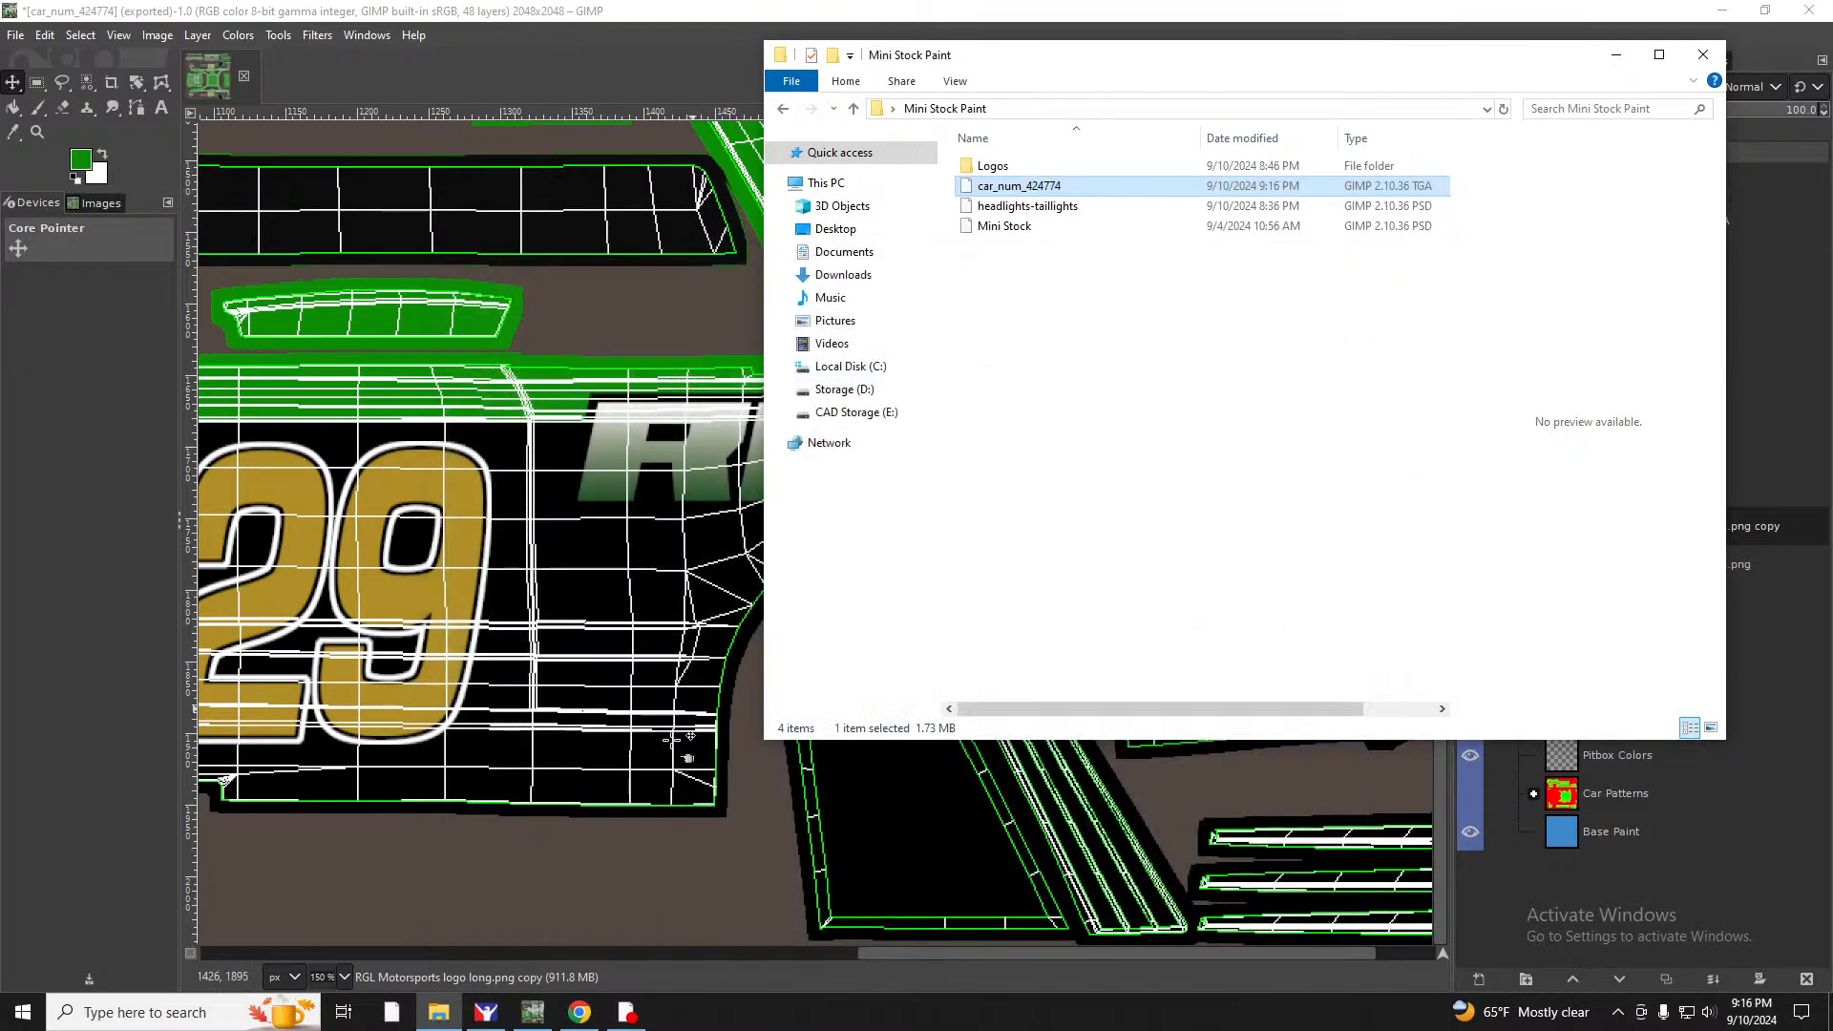
Switch to the iRacing Paint Shop and rotate the Mini Stock to inspect the logos on its sides.
click(485, 1014)
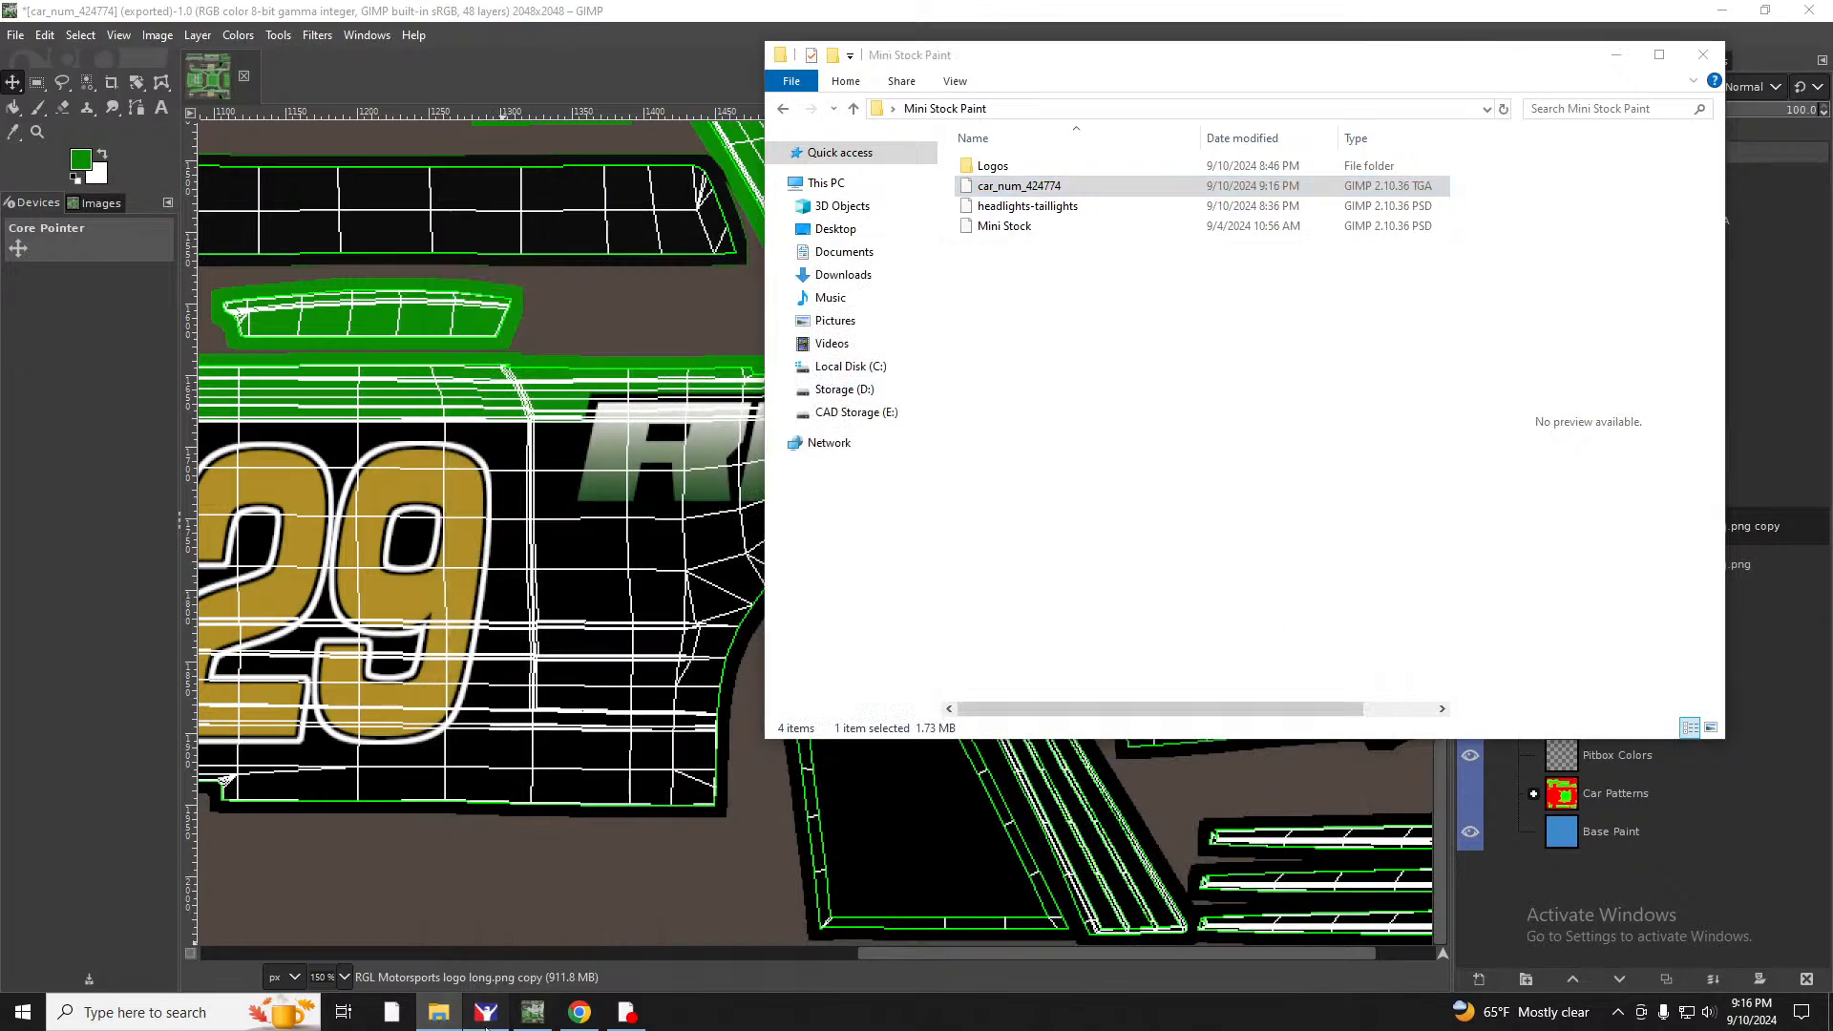
drag(739, 525, 967, 357)
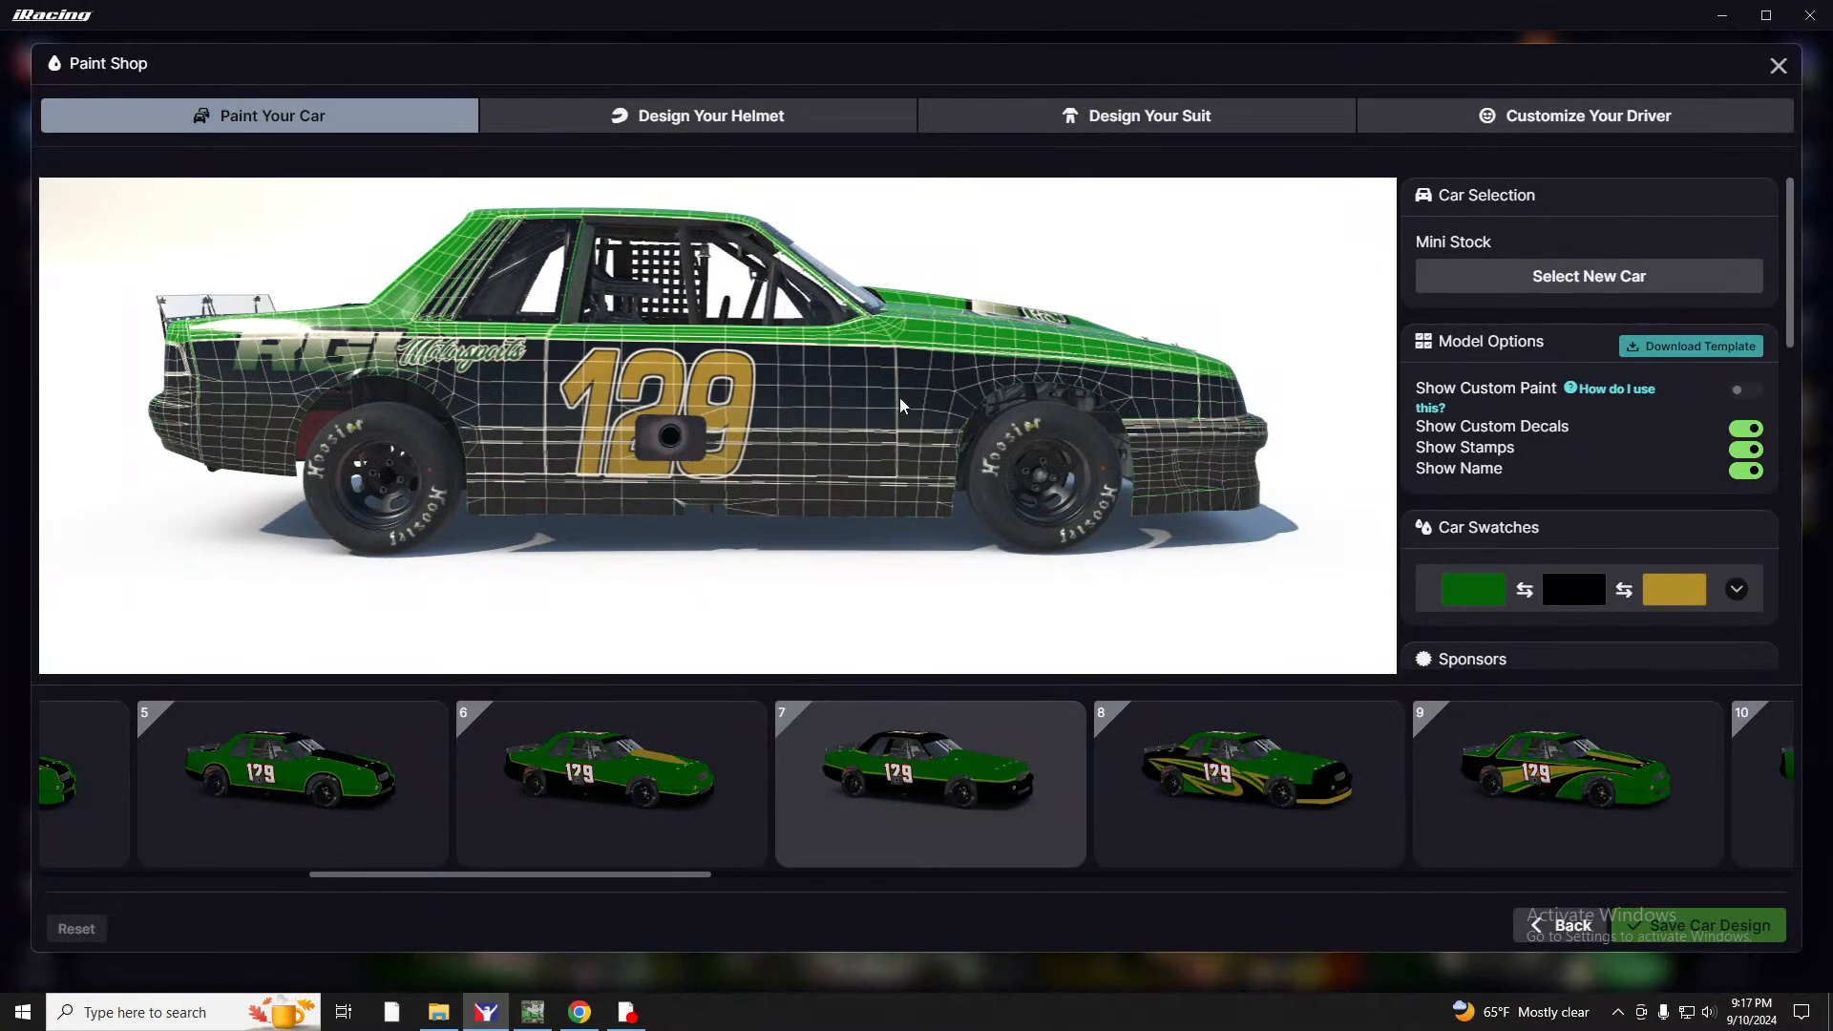
drag(899, 397, 746, 336)
Return to GIMP and add VETMotorsports org.png to the paint as a new layer.
click(531, 1014)
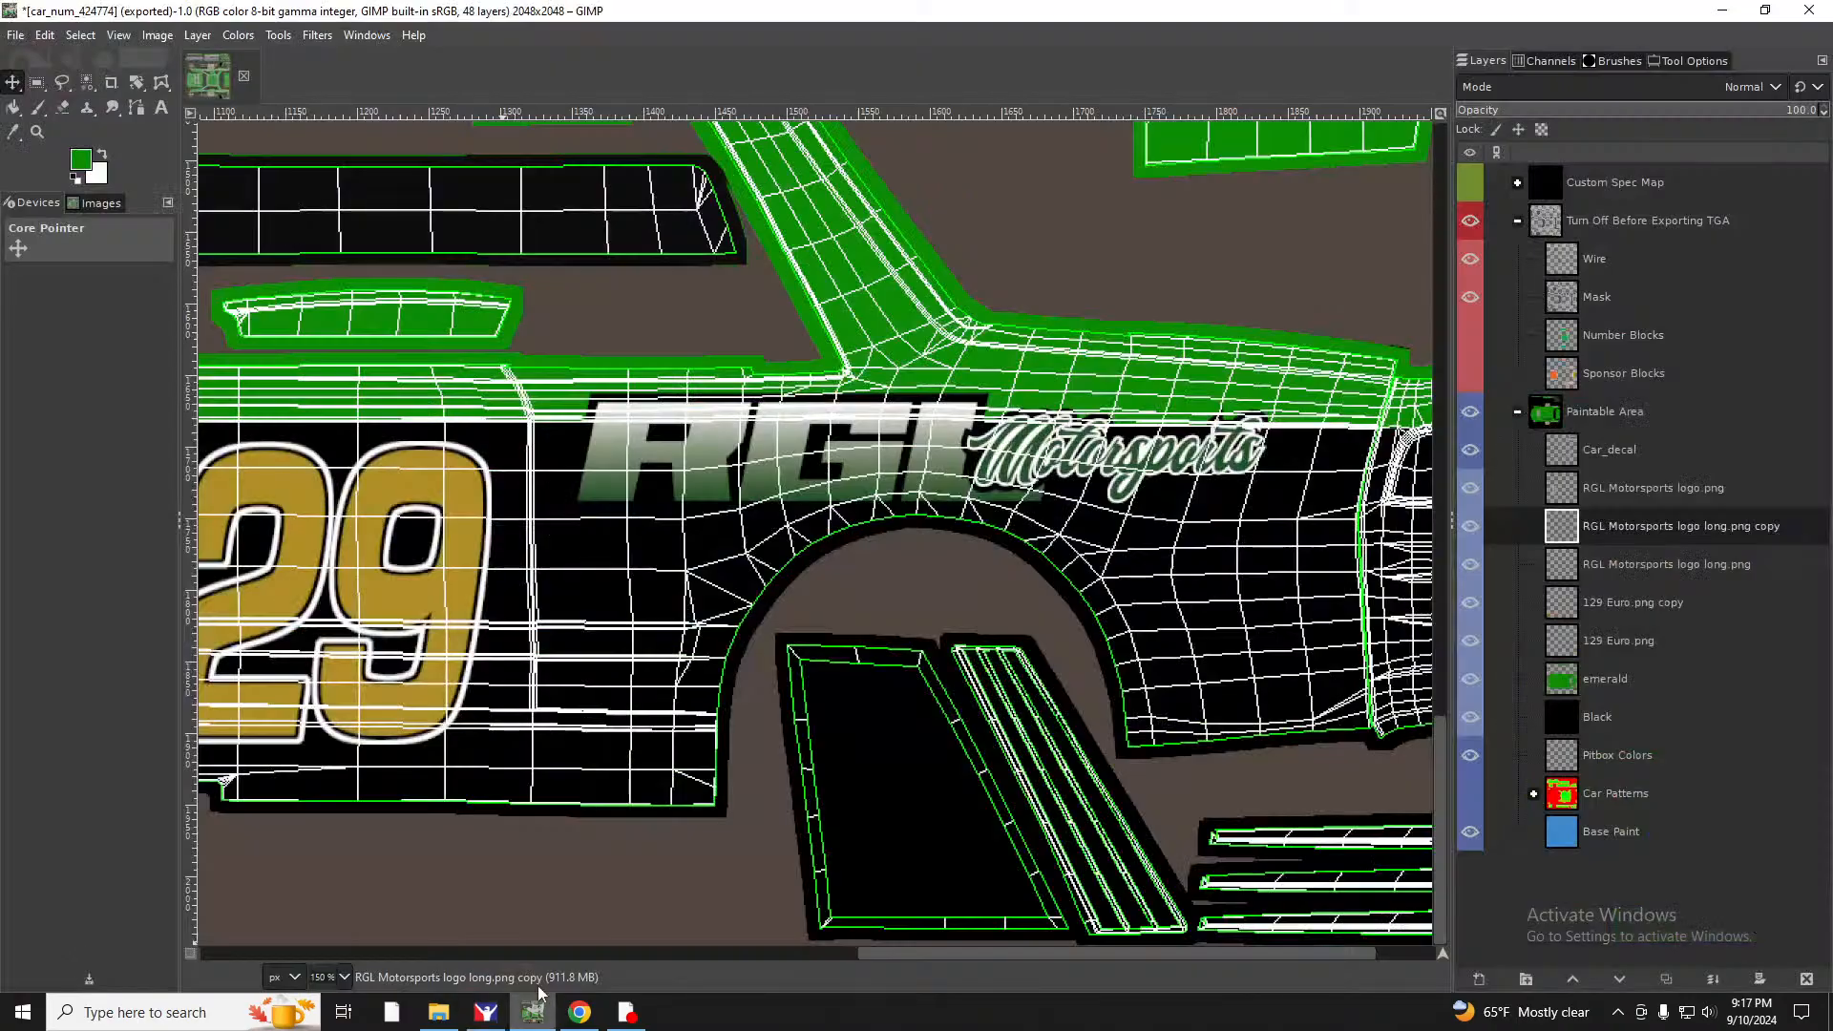
scroll(448, 469, down, 4)
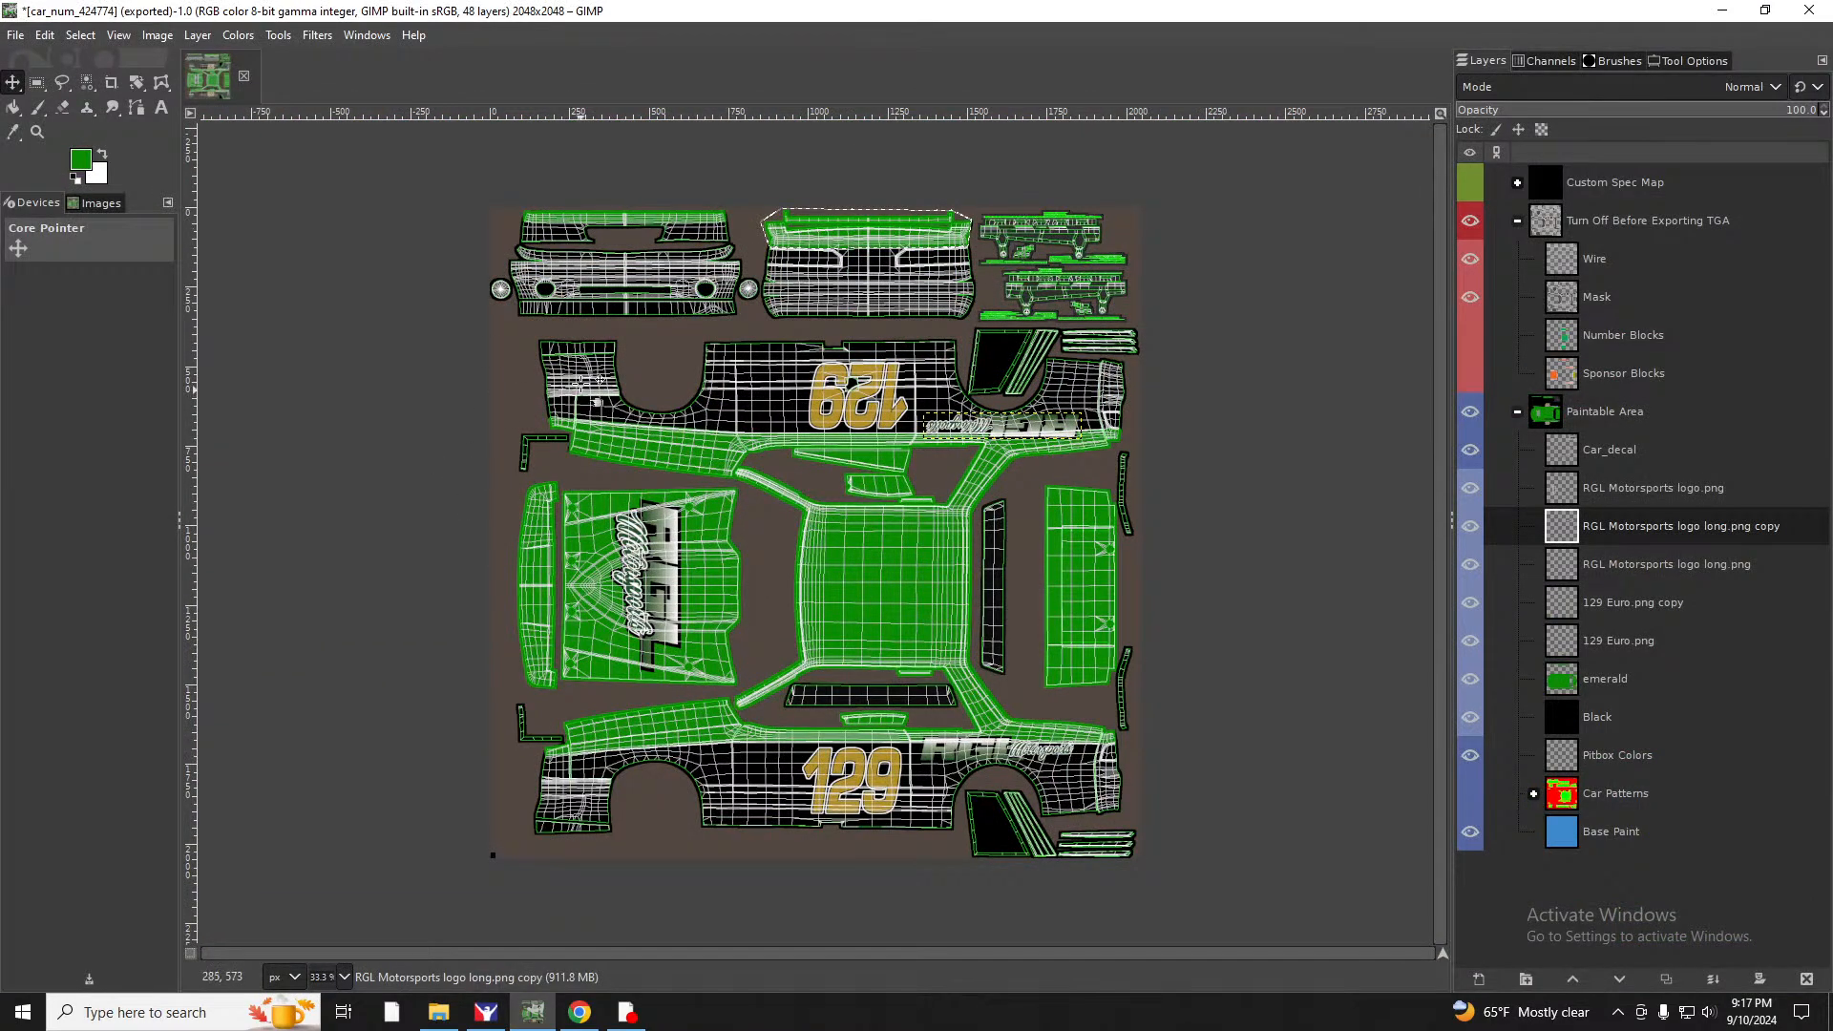
scroll(579, 378, down, 3)
scroll(580, 378, up, 6)
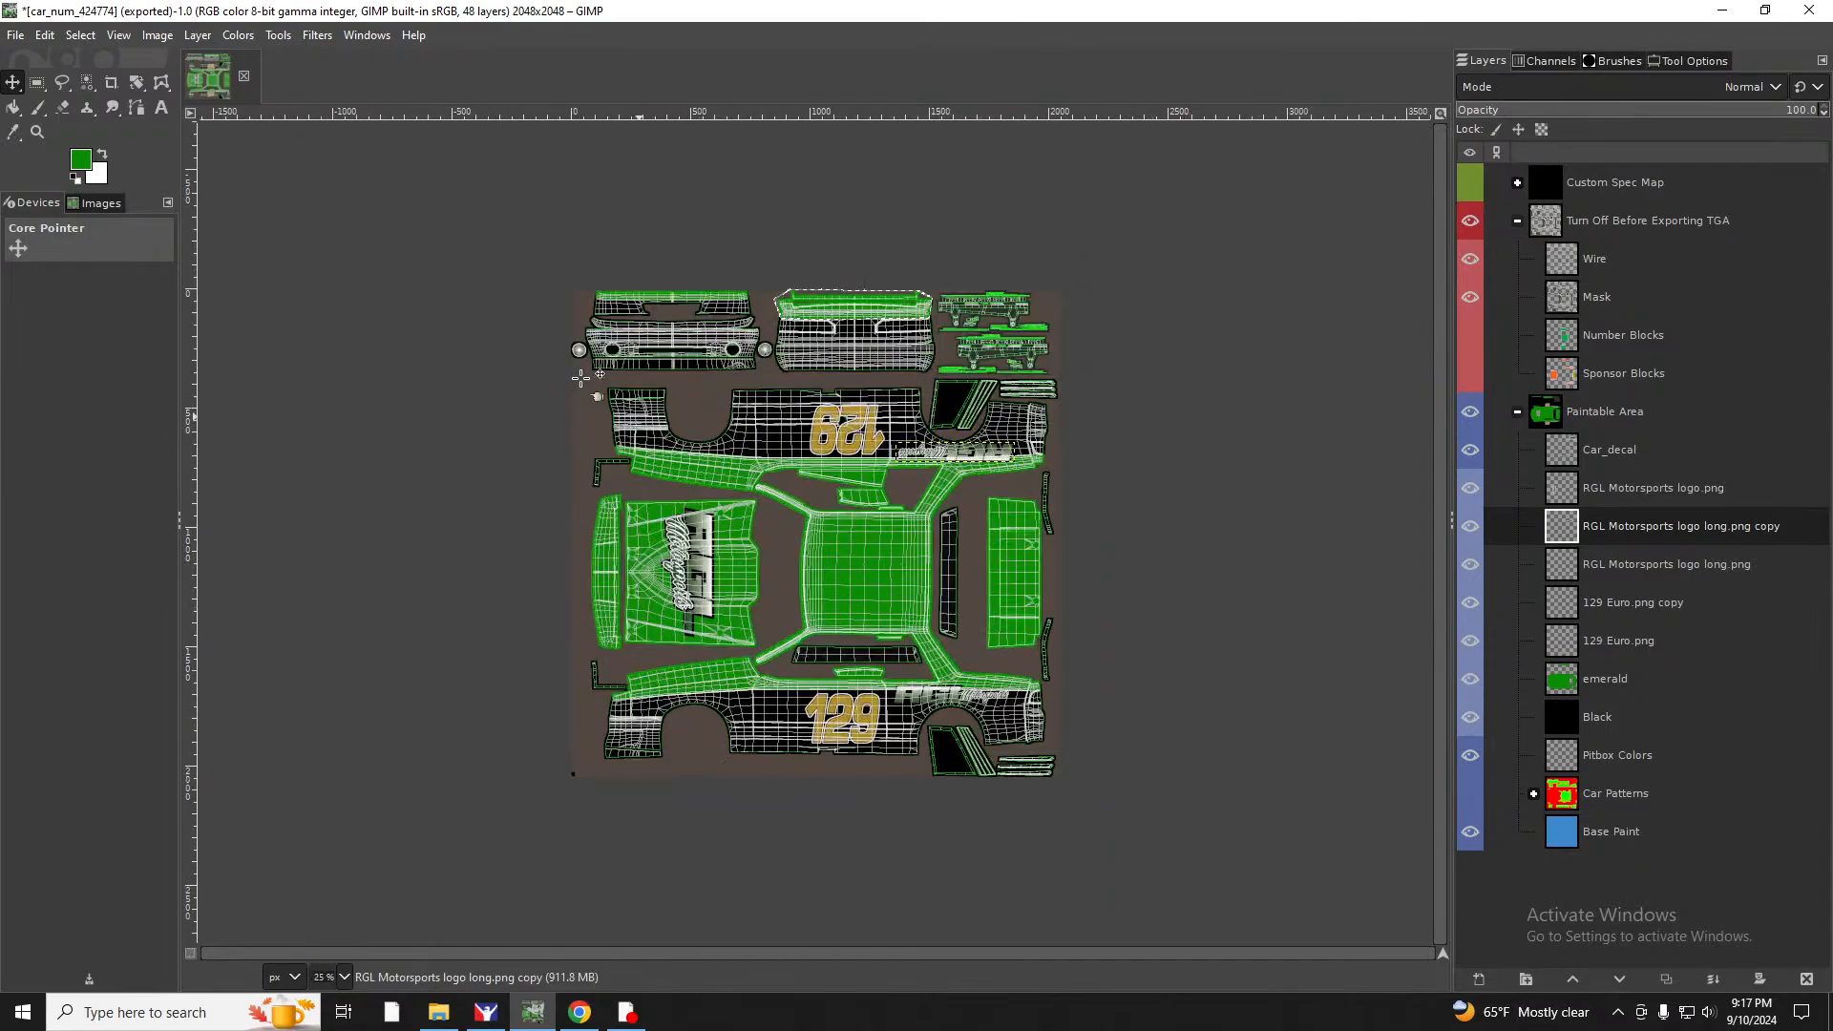
scroll(579, 378, up, 2)
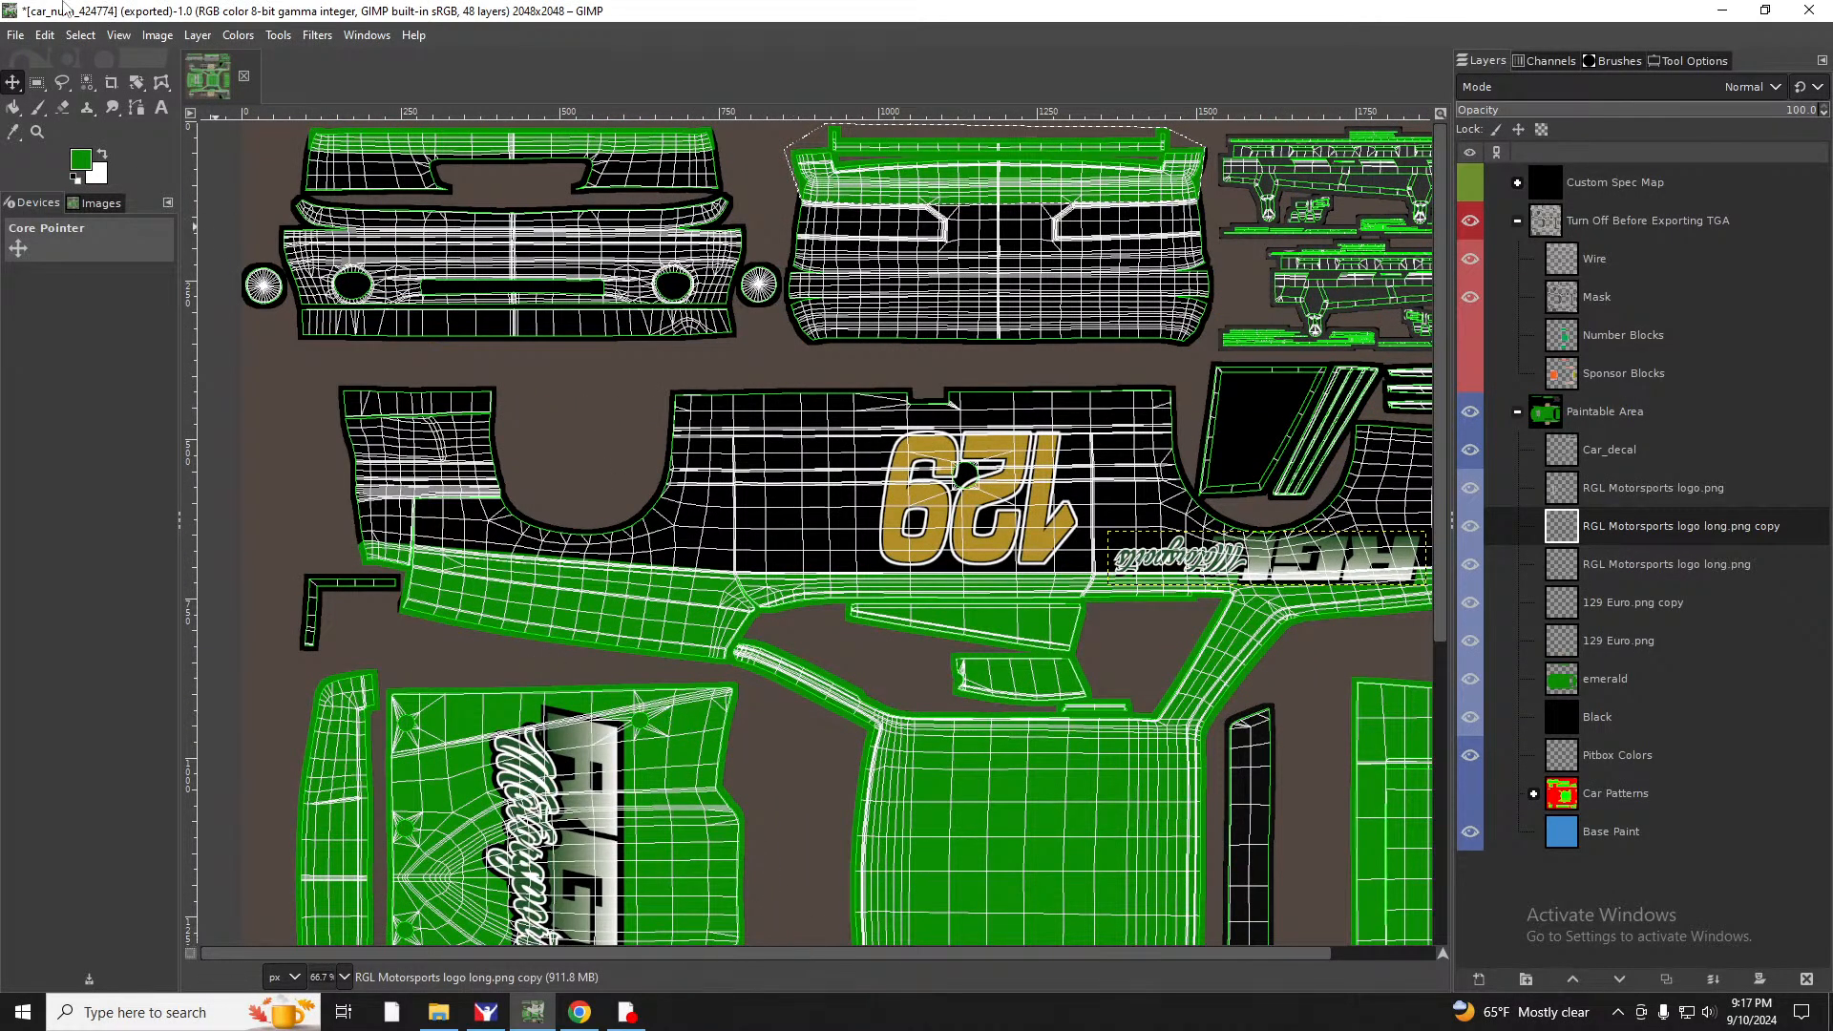
click(16, 35)
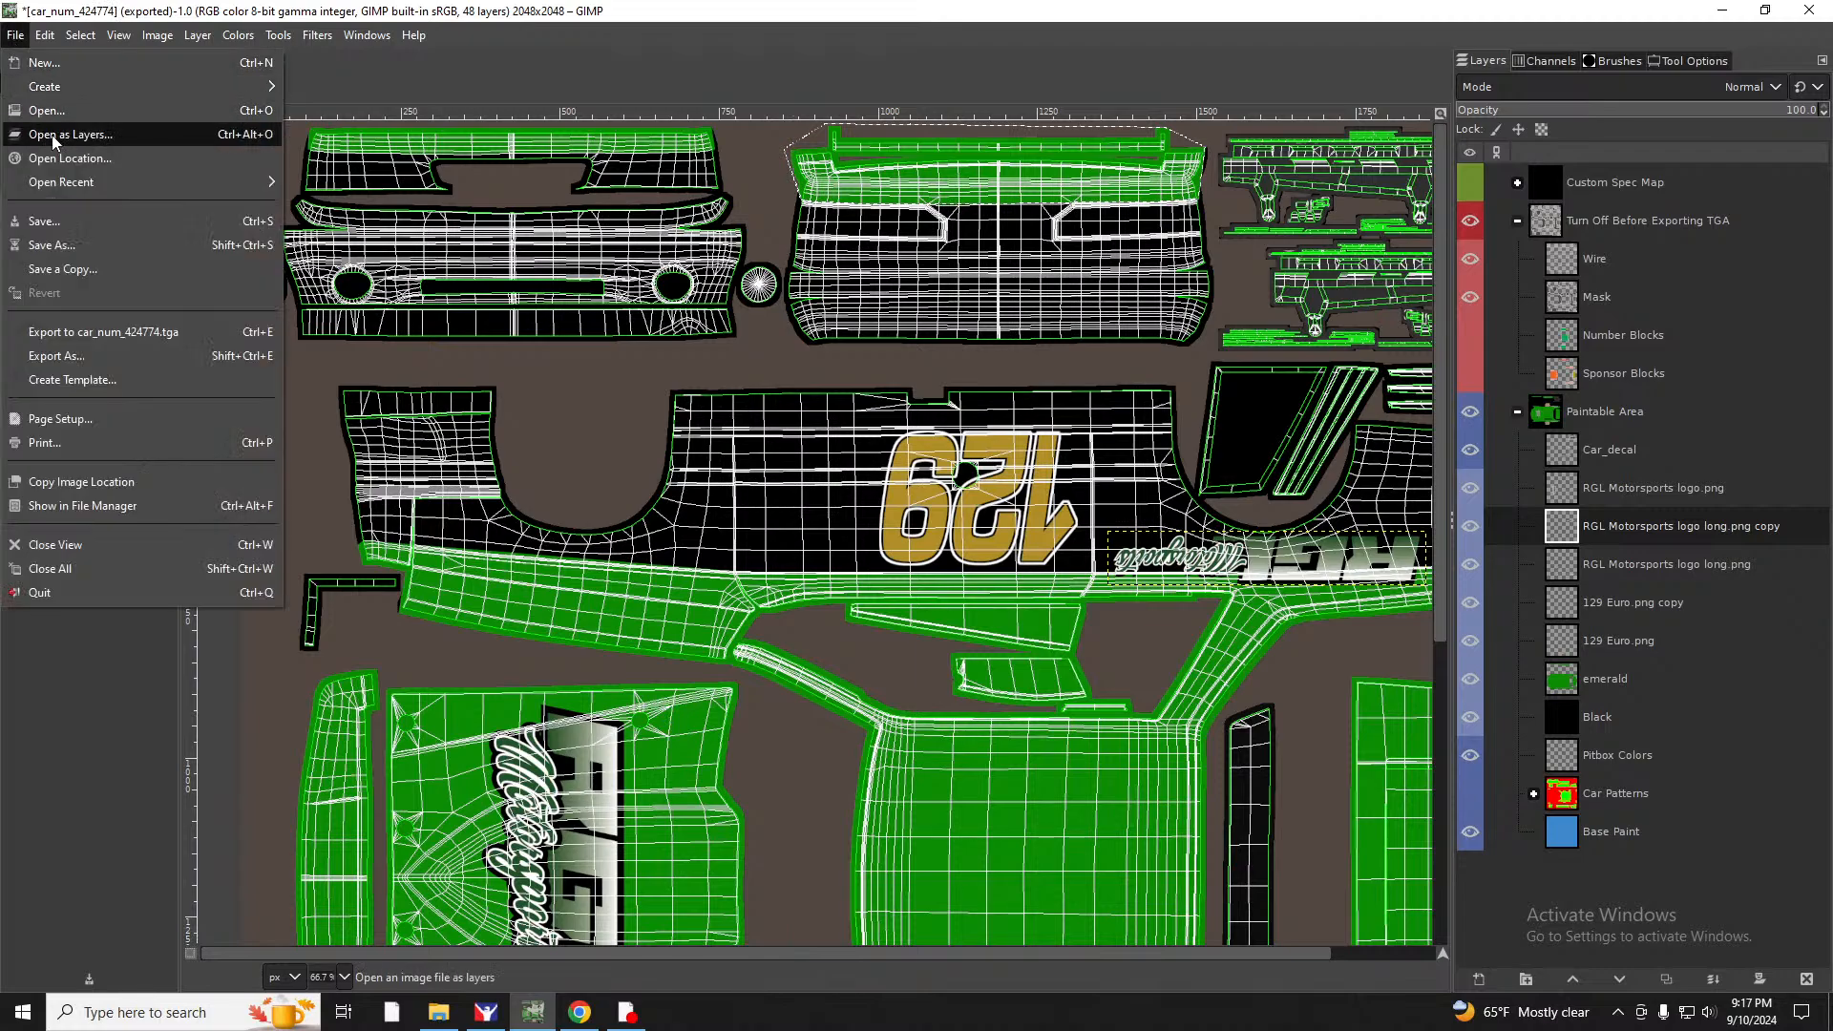
click(53, 138)
double_click(1063, 382)
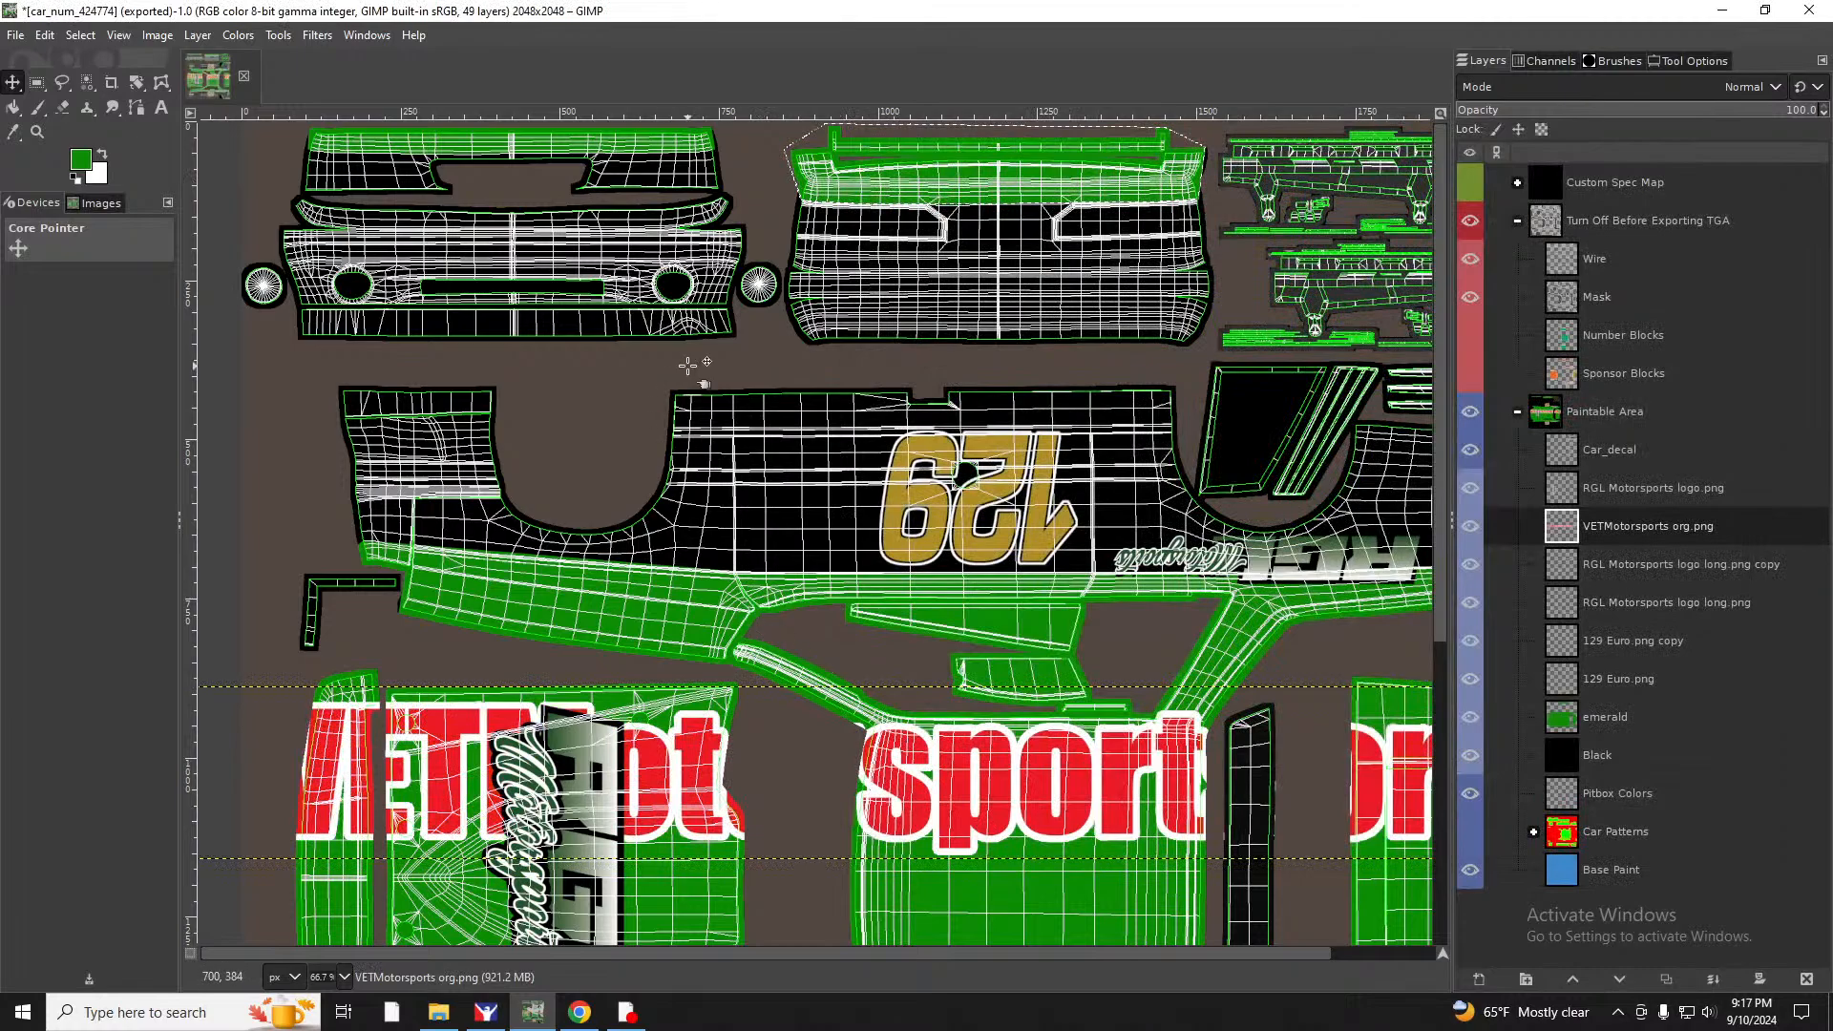
Scale the VETMotorsports.org logo layer to a width of 400 px.
click(170, 38)
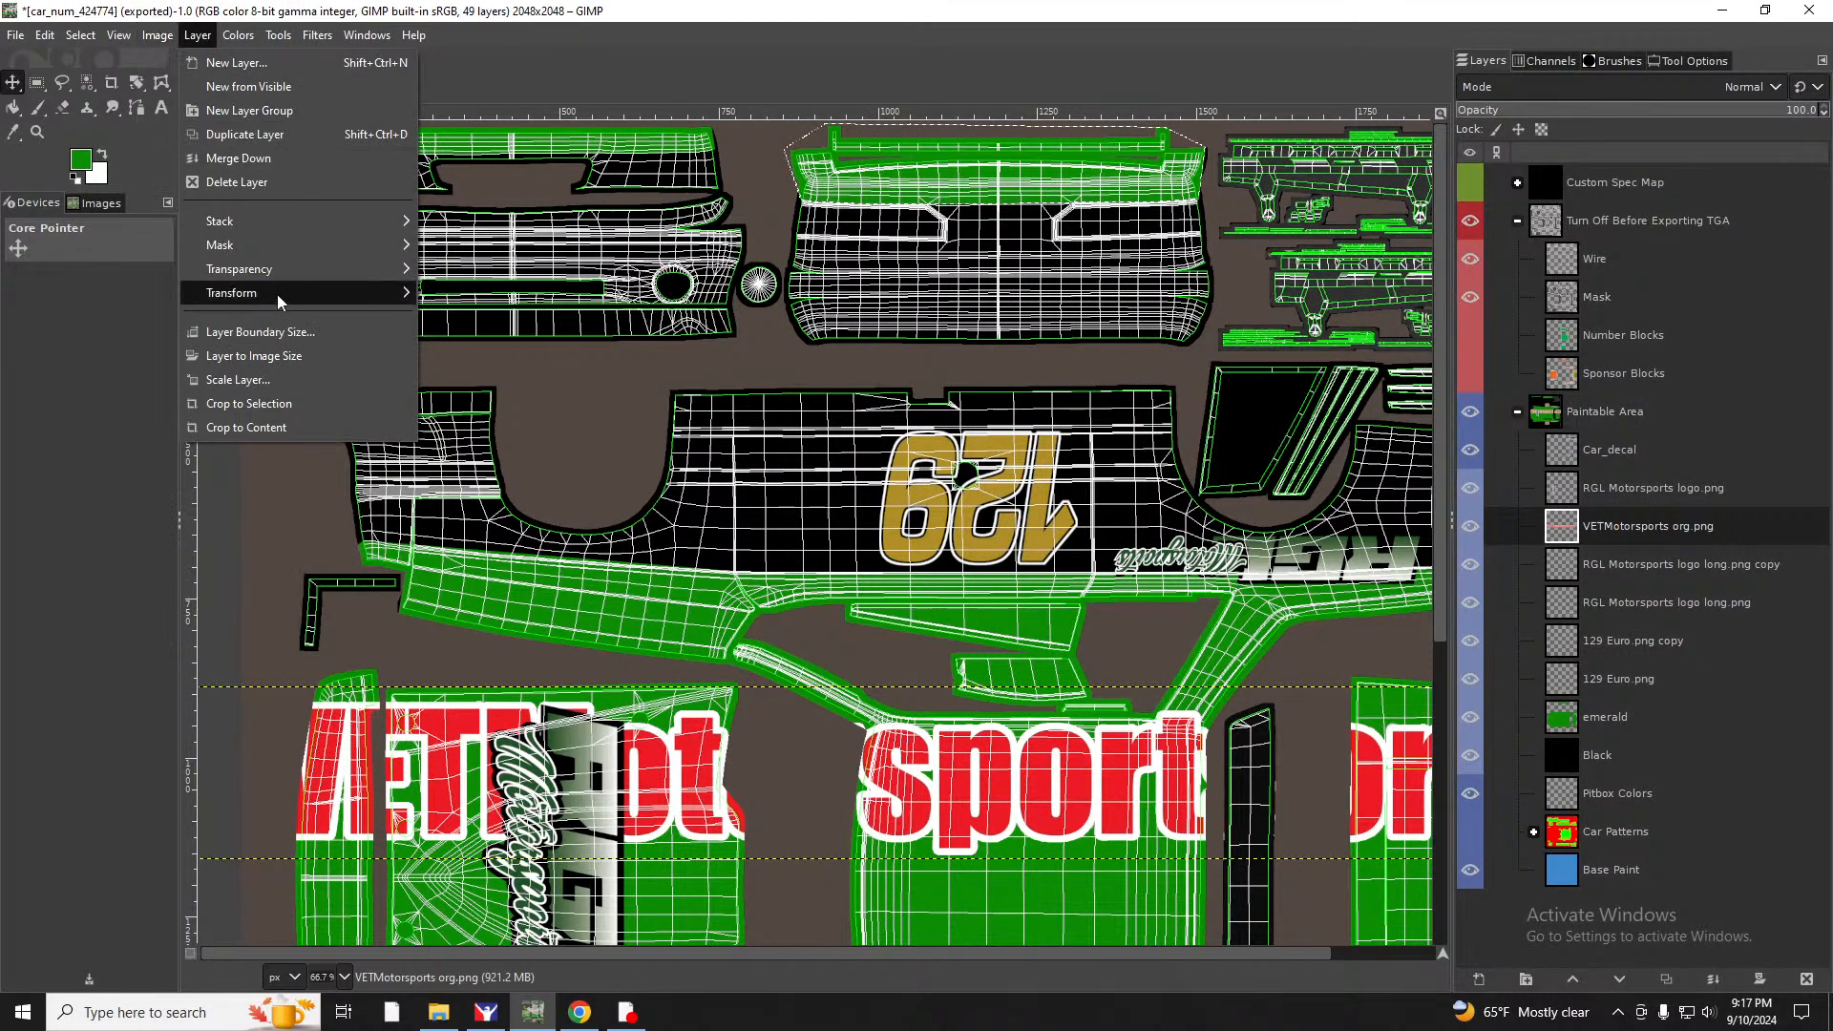
click(271, 380)
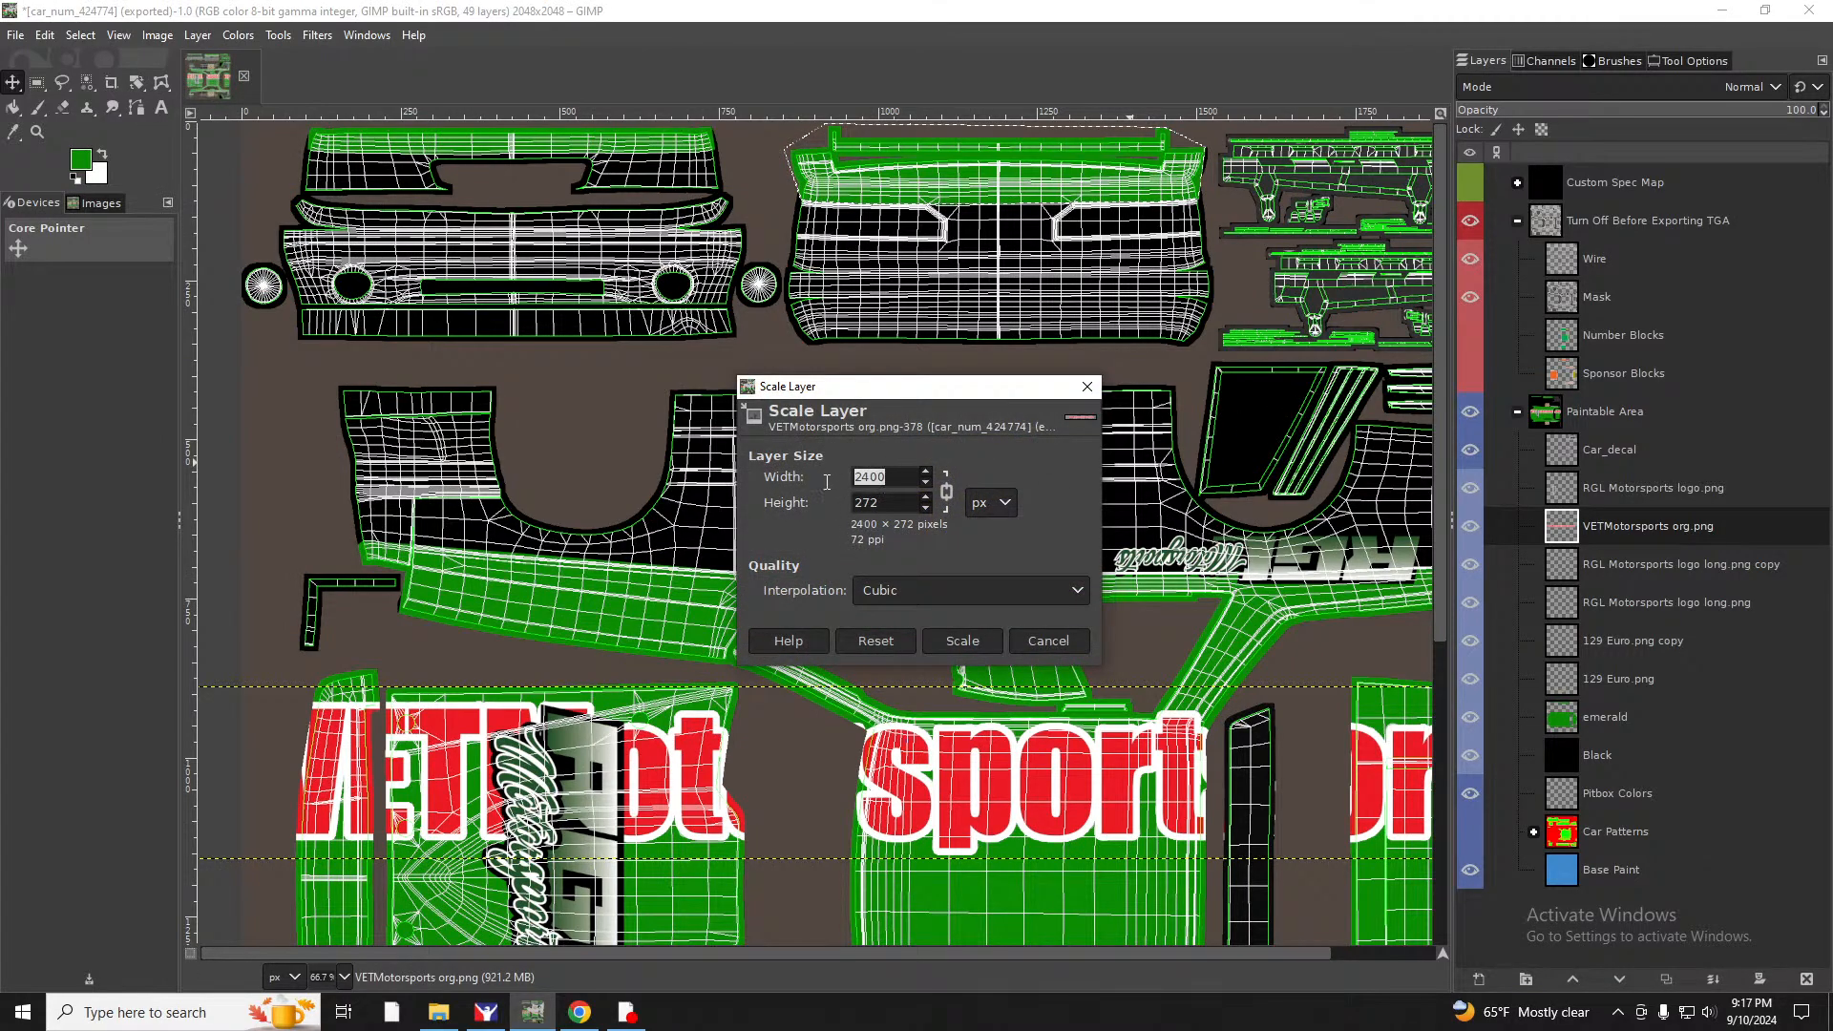
text(400)
click(948, 638)
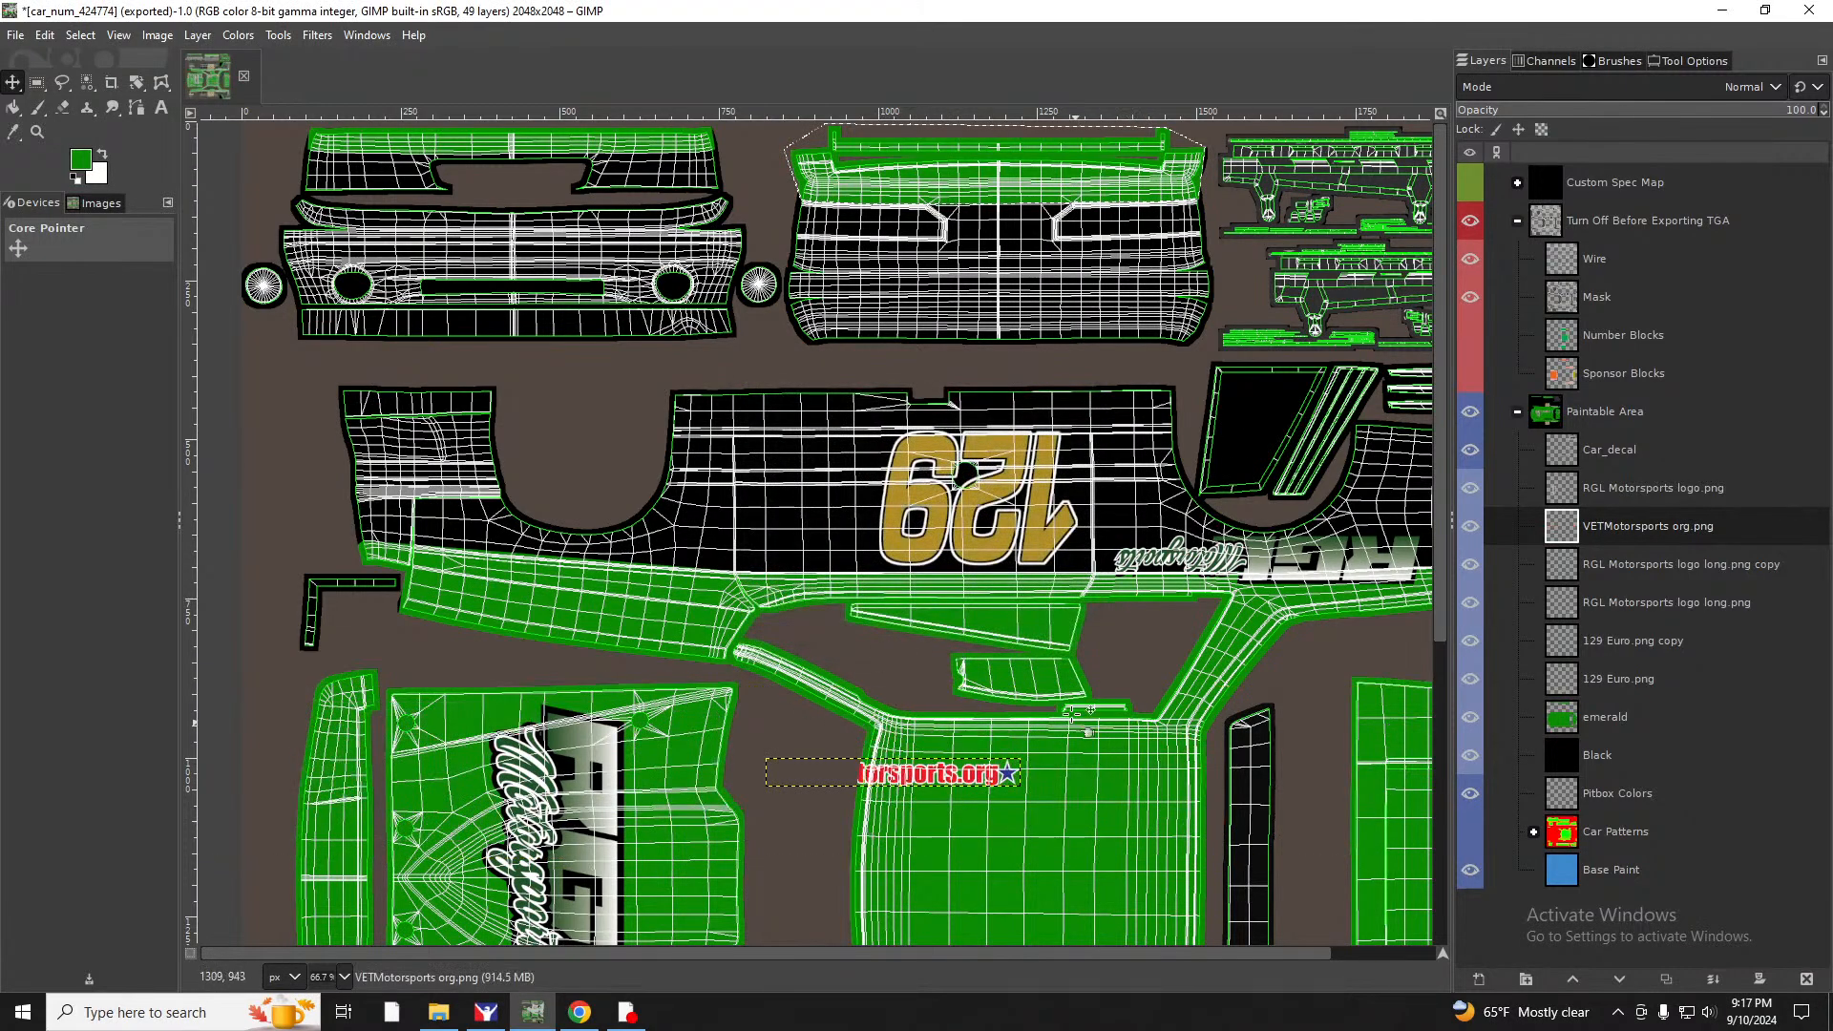
Move the VETMotorsports.org logo onto the front bumper, centred above the long narrow opening between the two round ones.
drag(1010, 773, 633, 250)
scroll(560, 299, up, 3)
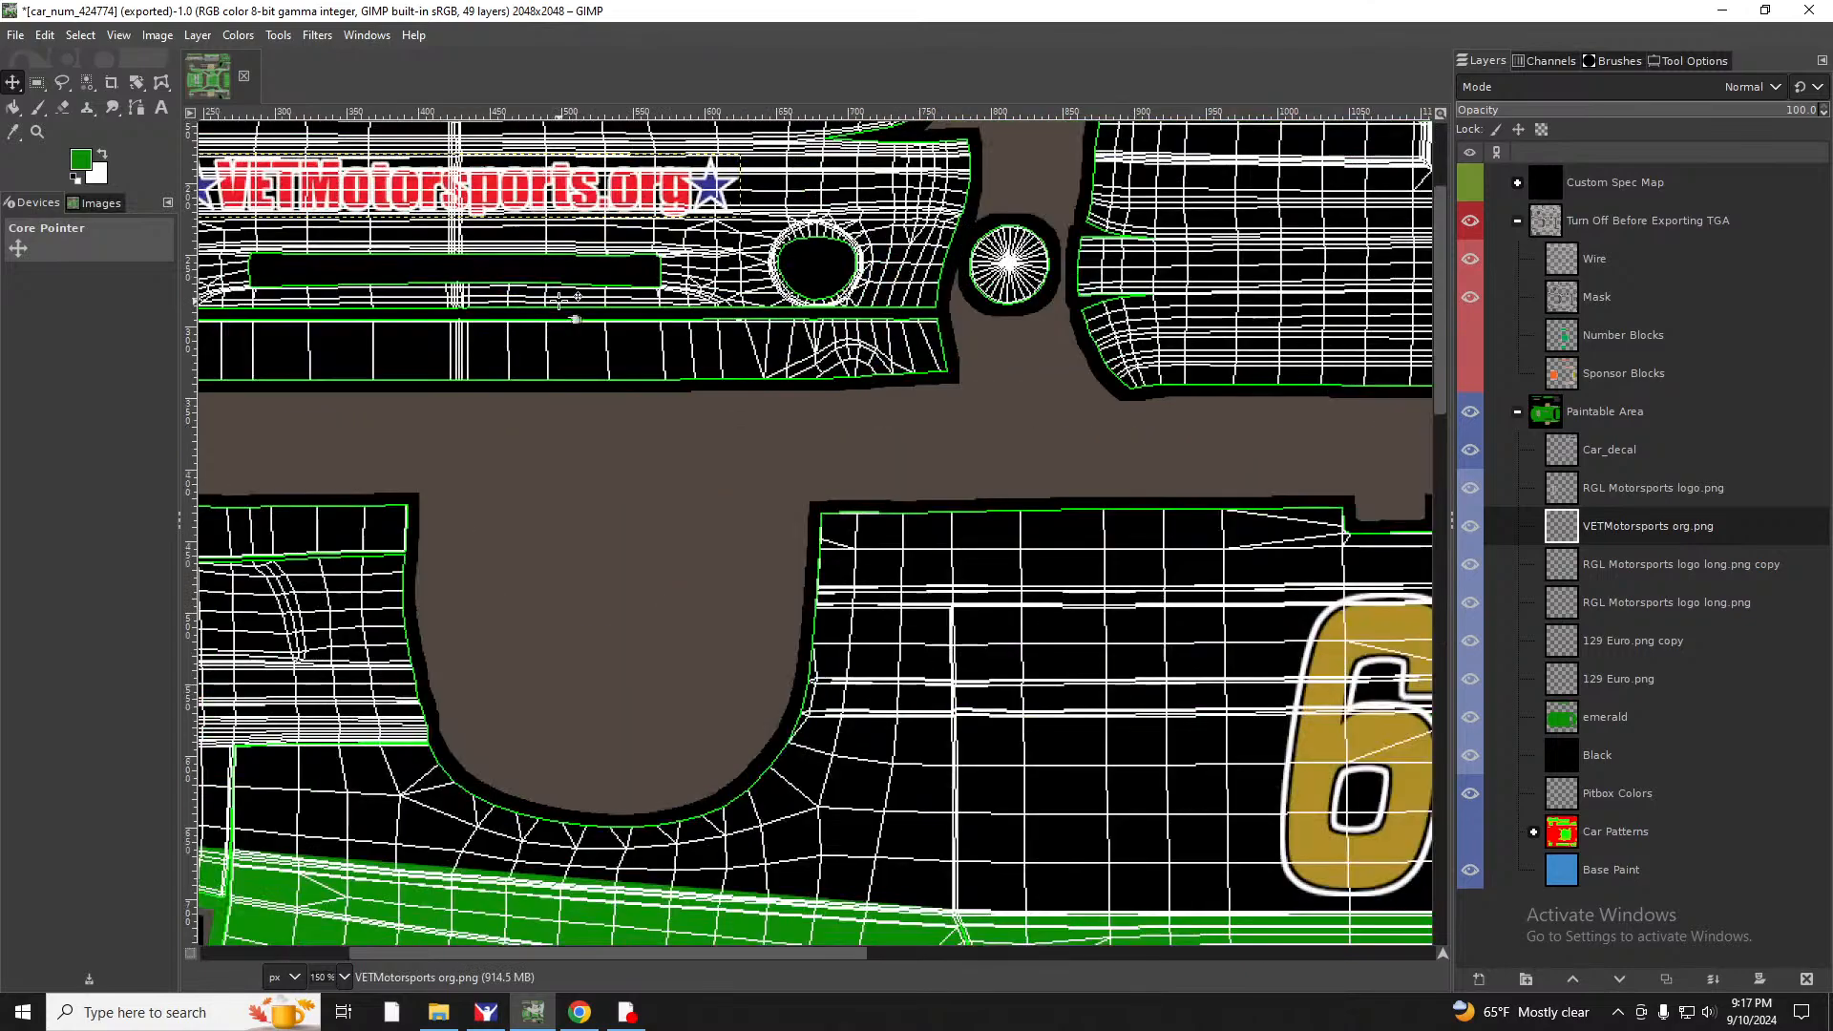
scroll(549, 304, up, 3)
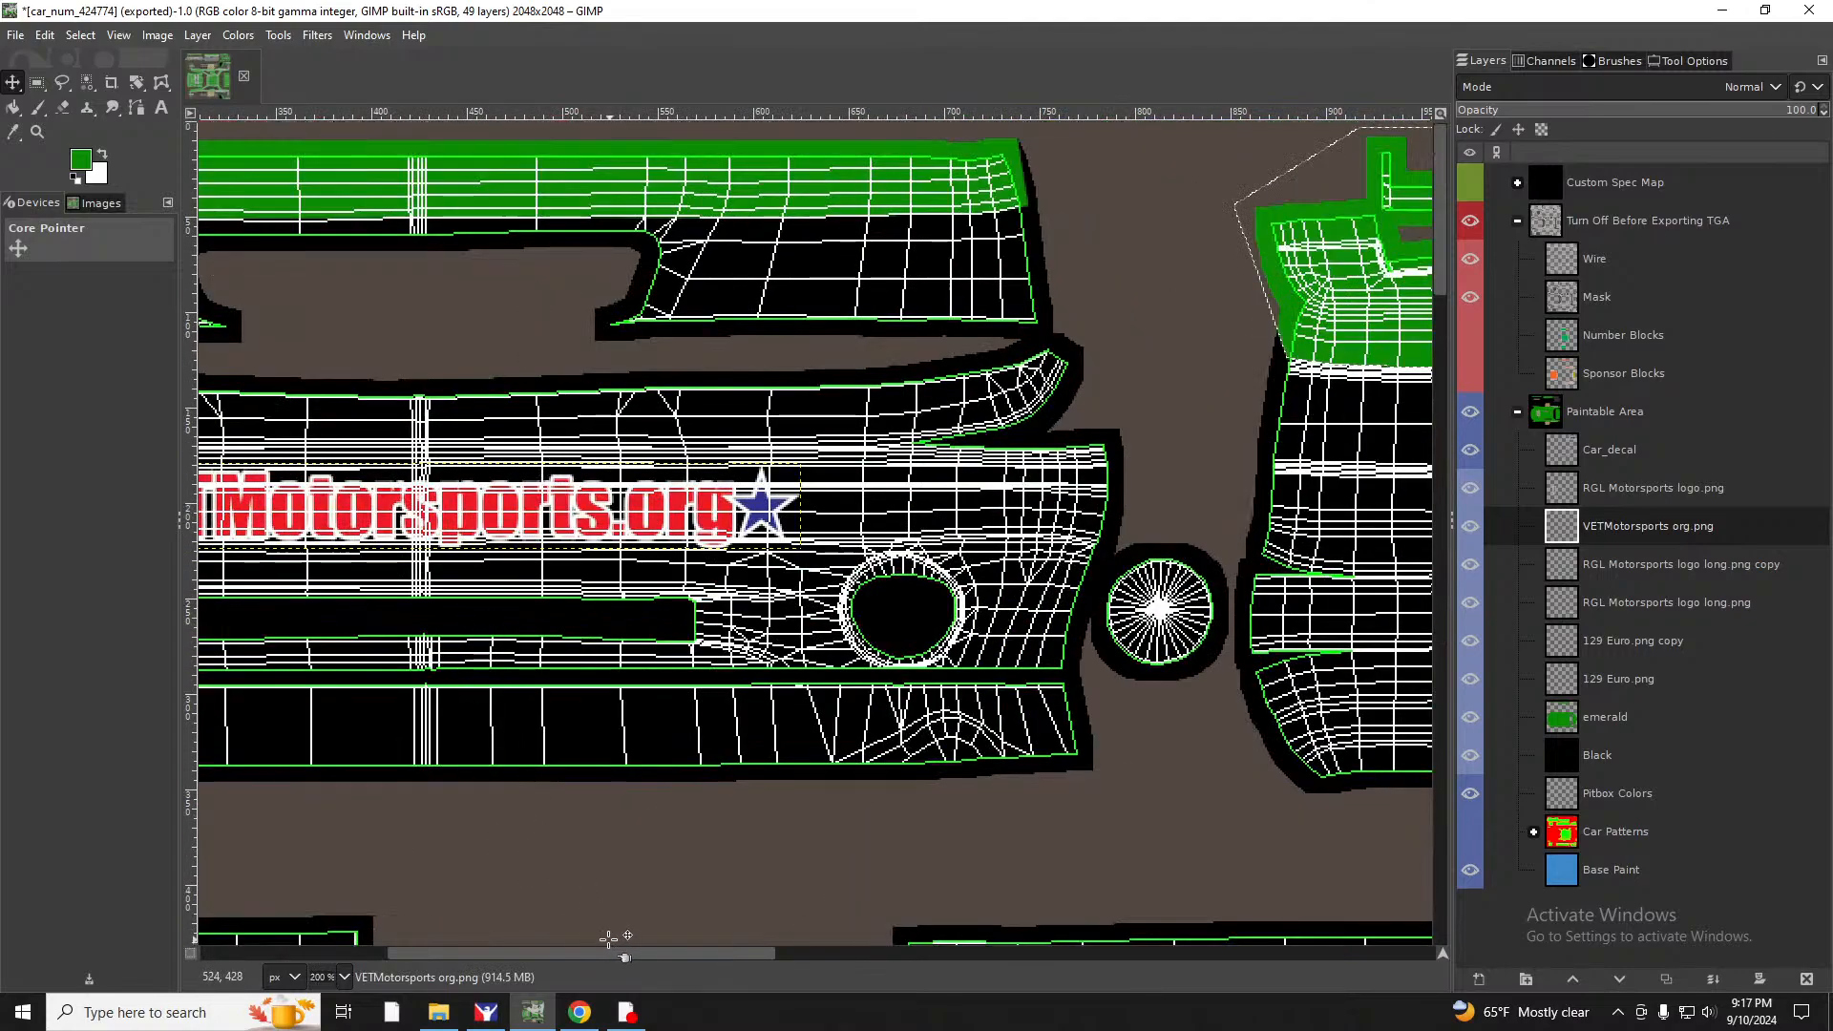
drag(604, 953, 489, 959)
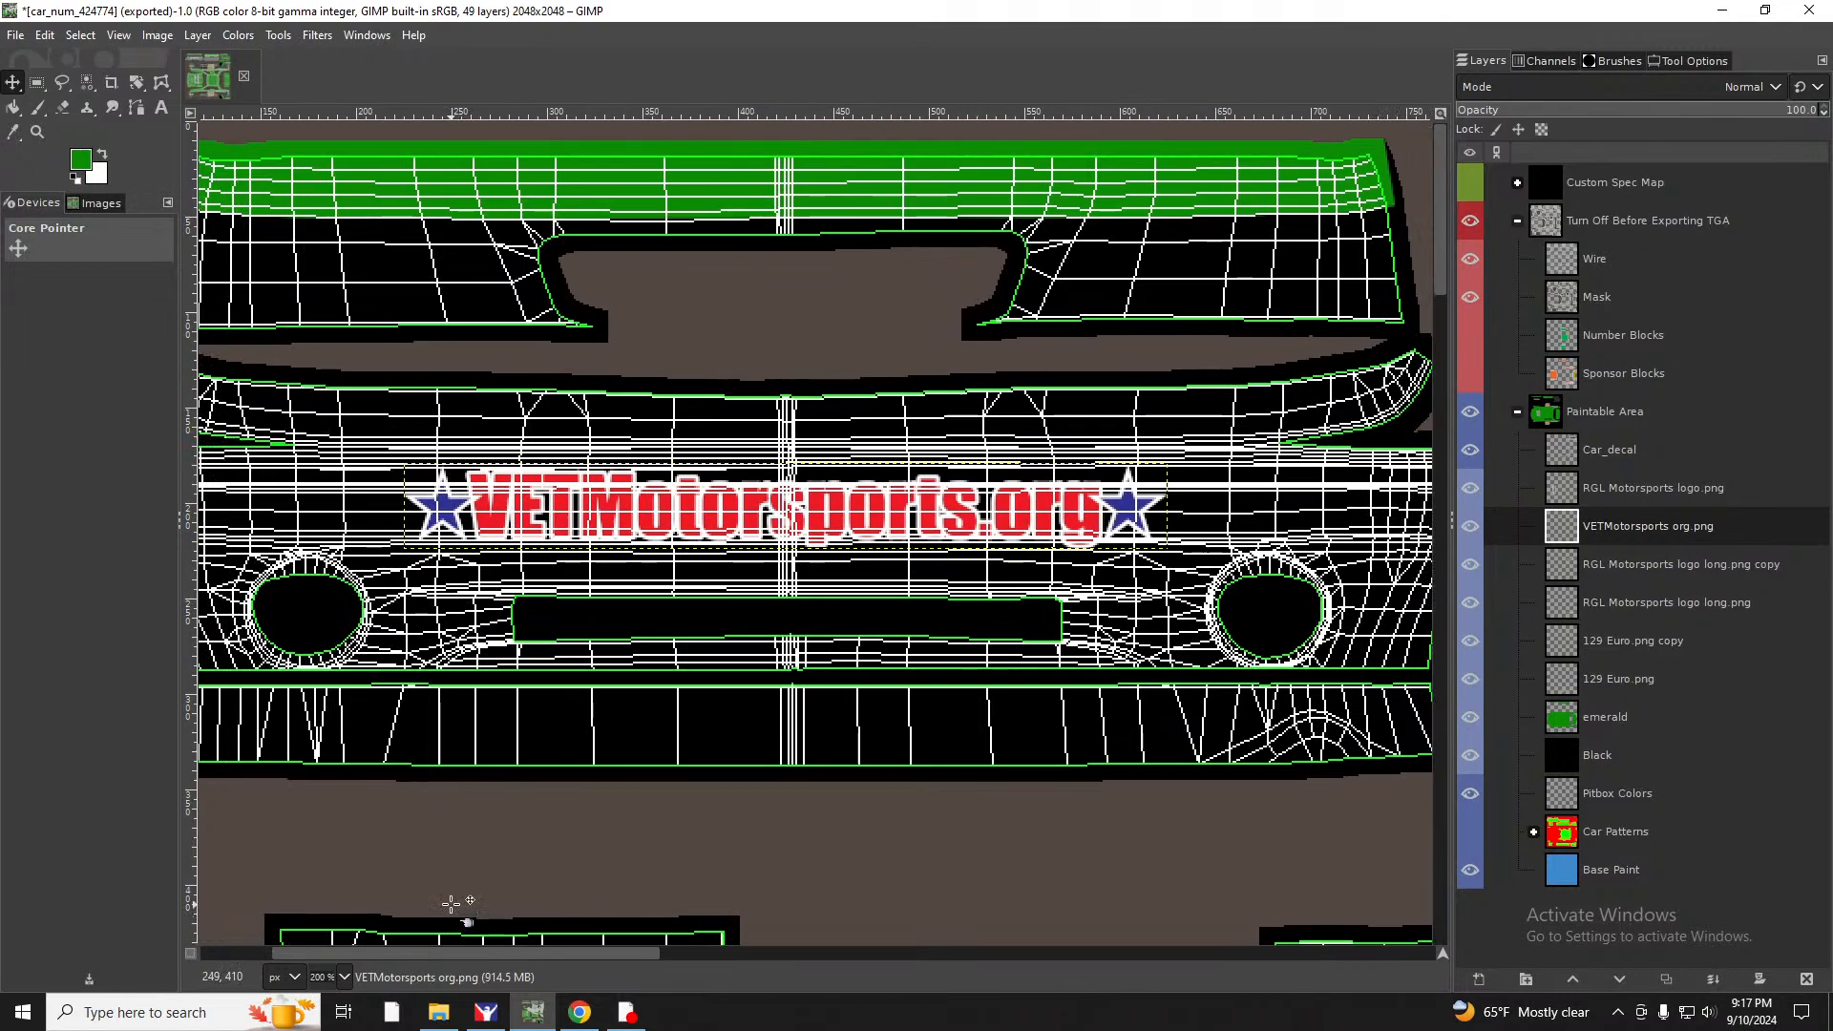
Duplicate the VETMotorsports.org logo layer and move the copy to the centre of the rear bumper.
scroll(564, 593, down, 7)
scroll(564, 593, up, 7)
drag(628, 958, 1058, 943)
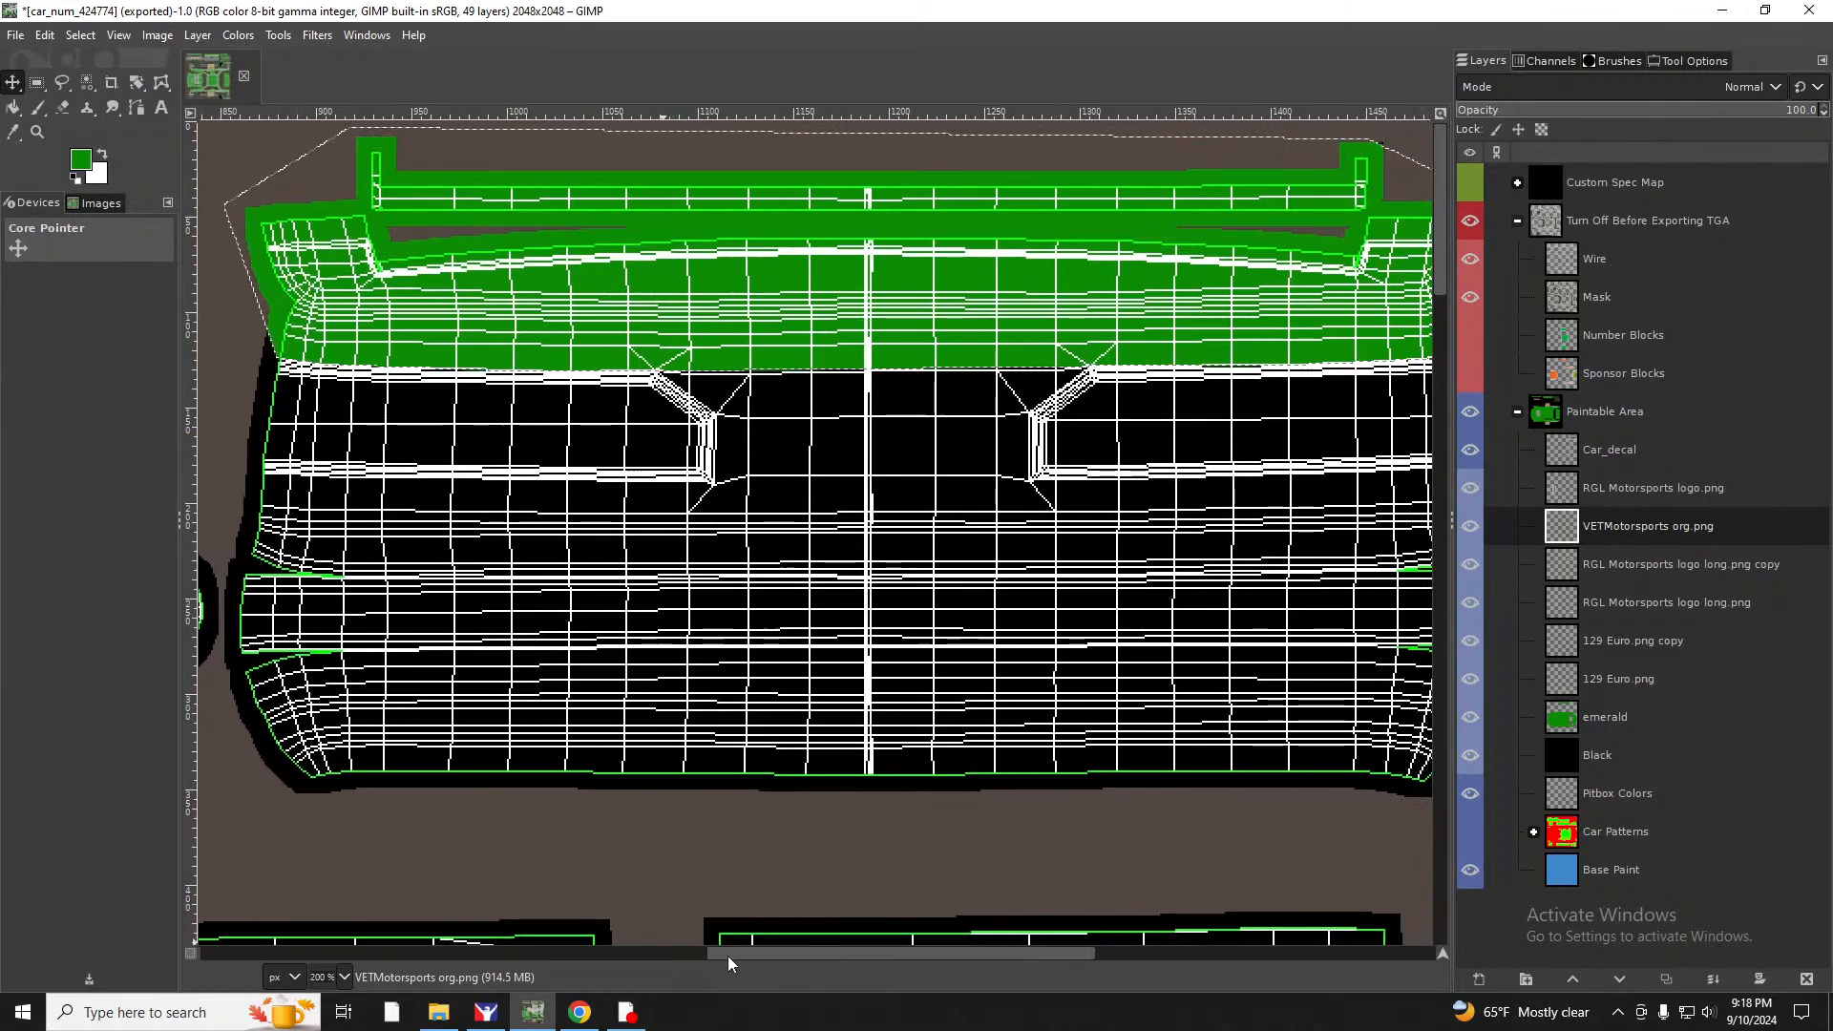
drag(727, 959, 451, 949)
click(208, 38)
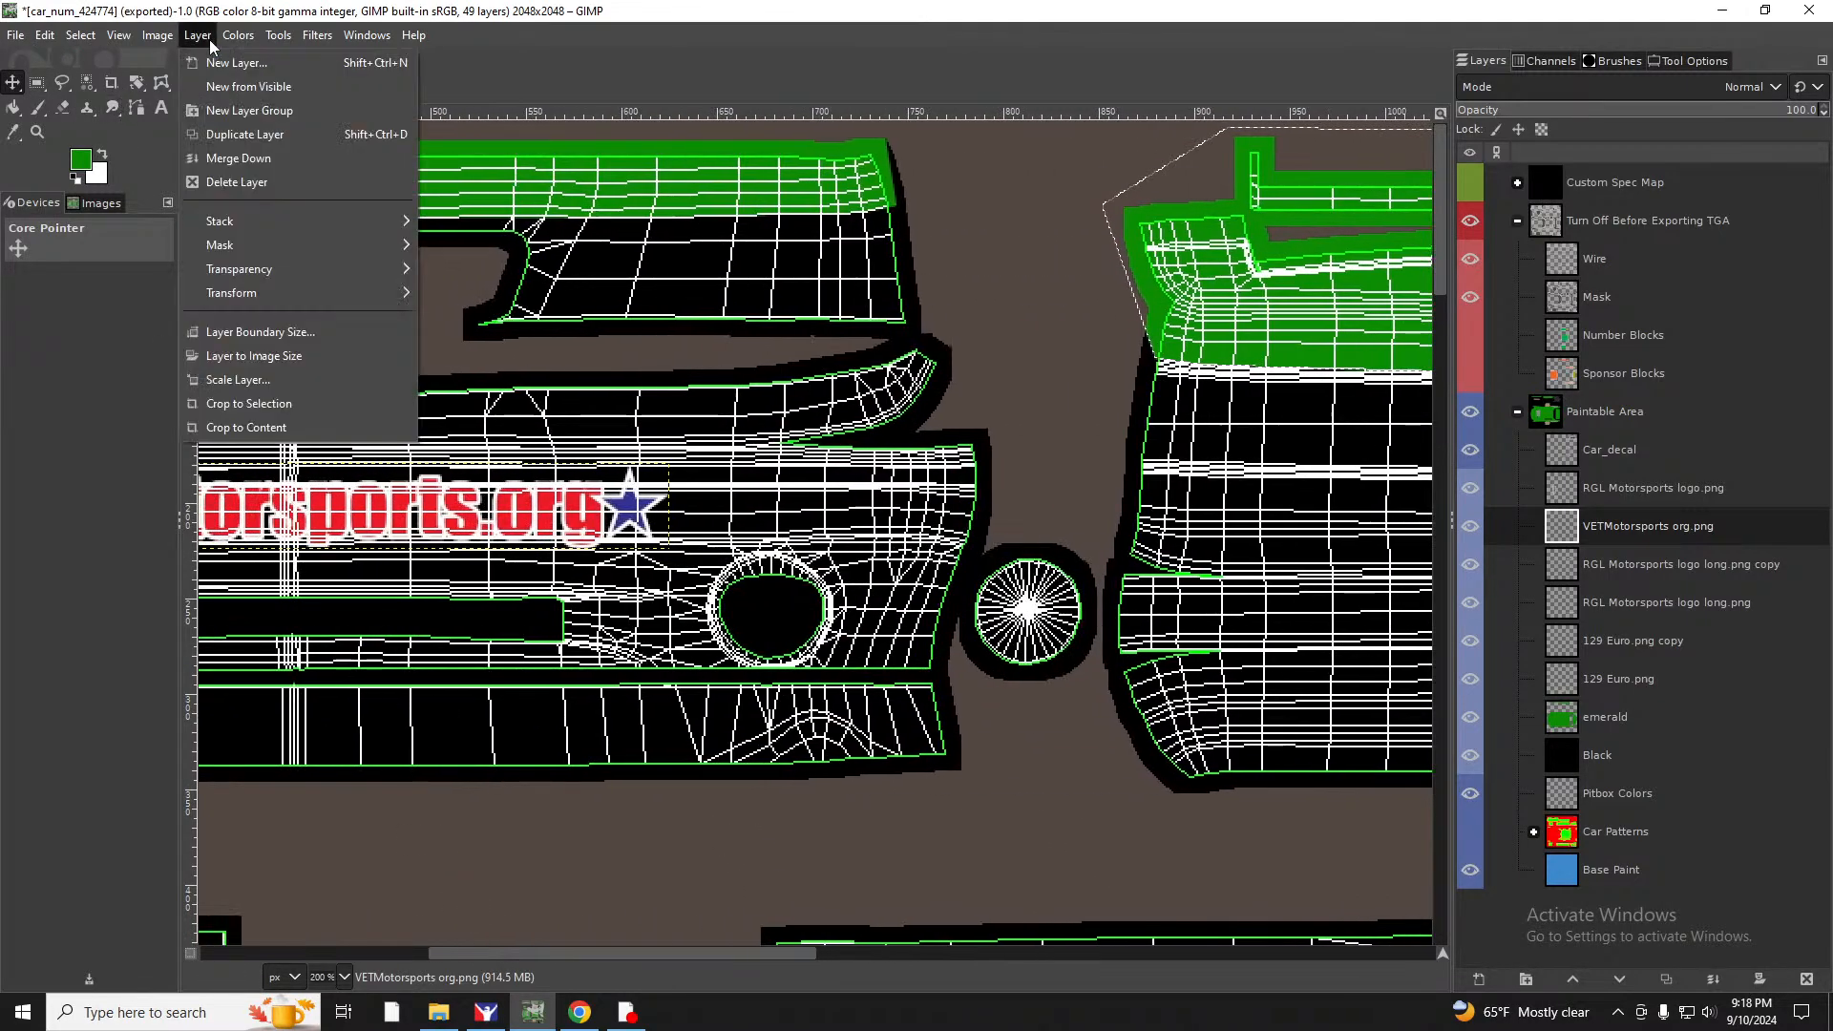
click(238, 134)
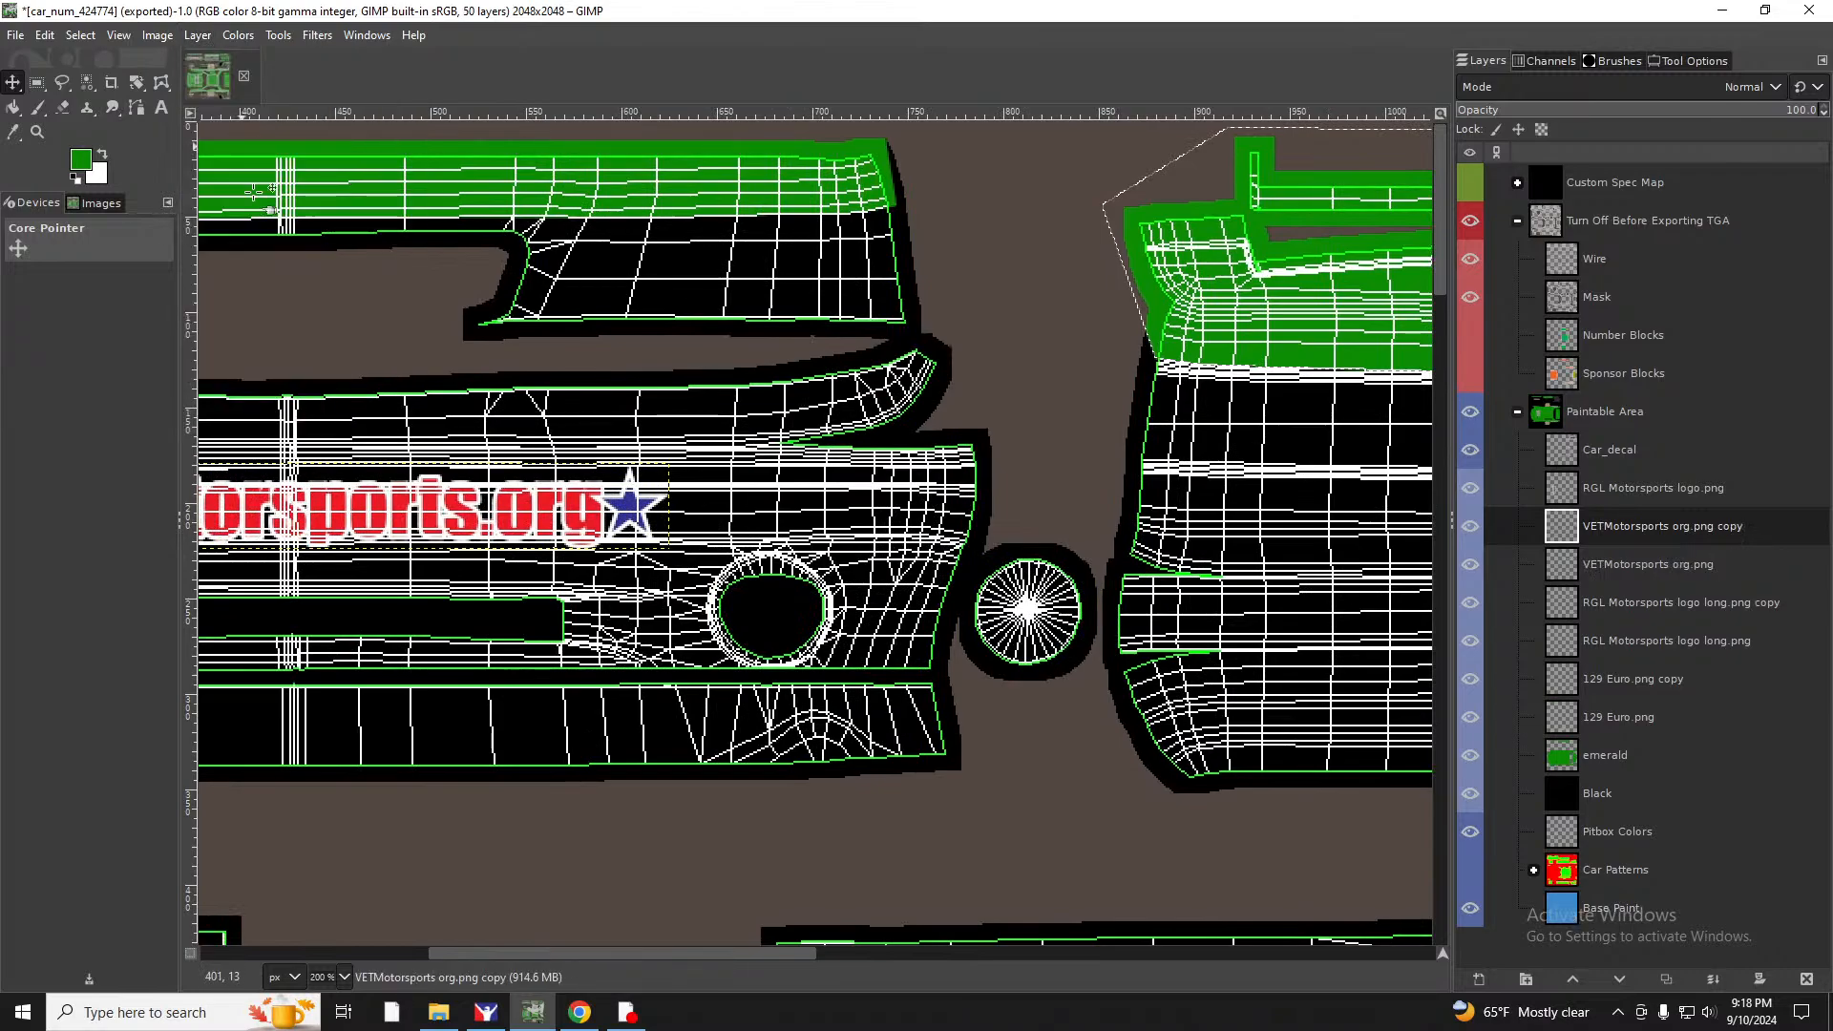
drag(392, 519, 1441, 632)
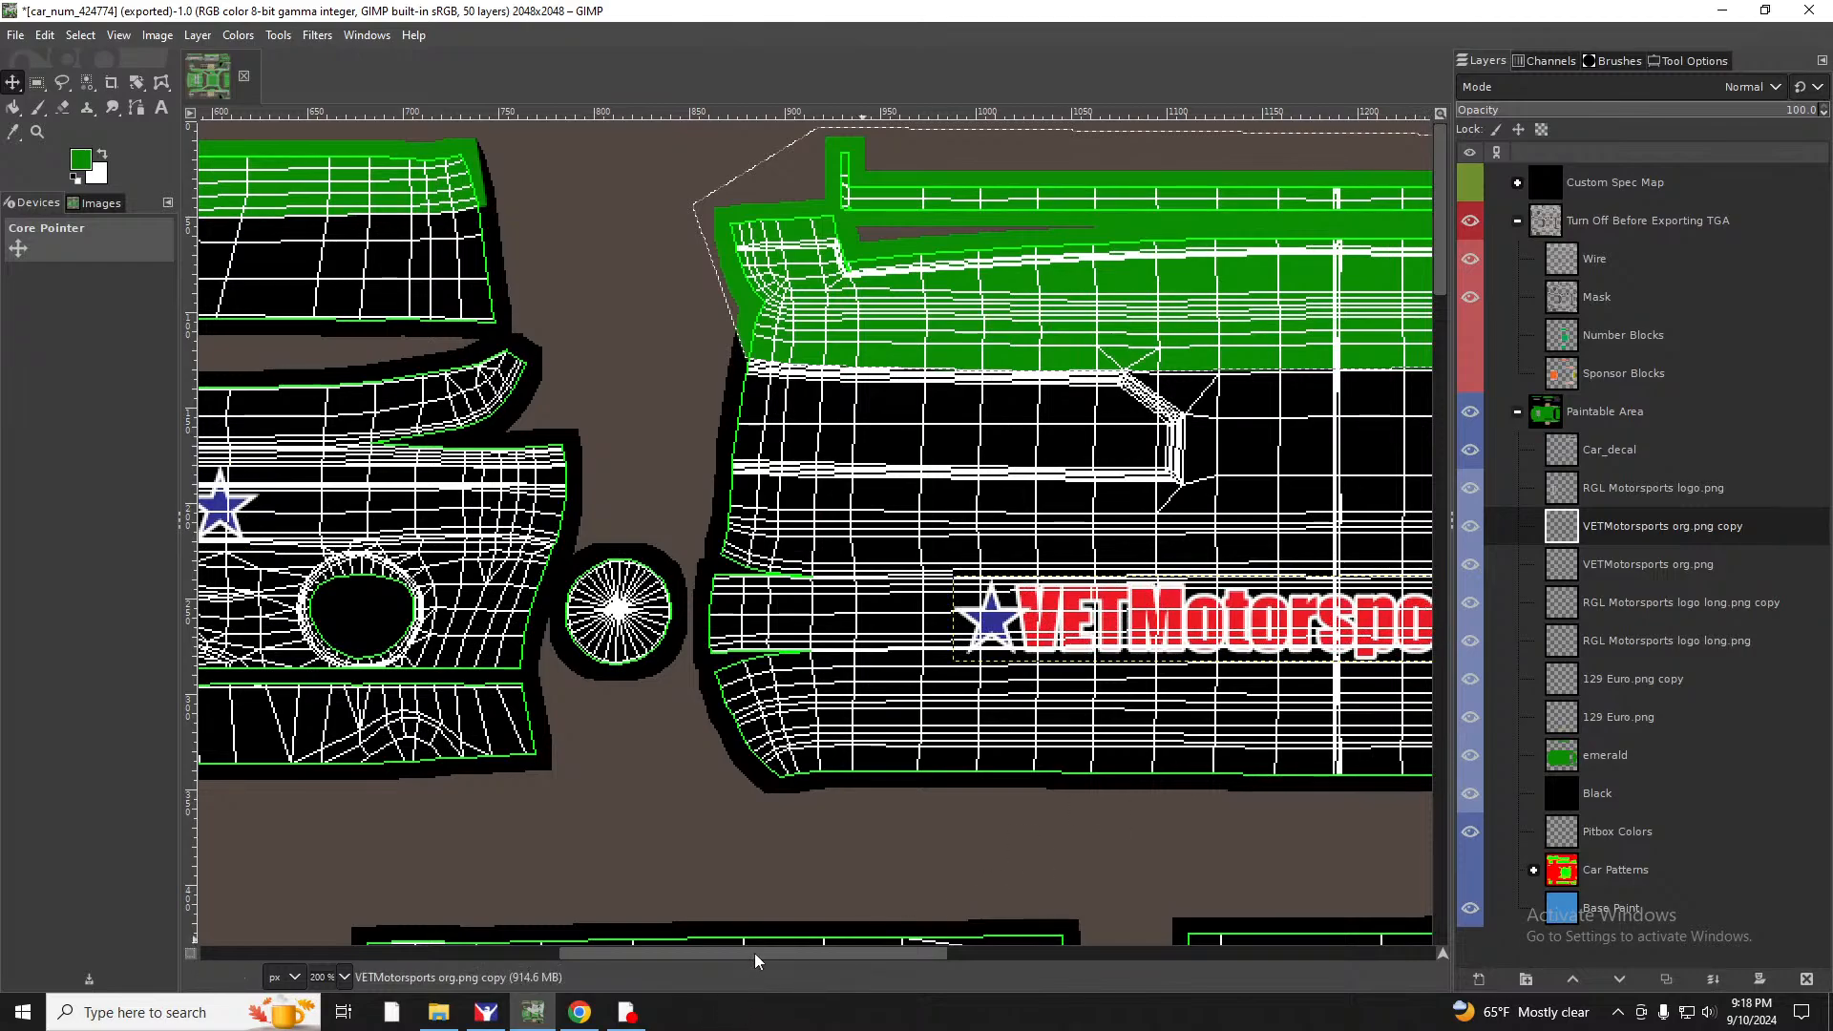
drag(754, 953, 921, 981)
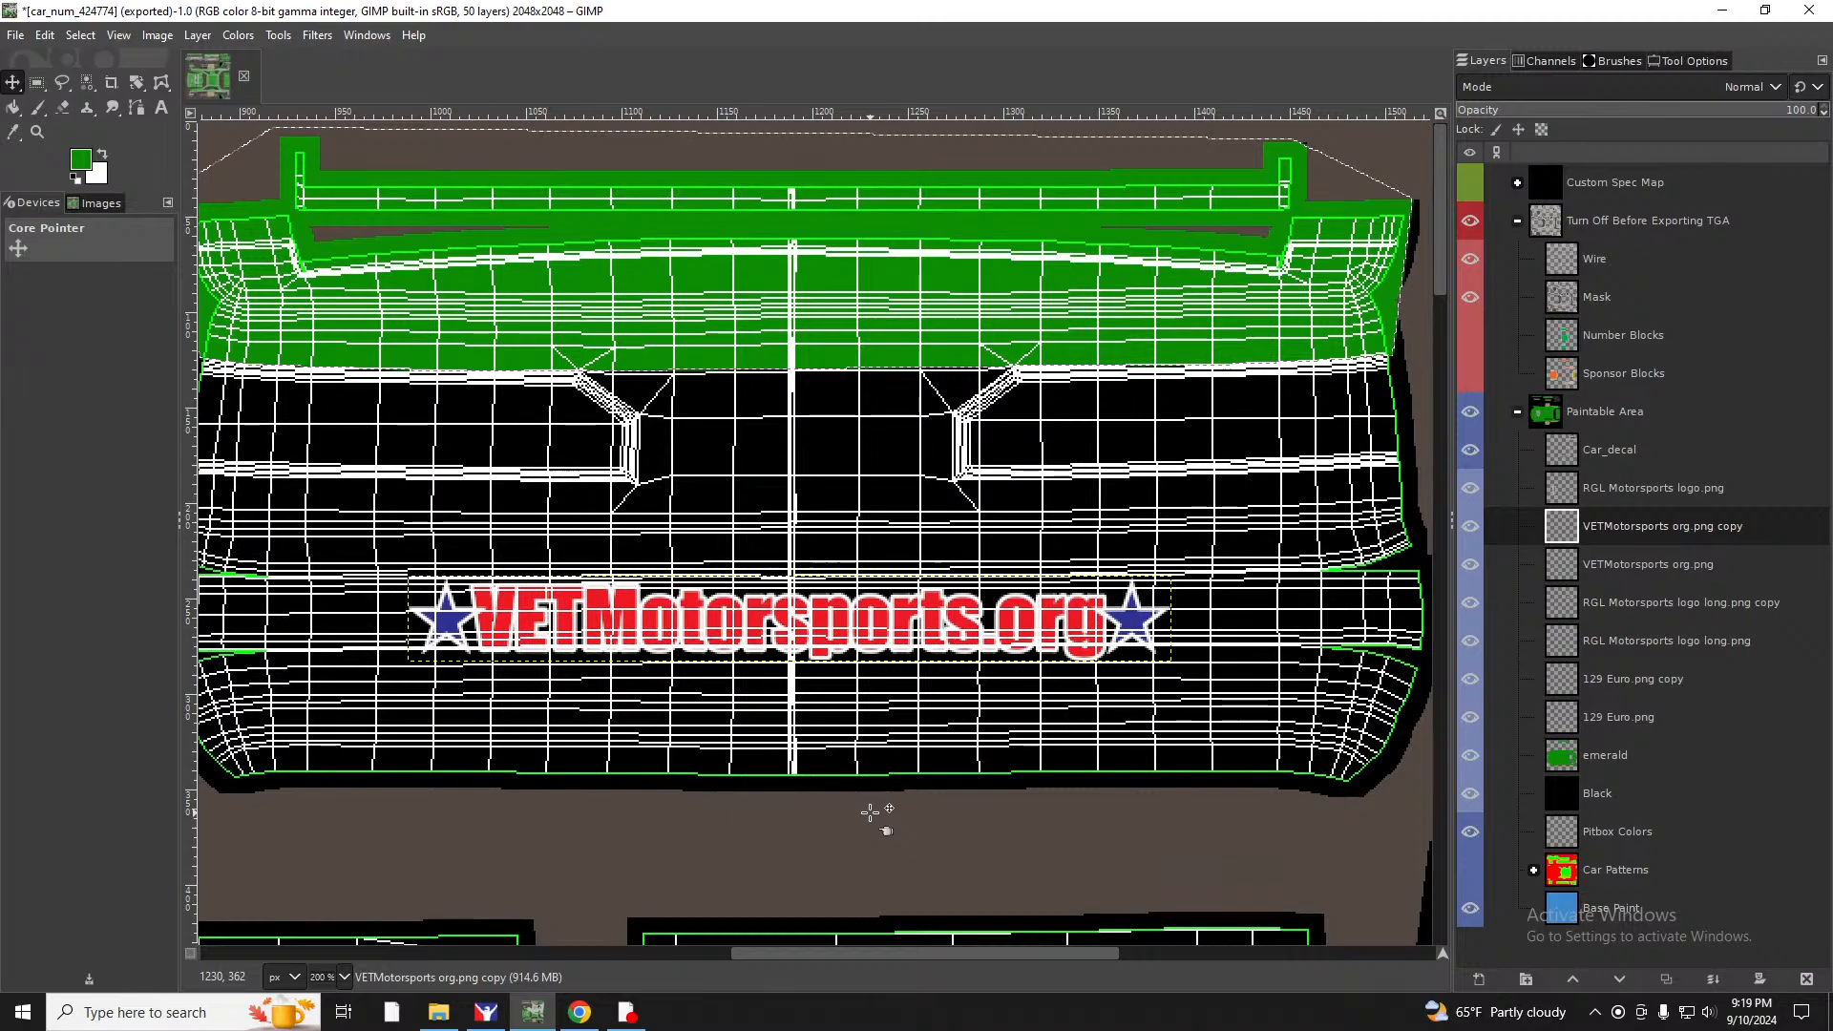
scroll(805, 863, down, 6)
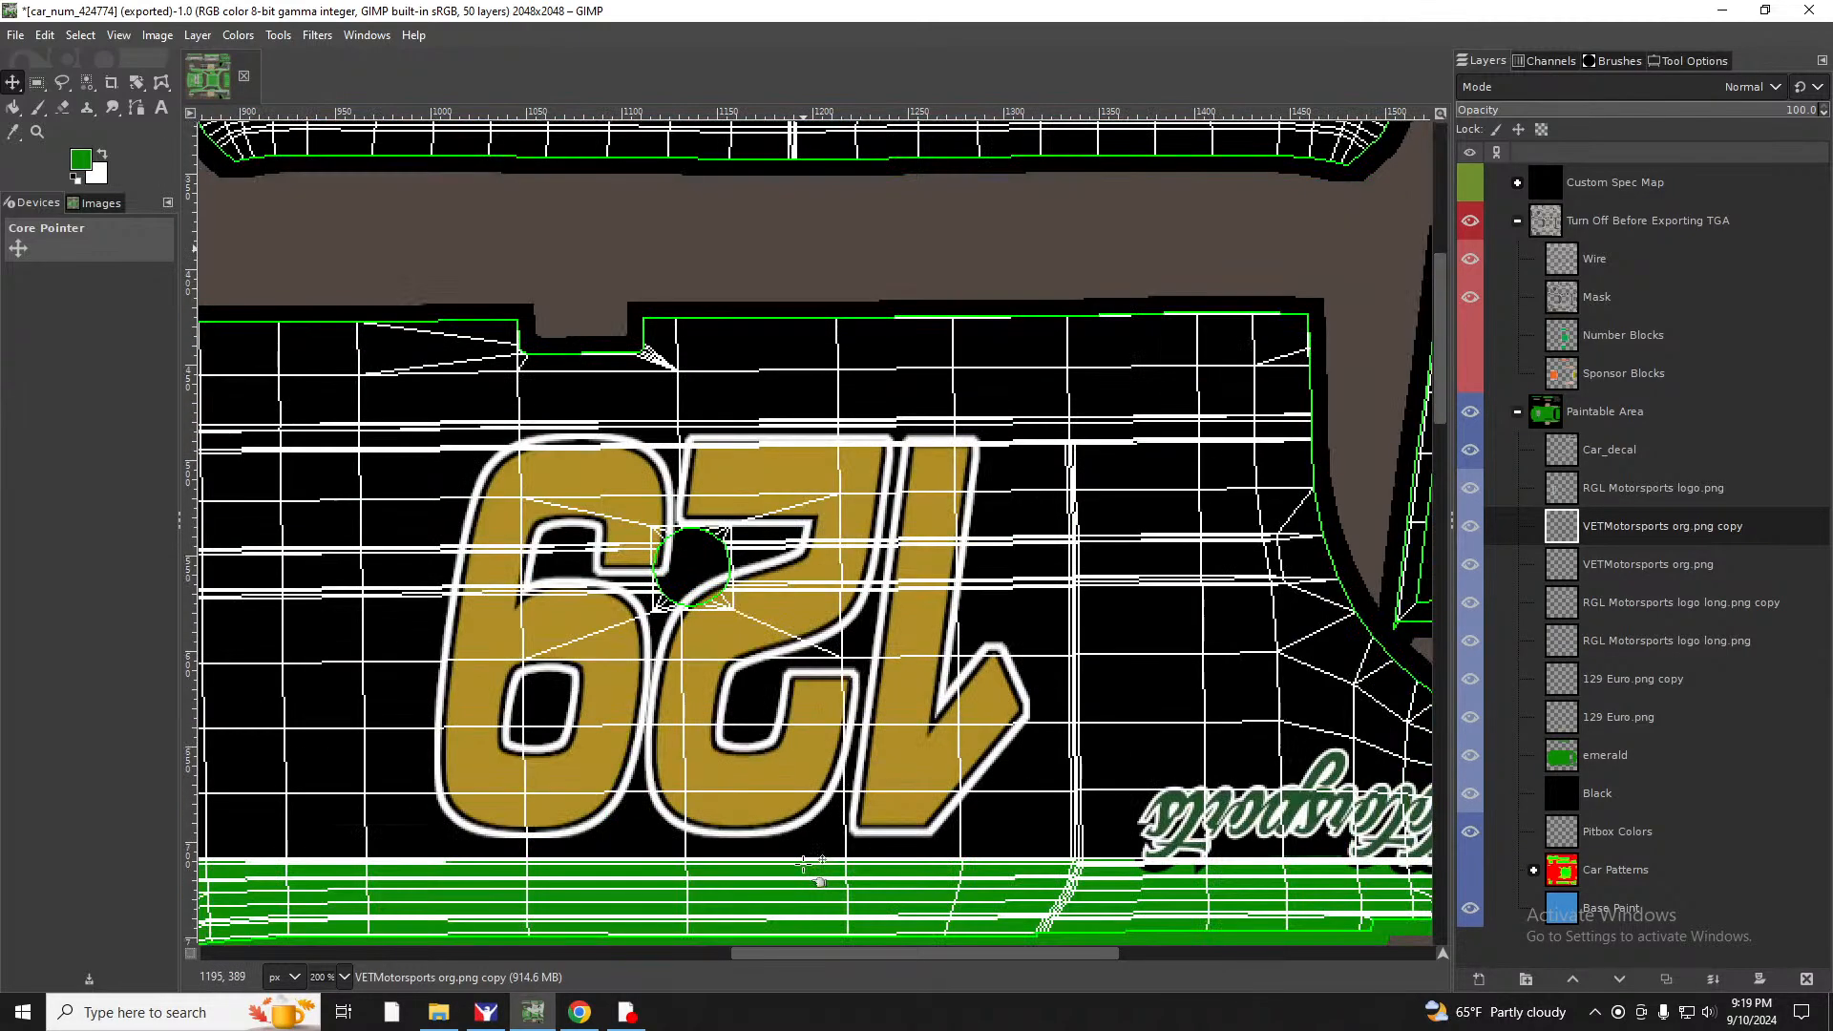
scroll(817, 871, up, 2)
scroll(811, 873, down, 2)
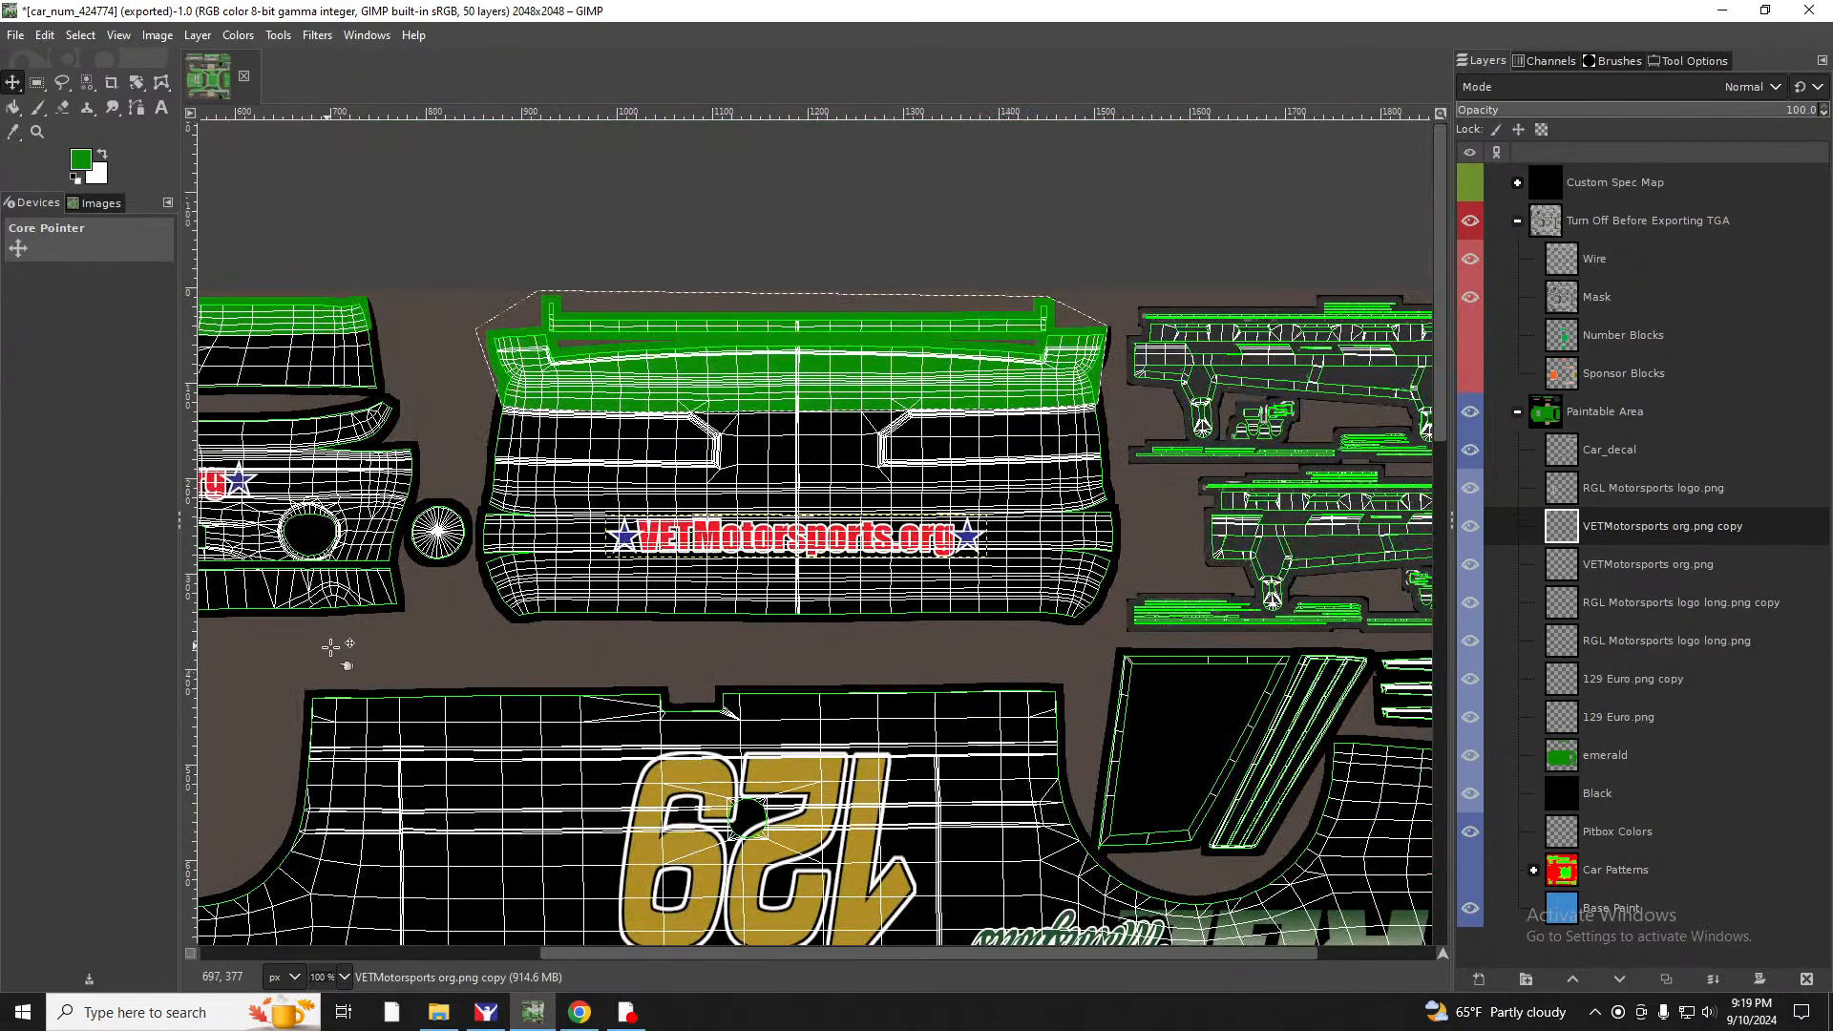
scroll(555, 605, down, 8)
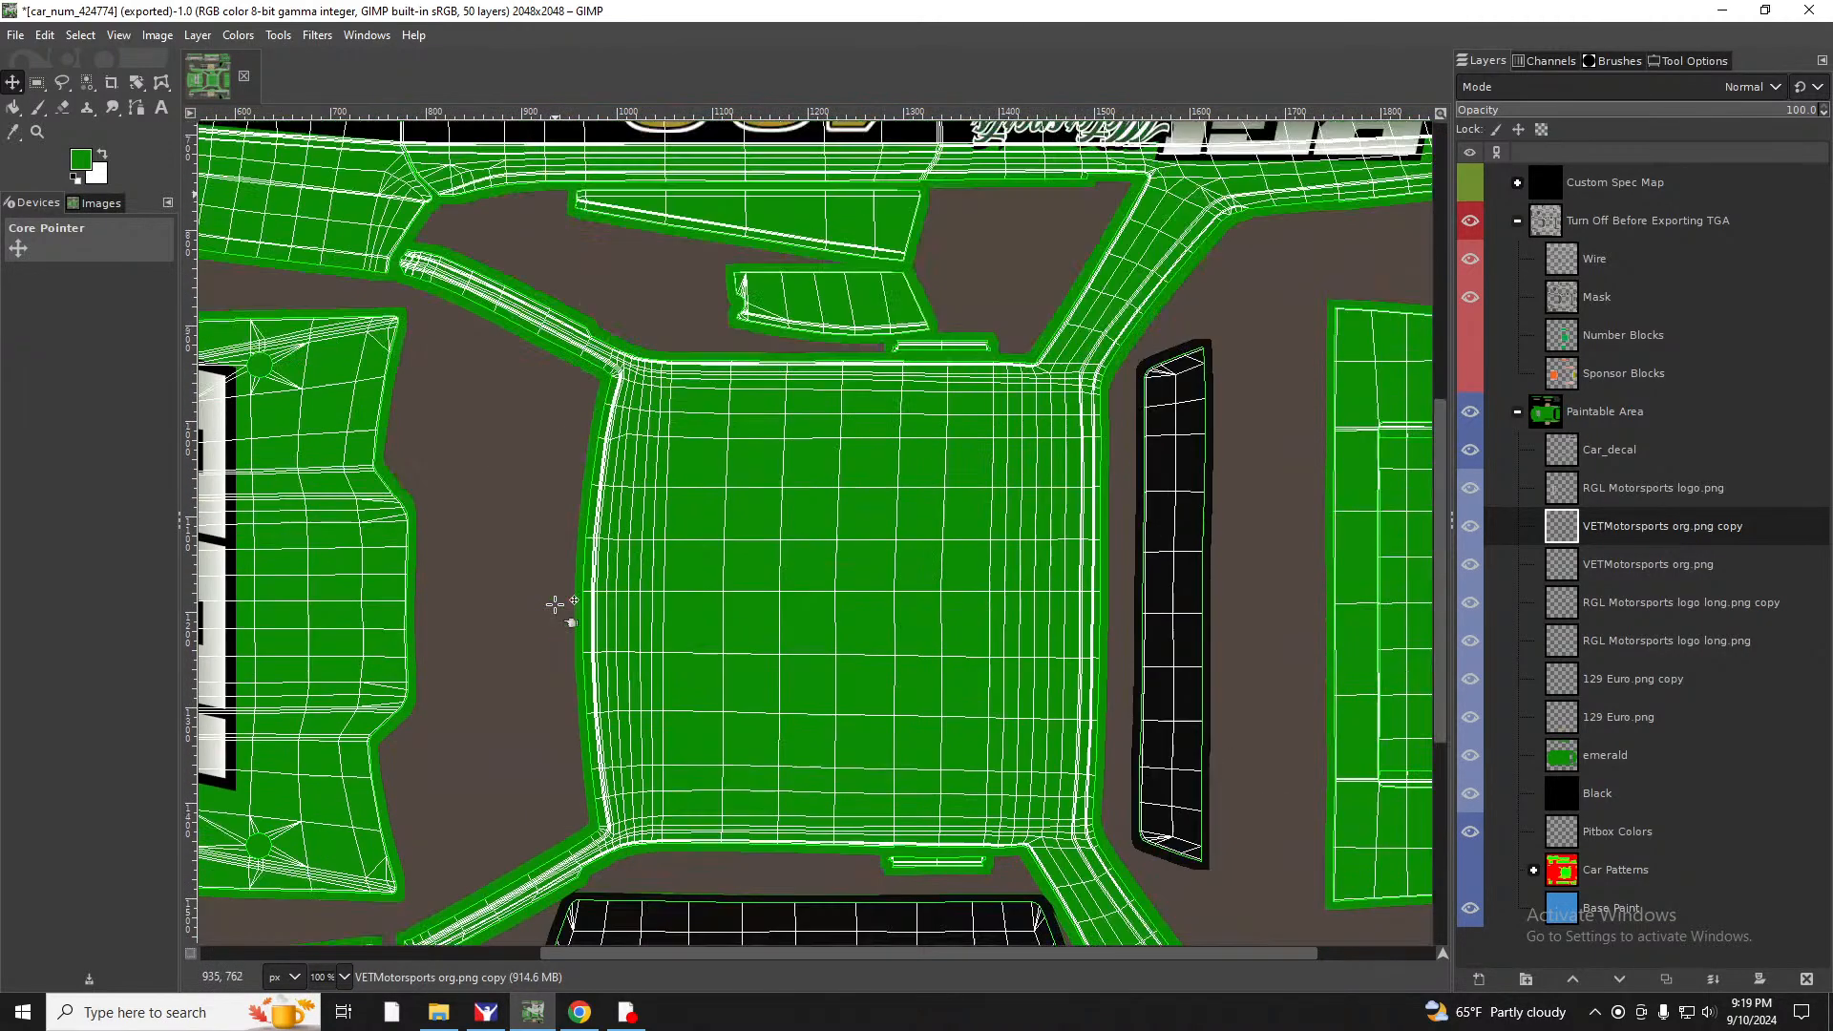
Look over the whole template, checking the bumpers, both sides, hood and roof for logo placement and remaining free areas.
scroll(554, 604, up, 8)
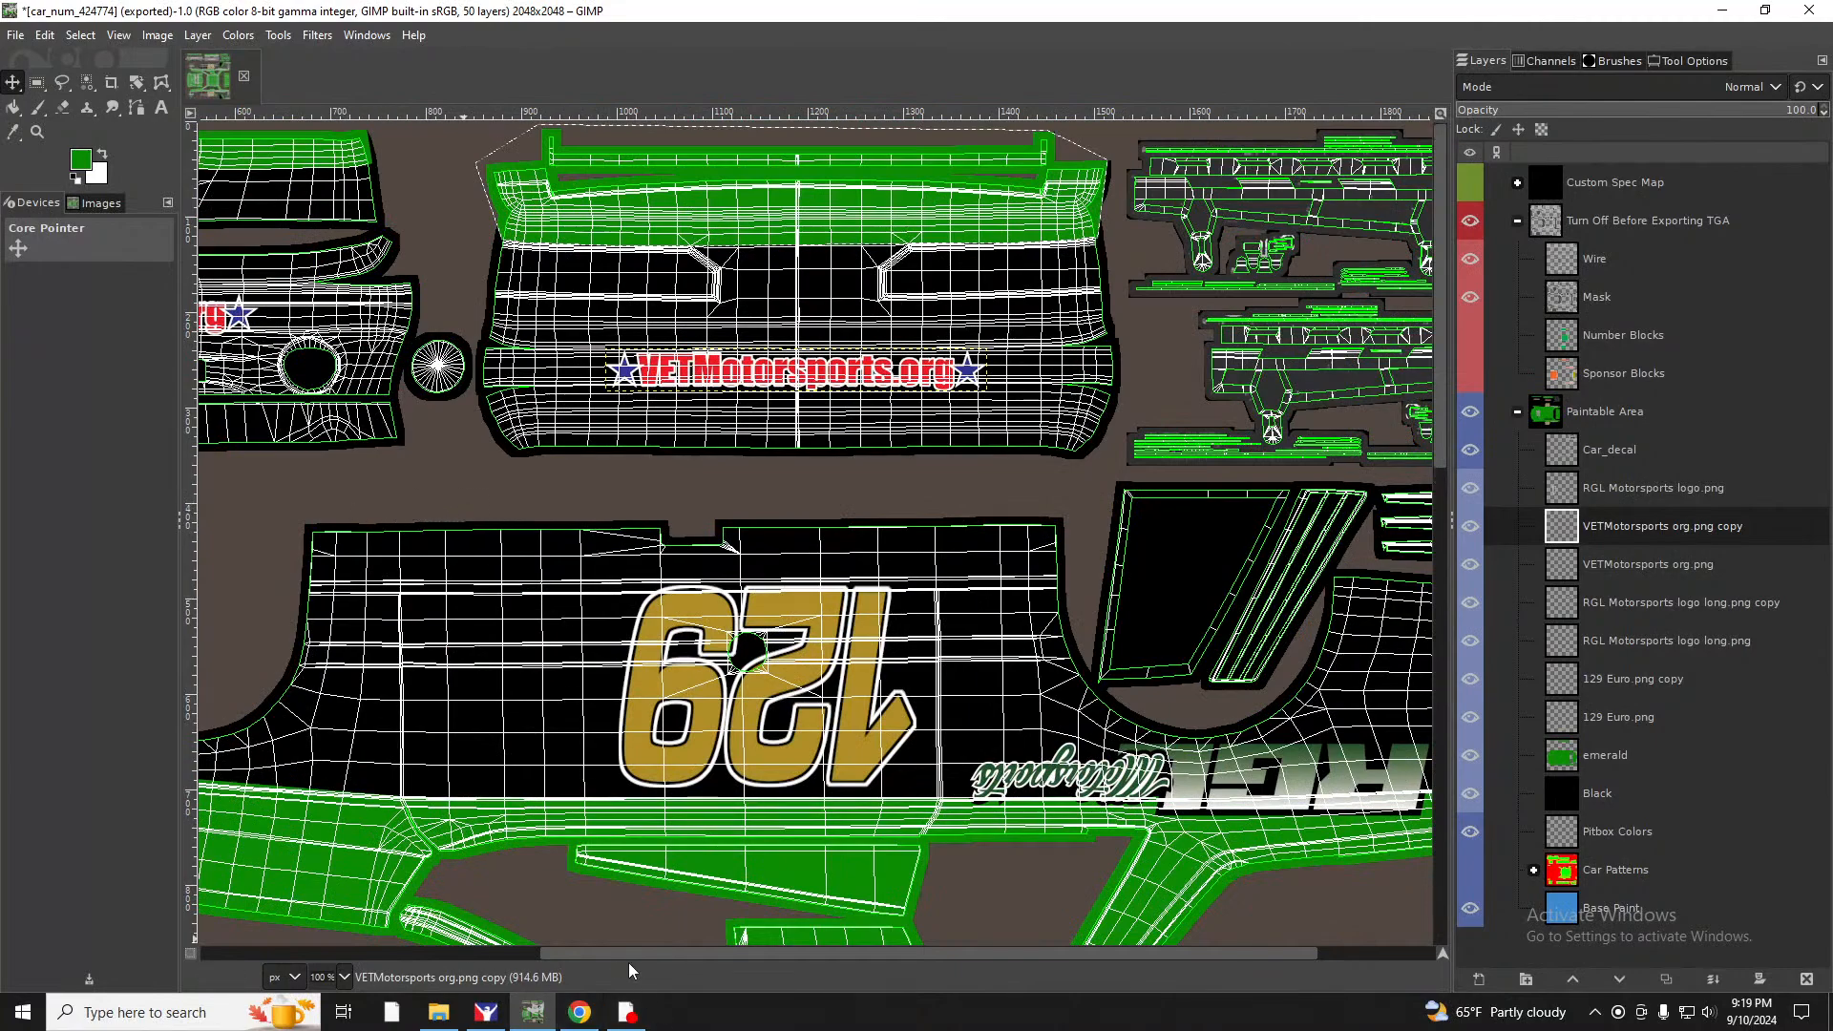
drag(628, 955, 244, 948)
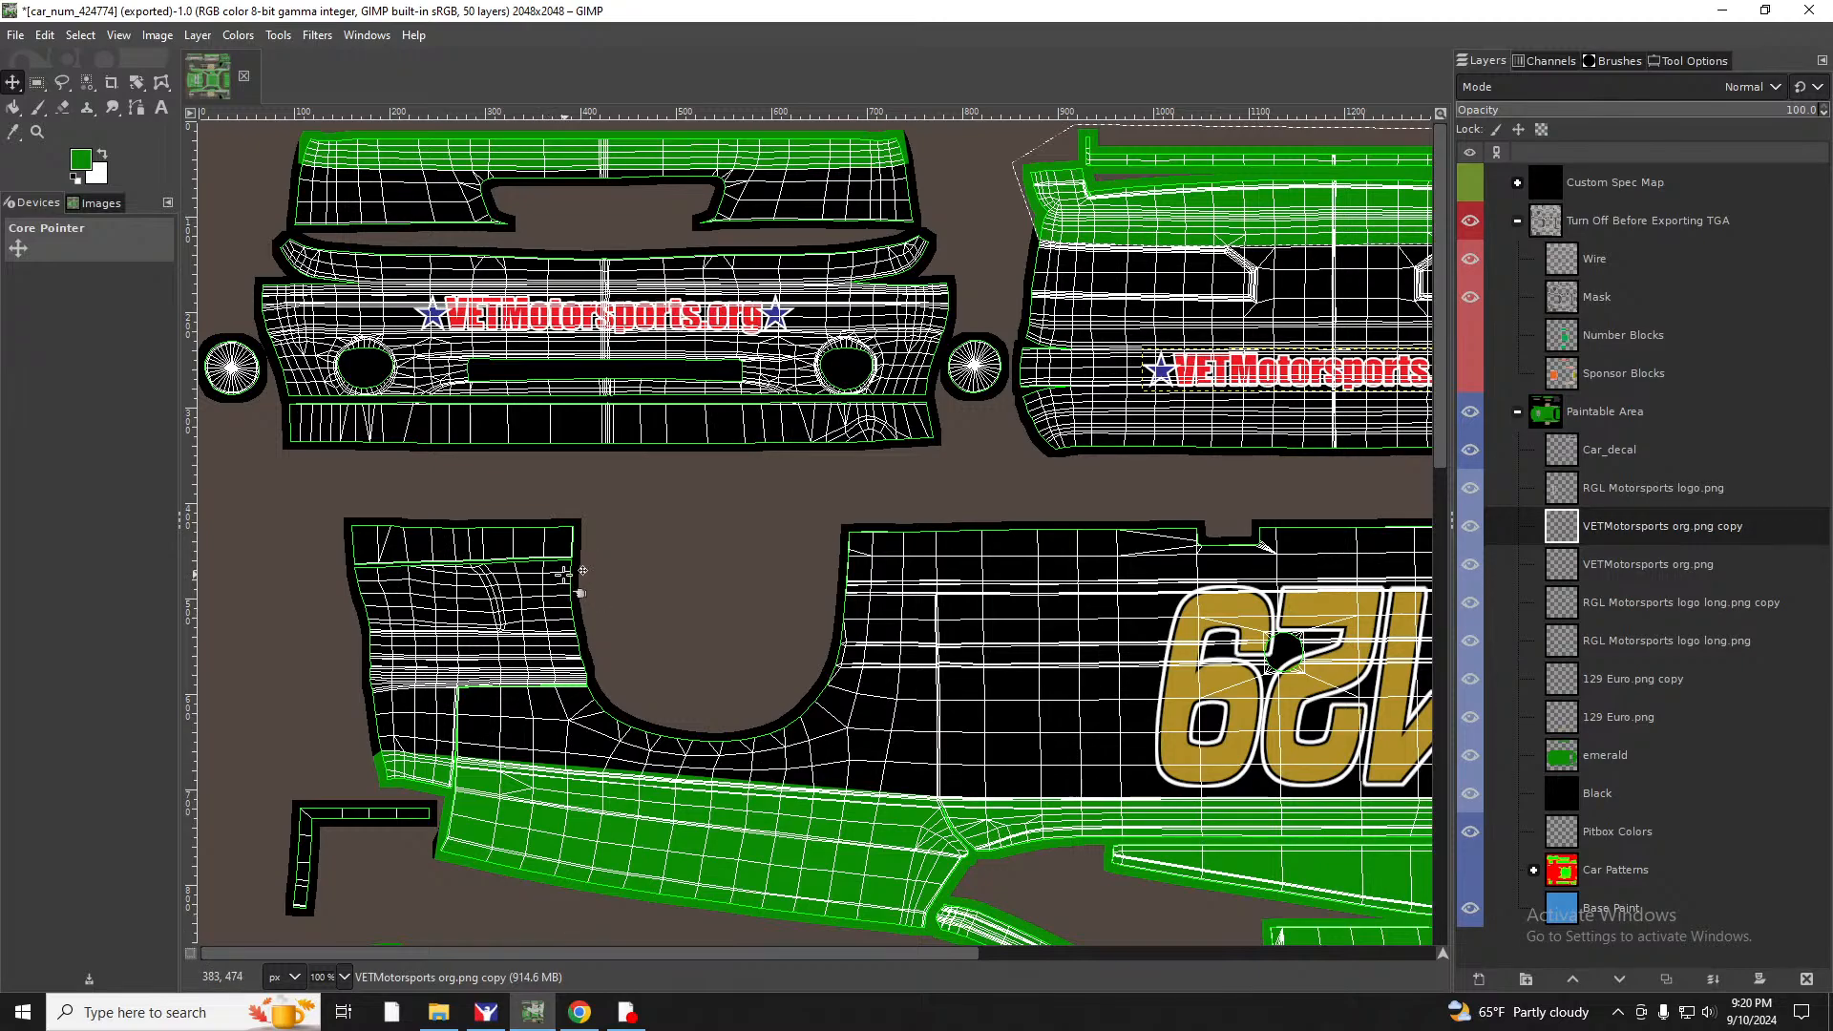
scroll(715, 661, down, 10)
scroll(716, 661, down, 2)
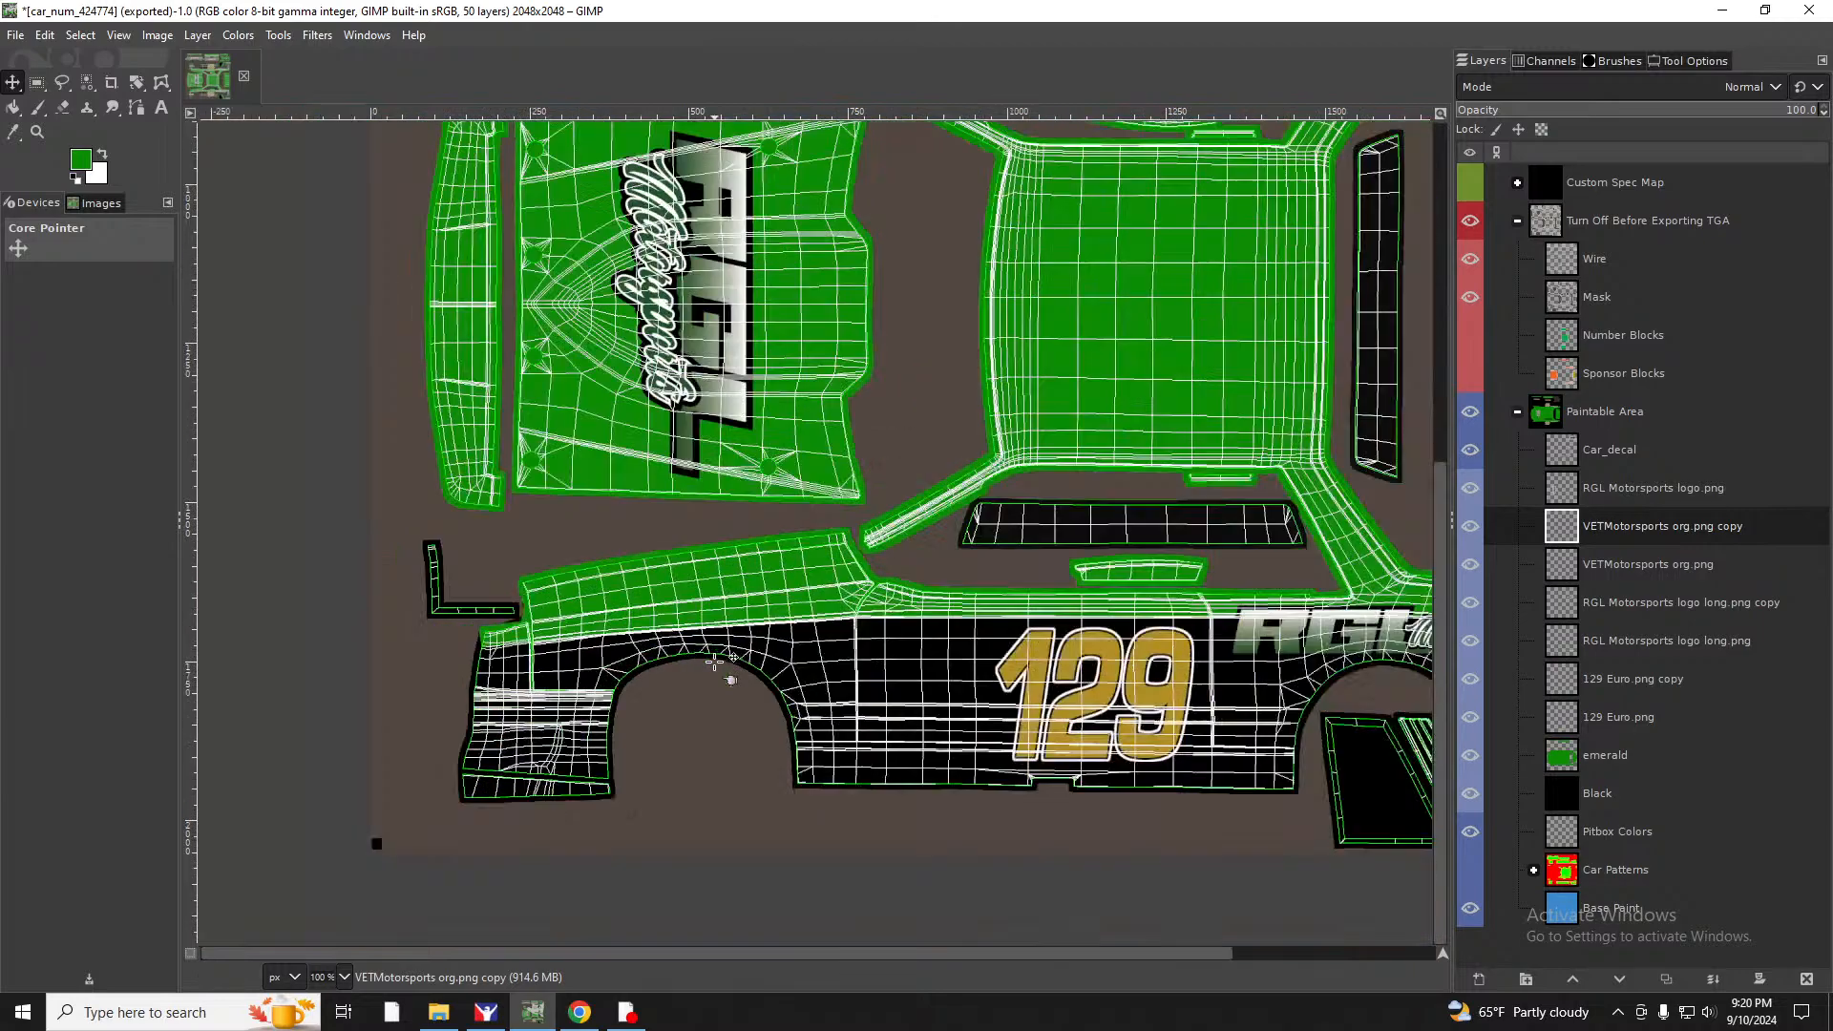
scroll(716, 661, down, 3)
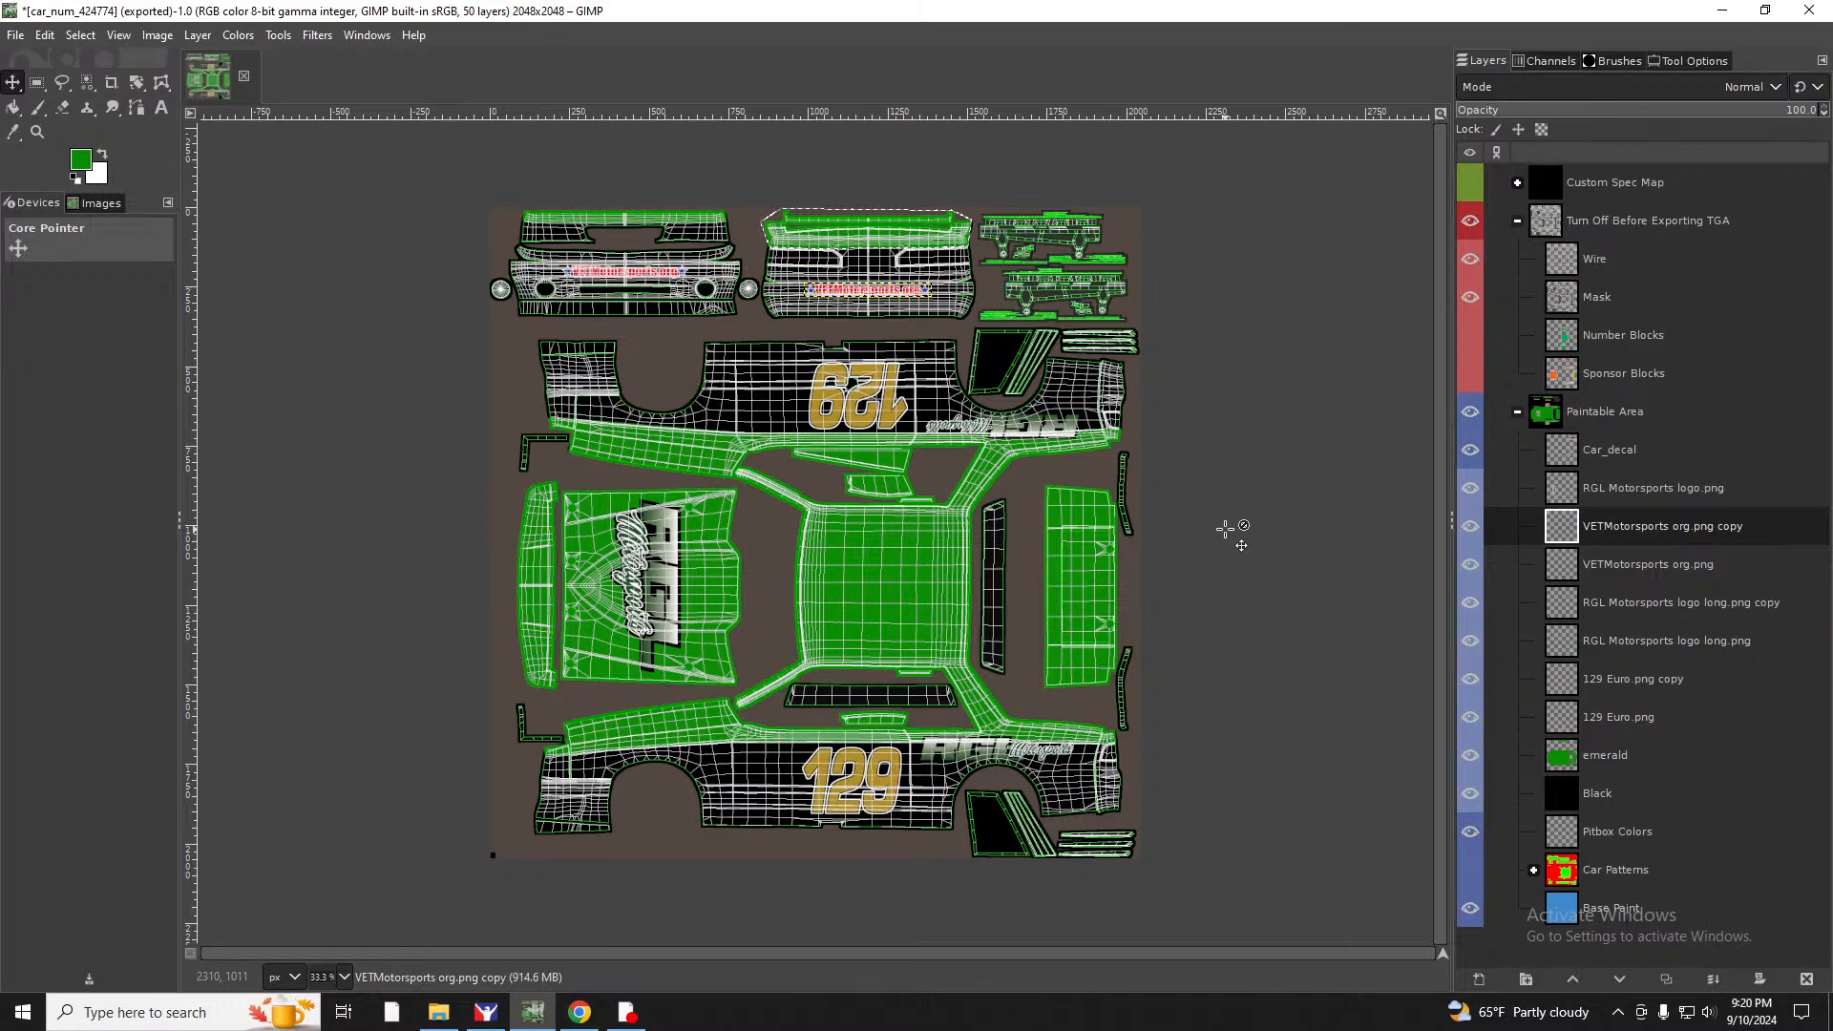
key(plus)
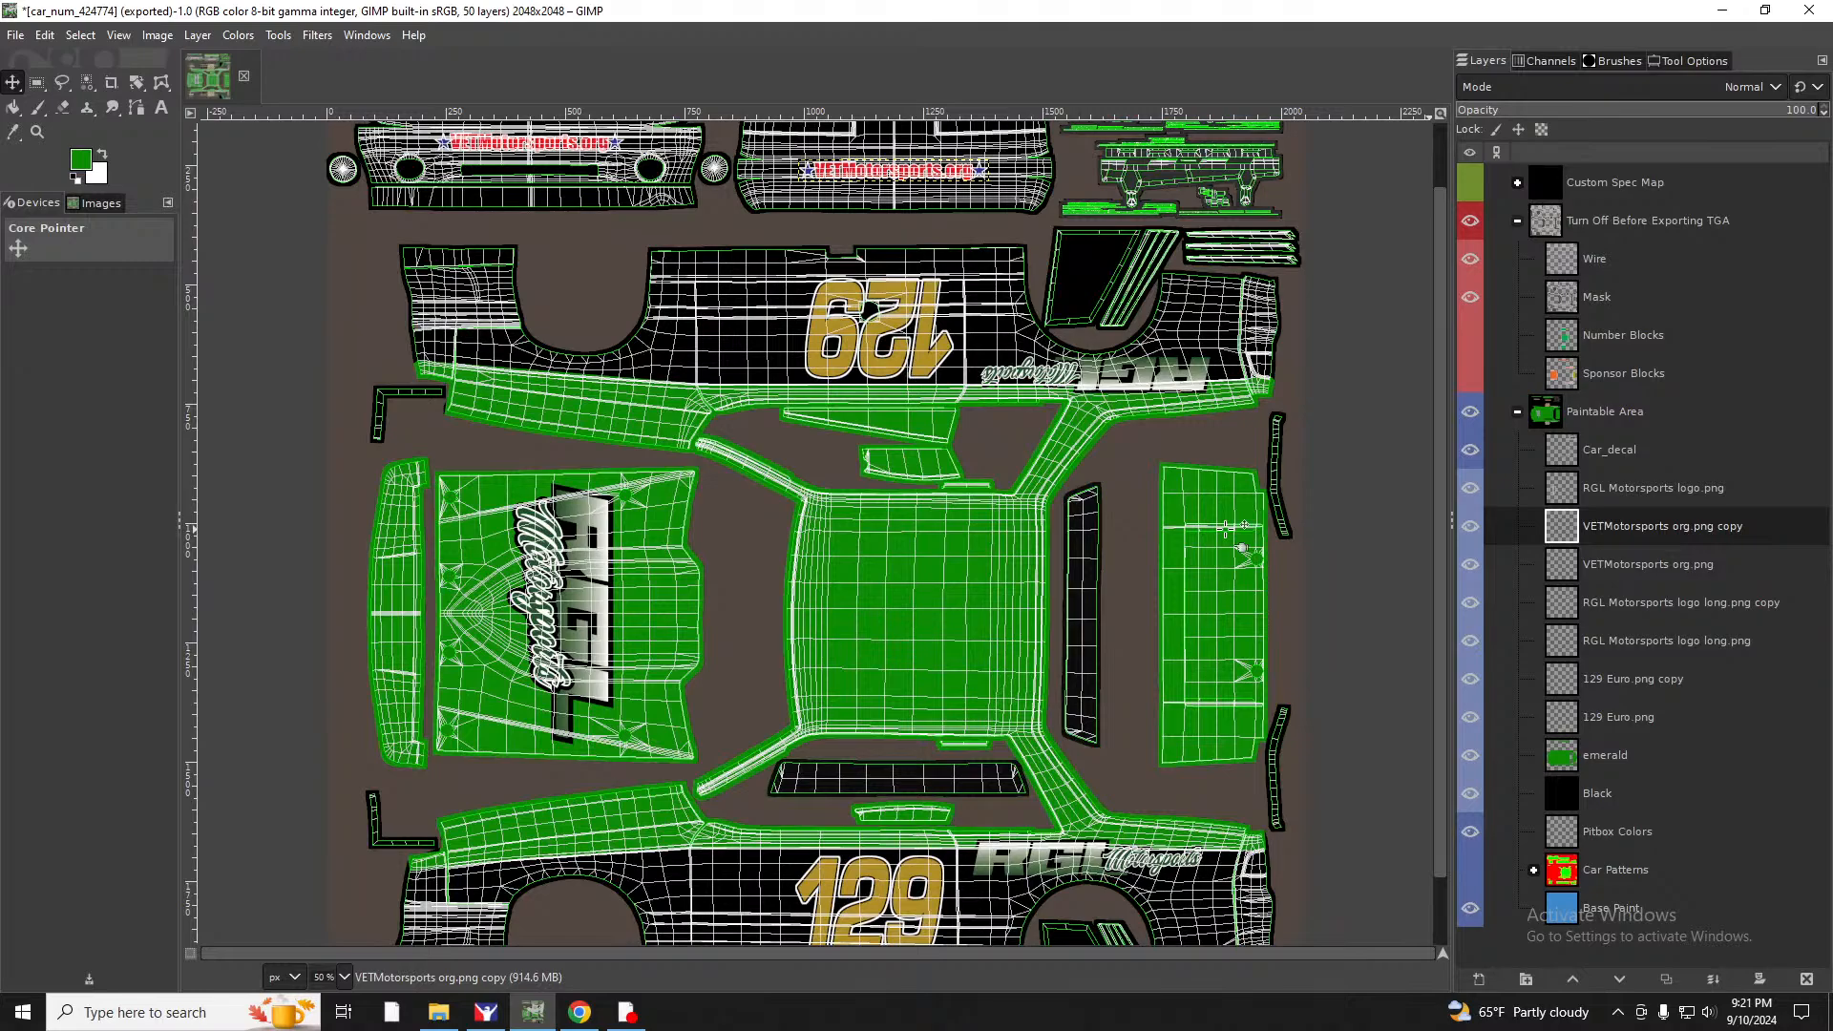
scroll(1231, 572, down, 2)
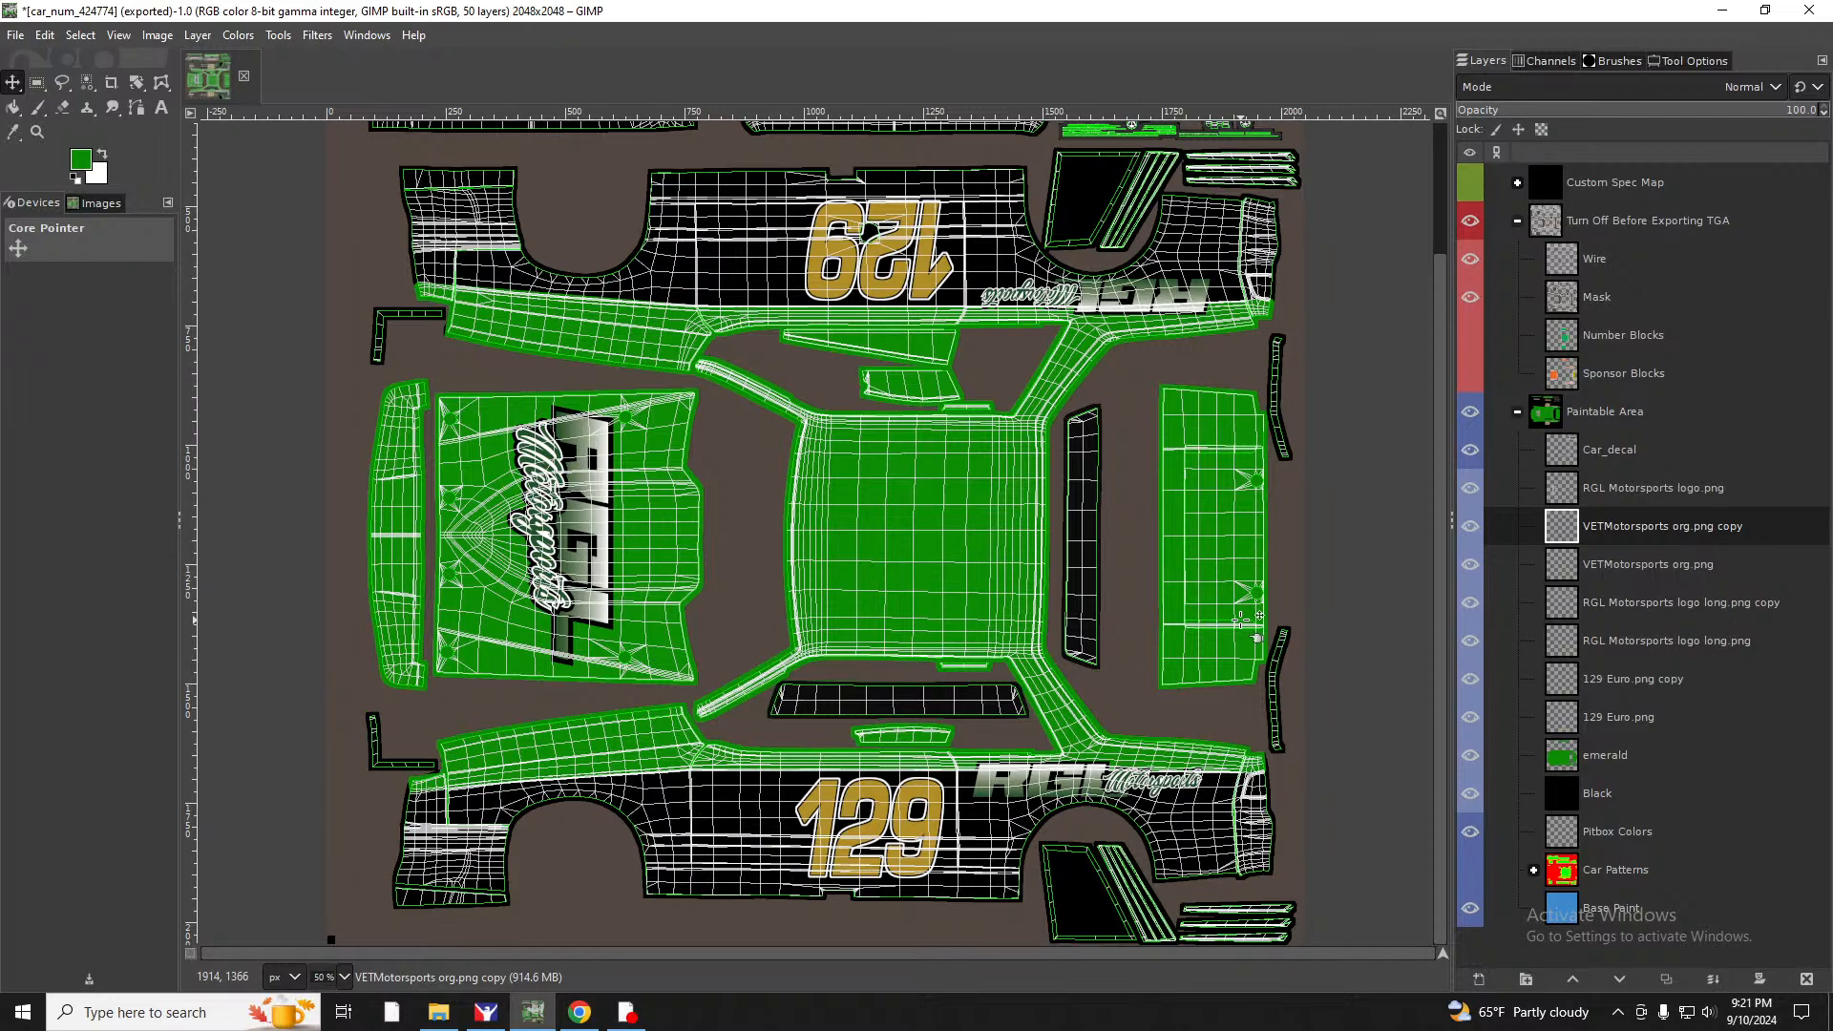
scroll(1346, 638, up, 4)
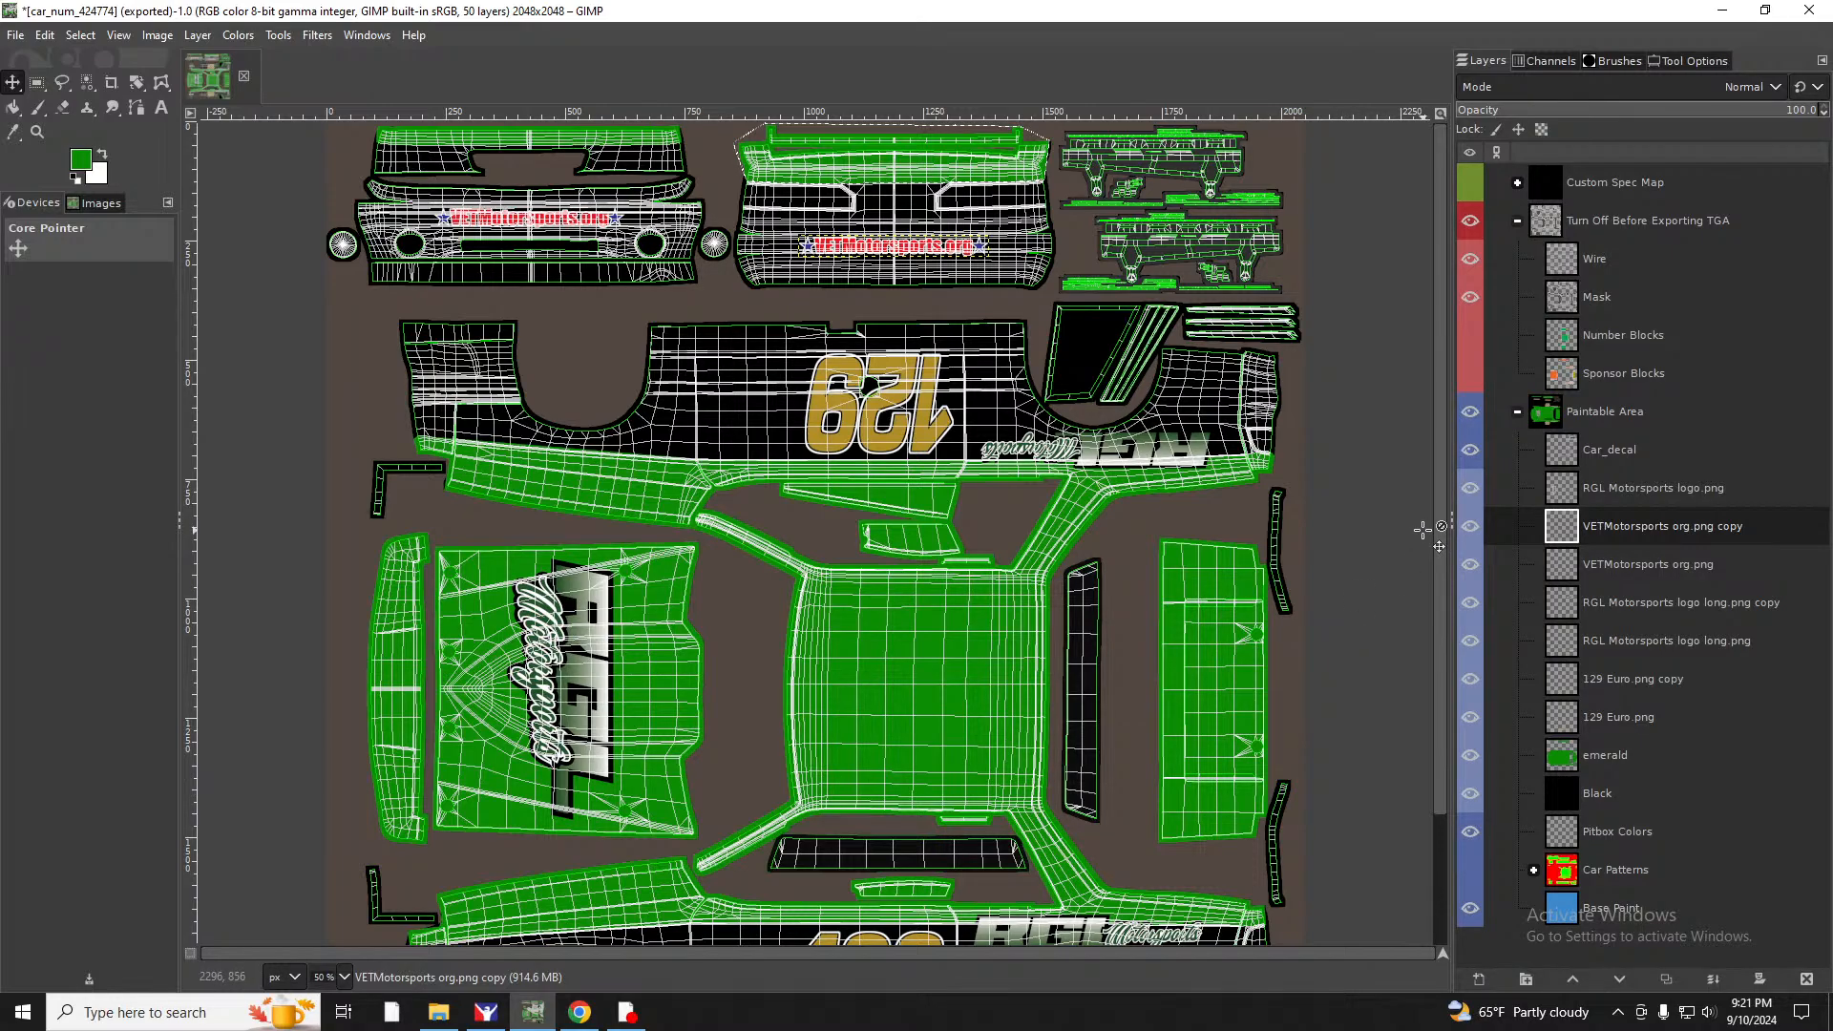
scroll(1422, 530, down, 3)
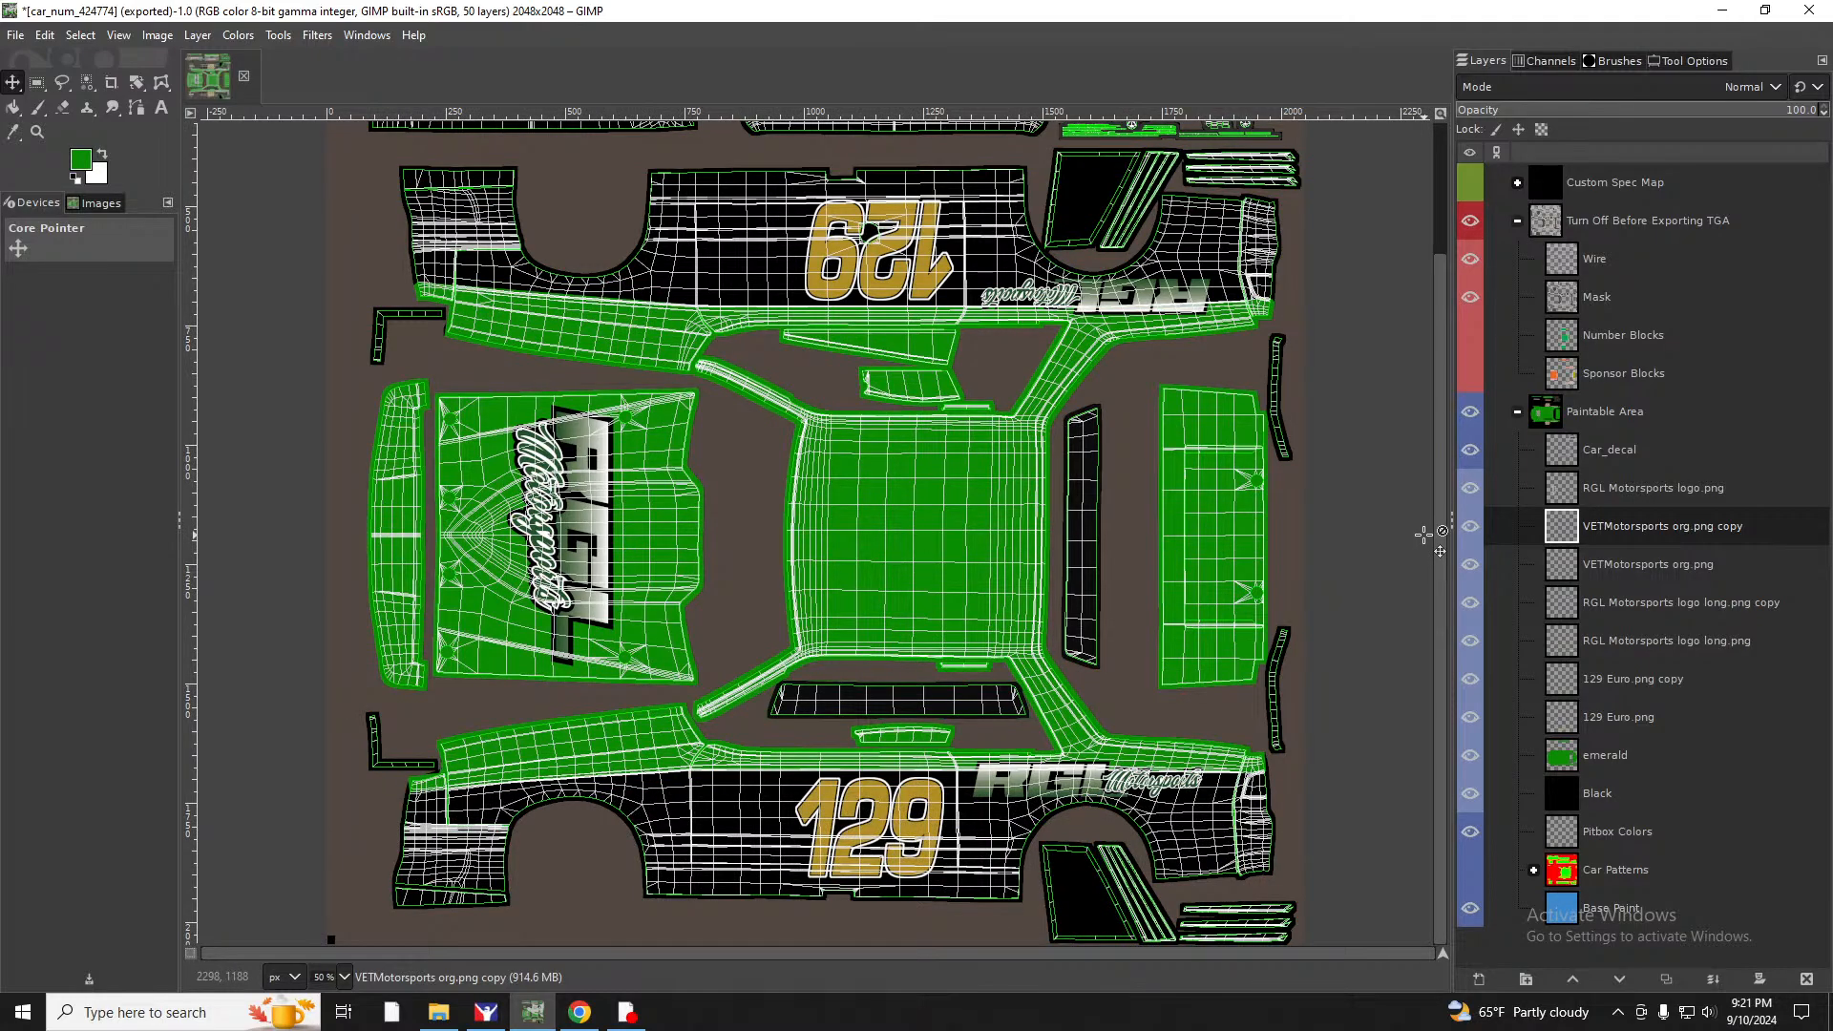
scroll(1422, 534, up, 3)
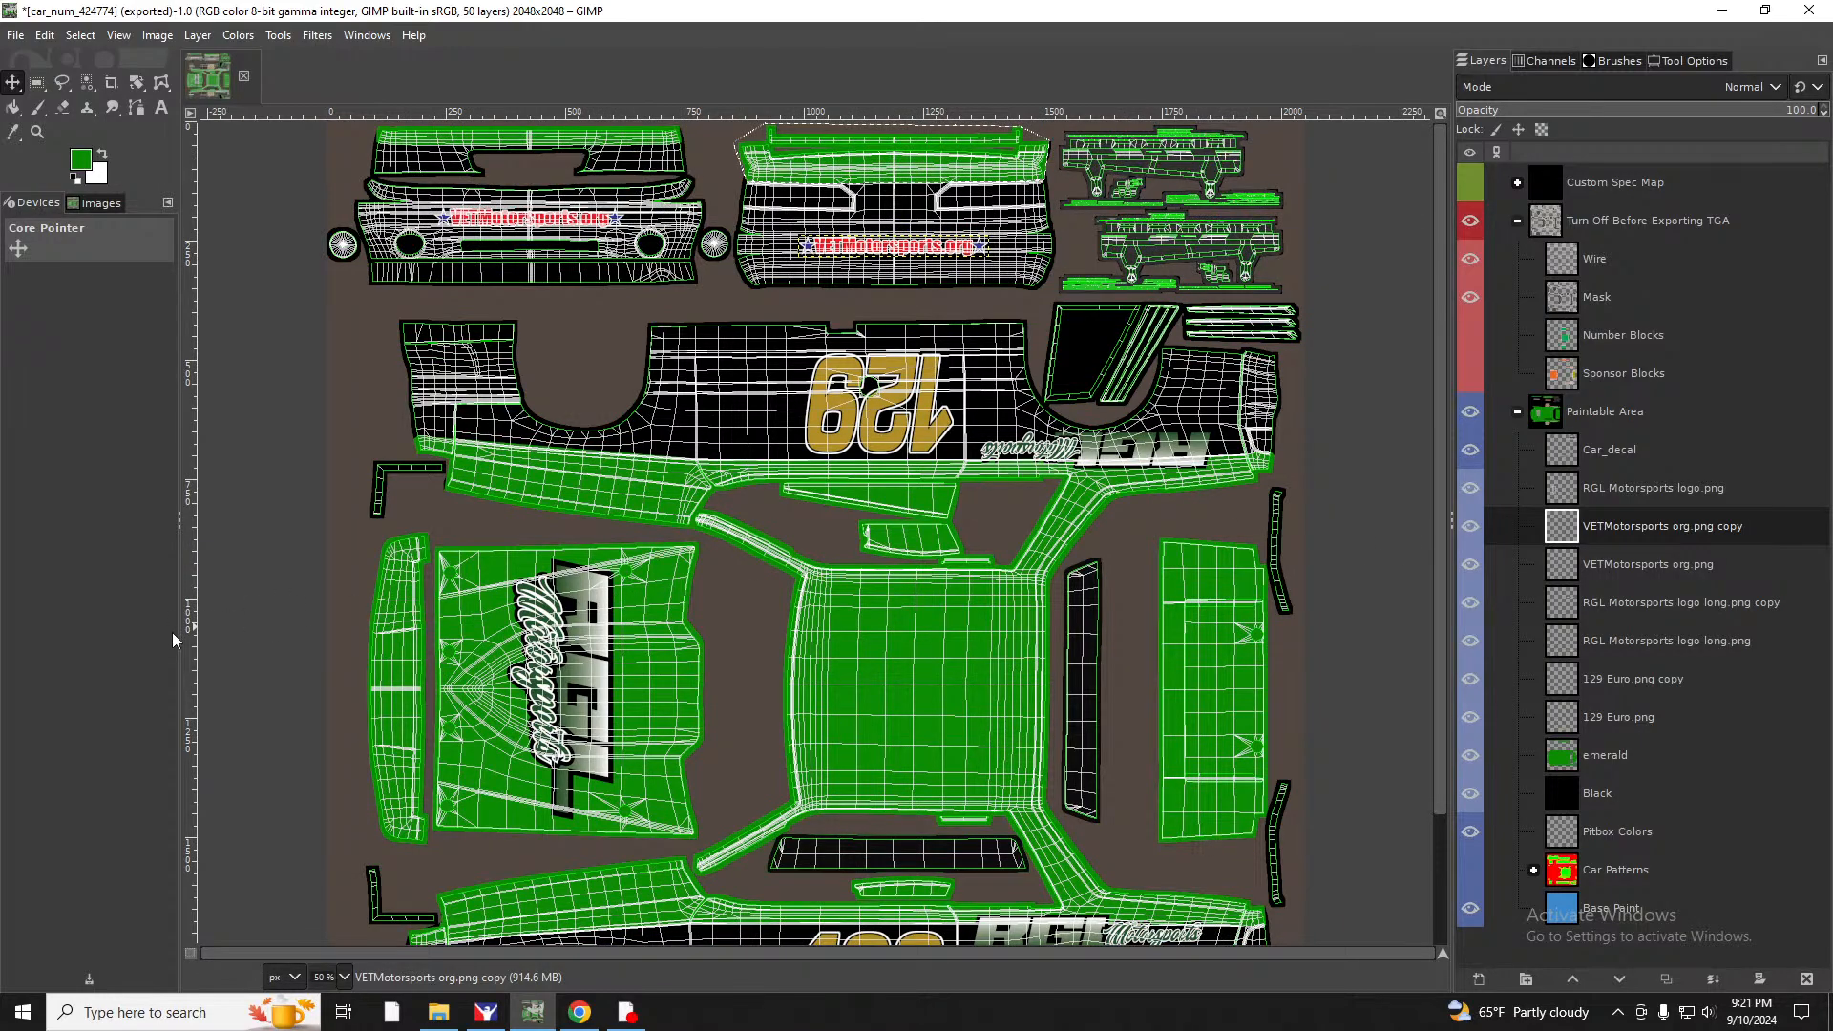
Add chezstk.png to the paint as a new layer and move it onto the door area in front of the upright number 129.
click(17, 38)
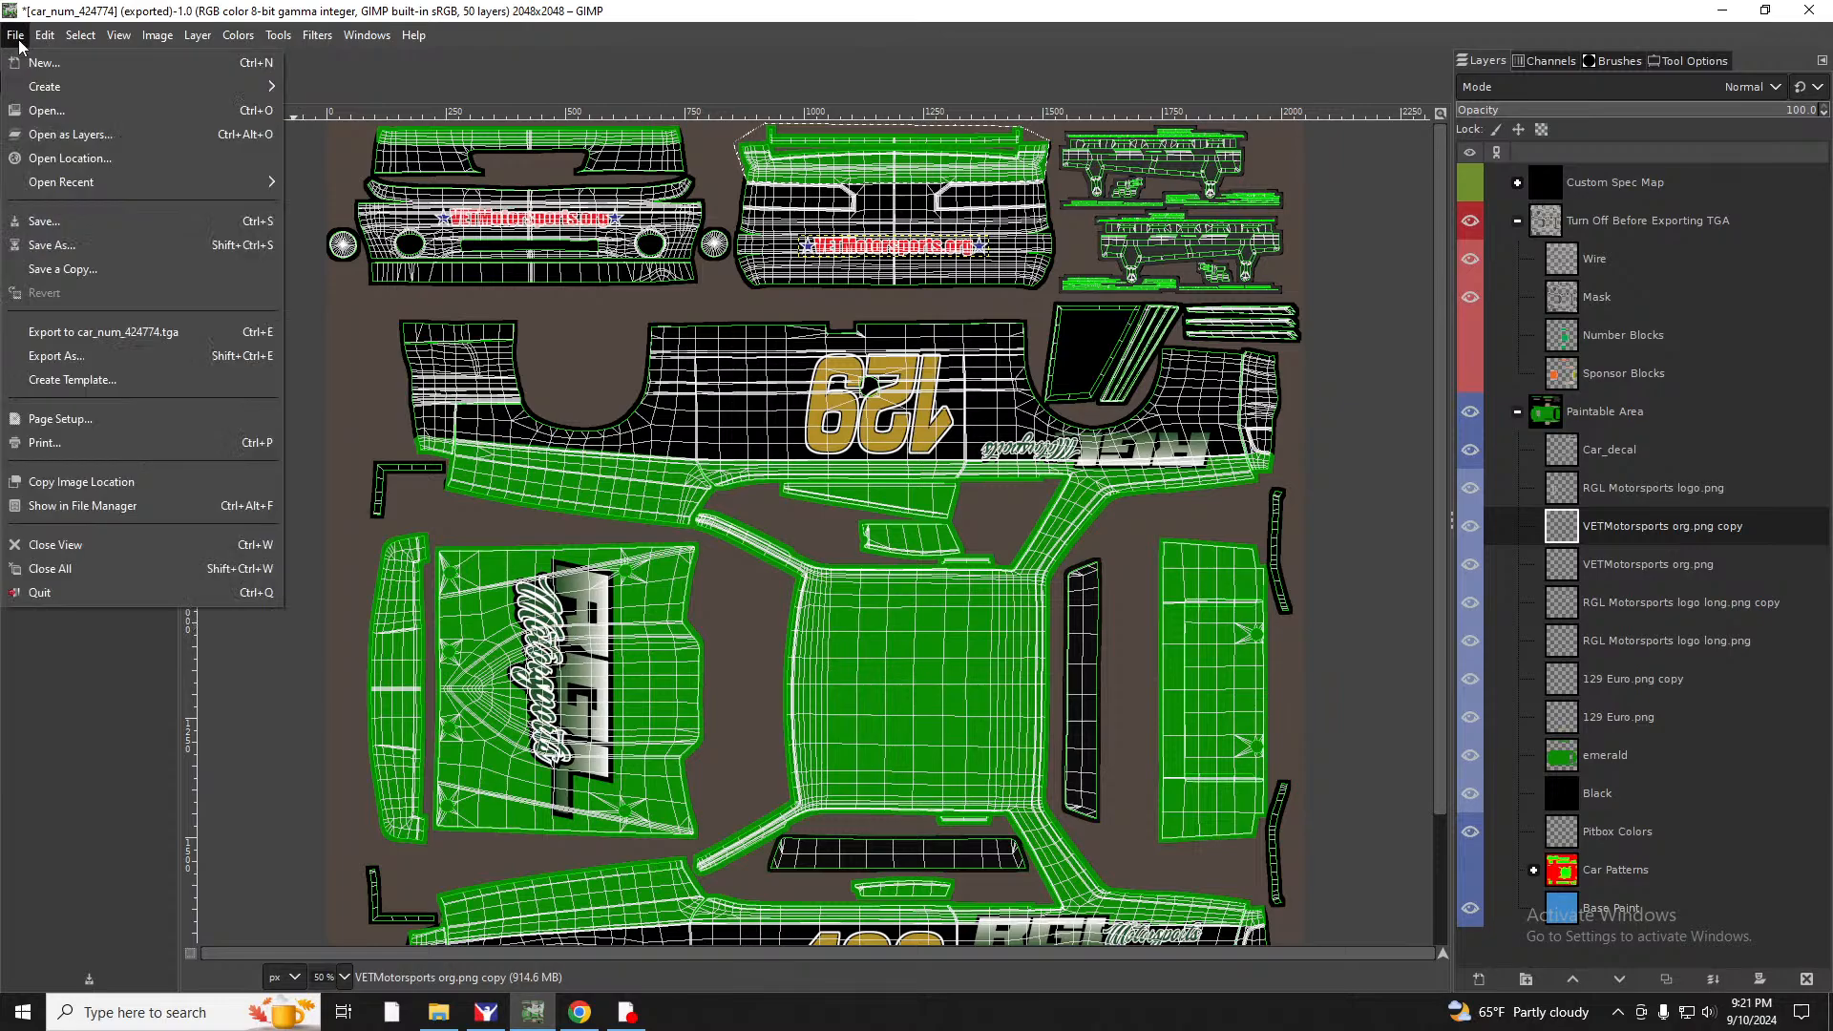
click(59, 139)
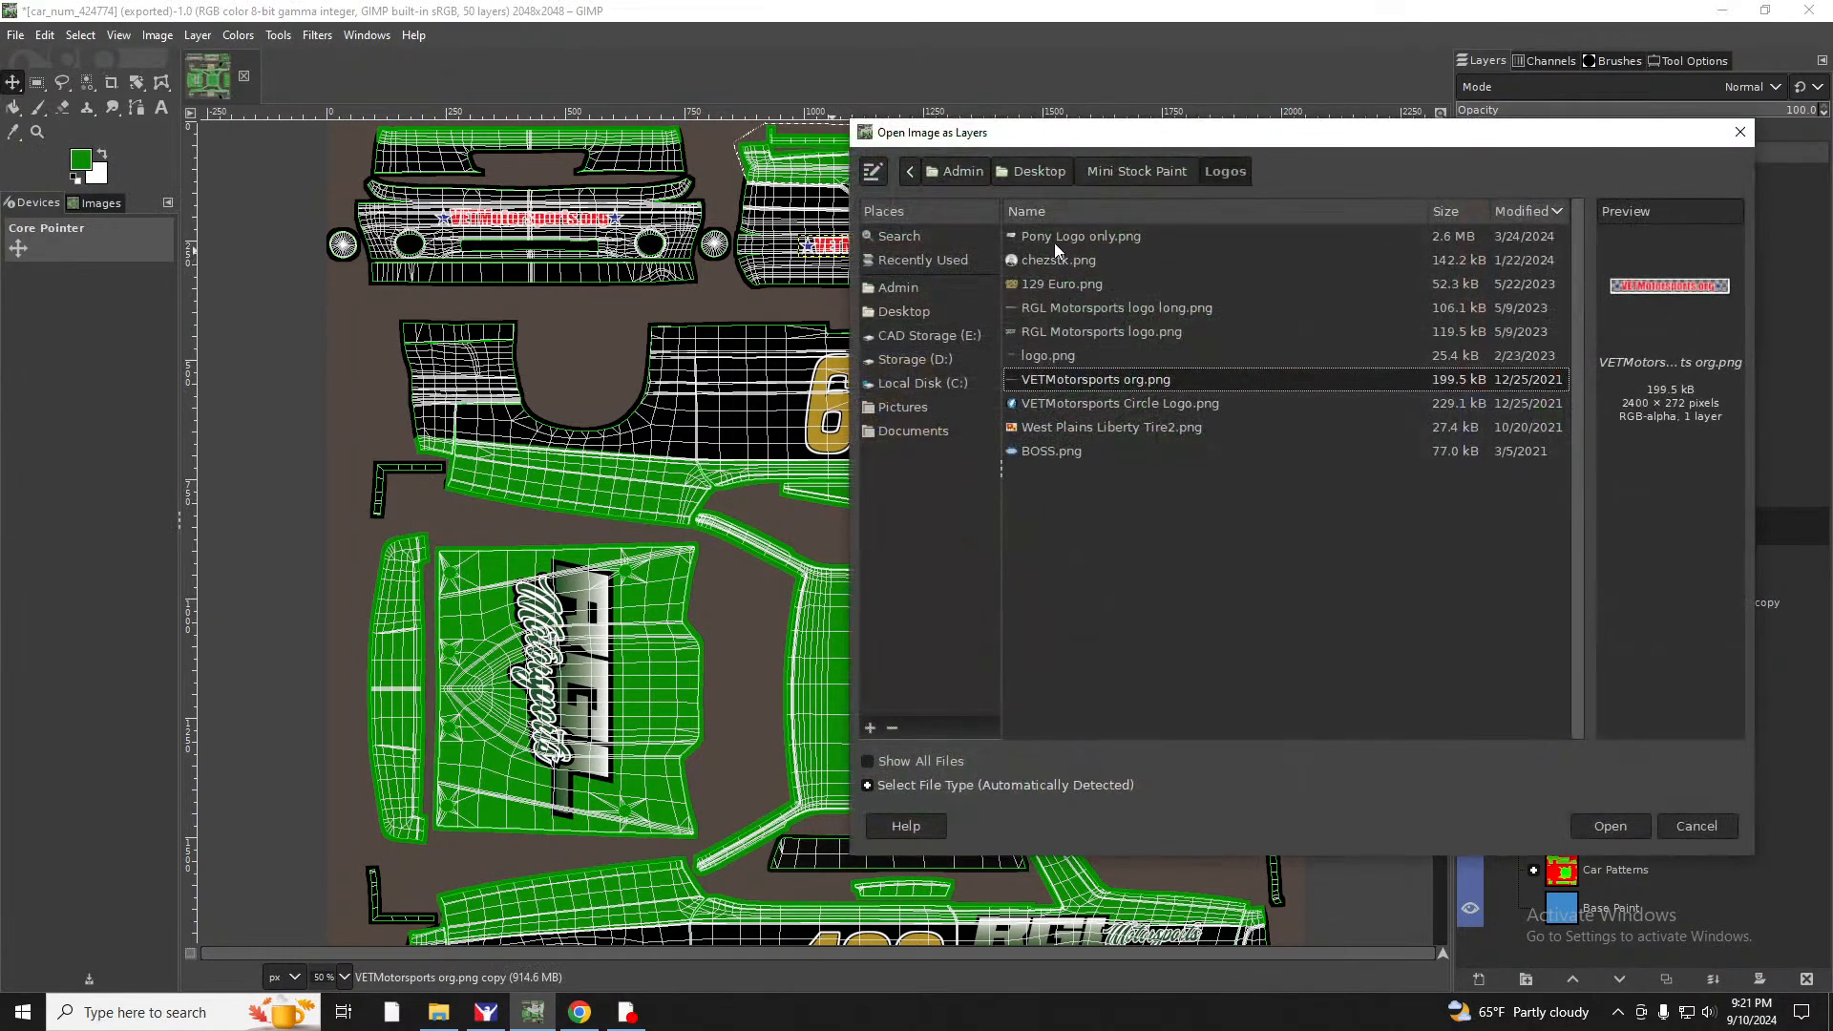
double_click(1067, 263)
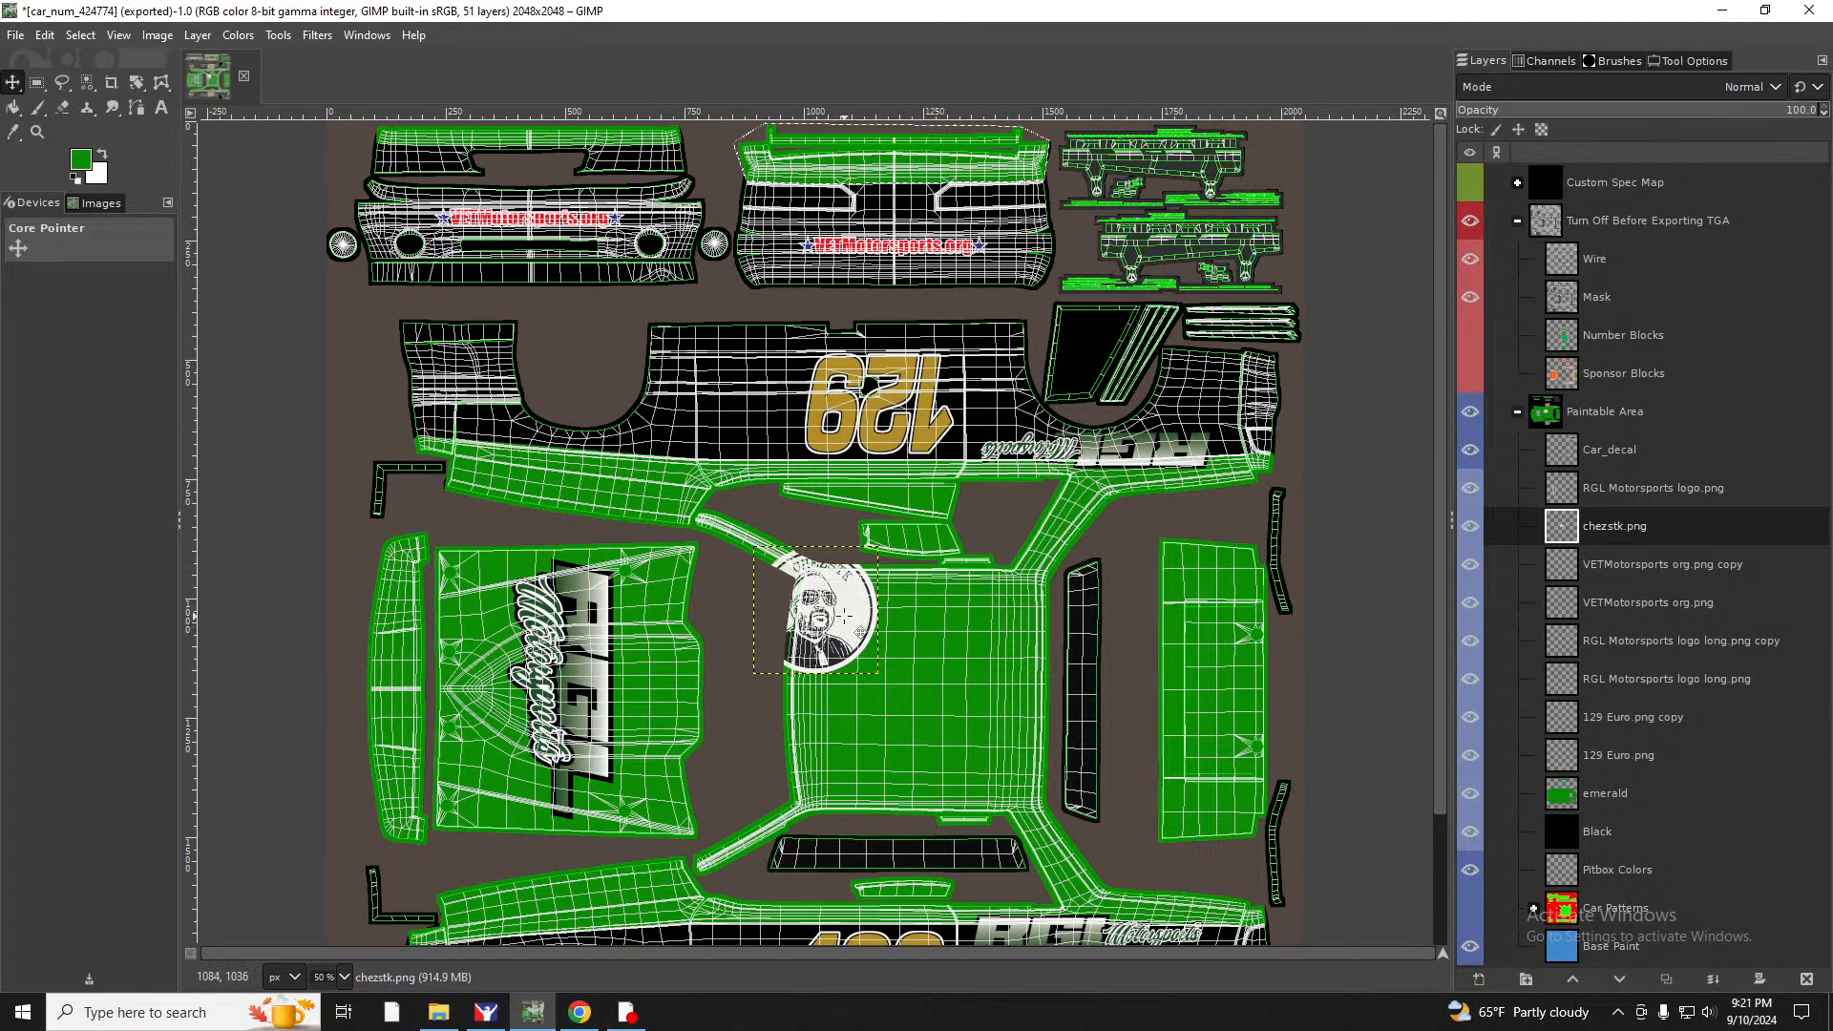
drag(845, 615, 971, 712)
scroll(970, 711, down, 3)
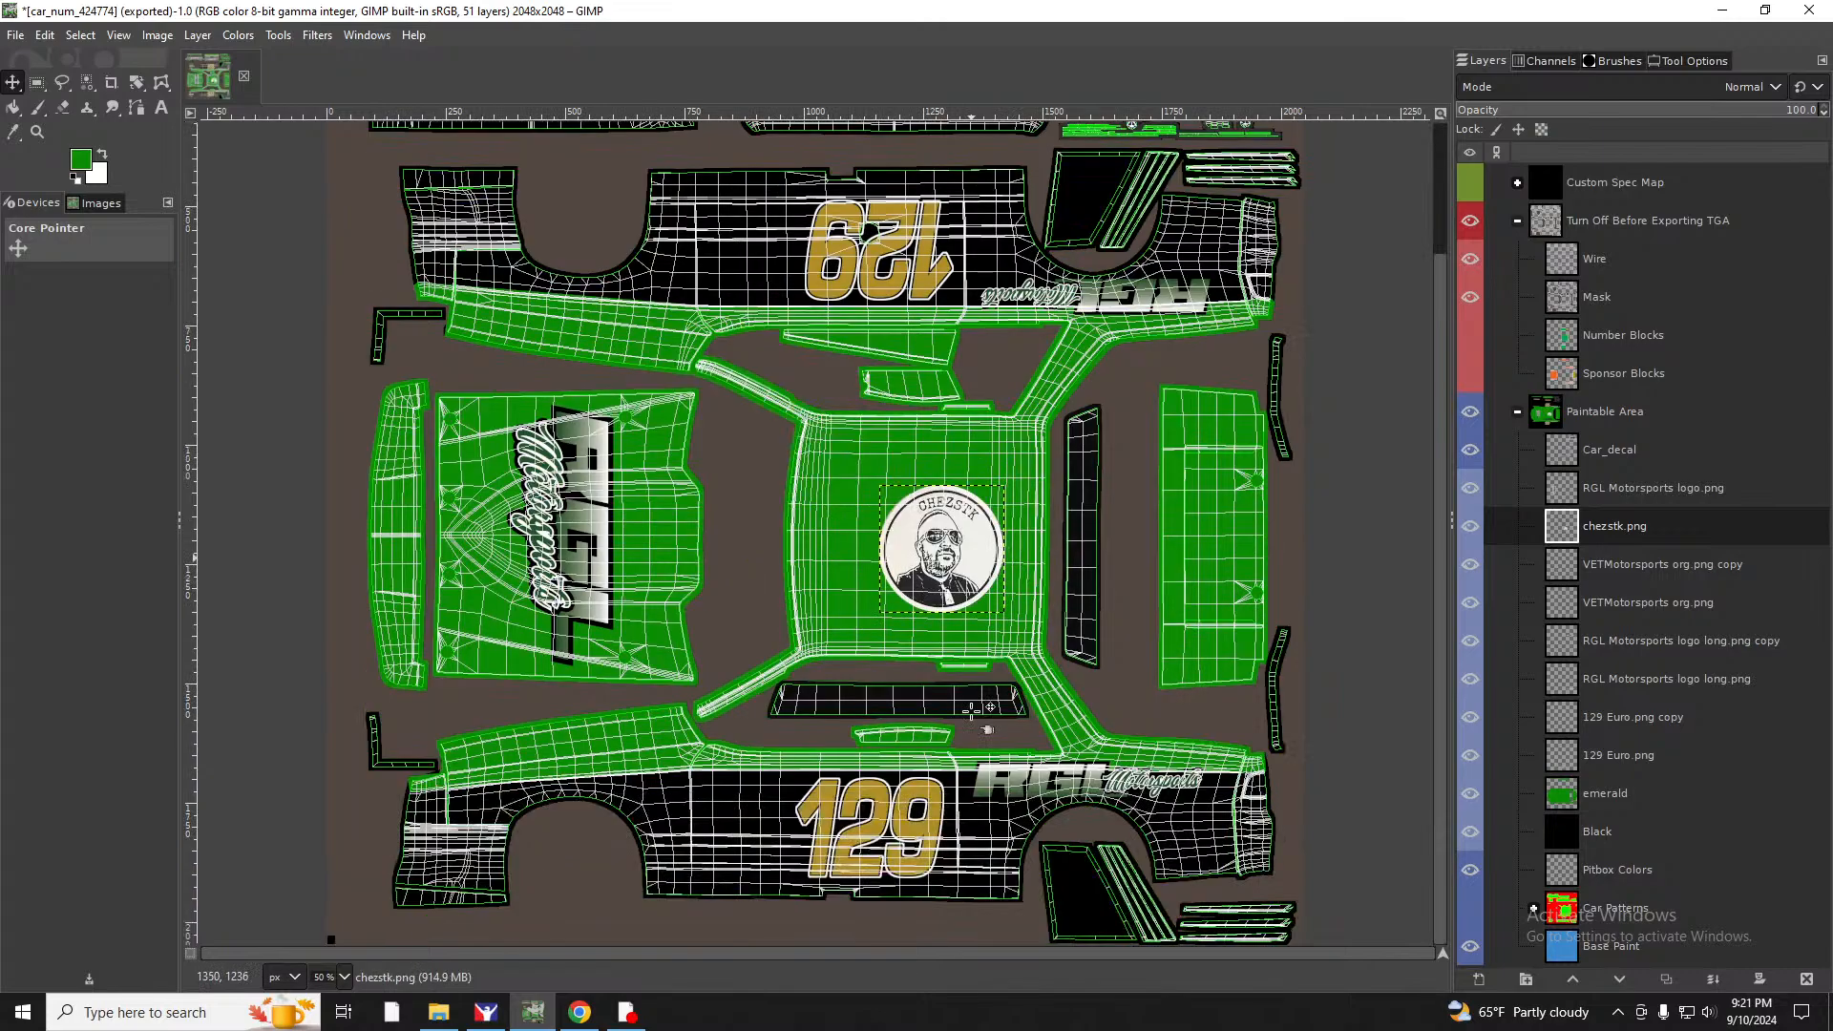
drag(973, 601, 743, 885)
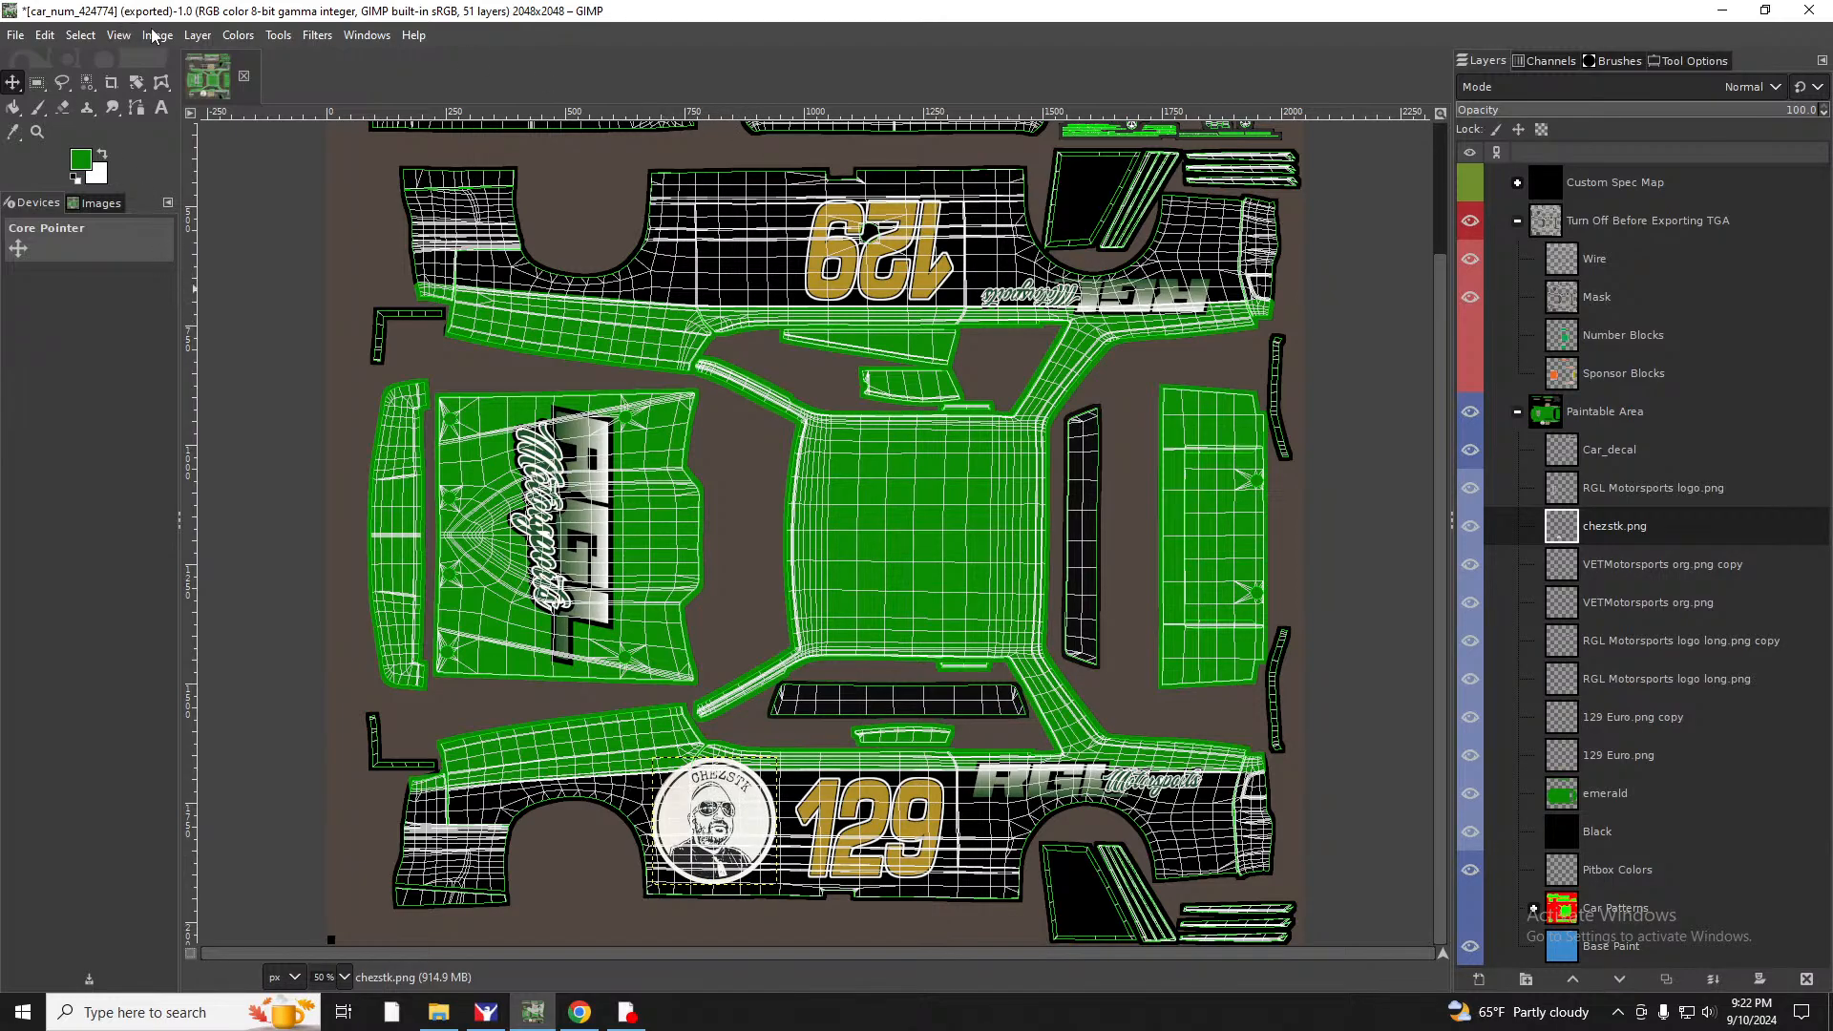
Try scaling the chezstk logo layer to a height of 75 px, and undo the scaling.
click(237, 35)
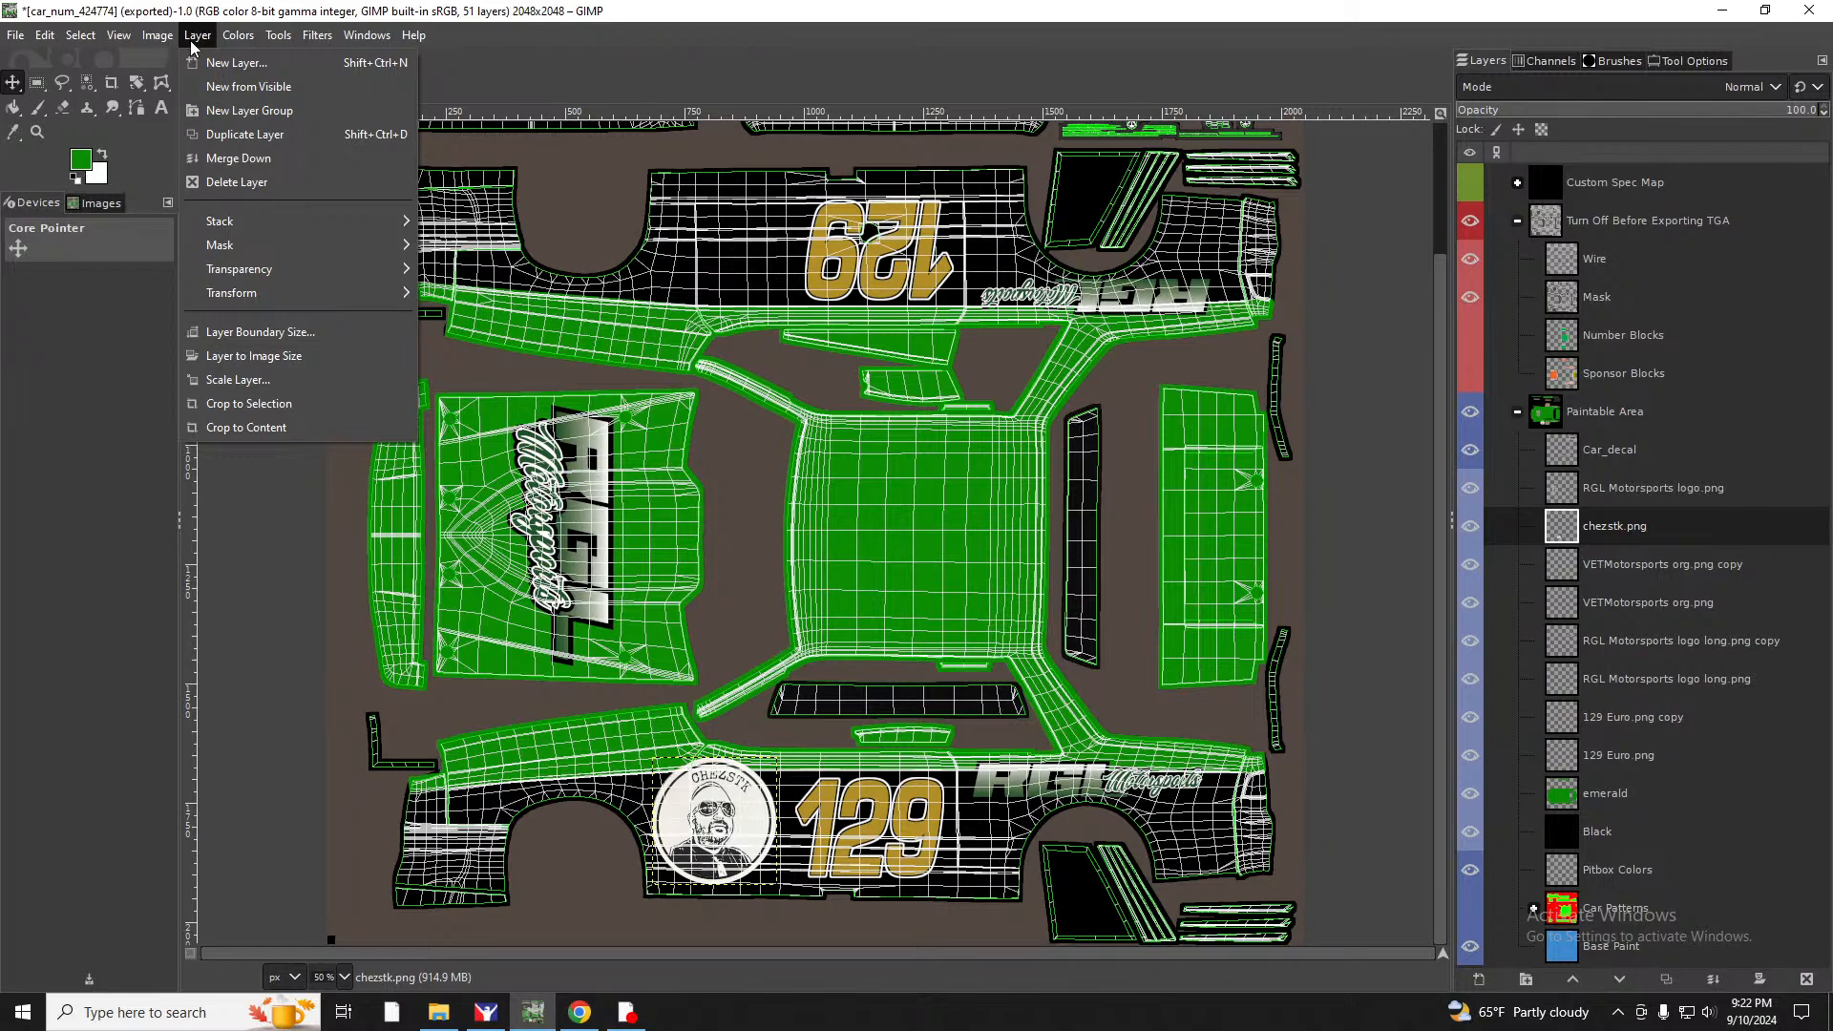
mouse_move(413, 35)
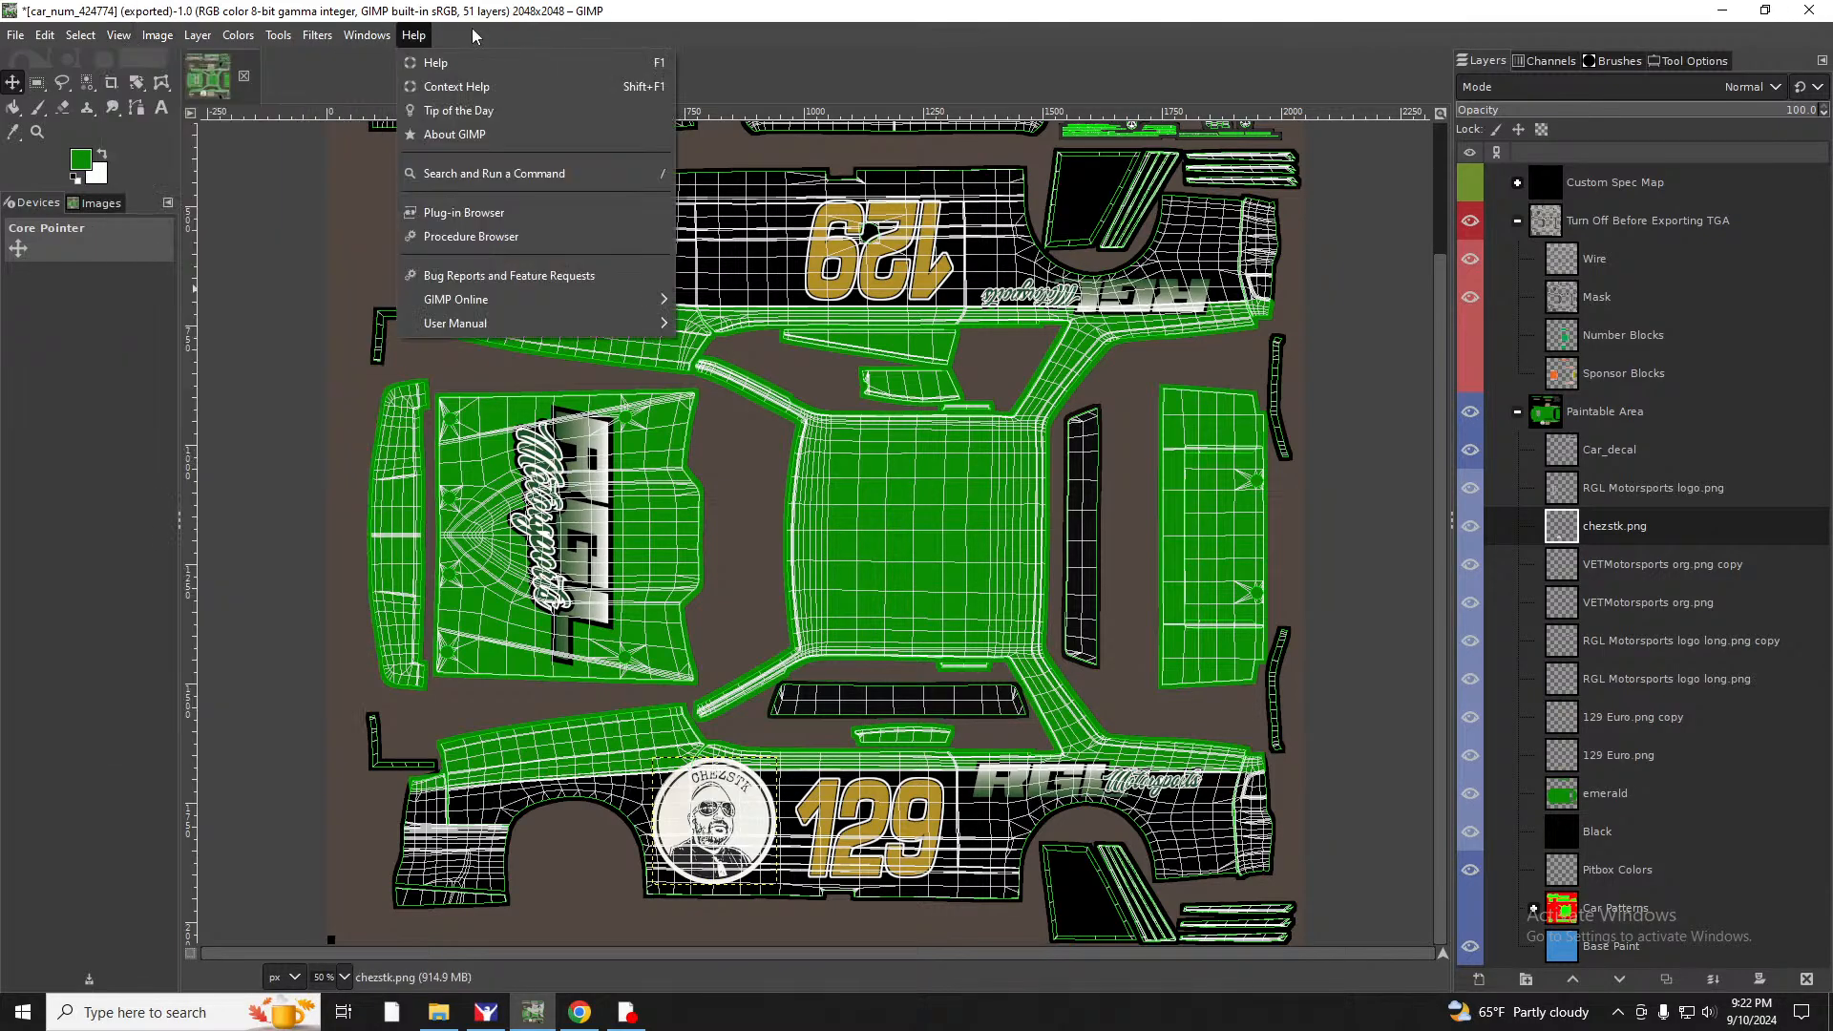
mouse_move(118, 35)
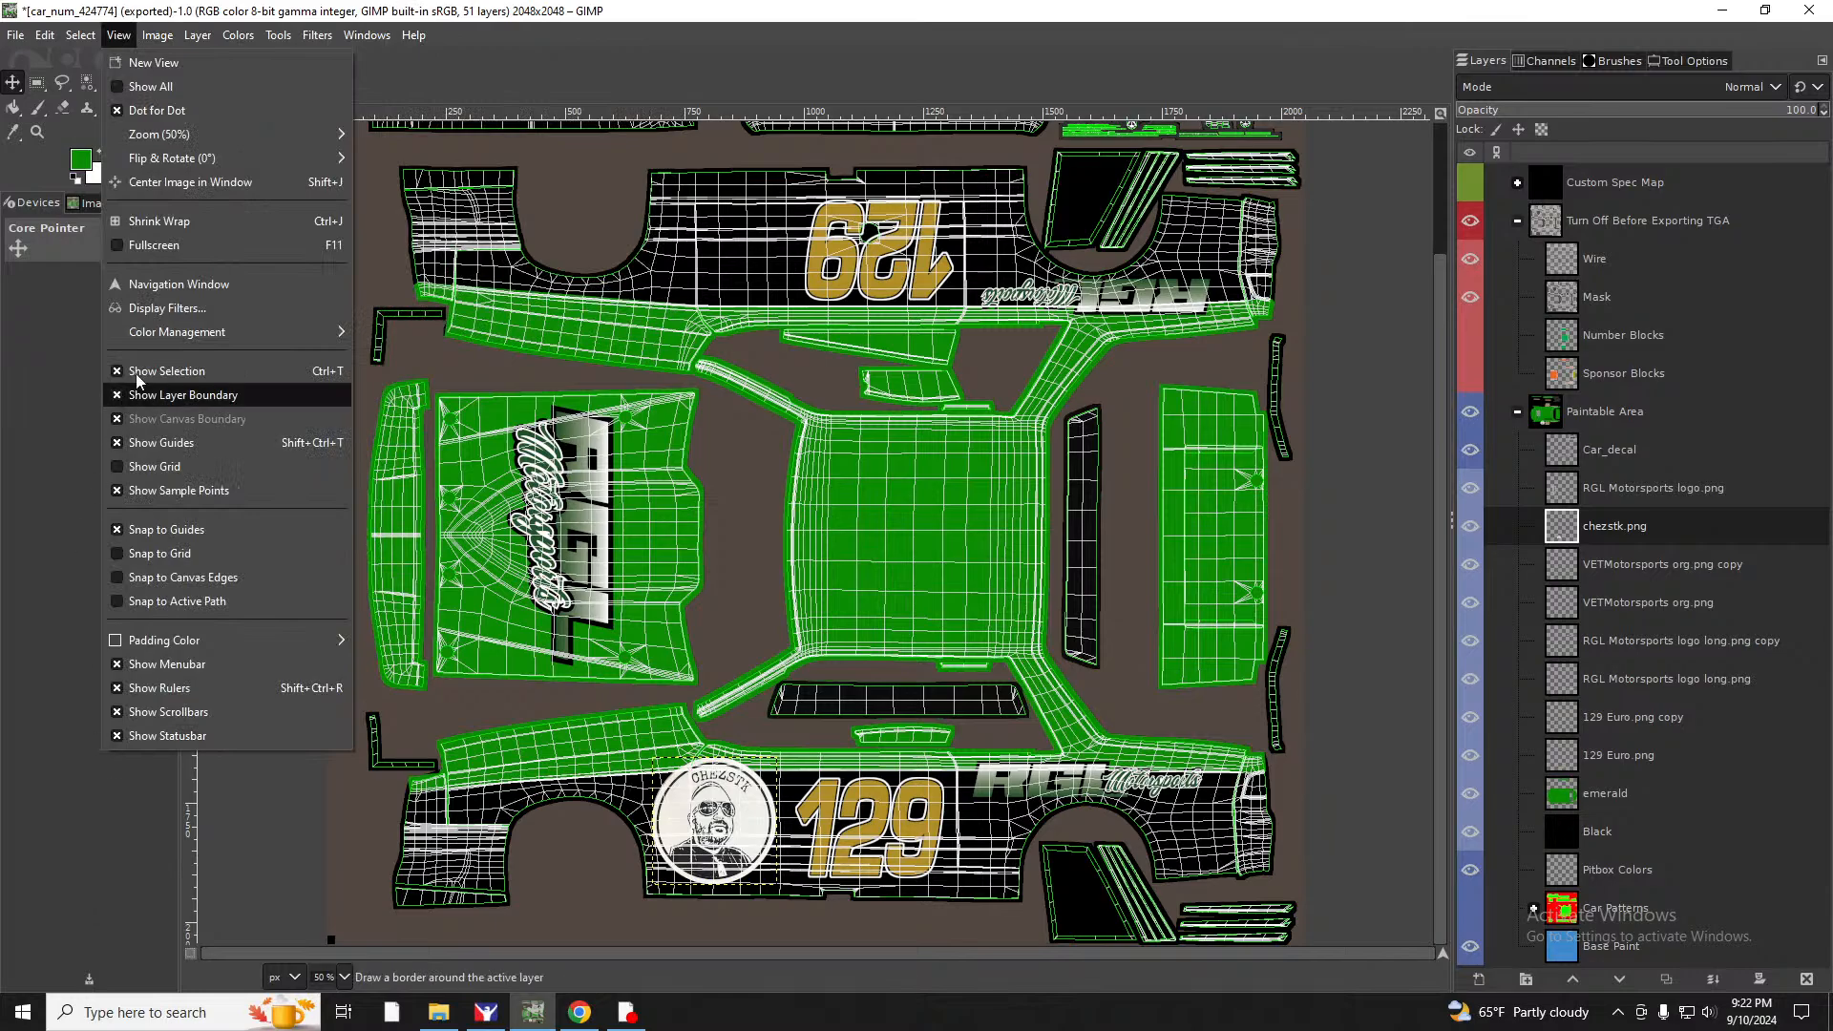
mouse_move(197, 35)
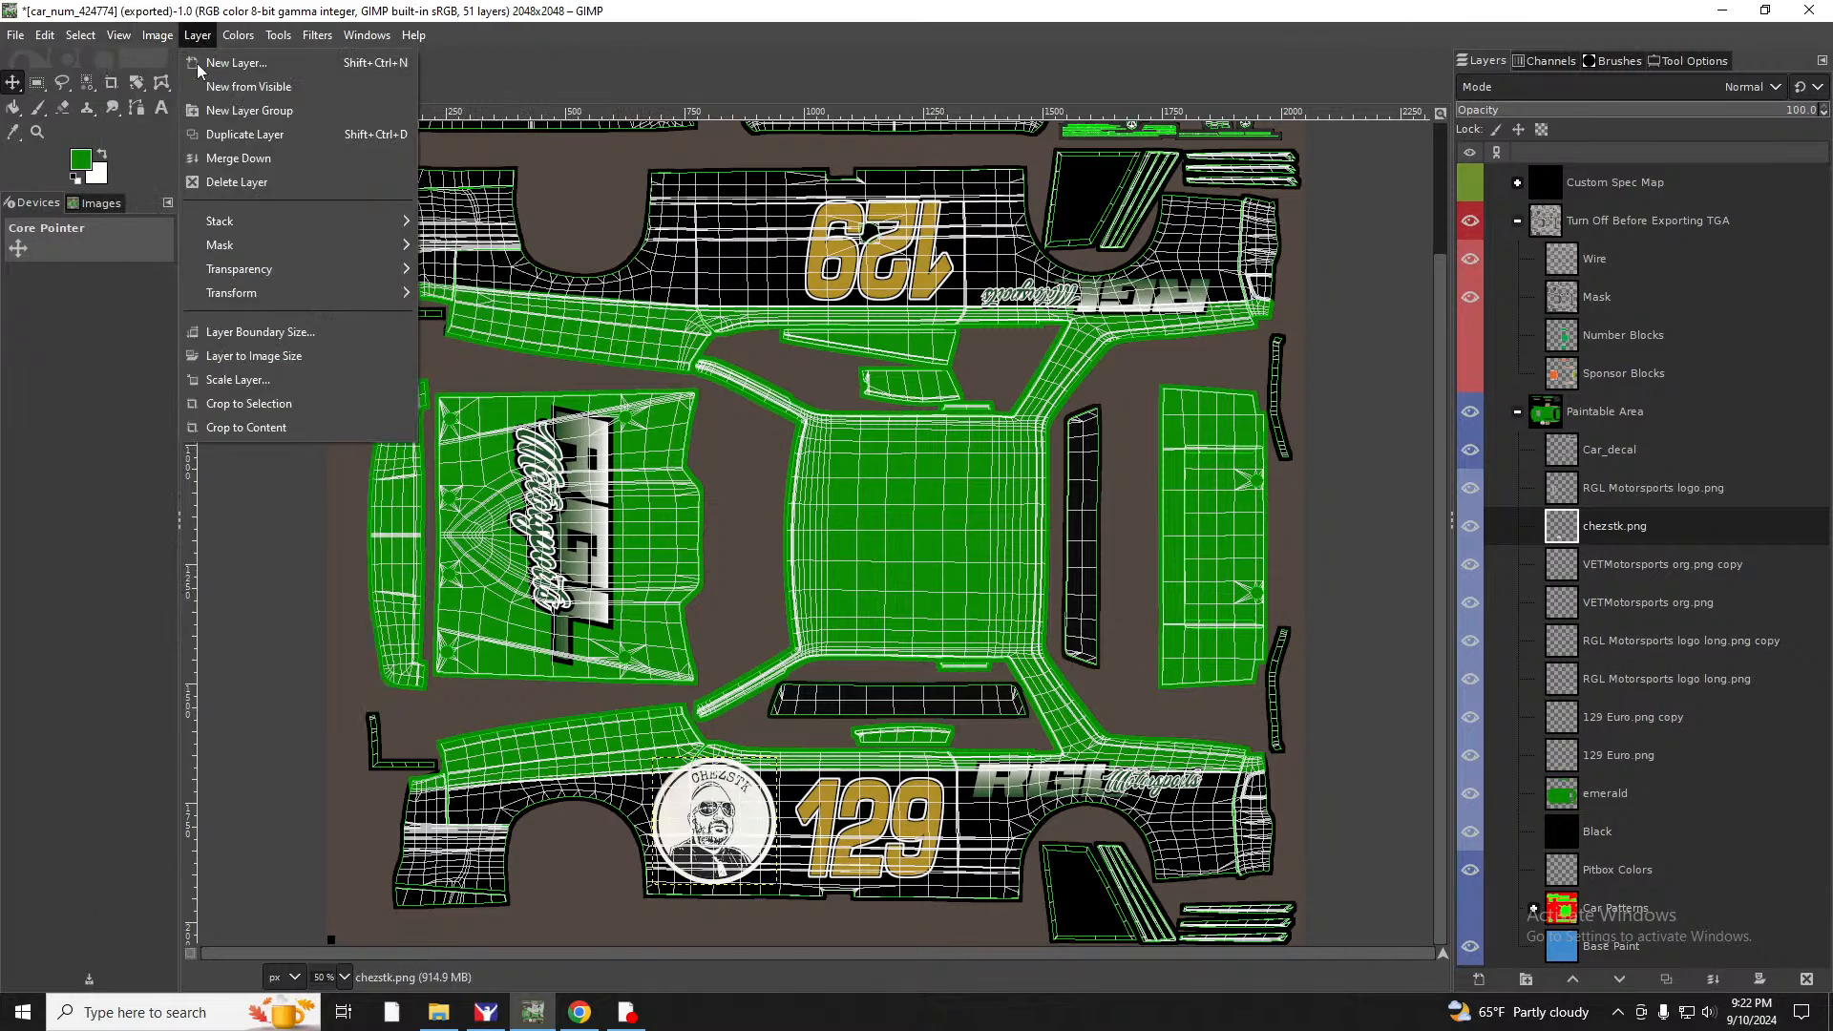
click(239, 379)
click(893, 503)
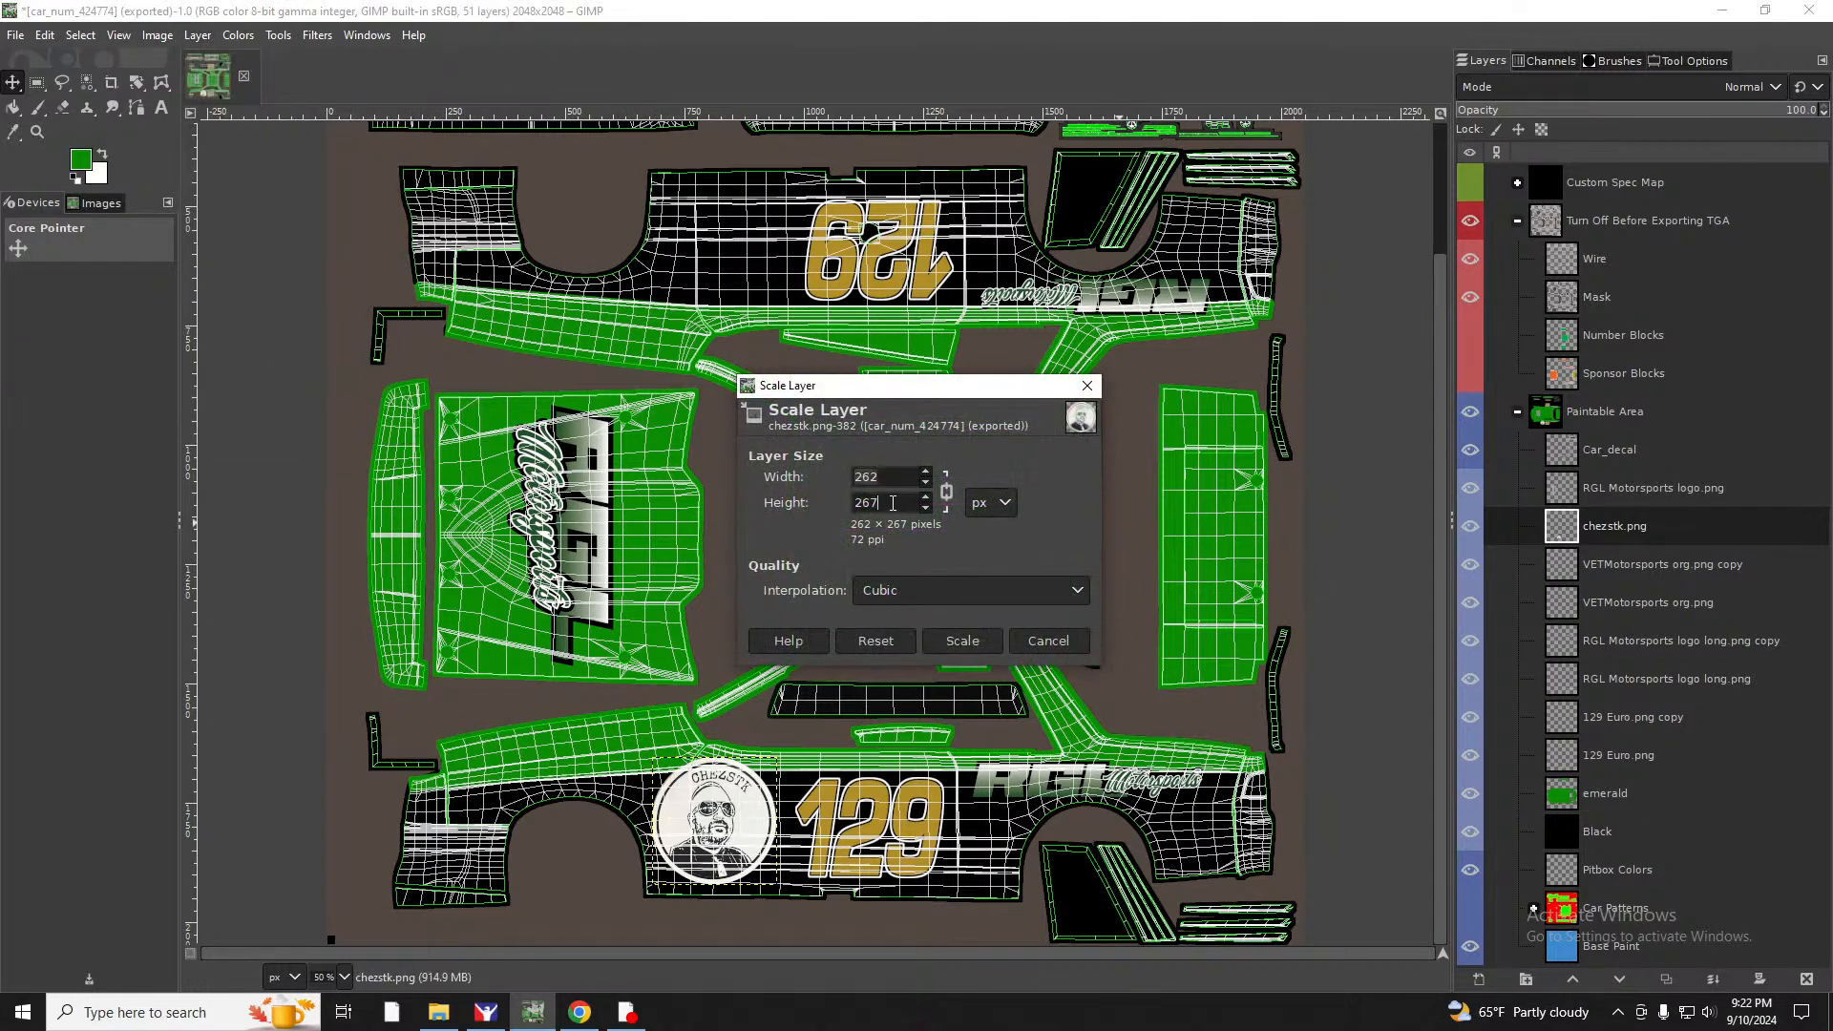
drag(893, 503, 802, 507)
text(75)
click(962, 640)
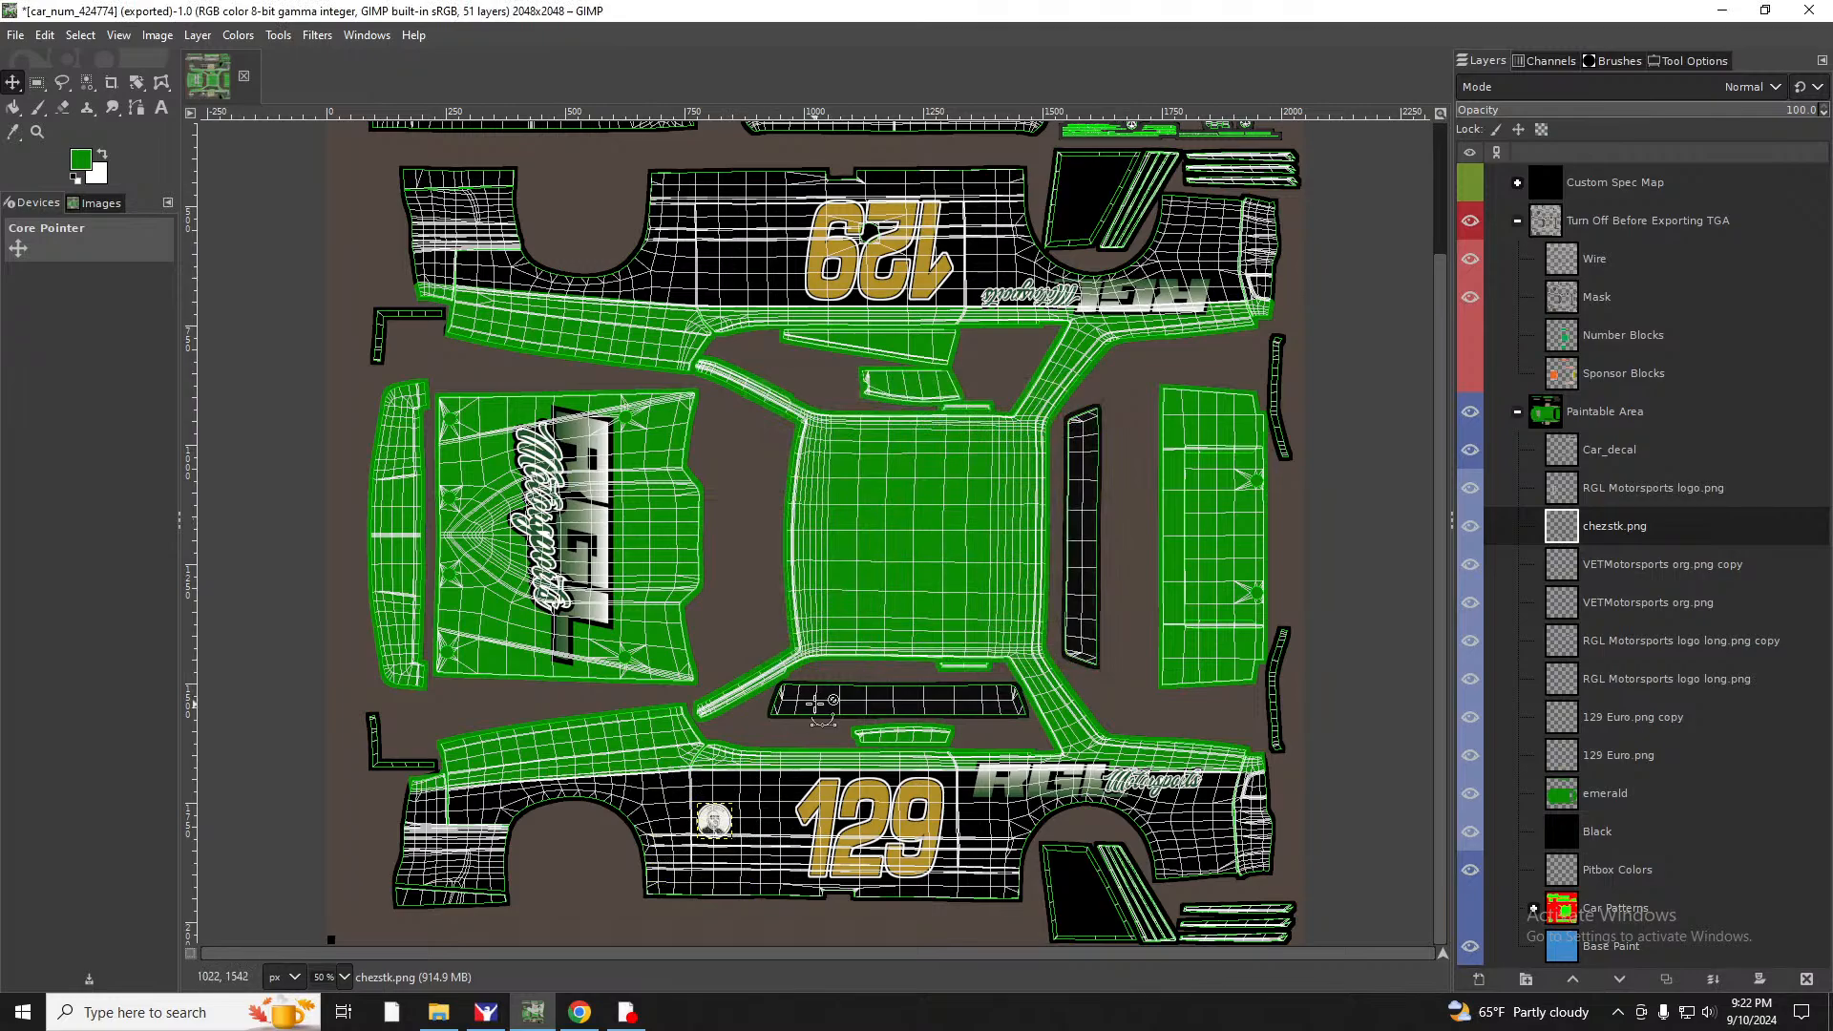
key(ctrl+z)
Scale the chezstk logo layer to a width of 100 px.
click(197, 35)
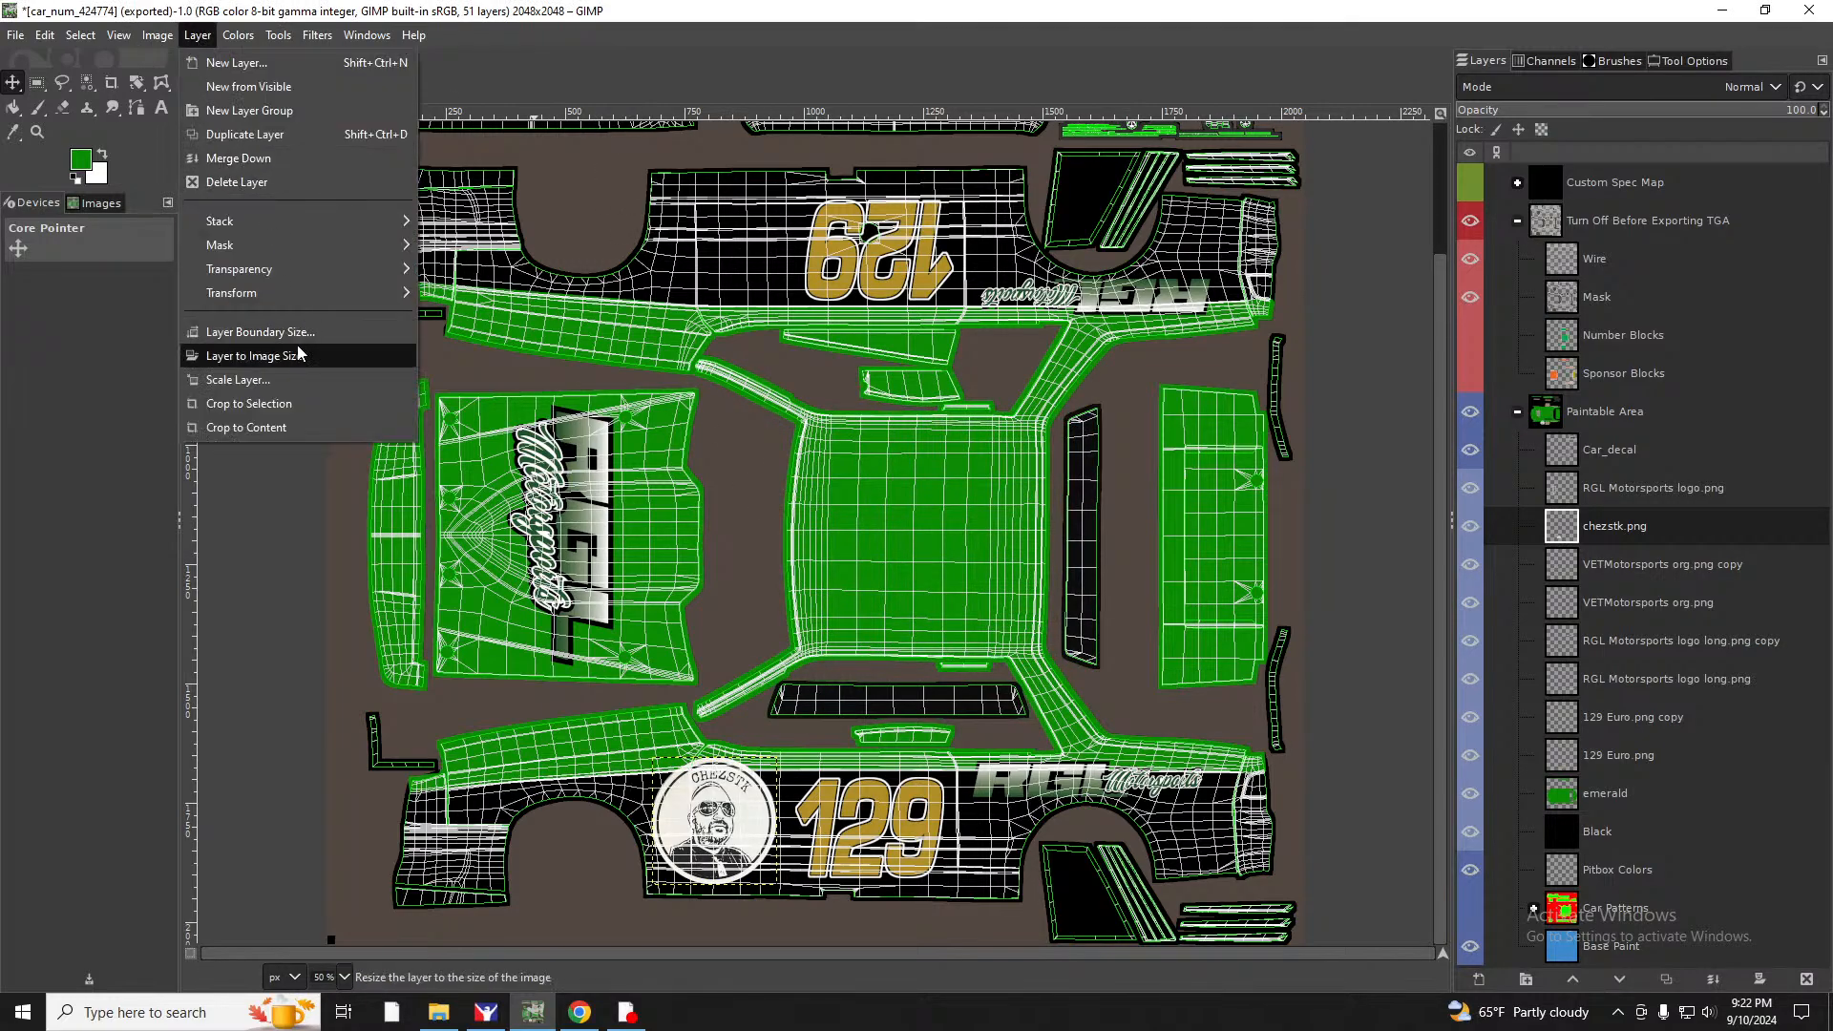
click(286, 379)
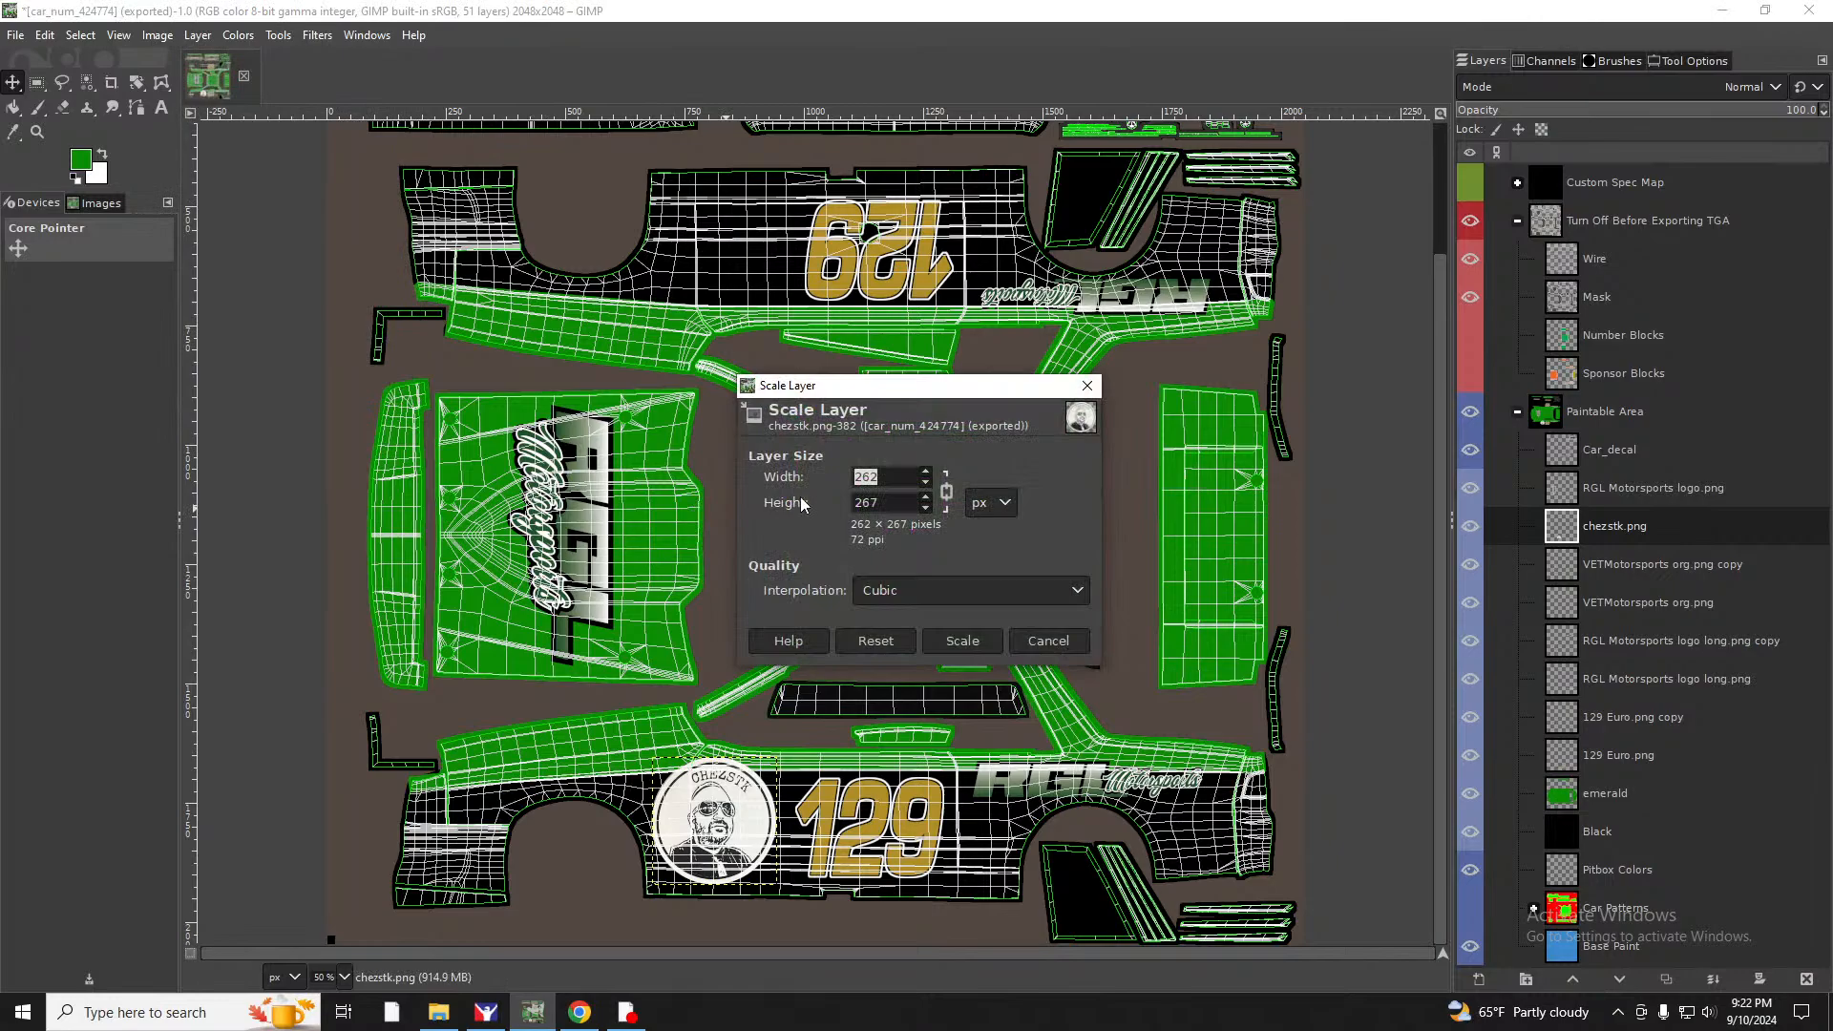
text(100)
click(961, 642)
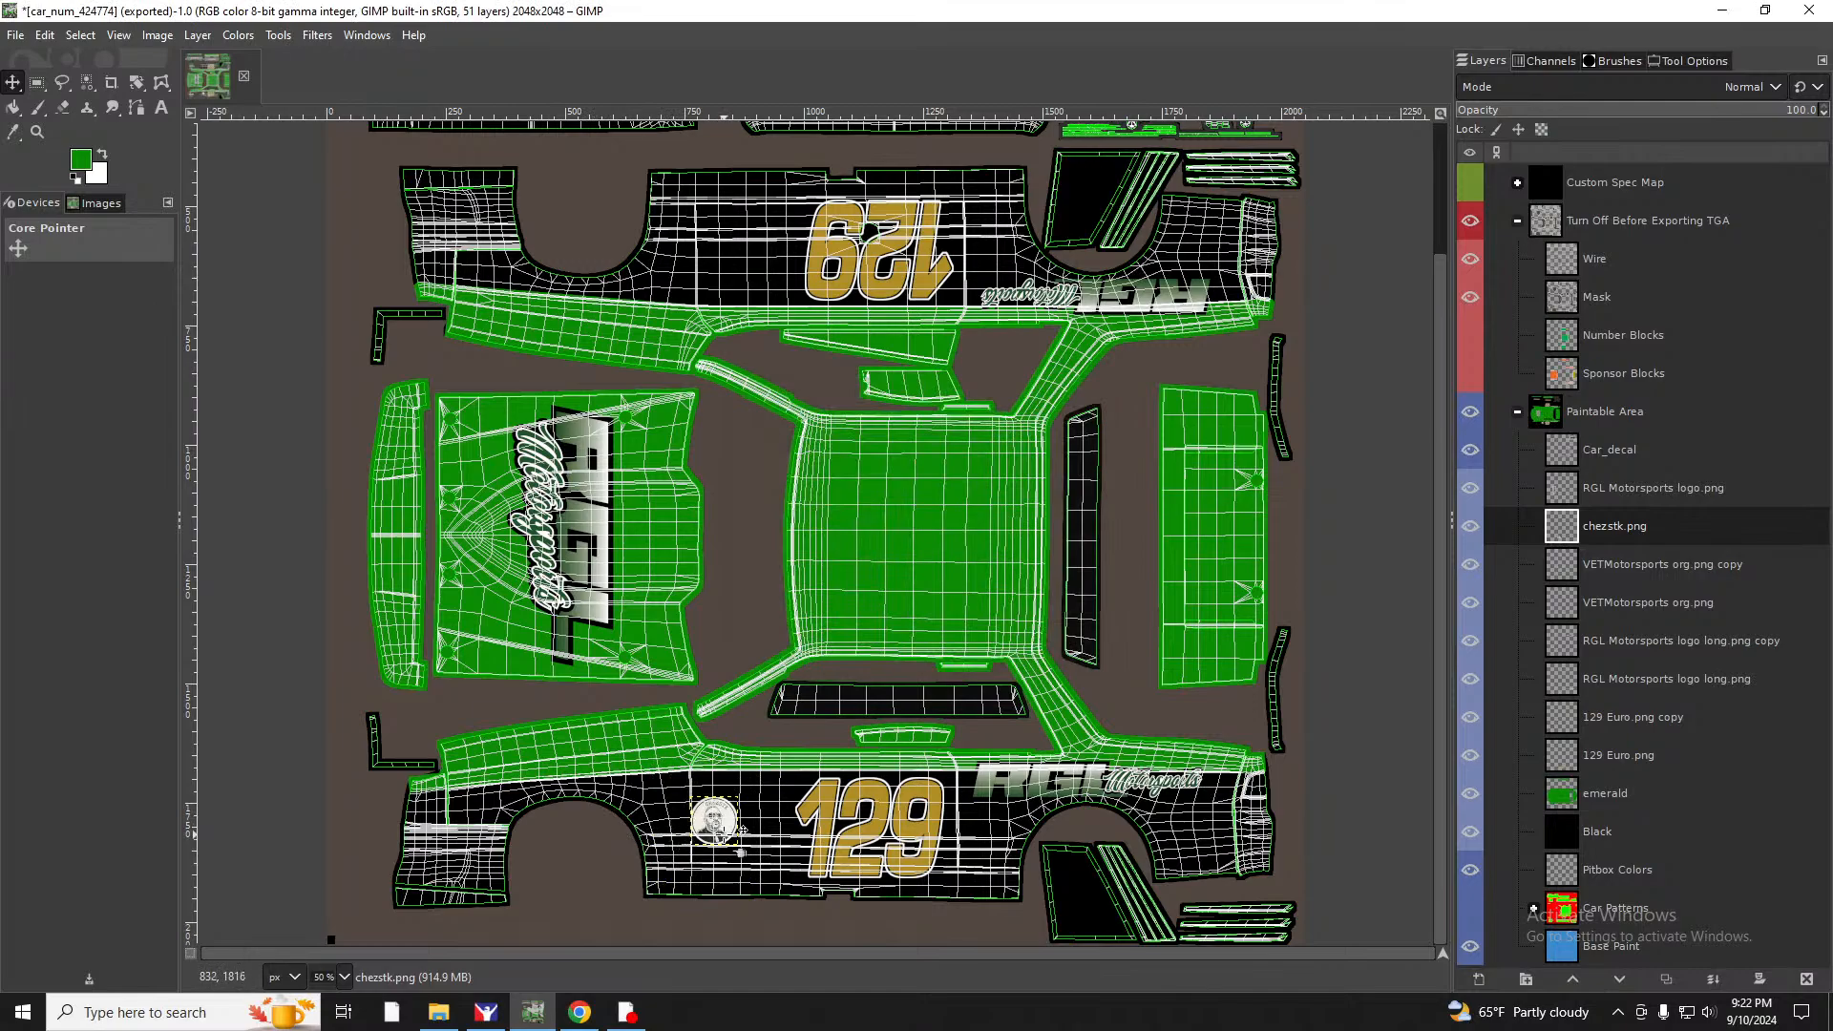
Move the chezstk logo onto the rear end of the green front fender, above the wheel arch on the upright 129 side.
drag(738, 849, 679, 763)
ctrl+scroll(649, 853, up, 4)
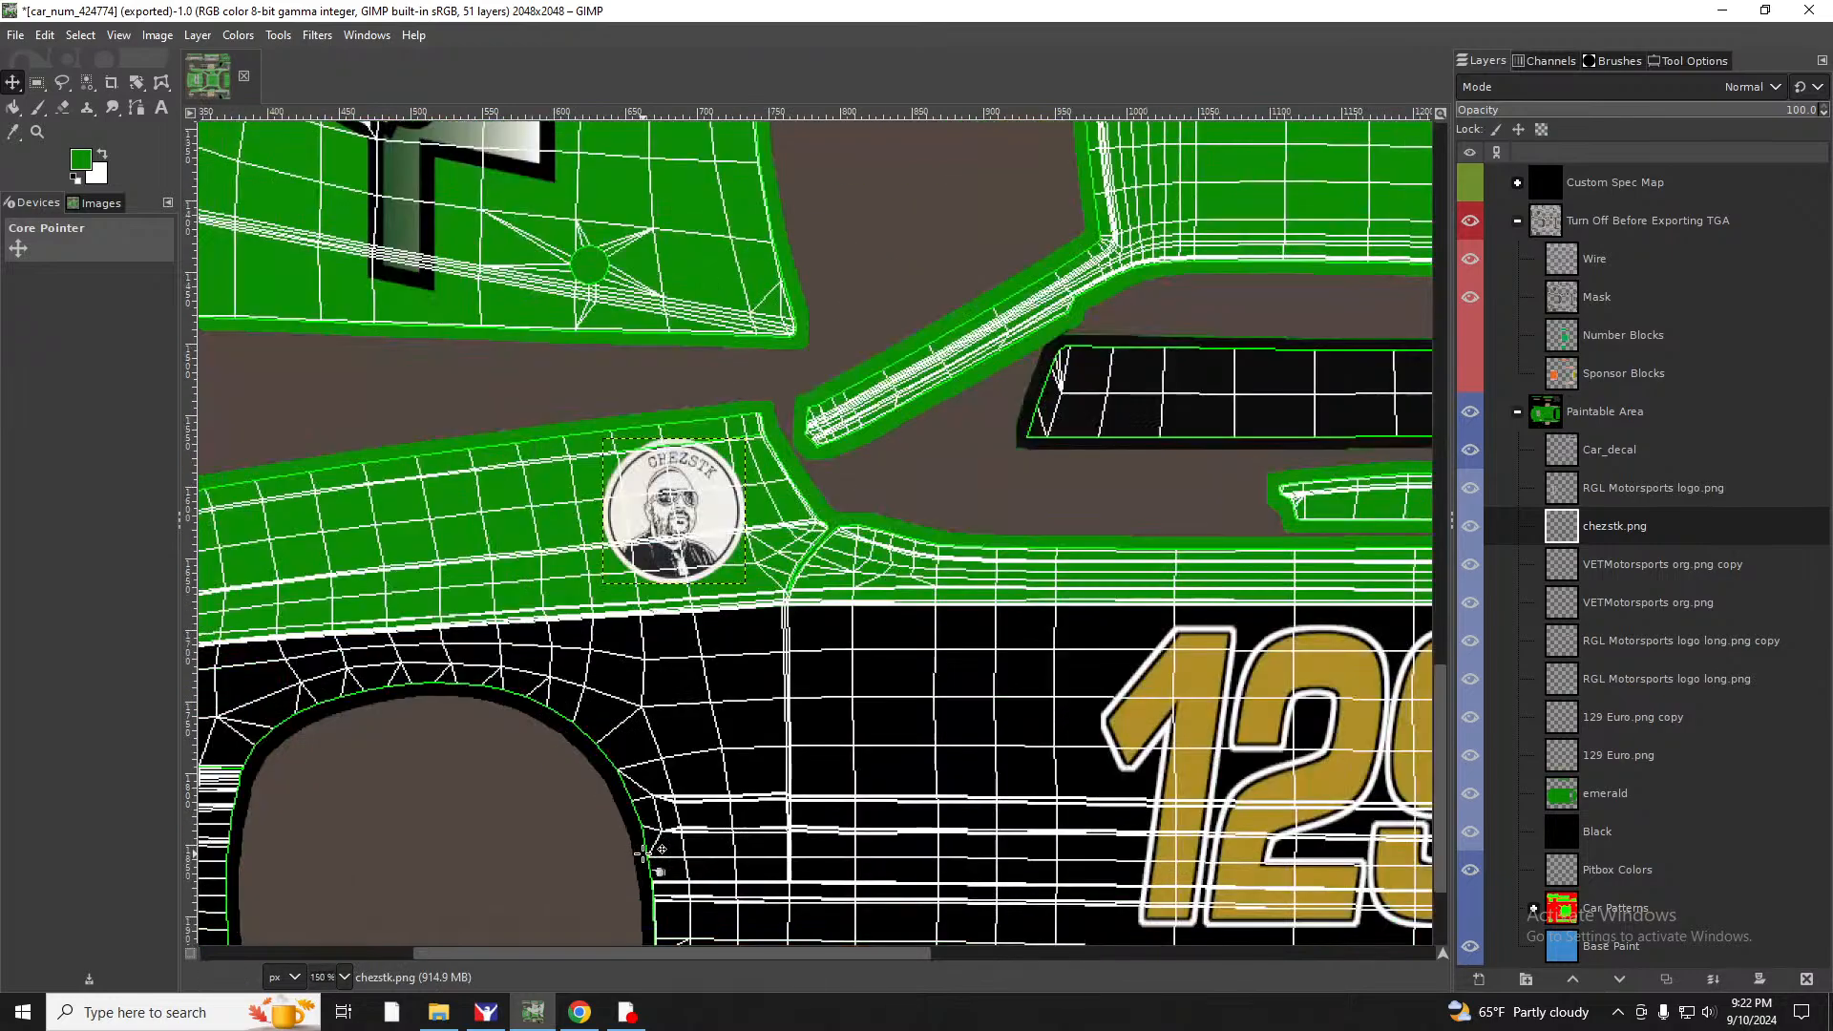
ctrl+scroll(653, 852, down, 2)
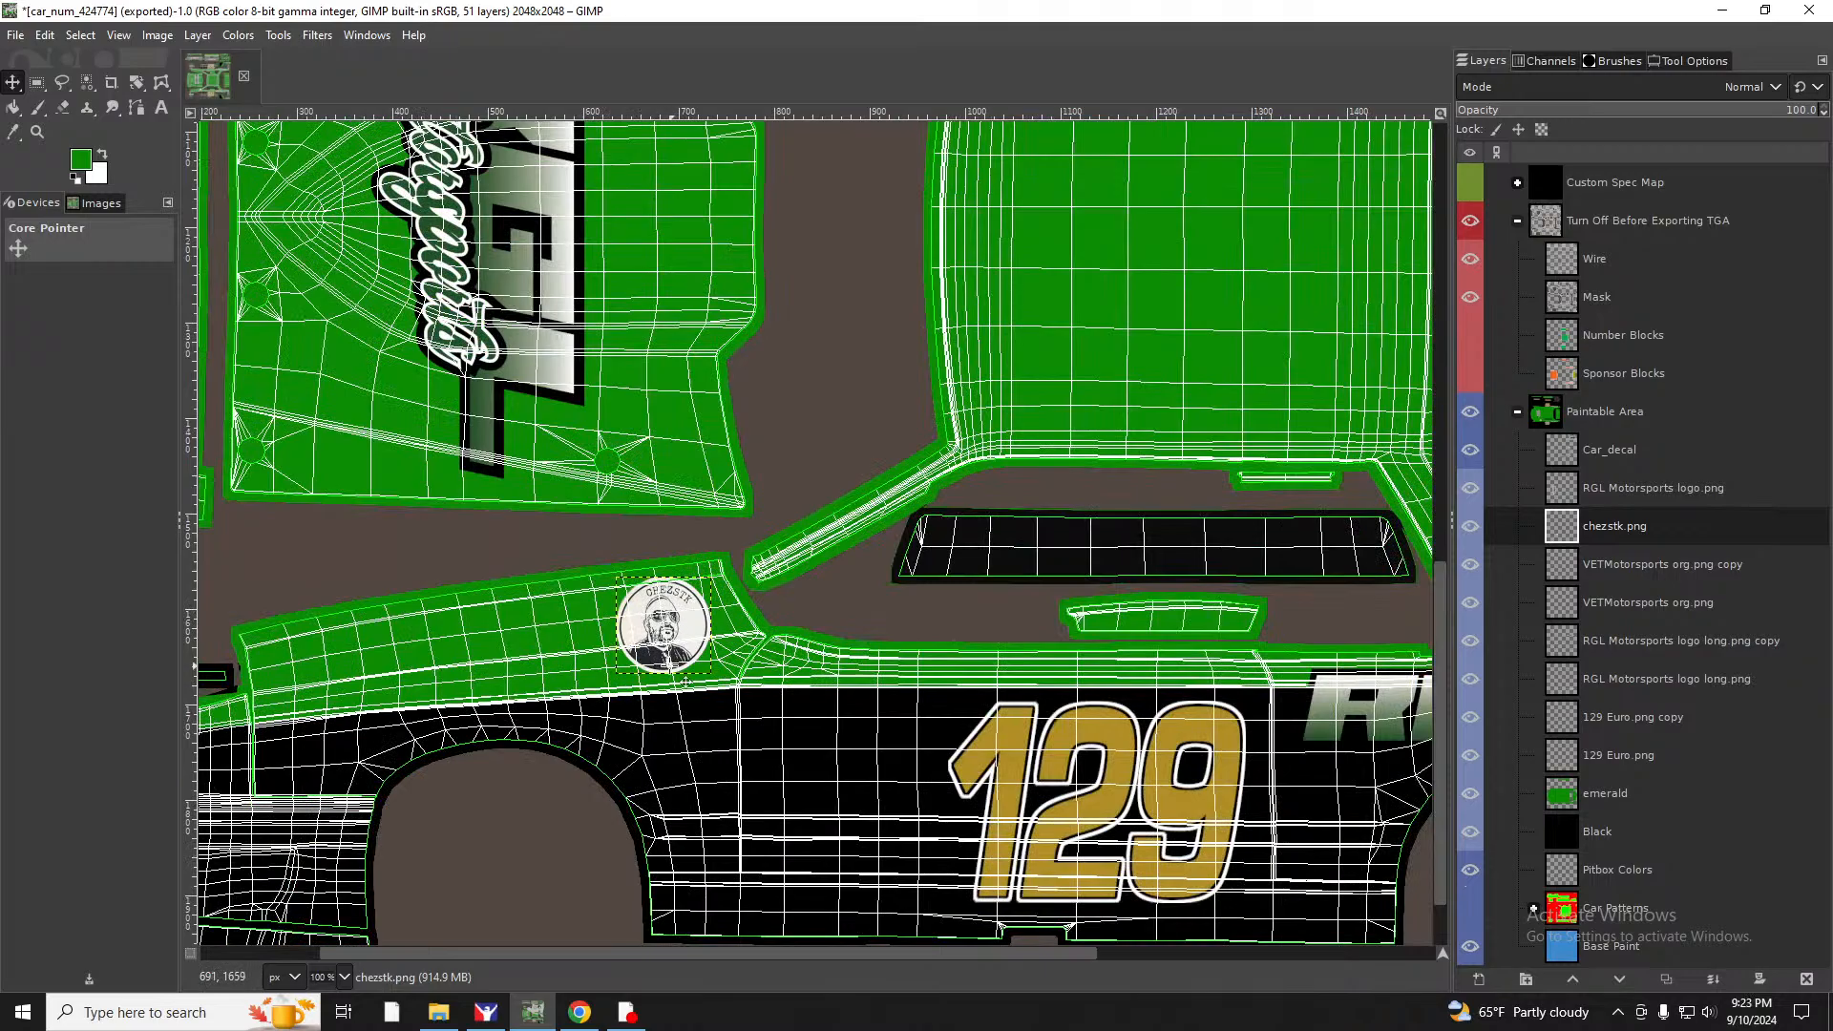
ctrl+scroll(679, 670, down, 1)
ctrl+scroll(685, 680, down, 1)
ctrl+scroll(678, 673, up, 4)
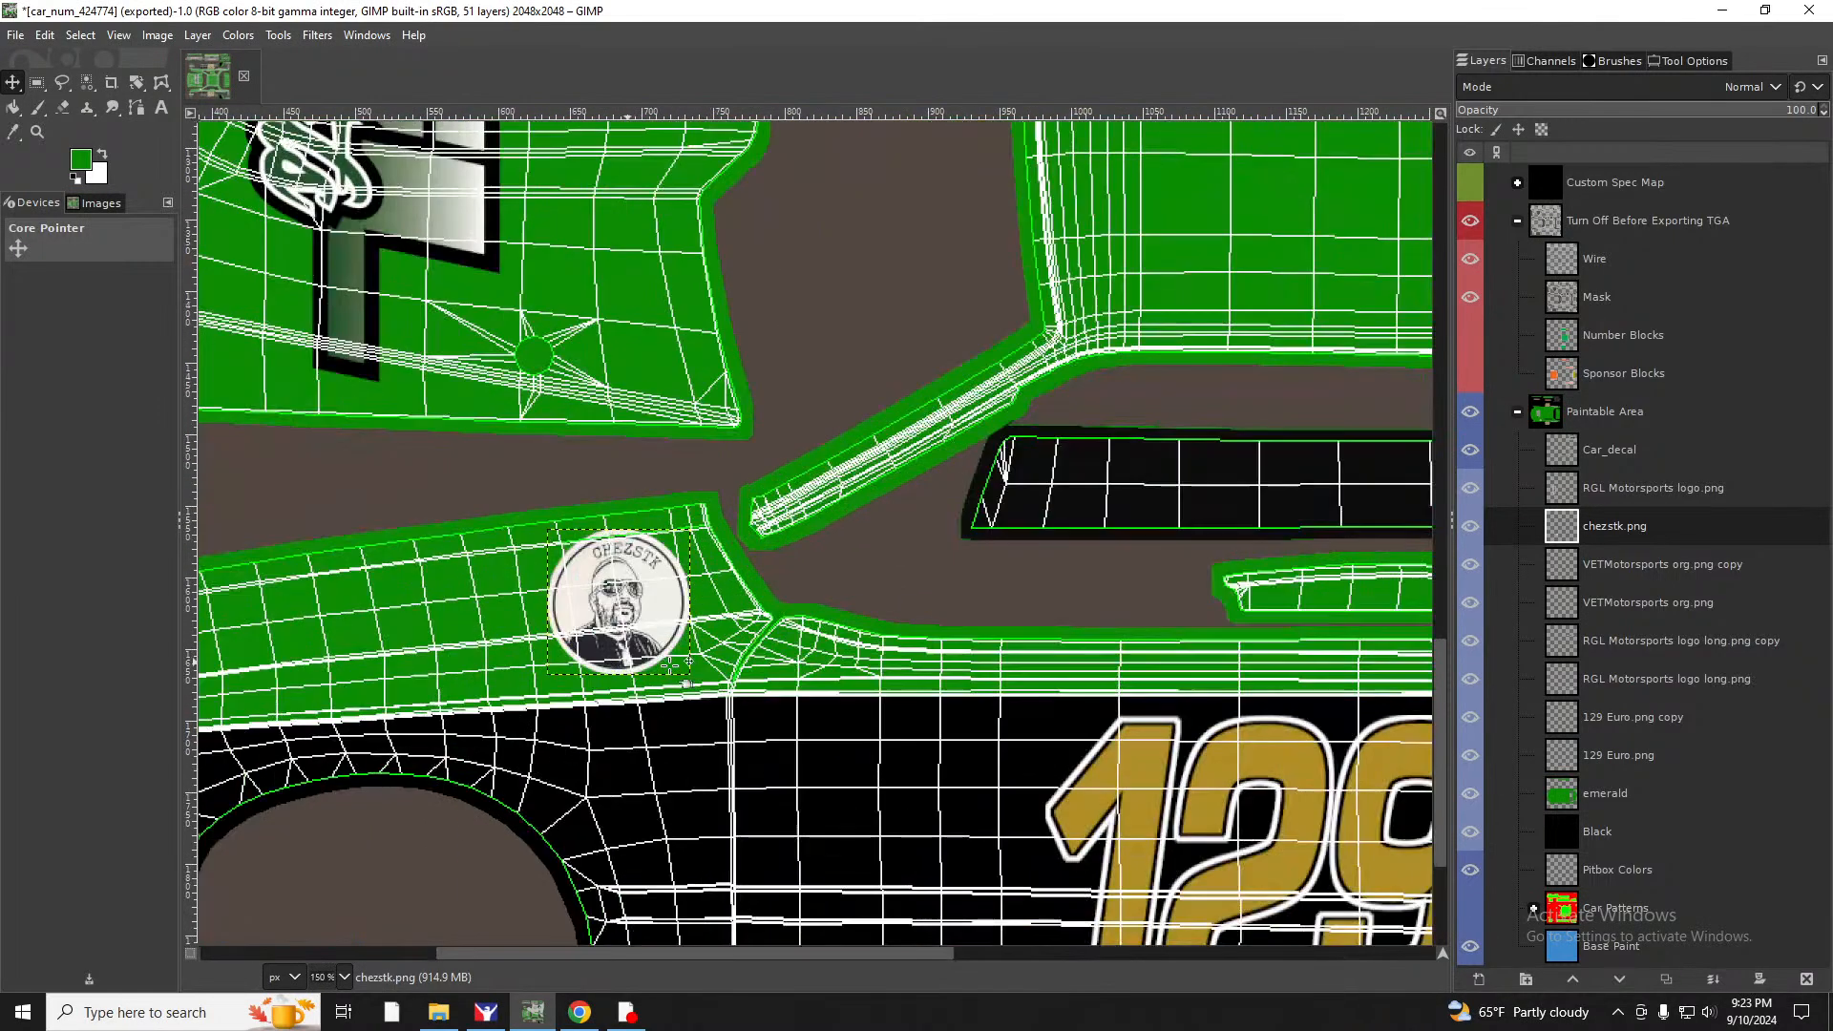
drag(643, 584, 674, 600)
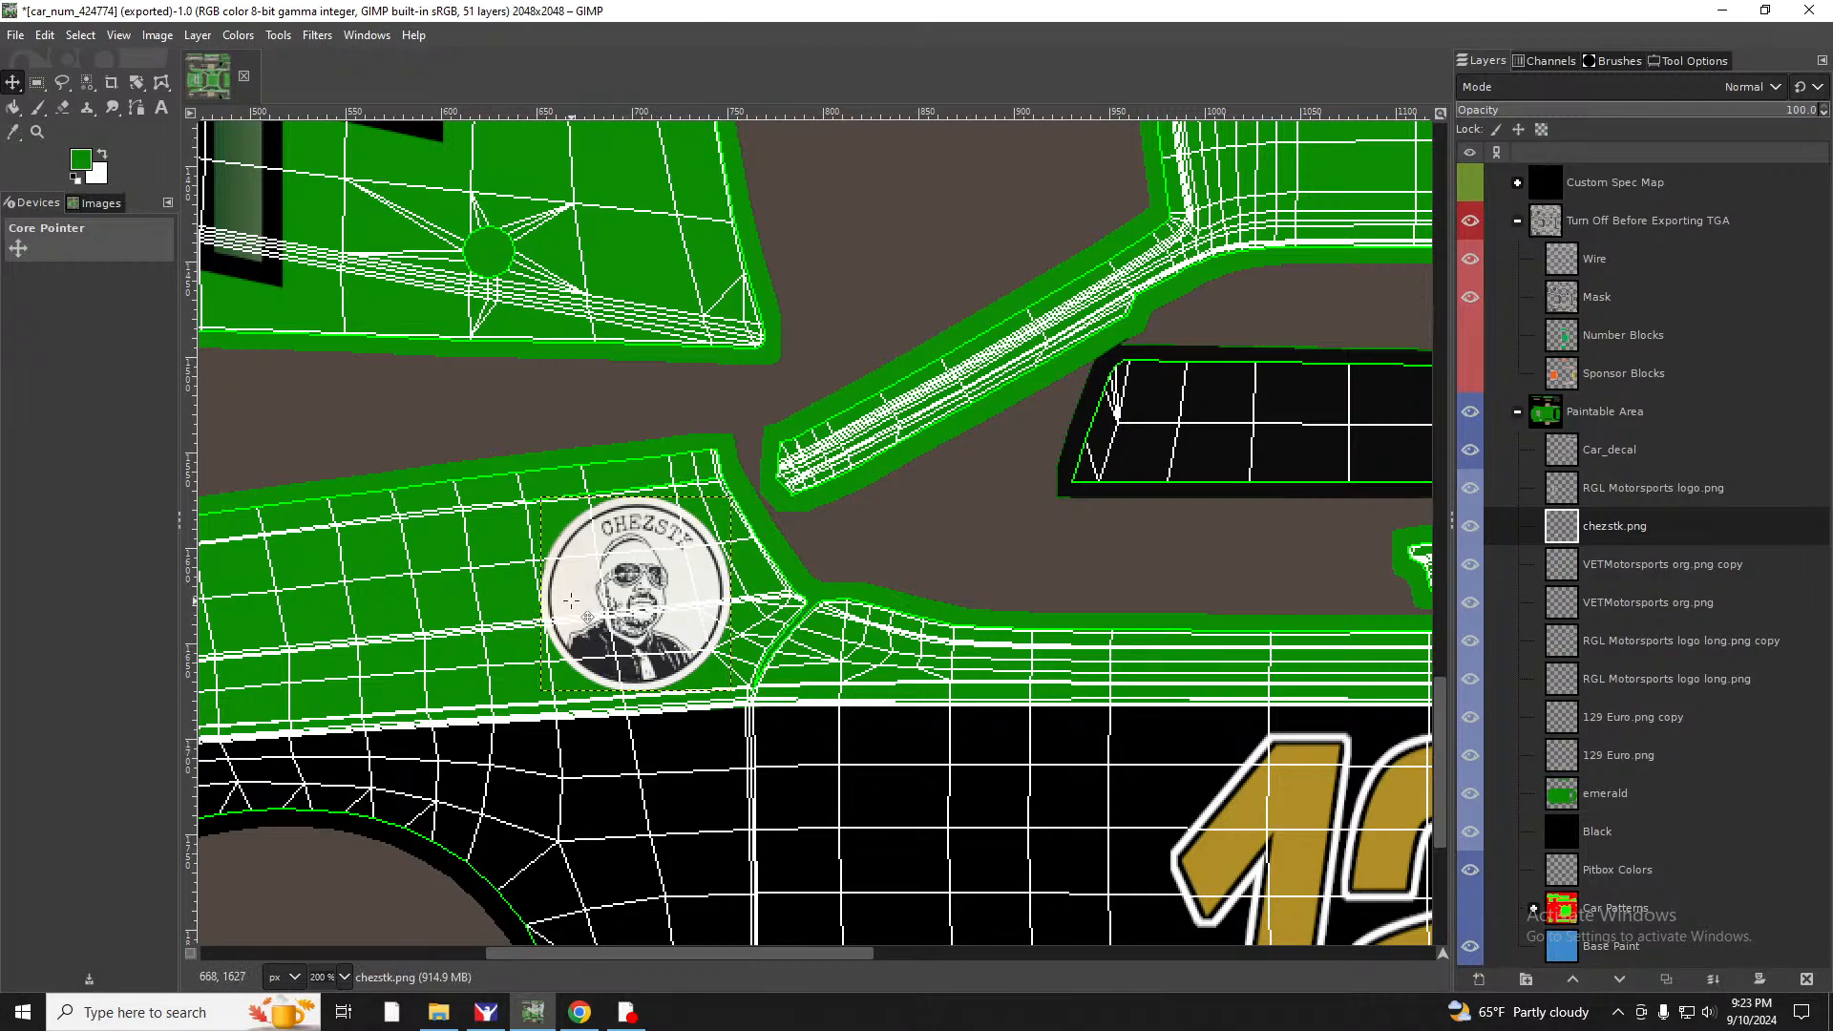
Switch to the iRacing Paint Shop and rotate the Mini Stock to examine its hood, side and front bumper.
click(484, 1015)
drag(898, 448, 755, 463)
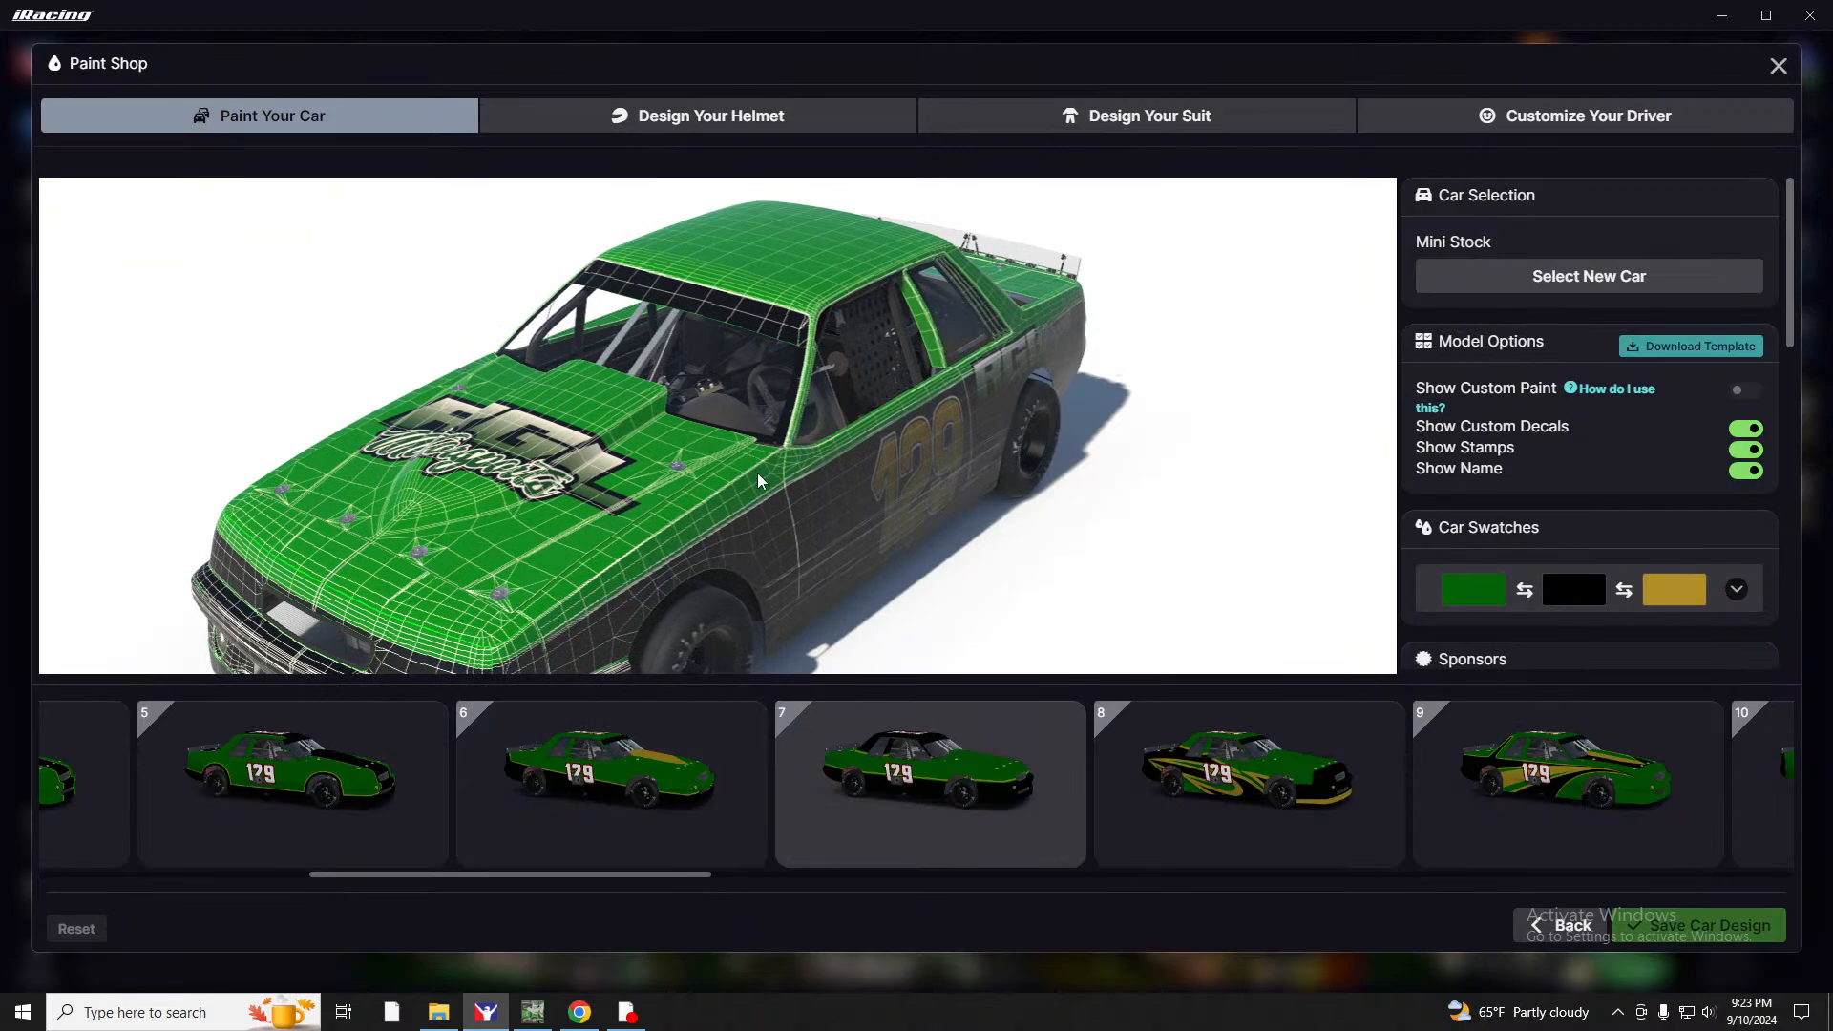
drag(793, 540, 703, 428)
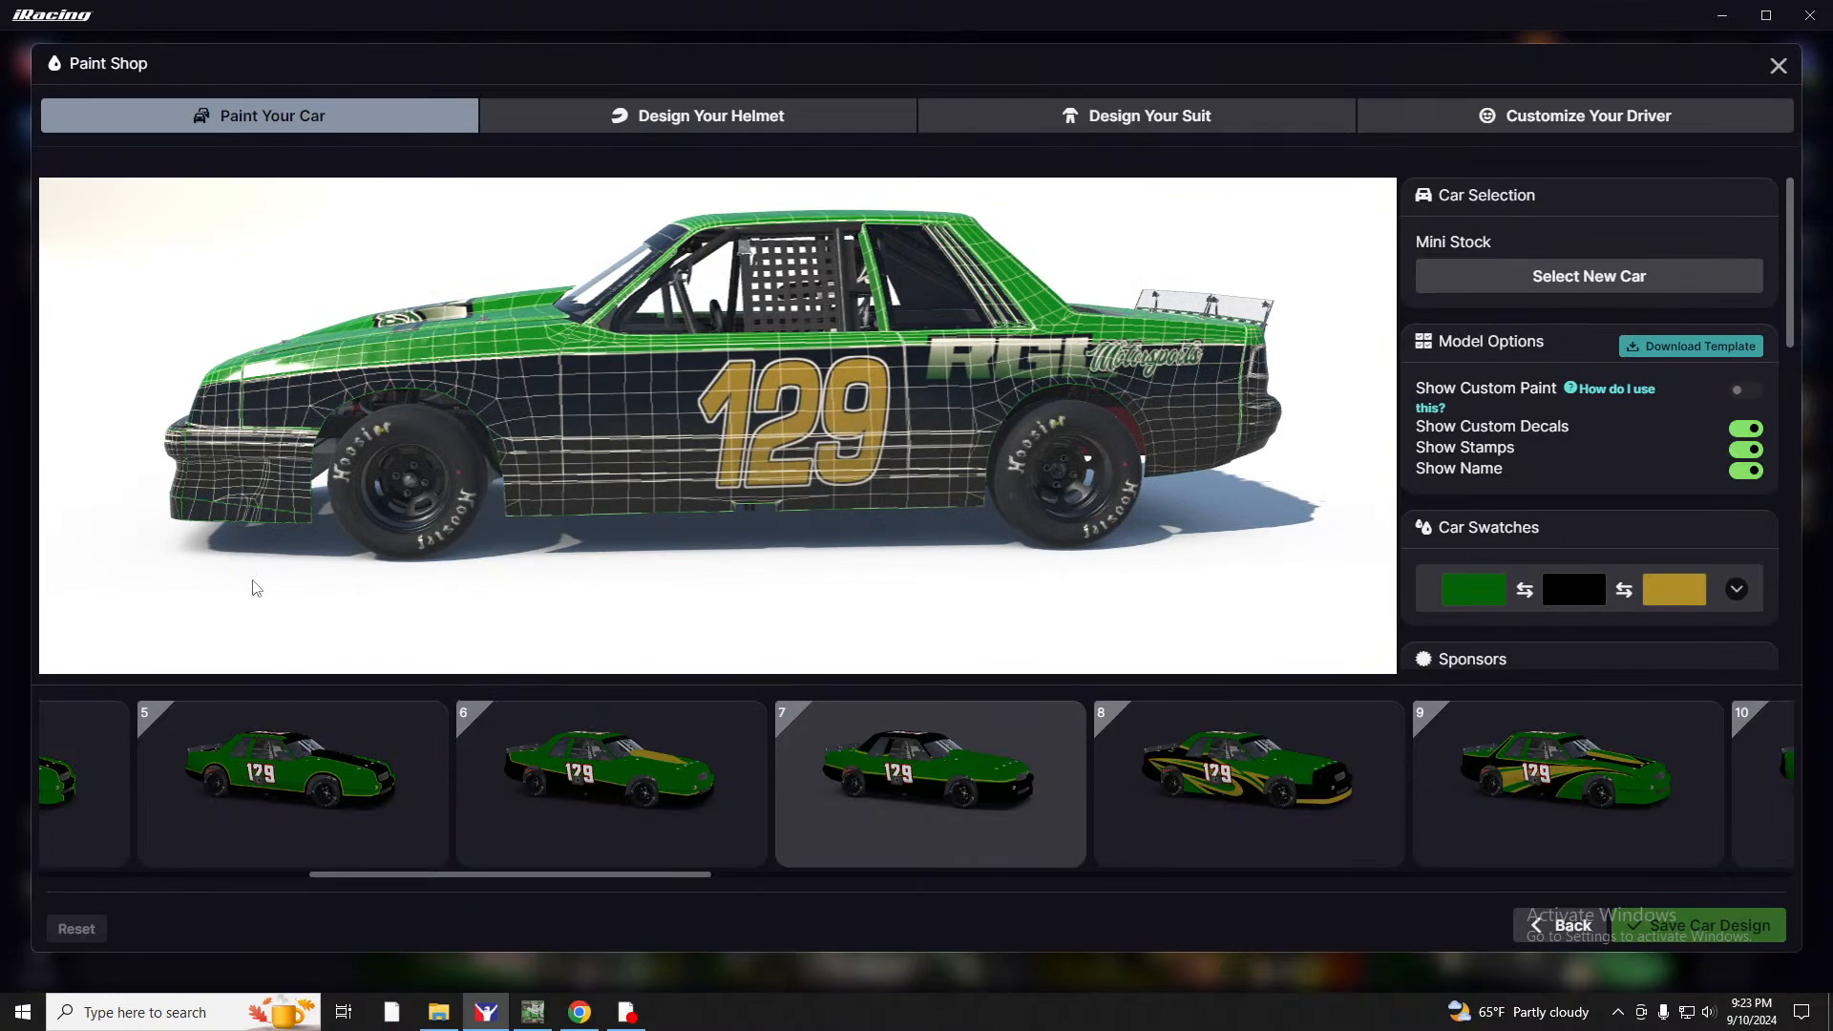
drag(637, 495, 776, 523)
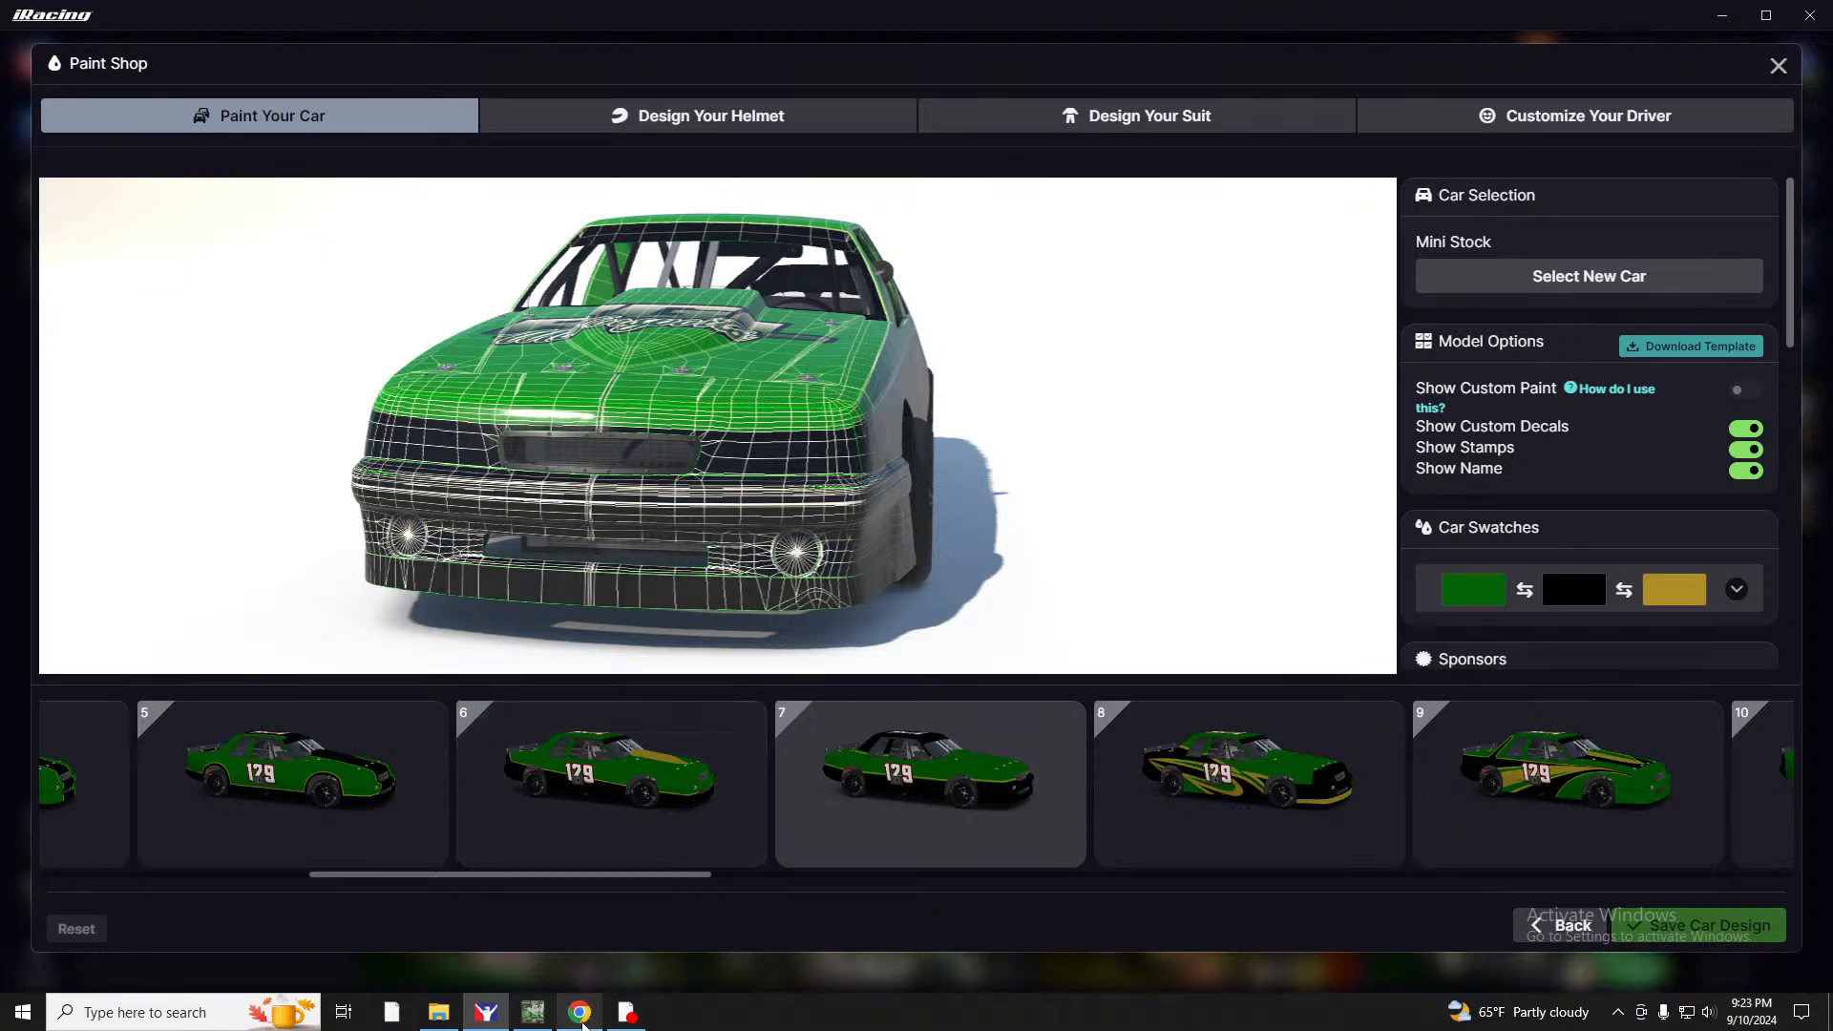
Return to GIMP and move the chezstk logo to the front bumper's lower corner, overlapping the round opening nearest the rear bumper.
click(532, 1012)
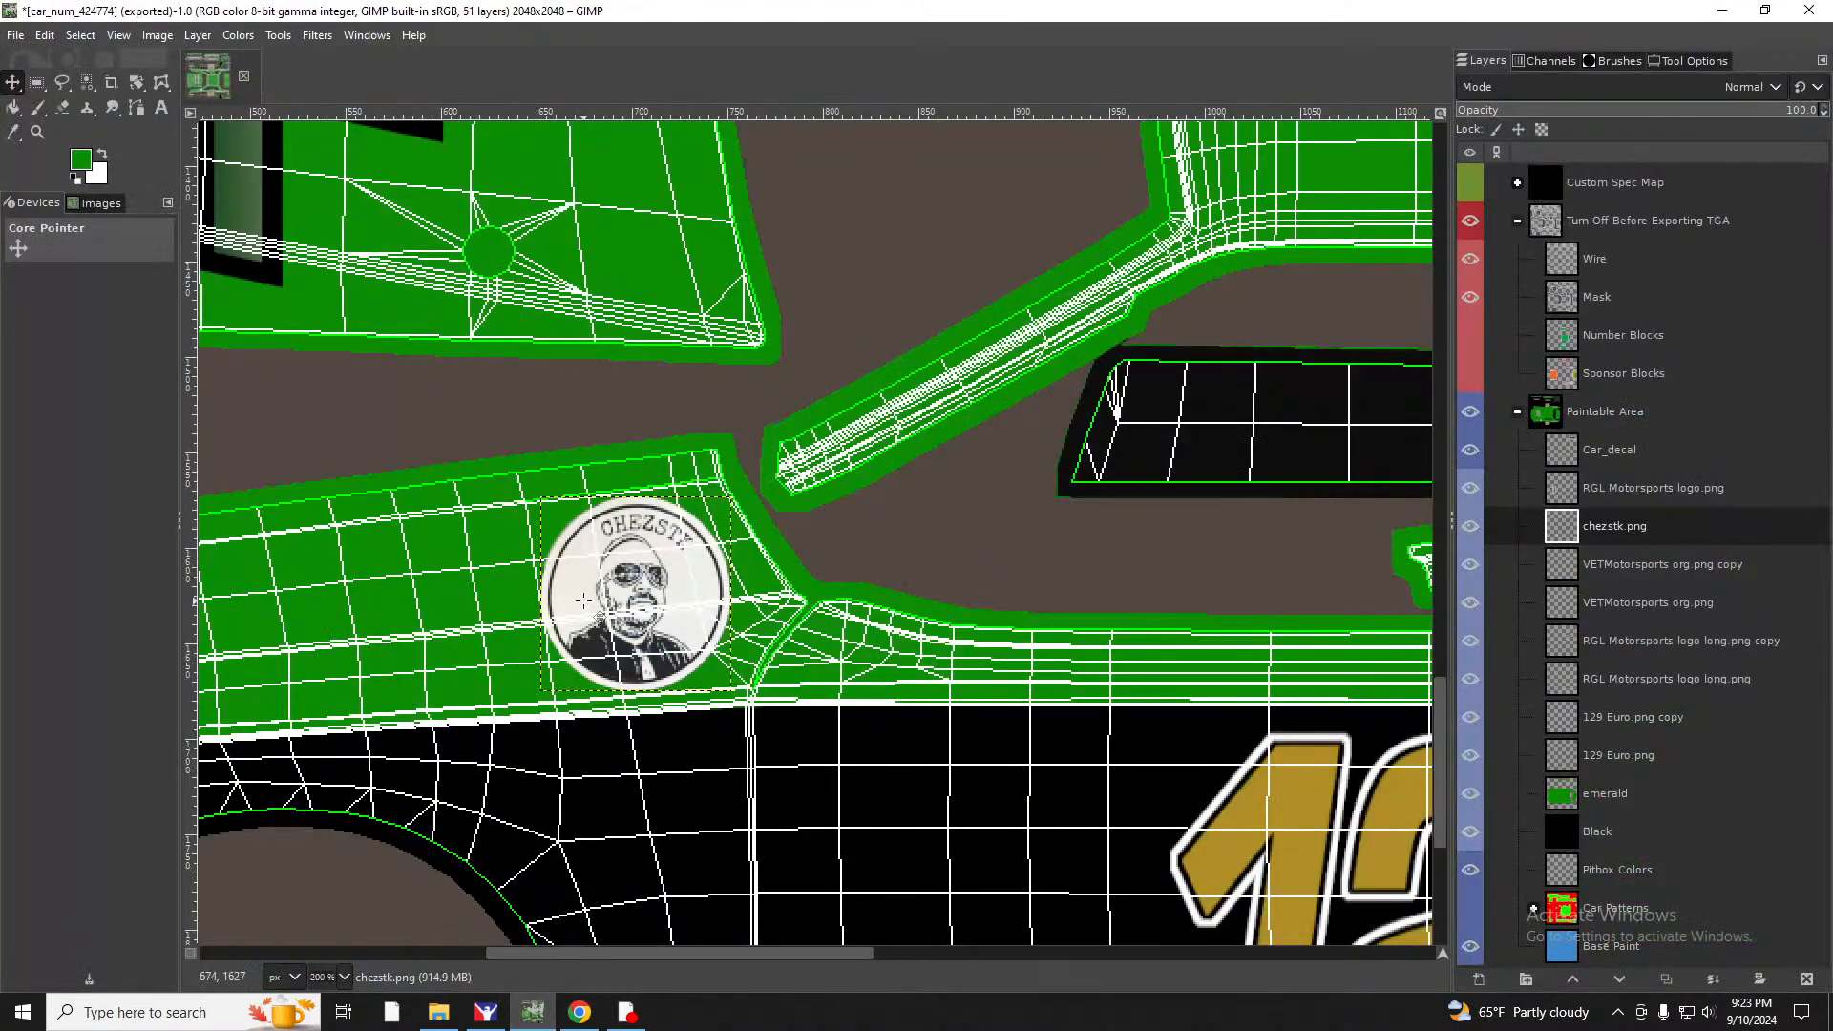
scroll(630, 578, down, 5)
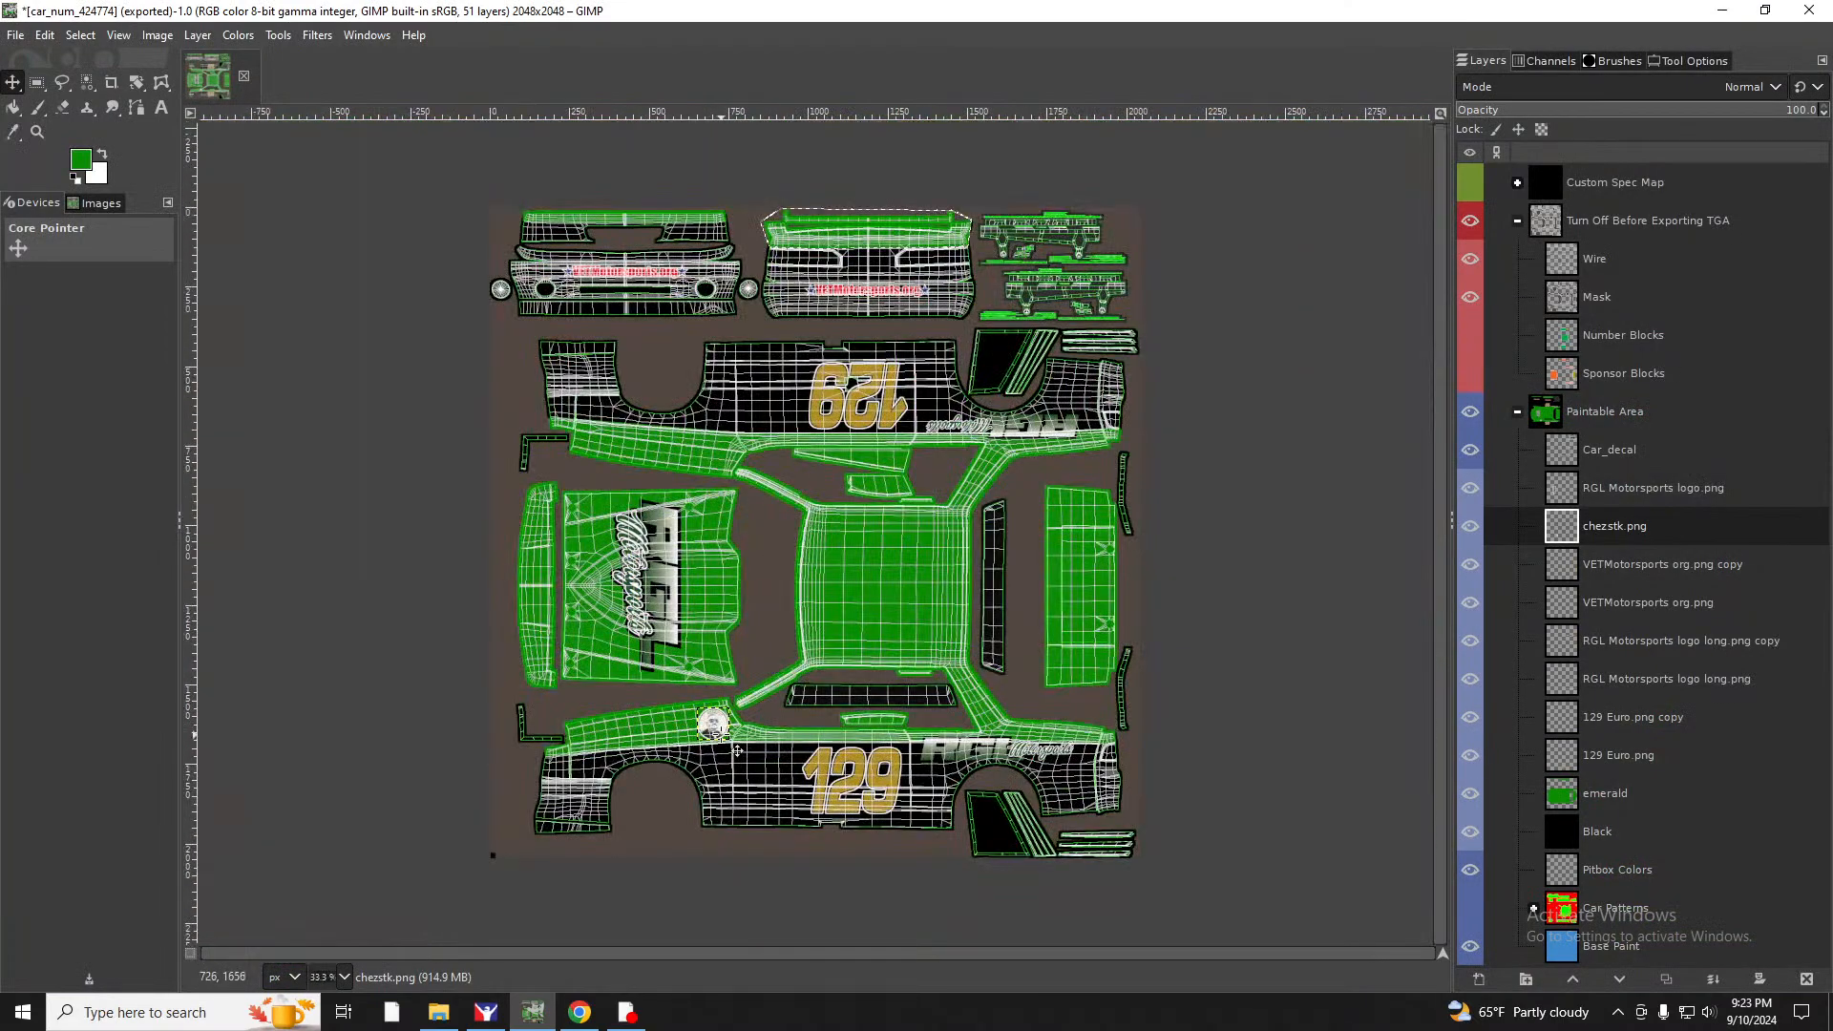
drag(713, 724, 709, 289)
scroll(722, 304, up, 1)
scroll(723, 303, up, 5)
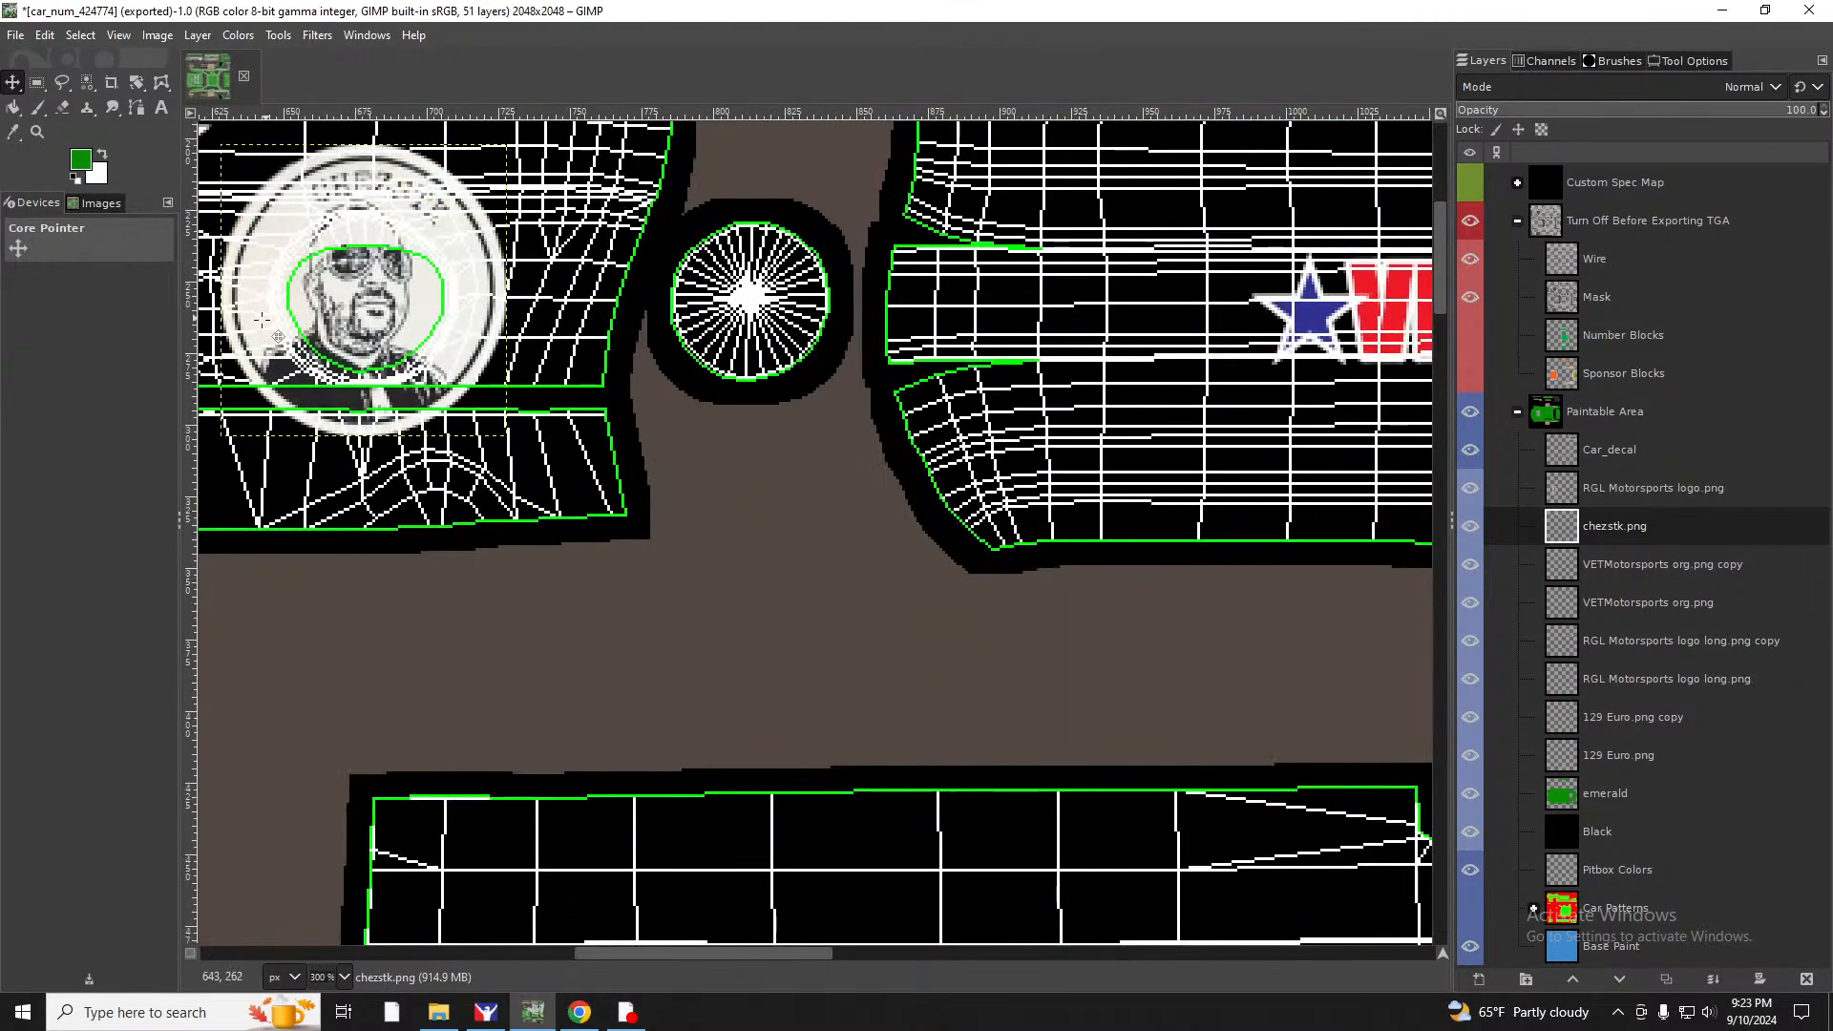
drag(385, 320, 461, 368)
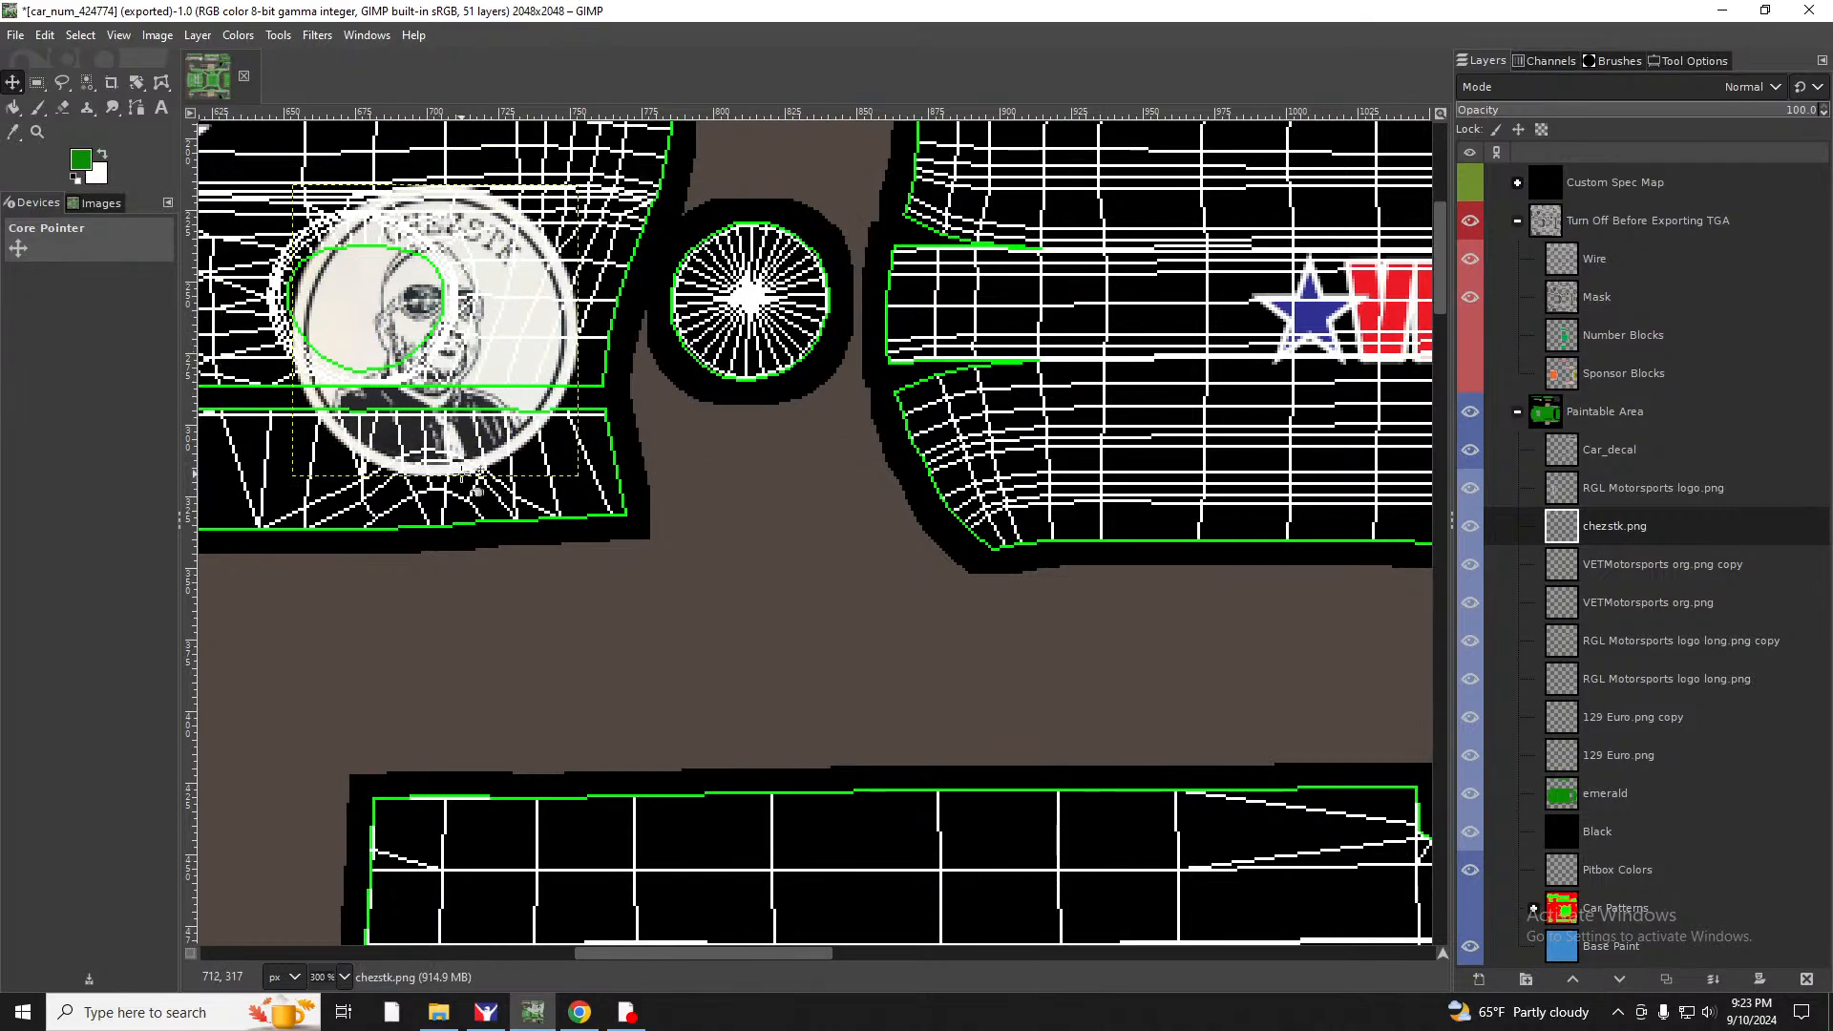
scroll(461, 474, down, 4)
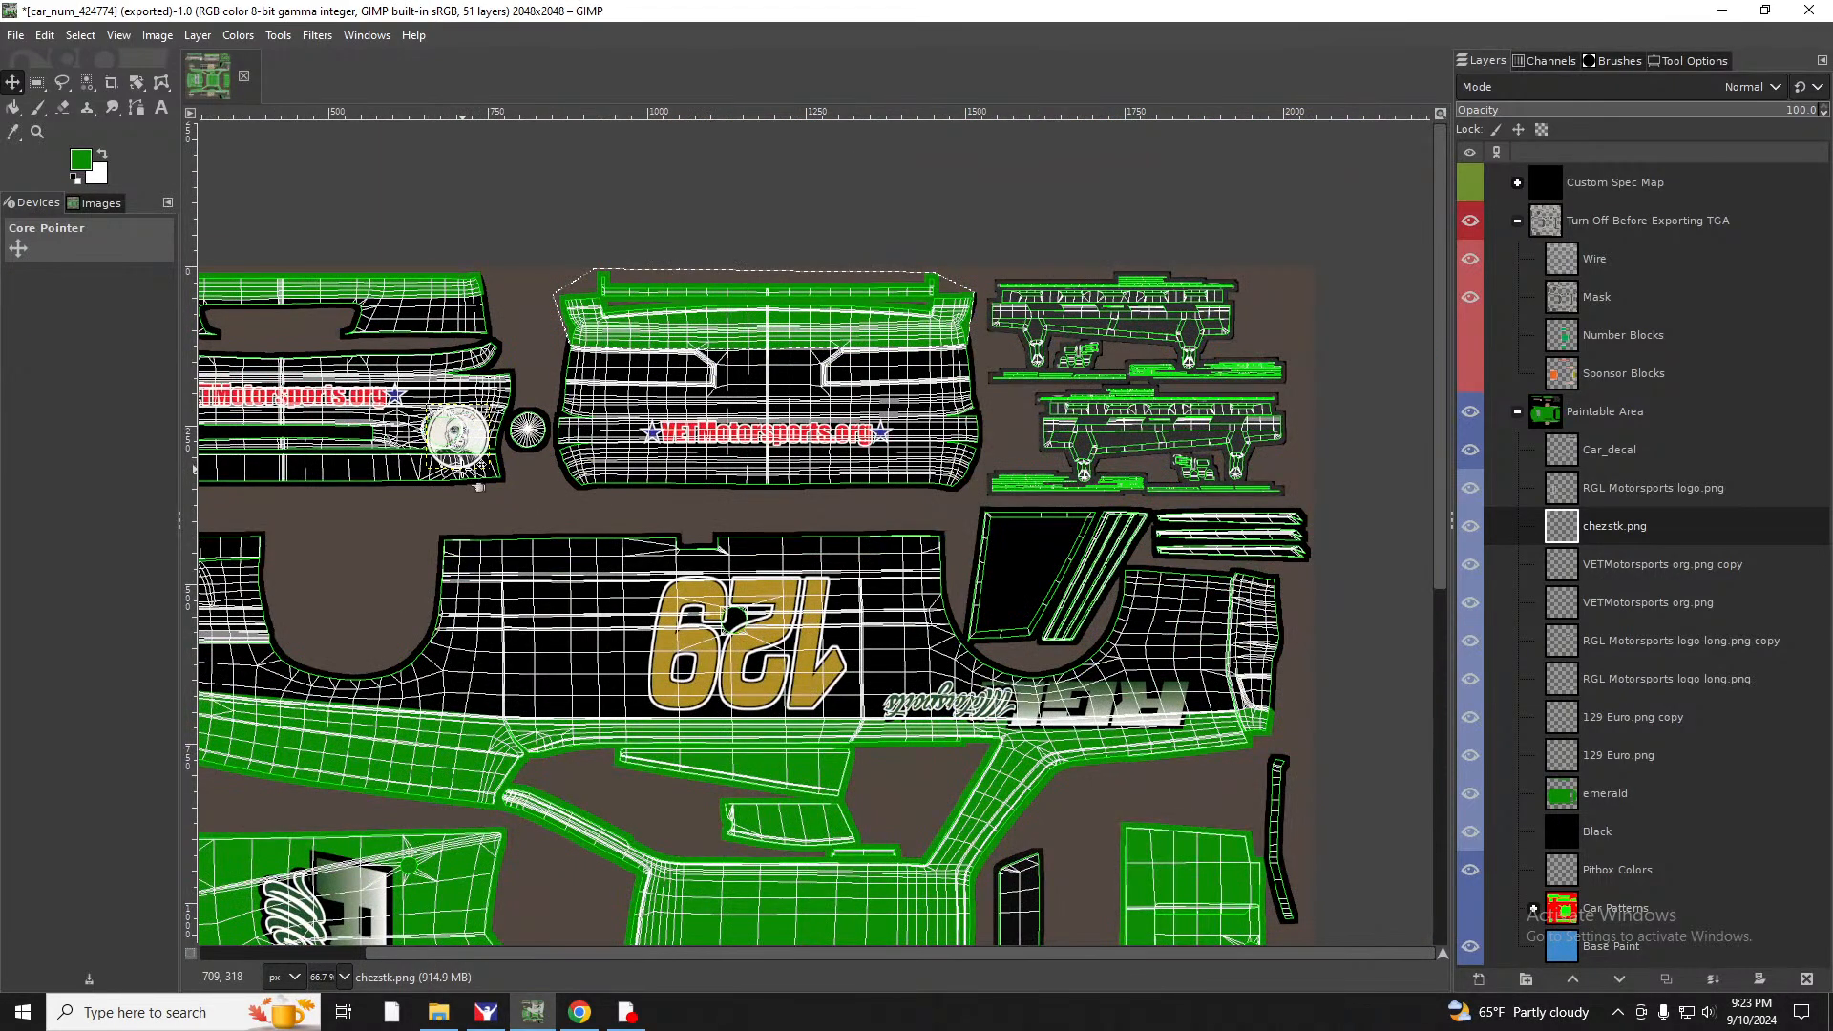
Move the chezstk logo behind the front wheel arch on the upright 129 side, and place a duplicate at the matching spot on the opposite side.
drag(487, 464, 487, 781)
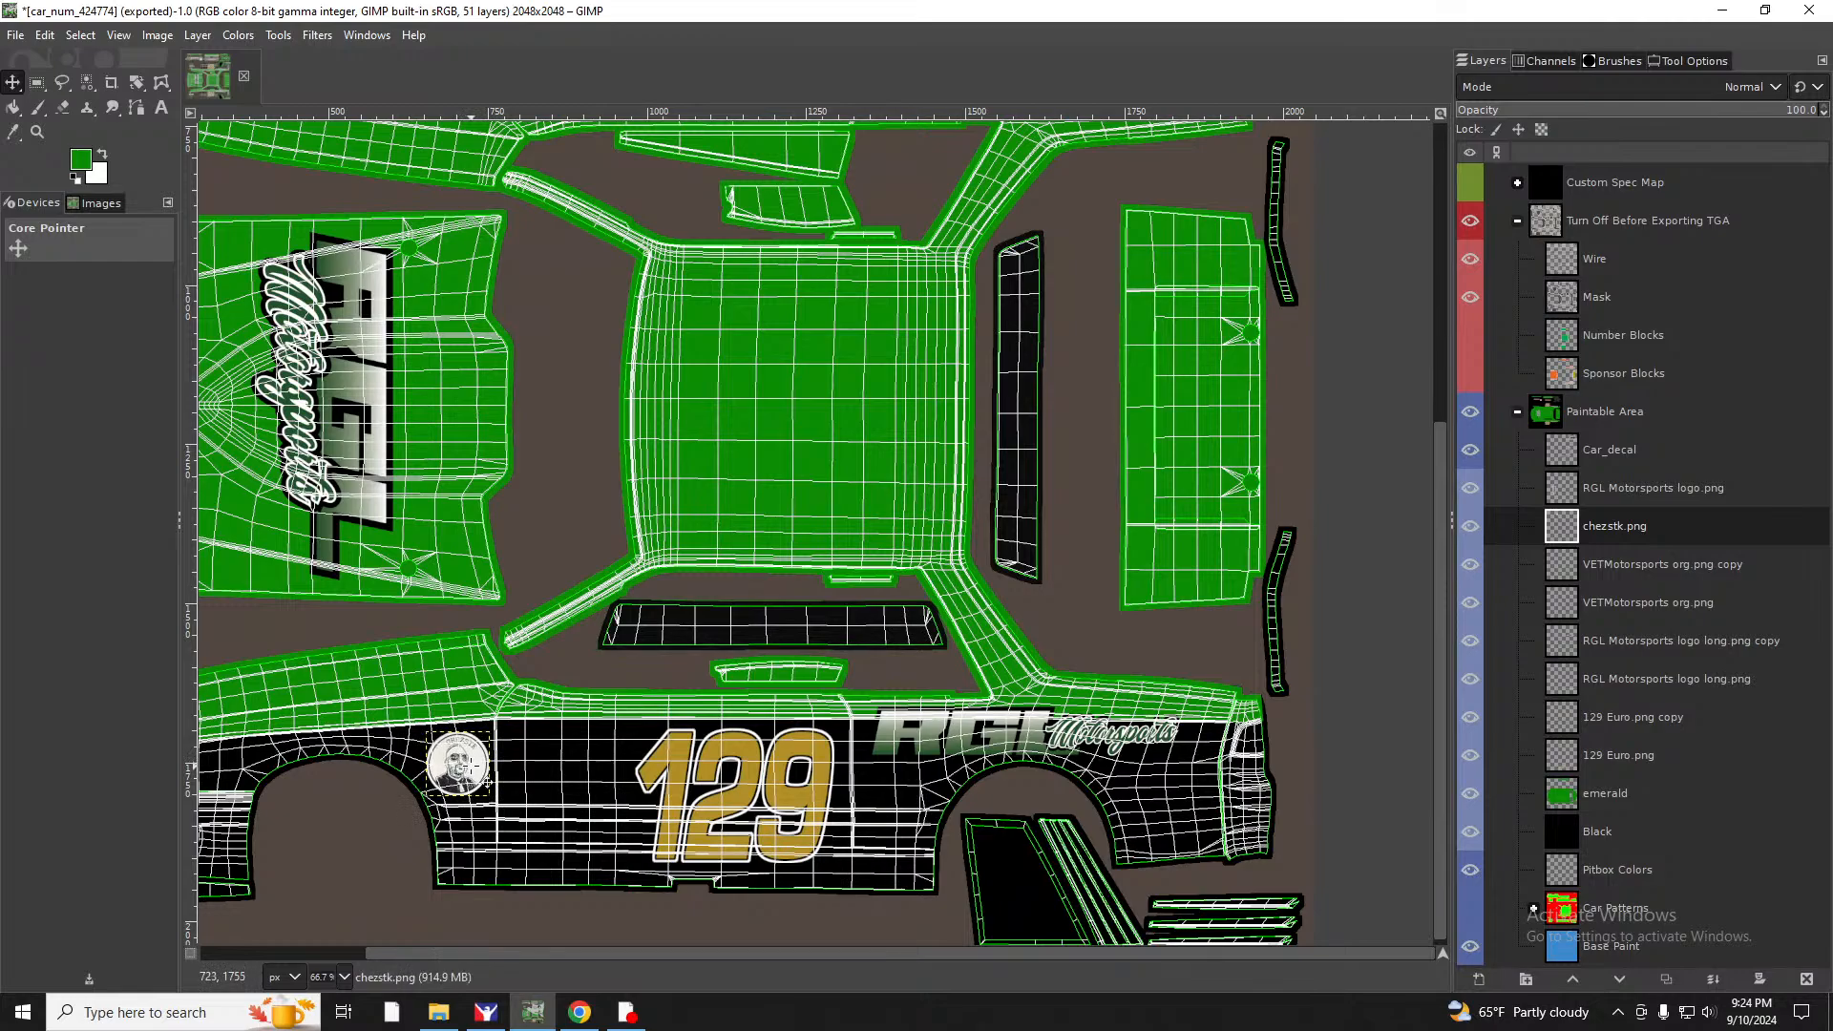
click(197, 35)
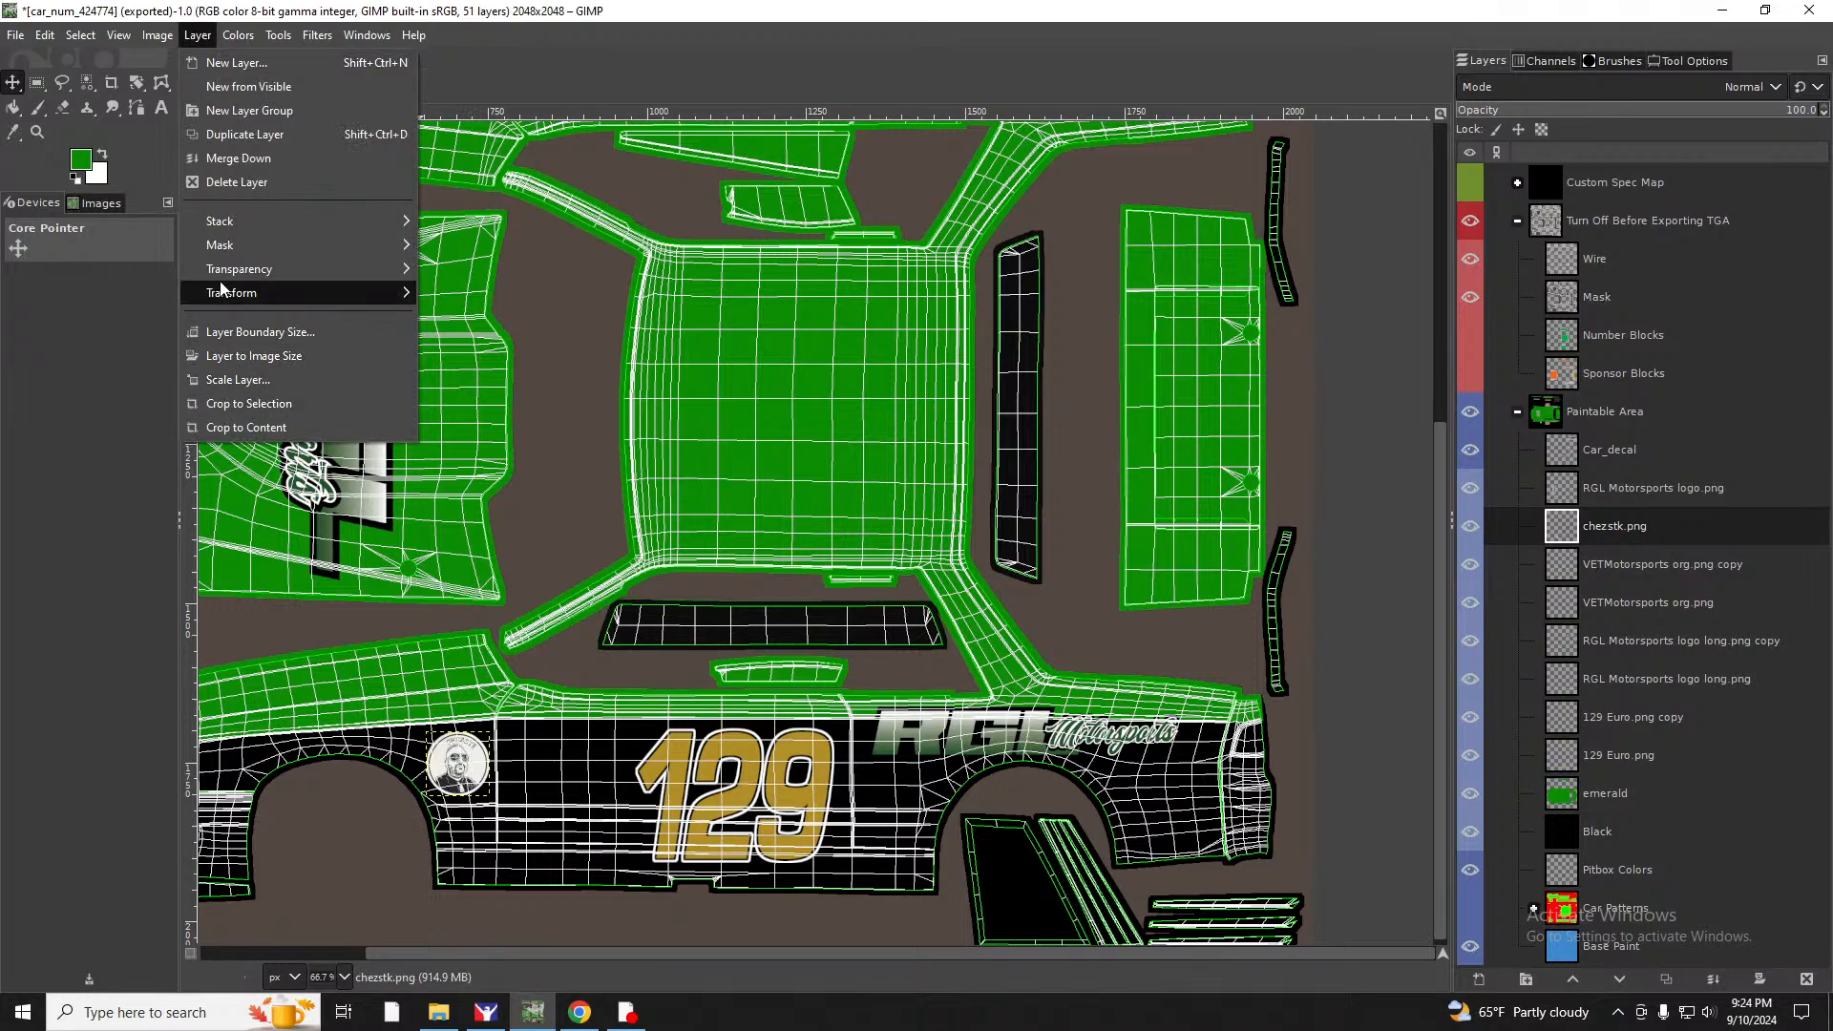
click(254, 136)
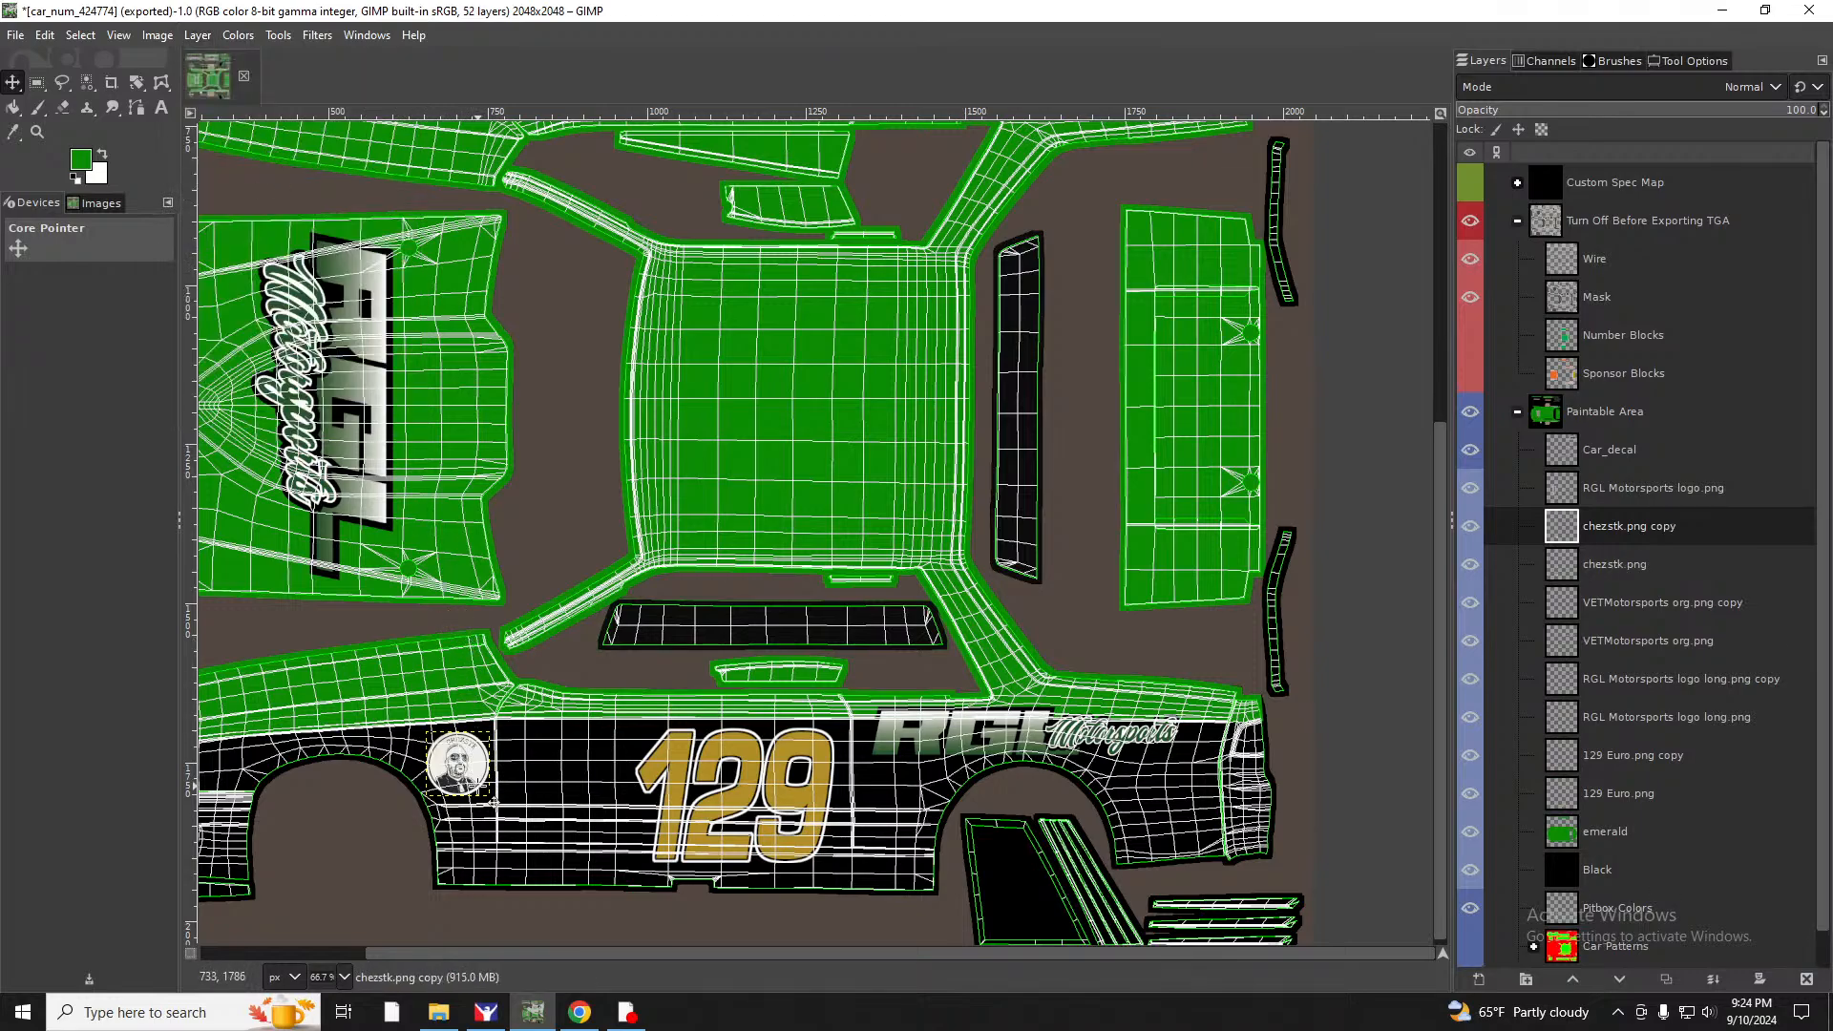
drag(468, 775, 467, 529)
scroll(533, 330, up, 6)
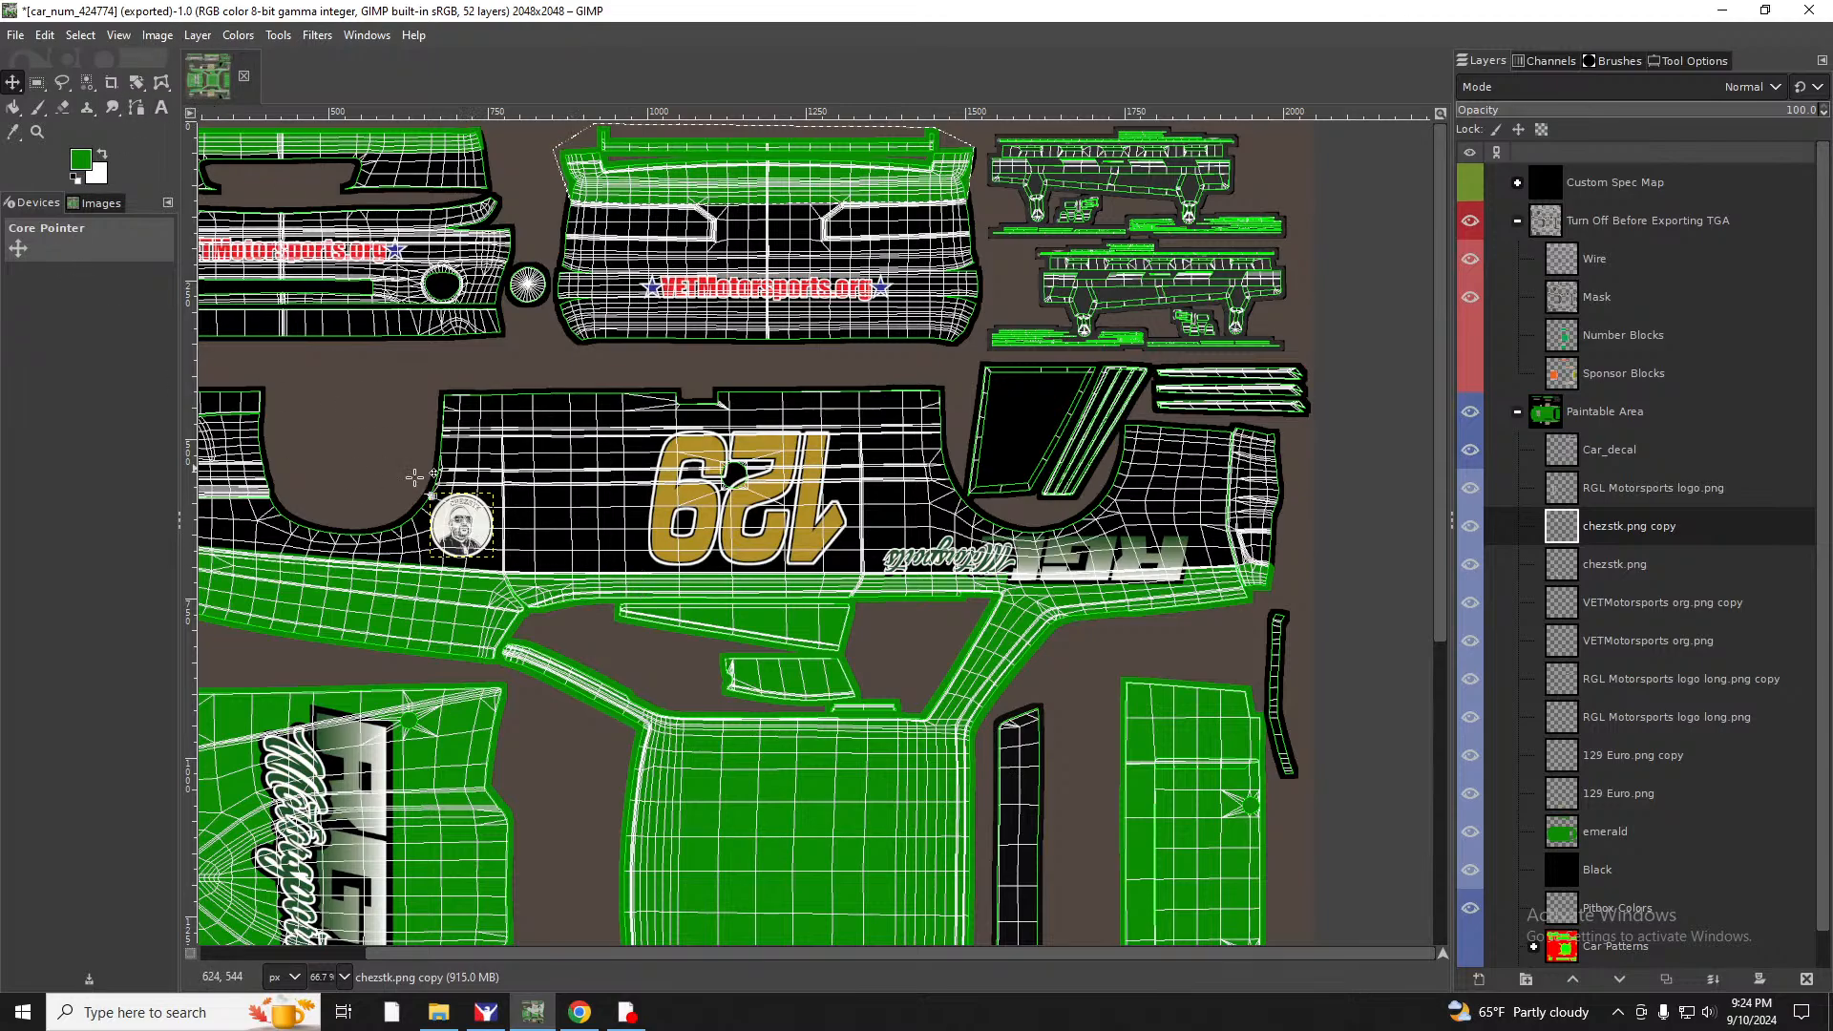
Rotate the duplicated chezstk logo layer 180° to match the upside-down 129 side.
scroll(372, 707, down, 5)
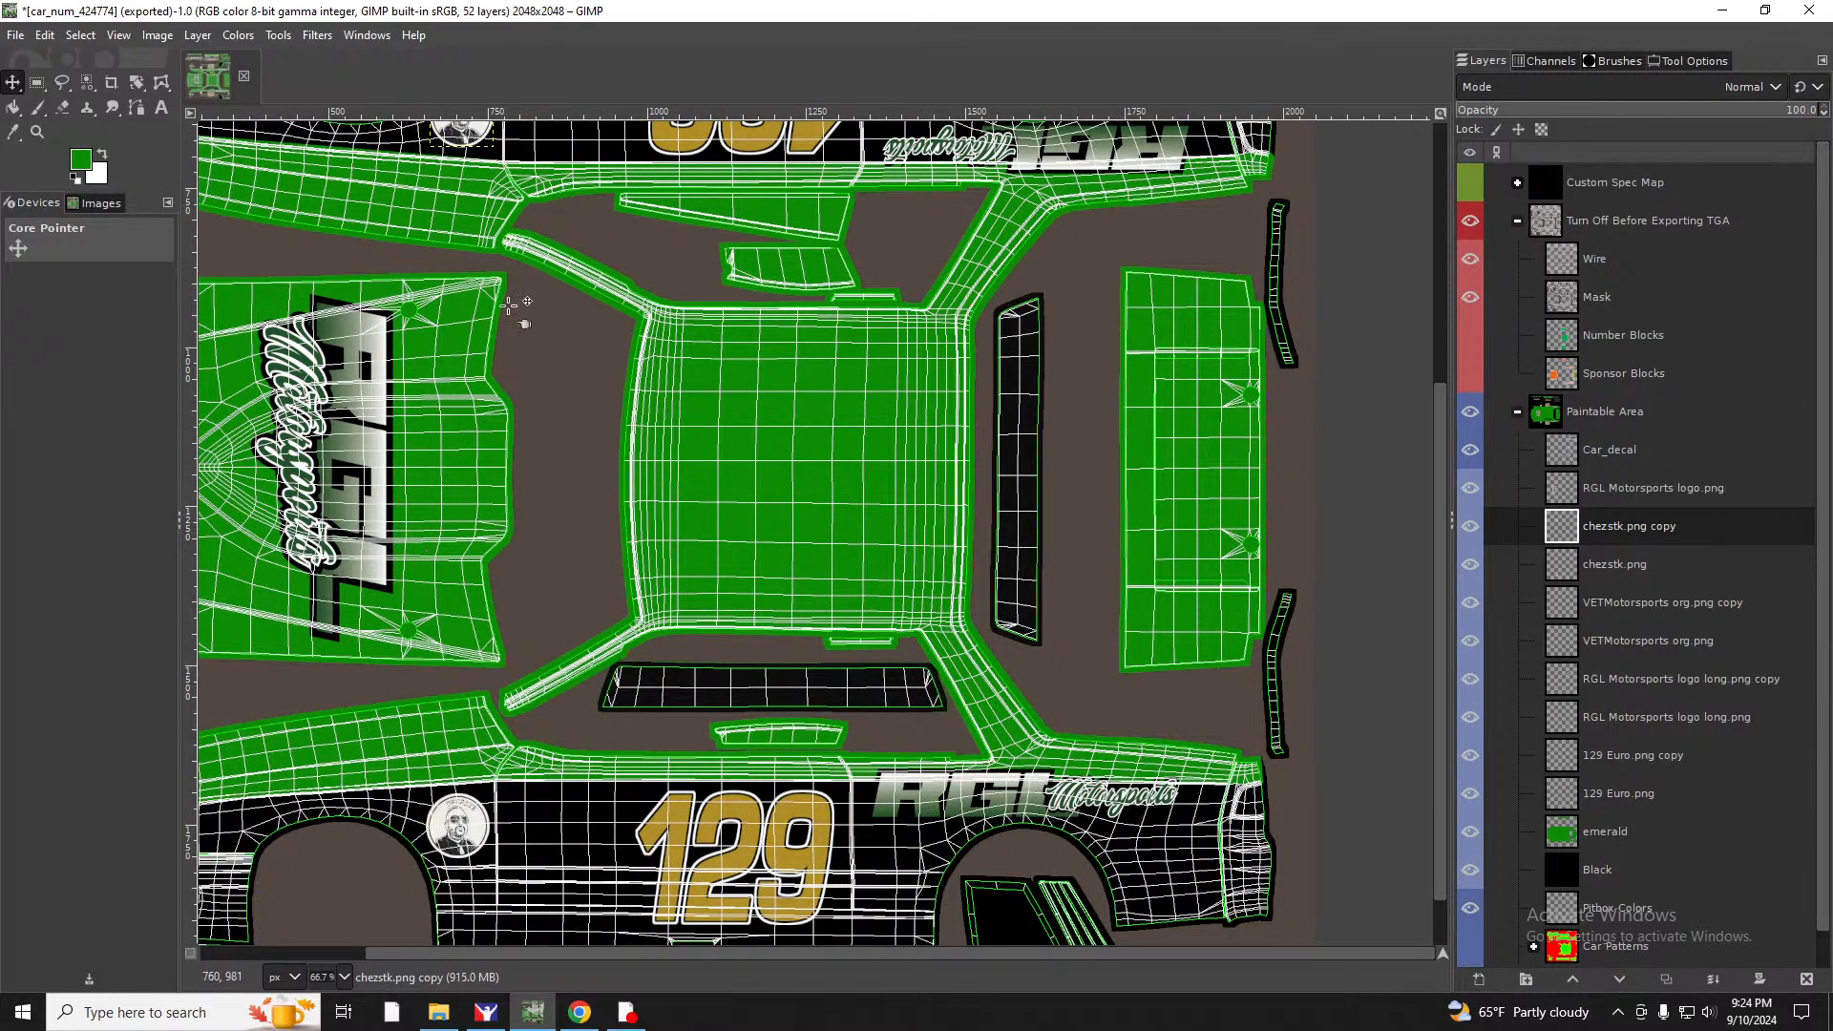
scroll(508, 305, up, 5)
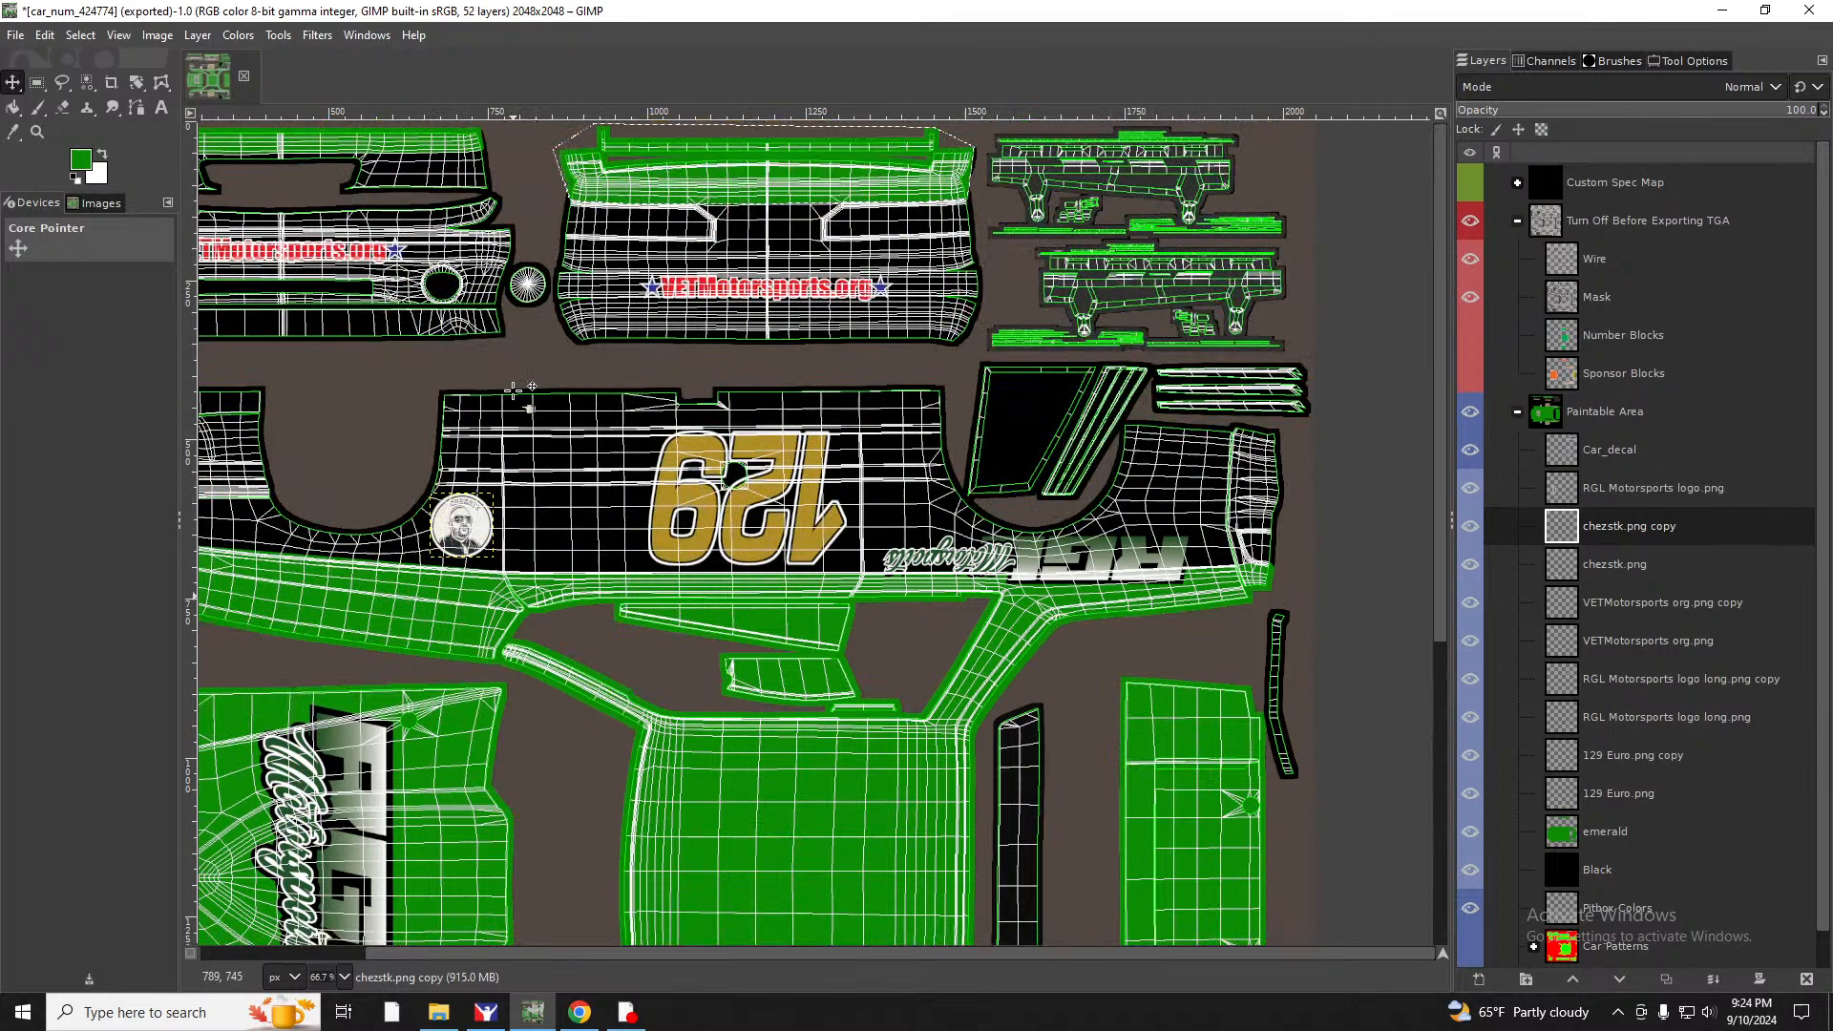
click(228, 34)
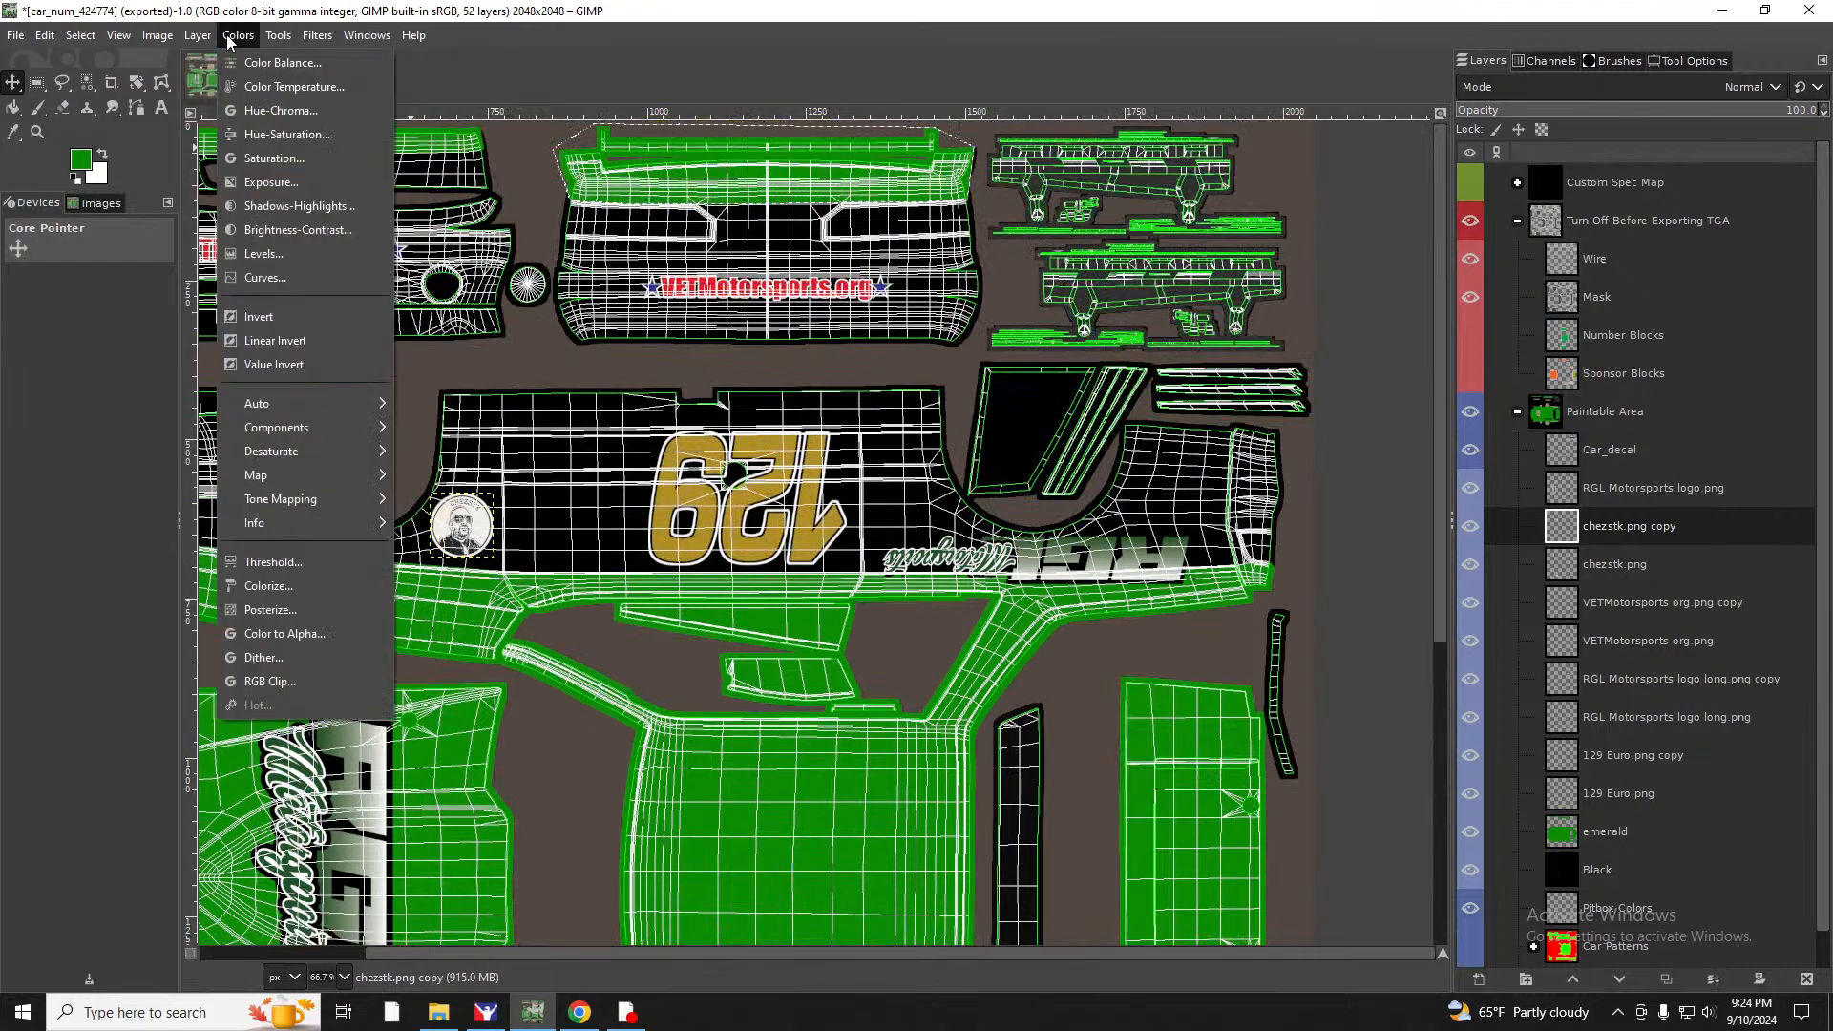
mouse_move(198, 42)
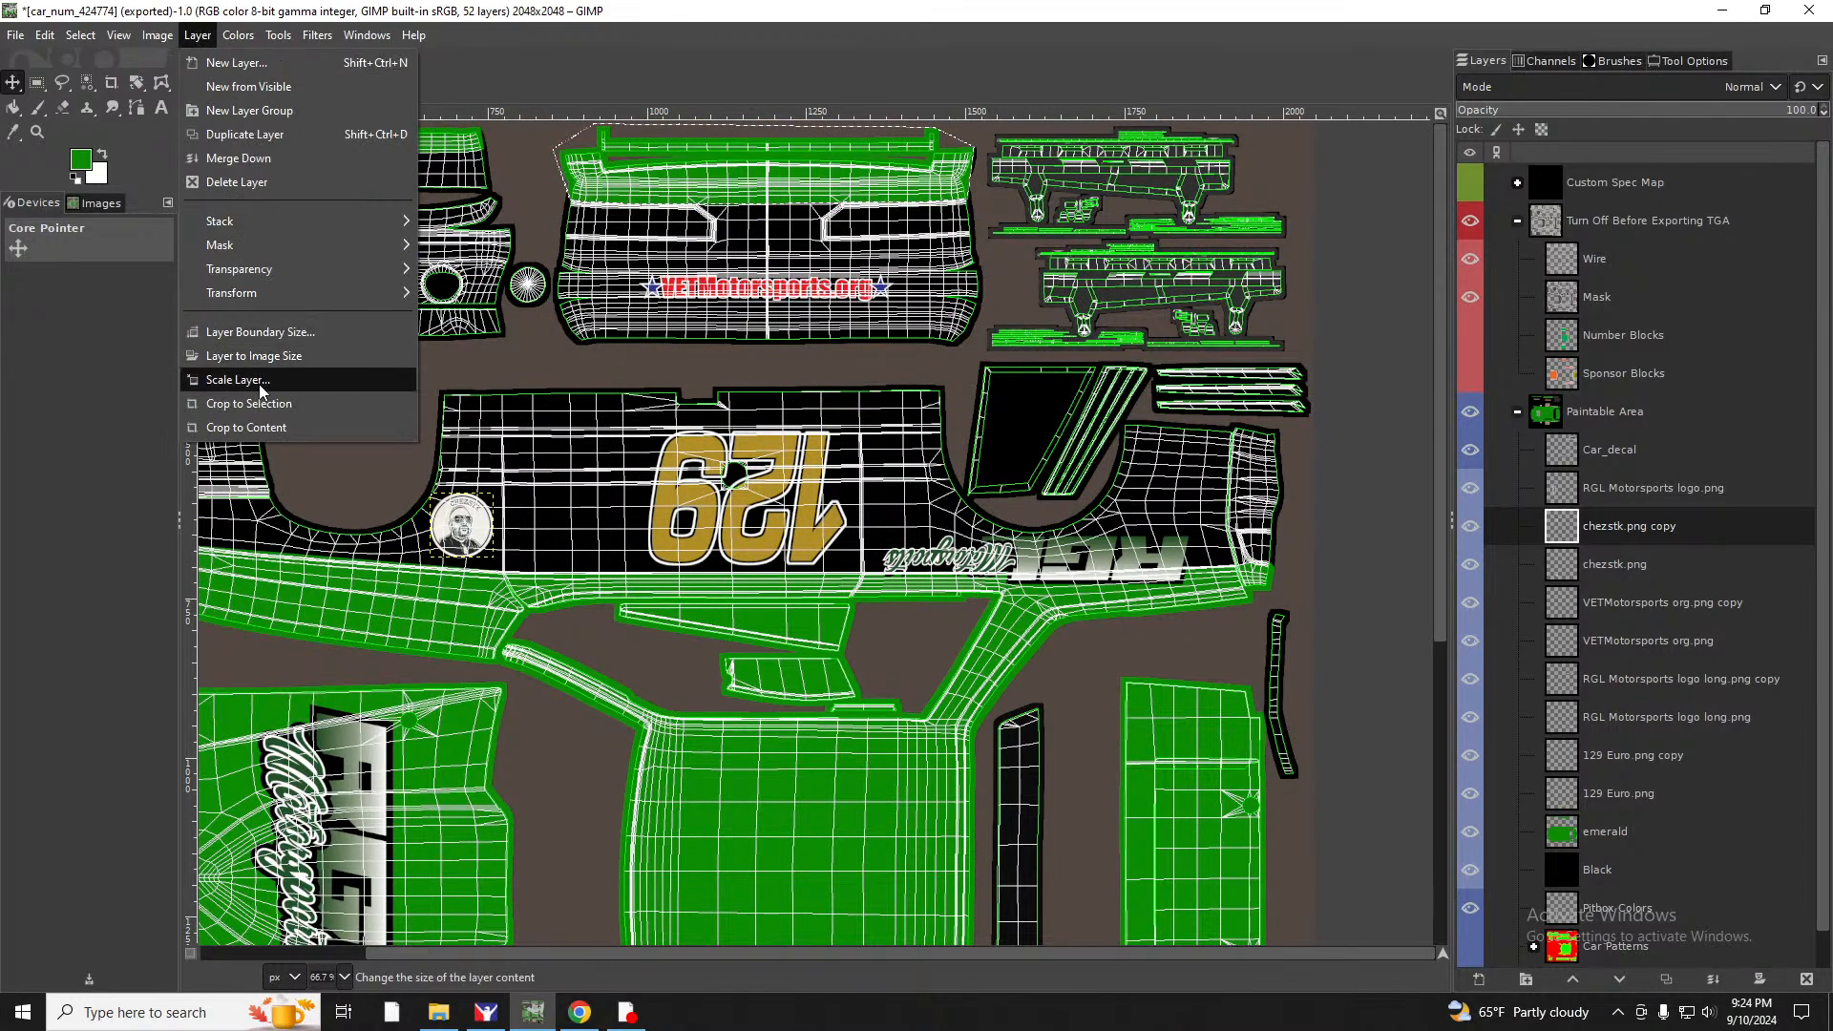
mouse_move(227, 295)
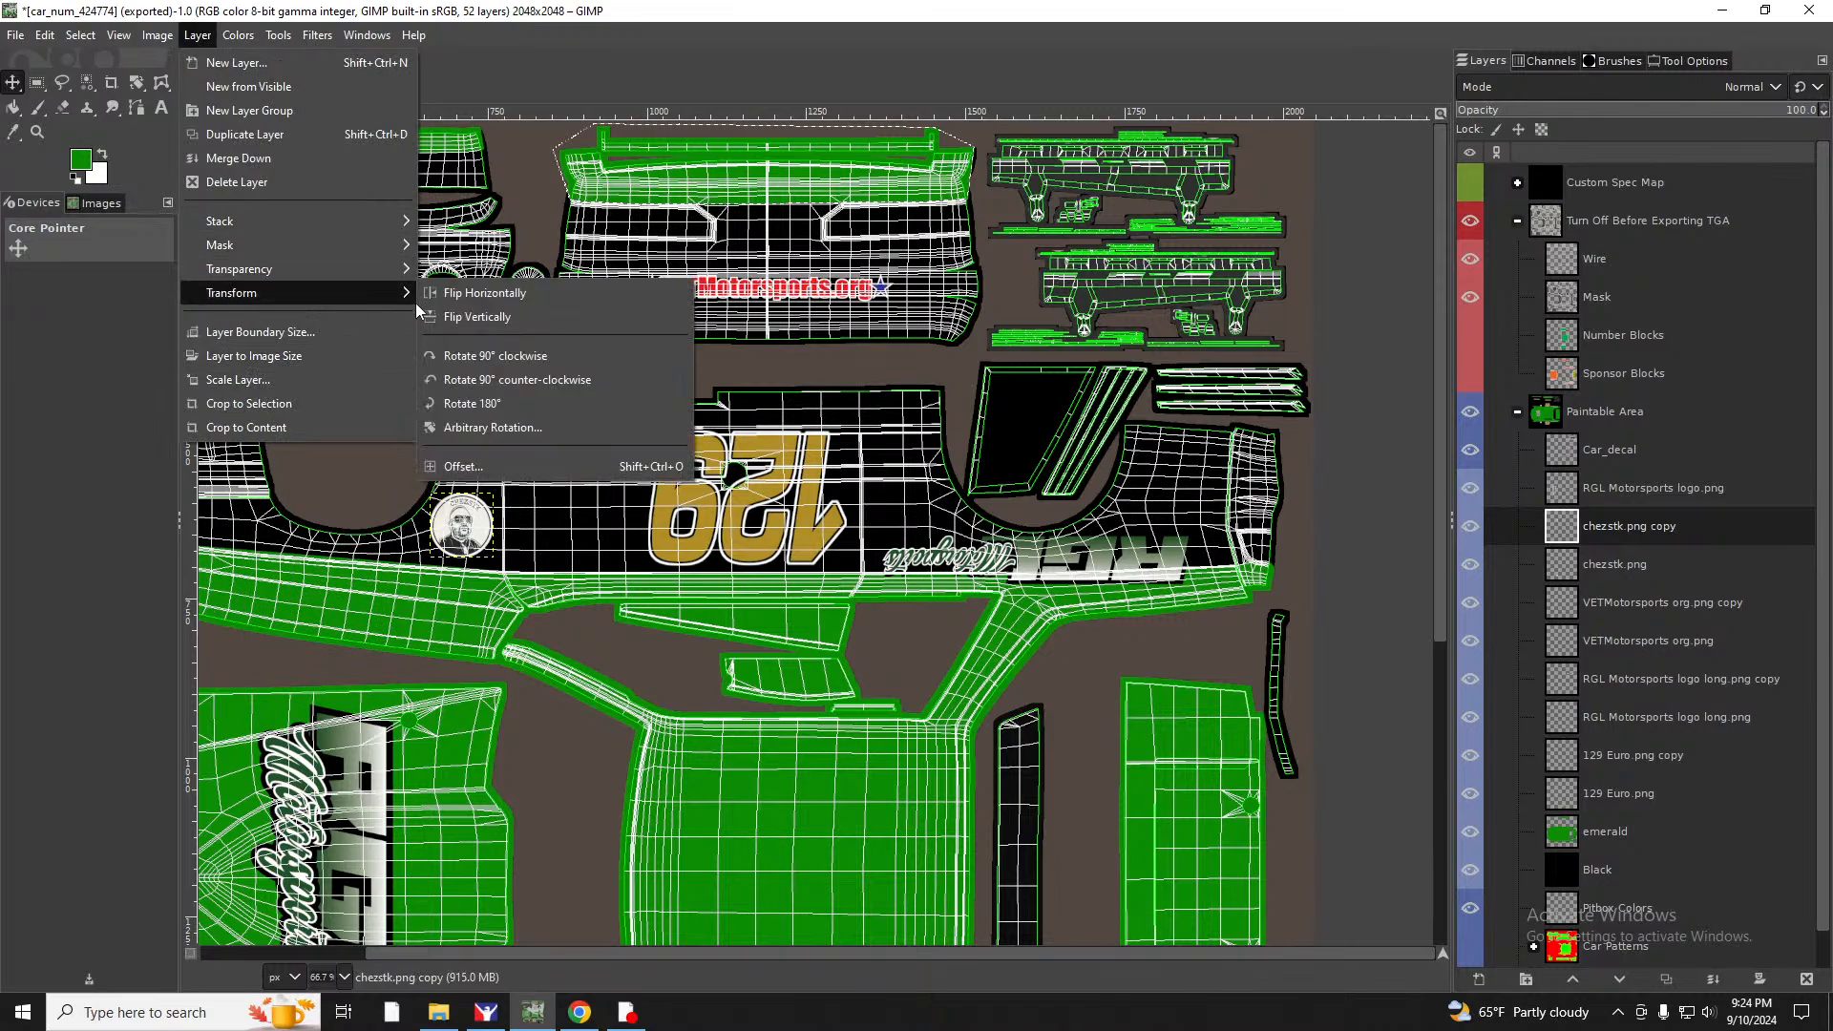
click(444, 405)
scroll(748, 563, down, 5)
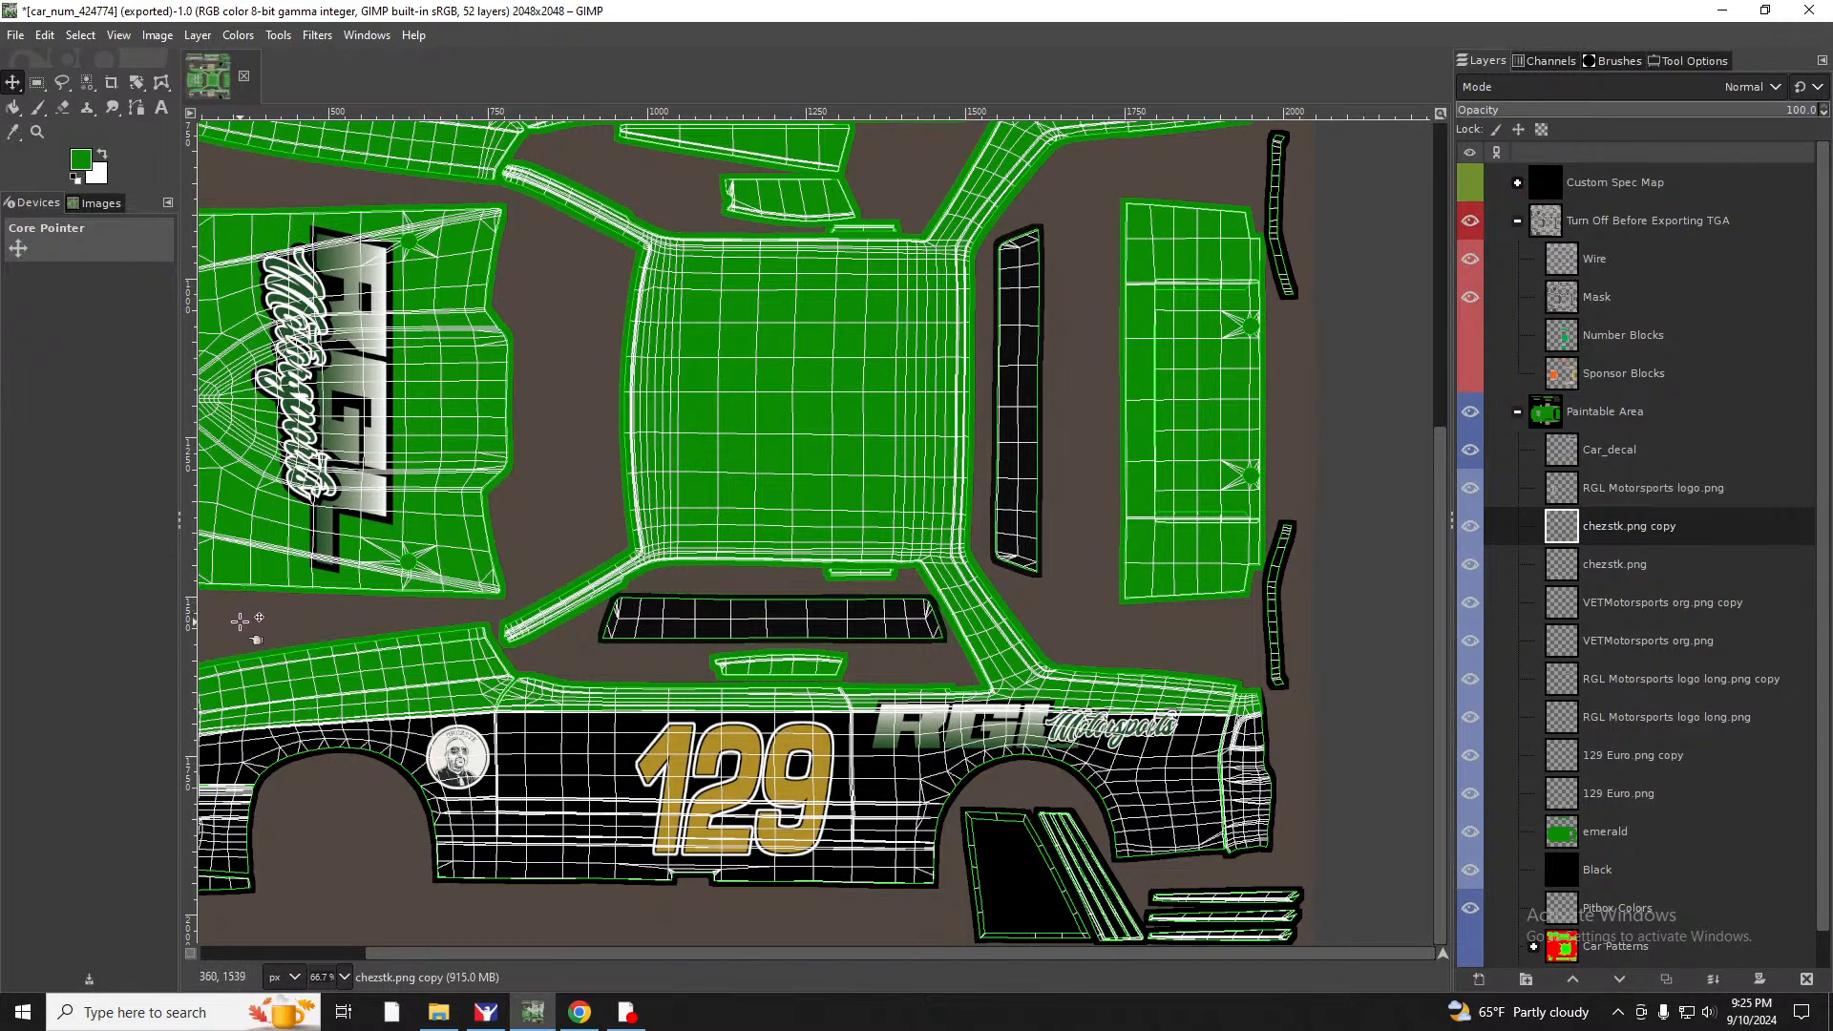
Import Pony Logo only.png from the Logos folder as a new layer in the car template.
click(15, 34)
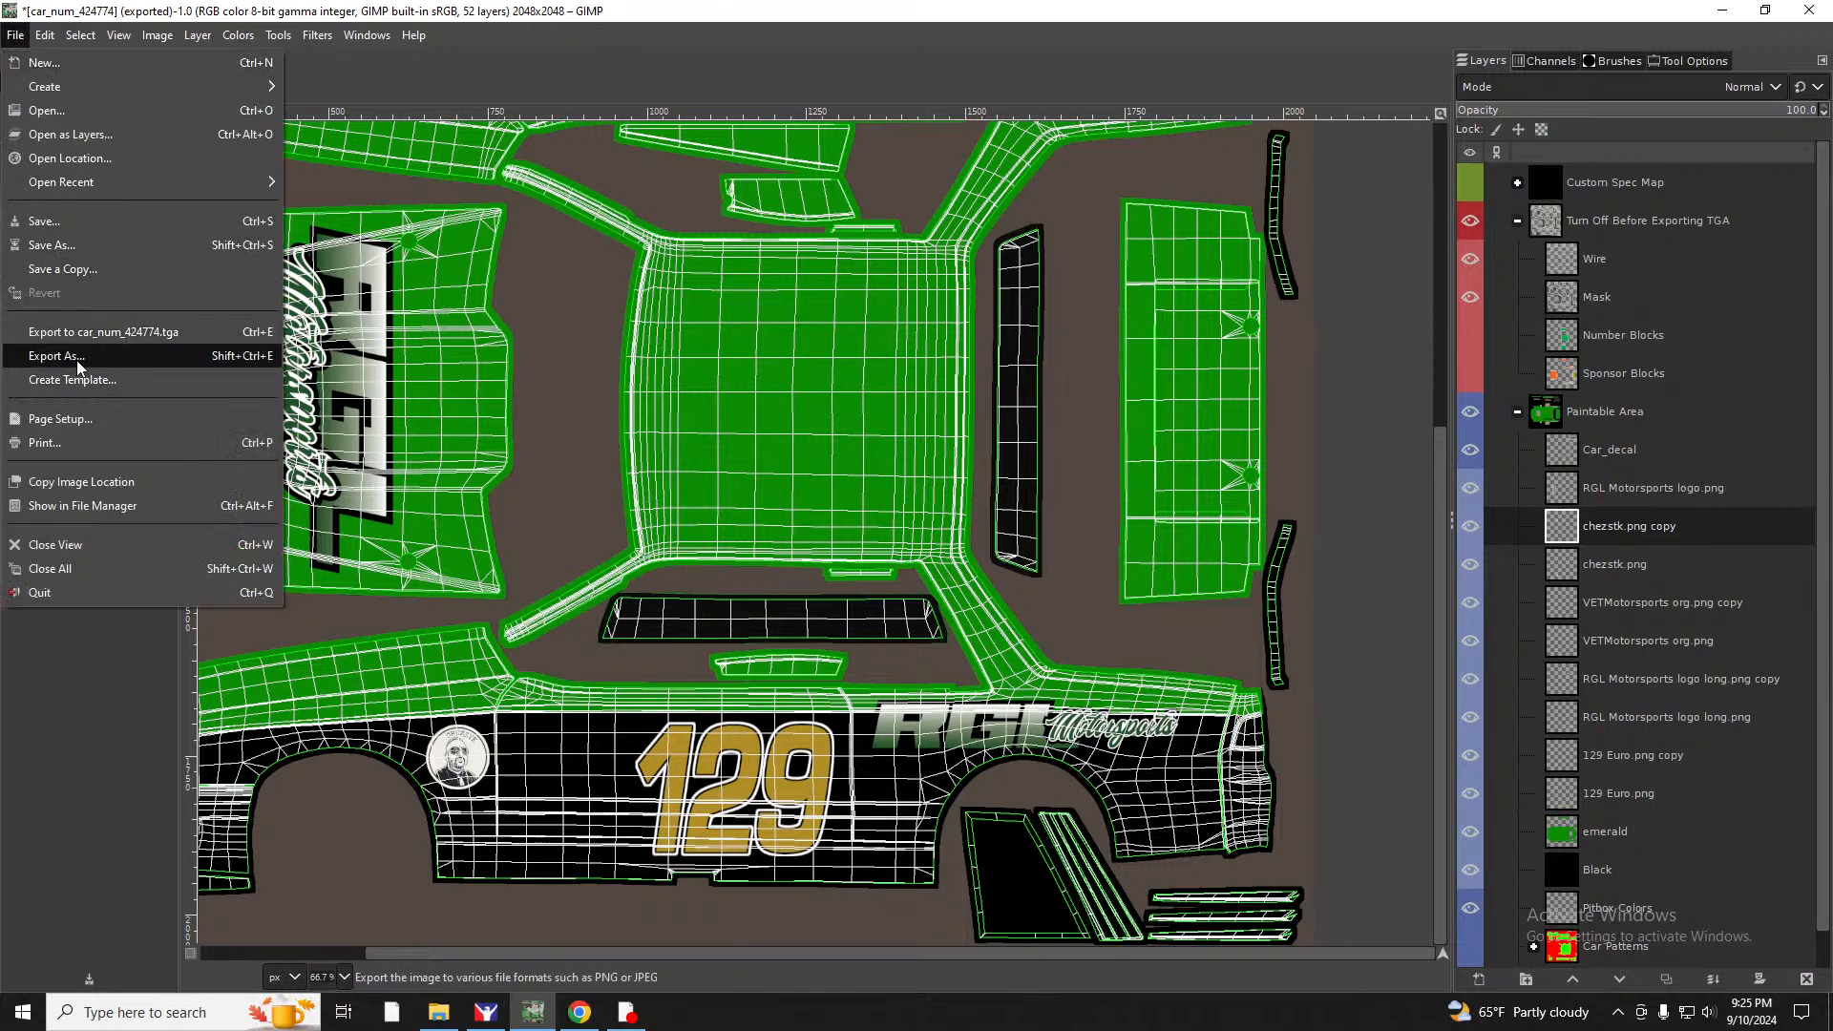
click(13, 35)
click(12, 35)
click(40, 141)
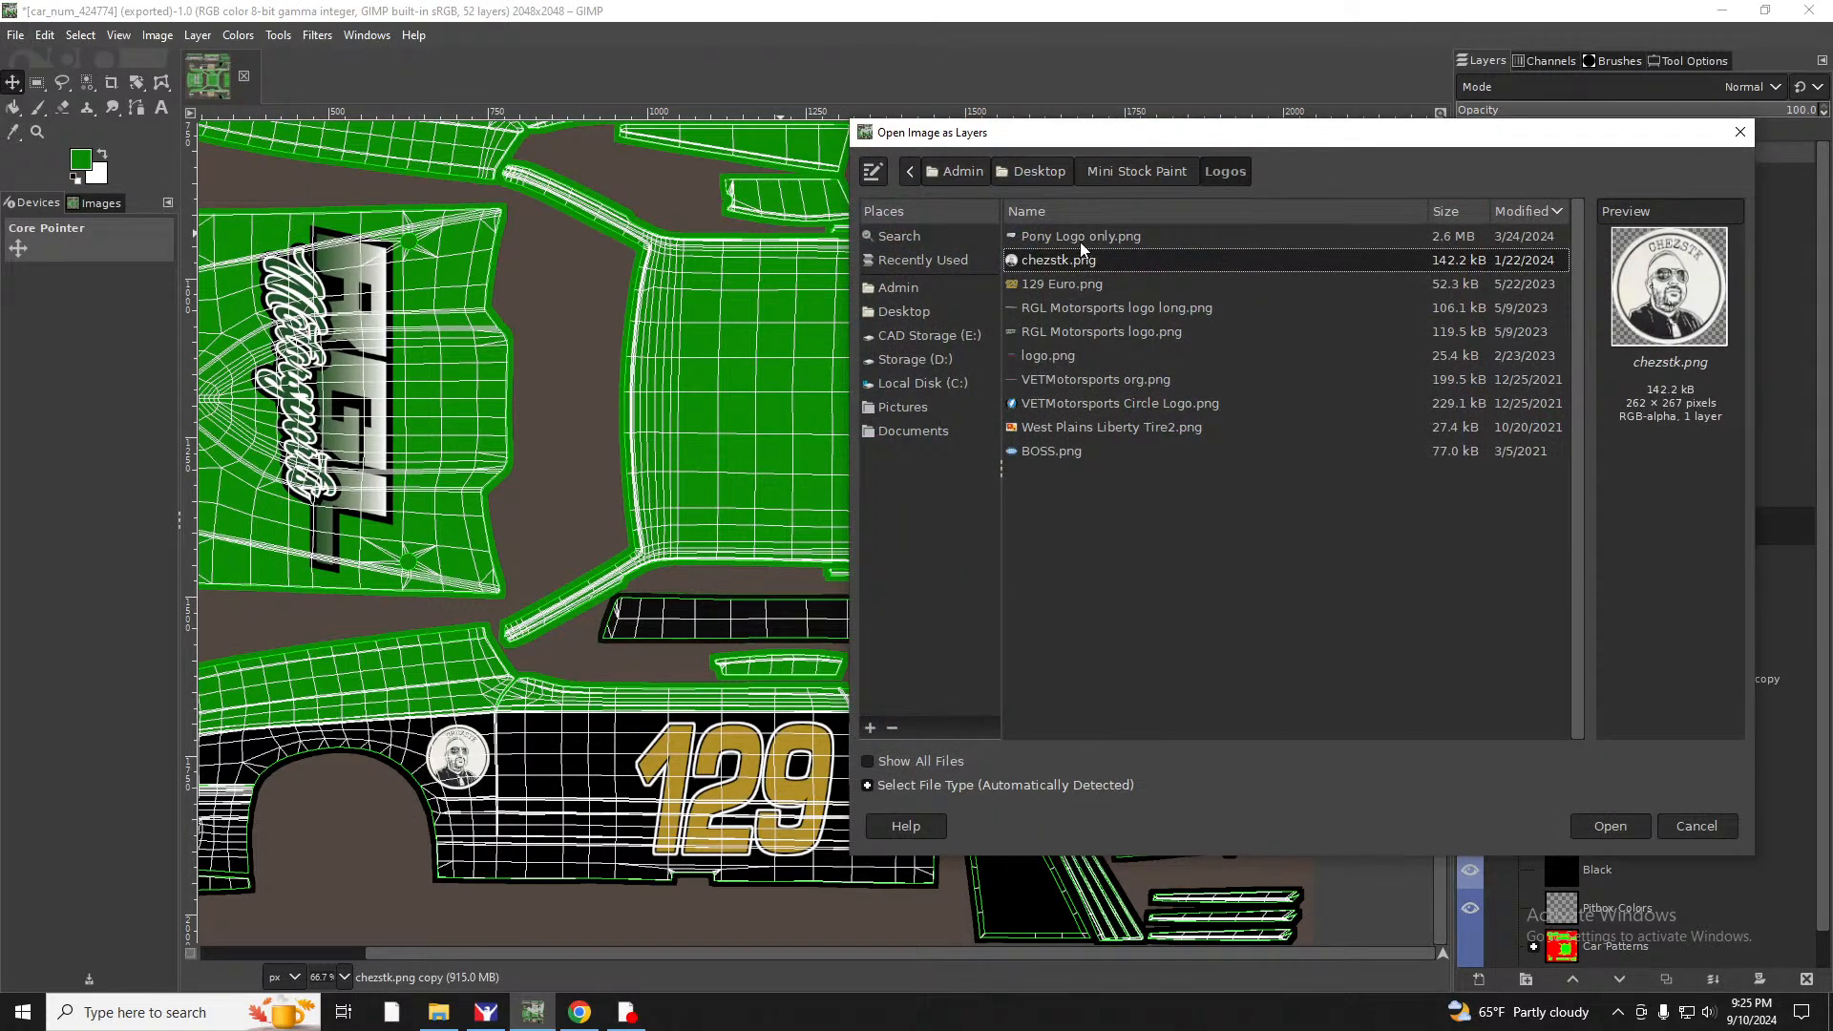
click(1082, 238)
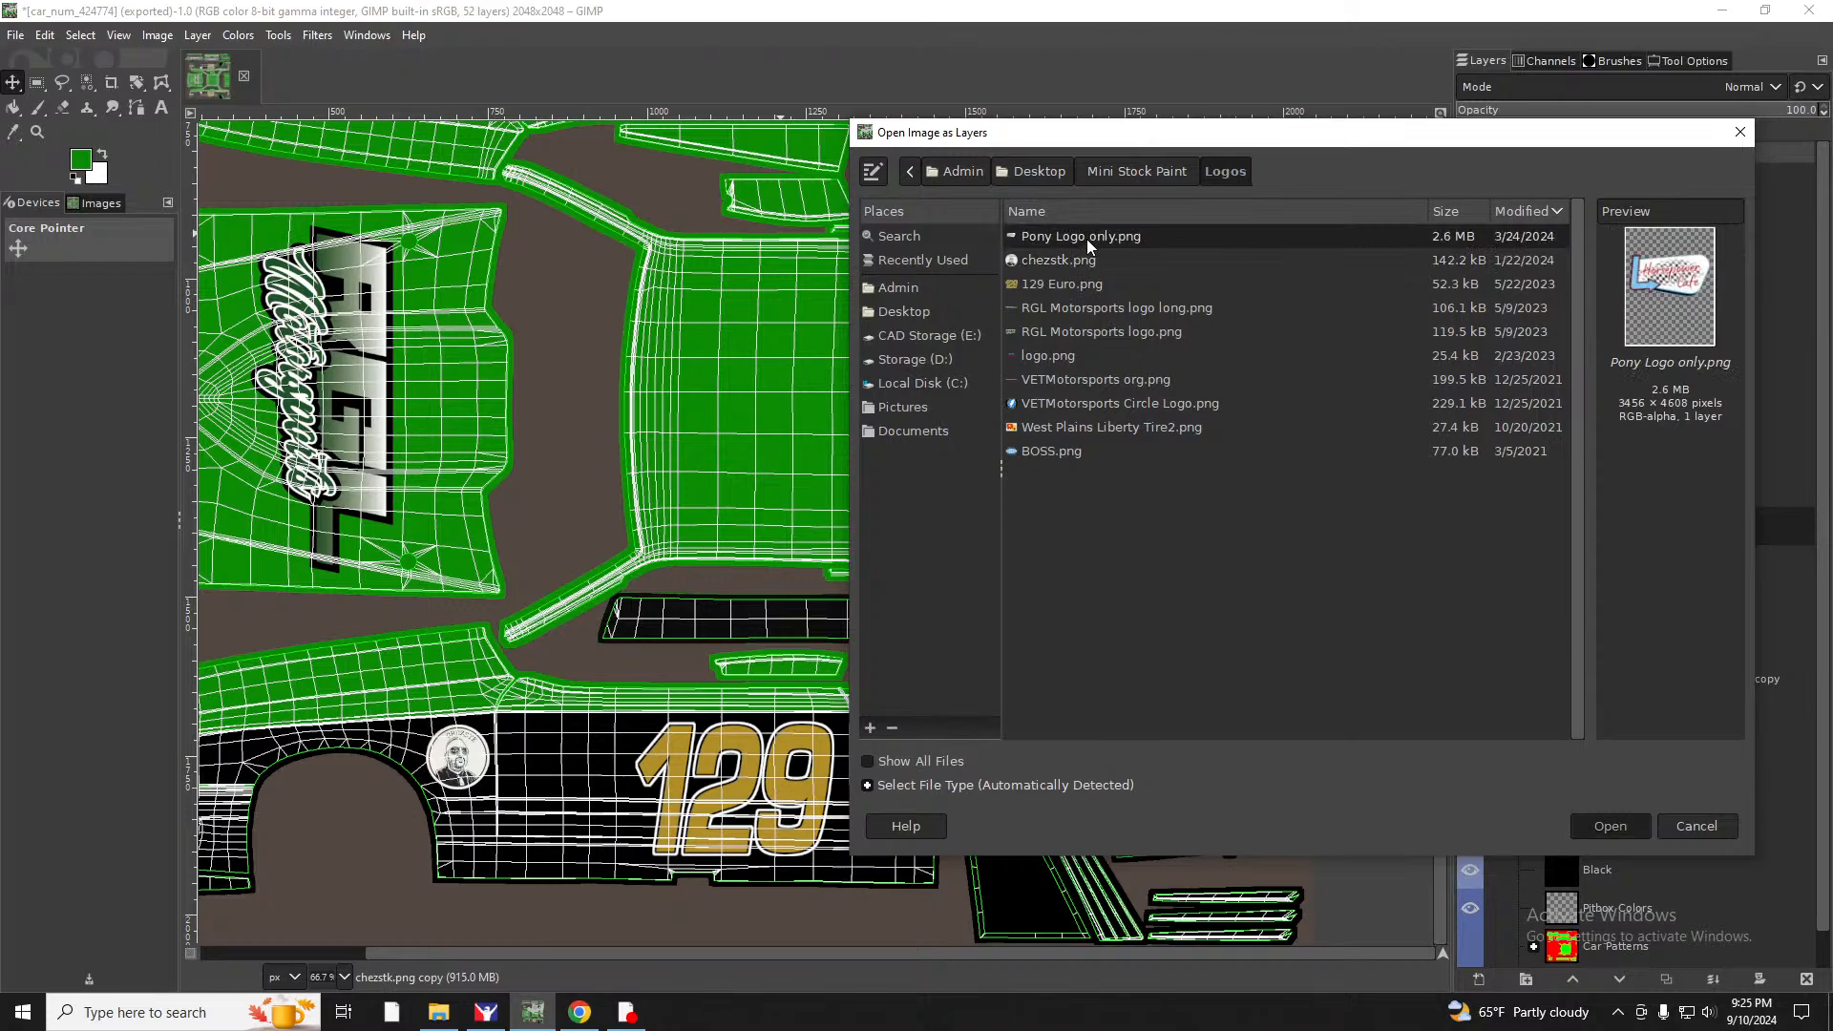
double_click(1086, 239)
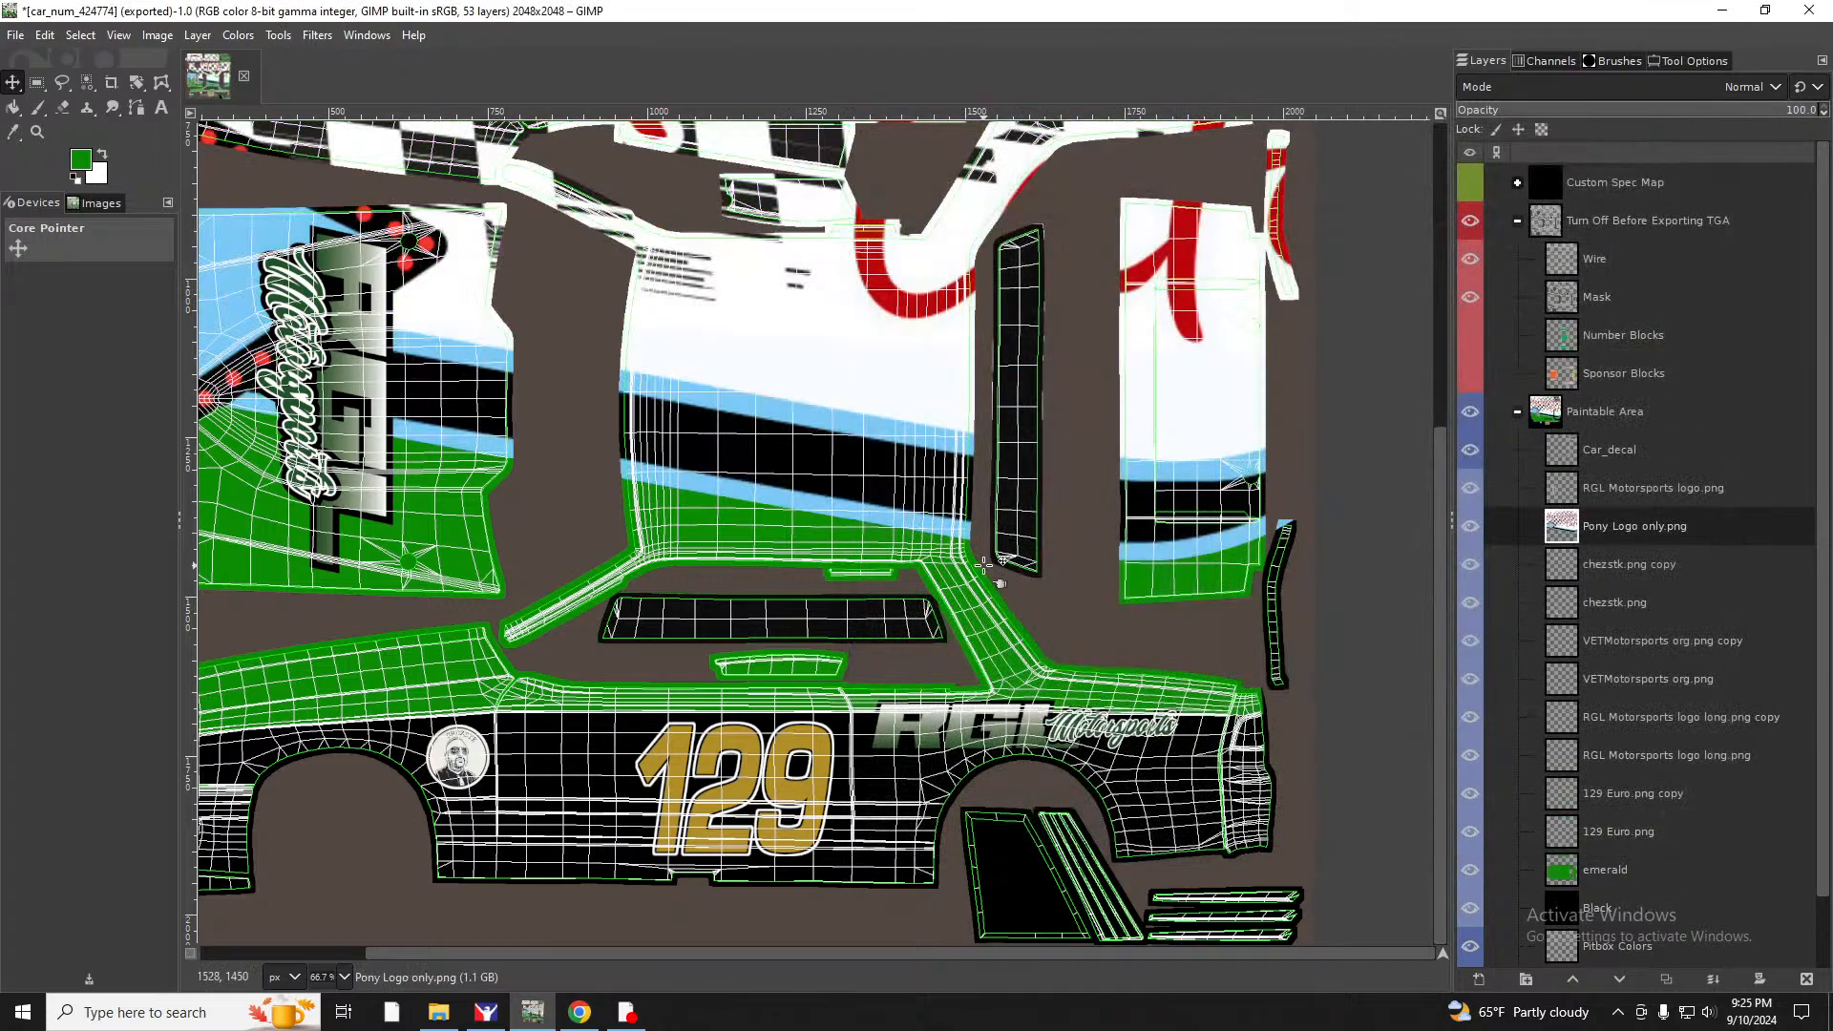
Scale the Pony Logo only.png layer proportionally to a height of 250 px.
scroll(983, 565, up, 5)
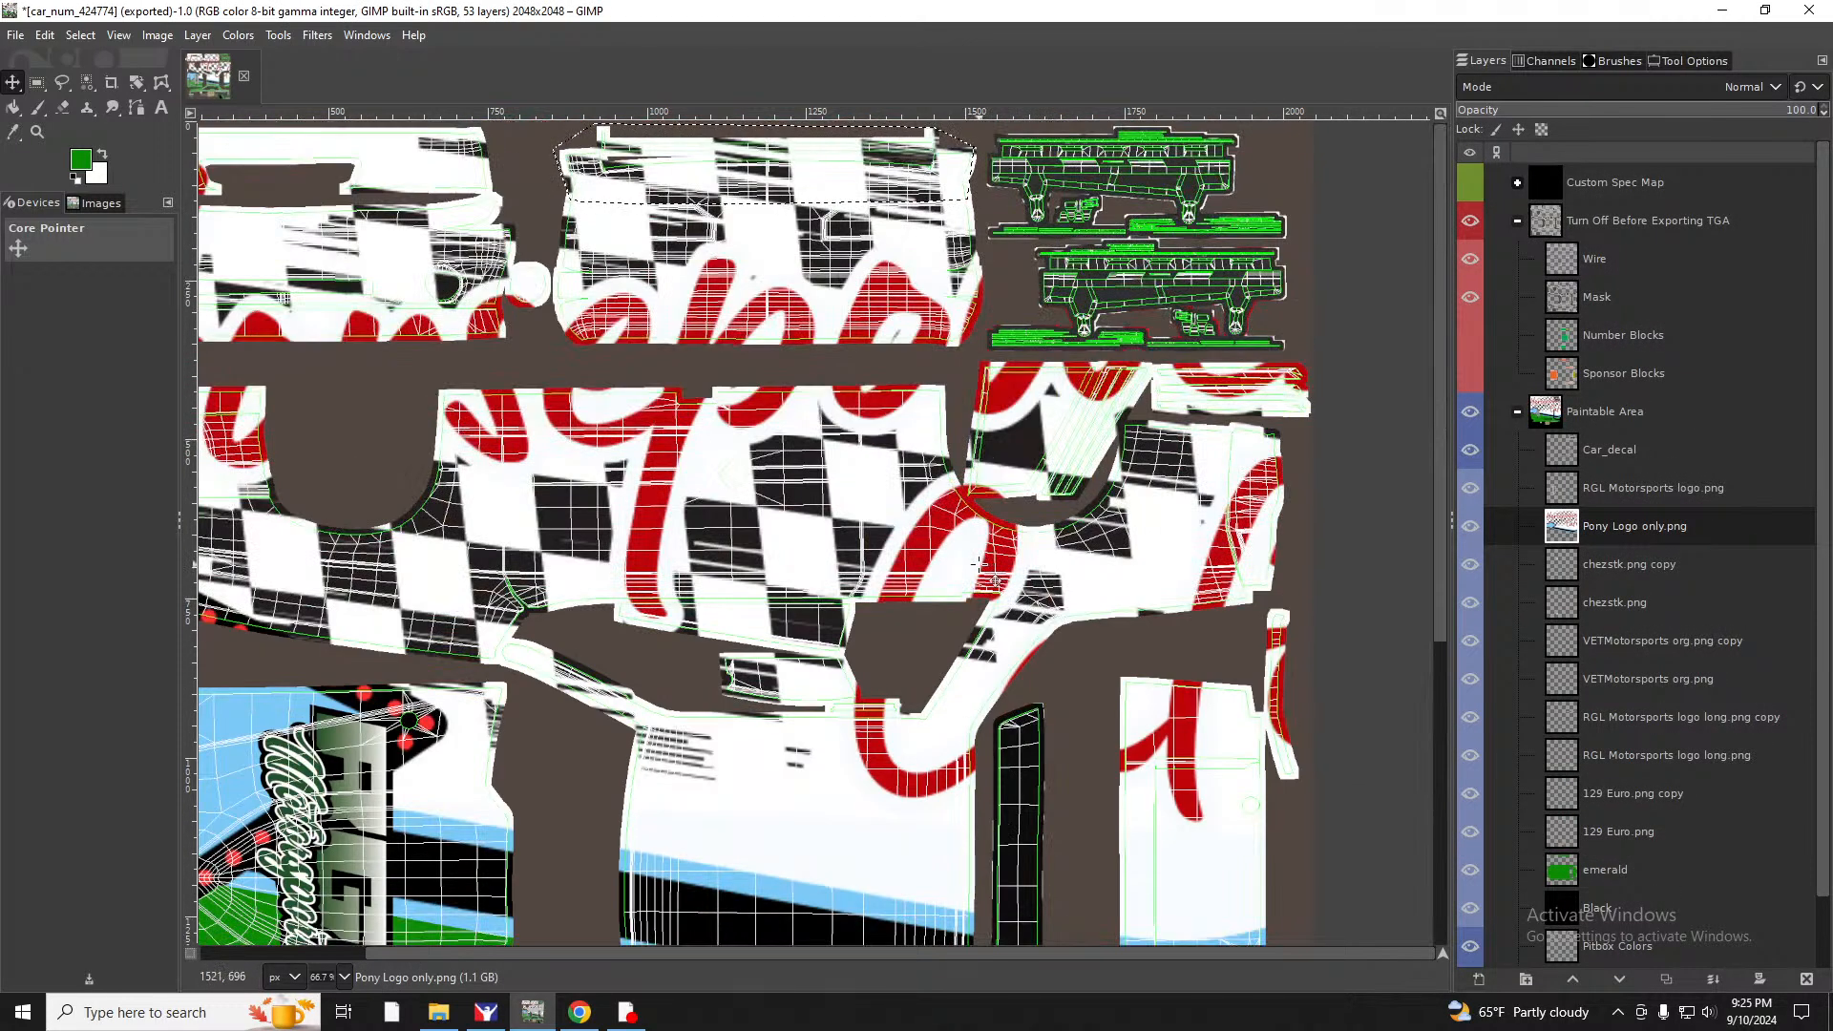
click(197, 36)
click(237, 380)
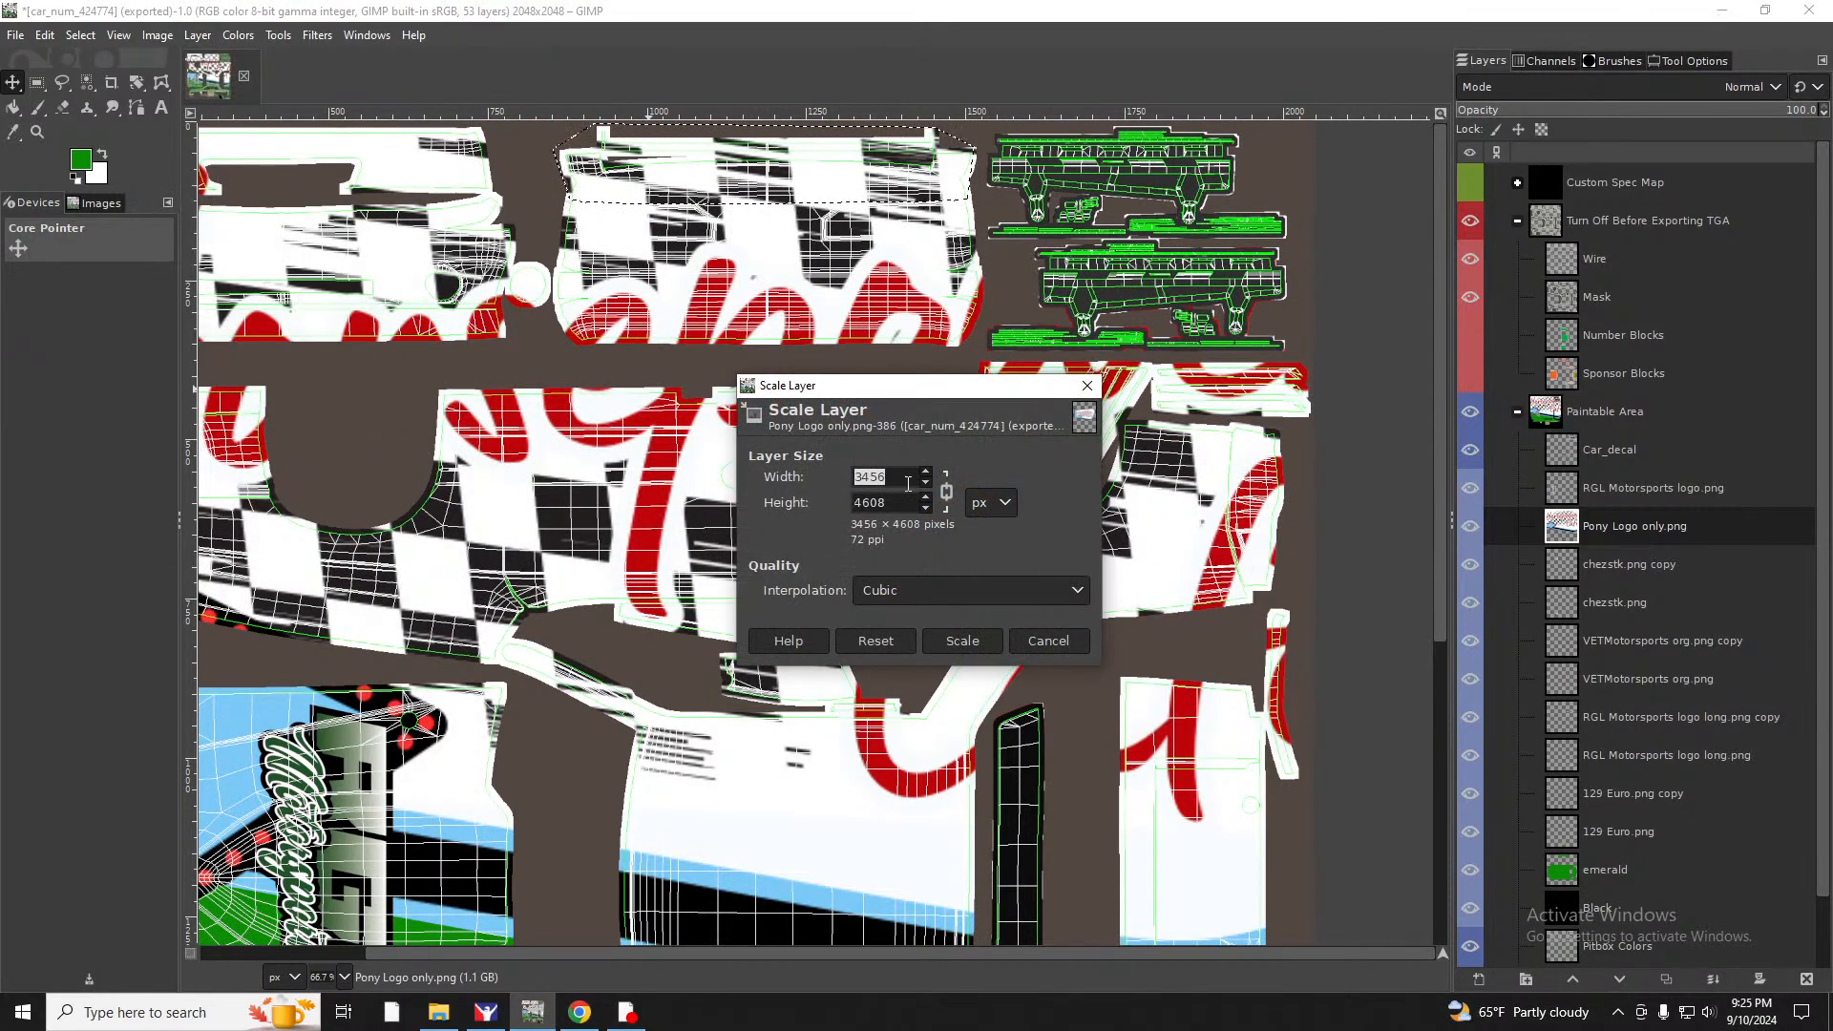
double_click(885, 504)
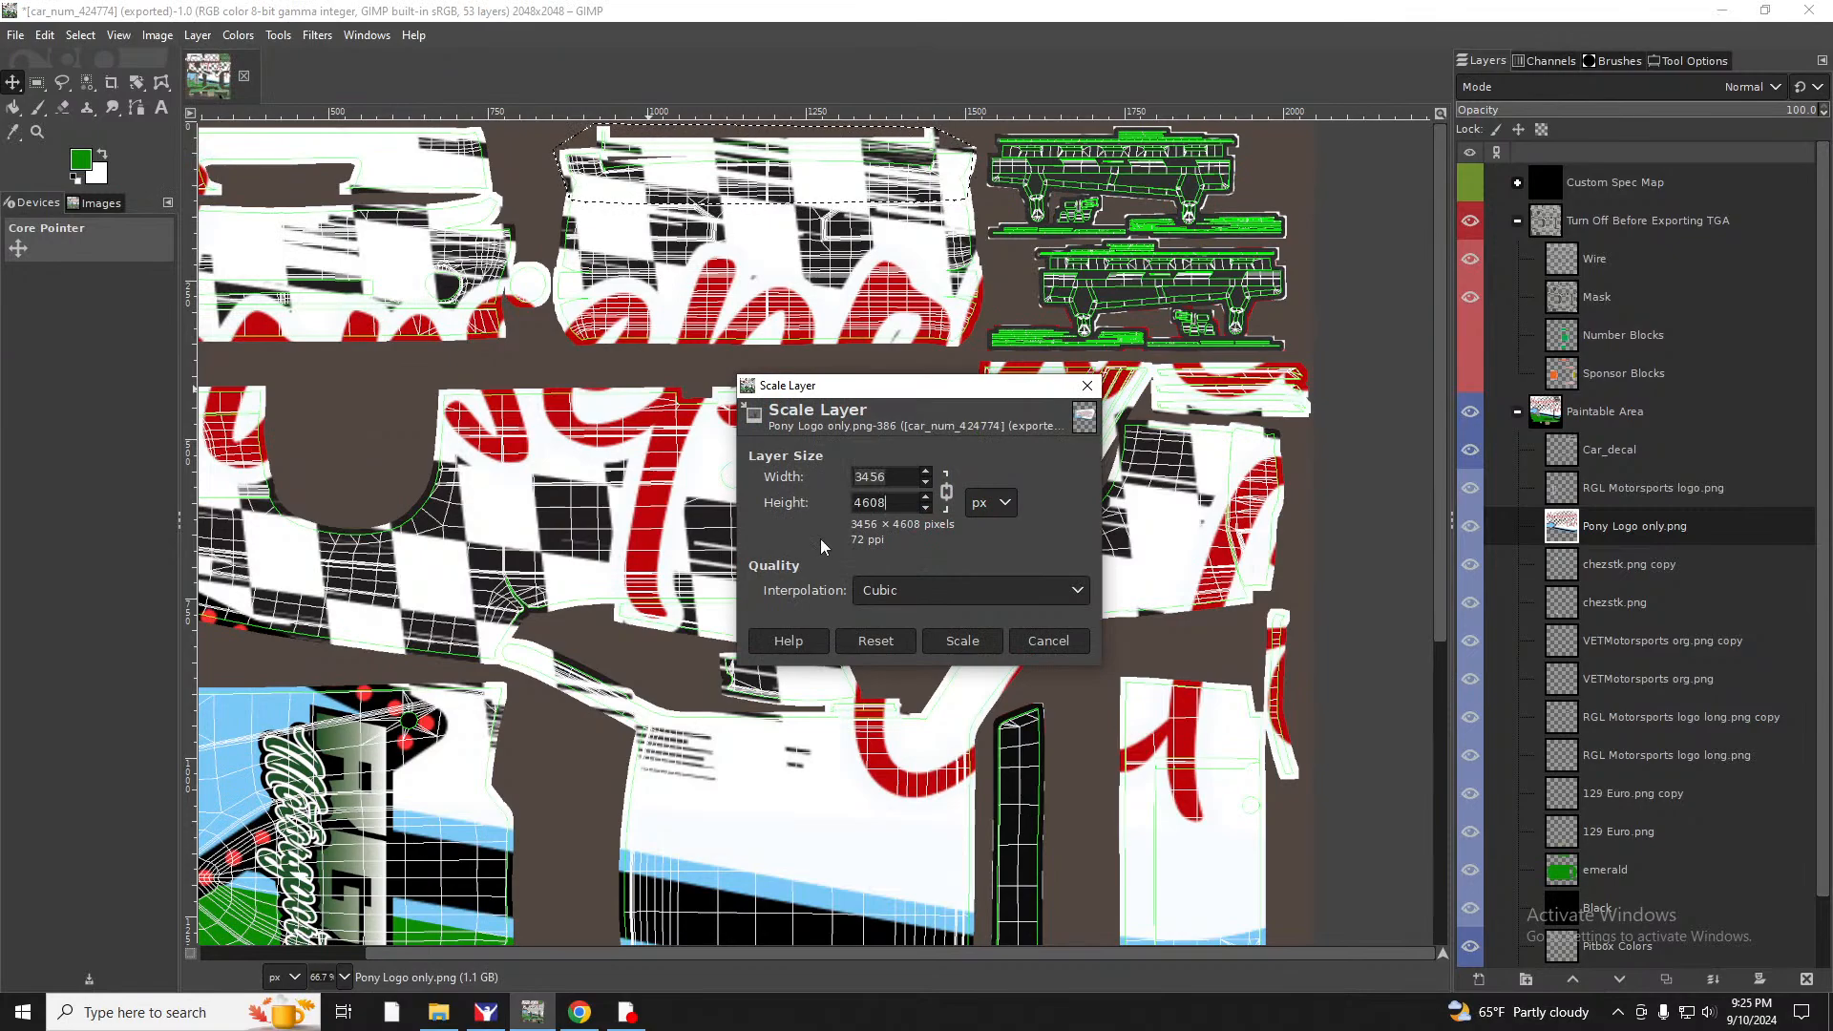
text(150)
key(Tab)
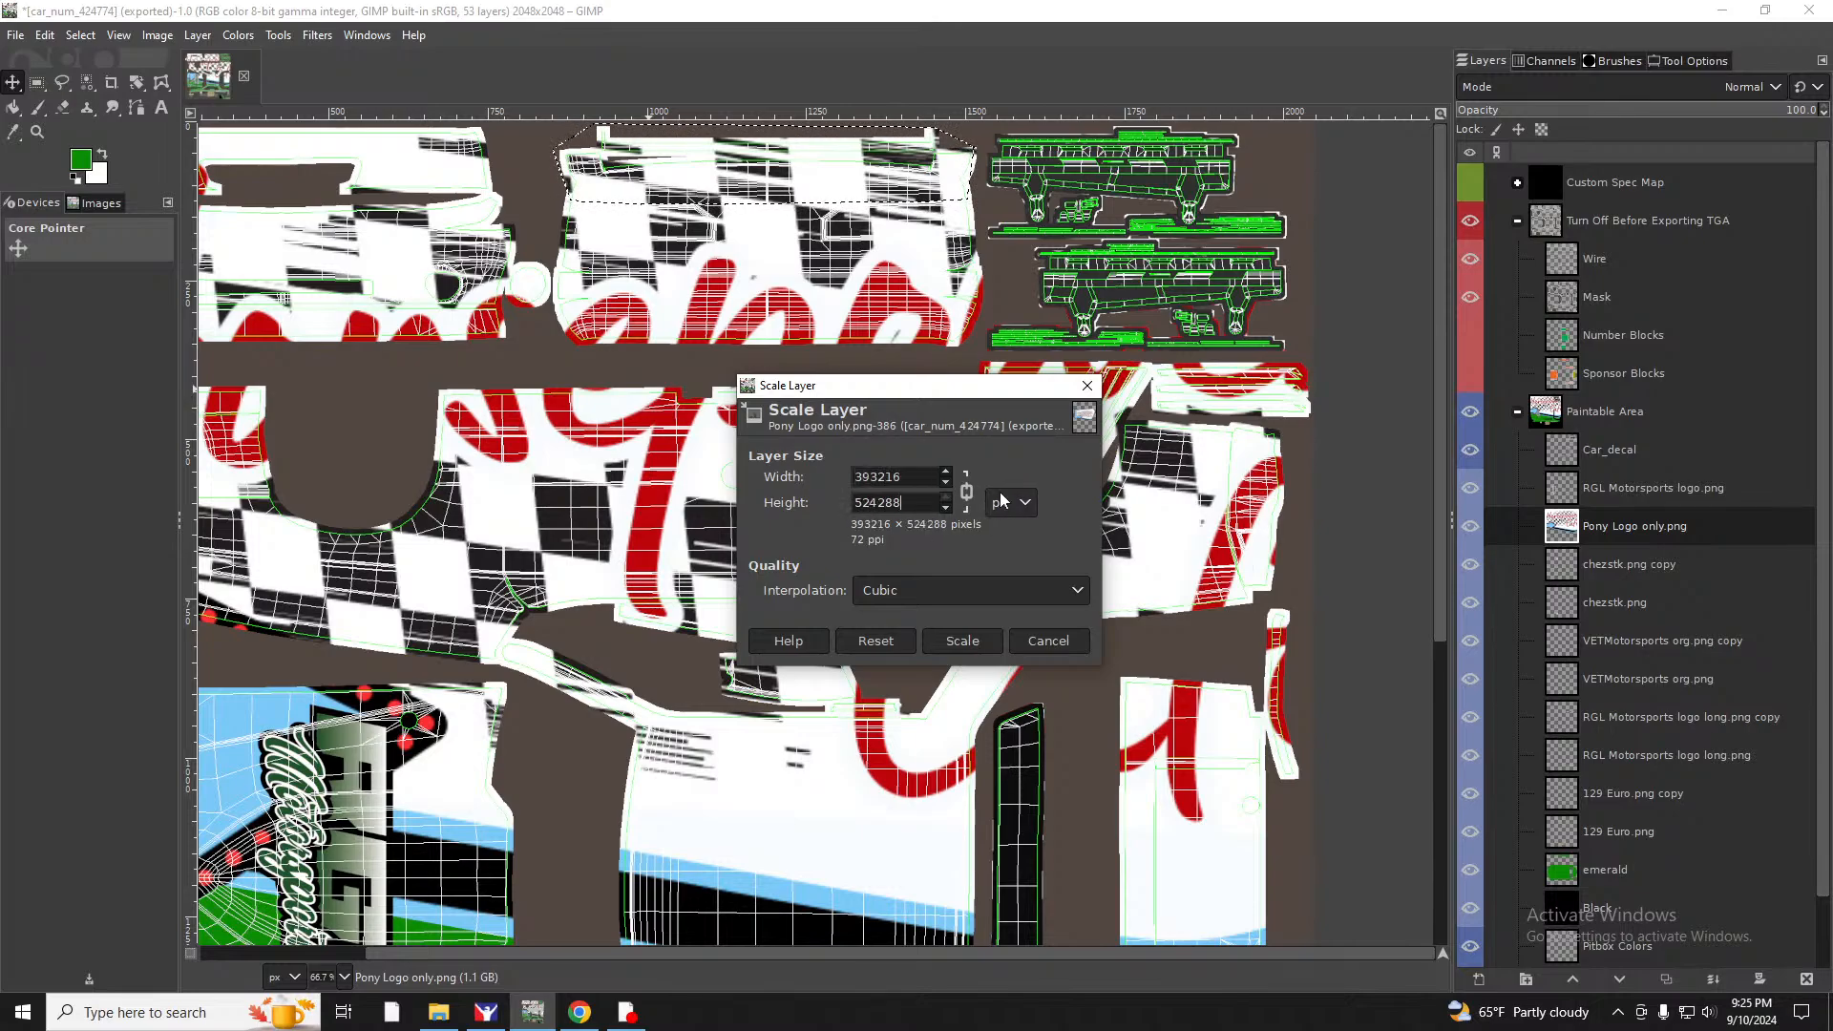
drag(914, 503, 790, 480)
text(250)
click(961, 641)
scroll(763, 544, up, 5)
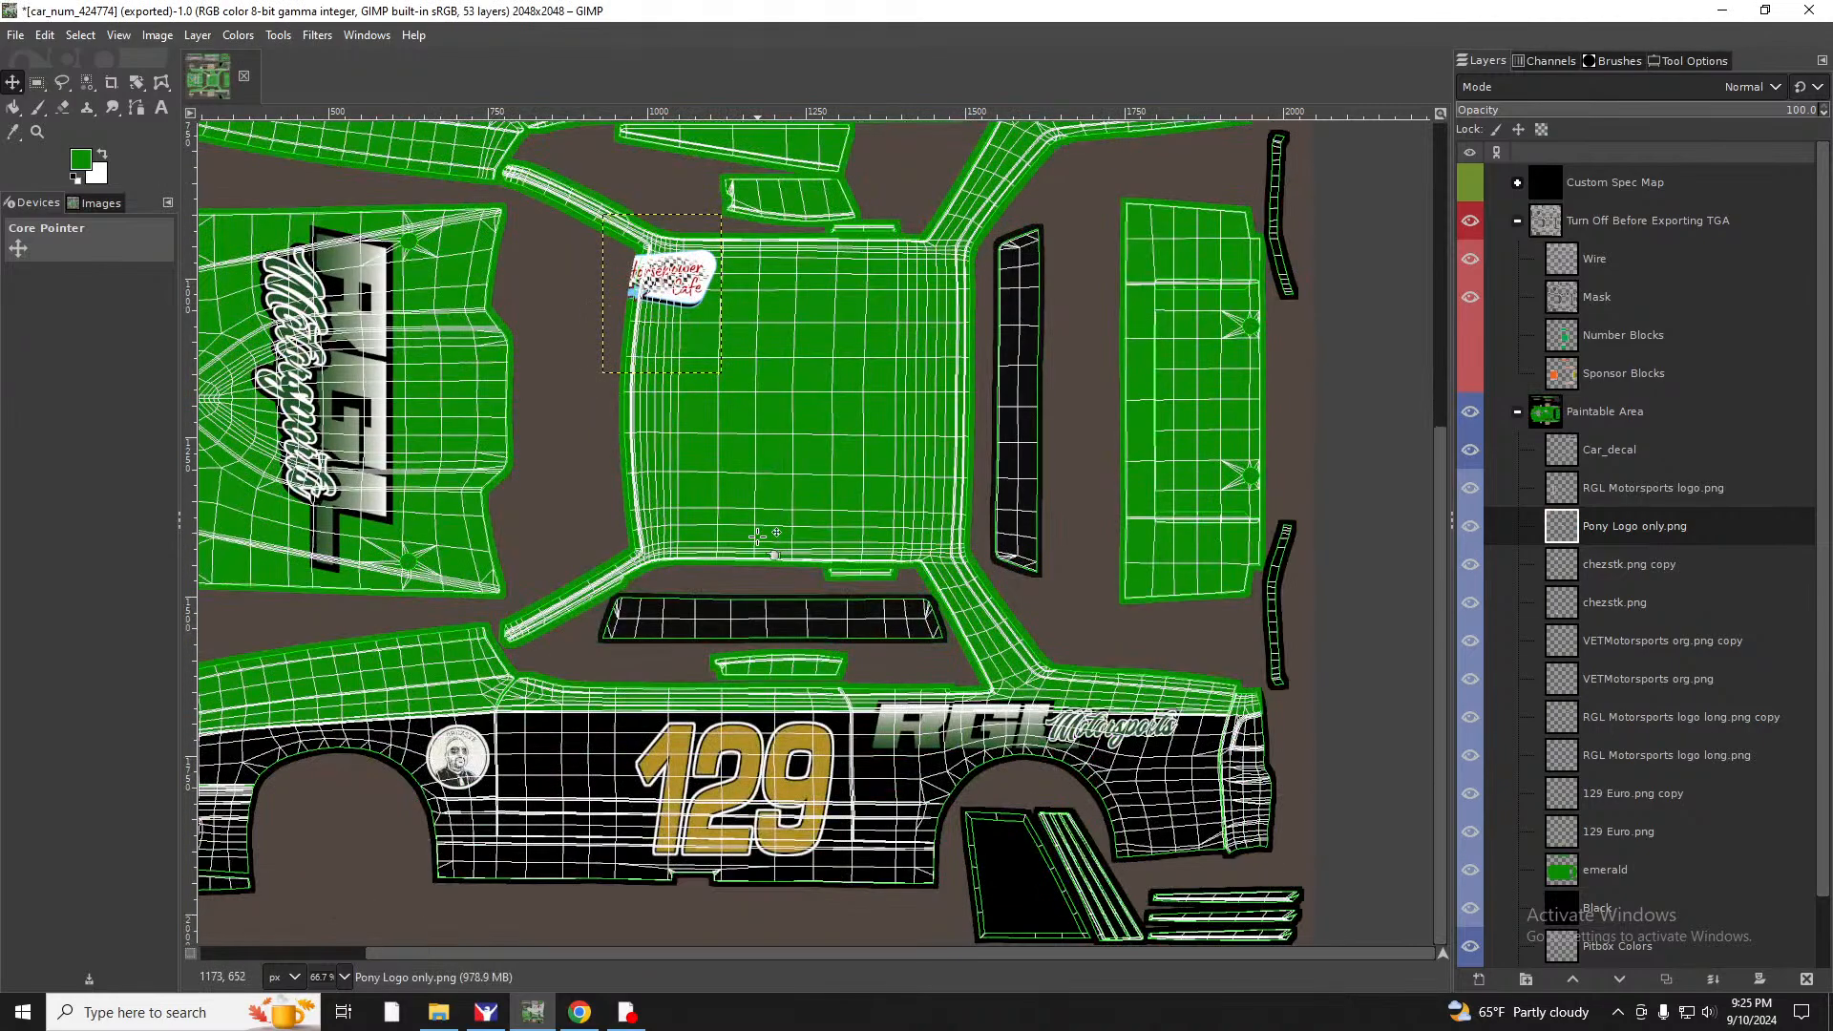
Try placing the shrunken pony logo further onto the roof, and undo the moves and the layer scaling.
drag(703, 308, 790, 418)
key(ctrl+z)
click(14, 35)
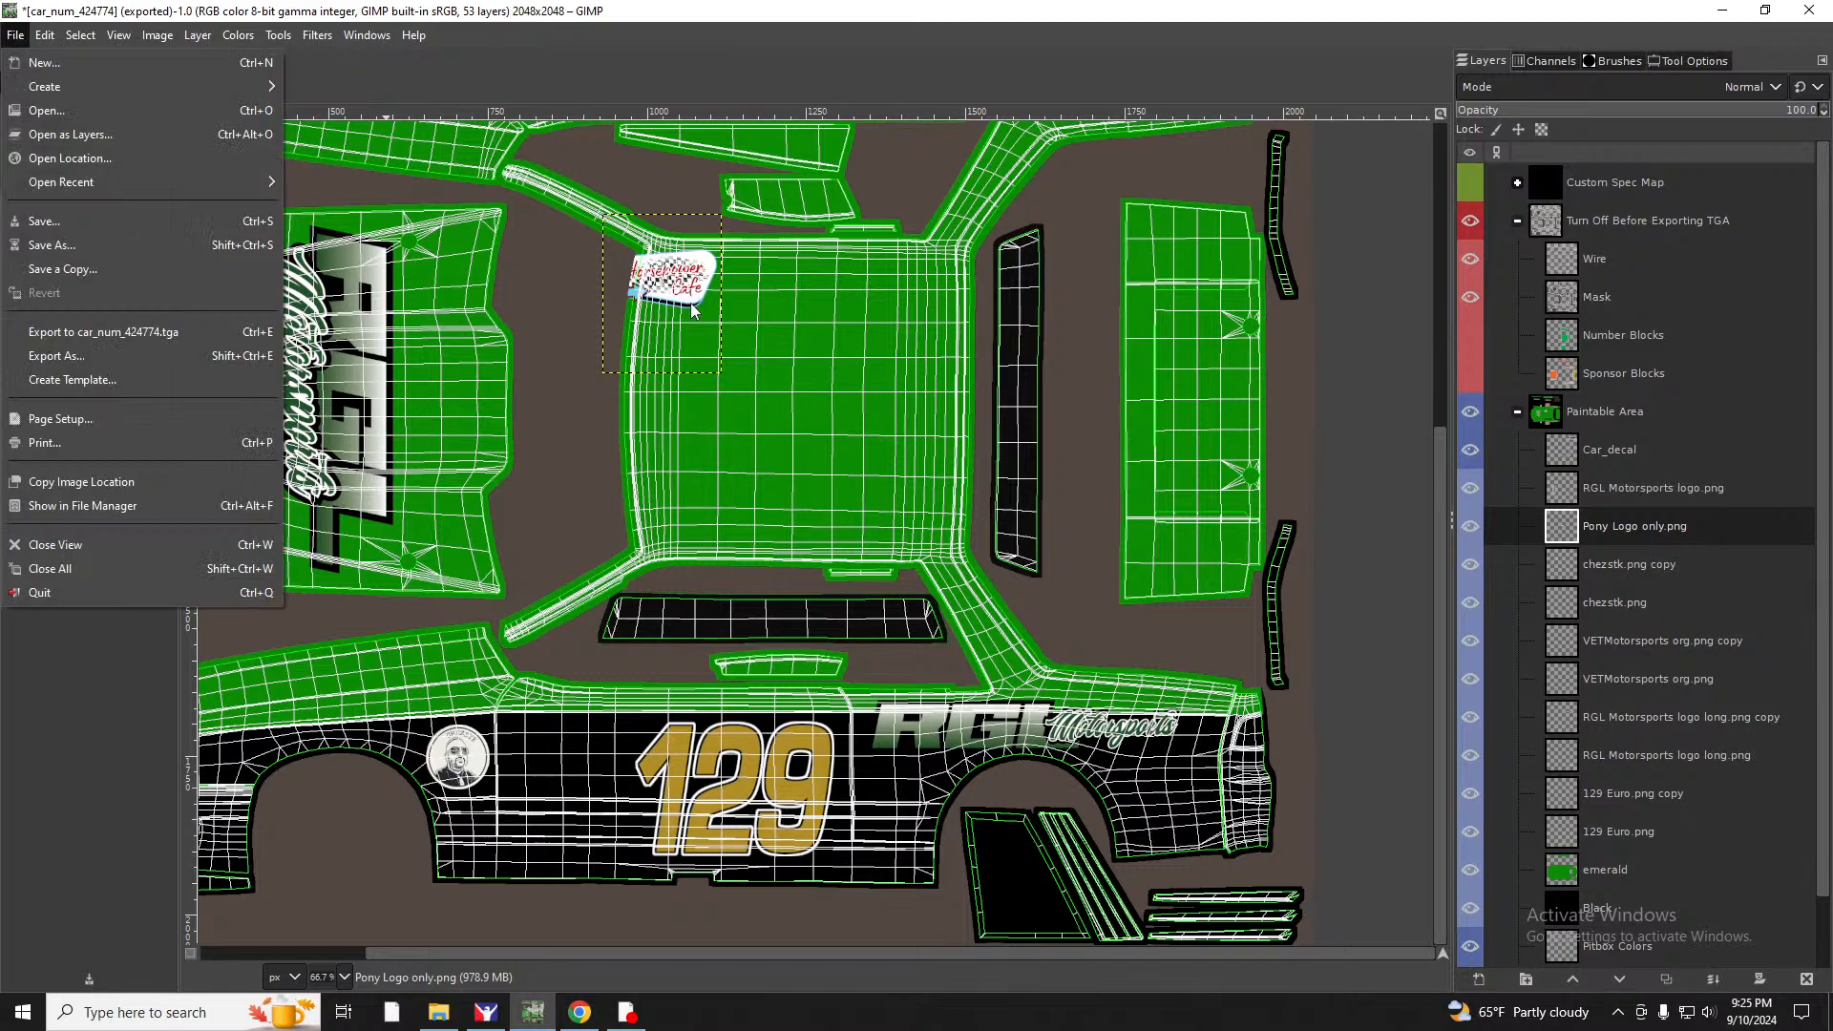
click(725, 329)
drag(718, 324, 802, 396)
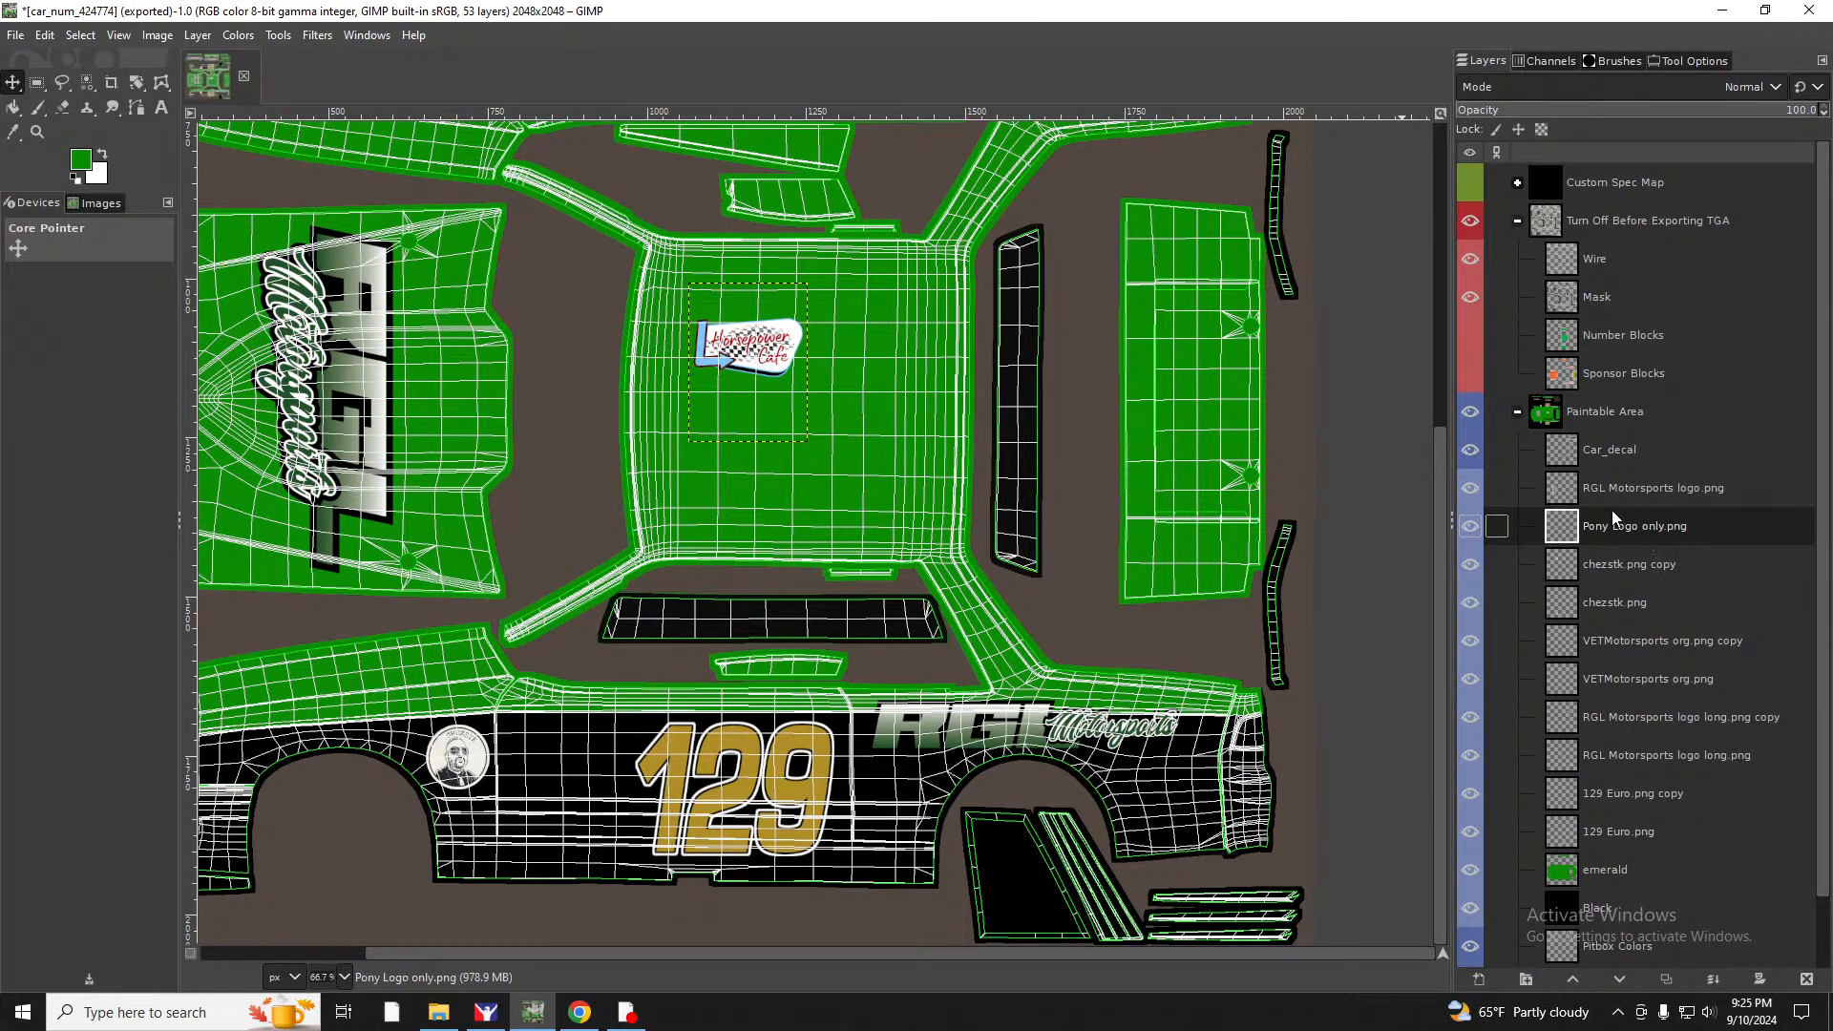
key(ctrl+z)
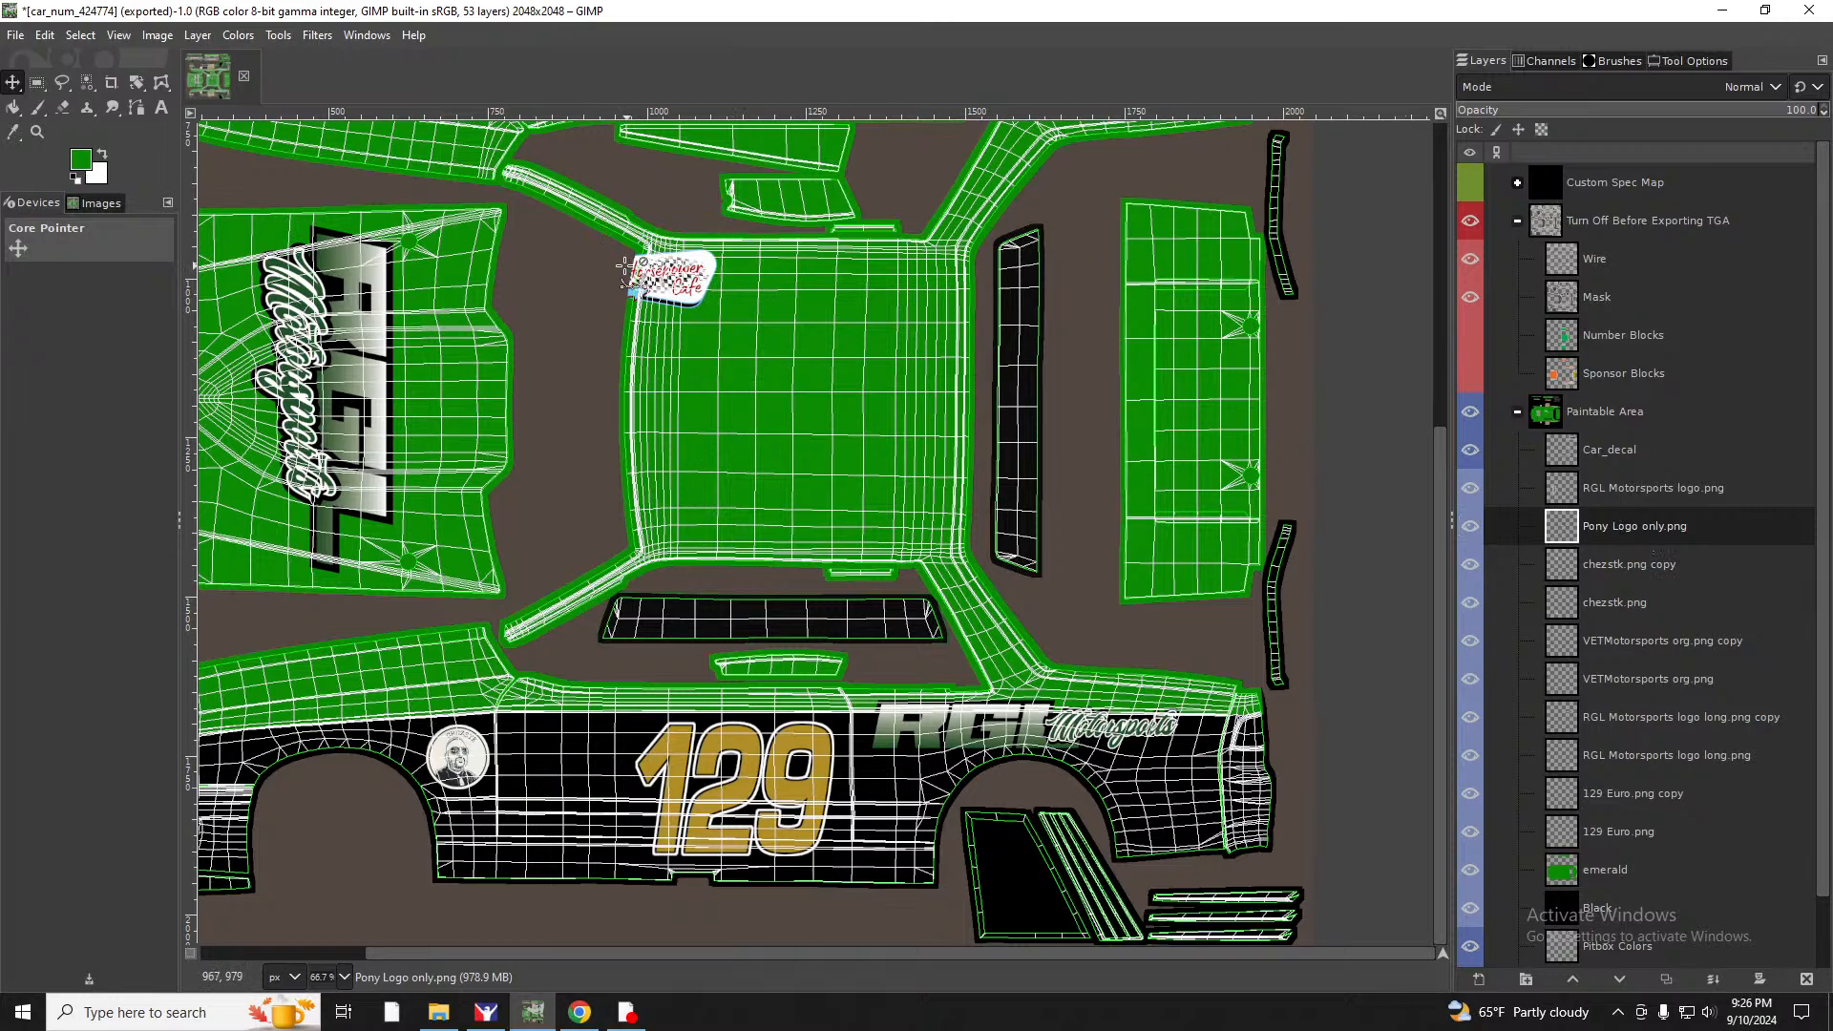
key(ctrl+z)
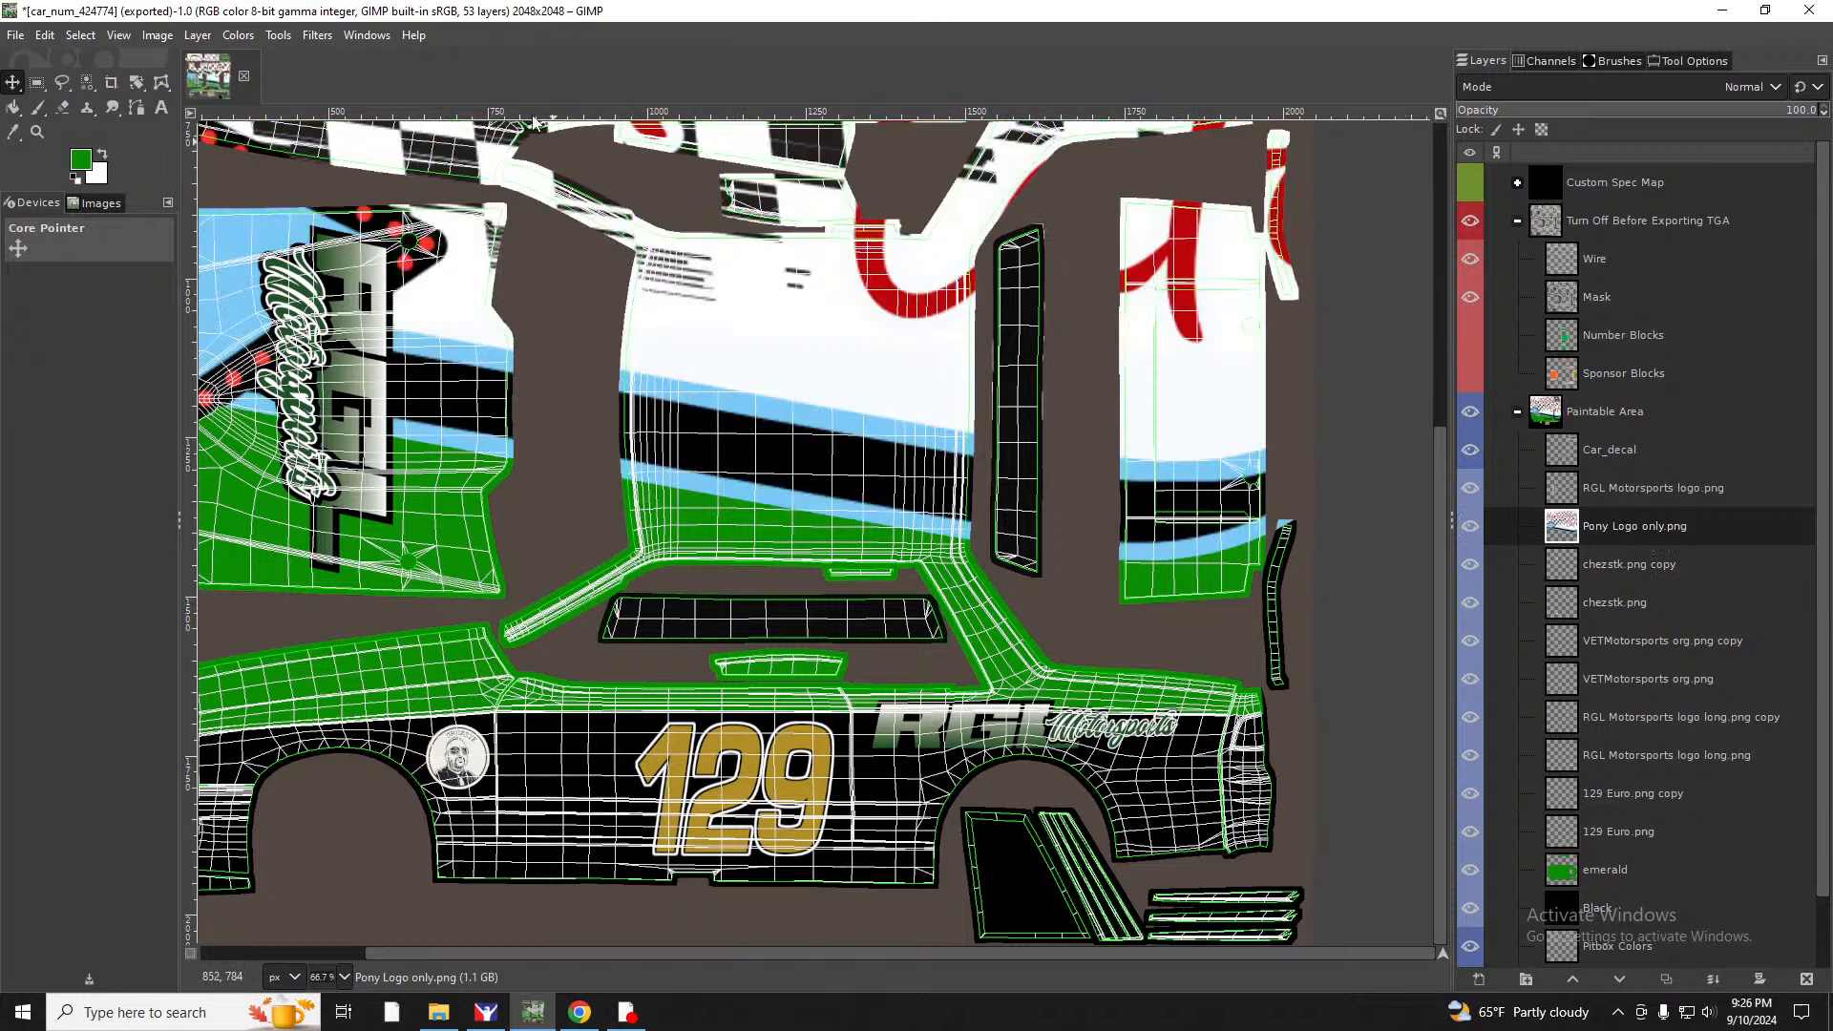
Crop the Pony Logo only.png layer to a selection made from its opaque pixels, and clear the selection.
right_click(1608, 528)
click(1670, 640)
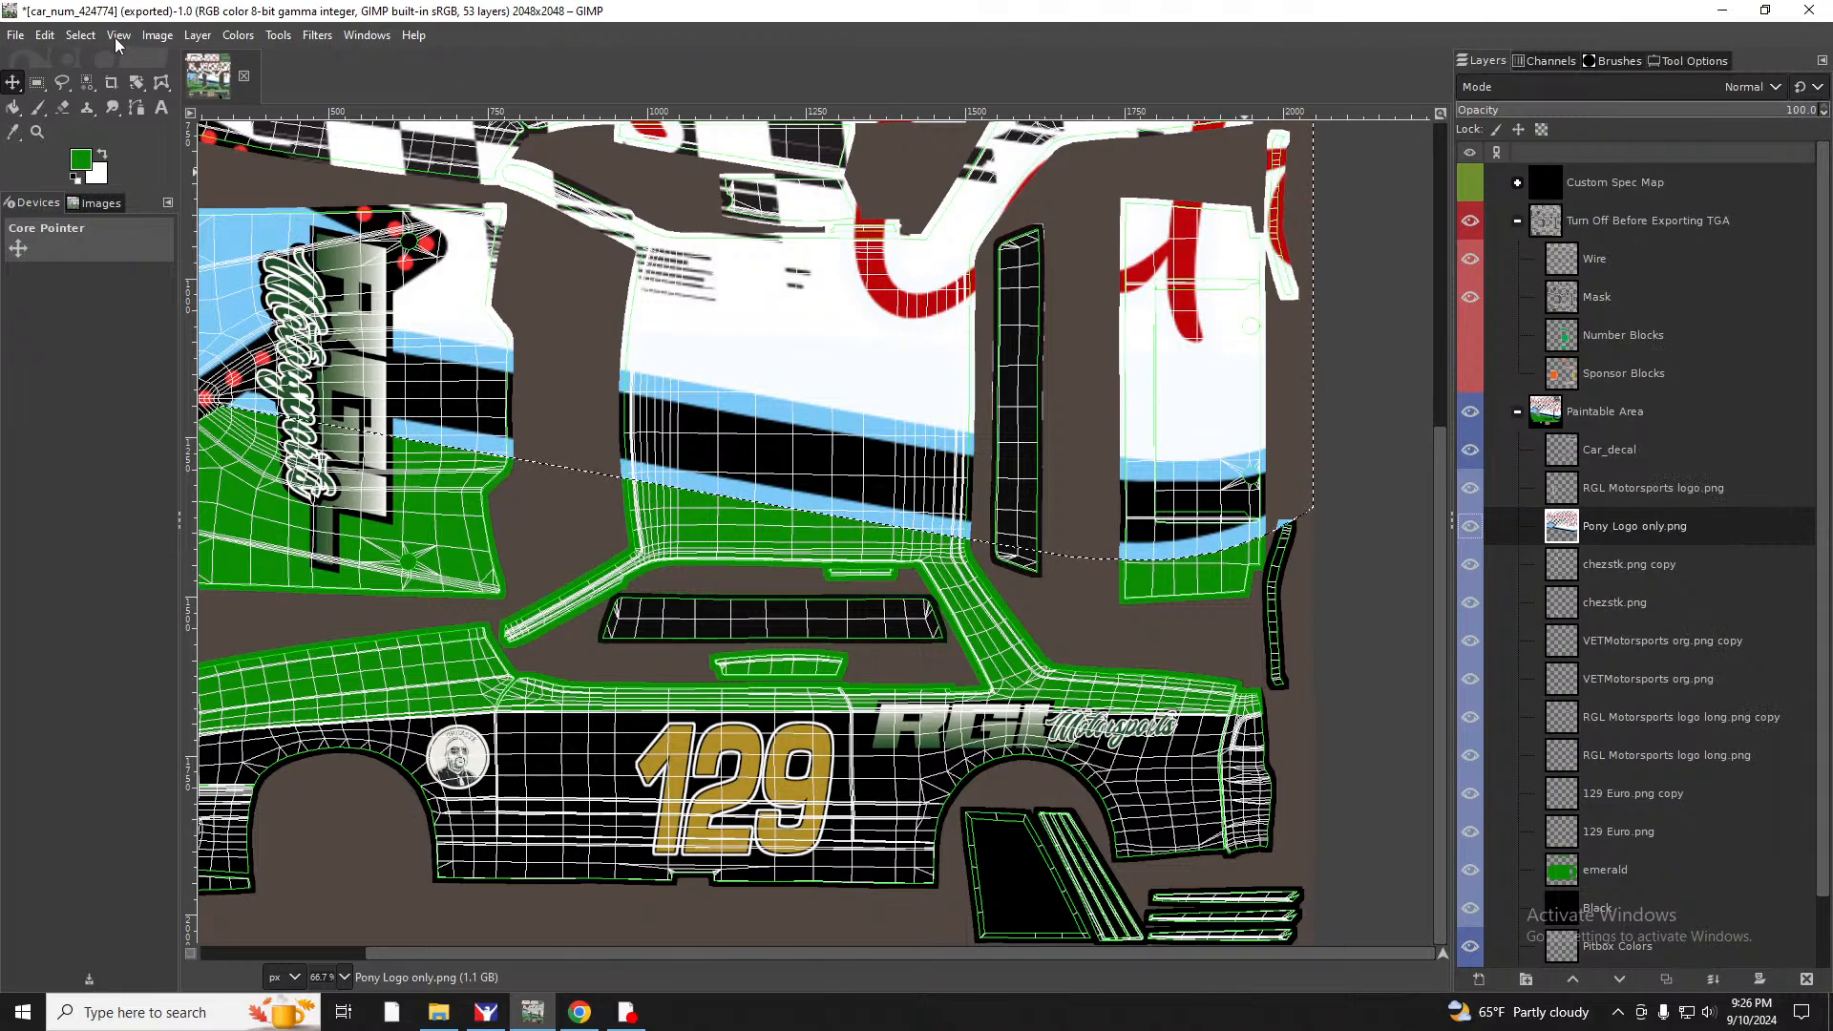
click(198, 36)
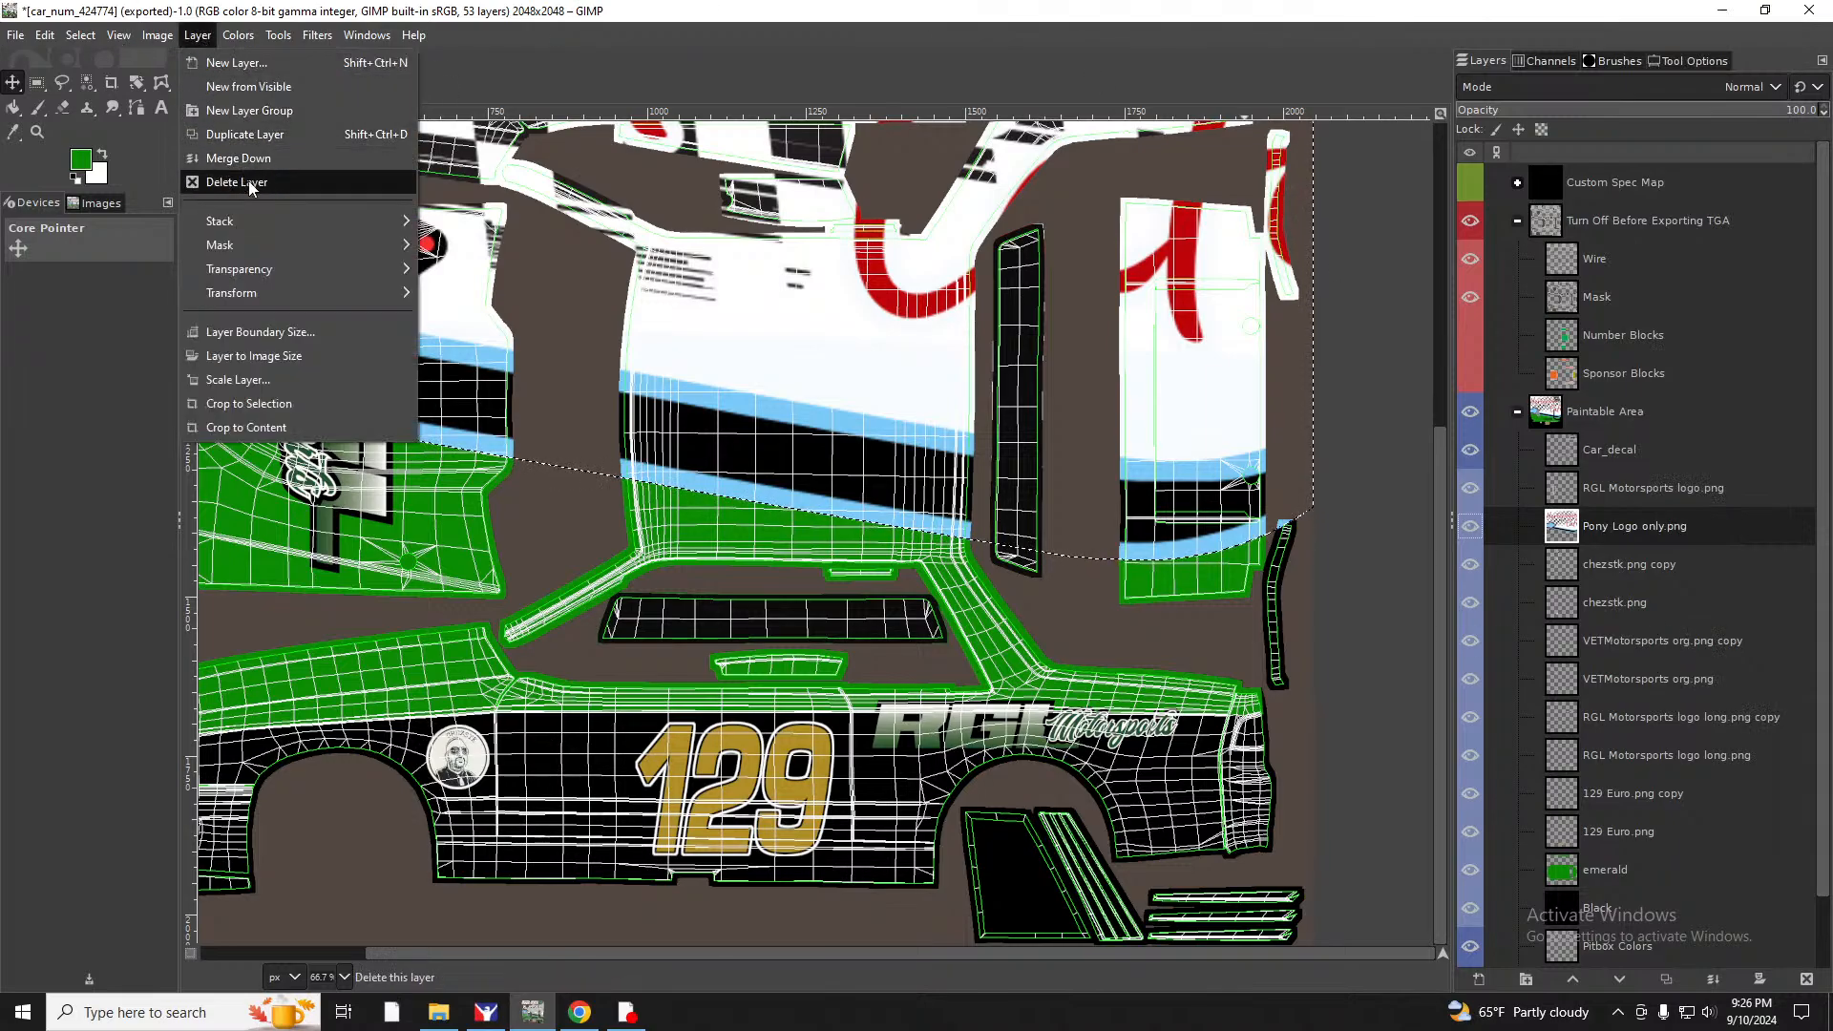
click(272, 408)
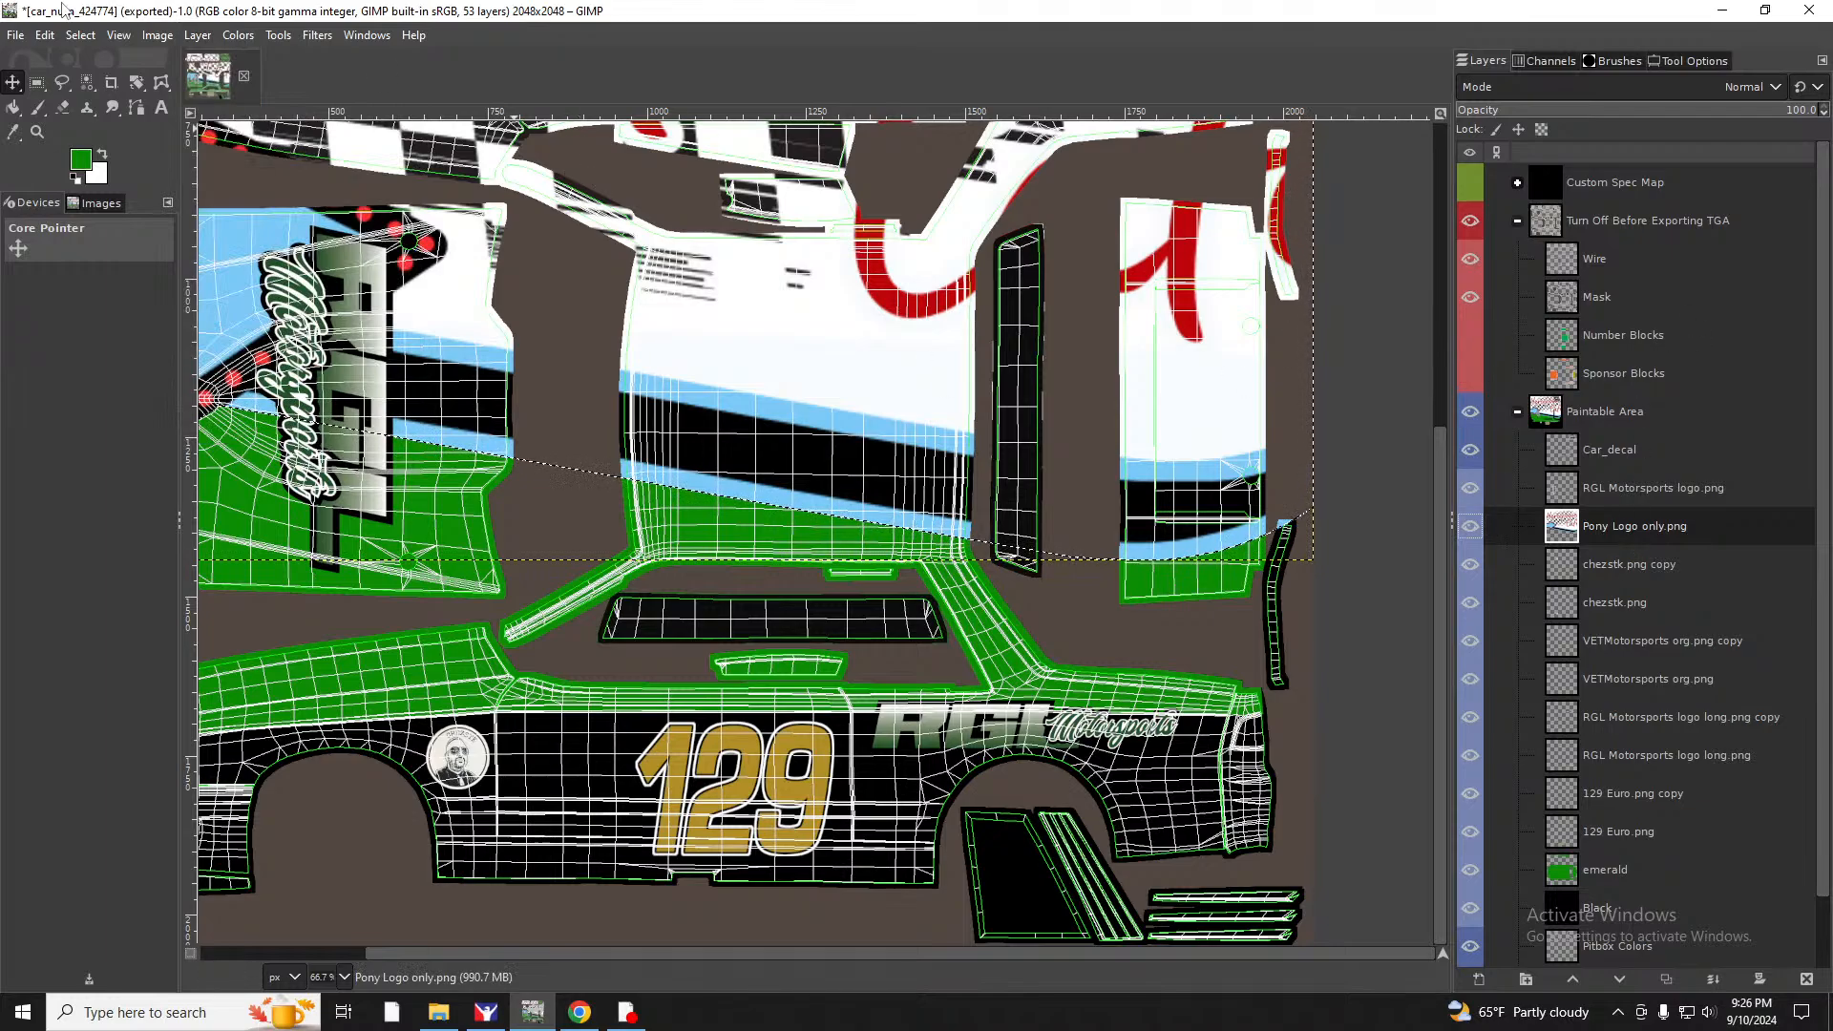
click(162, 38)
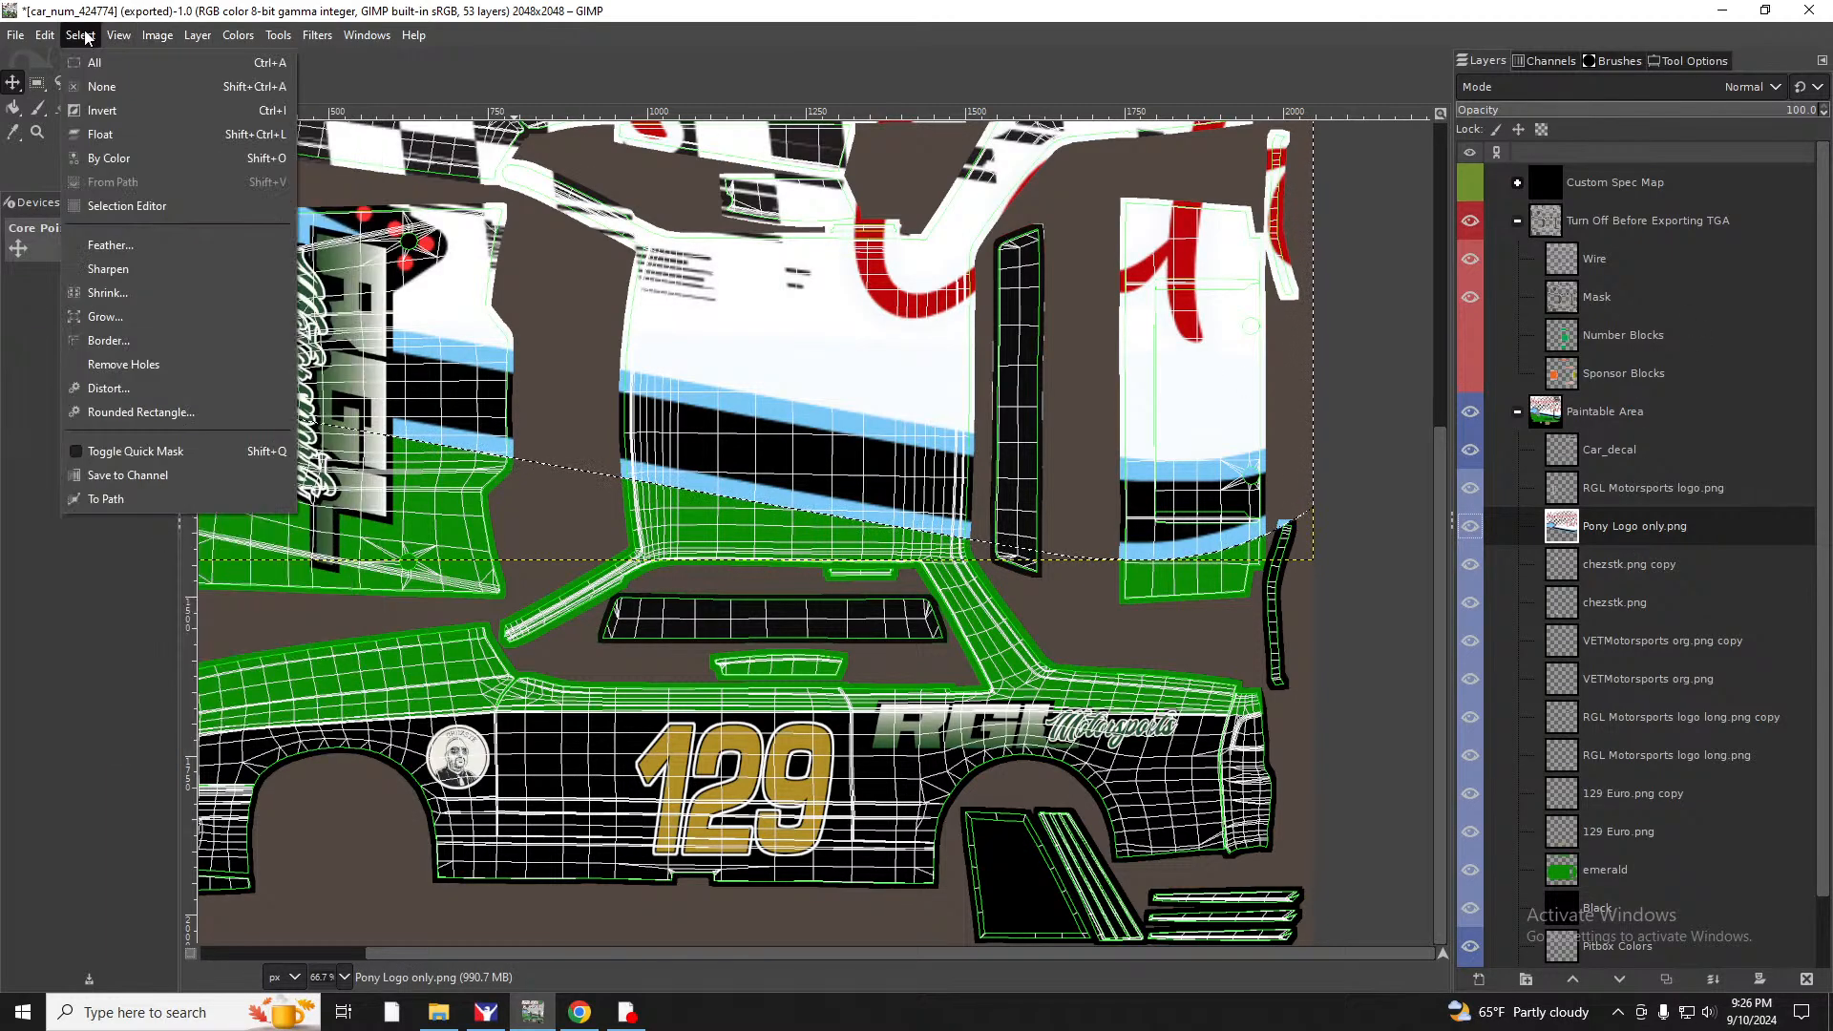
click(86, 38)
click(81, 38)
click(103, 88)
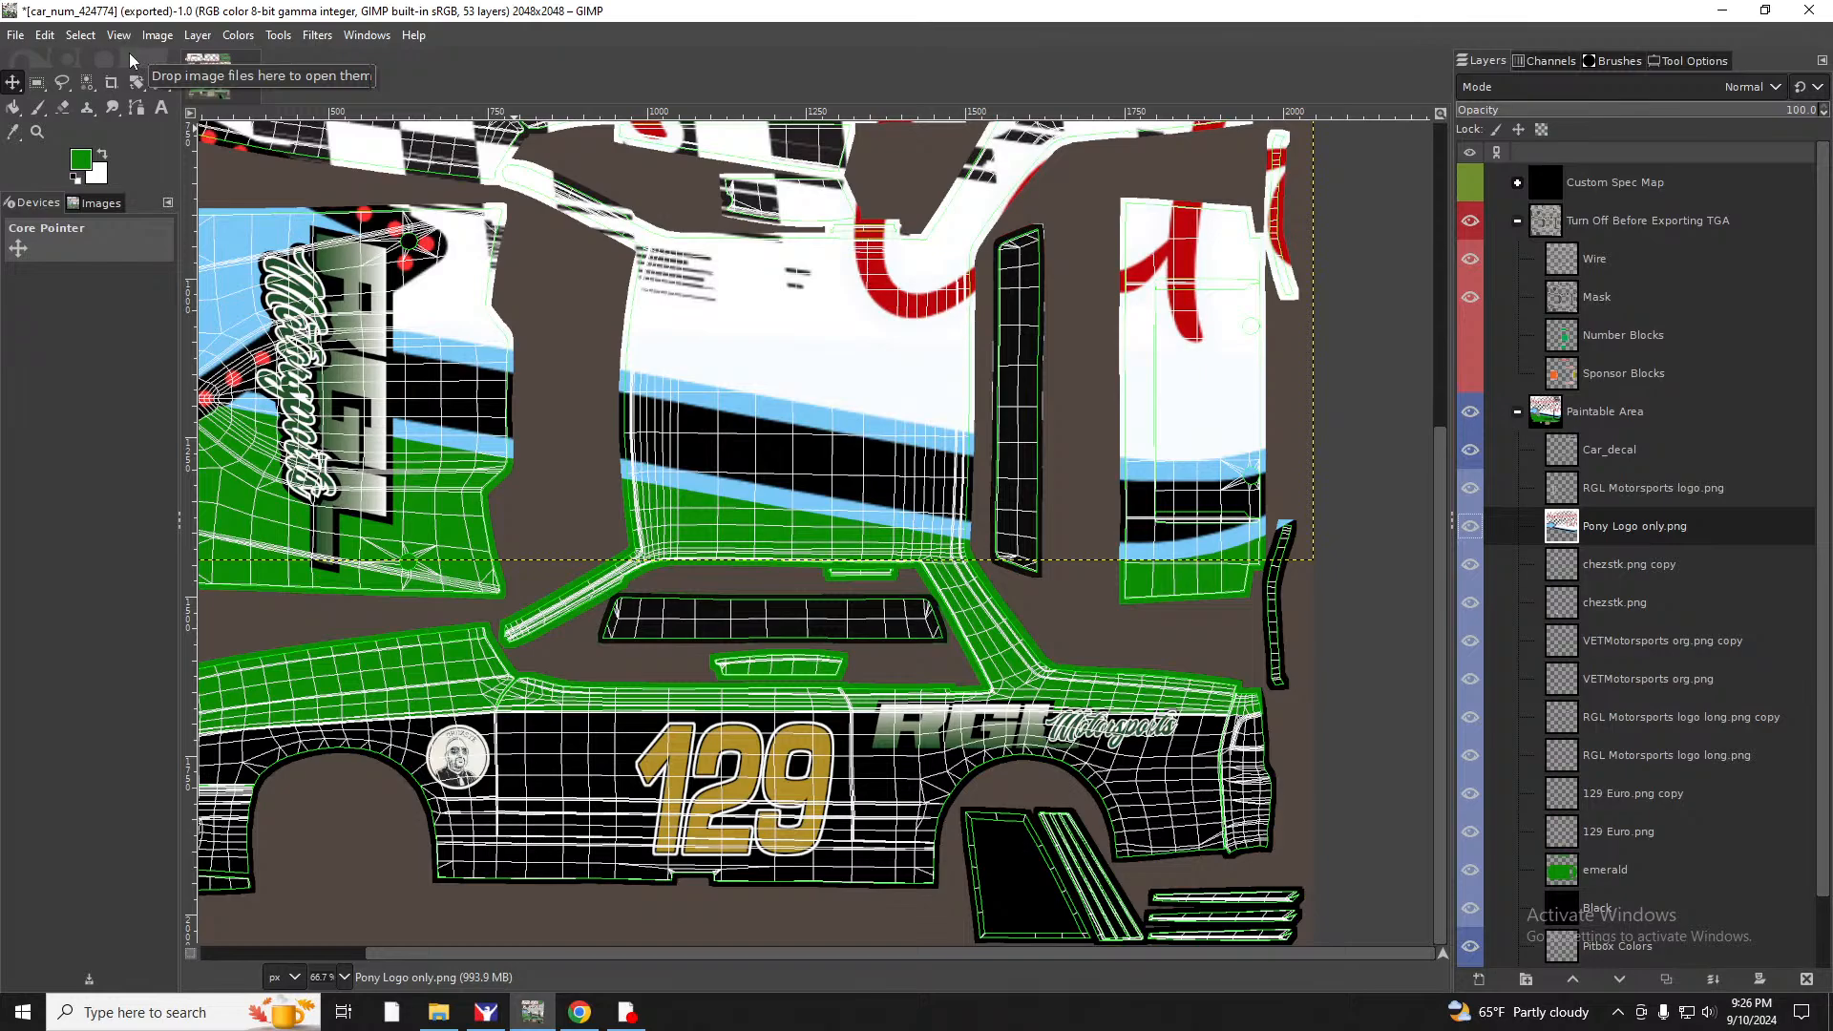
Try scaling the cropped Pony Logo only.png layer down proportionally by its height, and undo the scaling.
click(198, 36)
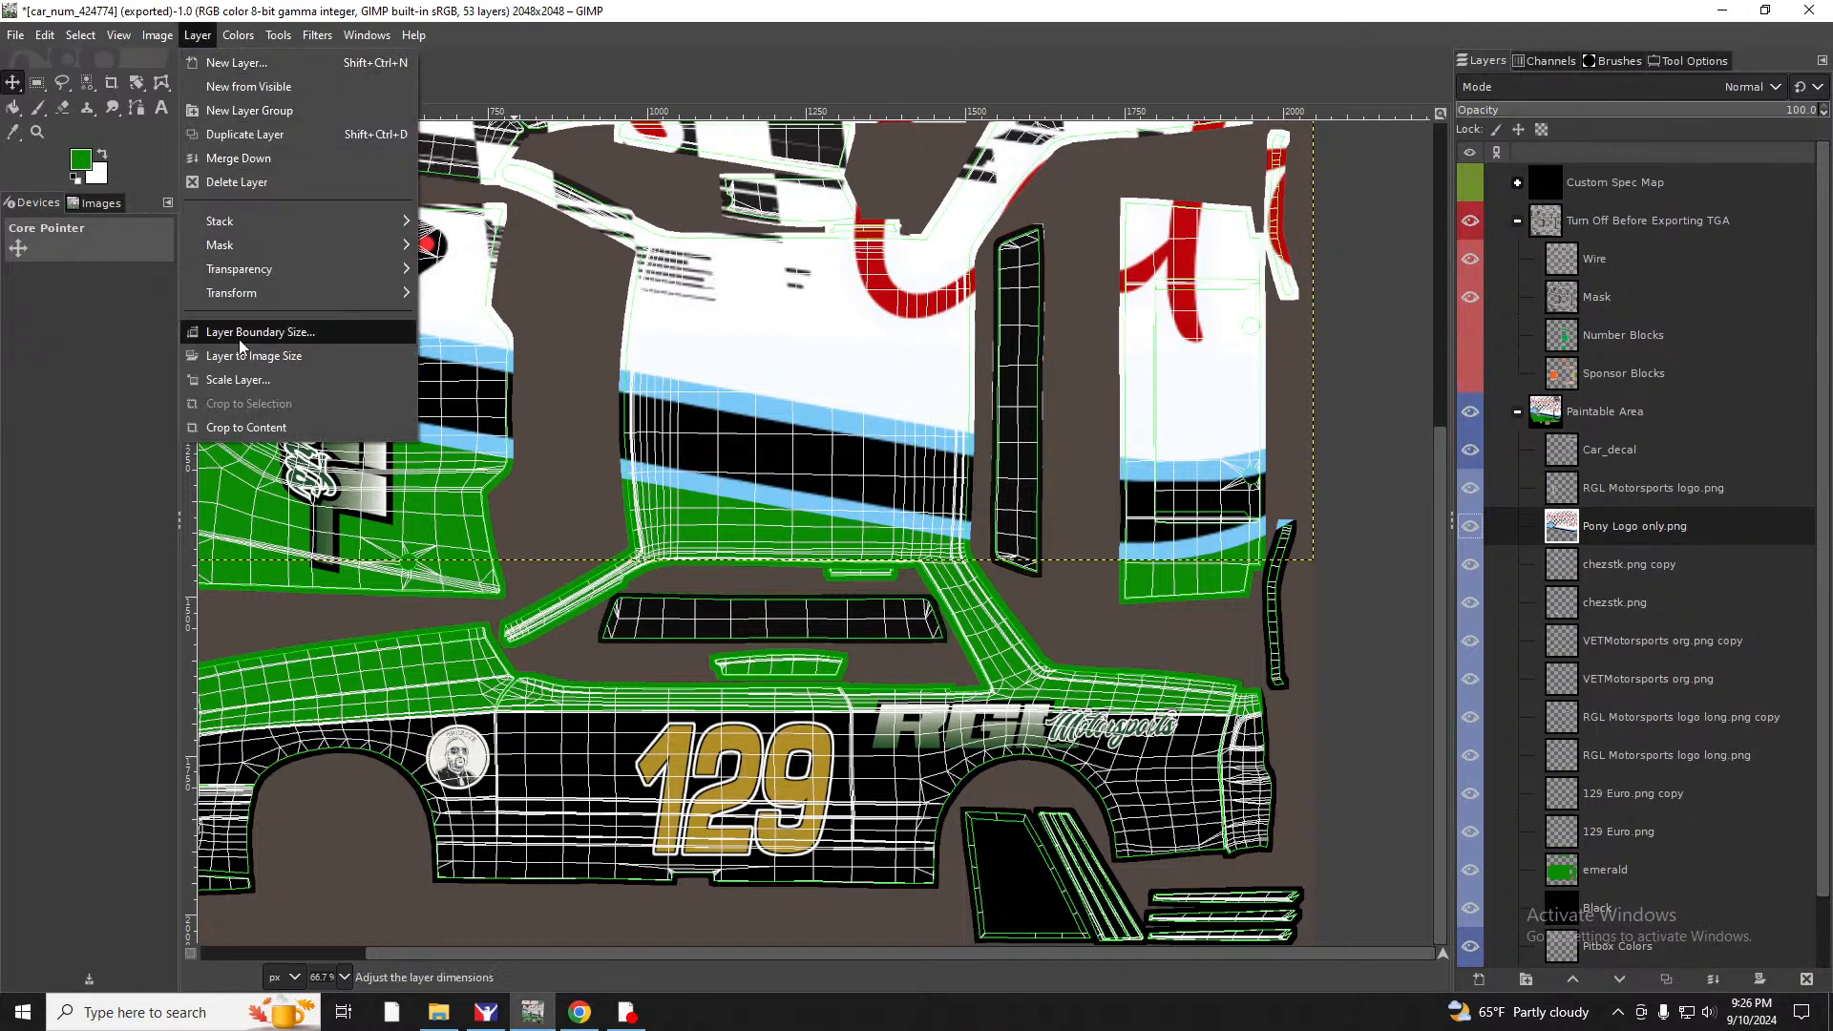
click(238, 379)
click(890, 503)
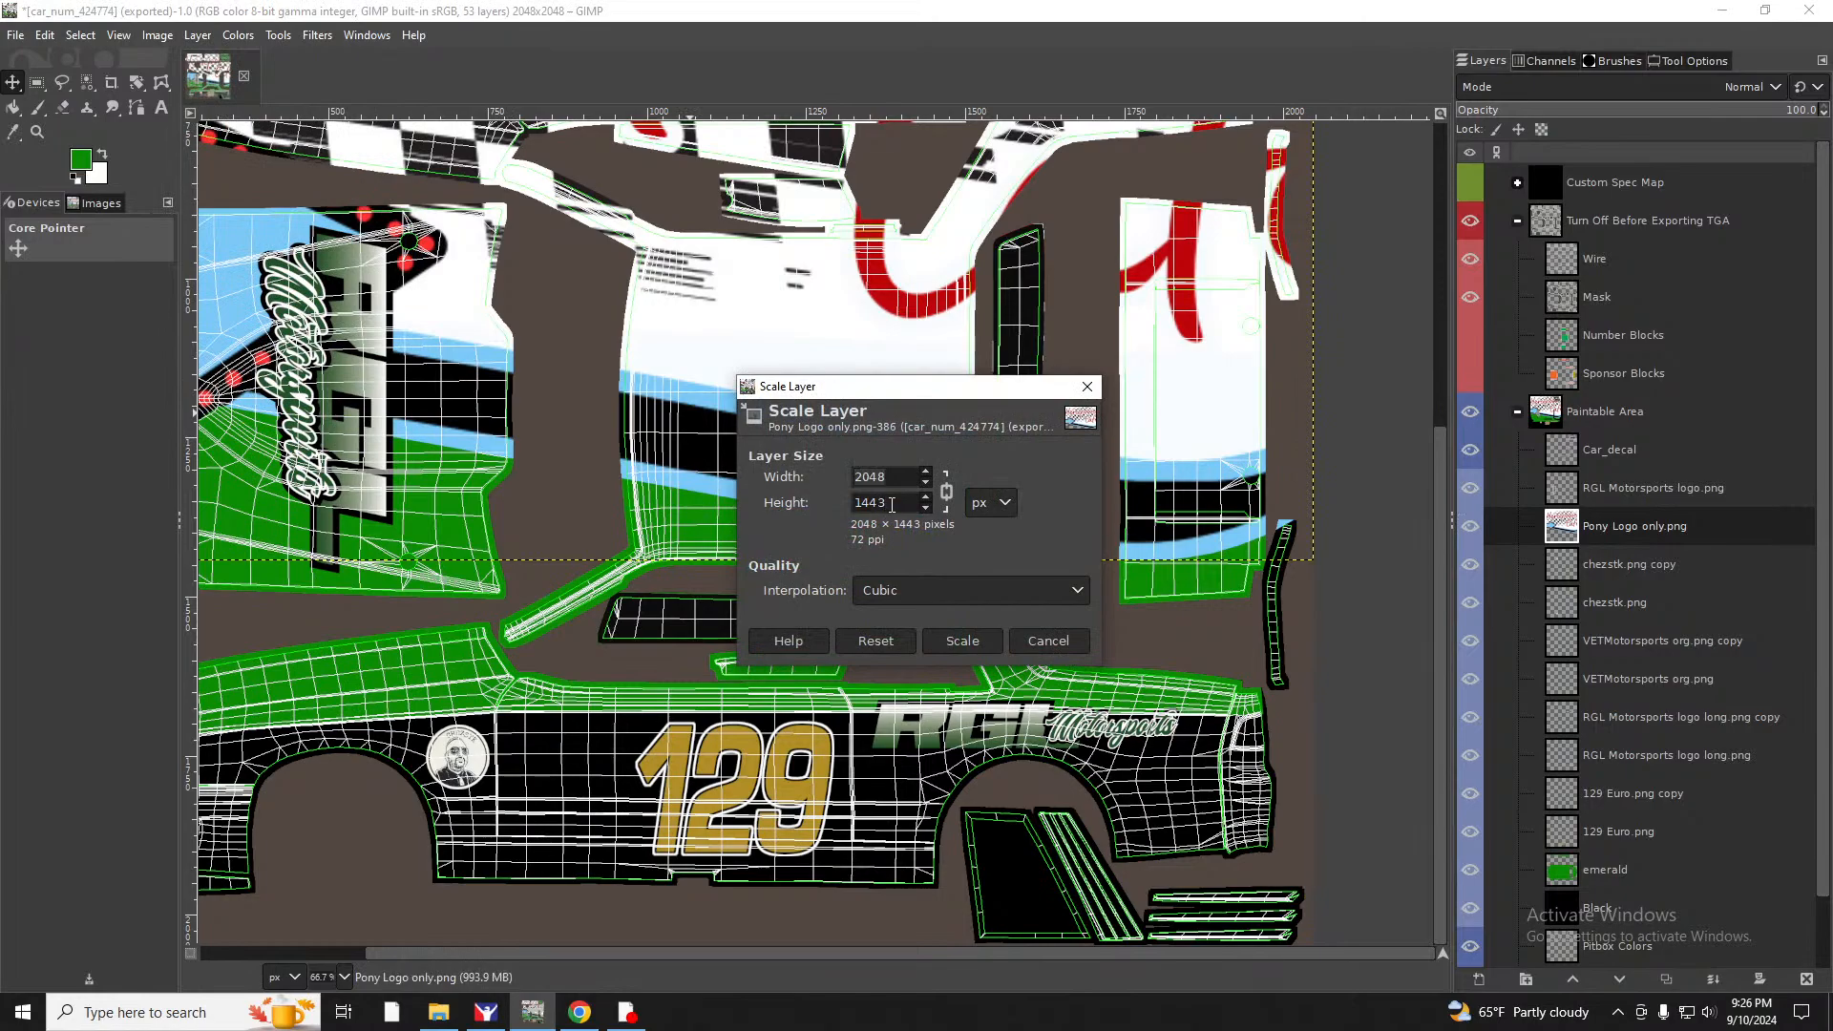
drag(896, 502, 841, 496)
click(960, 641)
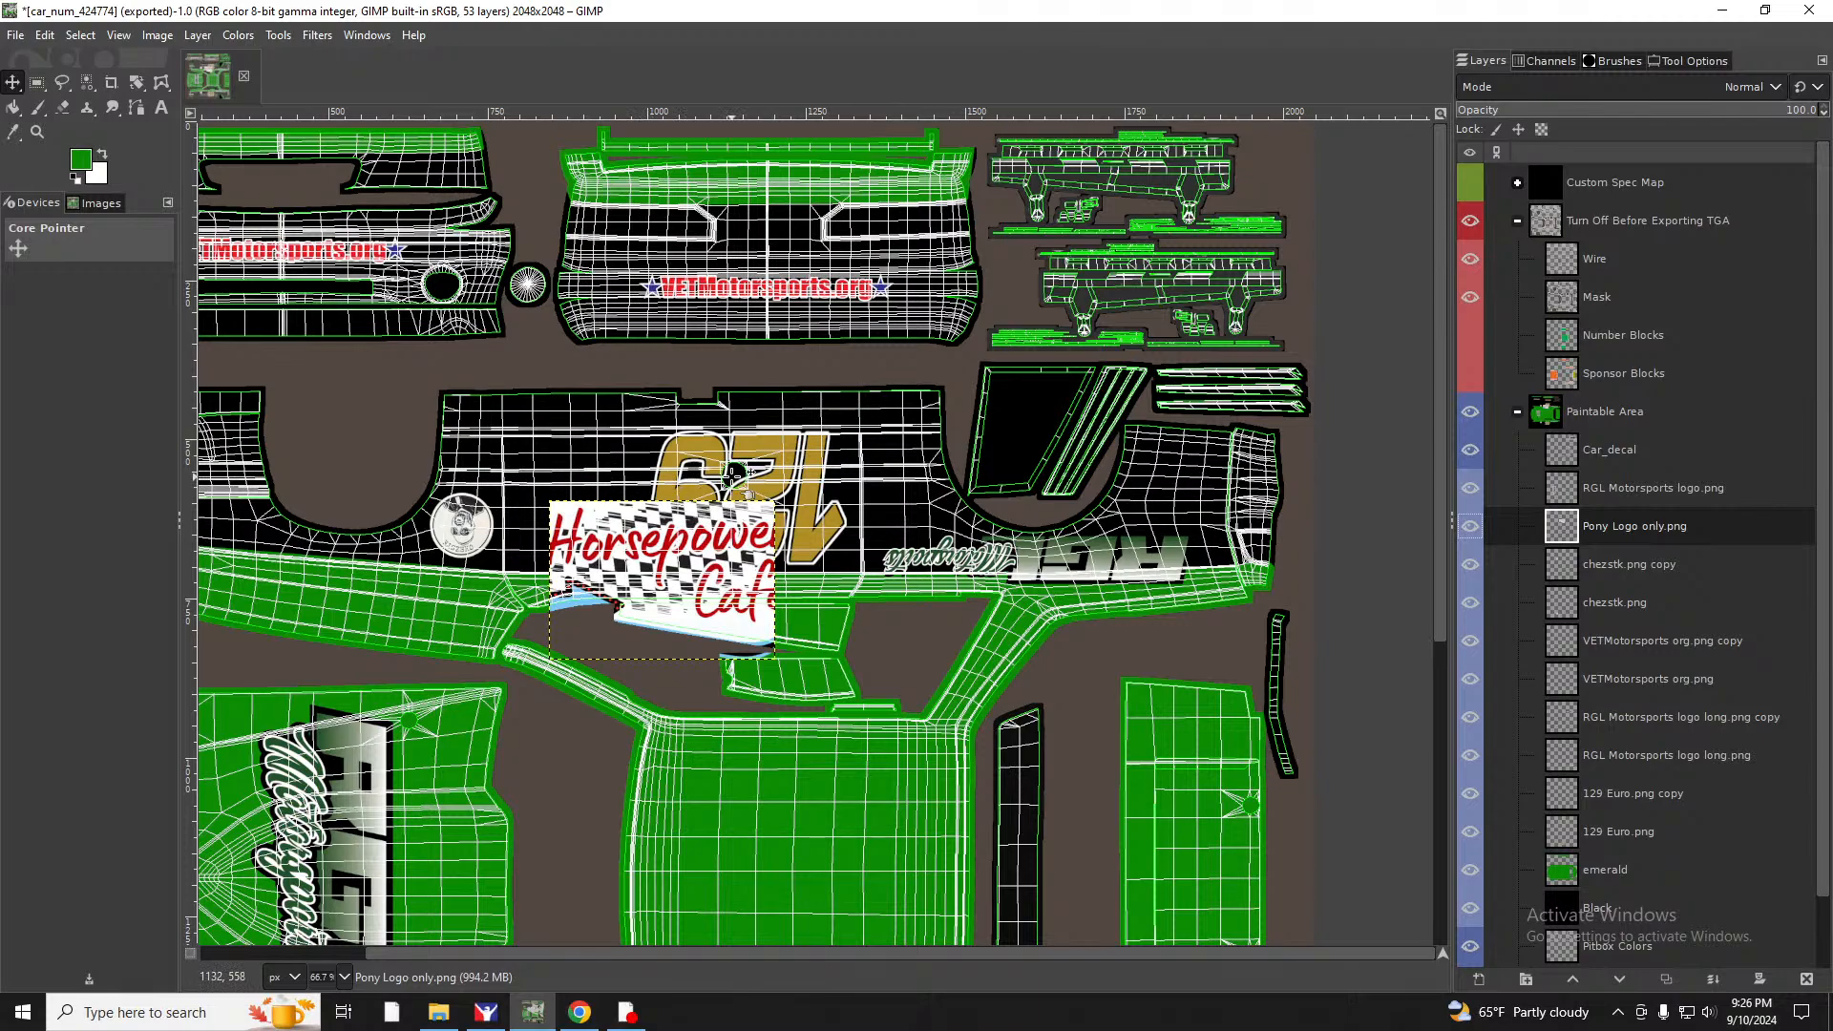
key(ctrl+z)
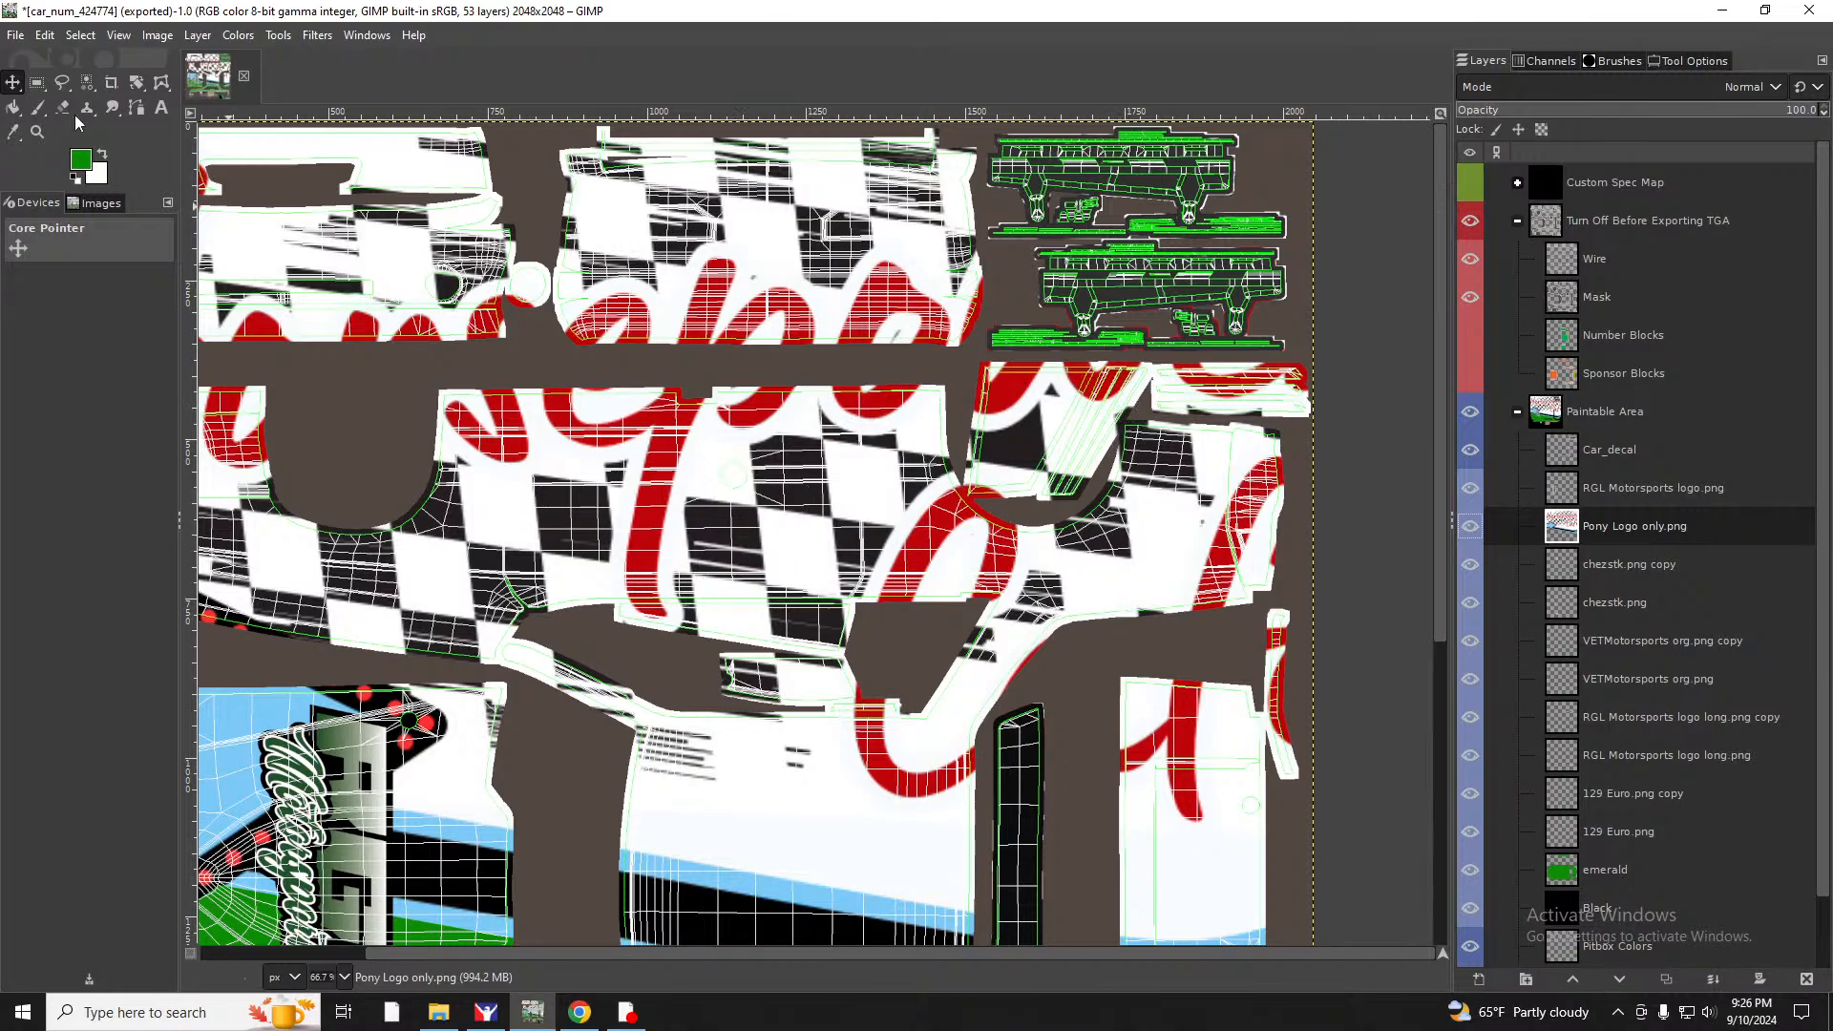
Open Pony Logo only.png from the Logos folder as a separate image.
click(15, 35)
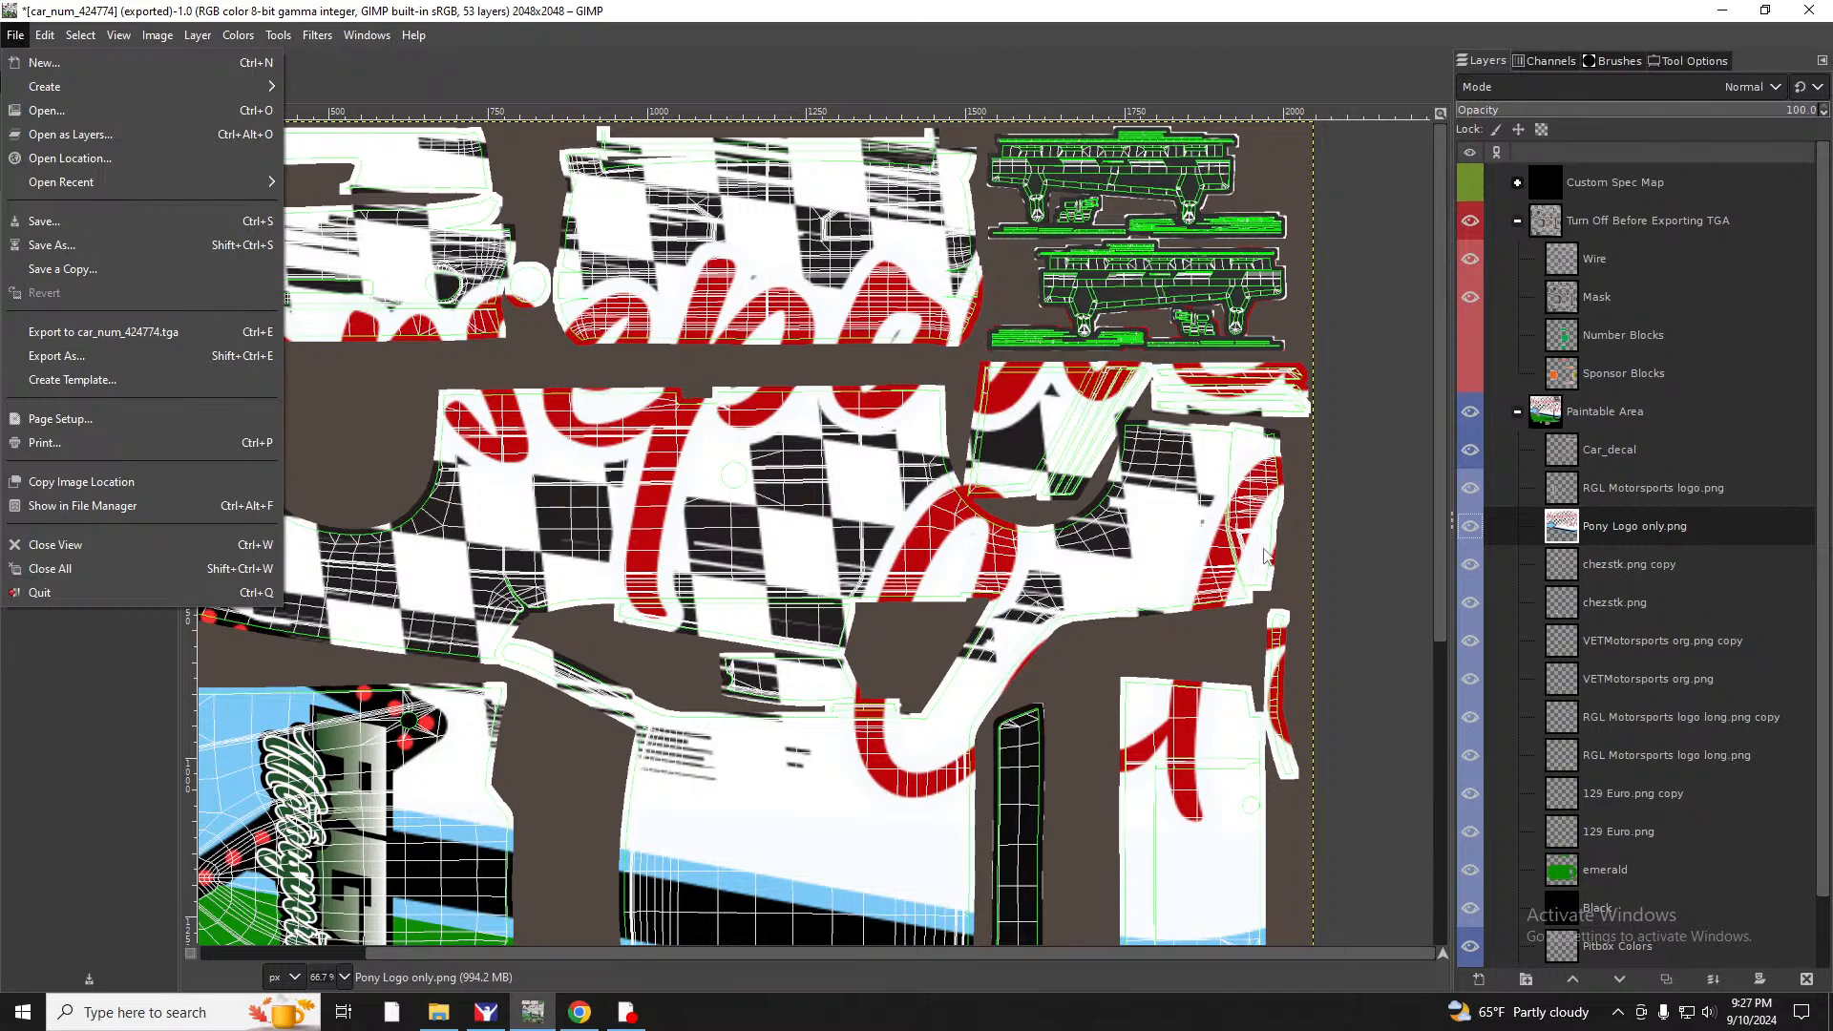
click(73, 119)
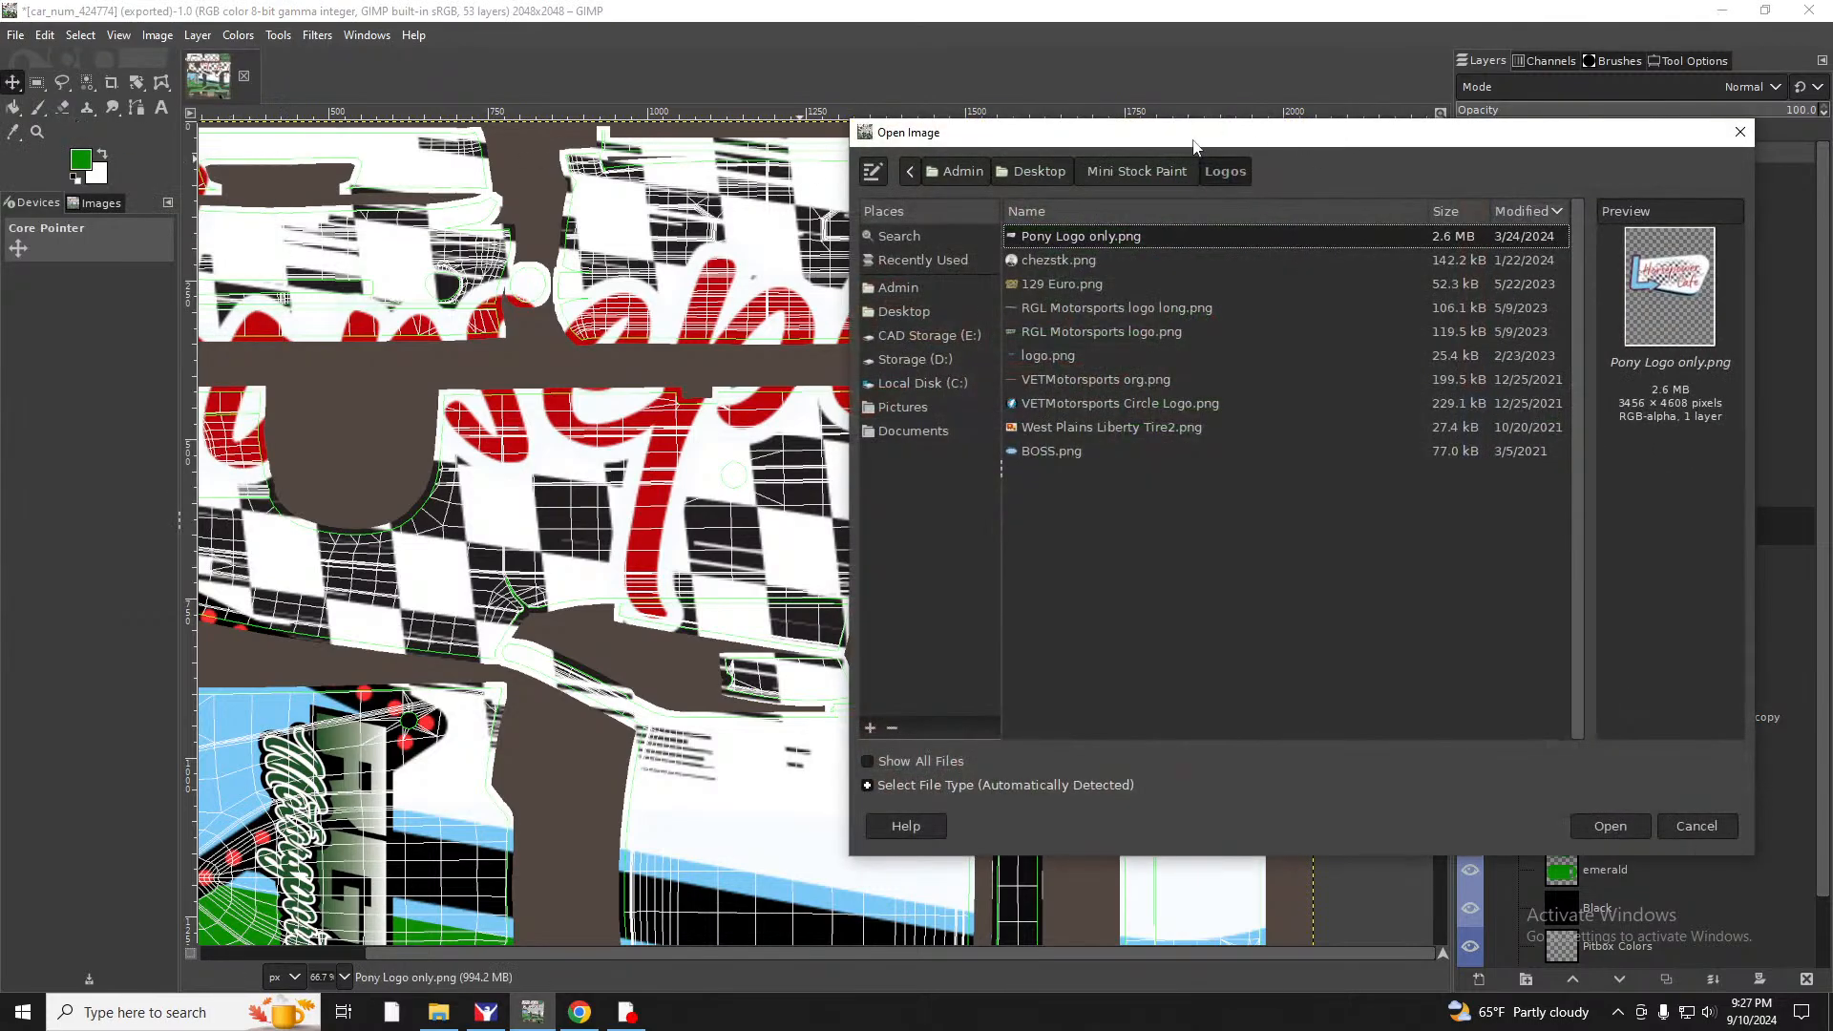
double_click(1057, 240)
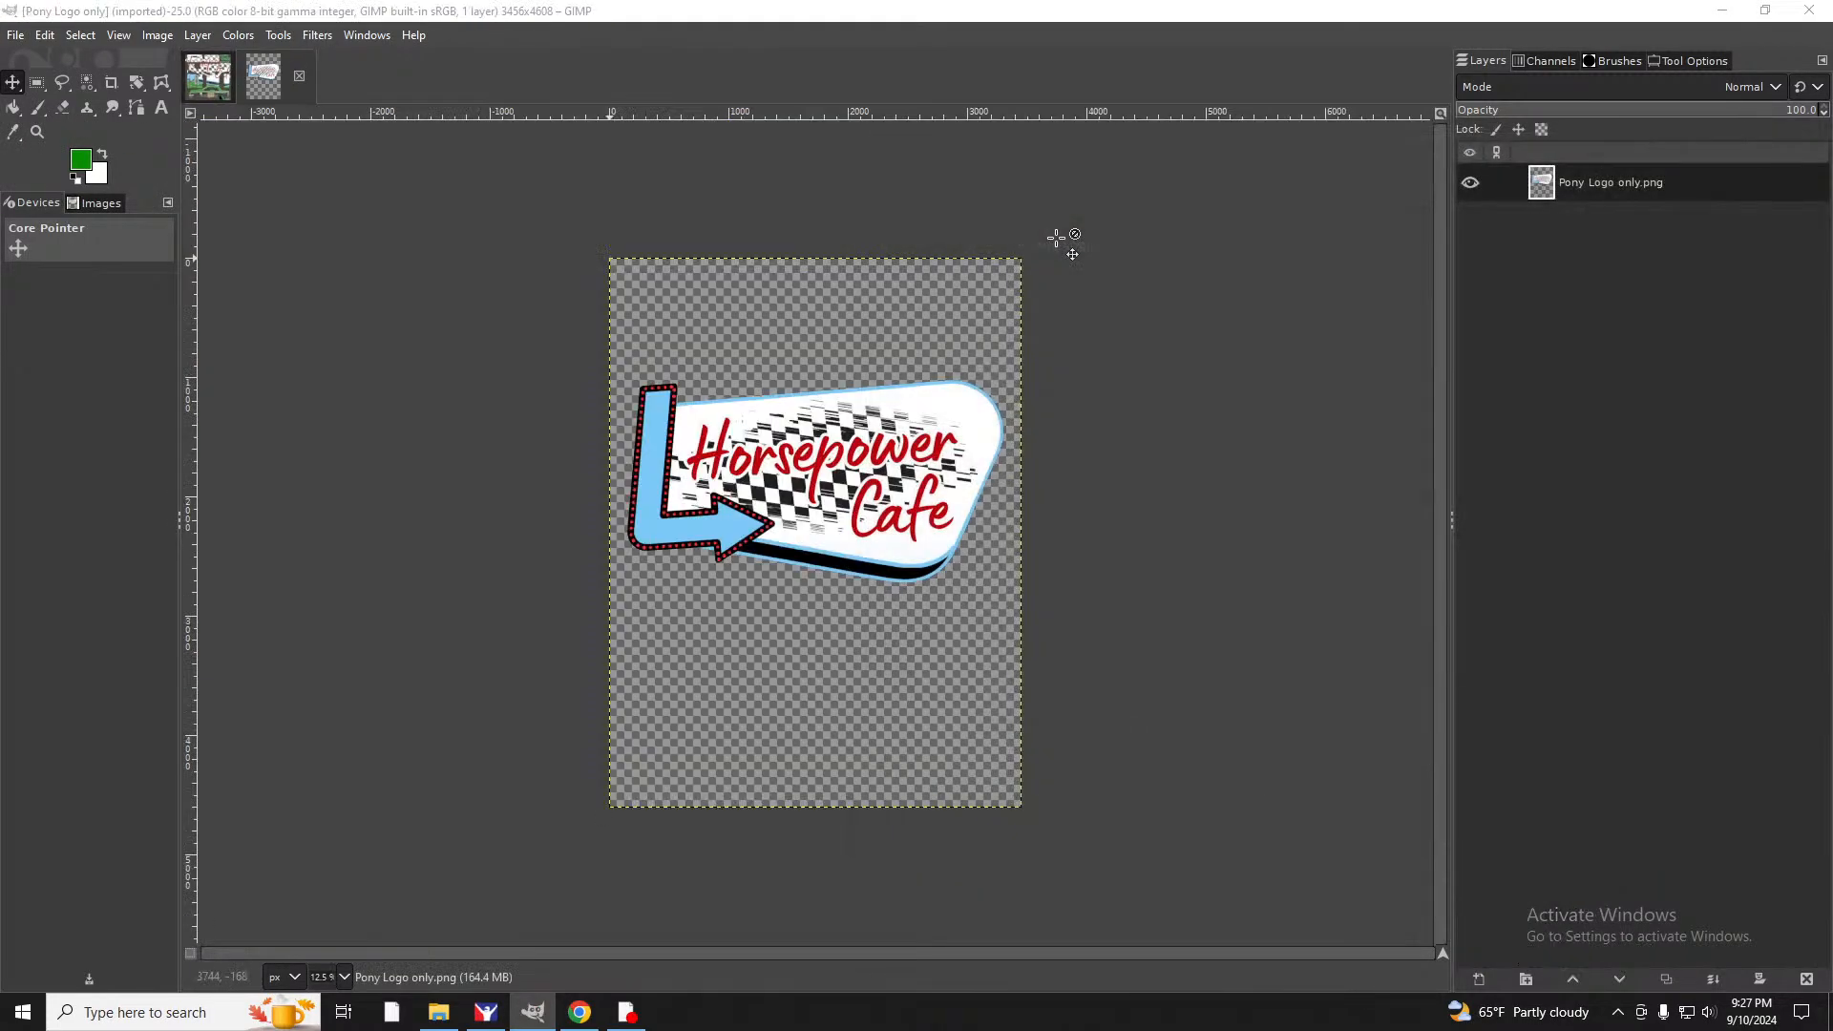
Select the opaque pixels of the Pony Logo only.png layer and crop the layer to that selection.
right_click(1666, 181)
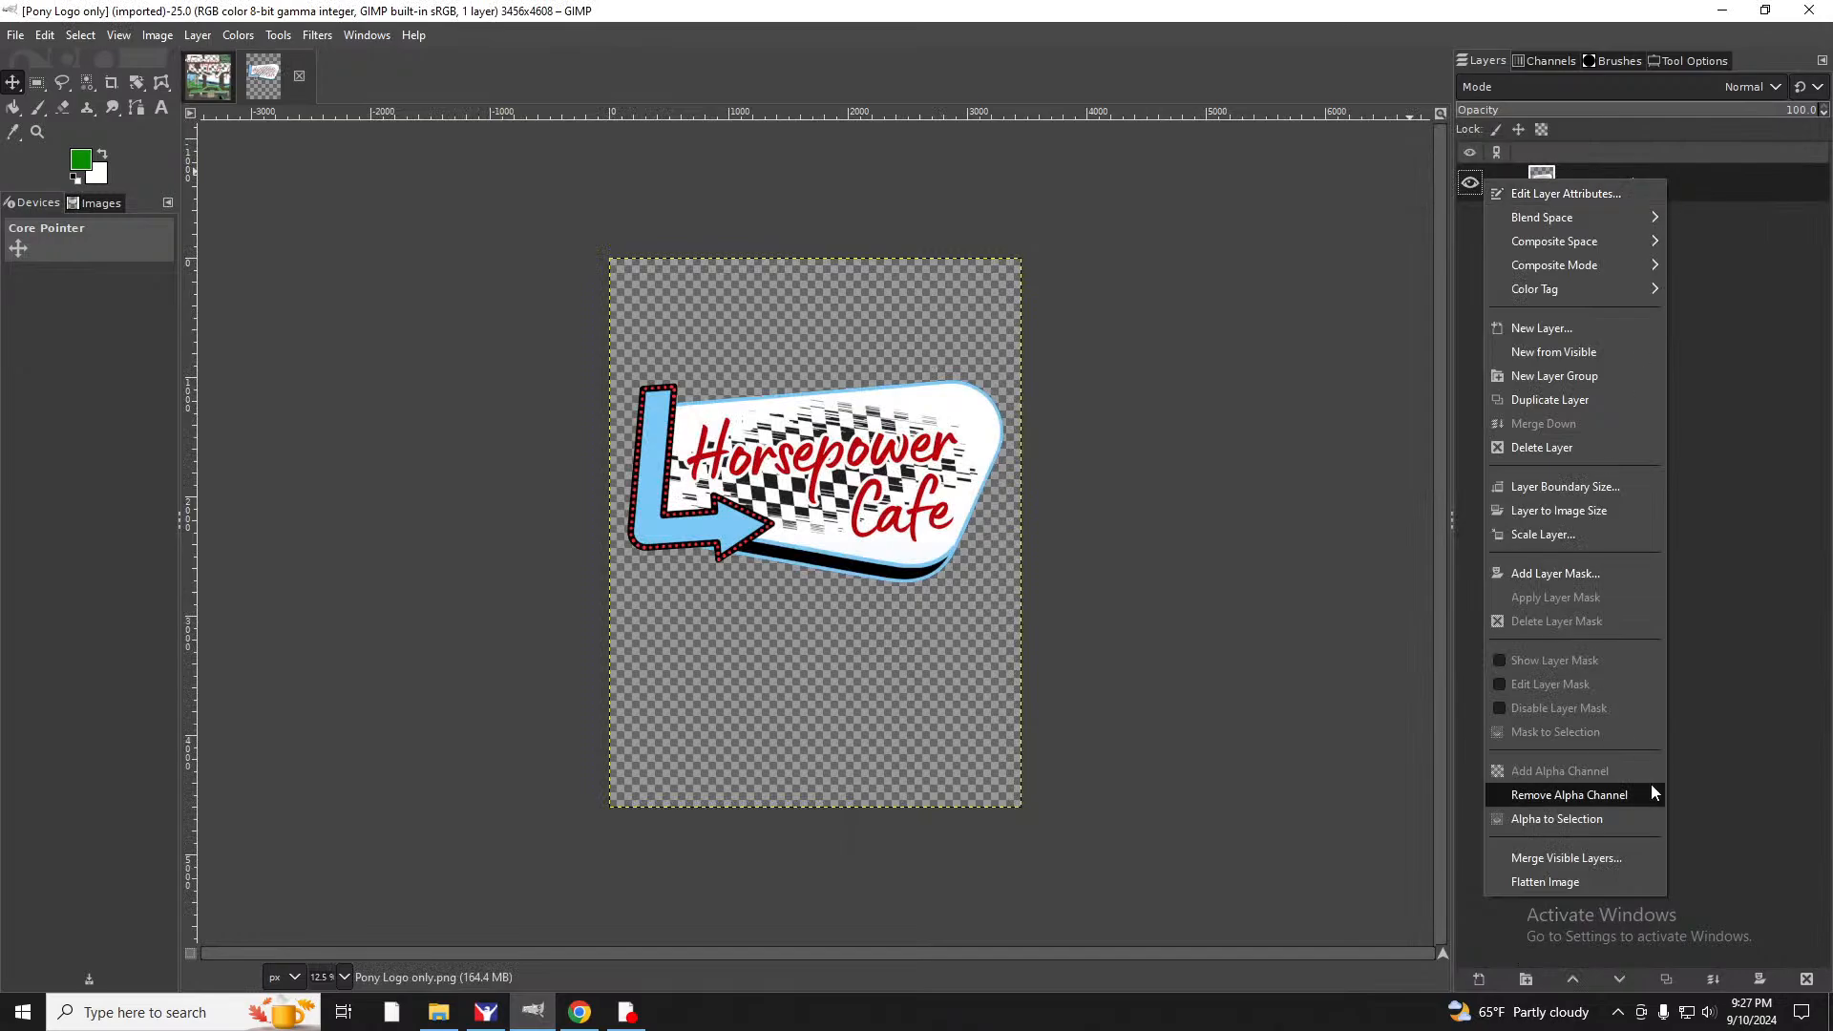
click(1505, 819)
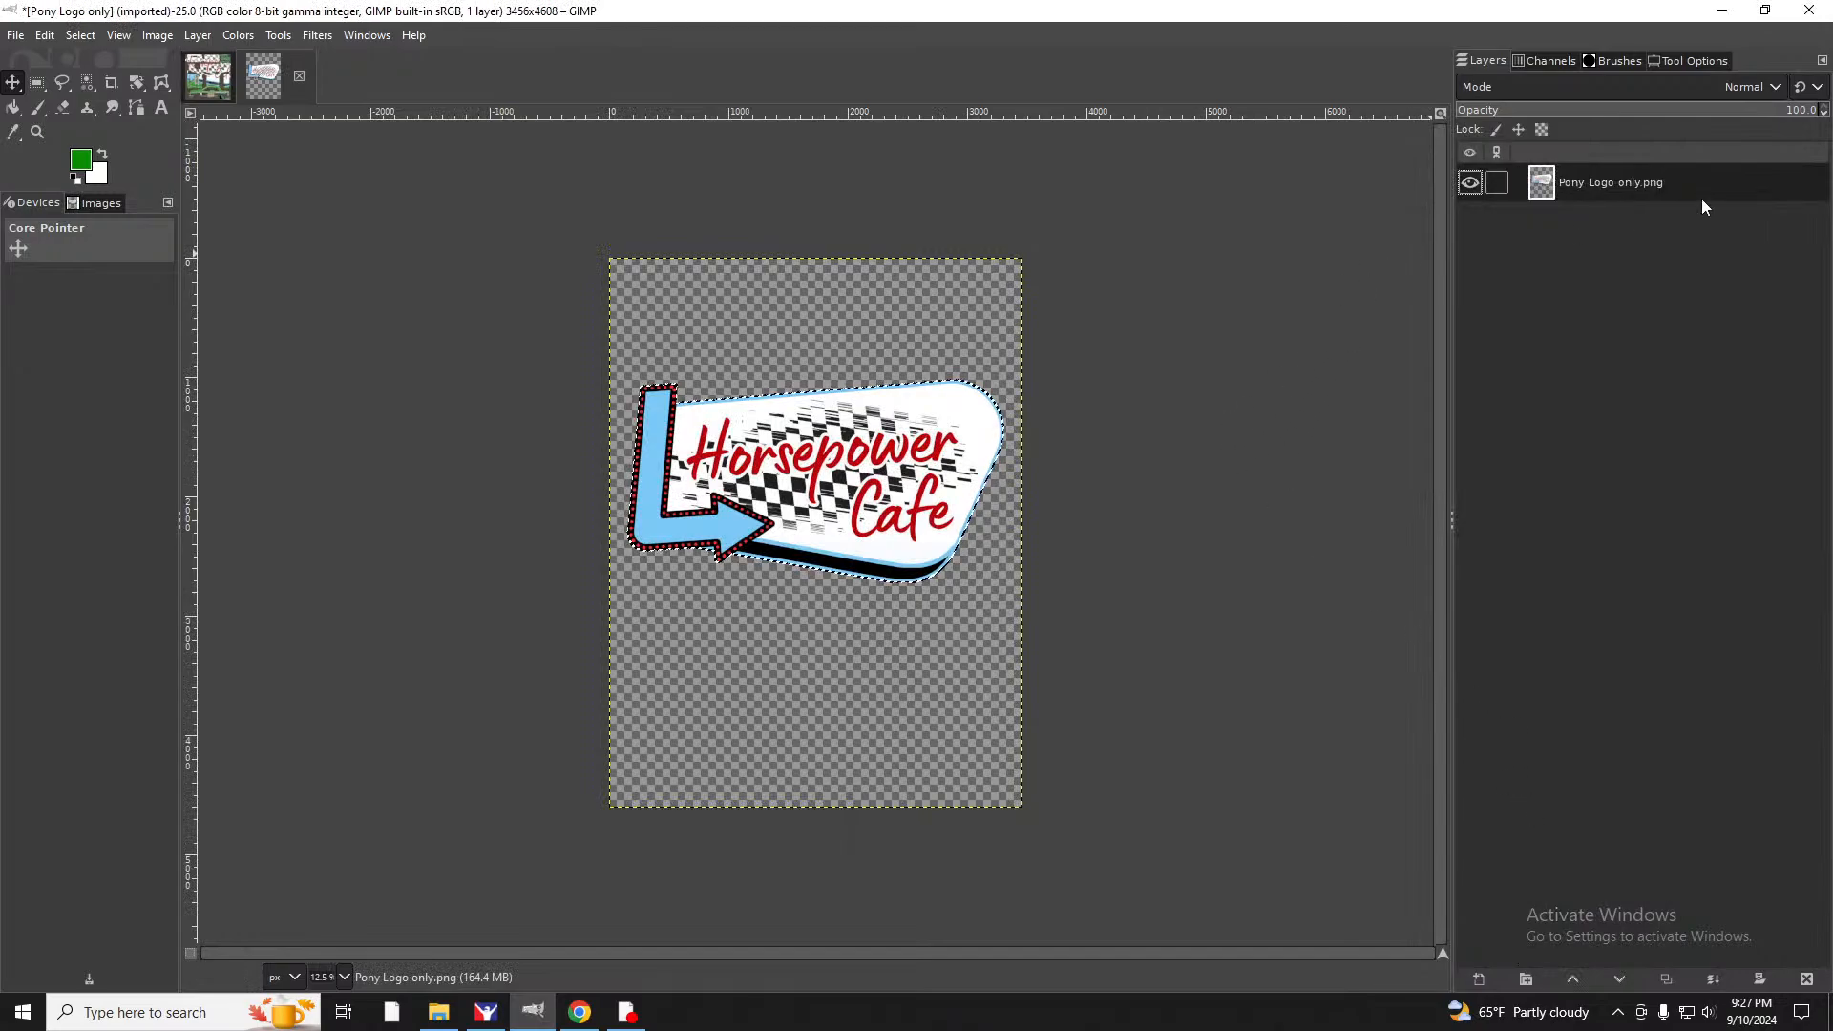
click(158, 35)
mouse_move(196, 37)
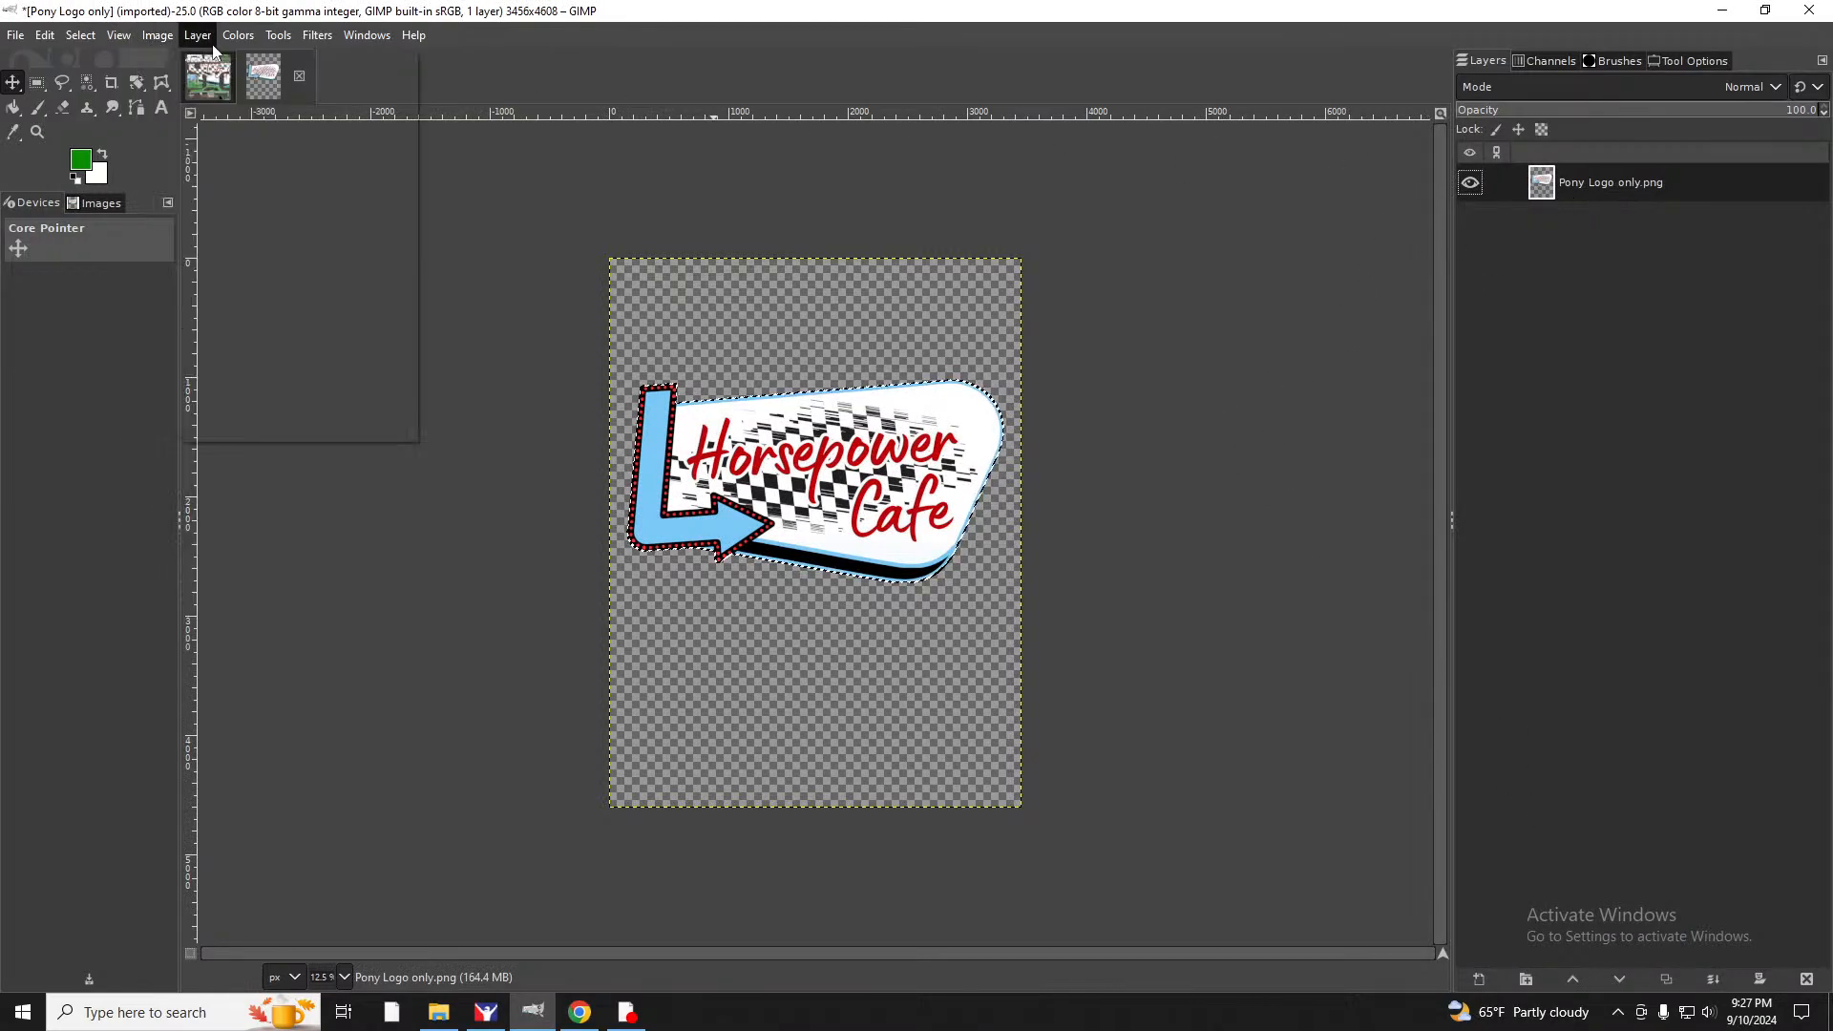
click(270, 405)
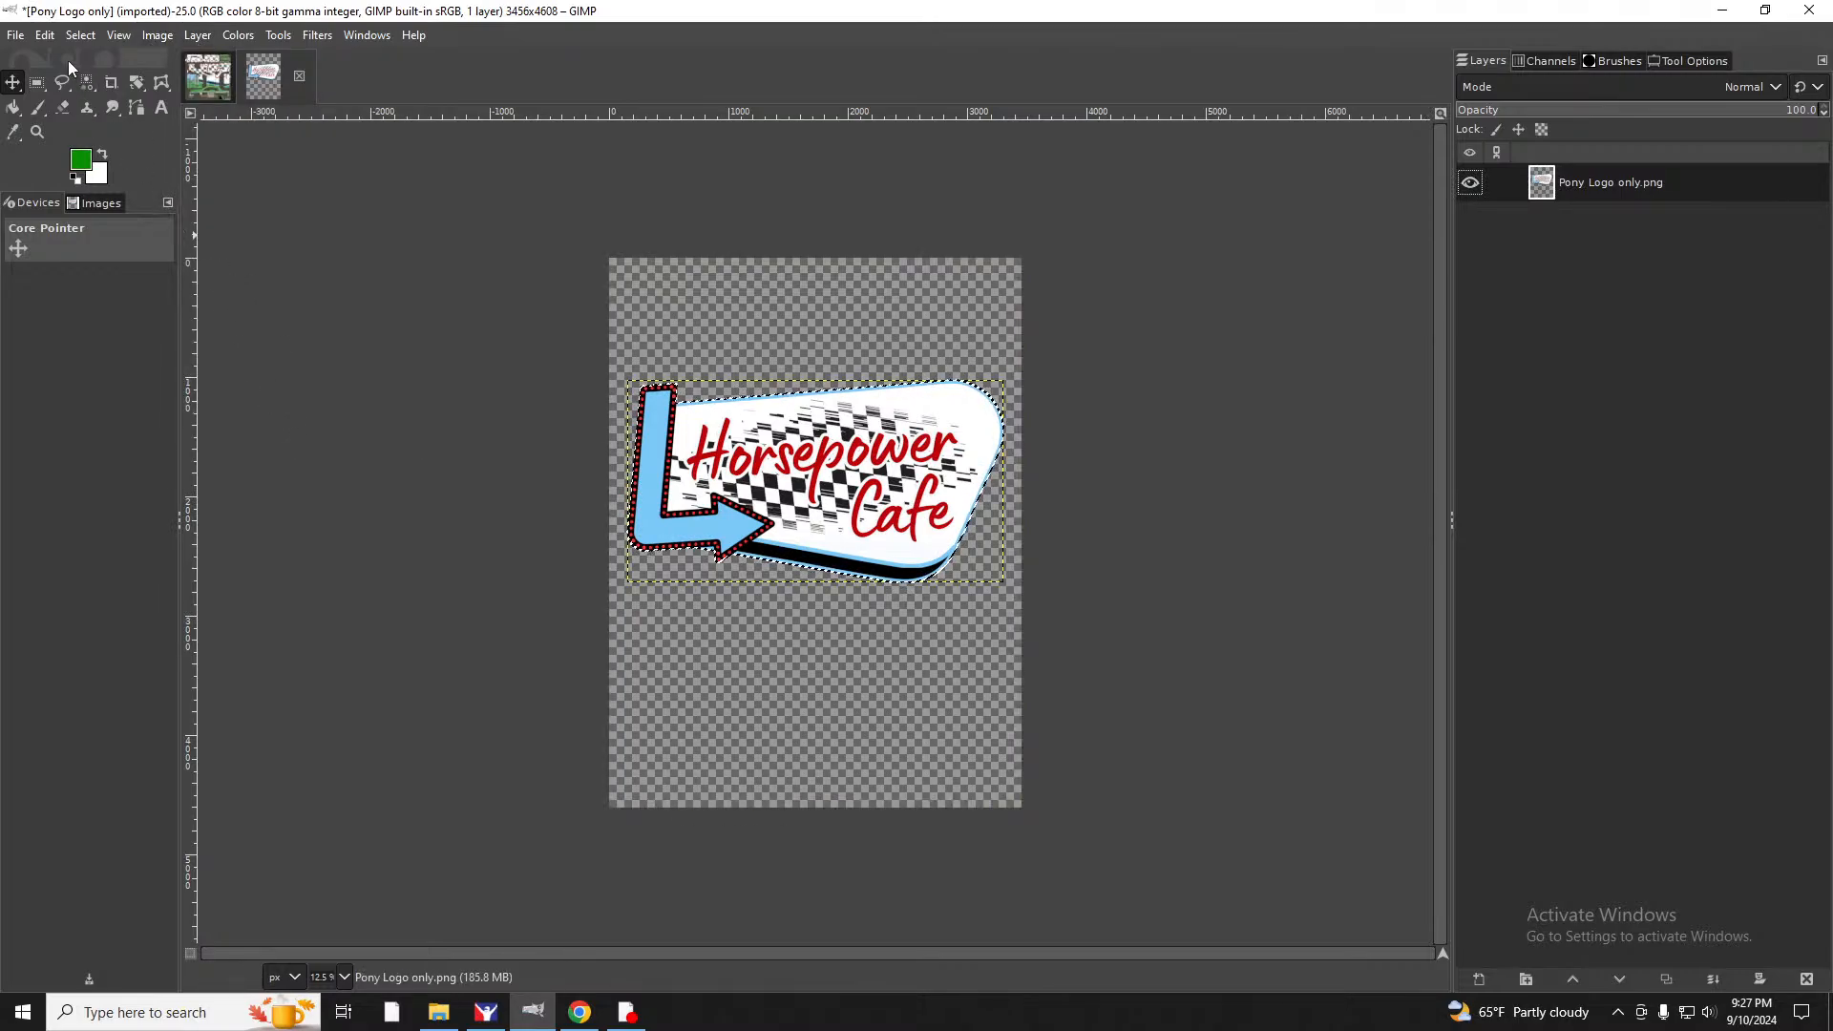
Crop the logo image to the selection and overwrite the original Pony Logo only.png file.
click(160, 36)
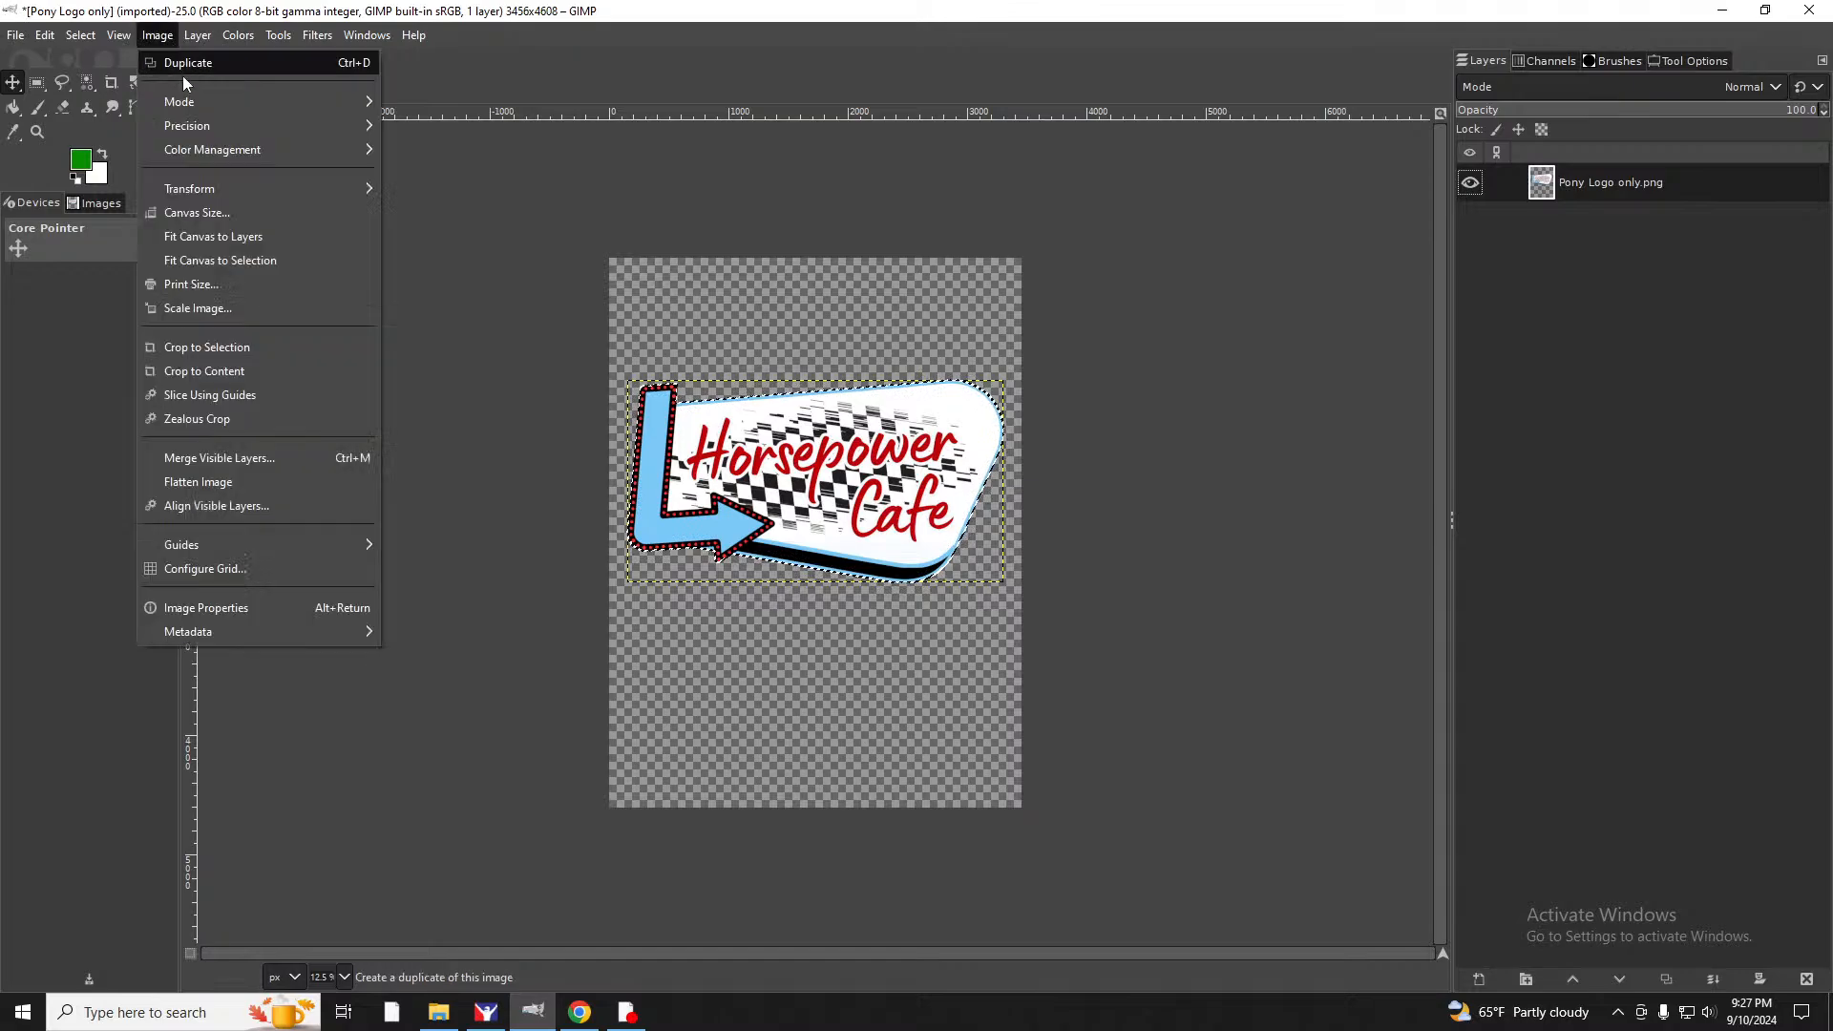
click(226, 347)
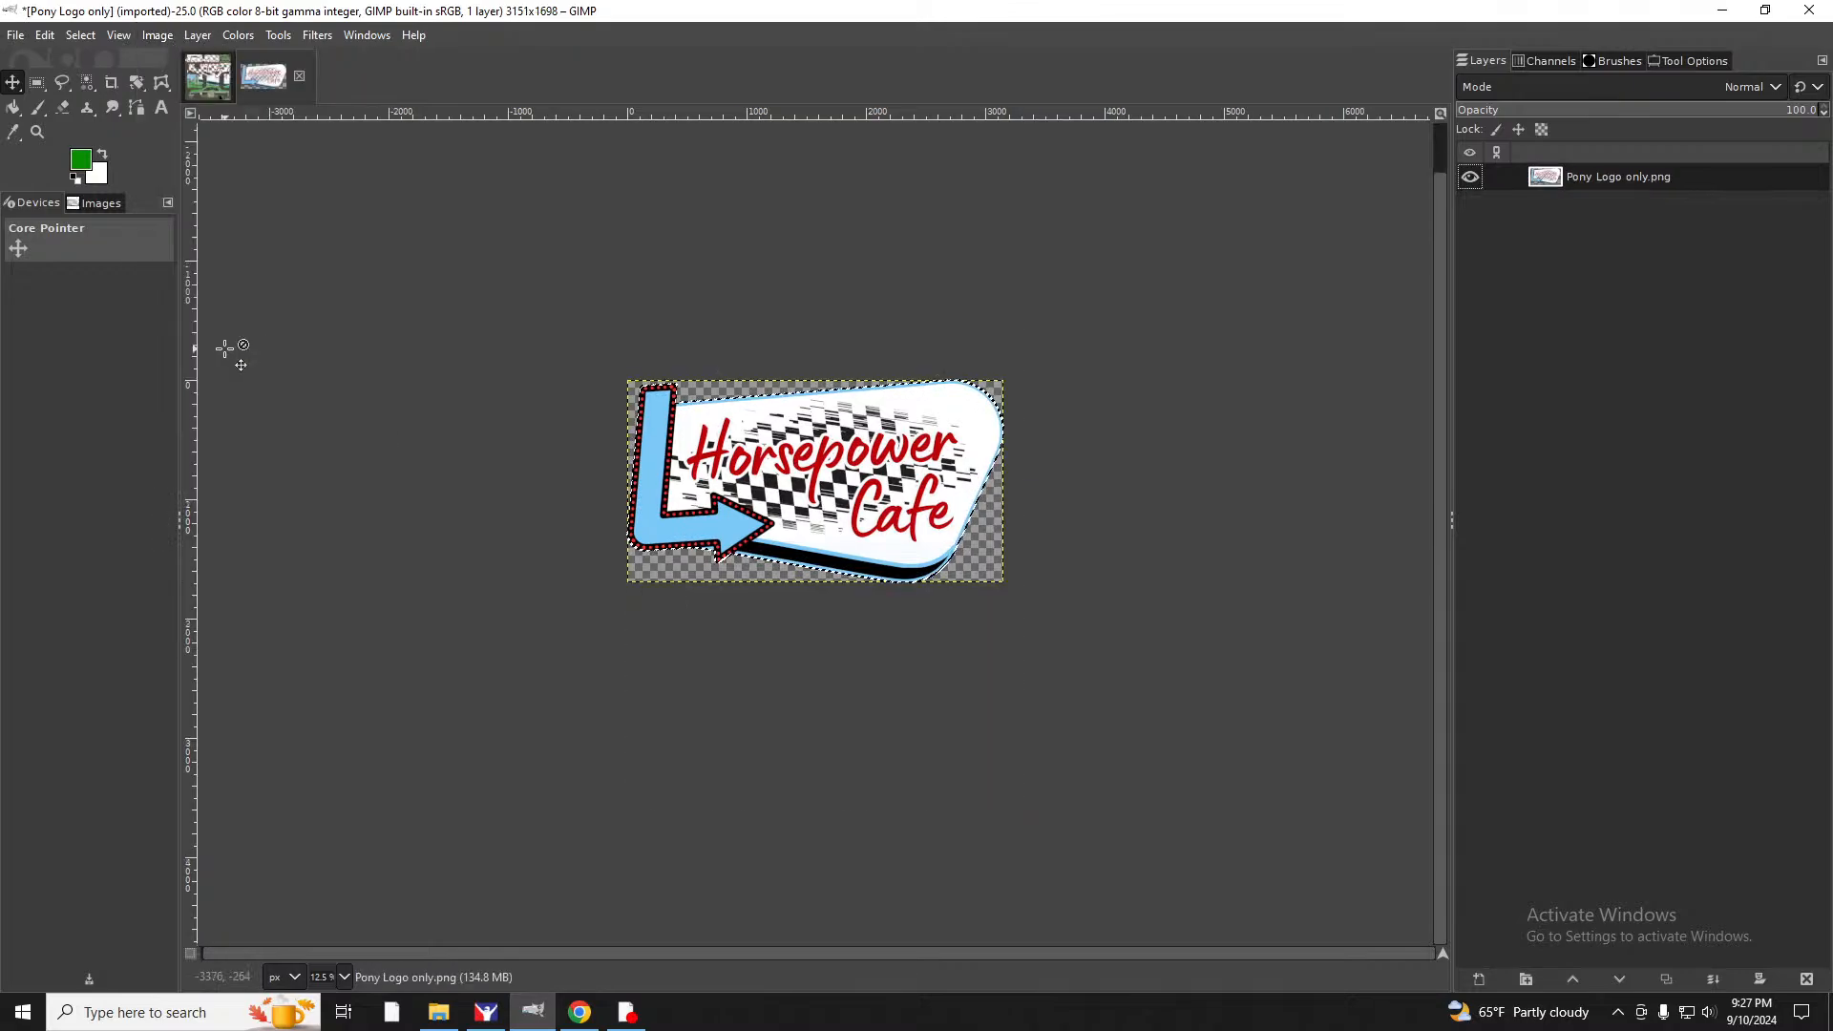
click(15, 36)
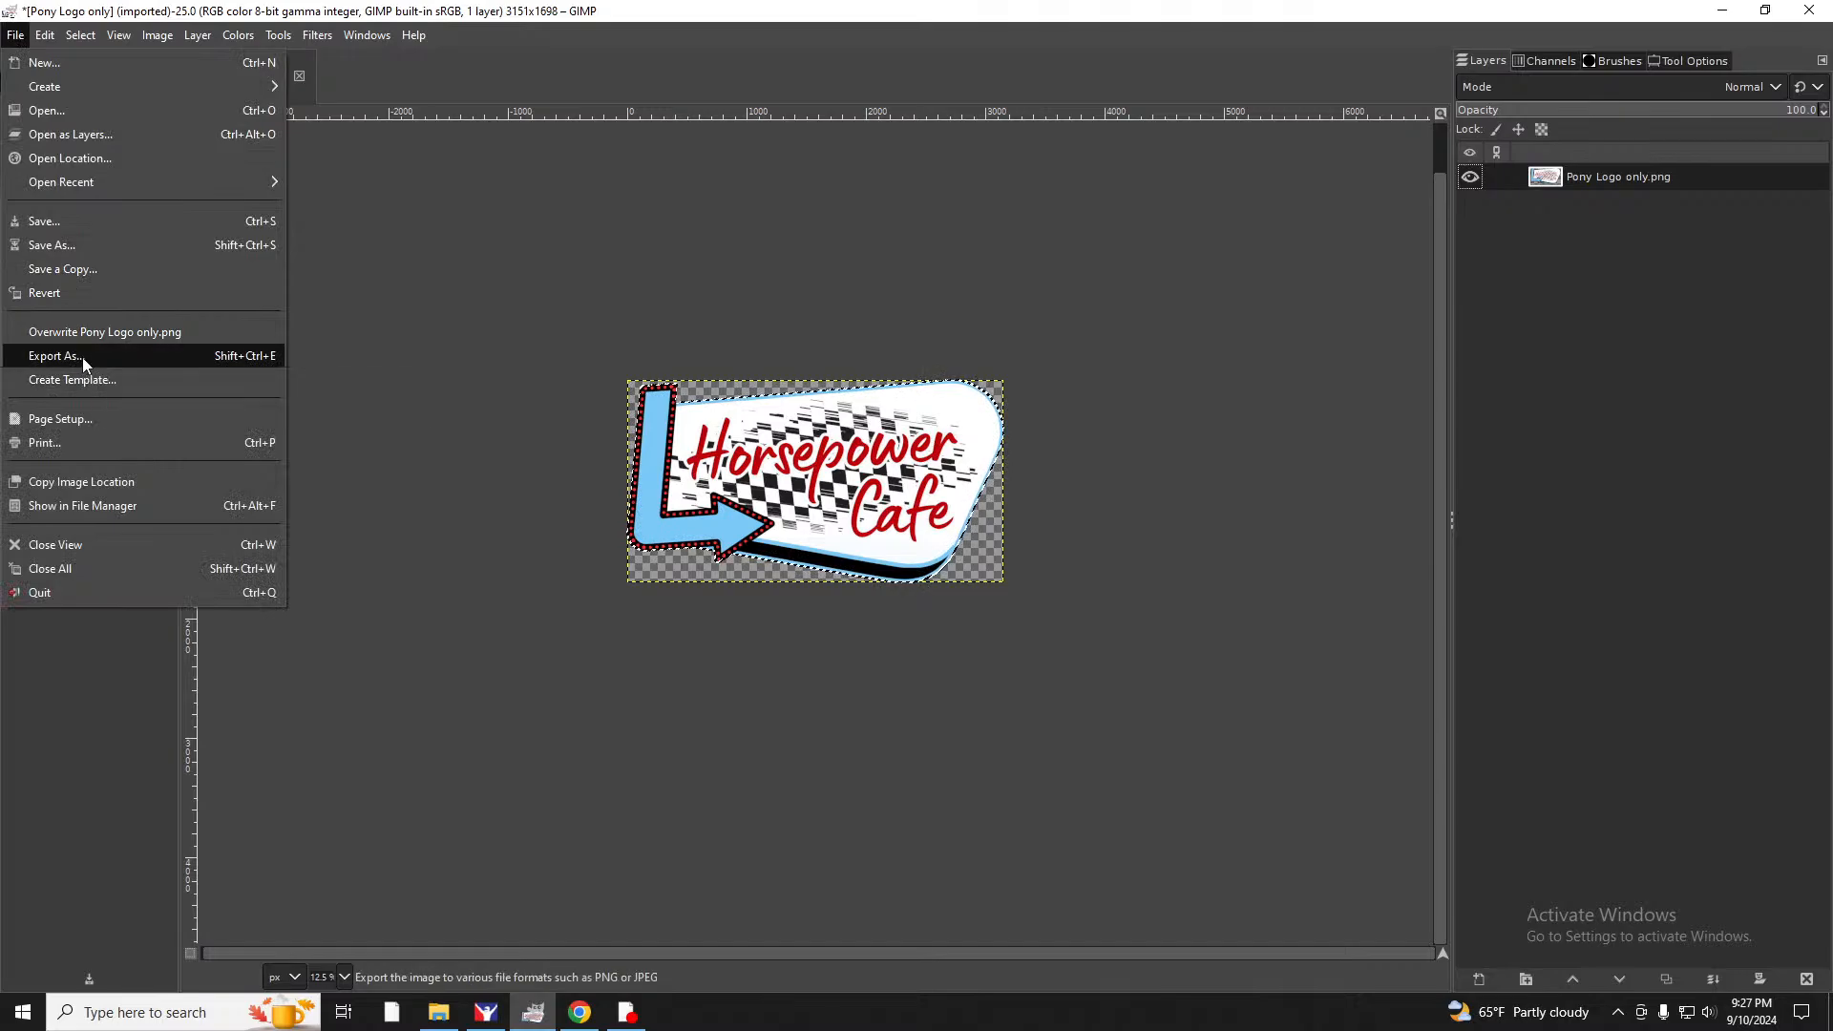
click(90, 333)
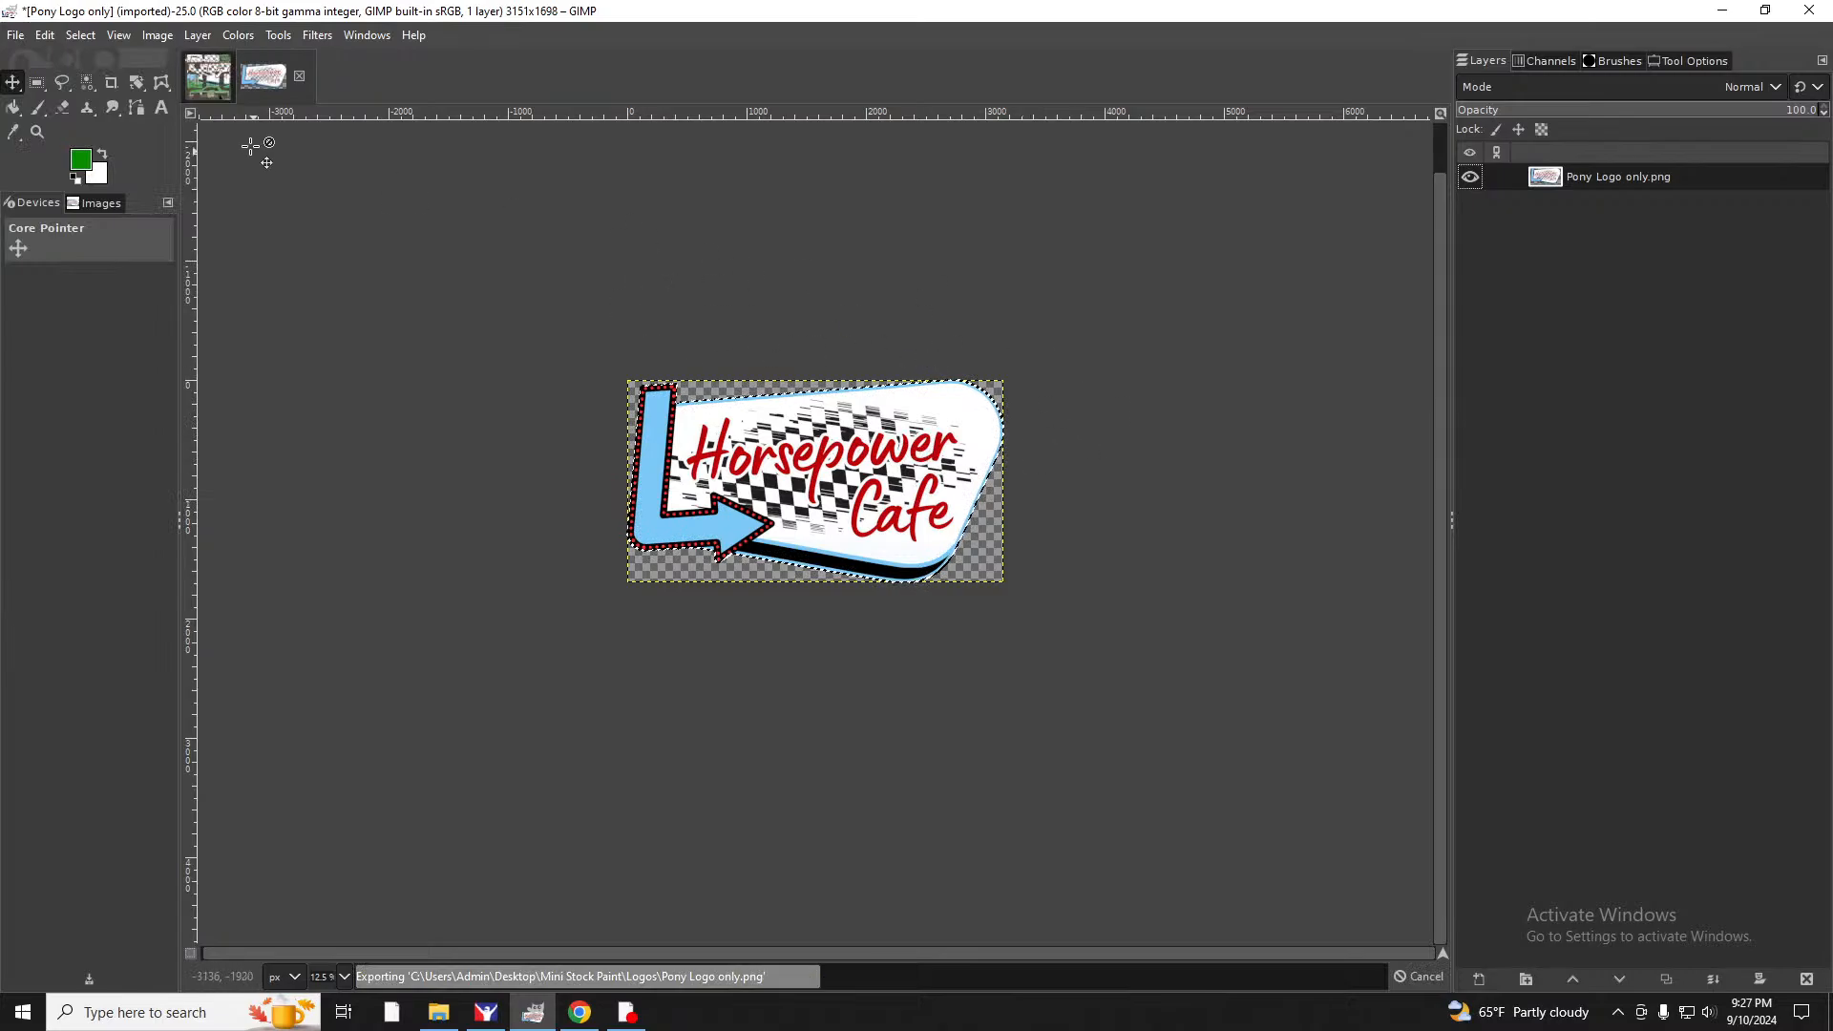
In the car paint image, delete the old Pony Logo only.png layer and add the cropped Pony Logo only.png as a new layer.
click(203, 84)
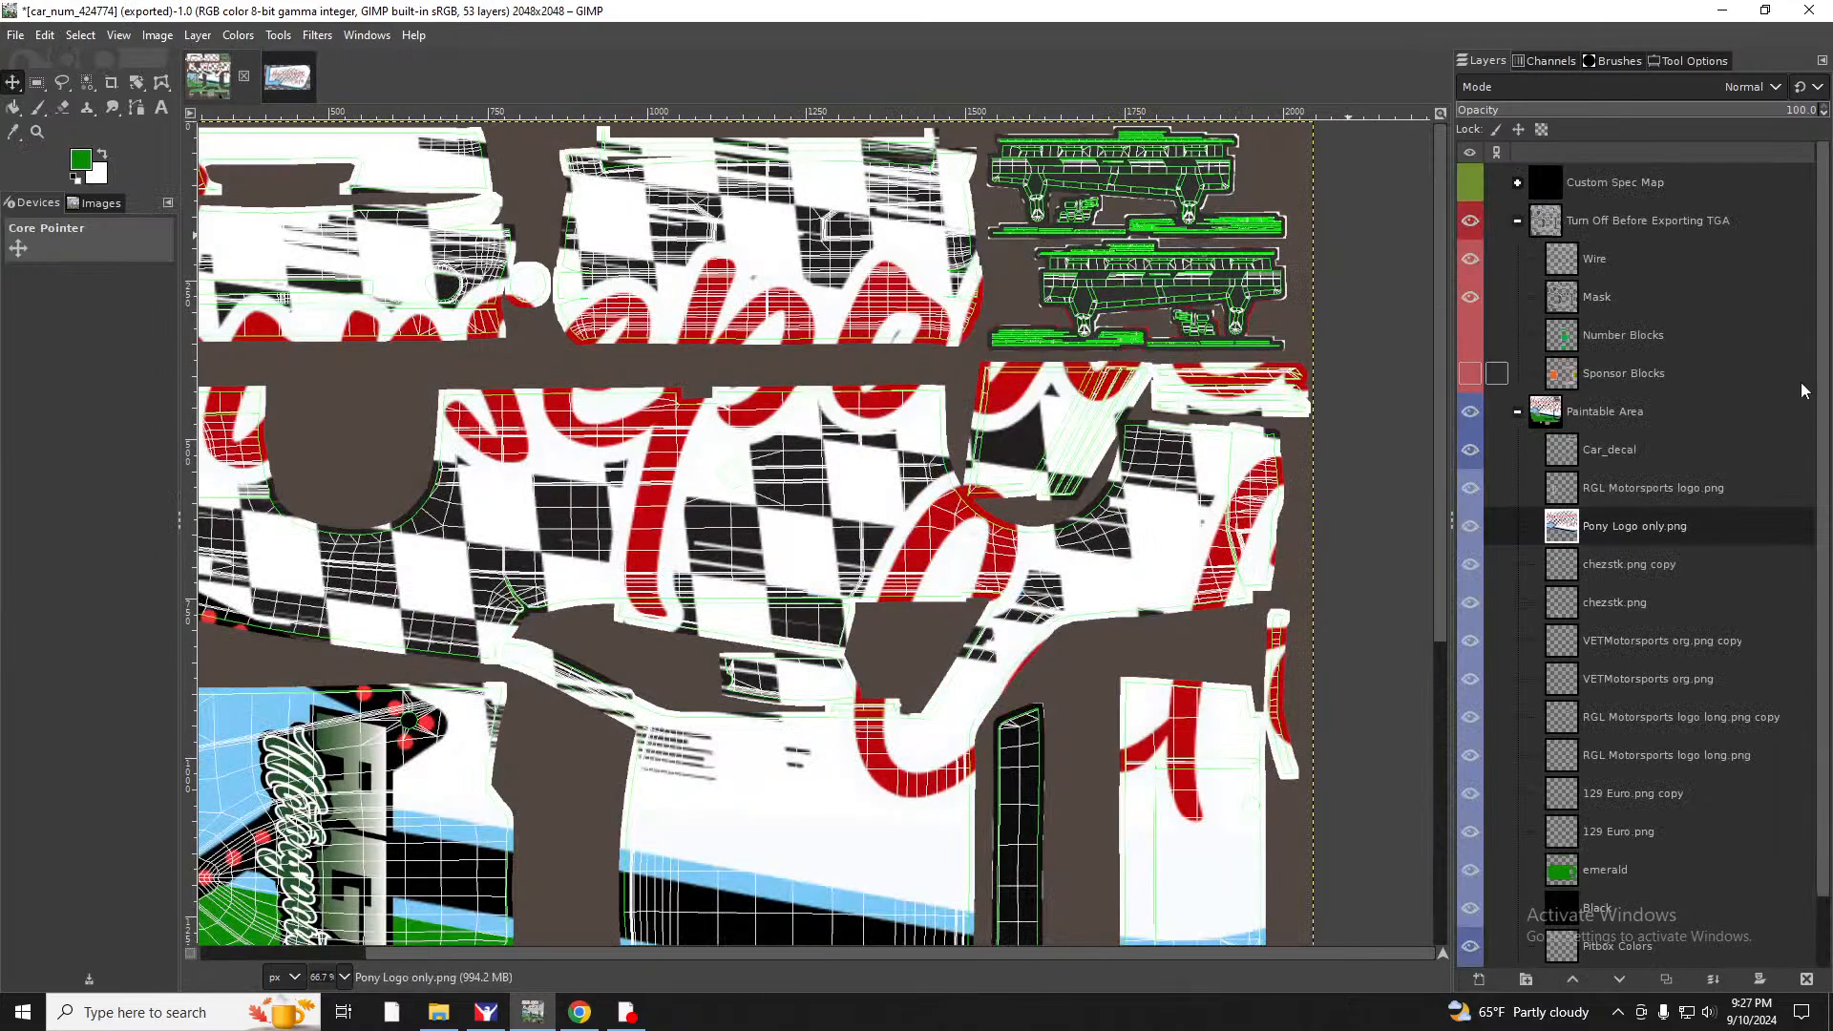
right_click(1676, 537)
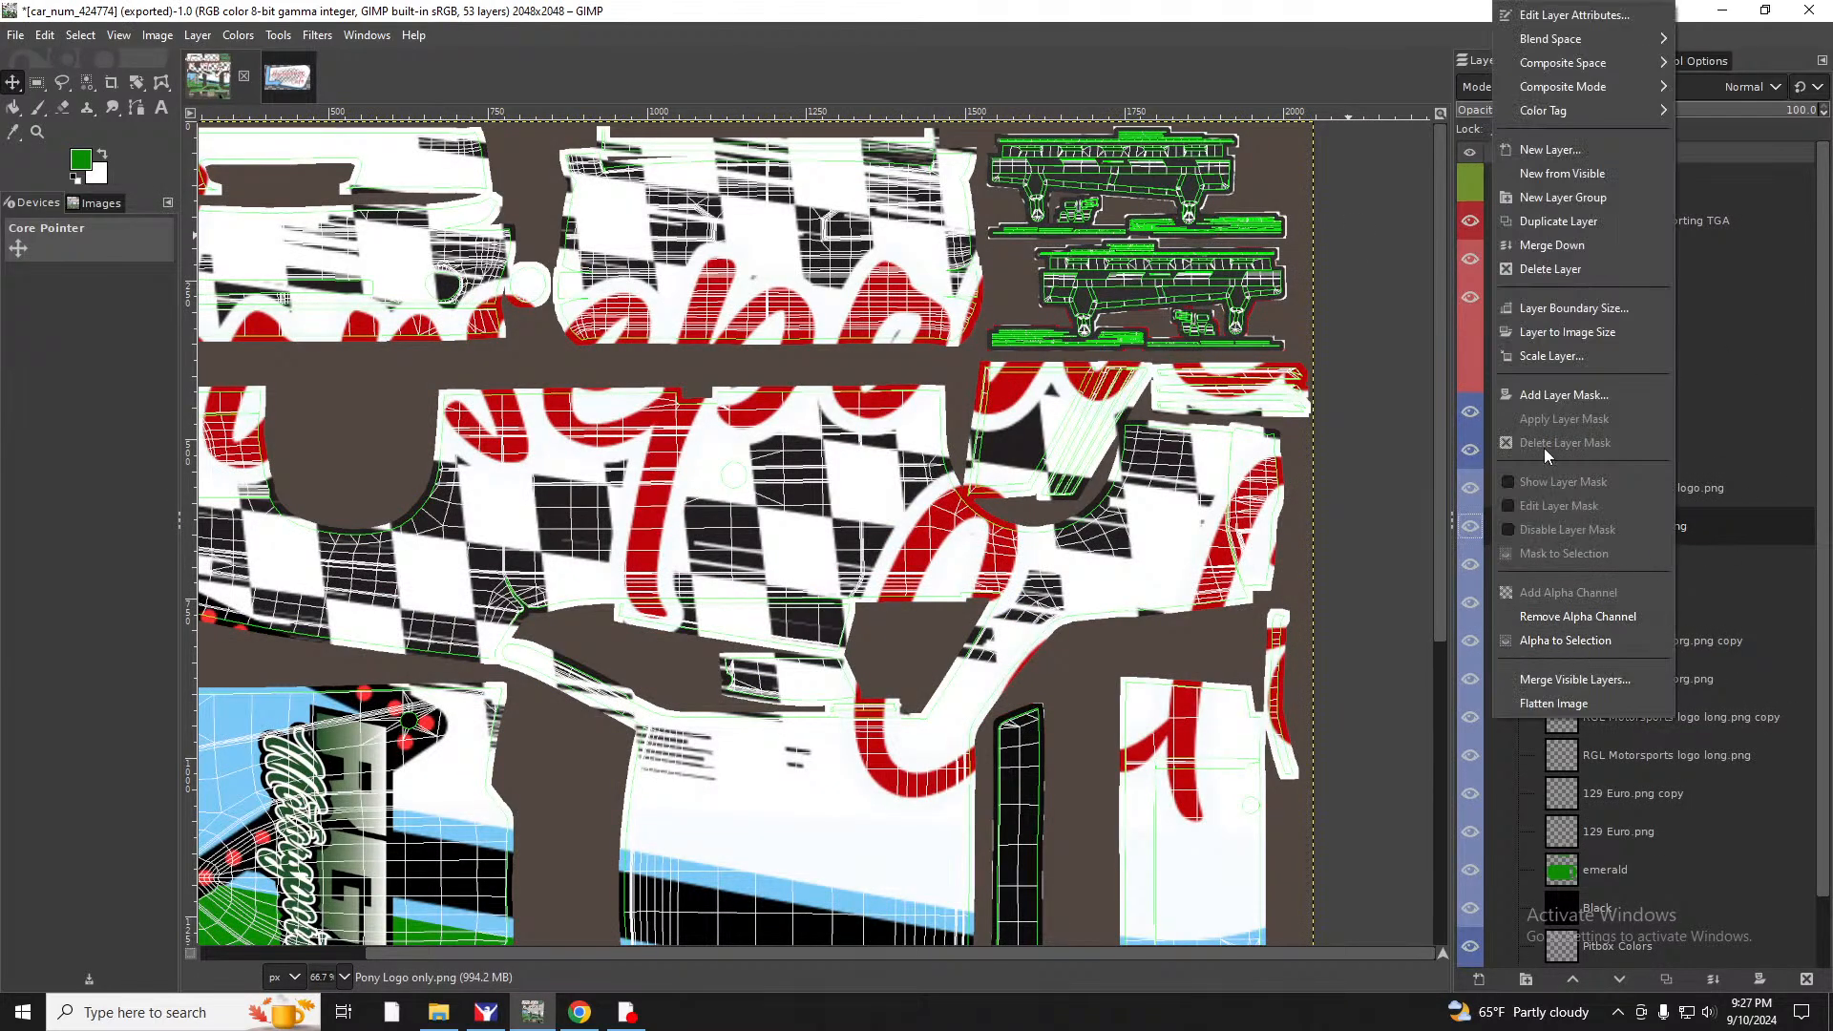
click(1551, 274)
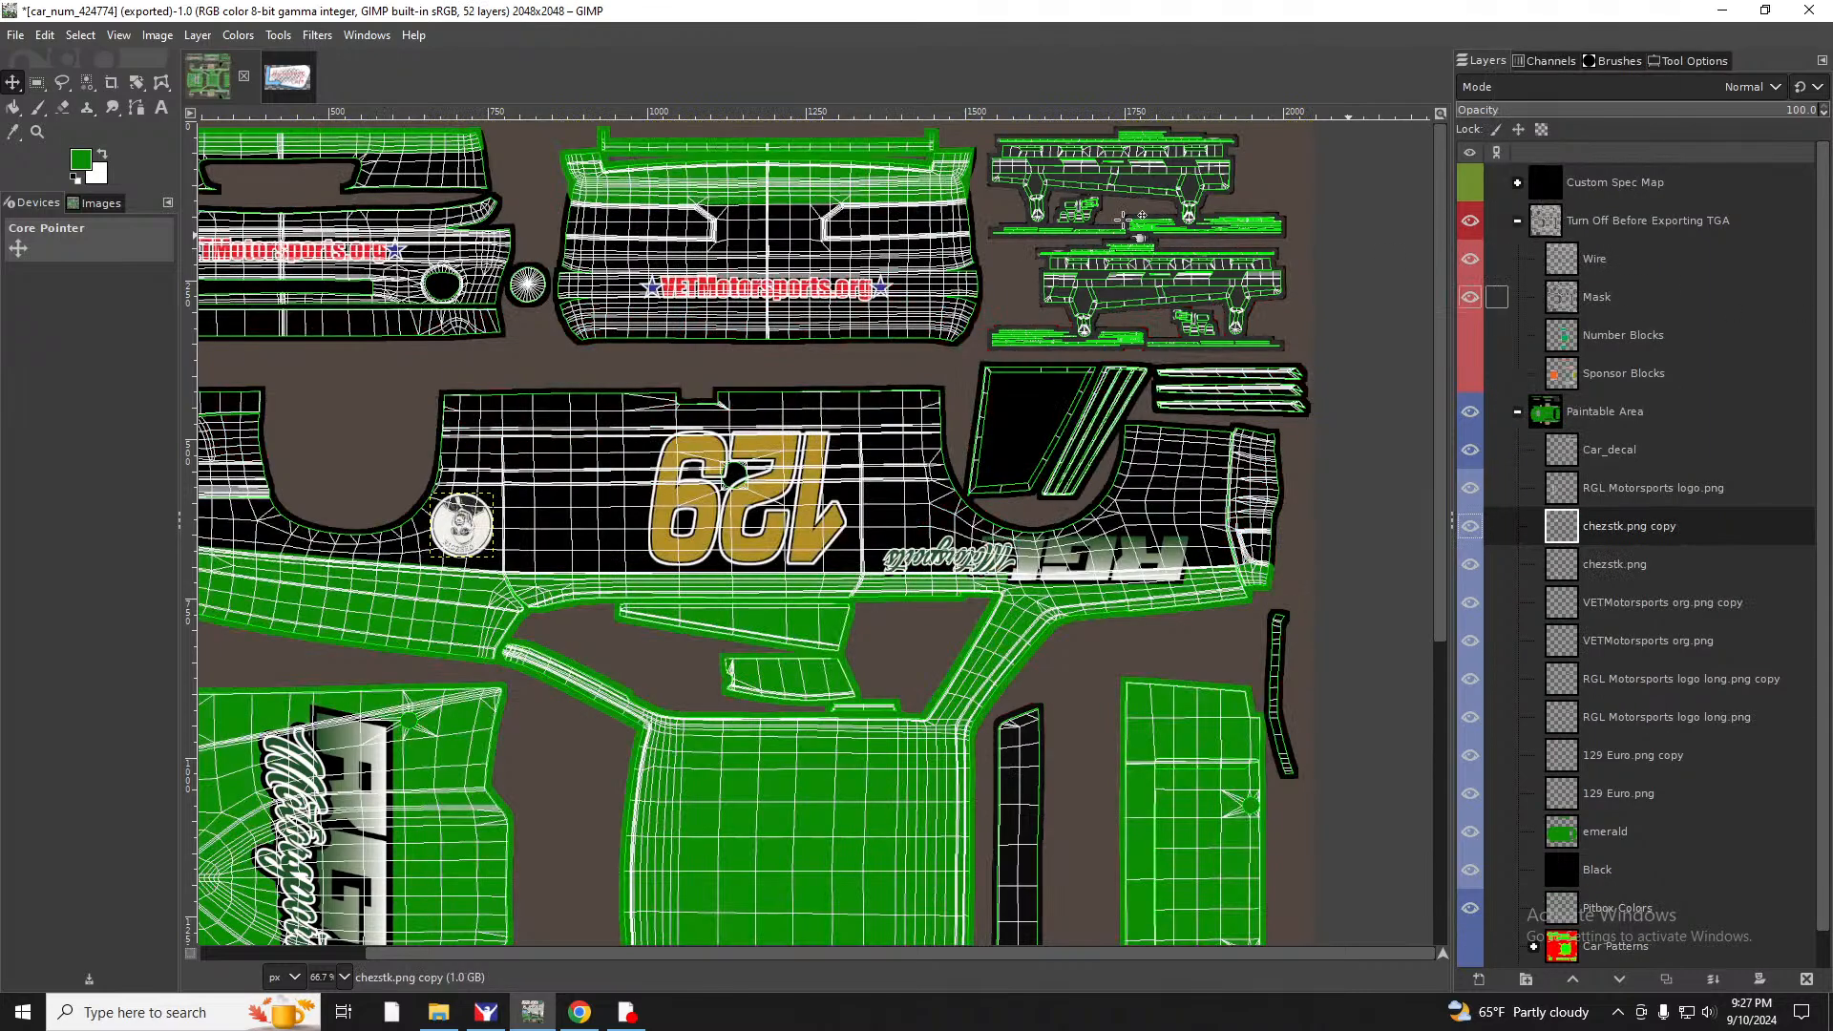
click(16, 35)
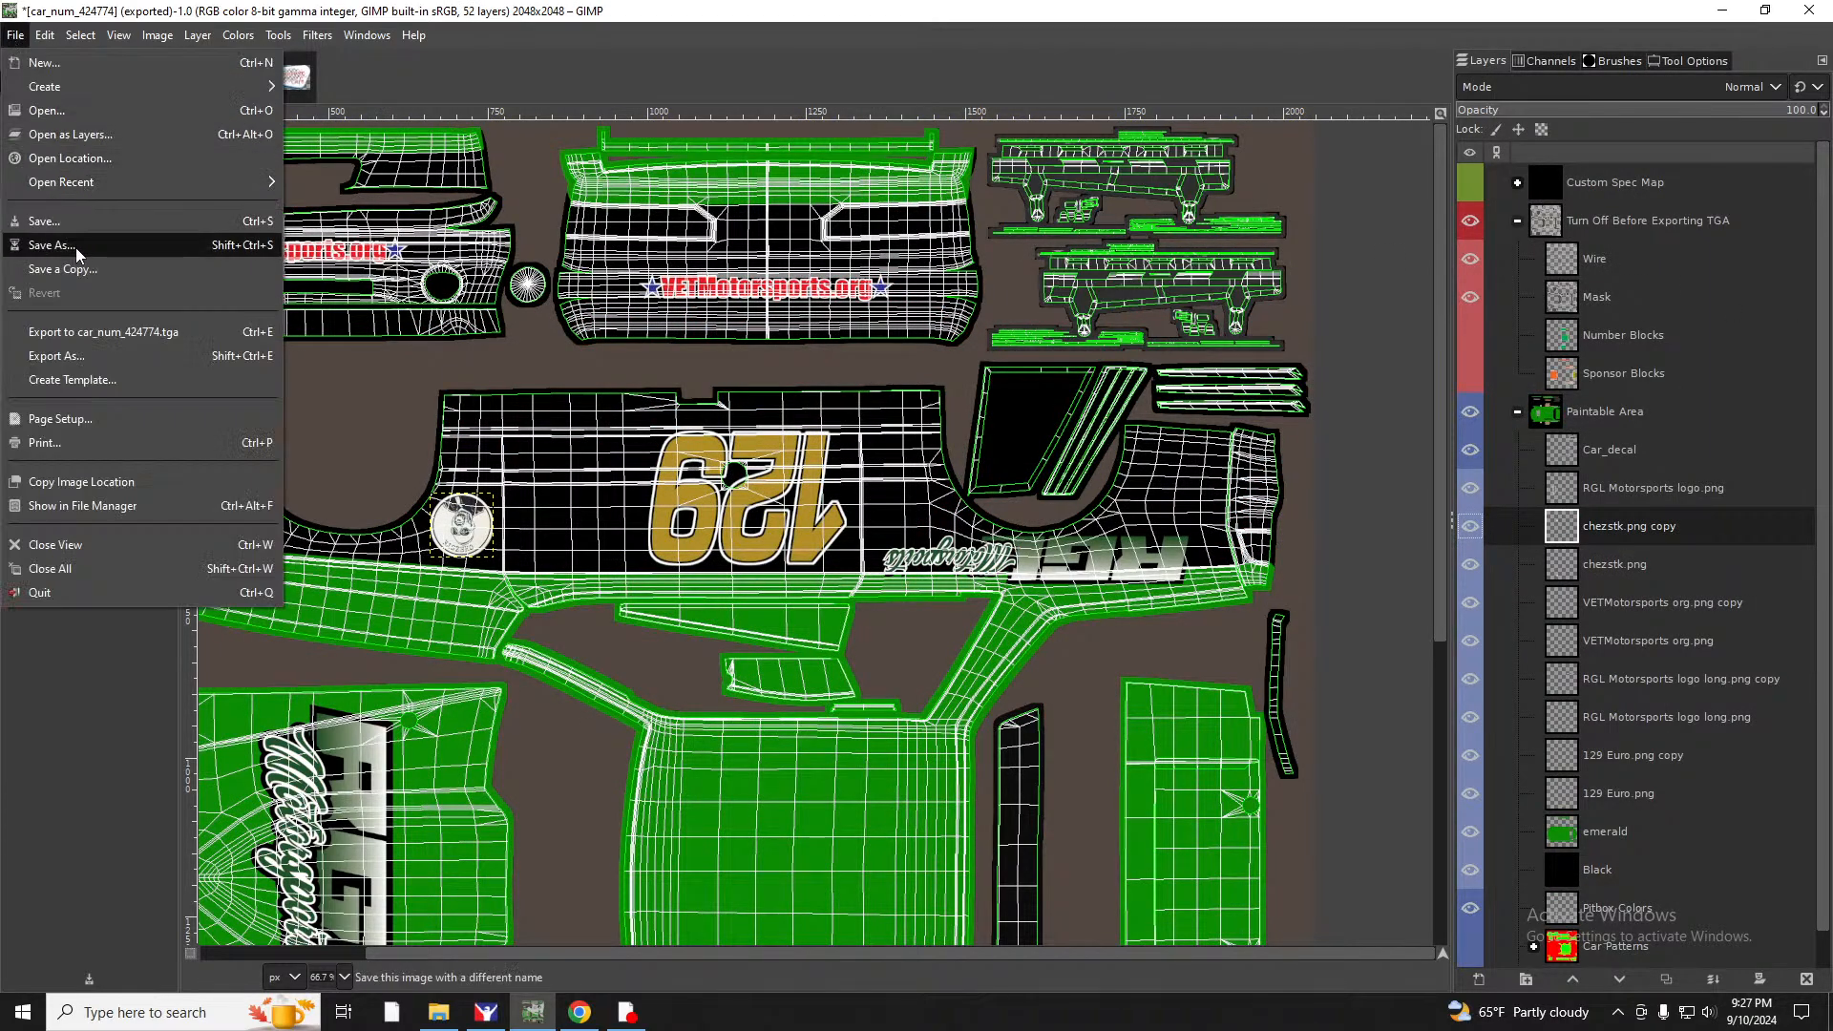
click(69, 133)
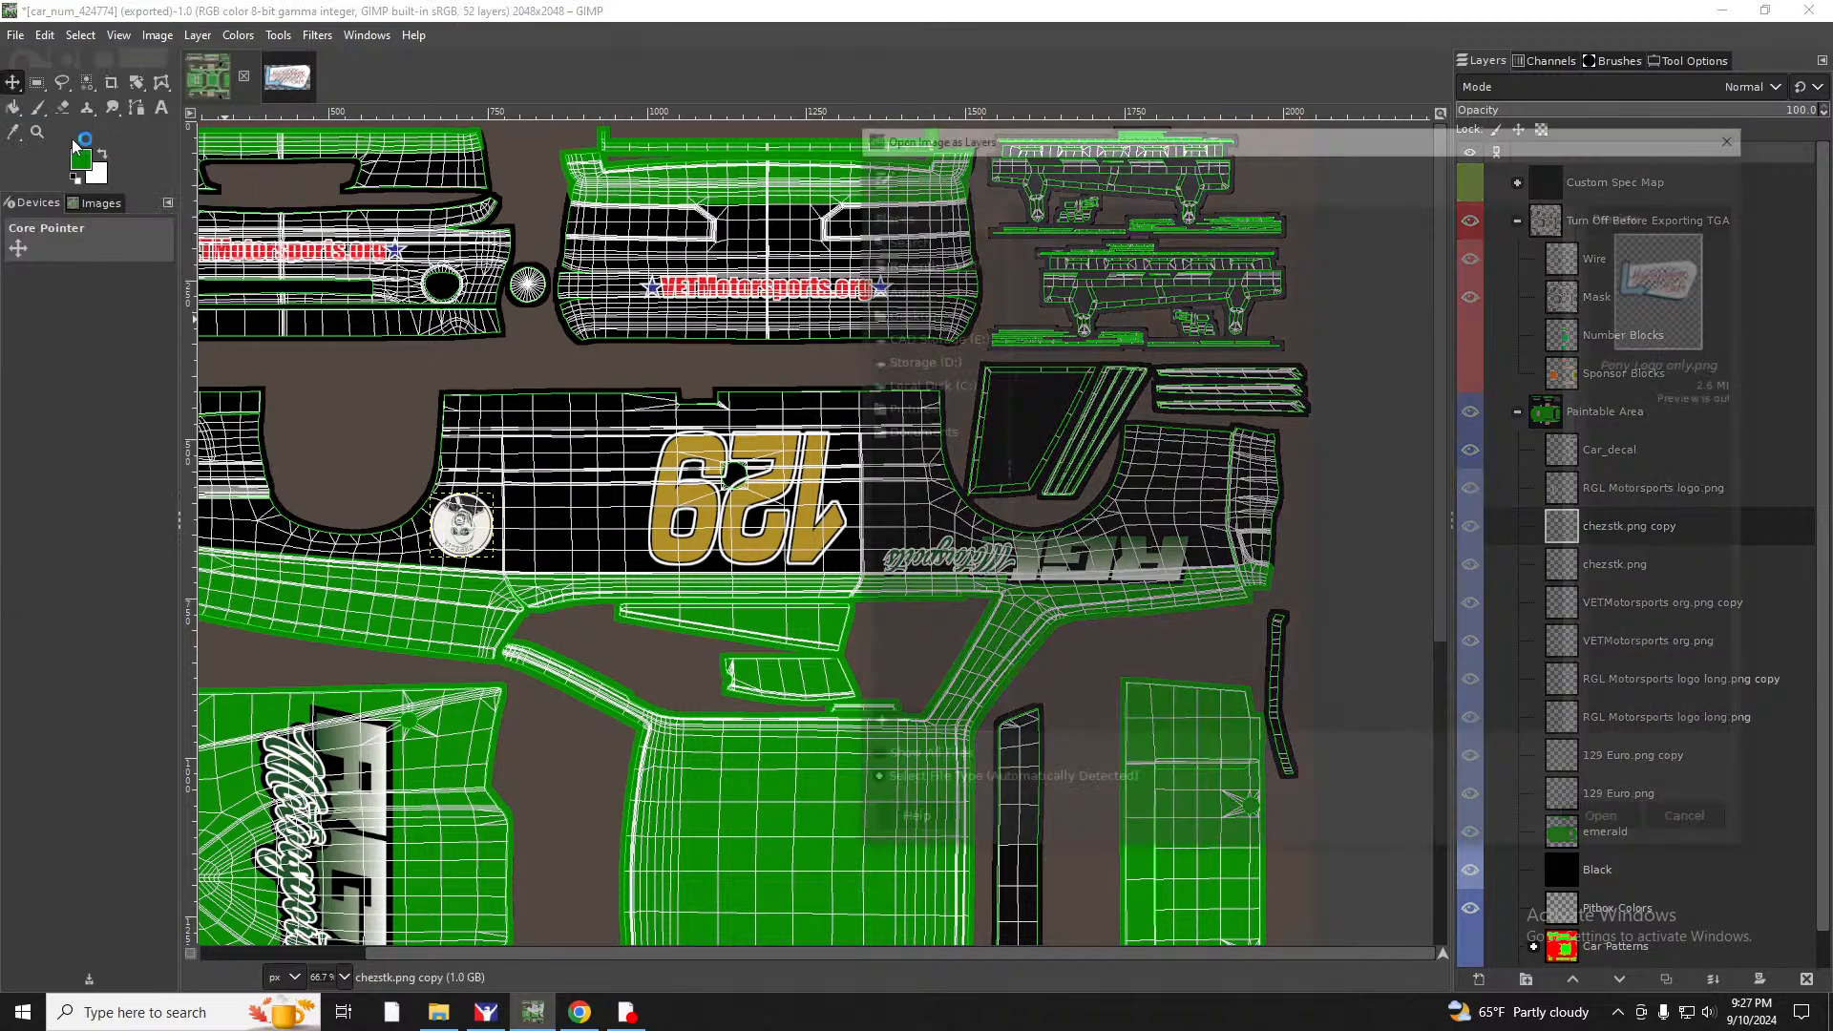
double_click(1074, 233)
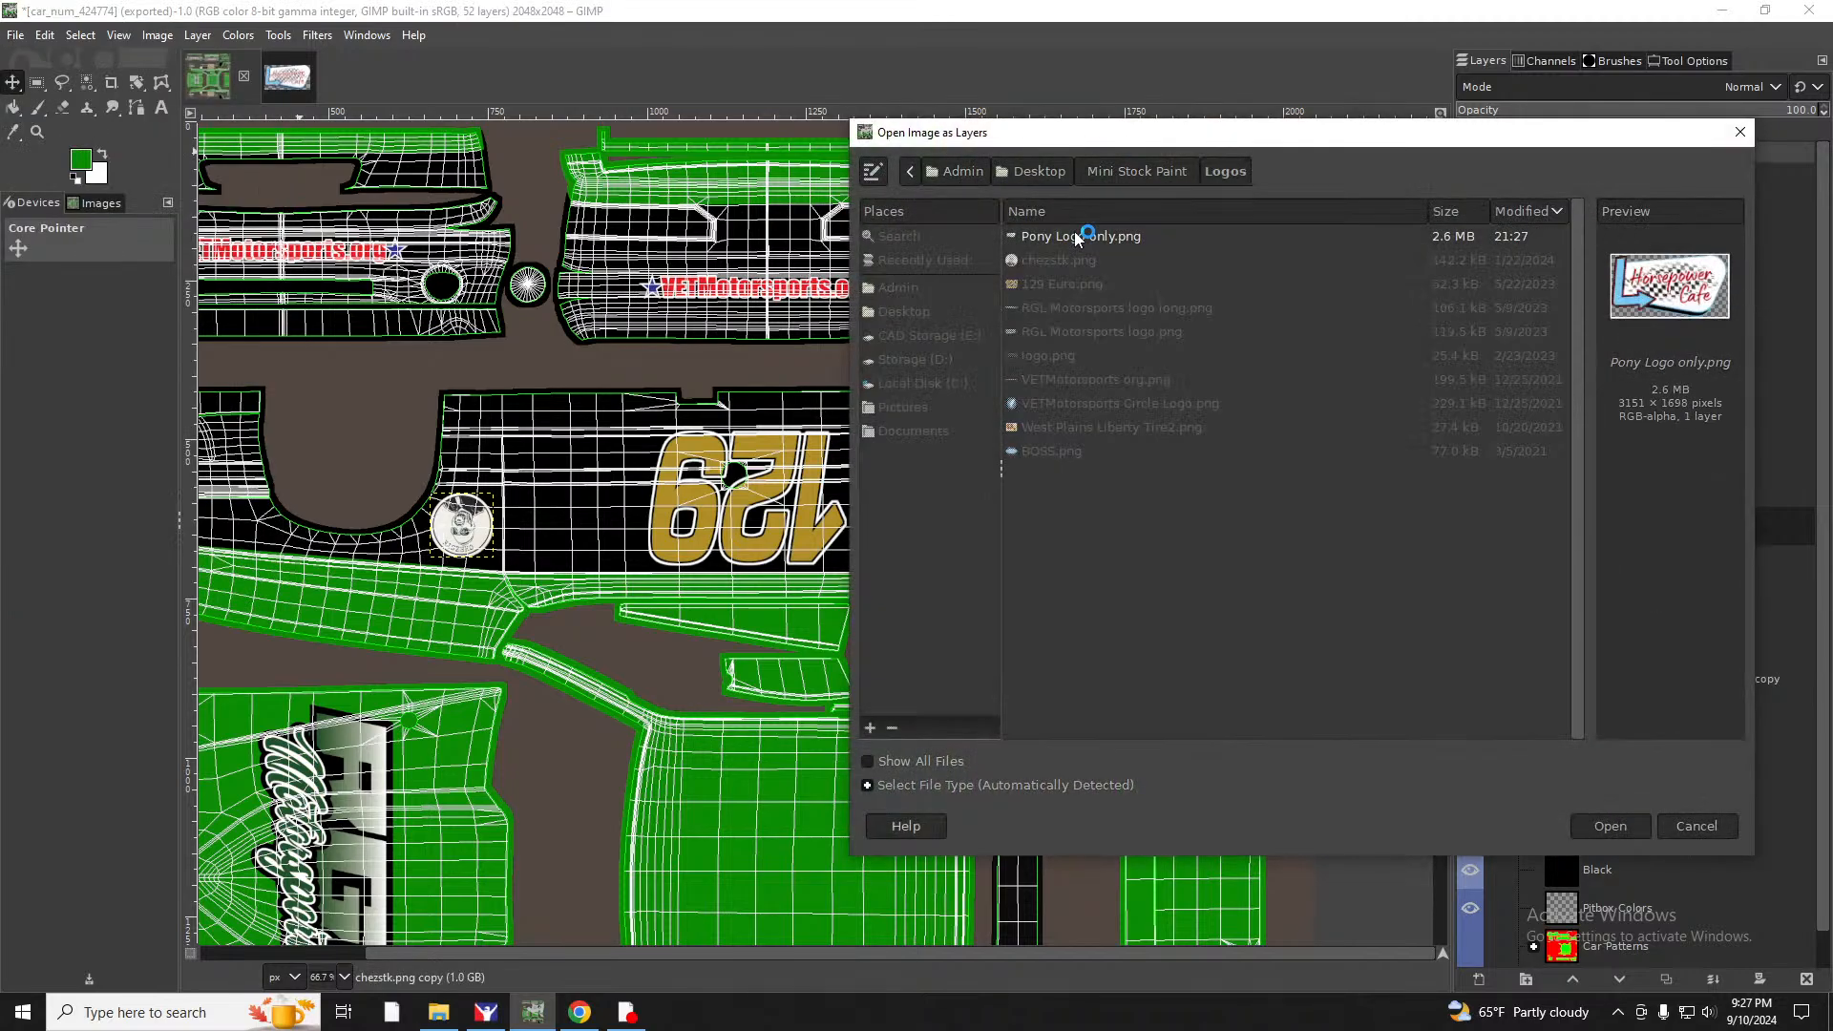
Try scaling the Pony Logo only.png layer proportionally to a height of 200 px and placing it on the roof.
click(197, 35)
click(238, 379)
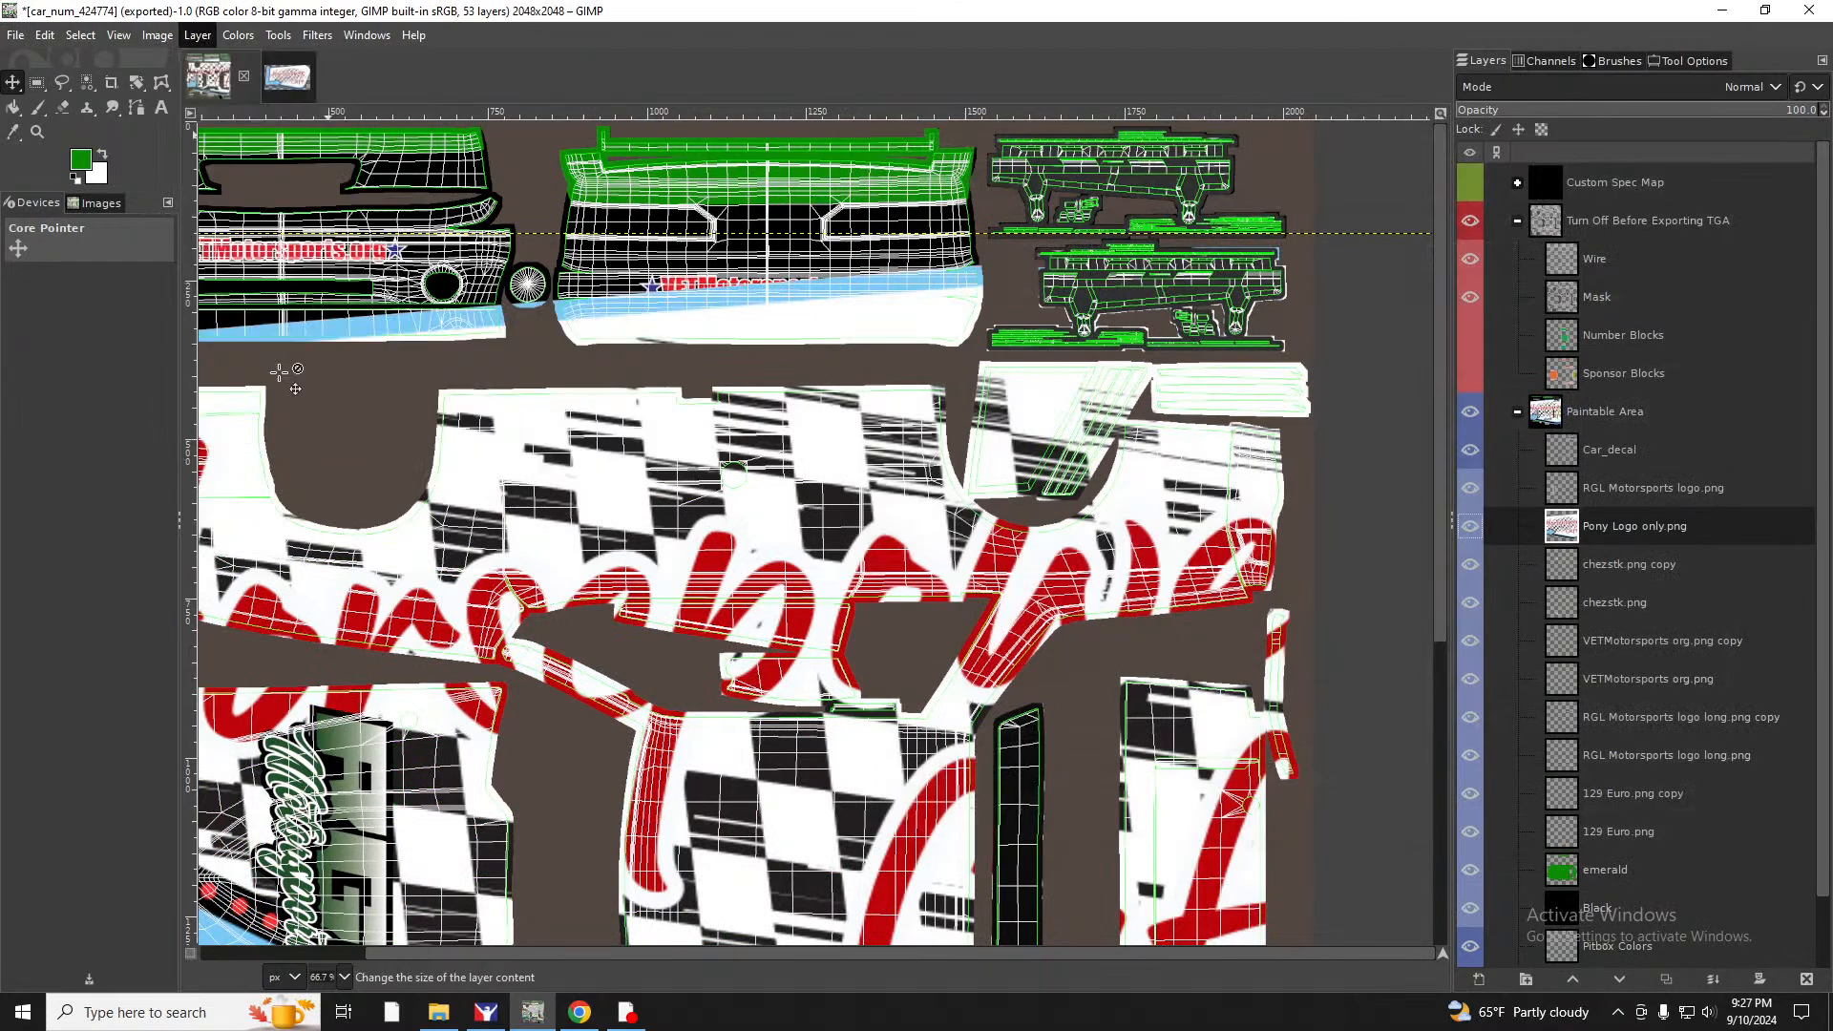
key(Tab)
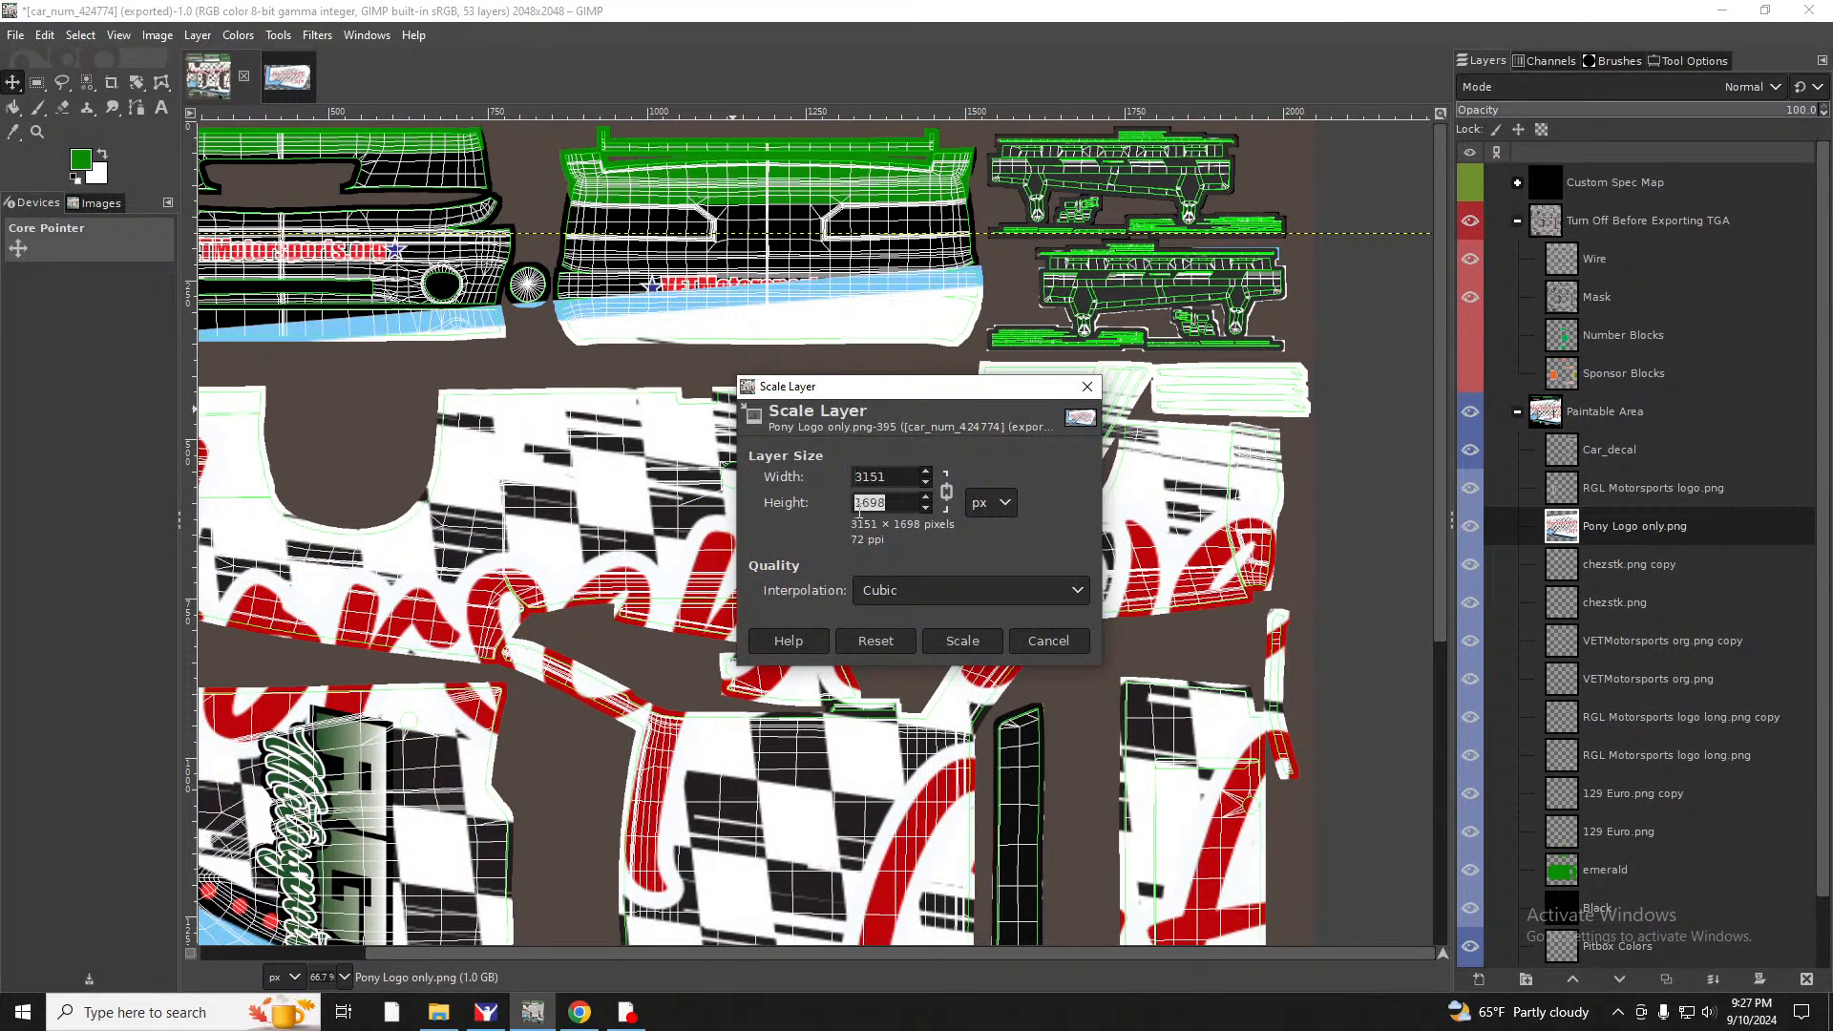
text(250)
drag(876, 503, 844, 503)
click(962, 640)
scroll(878, 600, down, 5)
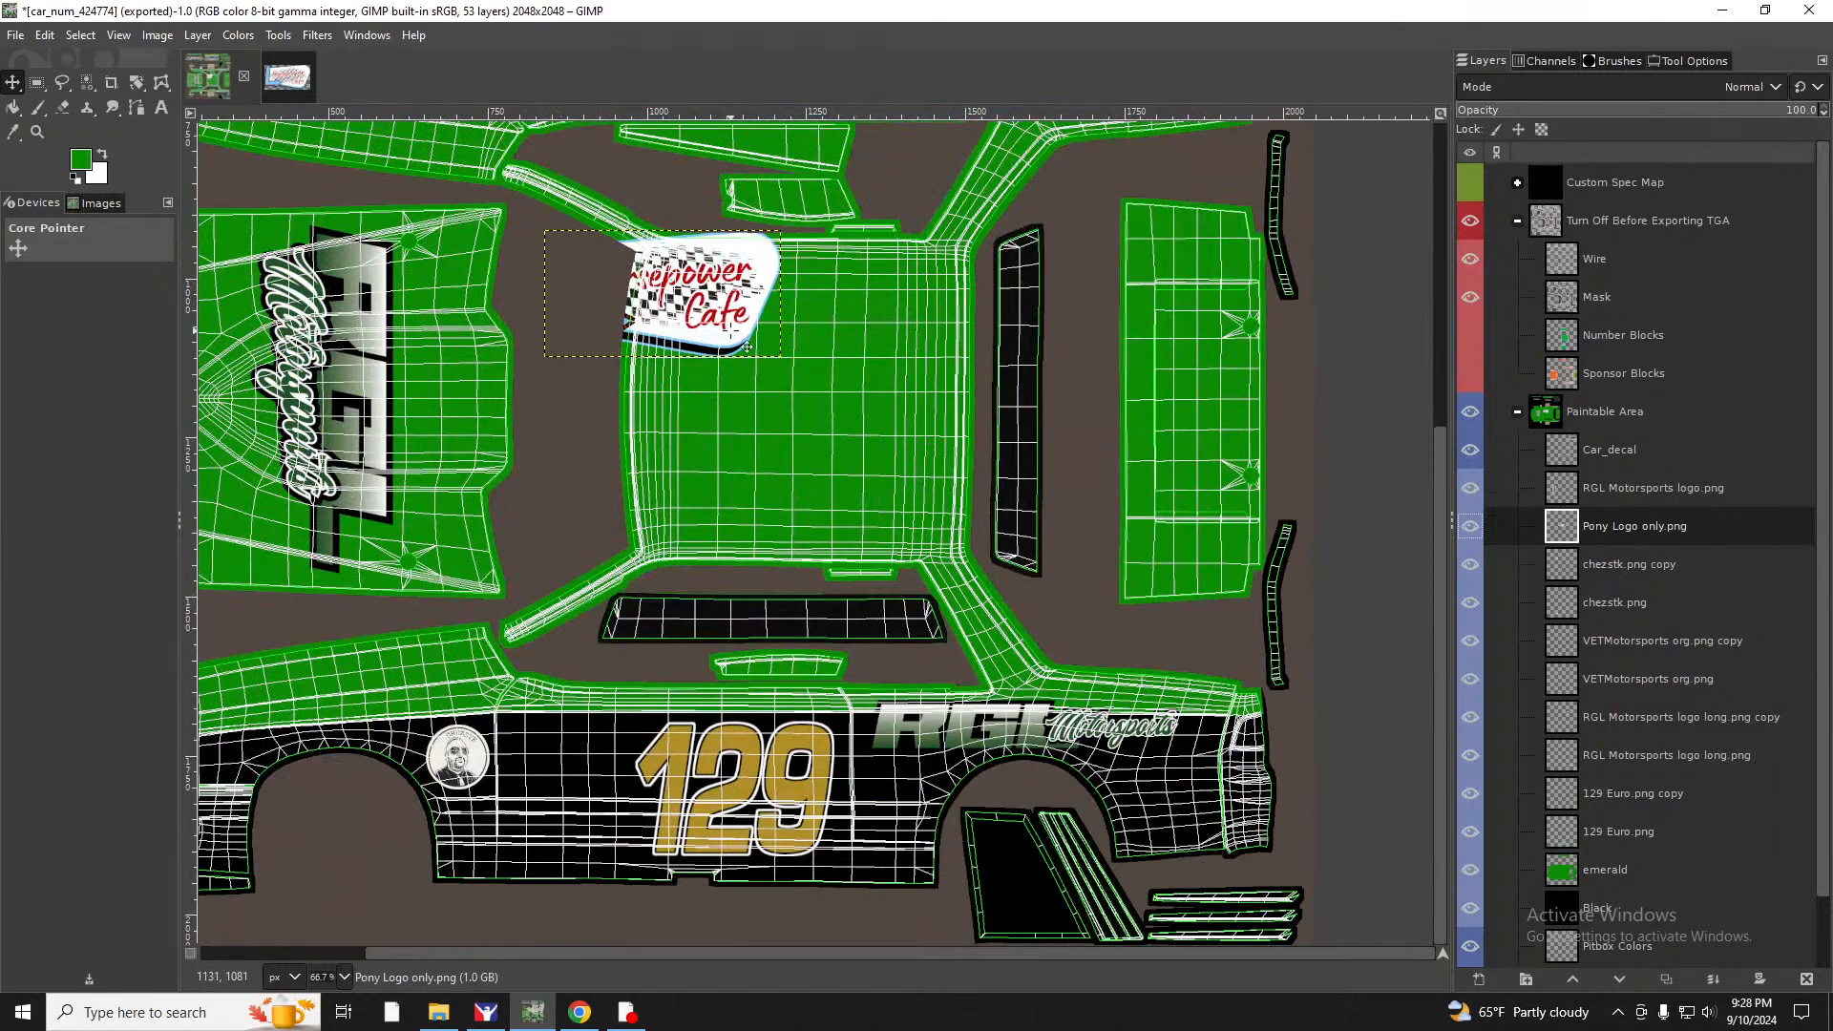
drag(732, 331, 872, 416)
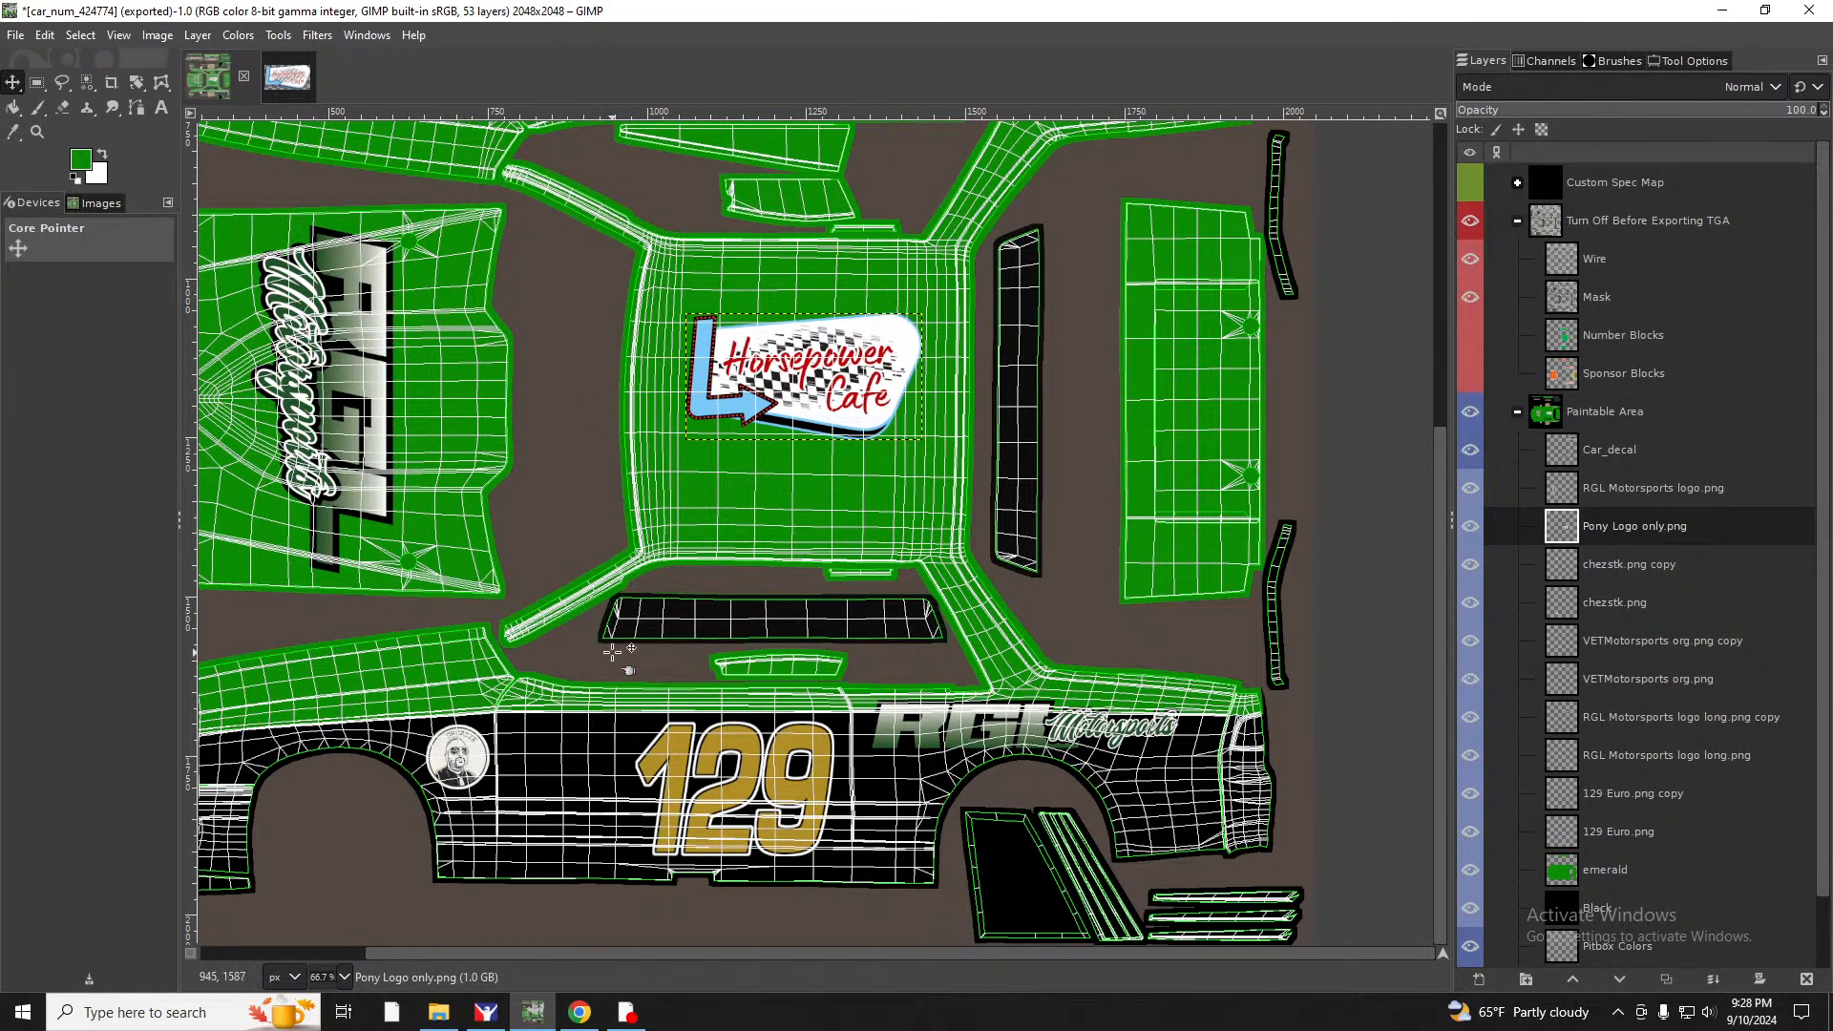
Try rotating the logo 90° counter-clockwise and moving it onto the trunk lid, and undo the move and the rotation.
click(158, 34)
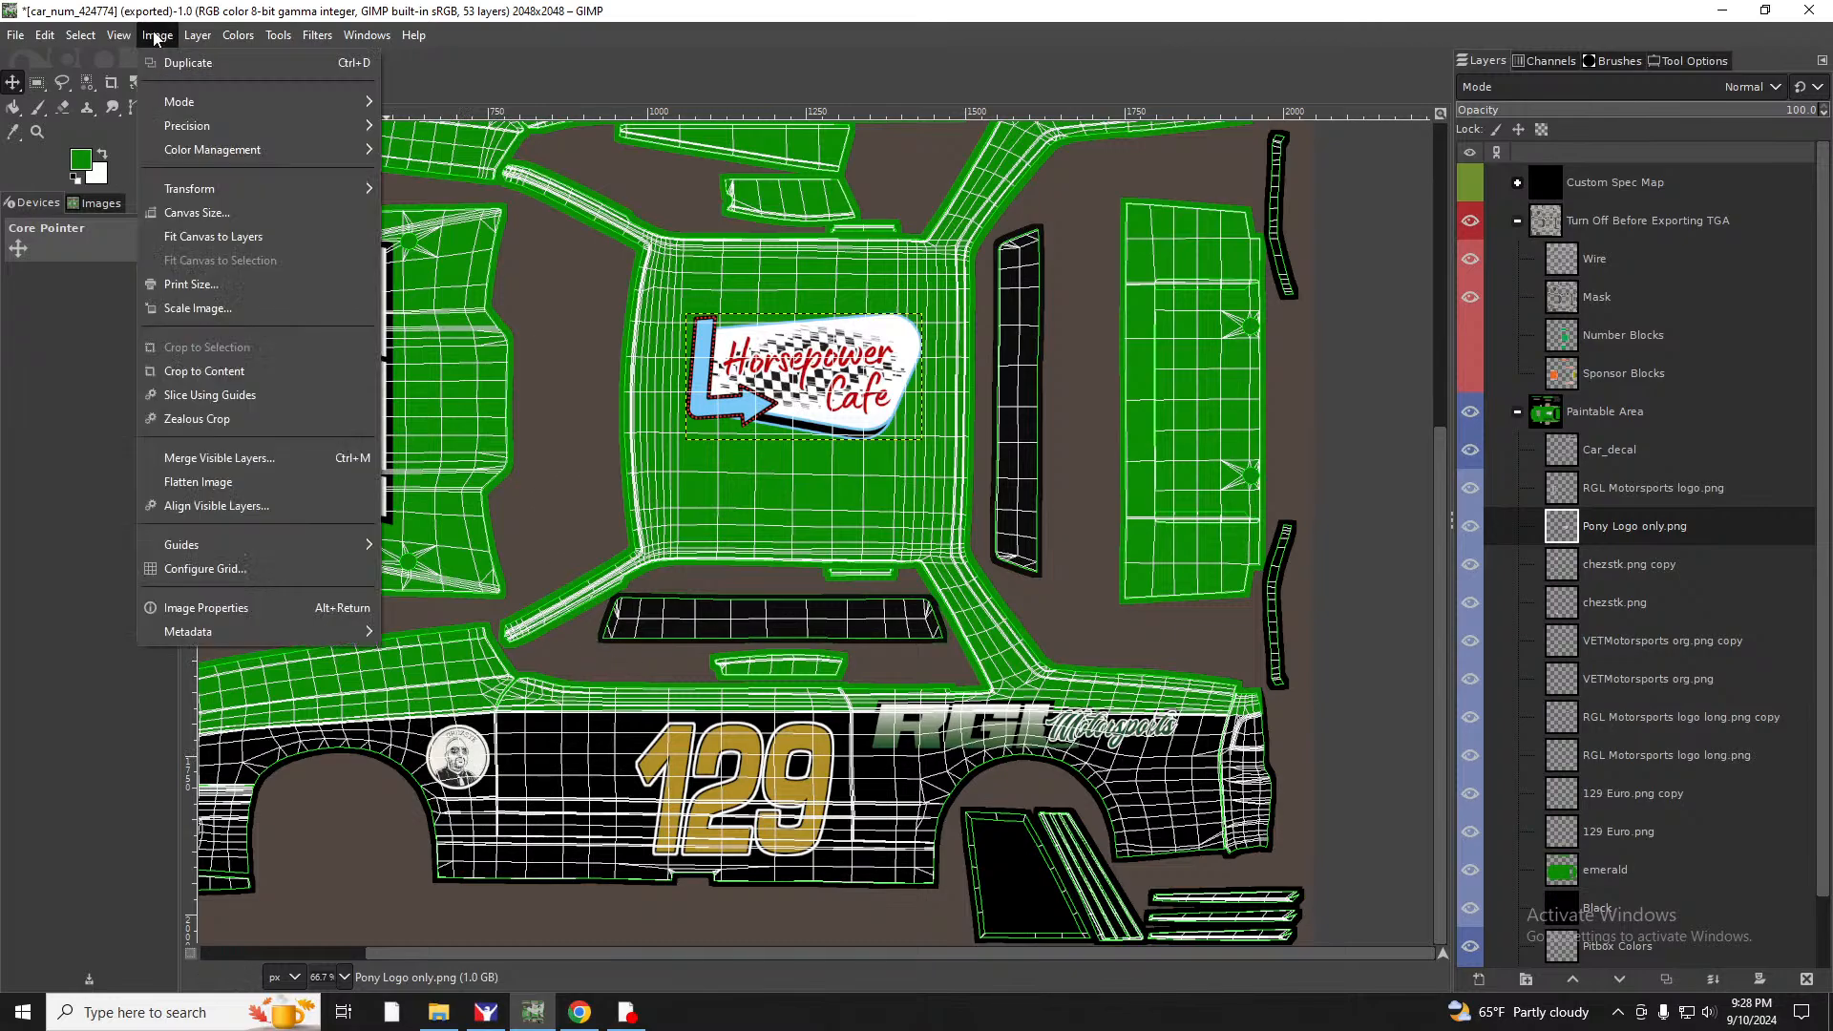
mouse_move(251, 298)
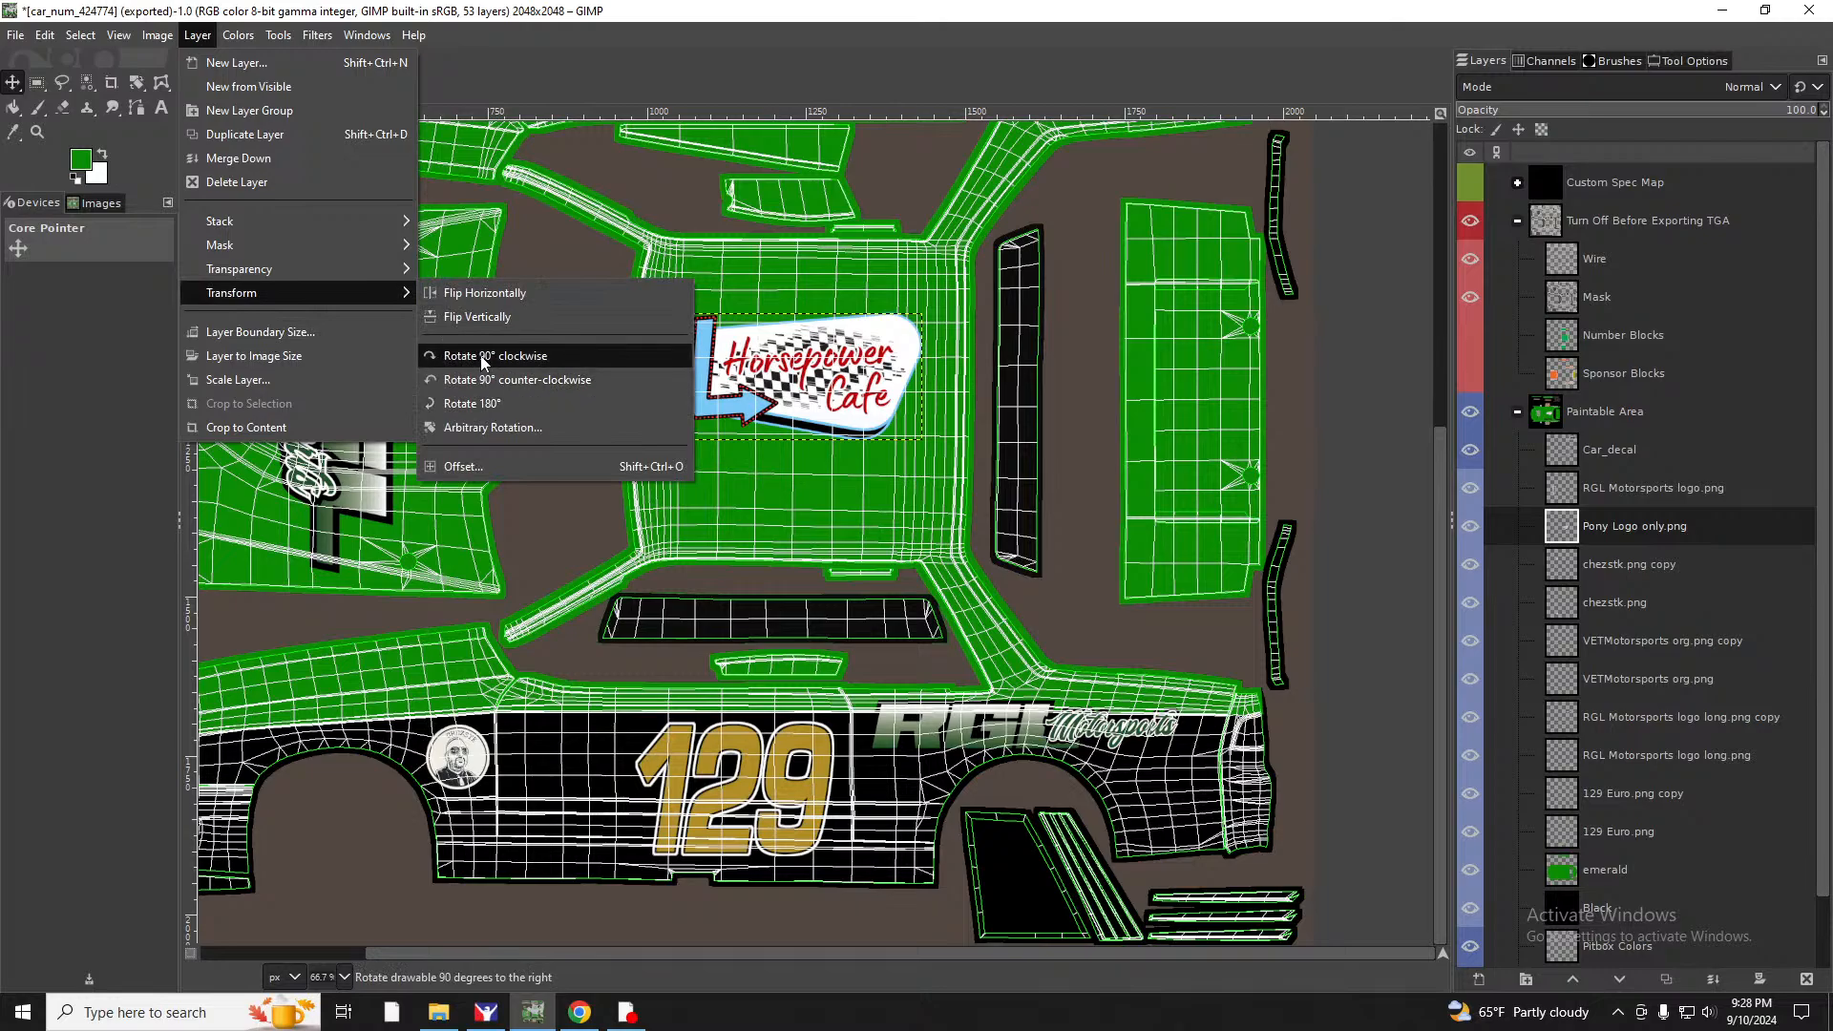
click(493, 381)
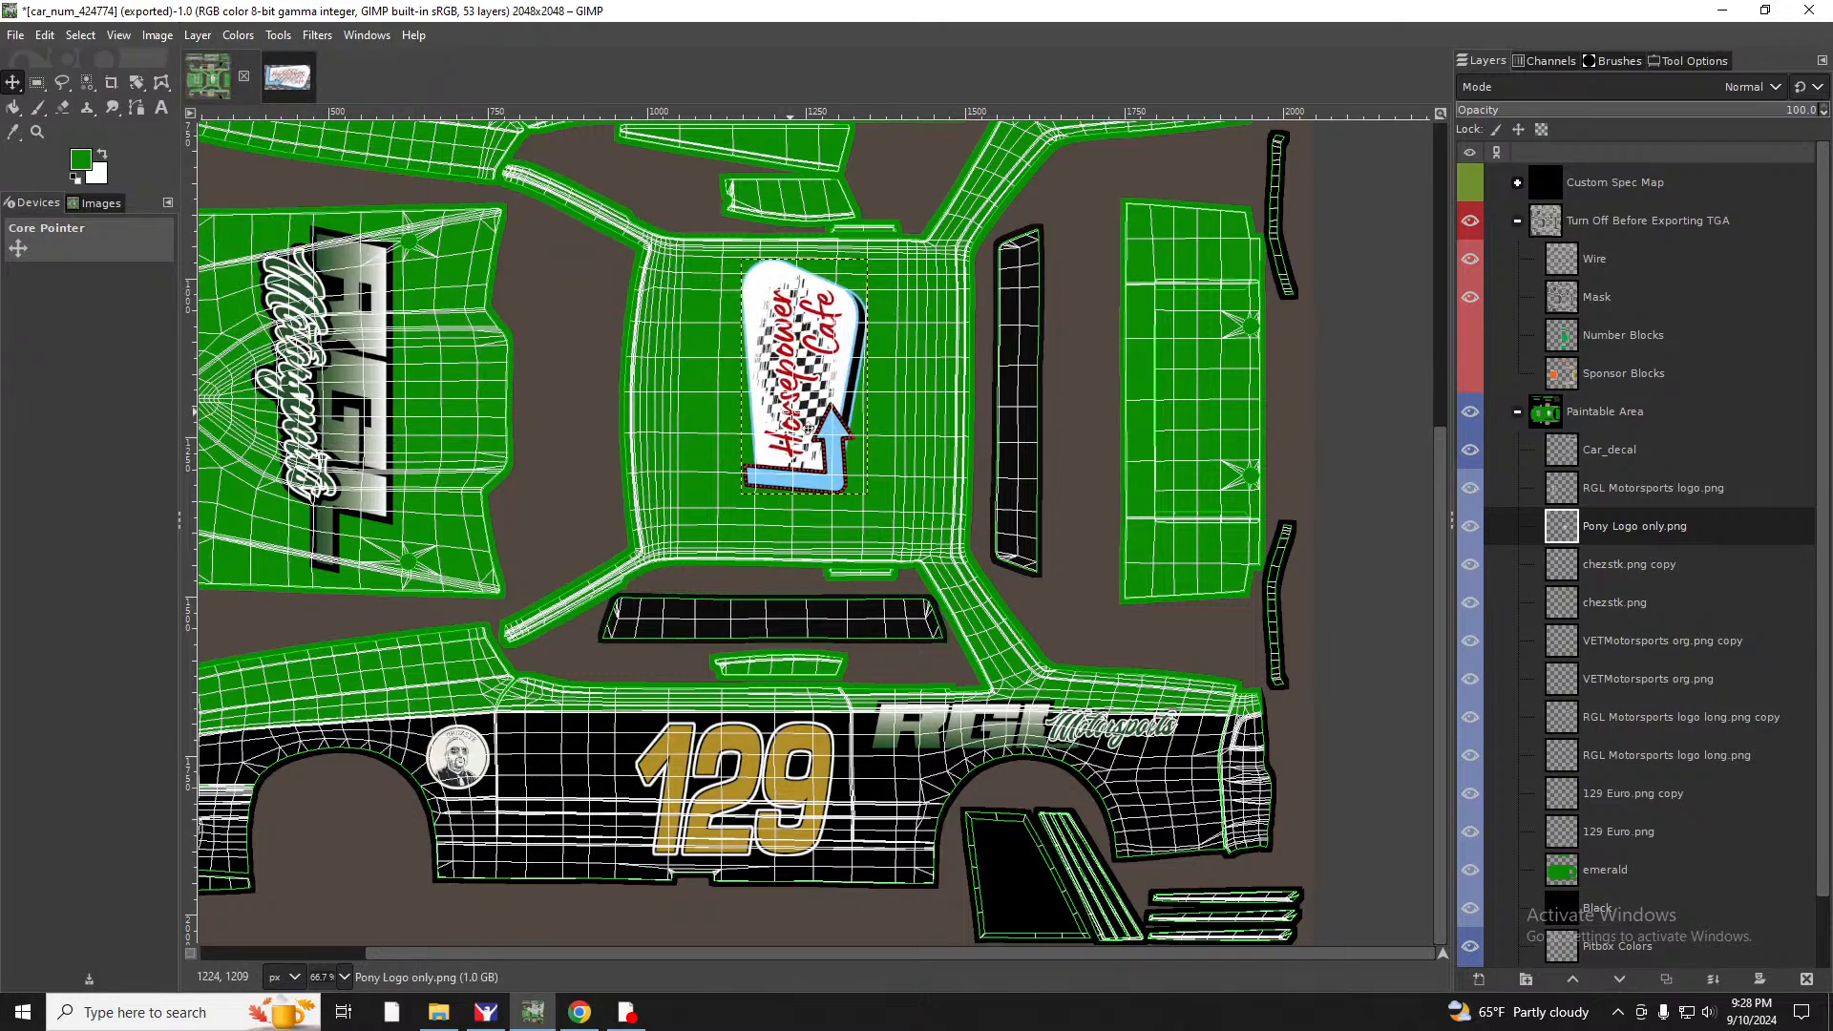
drag(853, 420, 1242, 447)
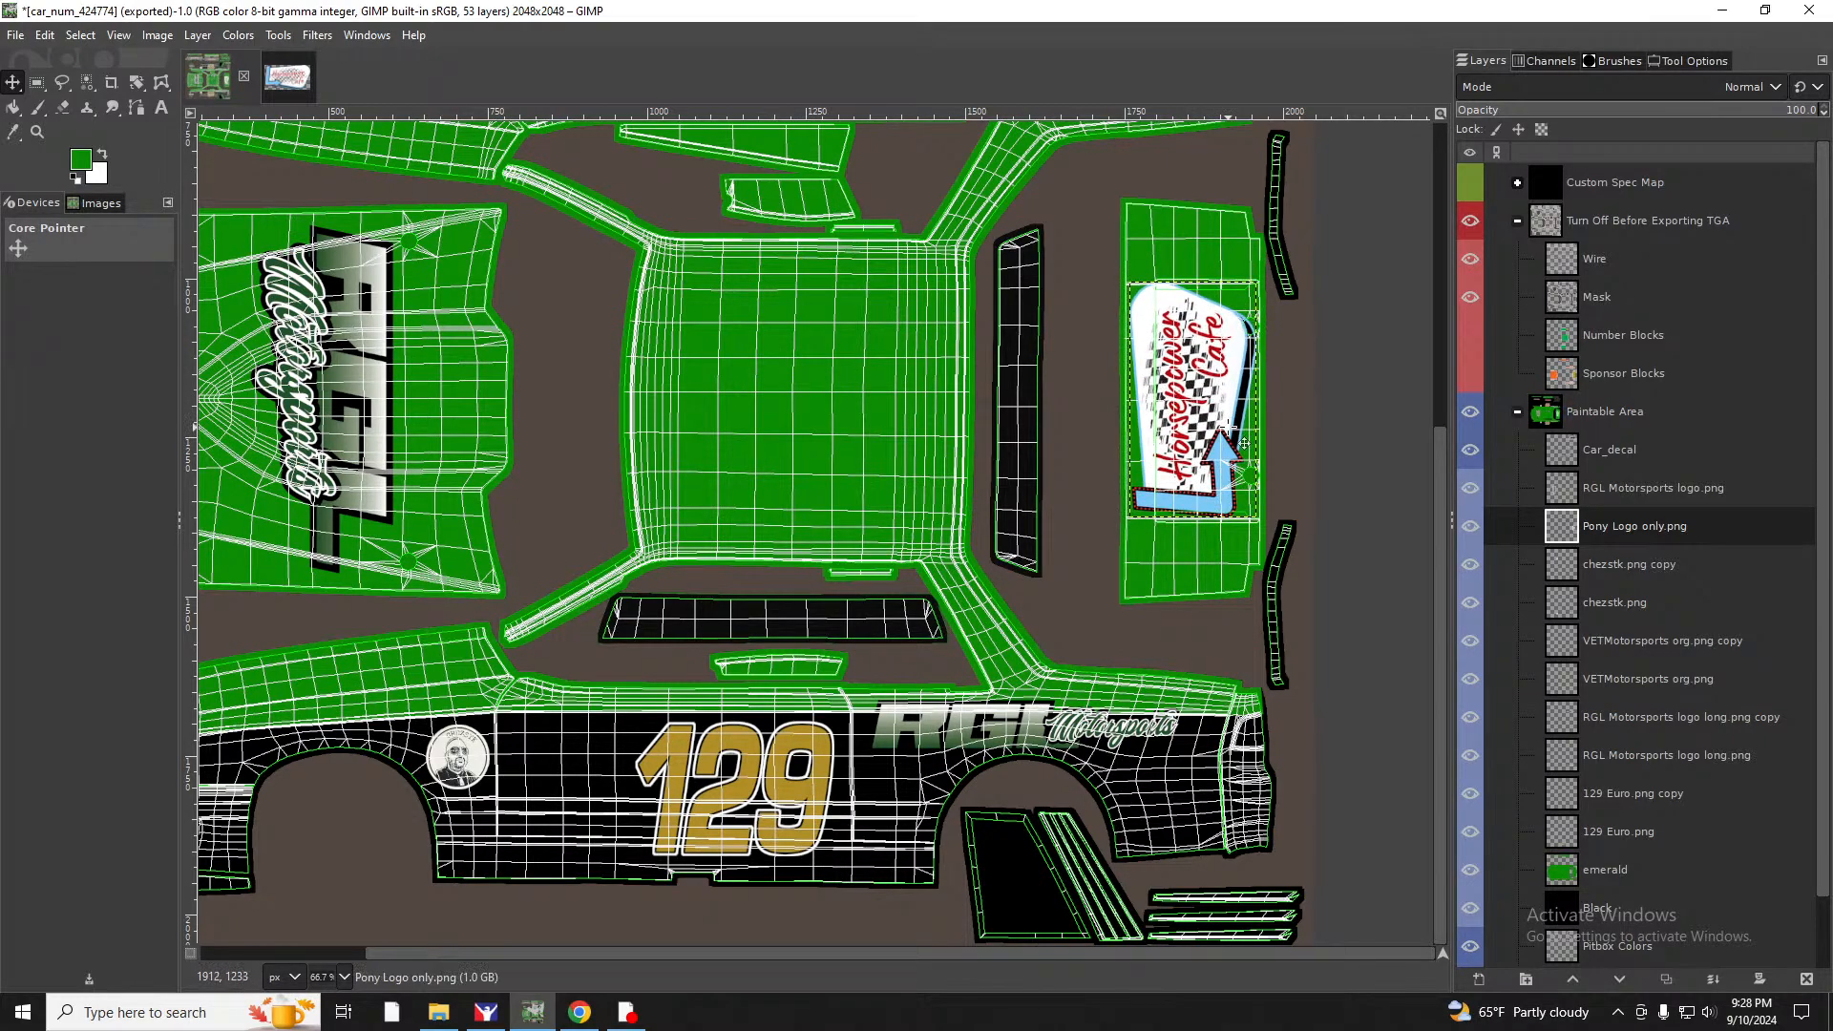
scroll(779, 325, up, 5)
scroll(780, 324, down, 2)
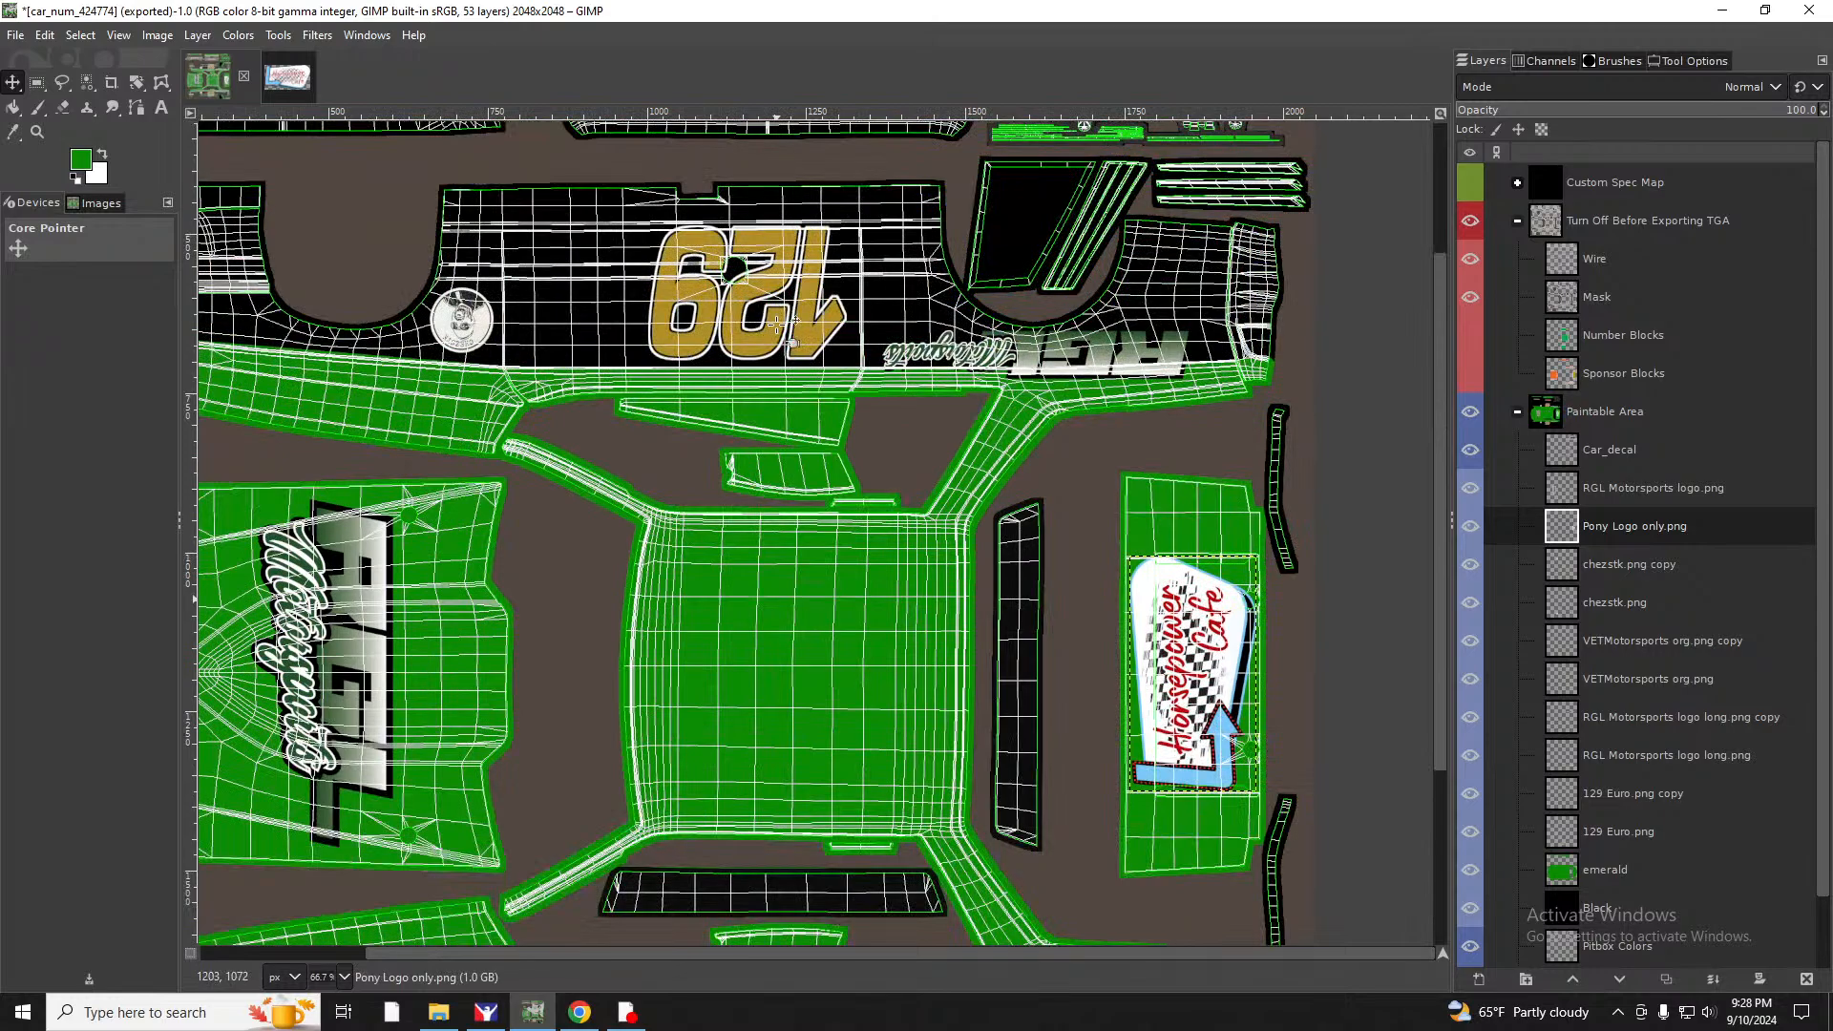
scroll(780, 324, down, 3)
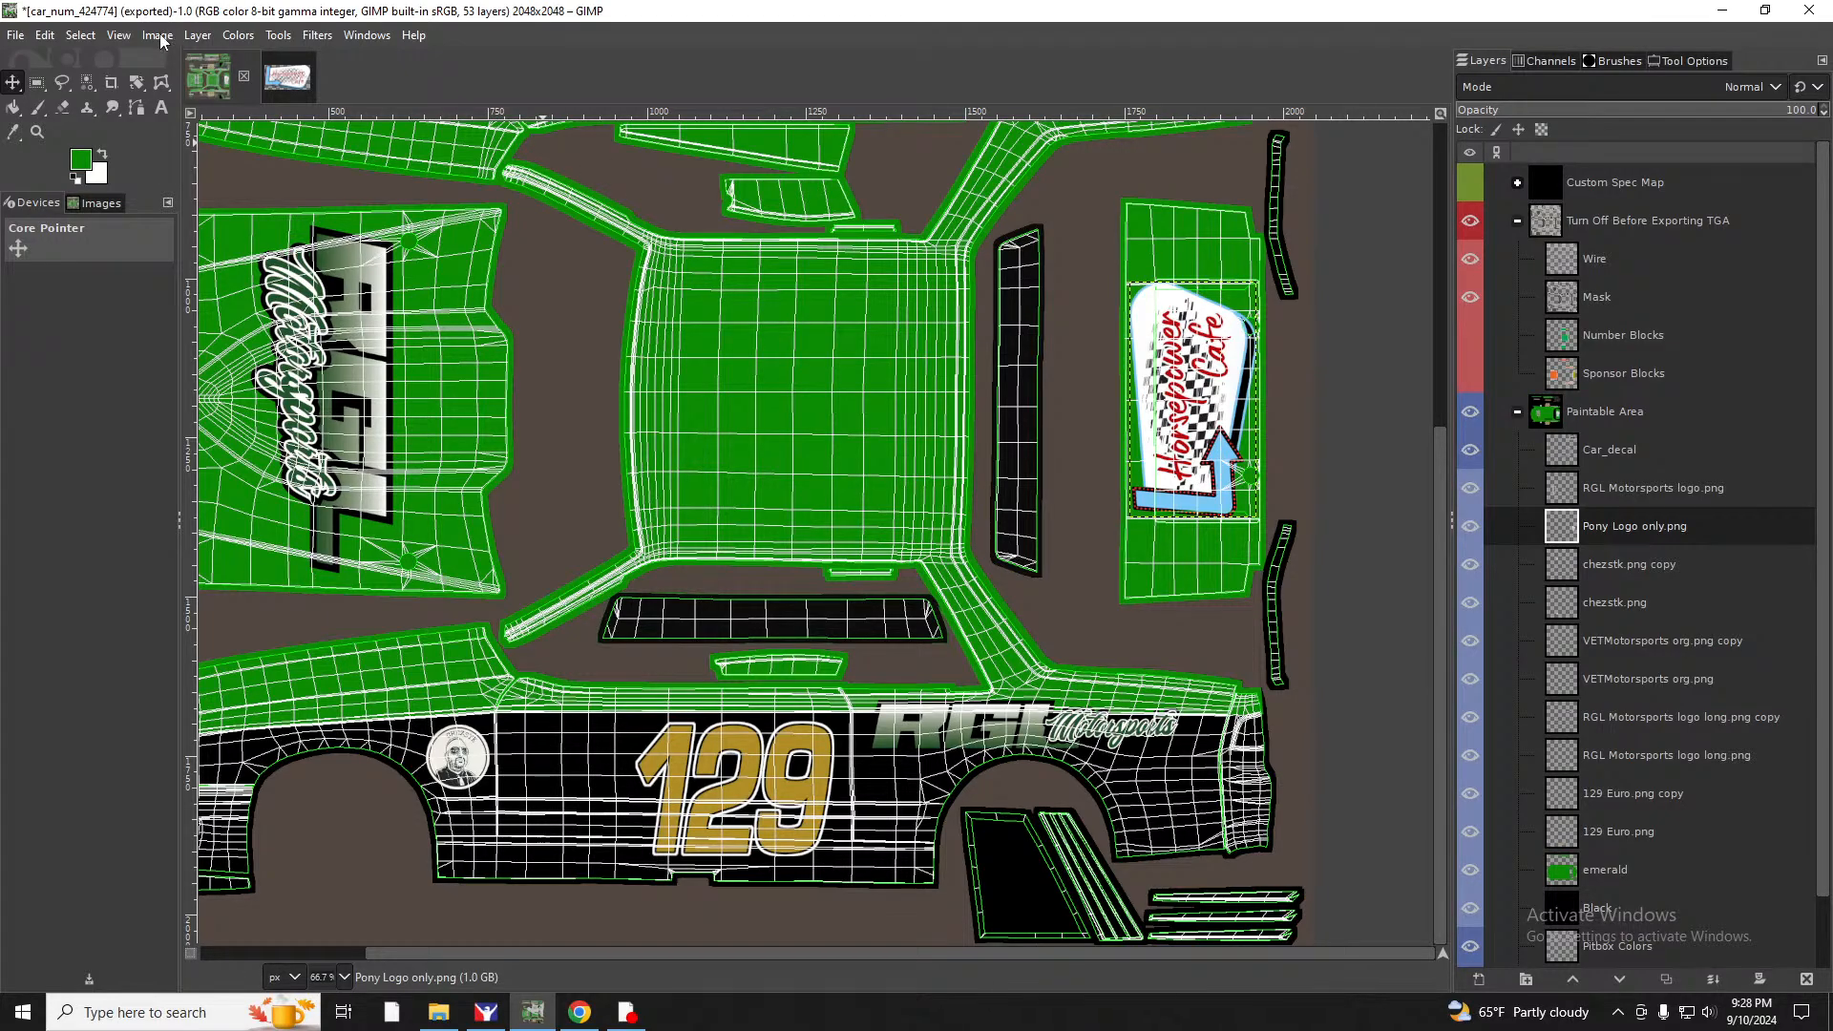
key(ctrl+z)
key(ctrl+z)
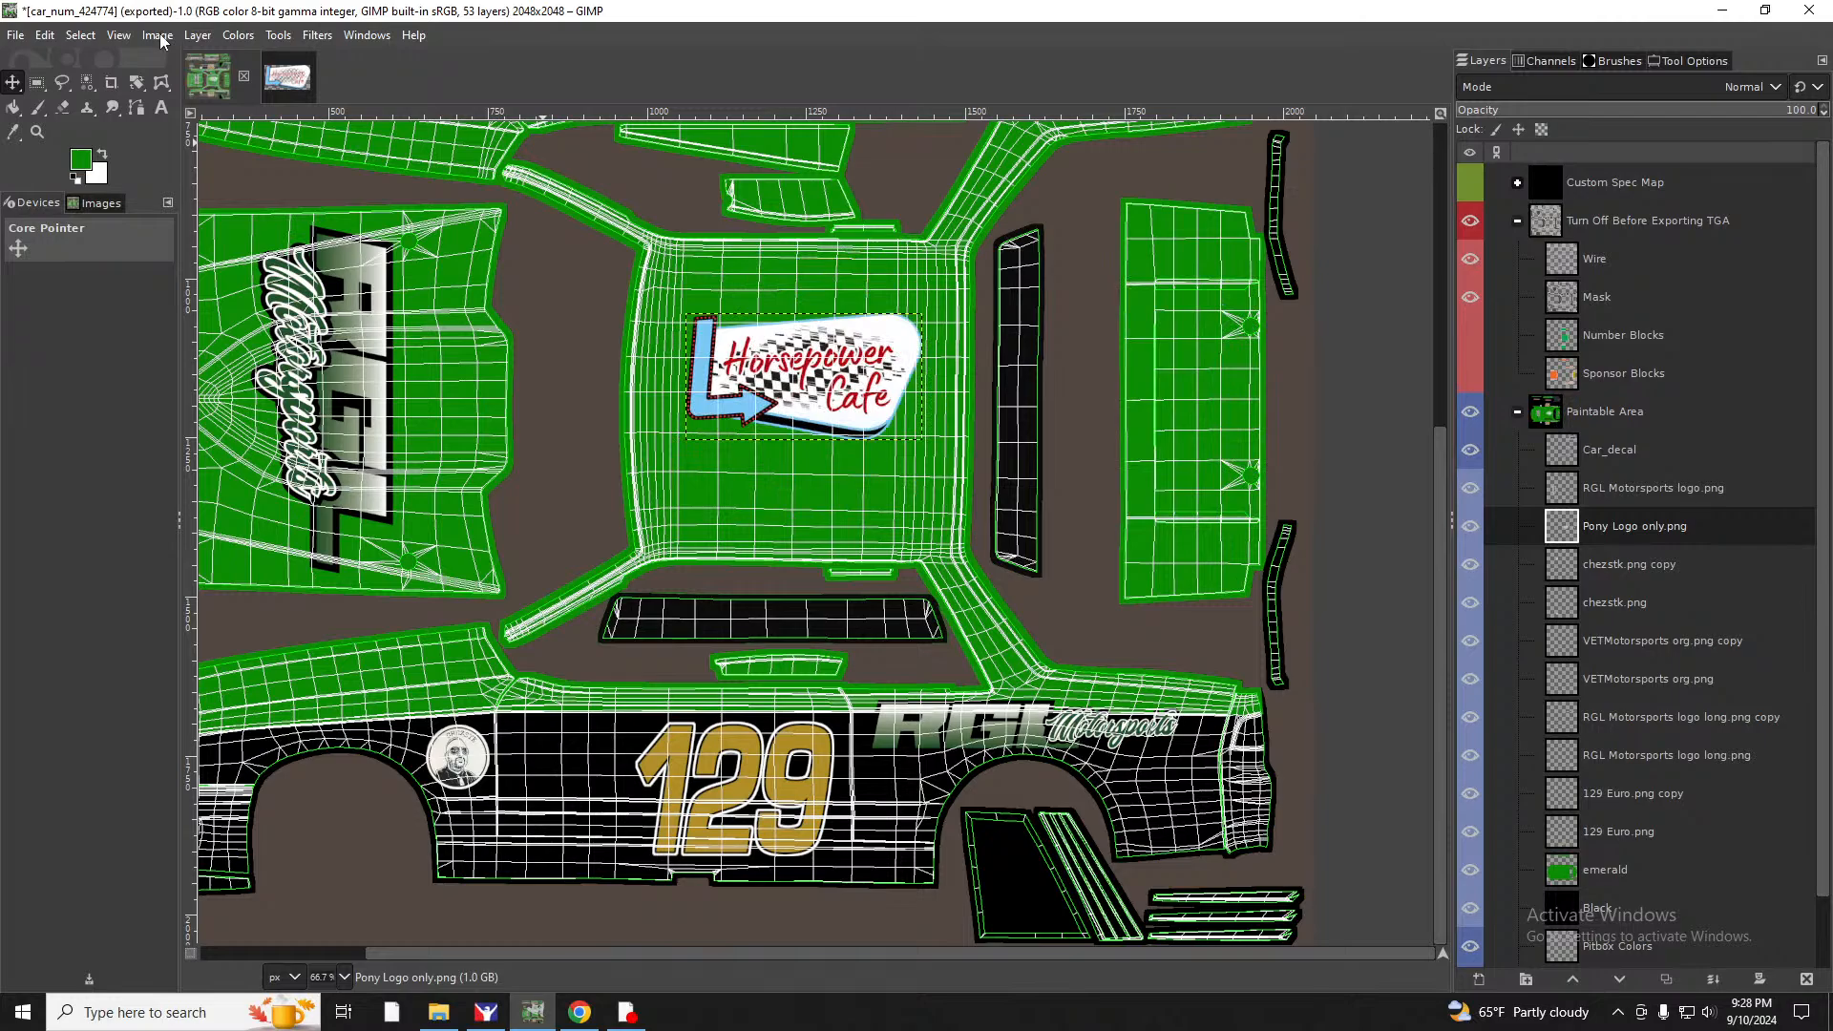
Check the logo layer's current dimensions in Scale Layer without applying changes, and undo the roof placement and the scaling.
click(200, 36)
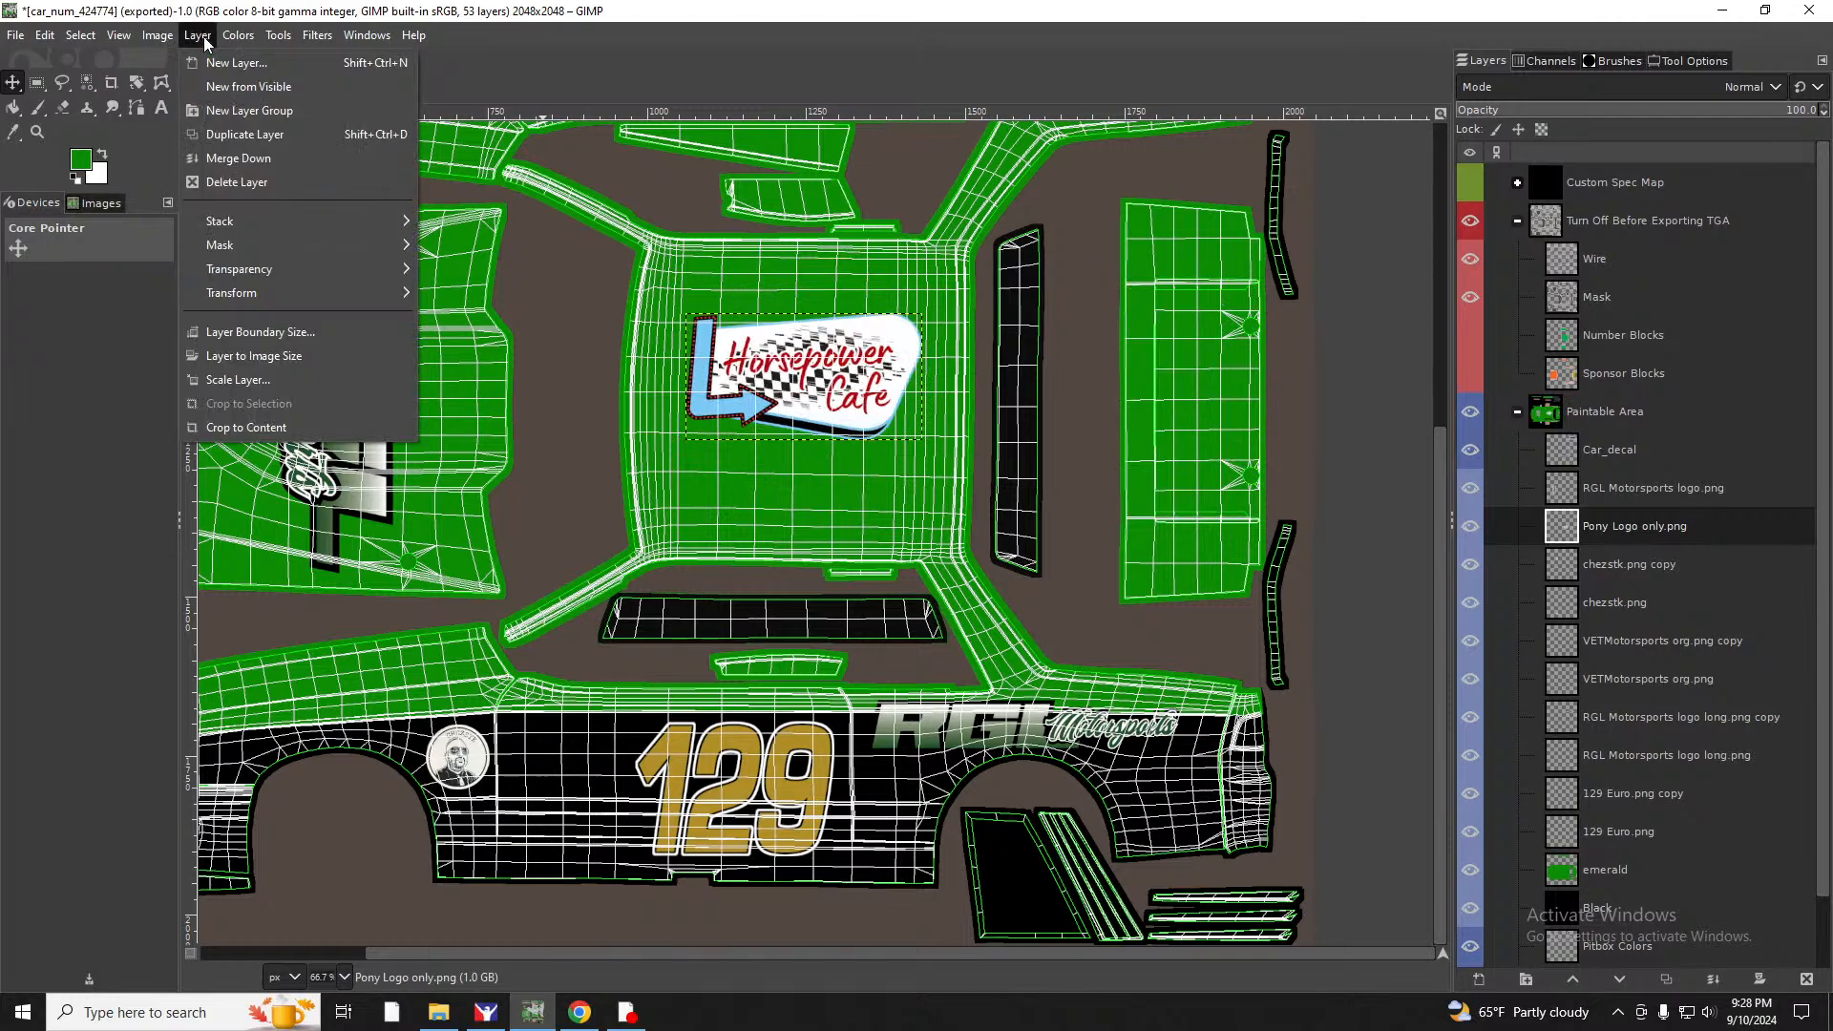
click(246, 382)
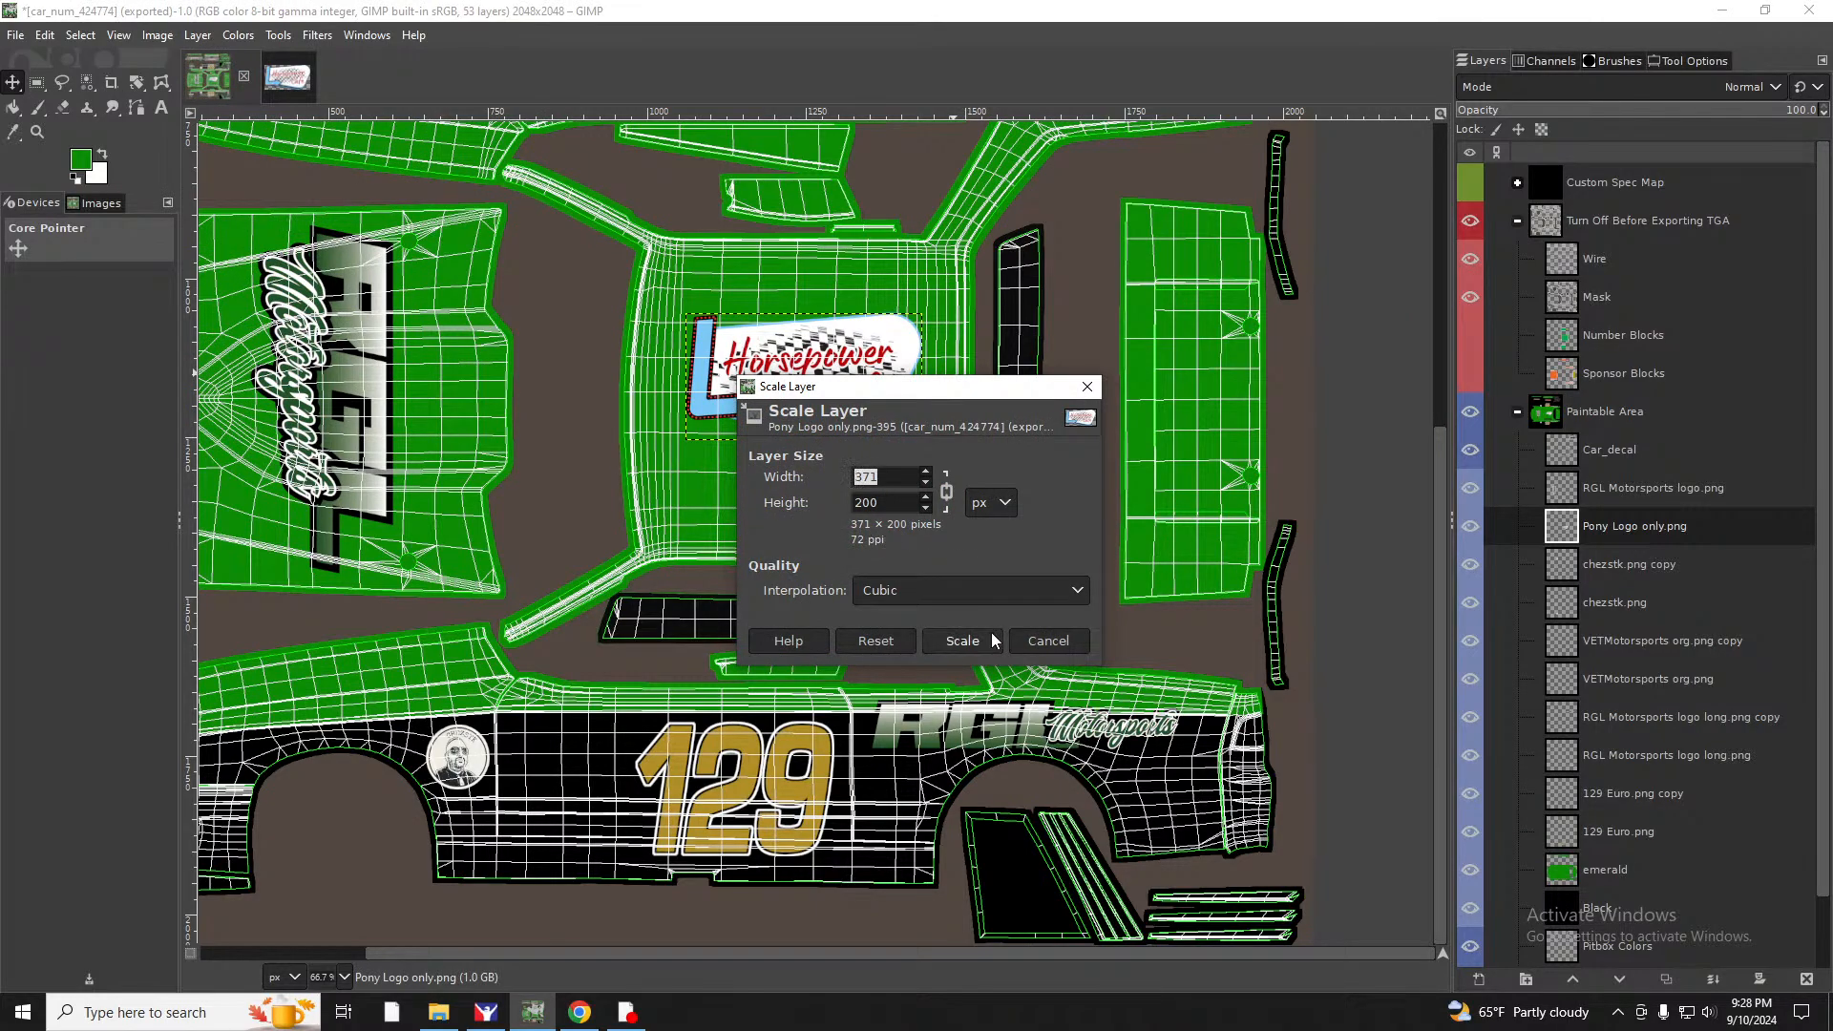
click(1054, 640)
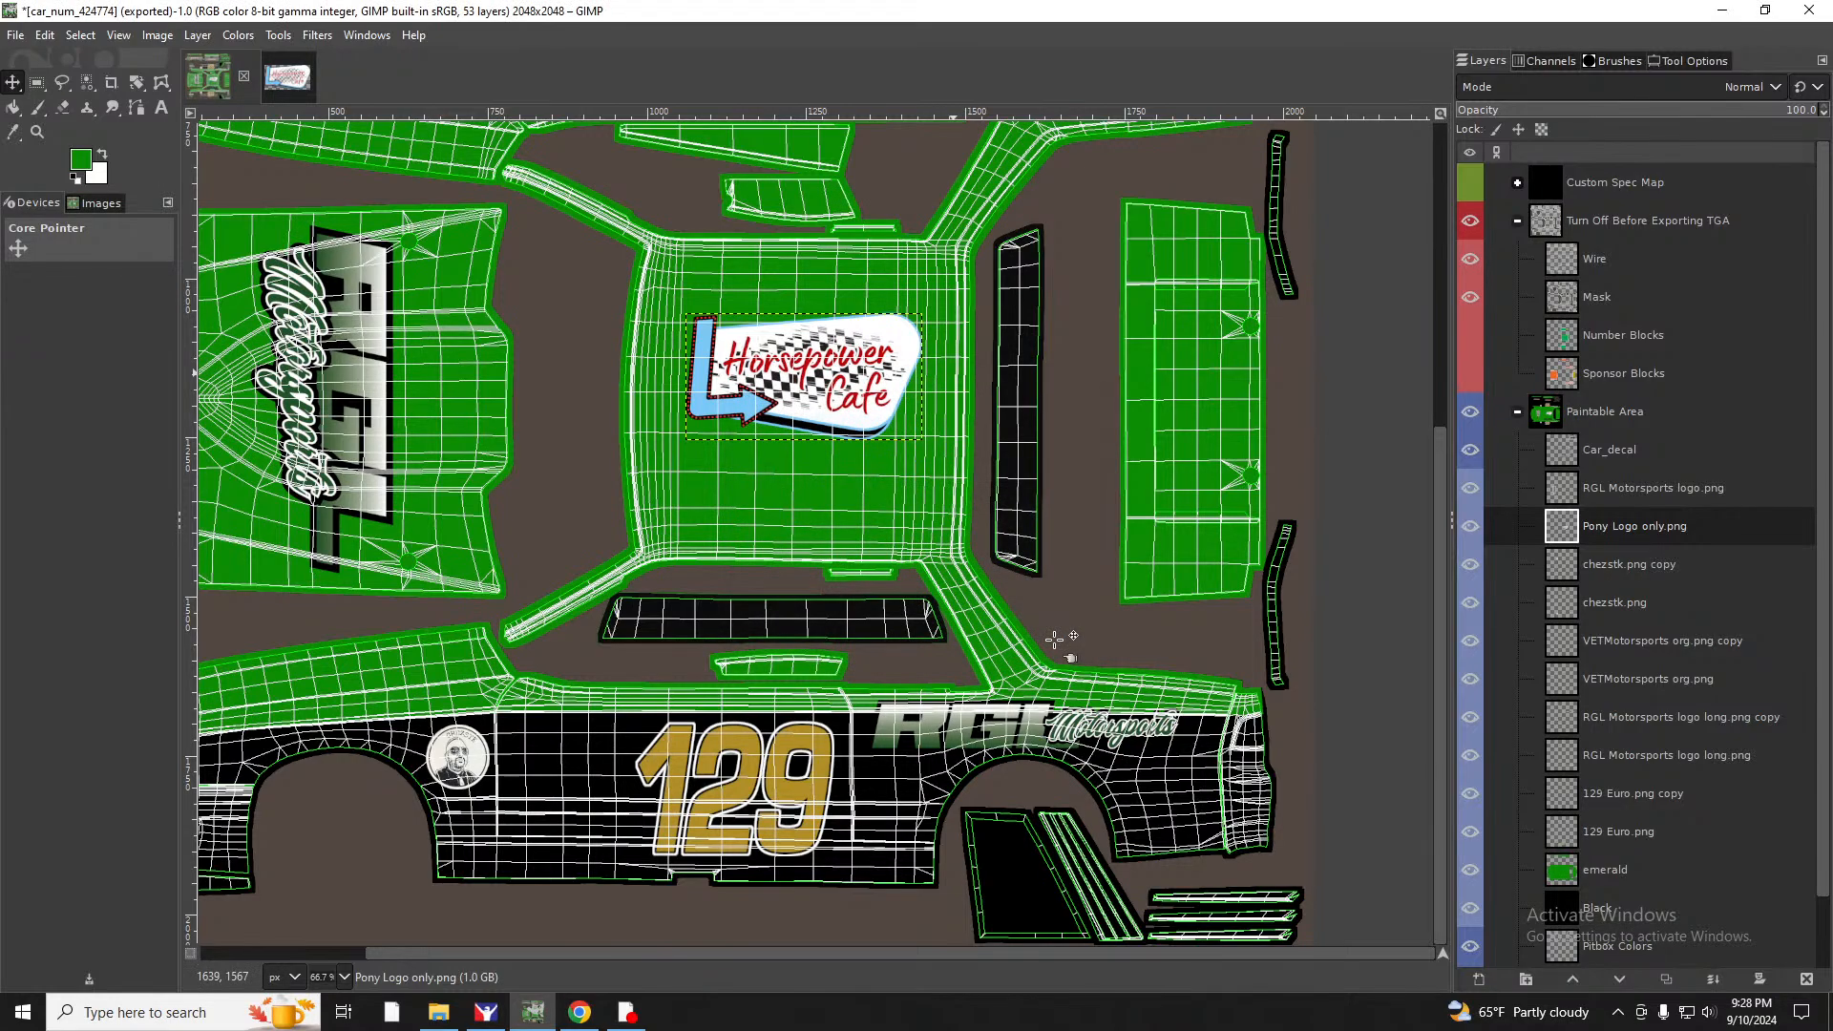
drag(802, 377, 621, 155)
key(ctrl+z)
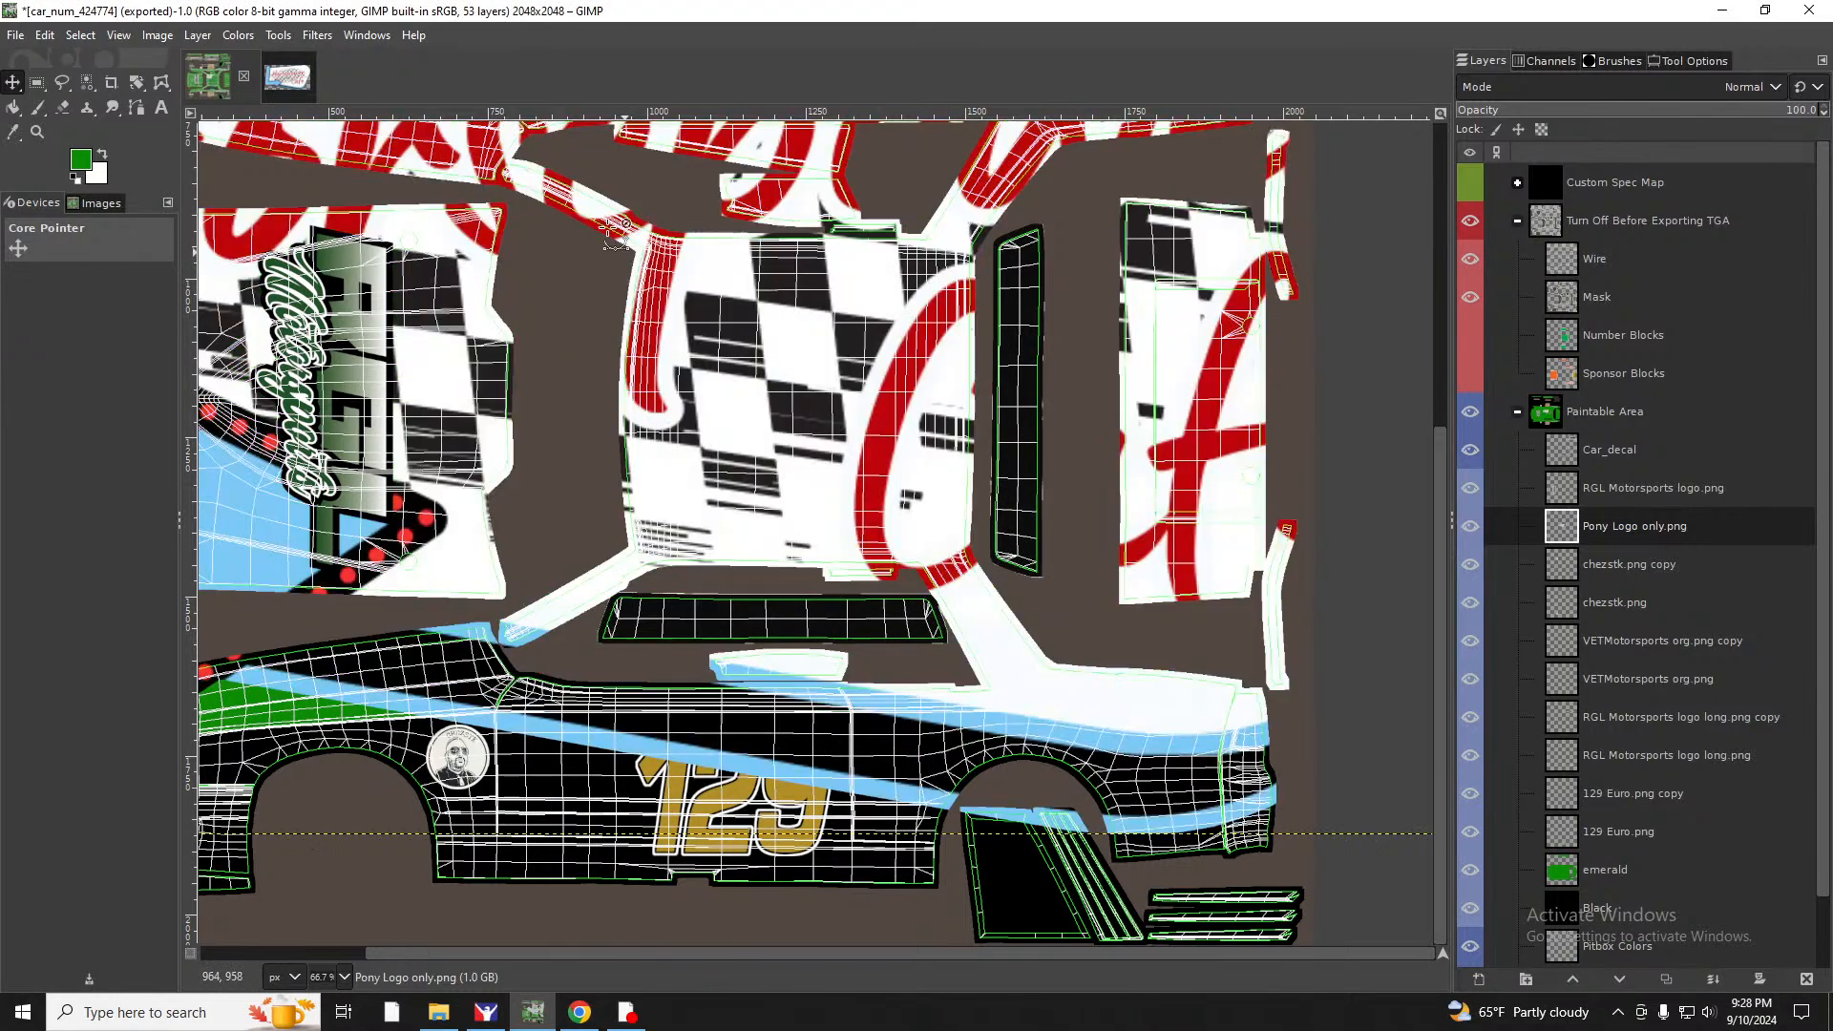
Scale the full-size Pony Logo only.png layer down proportionally to a width of about 320 px.
click(159, 35)
mouse_move(197, 35)
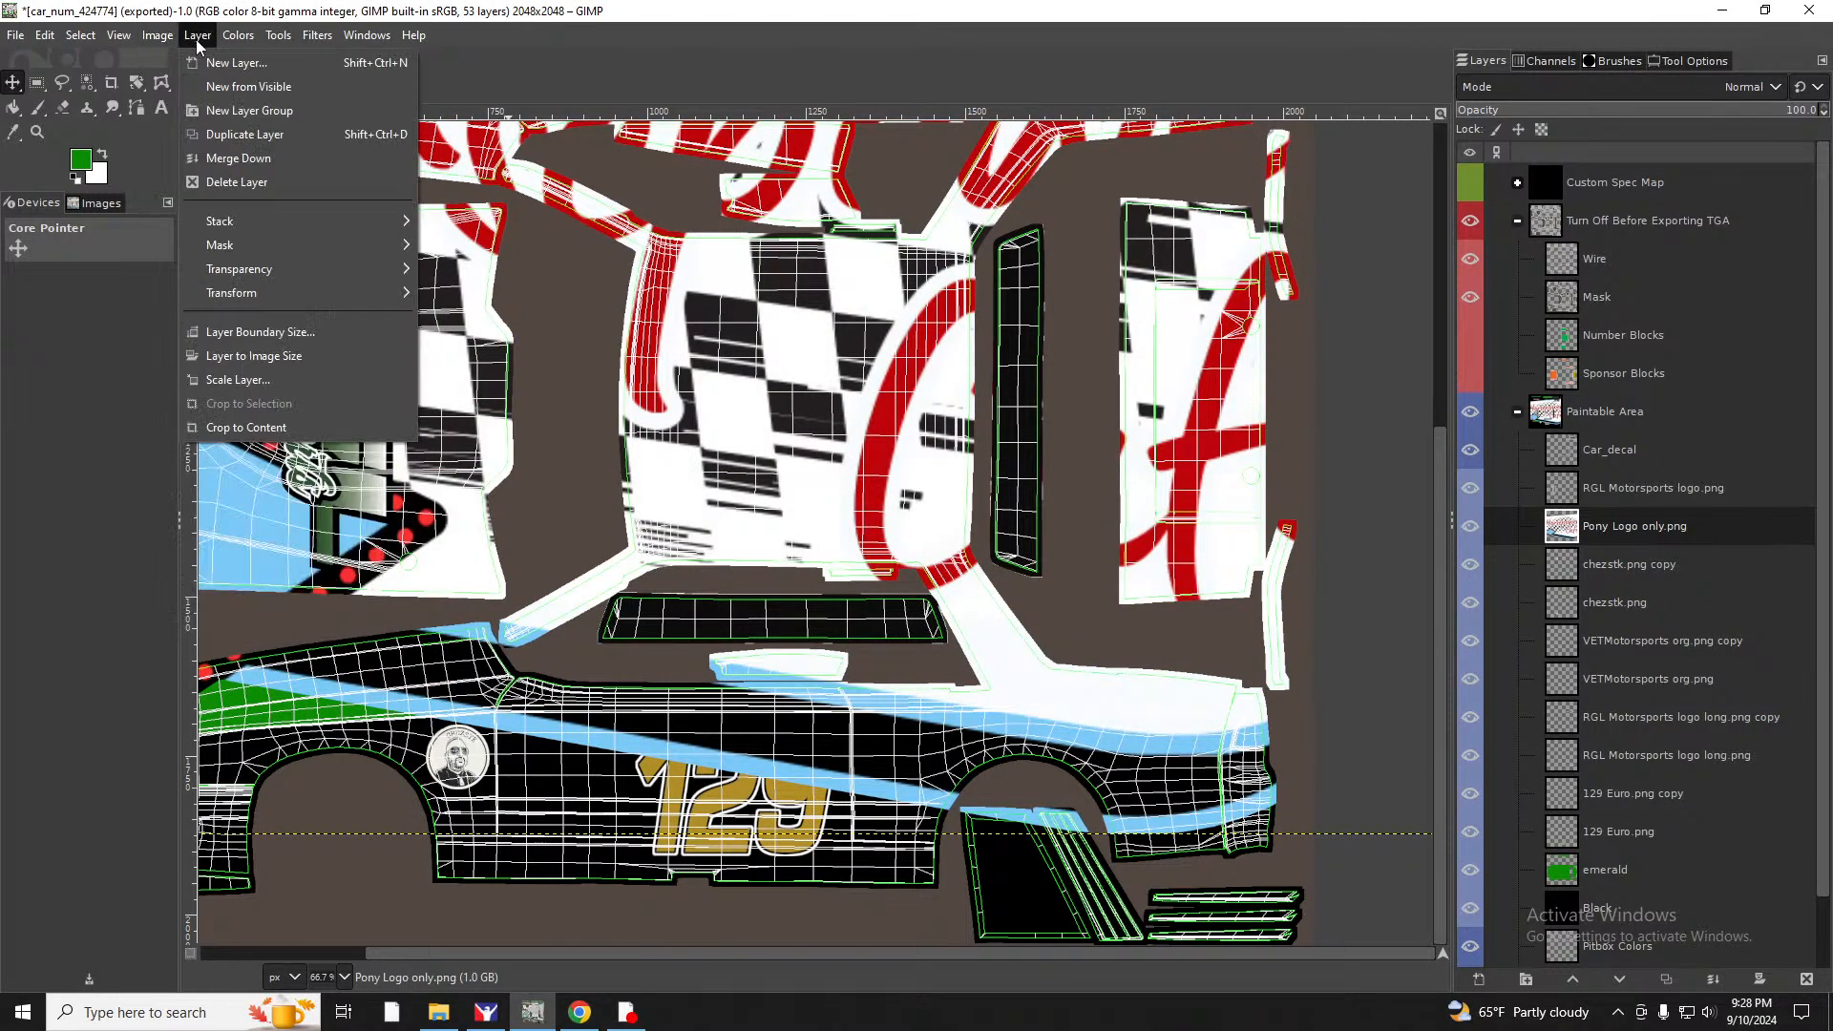
click(269, 380)
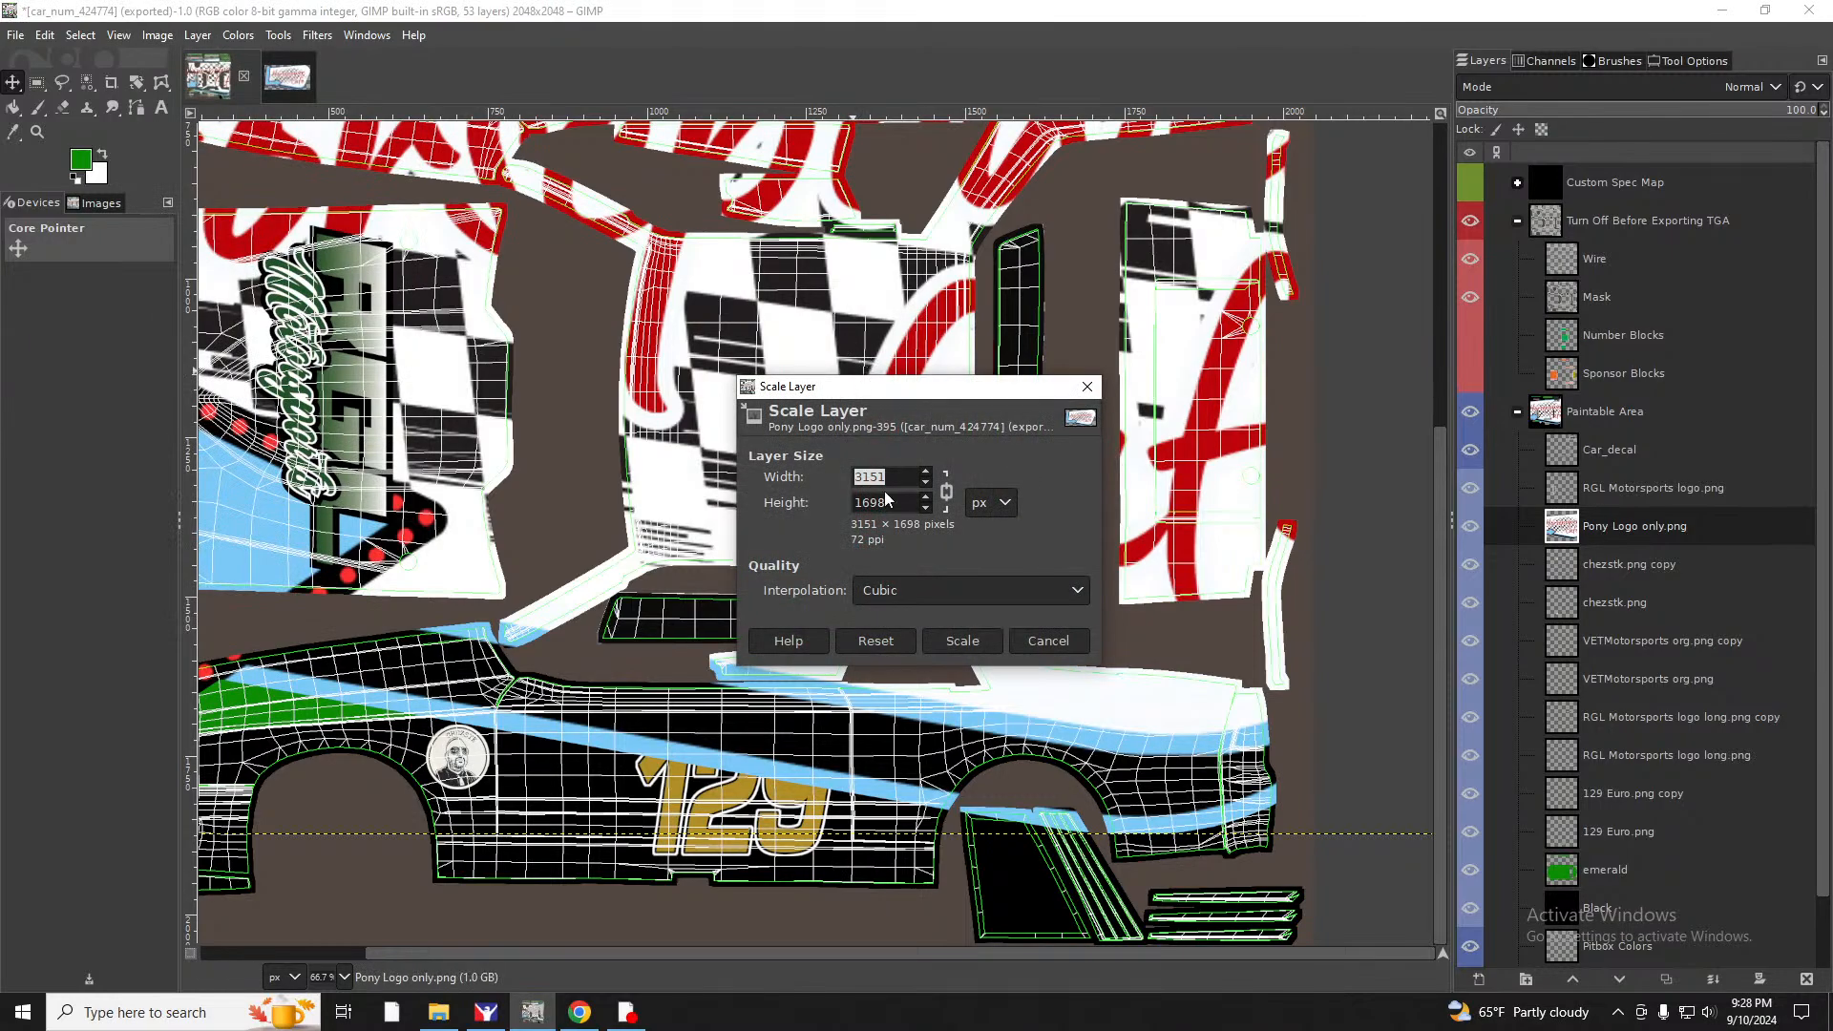
text(3250)
key(BackSpace)
key(BackSpace)
key(BackSpace)
text(32)
click(954, 645)
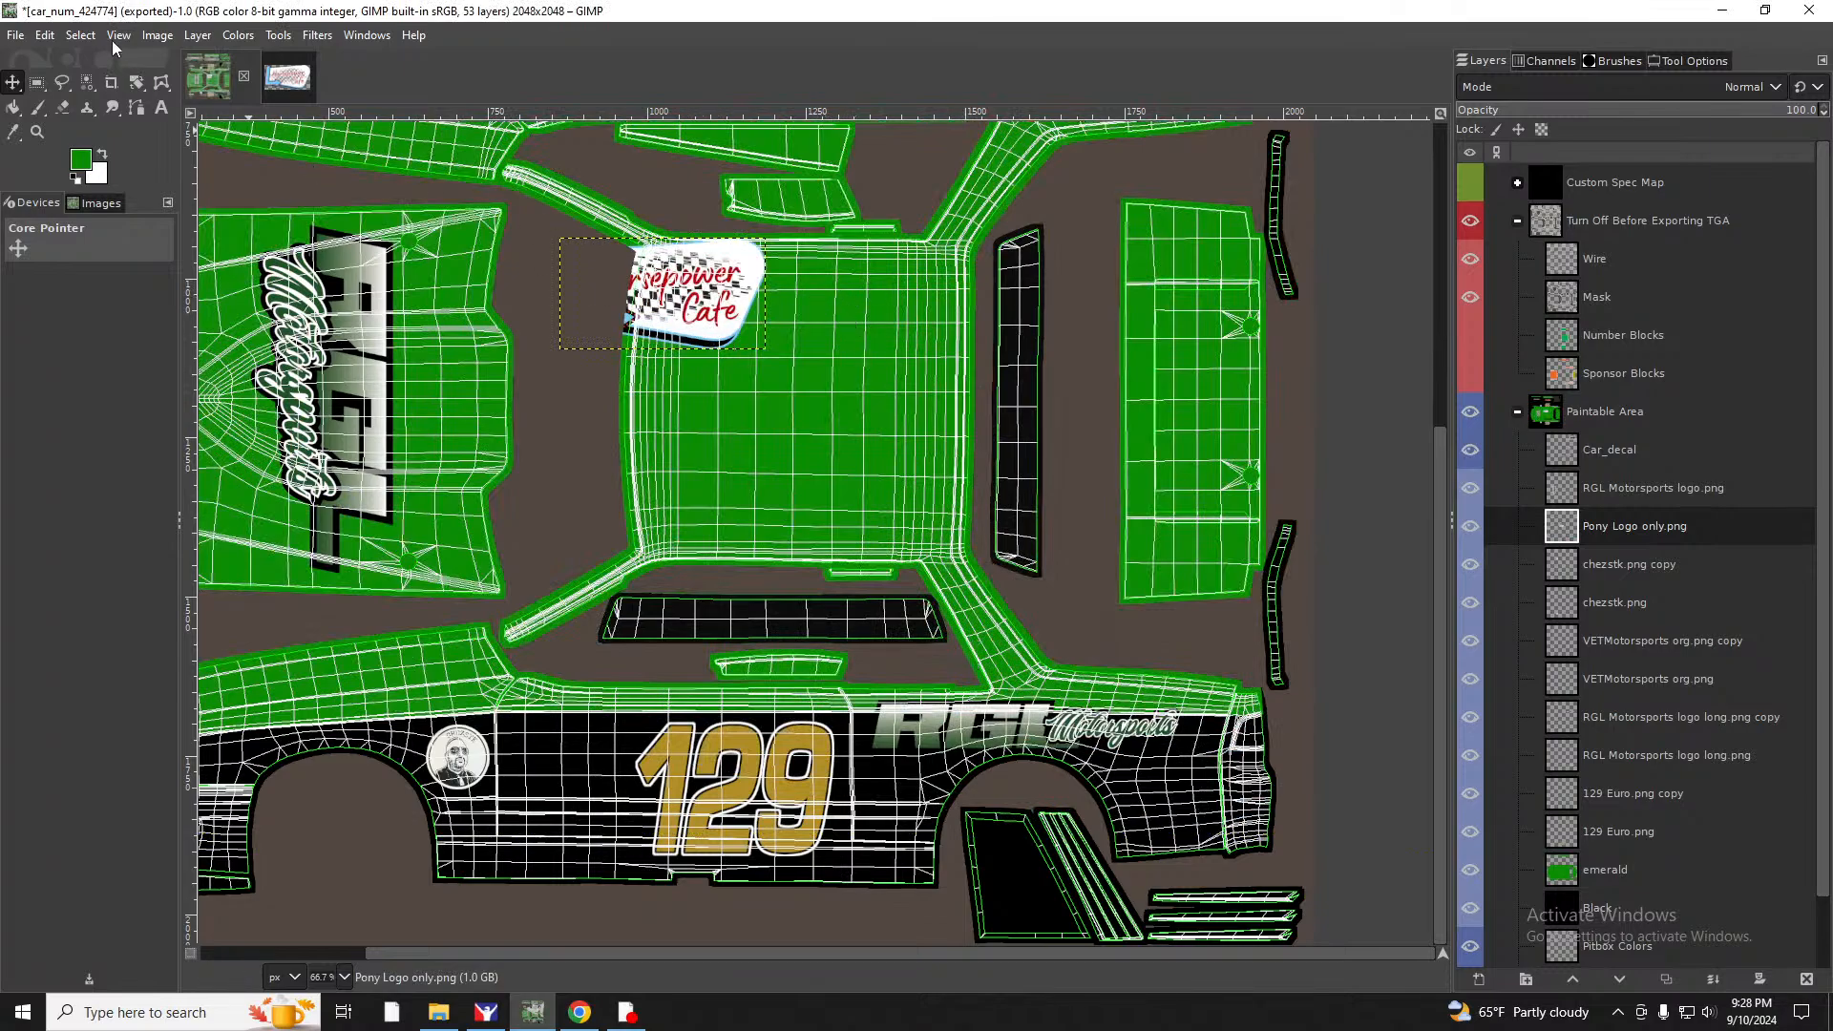
Rotate the Horsepower Cafe logo layer 90° counter-clockwise and place it centrally on the trunk lid.
click(197, 35)
mouse_move(263, 294)
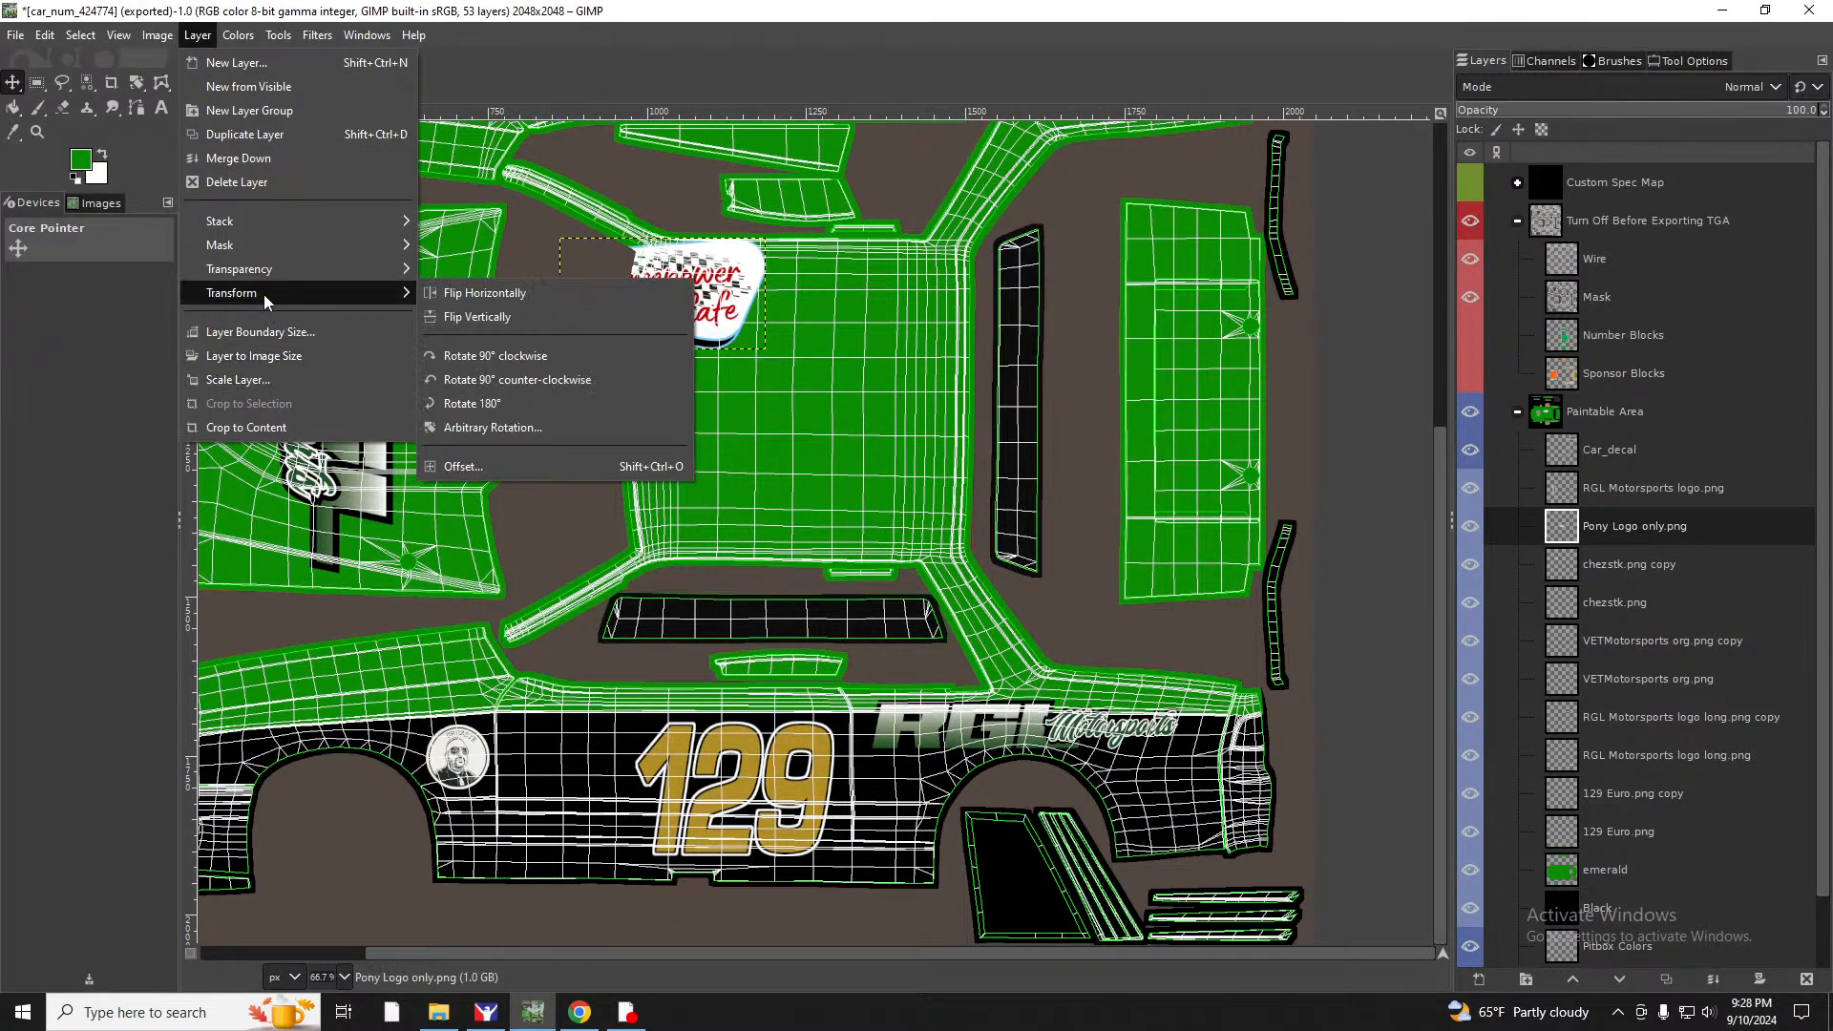
click(478, 380)
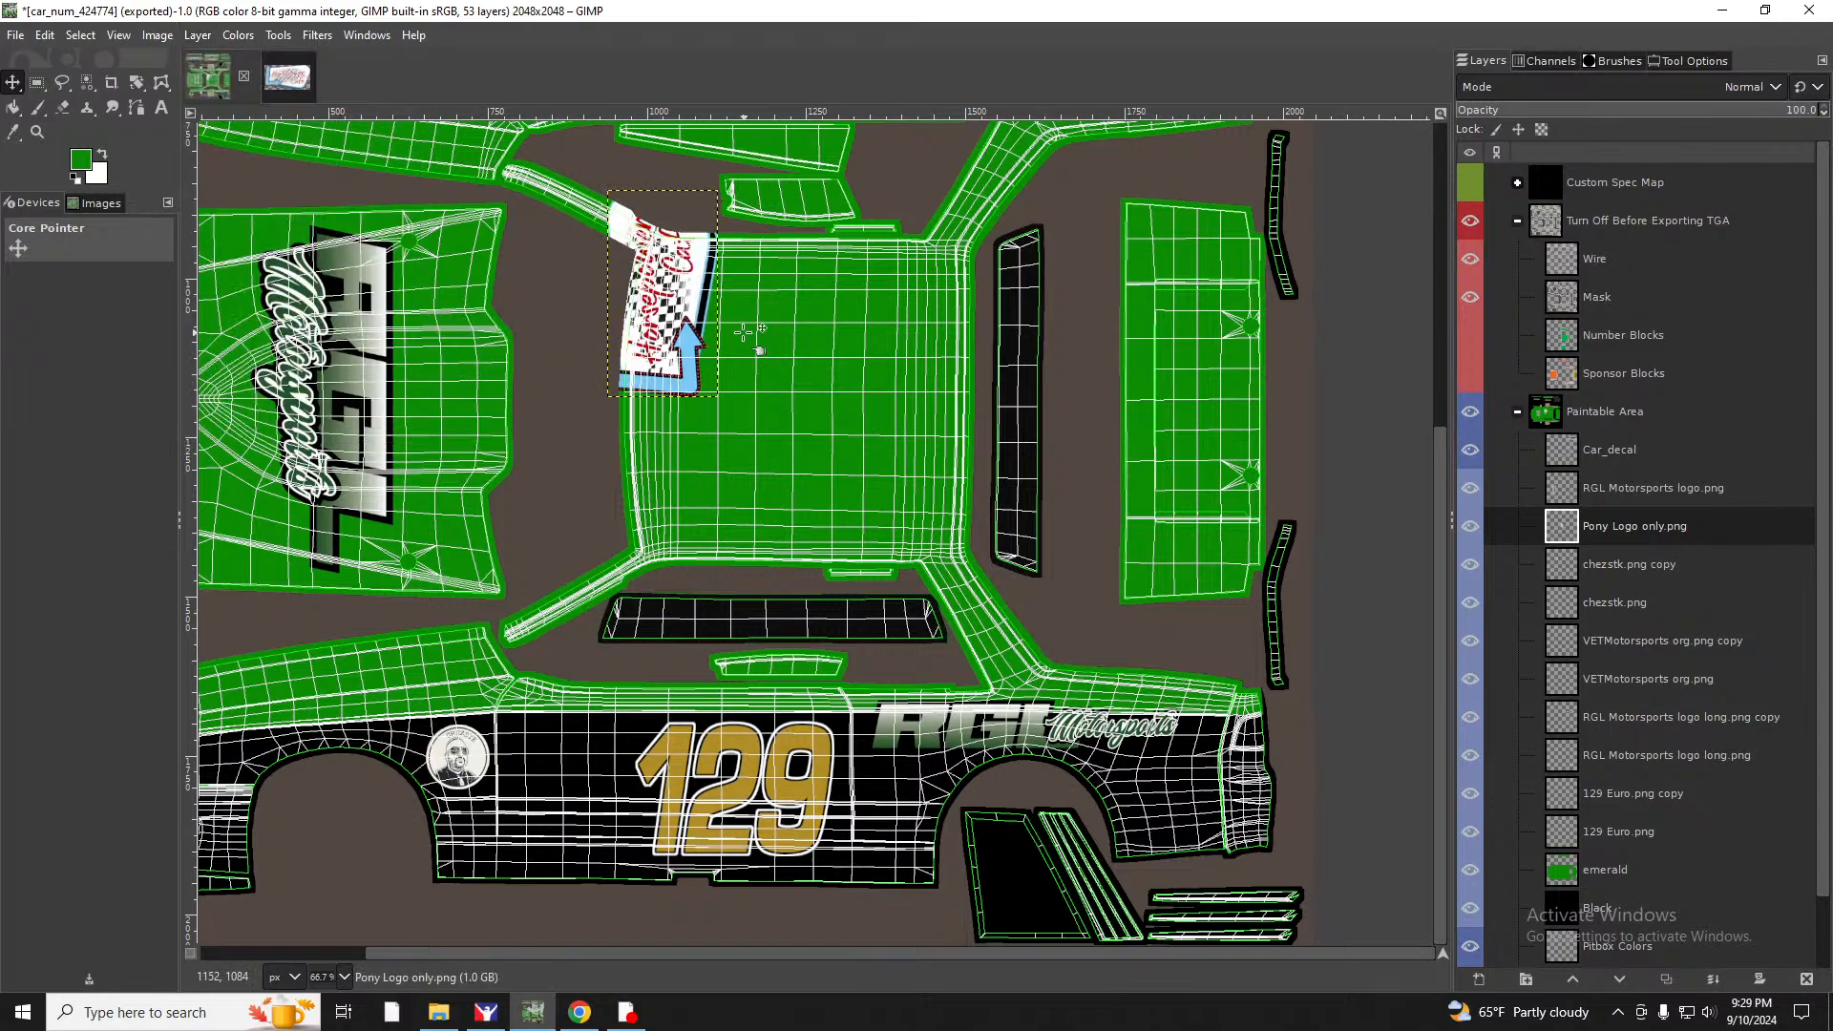
drag(700, 394, 1235, 504)
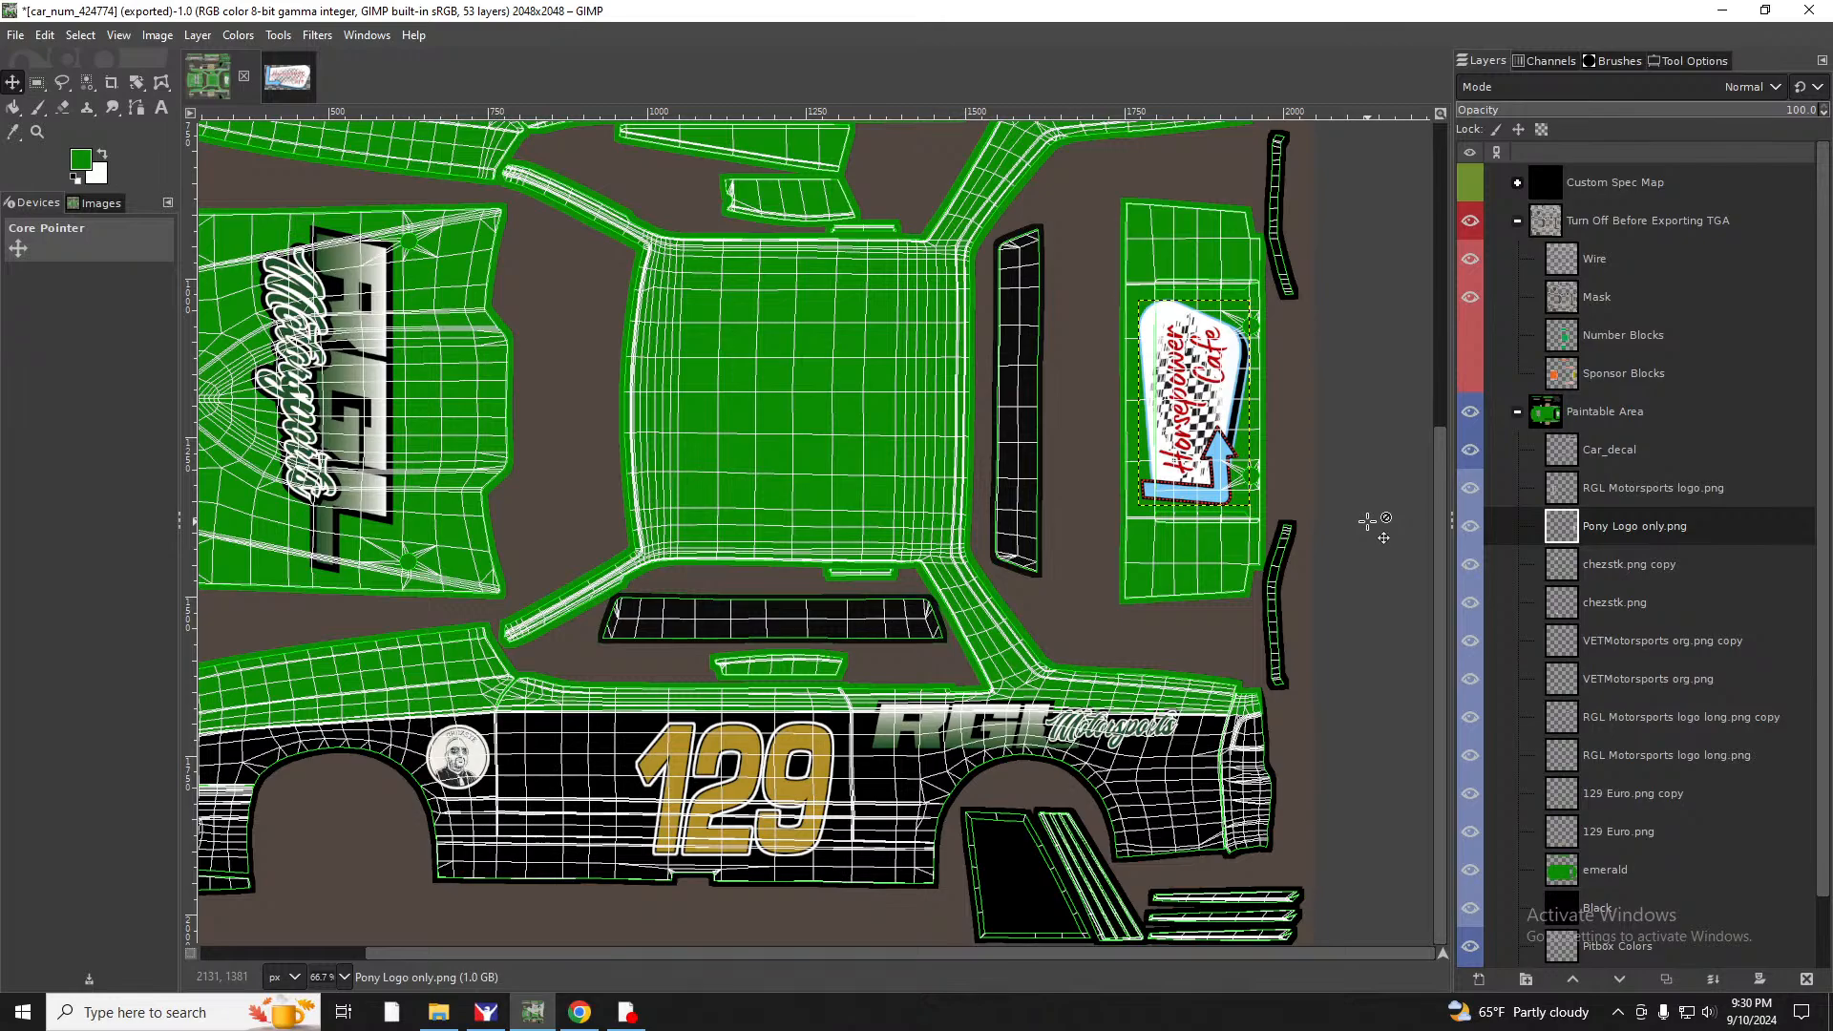
Add BOSS.png from the Logos folder as a new layer and move it onto the car's roof.
scroll(1140, 663, up, 5)
scroll(1140, 662, down, 5)
click(15, 34)
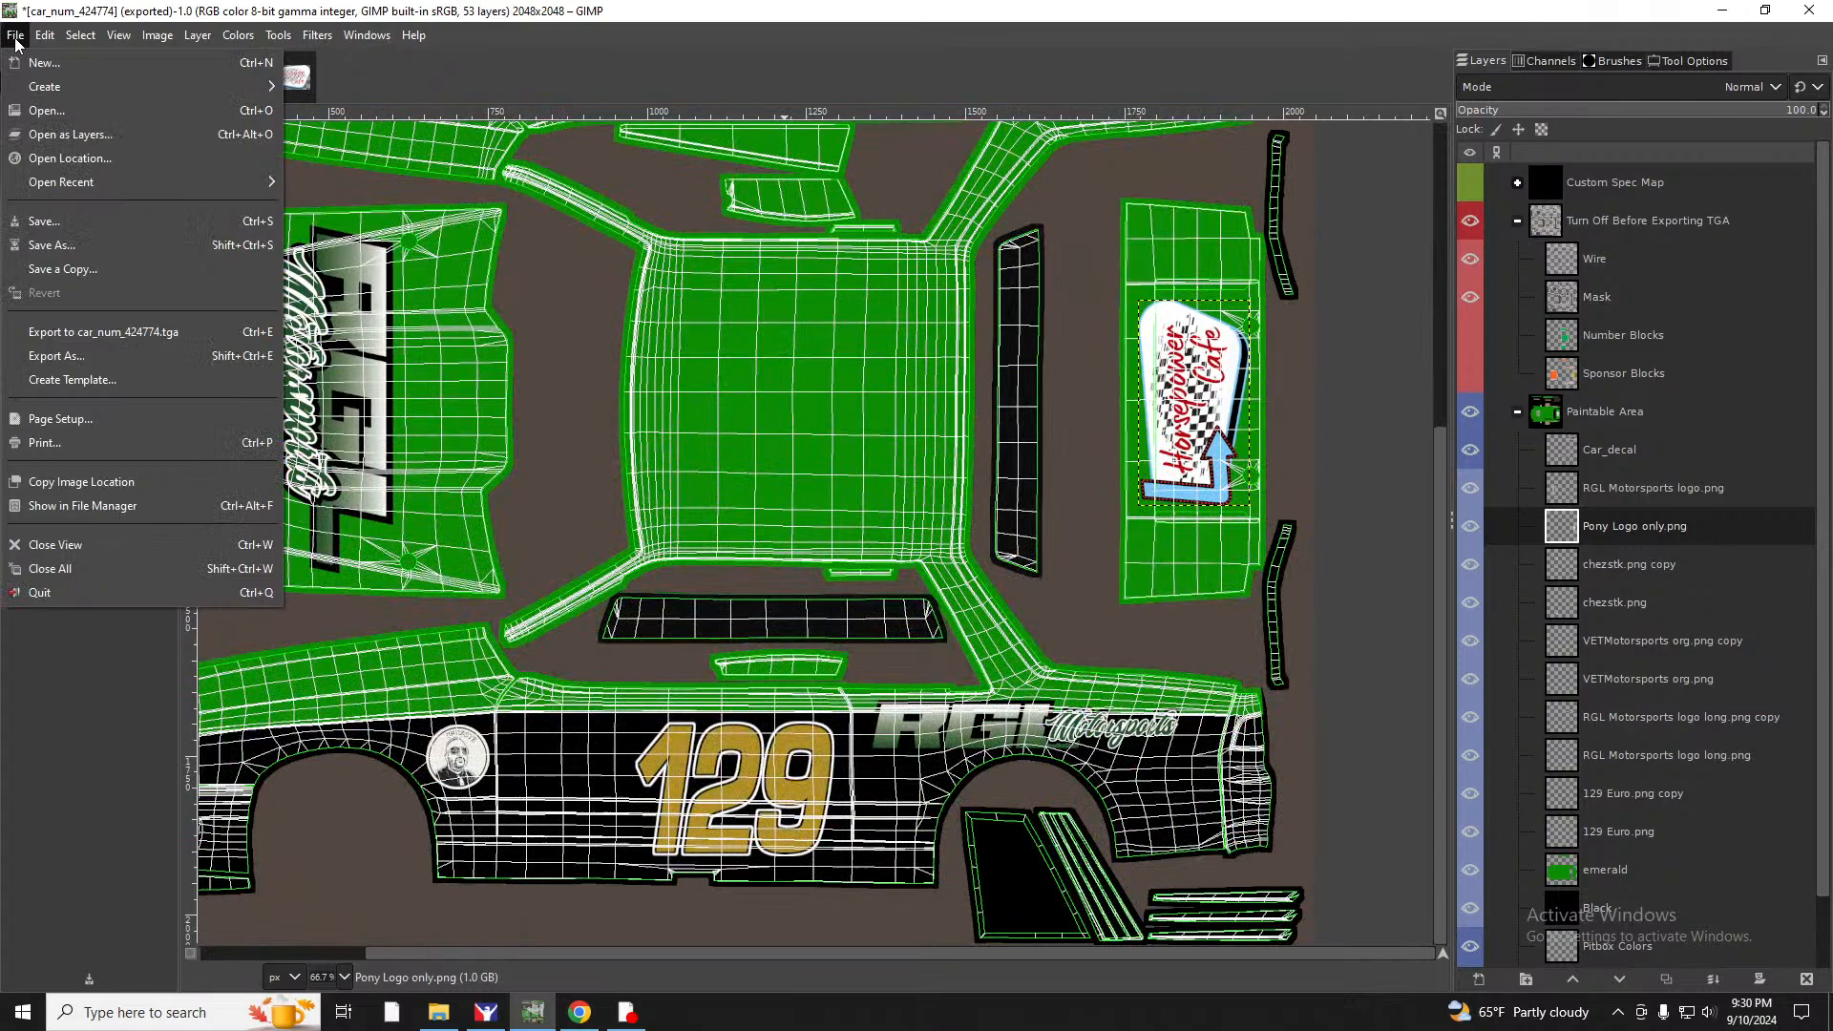
click(66, 137)
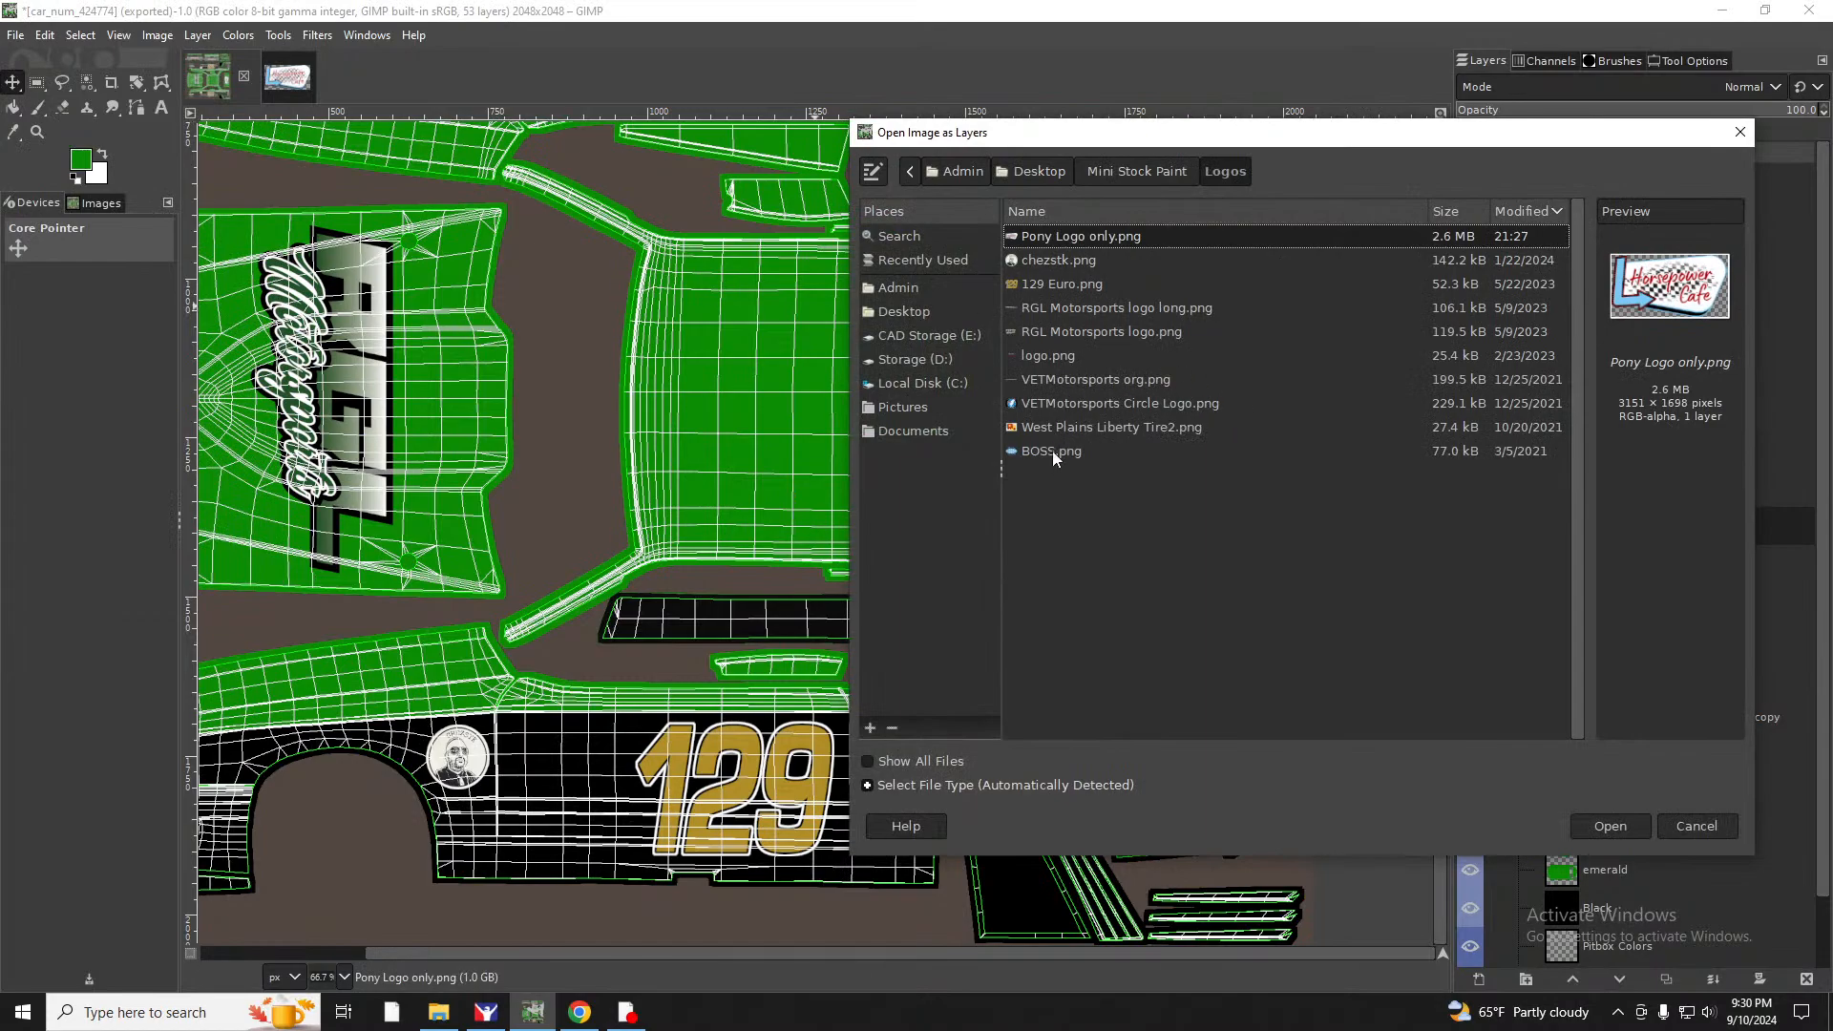
double_click(1061, 449)
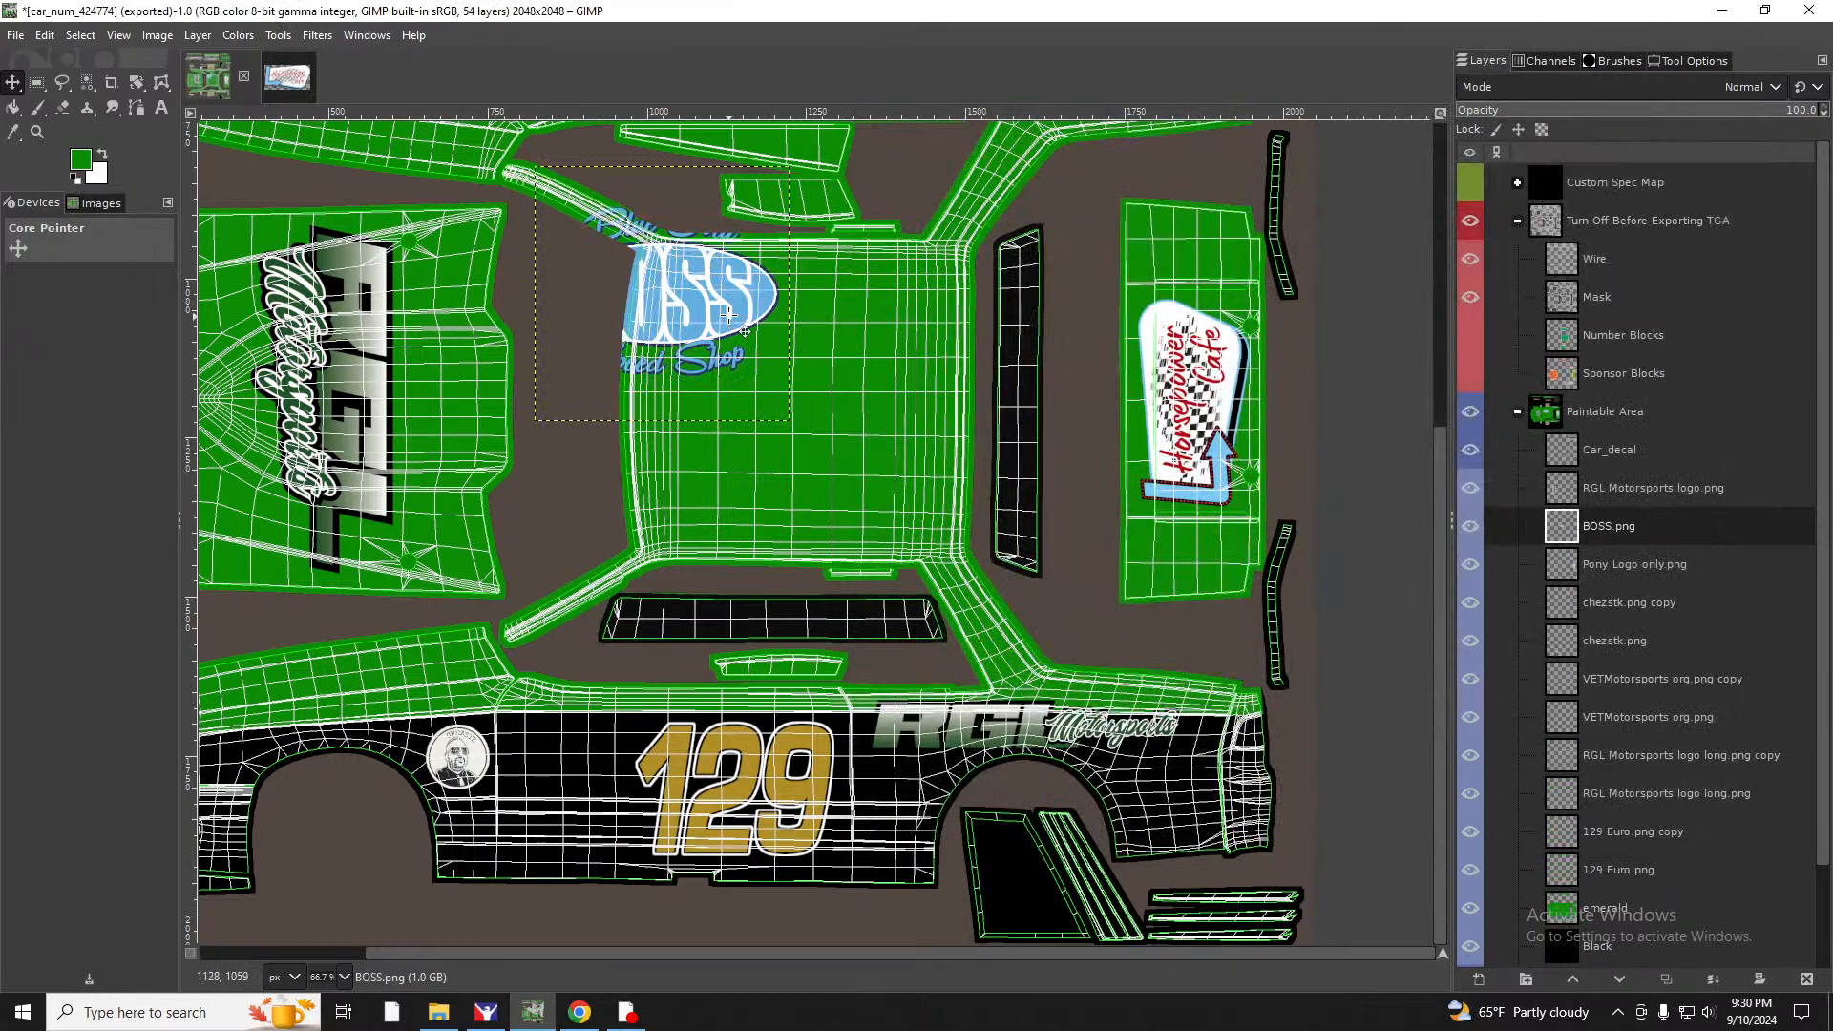
drag(728, 311, 834, 436)
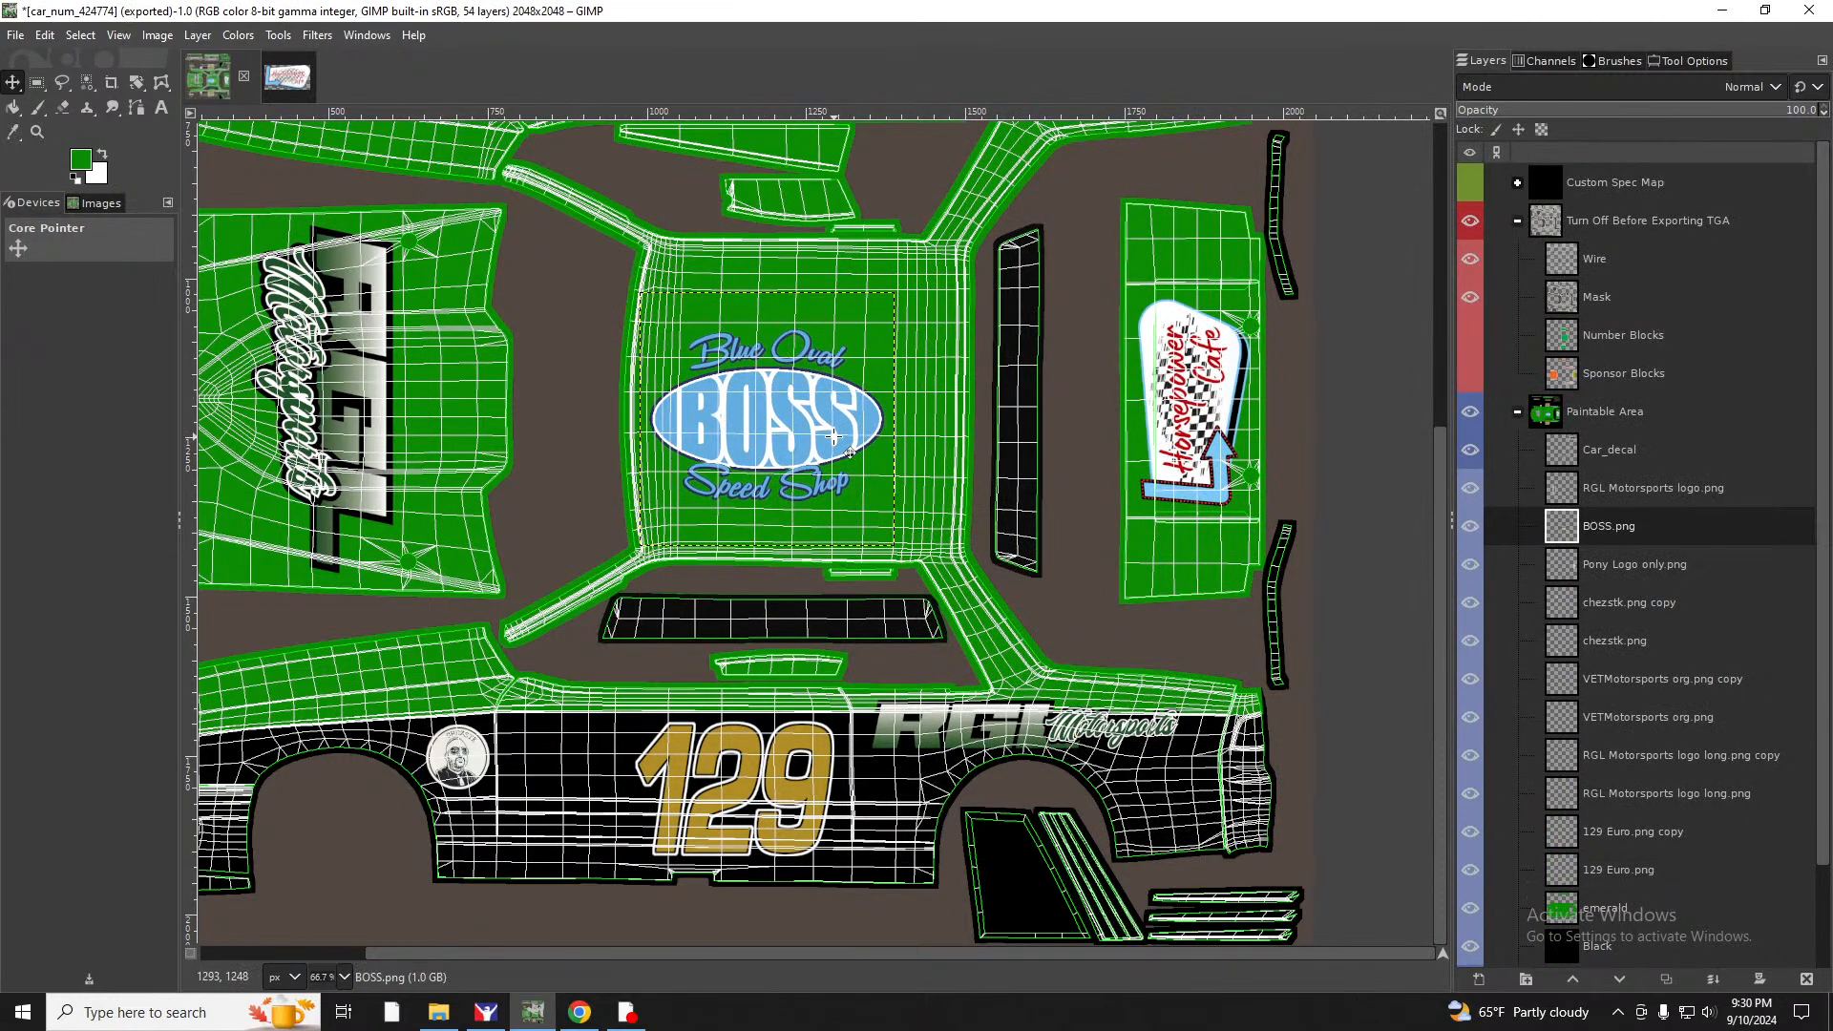
Scale the BOSS logo layer to 200 × 200 px and place it low on the side panel between the front wheel and the 129.
click(186, 37)
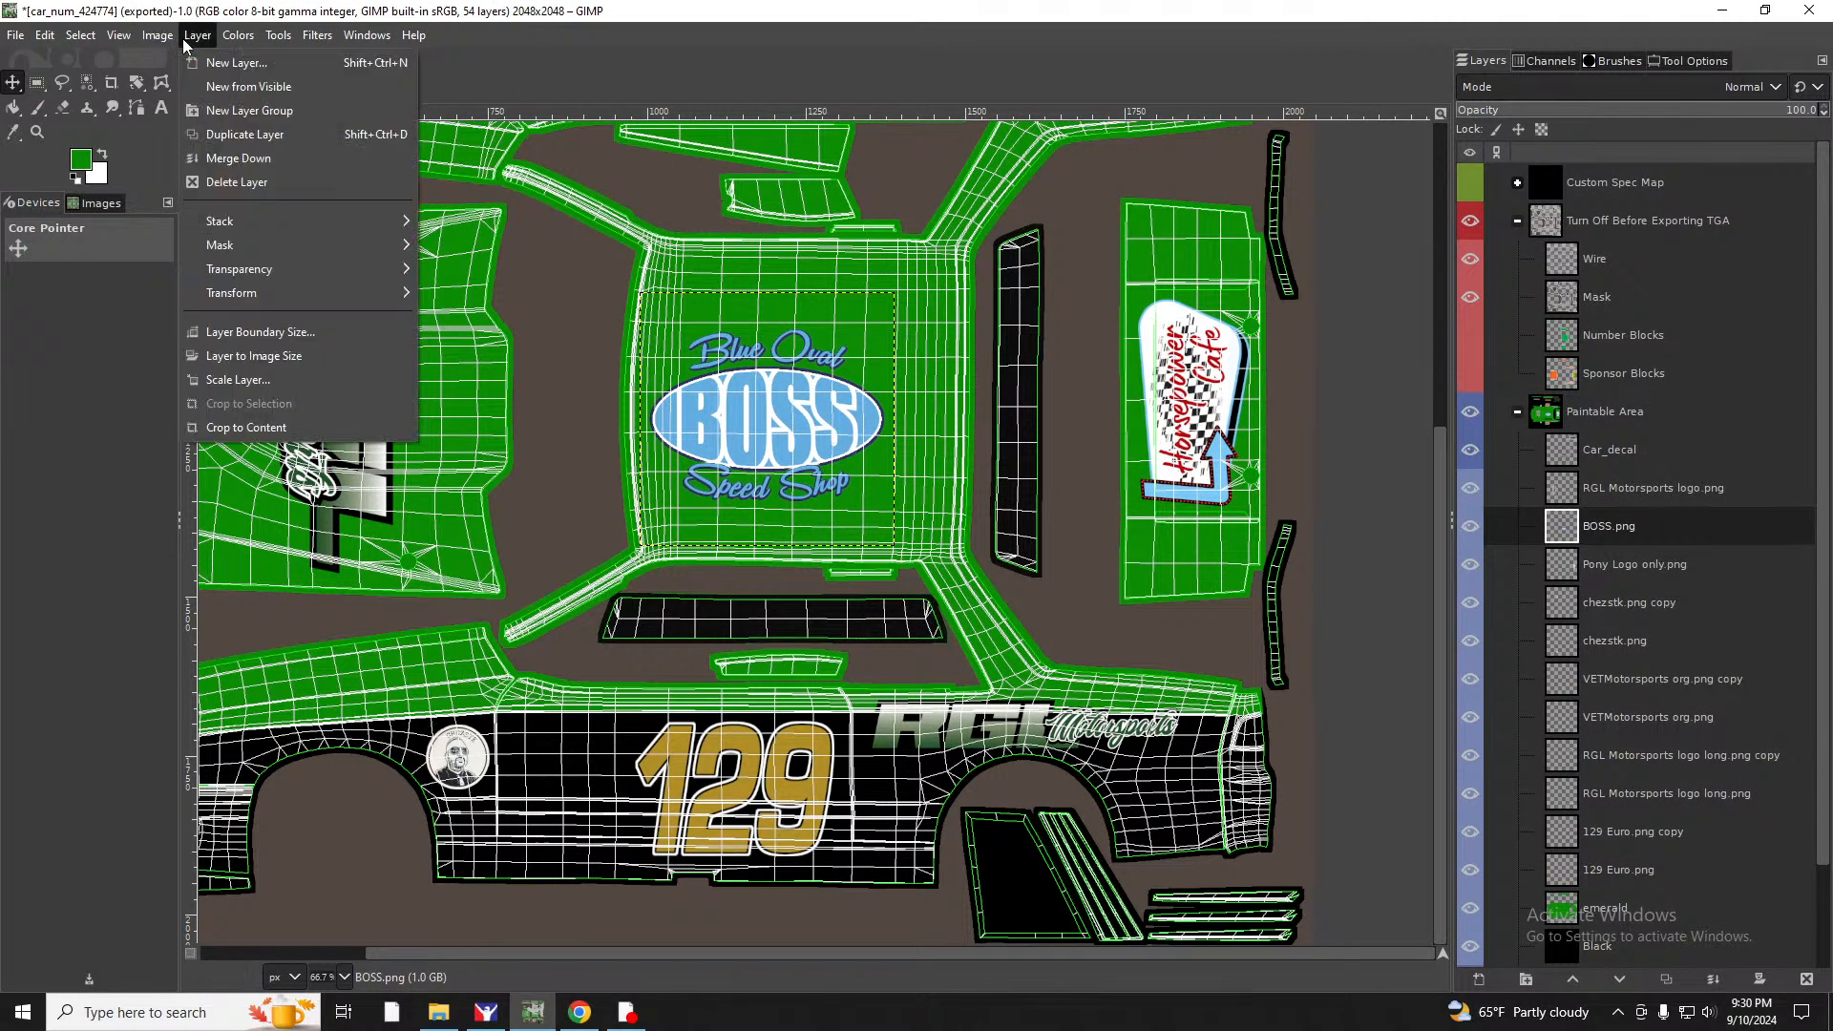
click(237, 380)
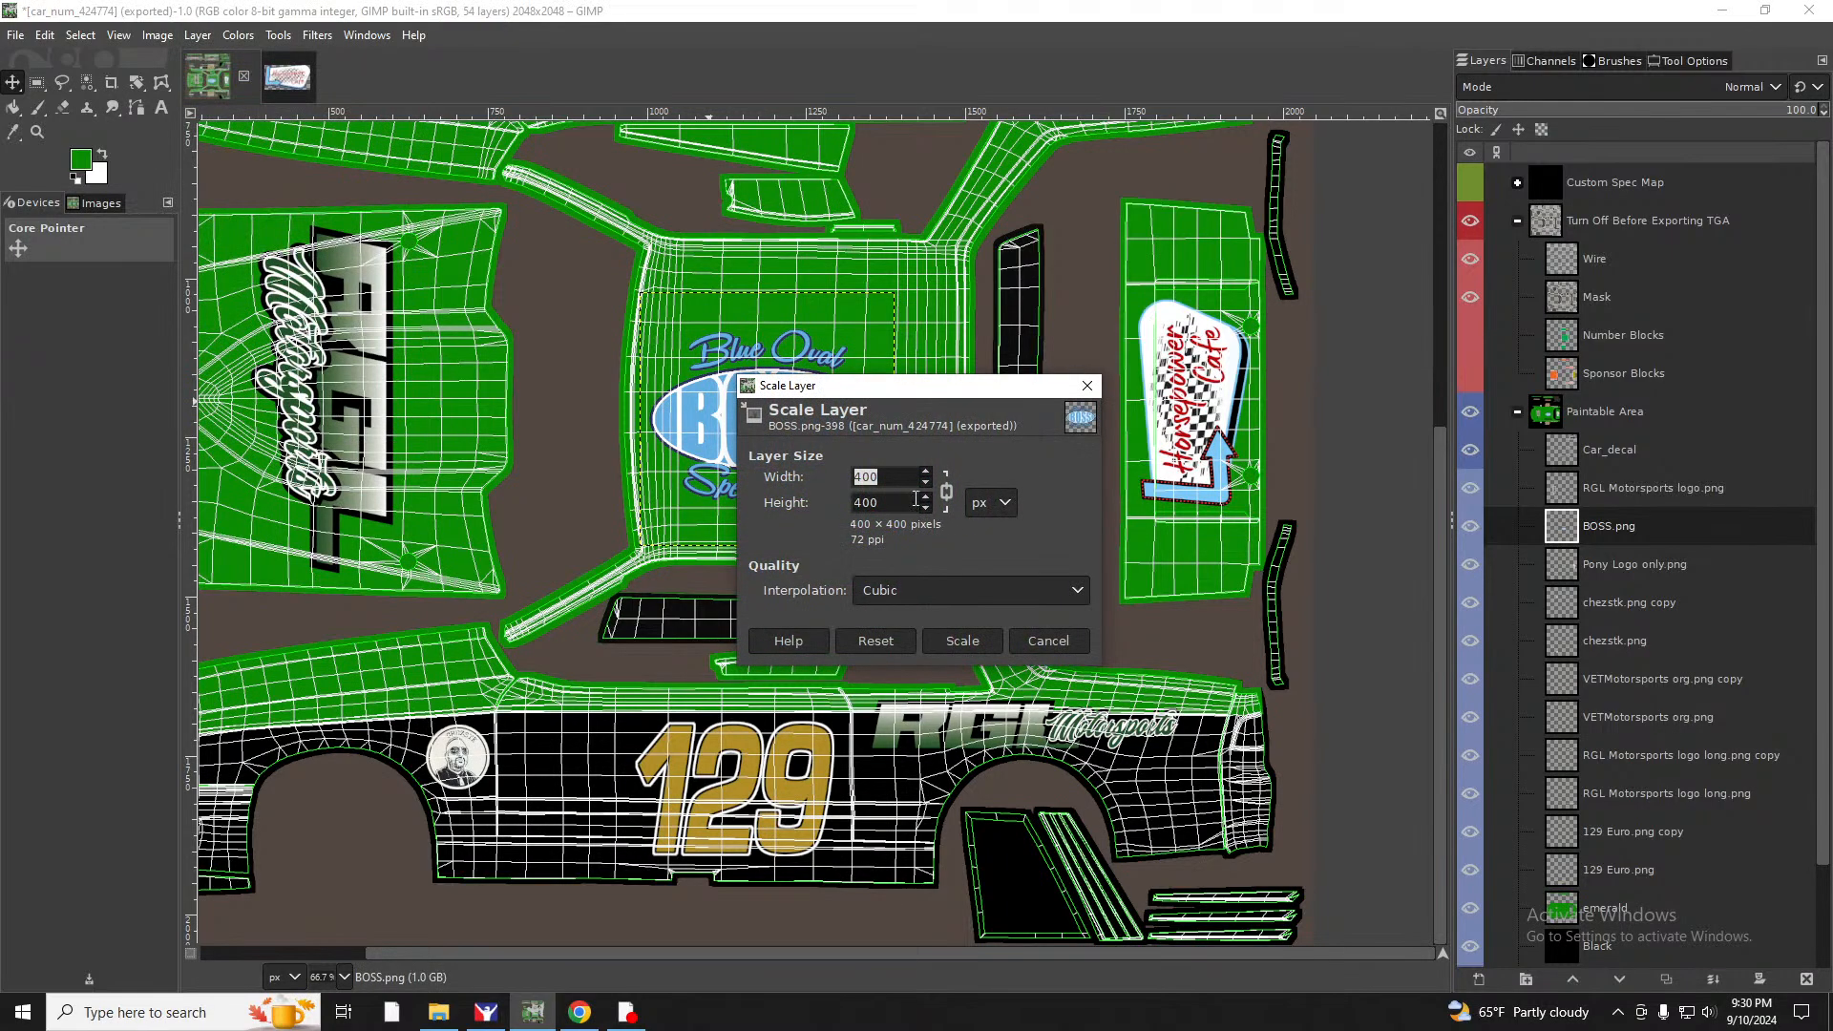
key(Tab)
text(200)
click(956, 642)
drag(795, 439, 552, 844)
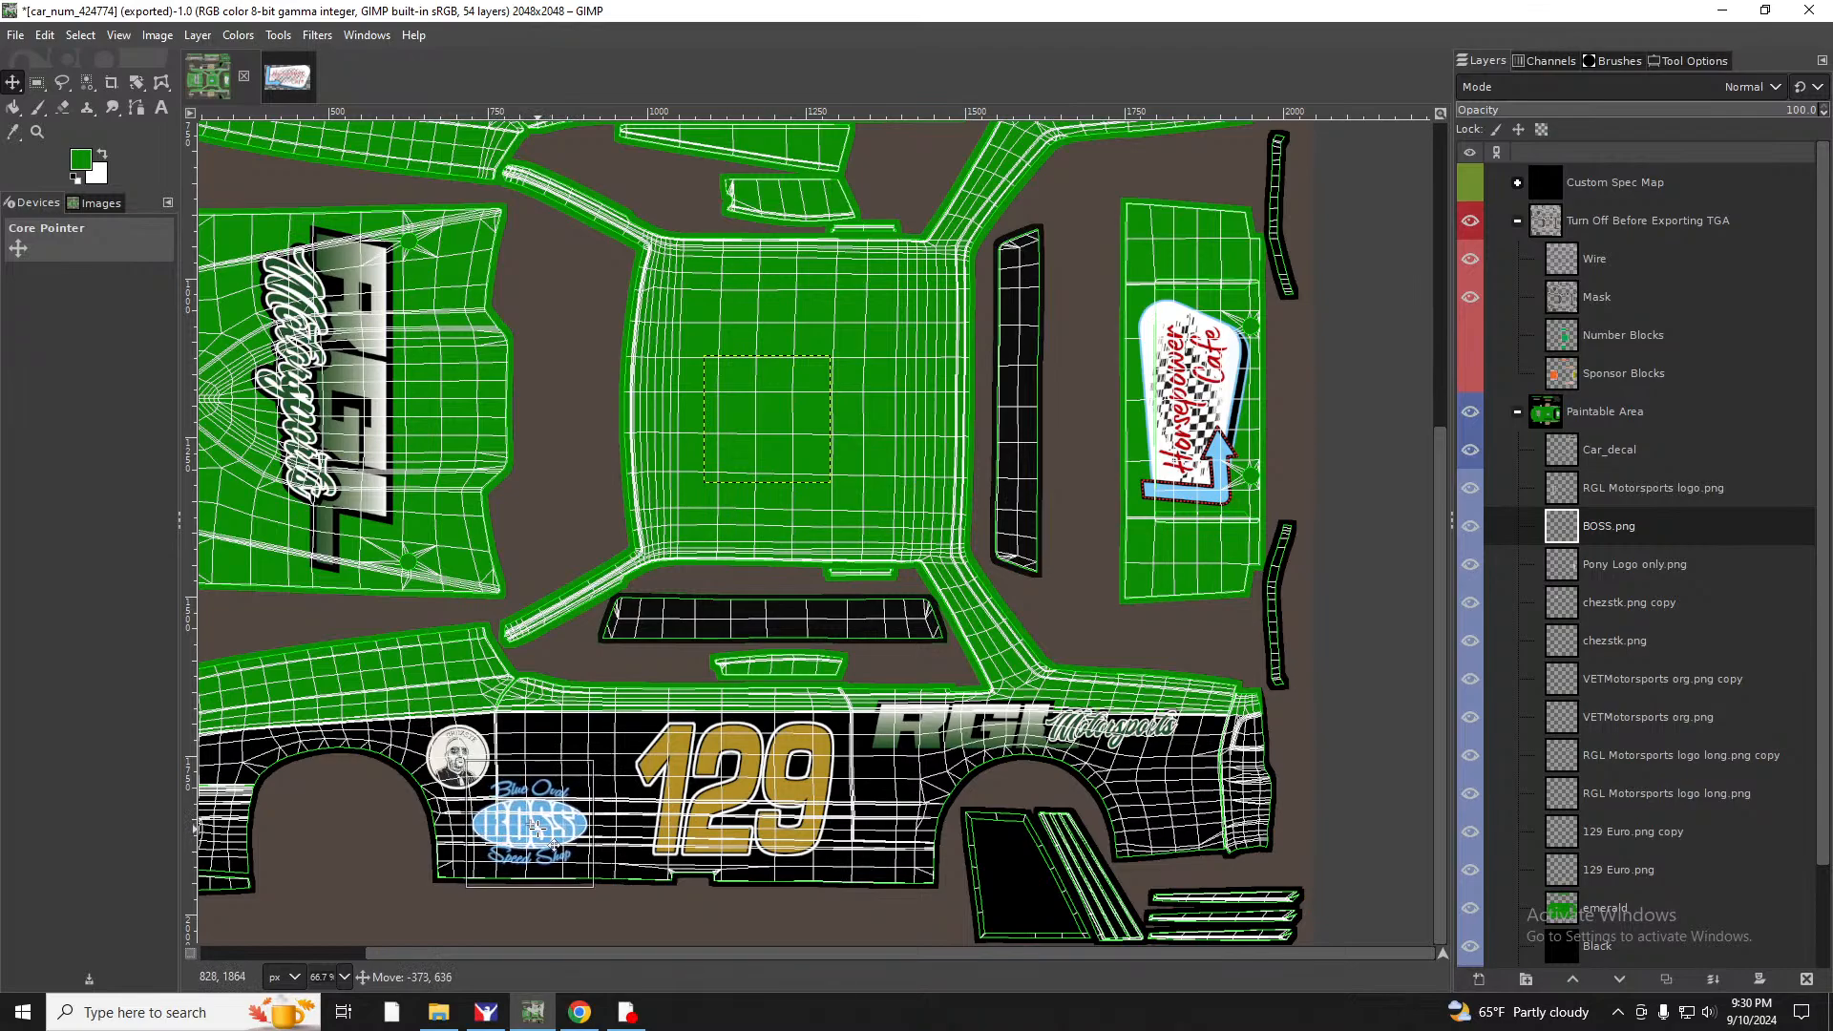
Duplicate the BOSS logo layer, move the copy to the matching spot on the opposite side panel and rotate it 180°.
click(198, 35)
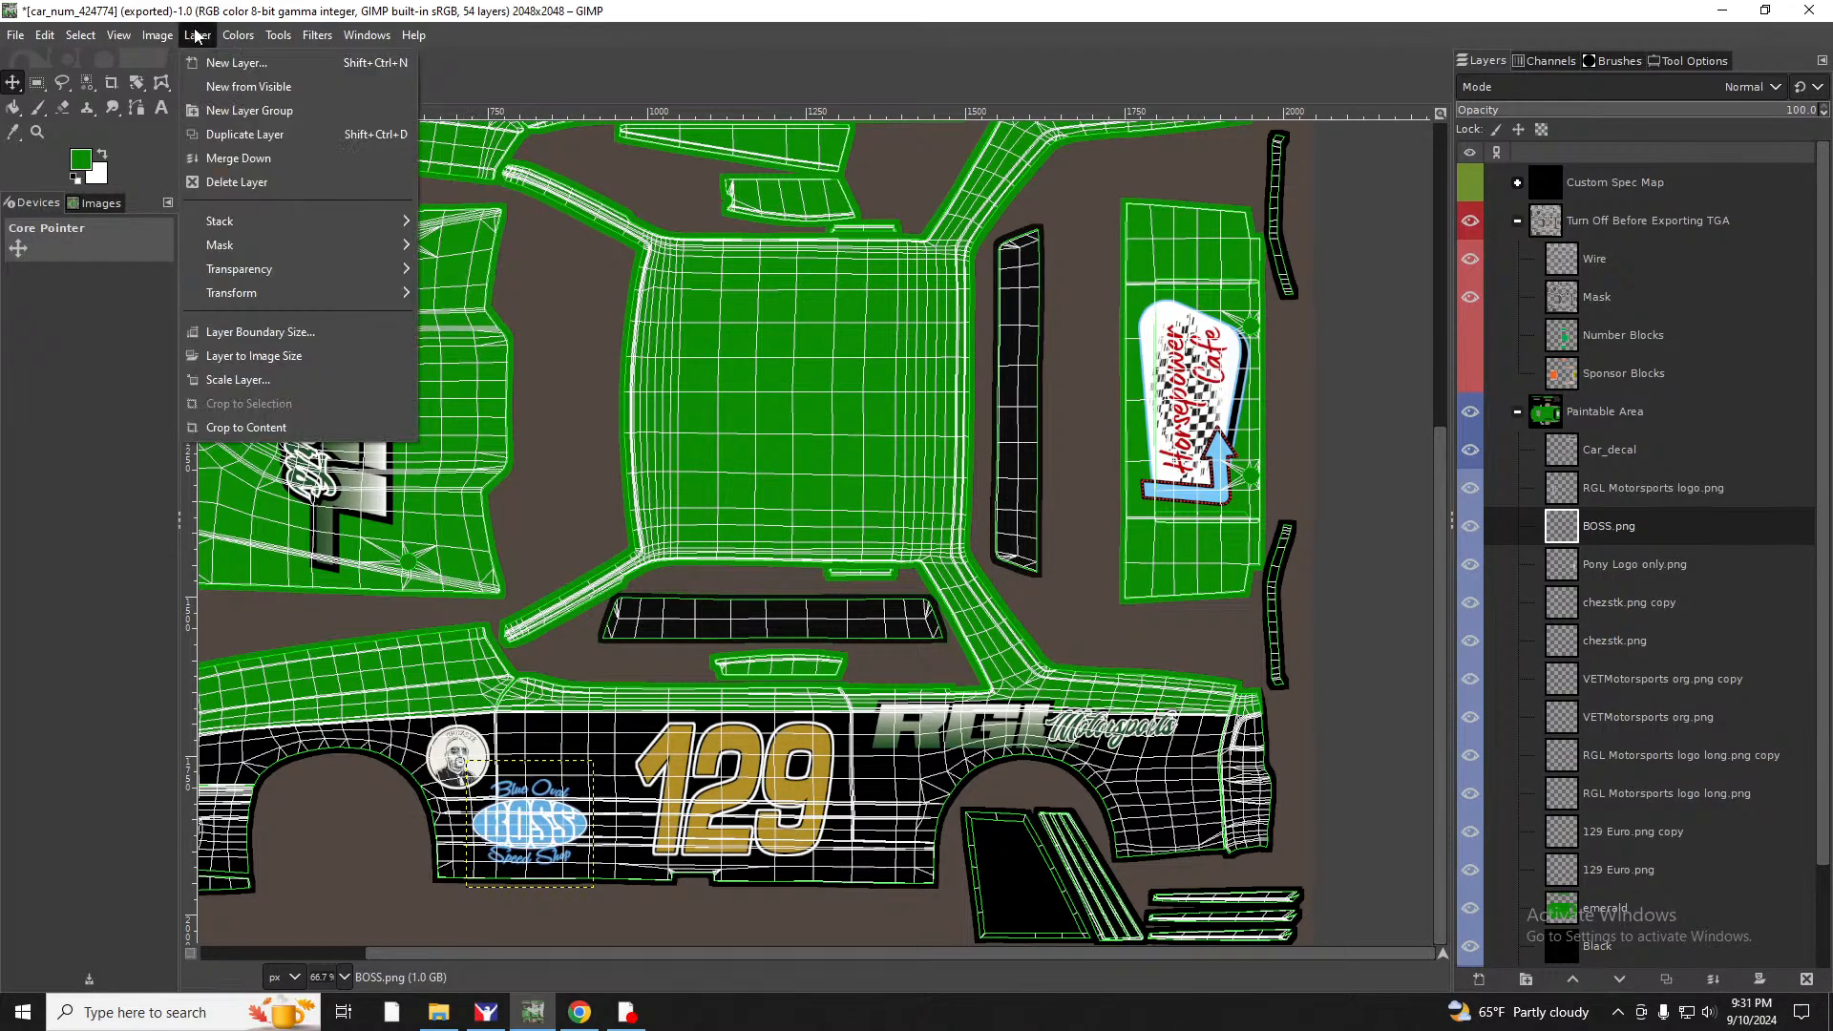
click(232, 134)
drag(559, 831, 558, 467)
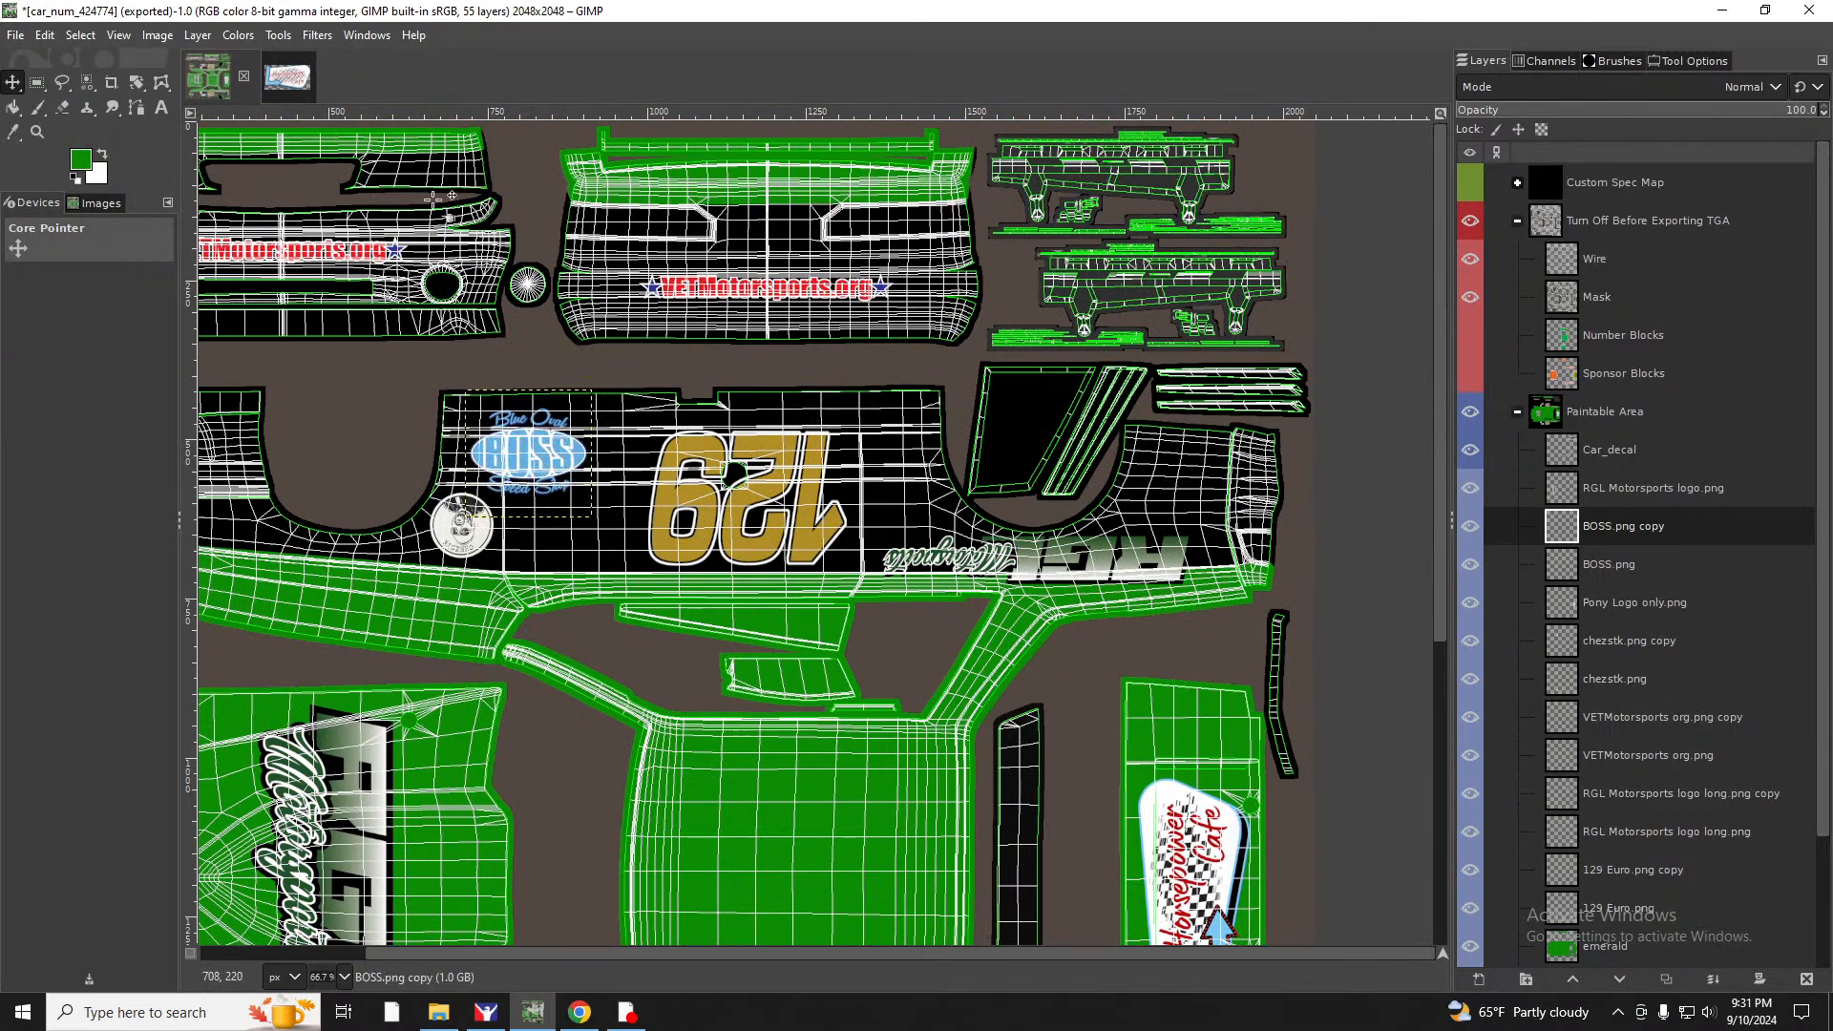
click(200, 37)
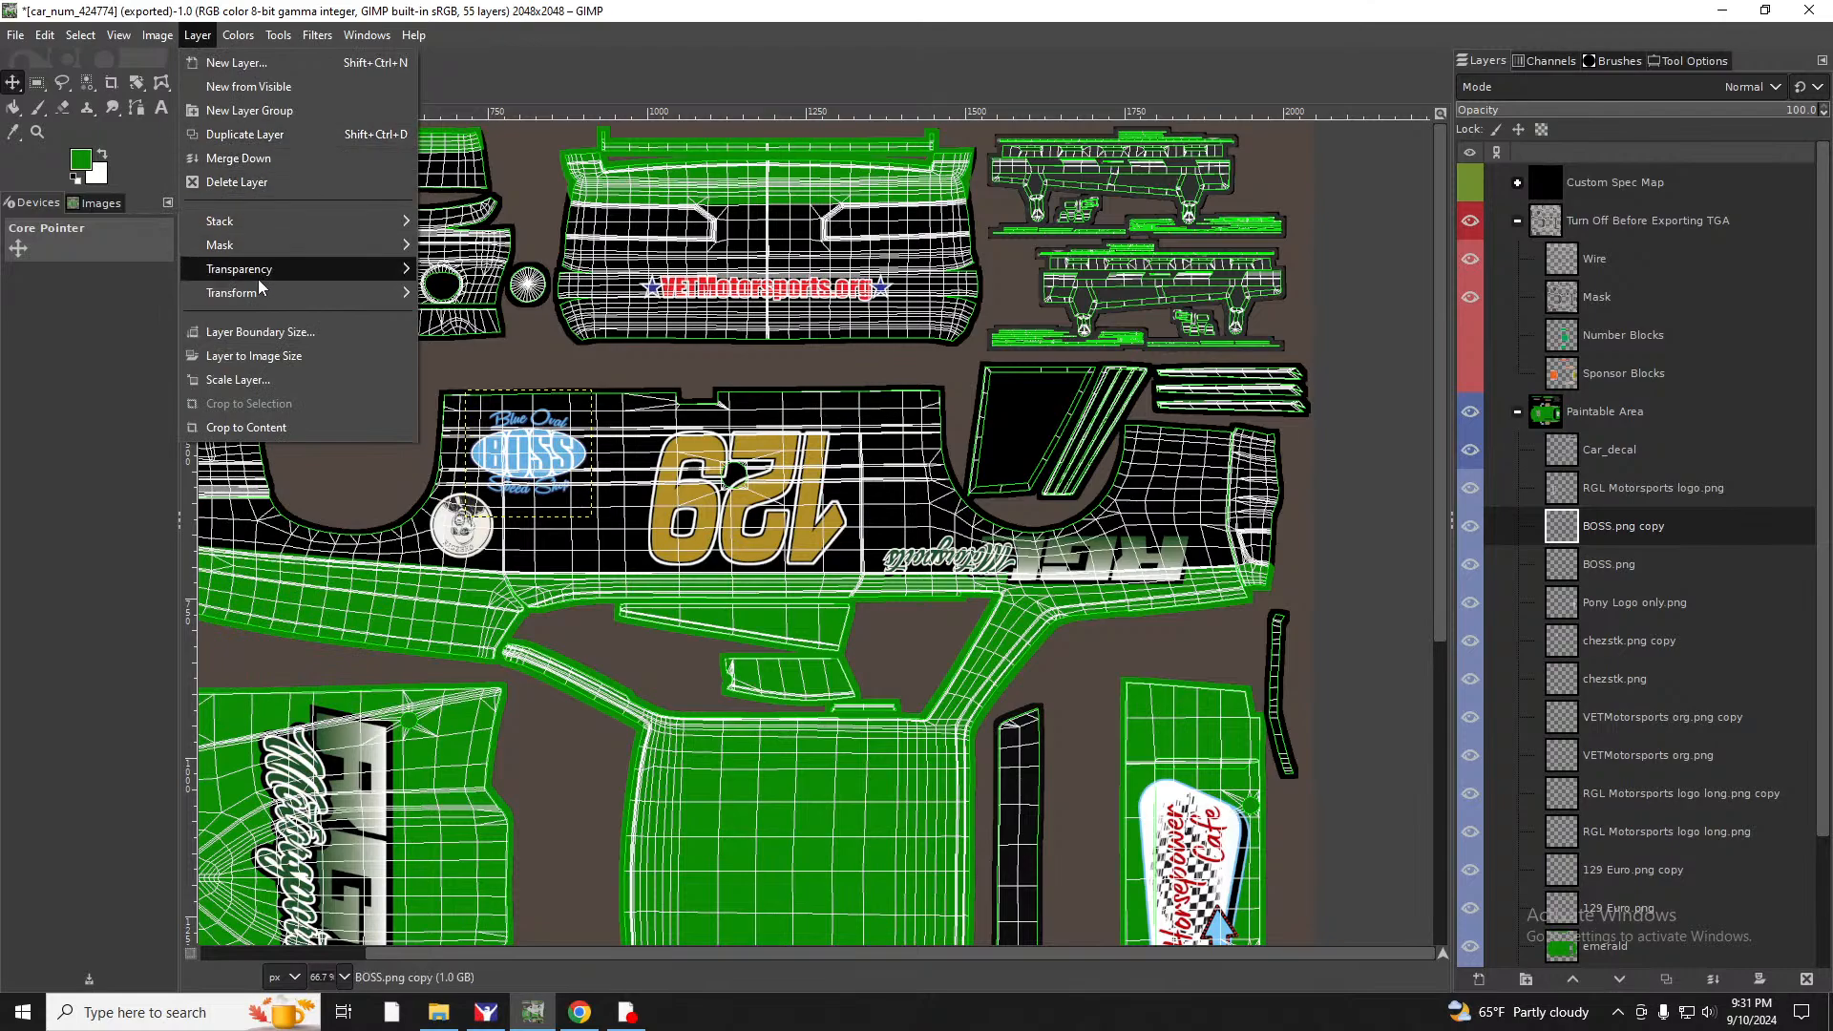
mouse_move(285, 292)
click(508, 411)
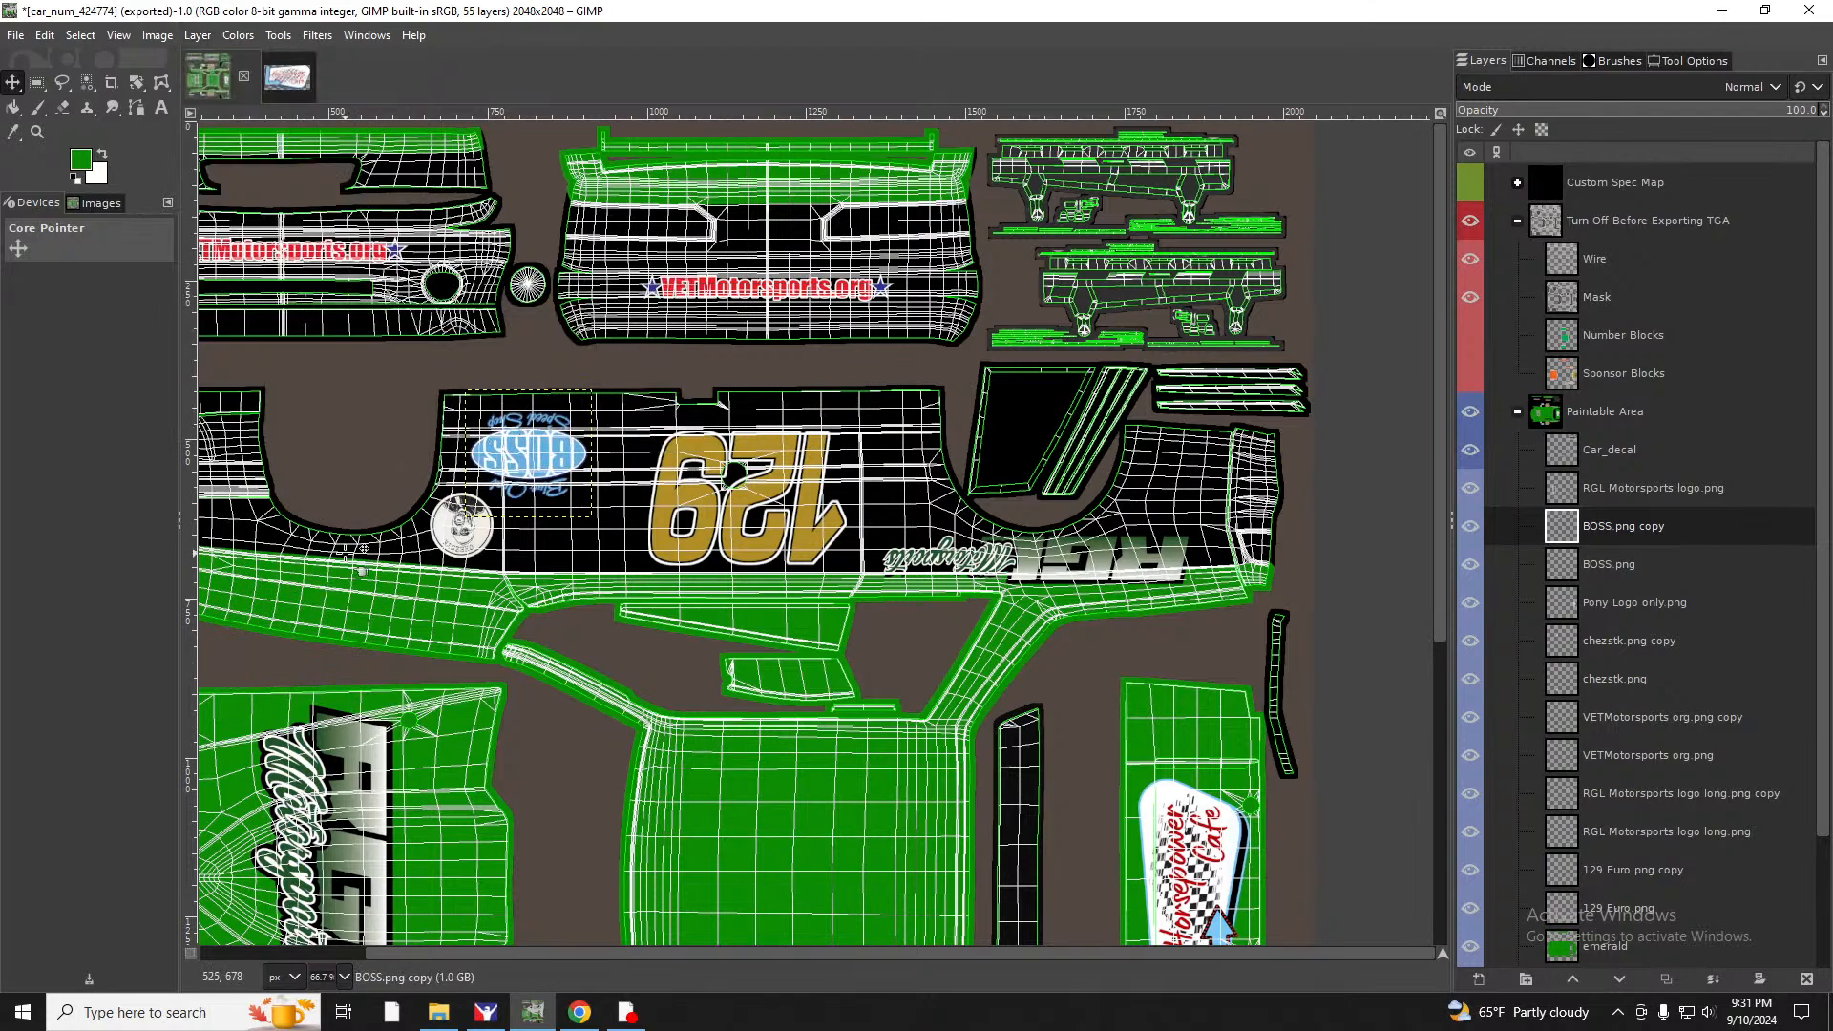
Compare the BOSS logos on both sides of the car and nudge the rotated copy slightly toward the front wheel to align it.
scroll(592, 470, down, 5)
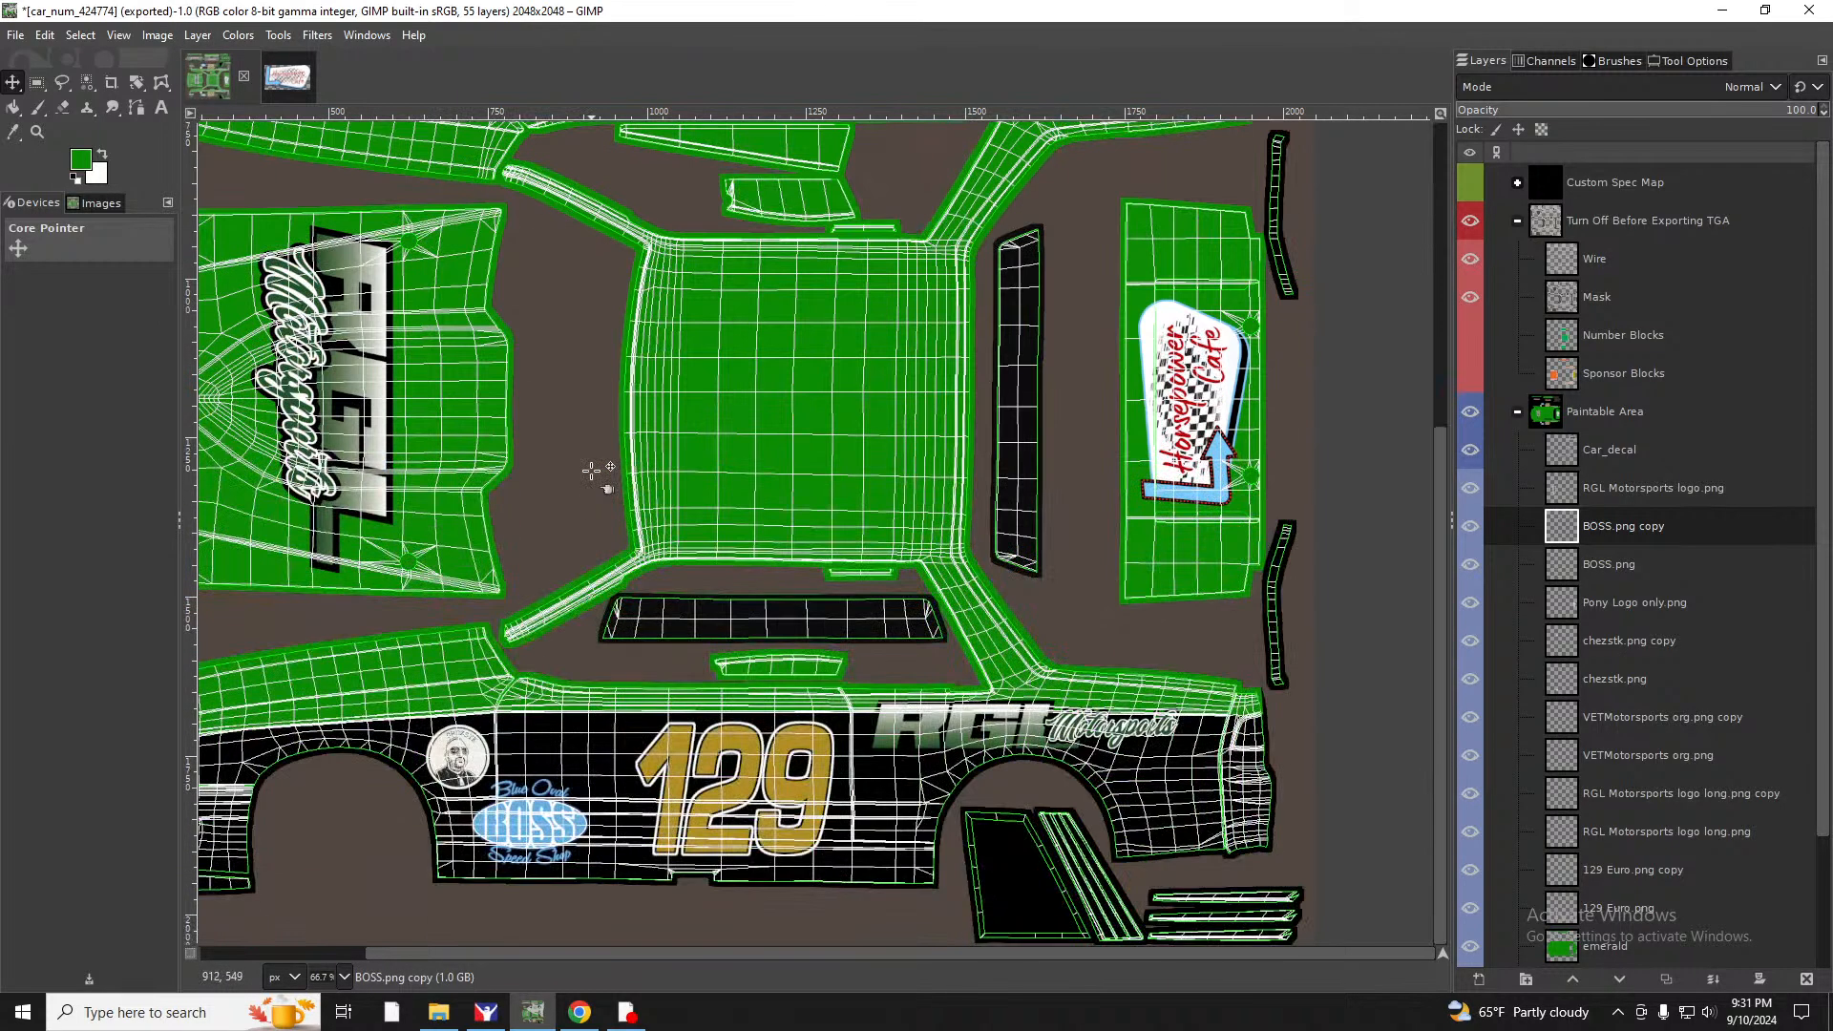
scroll(592, 469, up, 5)
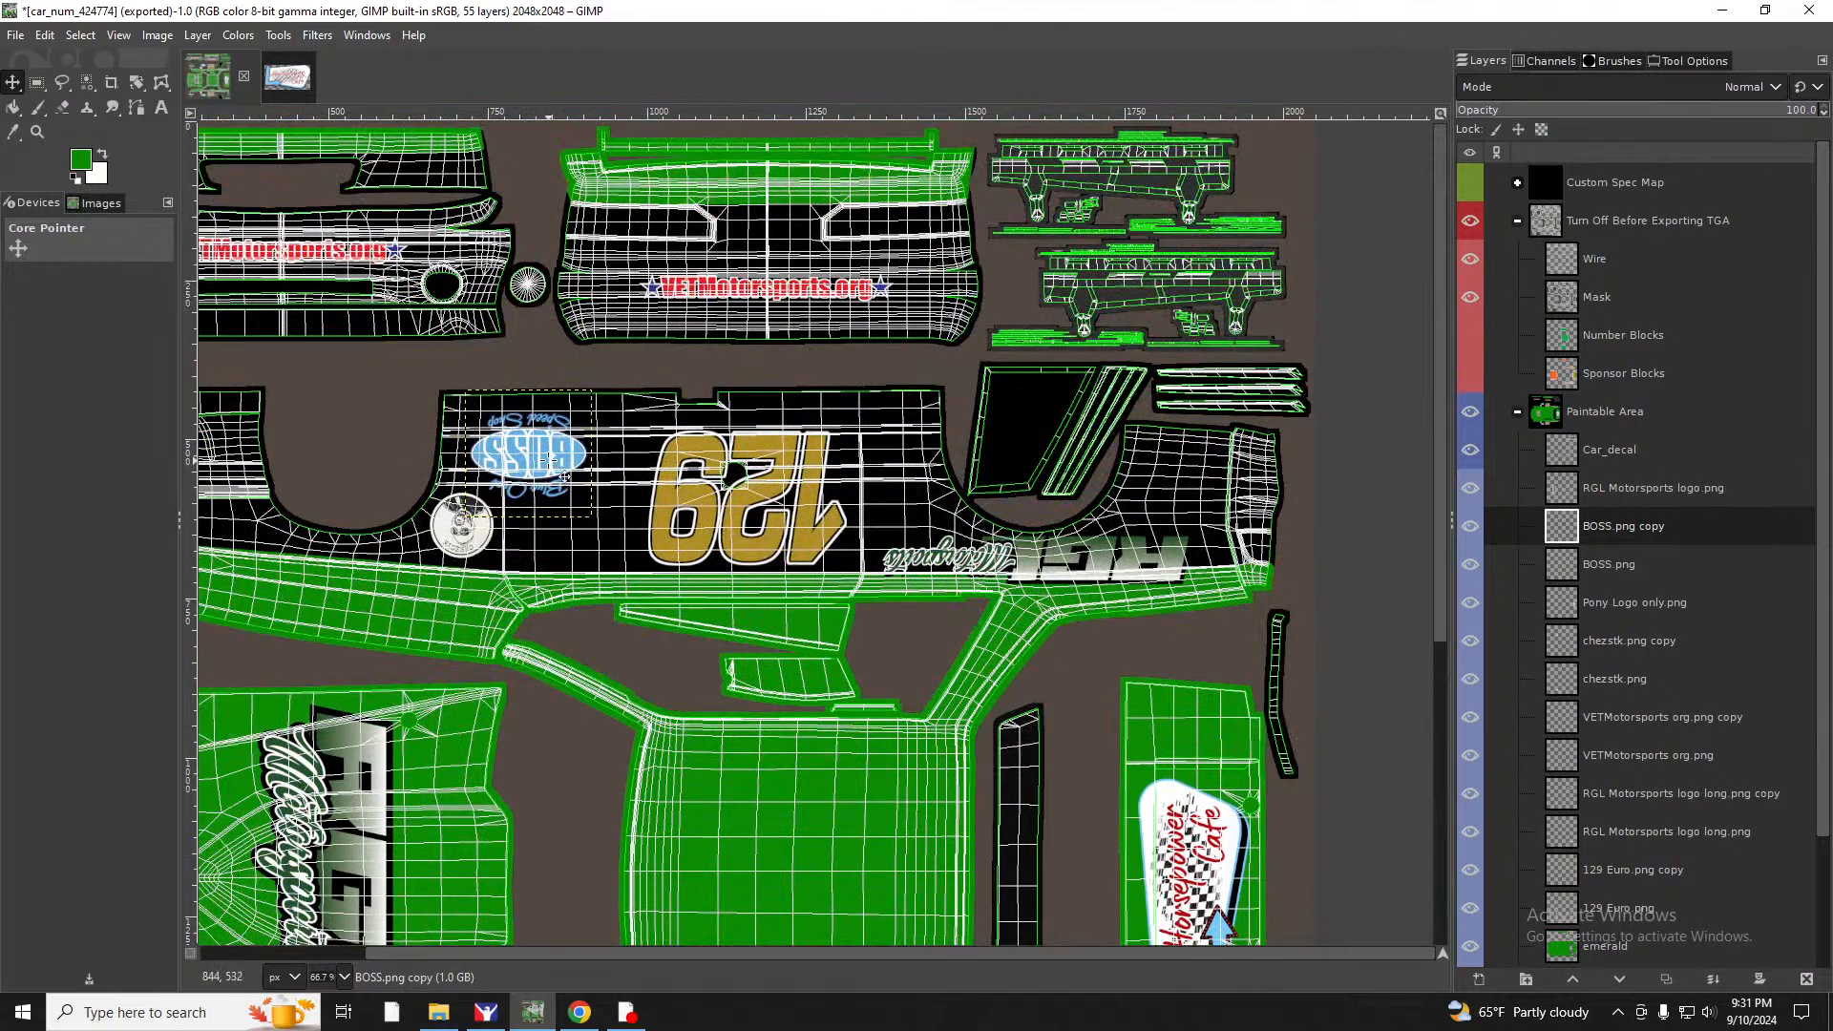
drag(565, 478, 559, 477)
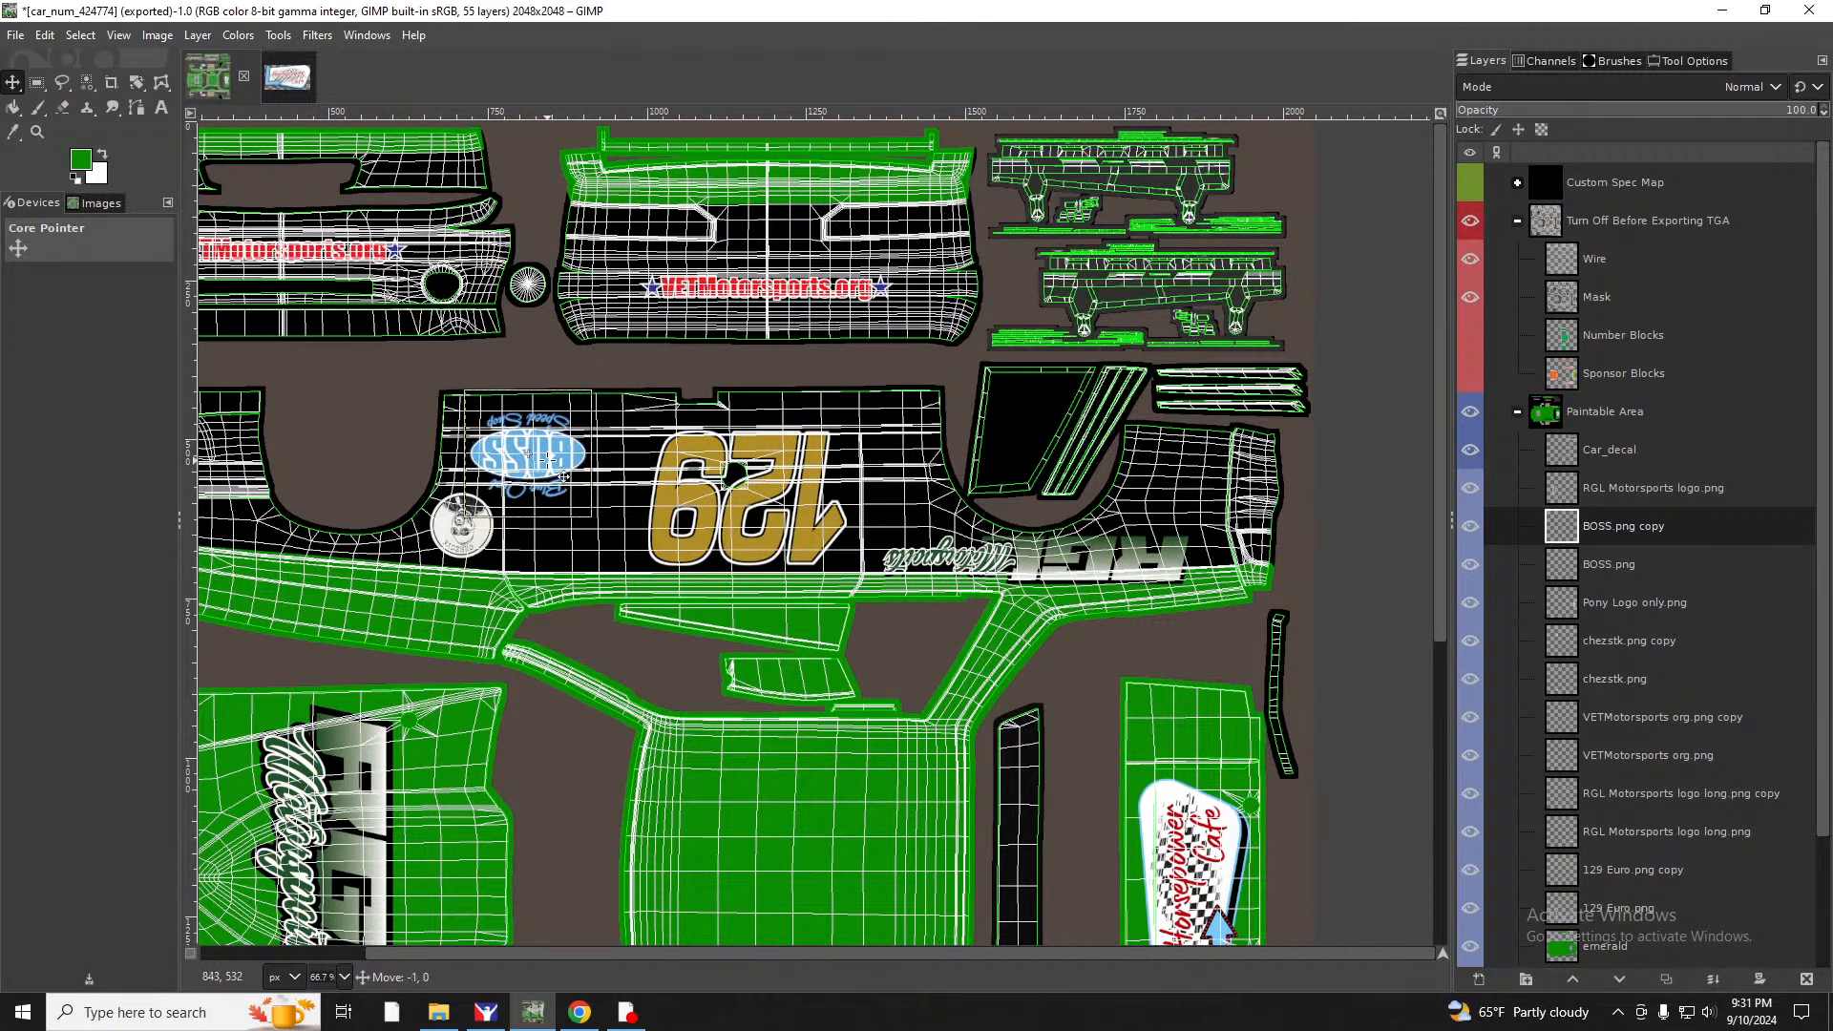
scroll(557, 509, down, 5)
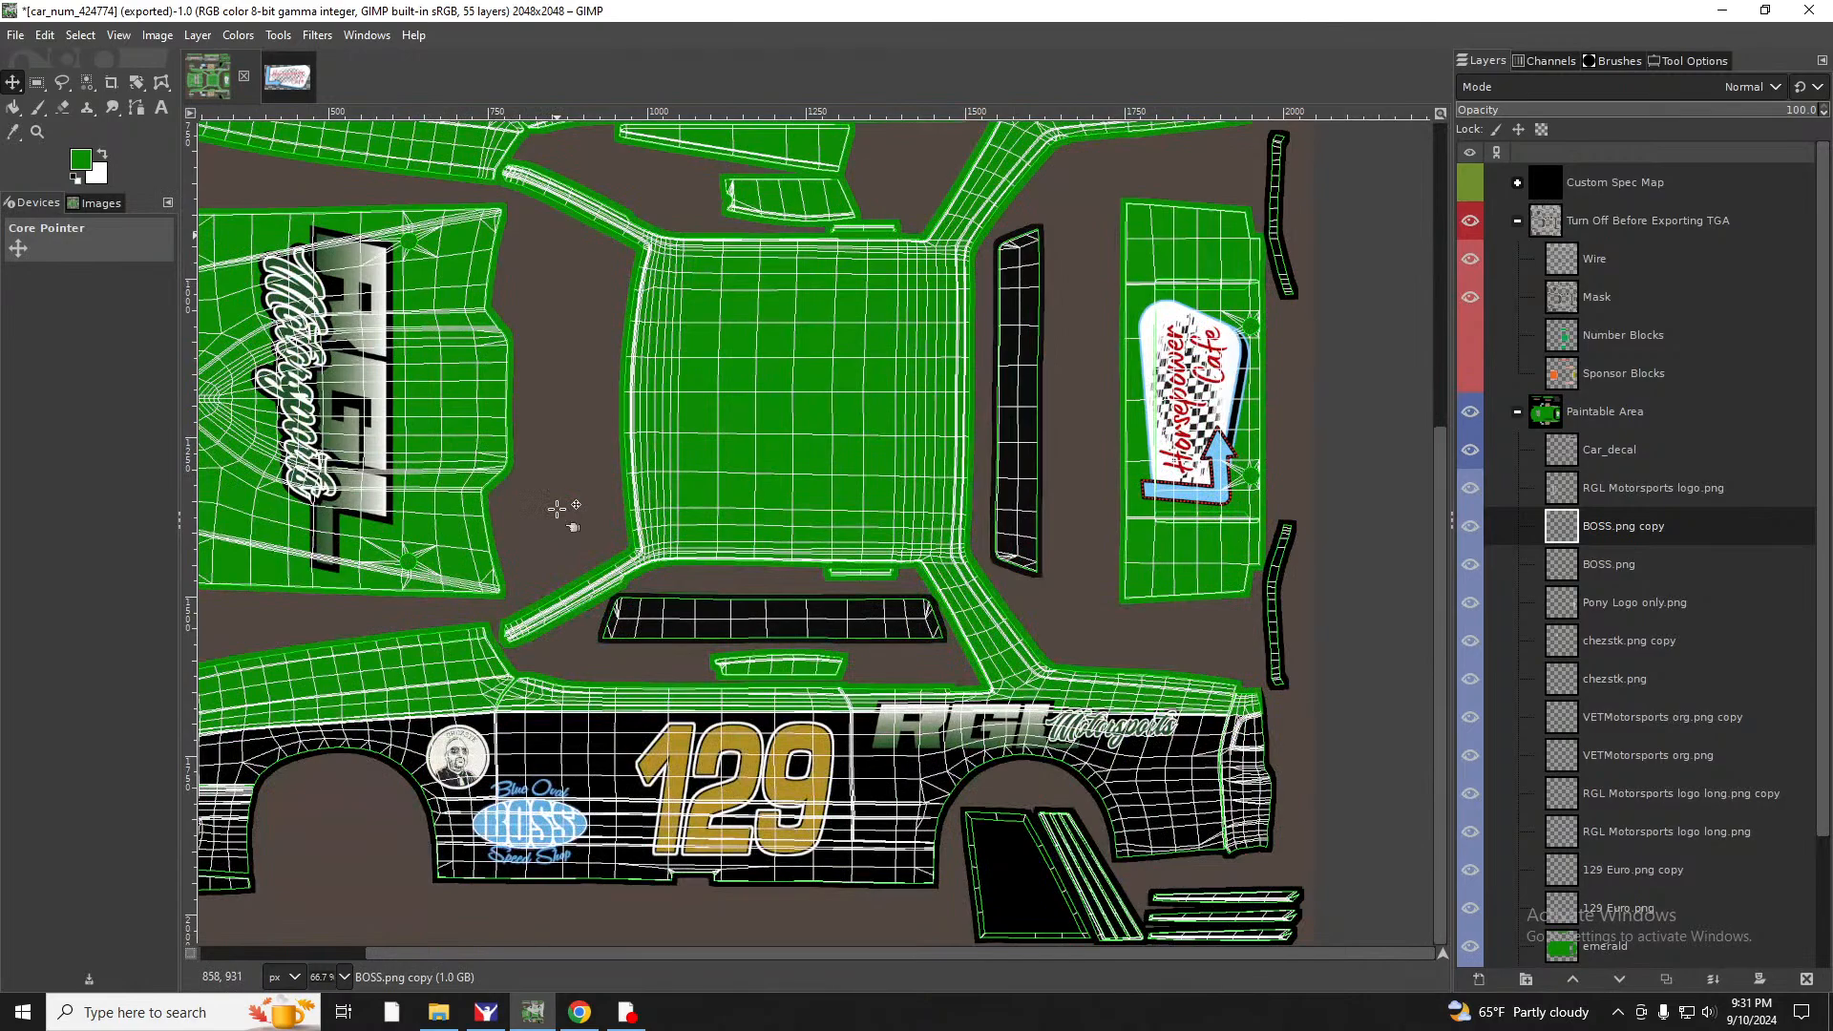
scroll(544, 461, up, 5)
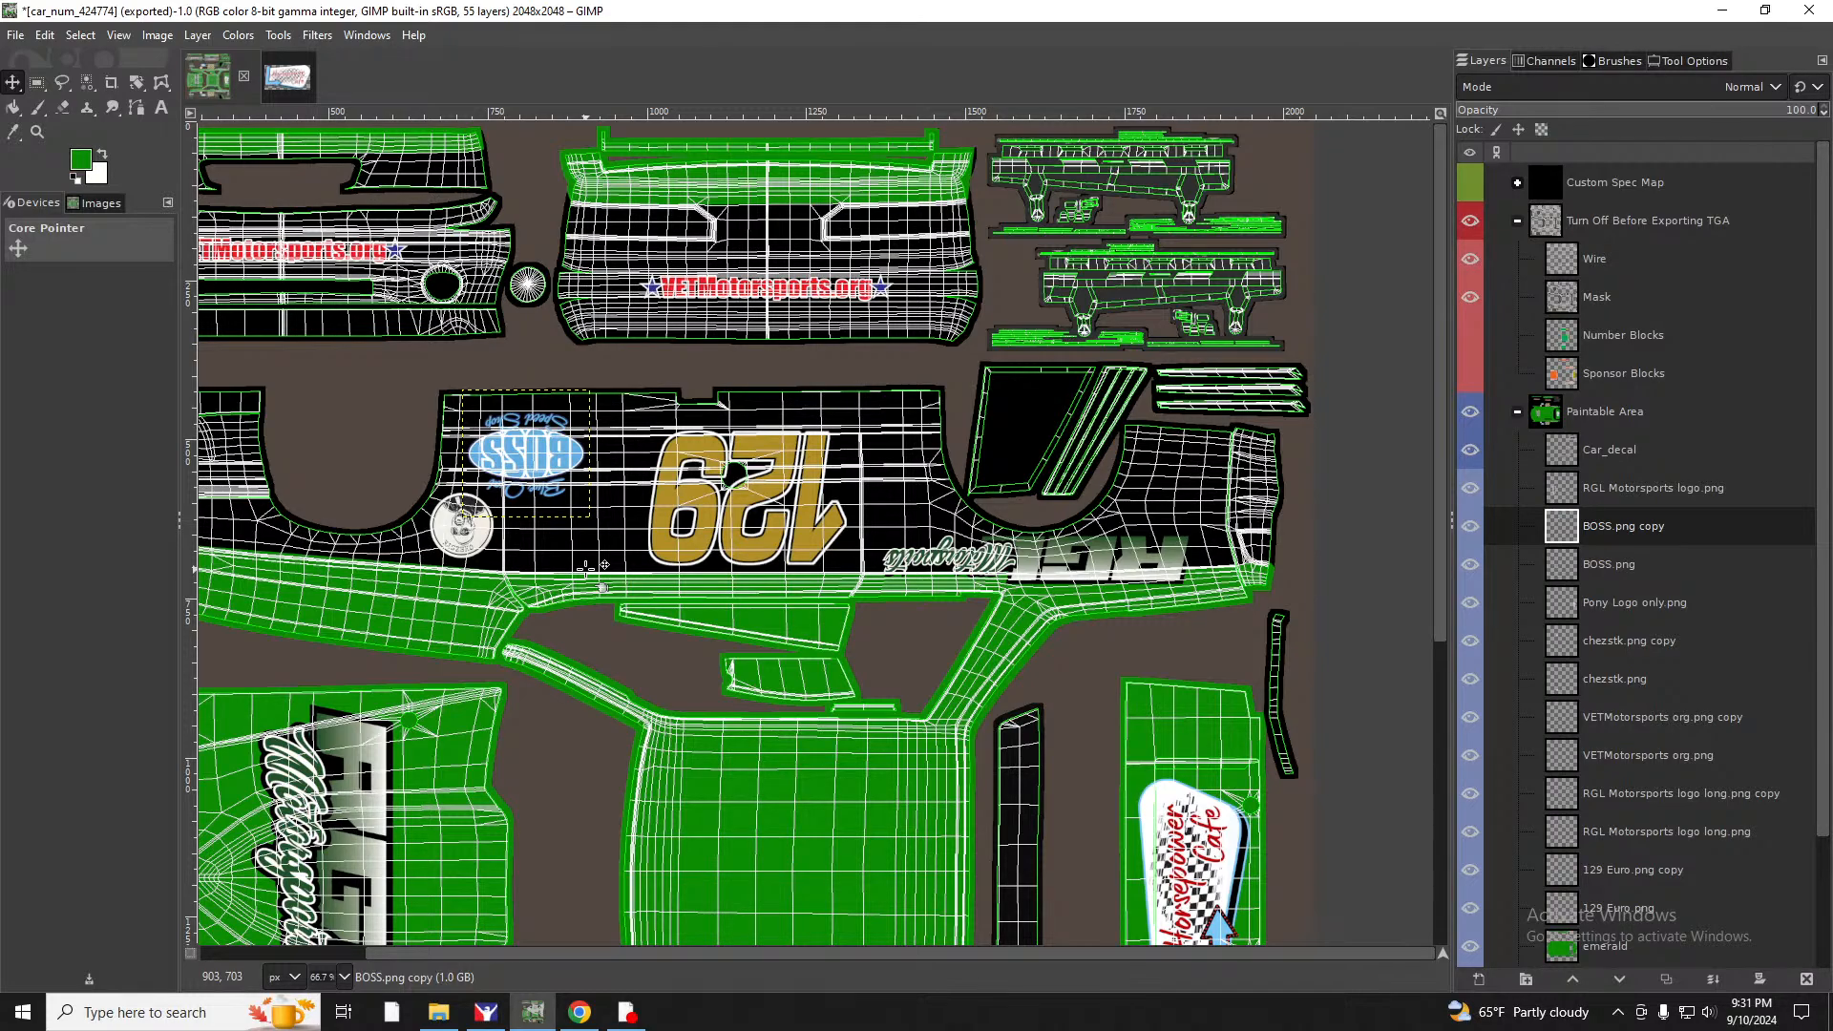
scroll(585, 568, down, 5)
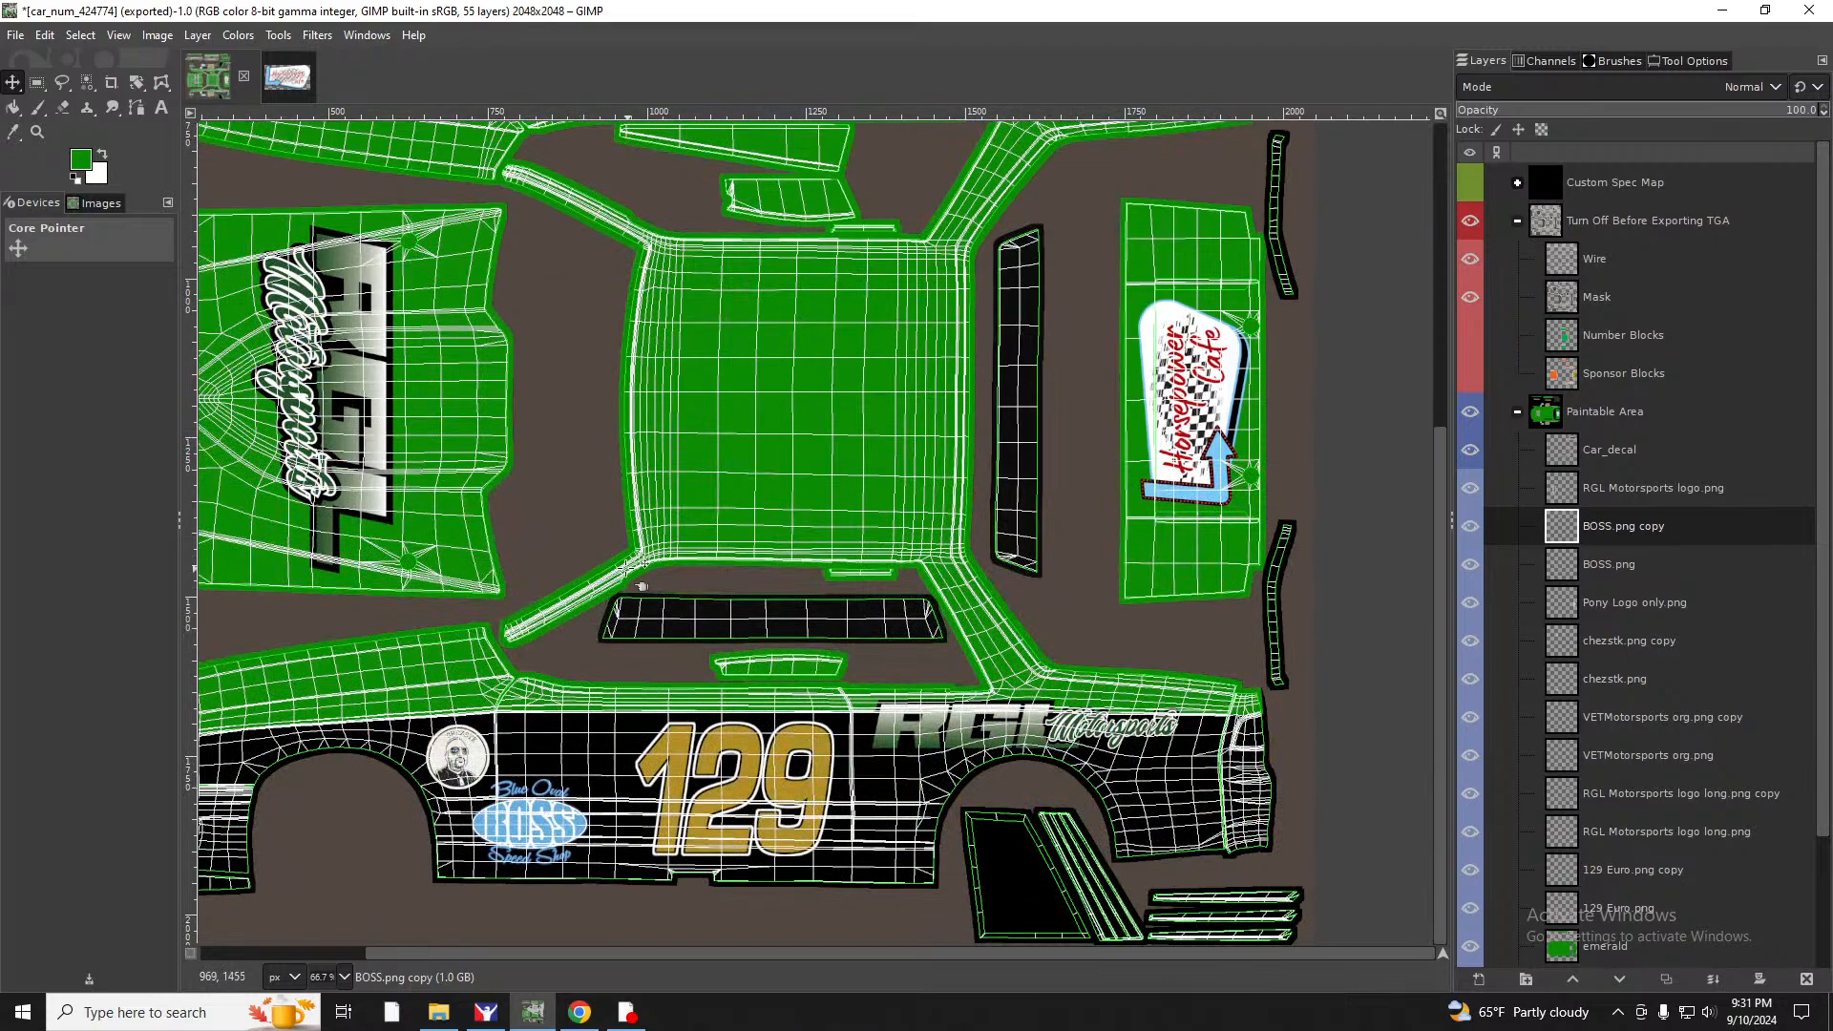
Add logo.png, the West Plains Liberty Tire logo, as a new layer and move it onto the side panel behind the rear wheel.
click(14, 36)
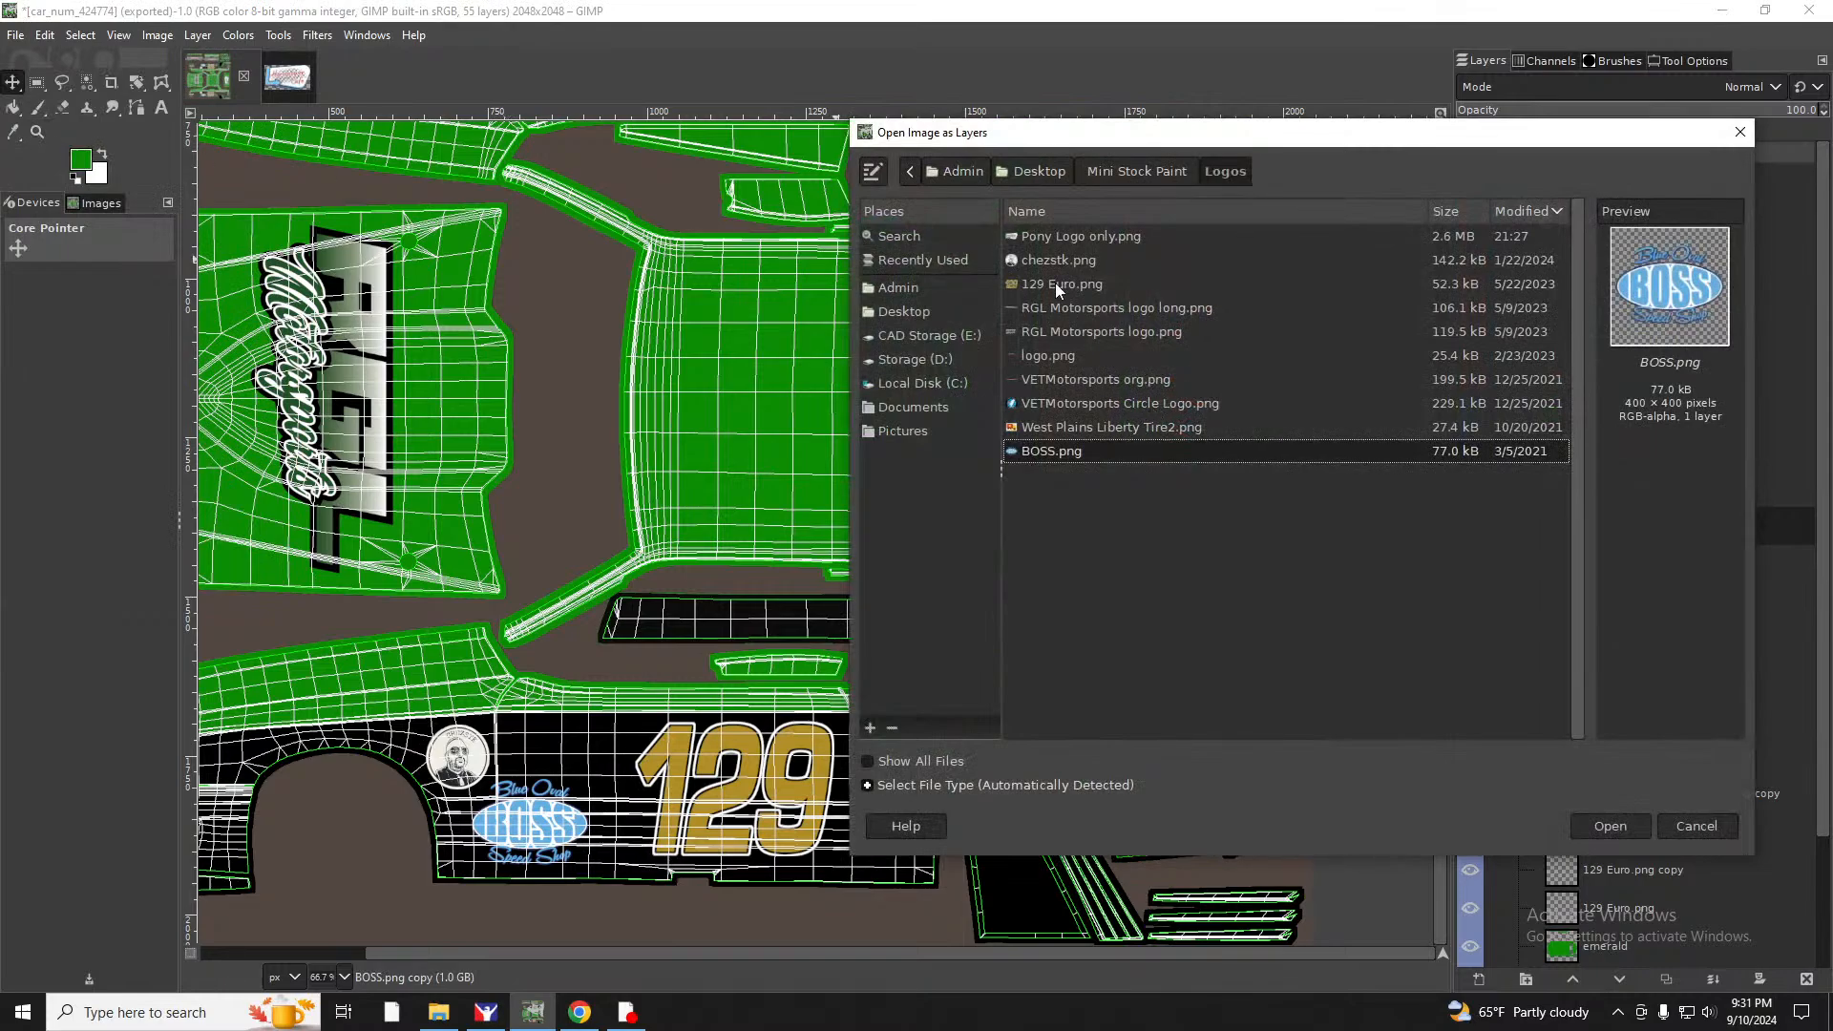
double_click(1061, 361)
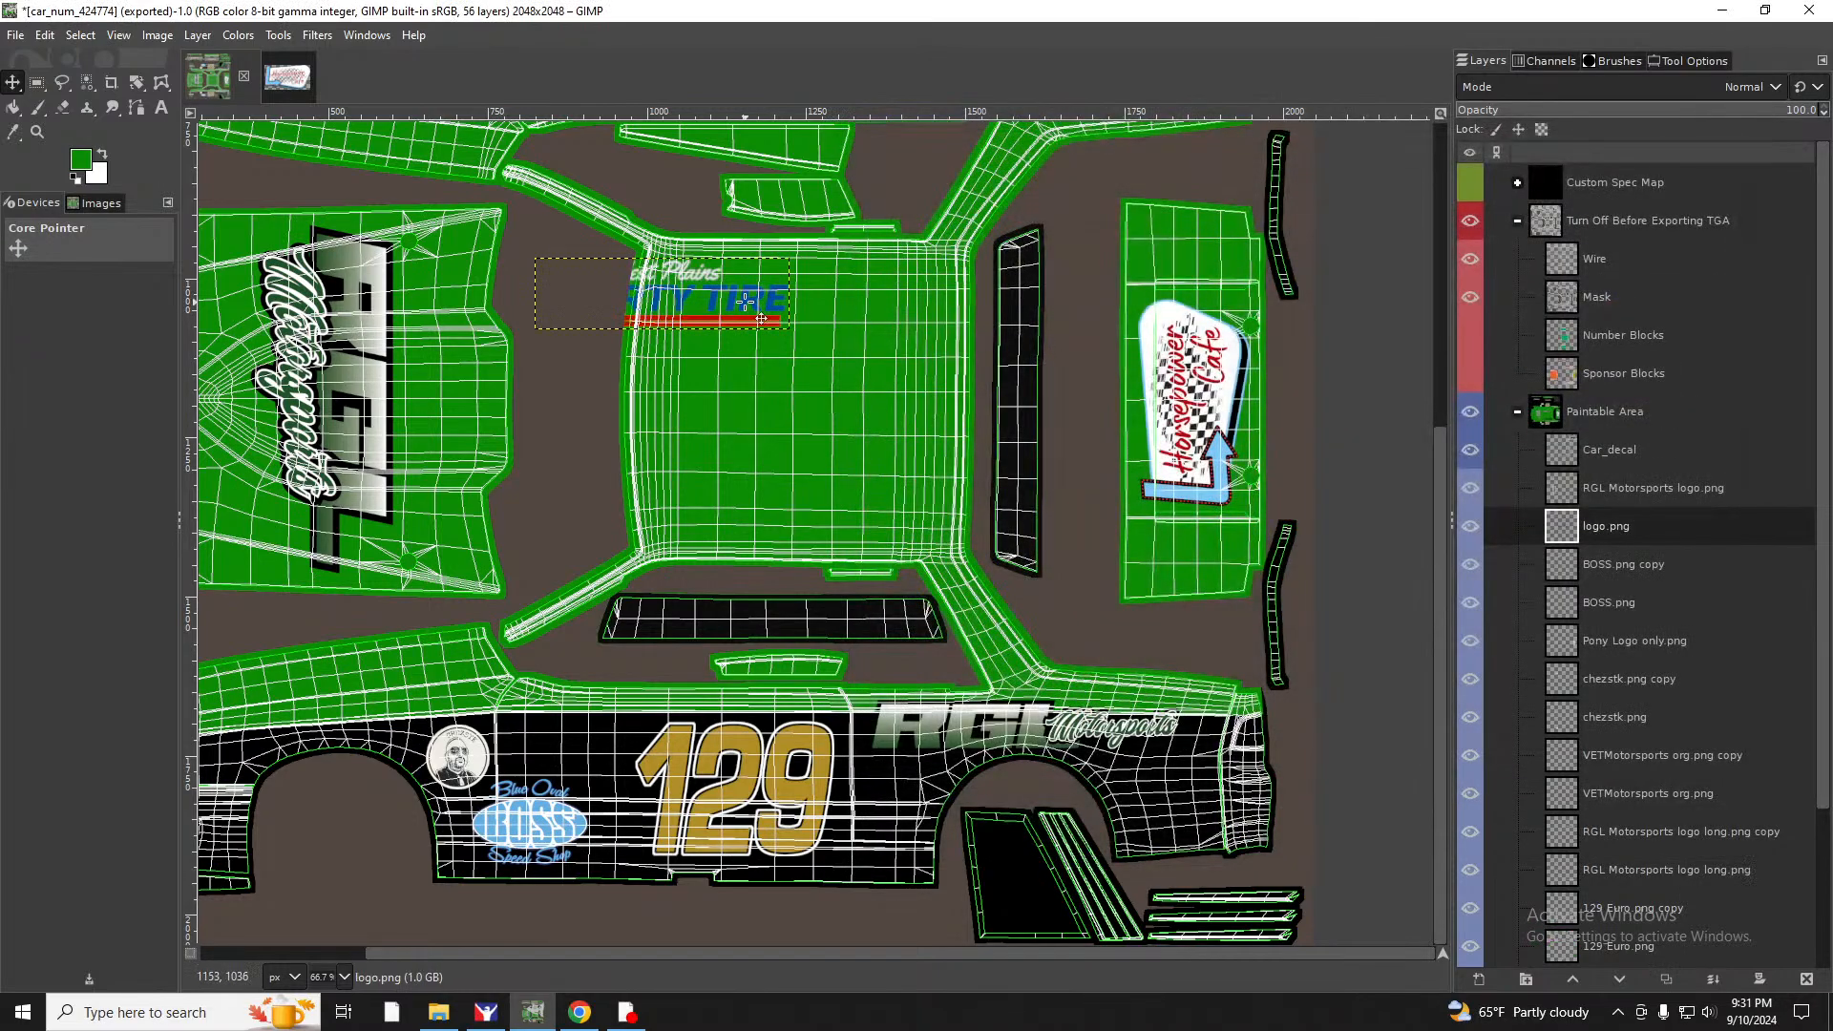
drag(746, 303, 1258, 823)
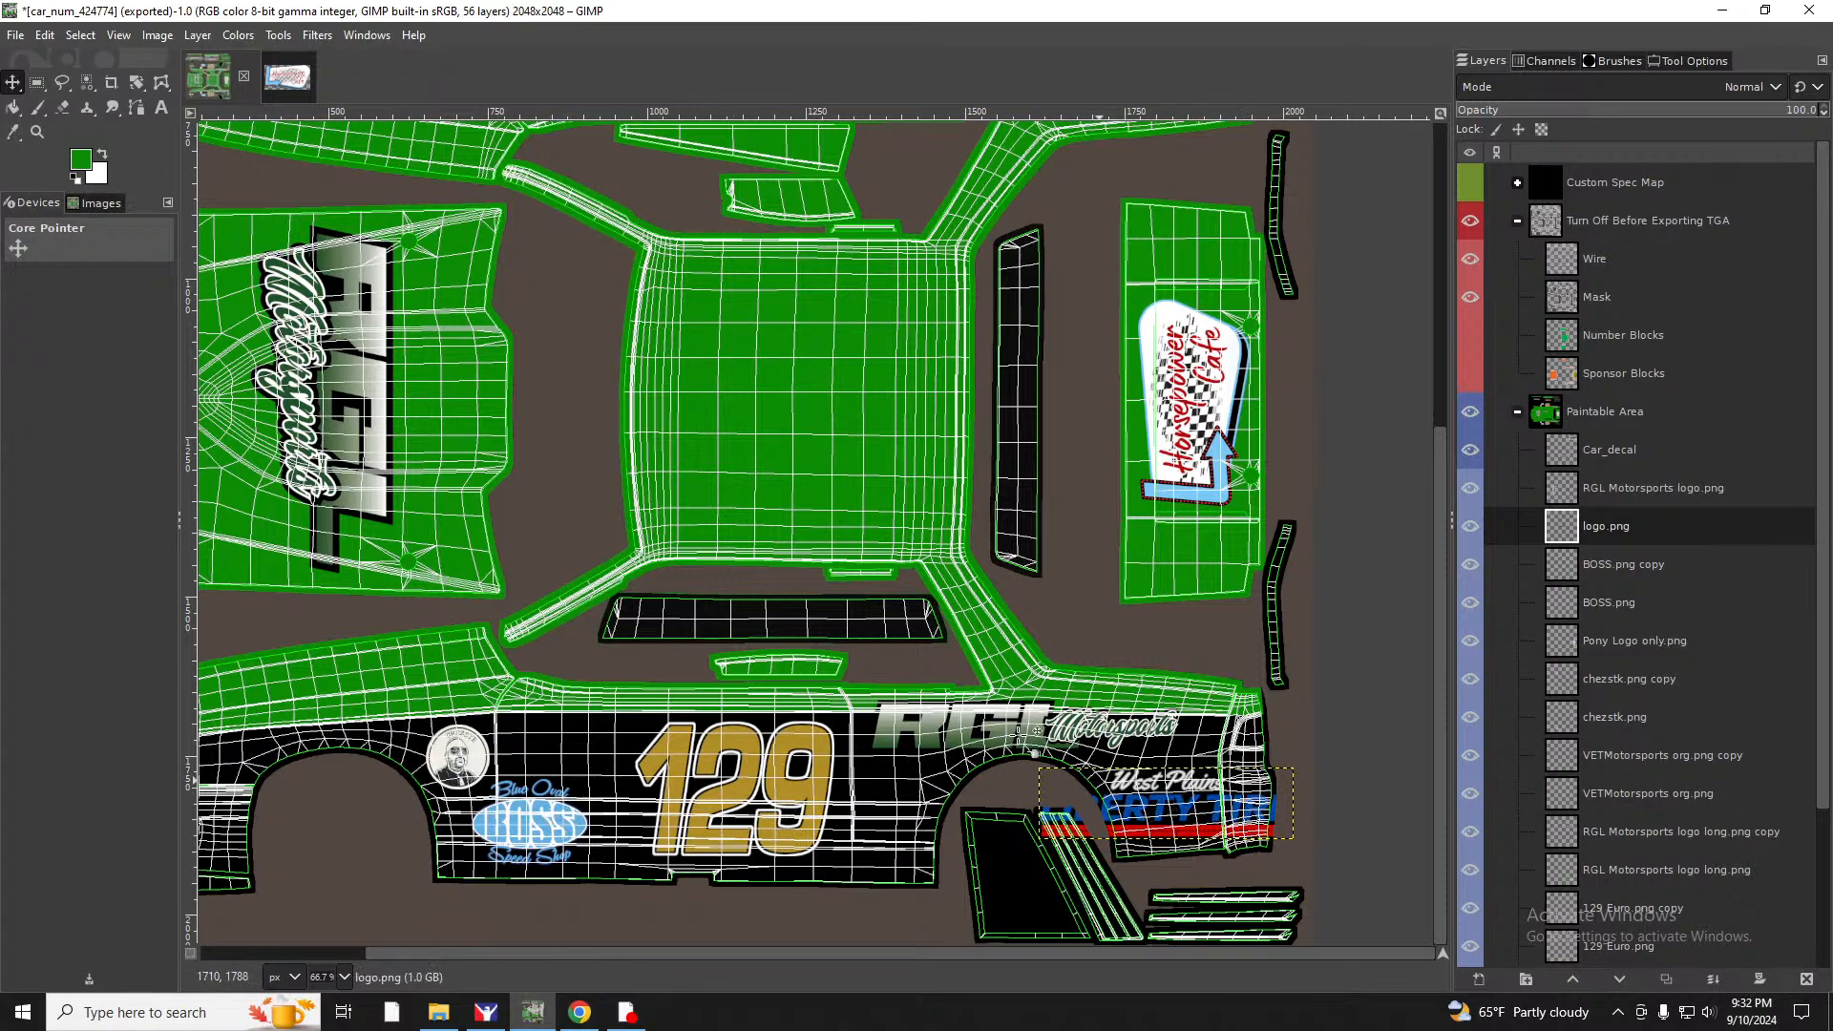
scroll(1100, 648, up, 5)
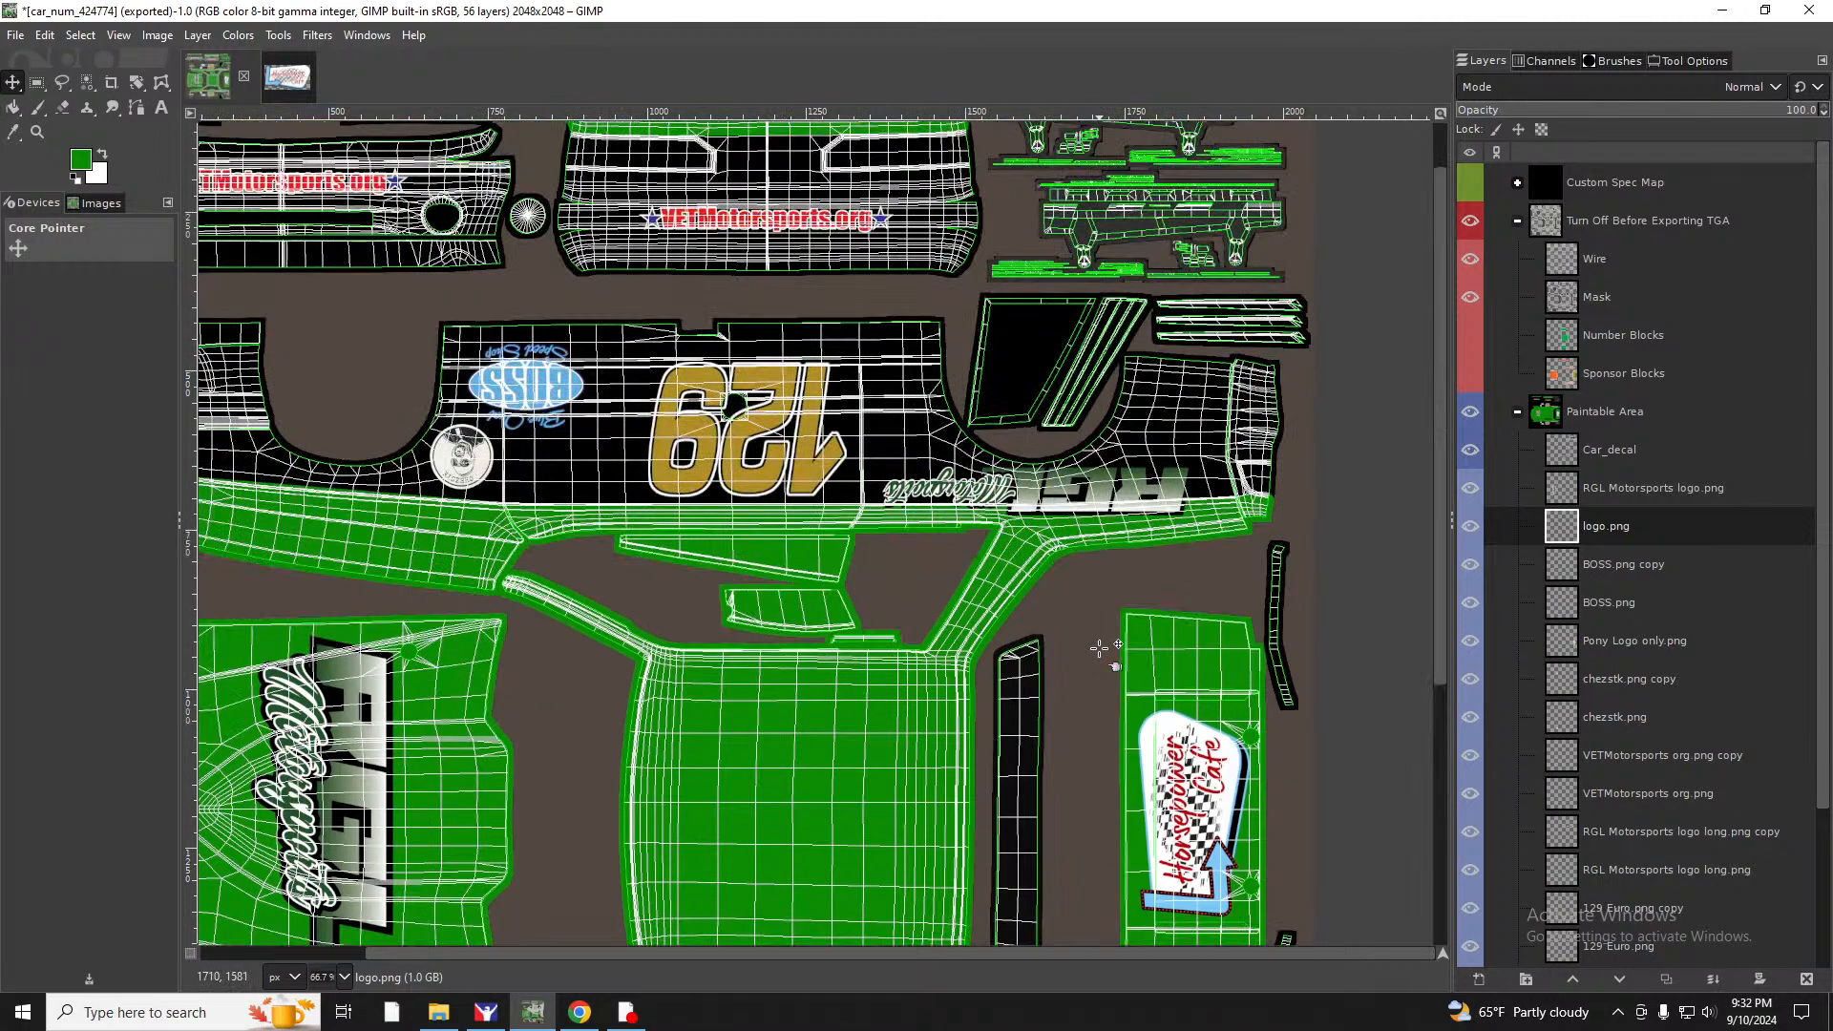
scroll(1100, 648, down, 5)
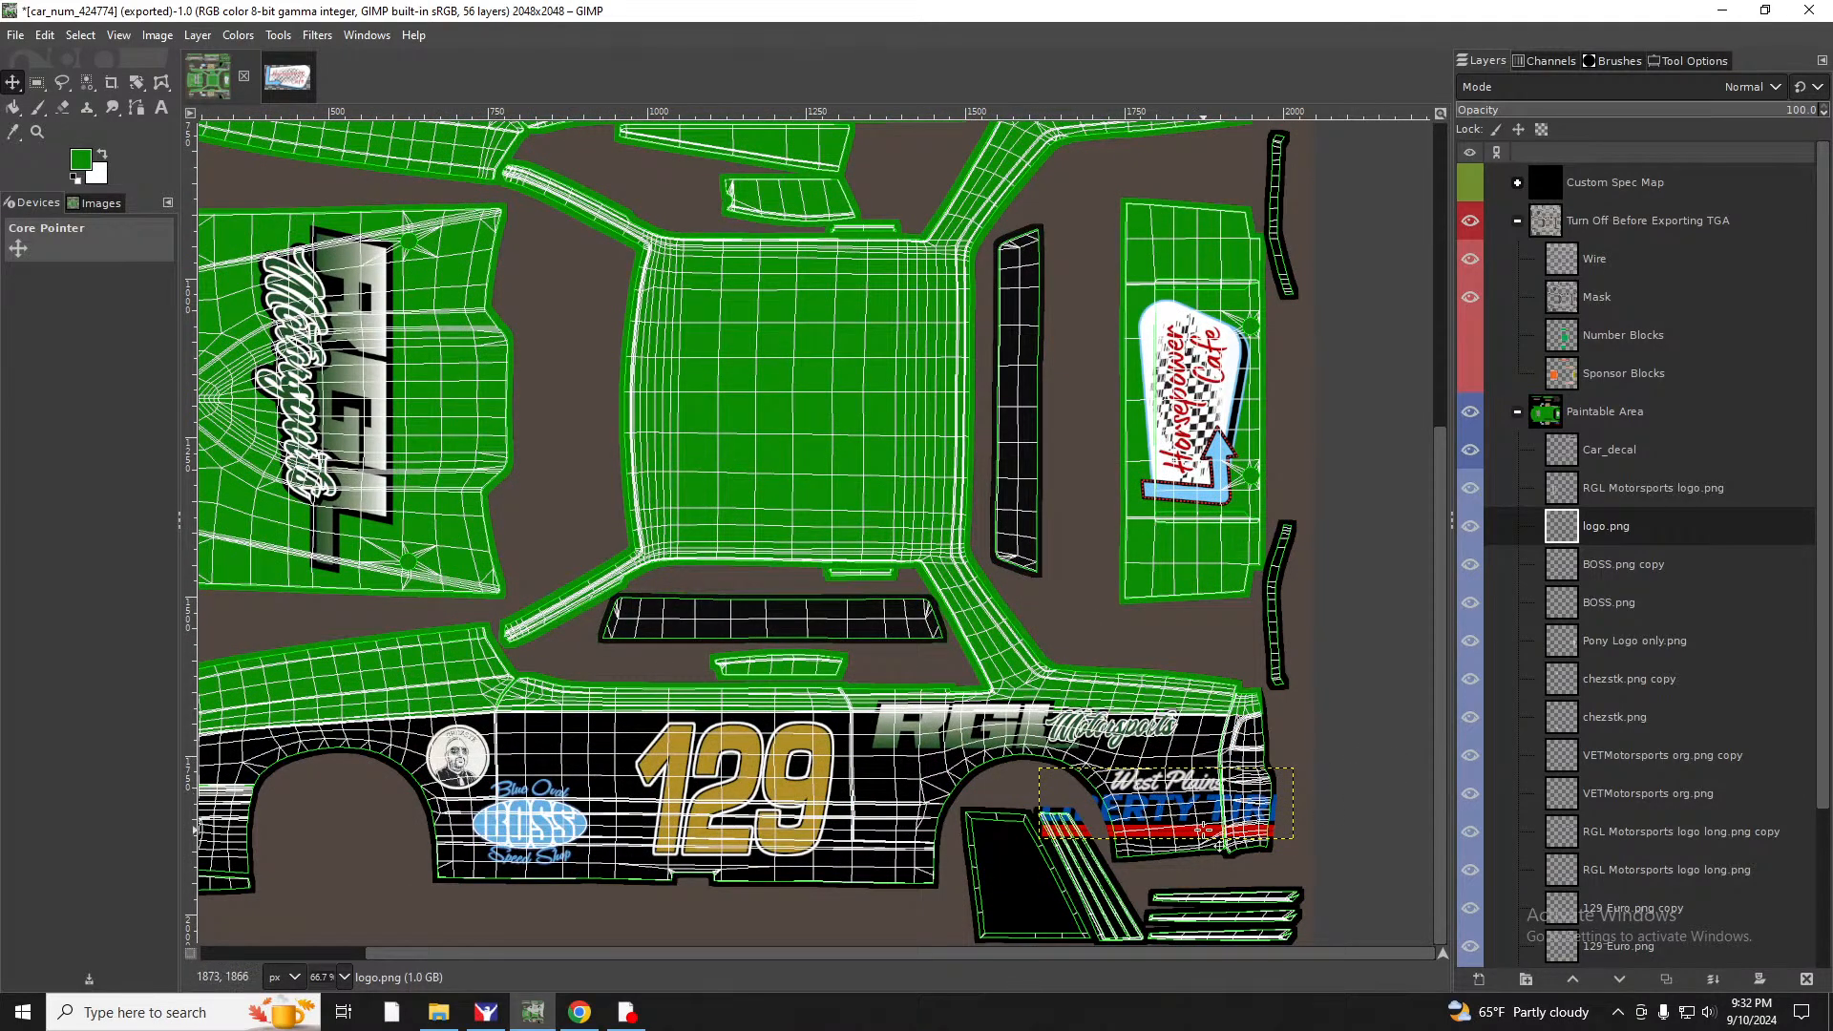
drag(861, 952, 689, 984)
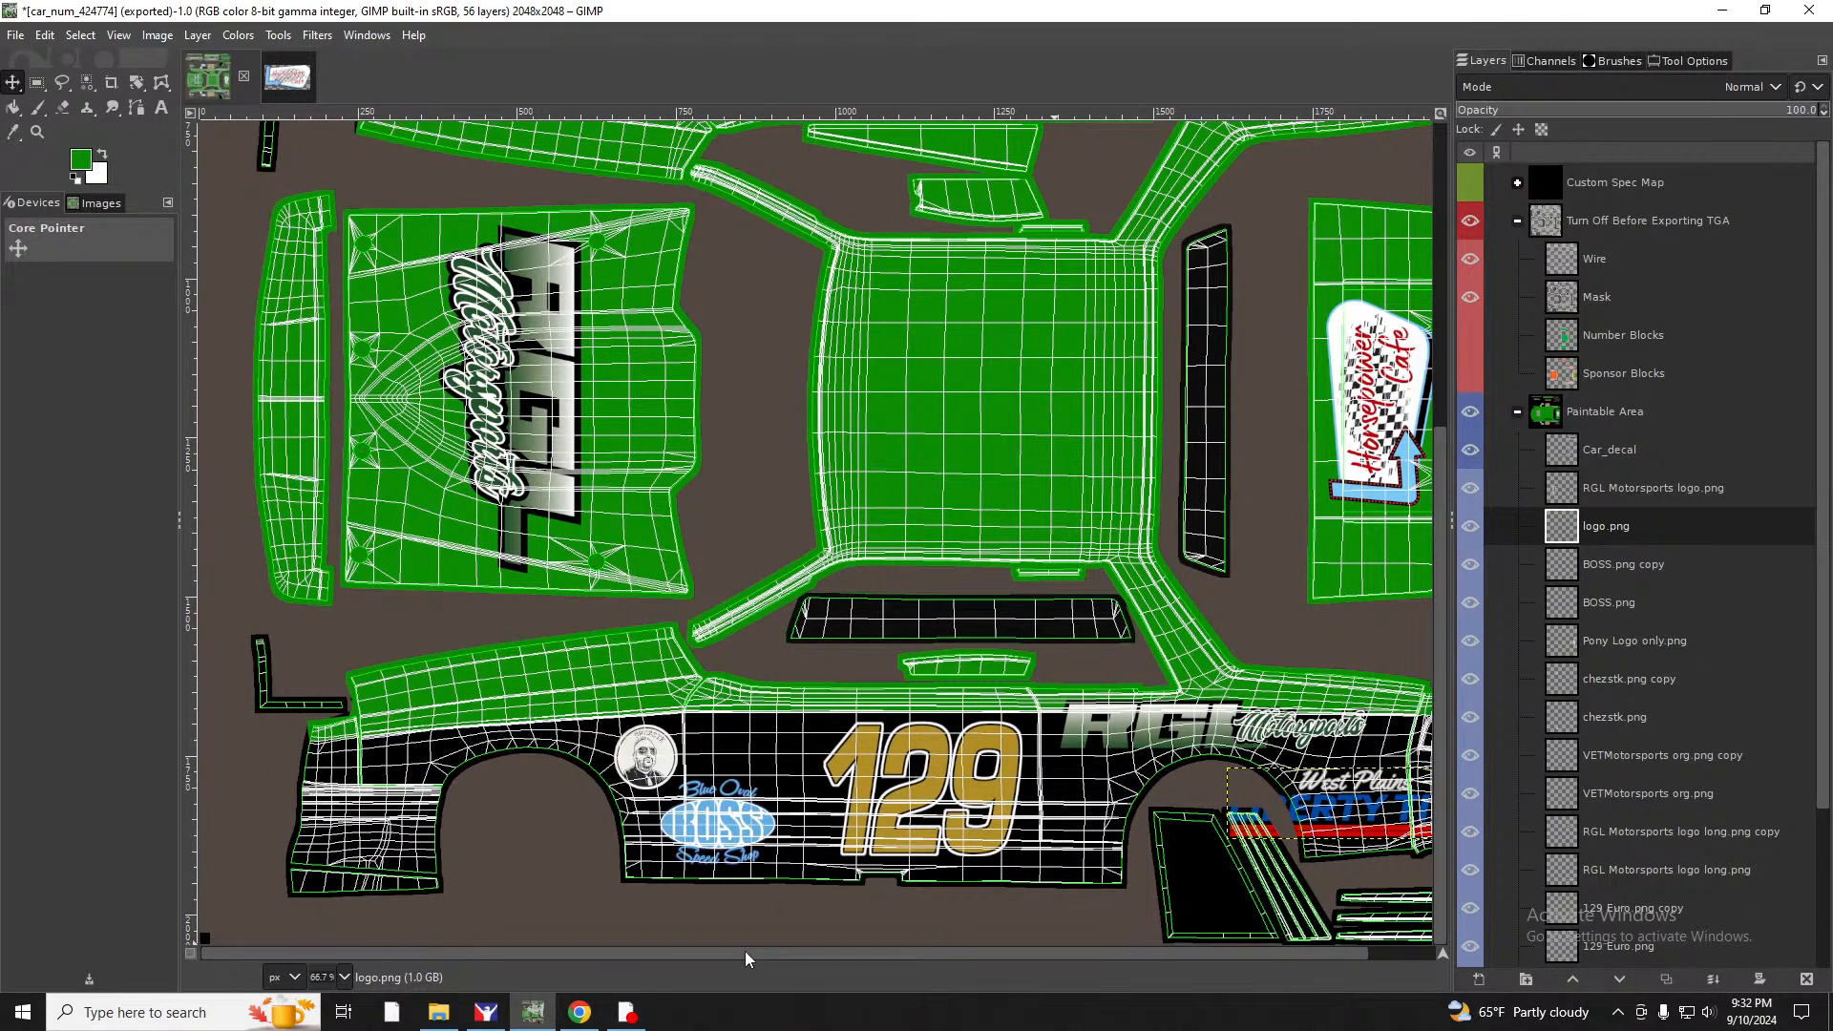
drag(746, 953, 897, 928)
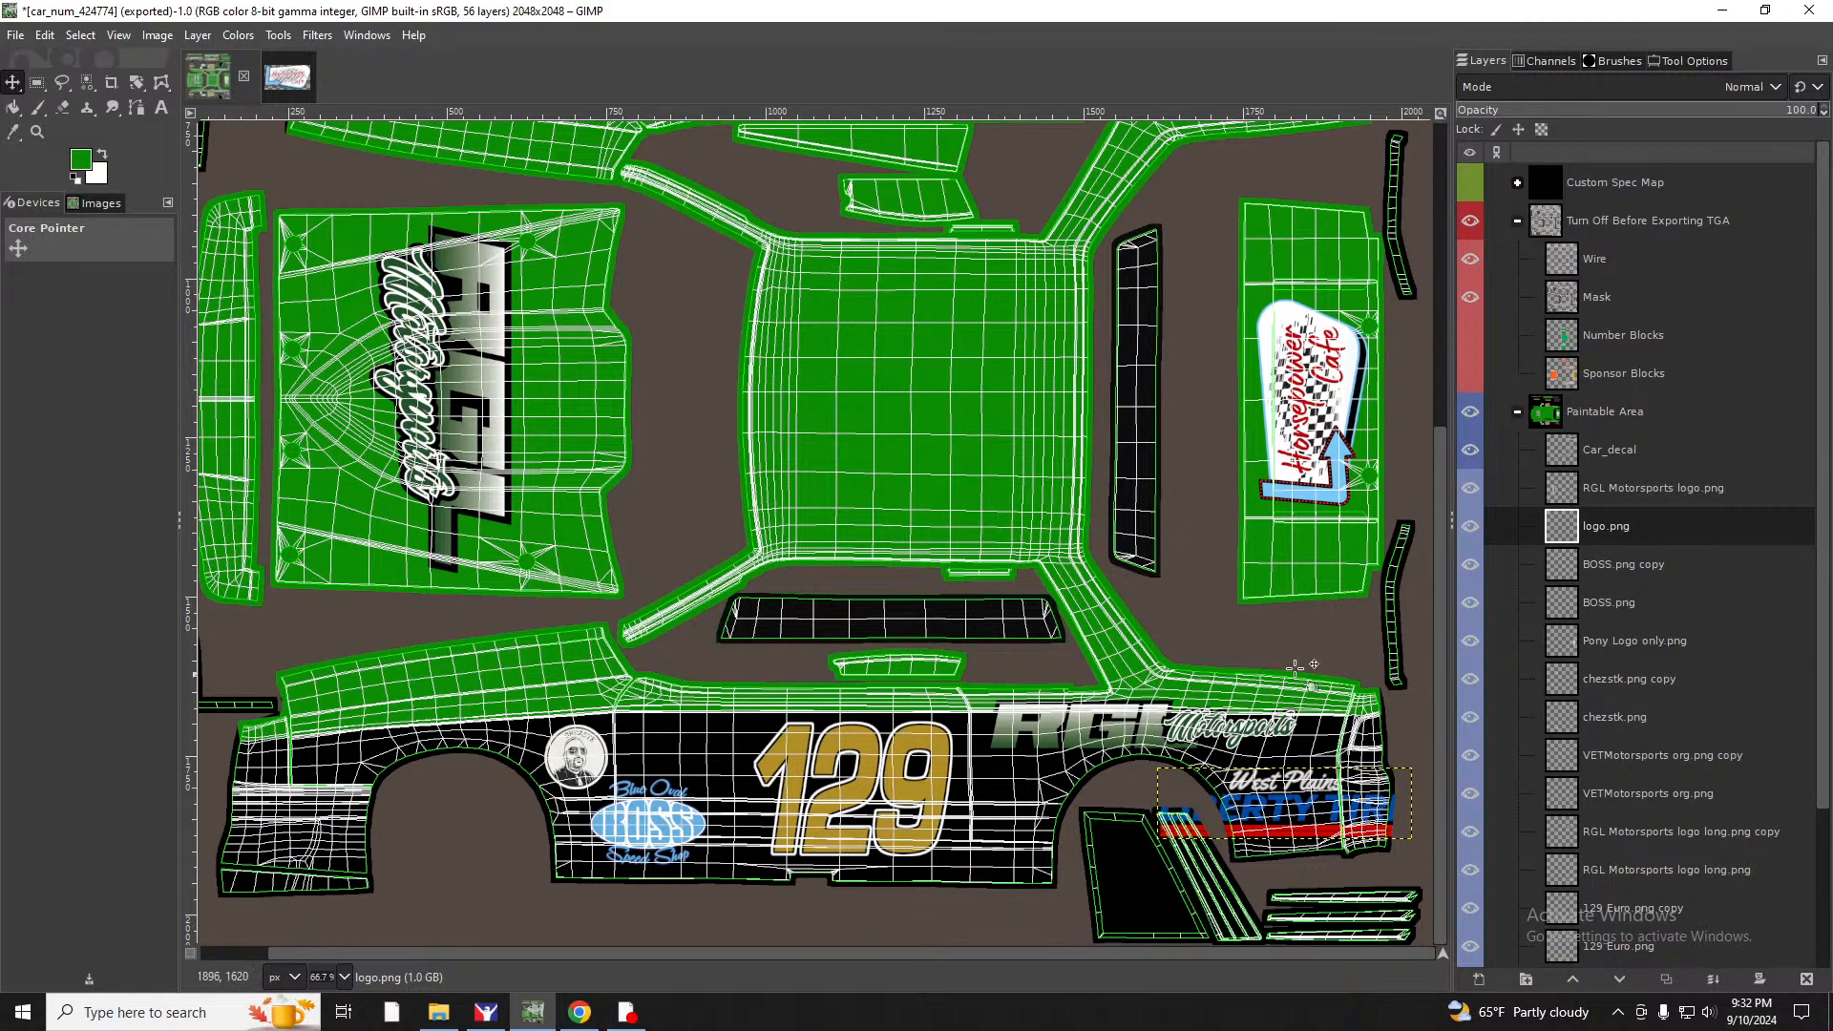
Scale the Liberty Tire logo layer proportionally to 200 px wide and position it on the panel behind the rear wheel.
click(198, 35)
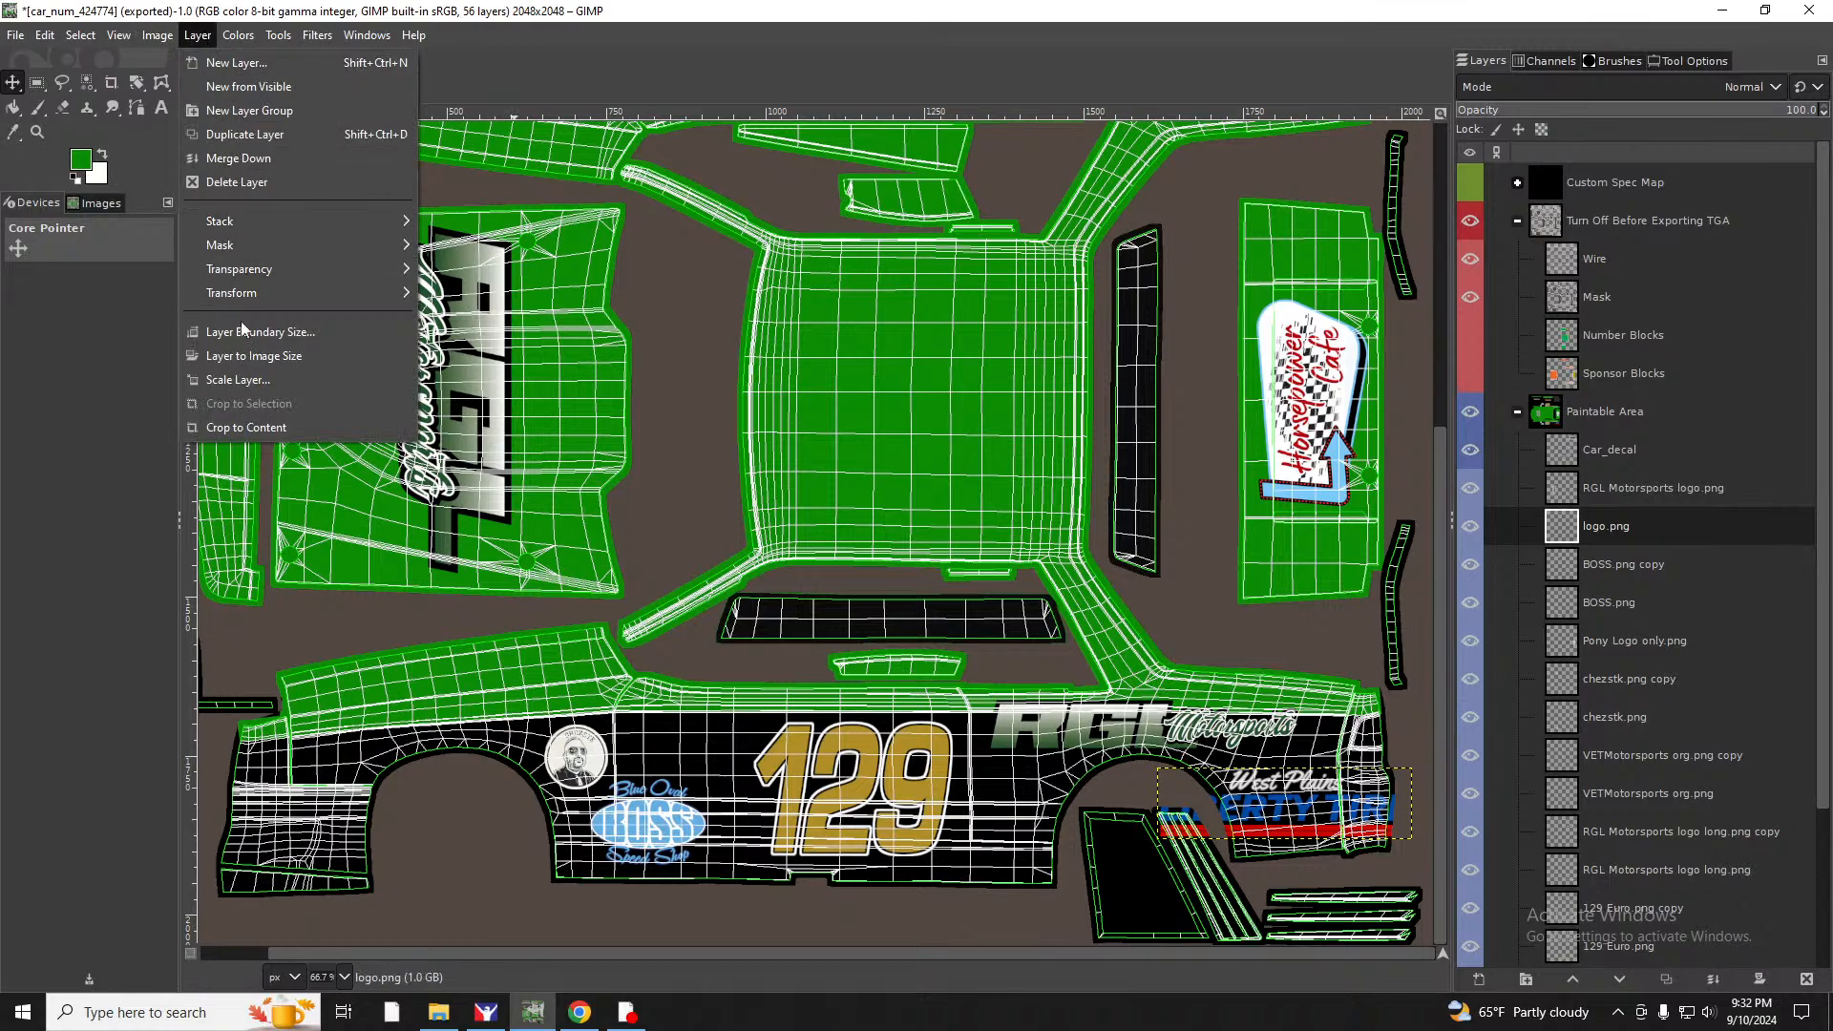
click(246, 380)
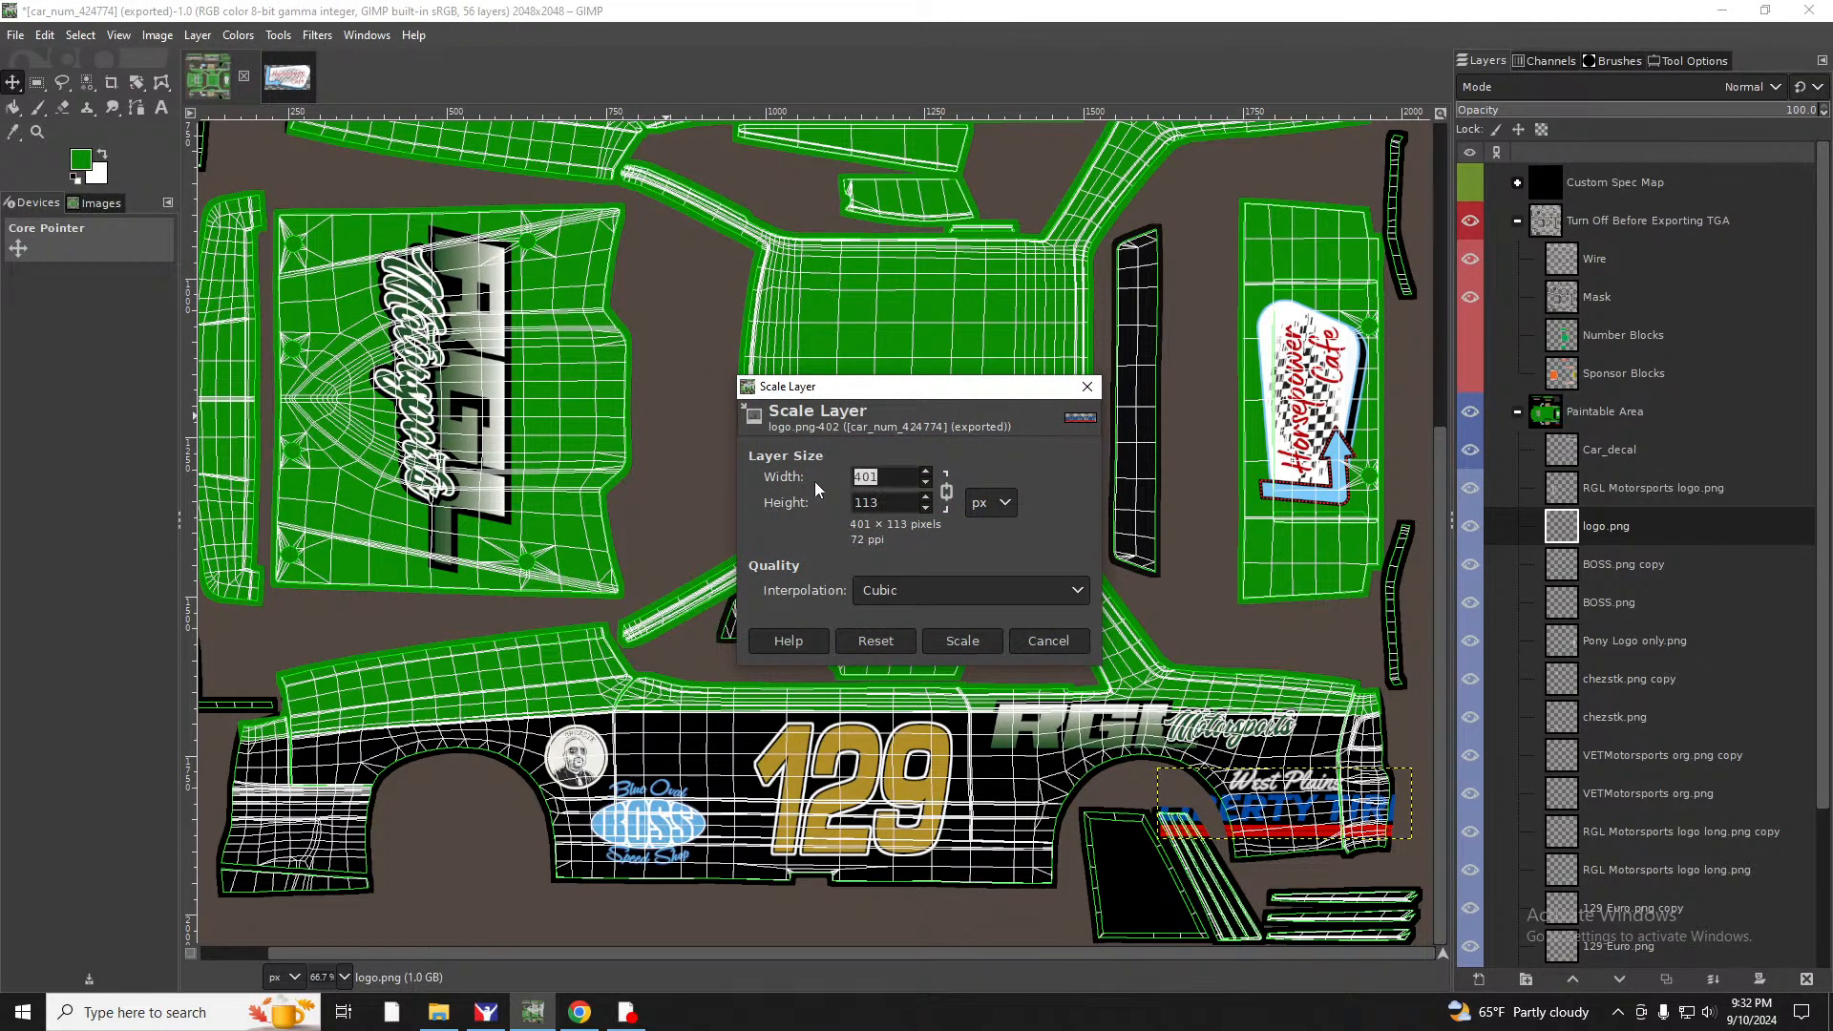
text(200)
click(962, 640)
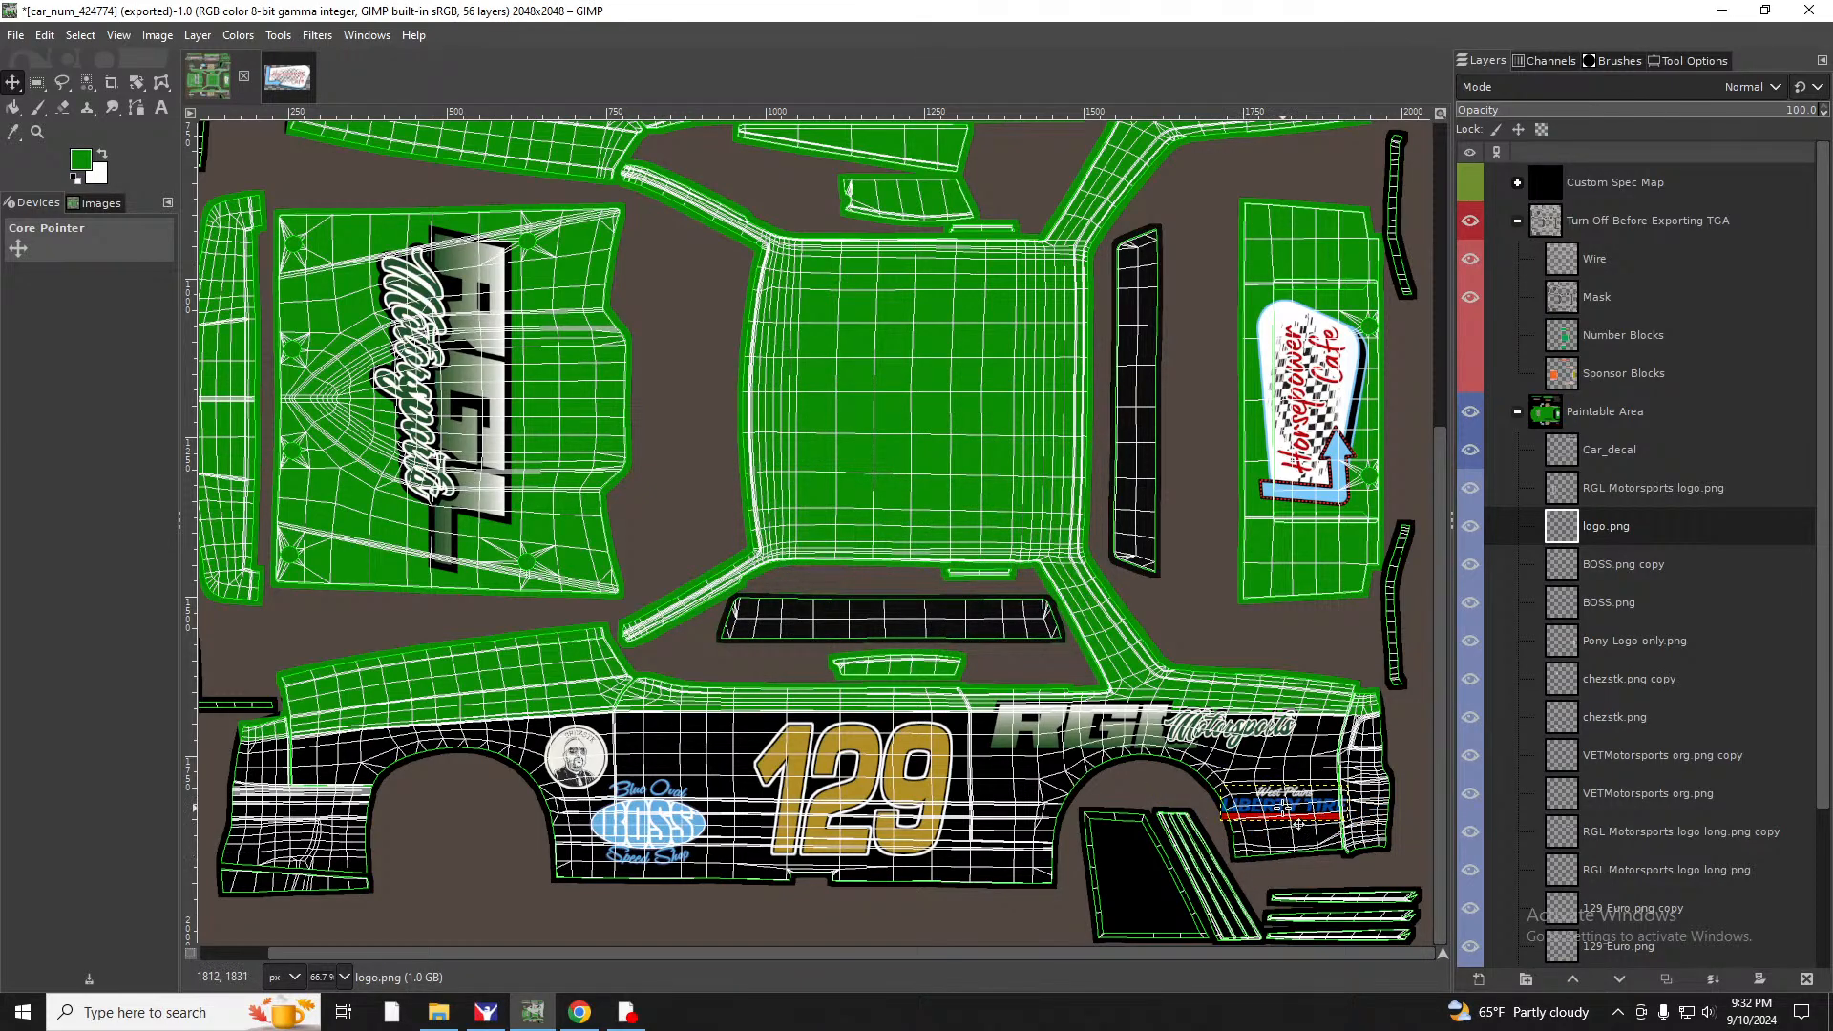
drag(1298, 825, 1318, 833)
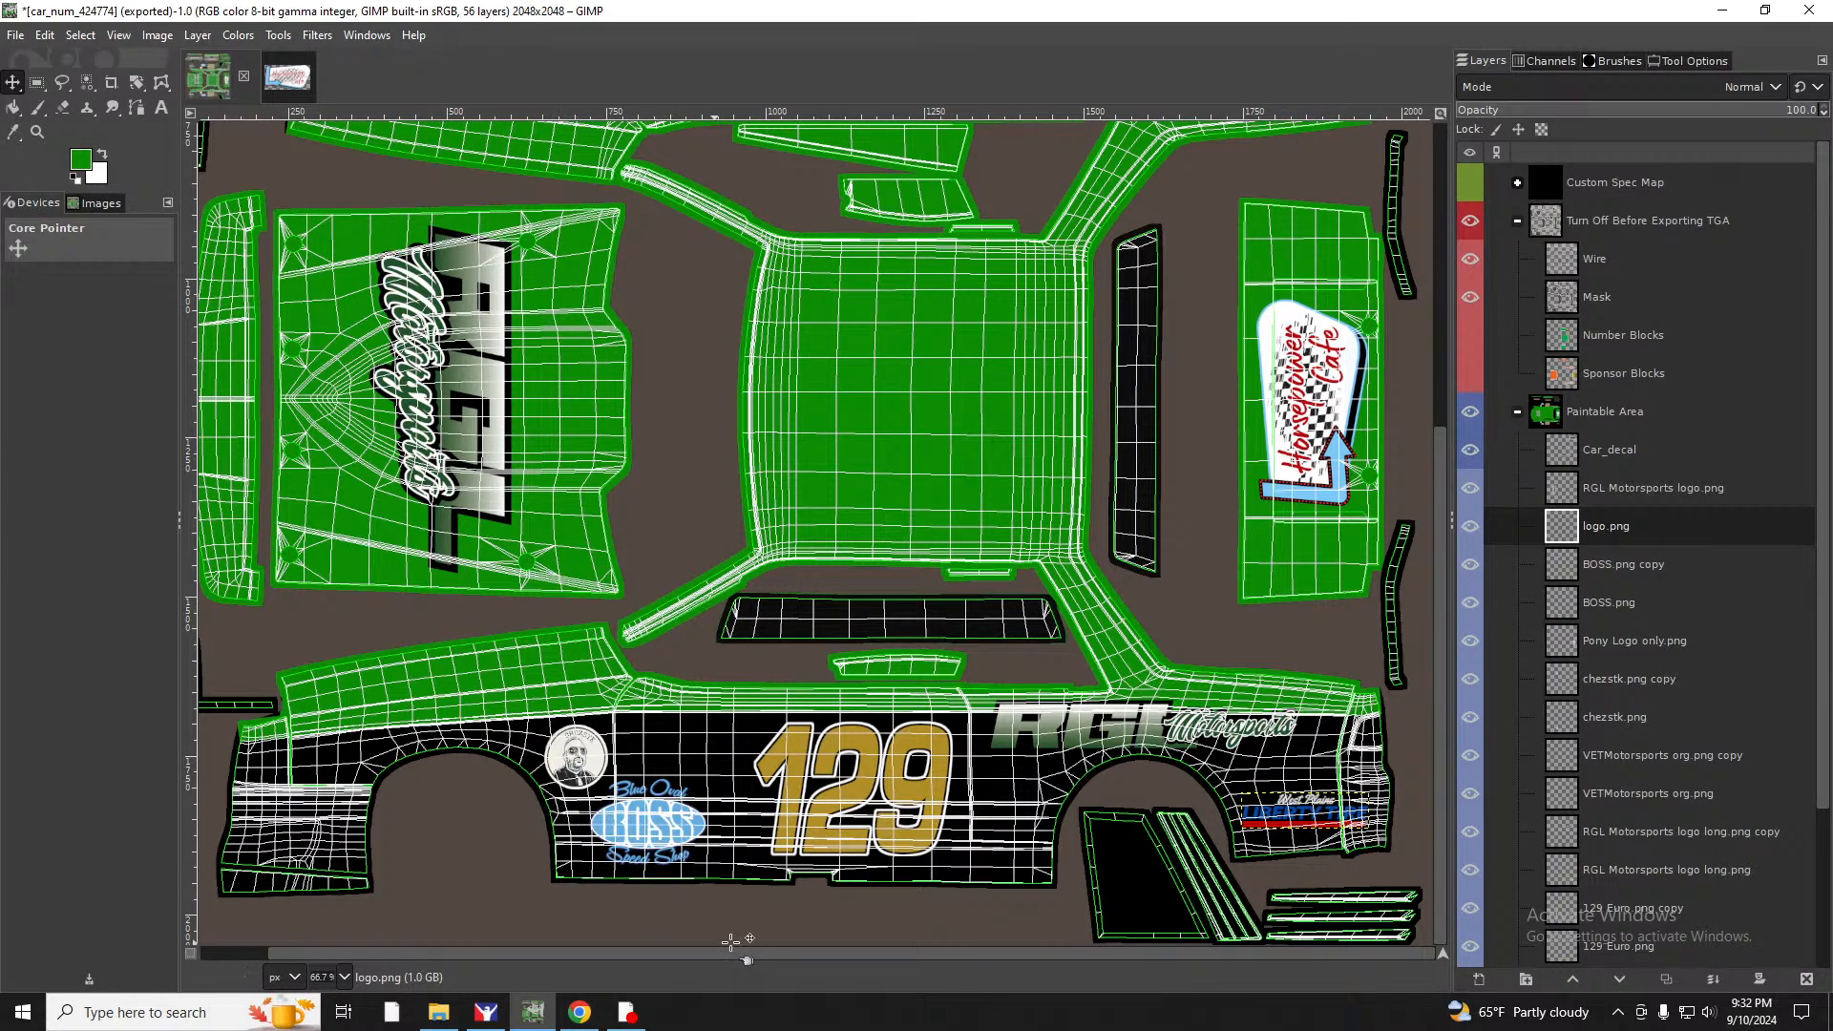
Export the paint over the existing car_num TGA file and copy that file from the Mini Stock Paint folder in File Explorer.
click(27, 38)
click(90, 338)
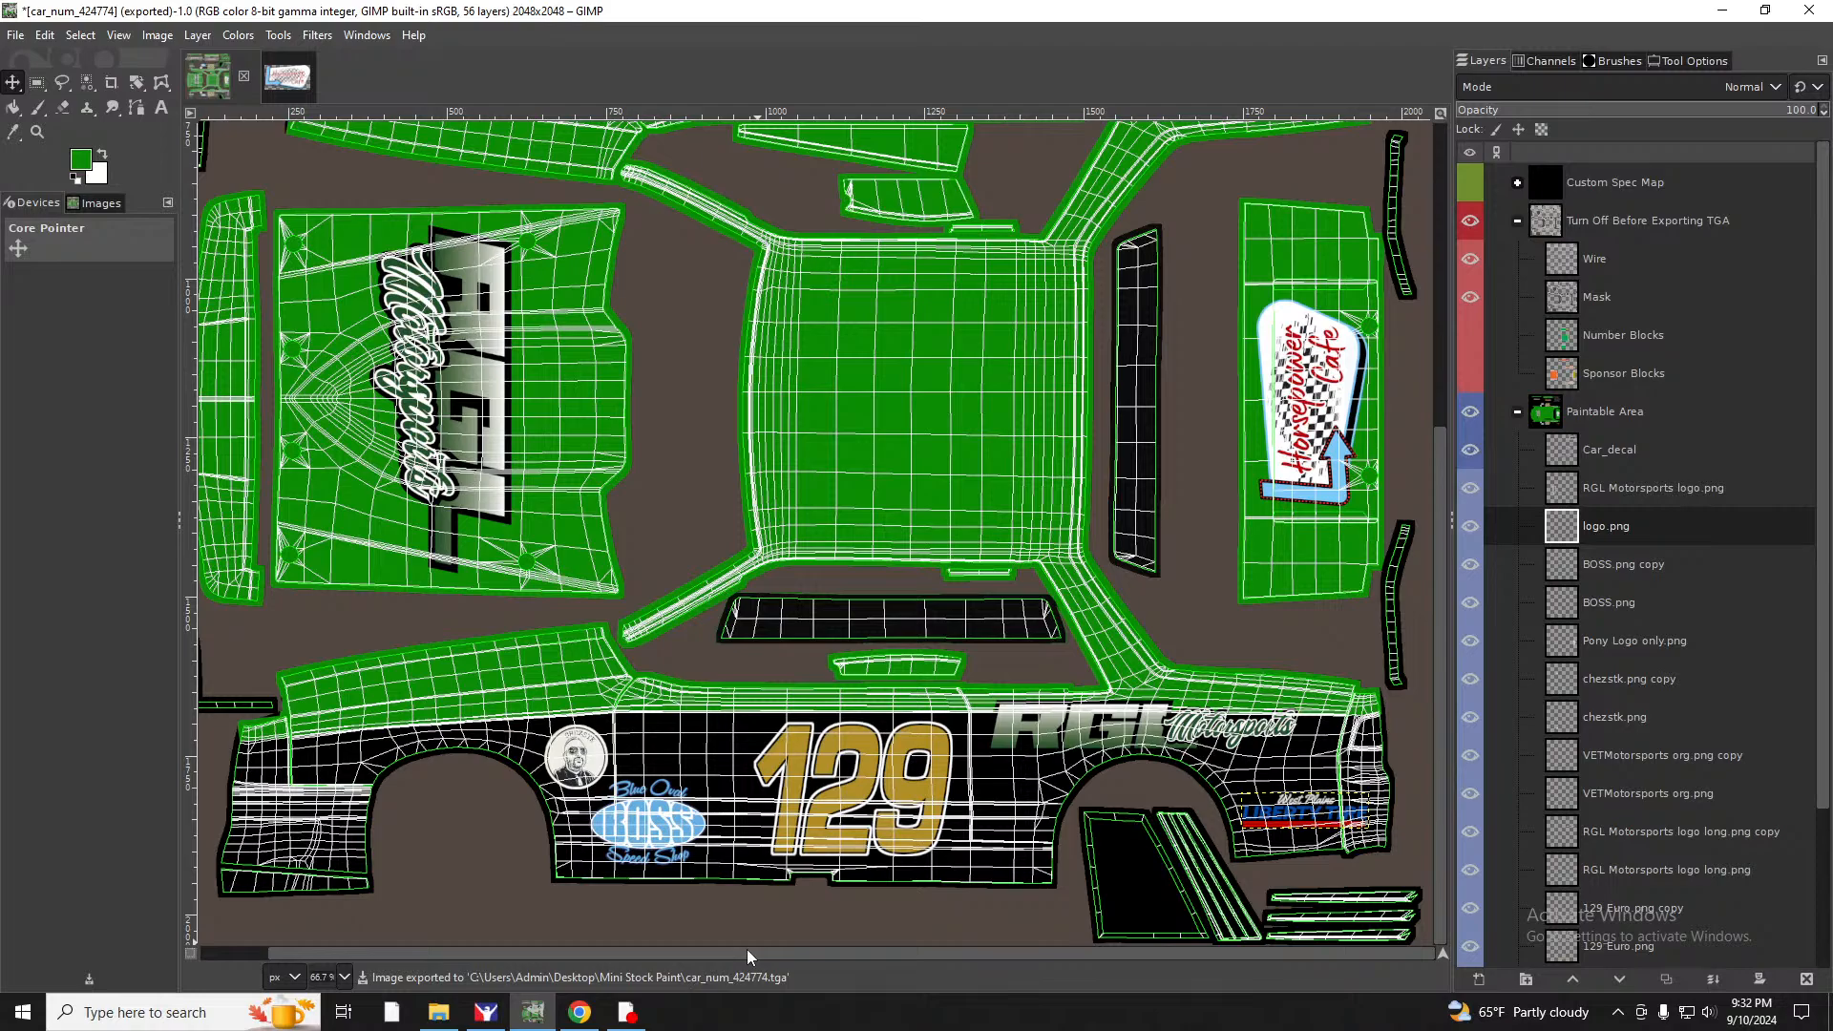
click(436, 1017)
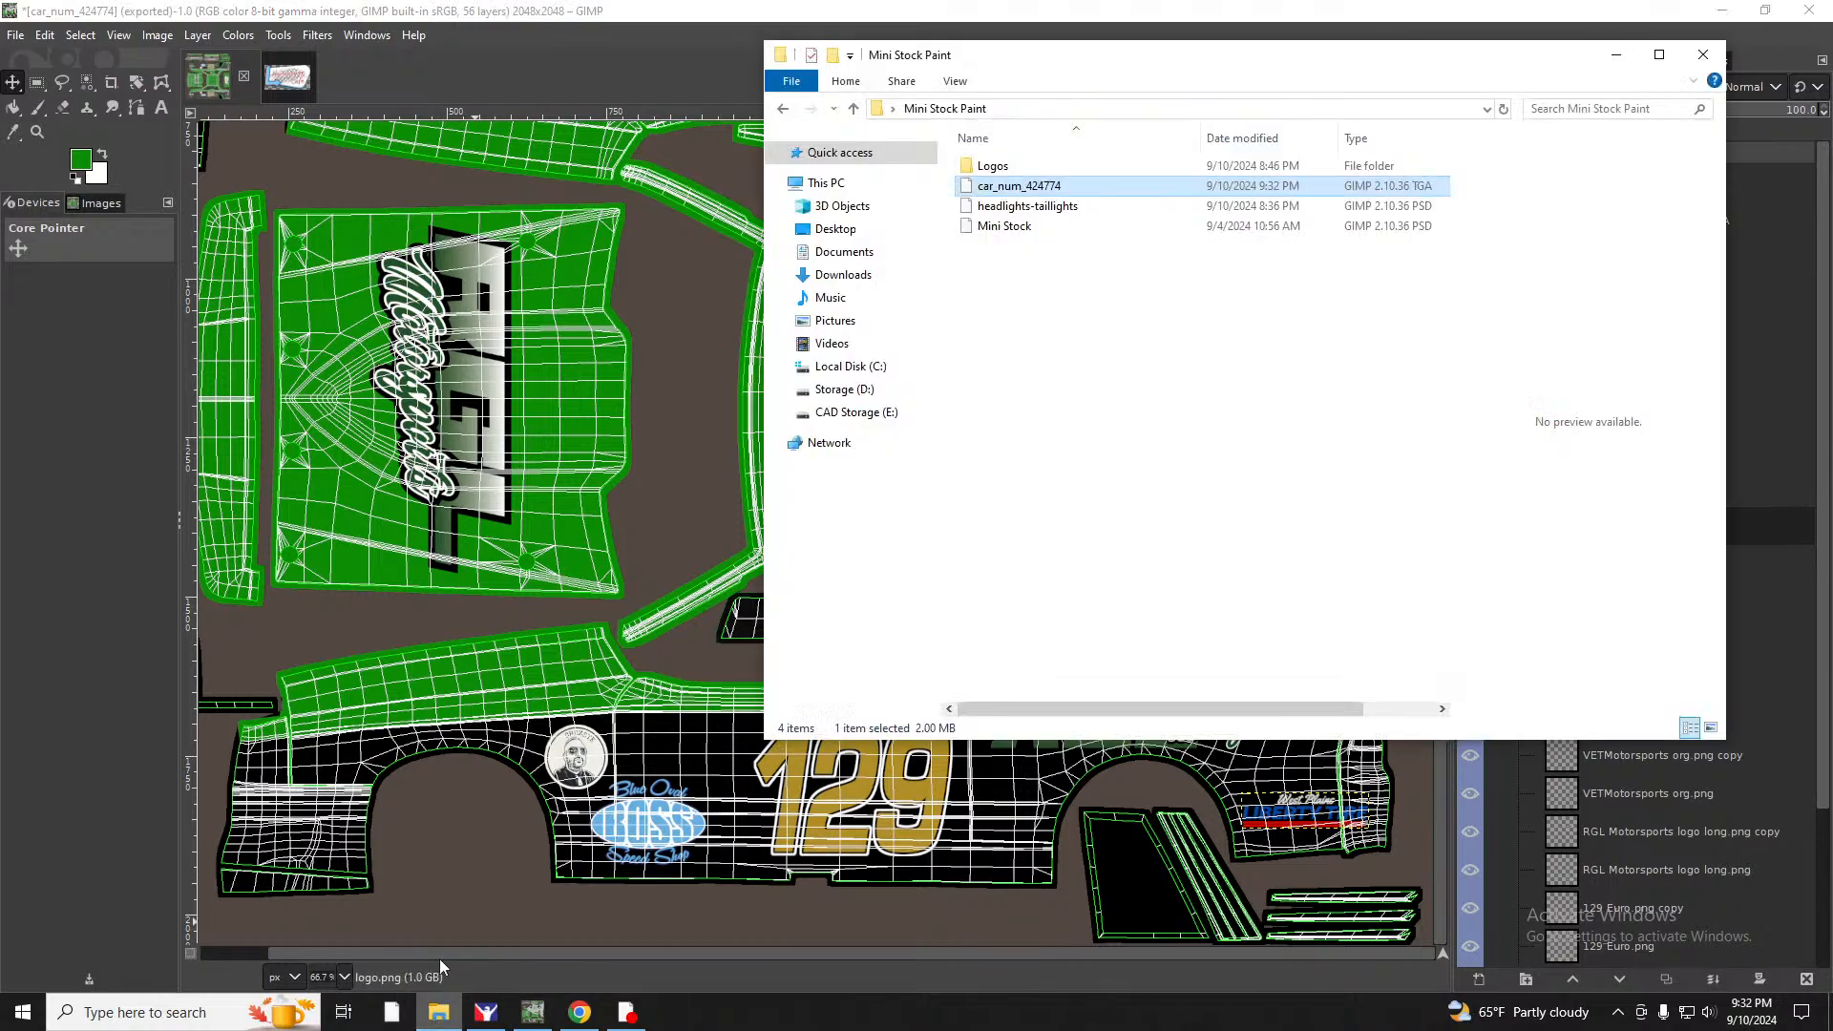
right_click(1029, 189)
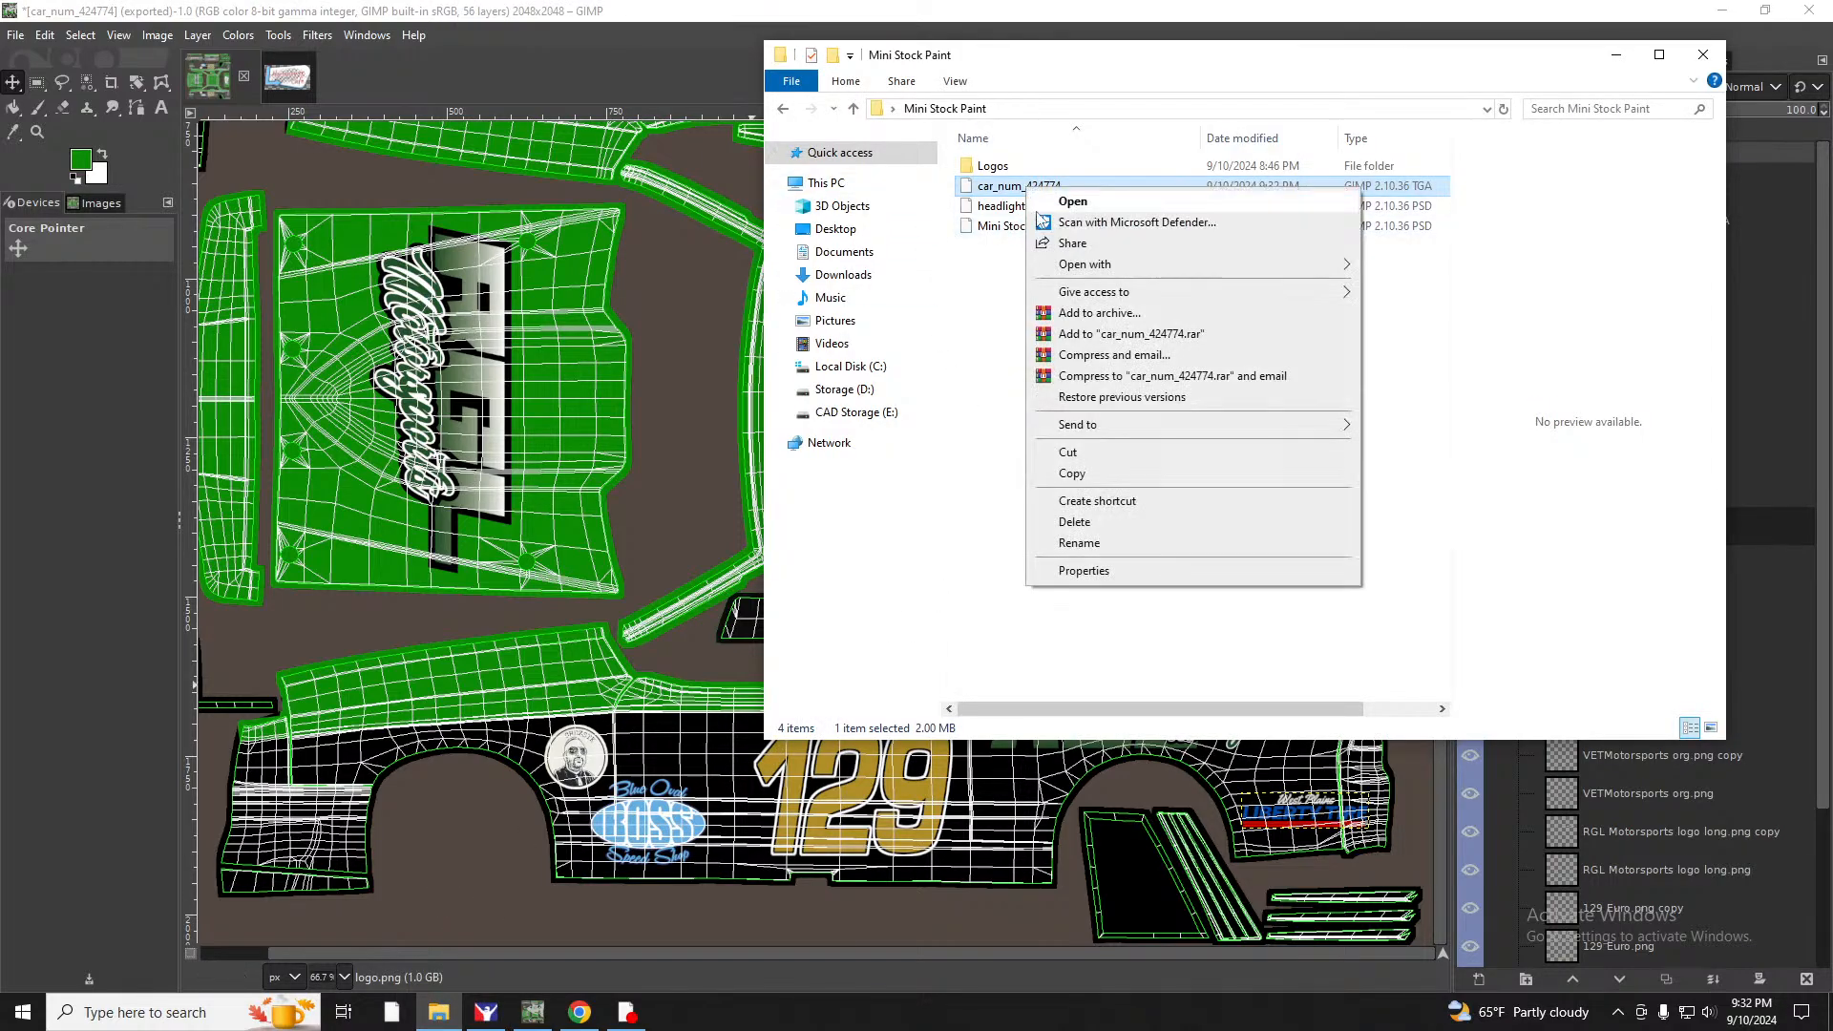
click(1071, 473)
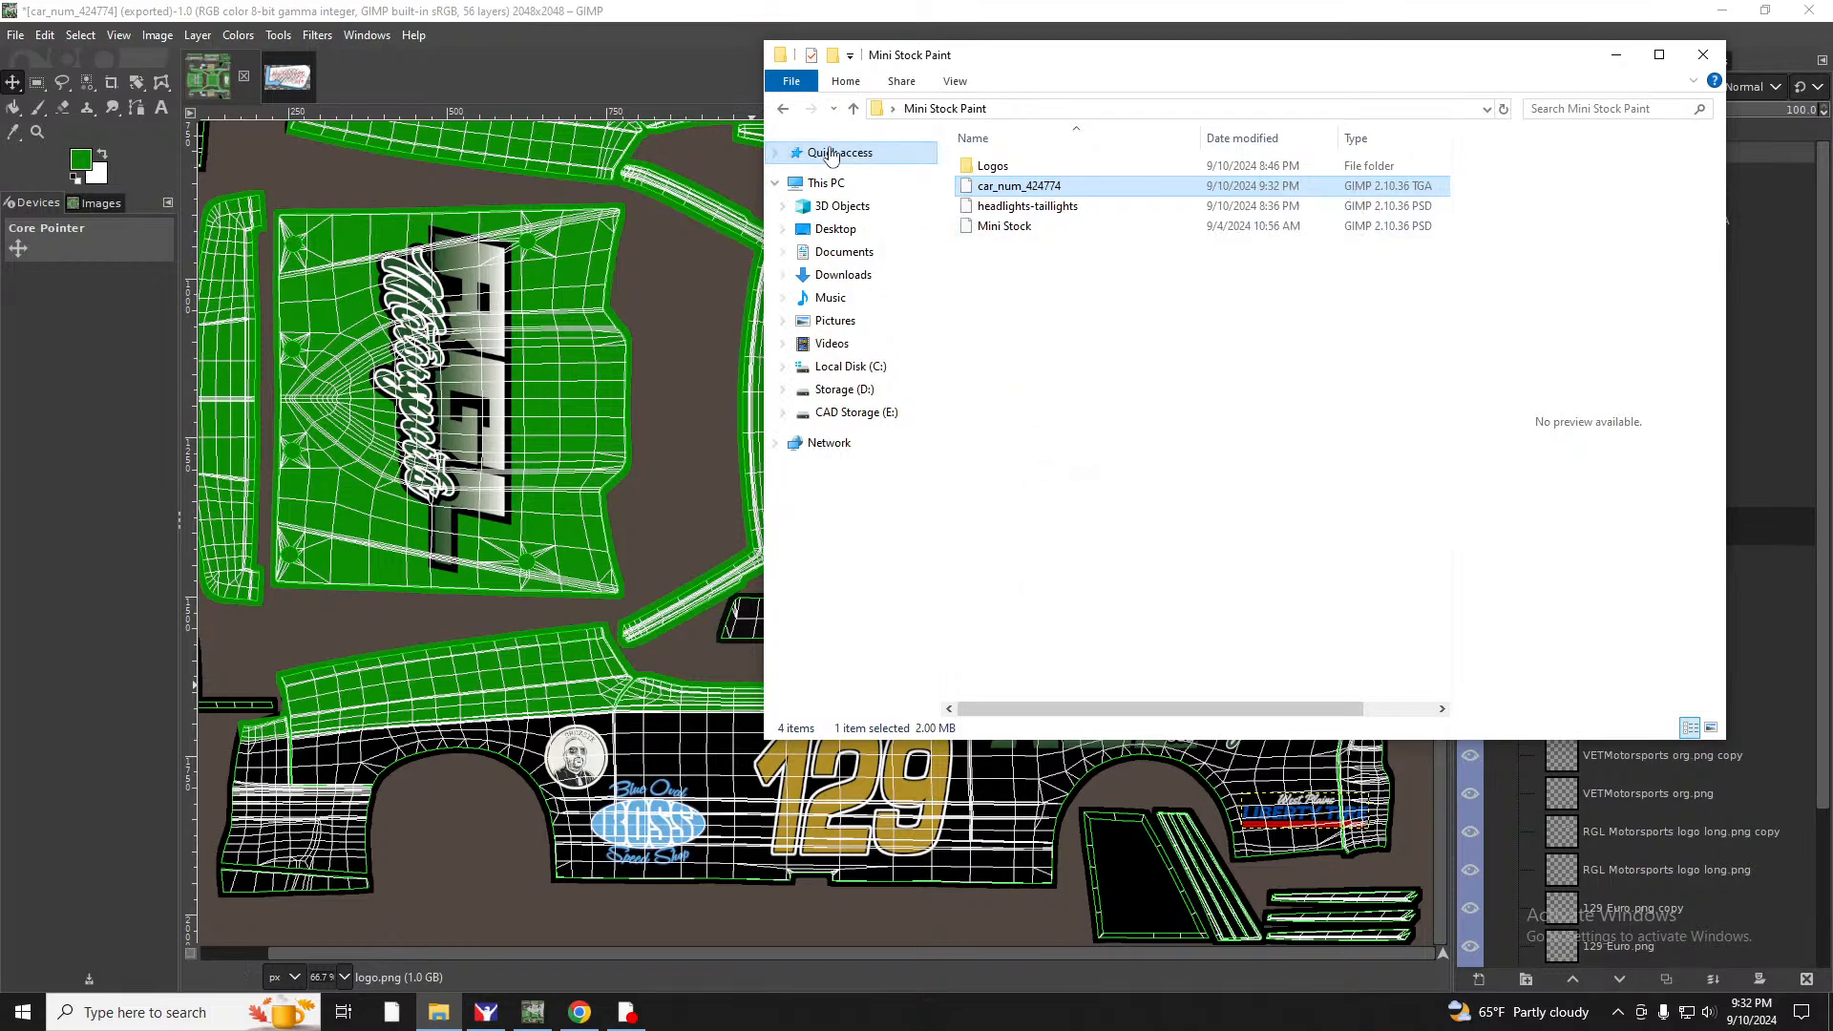
Open the ministock paint folder under Documents > iRacing > paint in a new File Explorer window.
right_click(846, 253)
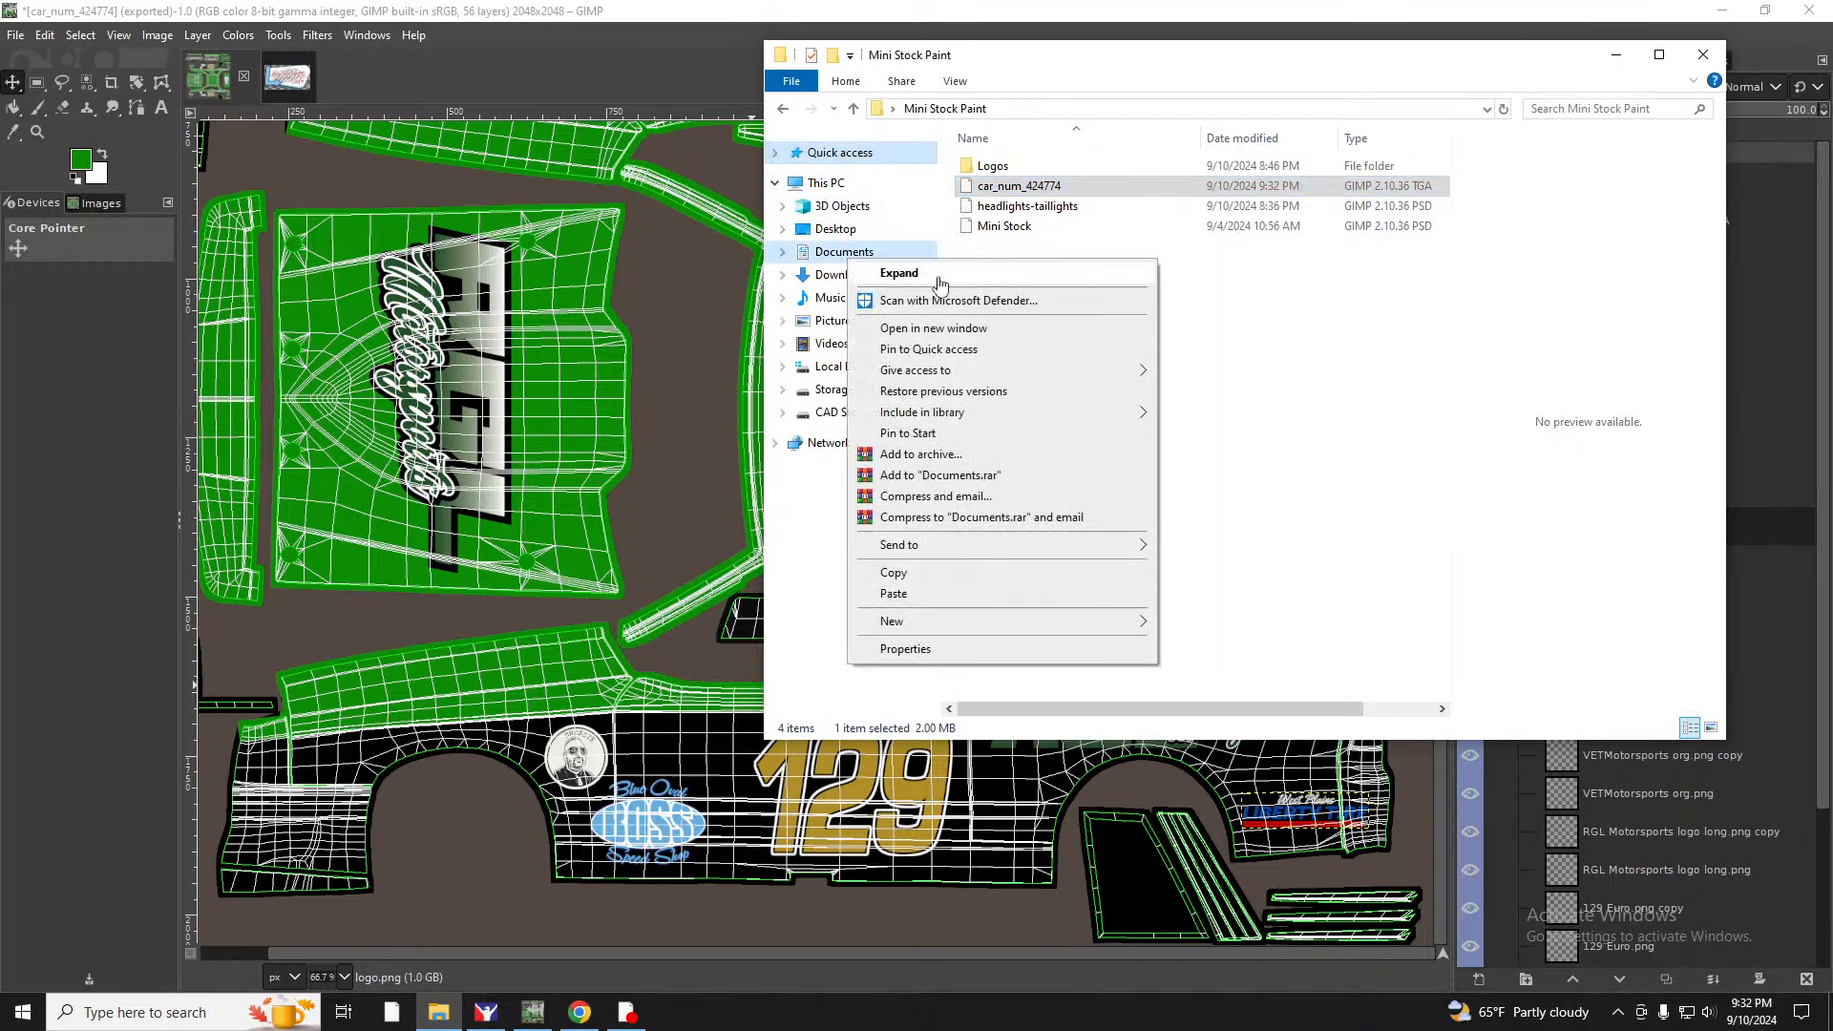
click(932, 329)
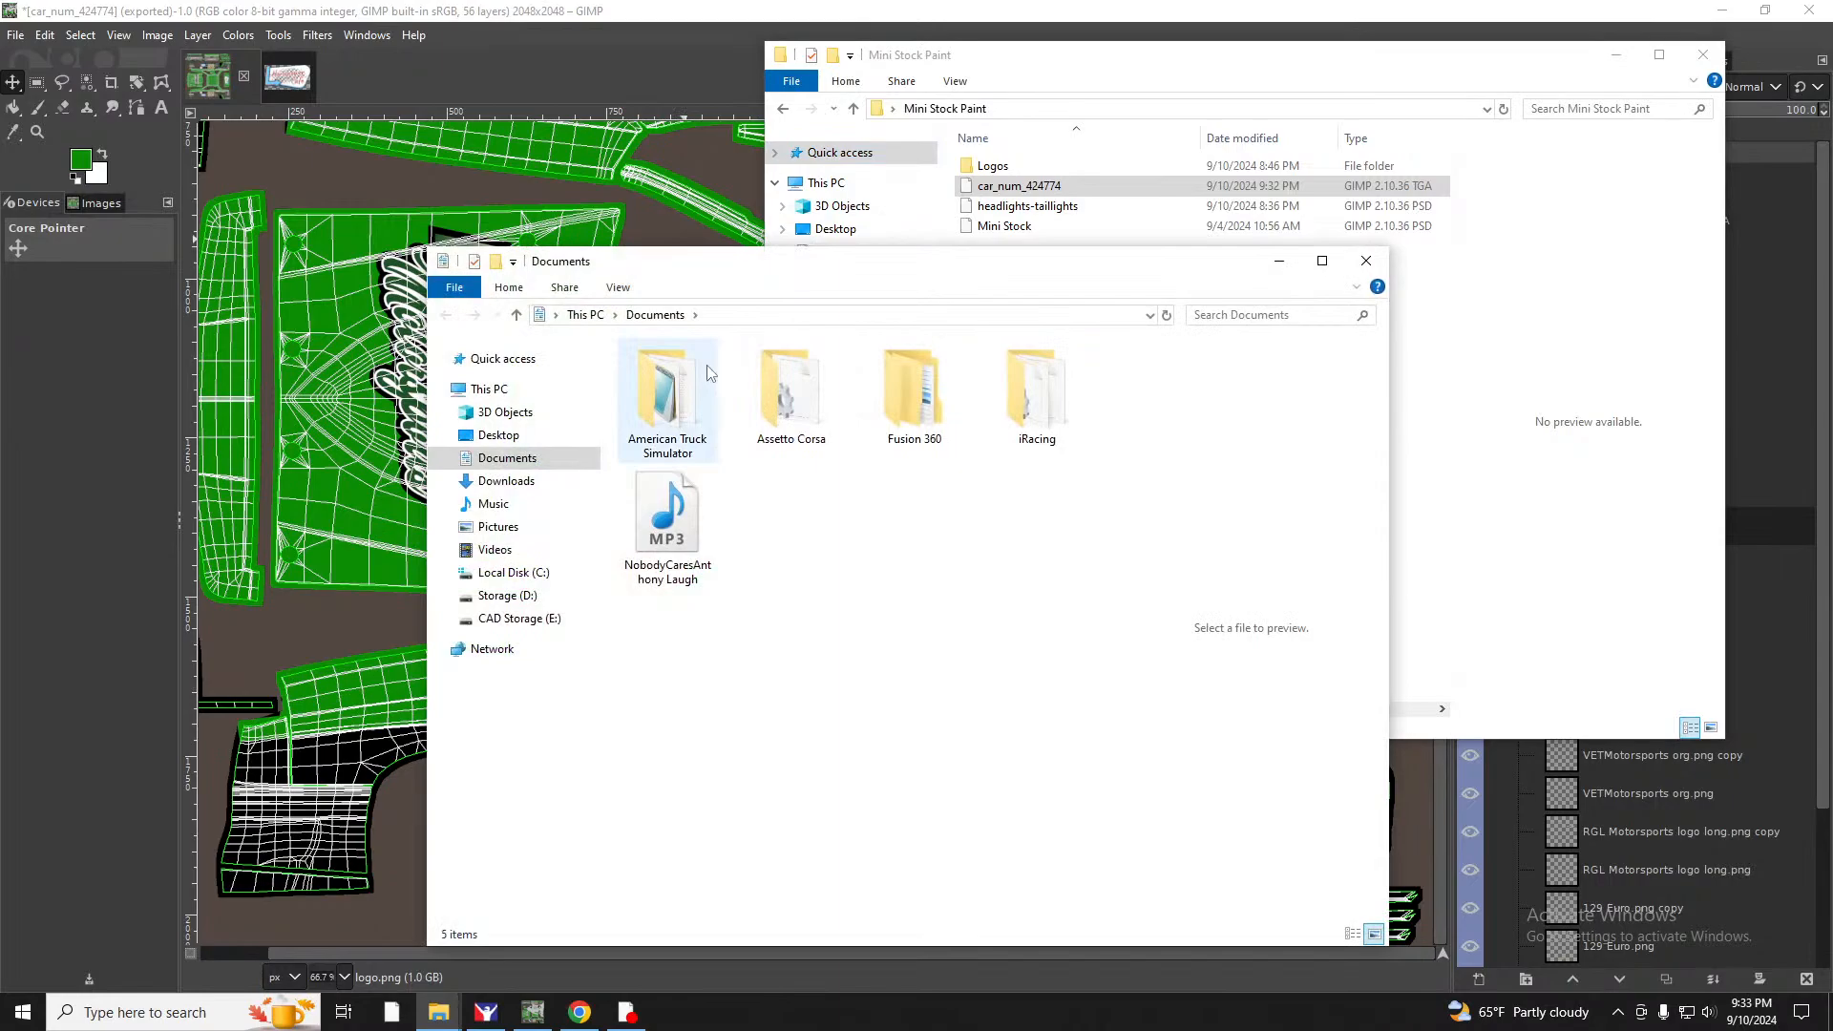
double_click(1037, 391)
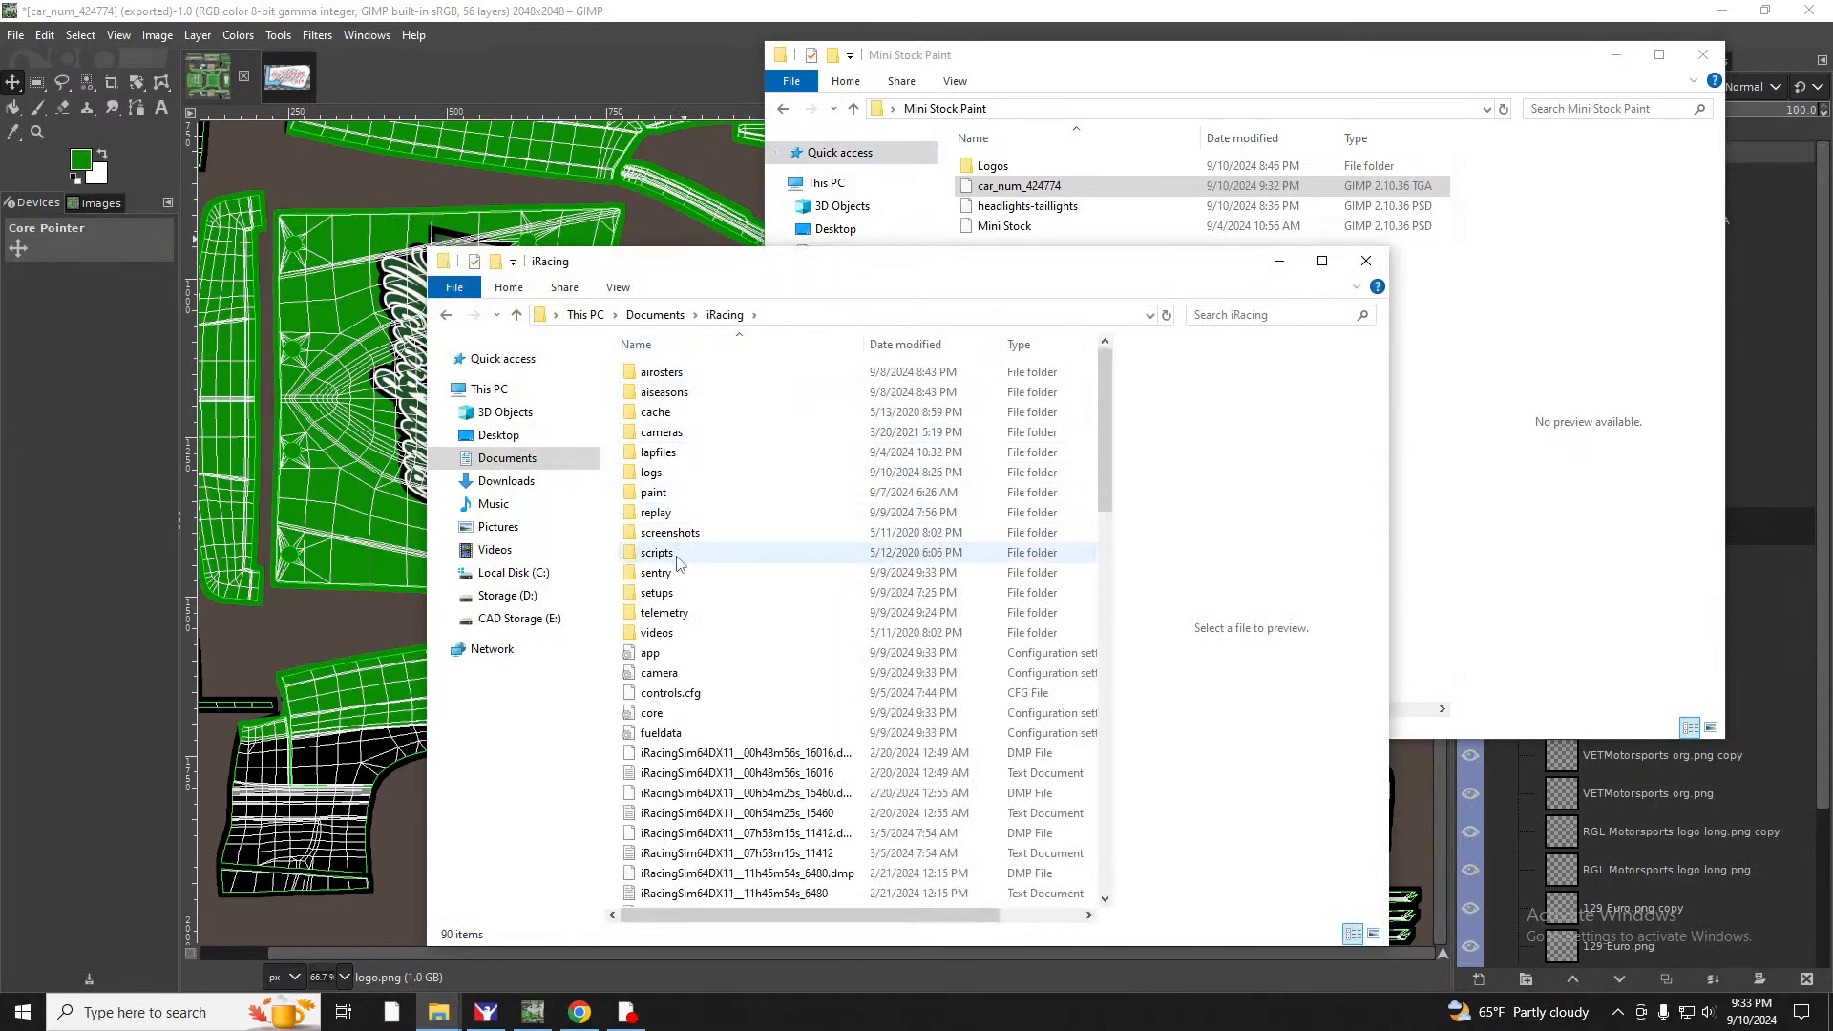
double_click(657, 492)
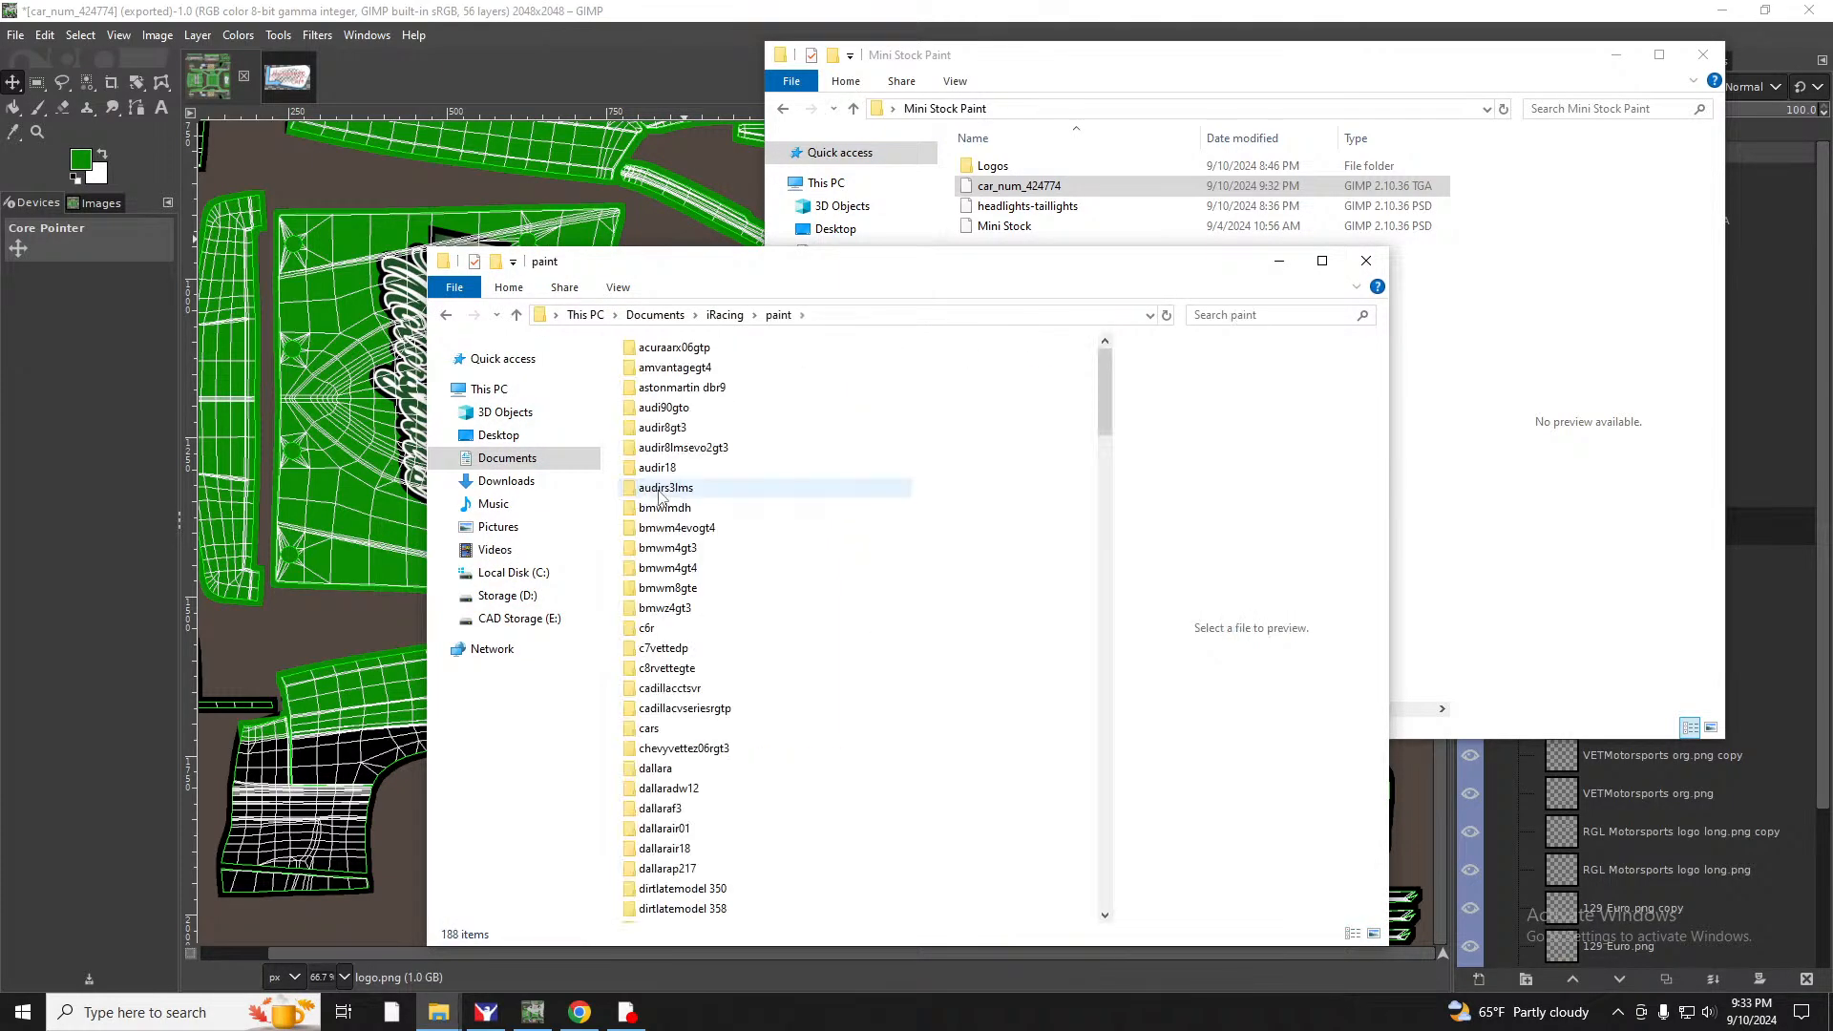
scroll(673, 591, down, 20)
scroll(686, 697, down, 6)
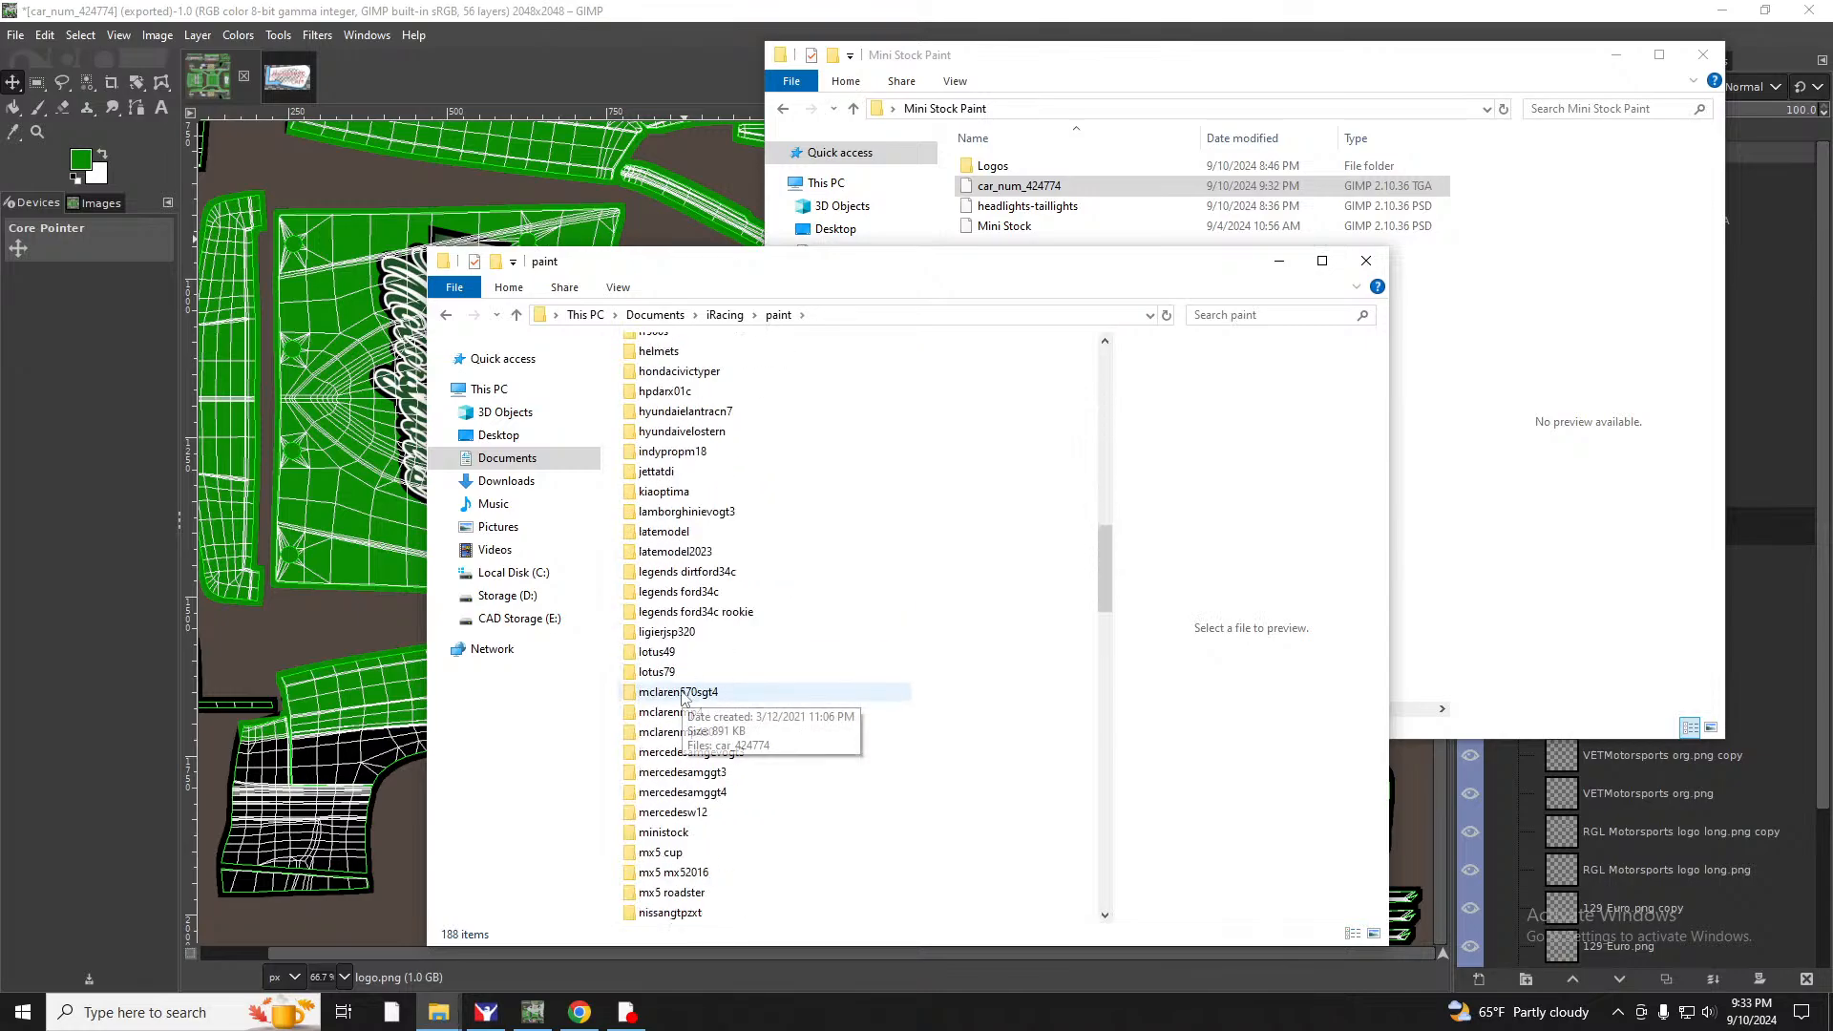
double_click(663, 653)
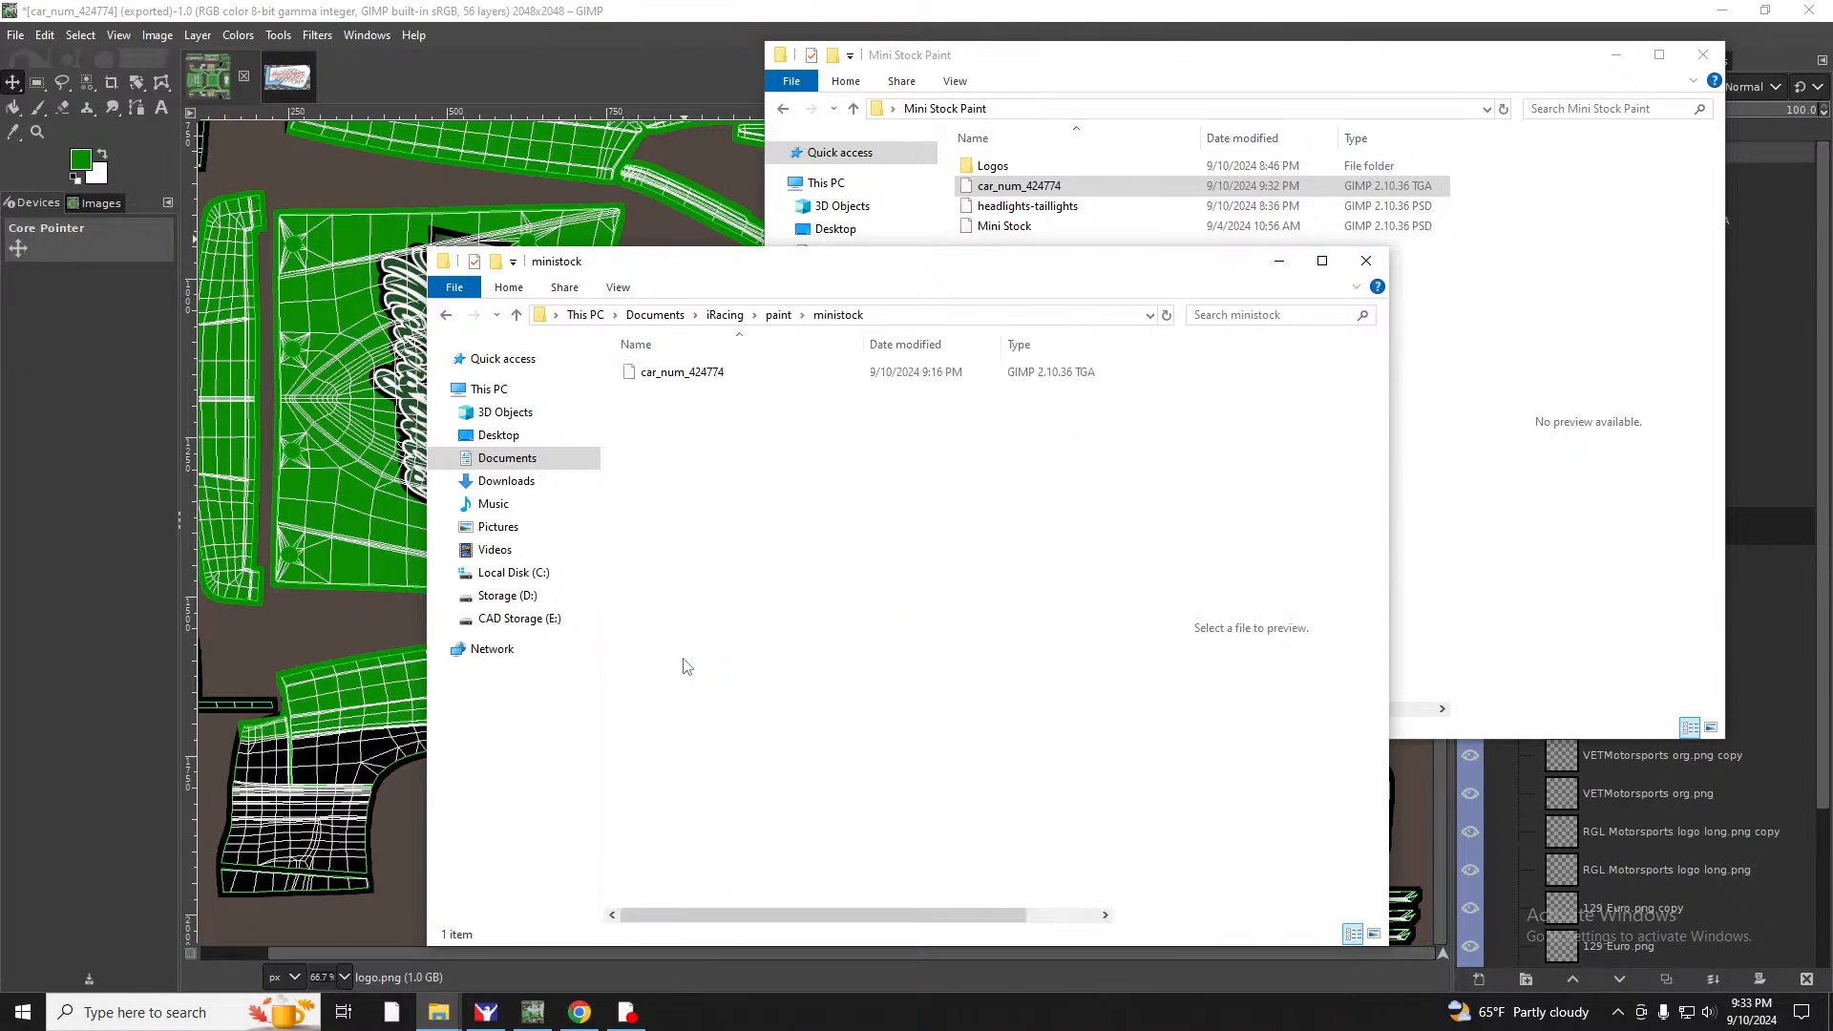
Paste the copied car_num TGA into the ministock folder, replacing the existing file.
right_click(721, 409)
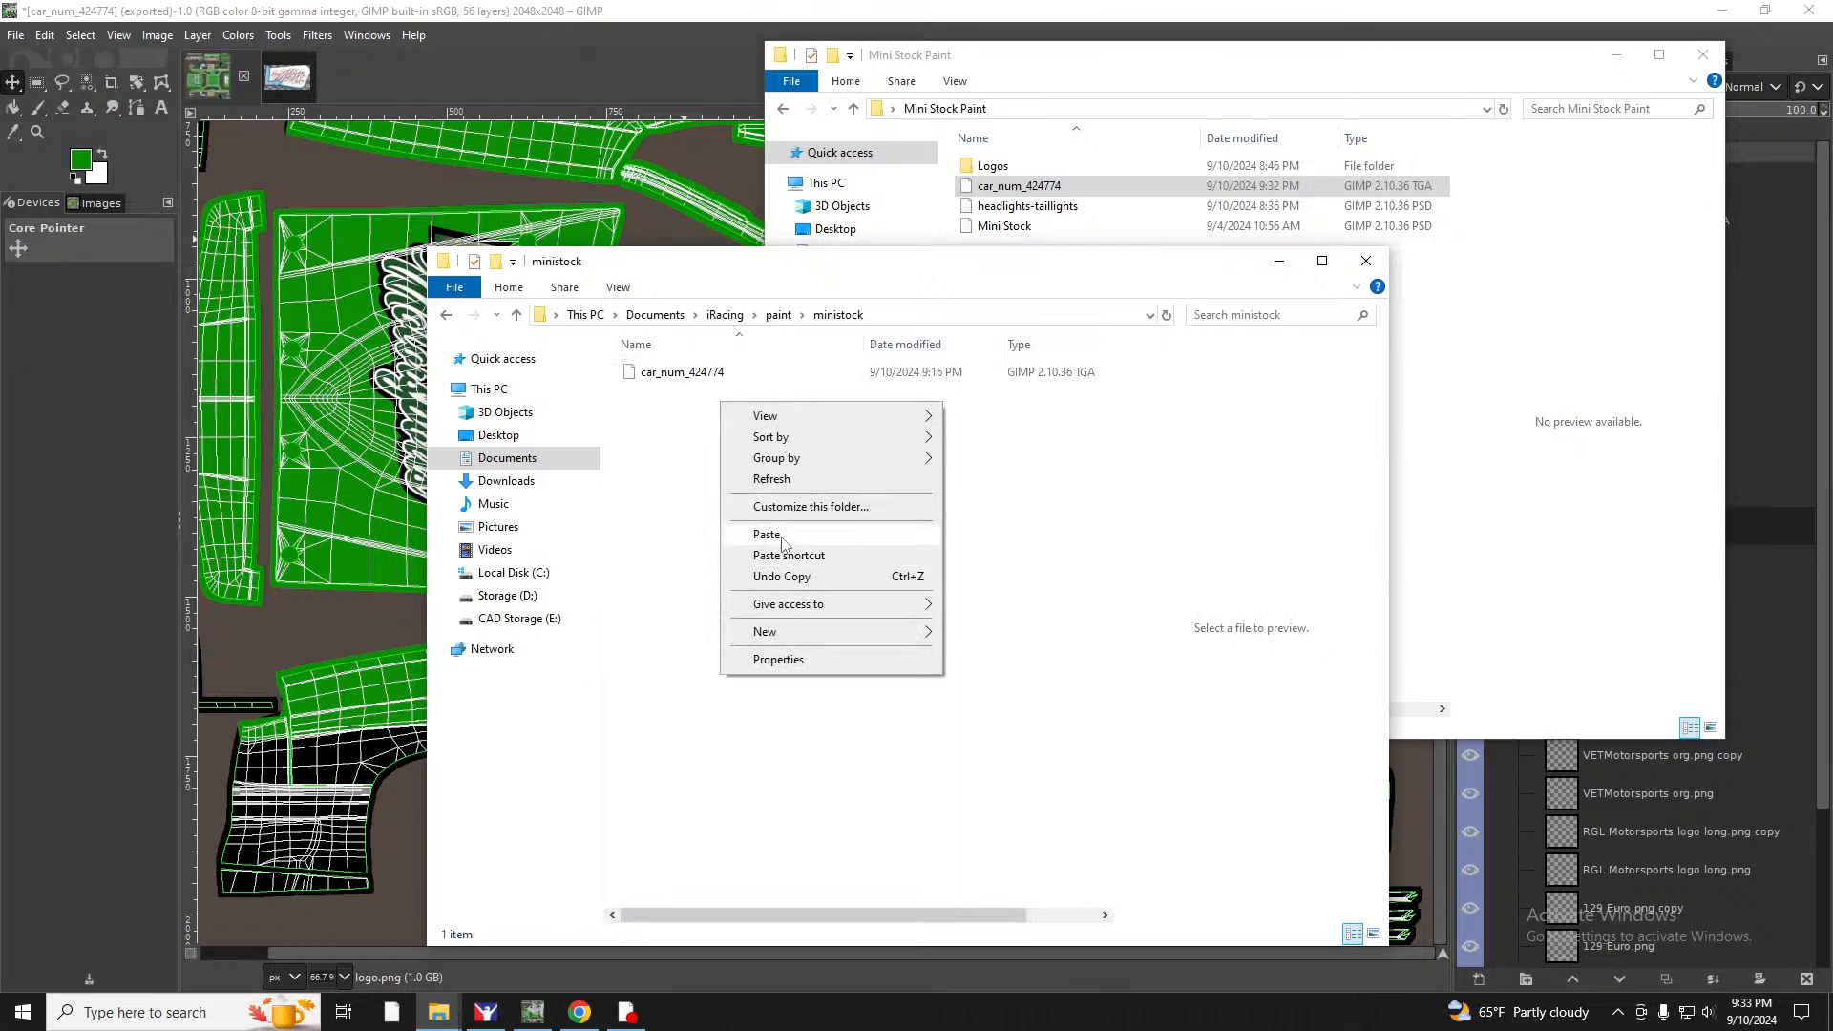
click(802, 532)
click(852, 373)
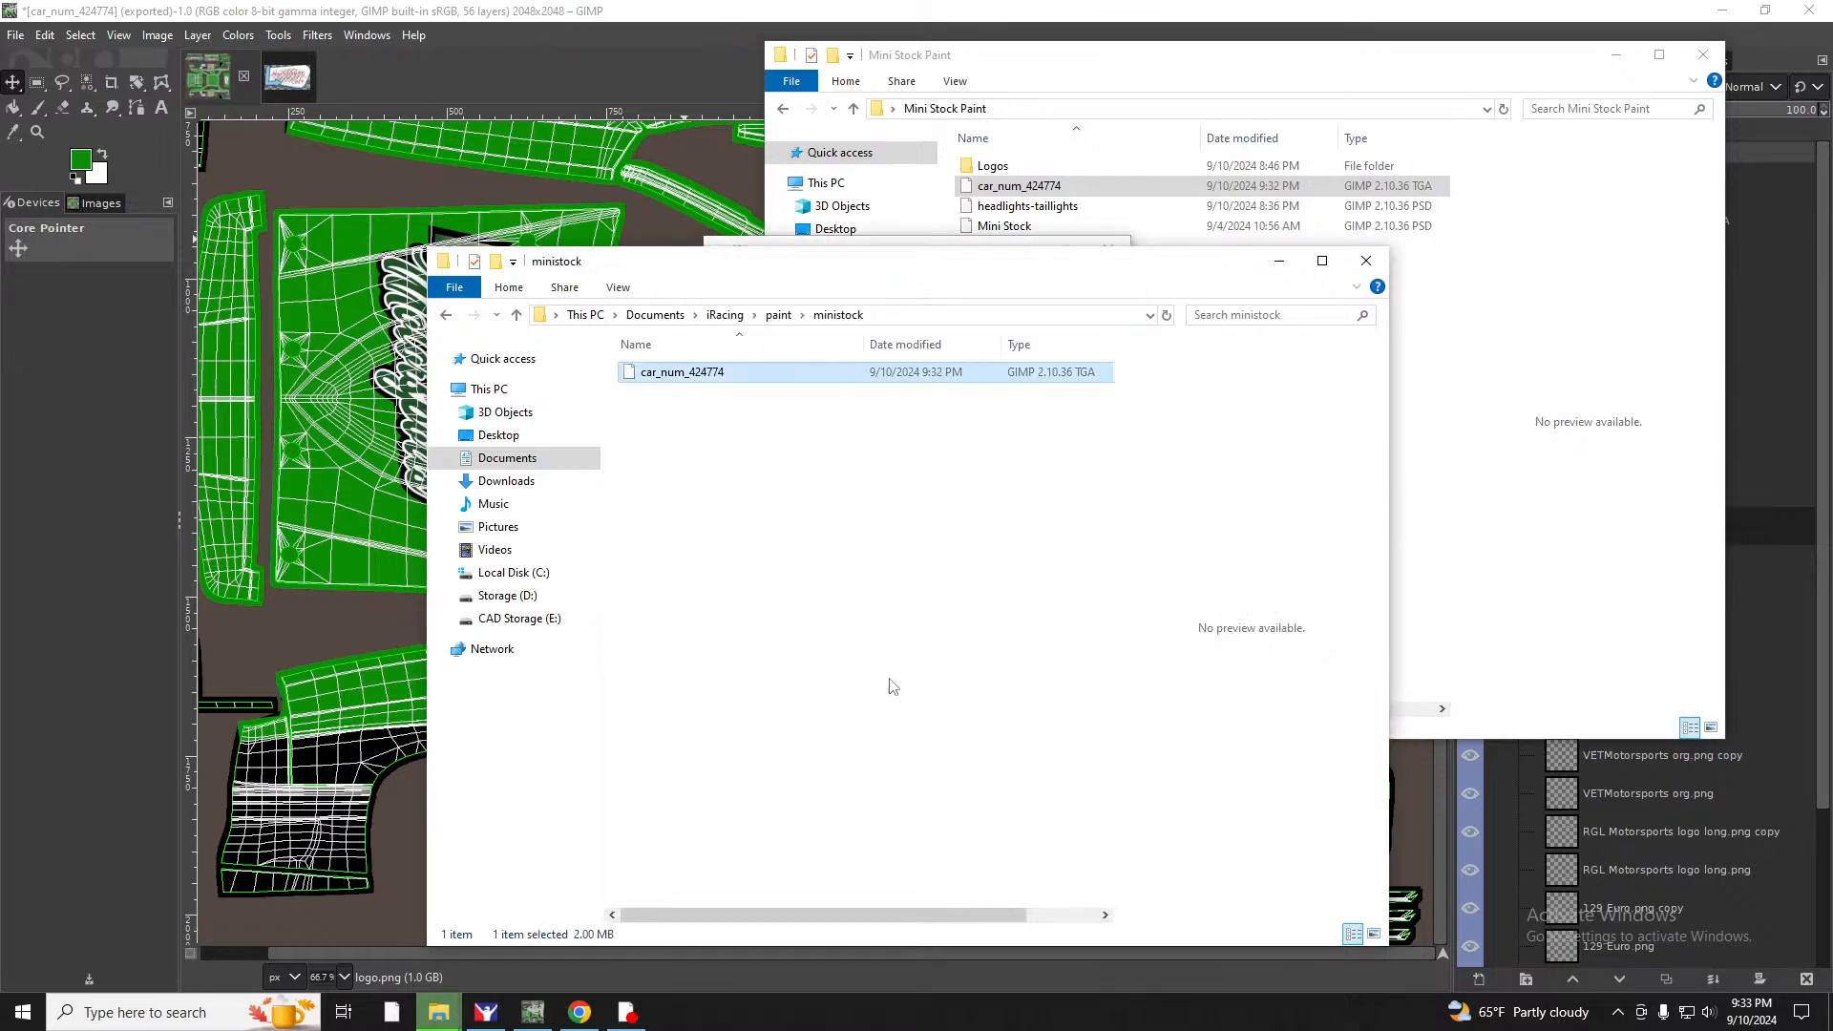
Switch to the iRacing Paint Shop and inspect the Liberty Tire logo's size and placement behind the rear wheel, plus the car's side and front.
click(486, 1012)
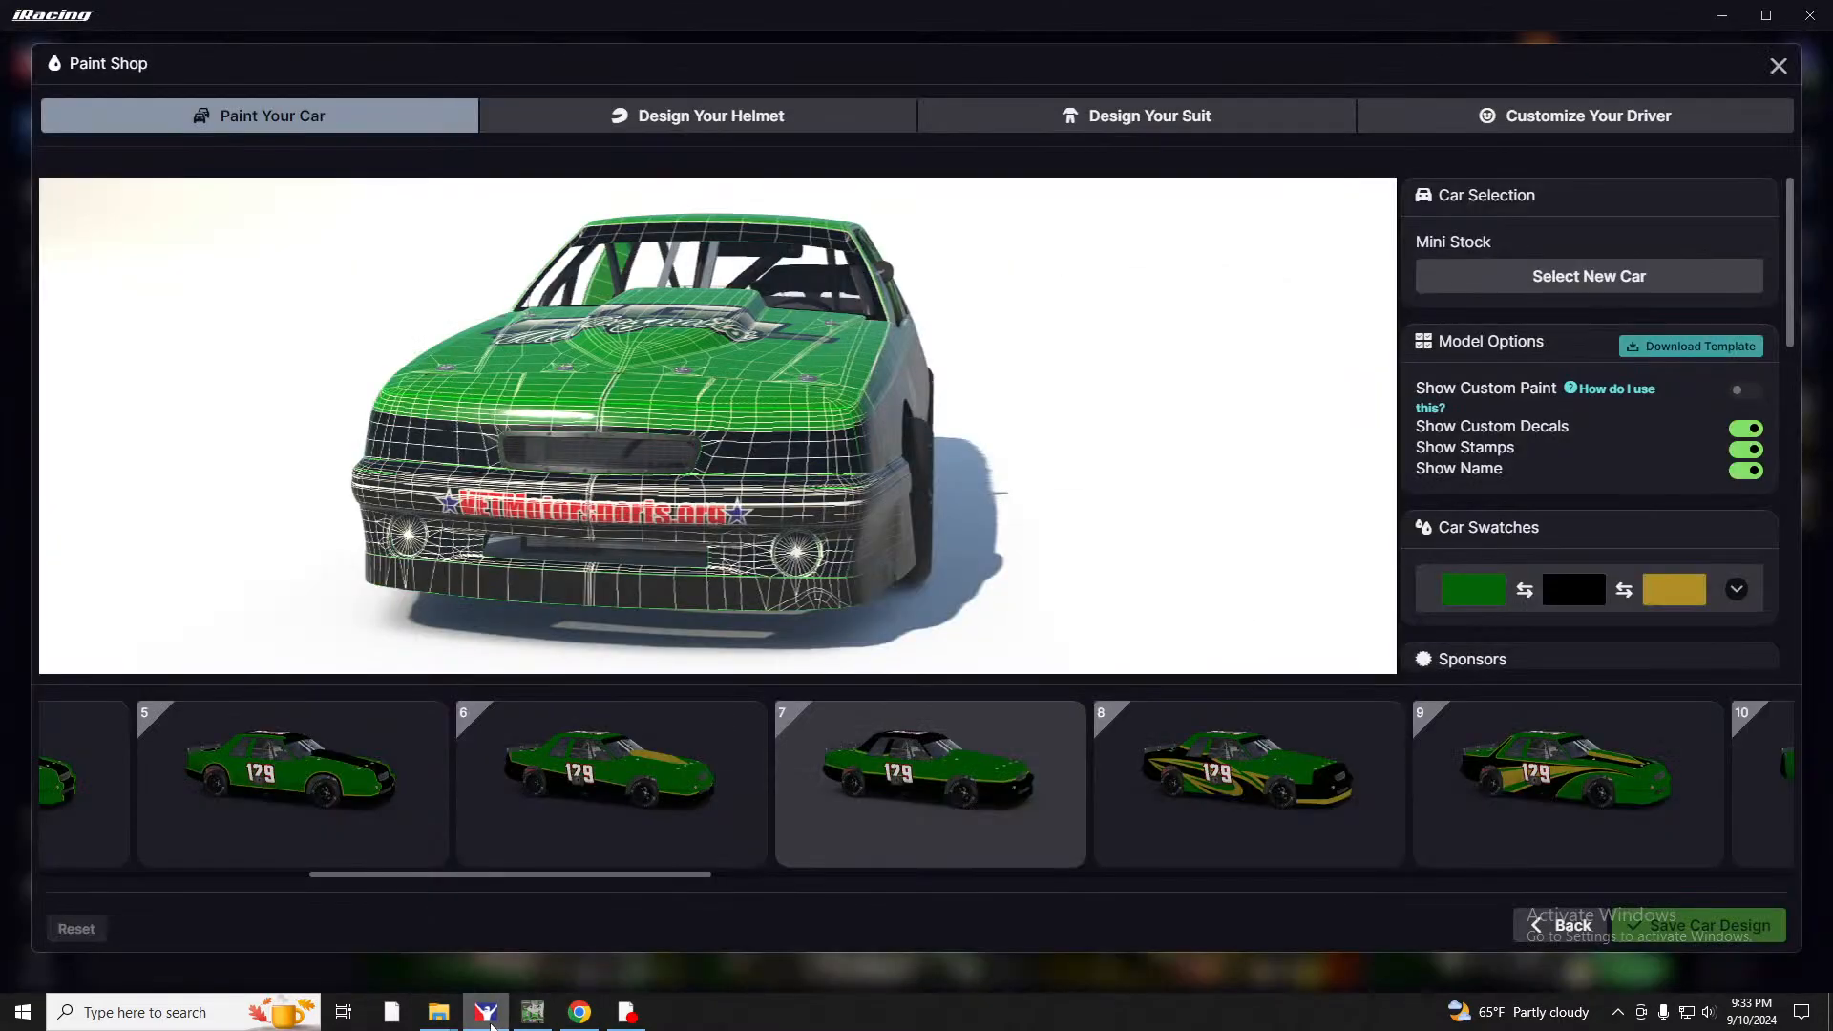
drag(844, 480, 649, 408)
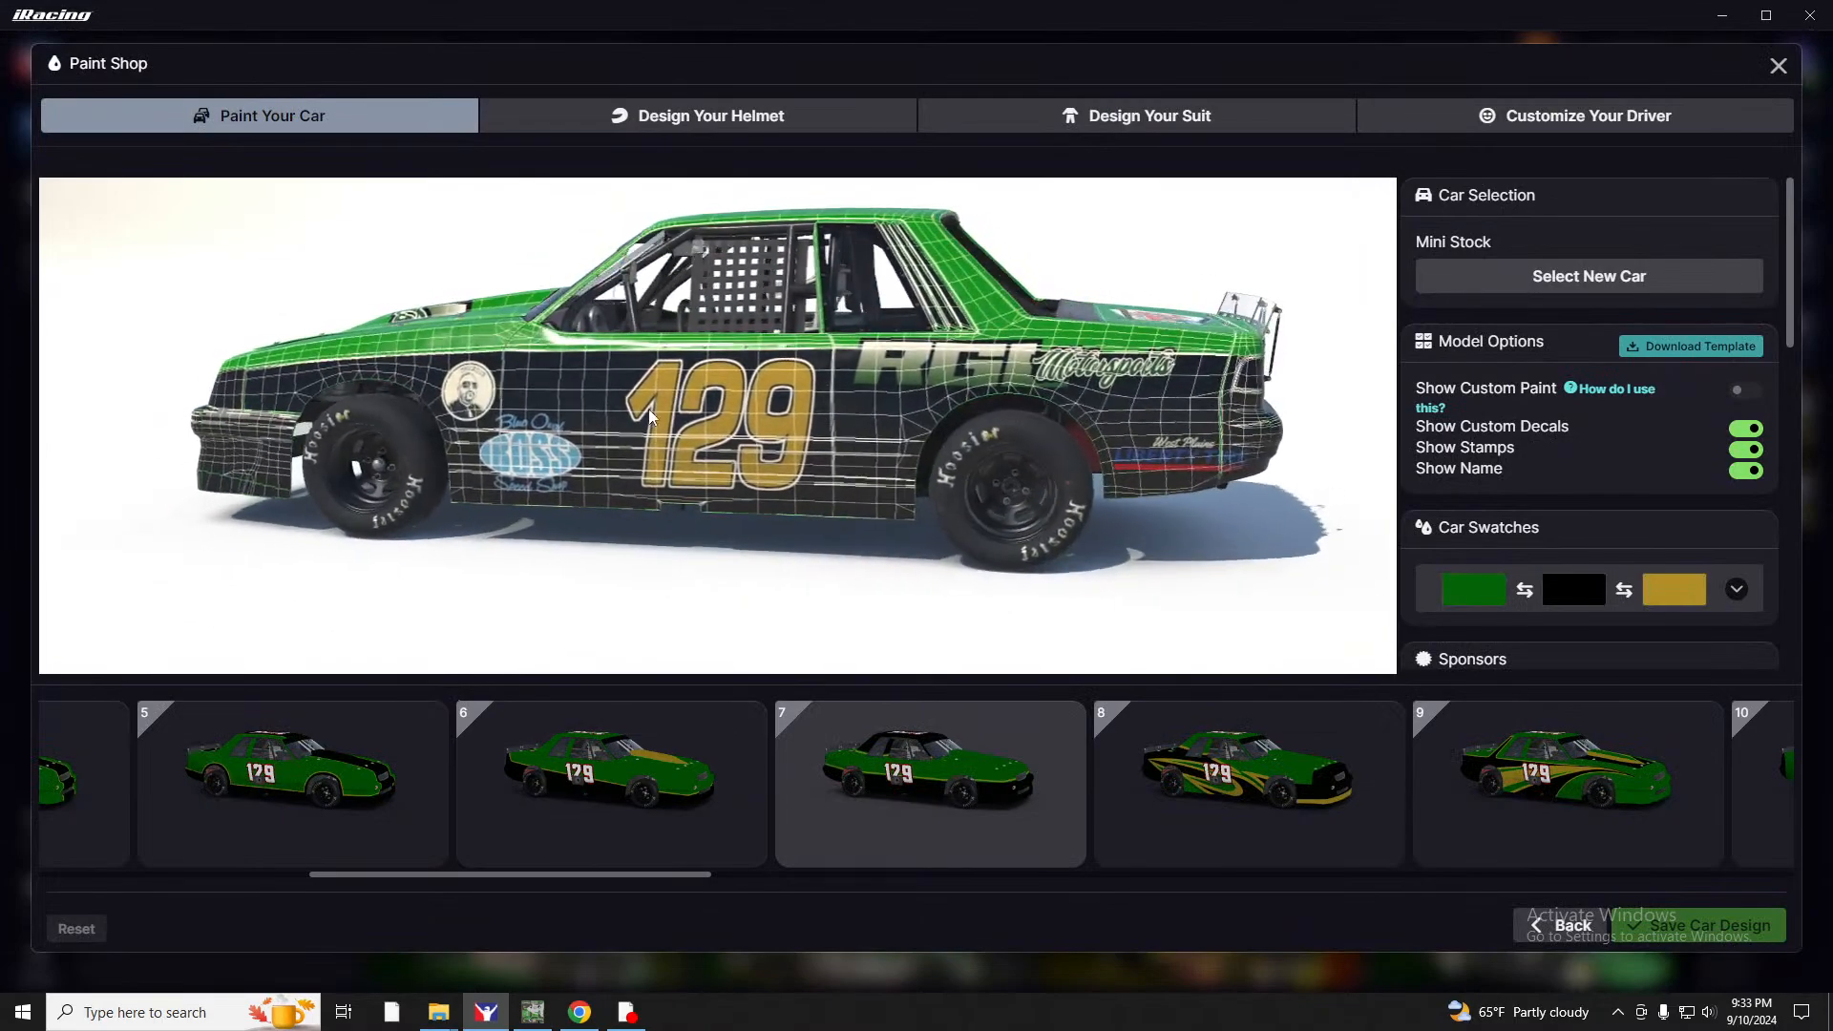
scroll(1139, 444, up, 2)
scroll(1146, 441, up, 2)
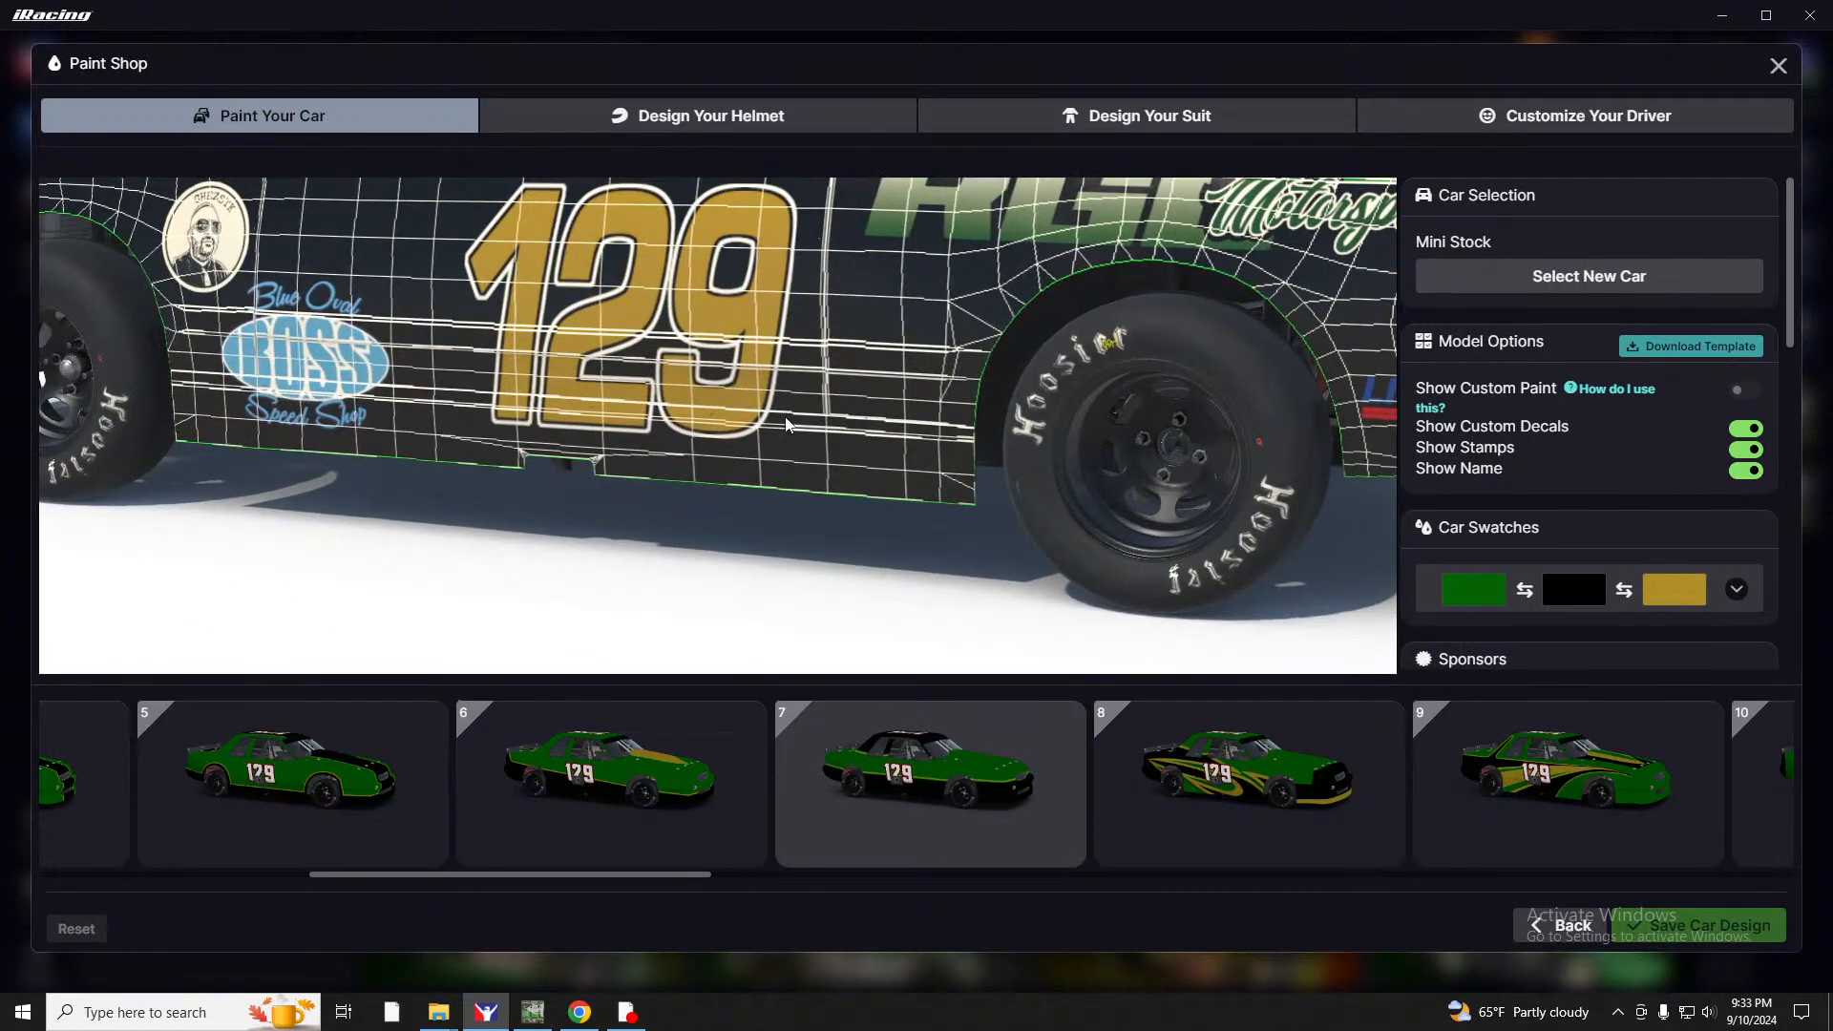
scroll(874, 472, down, 3)
drag(1243, 375, 1228, 248)
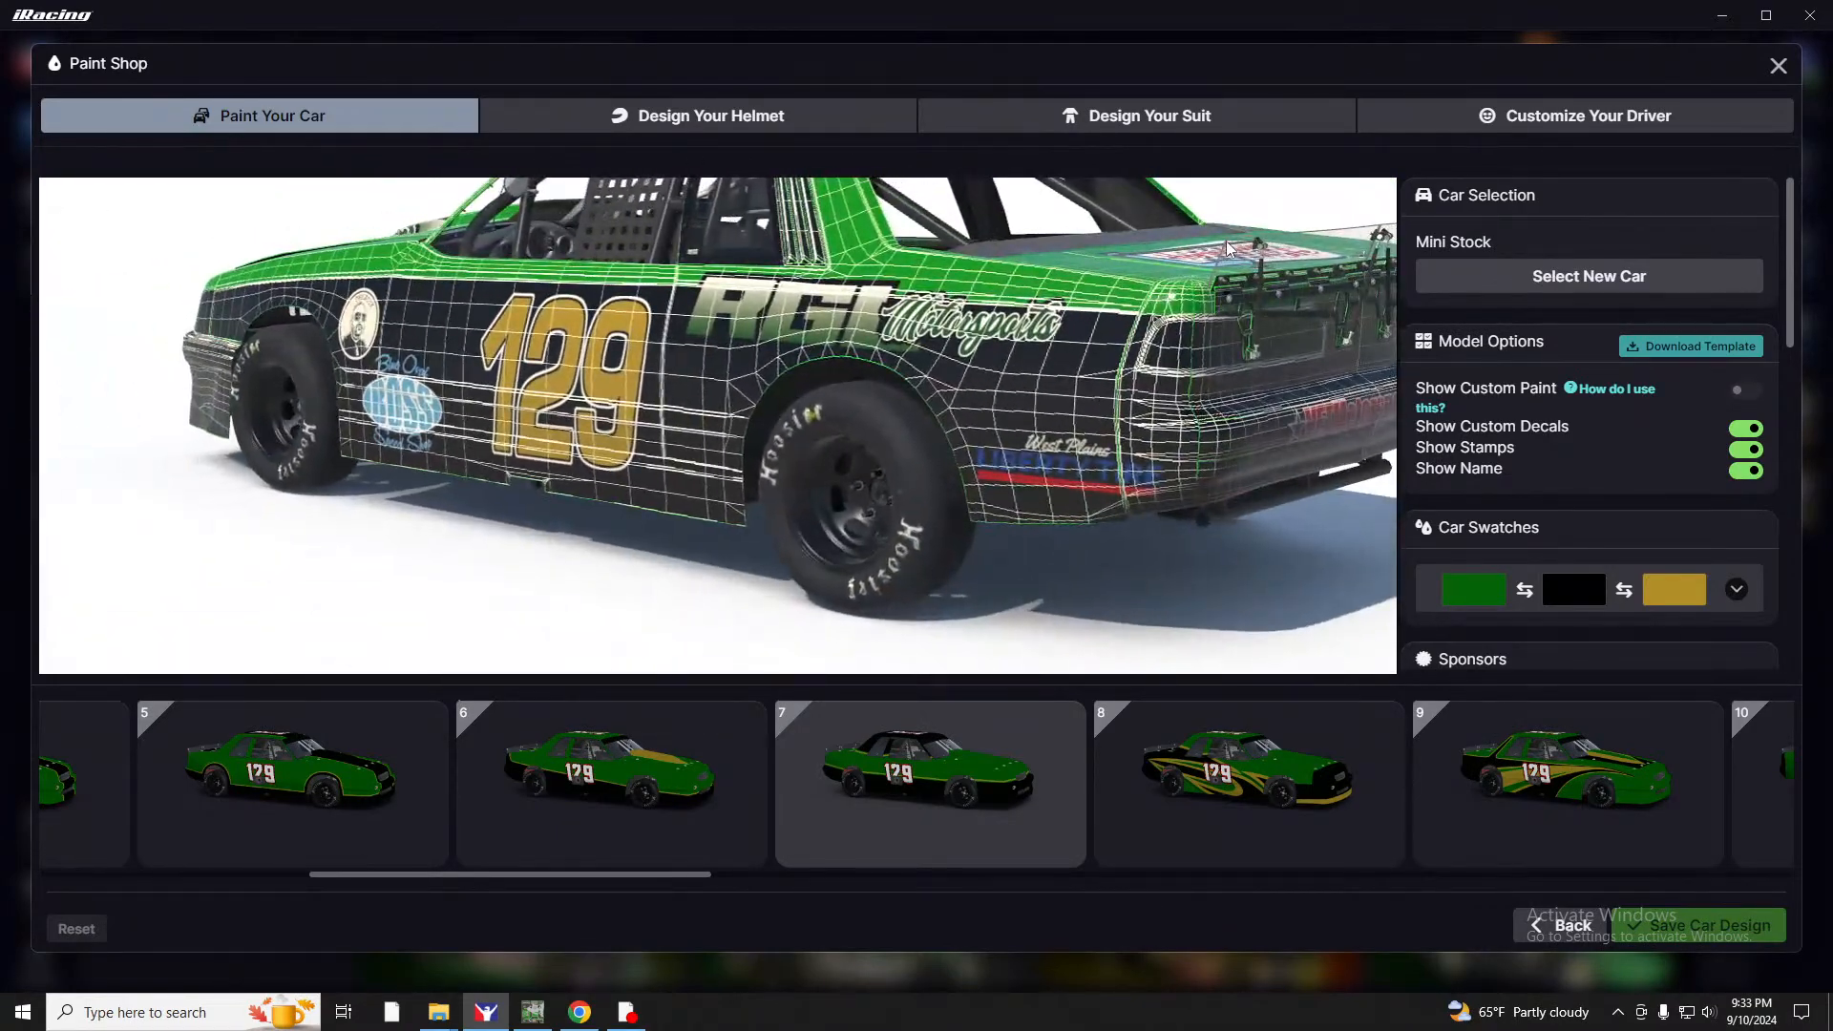
drag(1075, 421, 1155, 427)
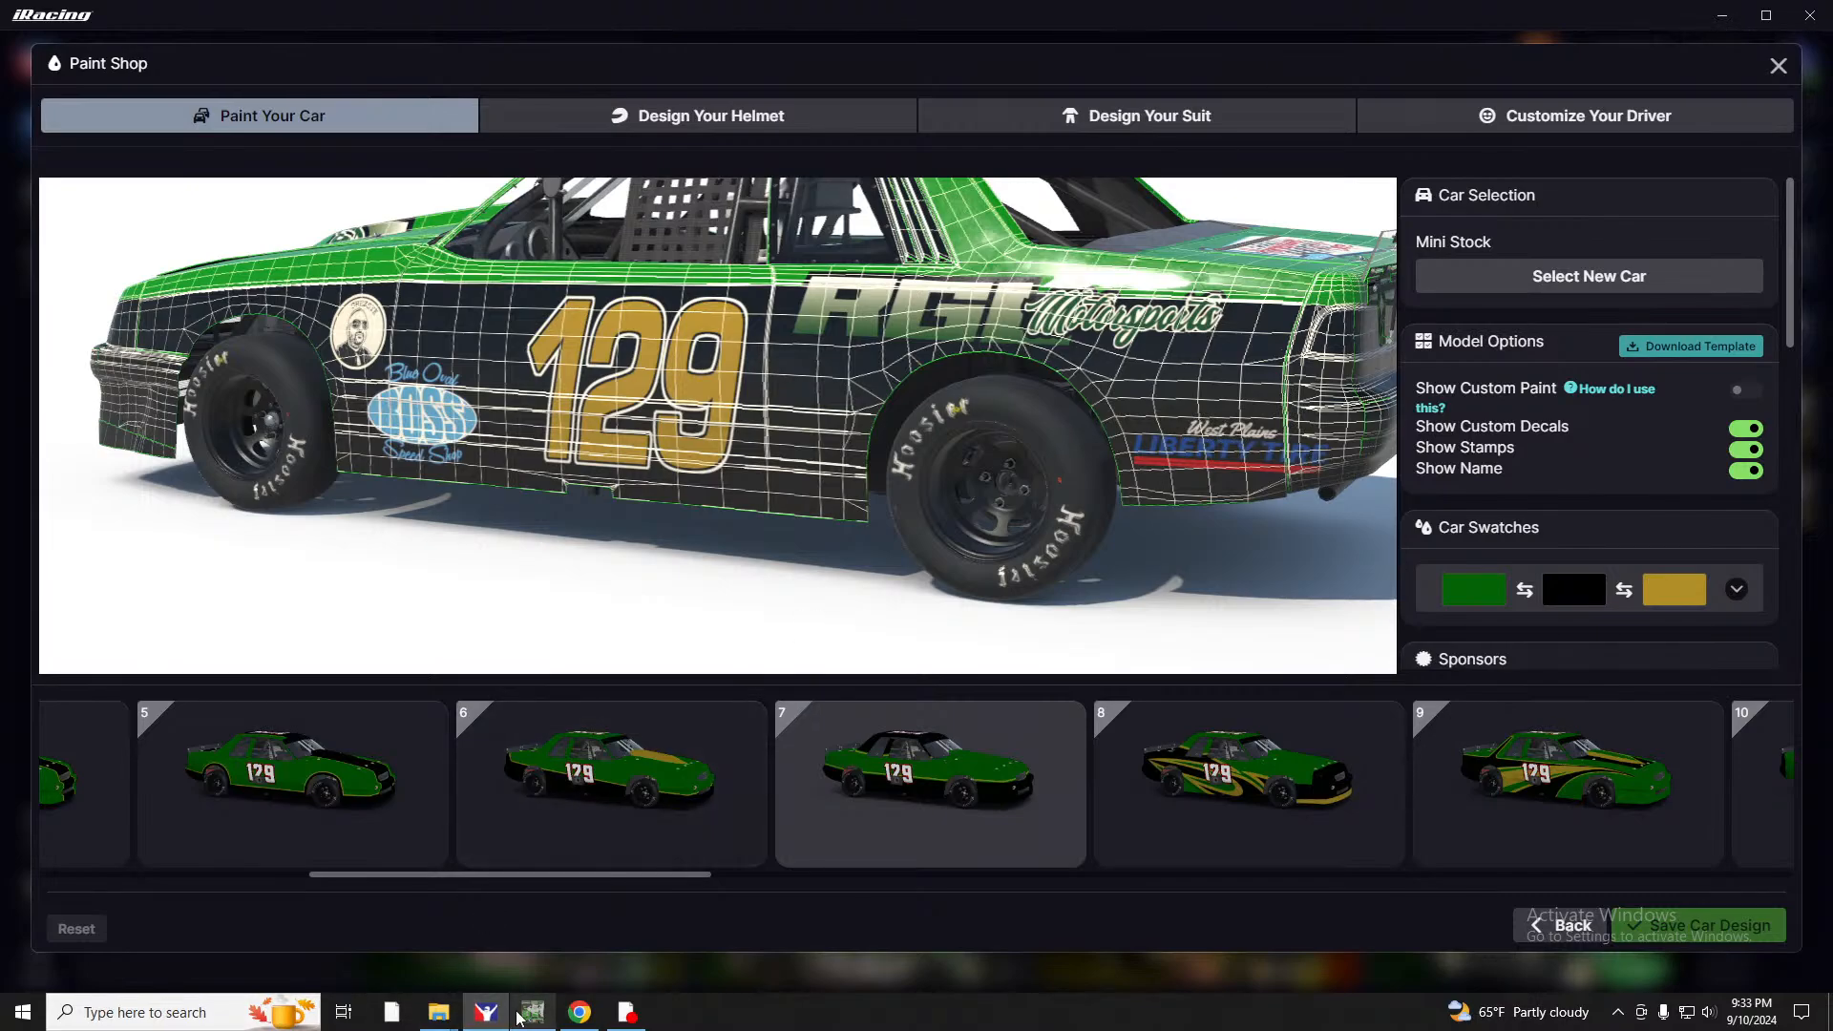
drag(1262, 411, 785, 484)
drag(888, 587, 668, 355)
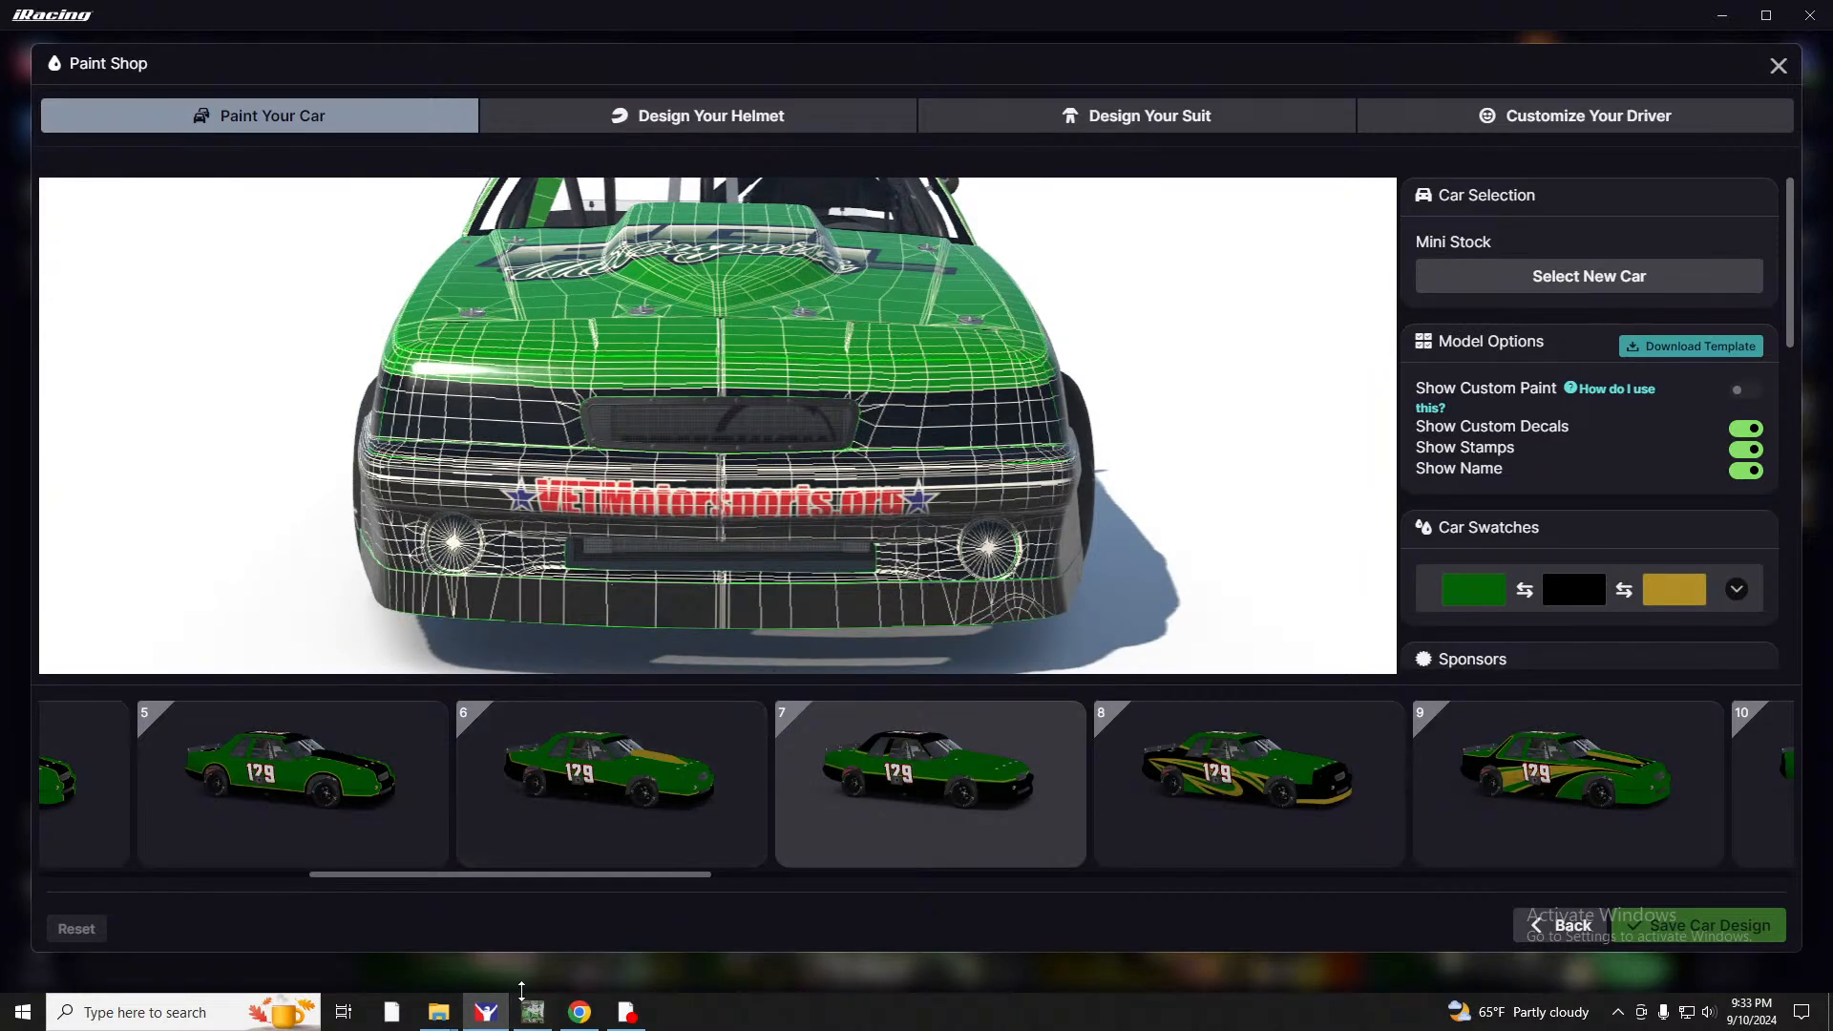
Switch to GIMP and move the Liberty Tire logo slightly higher on the panel behind the rear wheel.
click(533, 1011)
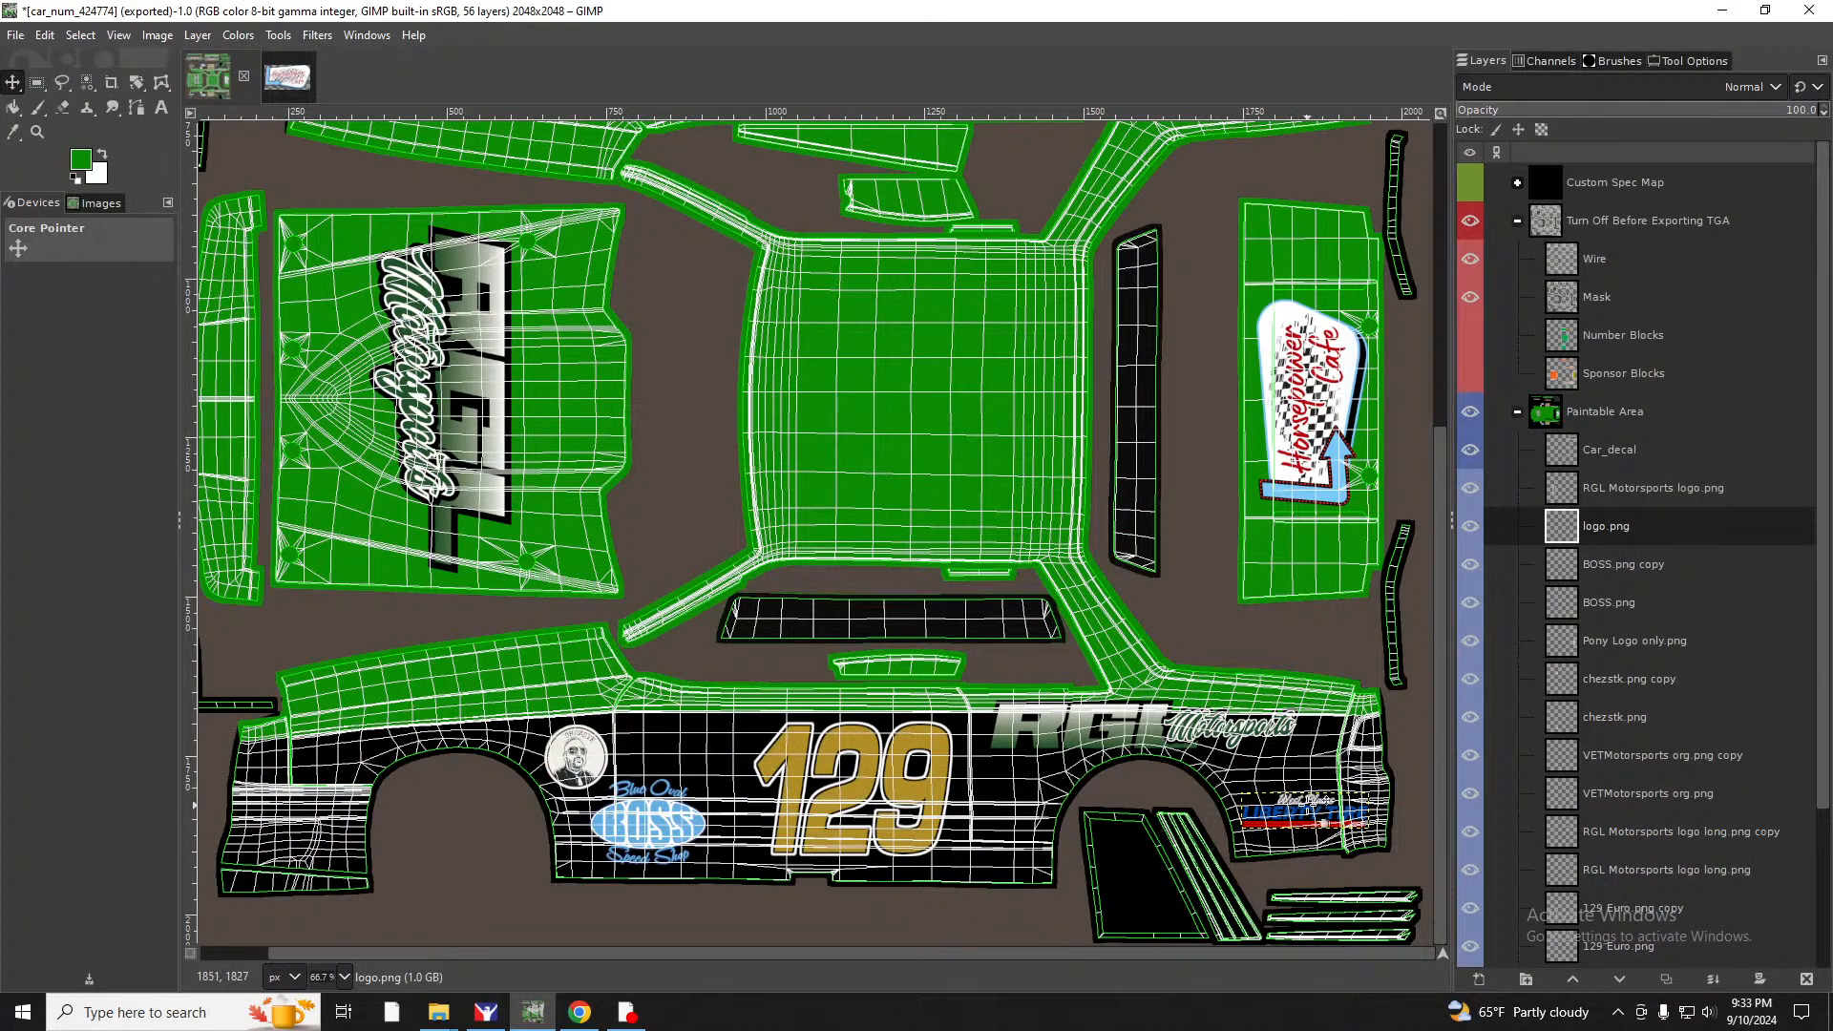
scroll(1317, 809, up, 3)
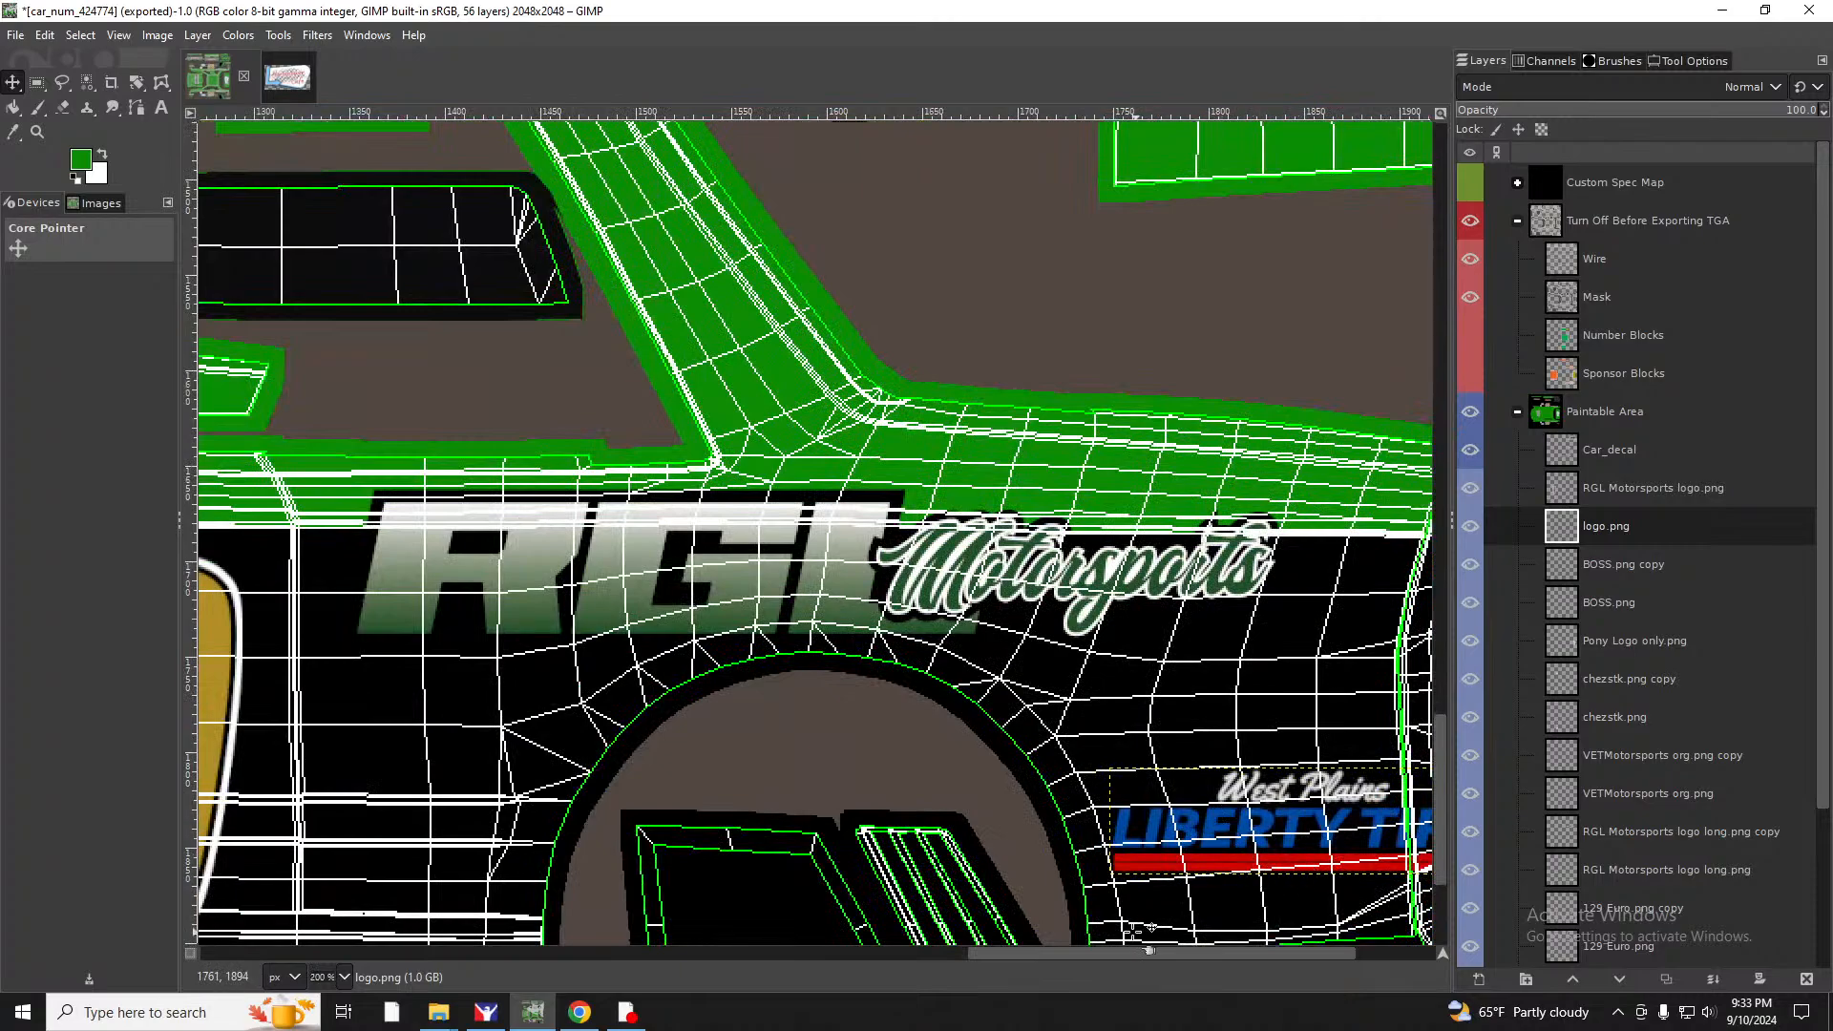
drag(1124, 954, 1234, 951)
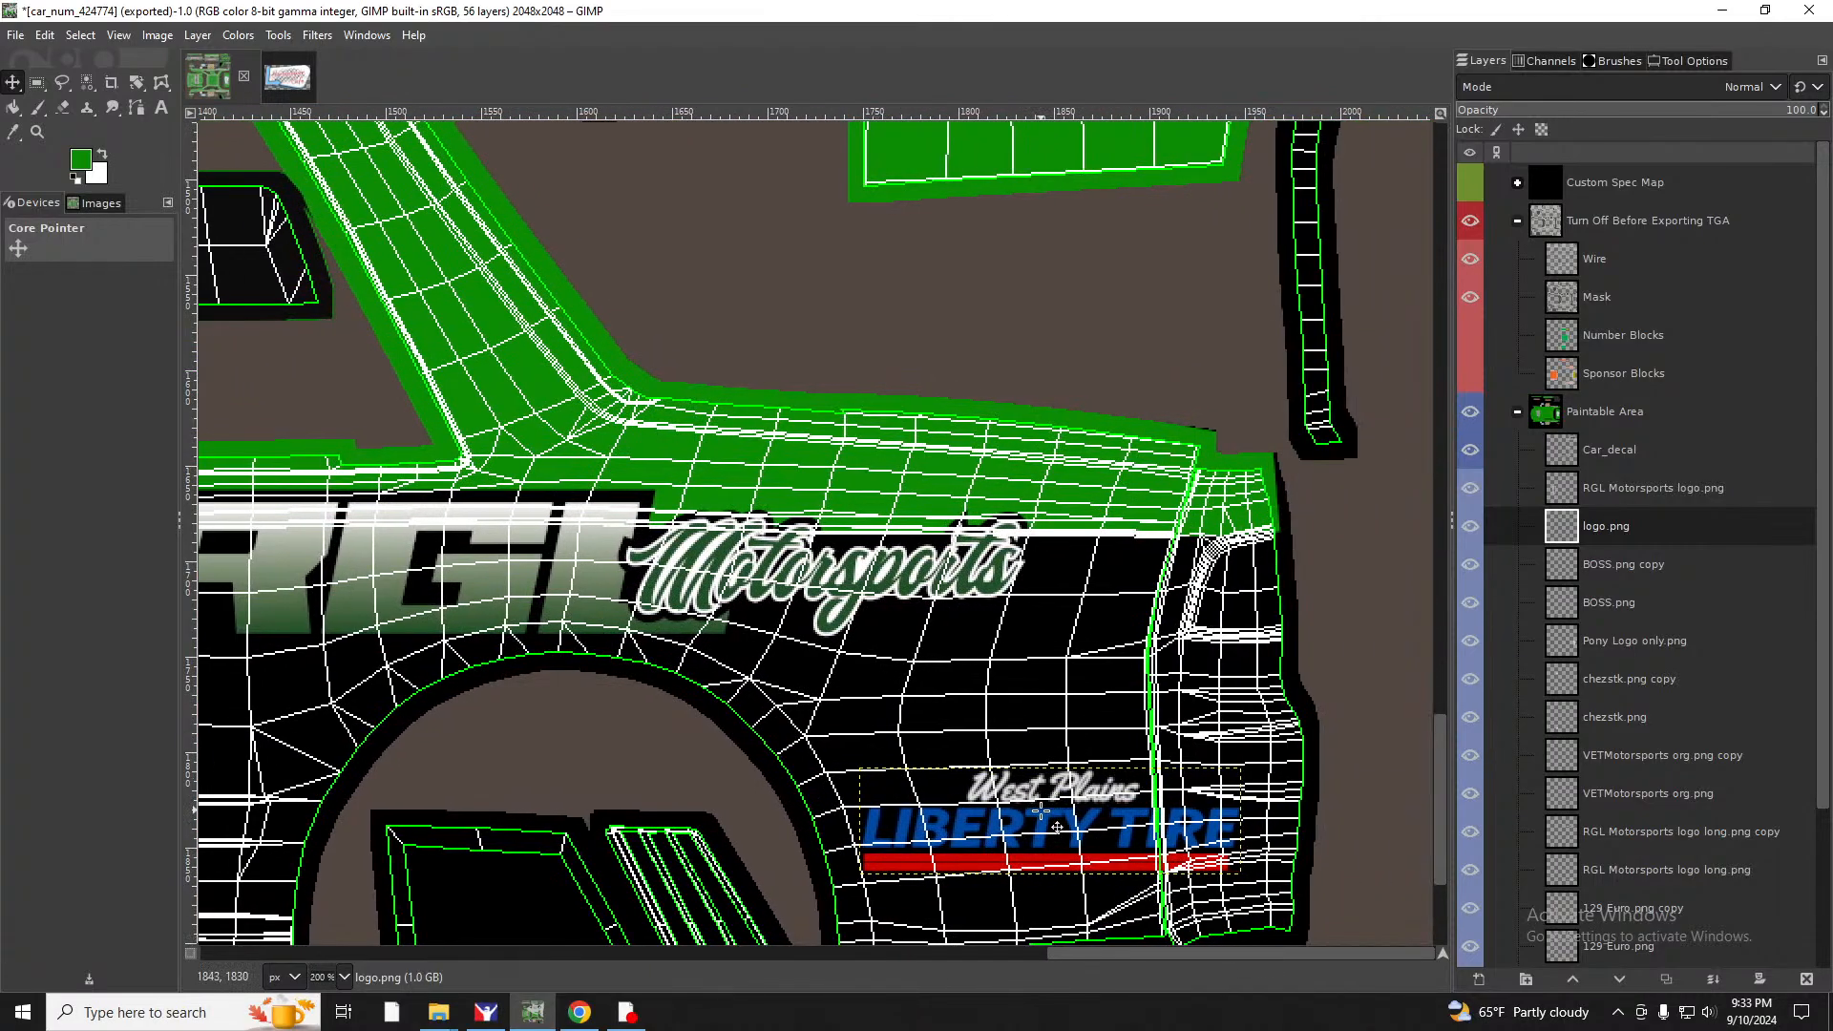
drag(1040, 811, 1047, 773)
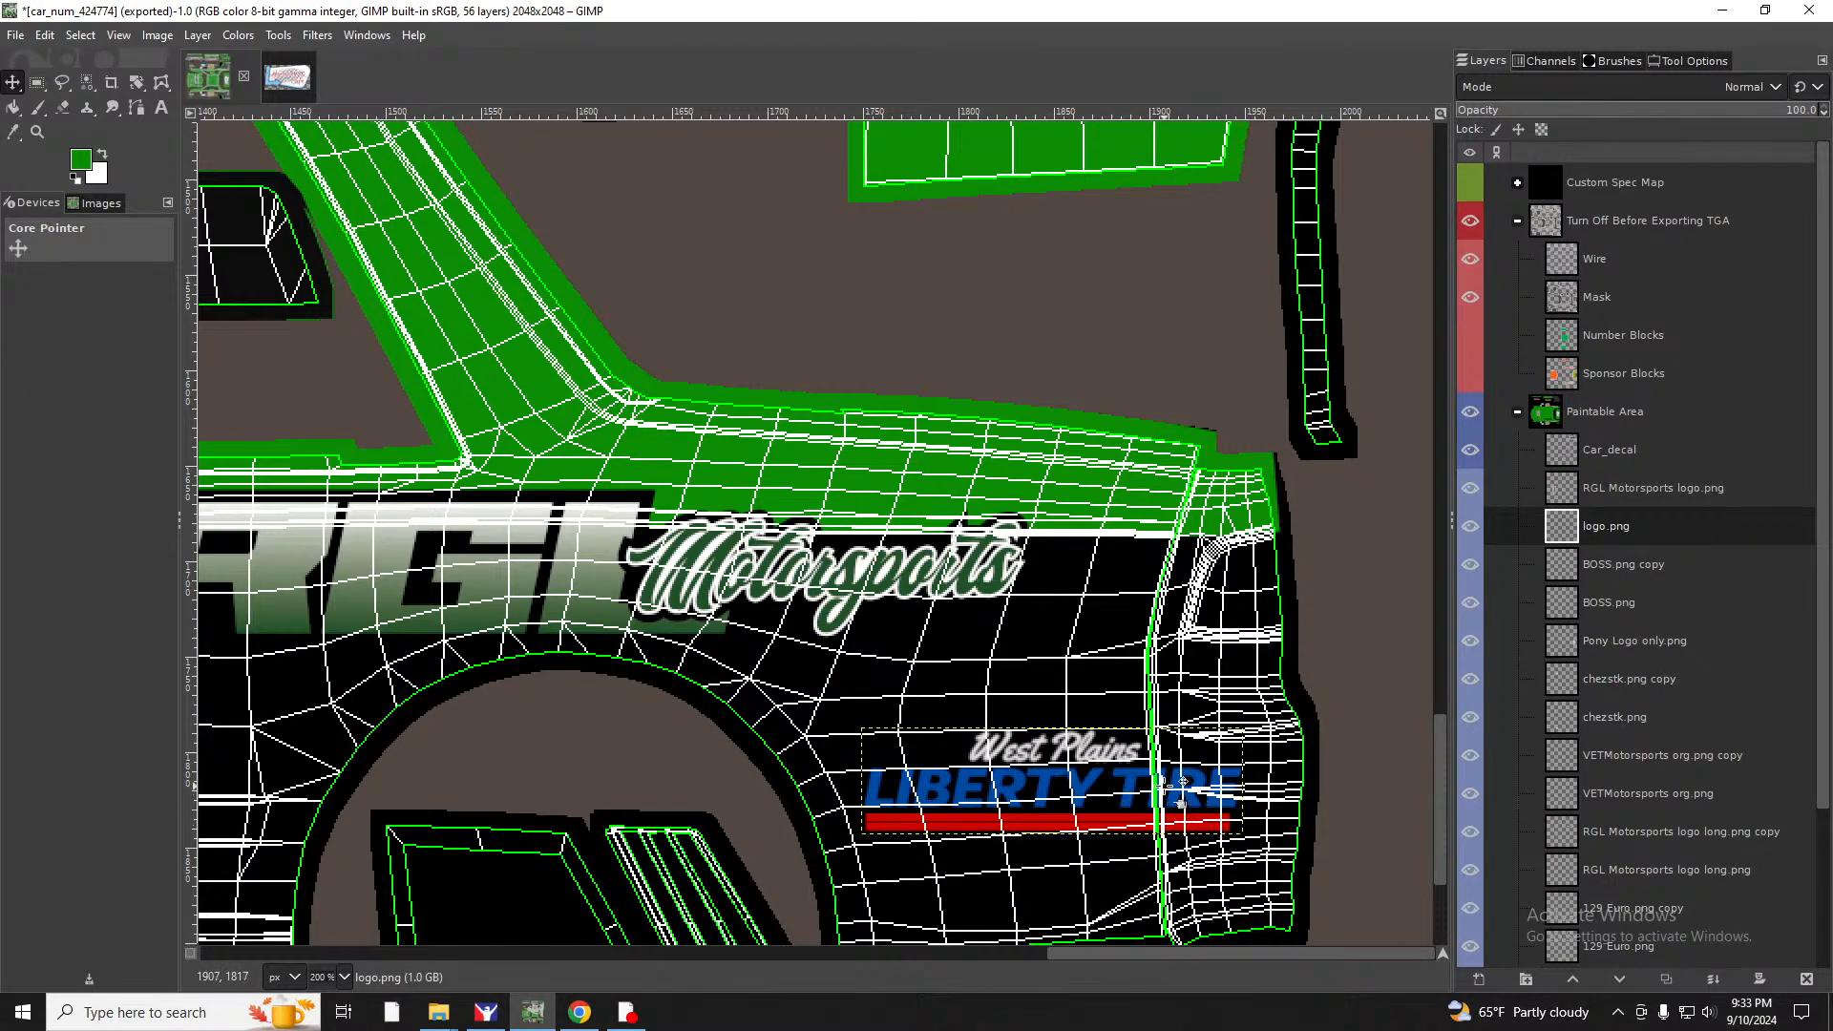
Undo the Liberty Tire logo's moves and its 200 px scaling to restore the layer's earlier size.
click(214, 39)
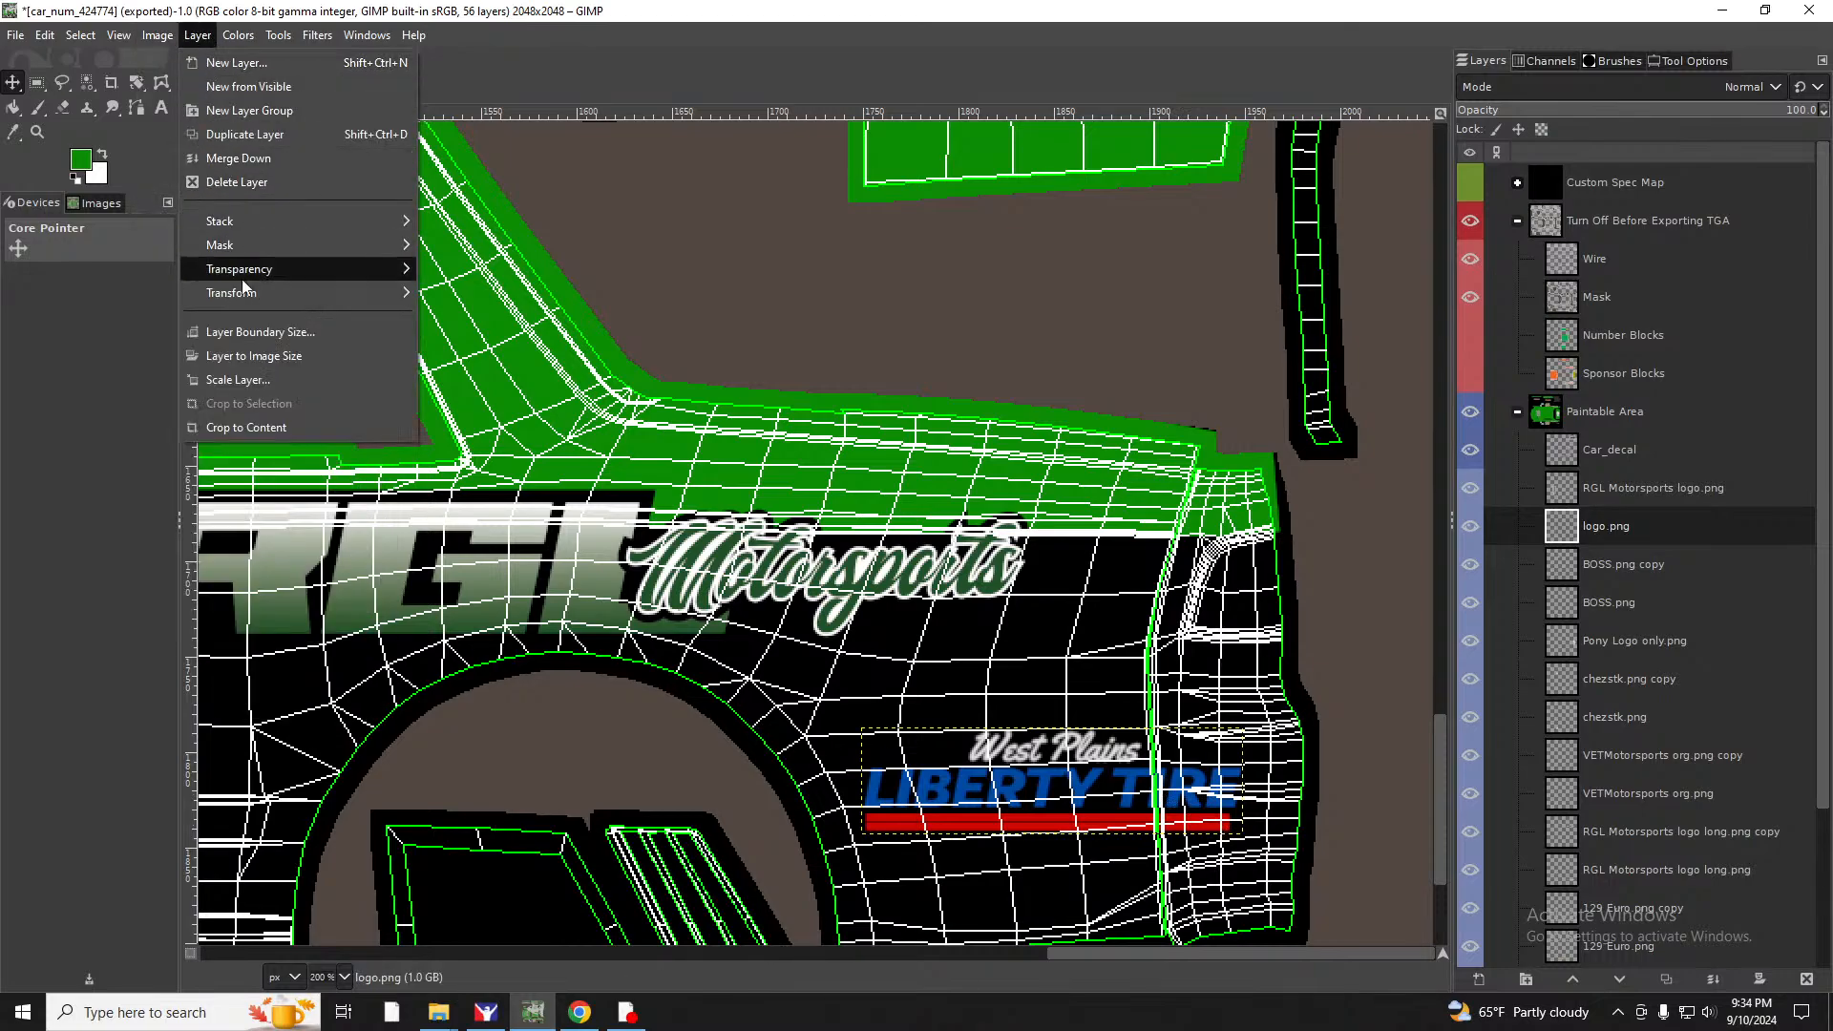
click(231, 380)
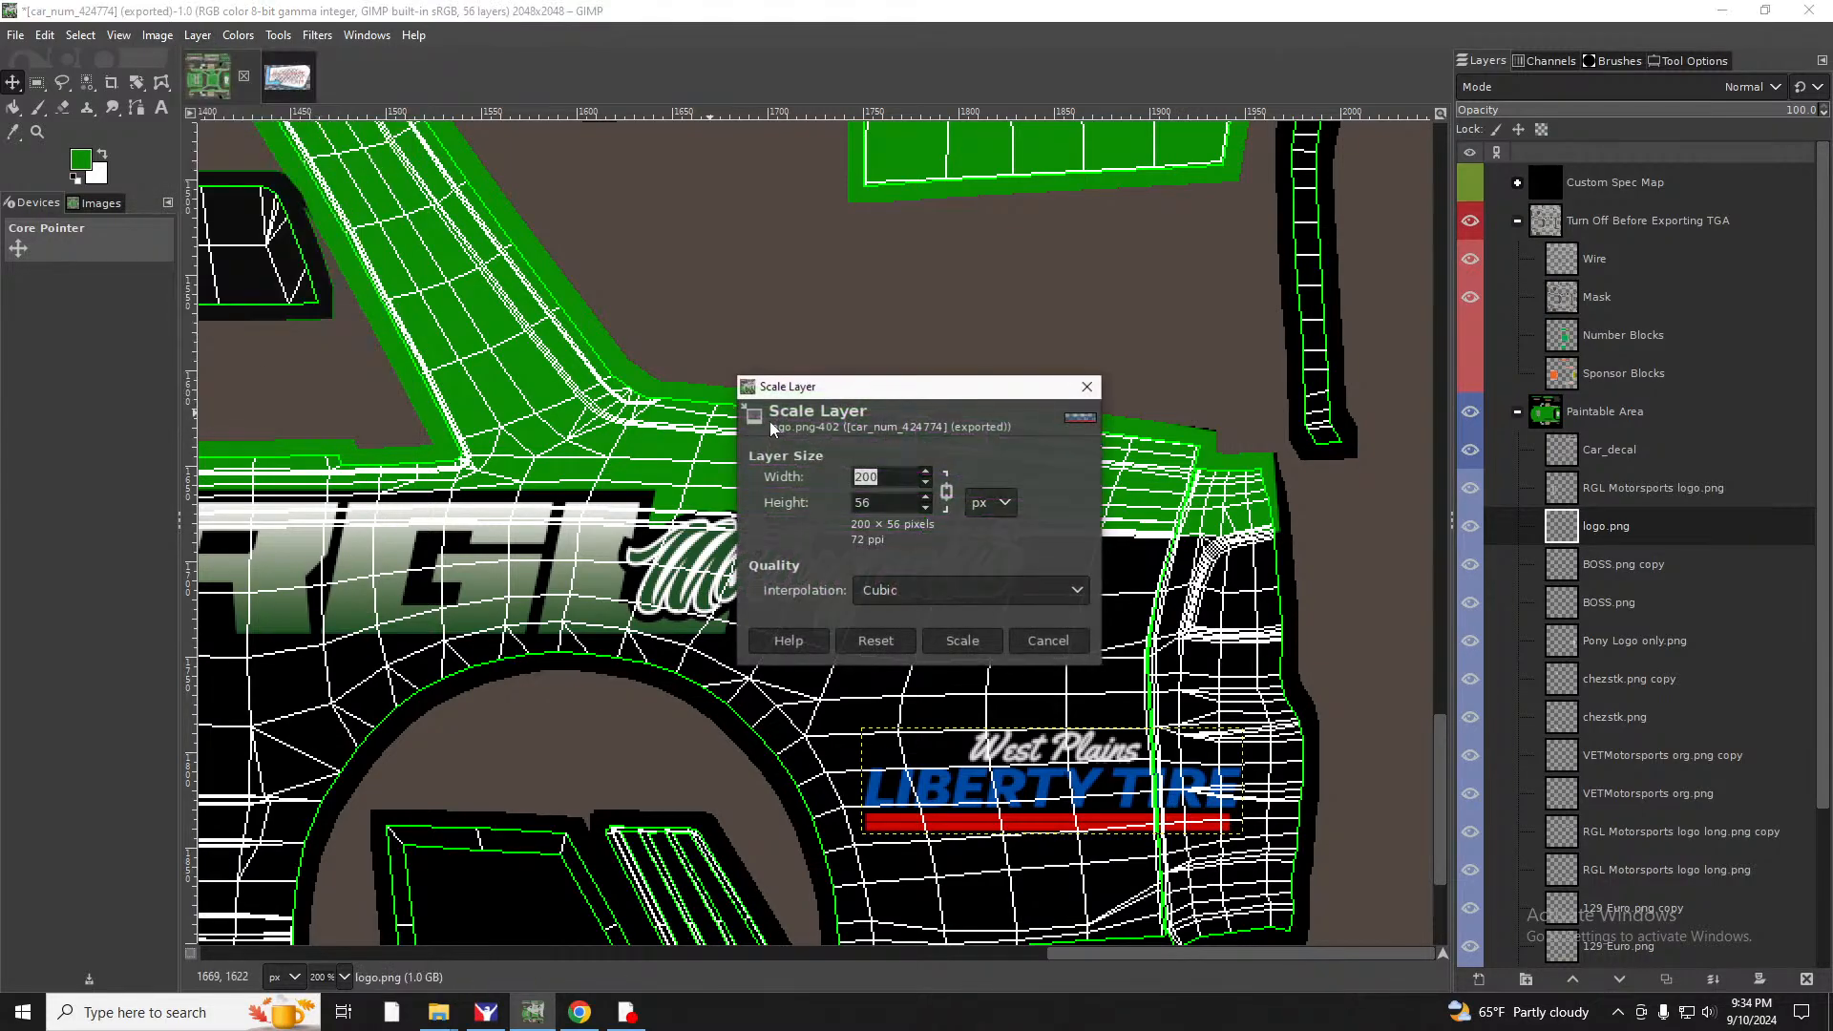
click(966, 644)
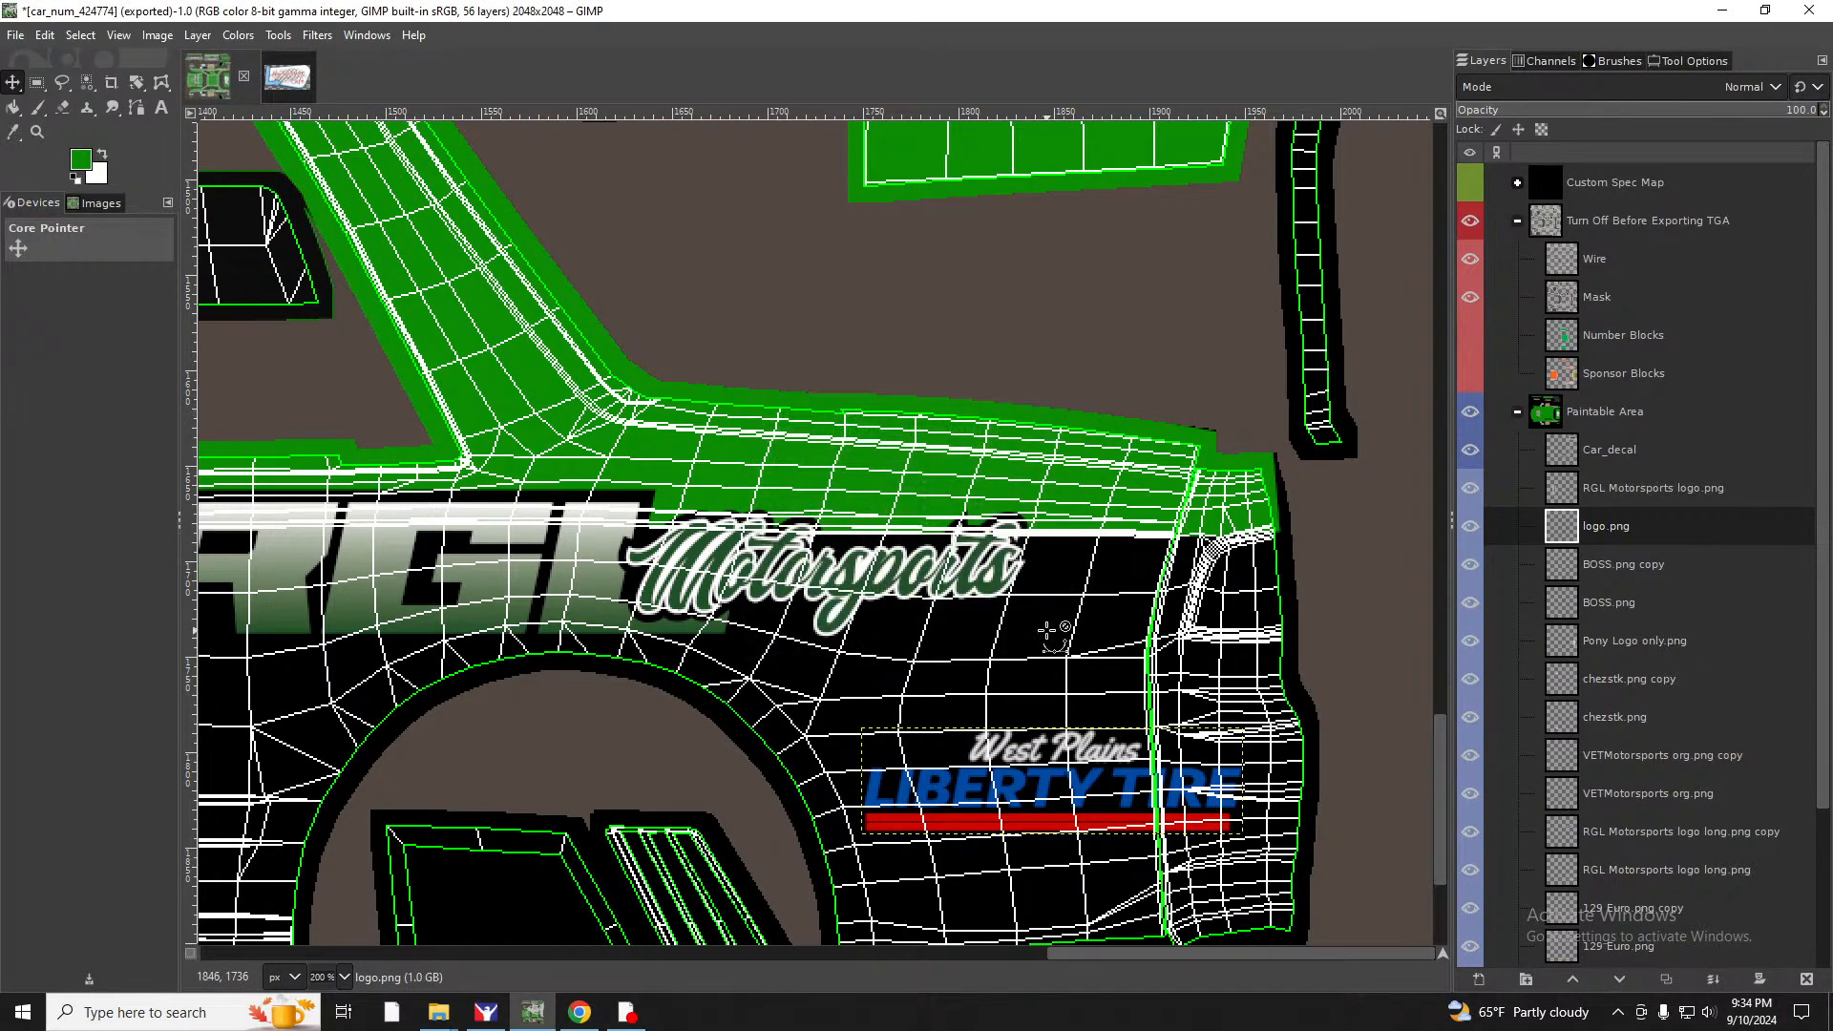
key(ctrl+z)
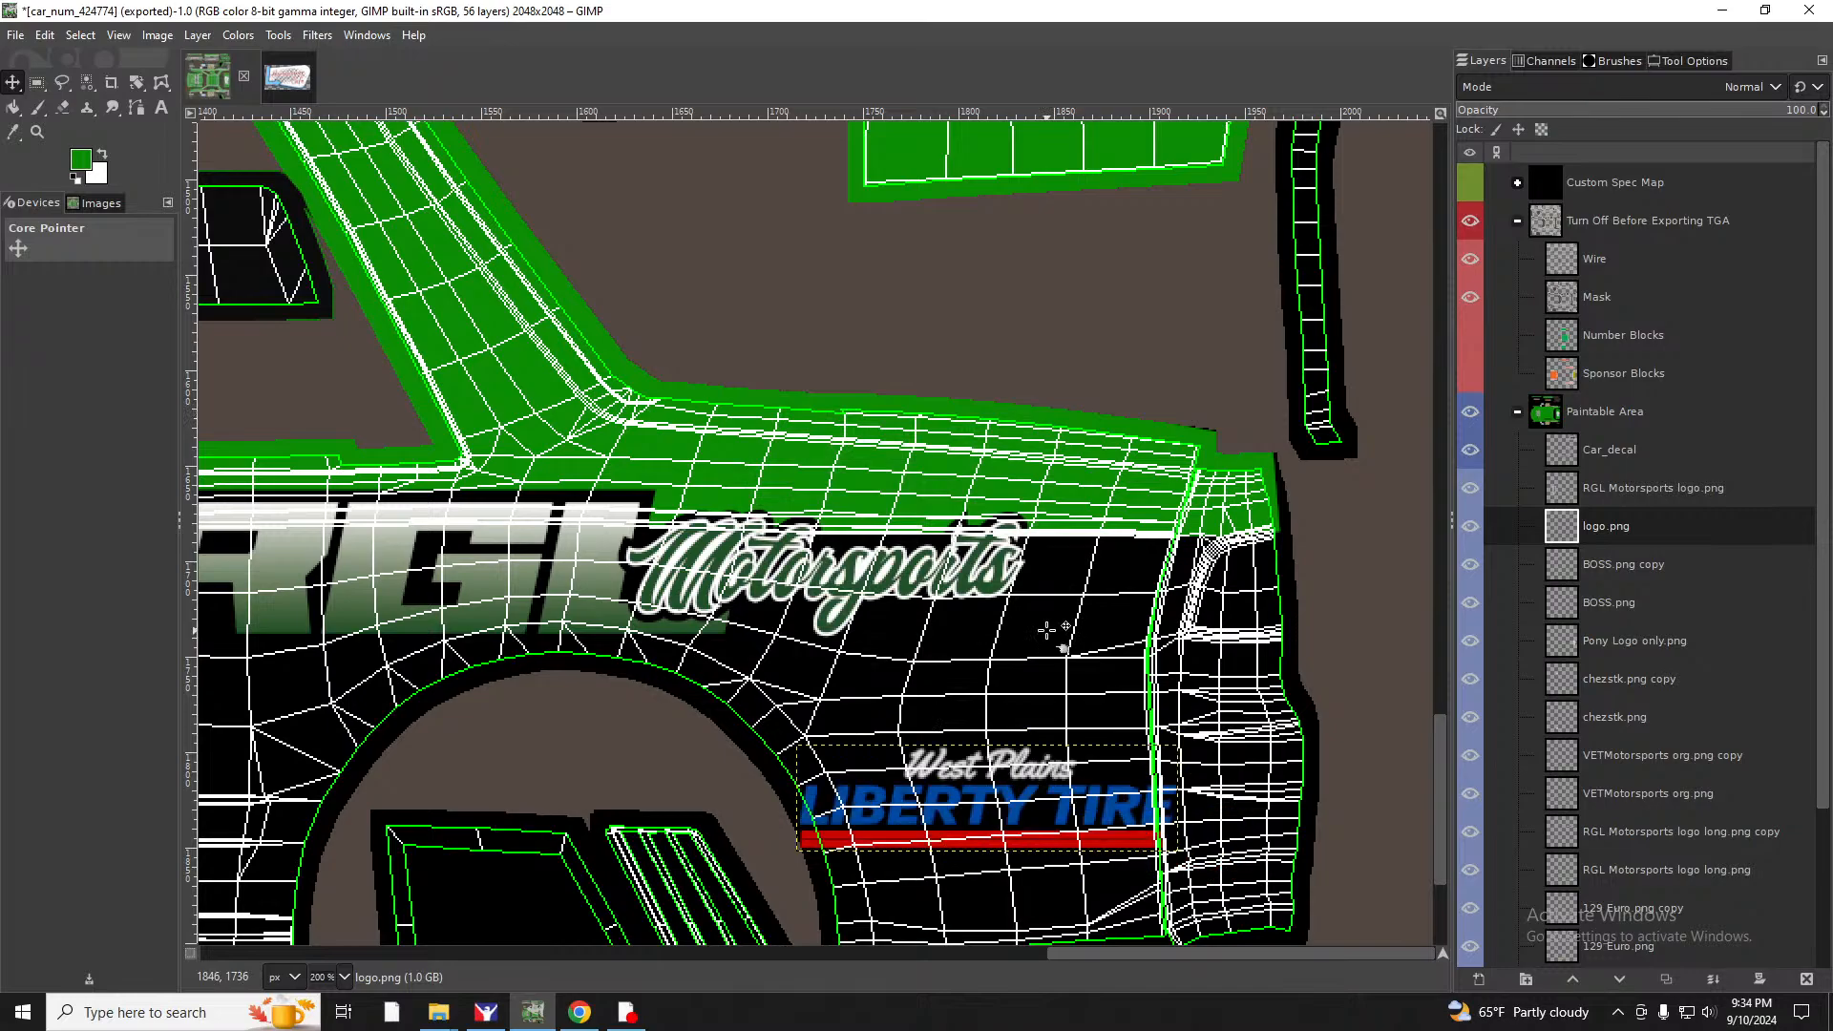
key(ctrl+z)
Scale the Liberty Tire logo layer proportionally to 225 px wide and position it on the panel behind the rear wheel.
click(157, 36)
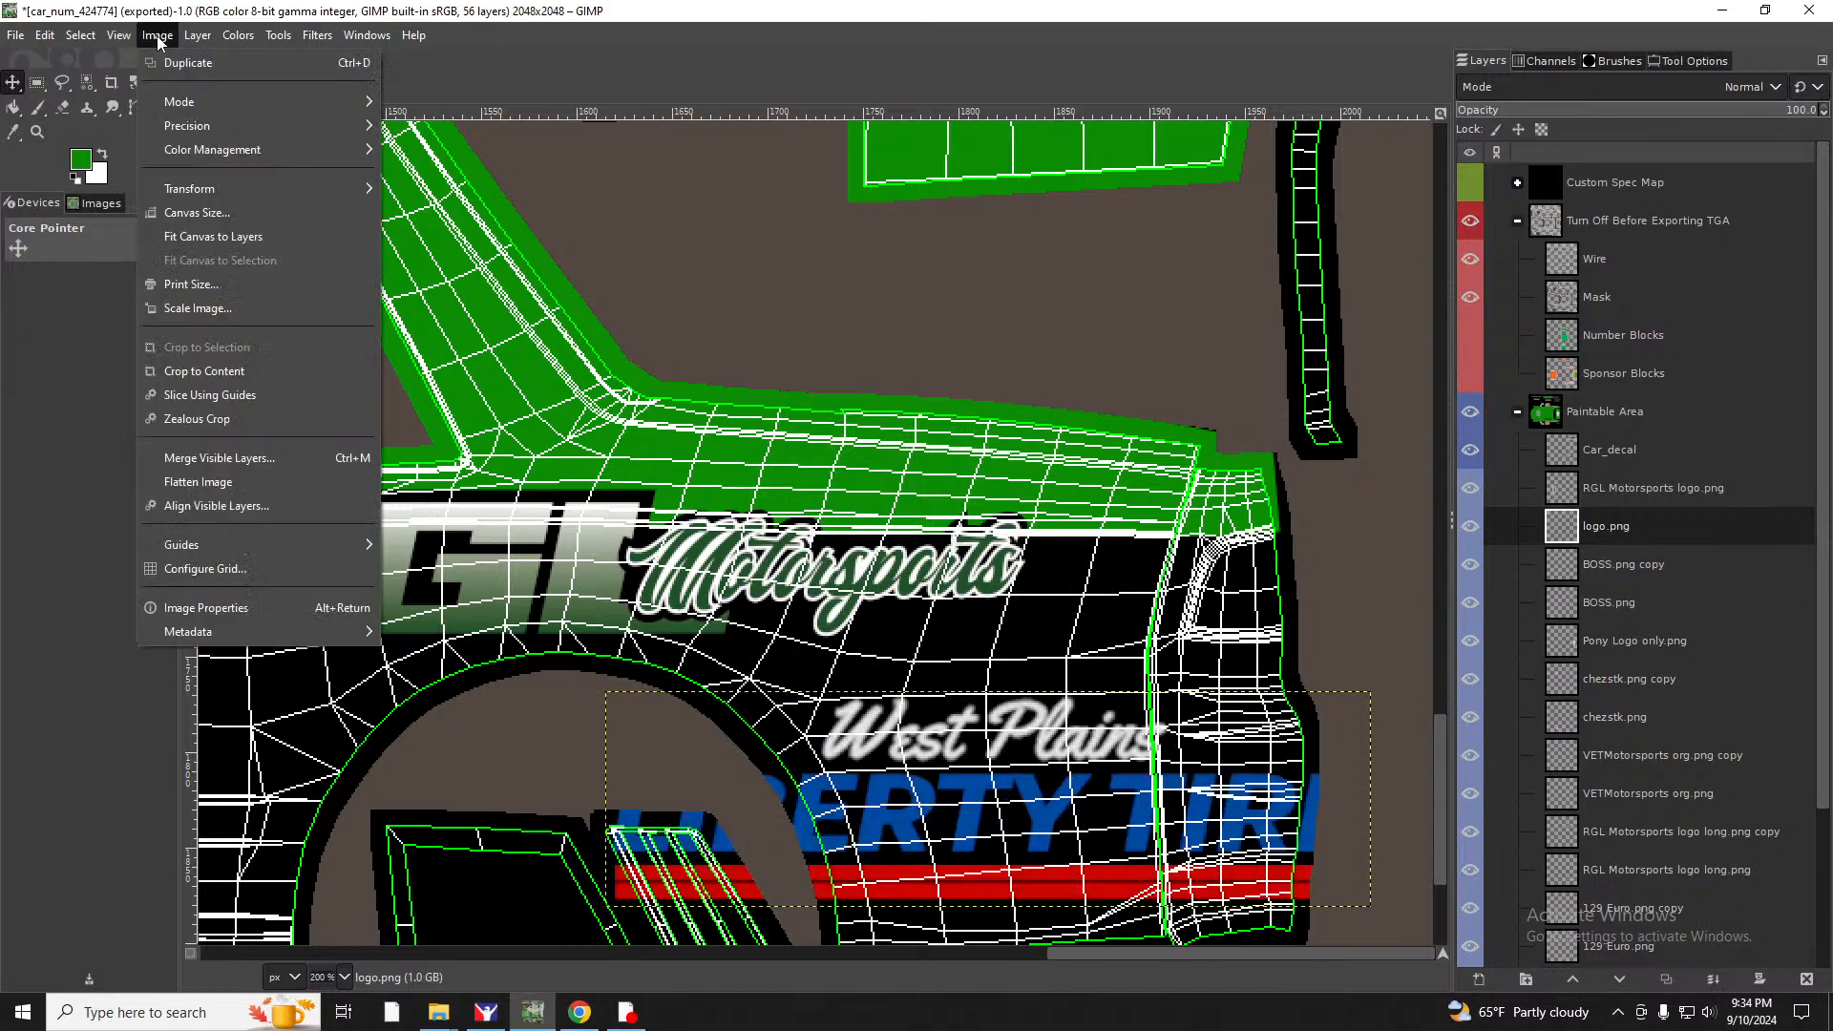
mouse_move(195, 37)
click(279, 383)
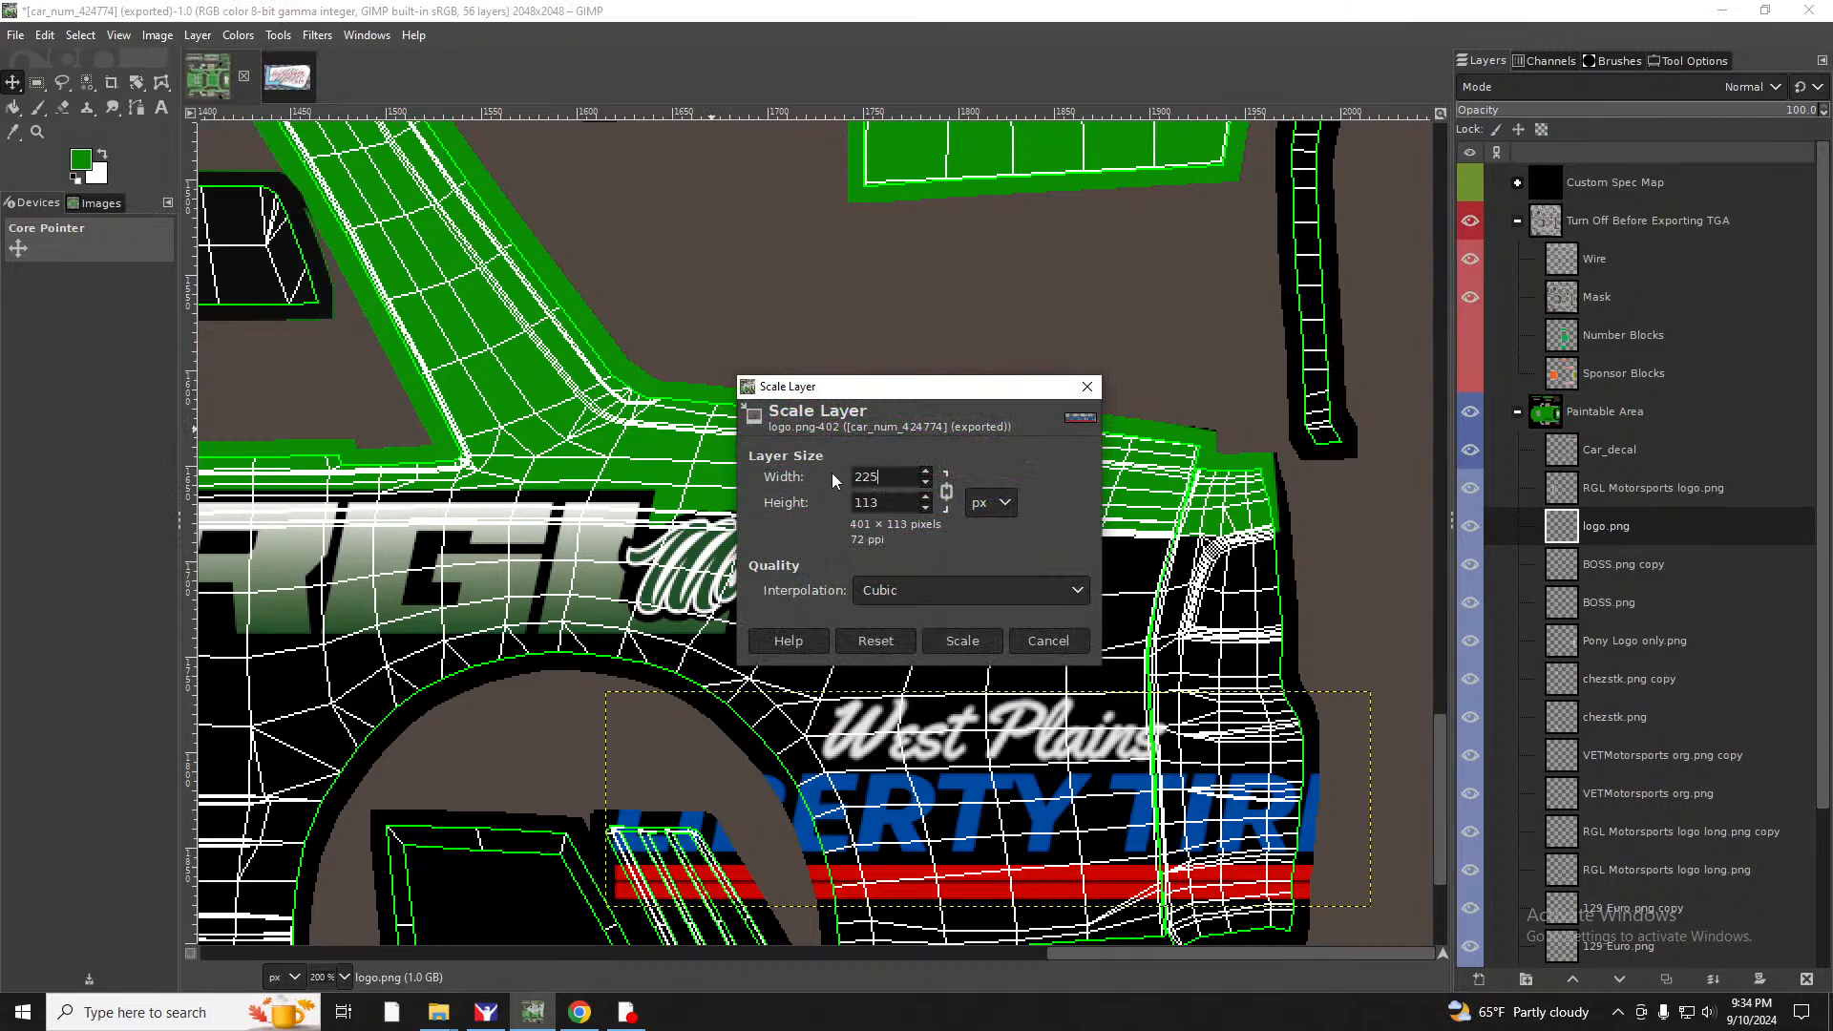
text(225)
click(972, 648)
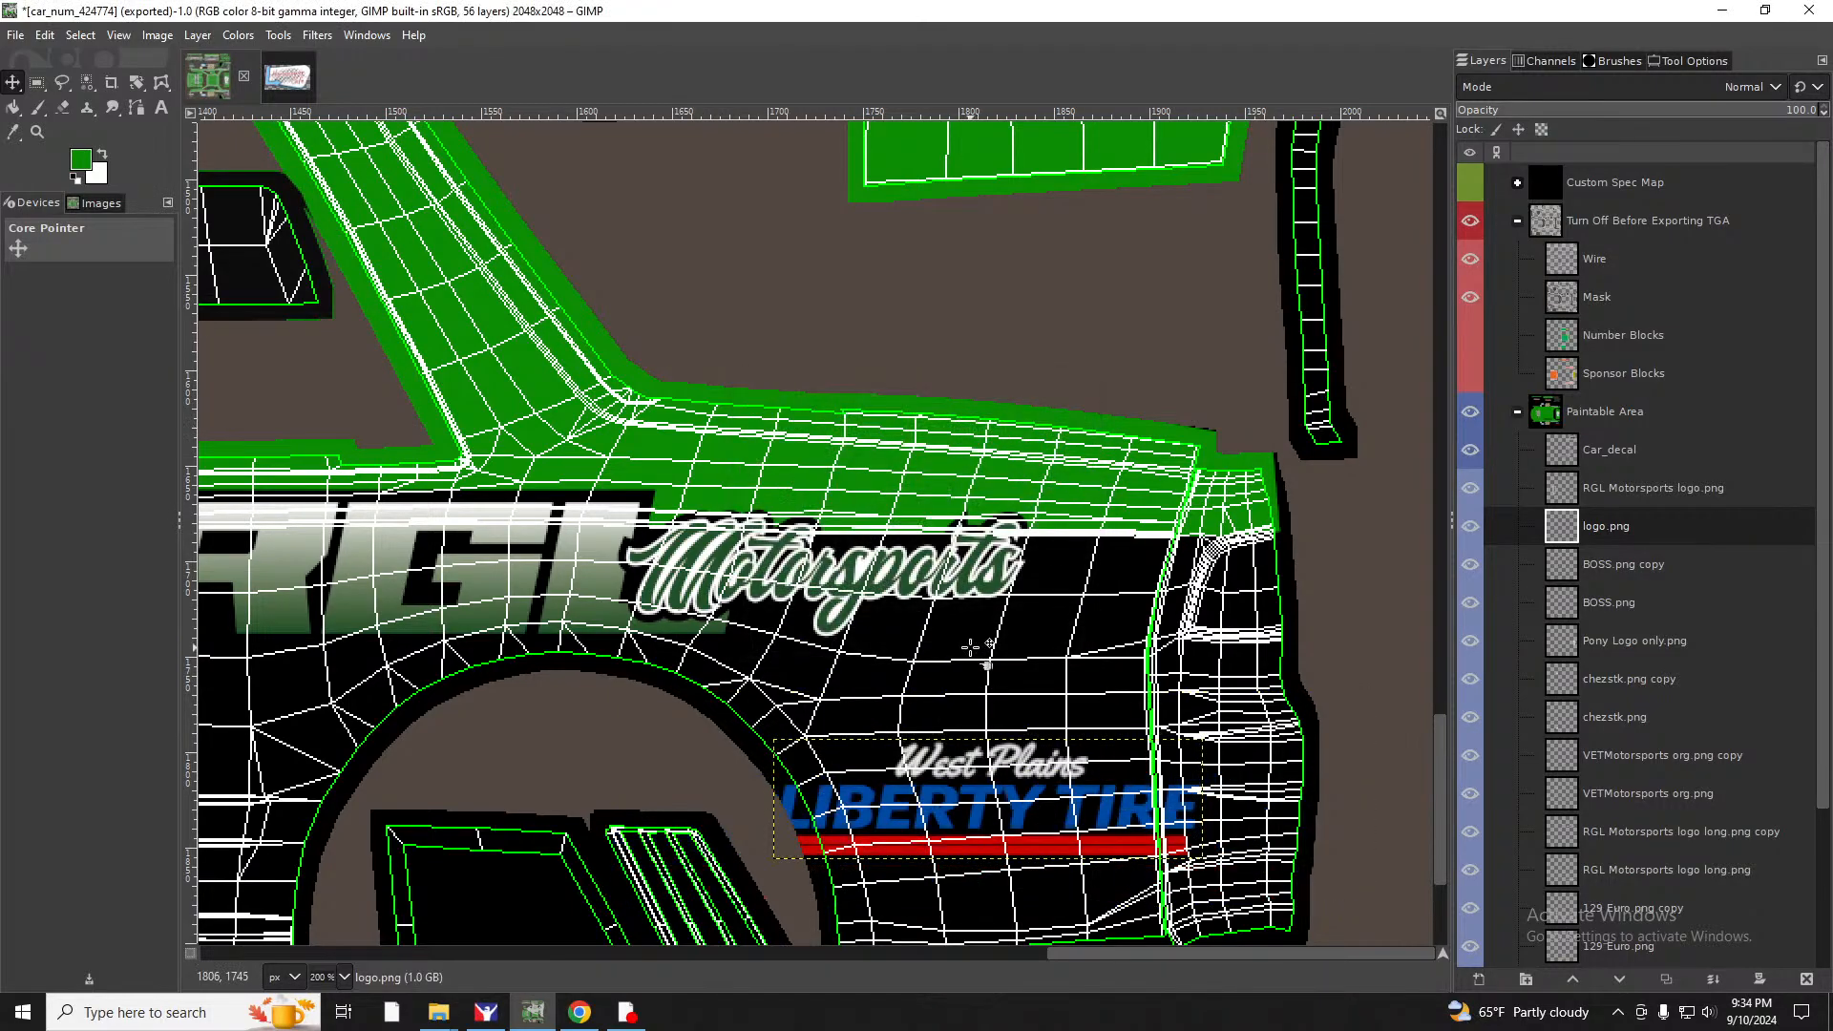
drag(1025, 810, 1091, 792)
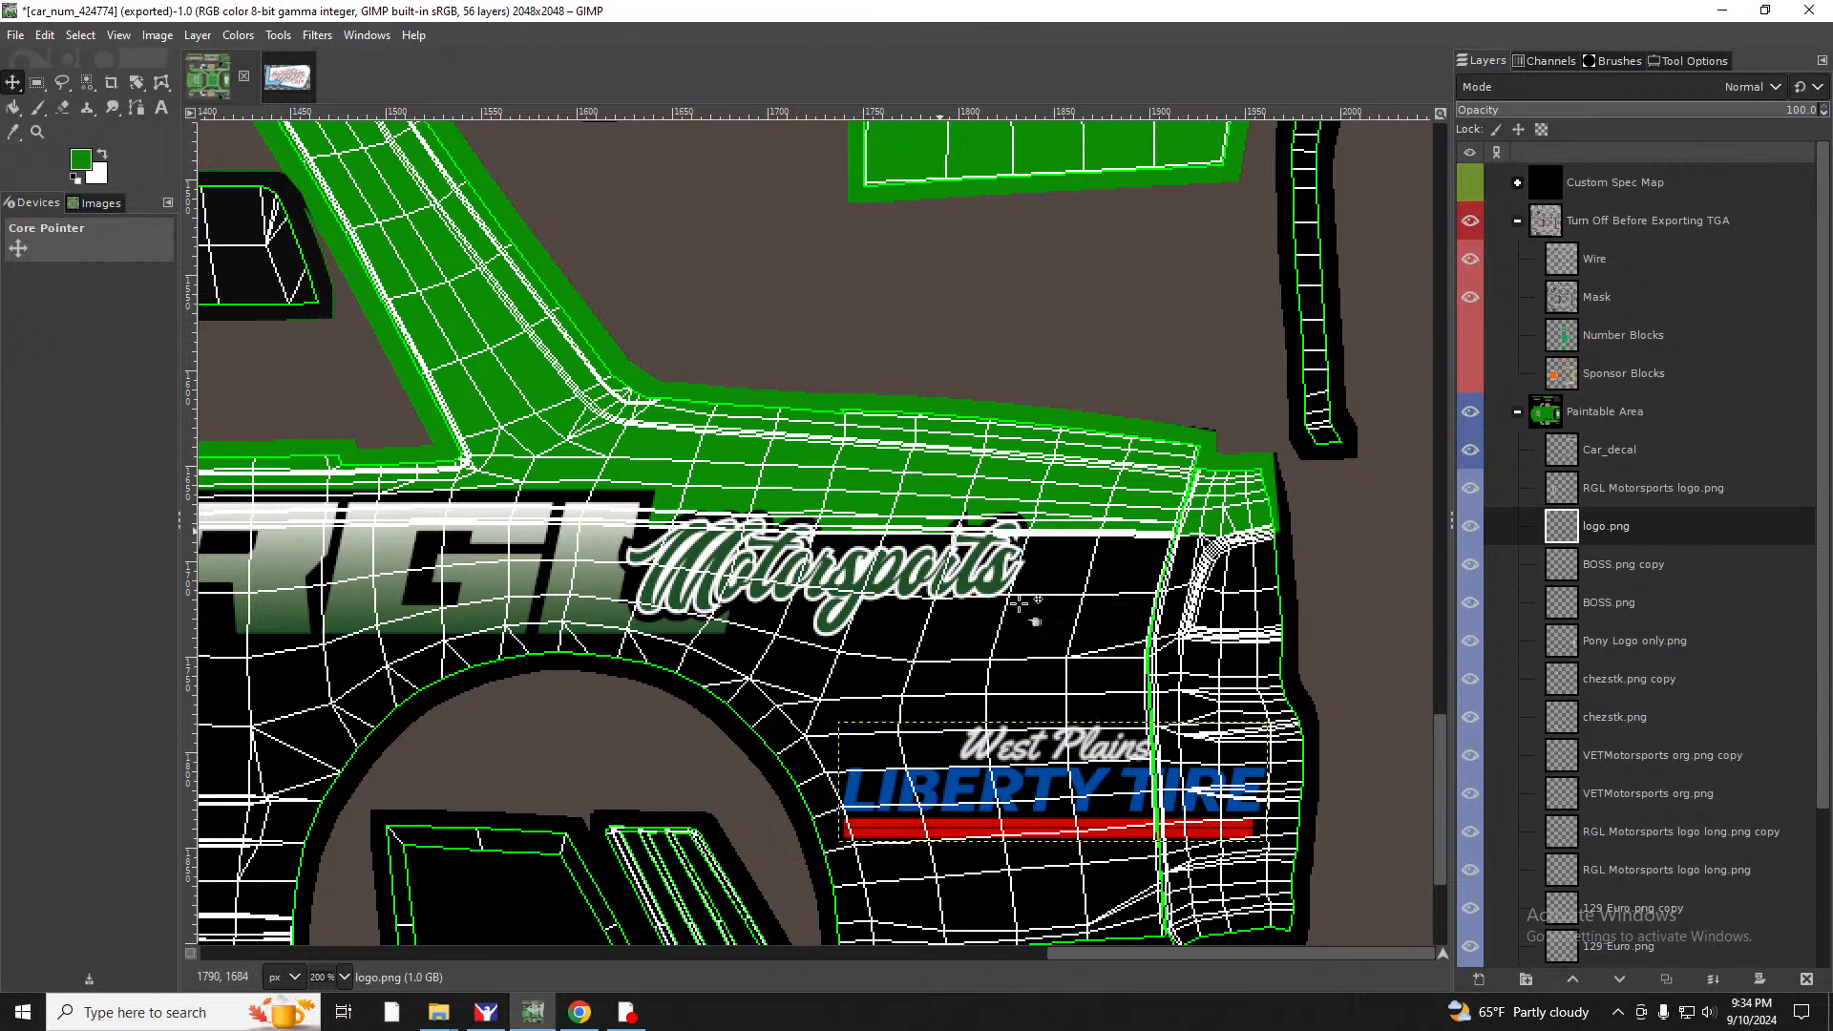
drag(1097, 778, 1089, 780)
Duplicate the Liberty Tire logo layer and place the copy, rotated 180°, on the rear panel of the car's opposite side.
click(194, 38)
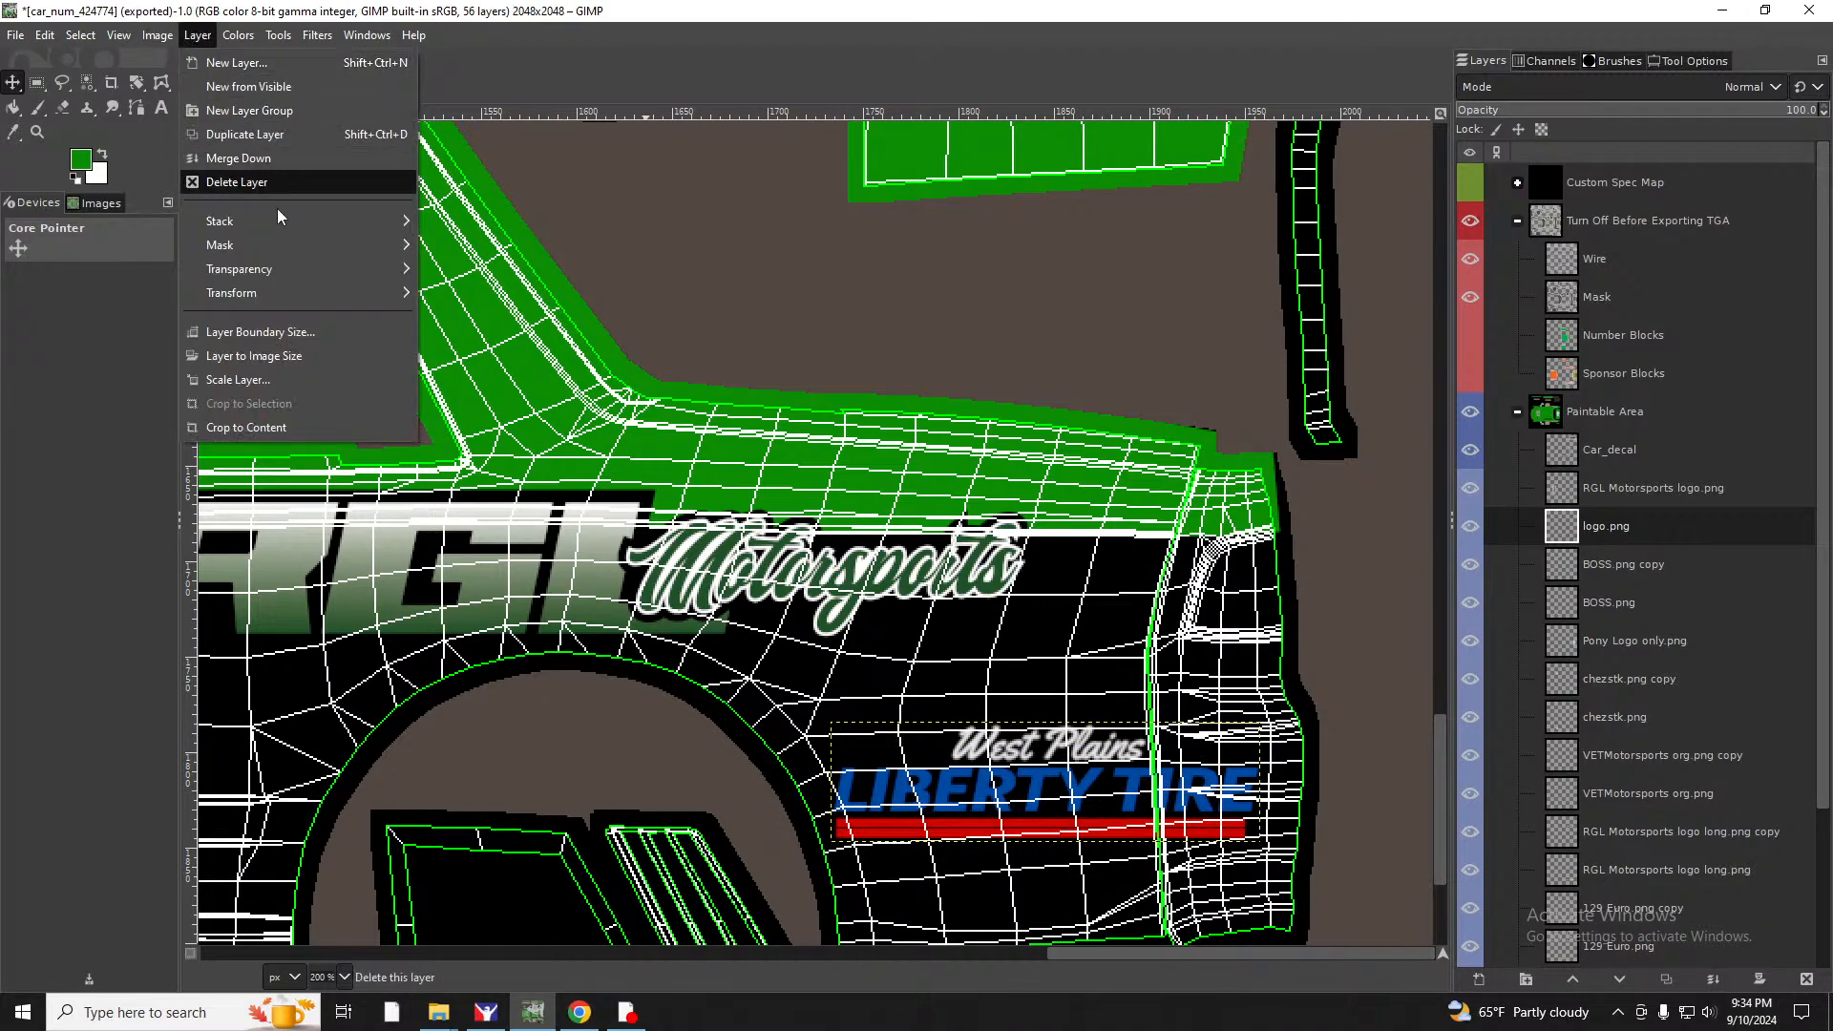
click(246, 135)
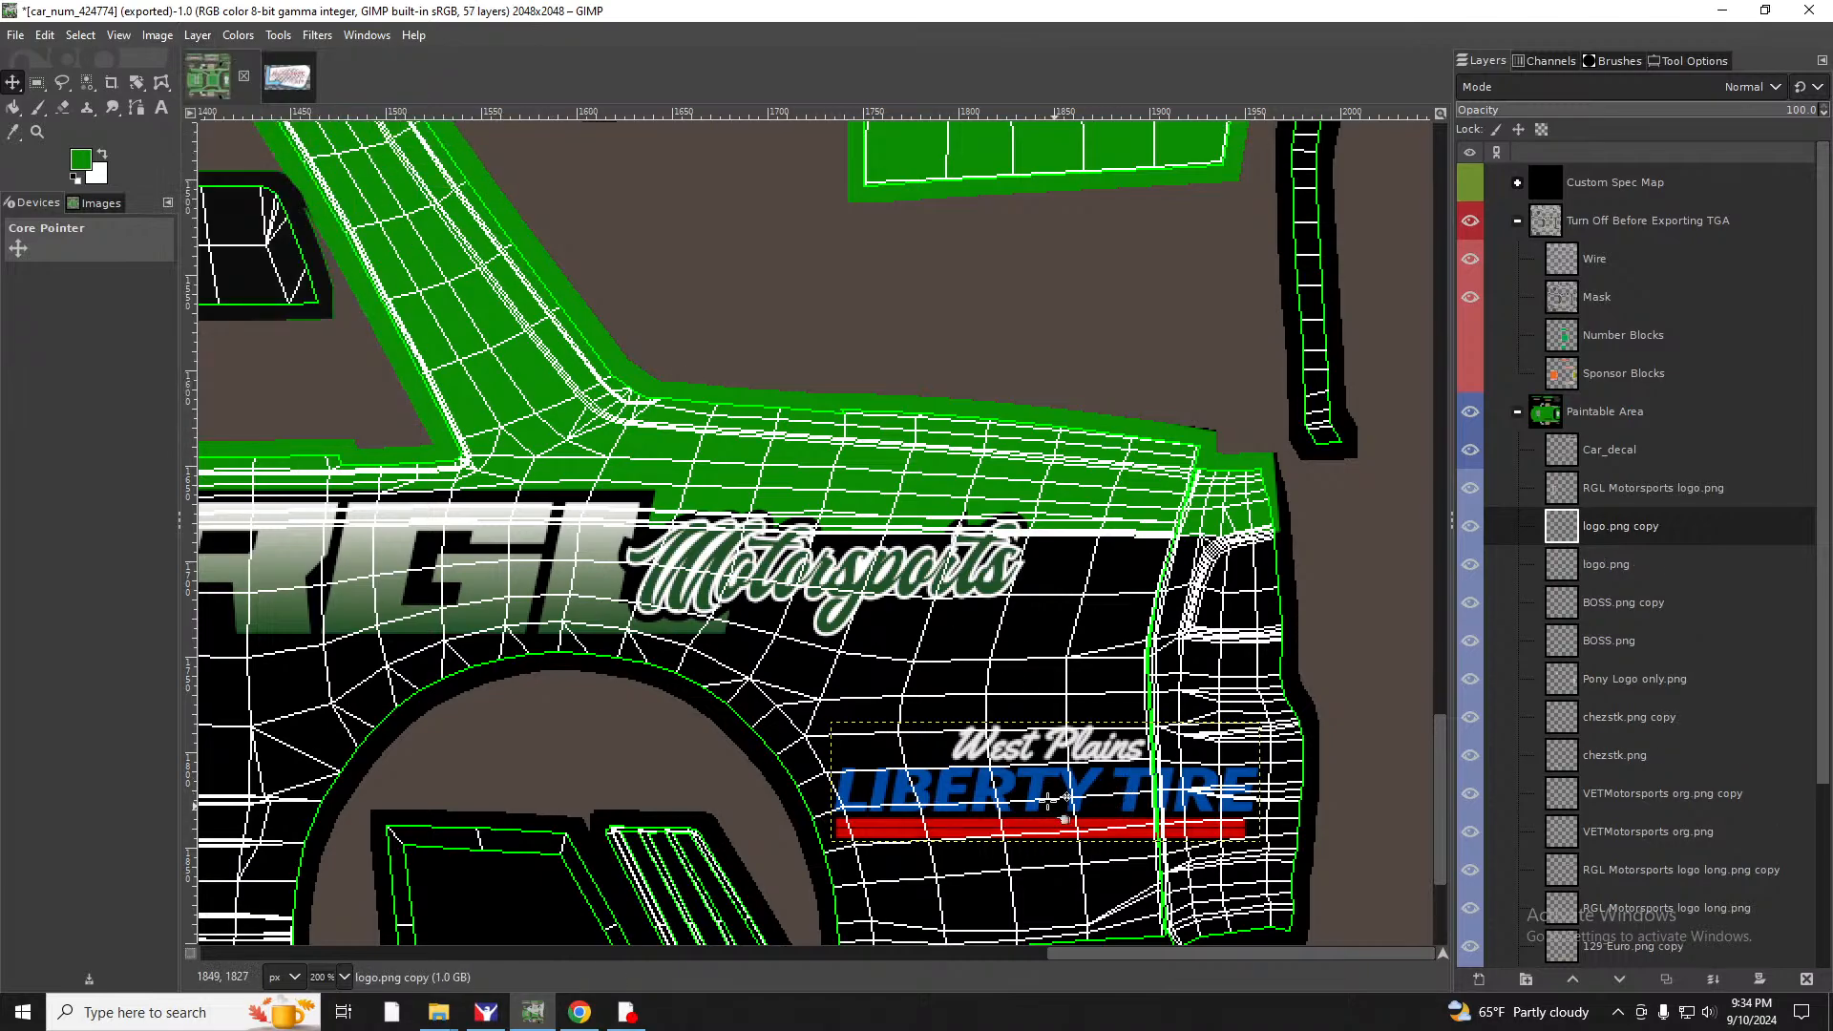
drag(1035, 790, 1073, 428)
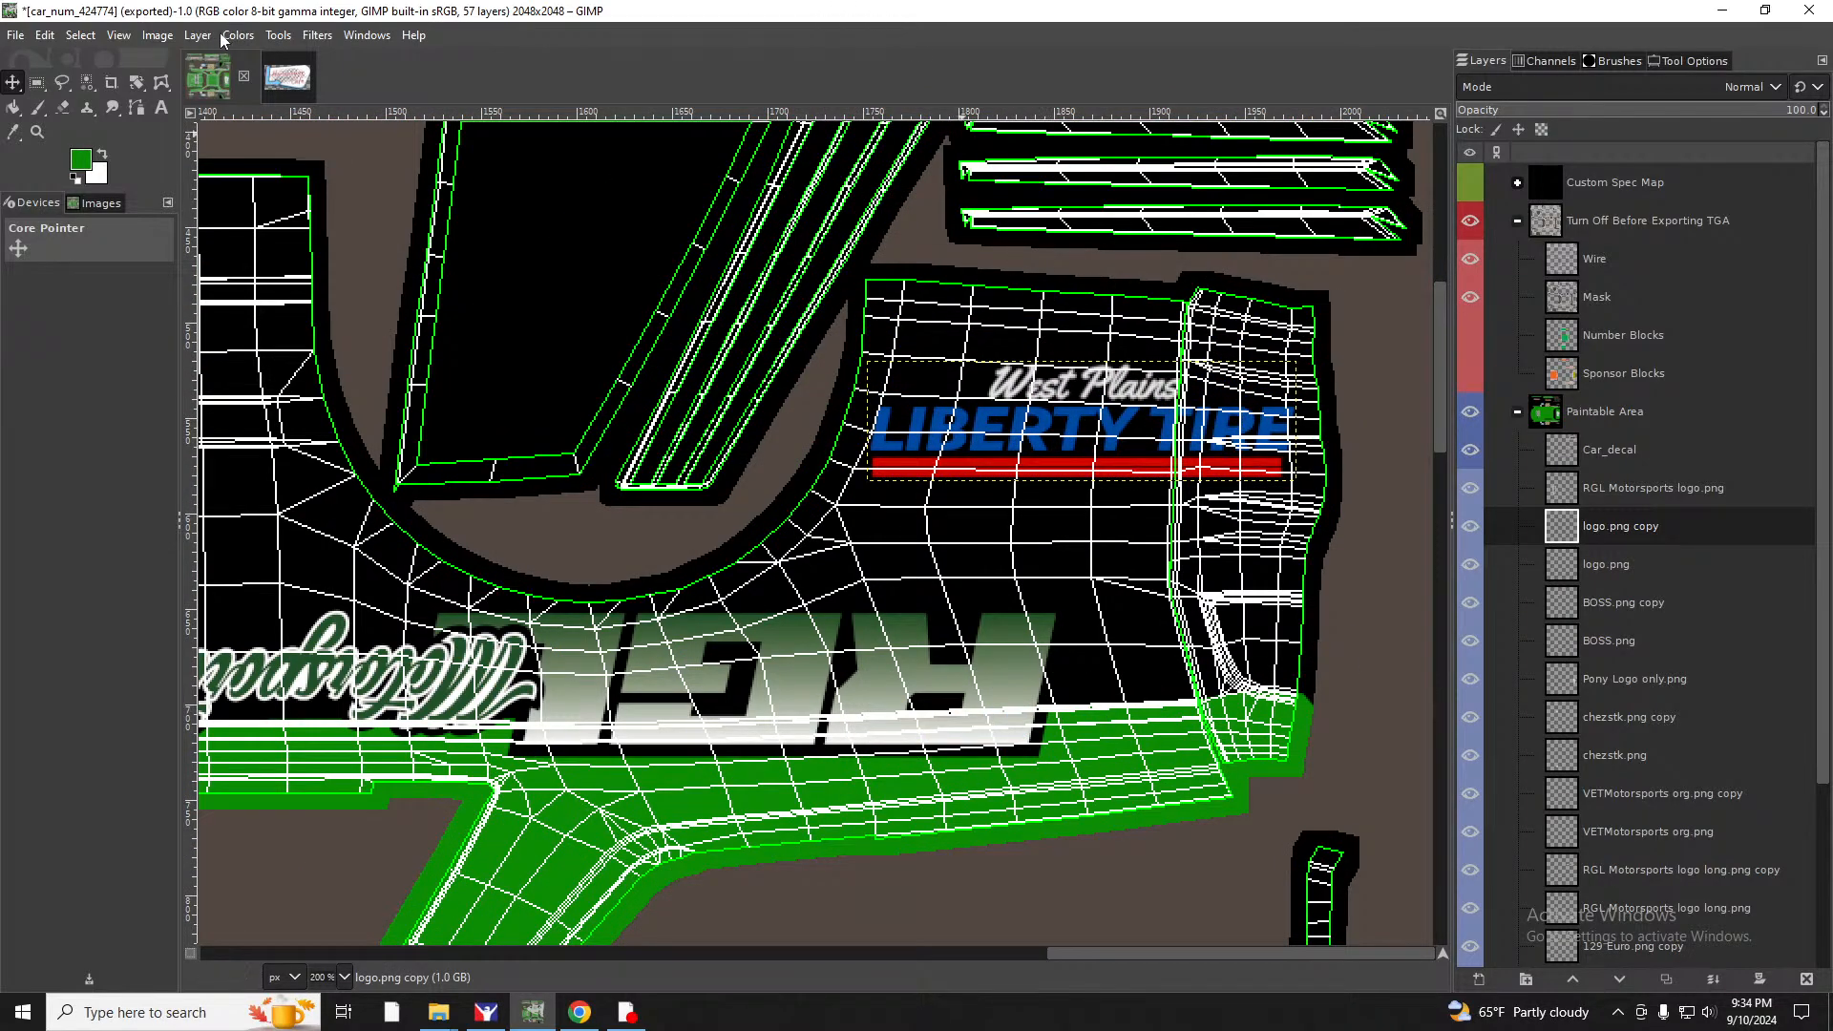
click(203, 36)
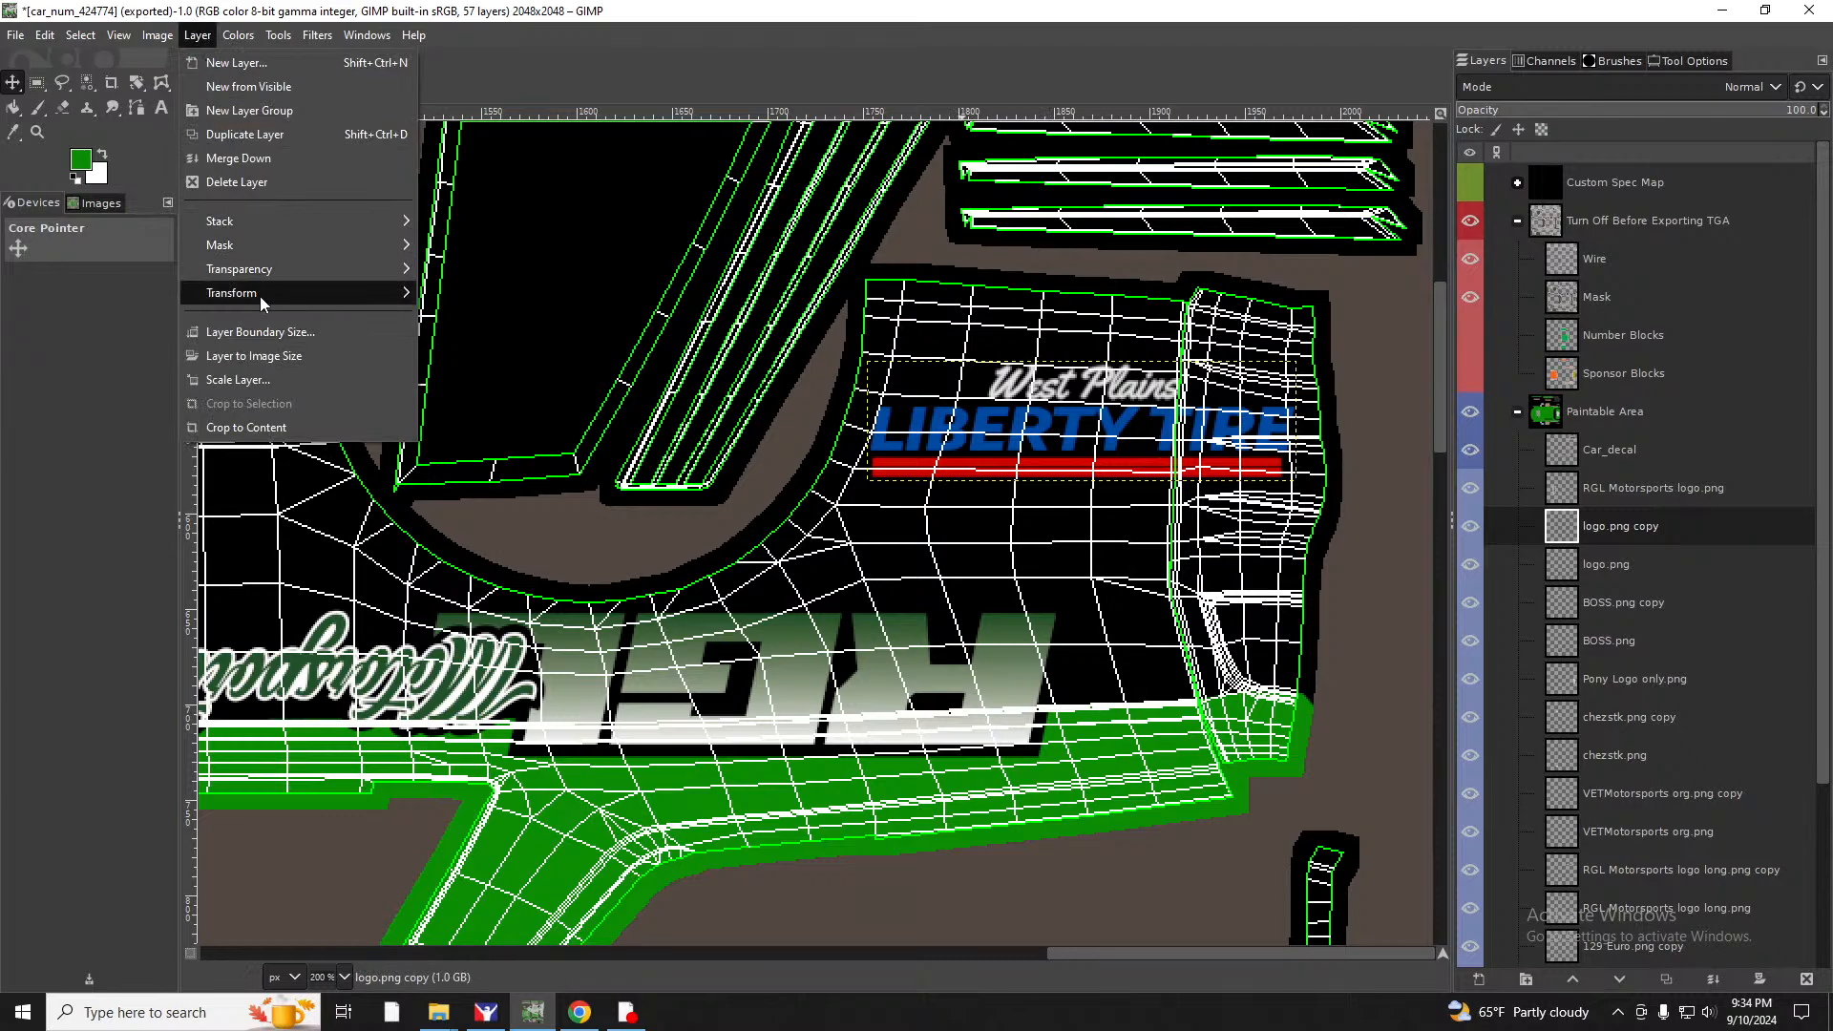
mouse_move(260, 296)
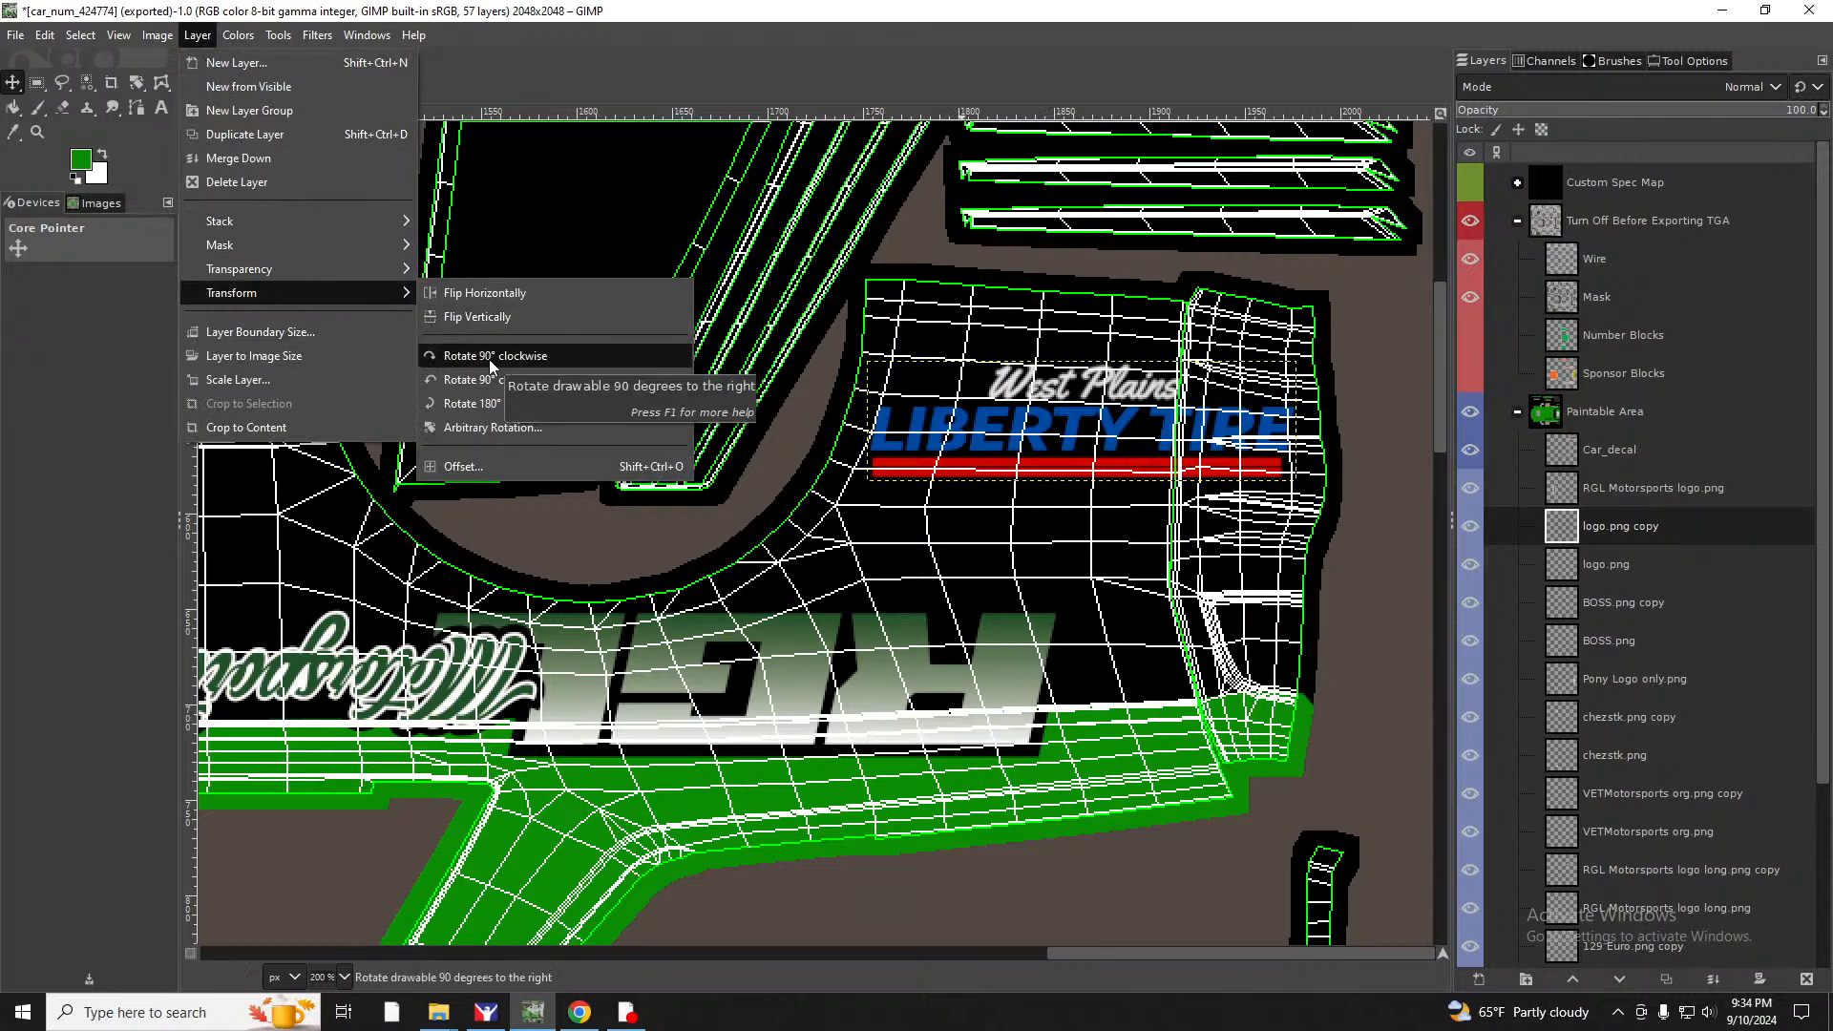
click(472, 403)
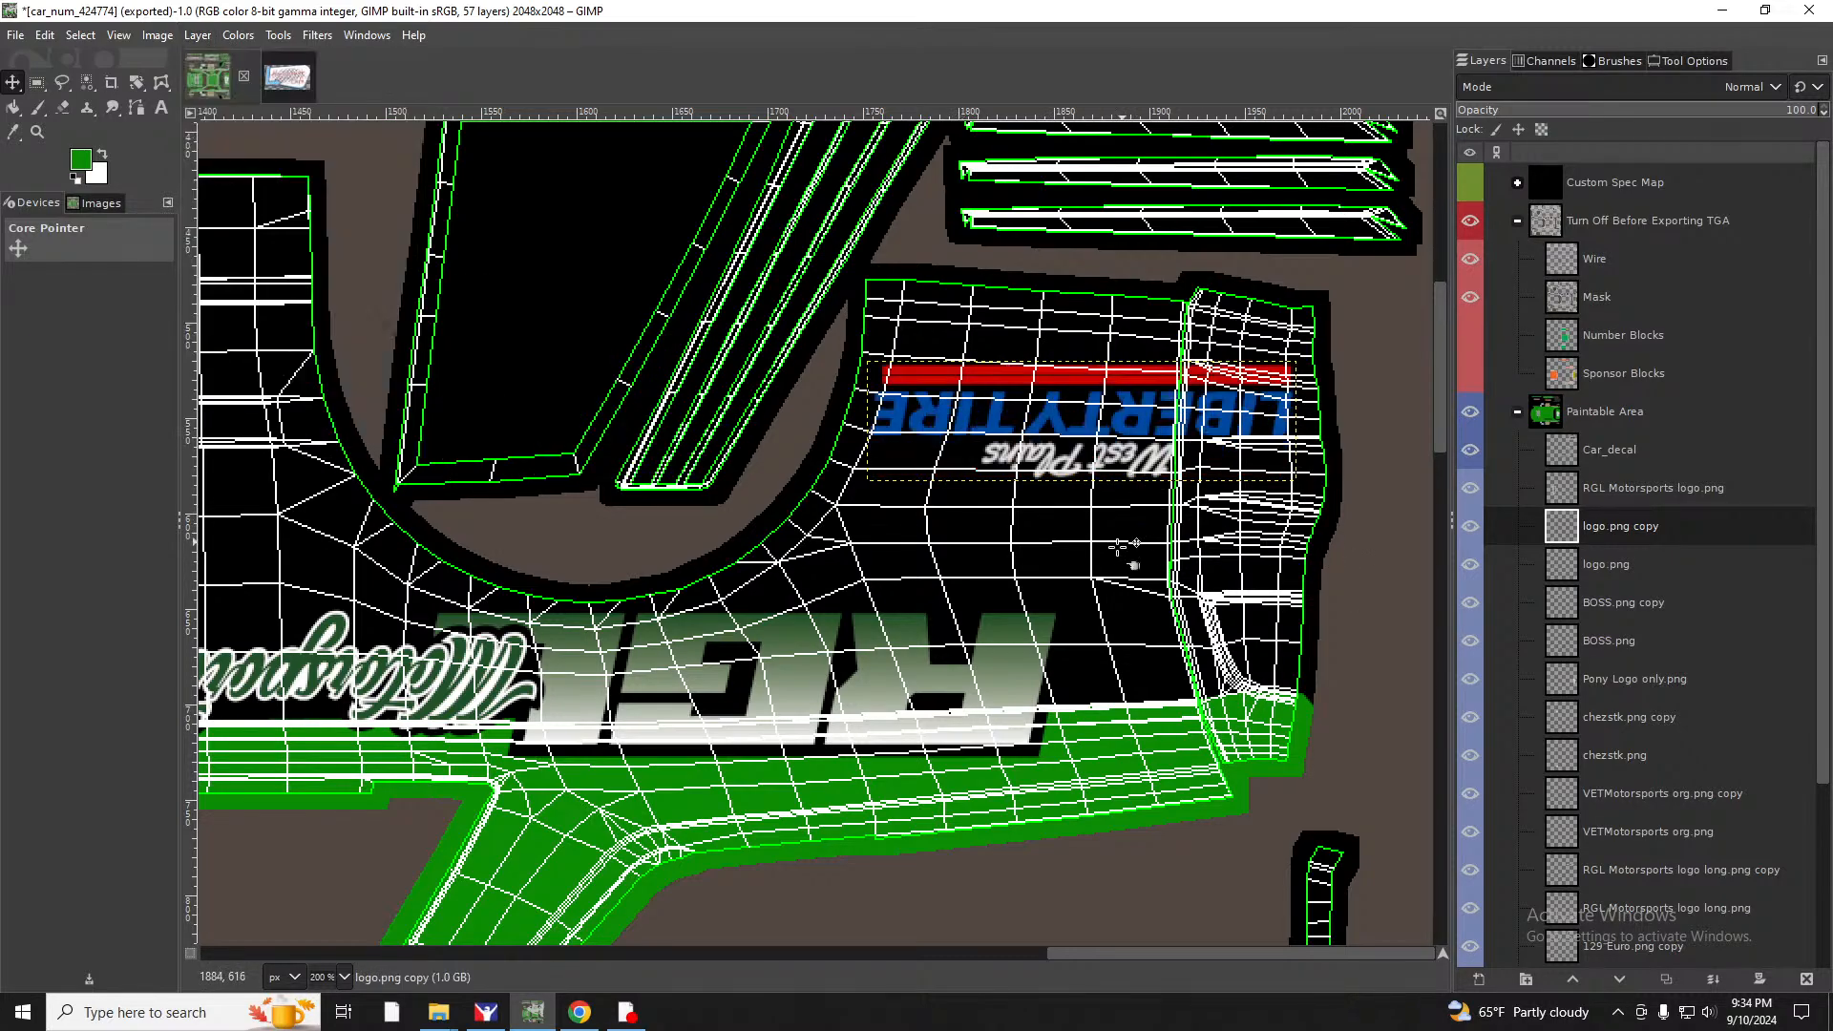
Compare the Liberty Tire logos on both rear panels and nudge the rotated copy slightly away from the panel's lower body edge.
key(ctrl+z)
scroll(1161, 618, down, 2)
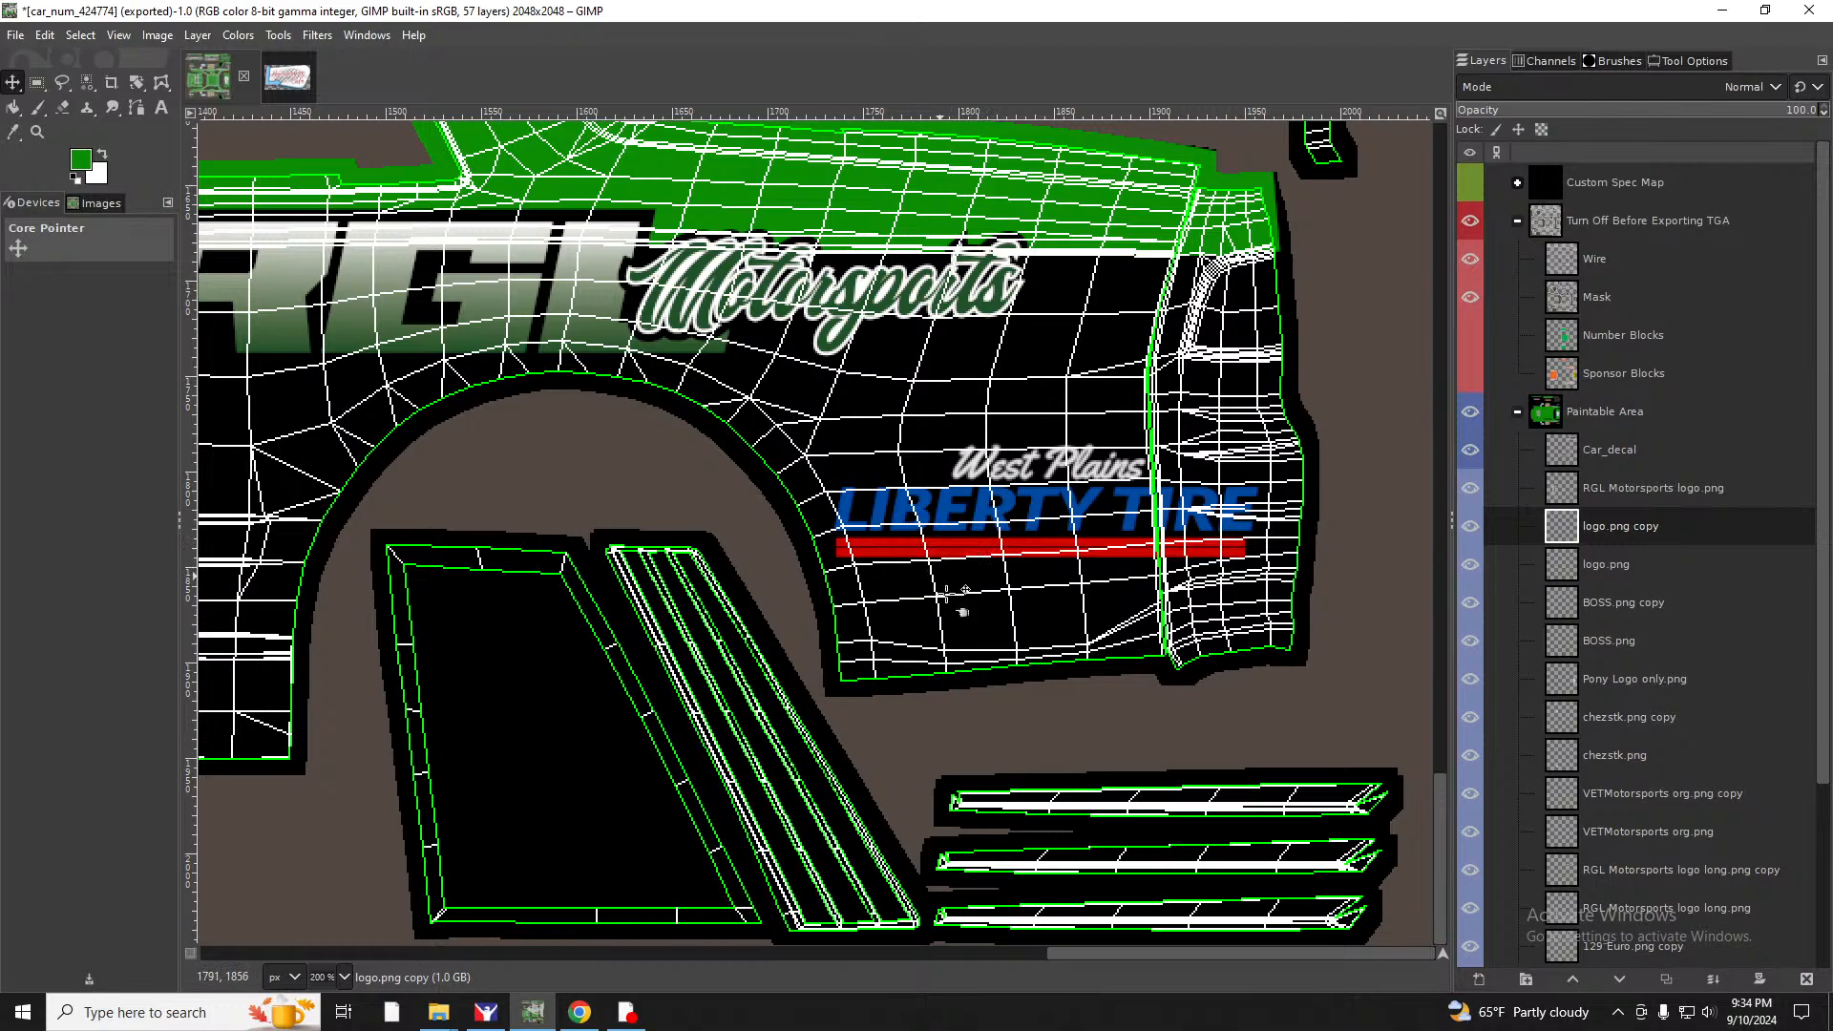
scroll(961, 520, up, 12)
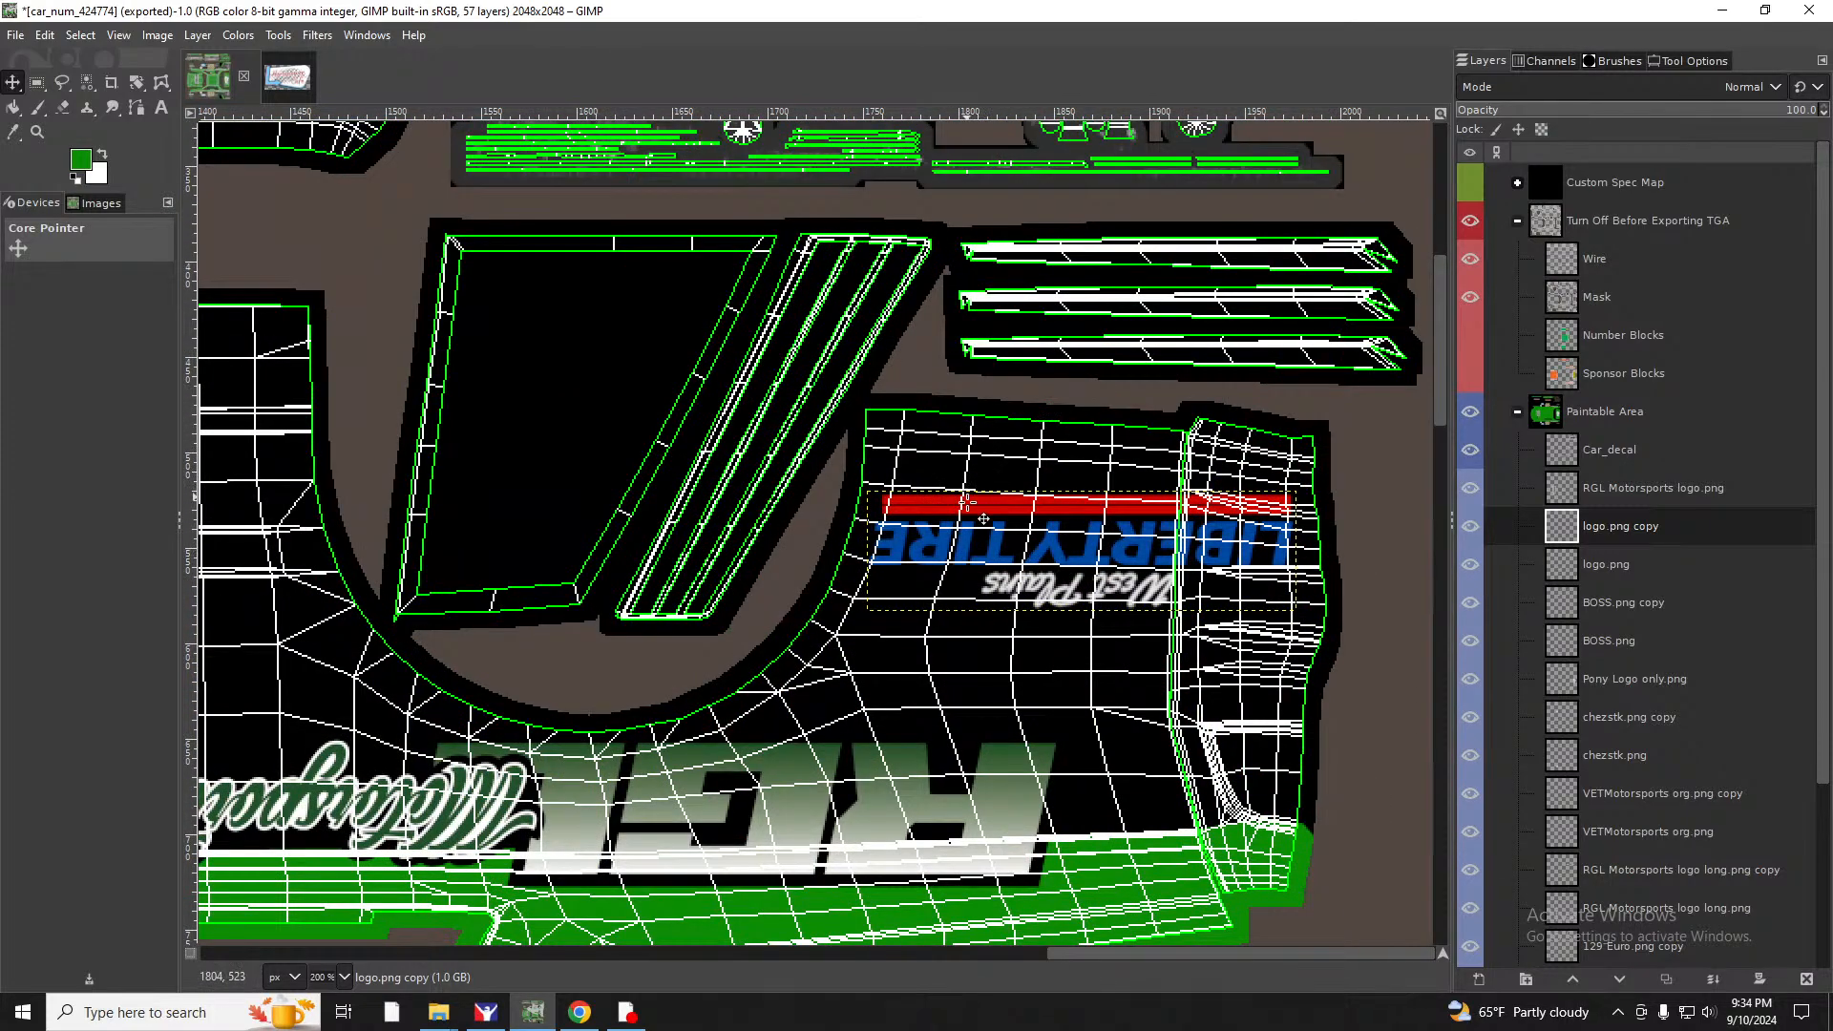
scroll(1050, 602, down, 12)
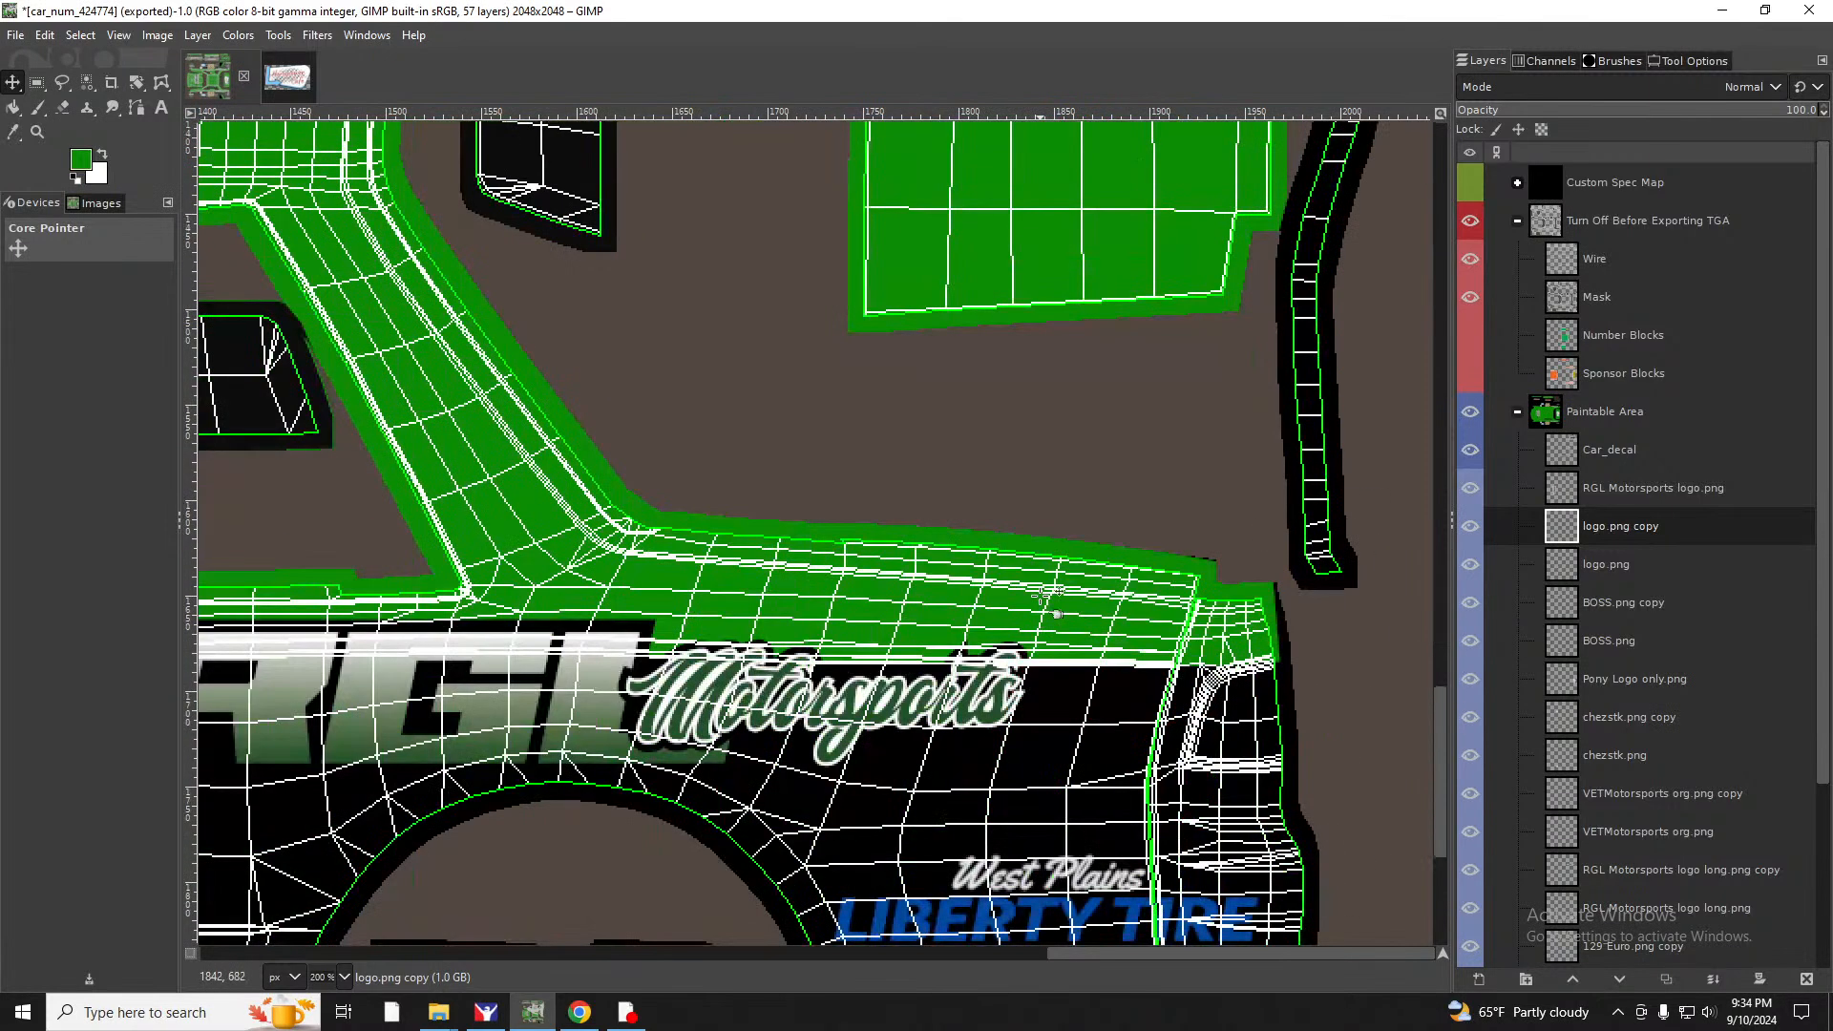
scroll(1050, 599, down, 5)
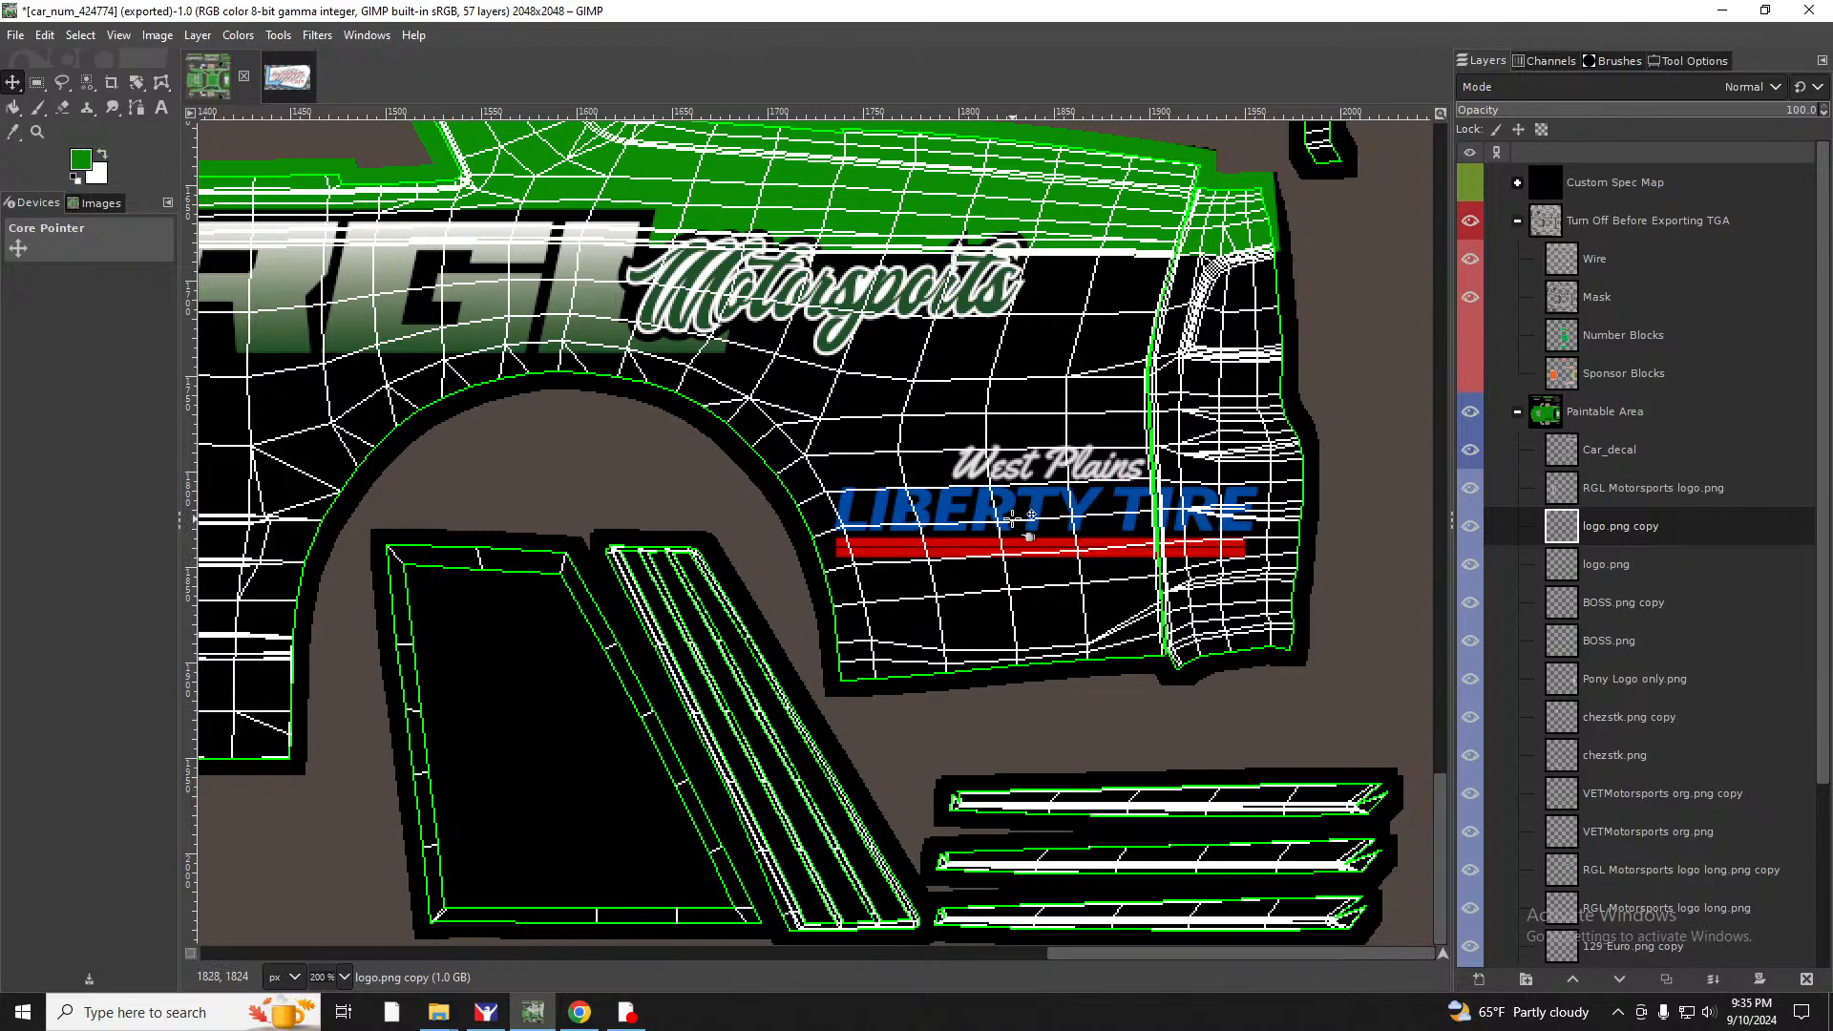
scroll(1020, 519, up, 15)
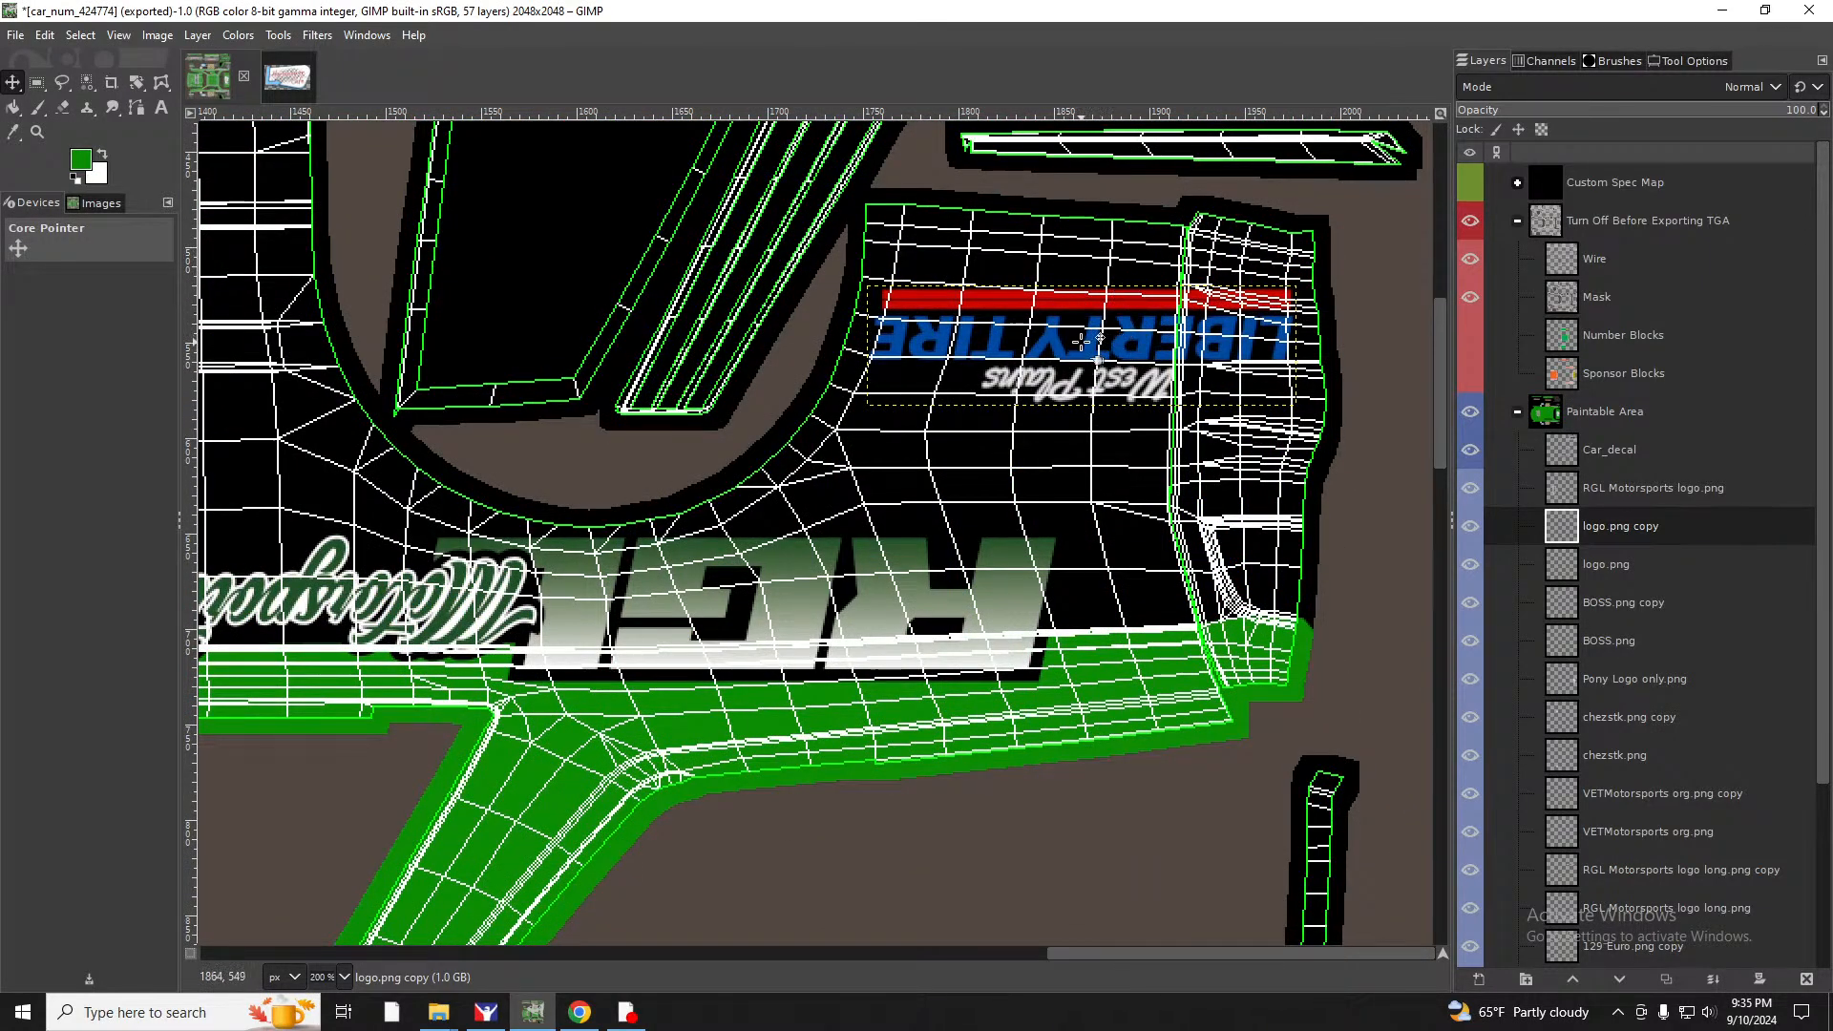
drag(1084, 346, 1092, 361)
scroll(1121, 456, down, 20)
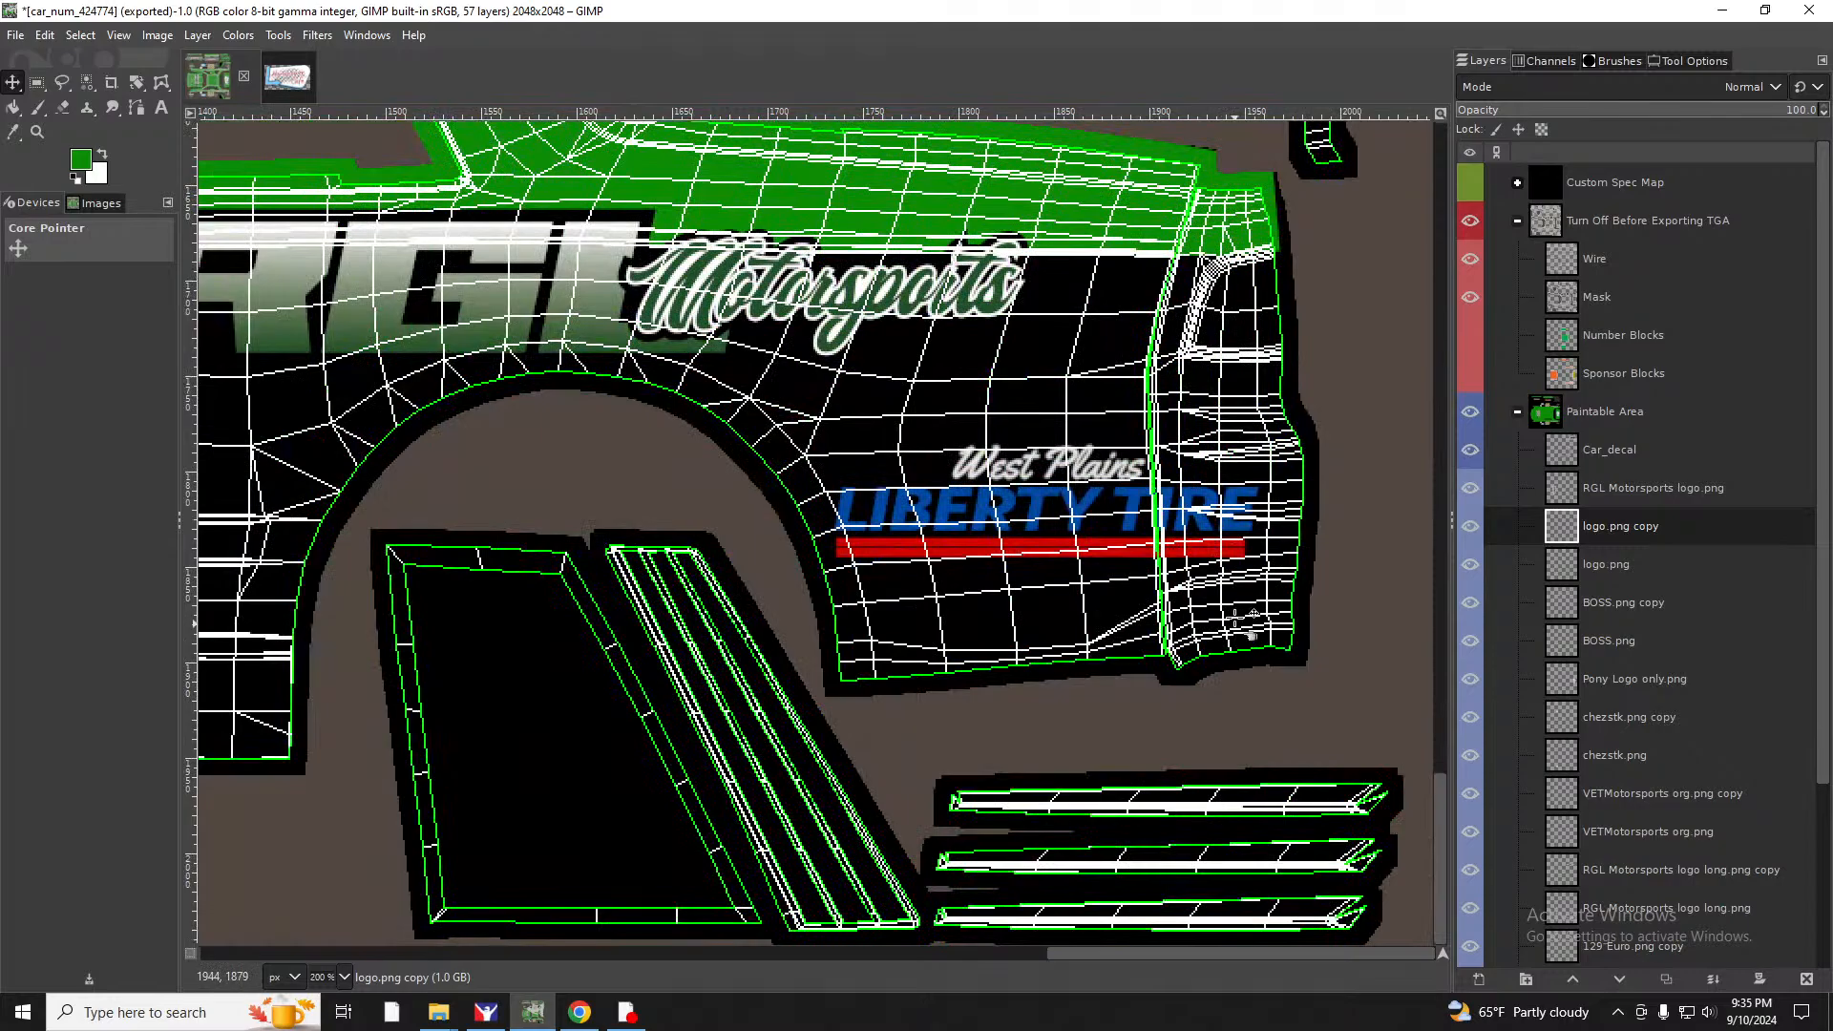
Shift the rotated Liberty Tire copy farther from the lower body edge and slightly toward the wheel arch, matching the opposite side's placement.
scroll(1264, 423, up, 20)
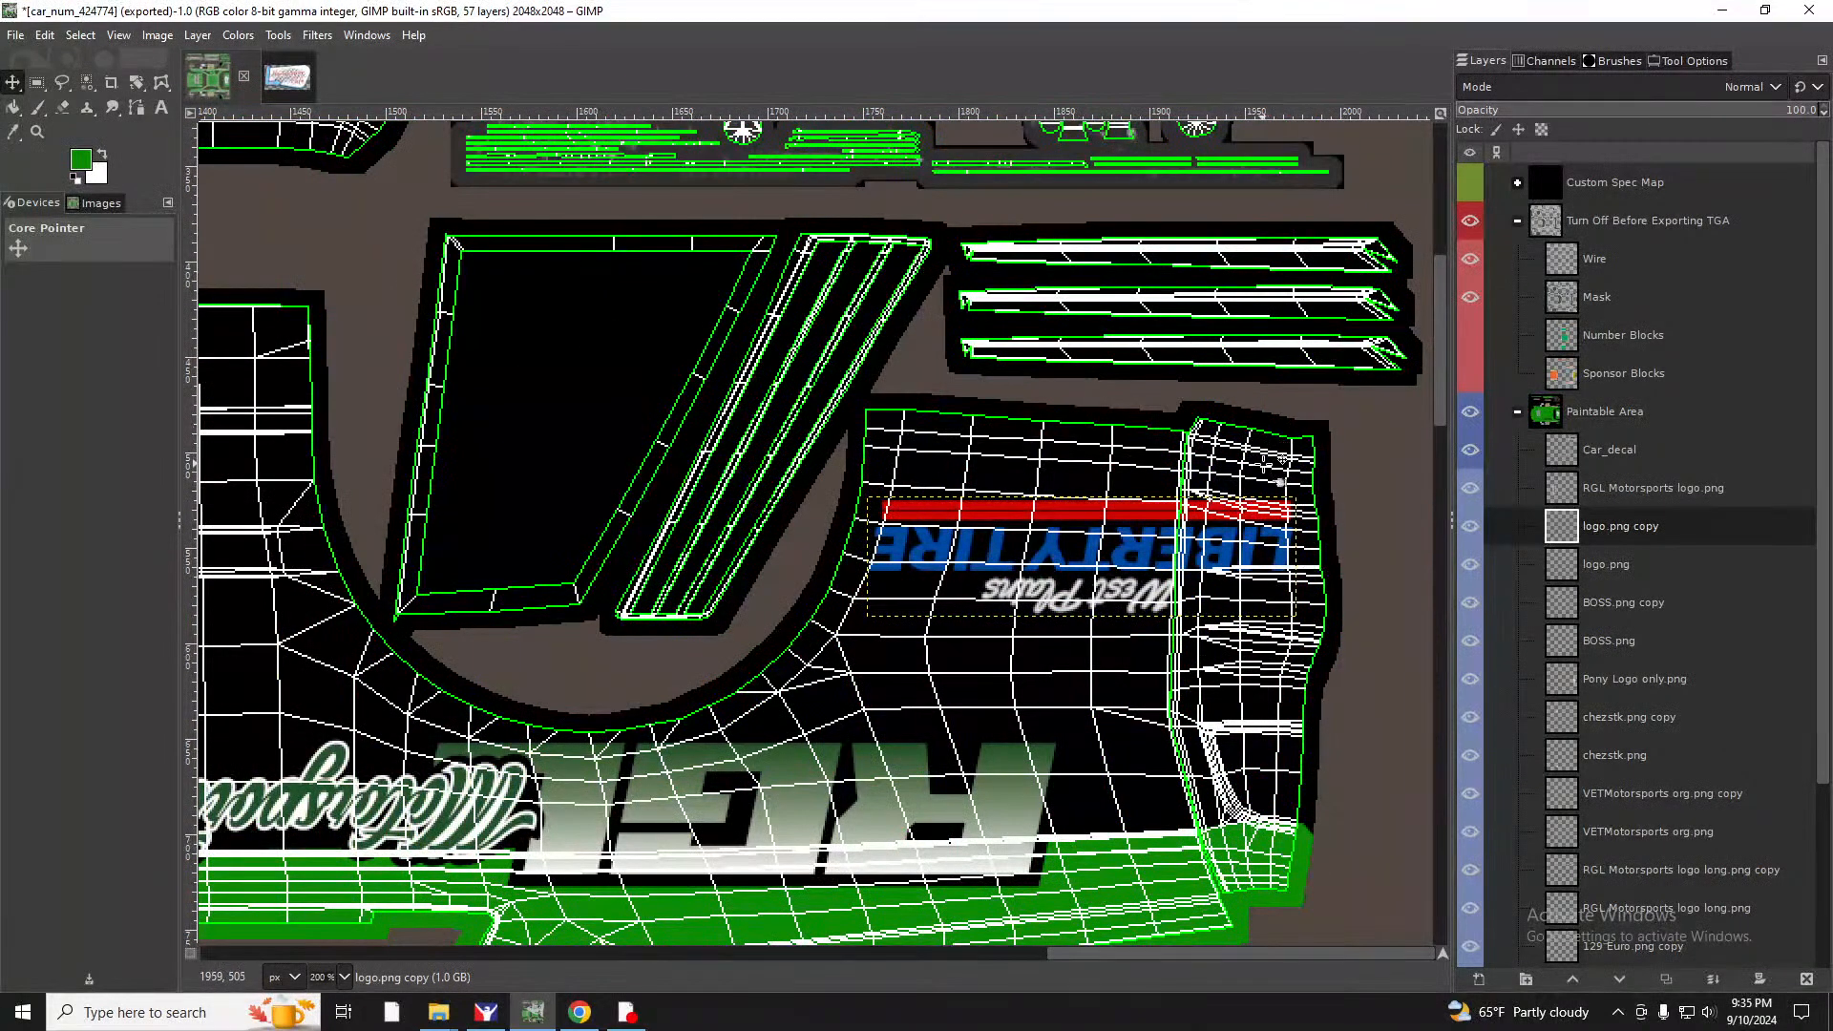
scroll(1232, 537, down, 20)
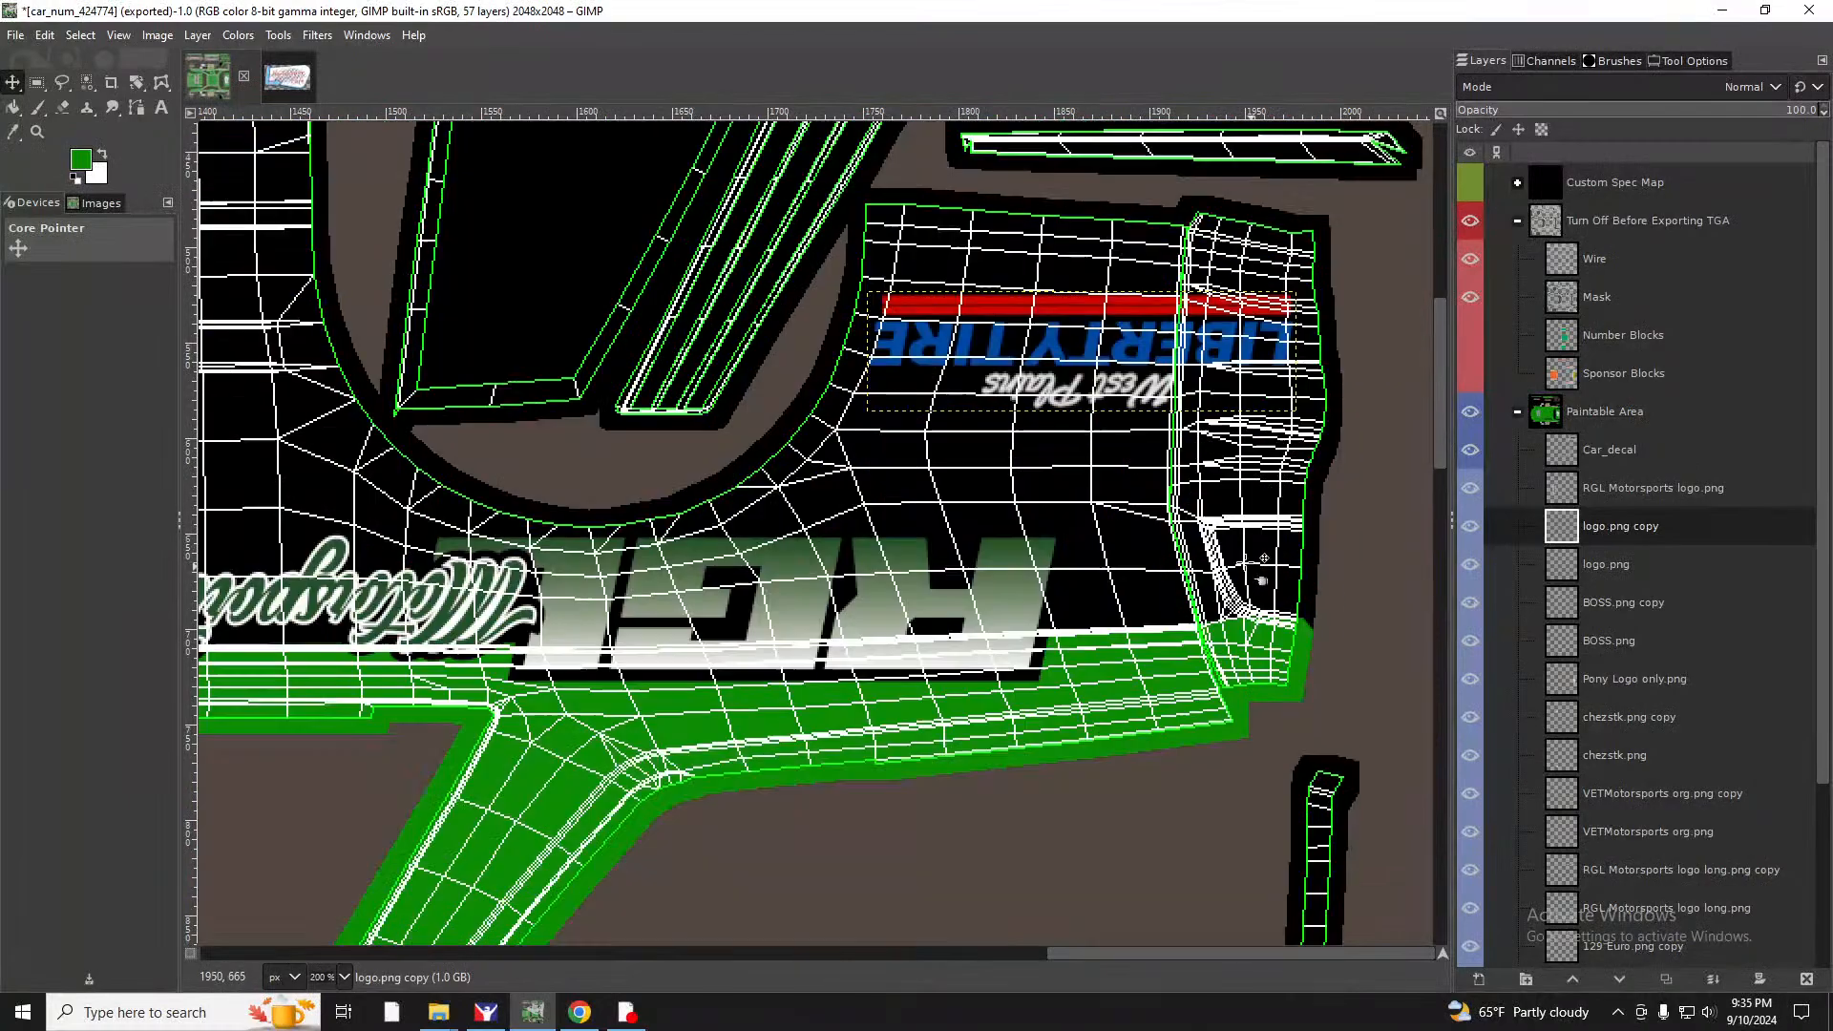
scroll(1241, 576, up, 20)
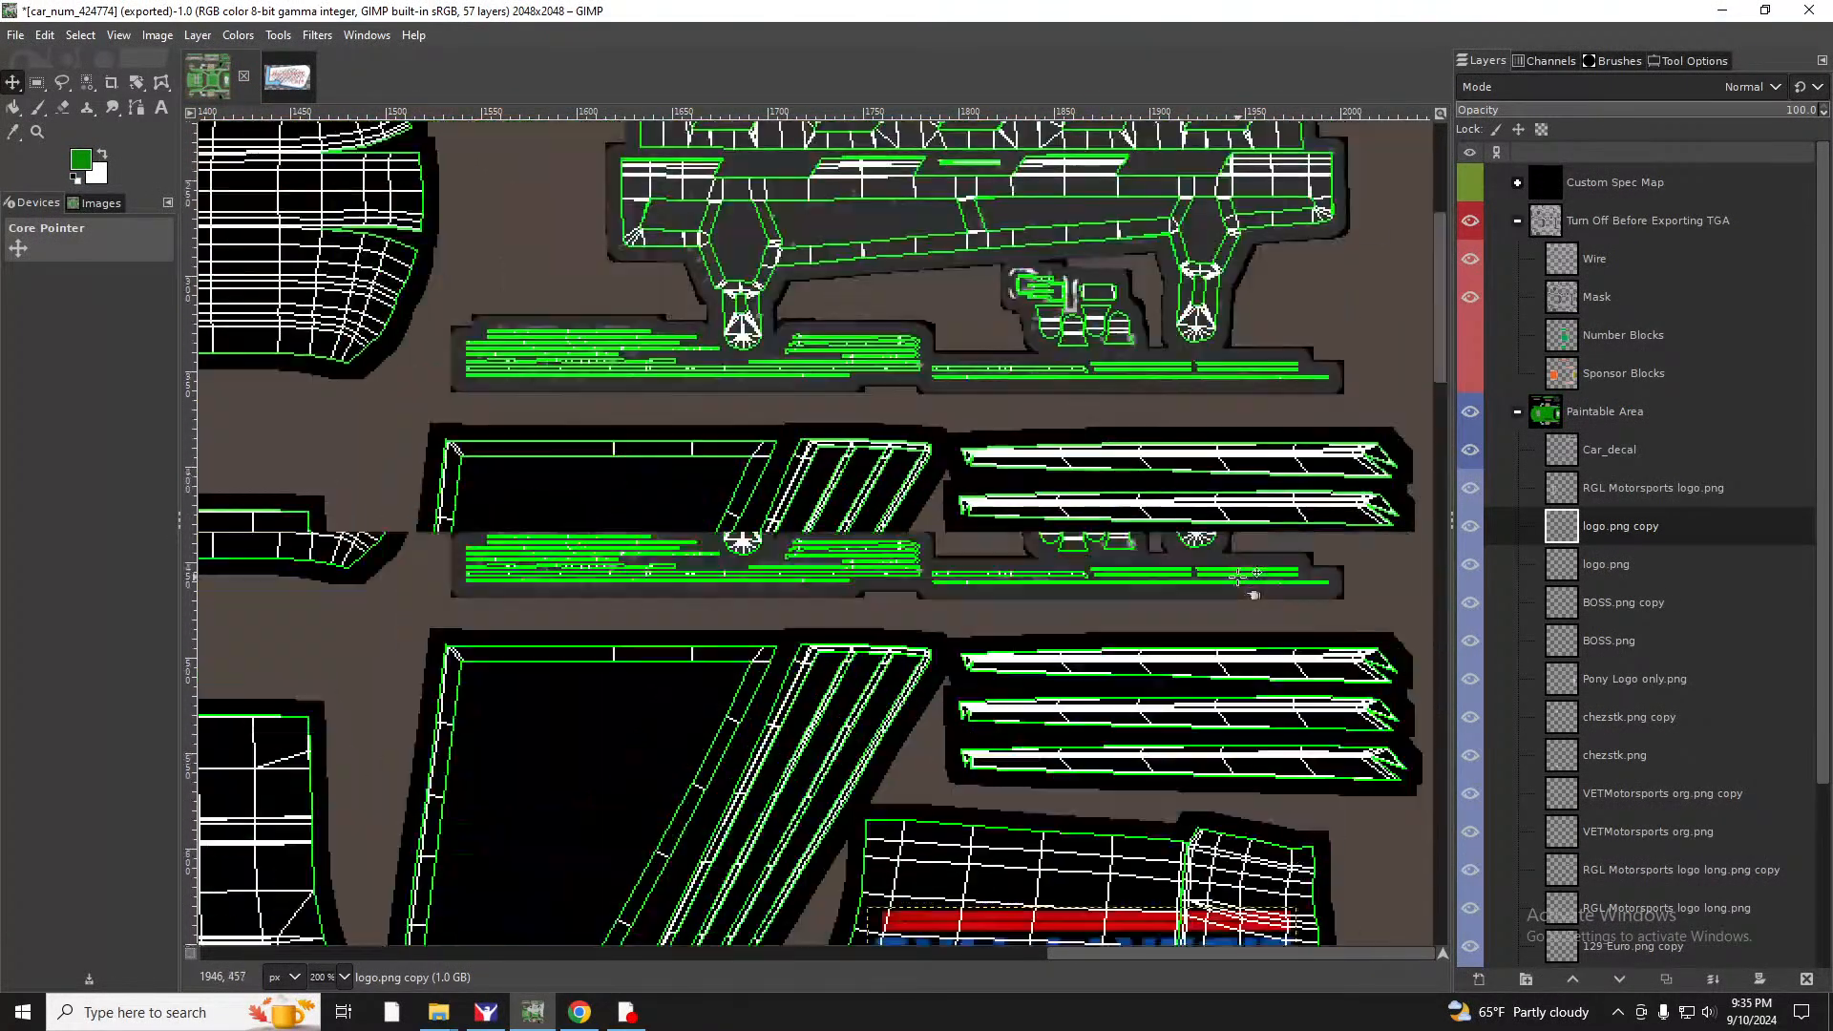
drag(1219, 355, 1227, 375)
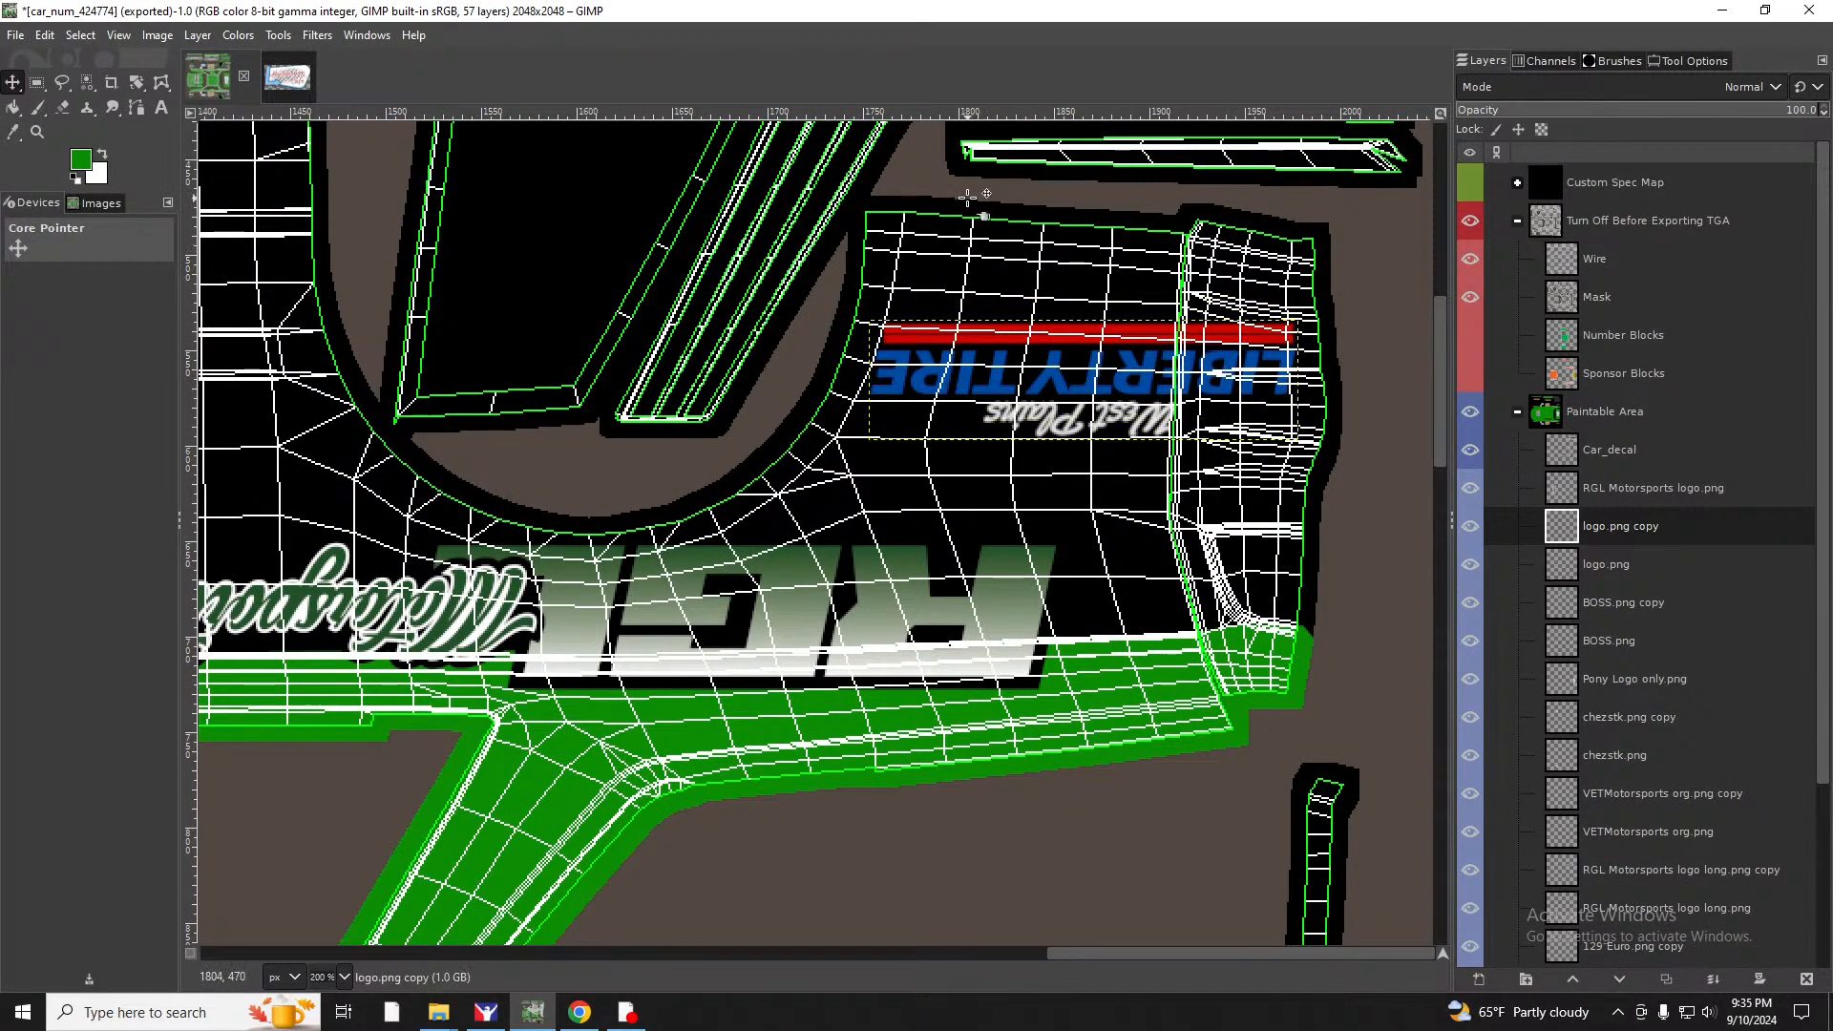
drag(999, 391, 996, 397)
scroll(995, 397, down, 10)
scroll(987, 401, up, 15)
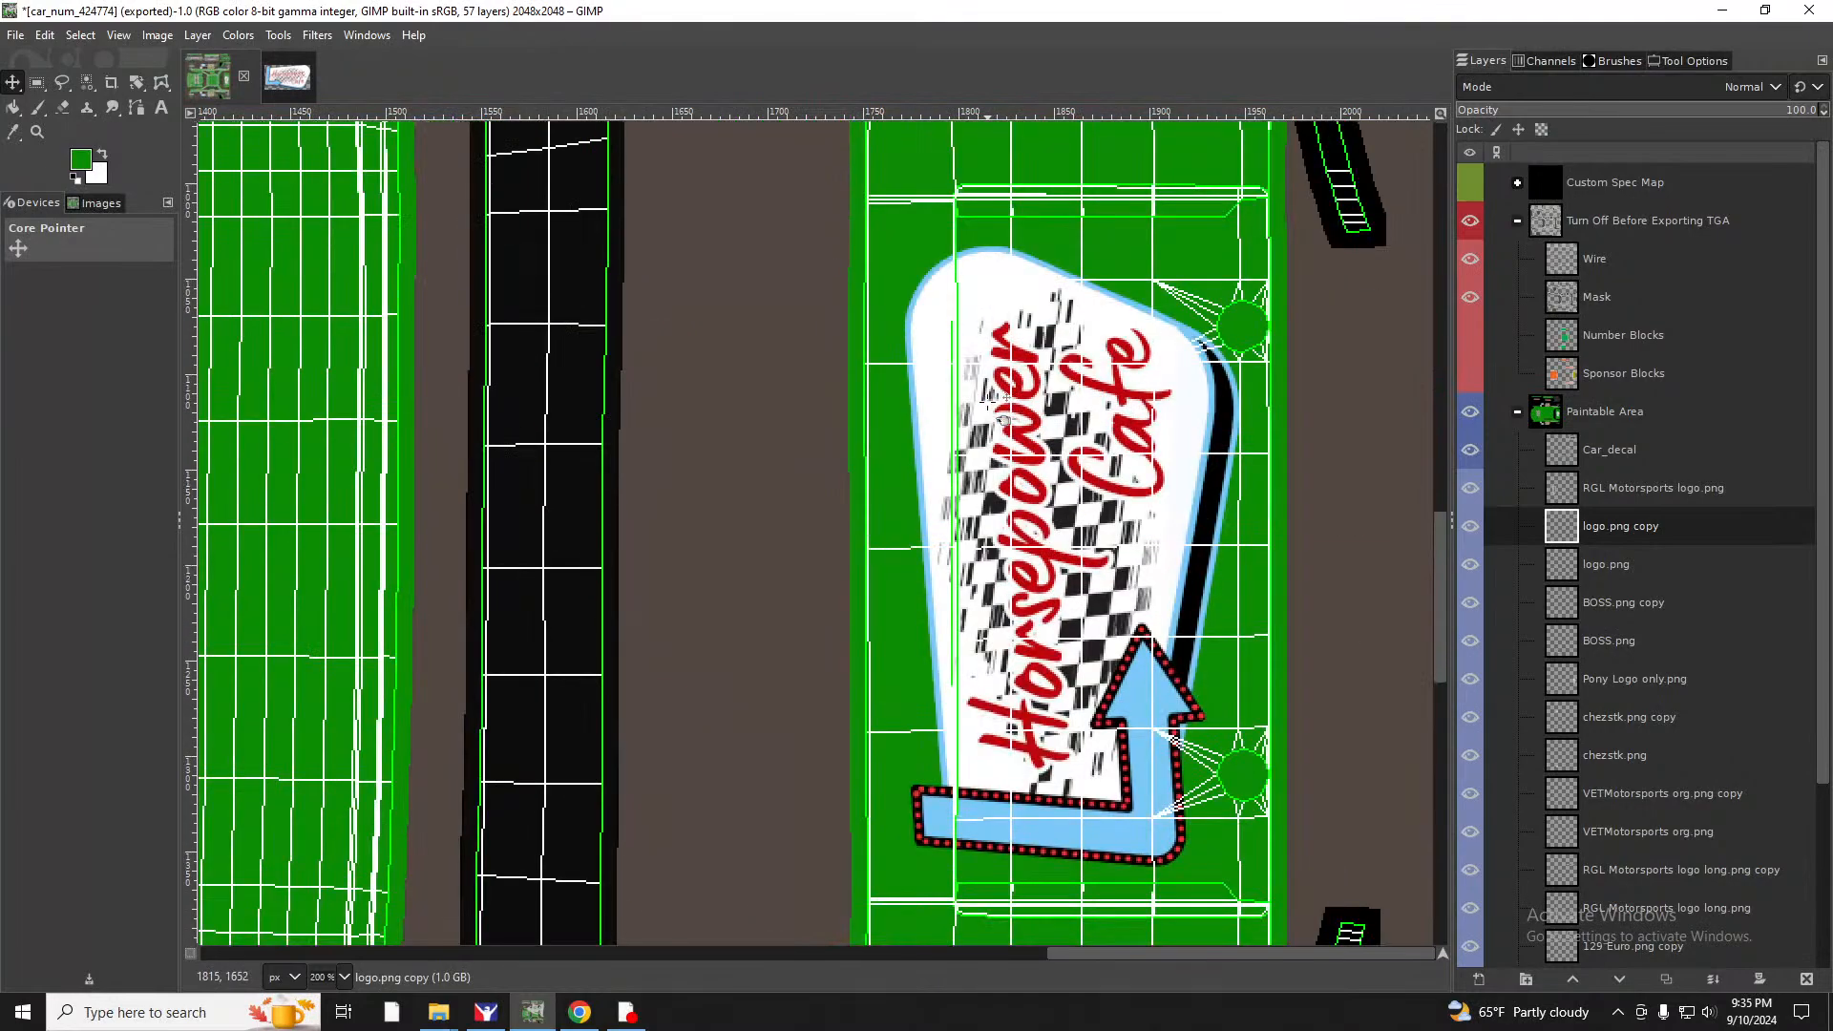
drag(993, 595, 983, 596)
scroll(985, 595, down, 10)
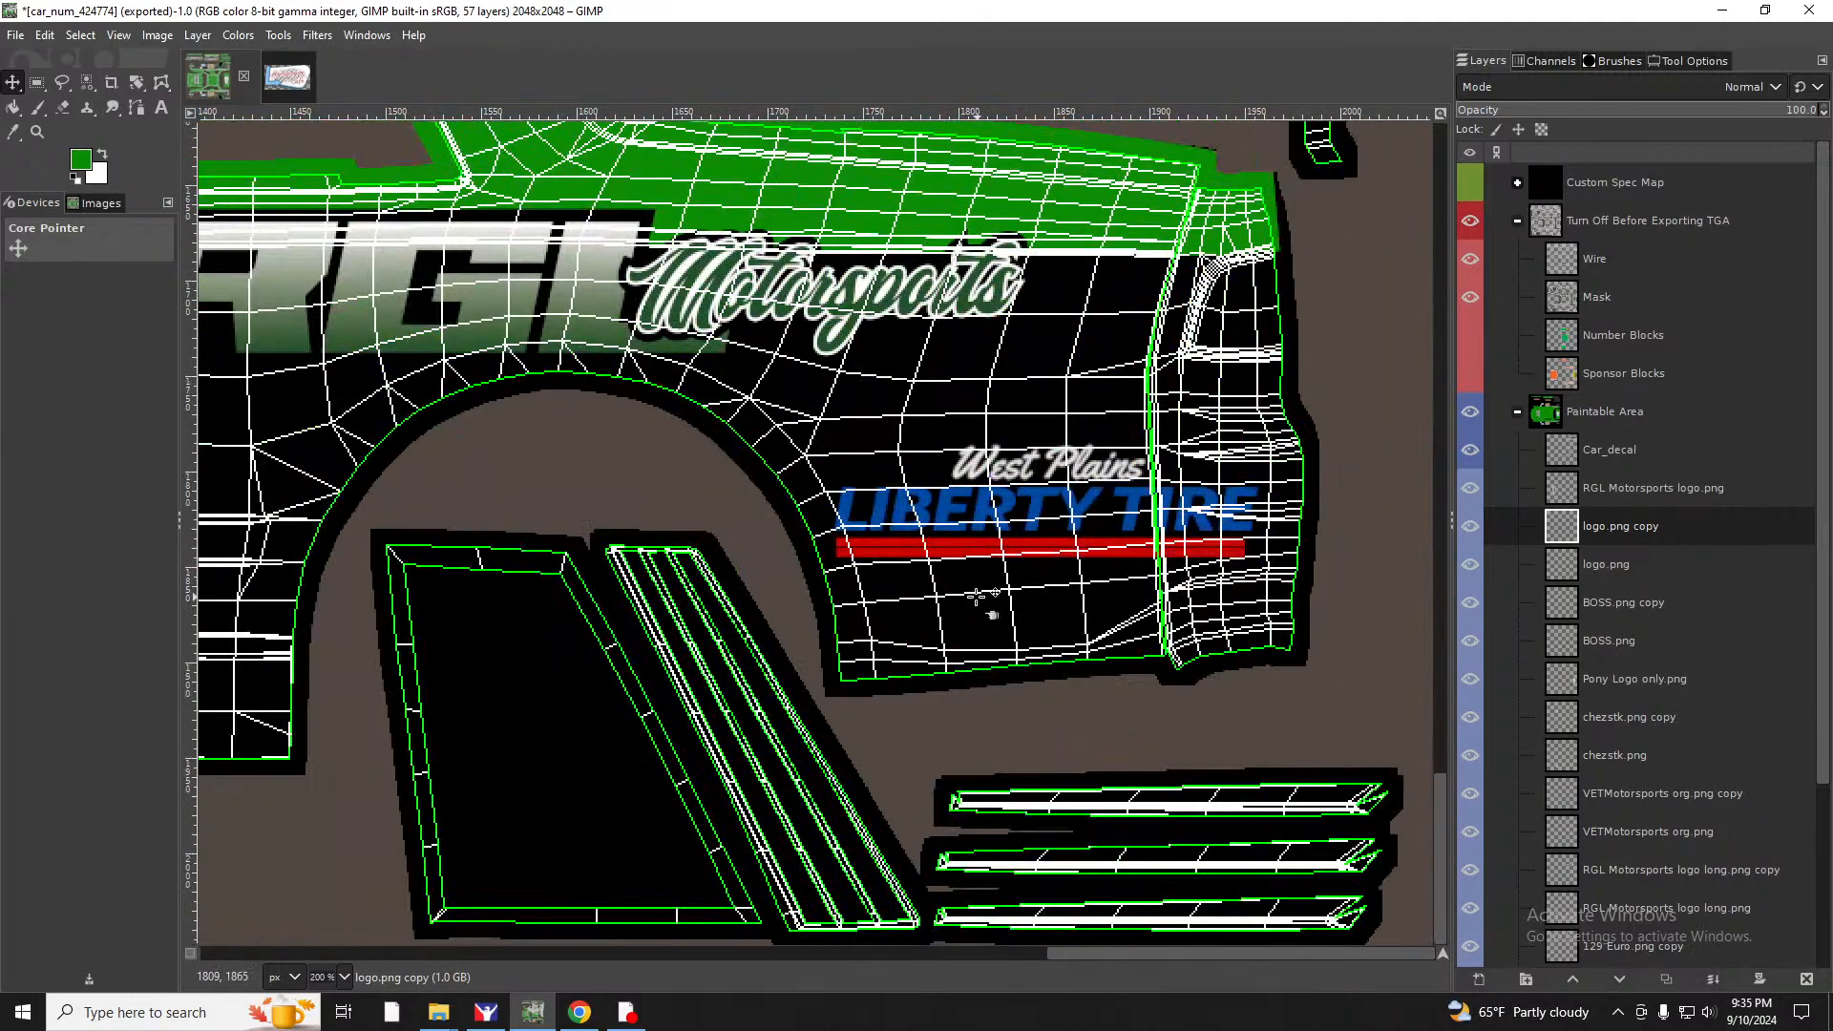
scroll(983, 597, up, 15)
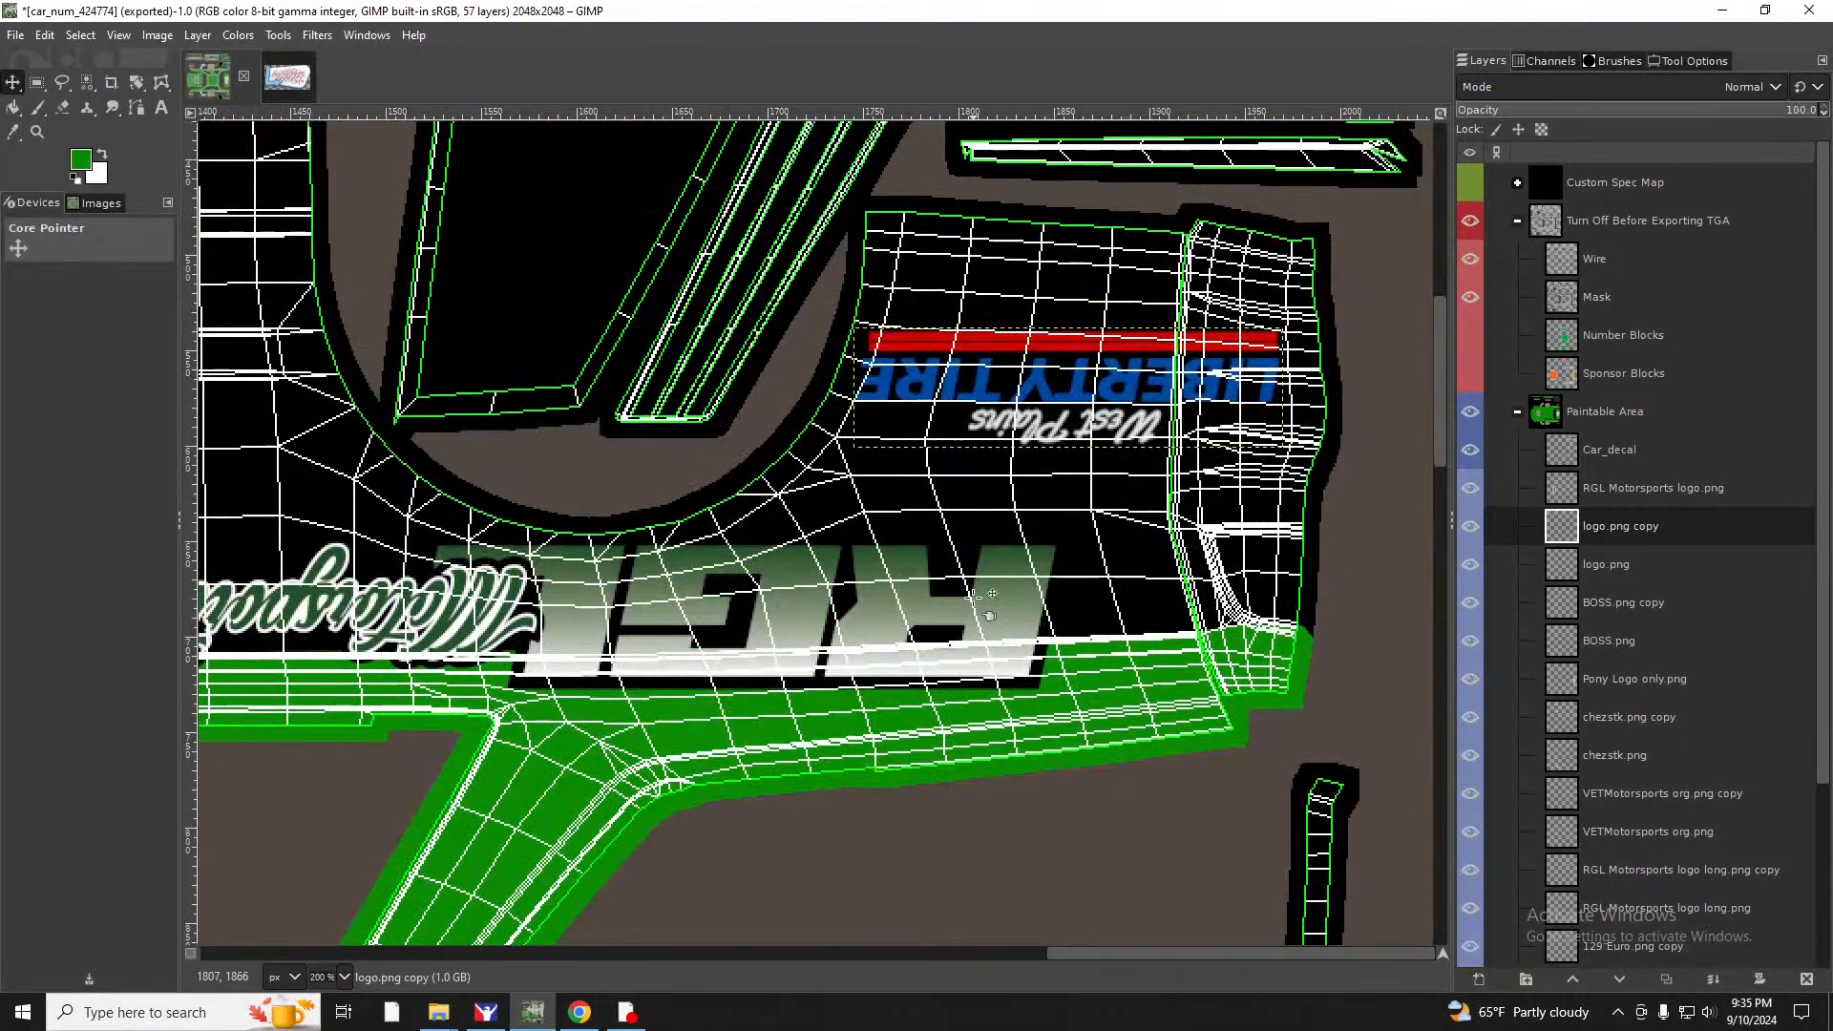
Export the updated paint over its existing TGA file in the Mini Stock Paint folder.
scroll(973, 594, up, 20)
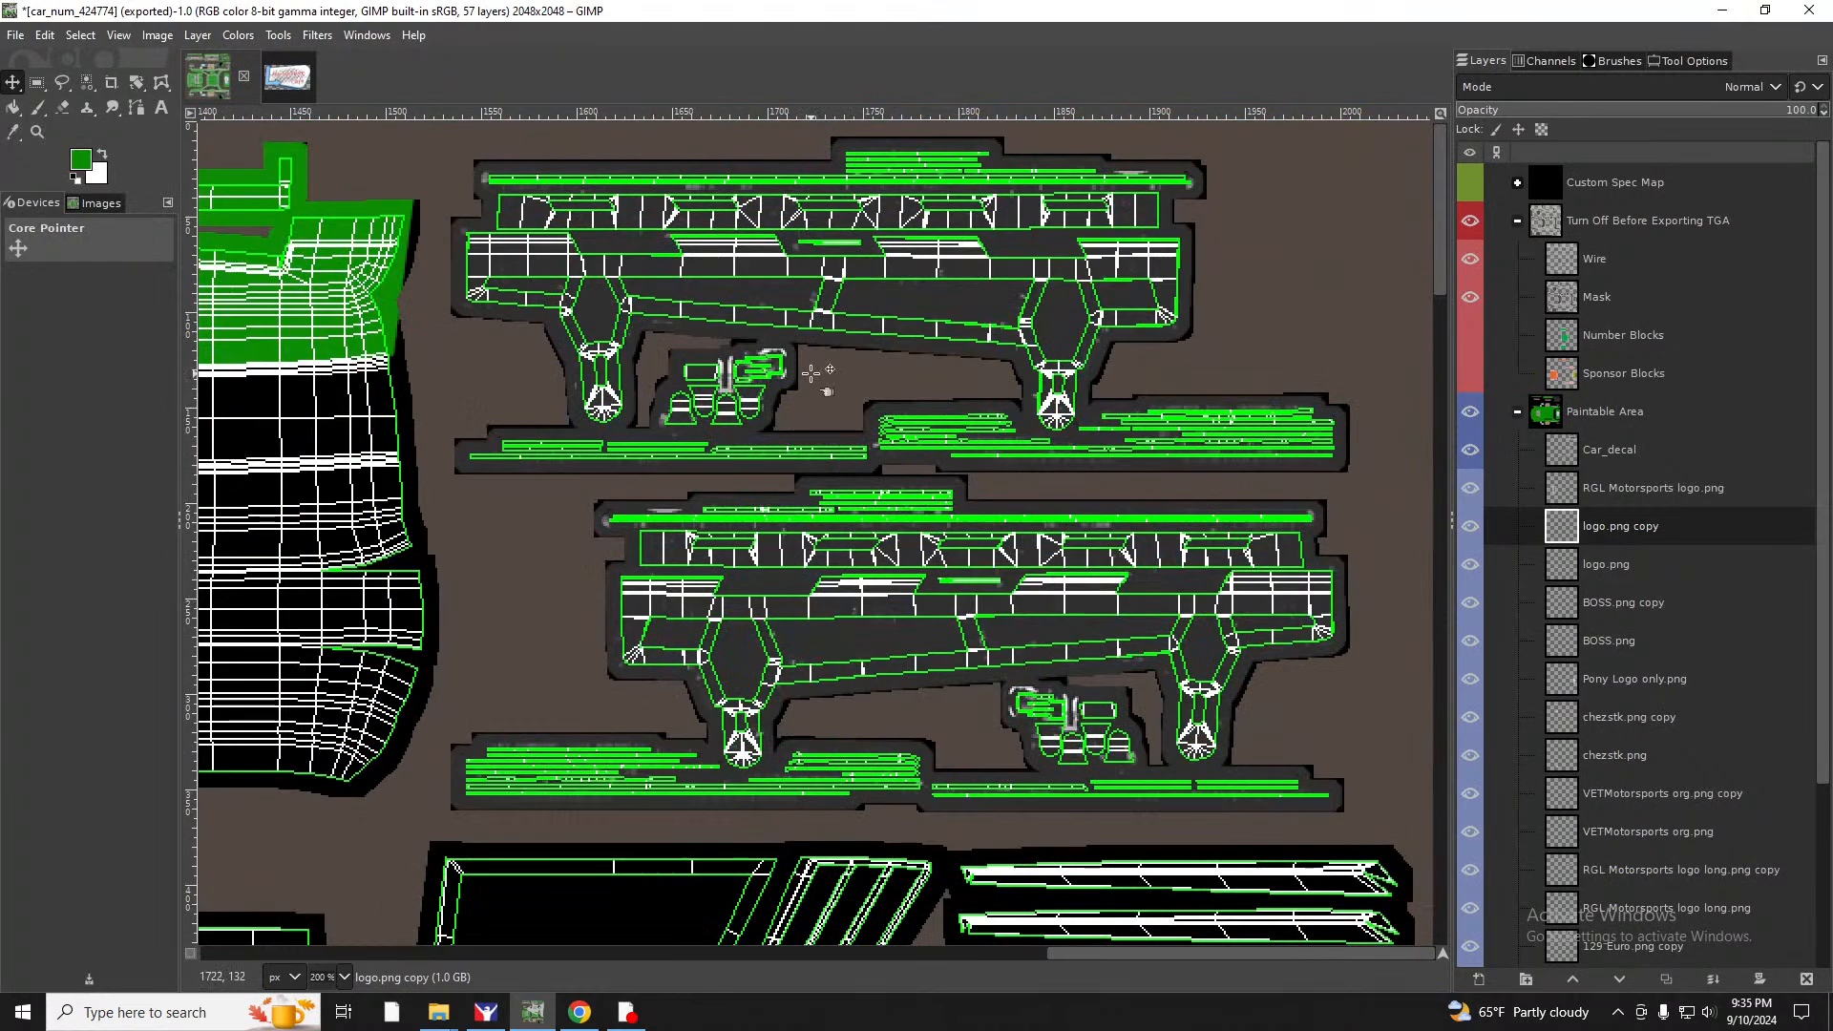
click(18, 36)
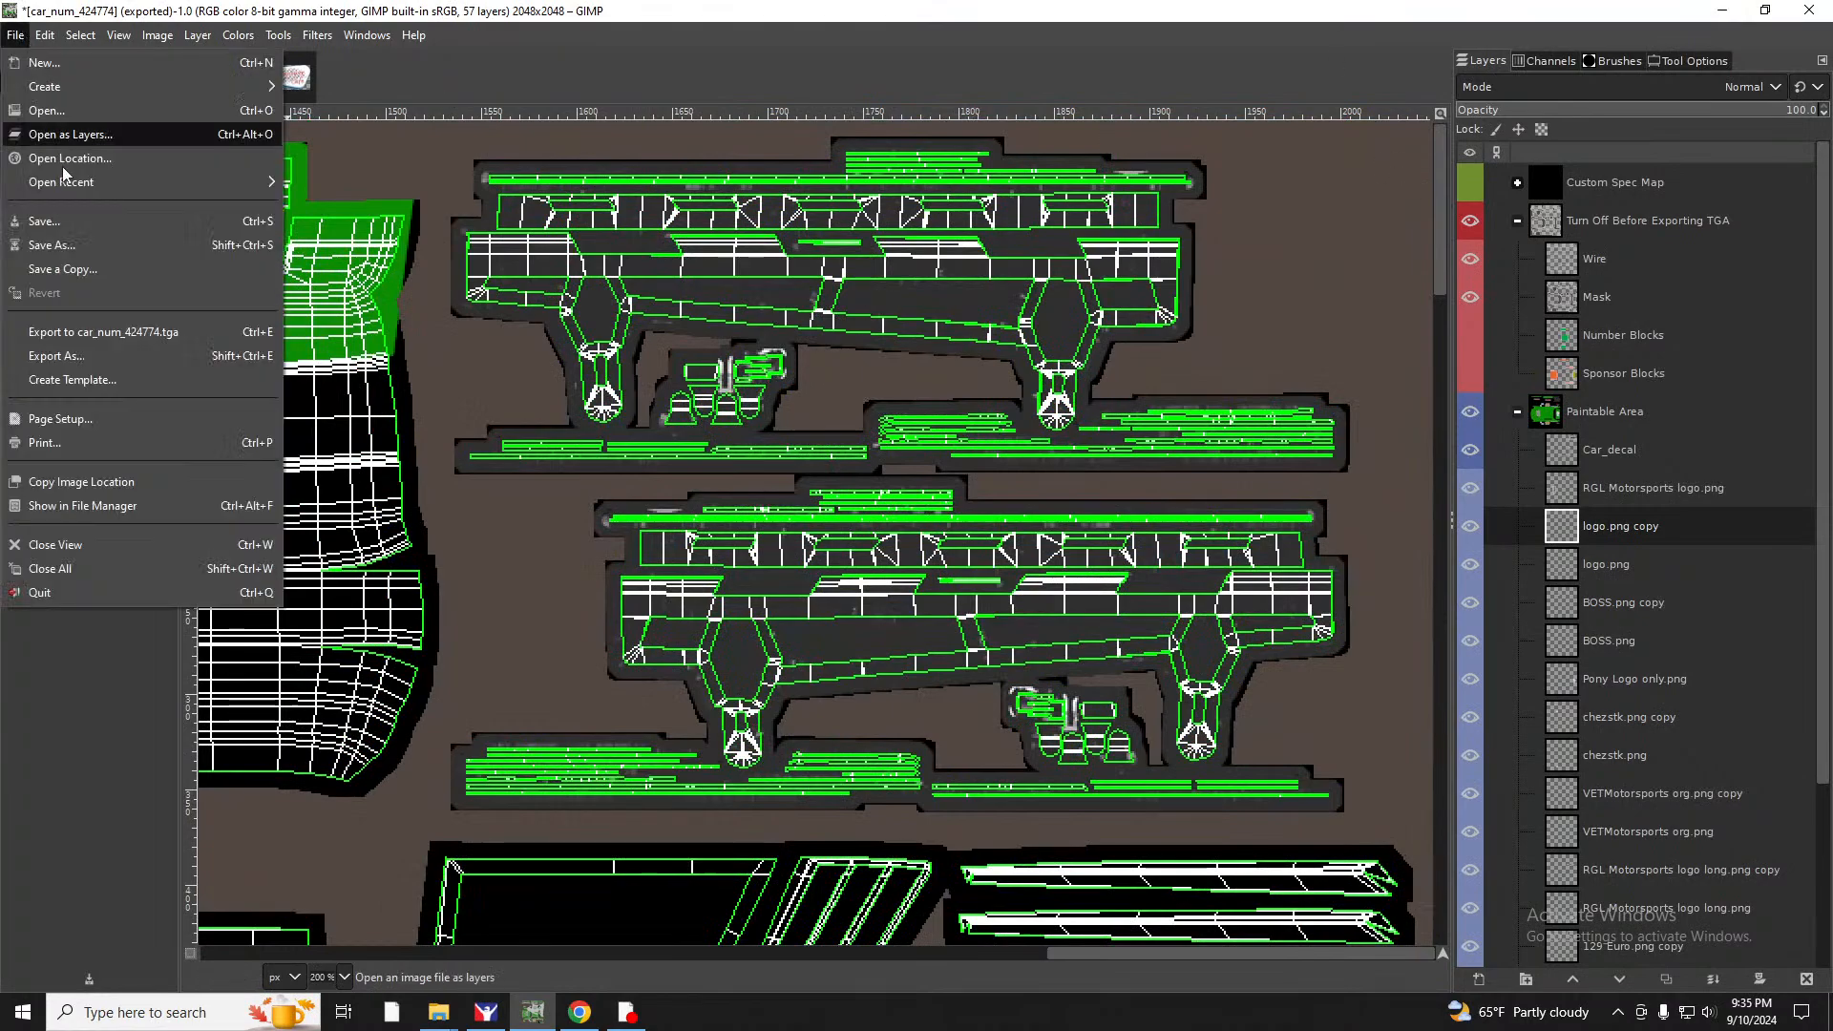
click(107, 333)
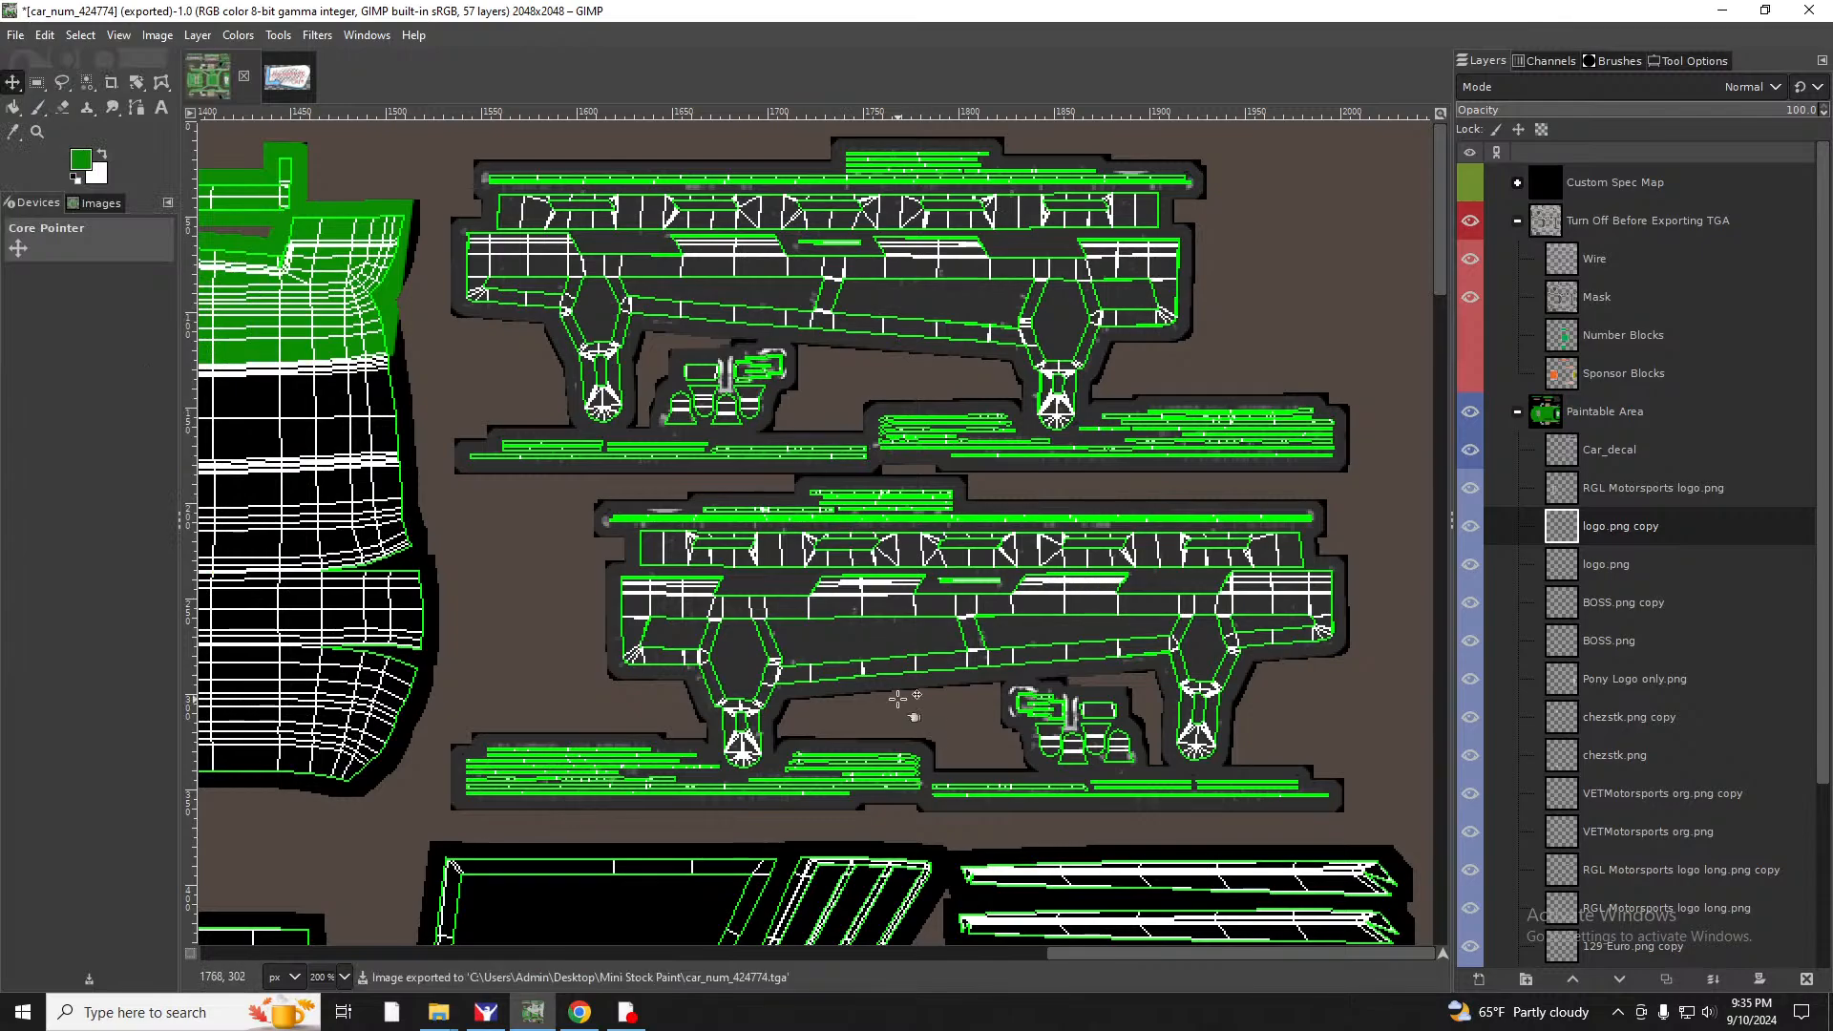
scroll(1104, 599, down, 10)
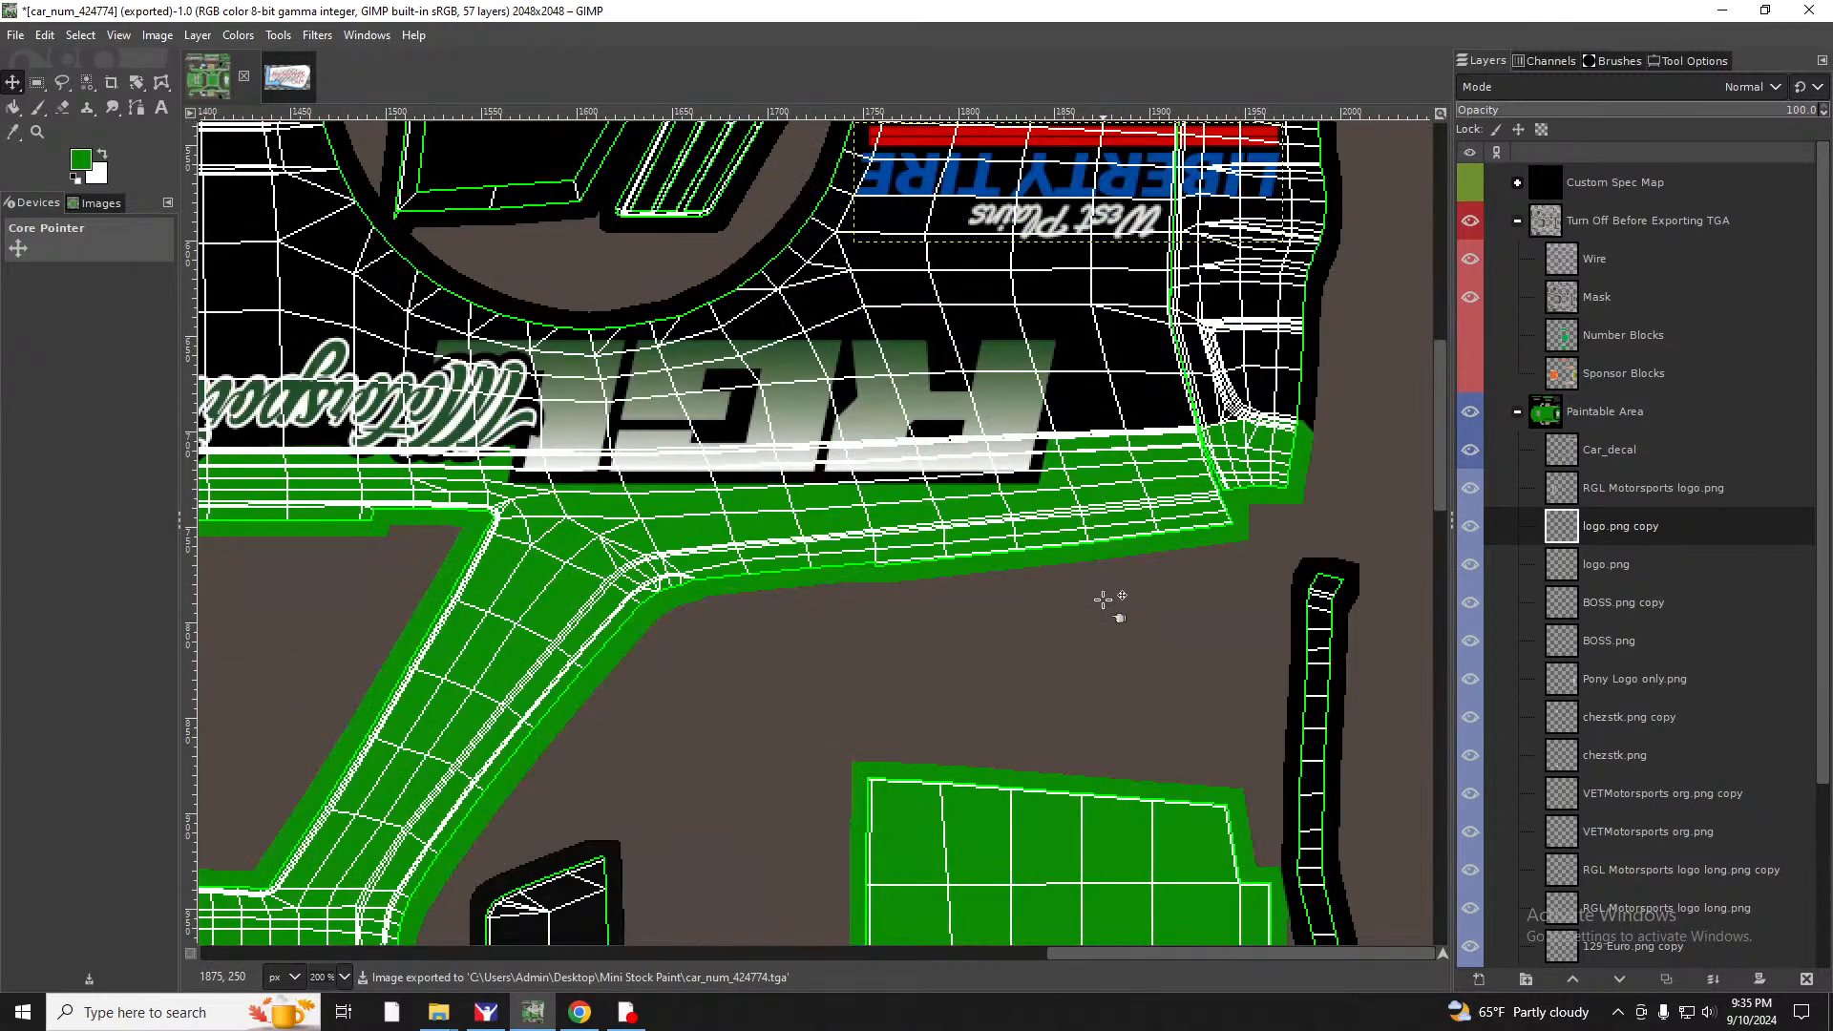
scroll(1104, 598, down, 15)
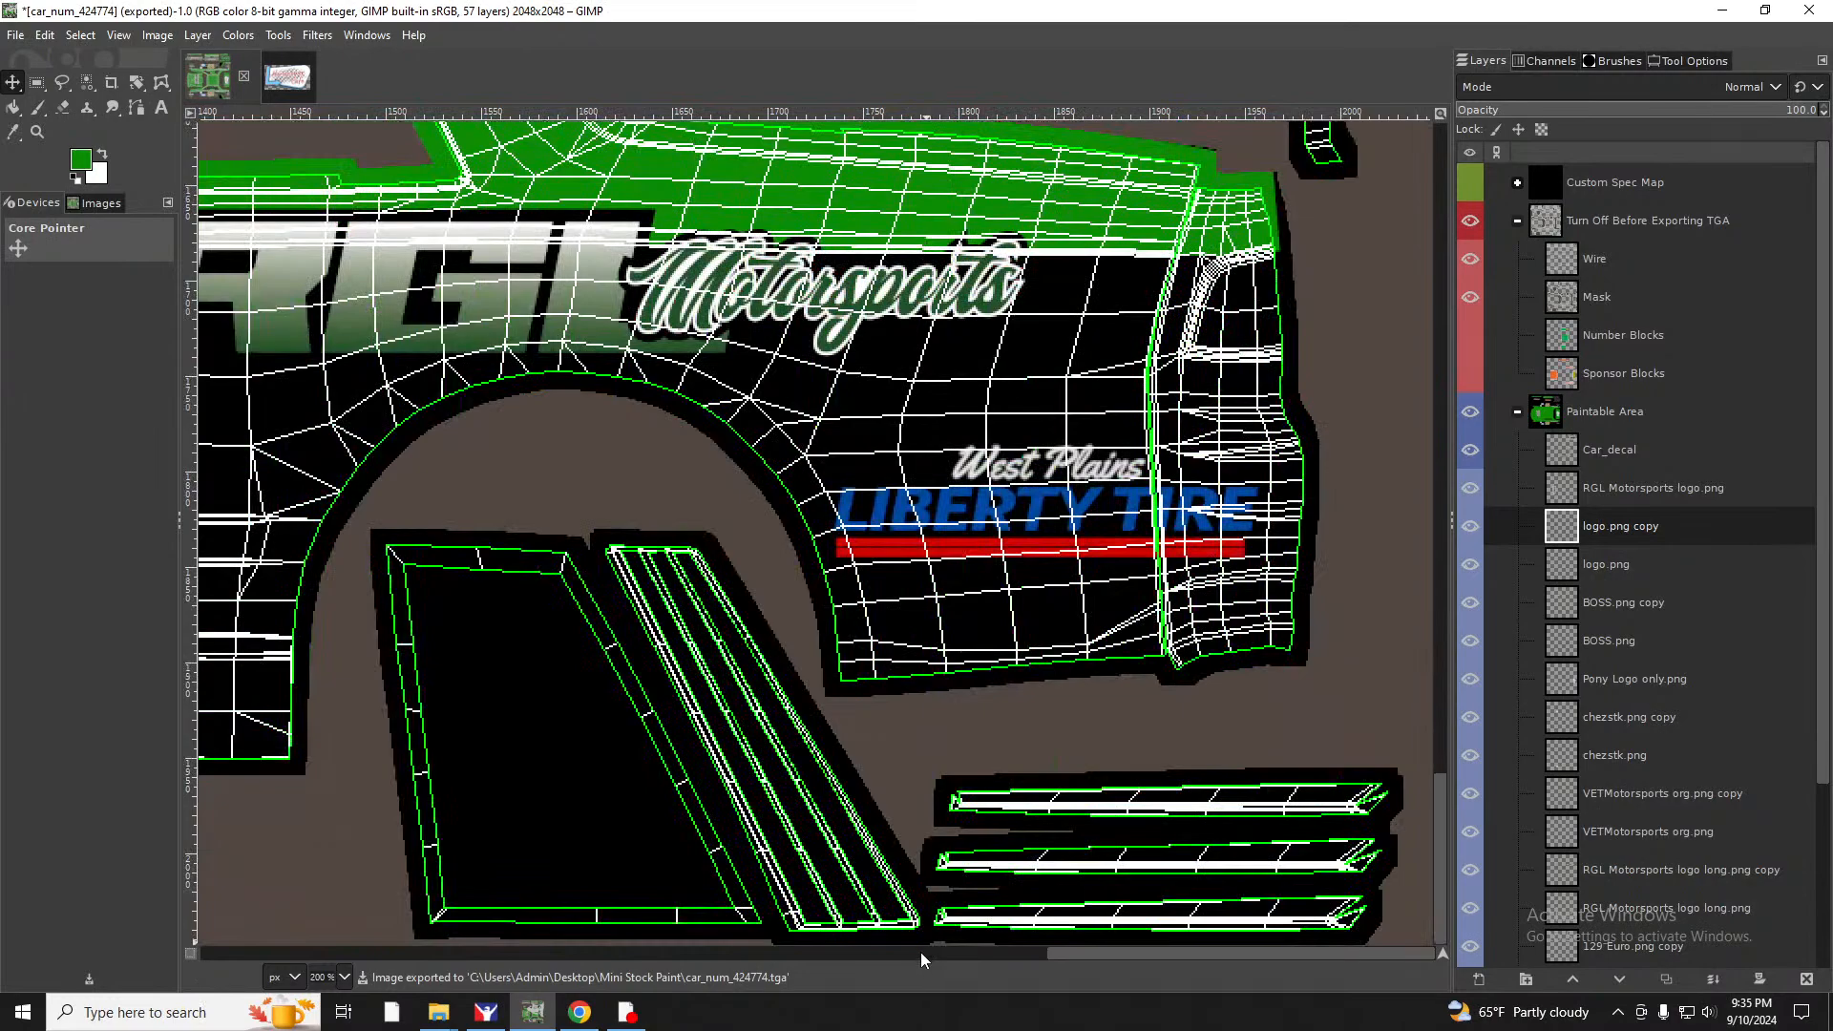
scroll(920, 953, left, 12)
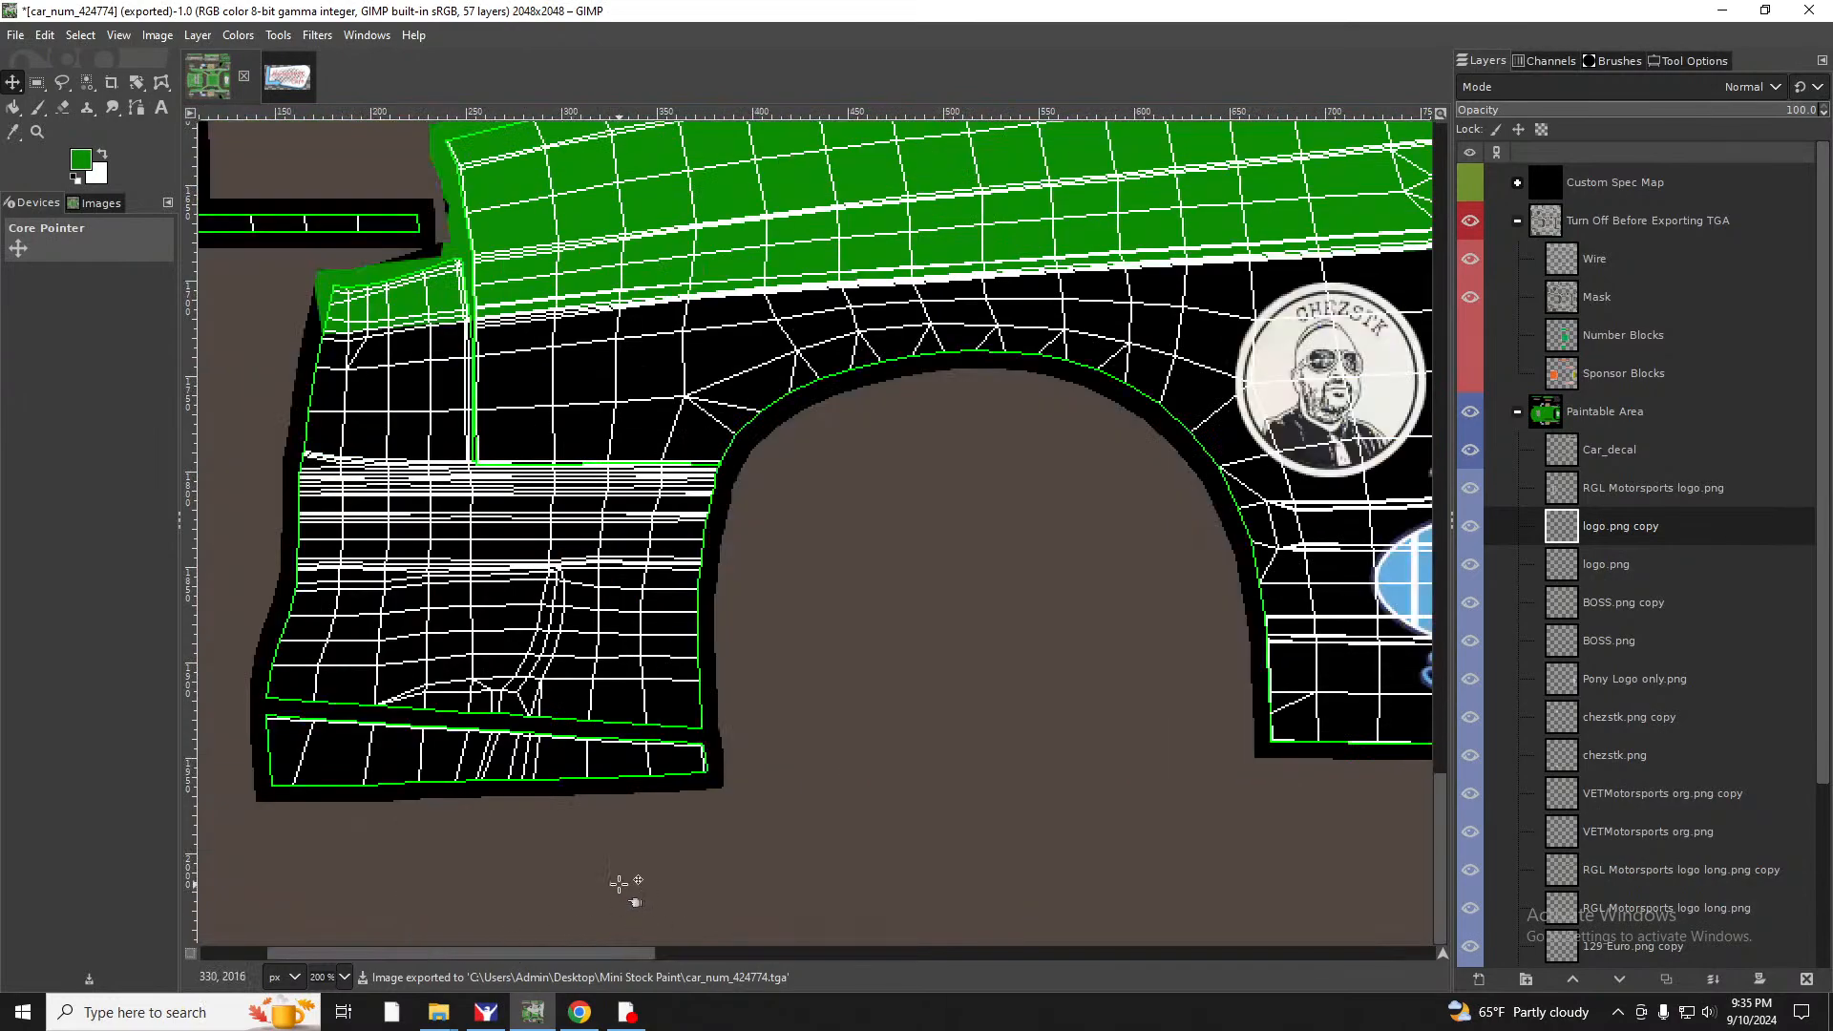
drag(635, 957, 903, 977)
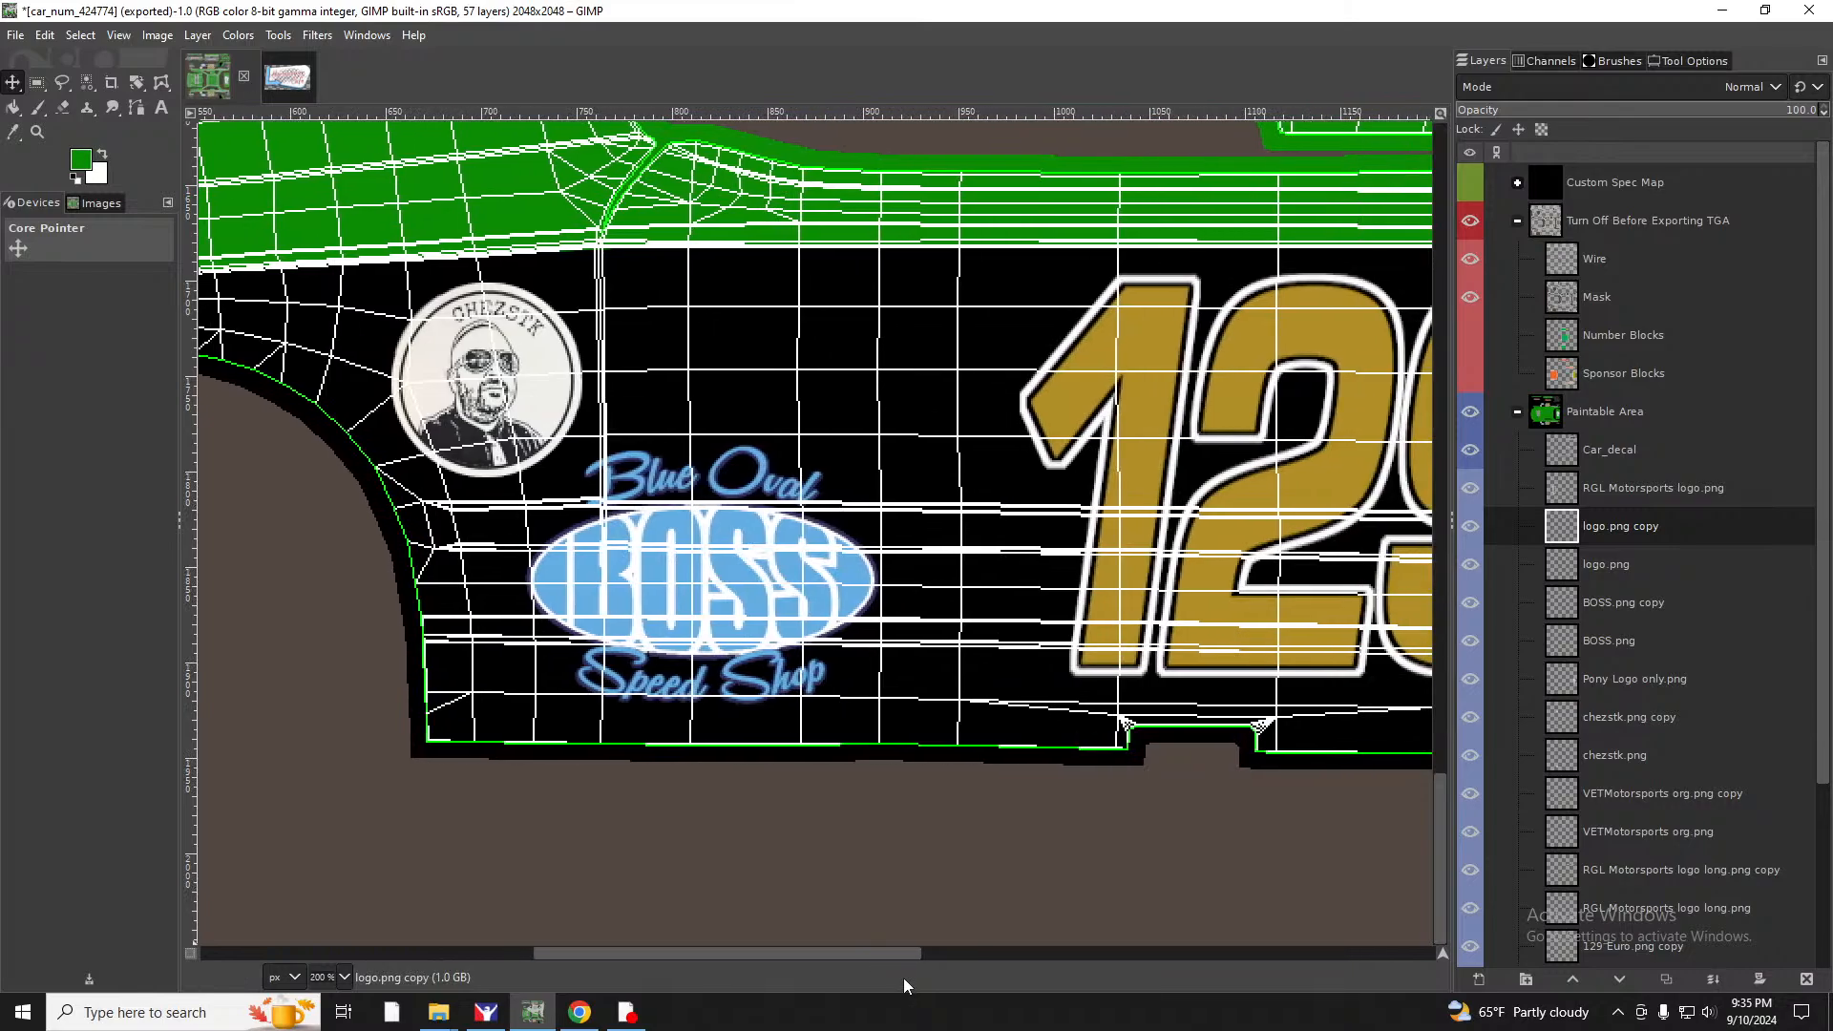
scroll(869, 899, up, 12)
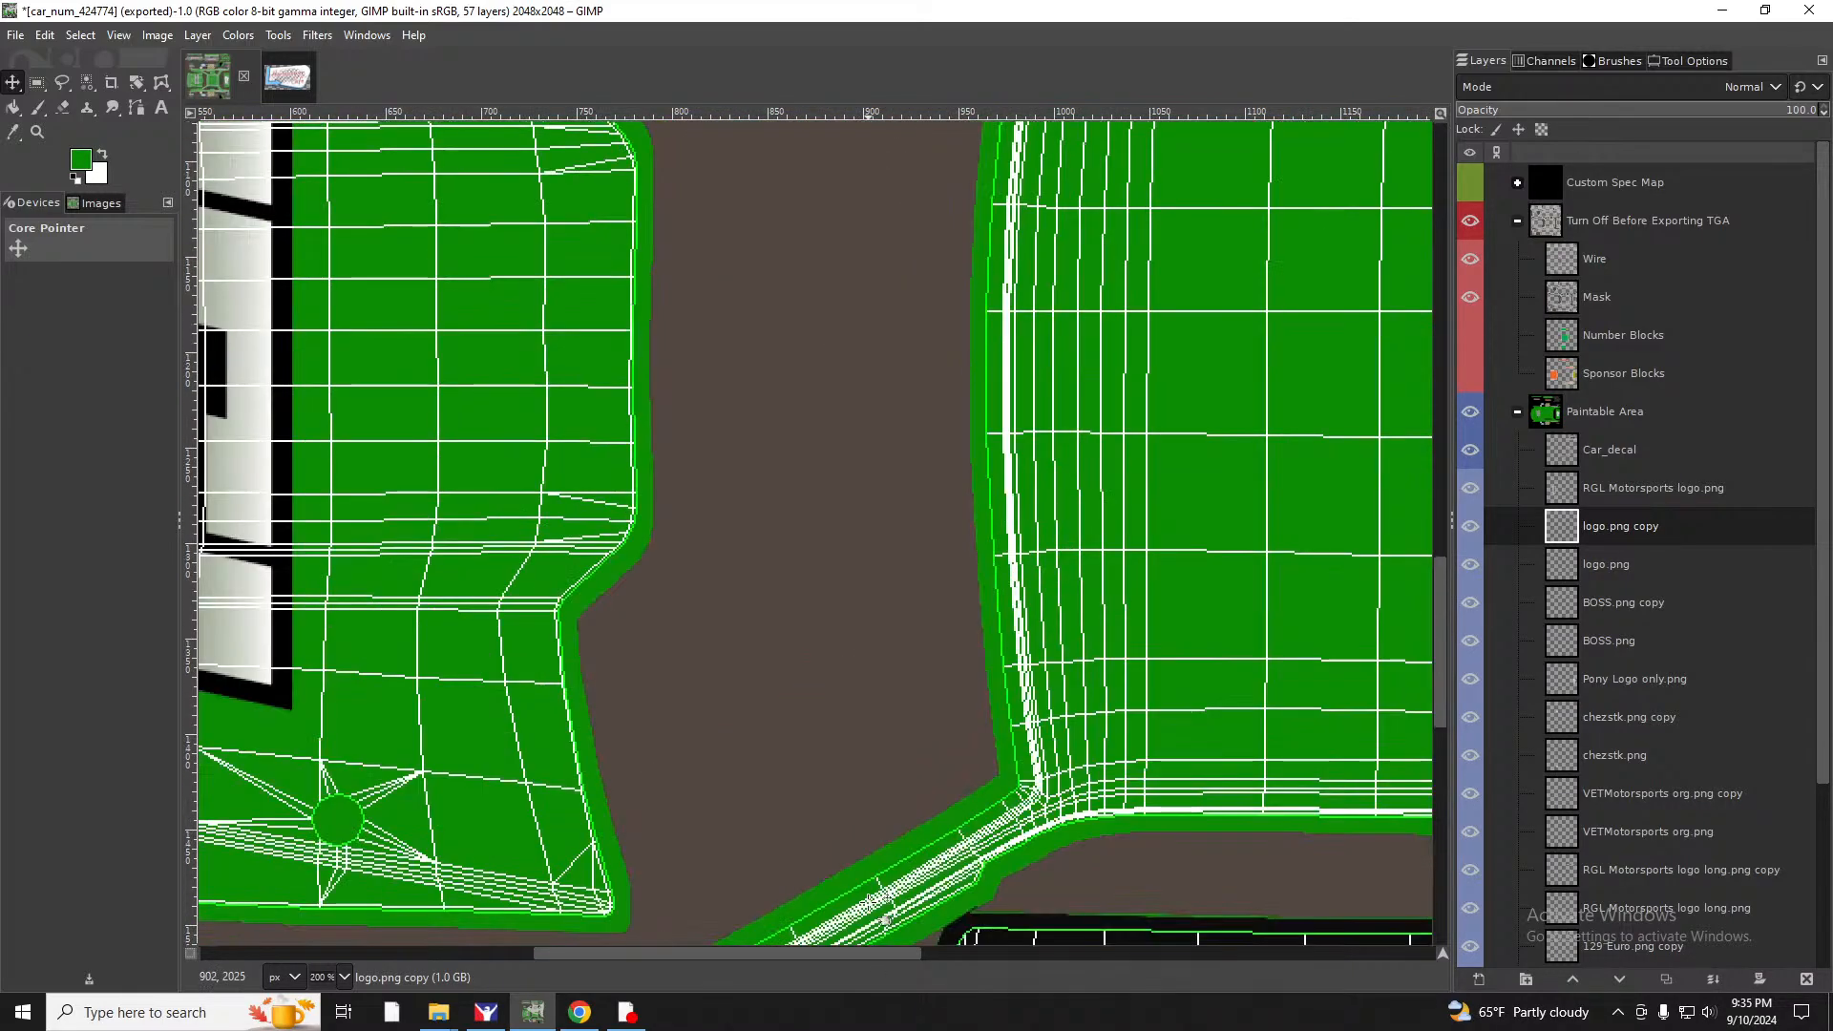
Hide the Turn Off Before Exporting TGA layer group and export the car paint over its existing TGA file.
drag(674, 953, 372, 983)
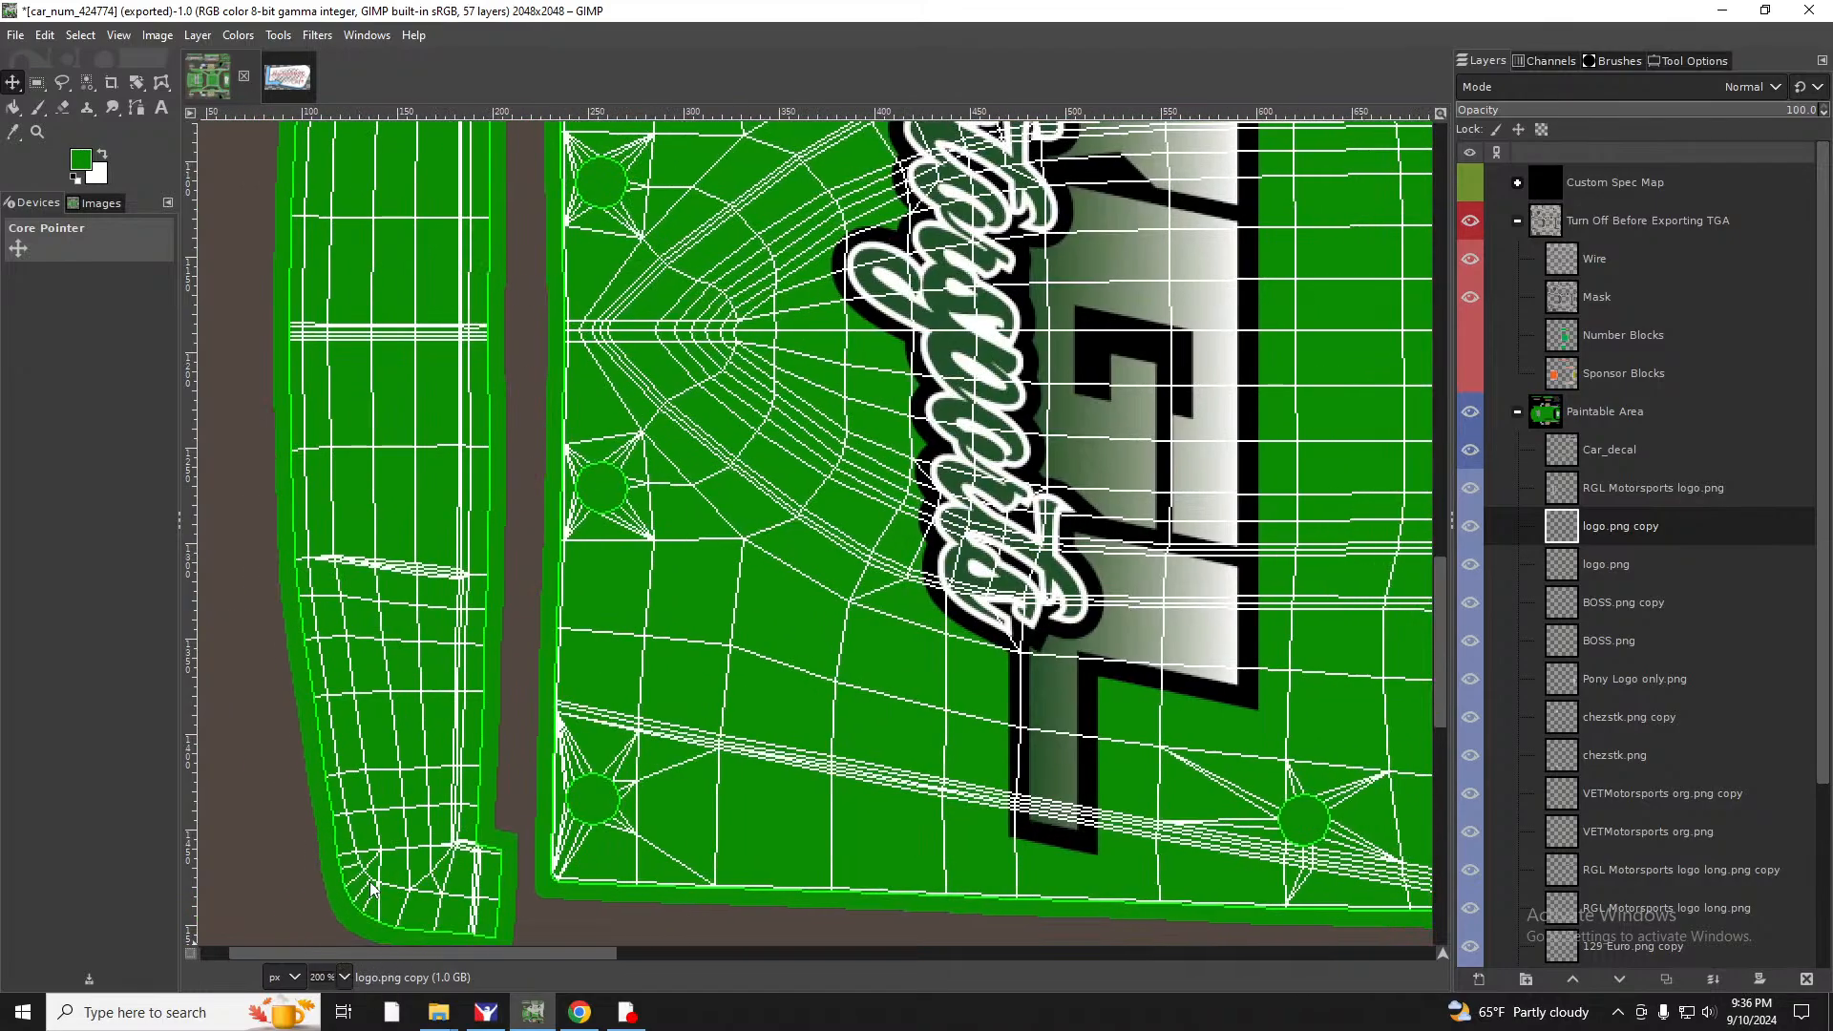
scroll(585, 704, up, 10)
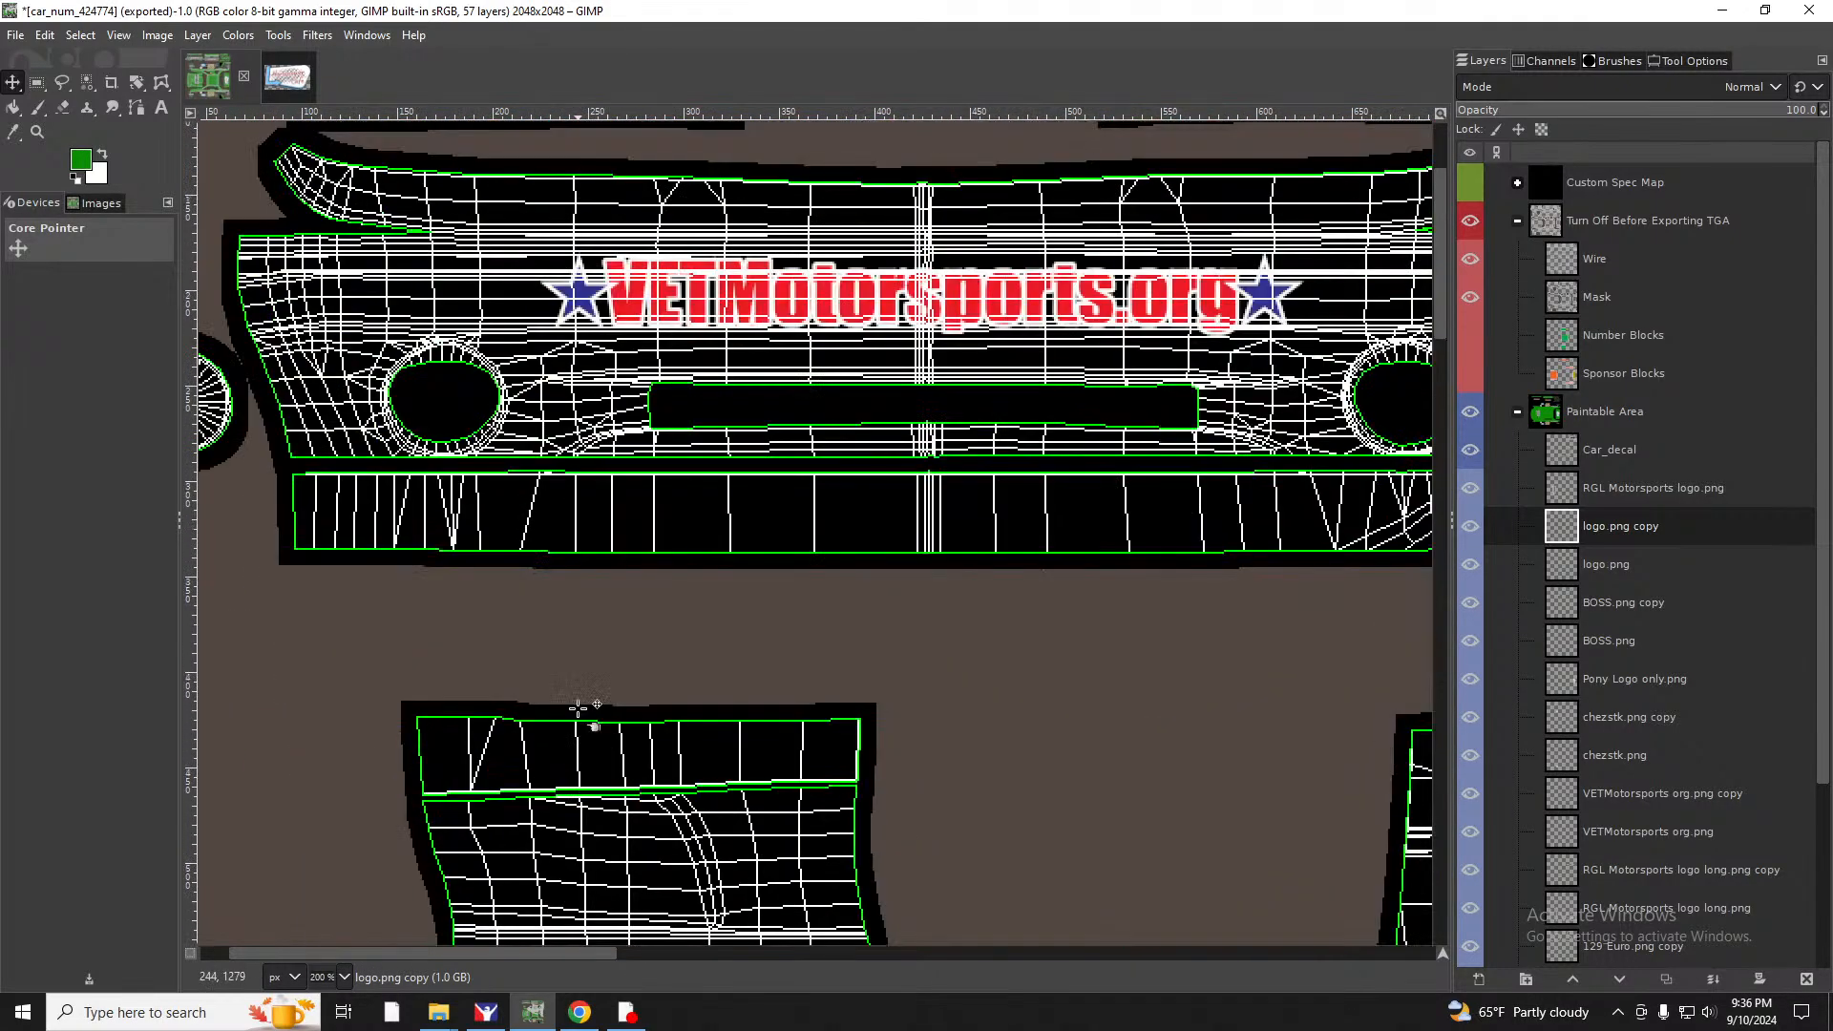
click(1472, 220)
click(15, 34)
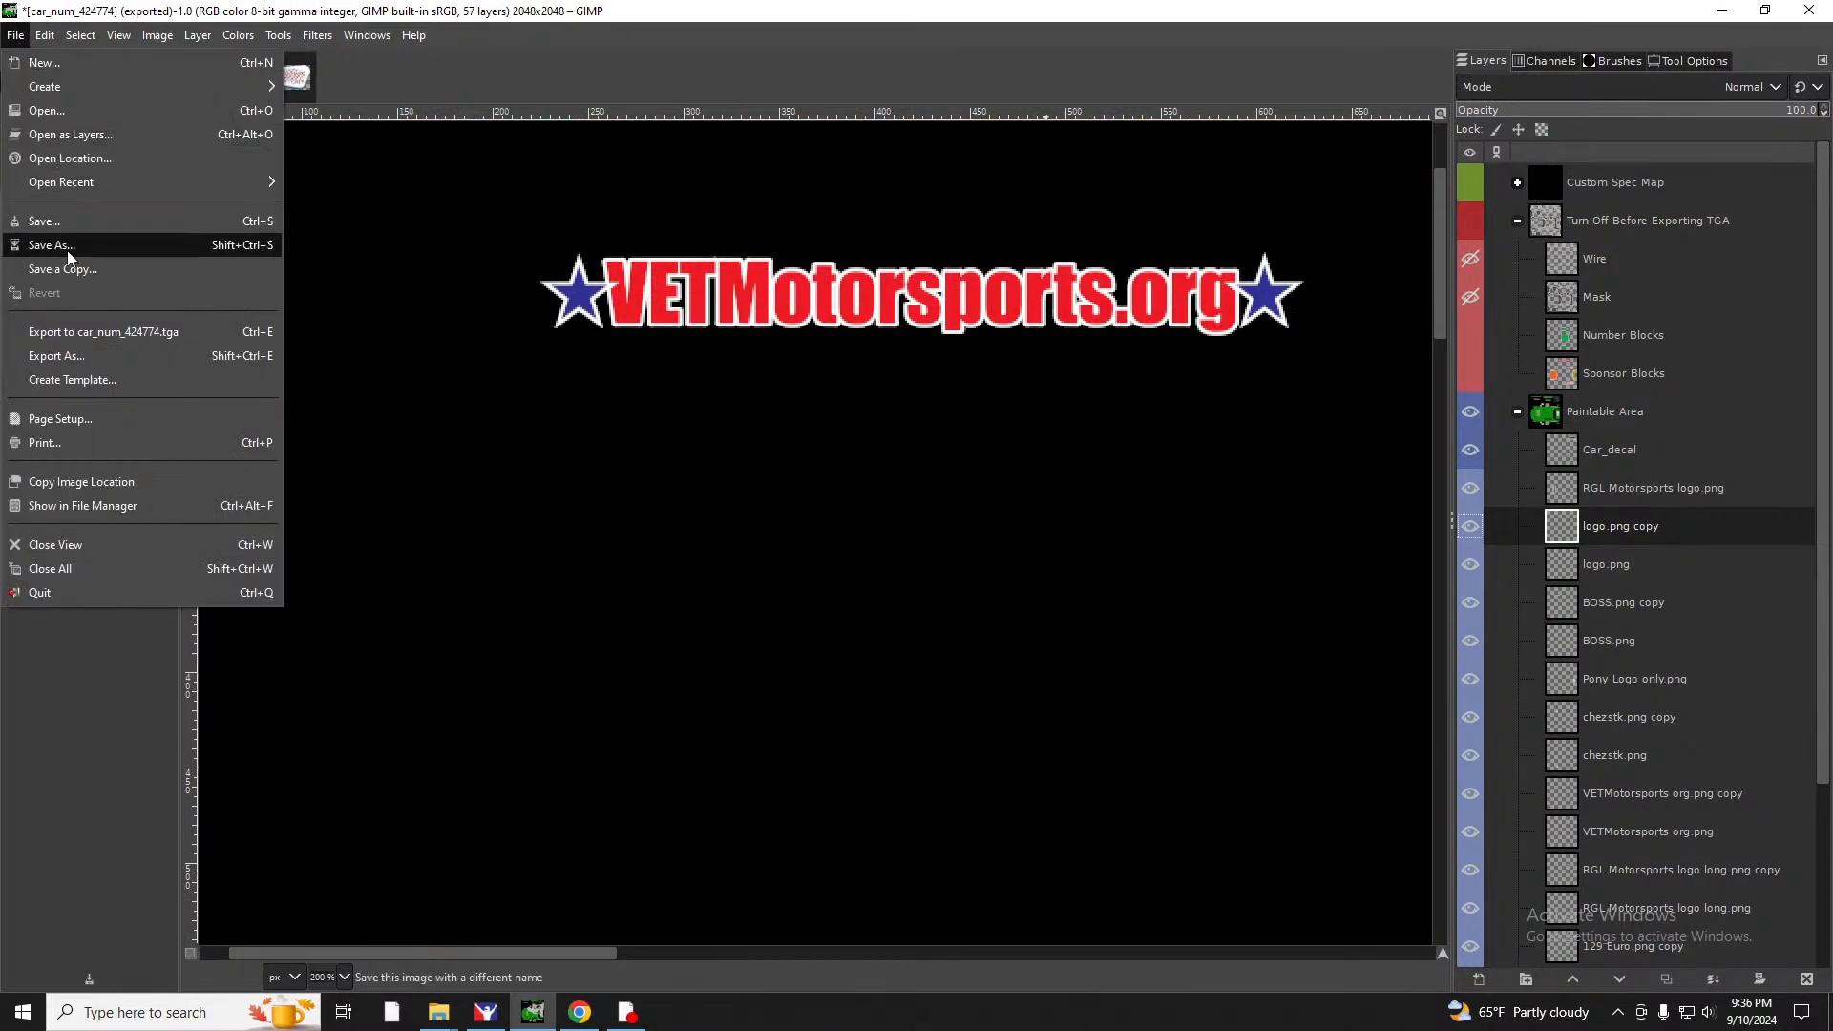
click(76, 336)
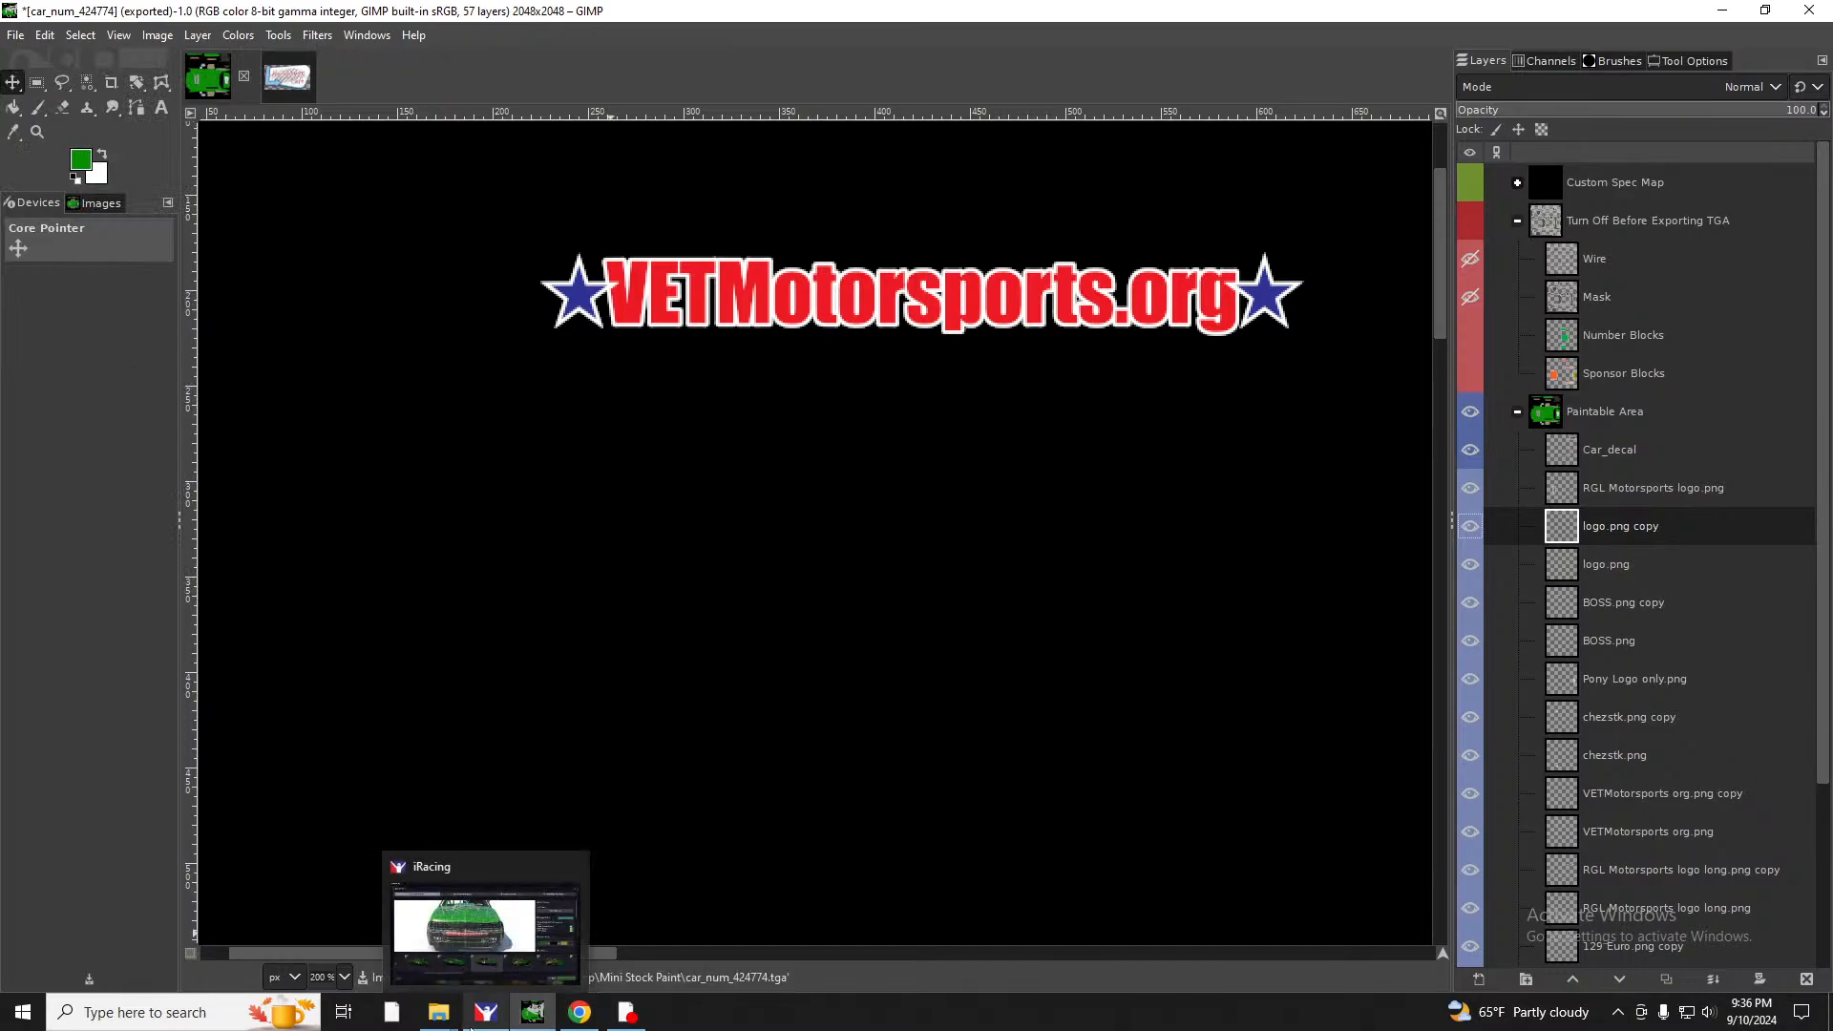
Copy the exported car TGA from the Mini Stock Paint folder into iRacing's ministock paint folder, replacing the existing file.
mouse_move(438, 1011)
click(396, 928)
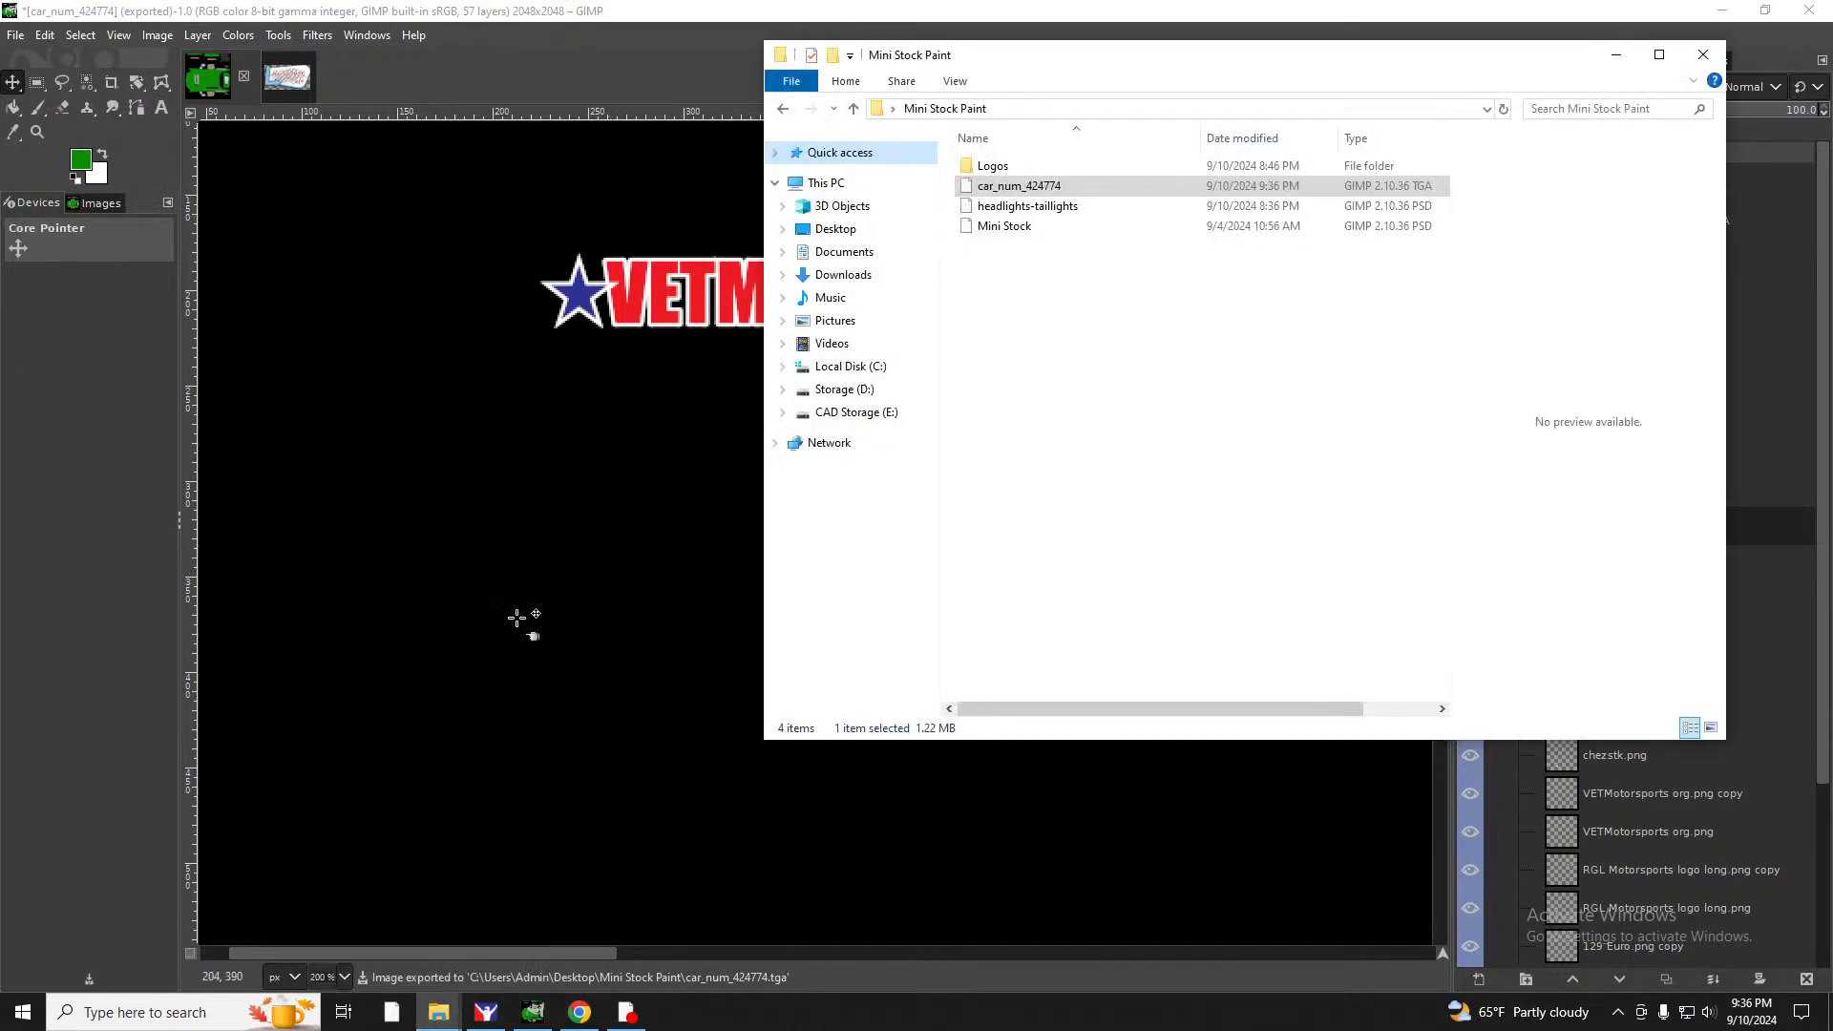
right_click(1044, 187)
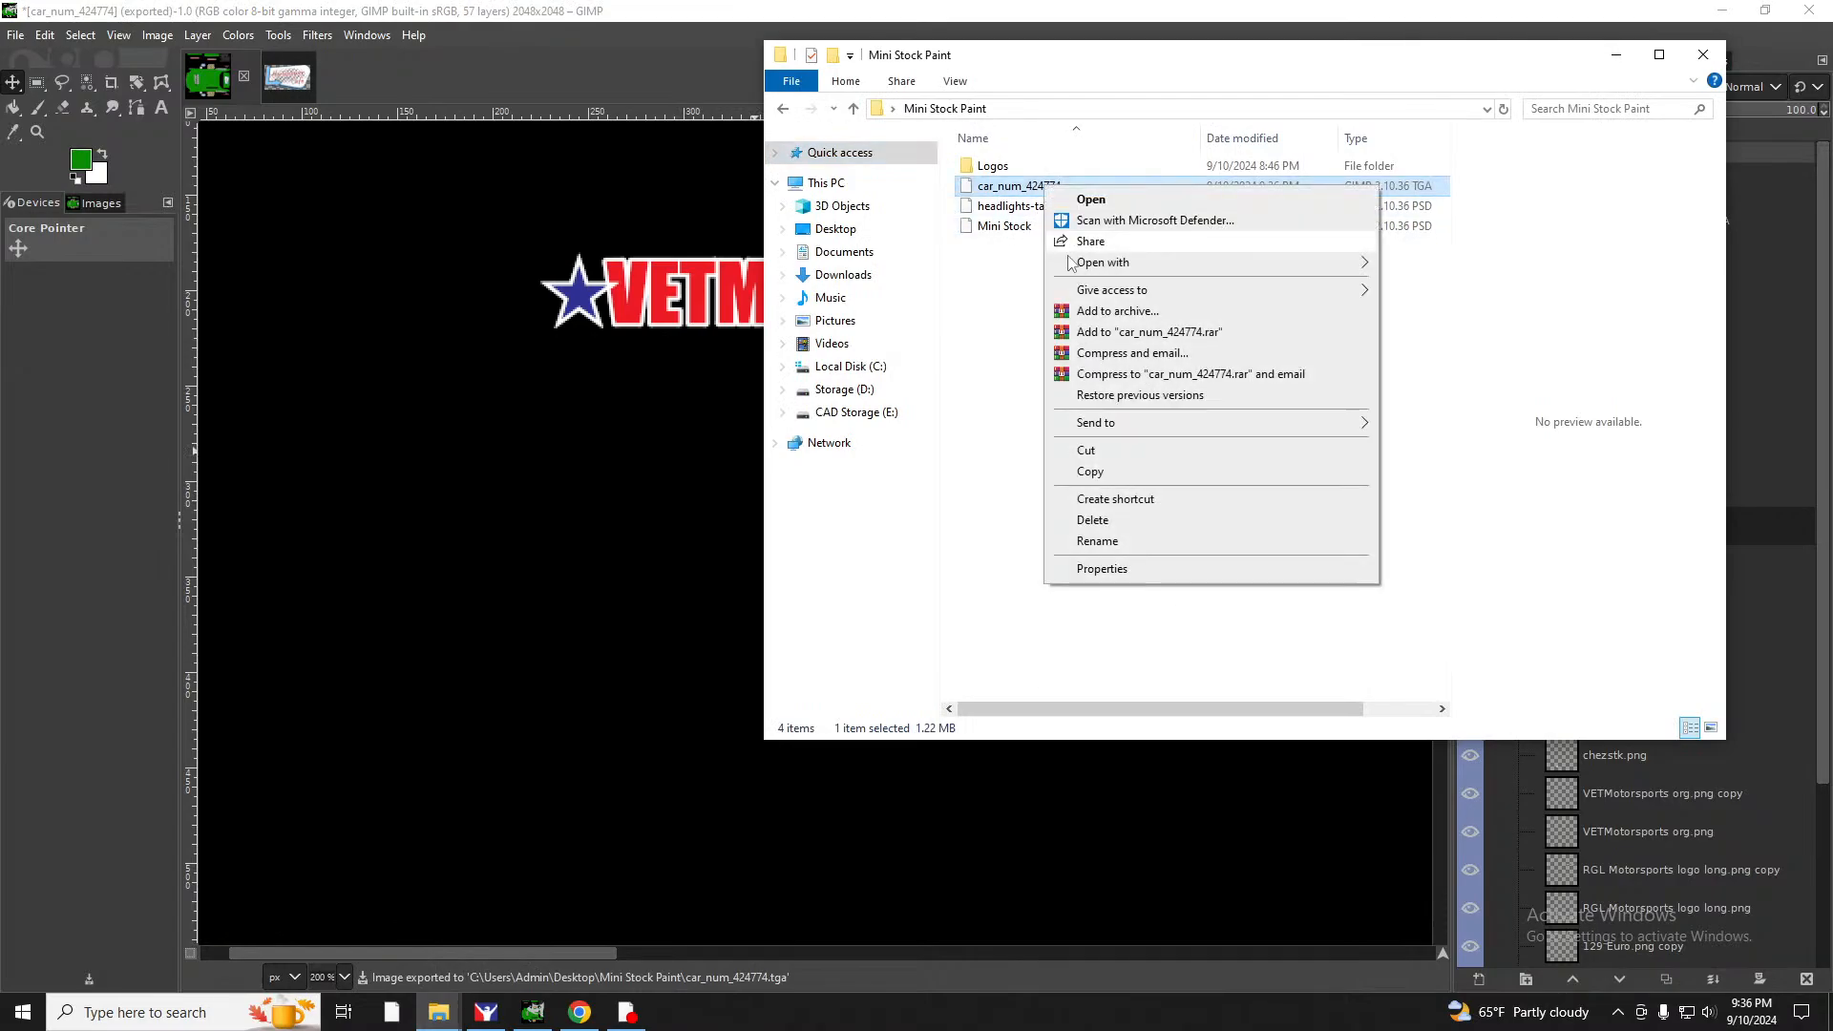
click(1086, 474)
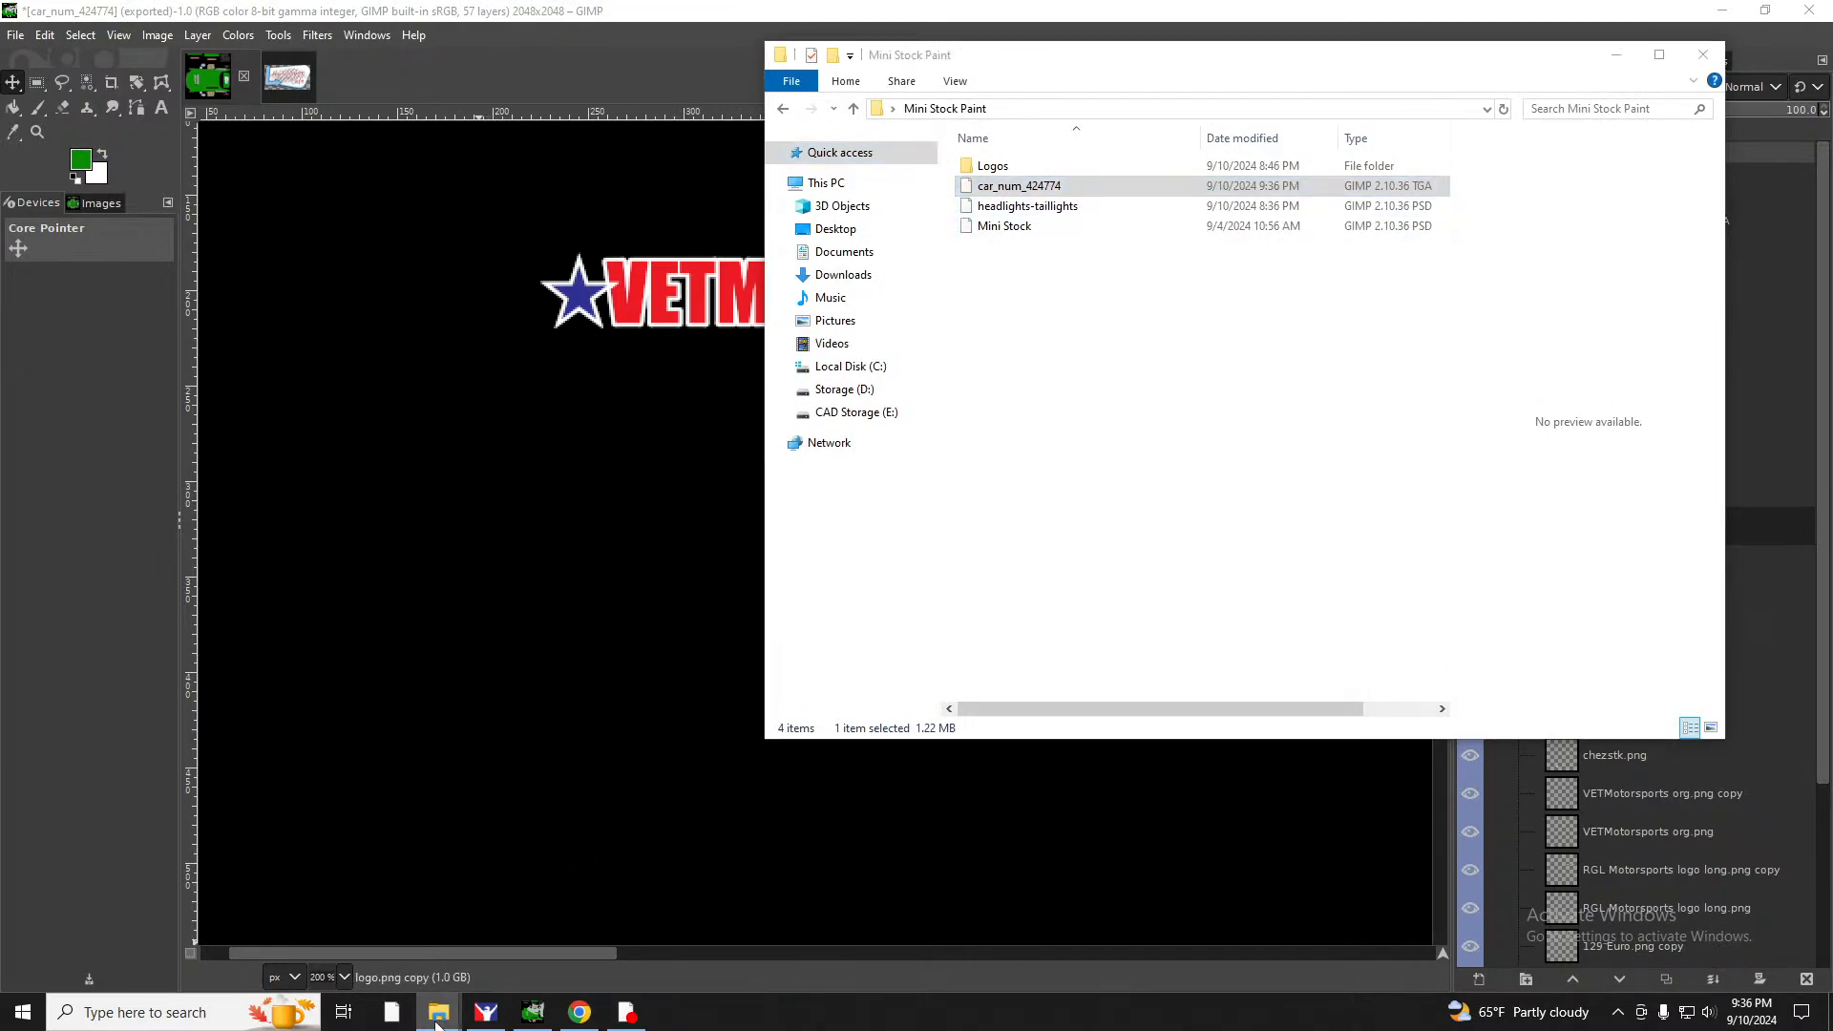
mouse_move(438, 1012)
click(521, 916)
right_click(866, 535)
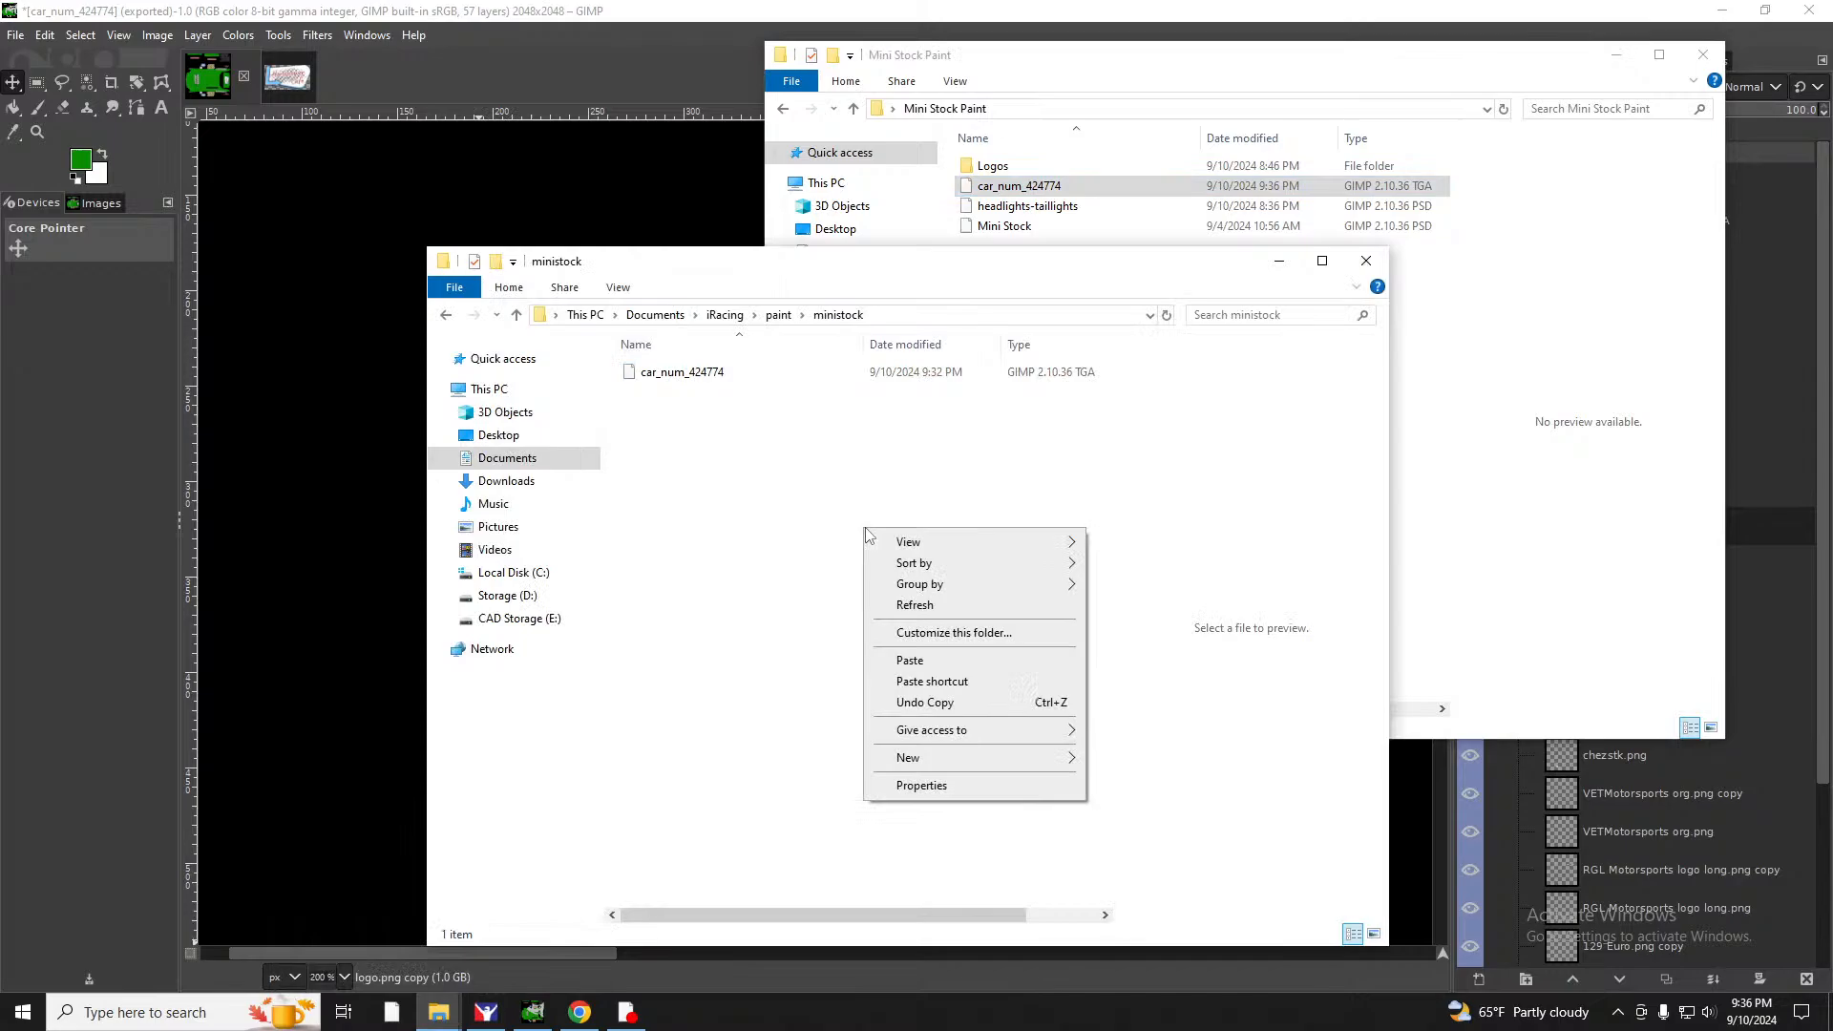
click(909, 660)
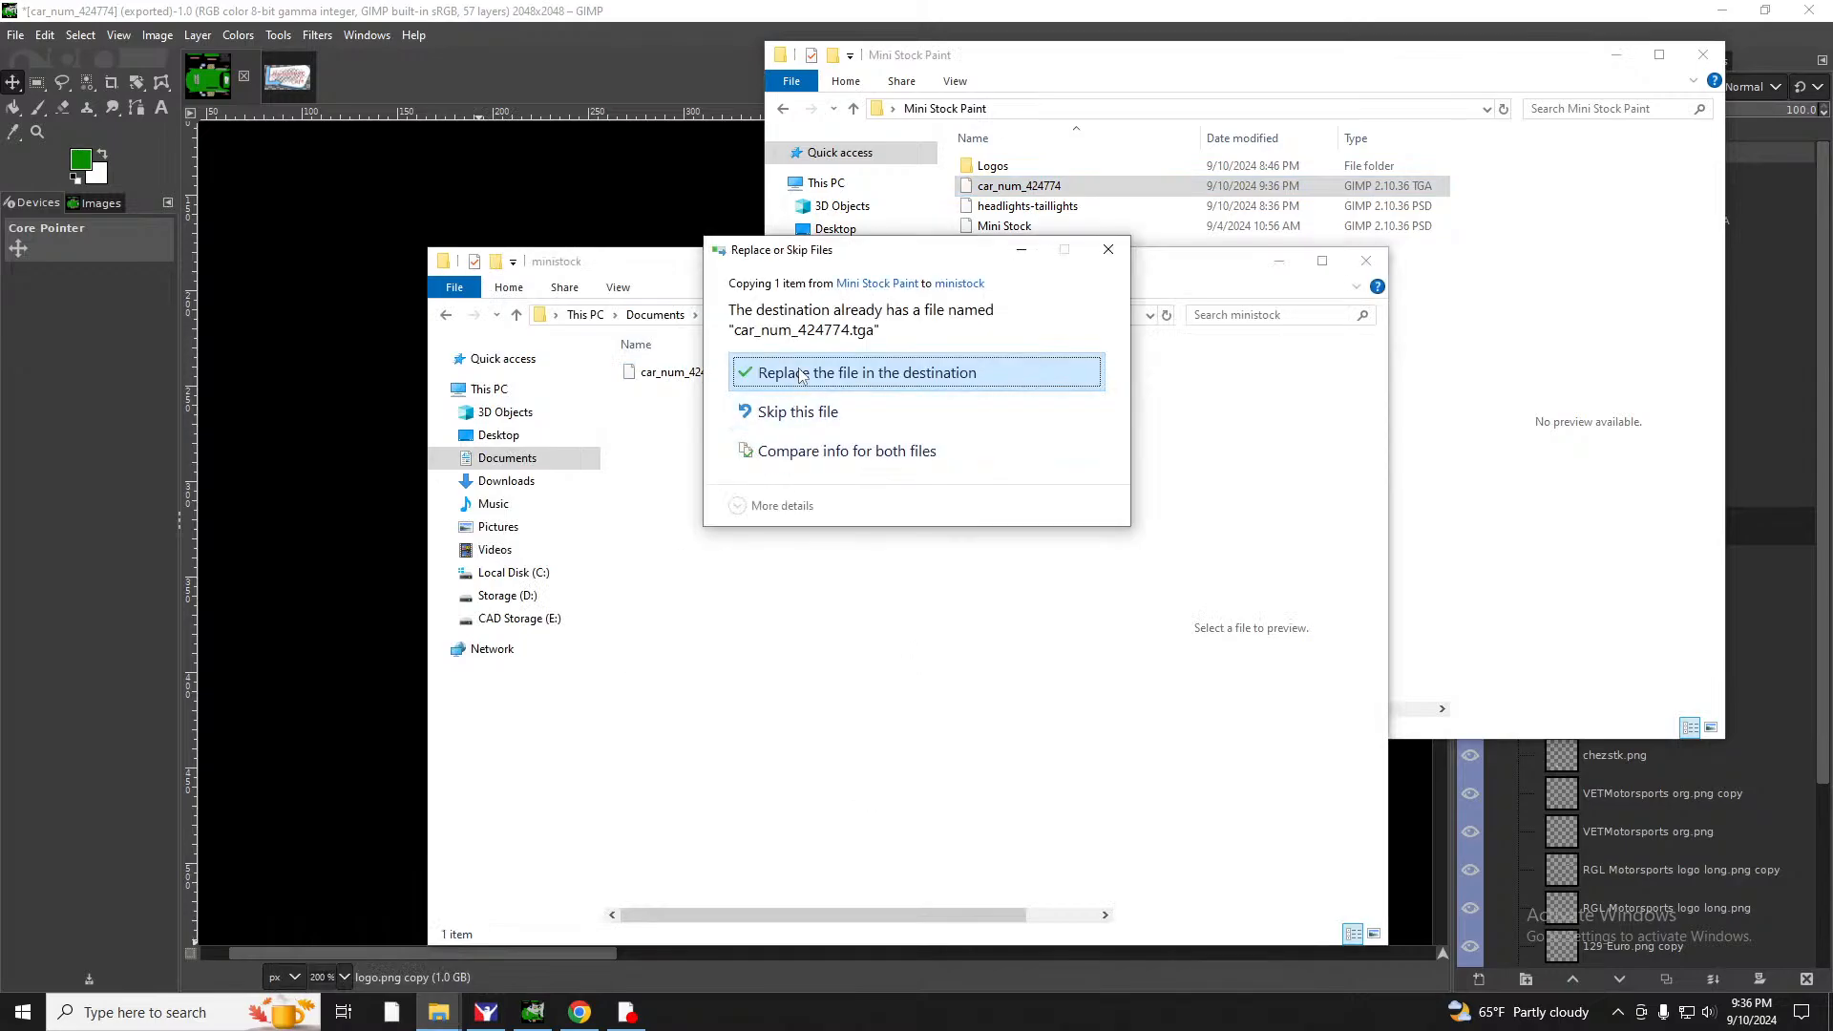
click(800, 376)
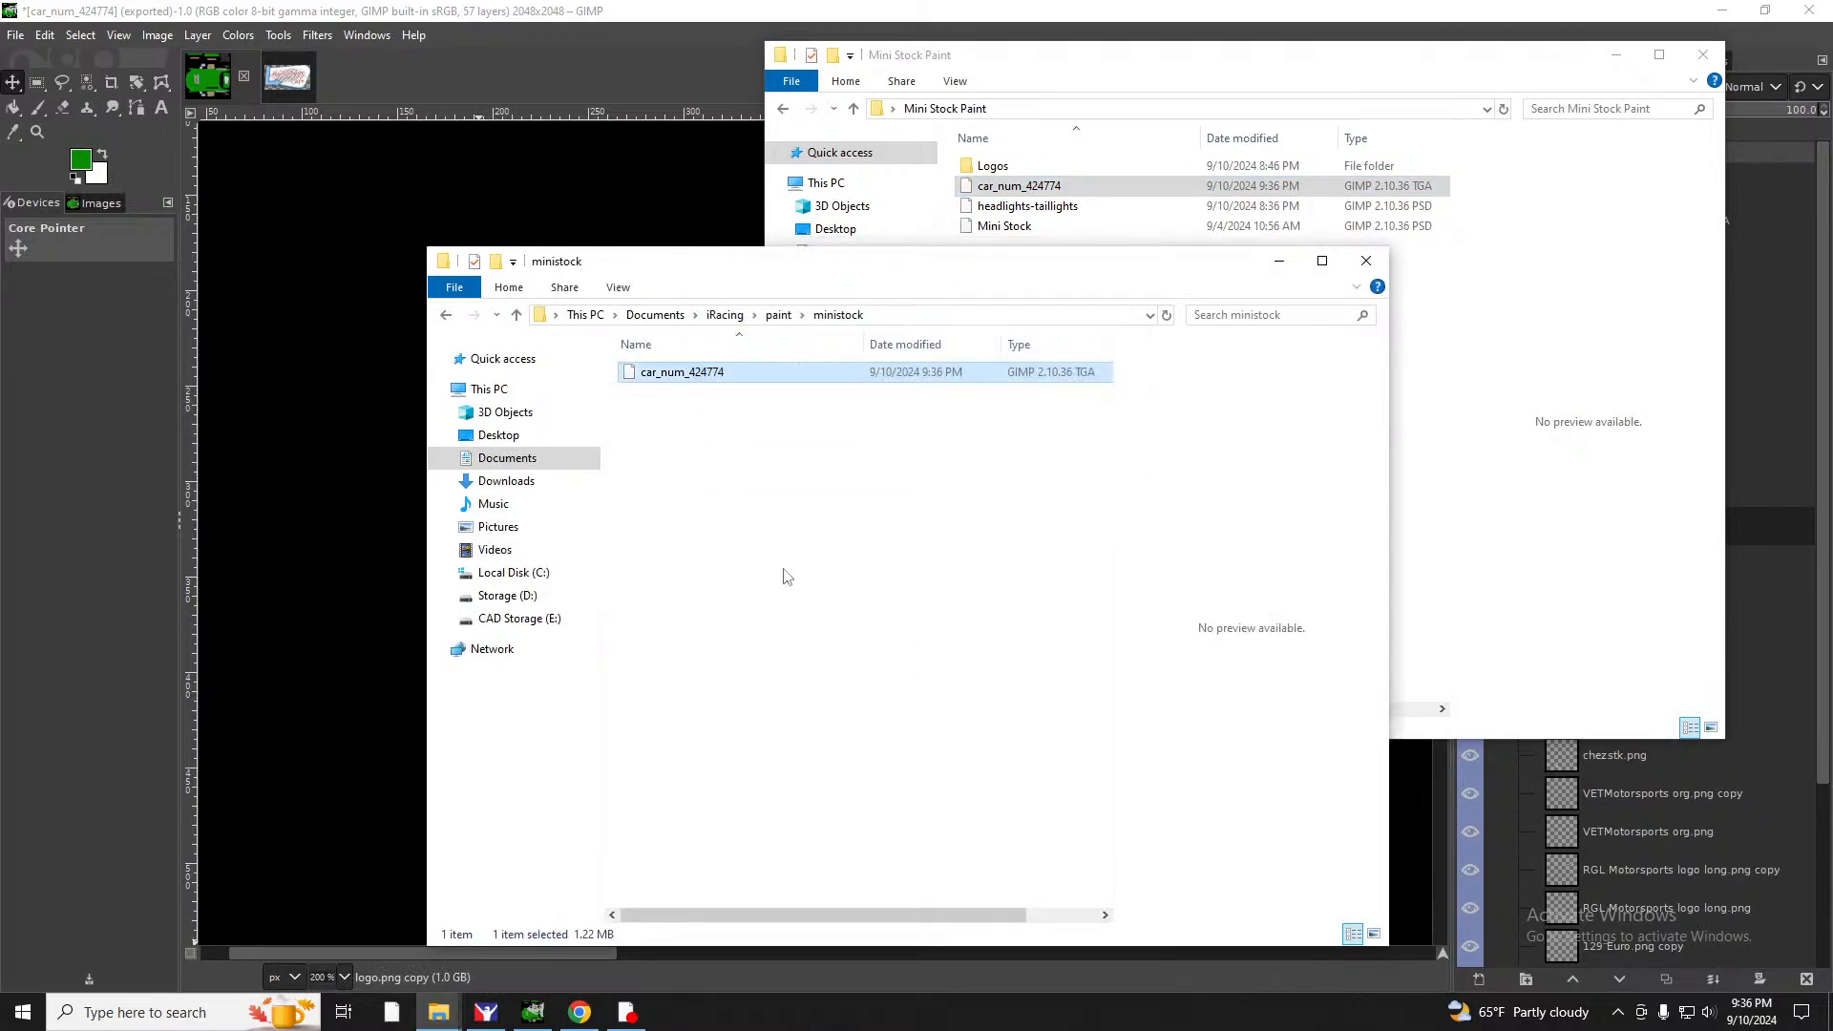
Switch to iRacing and rotate the car preview to inspect the decals on both sides.
click(485, 1012)
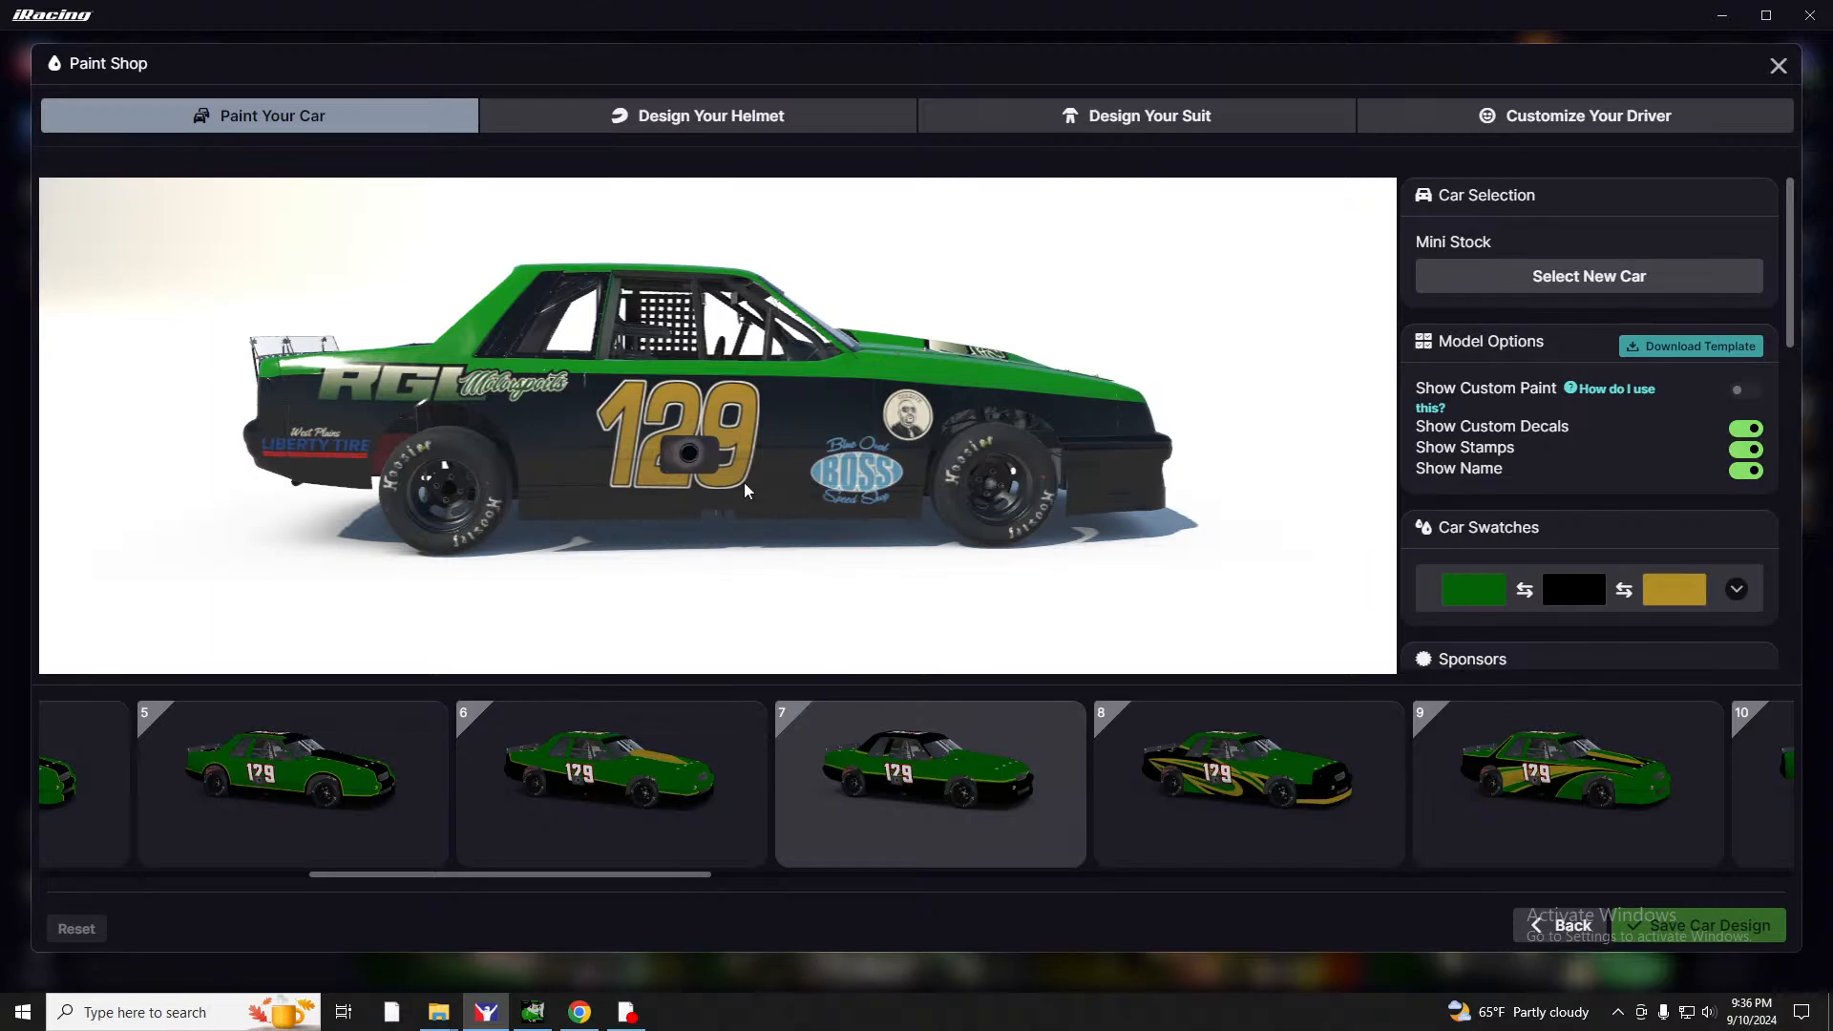
drag(1130, 487, 764, 448)
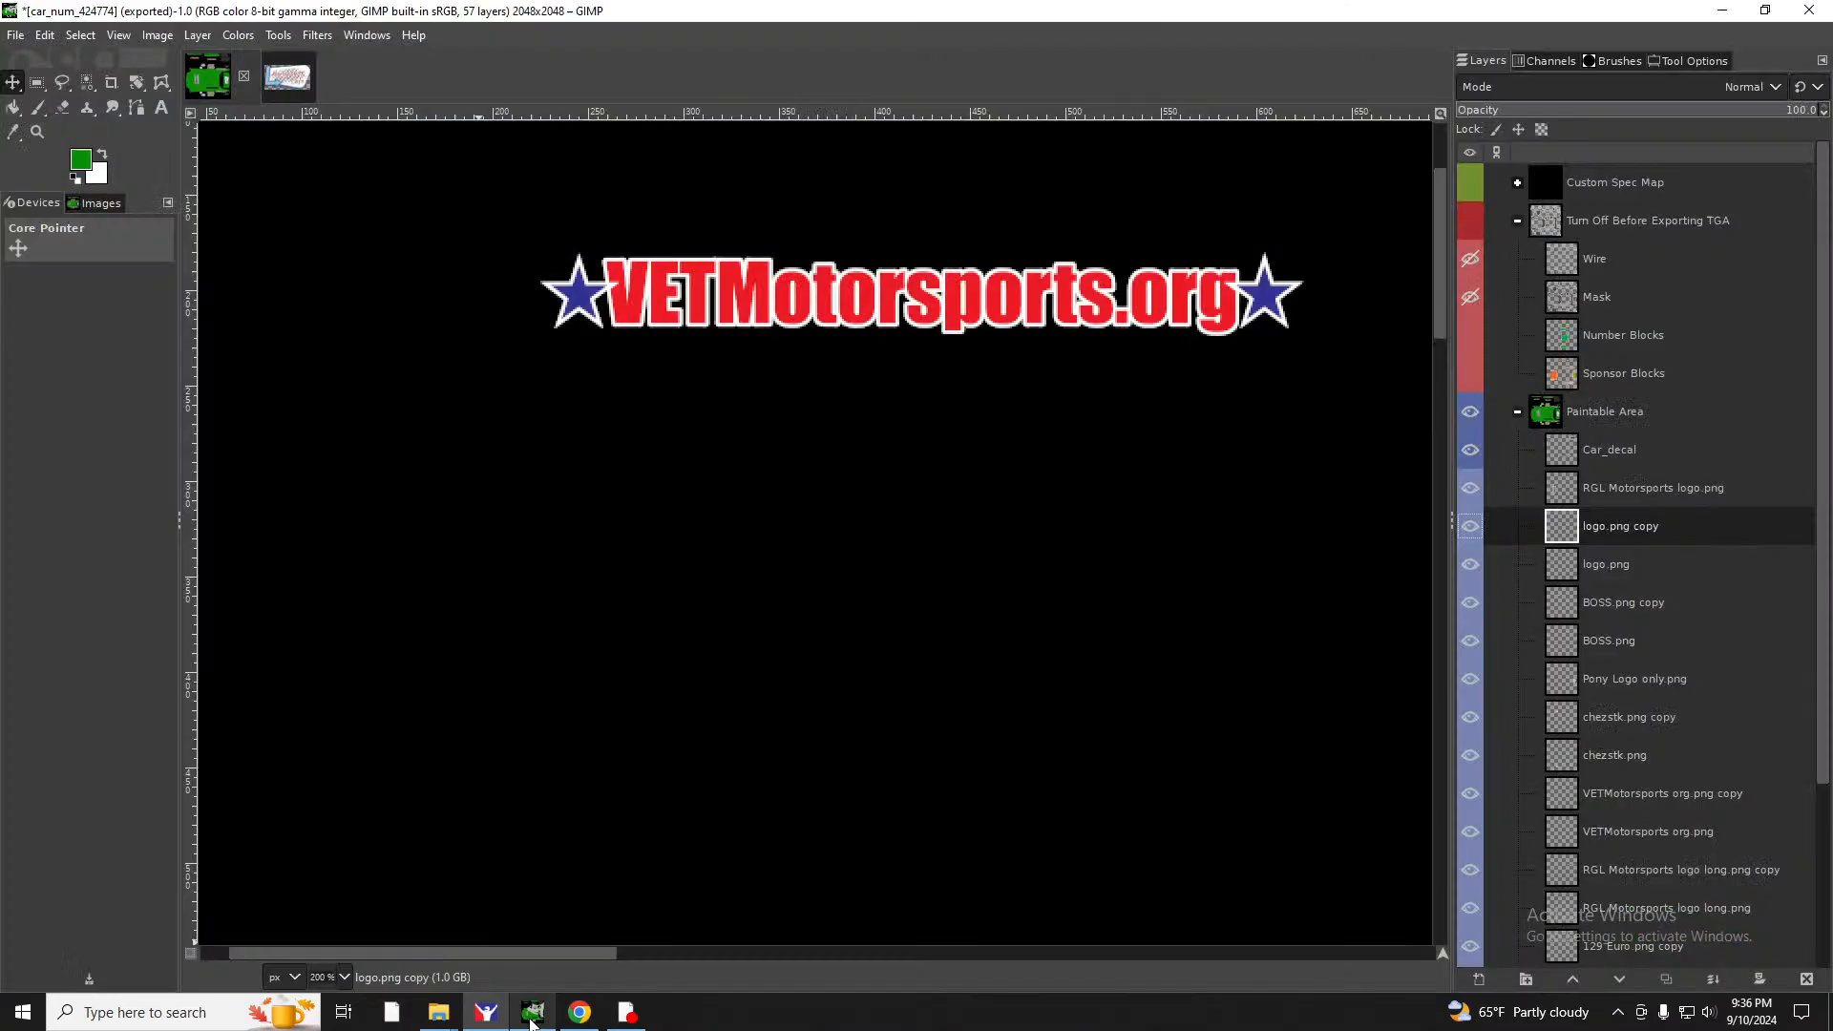
Switch to GIMP, show the Turn Off Before Exporting TGA group, and shift the upright BOSS logo horizontally toward the 129.
click(533, 1012)
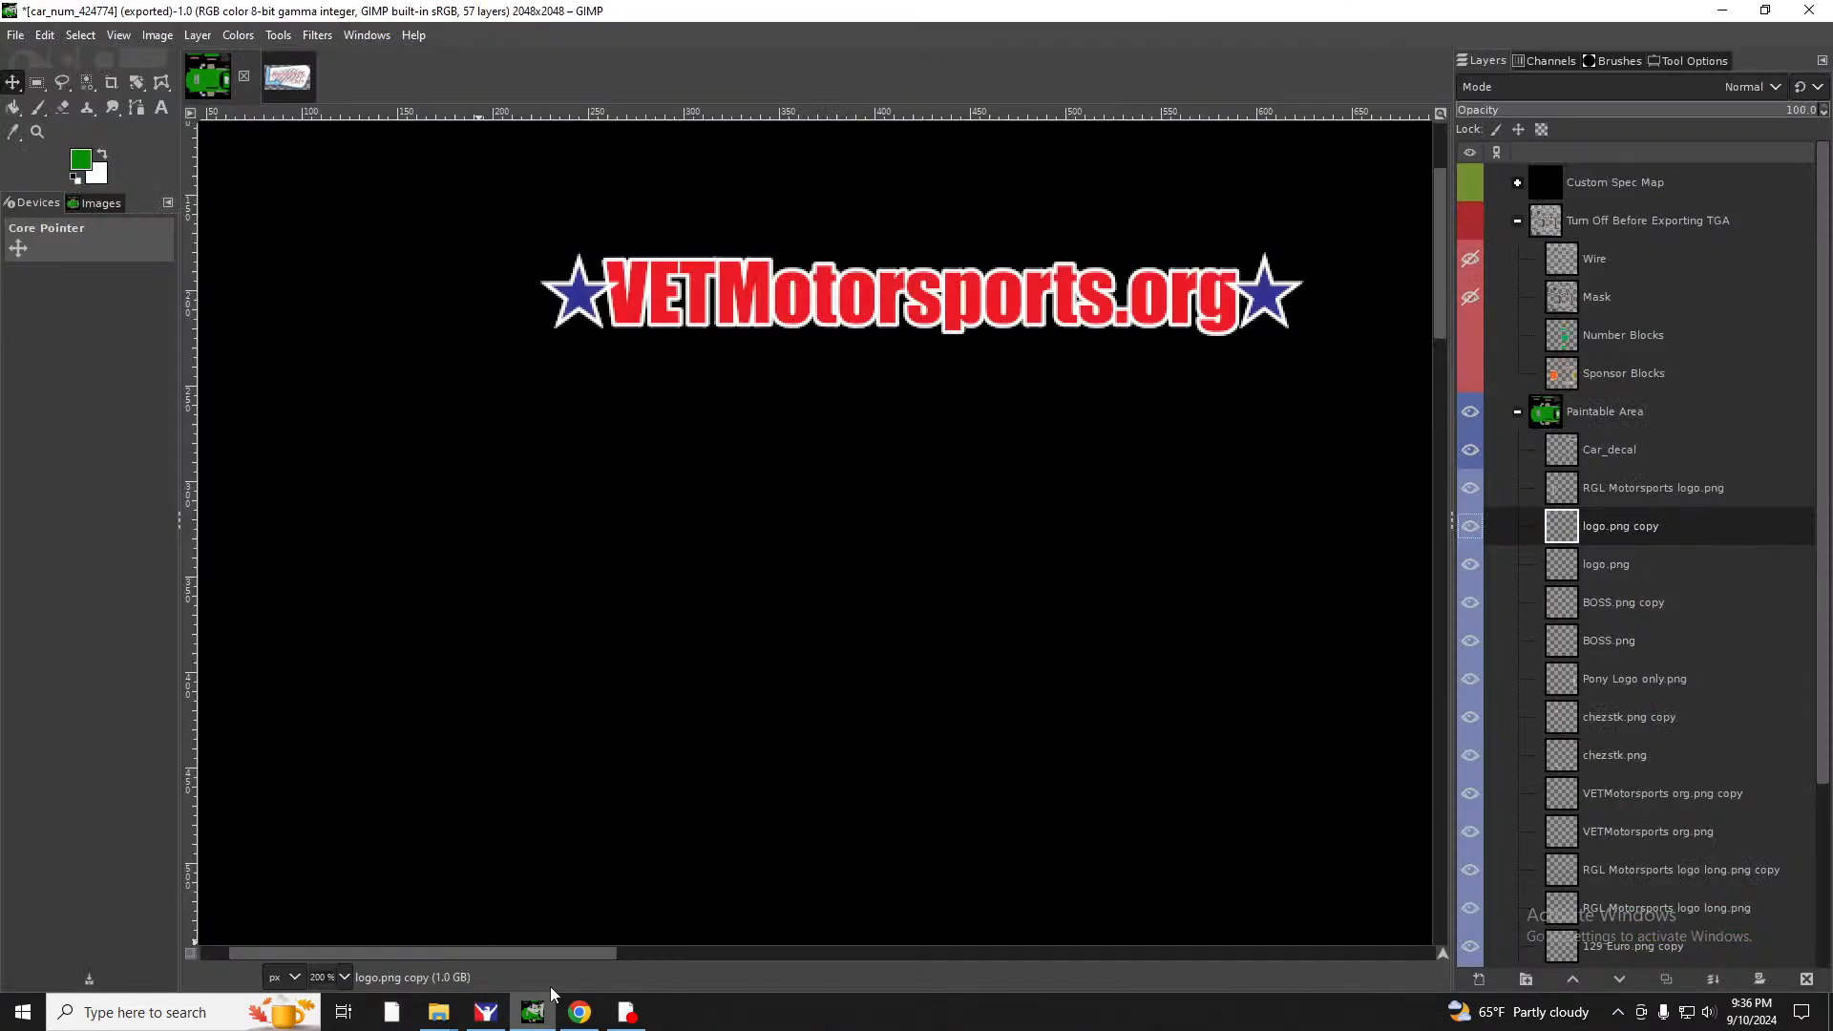
click(1471, 221)
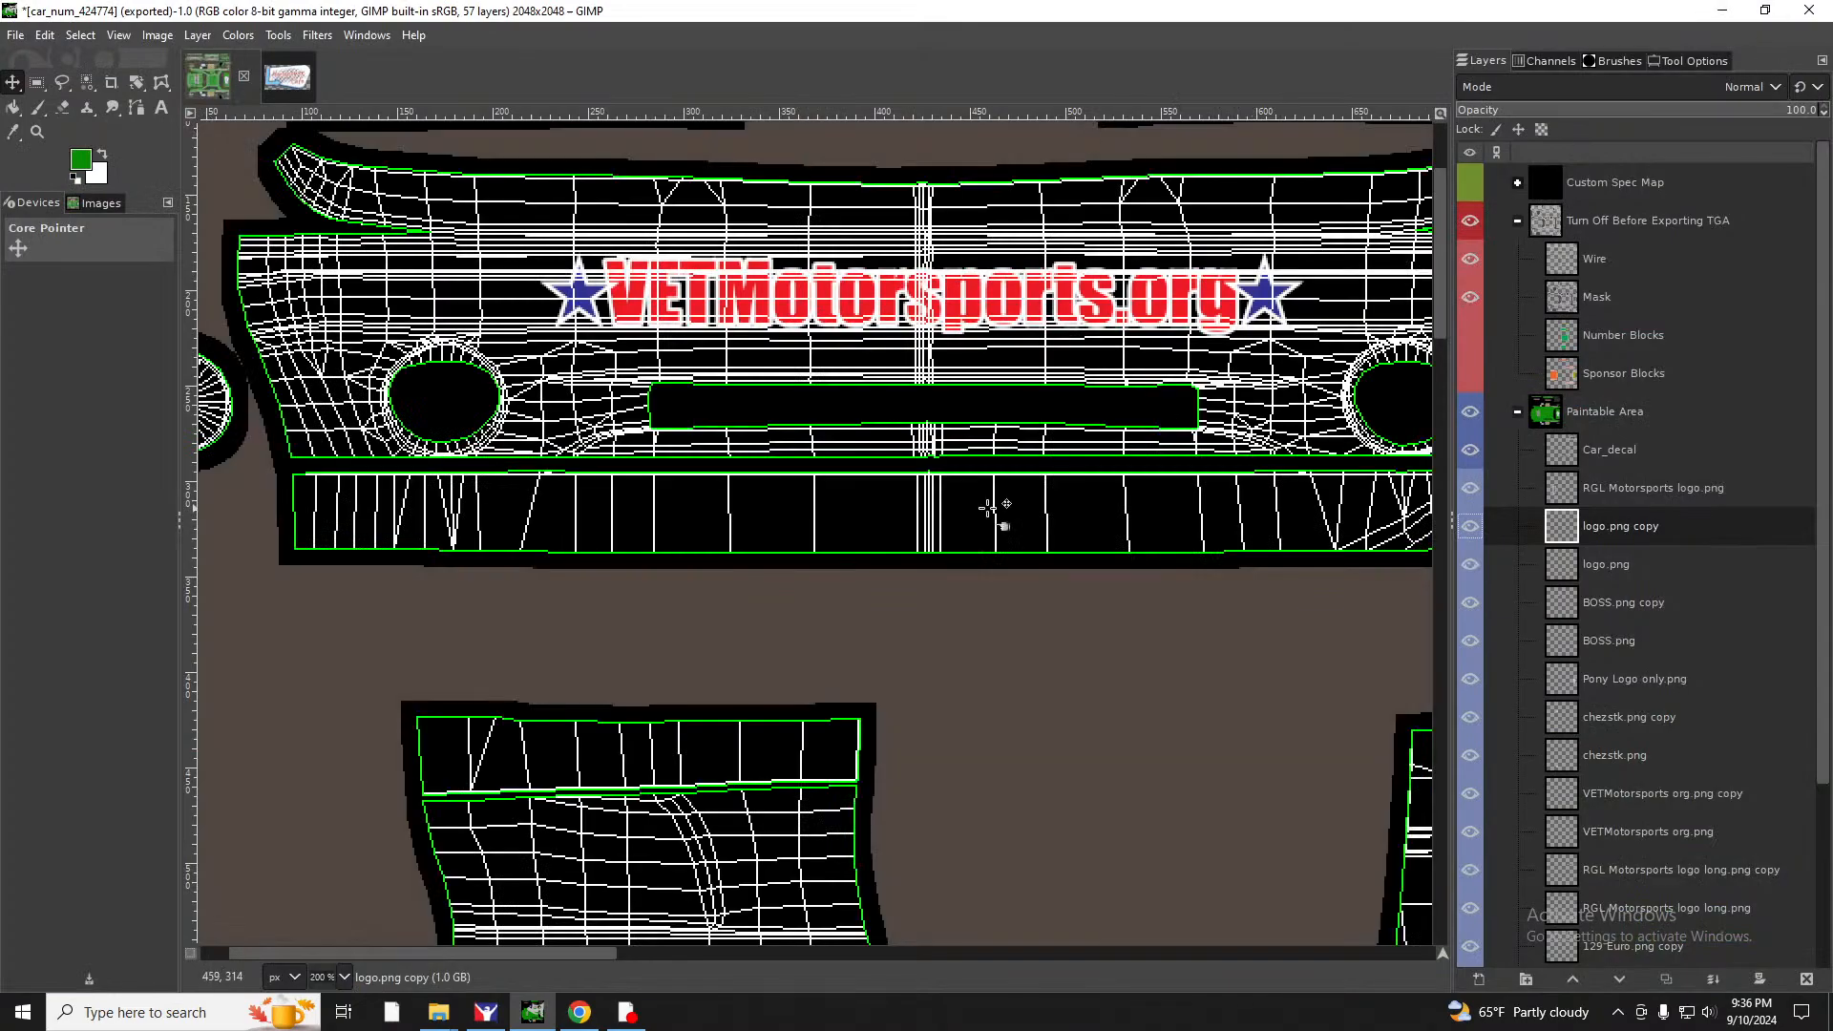
scroll(956, 516, down, 3)
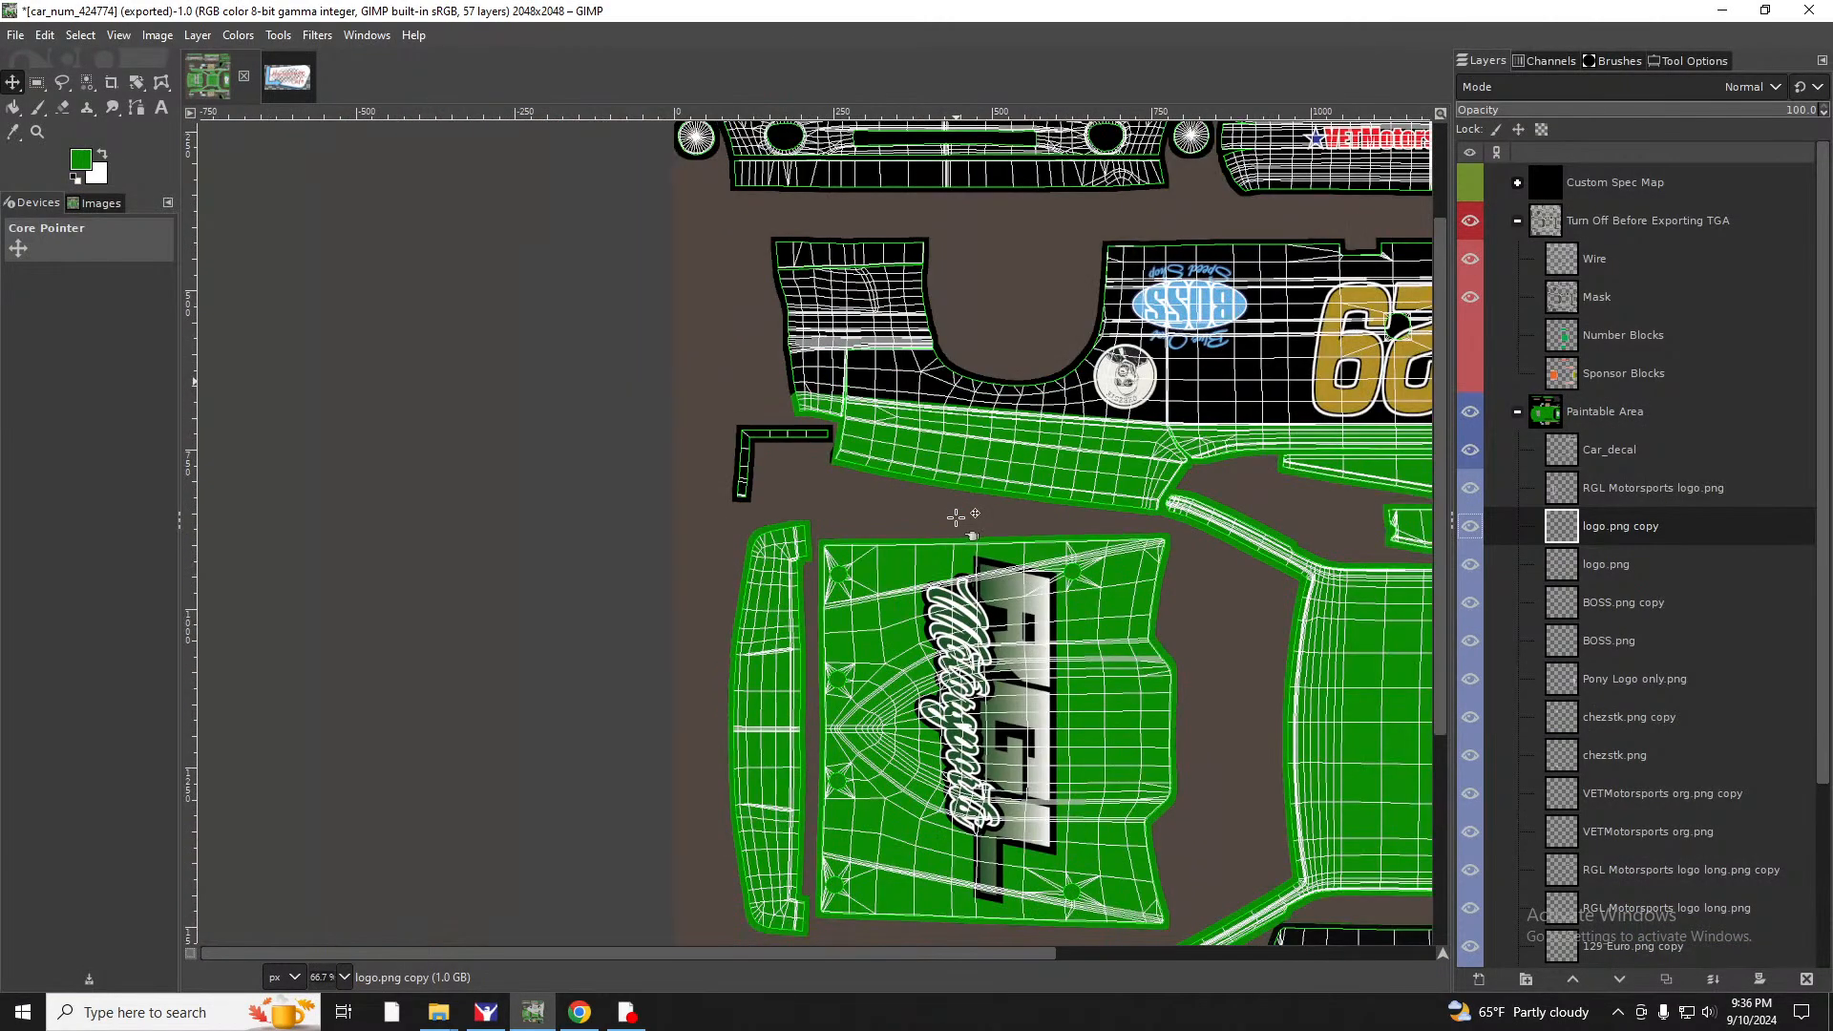
scroll(1213, 879, down, 3)
scroll(1033, 947, right, 5)
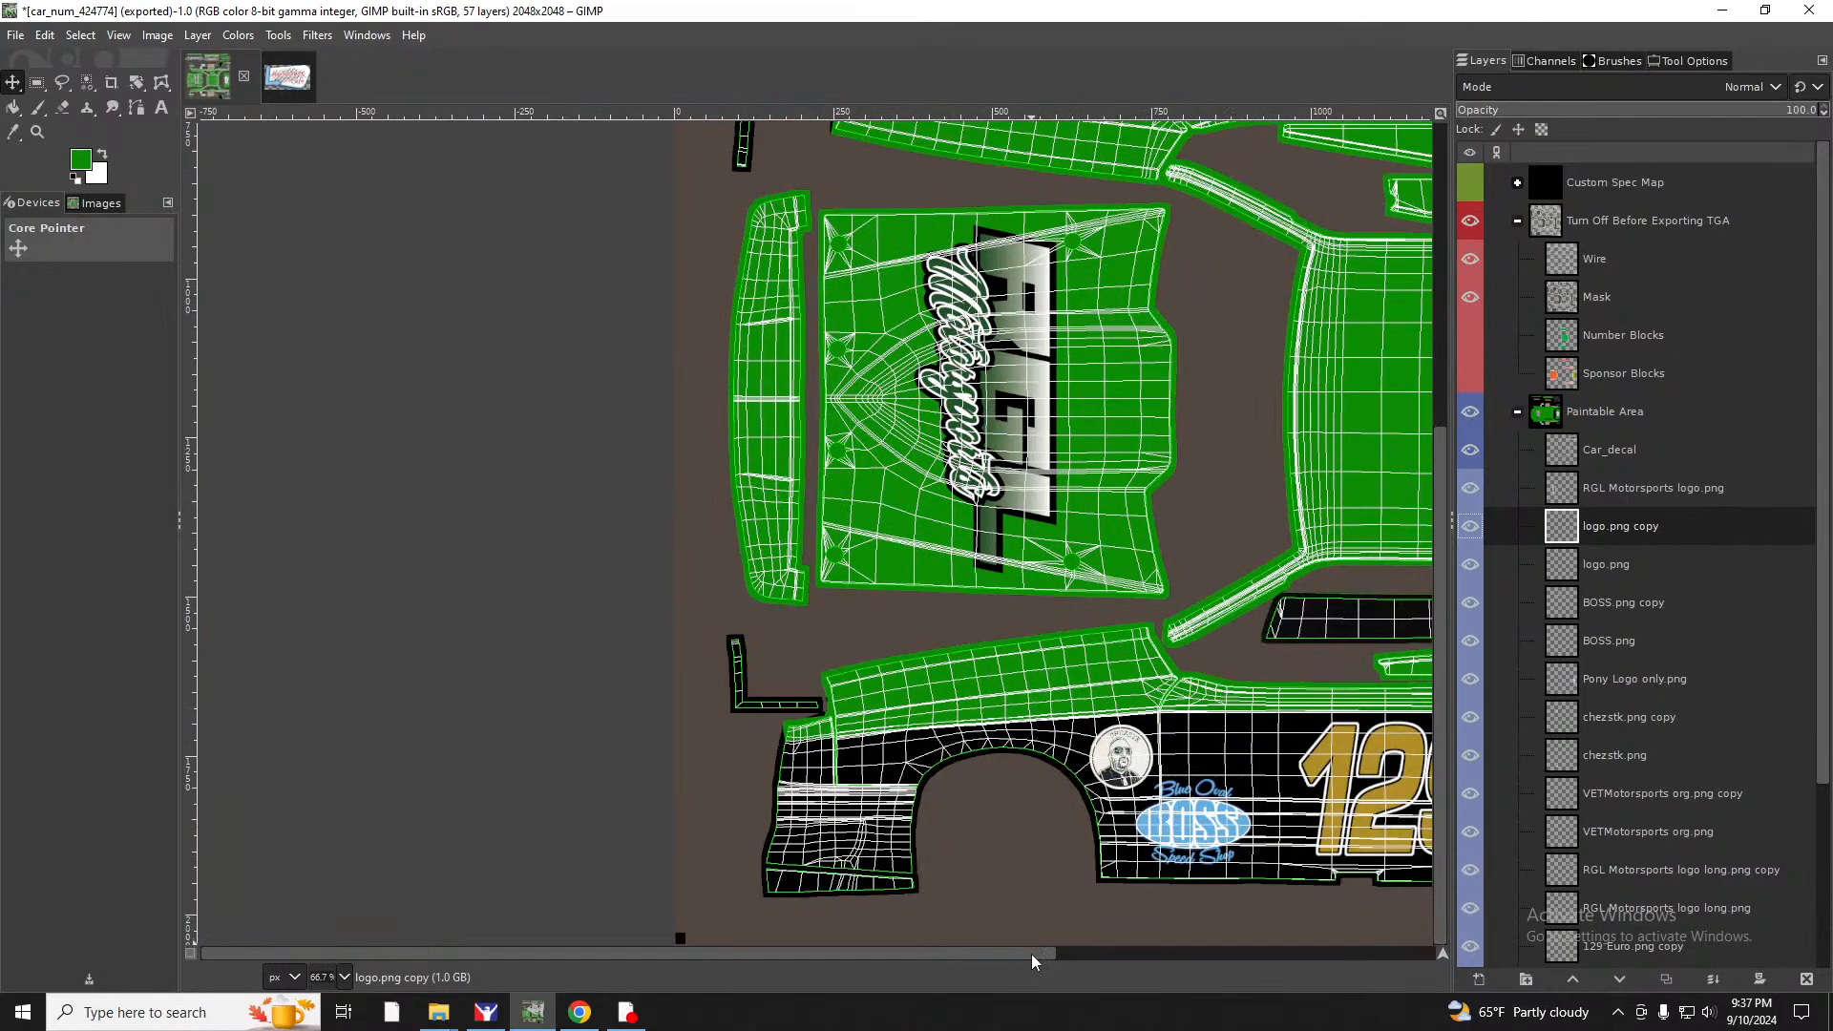
scroll(676, 873, up, 2)
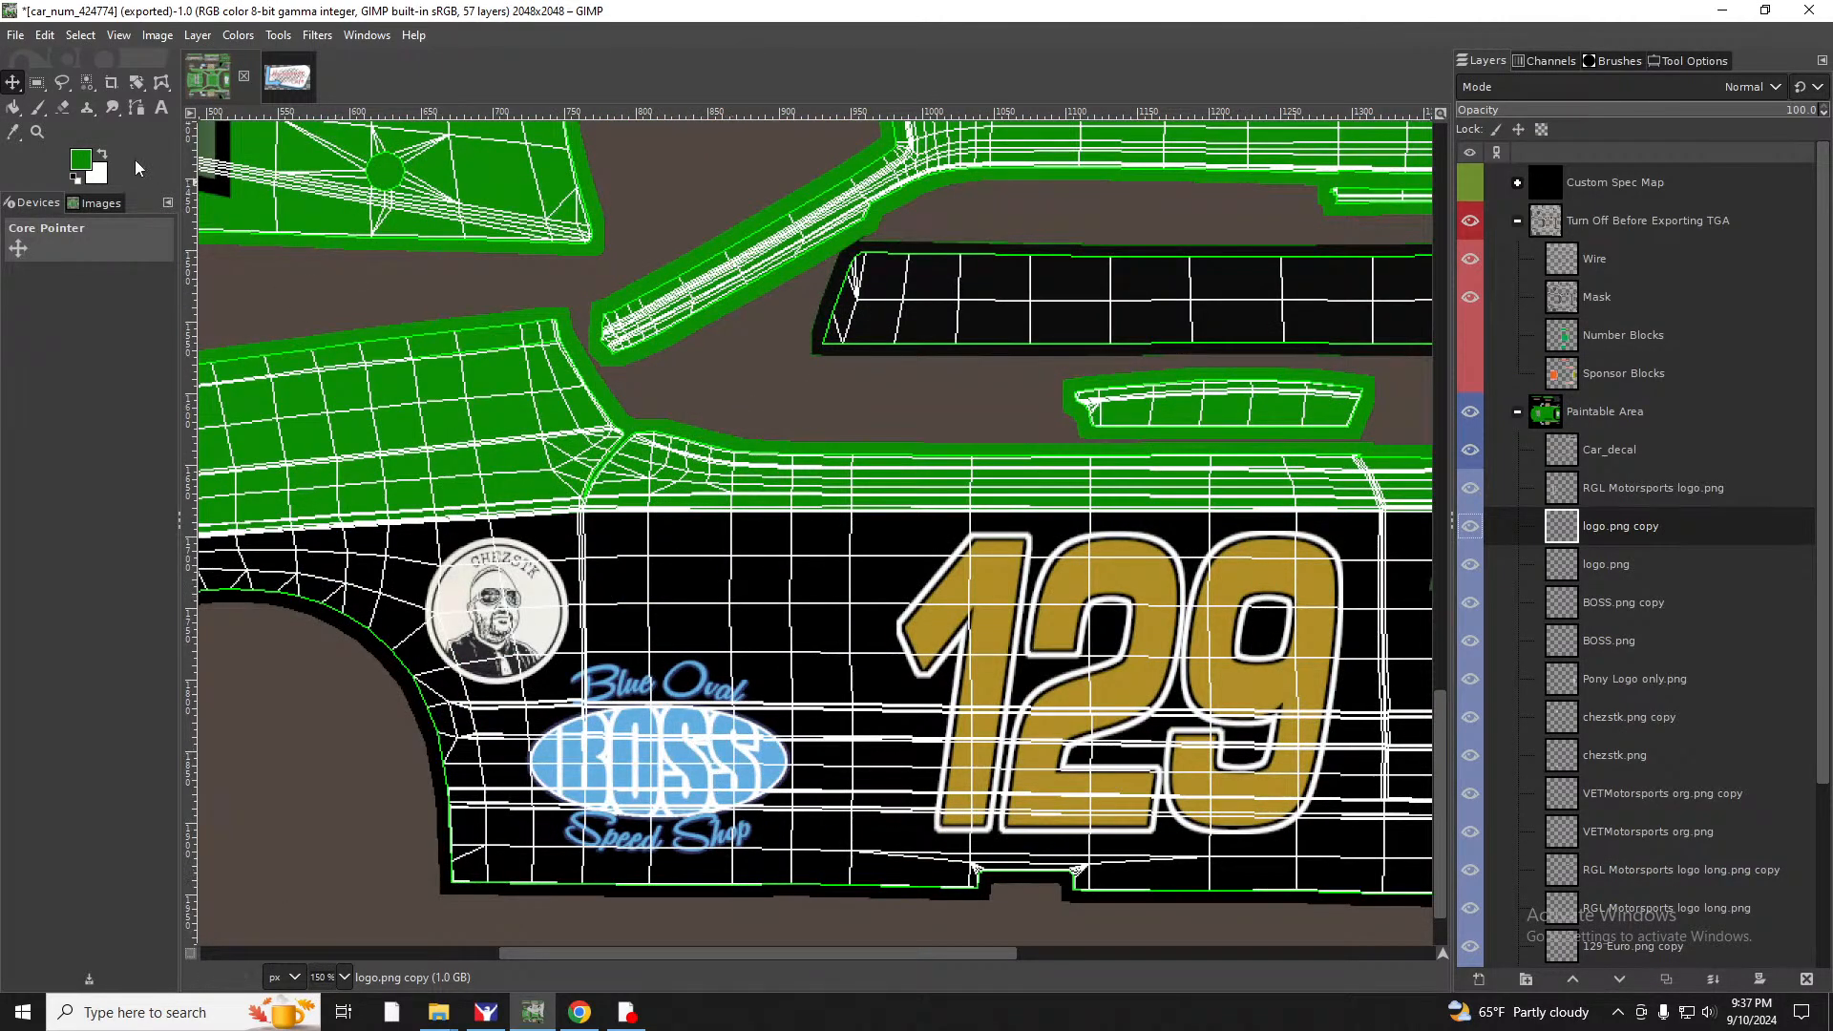
drag(690, 752, 736, 754)
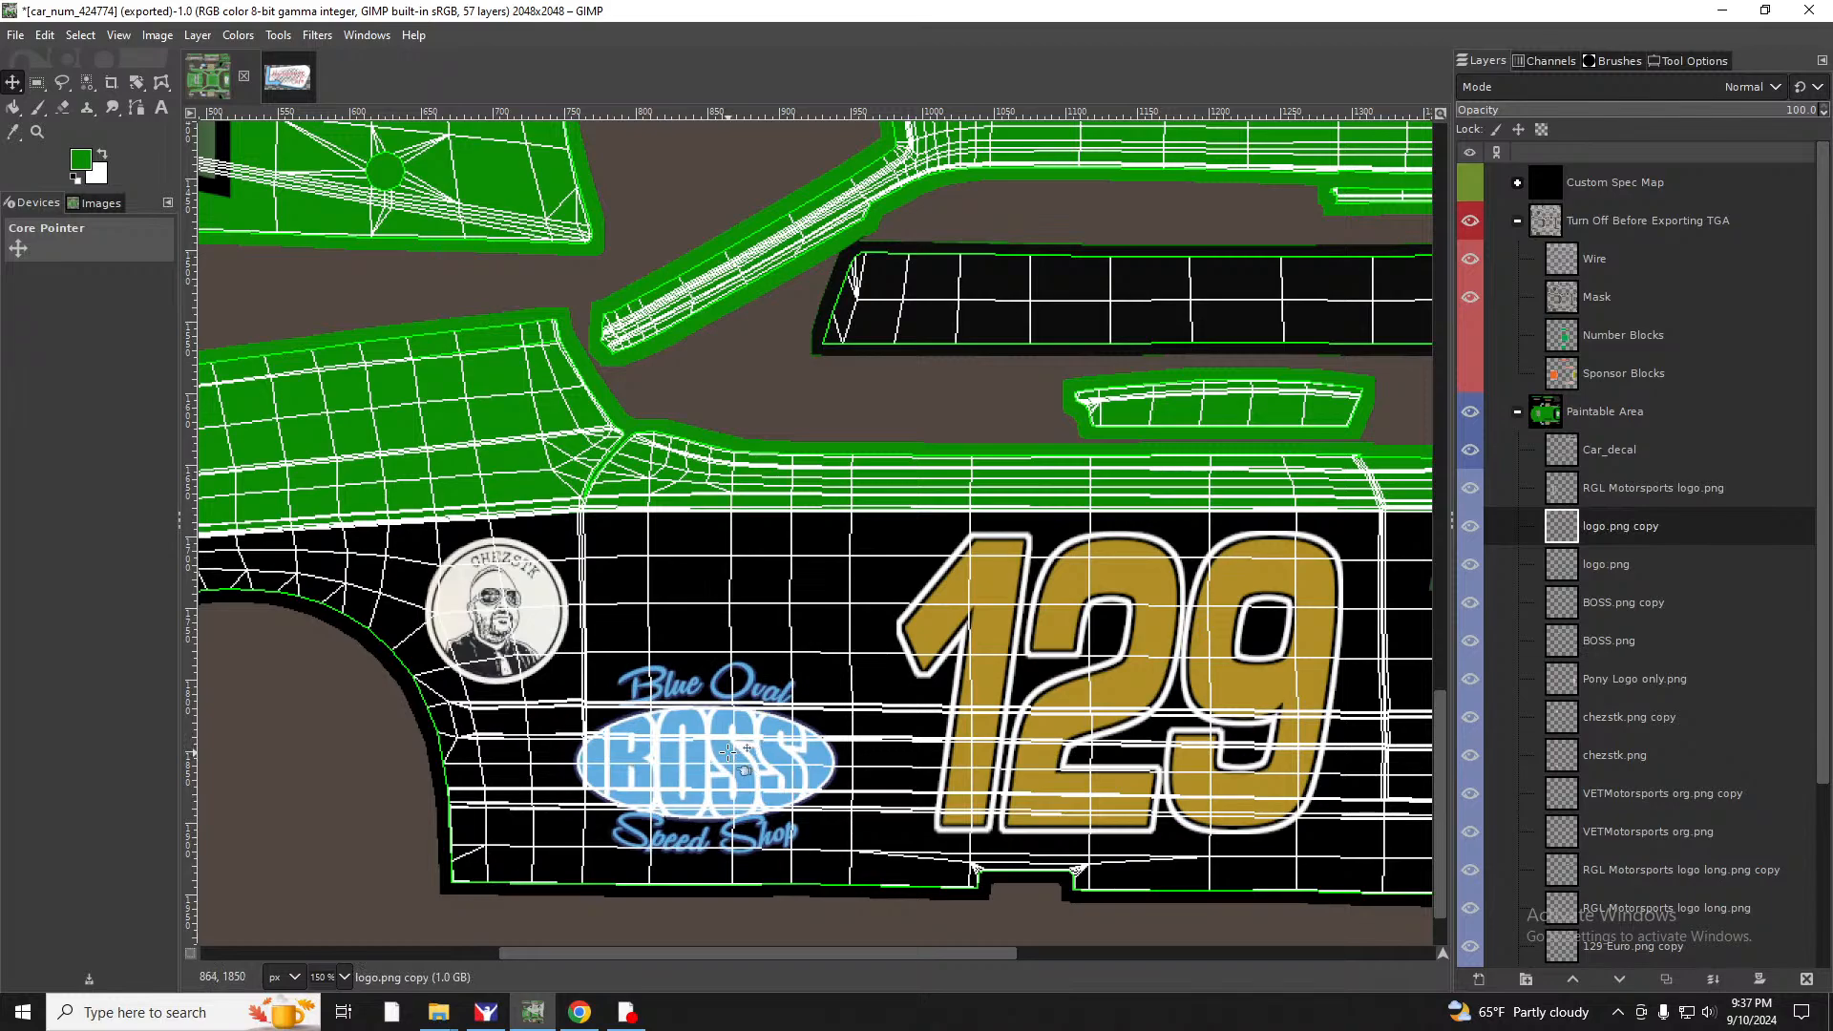
Shift the upside-down BOSS logo on the opposite side panel horizontally toward its 129.
scroll(729, 754, up, 12)
scroll(690, 563, down, 3)
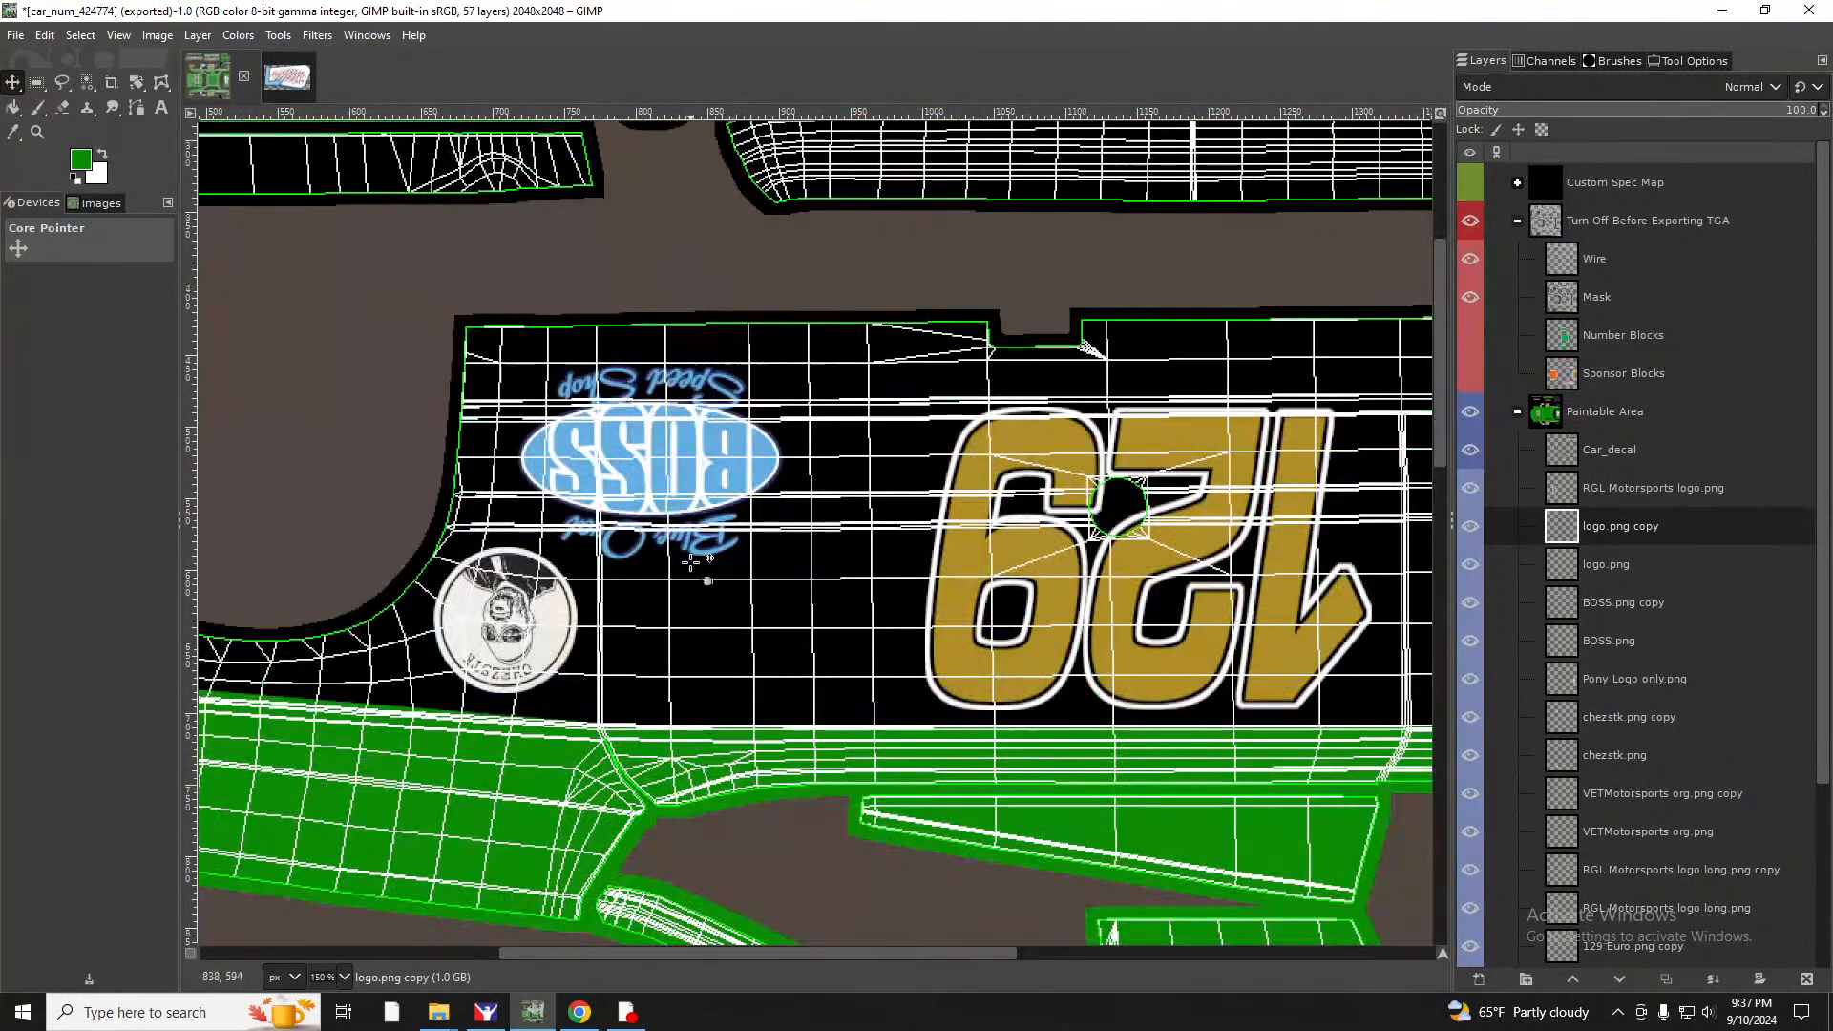
drag(704, 475, 767, 475)
key(Page_Up)
key(Page_Up)
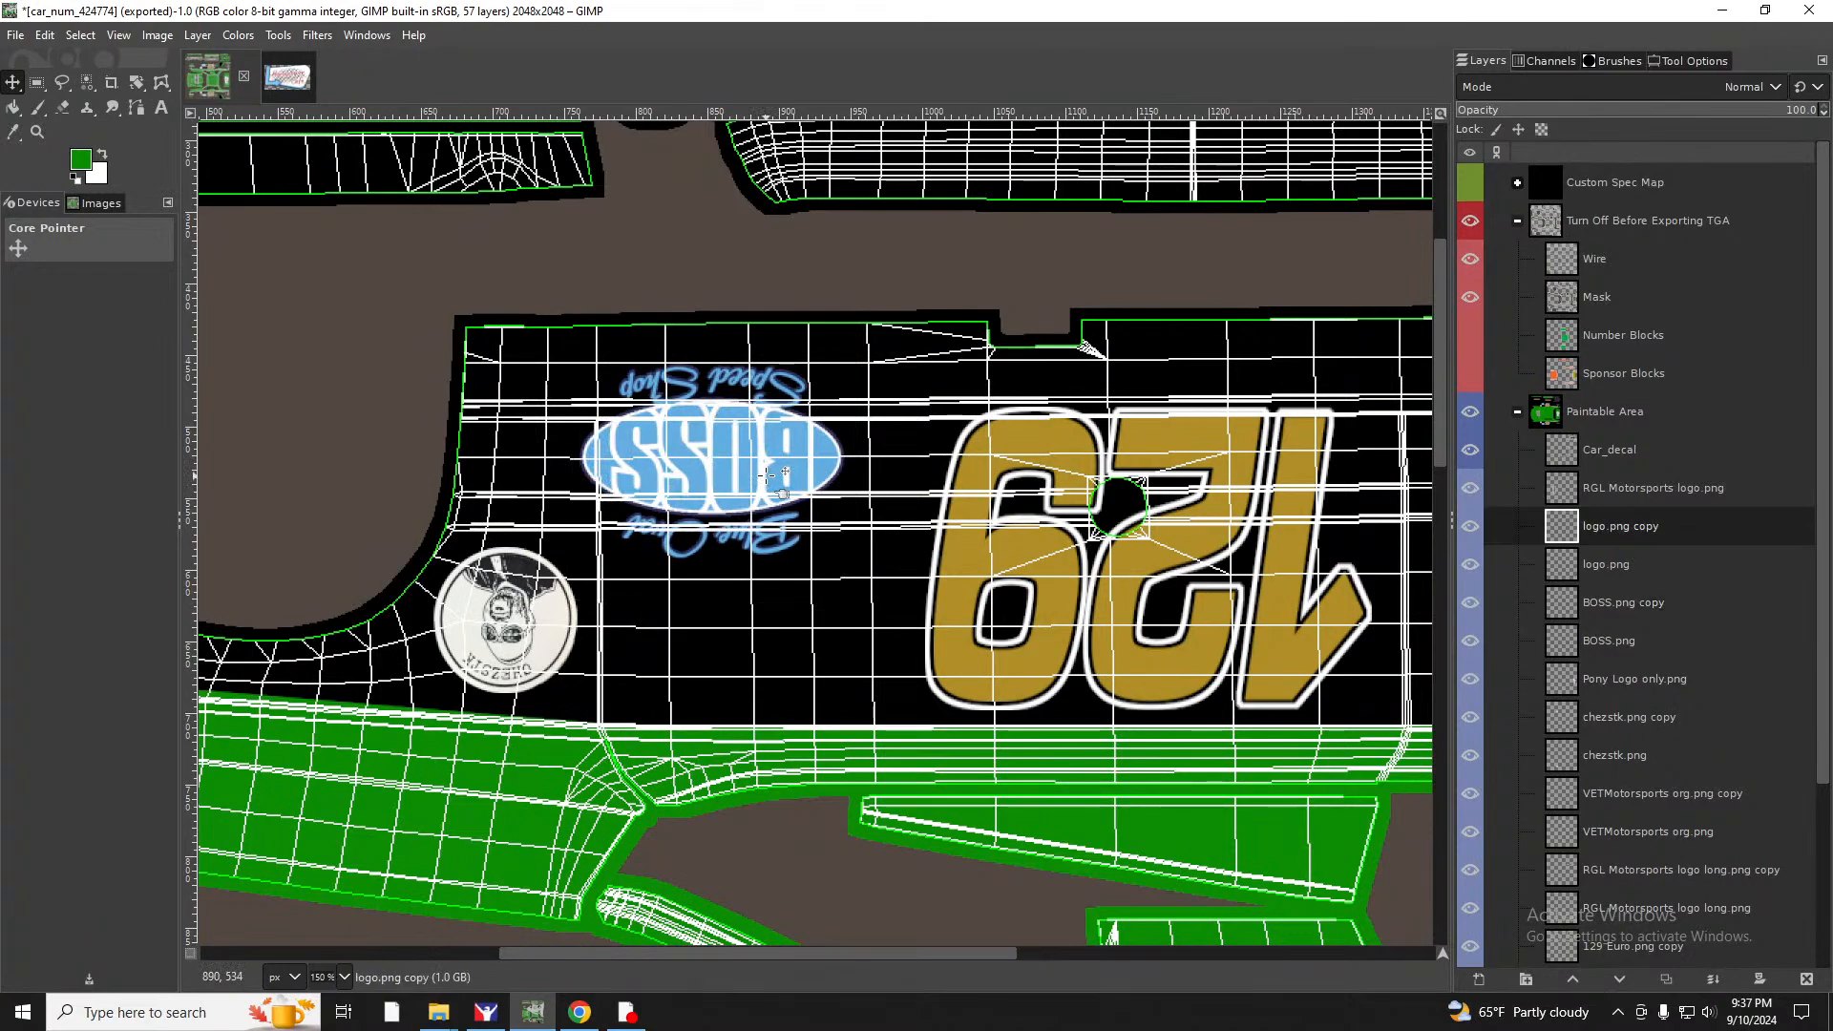
Nudge the upright BOSS logo about 1 px away from its 129 and the upside-down one about 5 px toward its 129.
scroll(766, 551, down, 11)
drag(722, 759, 720, 752)
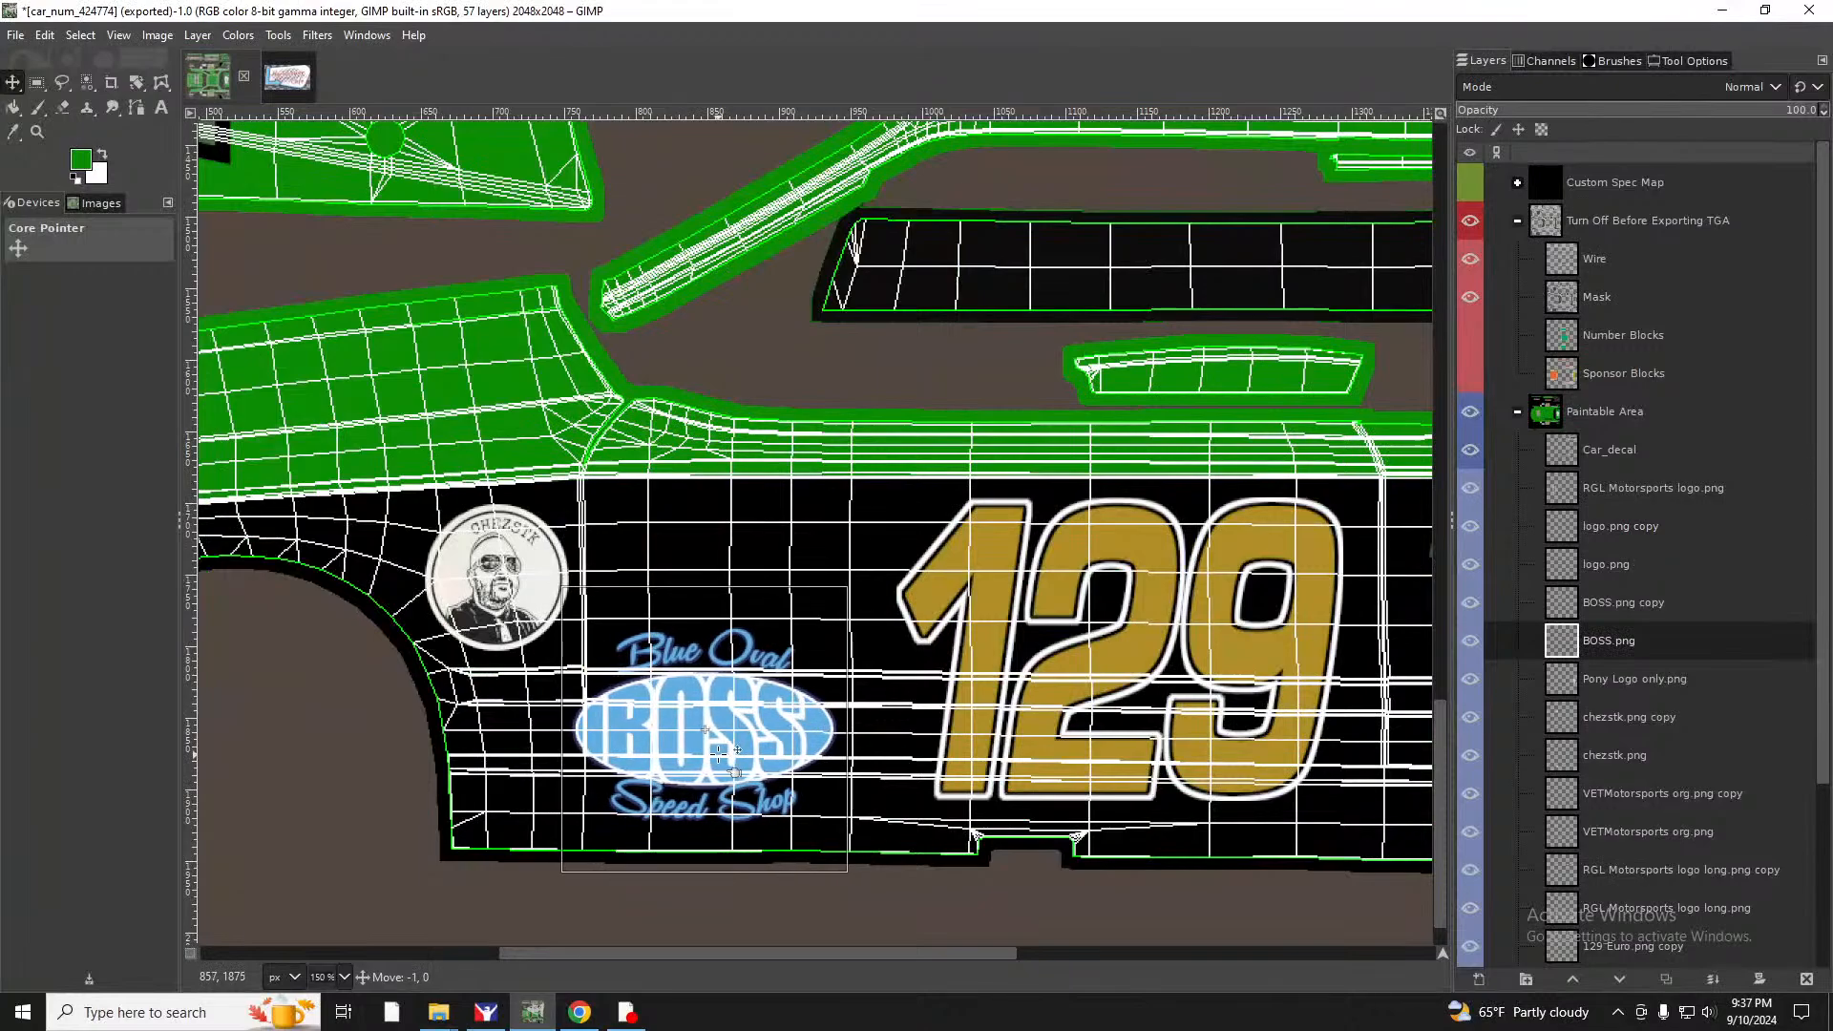
key(Page_Up)
key(Page_Up)
key(Page_Up)
scroll(719, 752, up, 4)
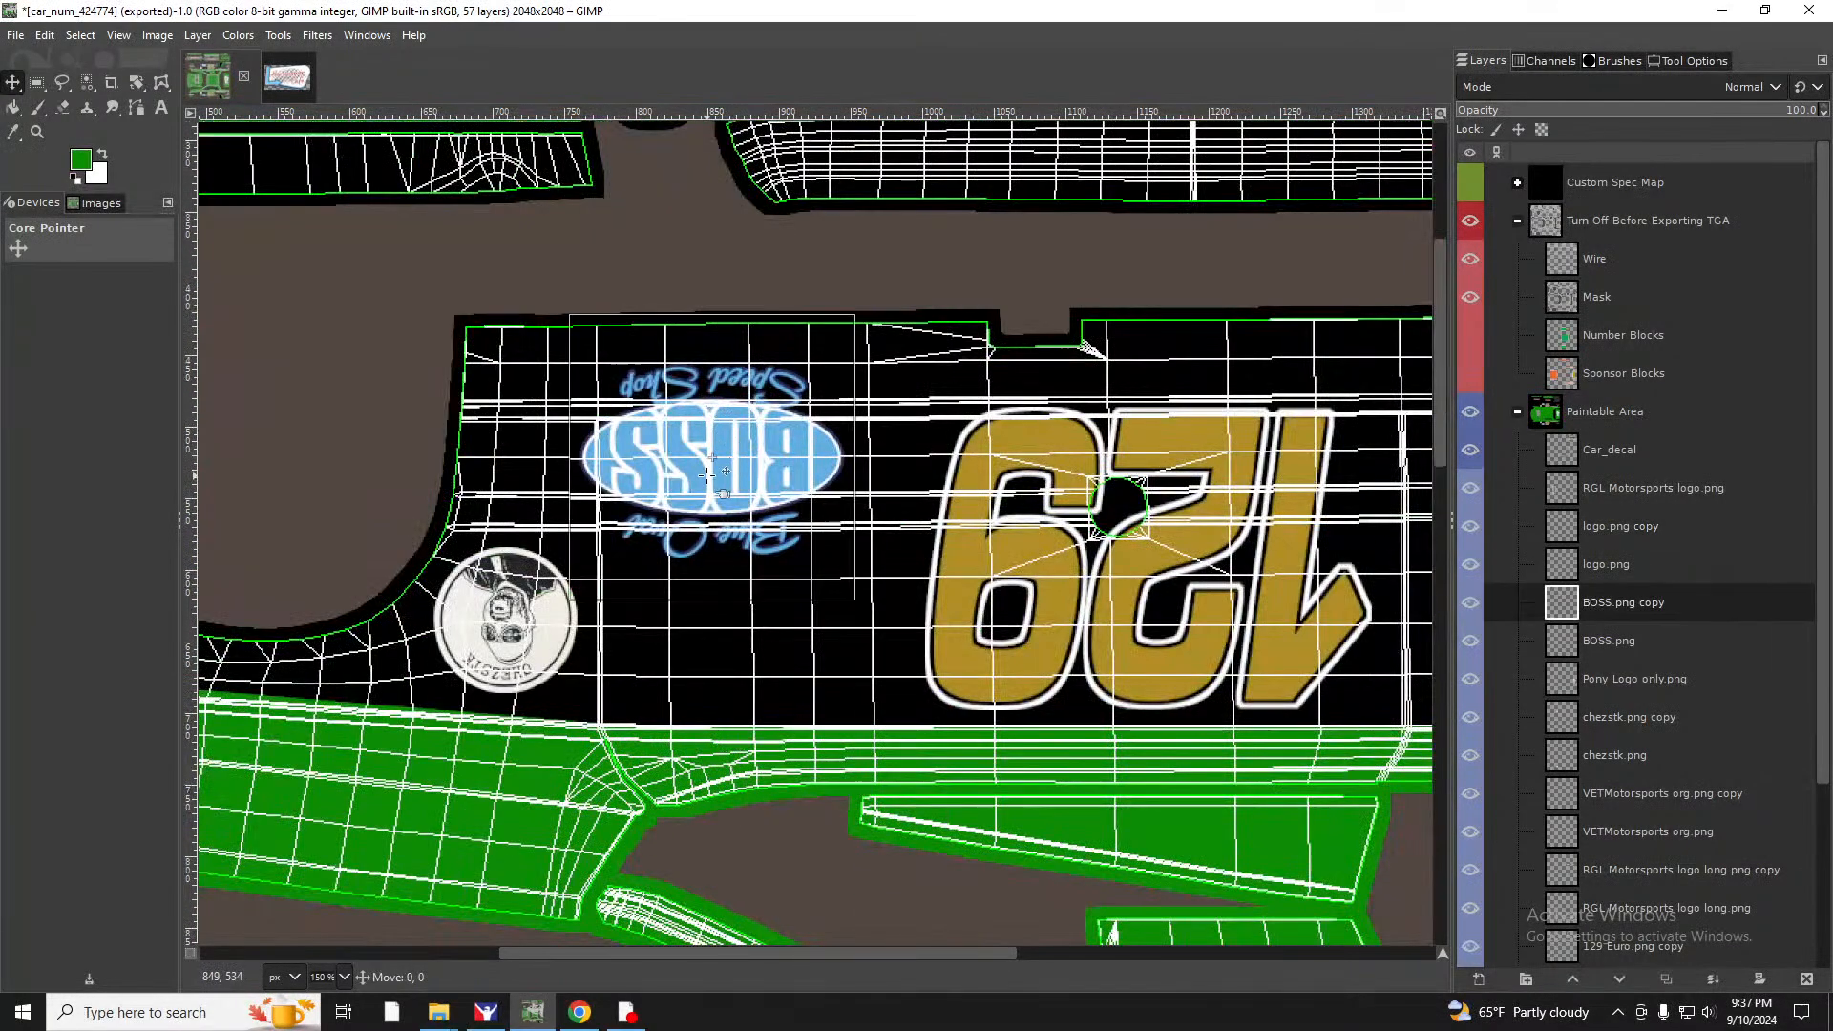
drag(706, 472, 716, 473)
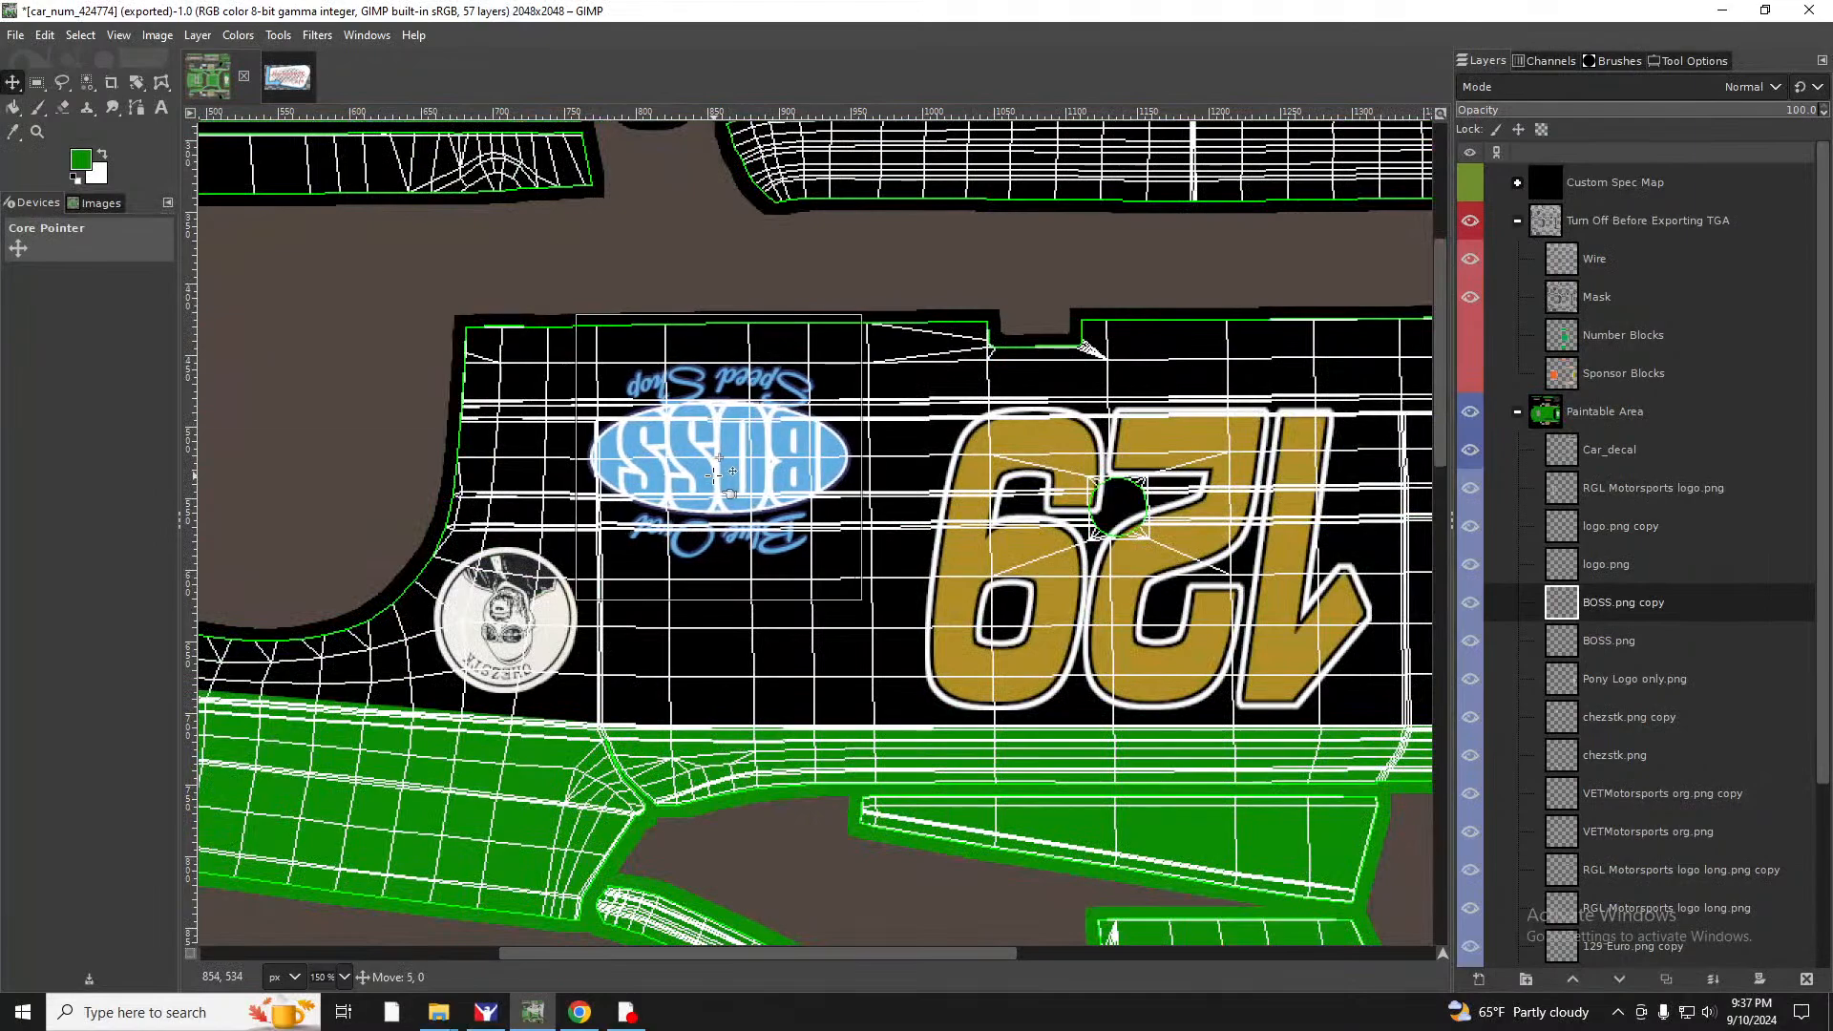
key(Page_Up)
key(Page_Up)
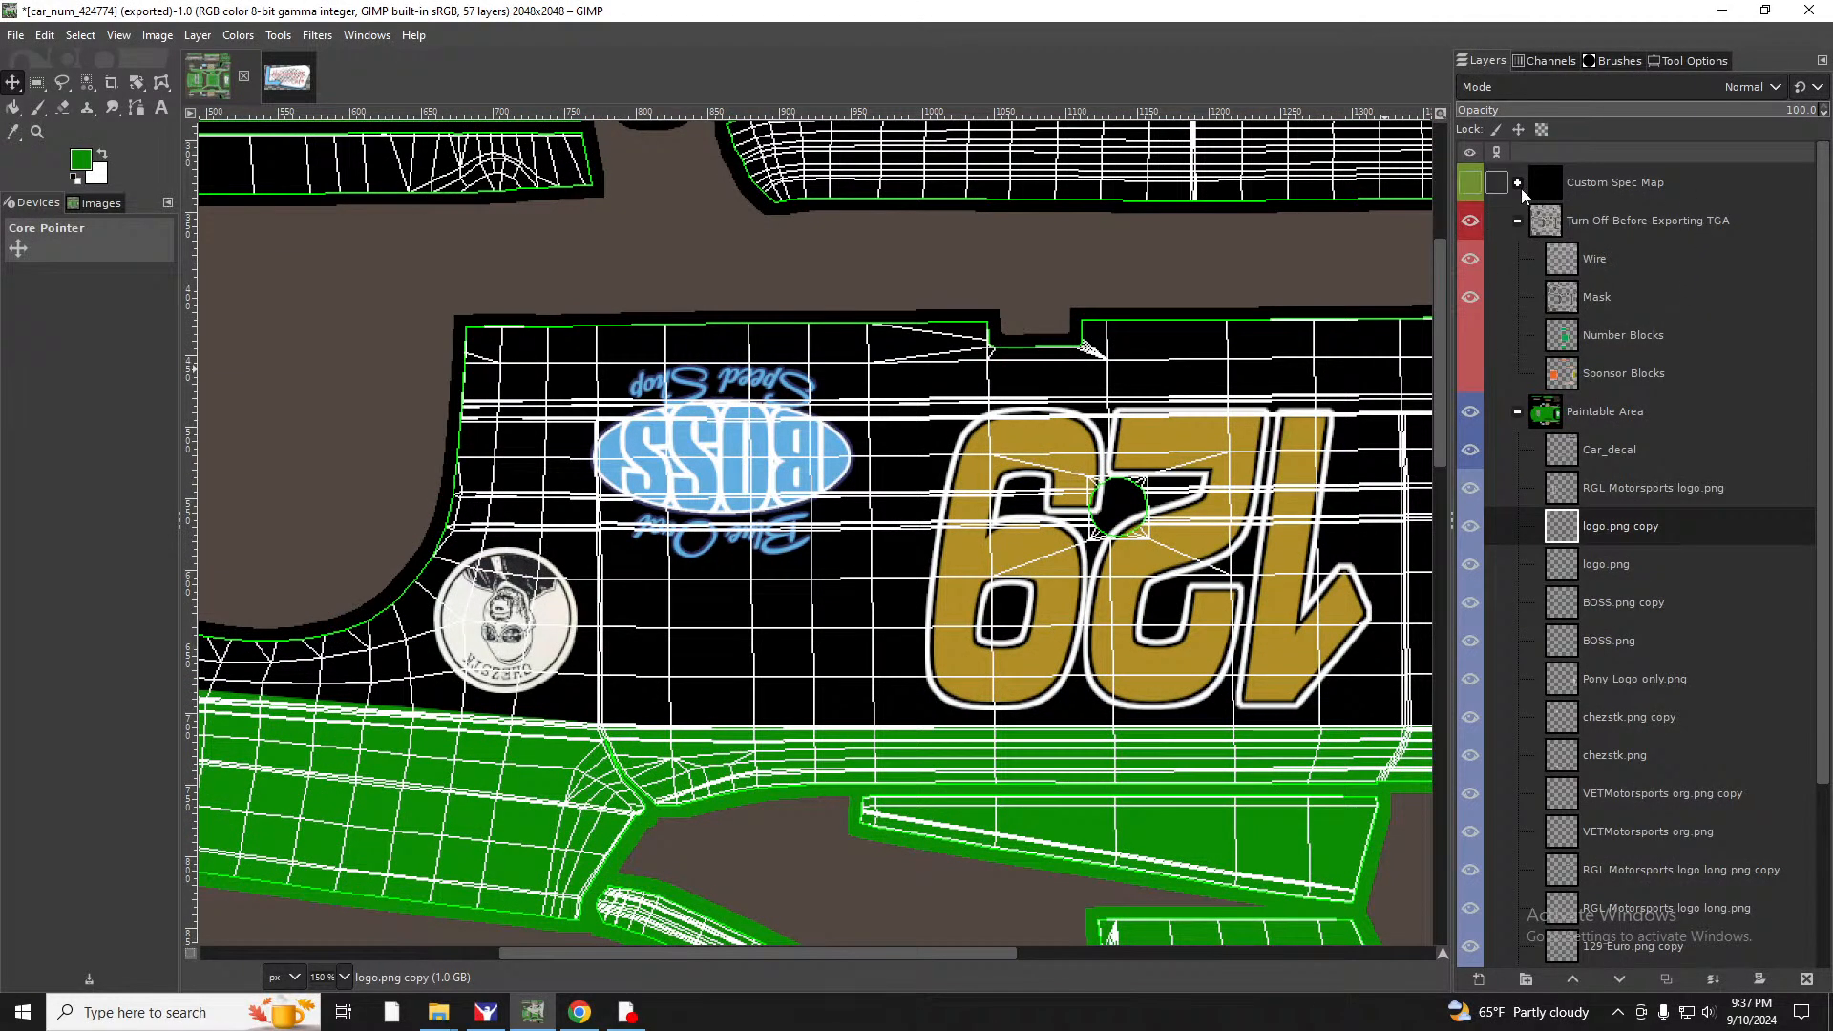
Hide the Turn Off Before Exporting TGA group and re-export the paint with the shifted BOSS logos to the same TGA file.
click(1470, 221)
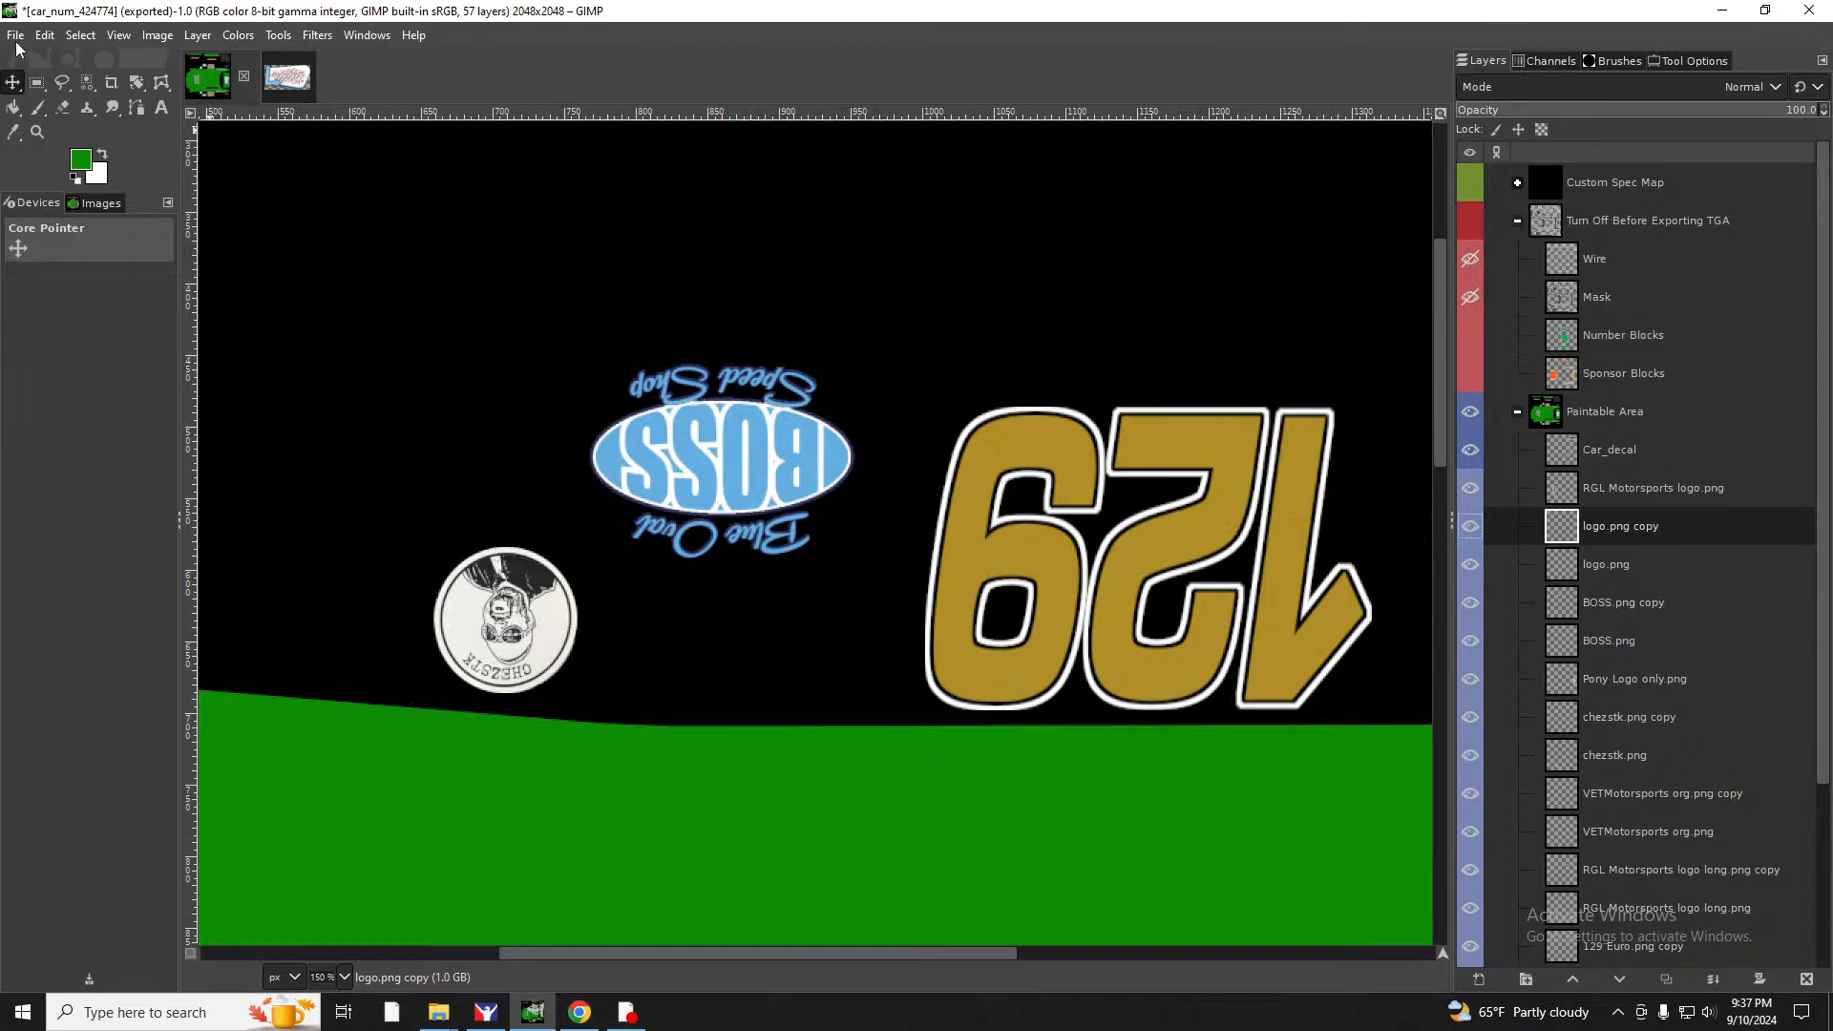
click(15, 35)
click(62, 336)
Copy the updated car TGA from Mini Stock Paint into the ministock folder, overwriting the earlier version.
mouse_move(438, 1012)
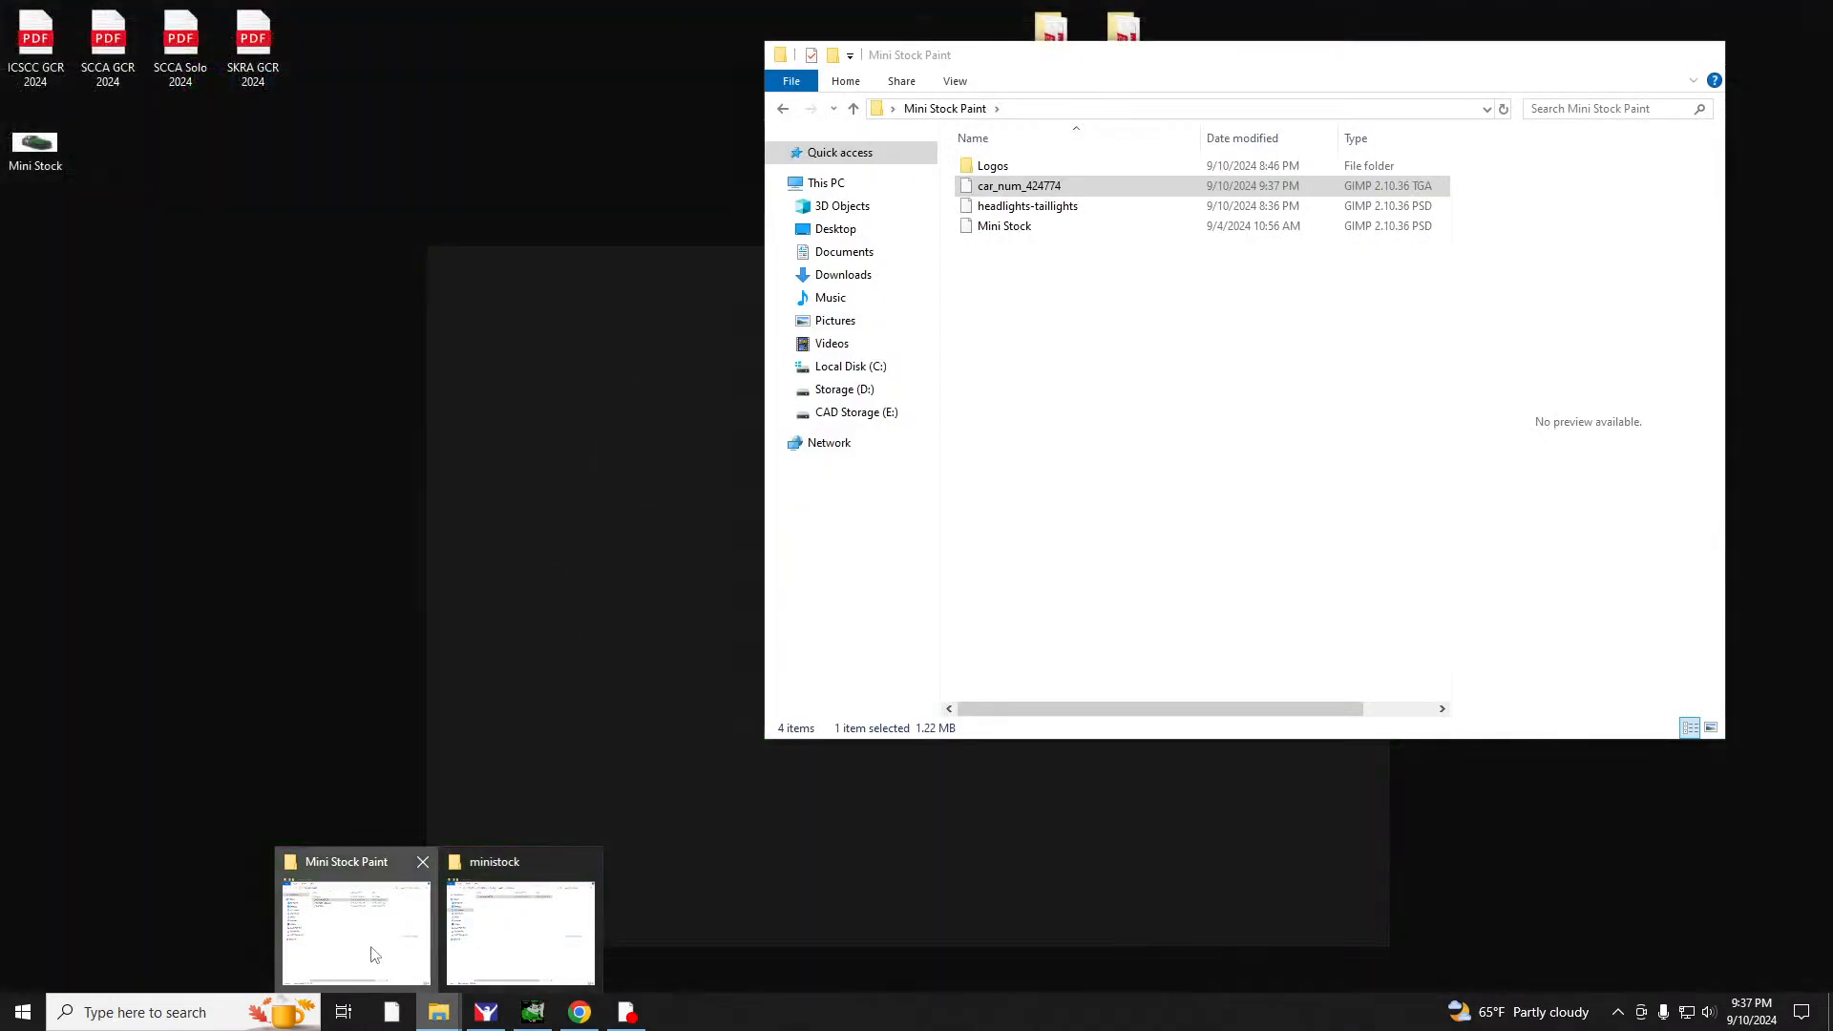
click(375, 951)
right_click(1008, 187)
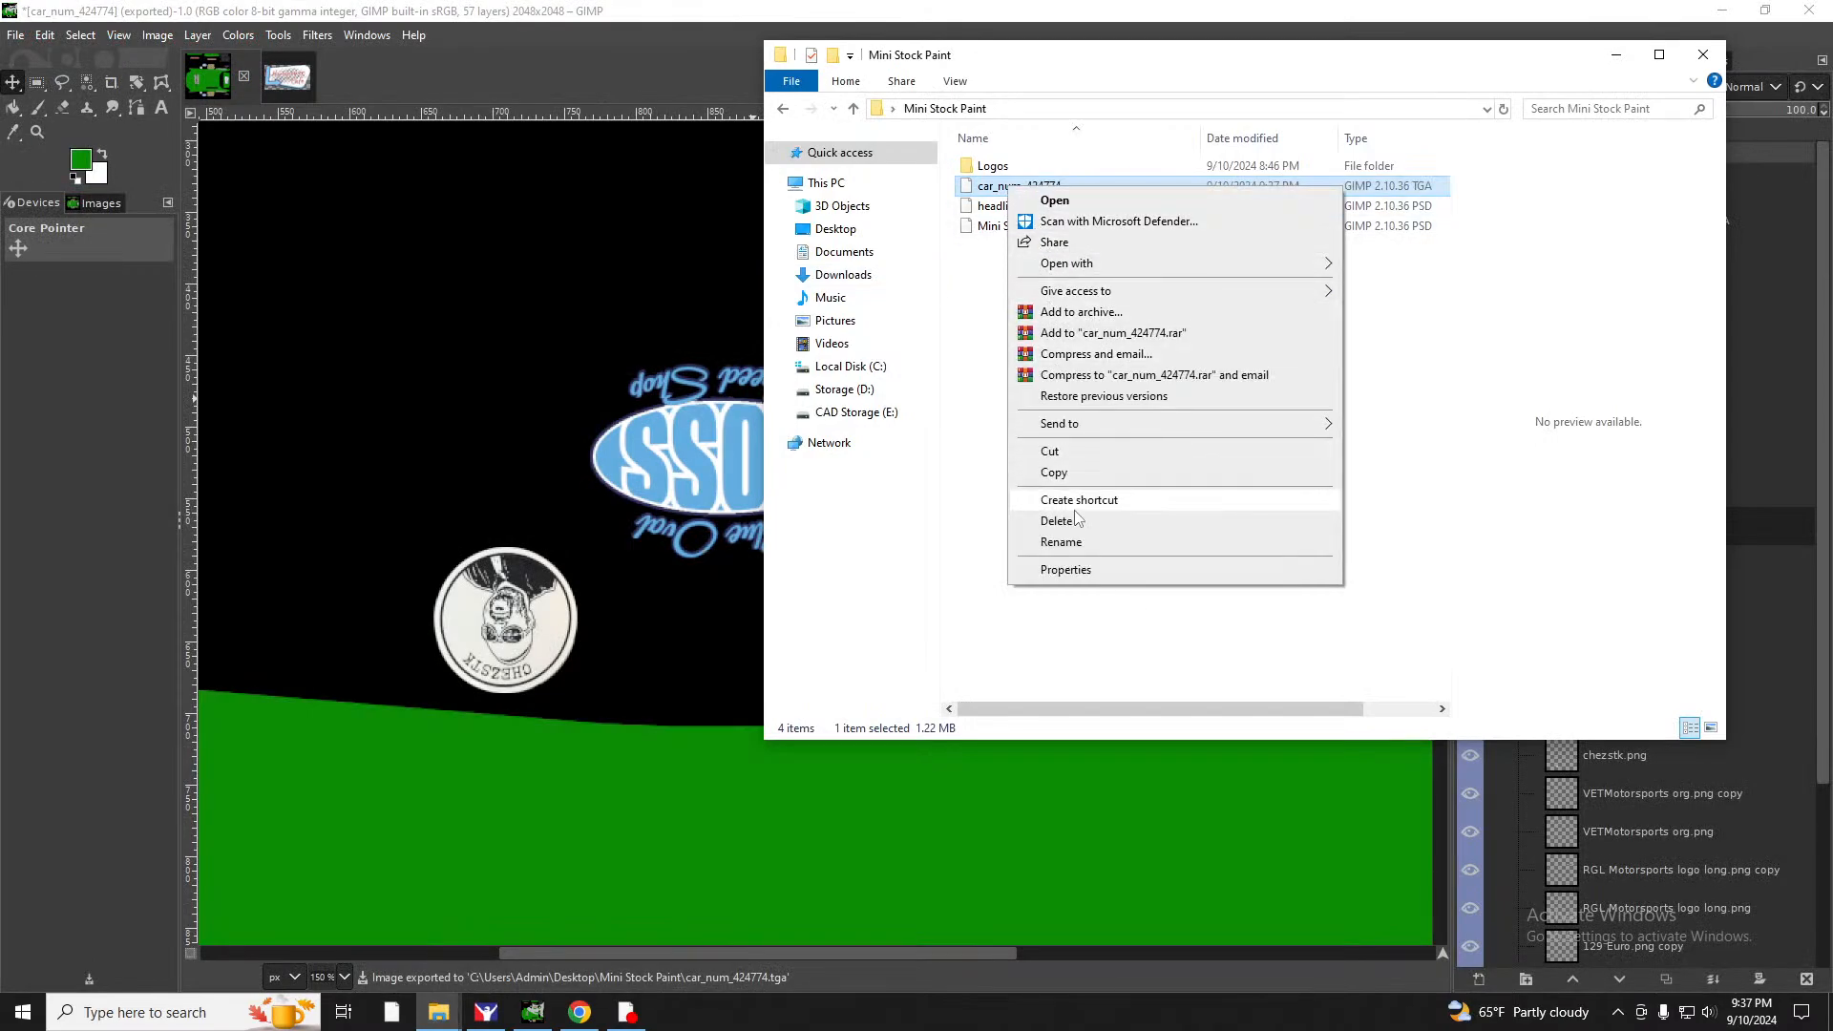
click(1054, 473)
mouse_move(449, 1014)
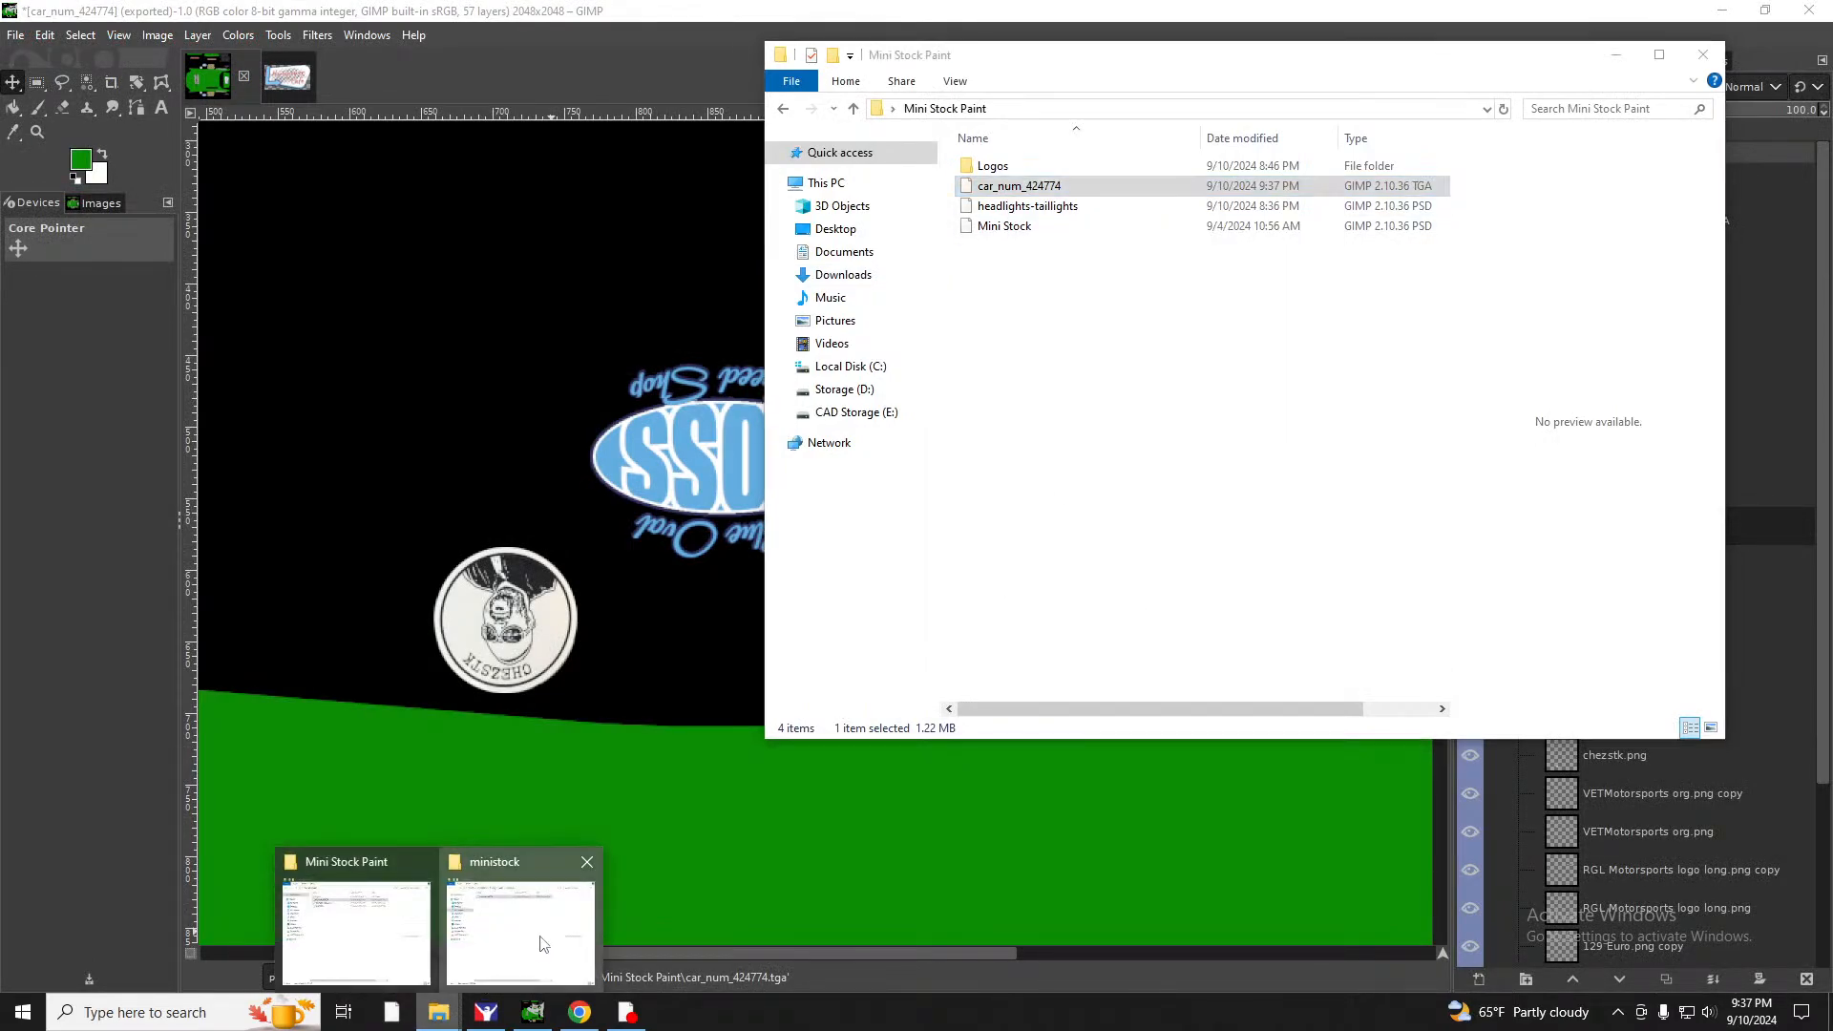
click(520, 950)
right_click(775, 542)
click(862, 679)
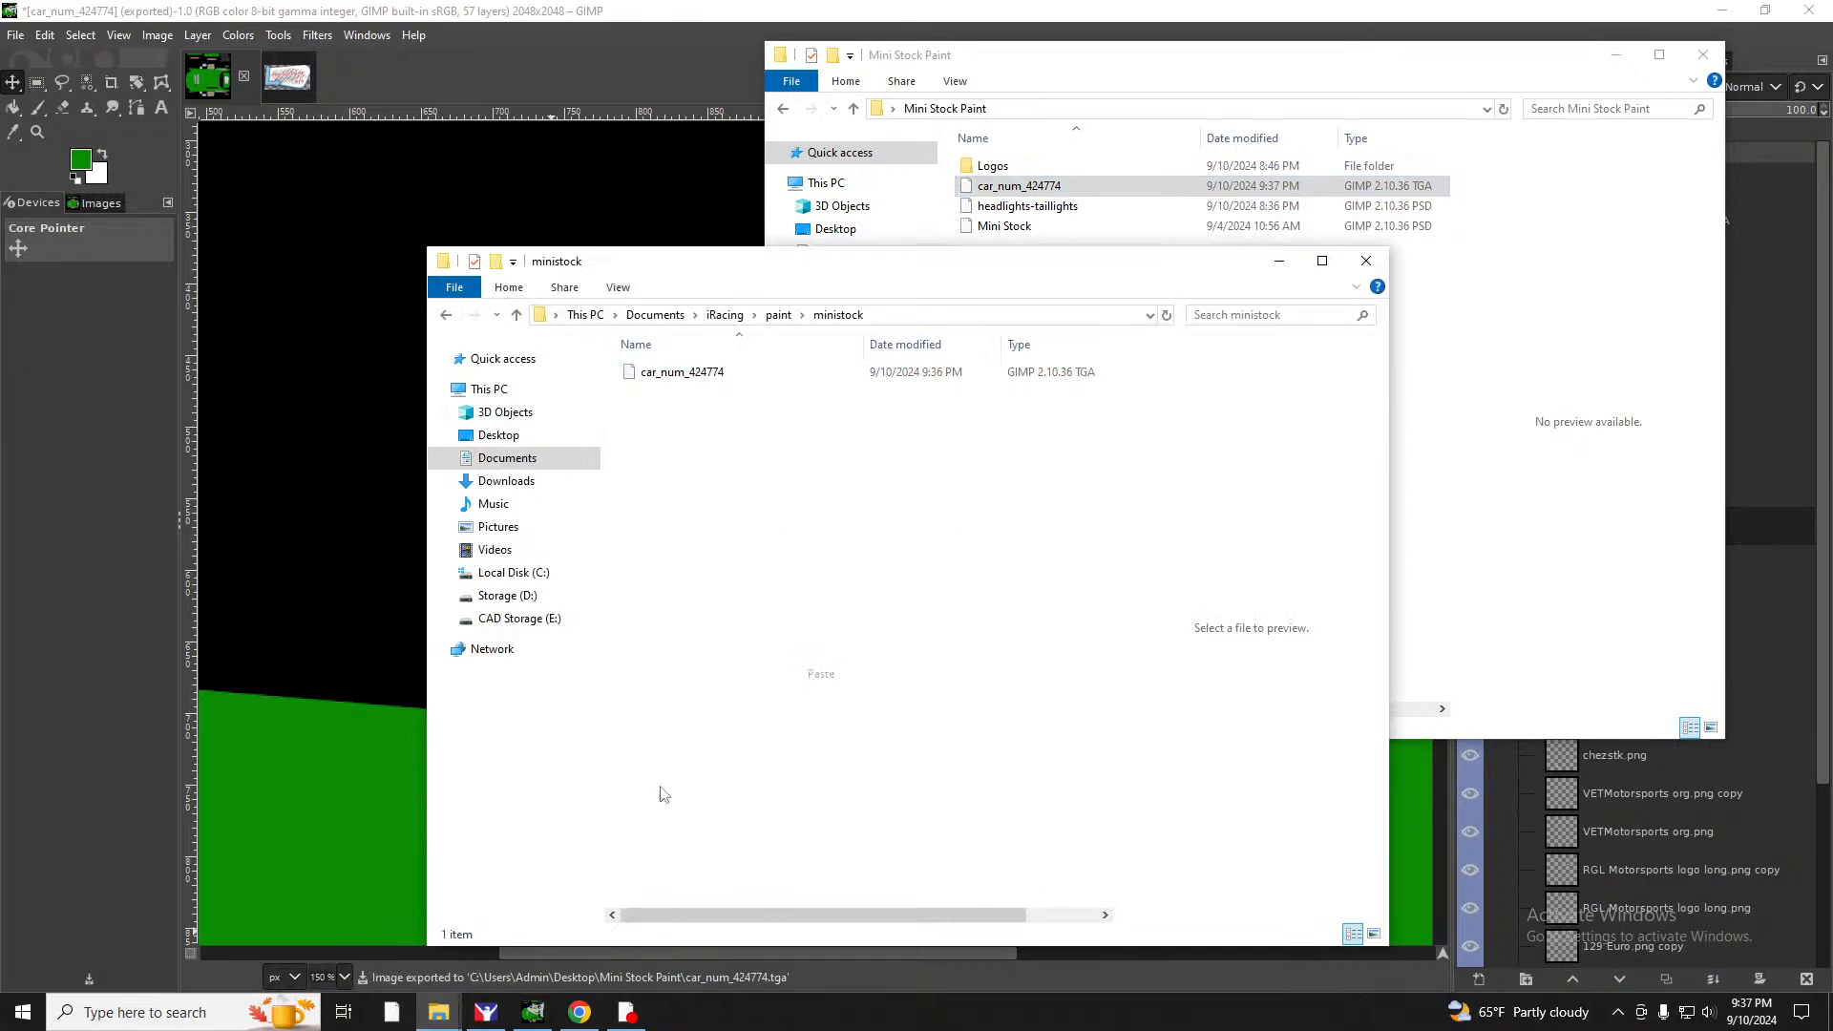
key(Return)
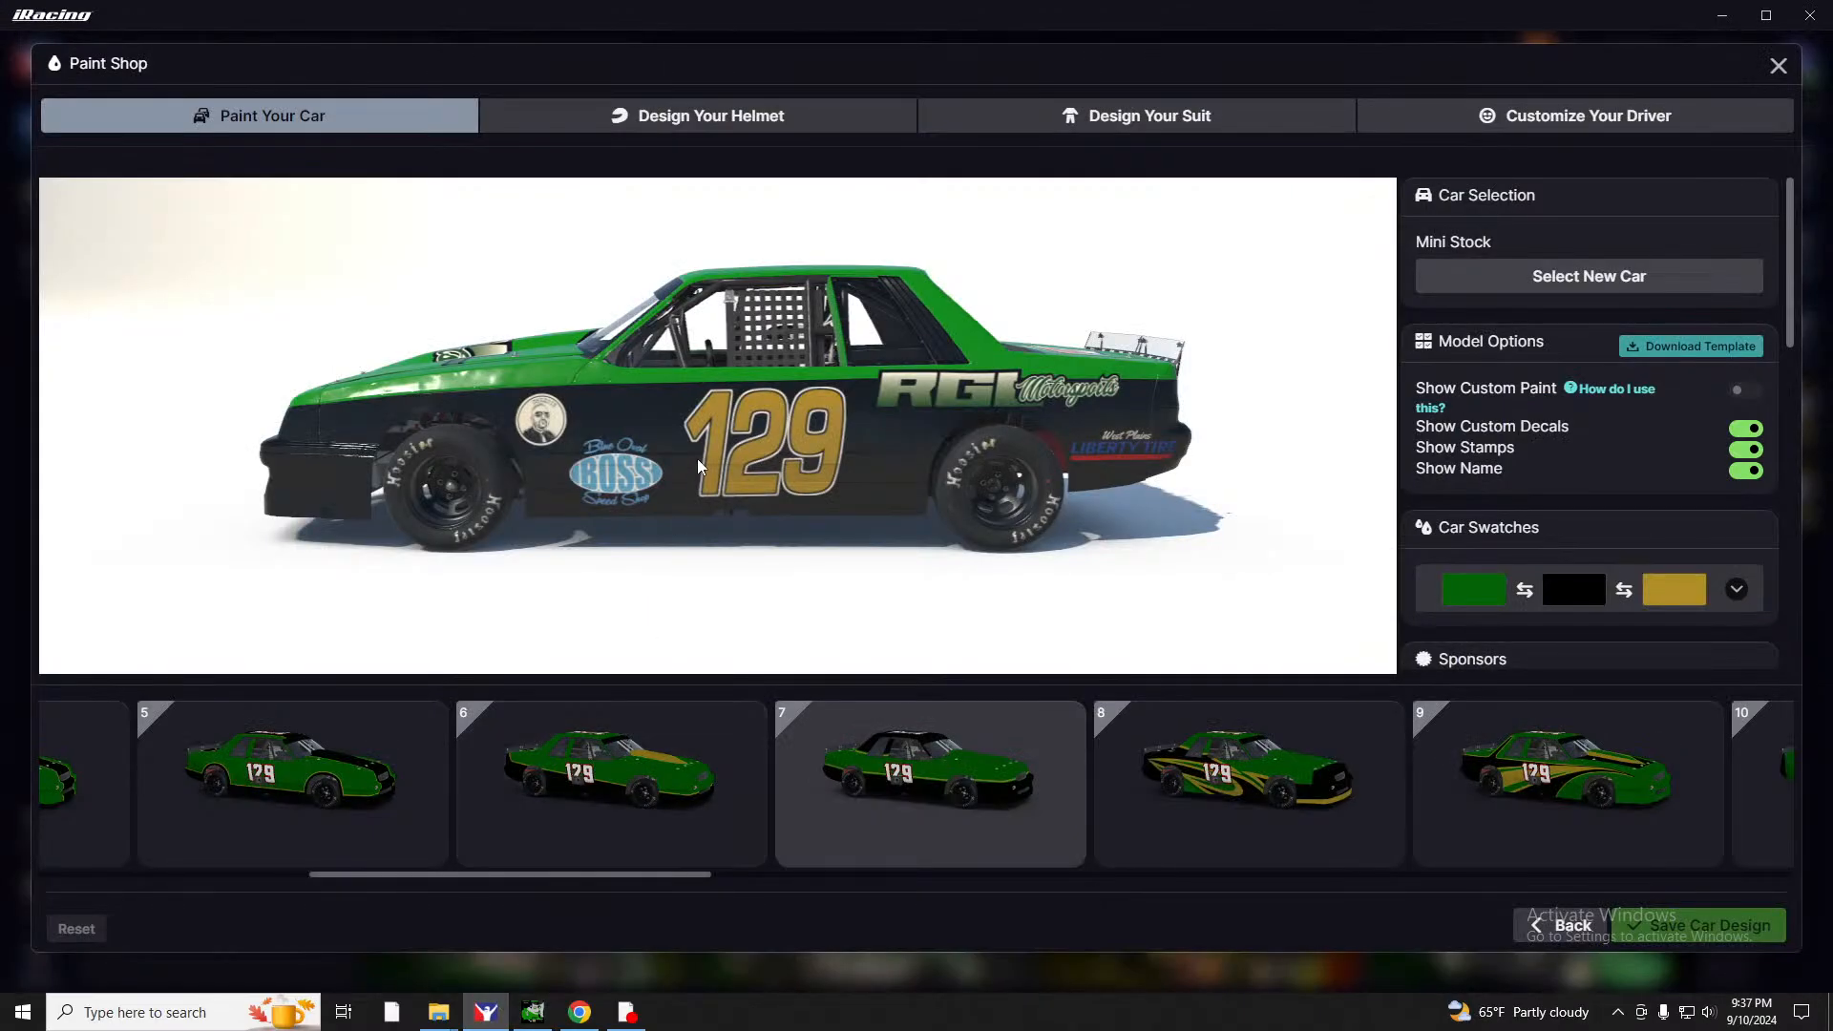
Rotate the iRacing car preview to compare the BOSS logo placement on both sides.
drag(698, 467, 725, 428)
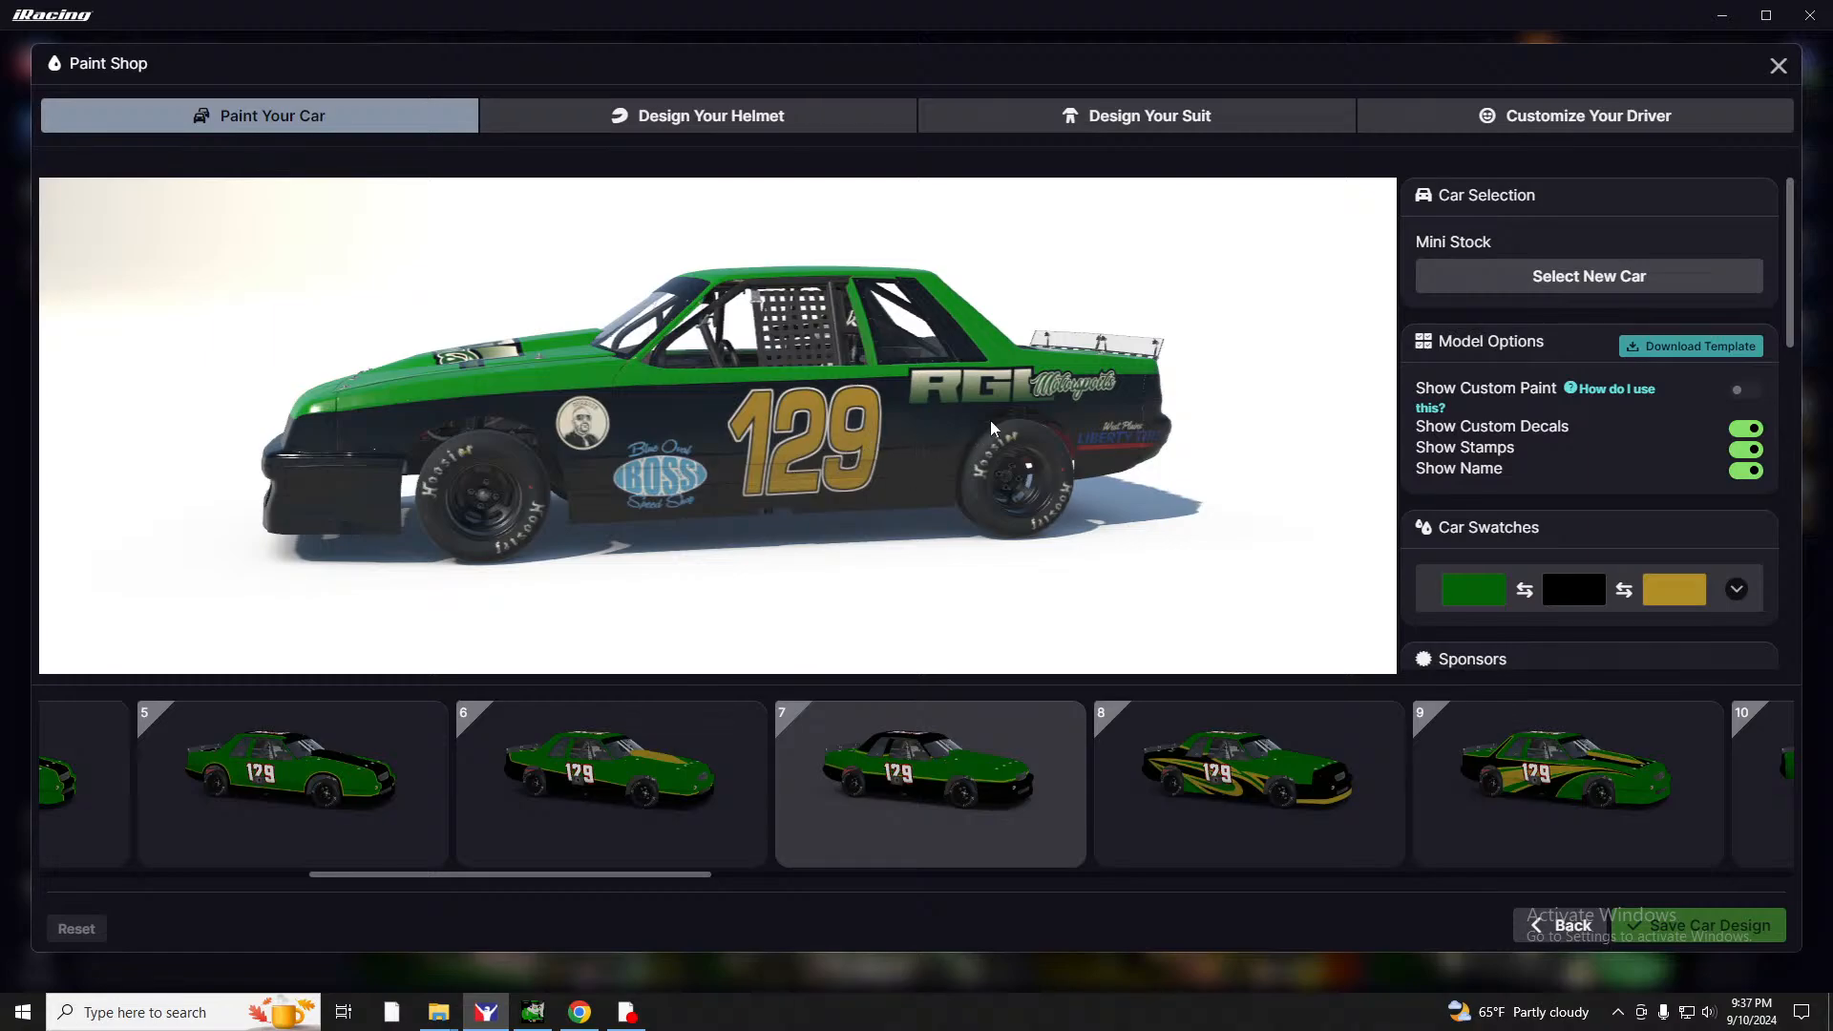
drag(991, 429, 1333, 272)
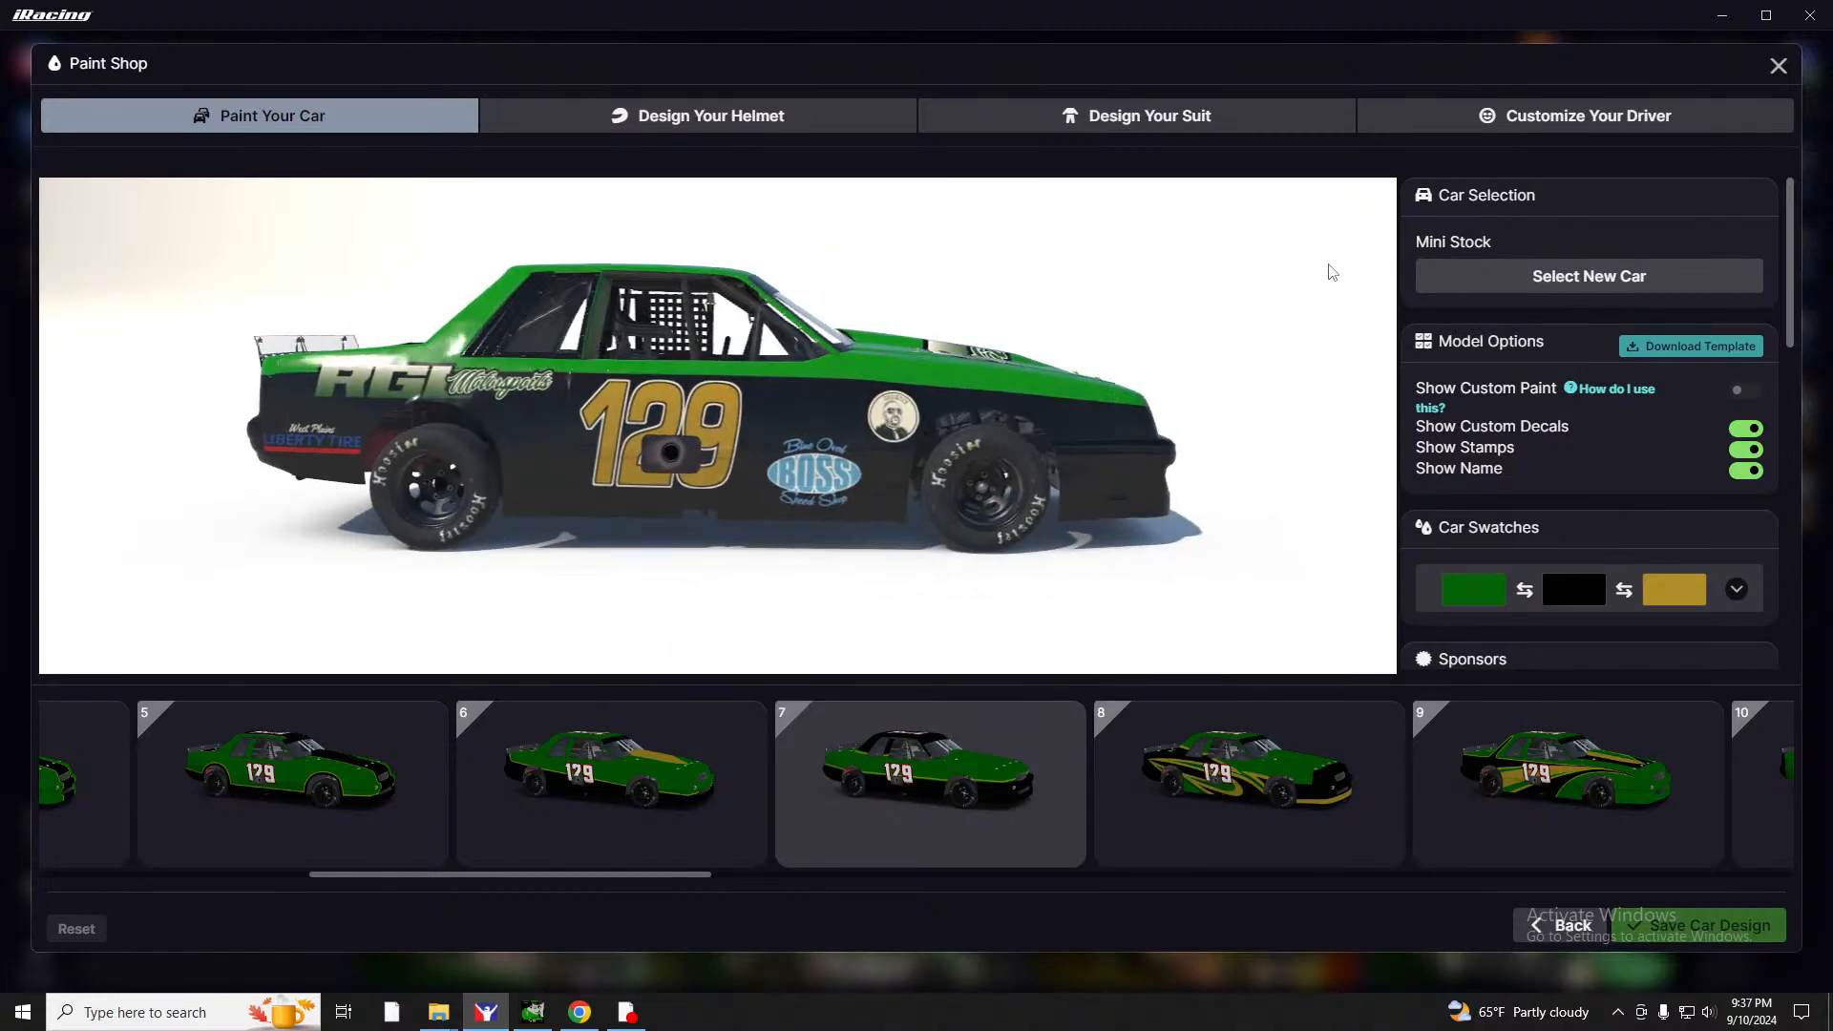
Switch to GIMP, show the Turn Off Before Exporting TGA group, and move the upside-down BOSS logo closer to the green roofward strip.
click(532, 1012)
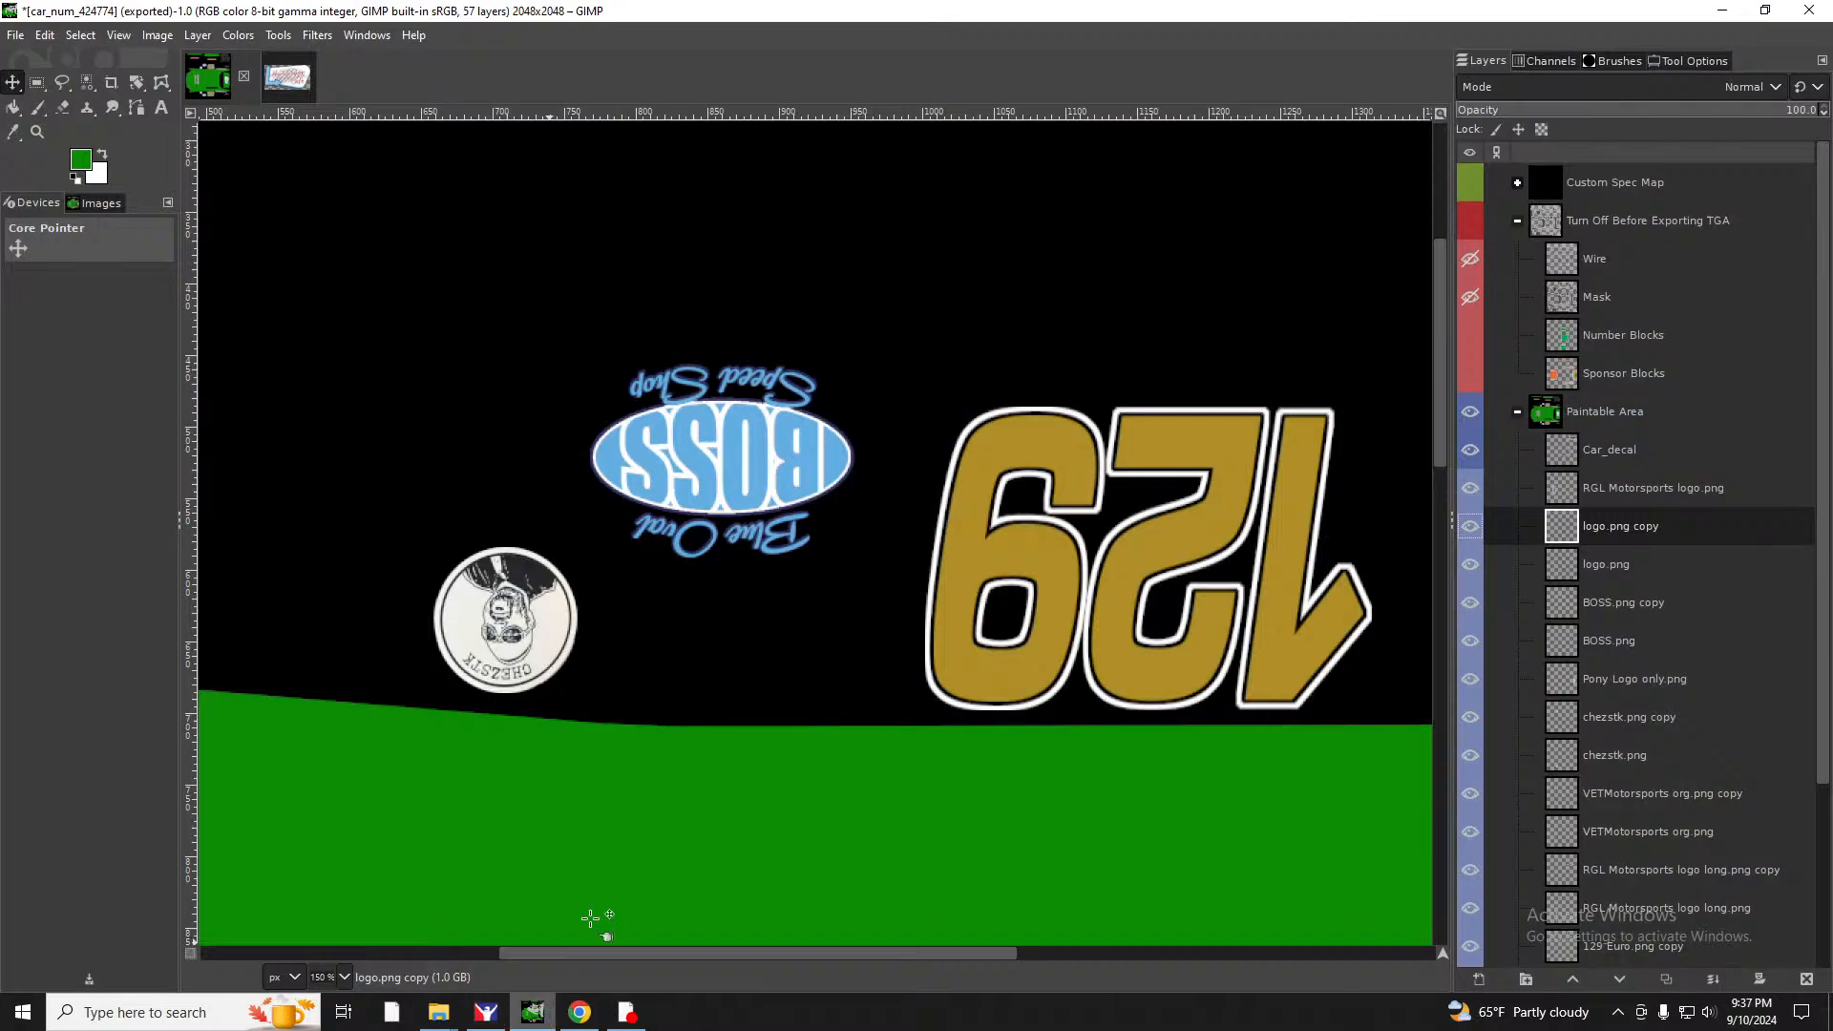
click(1470, 220)
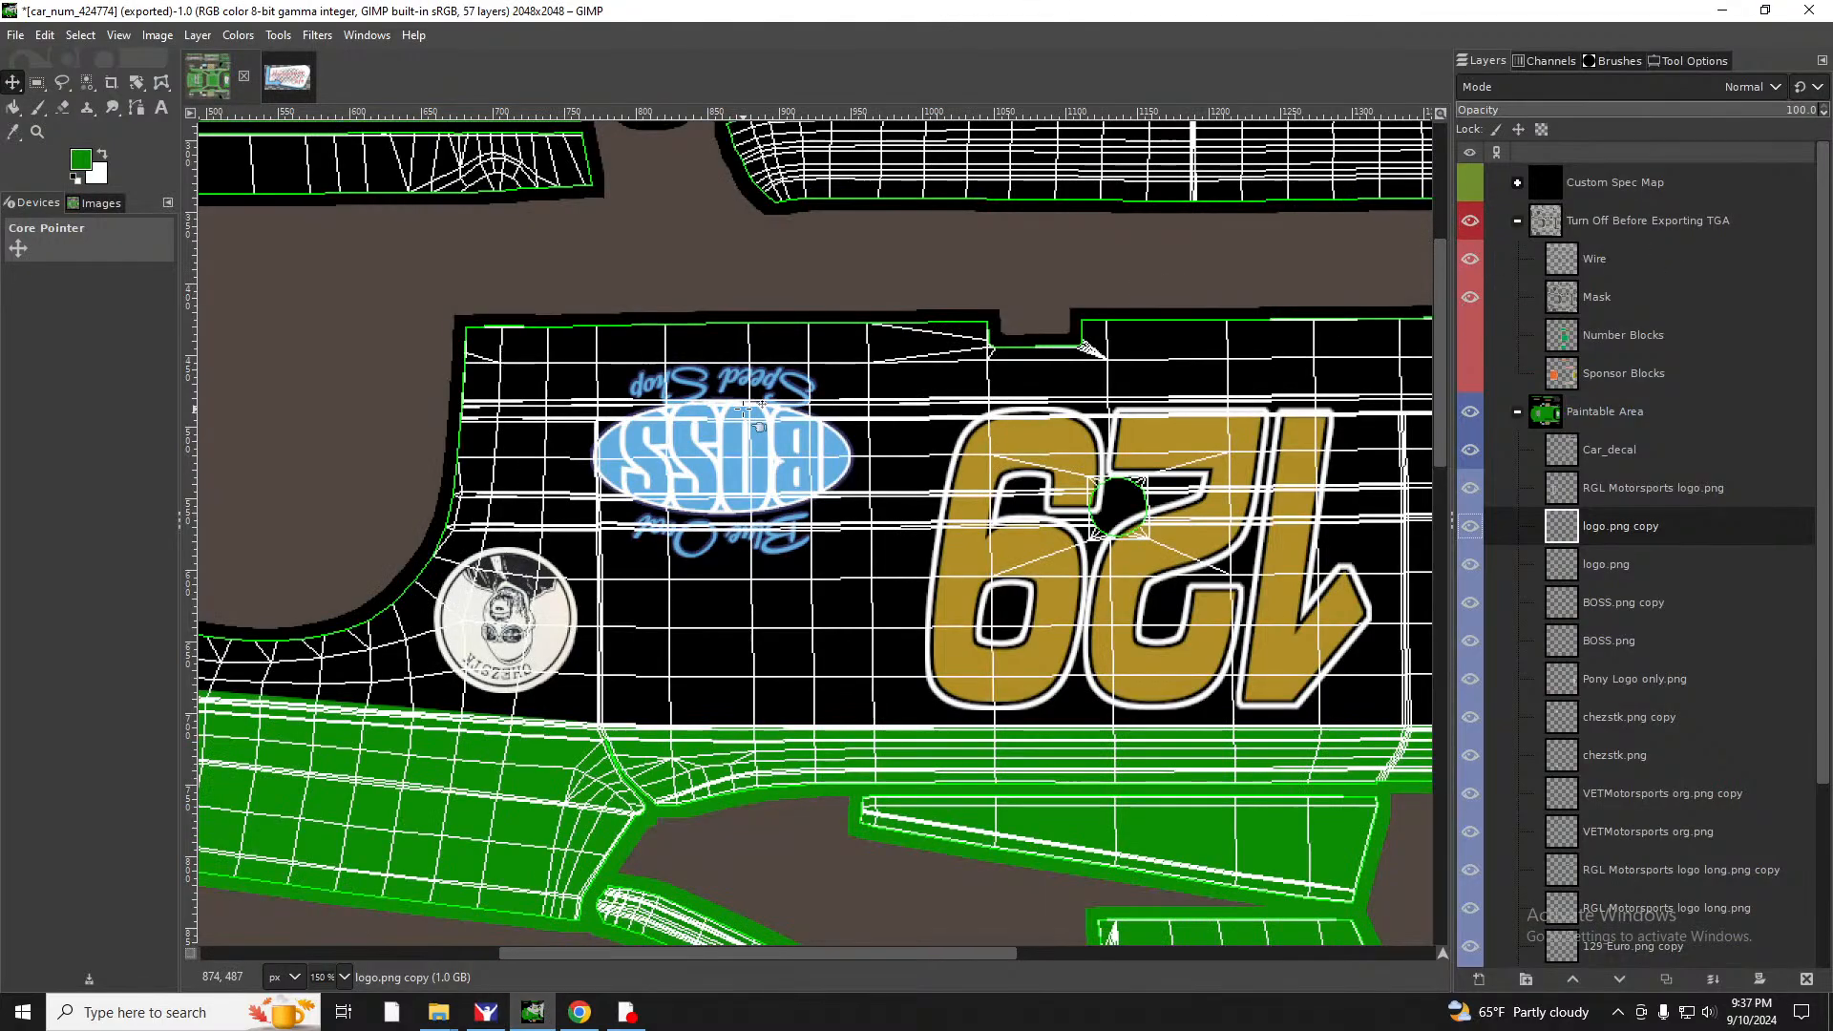
mouse_move(739, 503)
mouse_down()
mouse_move(752, 536)
mouse_move(734, 519)
mouse_up()
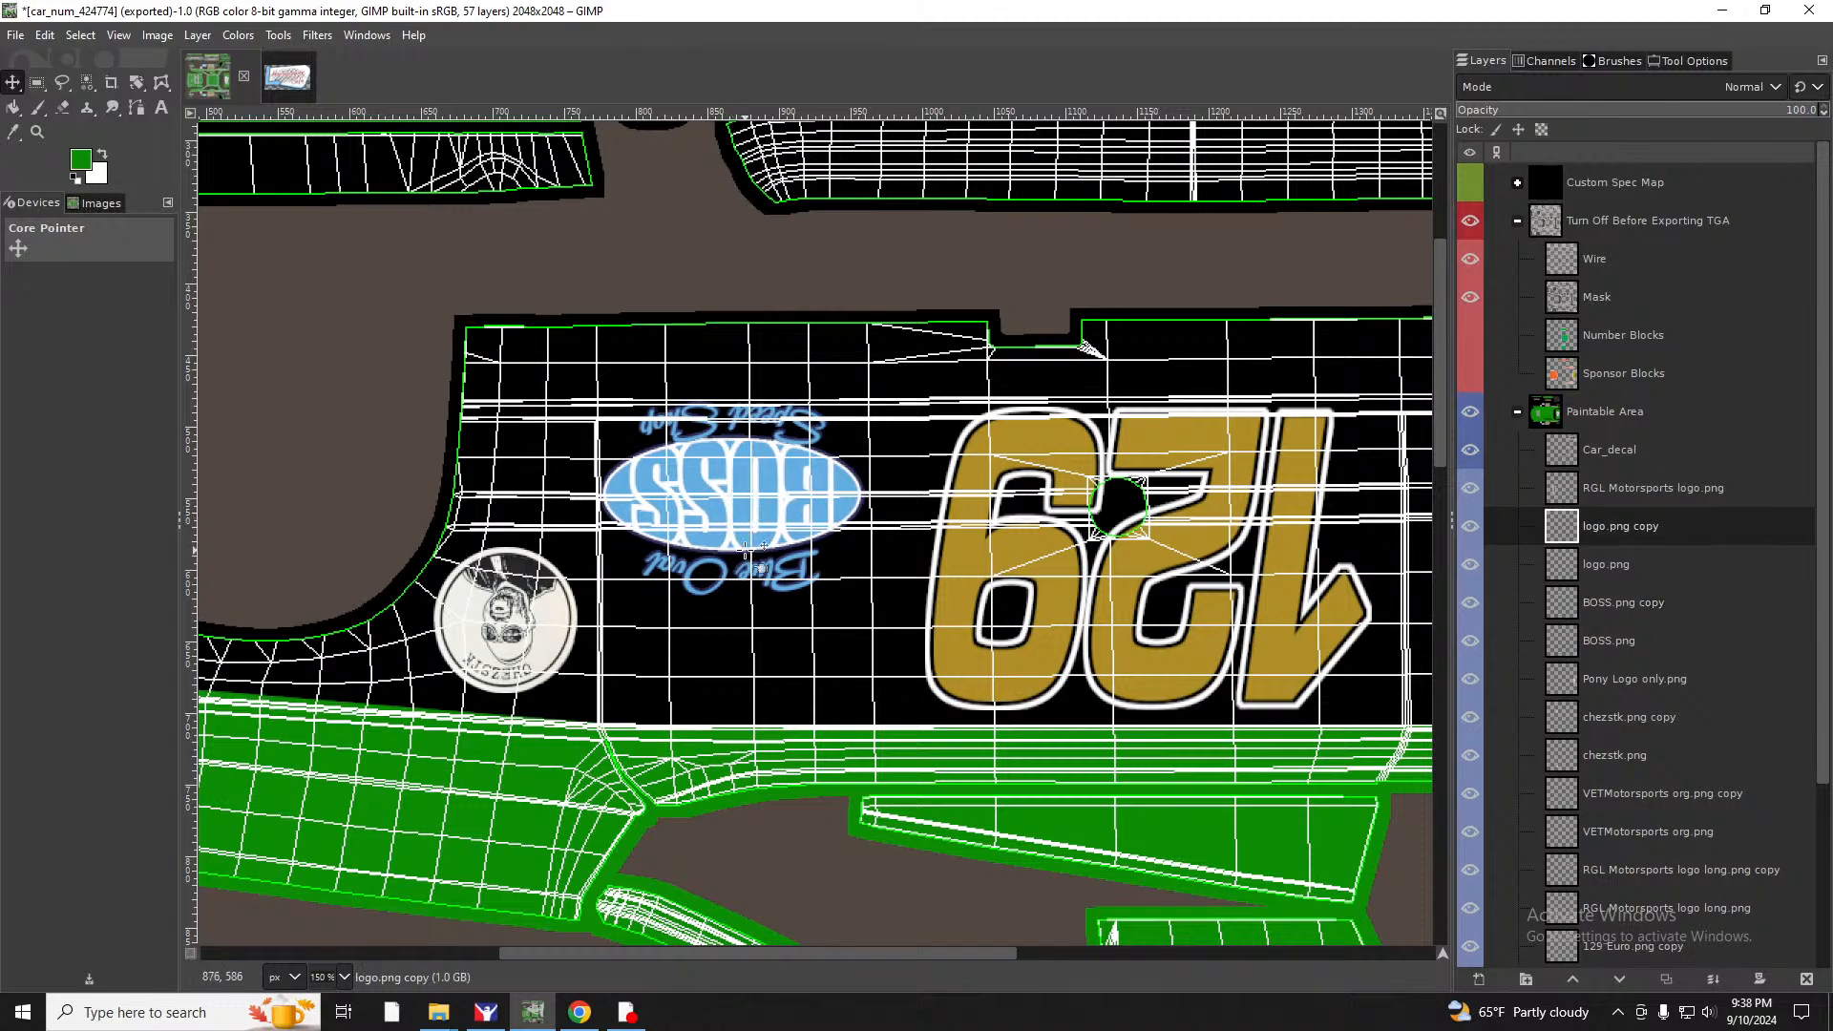
Move the upright BOSS logo on the opposite door closer to the green roofward strip.
scroll(743, 563, down, 8)
mouse_move(697, 678)
mouse_down()
mouse_move(718, 653)
mouse_move(727, 666)
mouse_up()
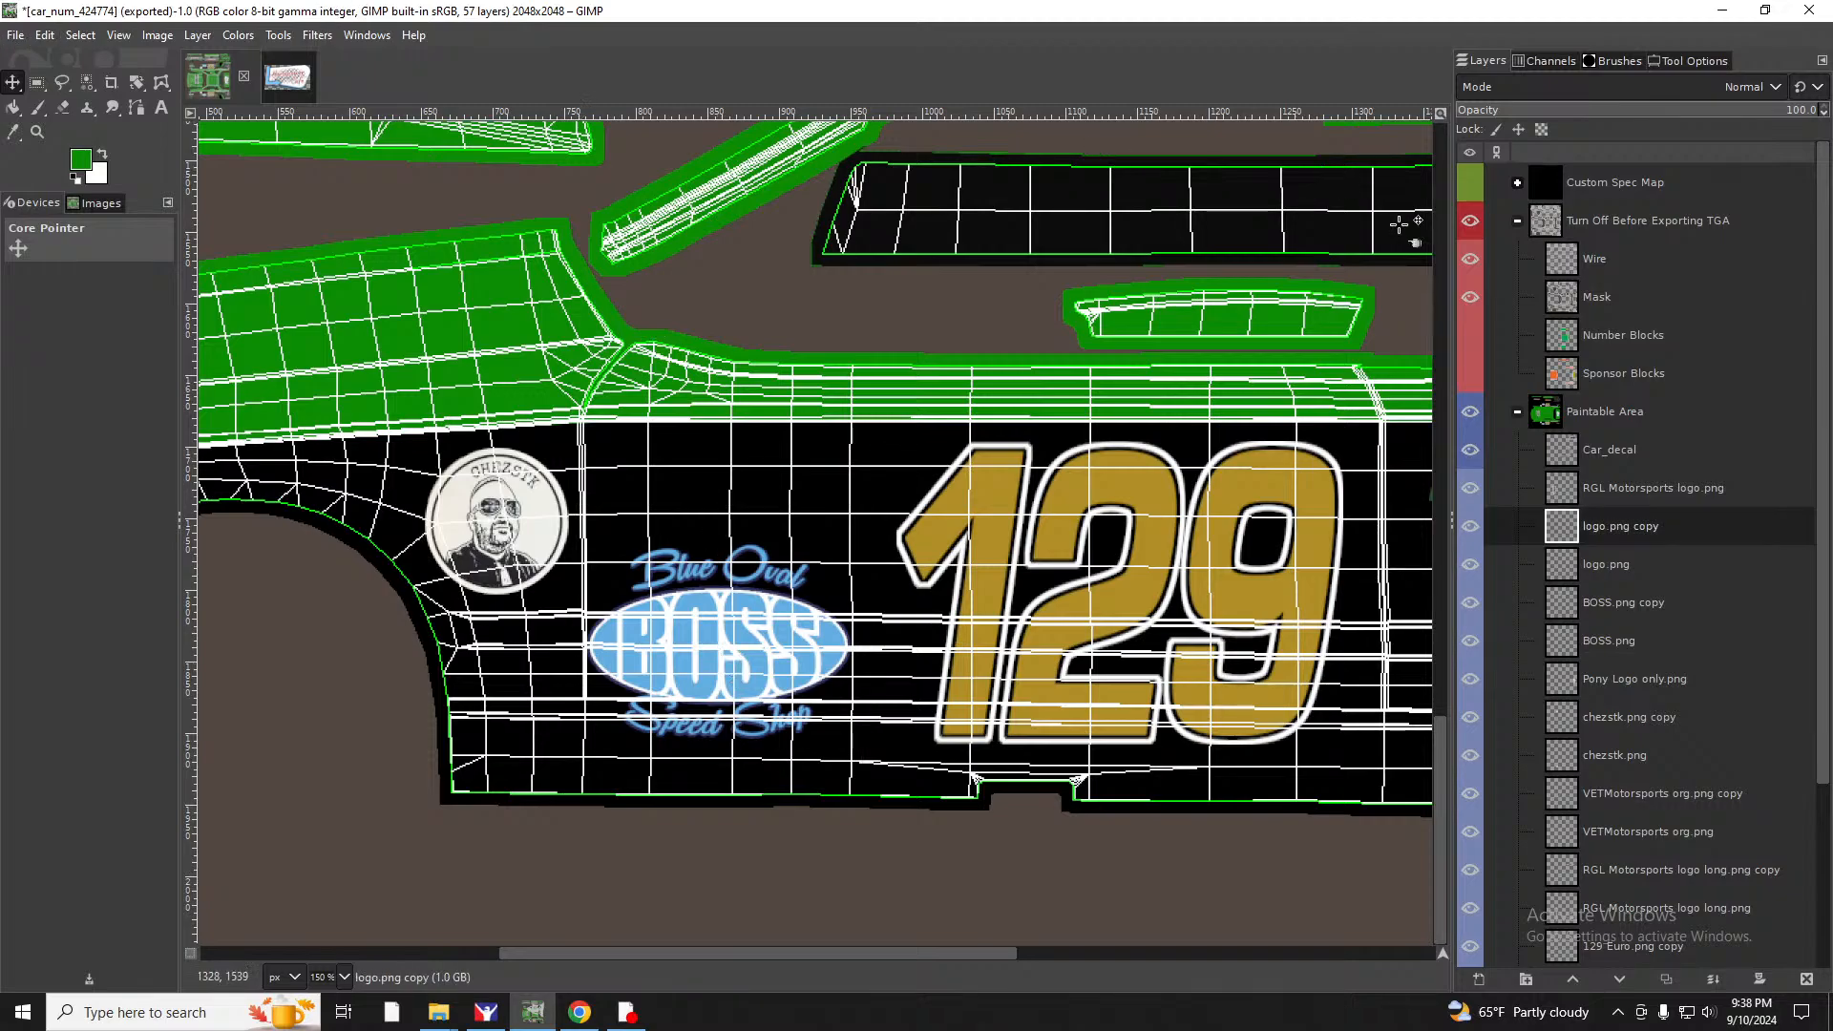
Hide the Turn Off Before Exporting TGA group and re-export the paint with the moved BOSS logos to the existing TGA file.
click(1470, 259)
click(1470, 297)
click(12, 36)
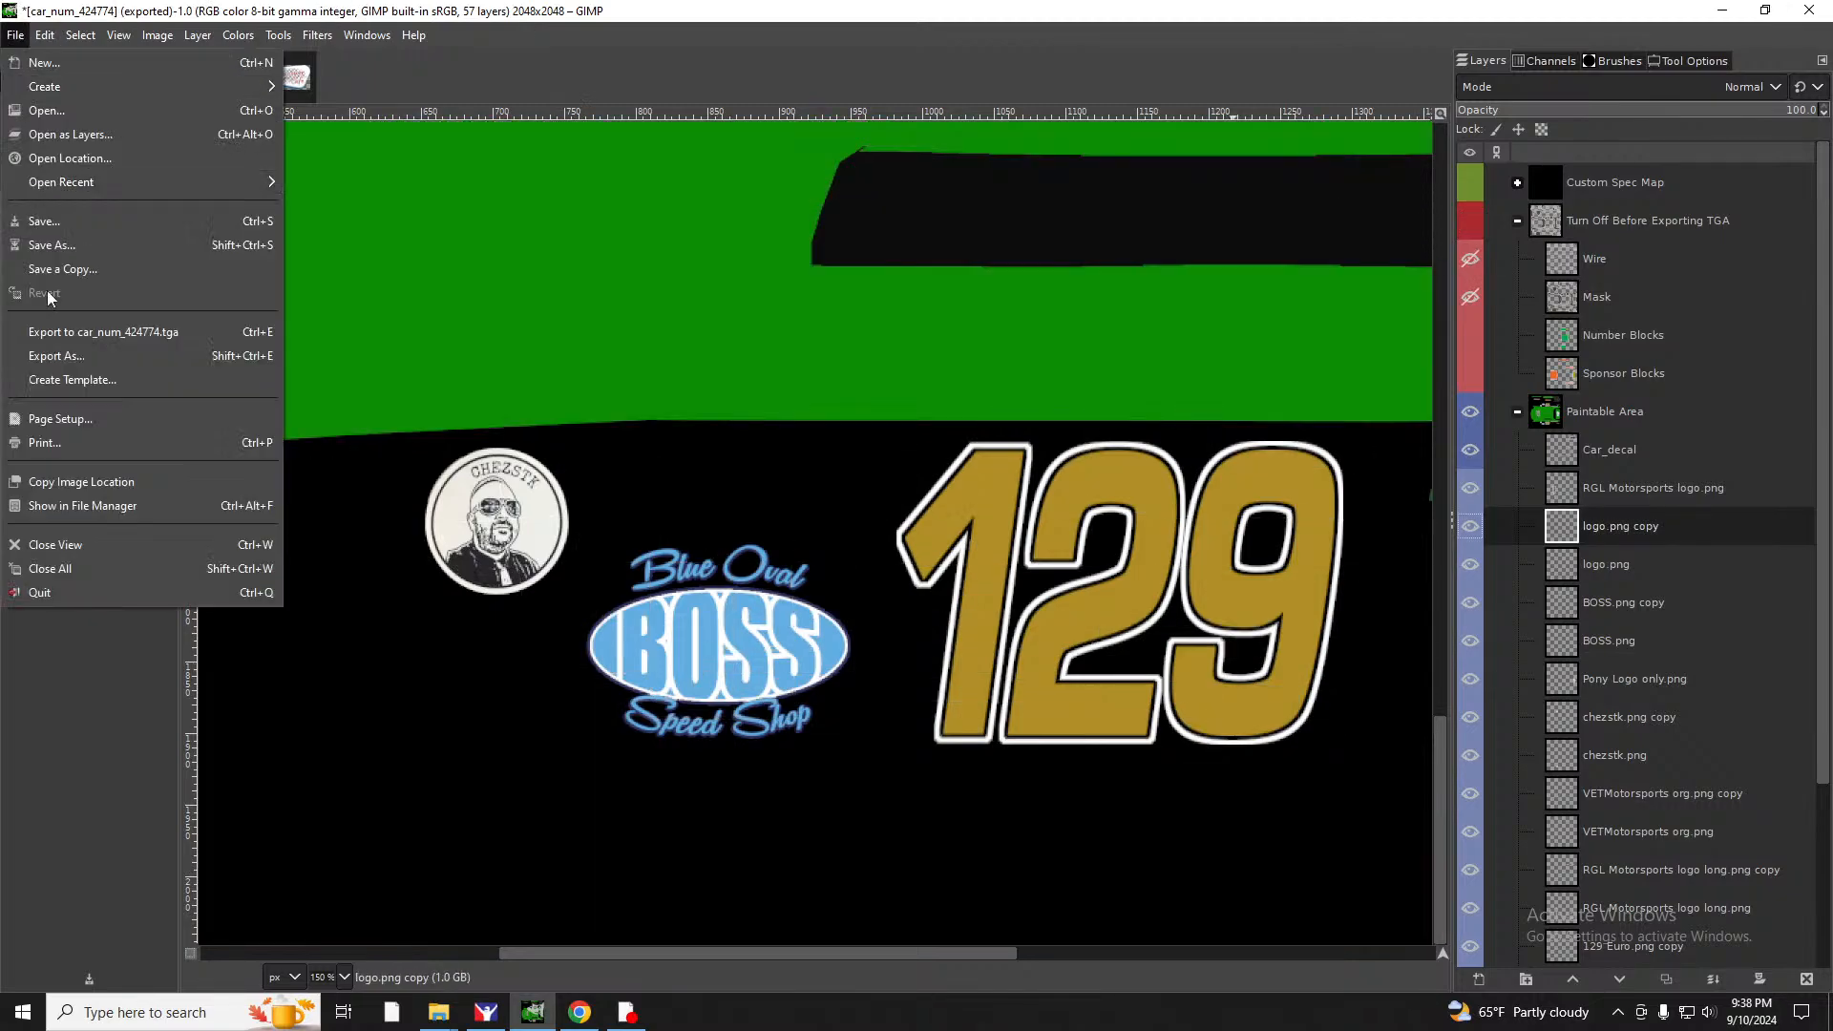
click(71, 332)
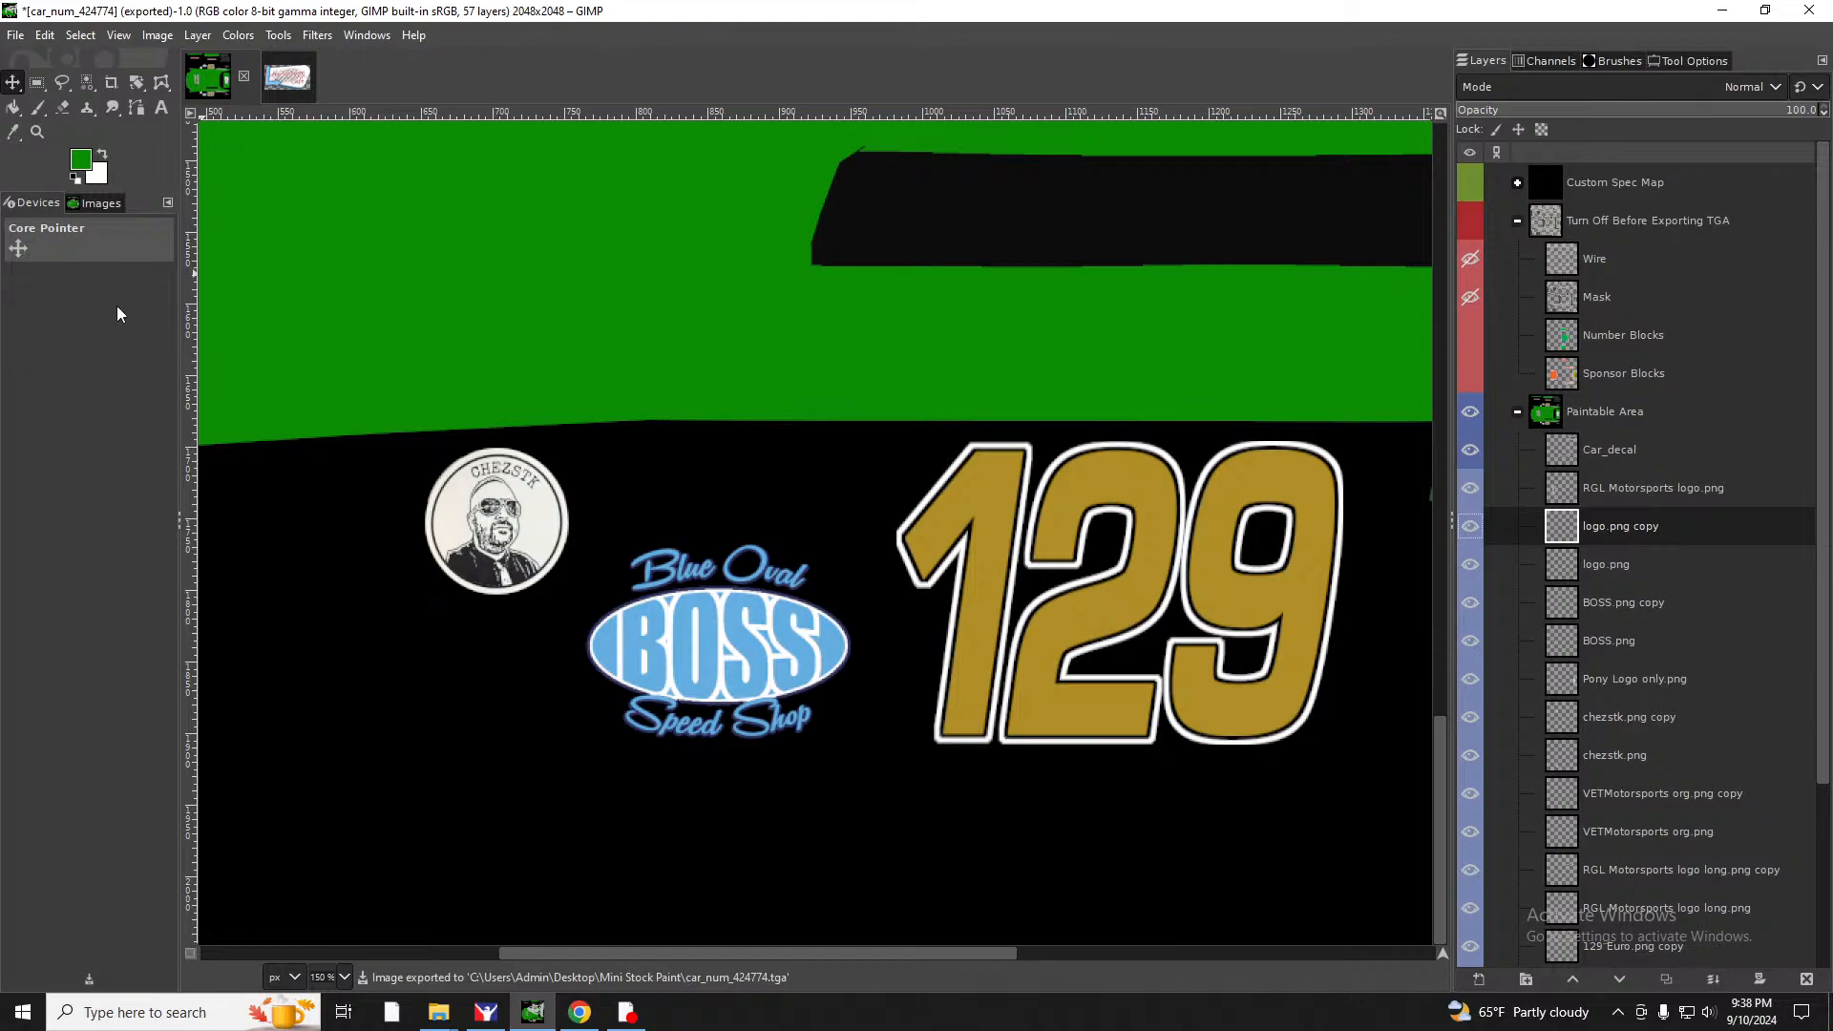
Copy the newly exported car TGA from Mini Stock Paint into the ministock folder, replacing the file there.
click(438, 1012)
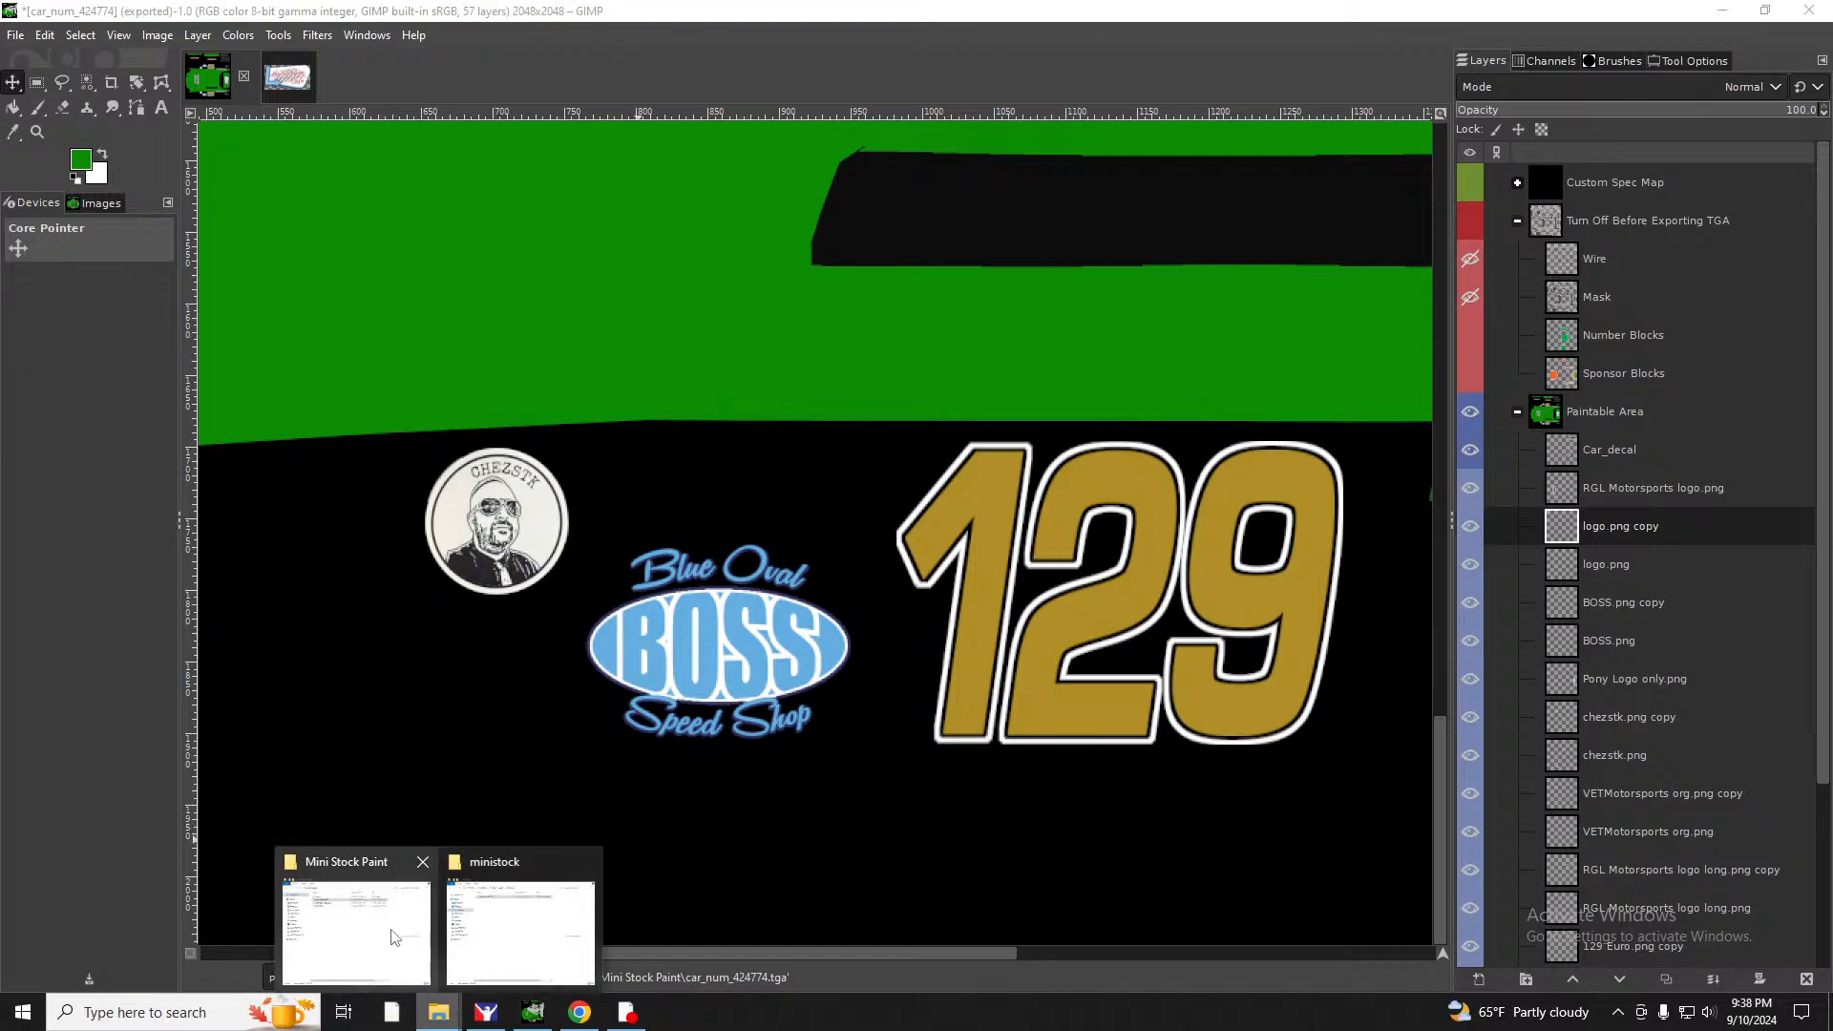
click(392, 936)
right_click(1023, 188)
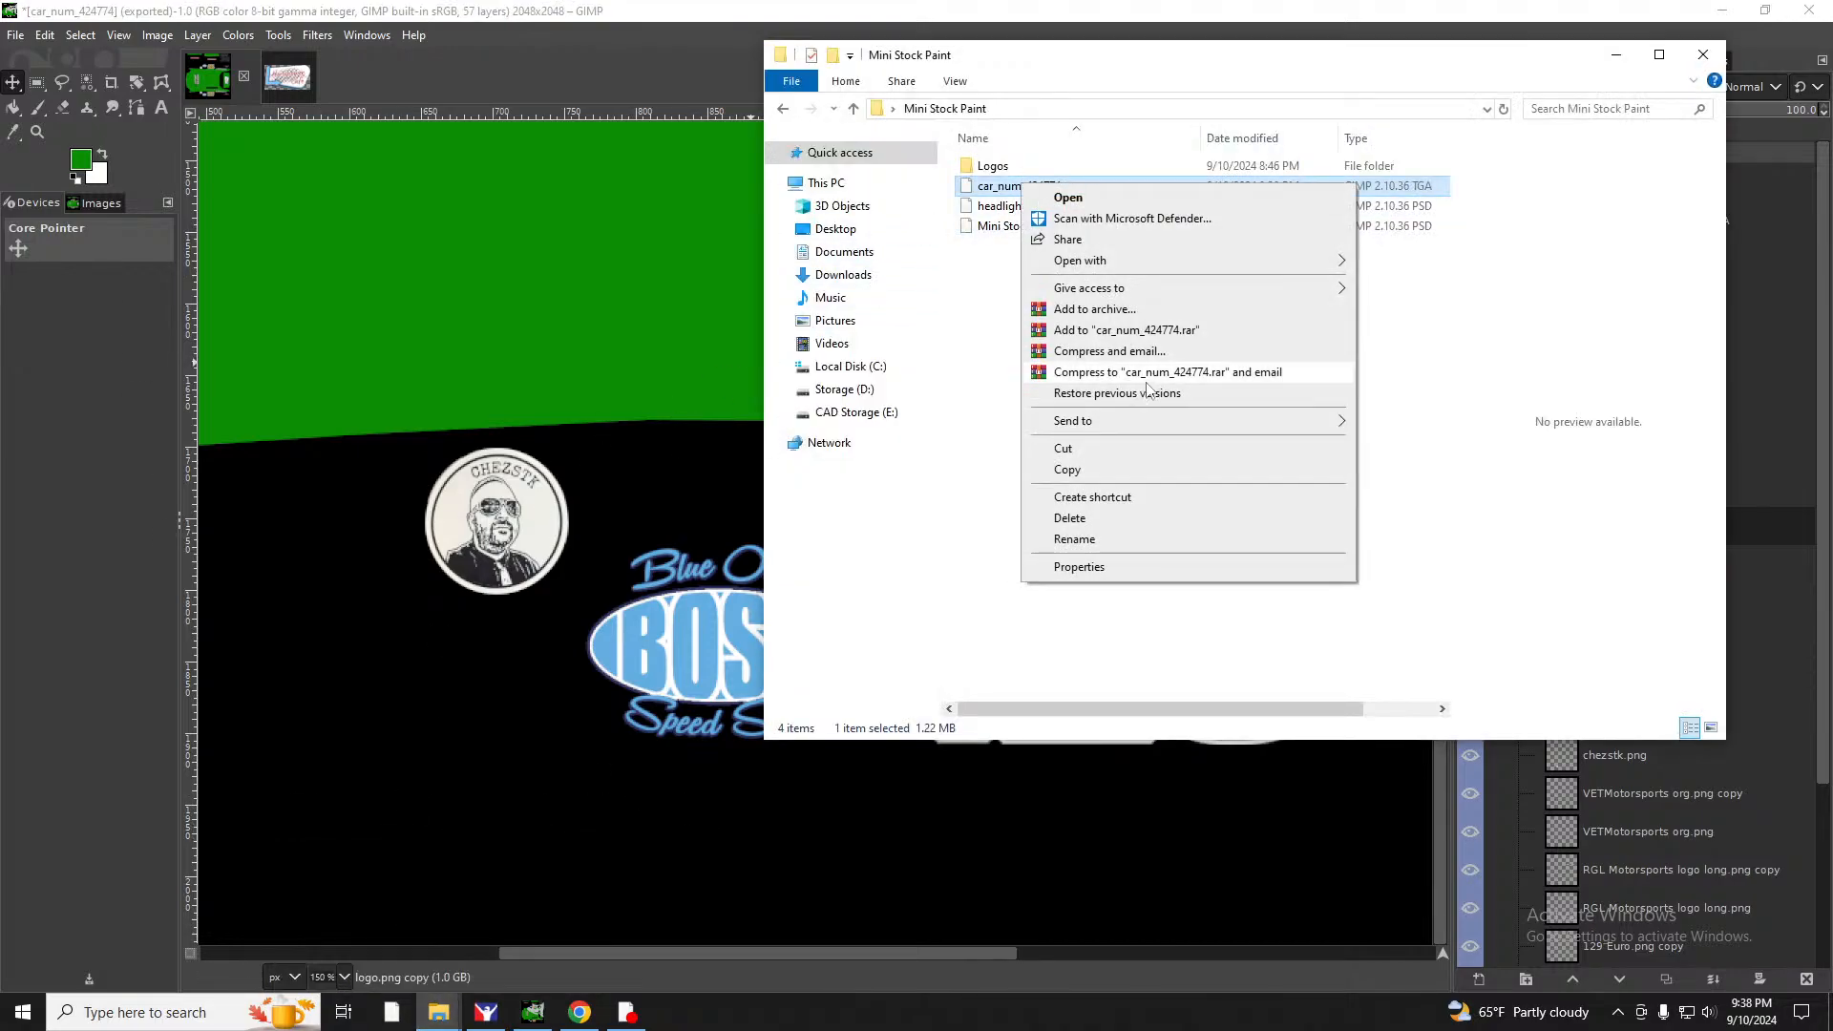
click(1066, 469)
click(438, 1011)
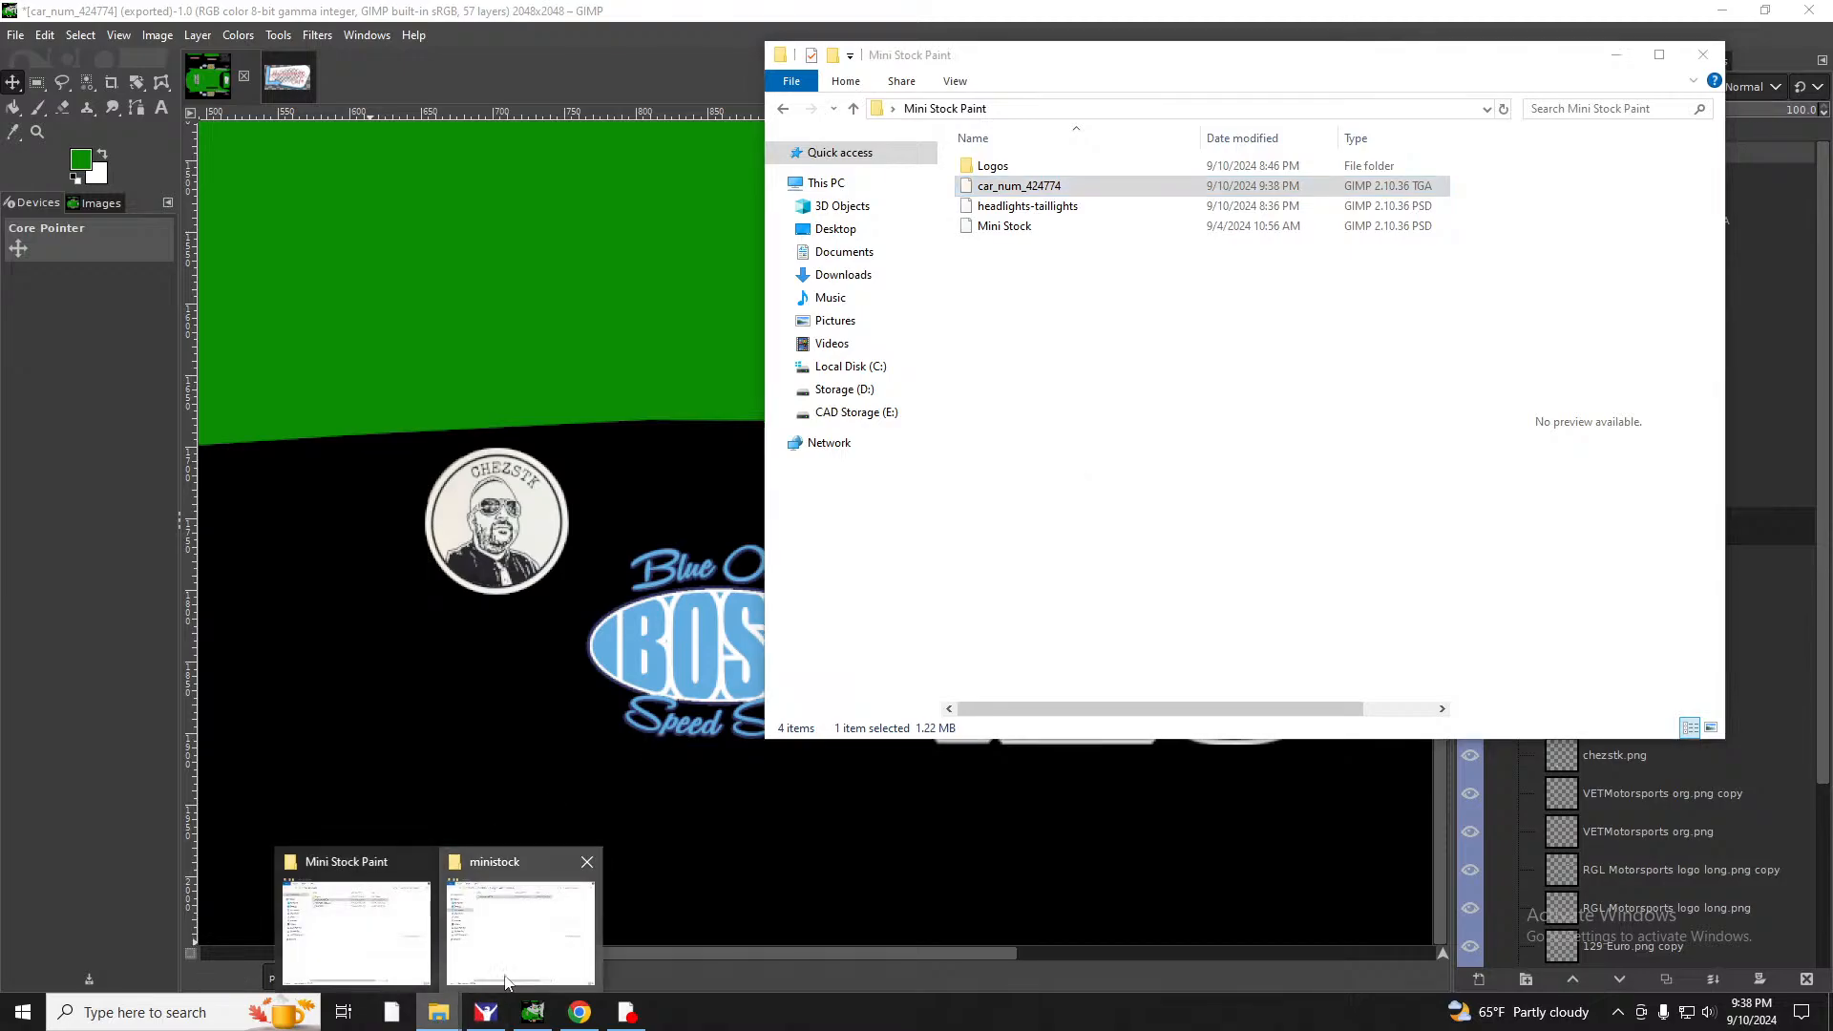
click(506, 981)
right_click(875, 563)
click(916, 690)
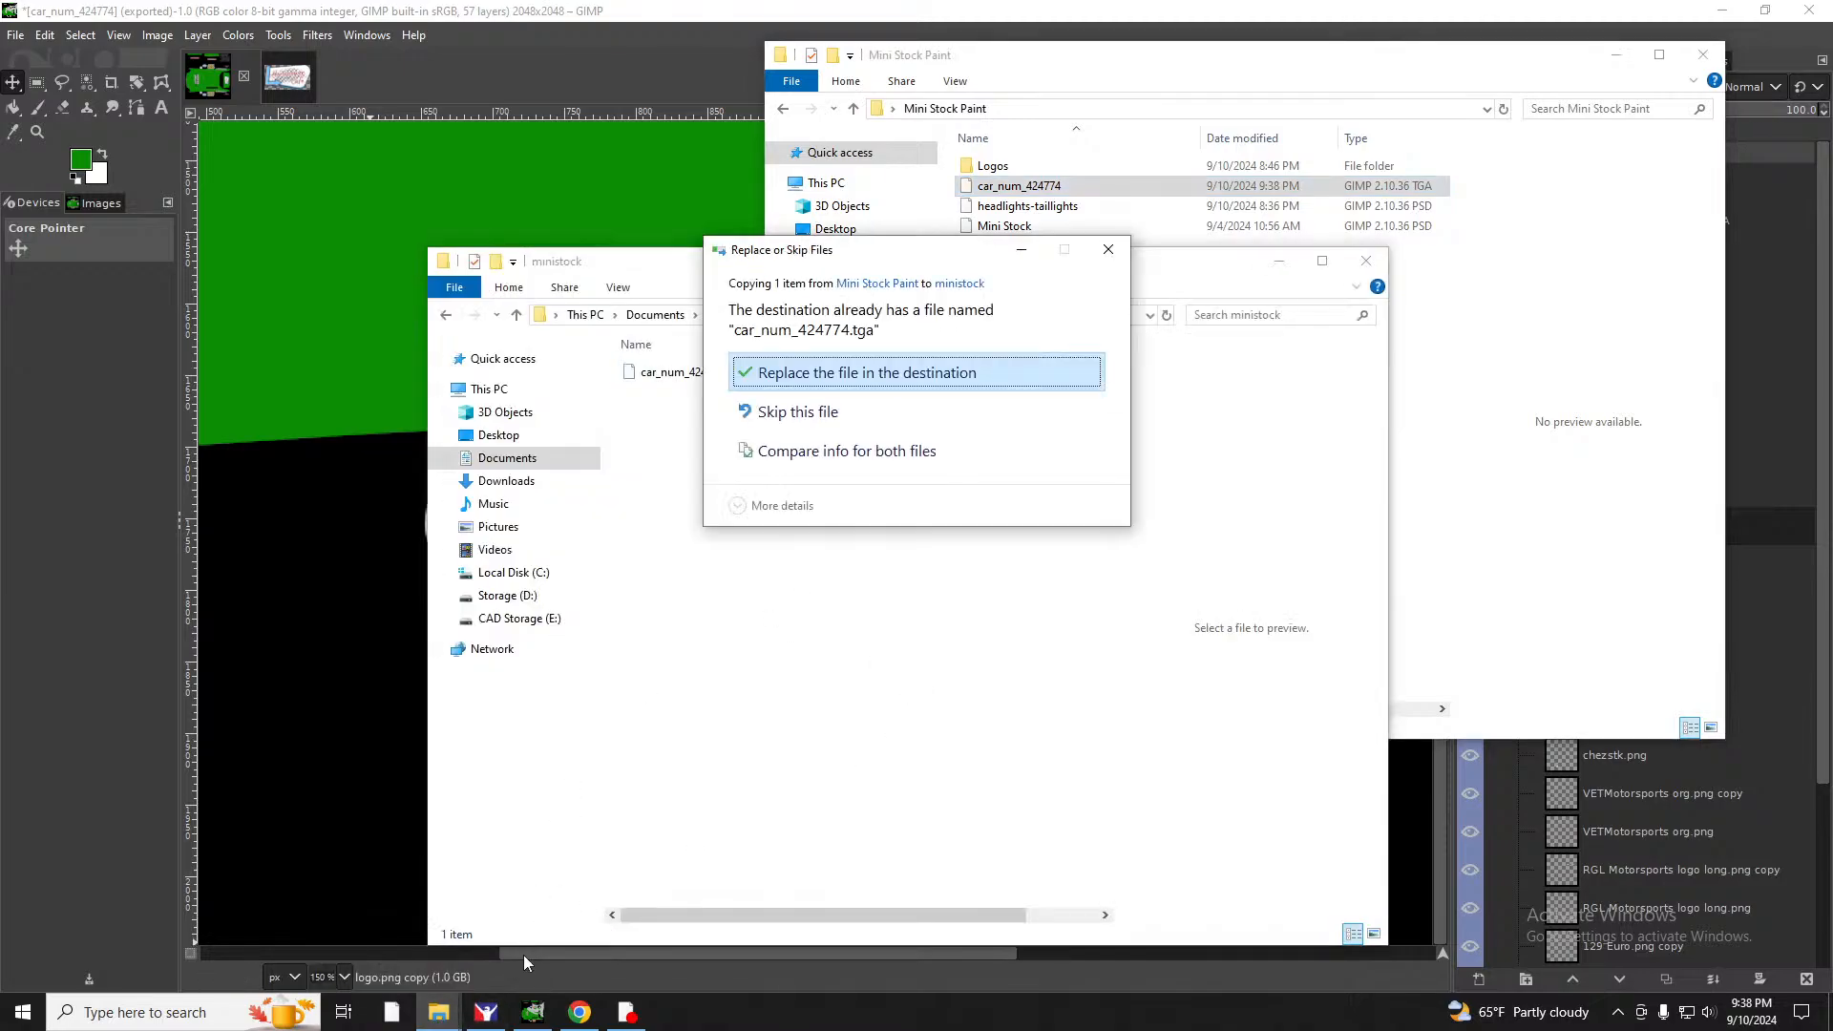
click(801, 375)
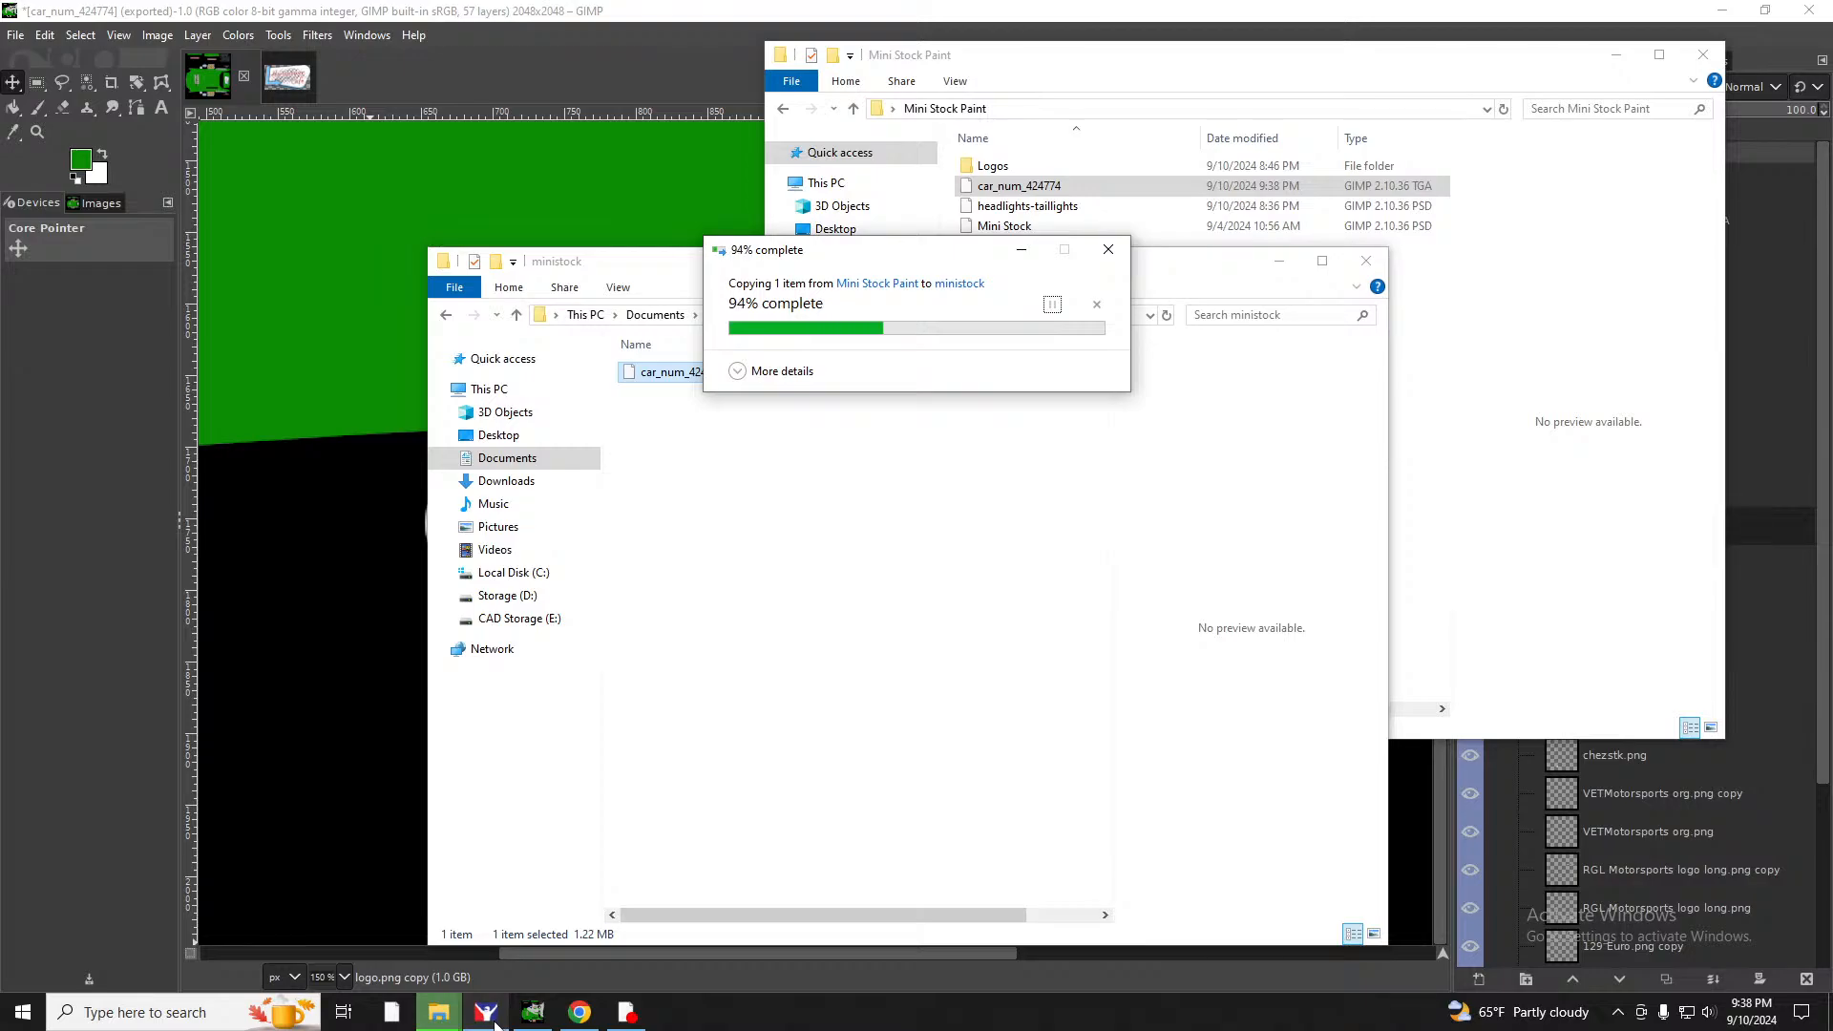
Switch to iRacing and rotate the car preview to check the raised BOSS logos on both sides.
click(489, 1016)
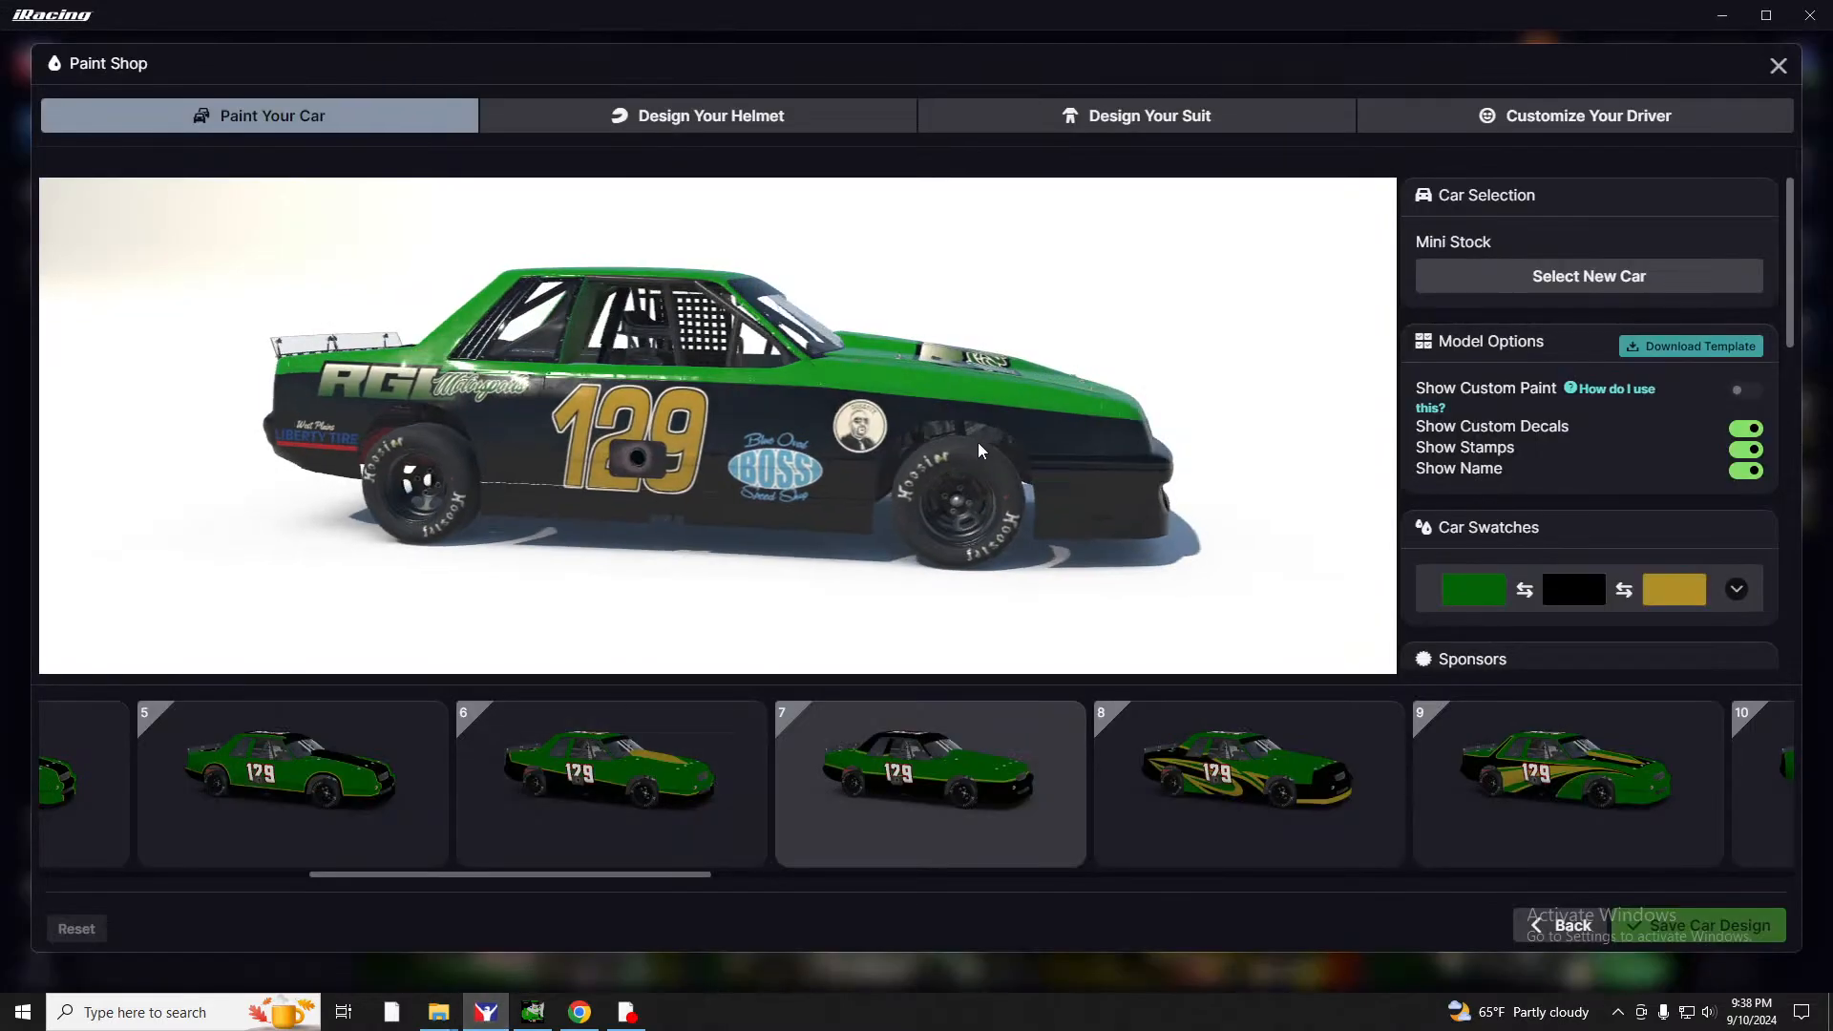
mouse_move(977, 443)
mouse_down()
mouse_move(651, 403)
mouse_move(614, 379)
mouse_move(610, 404)
mouse_move(704, 399)
mouse_up()
mouse_move(444, 470)
mouse_down()
mouse_move(315, 437)
mouse_move(338, 461)
mouse_up()
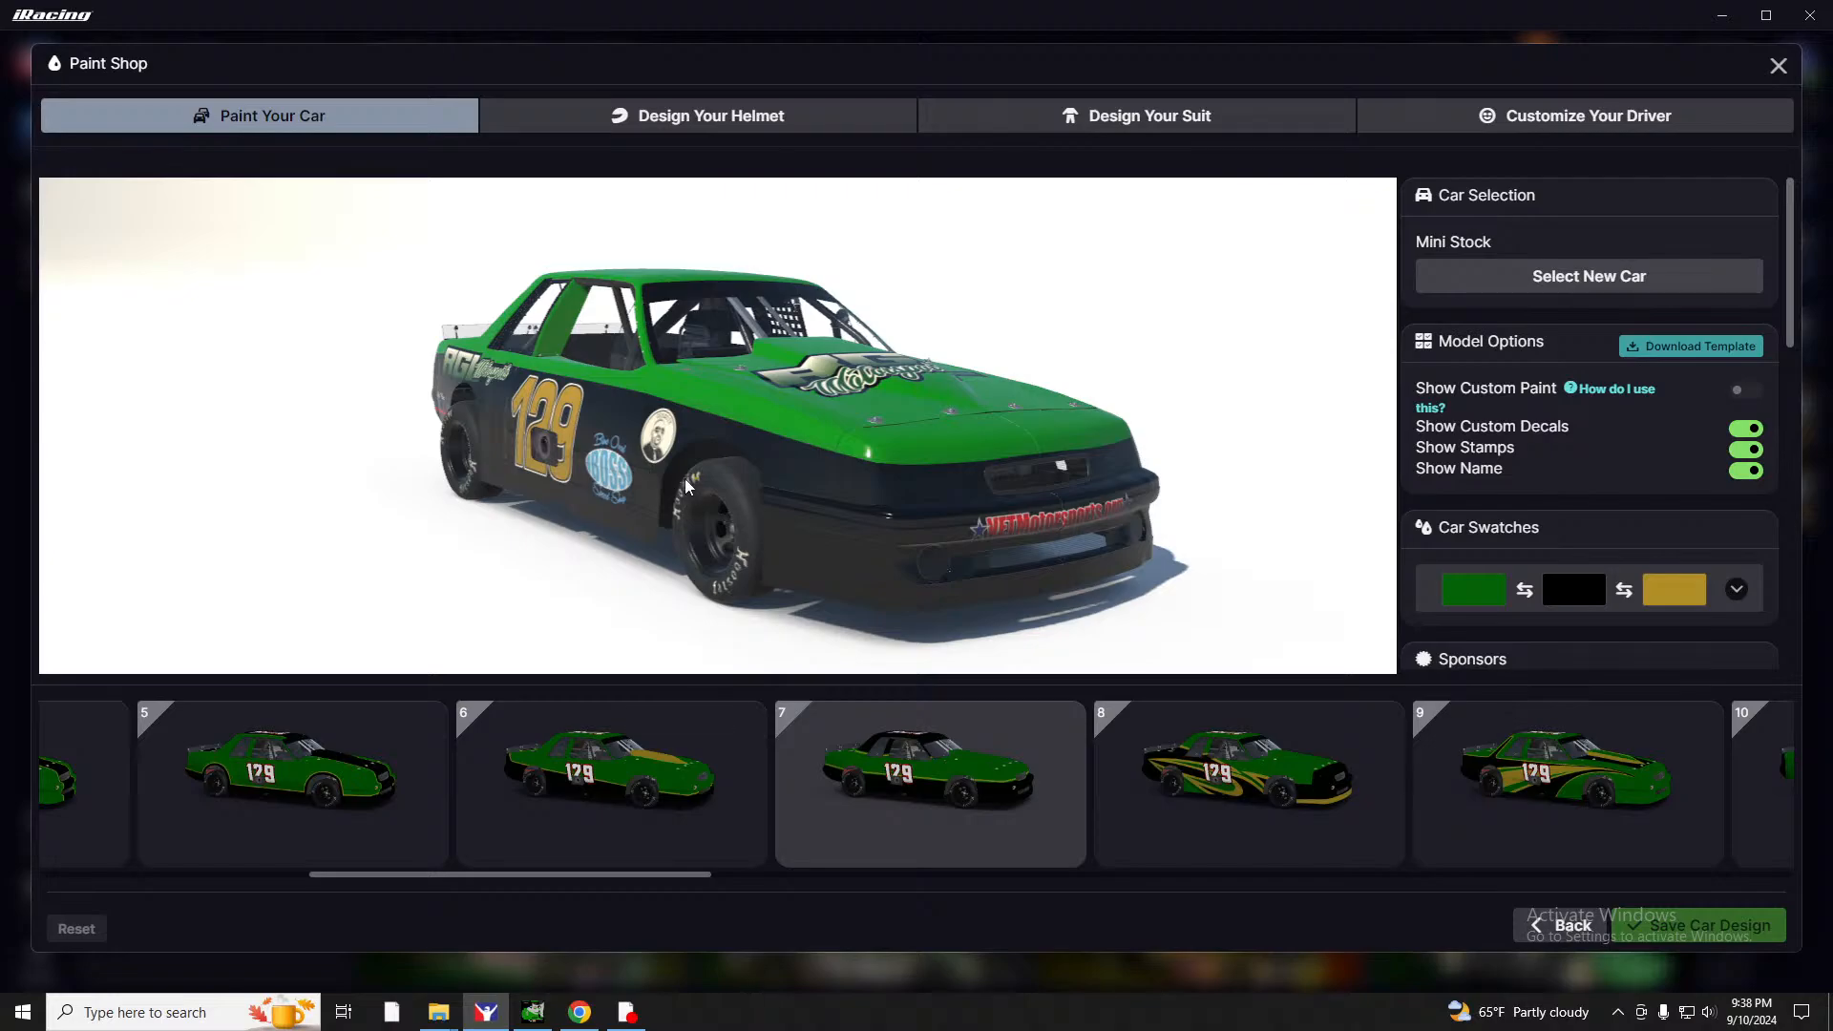
drag(1000, 495, 730, 638)
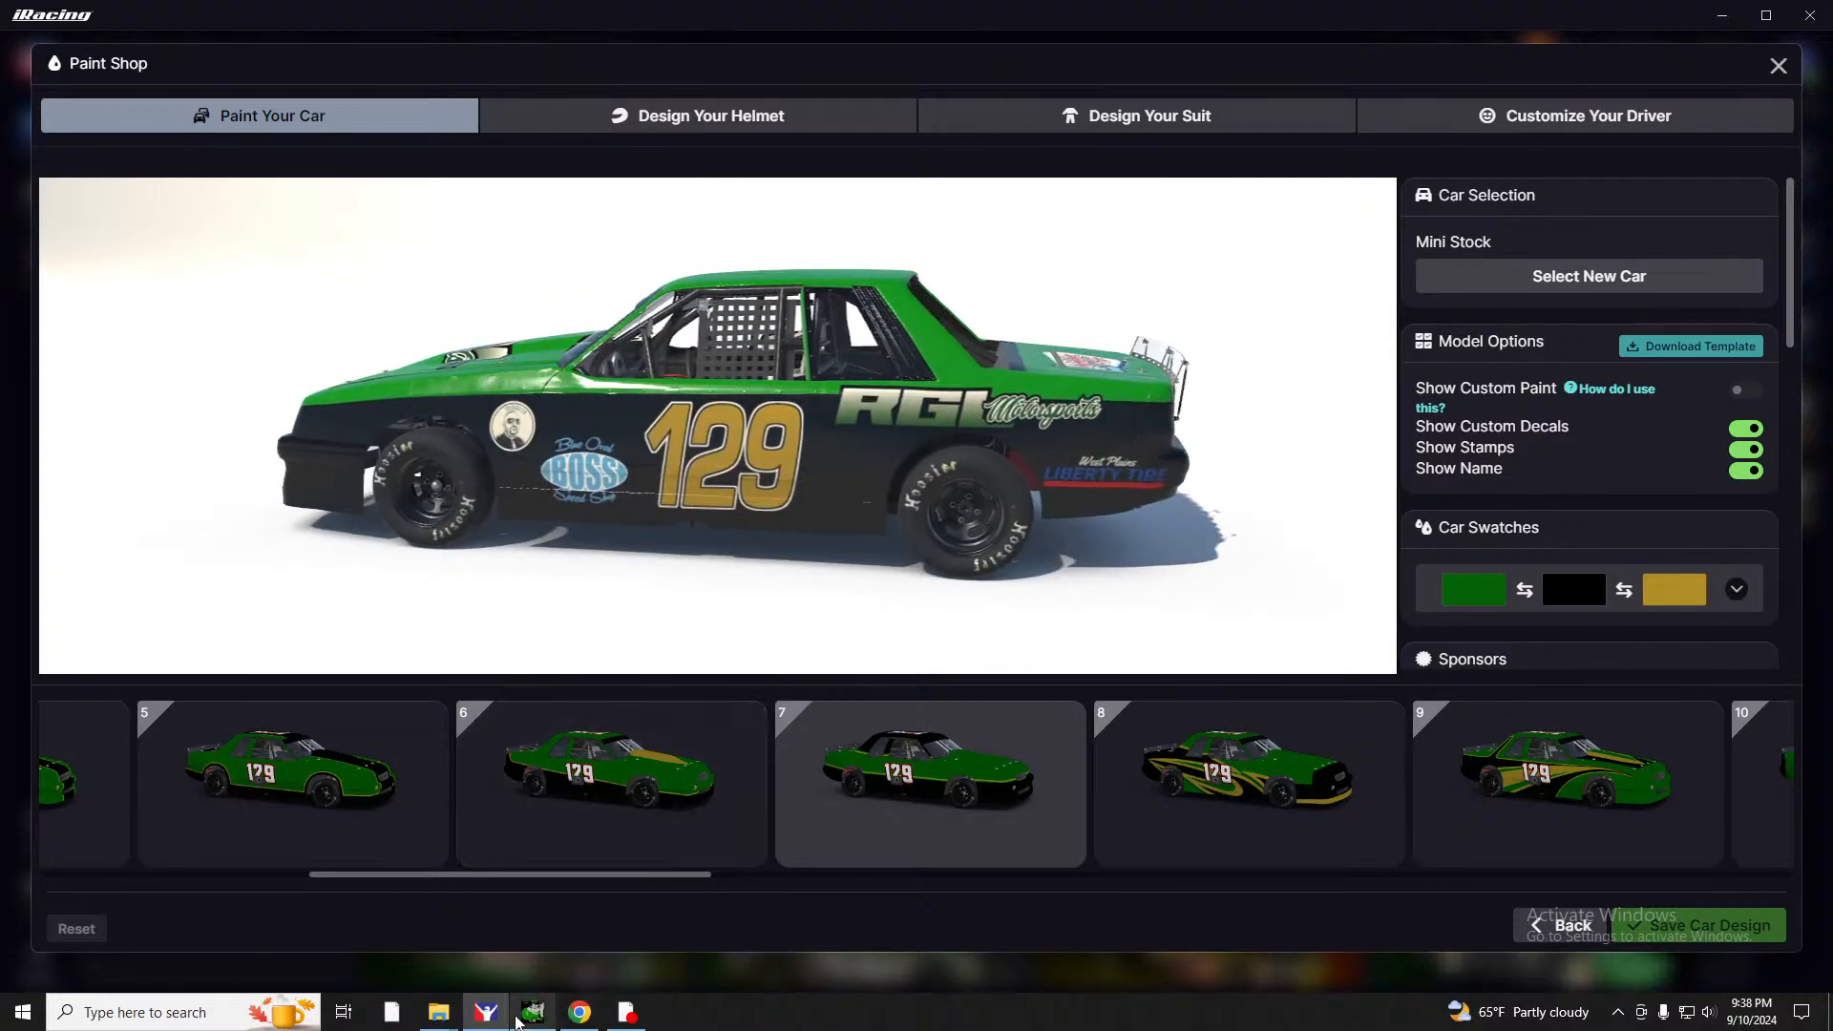
Switch to GIMP, show the Turn Off Before Exporting TGA group, and open Pony Logo only.png as a new layer.
click(533, 1020)
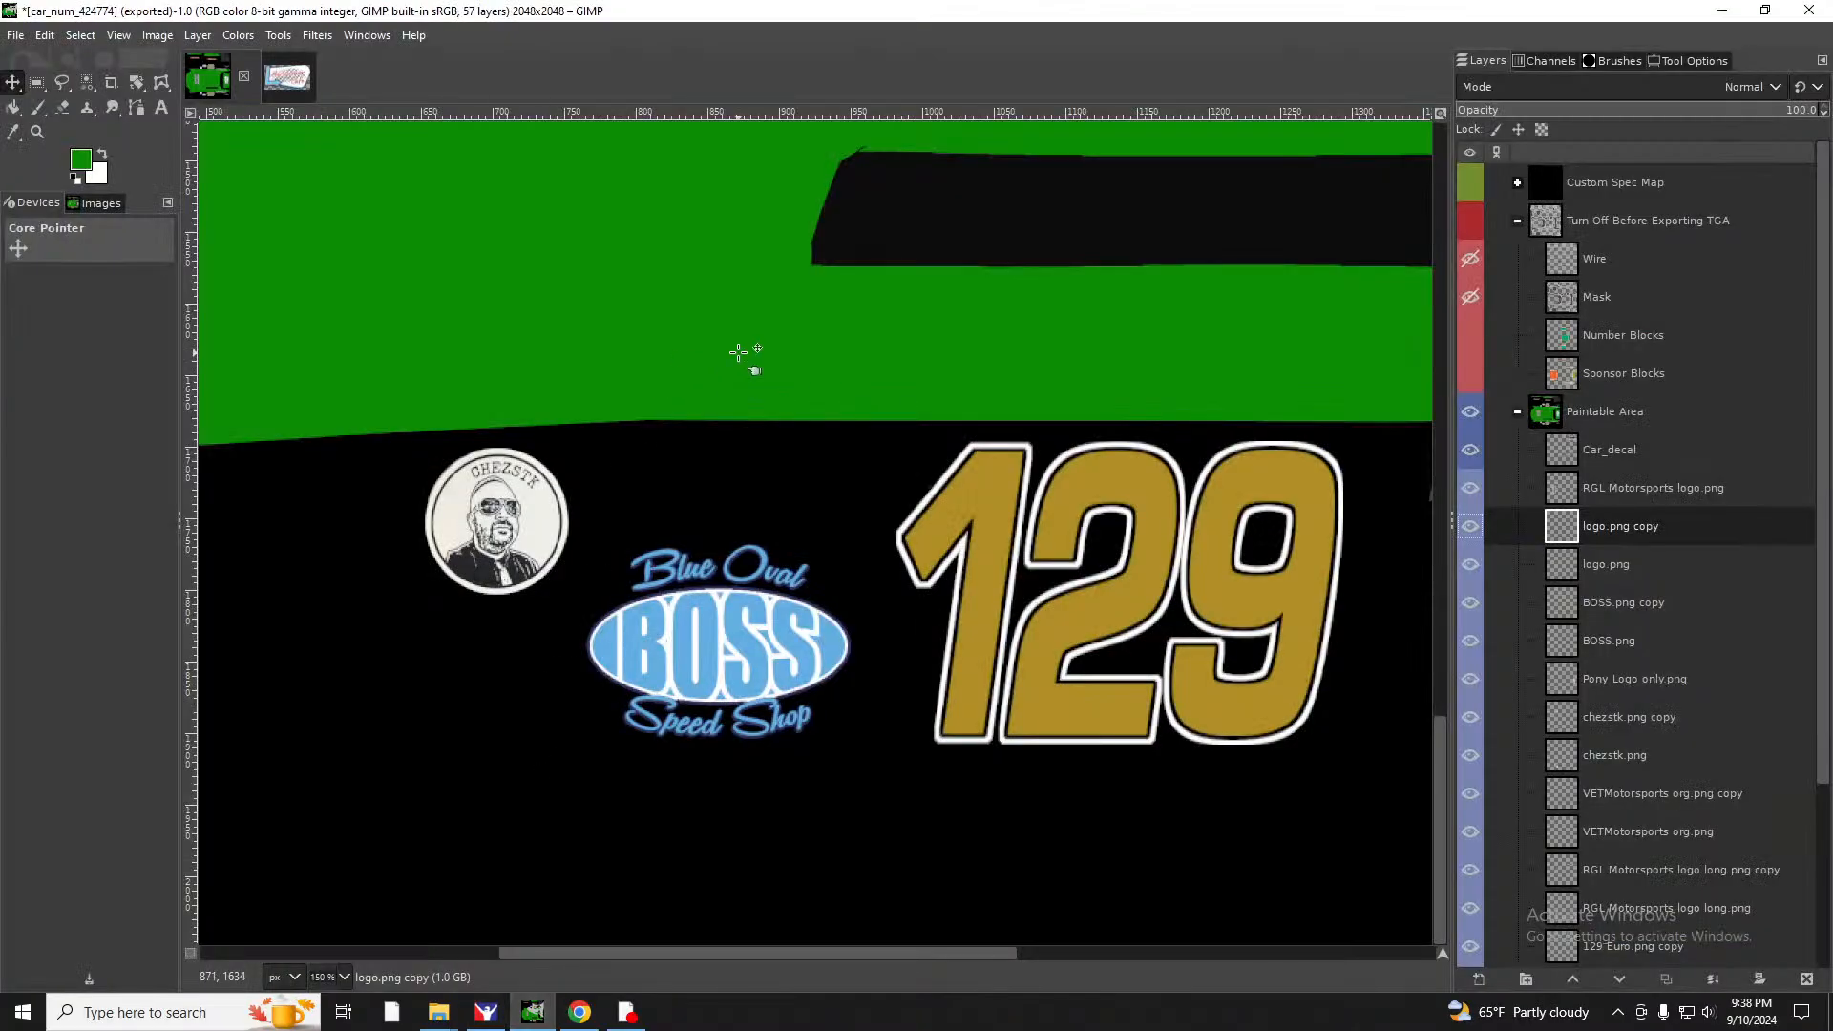
scroll(741, 353, down, 1)
scroll(738, 352, down, 2)
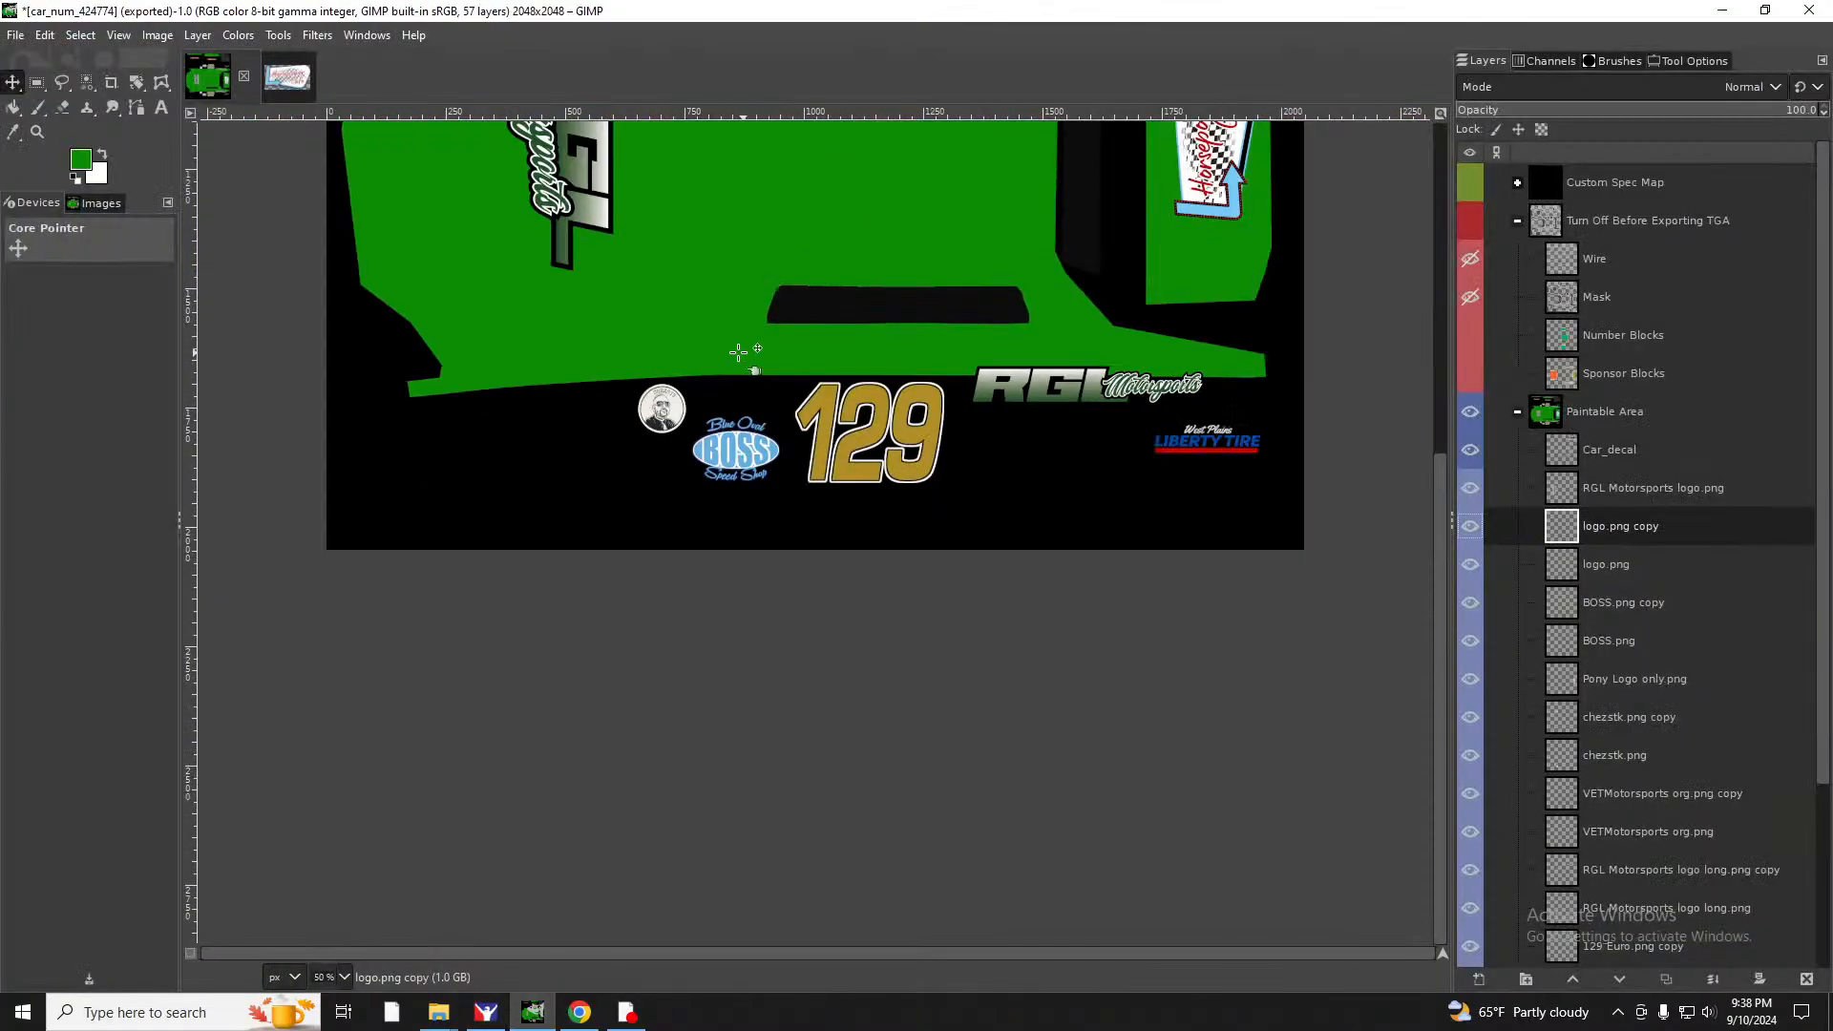
scroll(735, 346, up, 5)
click(1471, 220)
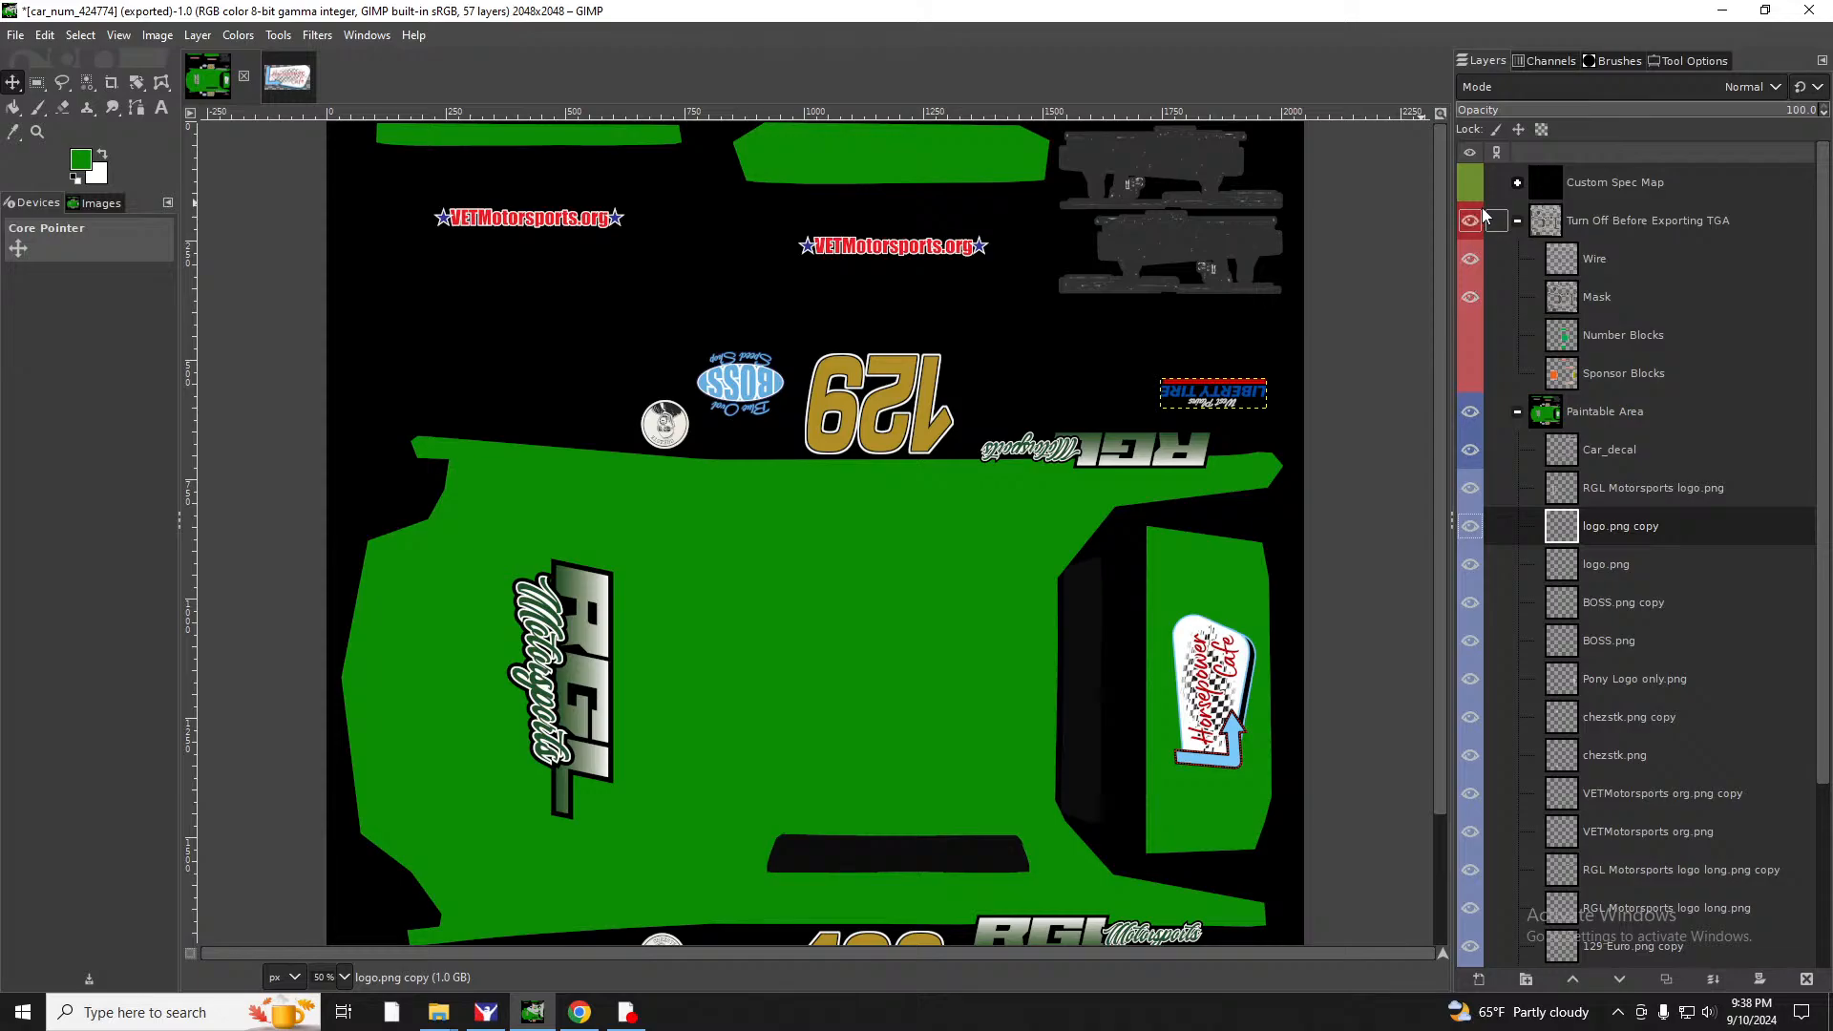
click(15, 34)
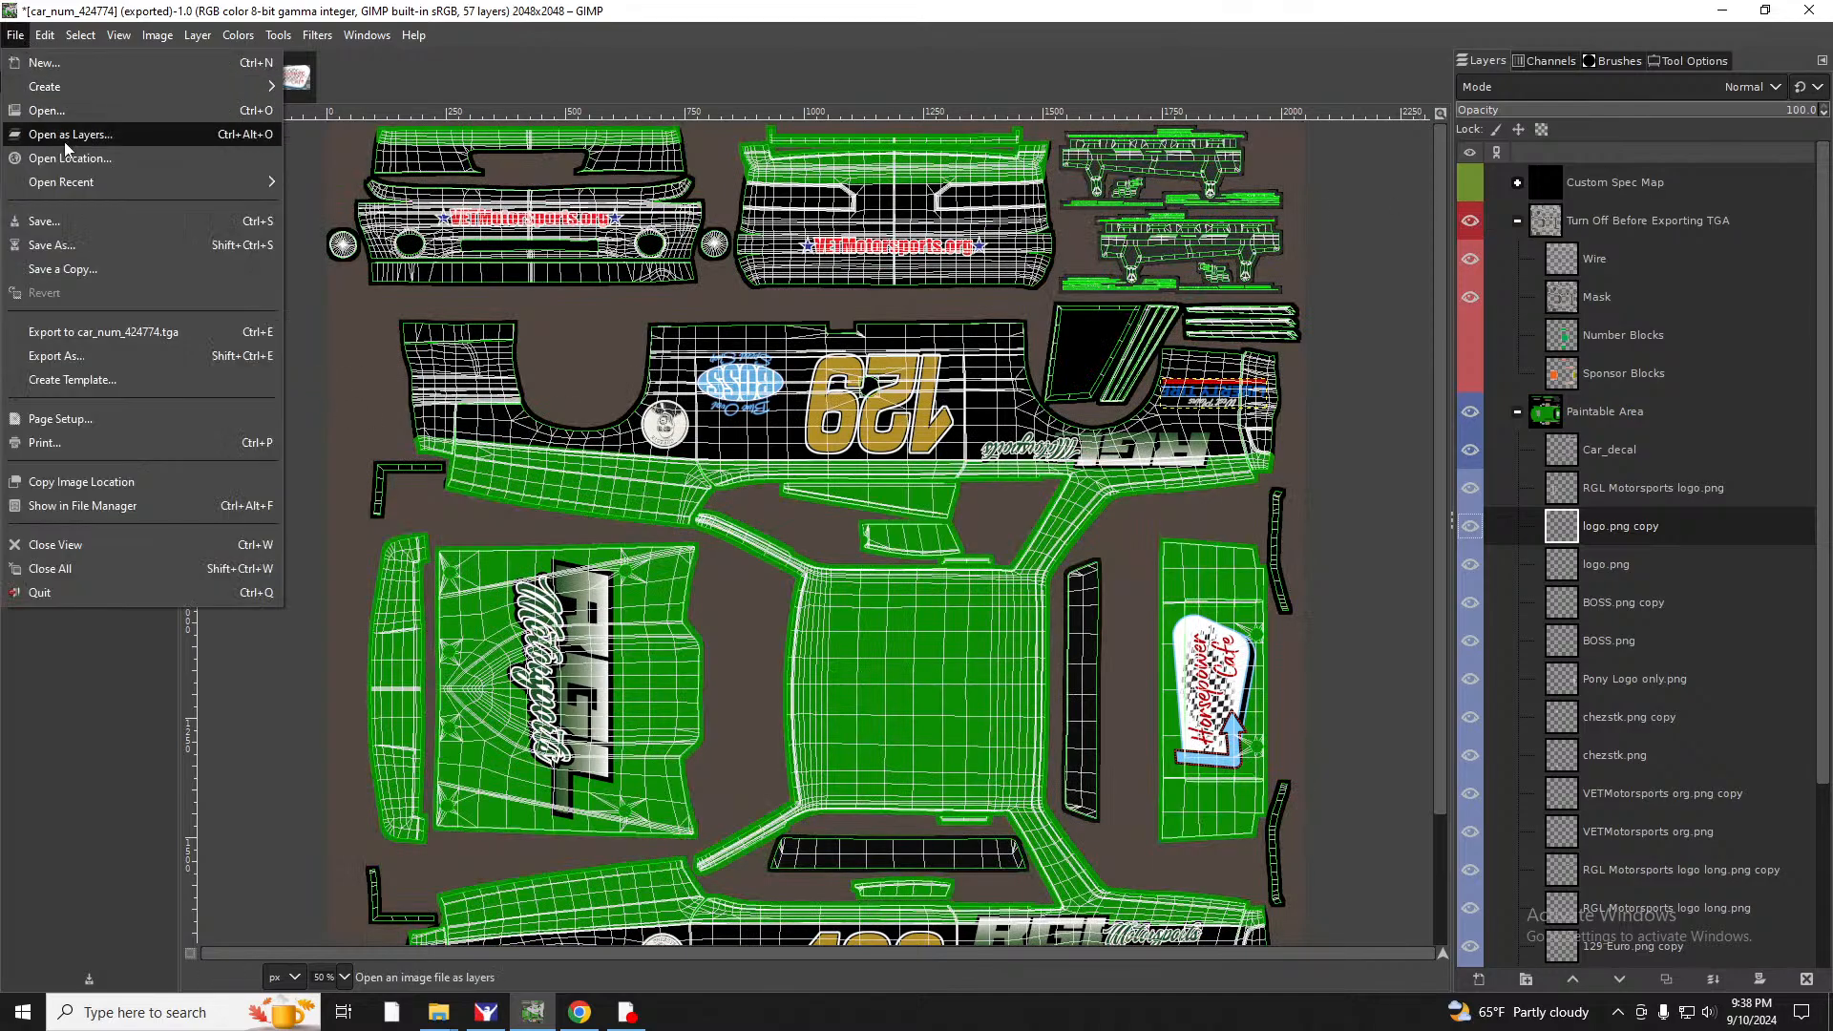
click(57, 134)
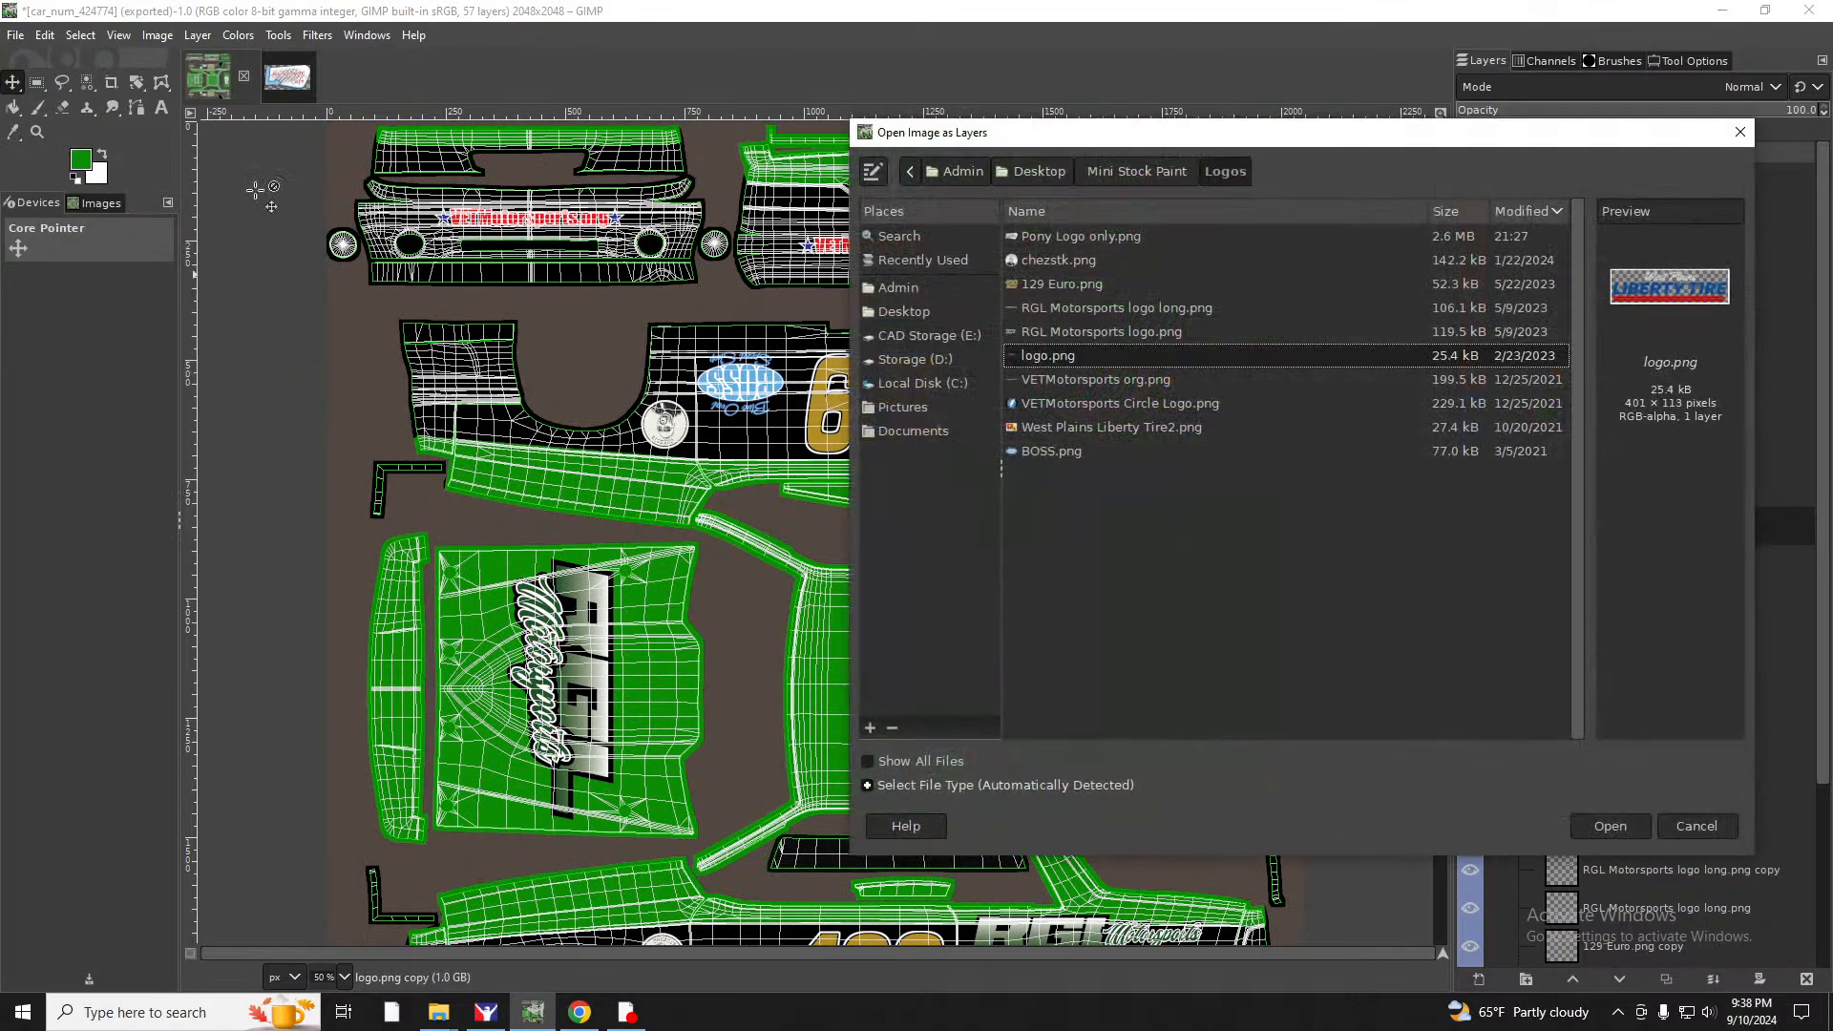
double_click(1061, 237)
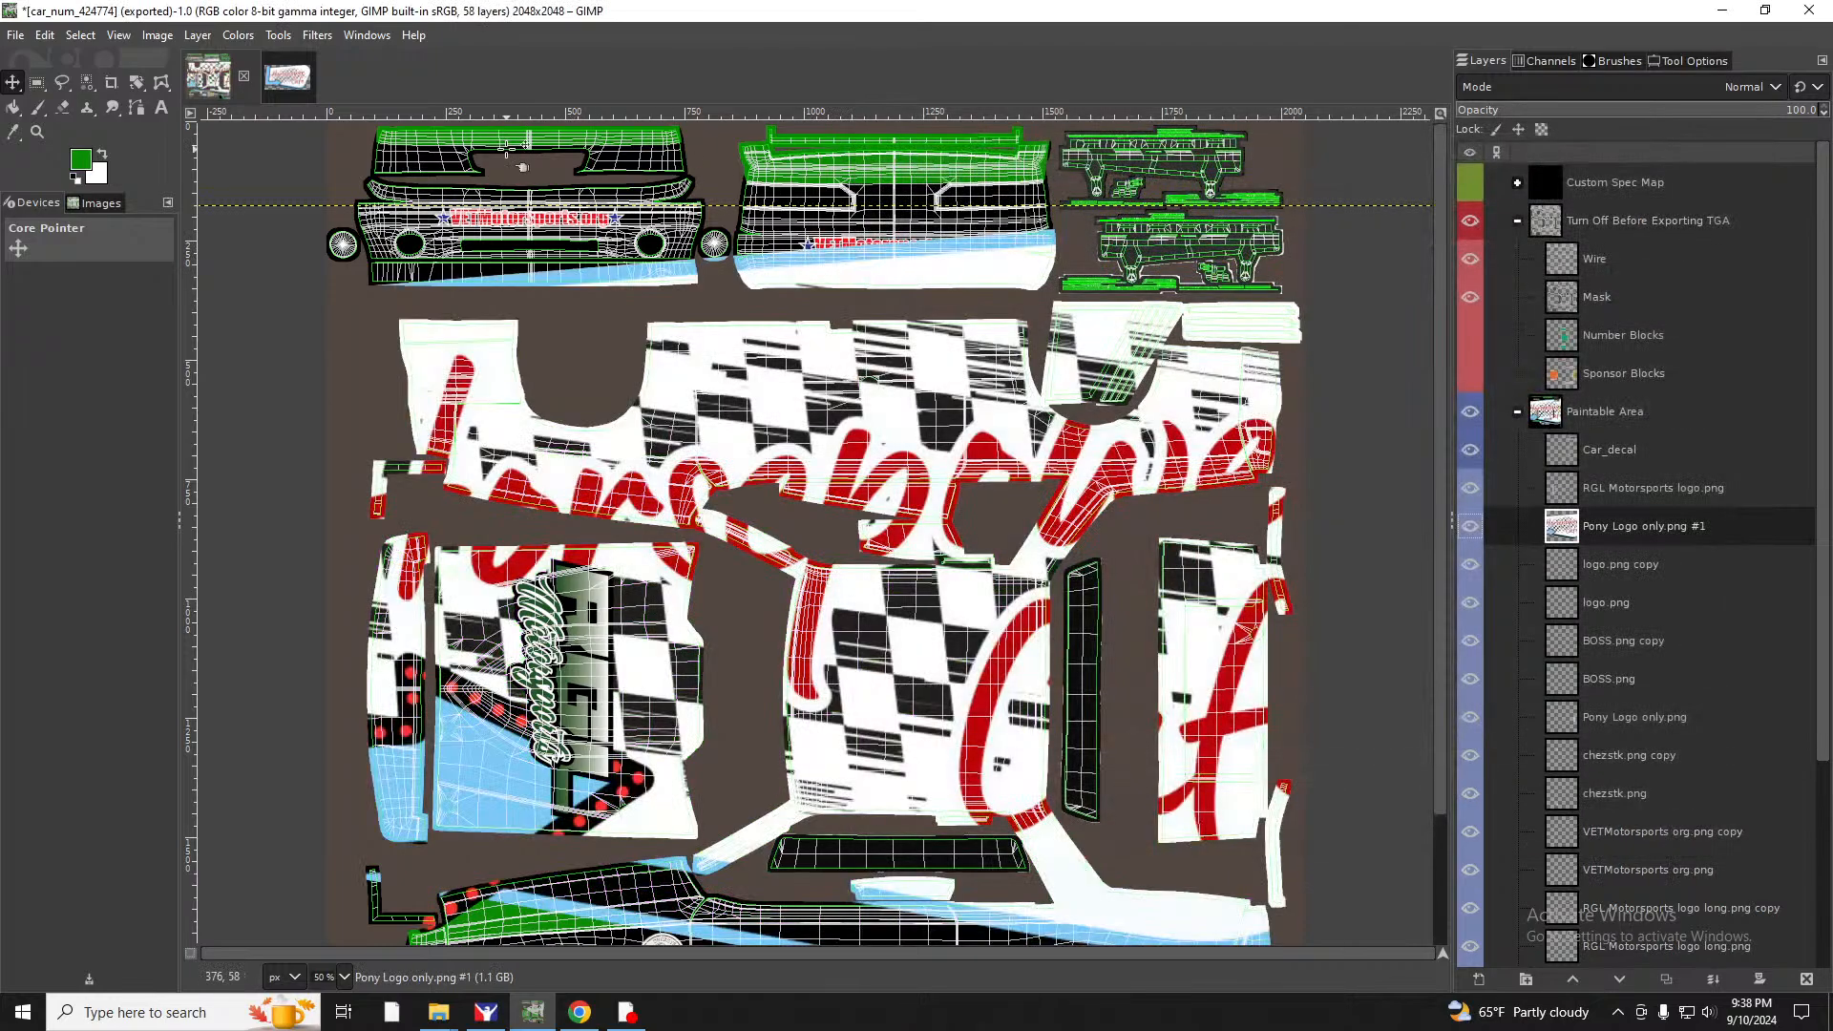
Scale the new Pony Logo layer to 200 px wide with proportions locked.
click(191, 36)
click(281, 380)
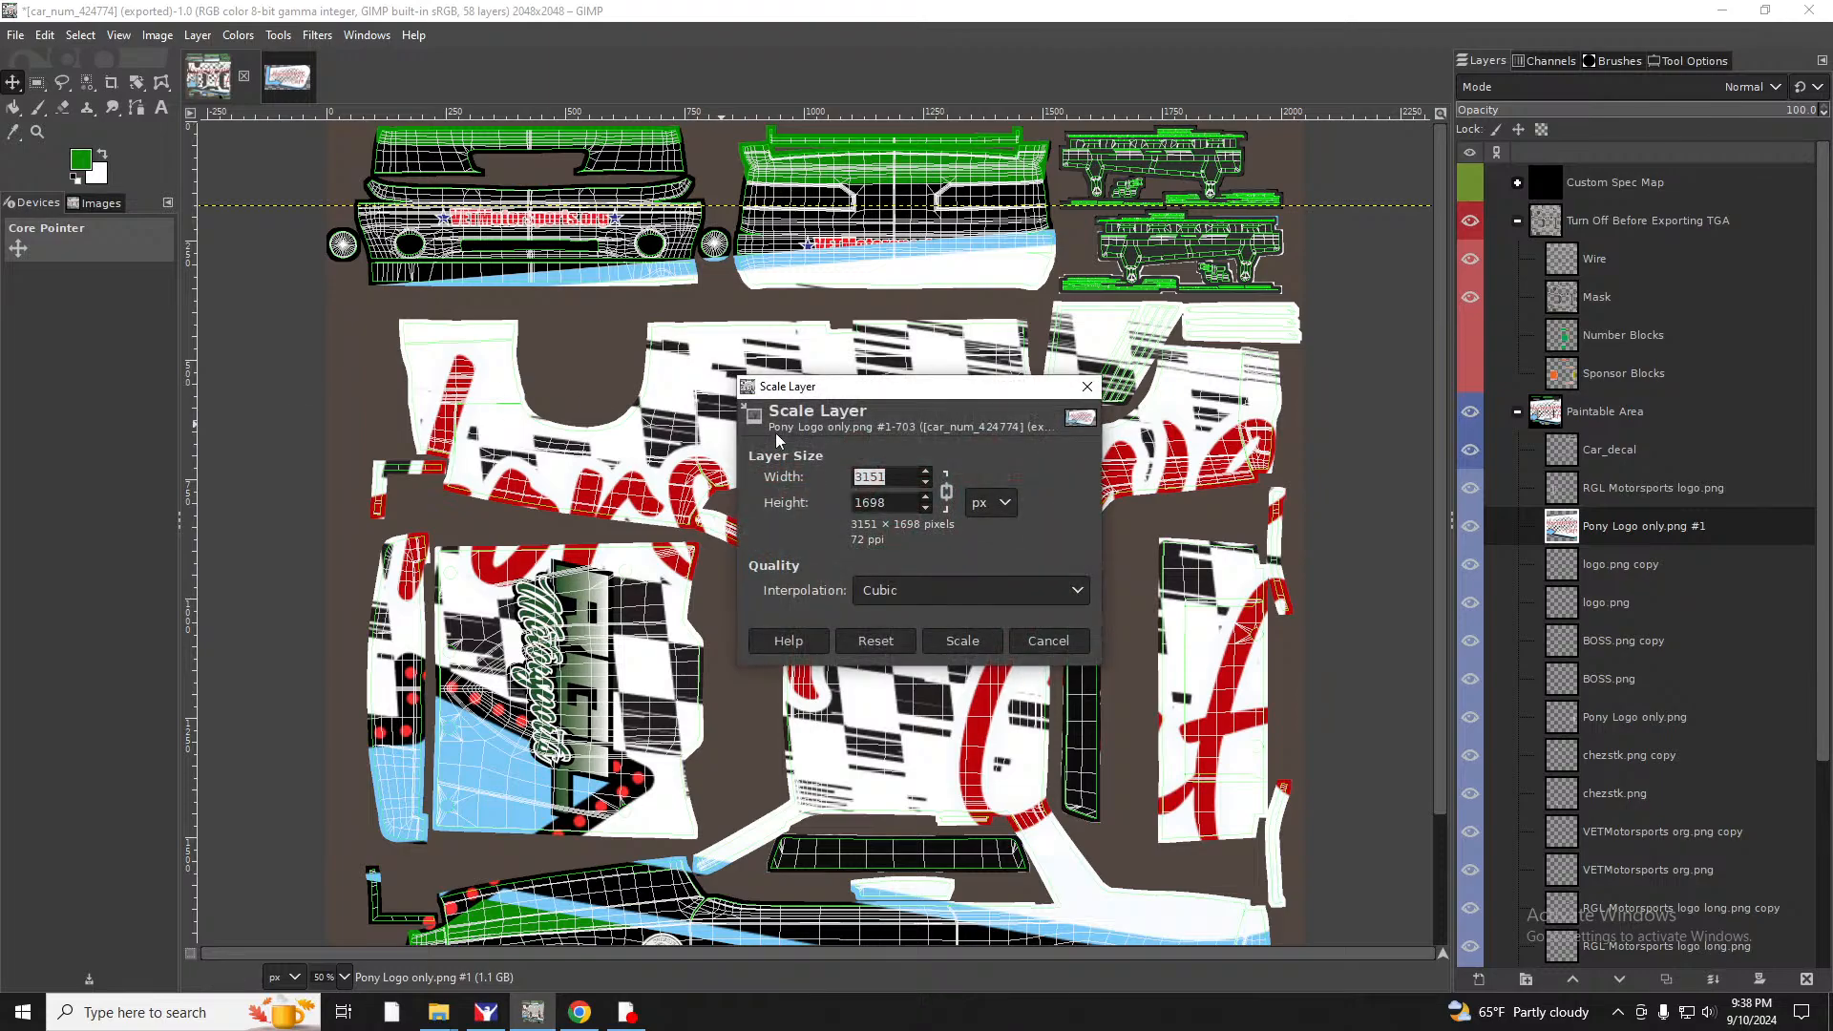
key(Tab)
key(shift+Tab)
text(200)
click(962, 641)
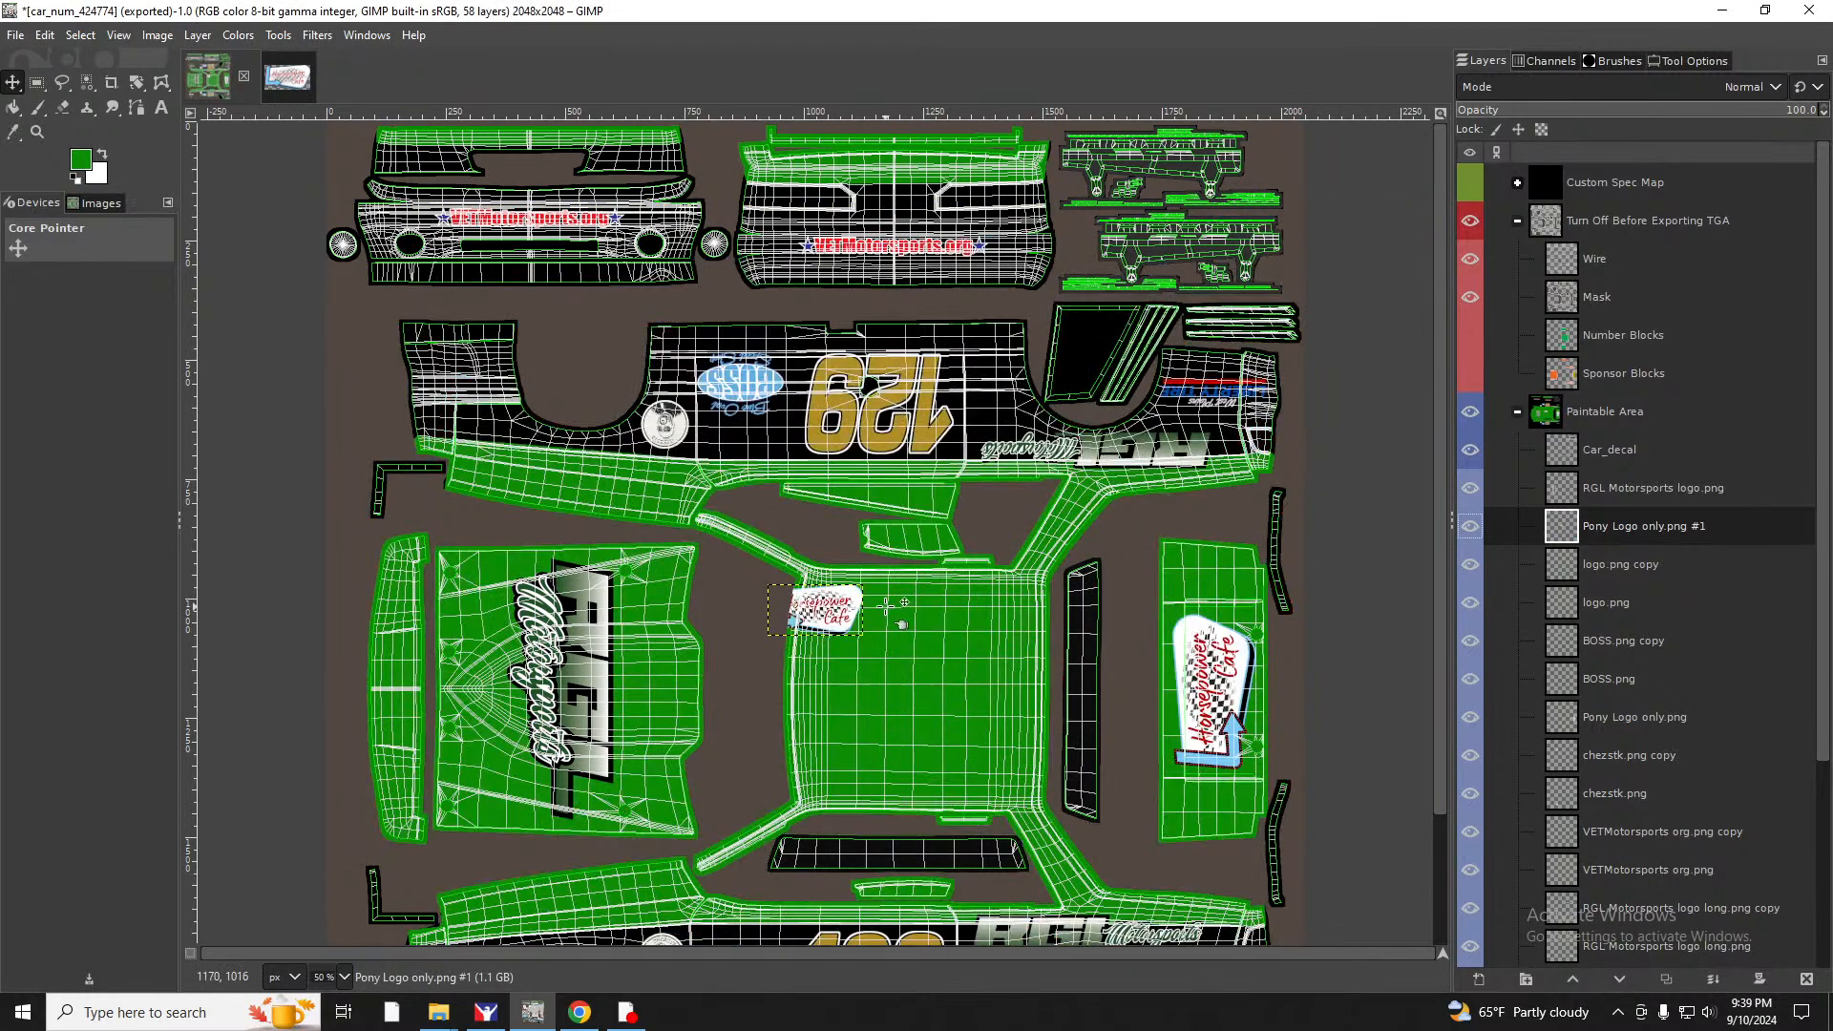
Try the Horsepower Cafe logo on the front fender above the lower side panel's nose section, and undo both the move and the scaling.
scroll(826, 702, down, 3)
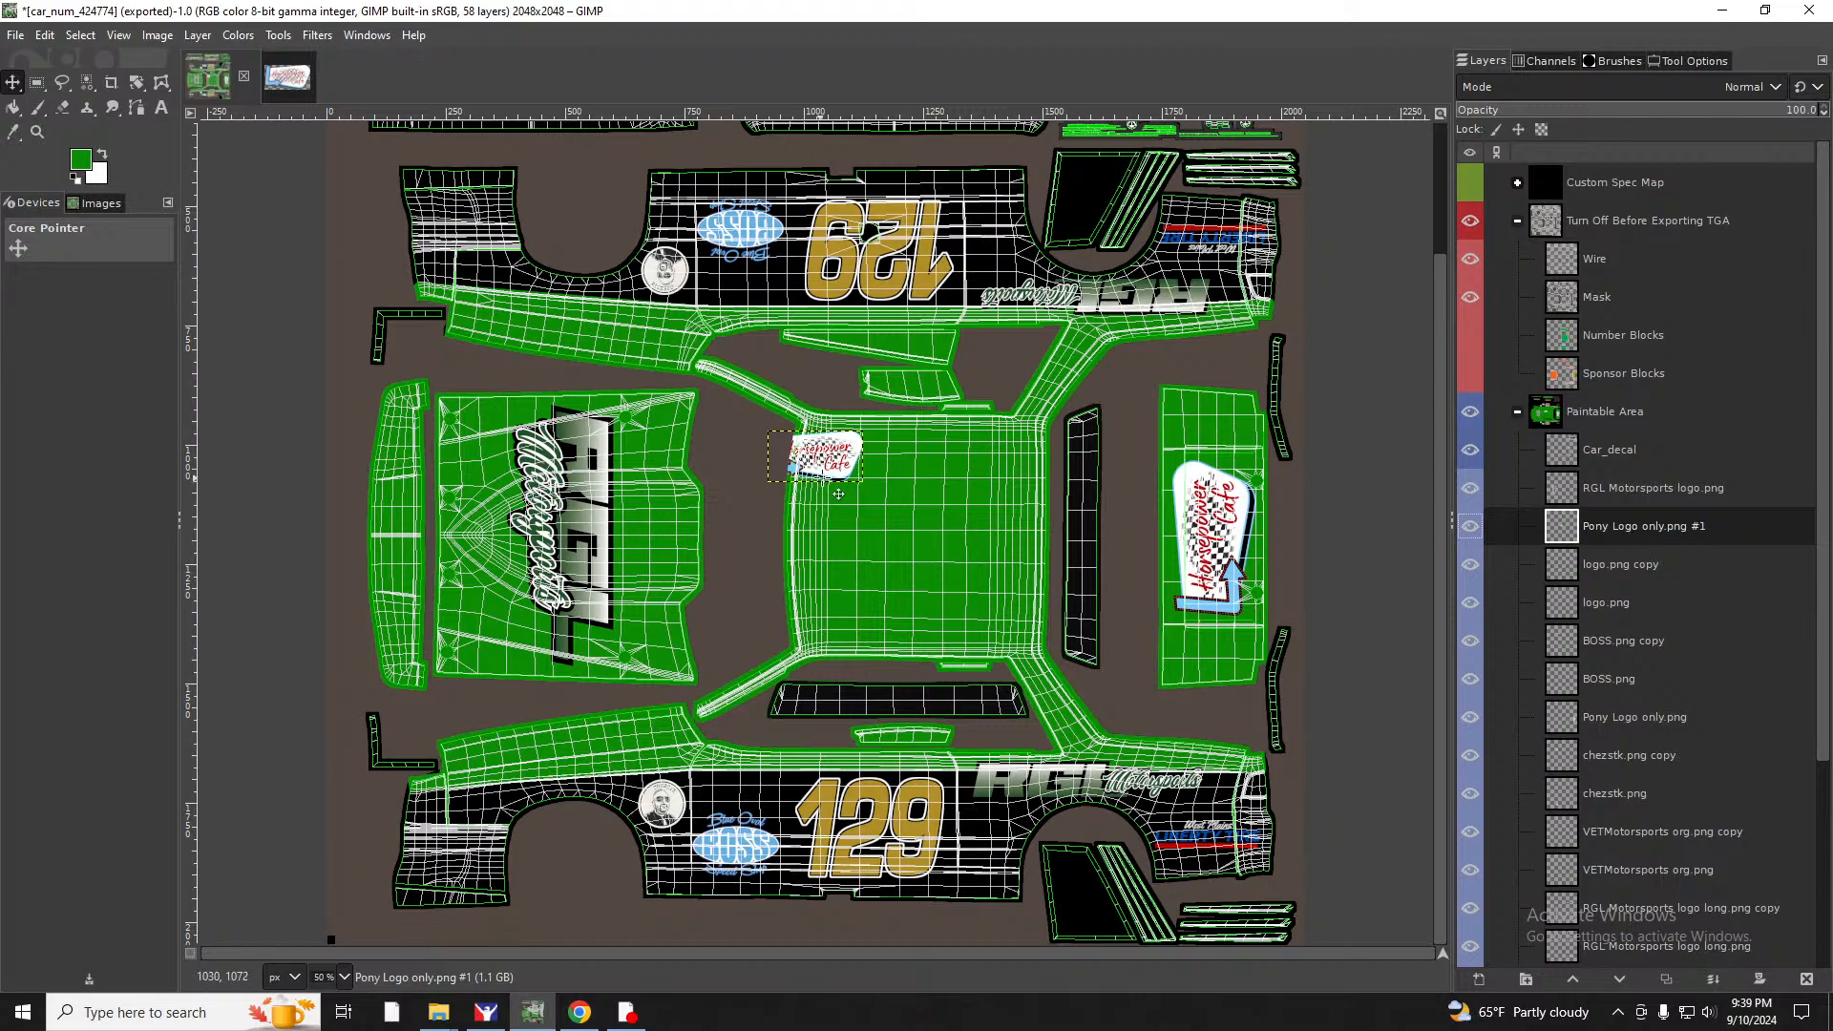
drag(829, 487, 497, 832)
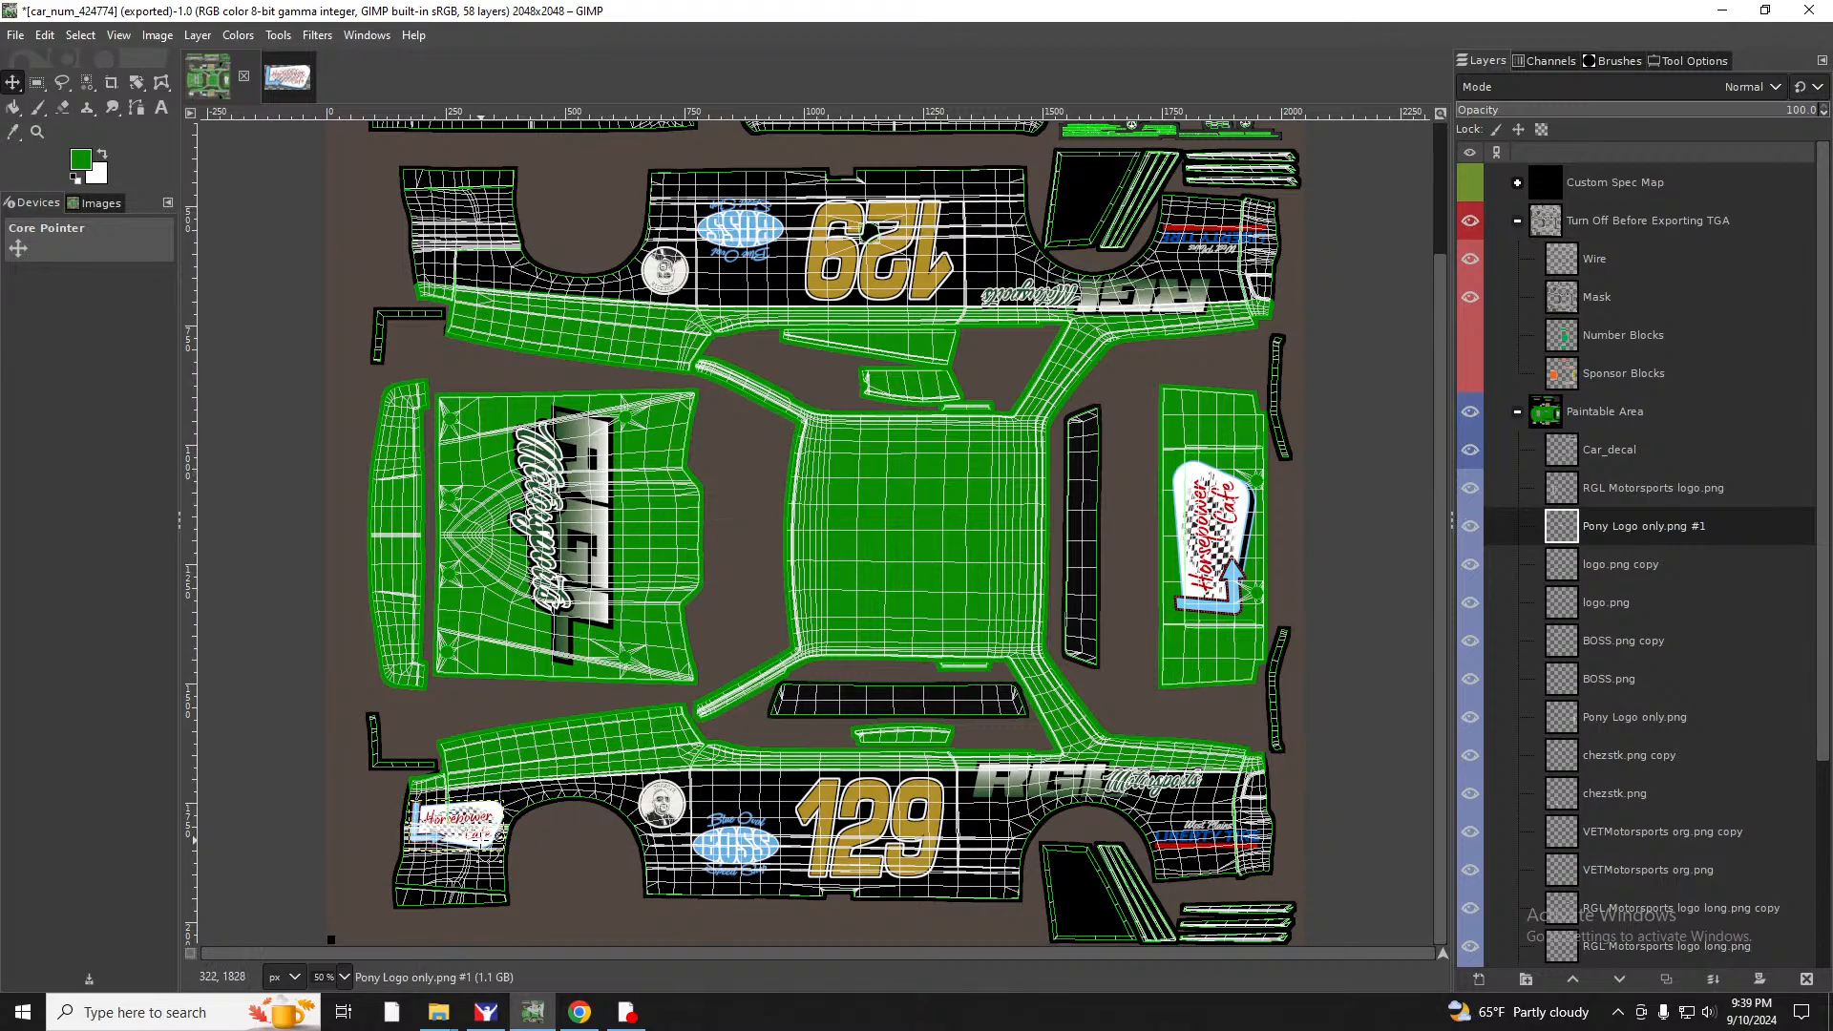
key(ctrl+z)
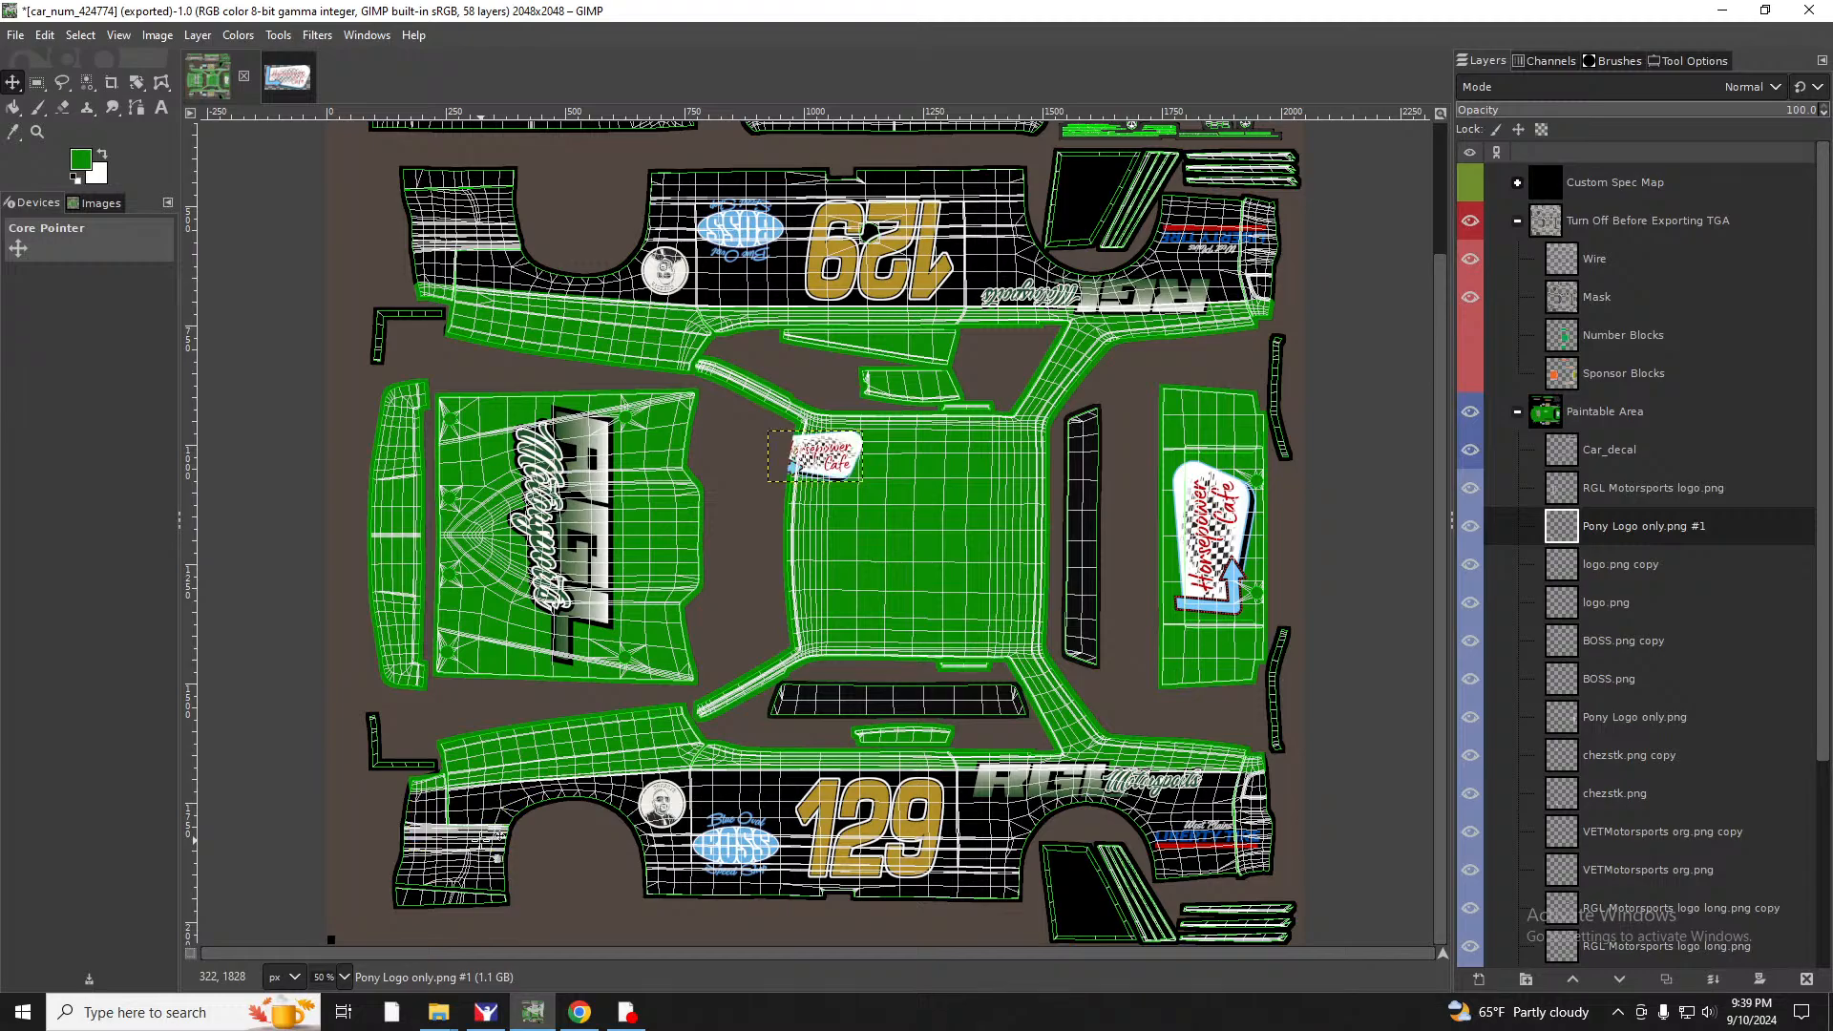
key(ctrl+z)
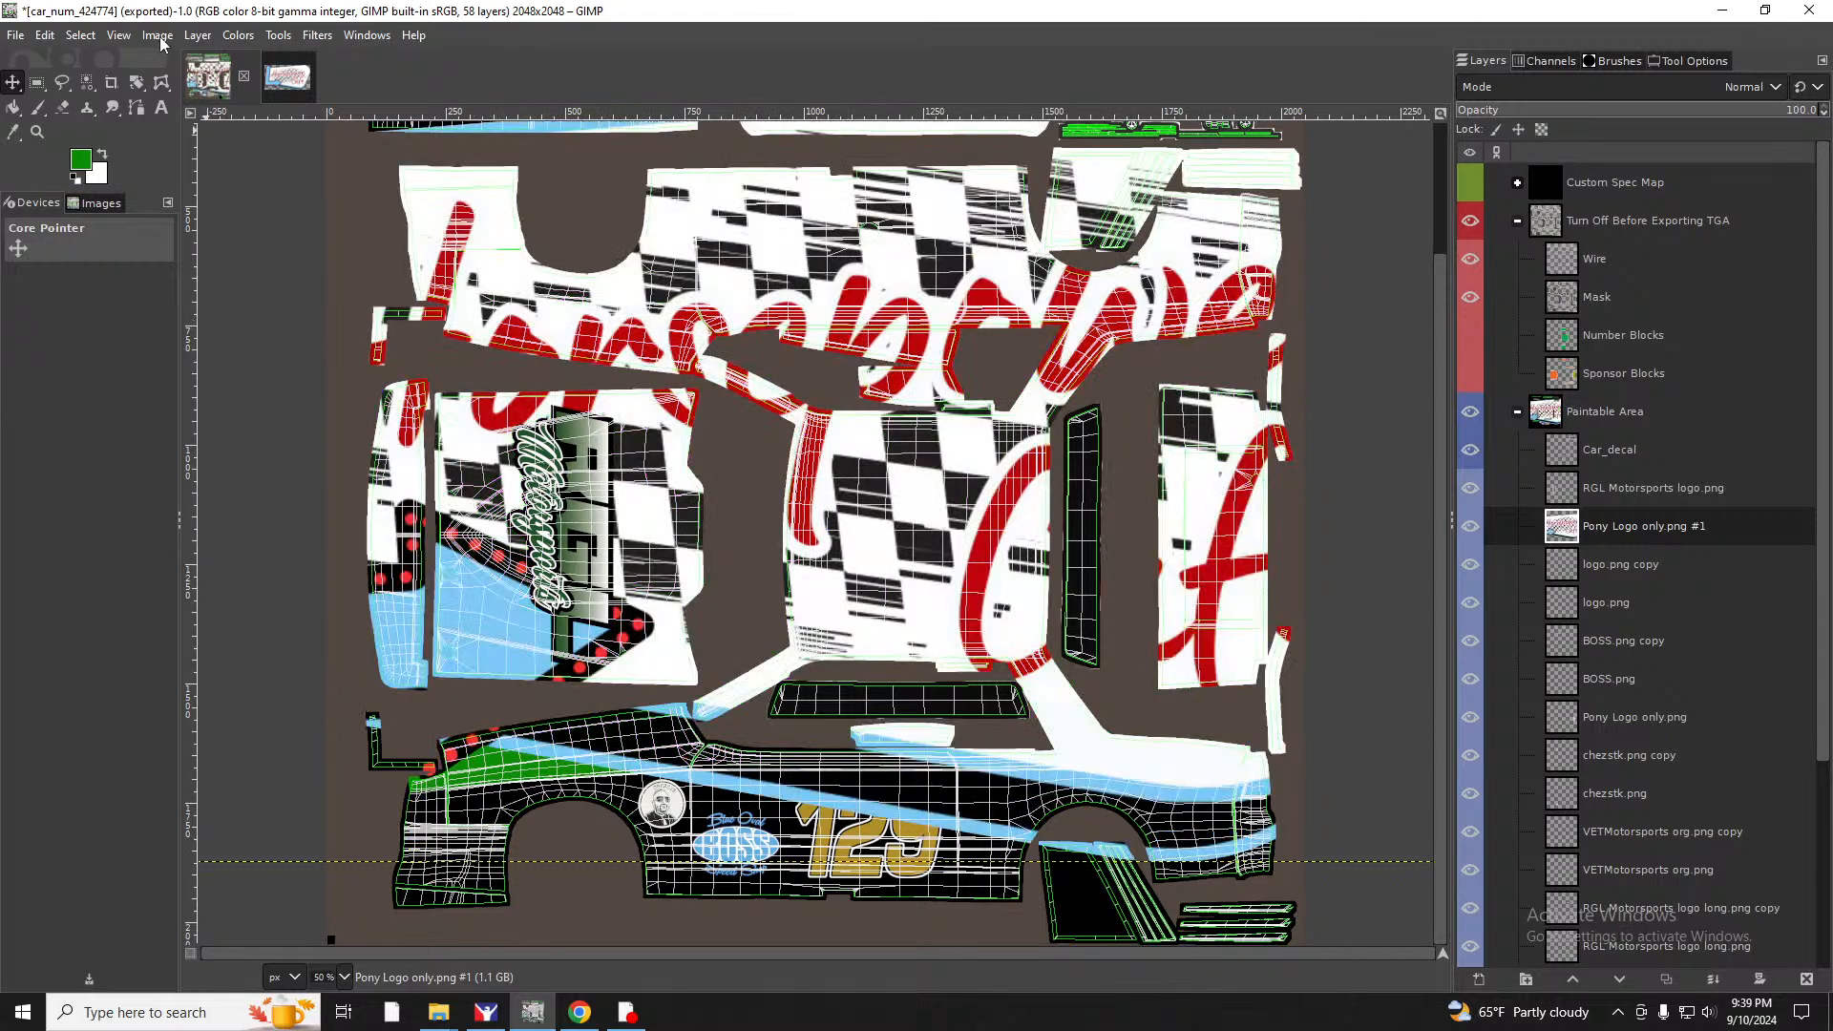
Scale the new Pony Logo layer to 75 px high with proportions locked.
click(197, 34)
click(251, 384)
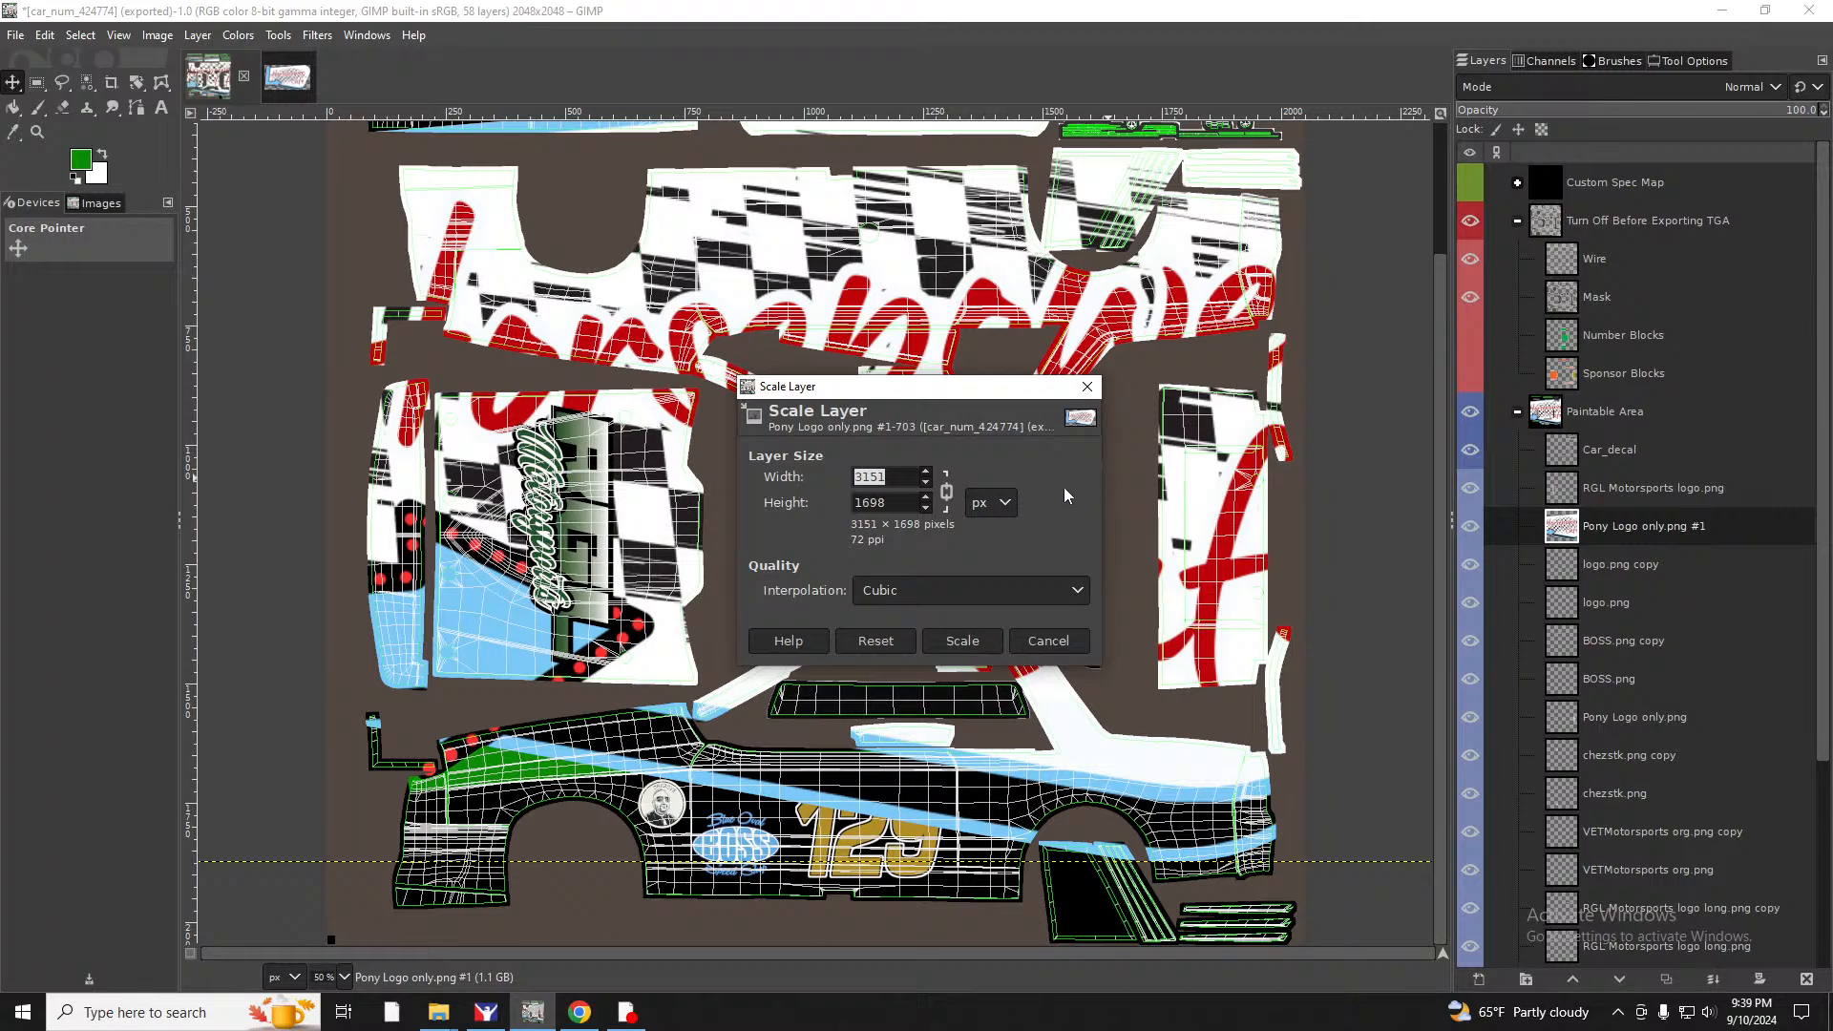
click(893, 503)
text(75)
key(BackSpace)
key(BackSpace)
key(BackSpace)
key(BackSpace)
key(BackSpace)
key(BackSpace)
text(756)
key(BackSpace)
key(Tab)
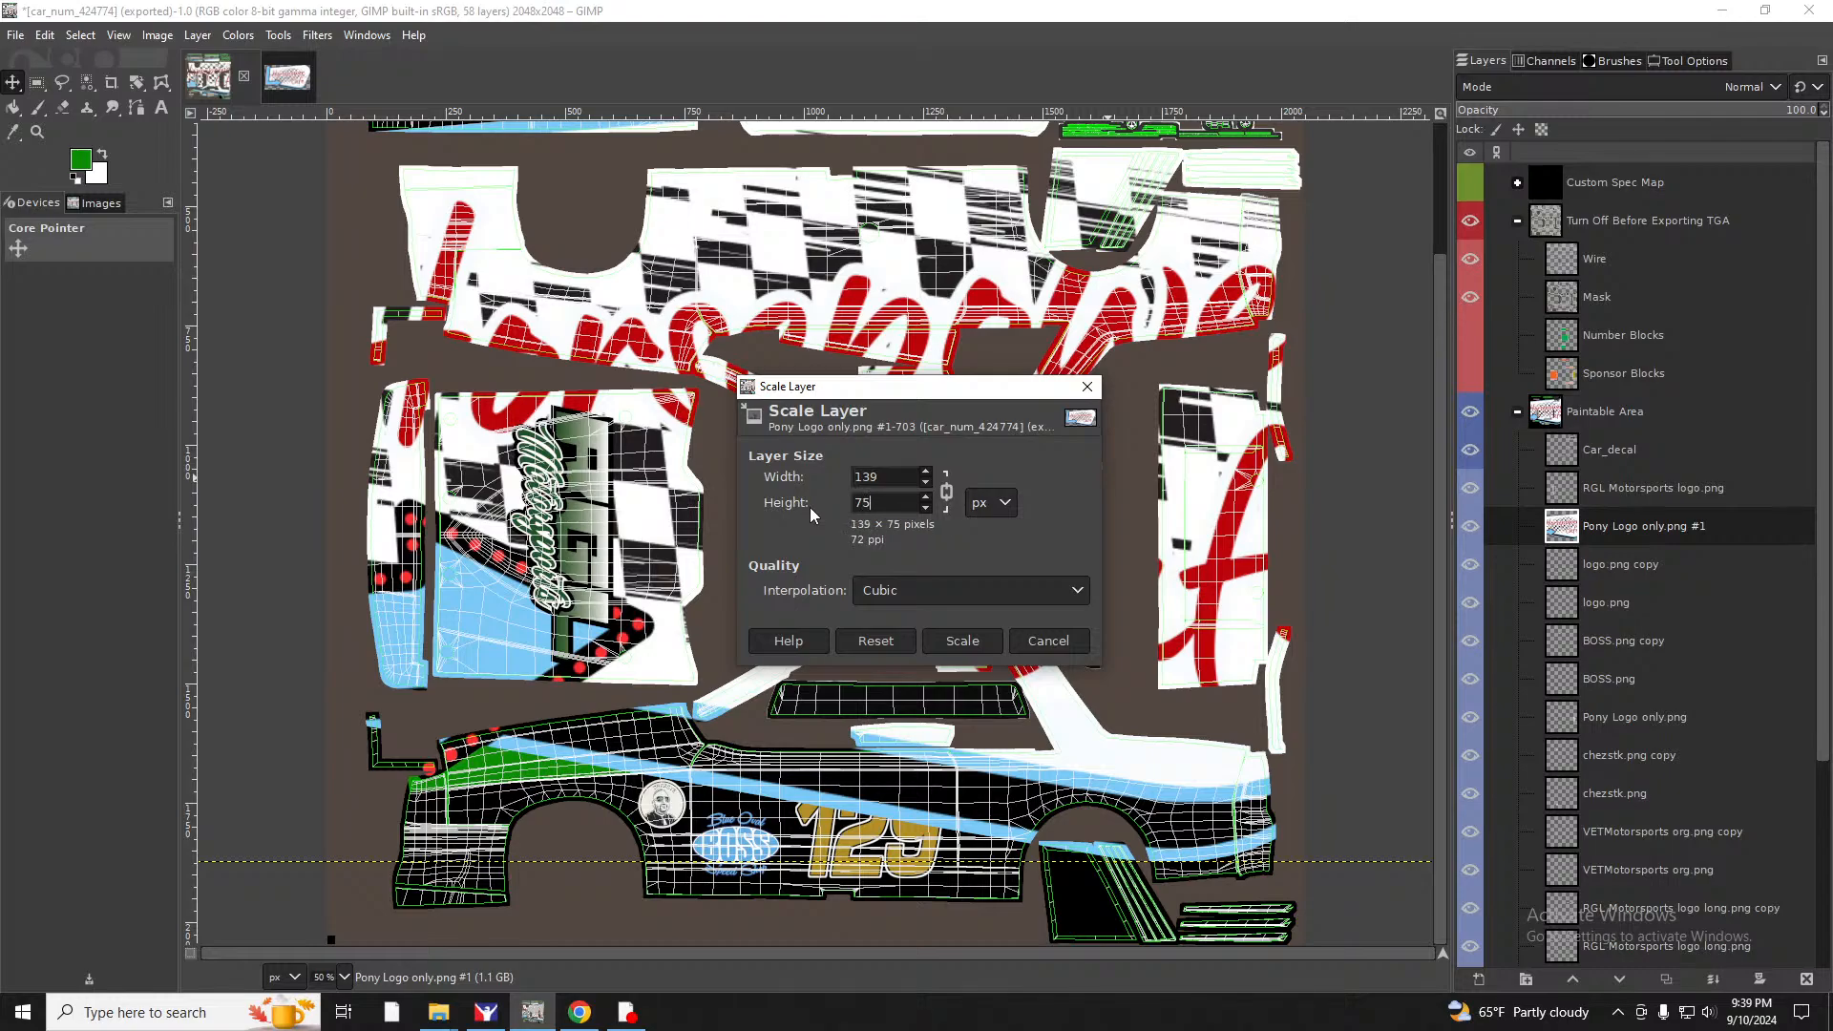
click(960, 641)
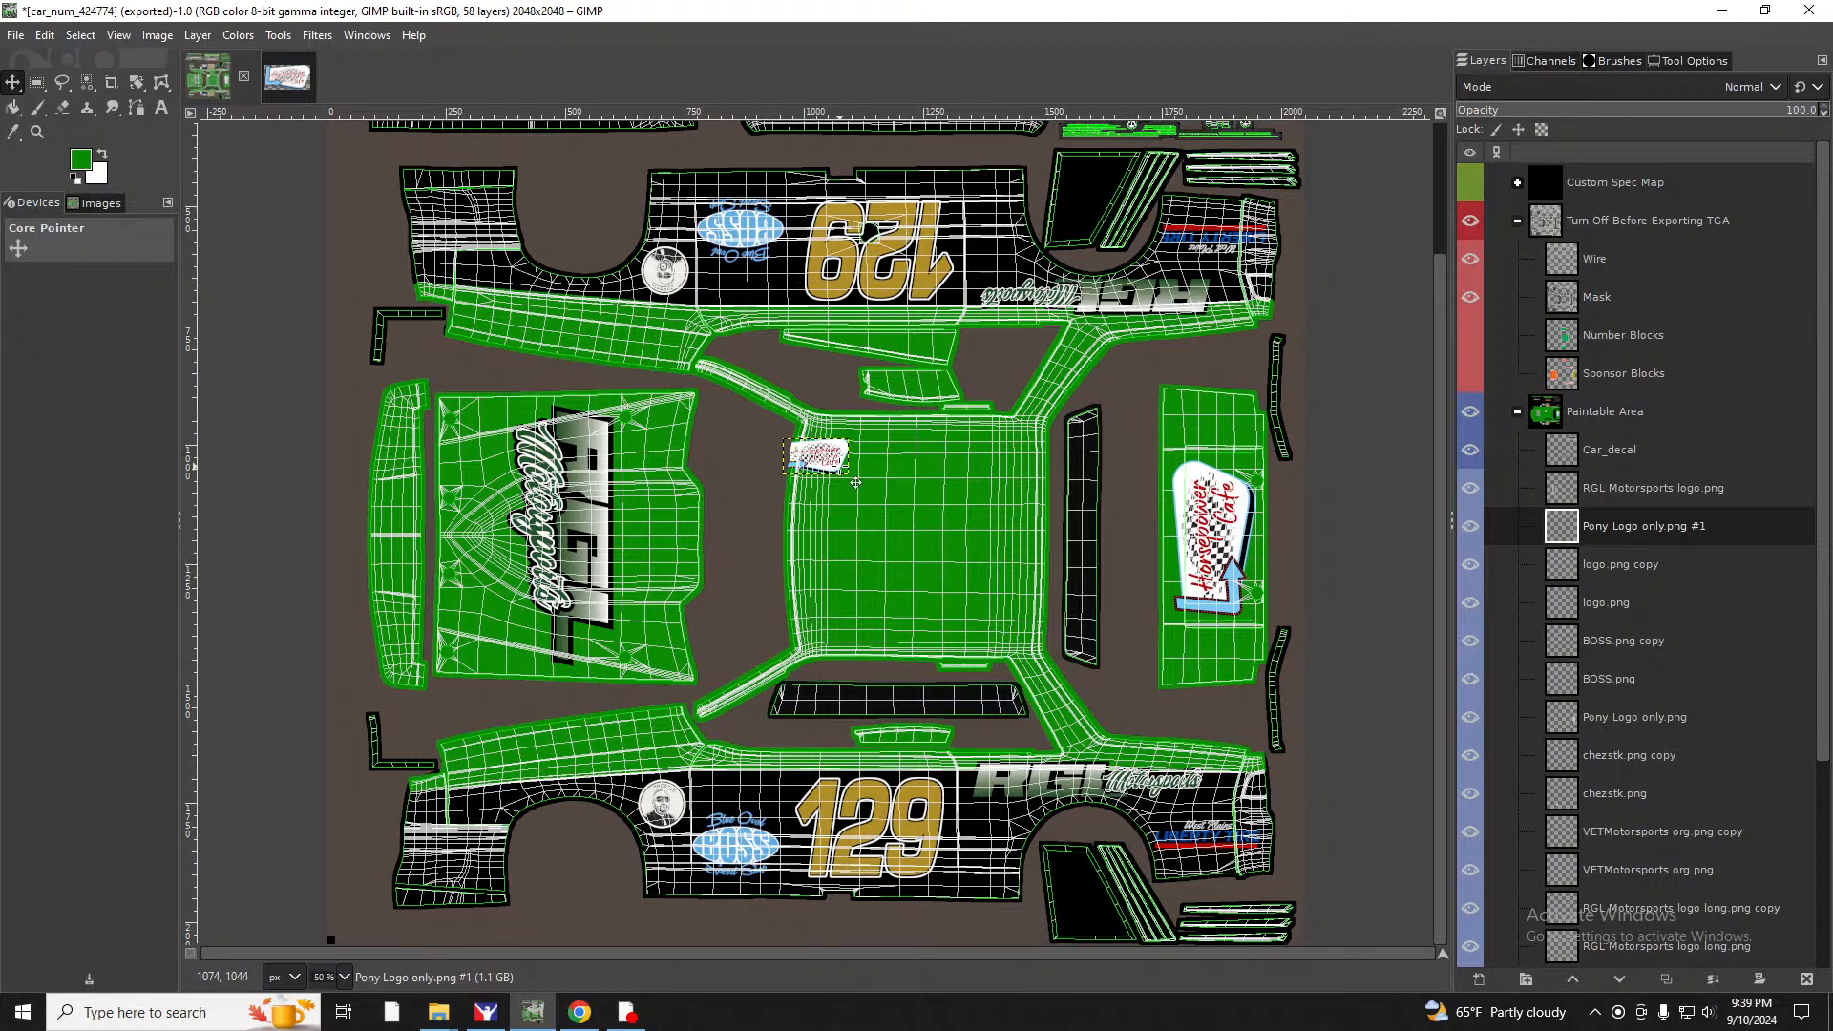
Place the small Horsepower Cafe logo on the upright side's front fender, ahead of the wheel arch and just below the green edge.
drag(840, 466, 500, 842)
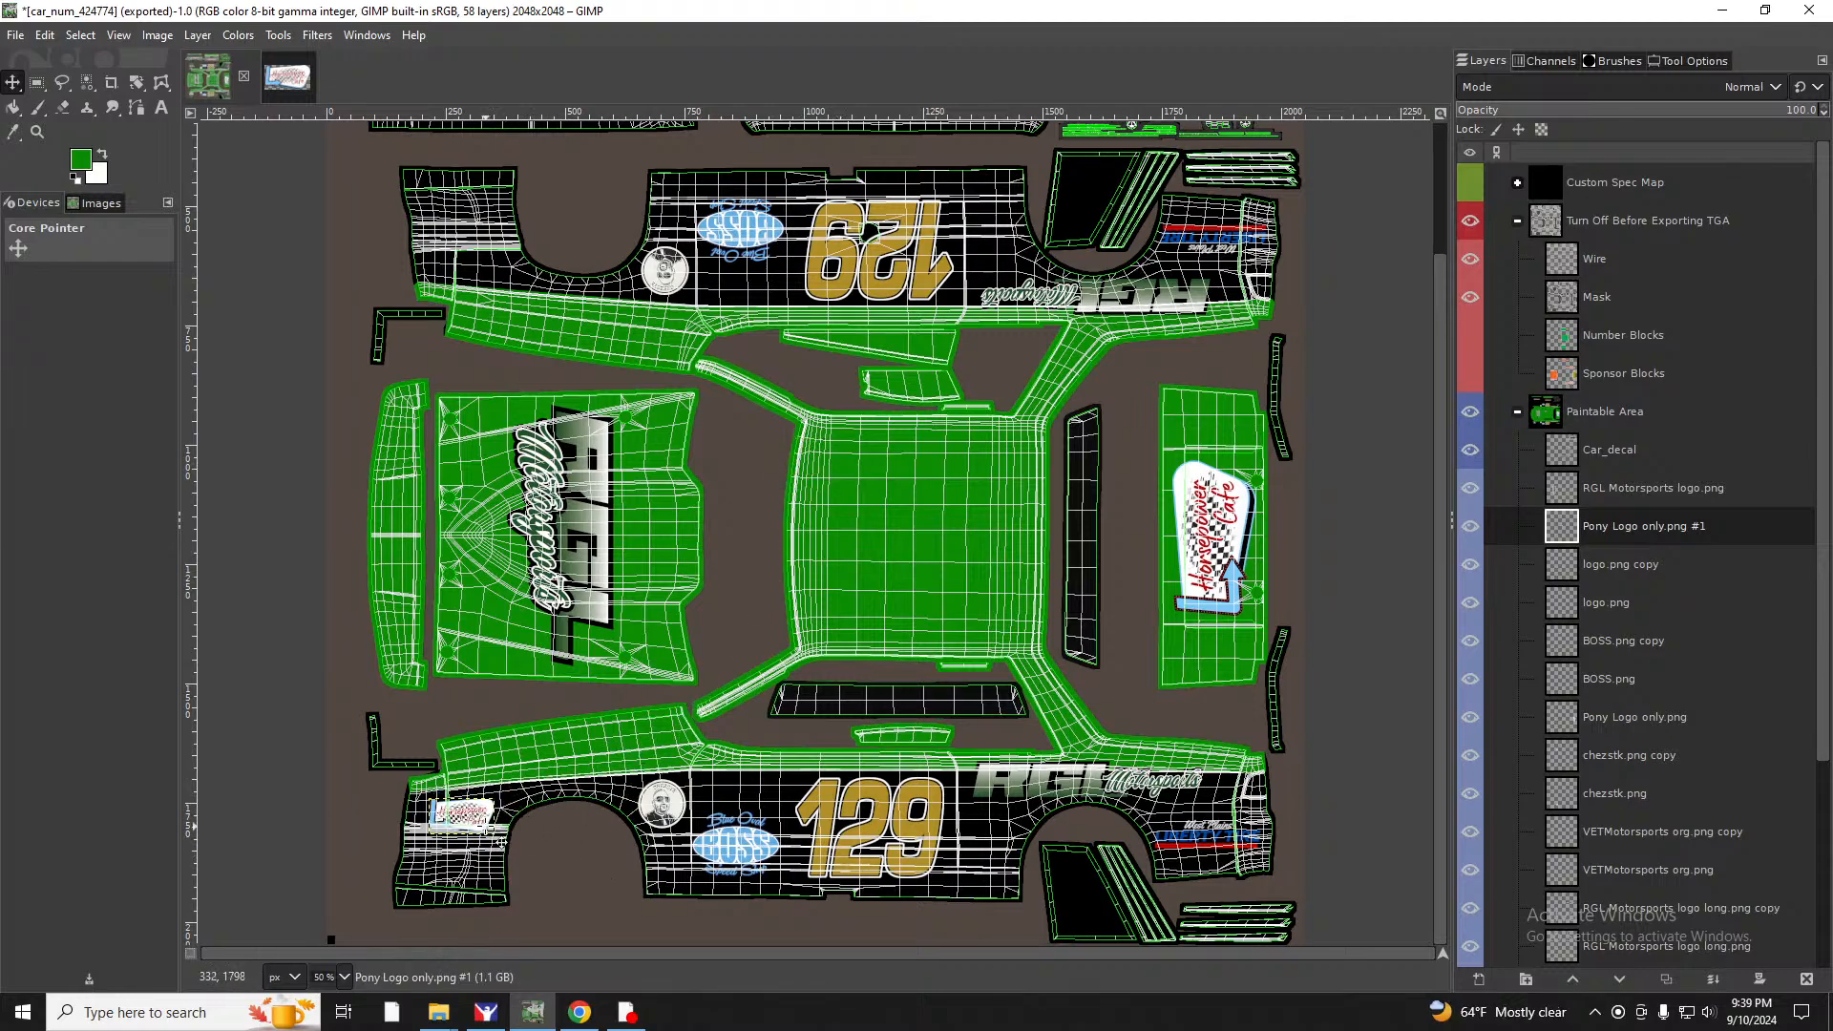
ctrl+scroll(499, 840, up, 5)
drag(437, 784, 573, 718)
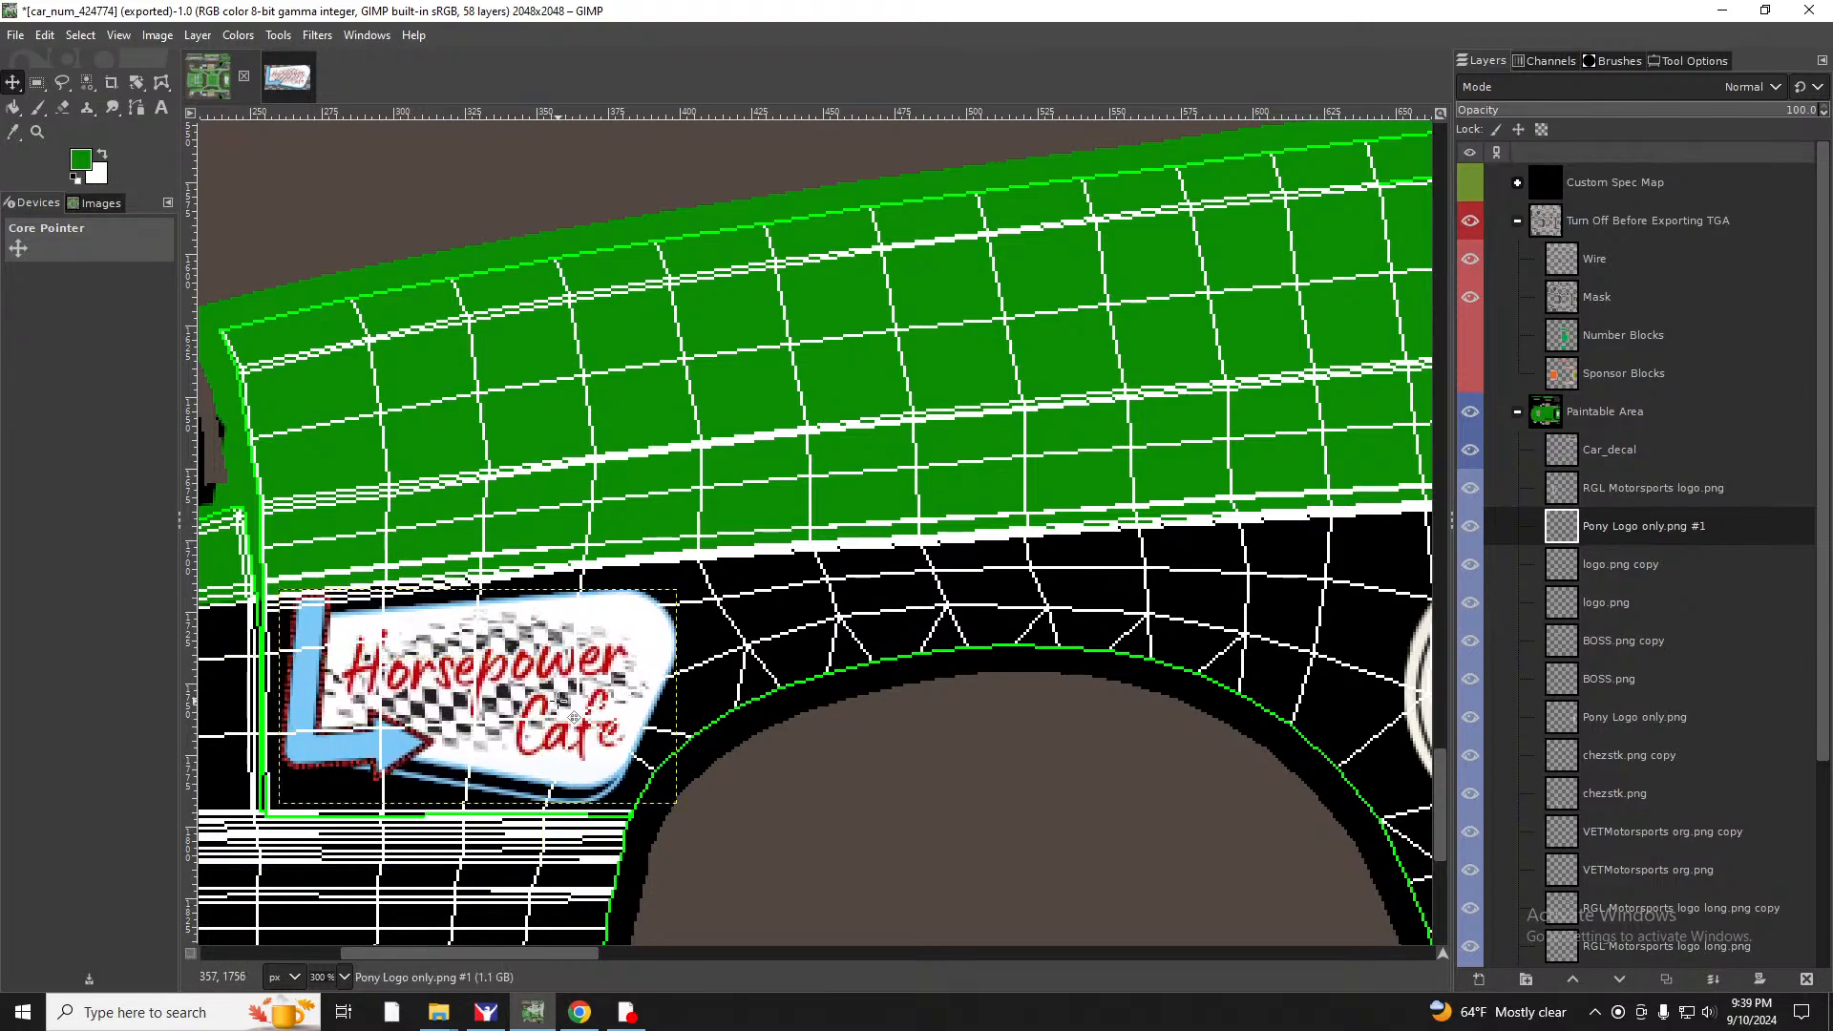
Duplicate the small Horsepower Cafe logo layer and move the copy to the matching front fender spot on the upside-down side.
click(278, 35)
mouse_move(198, 35)
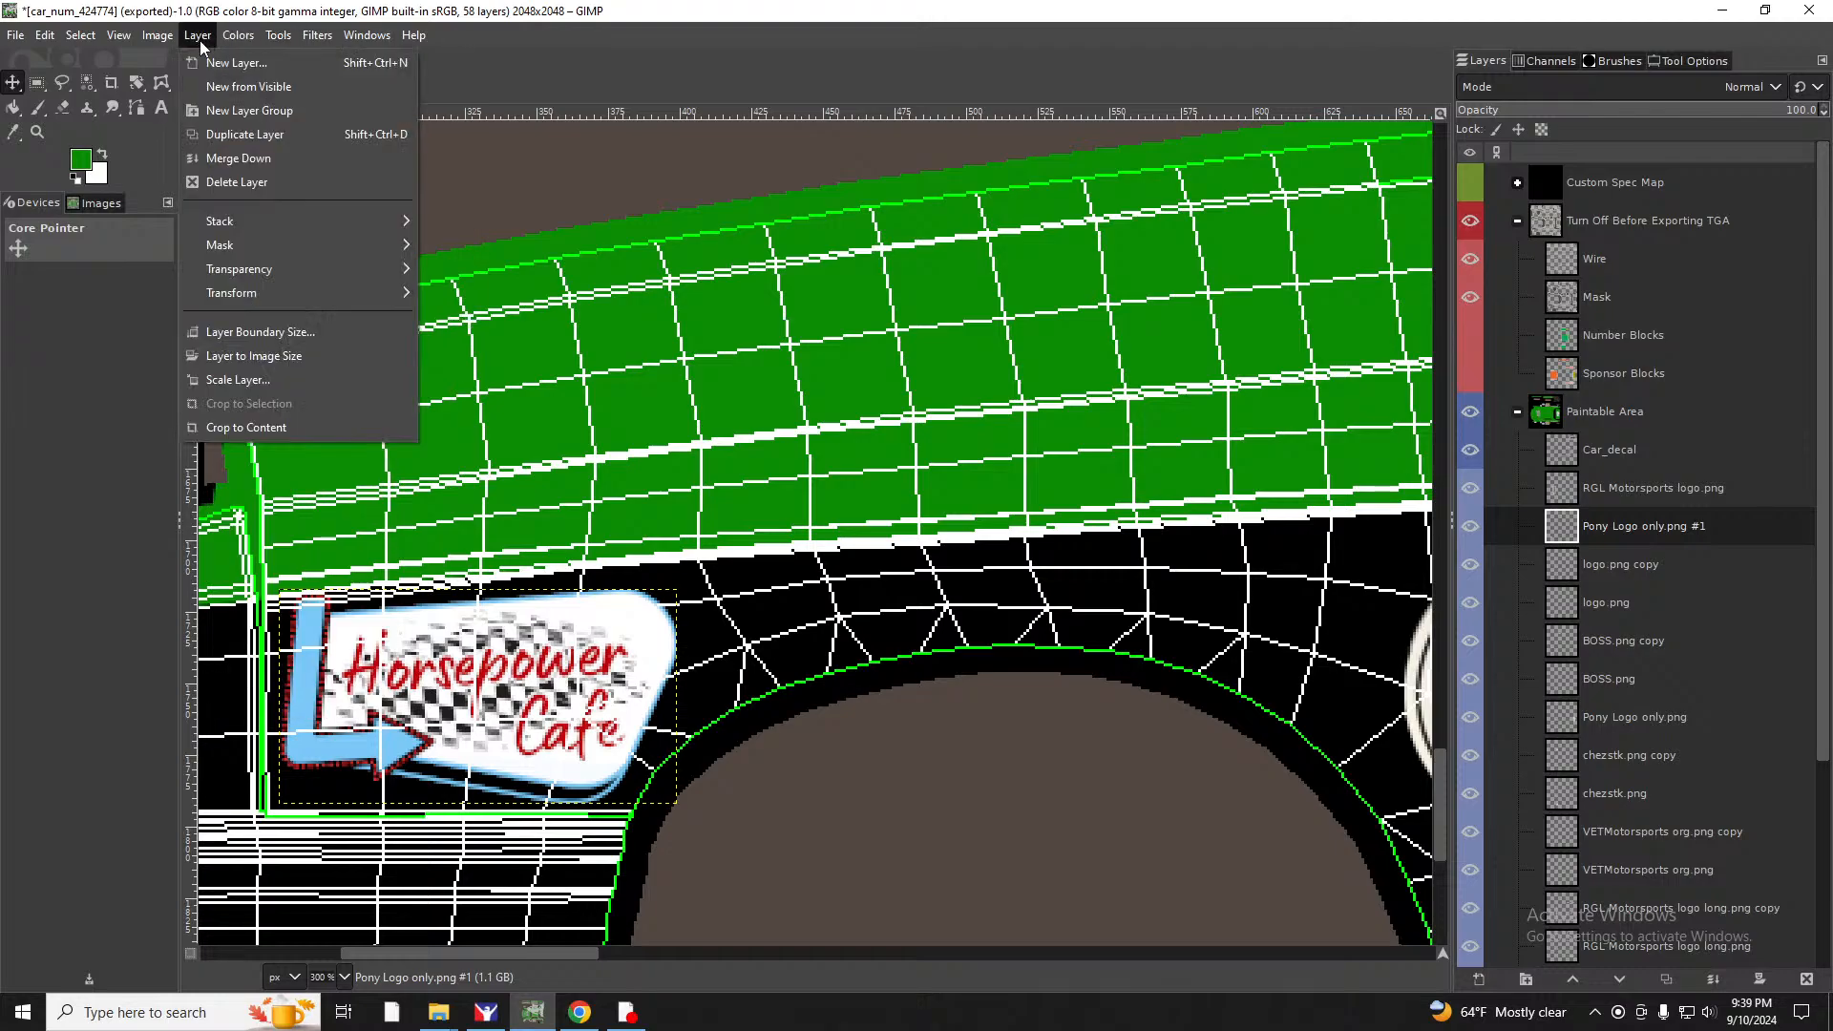
click(224, 135)
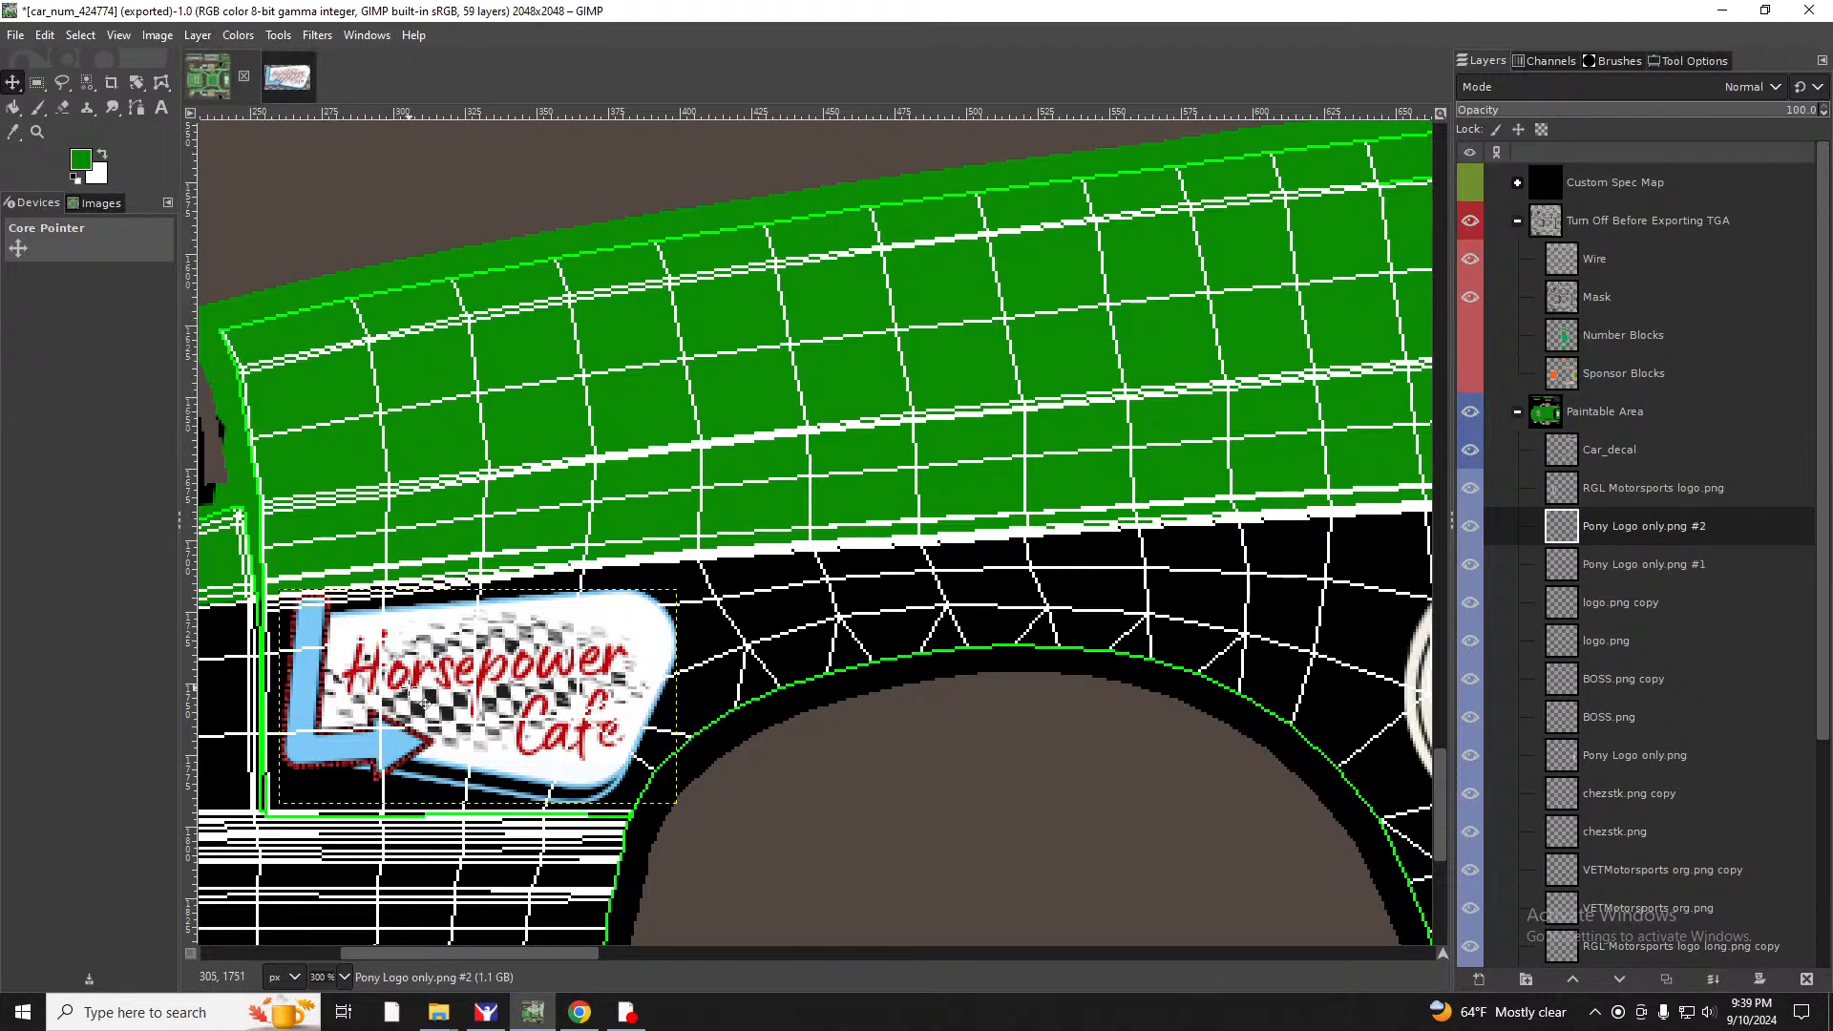
drag(409, 668, 447, 351)
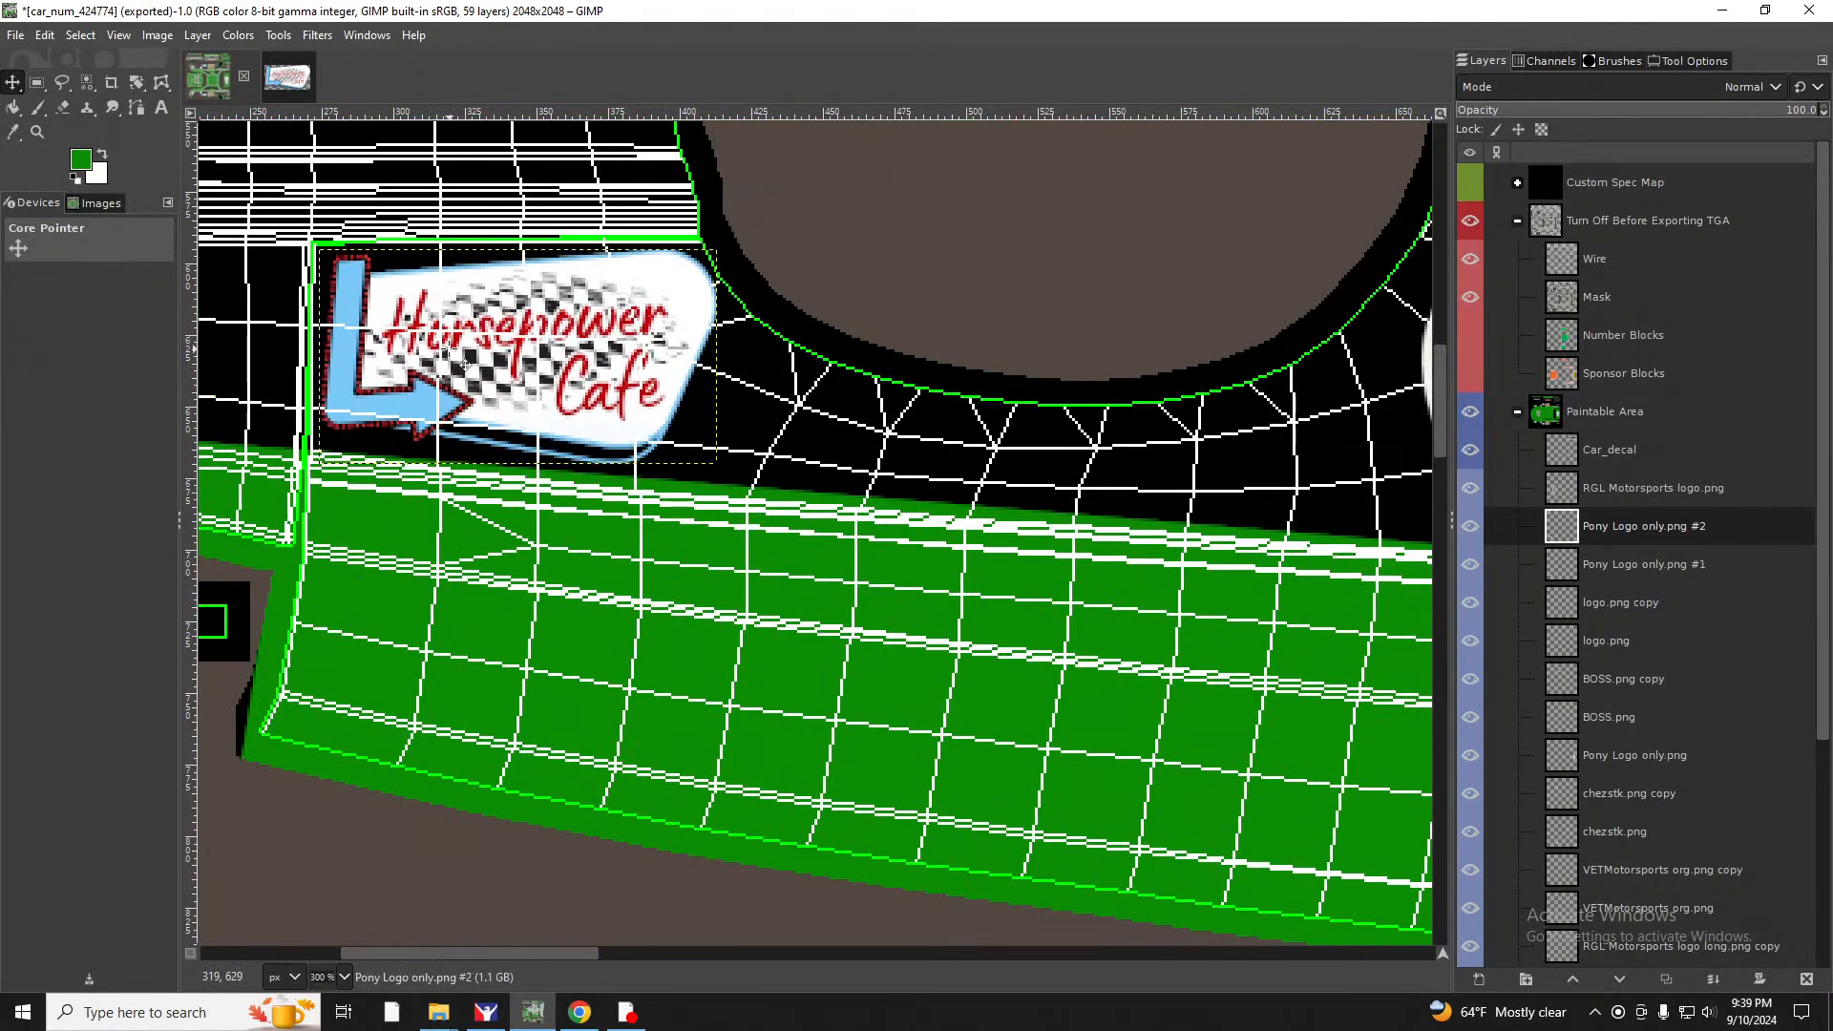
Rotate the copied Horsepower Cafe logo 180° and nudge it into position on the upside-down front fender.
click(198, 35)
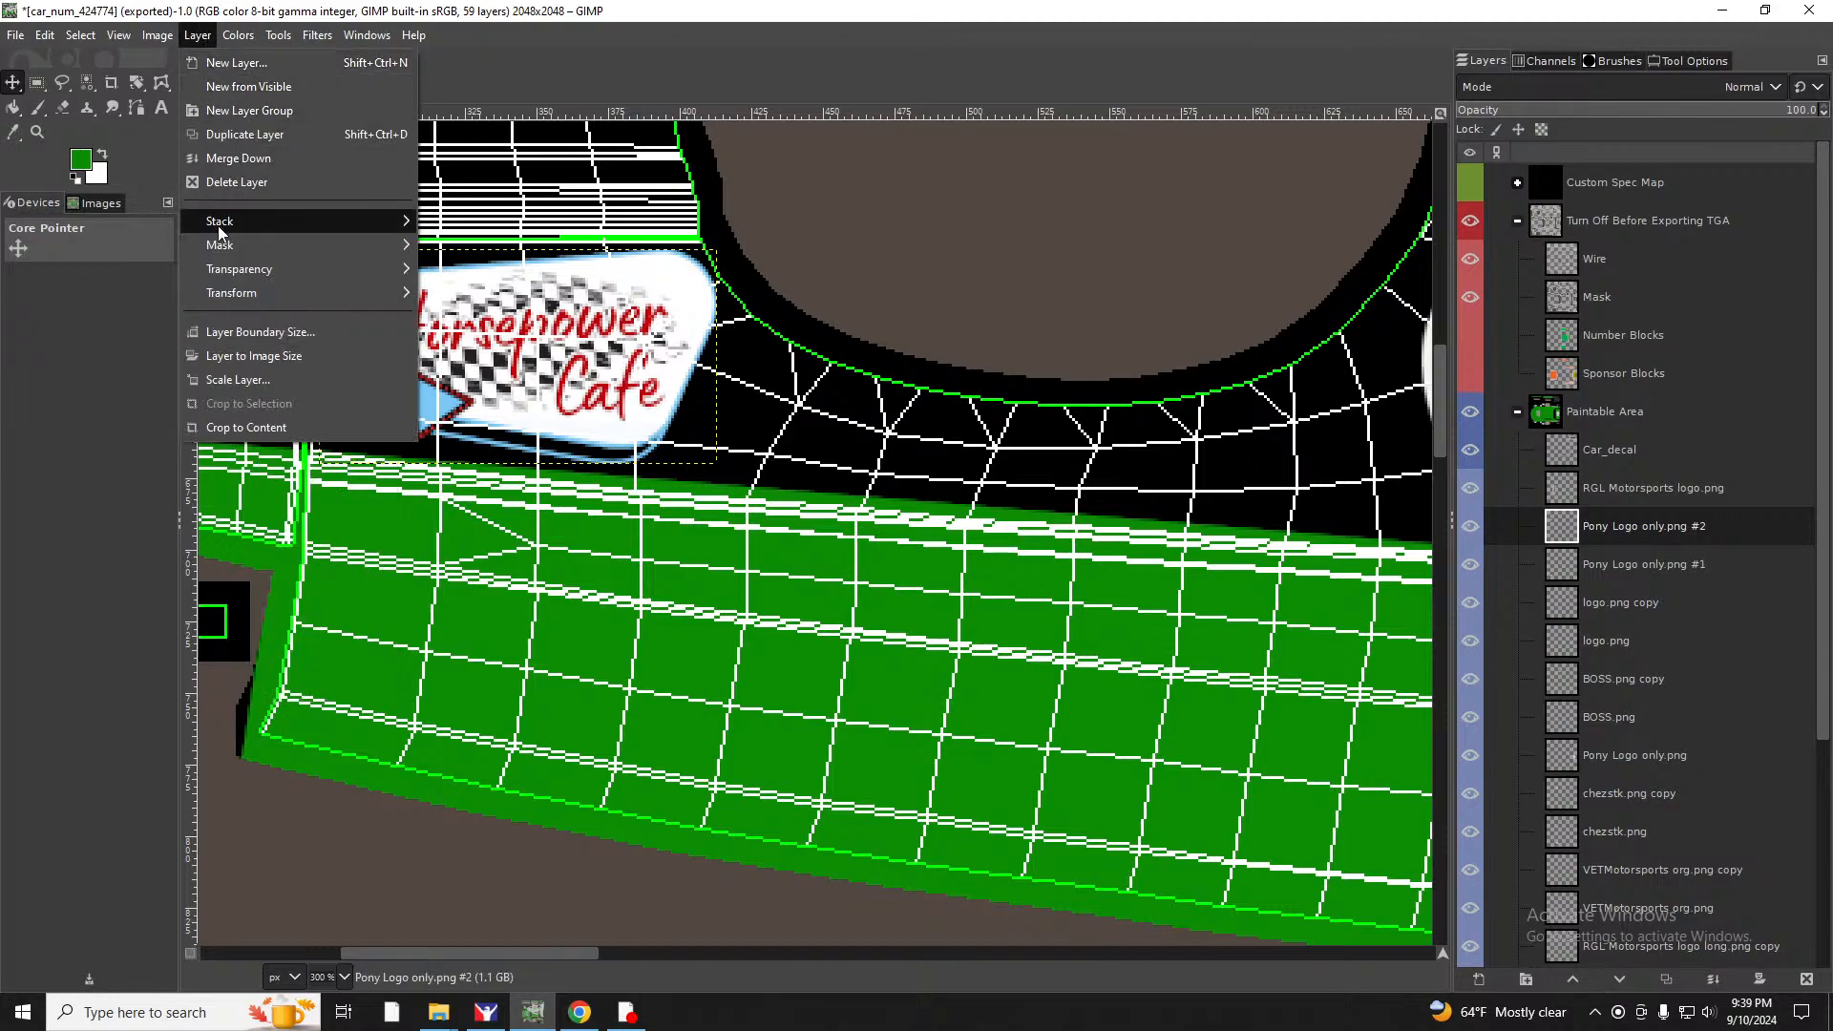
mouse_move(393, 290)
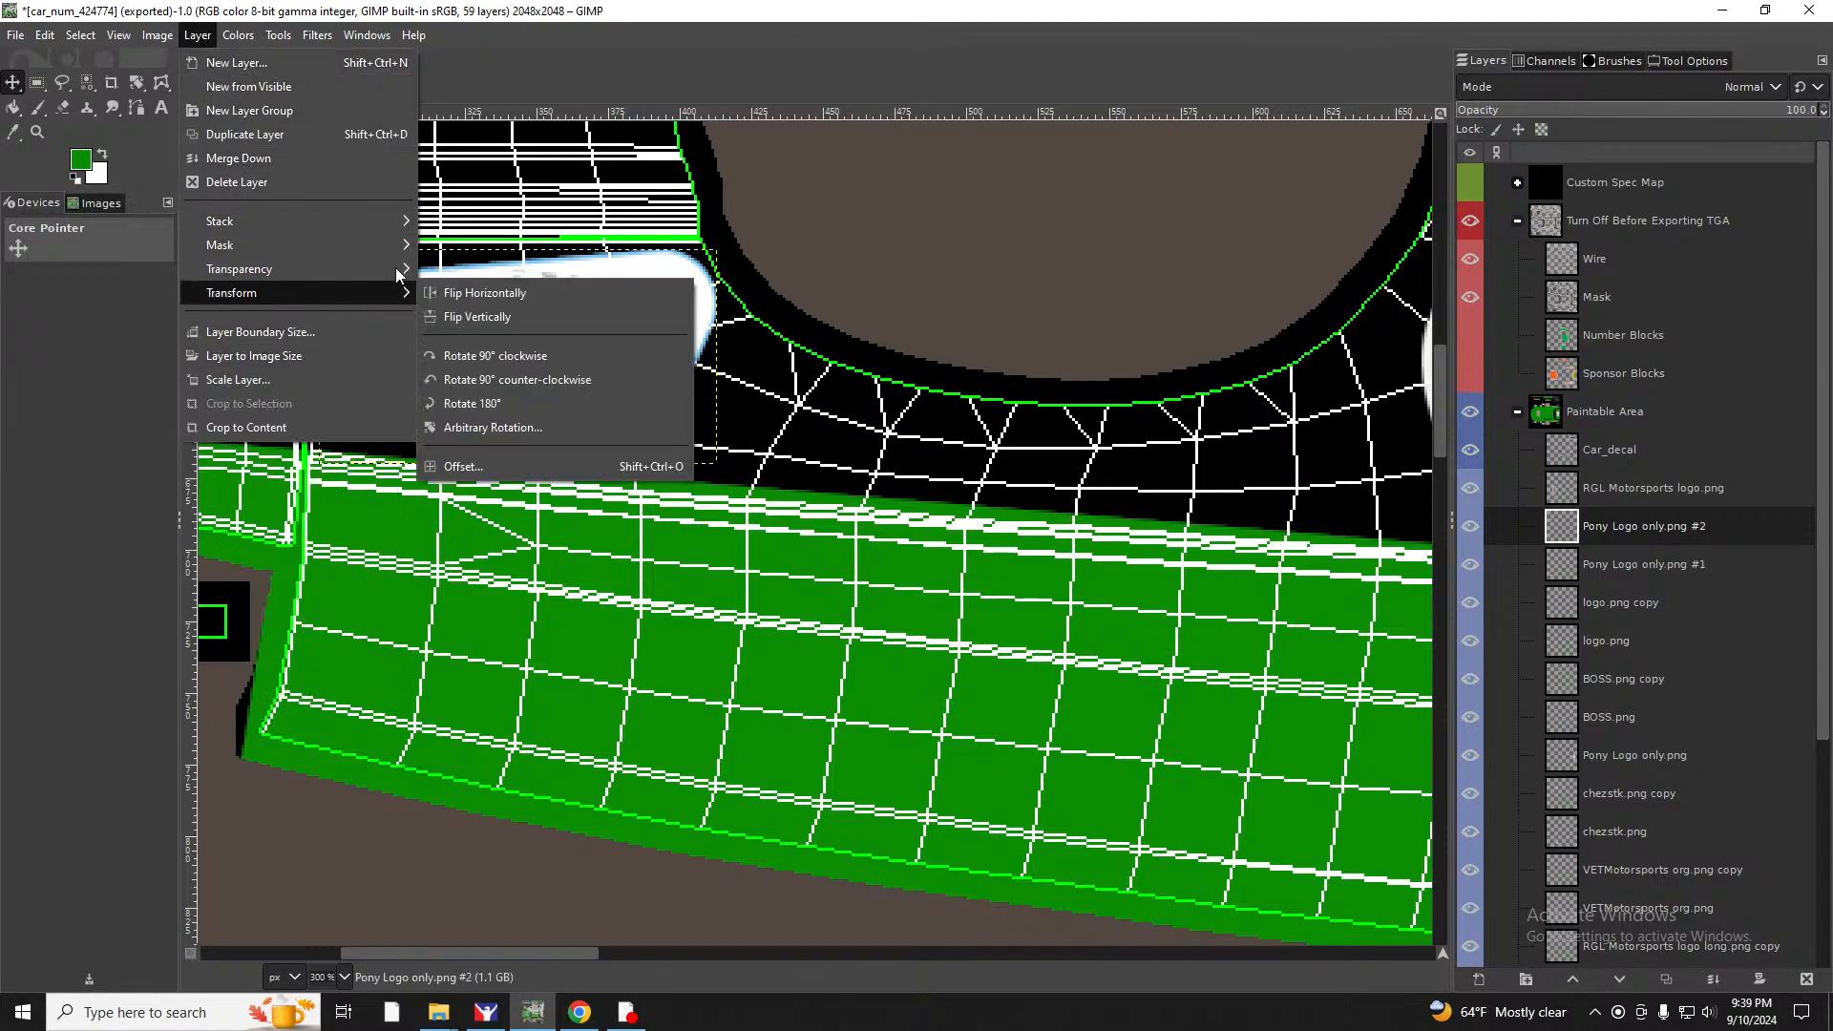
click(477, 403)
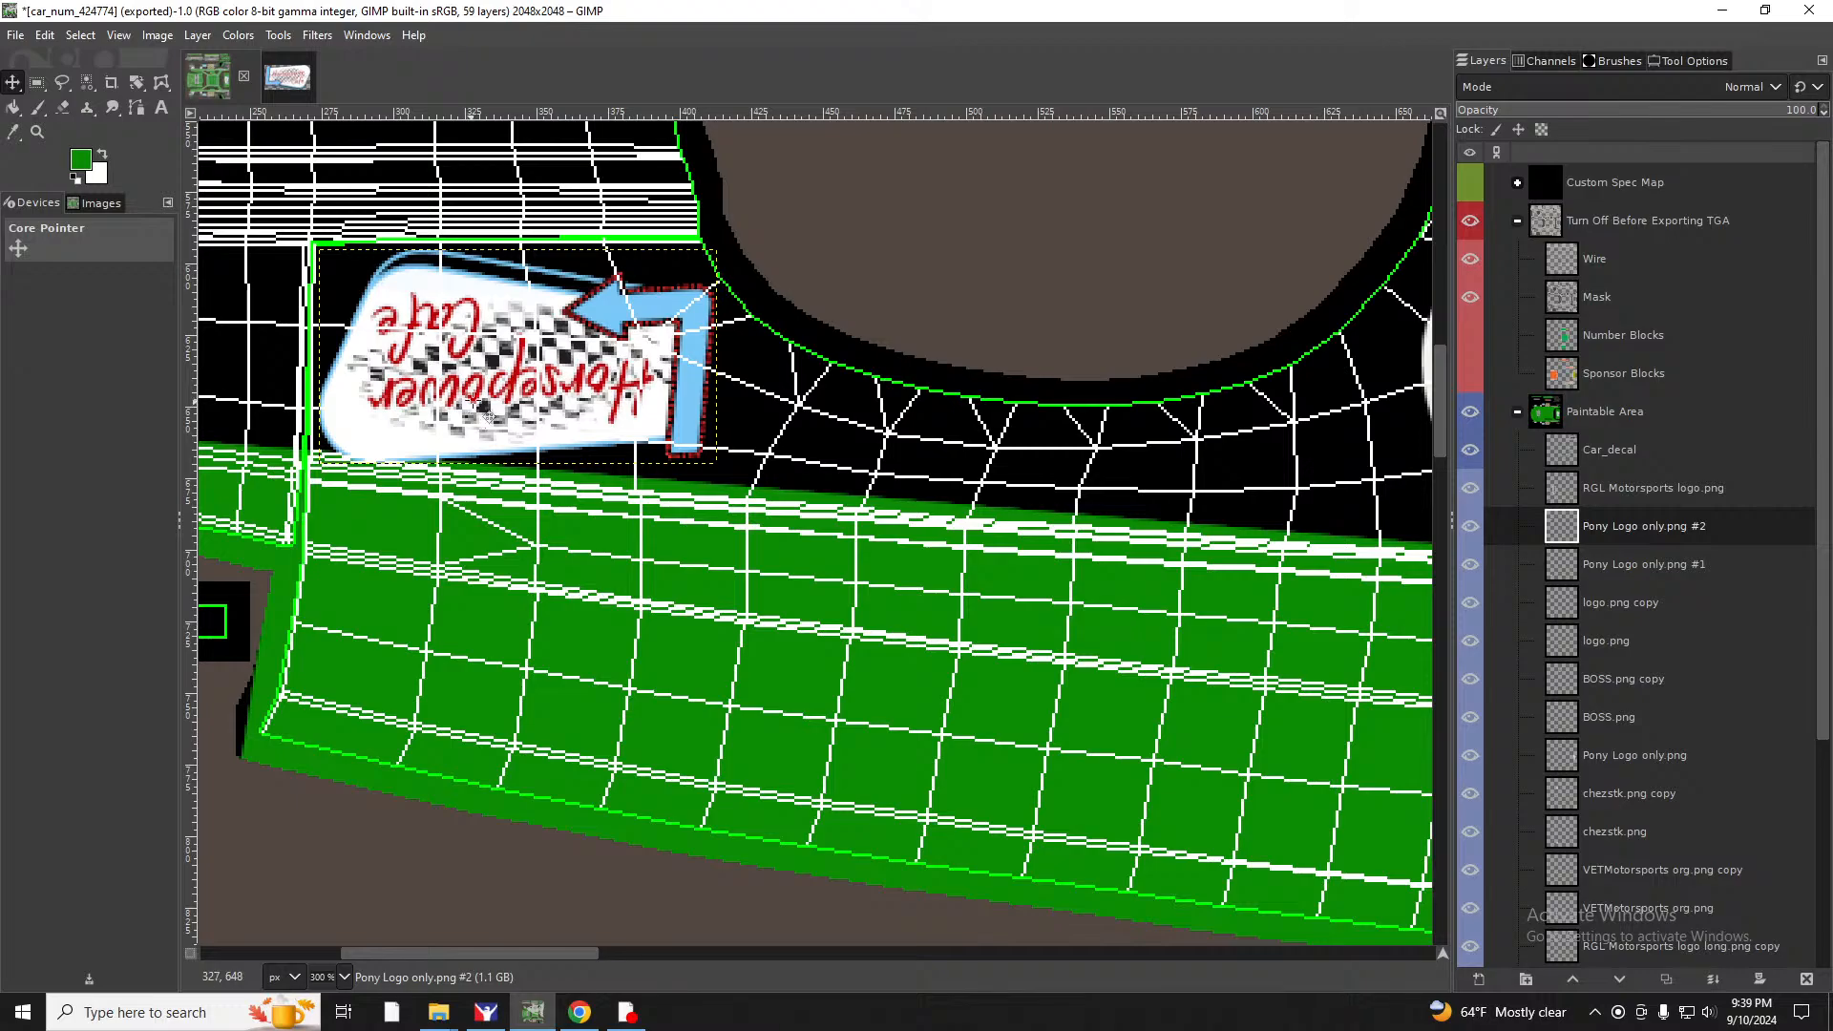
mouse_move(611, 419)
mouse_down()
mouse_move(596, 423)
mouse_move(618, 426)
mouse_up()
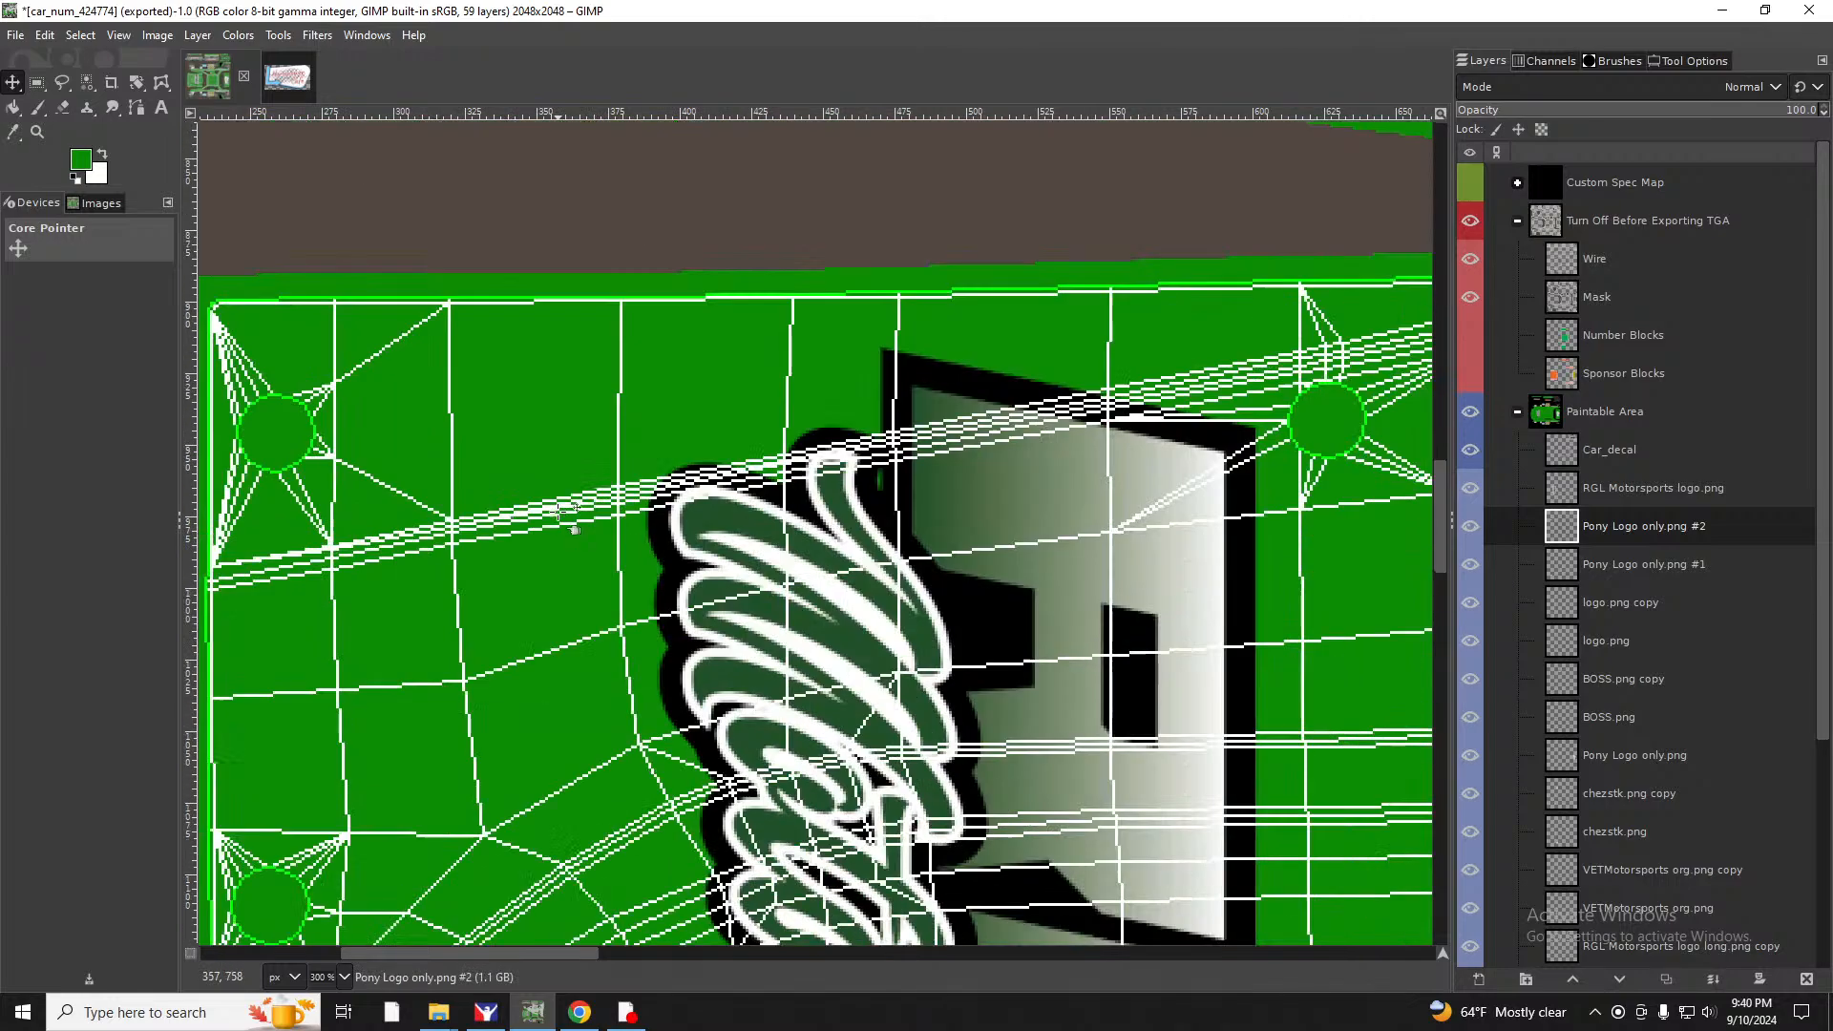
Hide the Turn Off Before Exporting TGA group and export the paint over the existing car number TGA file.
scroll(552, 496, down, 15)
scroll(552, 496, down, 15)
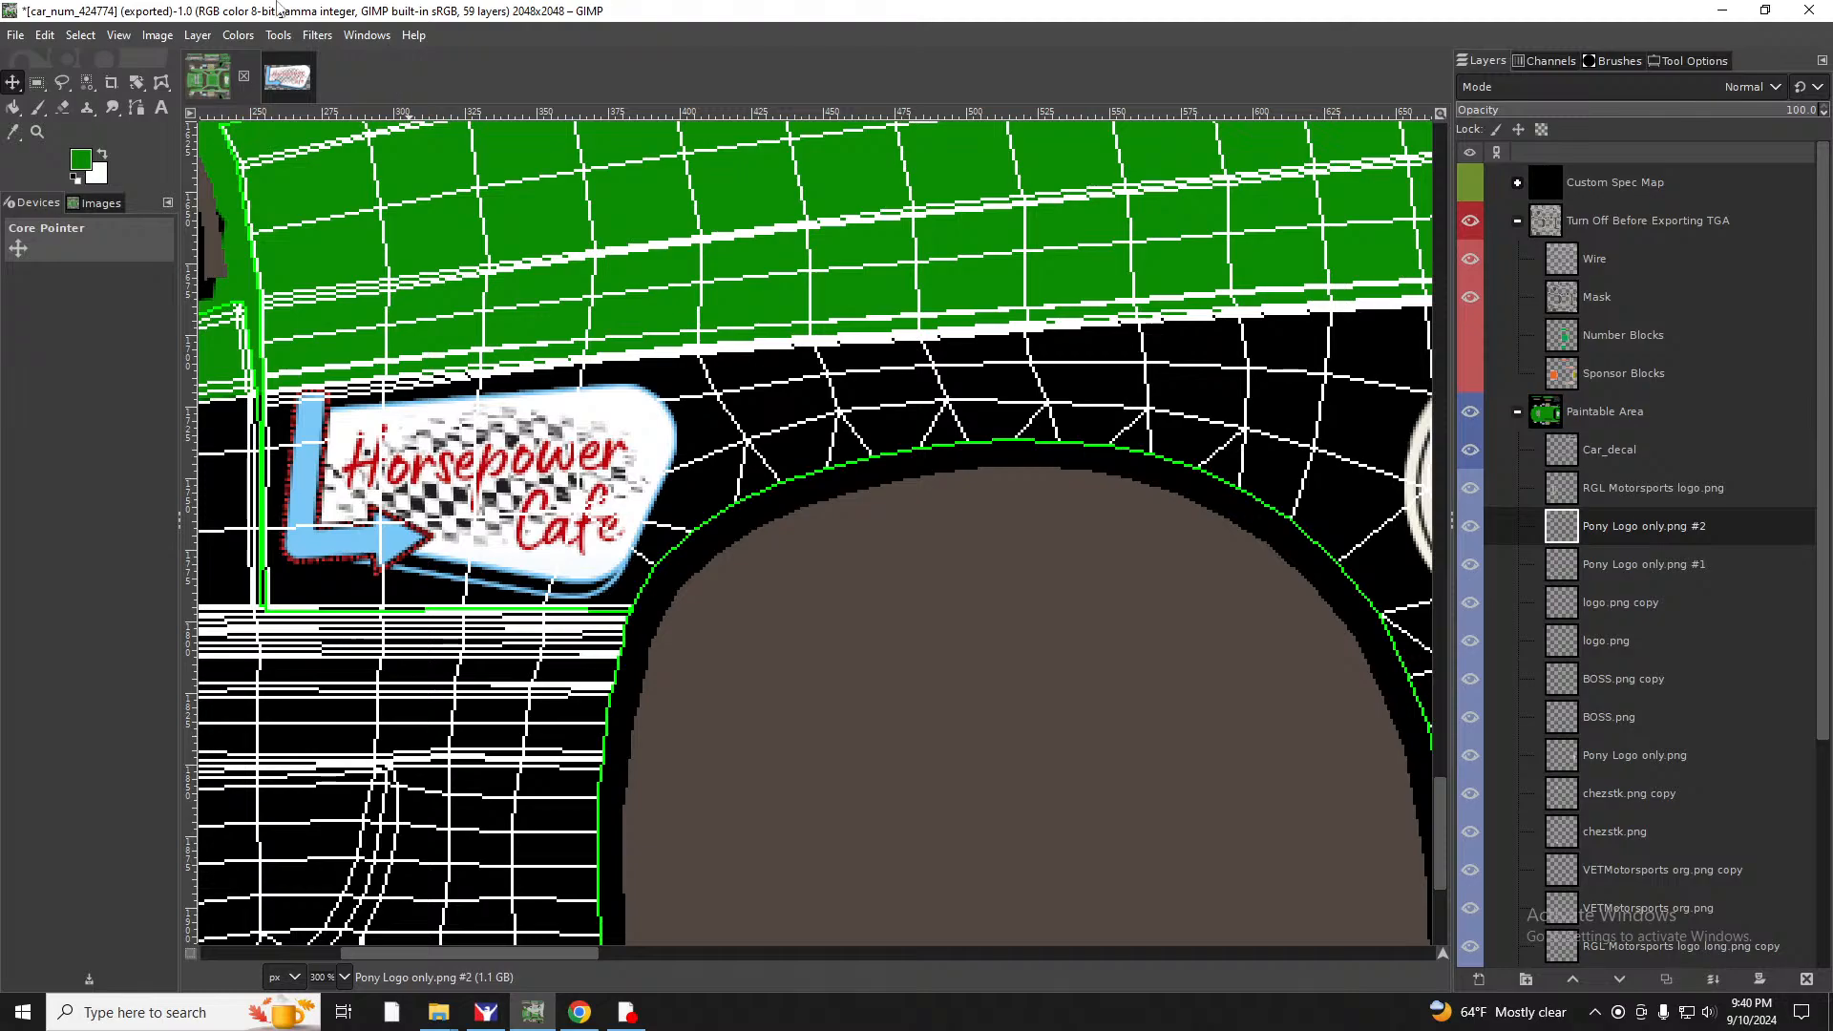
click(1468, 223)
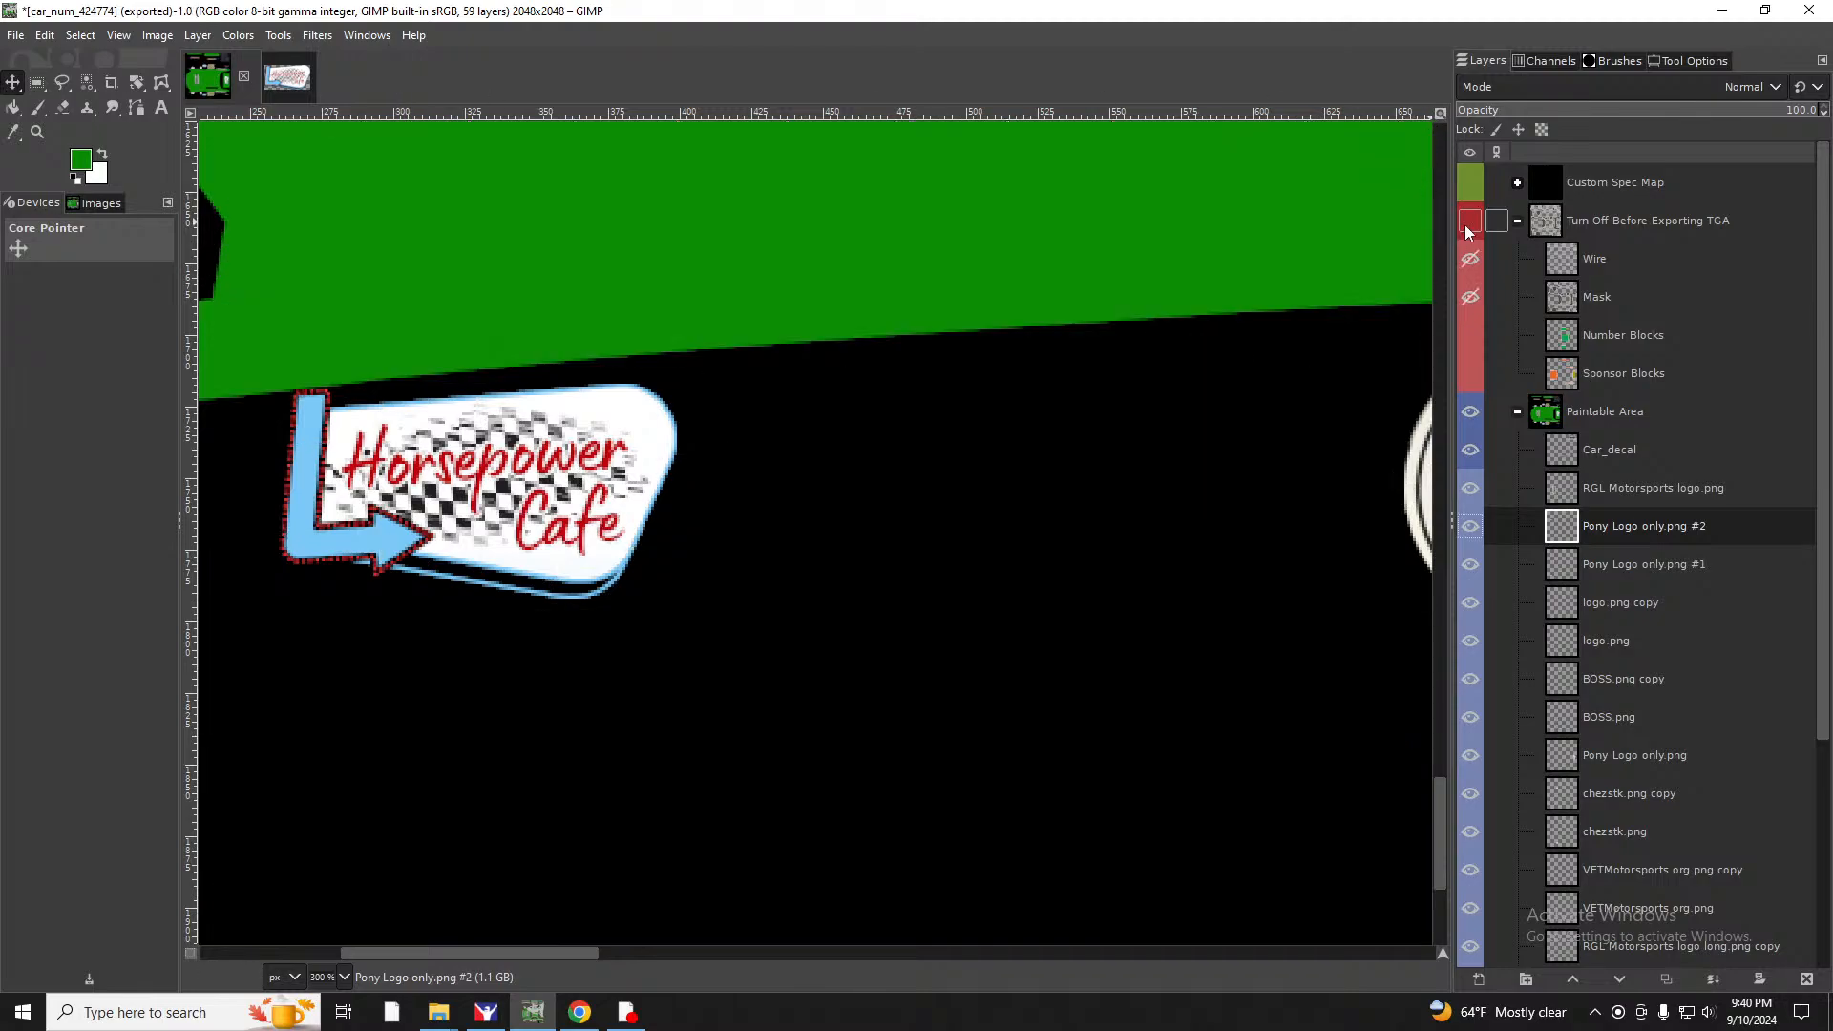
click(16, 35)
click(86, 339)
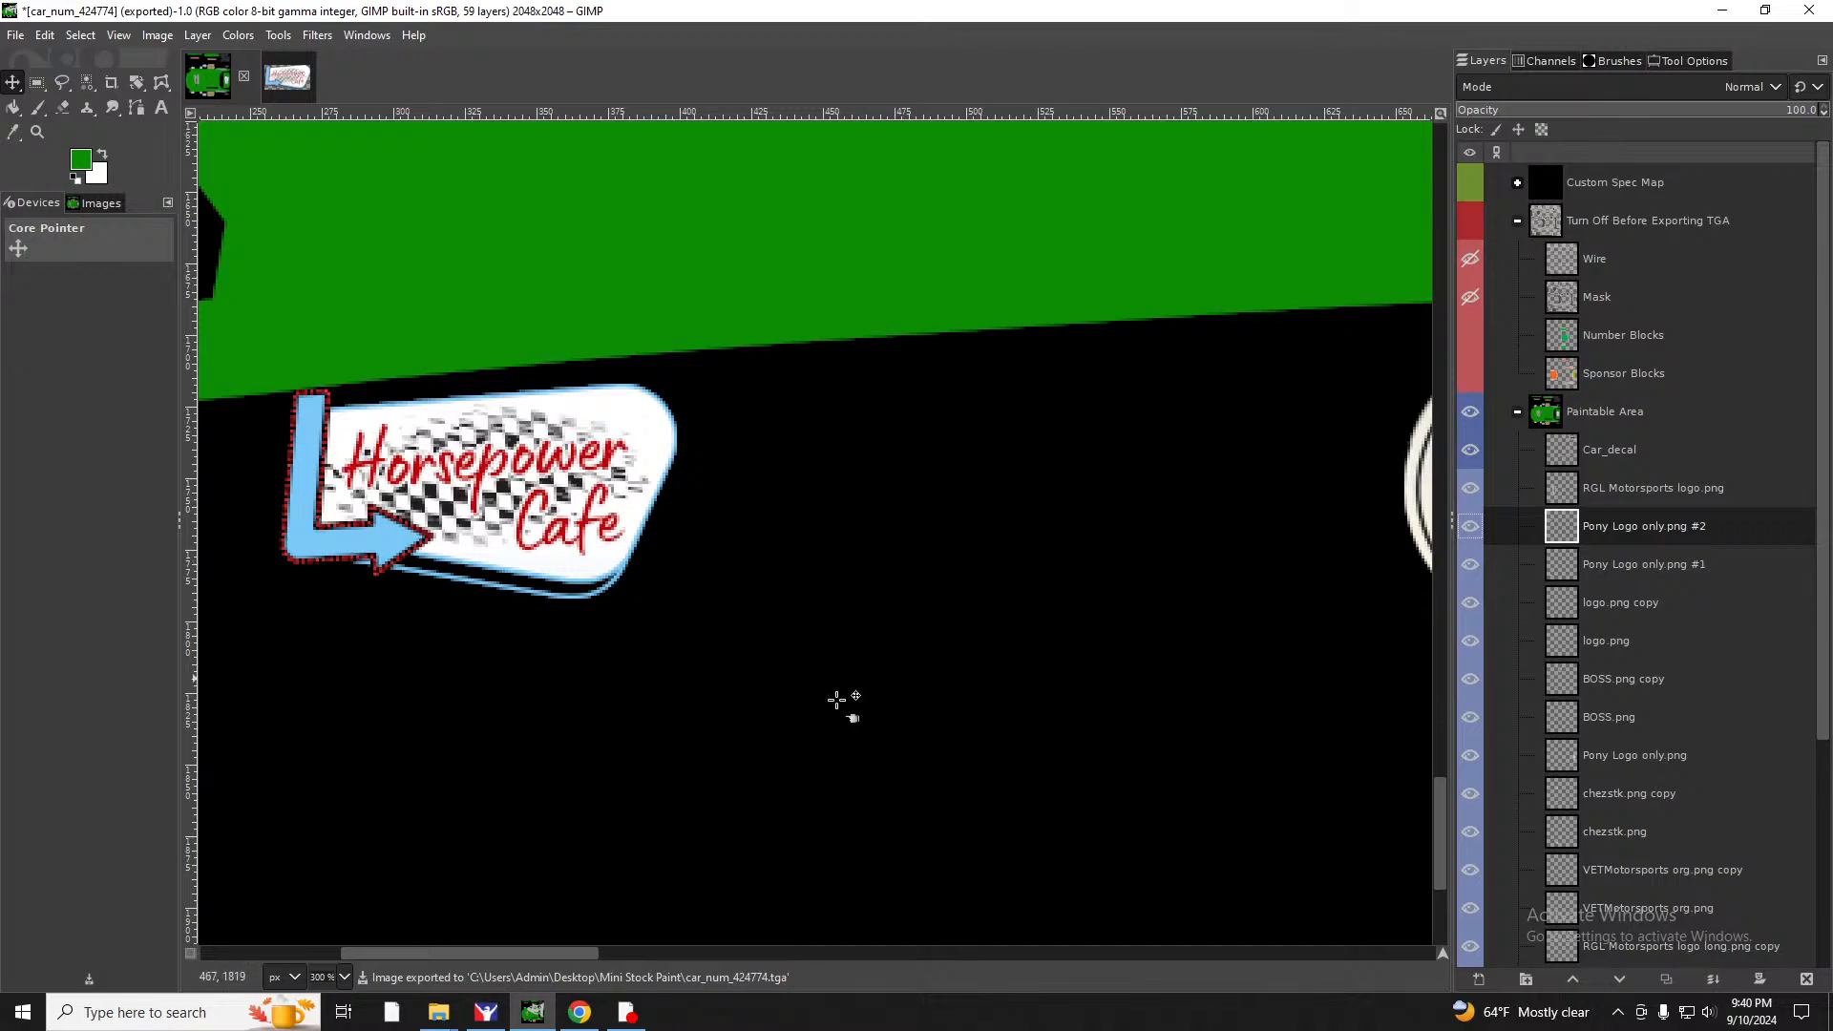
Copy the exported car number TGA from the Mini Stock Paint folder into iRacing's ministock paint folder, replacing the existing file.
click(439, 1012)
click(356, 916)
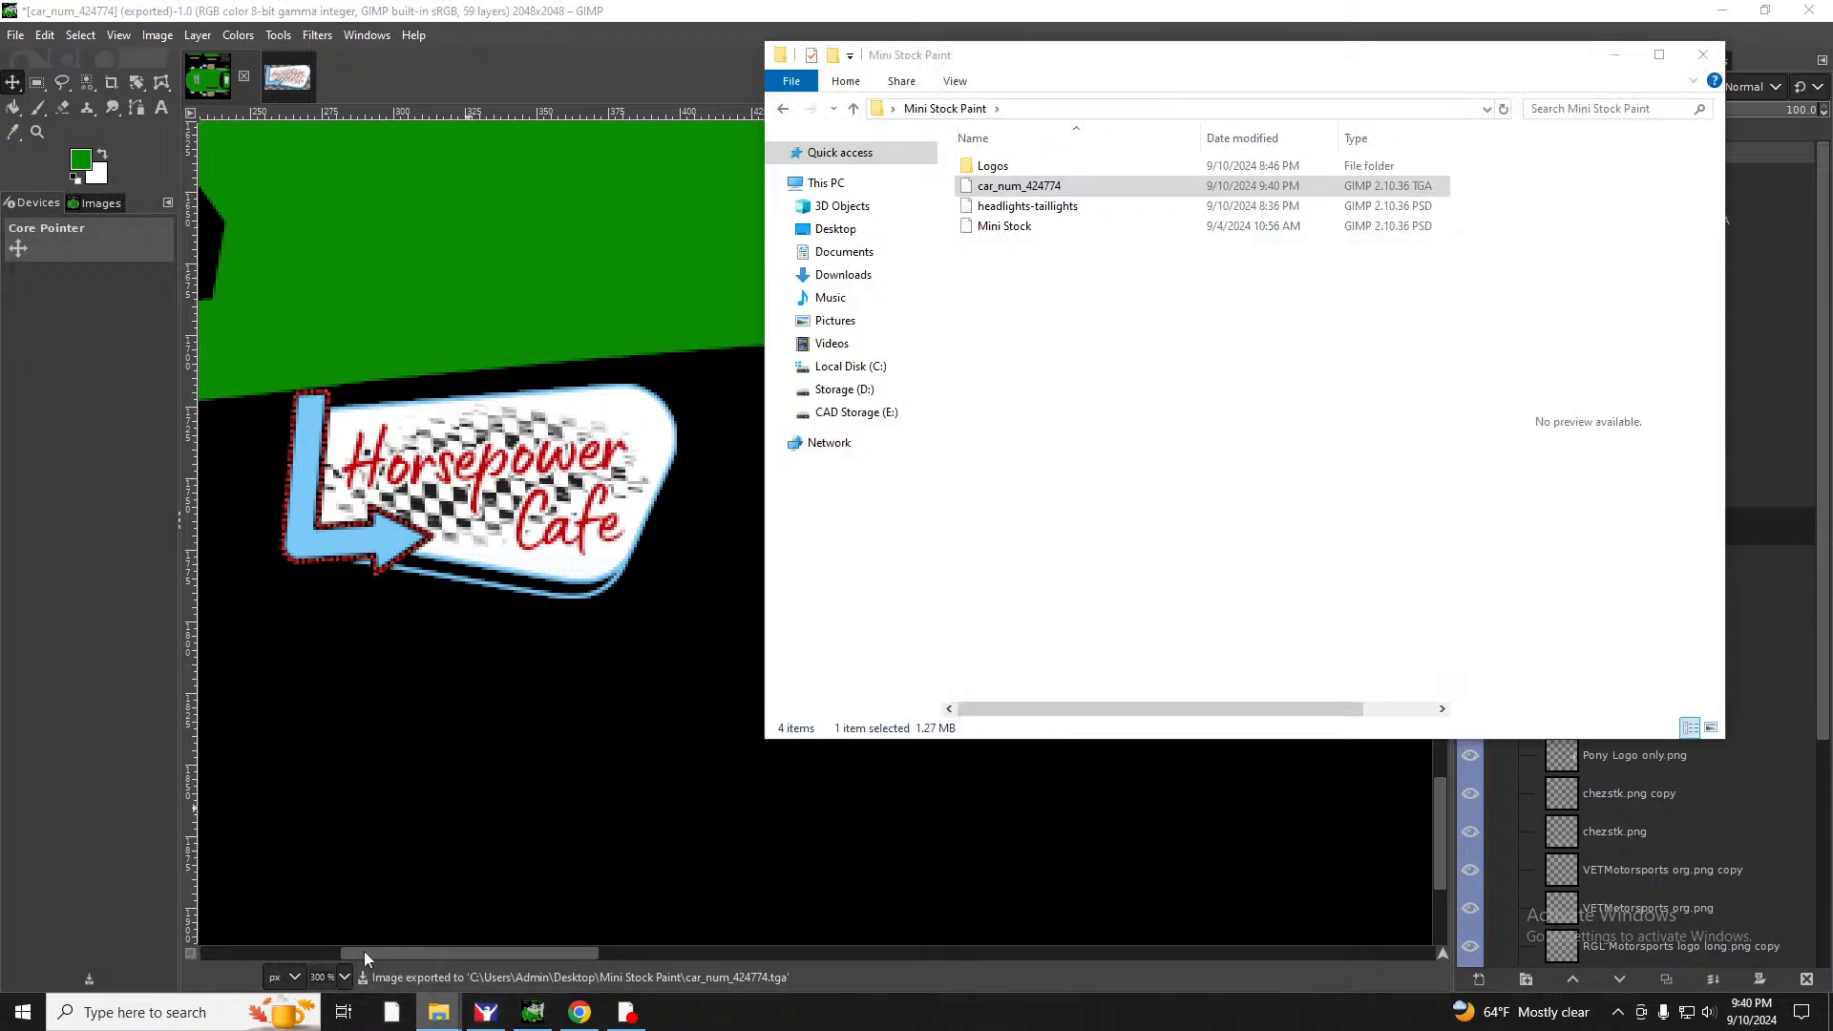
right_click(1057, 189)
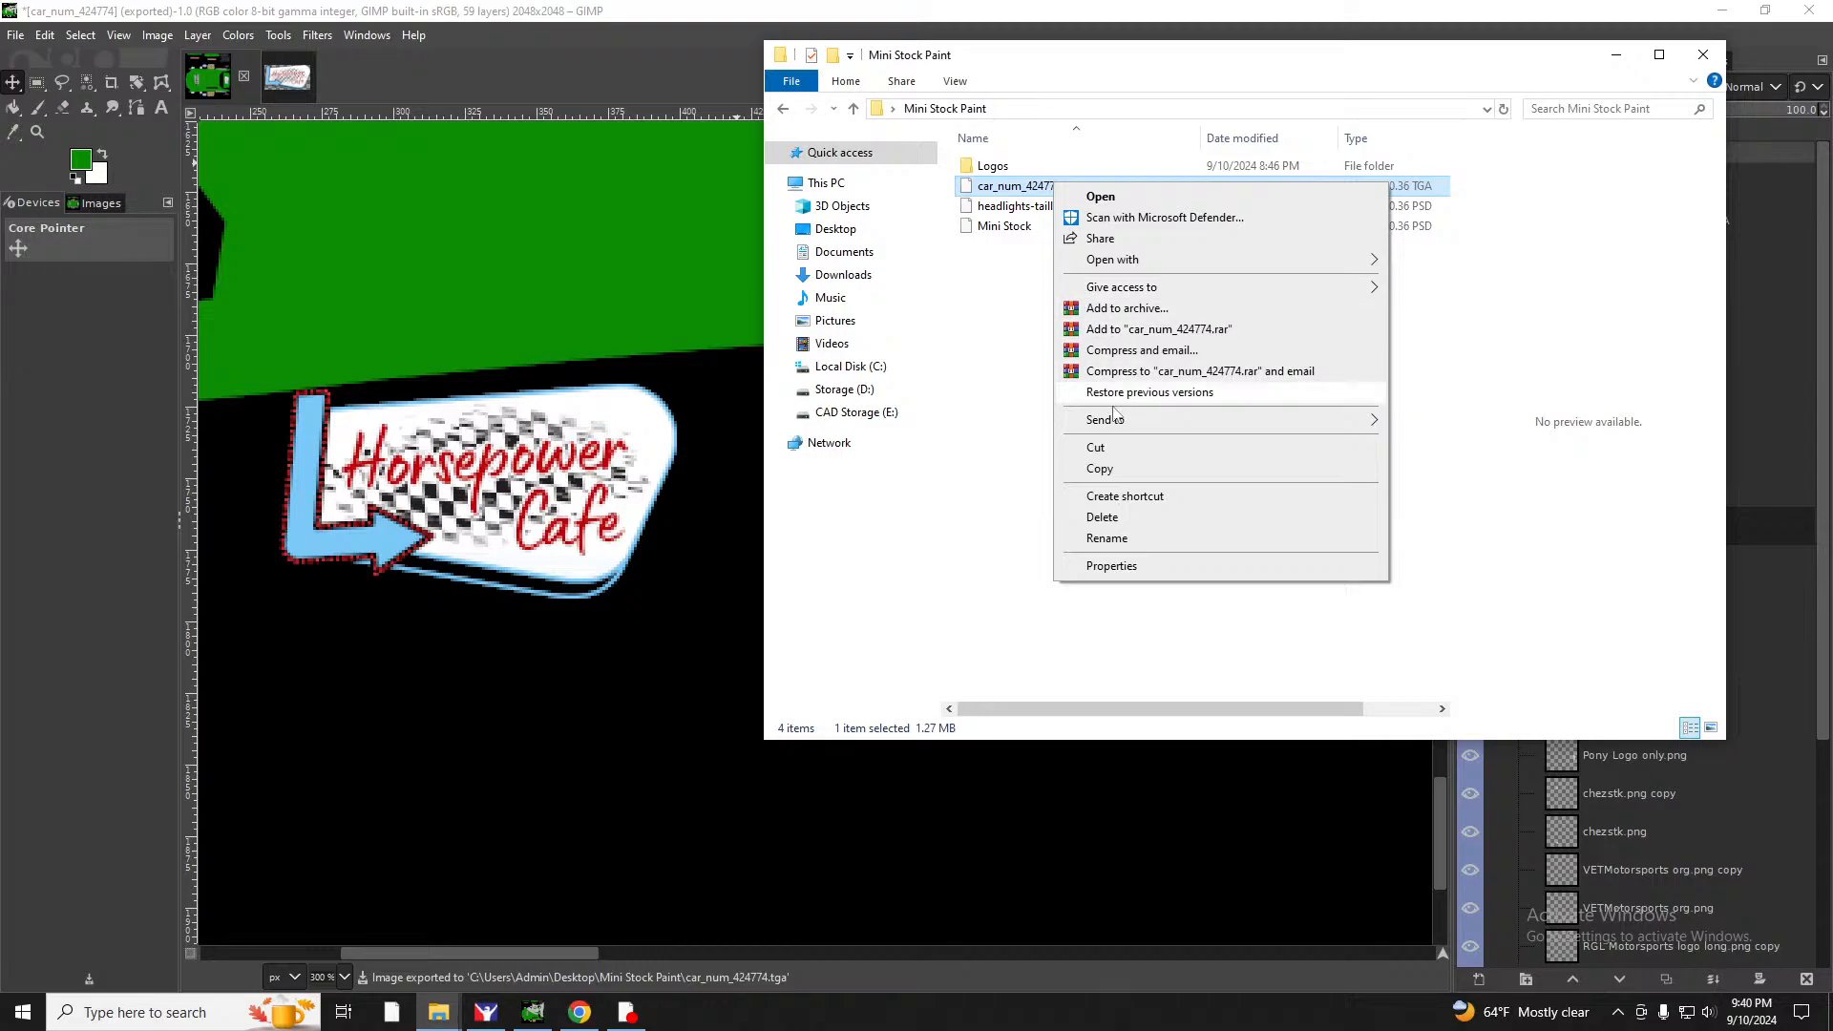
click(1136, 473)
click(453, 1015)
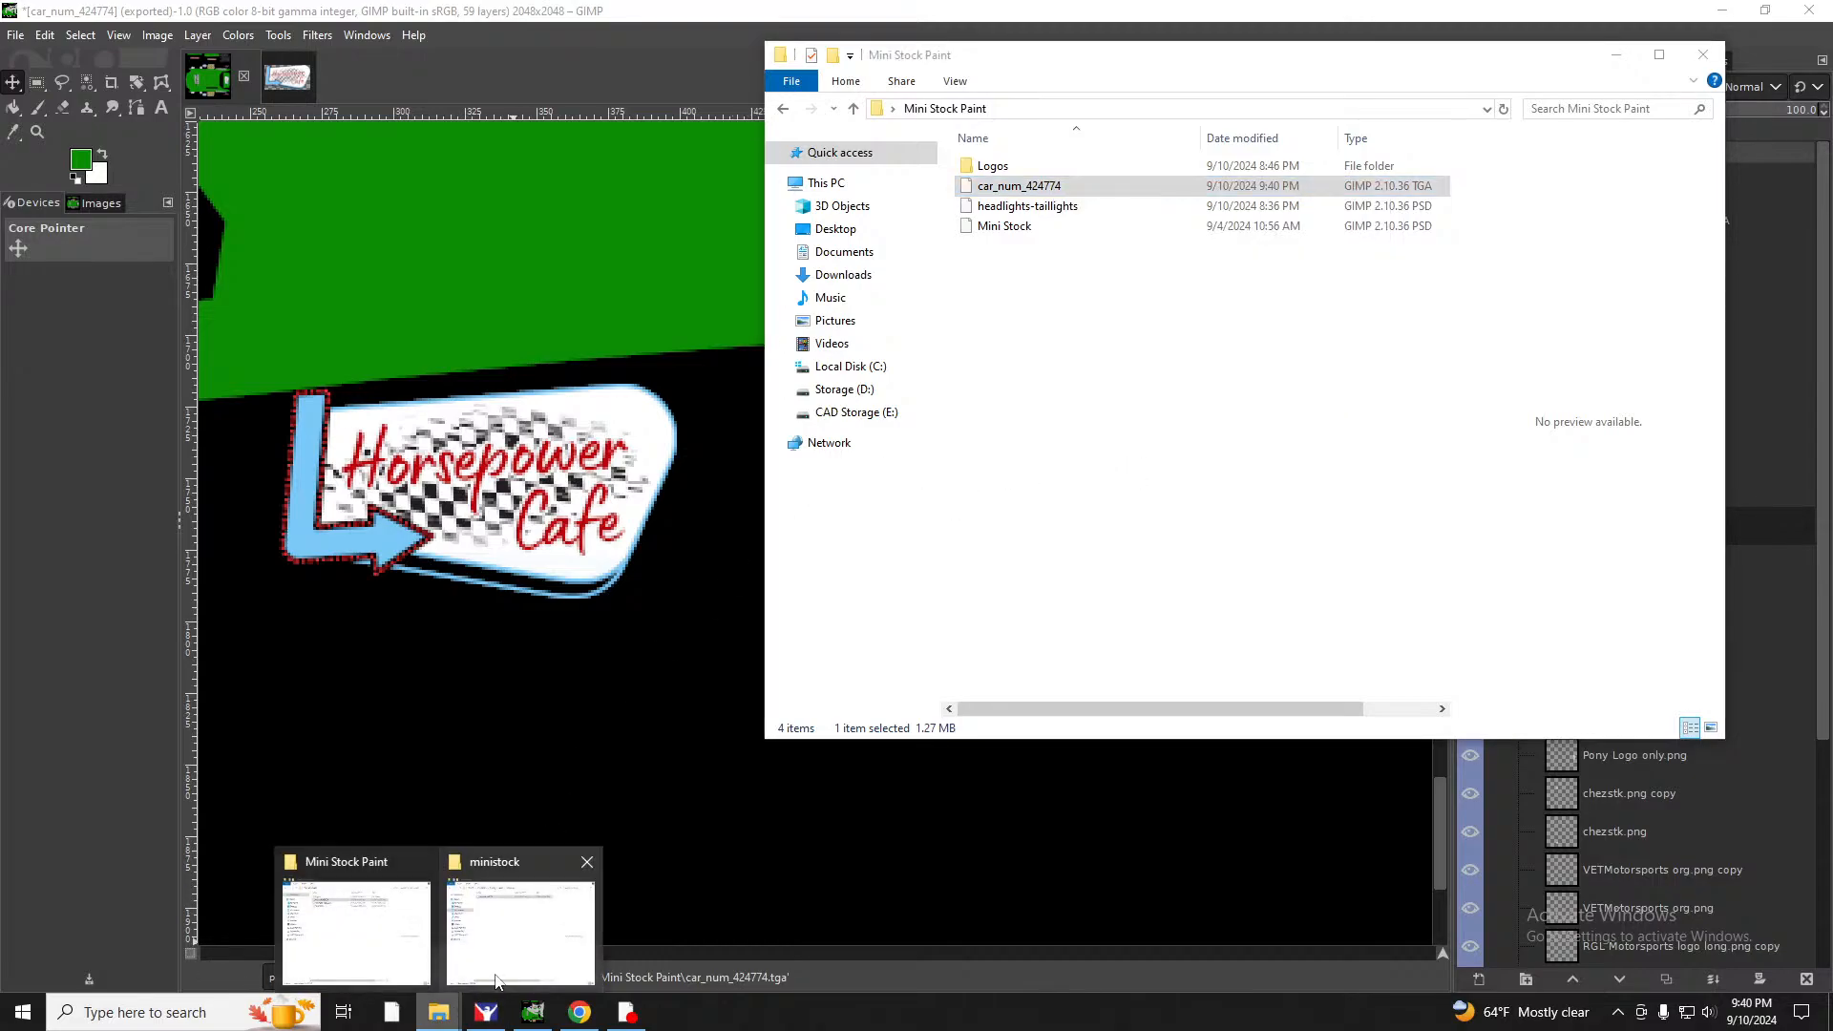
click(524, 864)
right_click(769, 520)
click(821, 652)
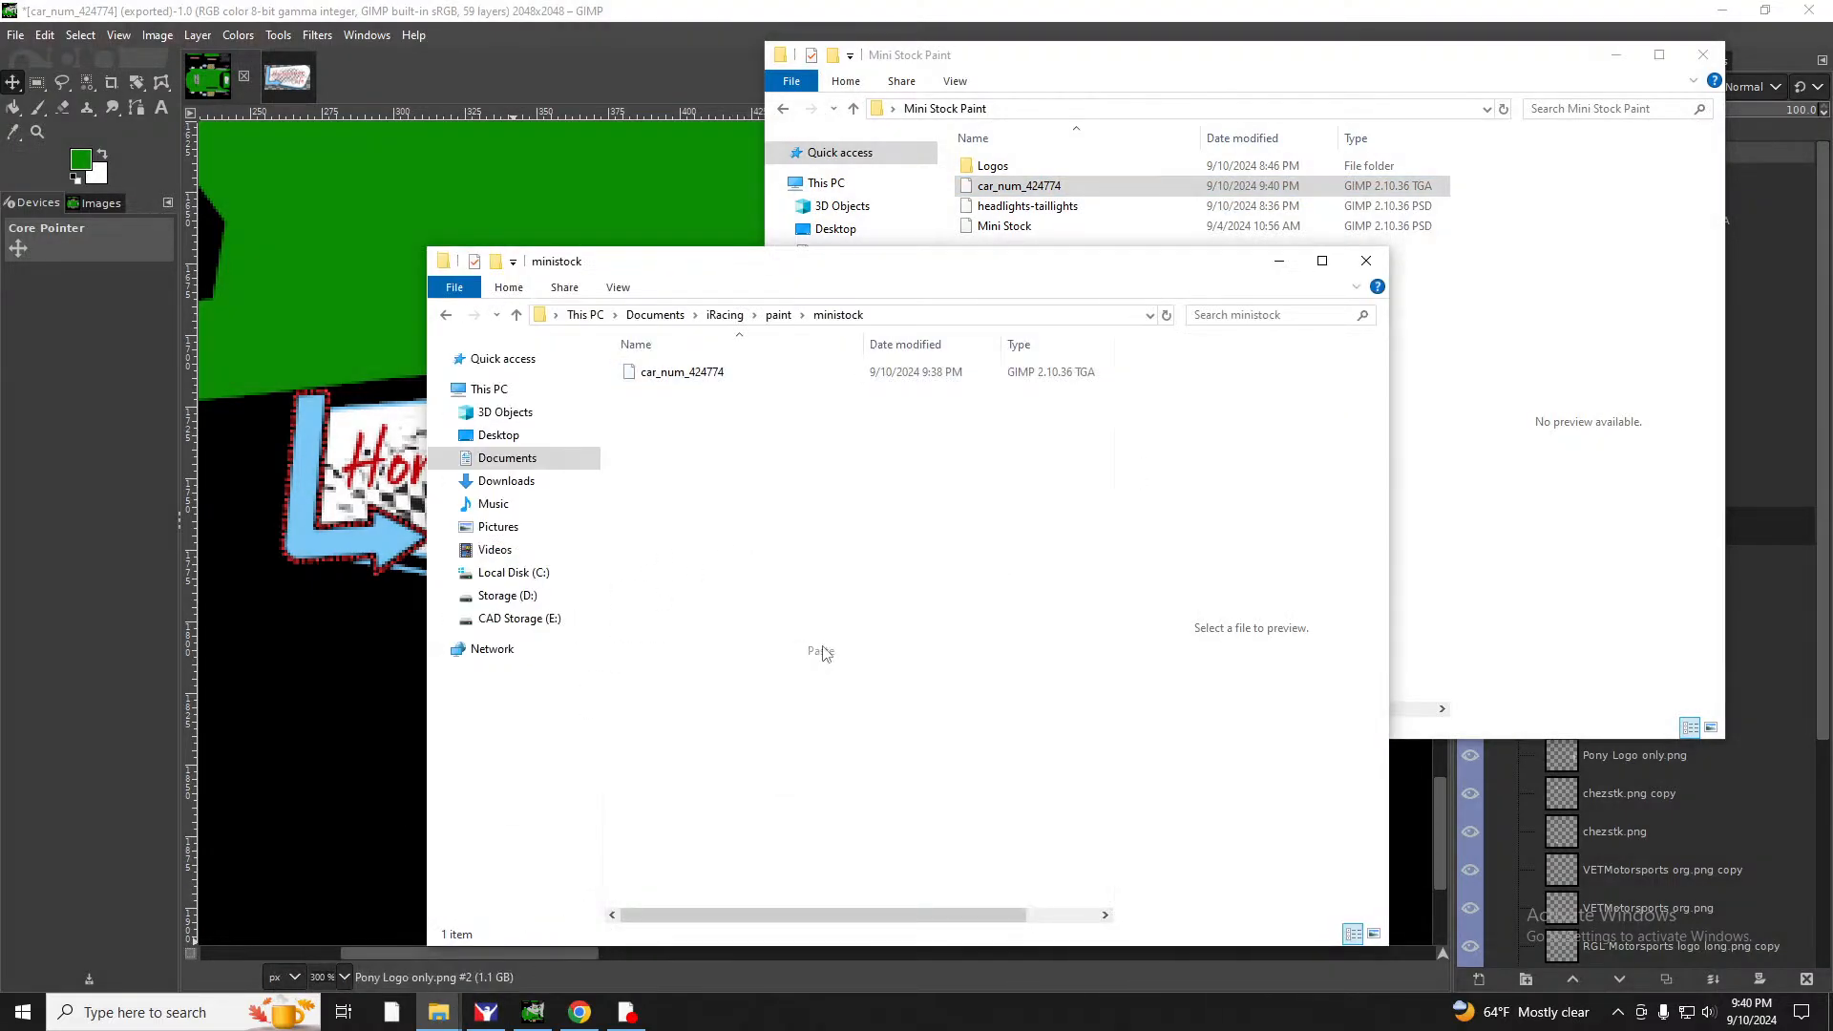
click(786, 374)
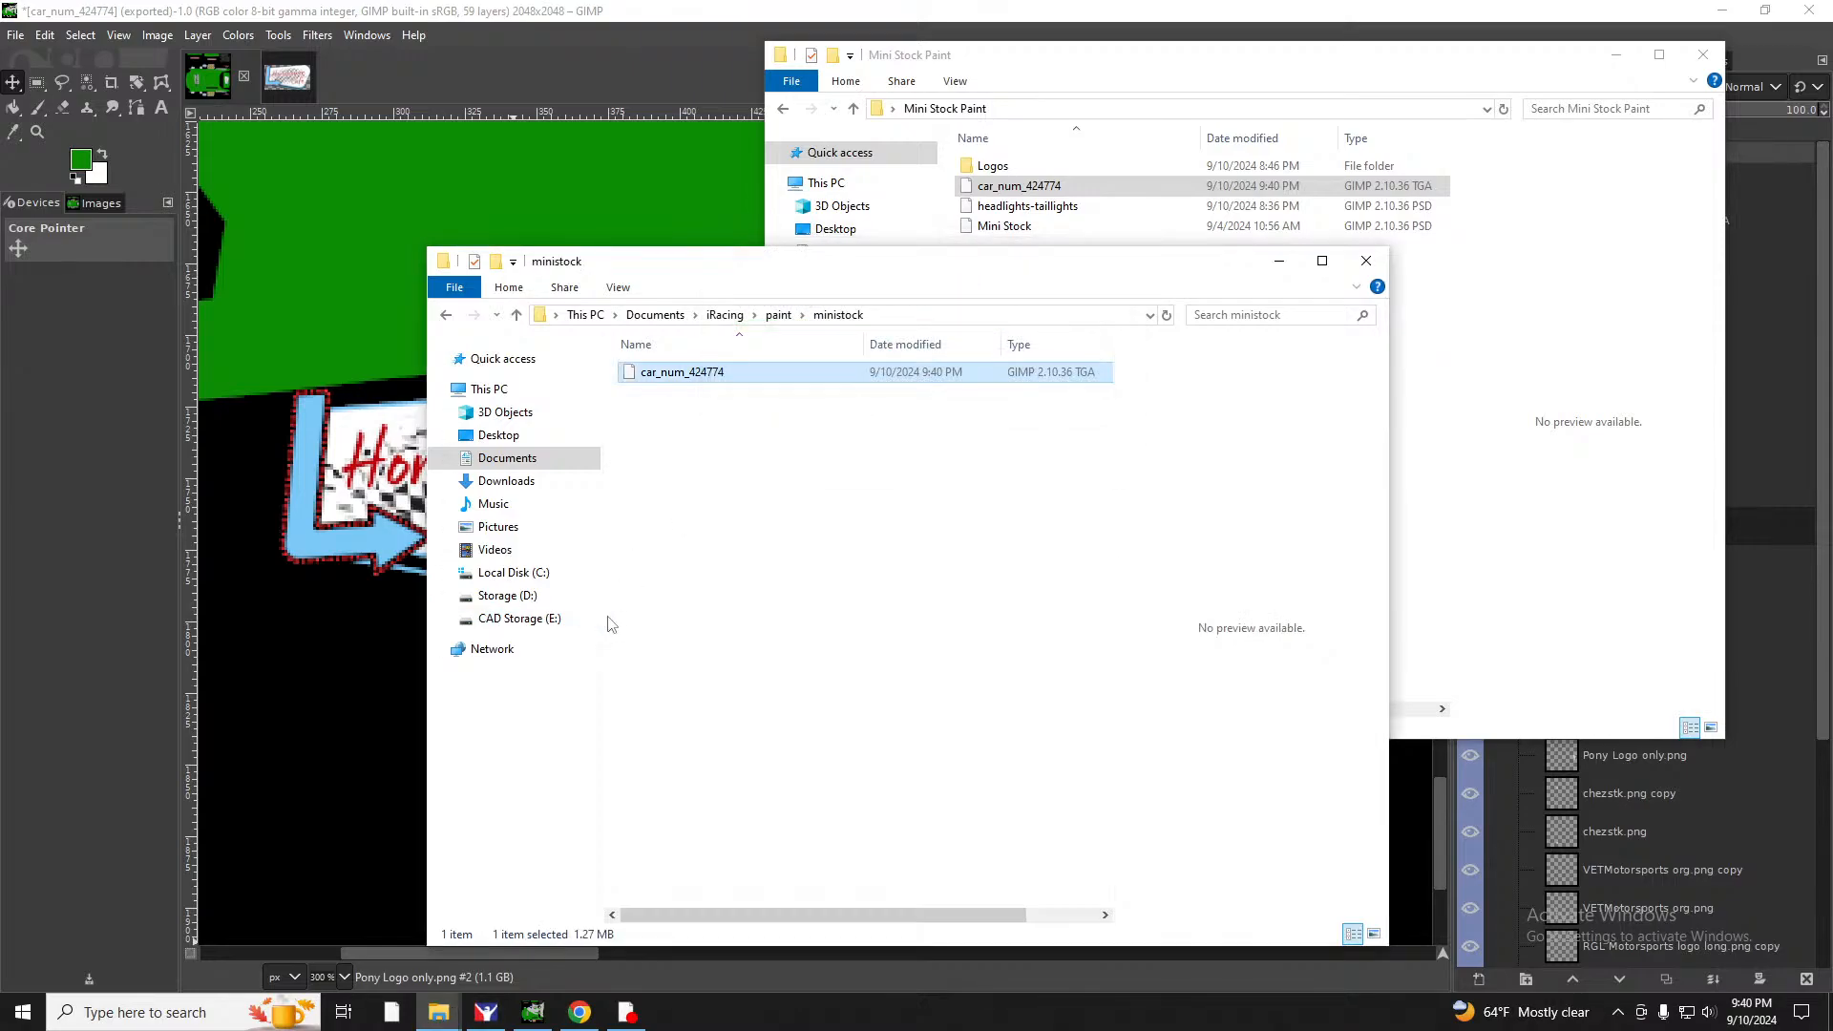
Switch to iRacing and examine the small Horsepower Cafe logo on the car's left front fender.
click(486, 1011)
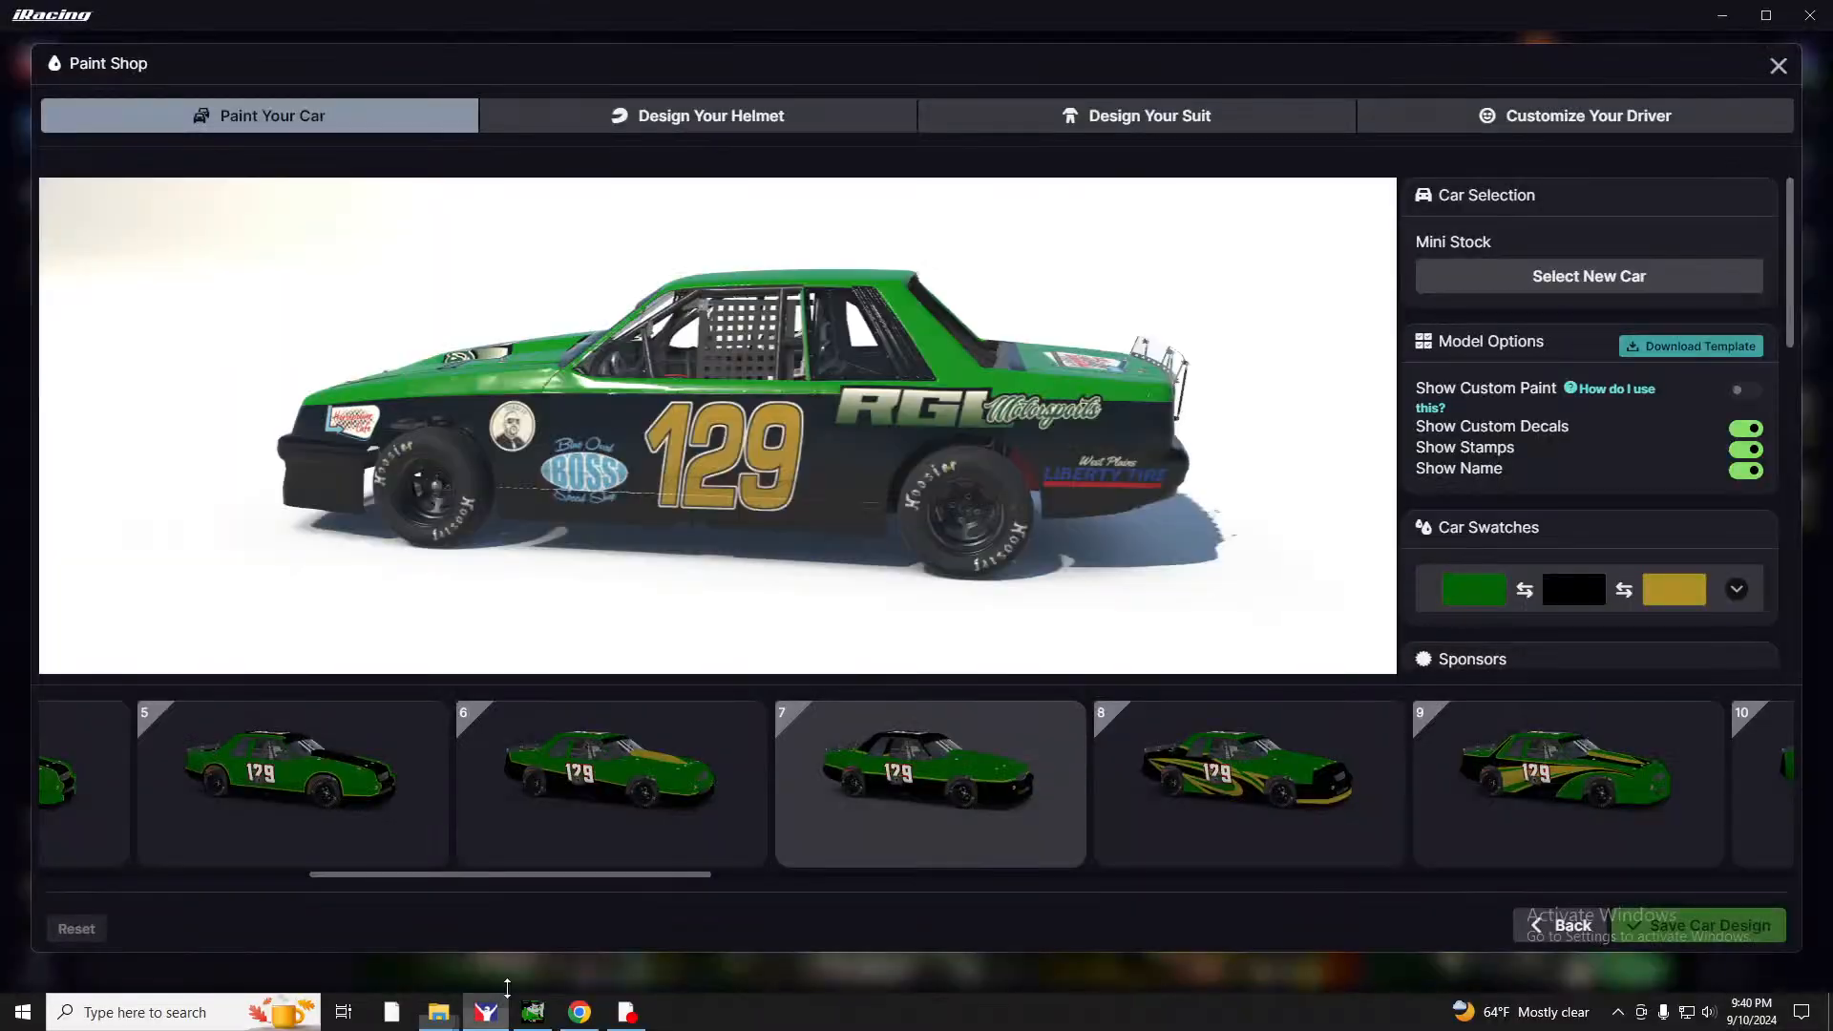
drag(788, 450, 842, 431)
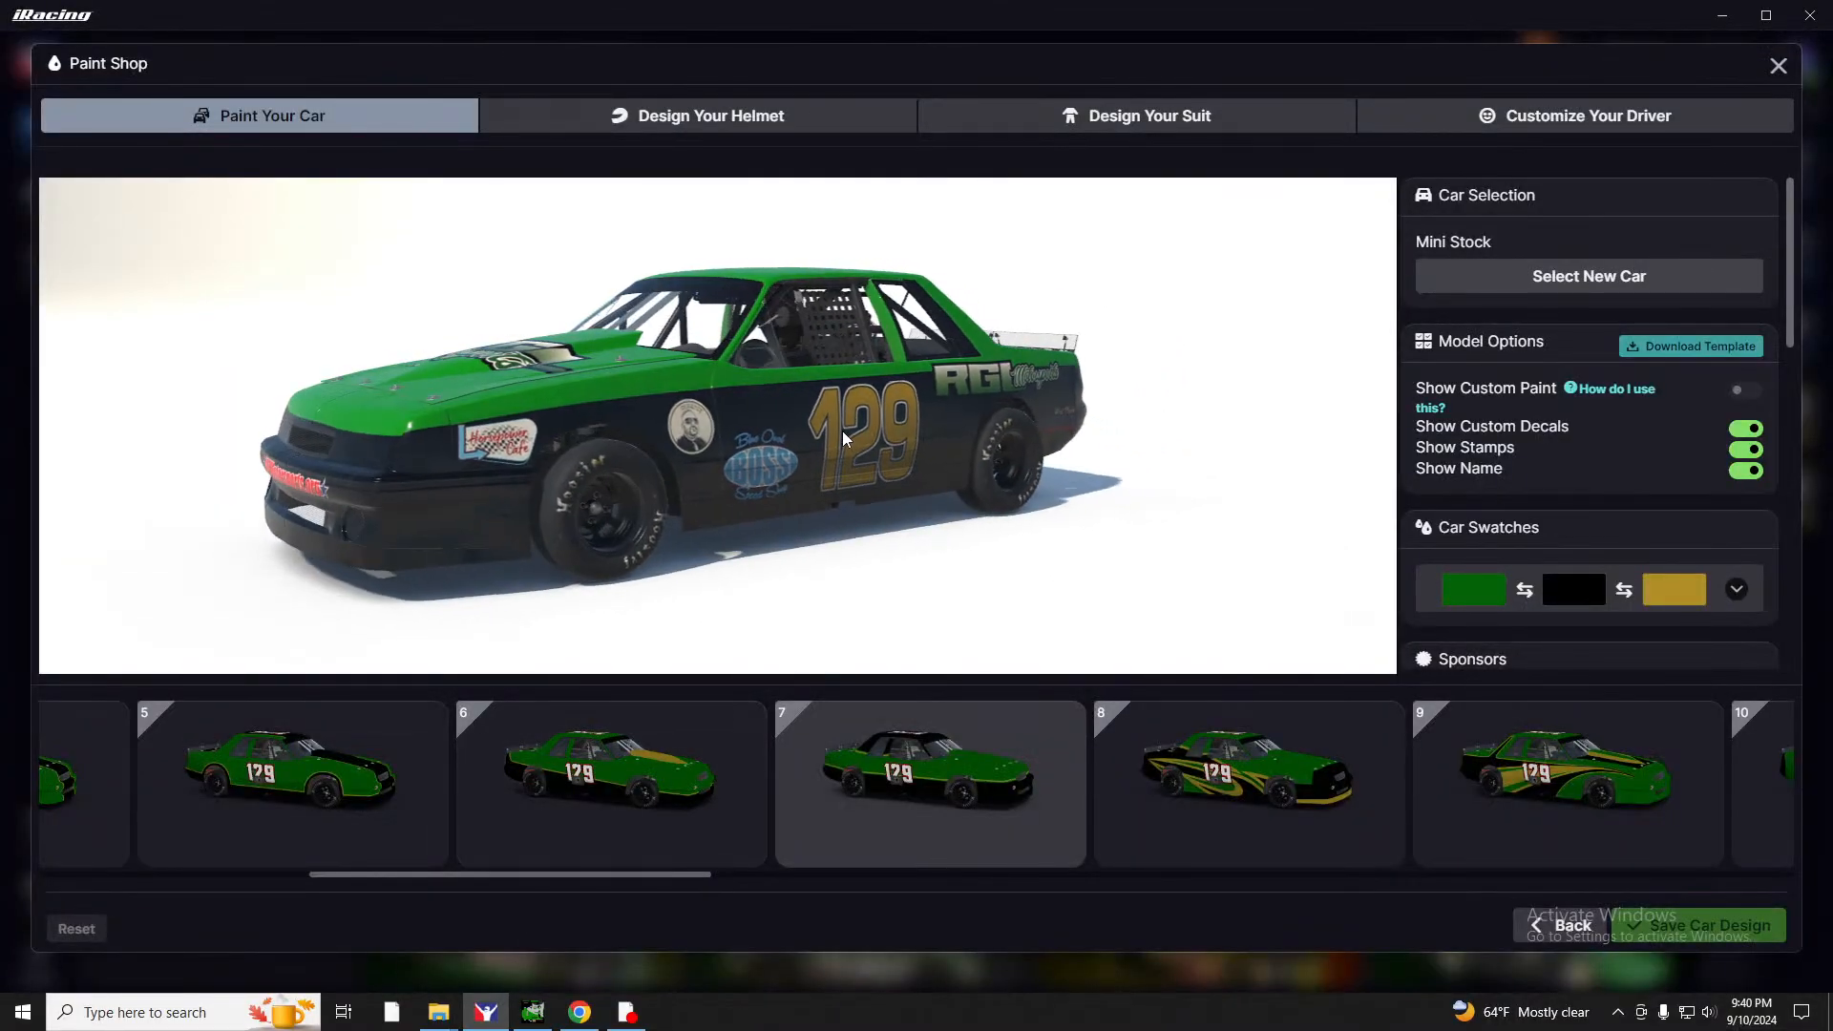
scroll(447, 390, up, 5)
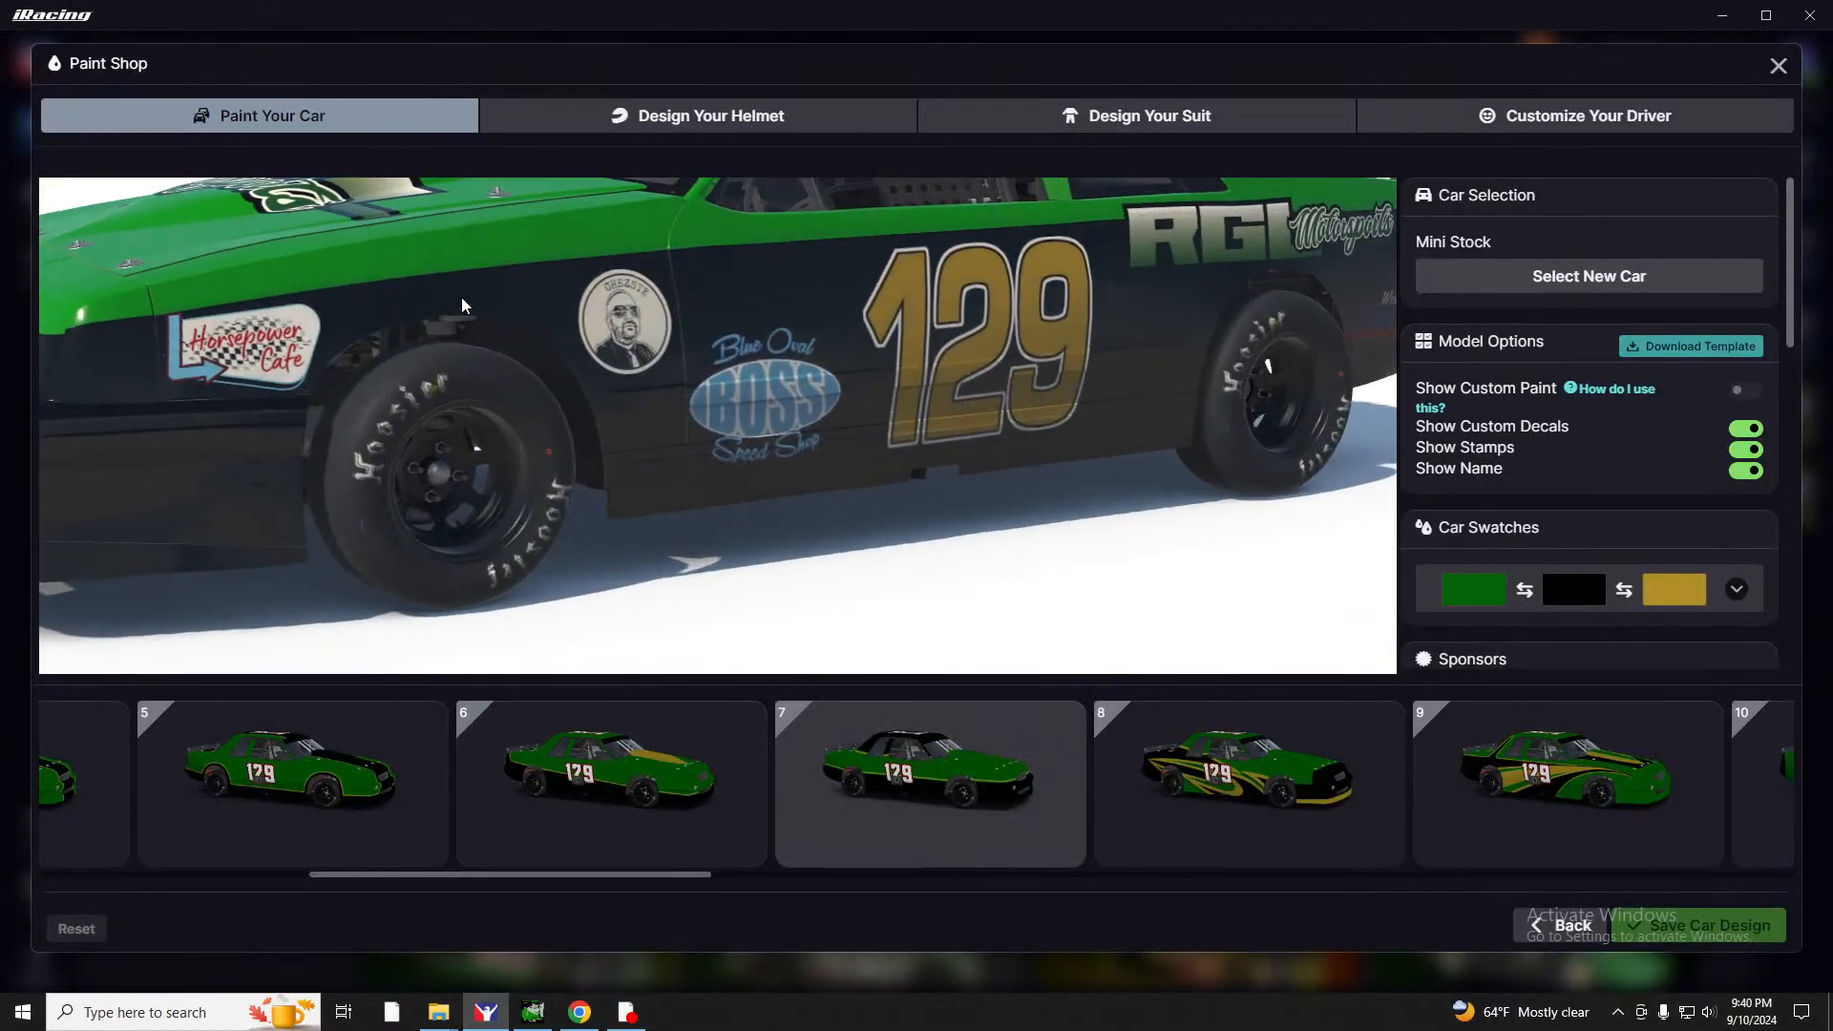
mouse_move(462, 305)
mouse_down()
mouse_move(348, 307)
mouse_move(584, 374)
mouse_move(471, 304)
mouse_up()
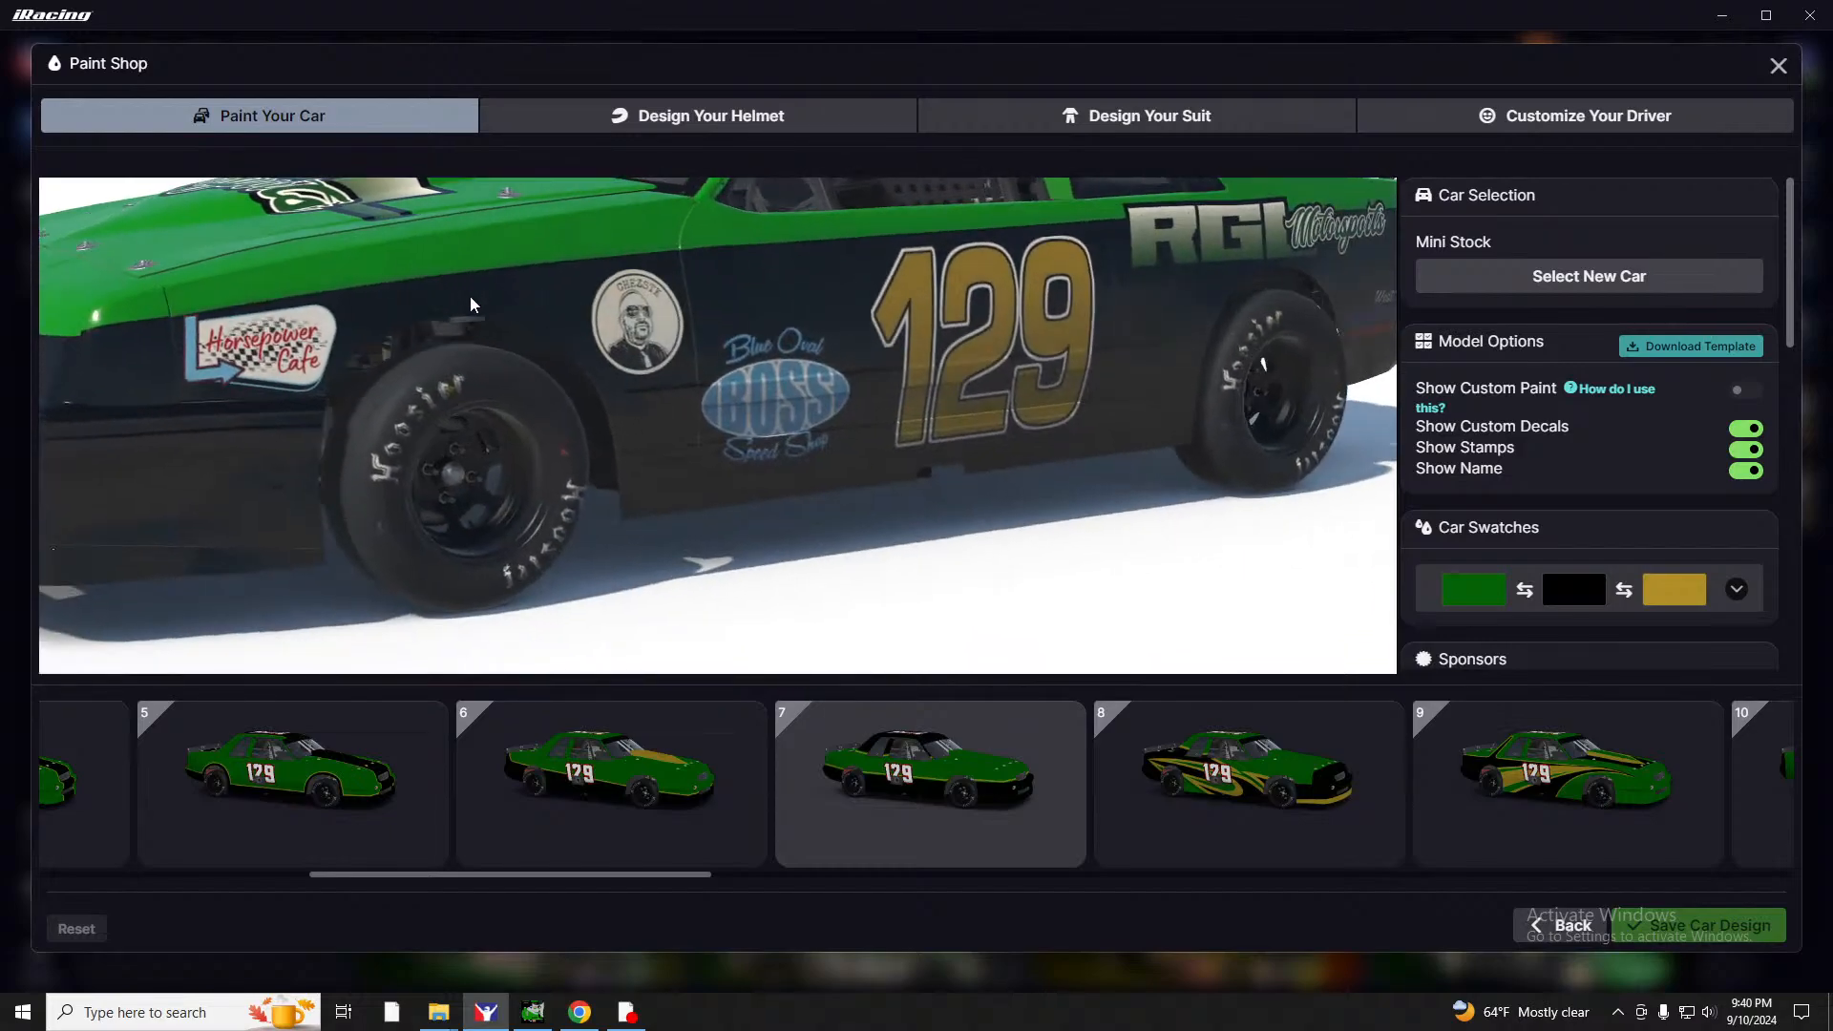
scroll(470, 305, down, 5)
drag(373, 477, 351, 510)
Examine the right front fender logo, compare the sponsor placement on both sides and the rear, and return to GIMP.
drag(372, 441, 670, 431)
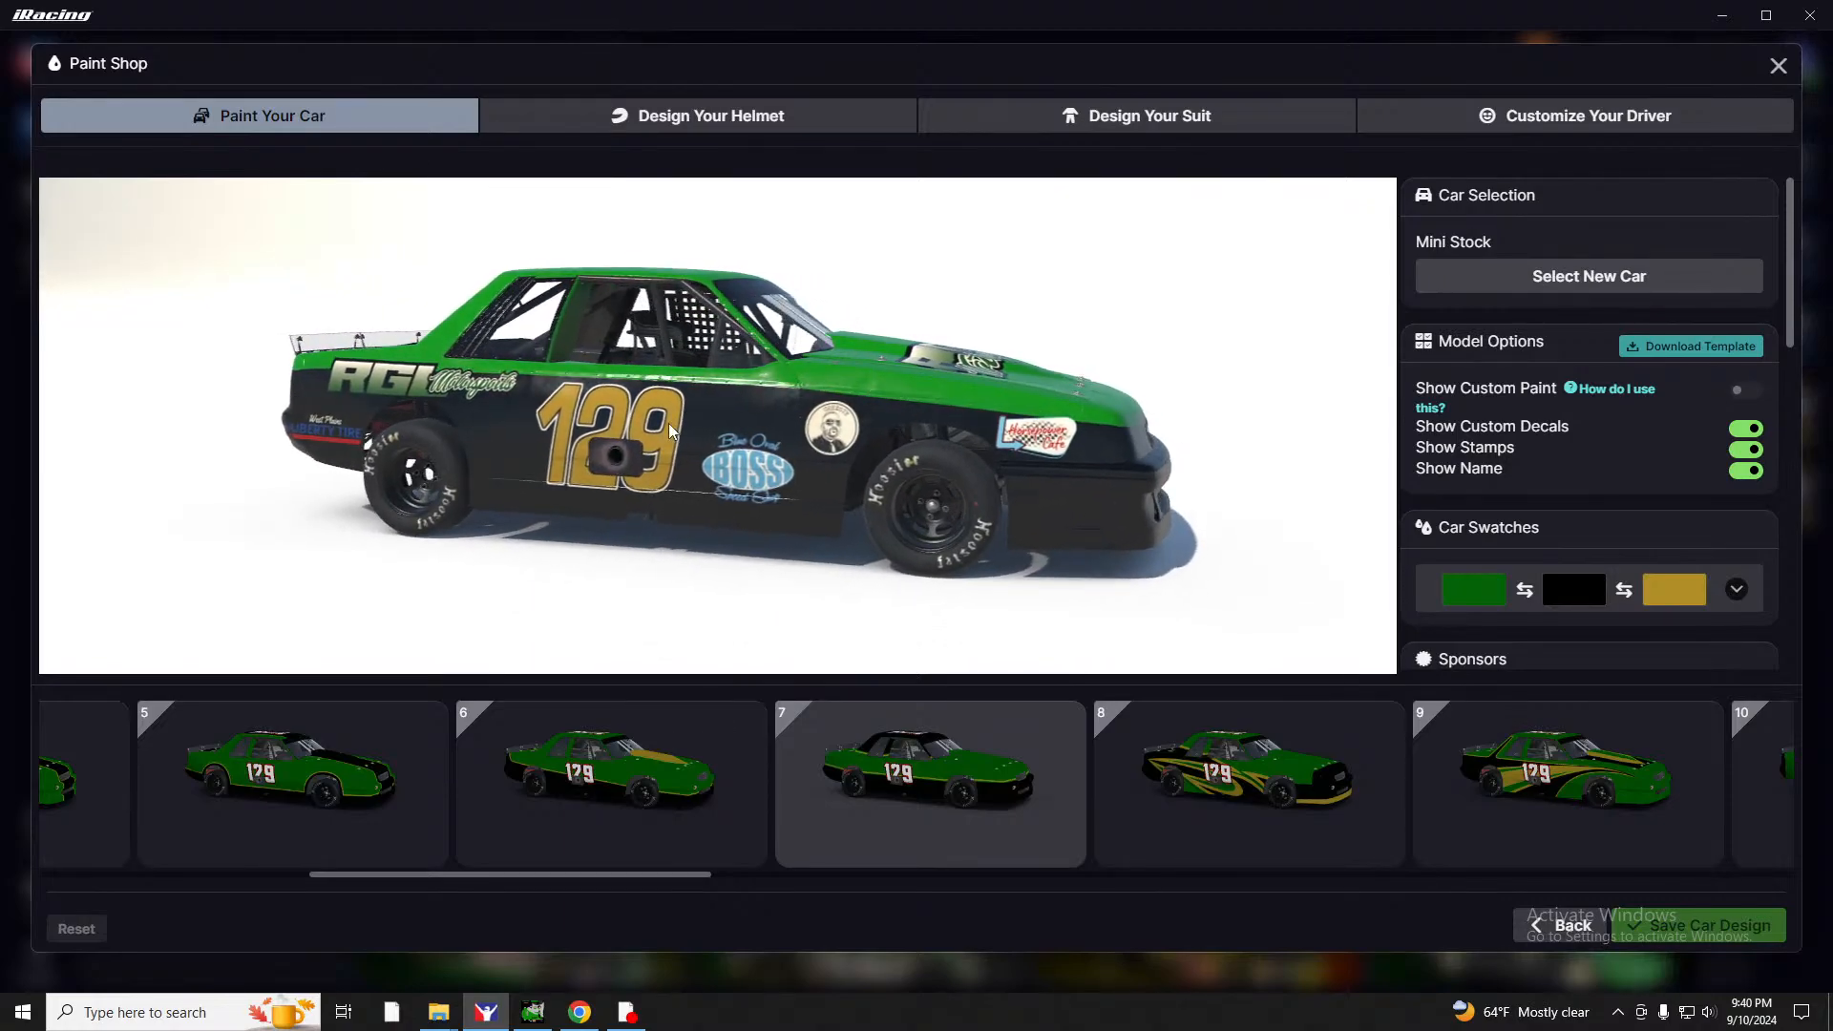
drag(1055, 529, 763, 555)
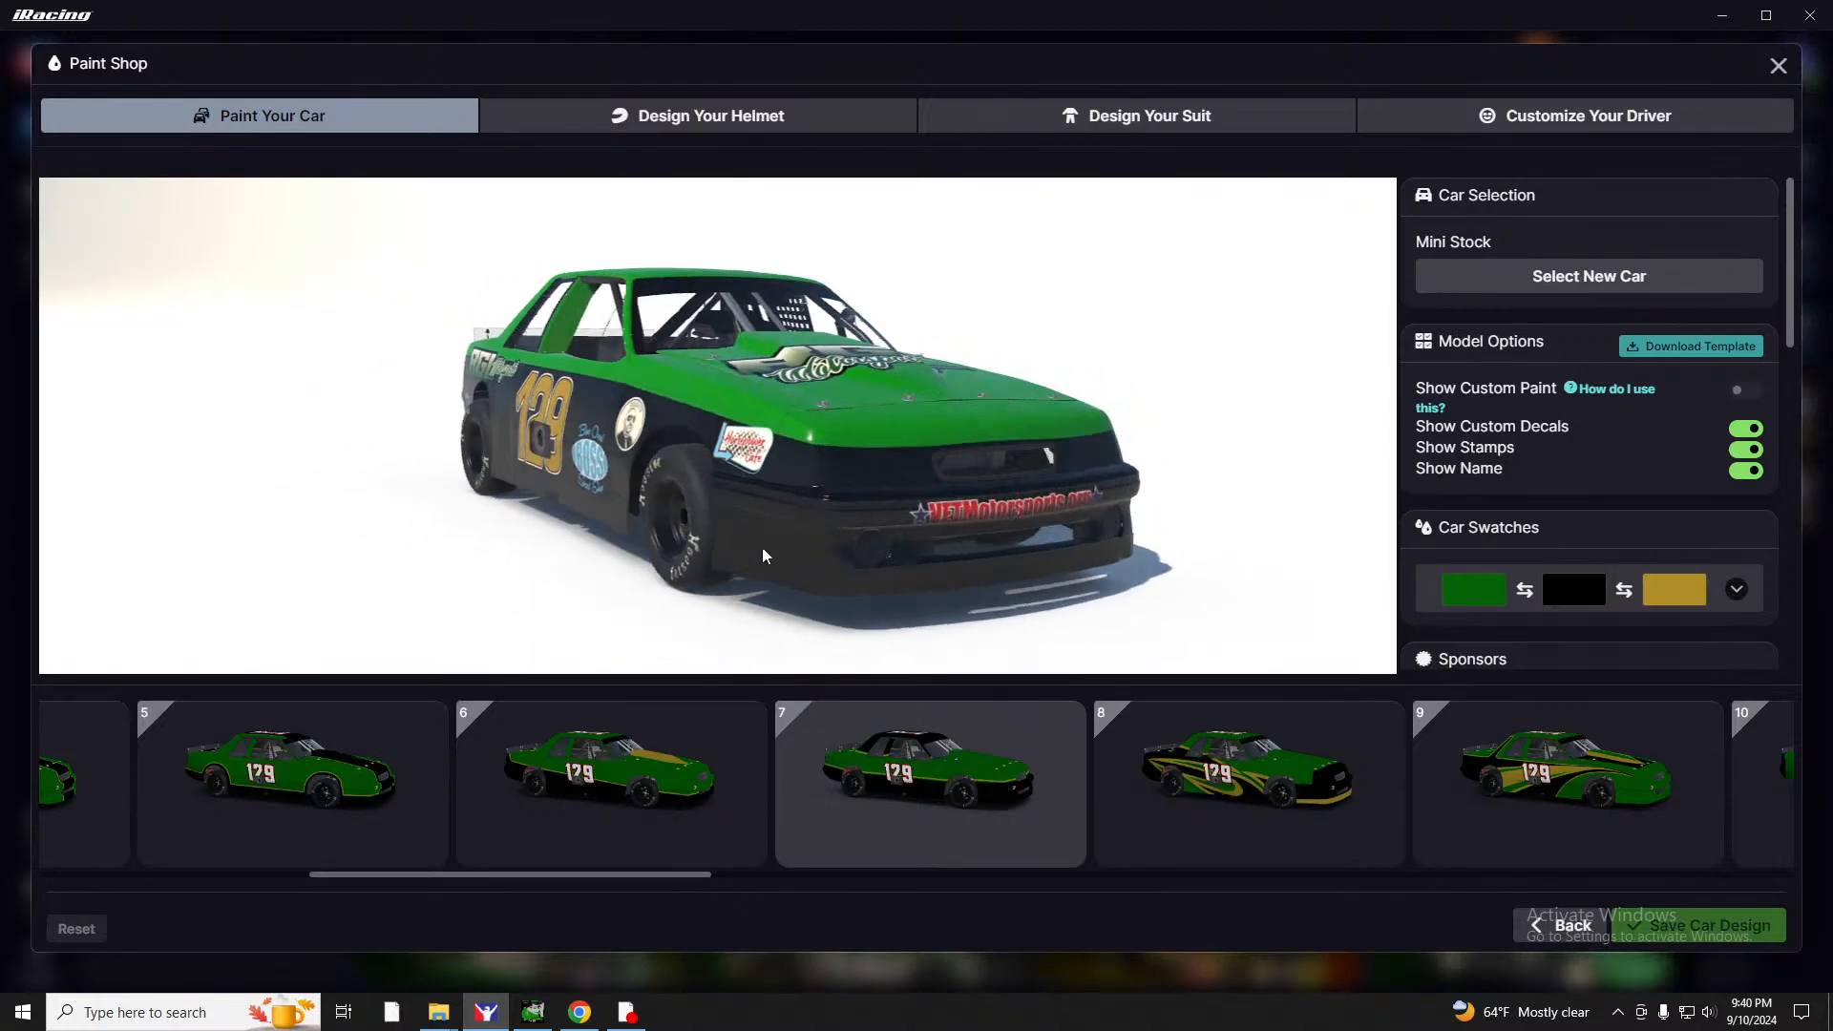
scroll(773, 514, up, 5)
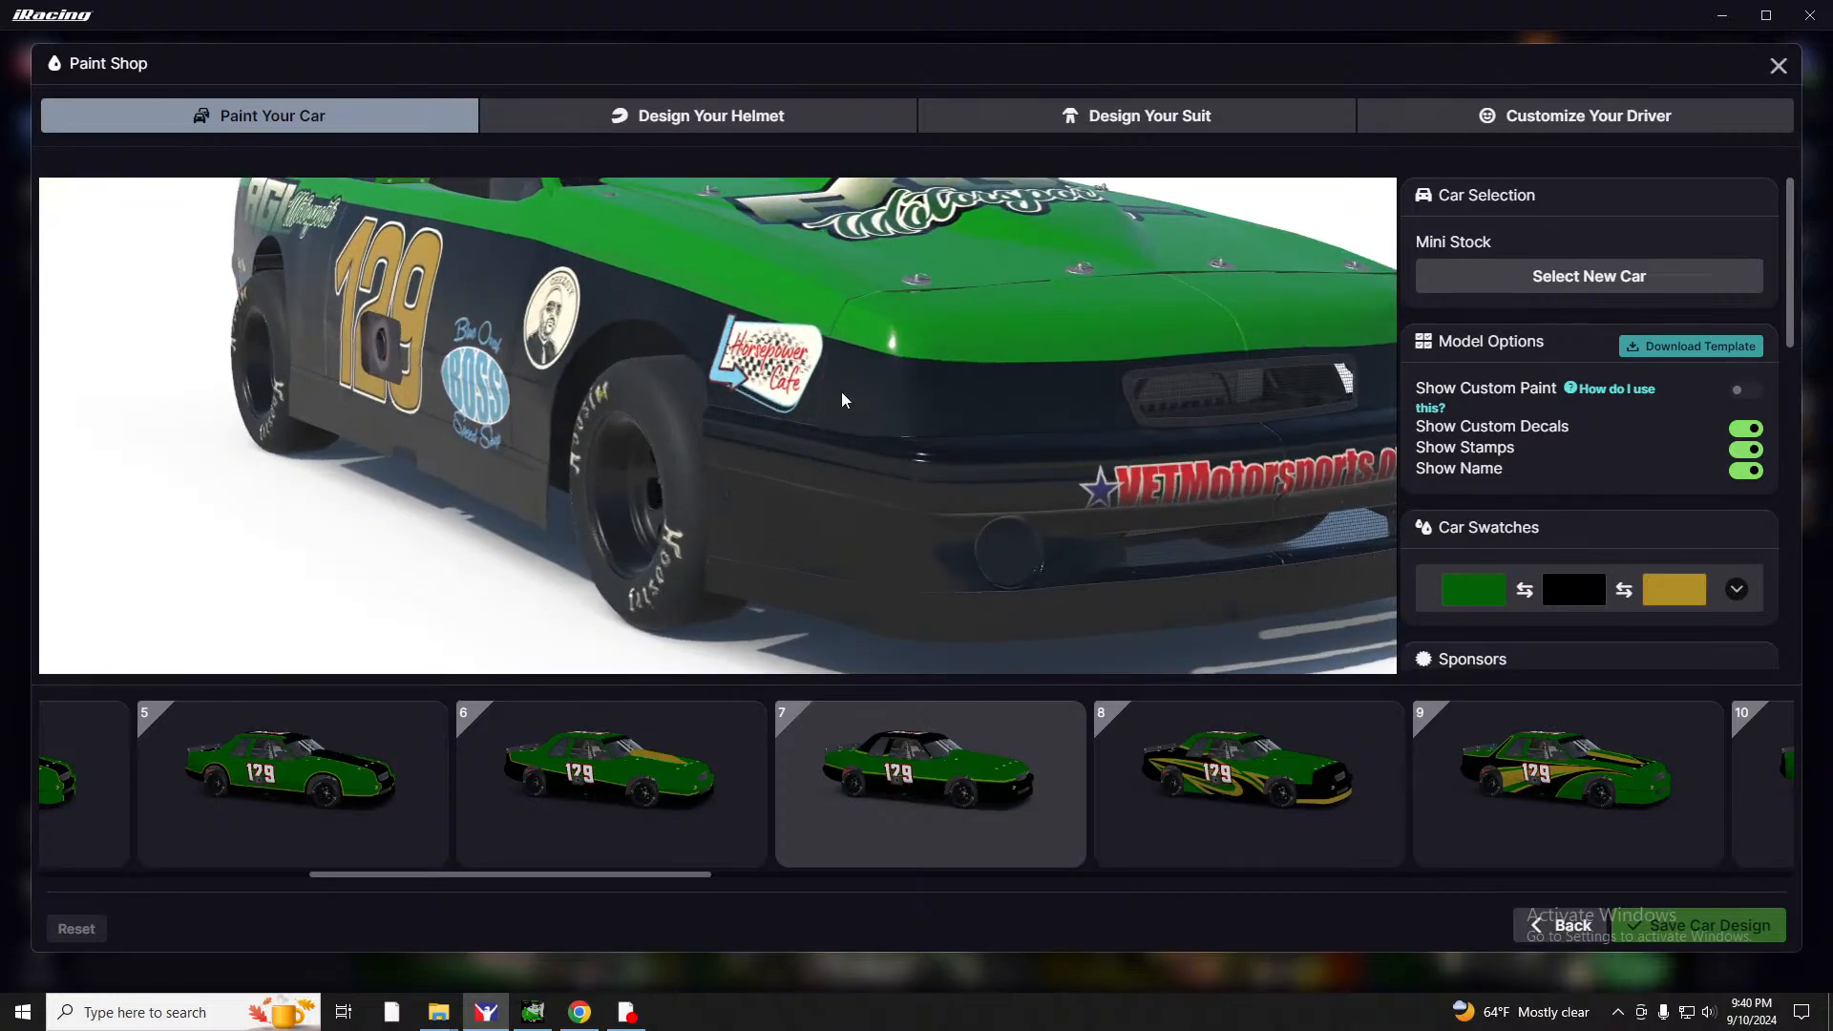
drag(899, 527, 986, 506)
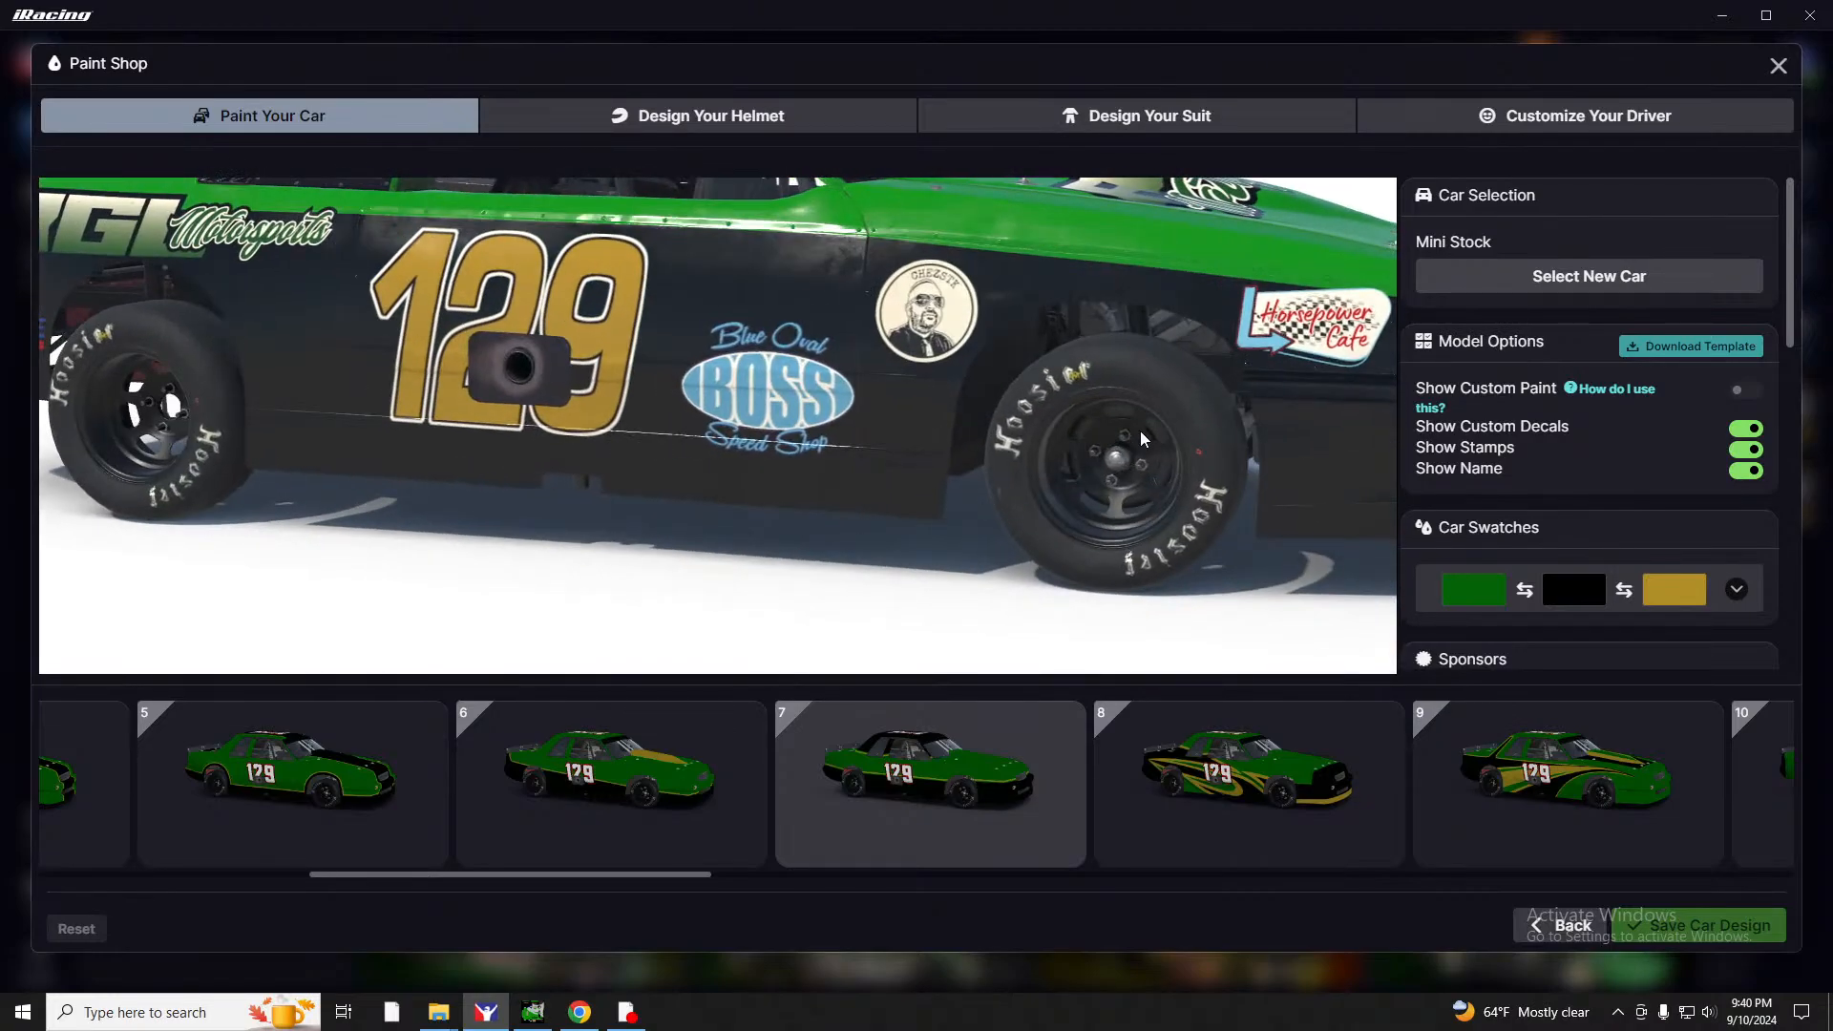
scroll(1143, 438, down, 5)
drag(1202, 447, 861, 394)
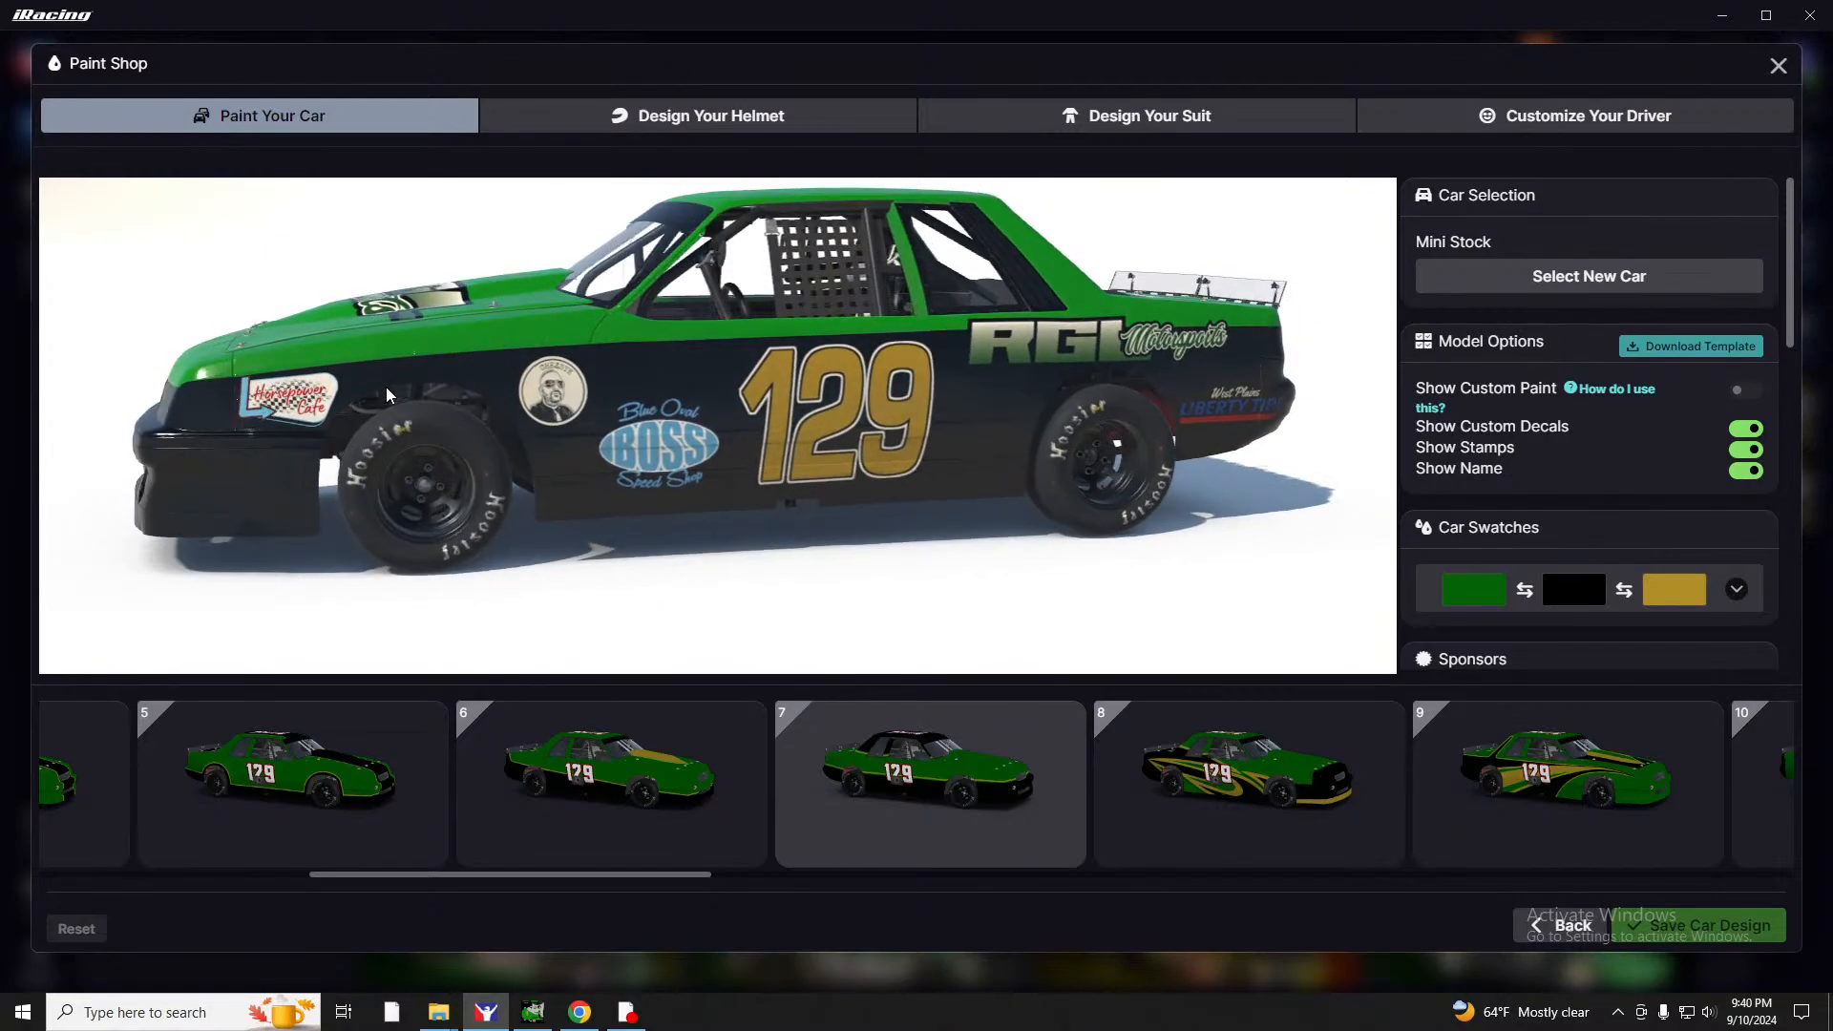
drag(274, 494, 696, 367)
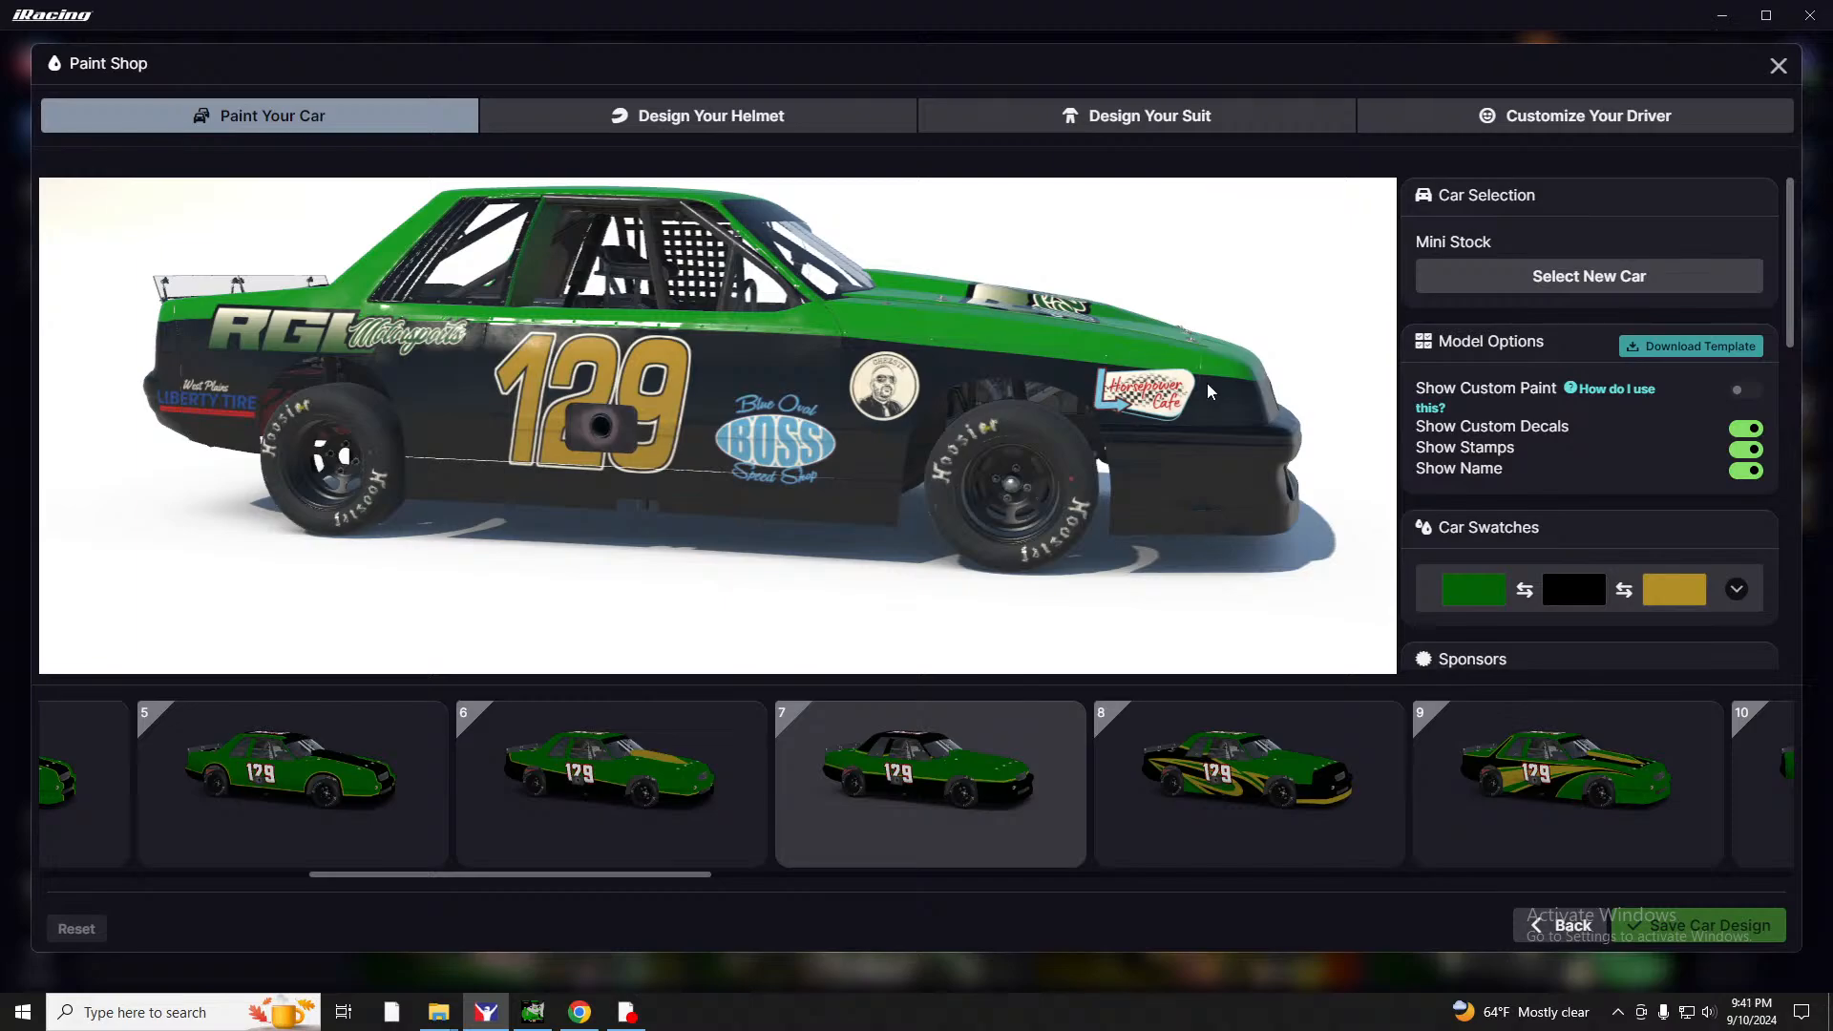
drag(1207, 381, 796, 397)
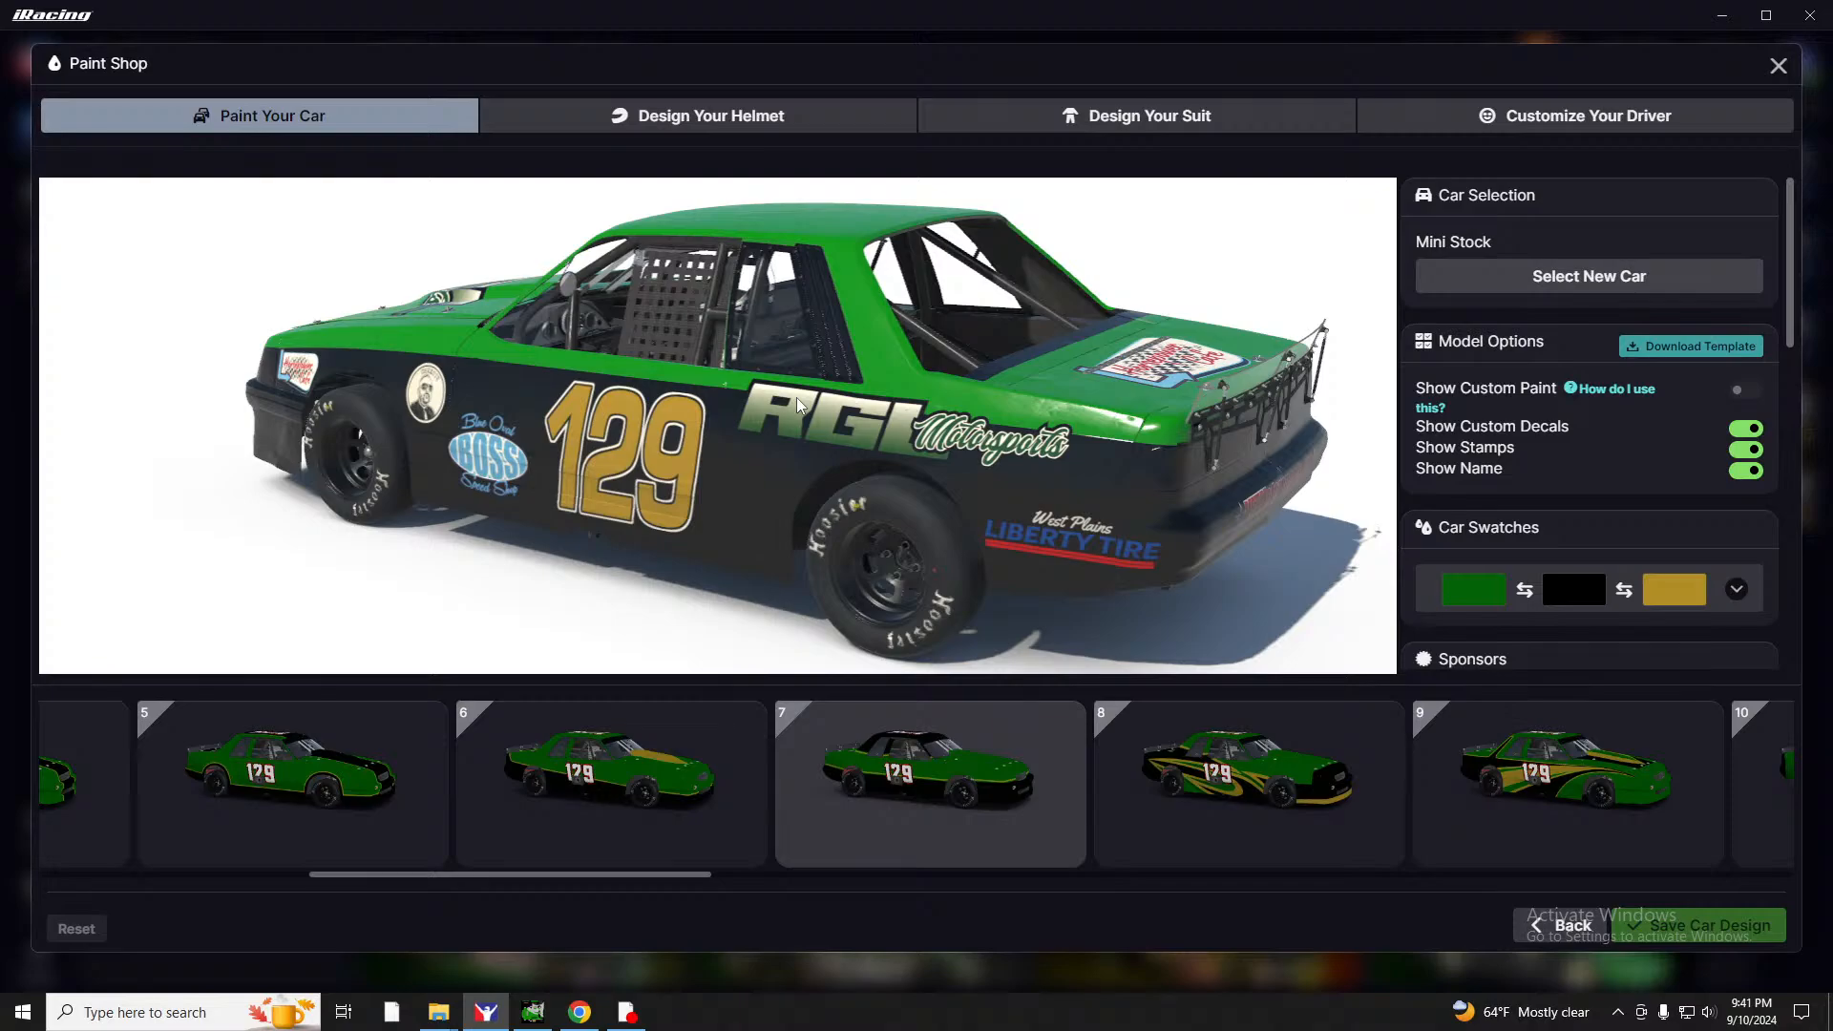
drag(670, 450, 727, 443)
scroll(811, 451, down, 5)
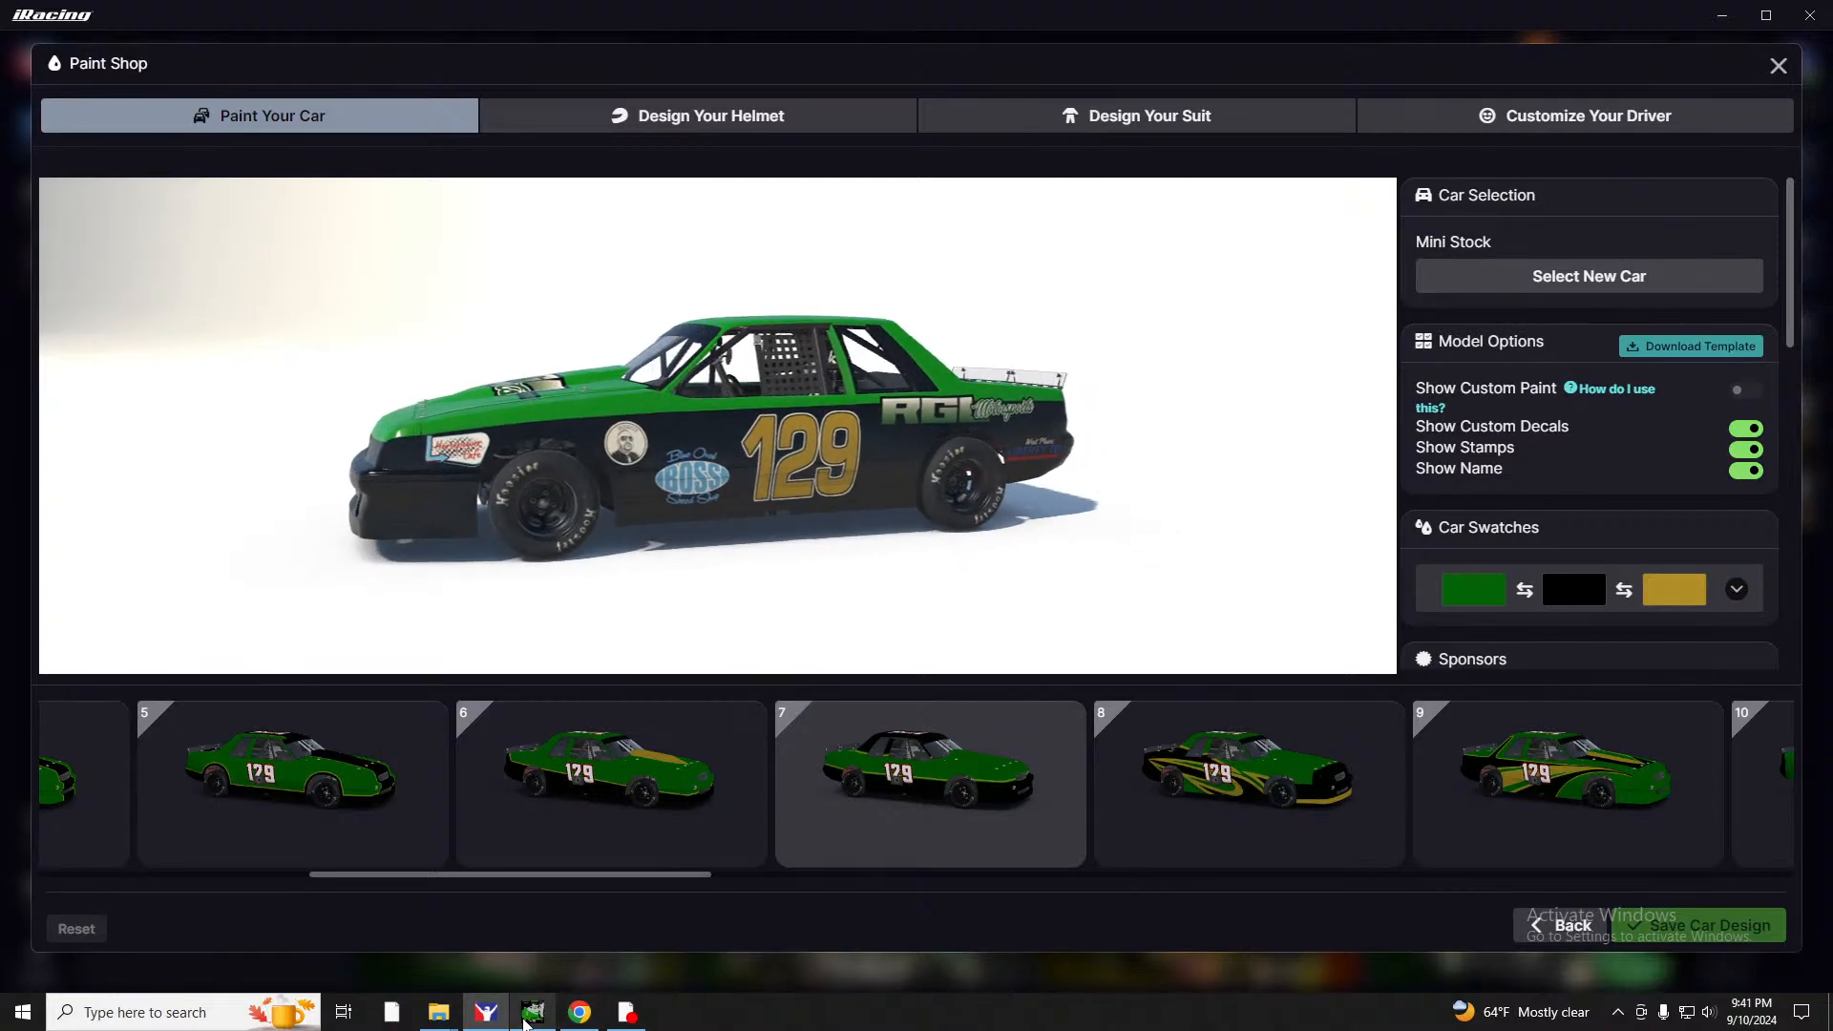
mouse_move(438, 1014)
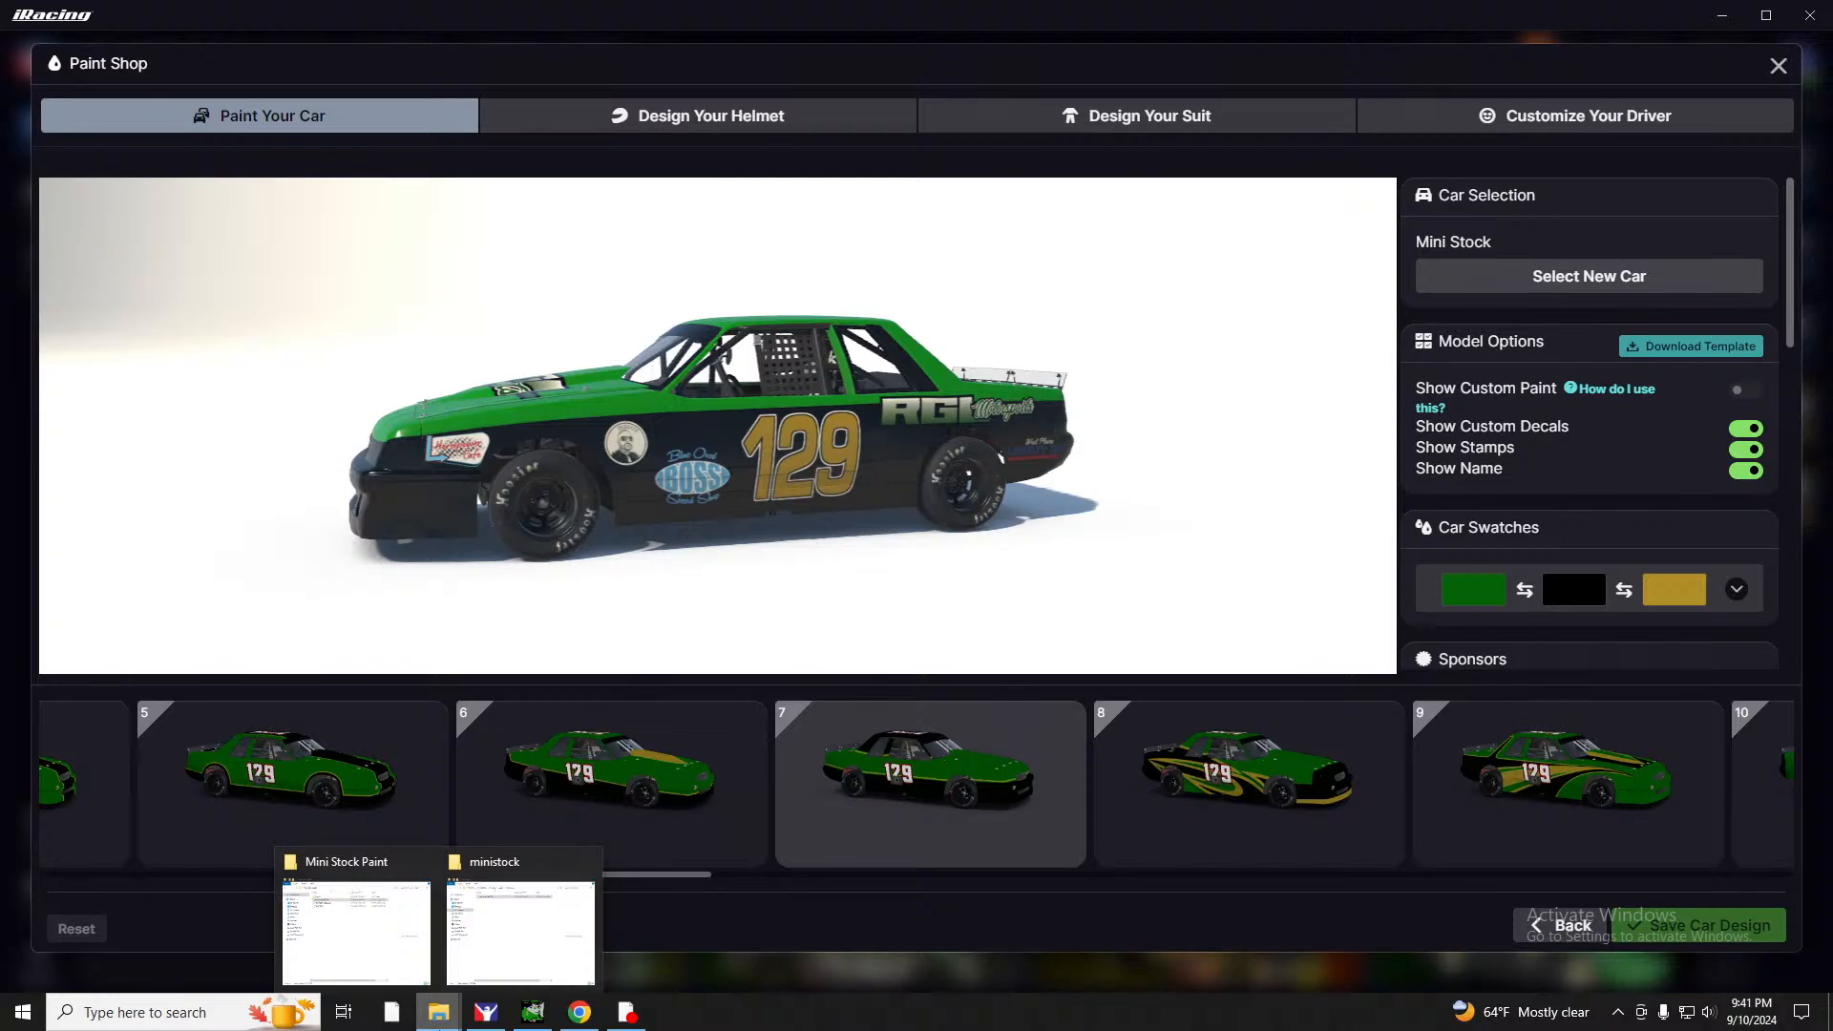
click(533, 1011)
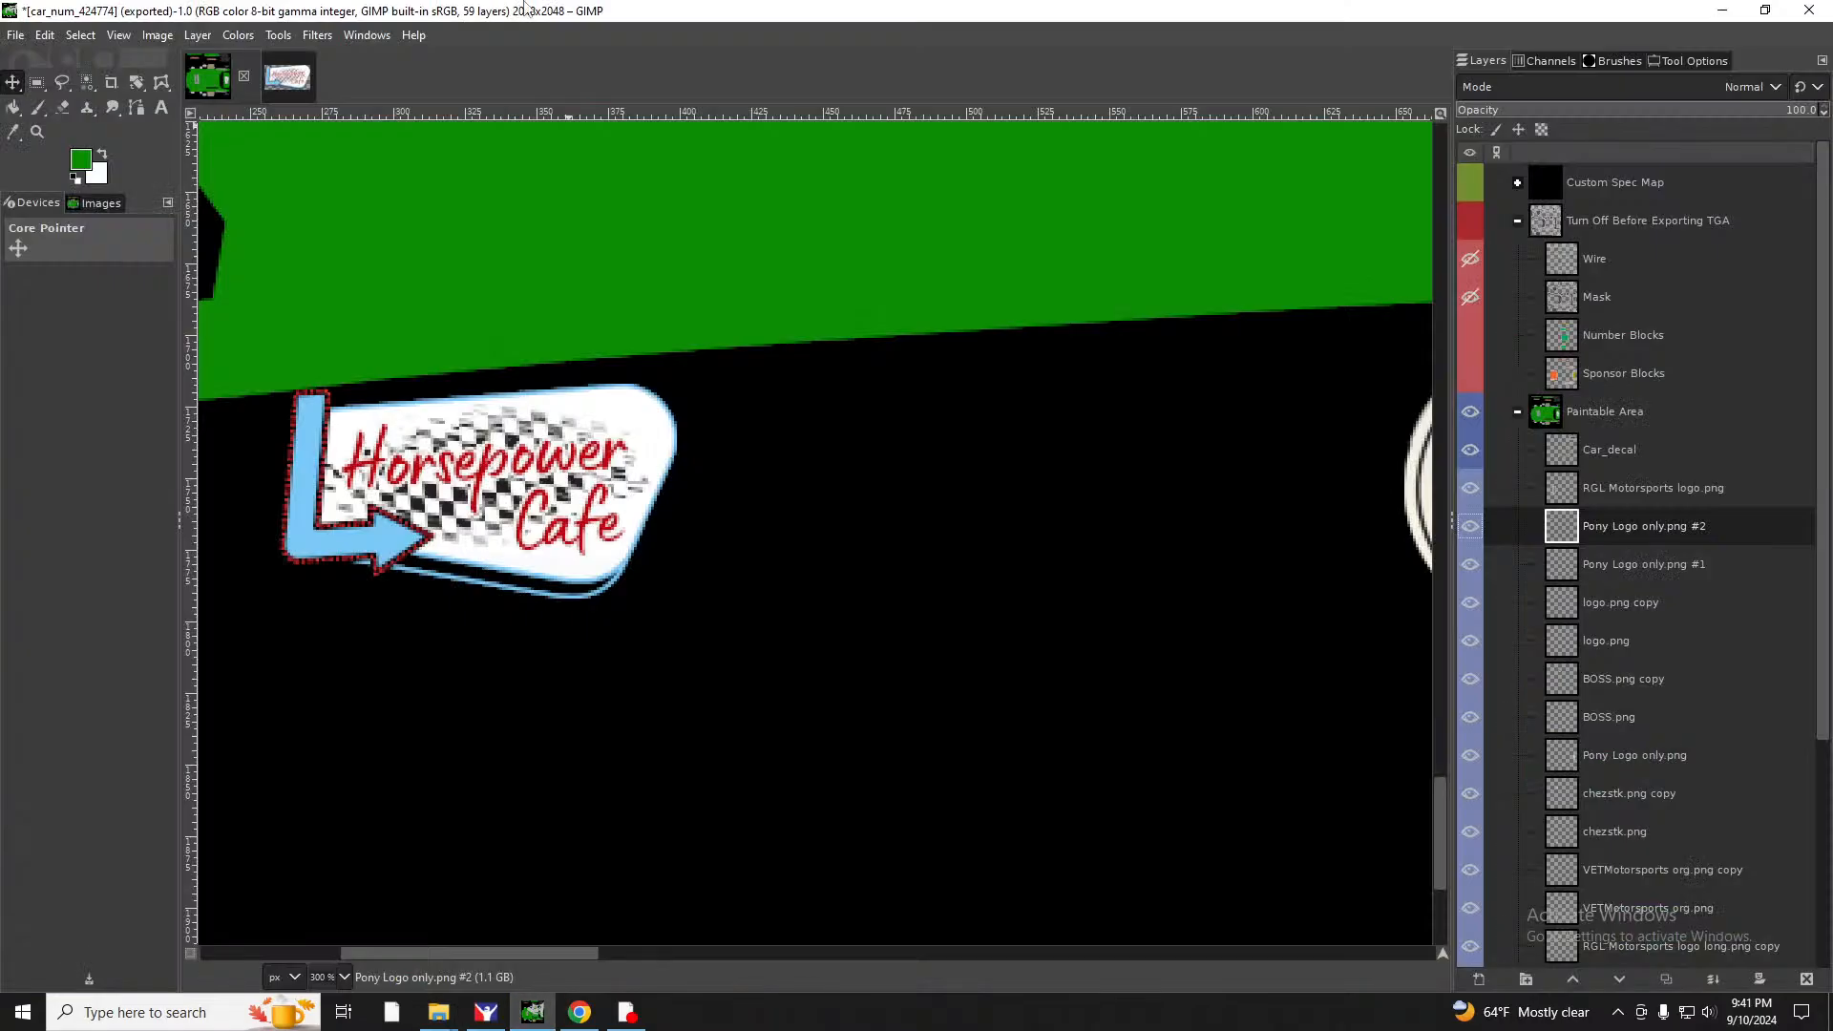
click(19, 39)
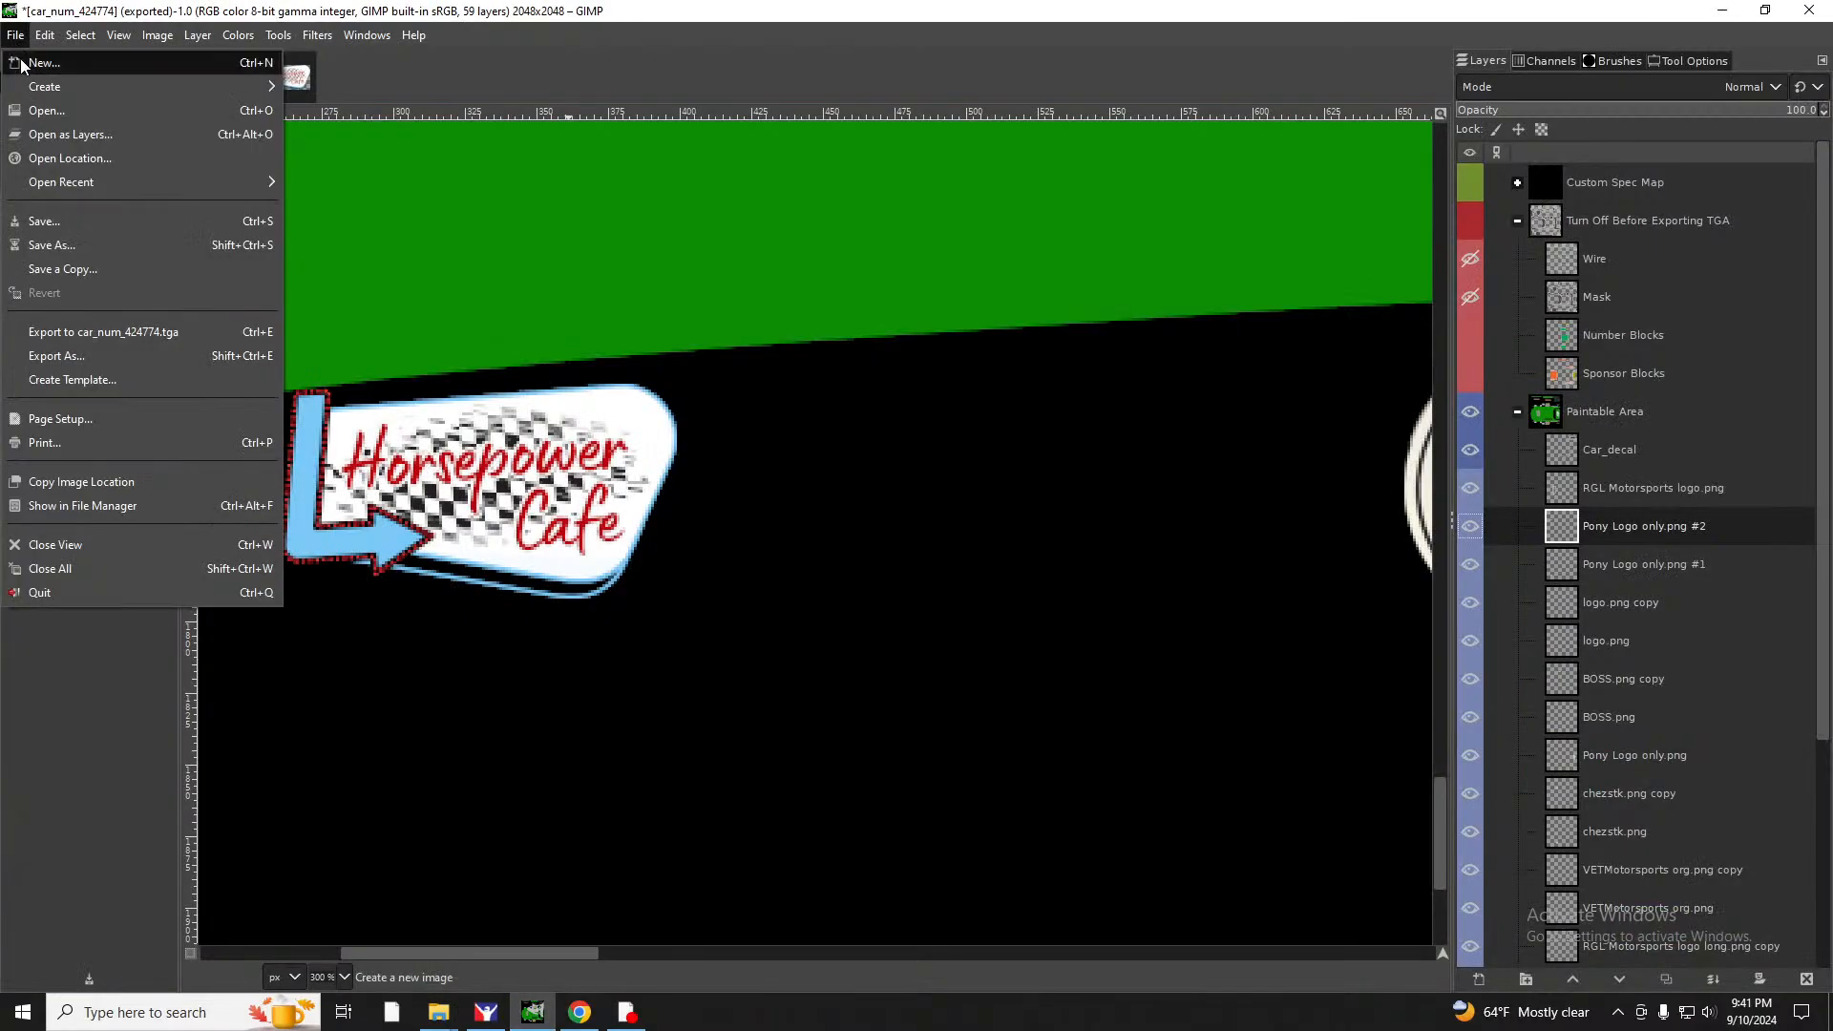
click(43, 134)
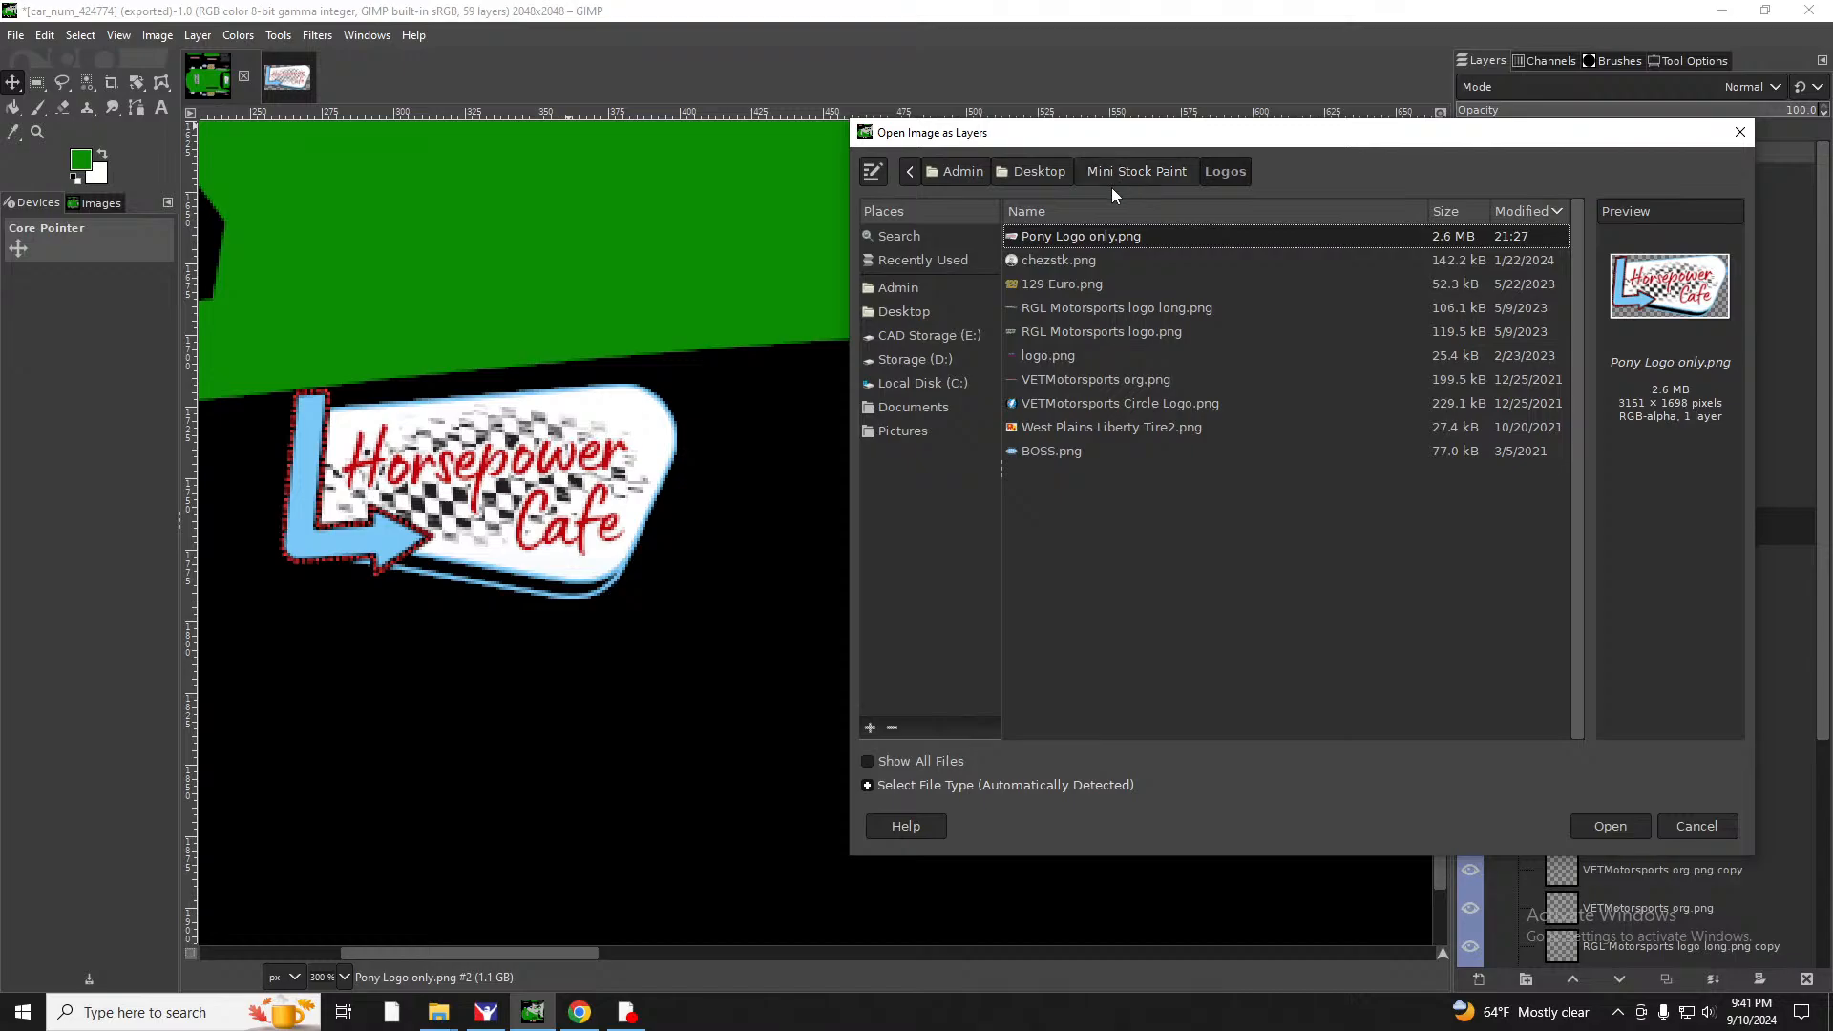
click(918, 359)
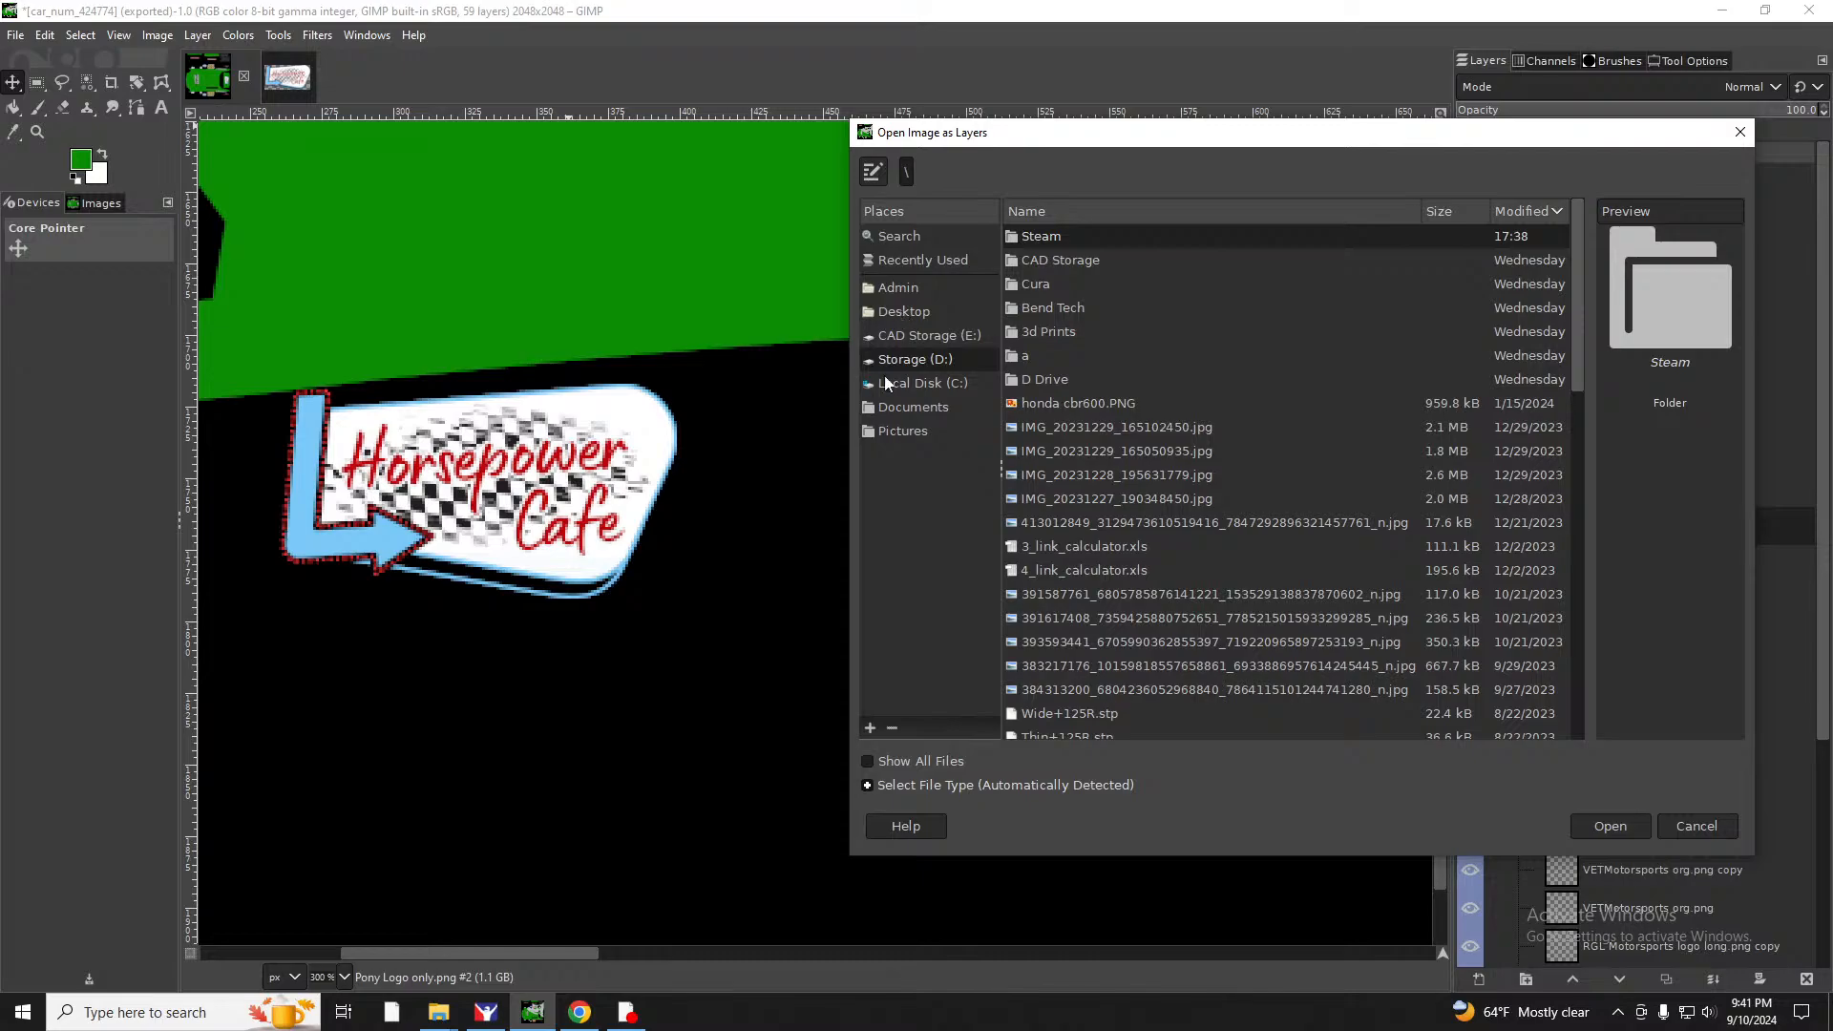
click(1739, 131)
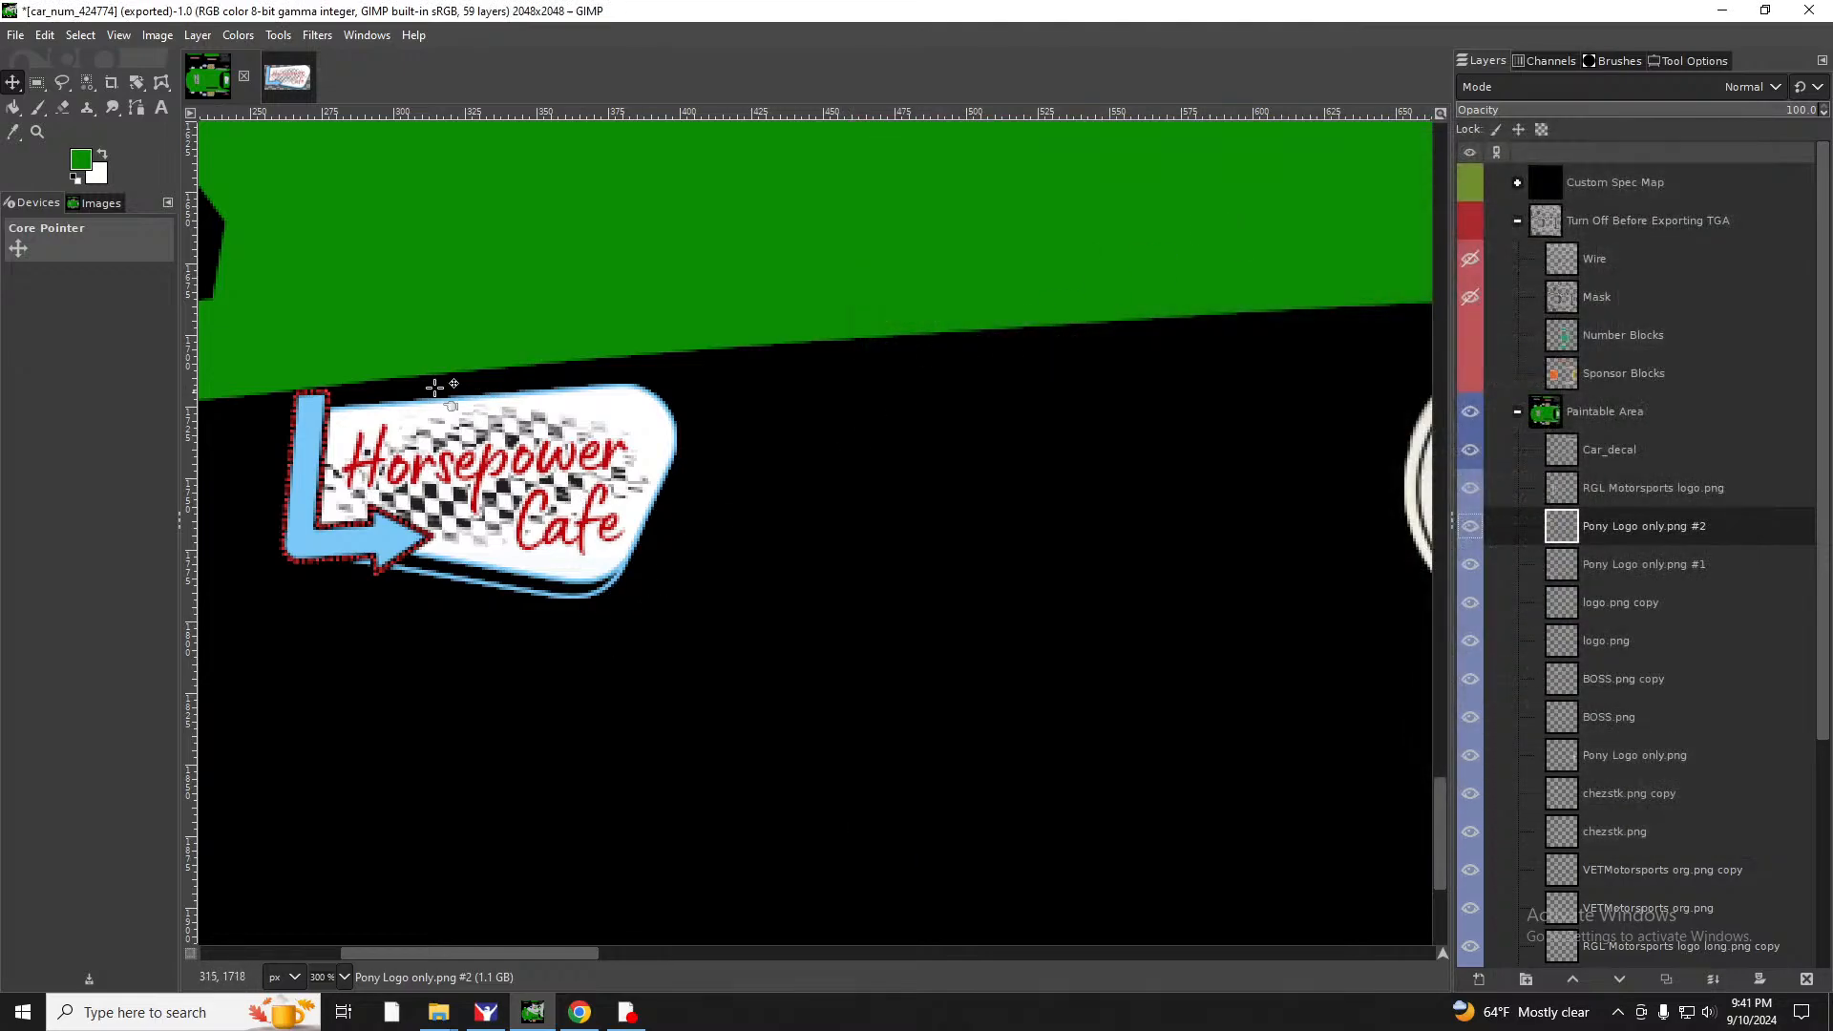
scroll(757, 396, down, 5)
scroll(658, 553, down, 4)
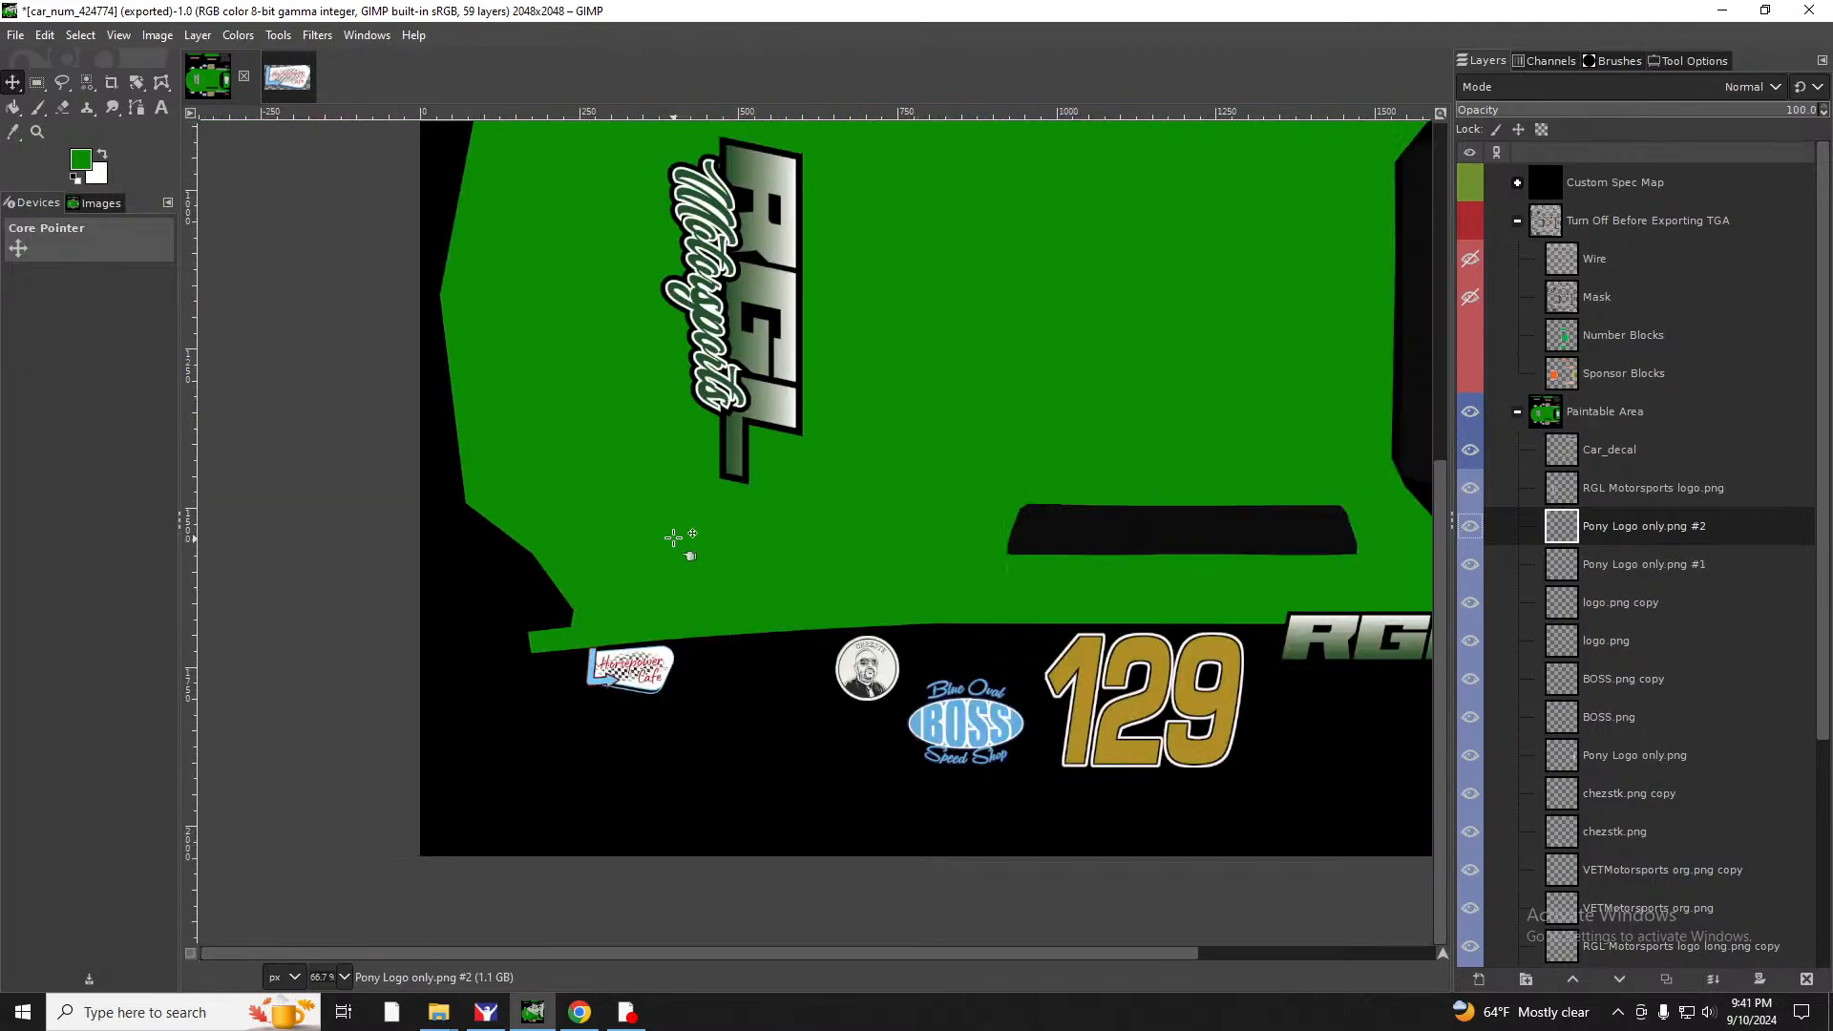
scroll(706, 520, down, 2)
scroll(736, 519, up, 3)
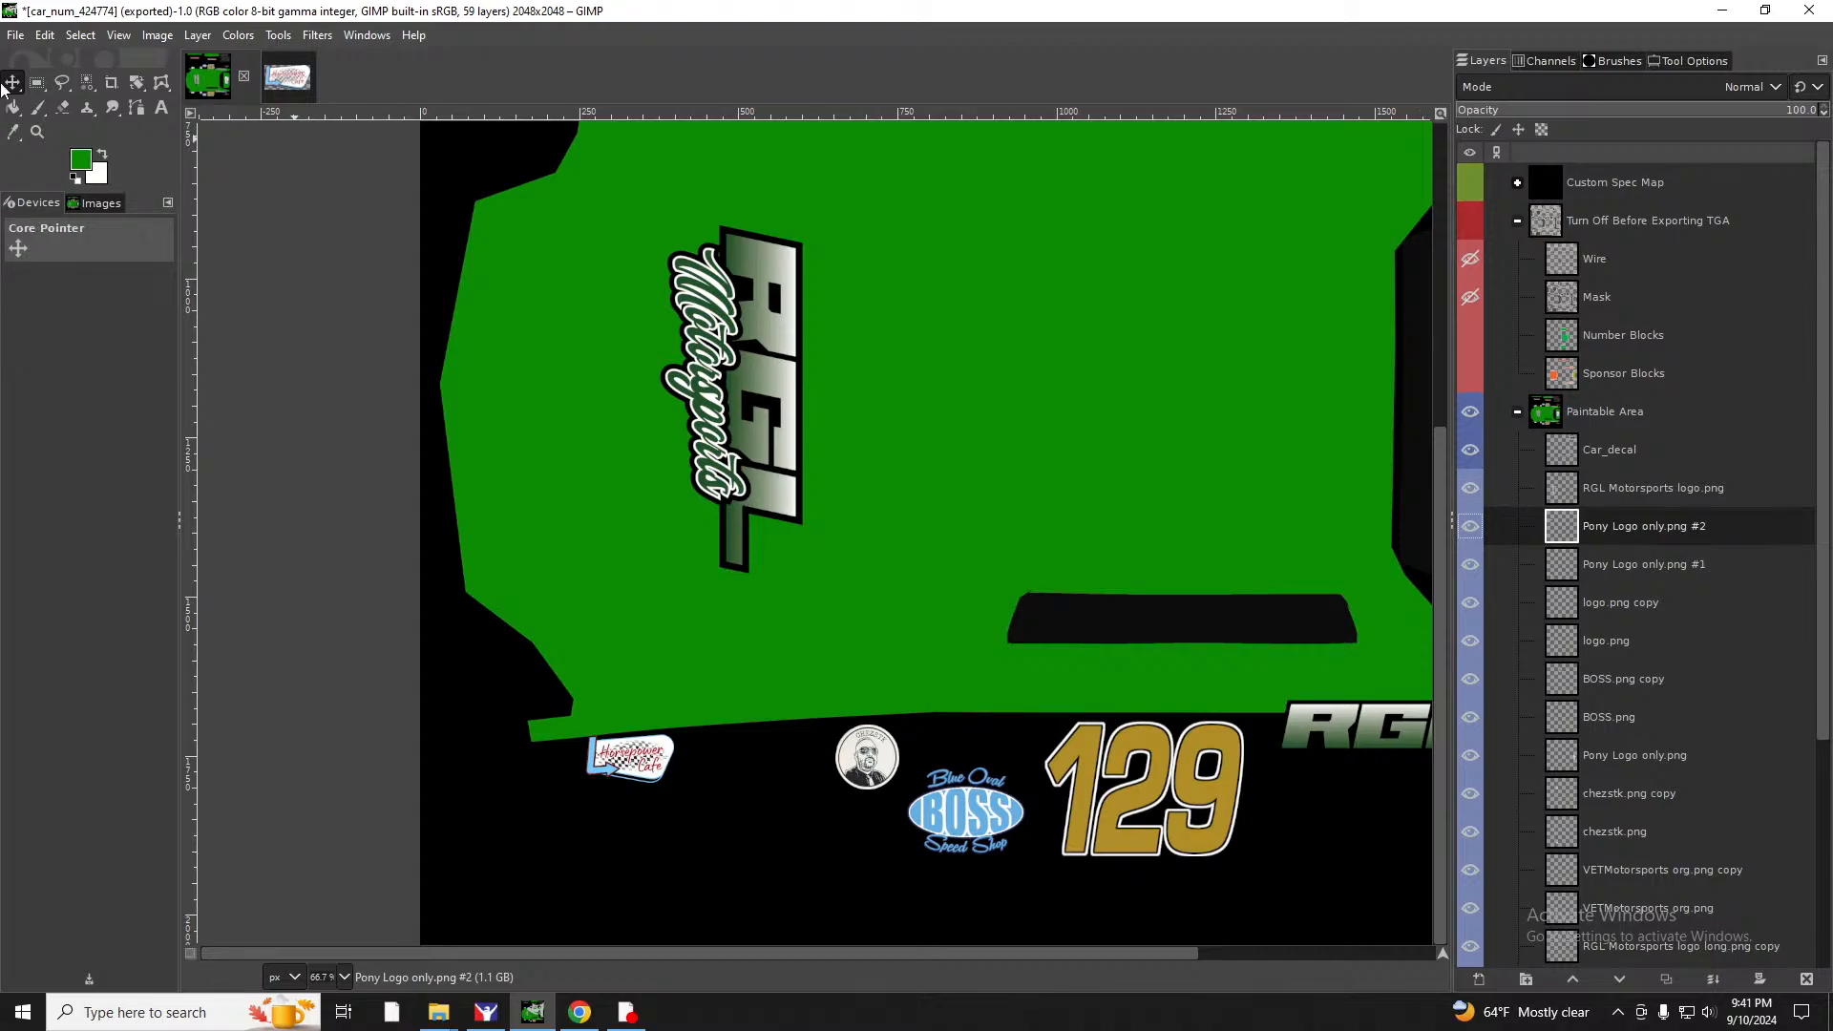
click(17, 36)
click(43, 143)
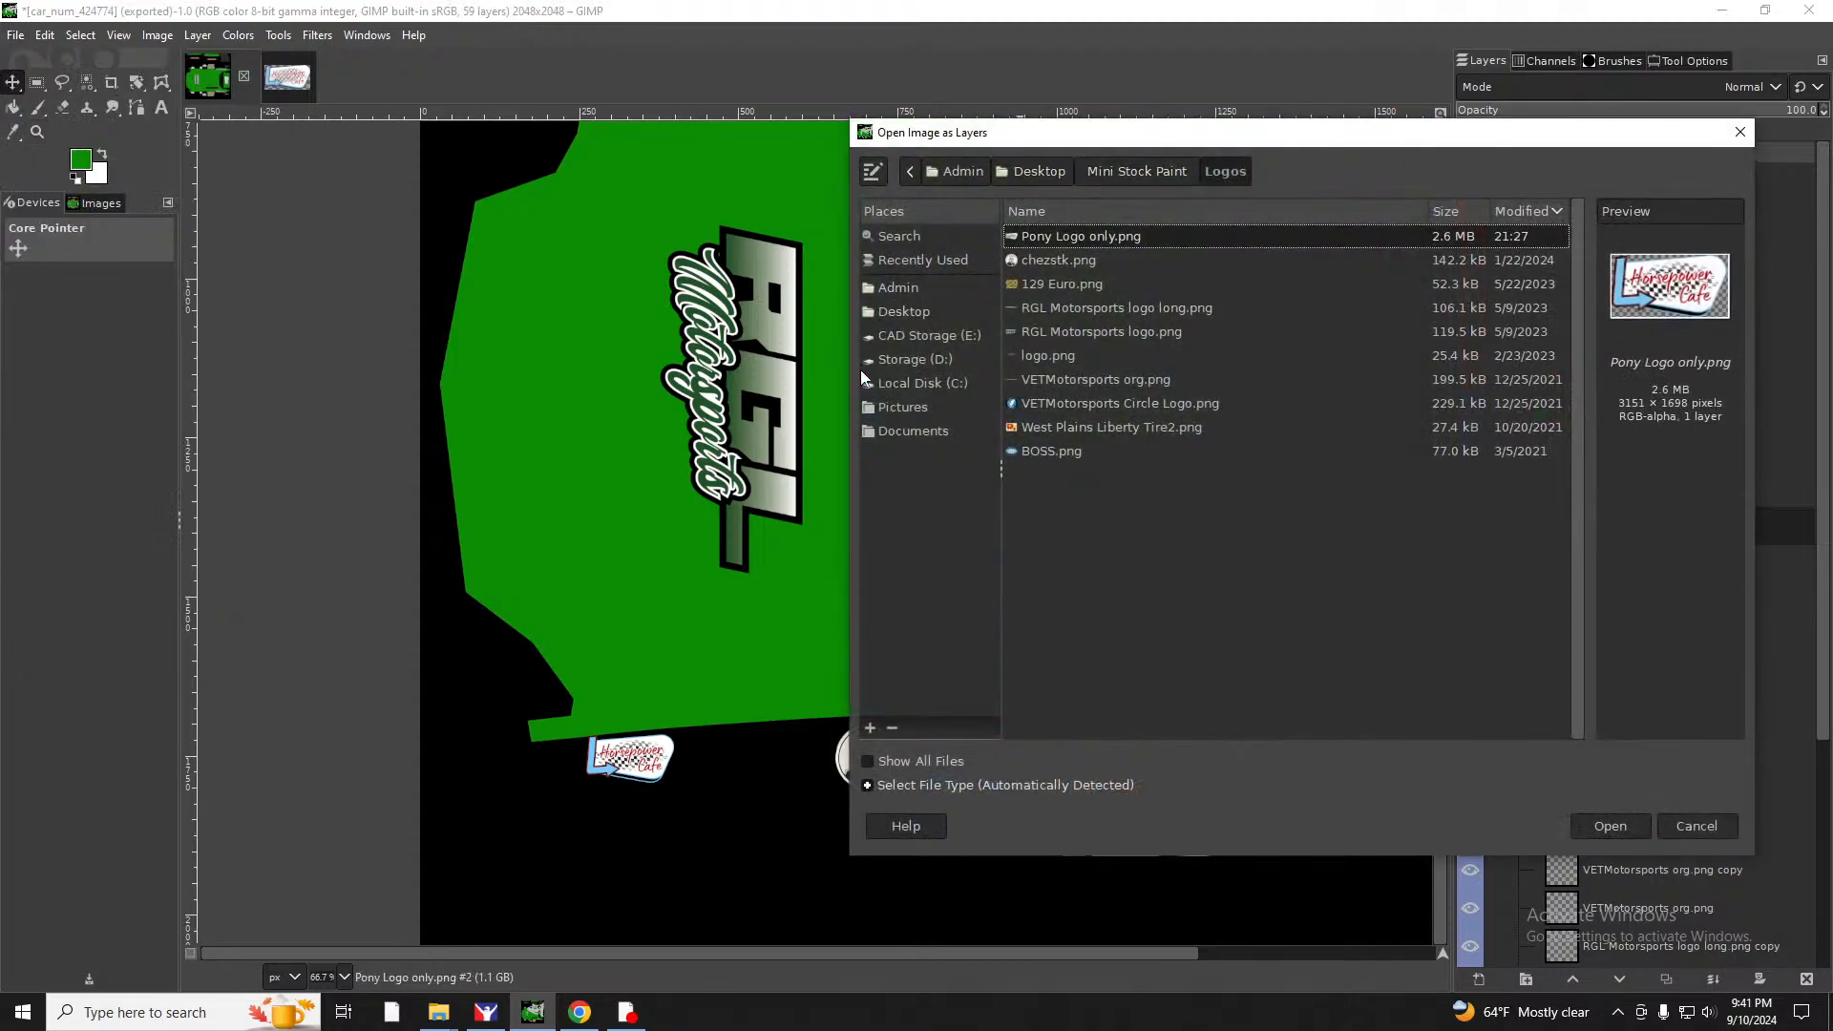
click(1740, 134)
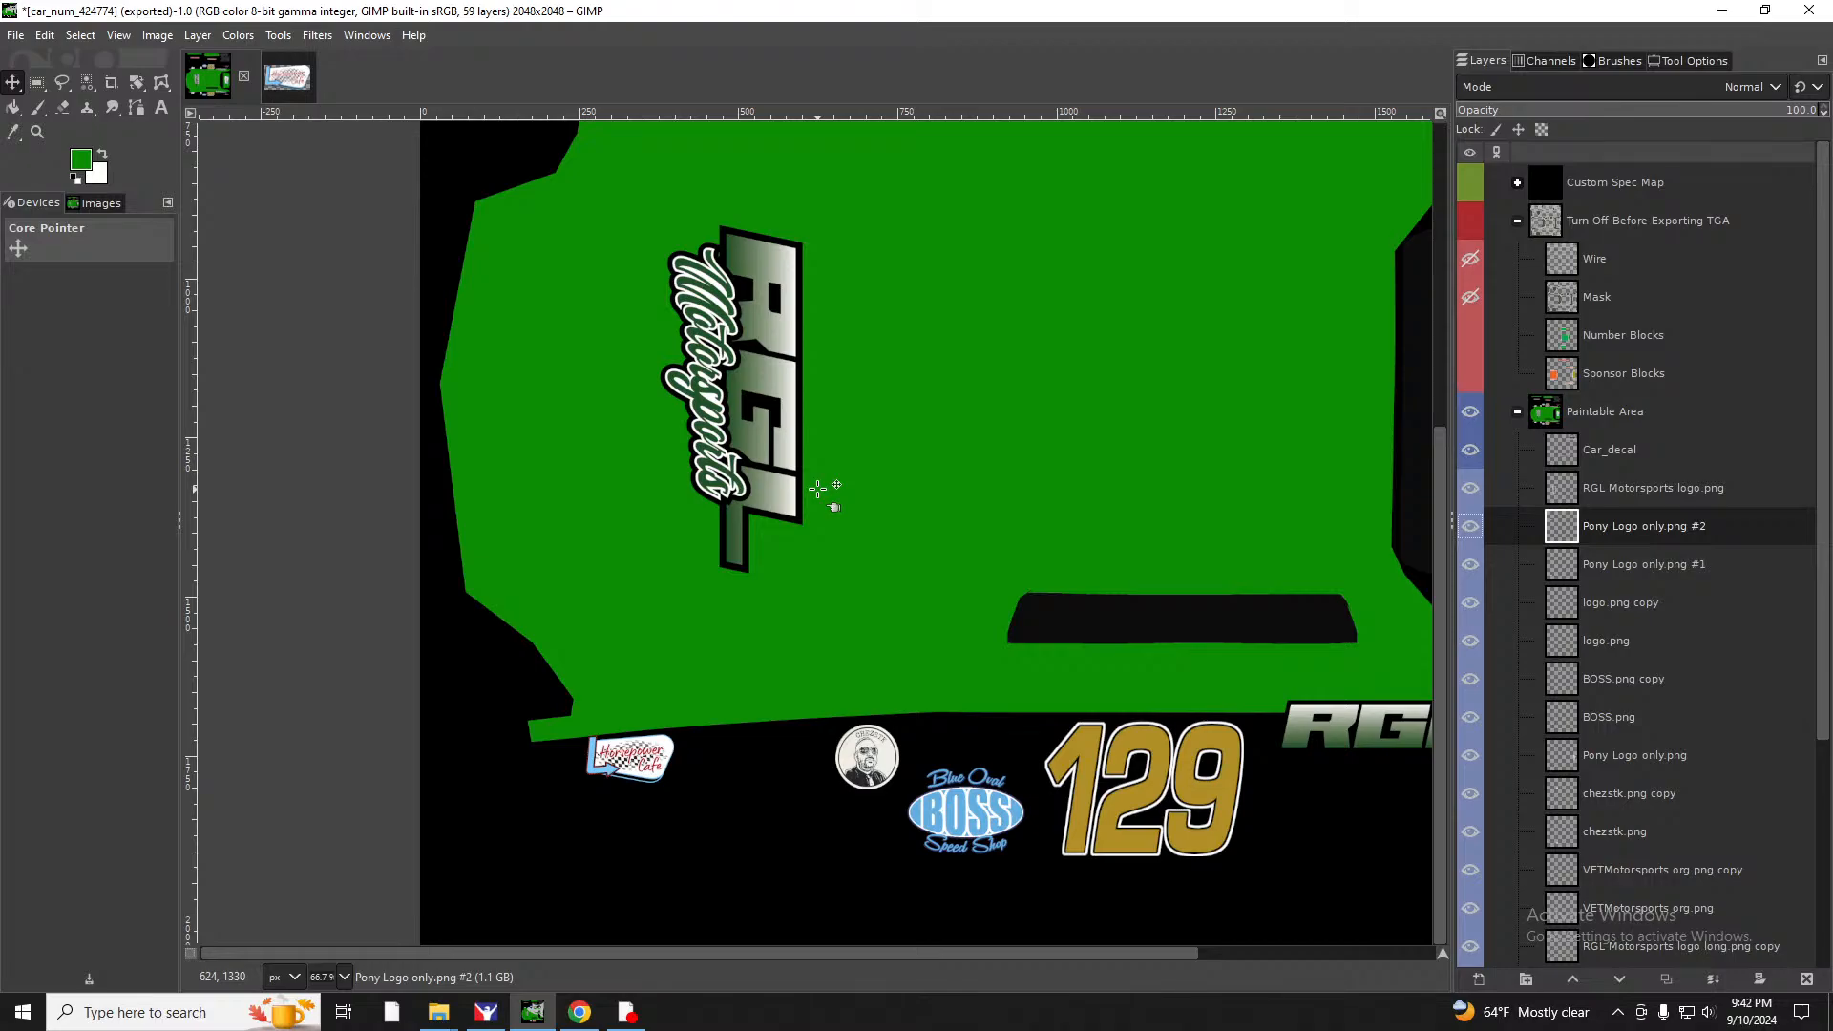
Show the Turn Off Before Exporting TGA group and import headlights-taillights.psd from the Mini Stock Paint folder as layers.
click(1473, 220)
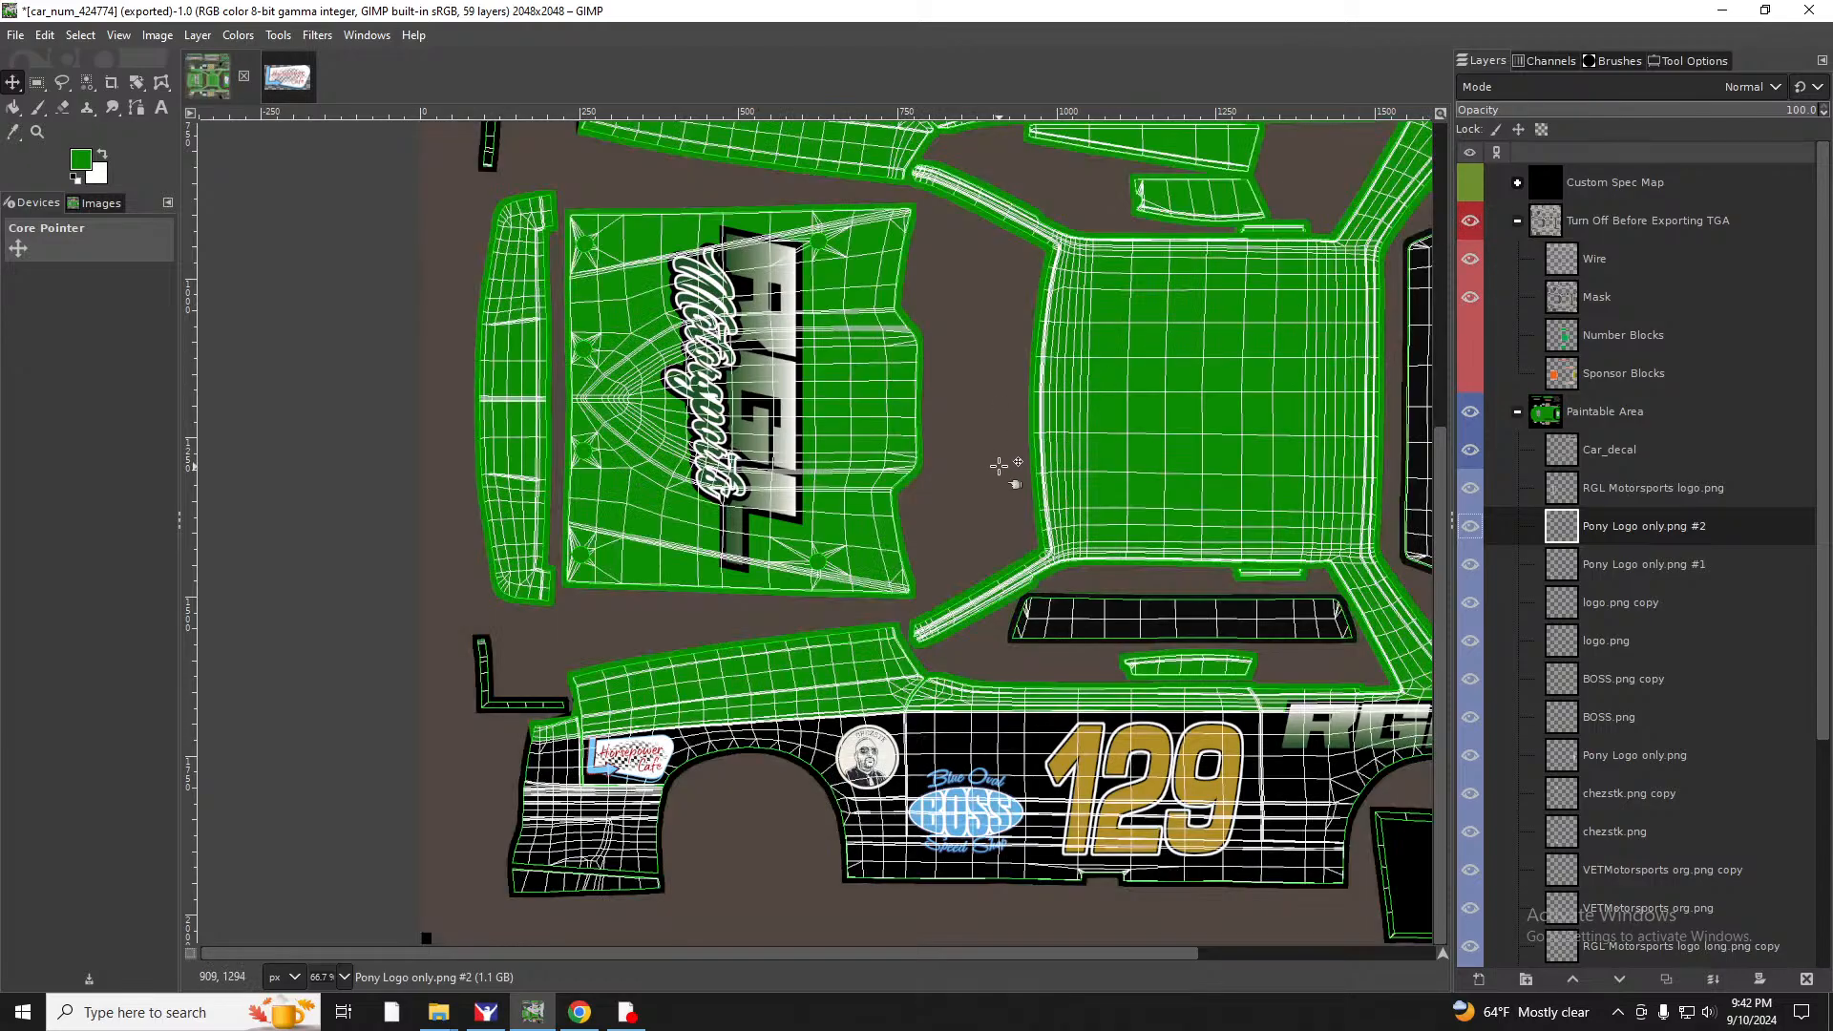
scroll(997, 463, down, 2)
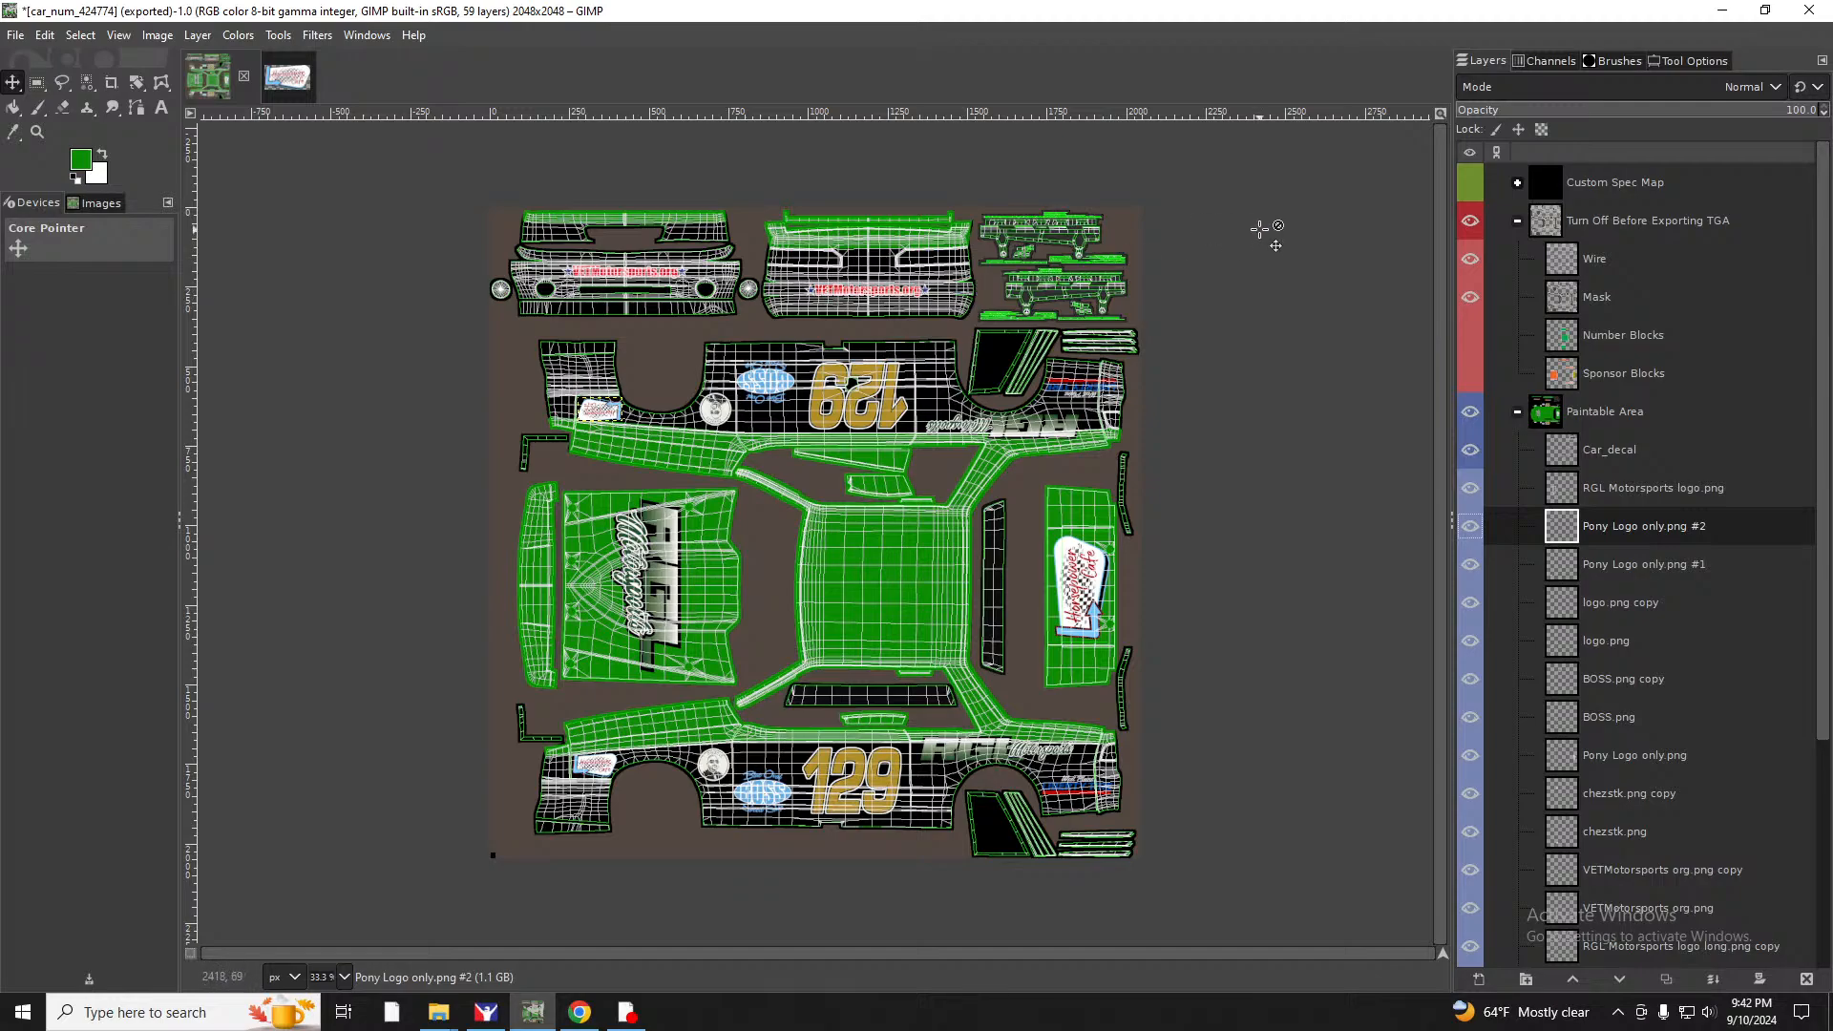
click(14, 35)
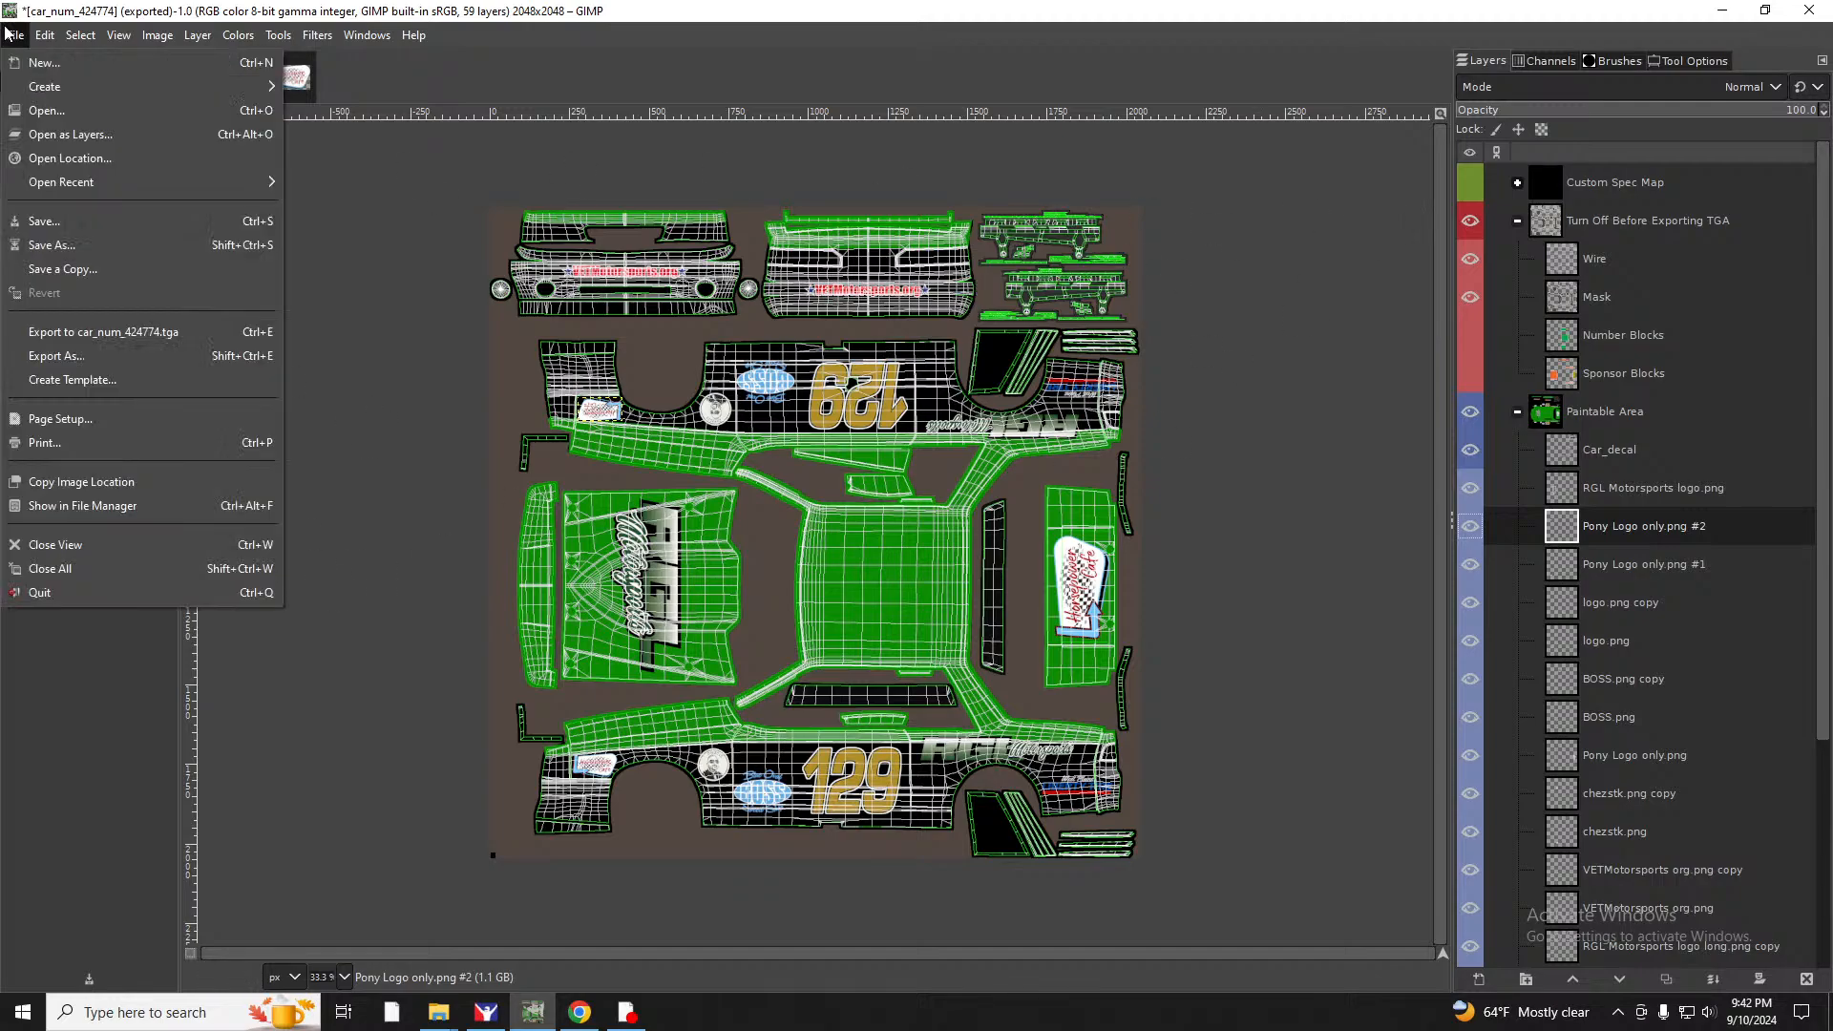
click(69, 135)
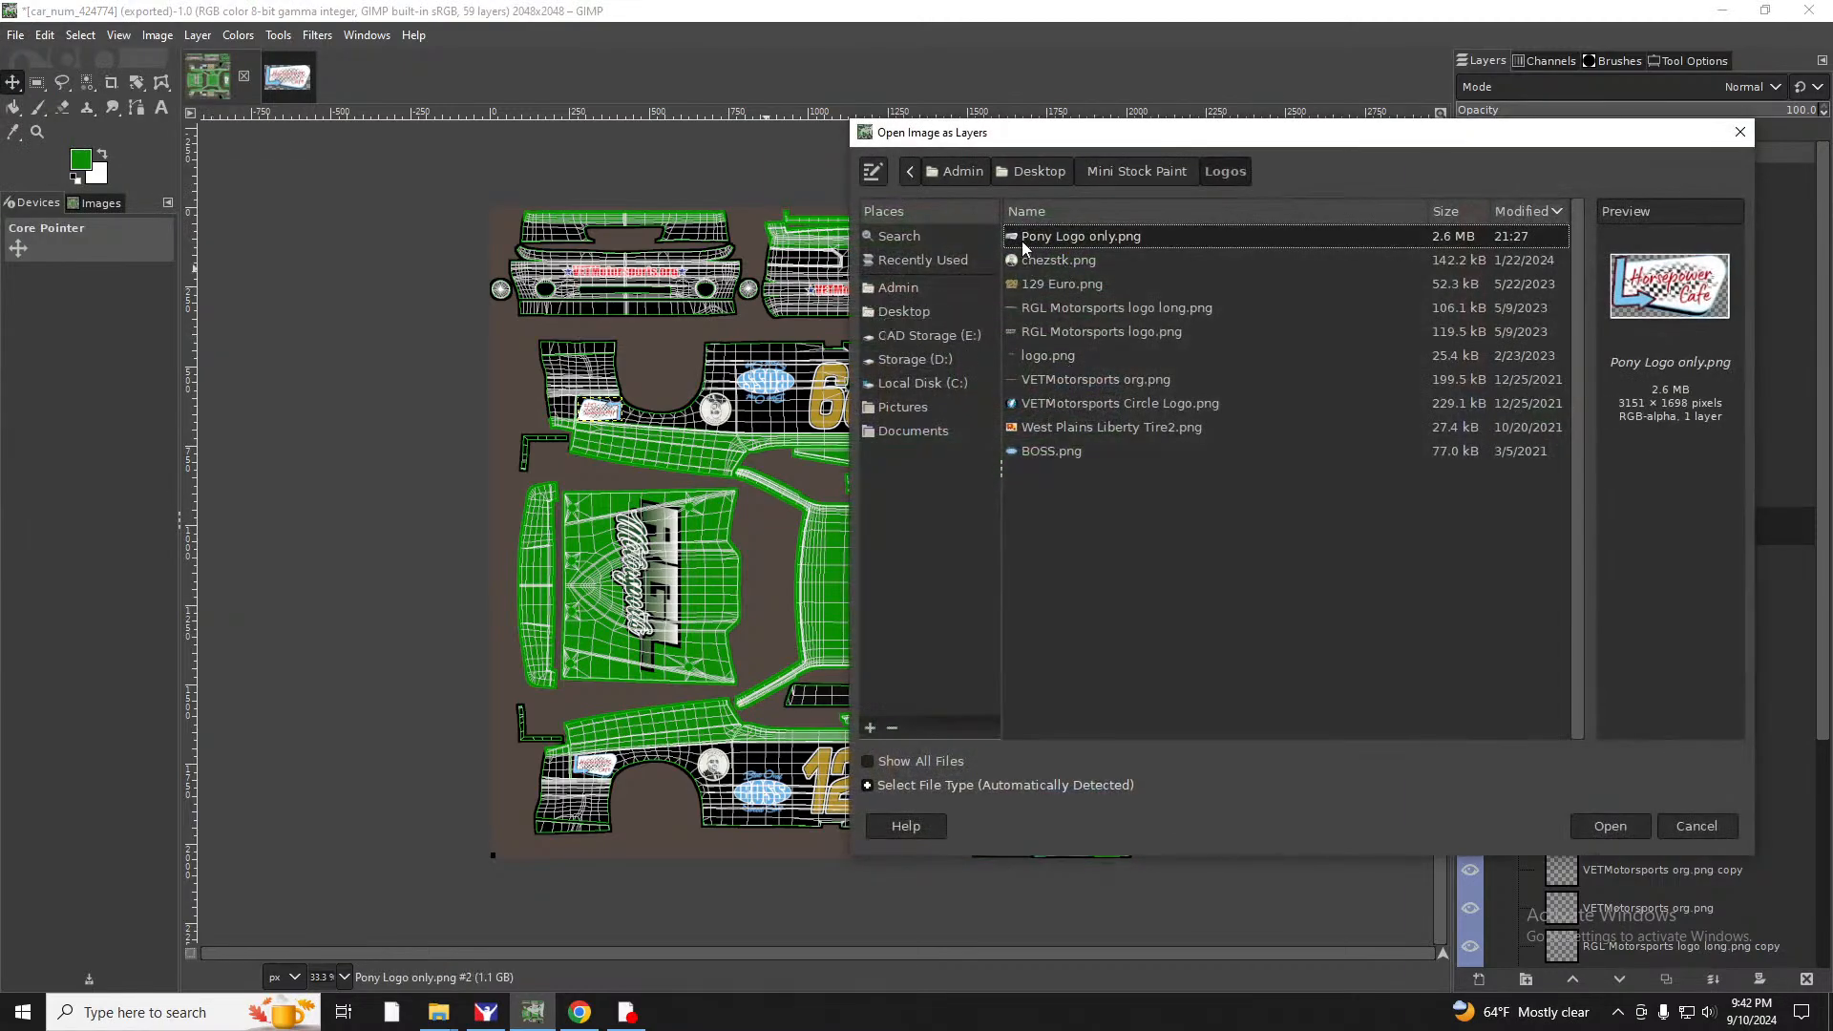
click(1136, 172)
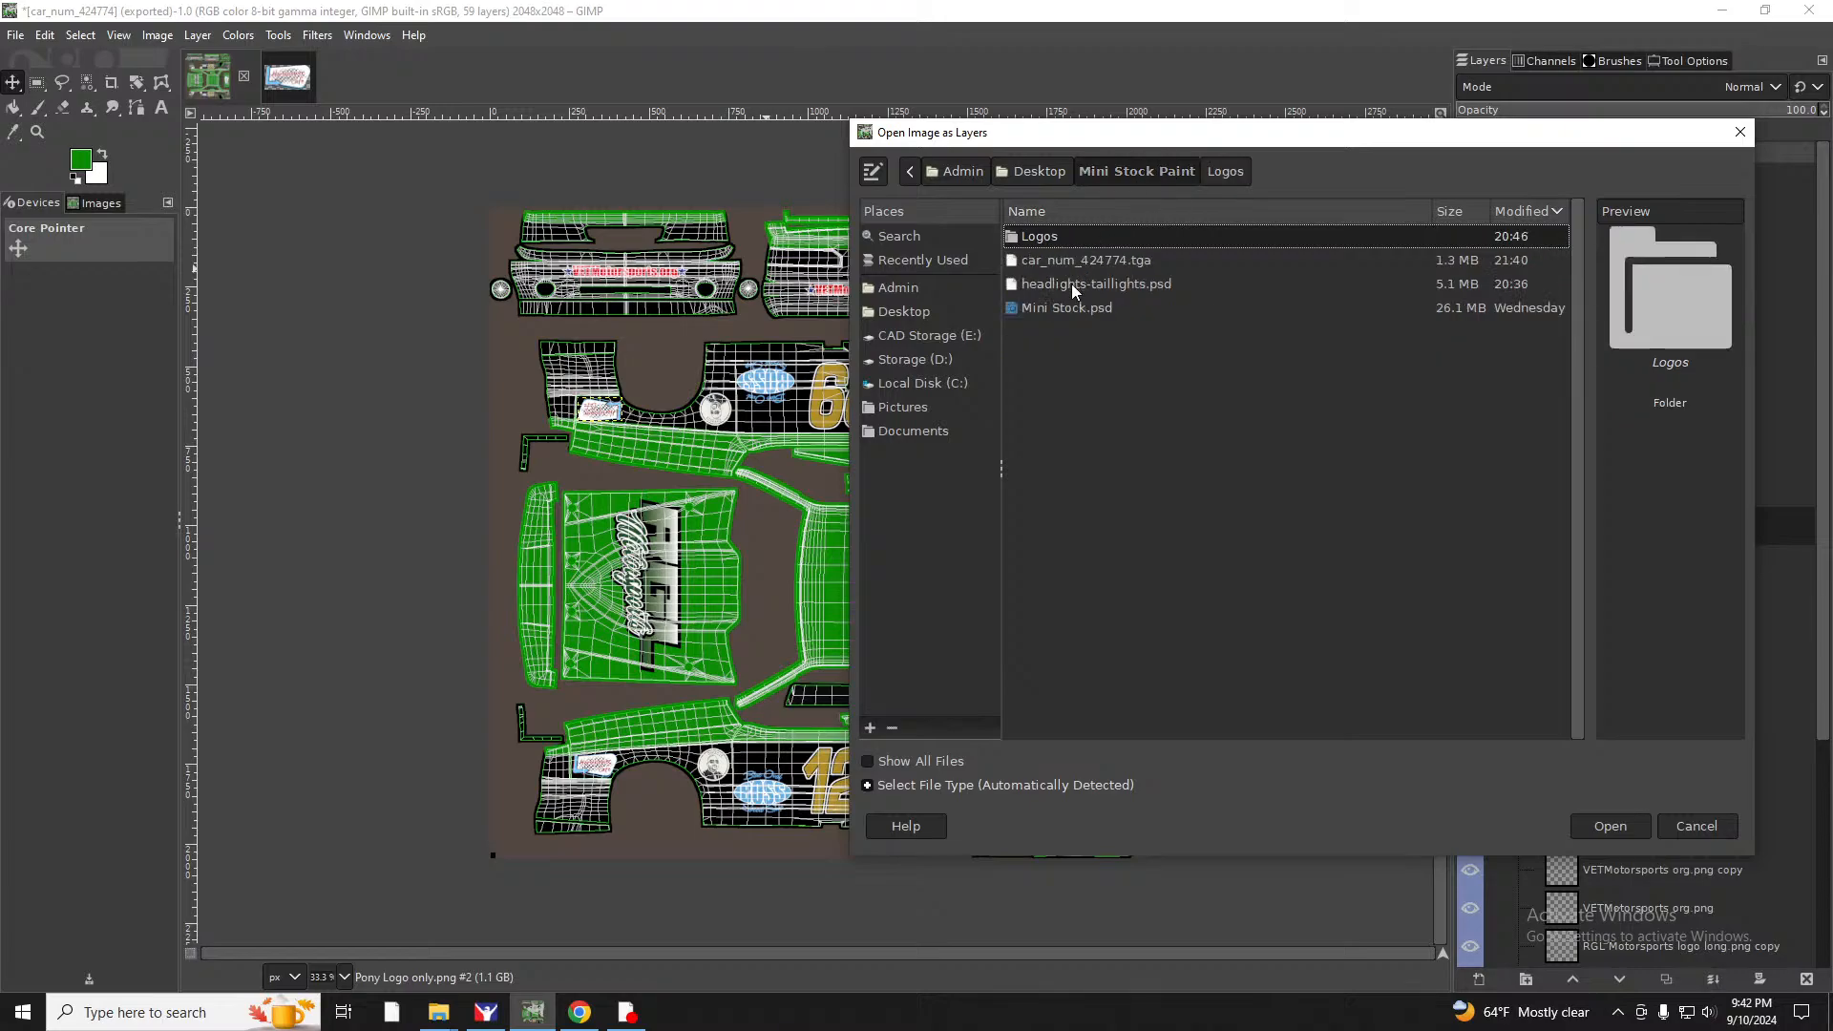
double_click(1071, 286)
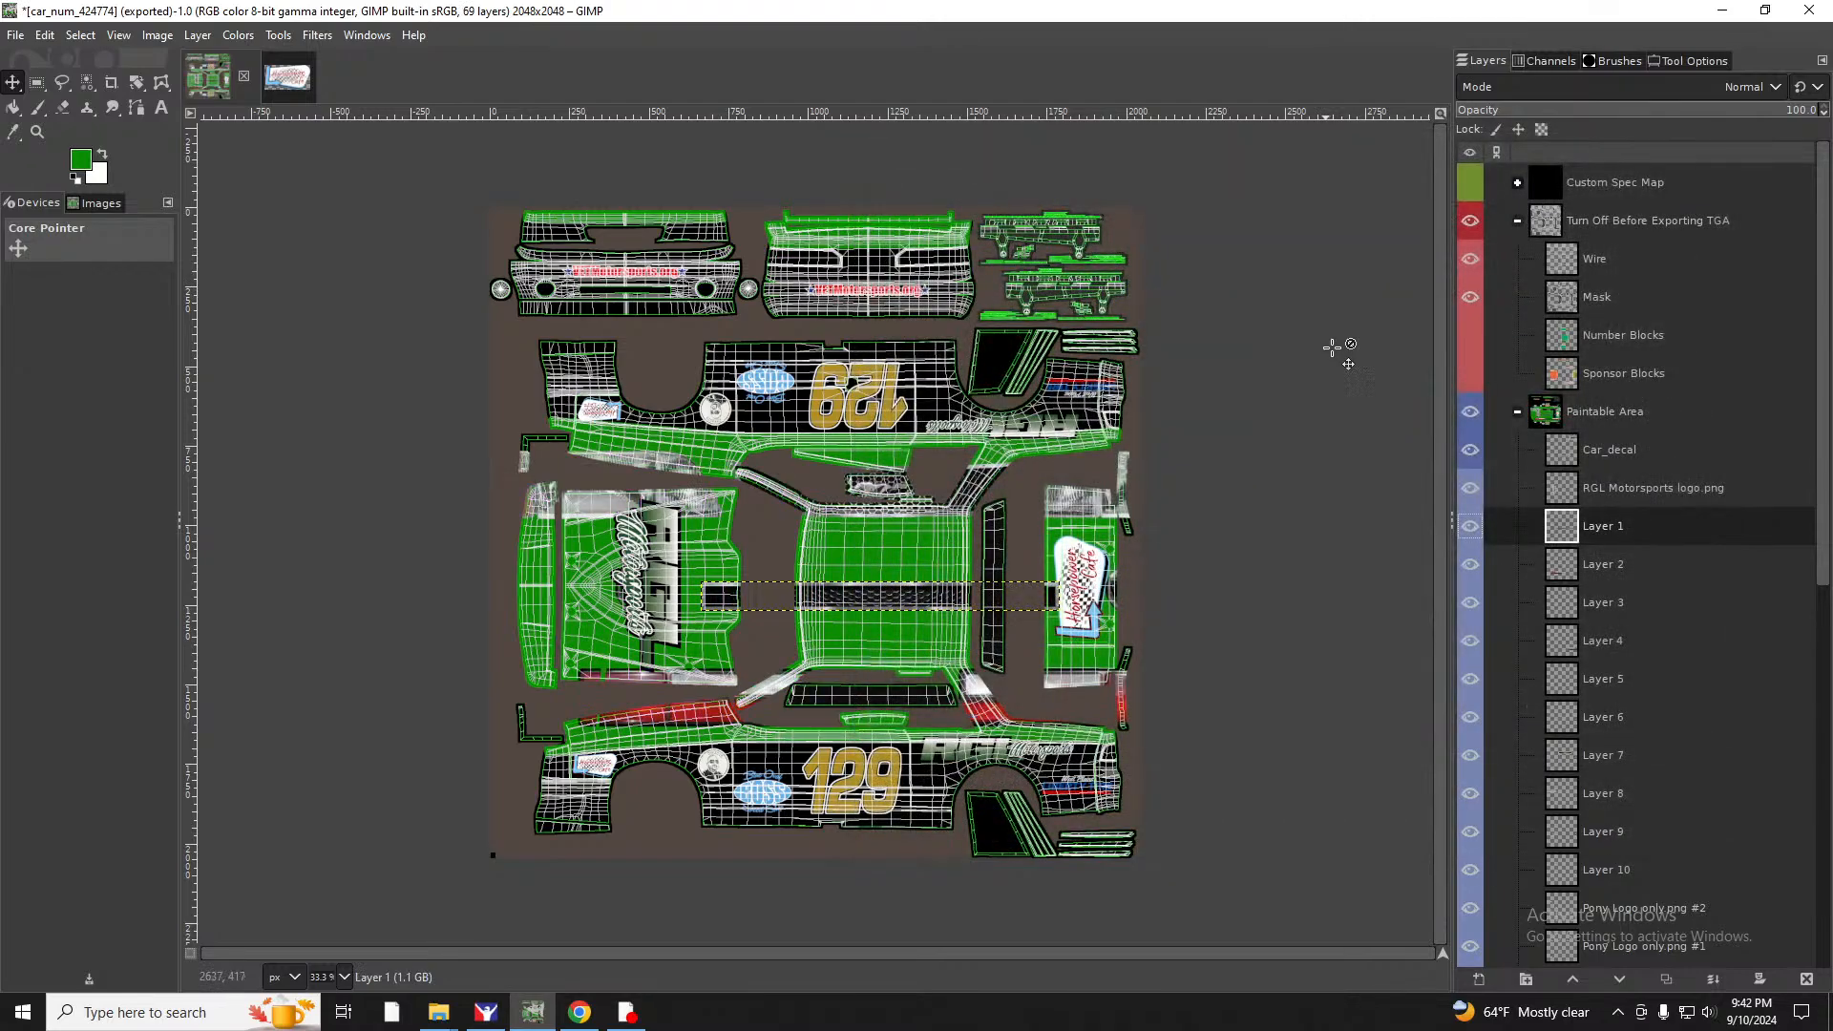
Try scaling Layer 2 of the imported light artwork to a width of 400 px, and undo the scaling.
click(1601, 571)
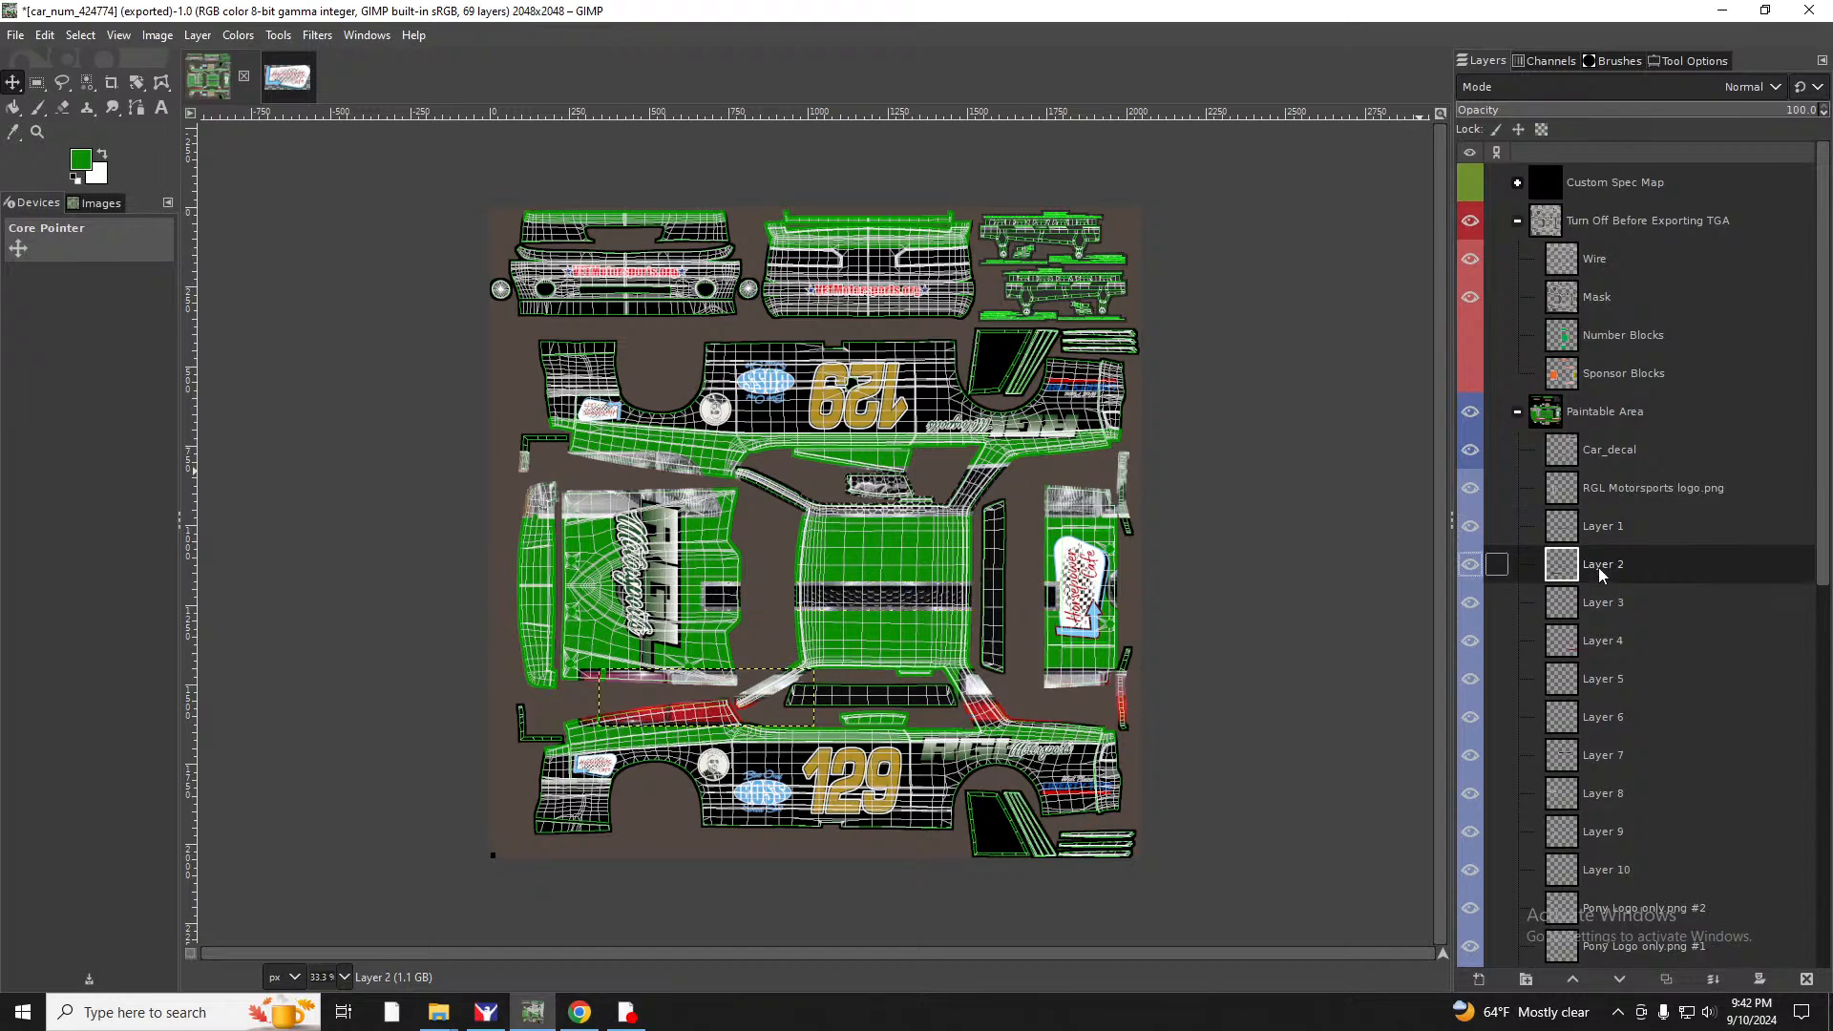
right_click(1601, 573)
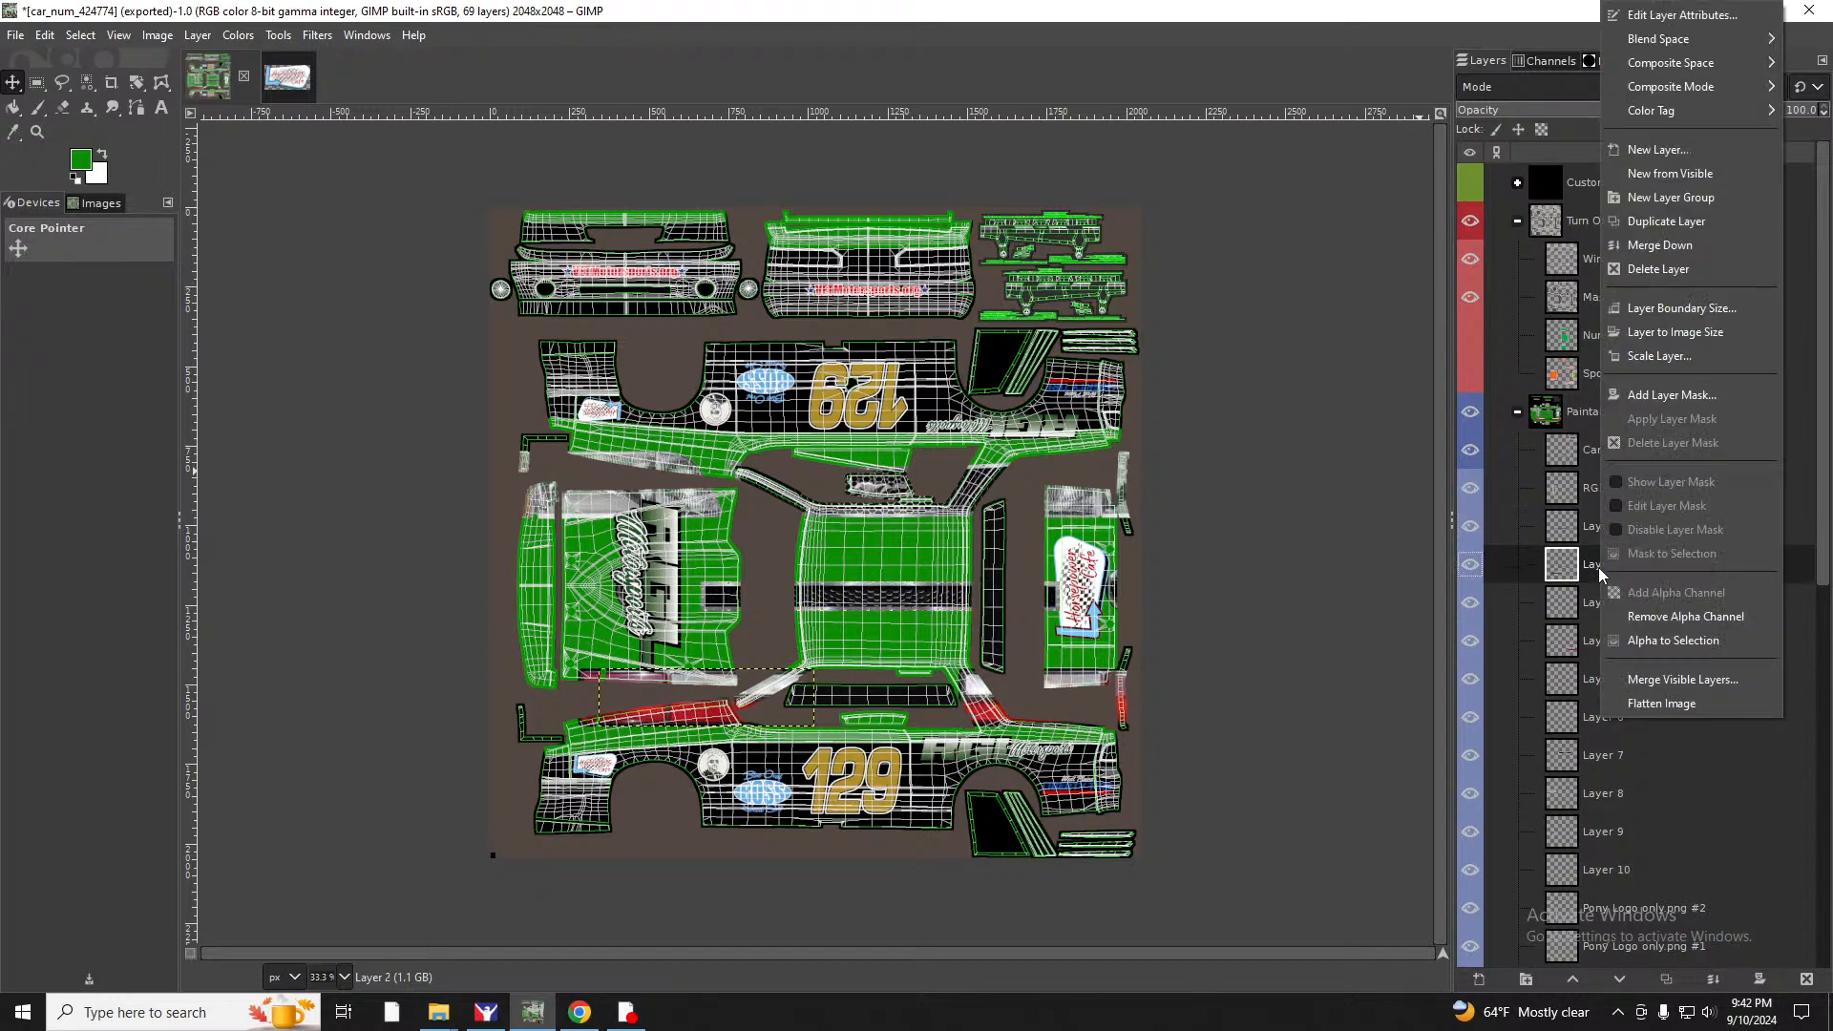
click(1666, 357)
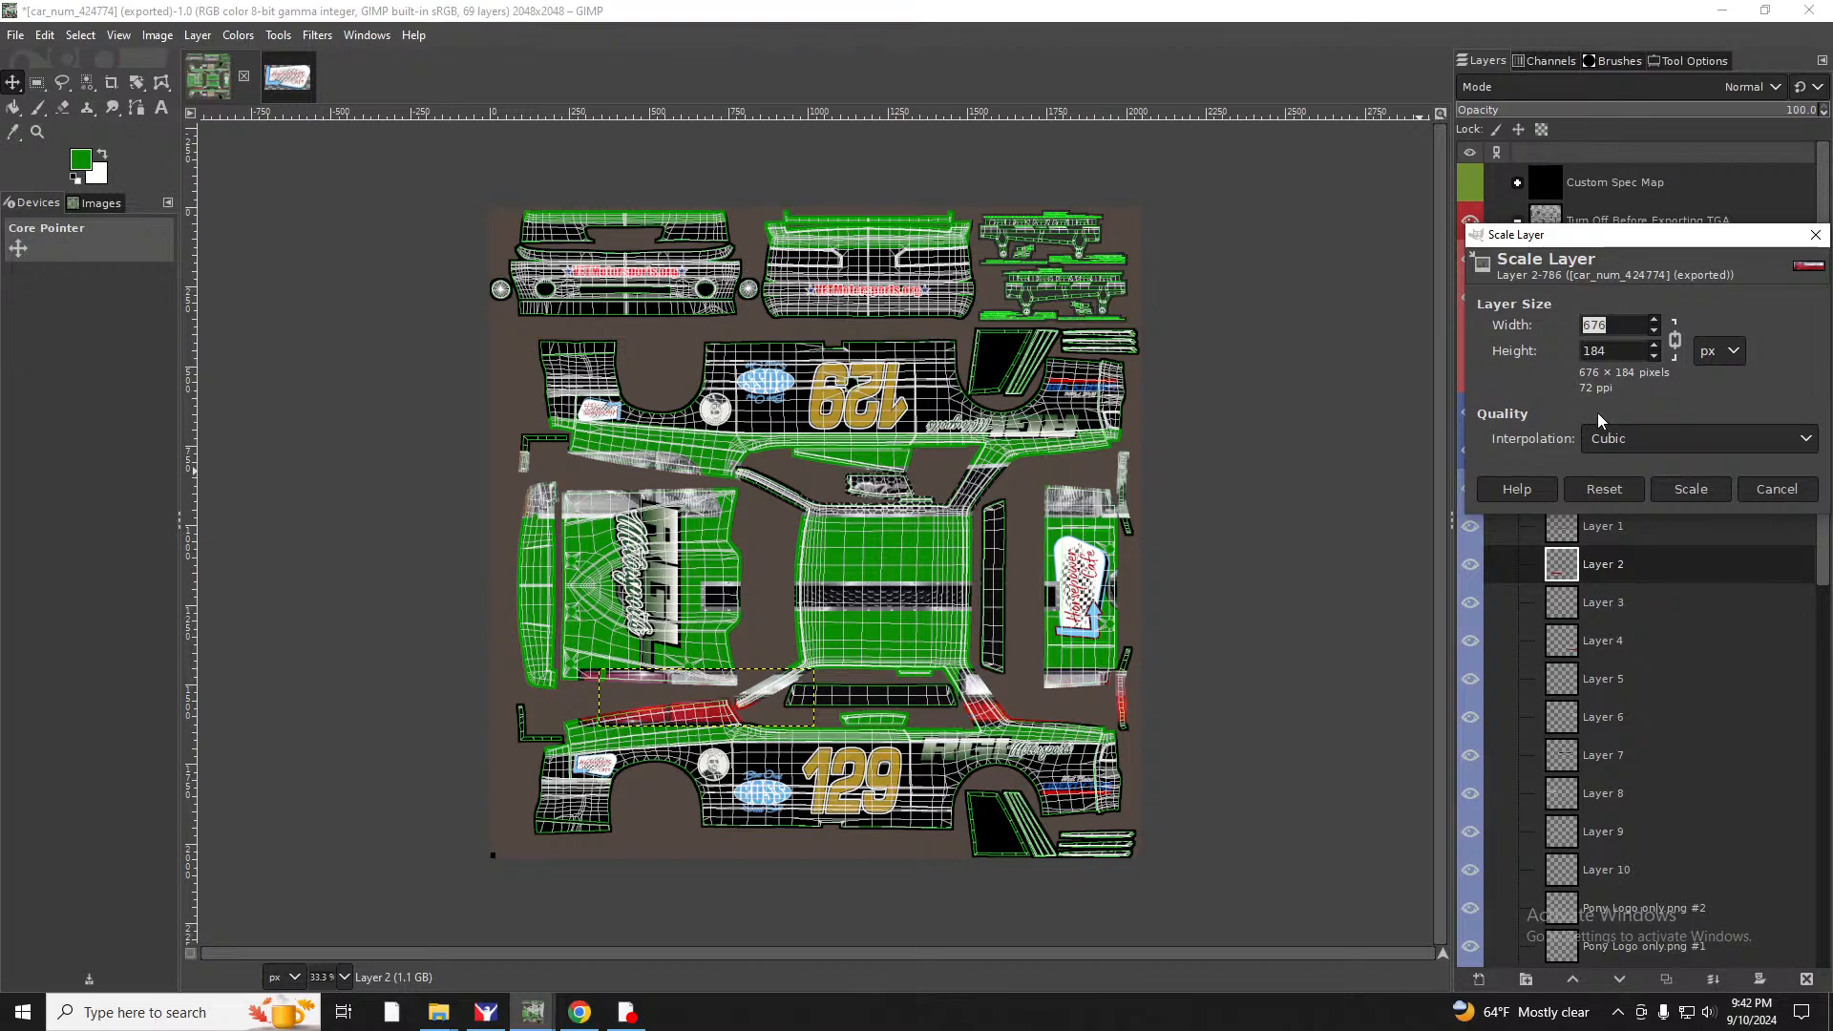
text(400)
click(1682, 489)
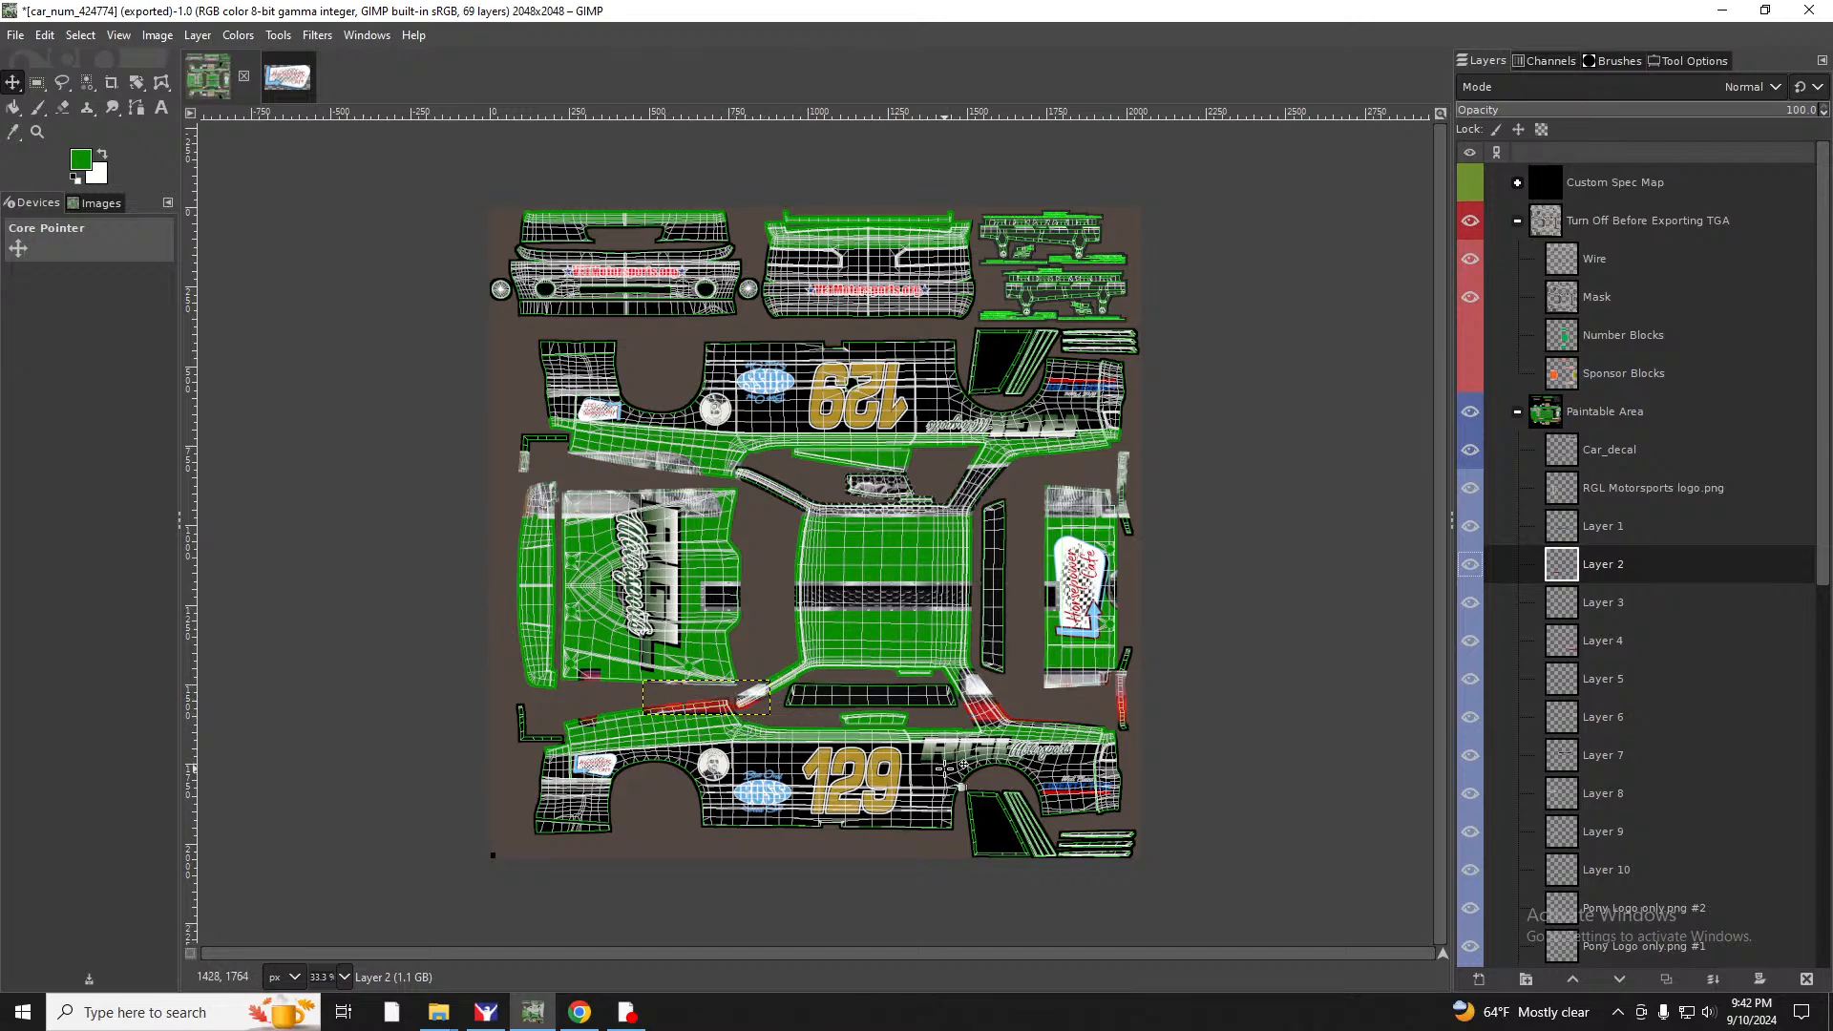
key(ctrl+z)
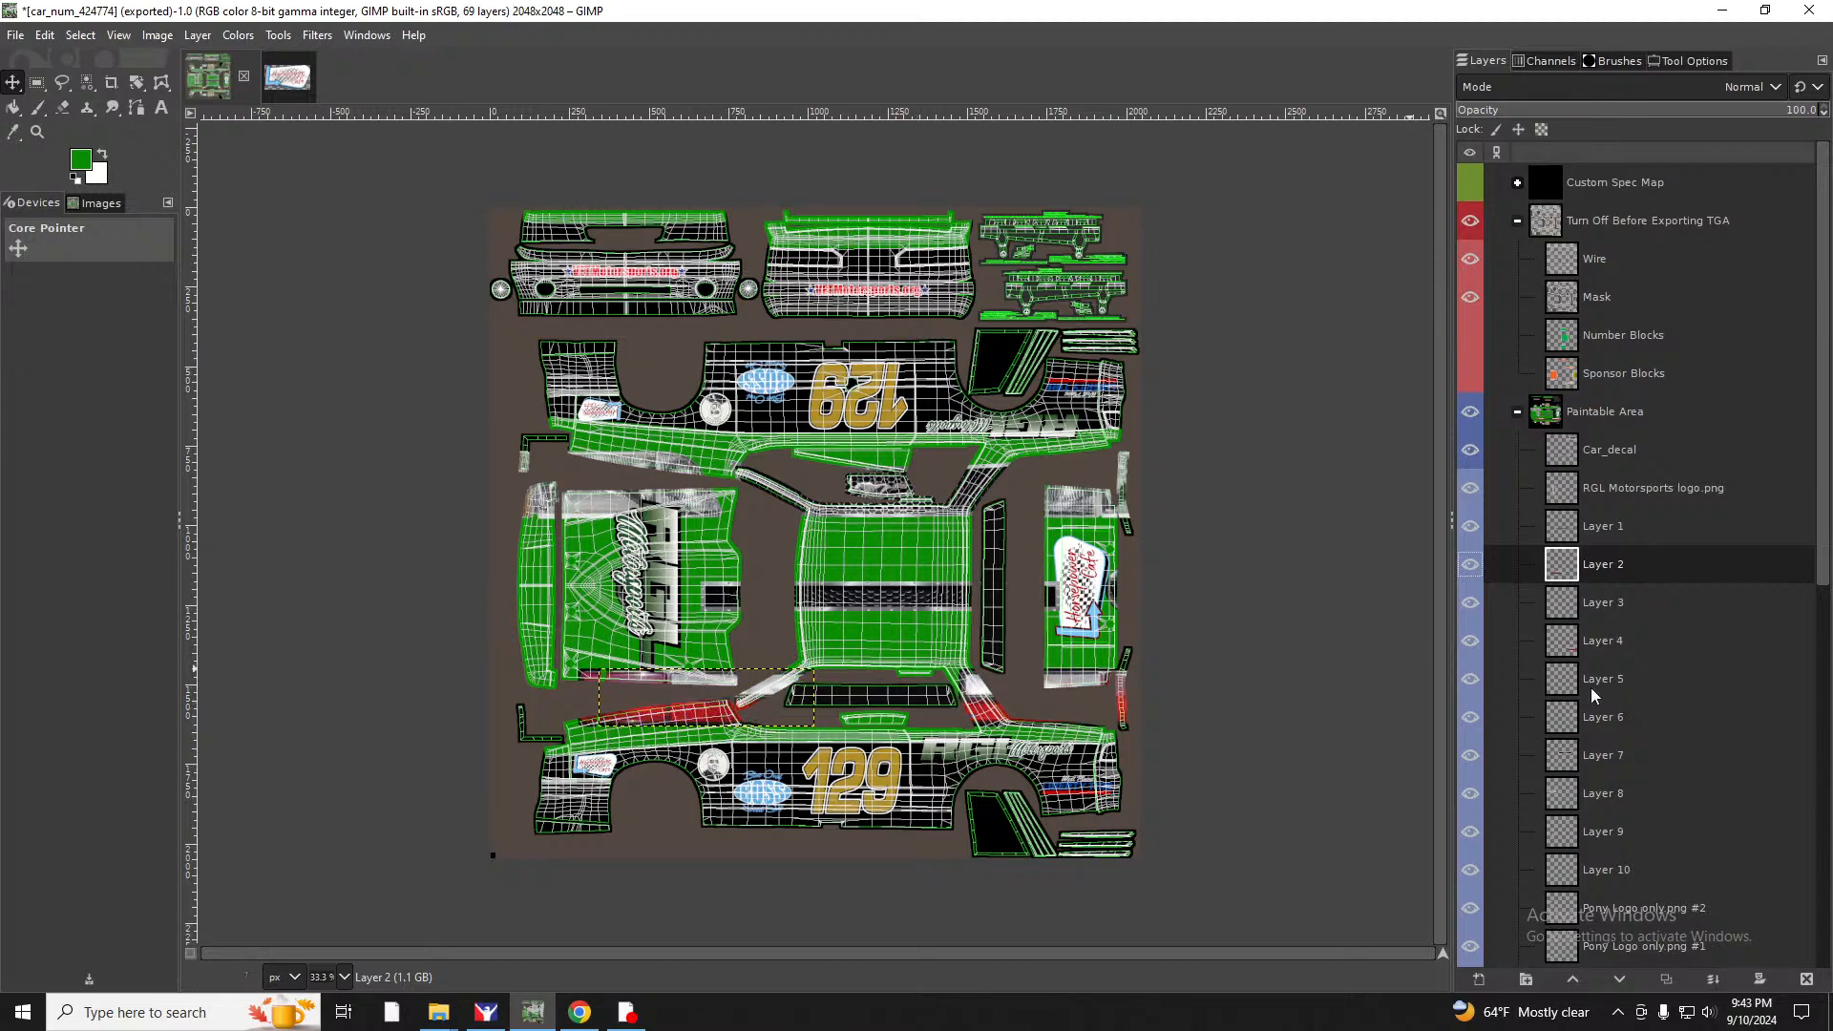
Hide the Car_decal layer in the Paintable Area group.
click(1611, 646)
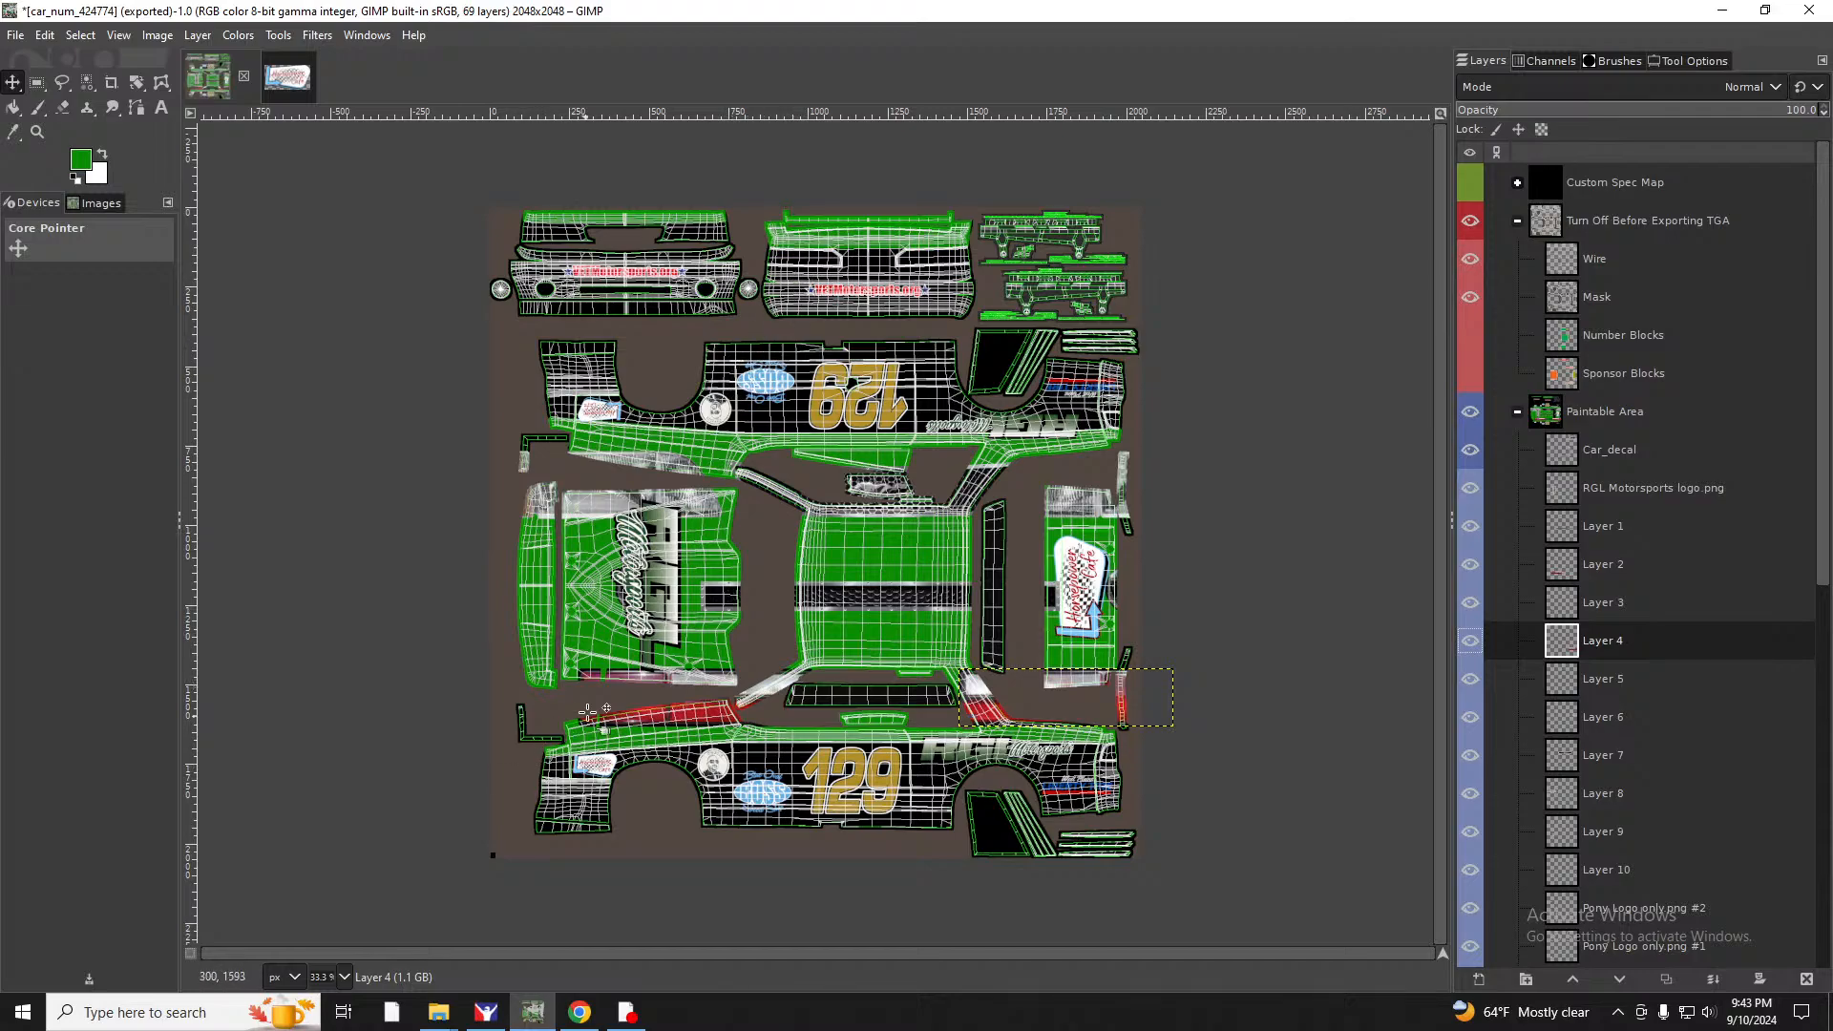
right_click(1063, 697)
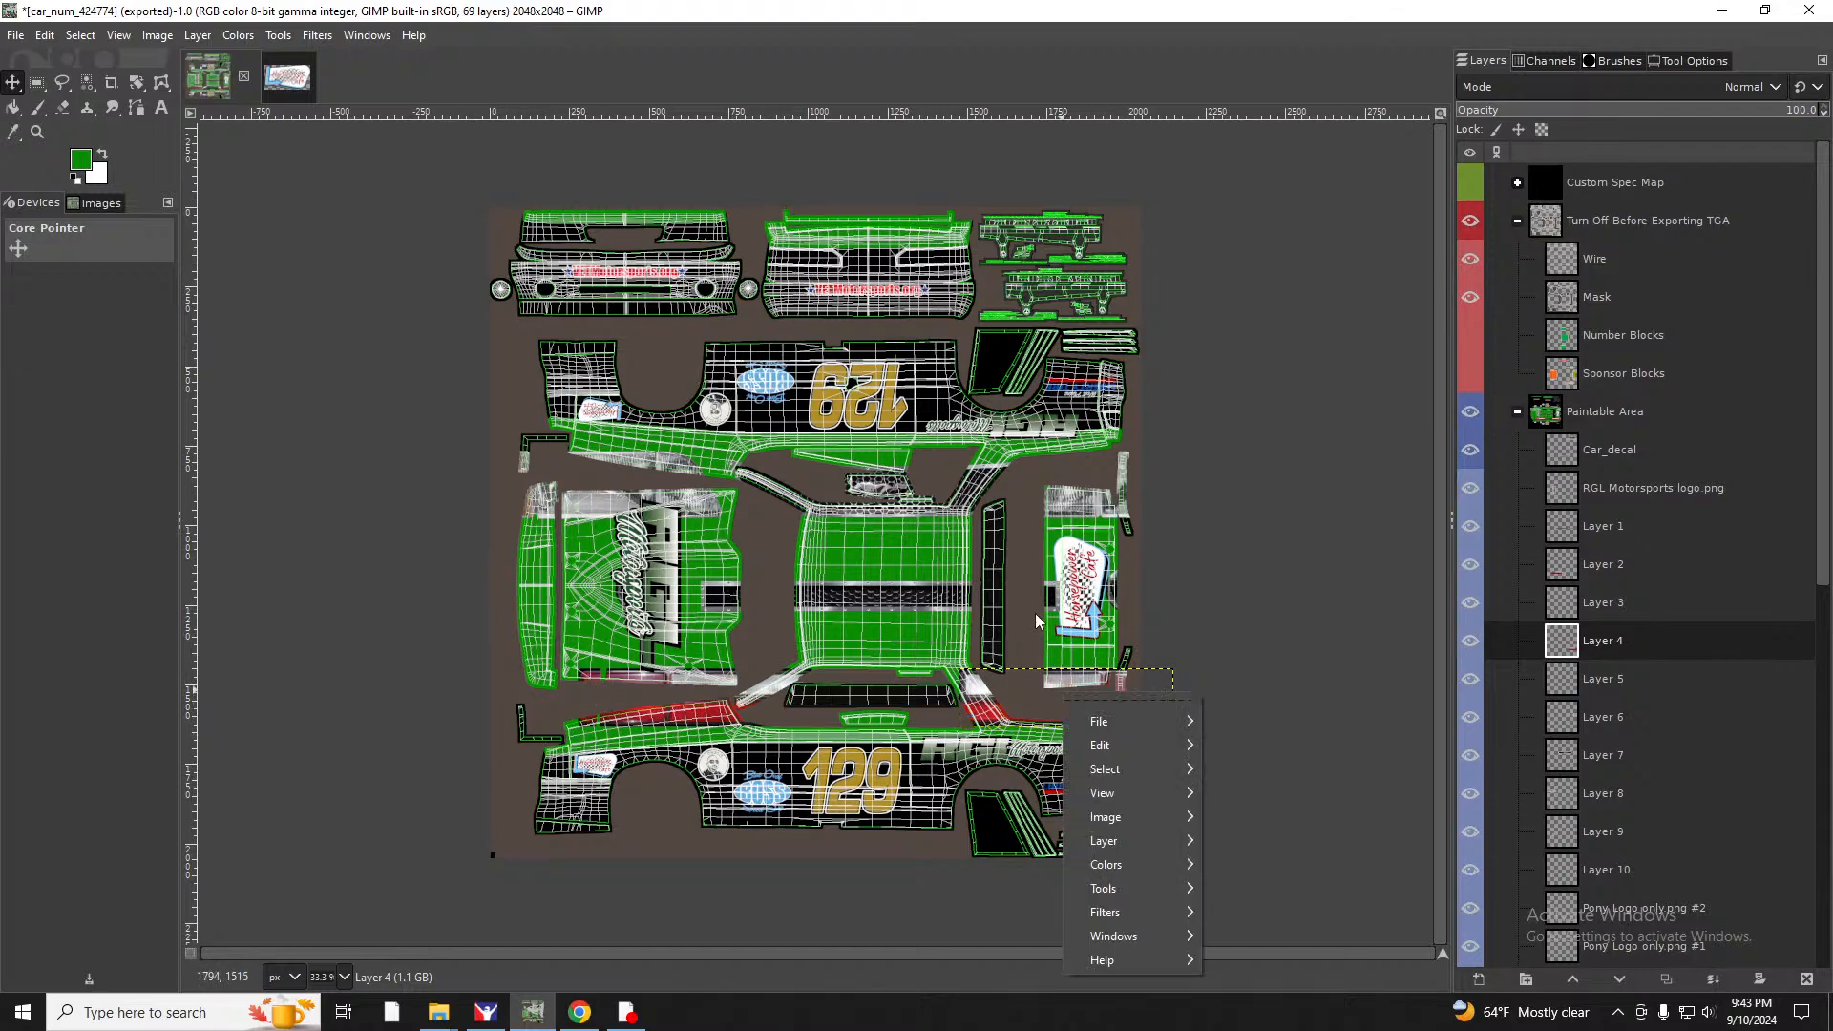
click(1322, 718)
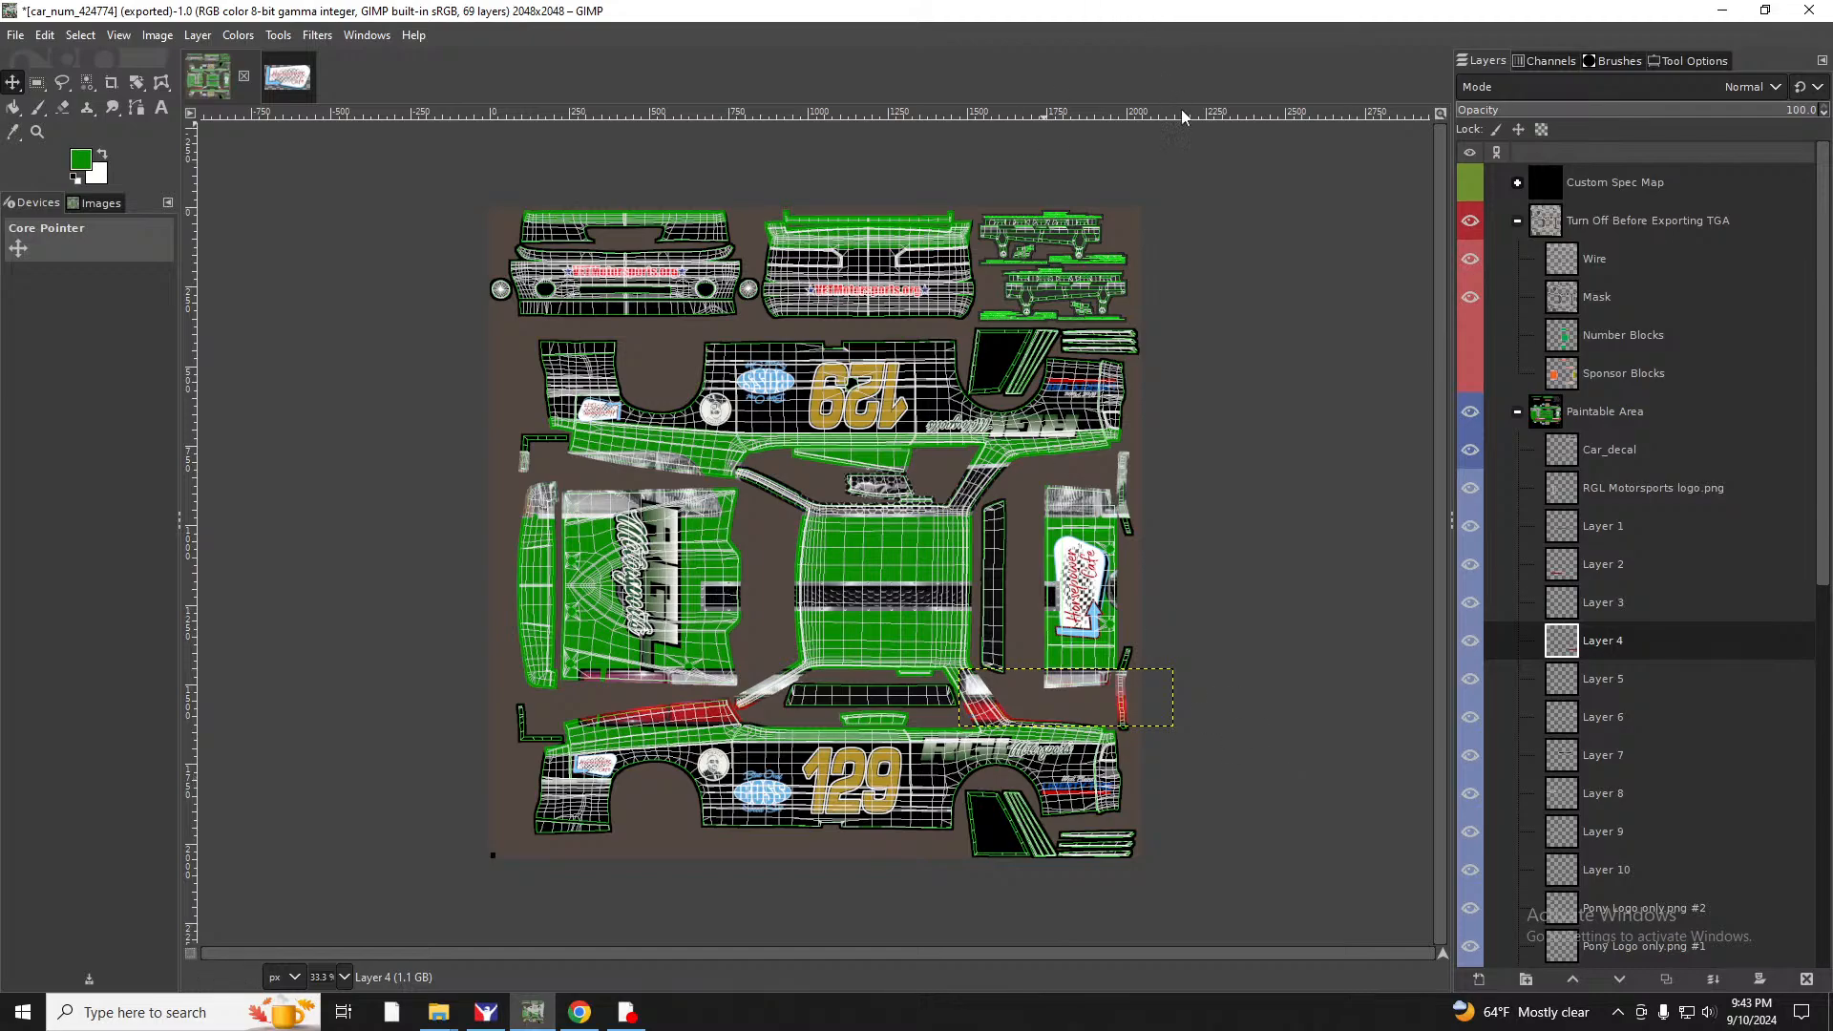
click(1471, 451)
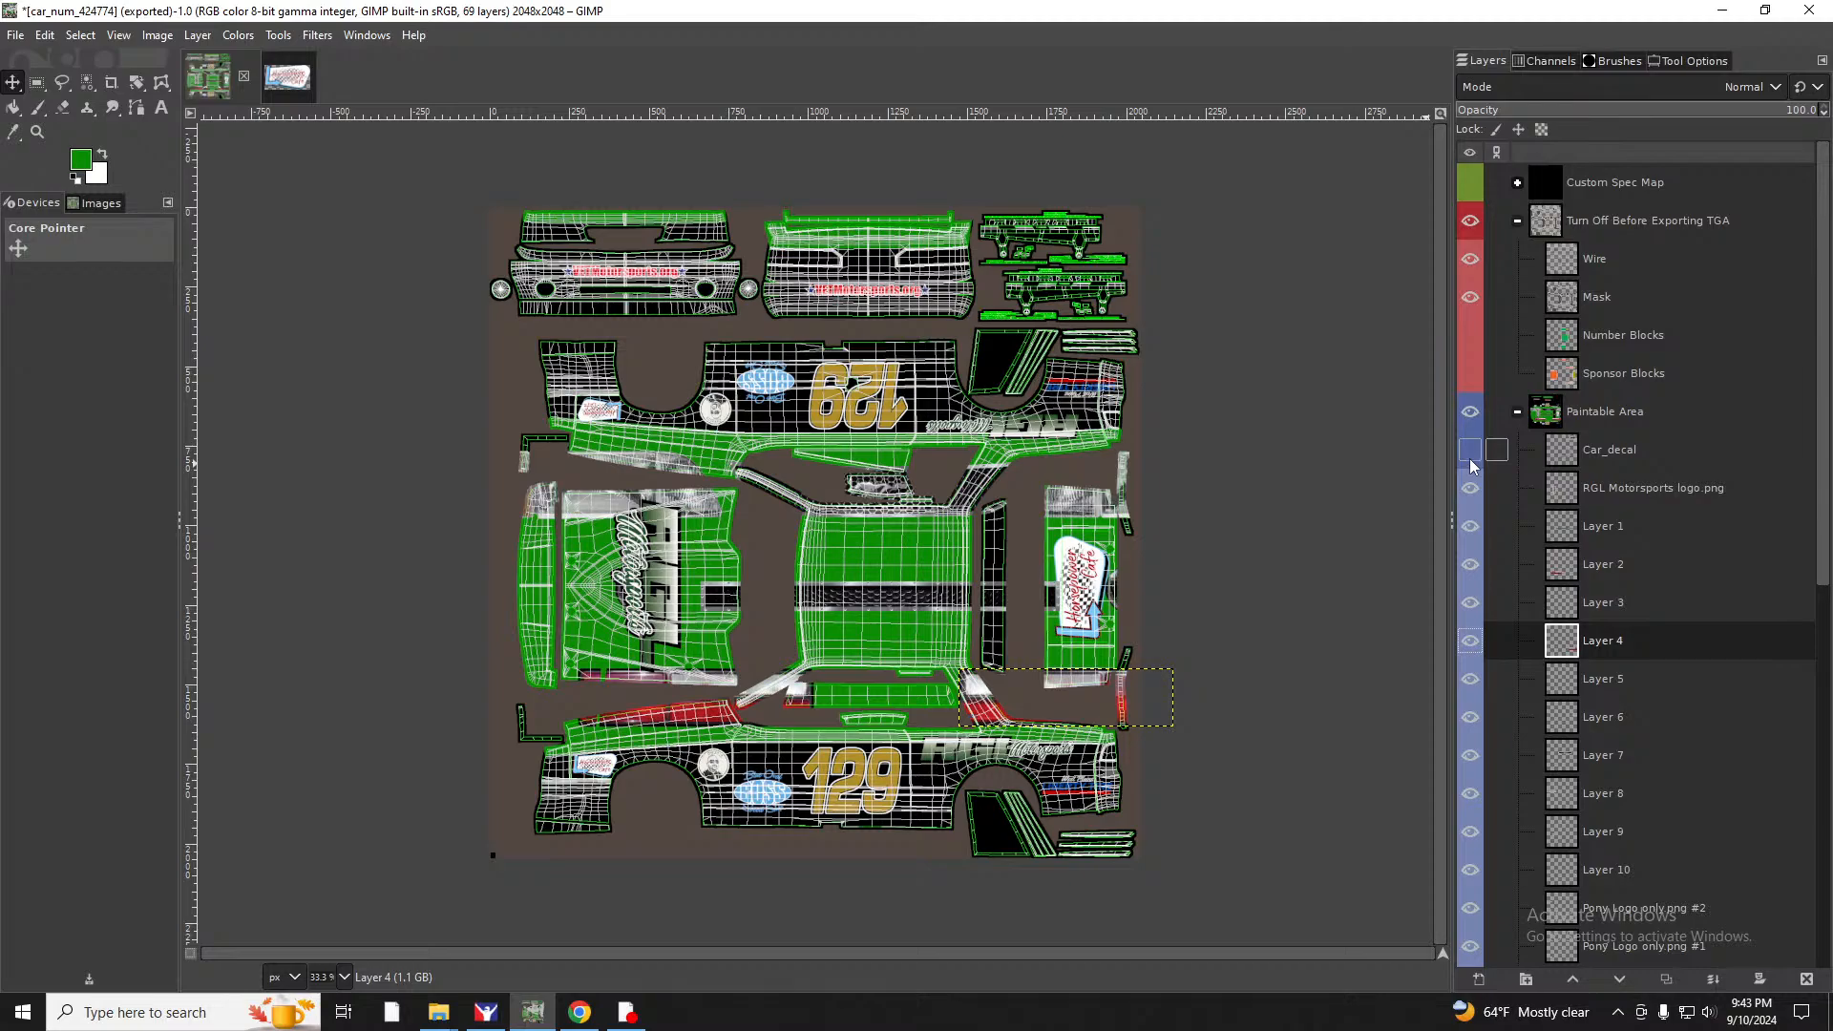
Move the small red taillight piece on Layer 3 to the rear end of the upright 129 car side, behind the RGL Motorsports logo.
click(1601, 567)
click(1634, 607)
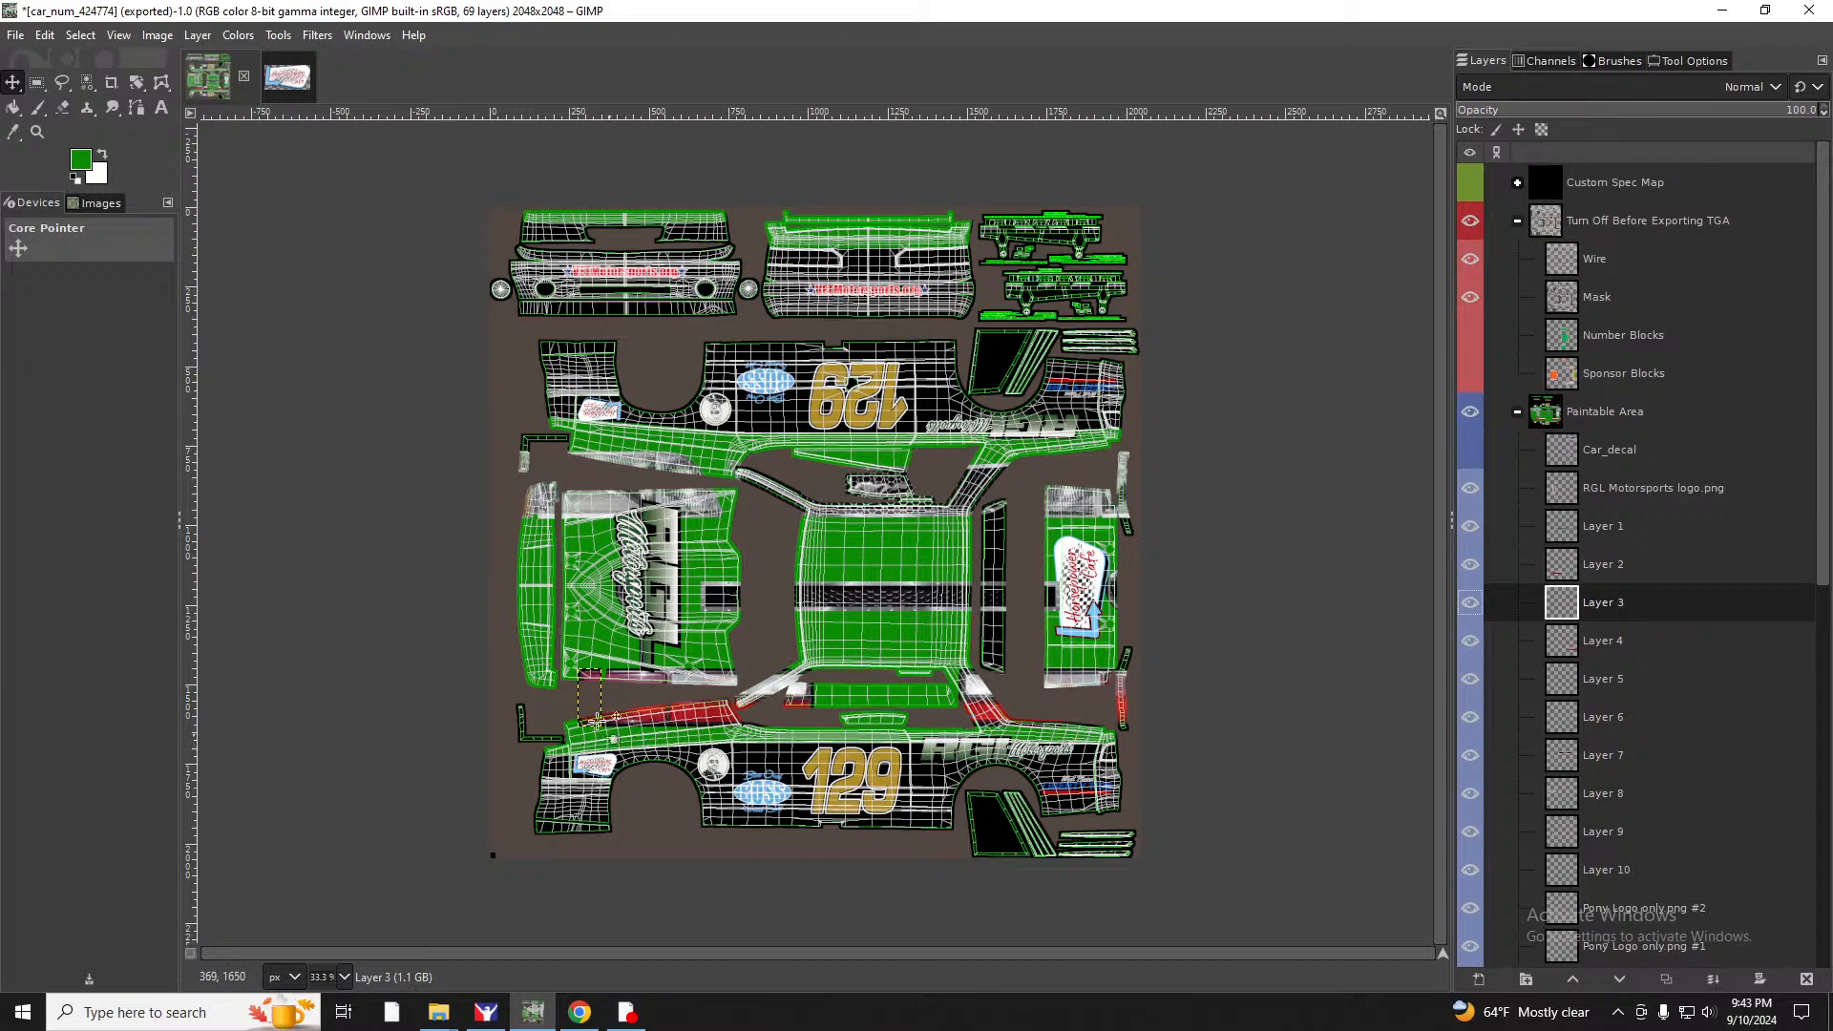
drag(585, 702, 1116, 807)
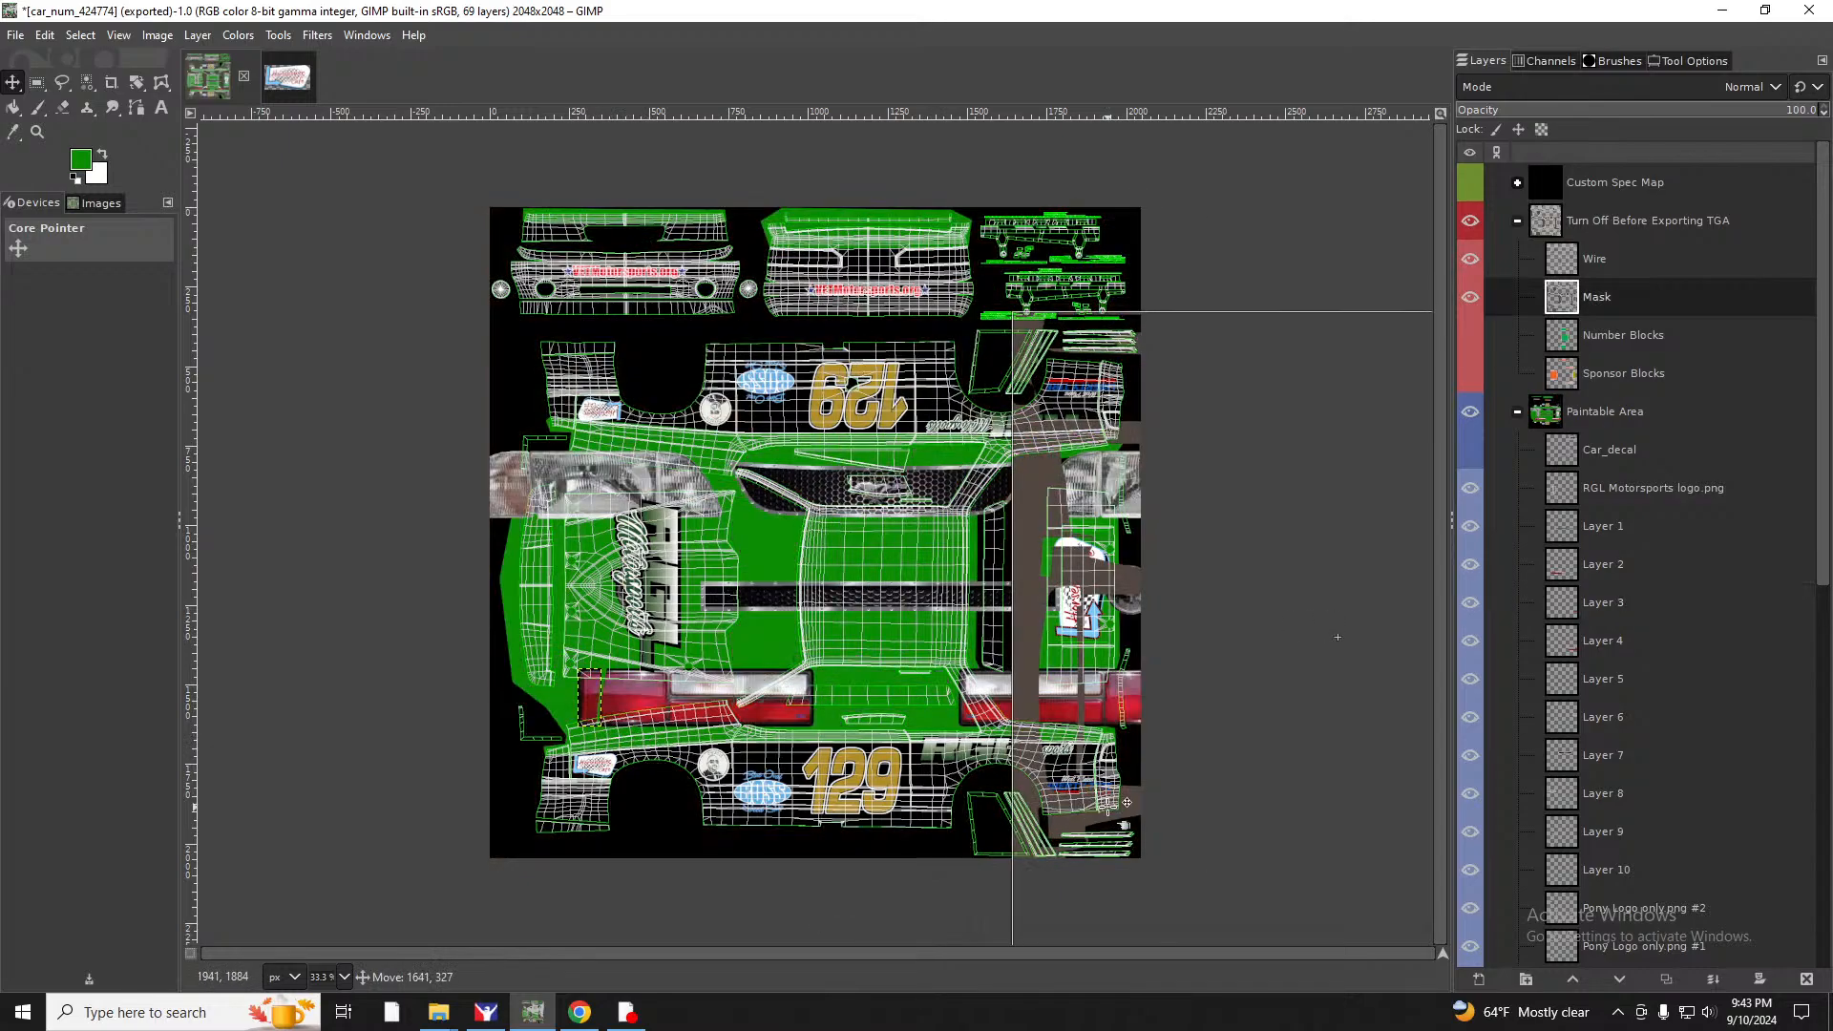
key(ctrl+z)
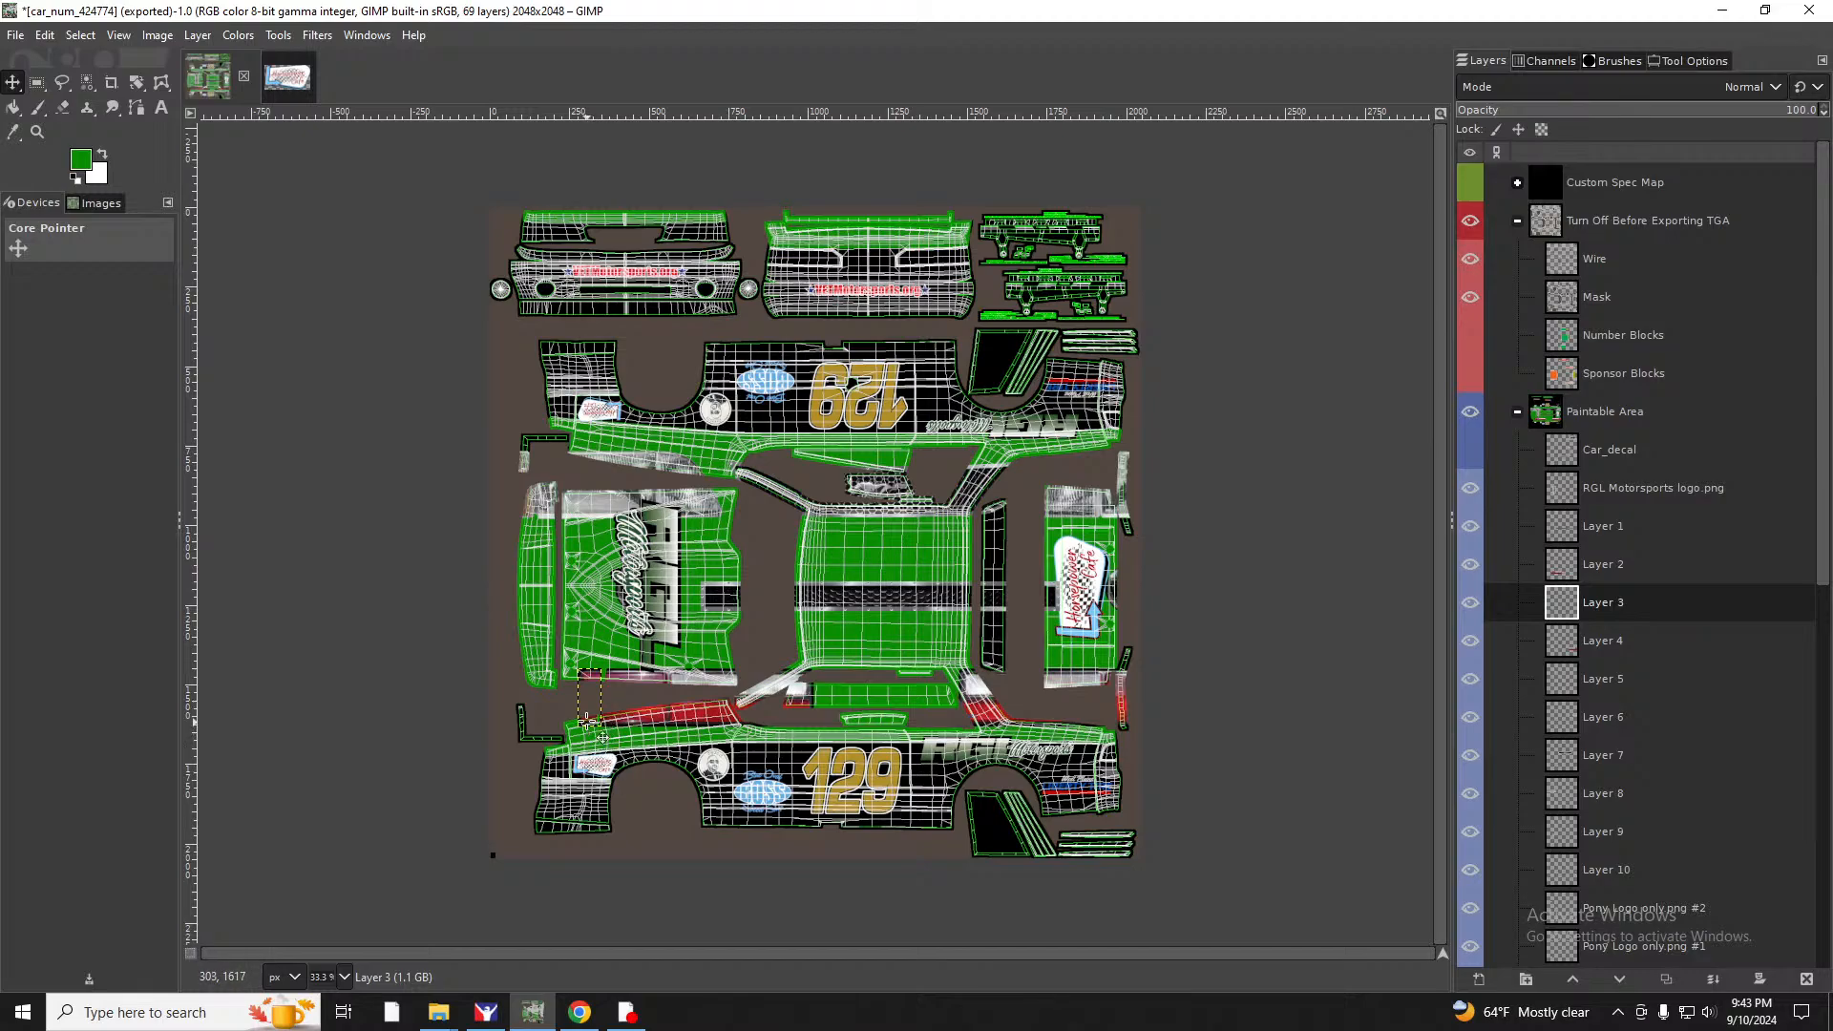
scroll(601, 706, up, 2)
scroll(605, 706, up, 1)
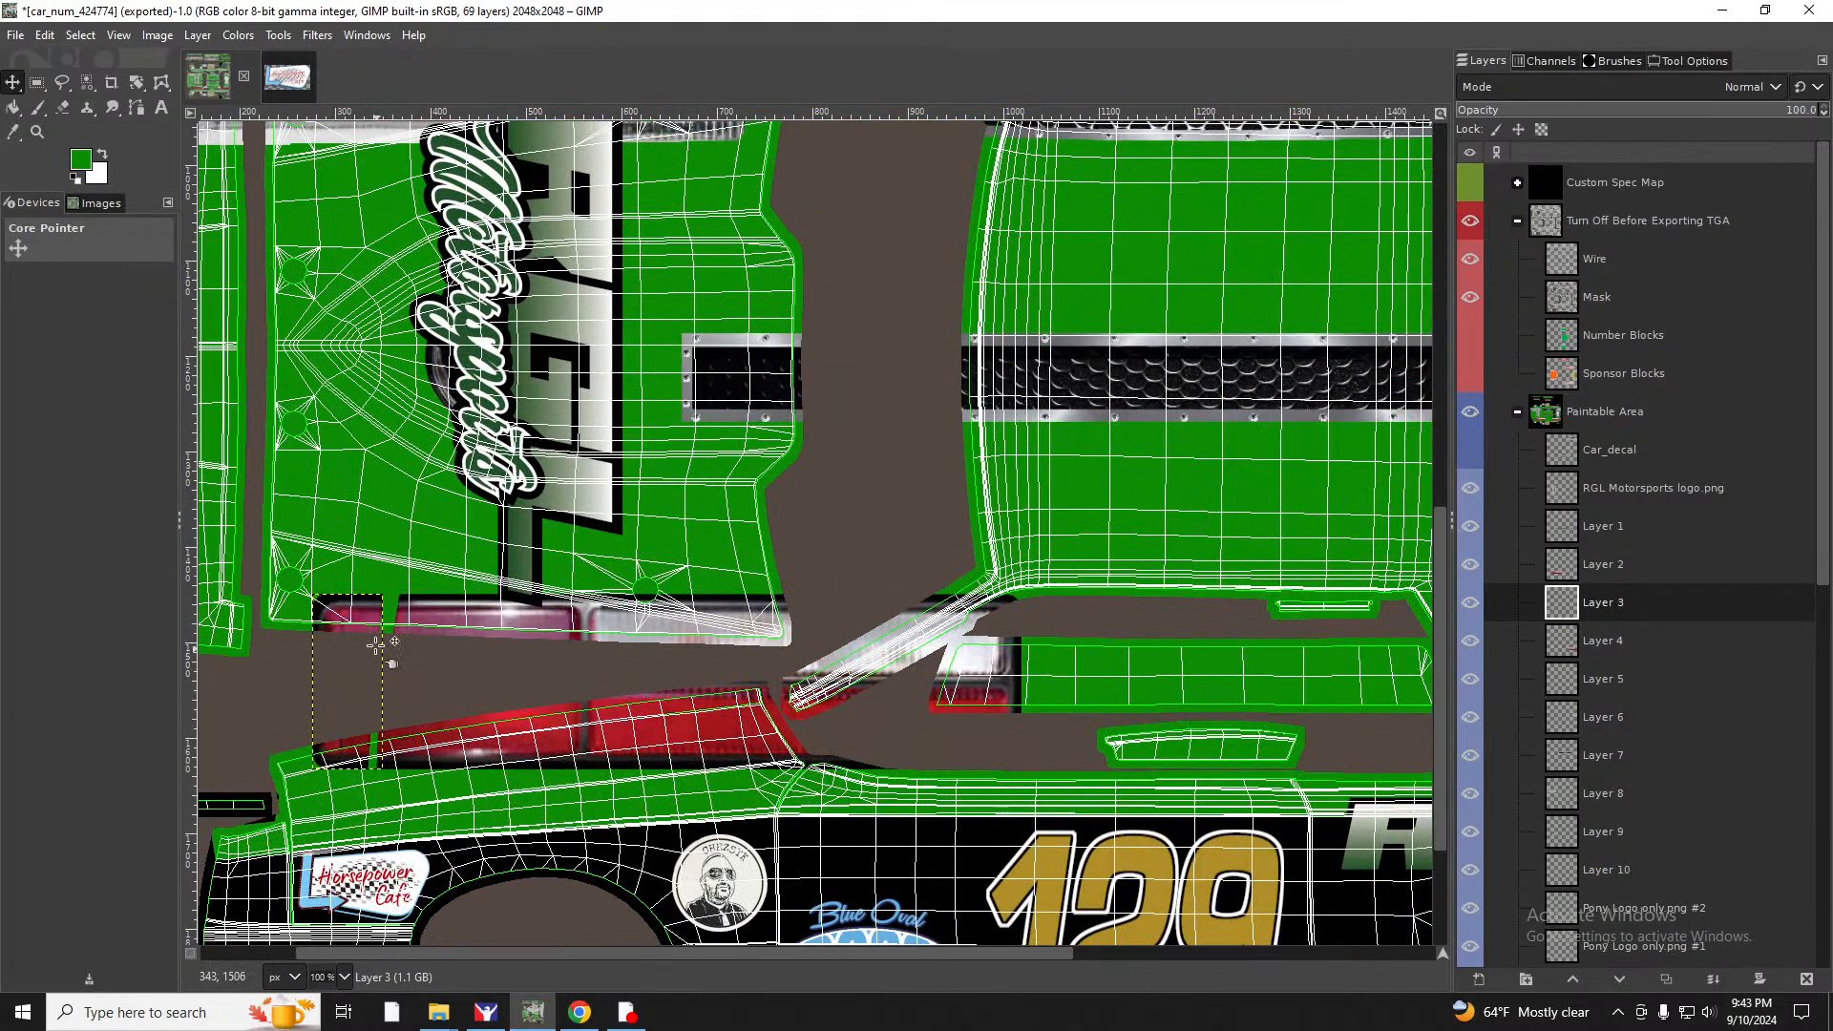
drag(395, 627, 1436, 833)
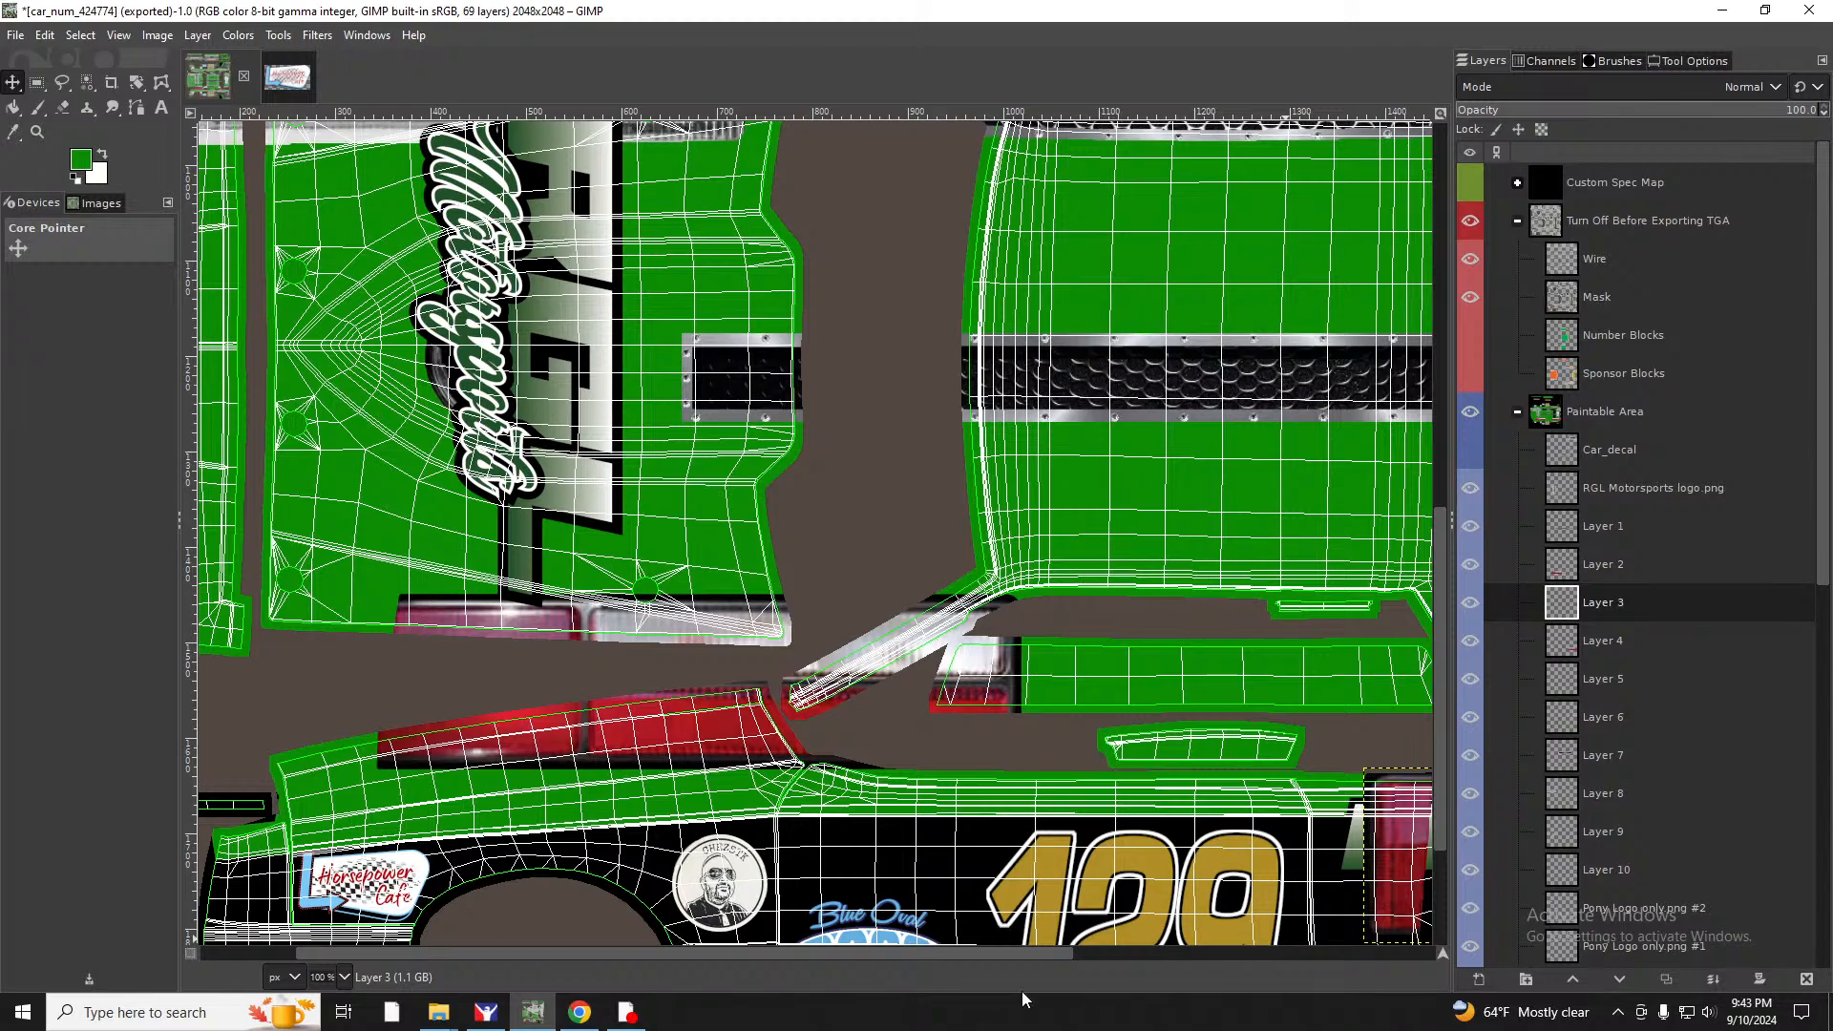
drag(930, 951, 1269, 954)
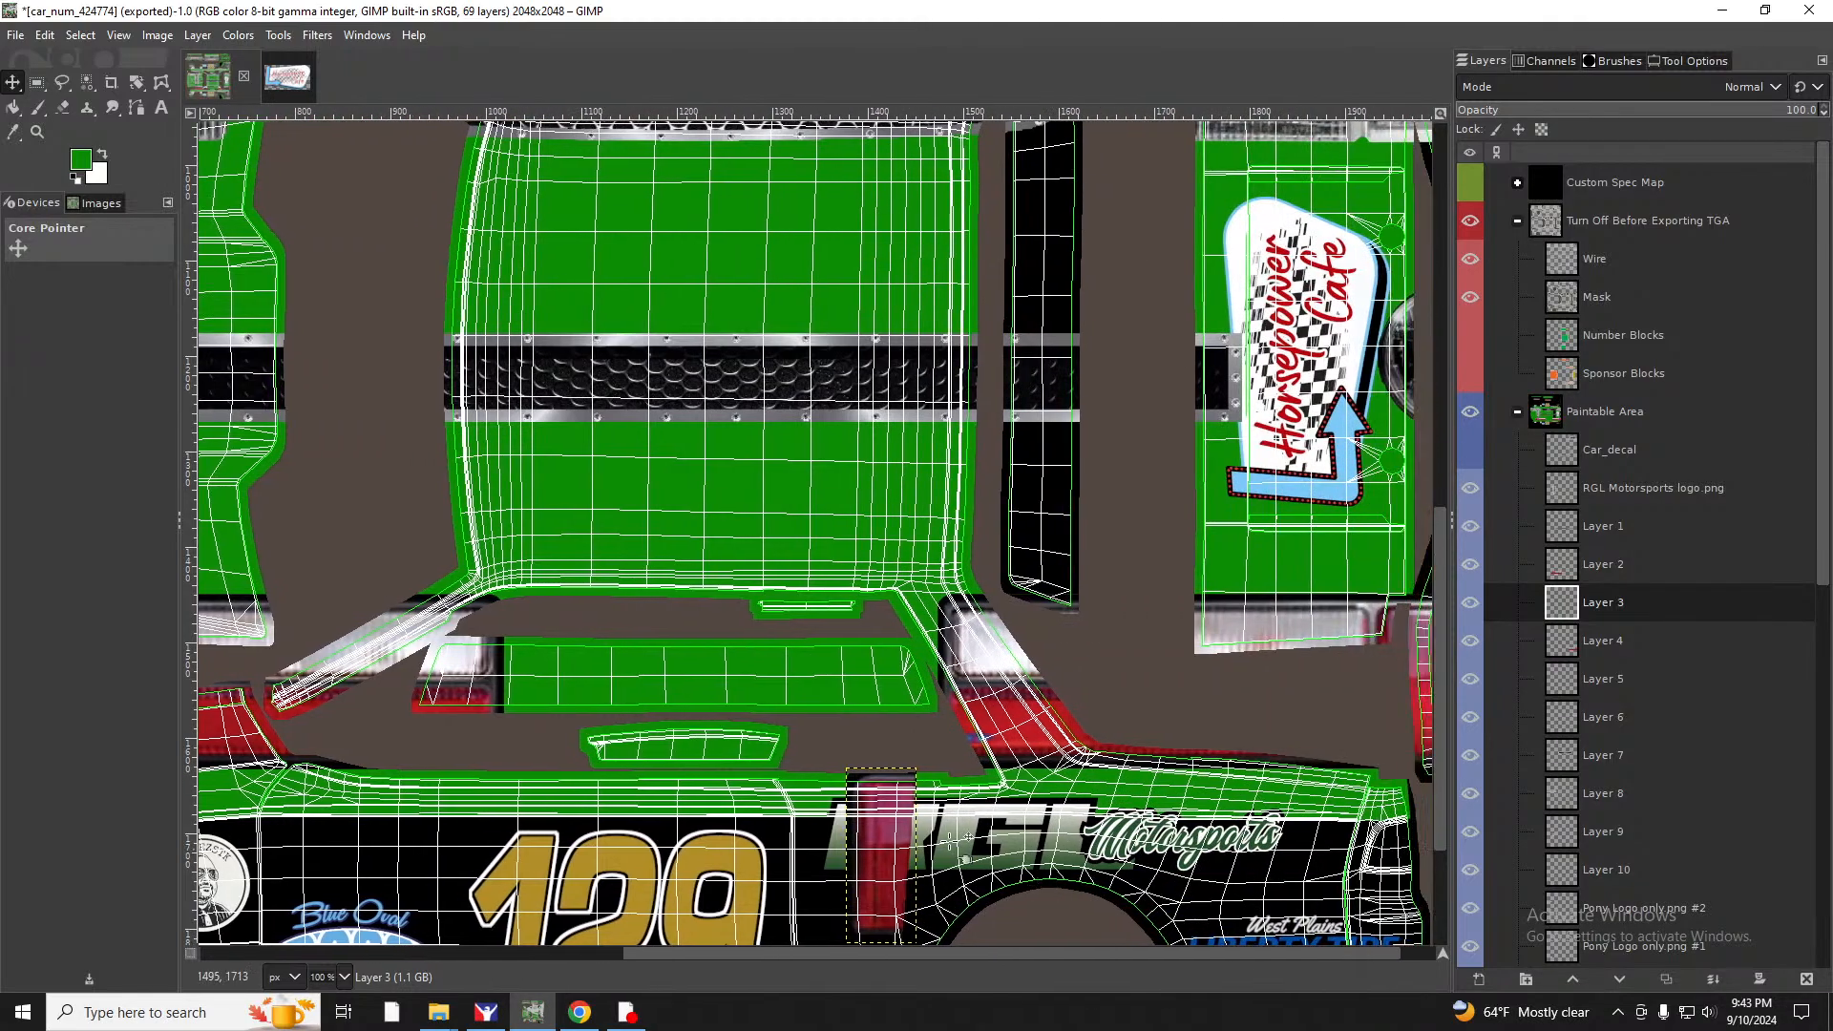
drag(900, 821, 1410, 826)
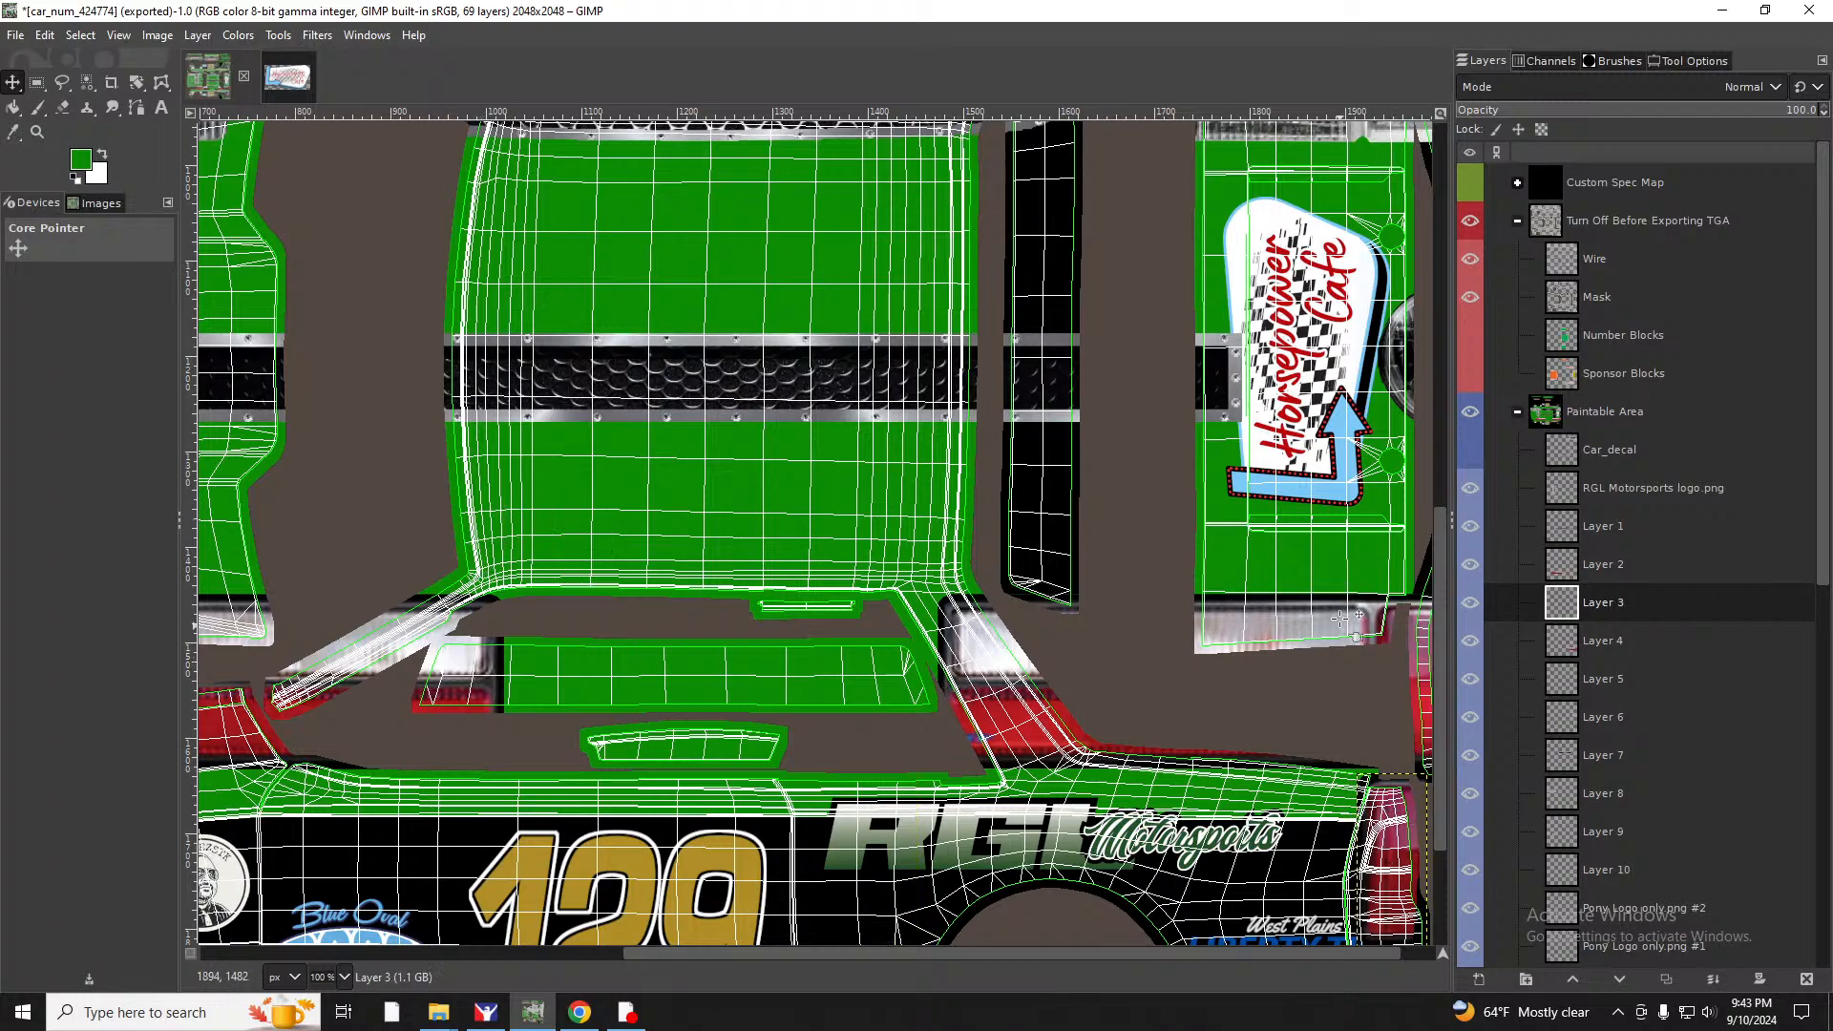
Delete the imported artwork layers Layer 1, Layer 2, Layer 4 and Layer 3 from the Paintable Area group.
click(1592, 528)
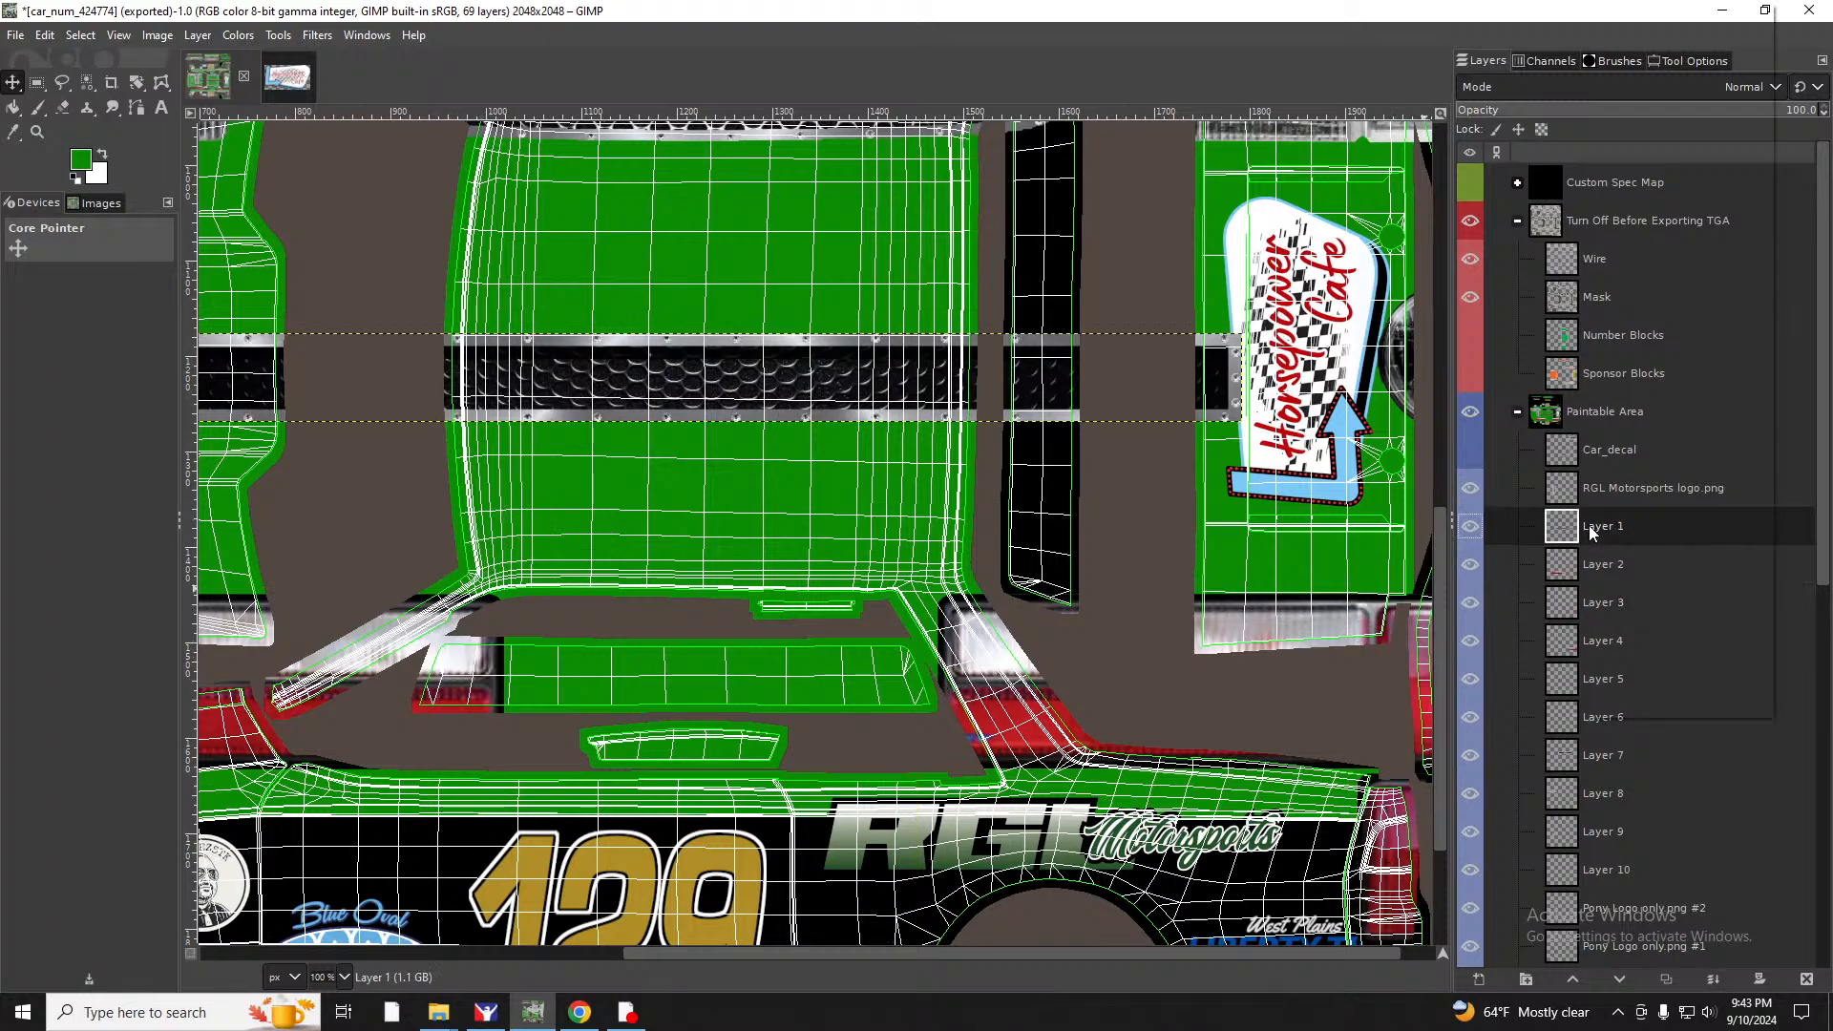
right_click(1591, 530)
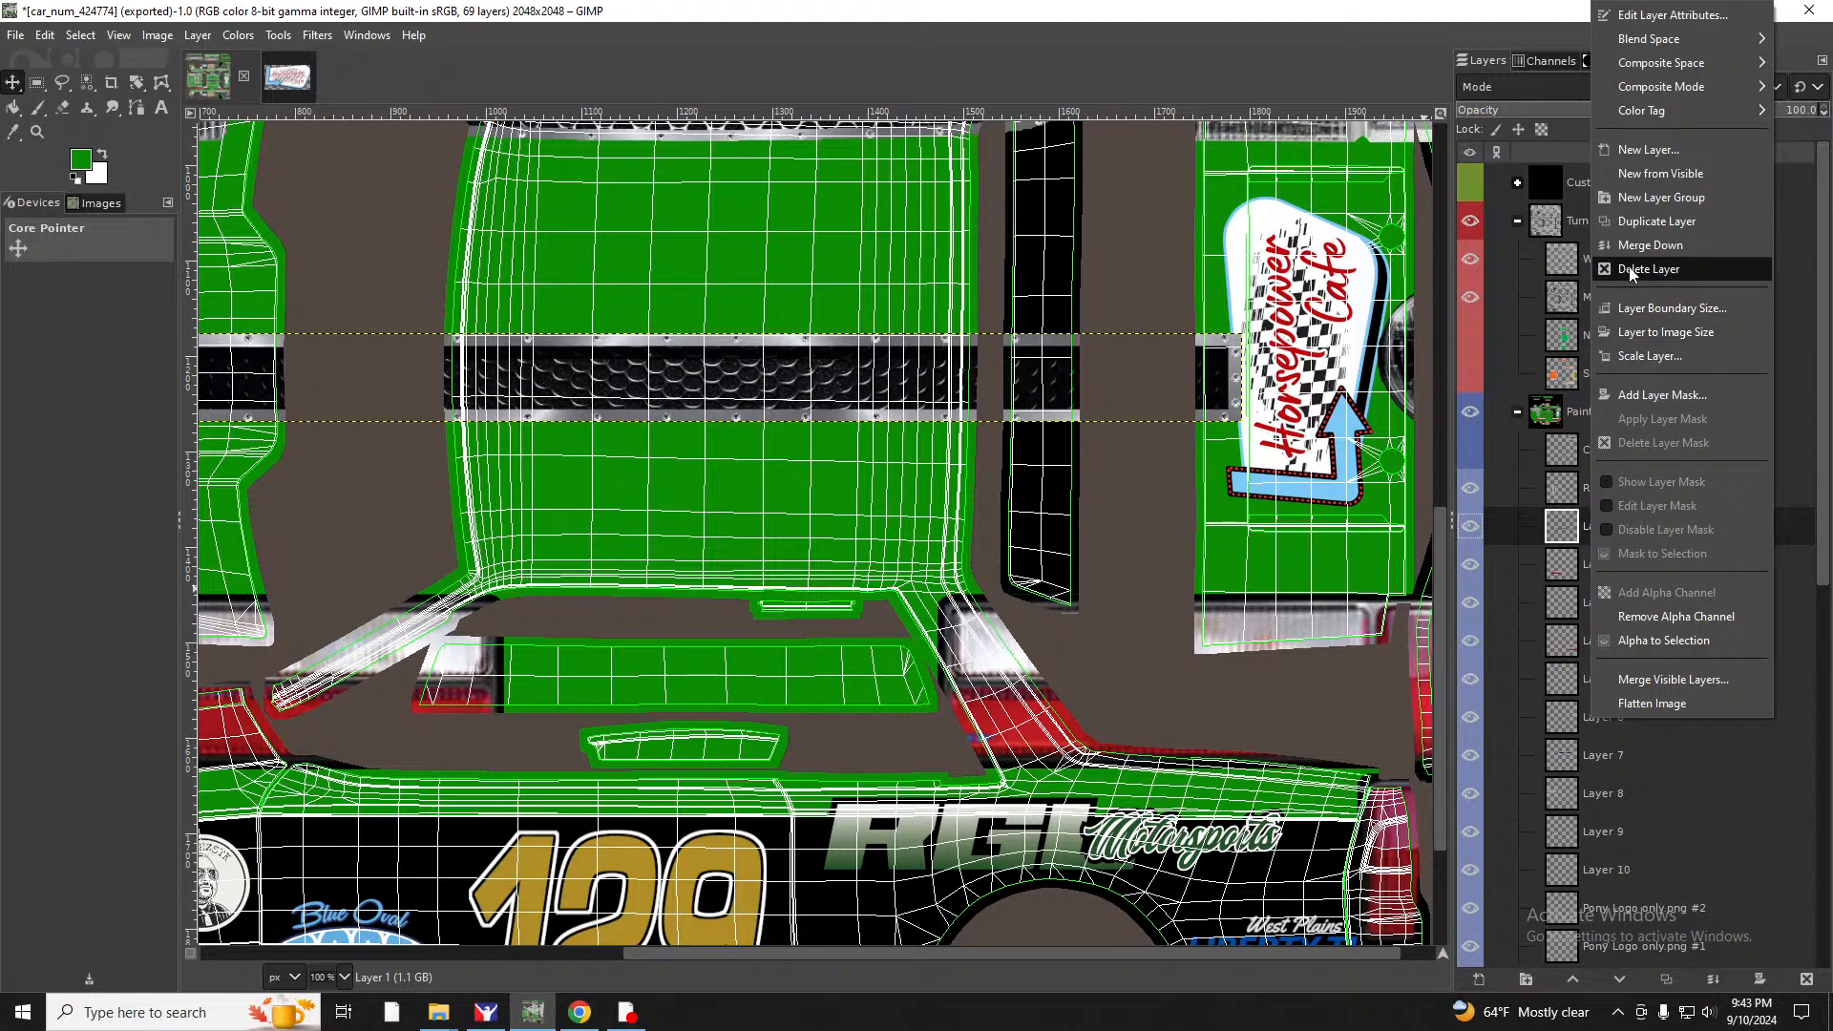
click(1630, 270)
right_click(1607, 529)
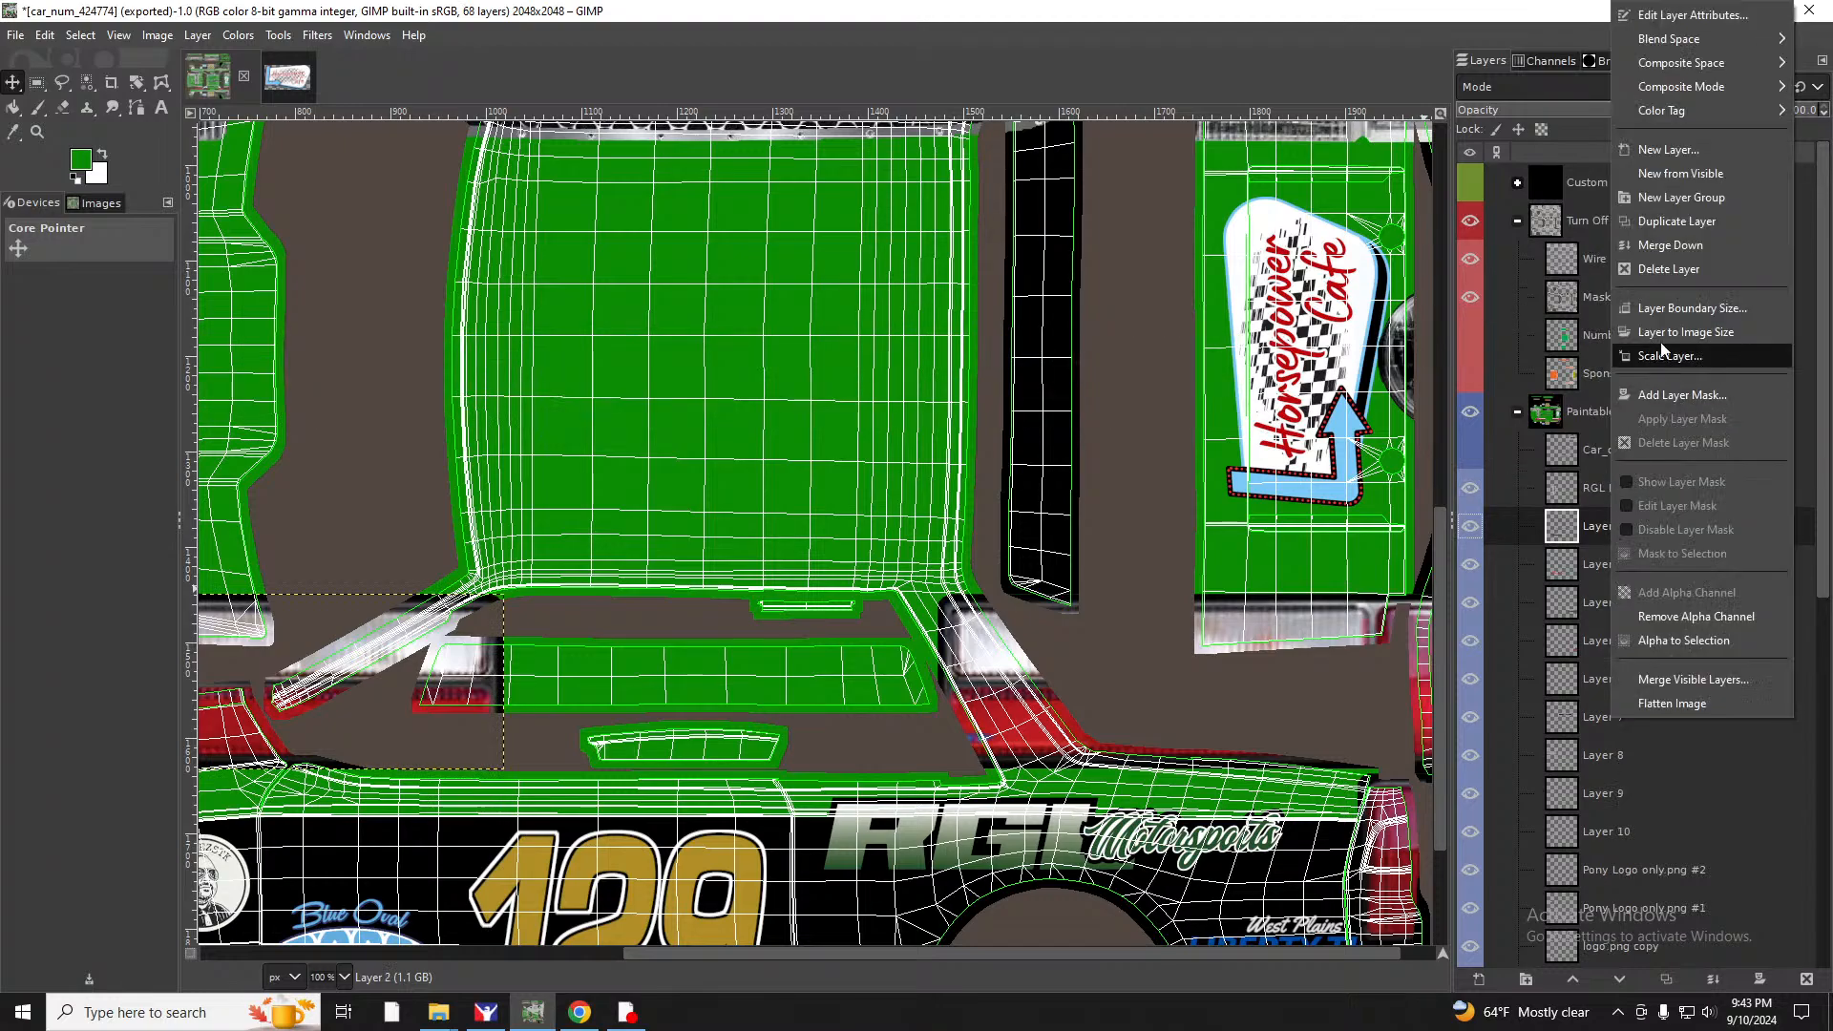
click(1663, 272)
right_click(1601, 570)
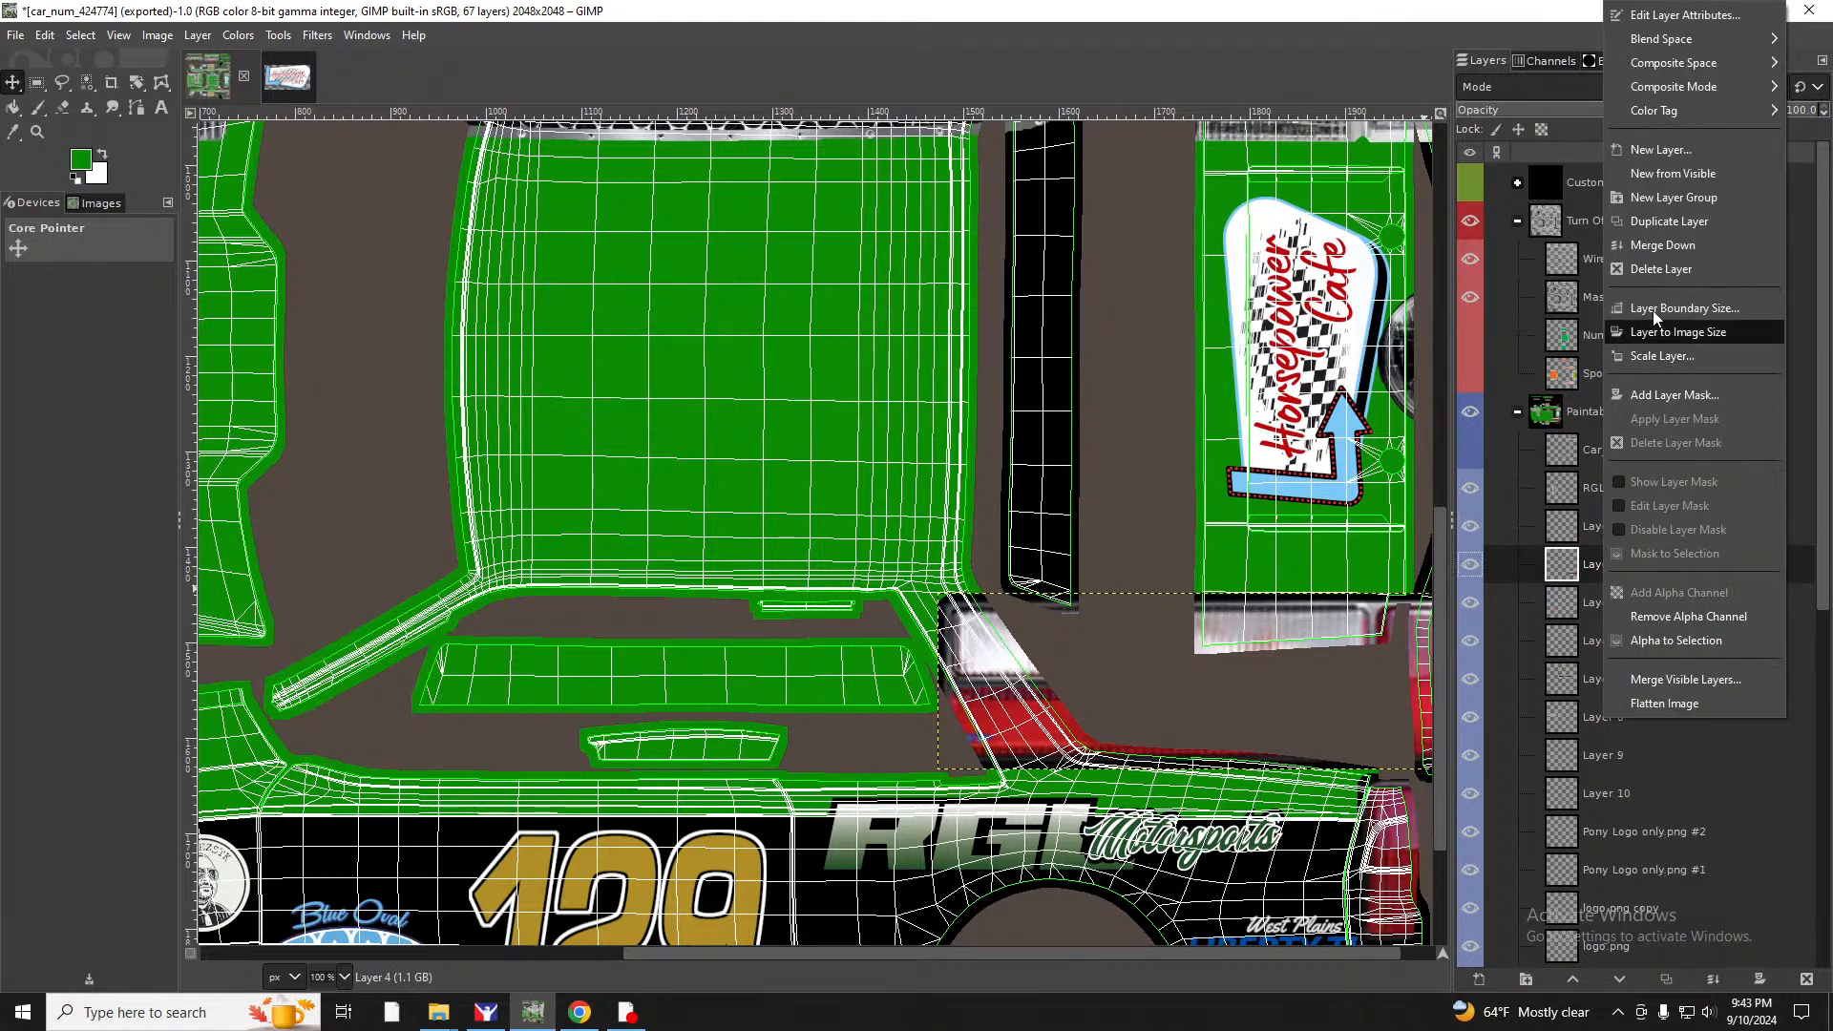
click(1657, 269)
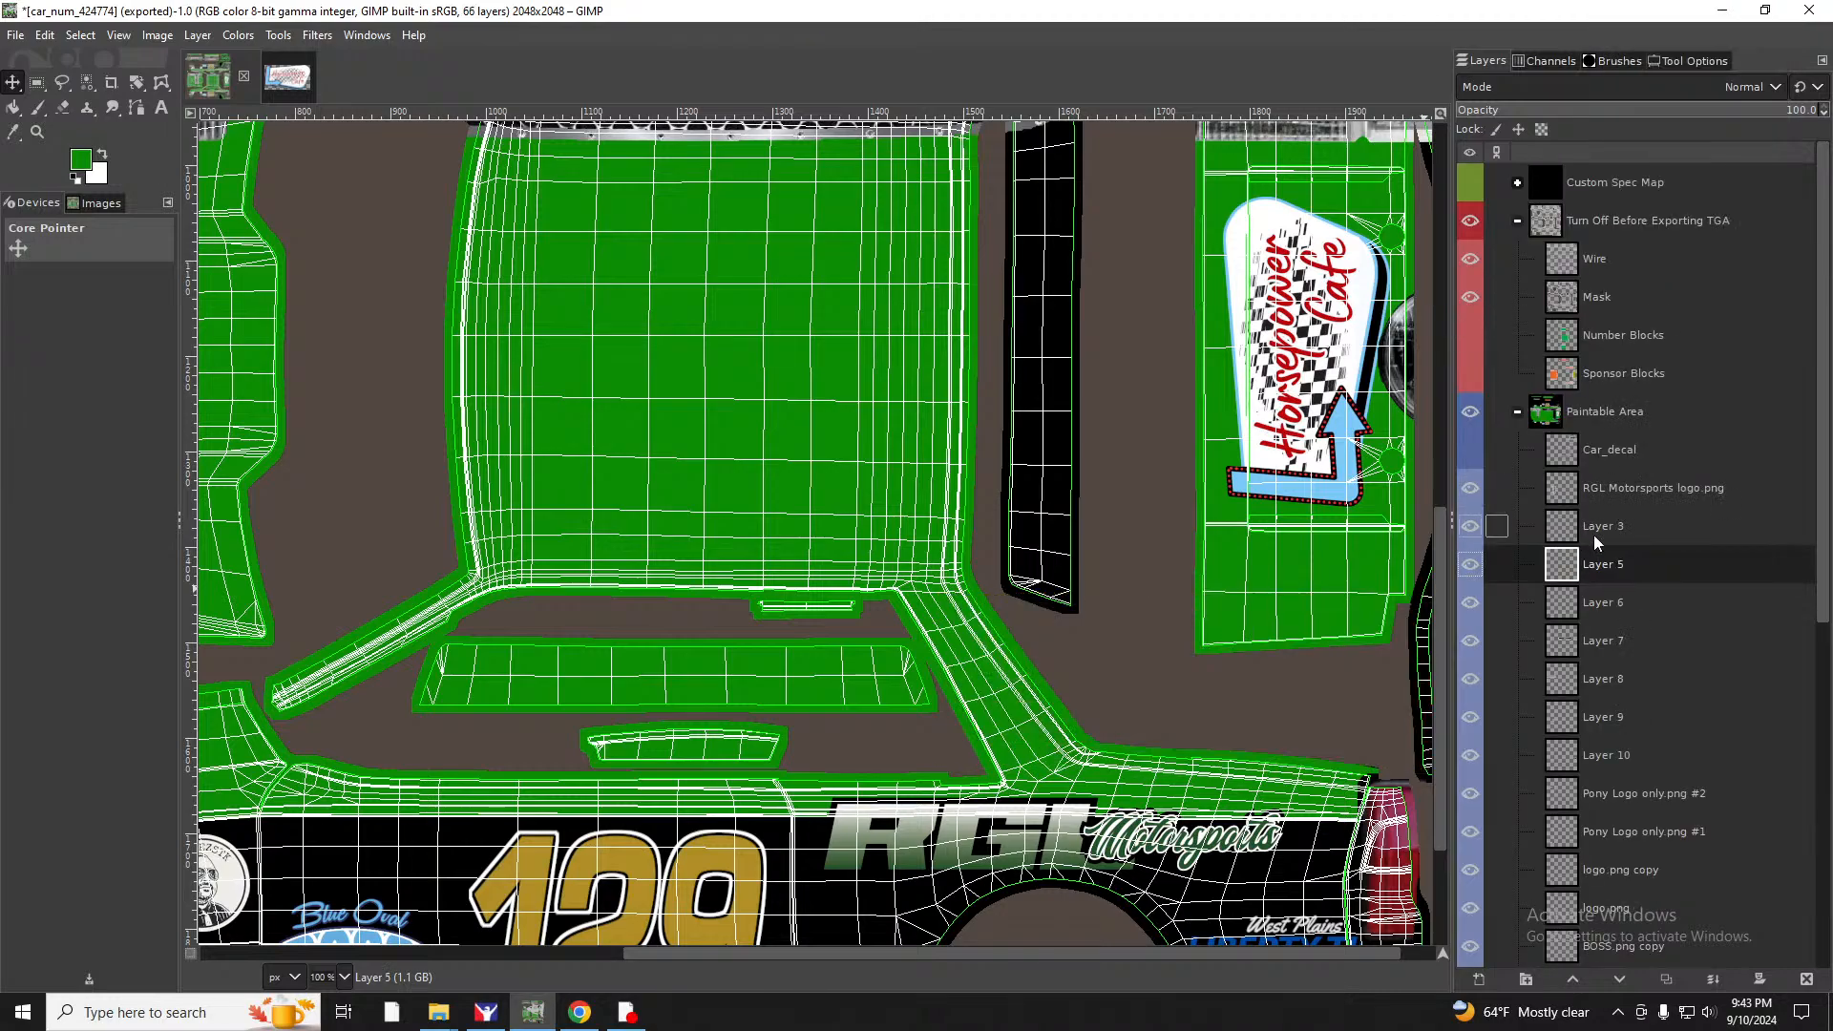
right_click(1594, 537)
click(1647, 273)
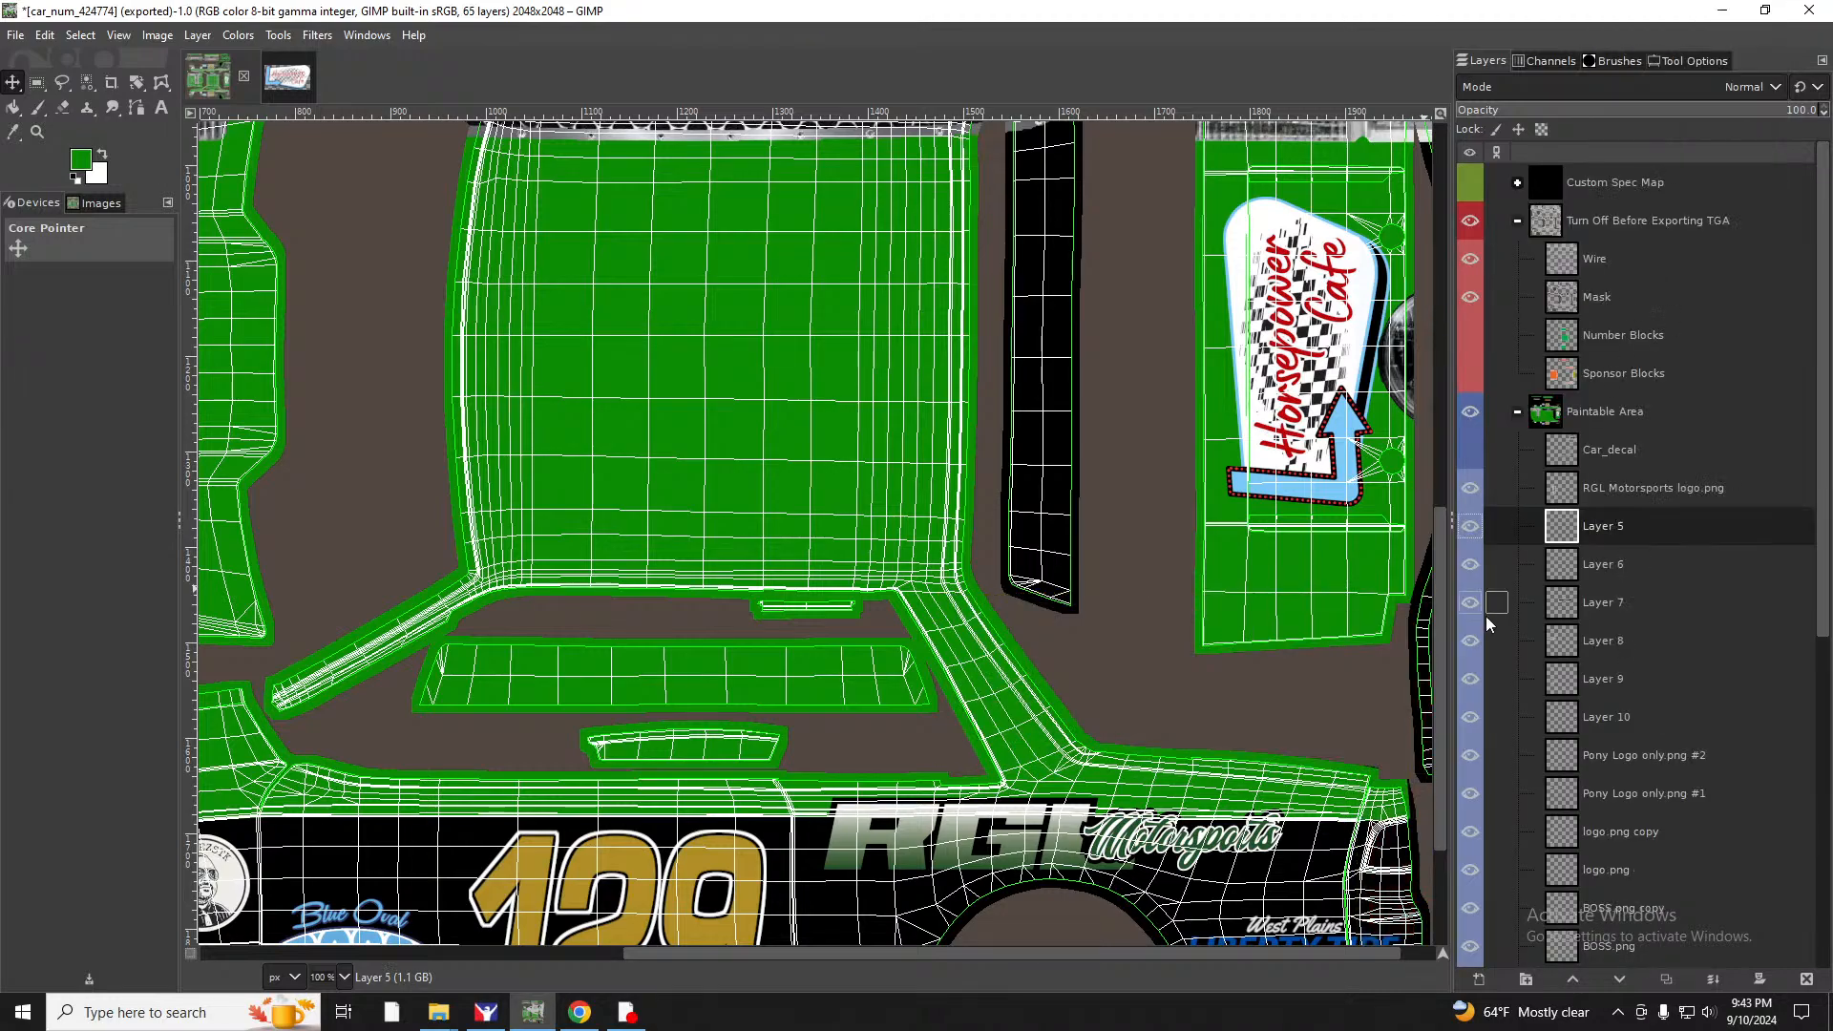
Hide the remaining imported artwork layers, Layer 5 through Layer 10.
click(1470, 528)
click(1470, 564)
click(1469, 602)
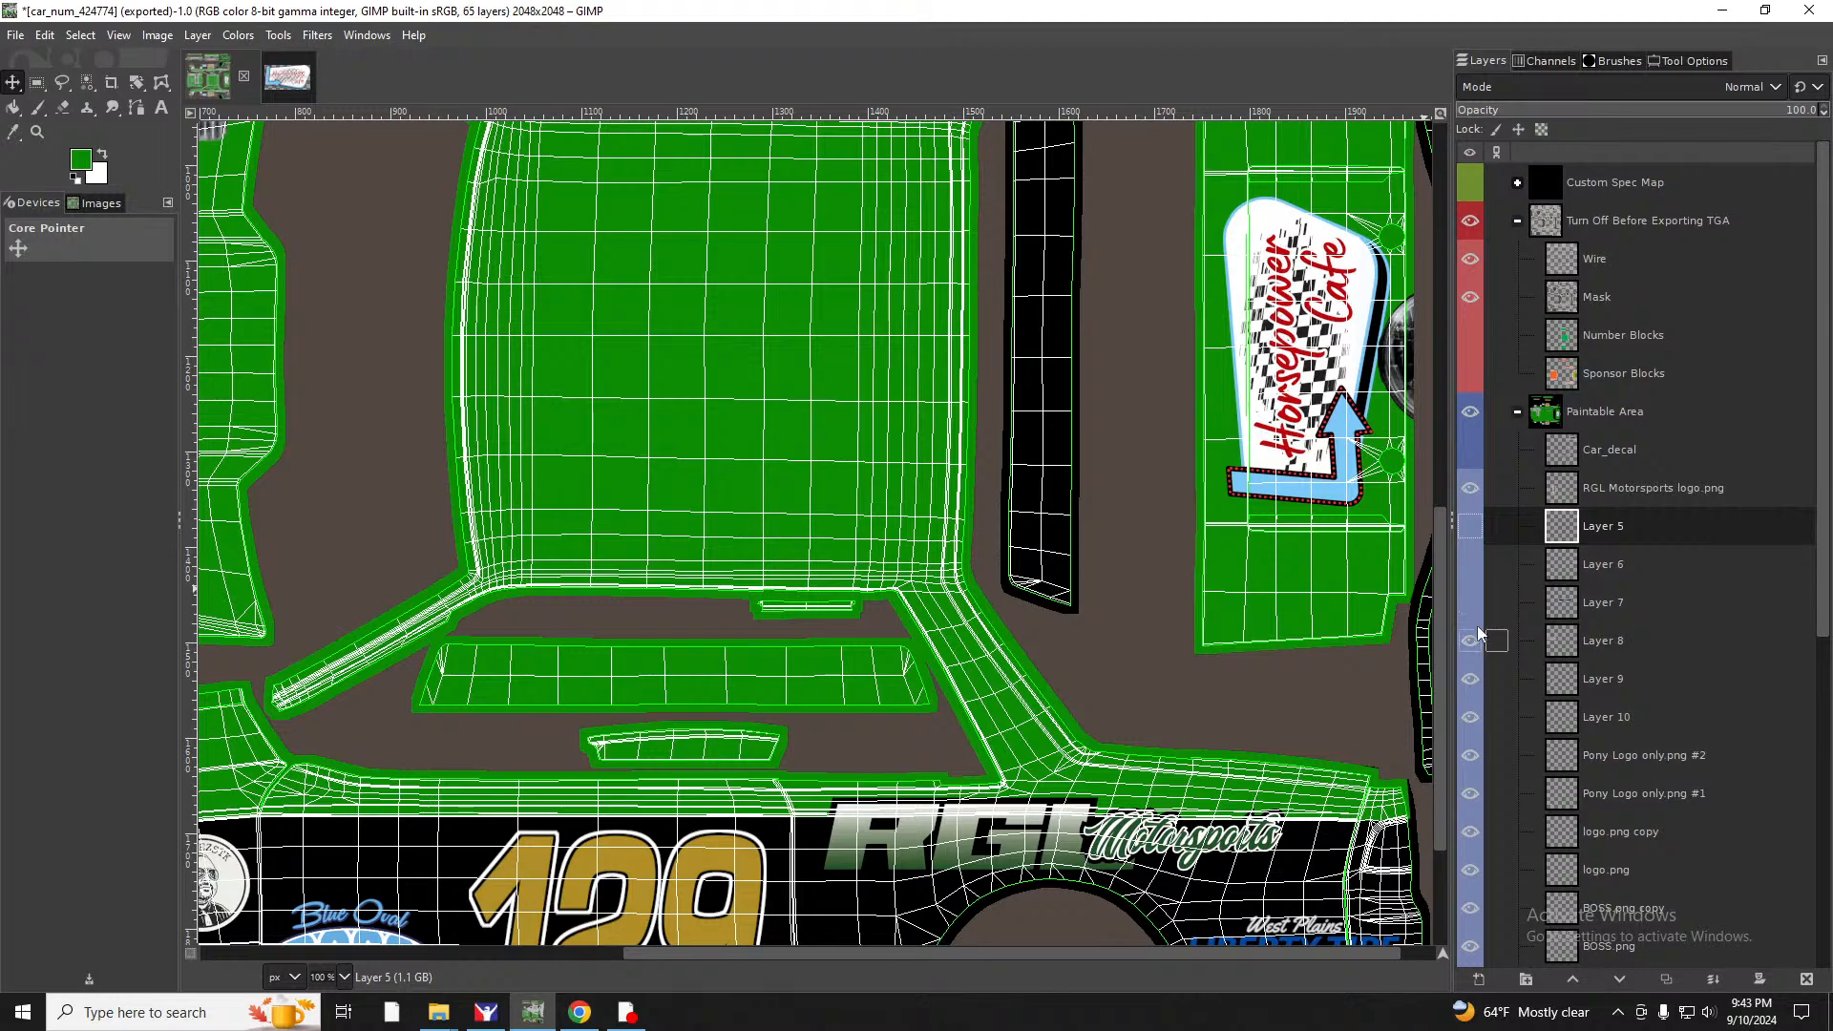
click(1470, 717)
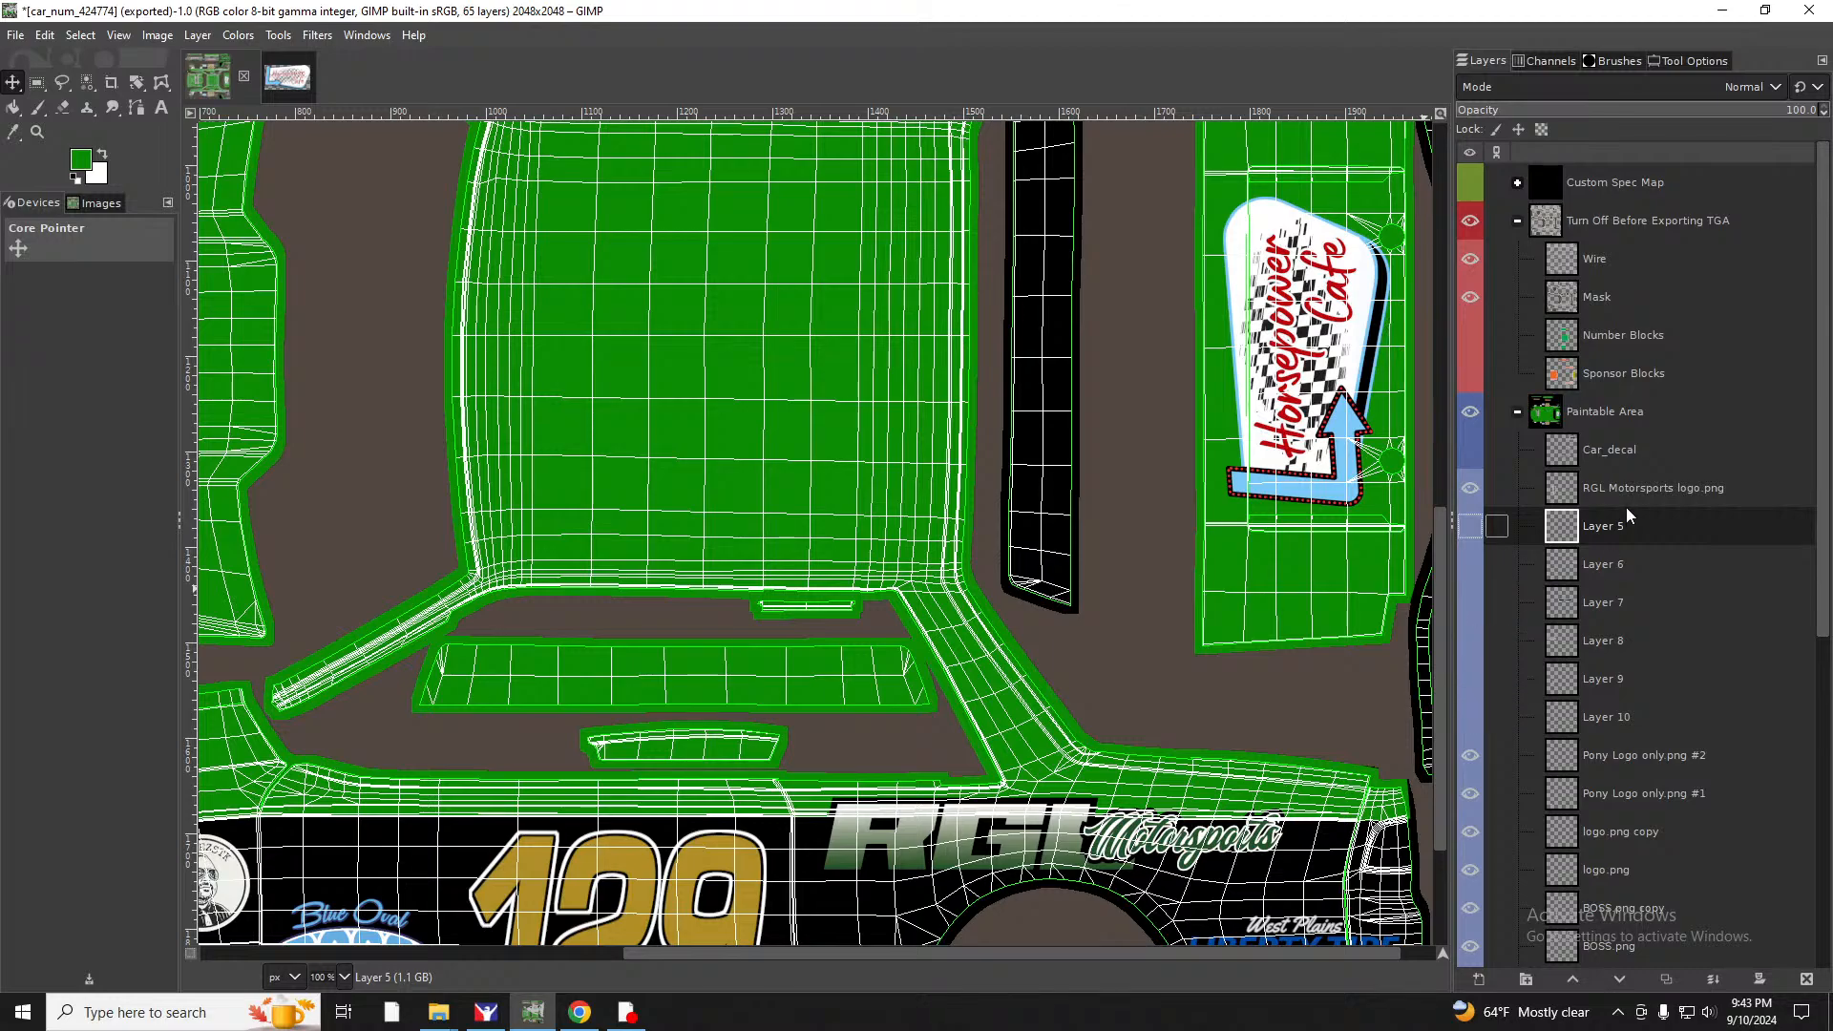
Delete the imported artwork layers Layer 5 through Layer 10 from the Paintable Area group.
right_click(1601, 542)
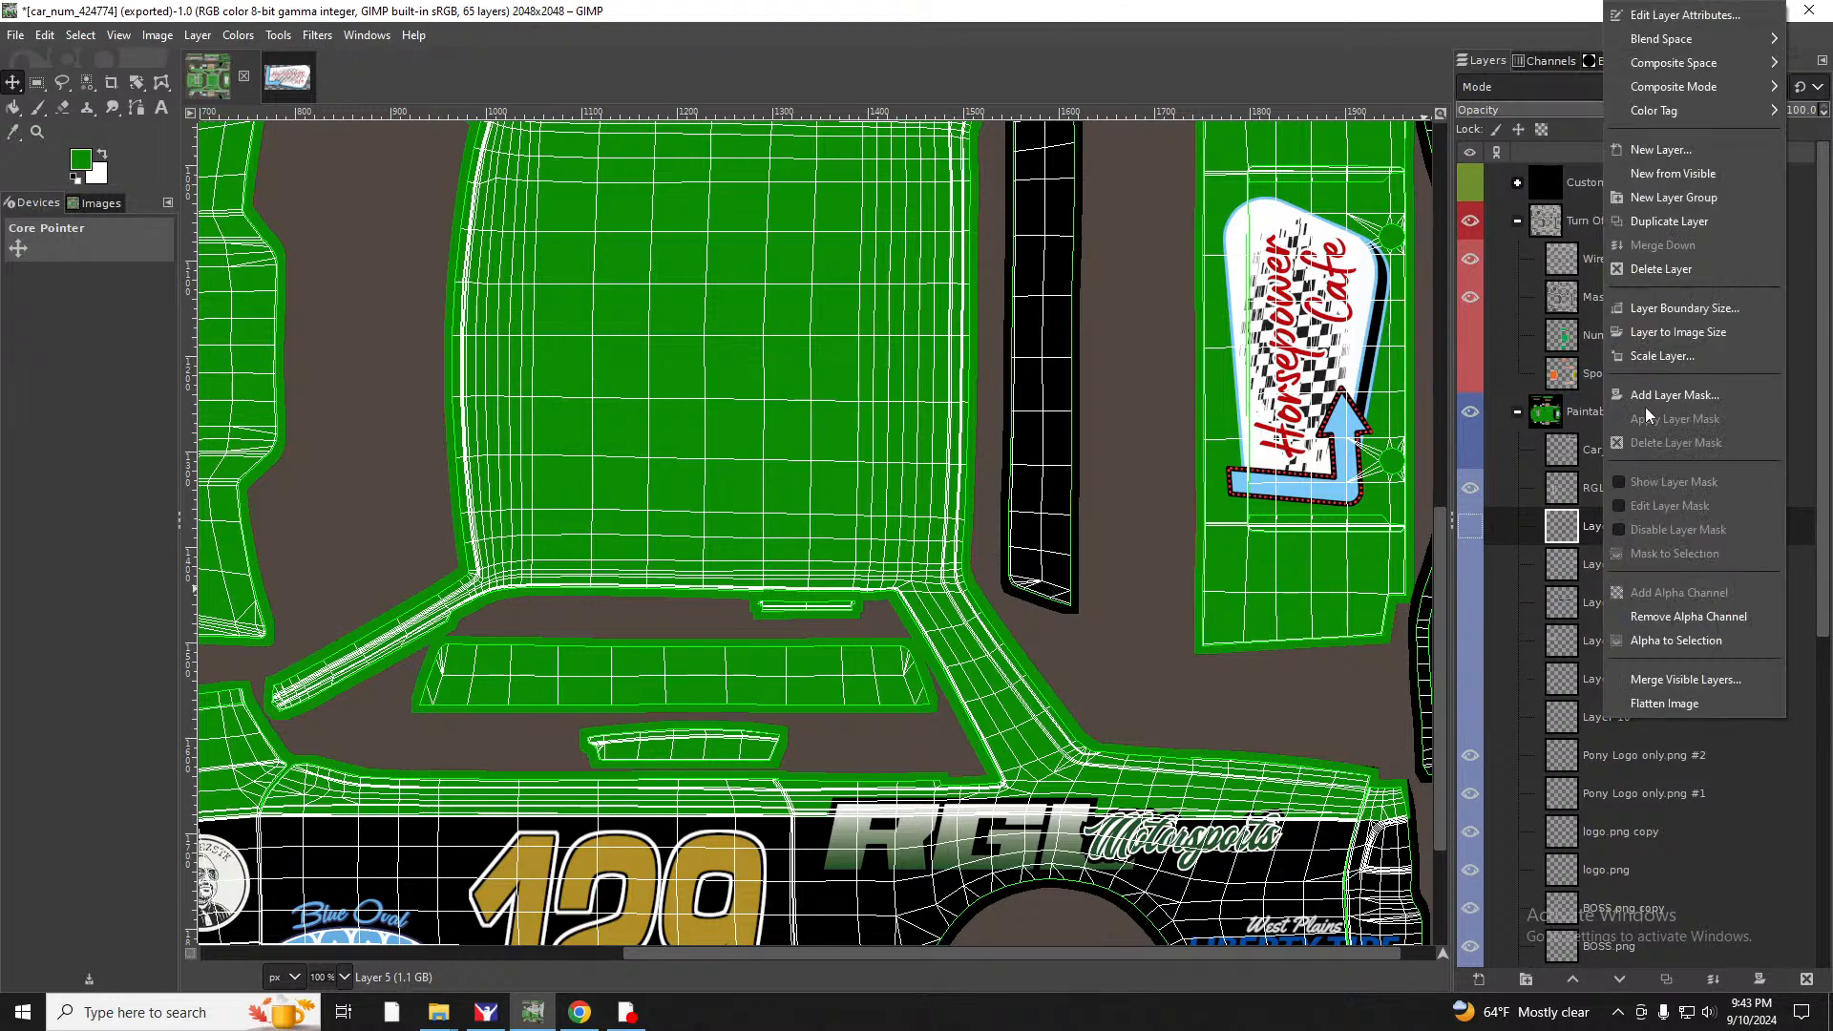
click(1641, 271)
right_click(1598, 510)
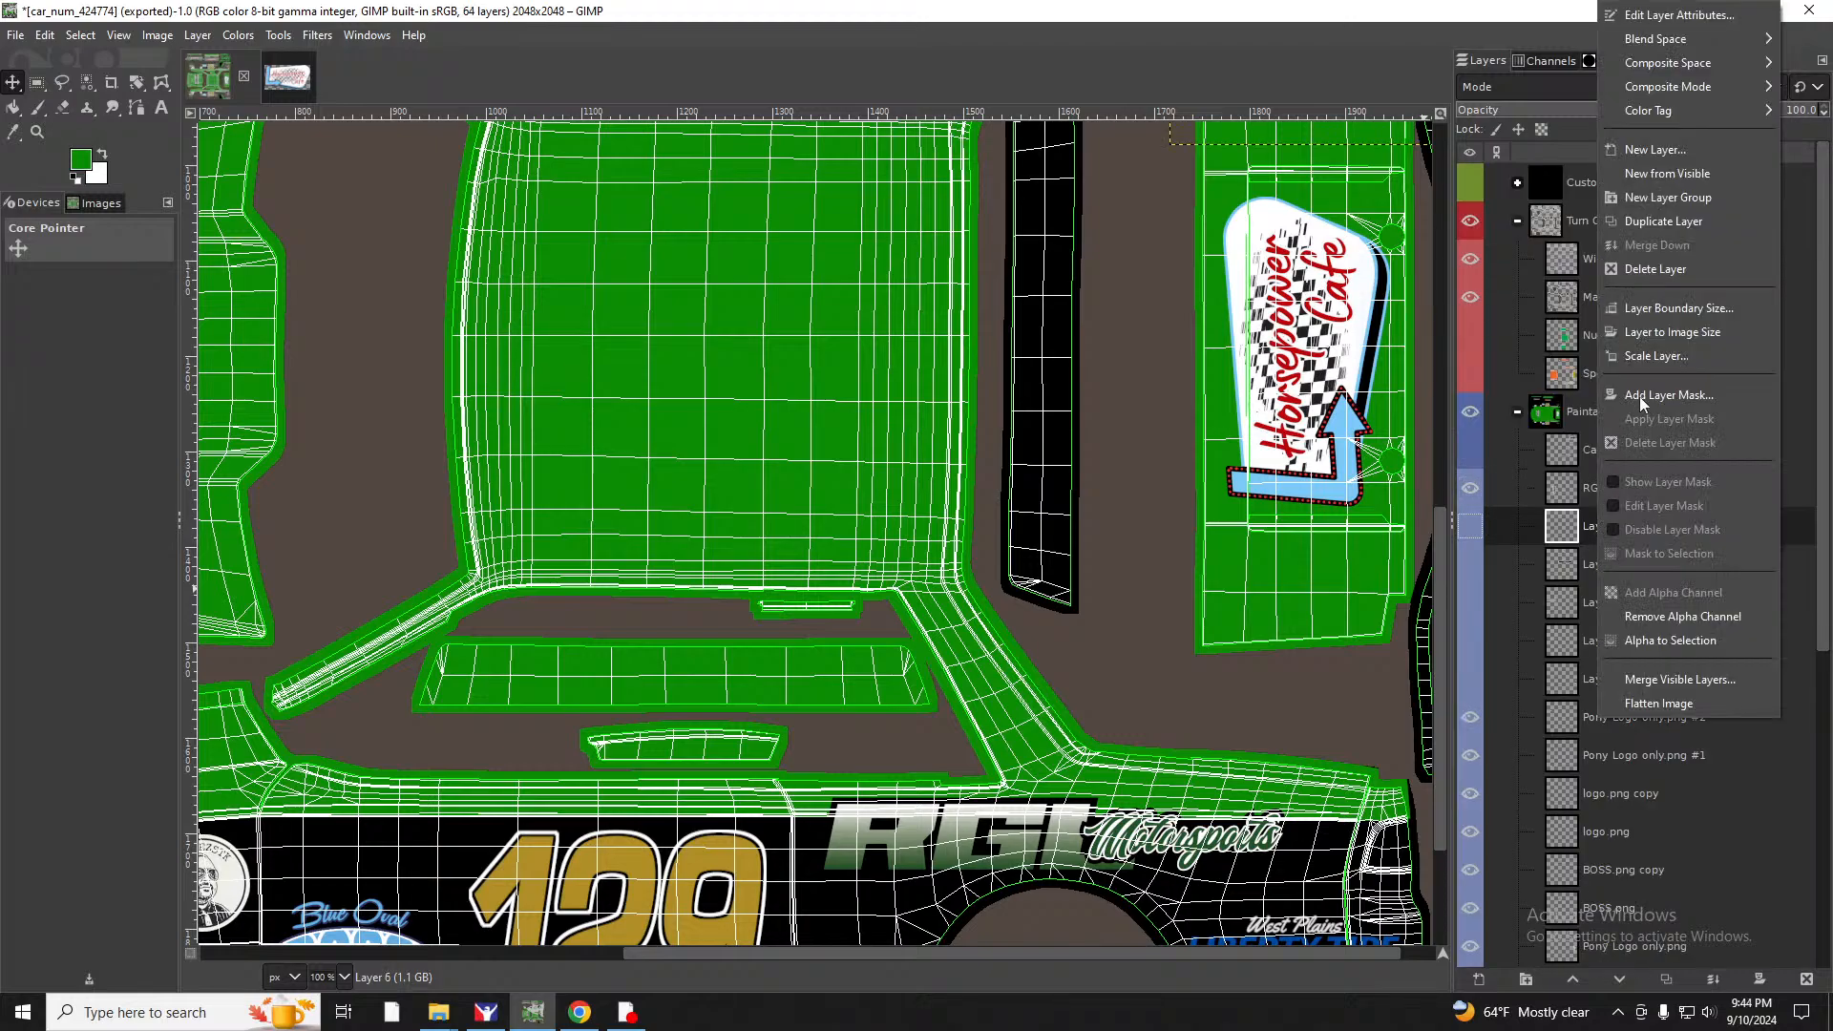
click(1640, 270)
right_click(1602, 536)
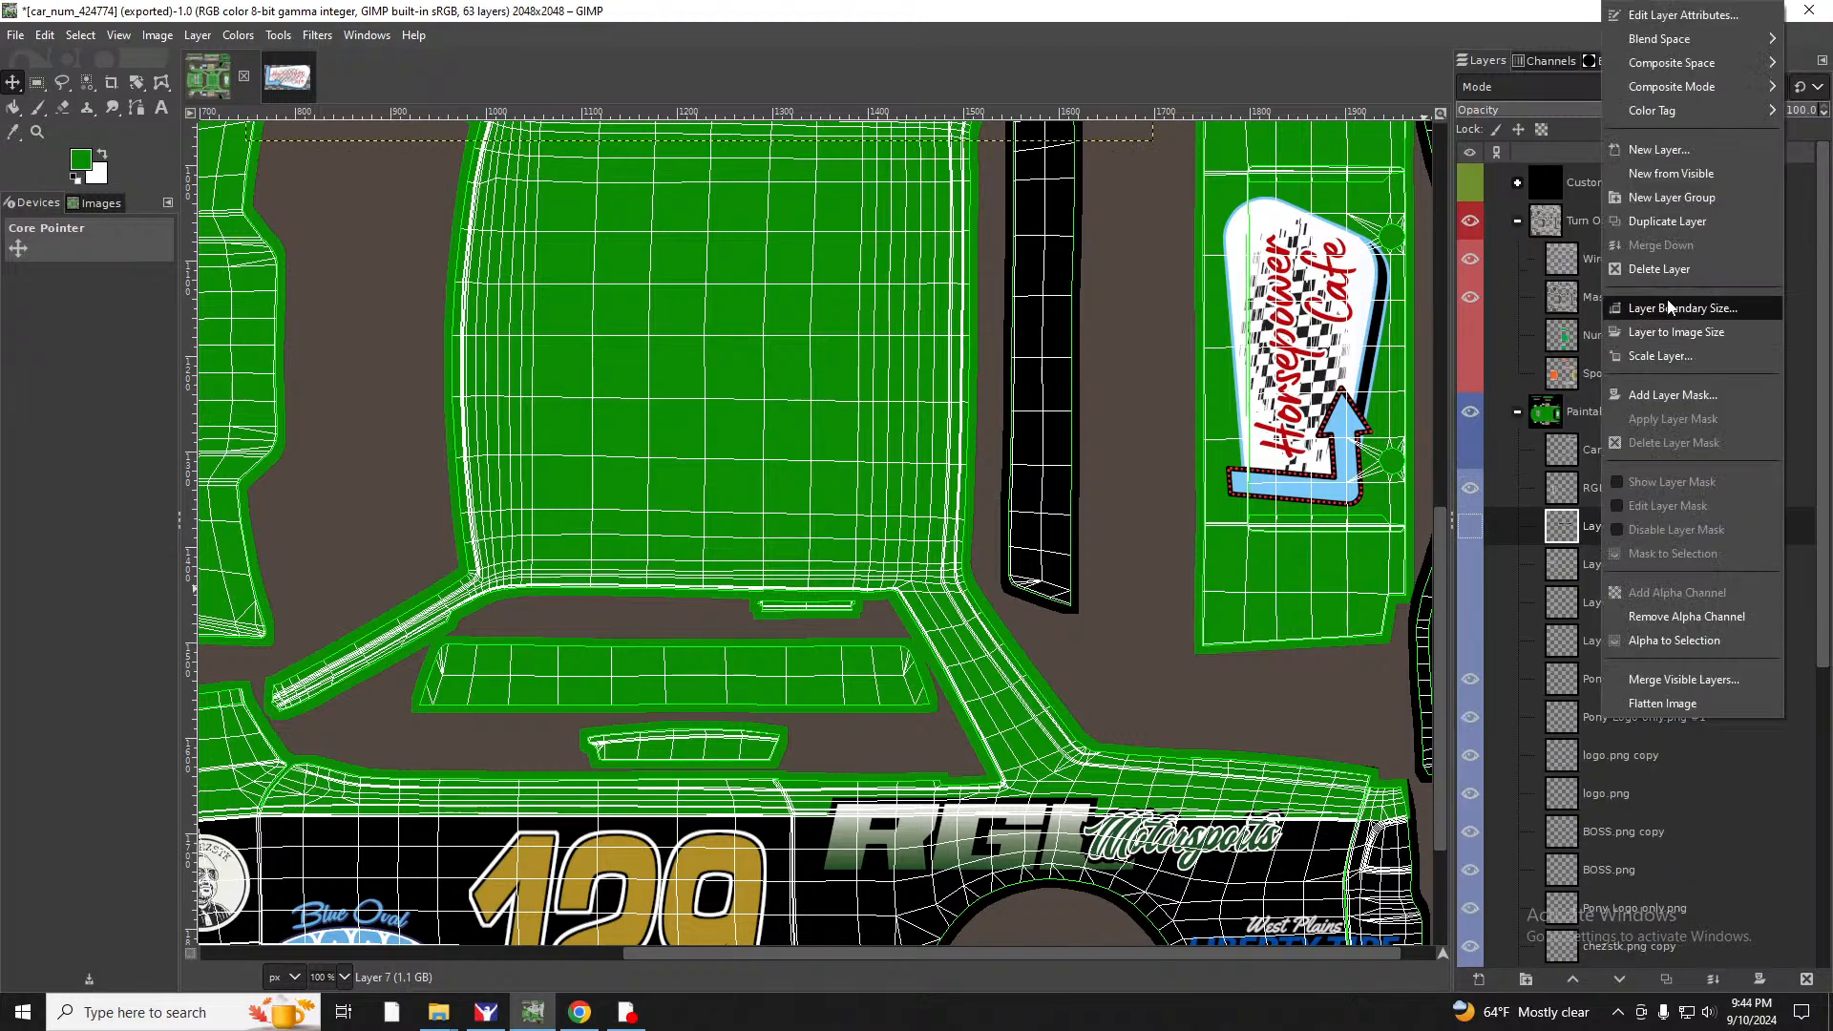
click(1669, 273)
right_click(1600, 528)
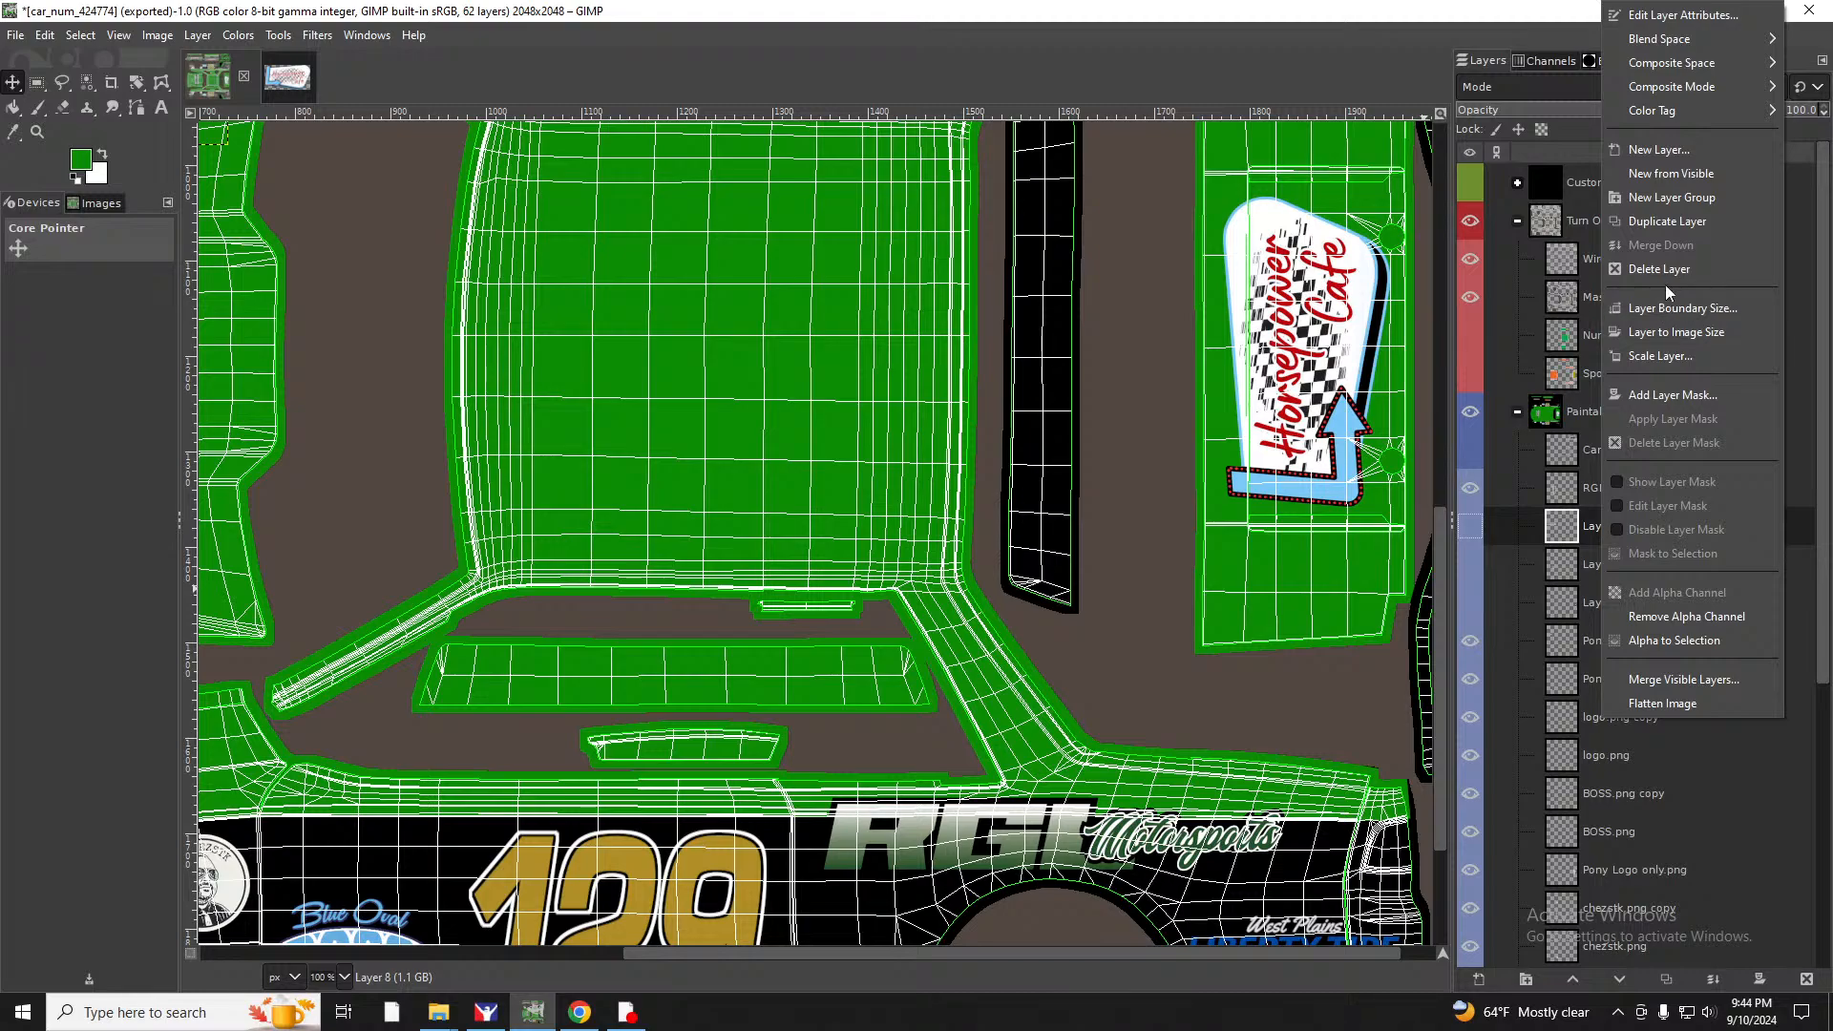
click(1669, 273)
right_click(1613, 529)
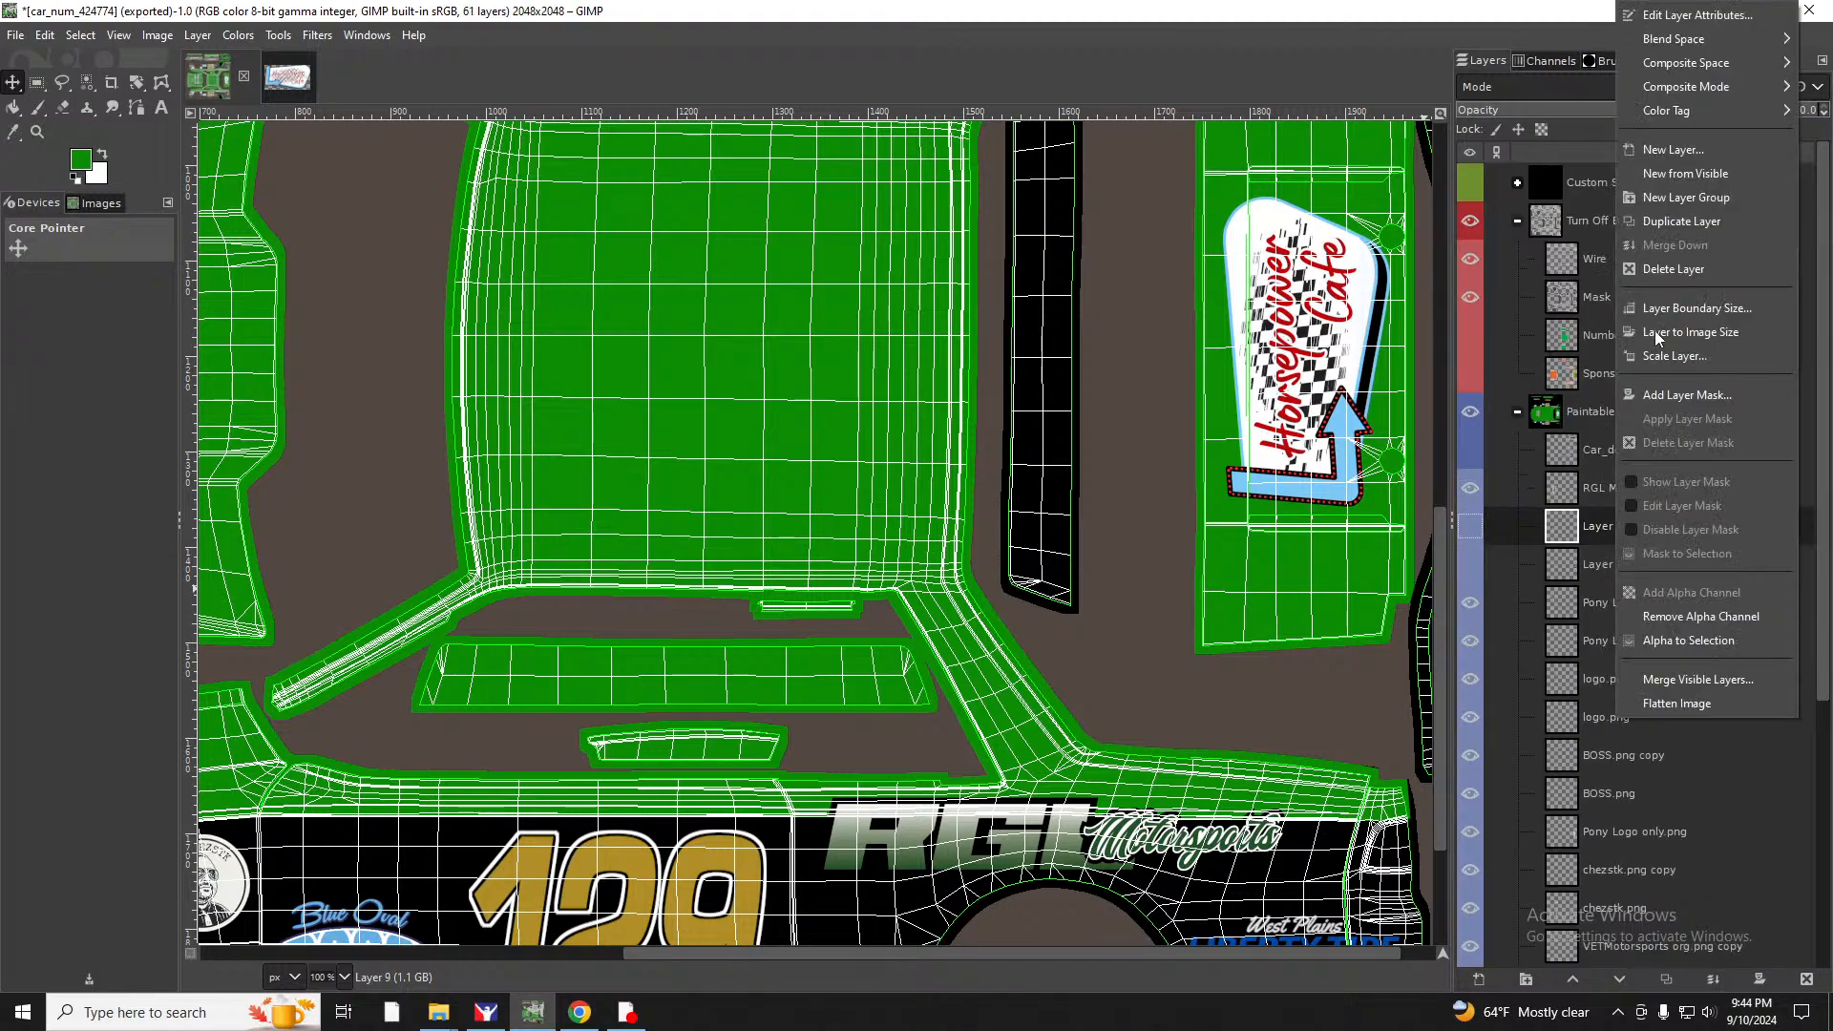
click(1663, 273)
right_click(1605, 531)
click(1675, 271)
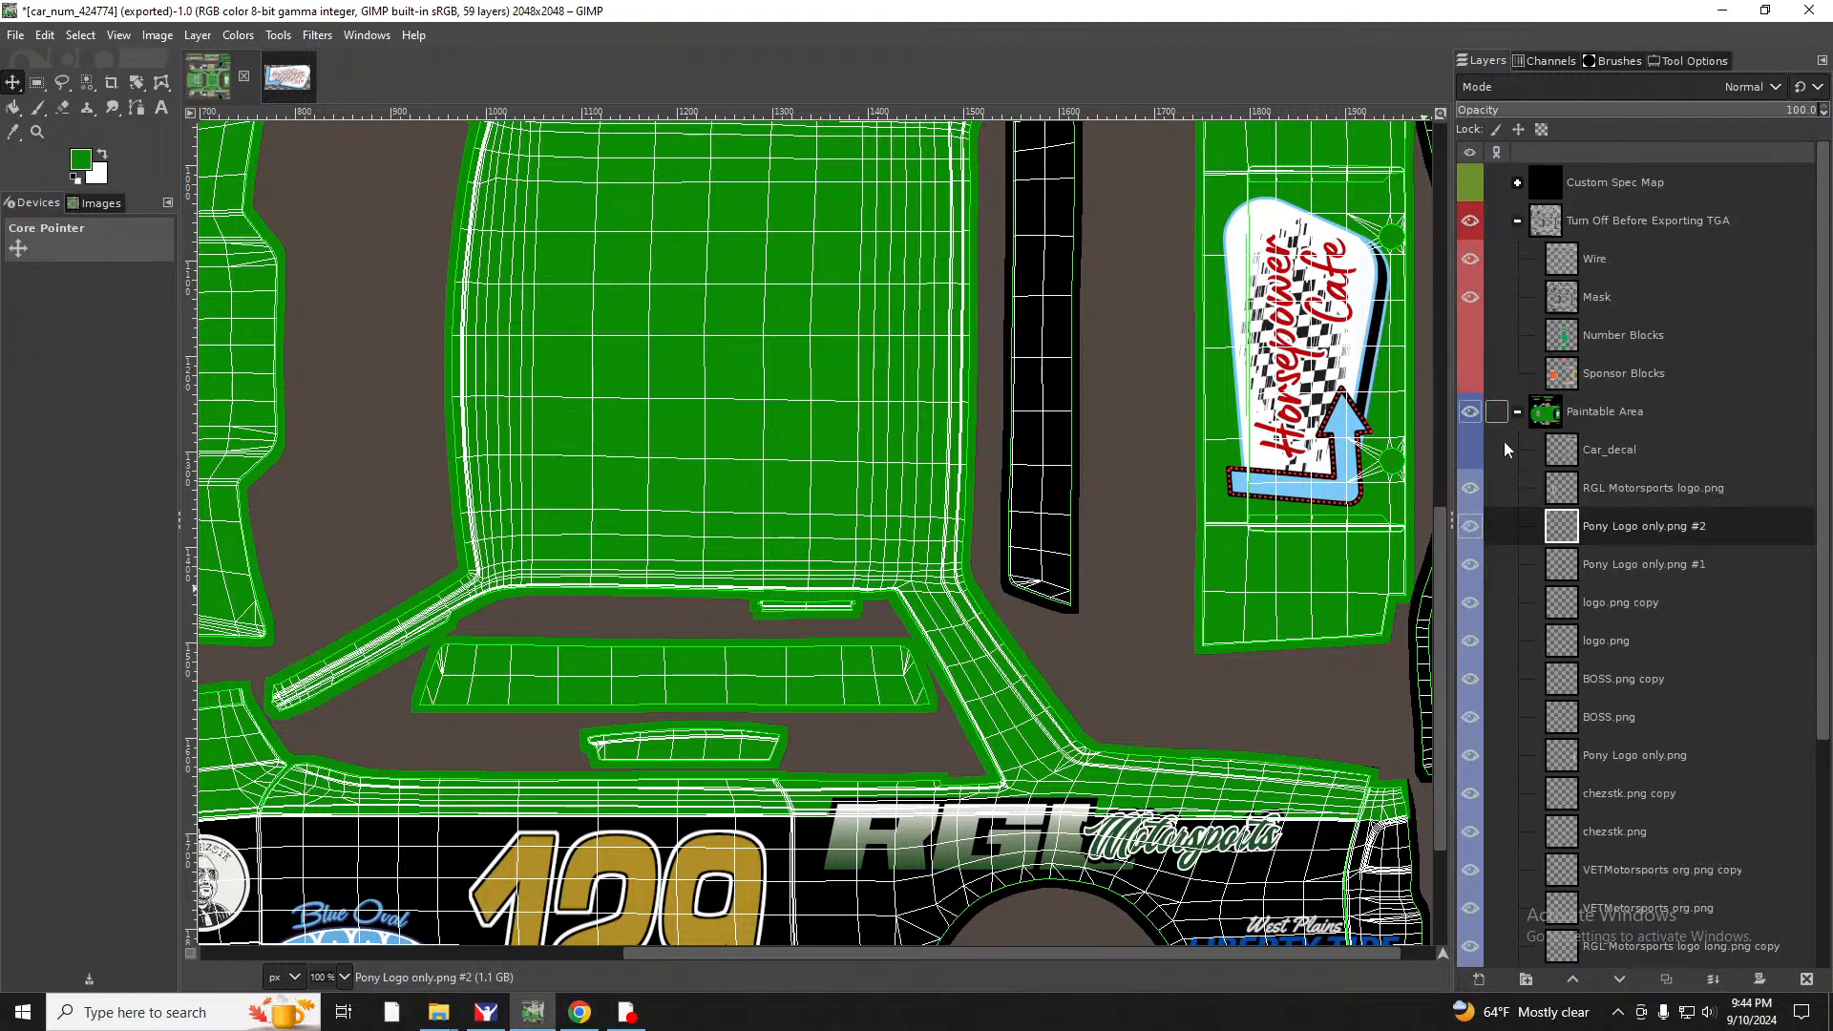
Show the Car_decal layer, and switch to iRacing to inspect the Mini Stock from the side in the Paint Shop.
click(1471, 453)
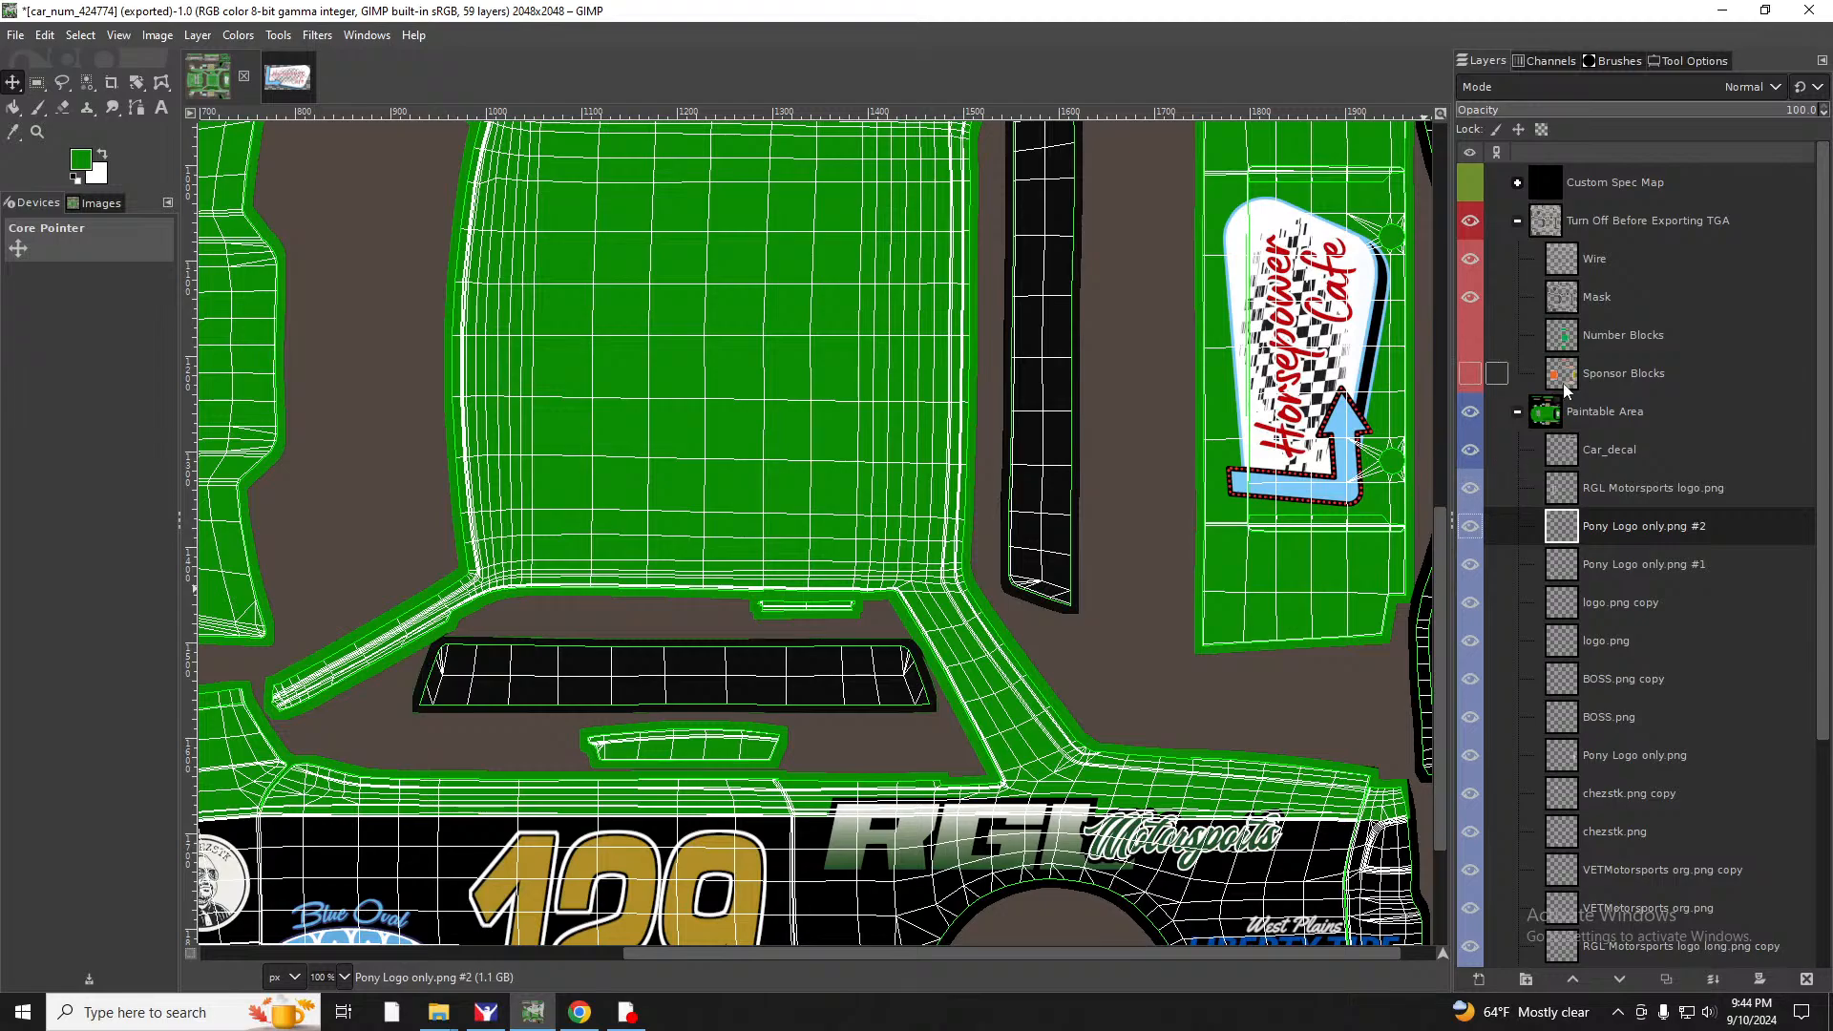
click(486, 1012)
mouse_move(680, 437)
mouse_down()
mouse_move(974, 411)
mouse_move(1101, 450)
mouse_move(692, 412)
mouse_up()
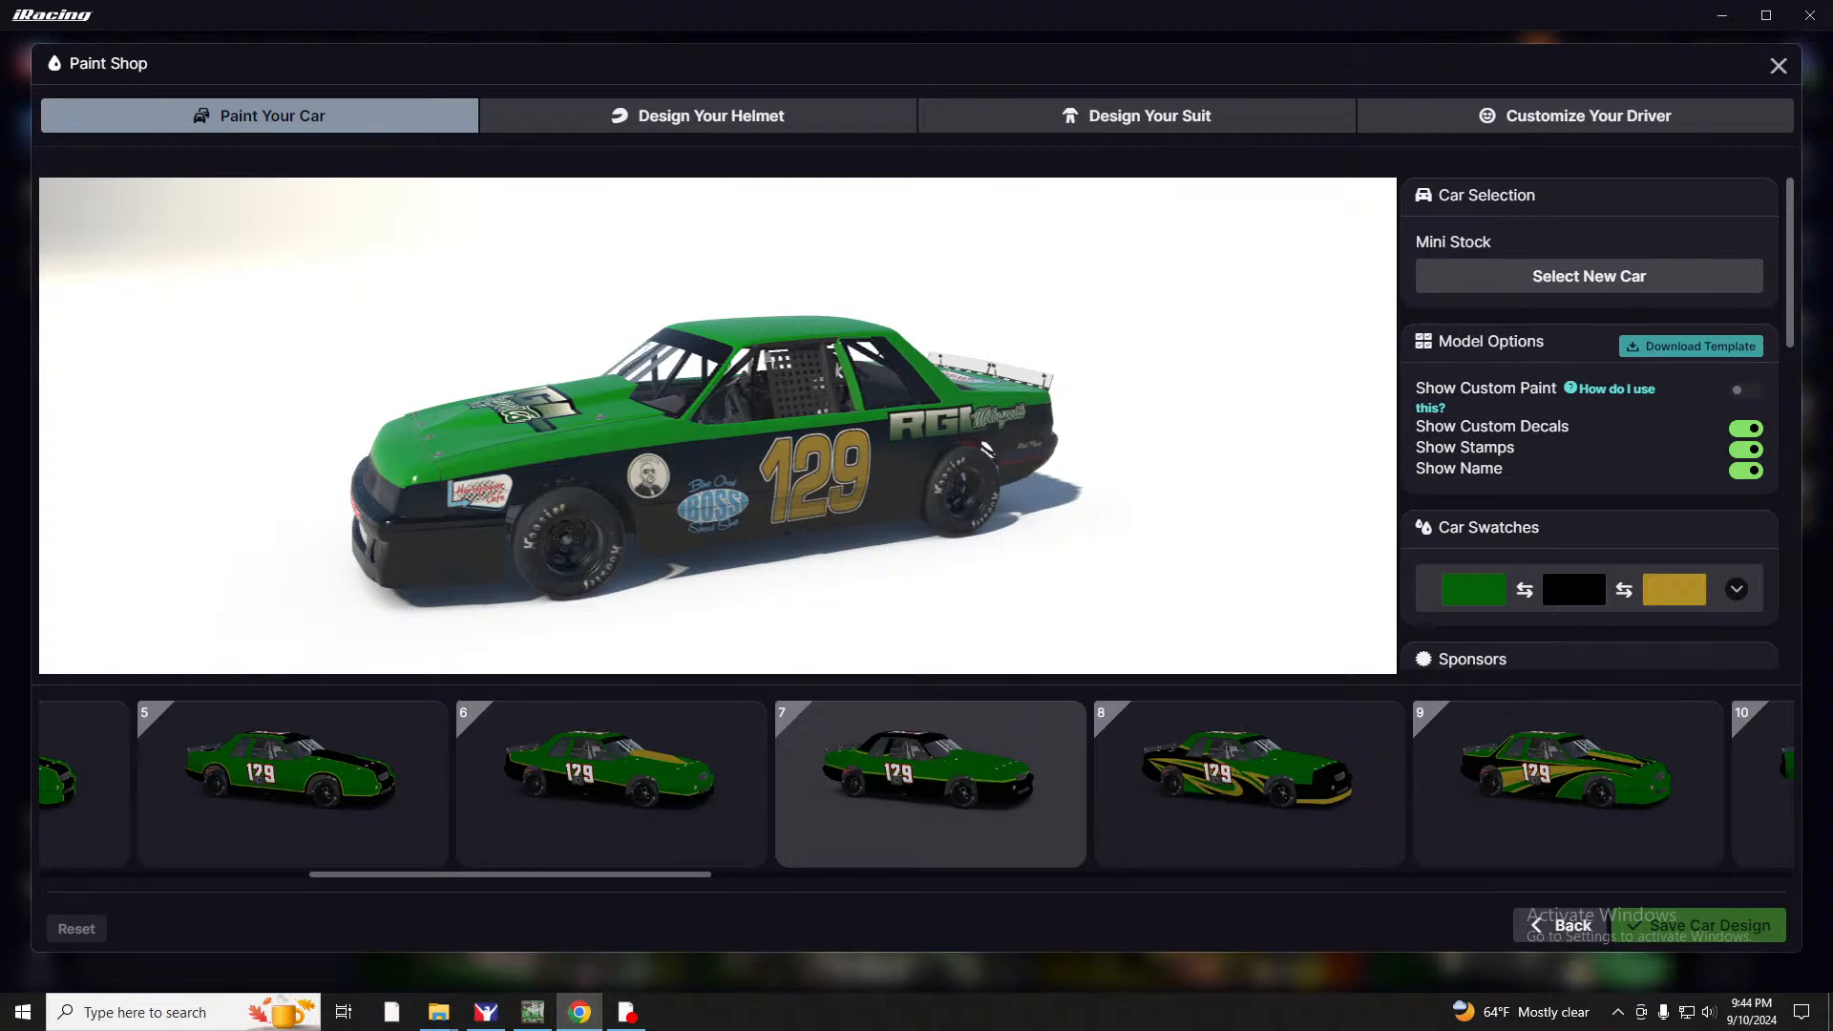
Bring up Trading Paints in a maximized Chrome window and open the Custom Number paints for the Mini Stock.
drag(1832, 95, 668, 147)
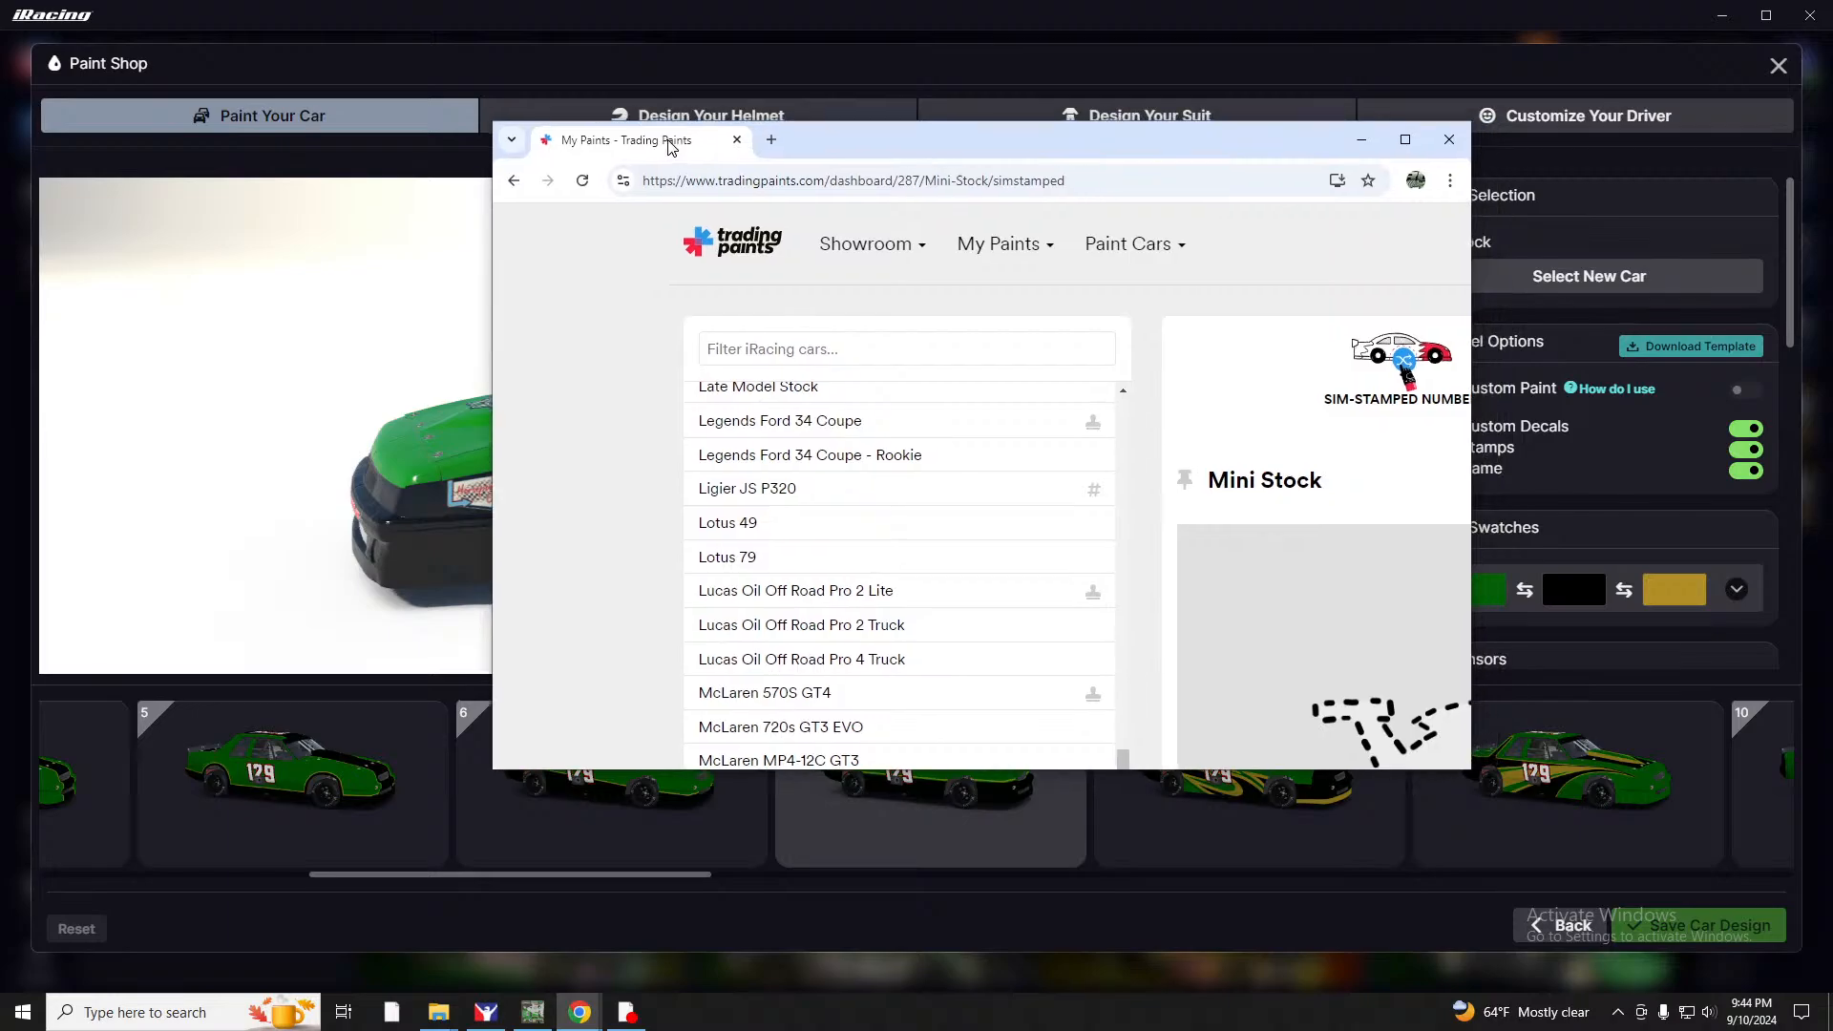
click(1402, 145)
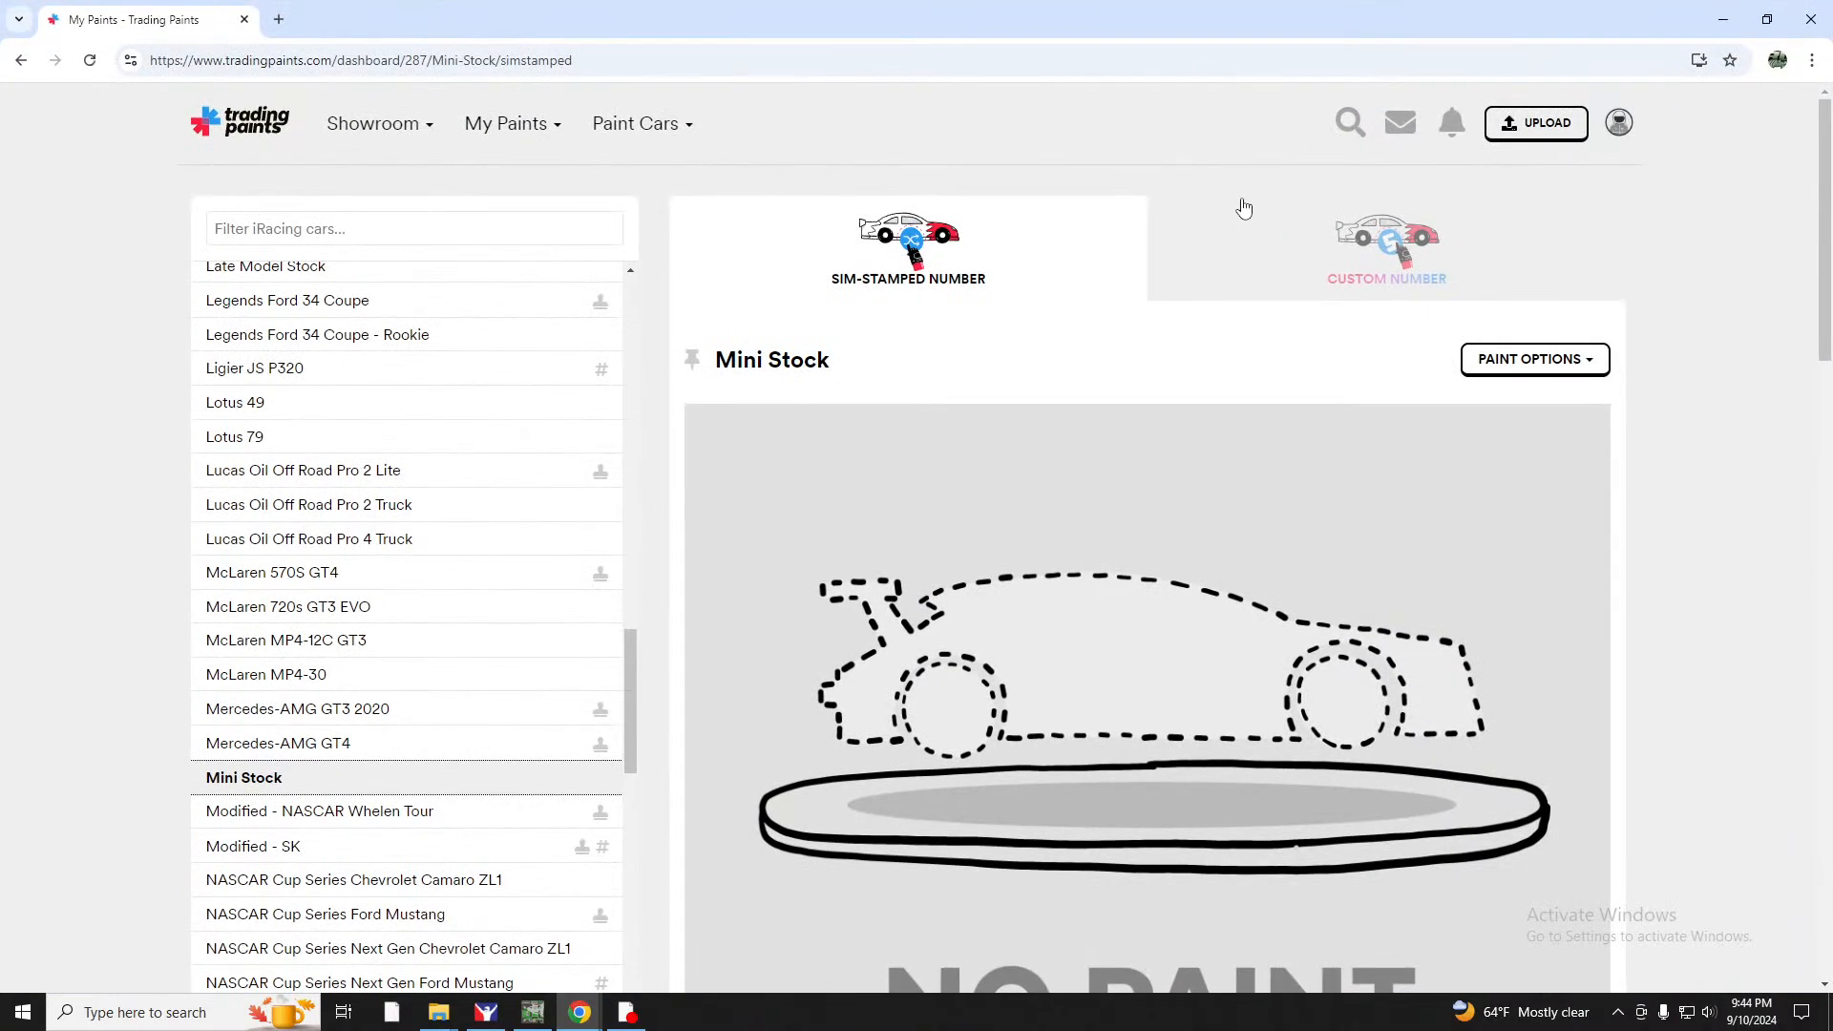
click(1384, 241)
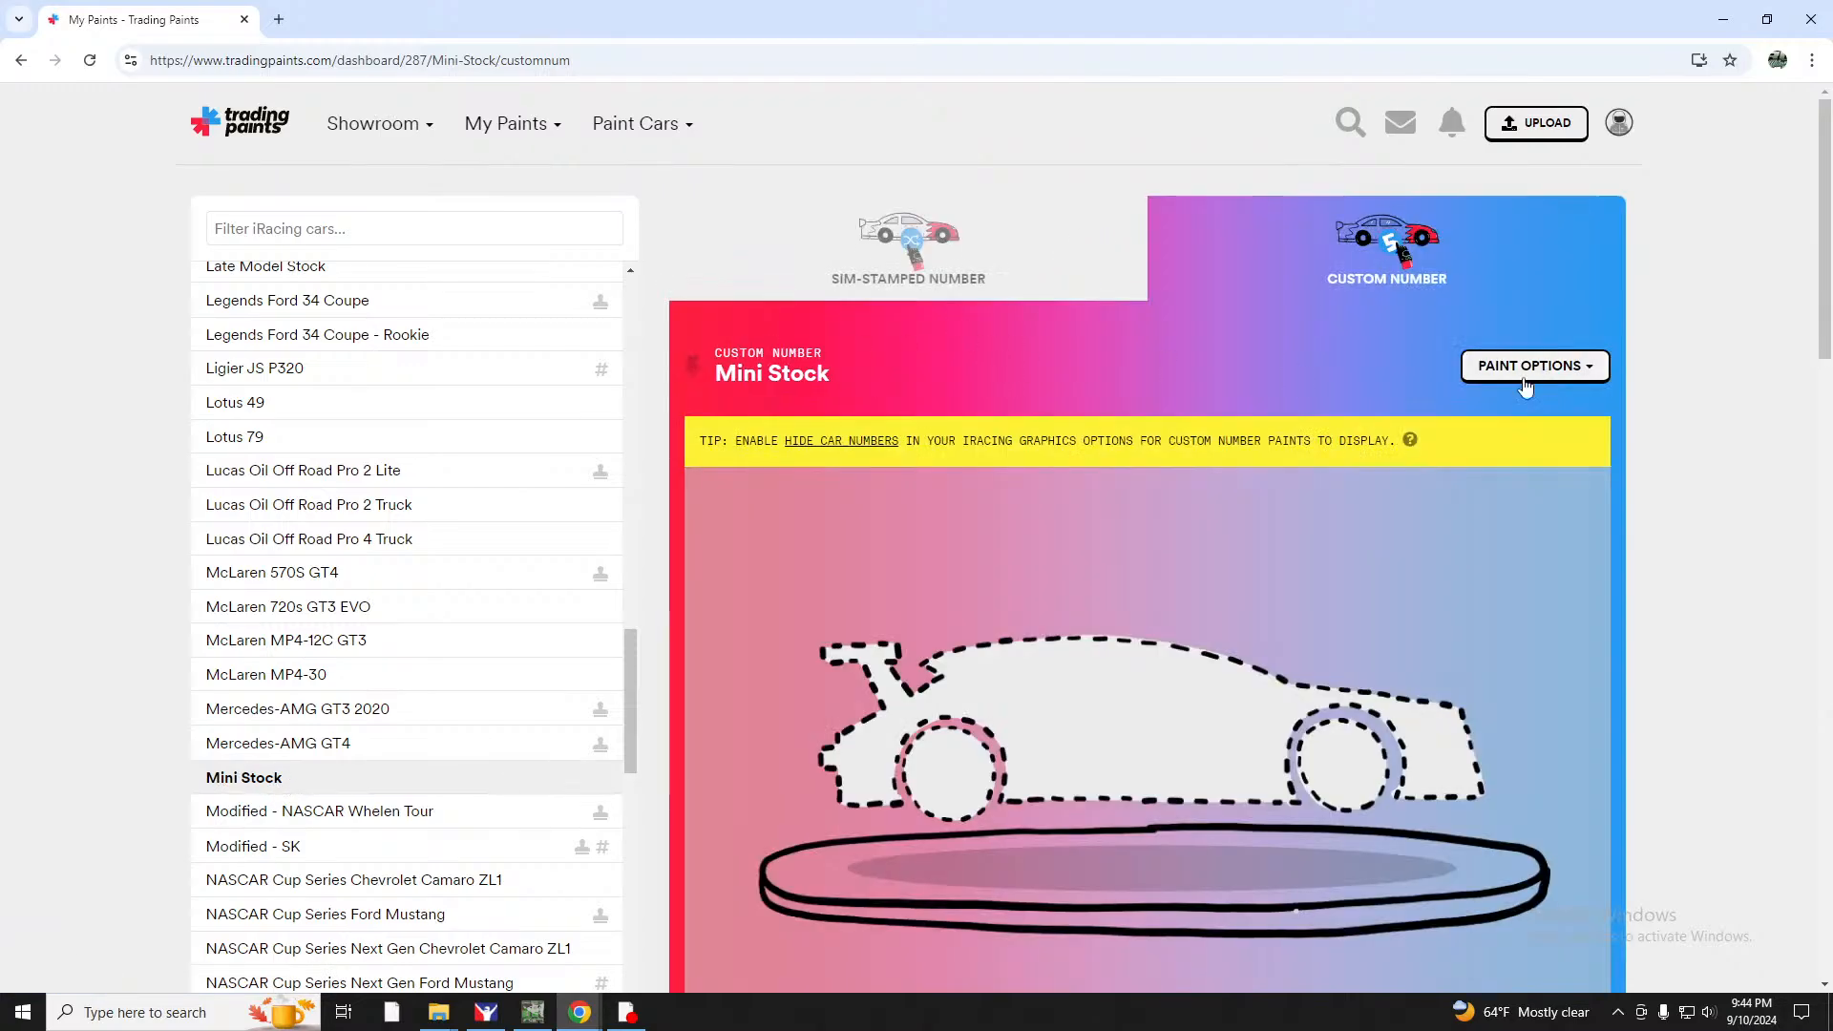
scroll(1155, 466, down, 4)
scroll(1155, 465, up, 4)
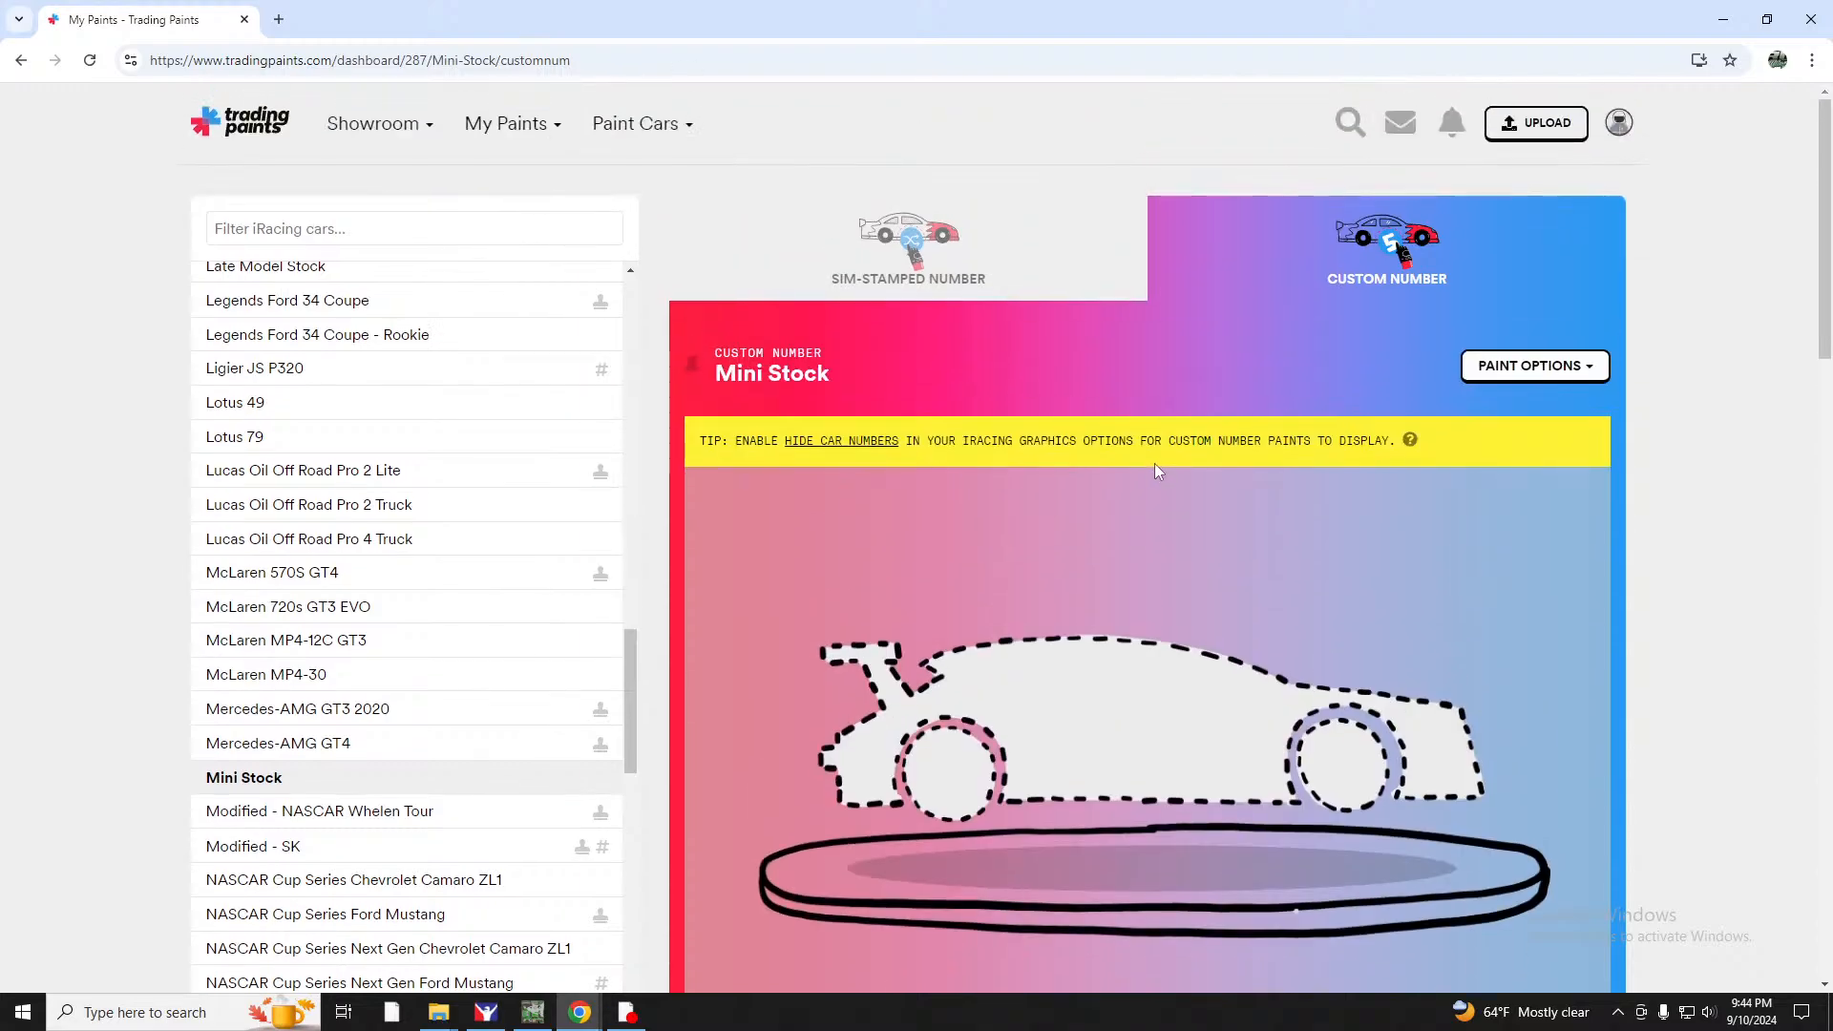
scroll(1195, 512, down, 9)
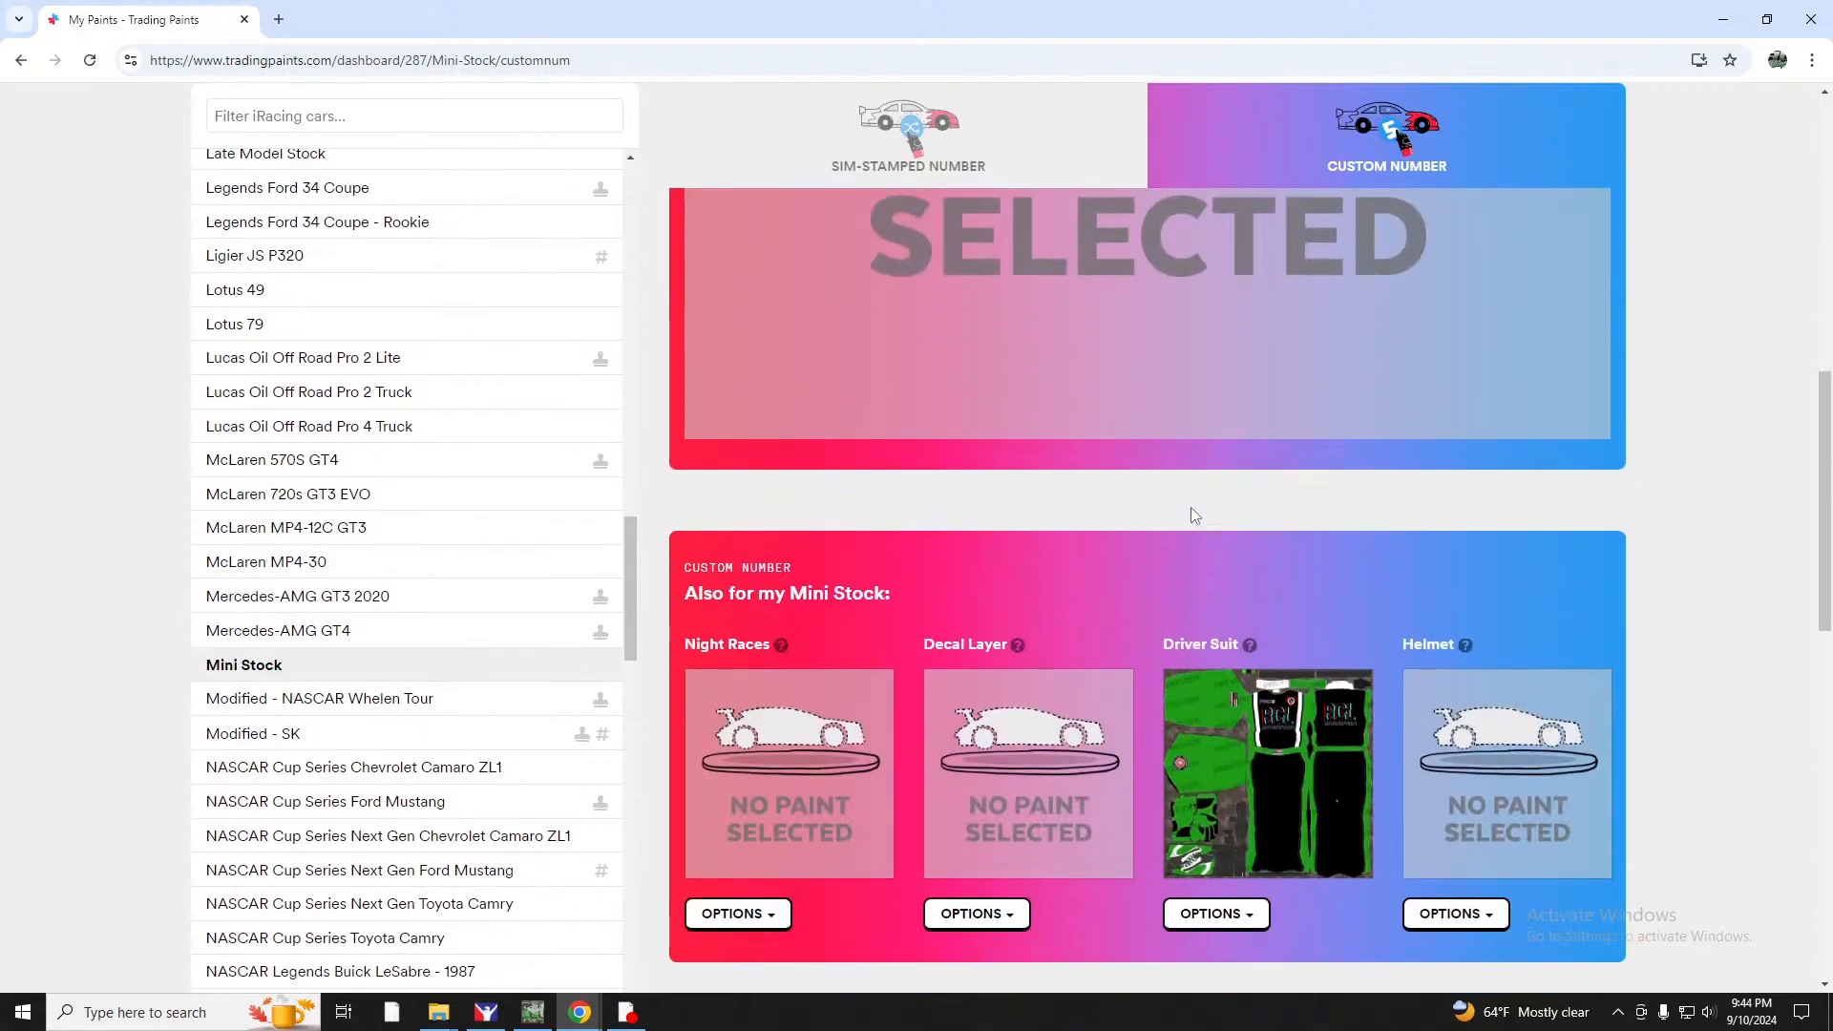
scroll(1190, 507, up, 10)
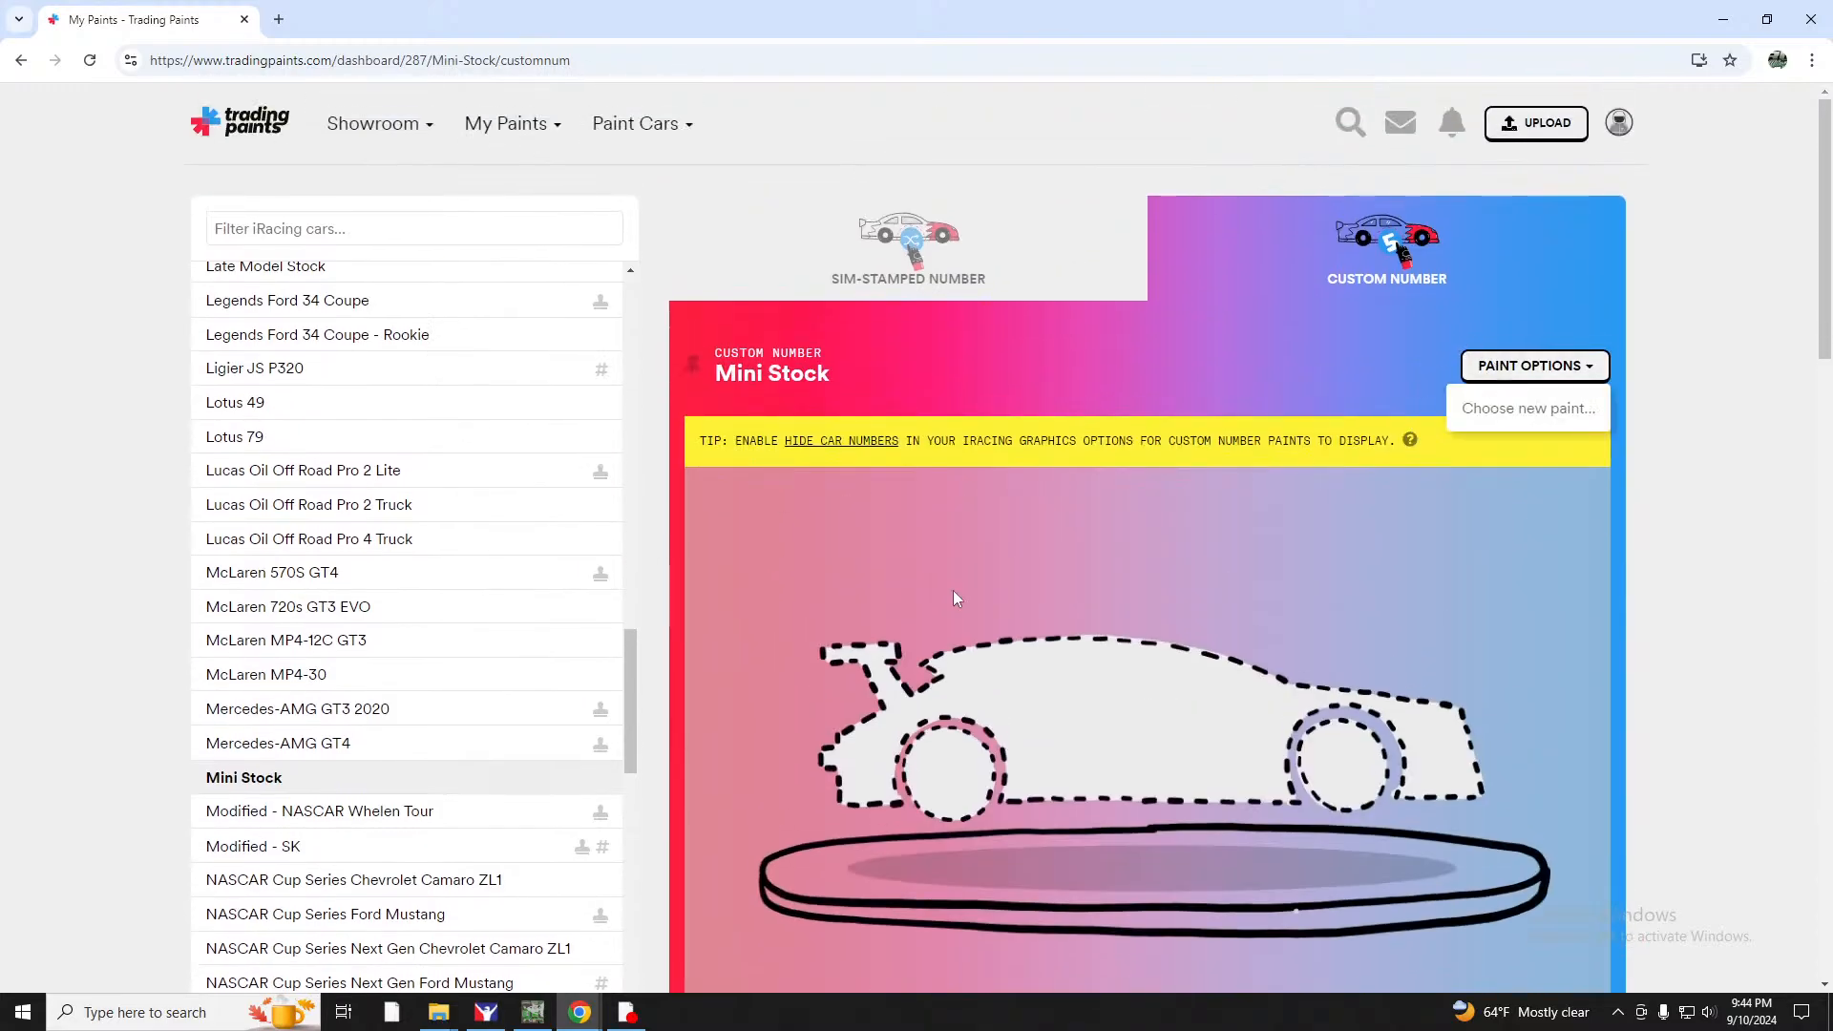
Upload the exported TGA from the Mini Stock Paint folder as the Mini Stock's custom number paint, with car number 129.
click(1520, 412)
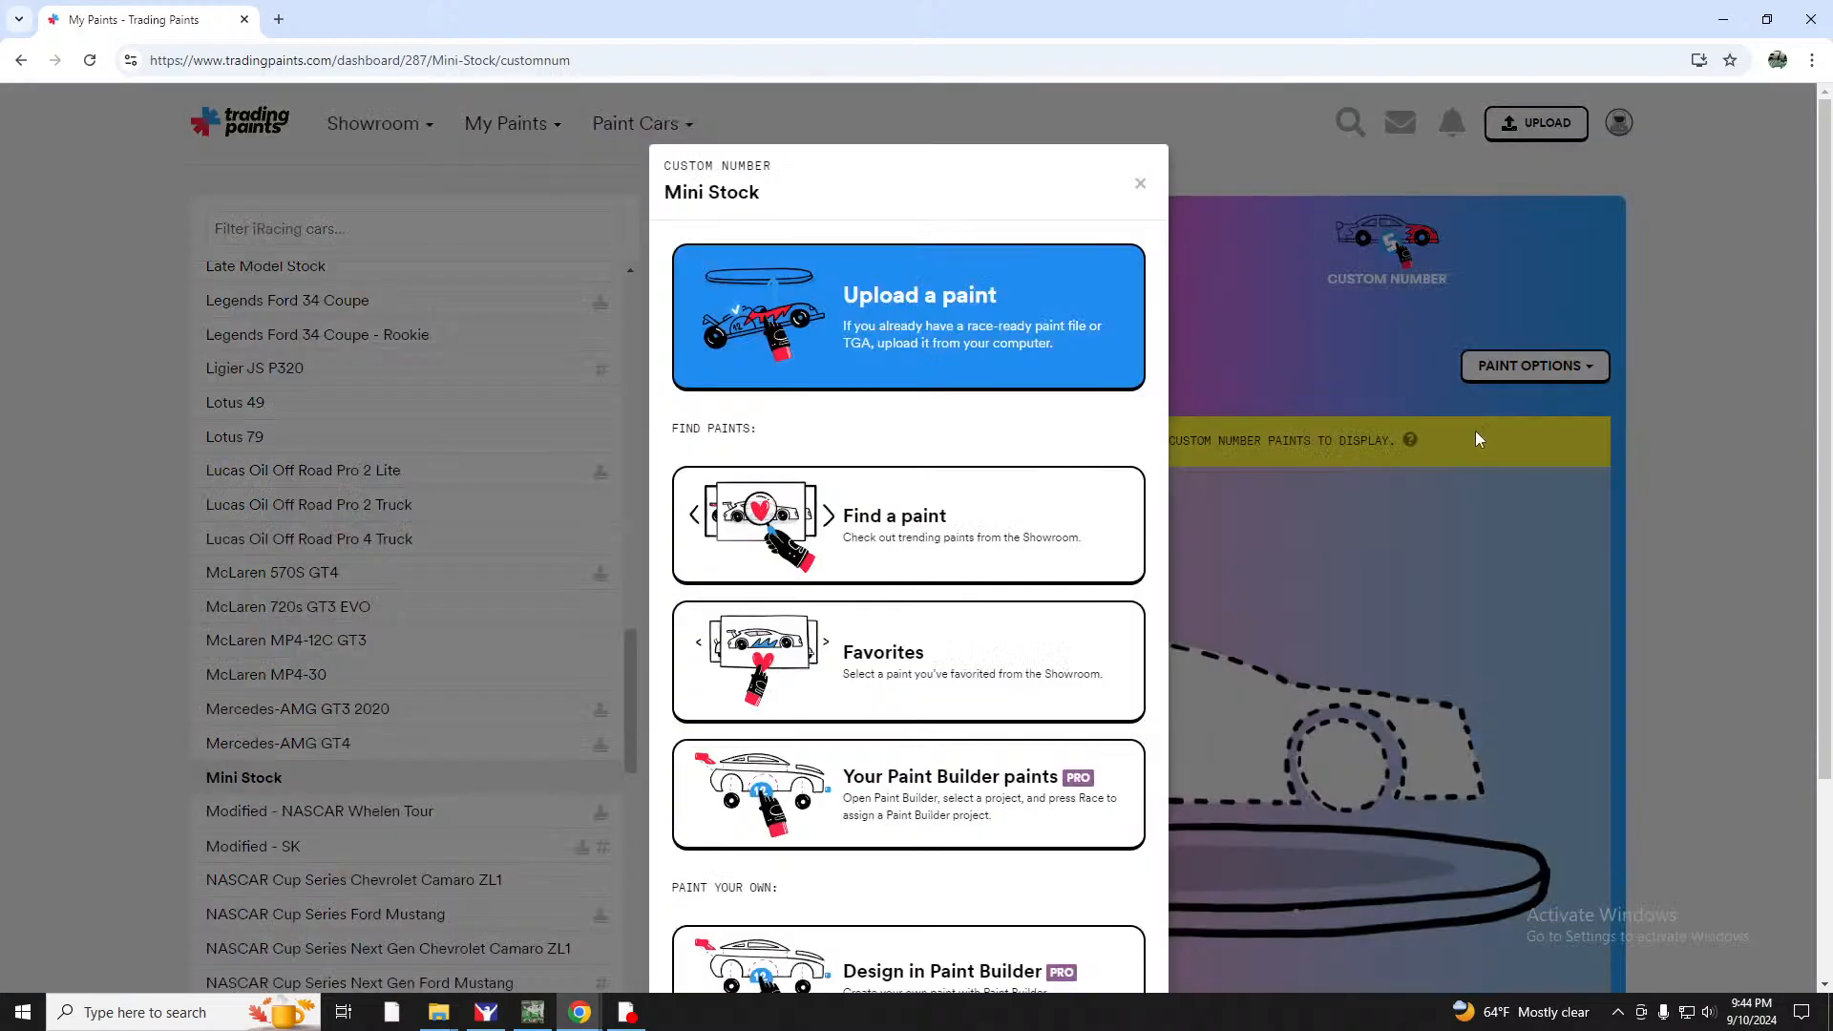
click(1067, 365)
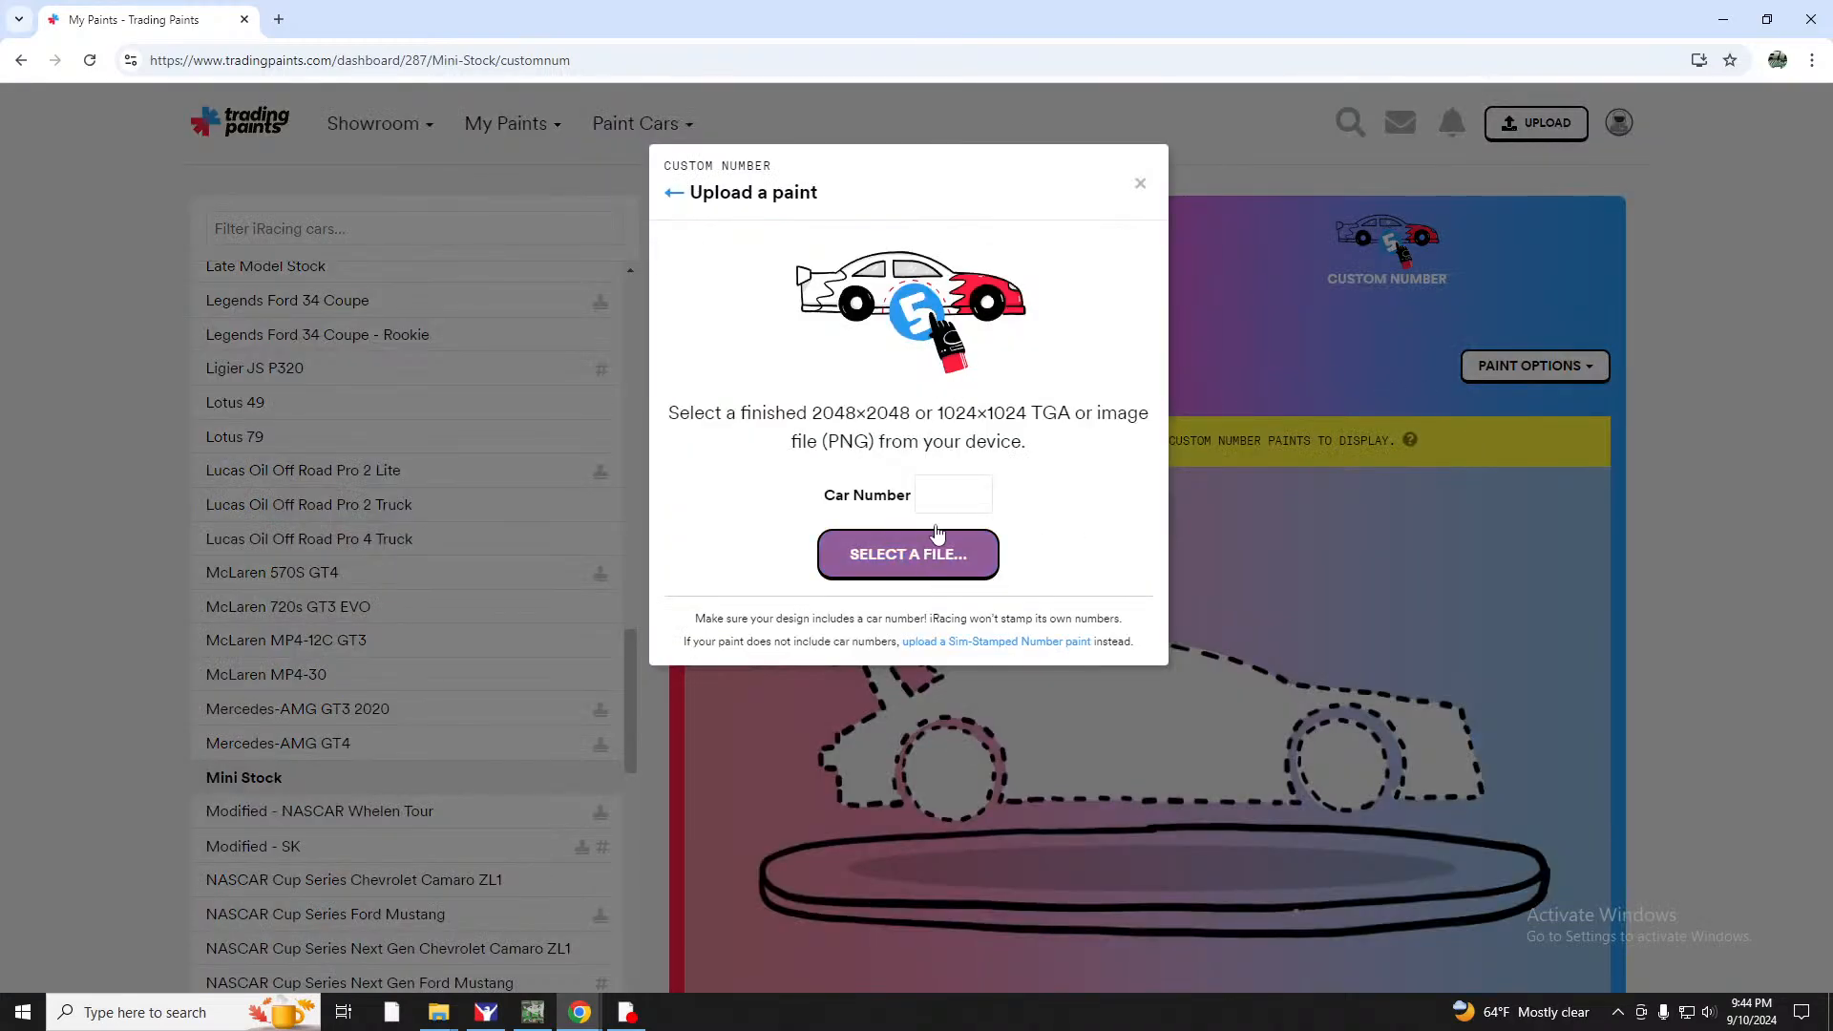
click(966, 502)
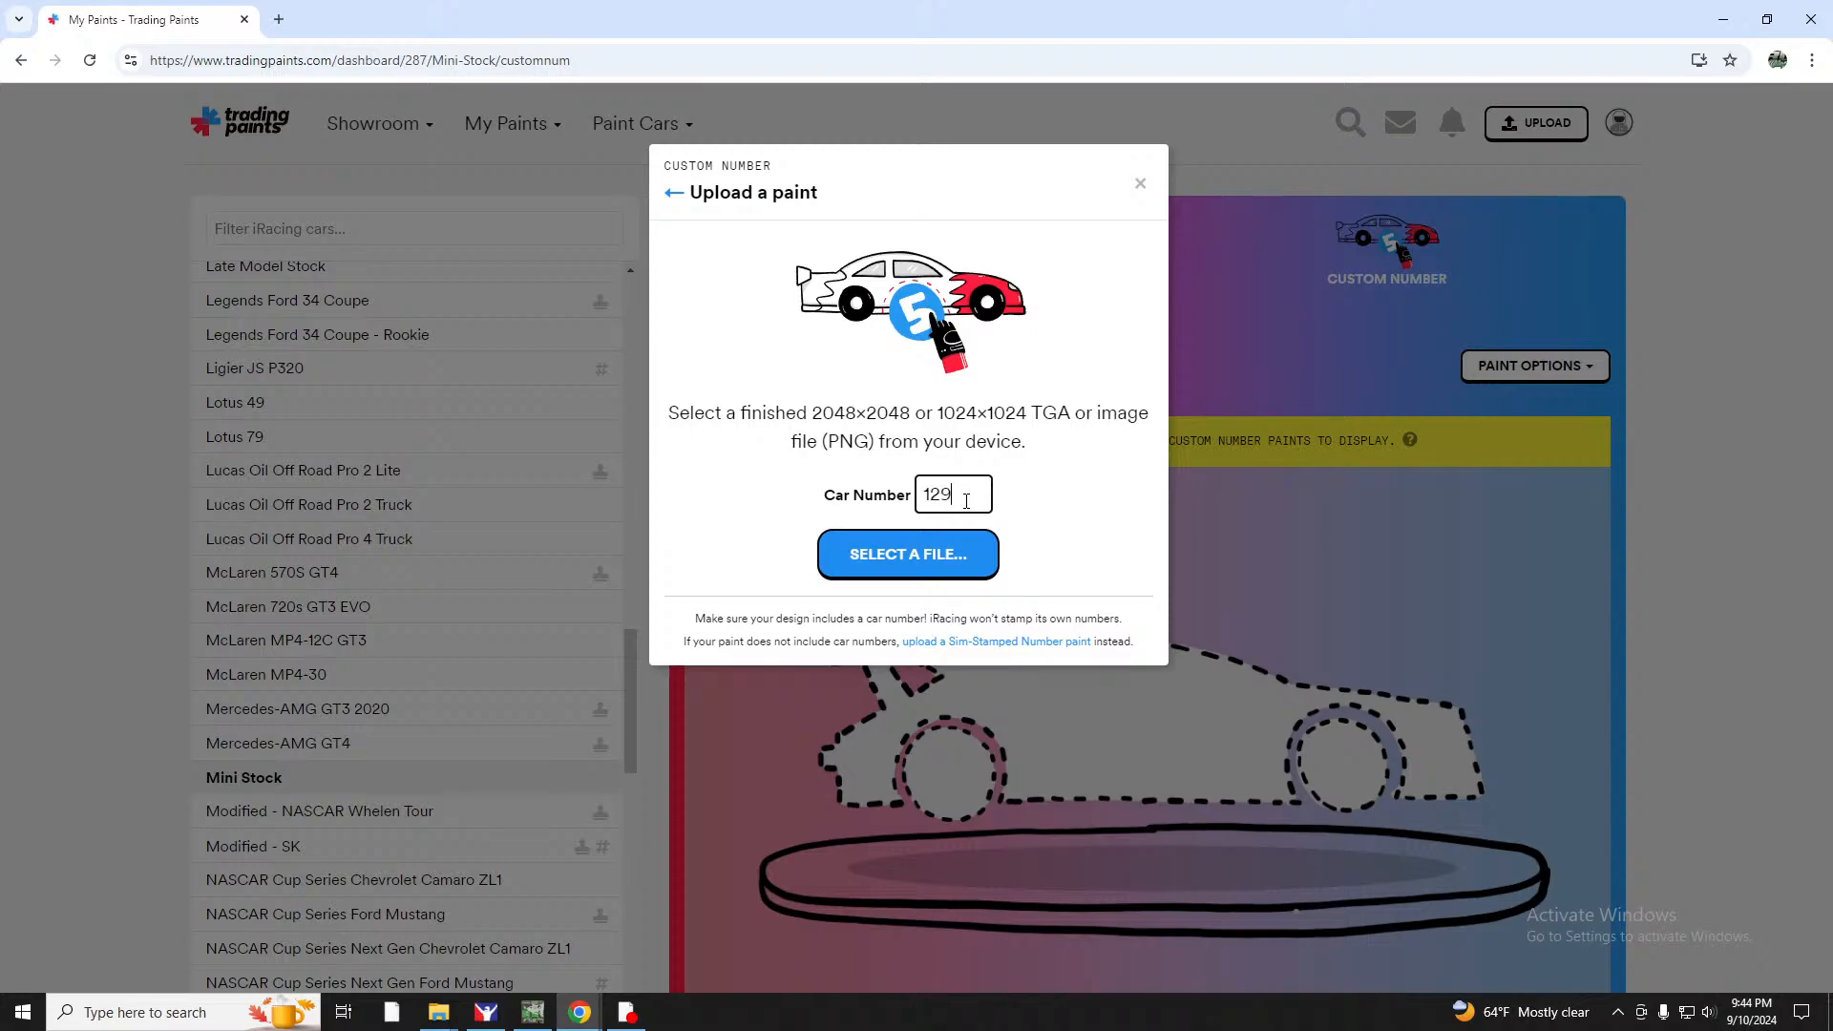
click(939, 555)
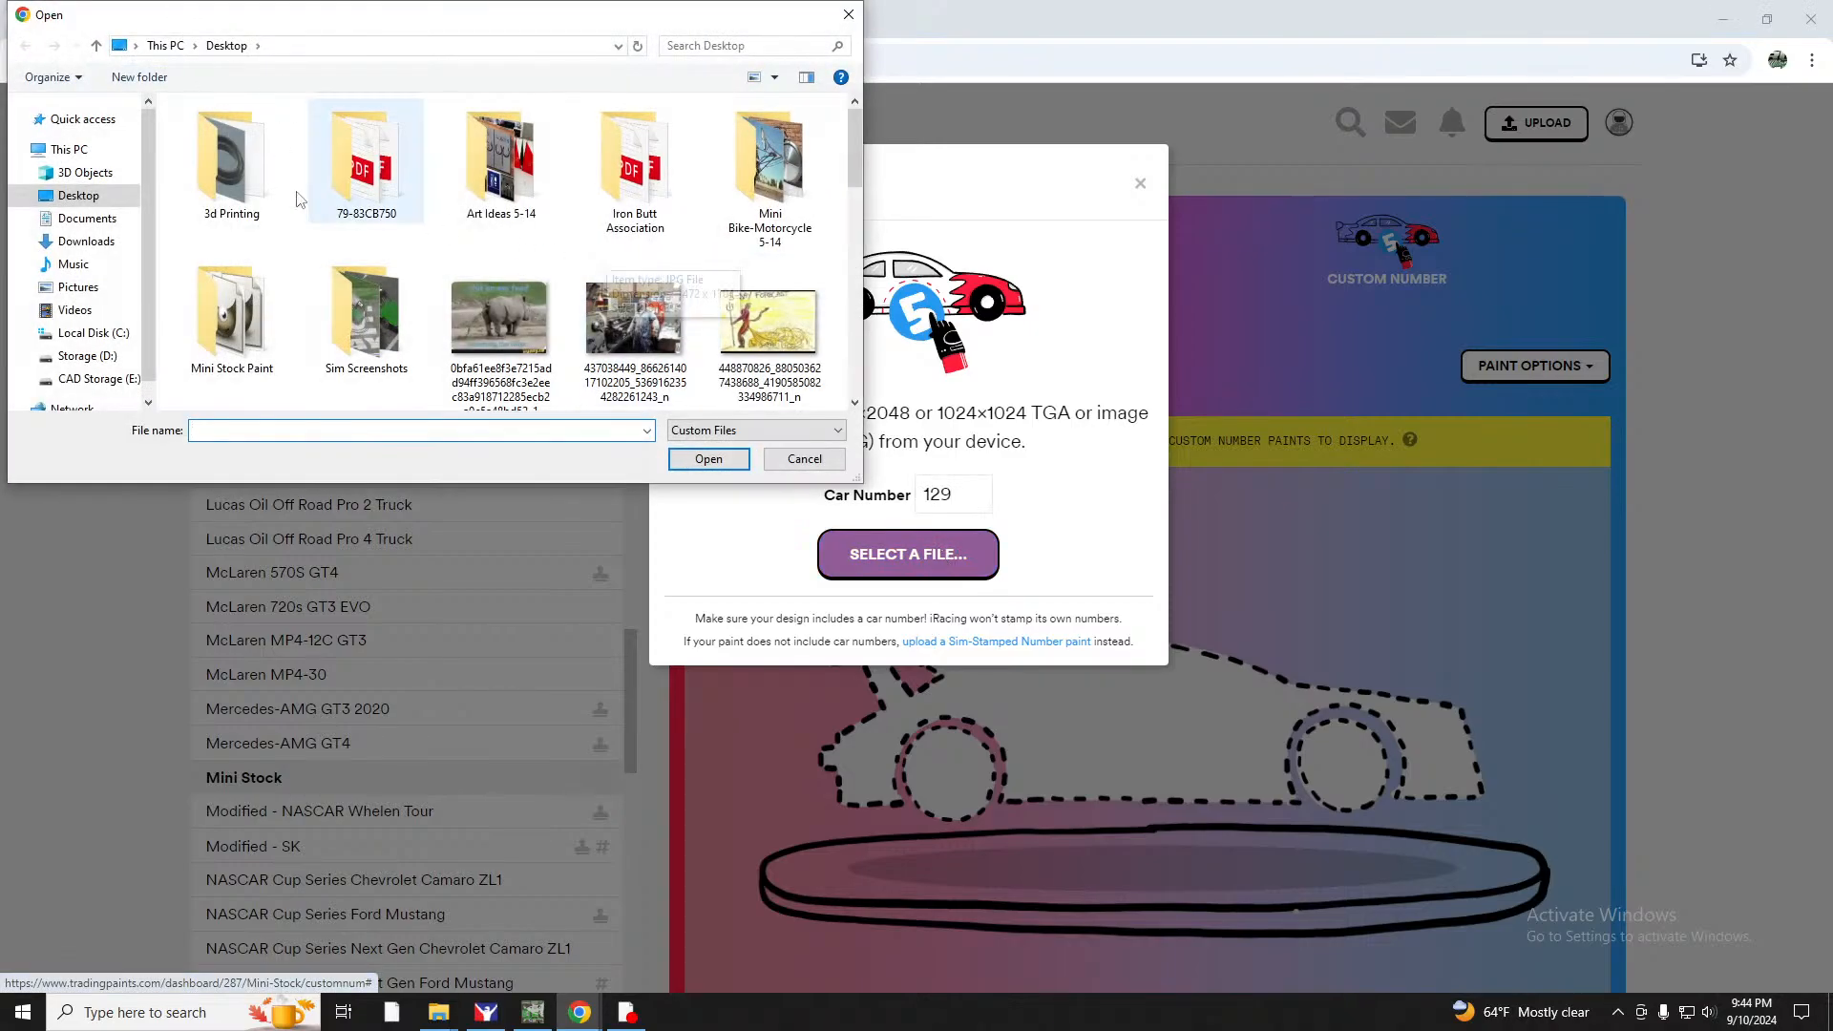
double_click(268, 337)
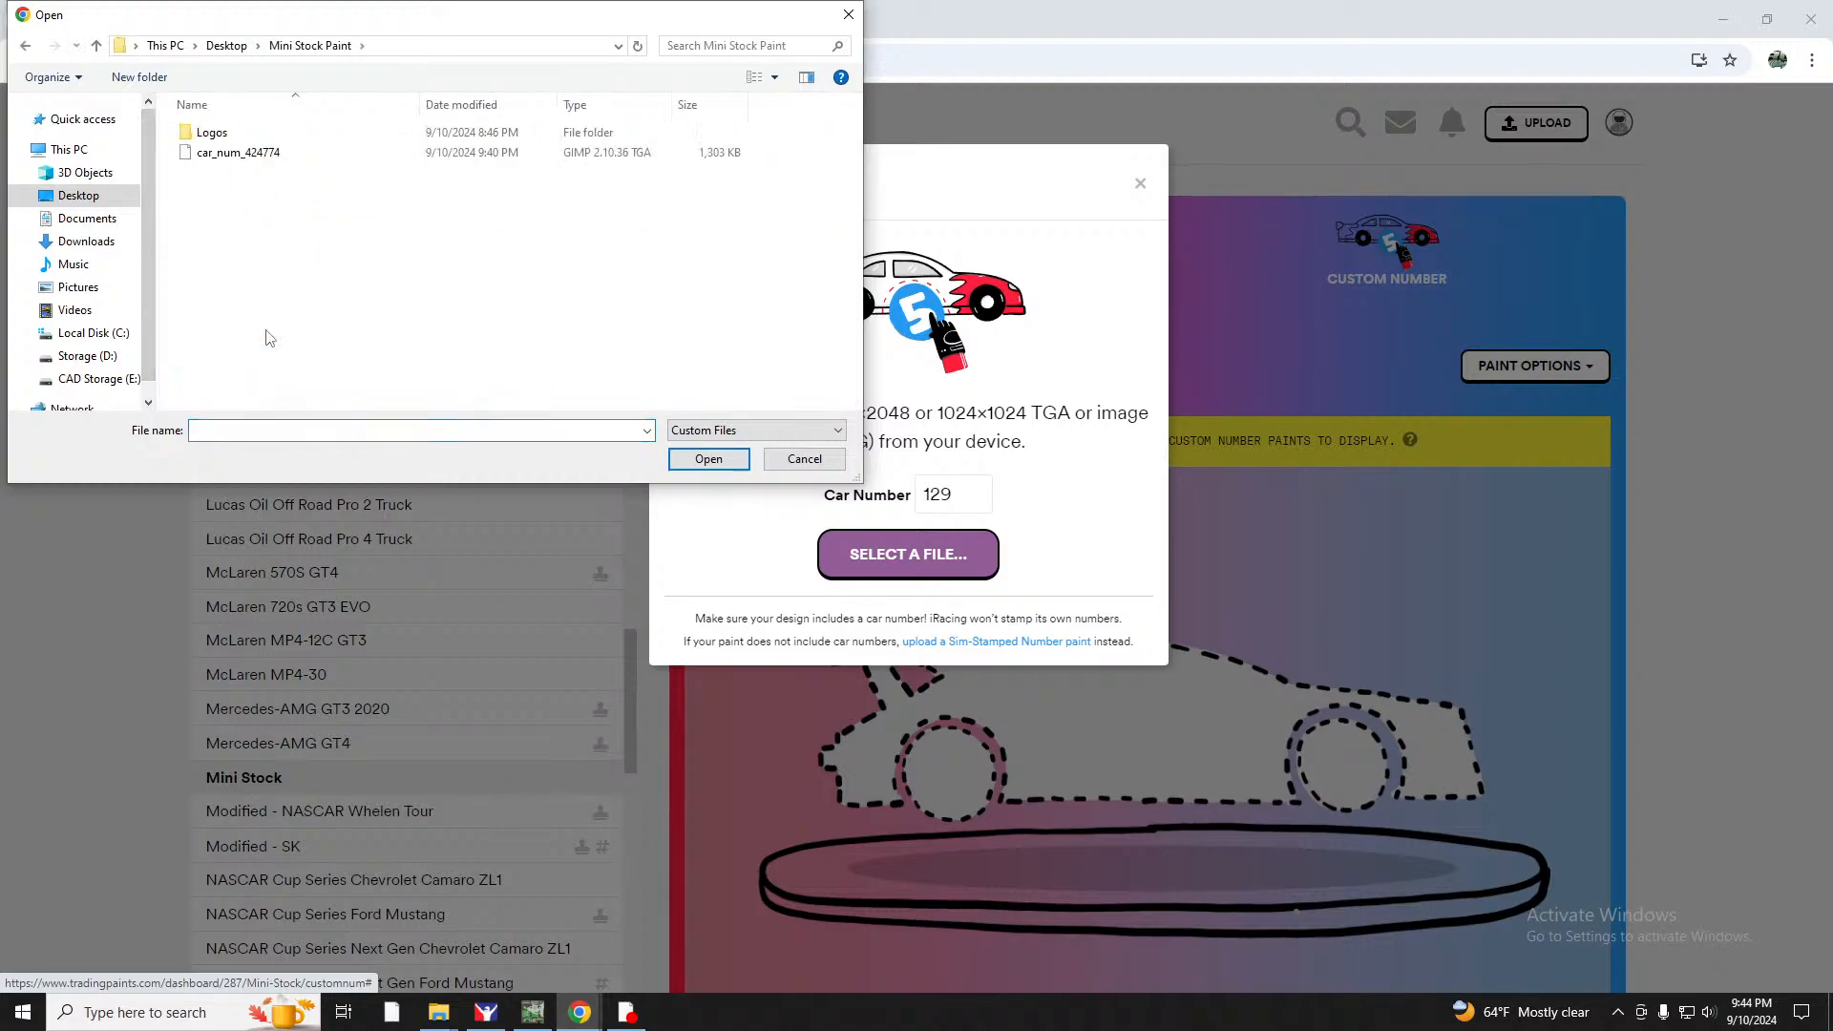
double_click(233, 153)
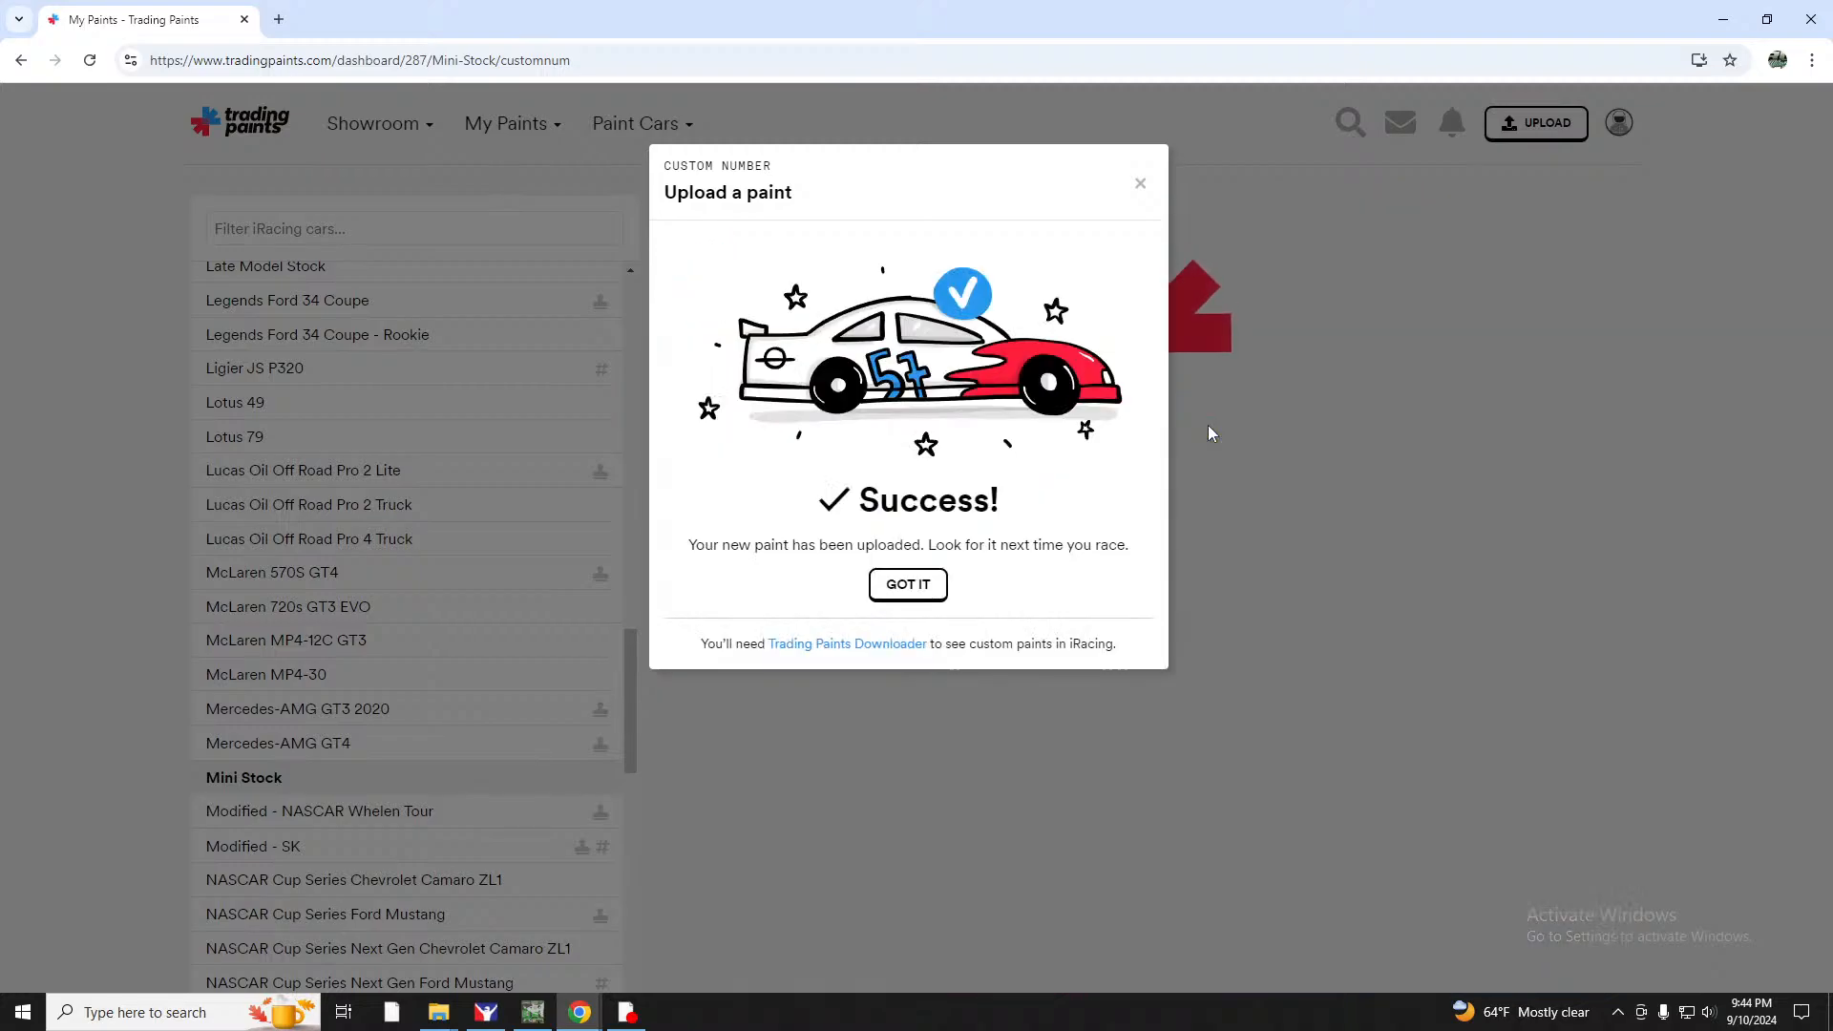
click(907, 584)
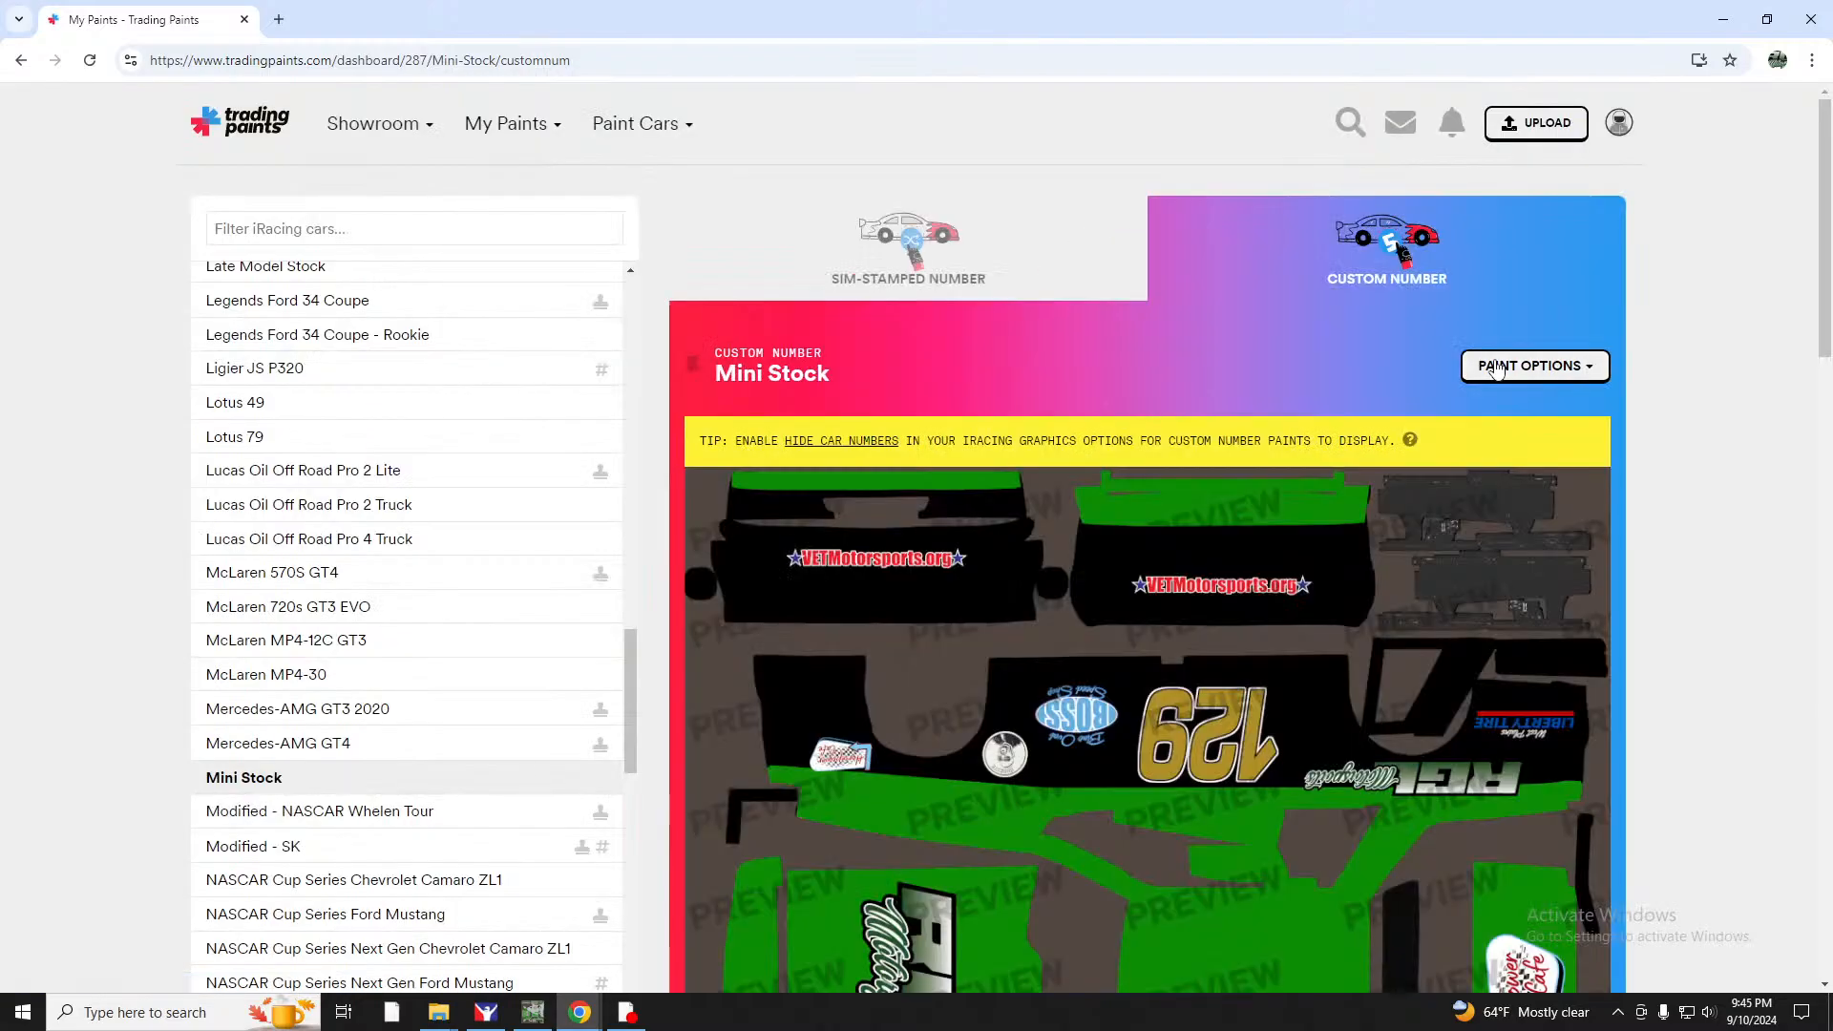
Review the uploaded Mini Stock paint preview along with its night race, decal layer, driver suit and helmet paints.
scroll(1498, 368, down, 10)
scroll(1498, 373, down, 10)
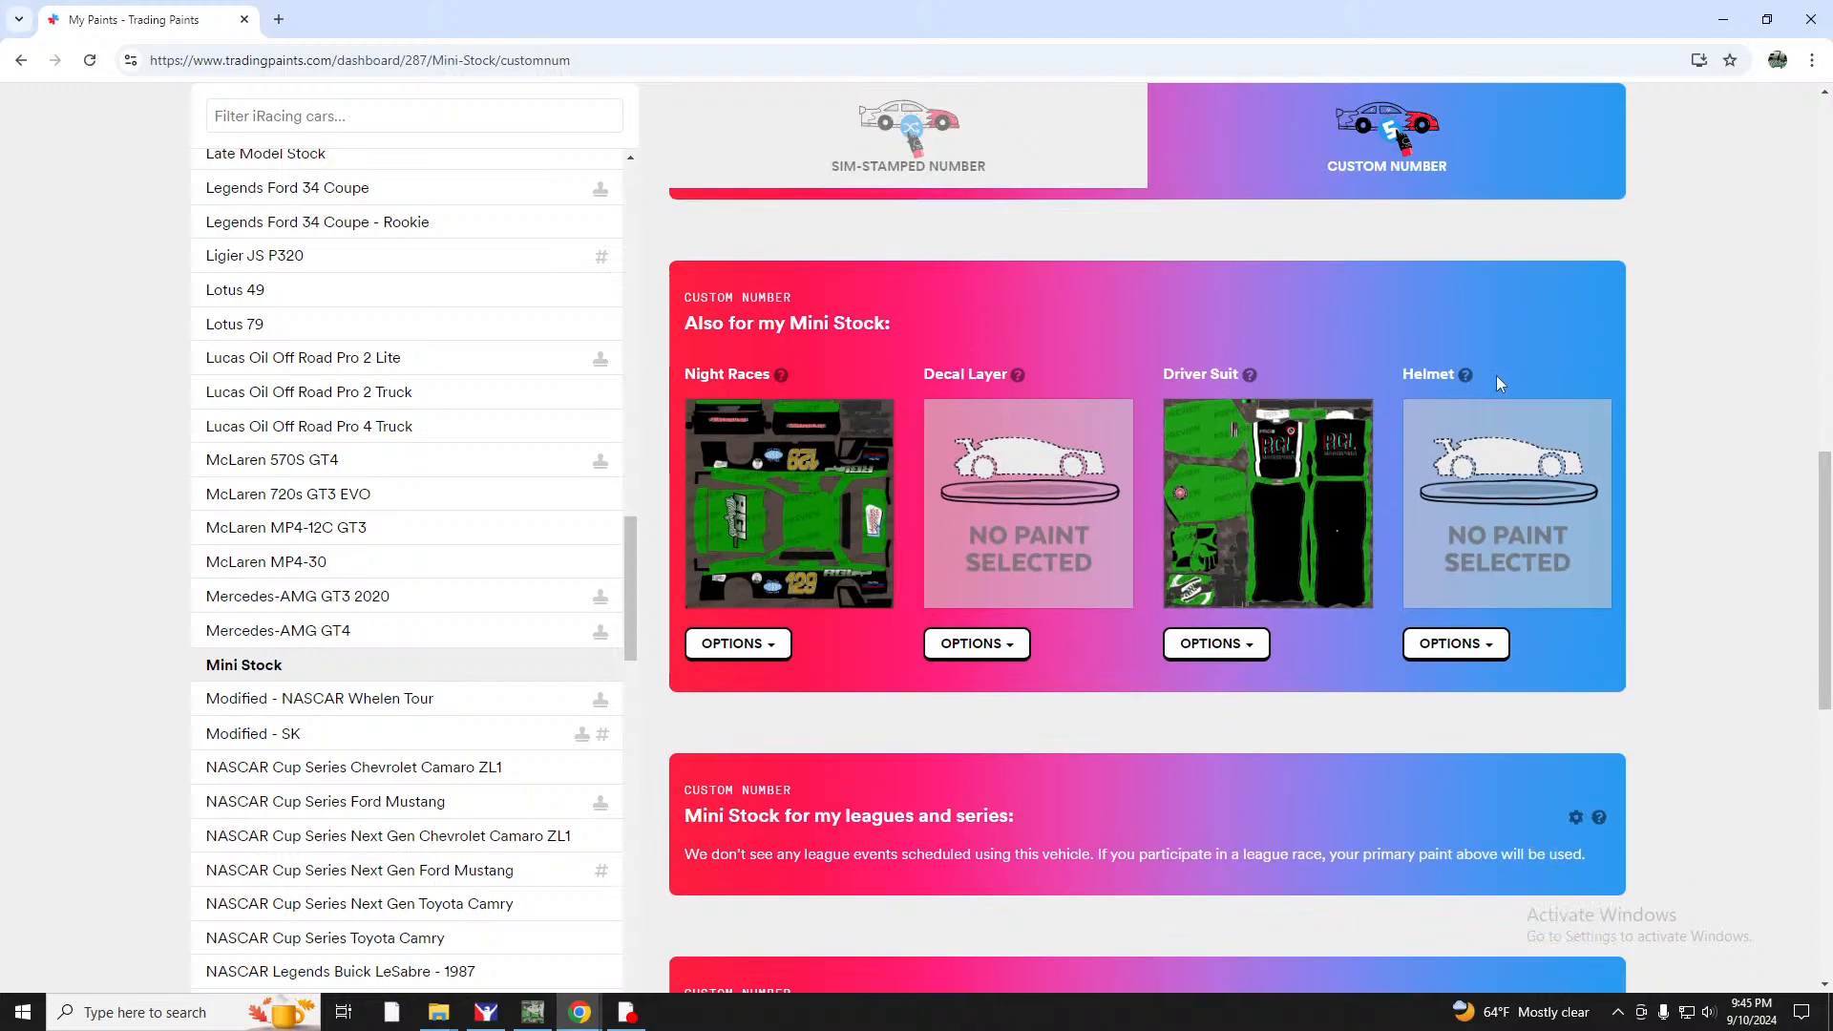
scroll(1468, 400, up, 15)
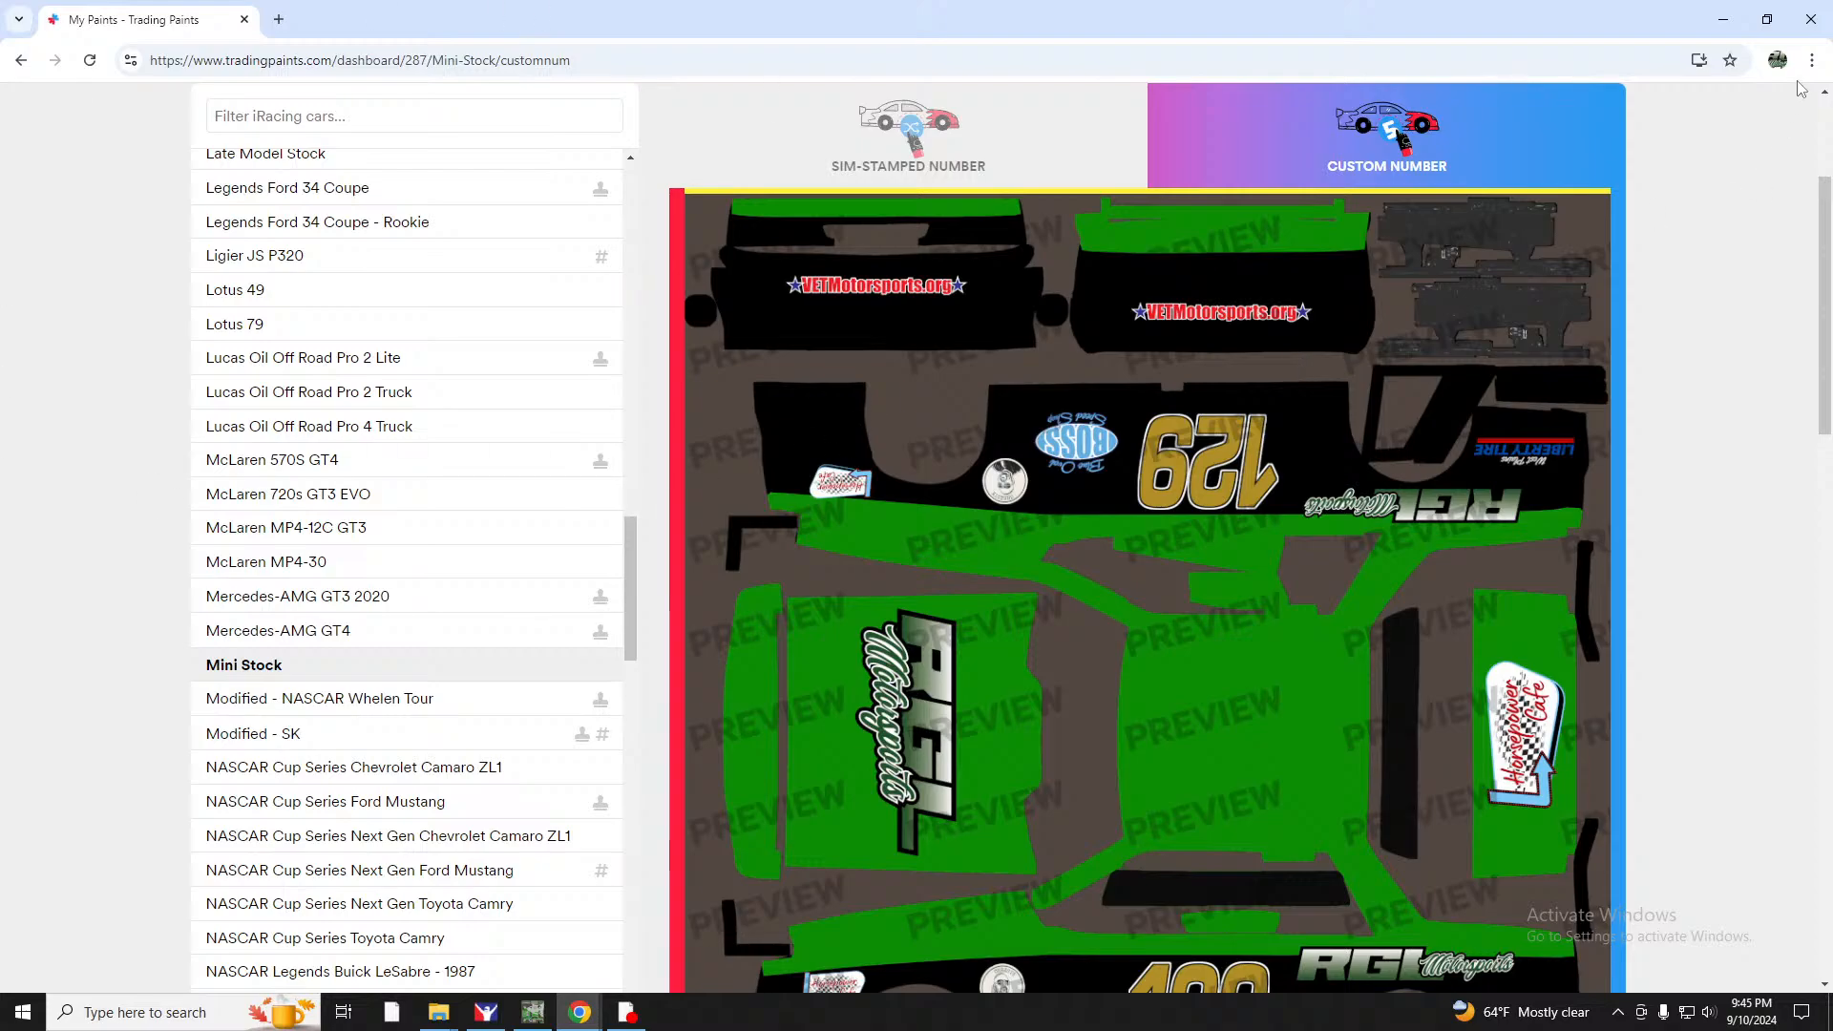
scroll(945, 640, up, 1)
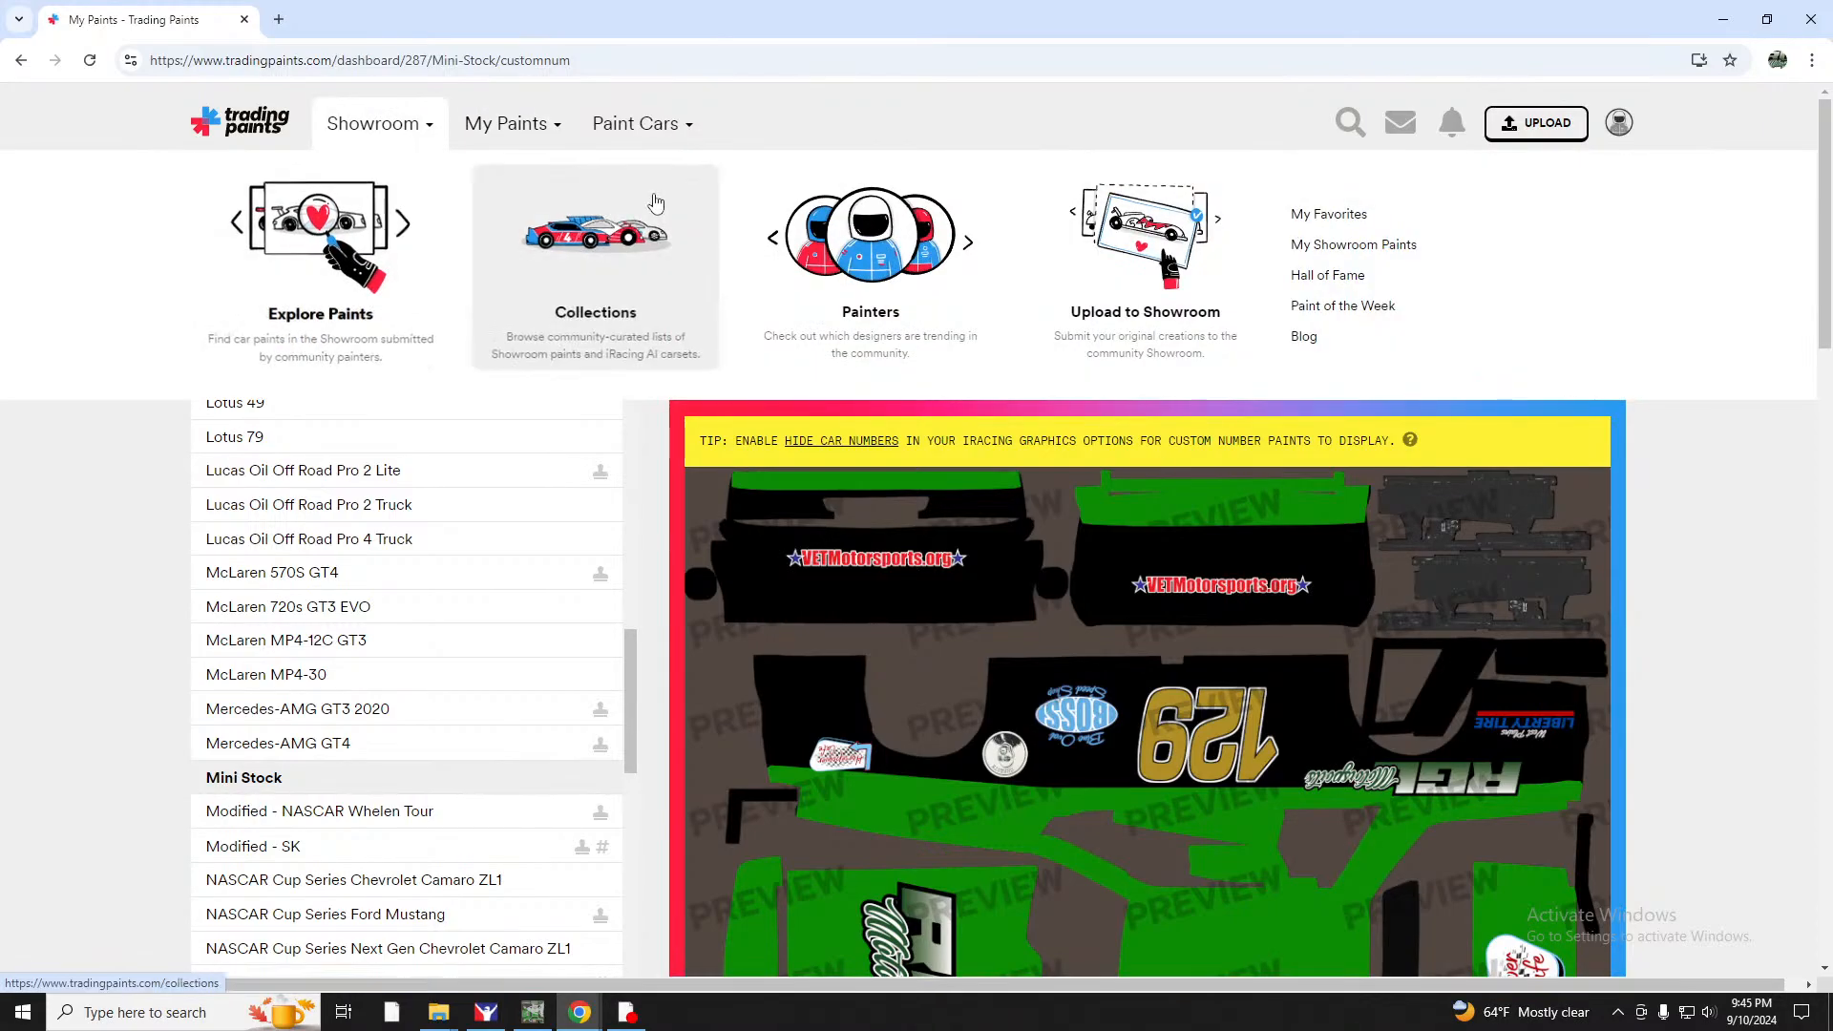
mouse_move(491, 131)
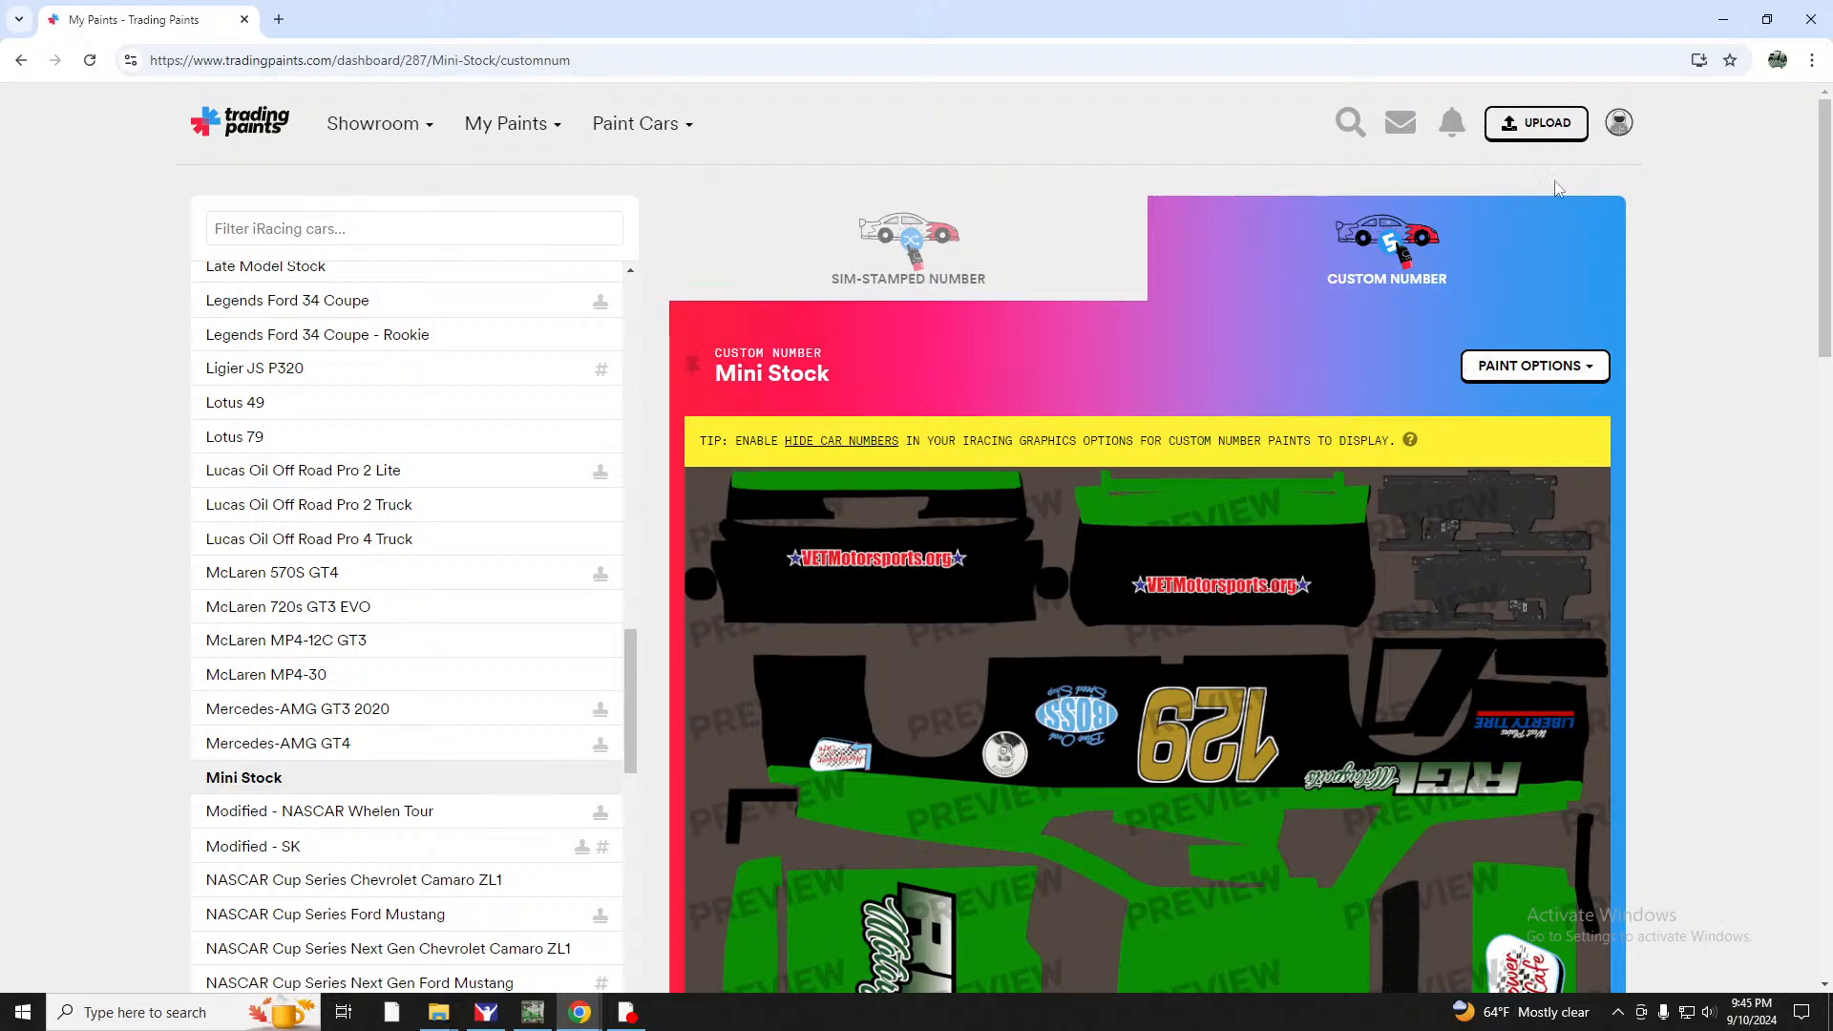
Start a new paint upload with the exported Mini Stock TGA and share it with the Community in the Showroom.
right_click(1509, 143)
key(Escape)
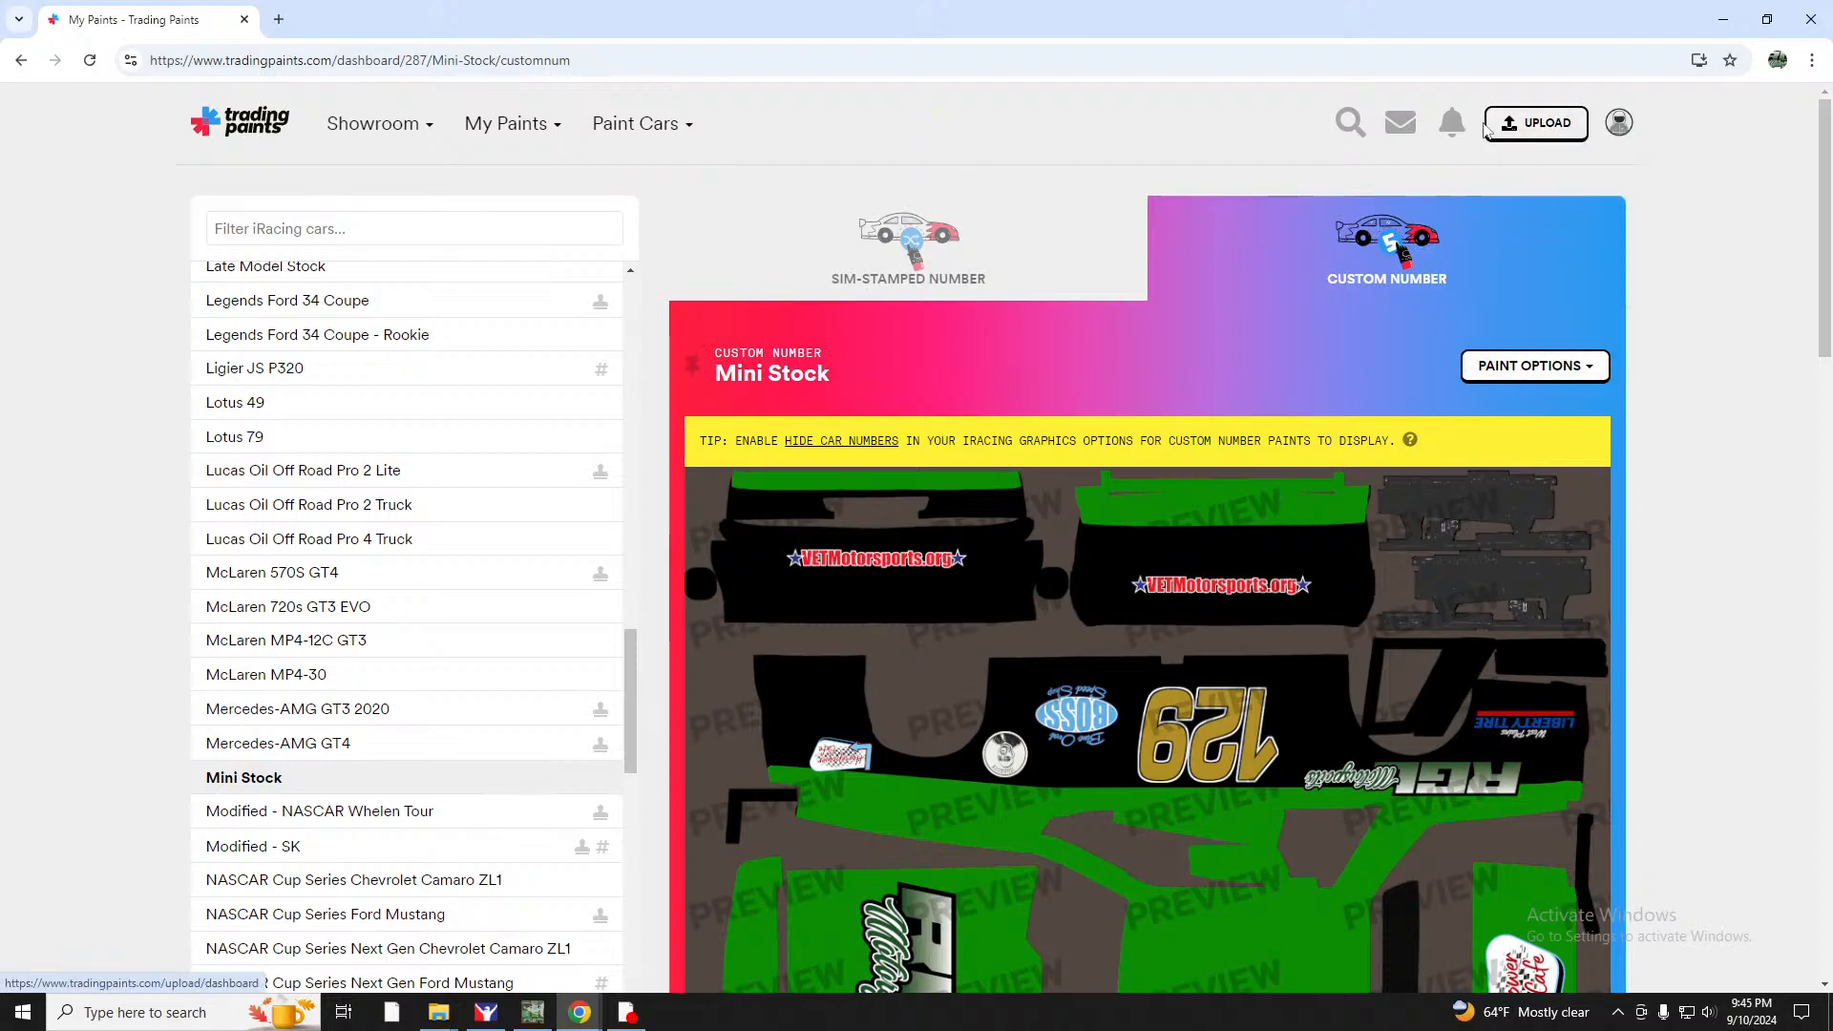
click(1508, 144)
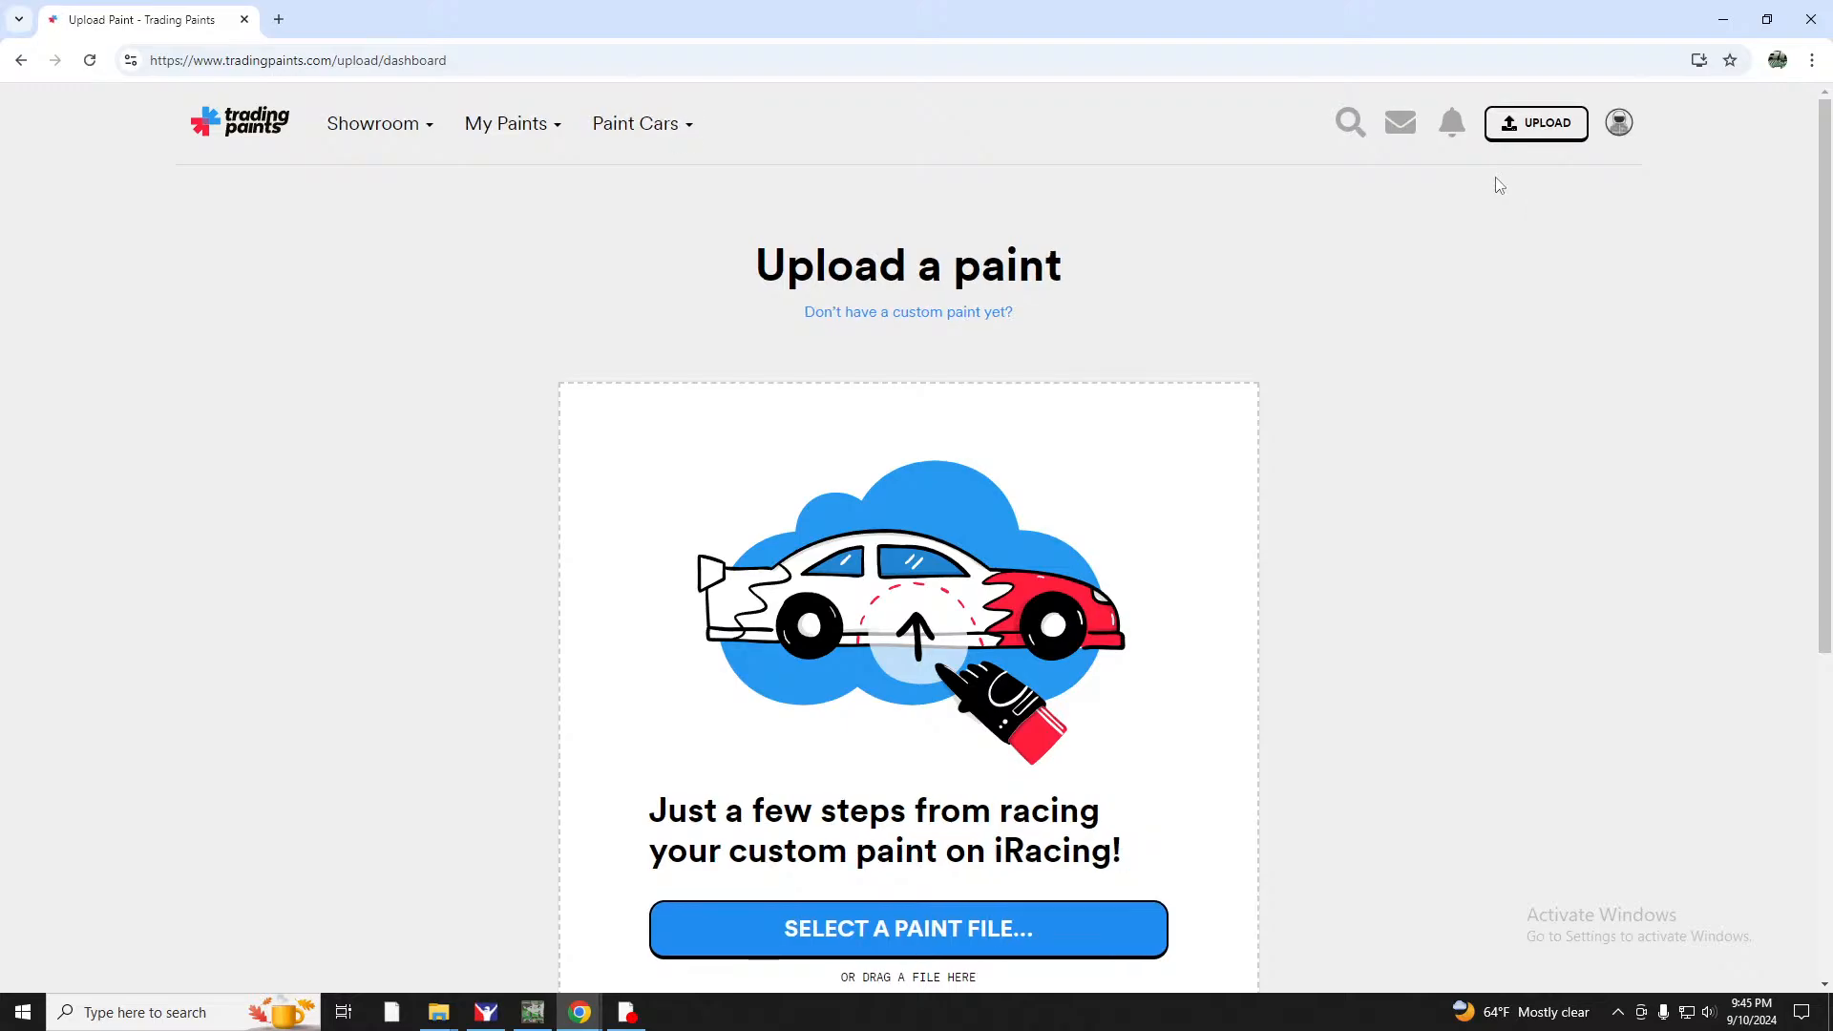
scroll(1134, 478, down, 3)
click(936, 630)
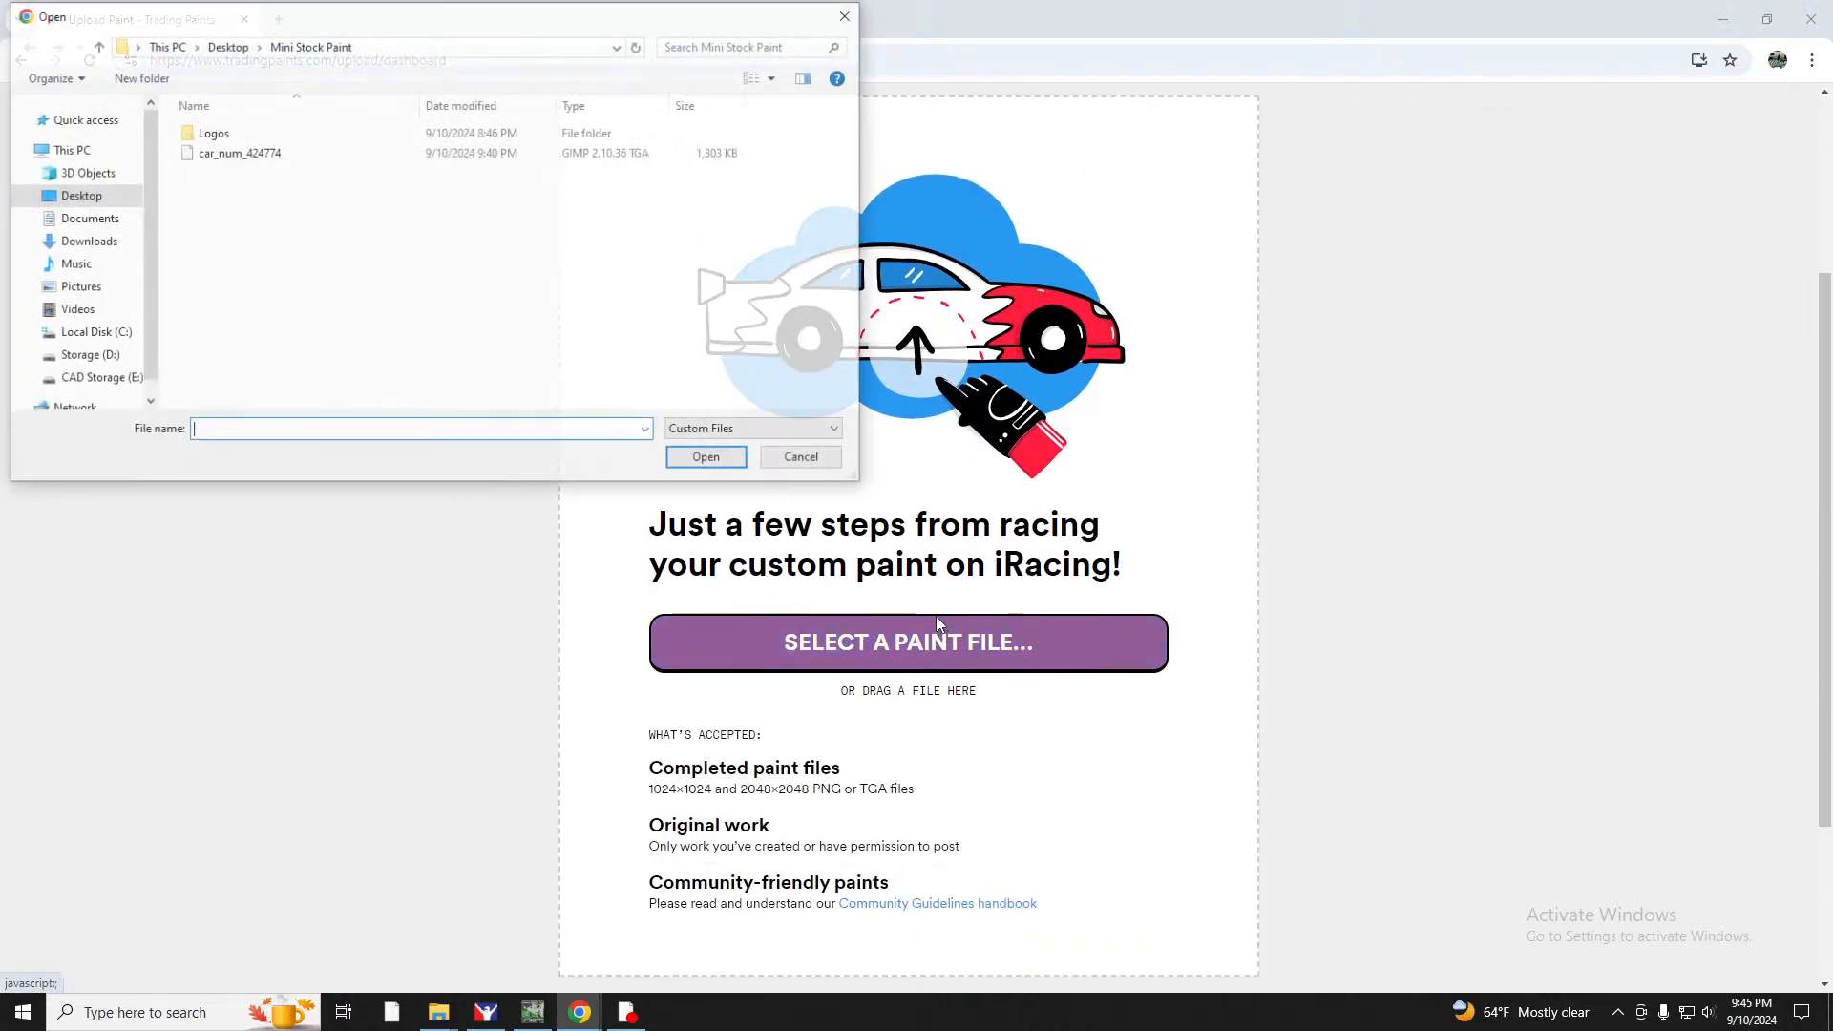
click(260, 157)
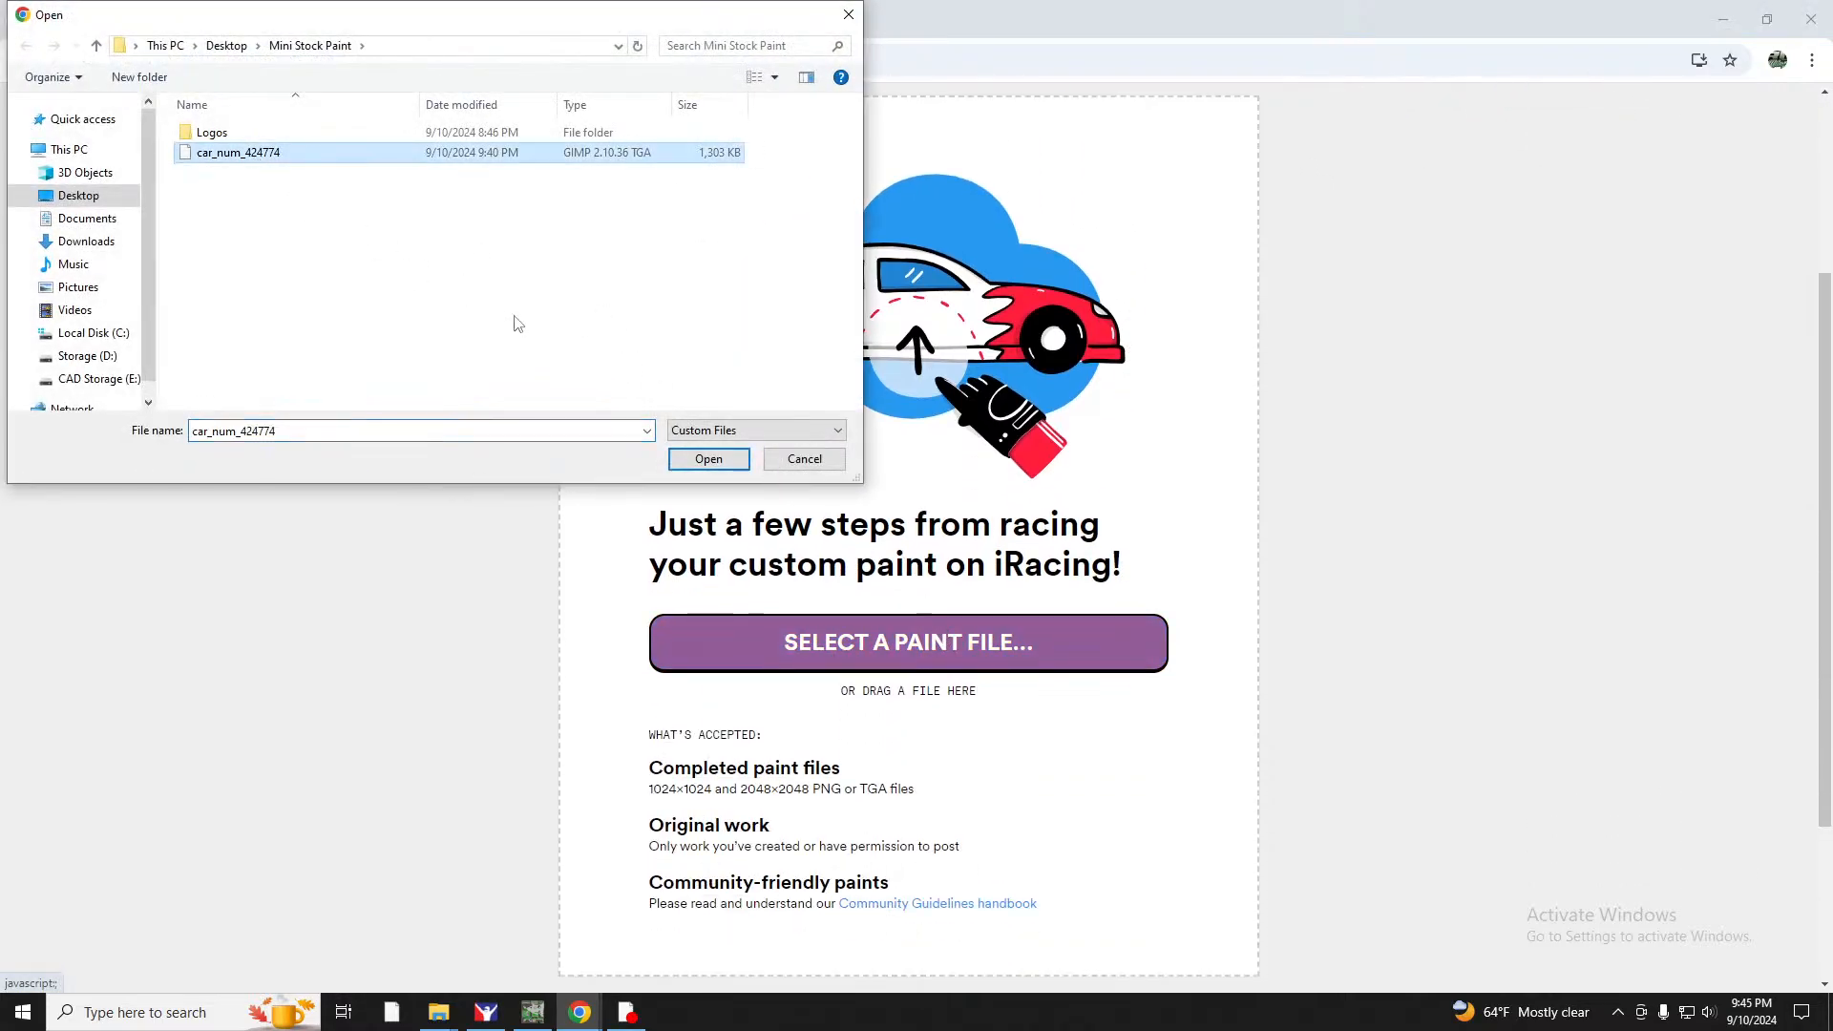
click(708, 460)
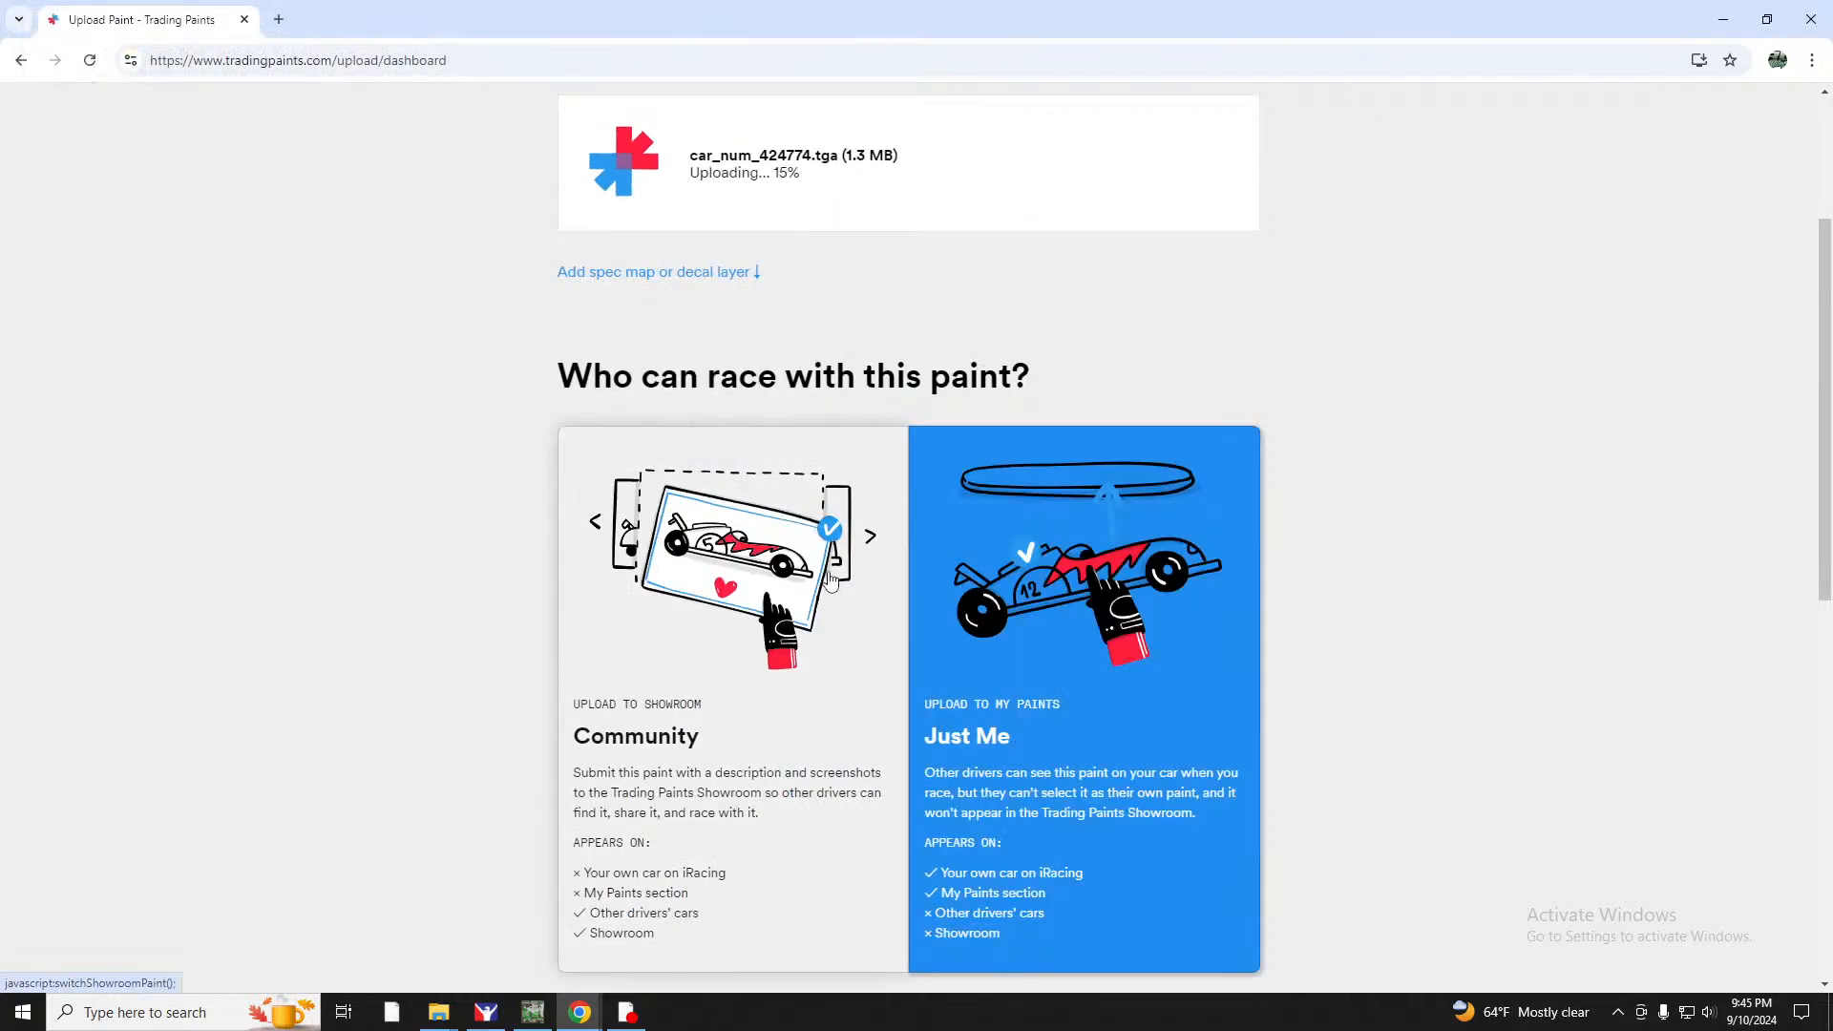
click(825, 539)
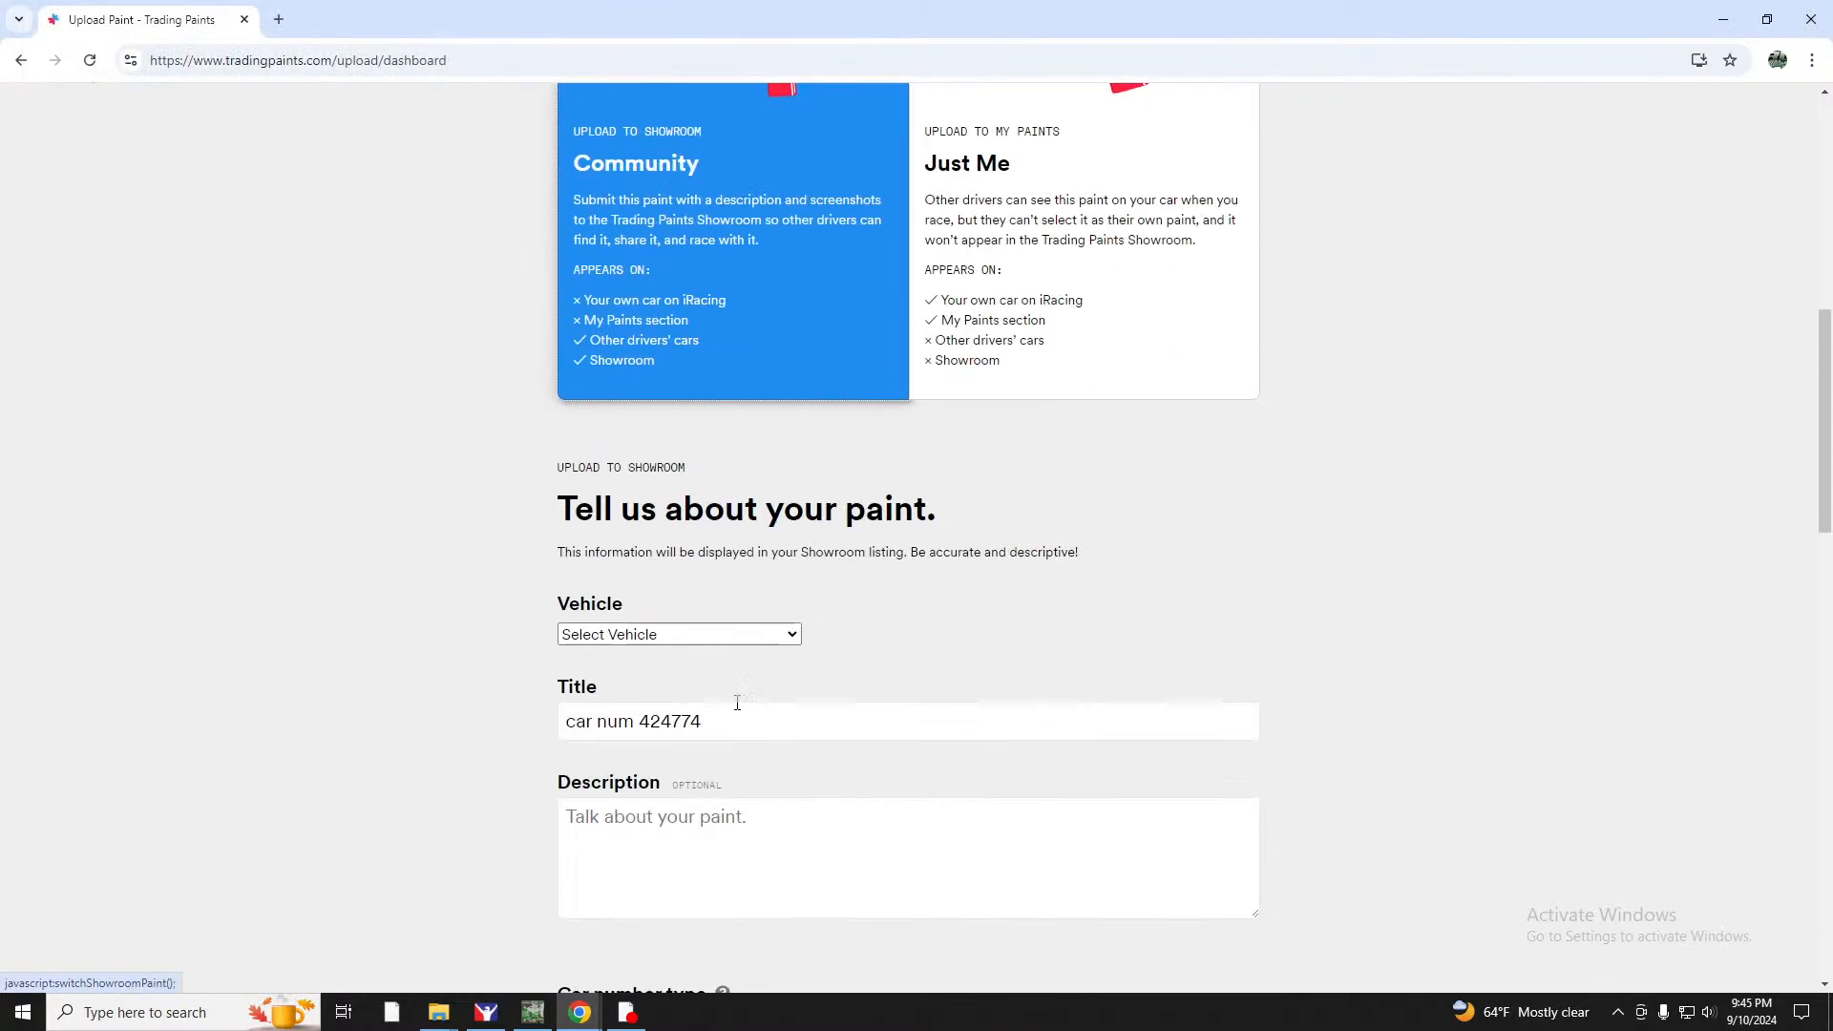
Set the Showroom listing's vehicle to Mini Stocks and its title to "RGL Motosports 2024".
click(650, 634)
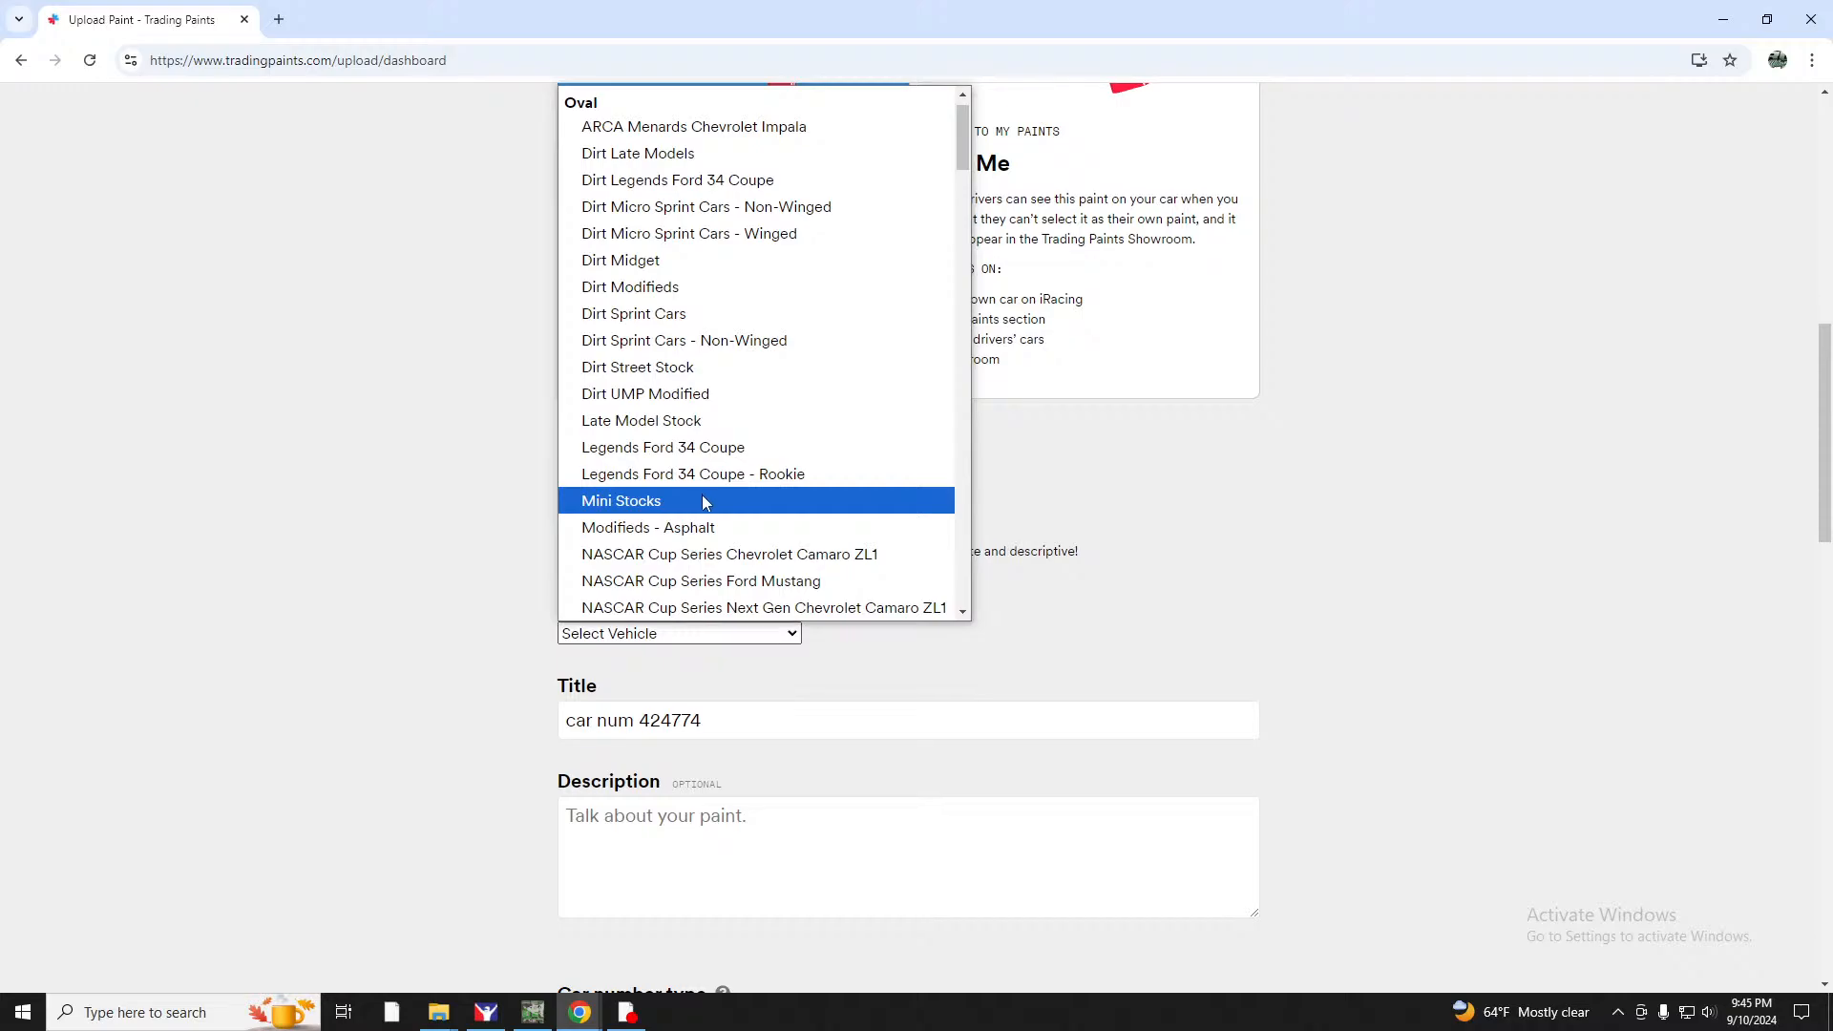
click(701, 495)
key(Tab)
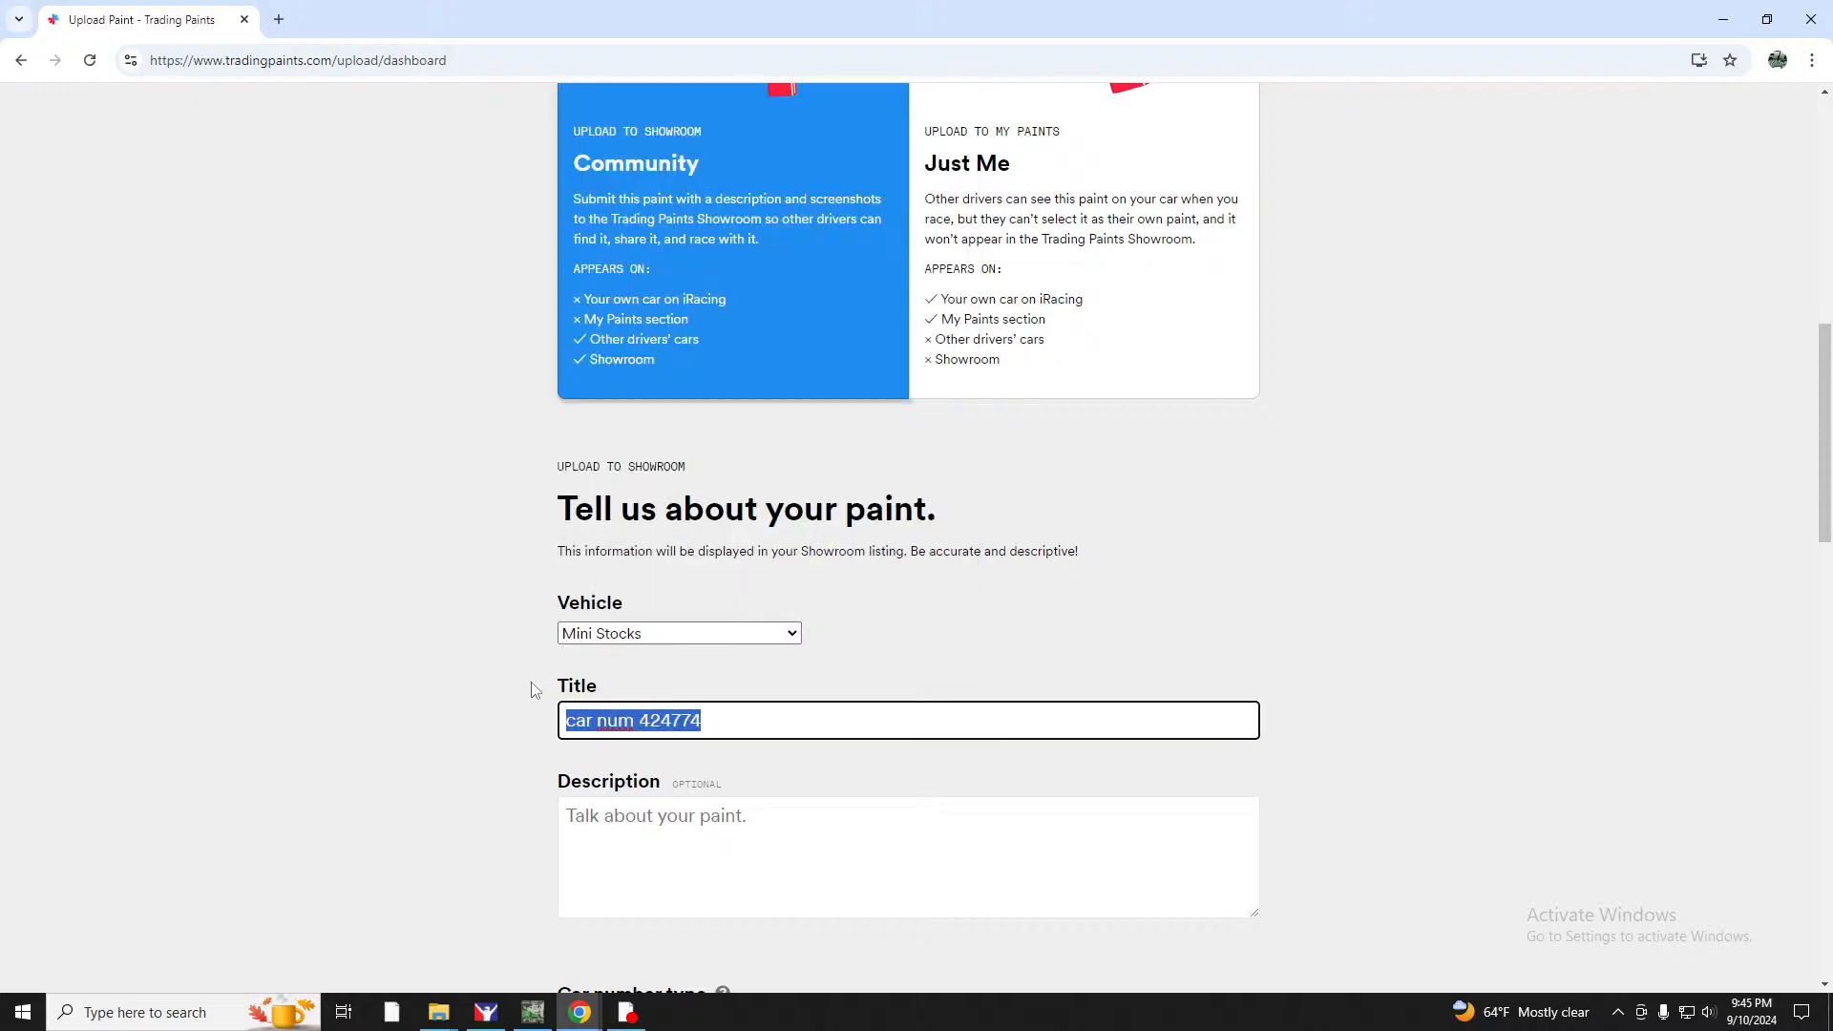
text(RGL Motosp)
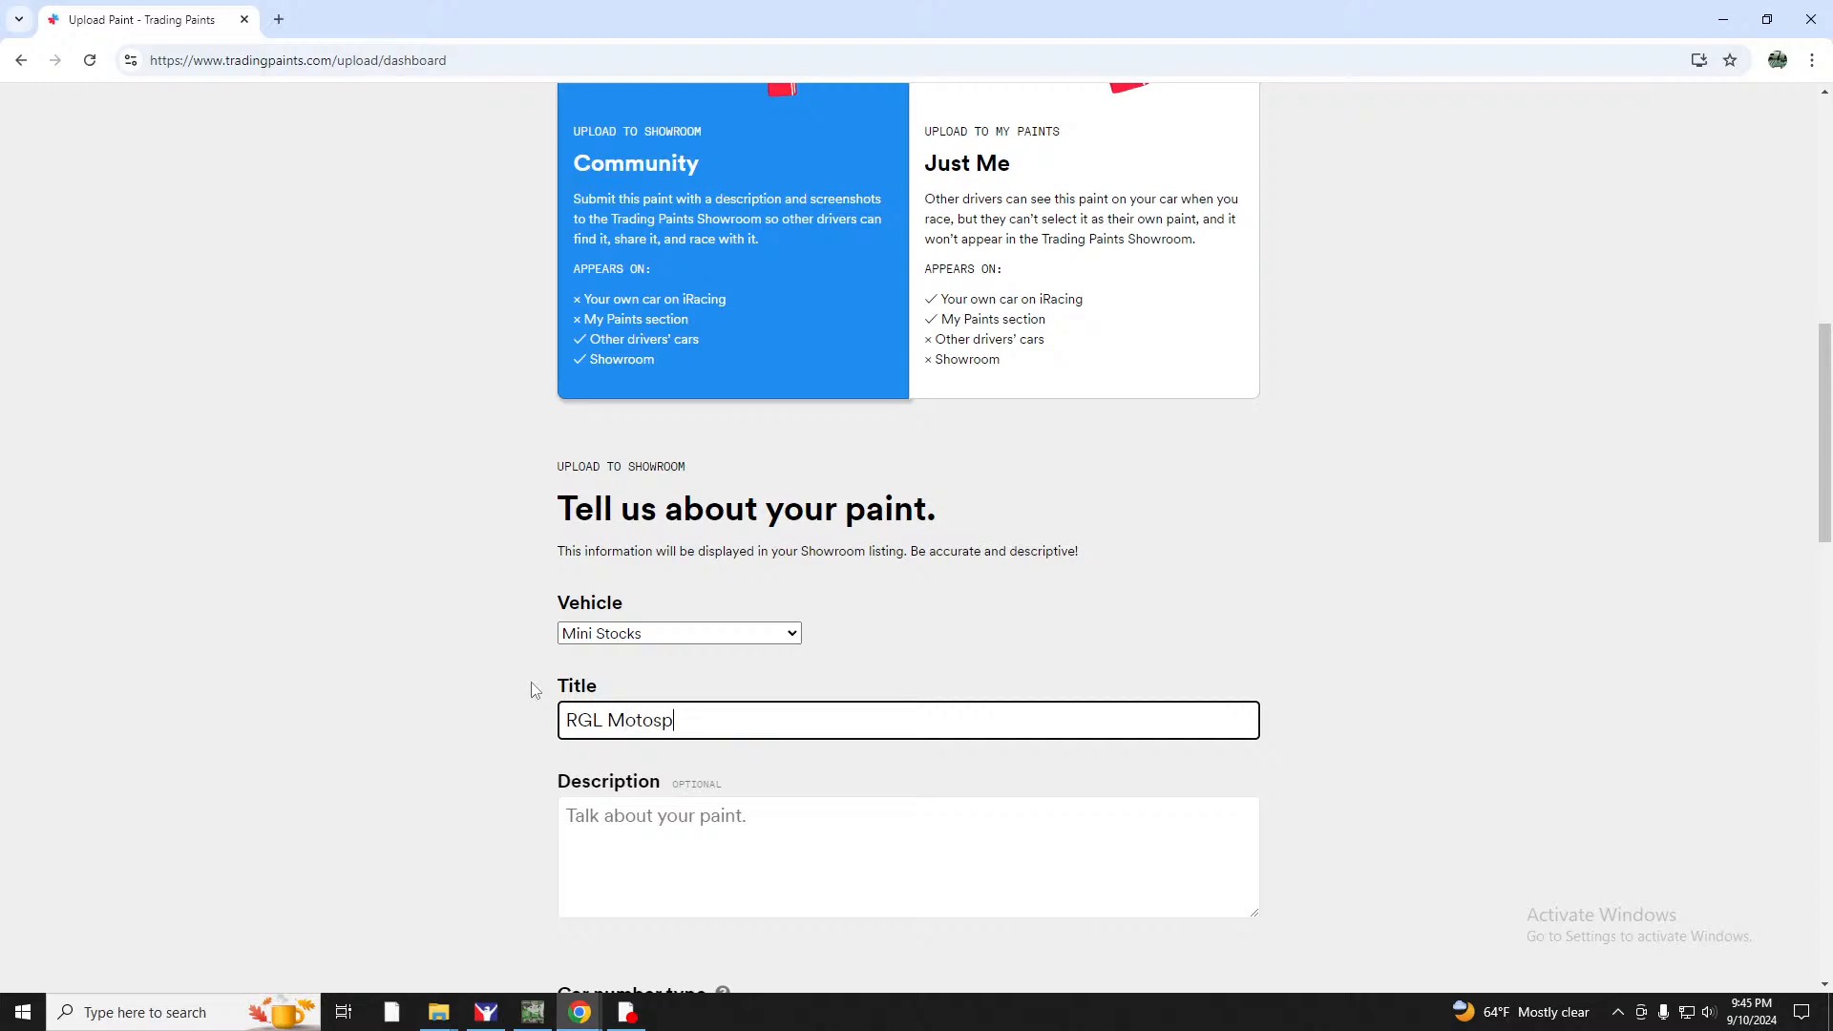
text(orts 2024)
scroll(867, 783, down, 4)
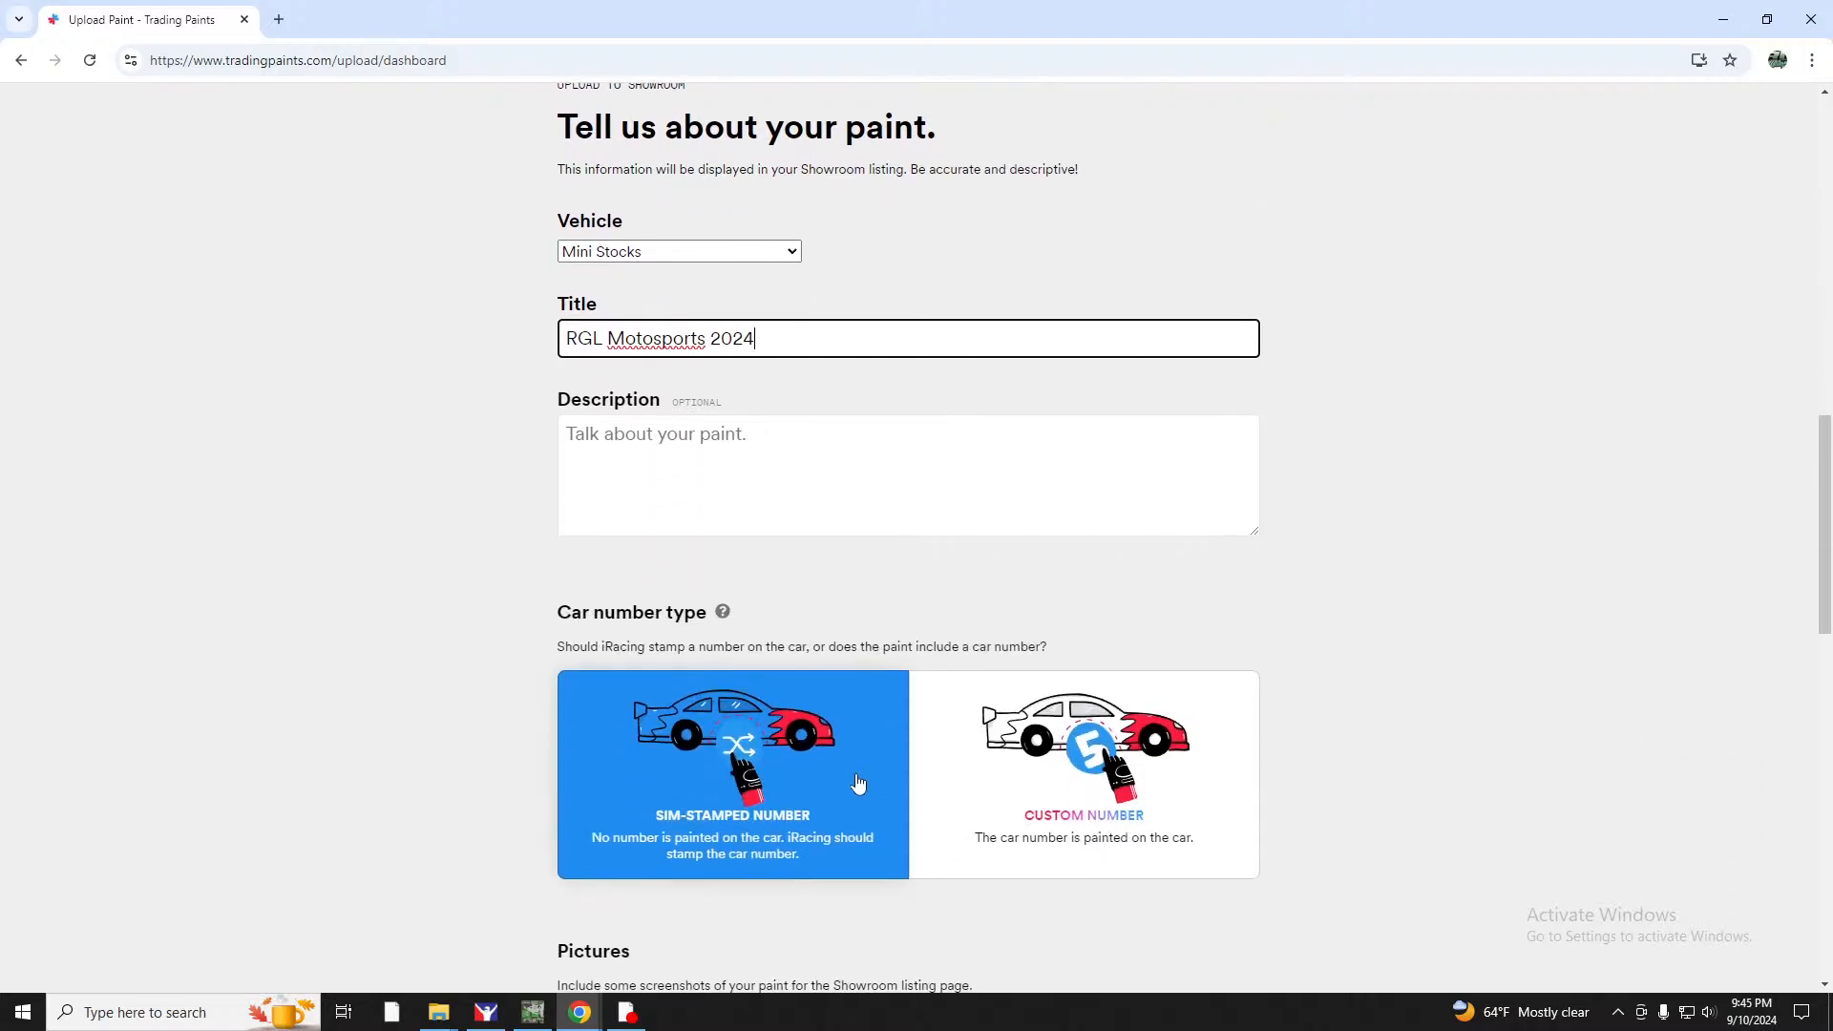
Set the Showroom listing's car number type to Custom Number with the number 129.
click(1105, 786)
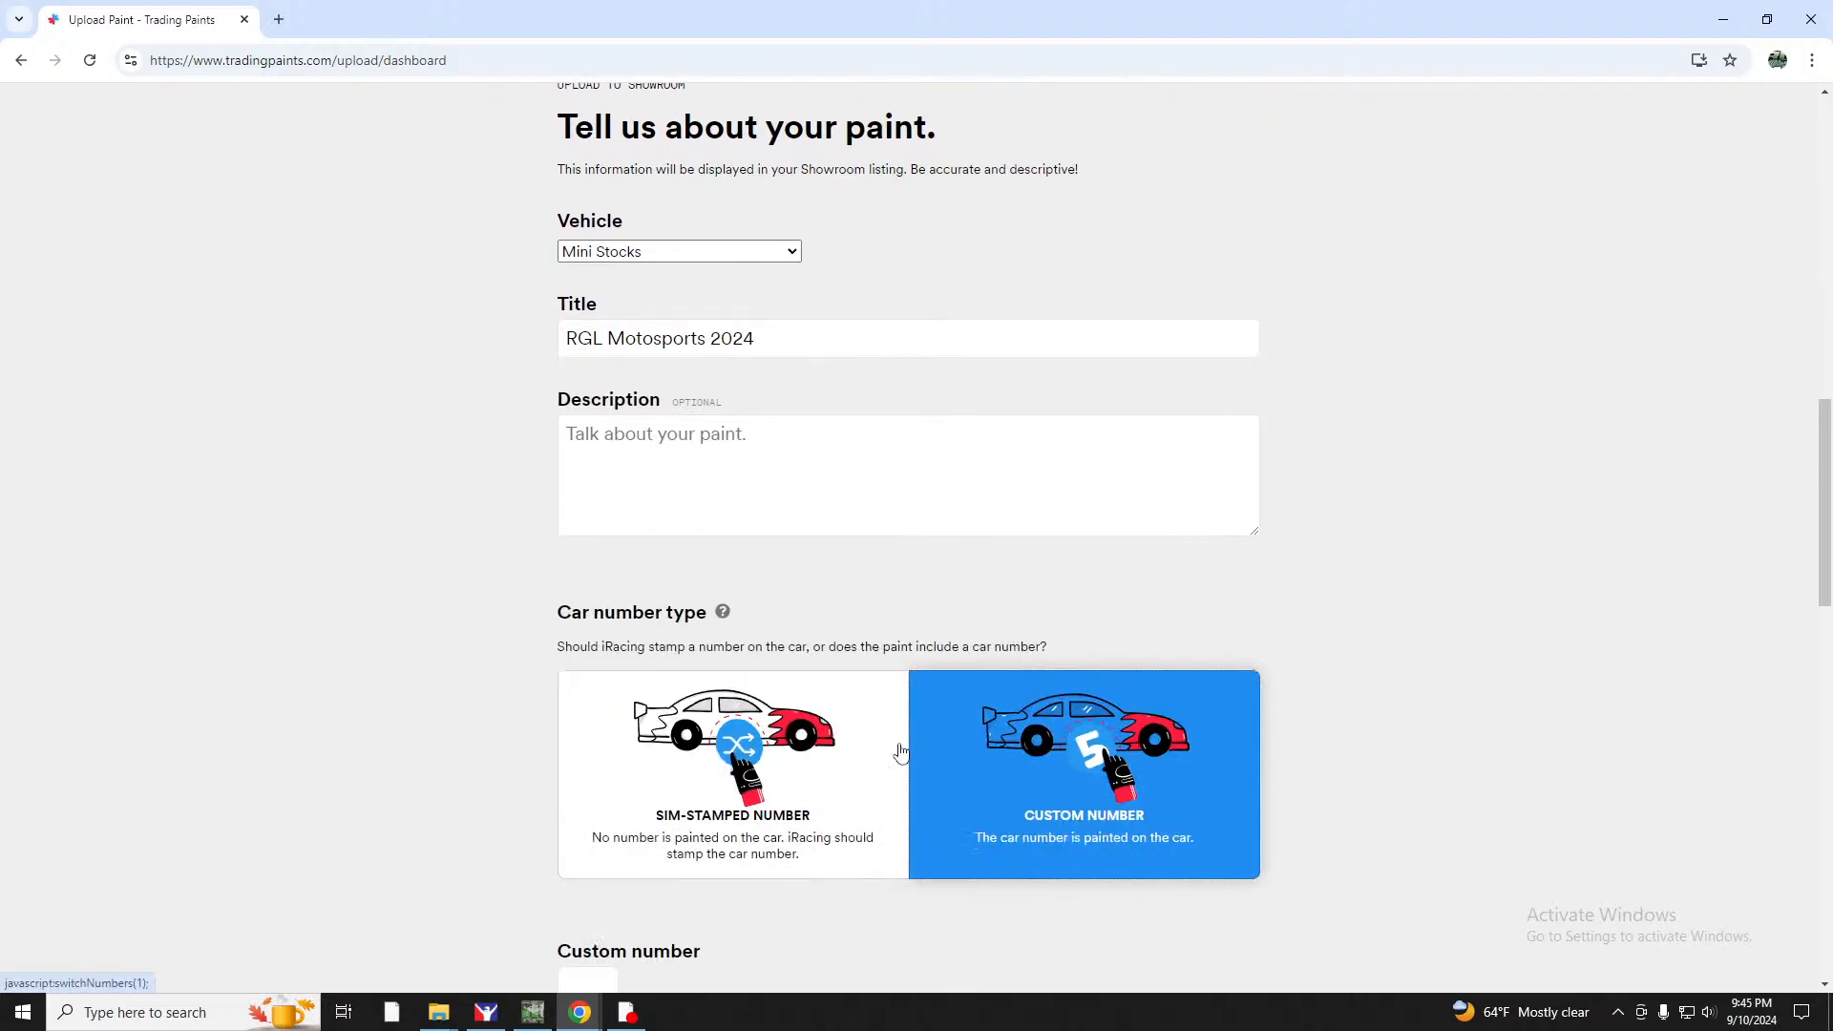
scroll(830, 839, down, 2)
click(577, 798)
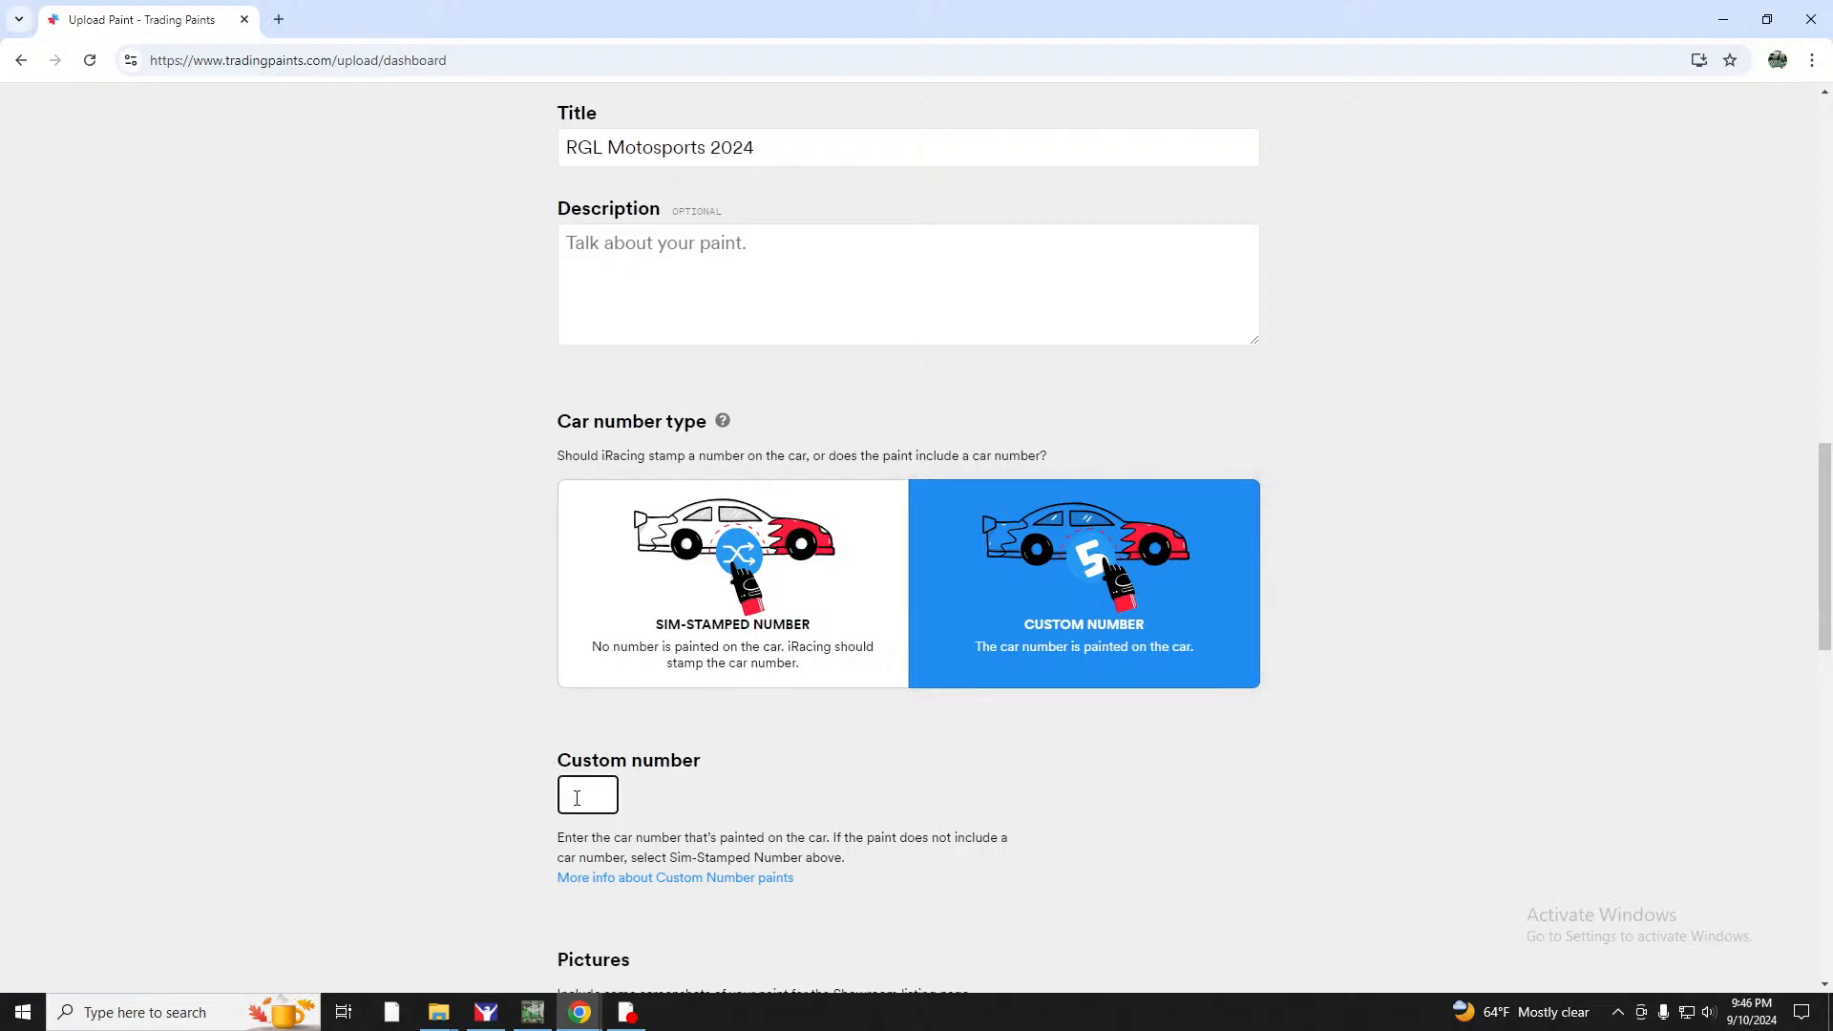
text(129)
scroll(821, 699, down, 4)
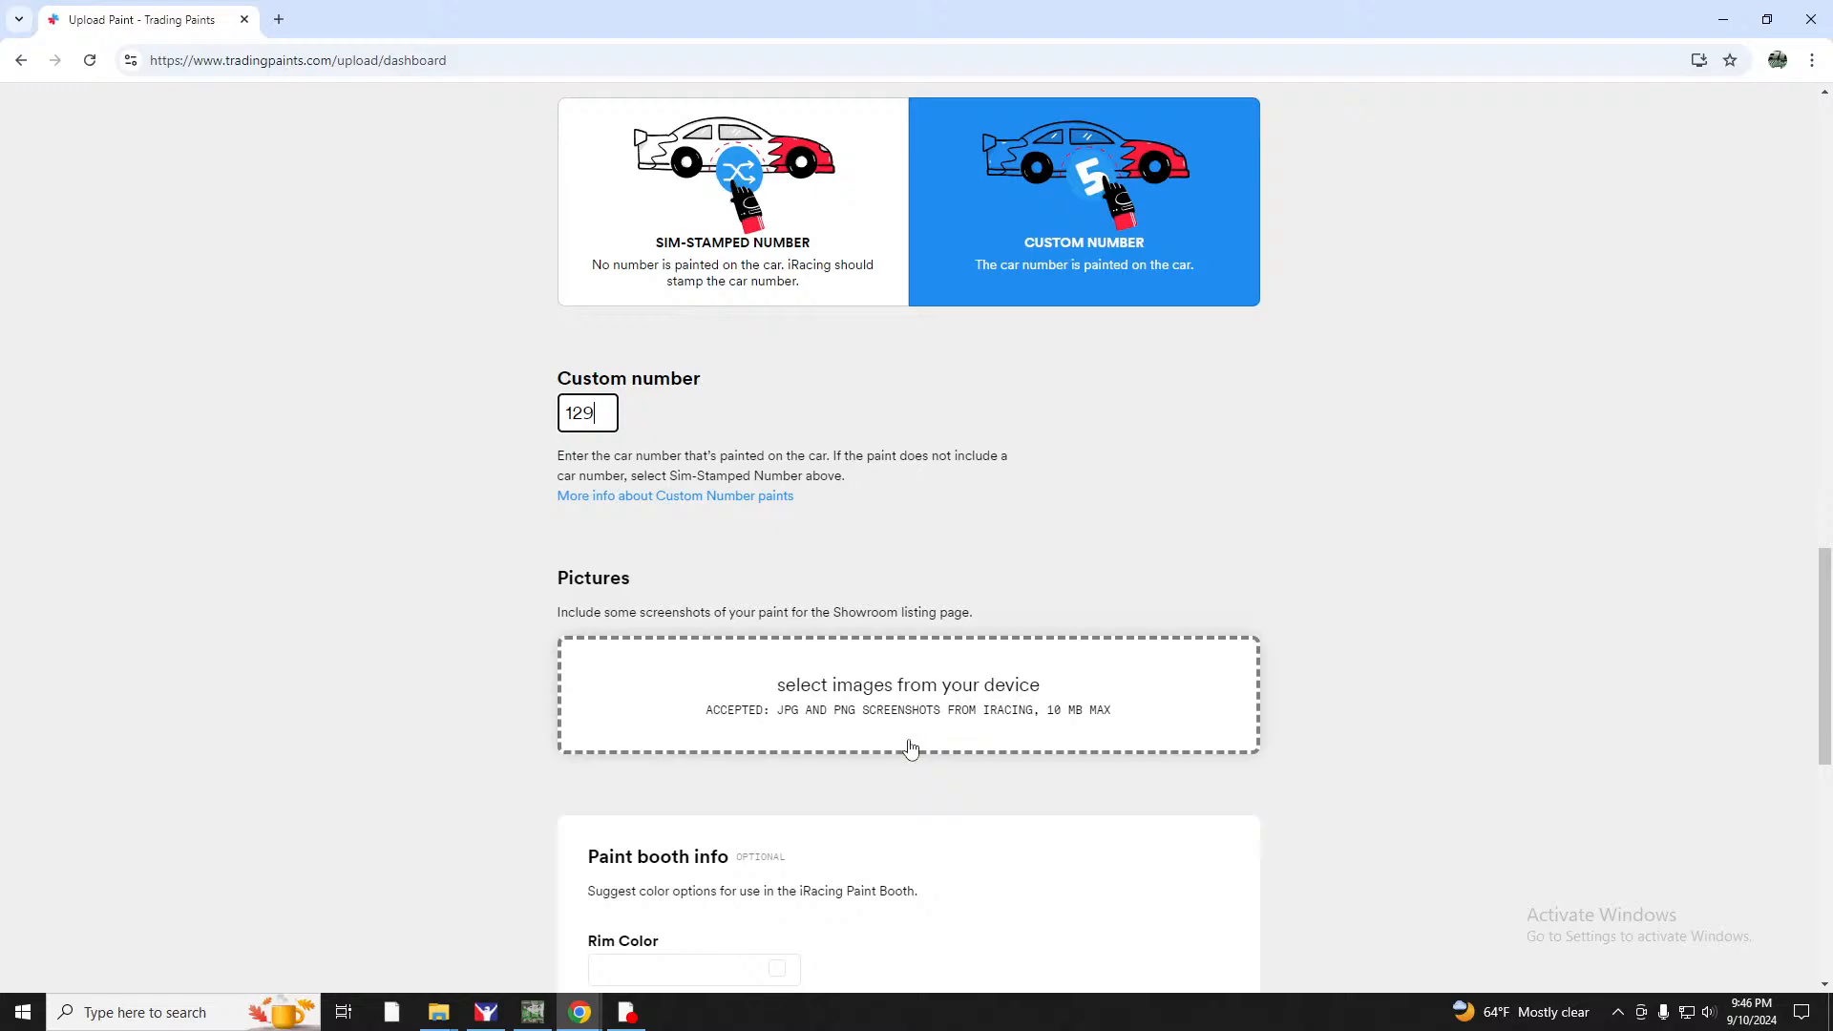
Switch to iRacing, turn the enlarged Mini Stock preview to its other side, and capture a rectangular screenshot of the car.
click(486, 1012)
drag(685, 460, 772, 466)
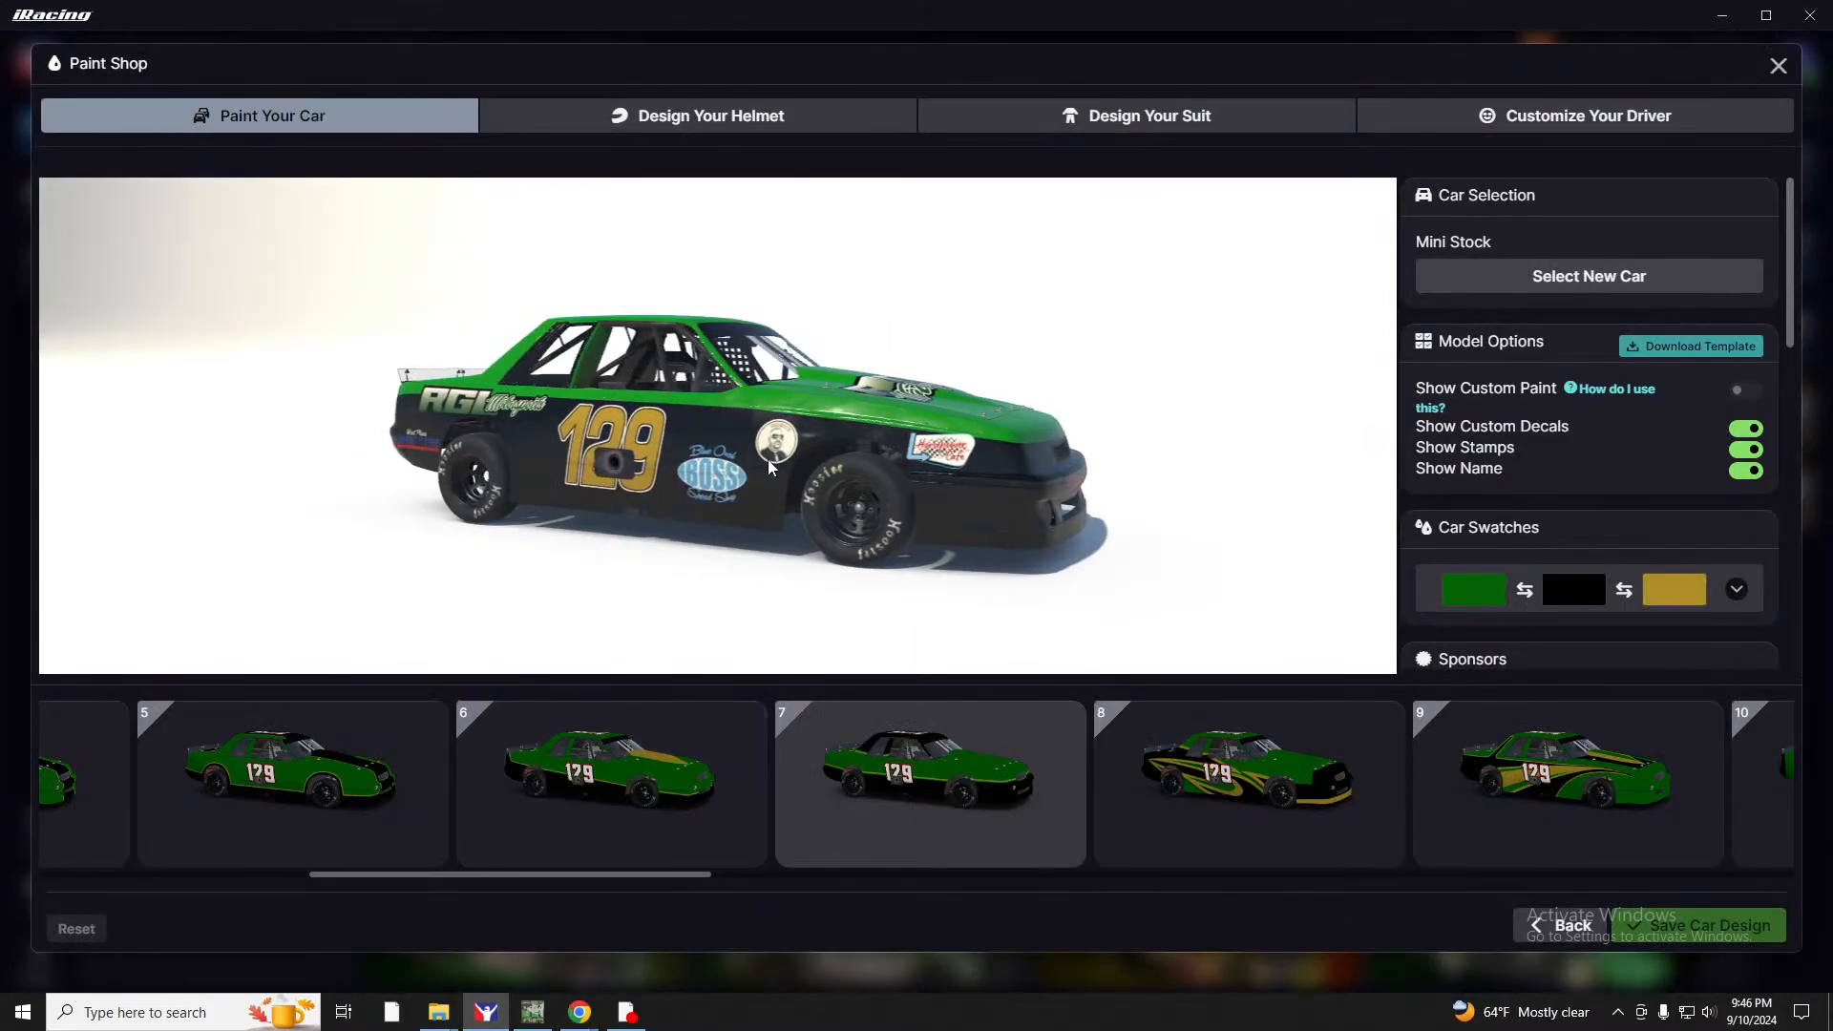
scroll(772, 466, up, 3)
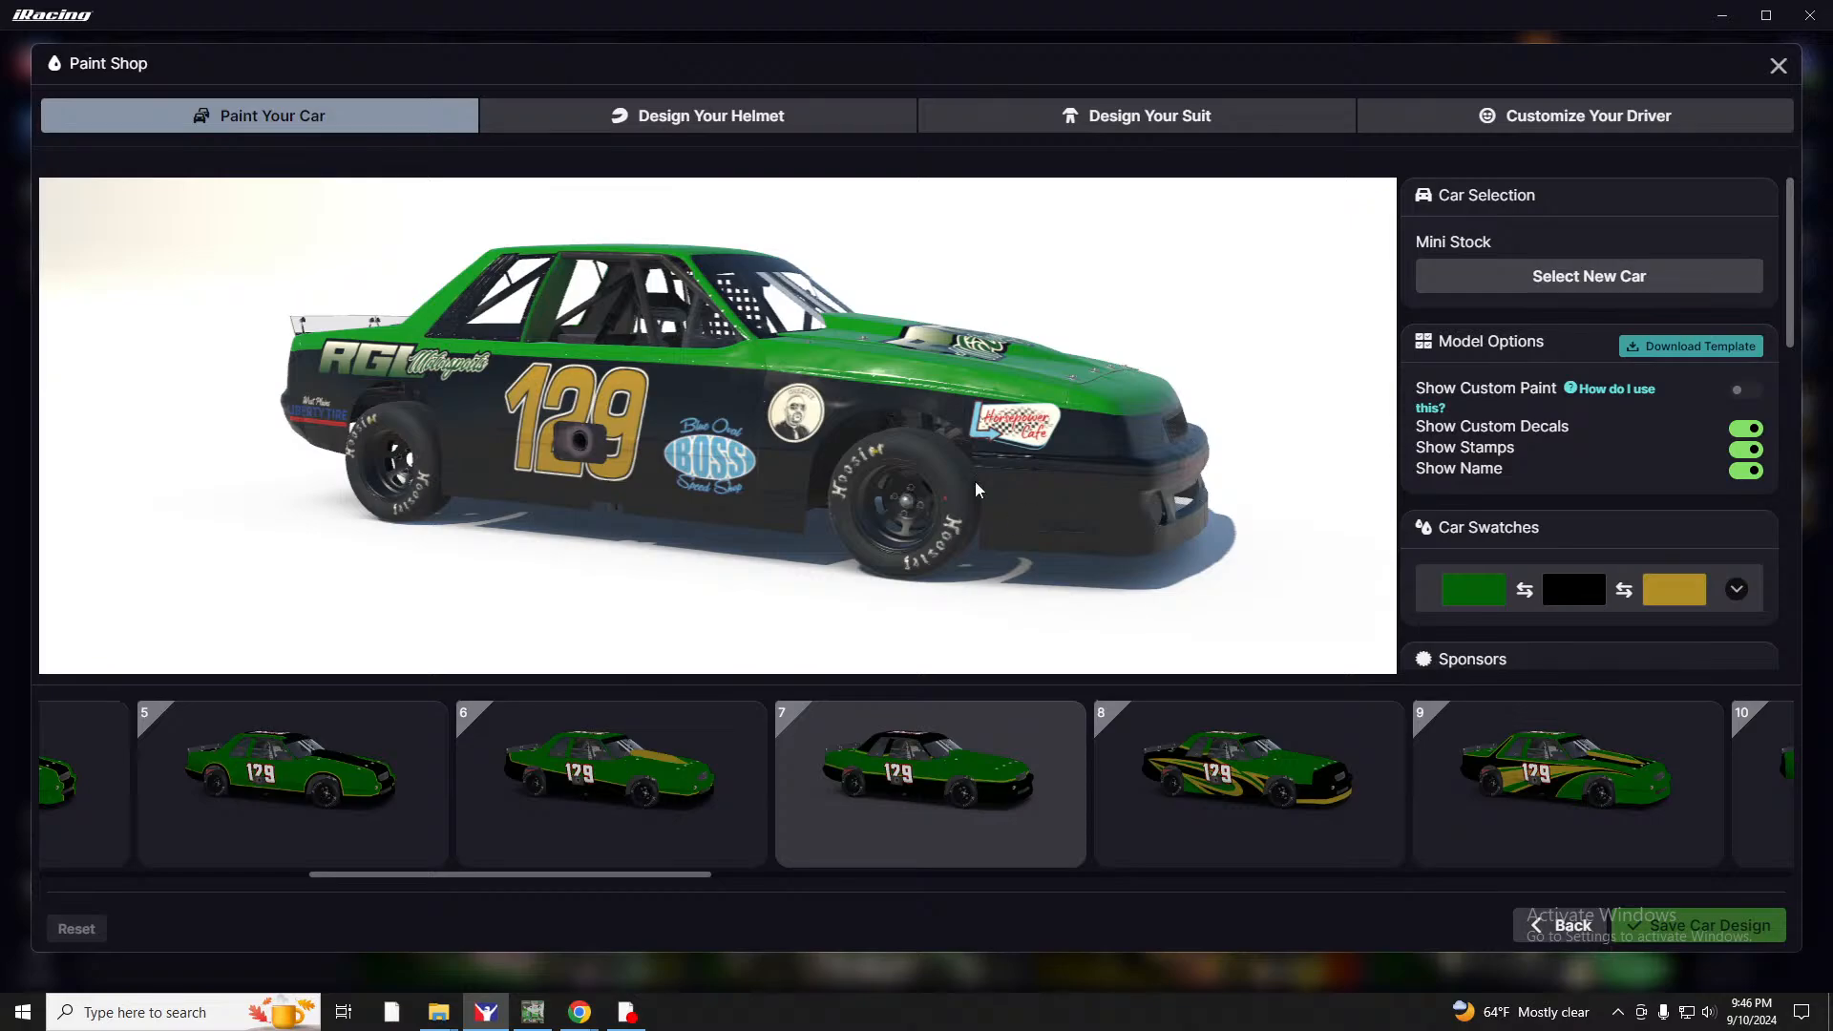
drag(859, 430, 673, 437)
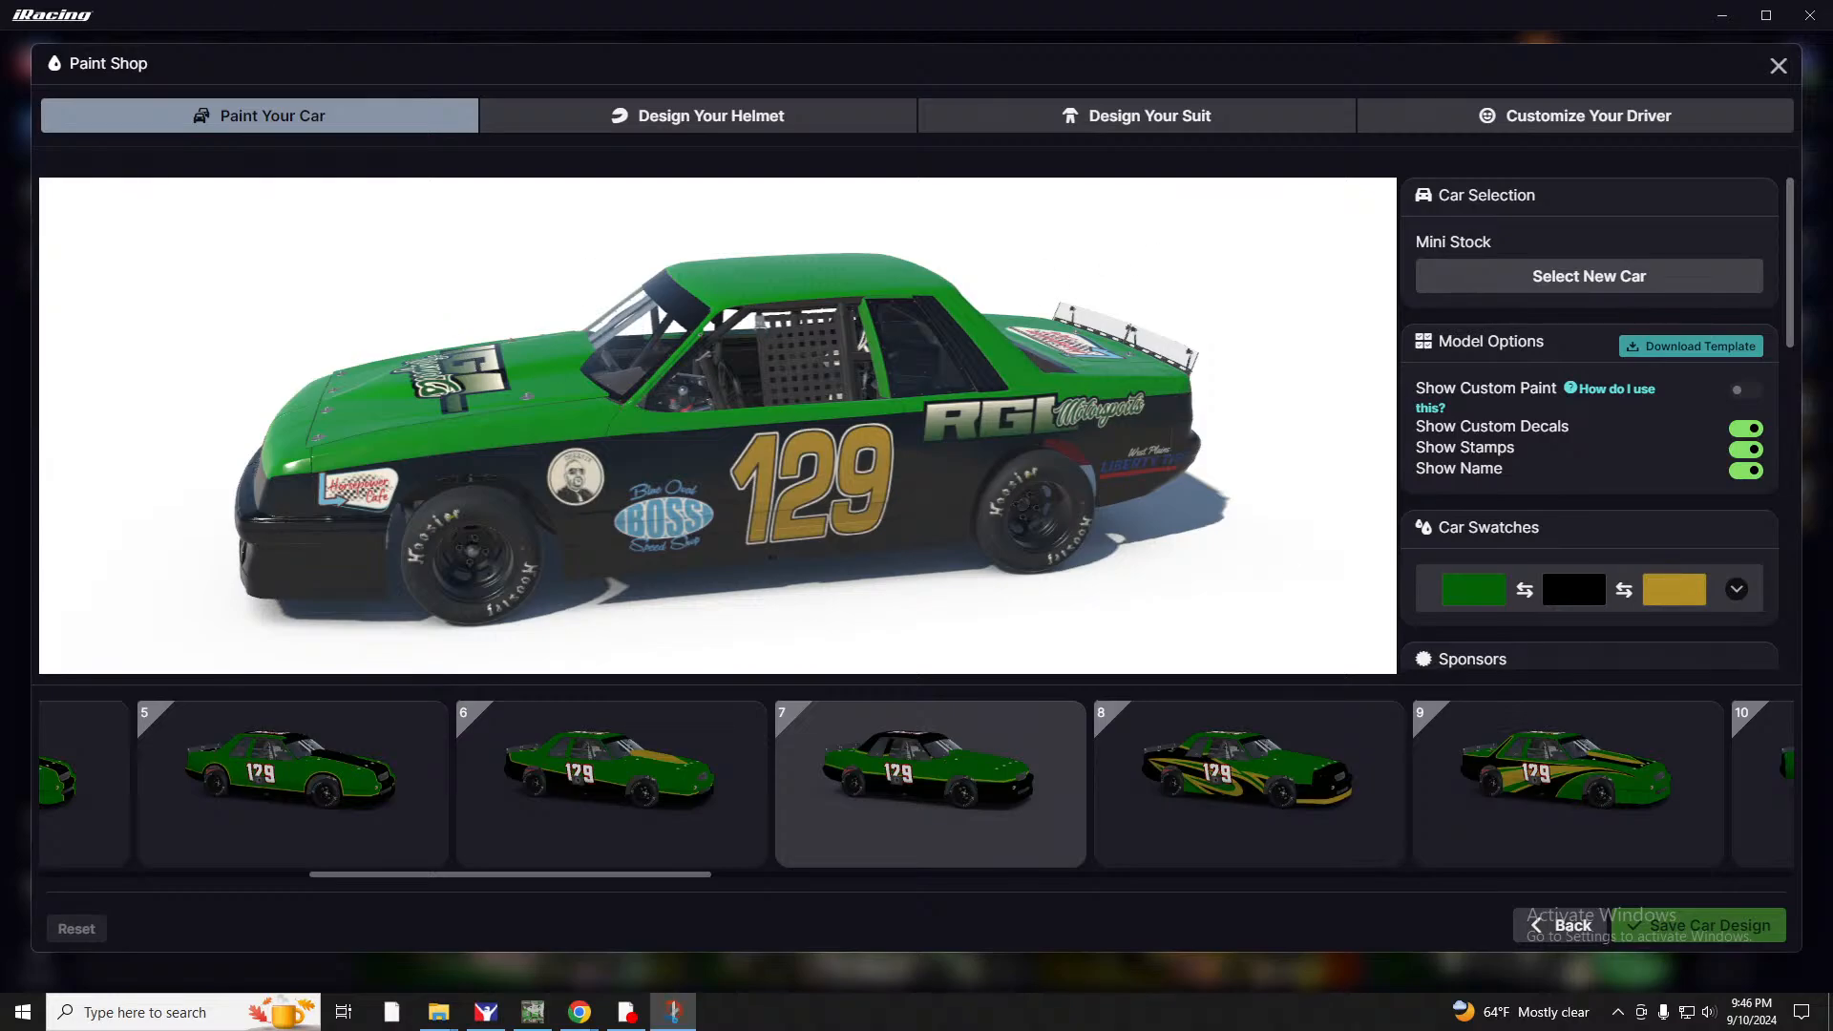
key(super+shift+s)
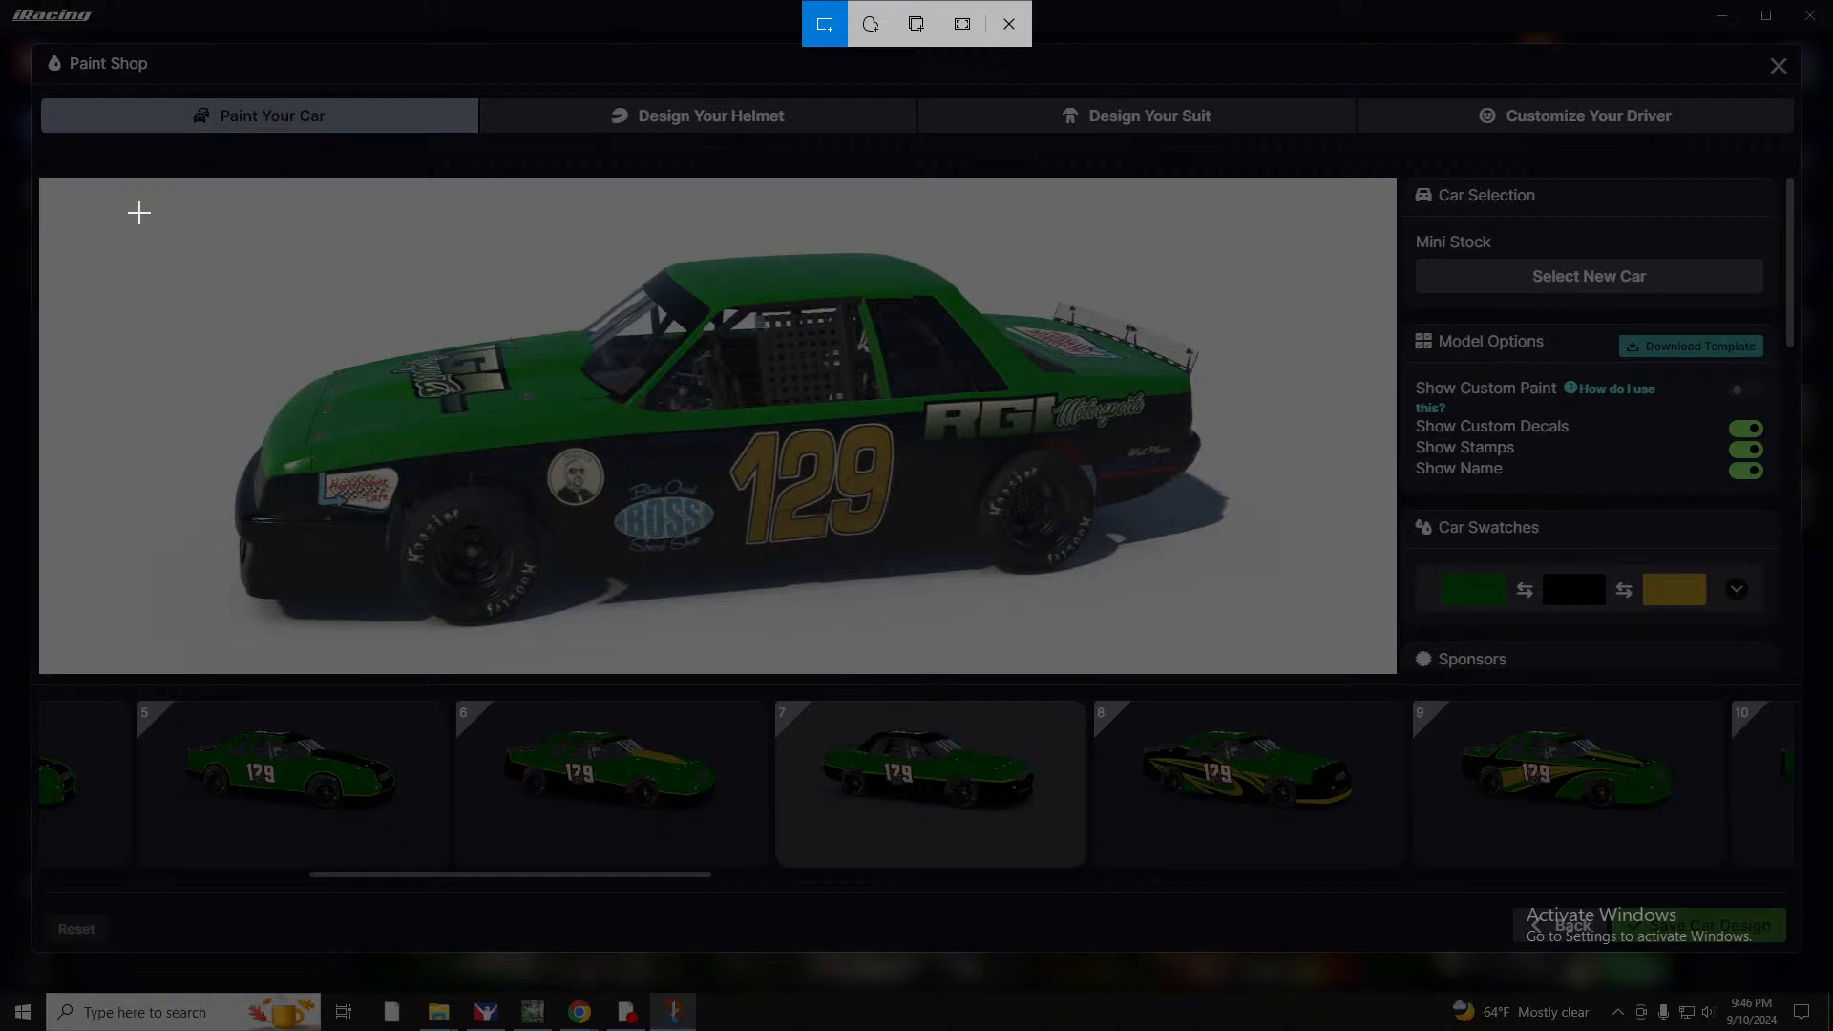
drag(127, 193, 1294, 669)
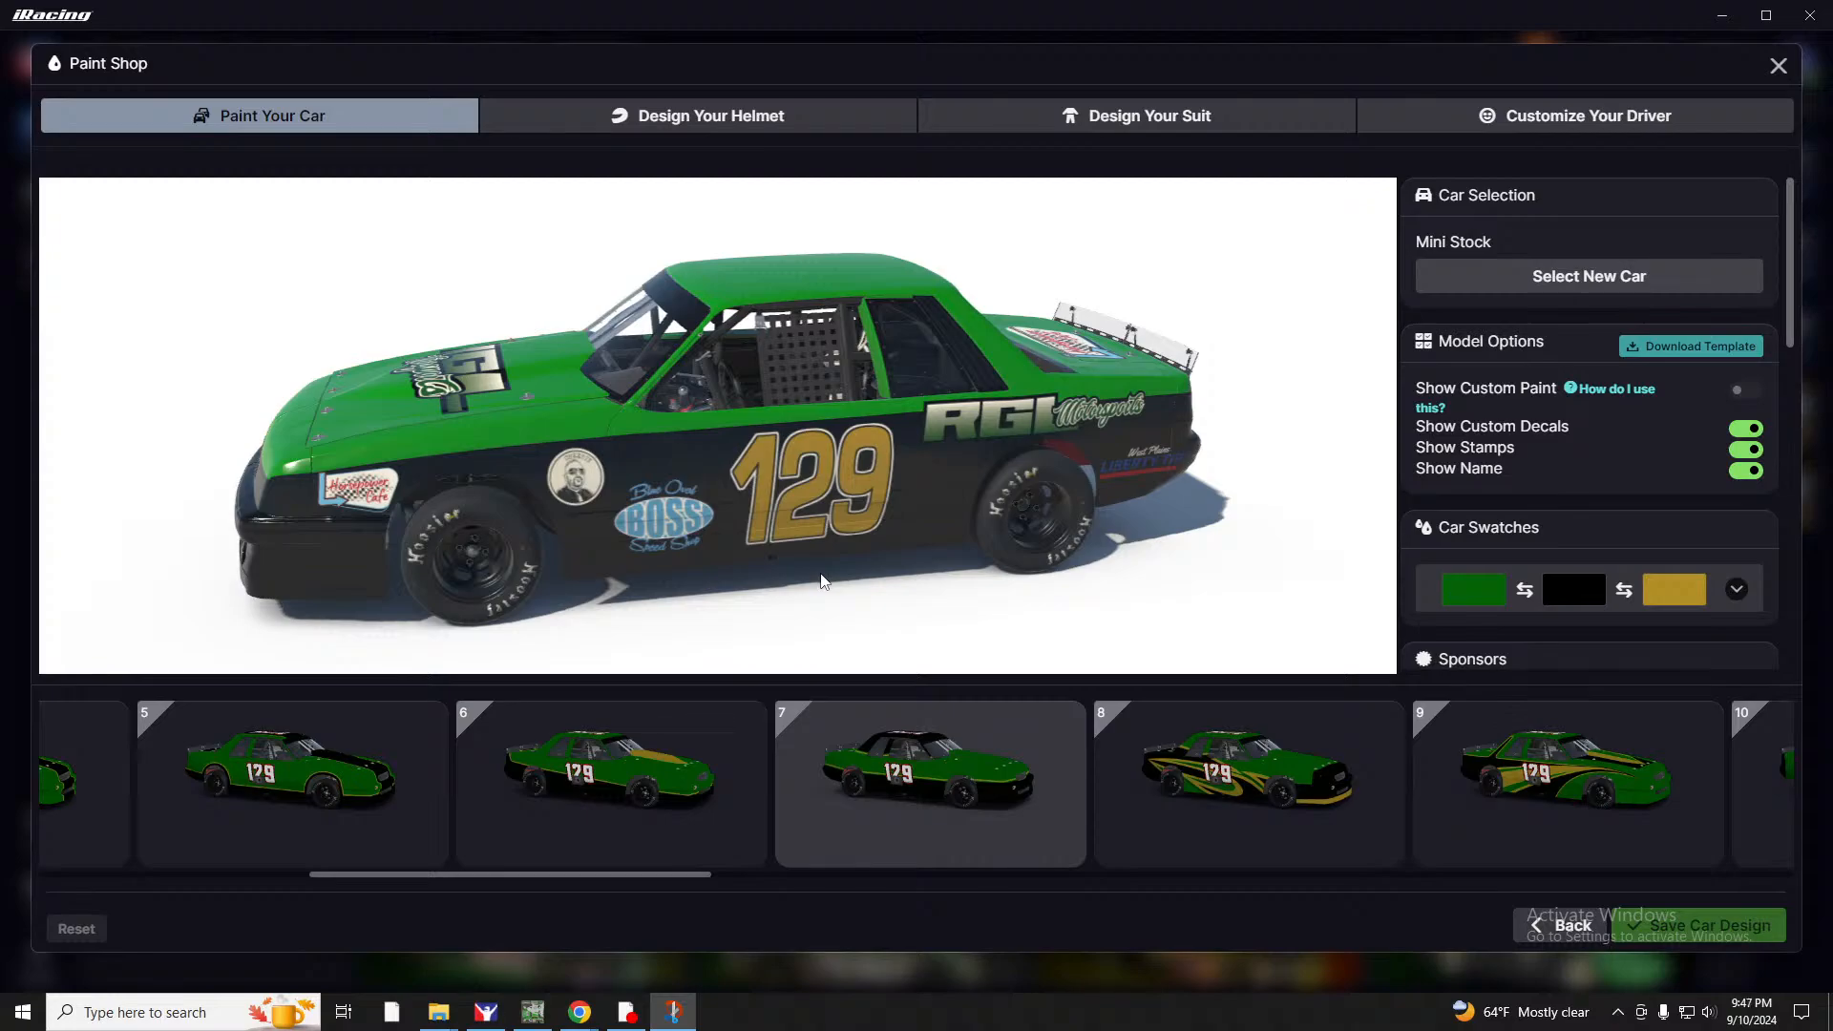
Return to the Trading Paints upload form and add the RGL Mini Stock image from the Desktop as the listing's picture.
mouse_move(589, 1017)
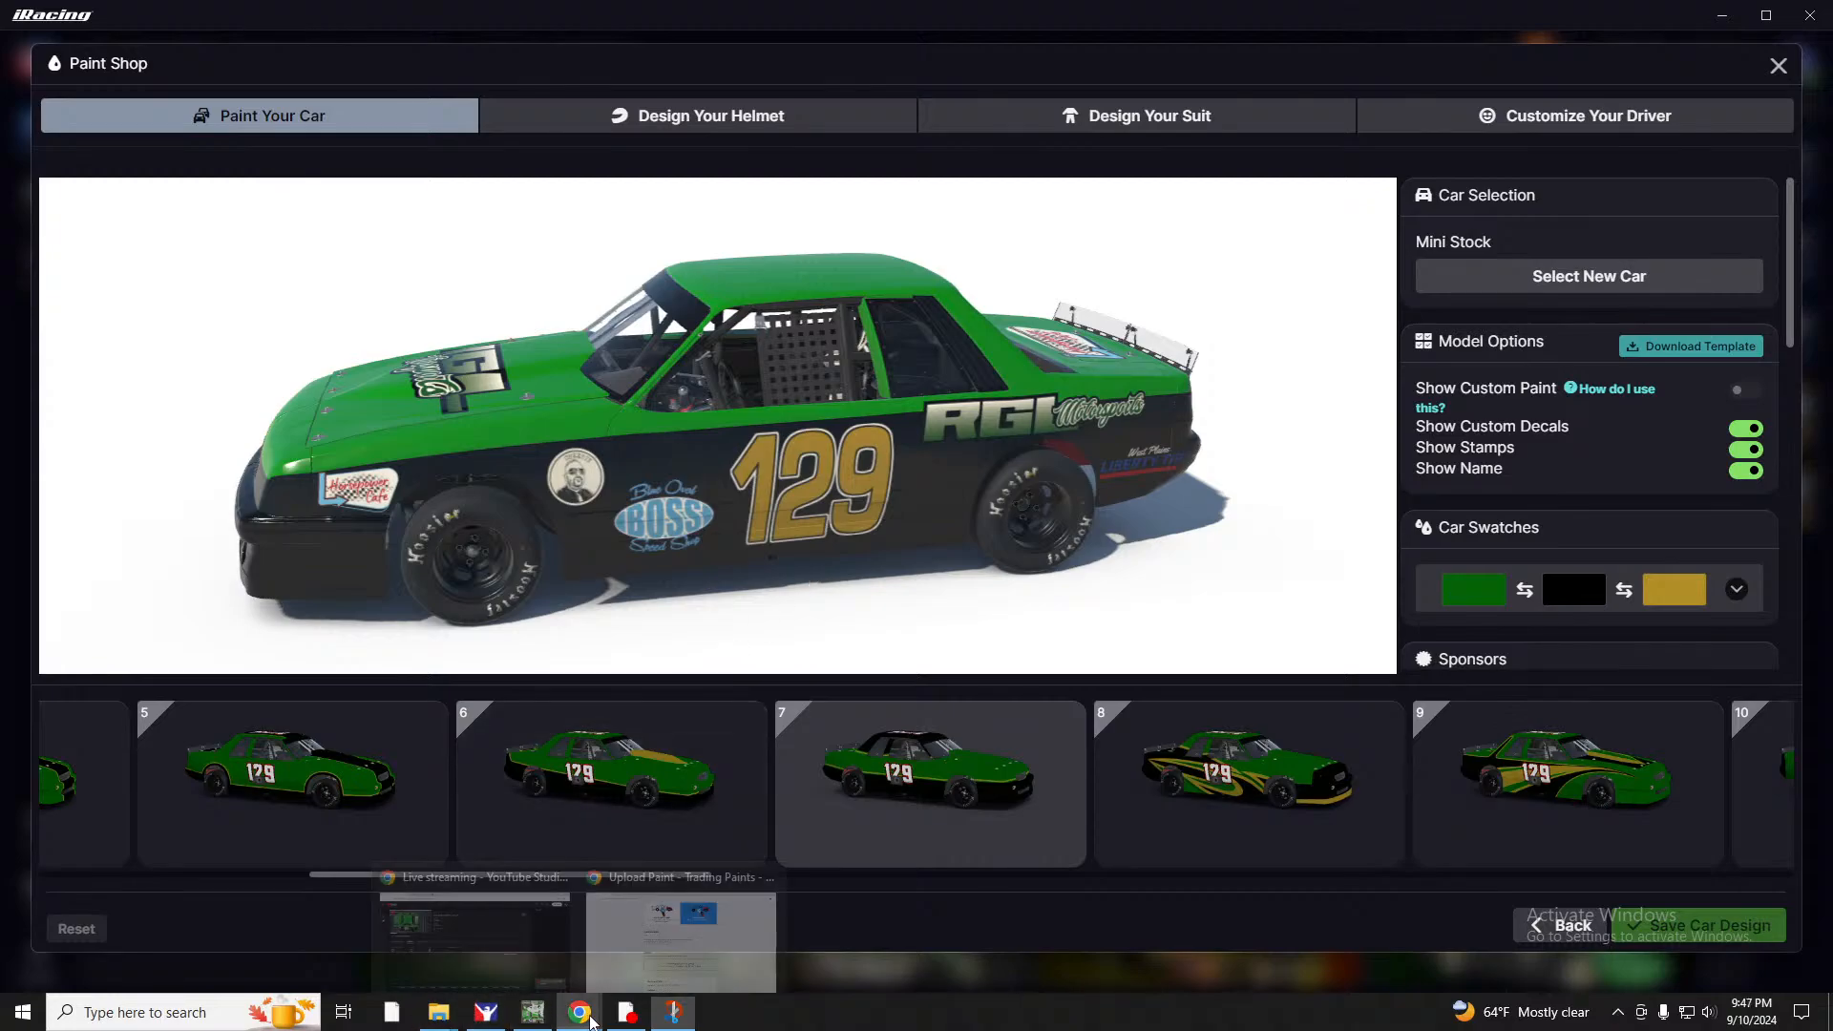
click(673, 931)
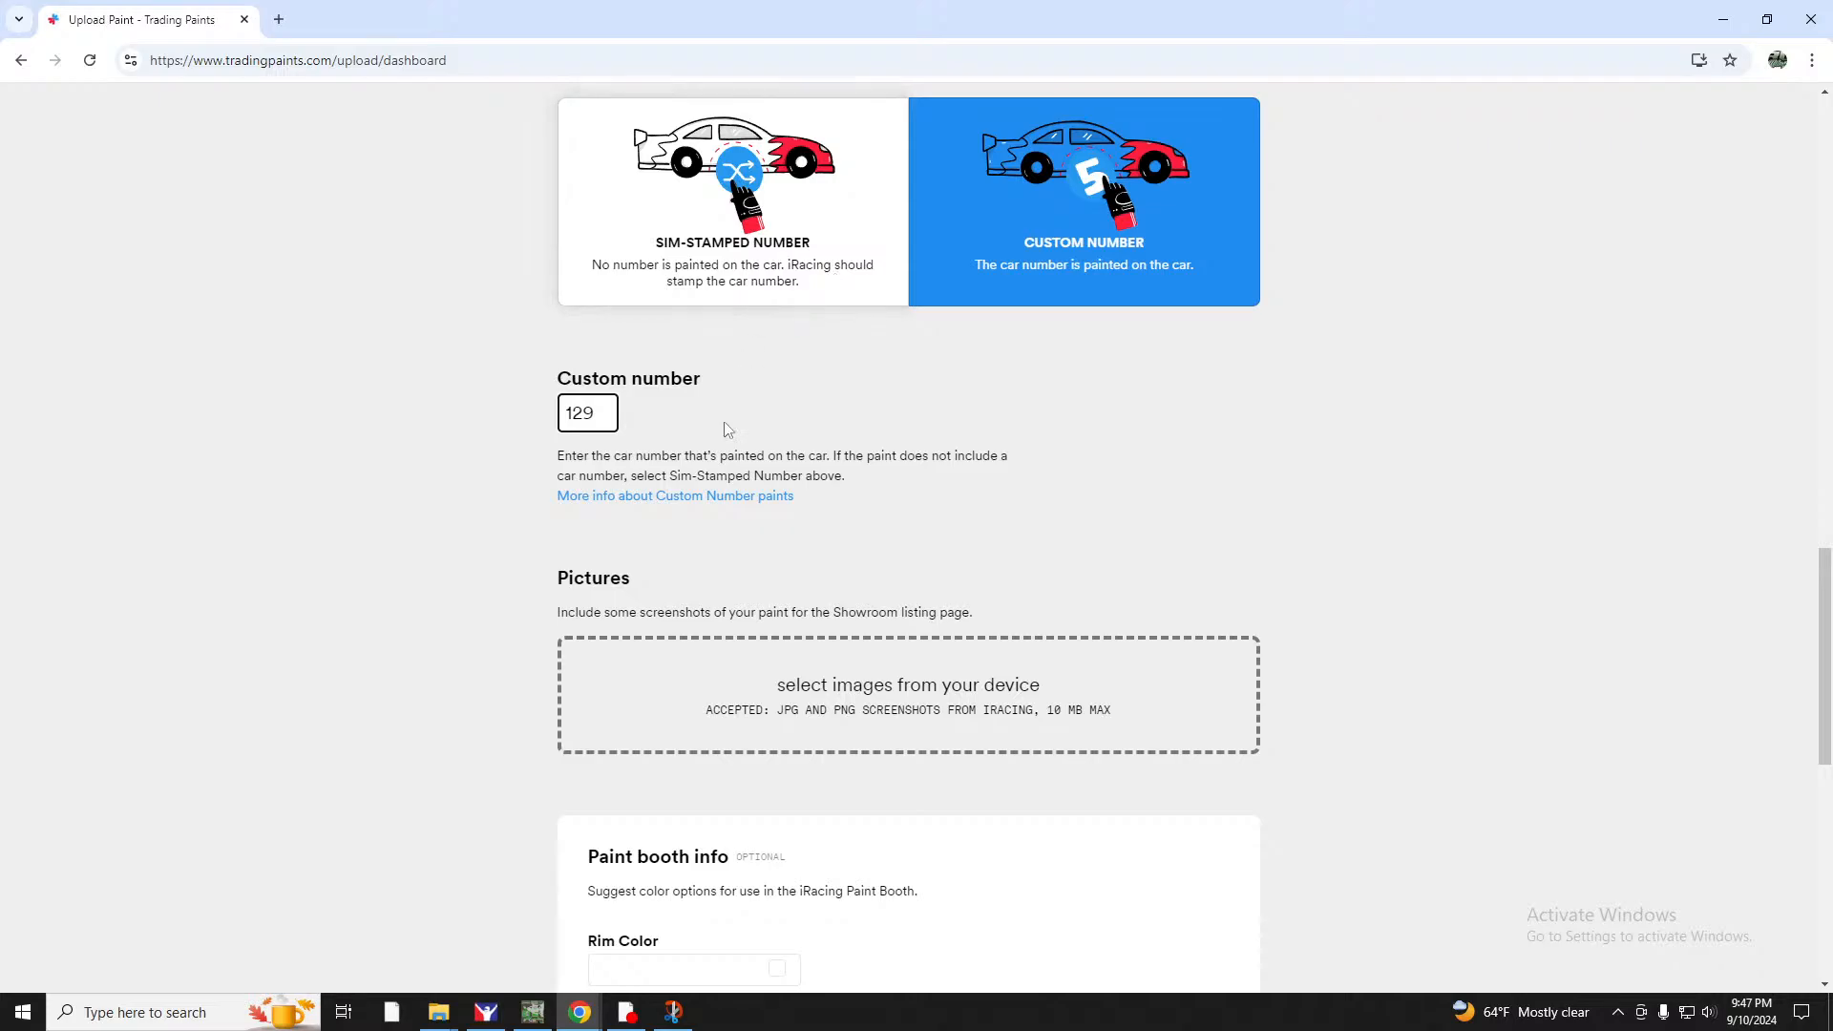
click(950, 703)
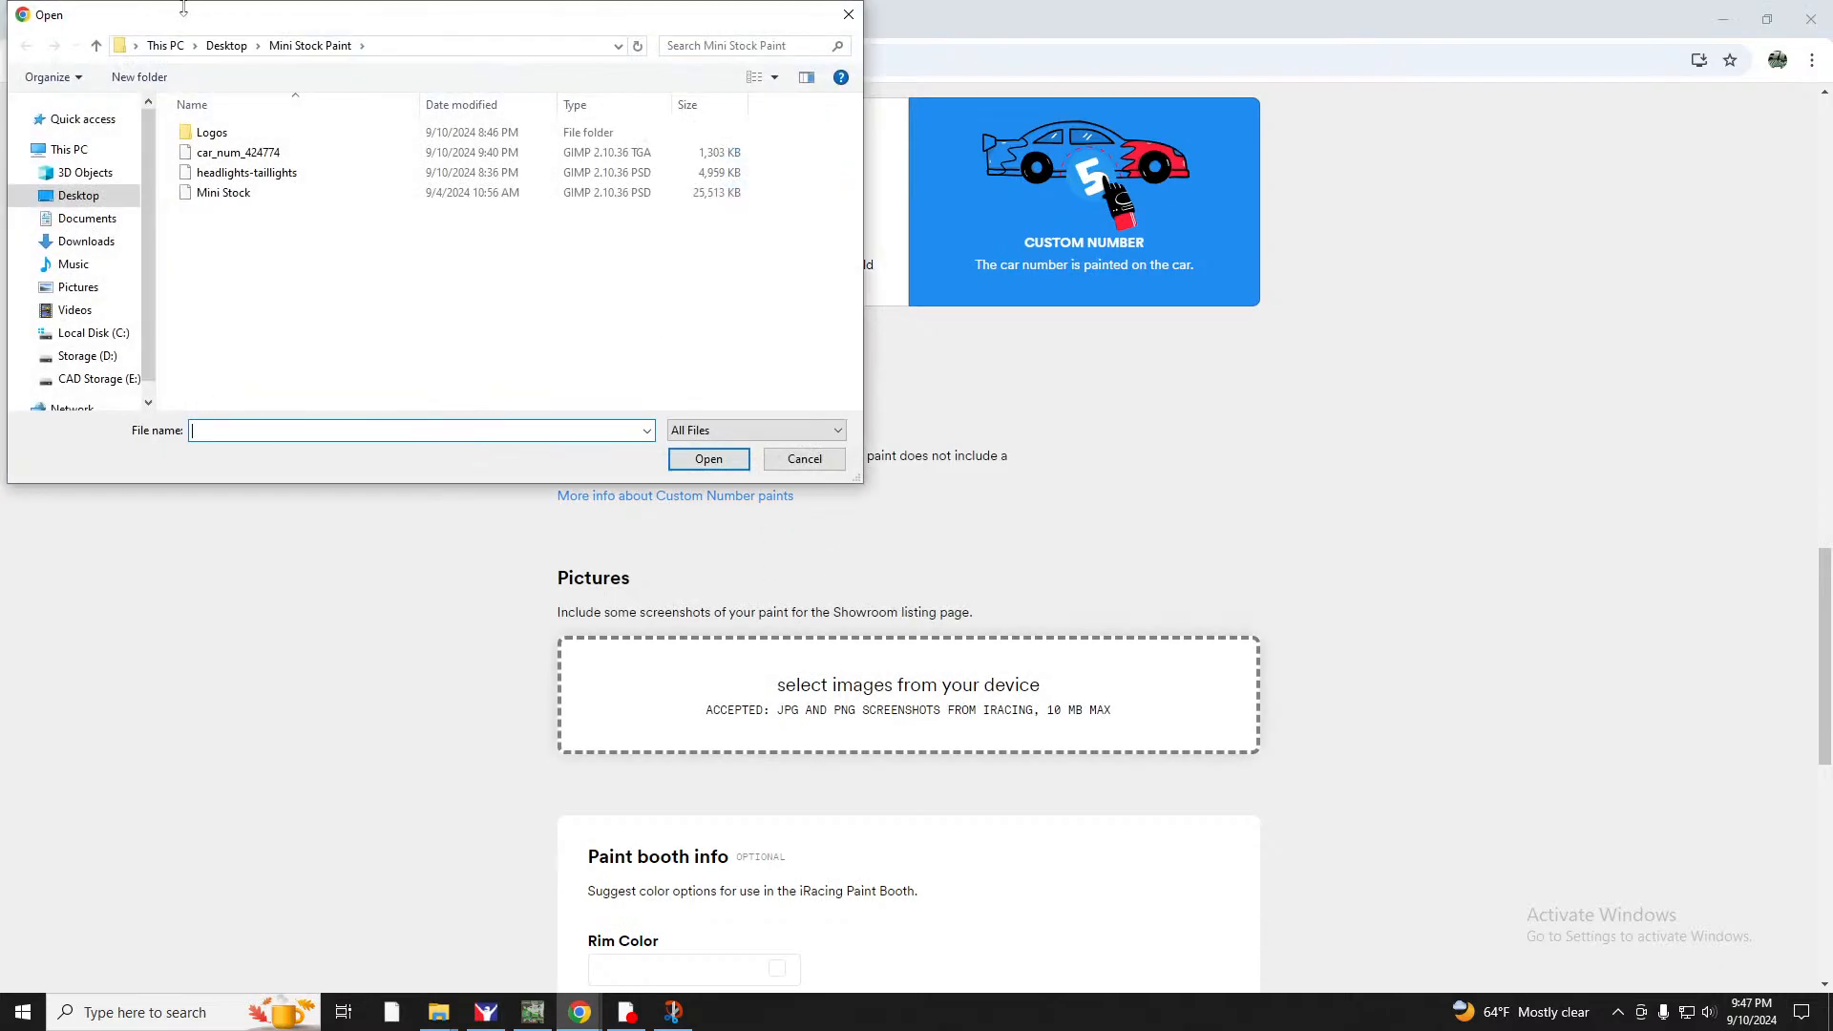
click(93, 205)
scroll(608, 291, down, 3)
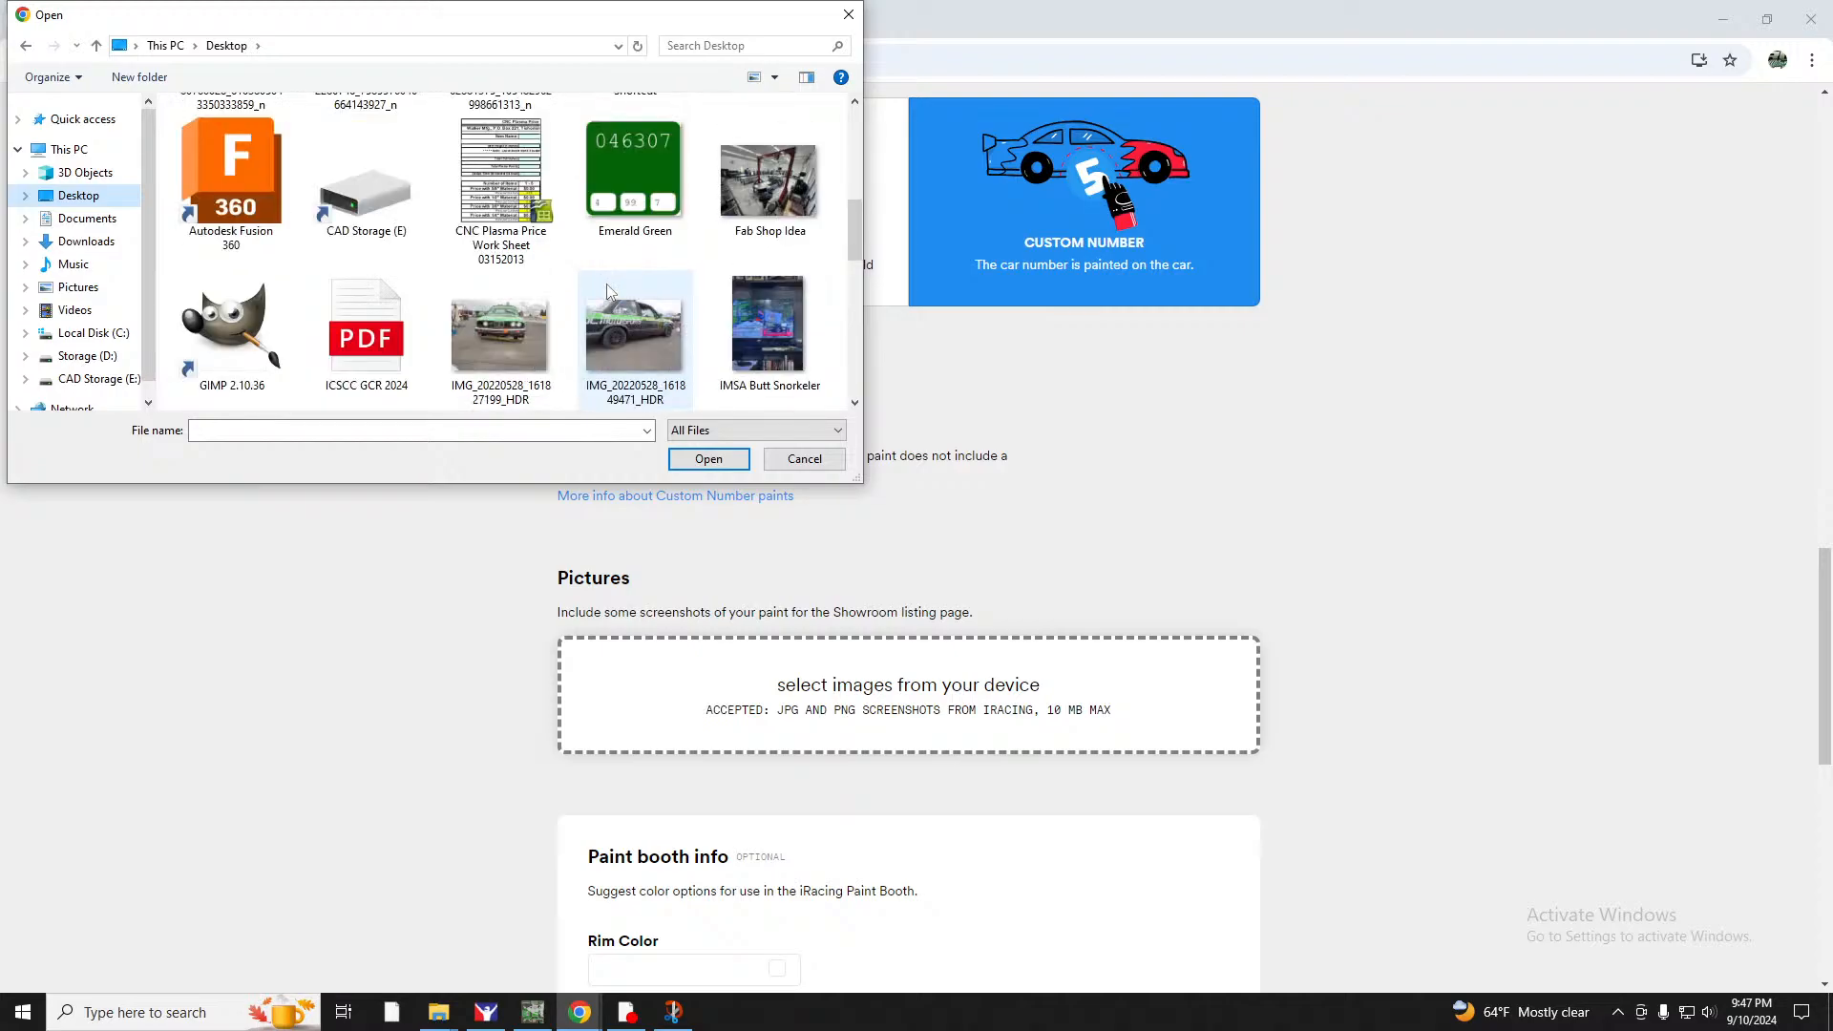
scroll(607, 291, up, 3)
scroll(607, 290, up, 2)
scroll(607, 290, down, 6)
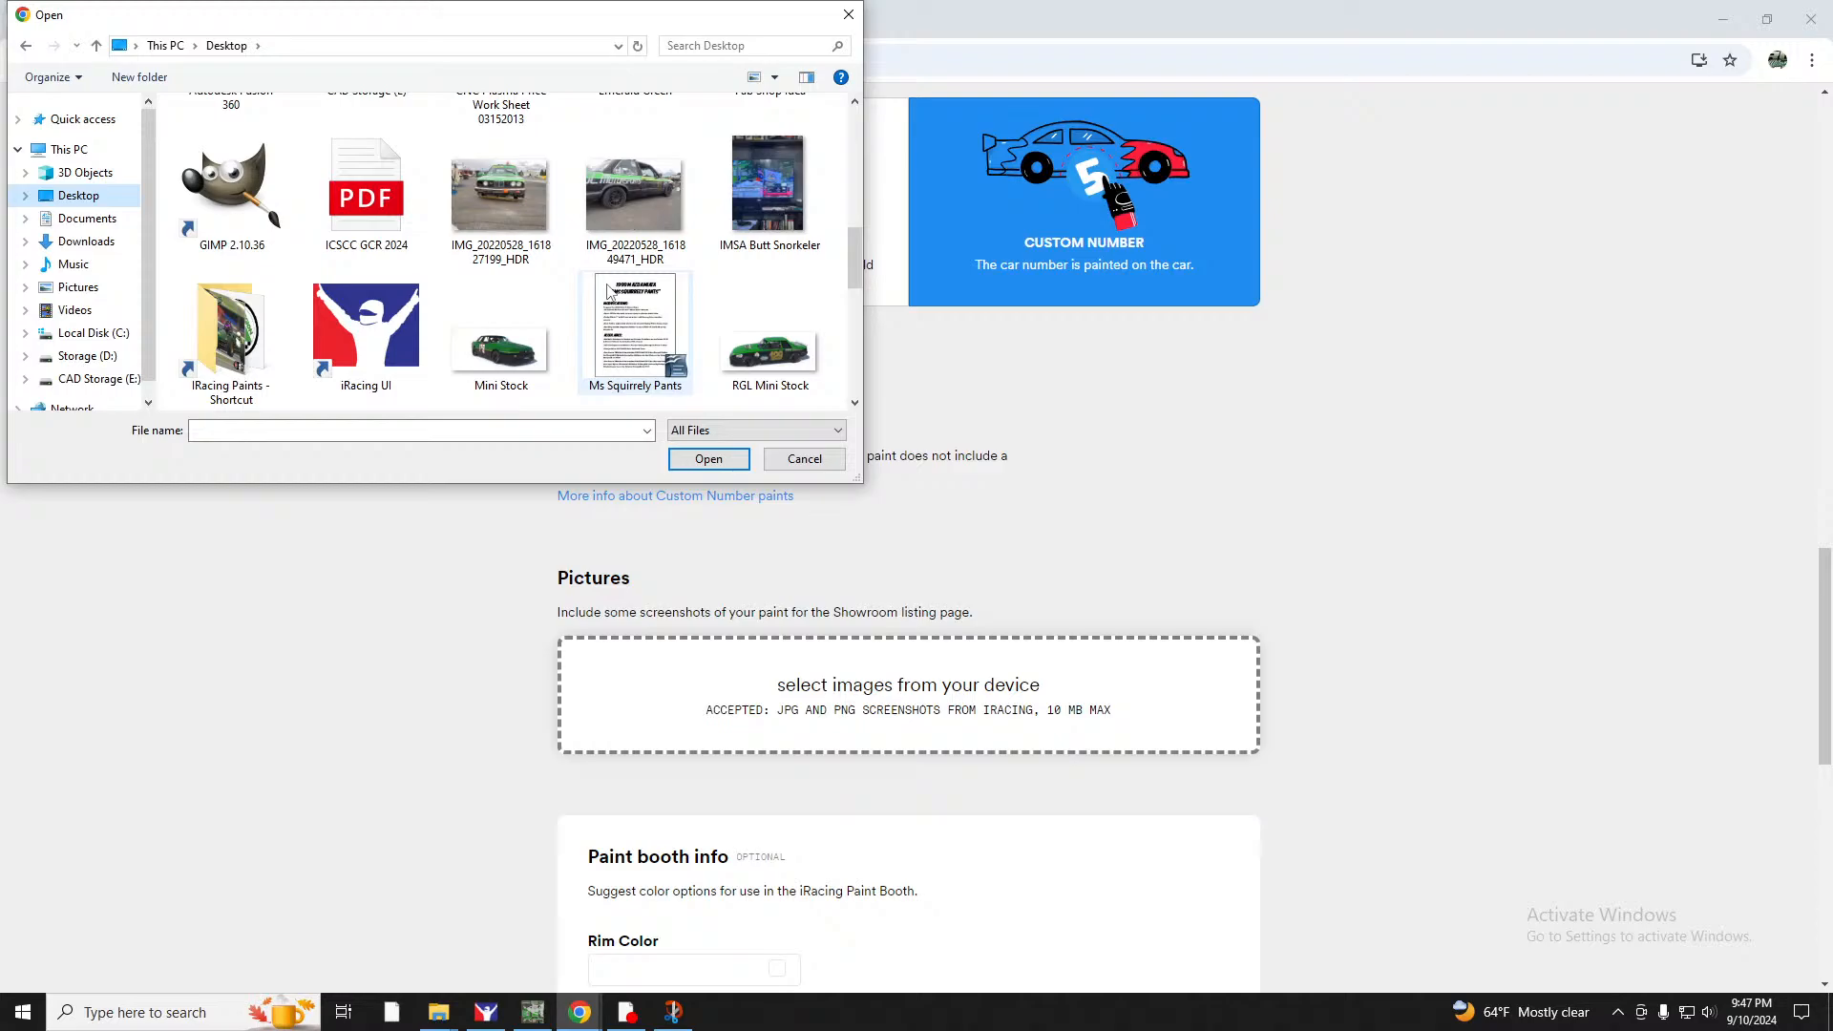
double_click(778, 352)
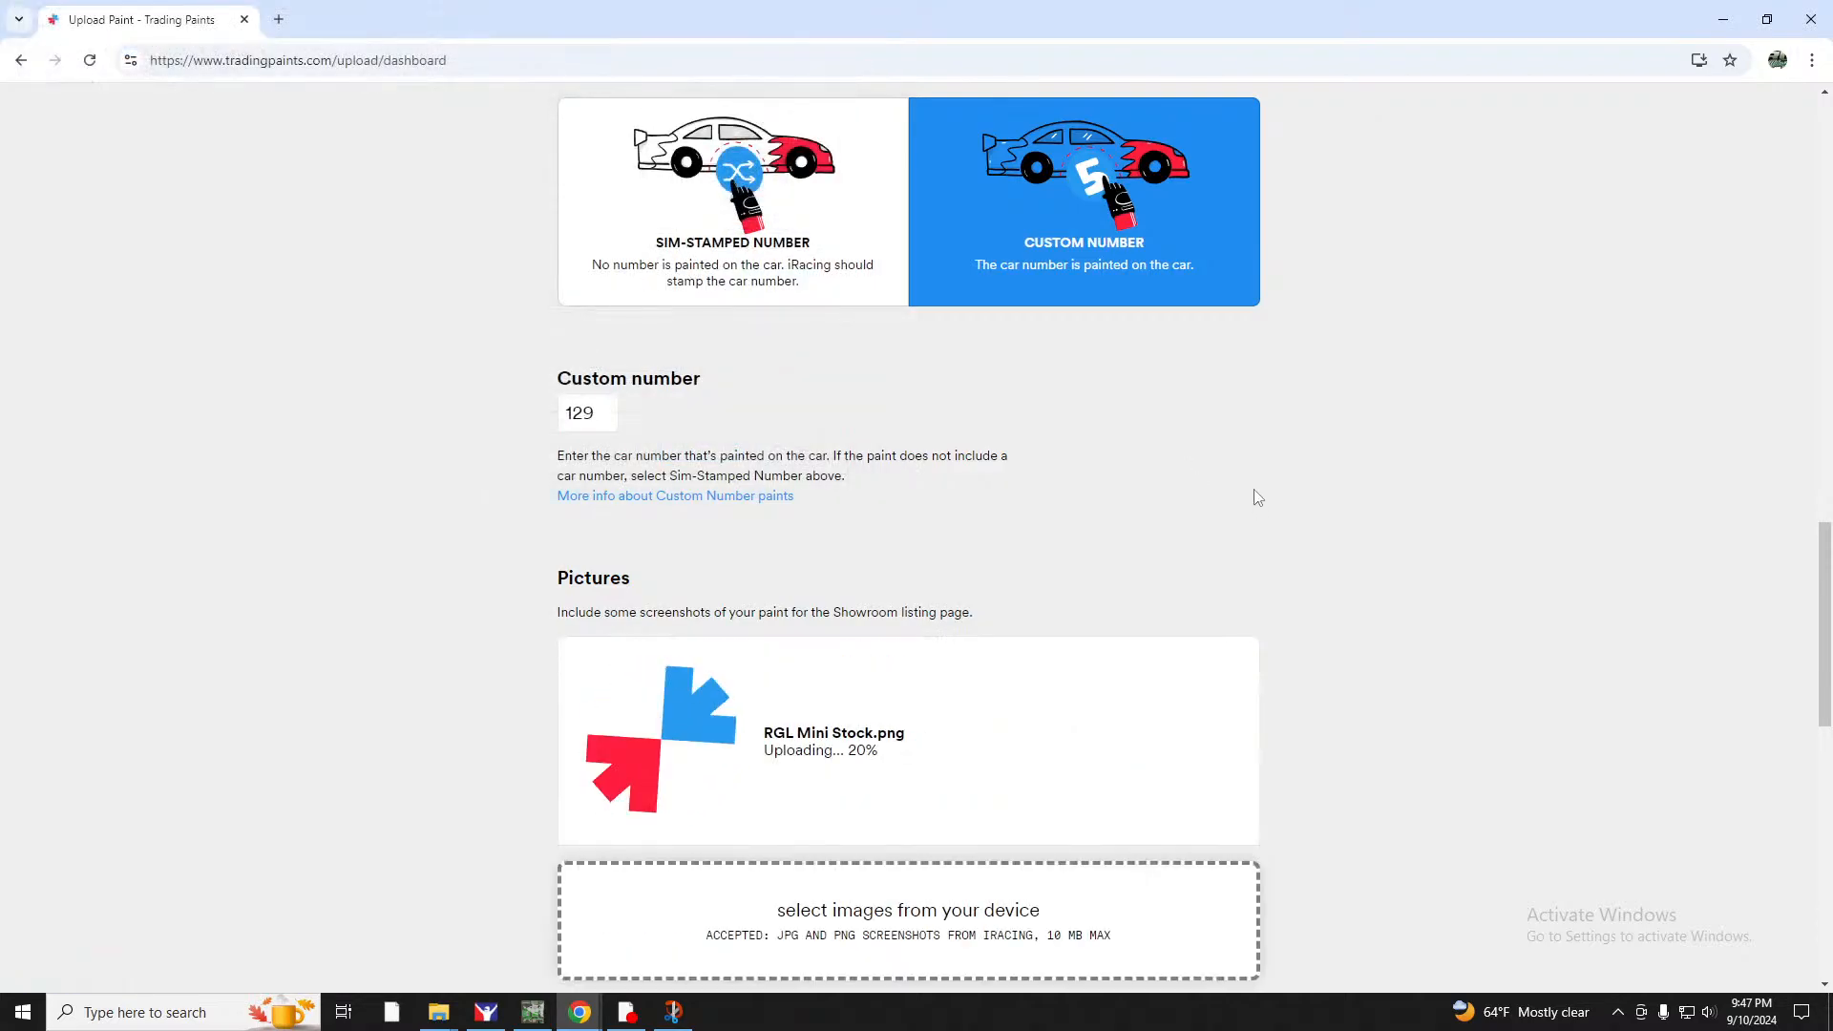
Switch to iRacing's Paint Shop and copy the hex code of the Mini Stock's gold car swatch.
scroll(1257, 497, down, 1)
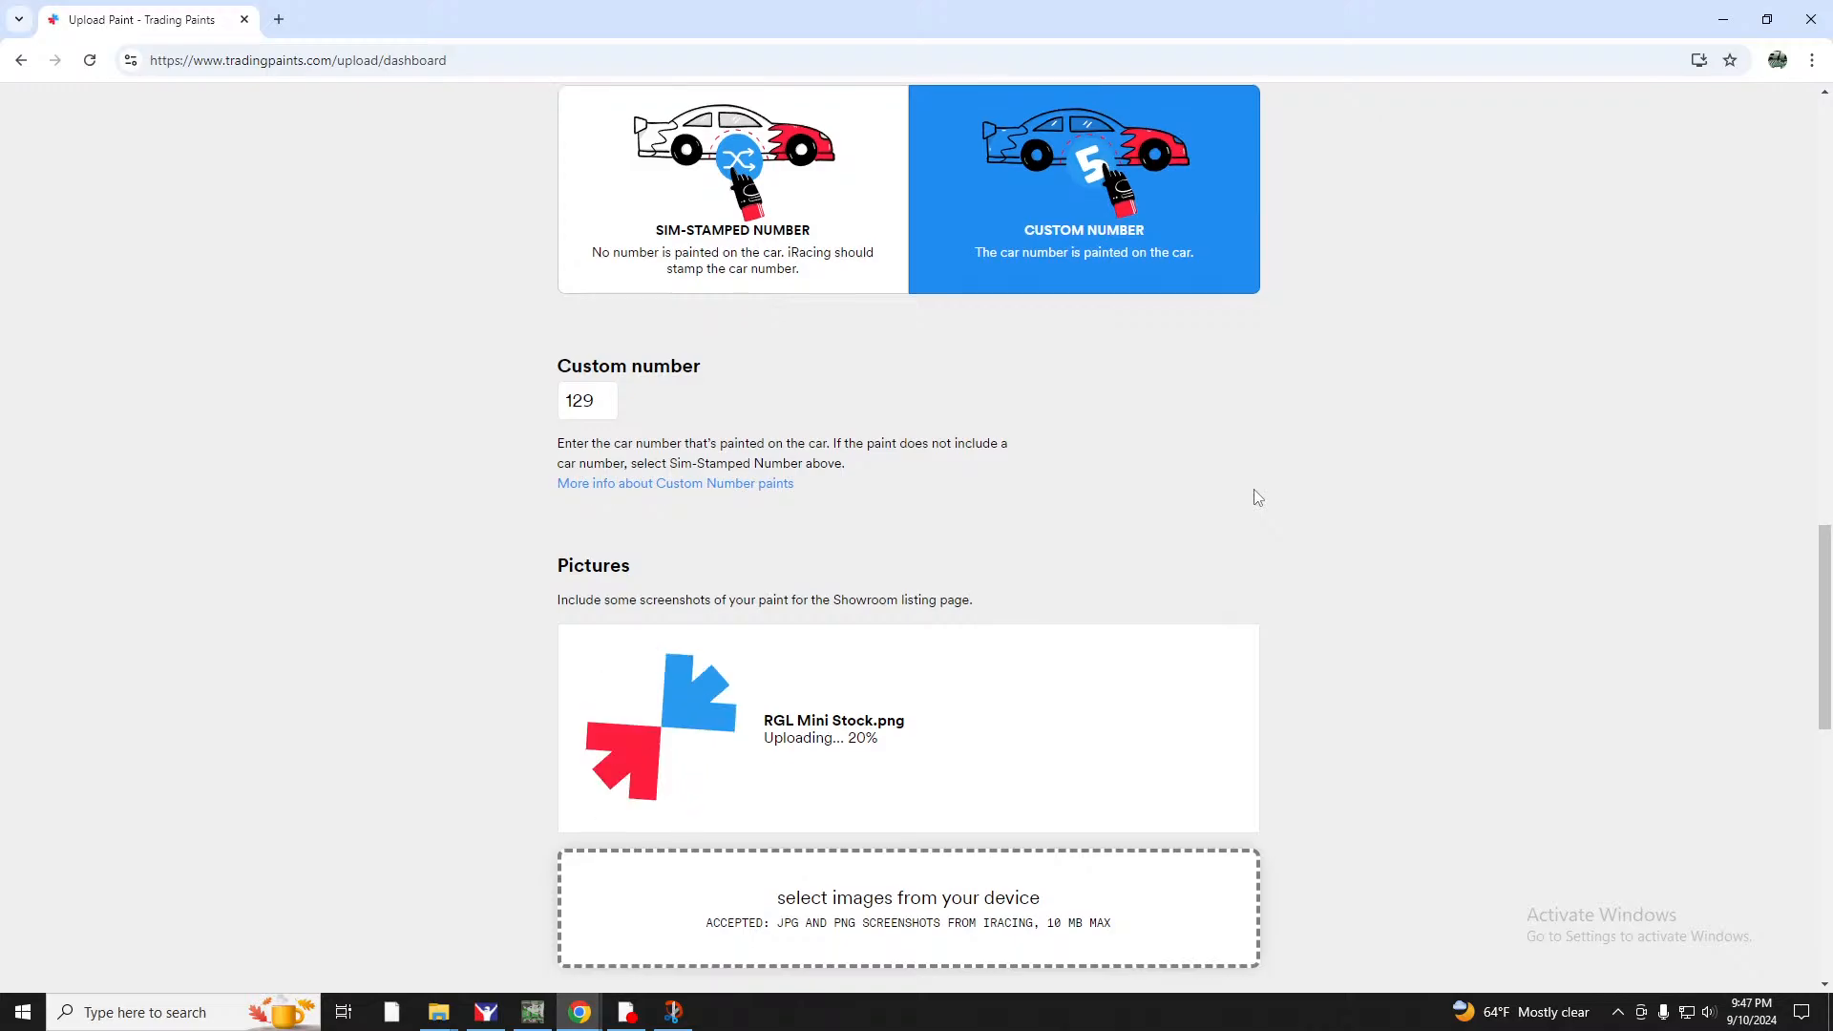
scroll(1257, 497, down, 3)
scroll(1257, 498, down, 3)
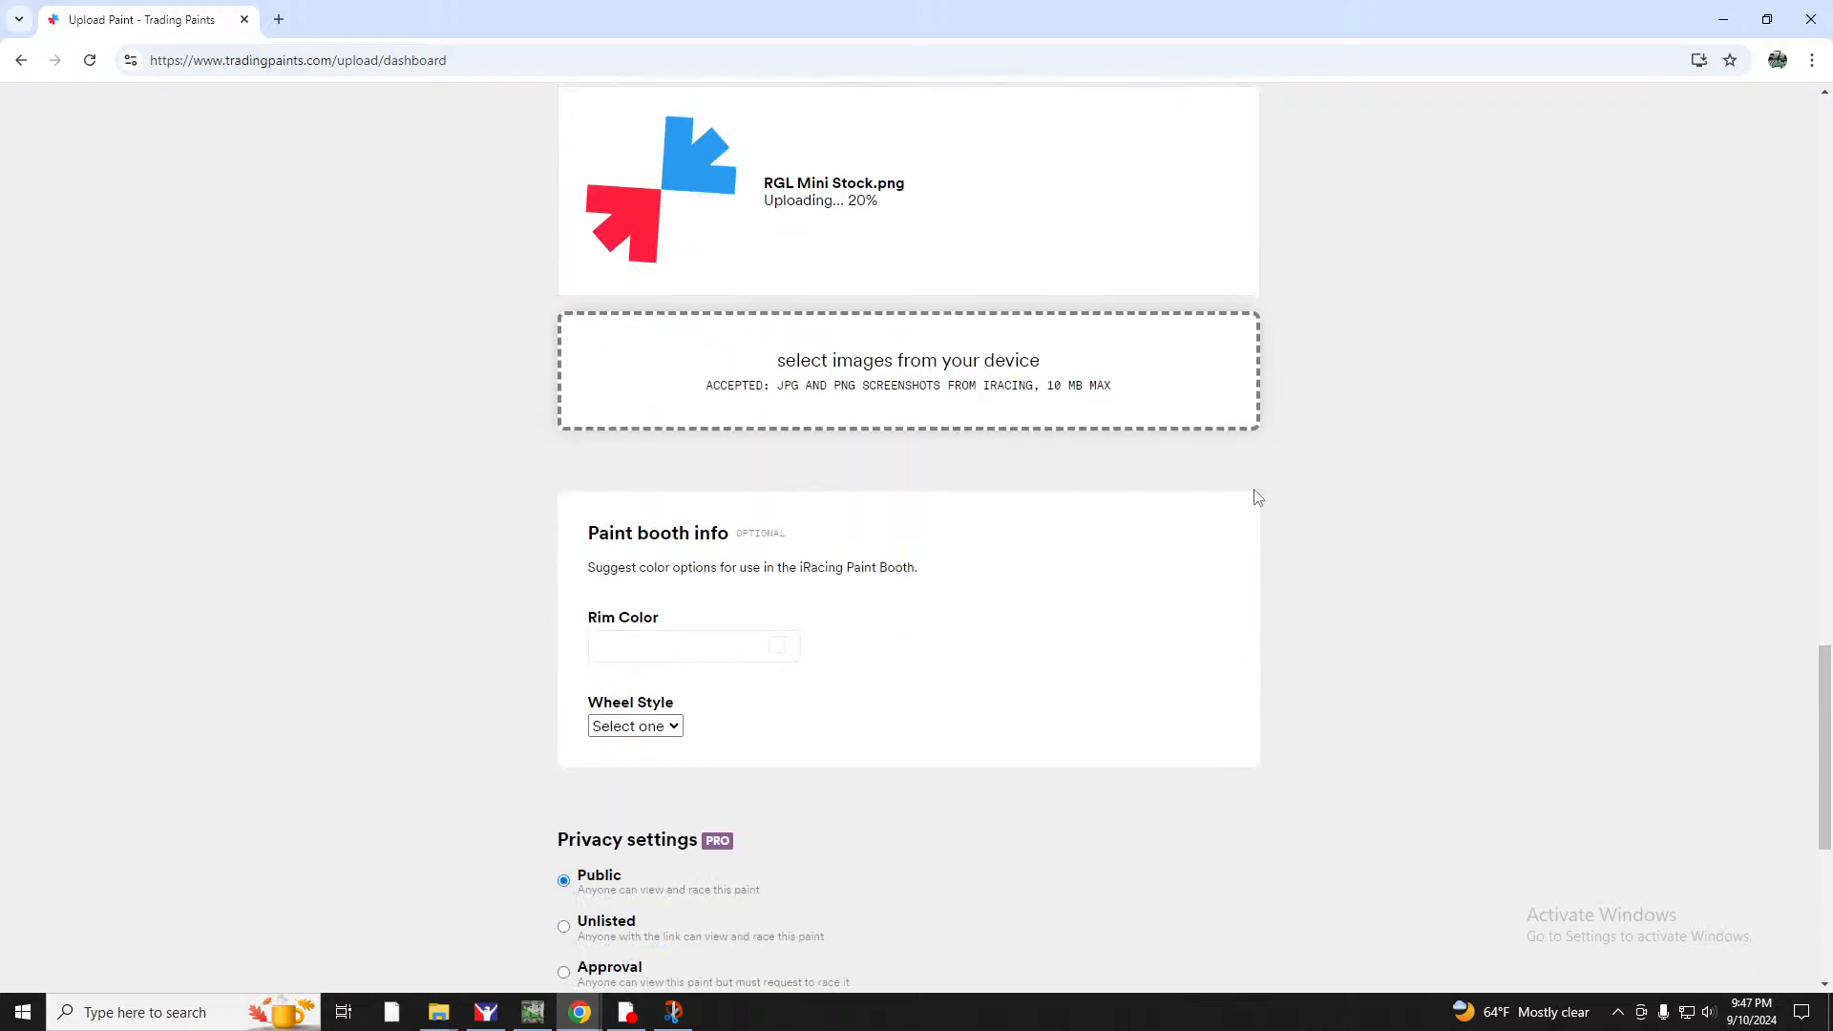
scroll(1257, 497, down, 3)
scroll(1253, 494, up, 4)
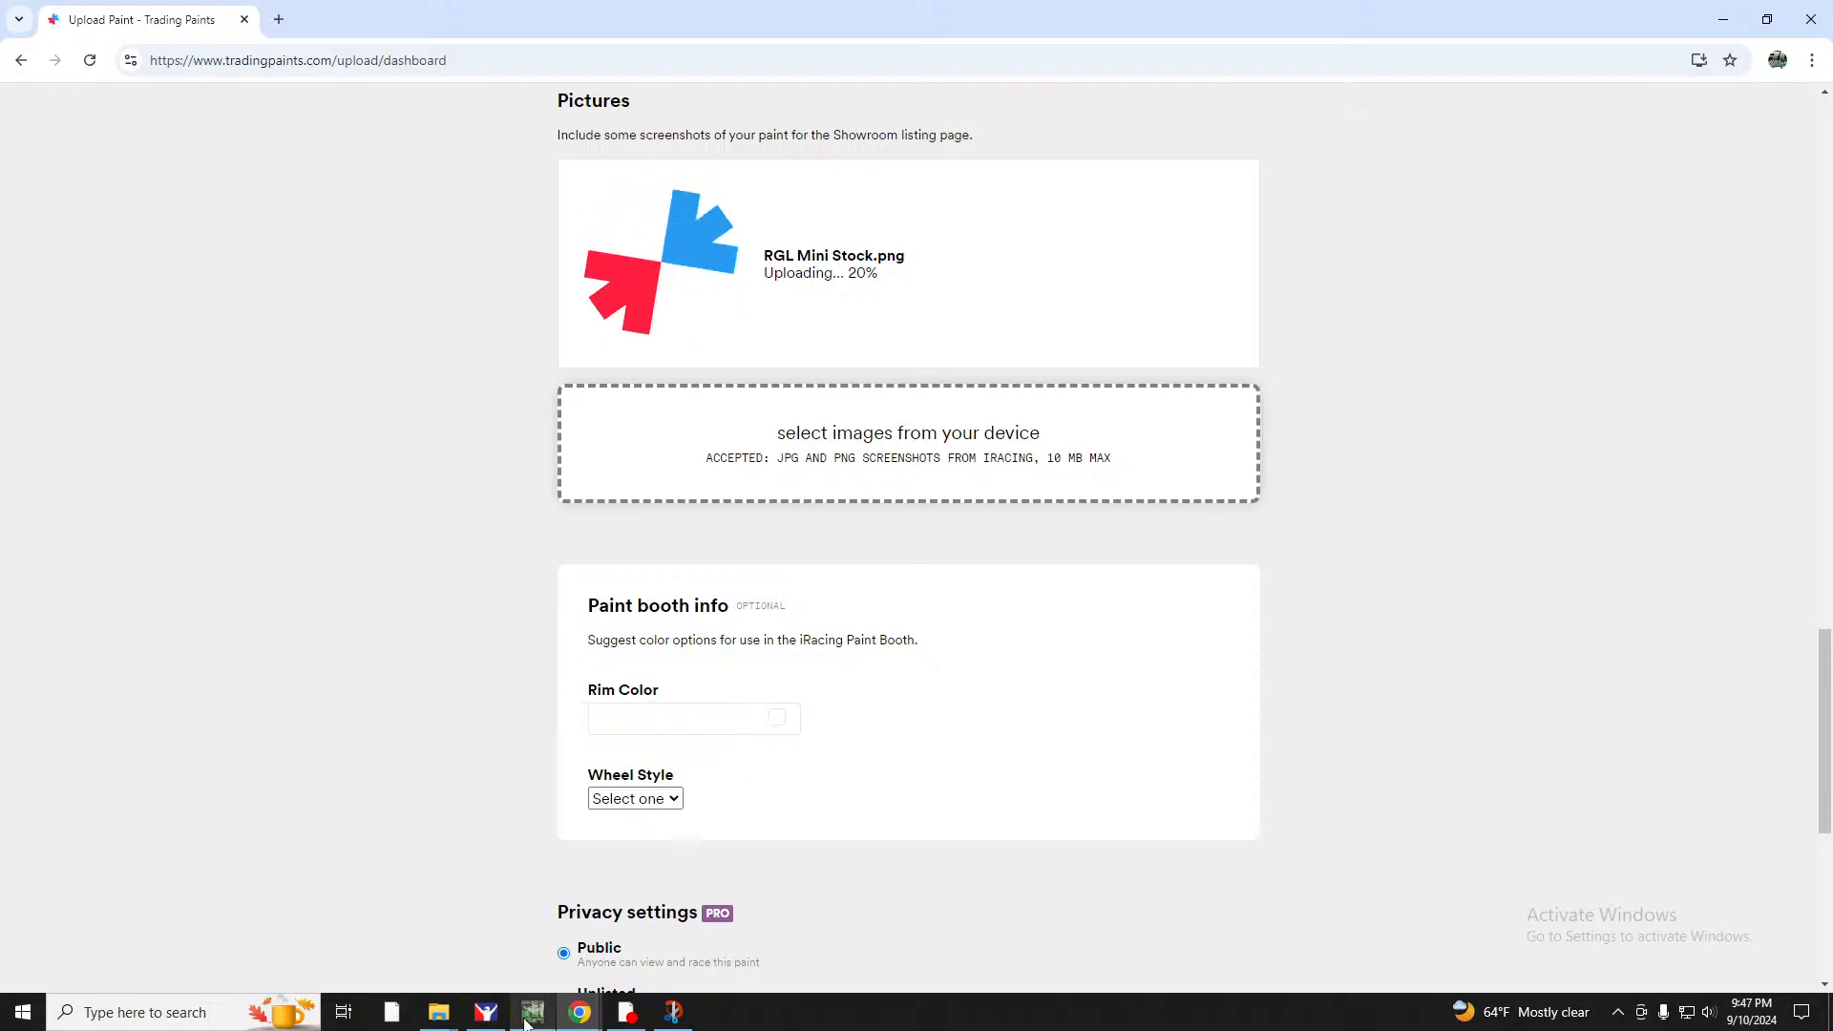
click(485, 1012)
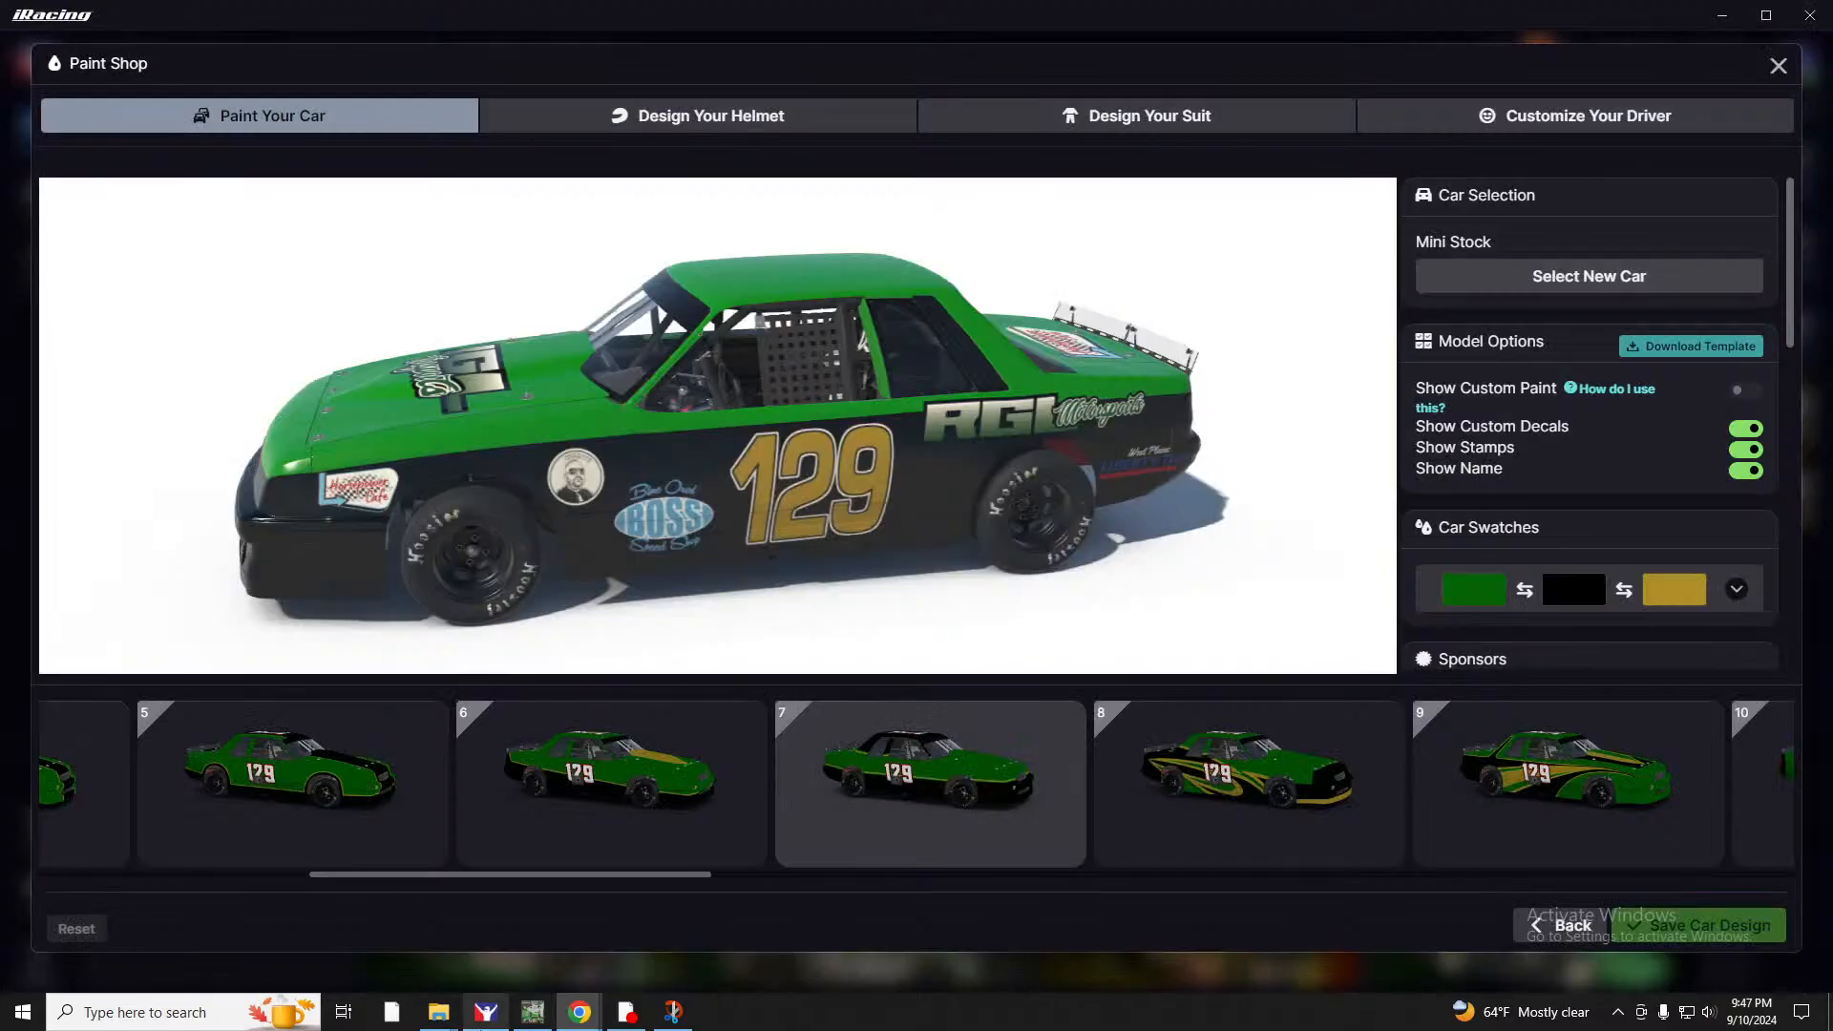
click(1656, 592)
drag(1642, 819, 1569, 832)
key(ctrl+c)
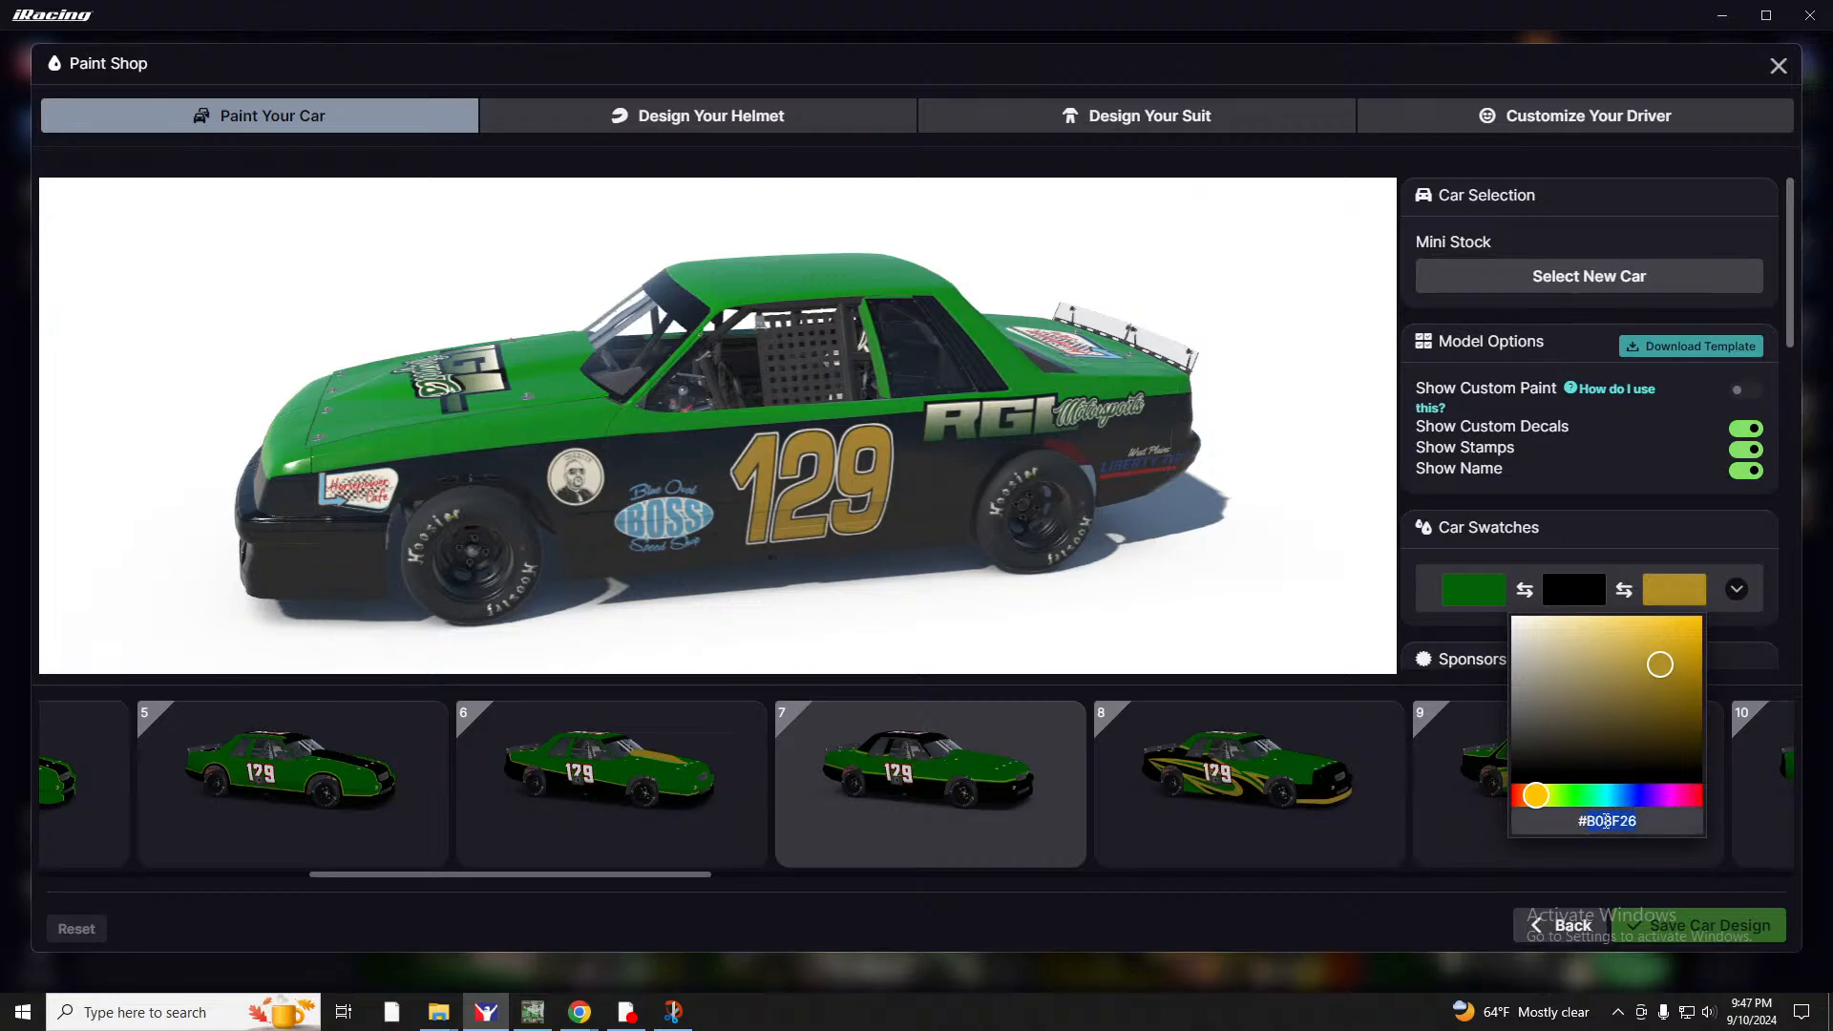
click(1617, 473)
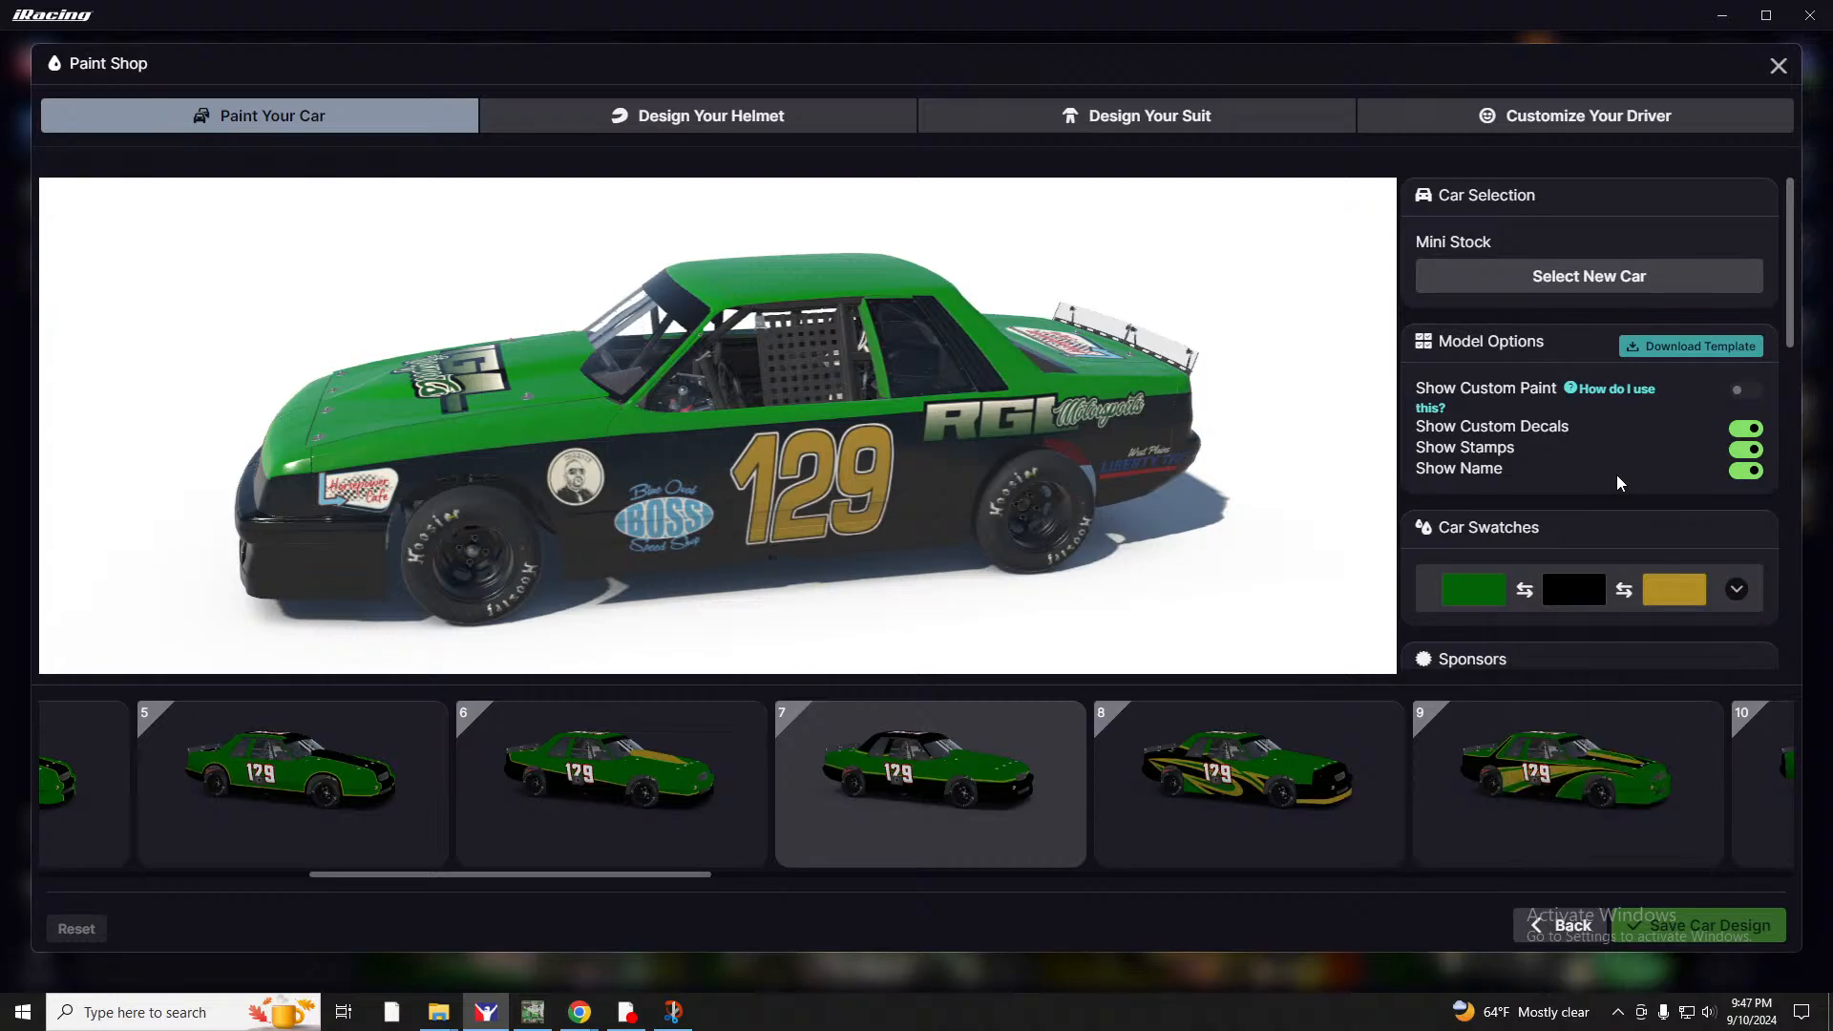
Set the Mini Stock's wheels to Brushed in the copied gold #B08F26 and save the car design.
scroll(1617, 489, down, 8)
scroll(1613, 503, down, 1)
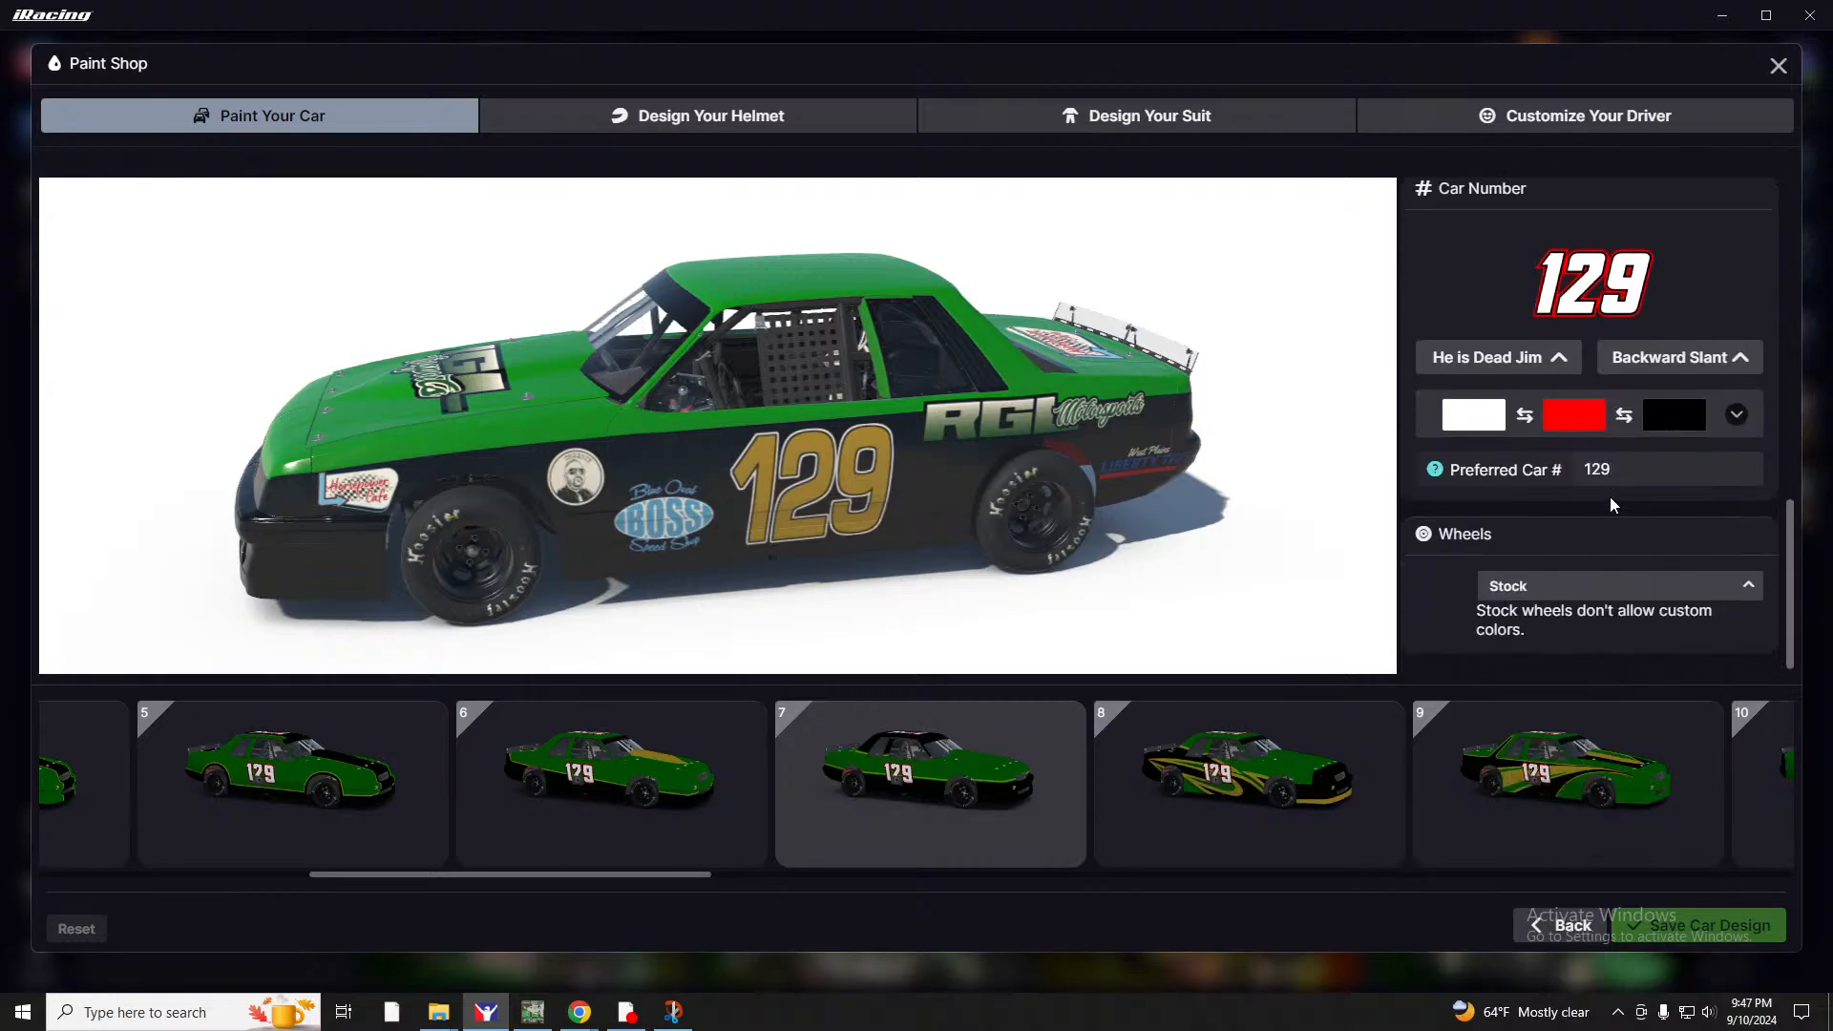
click(1616, 590)
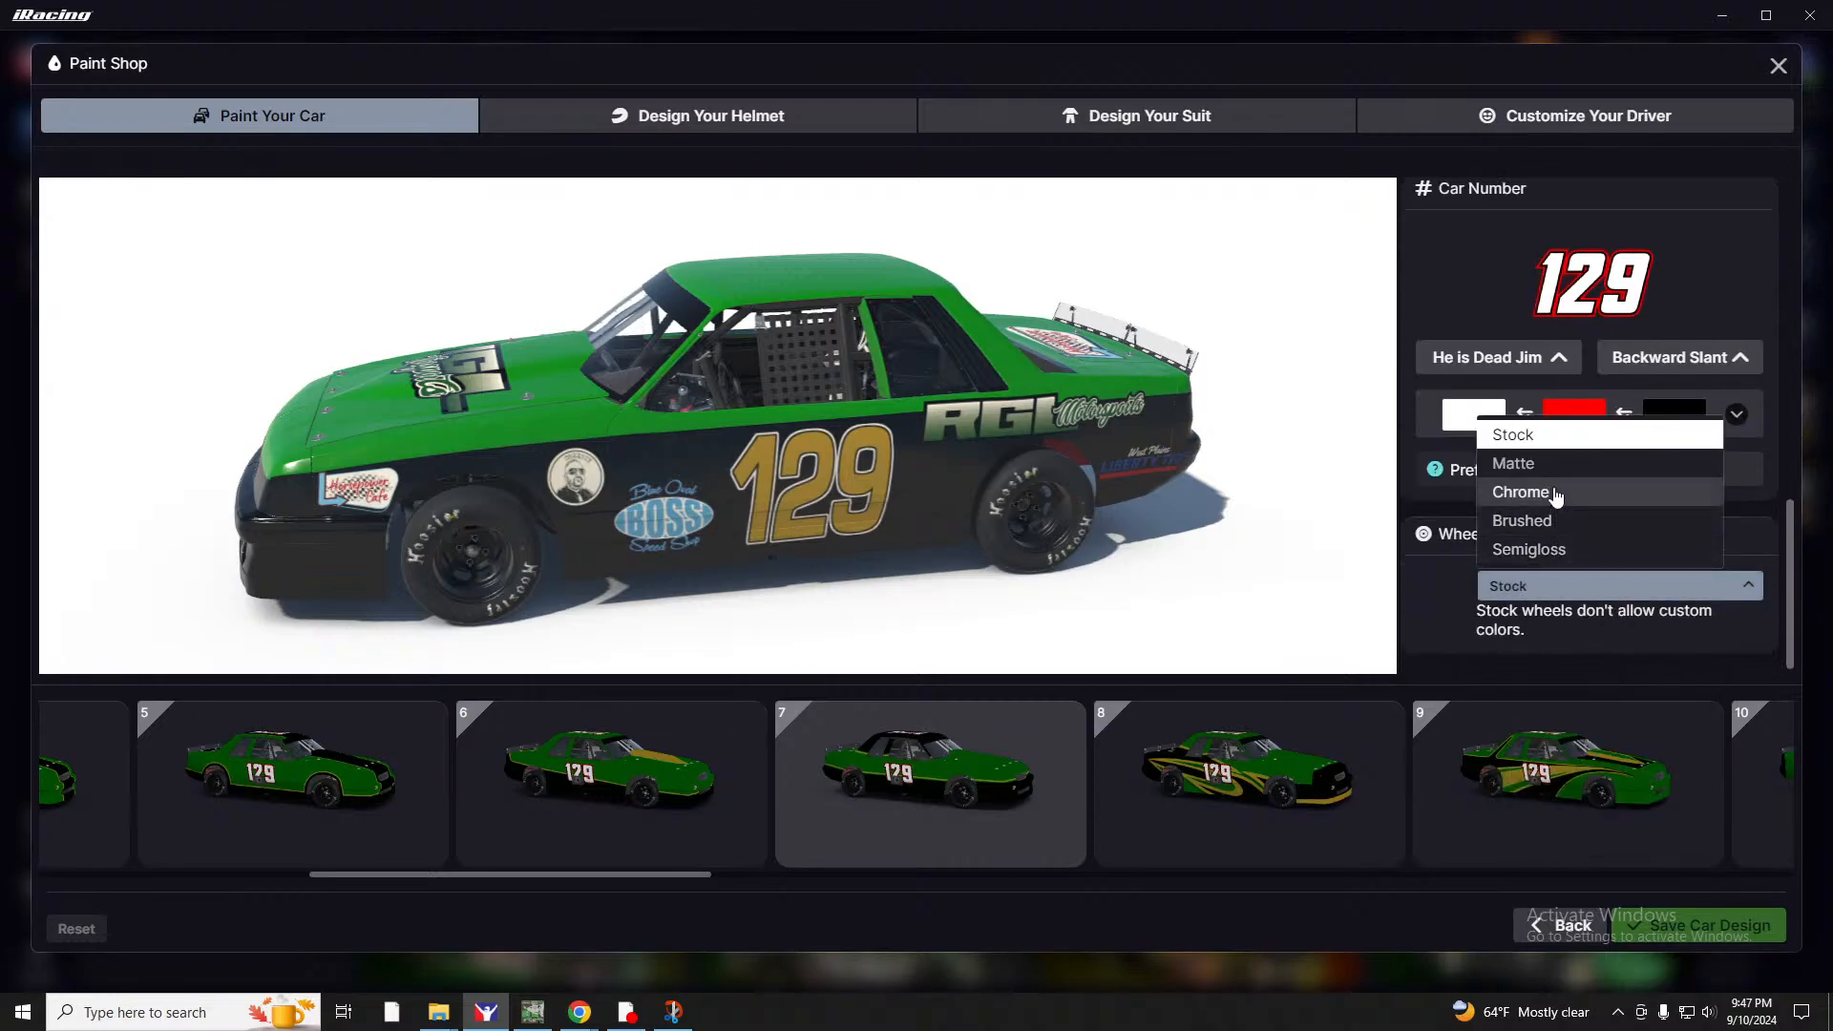
click(1555, 523)
click(1439, 624)
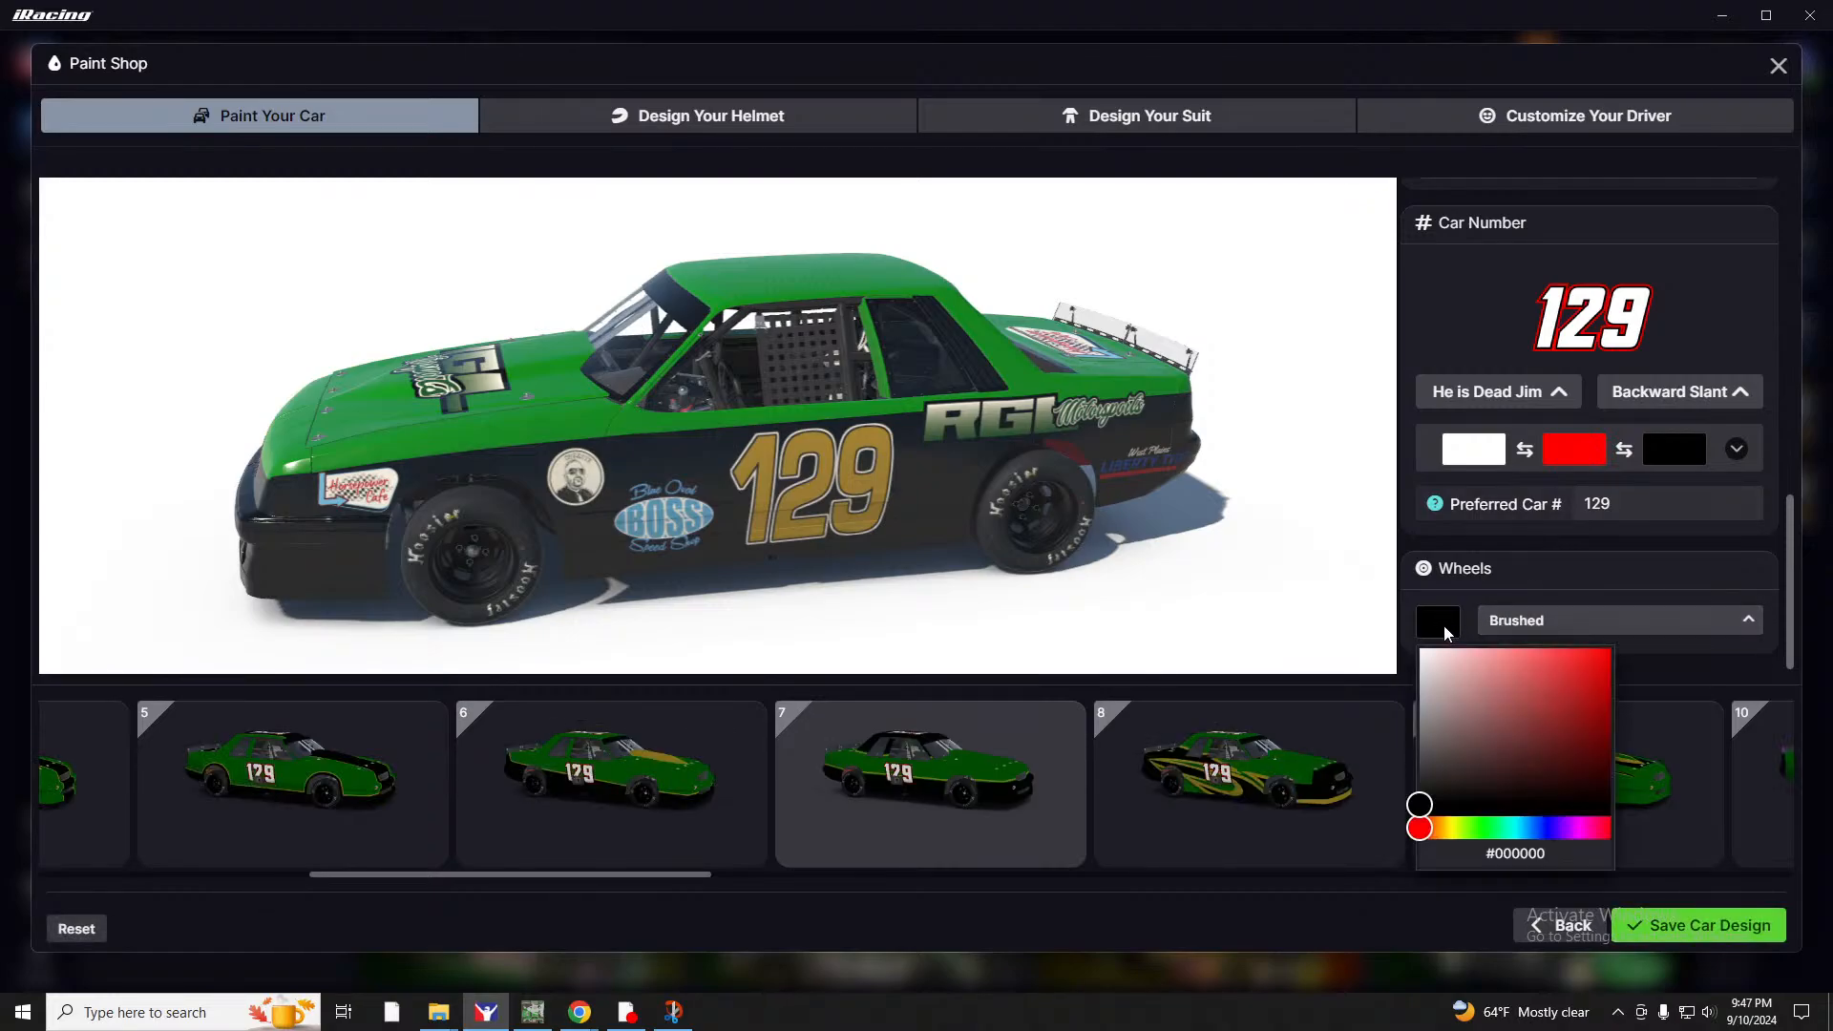
drag(1553, 847, 1505, 848)
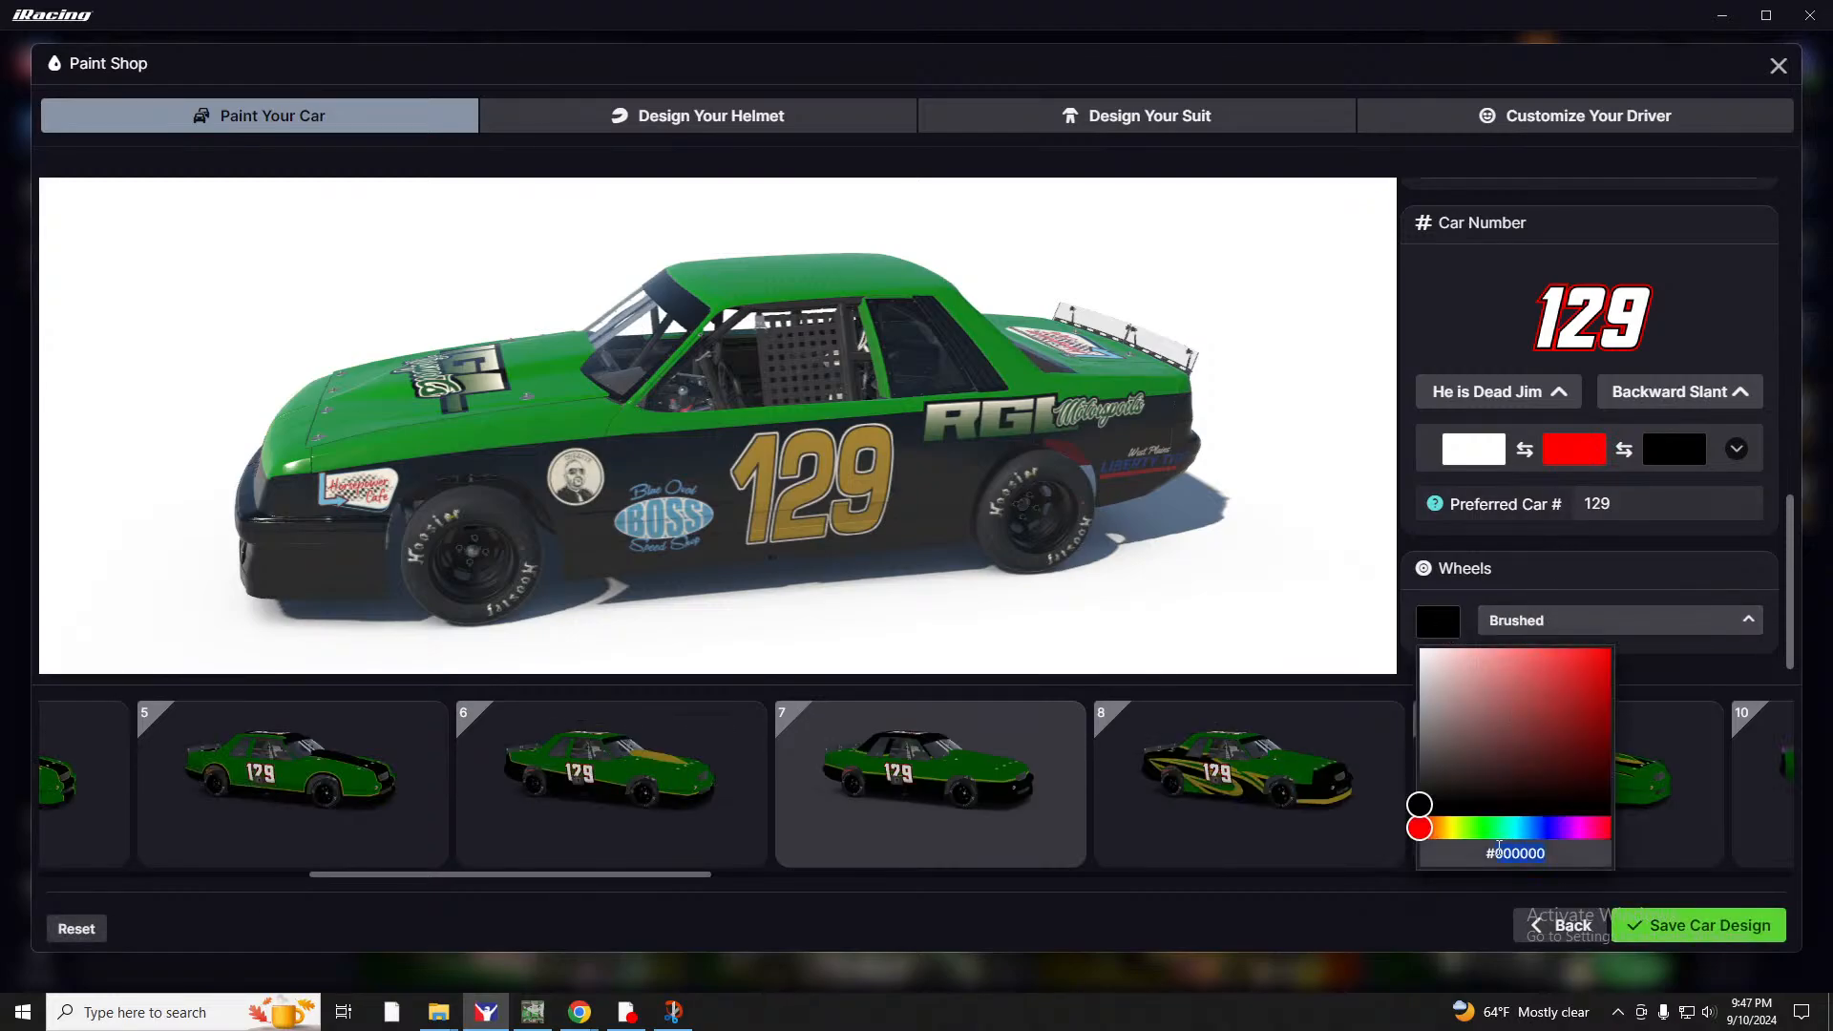
key(ctrl+v)
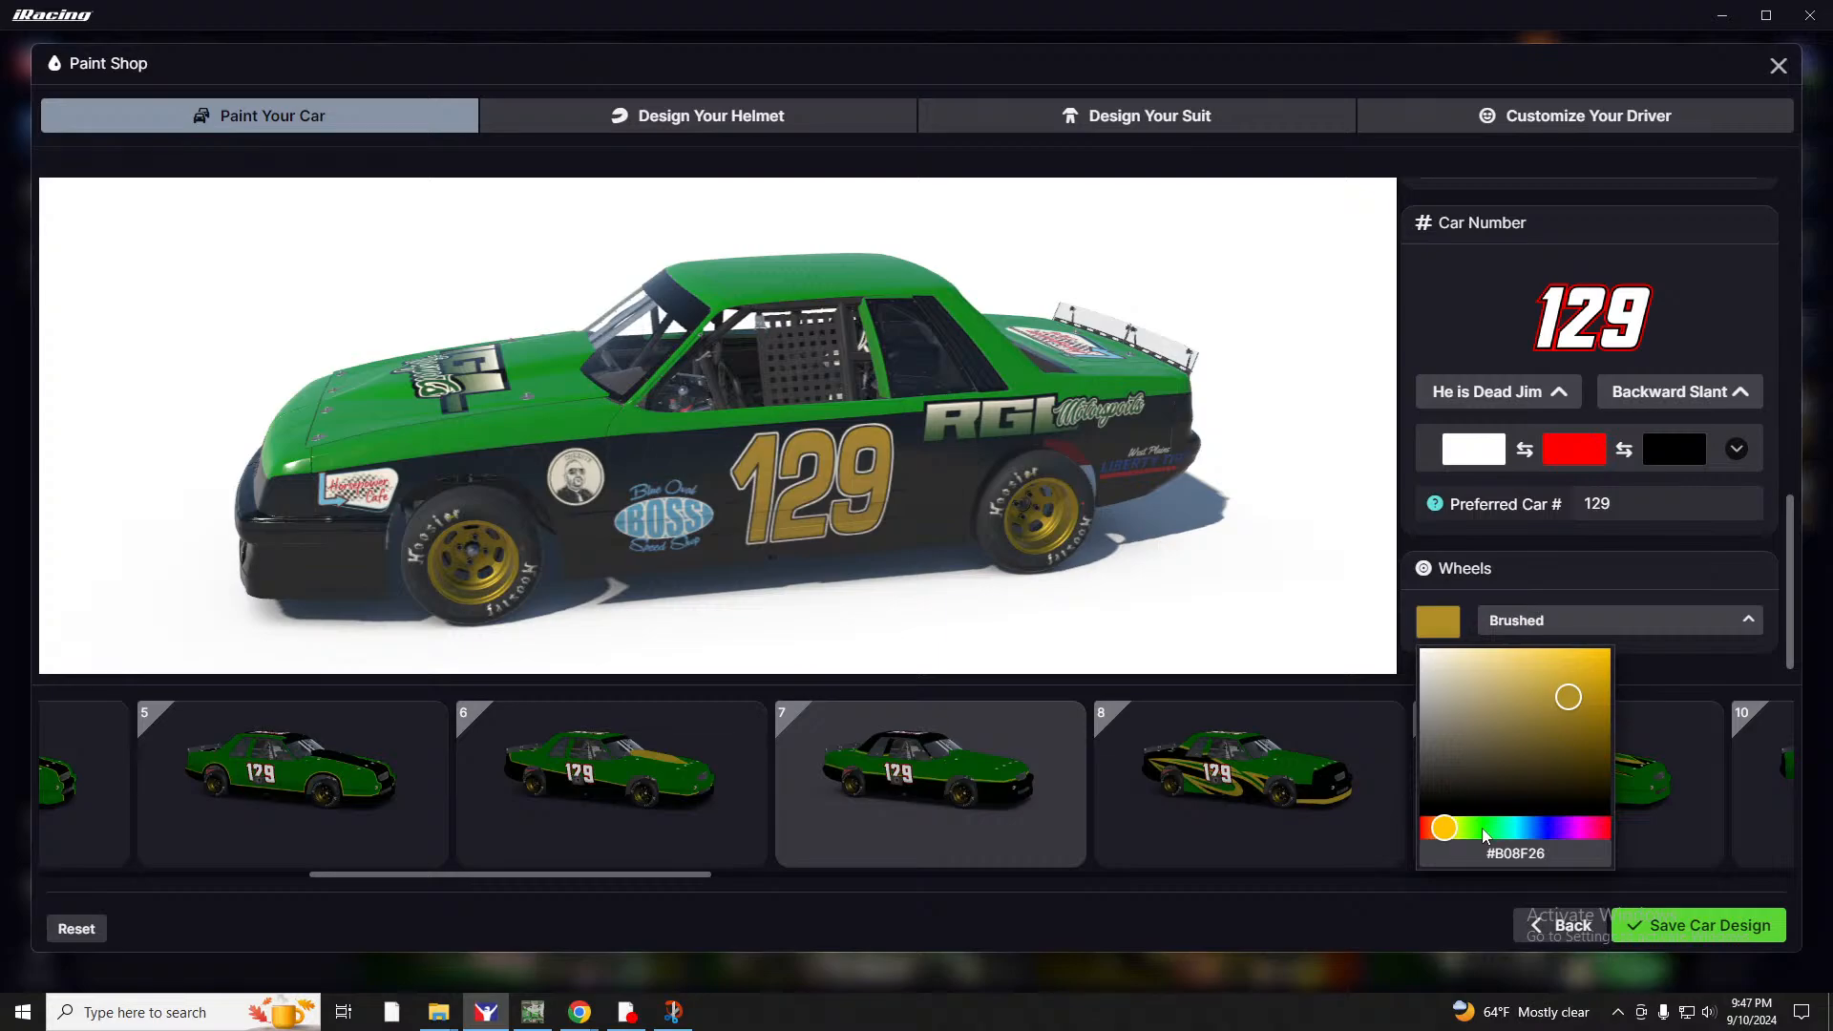
click(1690, 925)
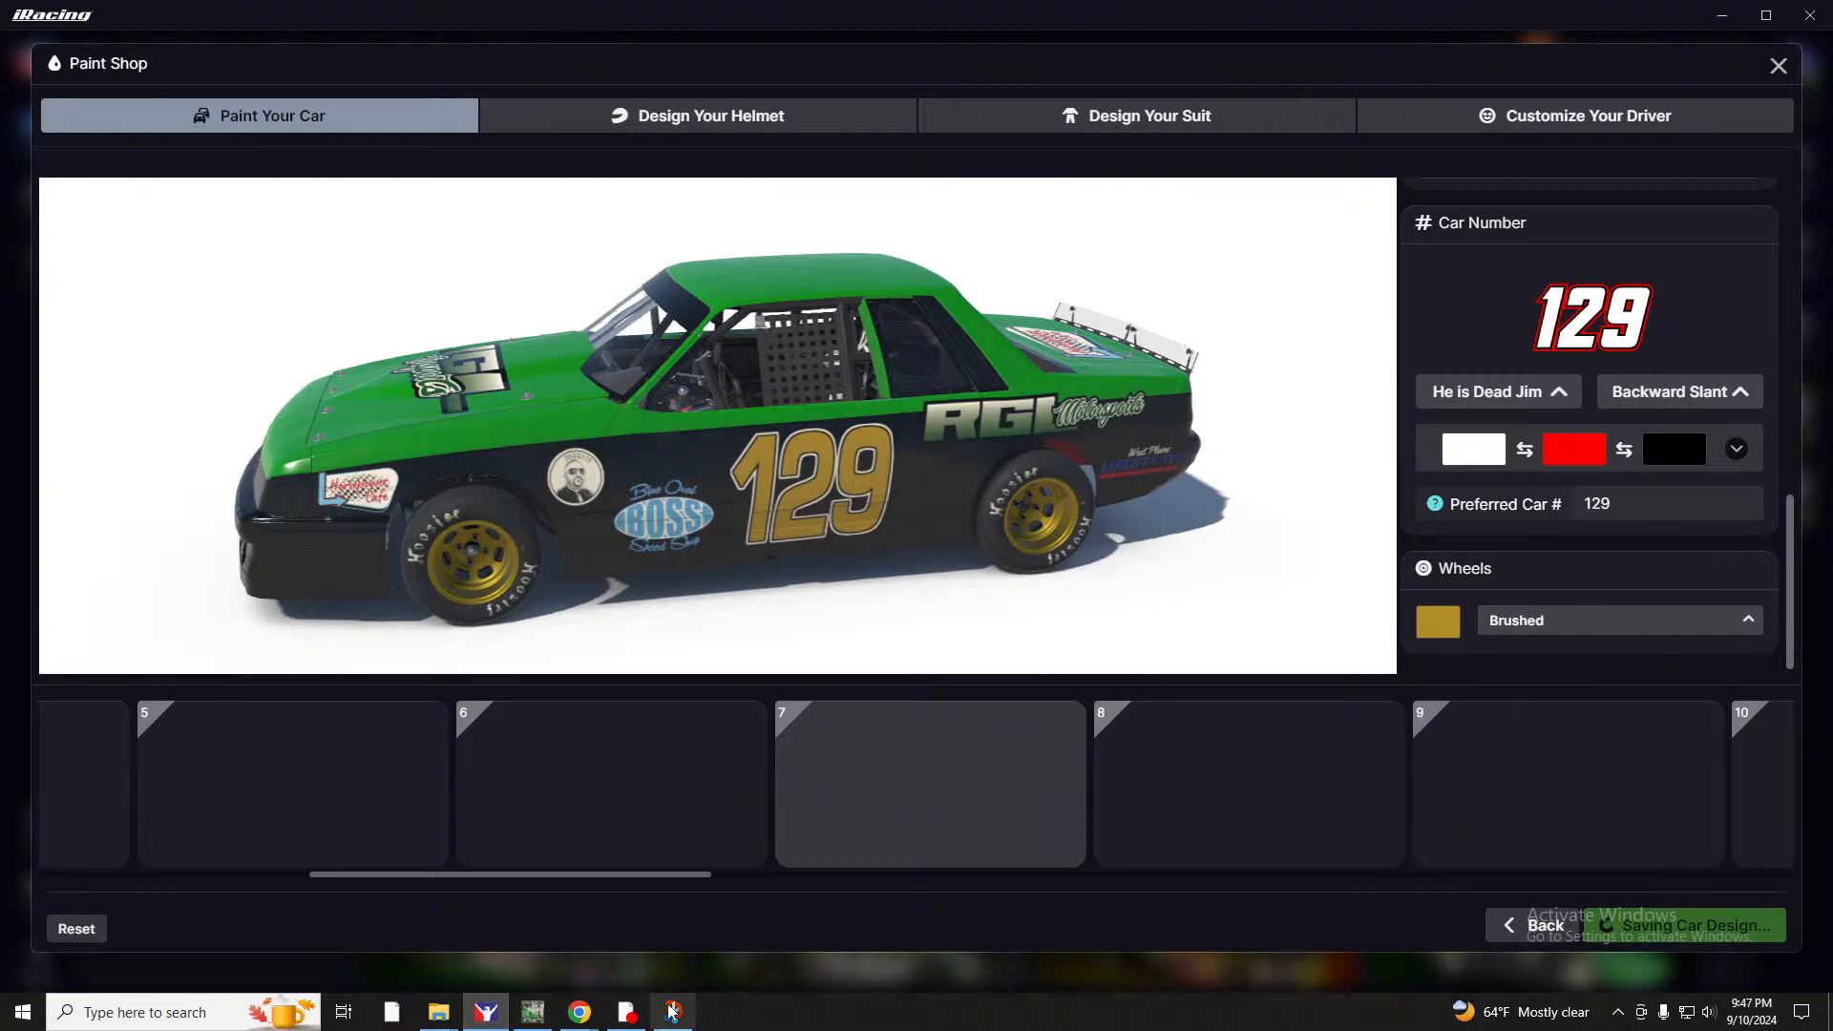
Back in the Trading Paints upload form, set the paint booth rim color to #b08f26 and the wheel style to Brushed.
mouse_move(666, 1012)
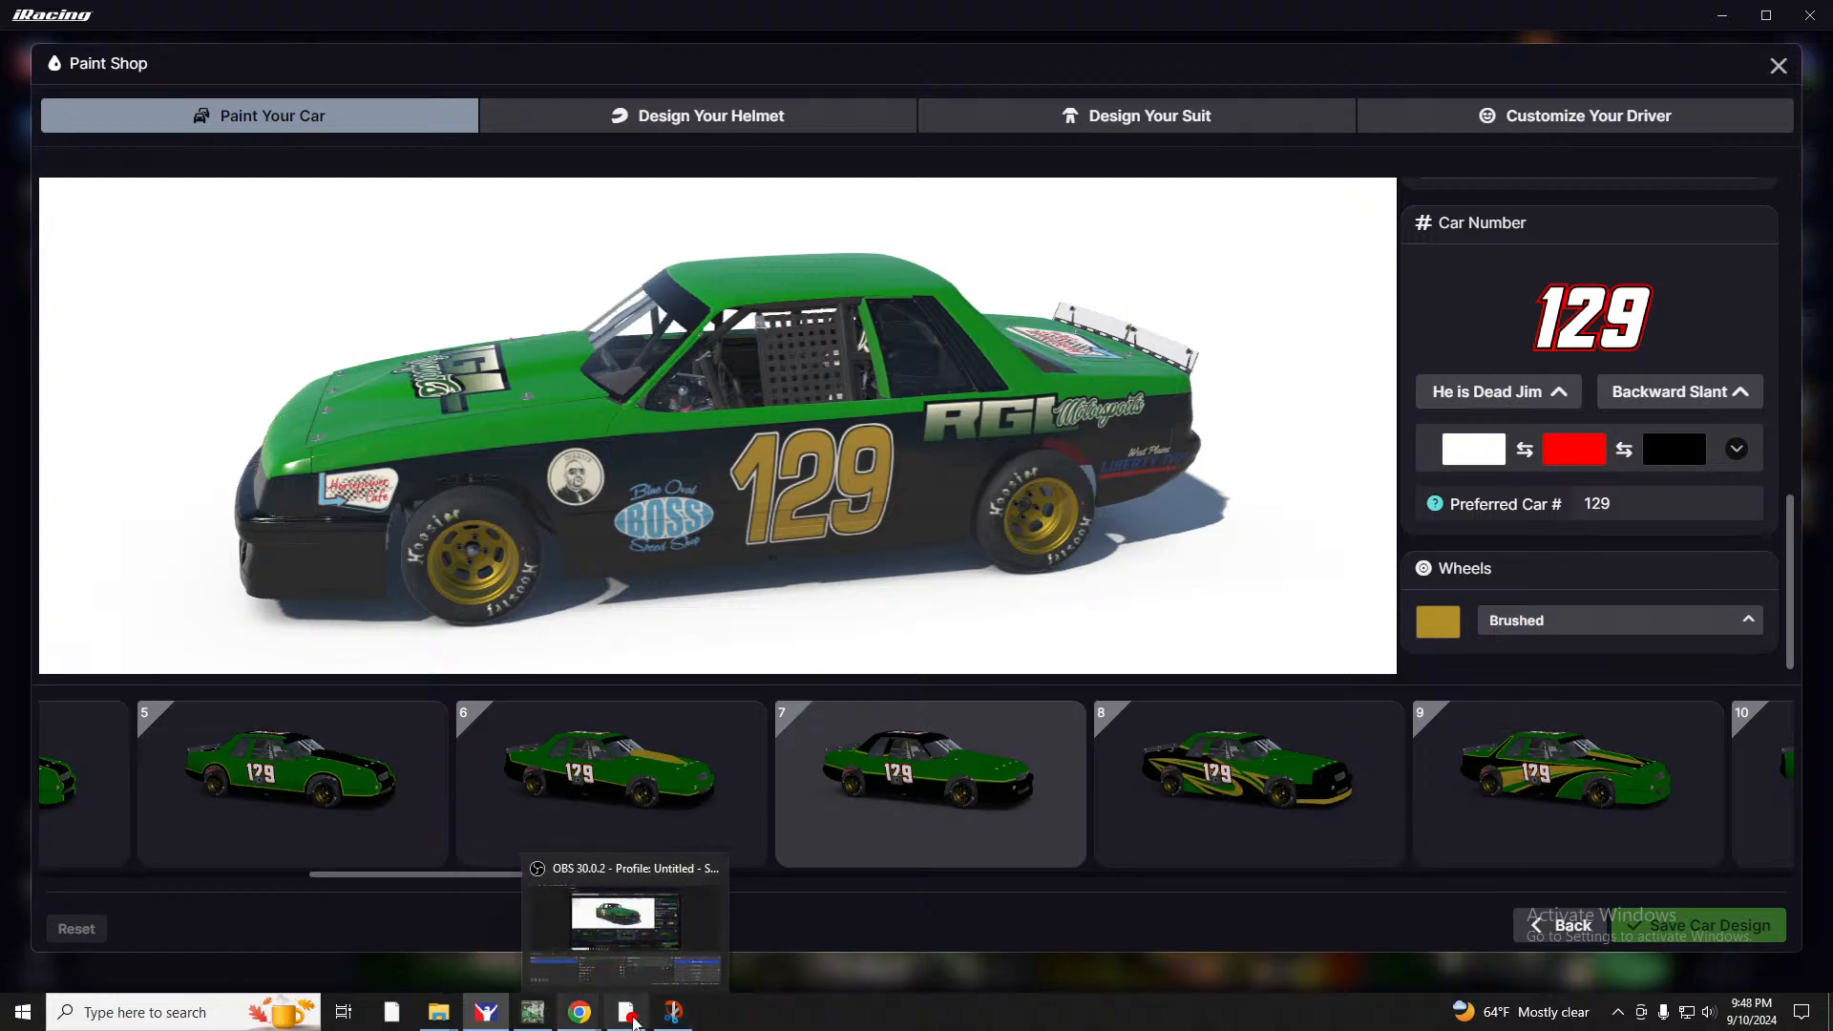
mouse_move(579, 1014)
click(638, 940)
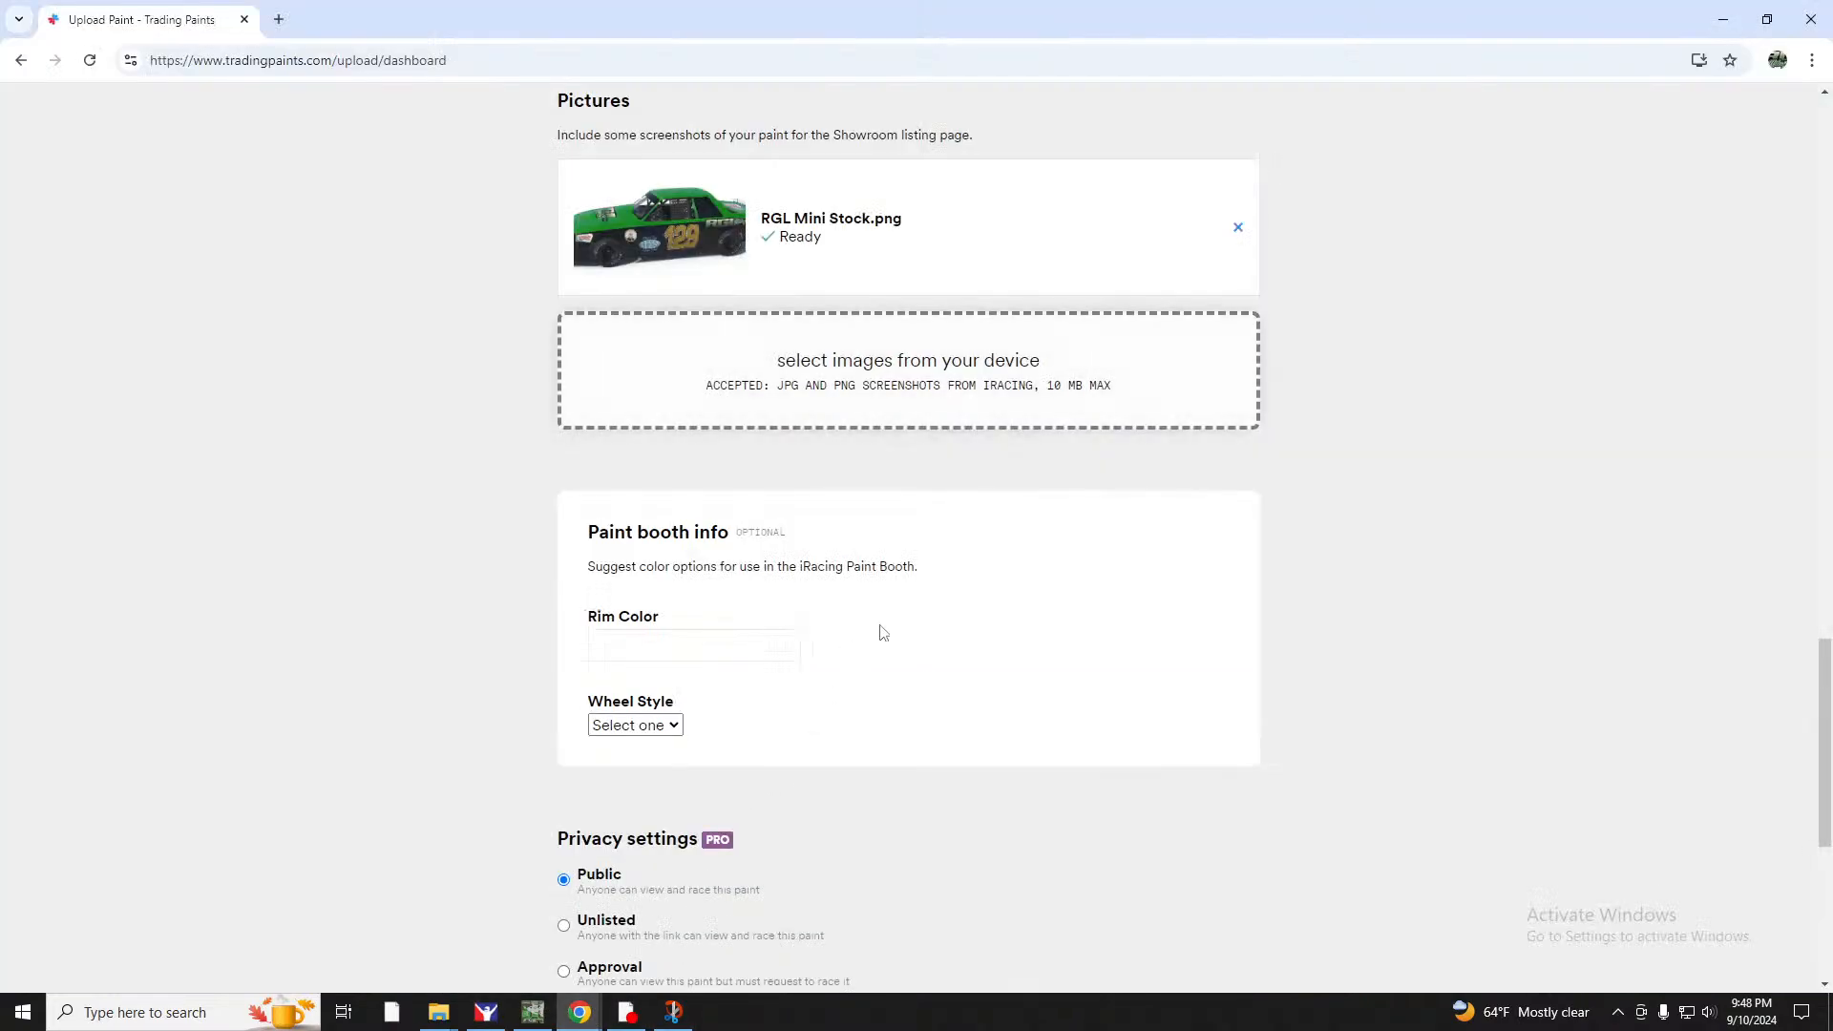
click(644, 647)
text(#b08f26)
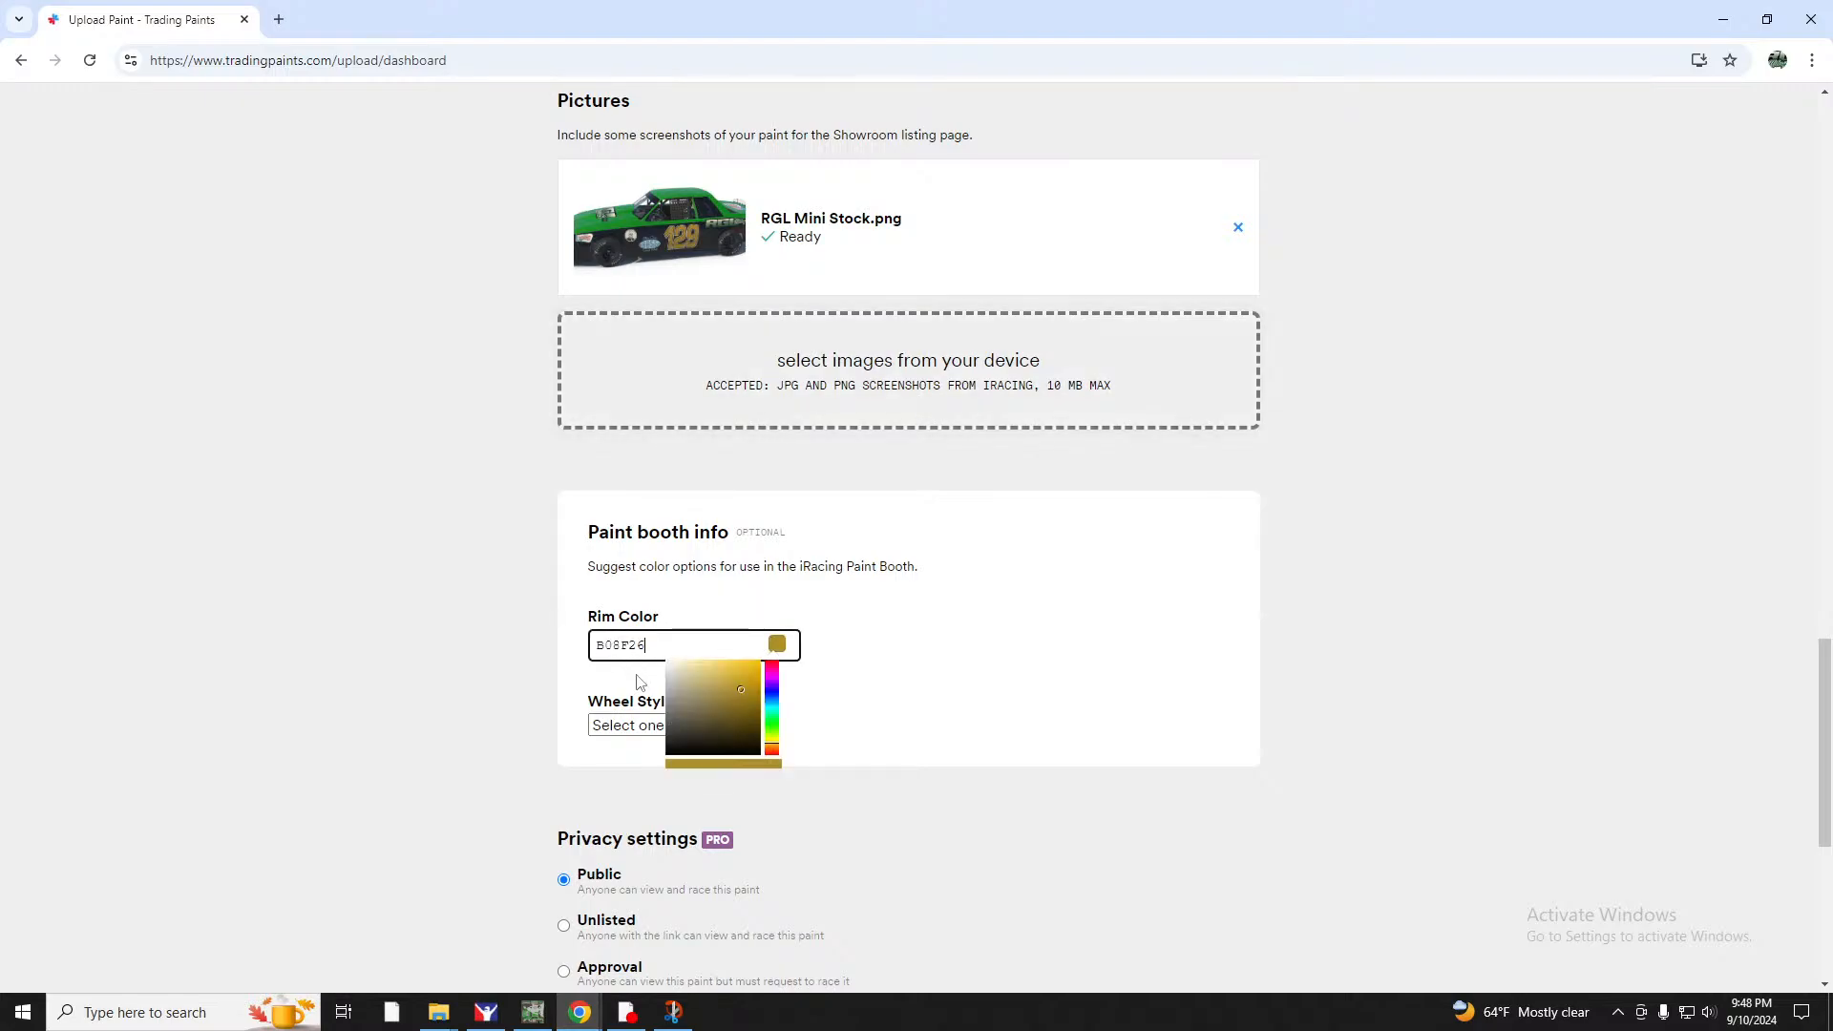
click(641, 725)
click(638, 830)
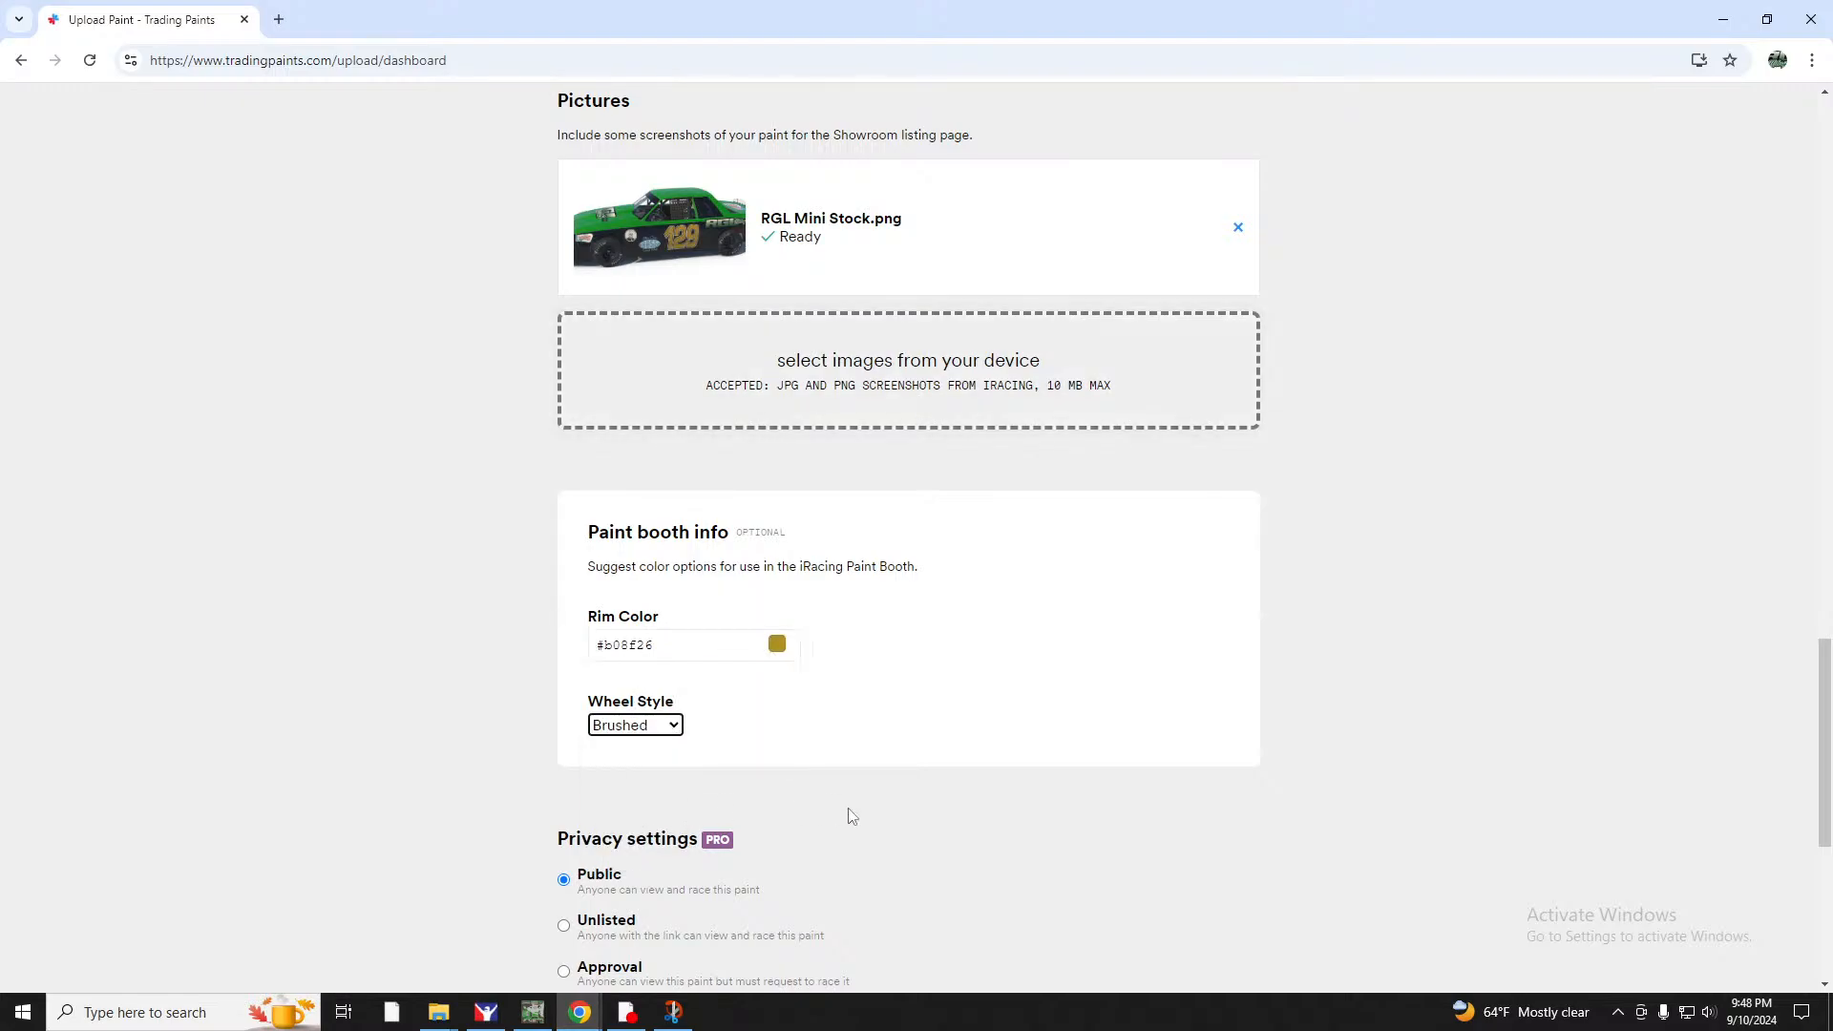
Turn off comments for the listing and add the paint to the Showroom.
scroll(847, 810, down, 4)
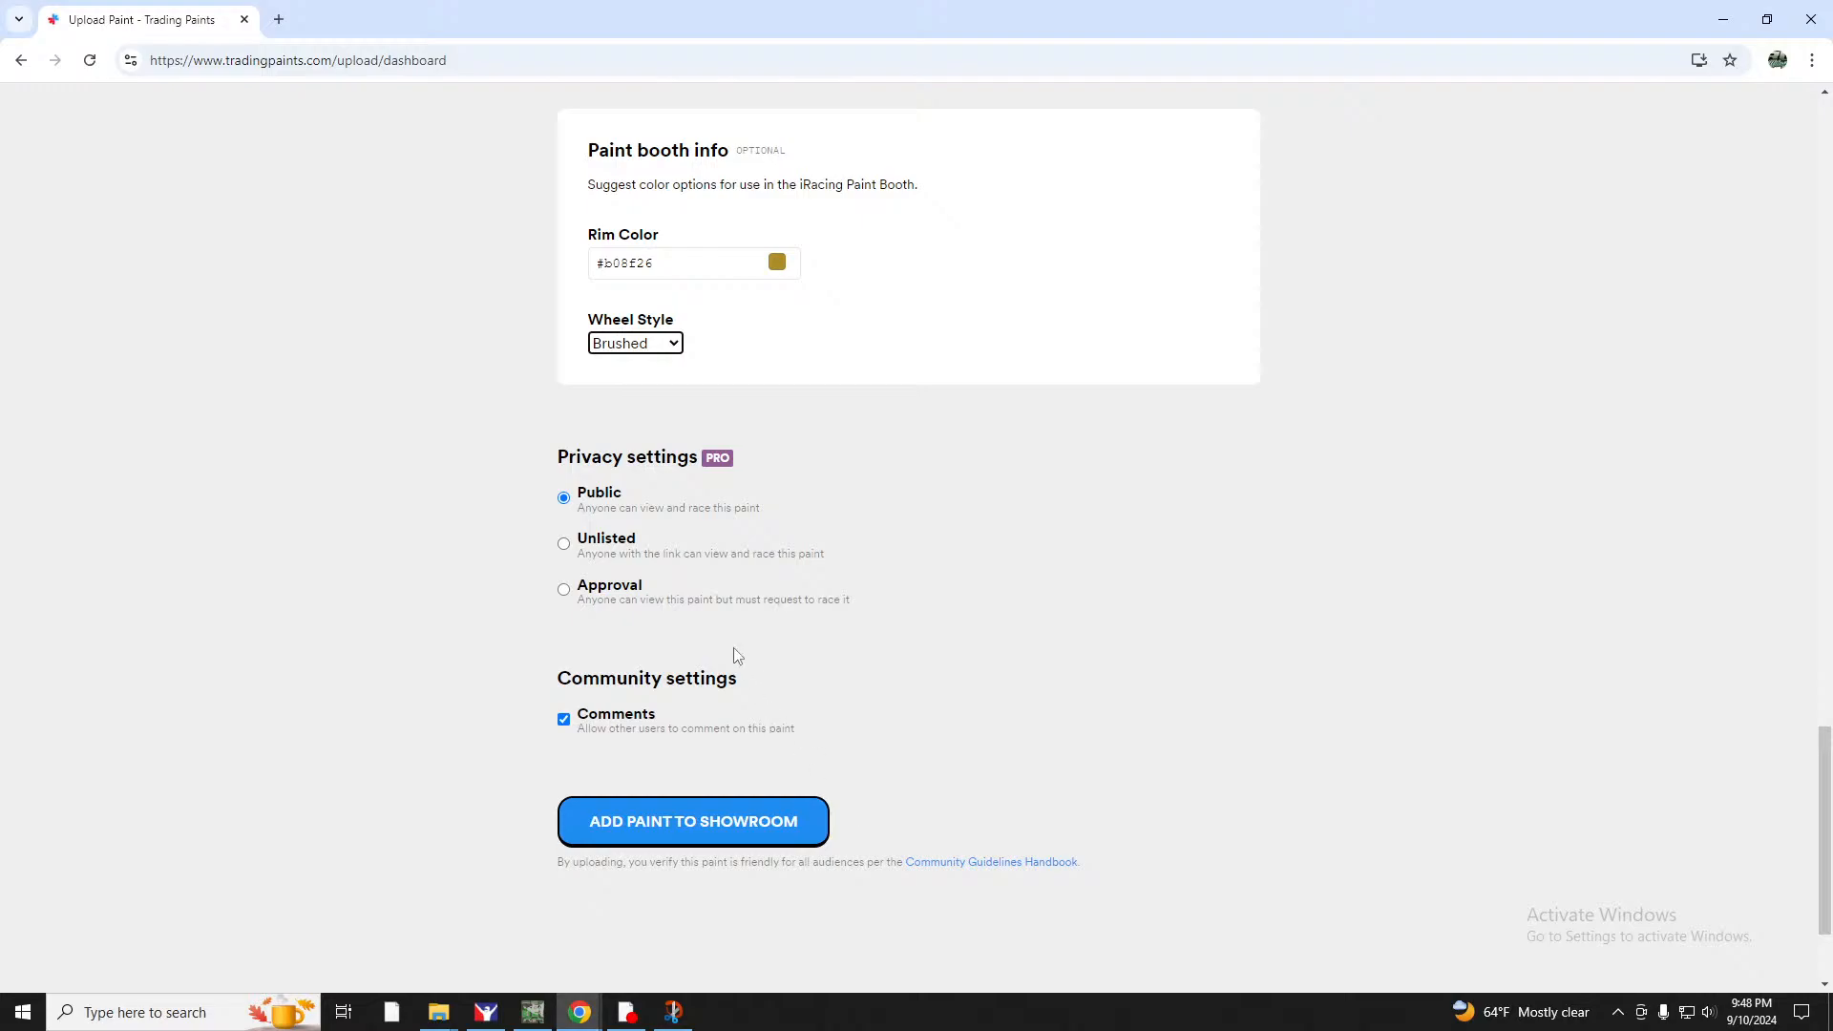
click(563, 719)
click(663, 842)
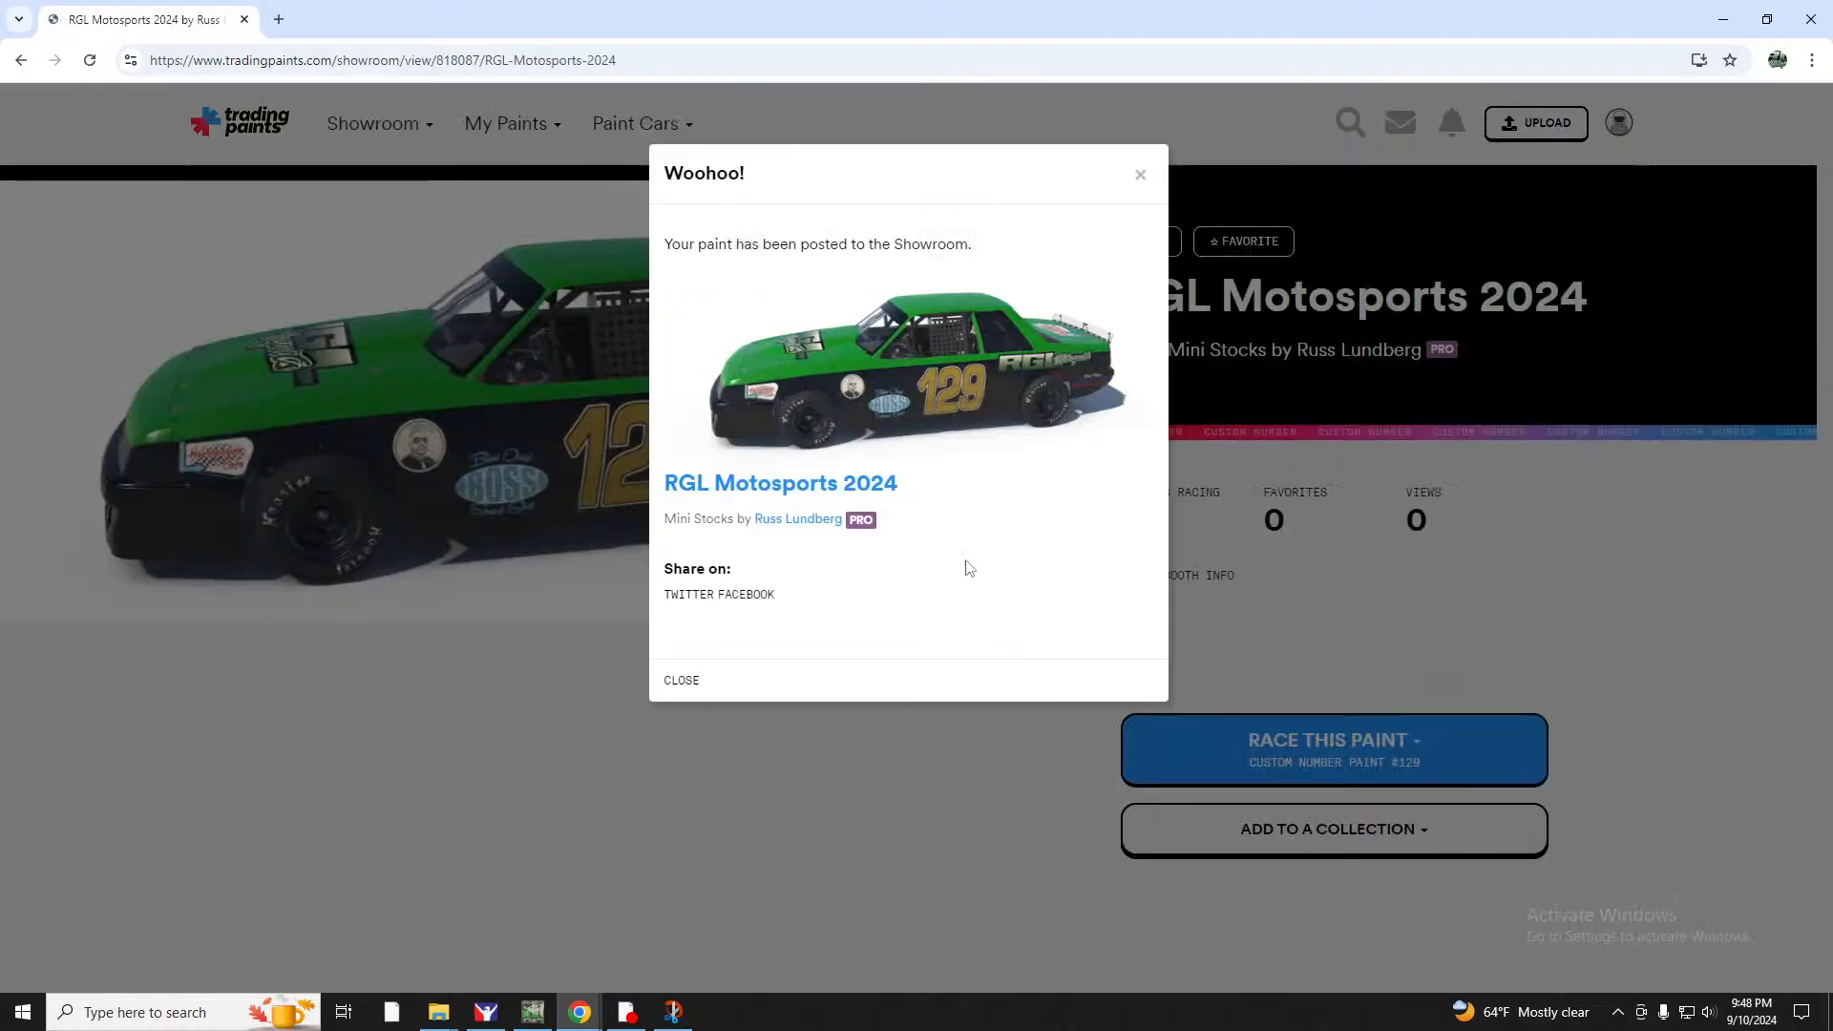
Close the posting confirmation and choose to race the RGL Motosports 2024 paint on the Mini Stock.
click(1140, 175)
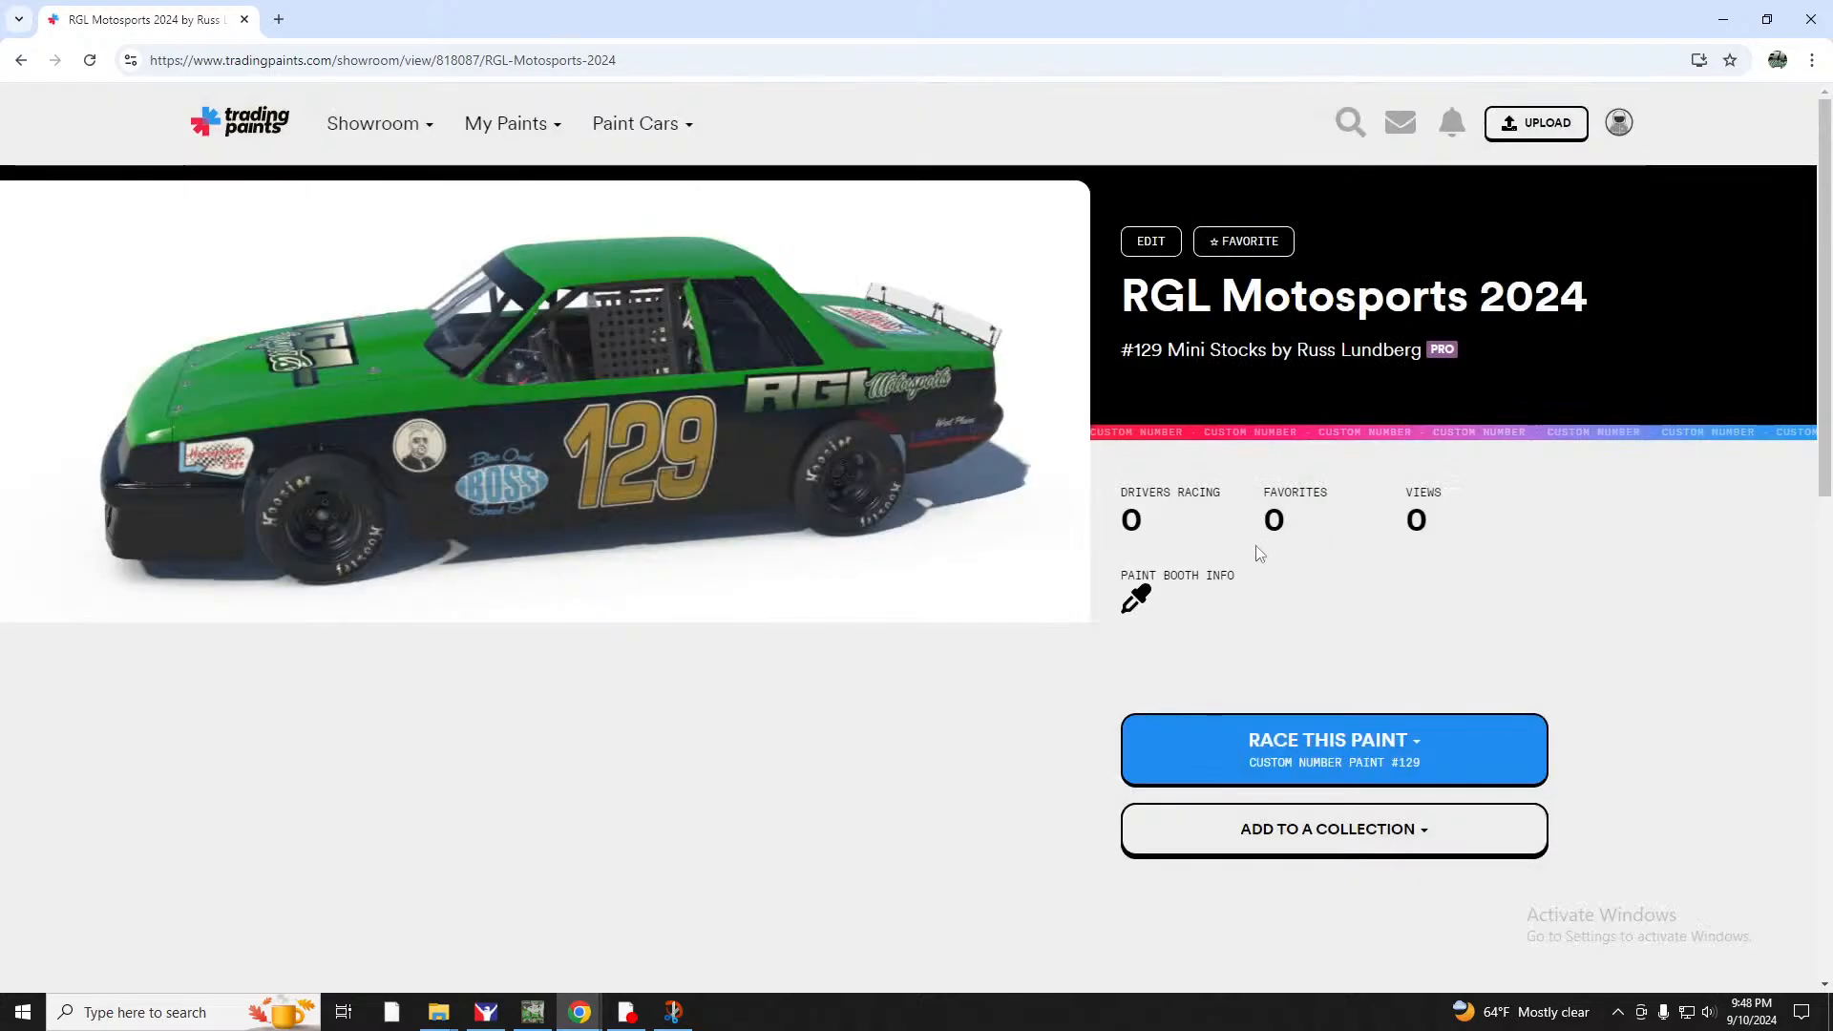
click(1292, 764)
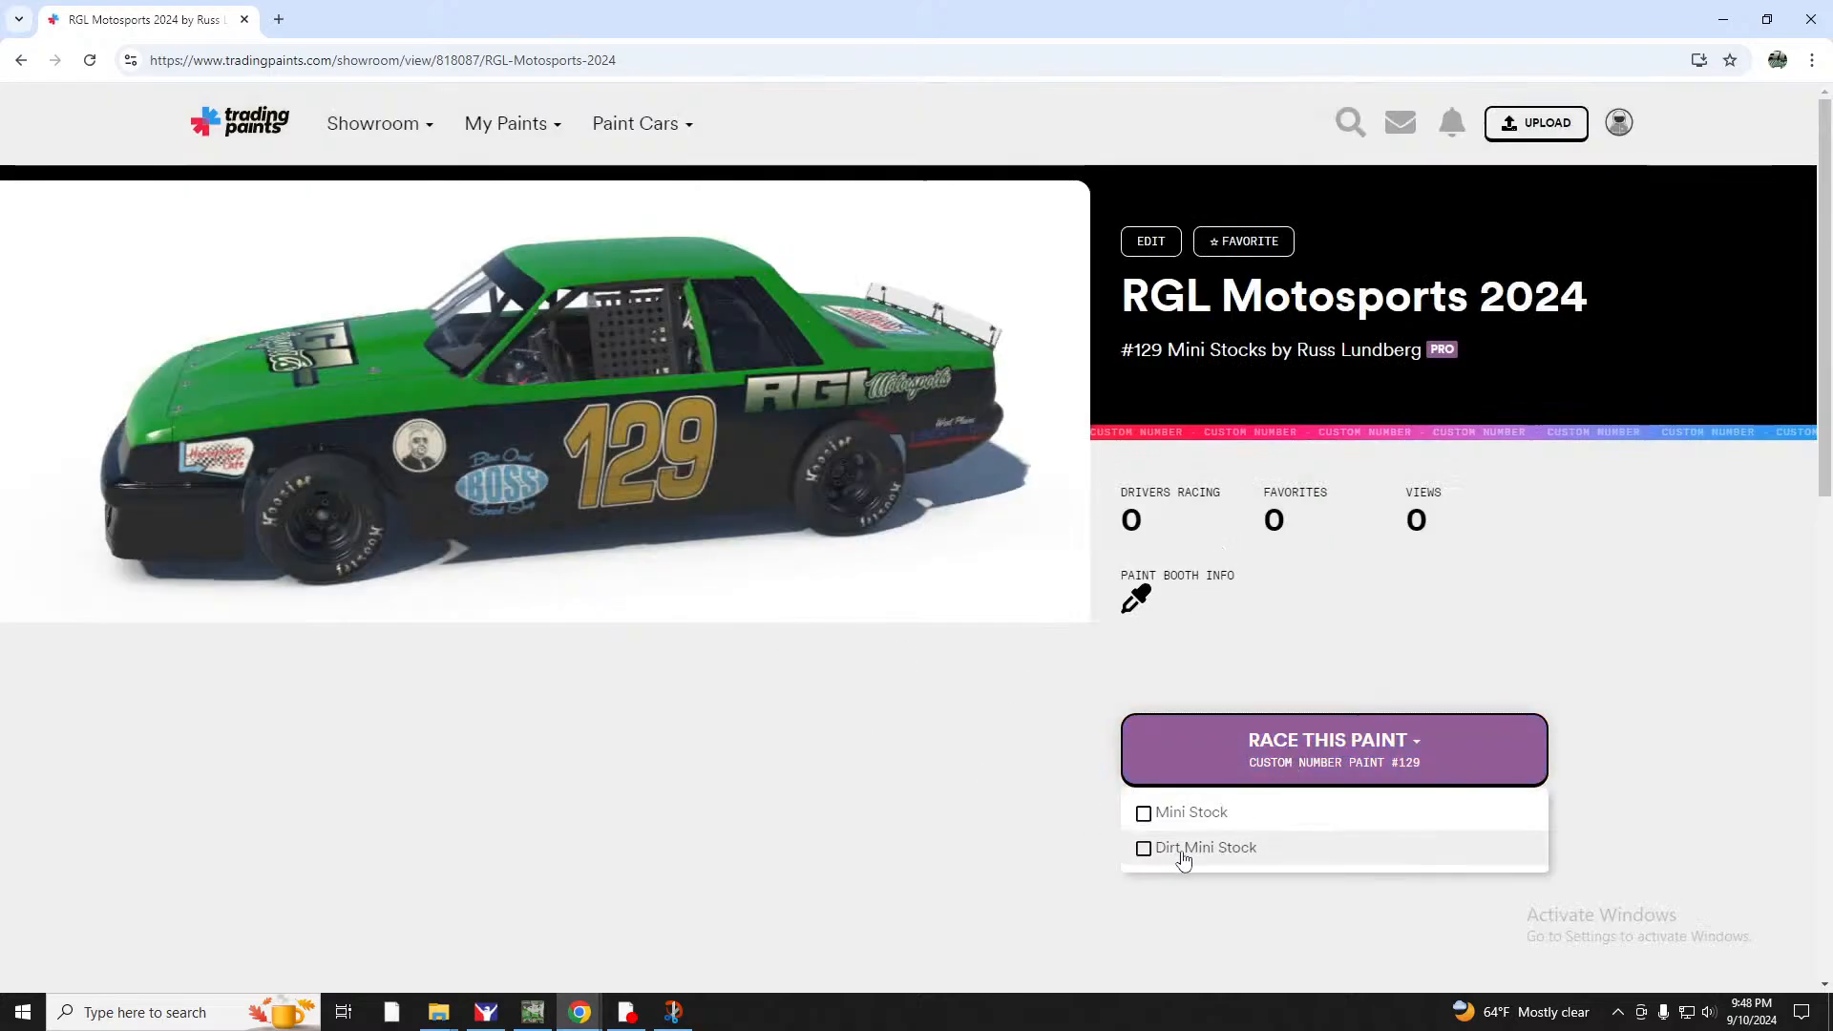
click(1157, 817)
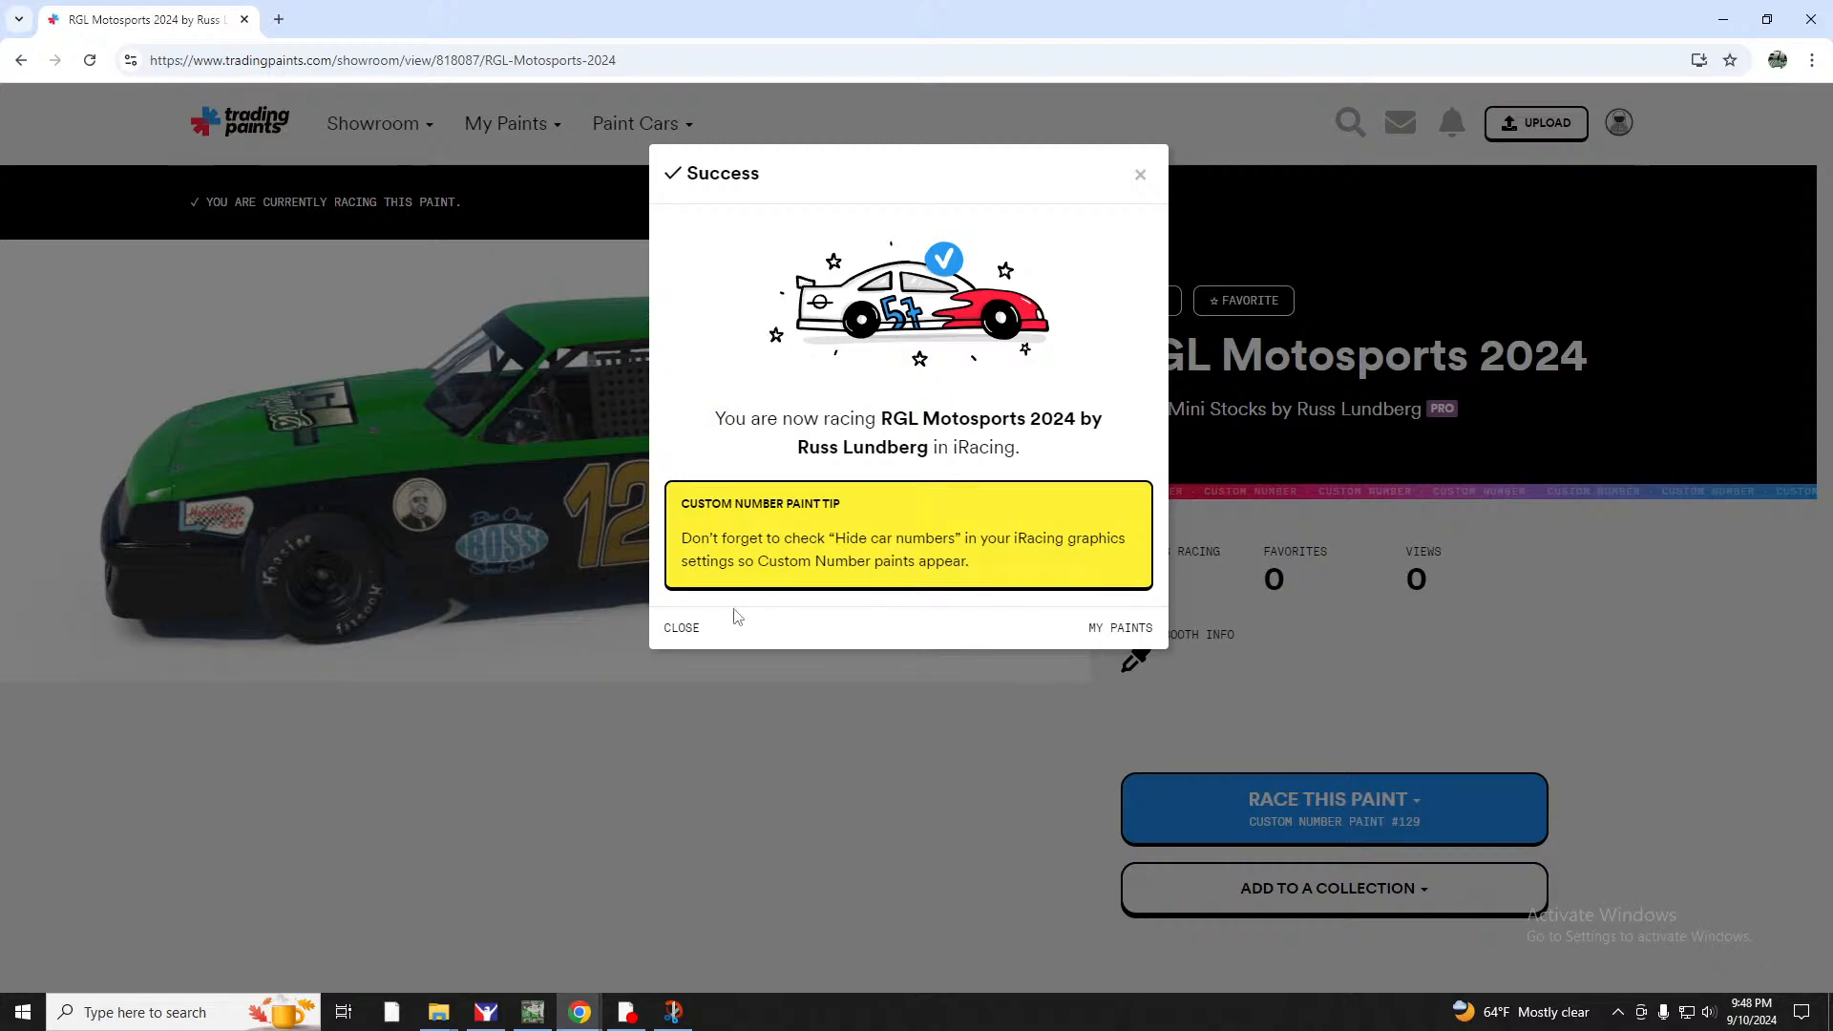
Close the race confirmation and open the RGL Motosports 2024 Showroom listing for editing.
click(689, 628)
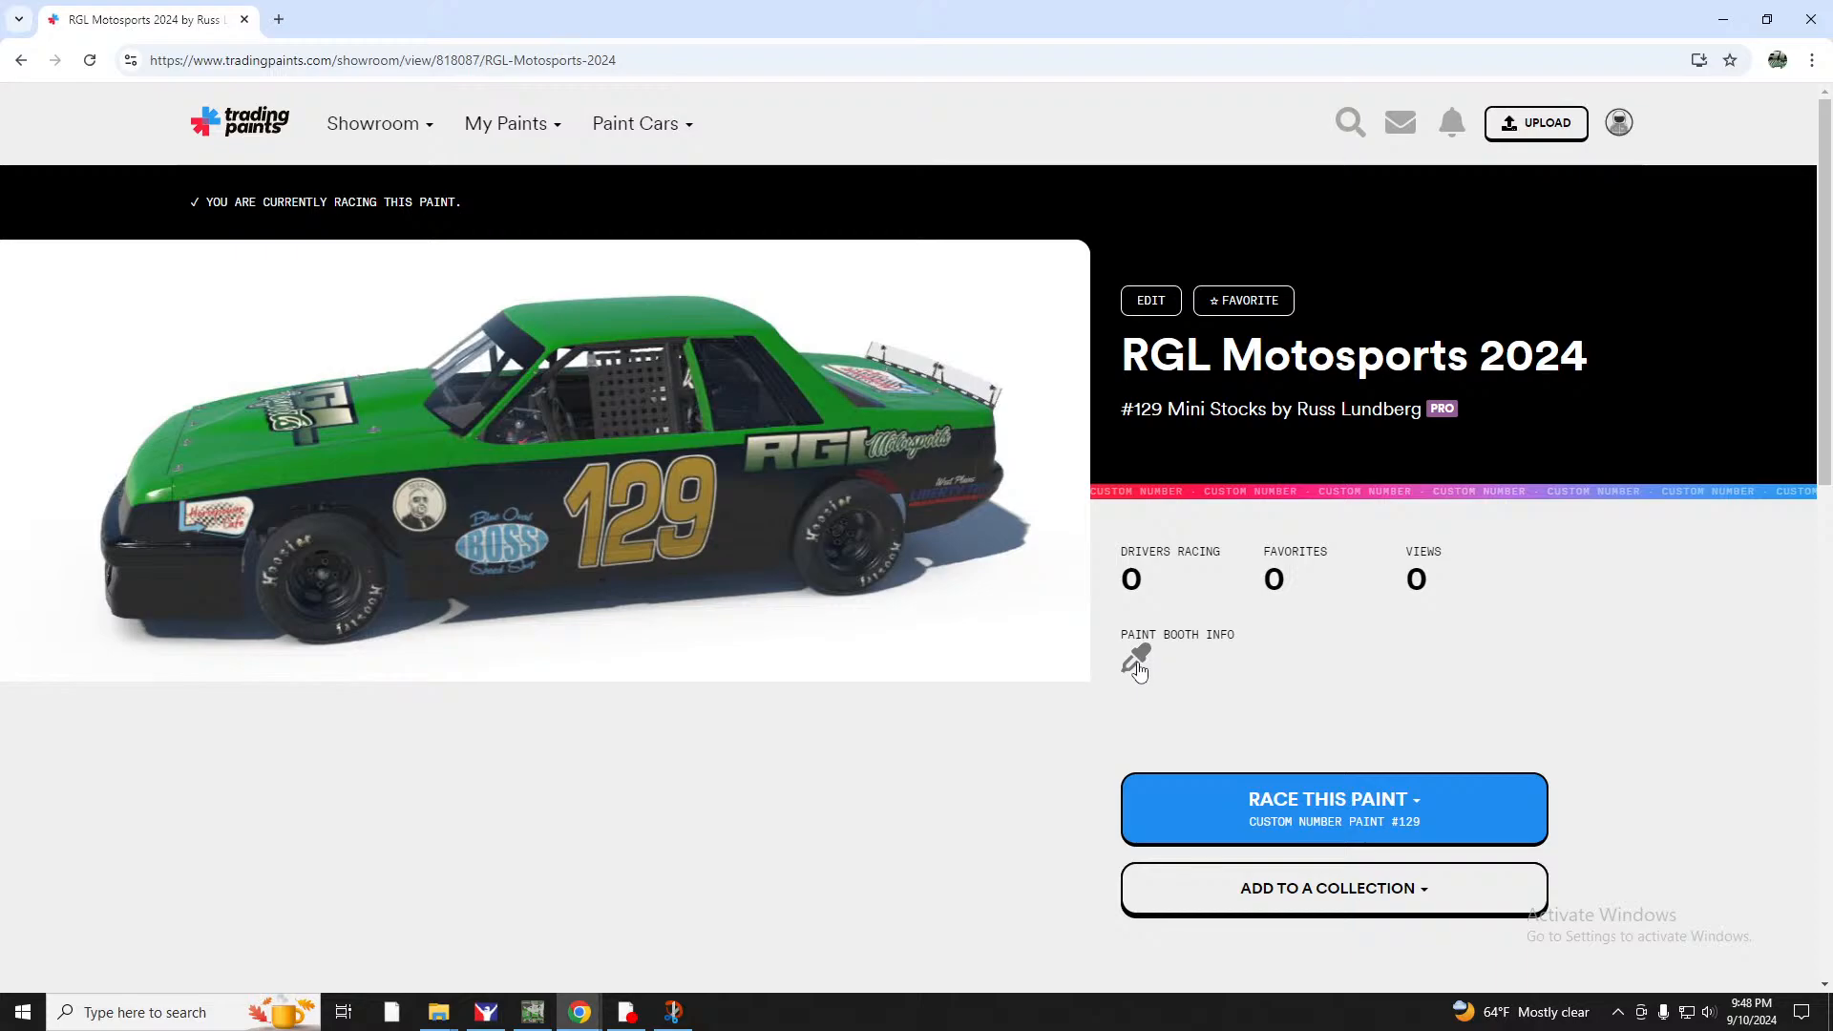
scroll(1475, 726, down, 3)
scroll(1474, 730, up, 3)
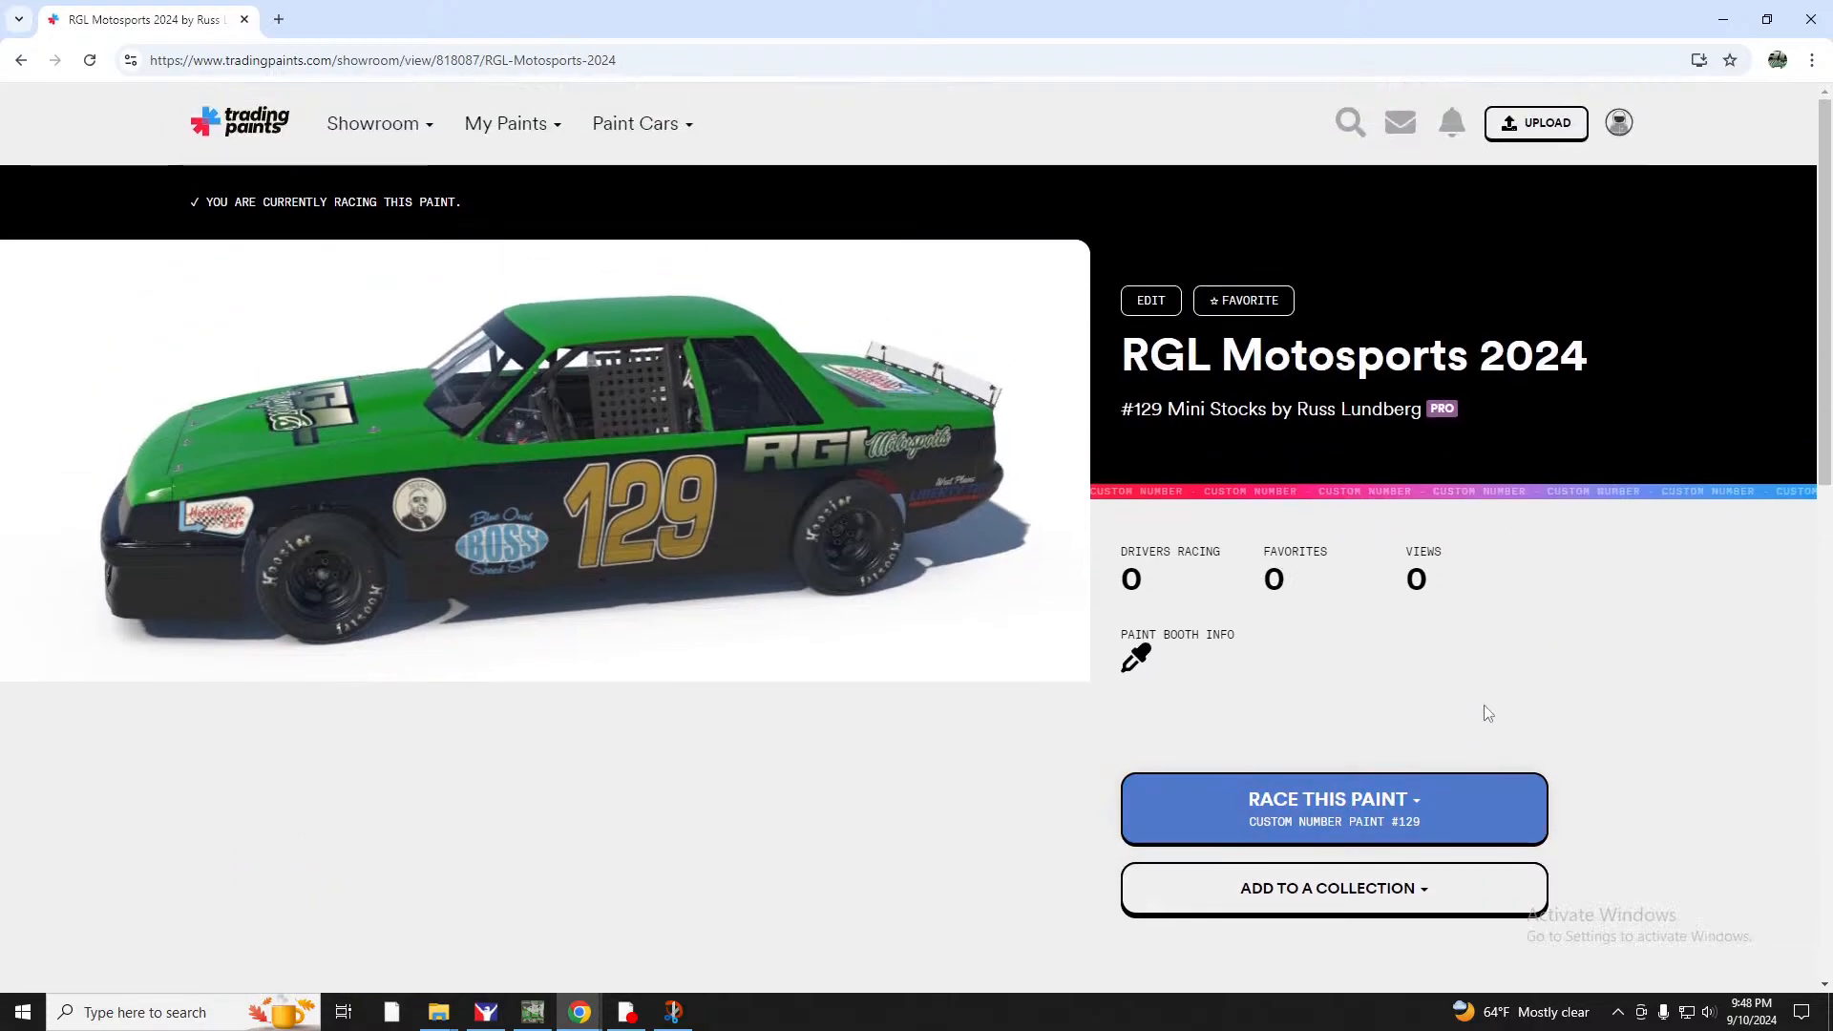
click(1150, 302)
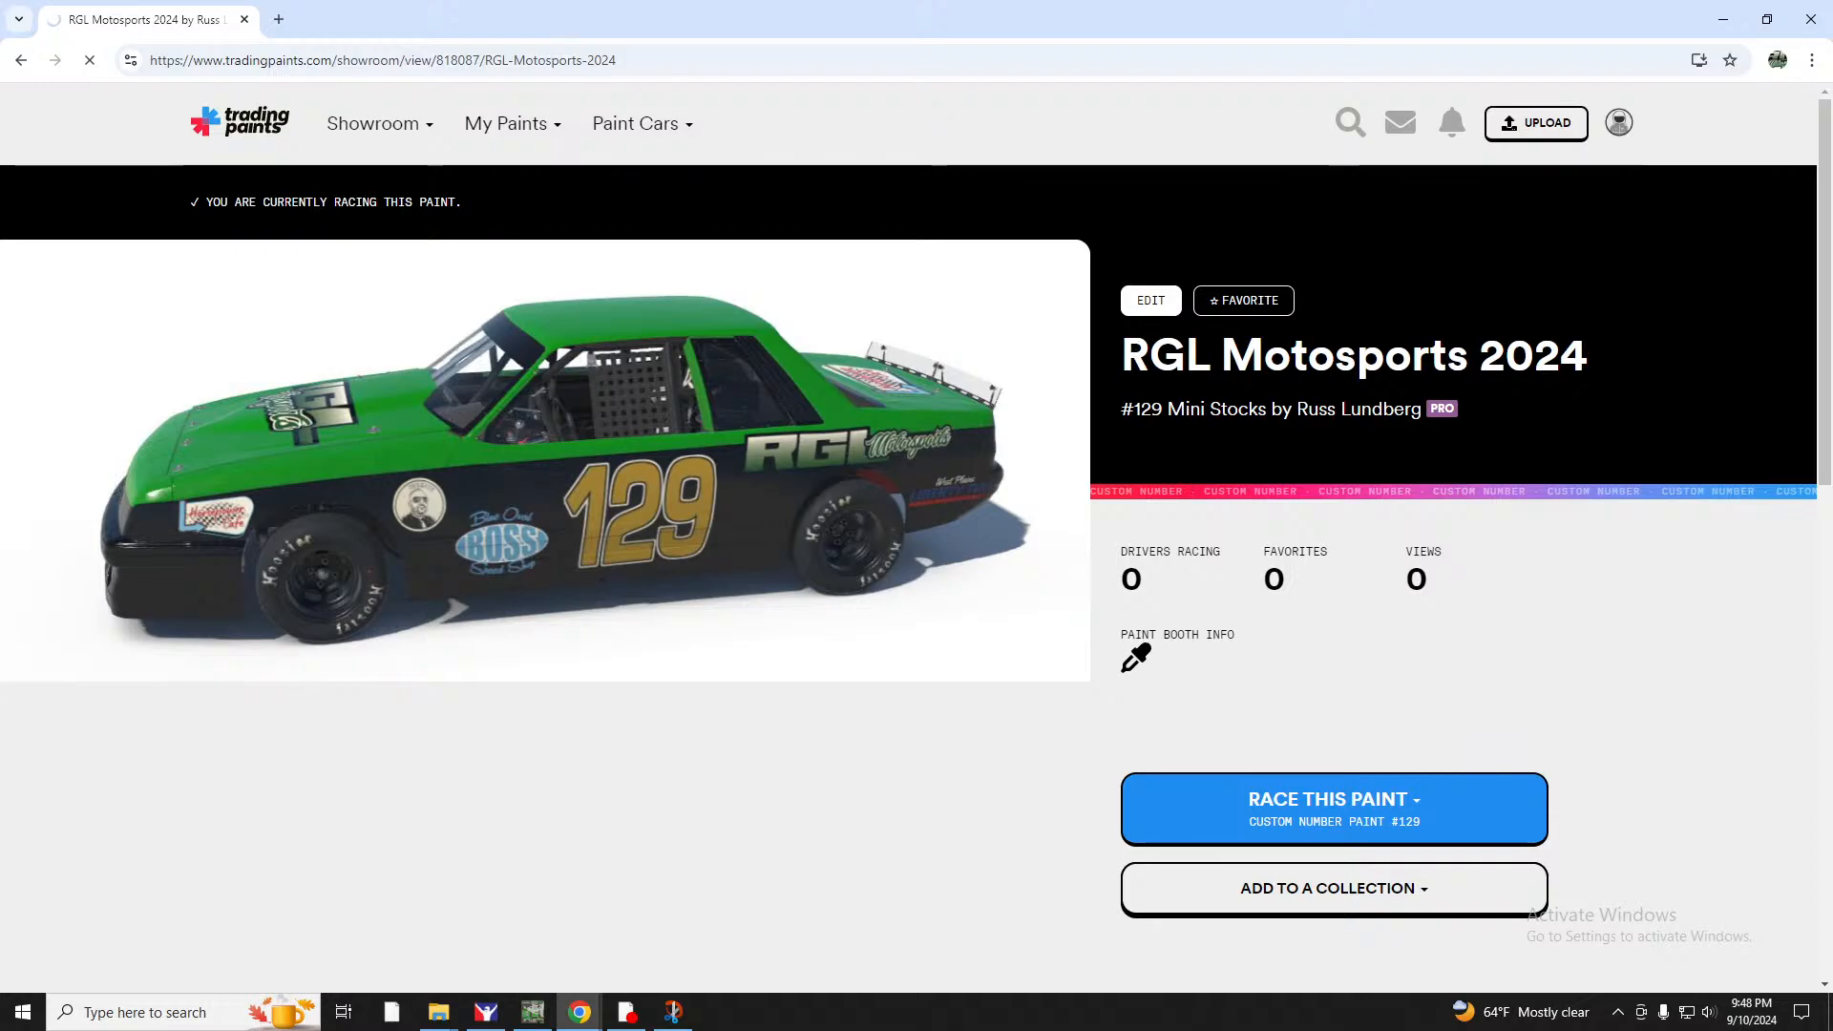
Switch to the iRacing Paint Shop and capture a rectangular snip of the car preview with its gold wheels.
click(486, 1012)
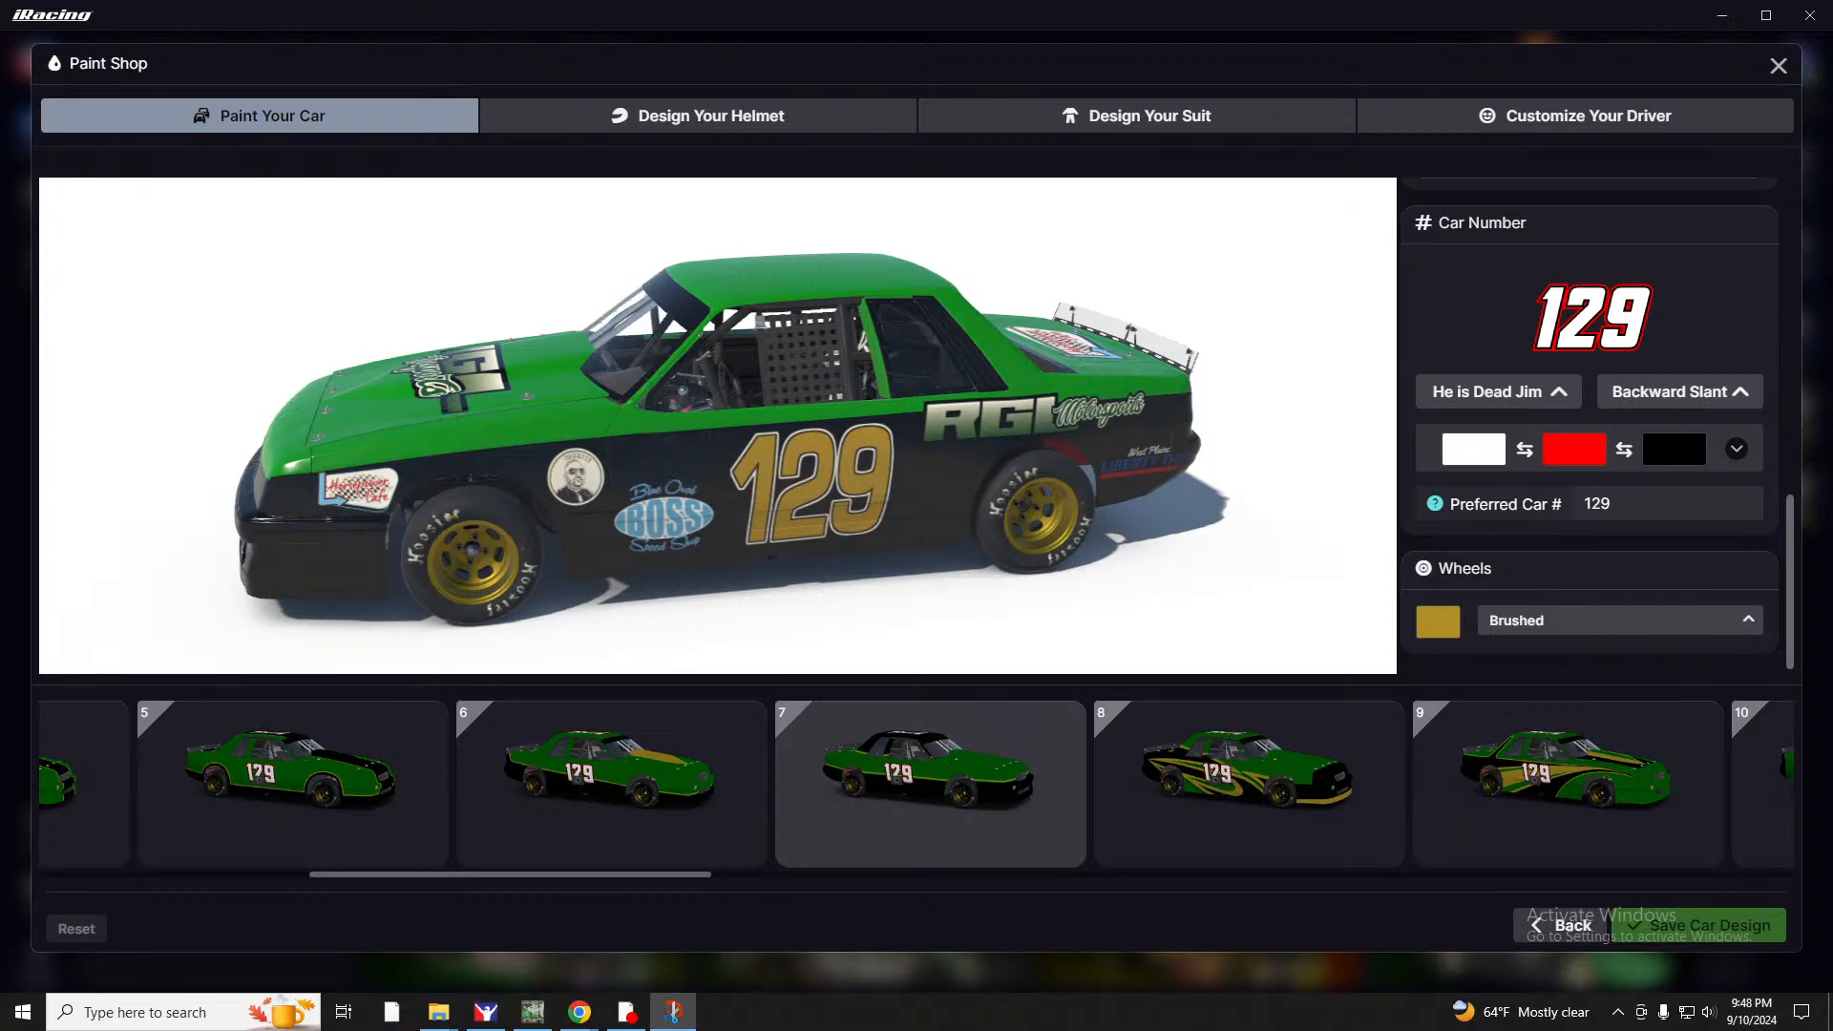
click(1825, 47)
key(super+shift+s)
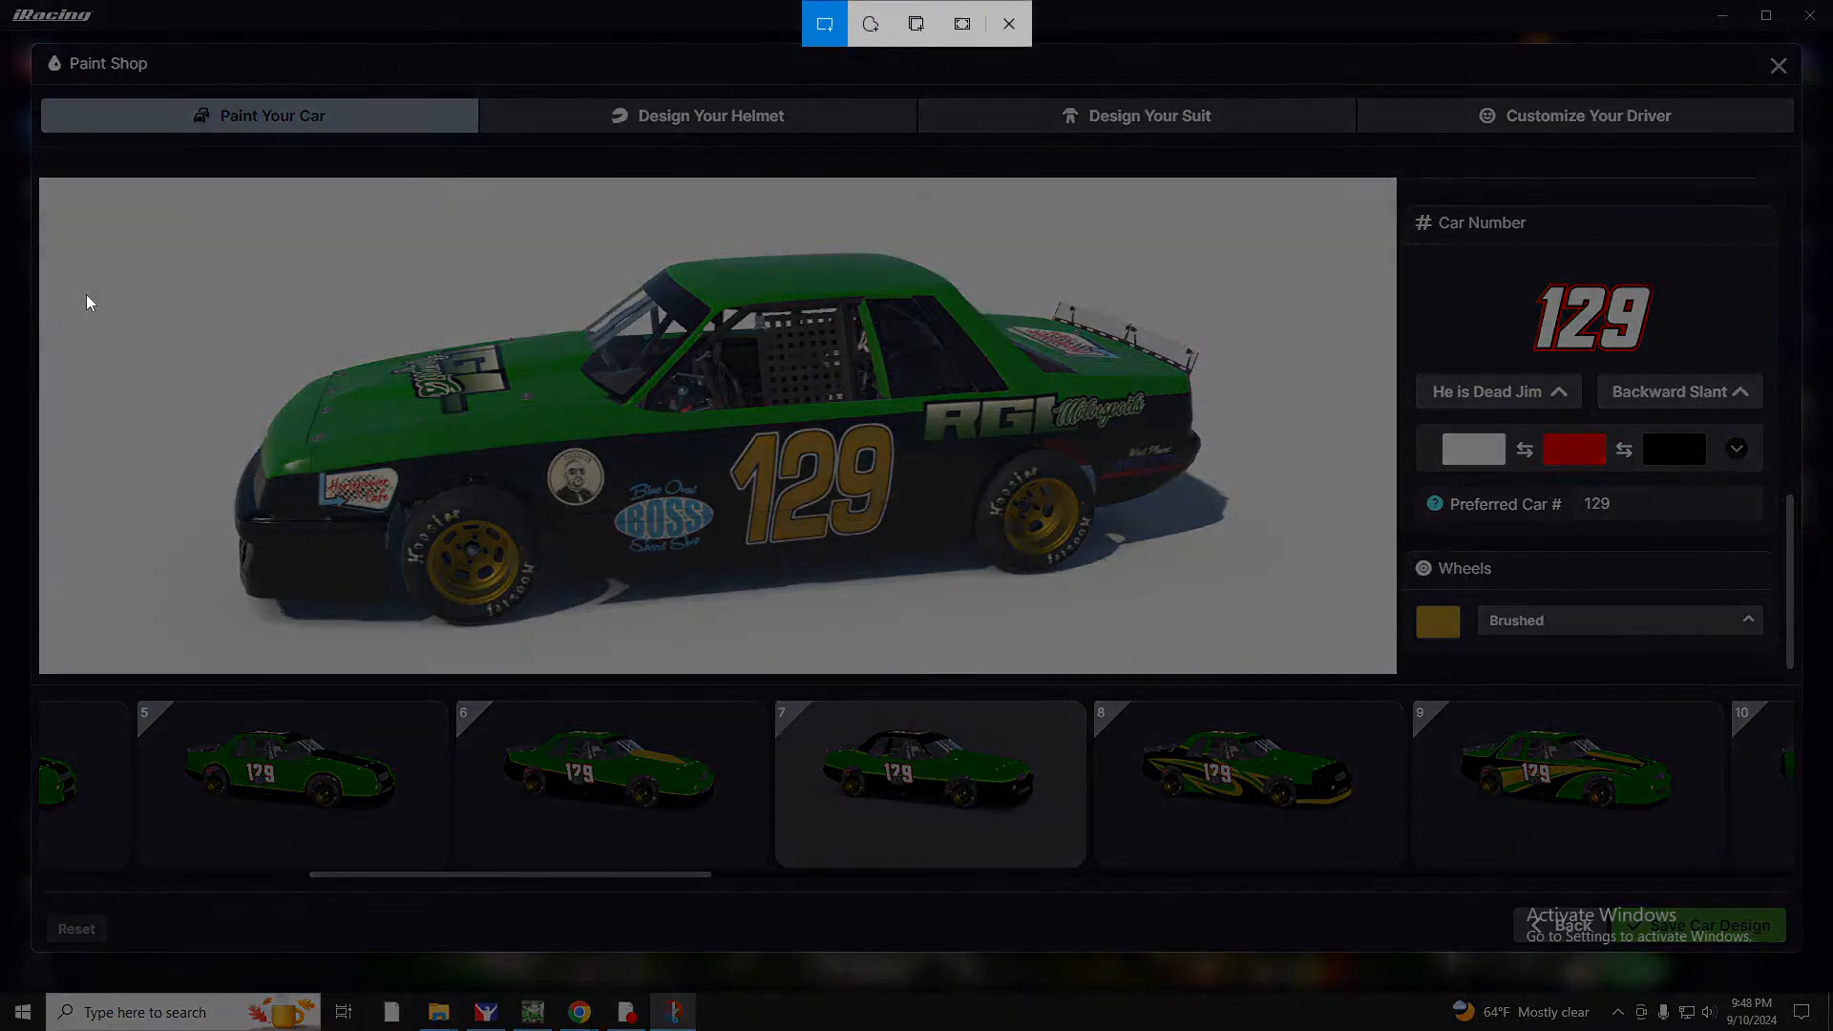
drag(134, 178, 1323, 678)
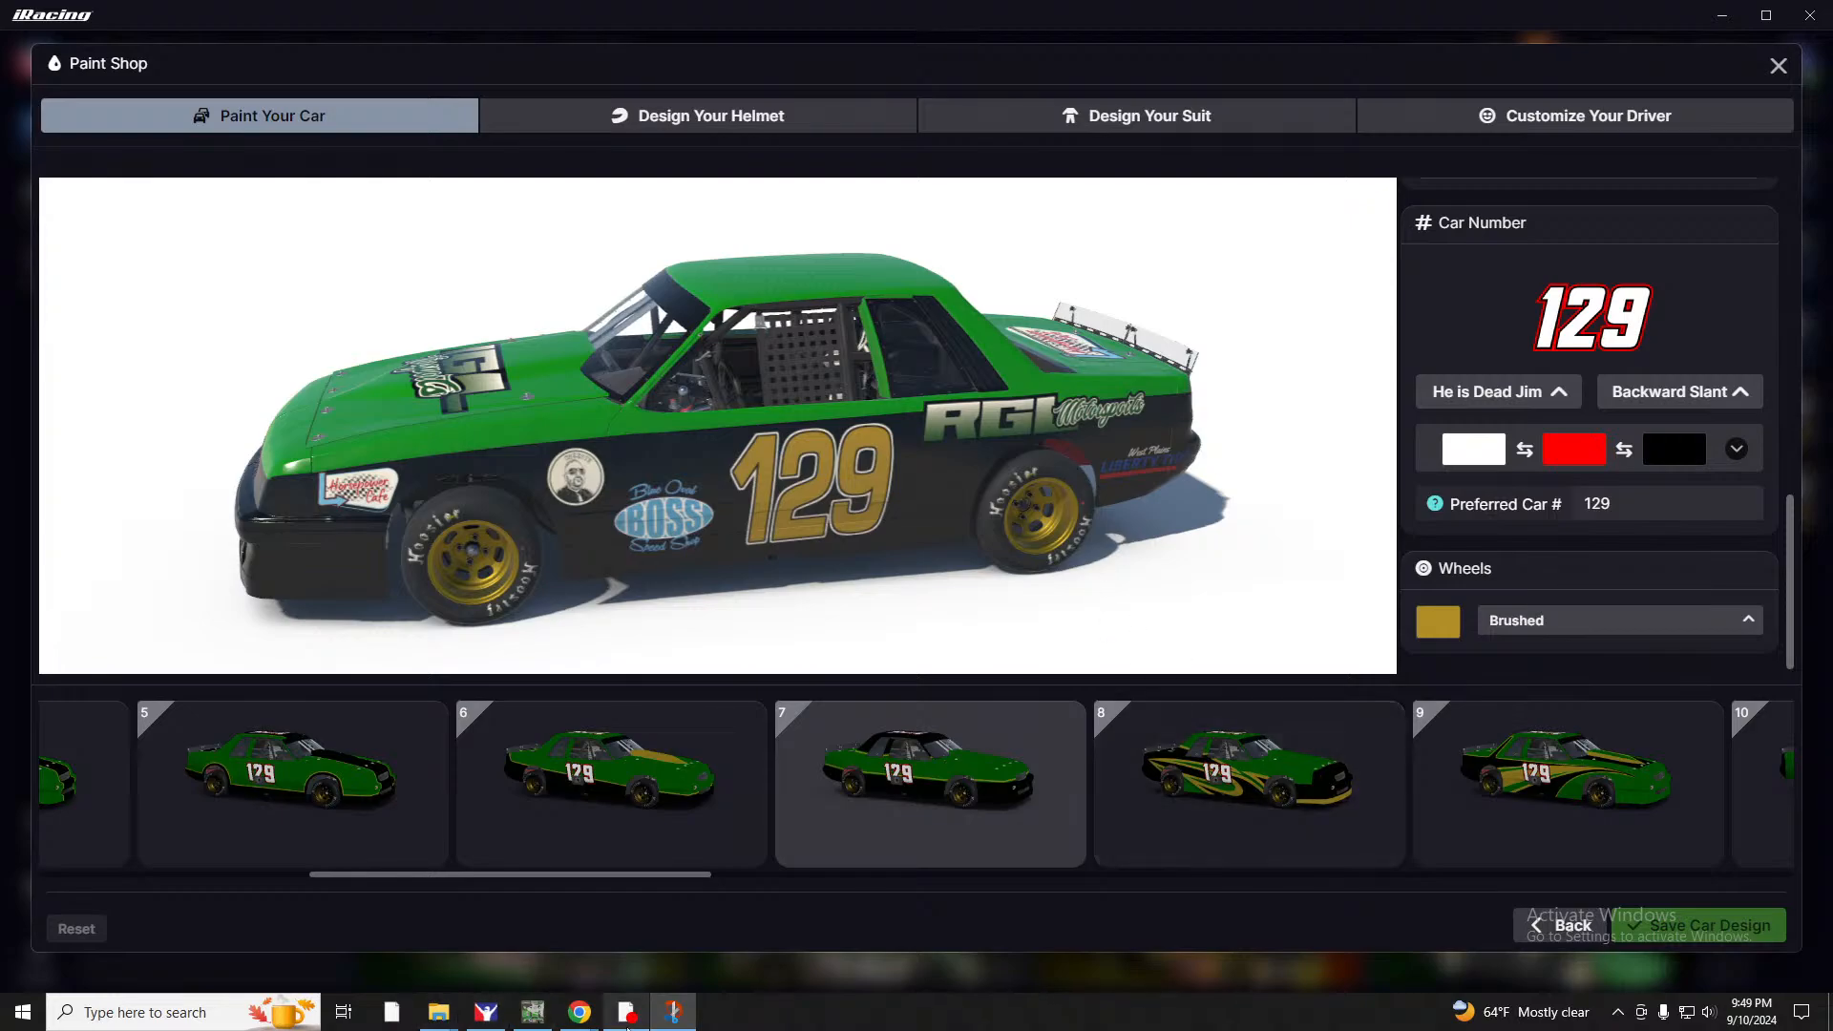
Return to the Trading Paints edit page in Chrome and correct the listing title to RGL Motorsports 2024.
mouse_move(579, 1011)
click(679, 931)
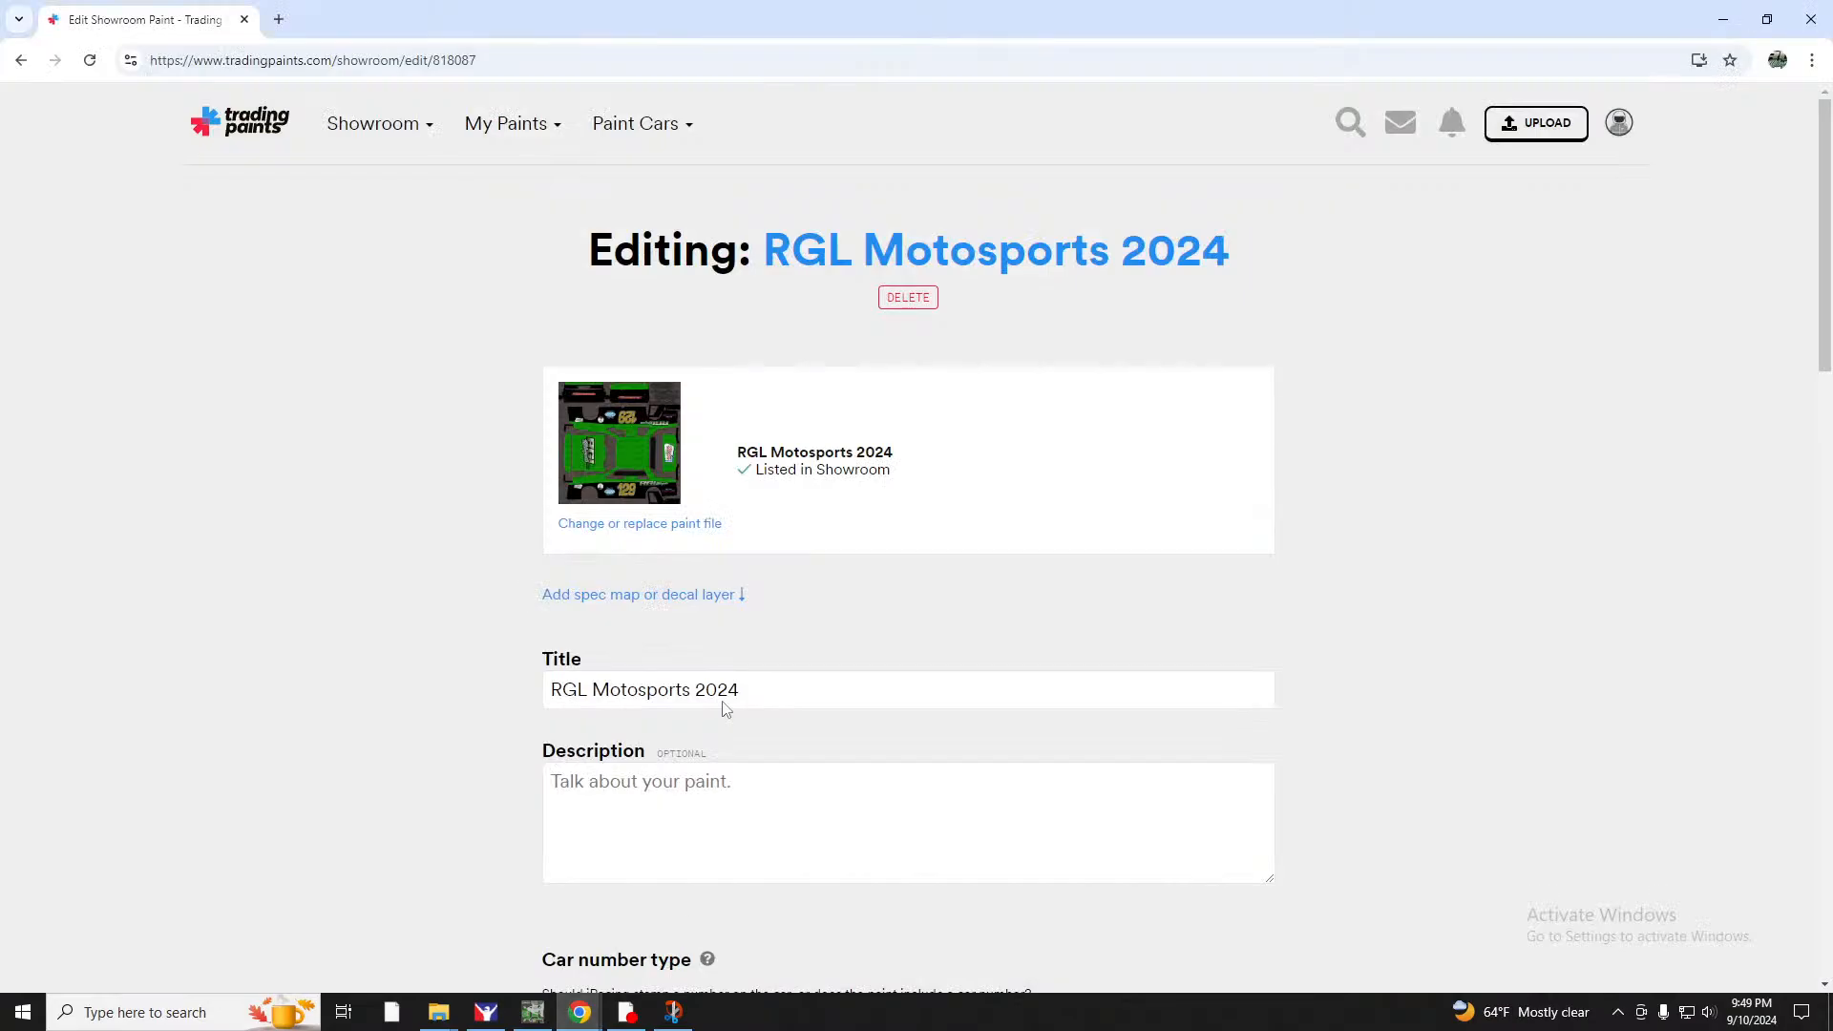
click(634, 687)
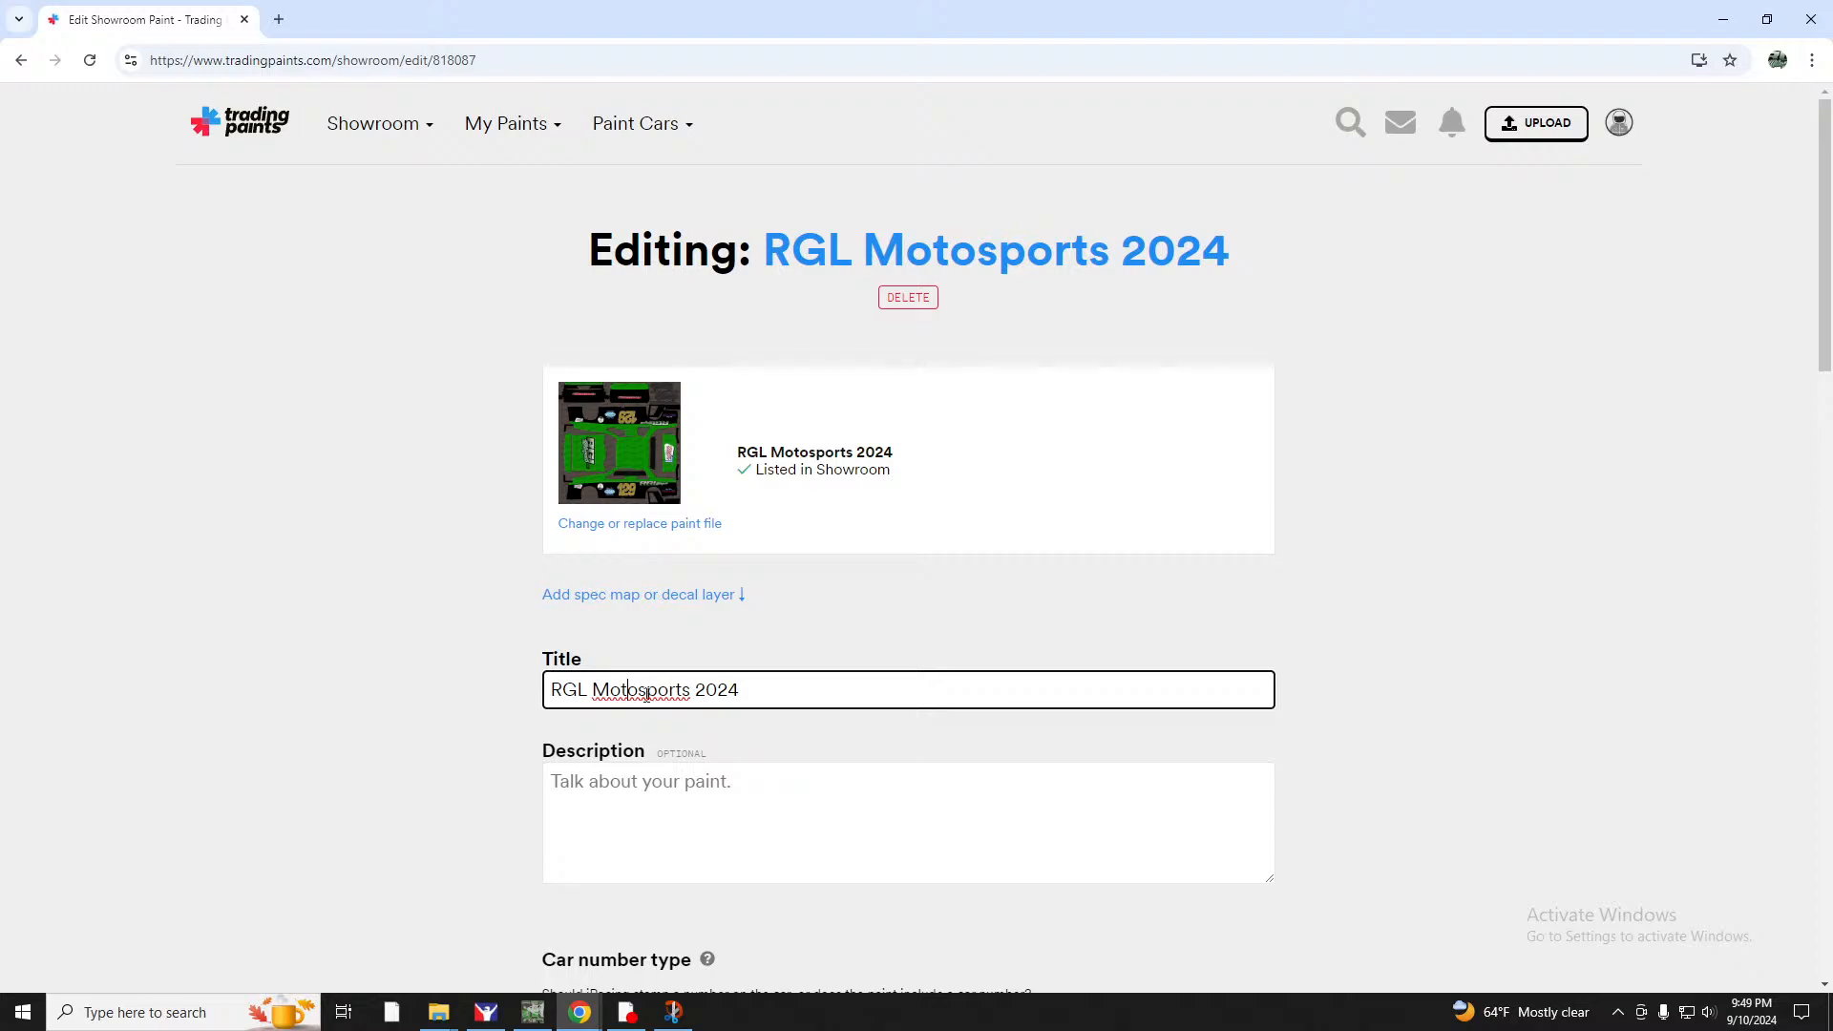
text(r)
Try to remove Picture 1 from the listing's pictures.
scroll(1301, 662, down, 8)
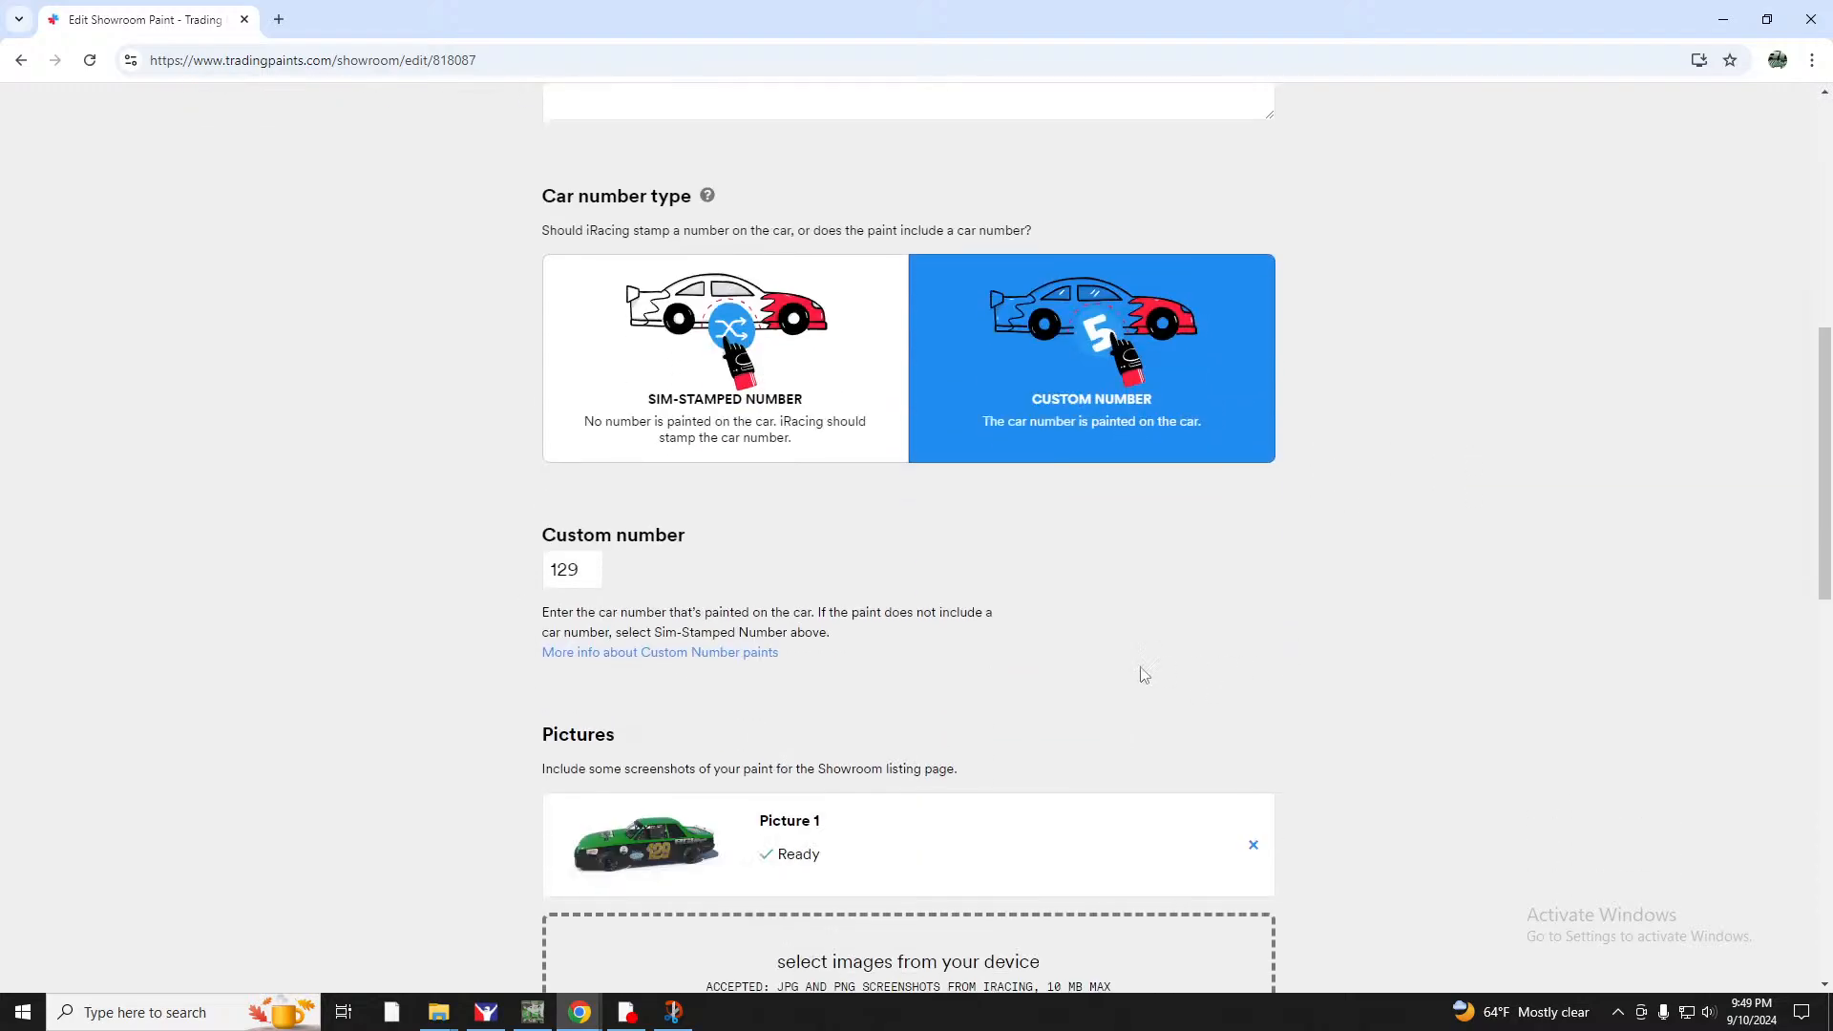
scroll(1144, 674, down, 3)
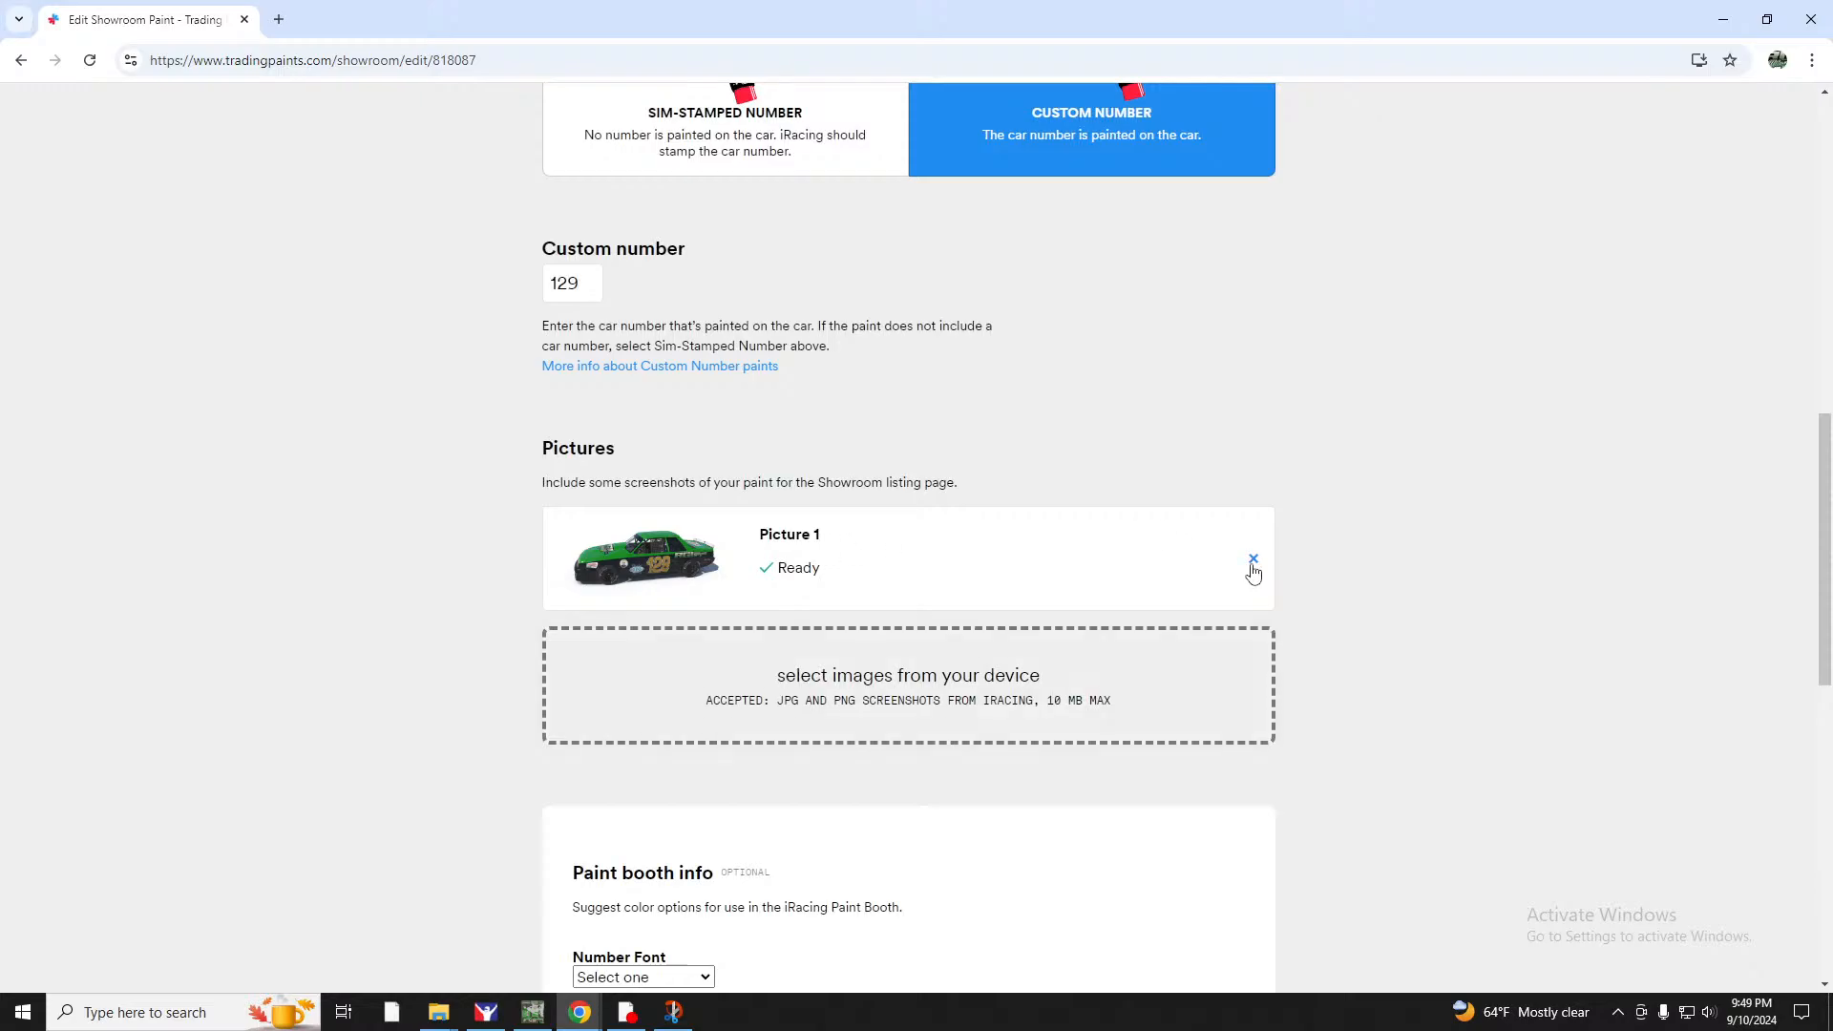
click(1252, 563)
click(1104, 316)
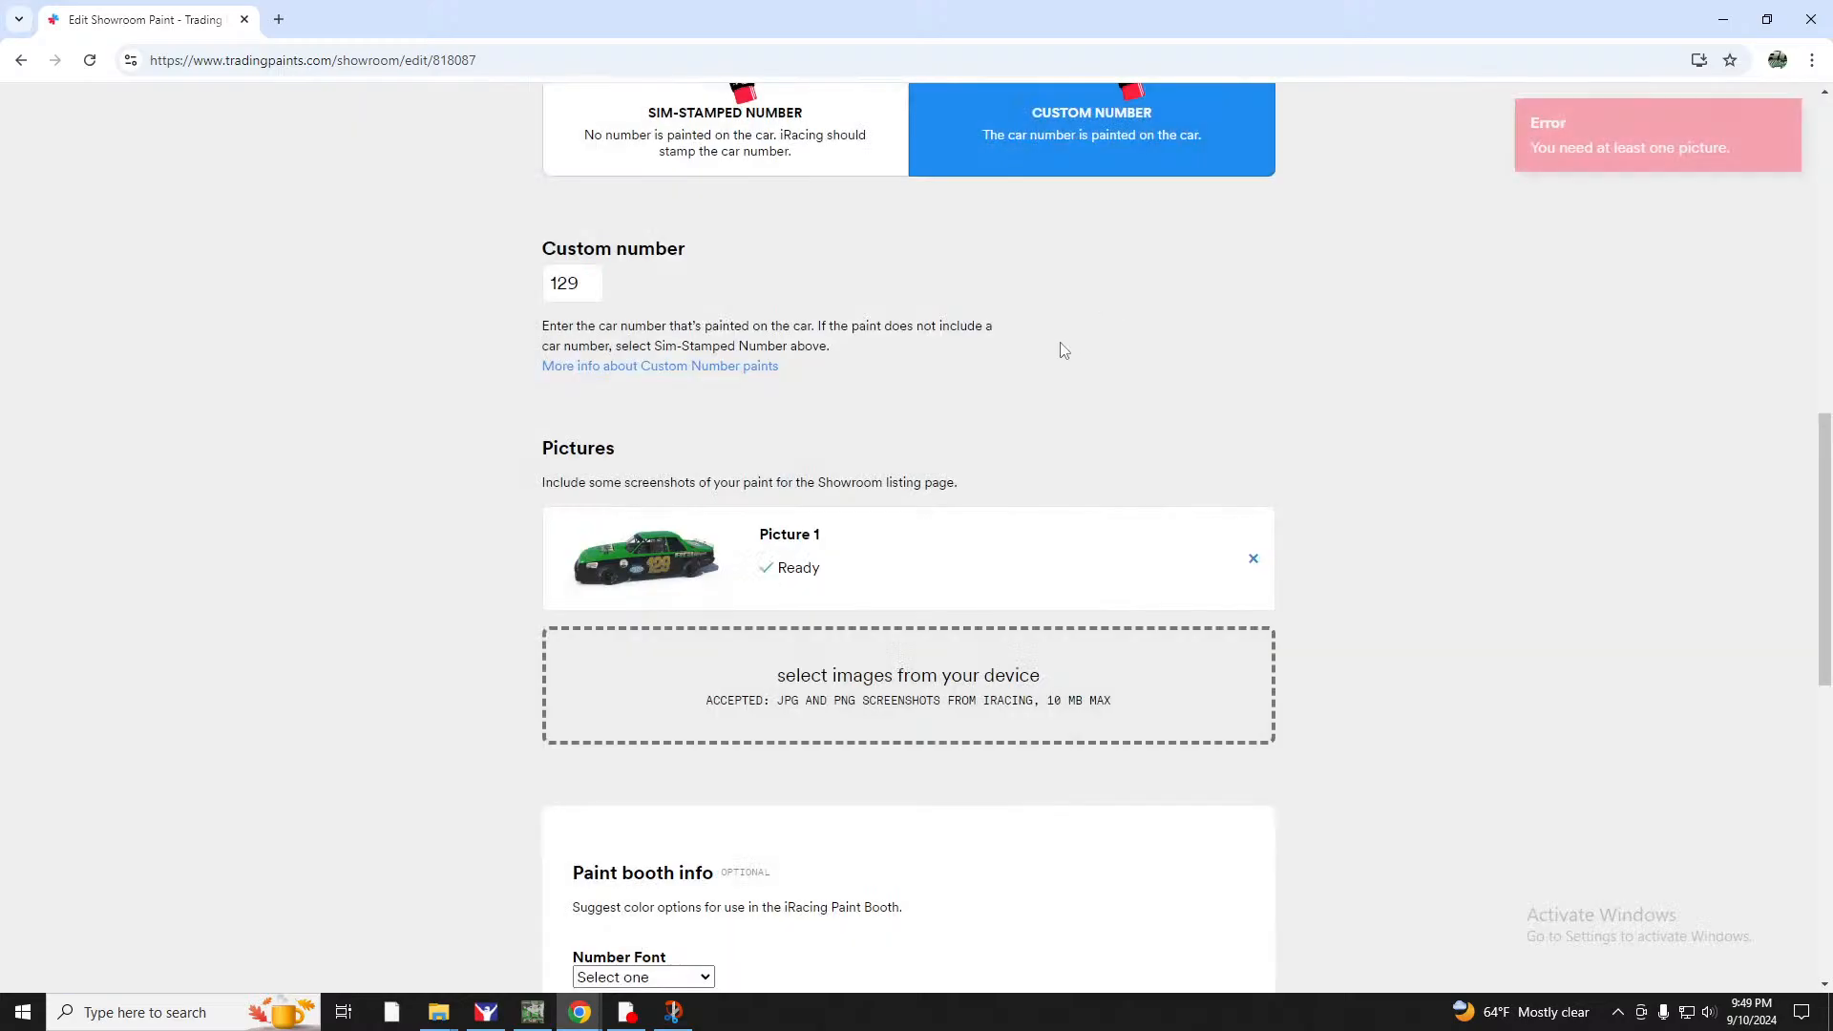
Upload RGL Mini Stock.png from the Desktop as a listing picture and remove the old Picture 1.
click(897, 668)
scroll(566, 295, down, 3)
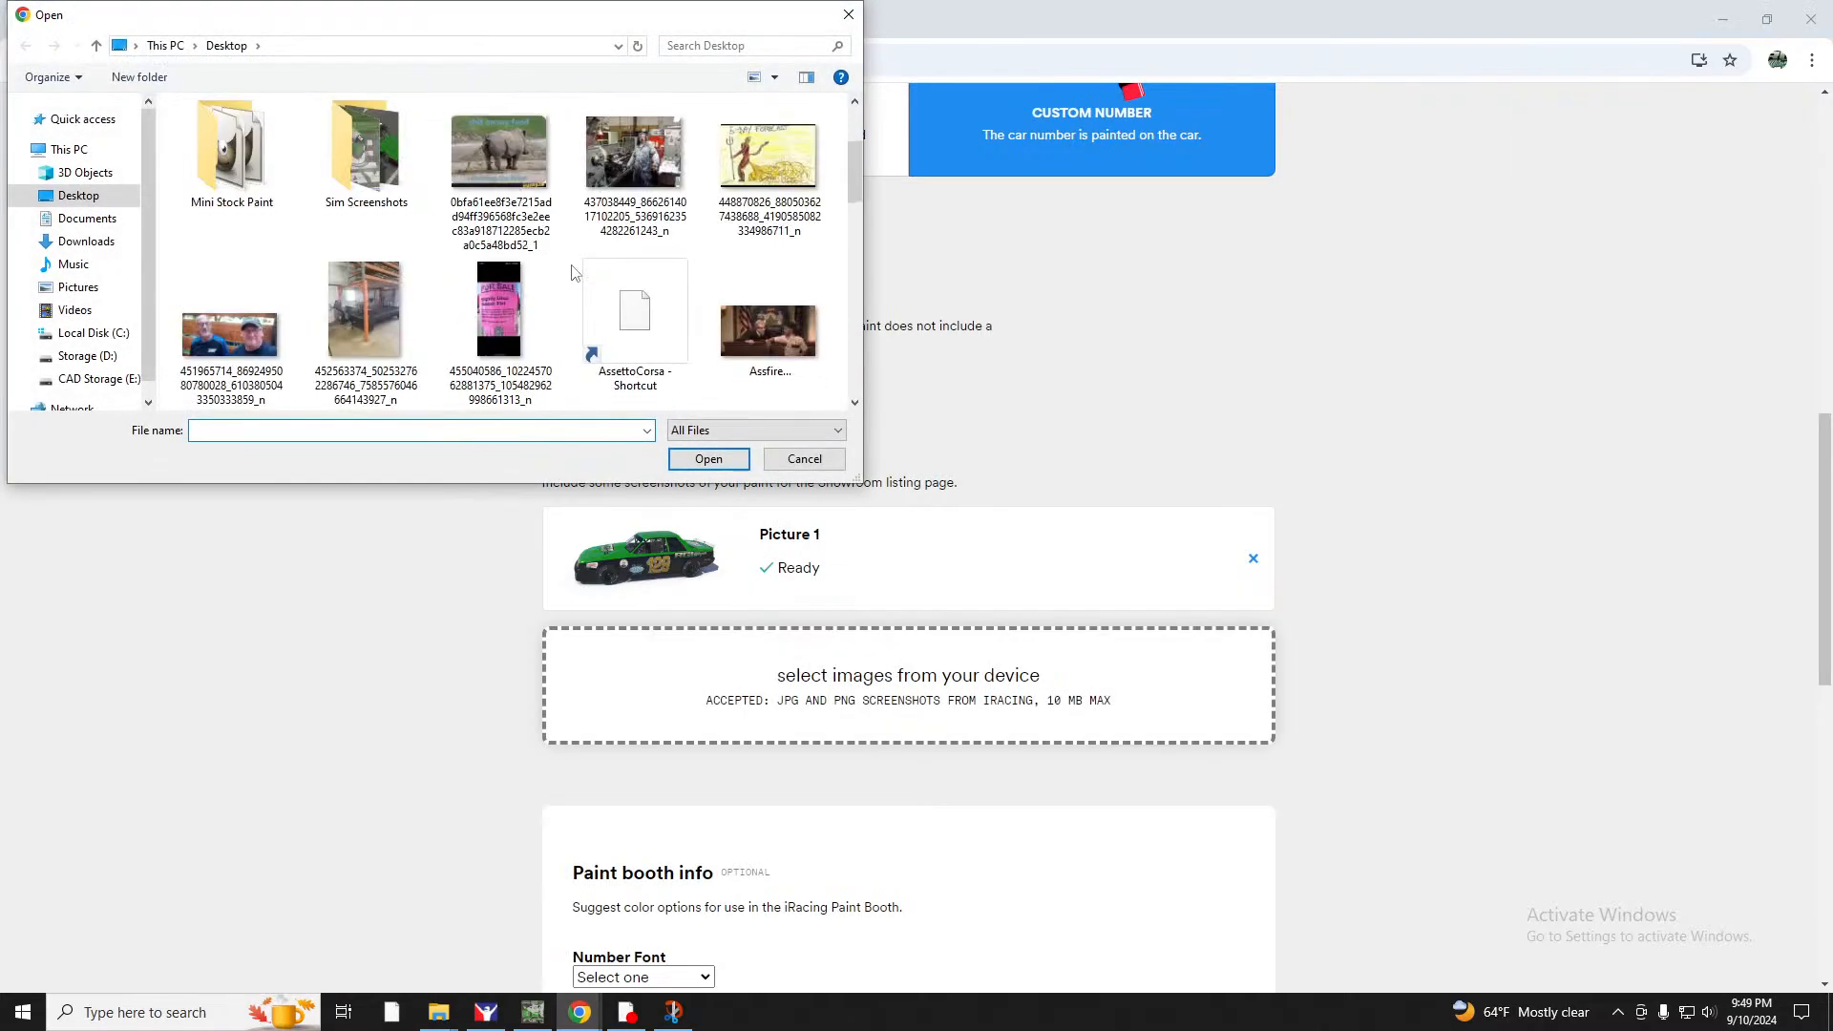
scroll(572, 273, down, 1)
scroll(575, 274, down, 1)
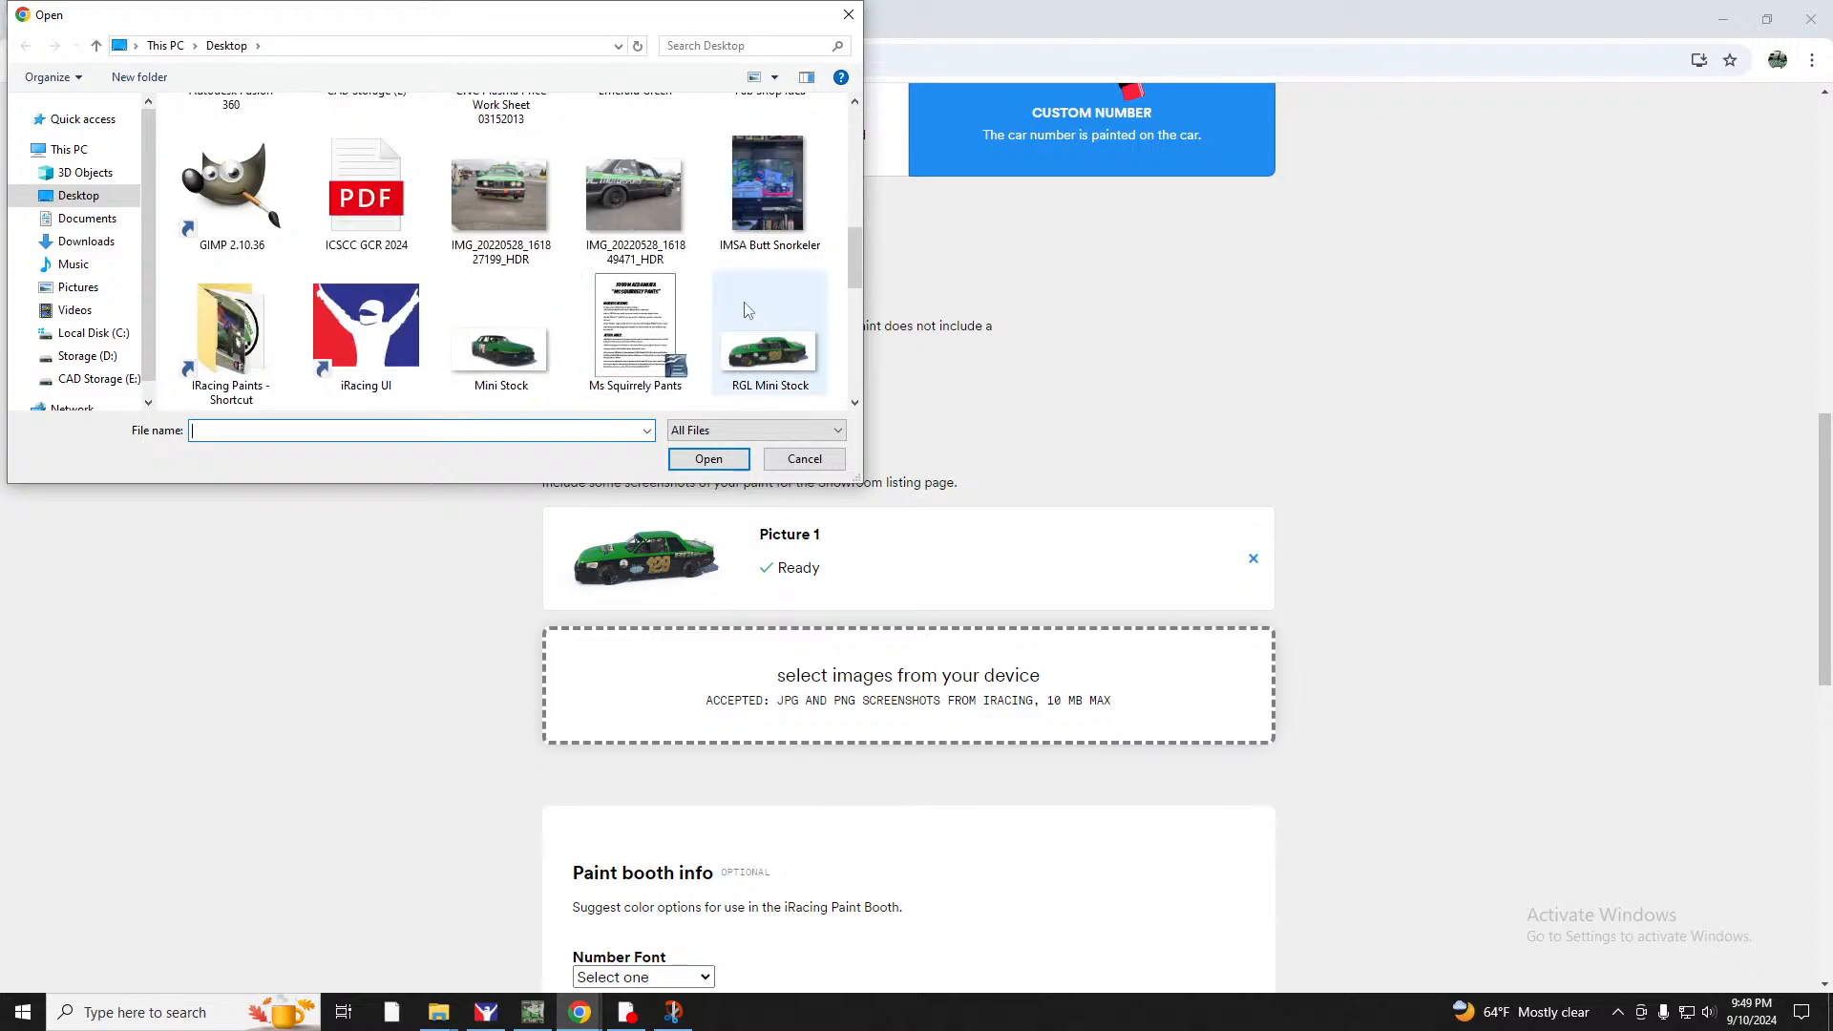
double_click(770, 325)
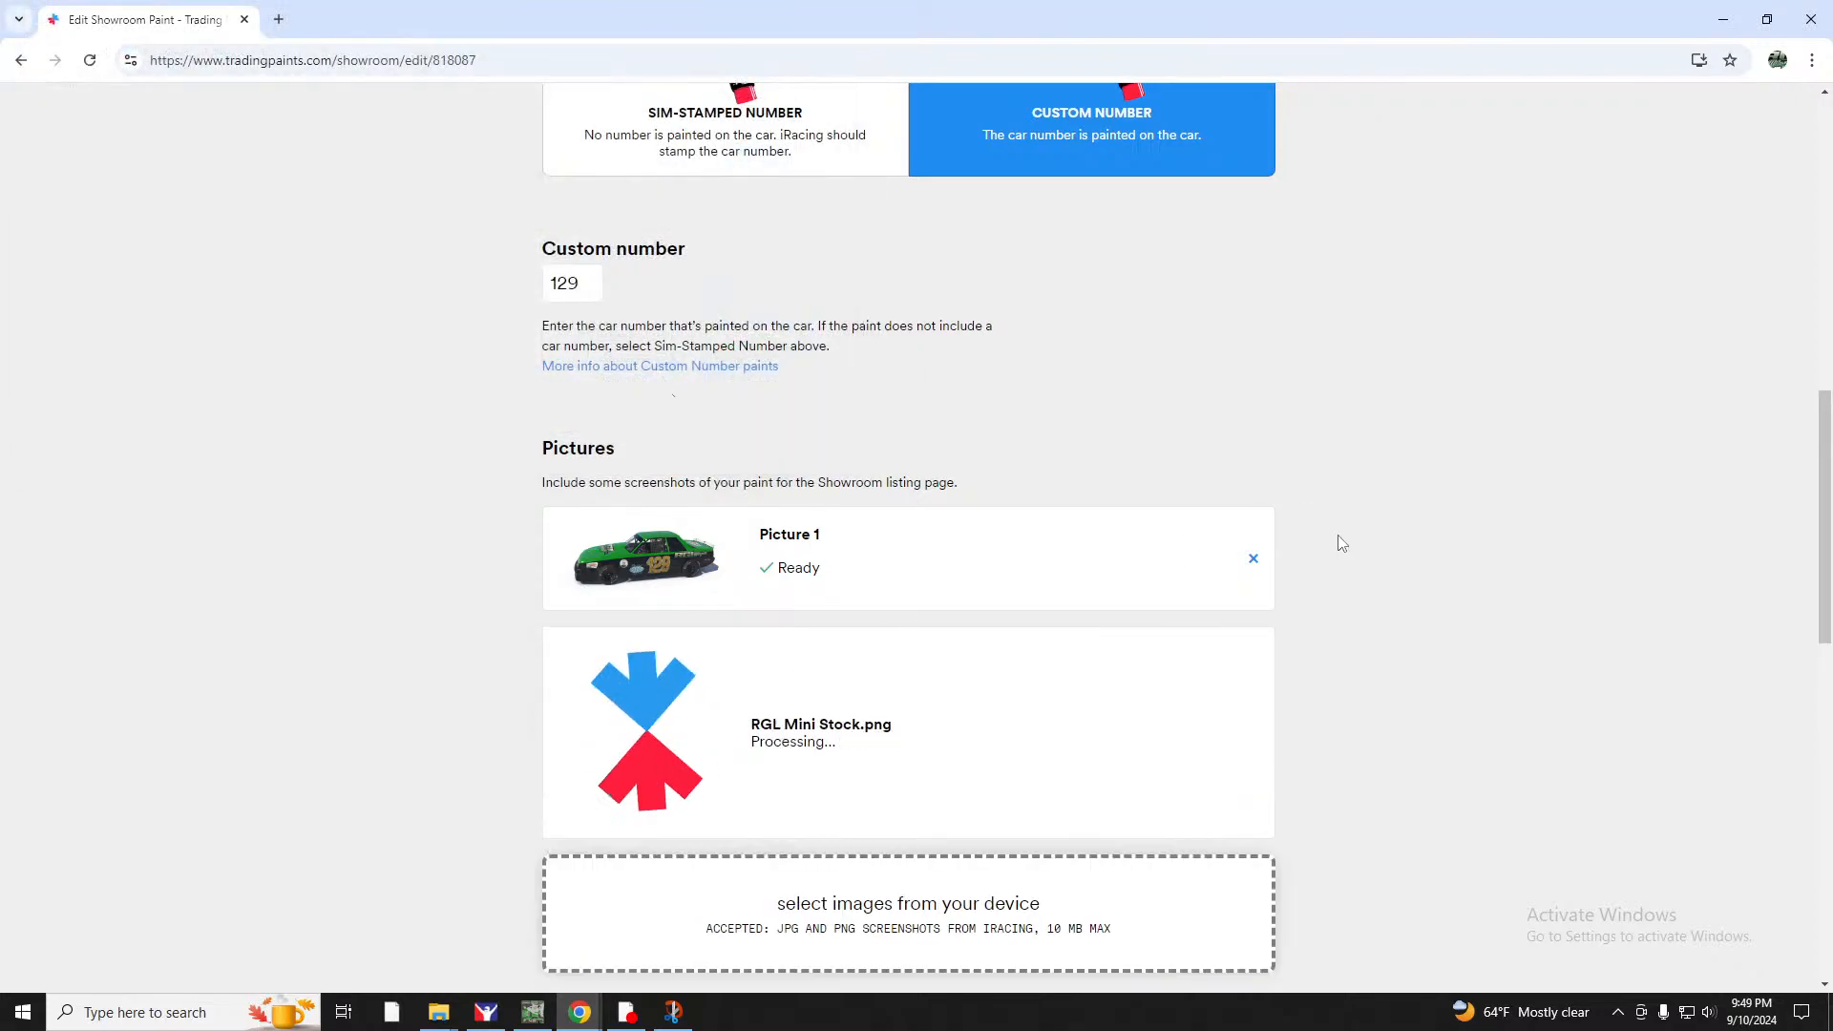
click(1253, 559)
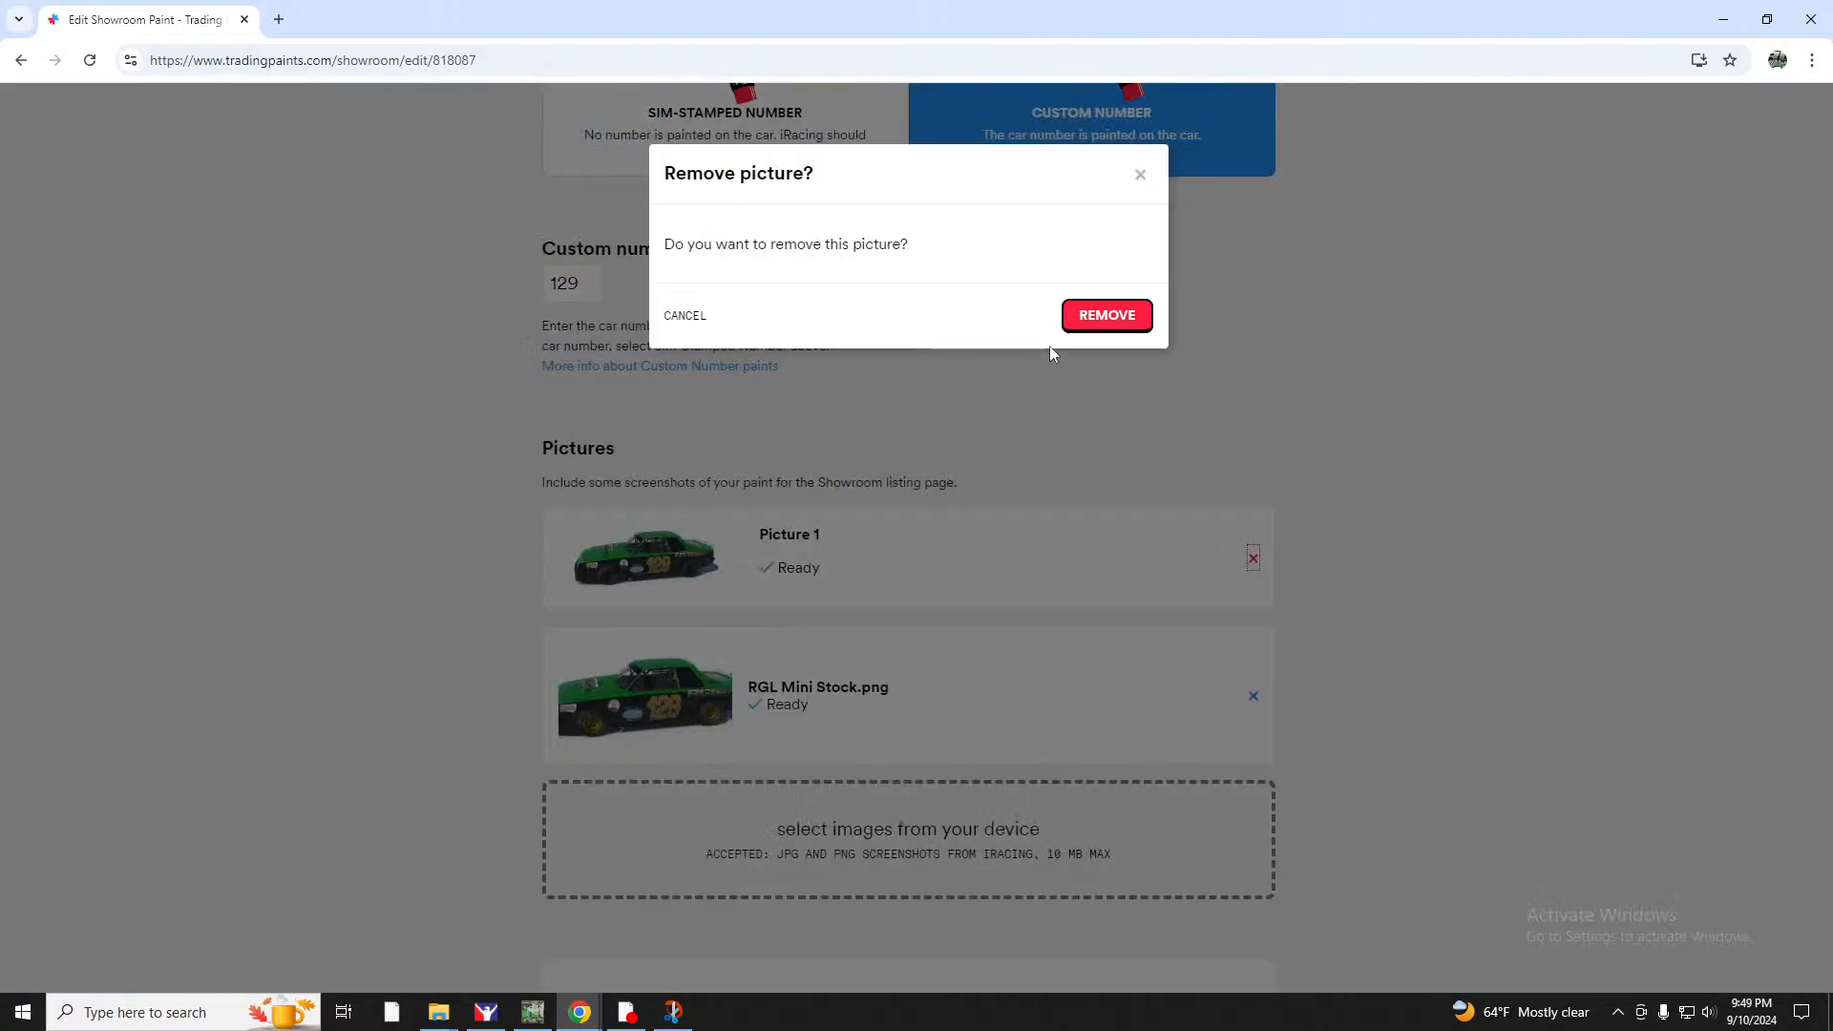
click(1093, 314)
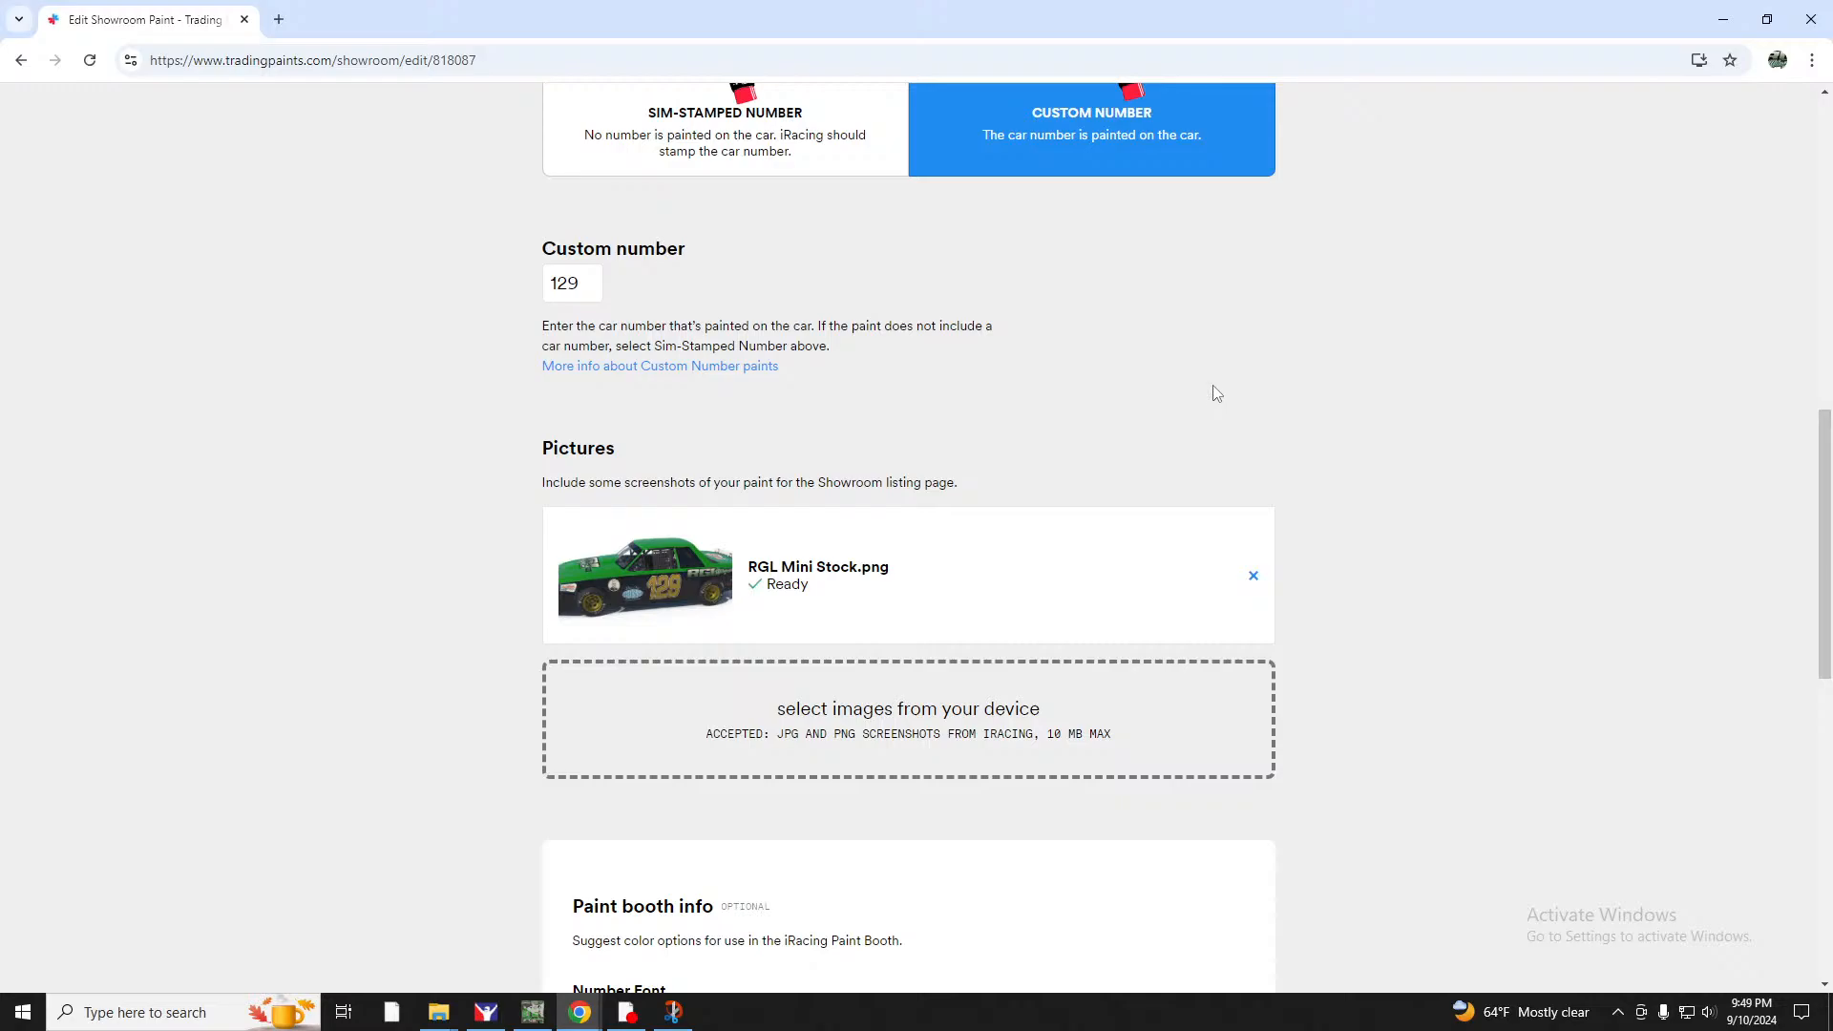
Update the paint listing with the edited title and picture, and mark the paint as a favorite.
scroll(1343, 473, up, 10)
scroll(1154, 468, down, 15)
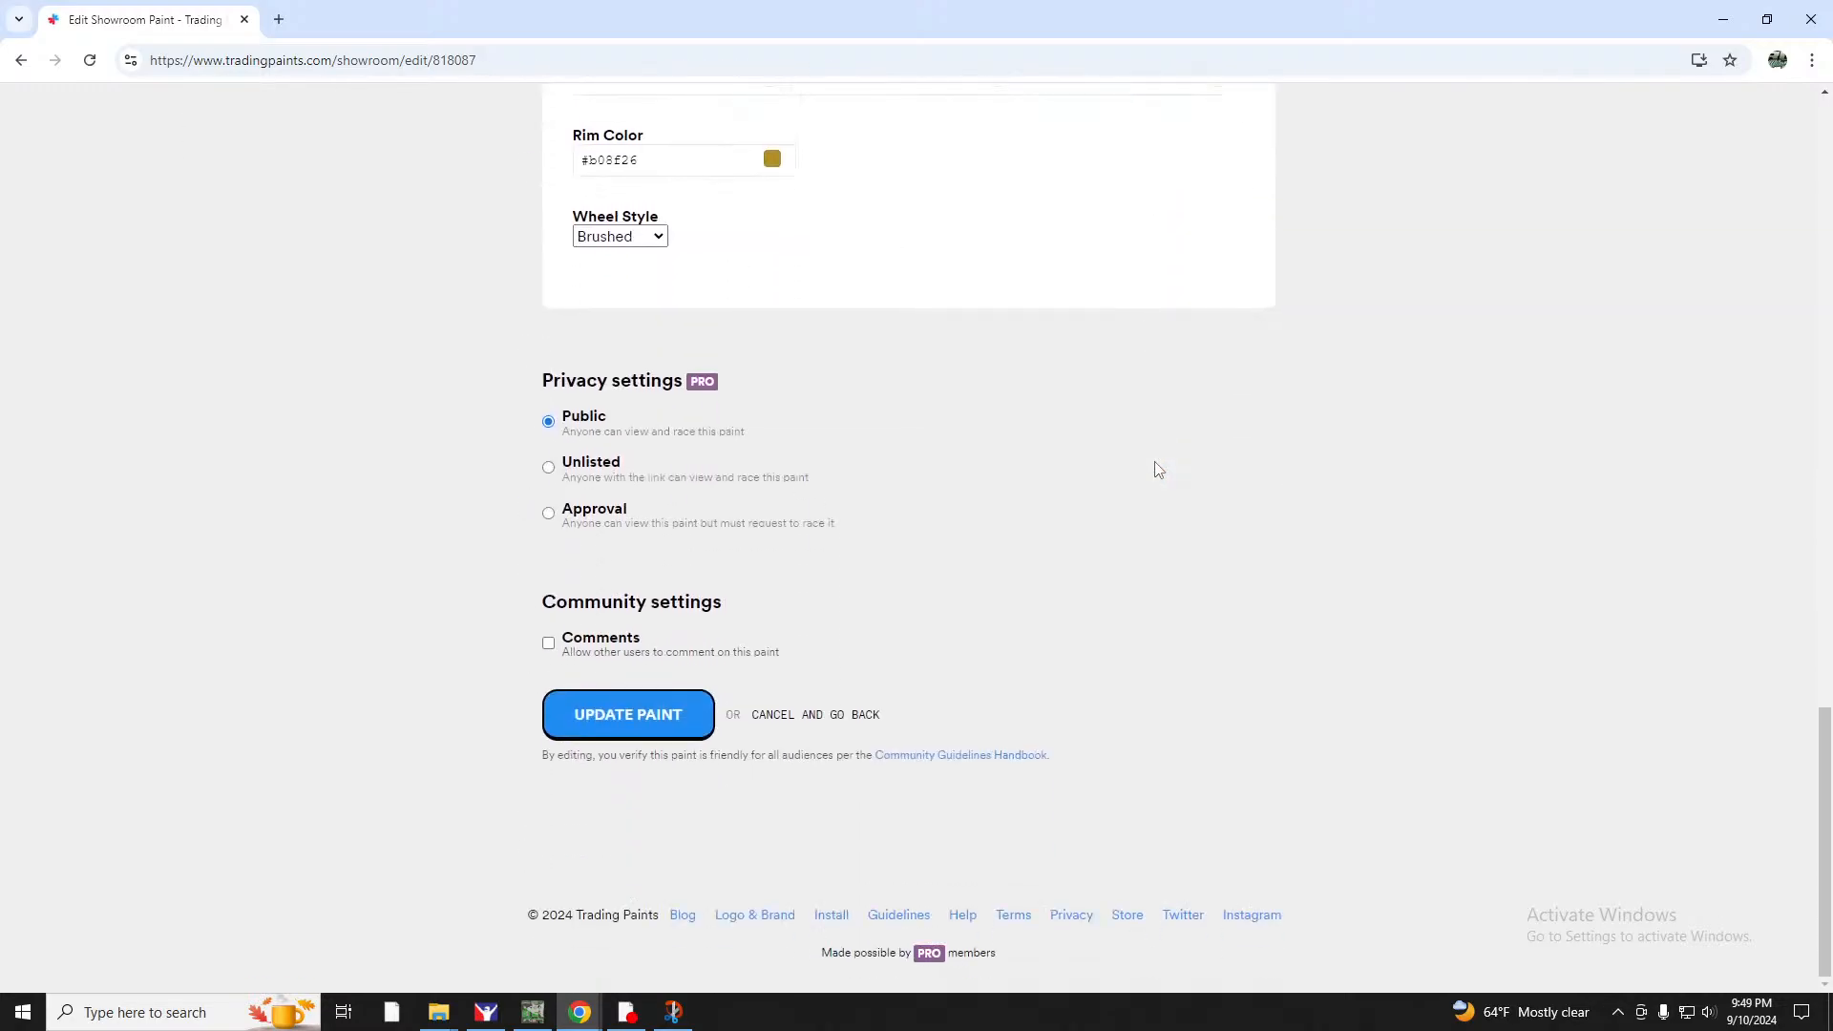
click(616, 721)
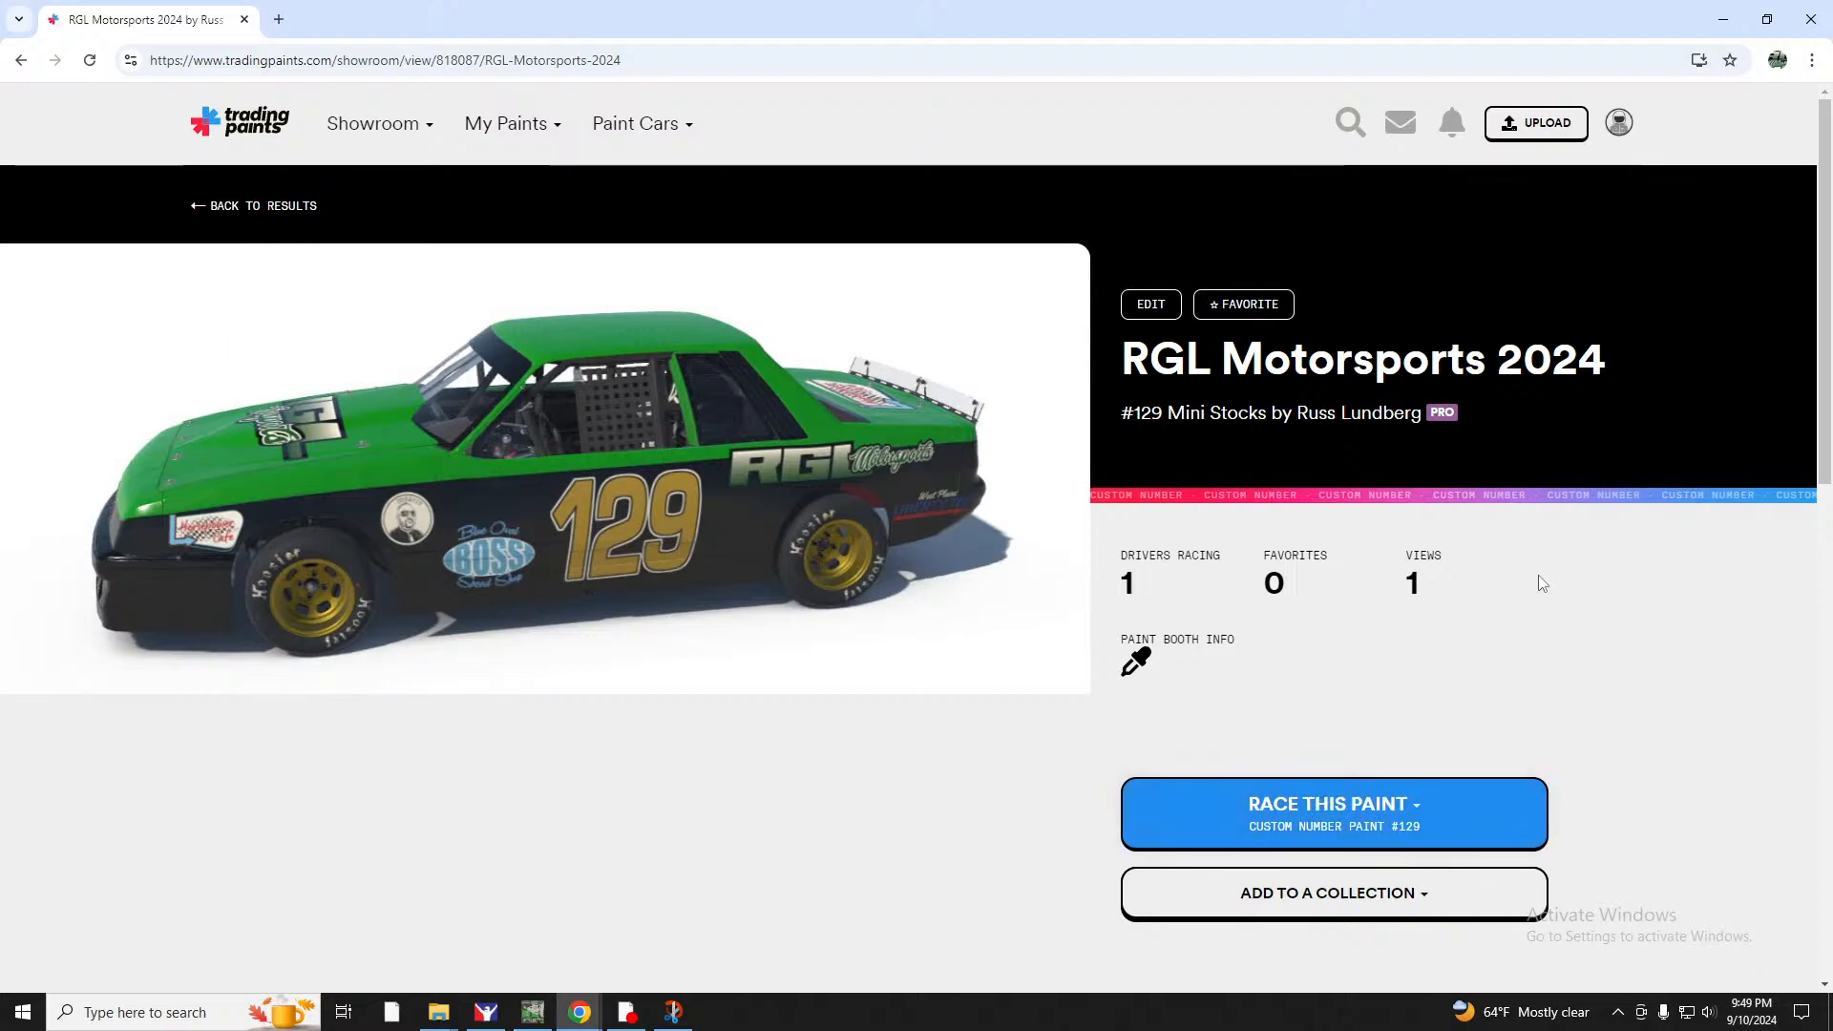
scroll(1534, 580, down, 5)
scroll(334, 753, up, 5)
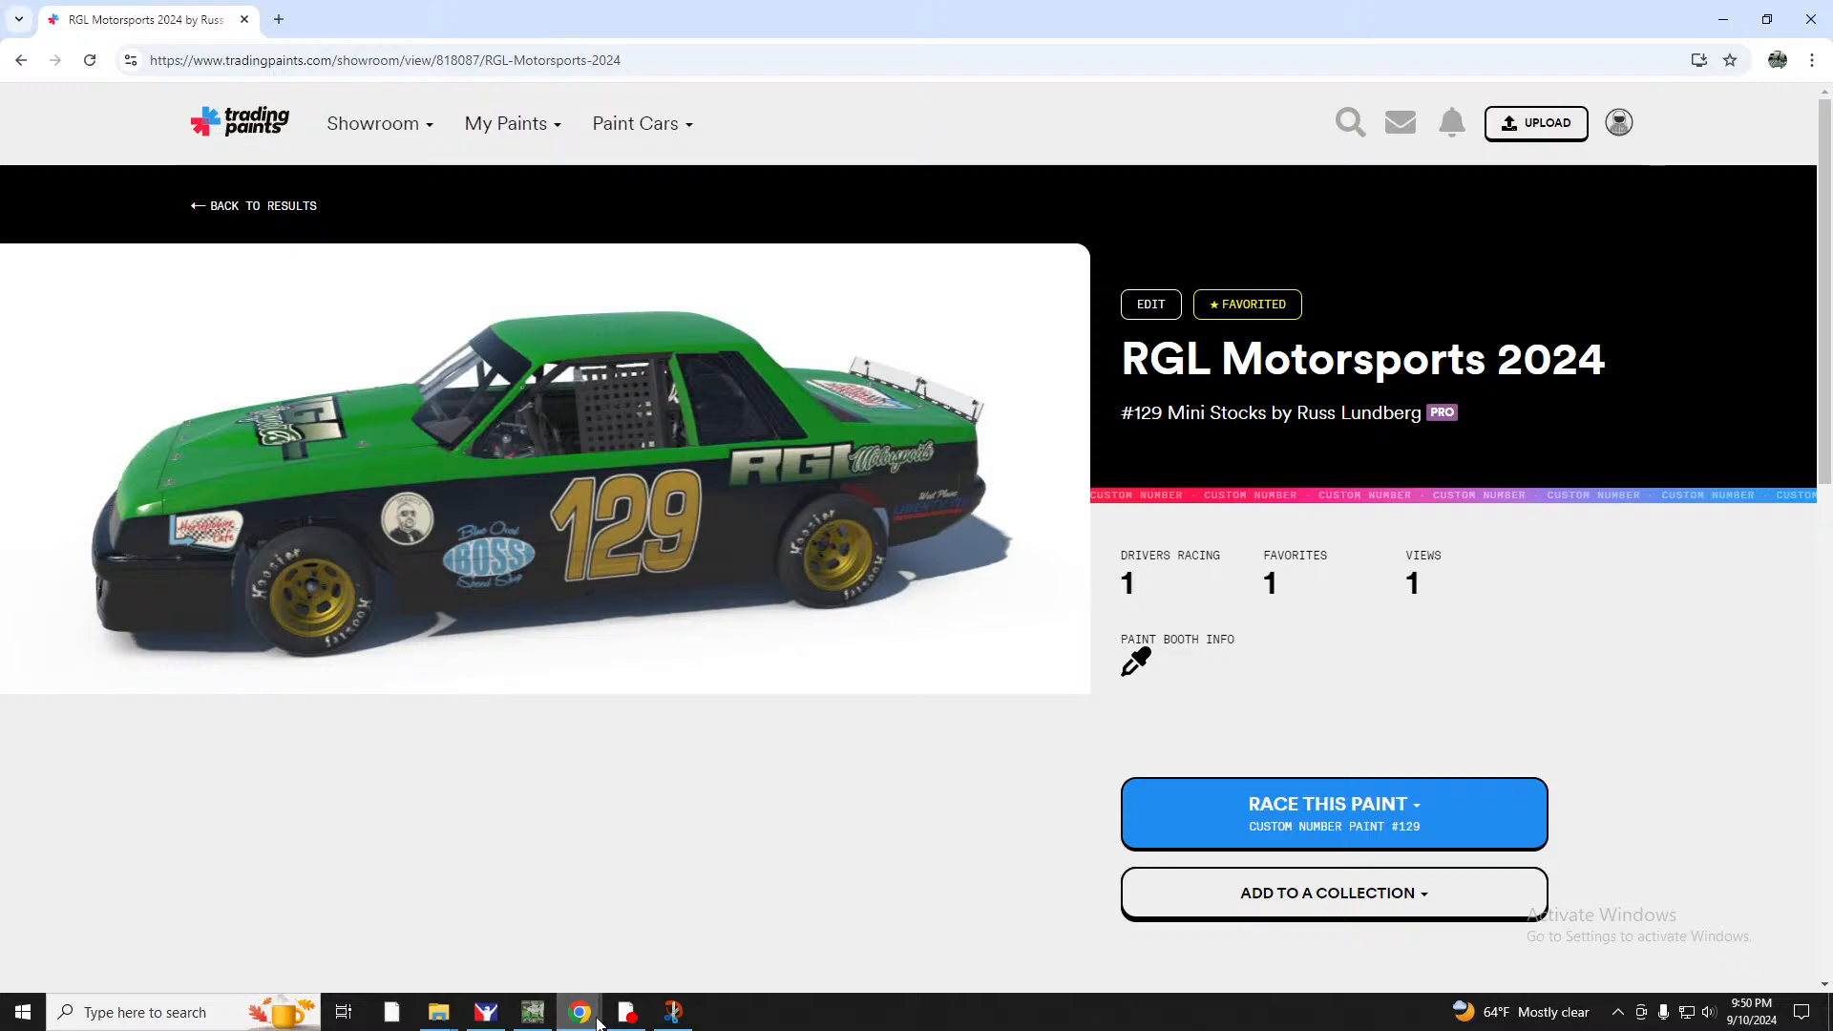
Switch to GIMP and hide the Turn Off Before Exporting TGA group and both 129 Euro number layers.
click(535, 1016)
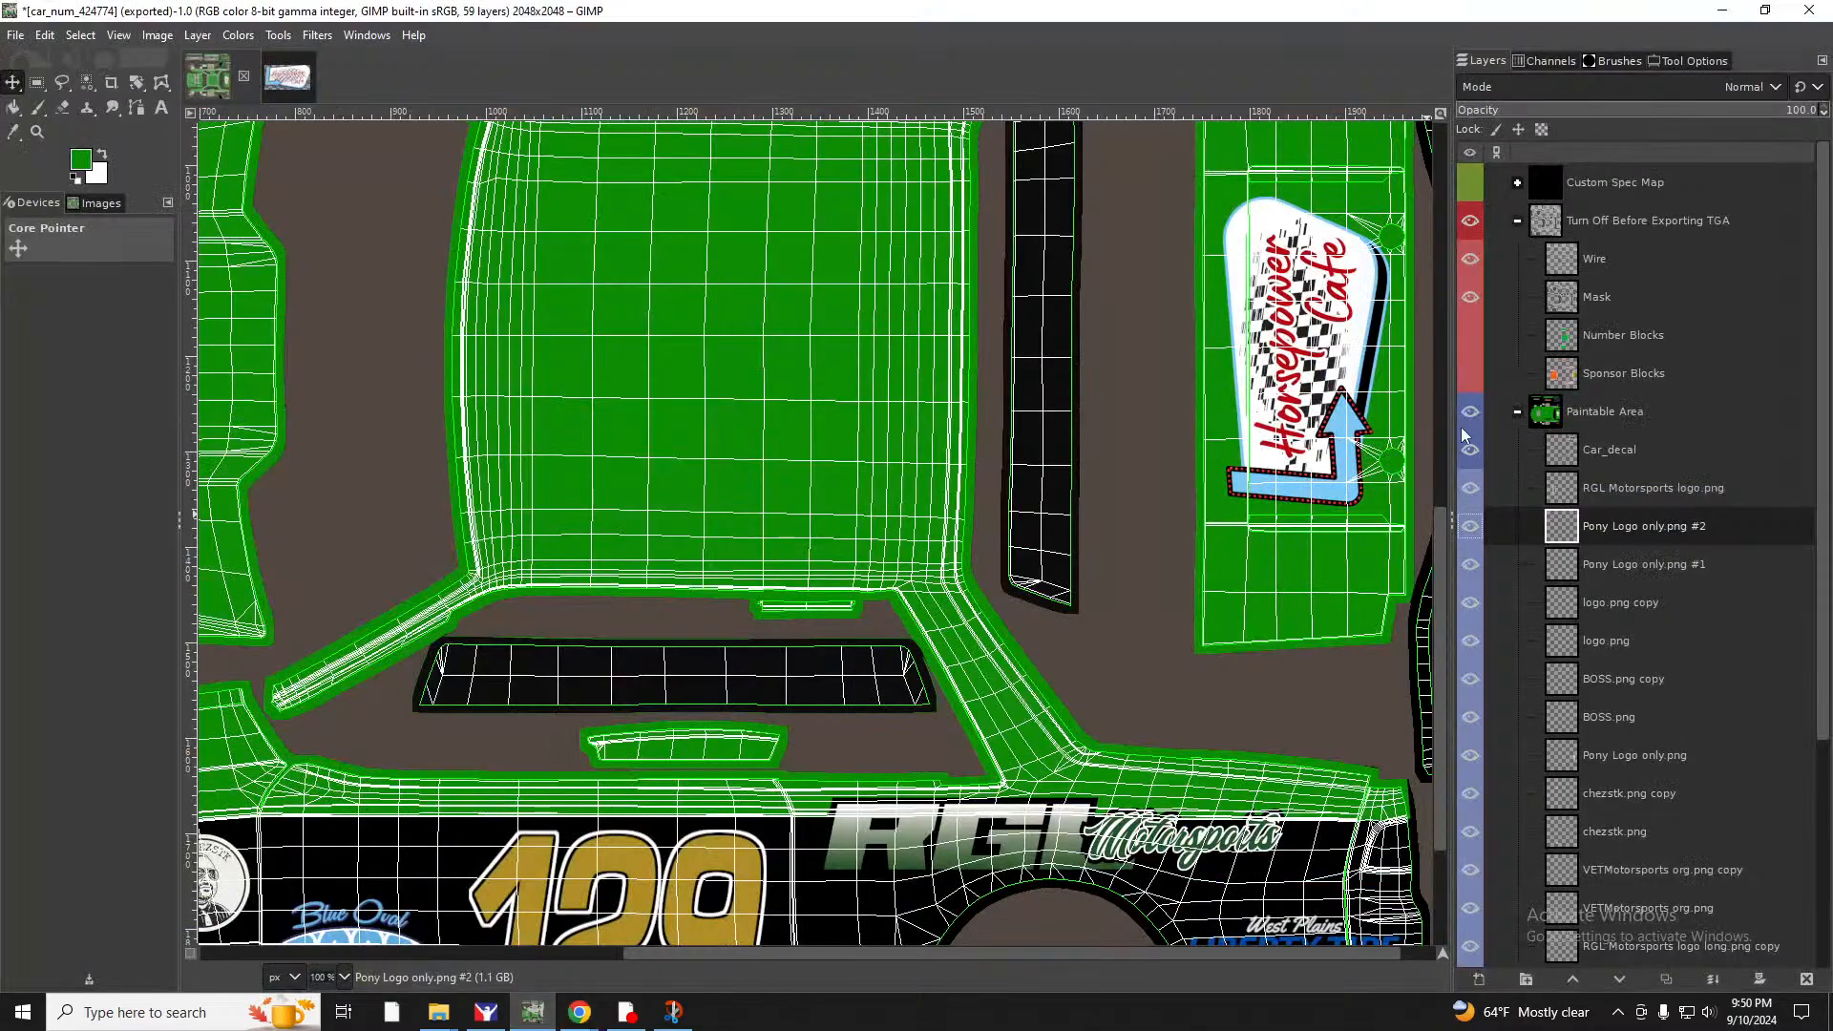
click(1470, 221)
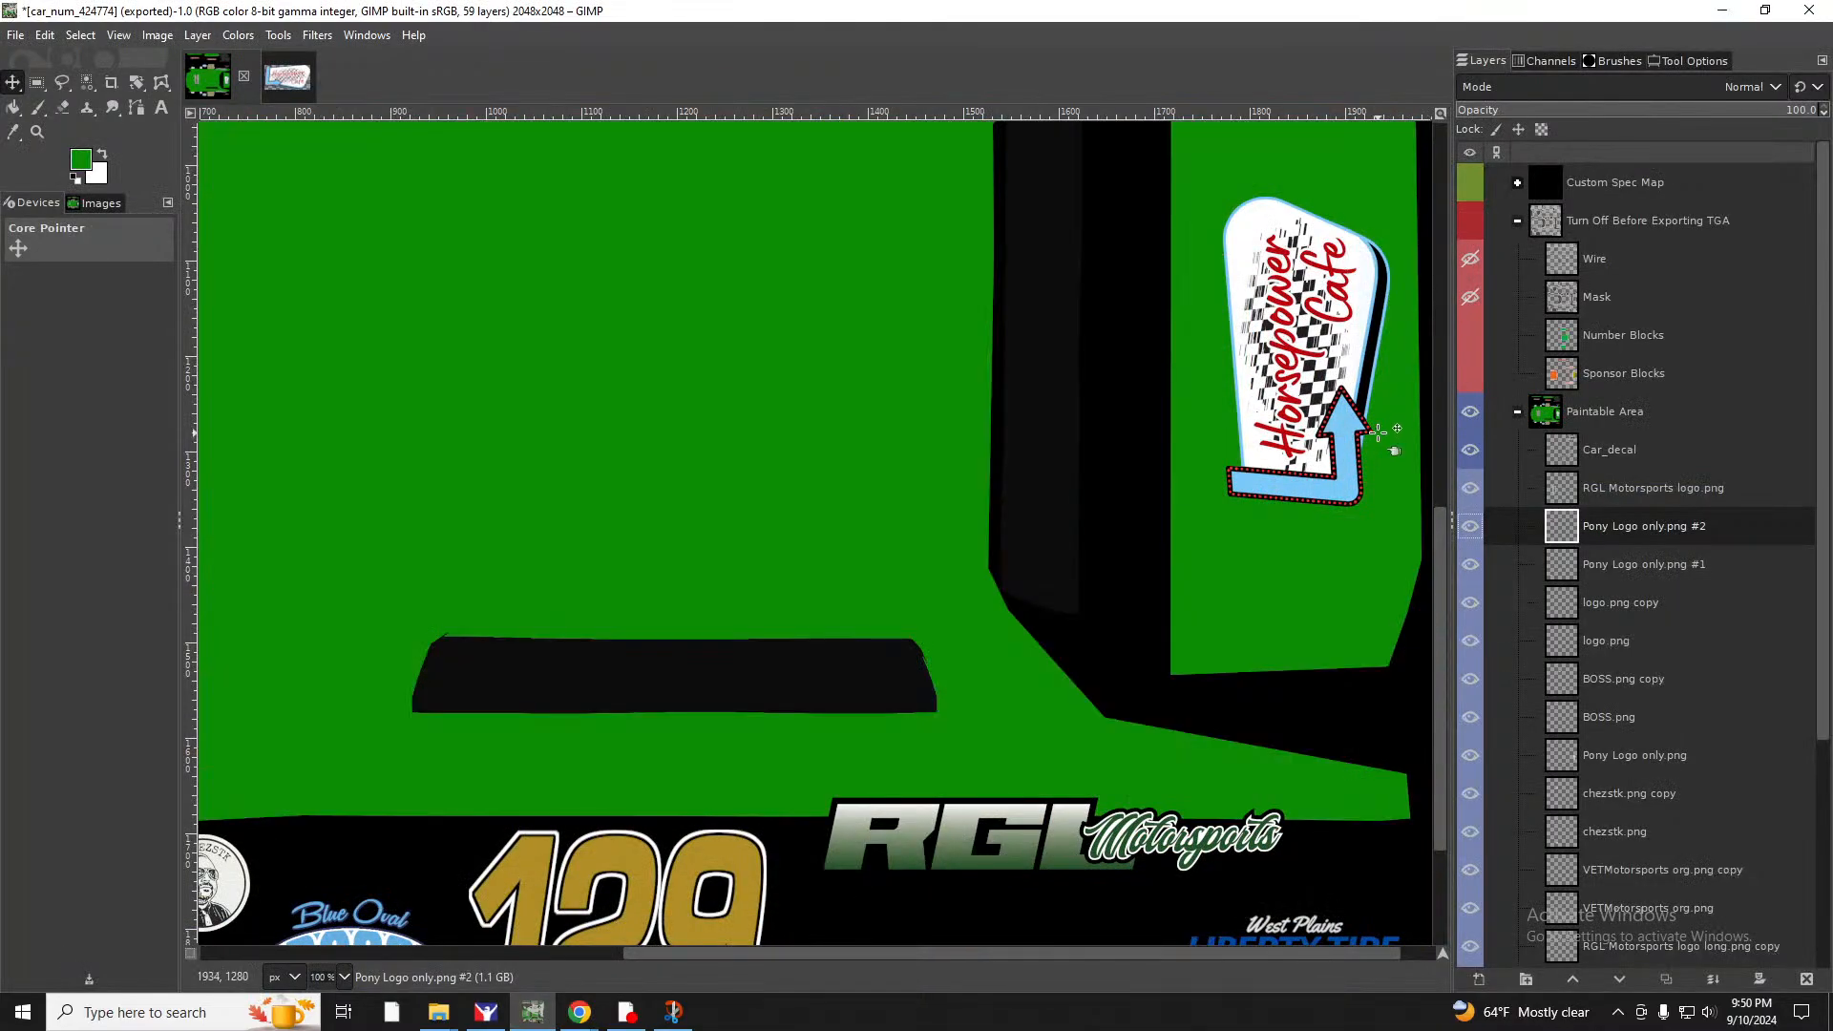
scroll(1384, 435, down, 3)
scroll(1623, 632, down, 5)
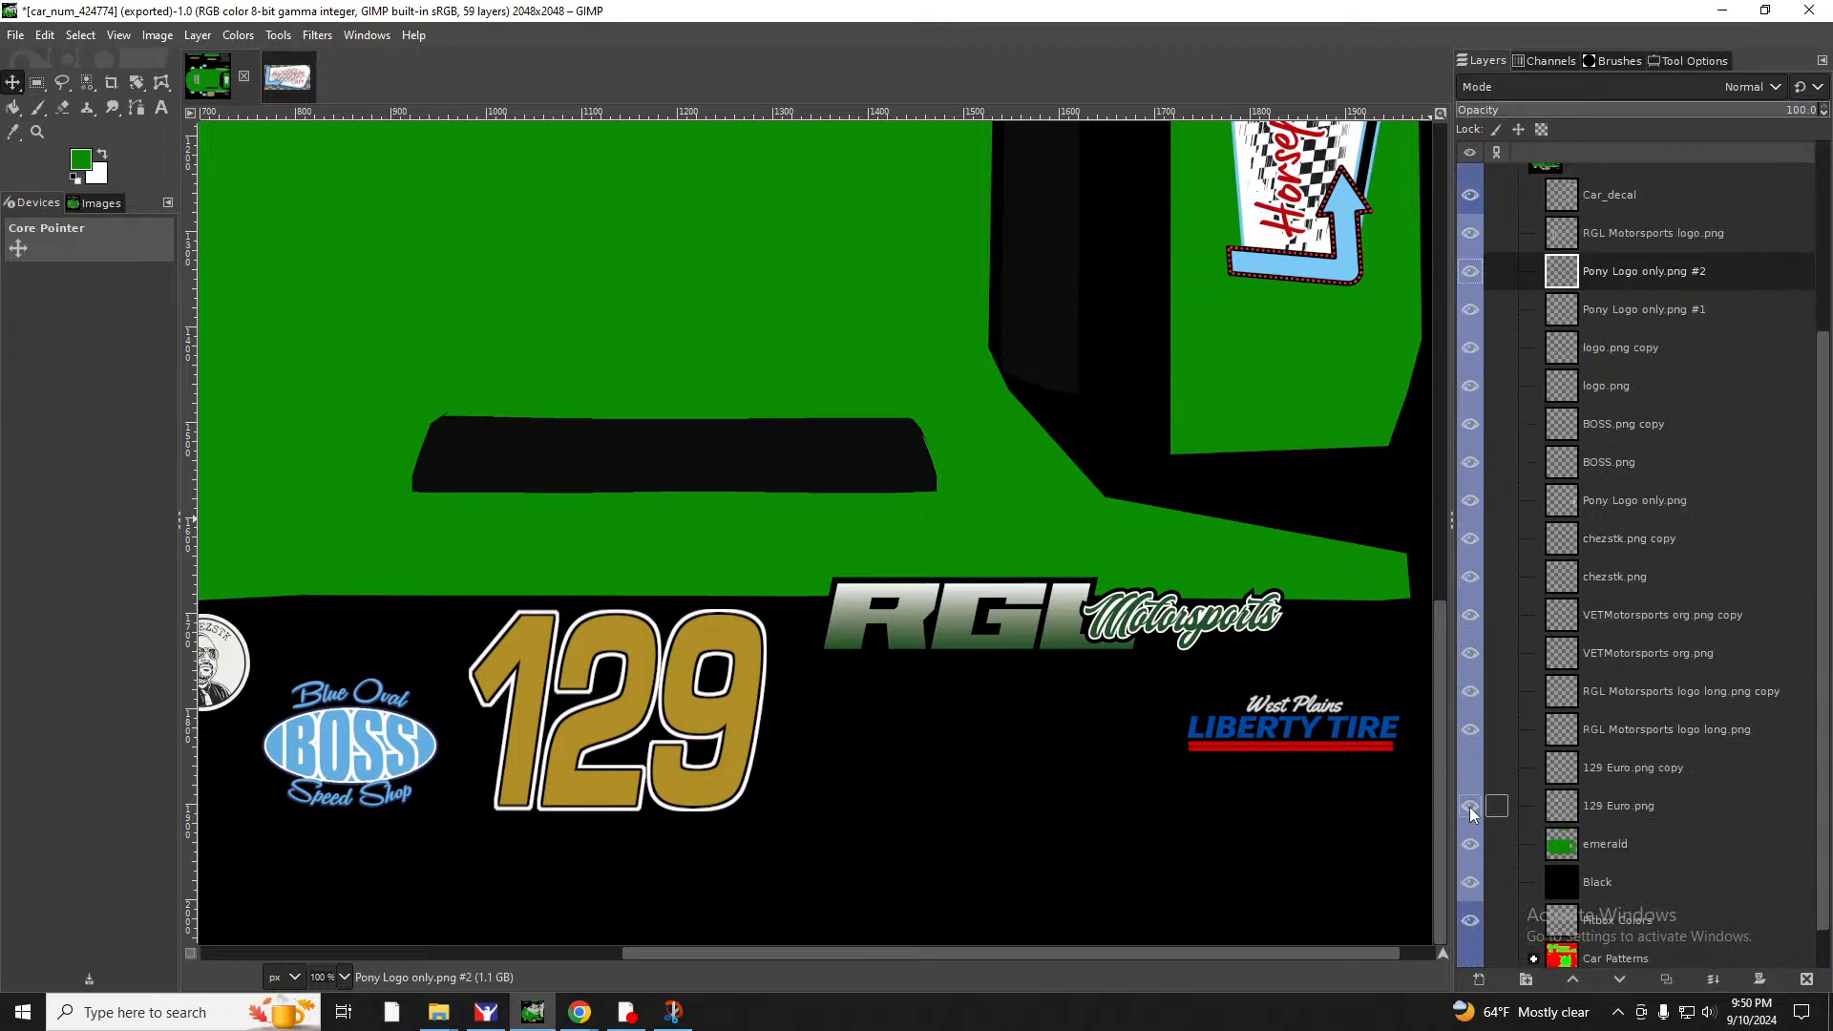
click(1470, 807)
scroll(1308, 644, down, 3)
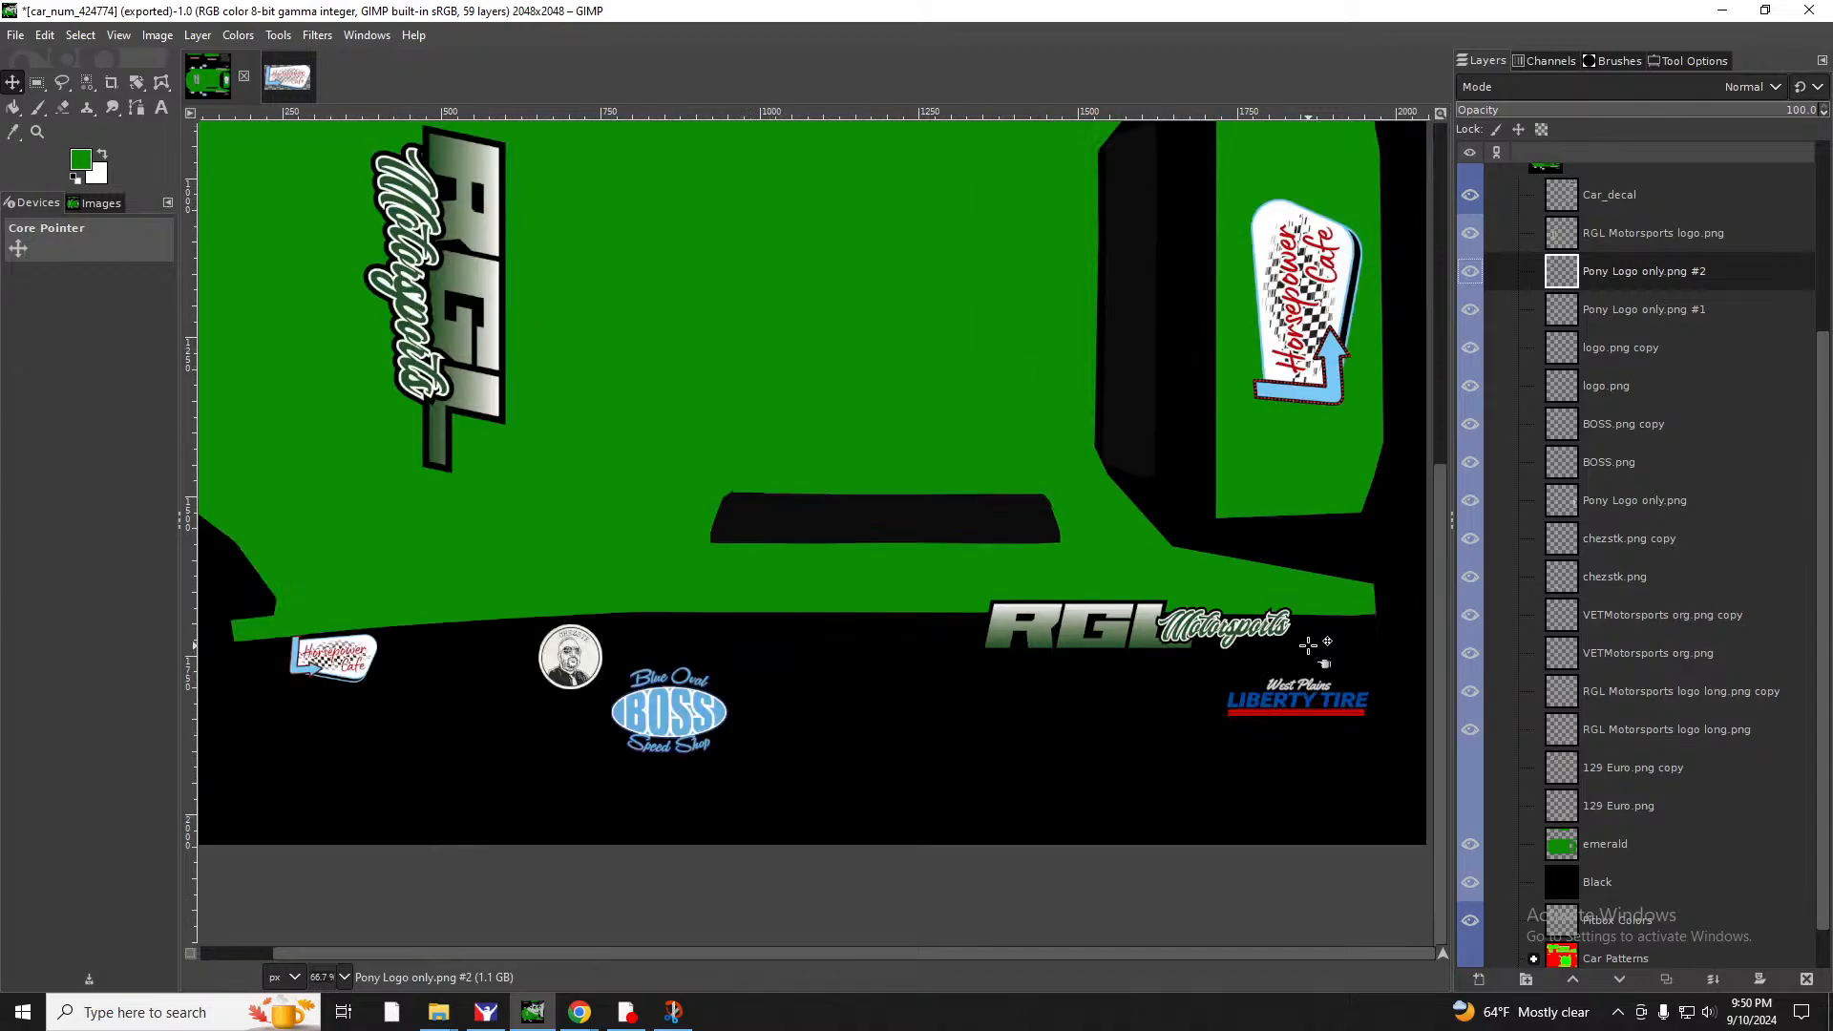
Export the numberless paint to the Mini Stock Paint folder as a TGA, removing "num_" from the file name, with RLE compression and bottom-left origin.
click(15, 34)
click(38, 357)
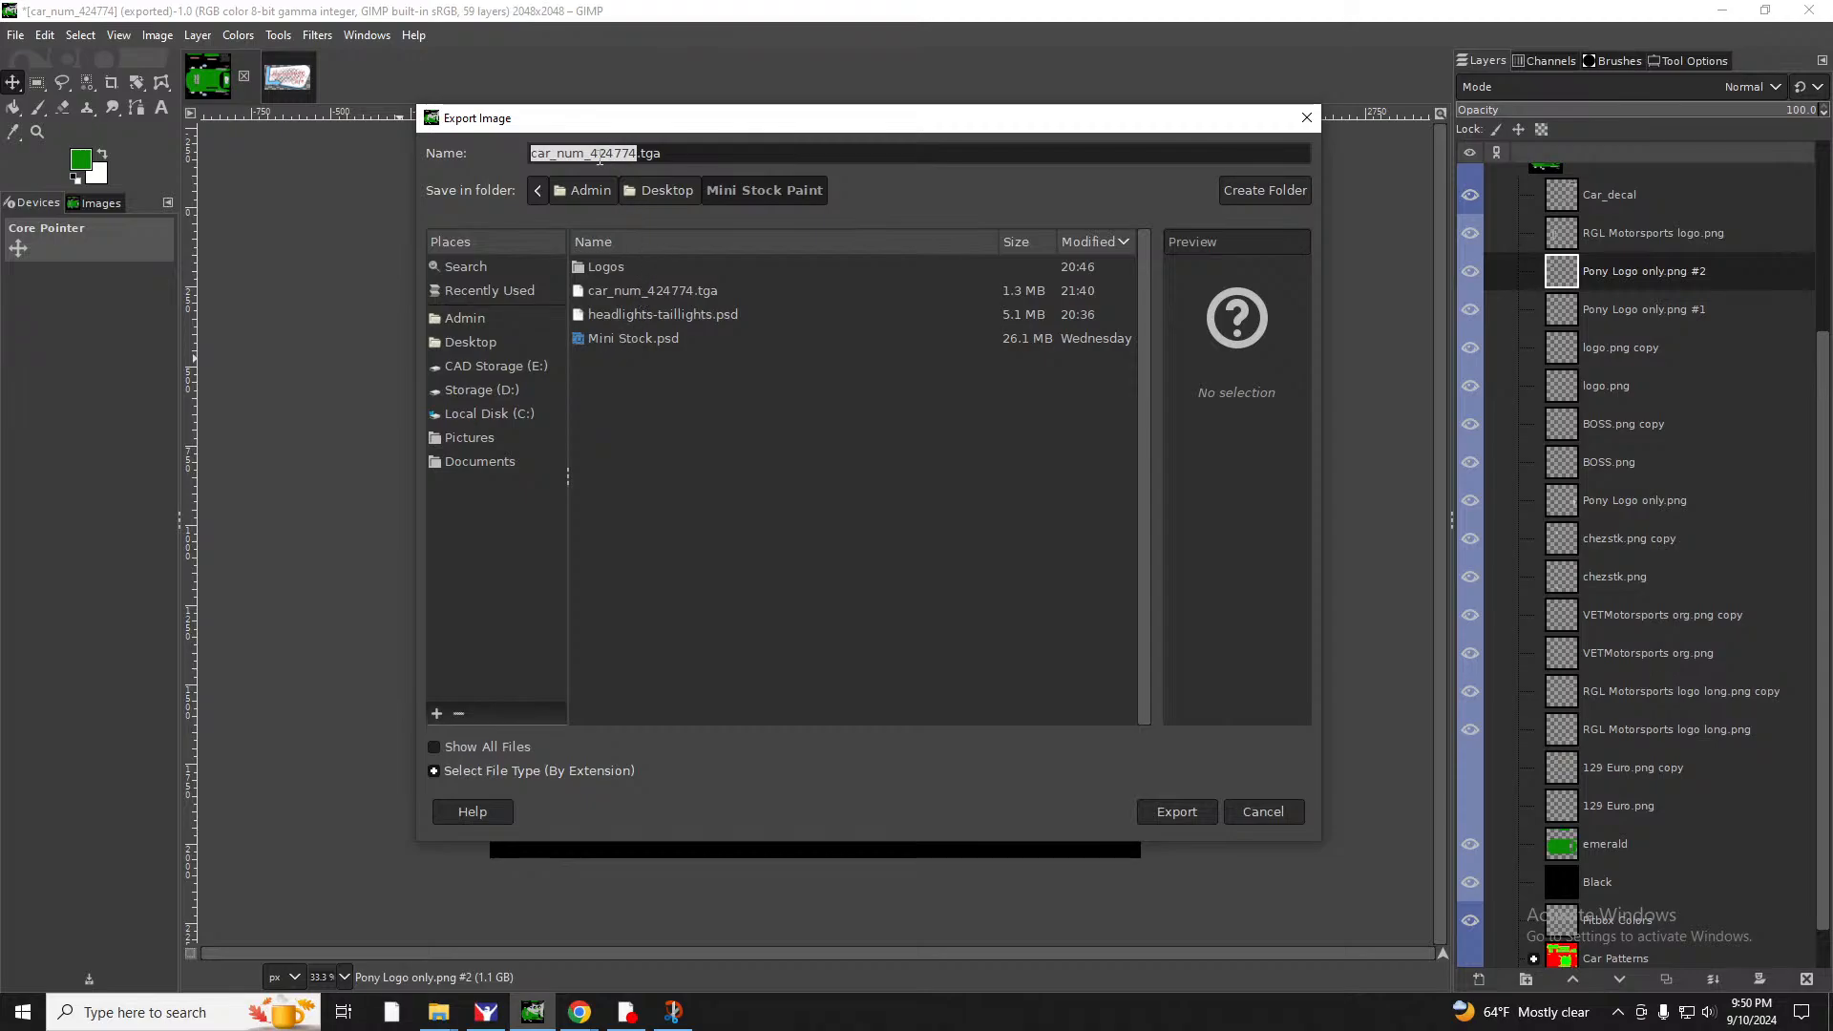
click(591, 155)
key(BackSpace)
key(BackSpace)
key(BackSpace)
key(BackSpace)
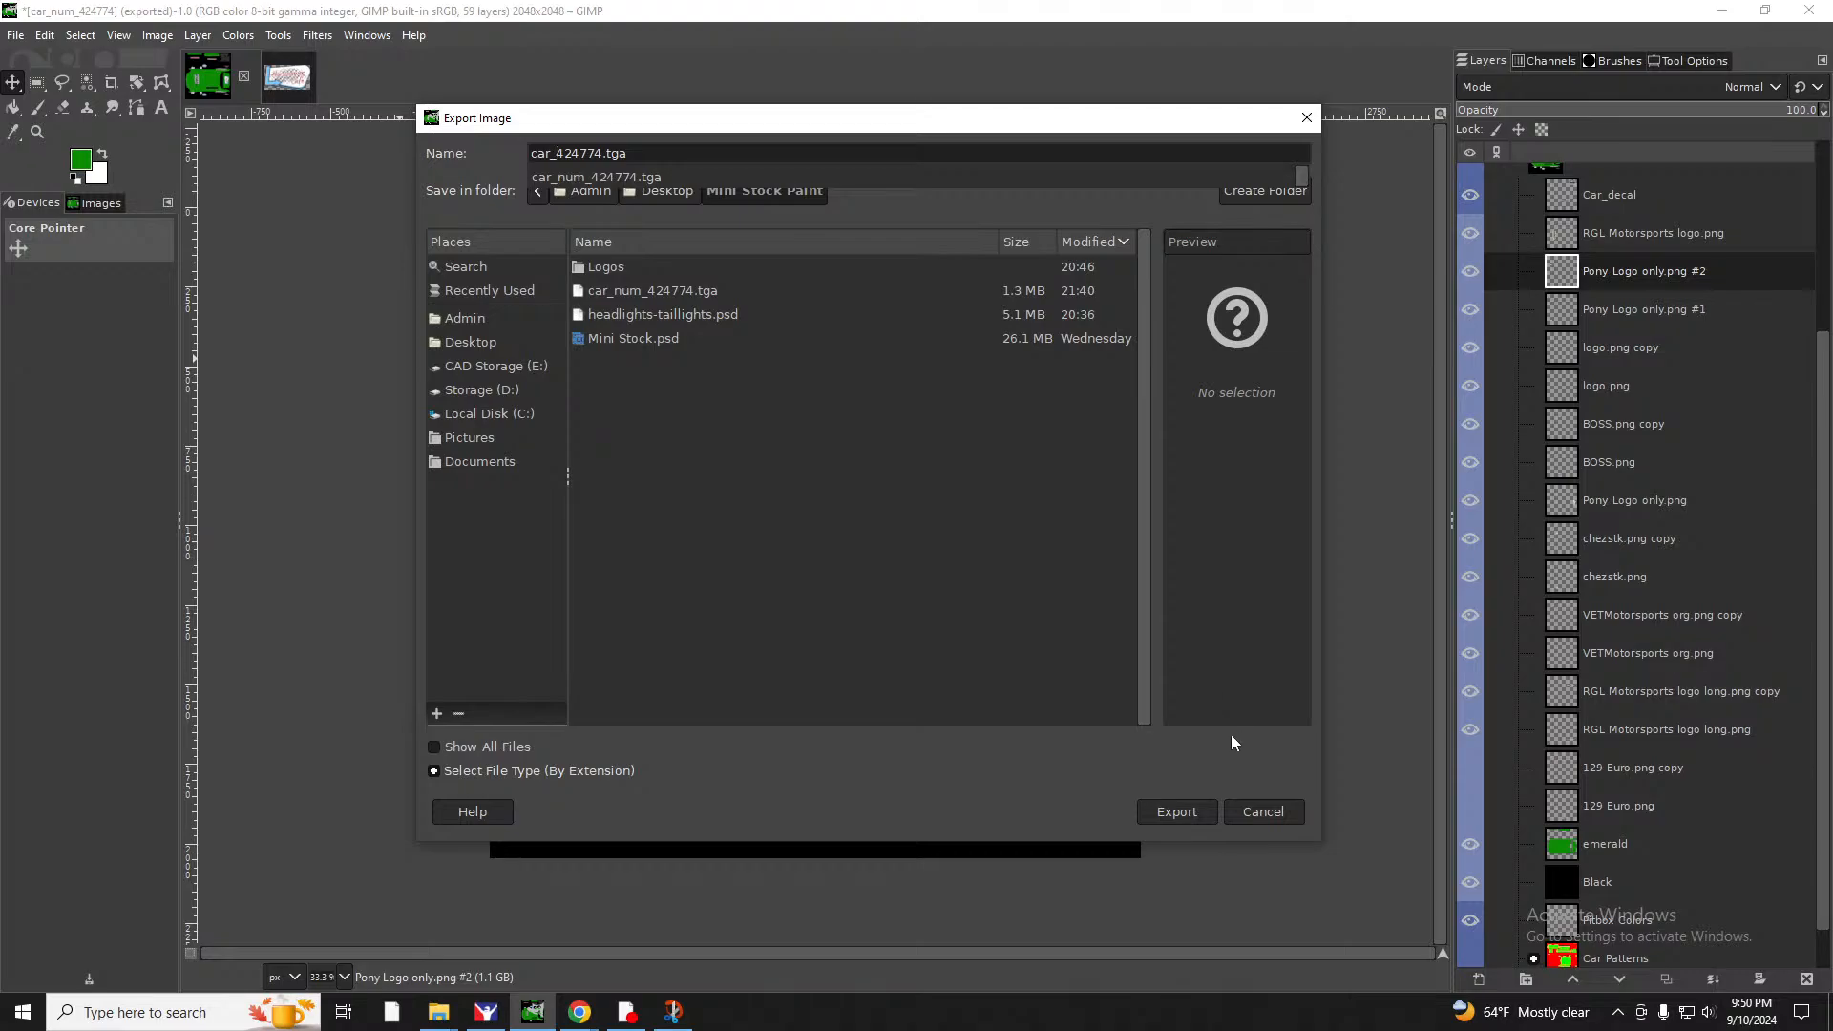
click(1182, 817)
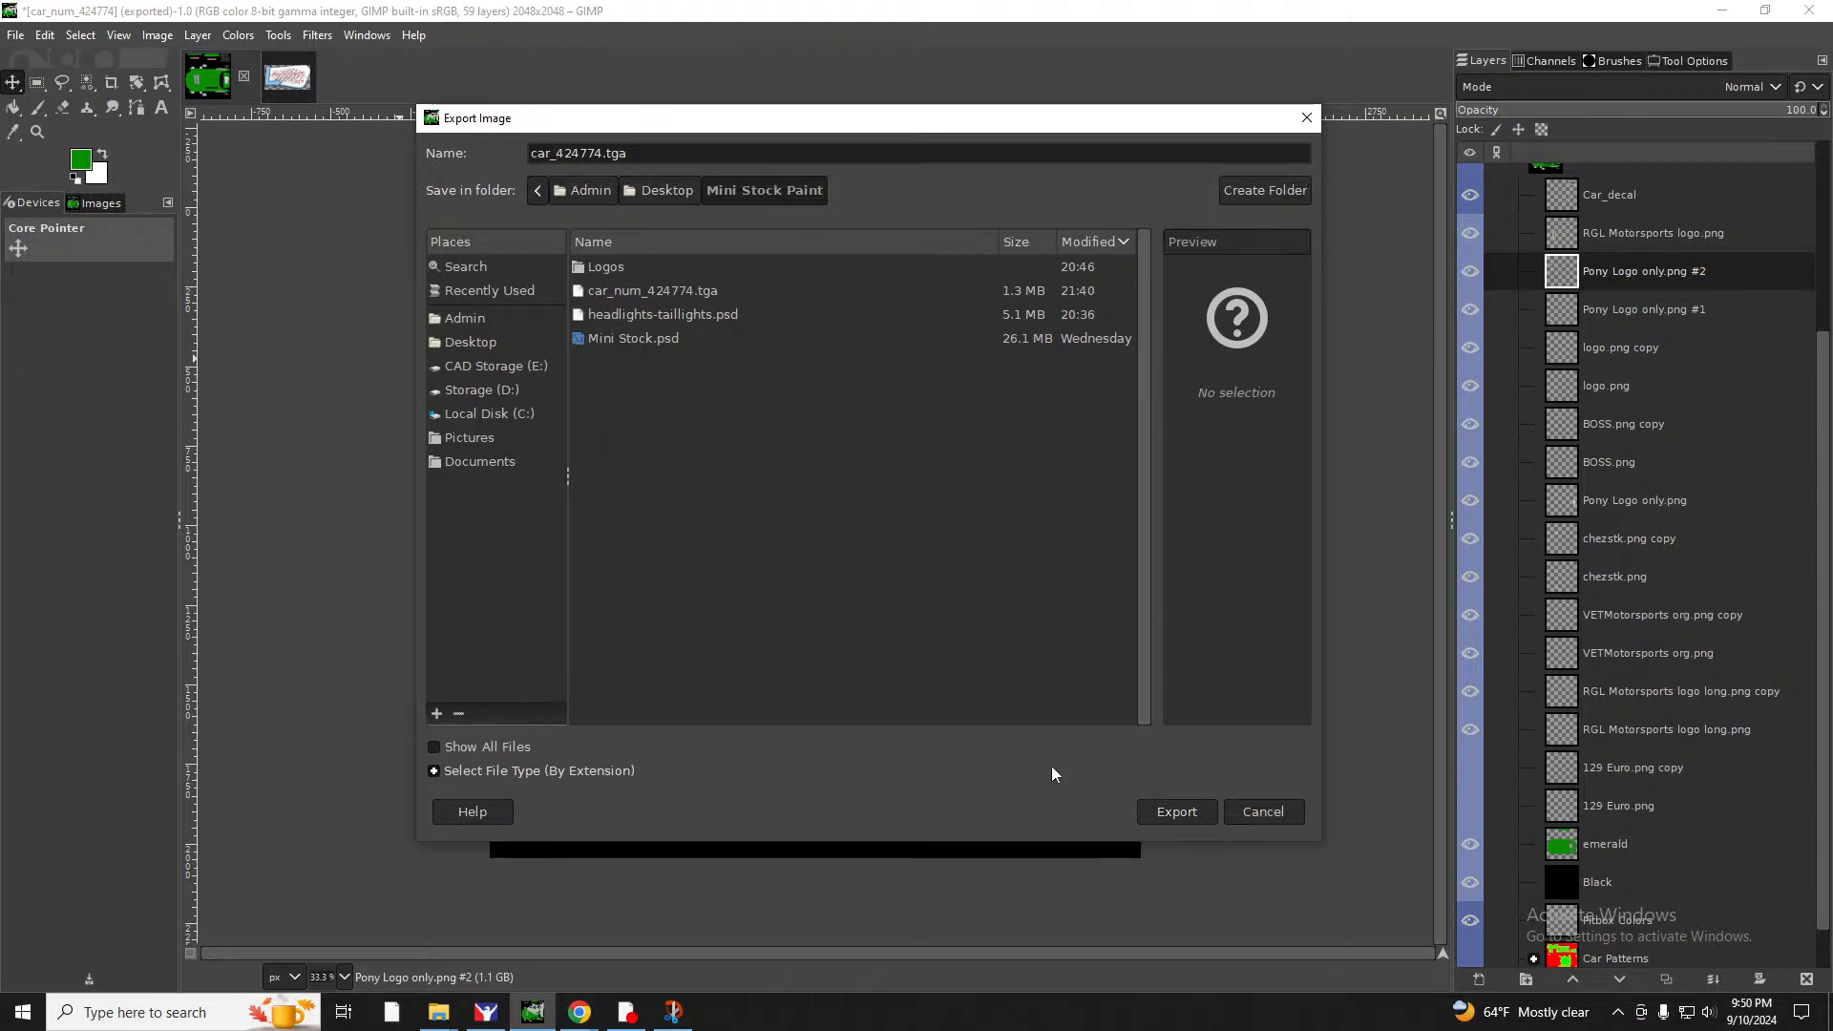
click(1174, 813)
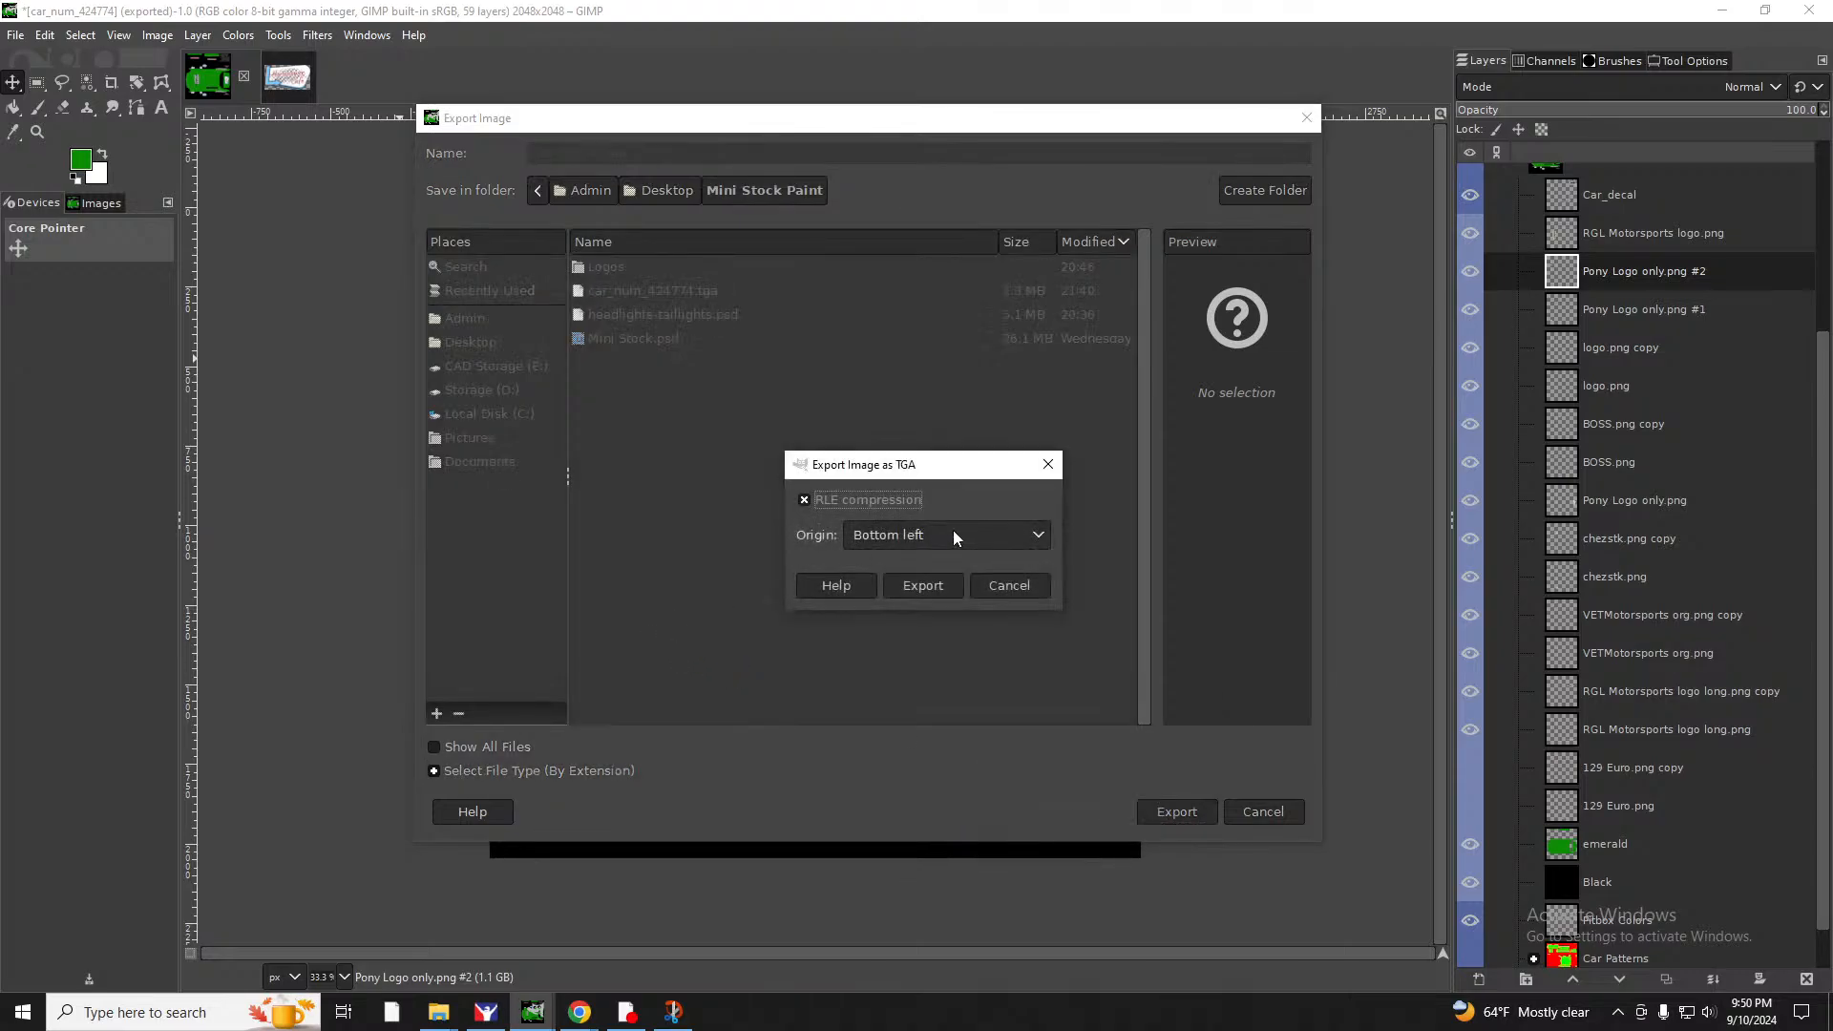
click(924, 585)
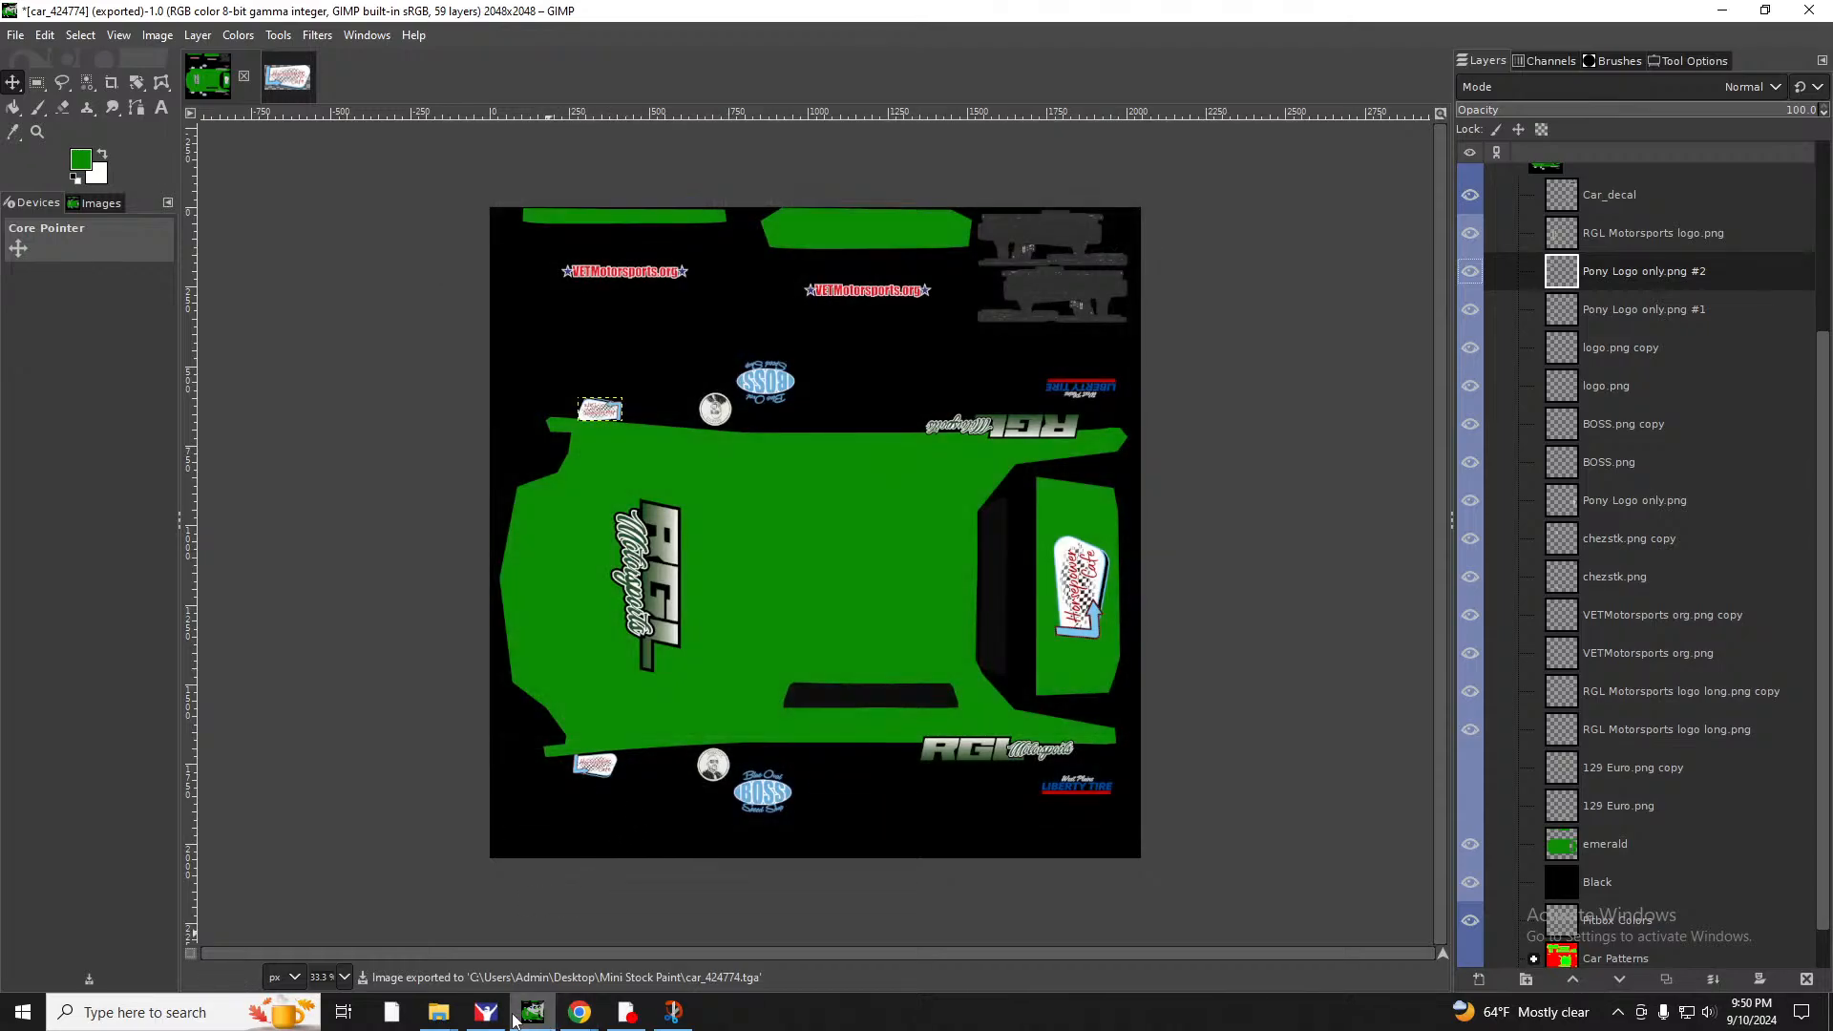
click(589, 1018)
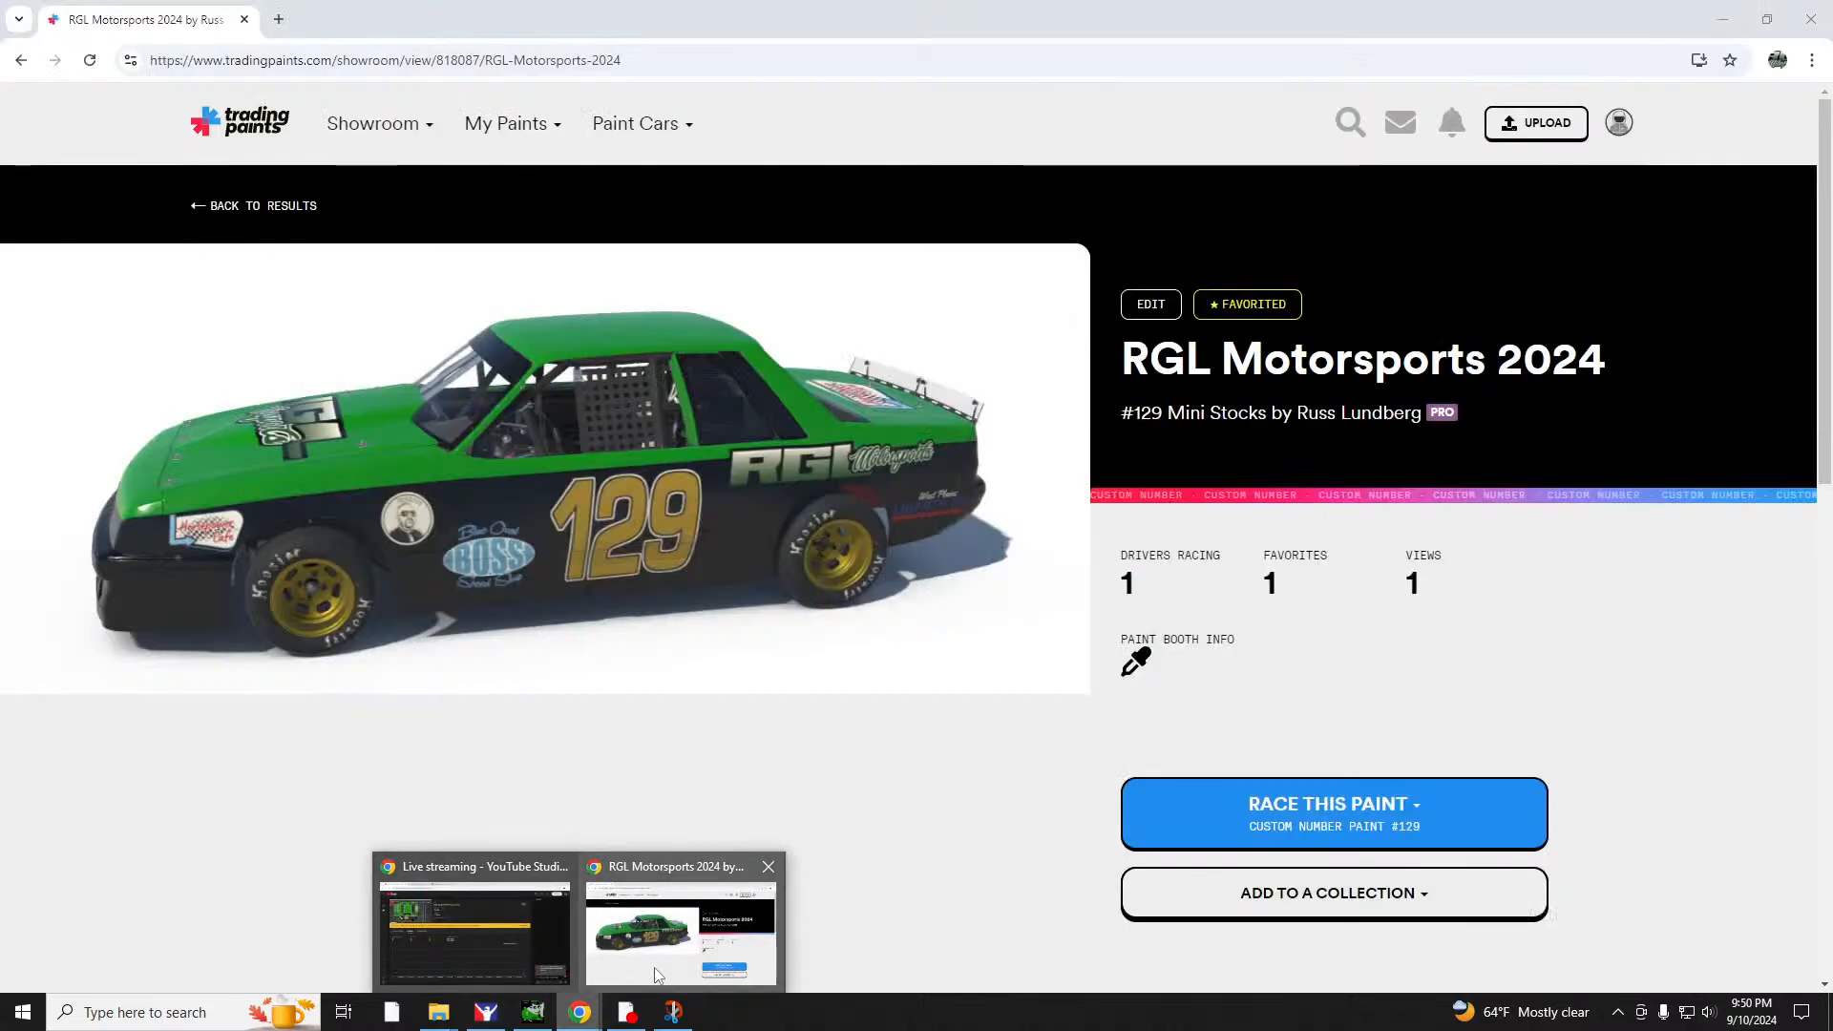
click(657, 974)
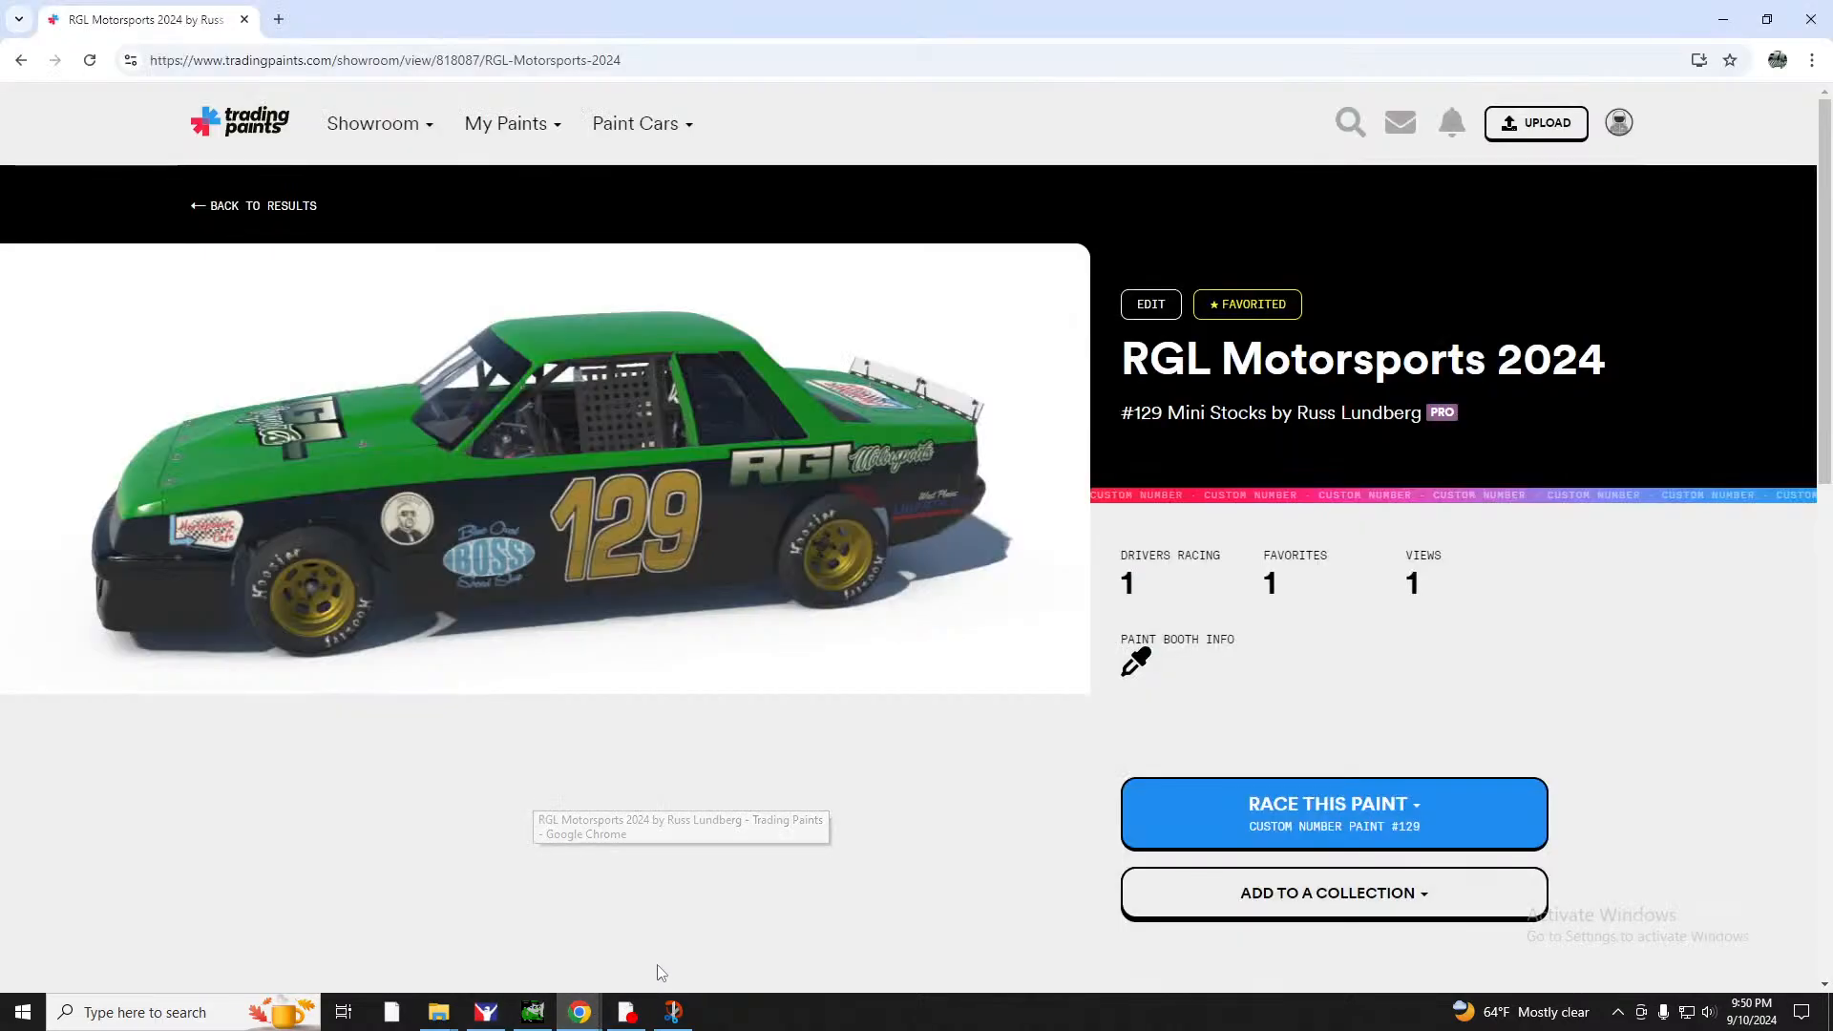
click(534, 1018)
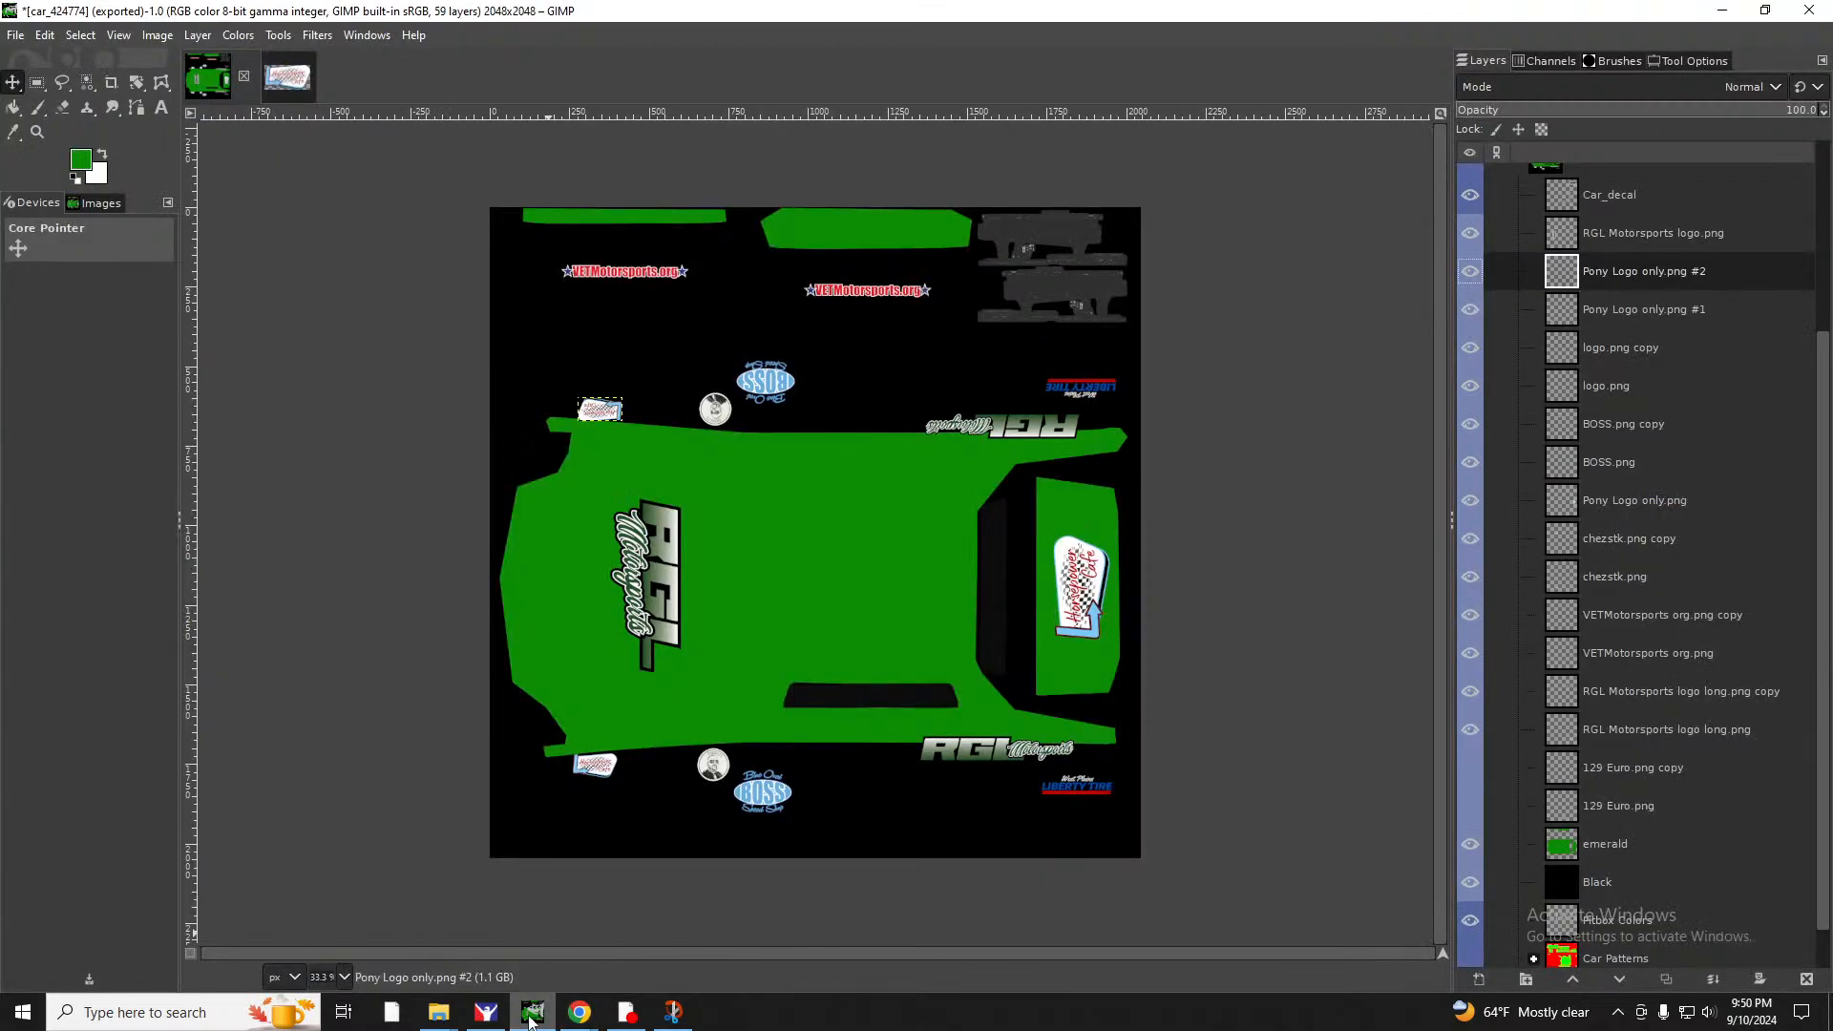
Export the numberless paint over the existing "car_num" TGA in the Mini Stock Paint folder, with RLE compression and bottom-left origin.
mouse_move(483, 1021)
click(16, 40)
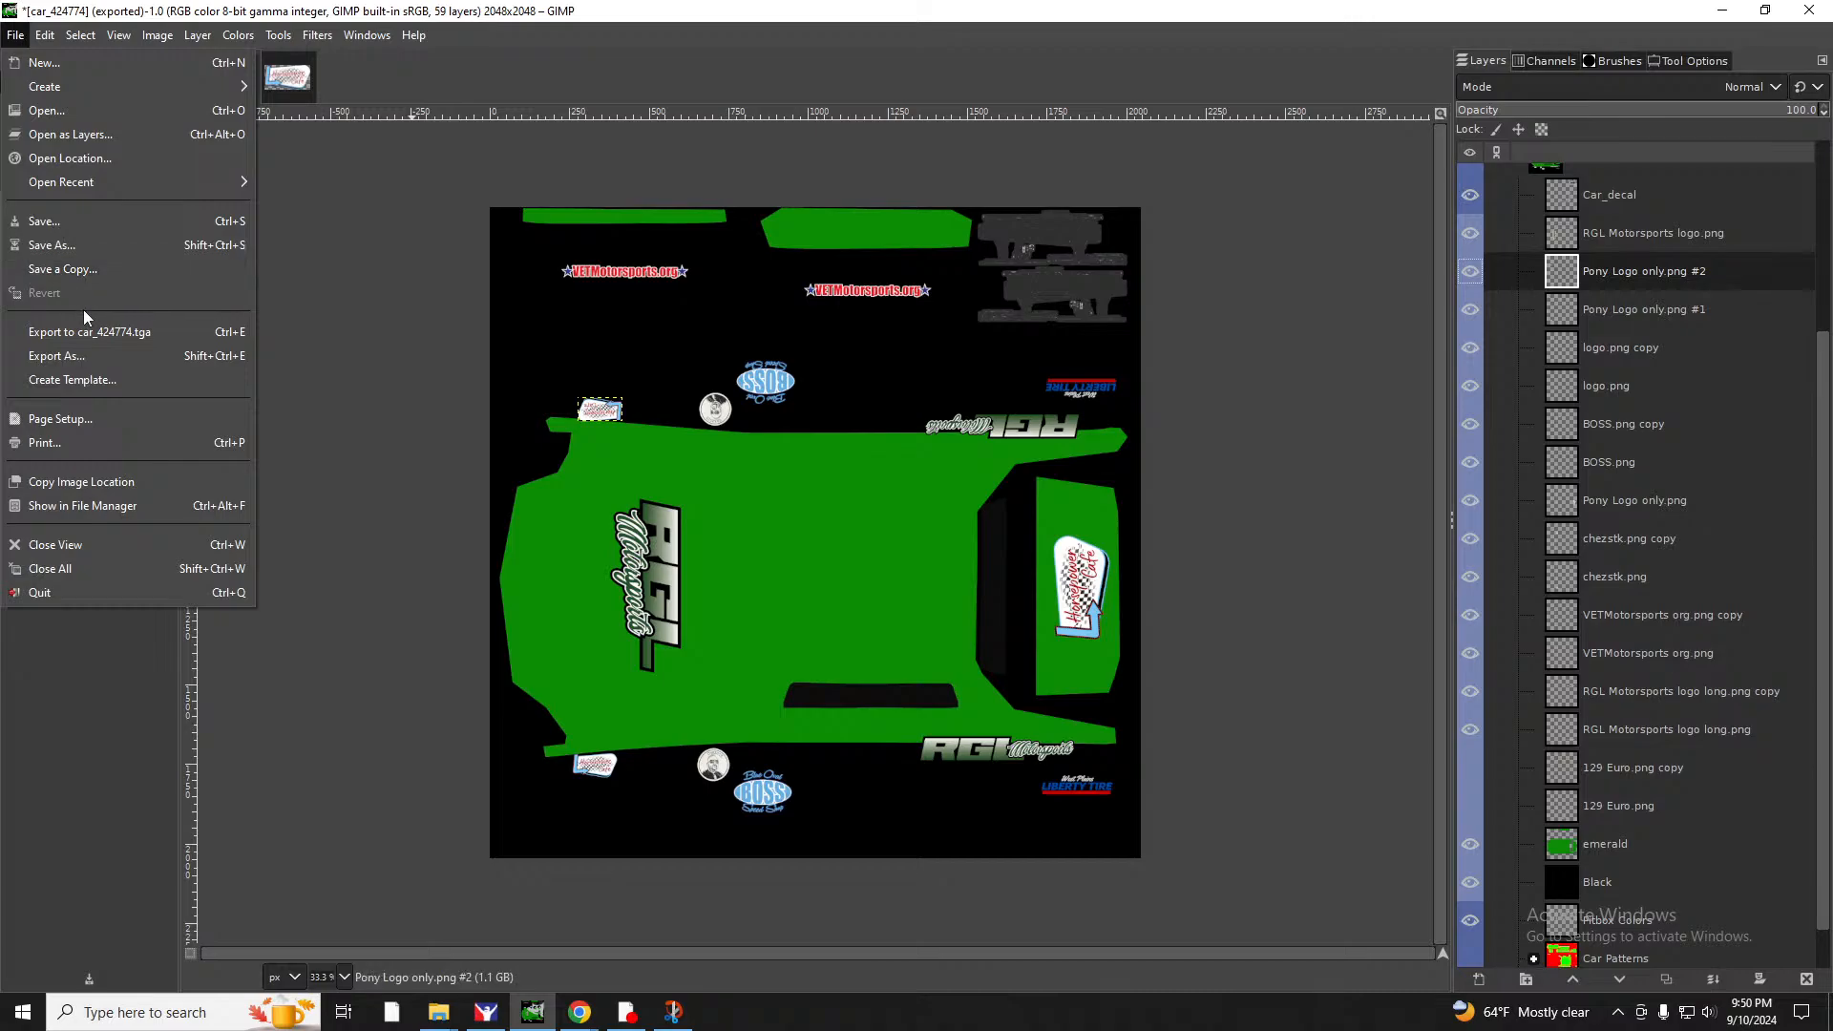
click(78, 355)
click(640, 318)
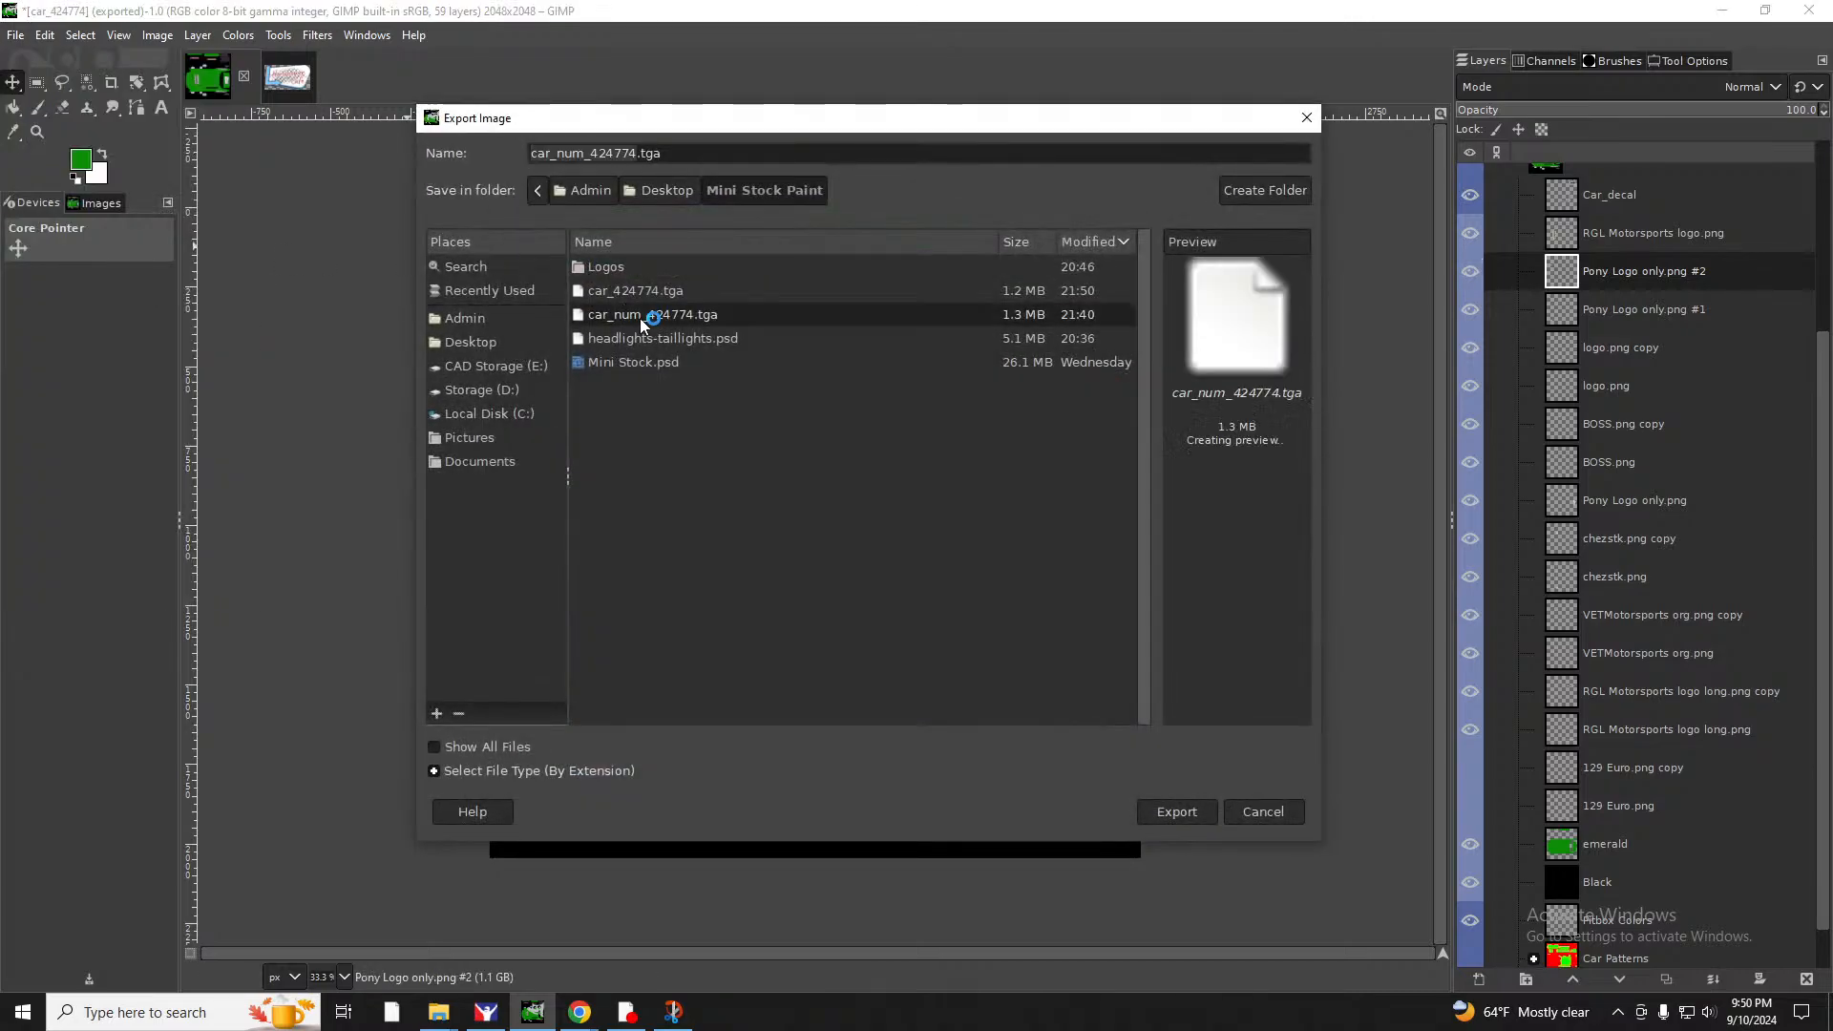
click(1206, 811)
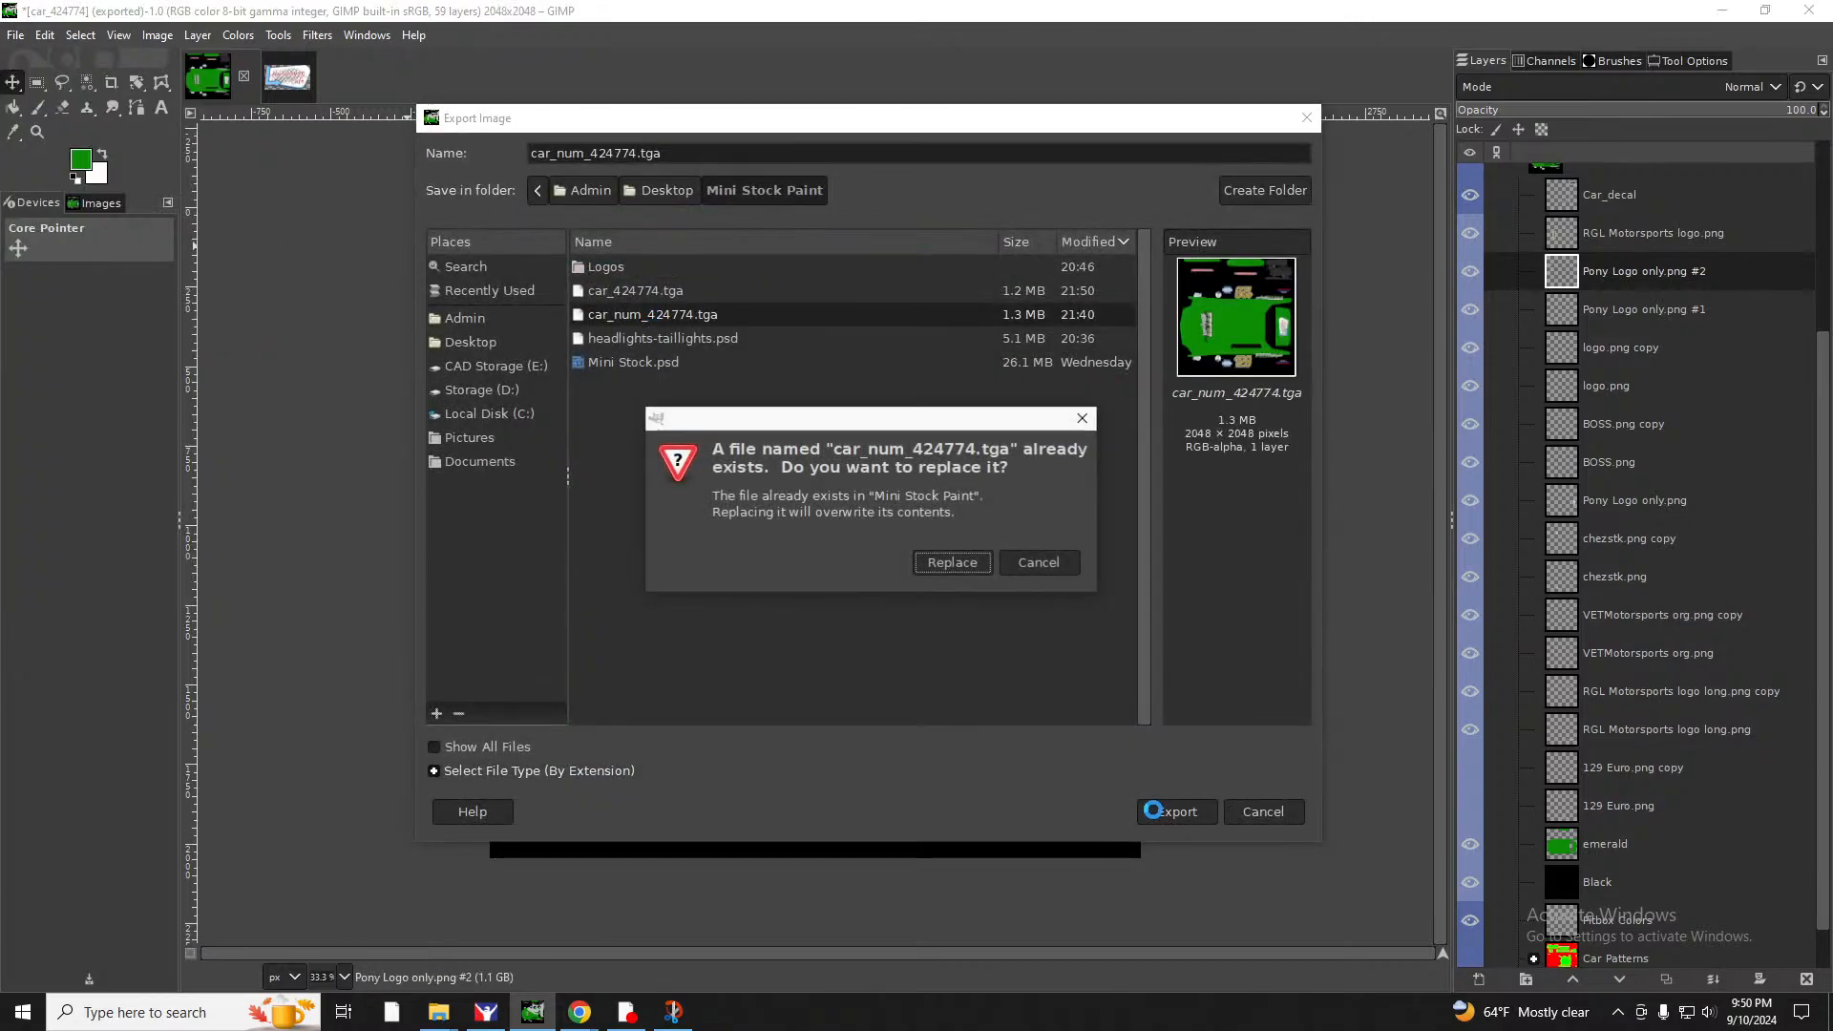
click(952, 563)
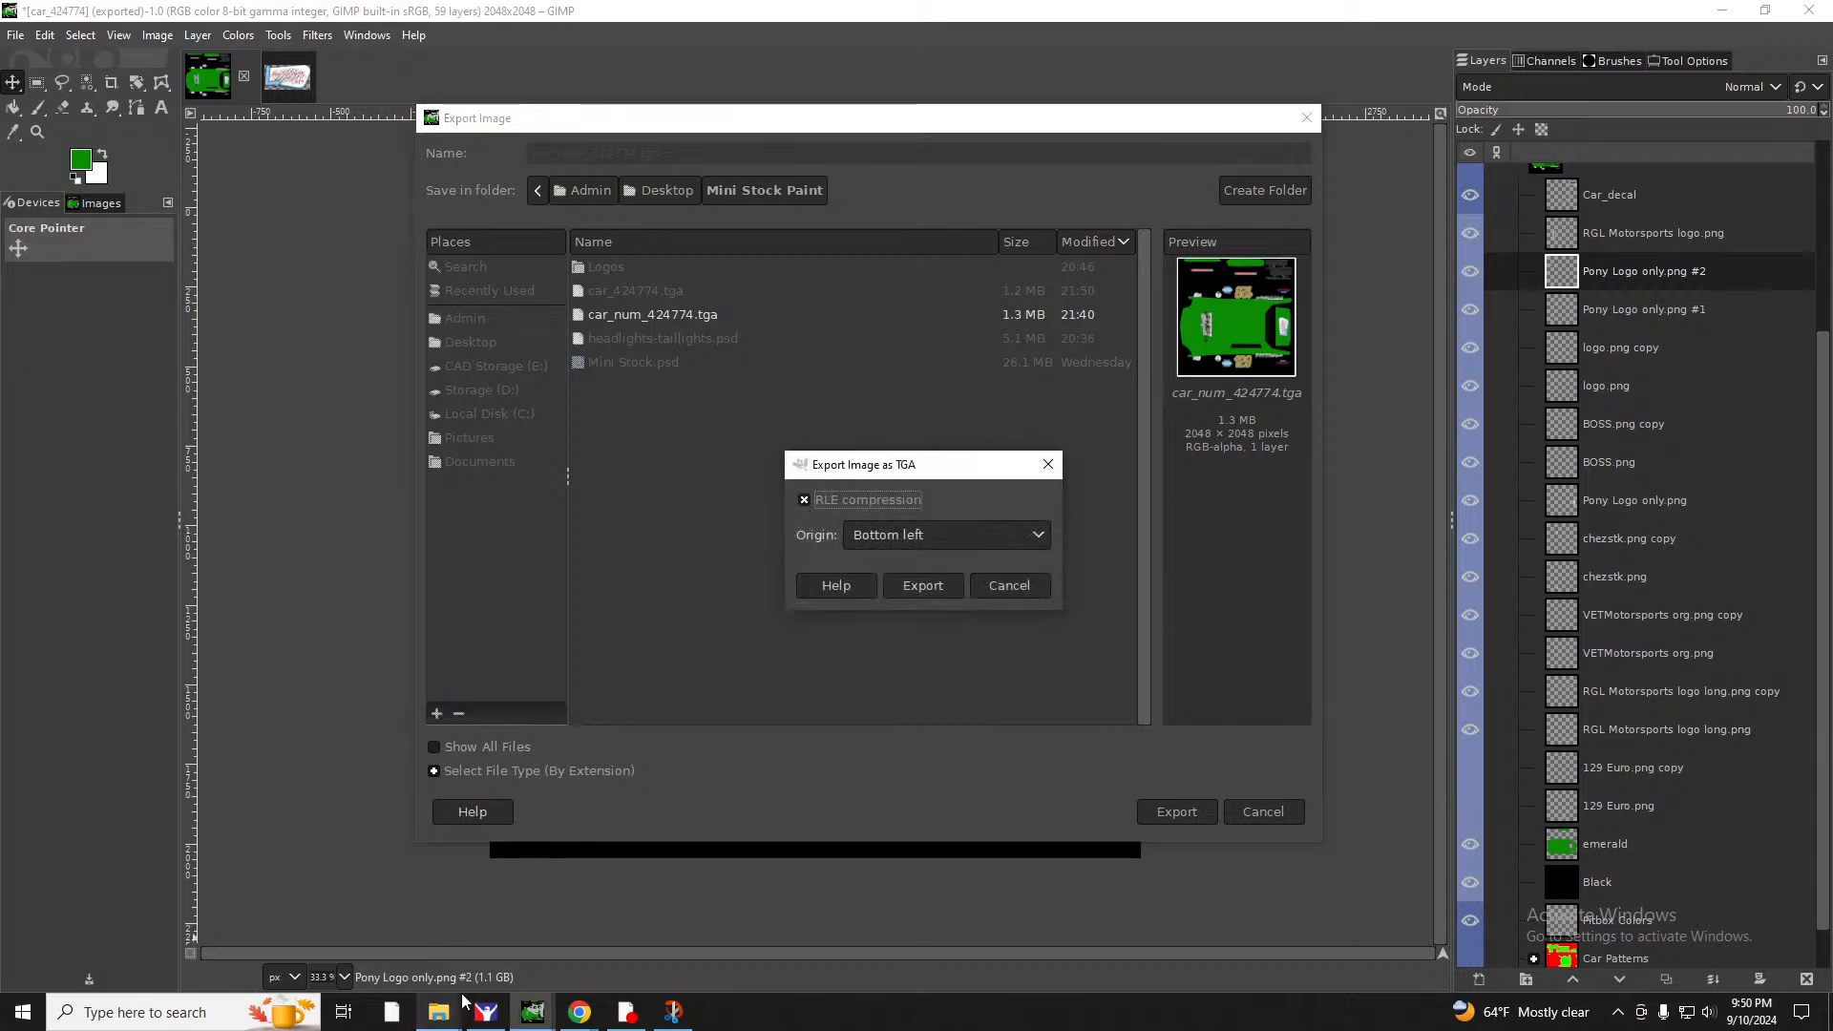
click(932, 584)
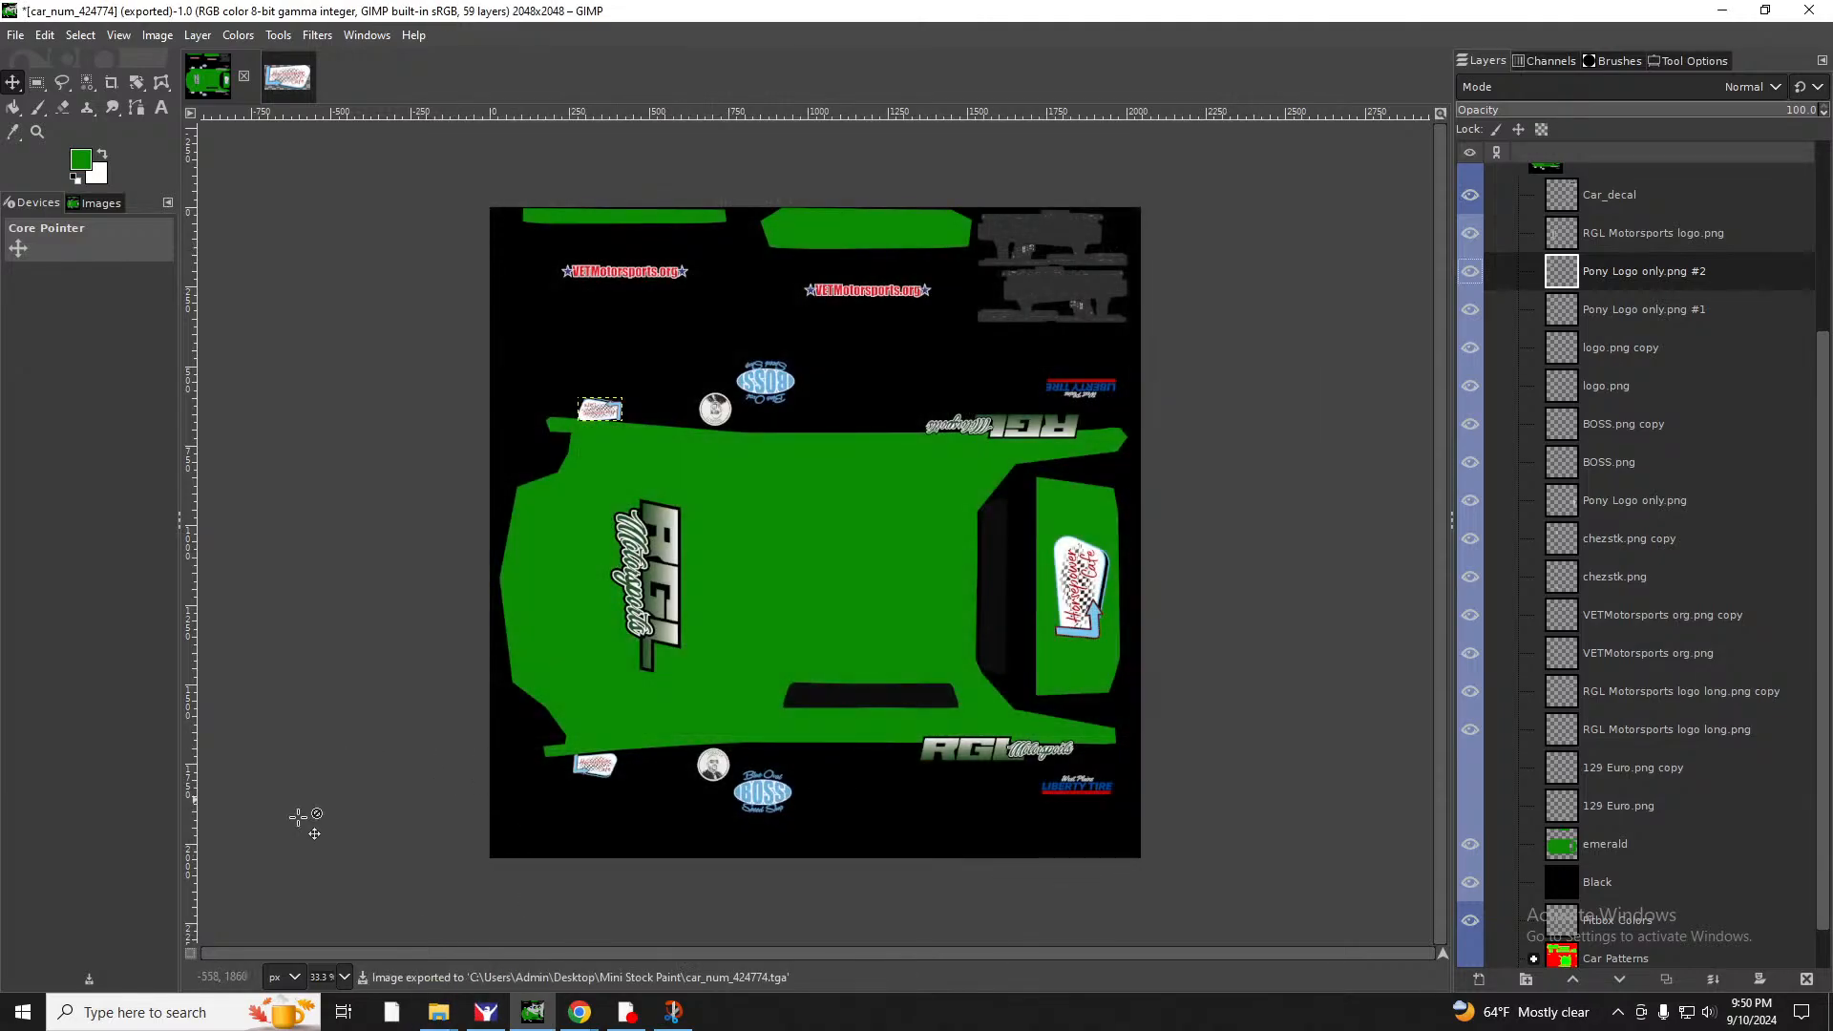
Copy the "car_num" TGA from Mini Stock Paint into the iRacing paint ministock folder, replacing the existing file, and close that folder.
mouse_move(438, 1011)
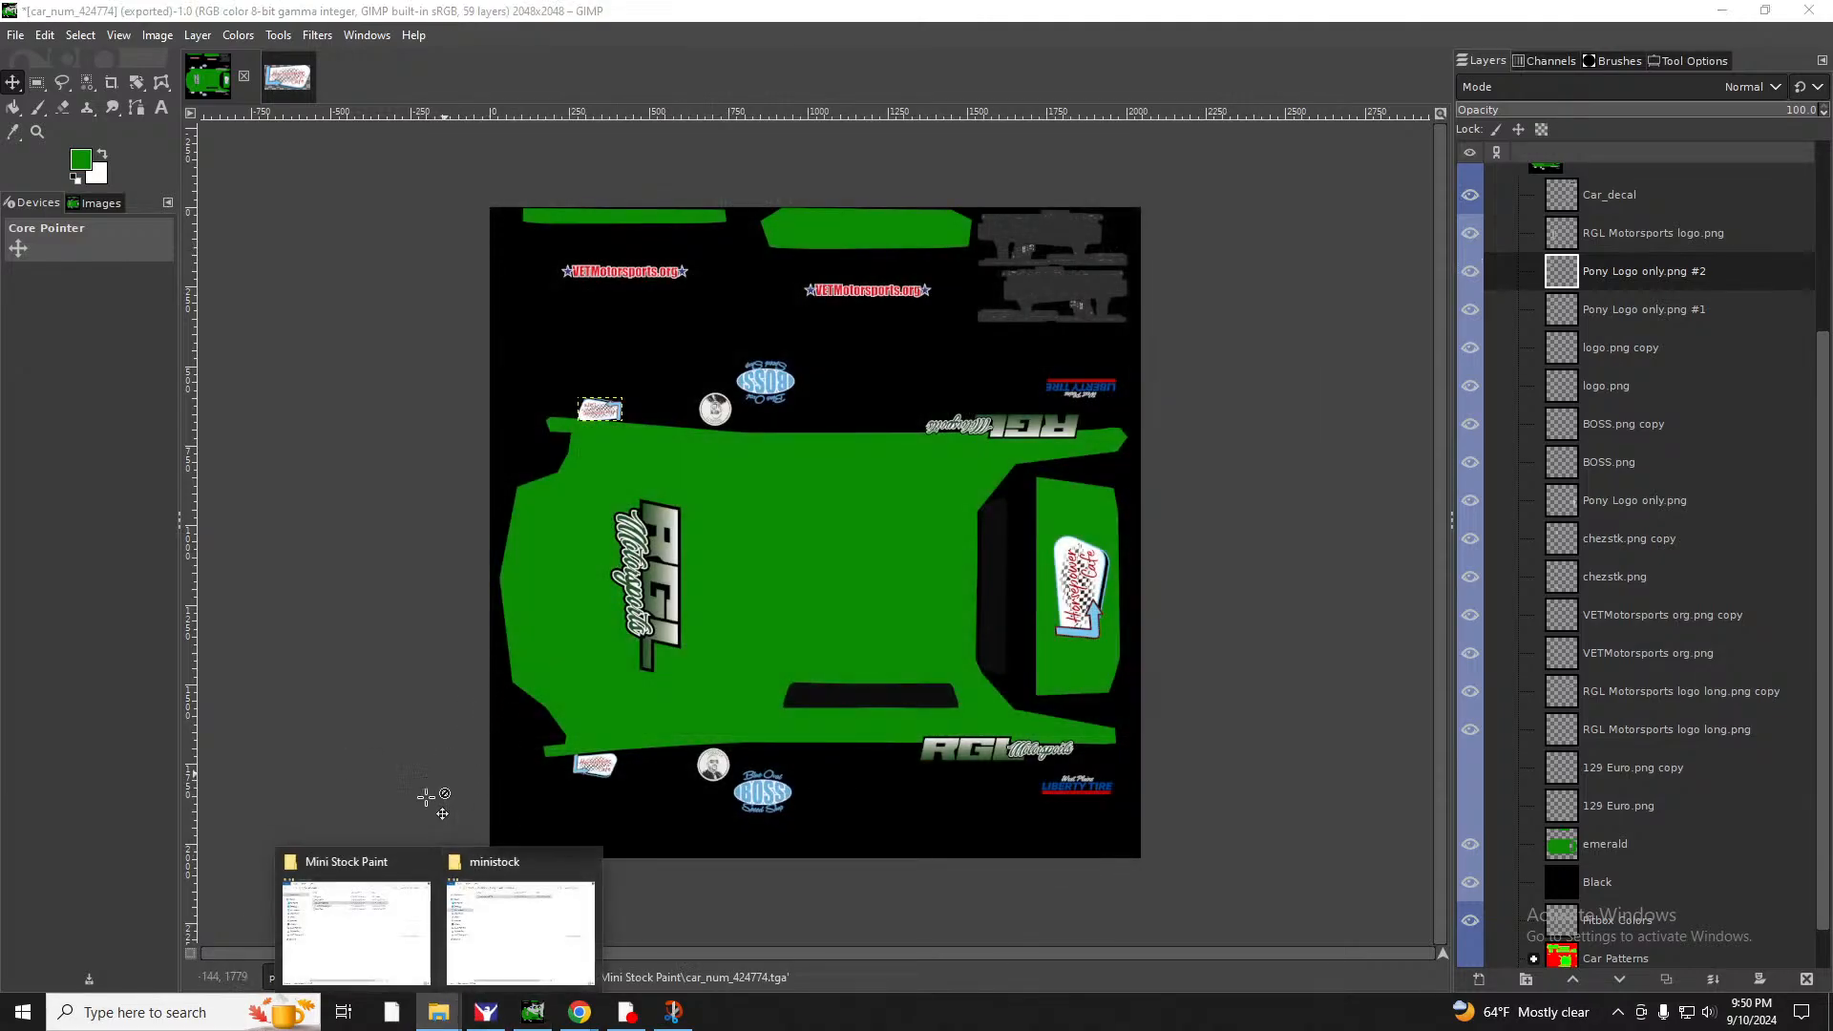
click(372, 916)
right_click(1000, 206)
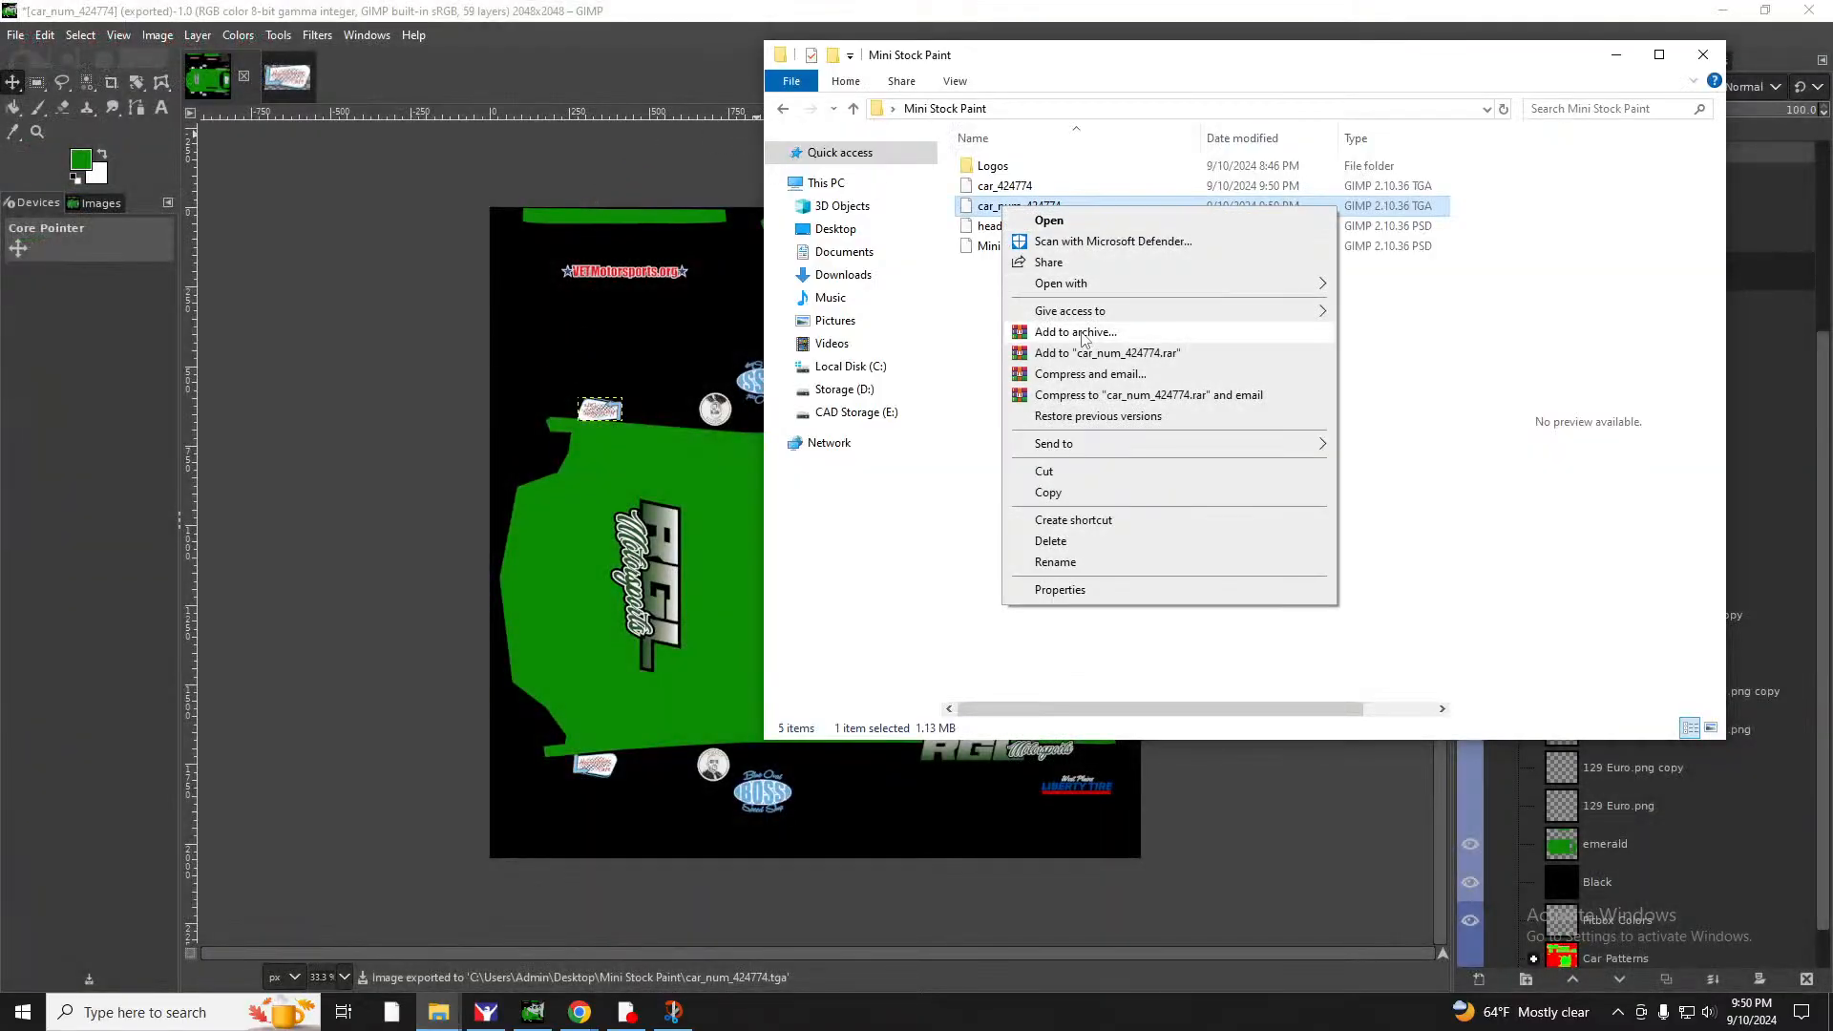
click(1040, 496)
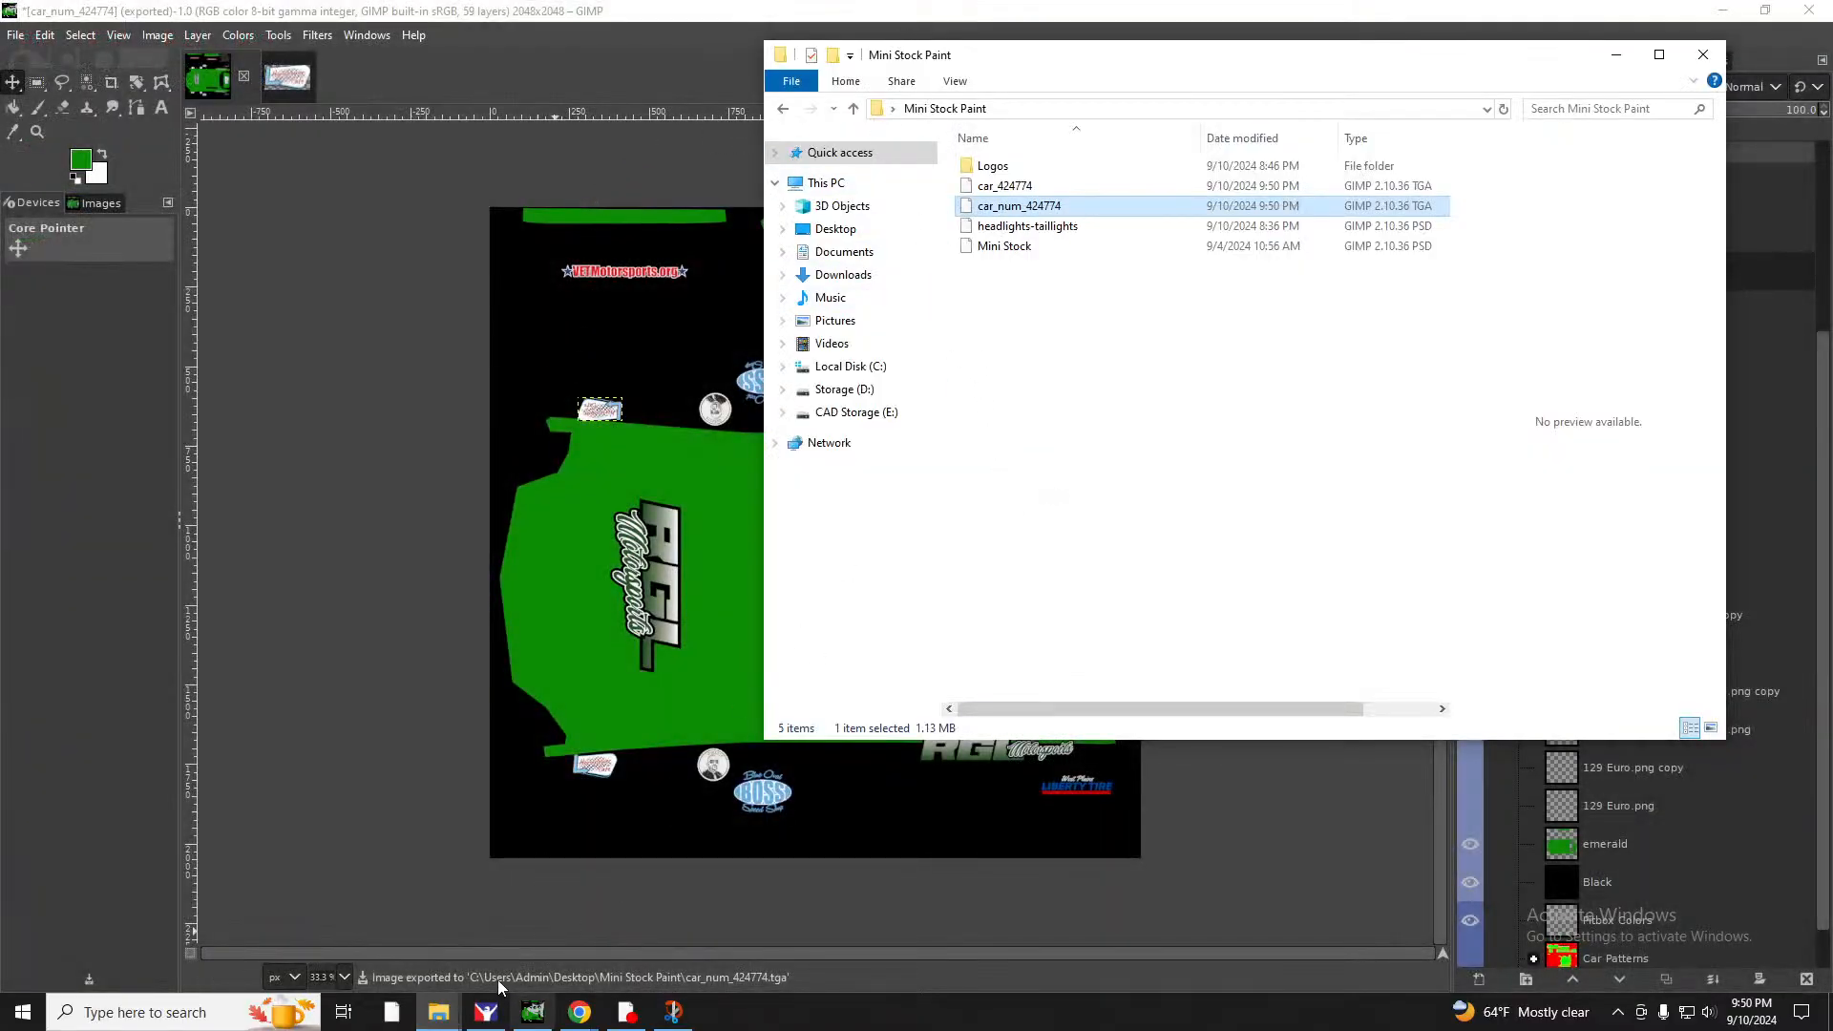
mouse_move(438, 1012)
click(573, 911)
right_click(814, 429)
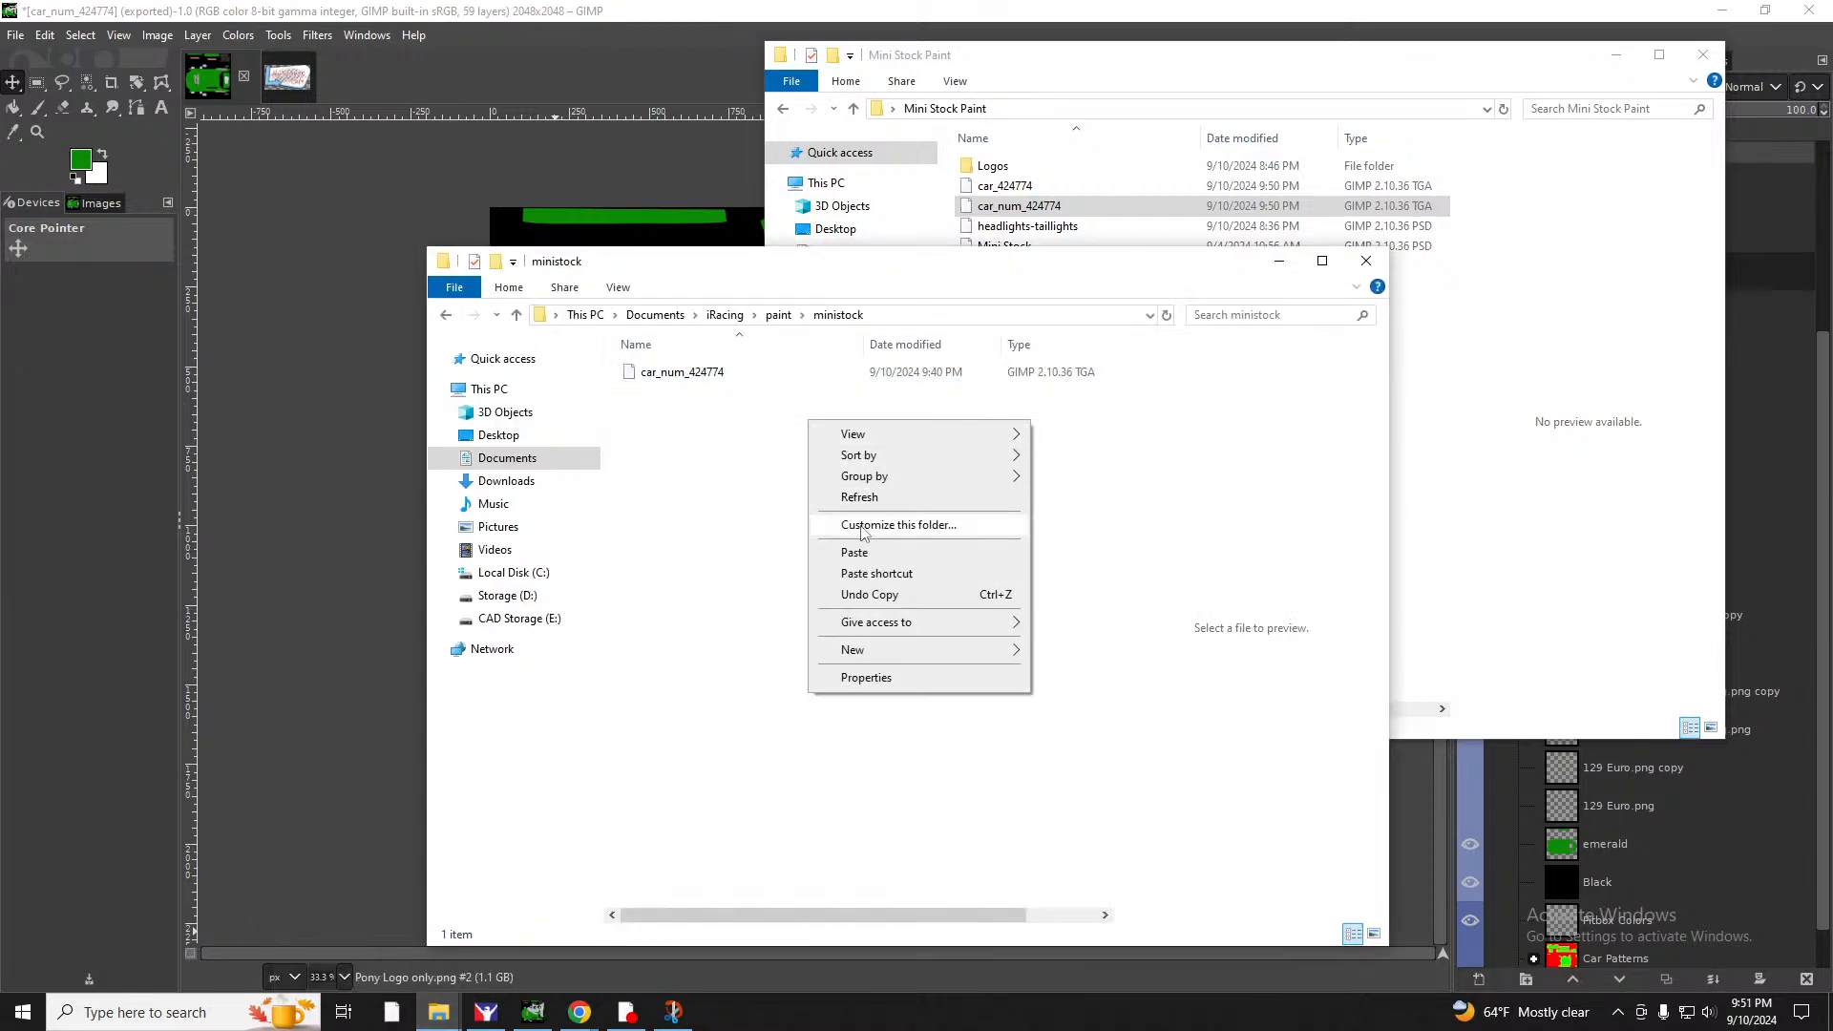
click(871, 559)
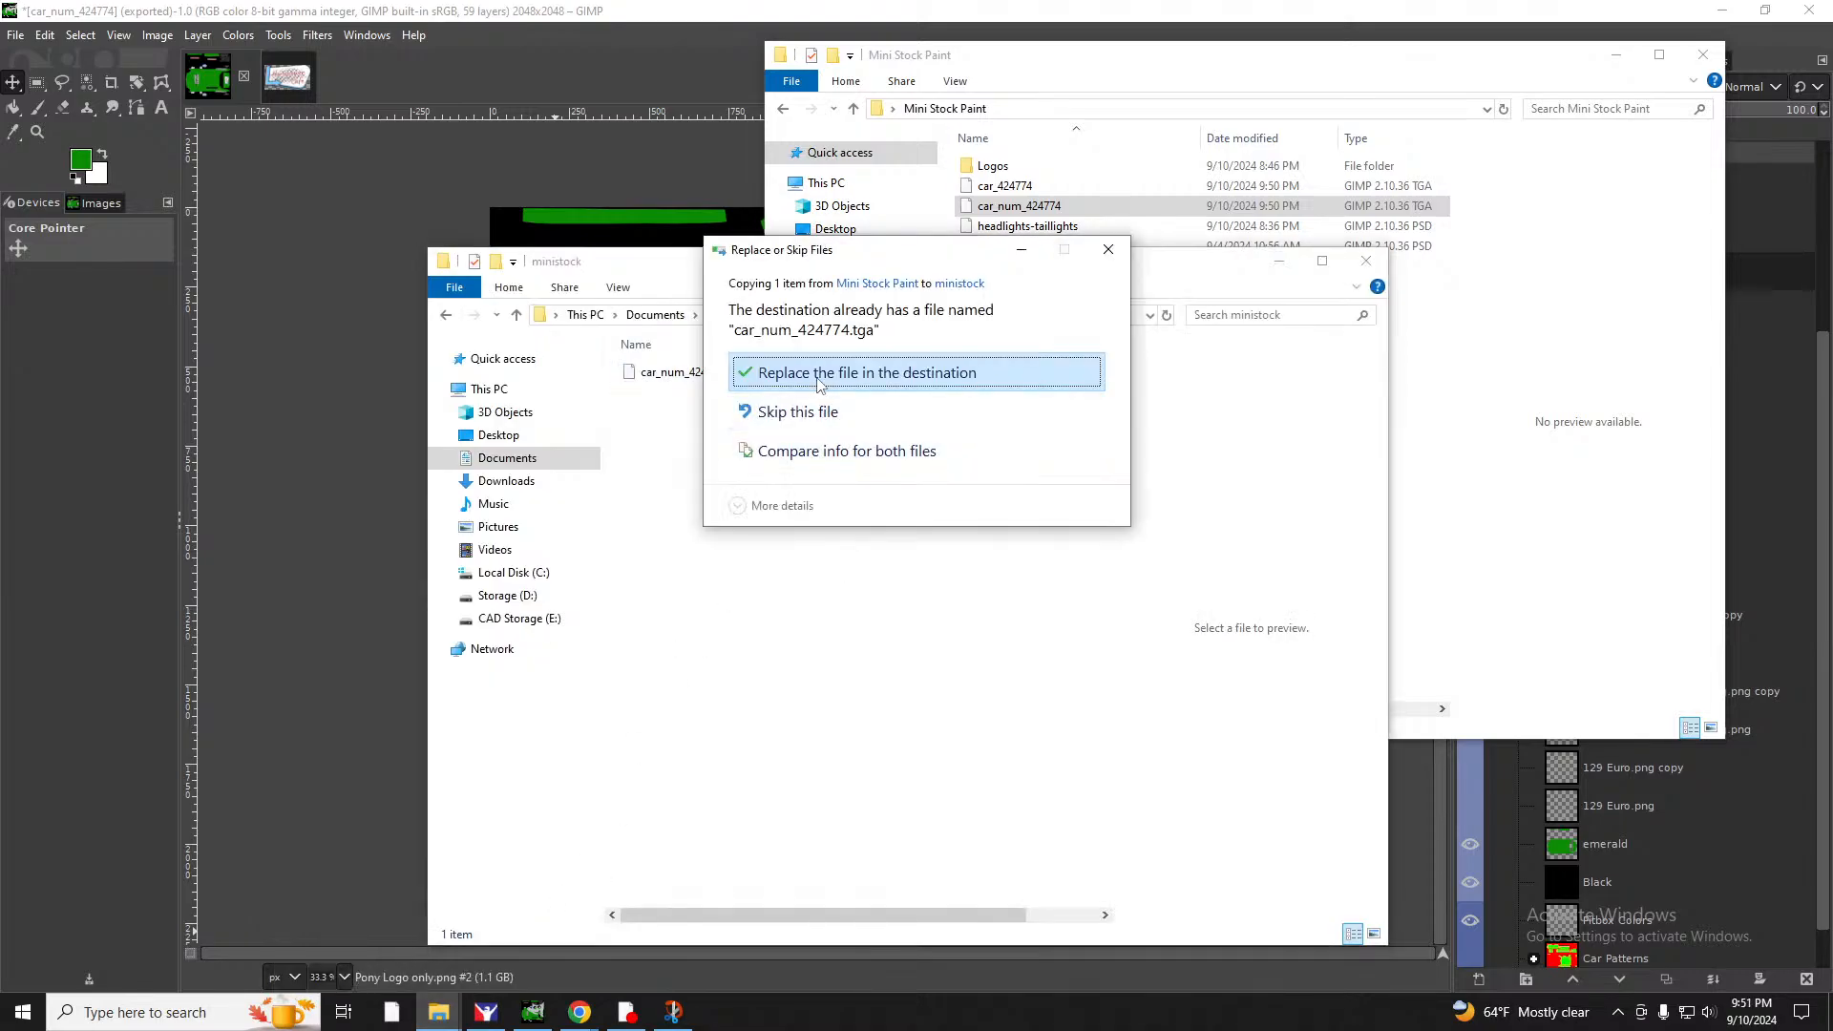
click(845, 373)
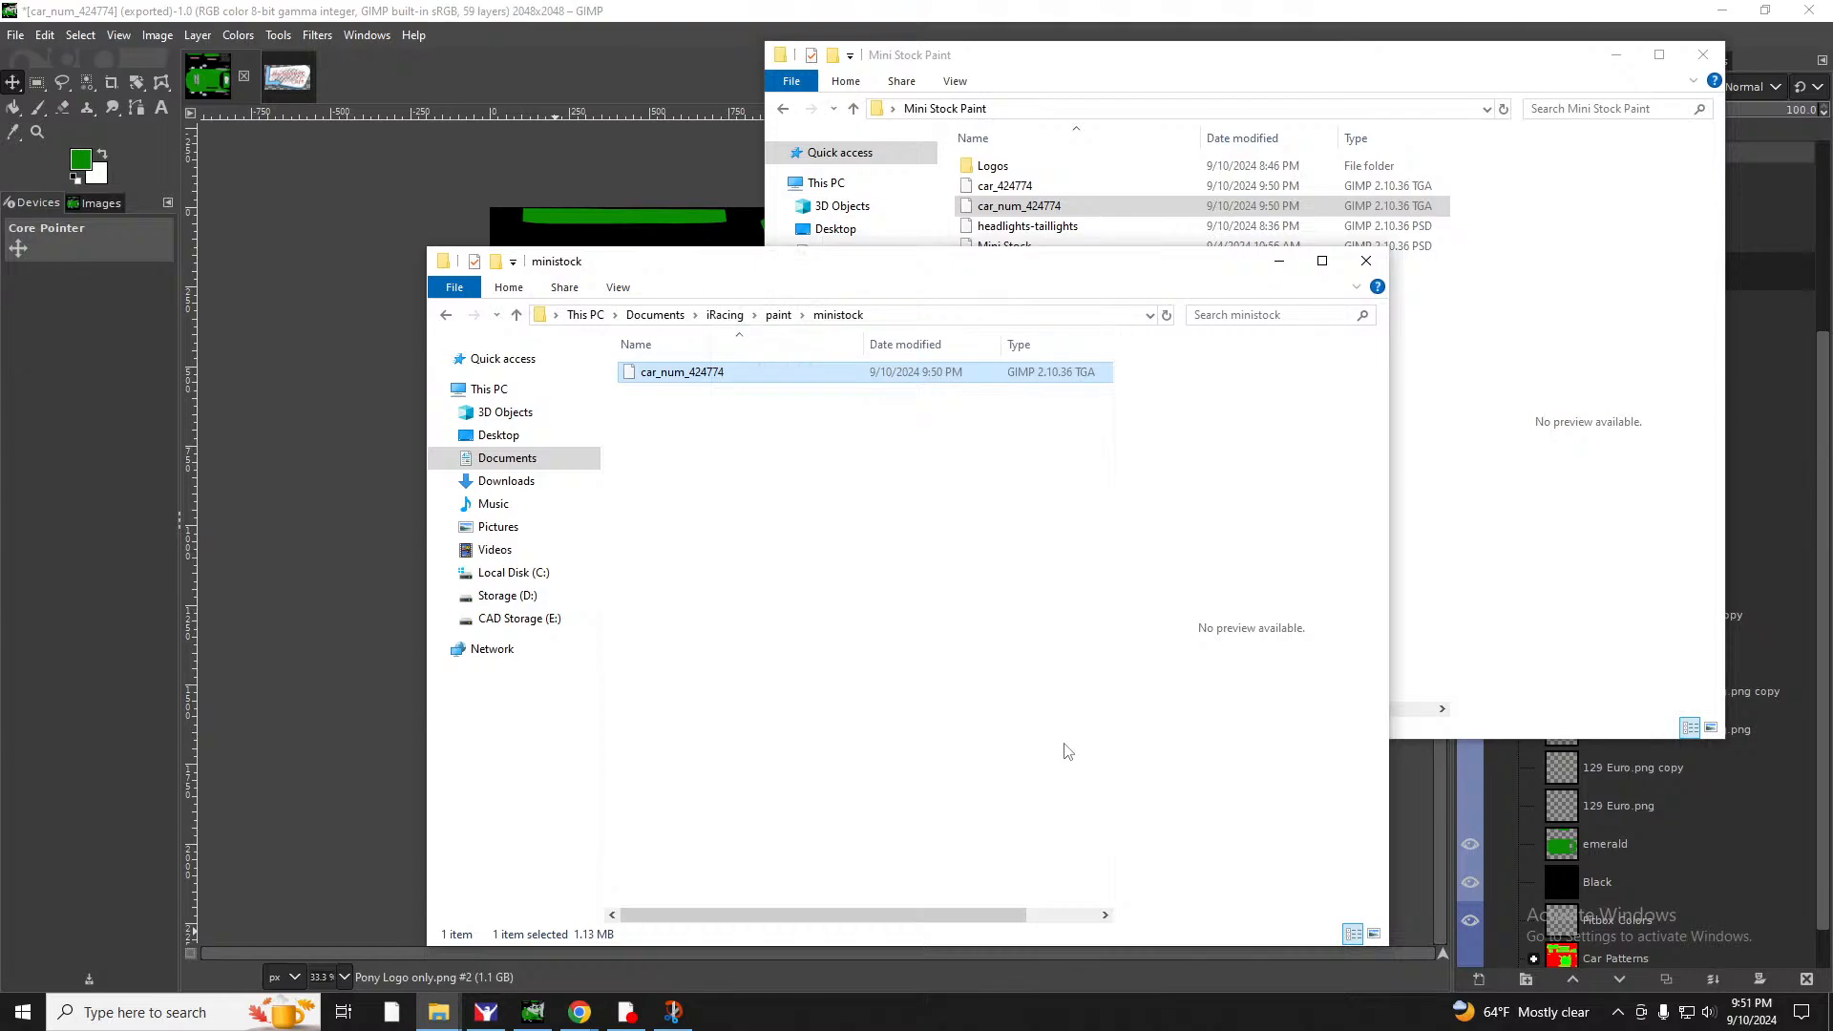
click(1365, 263)
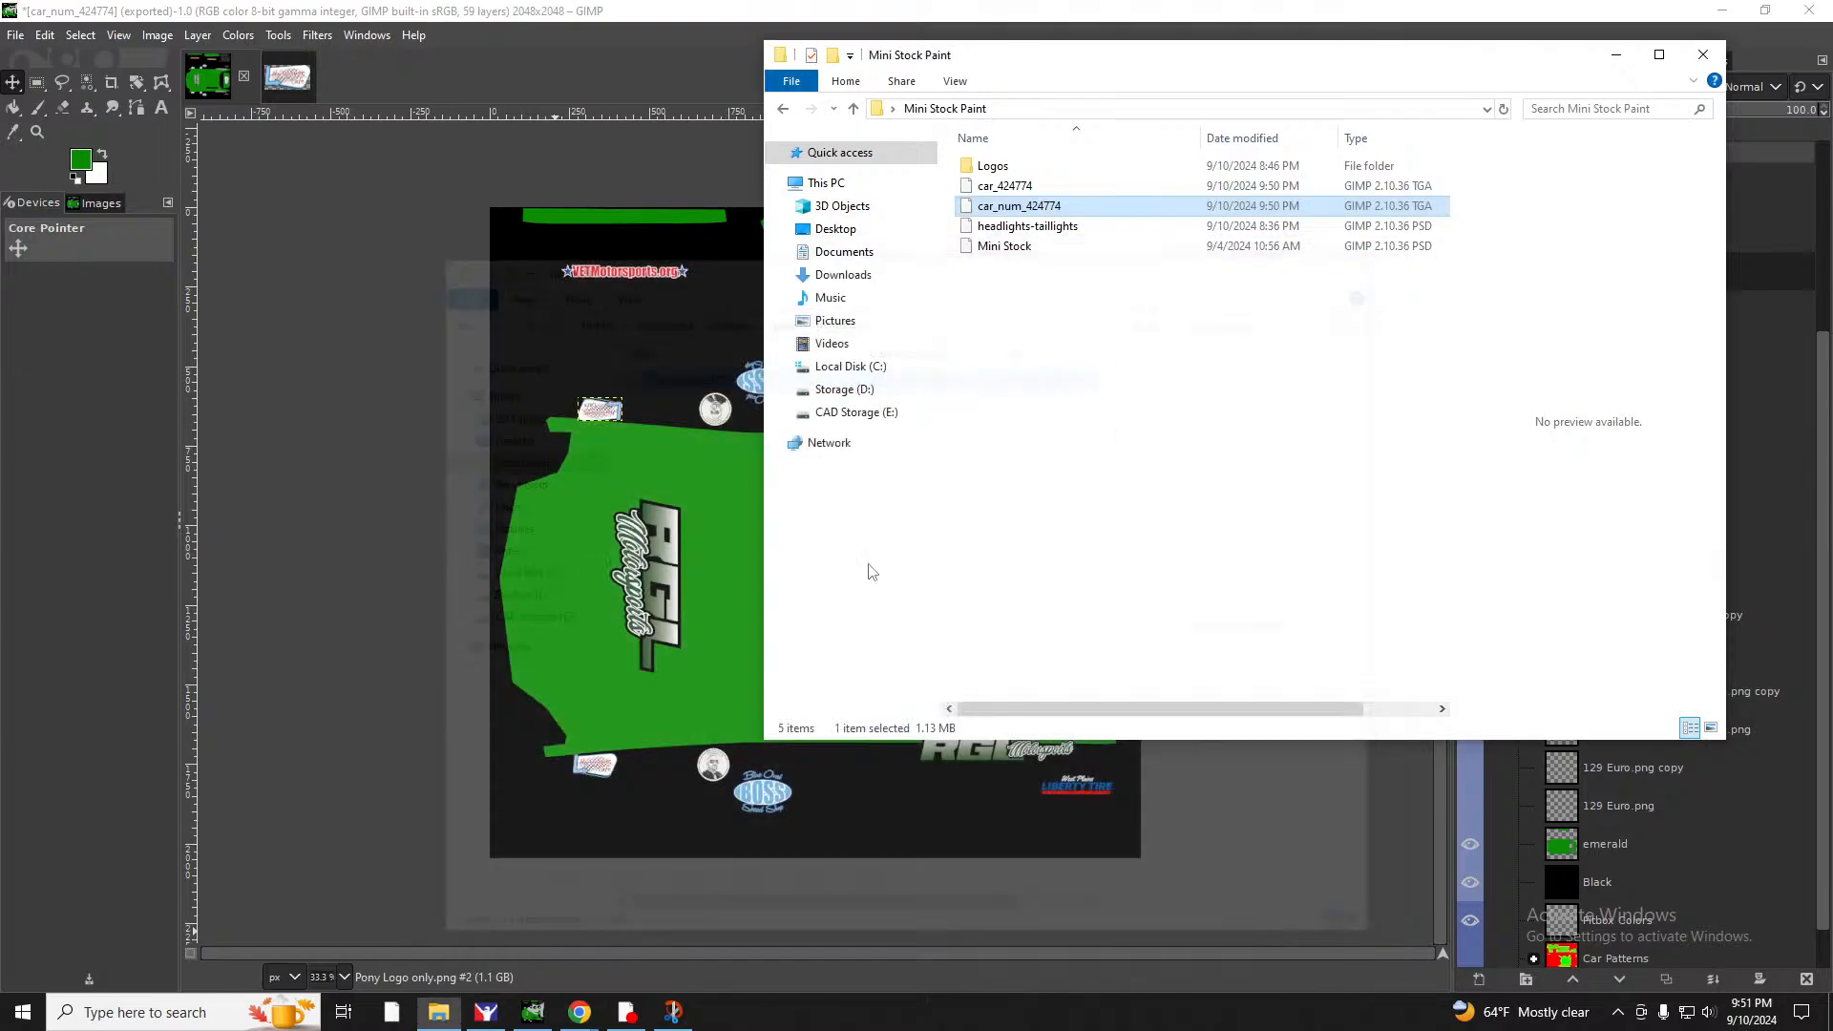
Switch to iRacing and capture a rectangular screenshot of the numberless car preview in the Paint Shop.
click(486, 1008)
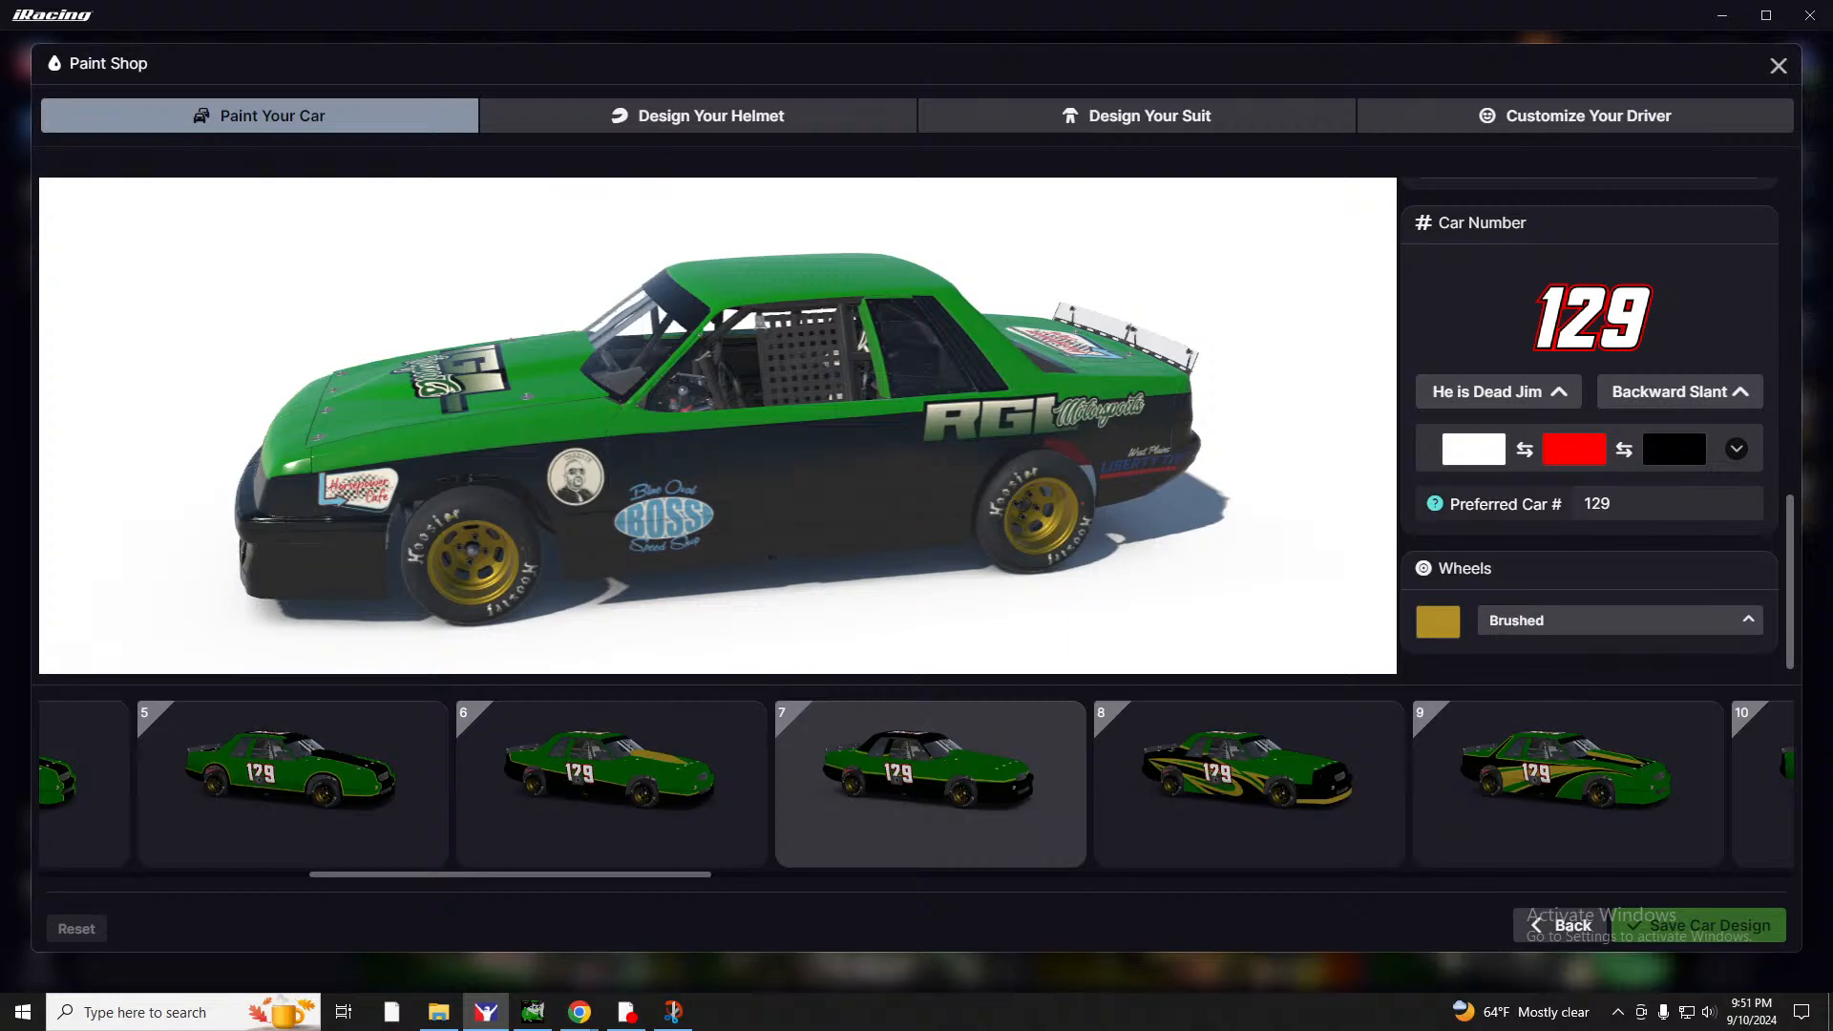
key(super+shift+s)
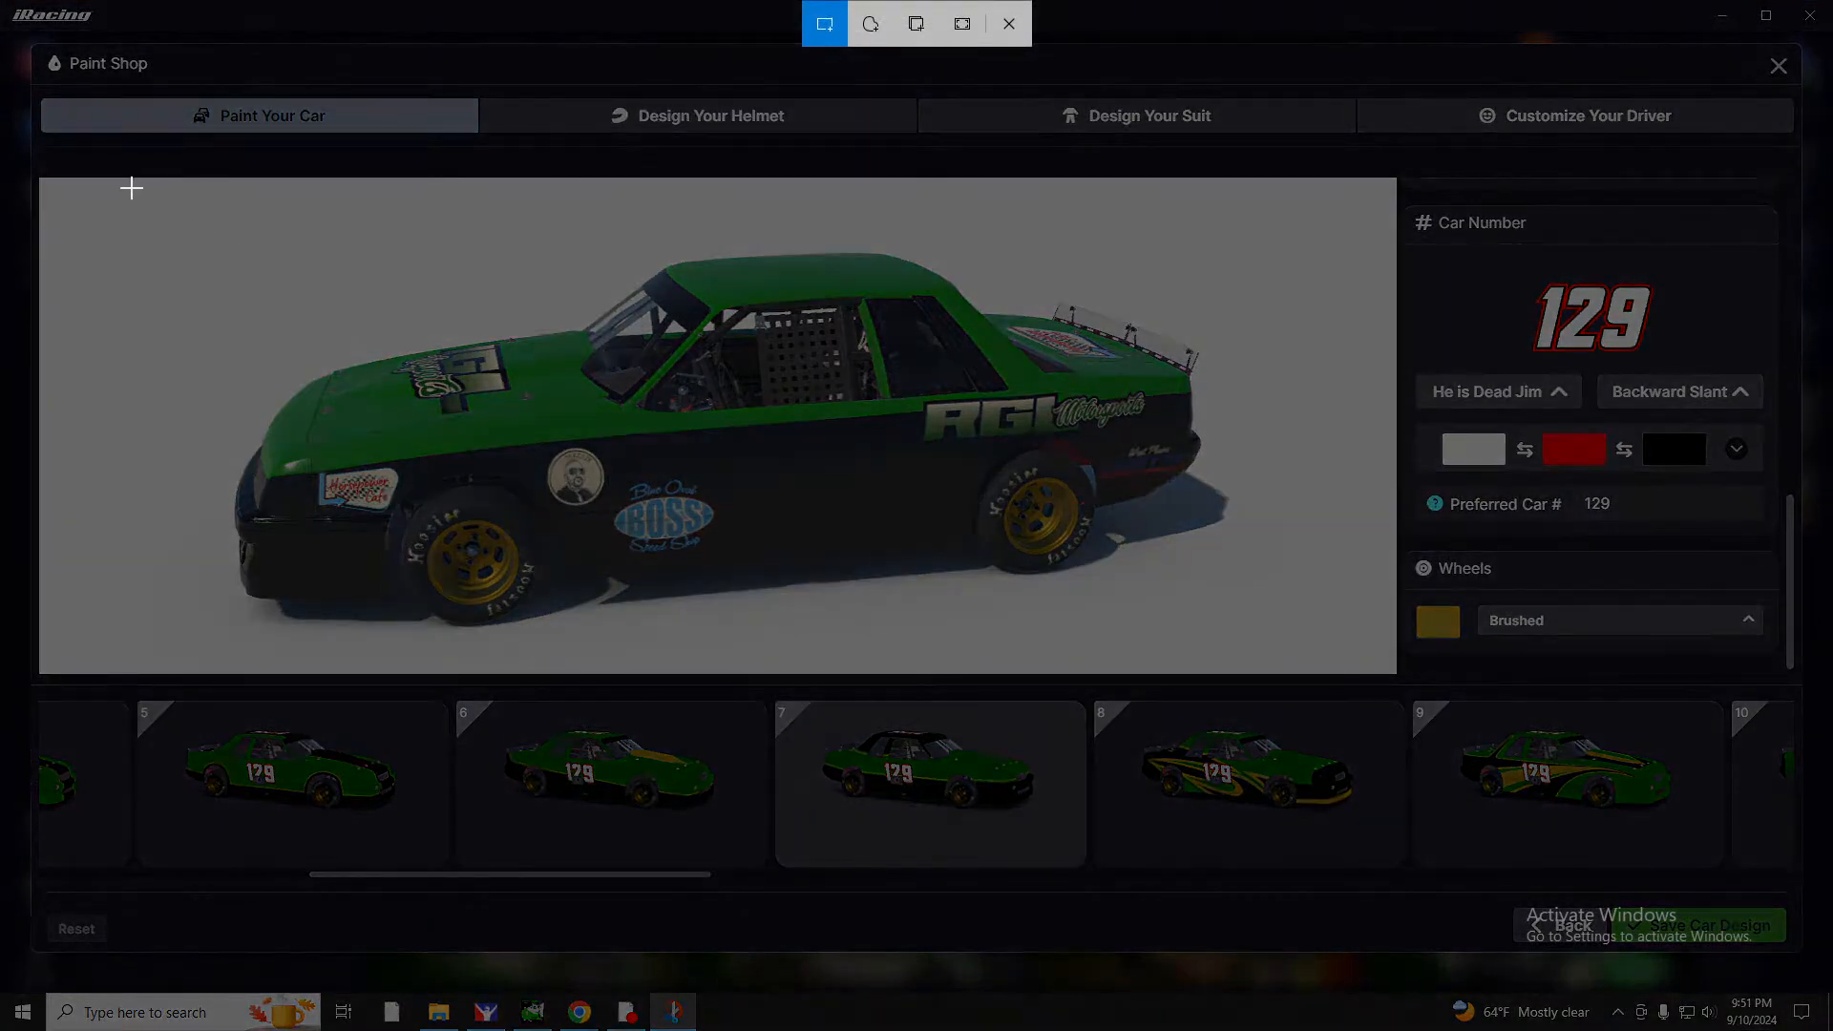
mouse_move(131, 186)
mouse_down()
mouse_move(1240, 560)
mouse_move(1284, 669)
mouse_move(1350, 680)
mouse_up()
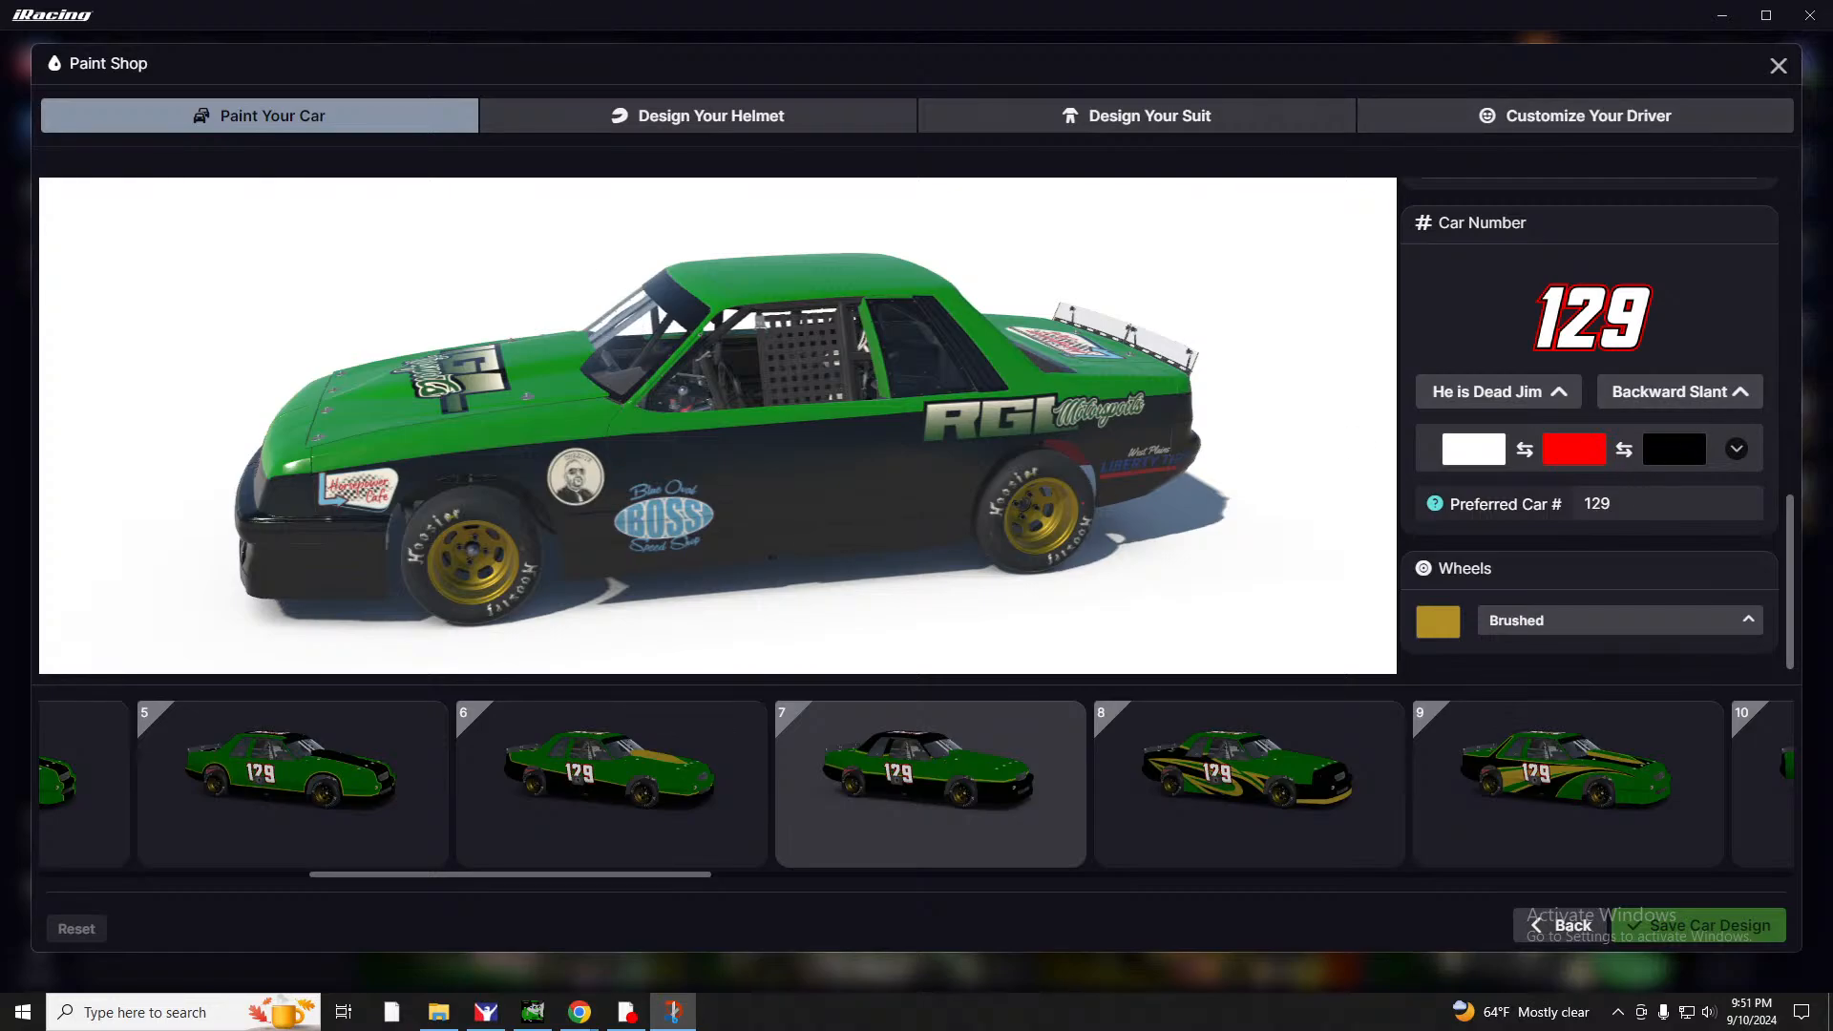
Switch to Trading Paints in Chrome and upload the numberless car TGA without "num" in its name from the Mini Stock Paint folder.
key(alt+Tab)
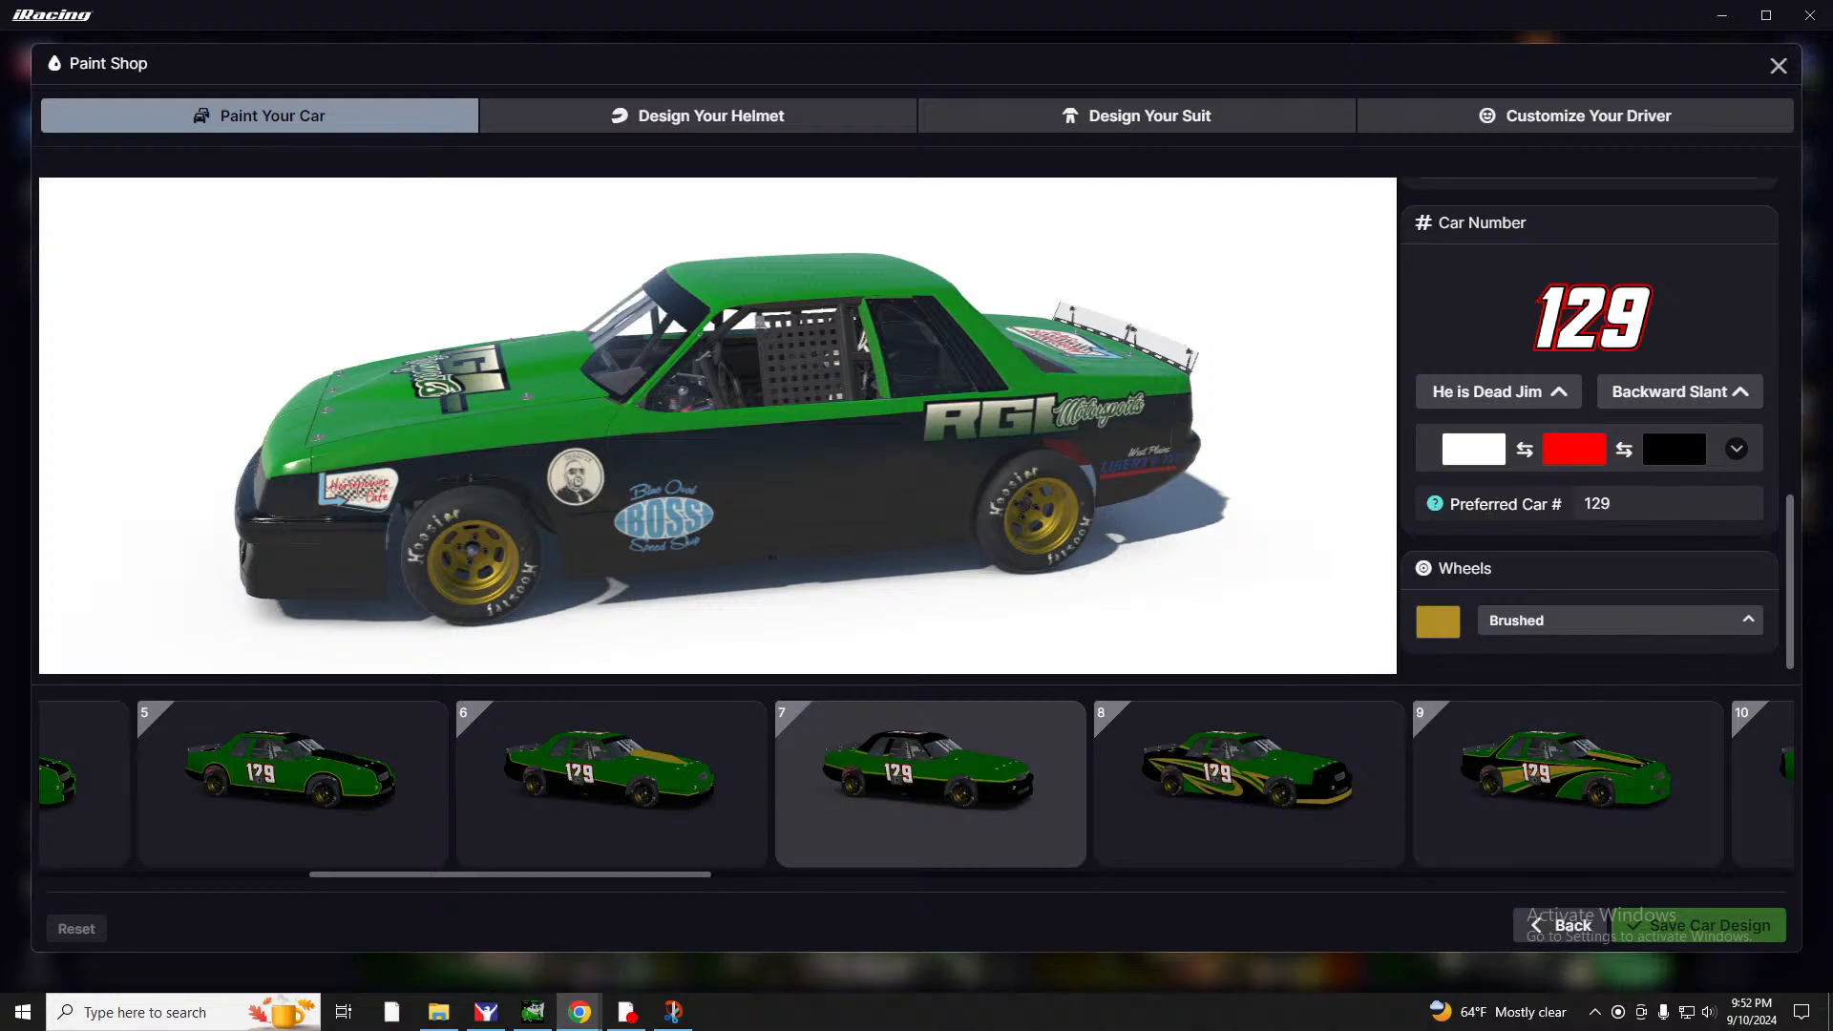
click(579, 1012)
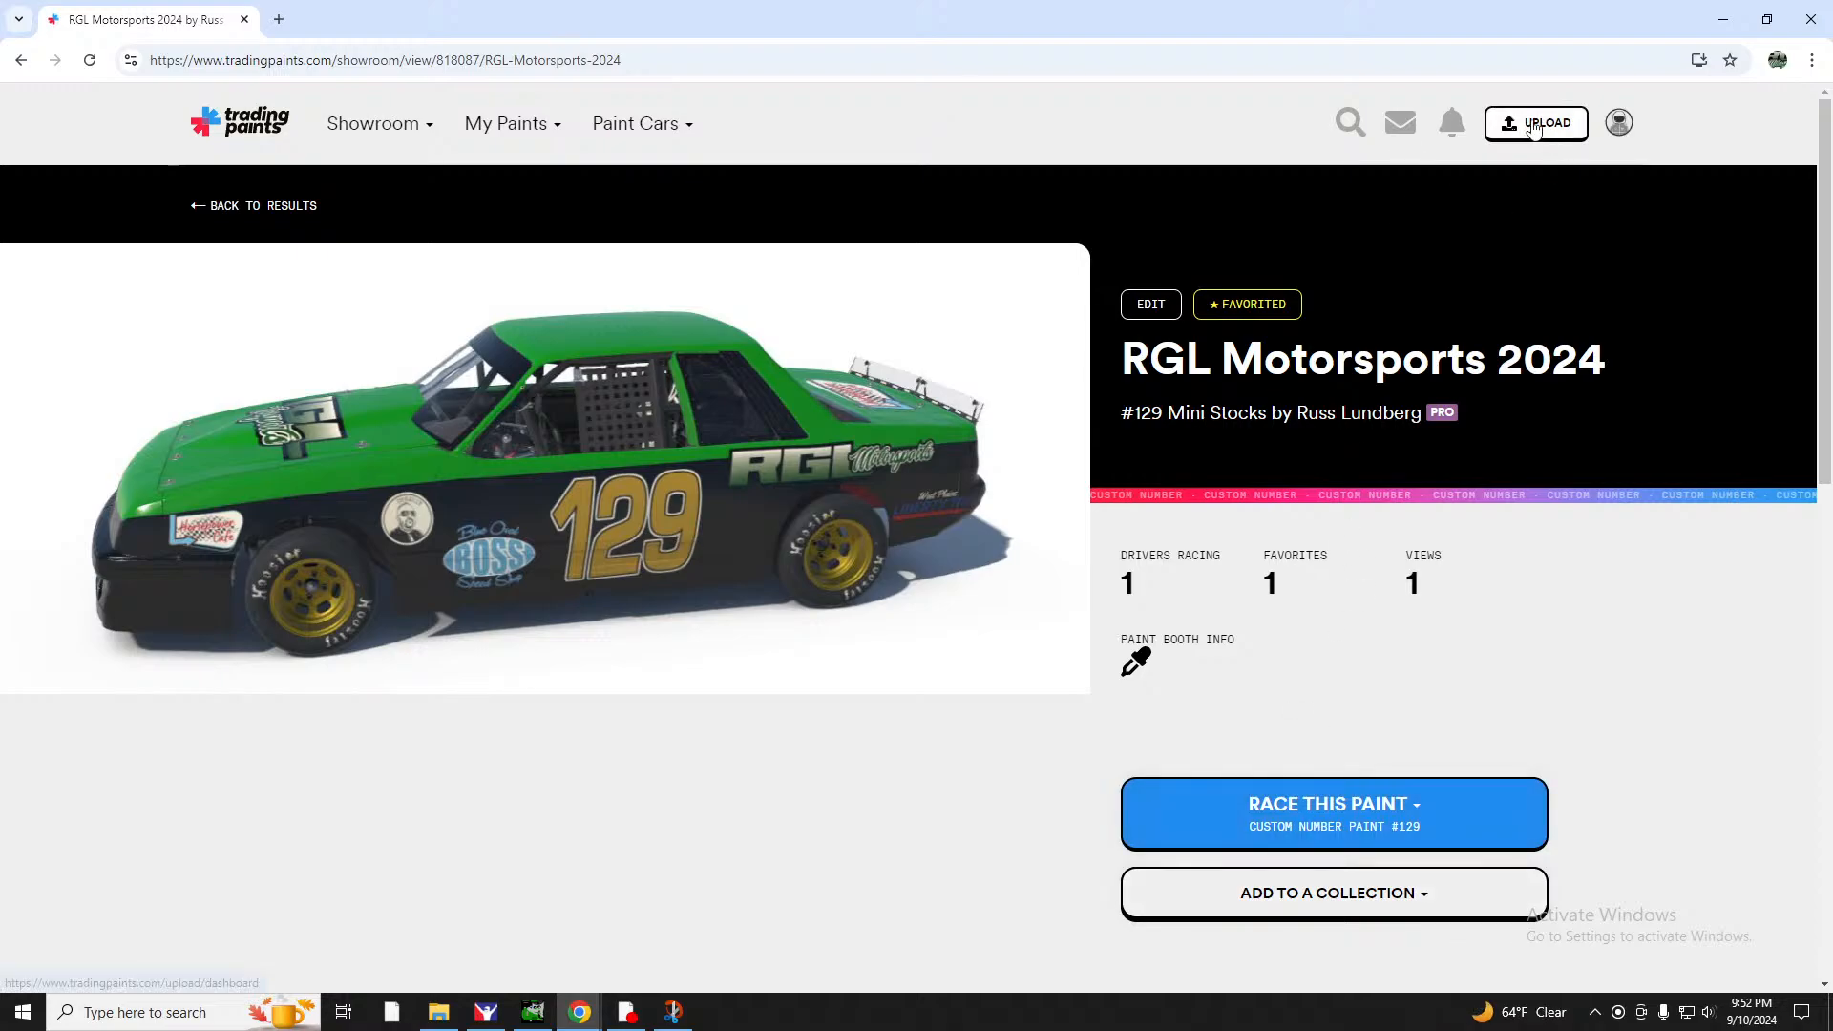
click(1536, 122)
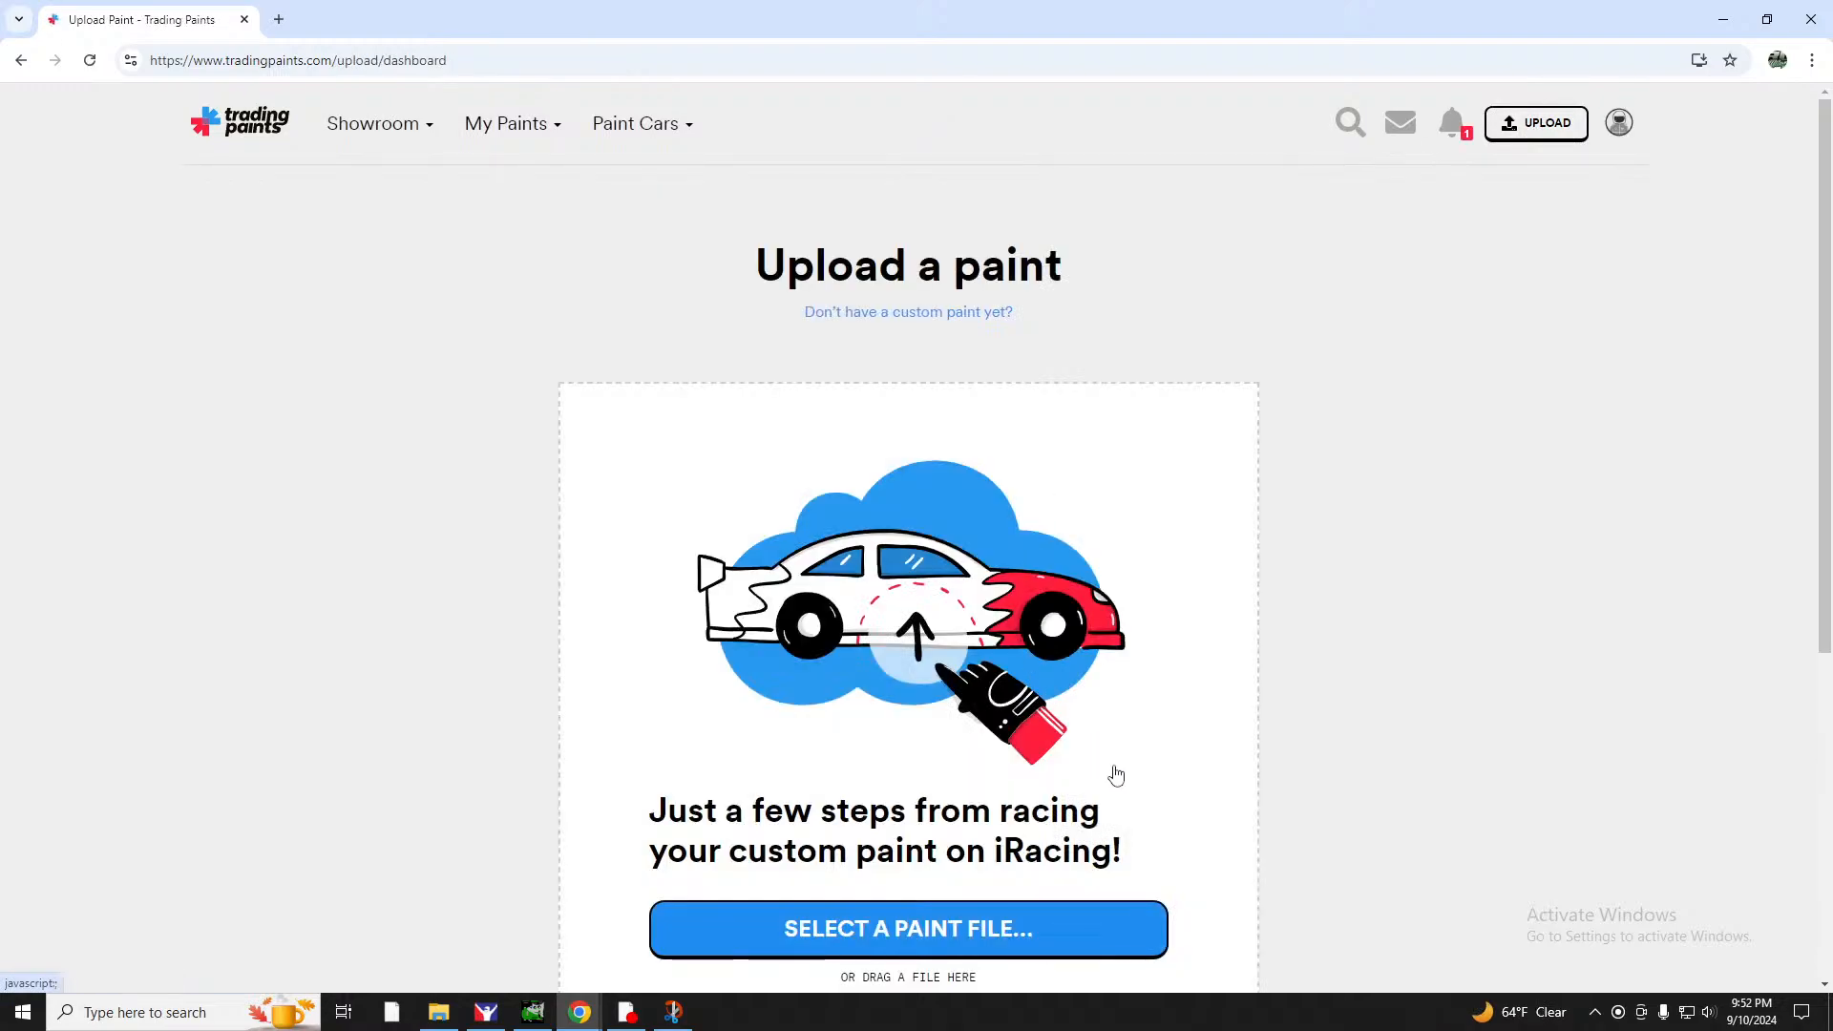
scroll(1113, 773, down, 3)
click(894, 641)
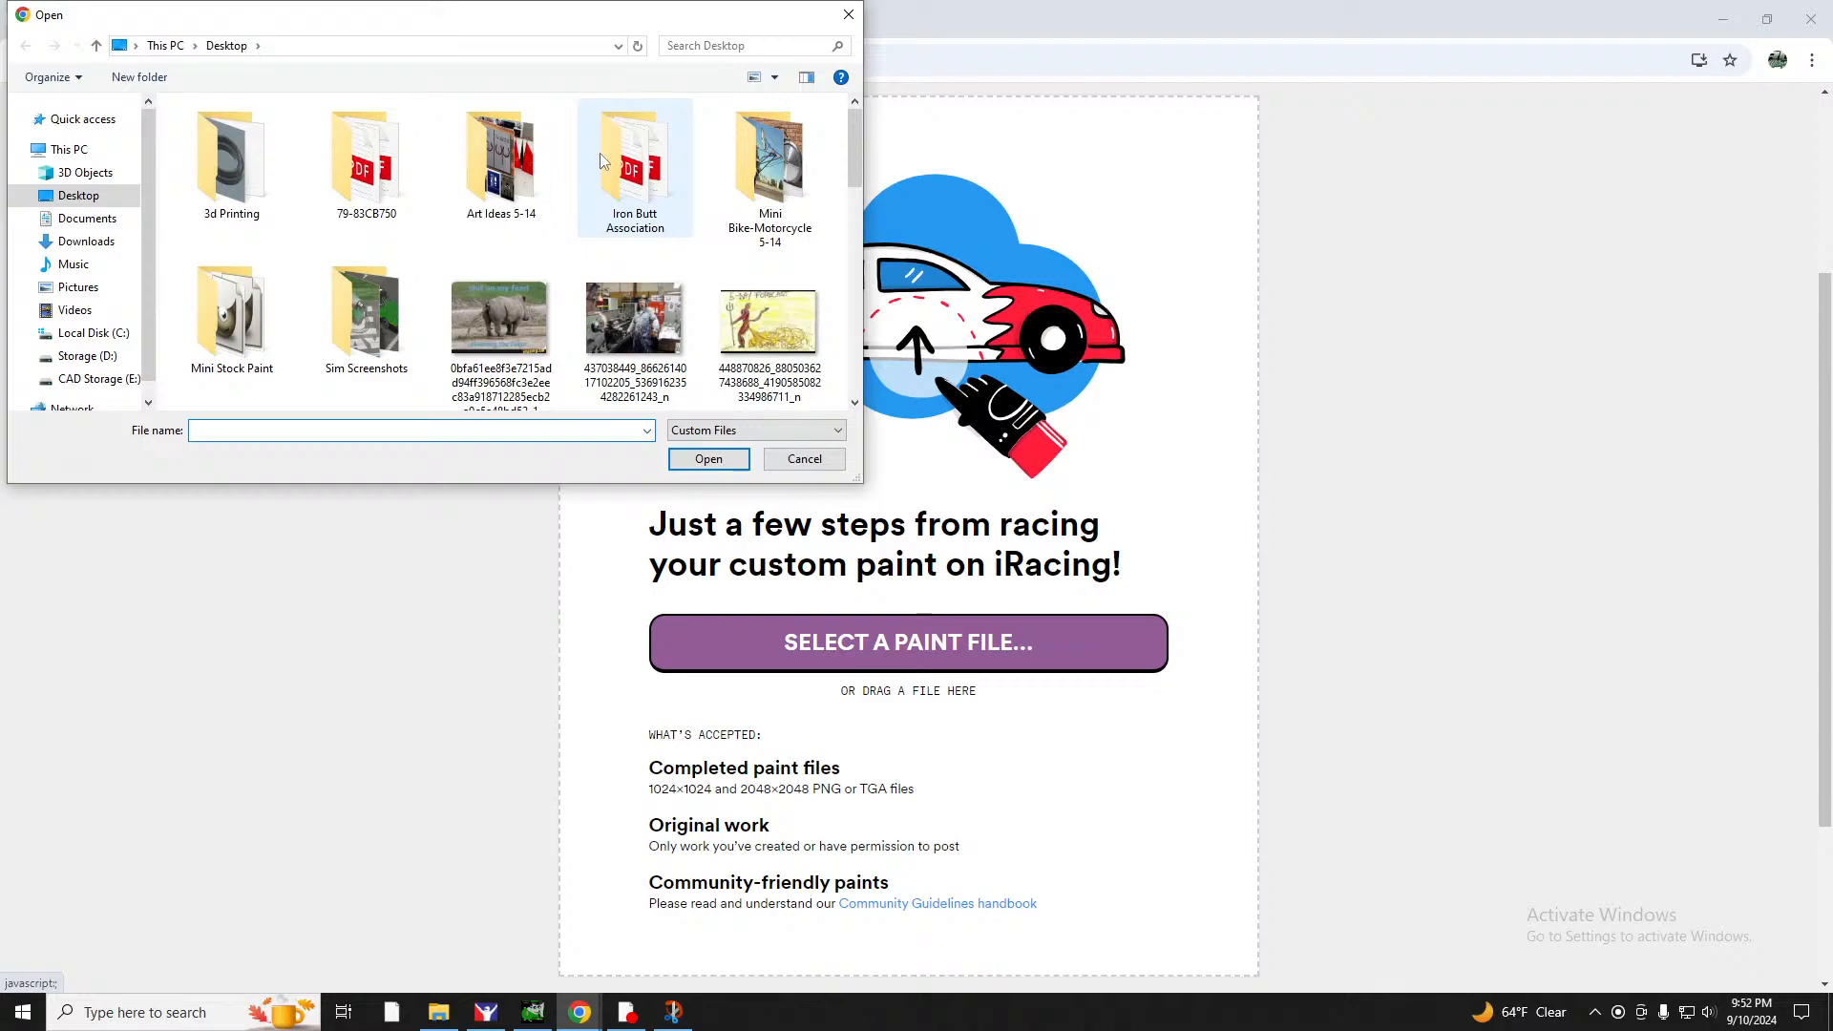
double_click(227, 324)
click(225, 152)
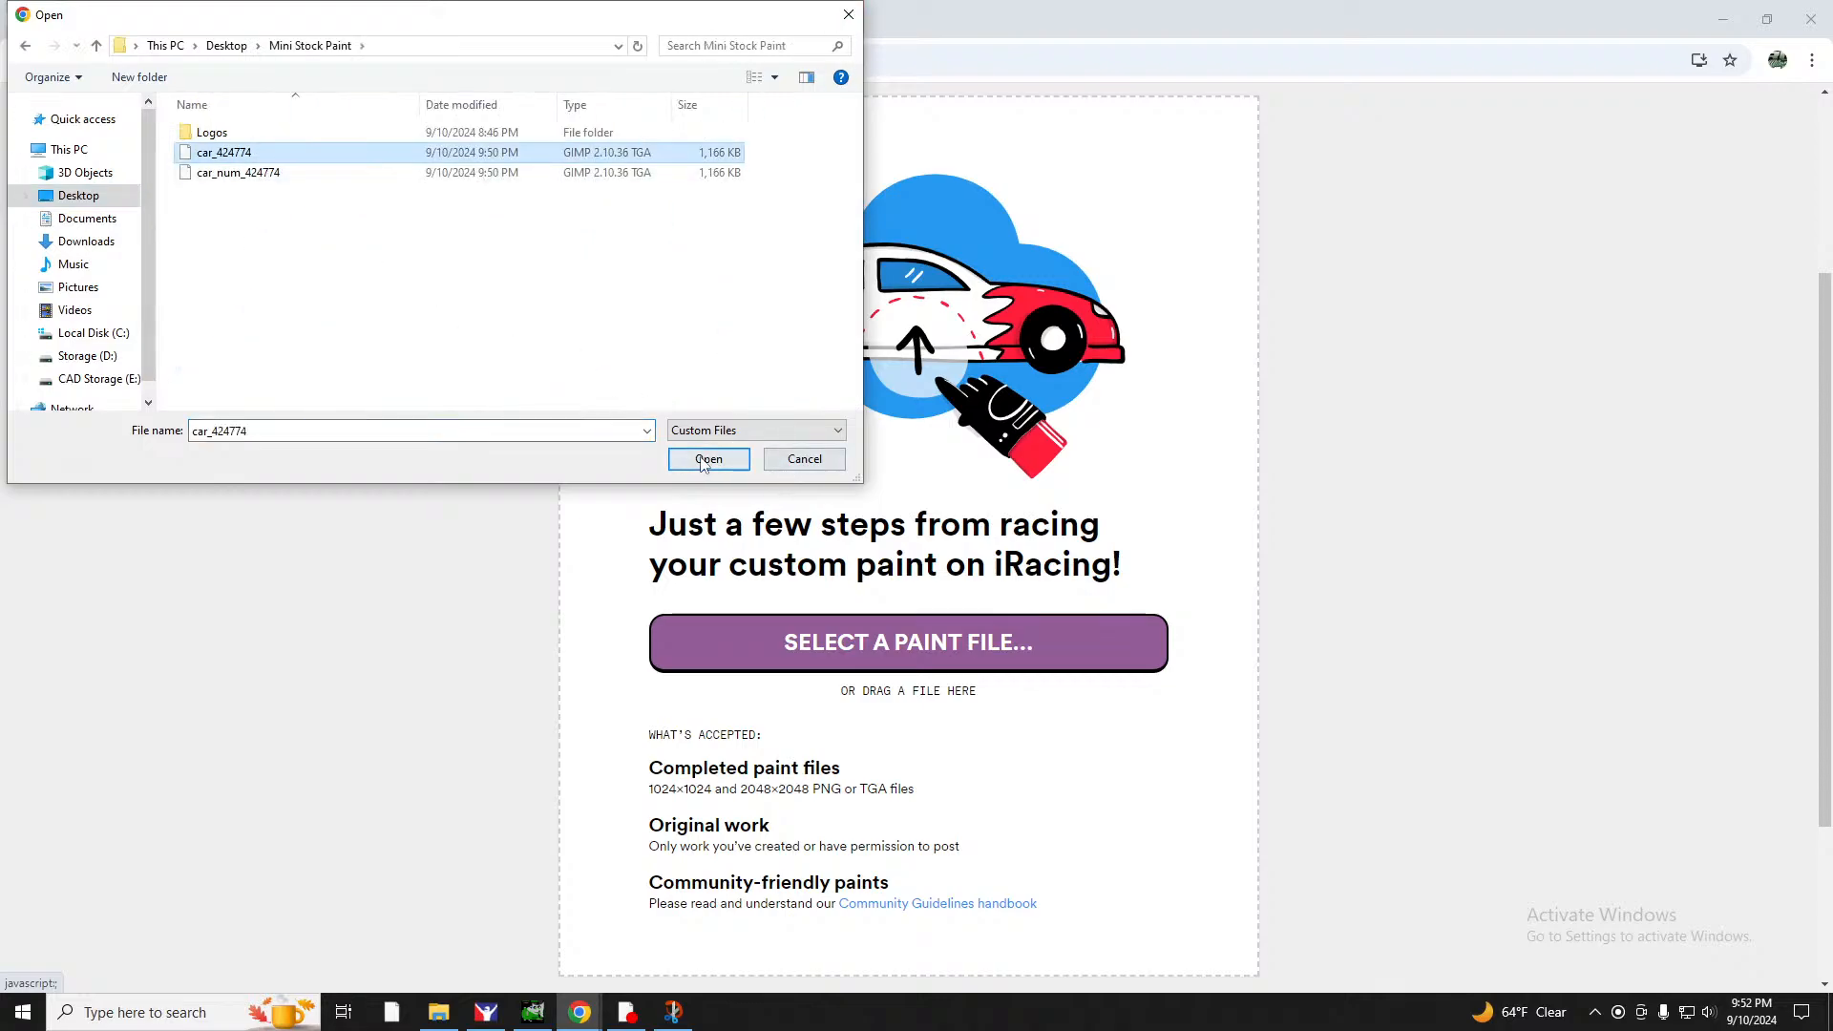
click(709, 459)
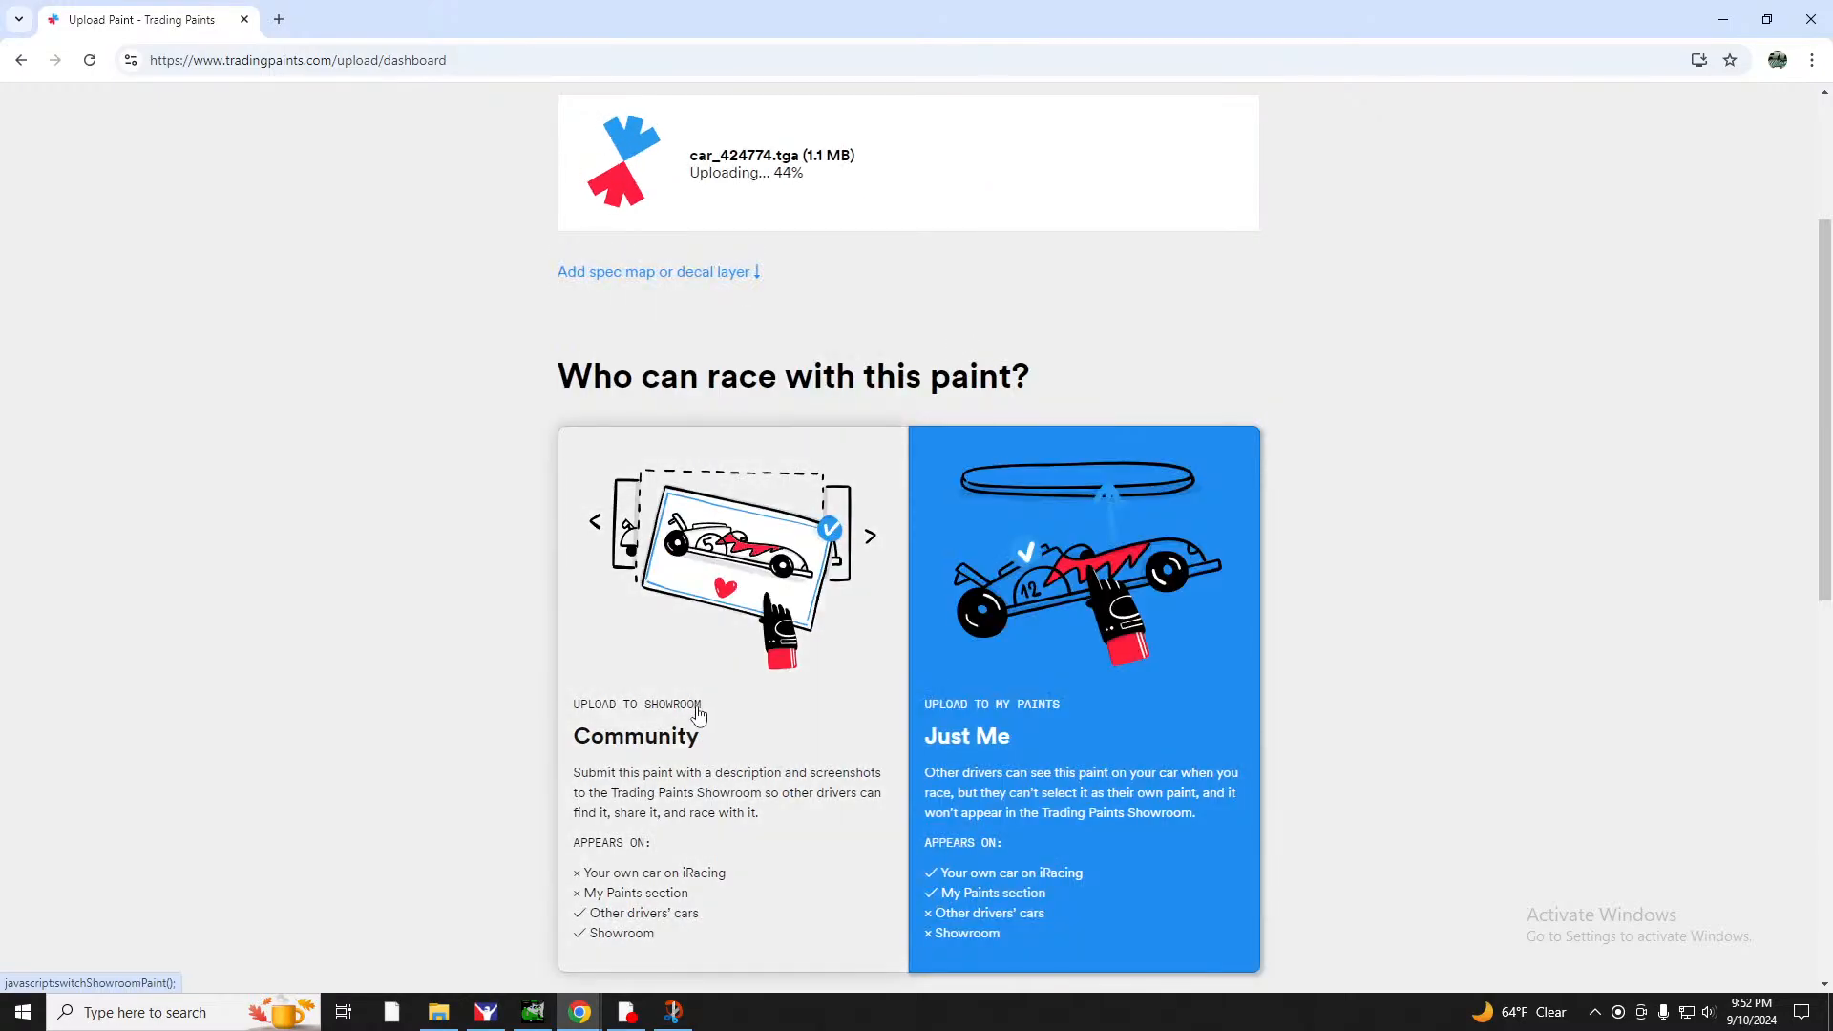
Make the paint a Community upload to the Showroom and set its vehicle to Mini Stocks.
click(701, 711)
scroll(912, 591, down, 5)
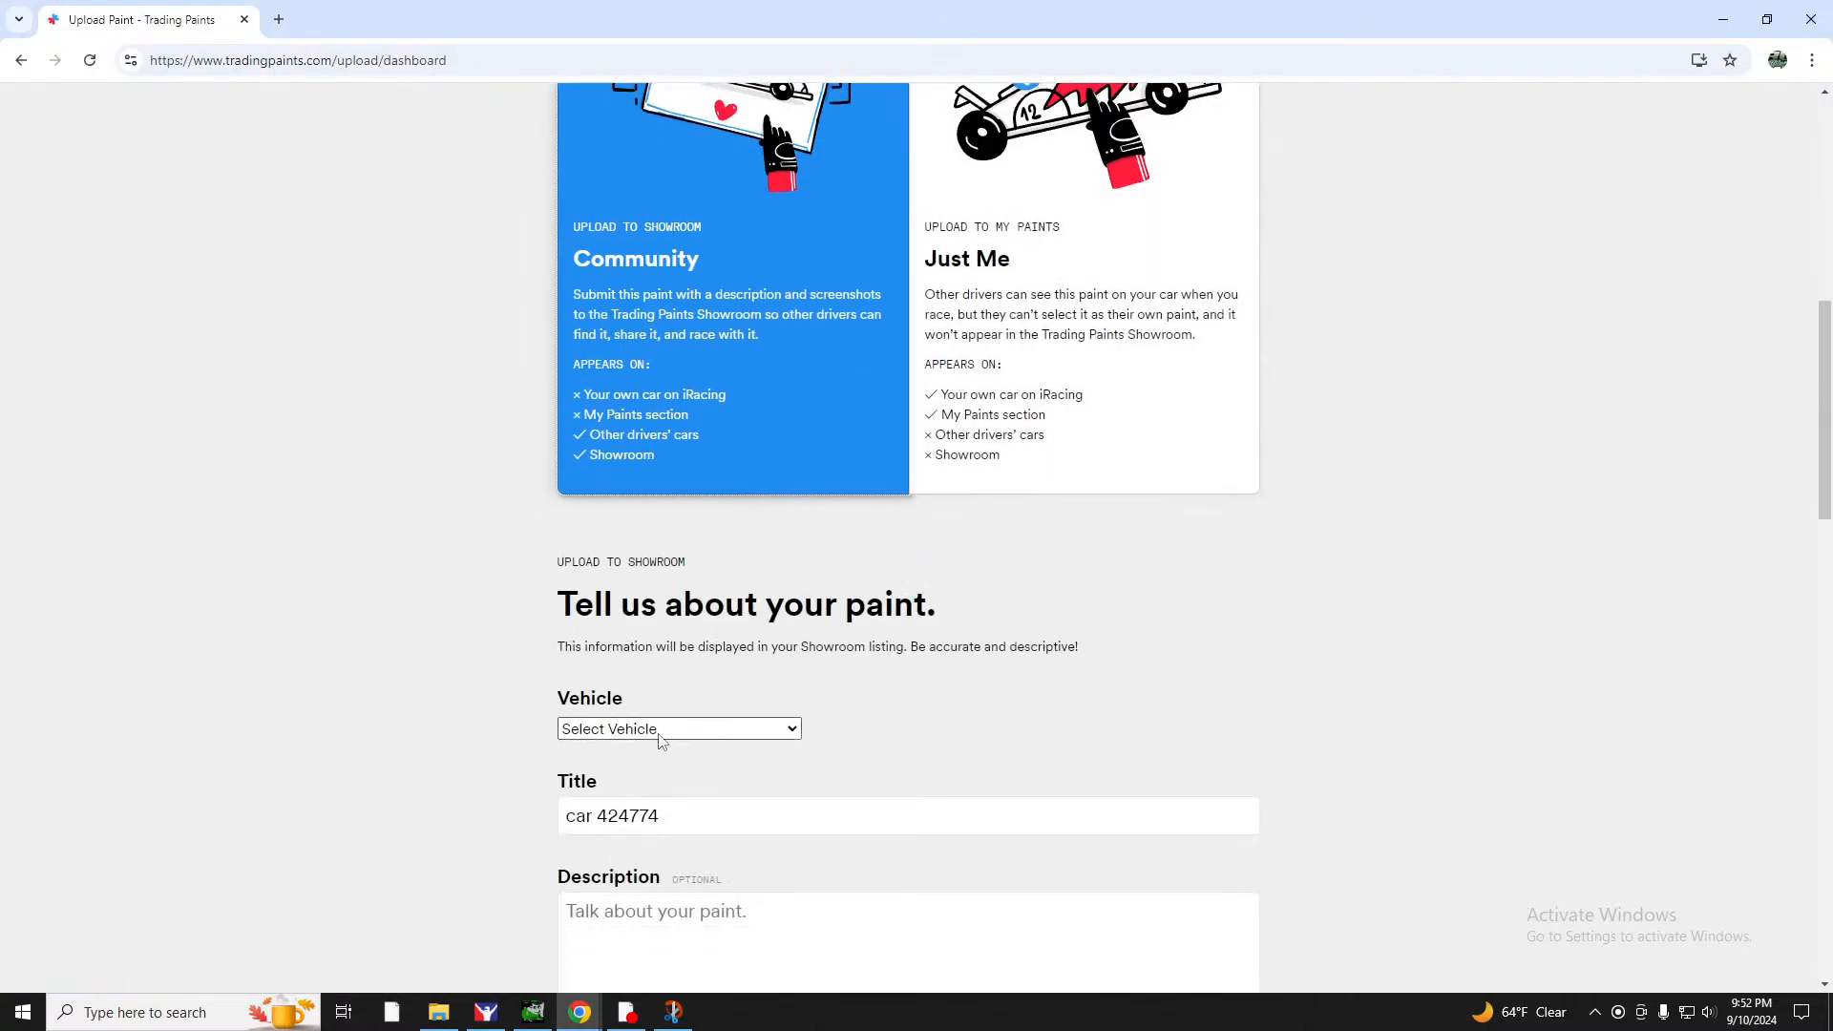
click(658, 730)
click(651, 622)
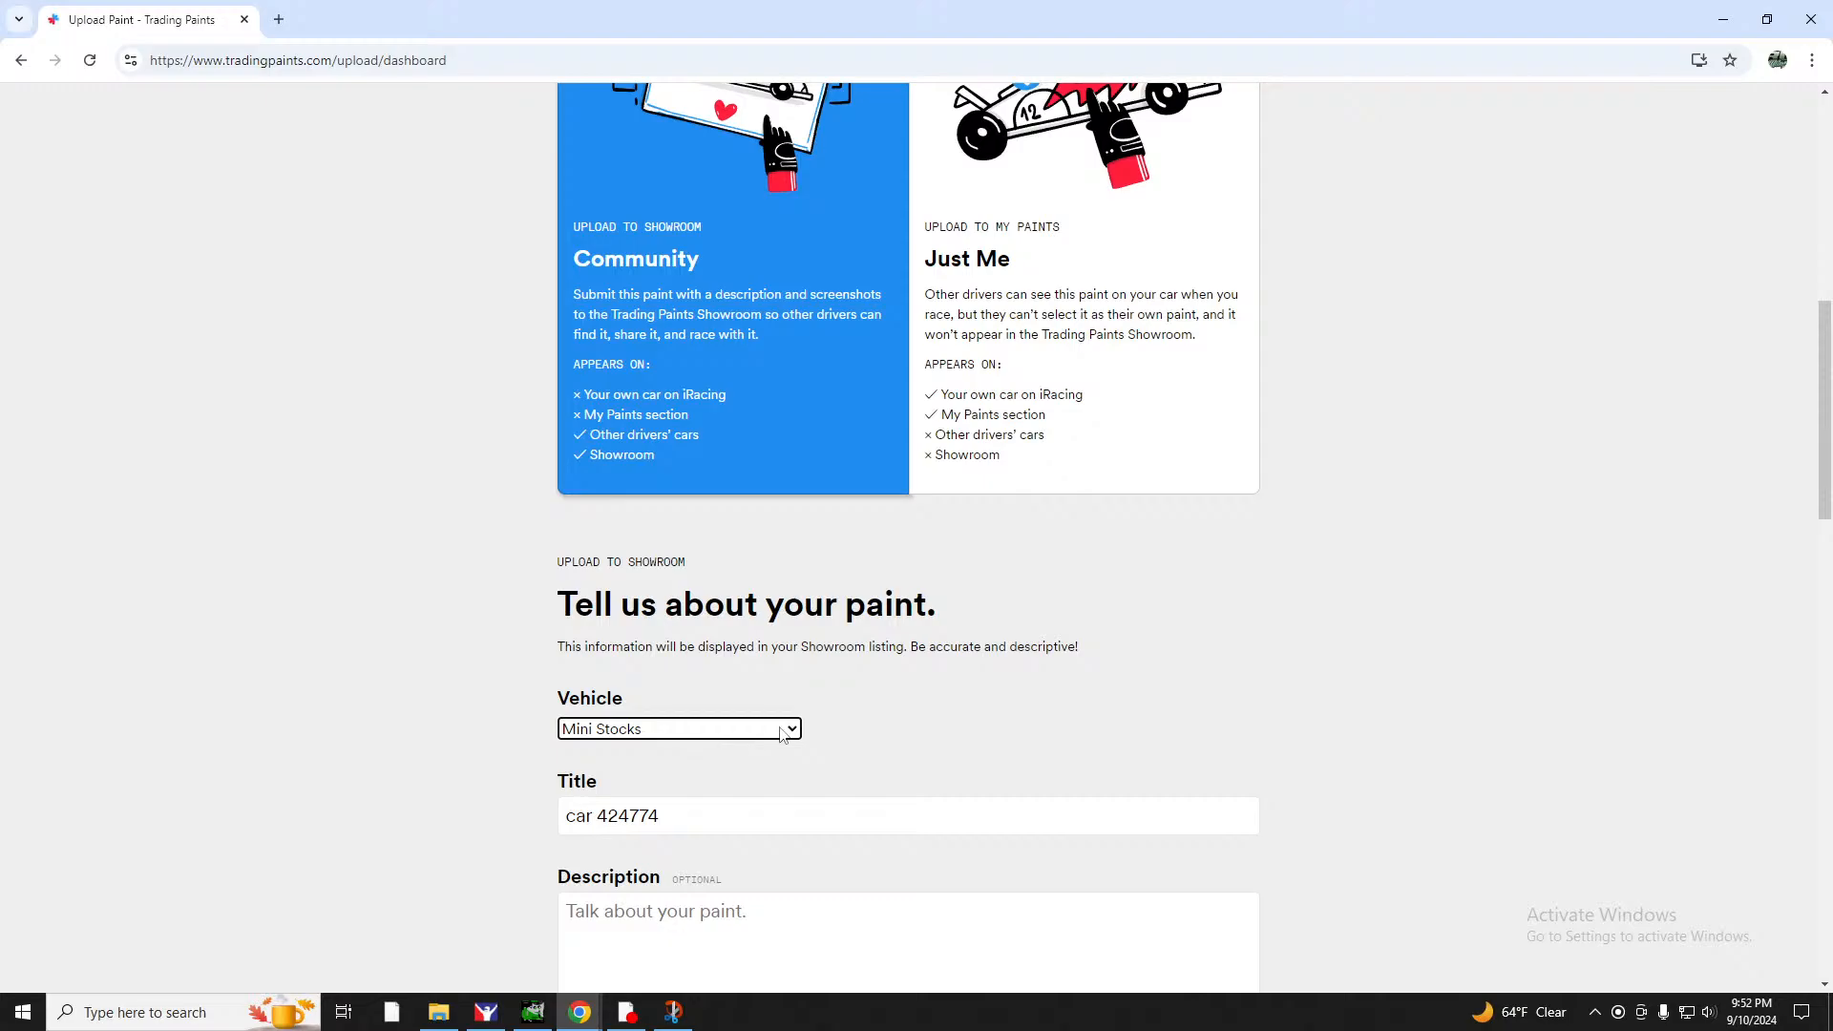
Replace the listing title with "RGL Motorsports Sim Stamp (No Number)".
scroll(651, 622, down, 2)
drag(662, 625, 496, 635)
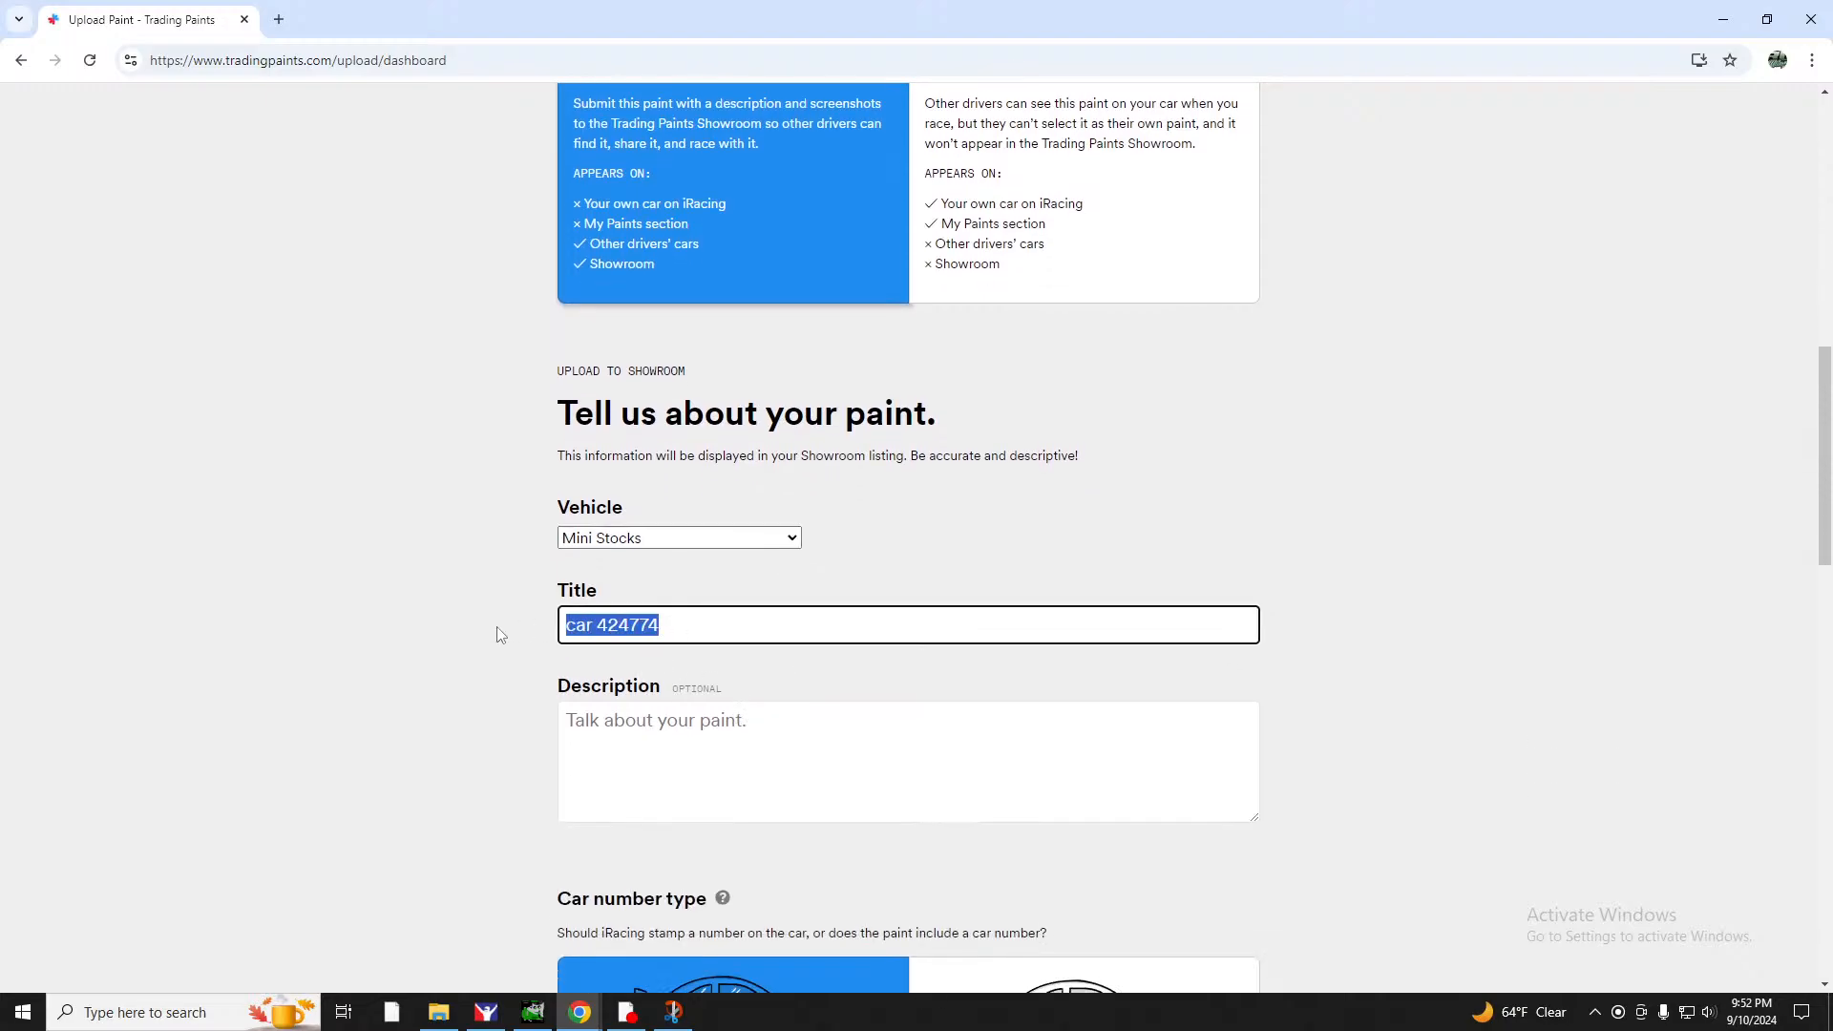
text(R)
key(BackSpace)
text(RGL)
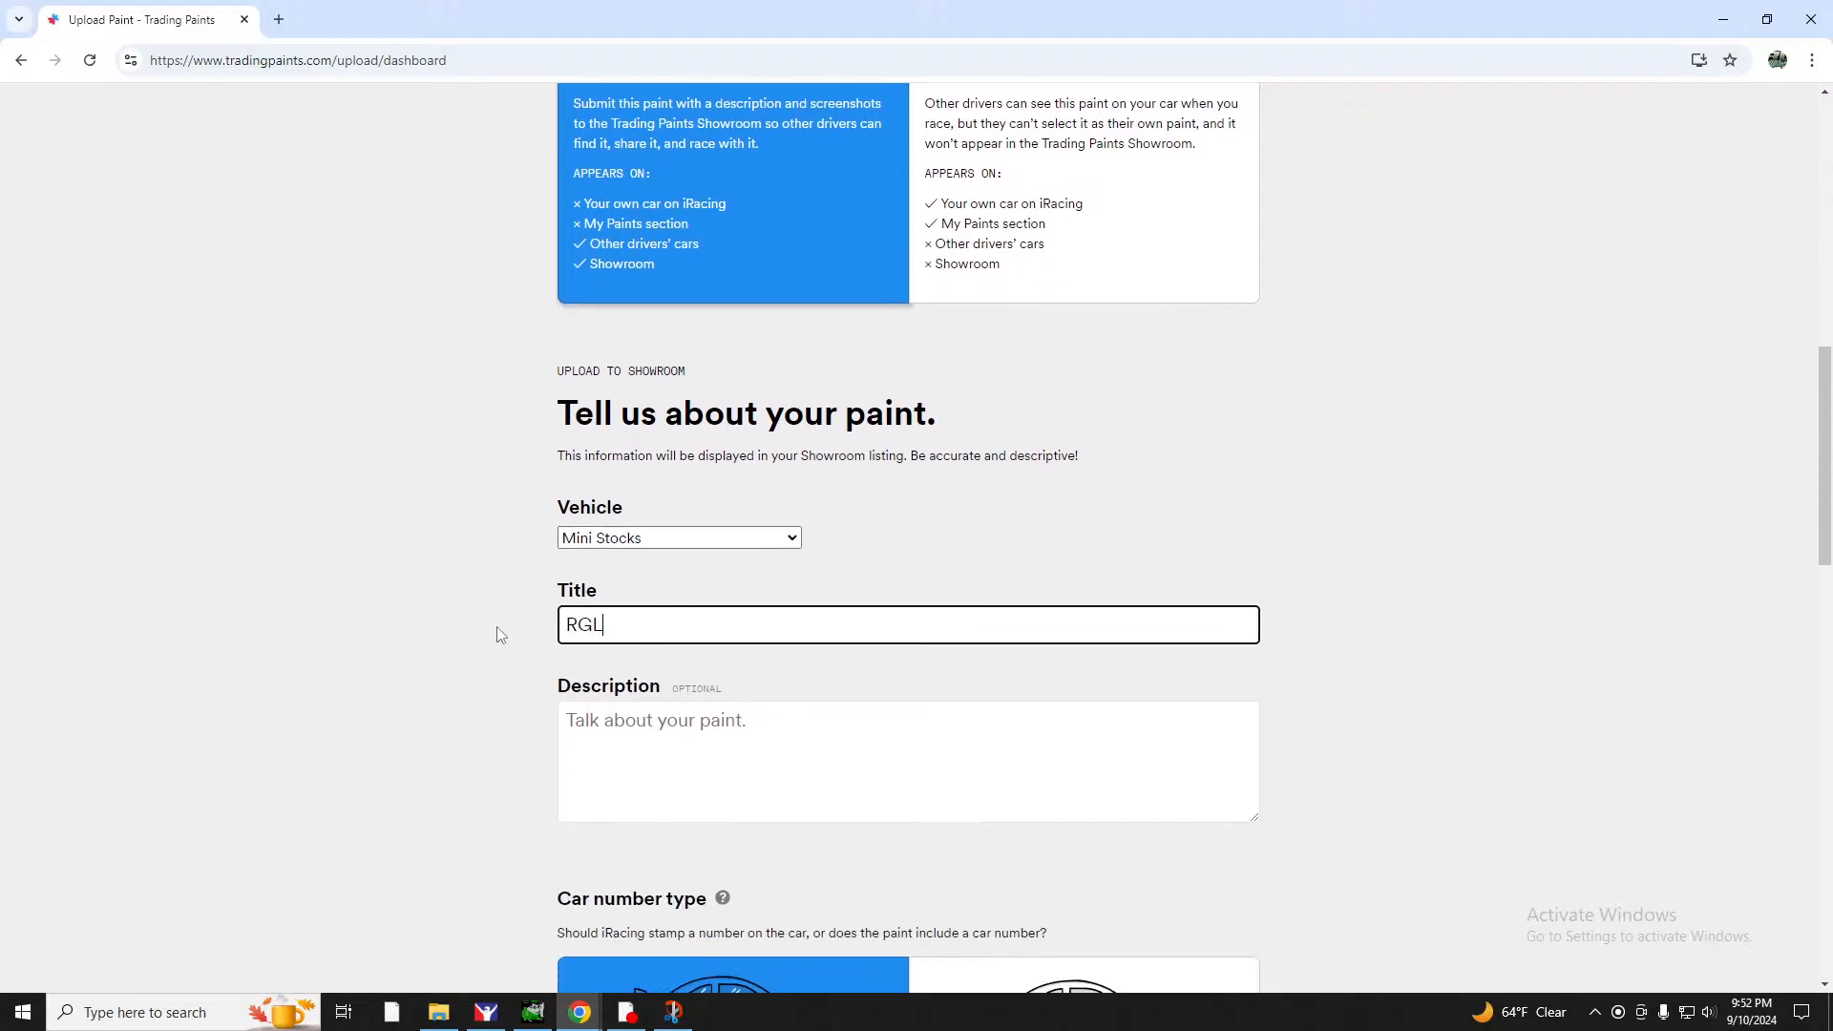
text( Motorsports Sim Stang)
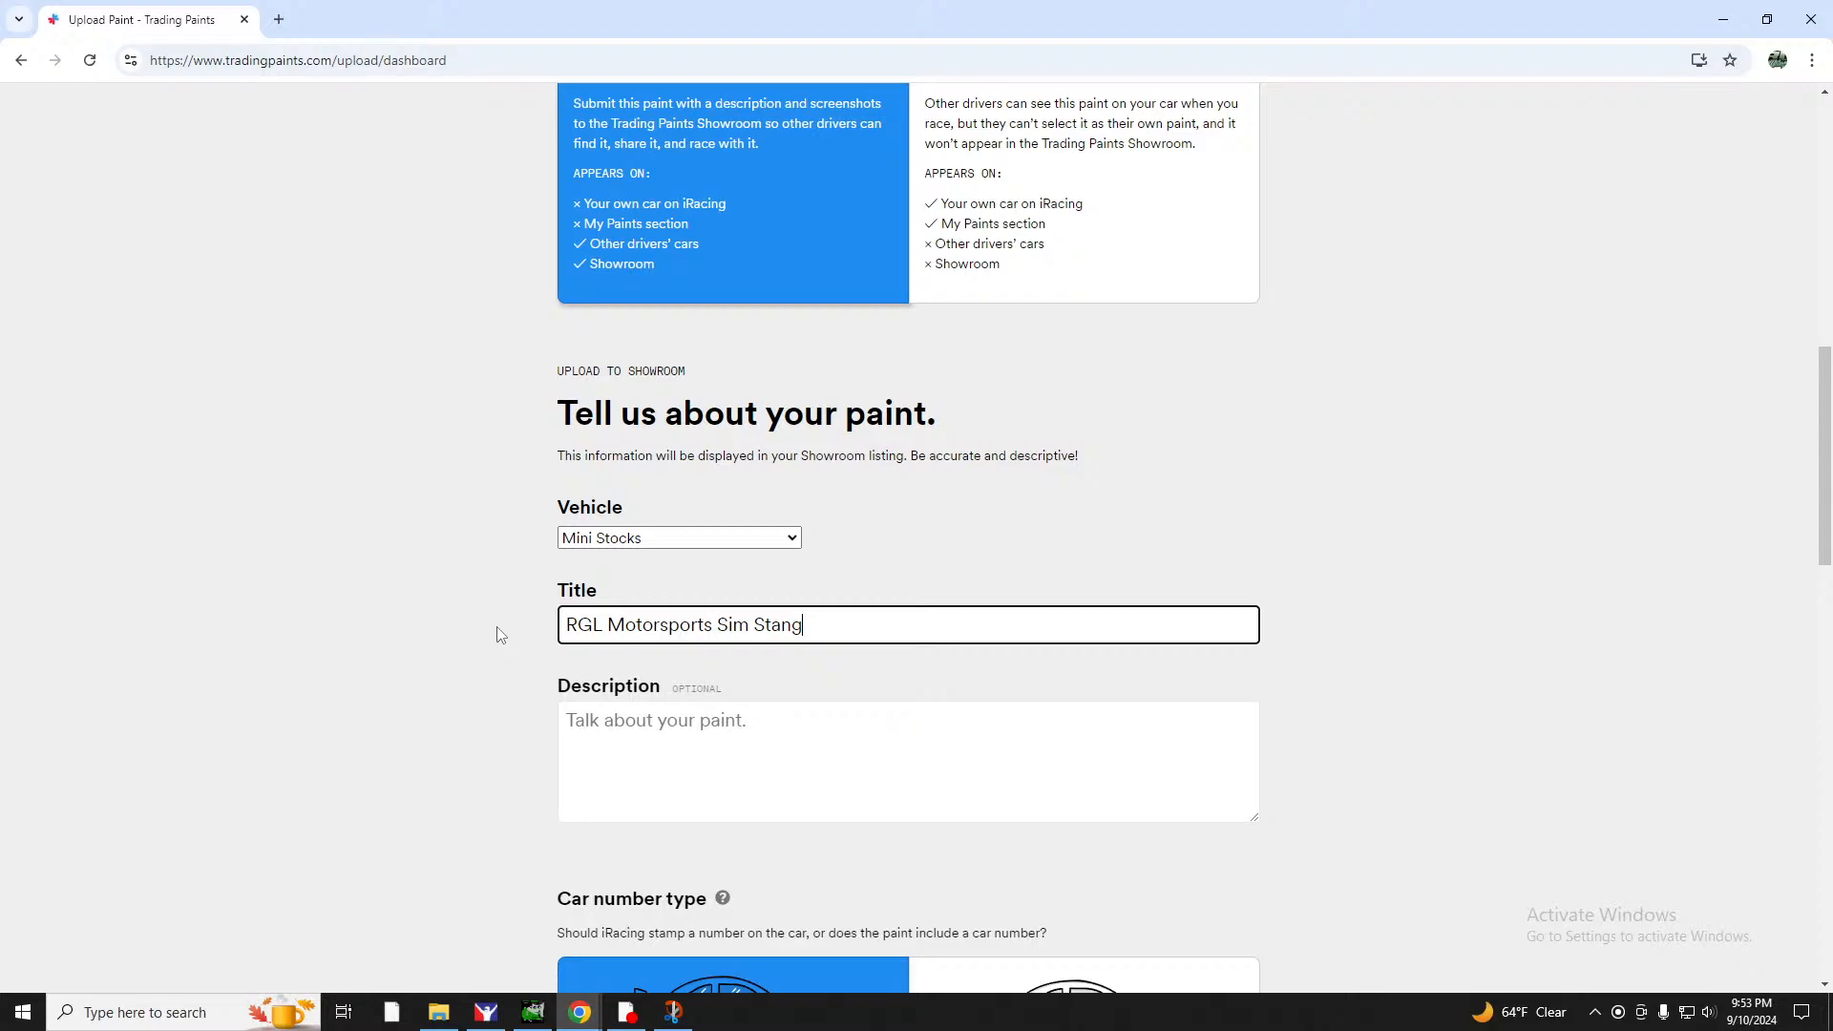
key(BackSpace)
key(BackSpace)
text(mp (No Number)
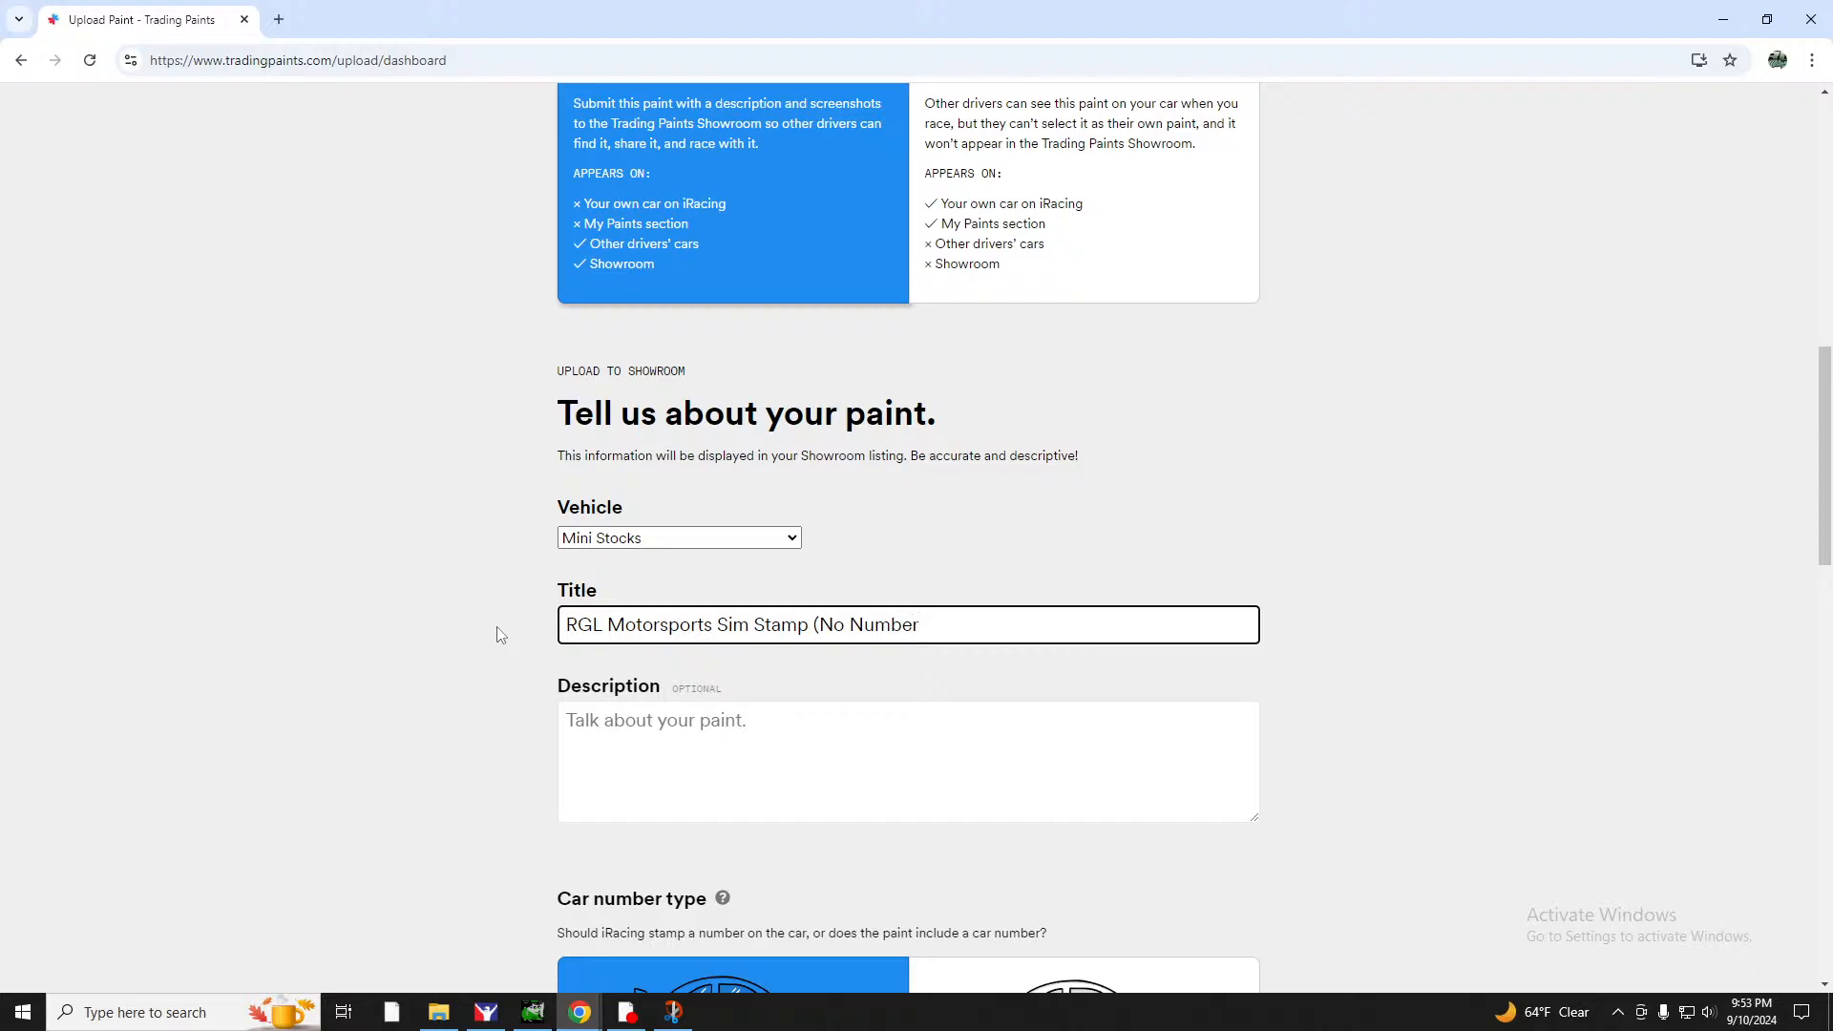
Add RGL Mini Stock Sim Stamp.png from the Desktop as the Showroom listing picture.
scroll(642, 601, down, 5)
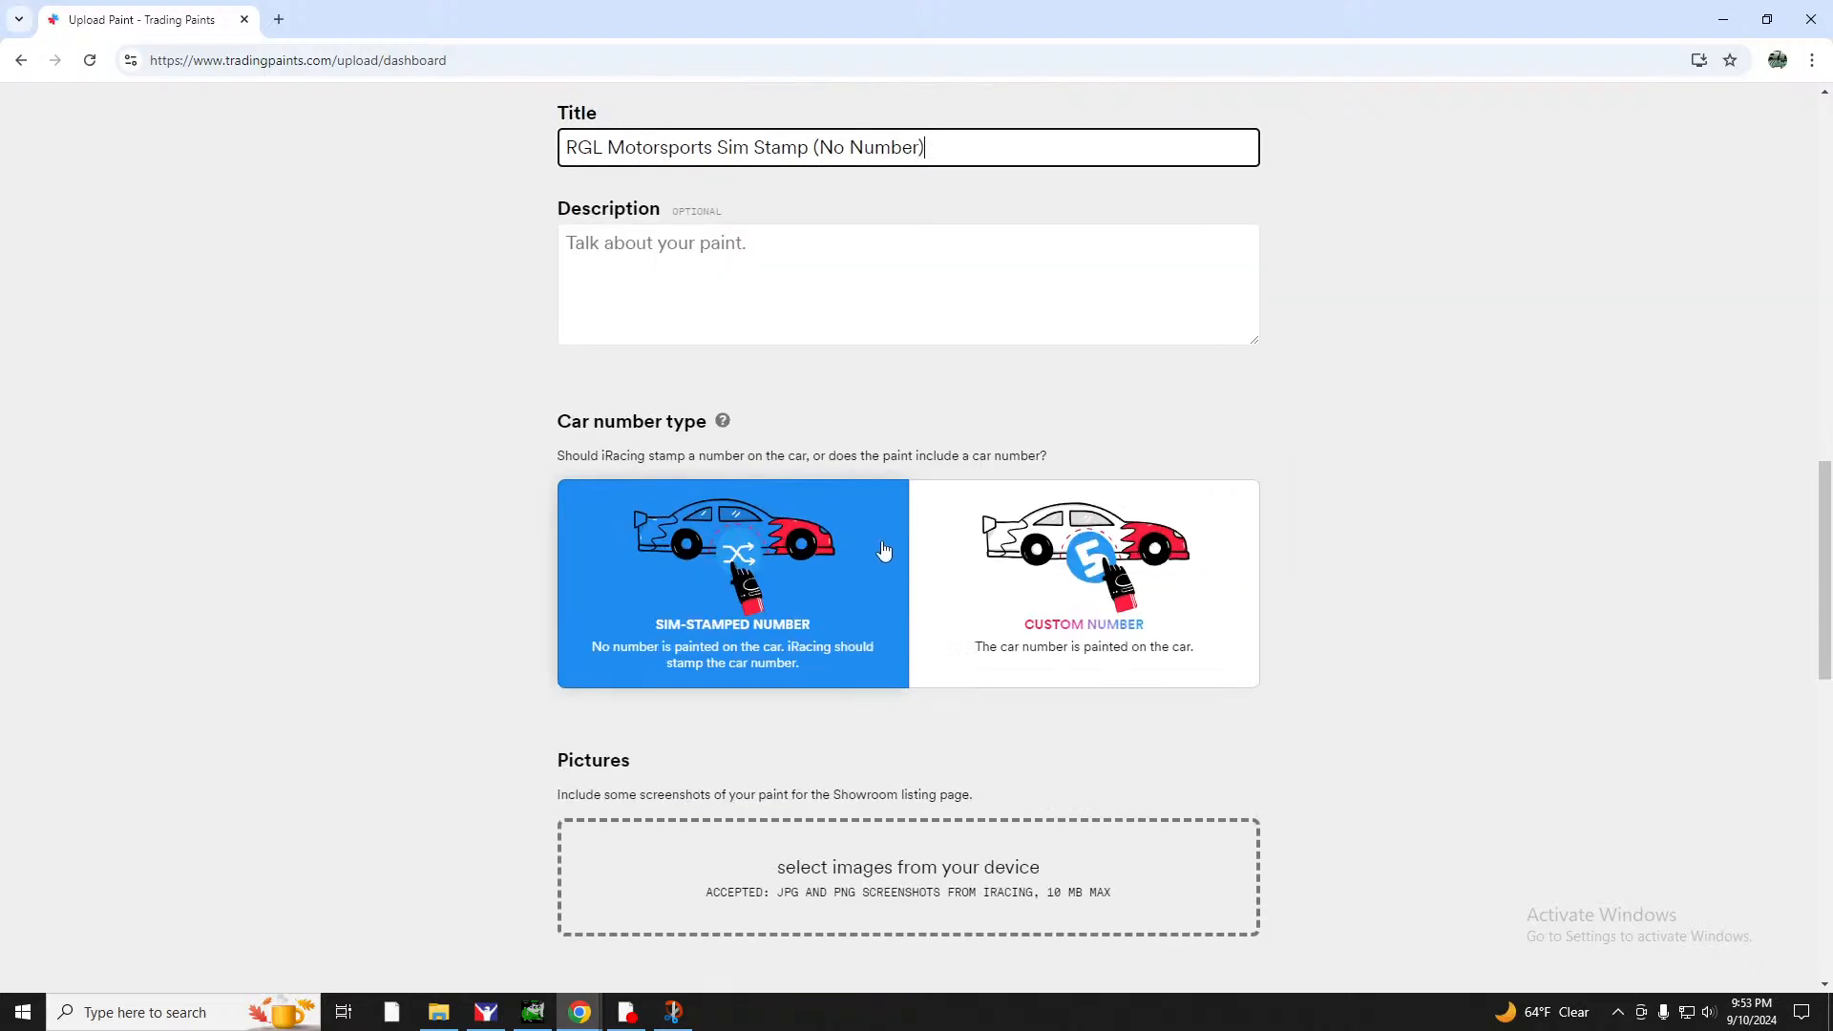
scroll(982, 676, down, 3)
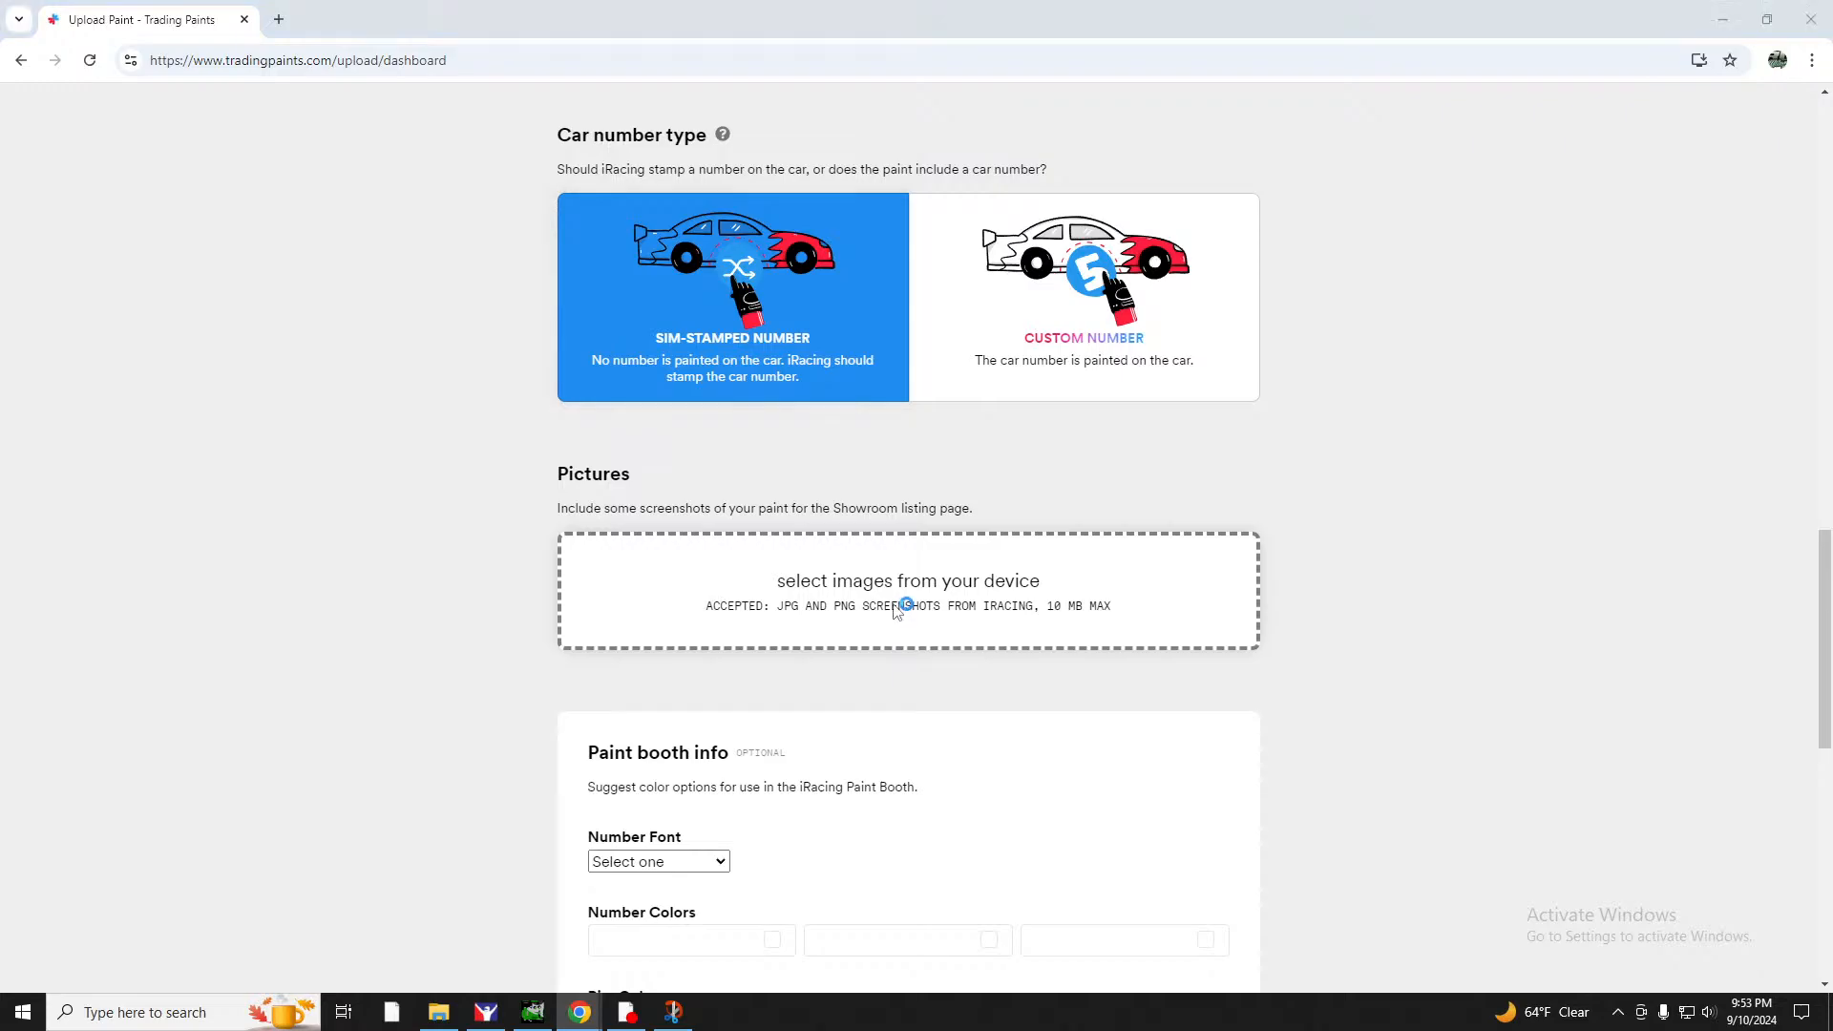
click(900, 605)
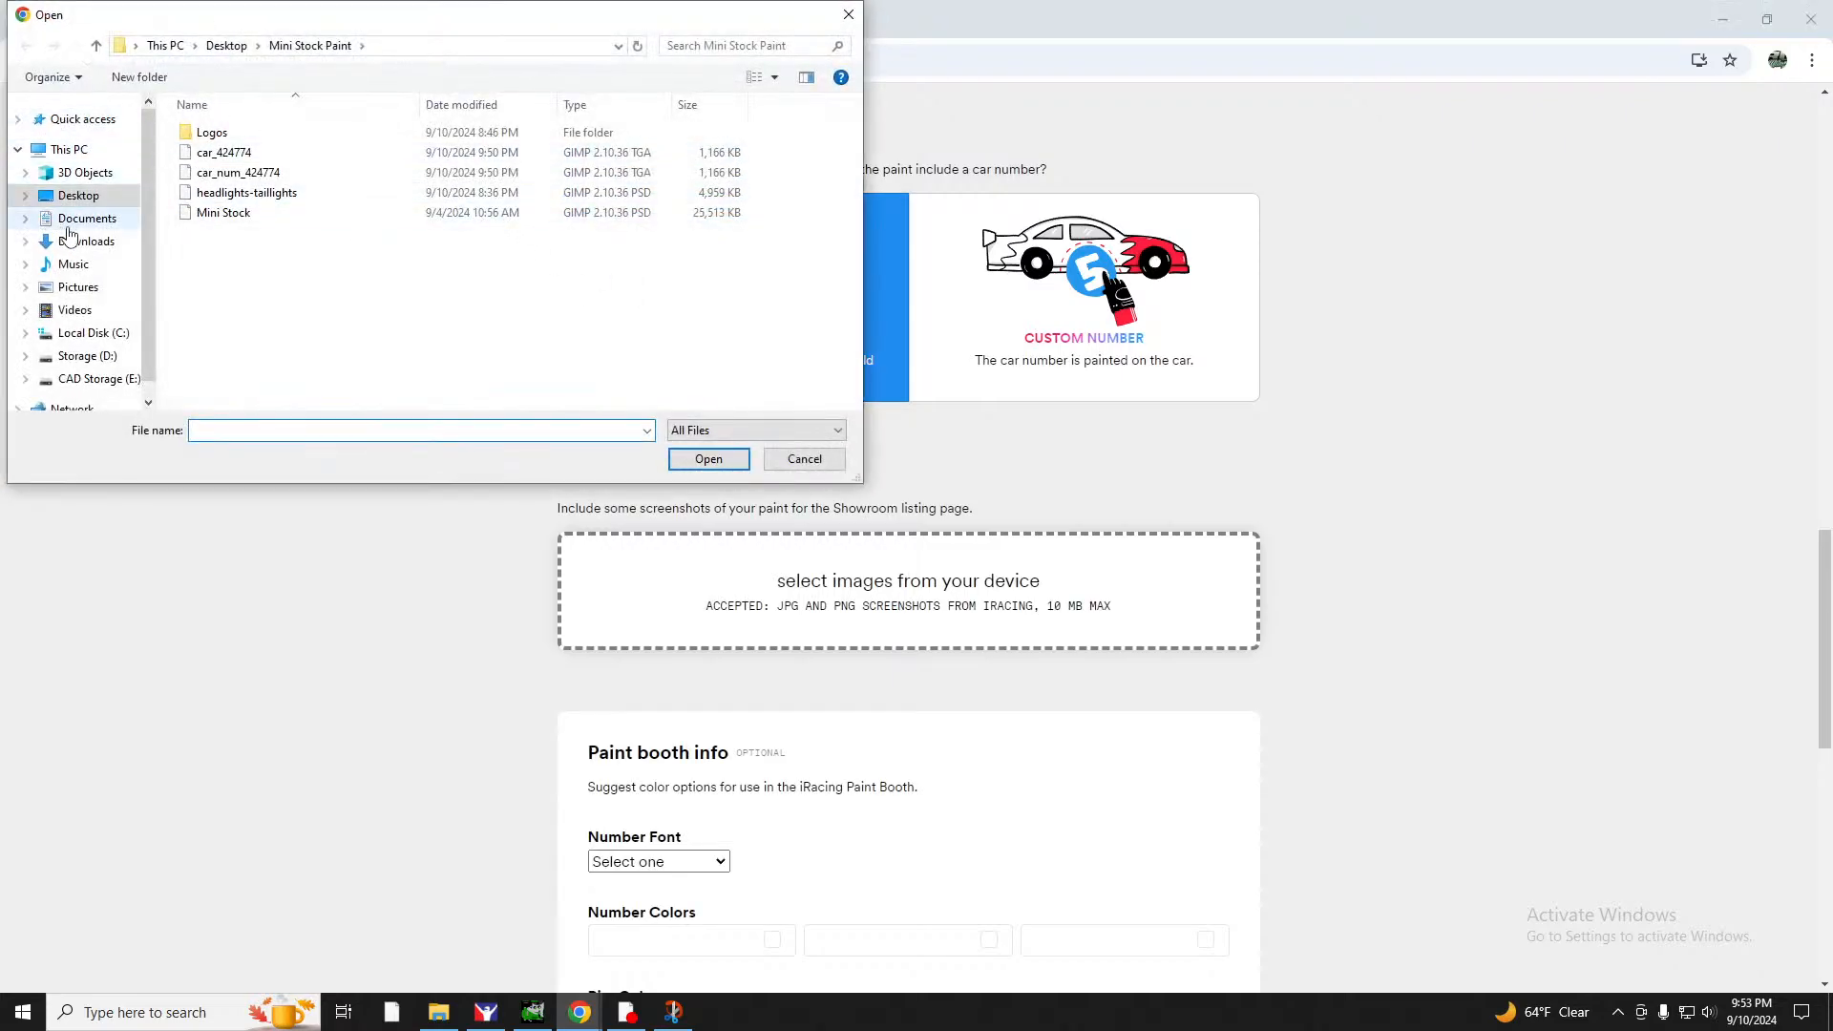
click(75, 197)
scroll(507, 243, down, 2)
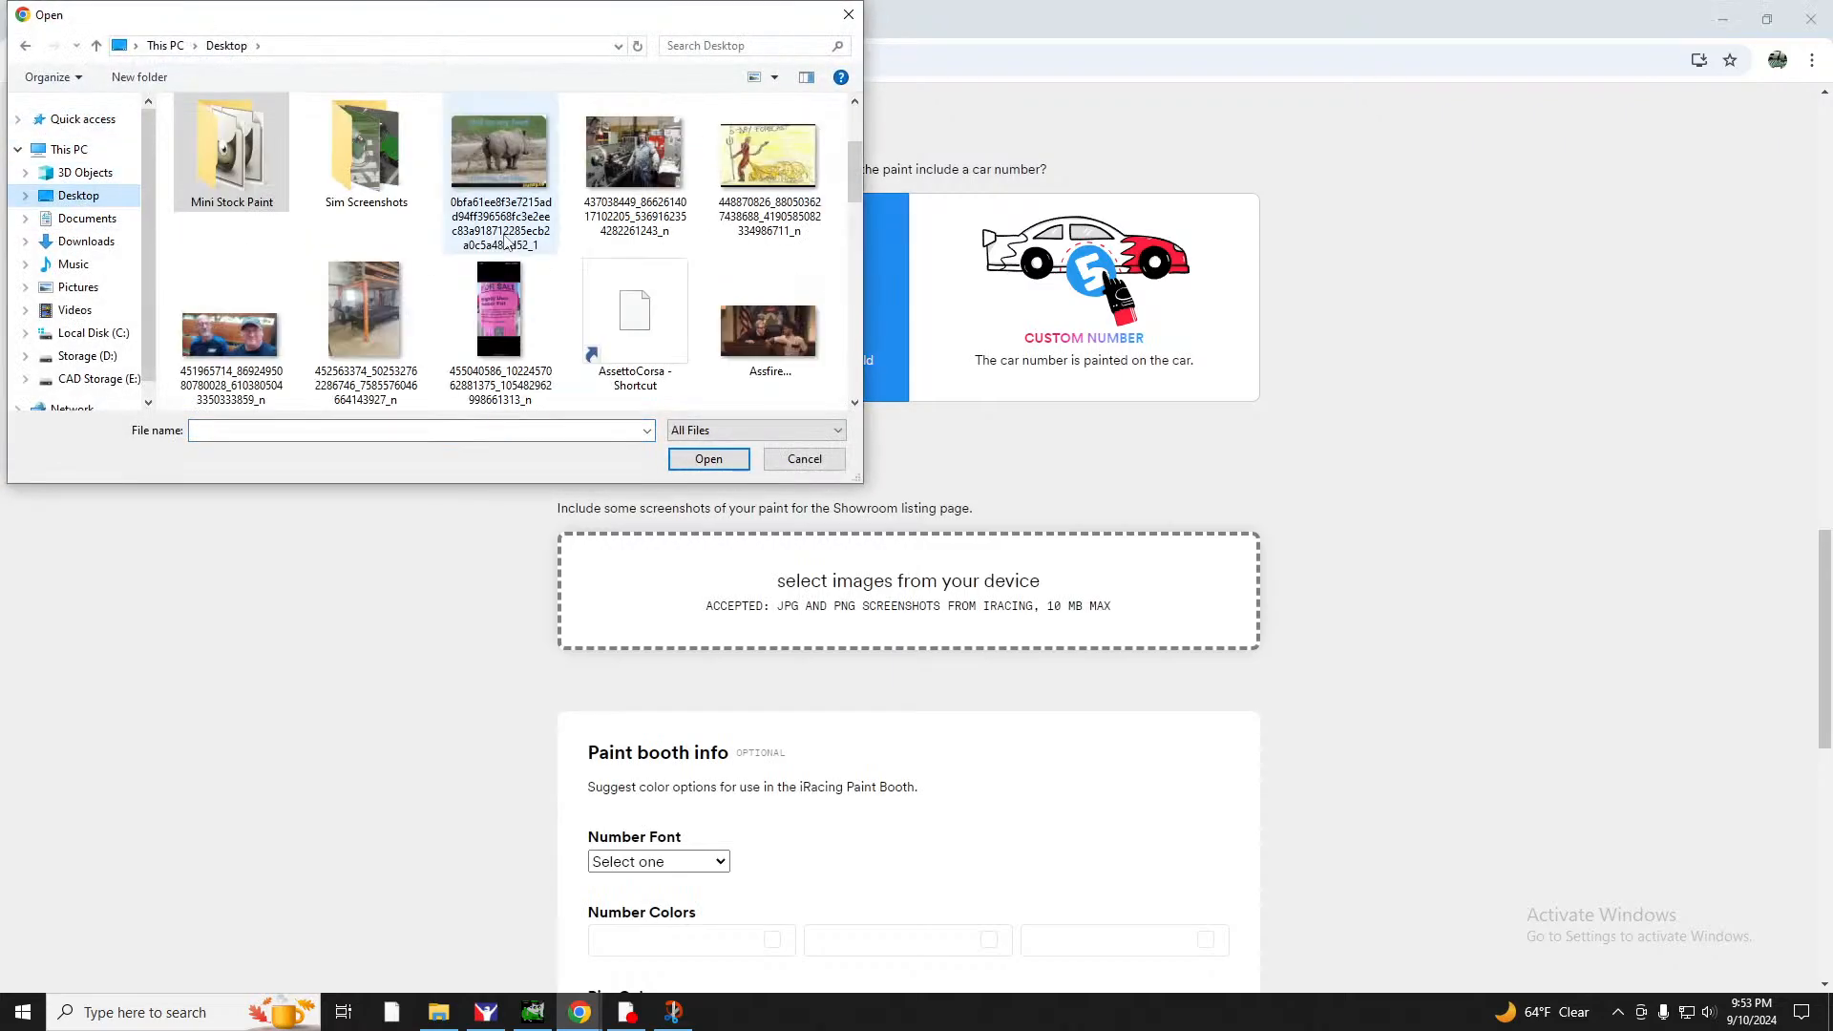
scroll(507, 243, down, 1)
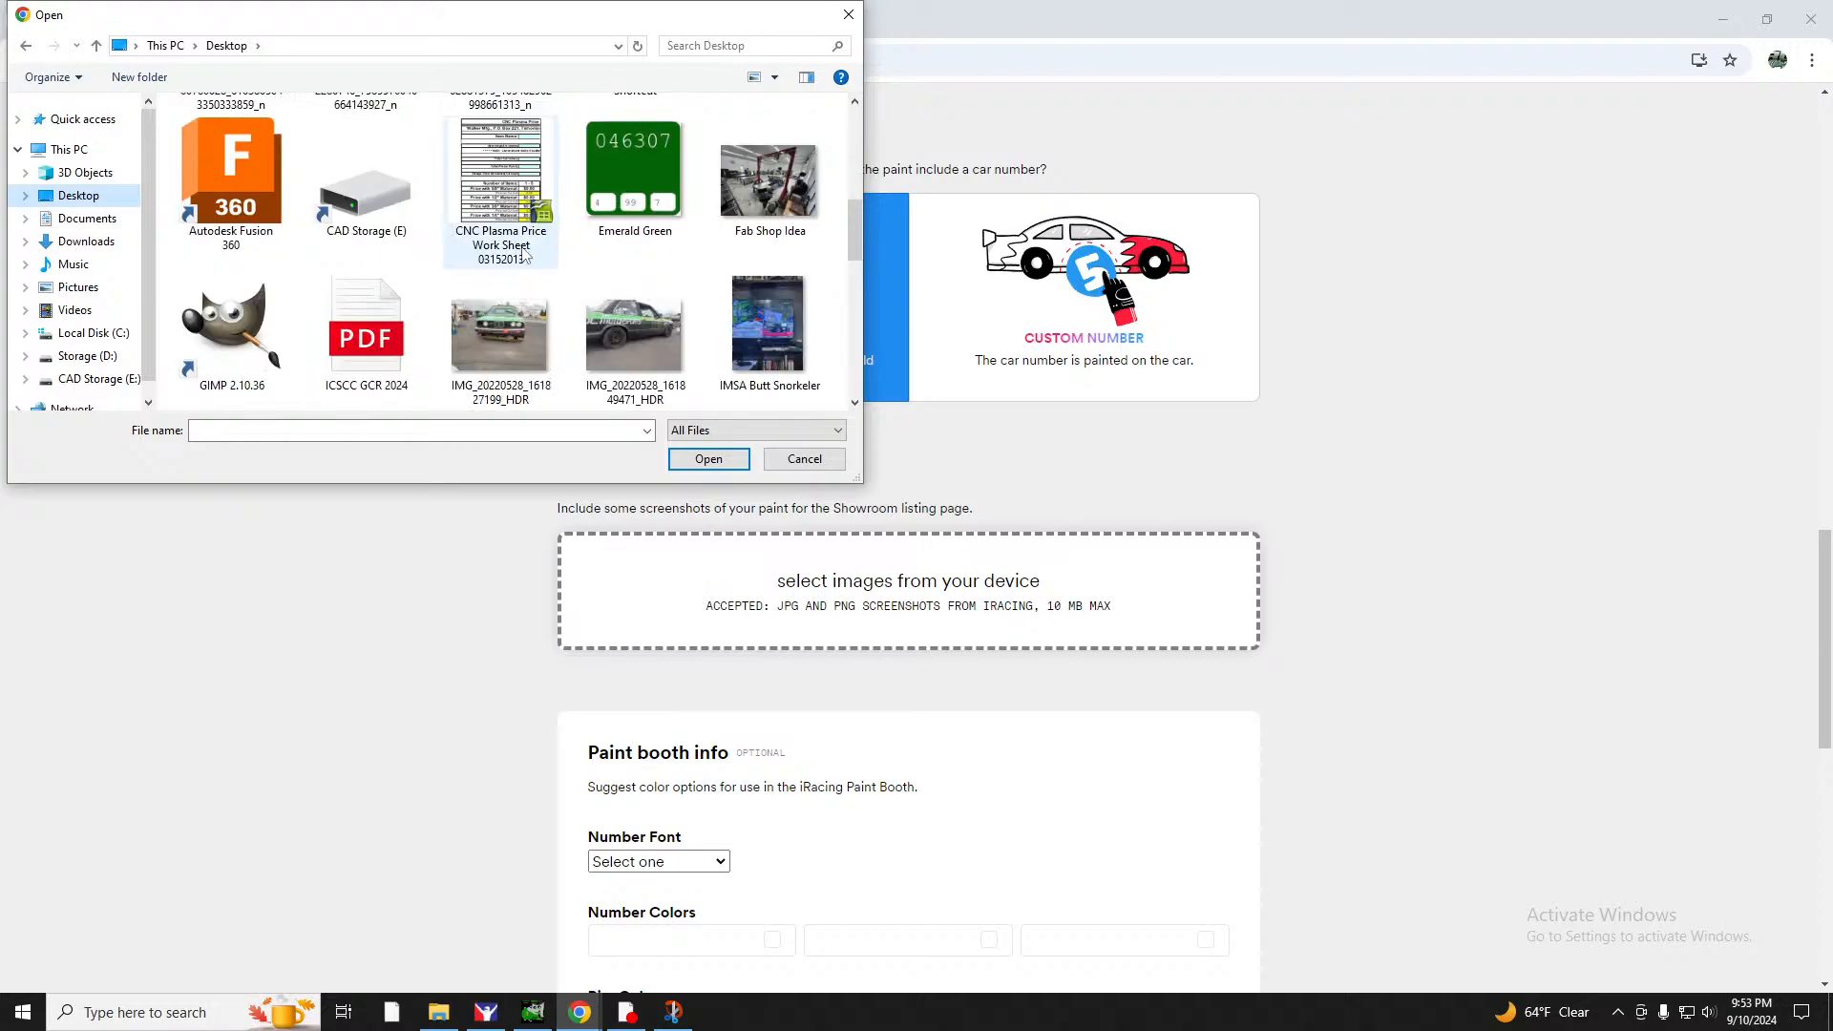
scroll(524, 255, down, 1)
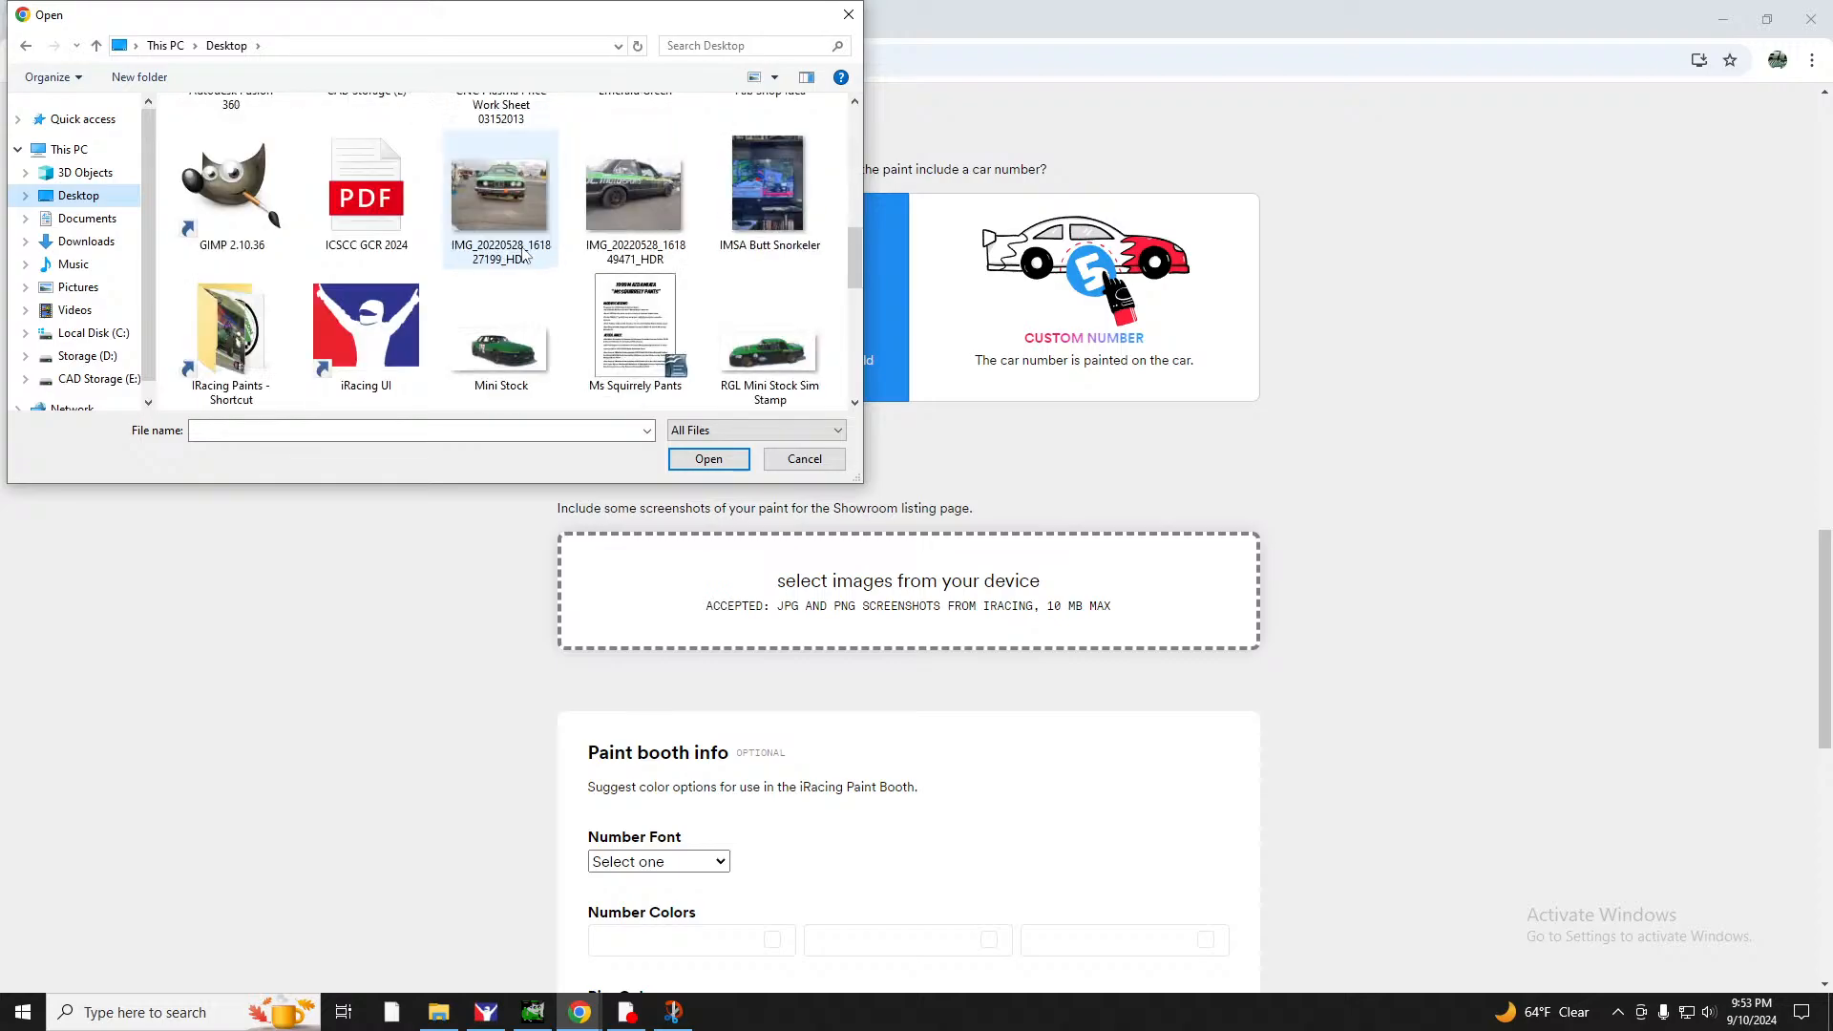
double_click(797, 356)
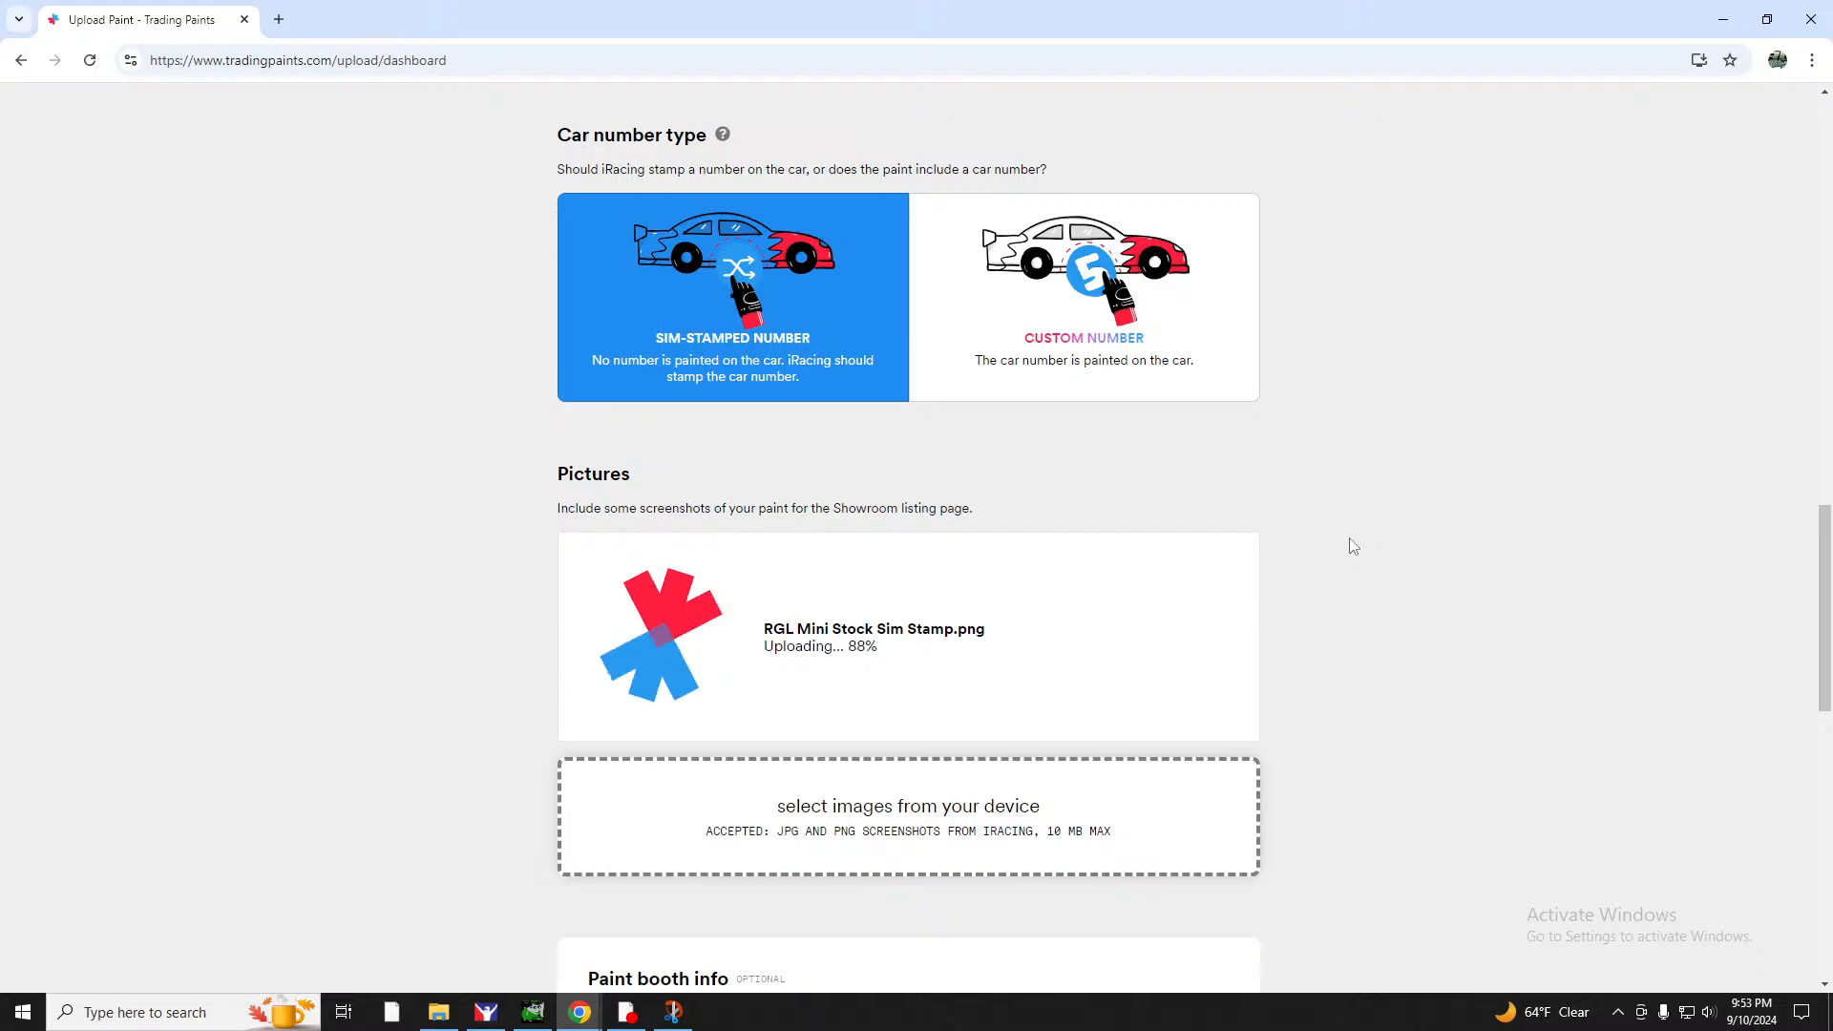
scroll(1354, 546, down, 4)
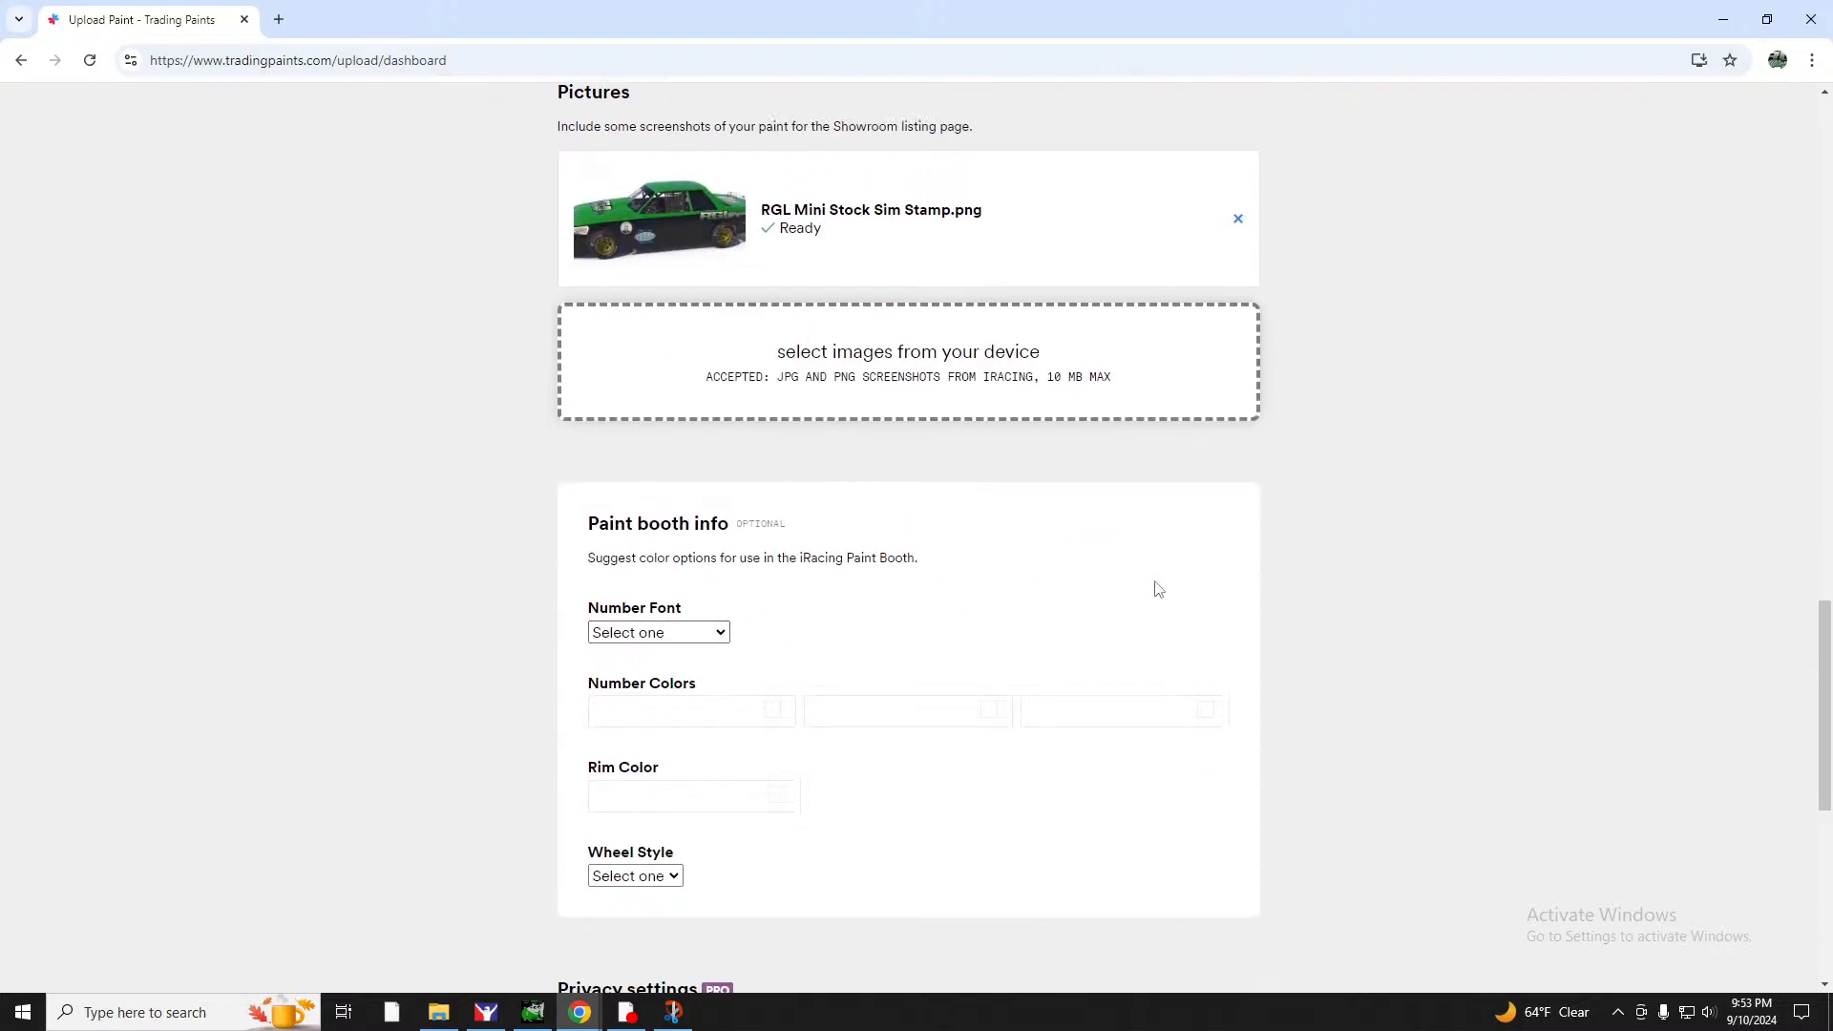
scroll(1157, 589, down, 4)
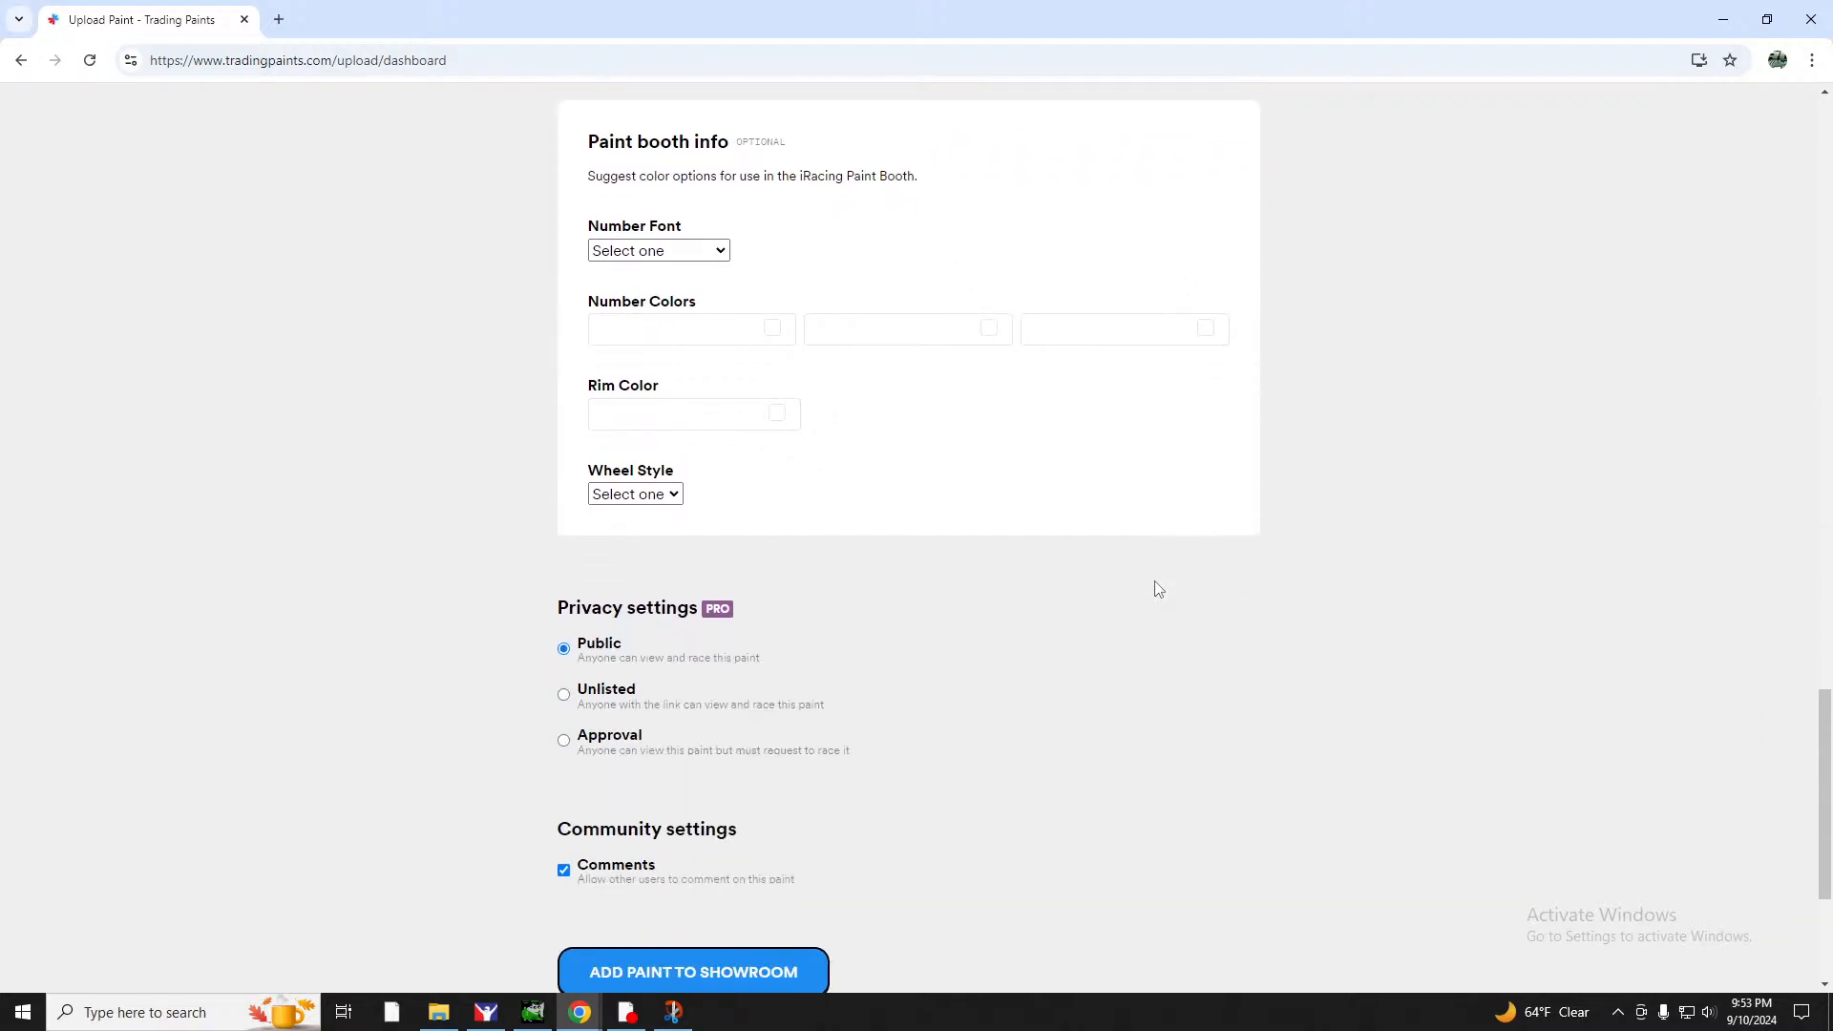
scroll(1158, 589, down, 2)
scroll(1157, 589, up, 2)
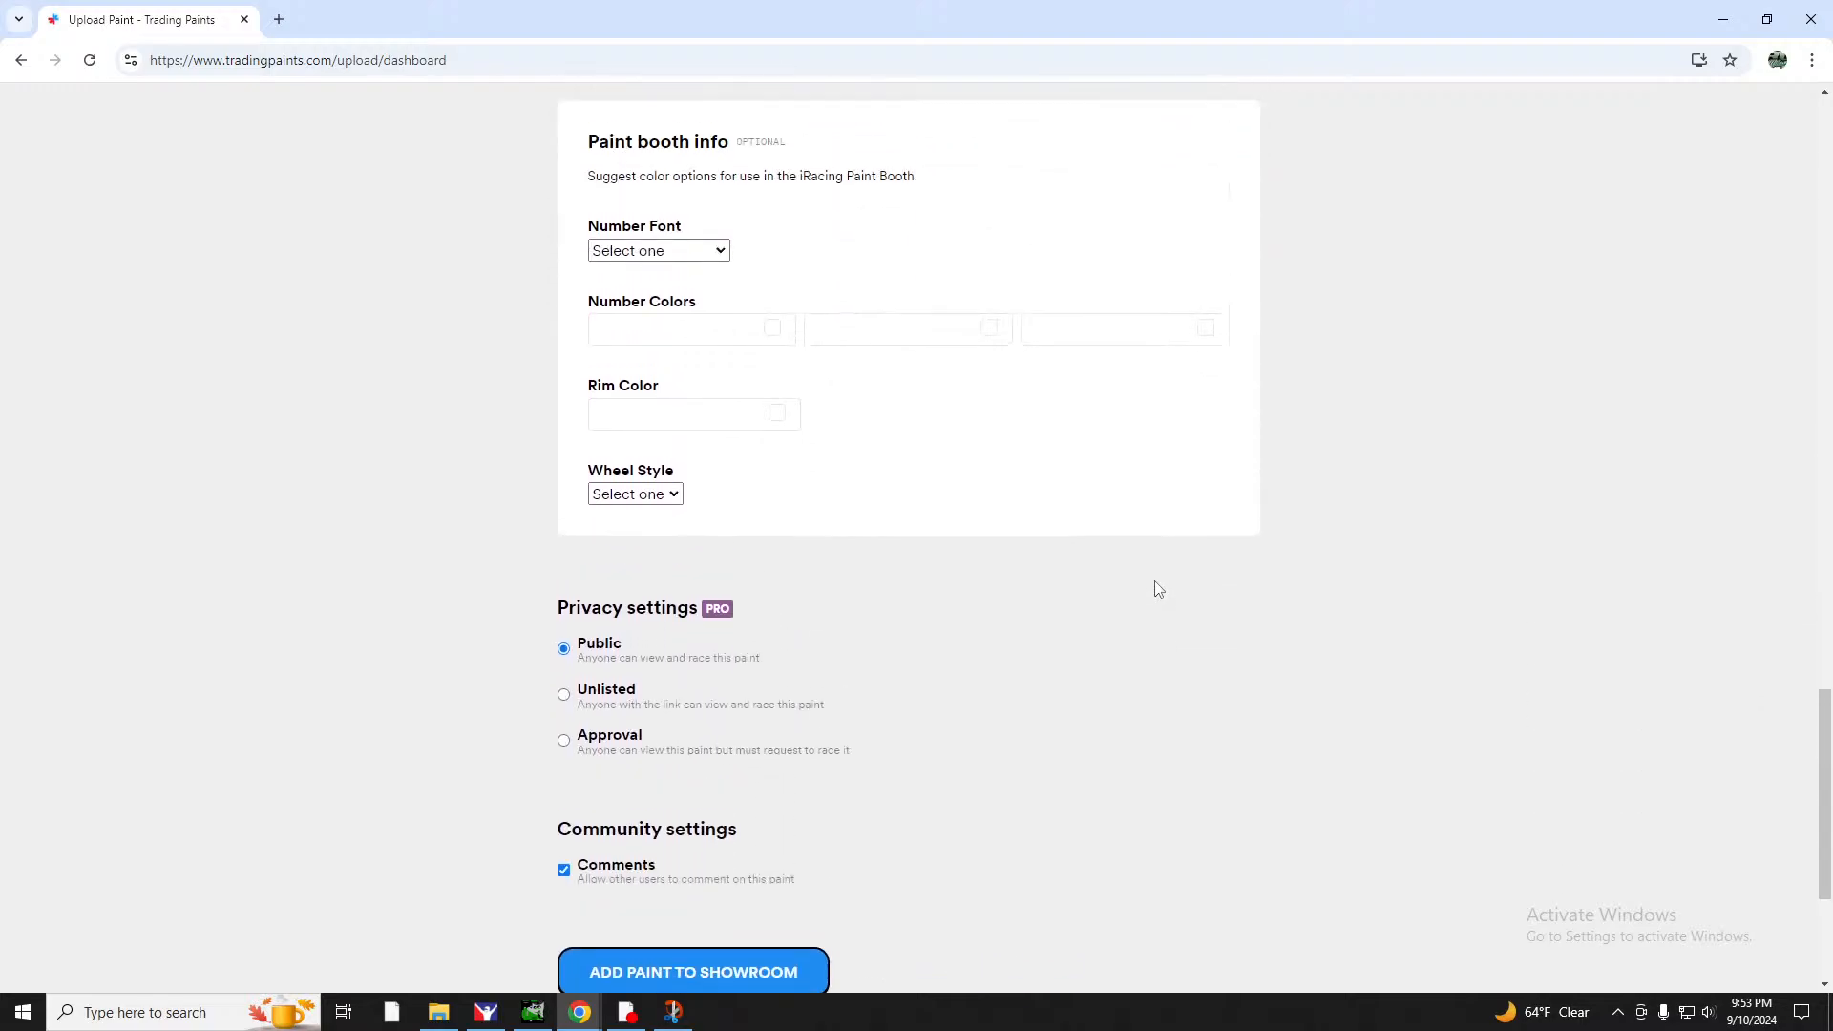
click(779, 416)
click(655, 412)
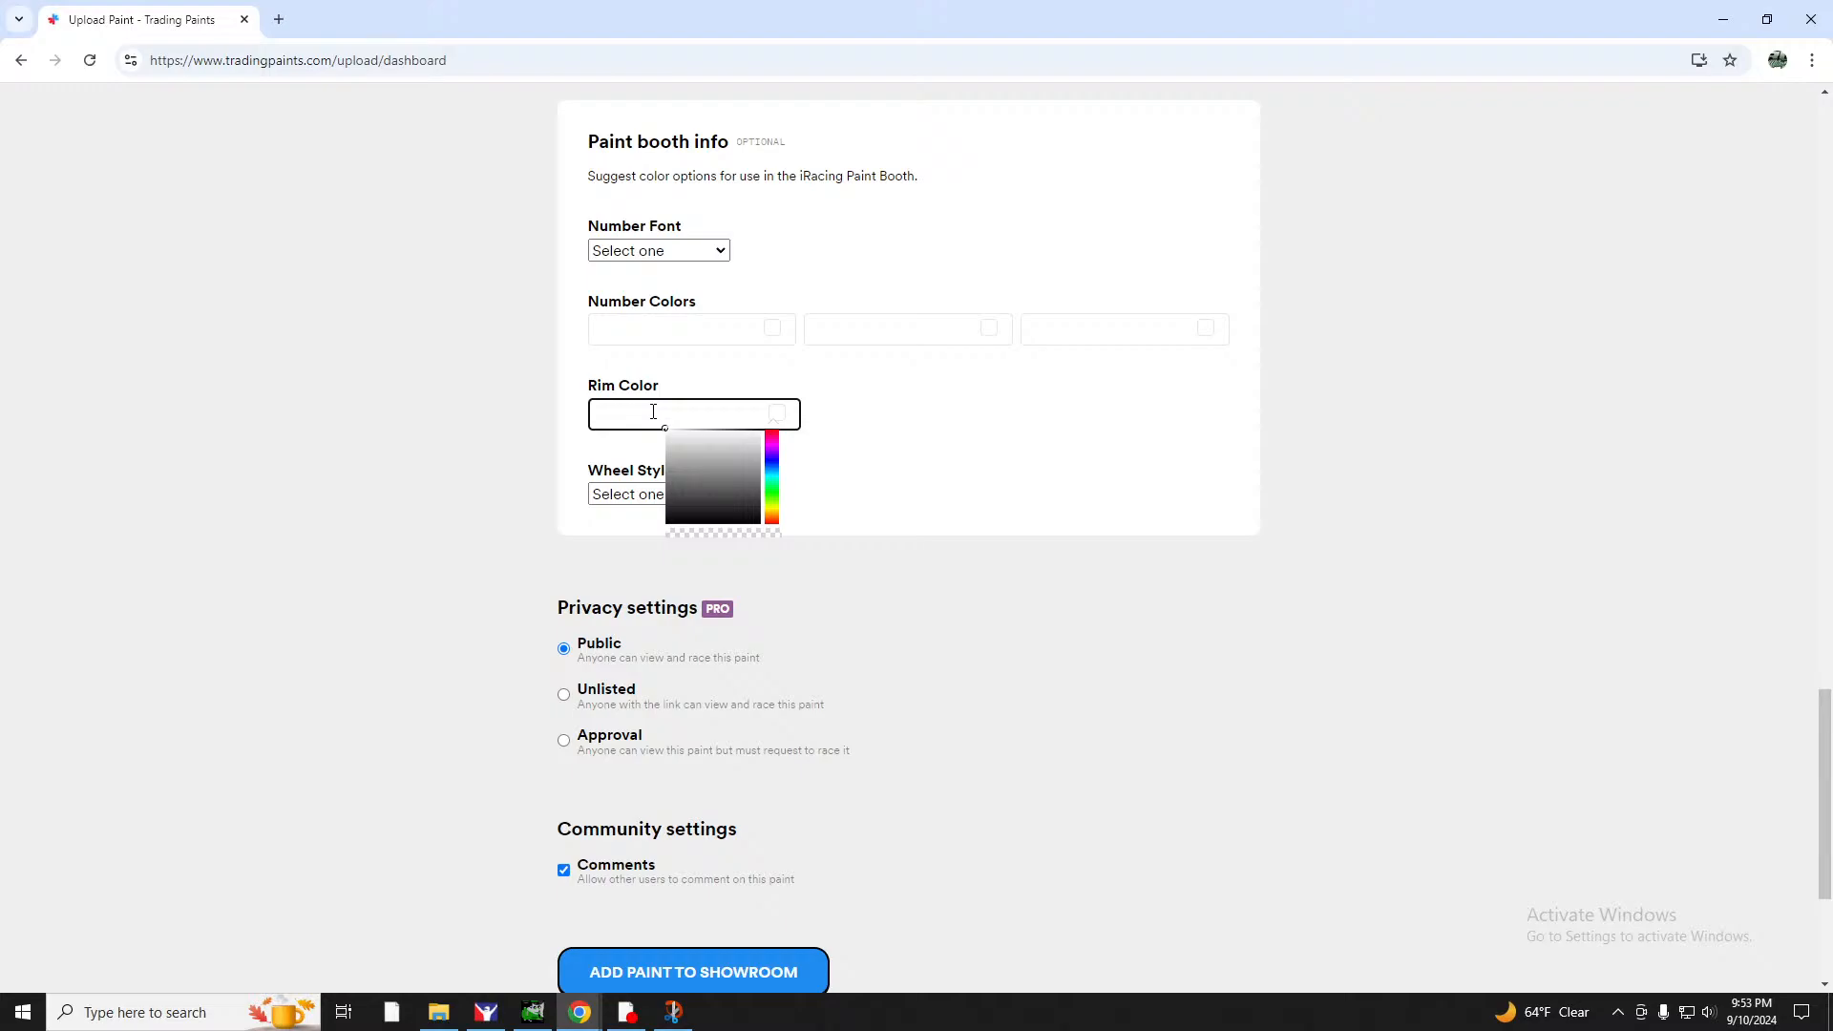
click(900, 445)
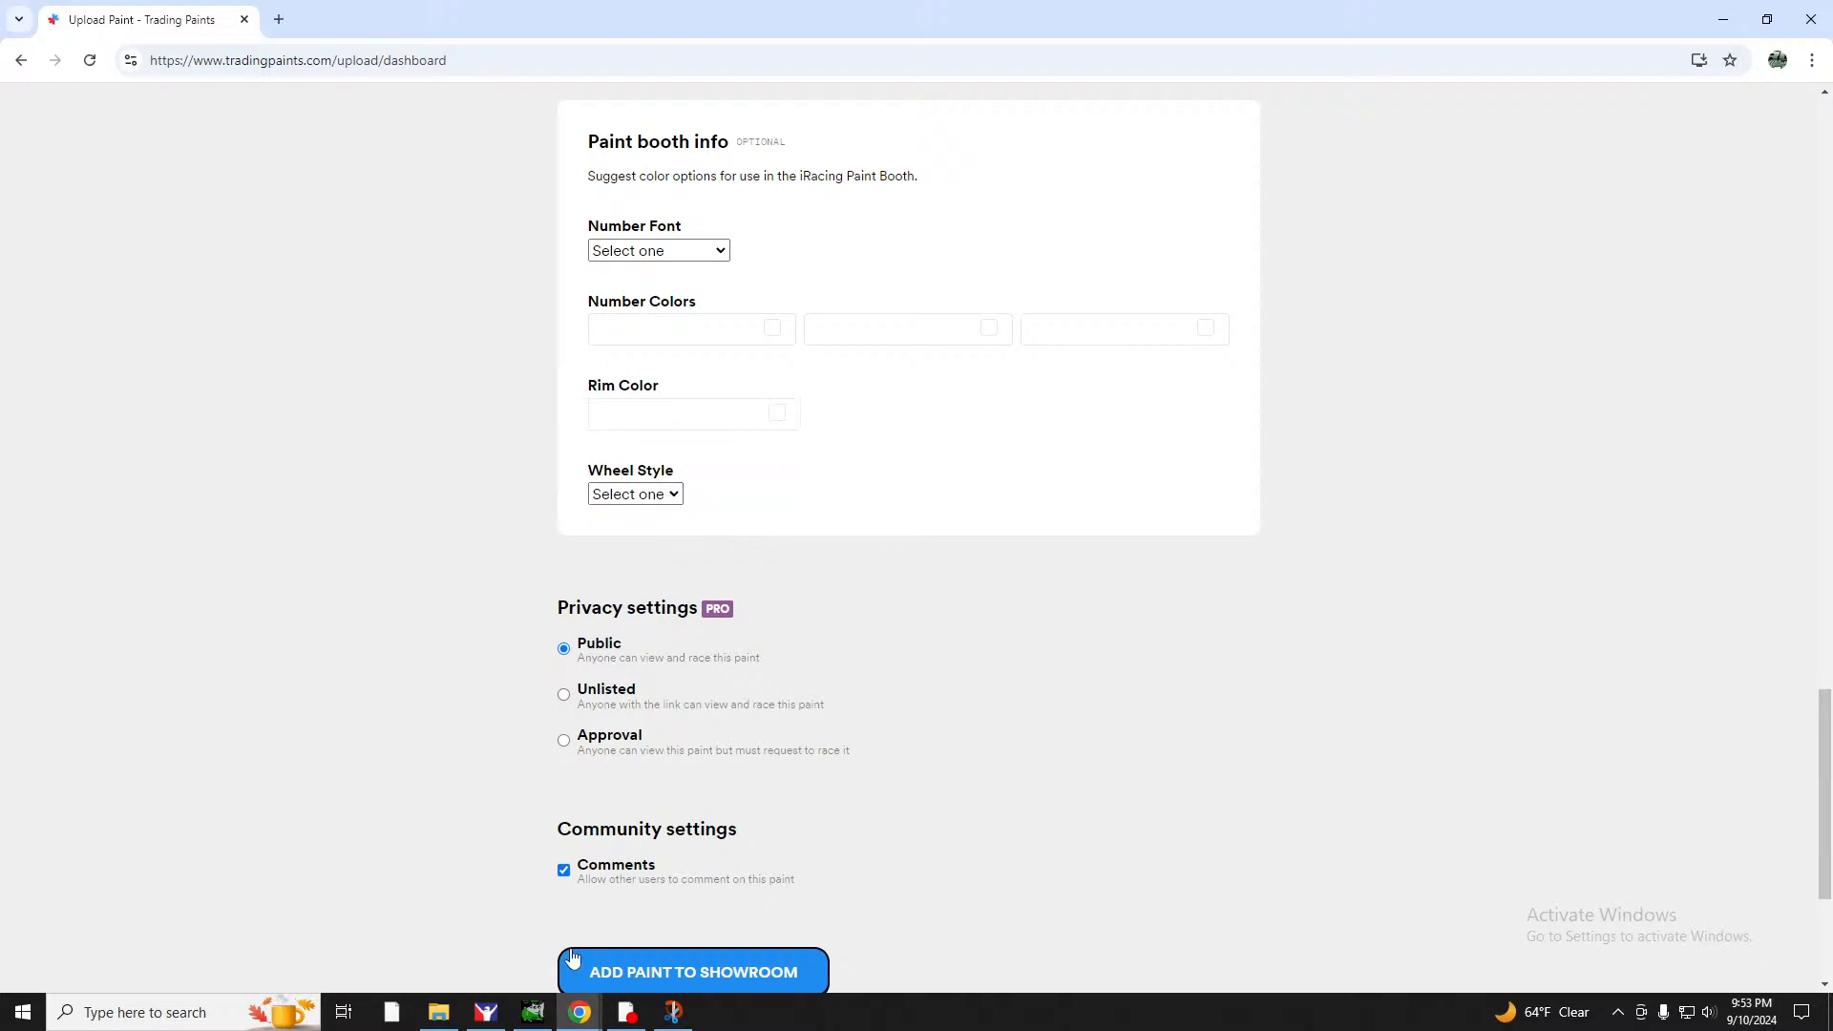
Turn off comments for the listing, add the paint to the Showroom and dismiss the posting message.
click(564, 870)
click(651, 957)
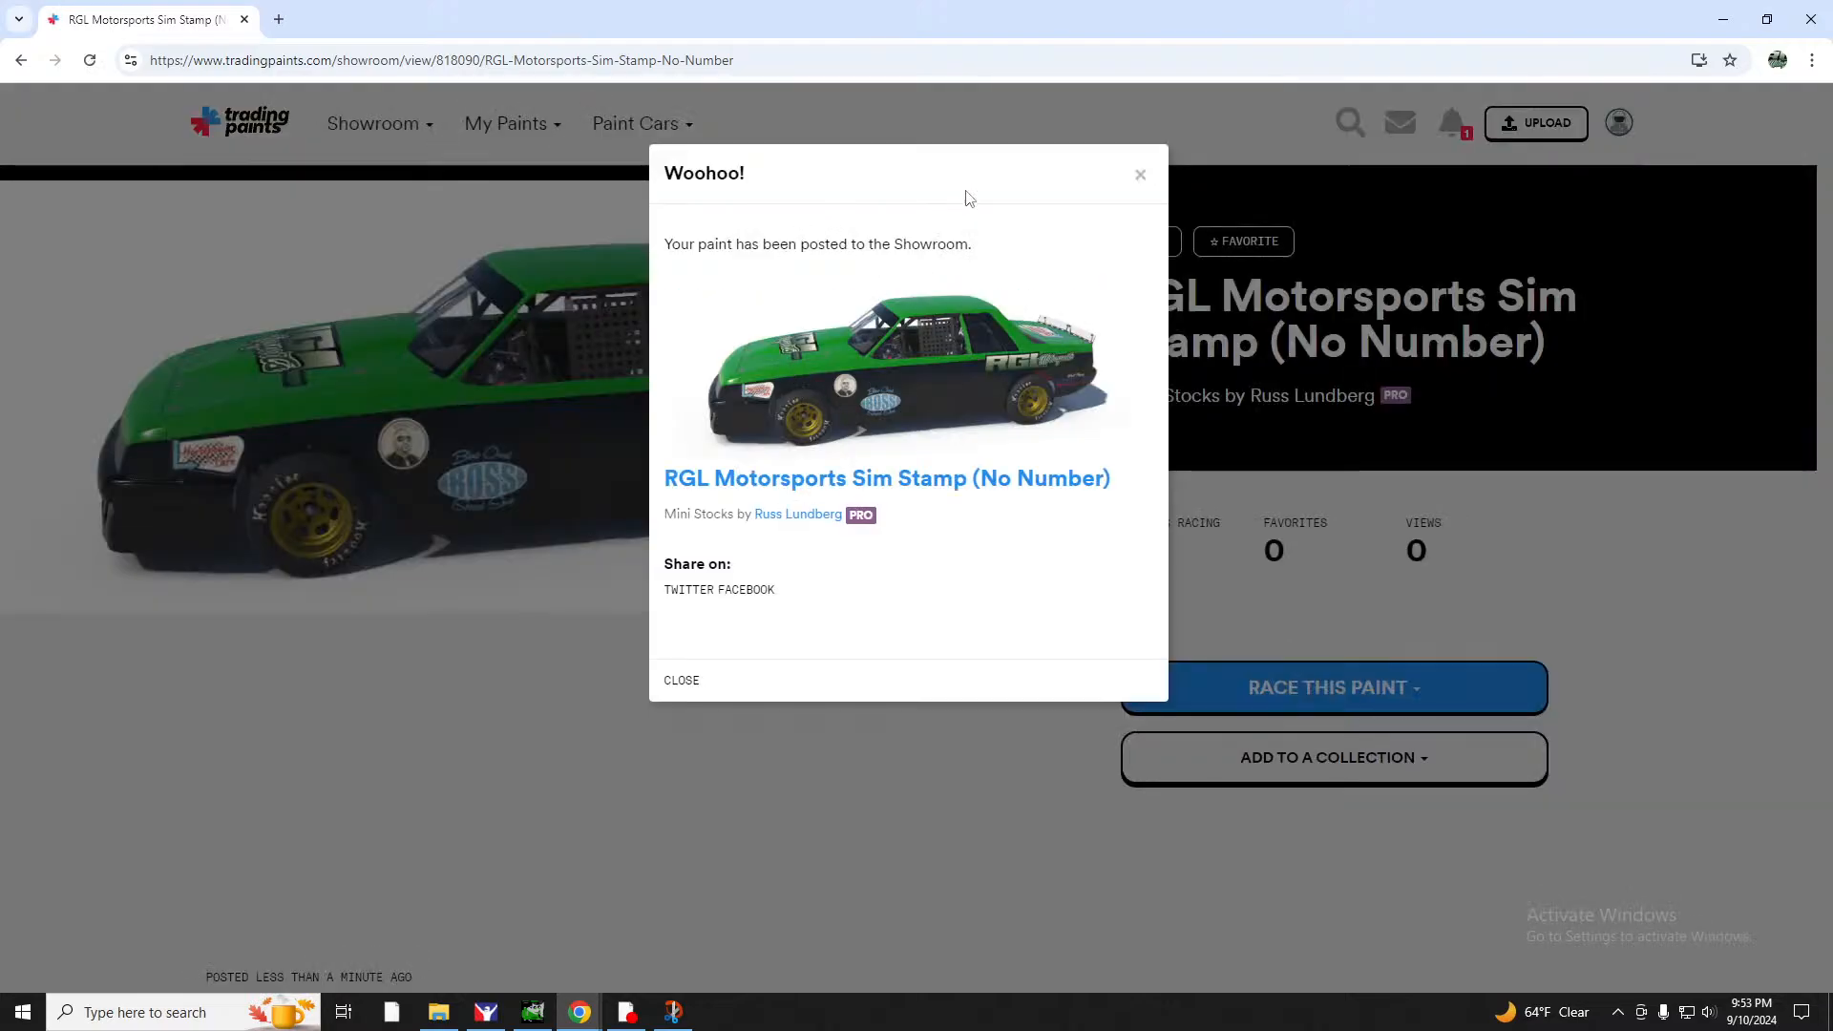
click(1140, 176)
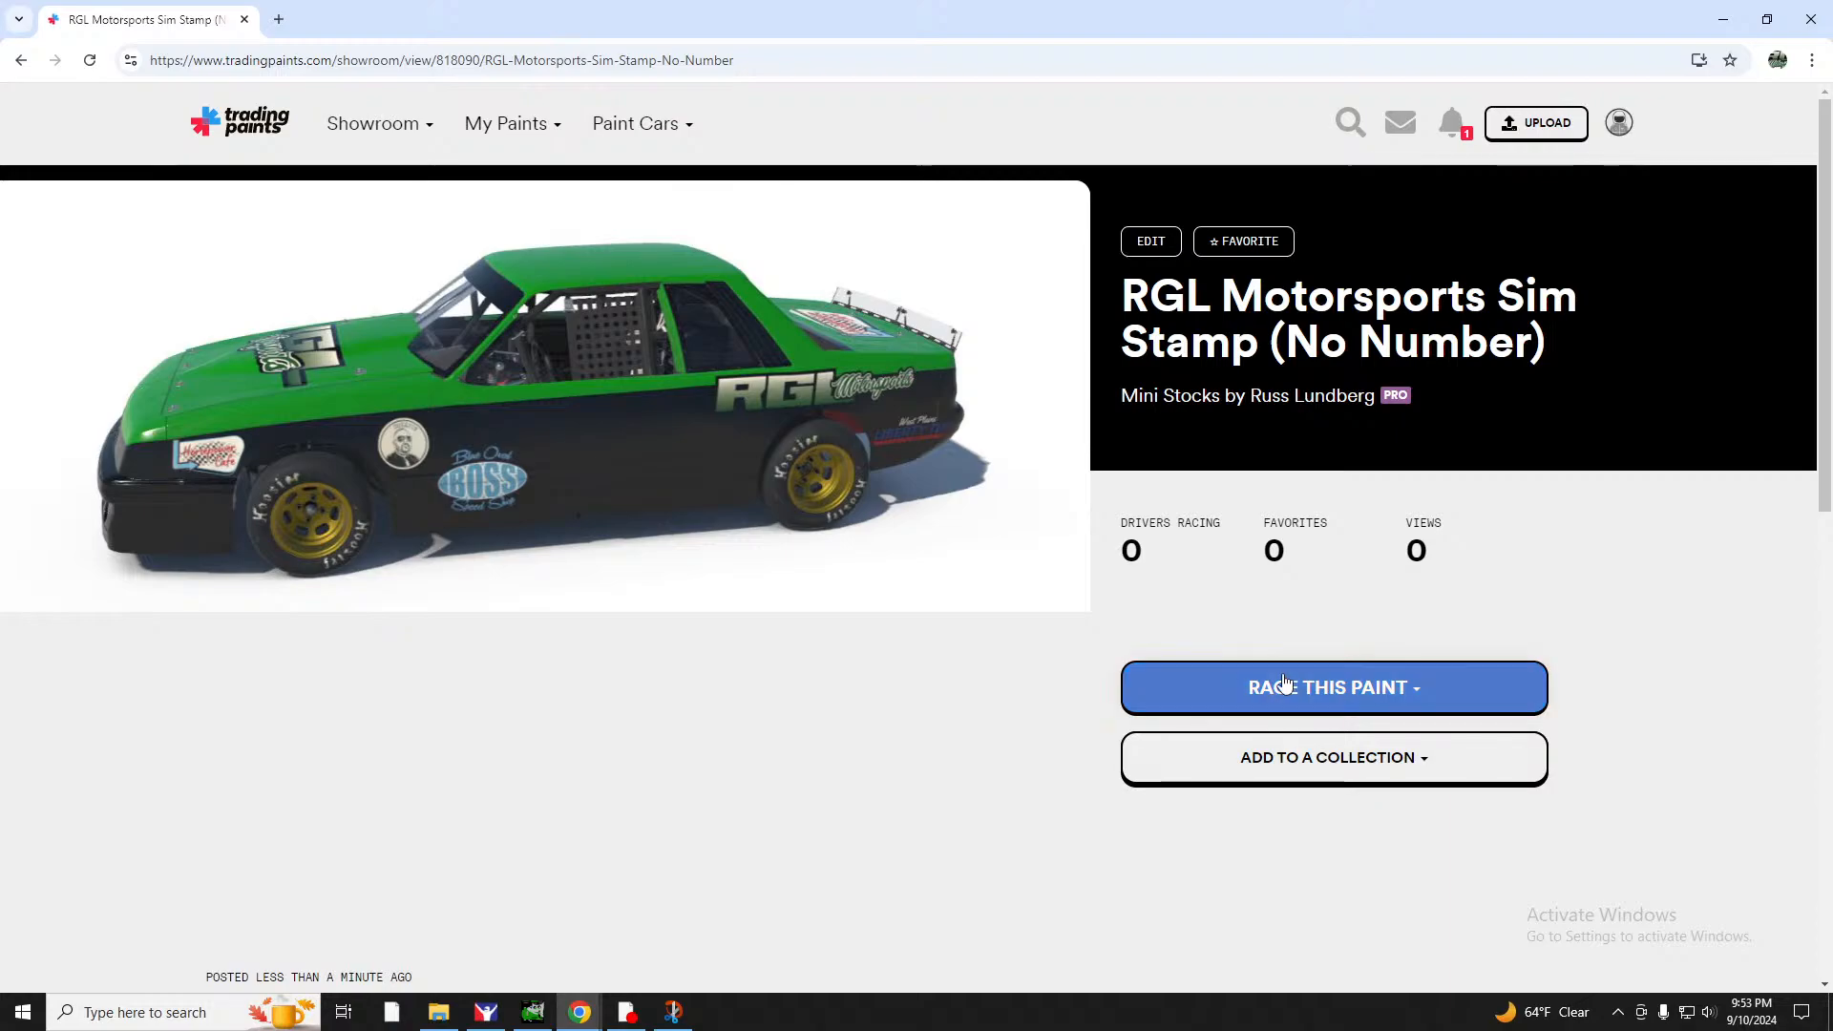
Look over the published RGL Motorsports Sim Stamp (No Number) listing and open the creator's profile from it.
scroll(1072, 706, down, 2)
scroll(1073, 710, up, 2)
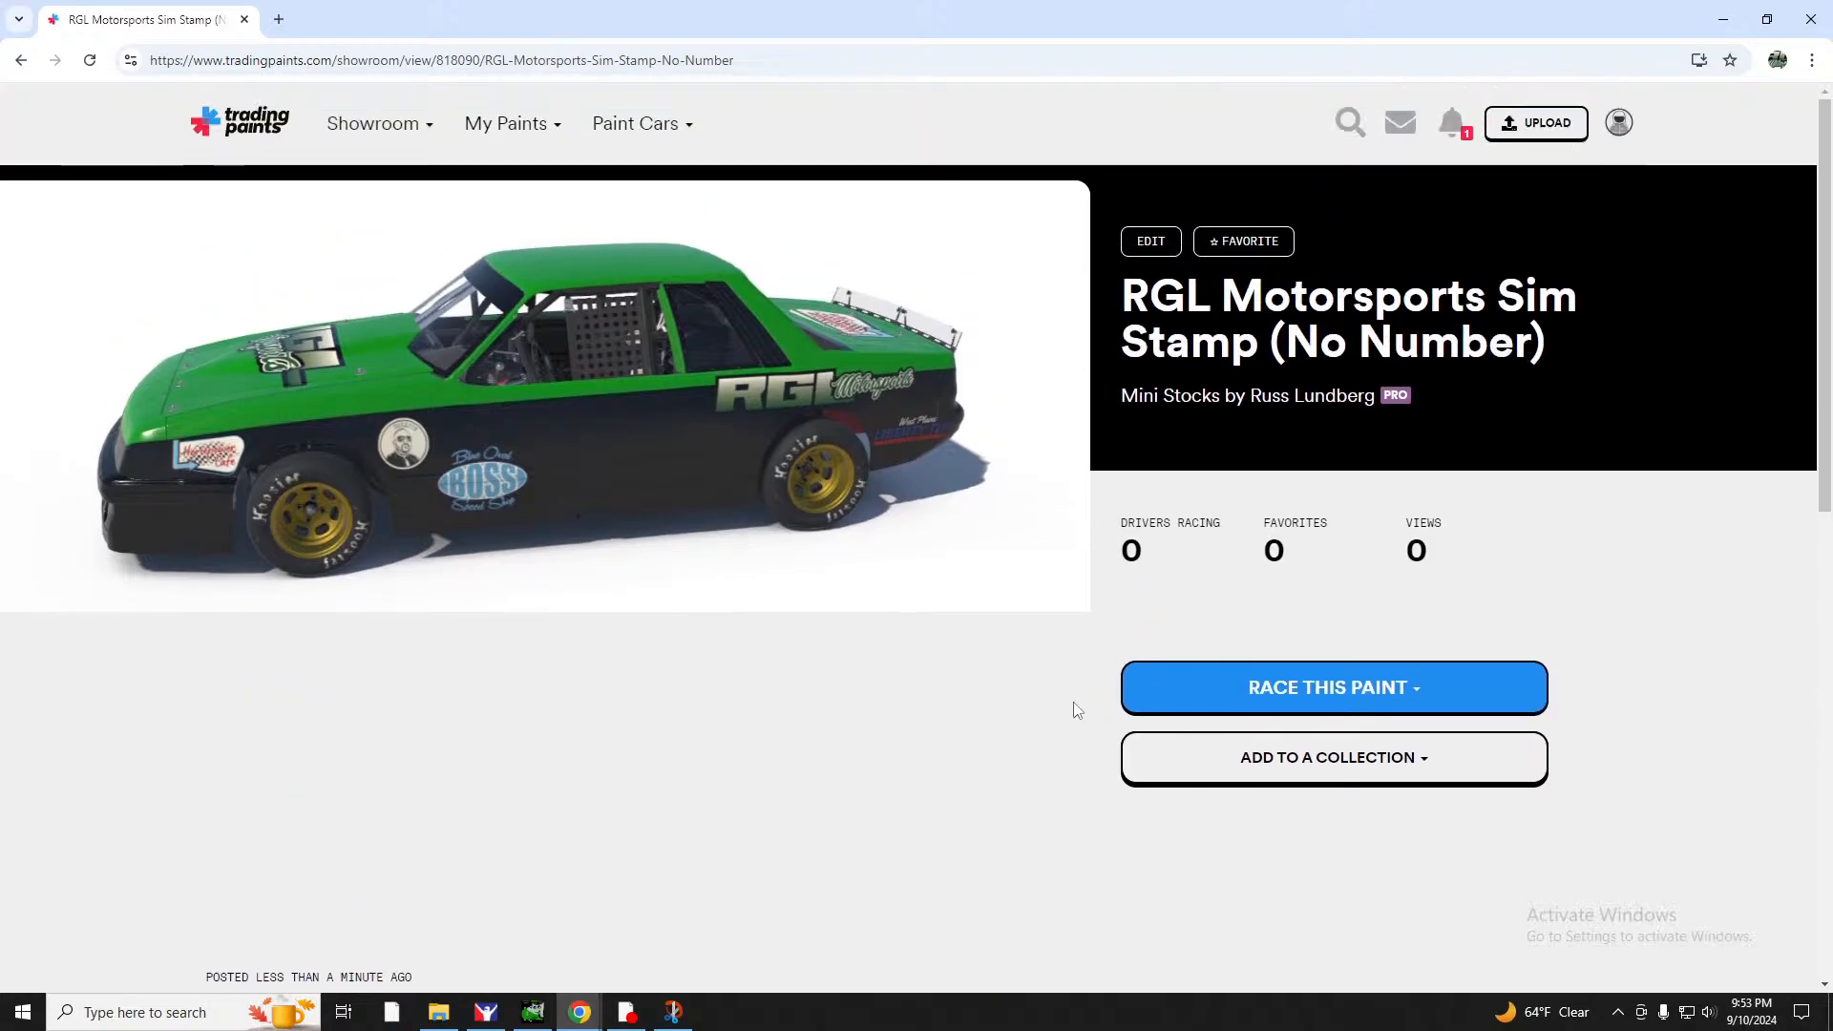
scroll(1059, 710, down, 3)
scroll(1041, 705, down, 3)
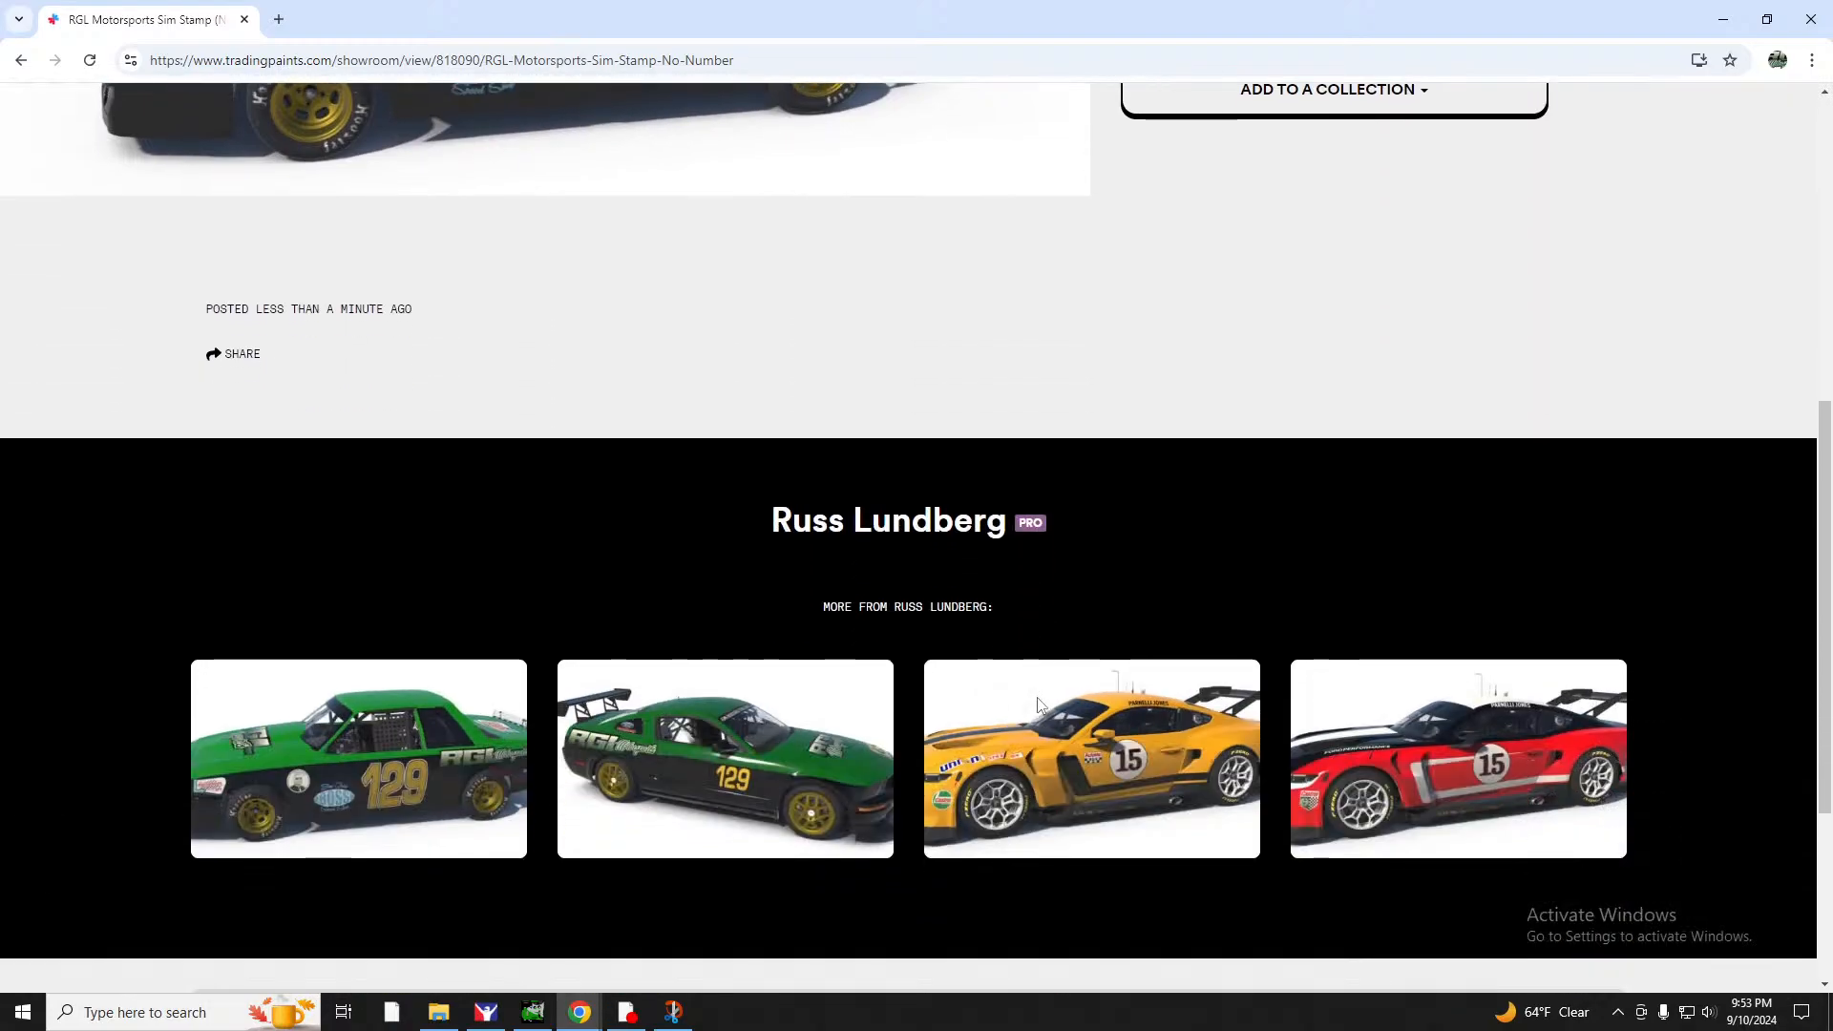
scroll(1336, 728, down, 3)
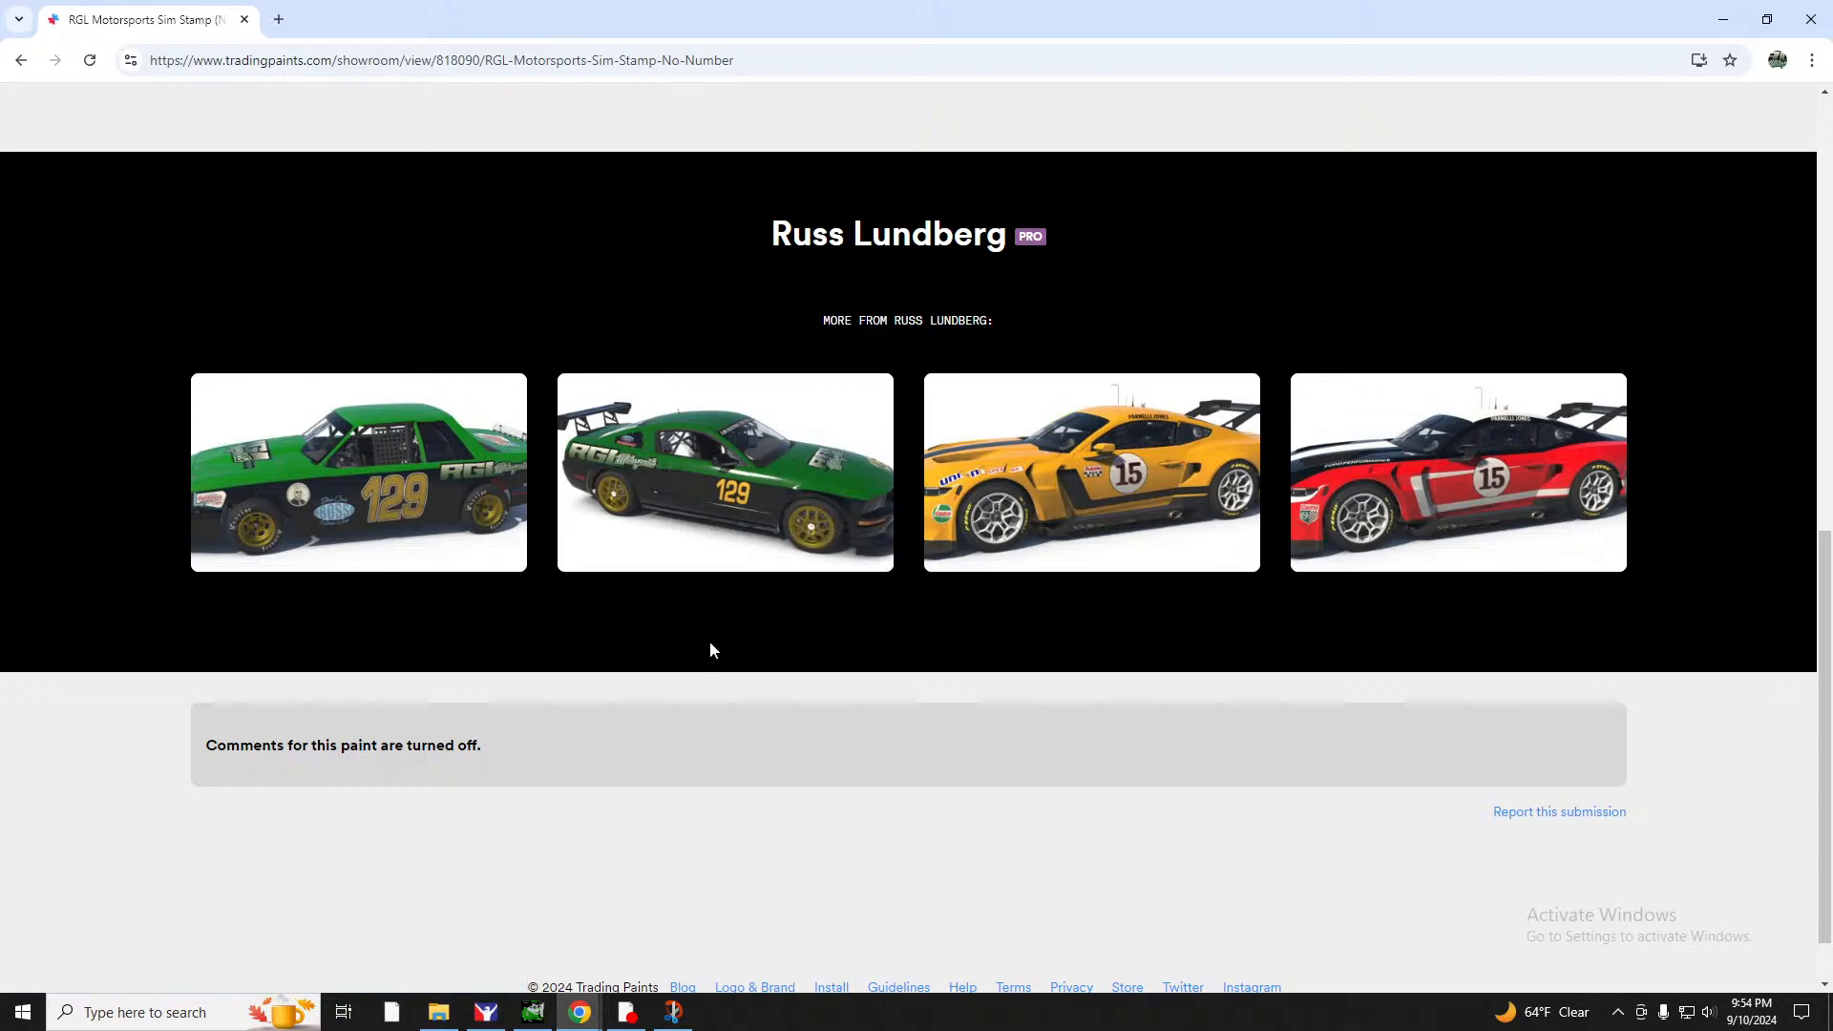
scroll(710, 650, up, 3)
scroll(726, 726, down, 3)
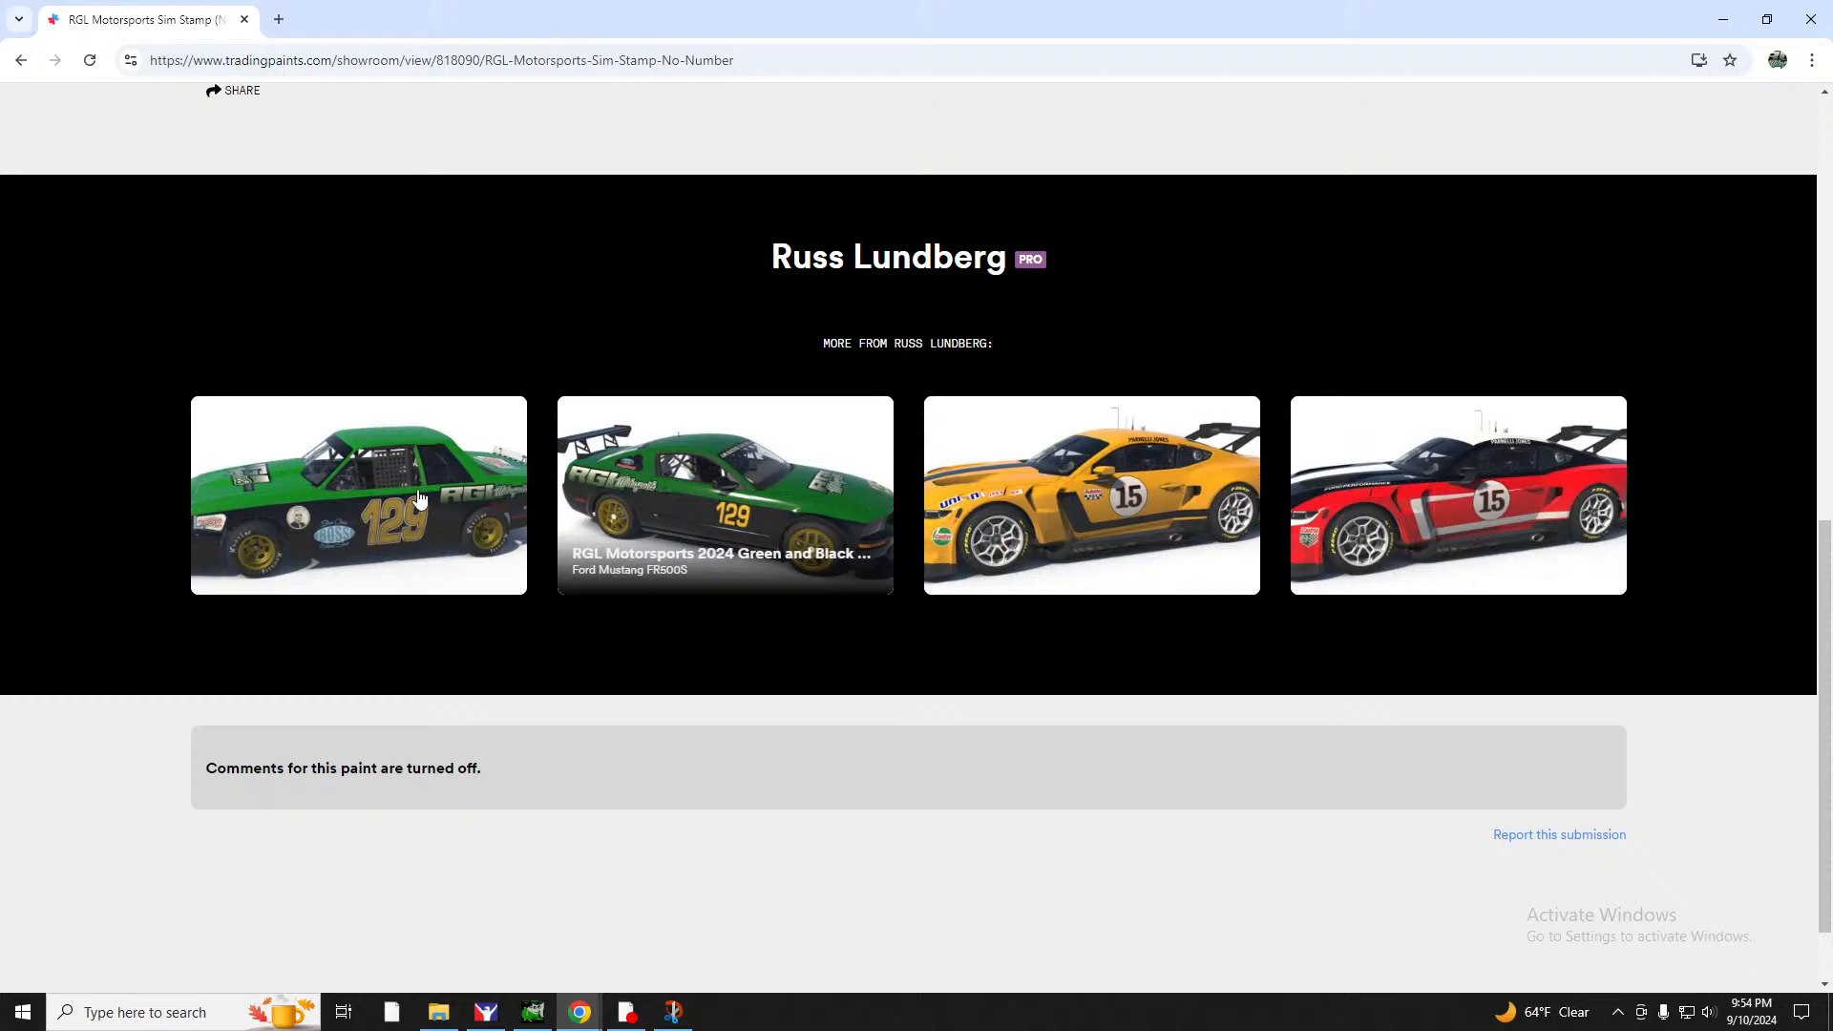
click(952, 345)
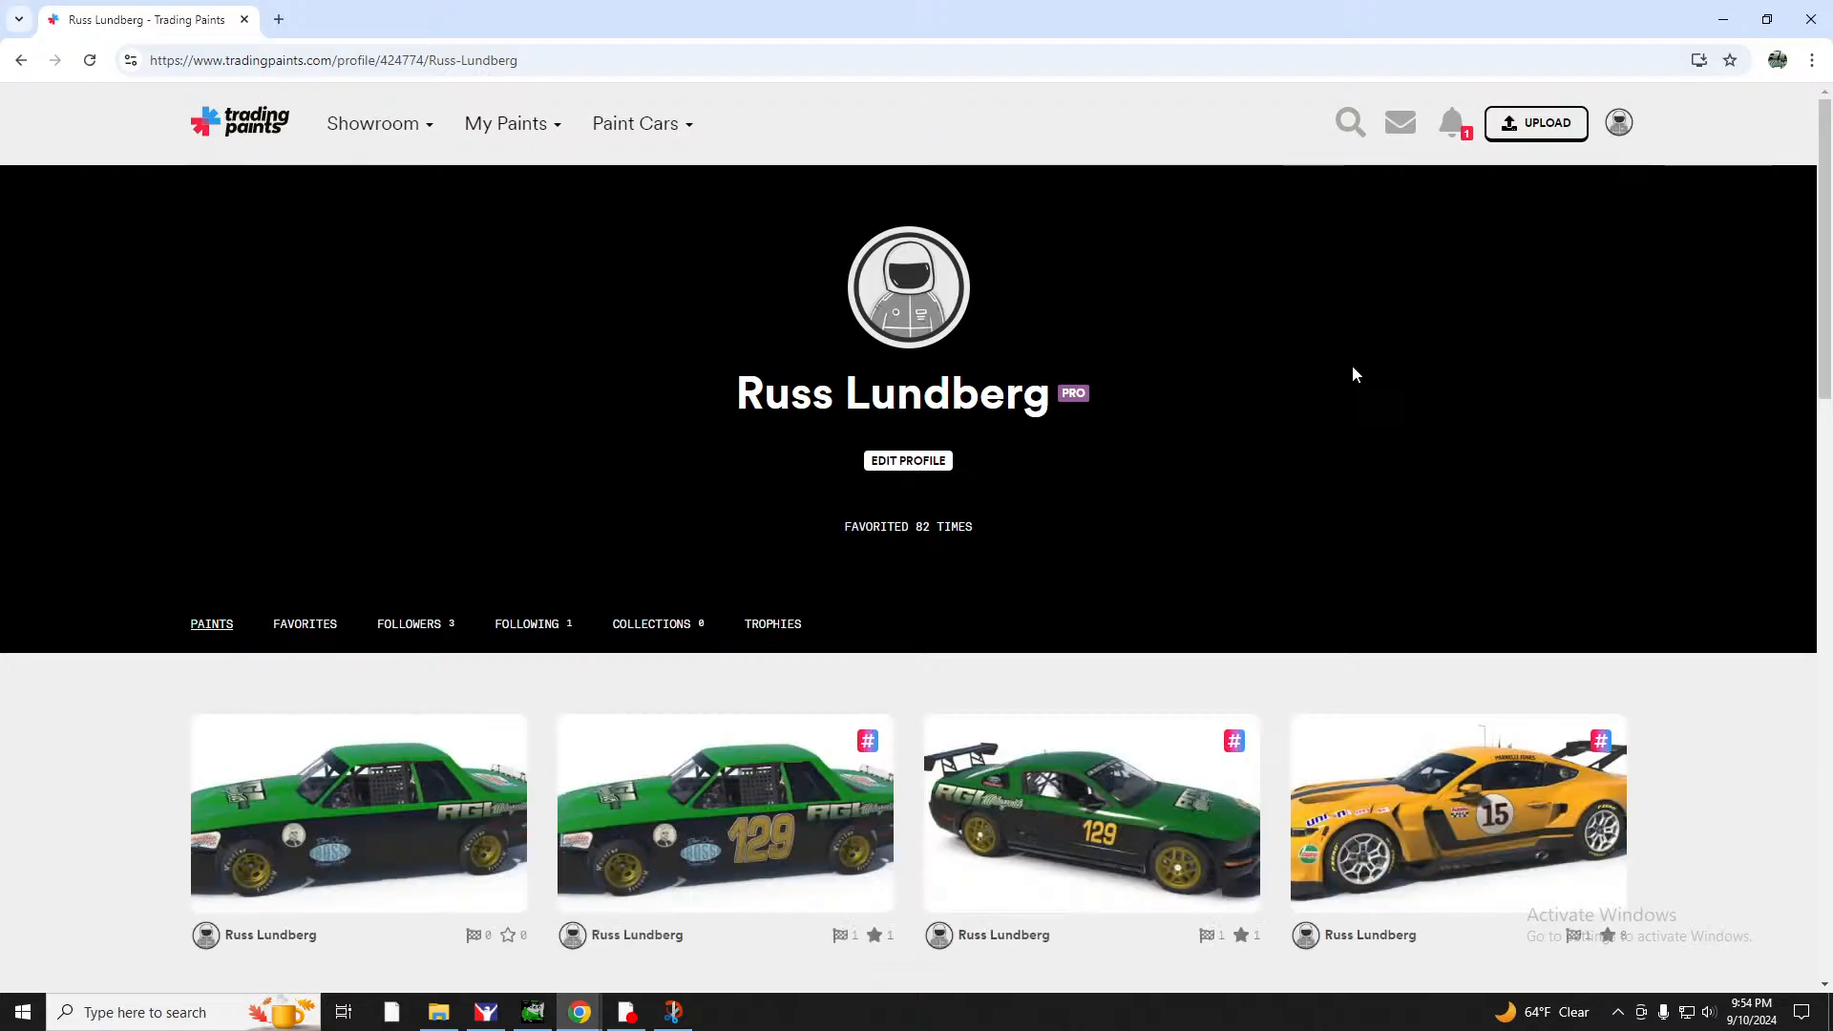
Browse the creator's published paints on the profile page, checking the driver and favorite counts under the thumbnails.
scroll(1354, 374, down, 5)
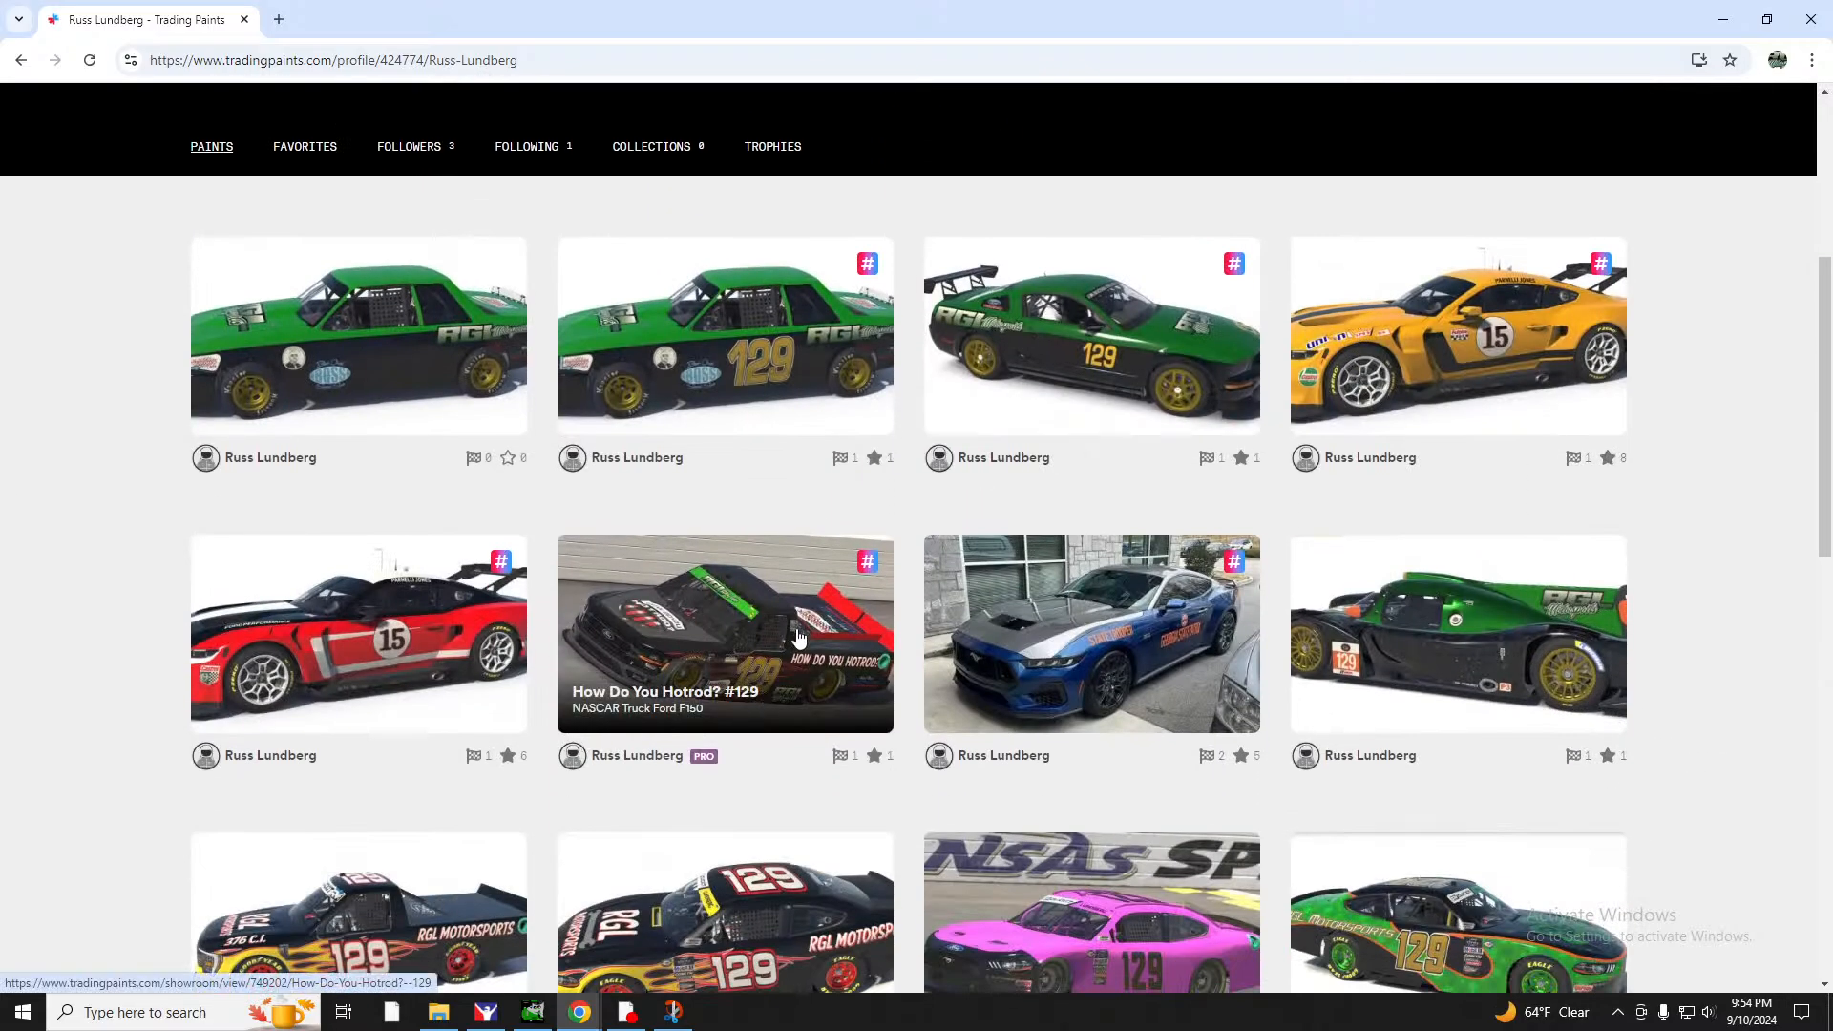
right_click(689, 658)
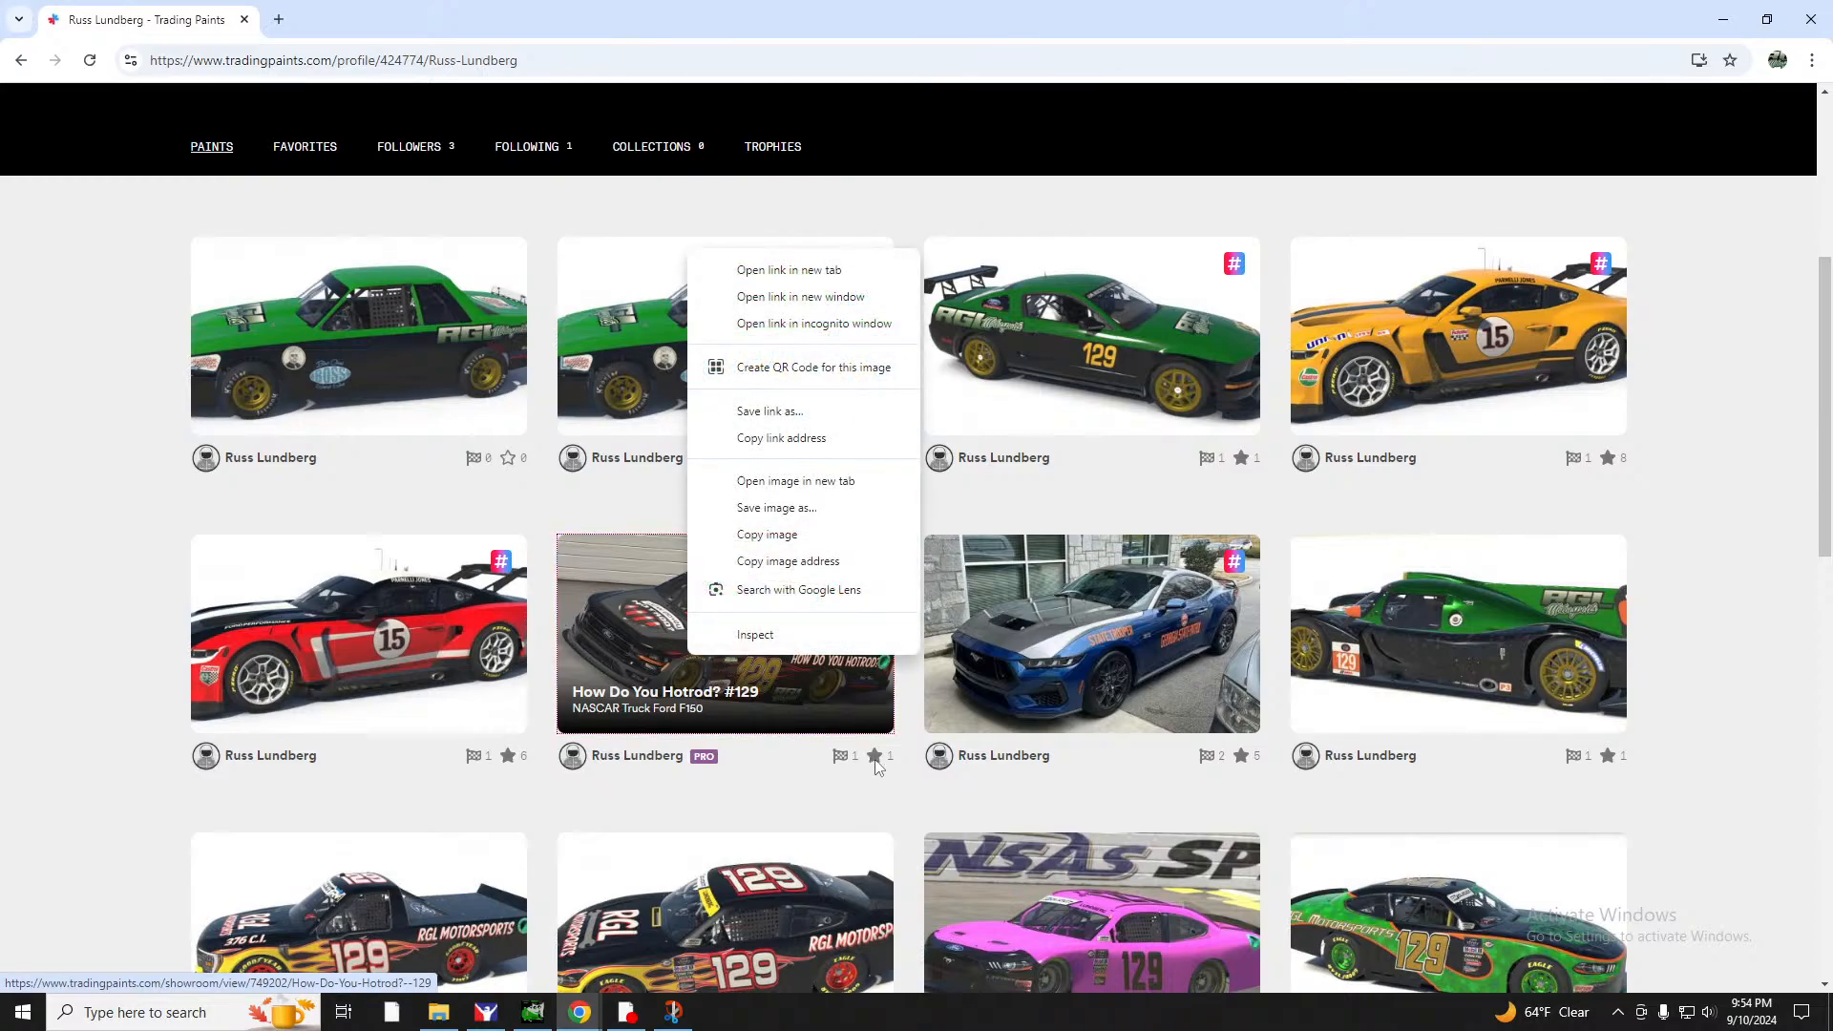
click(1707, 706)
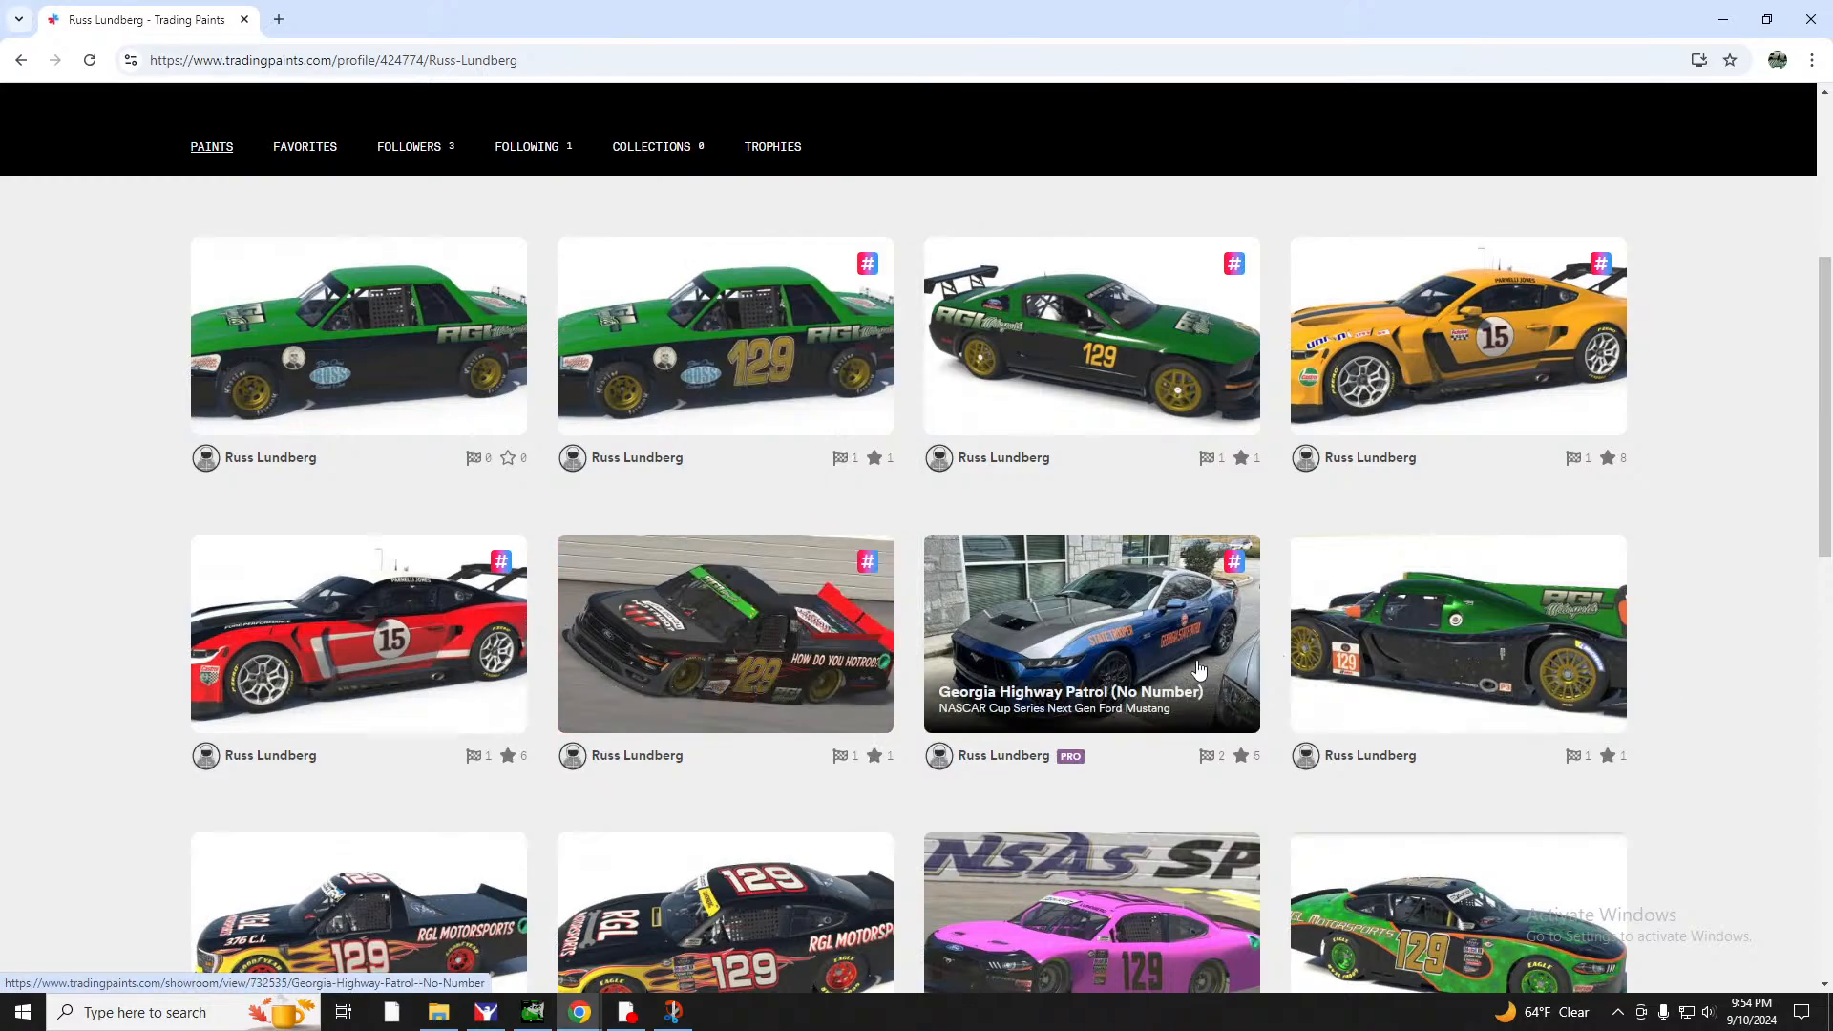
scroll(1746, 564, down, 3)
scroll(1746, 565, down, 2)
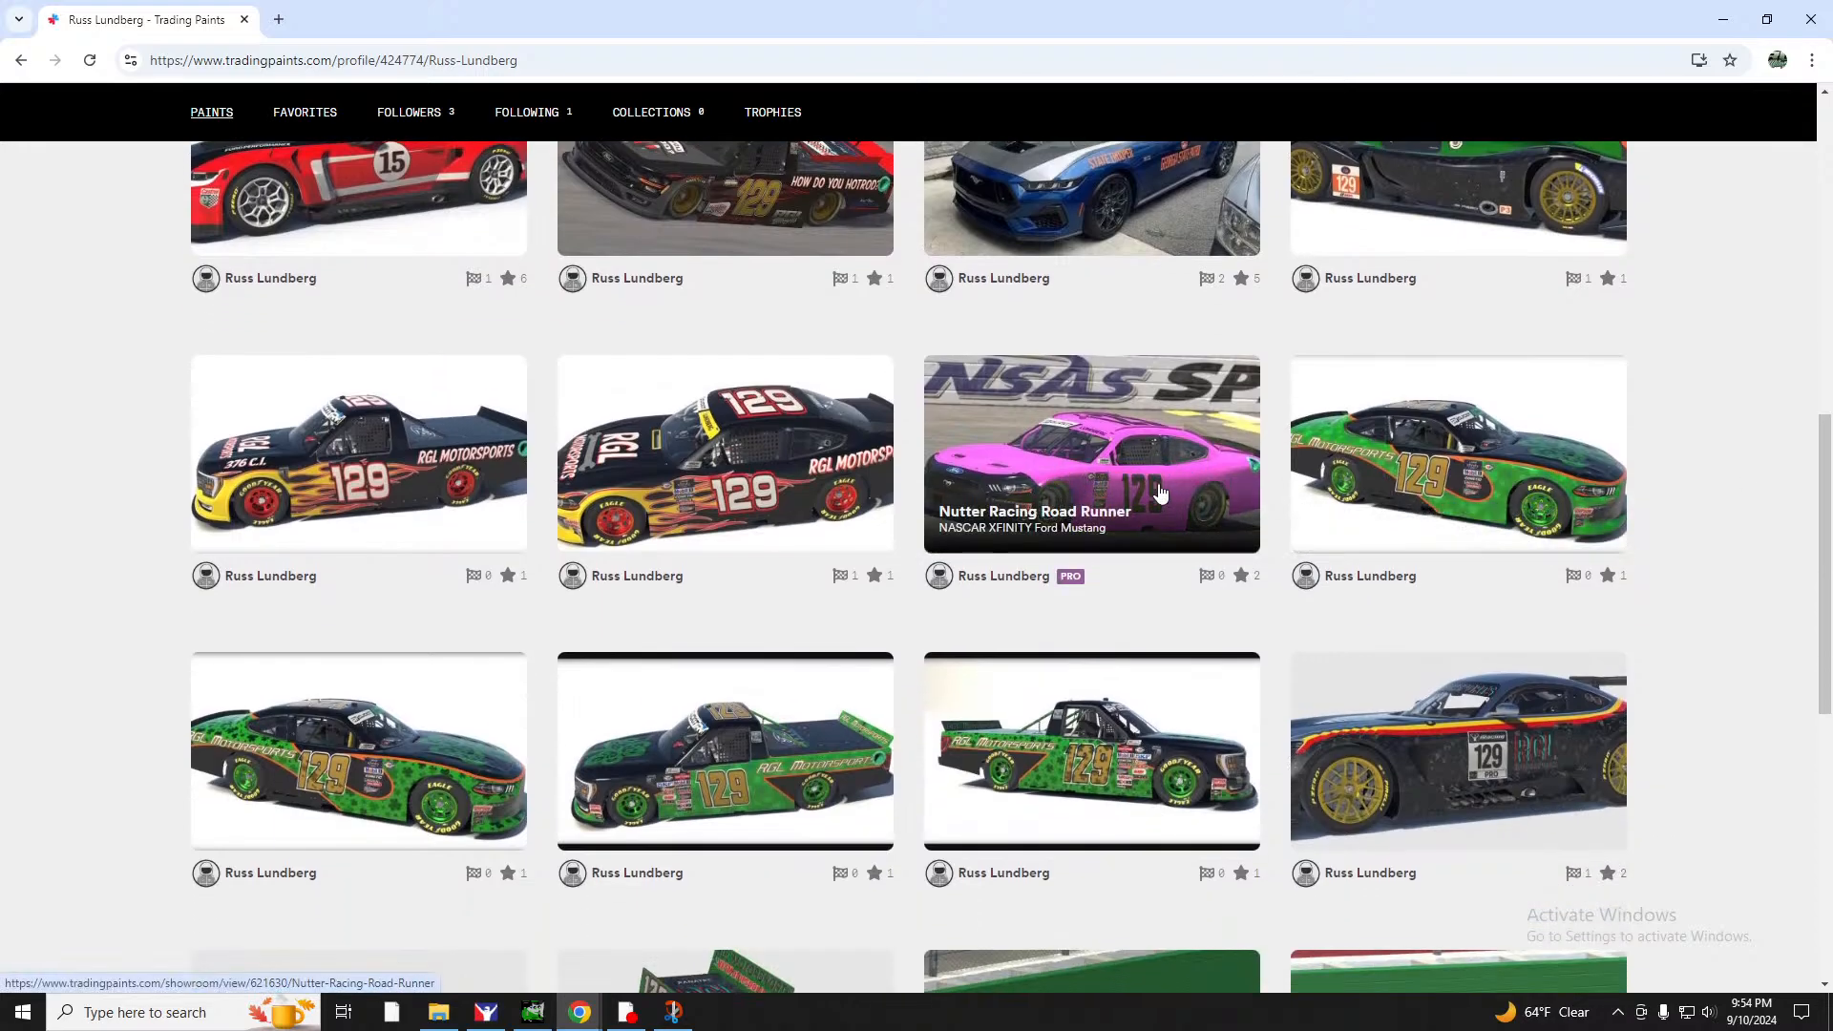
scroll(1721, 408, down, 1)
scroll(1721, 408, down, 3)
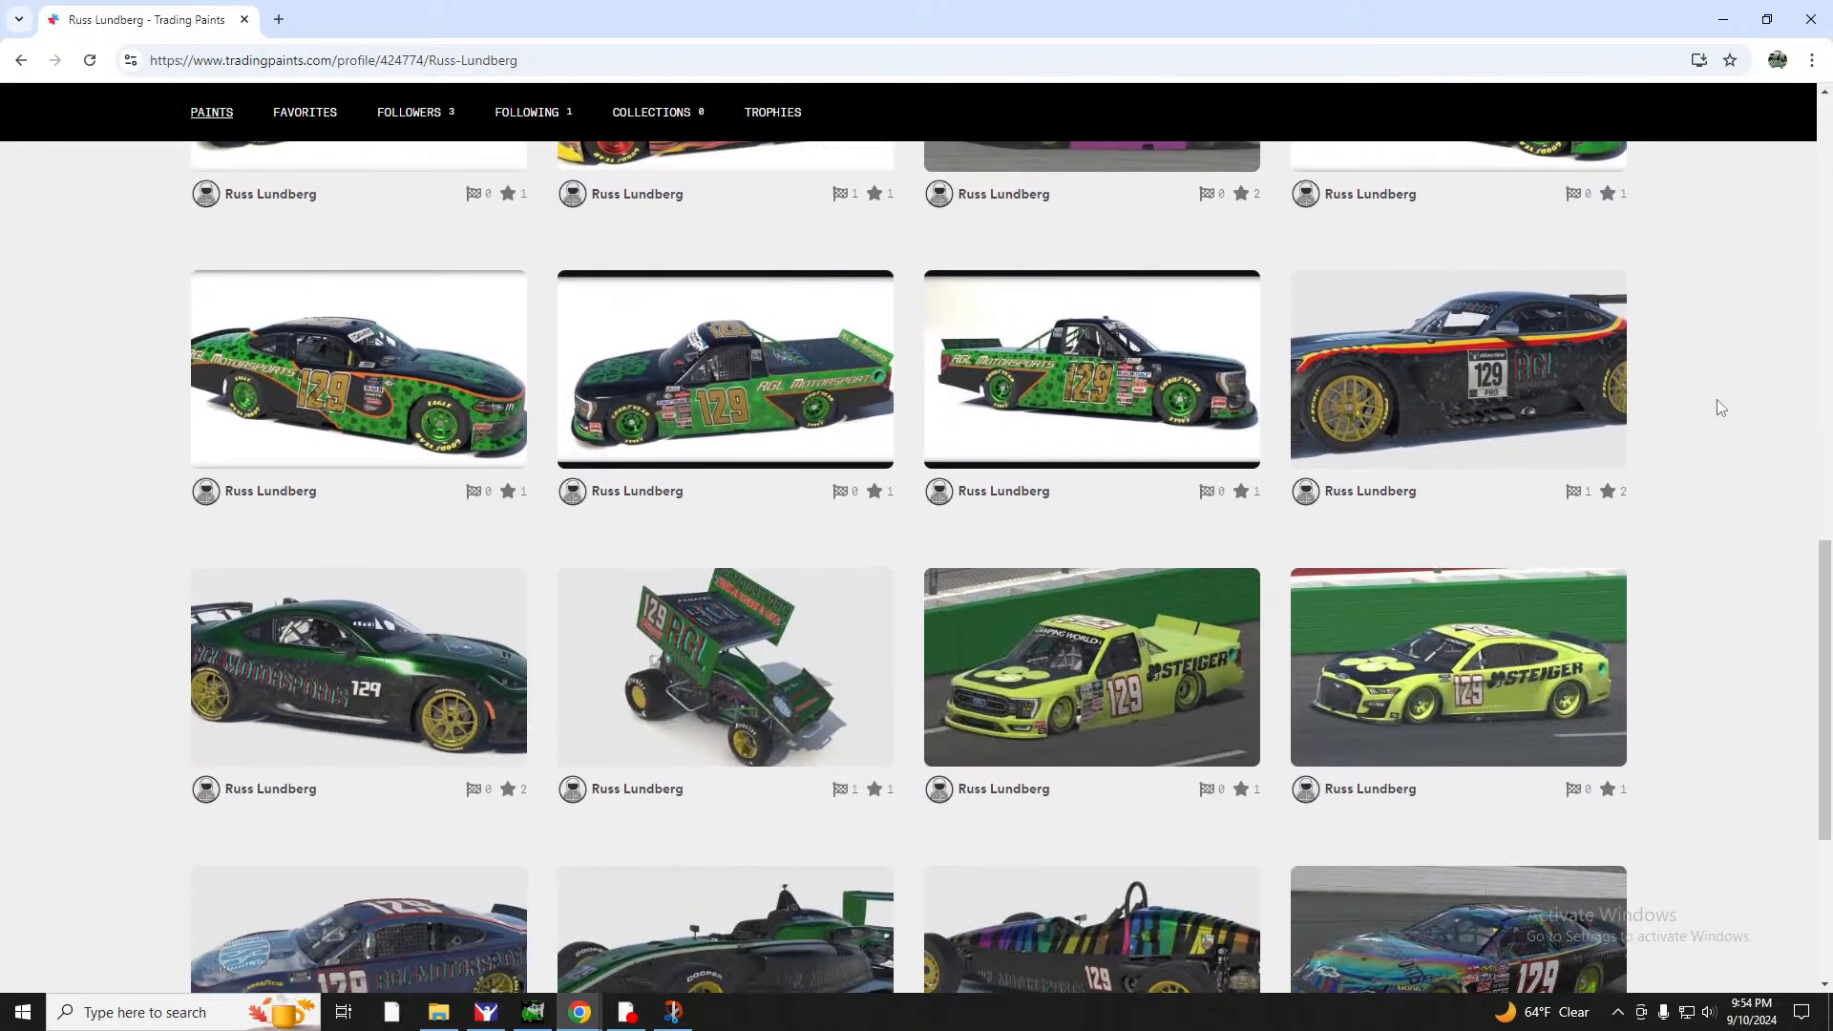
scroll(1721, 407, up, 4)
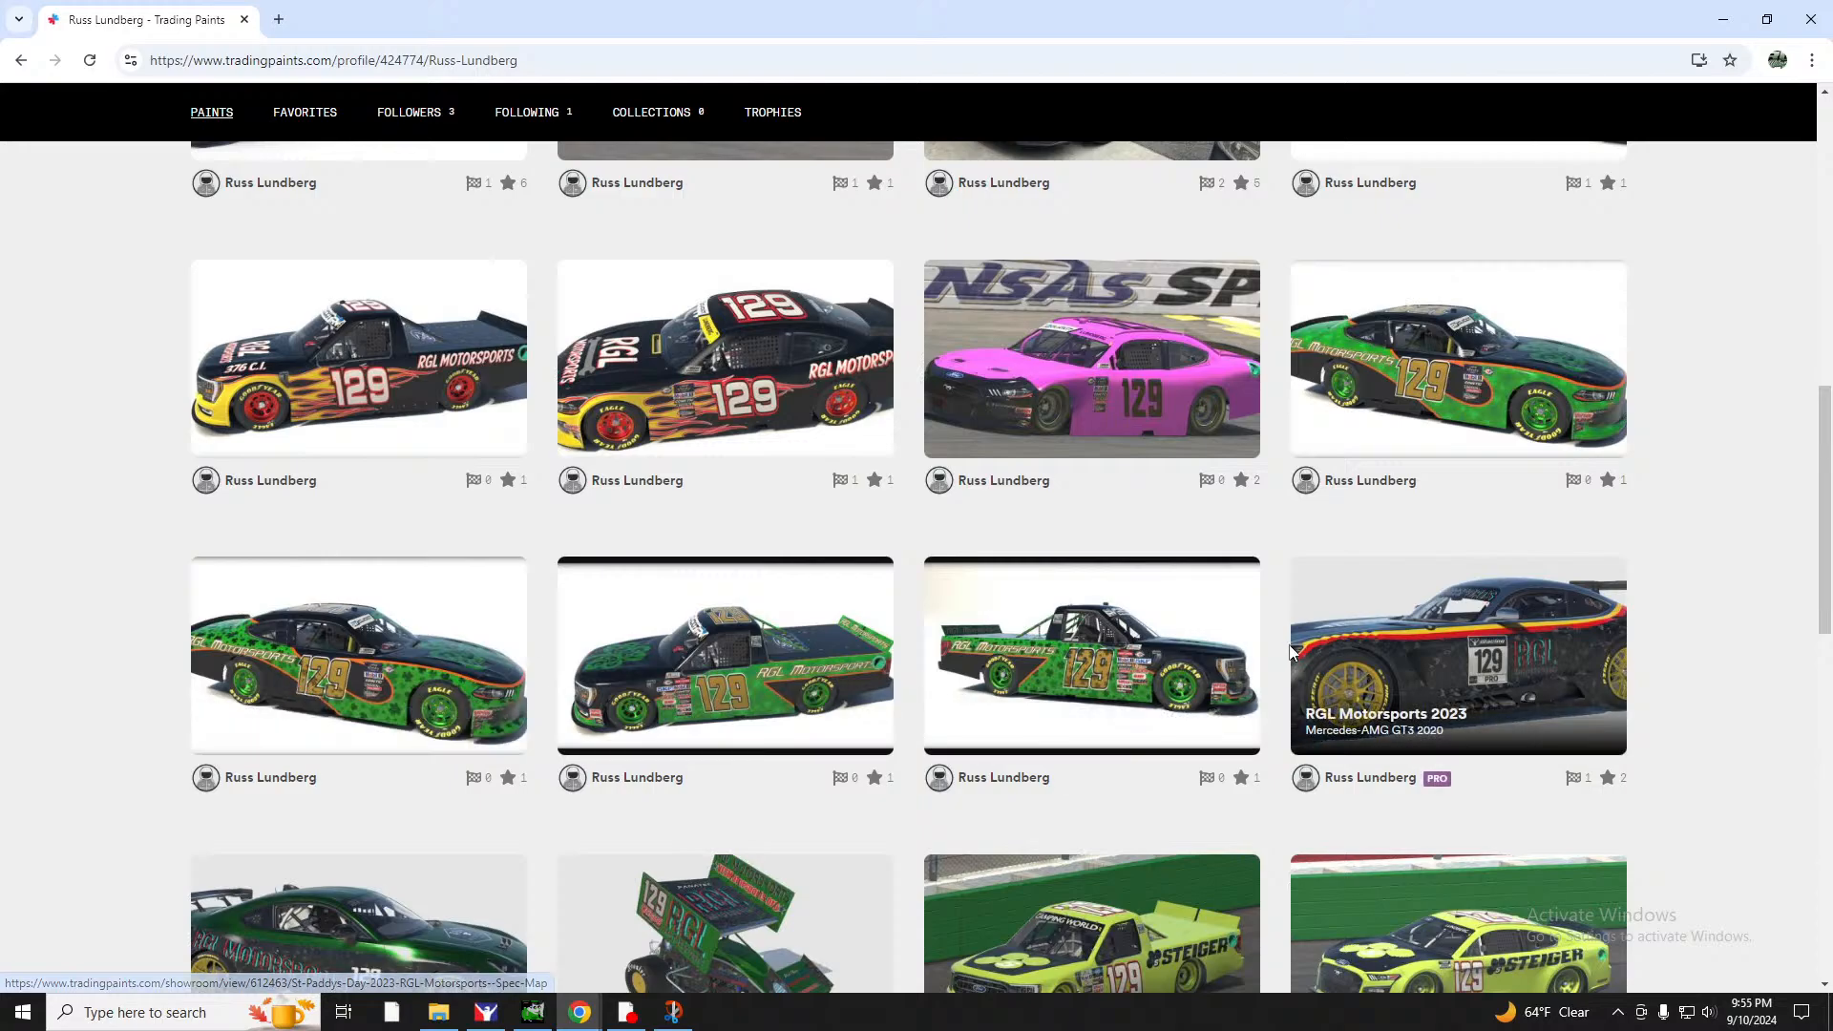
scroll(1305, 644, down, 4)
scroll(1721, 536, down, 3)
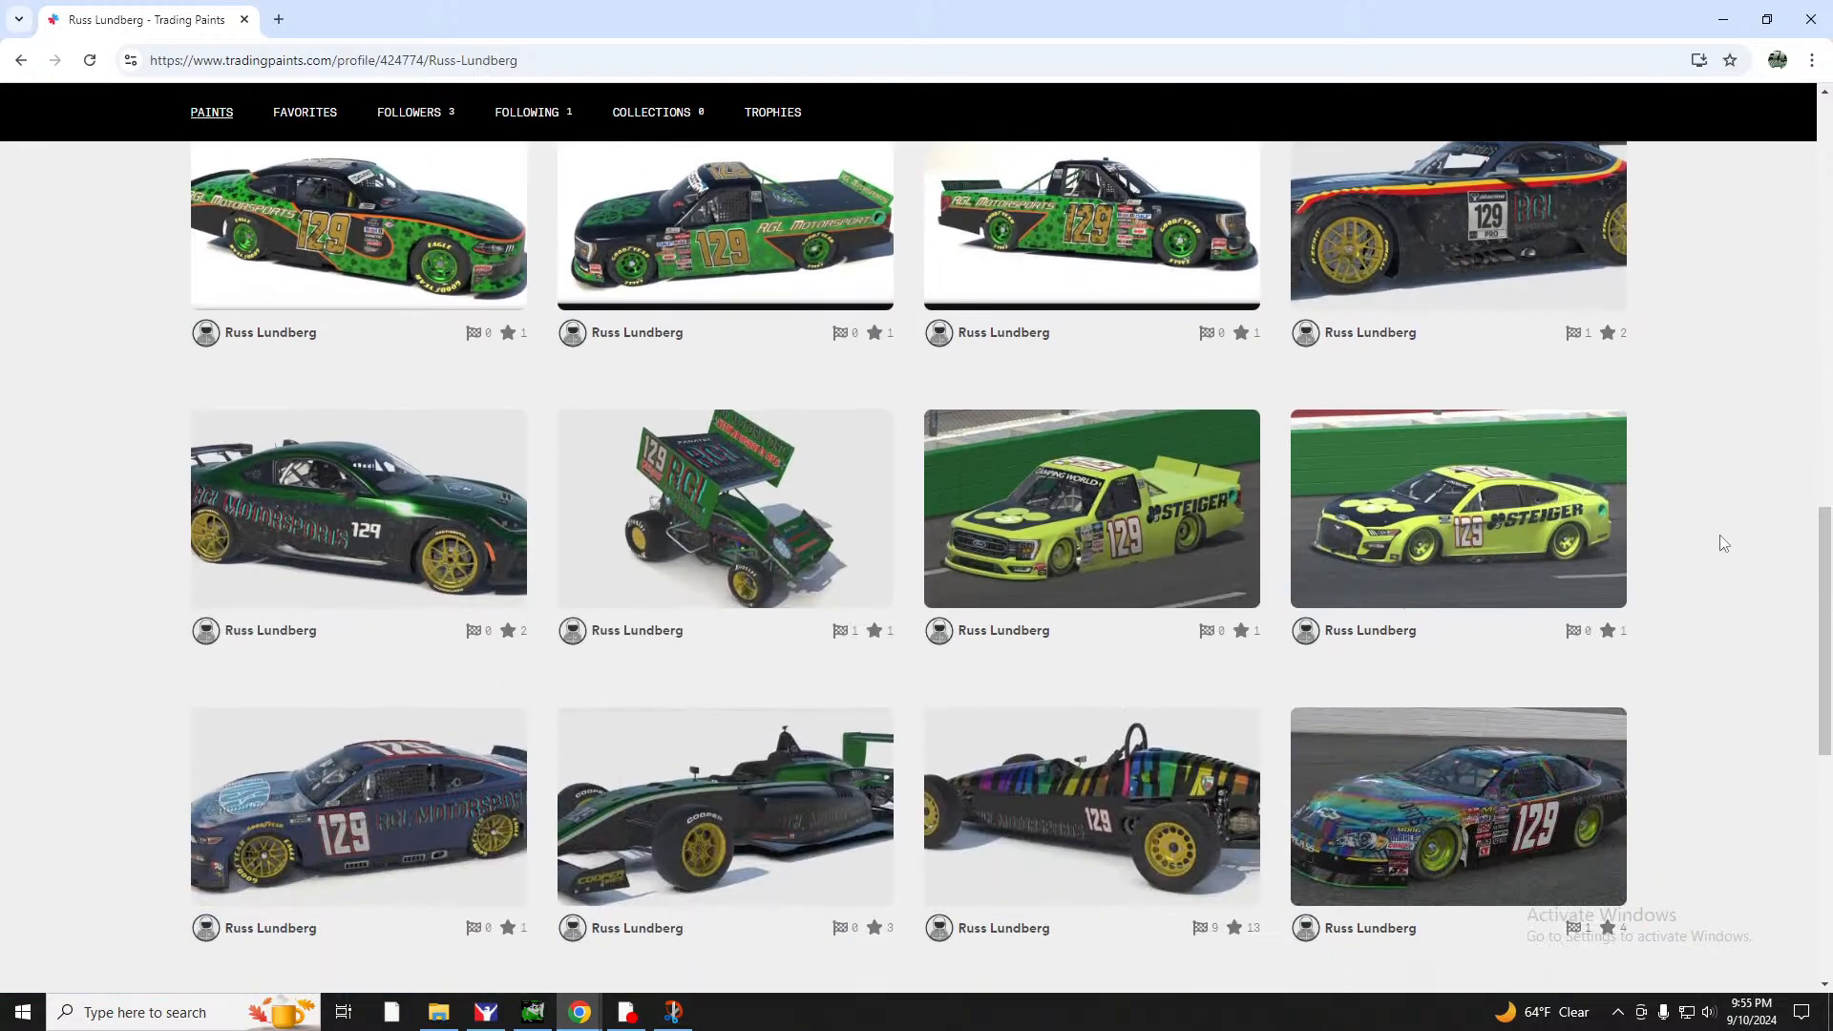
scroll(1723, 542, down, 1)
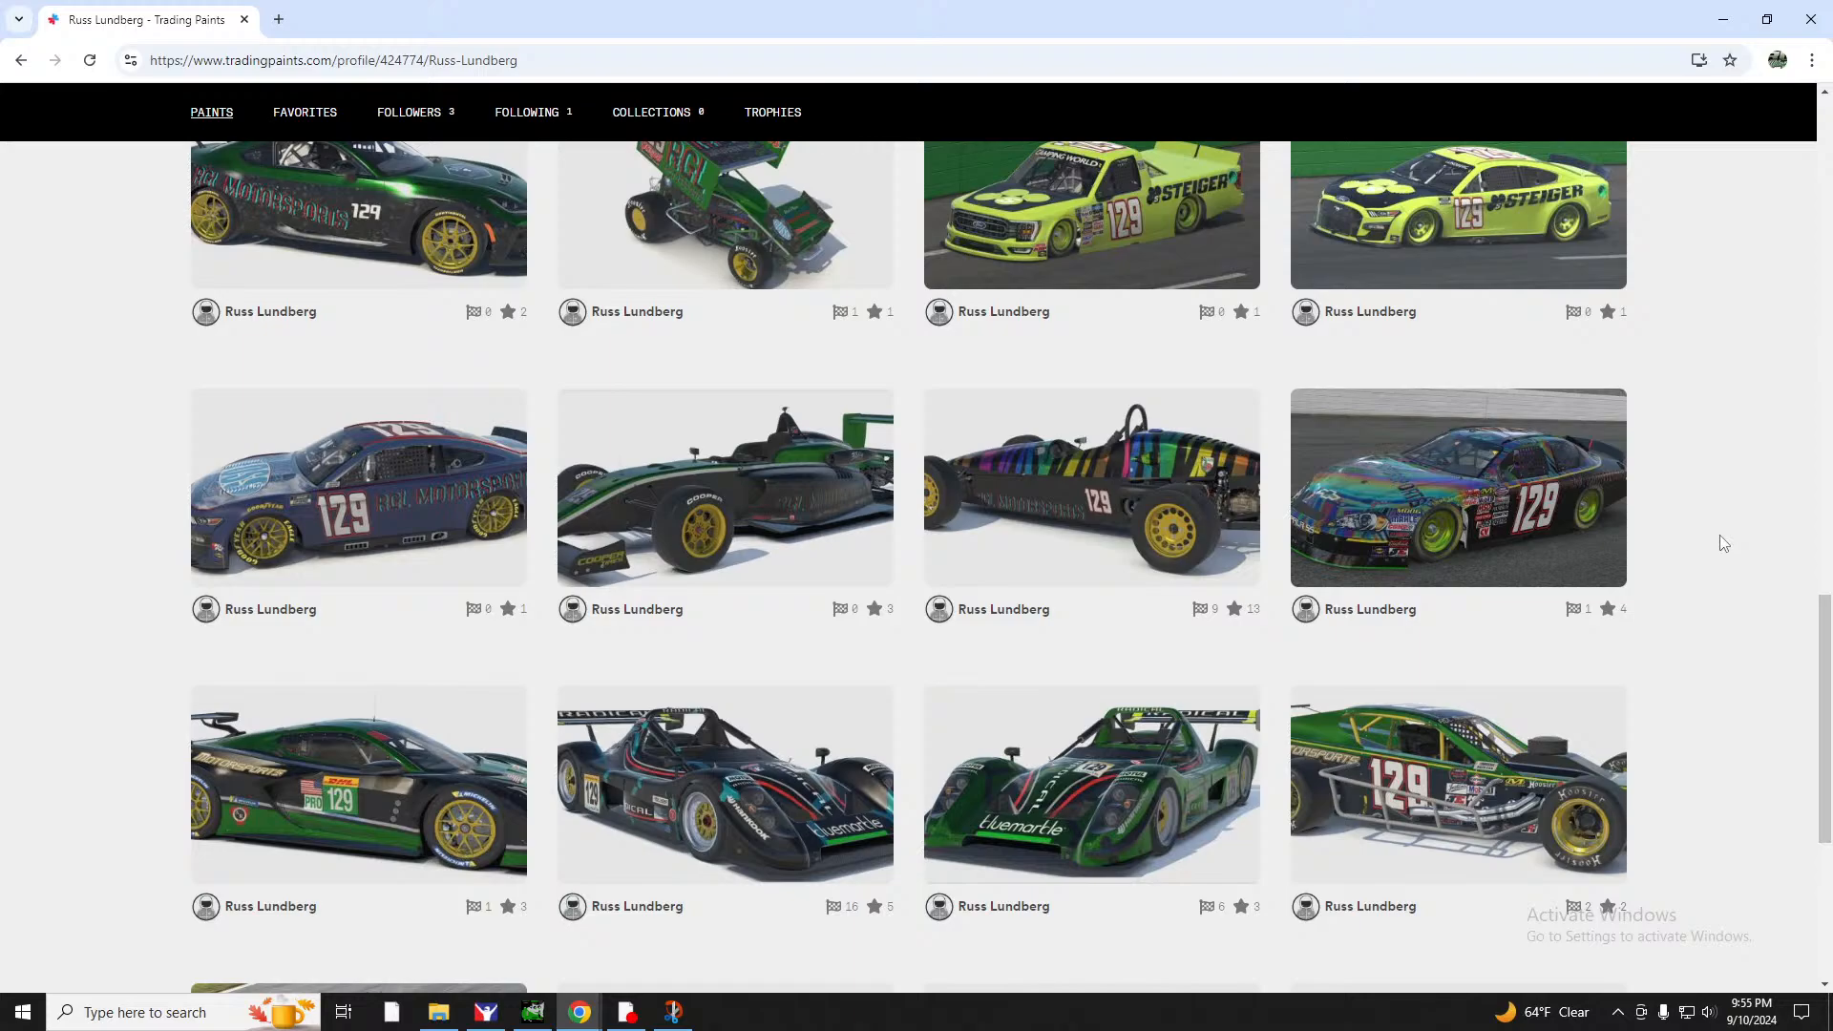
scroll(1723, 542, down, 5)
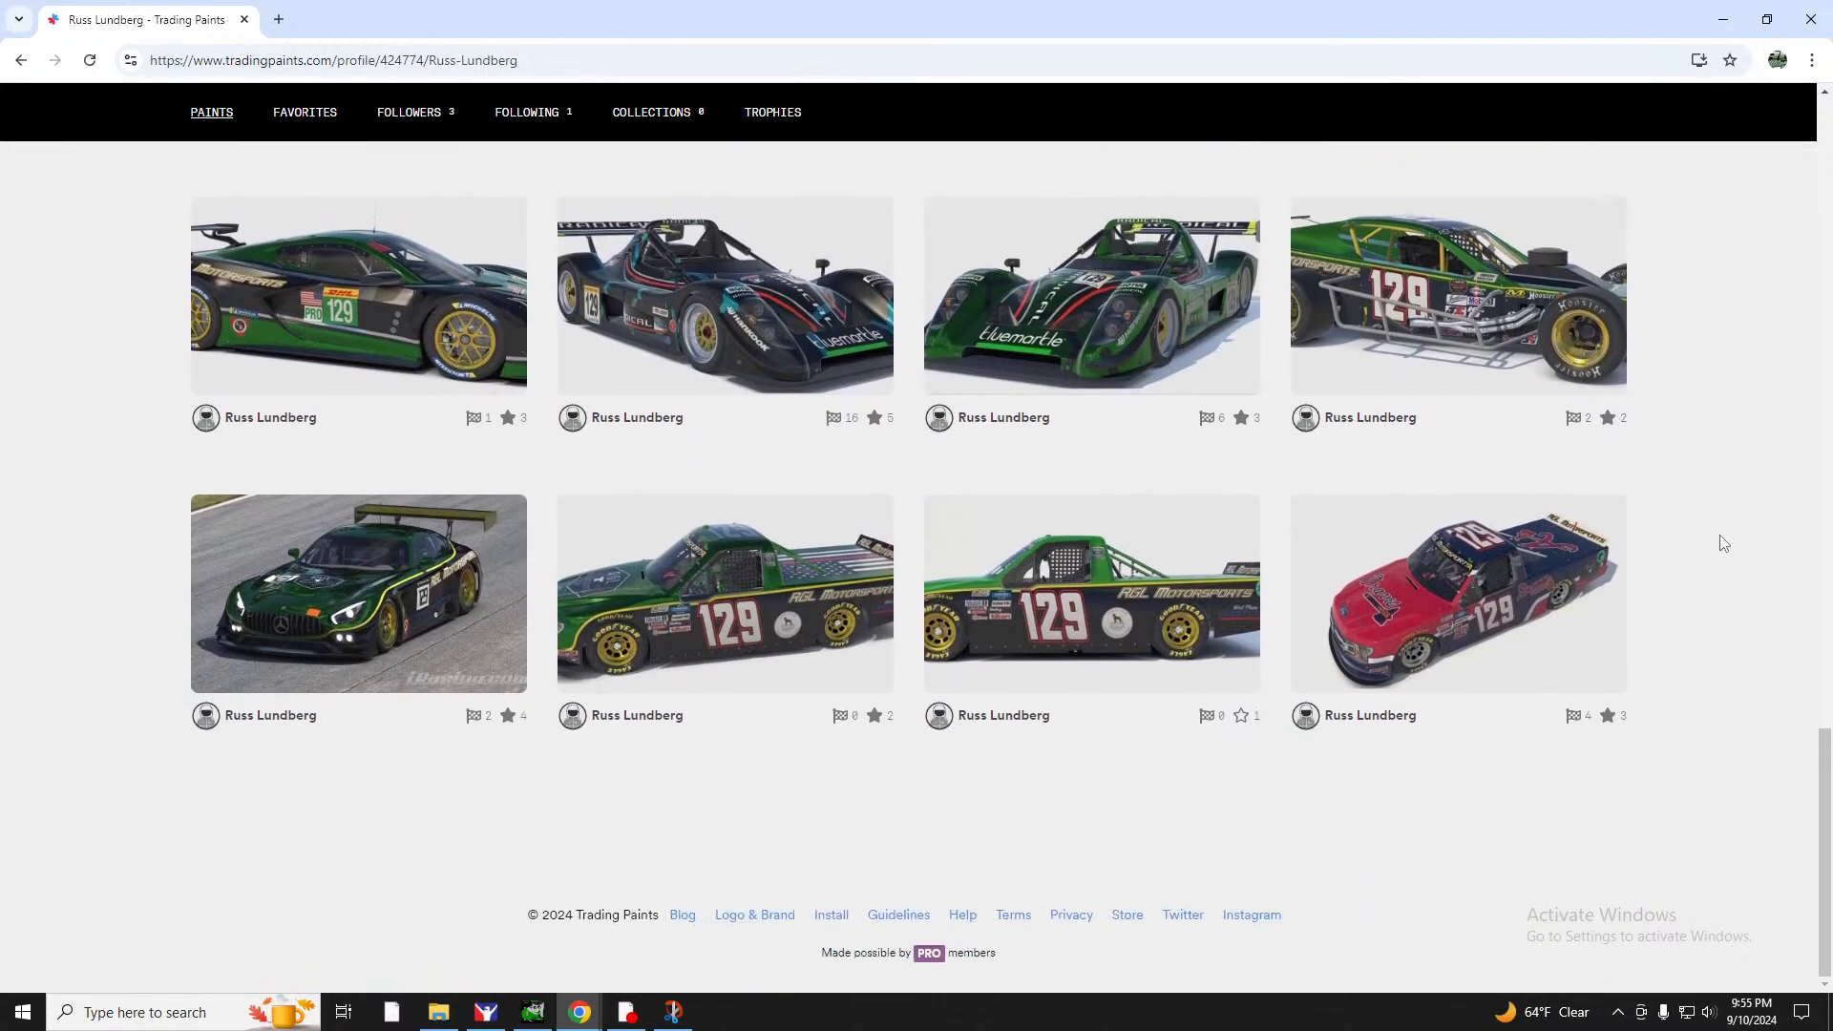
scroll(1722, 542, up, 6)
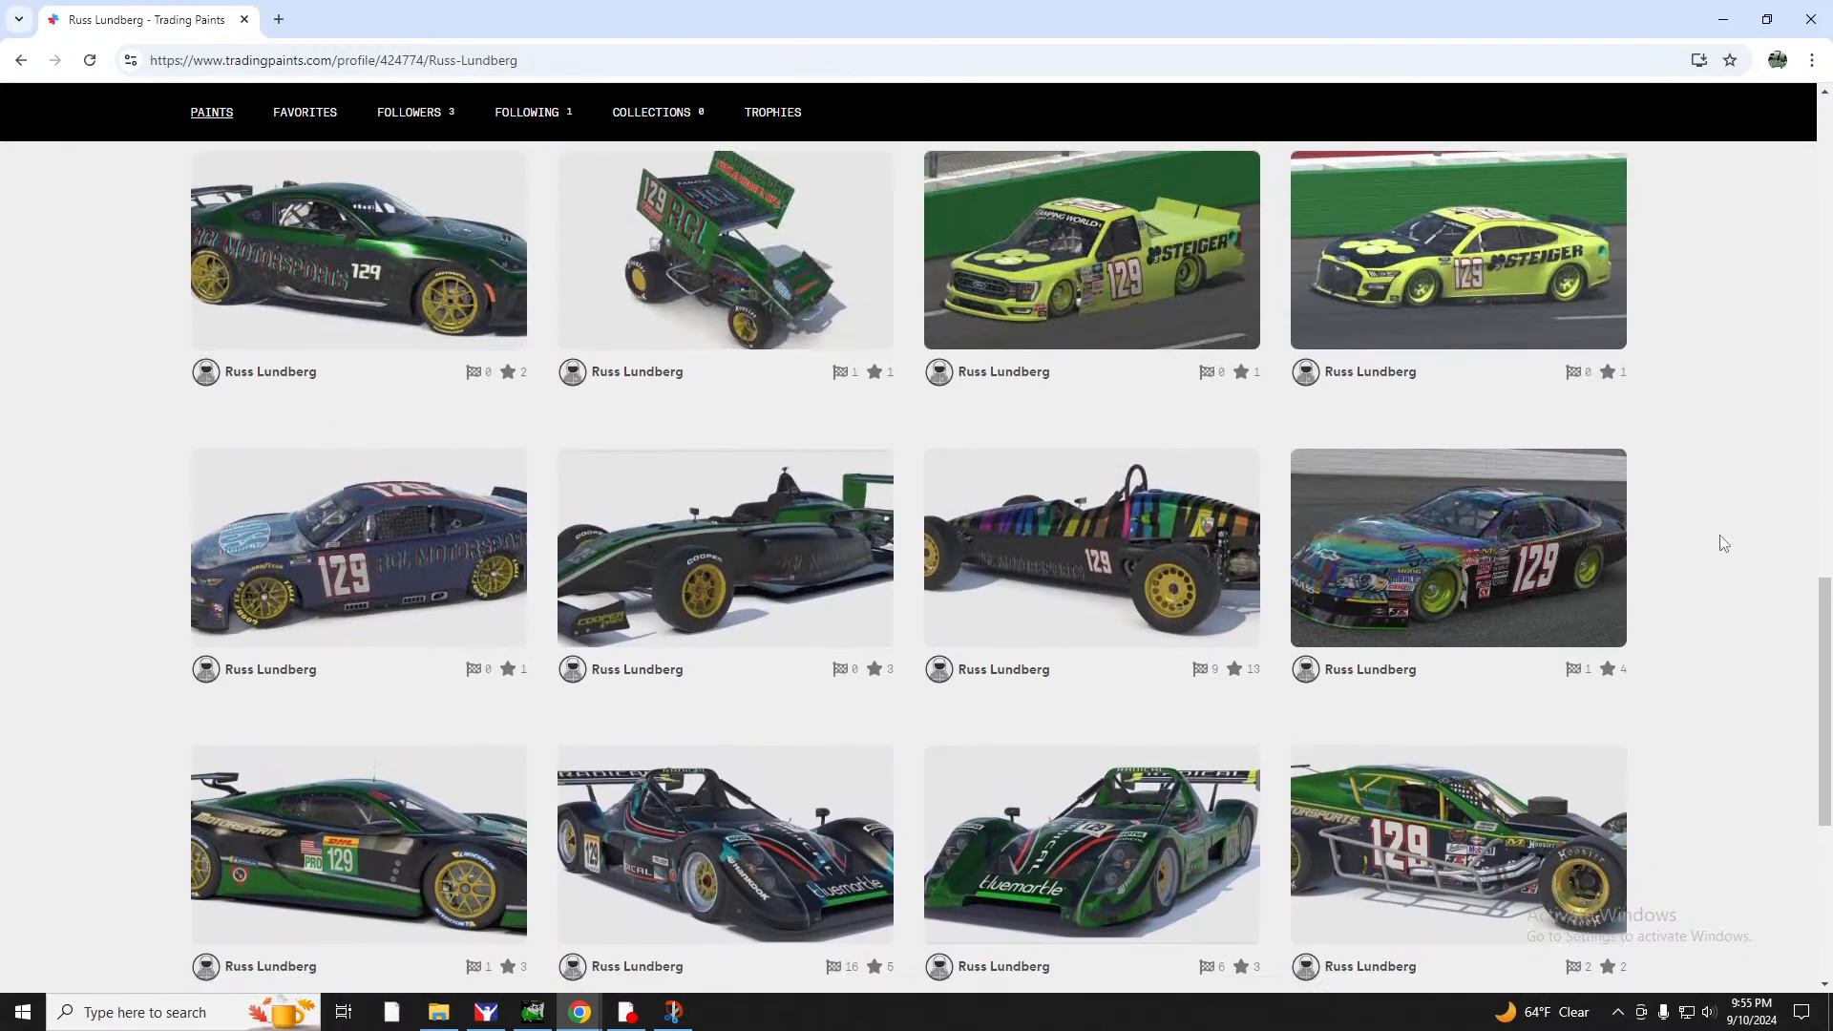
scroll(1723, 542, down, 5)
scroll(1721, 544, up, 3)
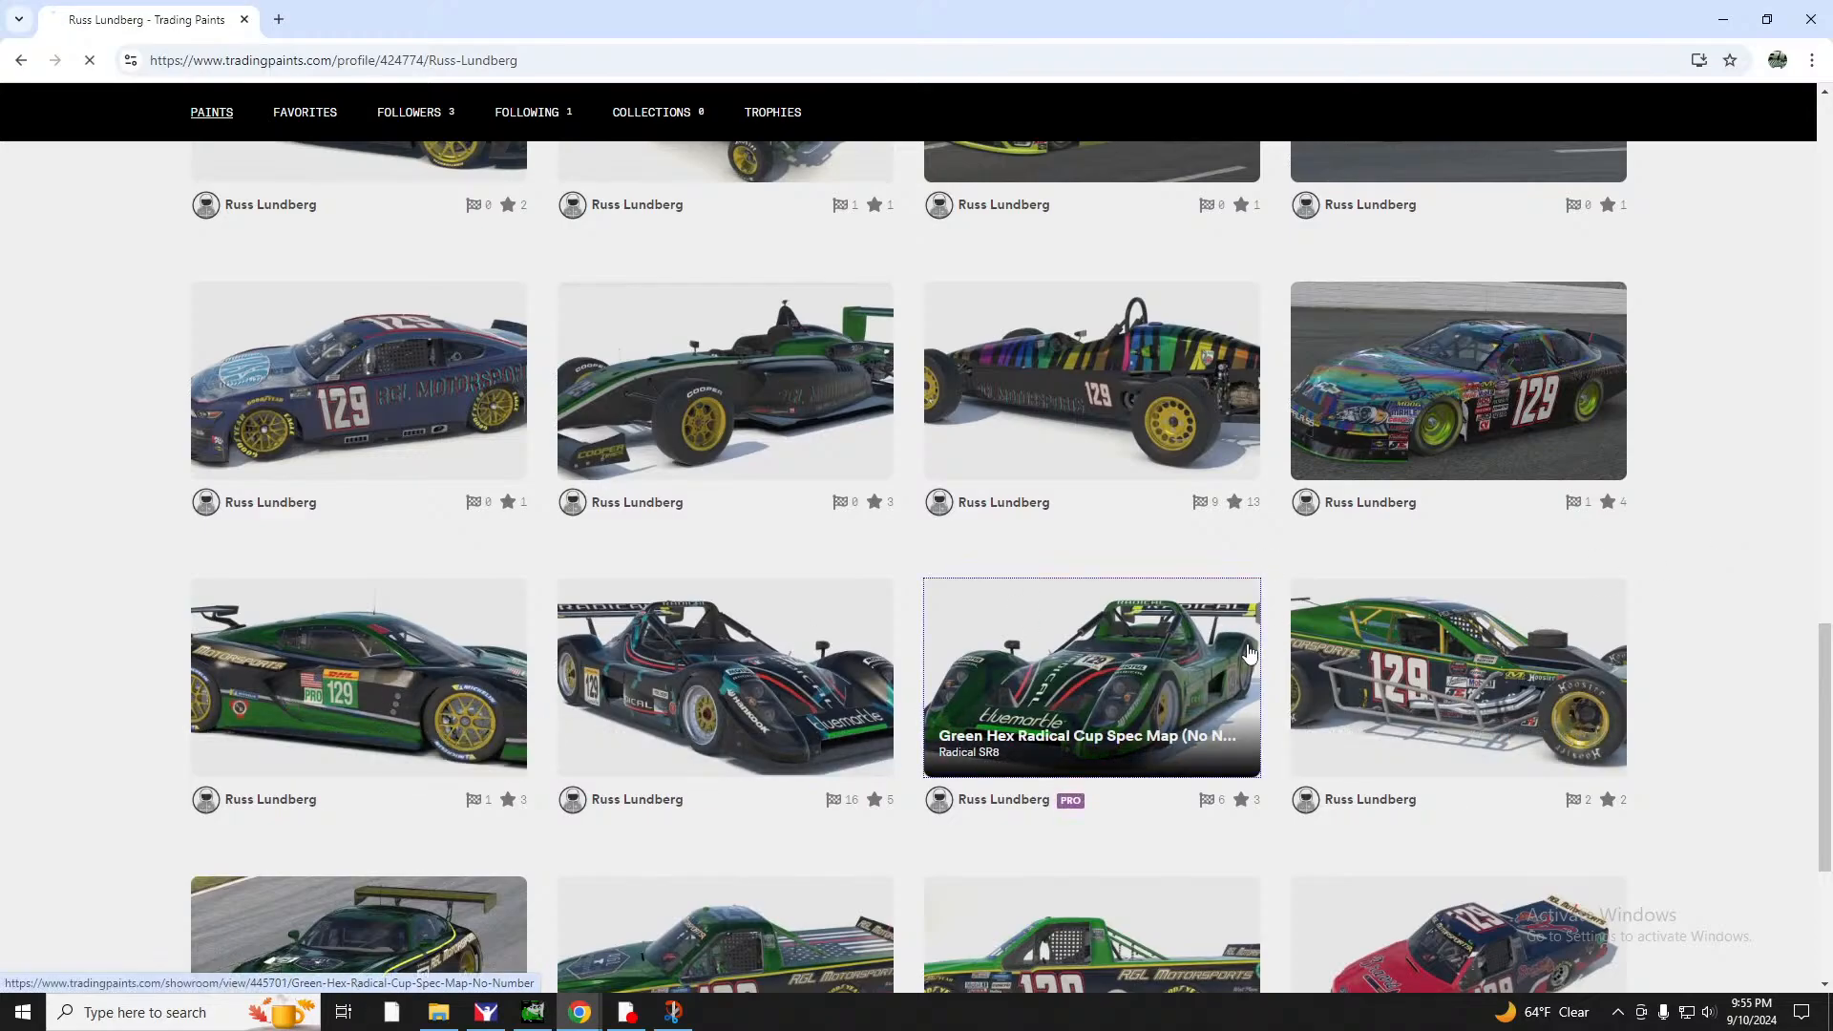
View the Green Hex Radical Cup Spec Map (No Number) listing and return to the paints on the creator's profile.
click(1334, 656)
click(1133, 754)
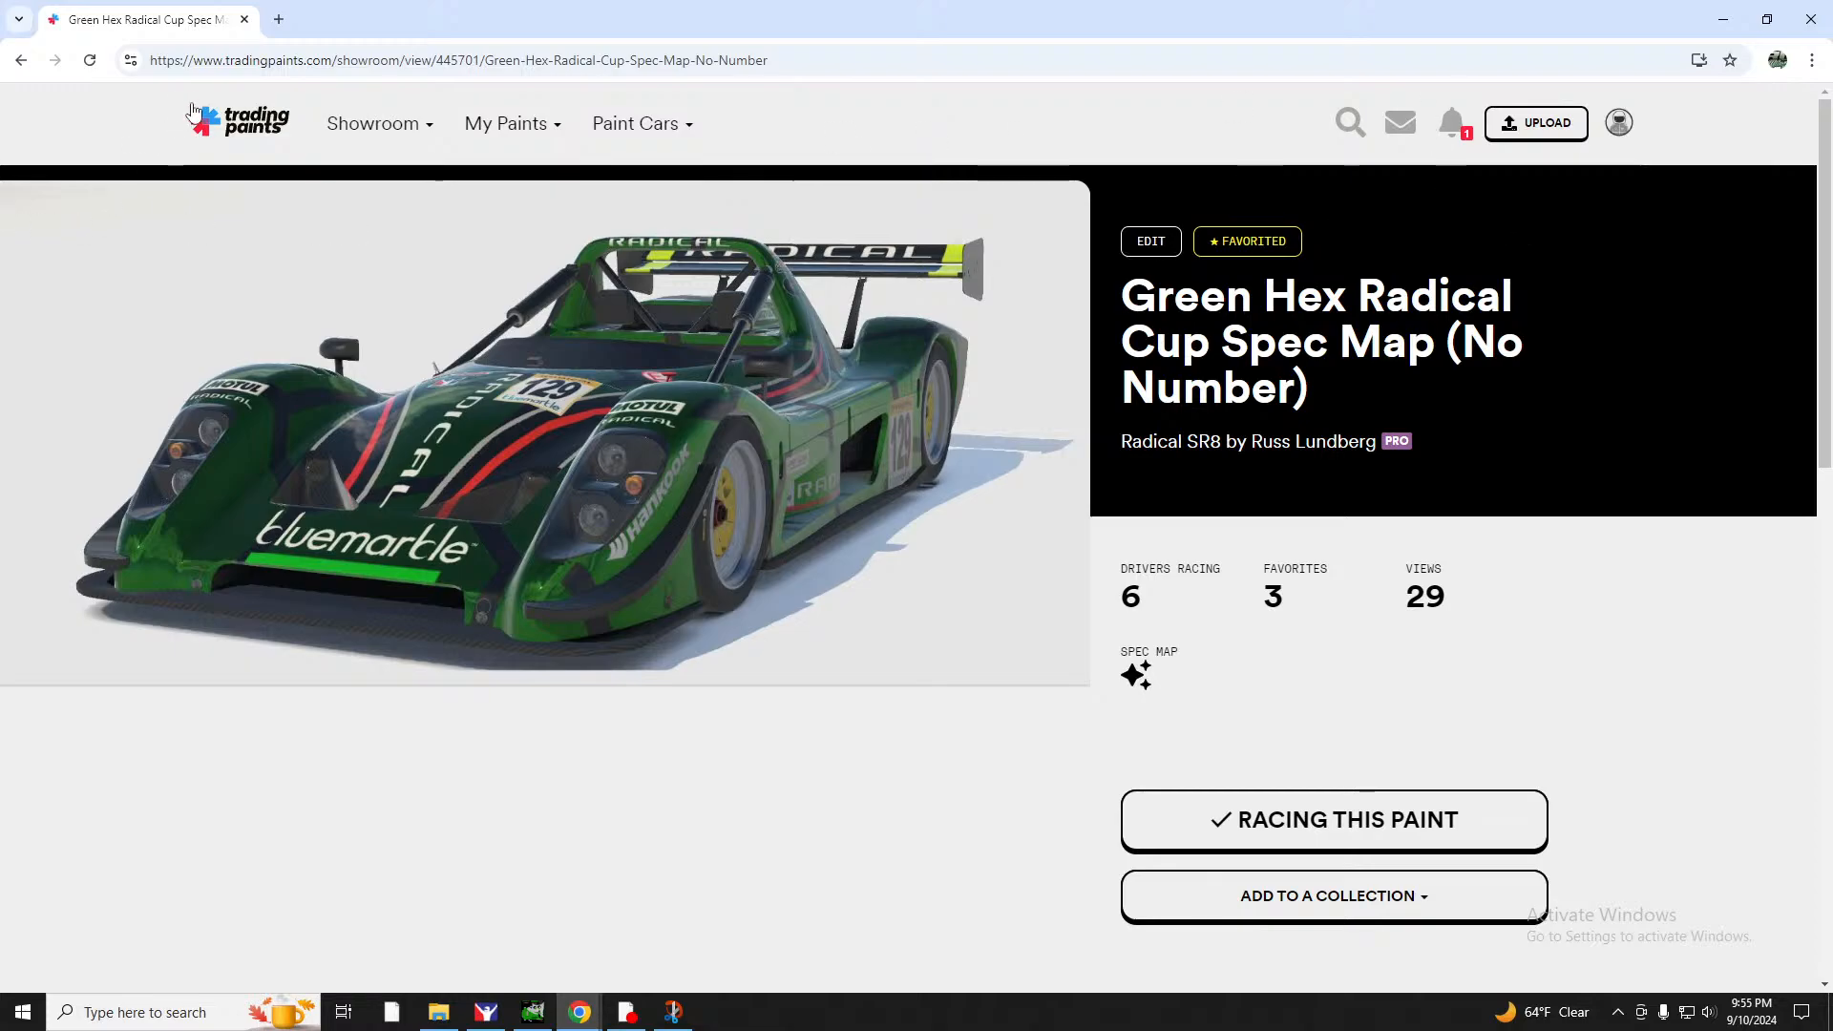
click(21, 59)
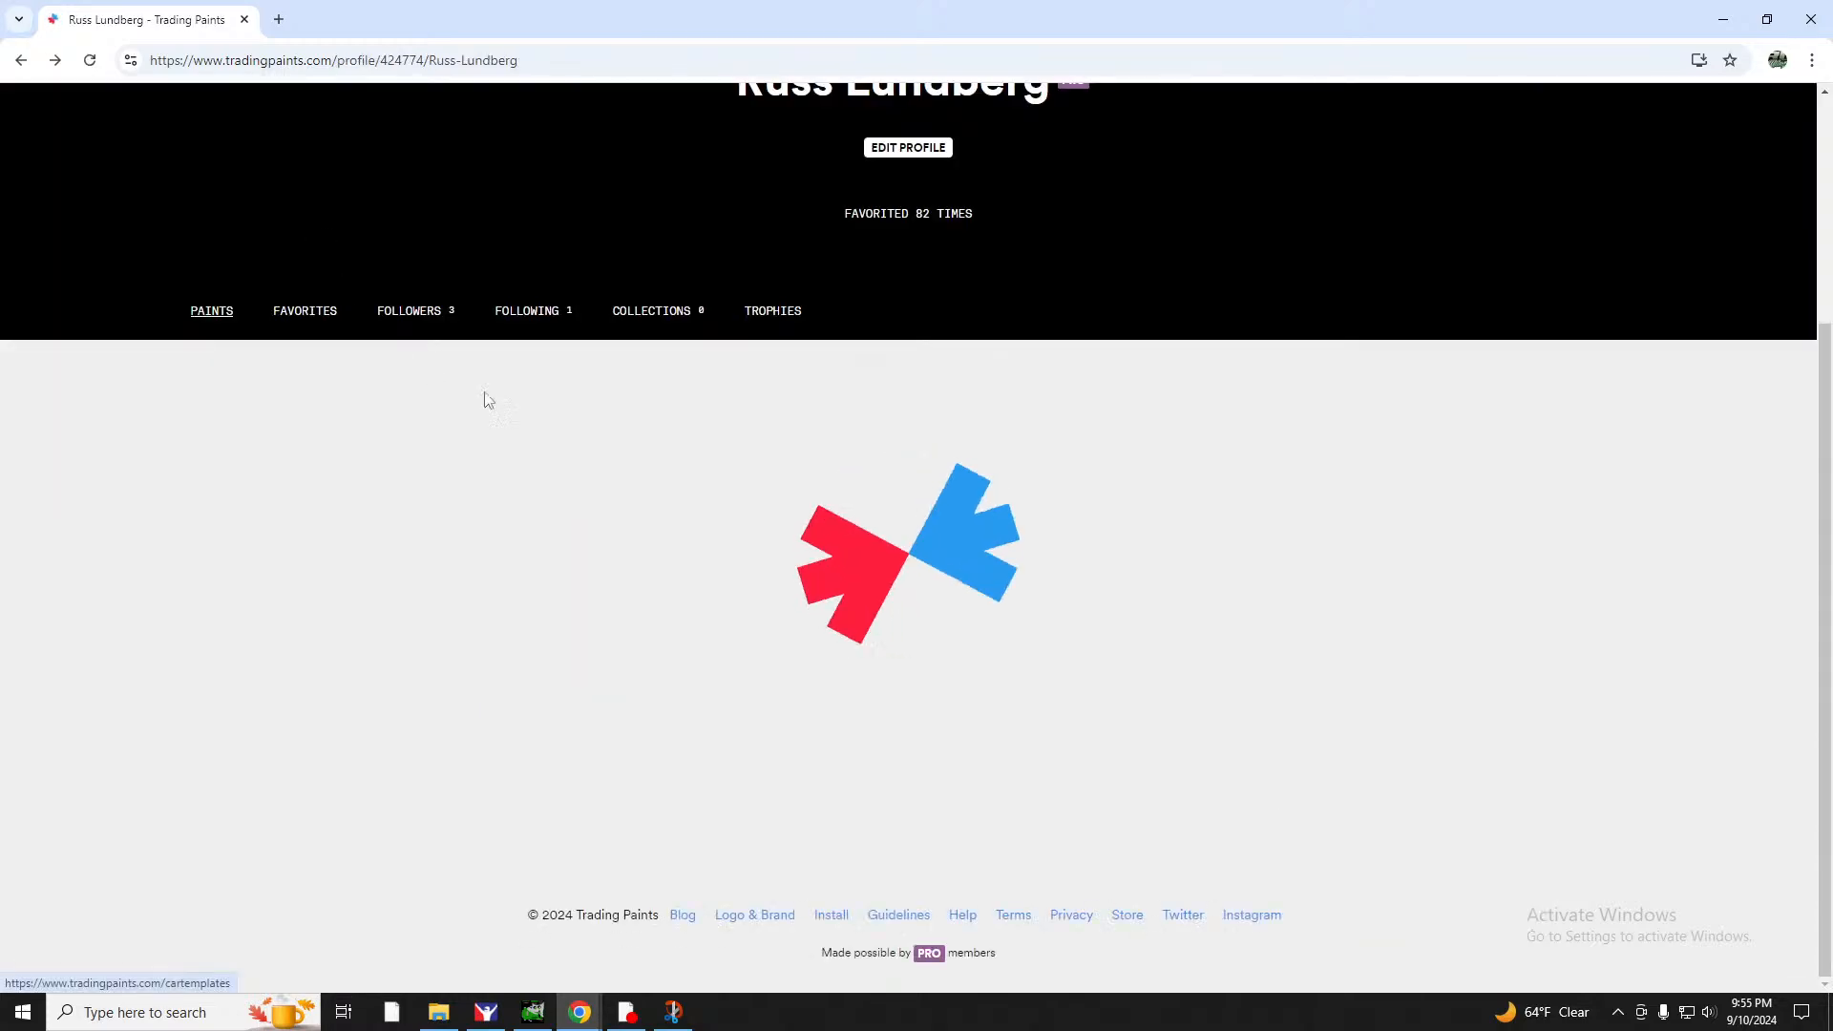
scroll(778, 377, up, 3)
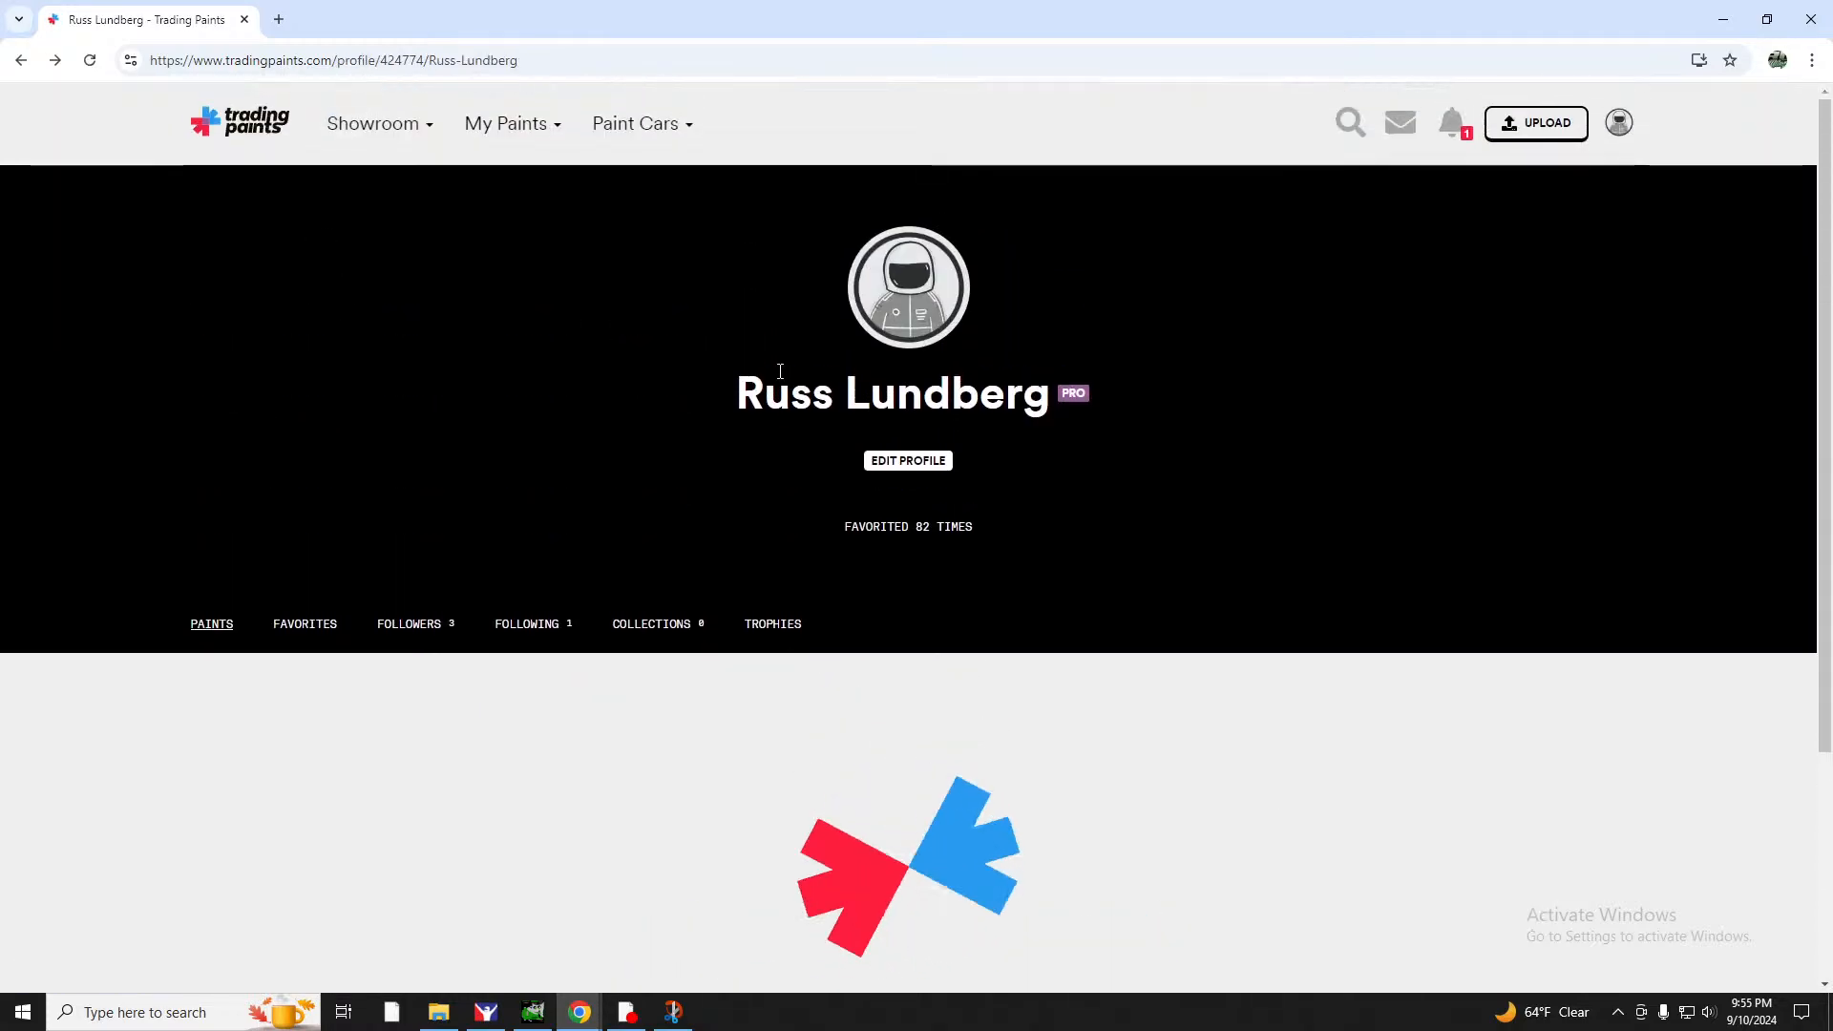
scroll(778, 372, down, 3)
scroll(777, 372, down, 2)
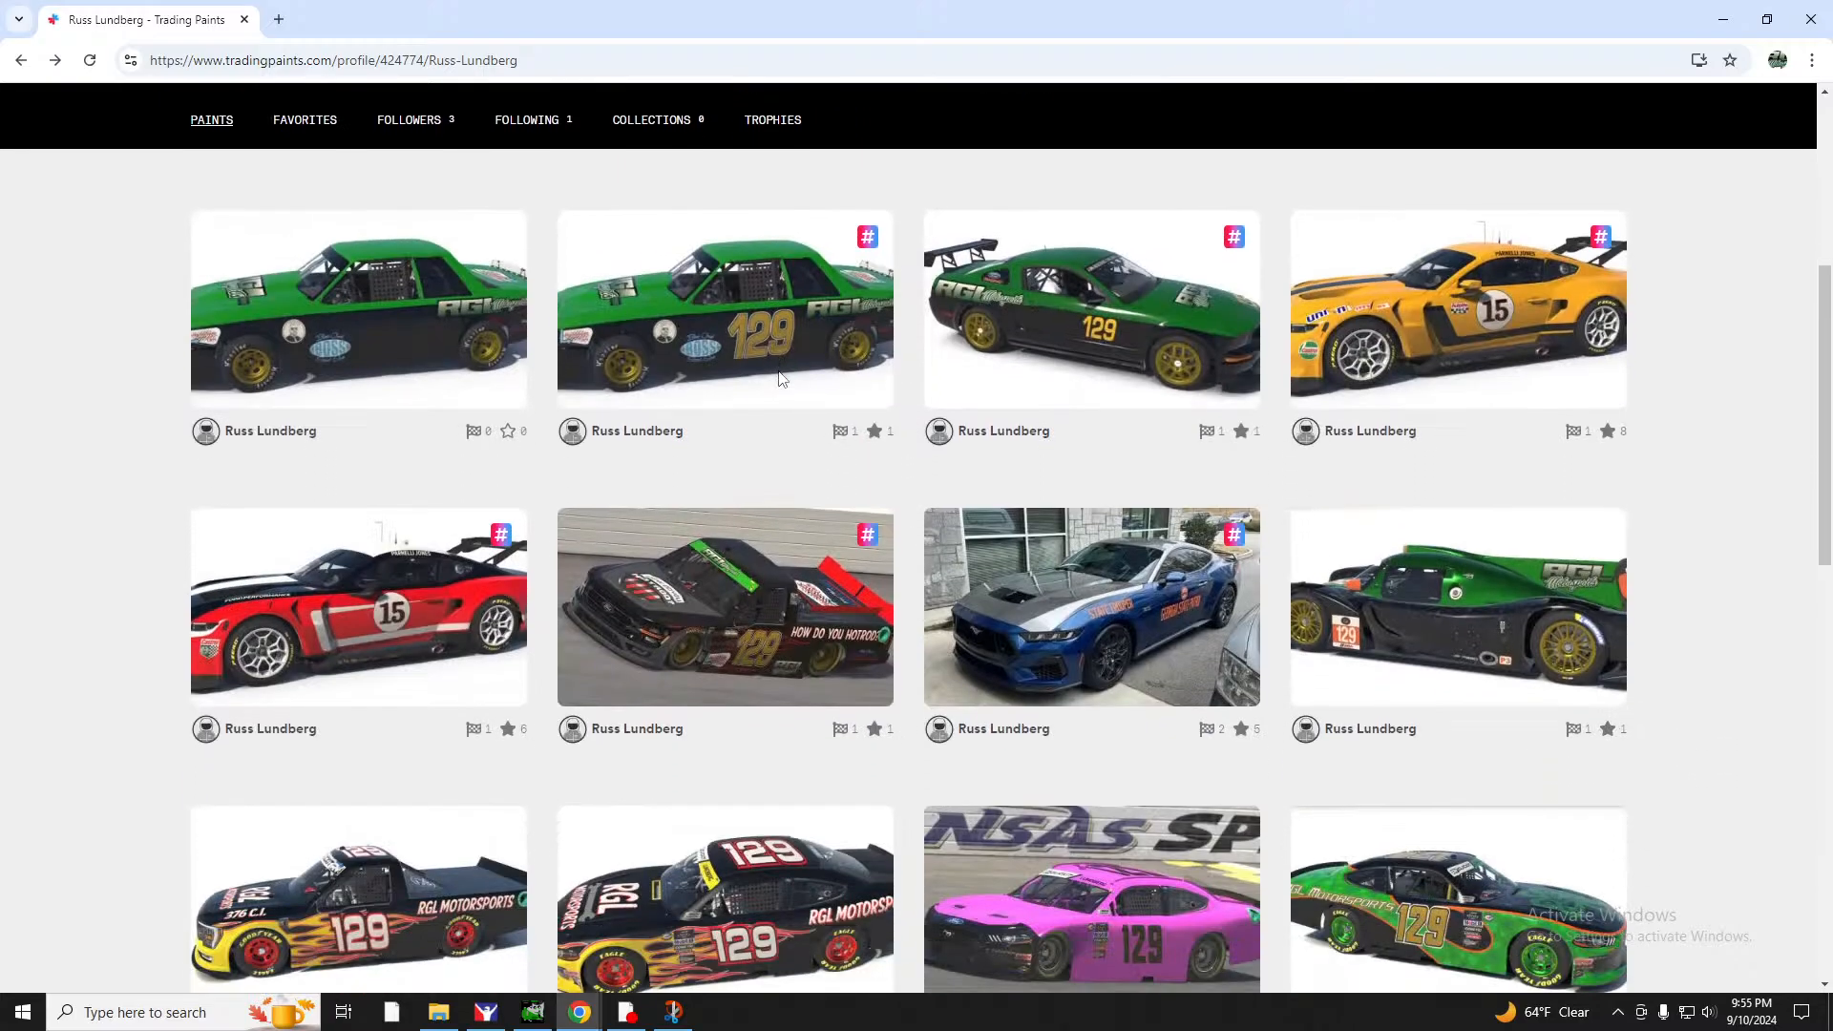